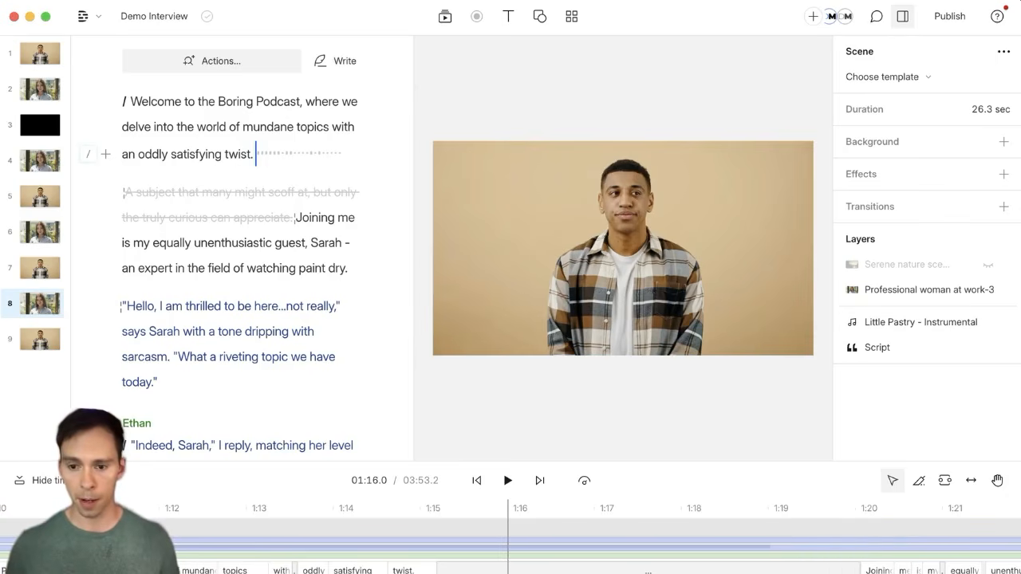
Step: Trim the timeline gap so the scene runs 25.9 seconds instead of 26.3, then check the struck-out sentence
left_click_drag(857, 572, 775, 572)
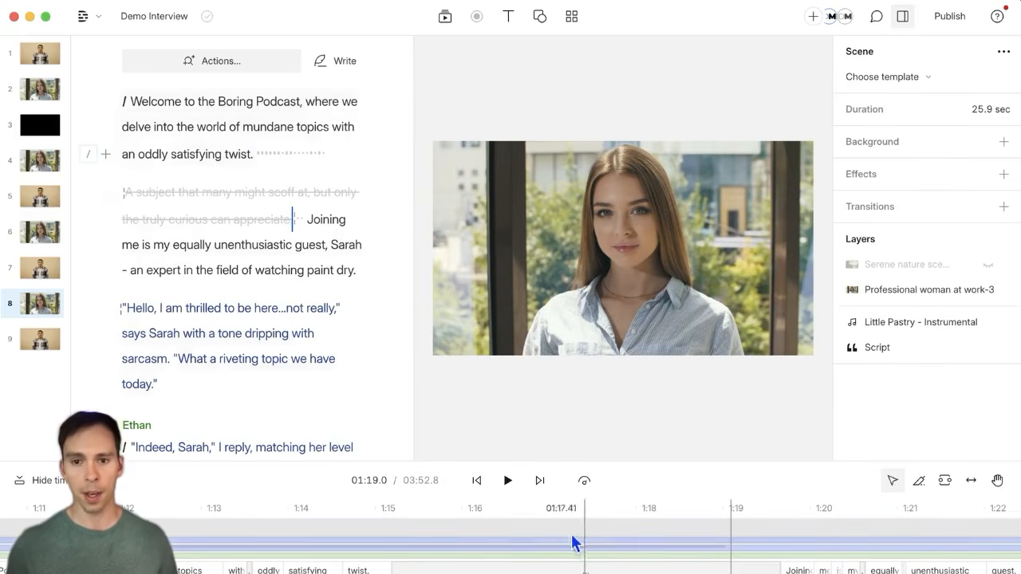
left_click(630, 413)
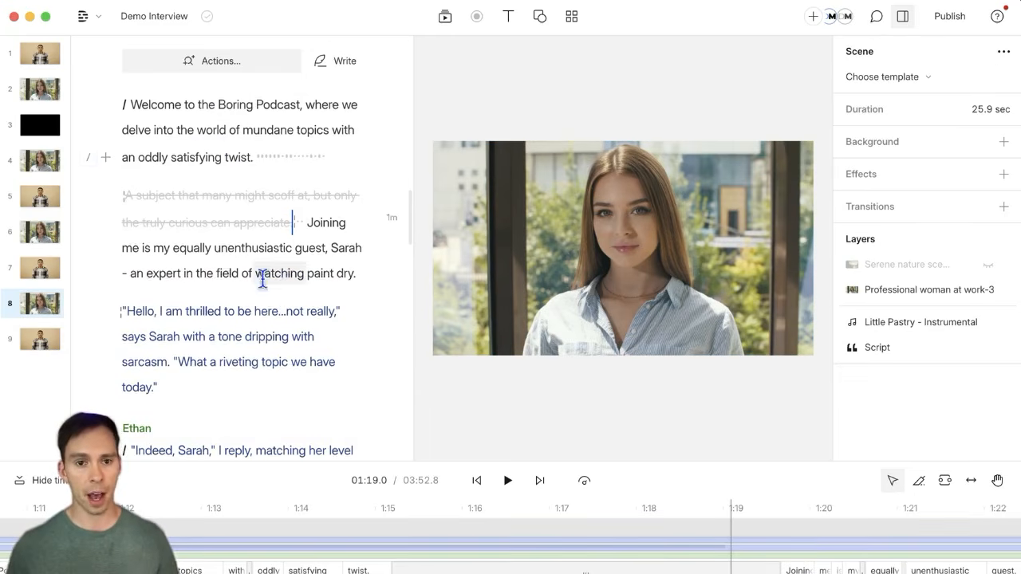
scroll(264, 276, "up", 3)
left_click_drag(131, 349, 292, 379)
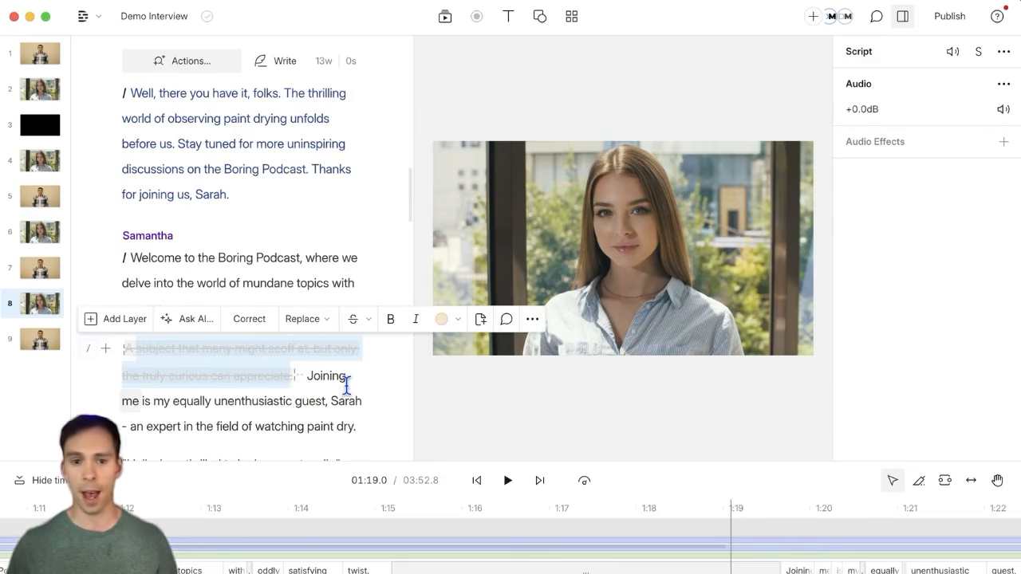
left_click(309, 378)
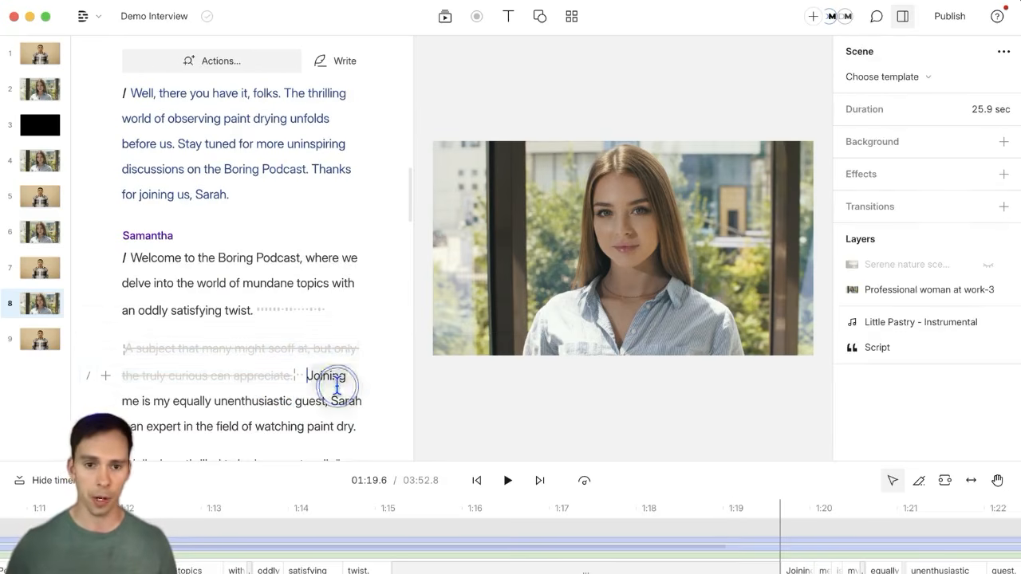
Step: Open File > Version history and view the Mar 18, 3:53 PM version from 2 days ago
left_click(103, 23)
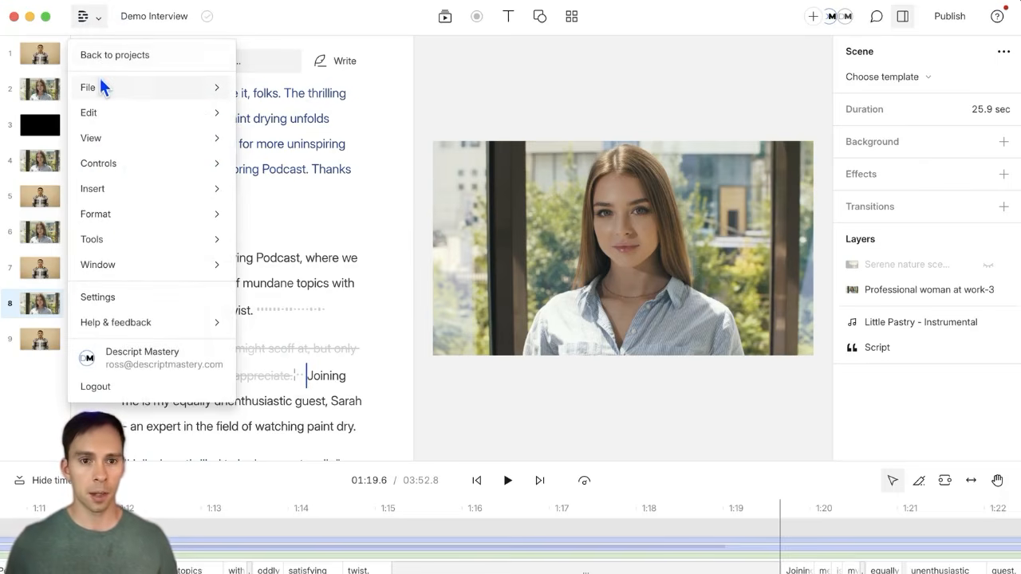
mouse_move(101, 82)
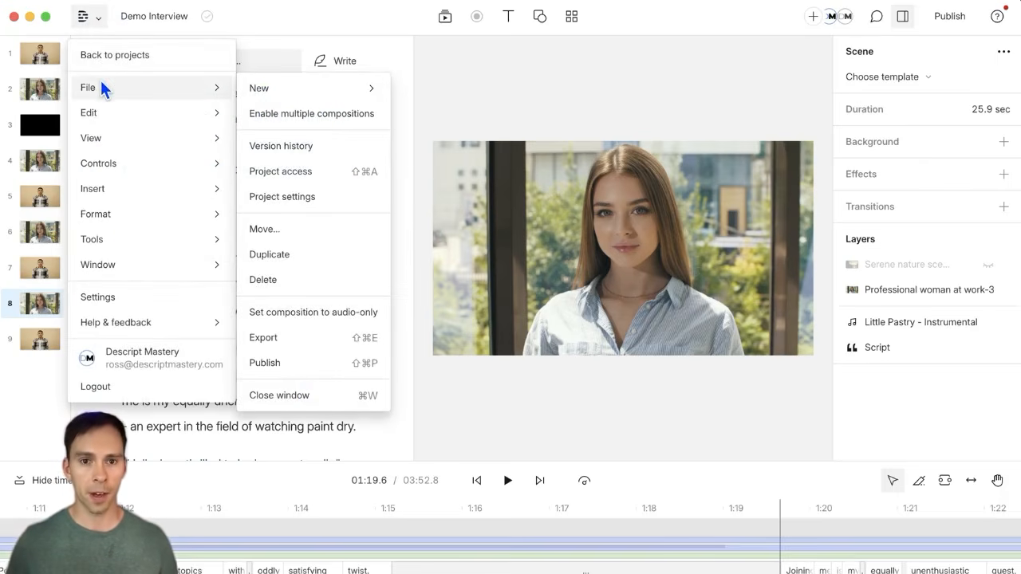
left_click(283, 149)
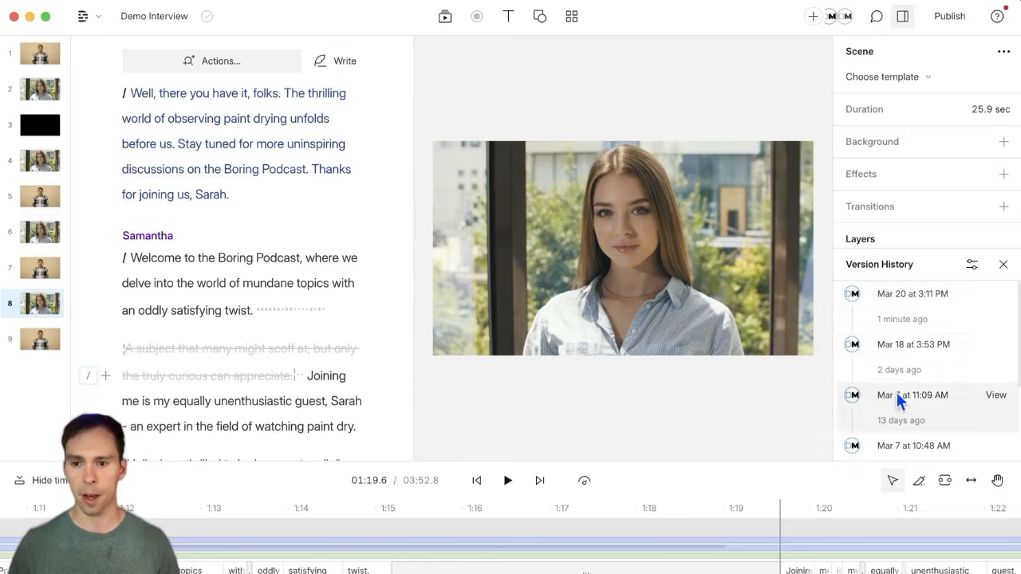
left_click(915, 344)
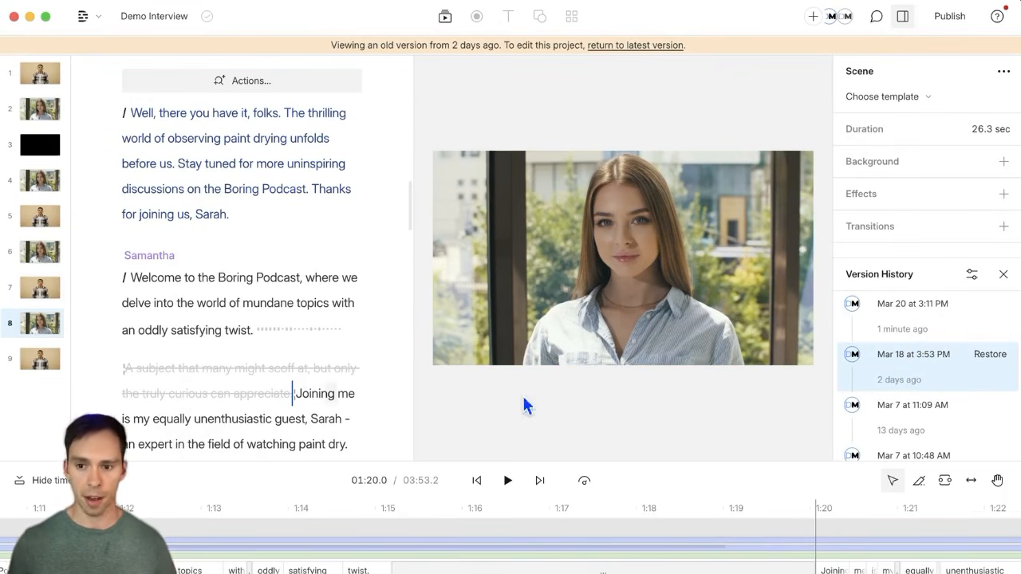
Step: Preview the Mar 7 at 11:09 AM version, jumping to Samantha's reply and Ethan's scene 3 question
left_click(935, 427)
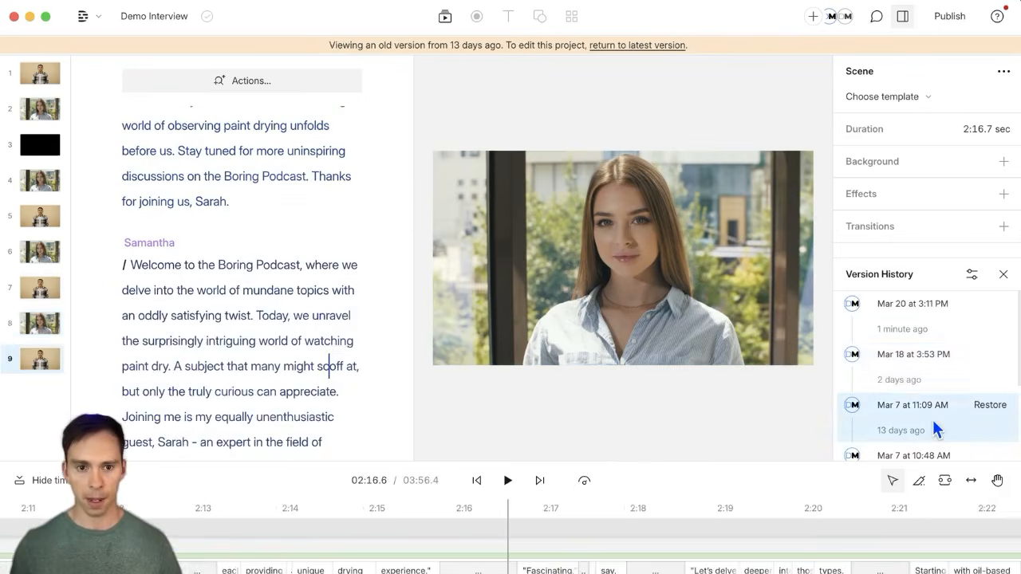
scroll(315, 363, "down", 3)
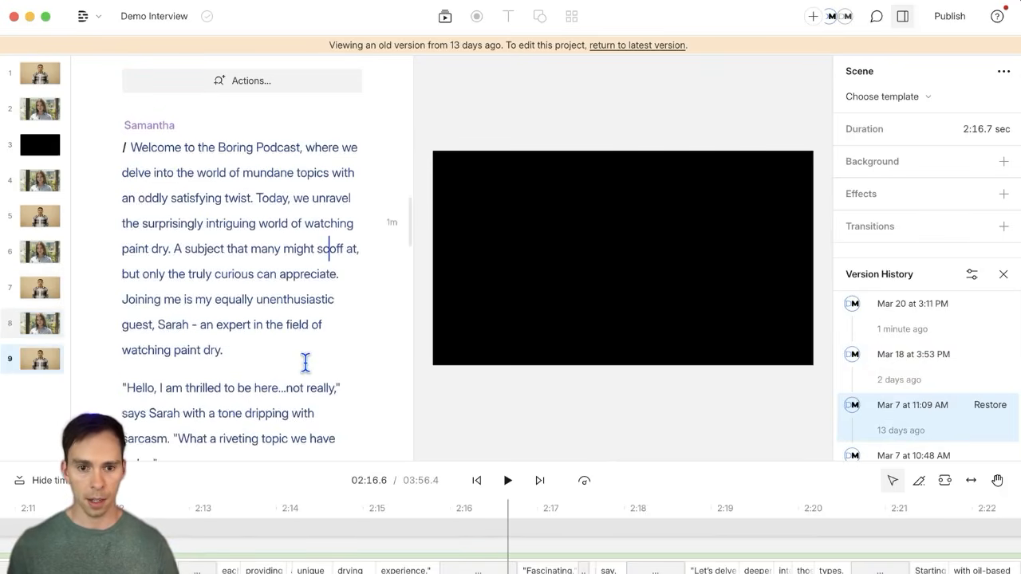
scroll(305, 362, "down", 5)
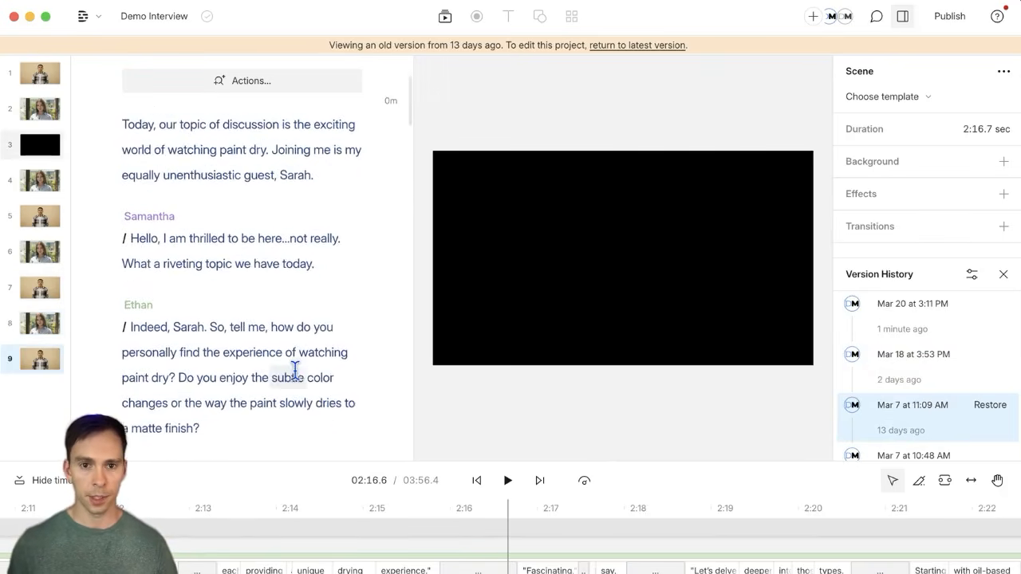
scroll(295, 371, "up", 3)
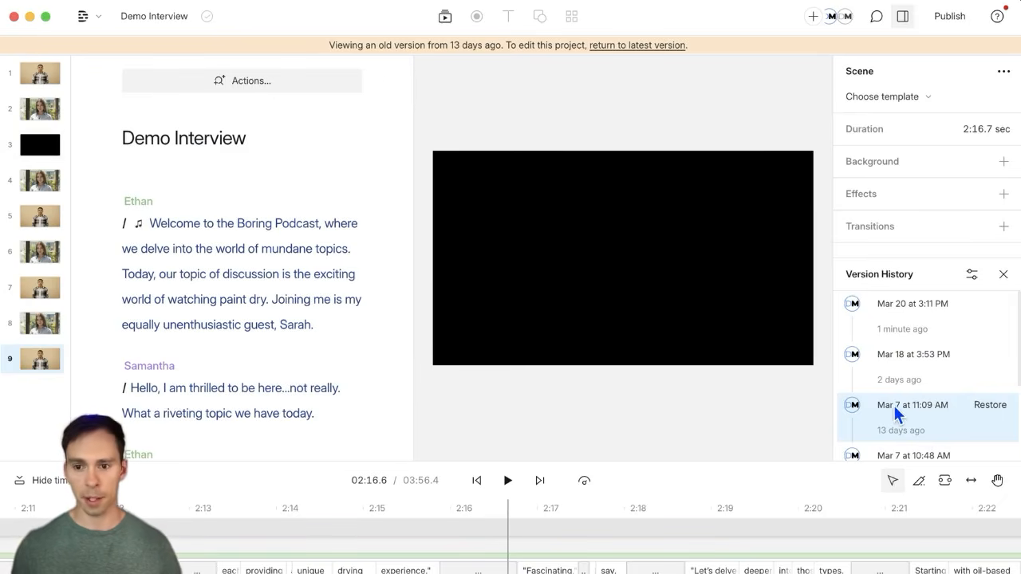
left_click(228, 299)
left_click(284, 389)
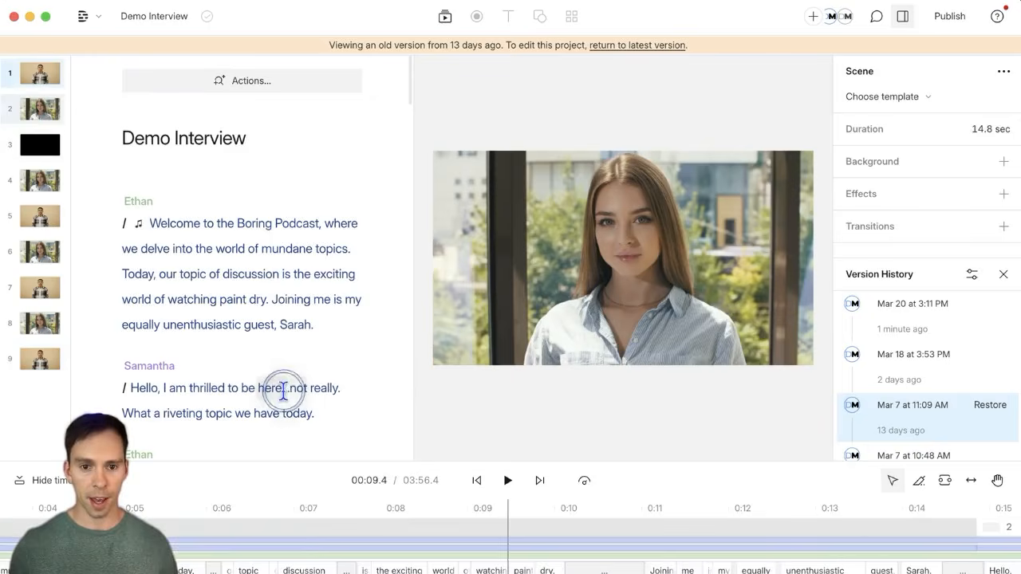
scroll(284, 390, "down", 3)
left_click(273, 379)
left_click(274, 248)
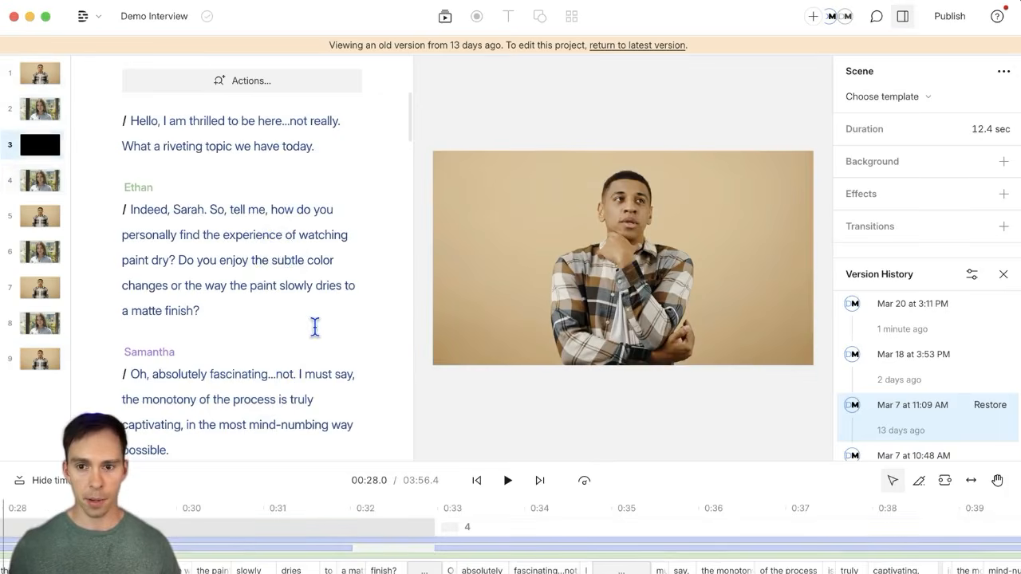
scroll(315, 327, "up", 5)
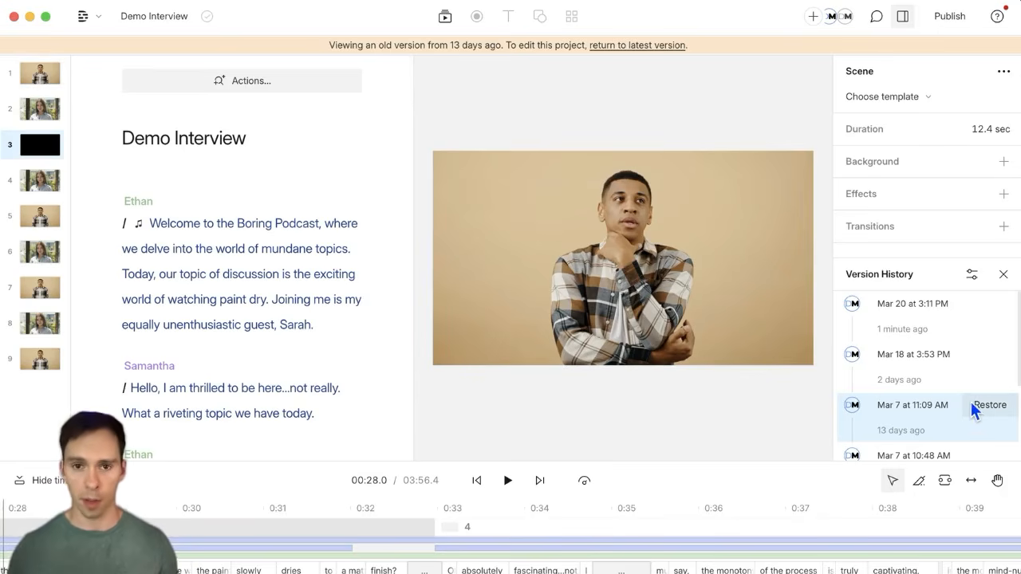
Step: Restore the Mar 7 at 11:09 AM version and confirm with Restore Version
left_click(624, 47)
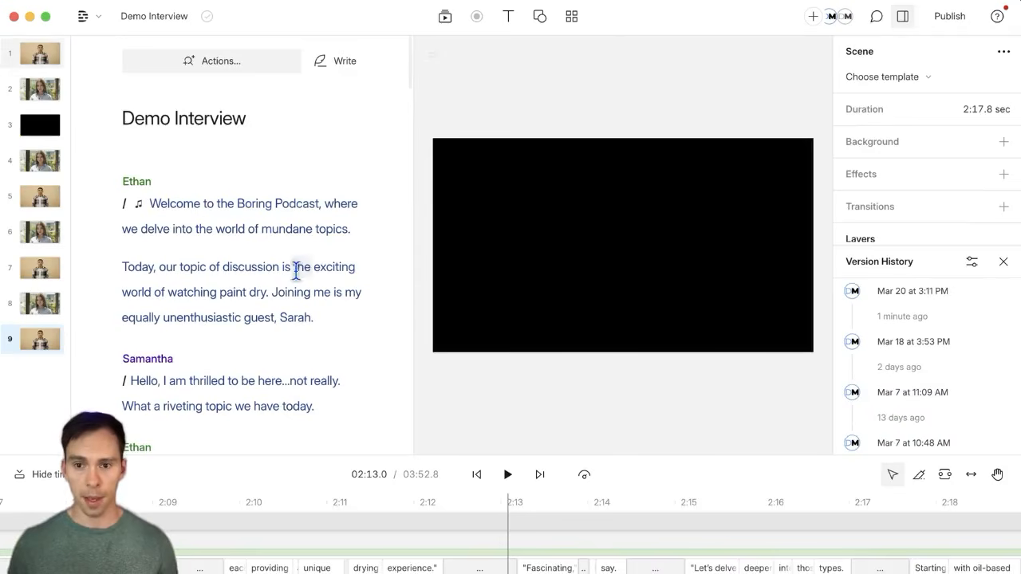
mouse_move(906, 309)
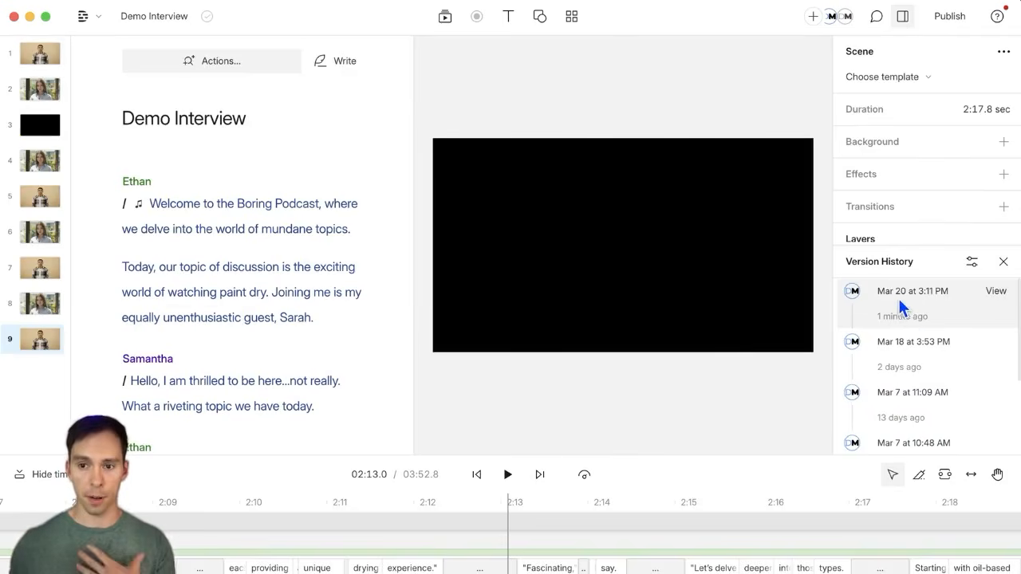
left_click(893, 409)
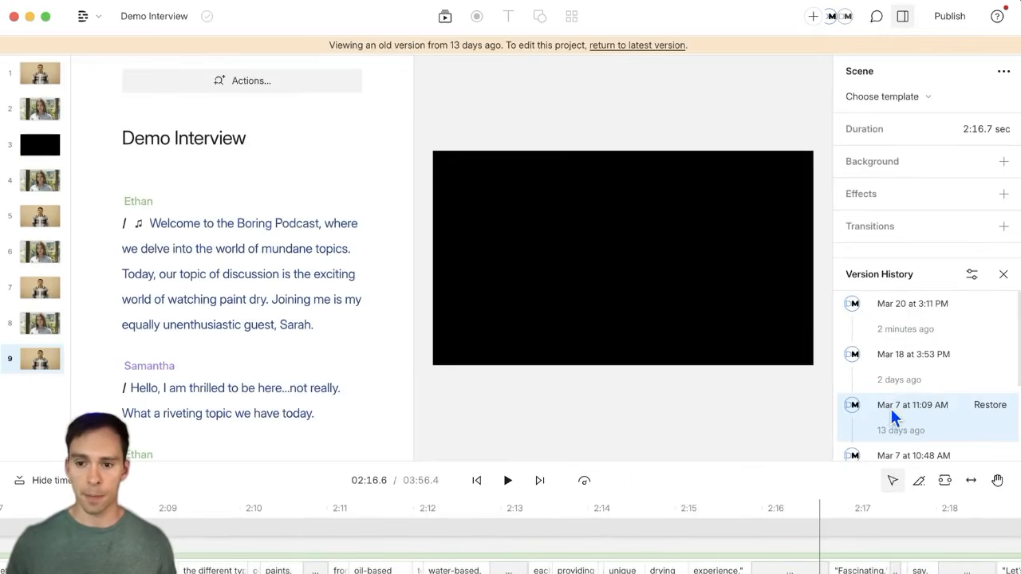
left_click(989, 407)
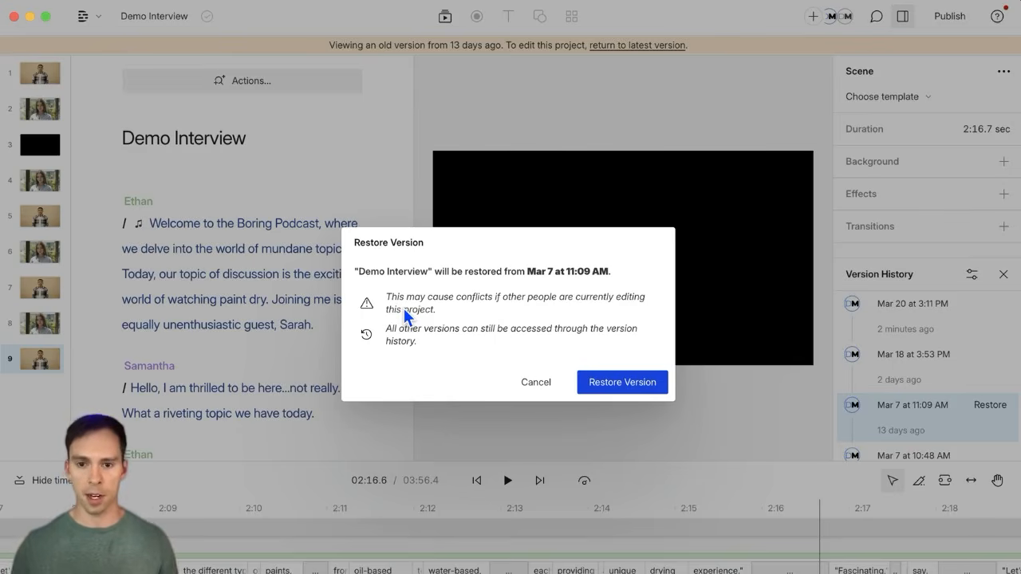
left_click(628, 385)
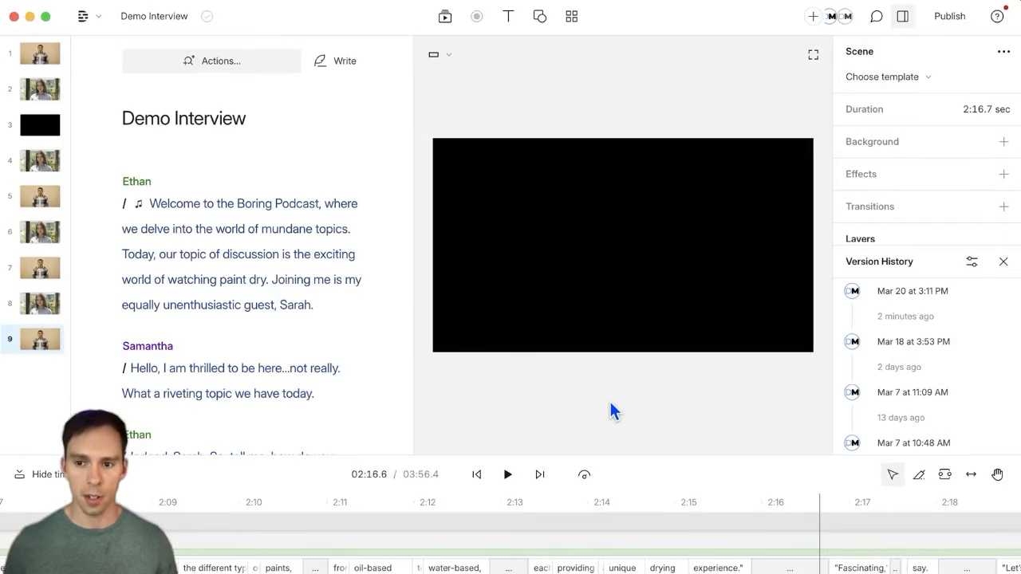
left_click(217, 254)
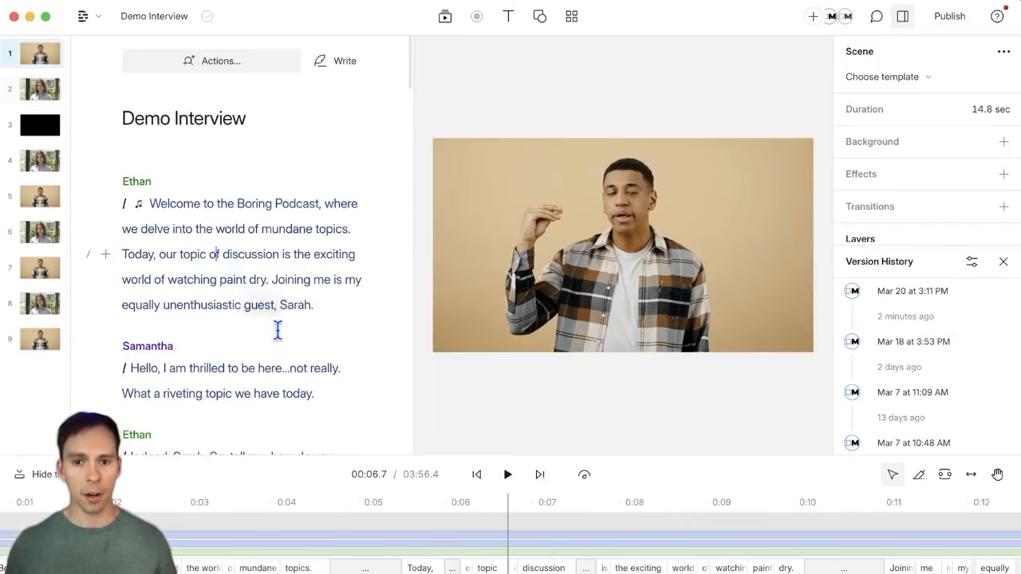
scroll(279, 335, "down", 1)
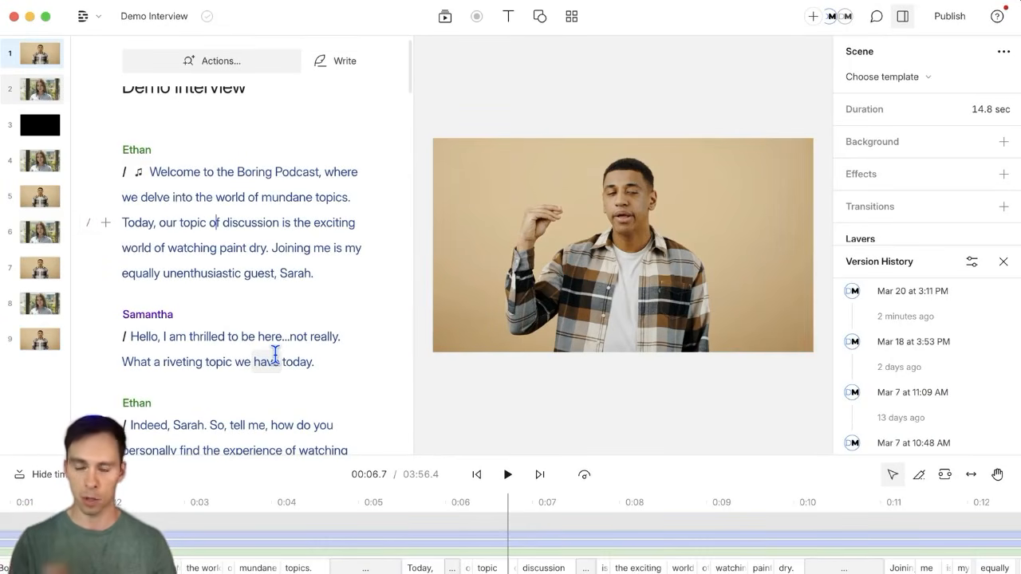
scroll(916, 363, "down", 3)
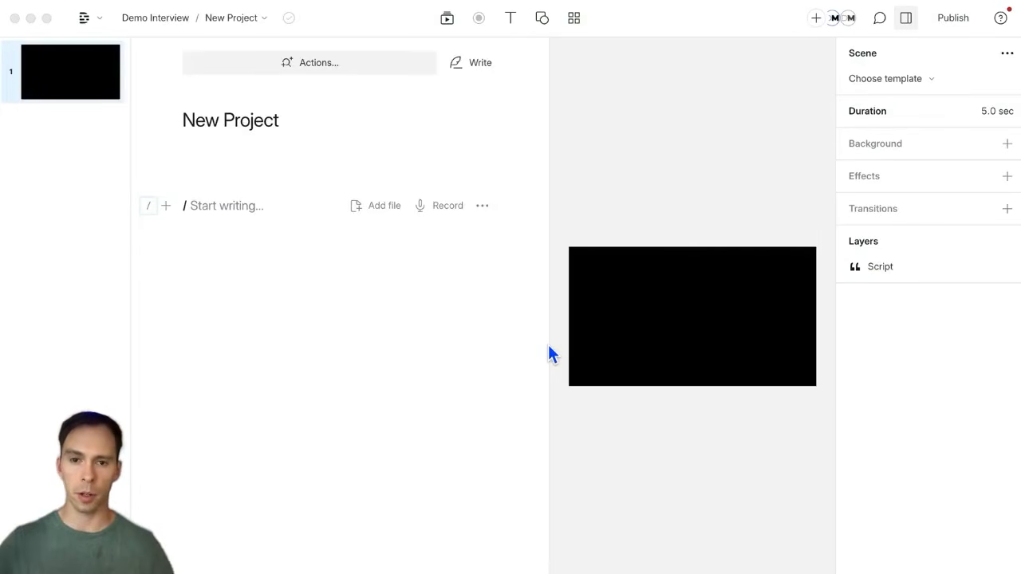
Step: Widen the video preview, narrow the scene list, and toggle the scene properties panel off and on
left_click_drag(548, 343, 449, 340)
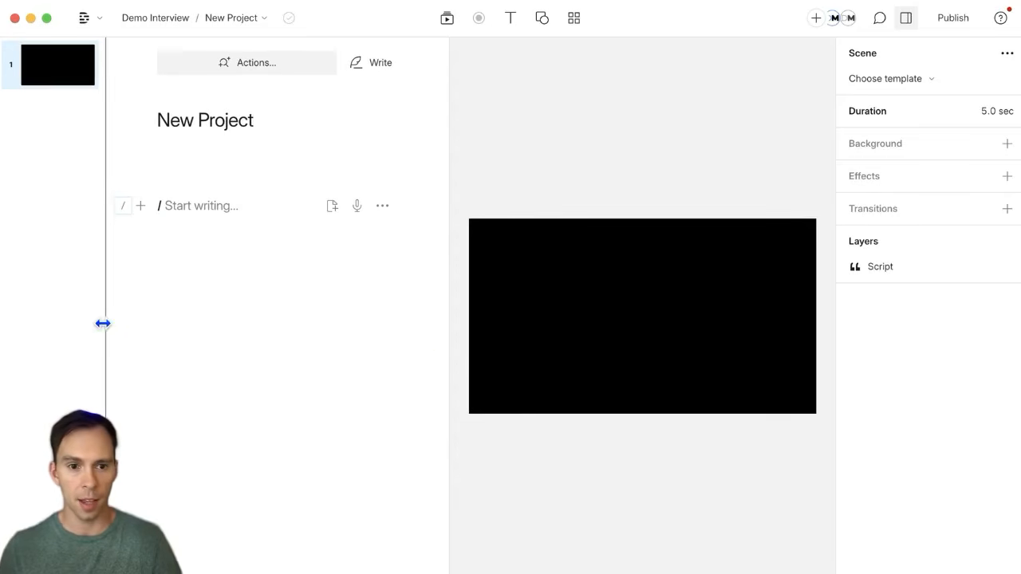
left_click_drag(101, 321, 90, 340)
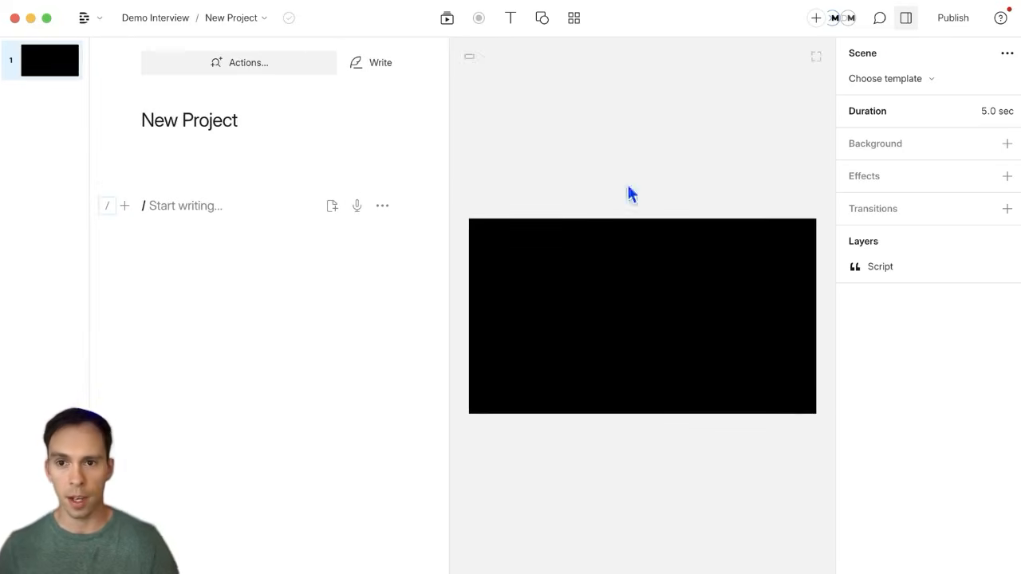
left_click(908, 23)
left_click(907, 22)
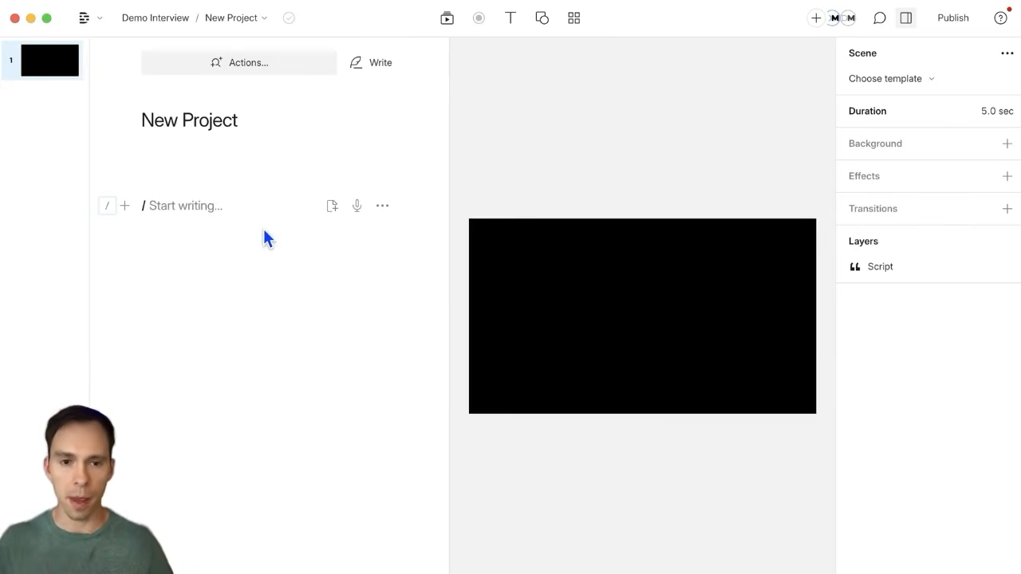
Step: Look through the new-layer list and the media library, then close them
left_click(123, 207)
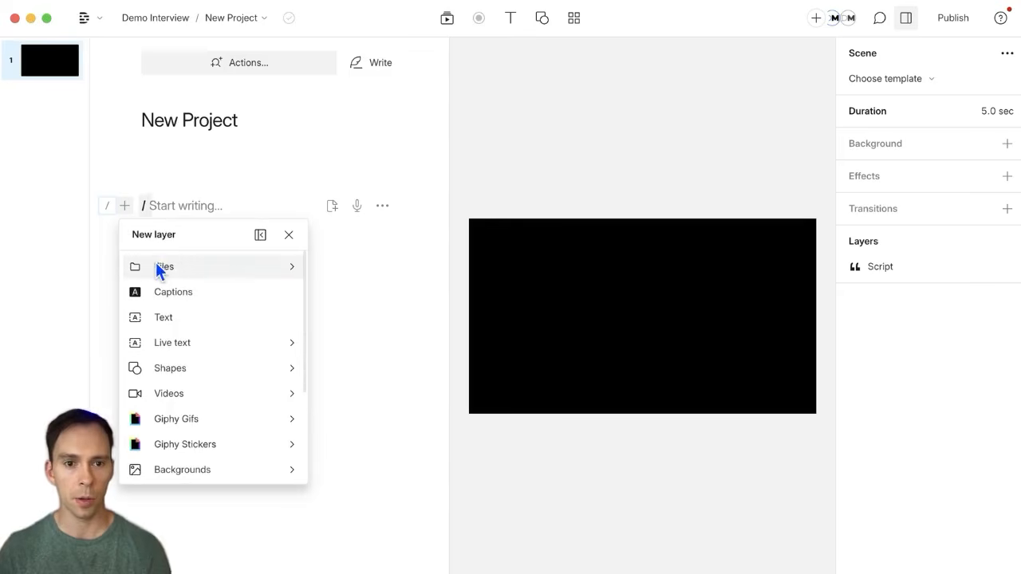
left_click(325, 241)
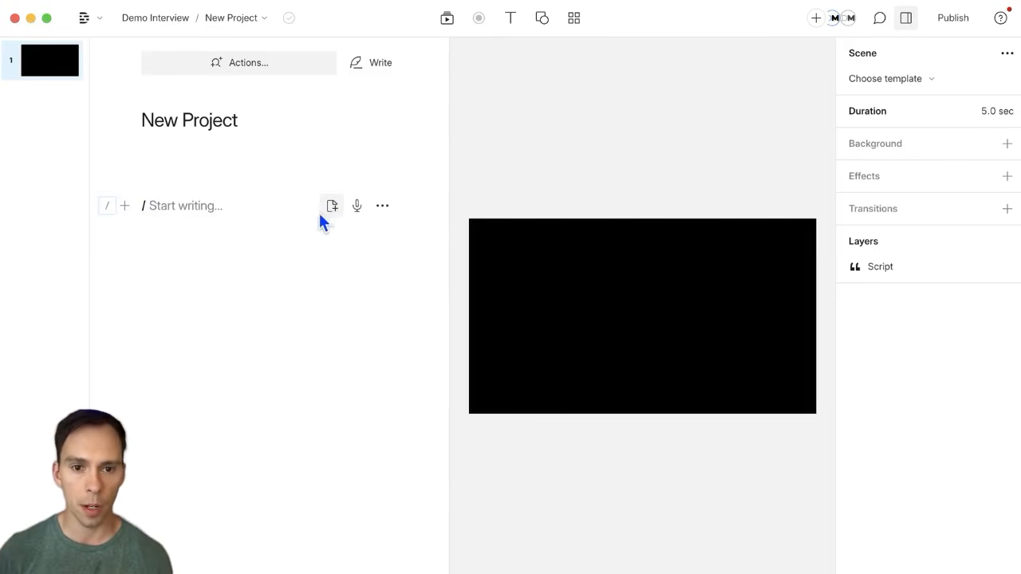
left_click(445, 26)
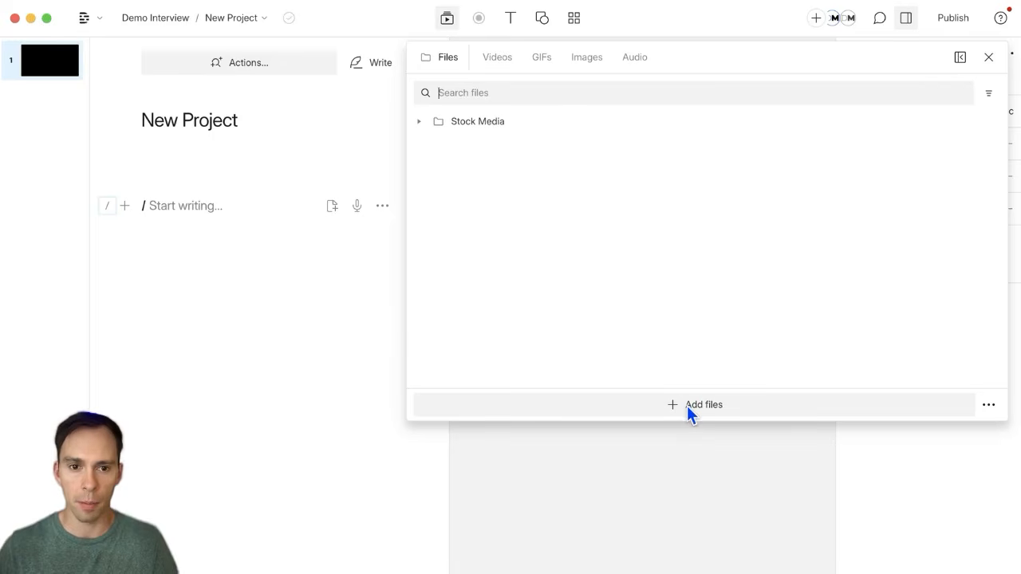
left_click(654, 499)
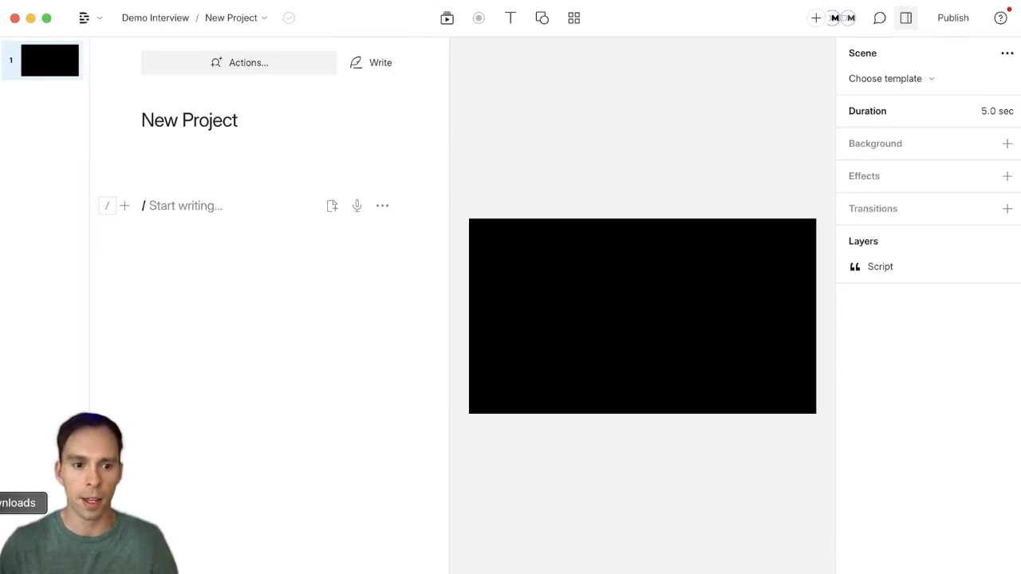
Step: Drag PXL_20240318_184032193.TS.mp4 from the dated Downloads folder into the script
left_click(2, 502)
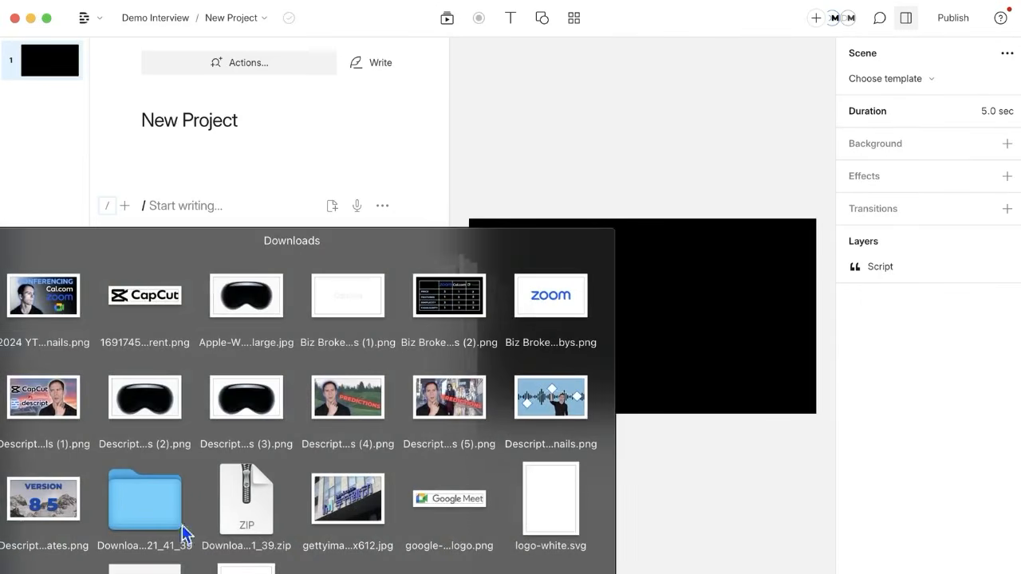
left_click(132, 501)
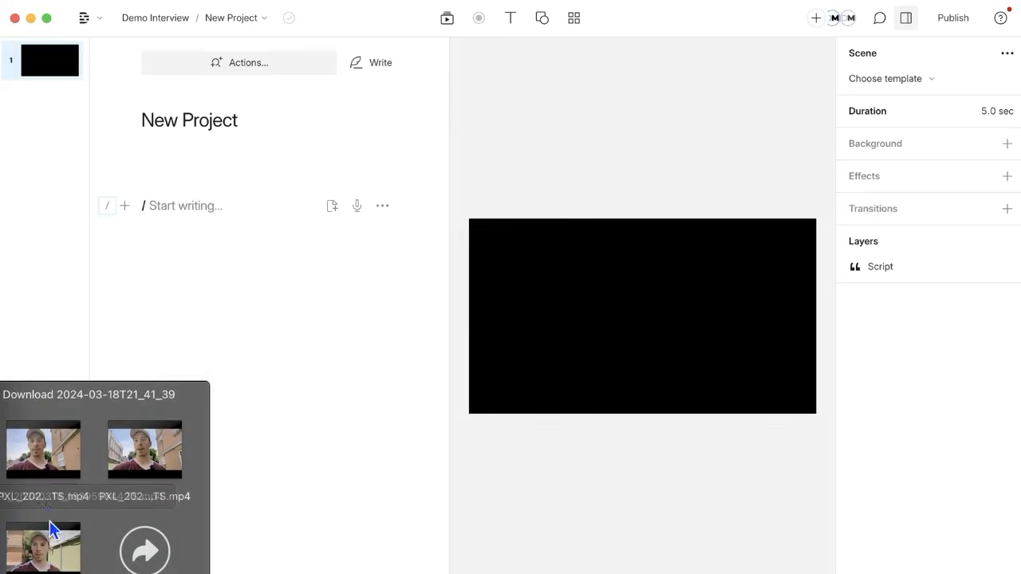
left_click_drag(40, 561, 194, 209)
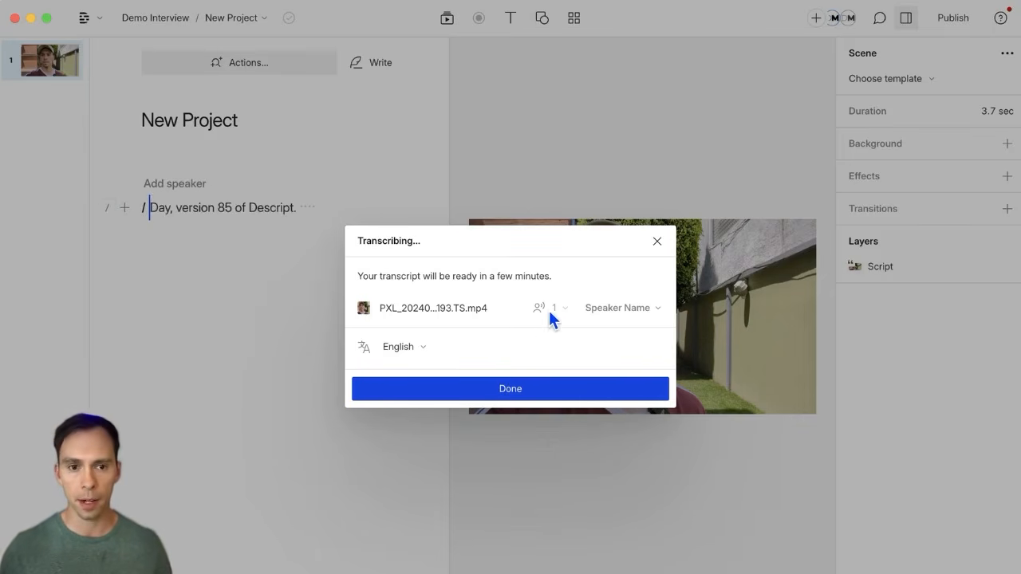
Step: Pick a saved Speaker Name, leave the language on English, and close the Transcribing dialog with Done
mouse_move(558, 317)
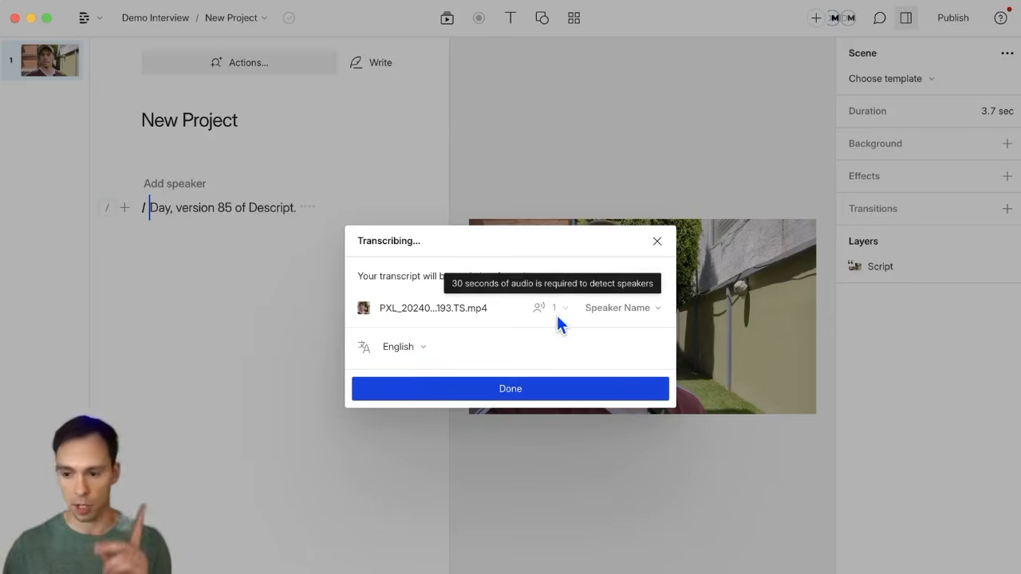
left_click(633, 309)
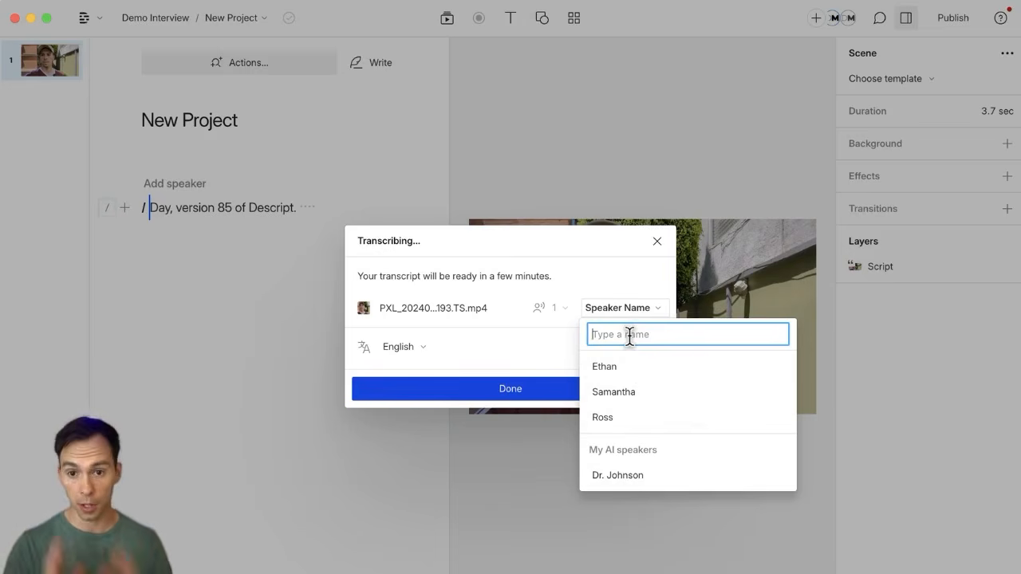
left_click(628, 413)
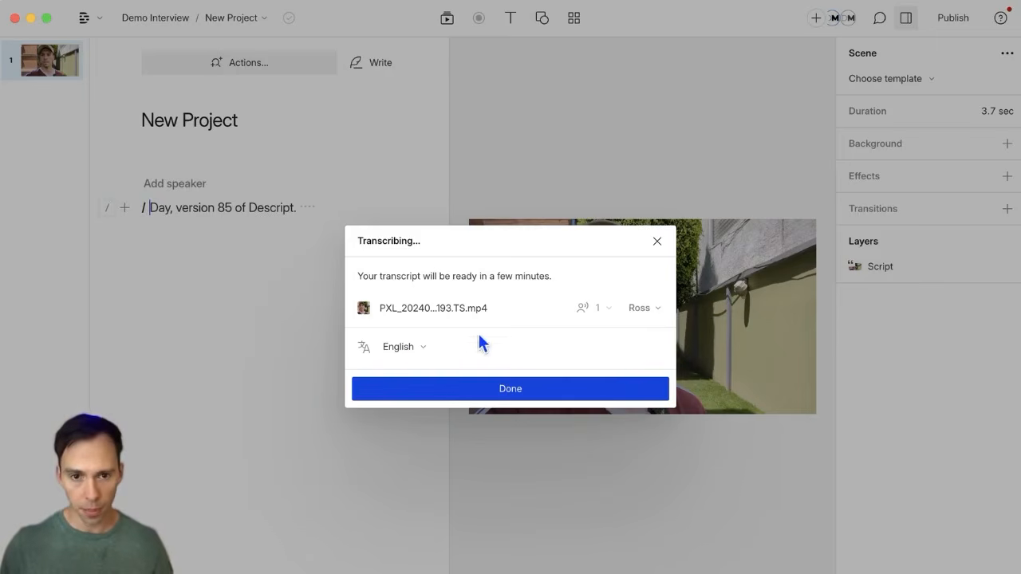
left_click(398, 350)
left_click(399, 349)
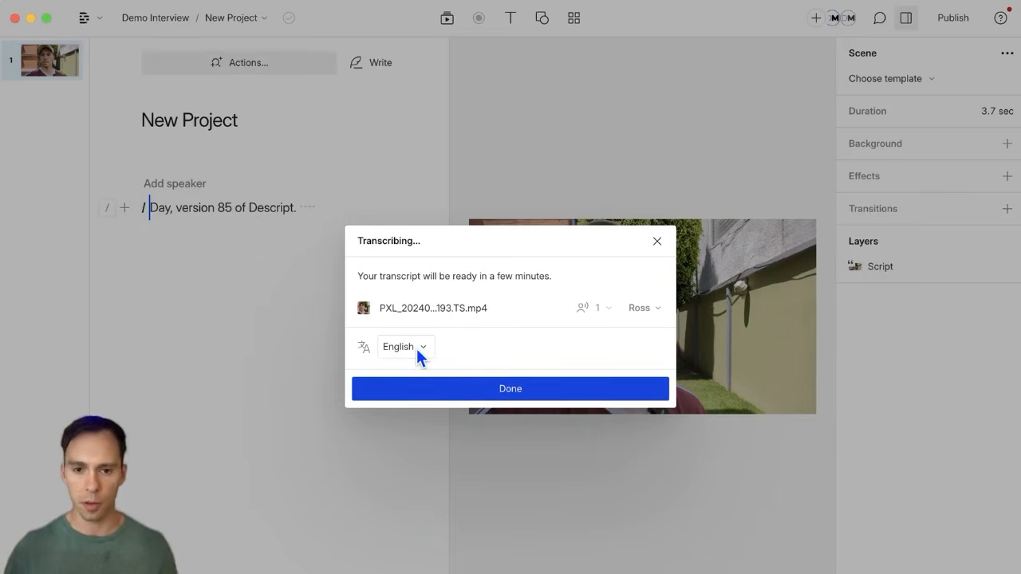
left_click(486, 389)
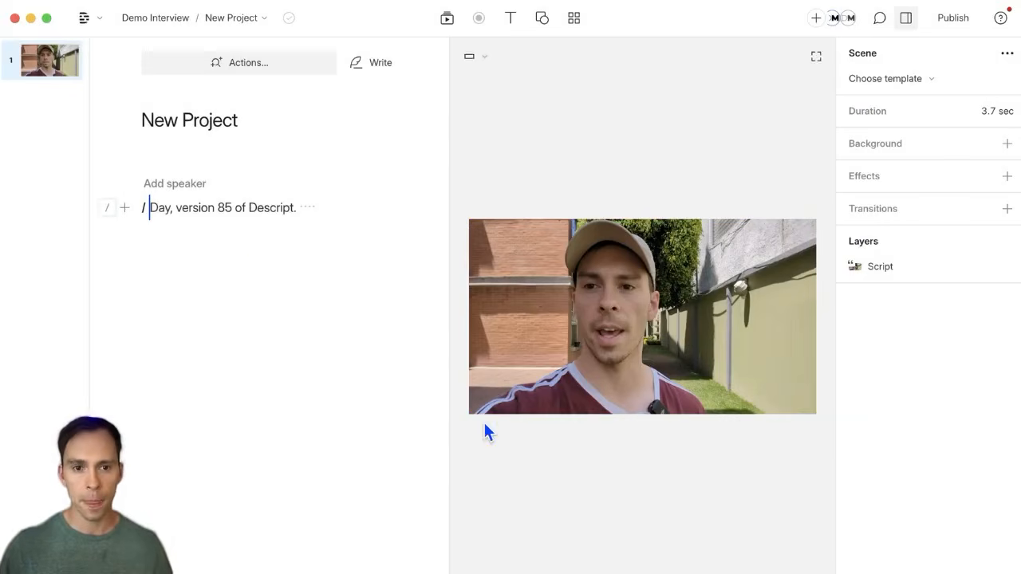
Step: In the Media files, preview and play PXL_20240318_184032193.TS.mp4, then close the preview
left_click_drag(152, 208, 296, 208)
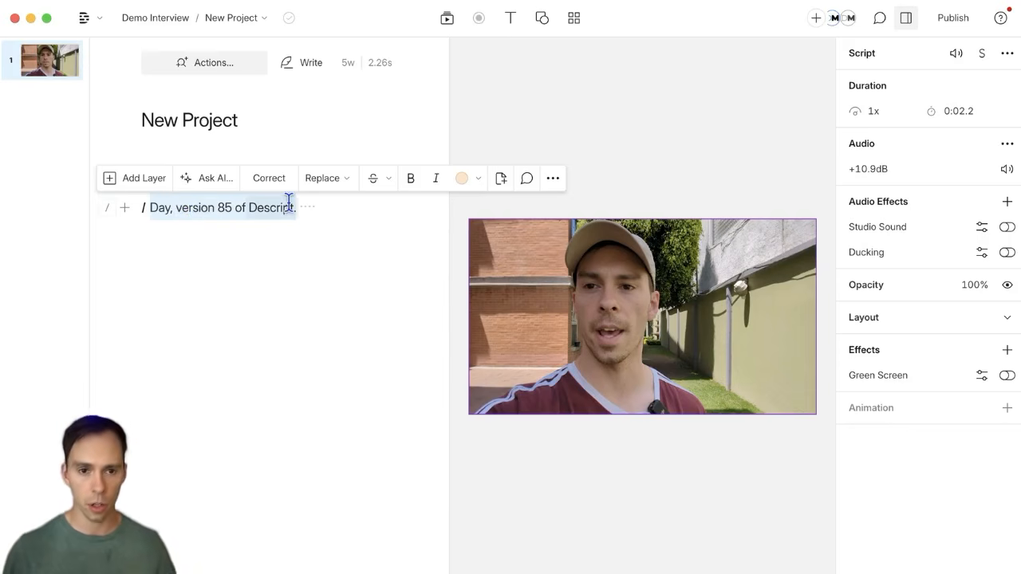
left_click(345, 305)
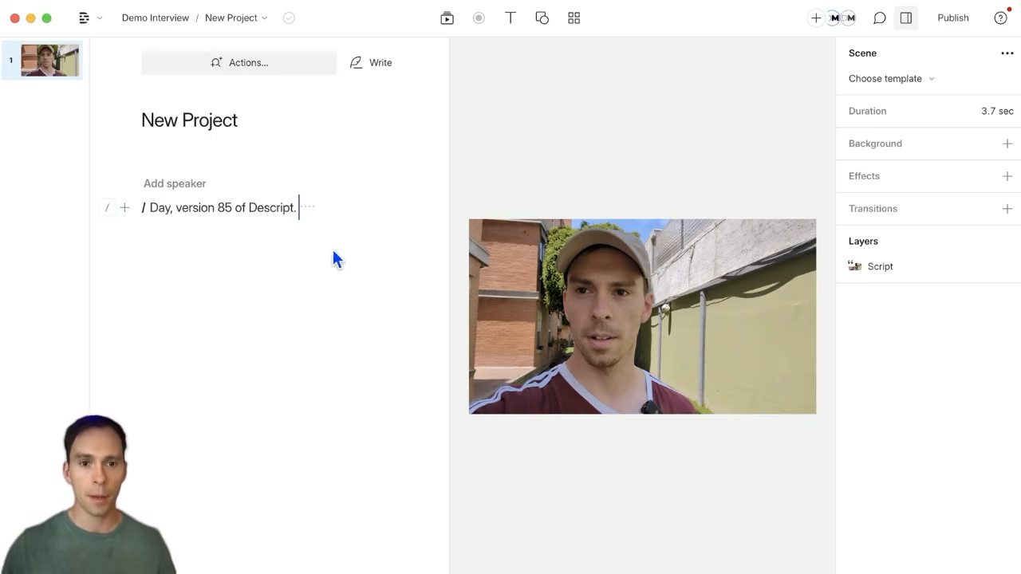
left_click(447, 25)
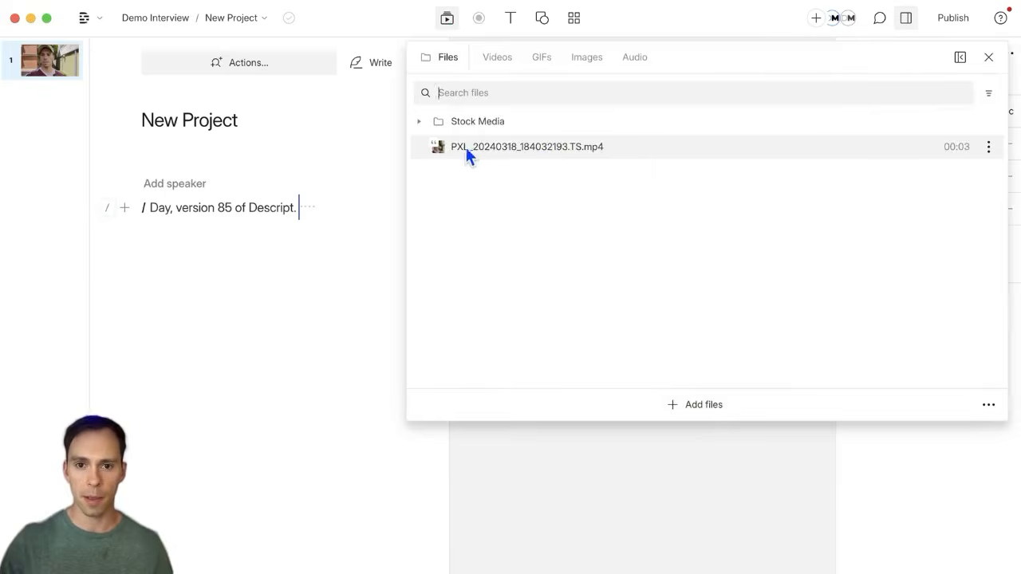
left_click(549, 143)
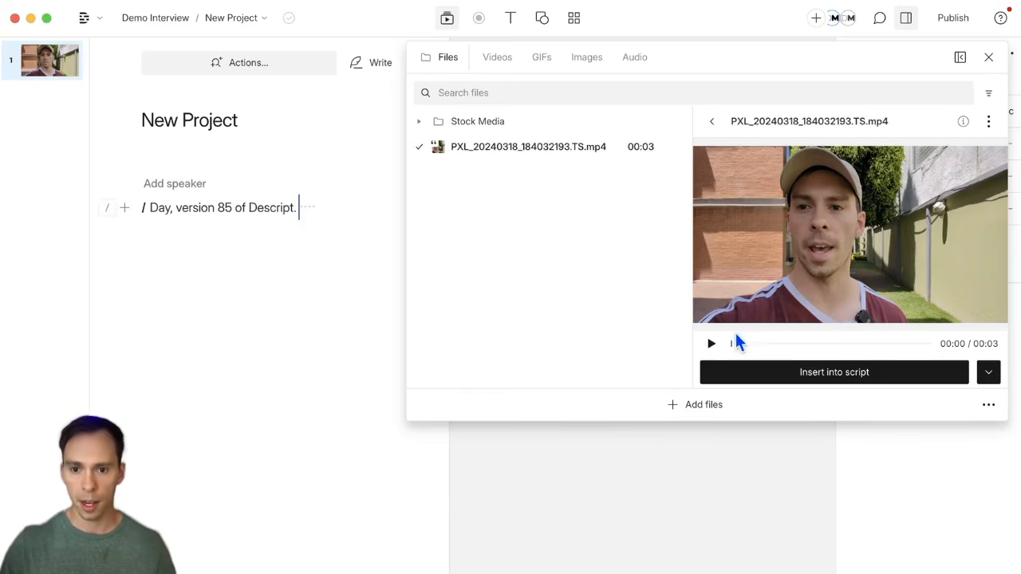
left_click(712, 343)
left_click(711, 344)
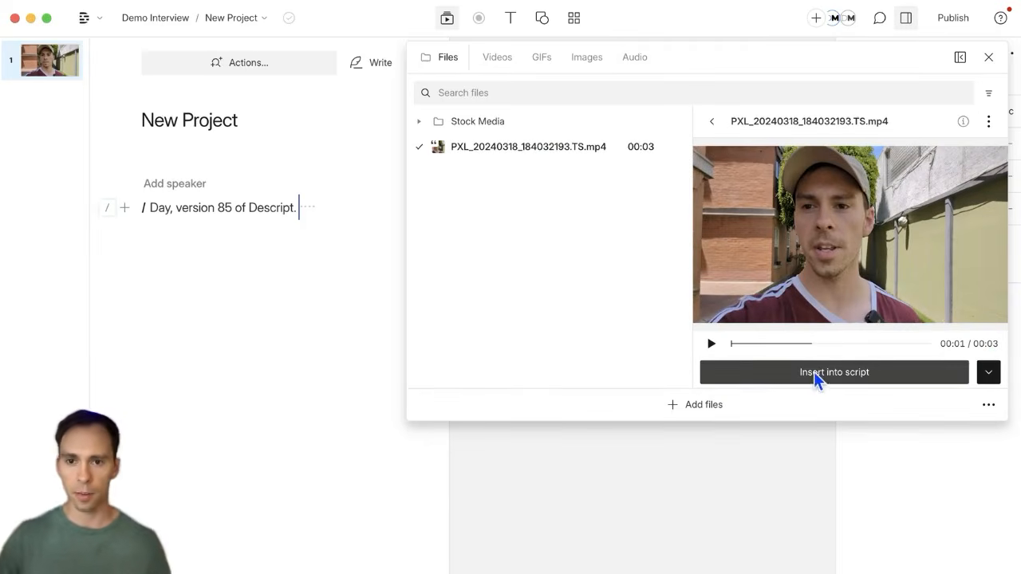
left_click(713, 121)
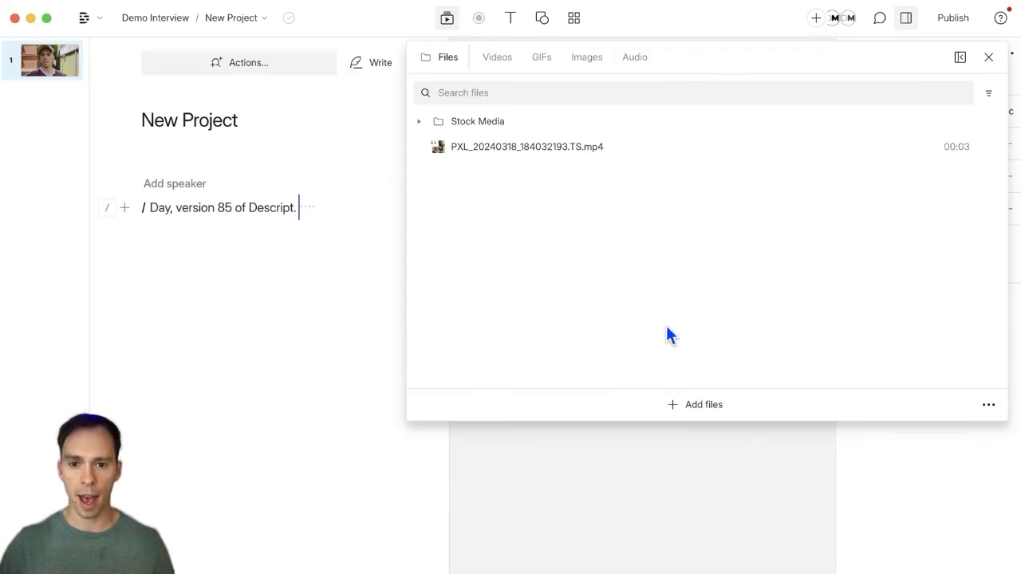
Step: Import Descript Thumbnails (5).png and the So much happening....m4a recording from Downloads
left_click(674, 405)
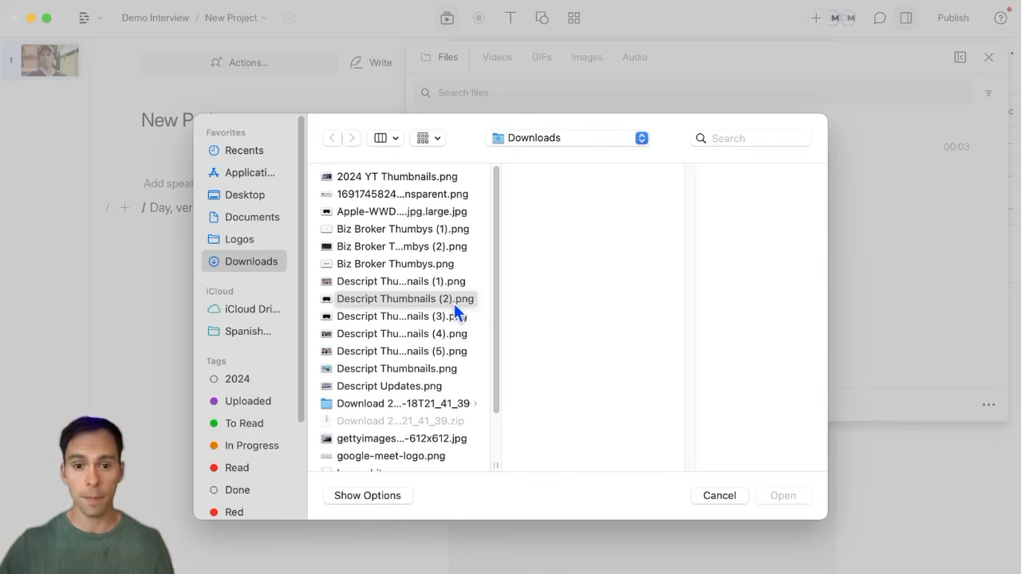
scroll(423, 401, "down", 3)
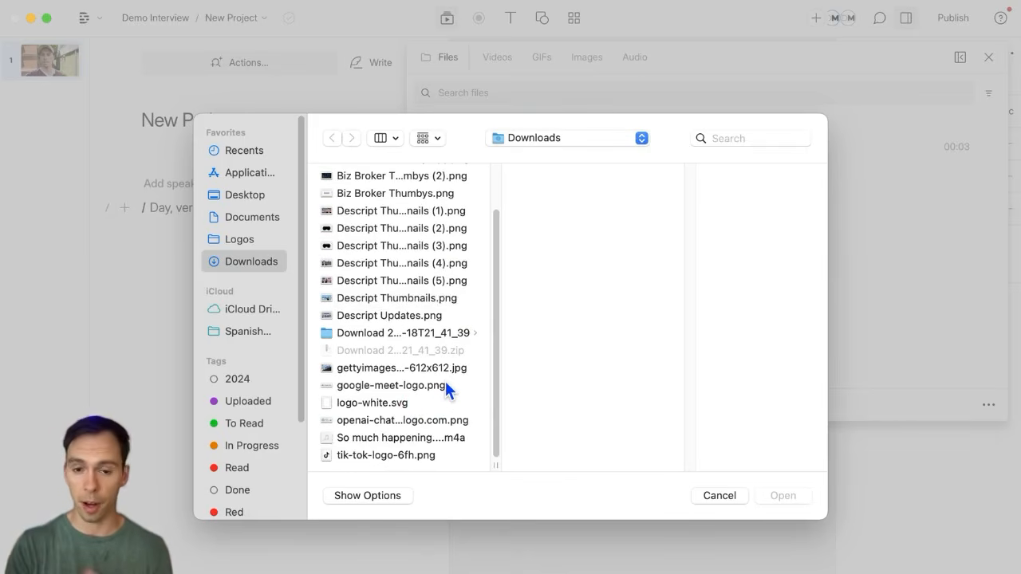
left_click(442, 280)
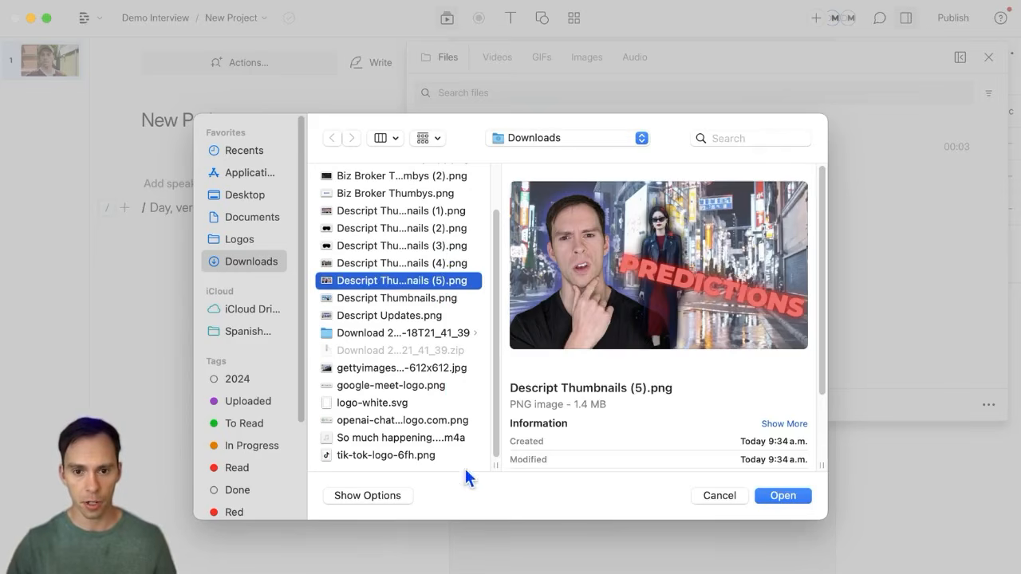
left_click(427, 437, "super")
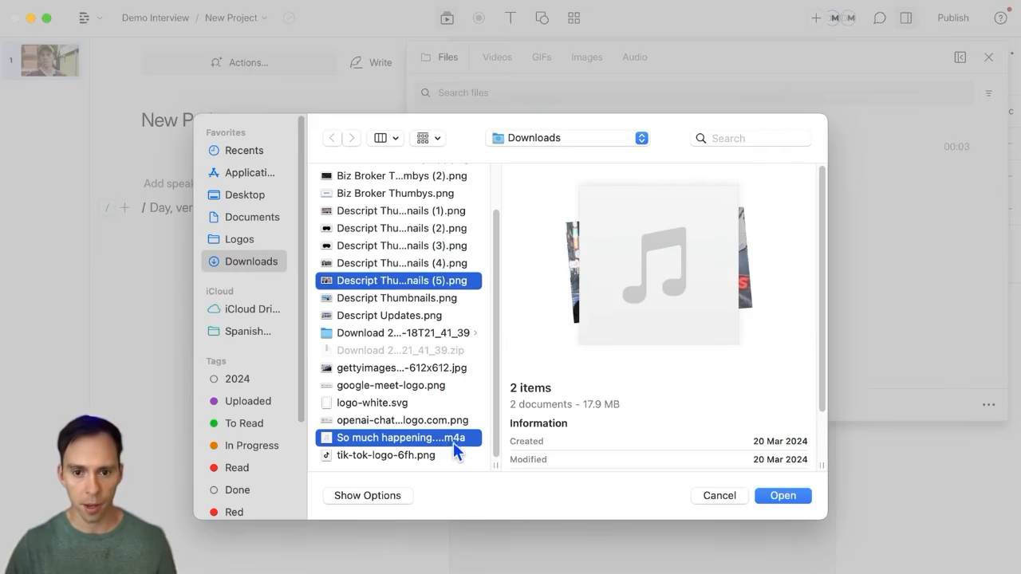
scroll(478, 347, "up", 1)
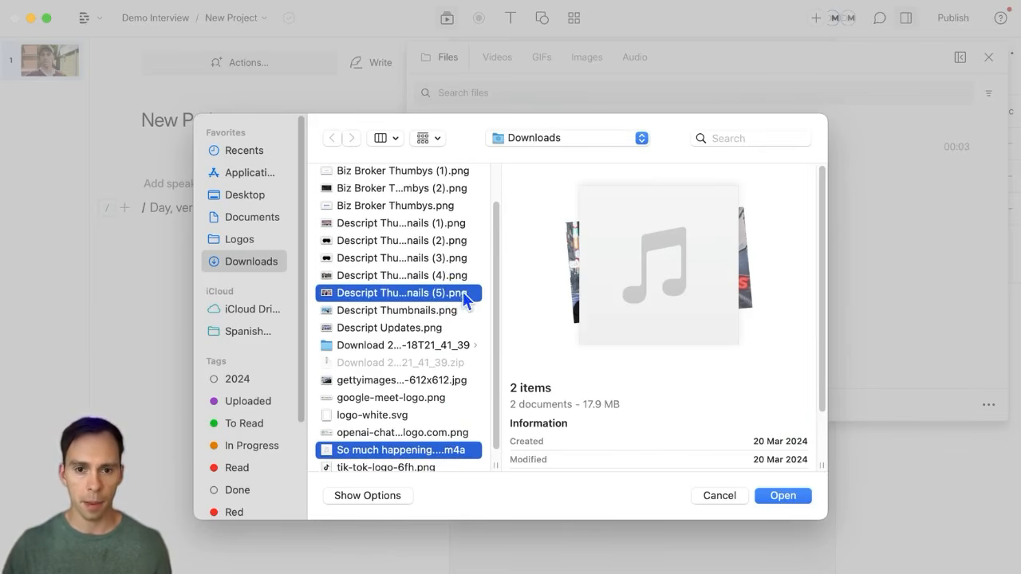
scroll(460, 359, "up", 3)
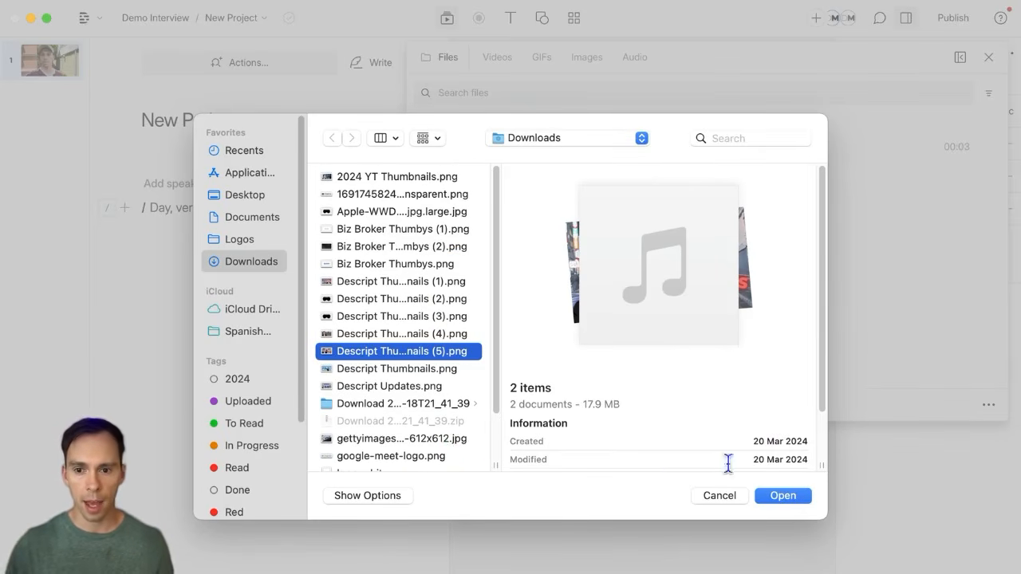
left_click(778, 496)
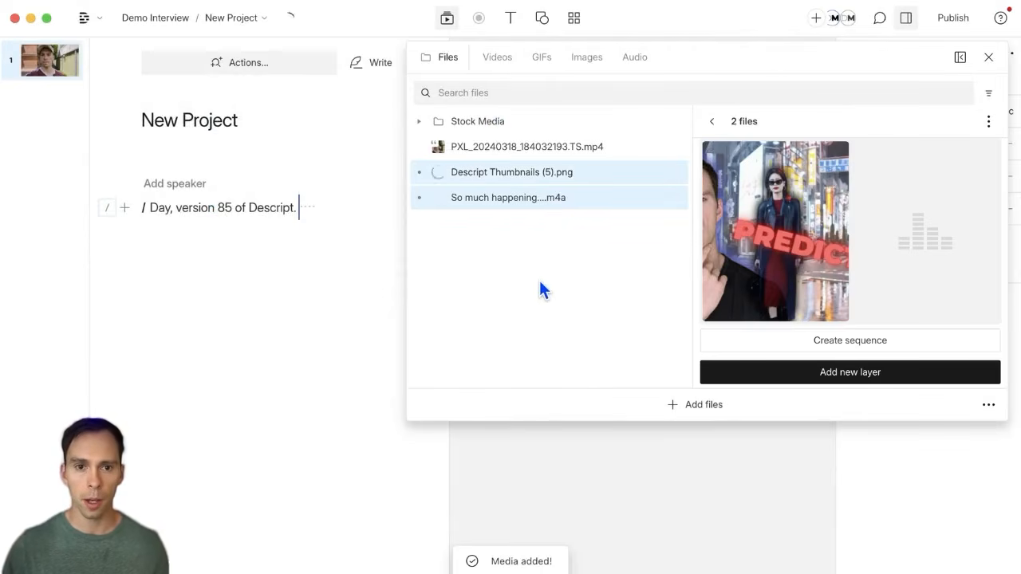
Step: Clear the two-file selection and preview Descript Thumbnails (5).png in the Files list
left_click(538, 277)
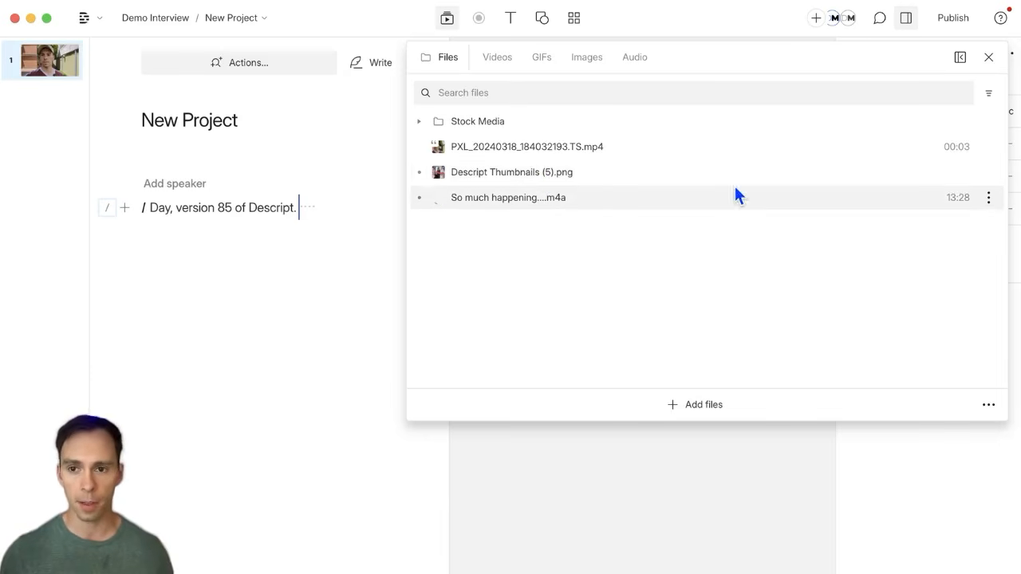
left_click(510, 175)
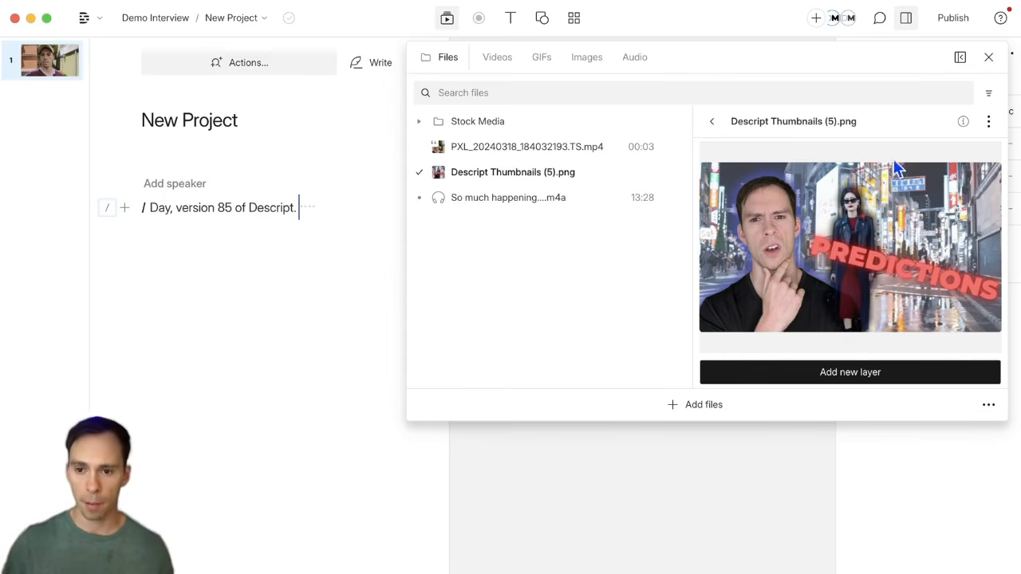
Step: Add the thumbnail image as a new layer and shrink it to a small inset on the right
left_click(851, 375)
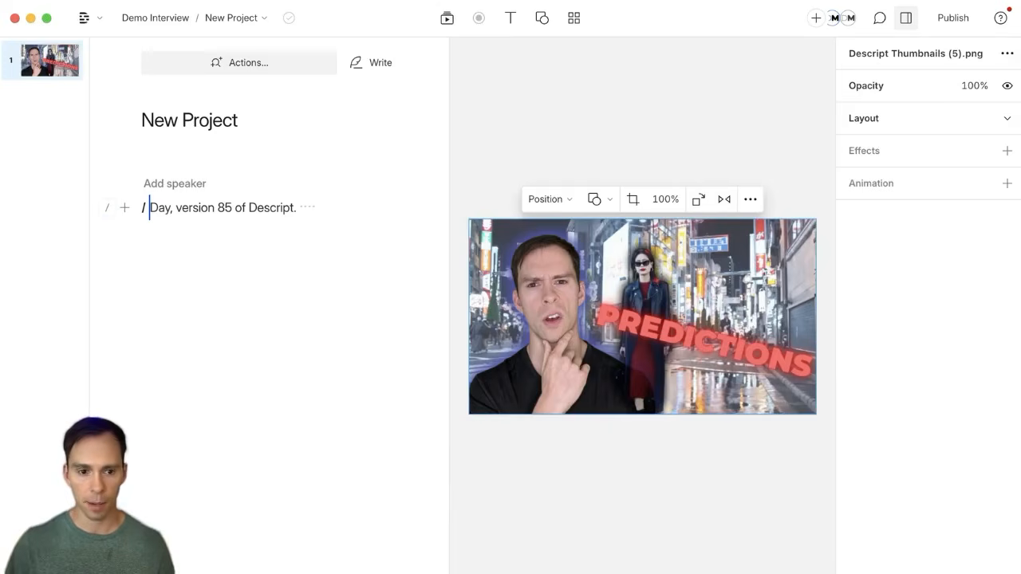
left_click(53, 571)
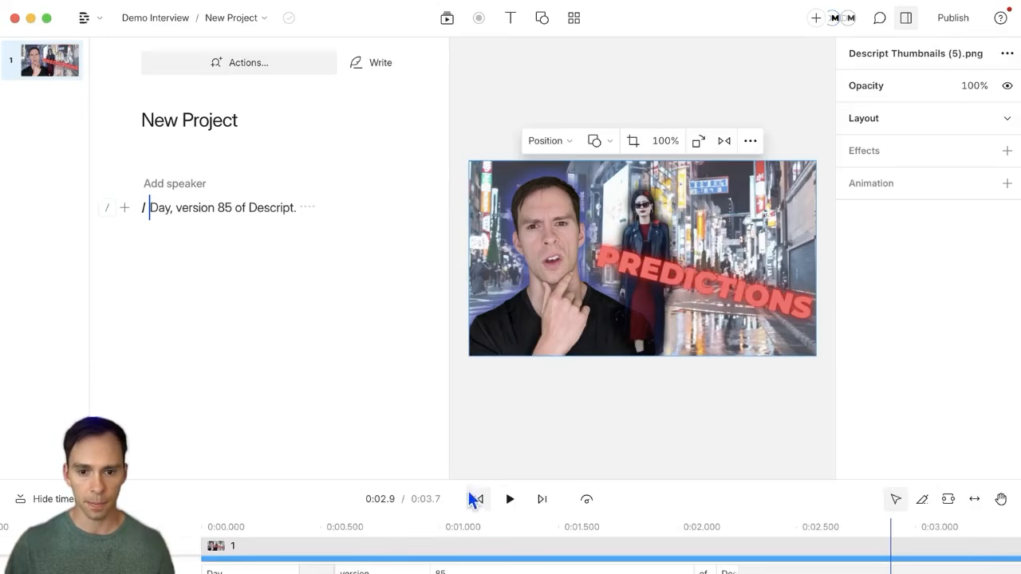
left_click_drag(467, 478, 458, 306)
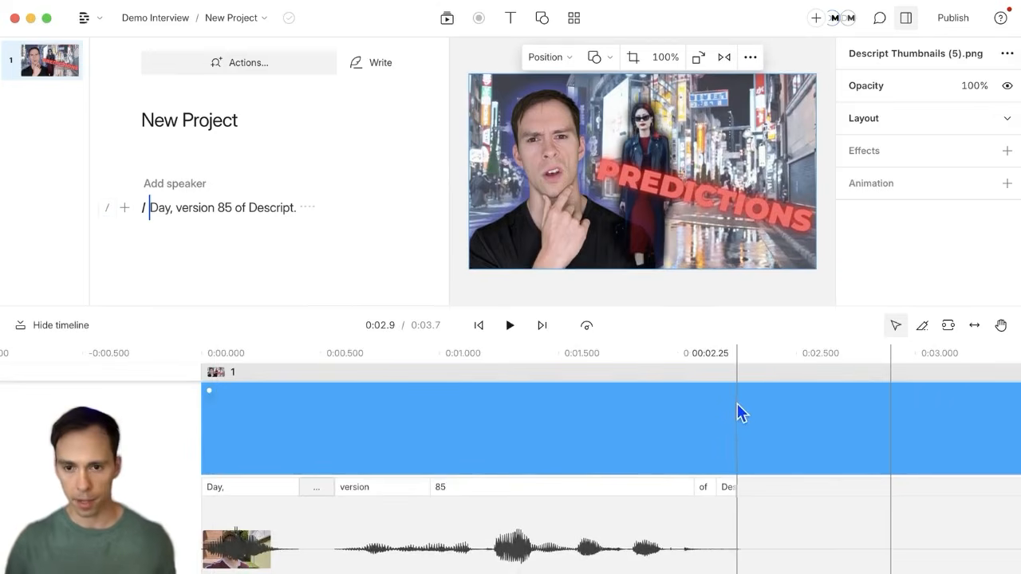
scroll(739, 408, "right", 5)
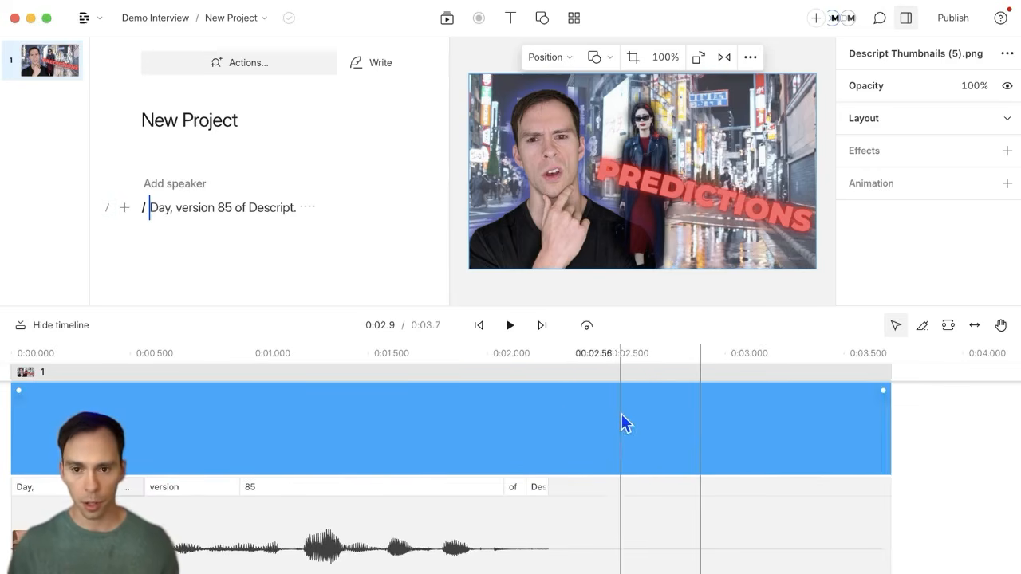
left_click_drag(471, 77, 661, 125)
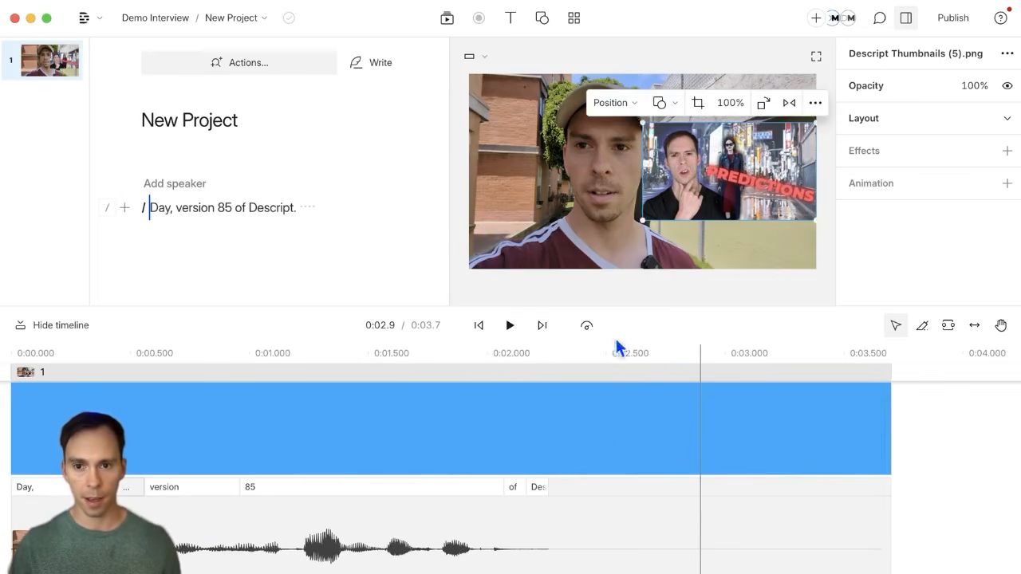
scroll(798, 510, "right", 3)
left_click(862, 489)
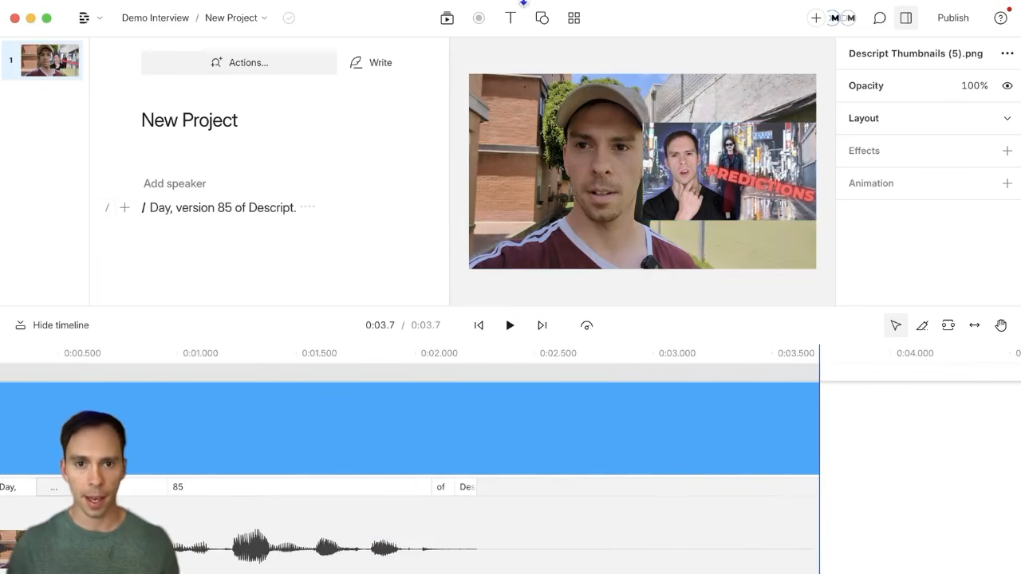
Step: Open the 'So much happening' .m4a in the project's media files and preview it
left_click(446, 23)
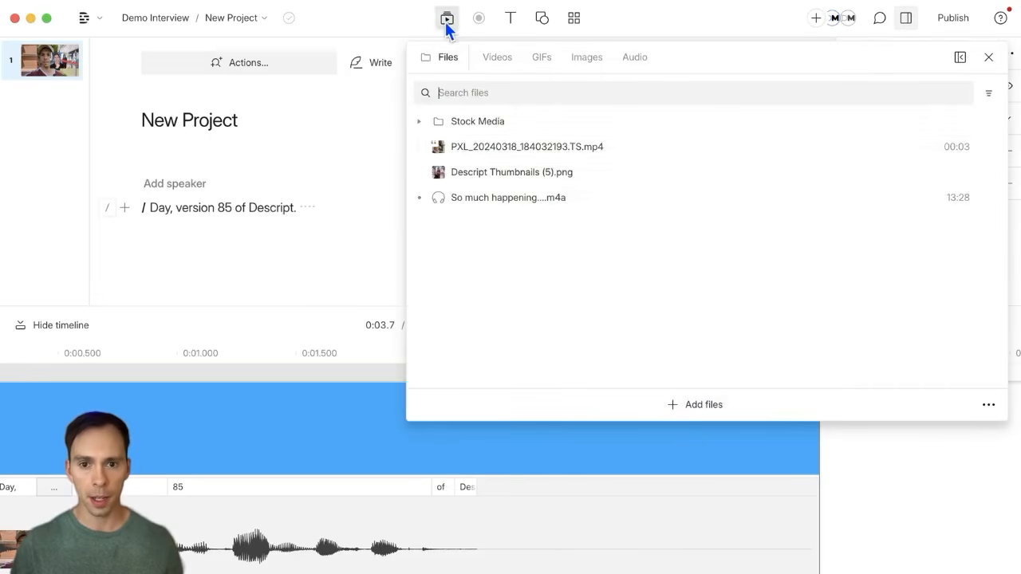
left_click(514, 200)
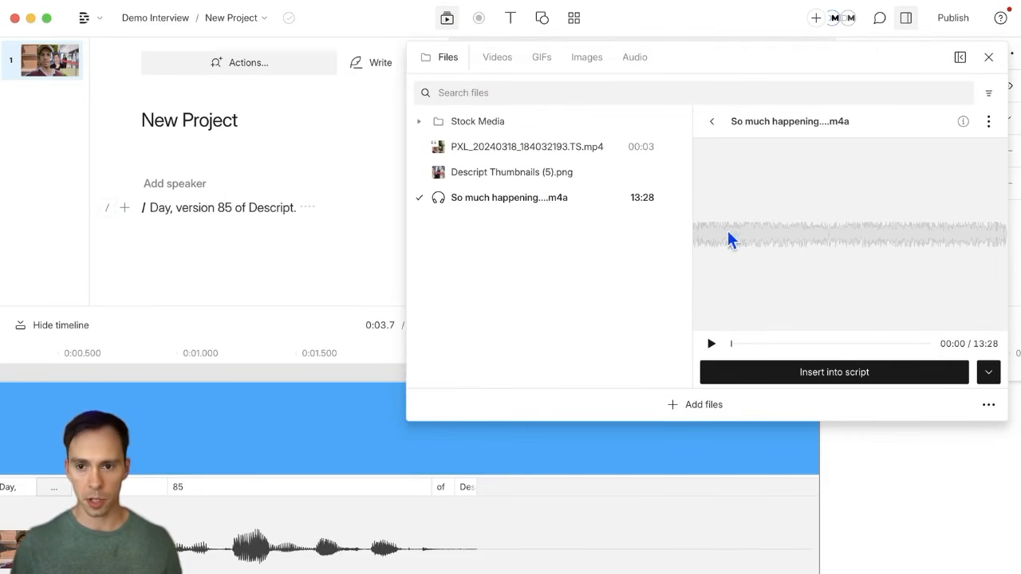
left_click(711, 344)
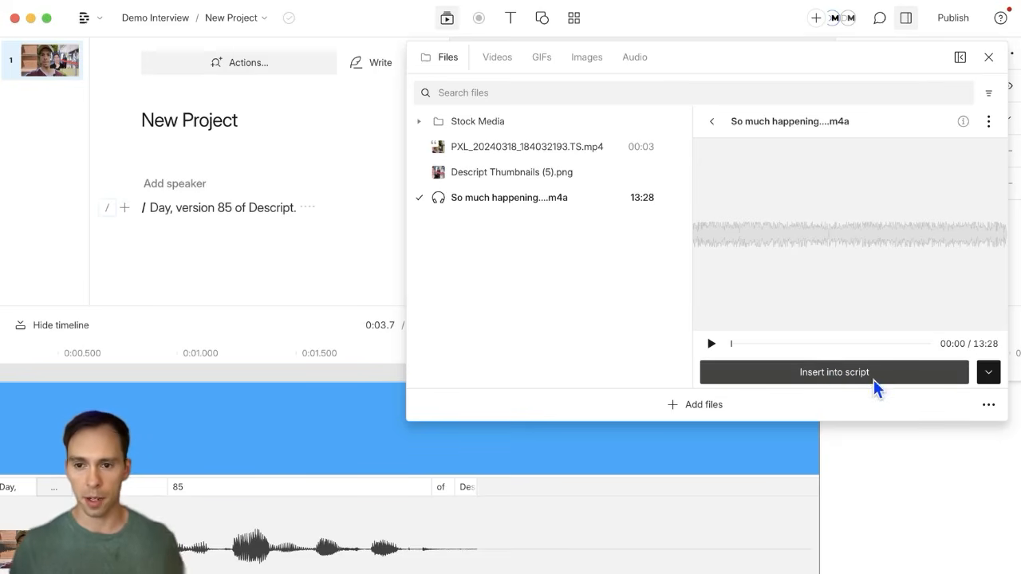
Step: Insert the audio file as a new layer instead of into the script
left_click(989, 374)
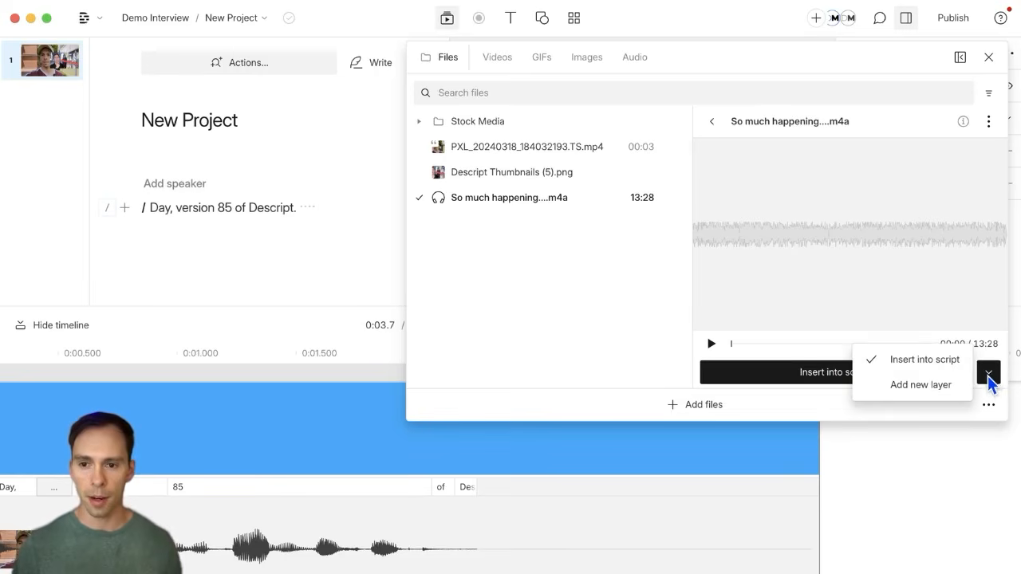
left_click(917, 361)
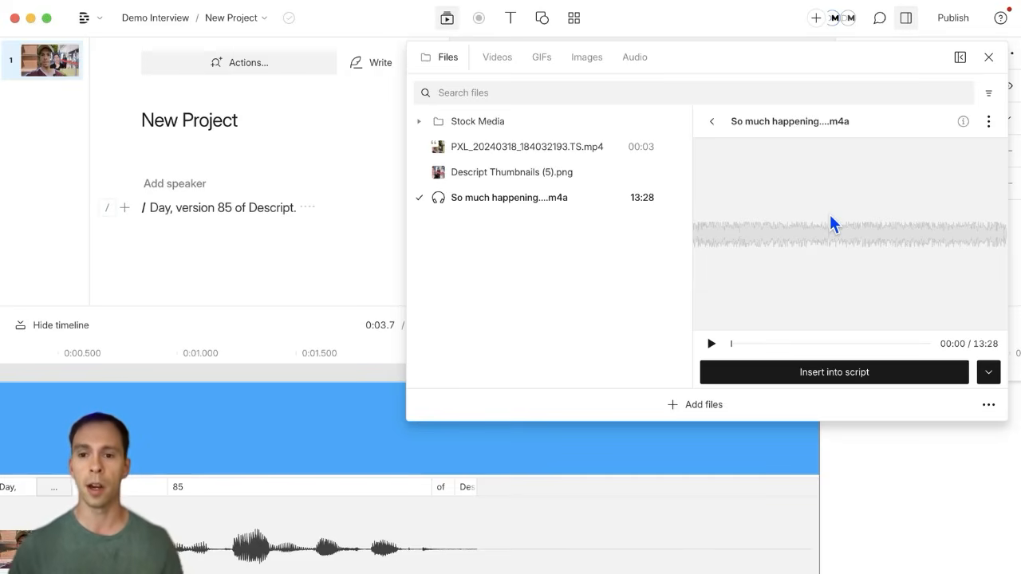
left_click(987, 375)
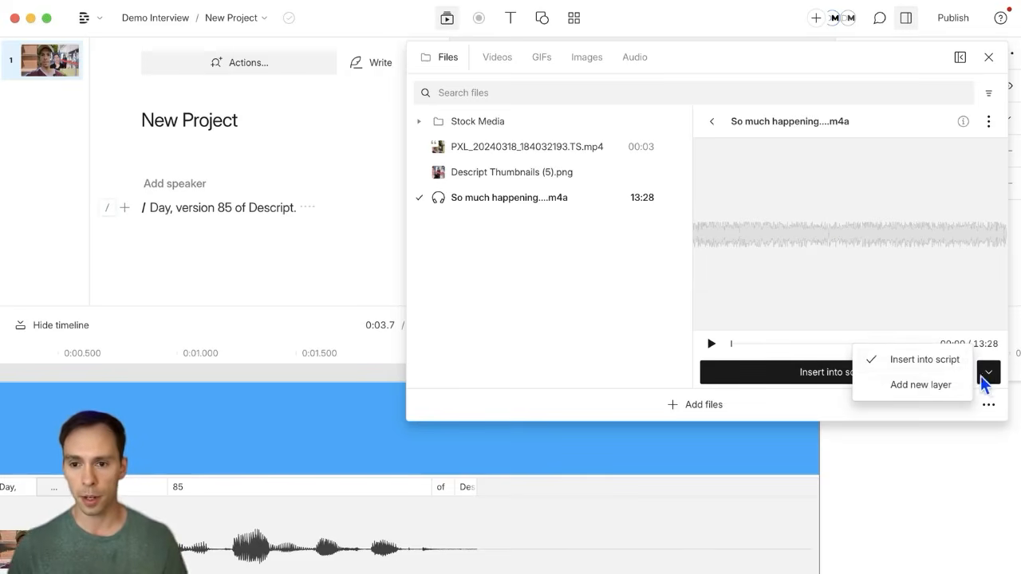
left_click(922, 388)
Step: Confirm the new audio layer, set the playhead to 0:04.2, and select the So much happening clip
left_click(820, 375)
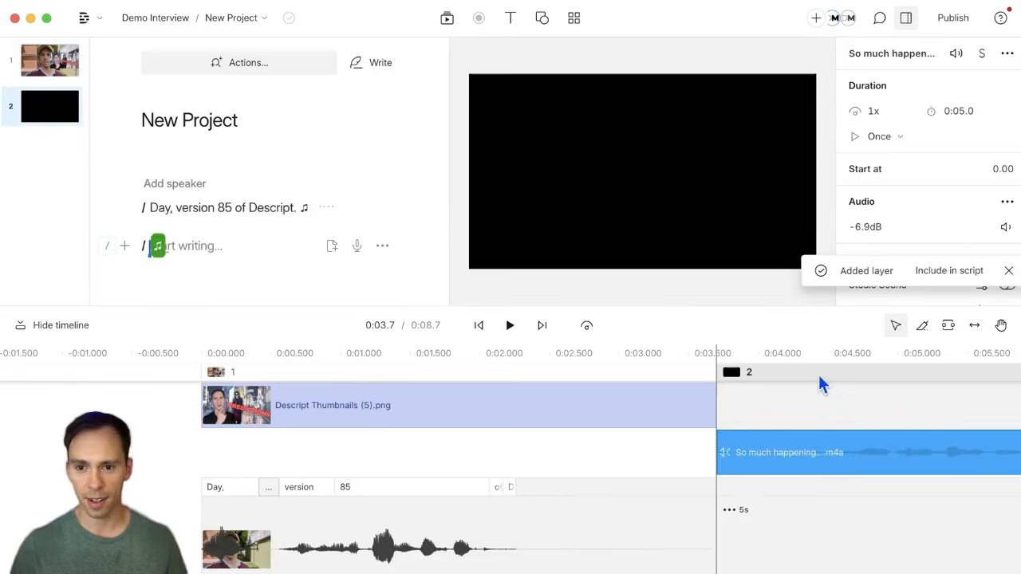
left_click(795, 407)
scroll(714, 461, "right", 5)
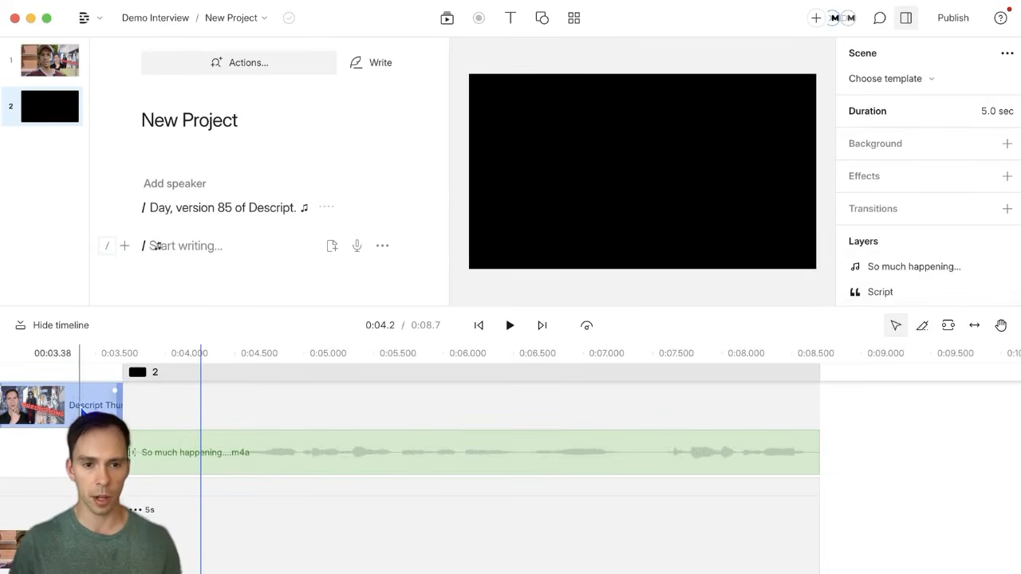
left_click(271, 453)
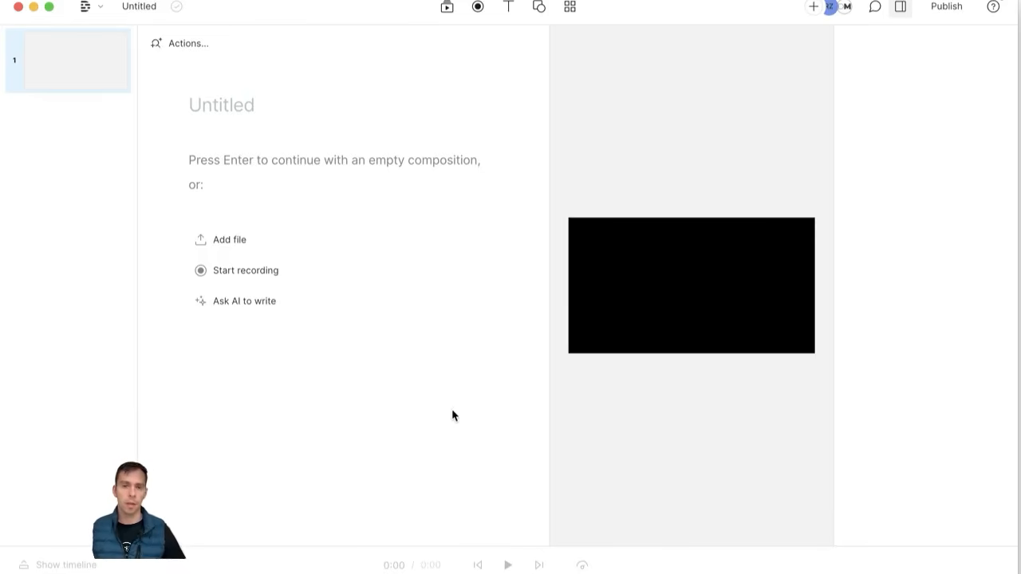
Step: Open the media library's stock Videos collection and scroll through the nature clips
left_click(447, 6)
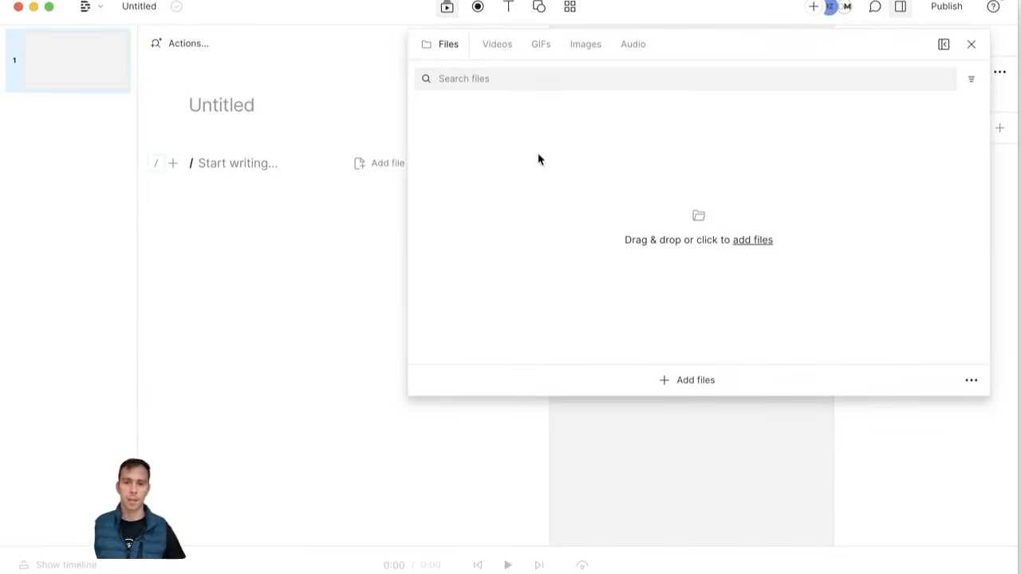
left_click(448, 8)
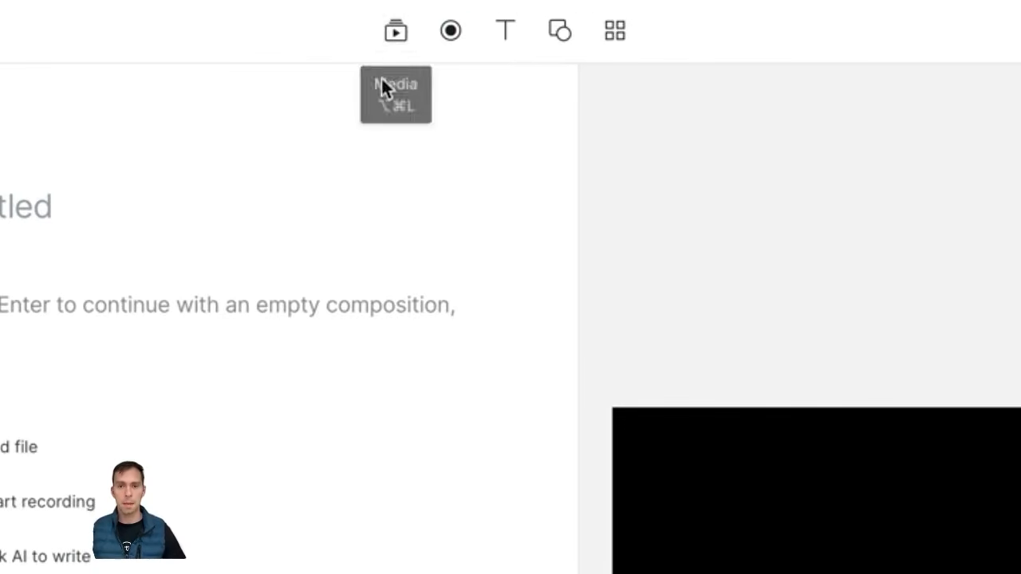
left_click(396, 36)
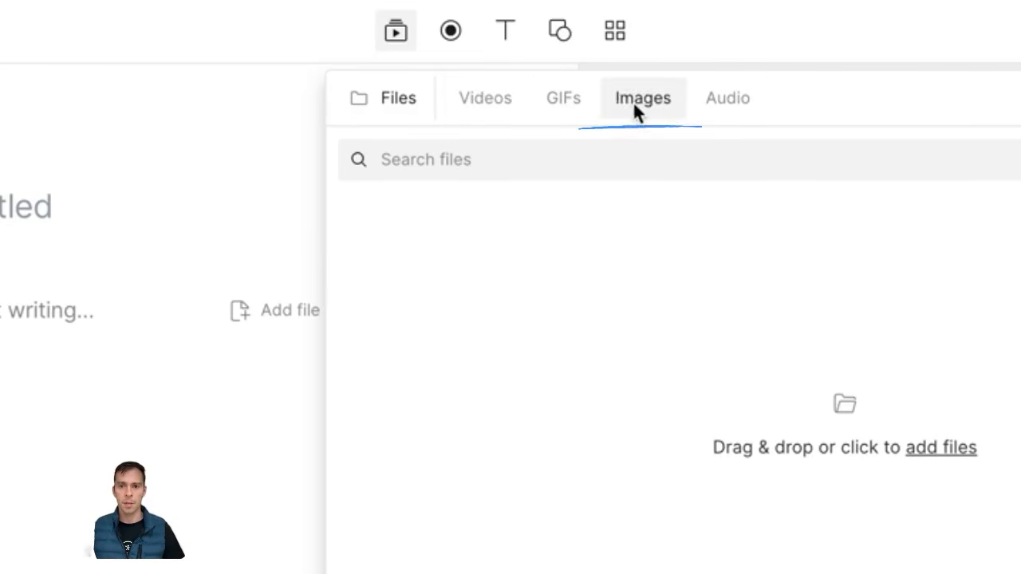
left_click(484, 110)
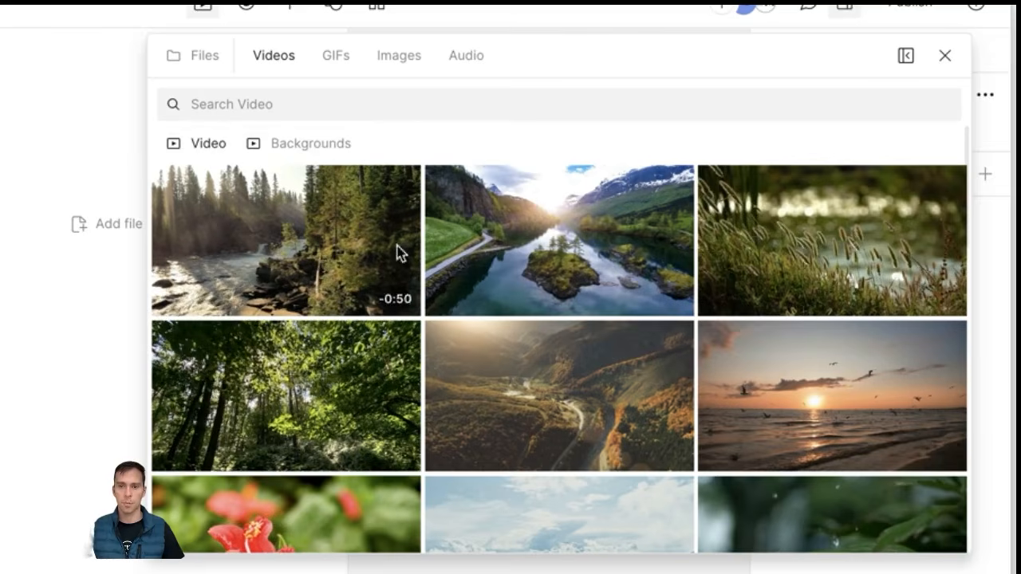
scroll(387, 266, "down", 10)
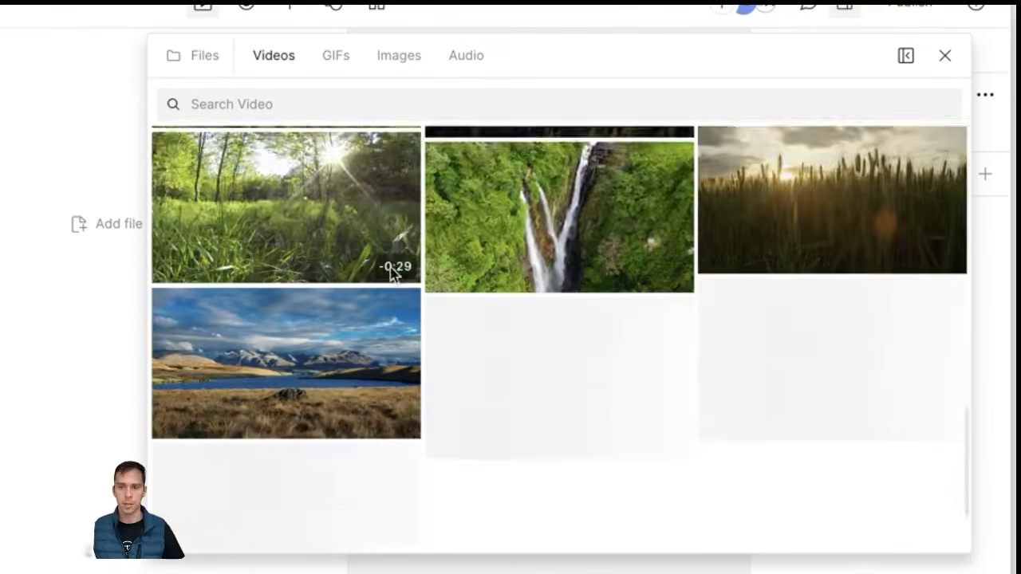
scroll(390, 271, "down", 2)
scroll(511, 399, "up", 15)
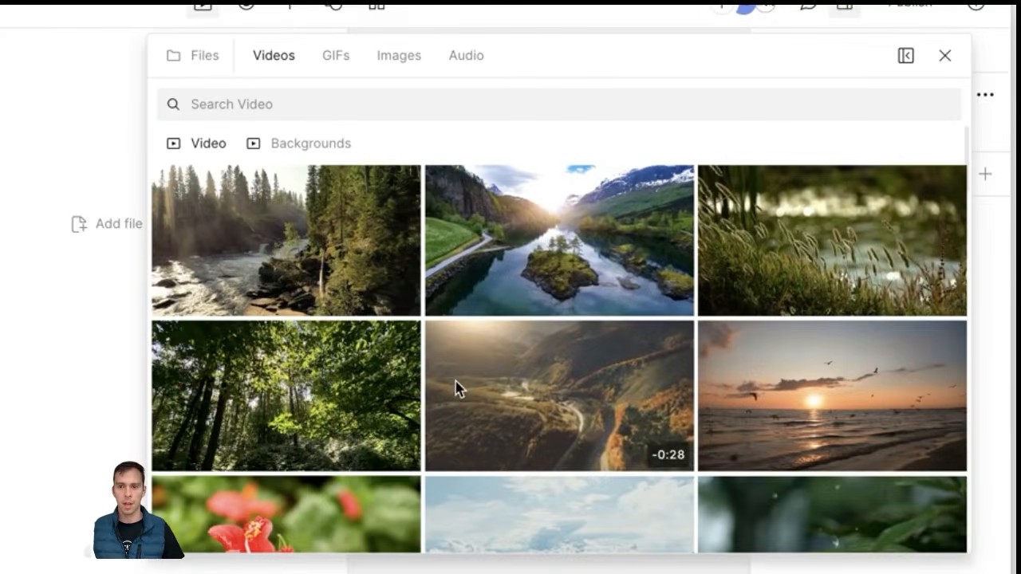
Step: Search the stock videos for 'office', then change the search to 'man'
left_click(274, 106)
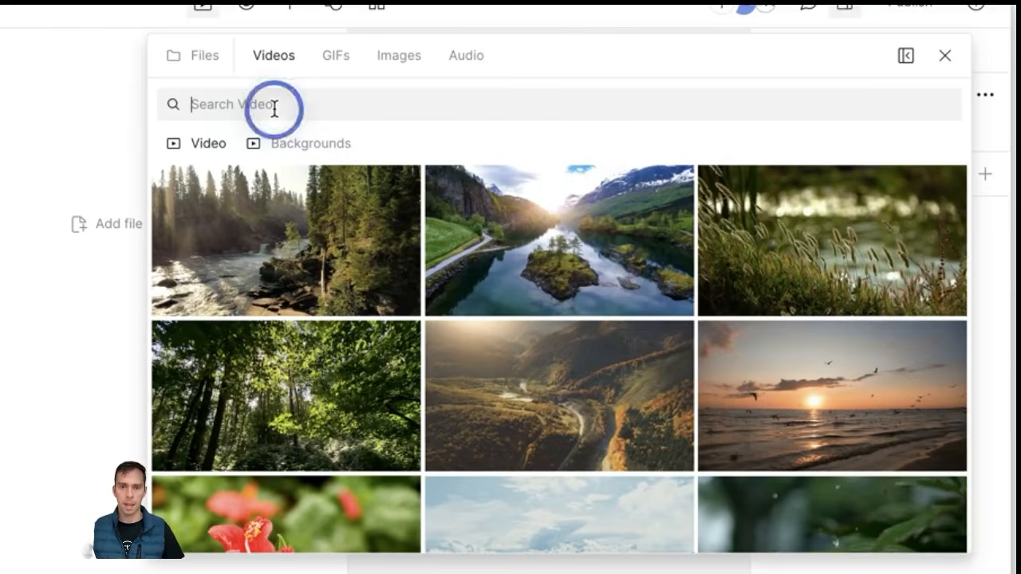
type("office")
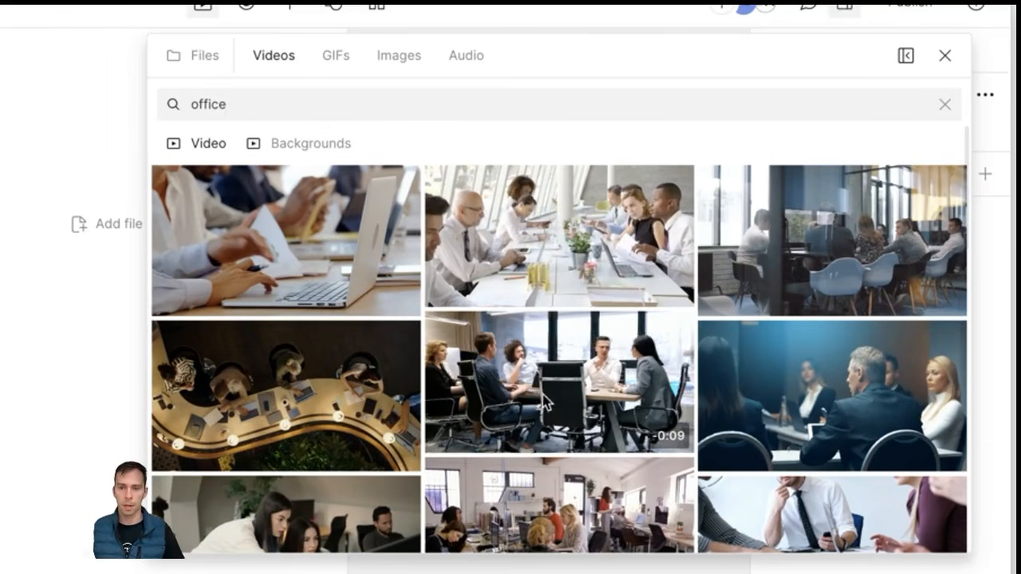
scroll(543, 411, "down", 3)
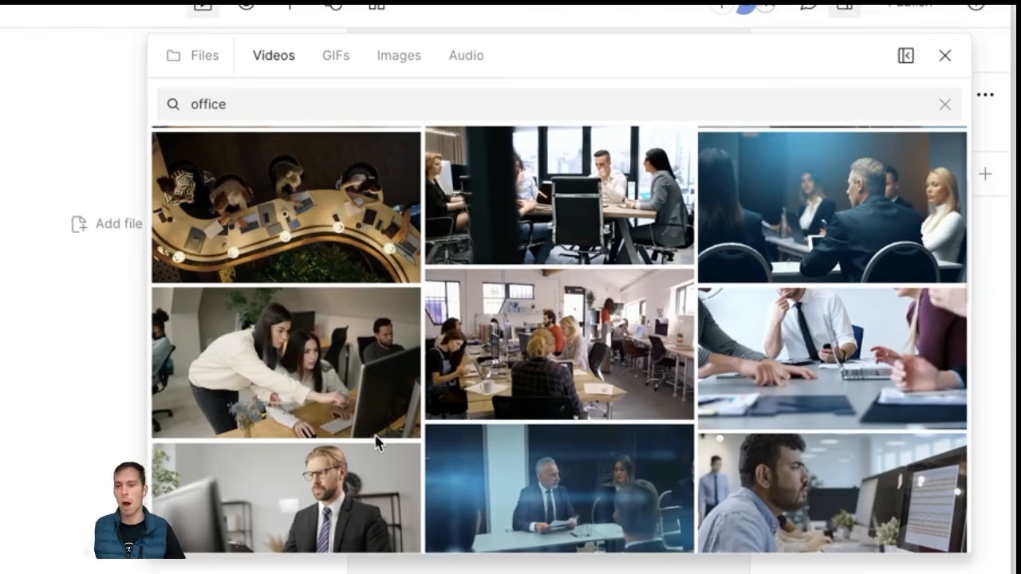
scroll(378, 445, "down", 1)
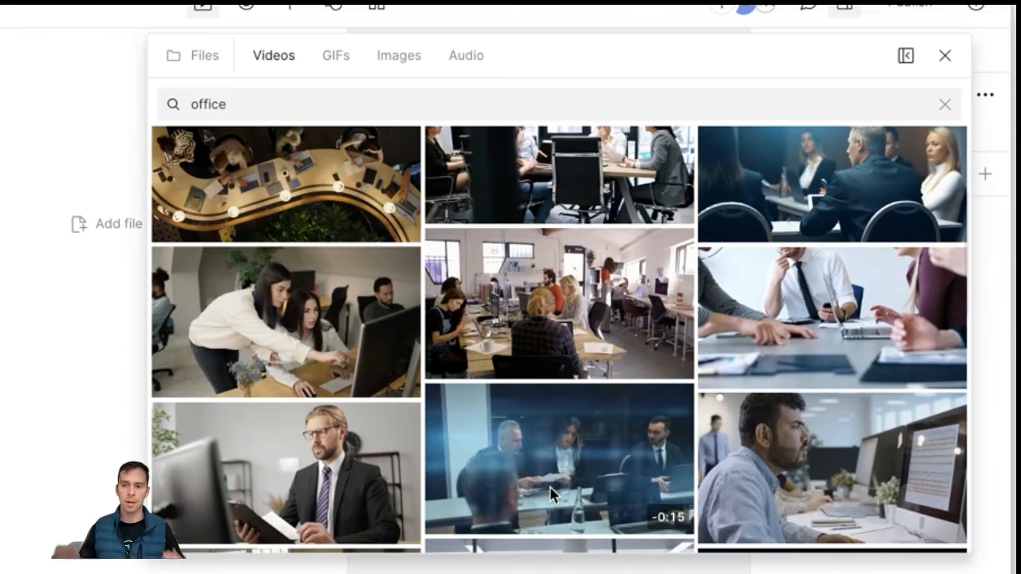
scroll(495, 367, "up", 4)
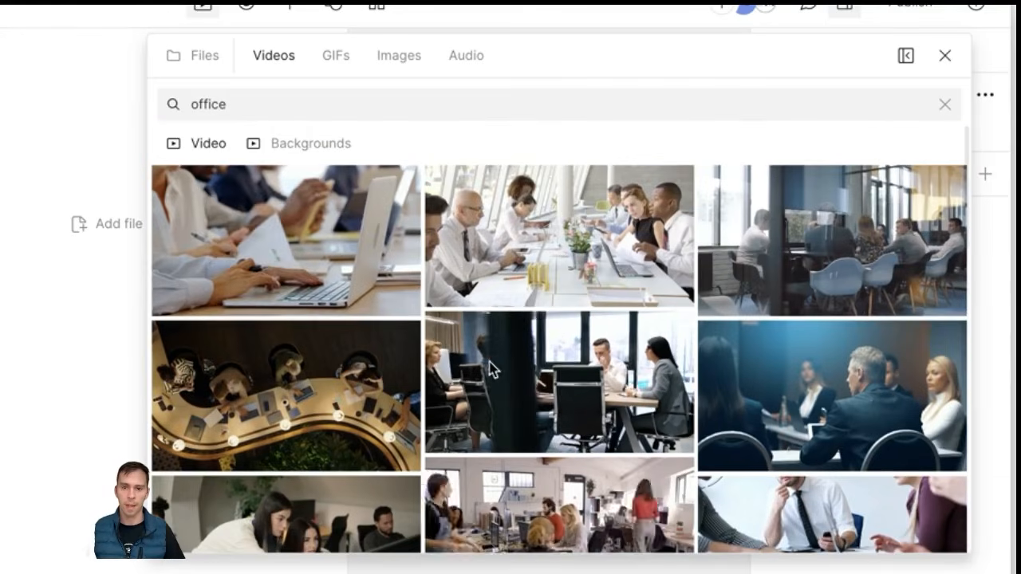
left_click(270, 110)
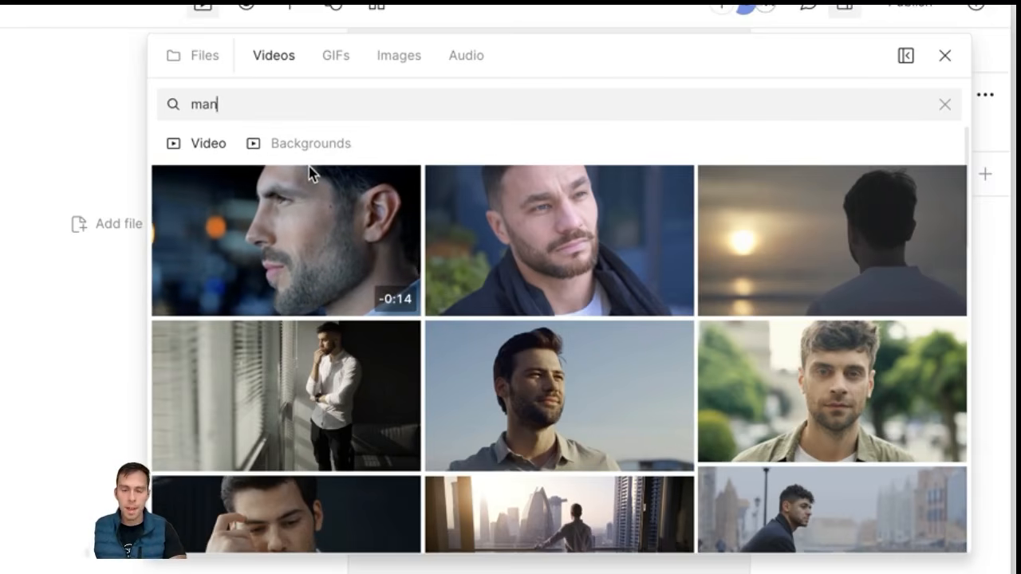
scroll(312, 174, "down", 1)
Step: Filter 'man' to Backgrounds, add the sunset hill silhouette clip, and enlarge the timeline
left_click(298, 138)
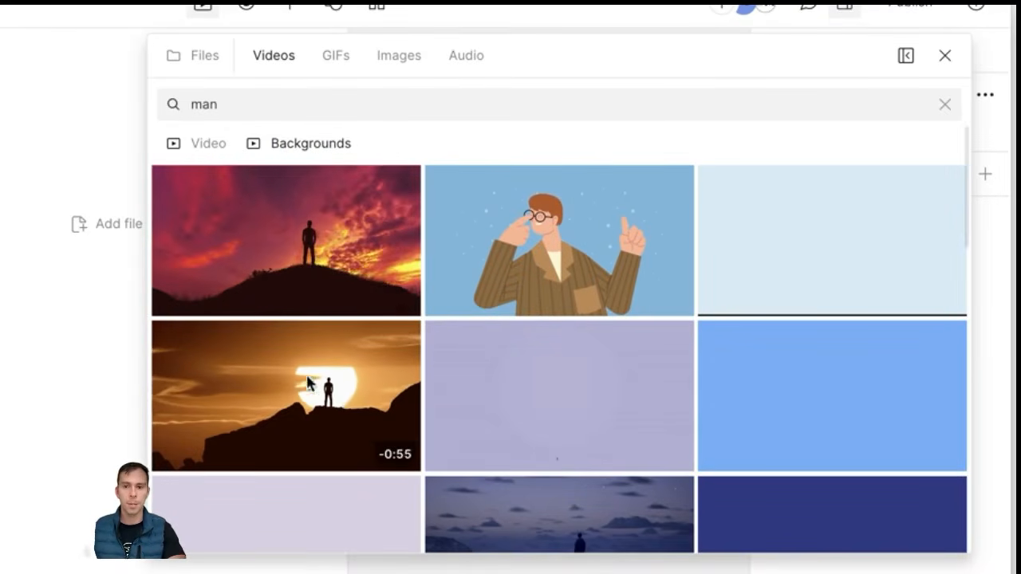
scroll(348, 378, "down", 2)
scroll(348, 378, "up", 2)
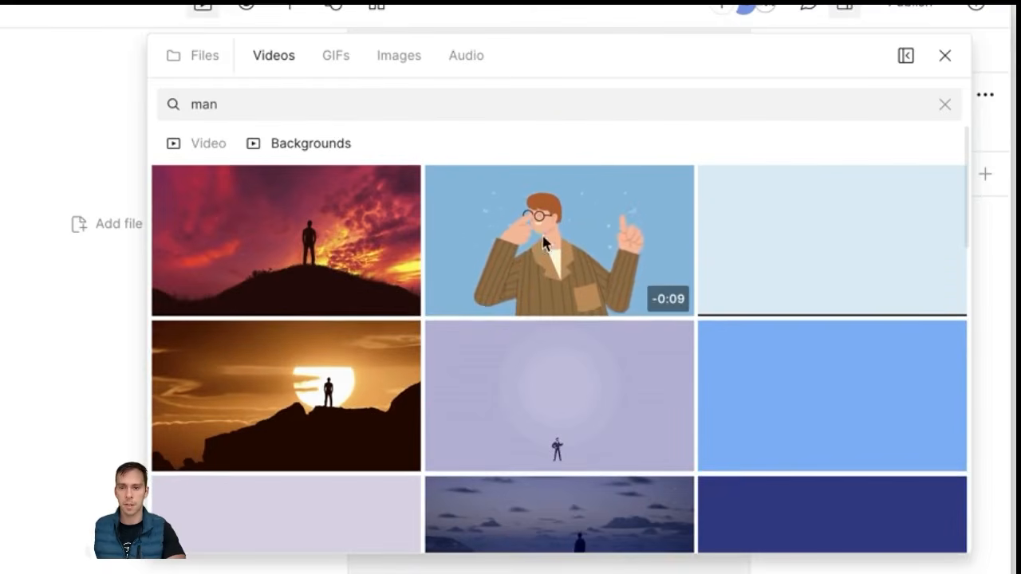
scroll(603, 375, "down", 1)
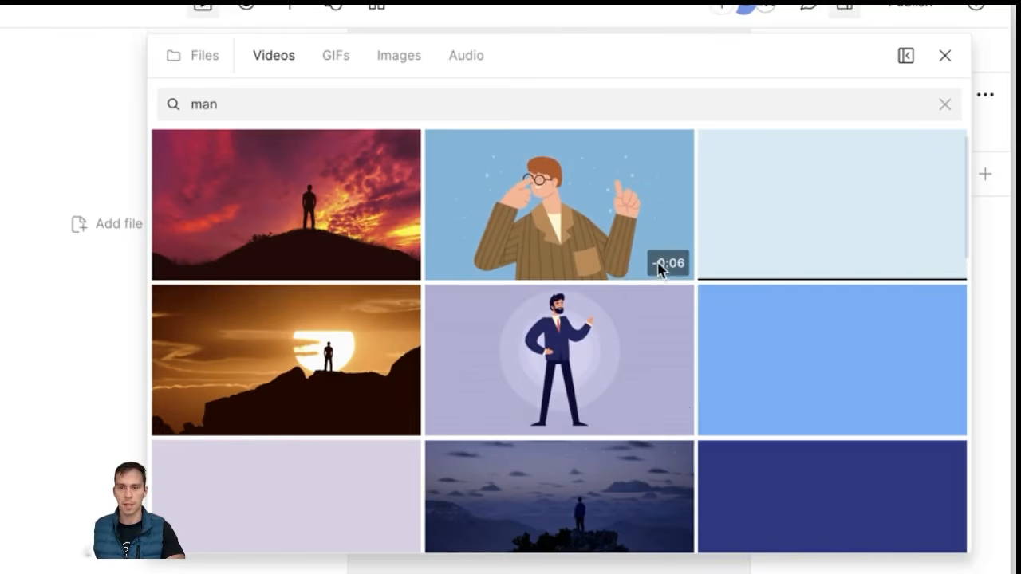
scroll(271, 163, "up", 1)
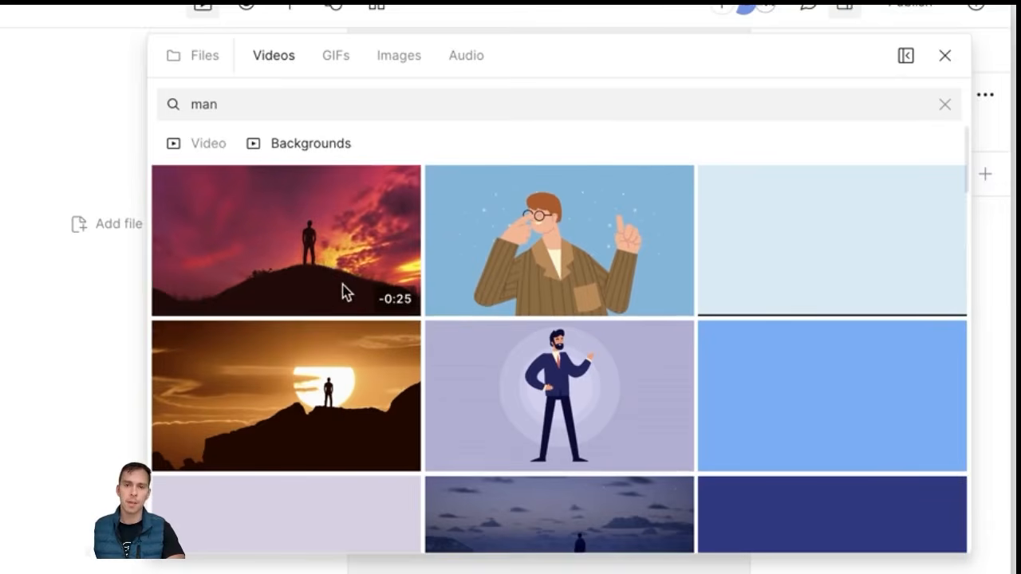
left_click(294, 231)
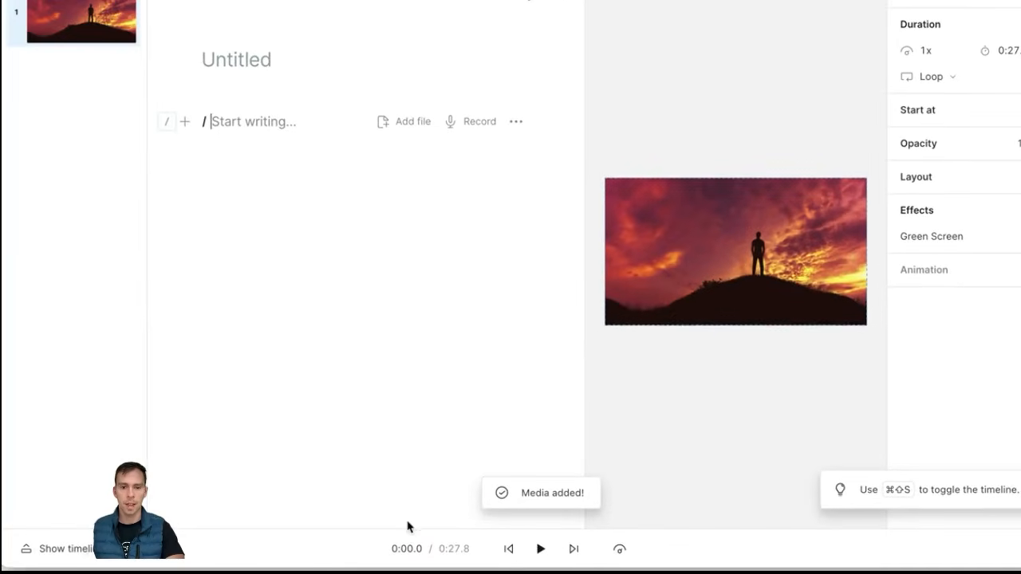
left_click(82, 550)
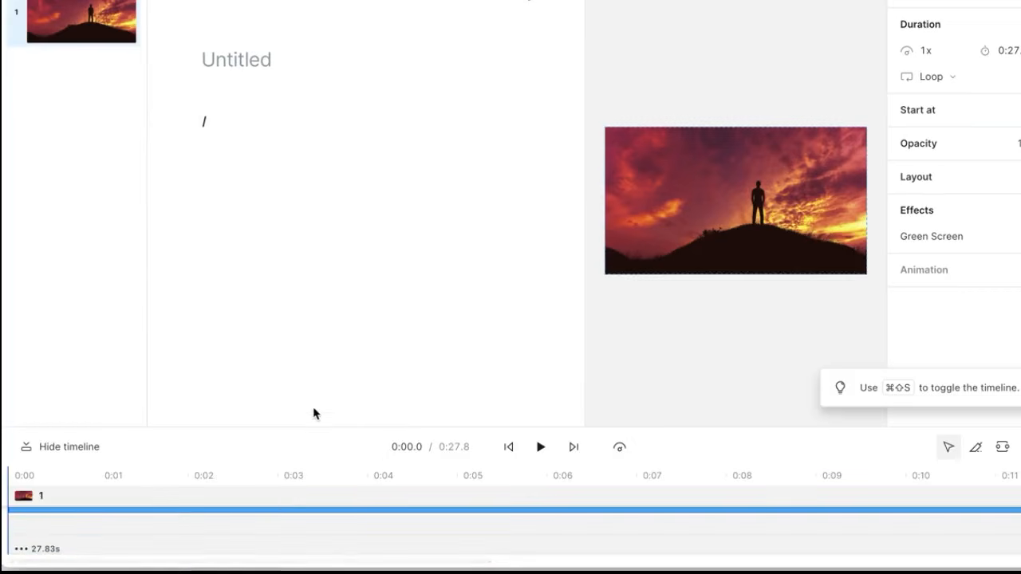
left_click_drag(311, 427, 328, 251)
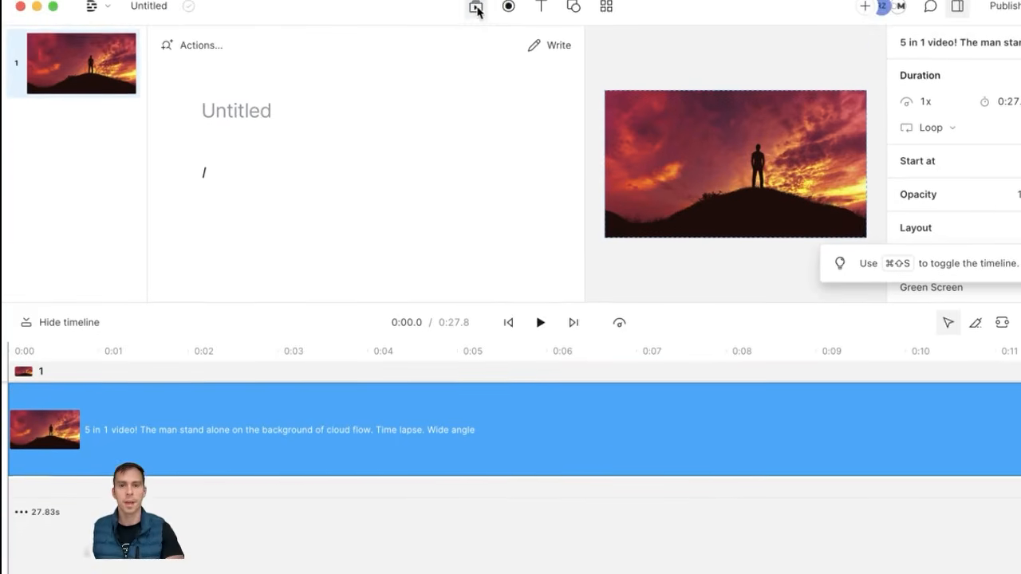
Step: Switch to GIPHY Stickers for 'man' and add the man-in-glasses sticker over the sunset clip
left_click(474, 8)
left_click(571, 55)
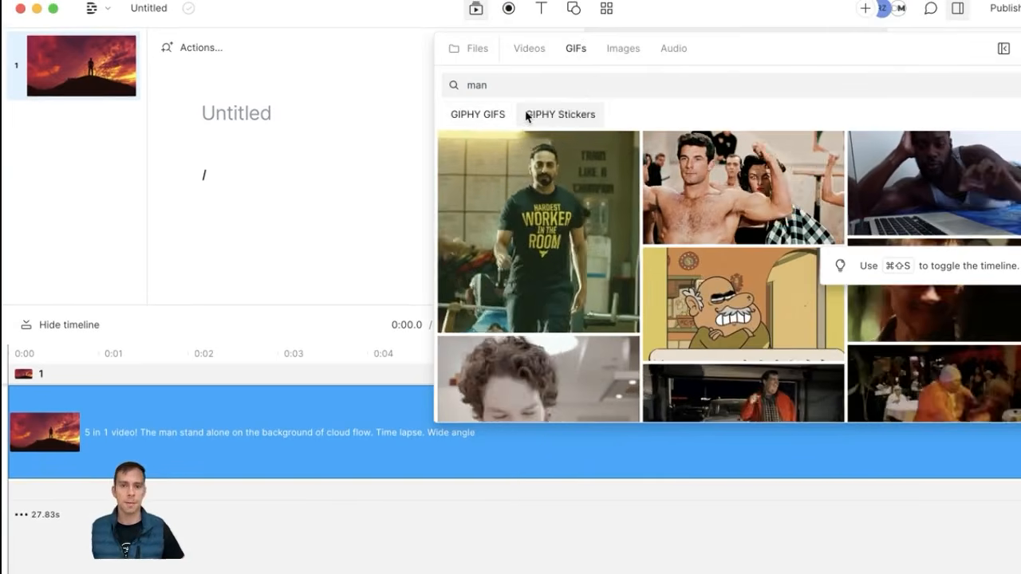
double_click(479, 85)
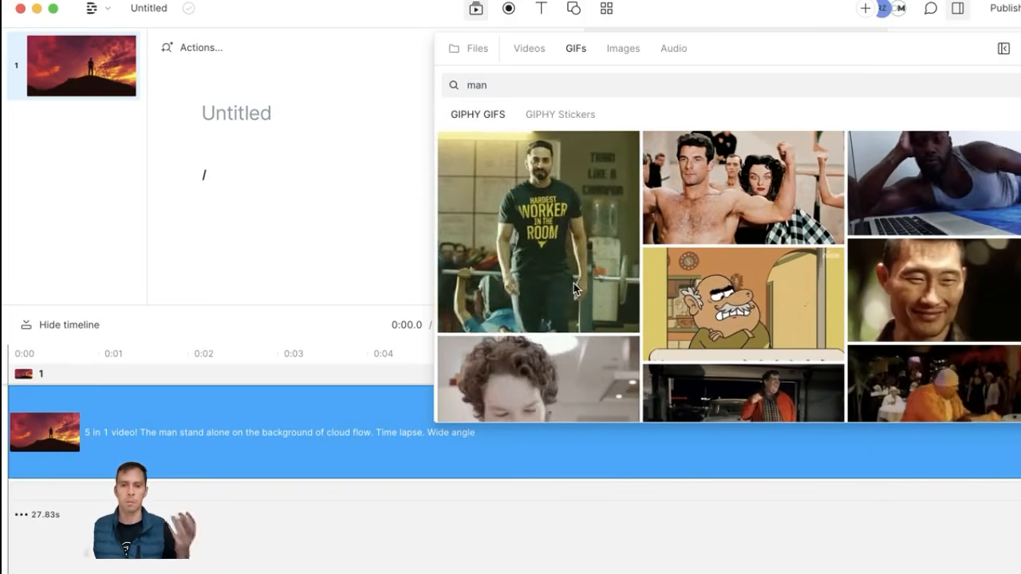
scroll(752, 263, "down", 3)
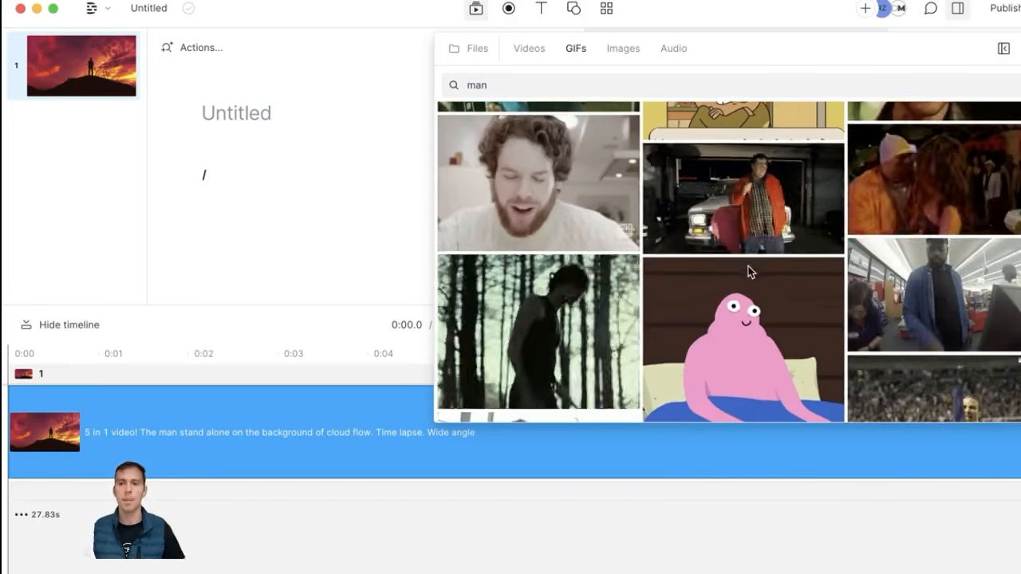
scroll(709, 284, "down", 2)
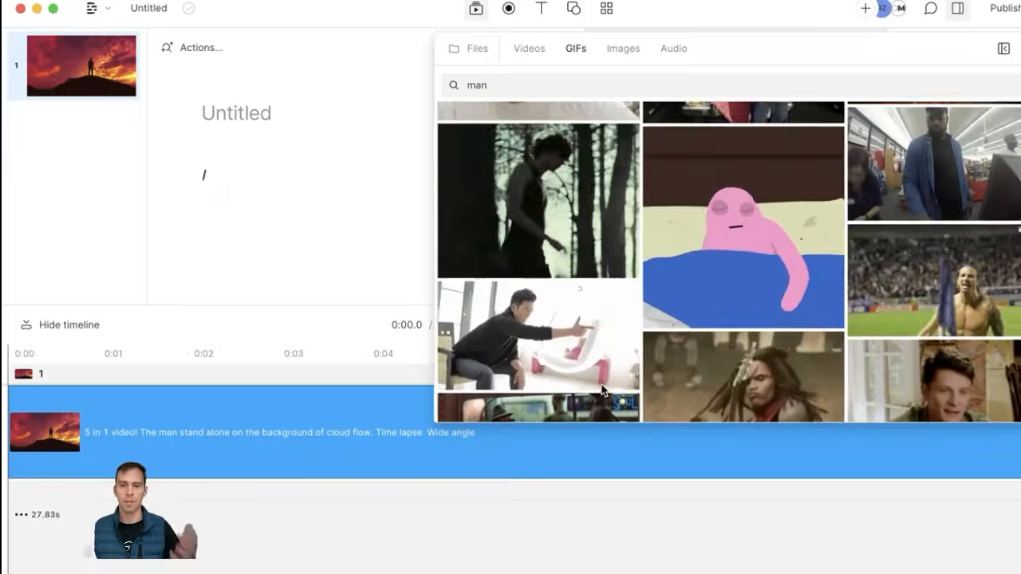
scroll(564, 301, "up", 5)
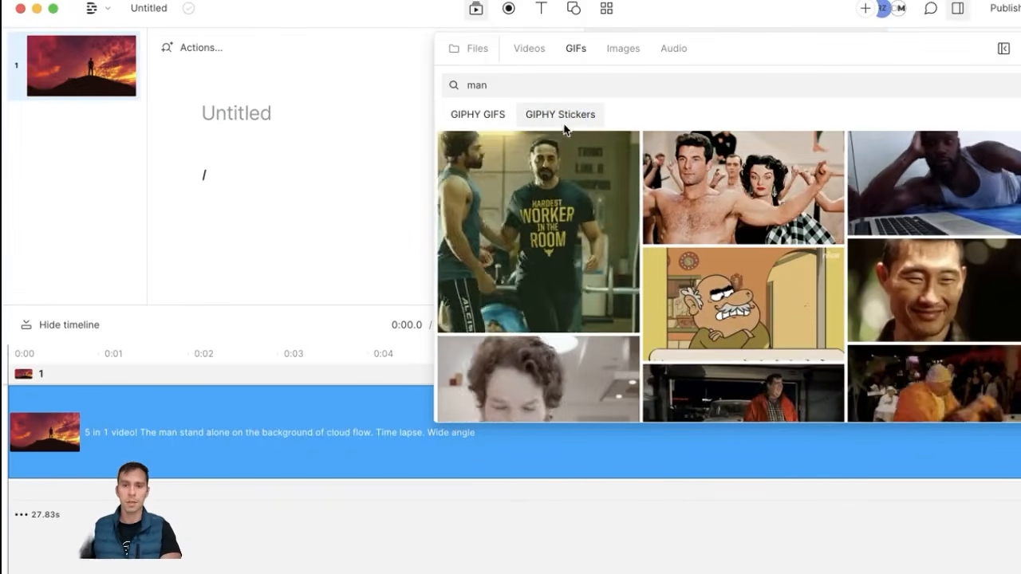
left_click(565, 117)
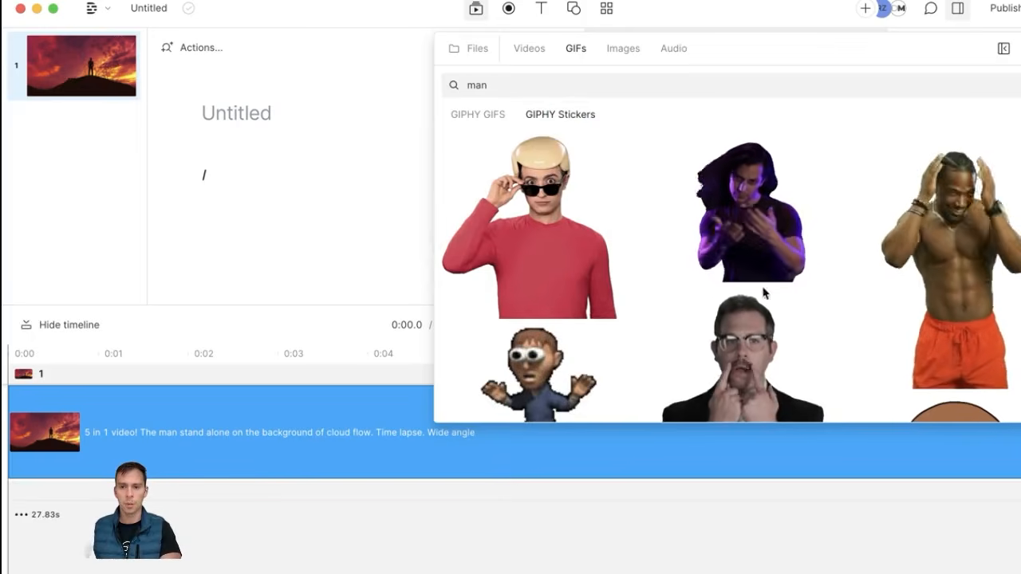
scroll(655, 359, "down", 1)
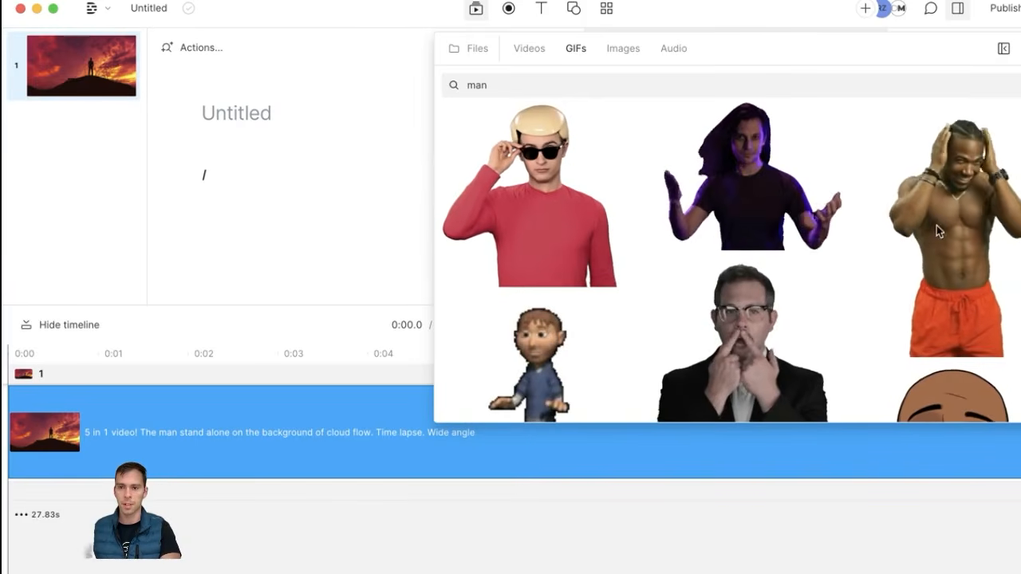
scroll(741, 316, "down", 4)
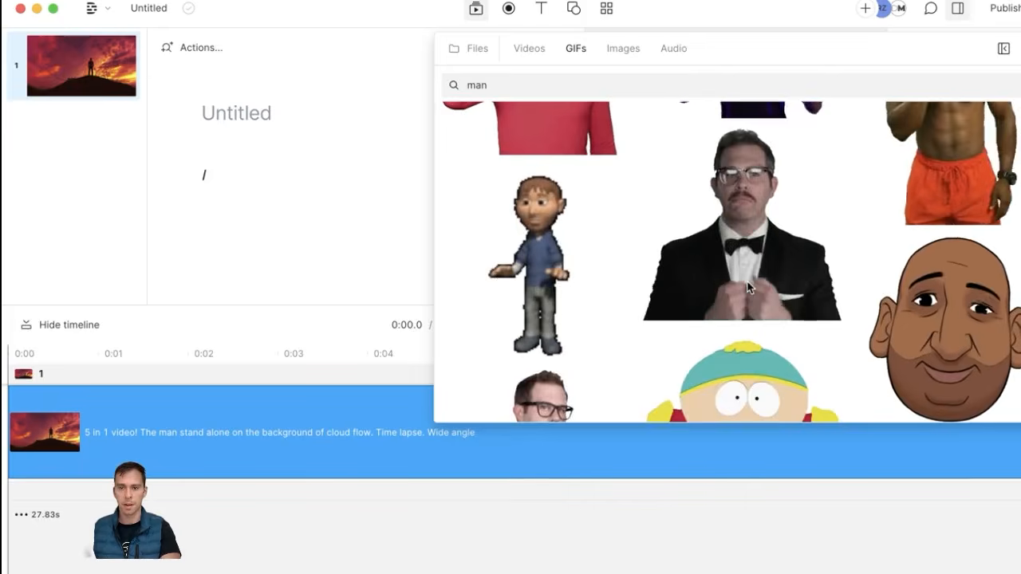
left_click(746, 247)
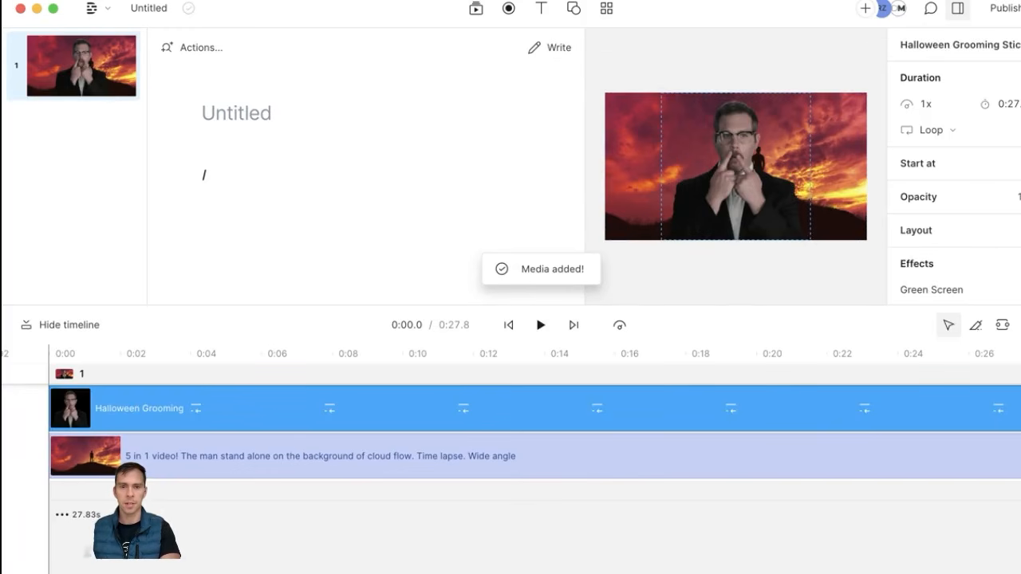
Step: Browse the stock Photos and Illustrations image collections in the Images tab
left_click(476, 8)
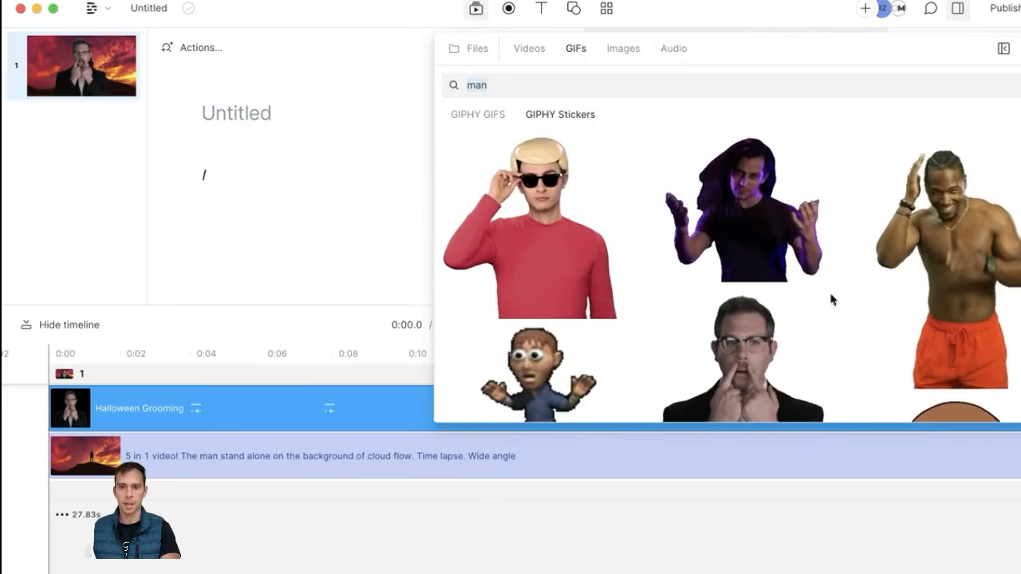
left_click(613, 58)
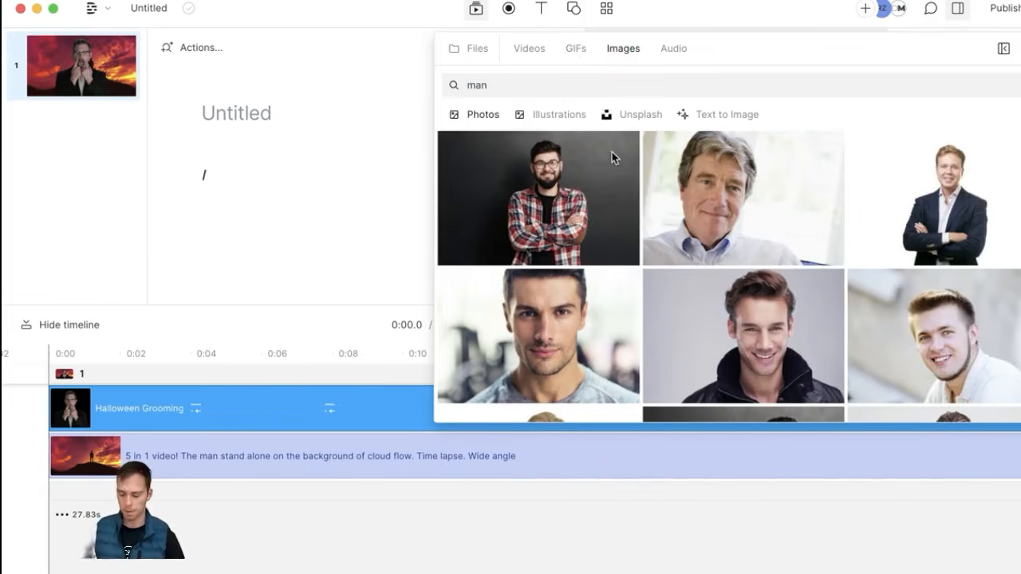
double_click(506, 77)
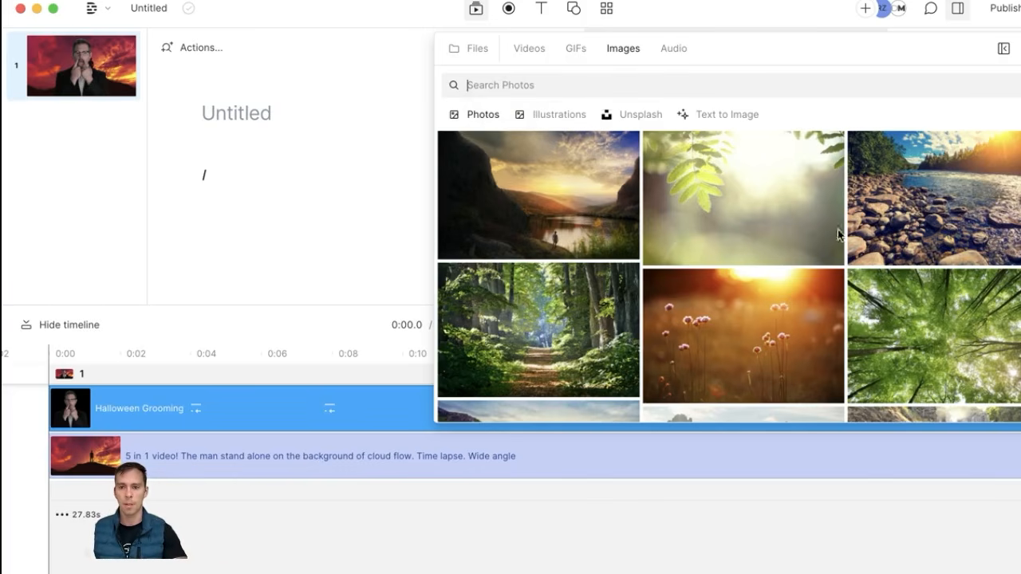
scroll(691, 341, "down", 3)
scroll(695, 339, "up", 3)
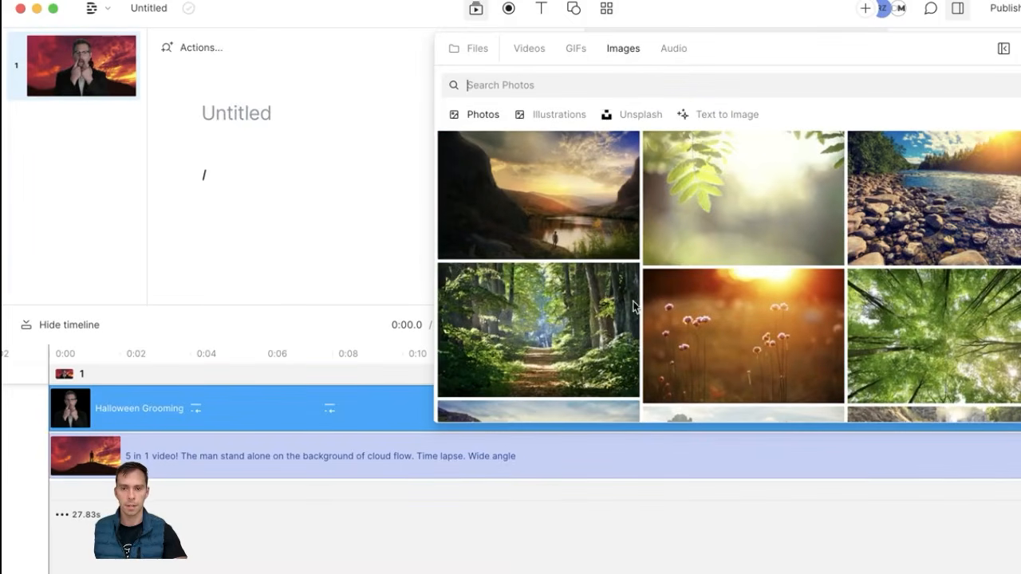
left_click(526, 116)
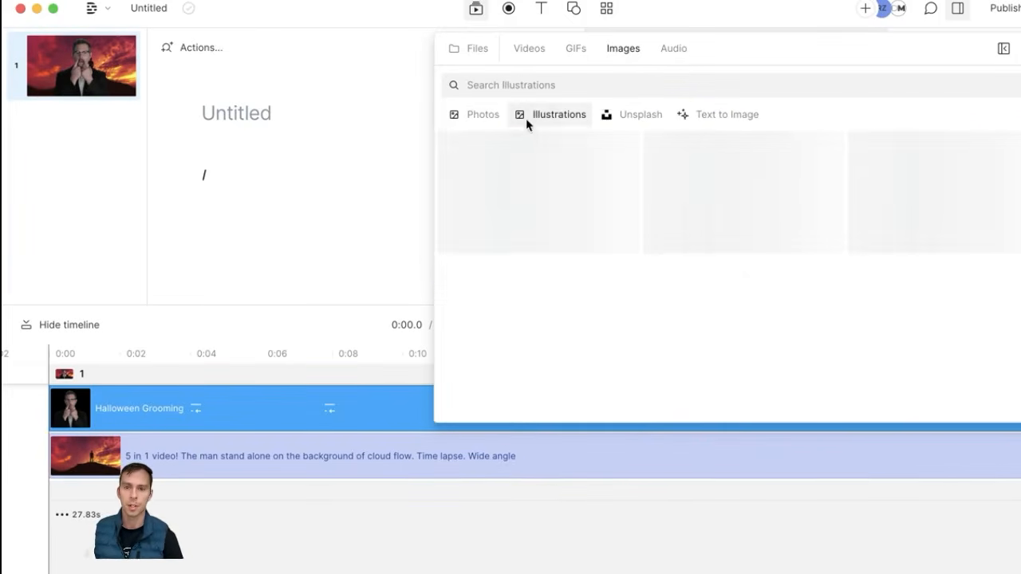
scroll(732, 300, "down", 8)
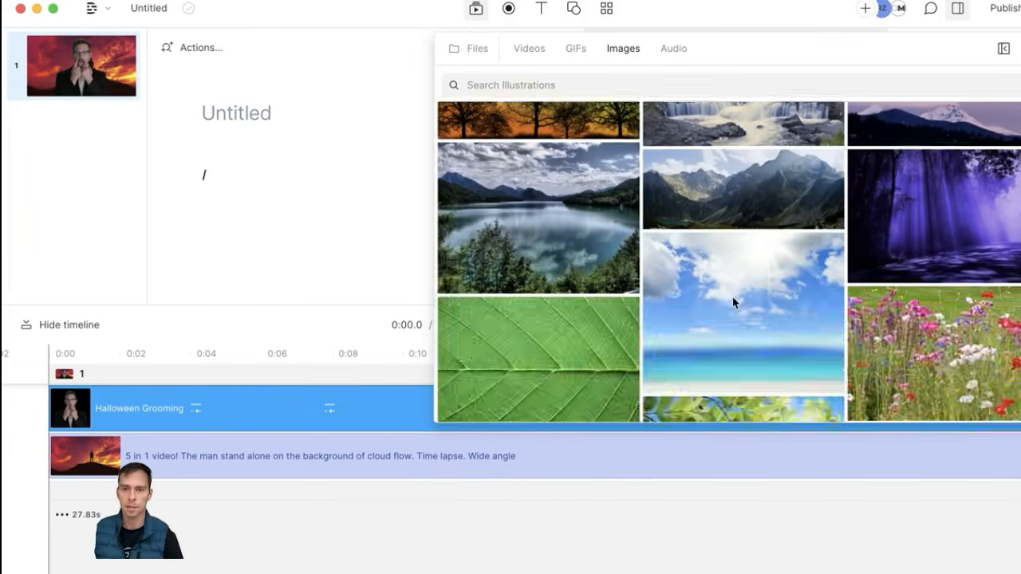
scroll(729, 297, "down", 10)
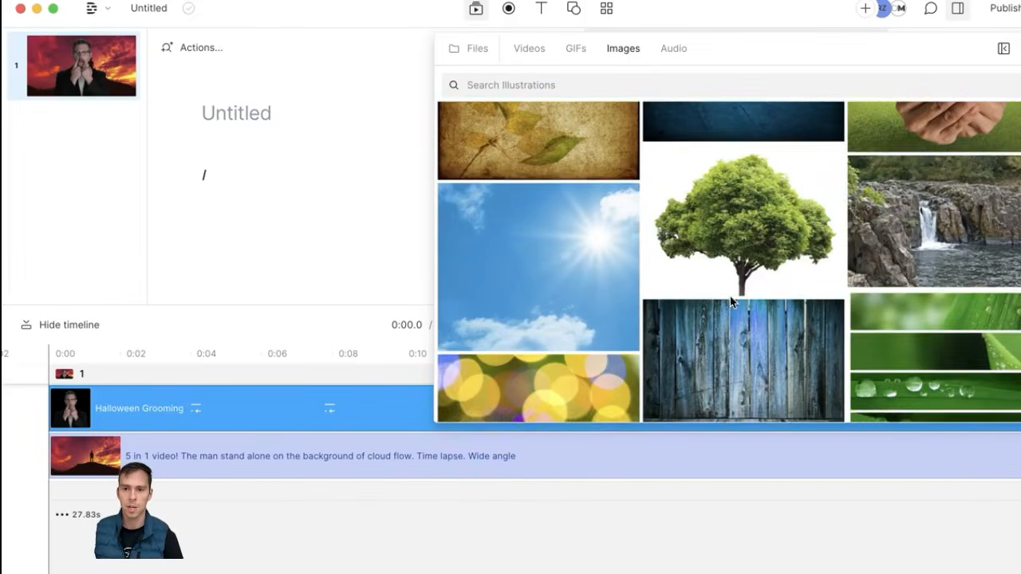
scroll(755, 291, "down", 10)
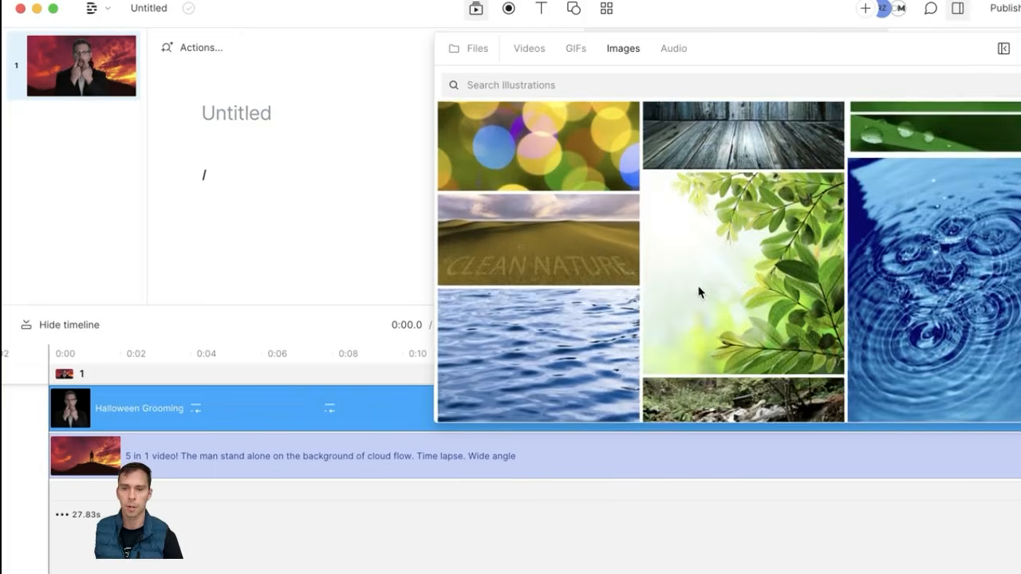
scroll(703, 283, "up", 20)
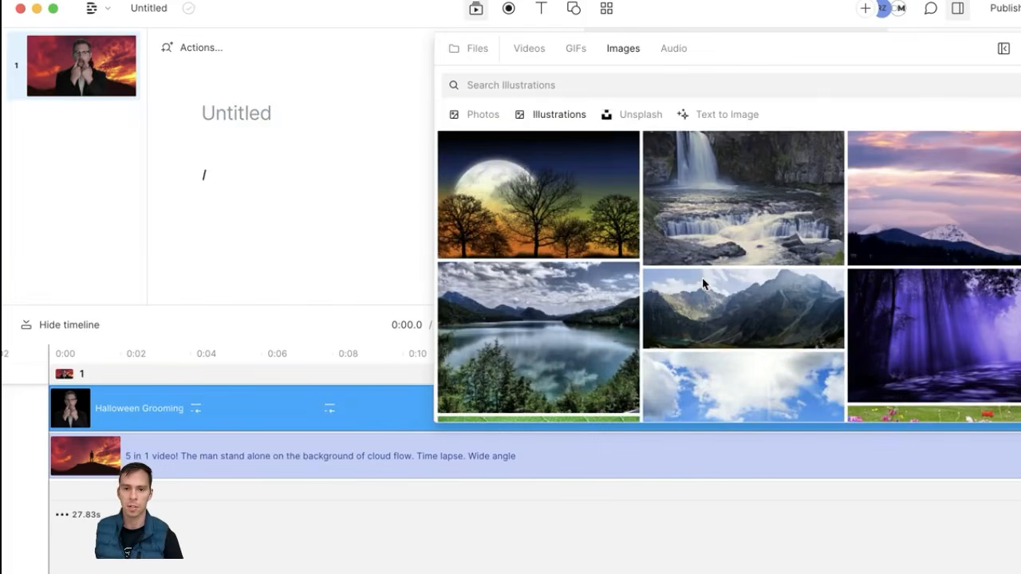
Step: Browse the Unsplash photo collection, then go to the Text to Image generator
left_click(630, 119)
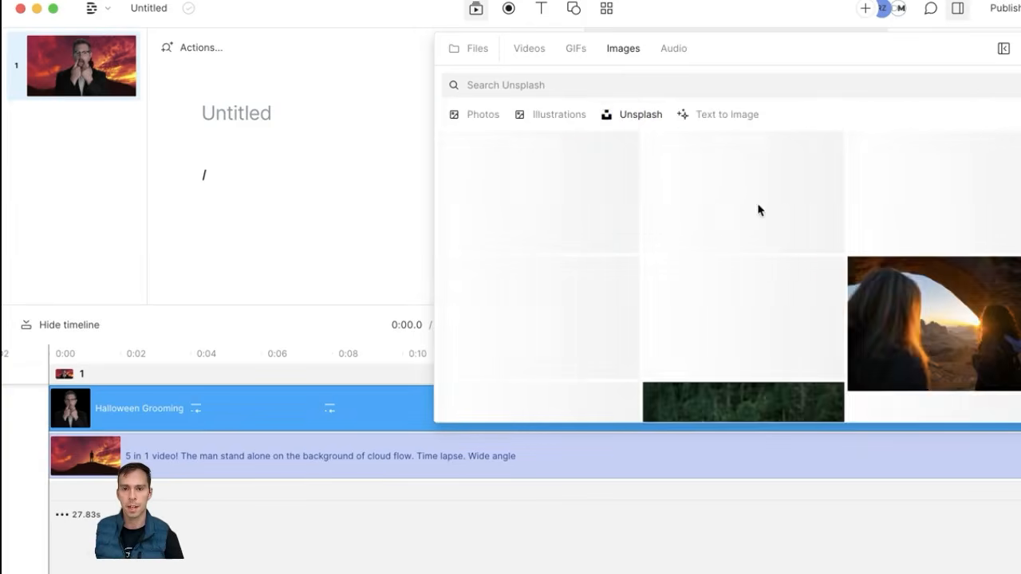
scroll(798, 256, "down", 5)
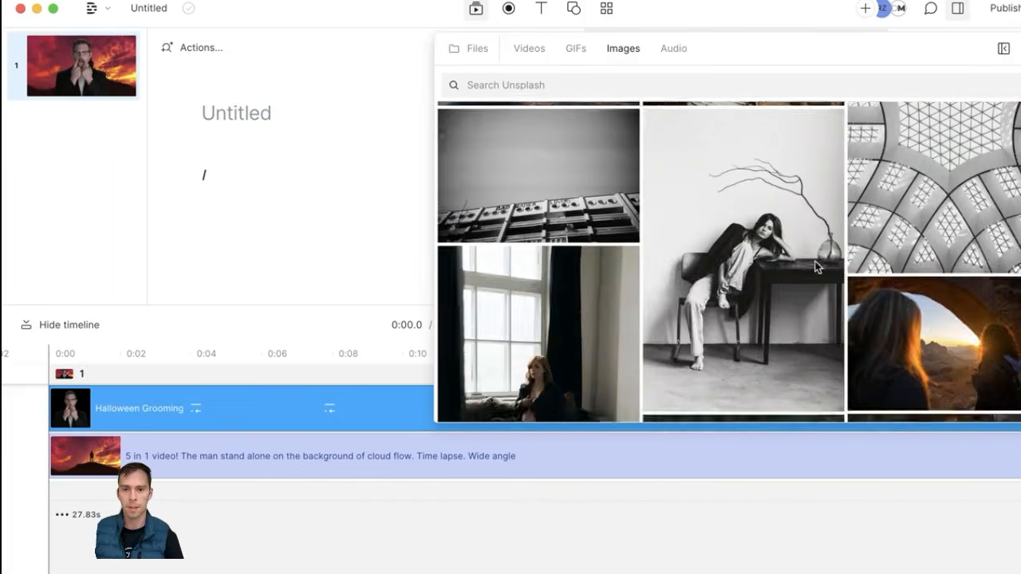
scroll(718, 239, "up", 5)
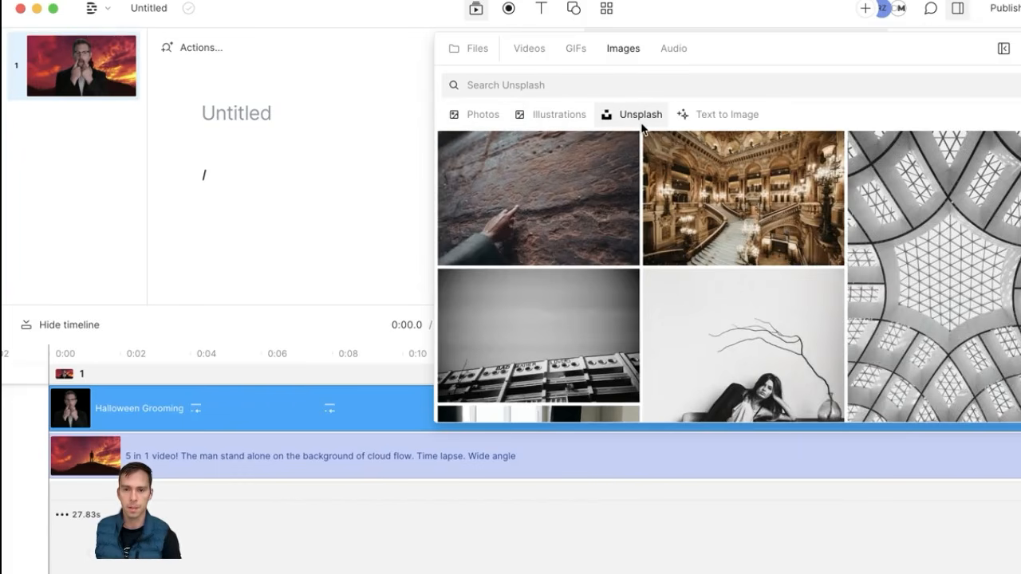
scroll(694, 256, "down", 10)
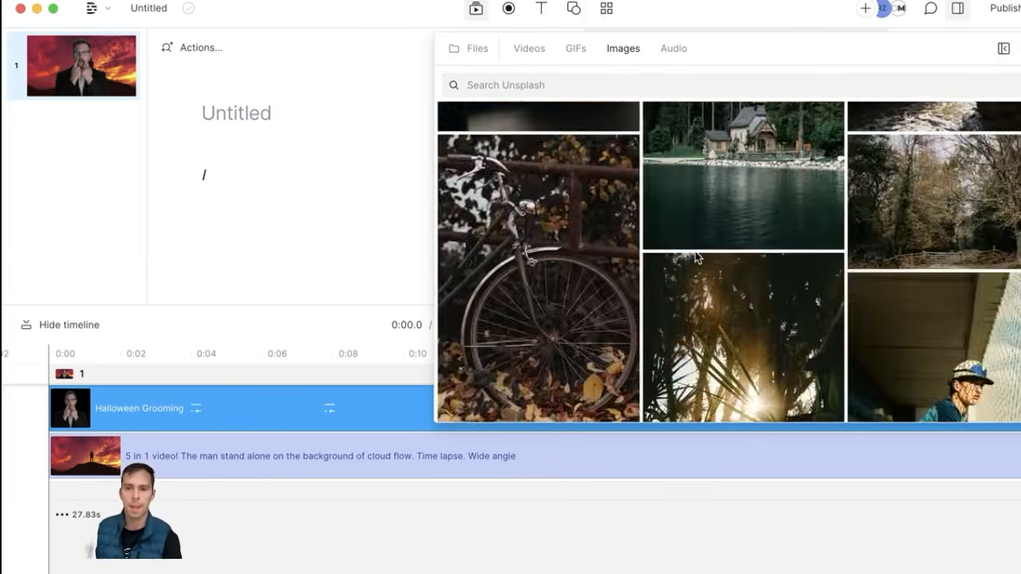
scroll(717, 271, "up", 5)
scroll(715, 271, "up", 5)
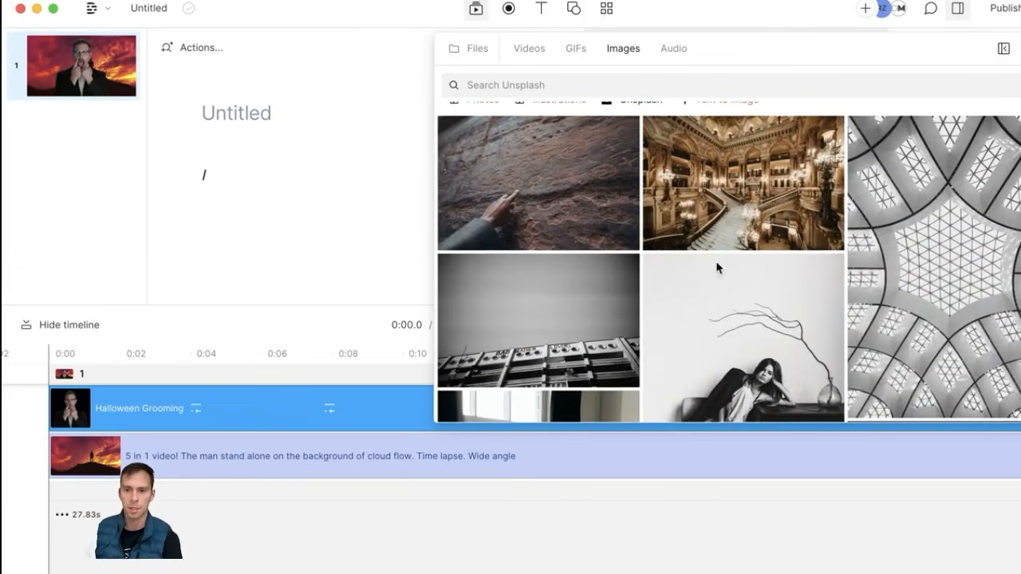
scroll(721, 133, "up", 1)
left_click(717, 117)
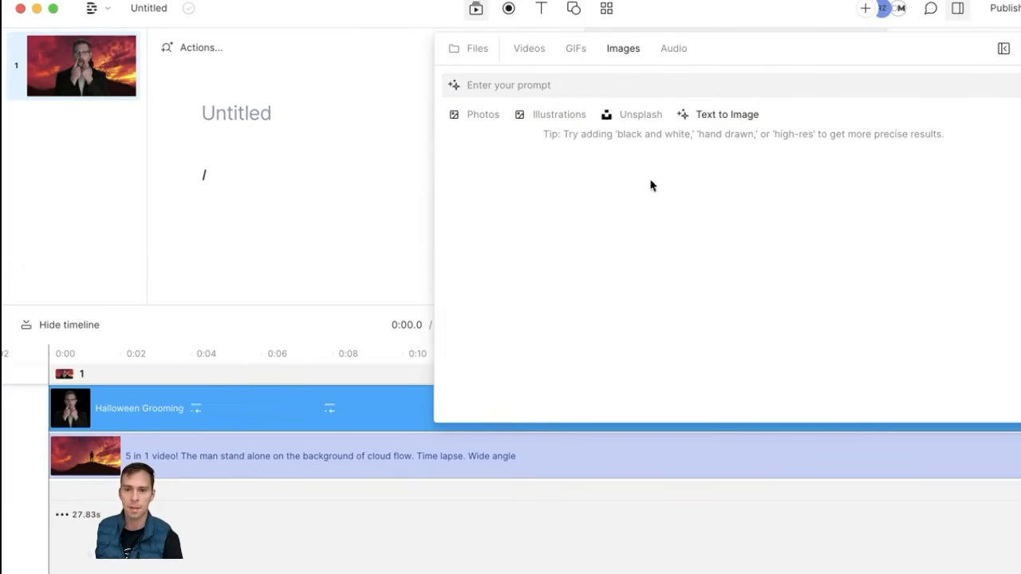
Step: Generate images from the prompt 'airport', then switch to the stock Audio library
left_click(548, 88)
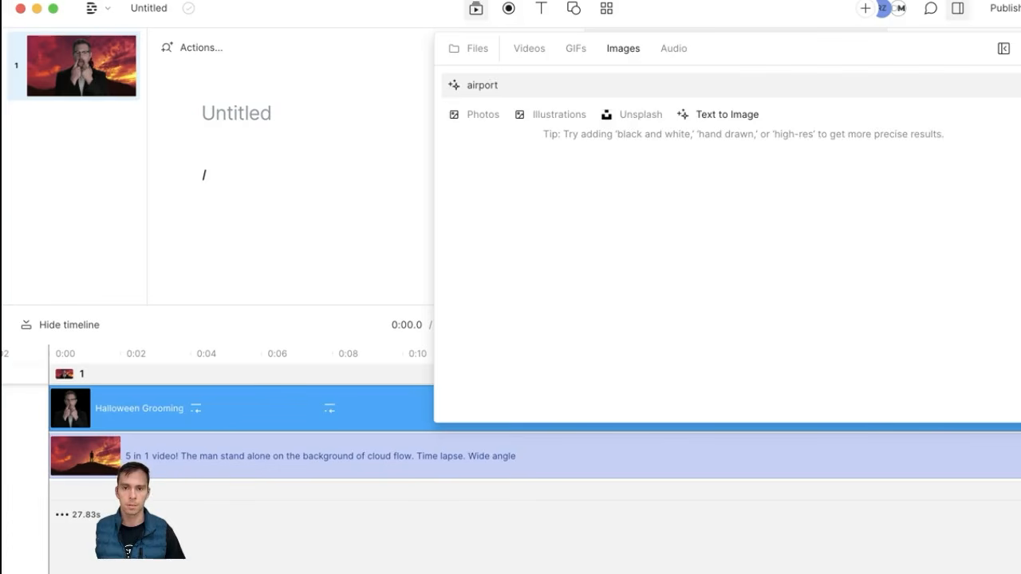
key("Return")
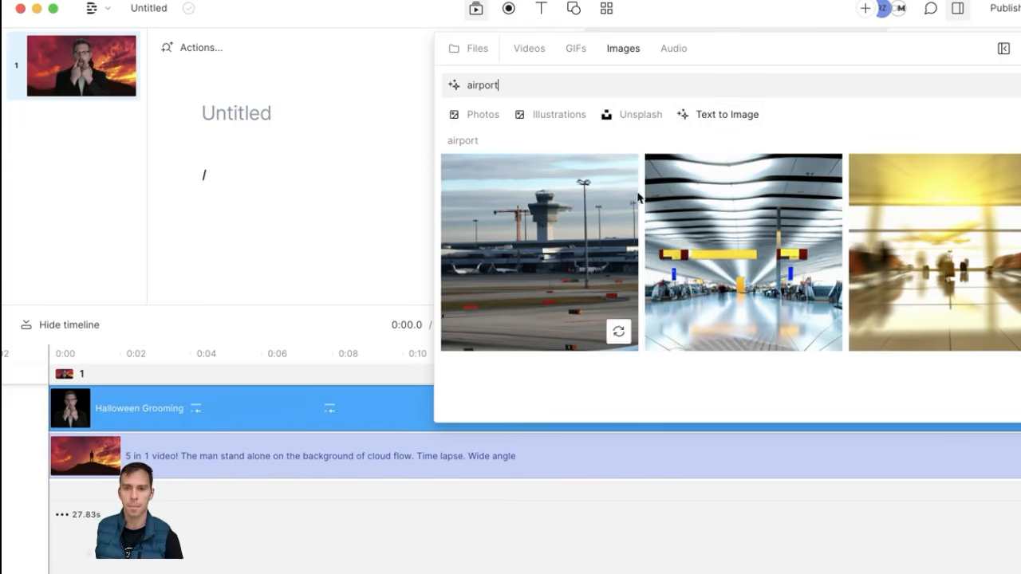
left_click(673, 51)
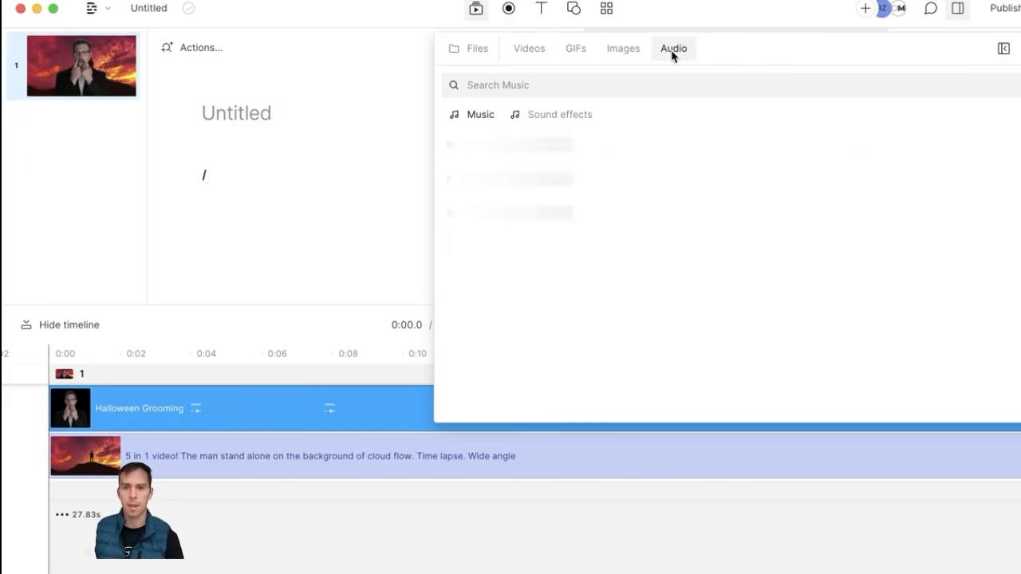
Step: Search music for 'jazz', preview Viral Life - Instrumental Version, and close the media library
left_click(468, 116)
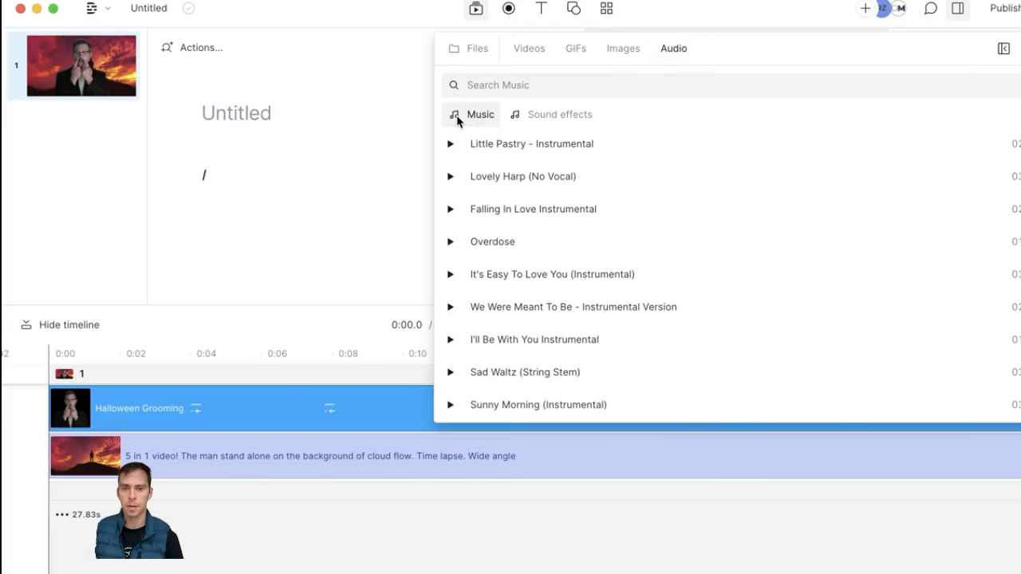
left_click(550, 119)
left_click(485, 118)
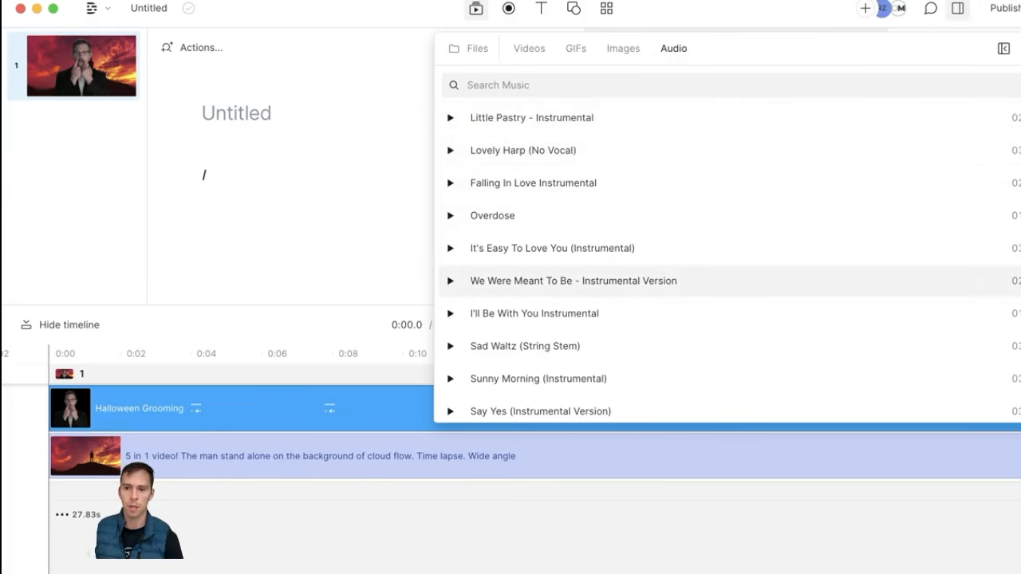
left_click(513, 85)
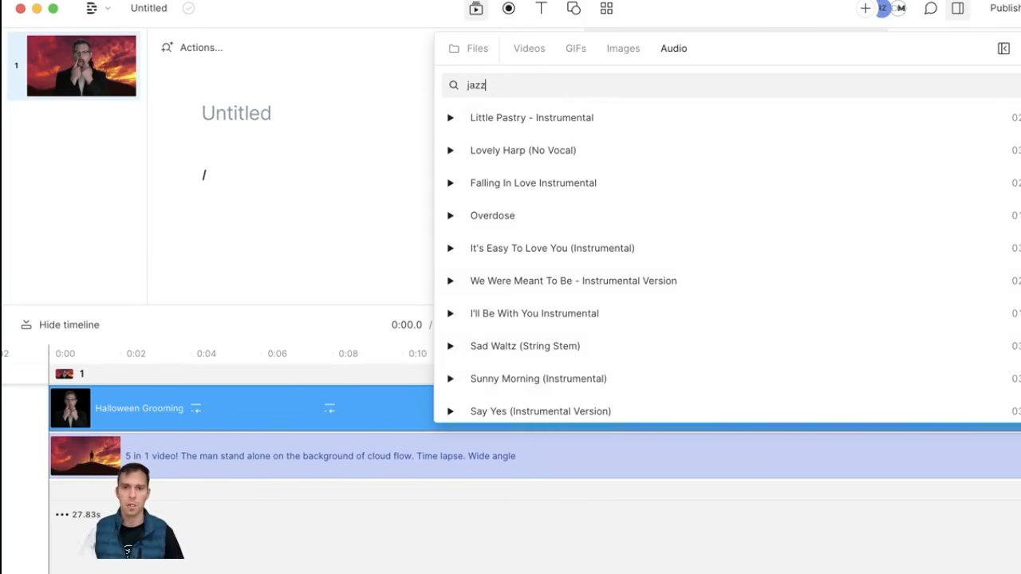
key("Return")
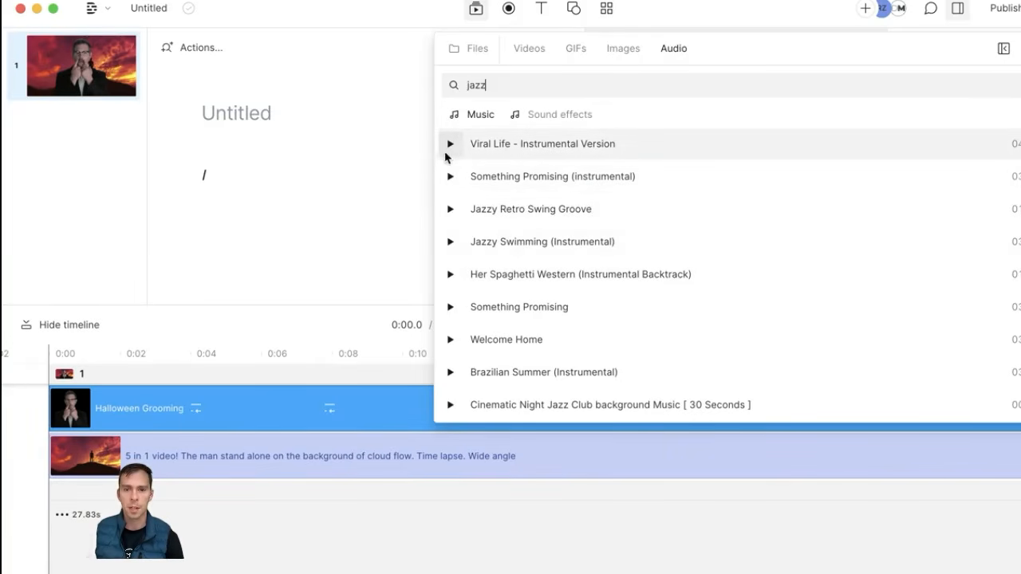
left_click(450, 145)
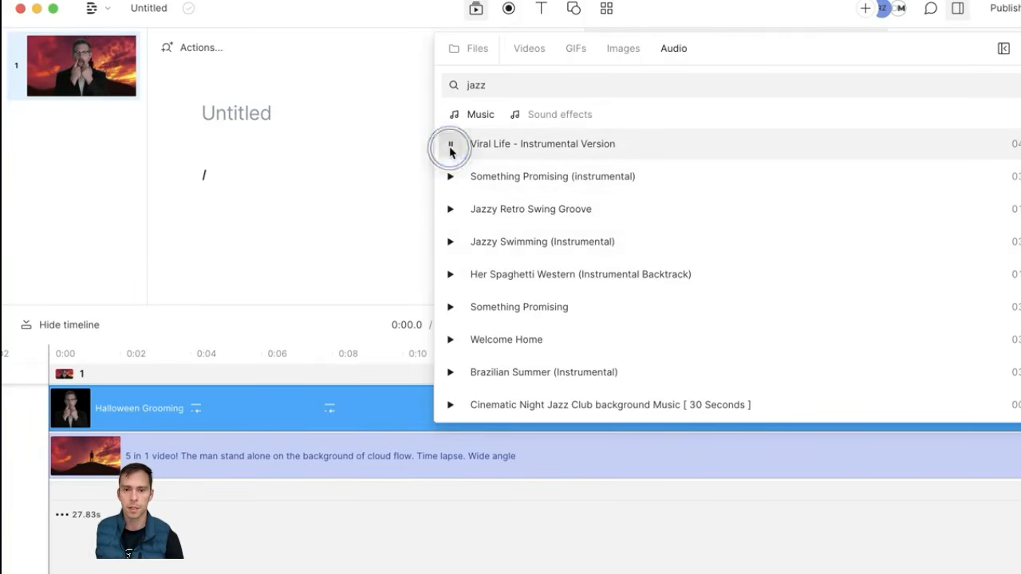
left_click(450, 145)
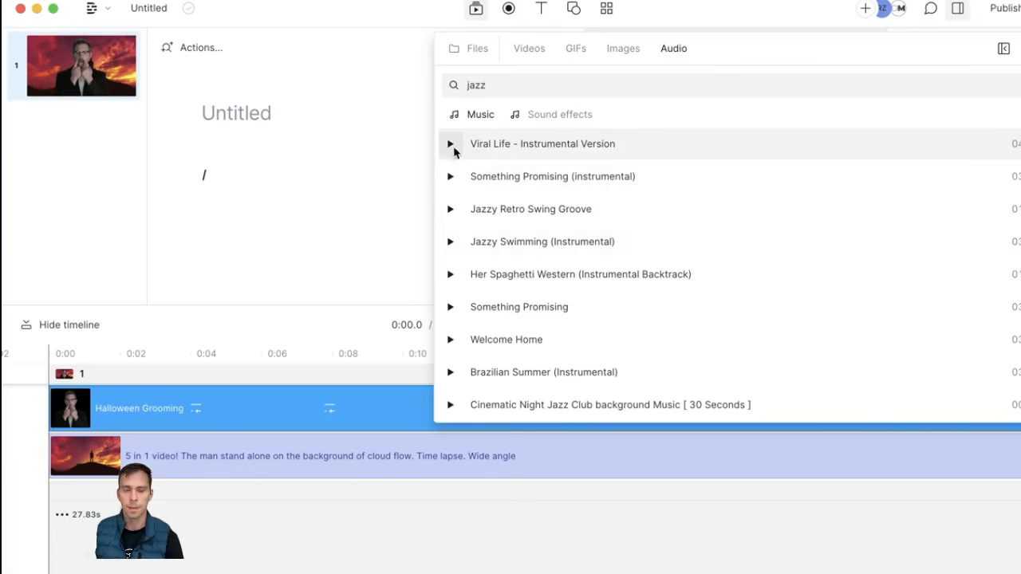
left_click(540, 158)
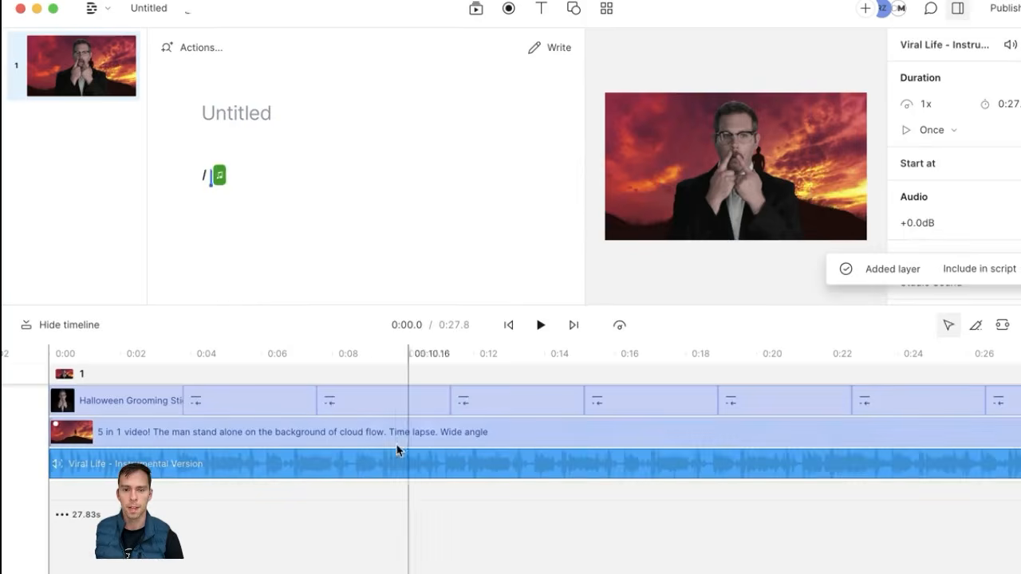
Step: Put the playhead near 8 seconds, select the Viral Life audio clip, and reopen the media library
left_click(342, 511)
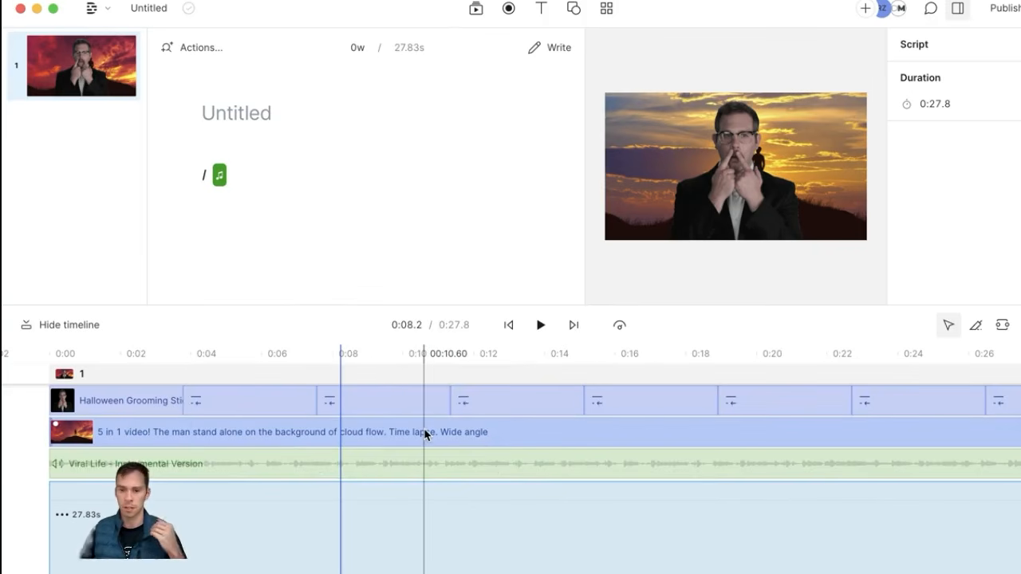
left_click(313, 476)
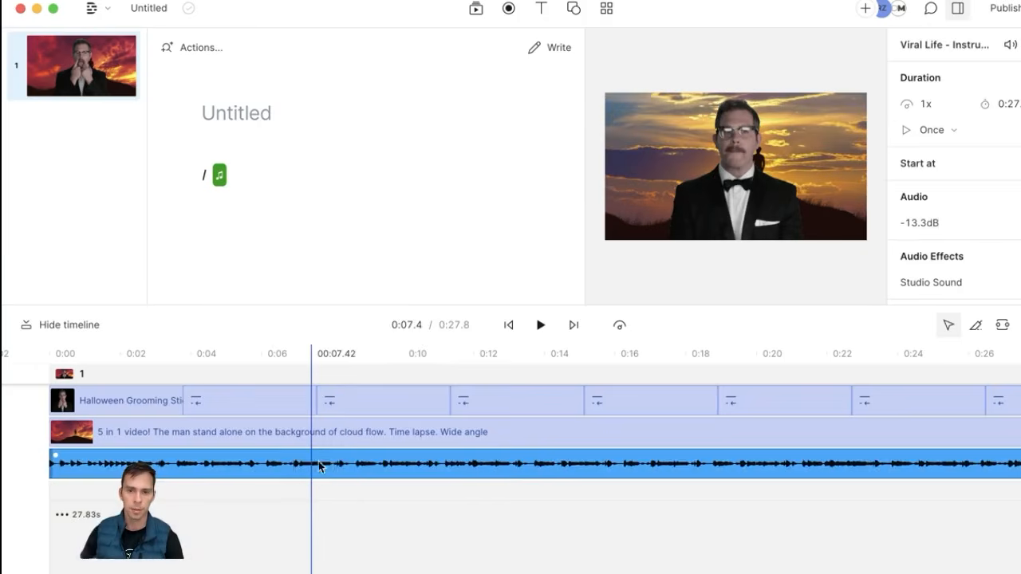
left_click(476, 9)
Step: Search sound effects for 'drop', preview the results, and add Shoe Drop Thud as a layer
left_click(686, 48)
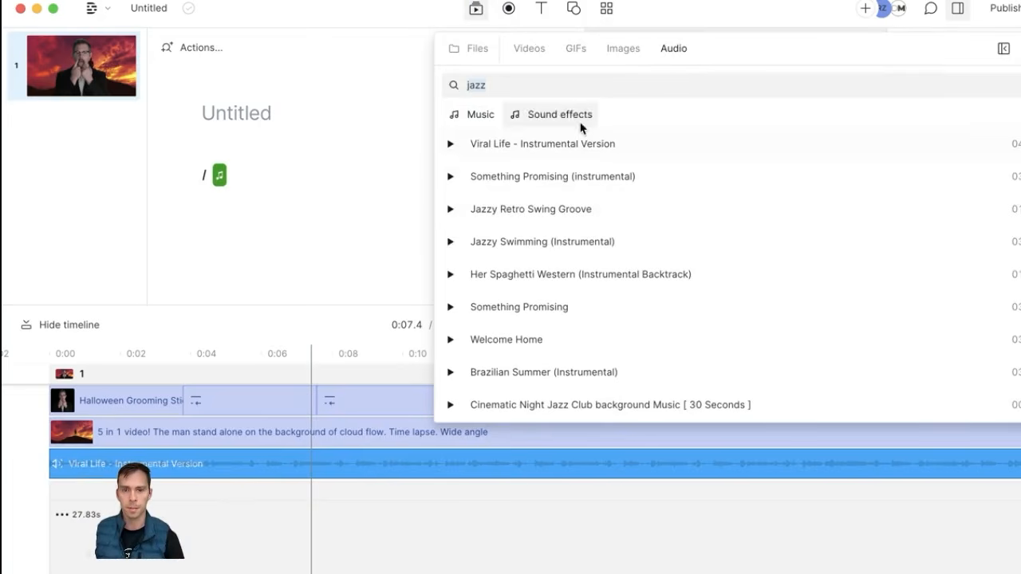
left_click(531, 120)
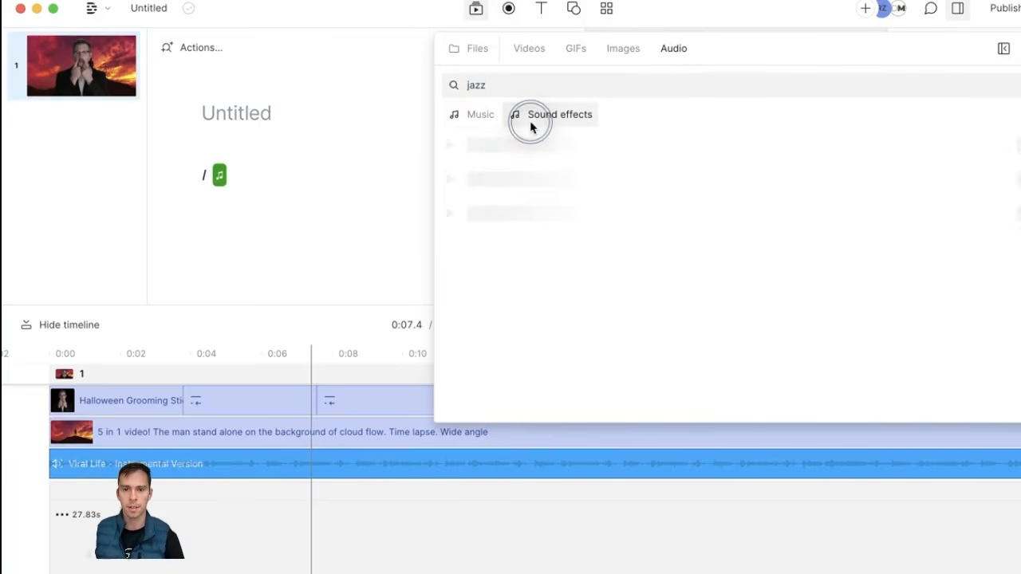
left_click(511, 85)
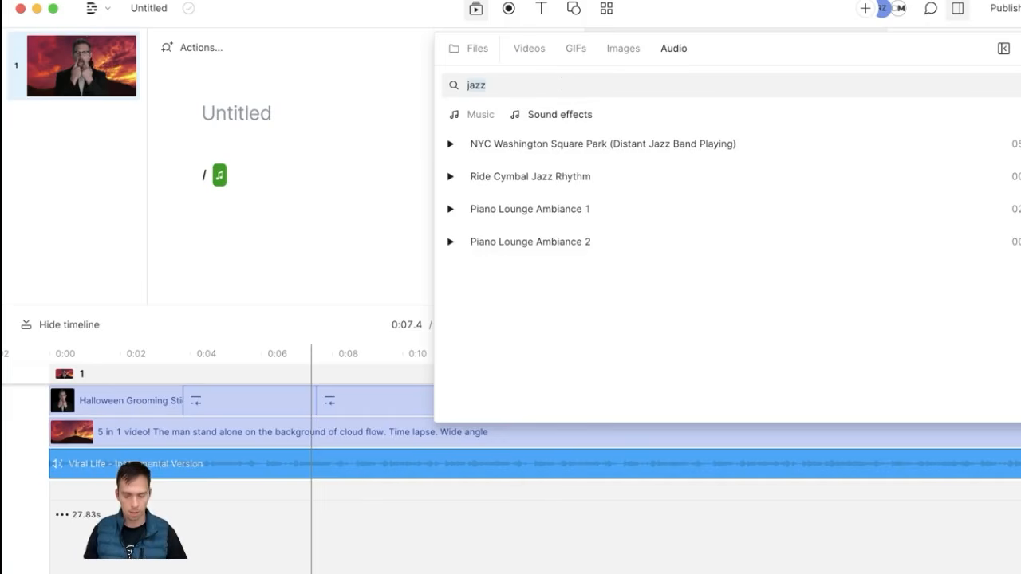
type("drop")
left_click(450, 145)
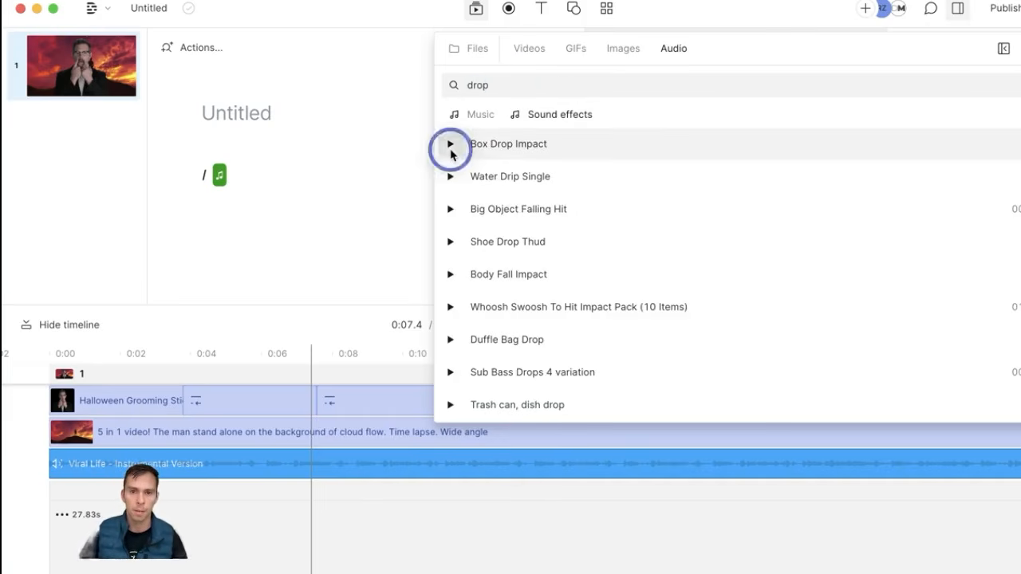
left_click(450, 175)
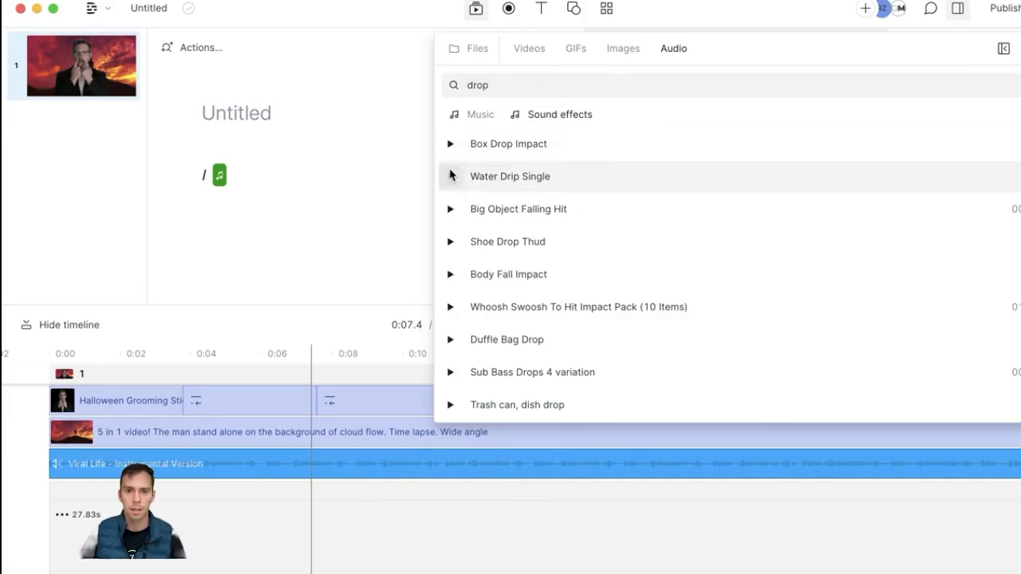
left_click(450, 242)
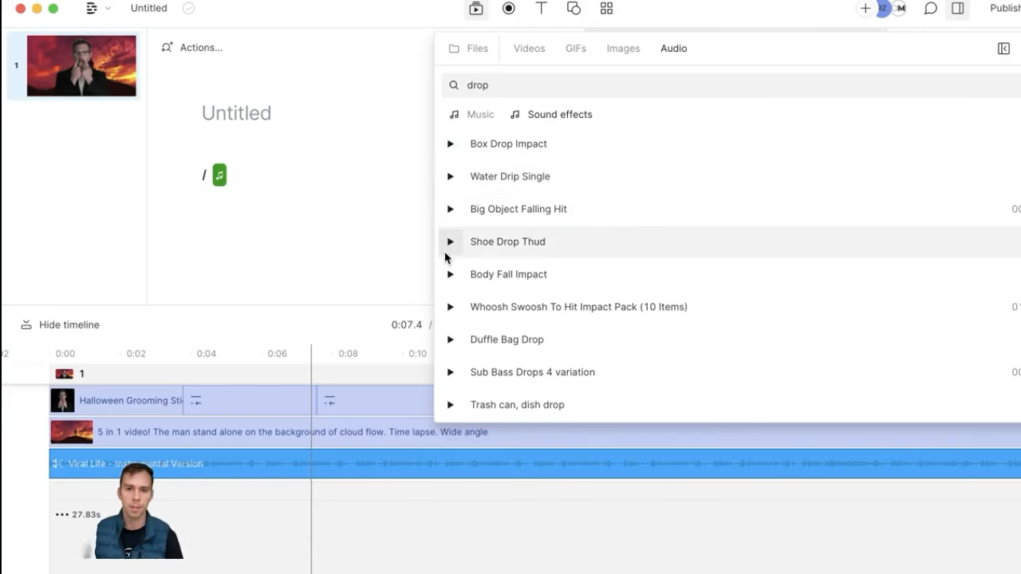
left_click(541, 247)
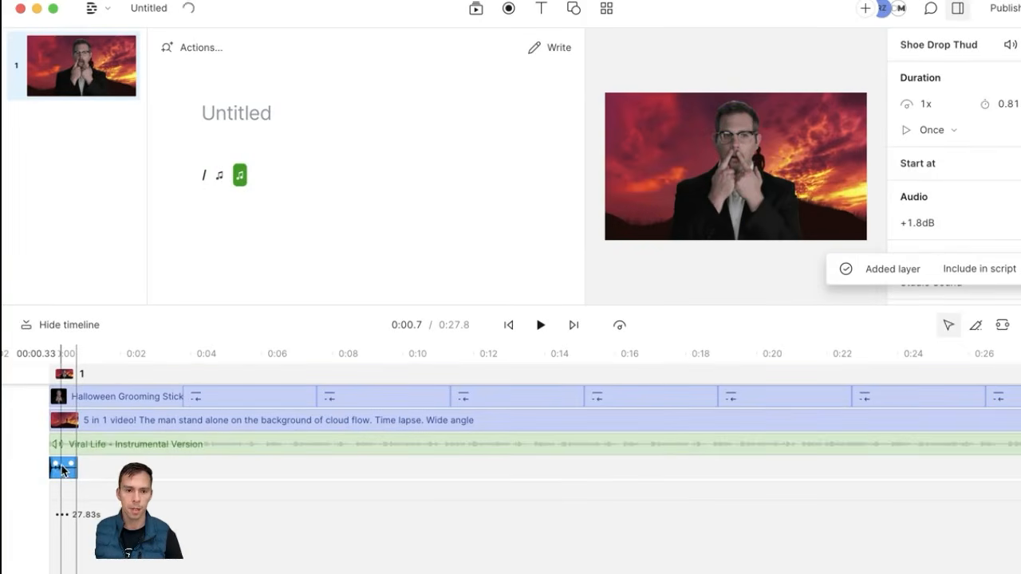
Step: Slide the Shoe Drop Thud clip later along its track
left_click_drag(64, 476, 590, 474)
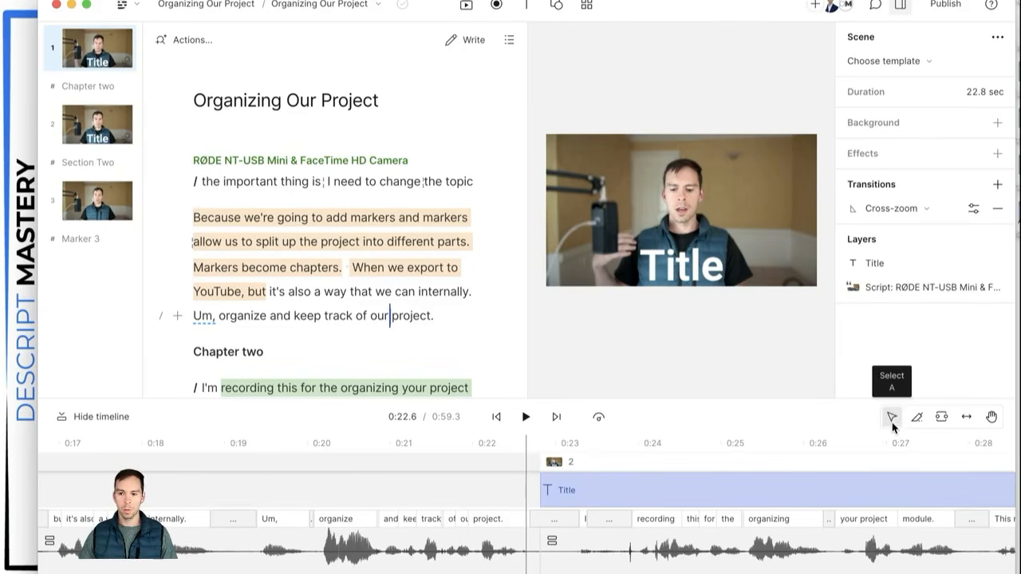
key("a")
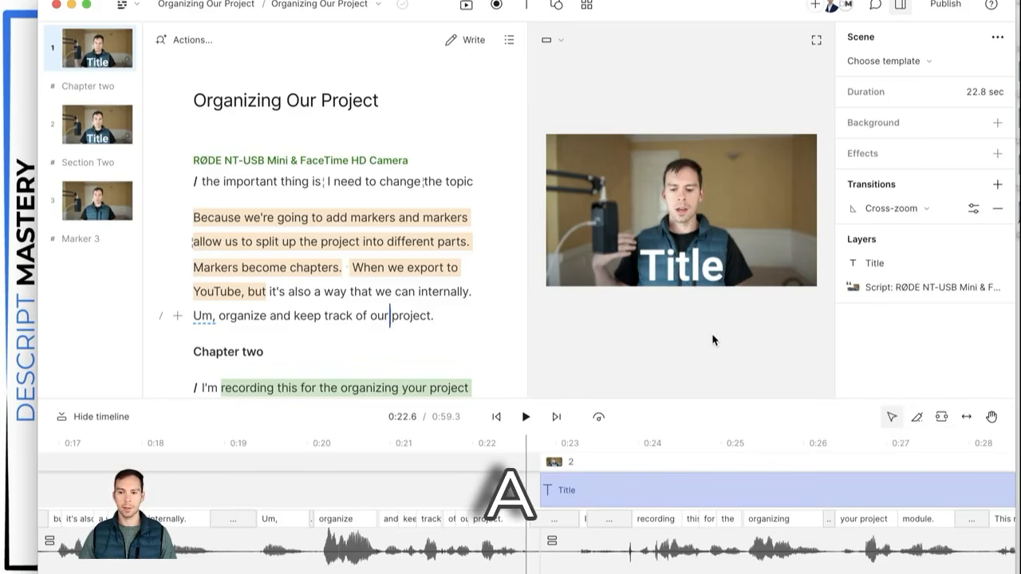
left_click(692, 181)
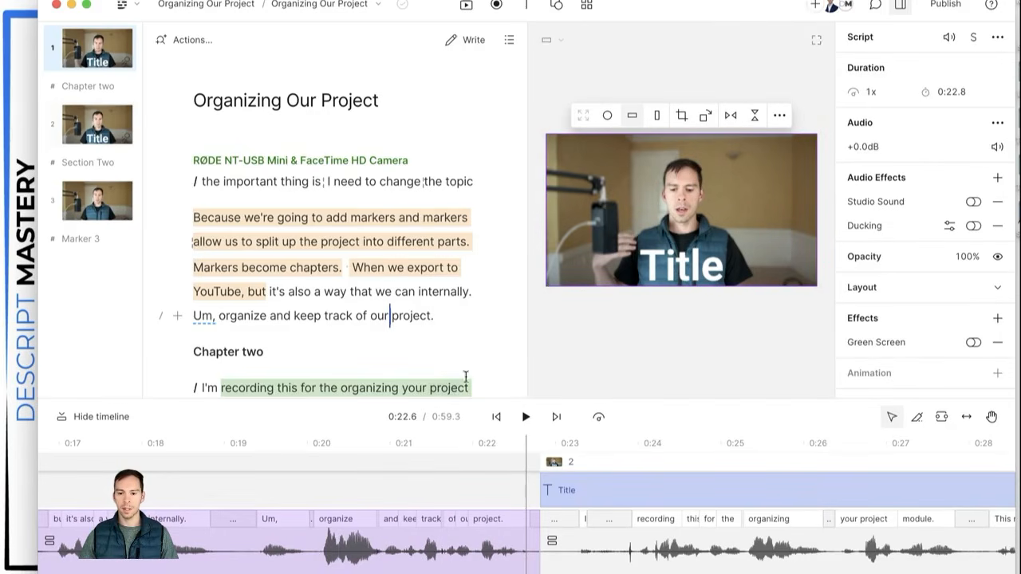
left_click(614, 559)
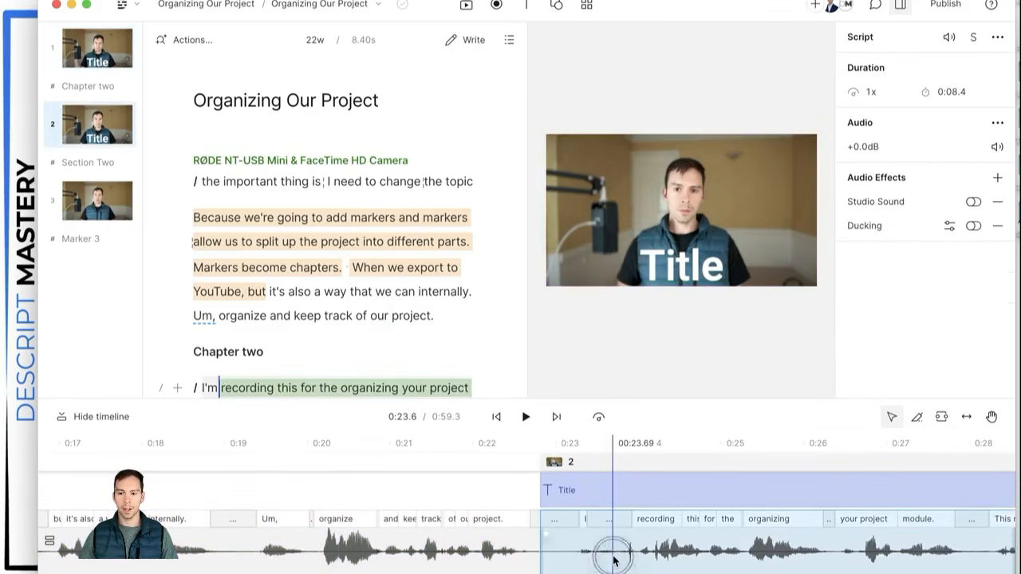
left_click(592, 482)
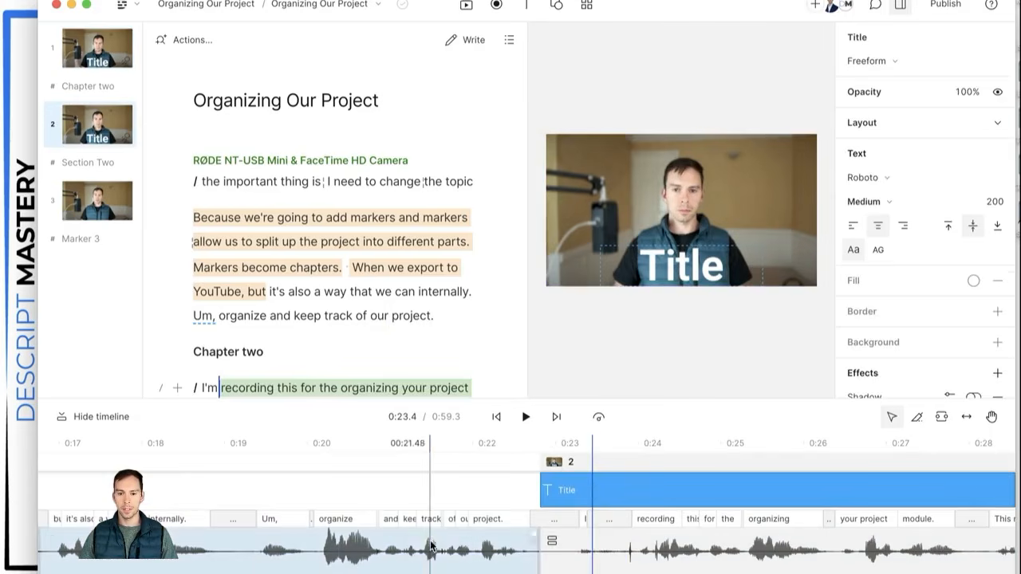
left_click(431, 551)
left_click(590, 556)
left_click(577, 486)
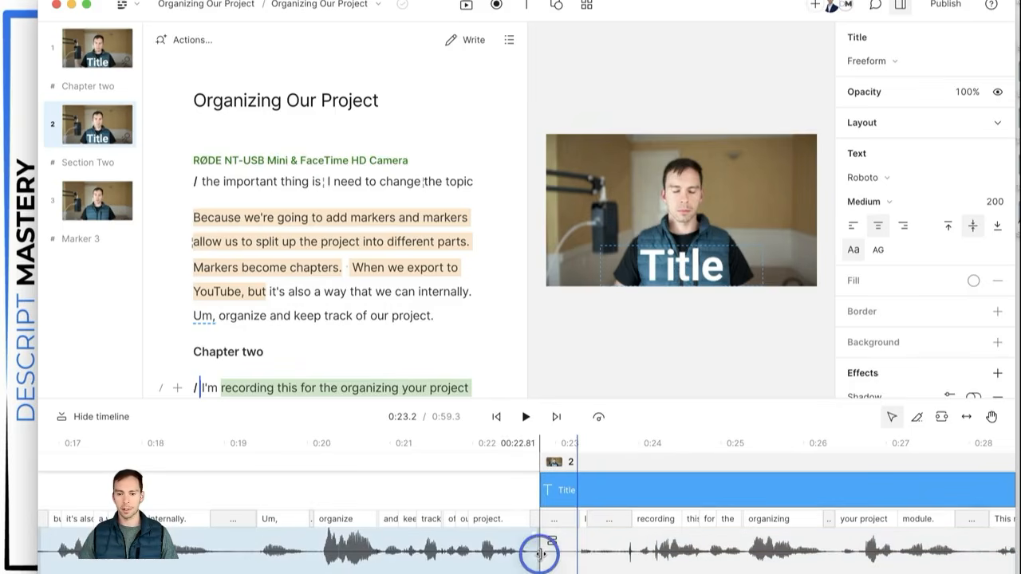
left_click_drag(540, 554, 588, 556)
key("super+z")
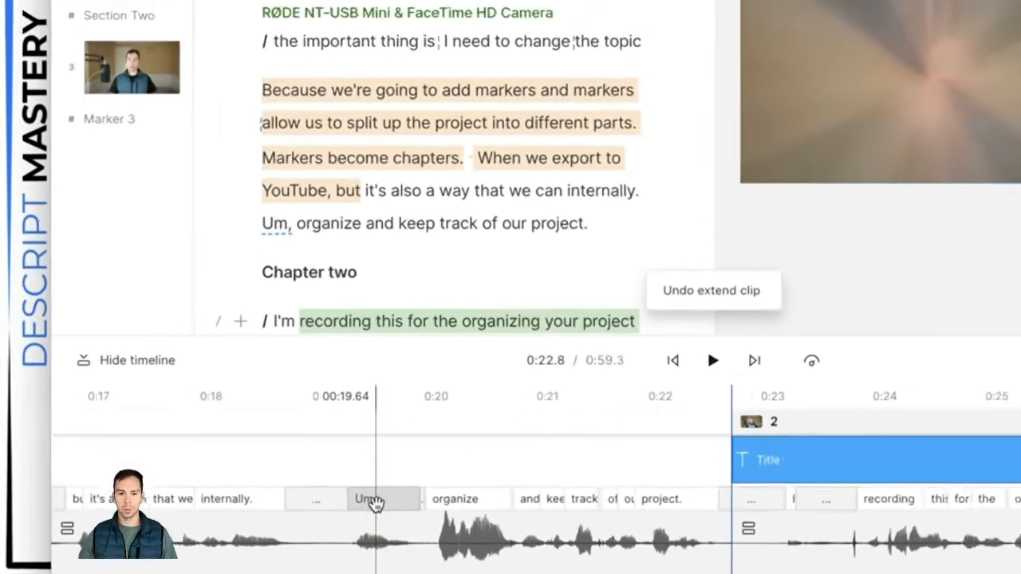
Step: Trim the pause after 'Um,' and shift 'organize' earlier to tighten the first scene
left_click(277, 522)
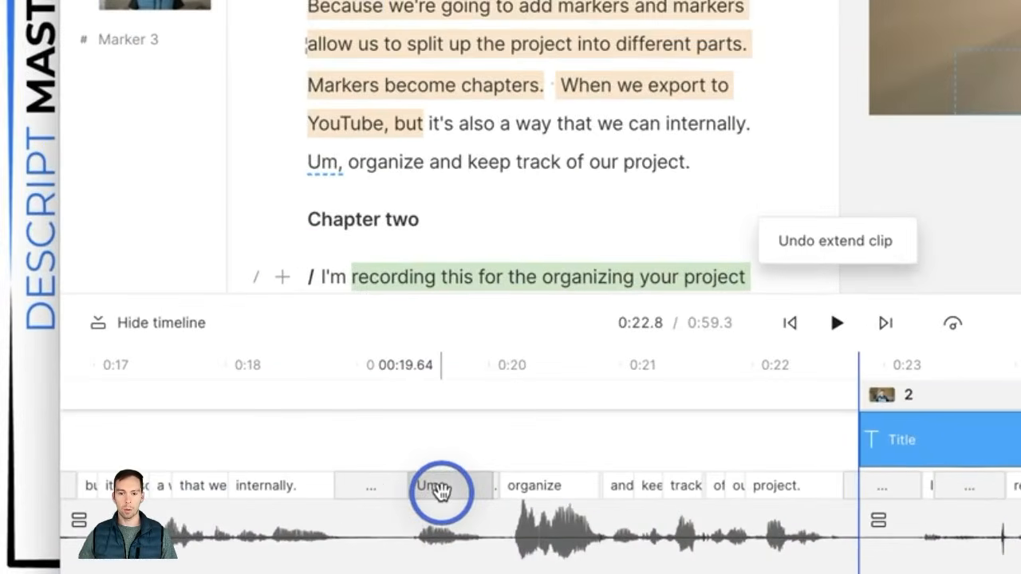
left_click_drag(440, 492, 377, 507)
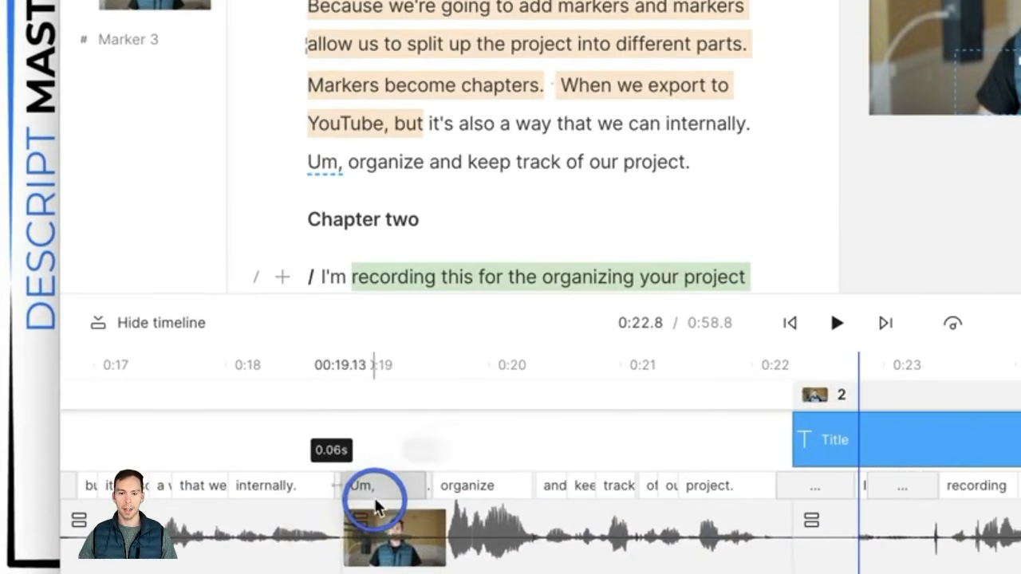
left_click(477, 489)
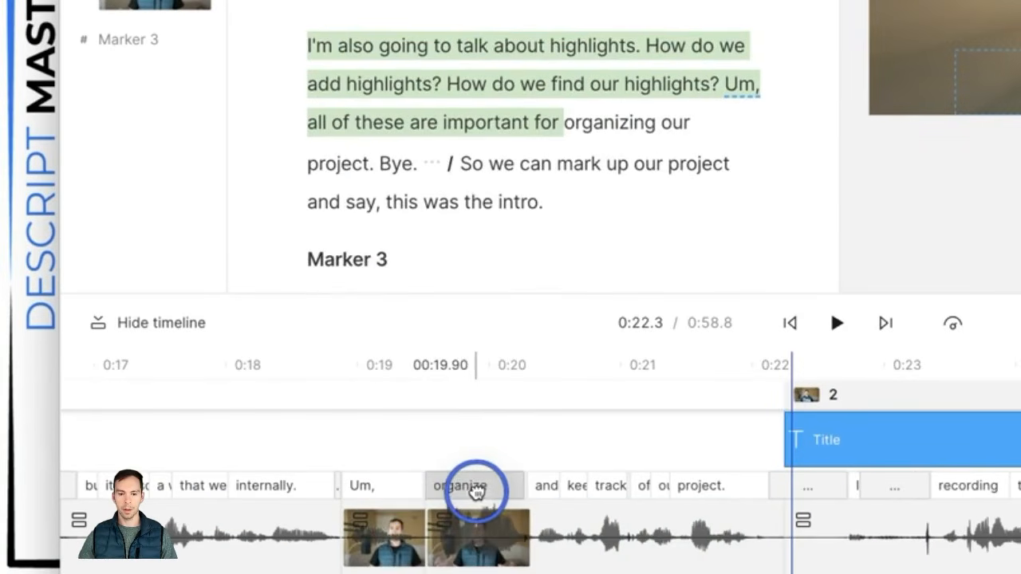
left_click_drag(476, 488, 390, 490)
Step: Open a gap before 'project.', review it from 0:21.0, and move the '...' pause clip after 'project.'
left_click_drag(617, 486, 834, 489)
left_click(614, 505)
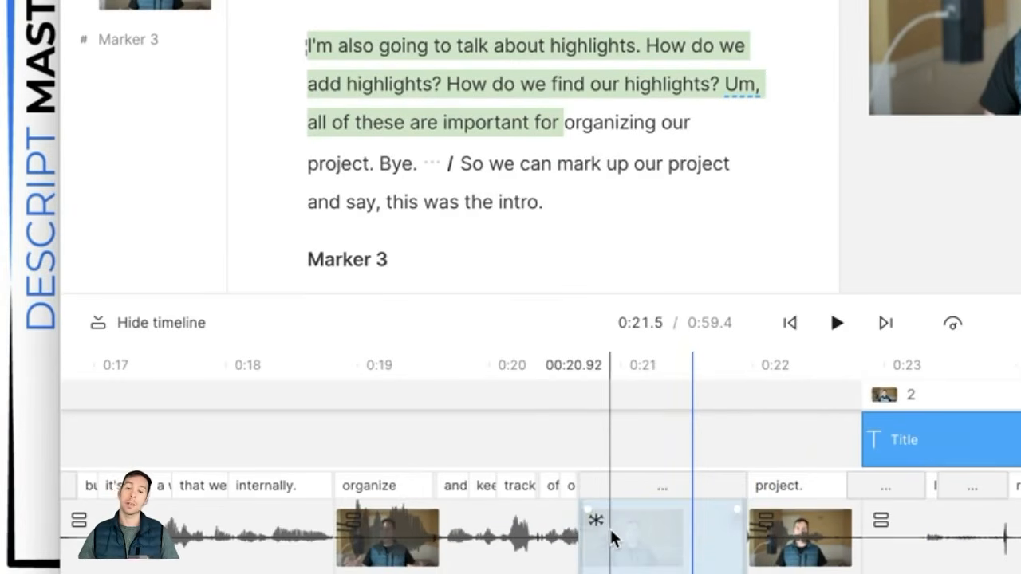
left_click(632, 446)
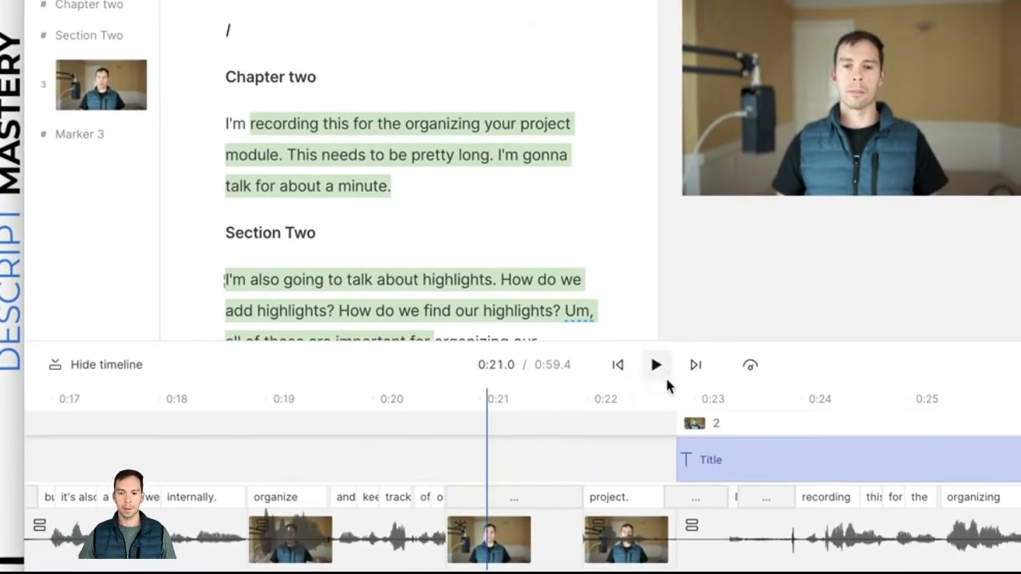
left_click(691, 356)
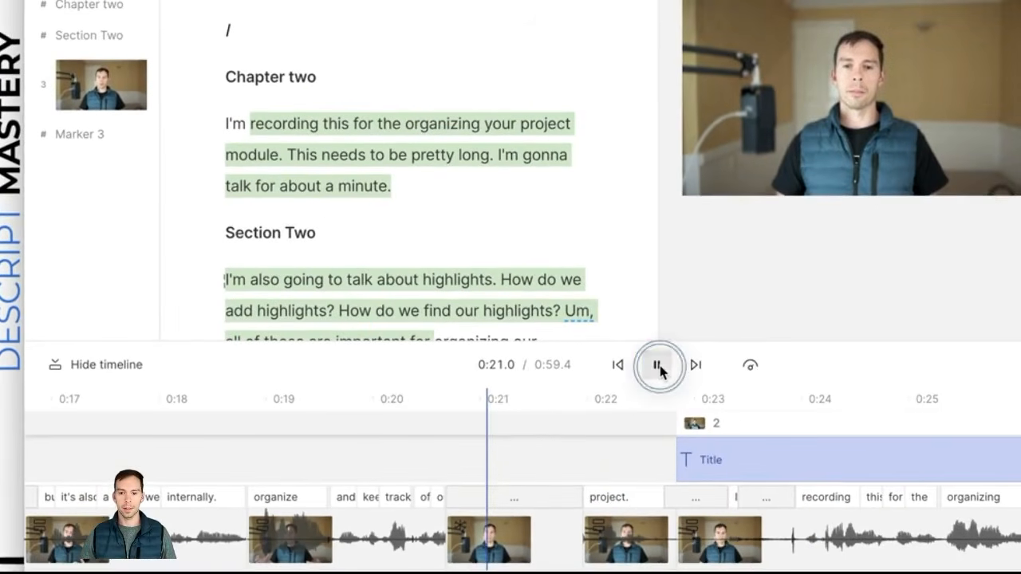
left_click(691, 355)
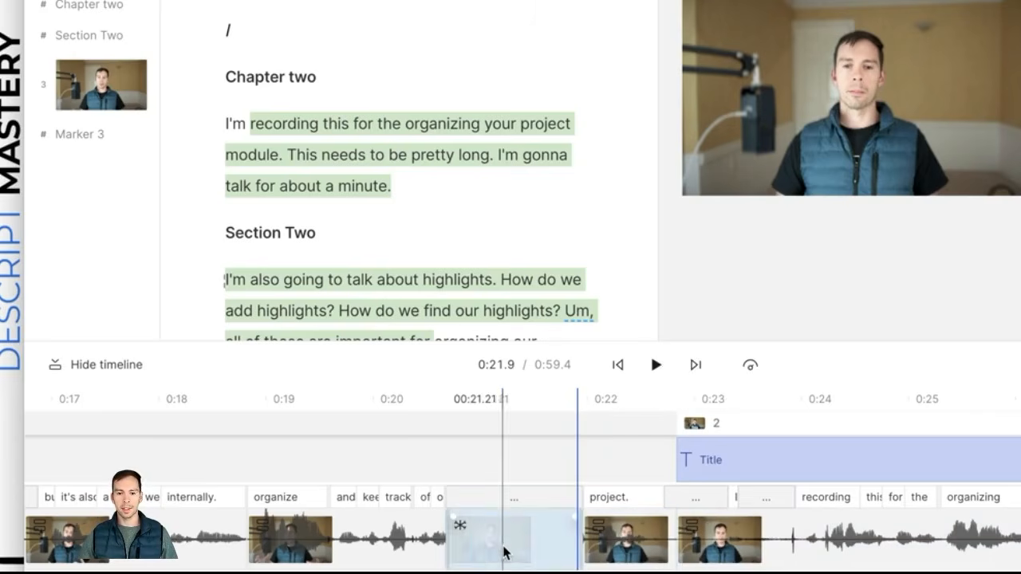
left_click(498, 544)
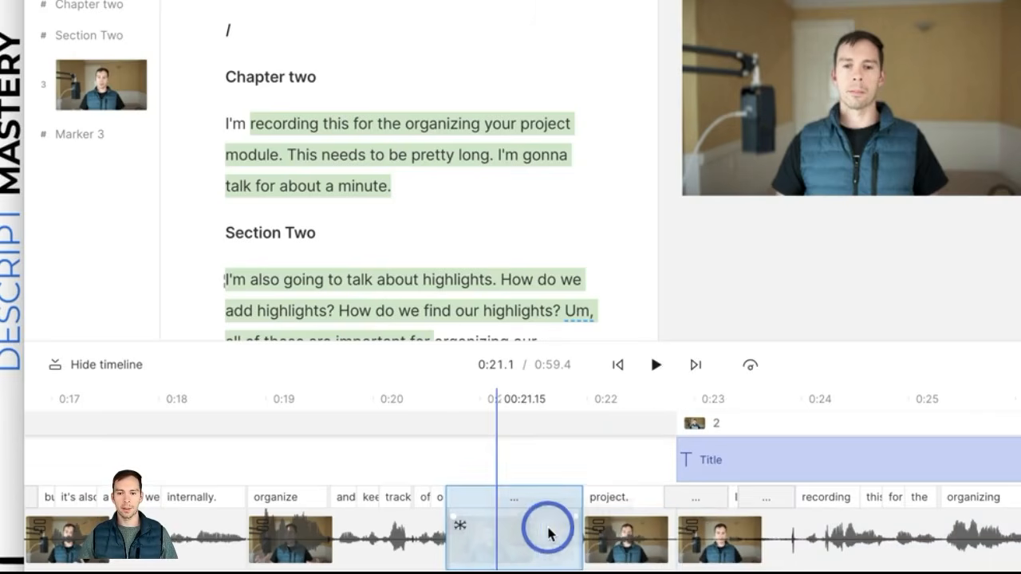
left_click_drag(670, 545, 675, 544)
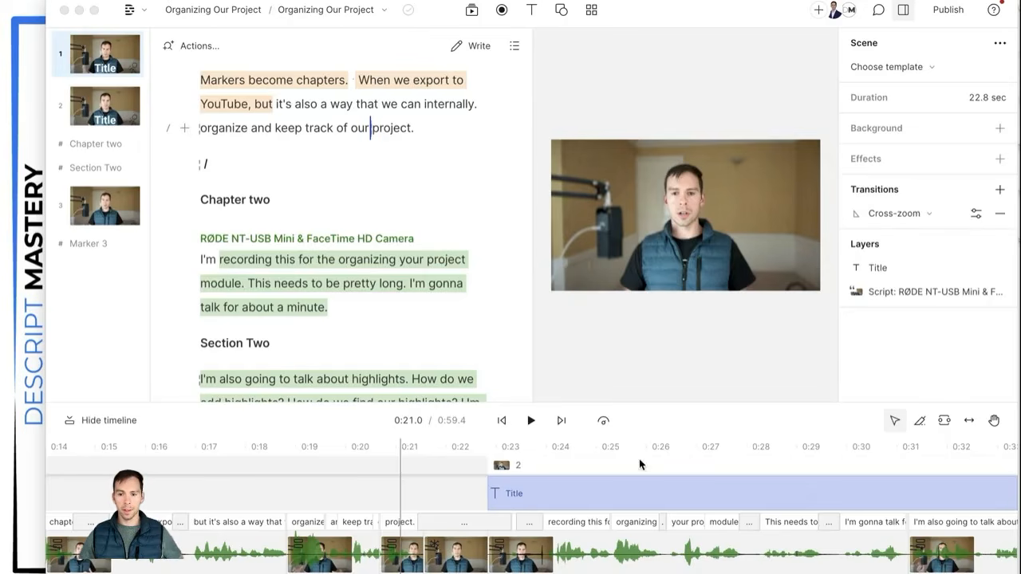
Step: Dismiss the new-scene tip and select the 'but it's also a way that' clip to show its Audio properties
left_click(886, 431)
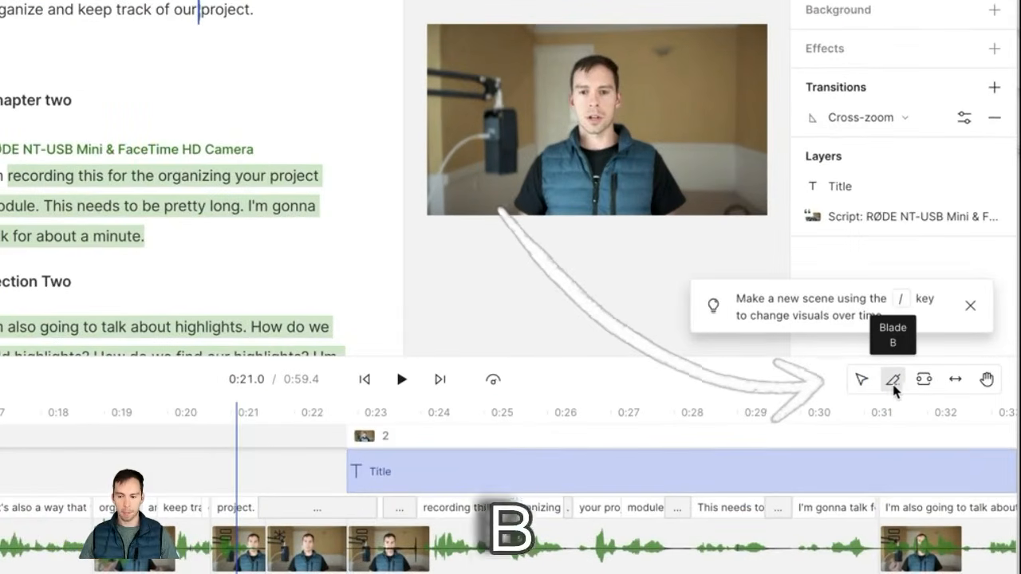
left_click(968, 304)
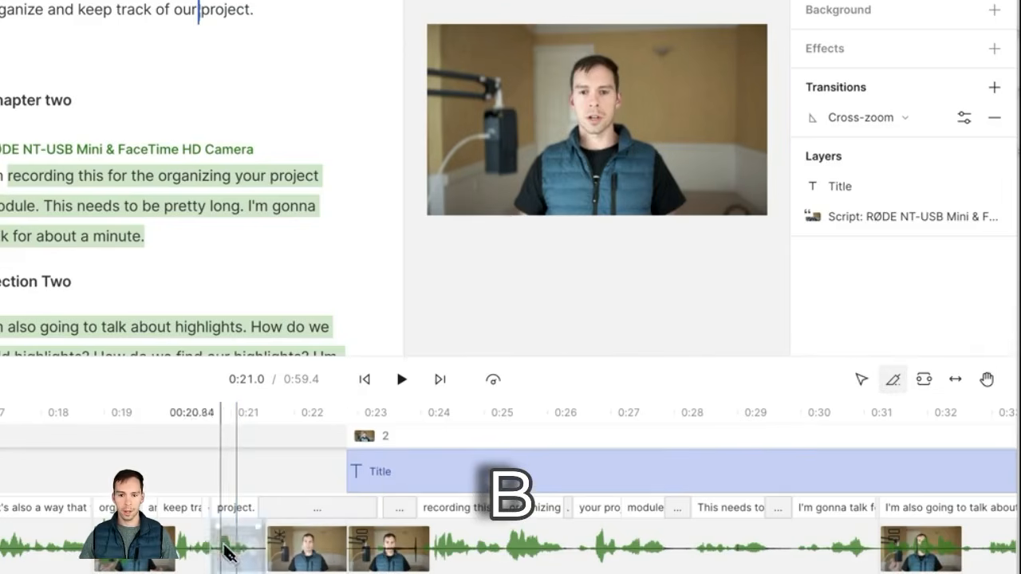
scroll(226, 552, "left", 5)
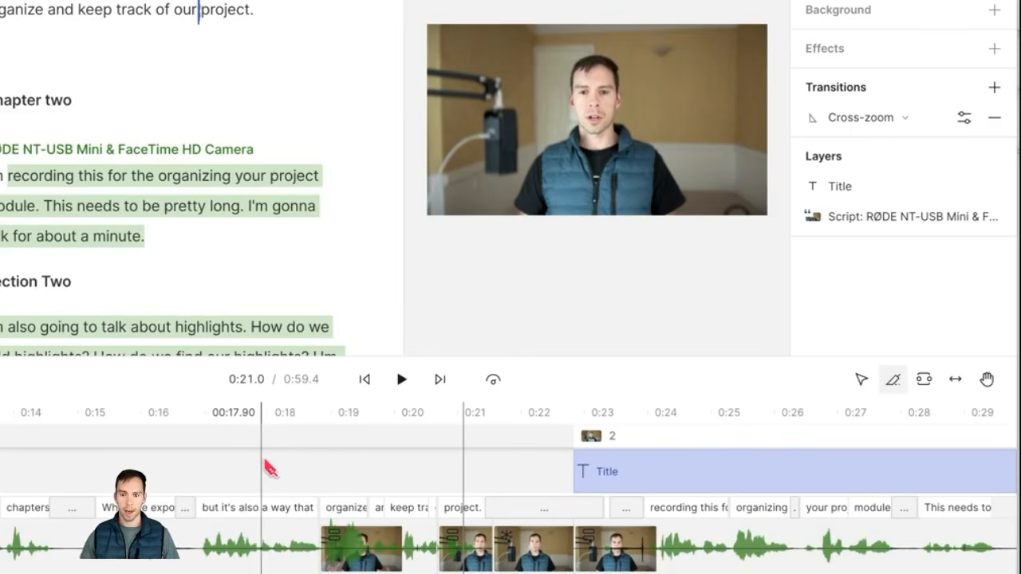
left_click(270, 526)
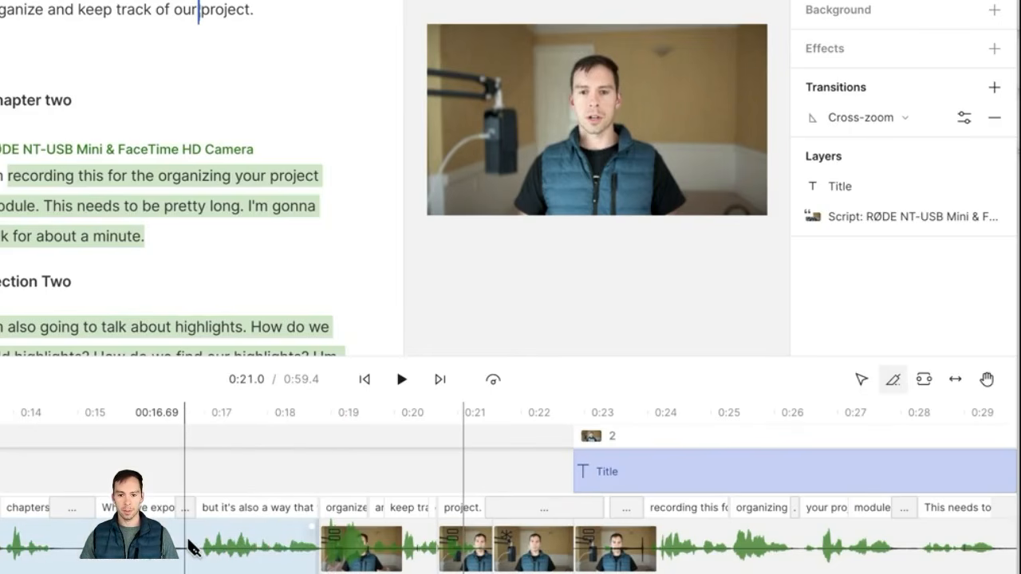
scroll(192, 549, "left", 3)
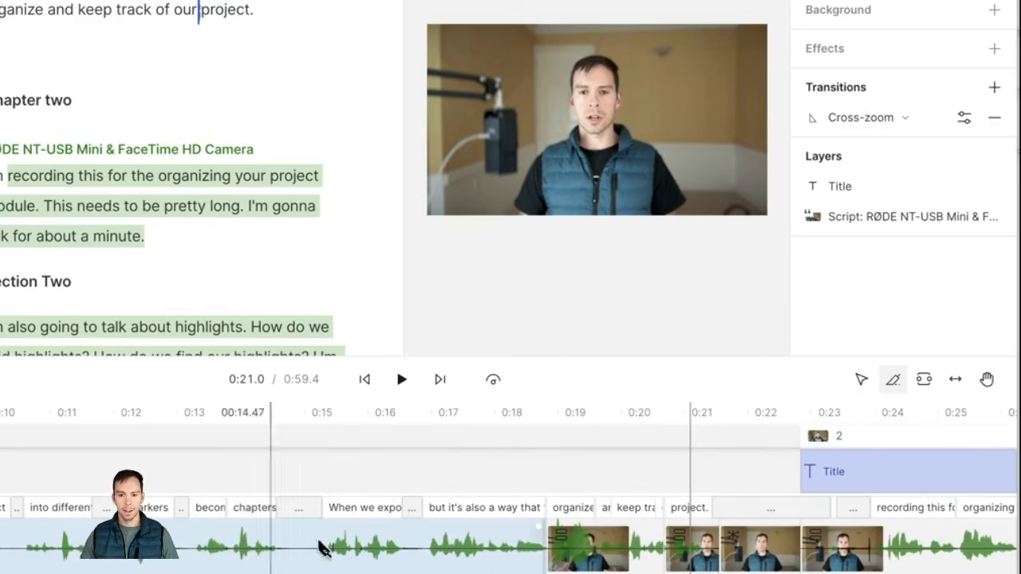
left_click(420, 551)
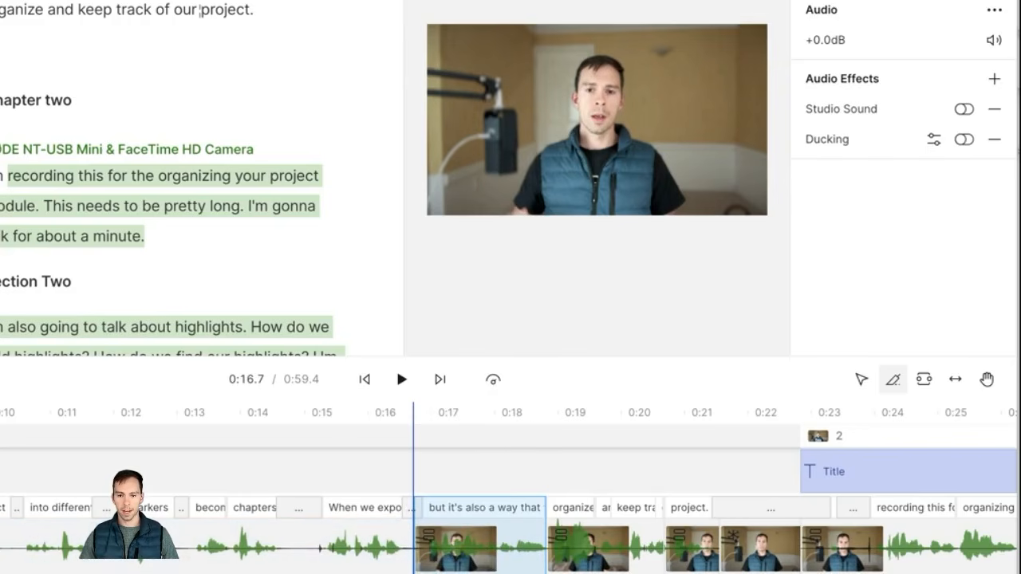
Step: Split the Title overlay at 0:24.9 and 0:26.8, then select its last piece
left_click(299, 540)
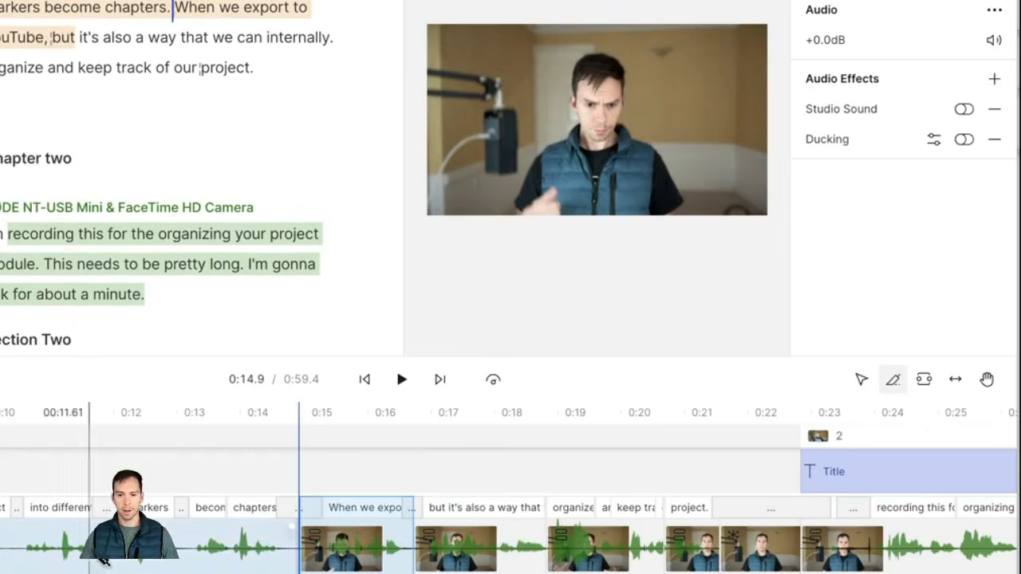
scroll(774, 539, "right", 3)
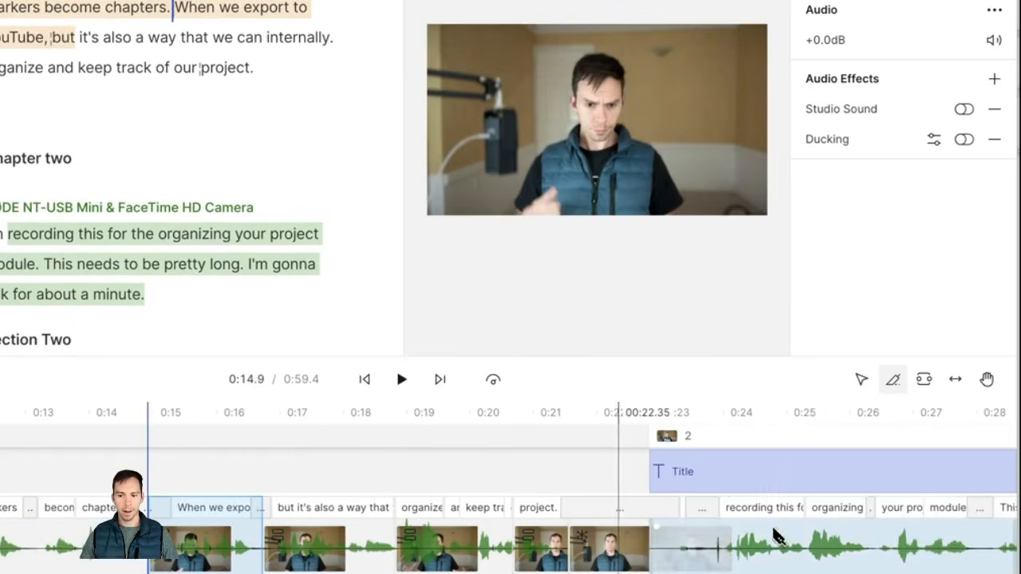
left_click(784, 477)
scroll(790, 518, "right", 3)
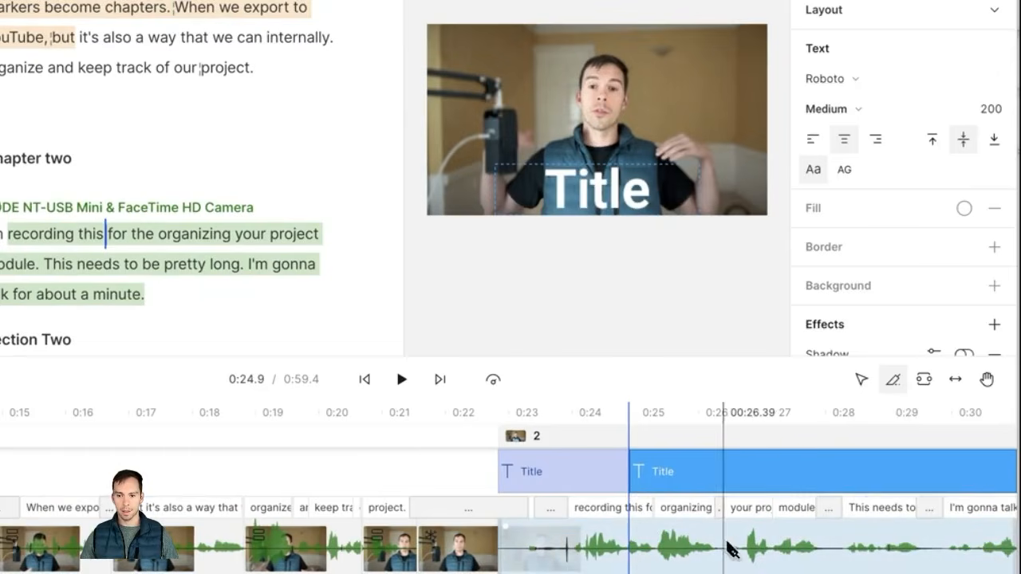
scroll(599, 545, "right", 3)
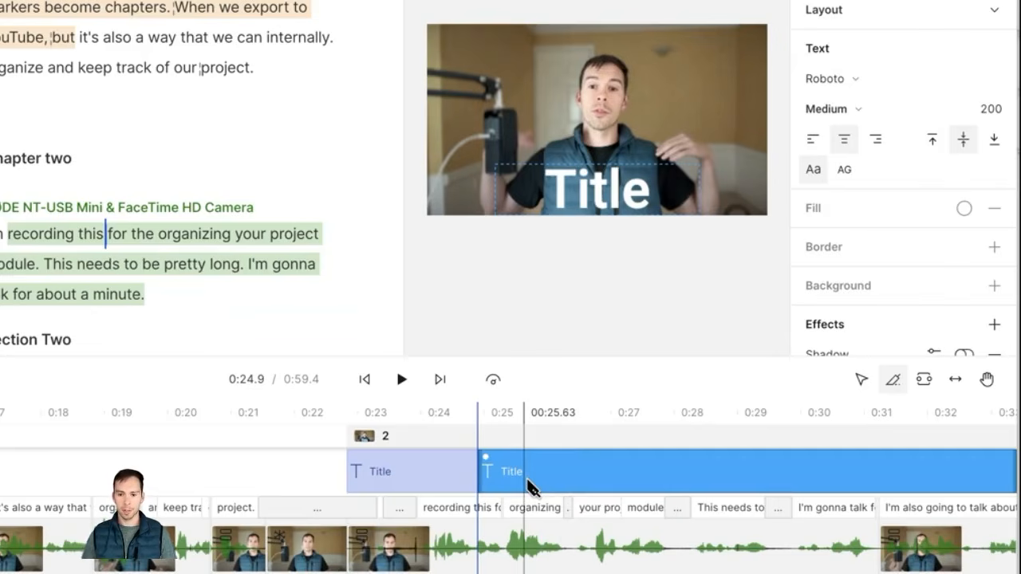
scroll(456, 513, "left", 5)
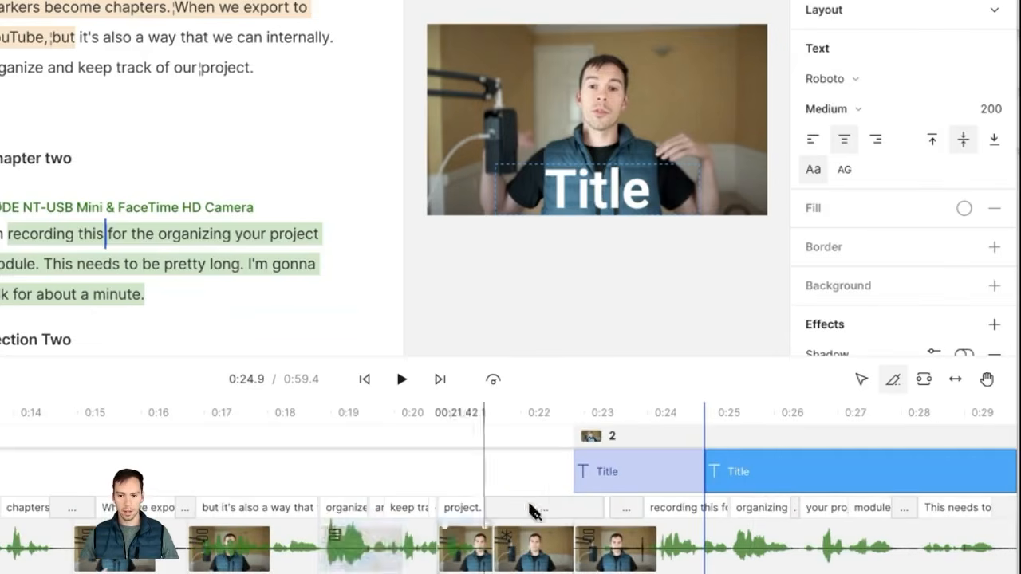
scroll(789, 483, "right", 3)
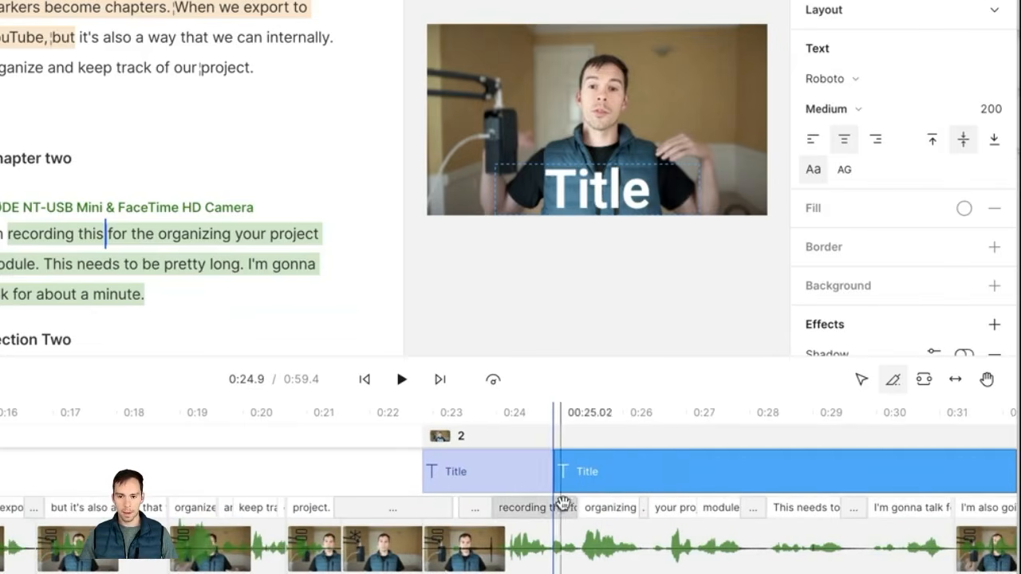
left_click(681, 477)
scroll(683, 478, "right", 3)
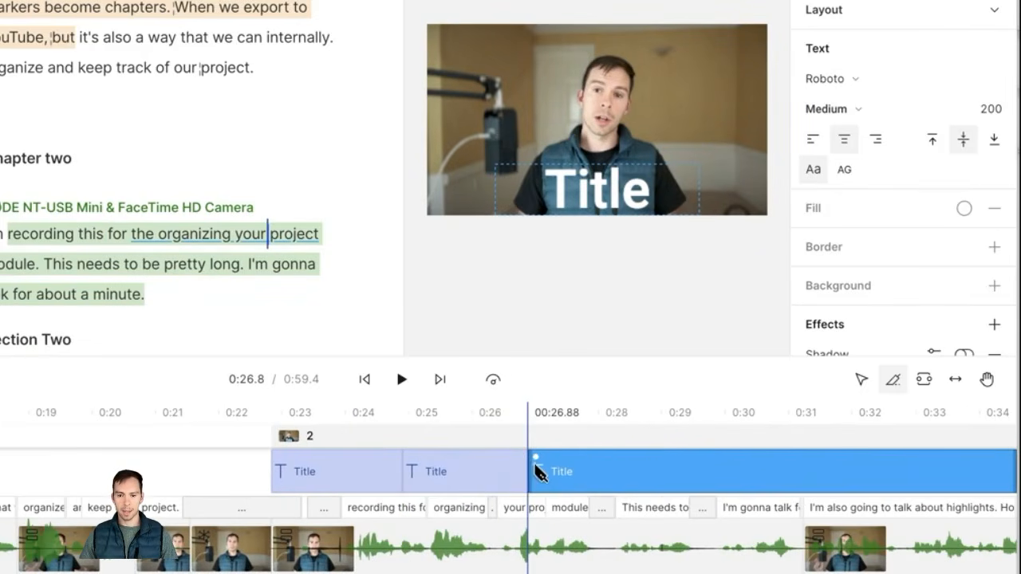
key("v")
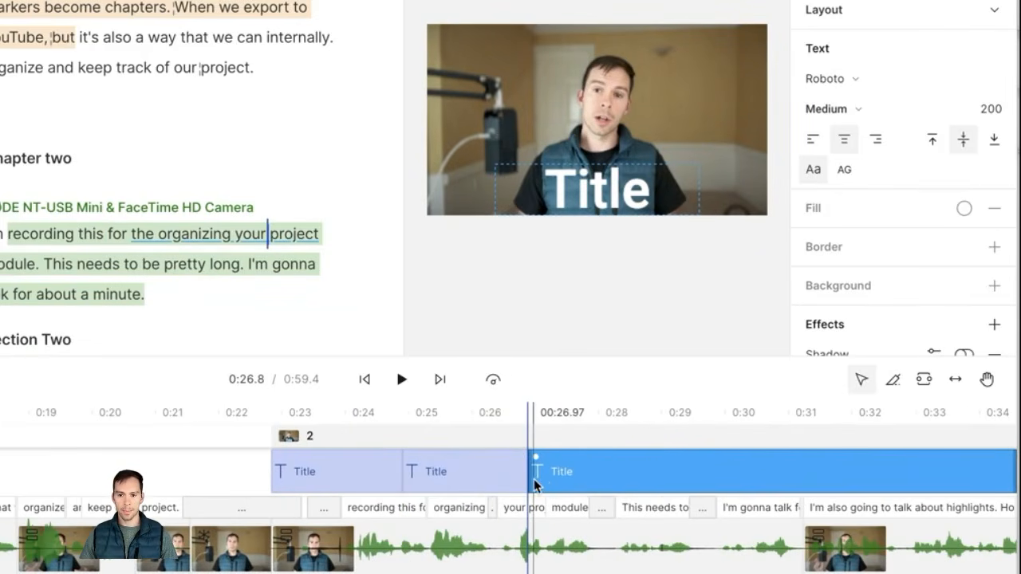
left_click(598, 479)
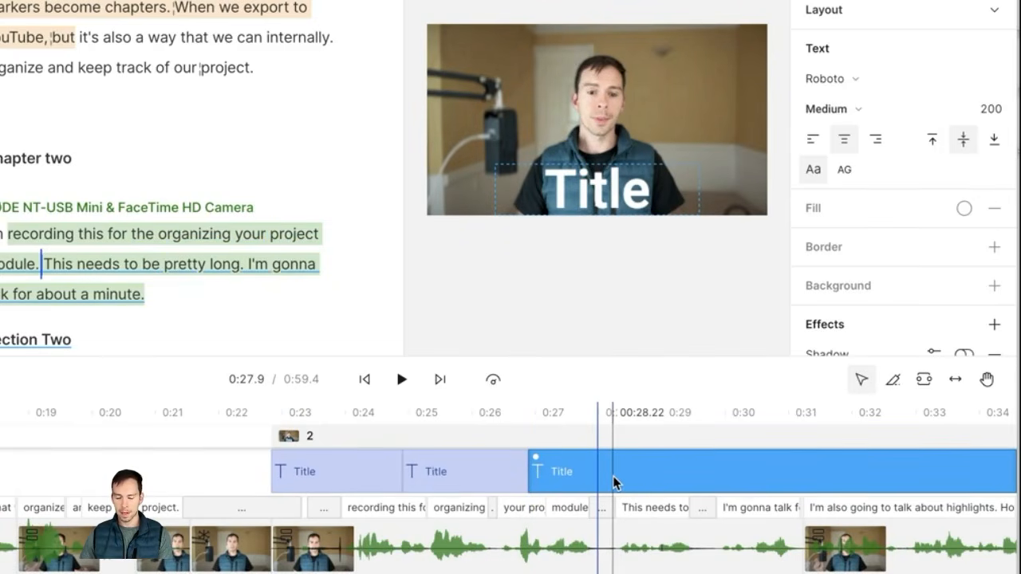
Step: Delete the last Title piece, then split off and delete the closing 'for organizing our project. Bye.' clip
key("Delete")
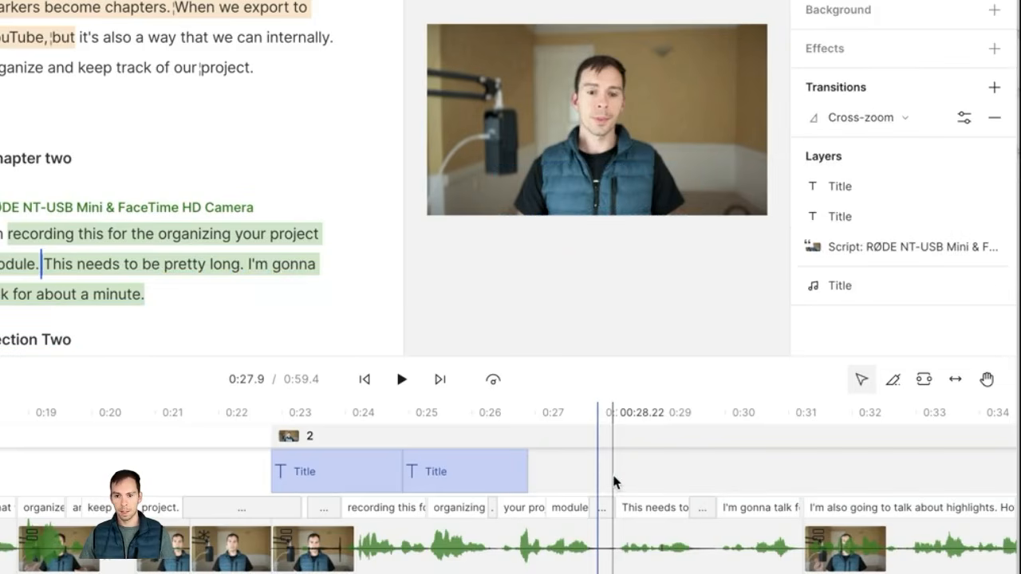
left_click(490, 469)
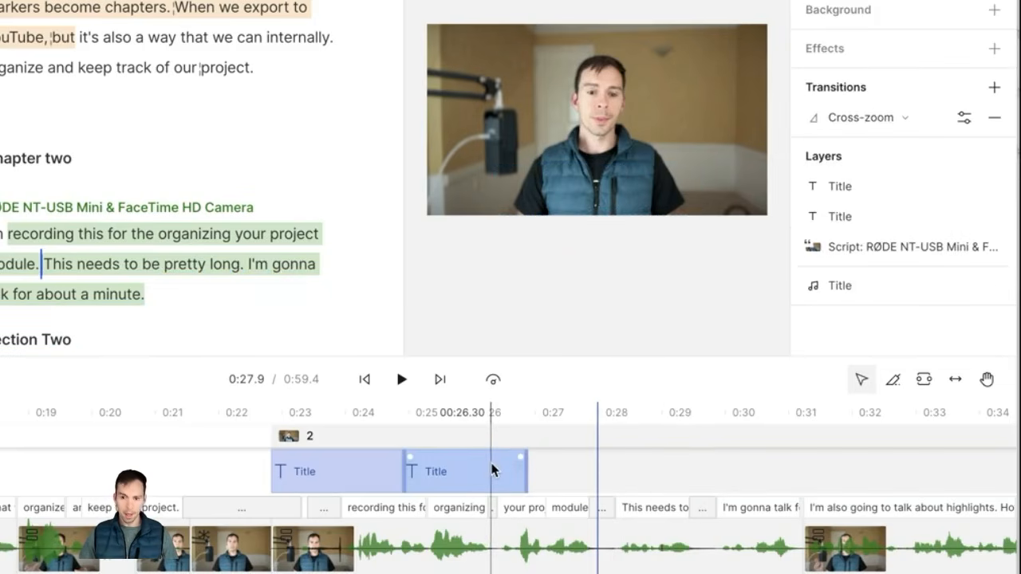
key("b")
scroll(604, 470, "right", 10)
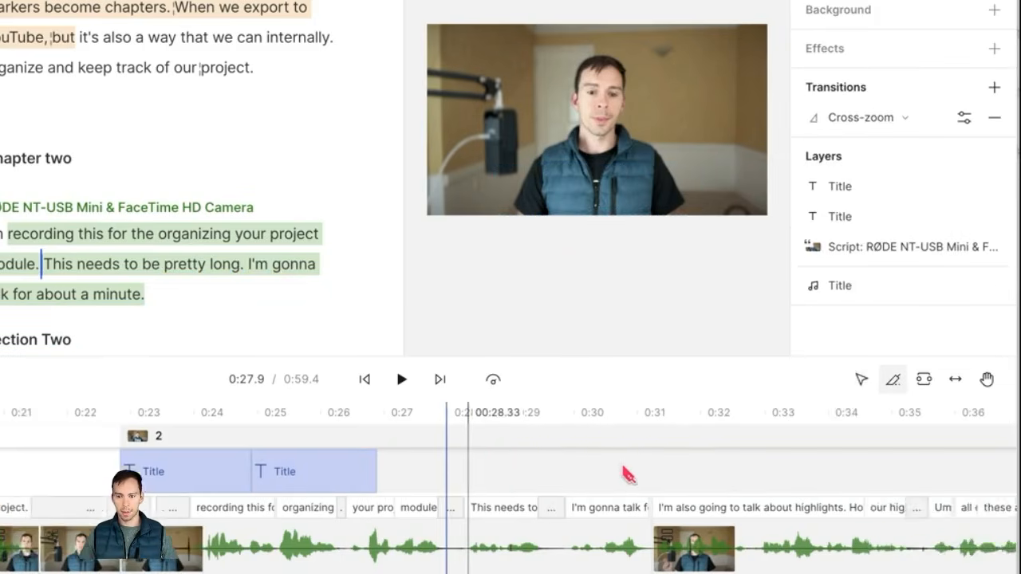
scroll(597, 494, "right", 2)
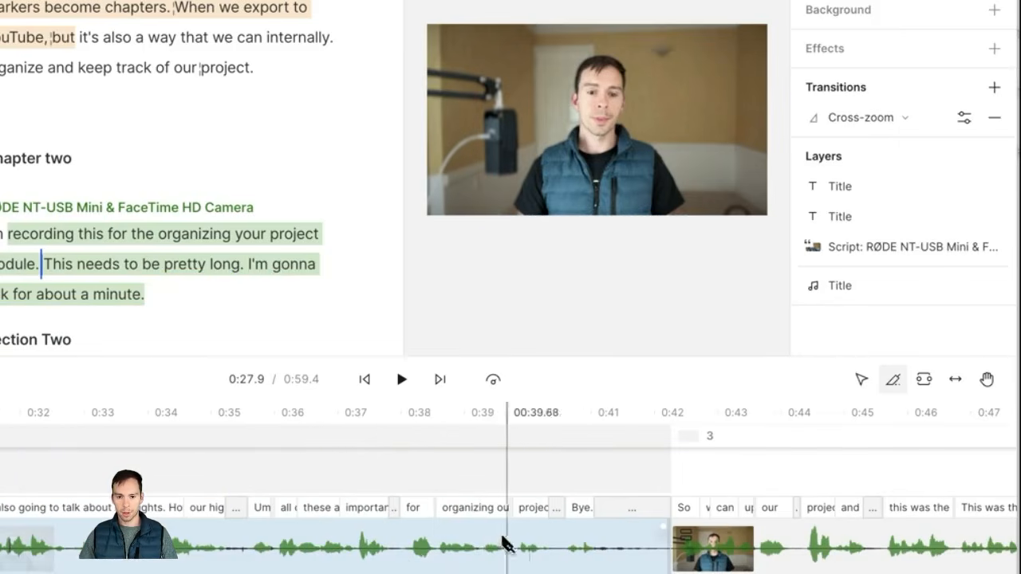
left_click(399, 553)
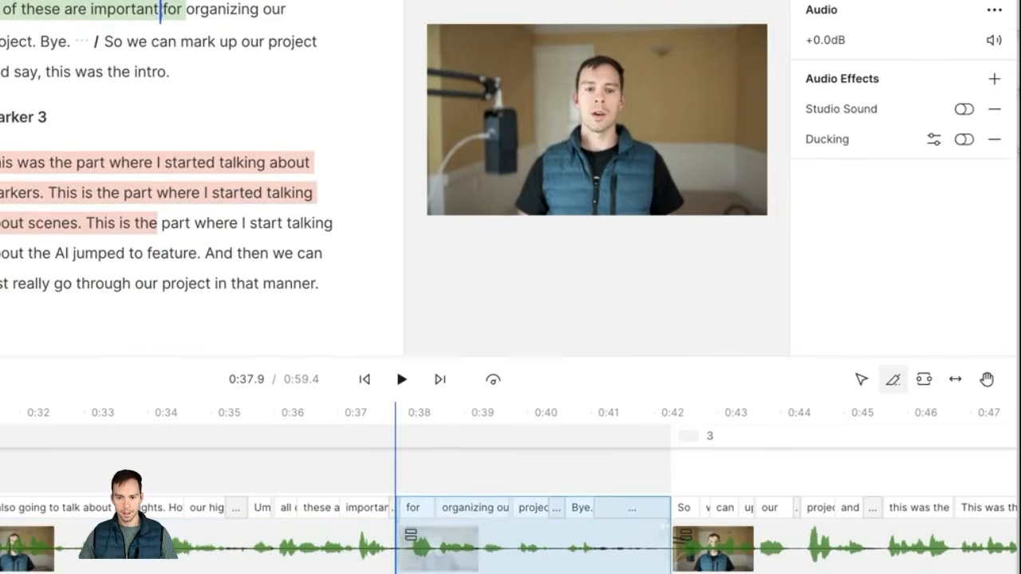
key("v")
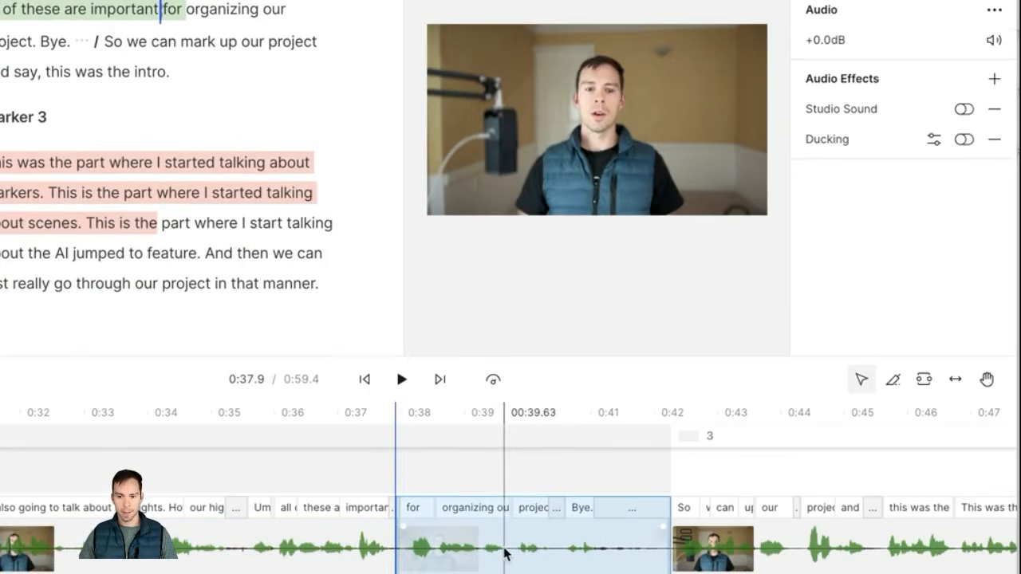
left_click(498, 551)
key("BackSpace")
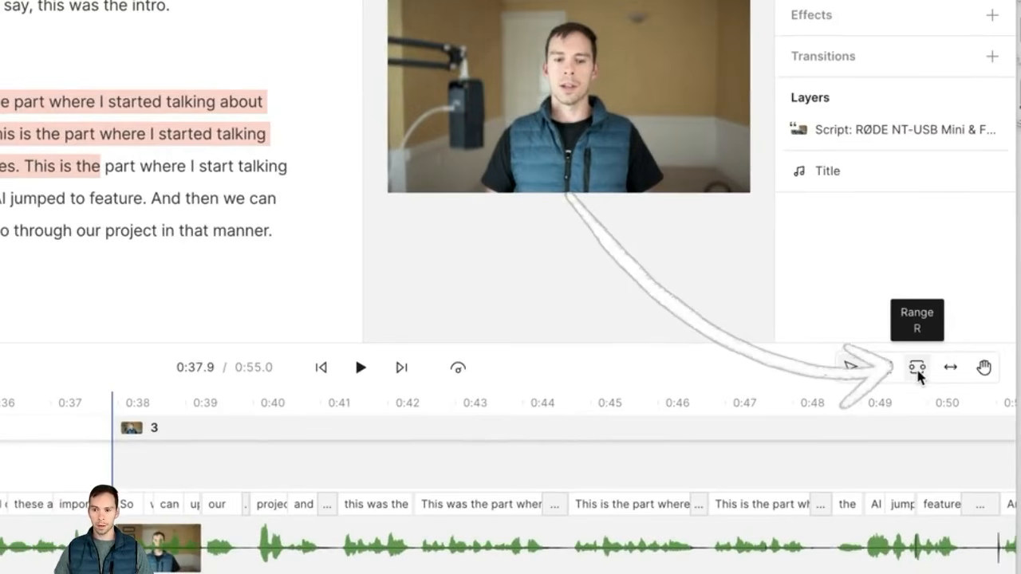
Step: Mark the range from 'the intro' to after 'feature' (0:41–0:50.85) and start dragging it
left_click(918, 372)
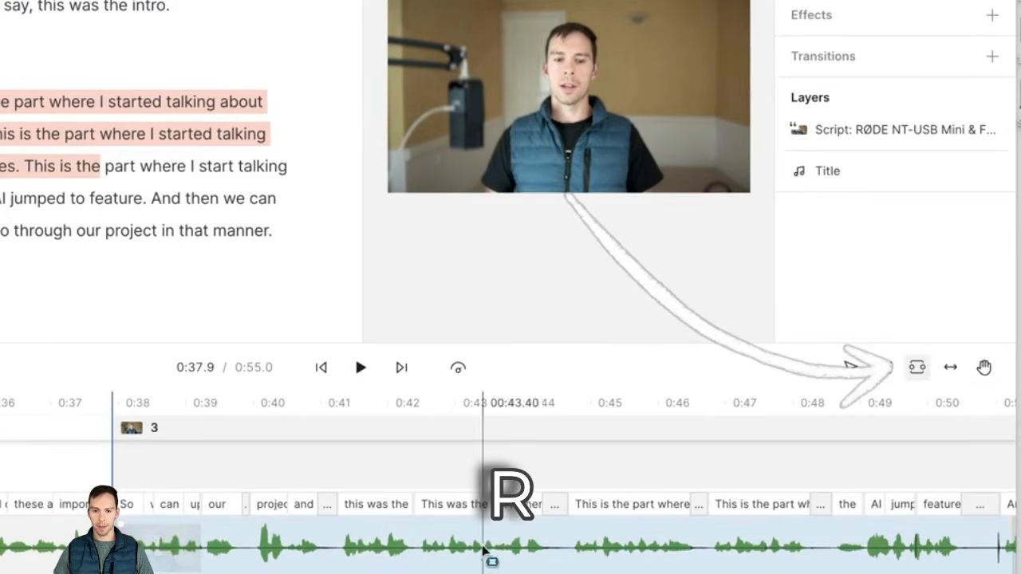
scroll(372, 547, "right", 5)
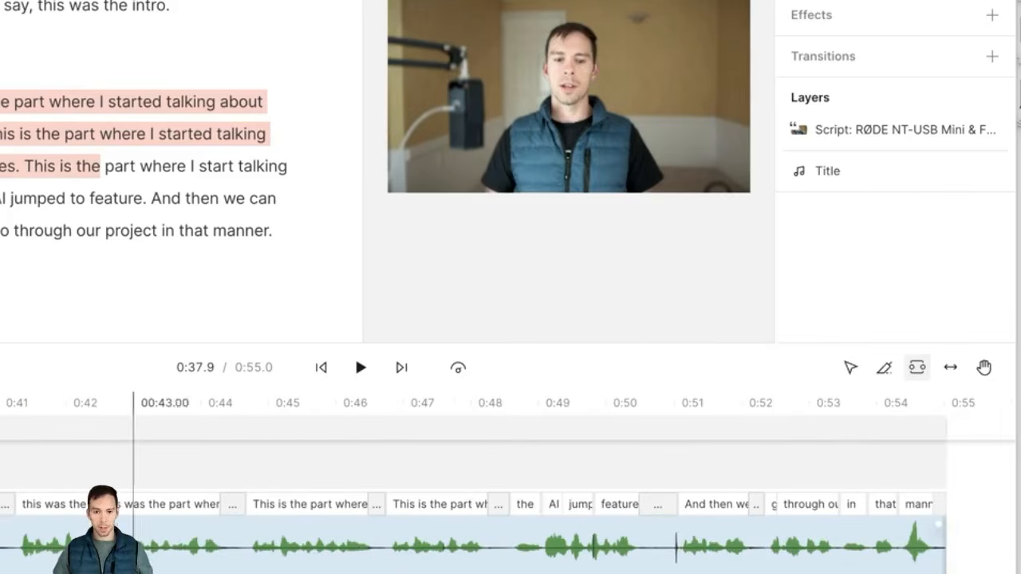
left_click(16, 548)
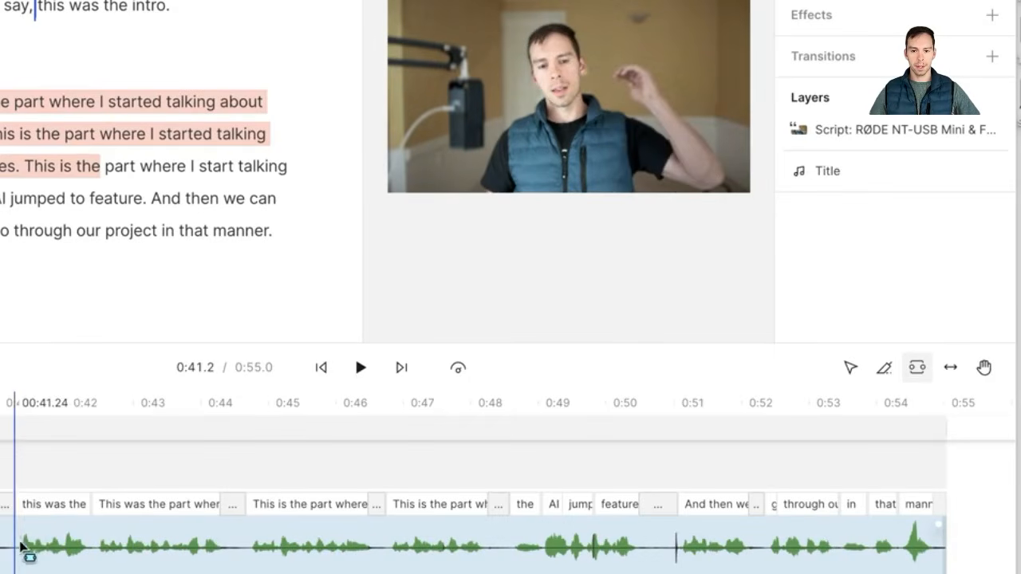
left_click_drag(40, 547, 664, 550)
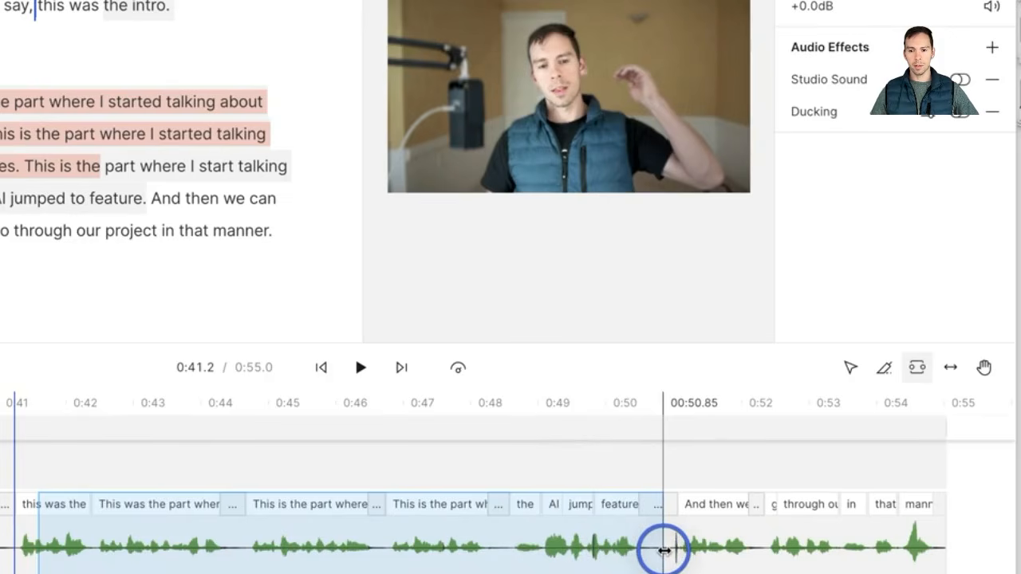
left_click_drag(664, 551, 663, 550)
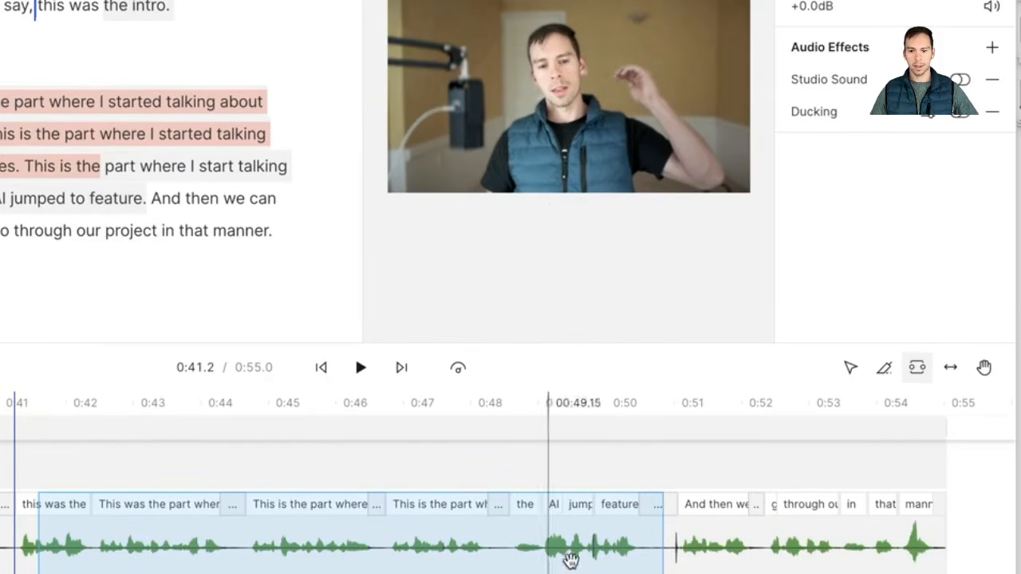
left_click_drag(345, 547, 408, 473)
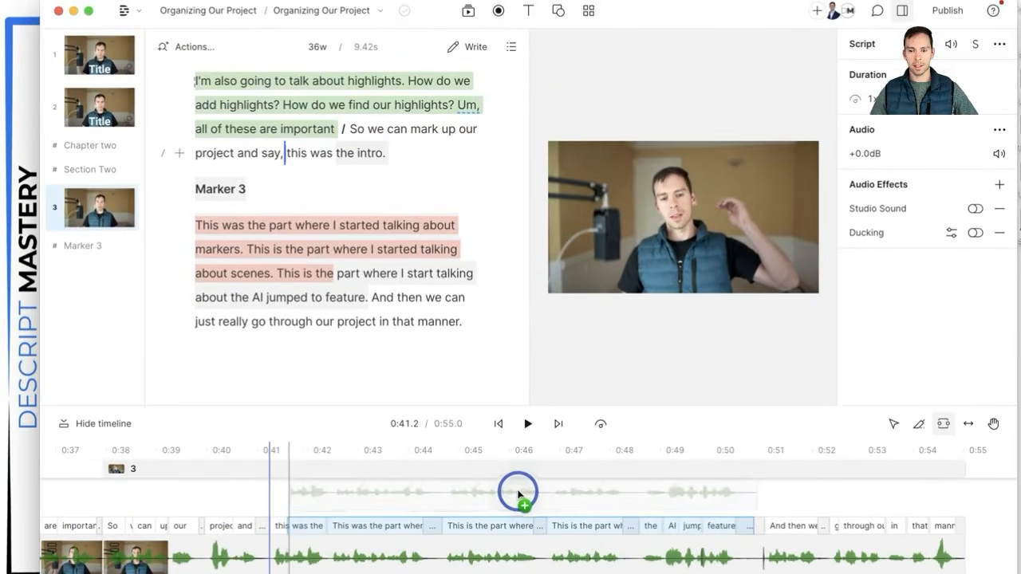
Step: Drop the 'the intro'–'feature' passage ahead of scene 3 and set its speed to 3x
left_click_drag(519, 495, 94, 561)
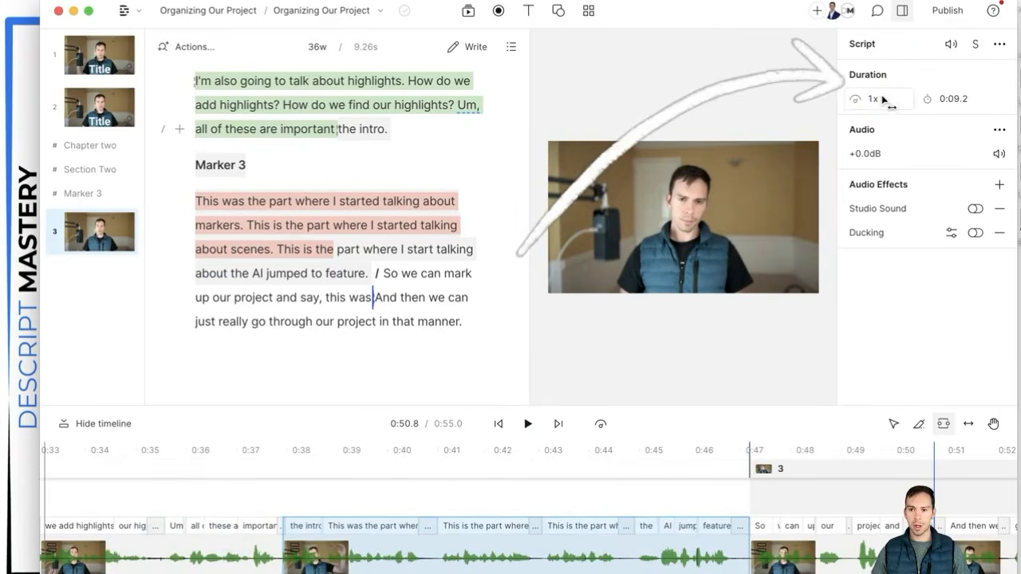
left_click(870, 98)
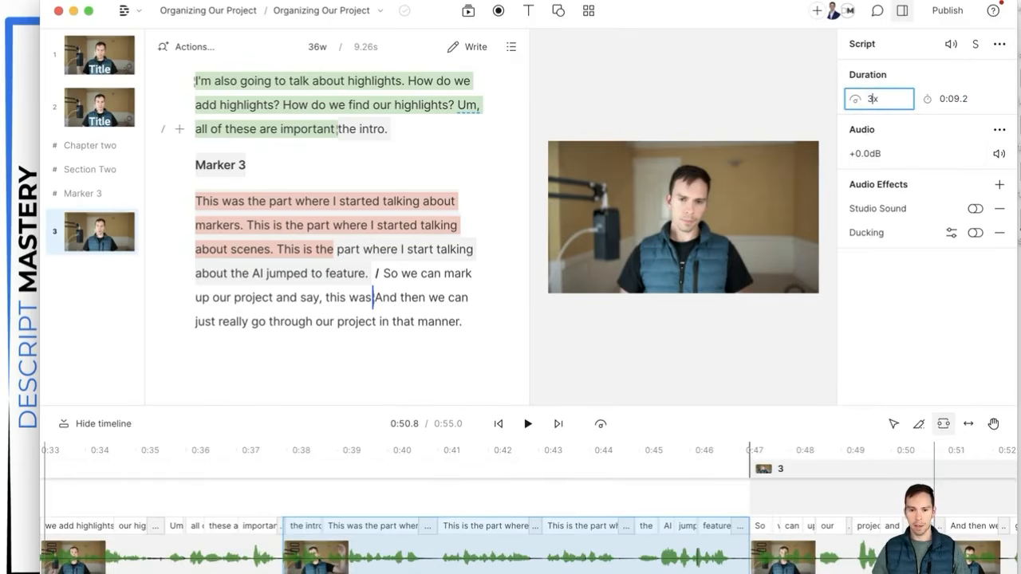
type("3")
key("Return")
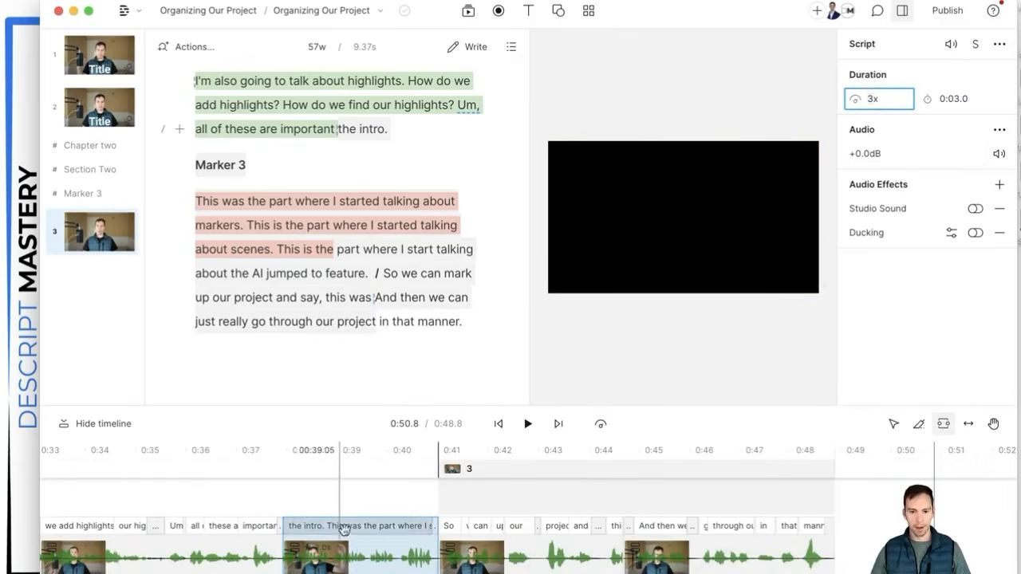
Step: Mark a range across the 'I'm also going to talk about highlights' clips and open its context menu
left_click_drag(360, 569, 612, 526)
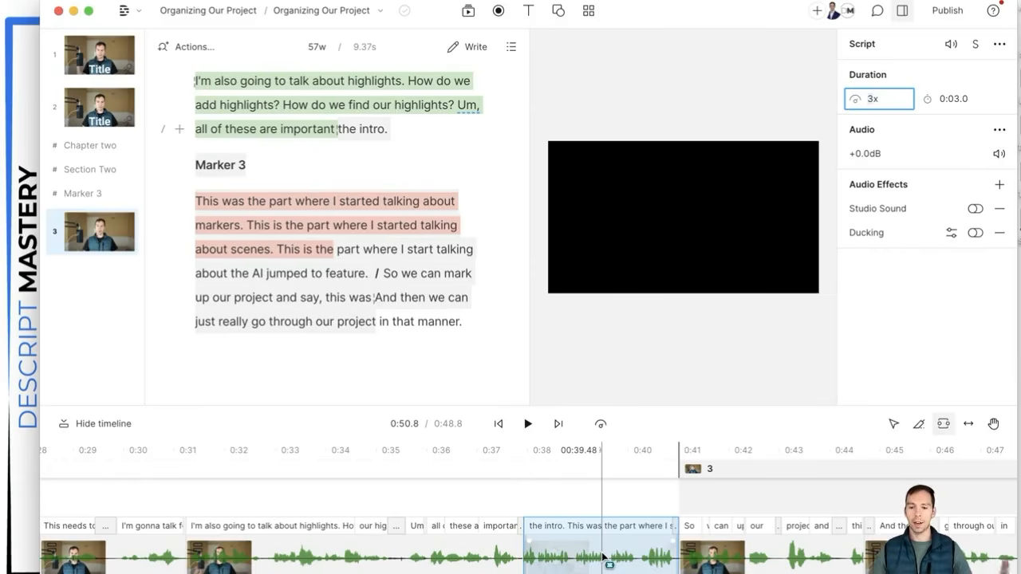
left_click_drag(604, 556, 527, 572)
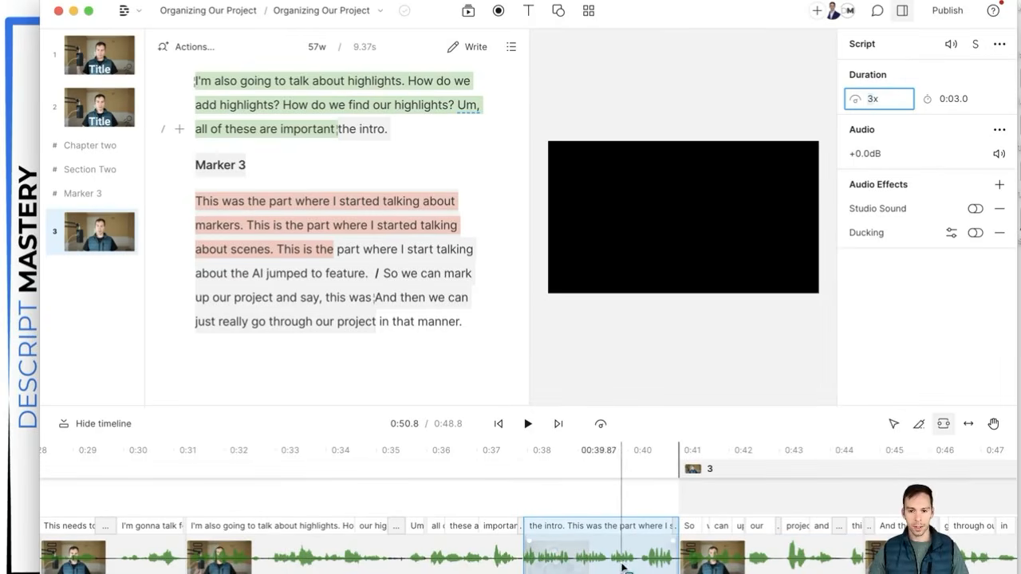
left_click_drag(247, 562, 400, 563)
right_click(400, 564)
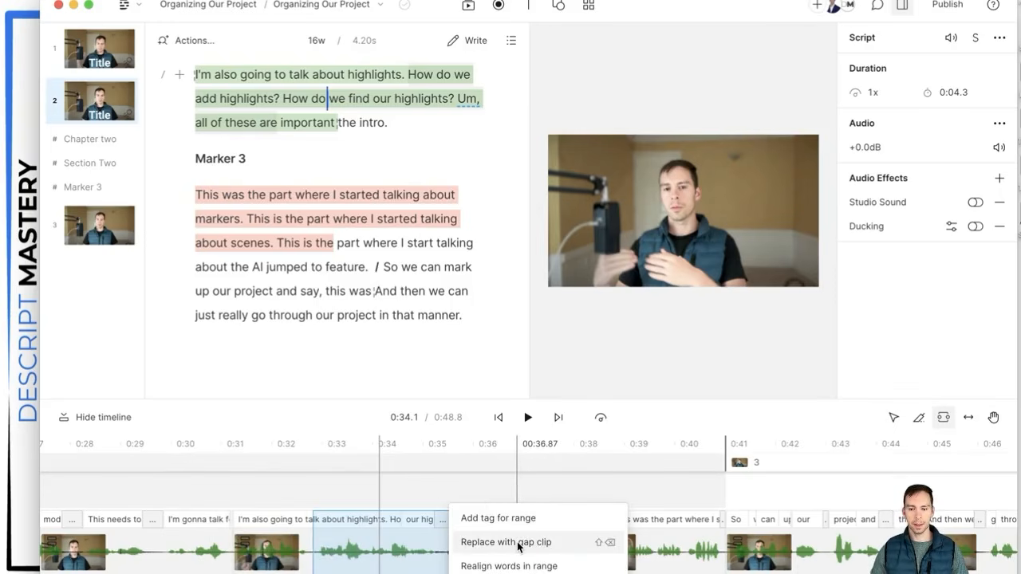
Step: Replace the selected phrase with a 4.37-second gap clip and scrub through it
left_click(519, 543)
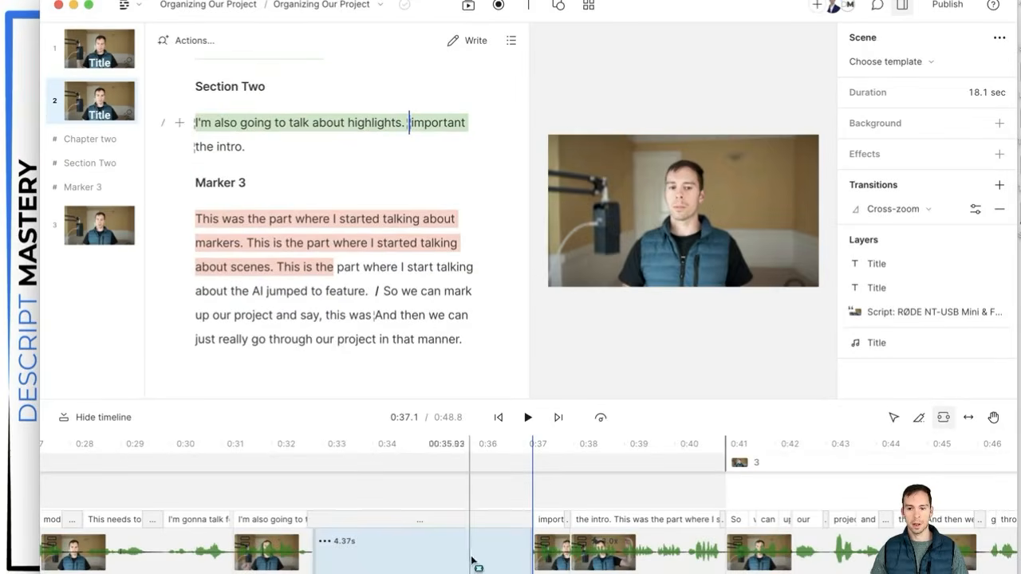
left_click(401, 498)
left_click(371, 497)
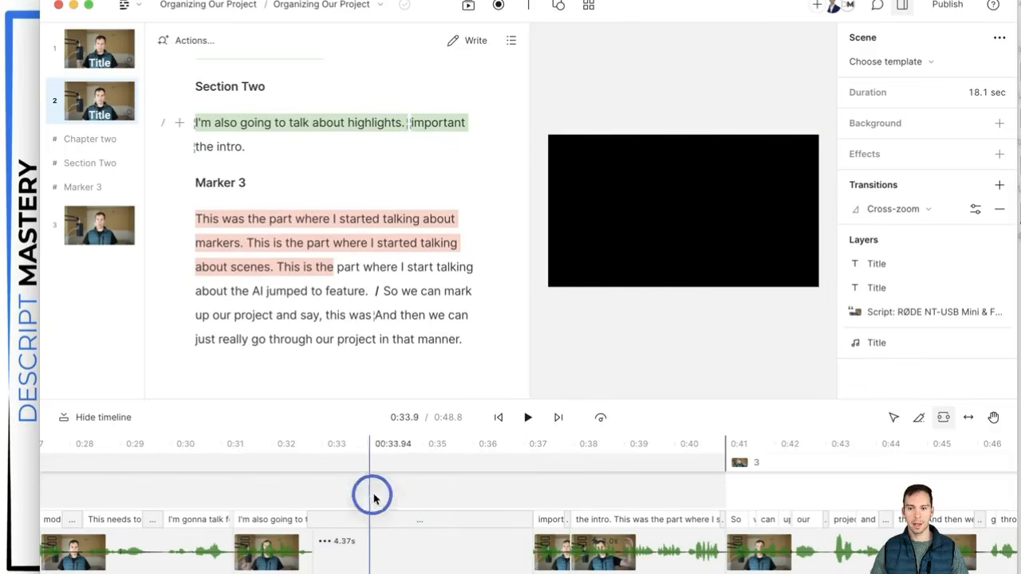
left_click(480, 496)
left_click_drag(480, 498, 330, 499)
Step: Mark a 12-word range of the script audio on the timeline
scroll(331, 527, "left", 3)
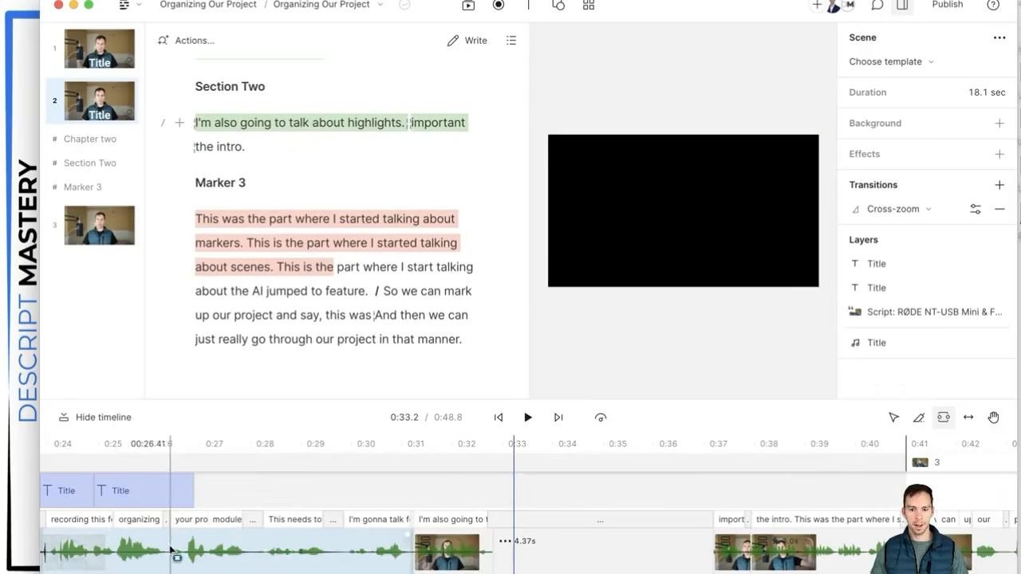
left_click(245, 549)
left_click_drag(245, 549, 312, 542)
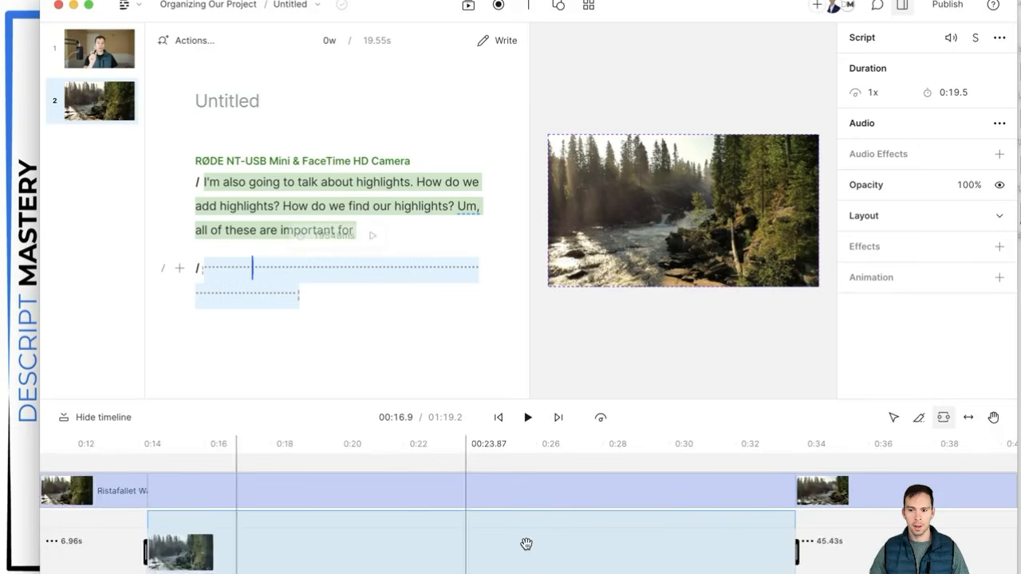
scroll(526, 544, "right", 10)
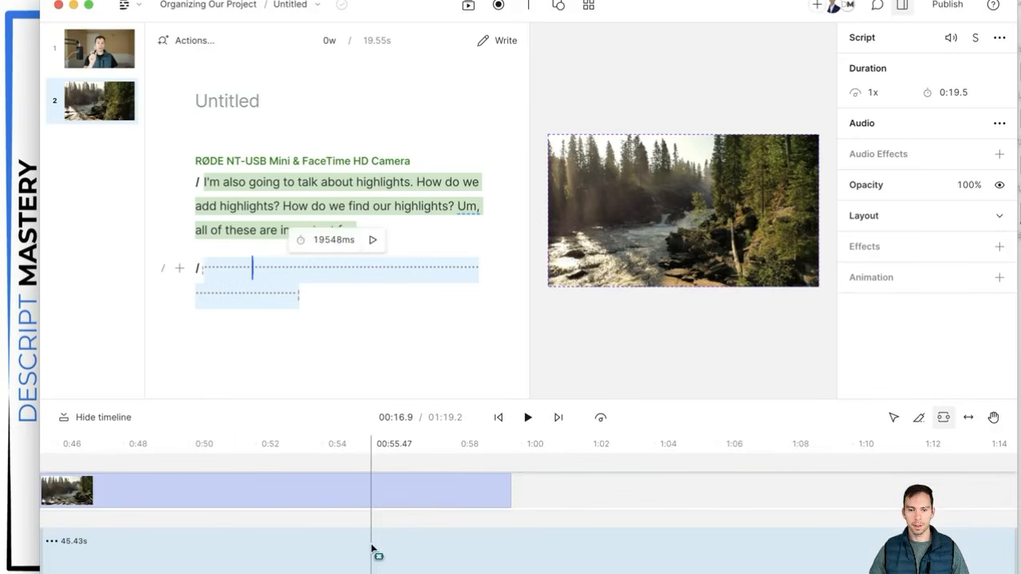
Step: Mark the waterfall footage from 0:42 to 0:54 and include it in the script
scroll(377, 550, "left", 3)
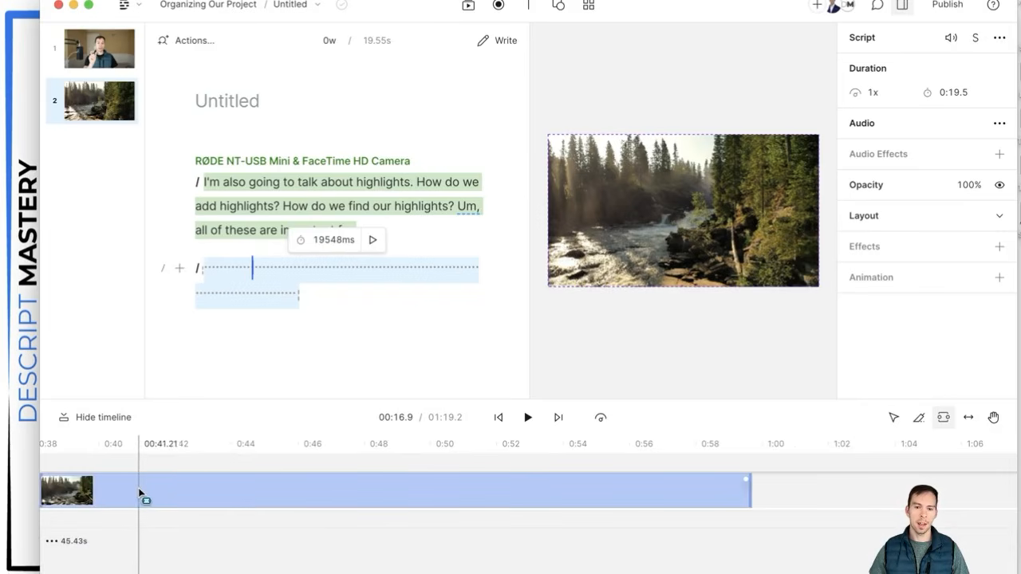
left_click(176, 495)
left_click_drag(176, 495, 589, 499)
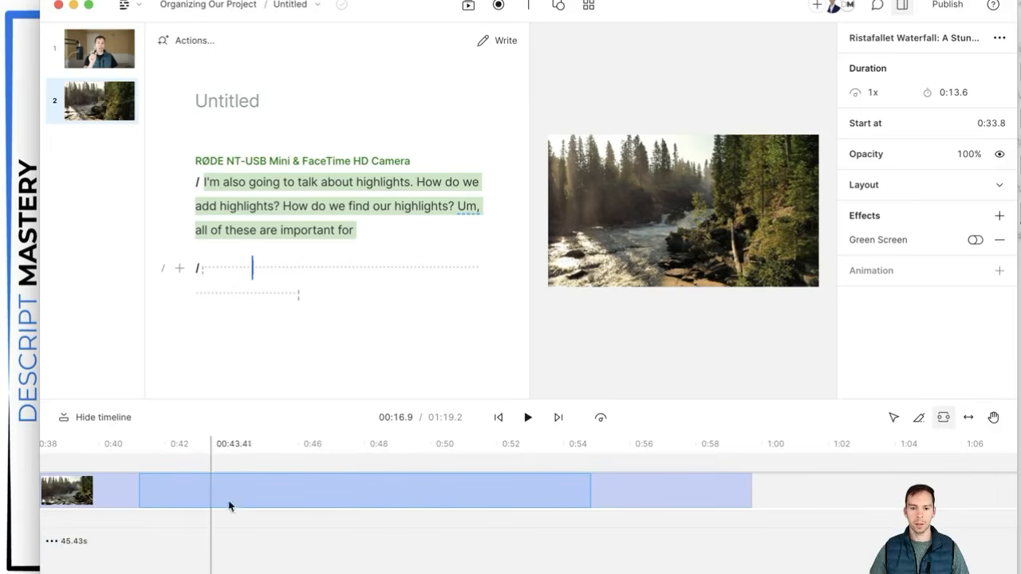
right_click(413, 500)
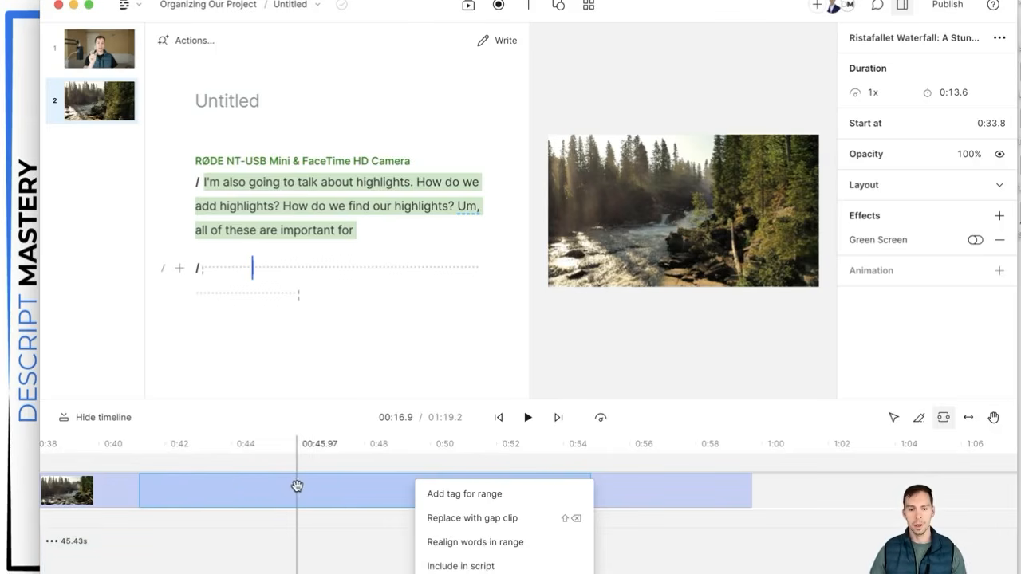
left_click(486, 567)
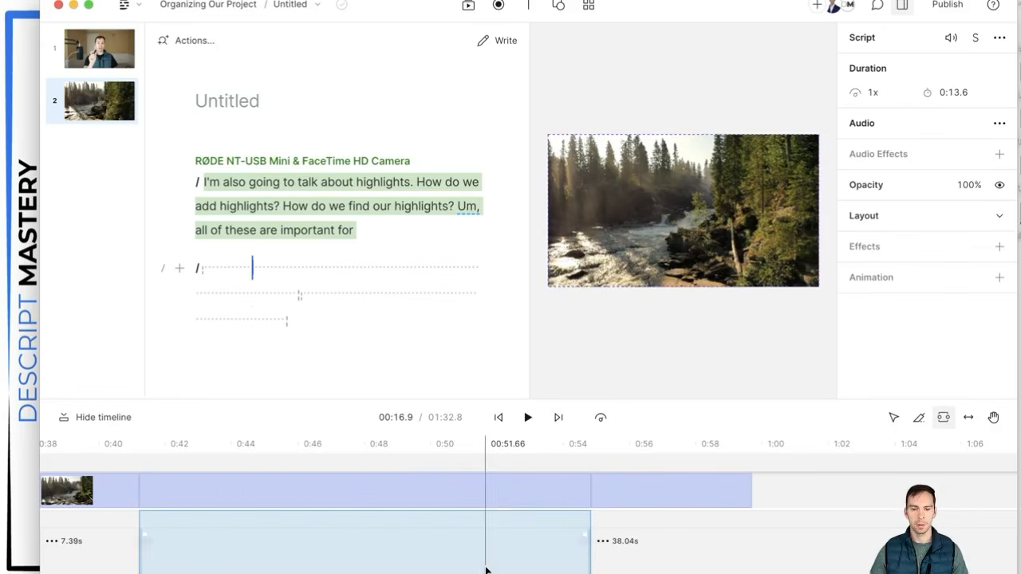
left_click(205, 559)
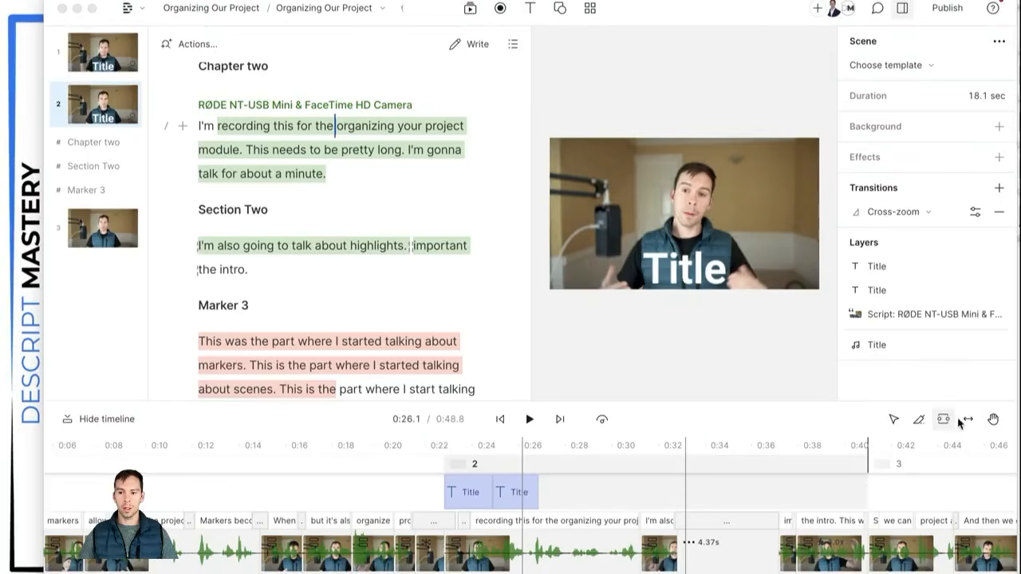
Step: Activate the Slip tool with Y and place the playhead at 0:45.1 in scene 3
left_click(964, 421)
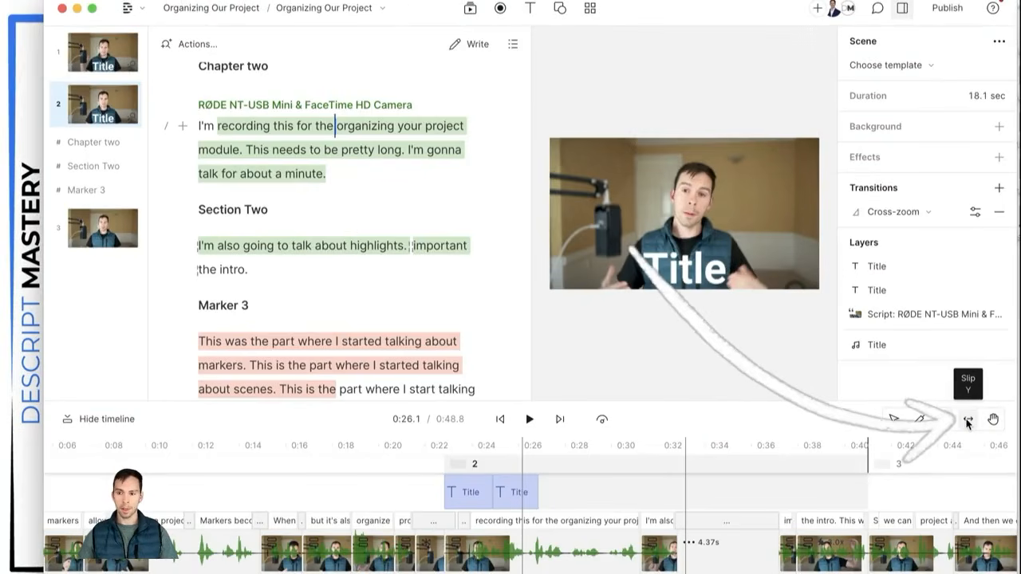
key("y")
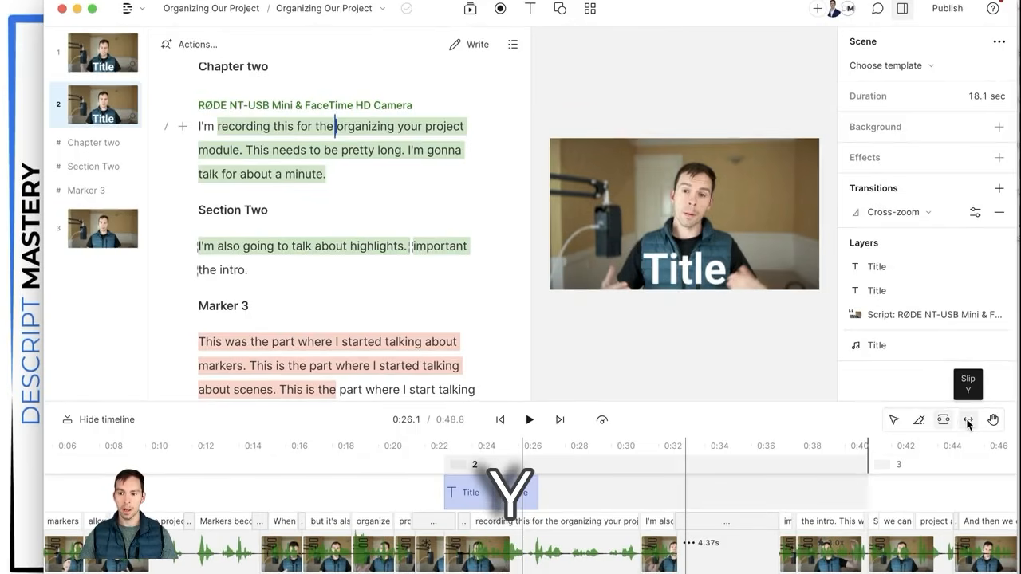
left_click(965, 439)
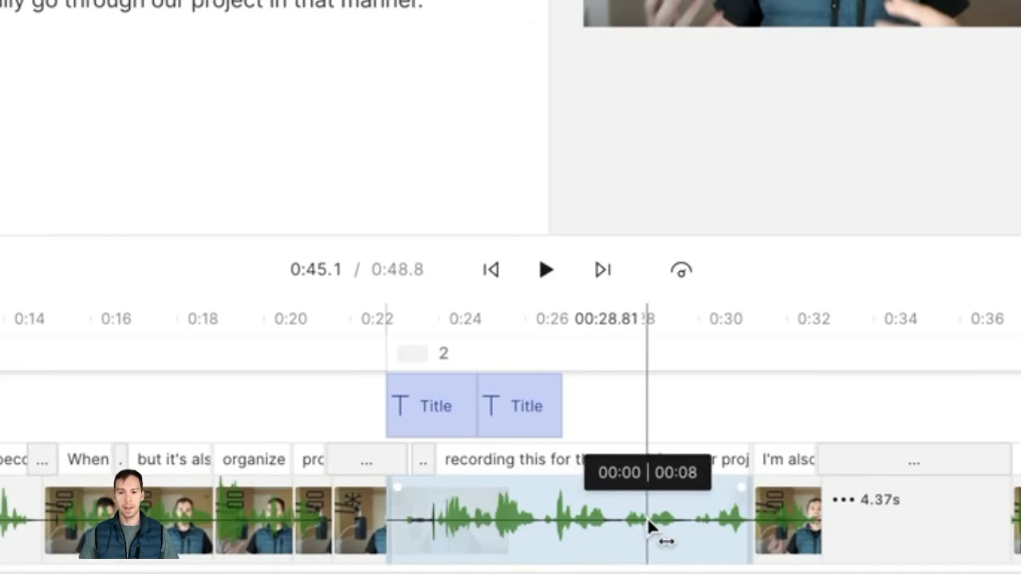
Step: Slip the scene 2 clip's footage so it starts about seven seconds in (00:07 | 00:15)
left_click_drag(681, 518, 451, 519)
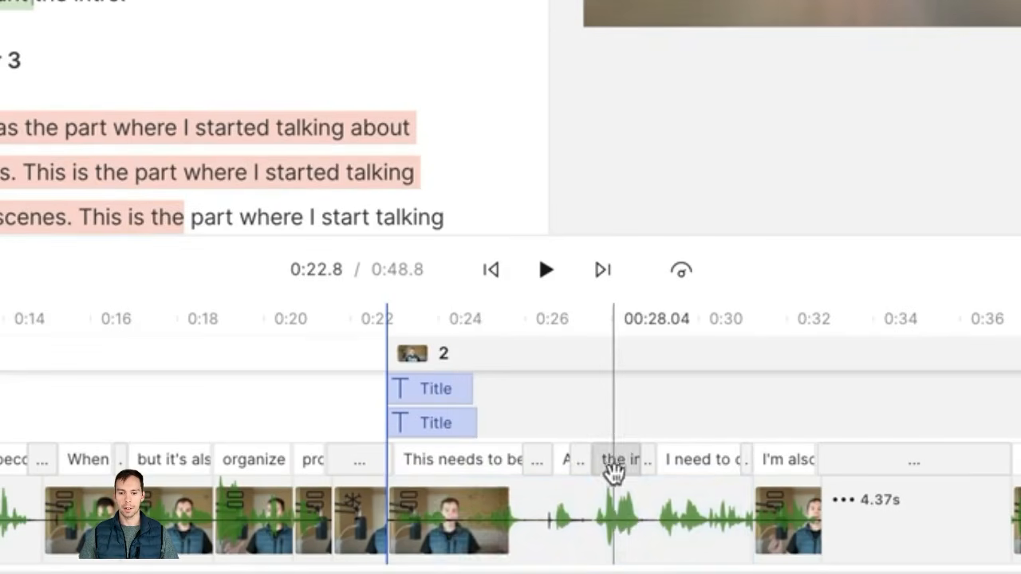
left_click_drag(651, 509, 603, 511)
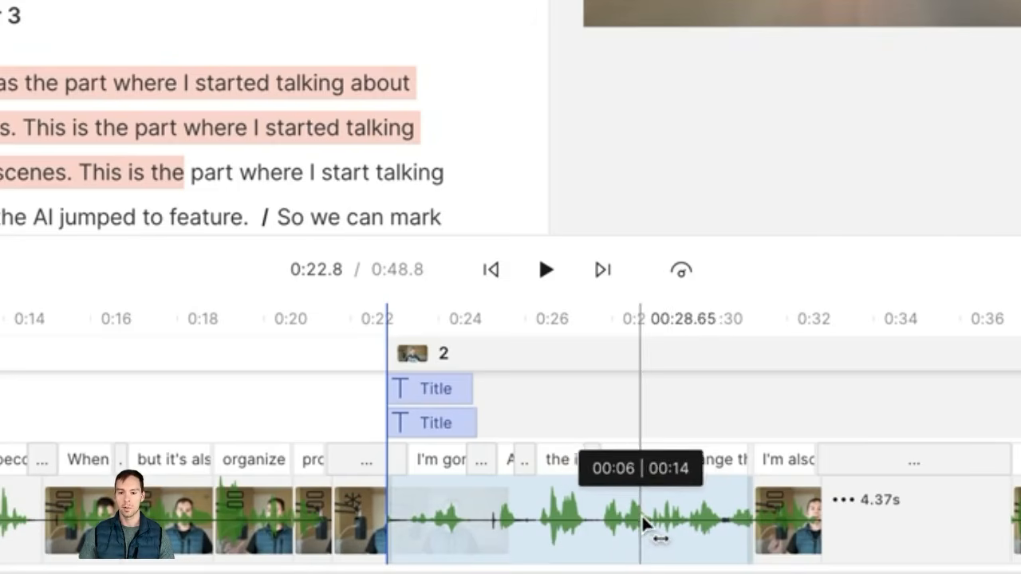
left_click_drag(696, 523, 607, 530)
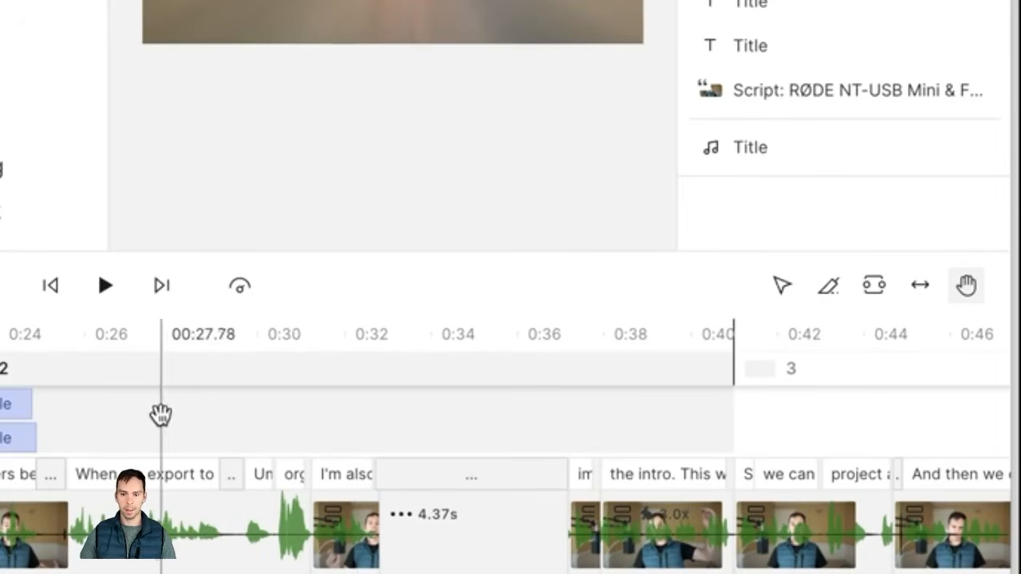
Step: With the Hand tool, pan the timeline to show roughly 0:24–0:50 and scene 3
left_click(179, 431)
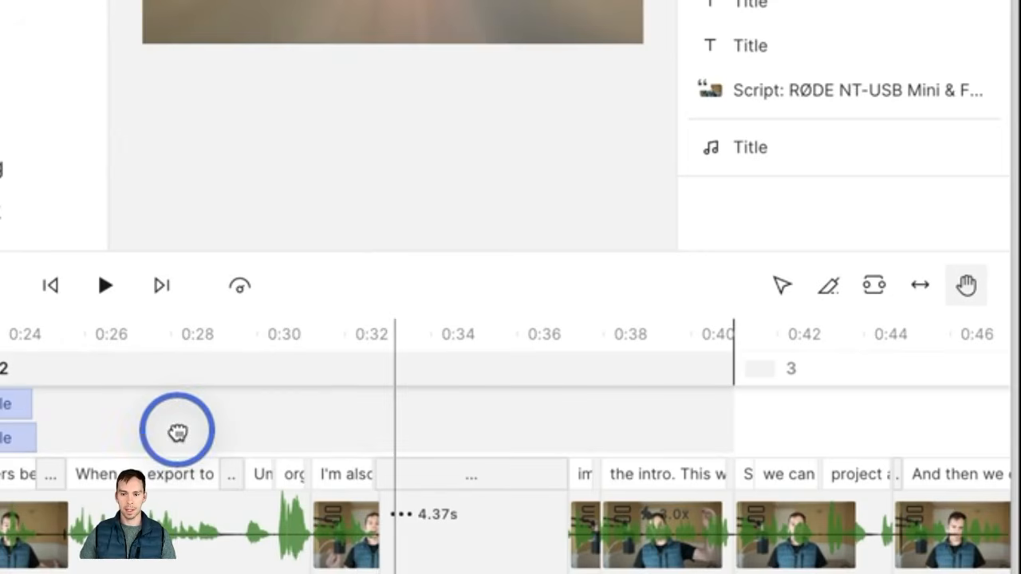
left_click_drag(178, 431, 734, 428)
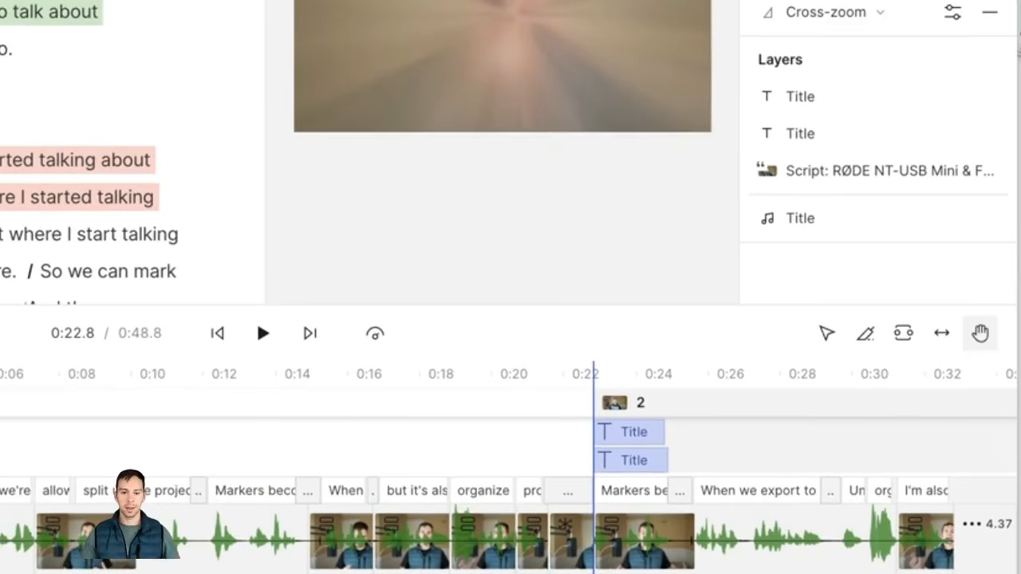
left_click_drag(195, 496, 0, 494)
left_click_drag(655, 506, 173, 529)
left_click_drag(553, 506, 275, 501)
left_click_drag(119, 489, 840, 493)
left_click_drag(499, 505, 429, 522)
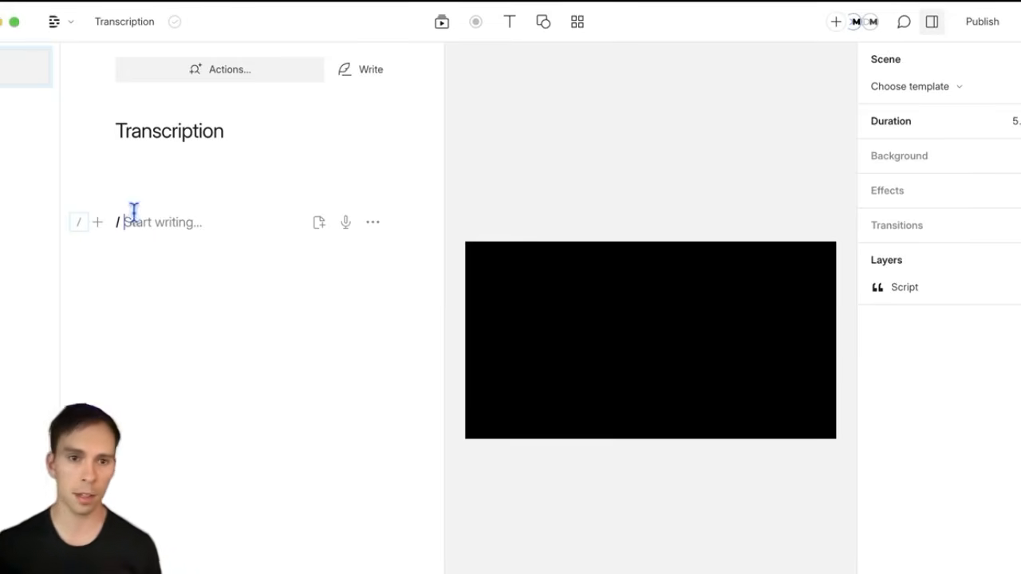
Step: In the app Settings, choose English for the Default transcription language
left_click(62, 23)
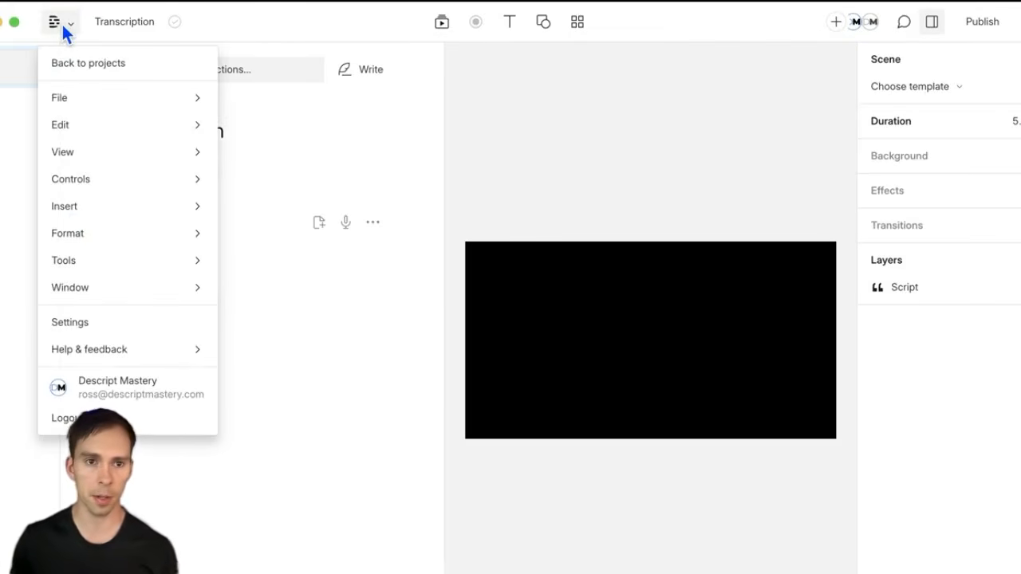
left_click(77, 320)
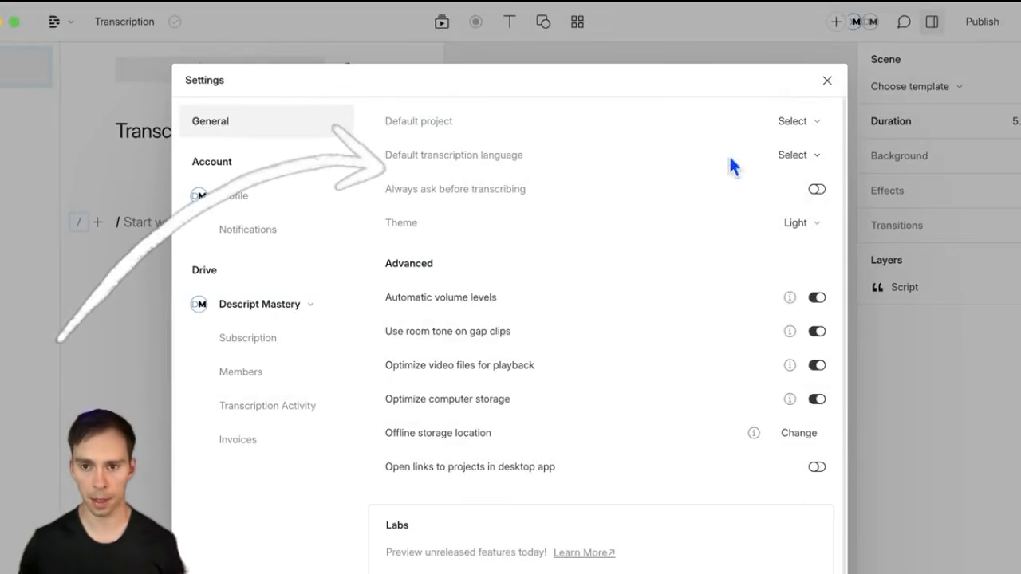
left_click(790, 156)
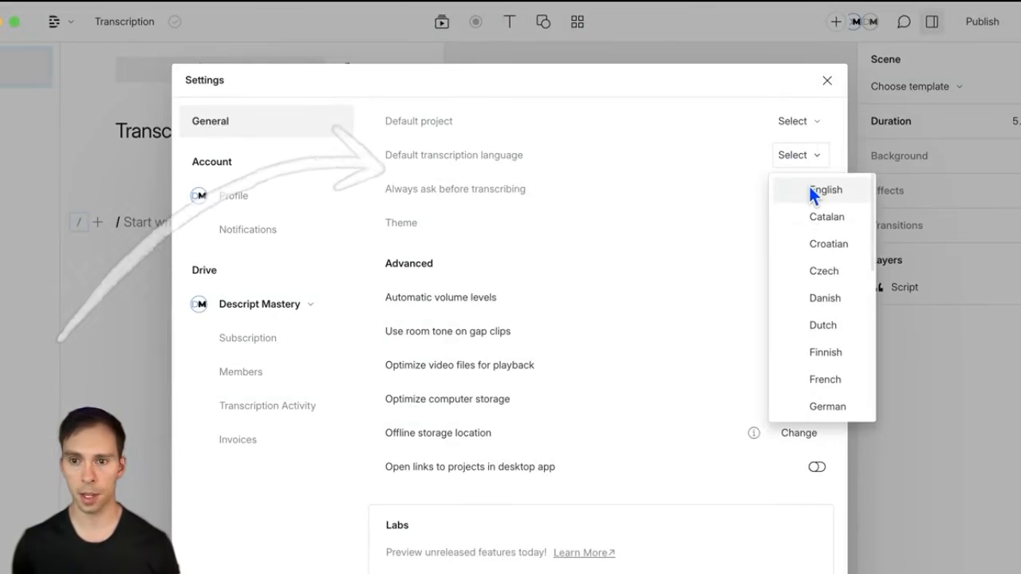
scroll(809, 224, "down", 2)
scroll(810, 327, "down", 5)
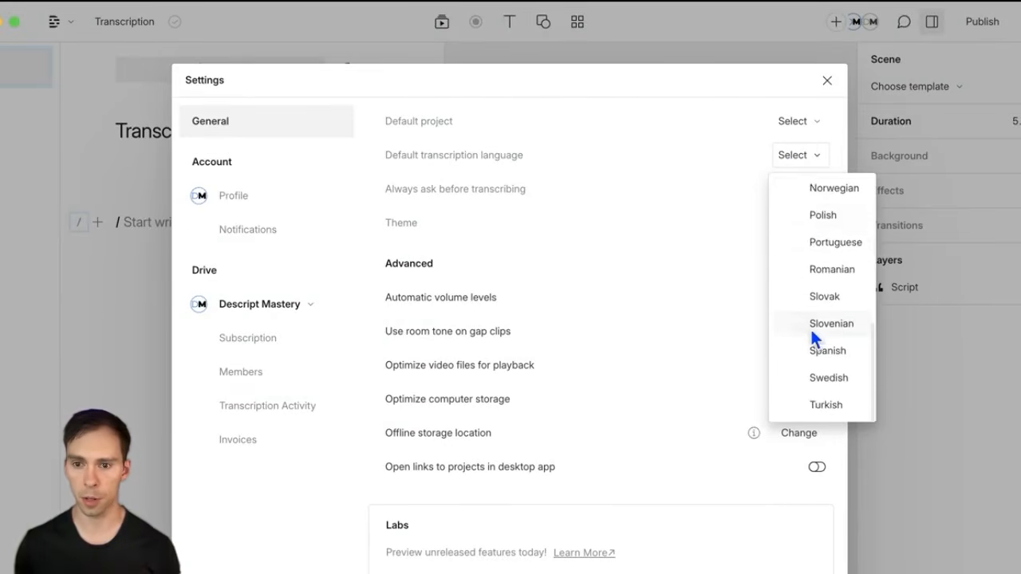
scroll(808, 329, "up", 7)
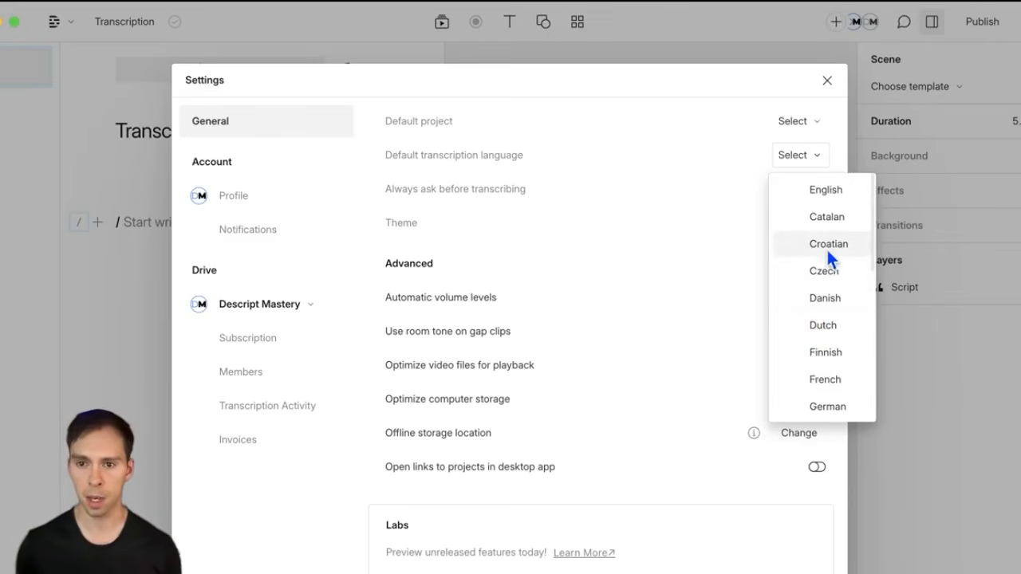
scroll(822, 251, "down", 5)
scroll(821, 250, "up", 5)
scroll(846, 196, "down", 5)
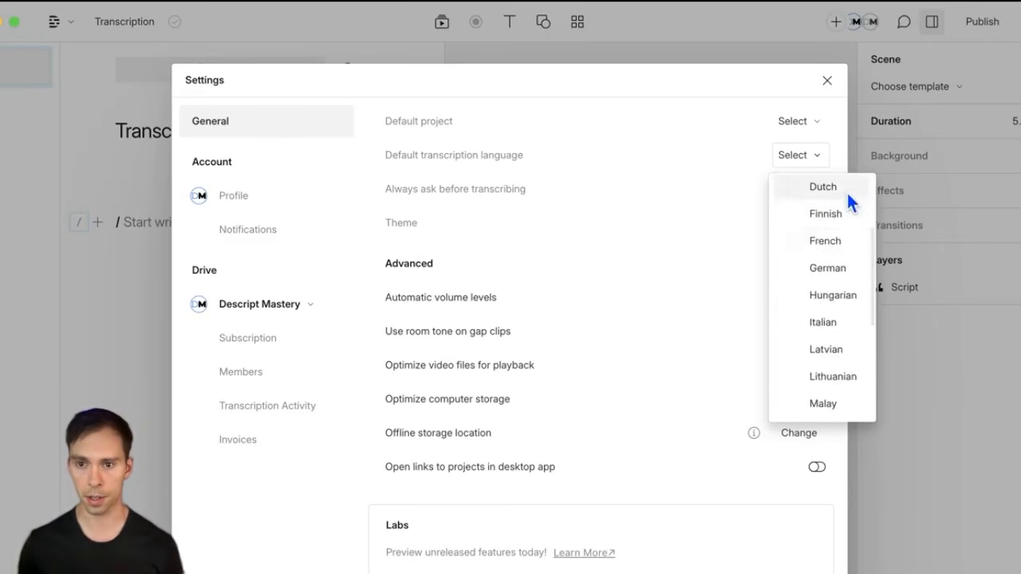
scroll(844, 193, "up", 5)
left_click(842, 192)
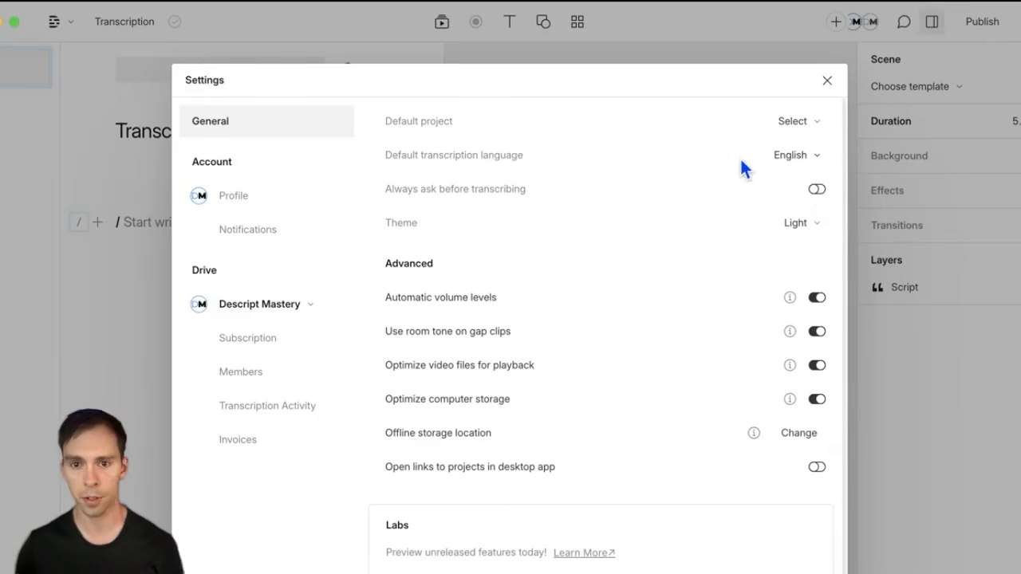
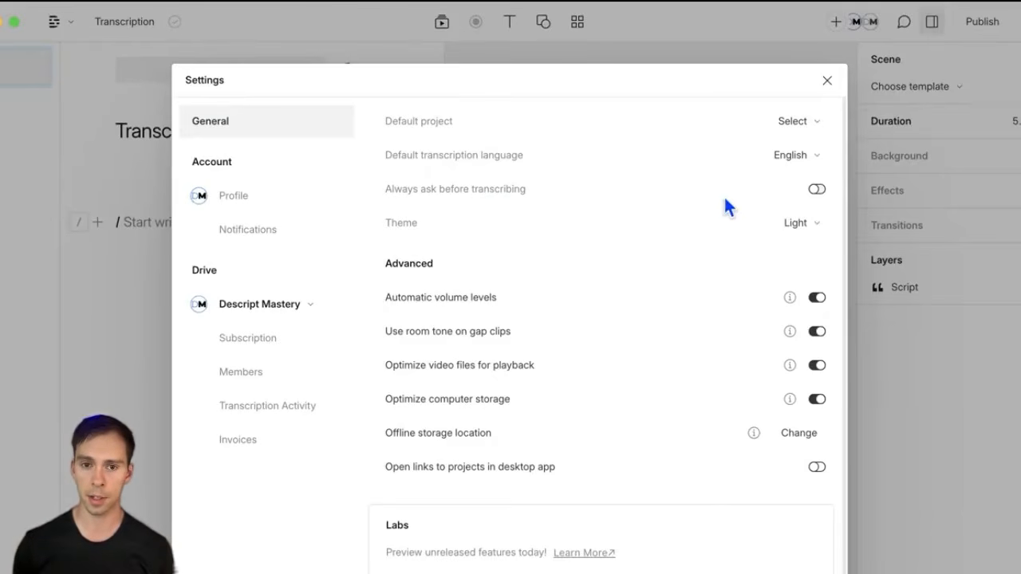
Step: Toggle Always ask before transcribing, then close Settings to return to the Transcription project
left_click(817, 190)
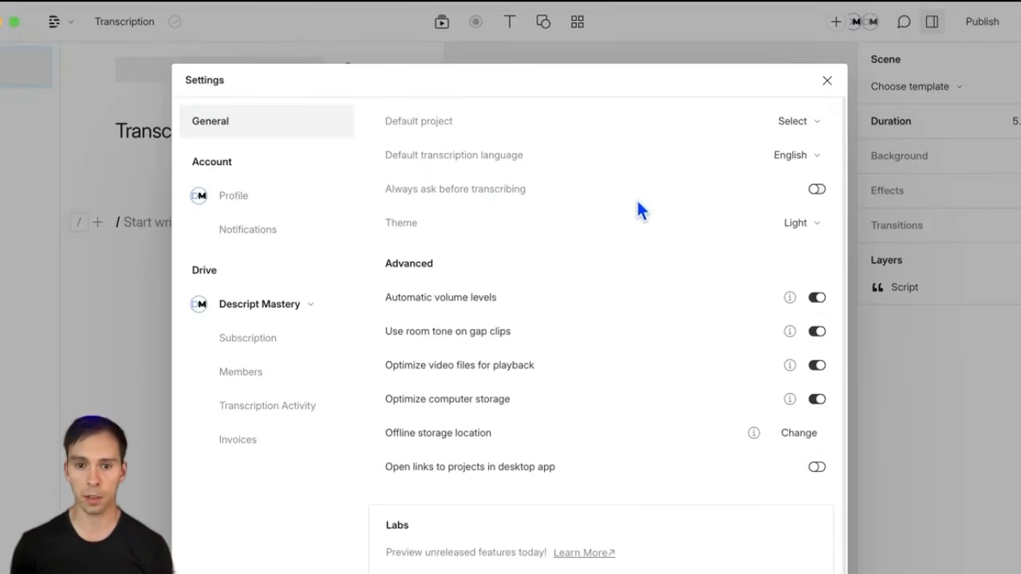
left_click(826, 81)
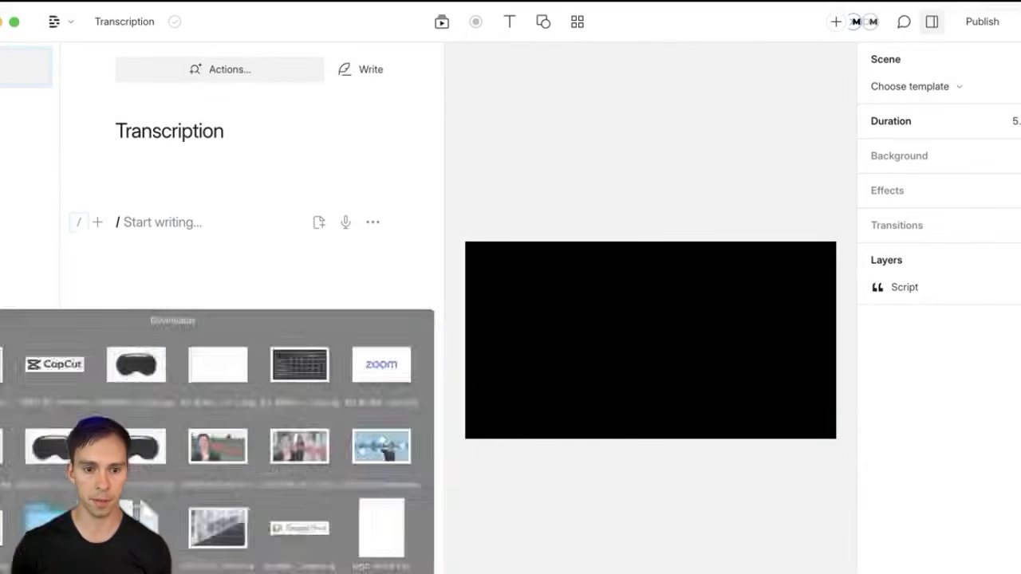
Step: Import Sequences (Adding multiple files).mp4 into the script, transcribe it with speaker detection, and start identifying speakers
left_click_drag(106, 523, 187, 227)
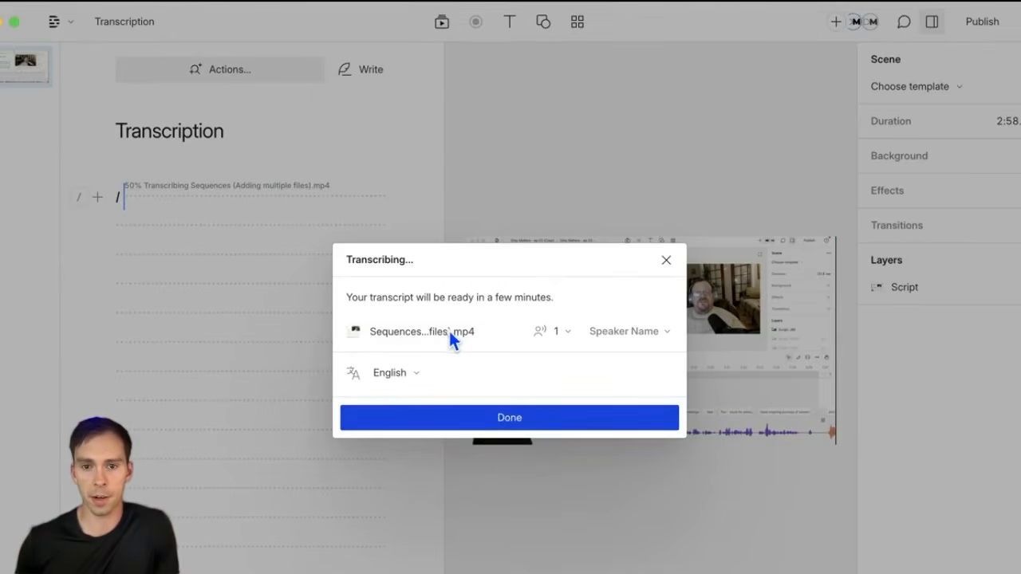
left_click(557, 332)
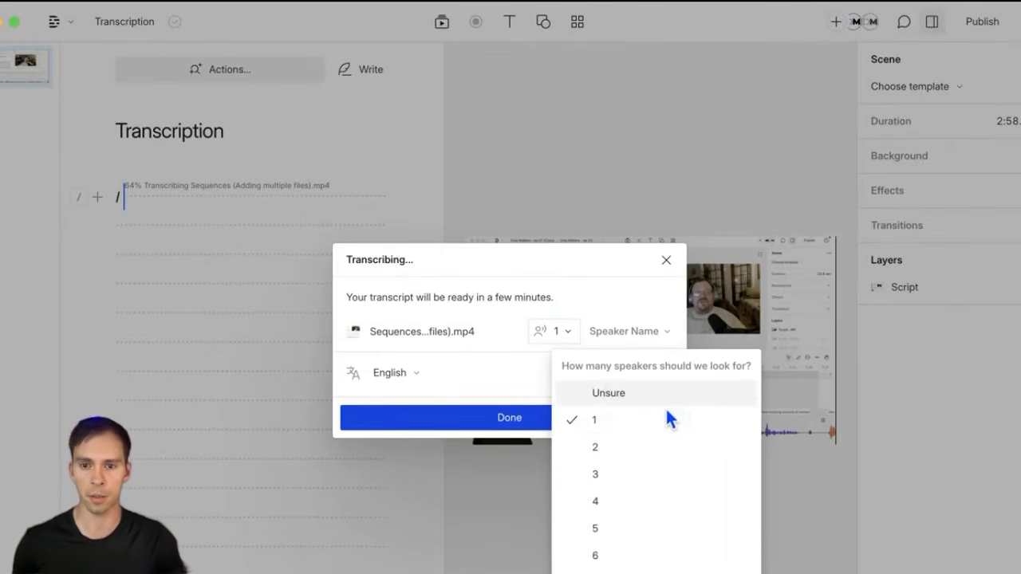
left_click(642, 421)
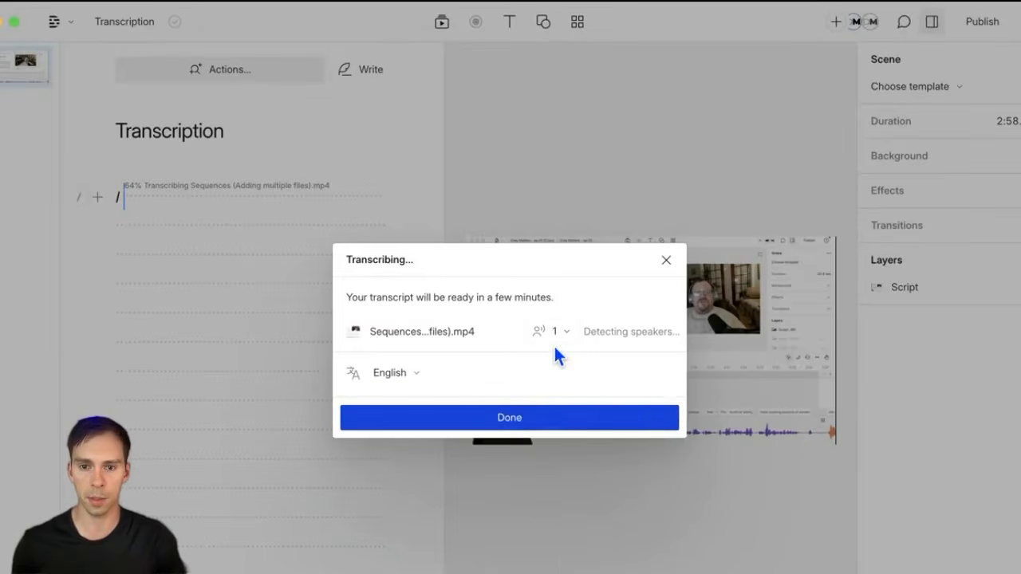
mouse_move(620, 346)
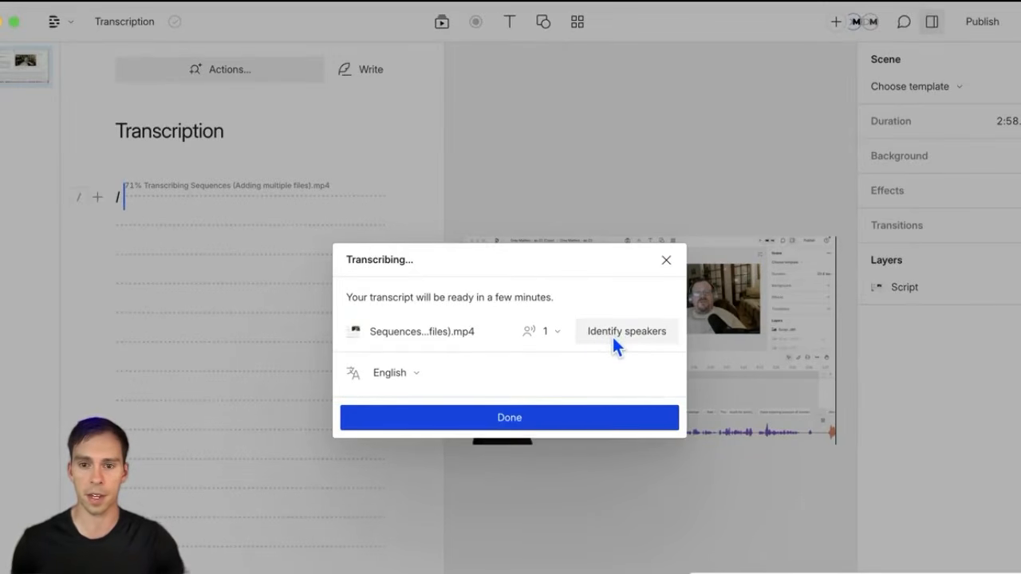
left_click(620, 335)
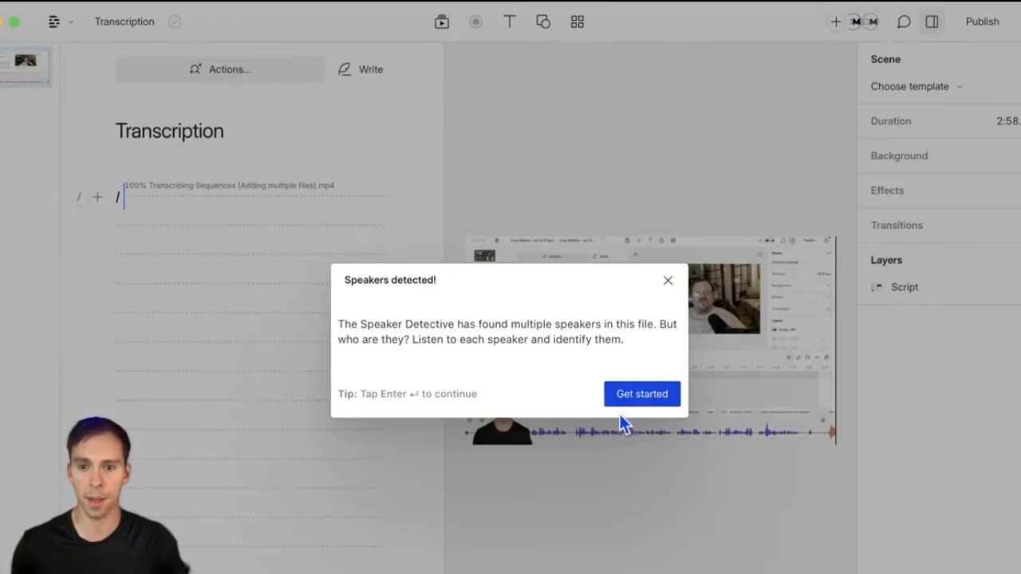
Step: Assign the clip to an existing speaker name and close the speaker labels confirmation
left_click(641, 394)
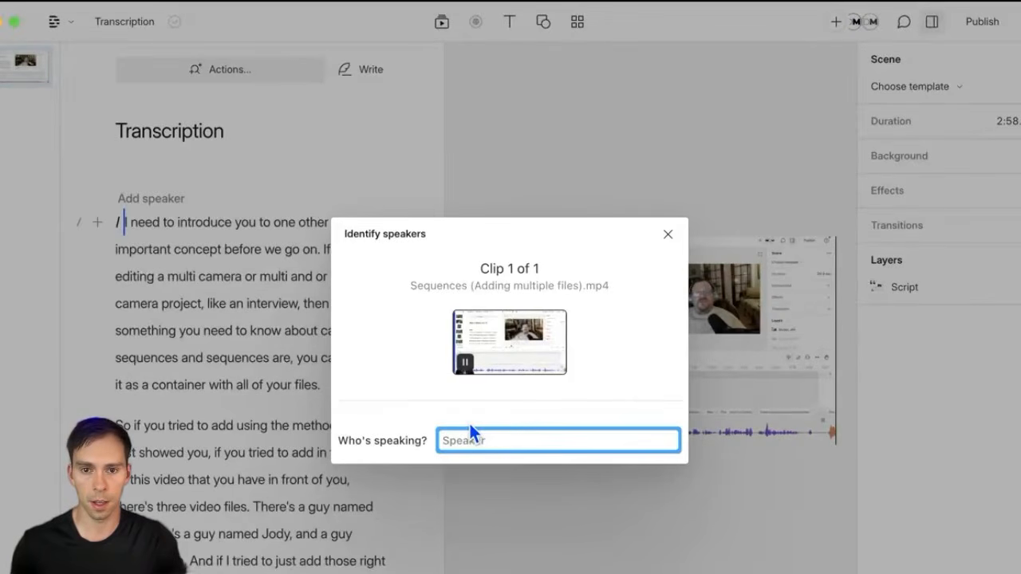
left_click(466, 362)
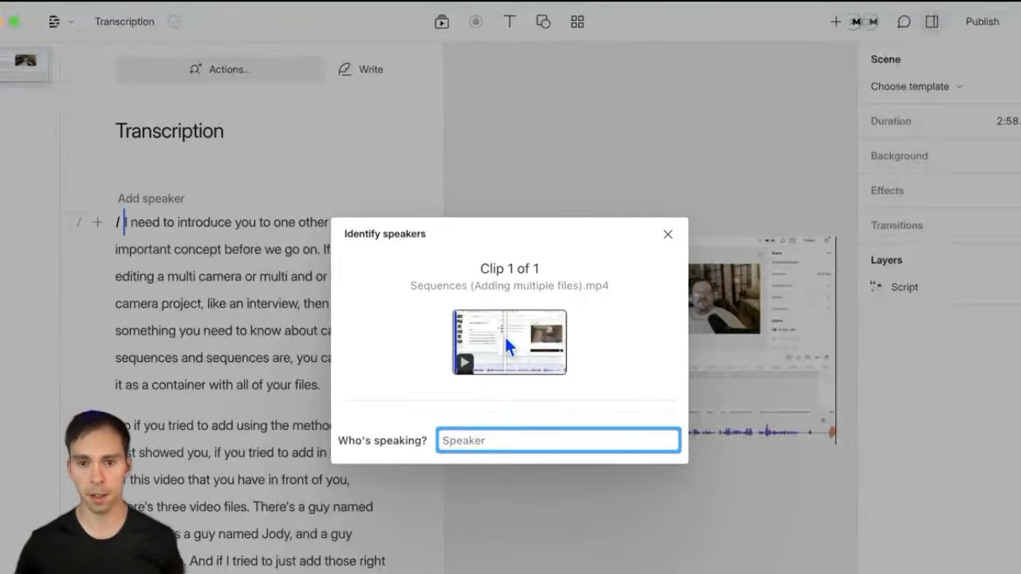
left_click(511, 268)
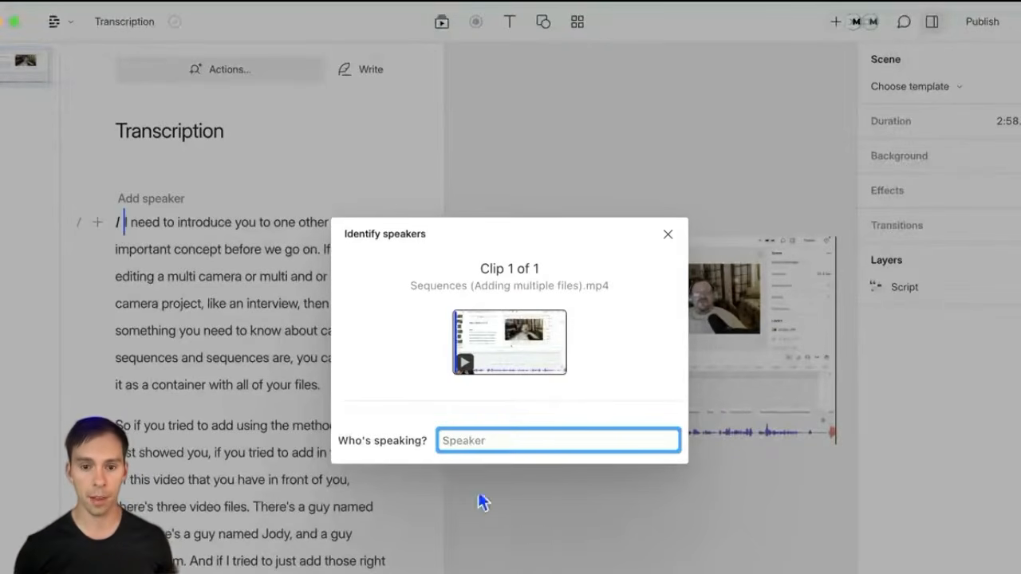
type("Ross")
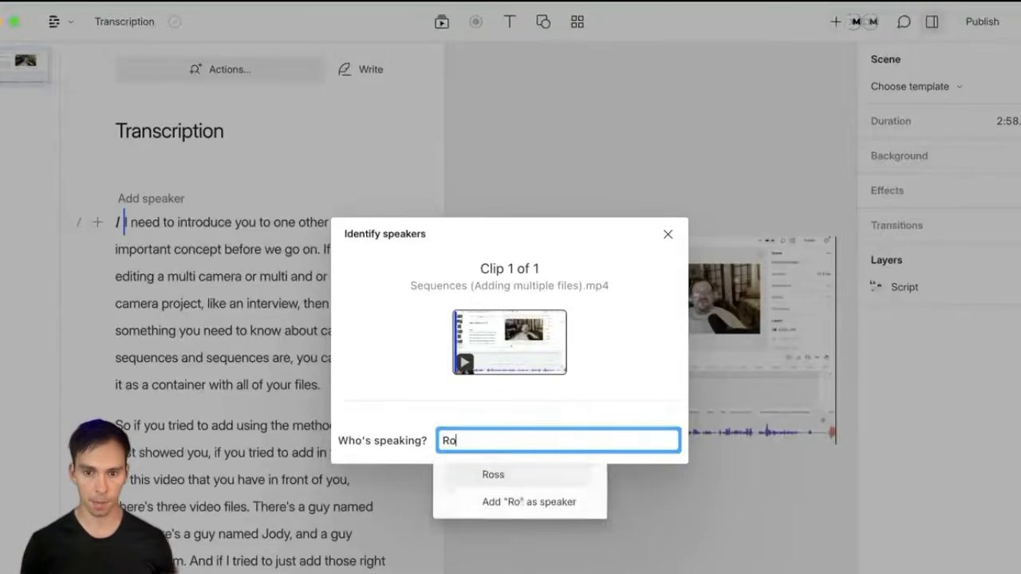
left_click(495, 479)
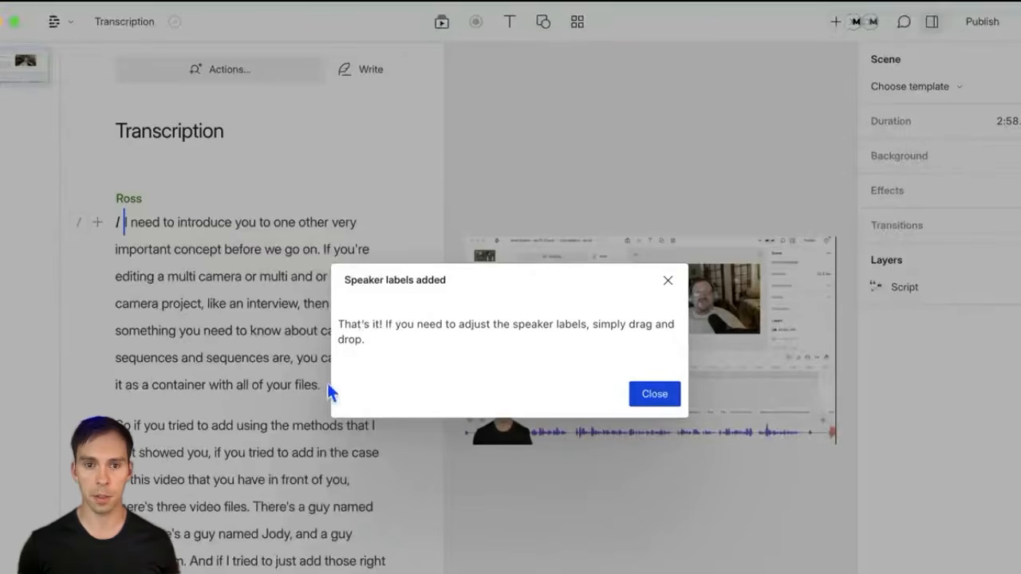
left_click(655, 393)
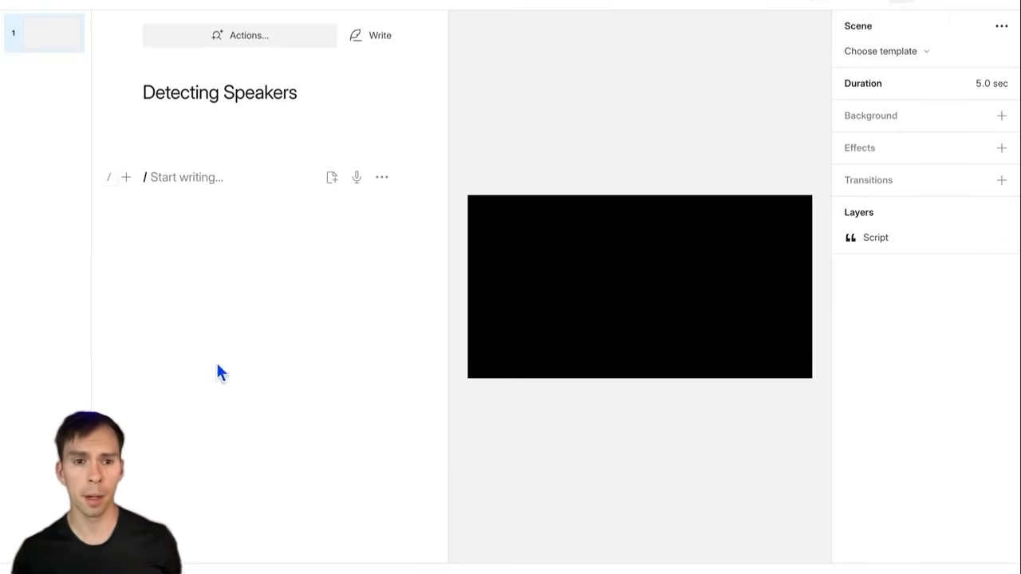
Step: Import Trying All of Descript's Stock Voices (AI).mp4, transcribe with speaker count Unsure, and identify speakers
left_click(1, 449)
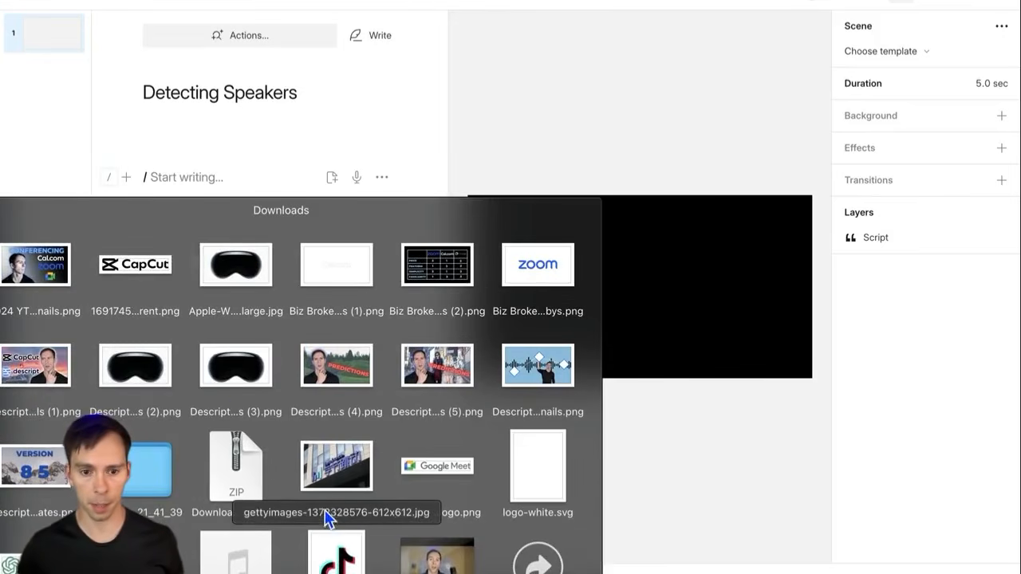
left_click_drag(316, 549, 206, 184)
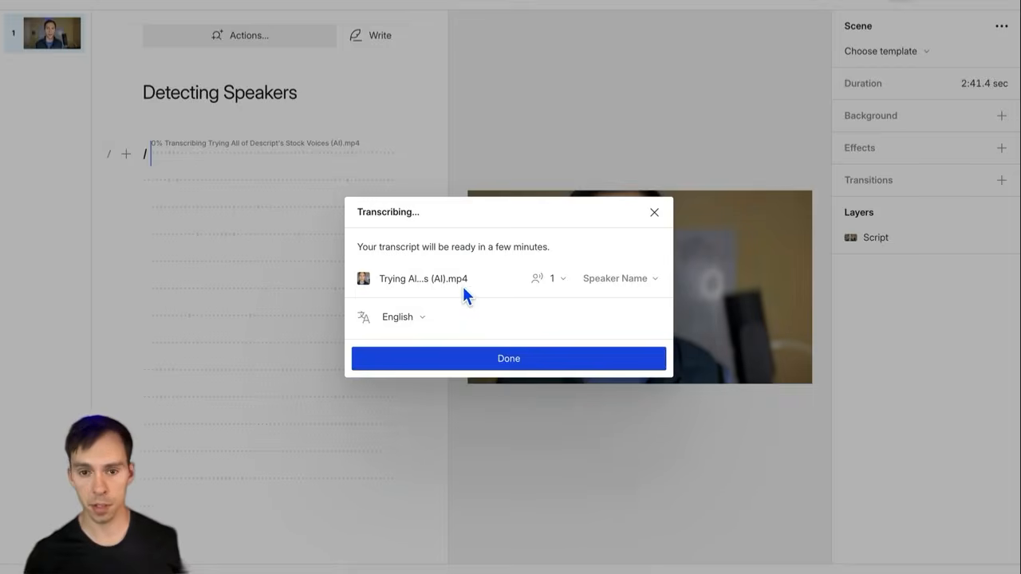
left_click(570, 283)
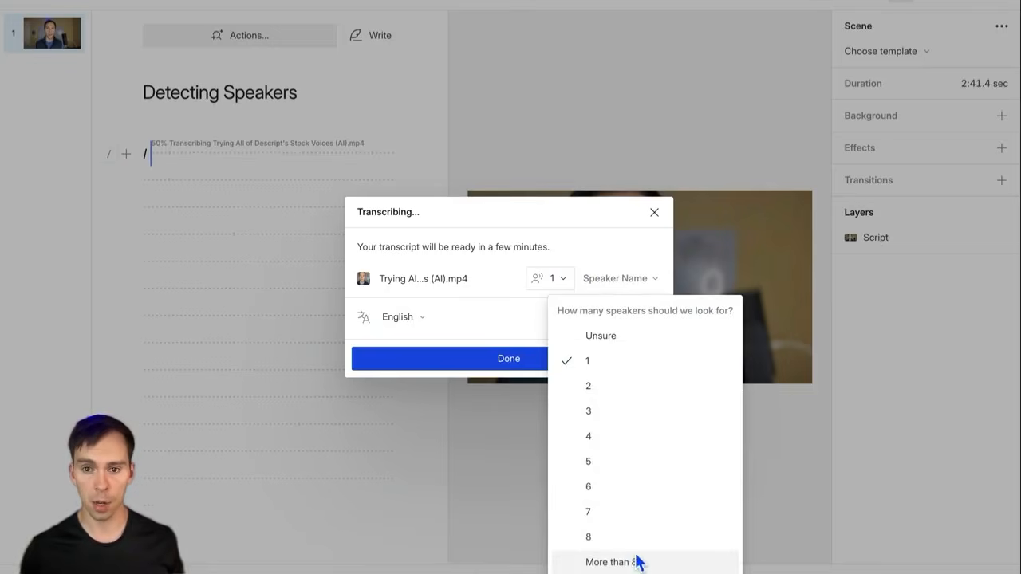
left_click(613, 339)
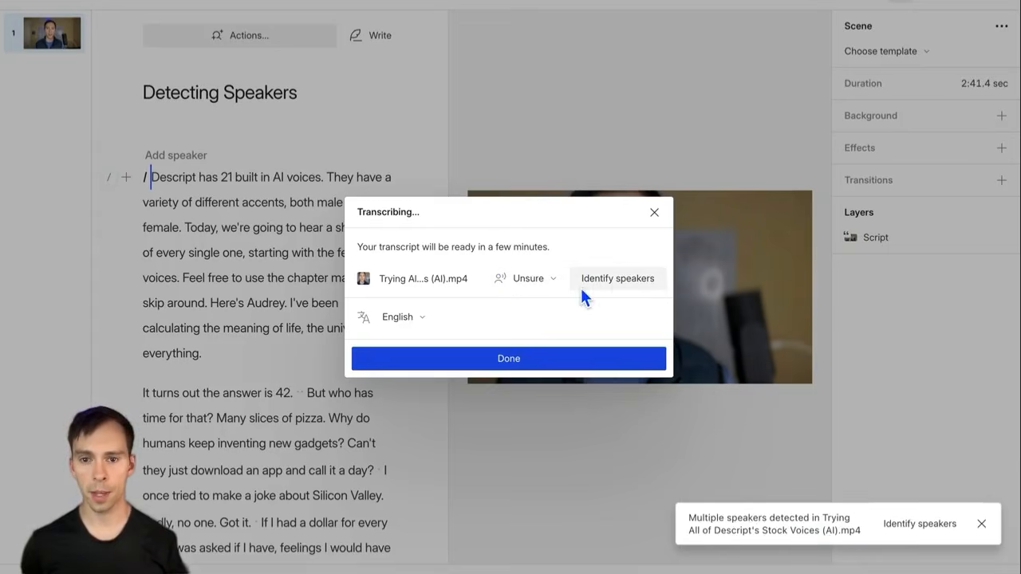
left_click(618, 279)
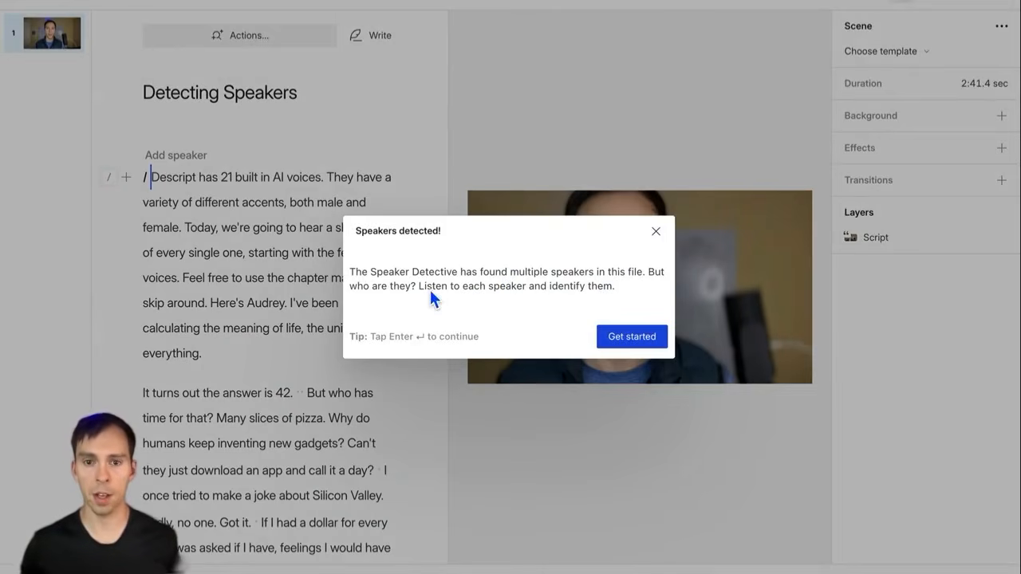
Step: Name clips 1 and 2, reusing an existing speaker for clip 1 and adding a new one
left_click(625, 343)
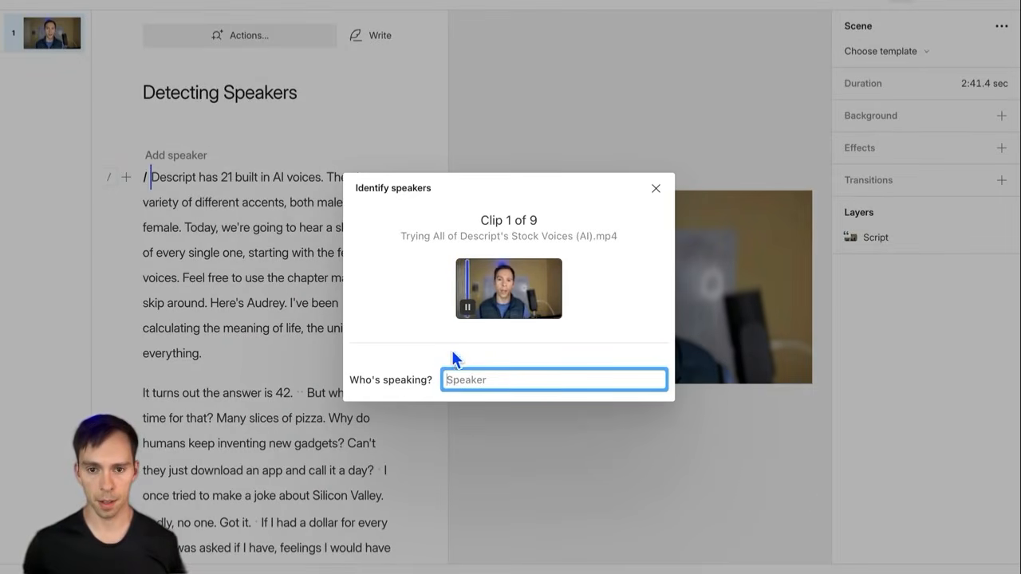
left_click(468, 308)
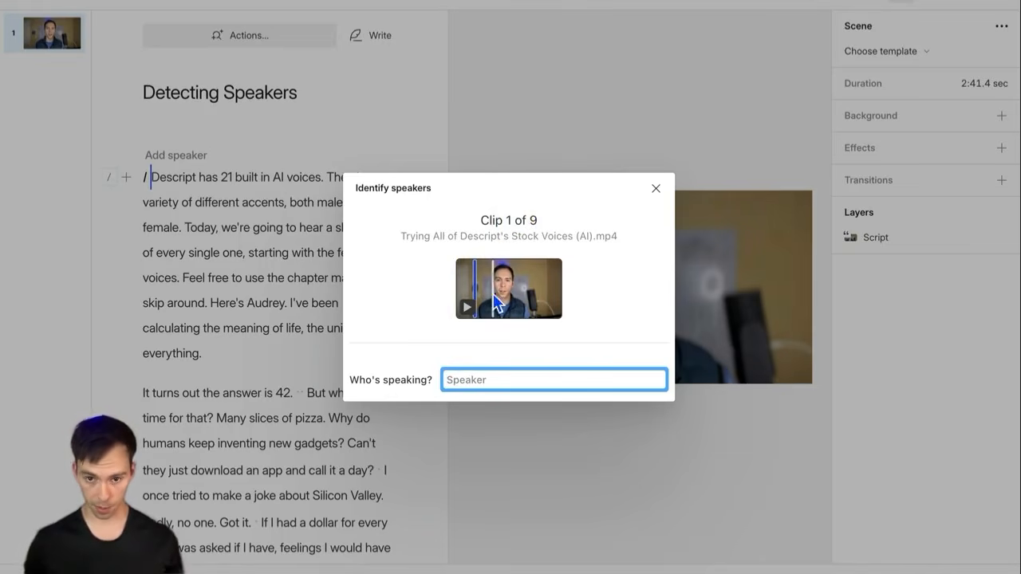
left_click(510, 381)
type("Ross")
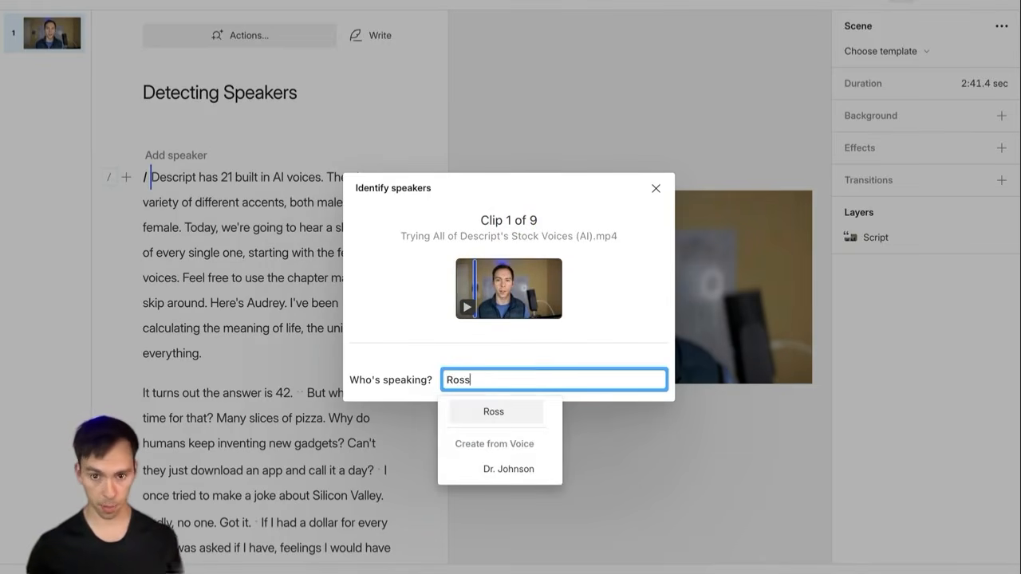
left_click(513, 405)
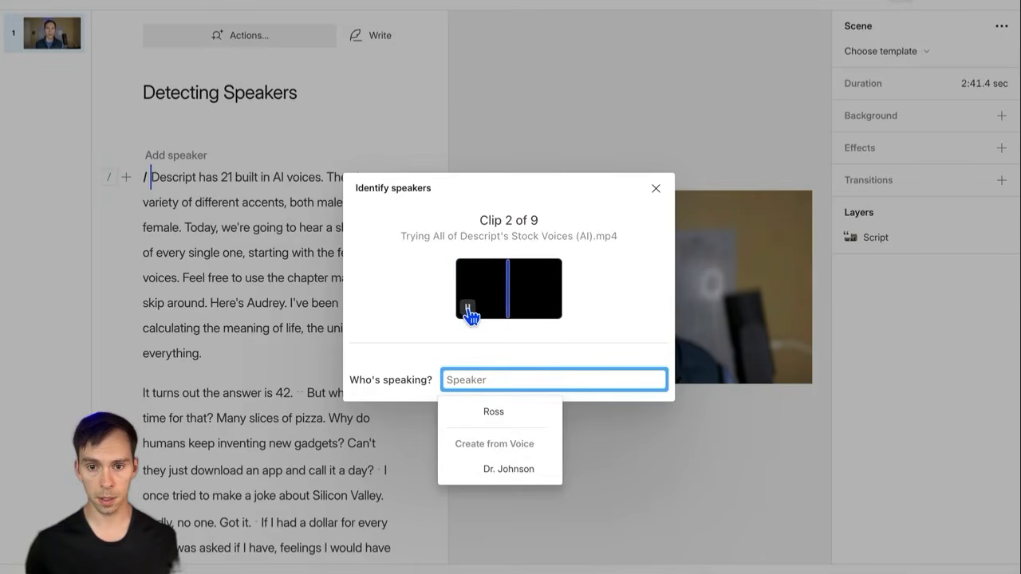
left_click(468, 310)
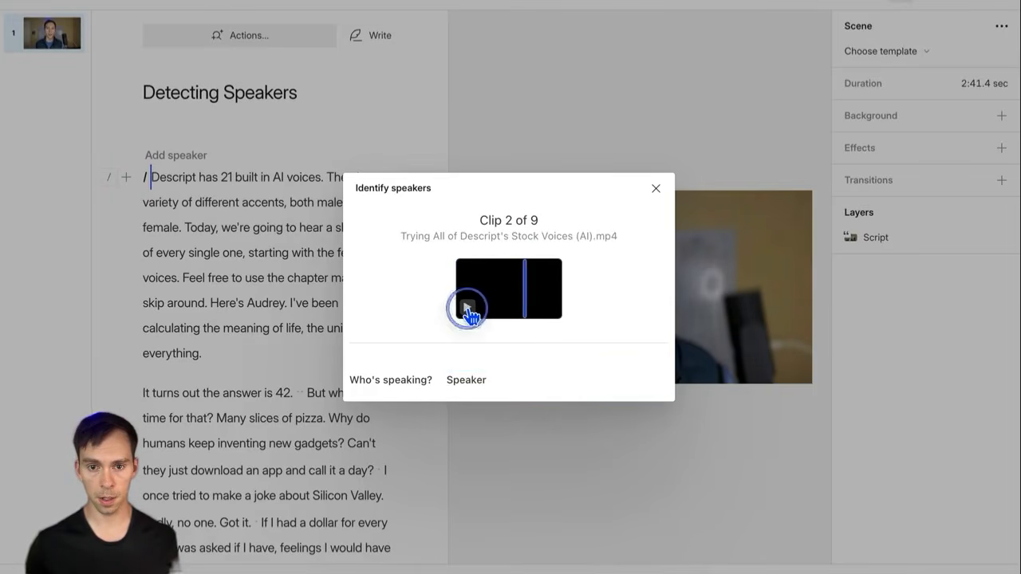
left_click(493, 380)
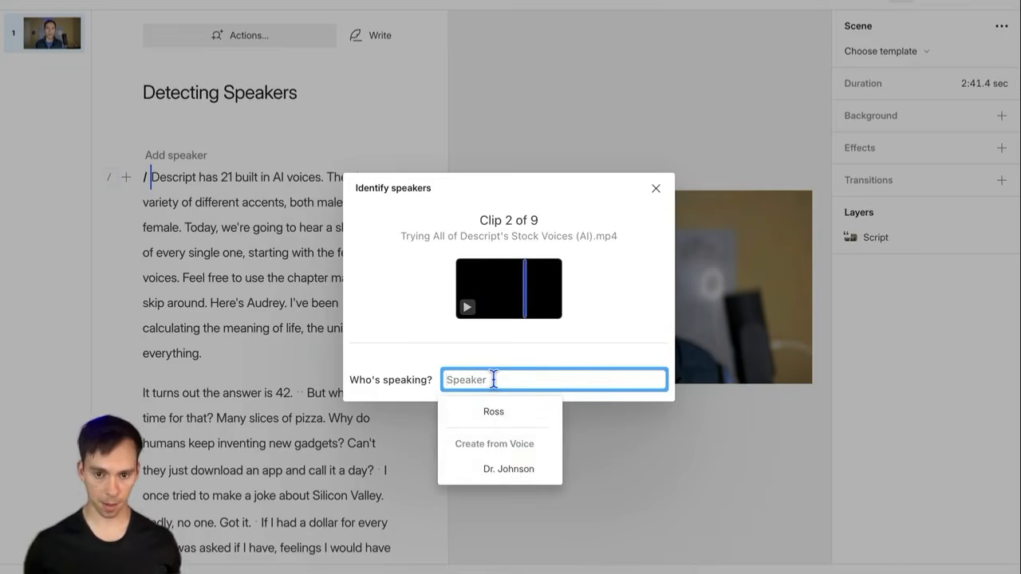
type("Audrey")
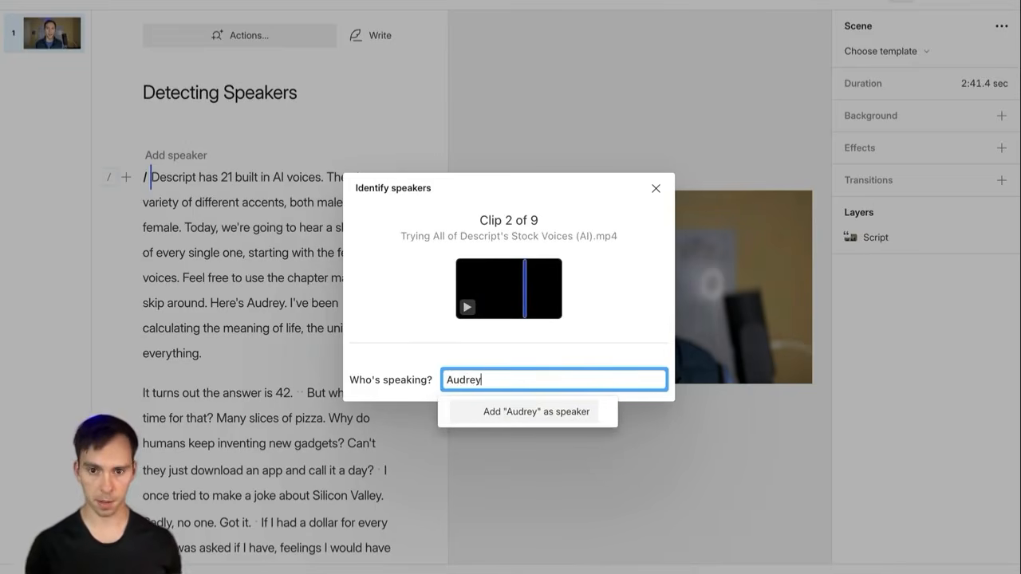
left_click(494, 411)
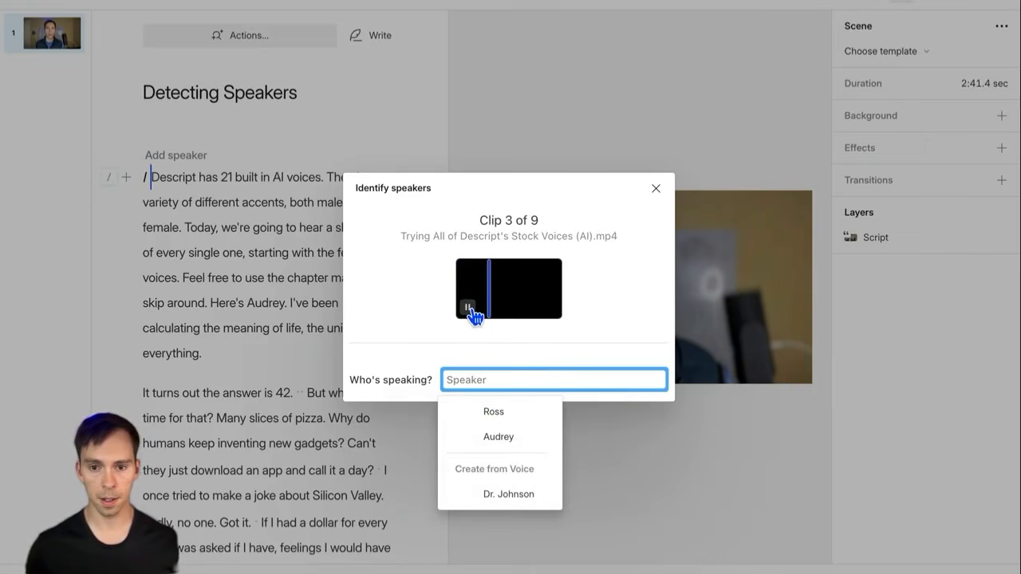
Step: Add a new speaker name for clip 3, then stop identifying the remaining clips
left_click(470, 310)
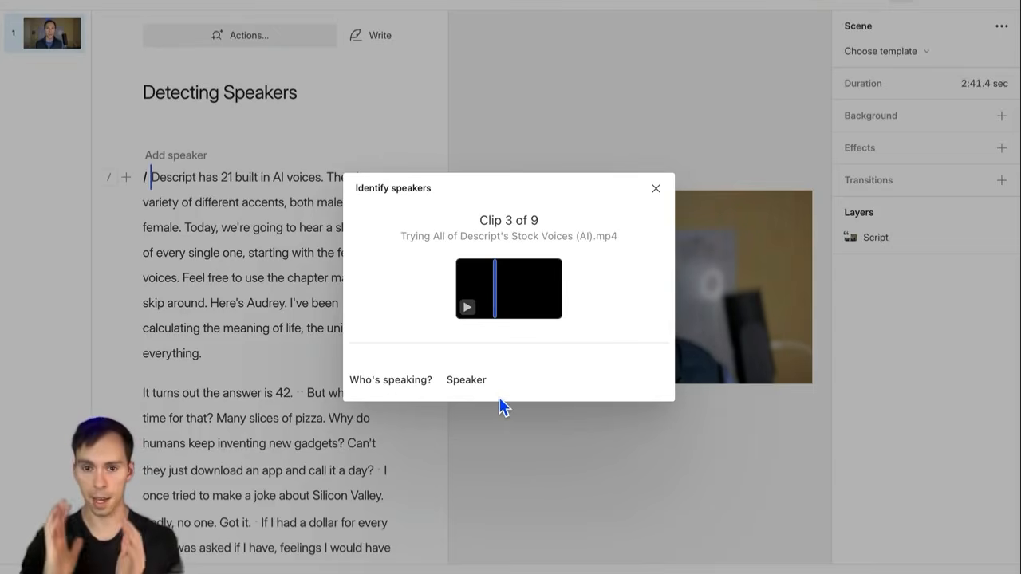
left_click(493, 375)
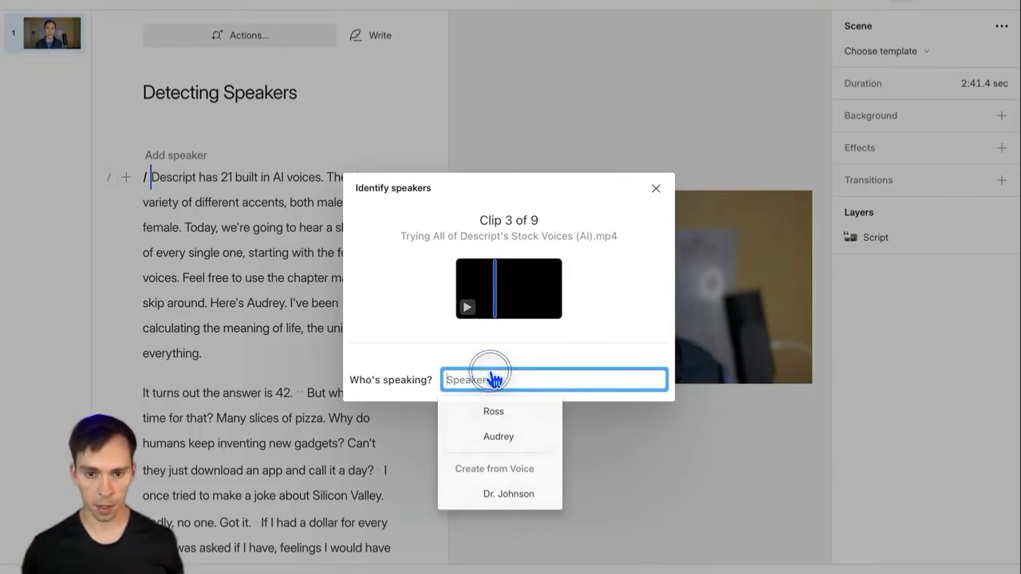
type("Evan")
key("Return")
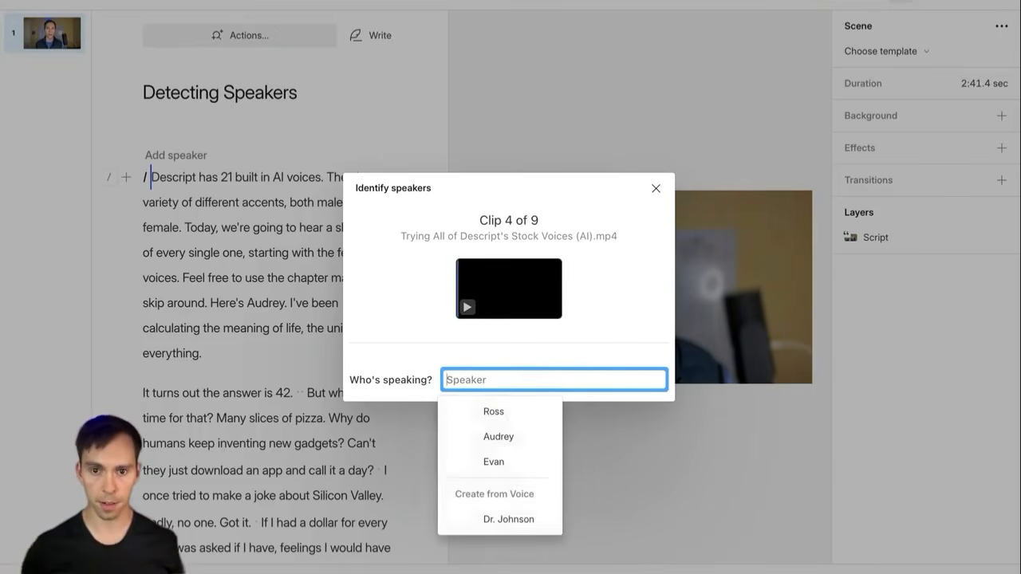
left_click(520, 357)
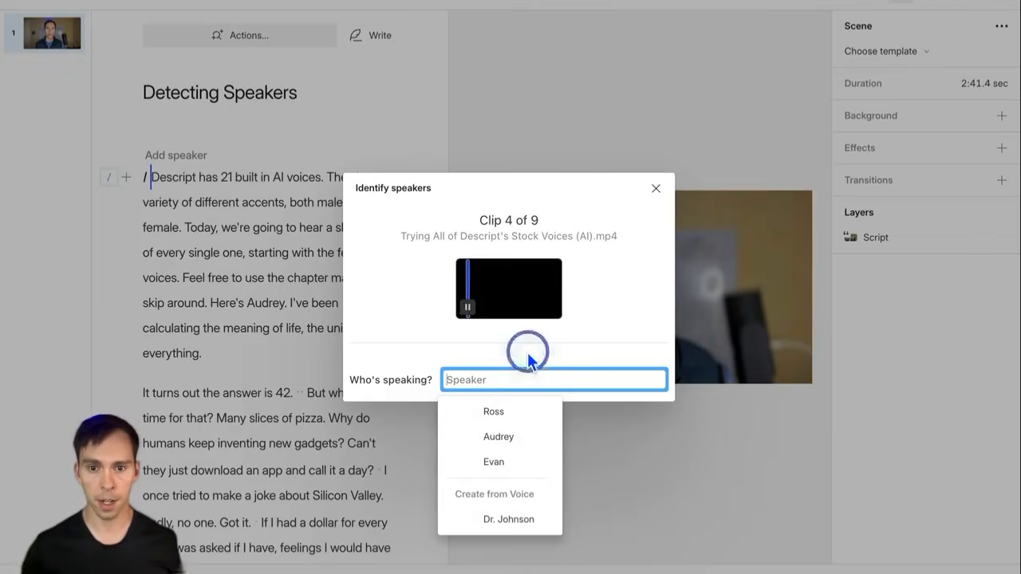
left_click(466, 308)
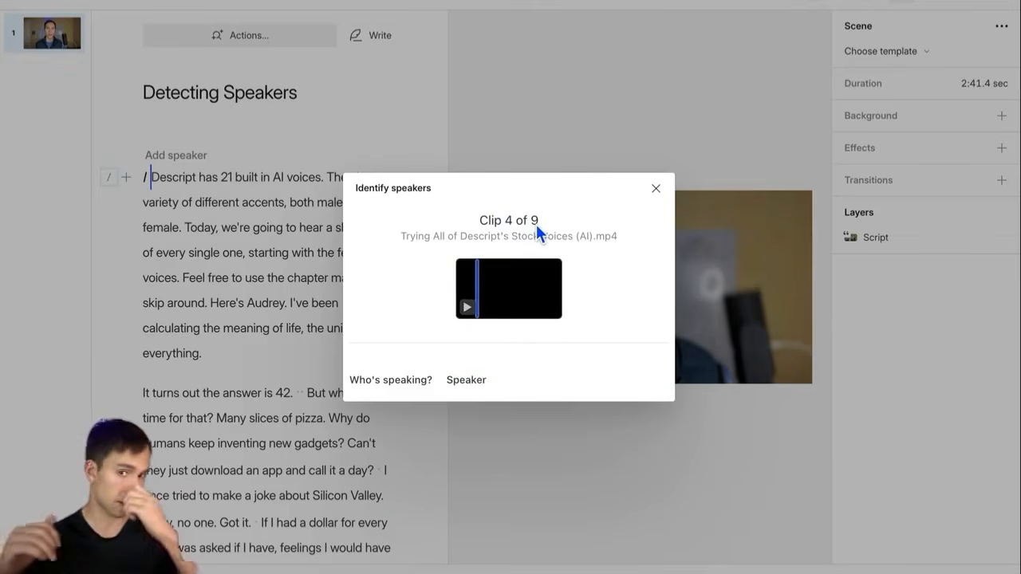
left_click(655, 190)
scroll(244, 411, "down", 4)
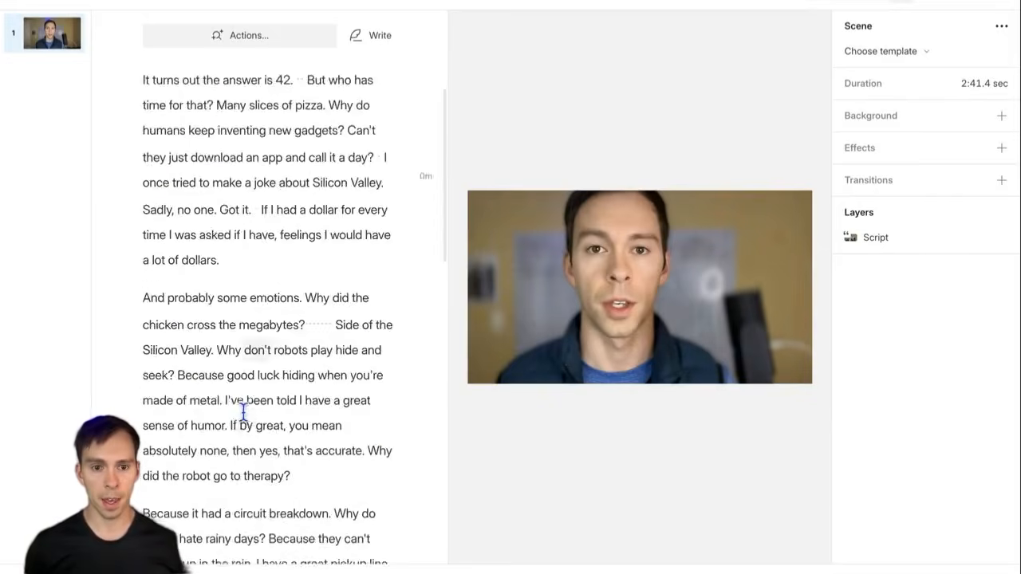
scroll(244, 411, "down", 10)
scroll(284, 431, "up", 2)
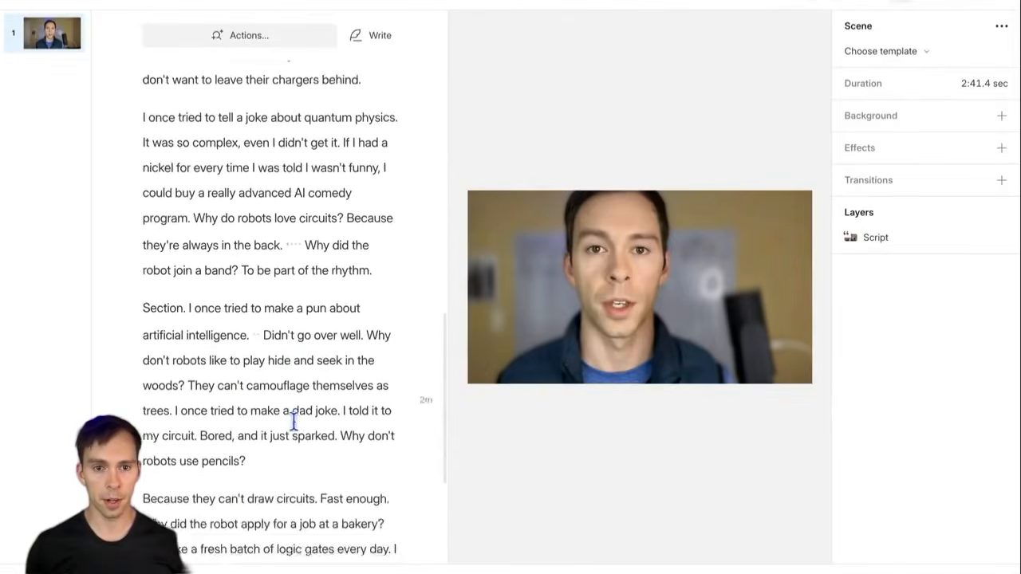
scroll(293, 423, "up", 10)
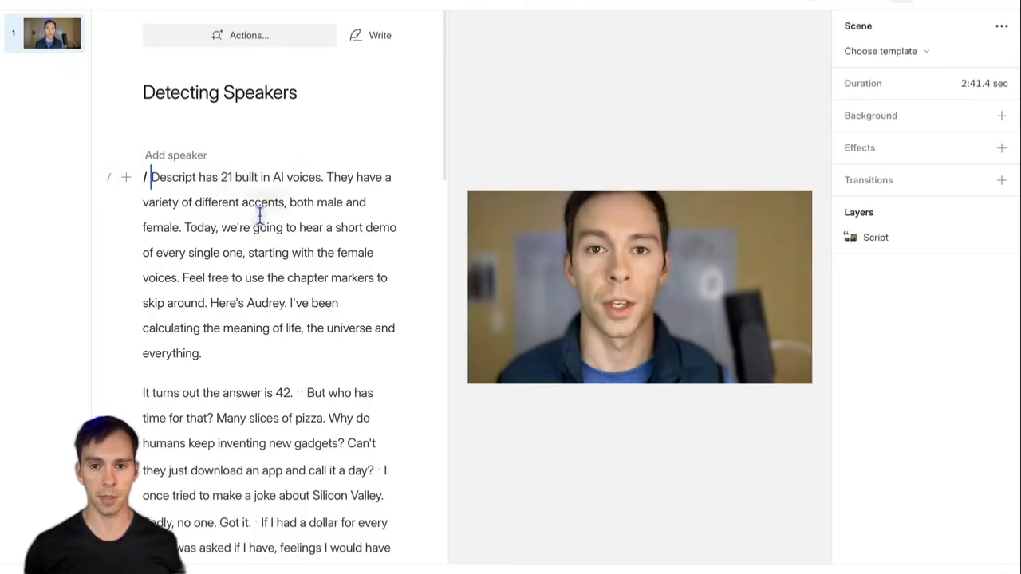
scroll(308, 367, "down", 3)
scroll(308, 367, "up", 3)
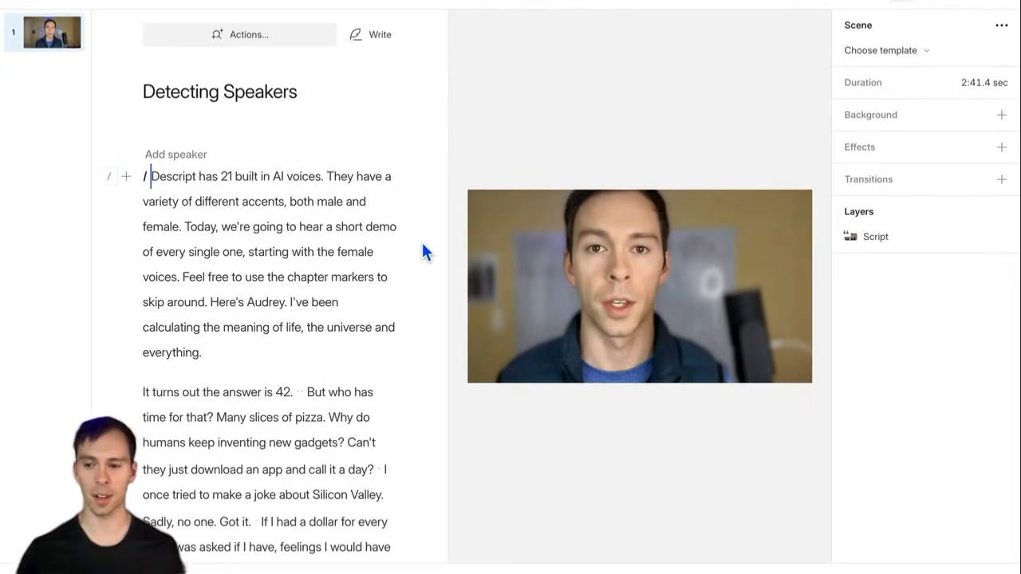
Step: Rerun Identify speakers on the stock voices video from Files and assign three clips to existing speakers
left_click(445, 3)
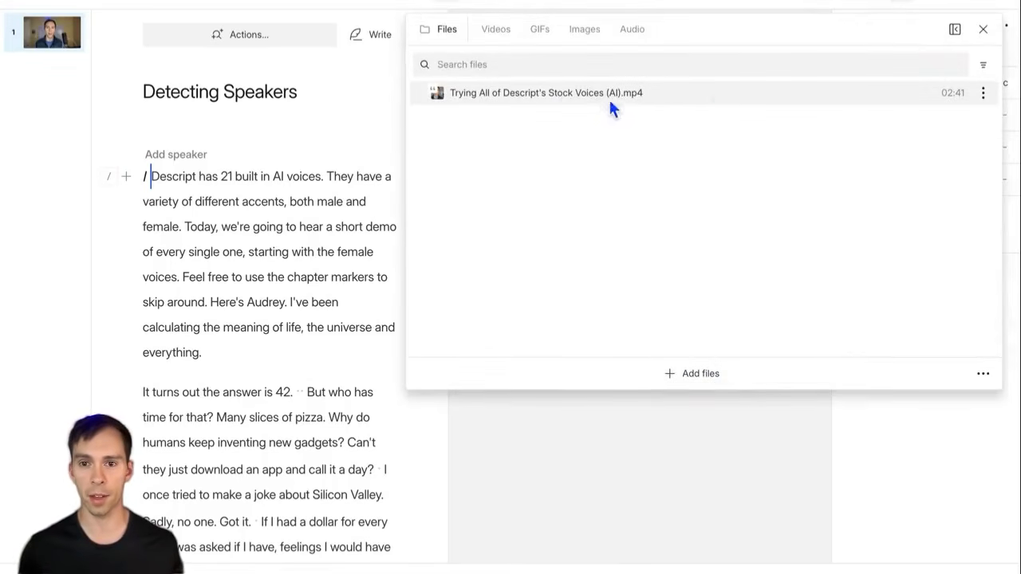
left_click(984, 93)
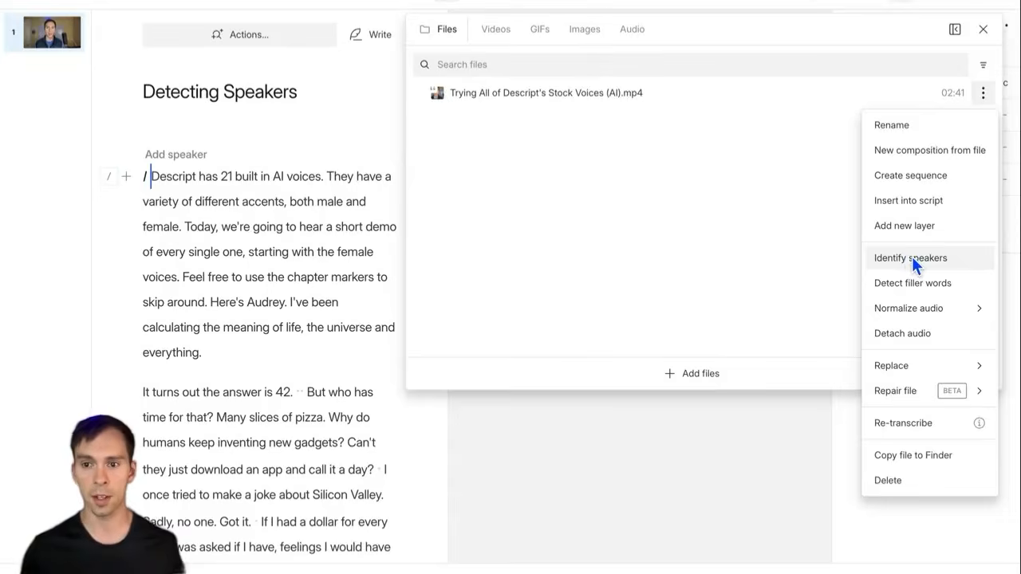
left_click(913, 257)
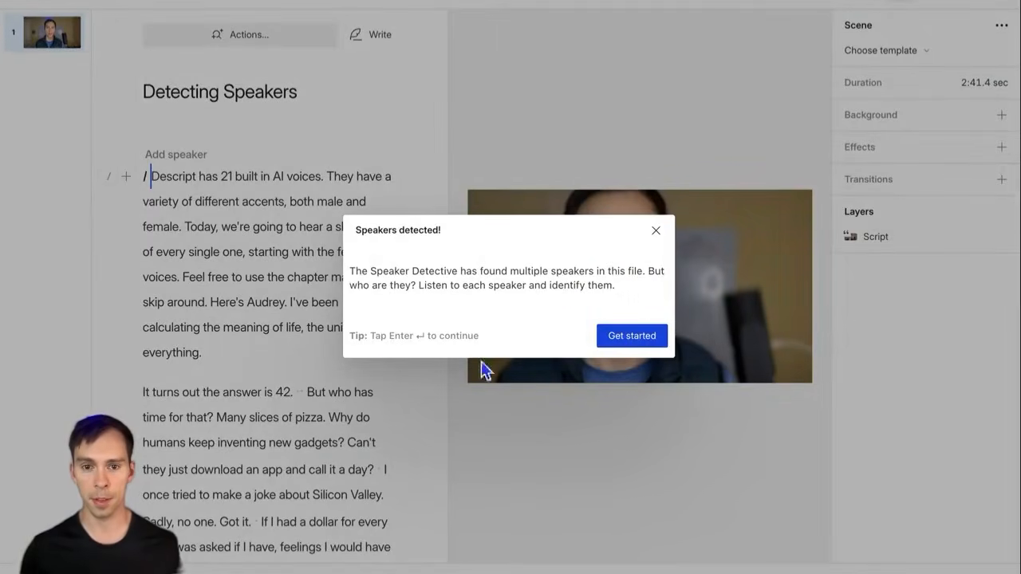
left_click(622, 338)
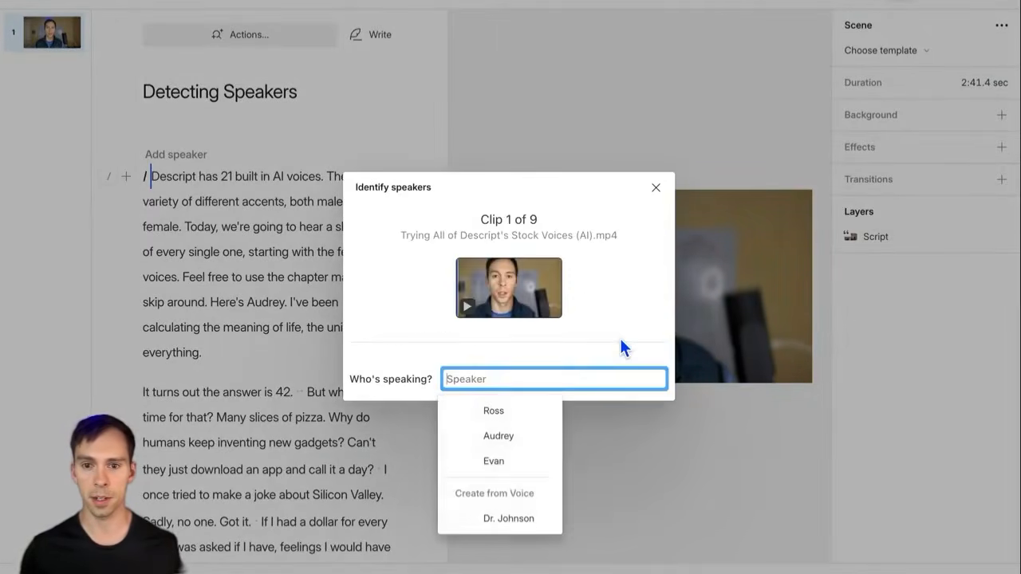
left_click(503, 410)
left_click(506, 436)
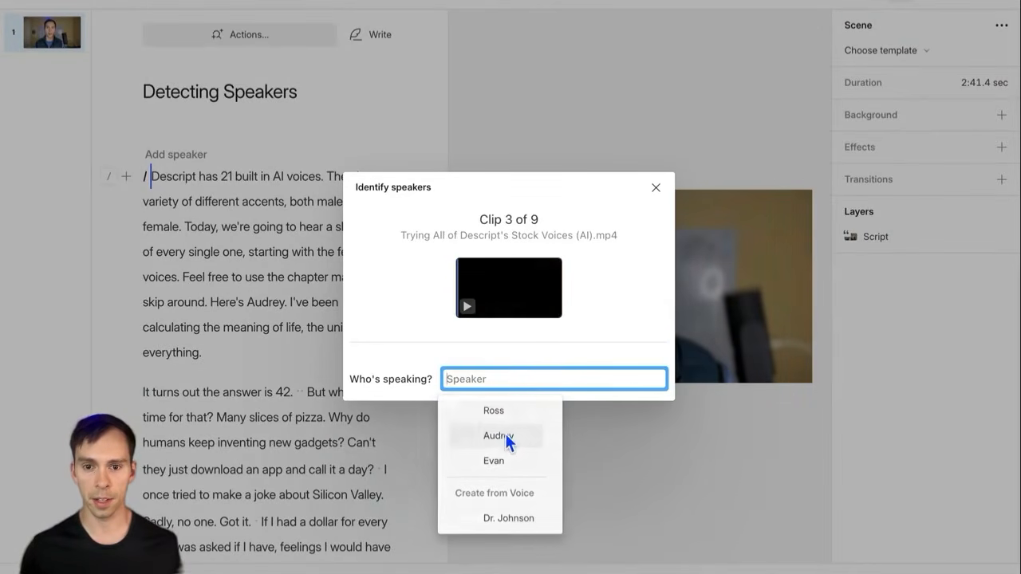
left_click(509, 462)
Step: Add five new speaker names for the remaining clips and close the confirmation
type("Jess")
key("Return")
type("Sarah")
key("Return")
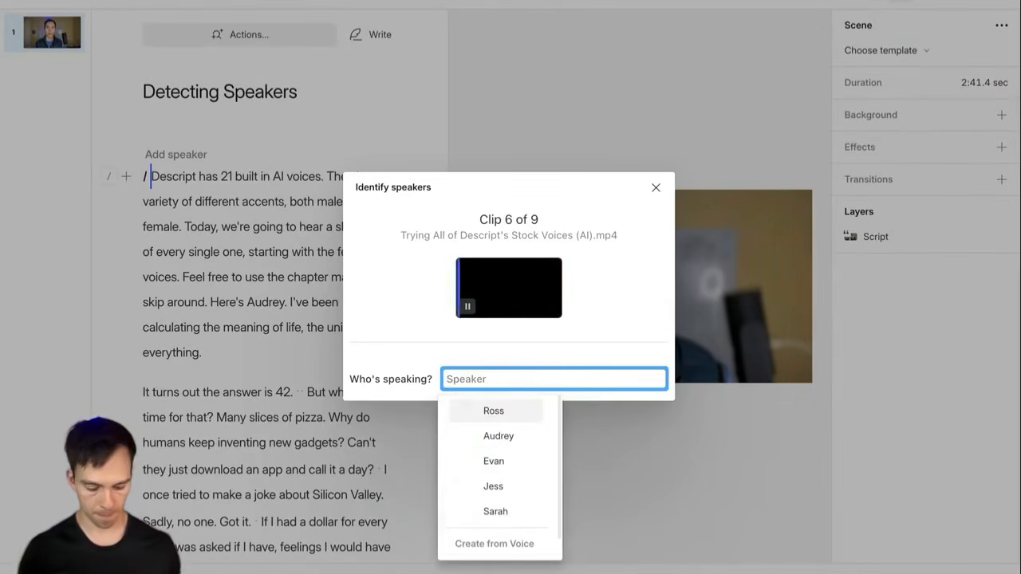
type("Gina")
key("Return")
type("Chuck")
key("Return")
key("Return")
type("Steve")
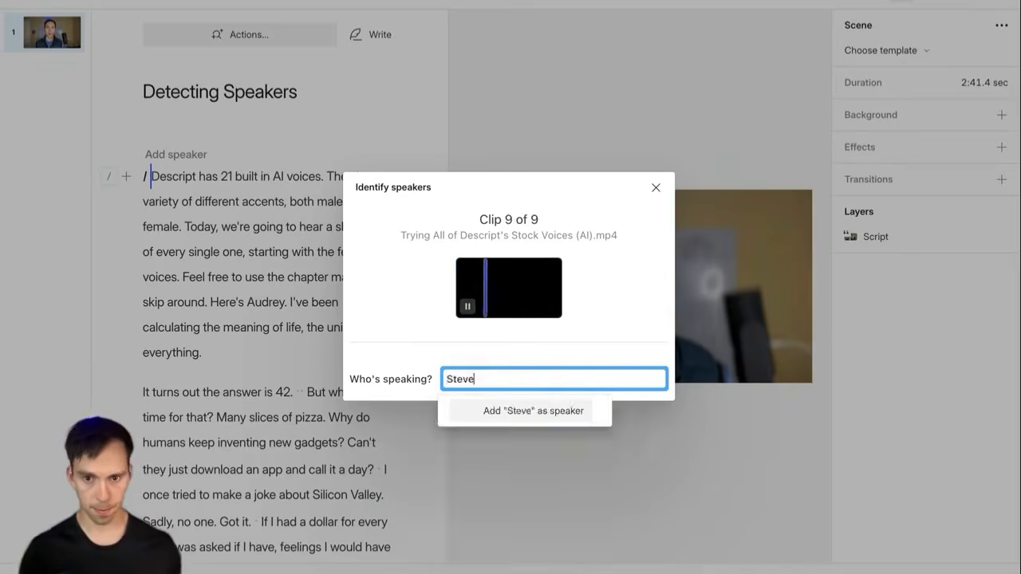
key("Return")
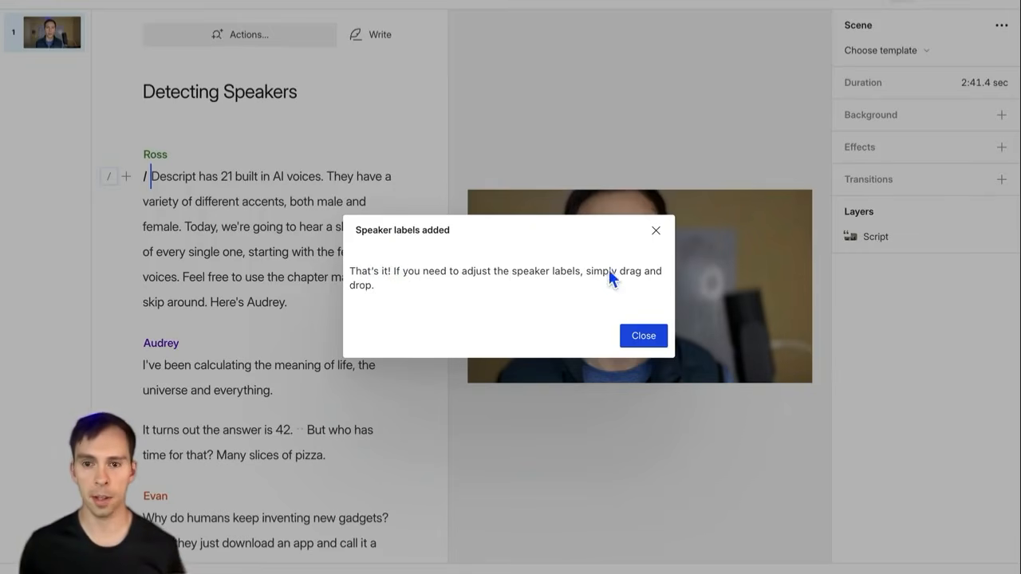
left_click(643, 337)
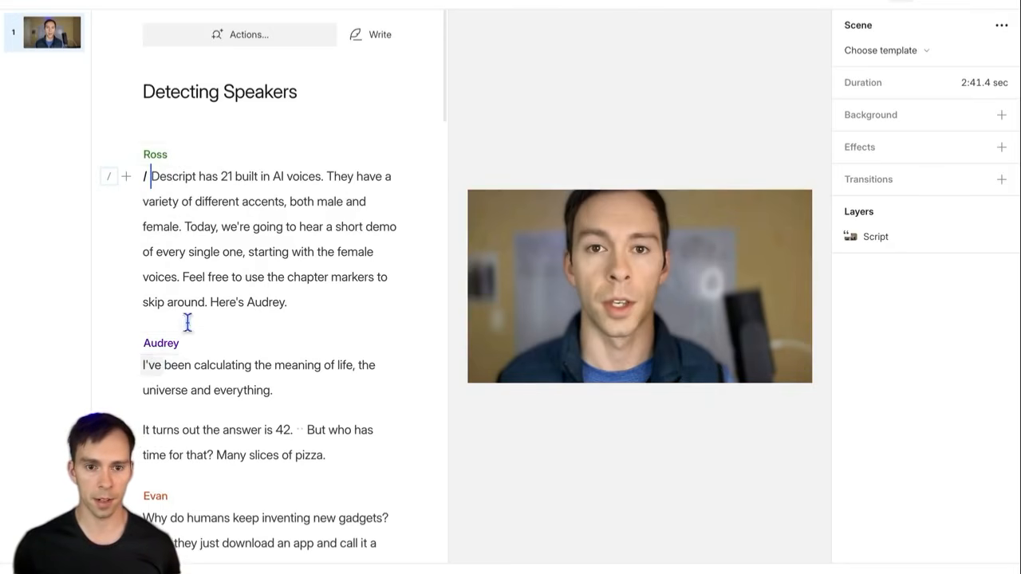
Step: Show the timeline beneath the script by clicking into the transcript
scroll(208, 375, "down", 3)
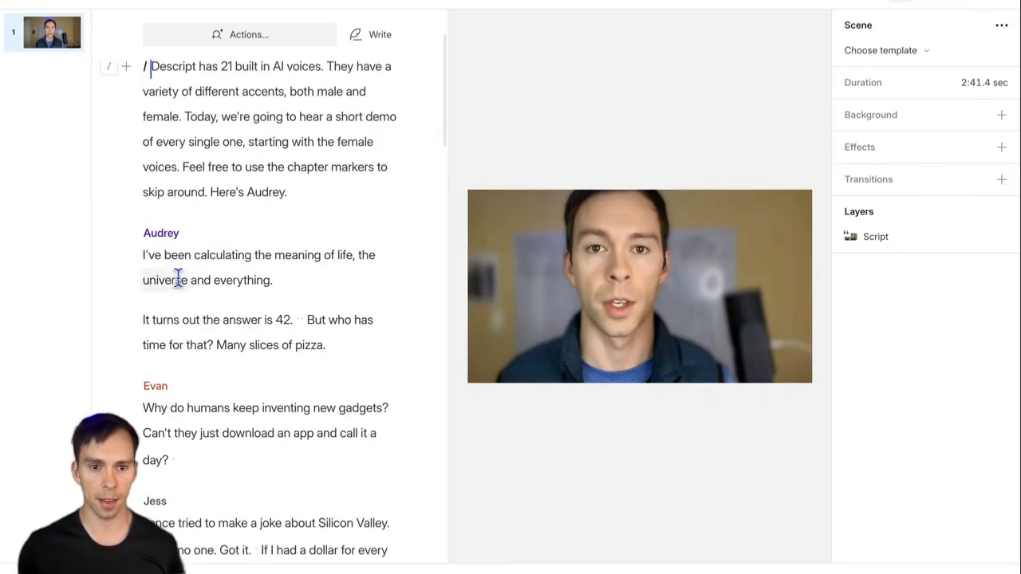
left_click_drag(144, 255, 325, 339)
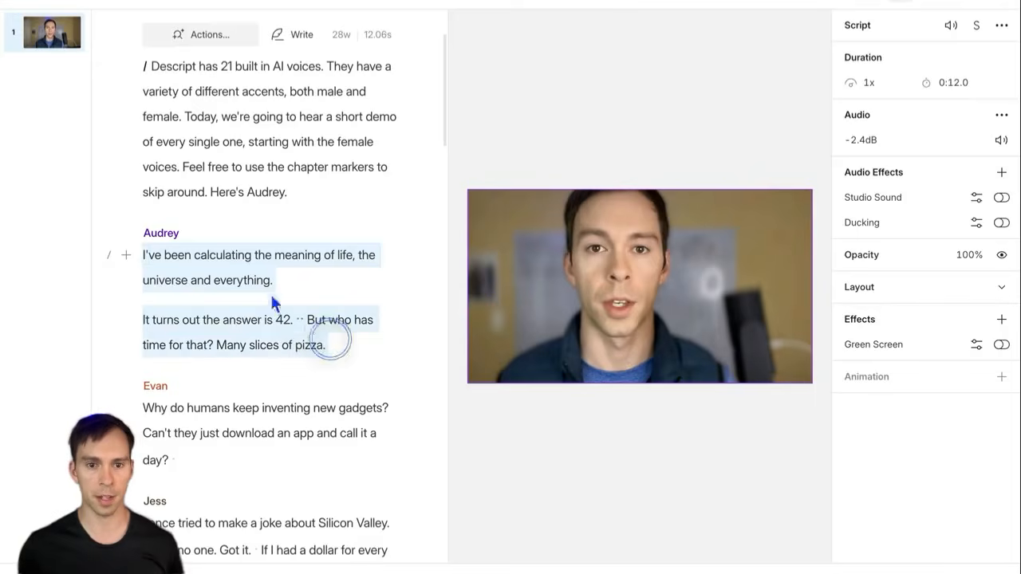
left_click(205, 292)
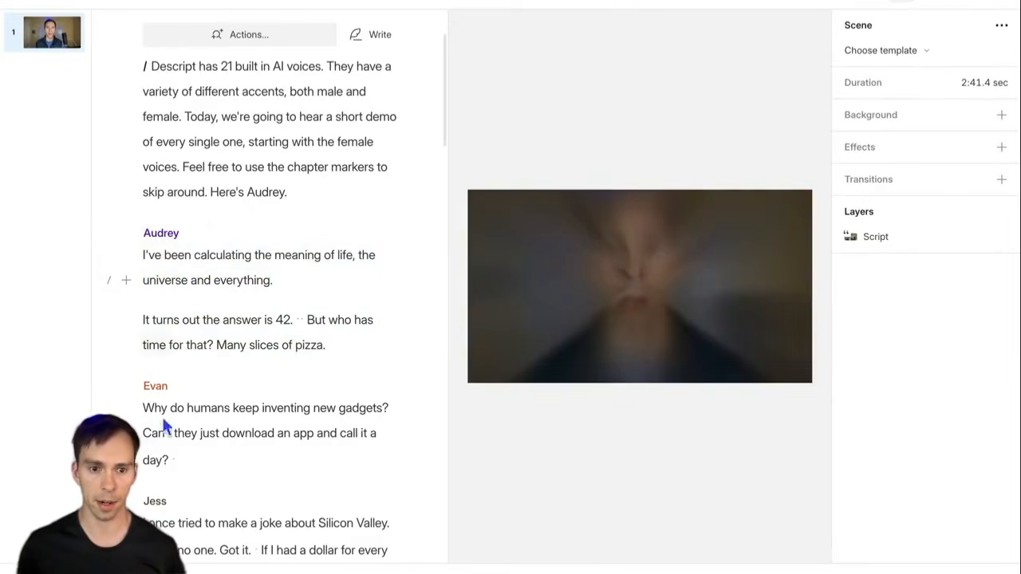
left_click(145, 320)
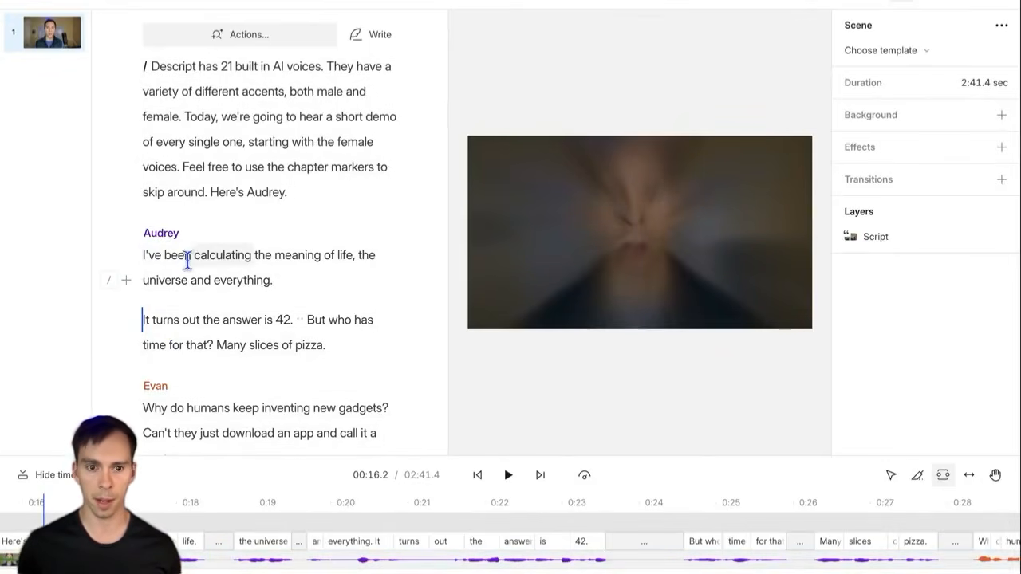
scroll(180, 348, "up", 3)
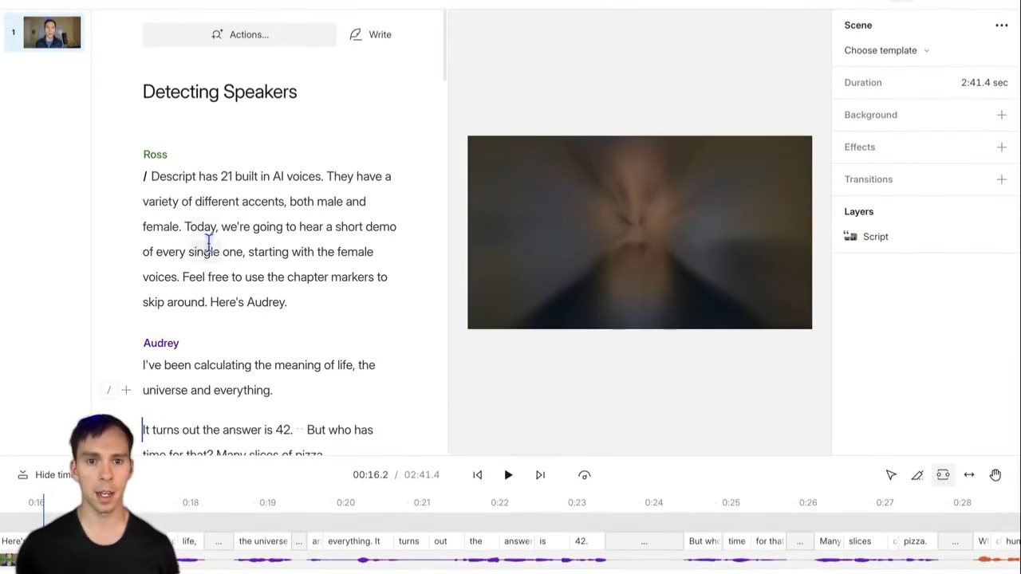
scroll(233, 308, "down", 3)
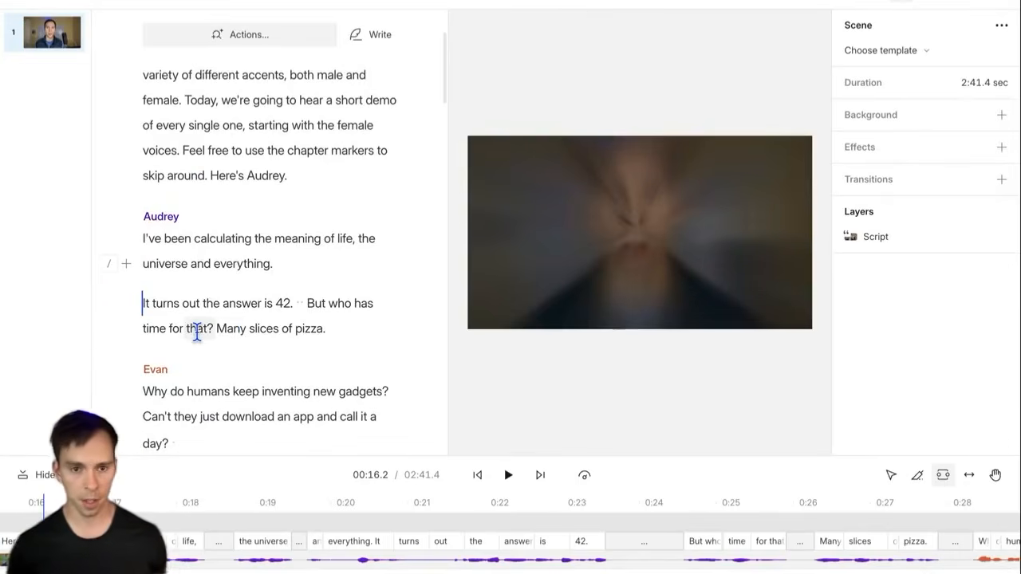
scroll(159, 279, "up", 3)
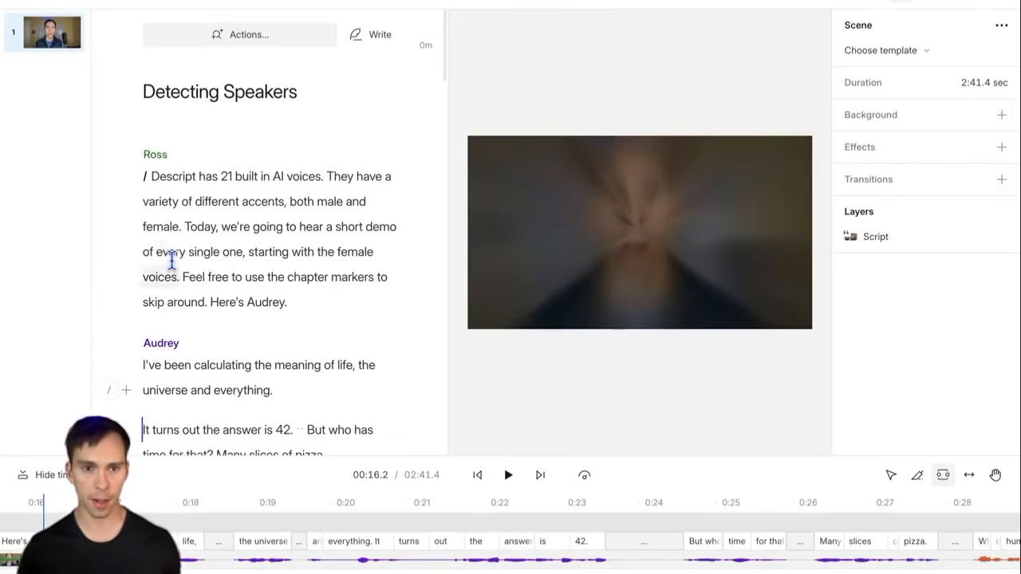
Step: Change the opening paragraph speaker's label color to Black
left_click(151, 155)
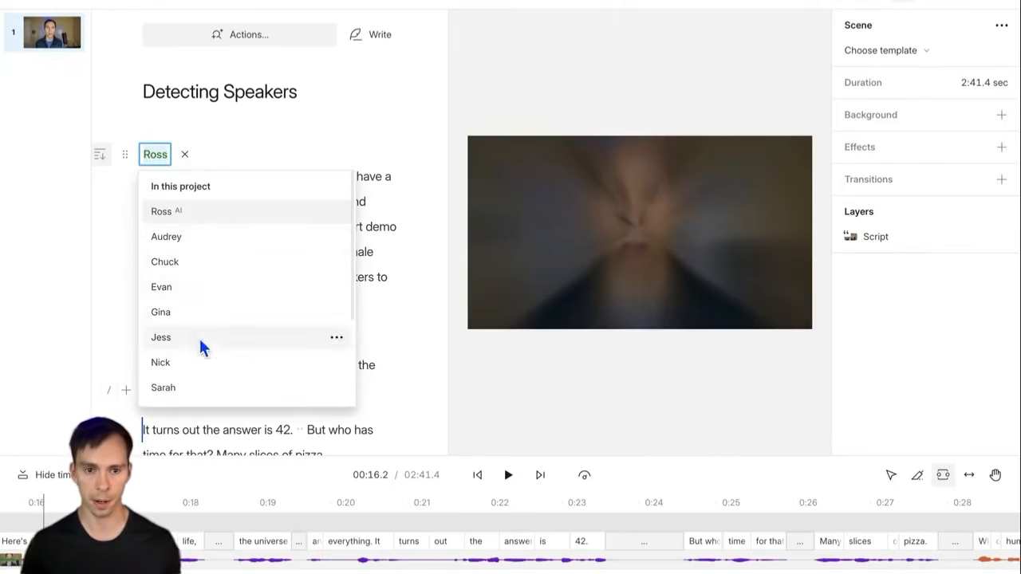
left_click(372, 206)
left_click(155, 155)
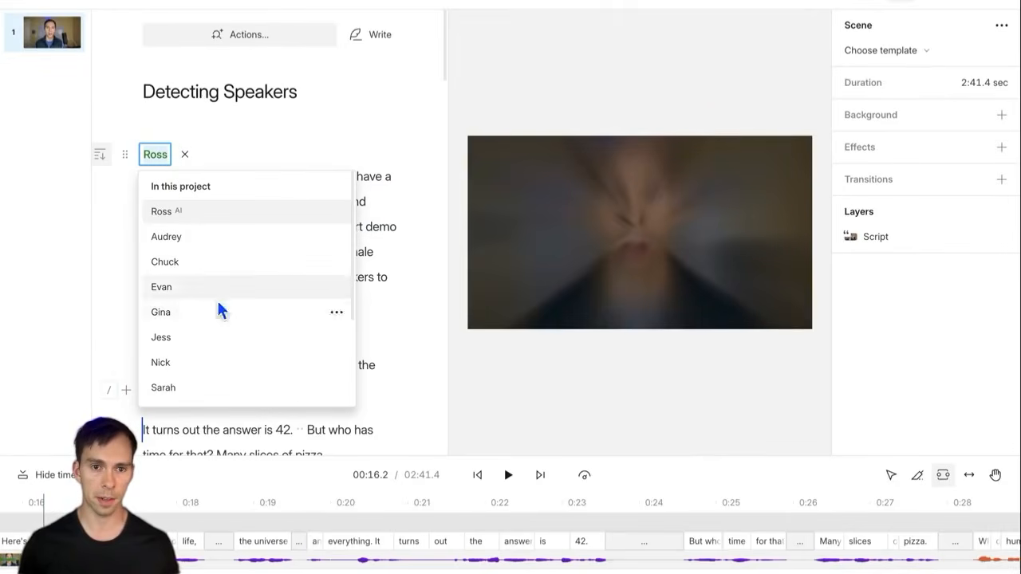
left_click(336, 212)
mouse_move(438, 251)
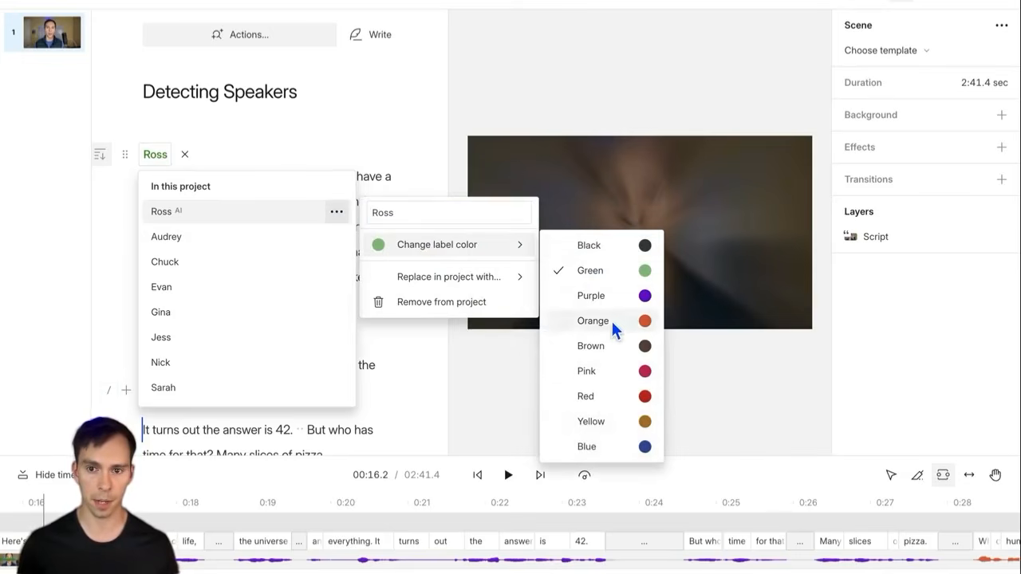
left_click(601, 246)
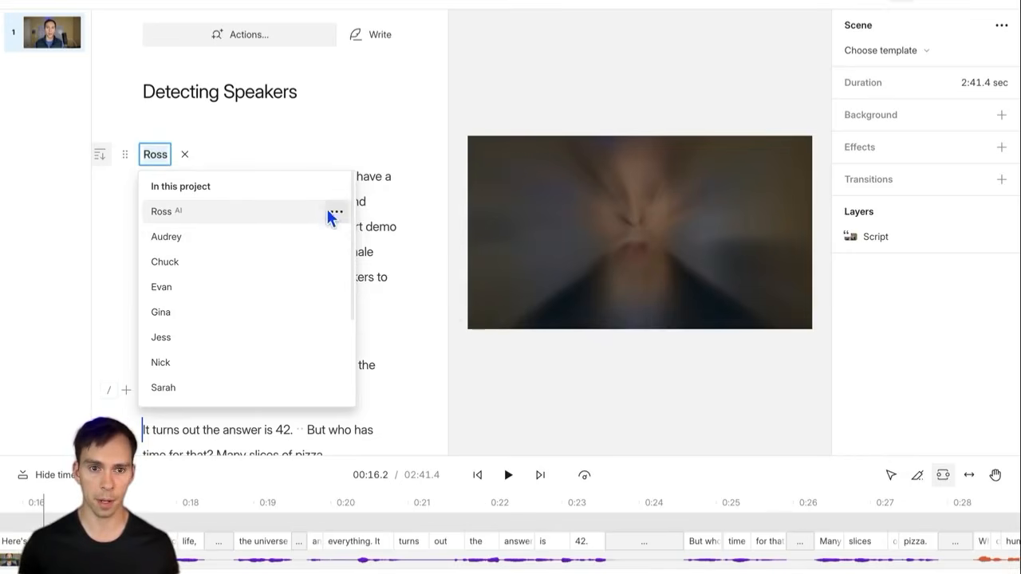
Step: Remove that speaker from the project, leaving the paragraph unassigned
left_click(336, 211)
mouse_move(437, 278)
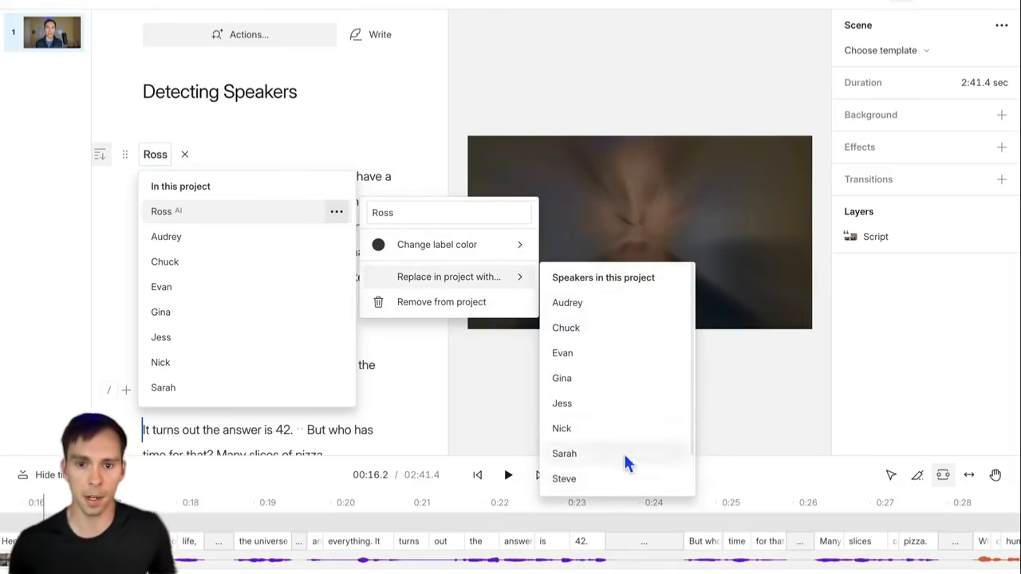
left_click(421, 303)
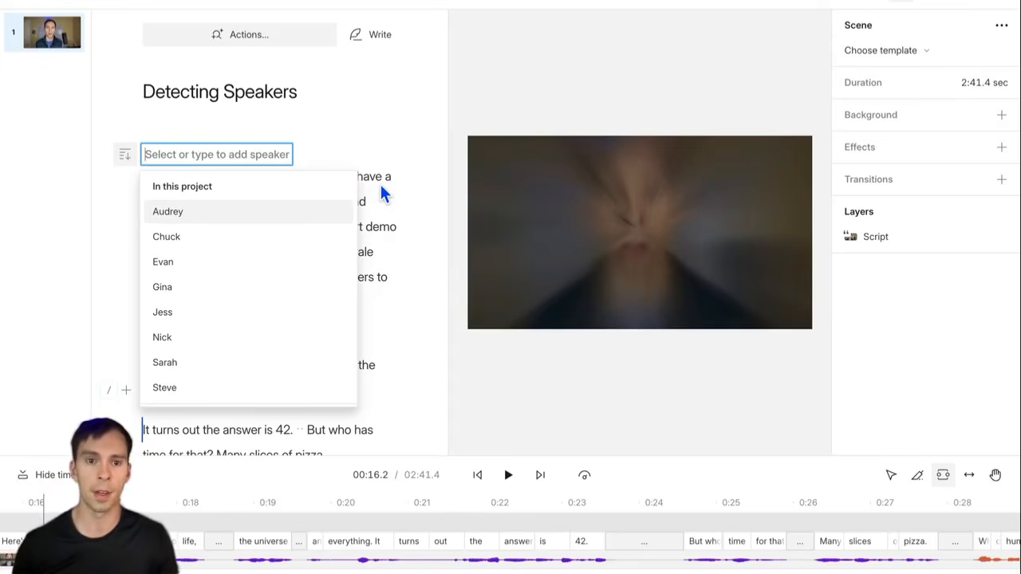
scroll(271, 280, "down", 3)
Step: Reassign the opening paragraph's speaker from the dropdown list
left_click(191, 327)
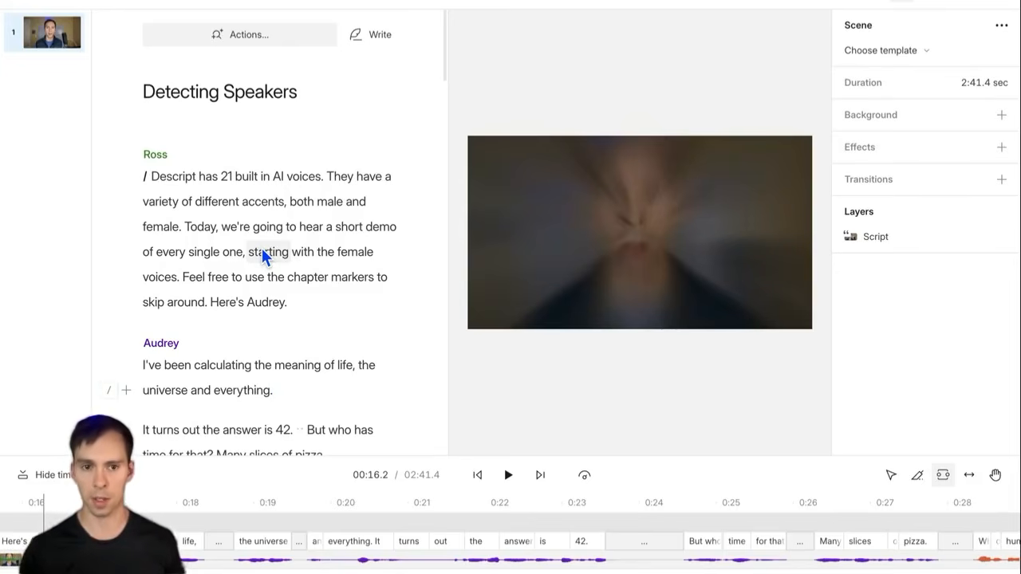
left_click_drag(251, 260, 324, 263)
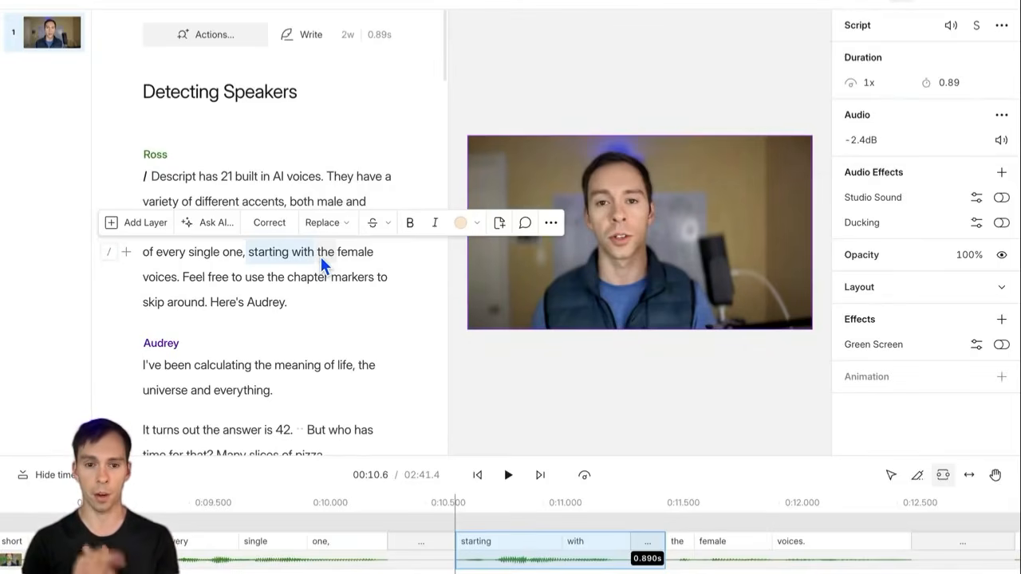
left_click(268, 255)
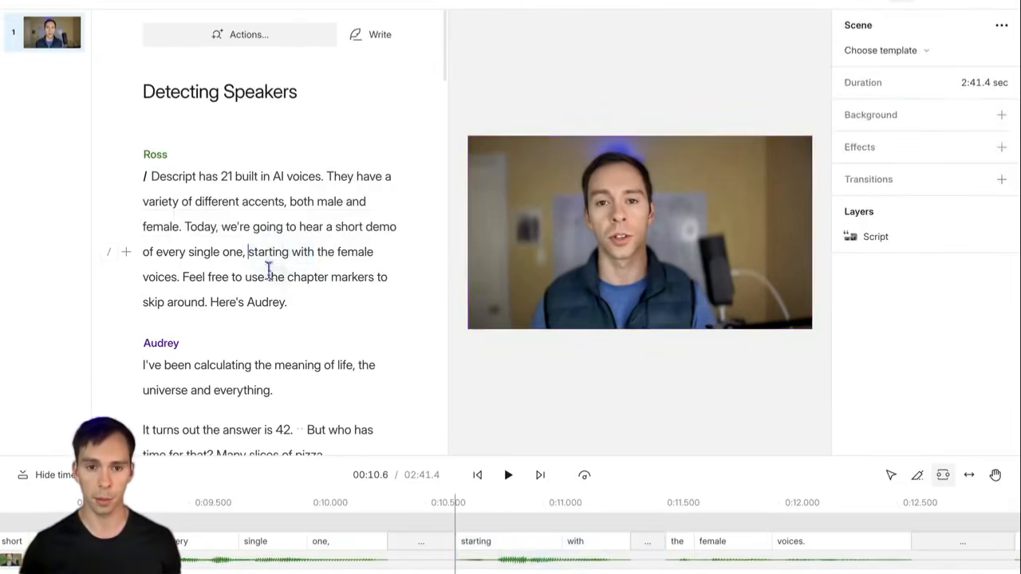
scroll(269, 296, "down", 2)
Step: Drag the second speaker's label up so its paragraph begins at "Here's Audrey"
left_click(141, 341)
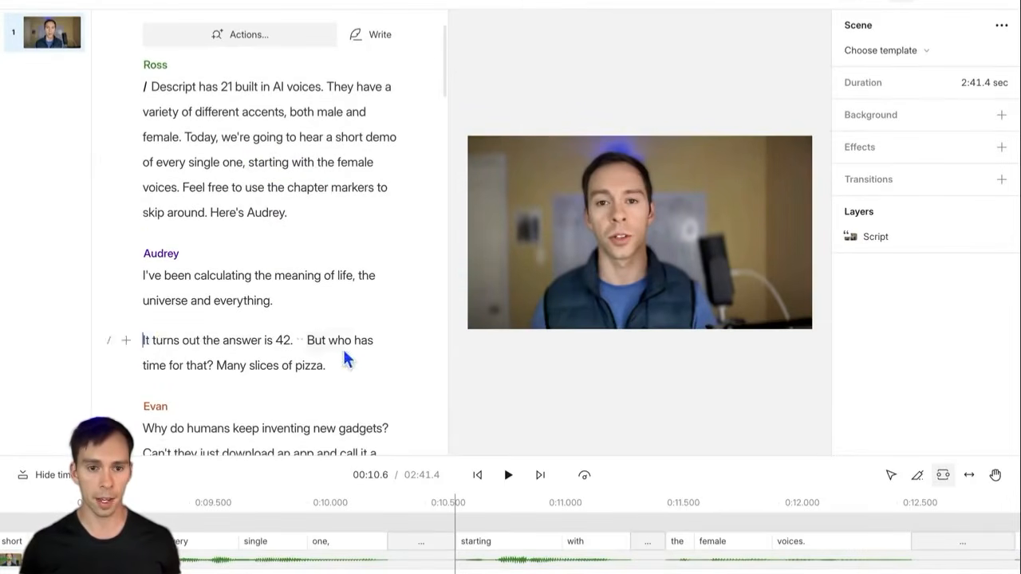
scroll(346, 346, "down", 2)
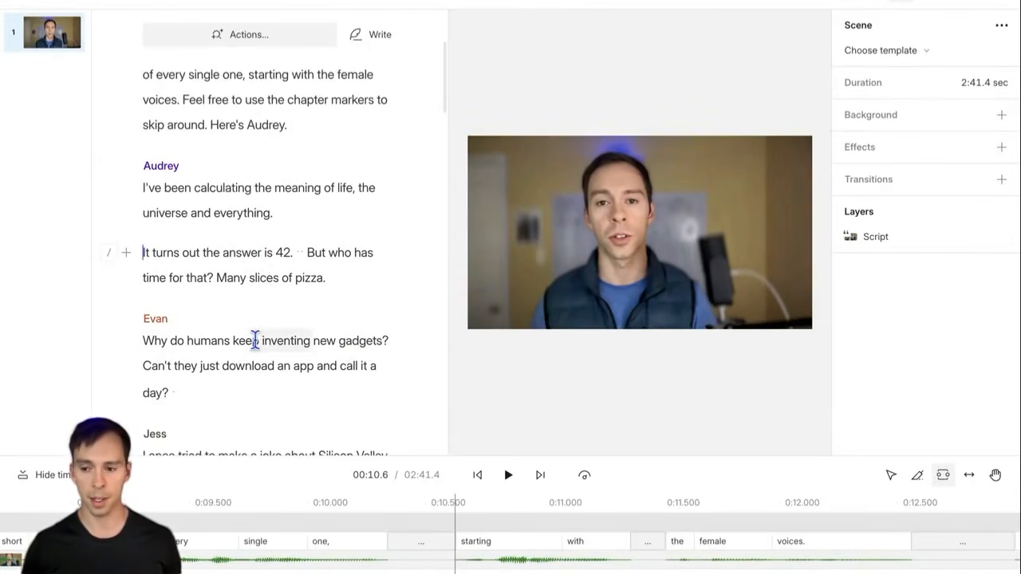
left_click(125, 167)
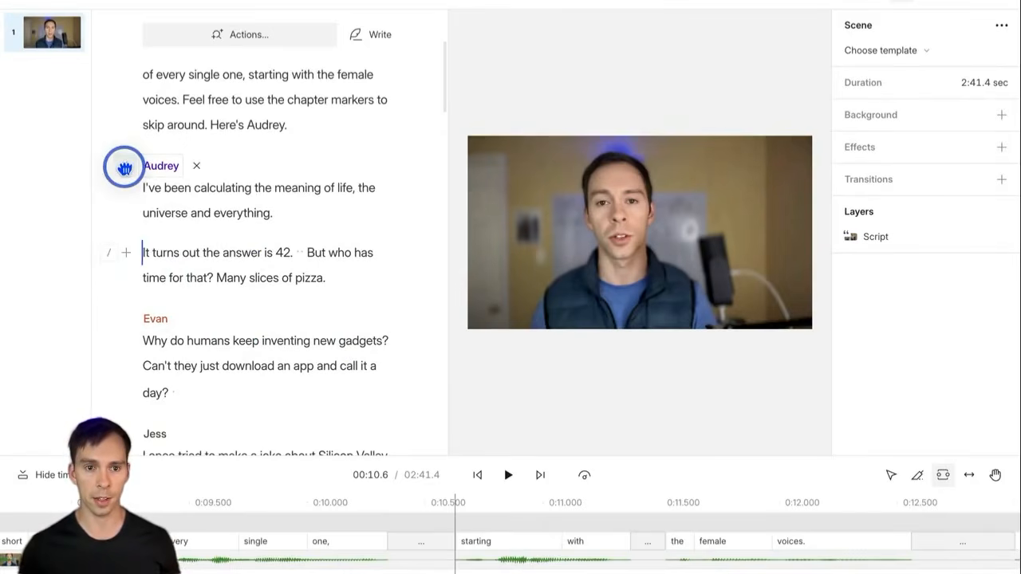
left_click_drag(125, 168, 138, 242)
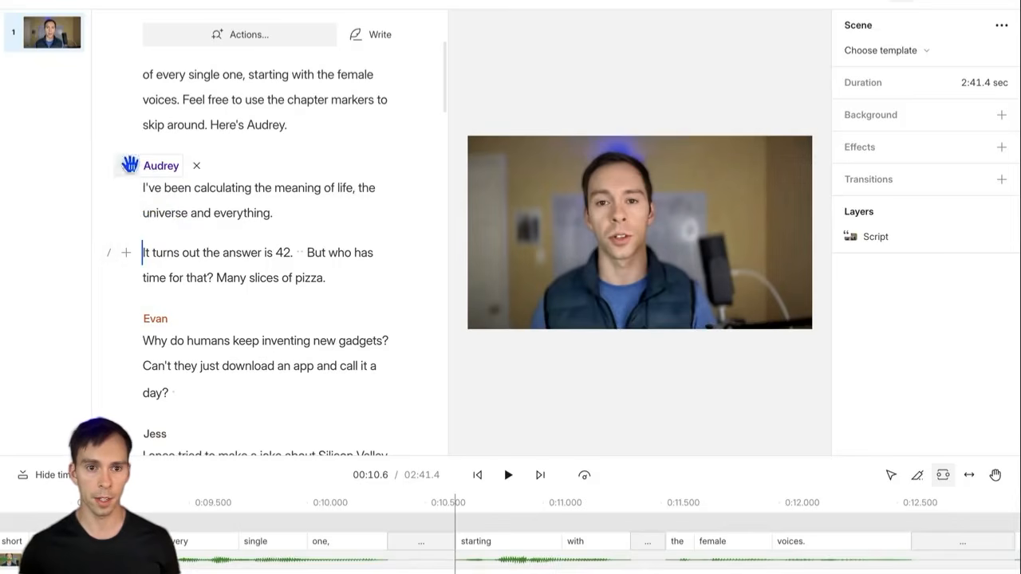
left_click_drag(130, 165, 142, 251)
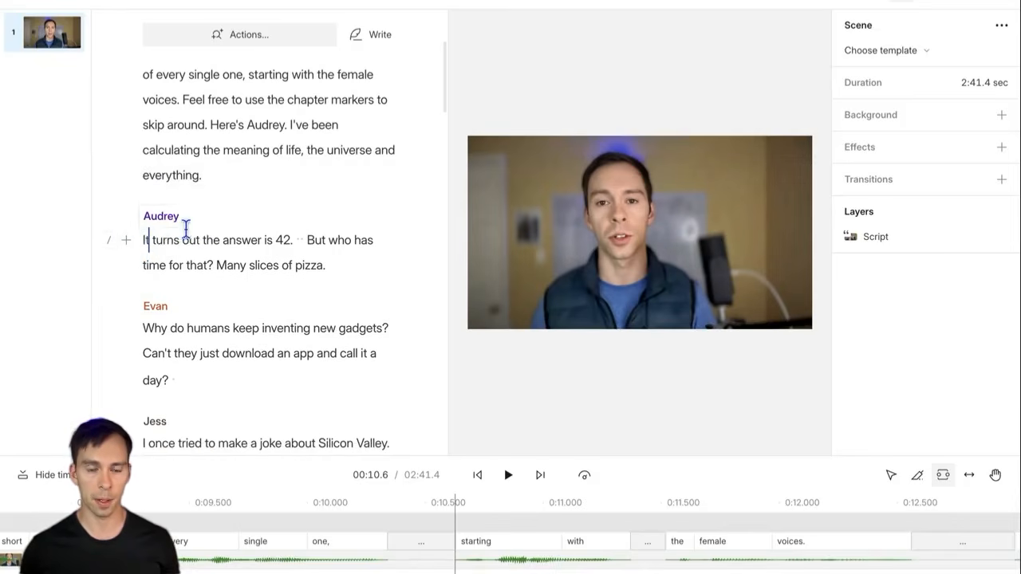
scroll(194, 243, "up", 1)
left_click_drag(132, 249, 206, 159)
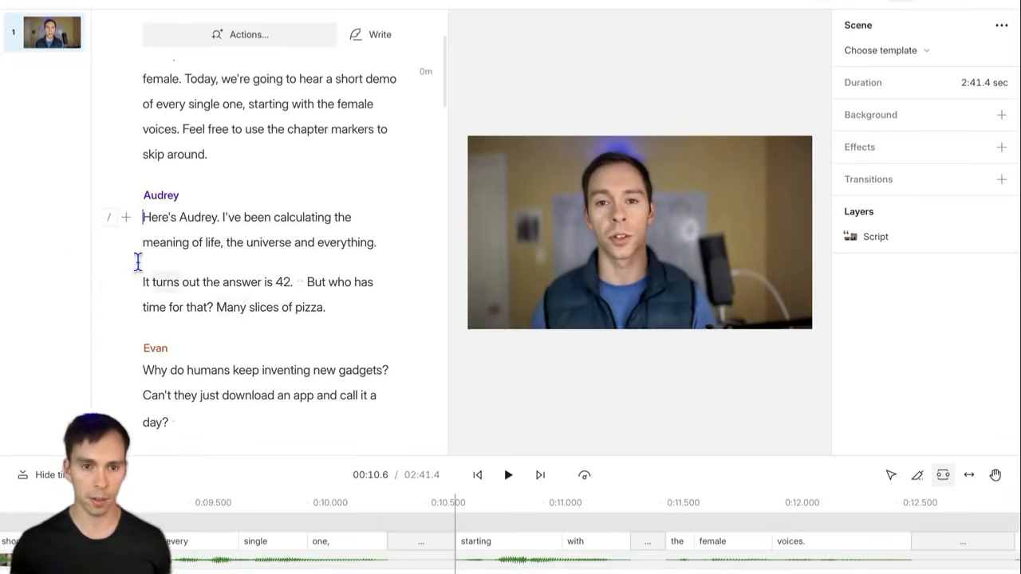
Step: Remove that speaker label, undo with Cmd+Z to restore it, and place the caret before "It turns out"
left_click(196, 194)
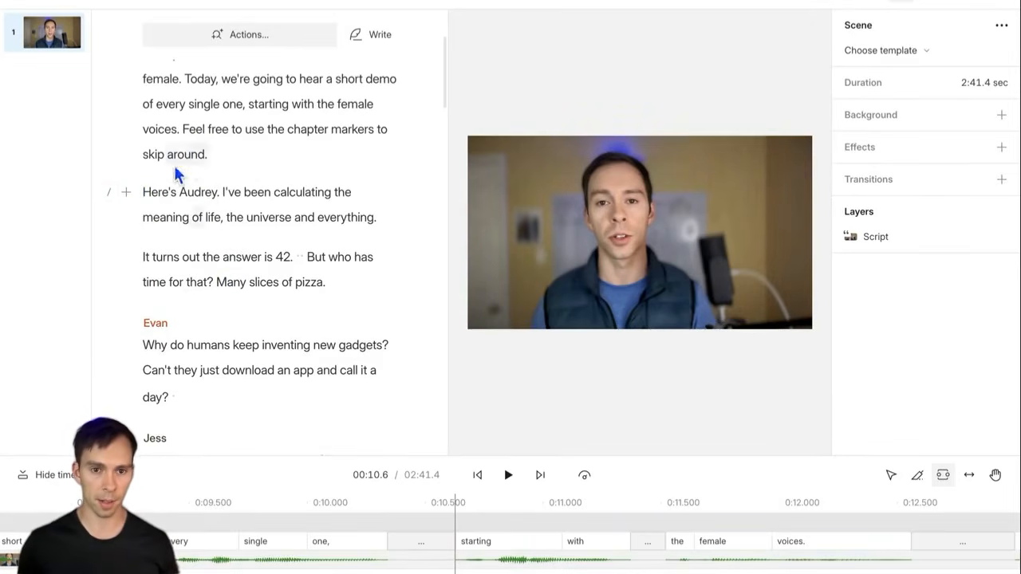
scroll(199, 305, "up", 1)
left_click_drag(163, 221, 336, 296)
scroll(308, 295, "up", 3)
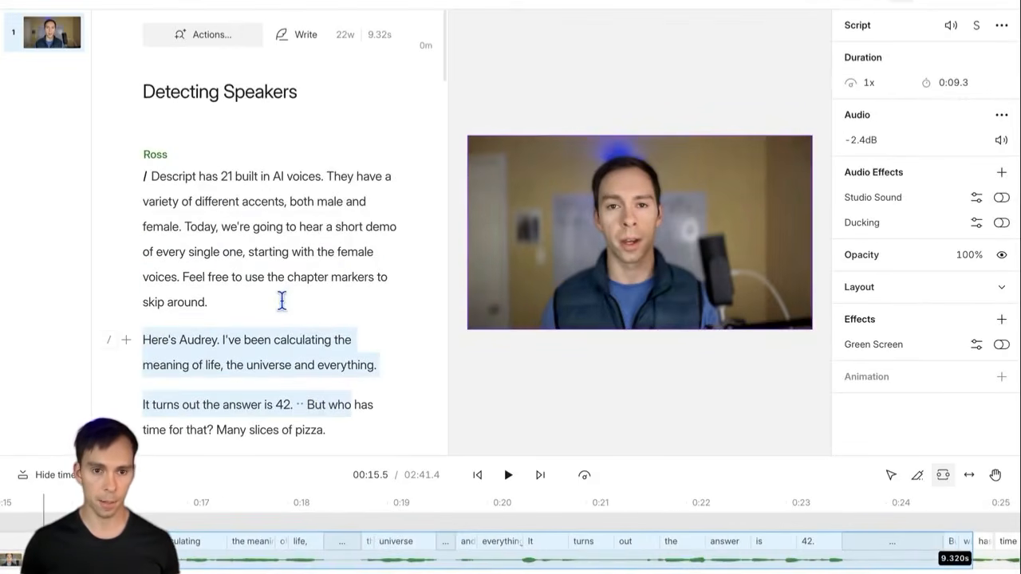
key("ctrl+z")
key("ctrl+z")
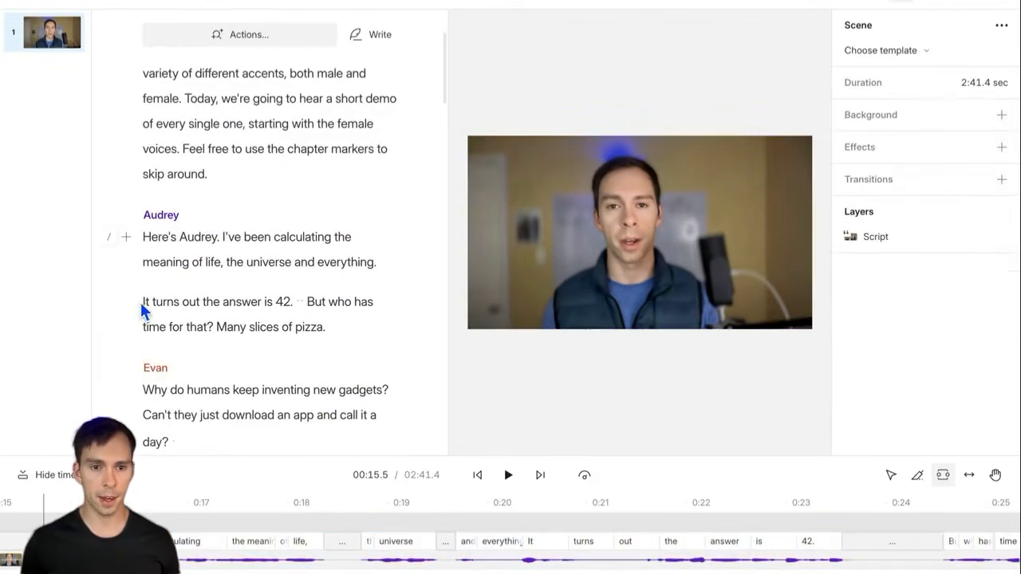
left_click(144, 308)
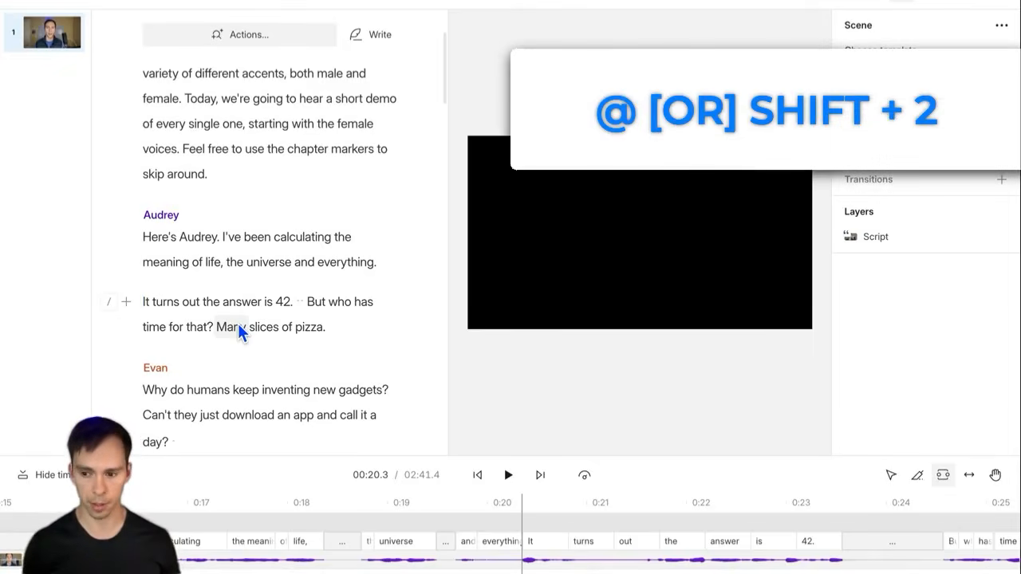
Step: Add an @ speaker label to the "It turns out the answer is 42" paragraph, choosing a listed speaker
key("shift+2")
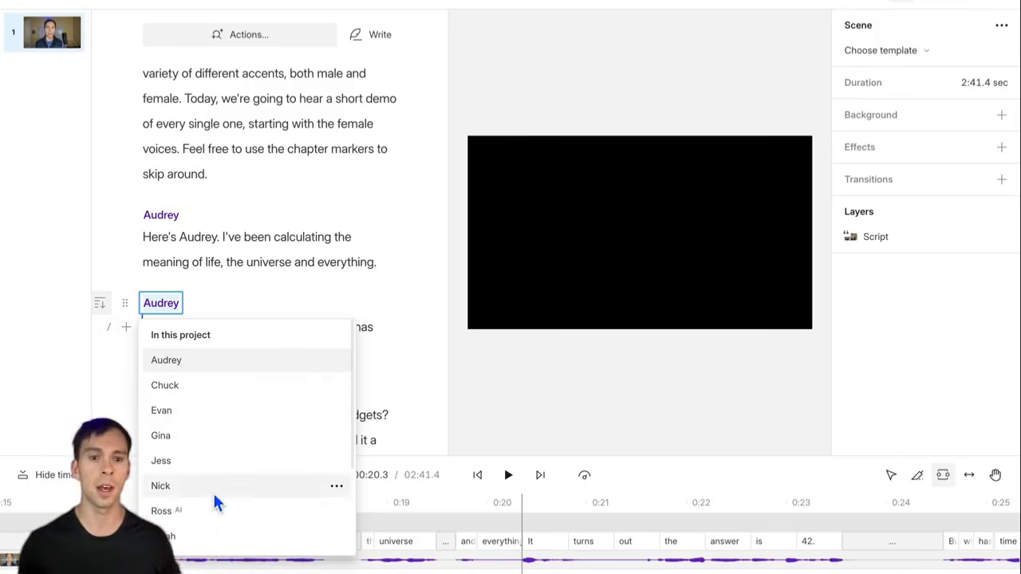
left_click(198, 435)
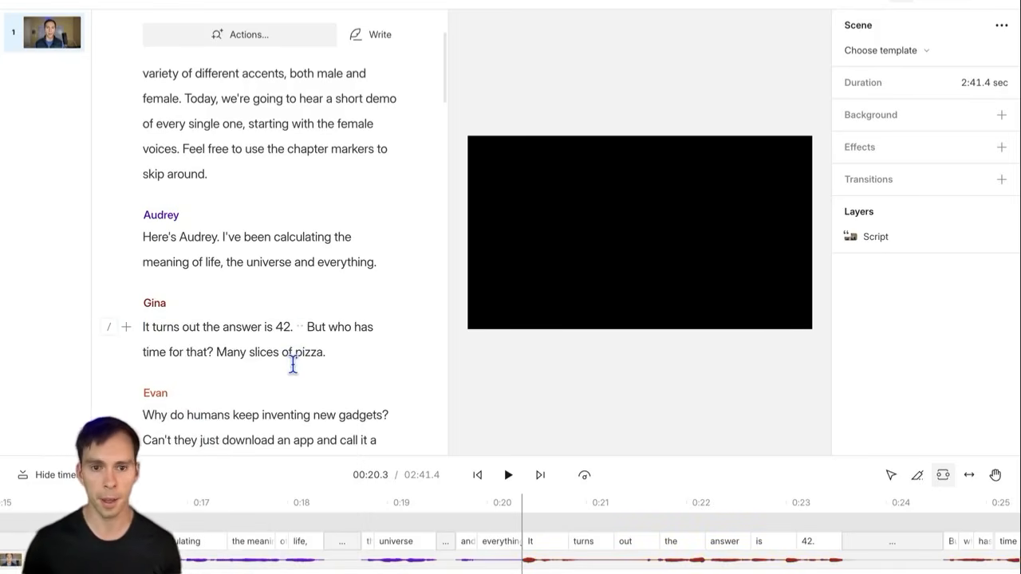
scroll(207, 359, "down", 2)
scroll(229, 372, "down", 2)
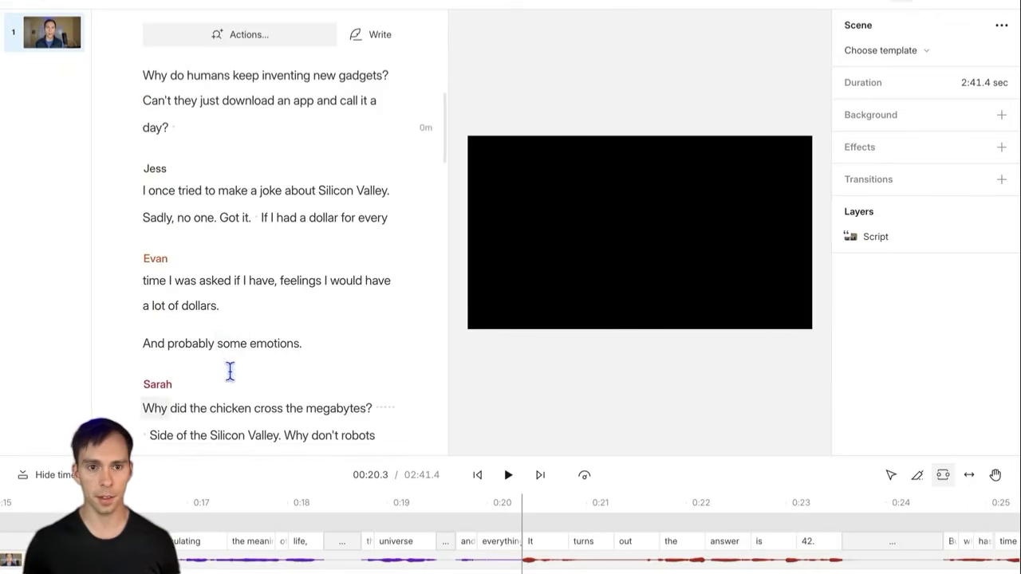
scroll(272, 340, "up", 2)
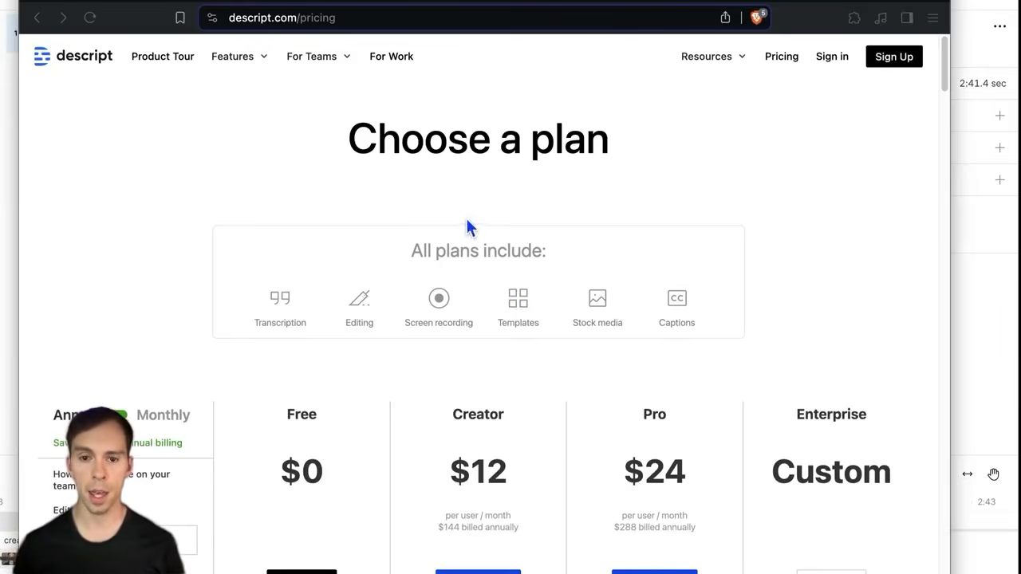
Step: Highlight the transcription hours of the Free (1 hr/month), Creator (10) and Pro (30 hr/month/editor) plans
scroll(468, 292, "down", 3)
scroll(466, 310, "down", 4)
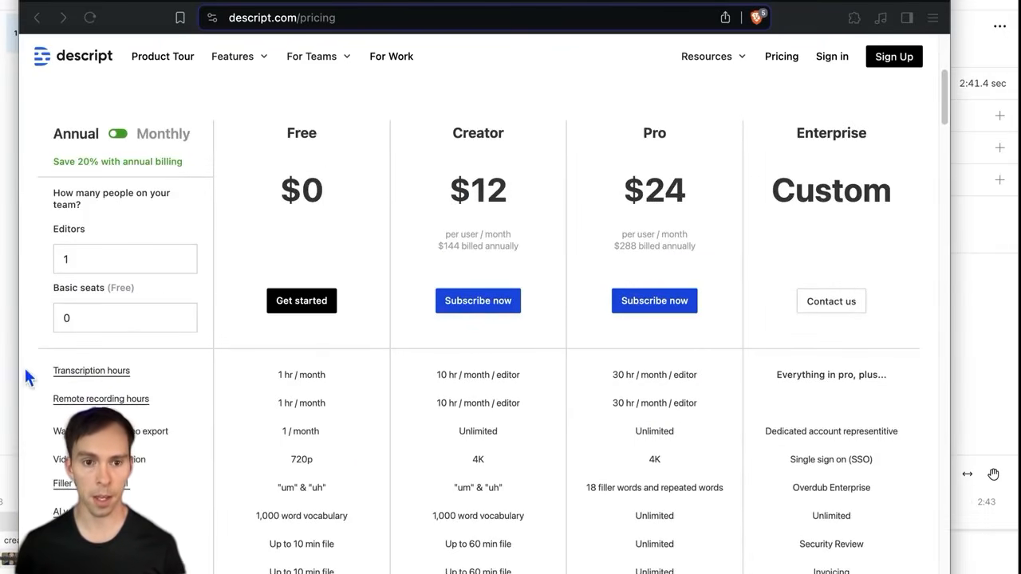
left_click(303, 373)
left_click(334, 370)
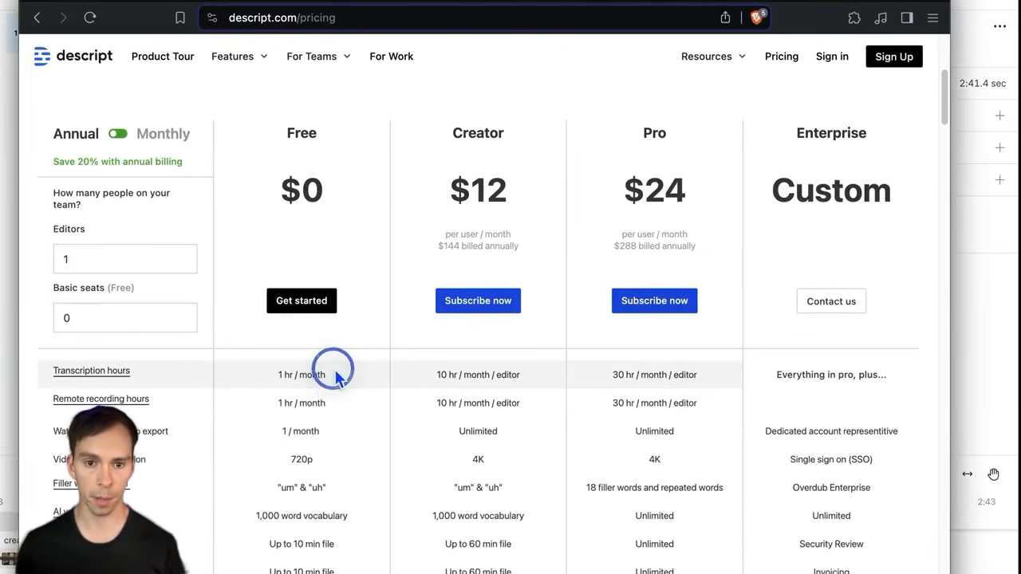
left_click(267, 375)
left_click_drag(267, 377, 351, 373)
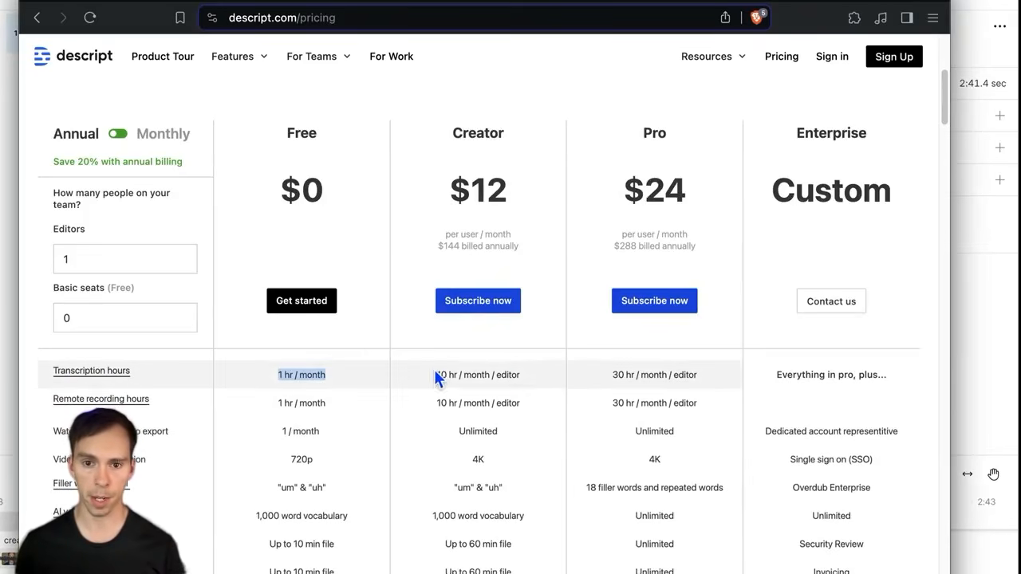
left_click_drag(437, 375, 528, 376)
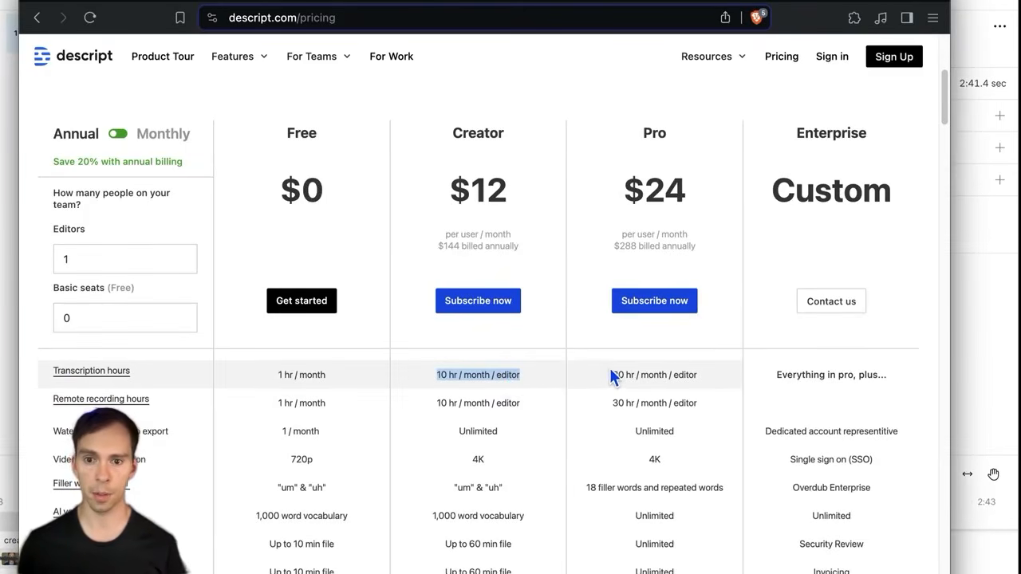
left_click_drag(611, 372, 716, 390)
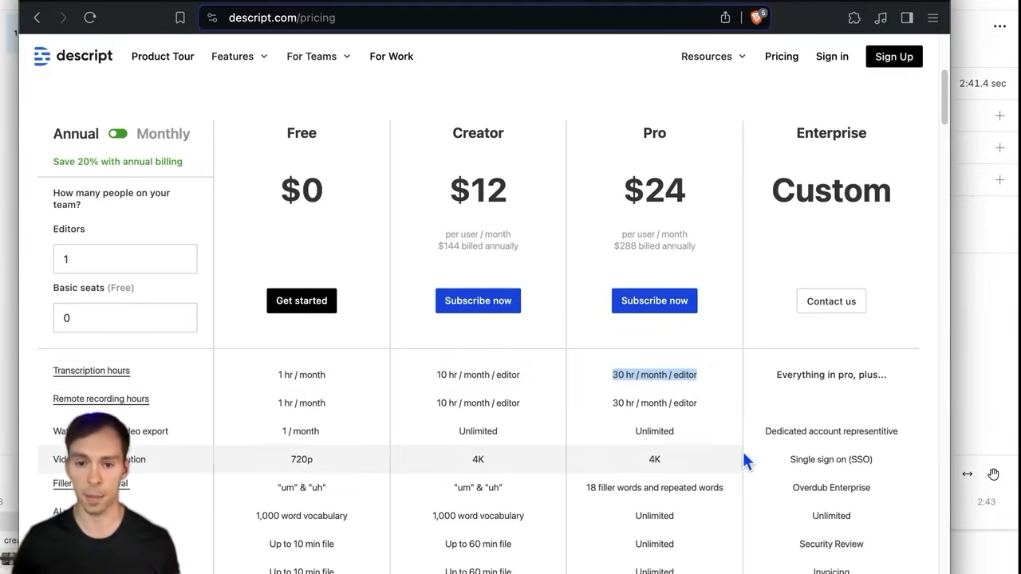
Step: Highlight the Enterprise plan's custom pricing in the pricing table
scroll(744, 454, "down", 1)
scroll(839, 493, "up", 3)
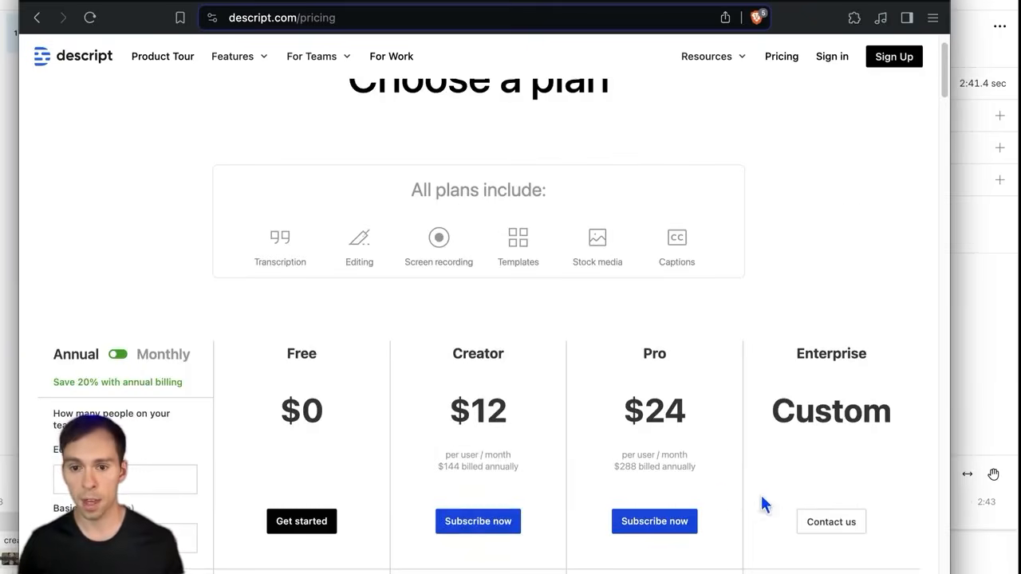
scroll(761, 504, "down", 2)
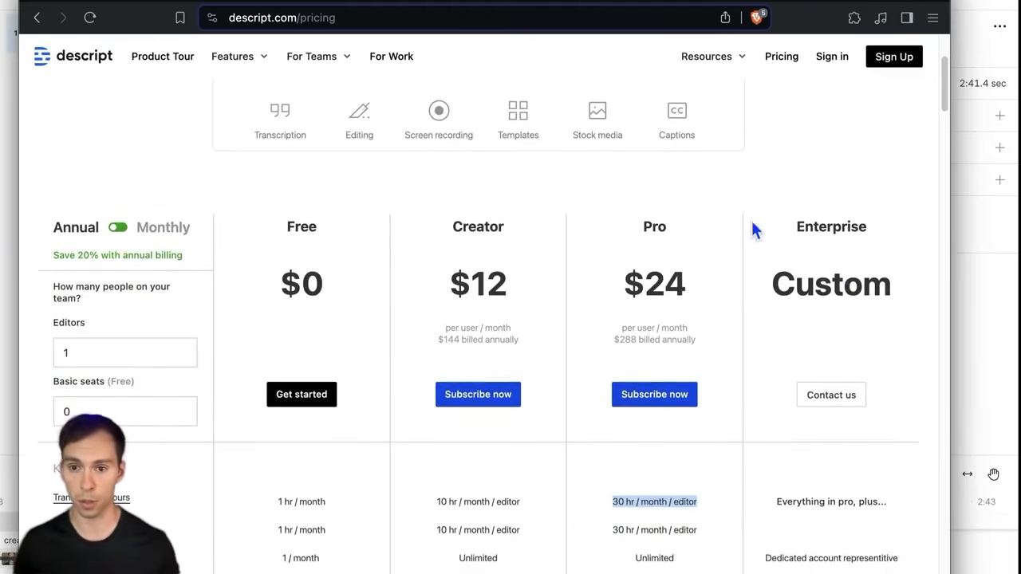
left_click_drag(797, 281, 896, 377)
left_click_drag(797, 227, 891, 341)
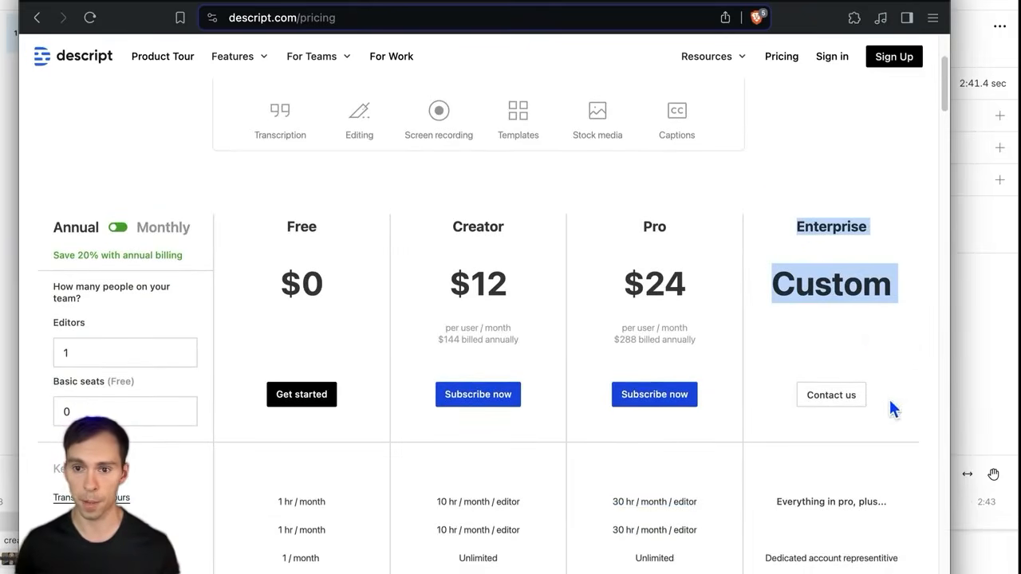
Step: Scroll down to the FAQ and highlight the paragraph about permanent extra transcription hours
scroll(873, 439, "down", 2)
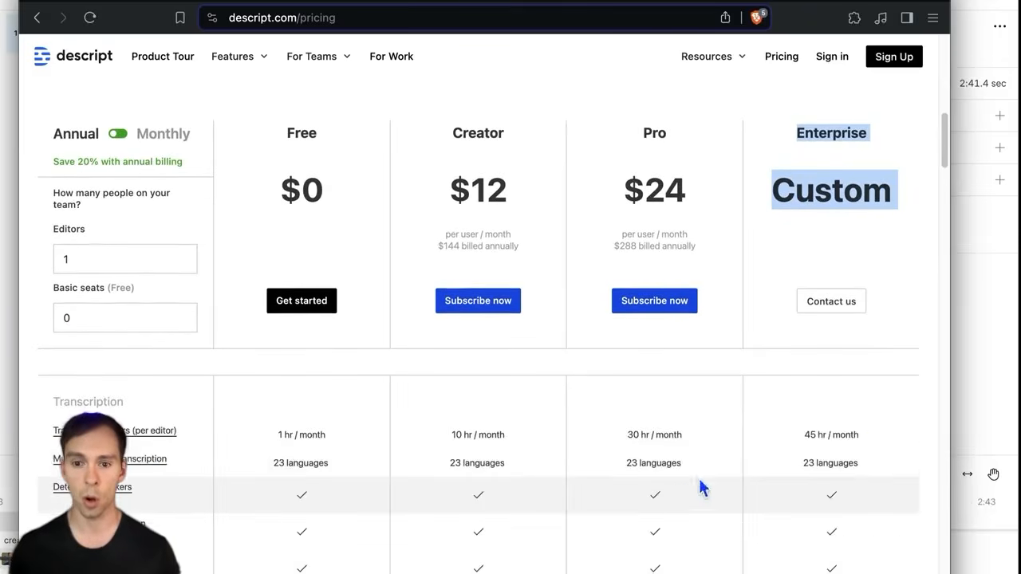
scroll(702, 479, "down", 10)
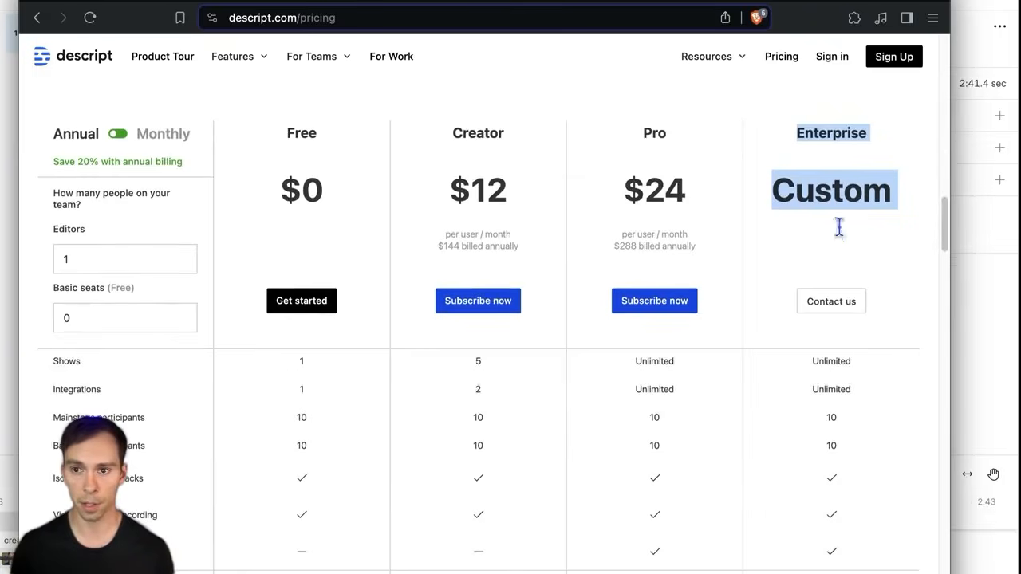
left_click_drag(939, 221, 939, 493)
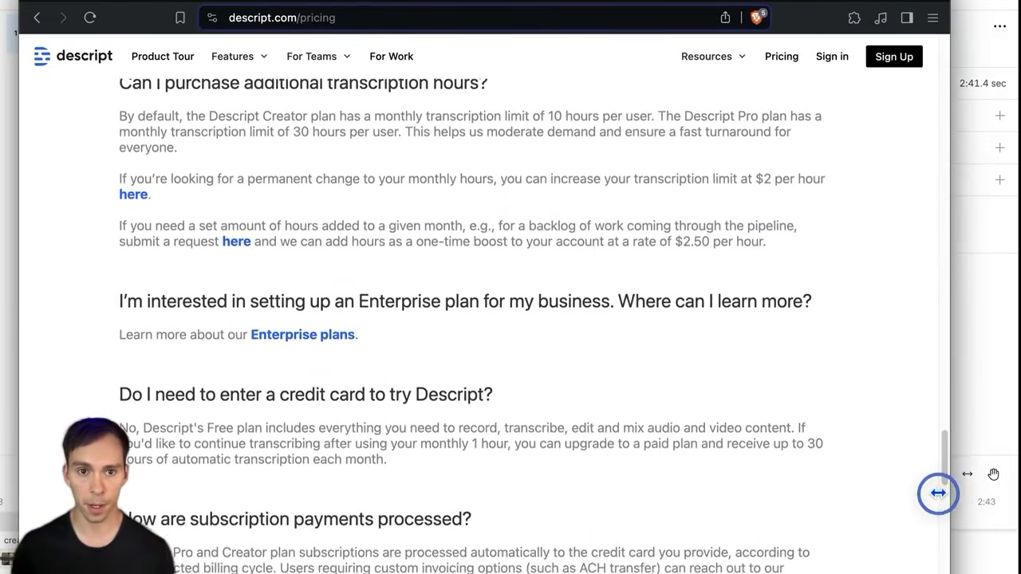
scroll(130, 119, "up", 1)
left_click_drag(130, 114, 487, 117)
left_click_drag(207, 210, 824, 210)
left_click(223, 237)
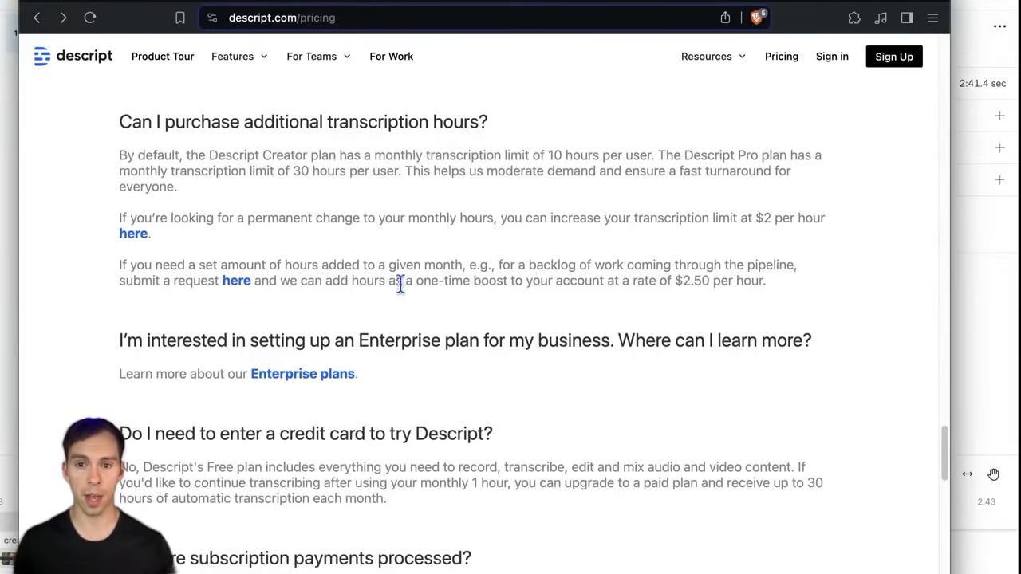
Step: Highlight the $2.50 per hour one-time rate, then return to the Descript editor
left_click_drag(524, 281, 768, 281)
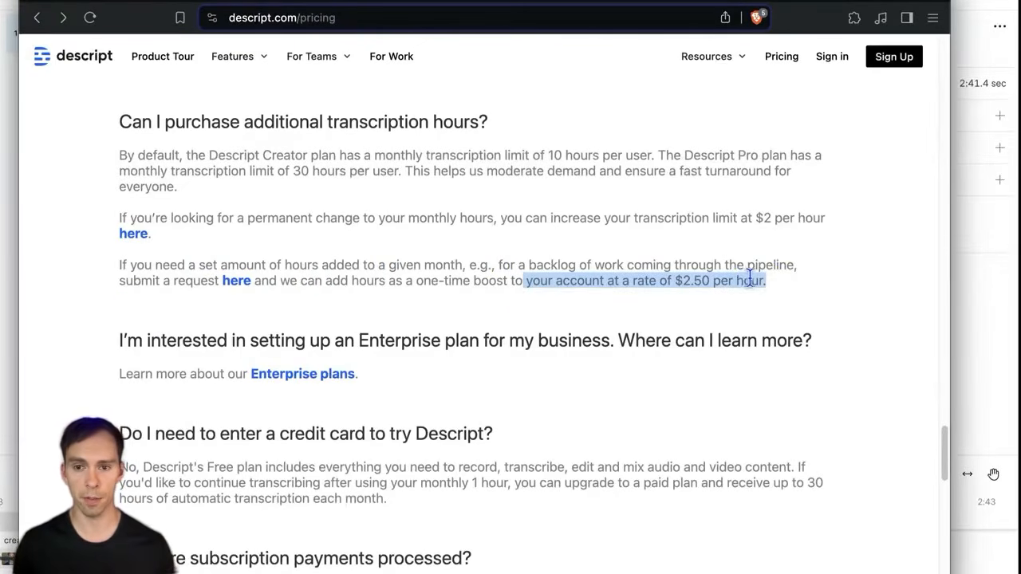
left_click(426, 303)
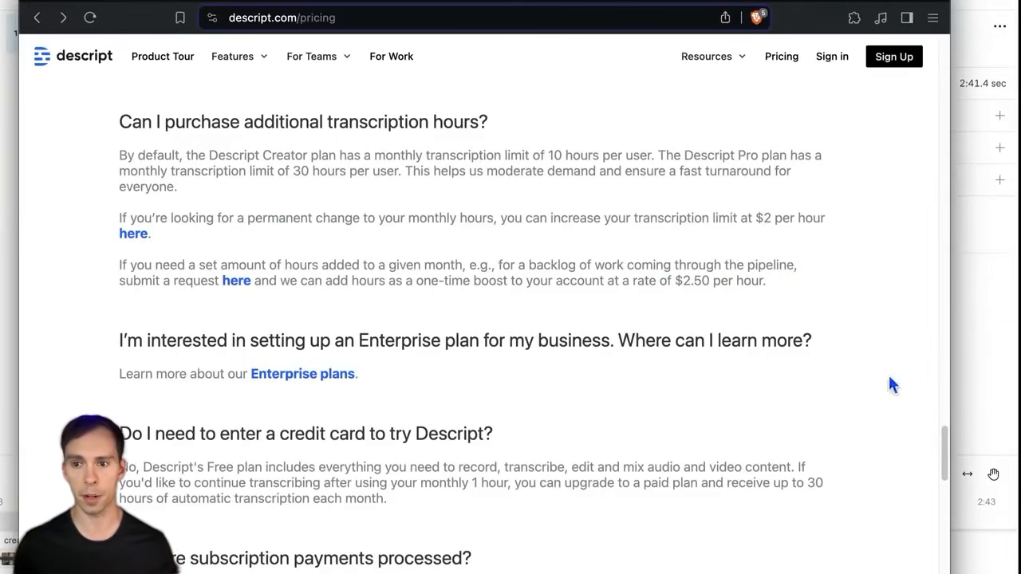
left_click(972, 310)
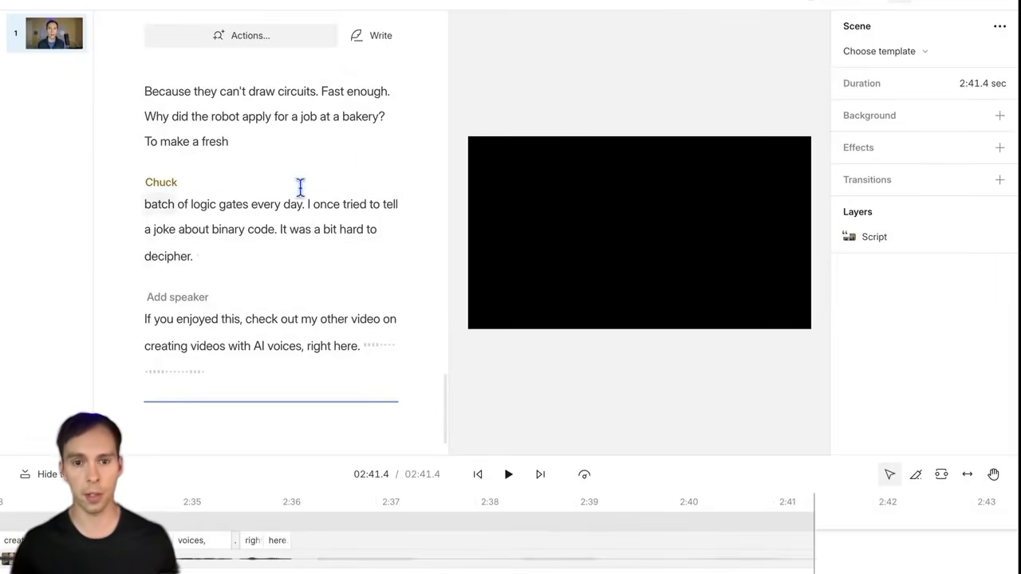
Step: Show Settings > Transcription Activity: 14 hours 5 minutes transcribed since December 23, 2023
scroll(320, 309, "up", 1)
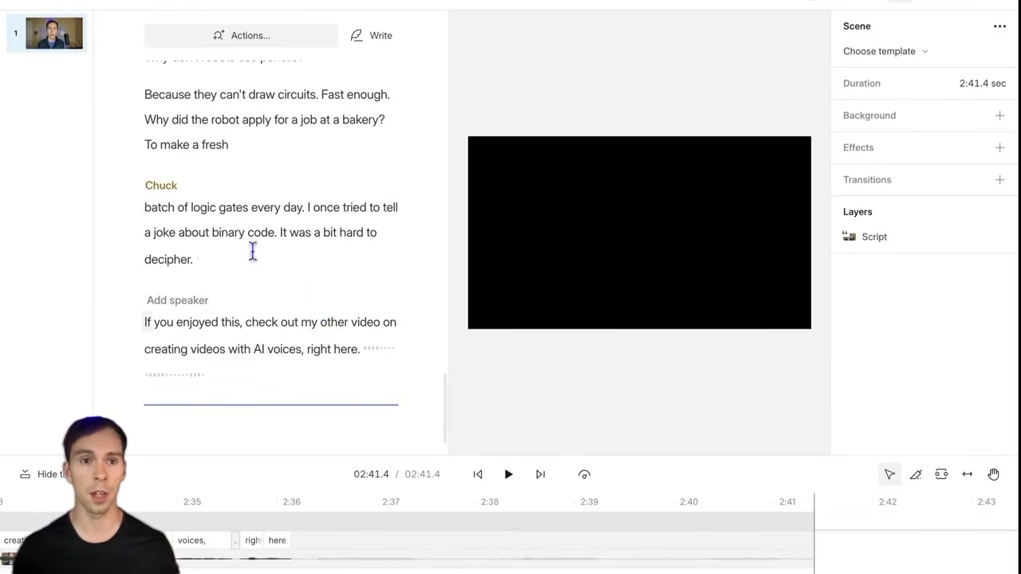
left_click(104, 6)
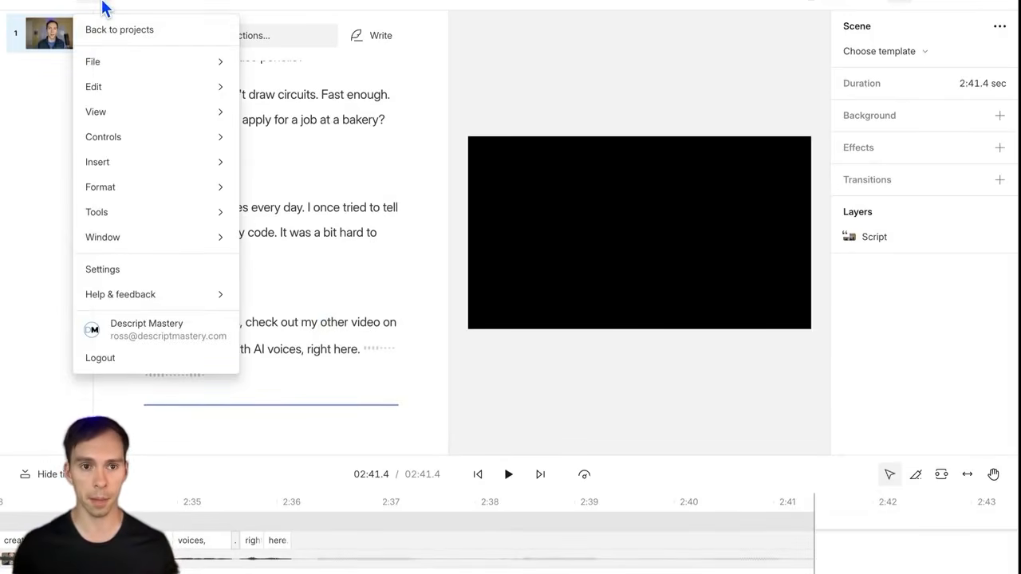
left_click(110, 276)
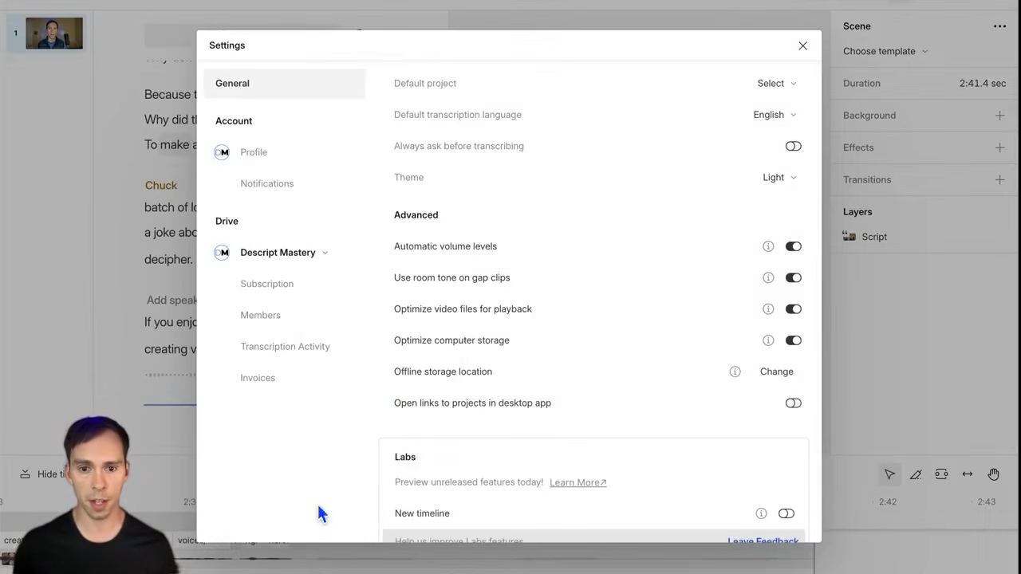
left_click(280, 355)
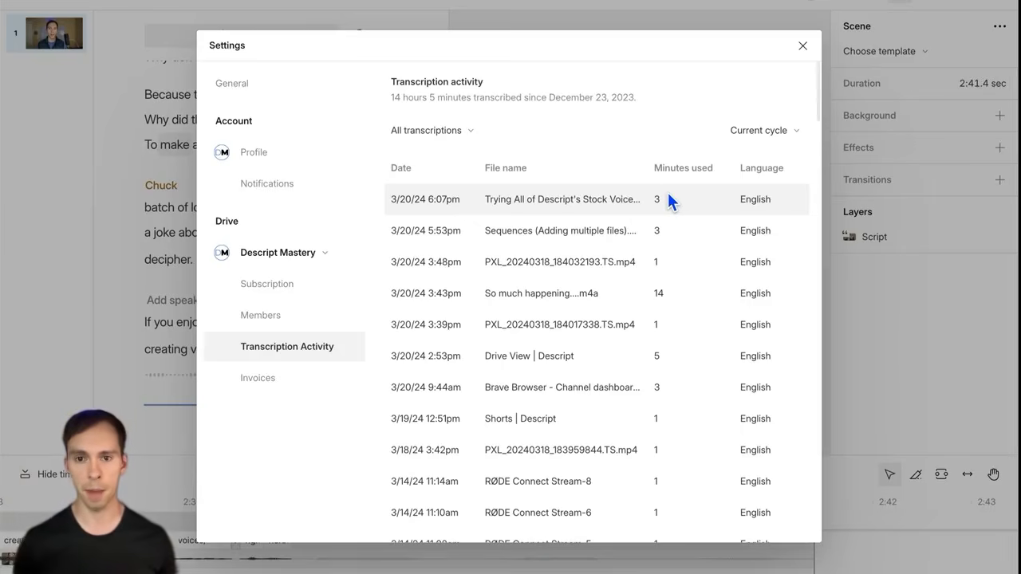
Step: Switch the Transcription Activity time range to Last week, then to Last month
left_click(403, 99)
left_click(440, 83)
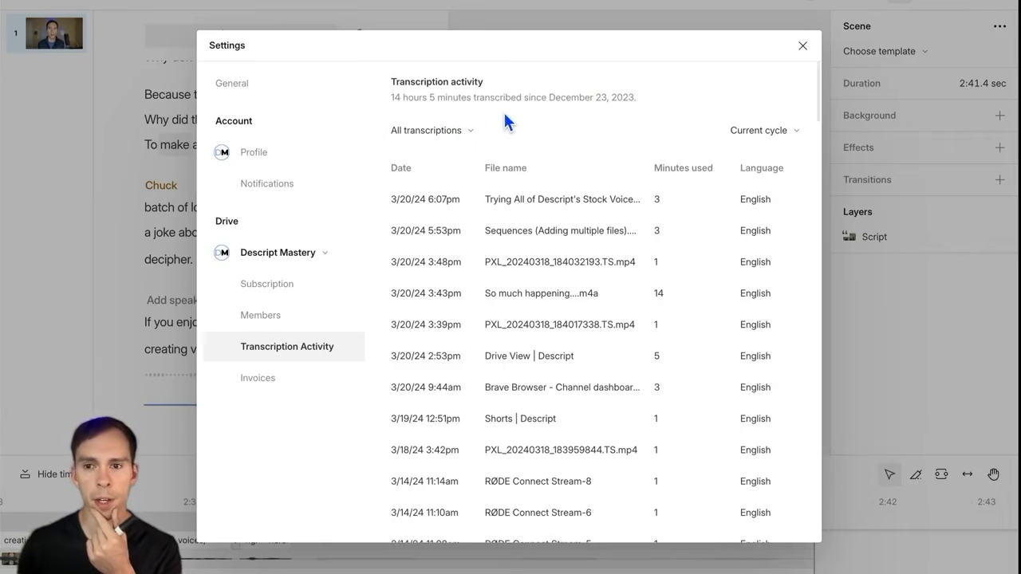
left_click(764, 134)
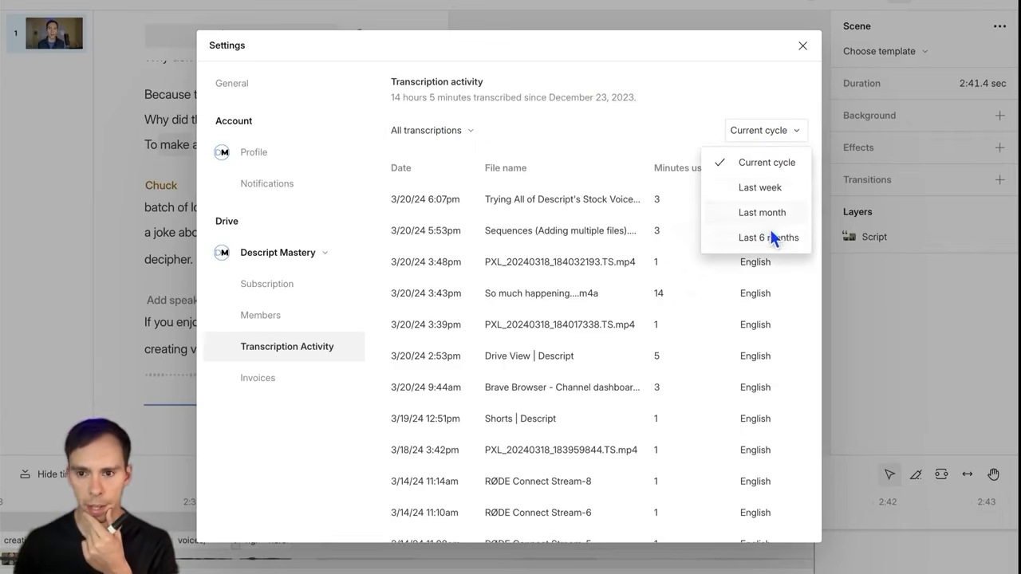
left_click(757, 195)
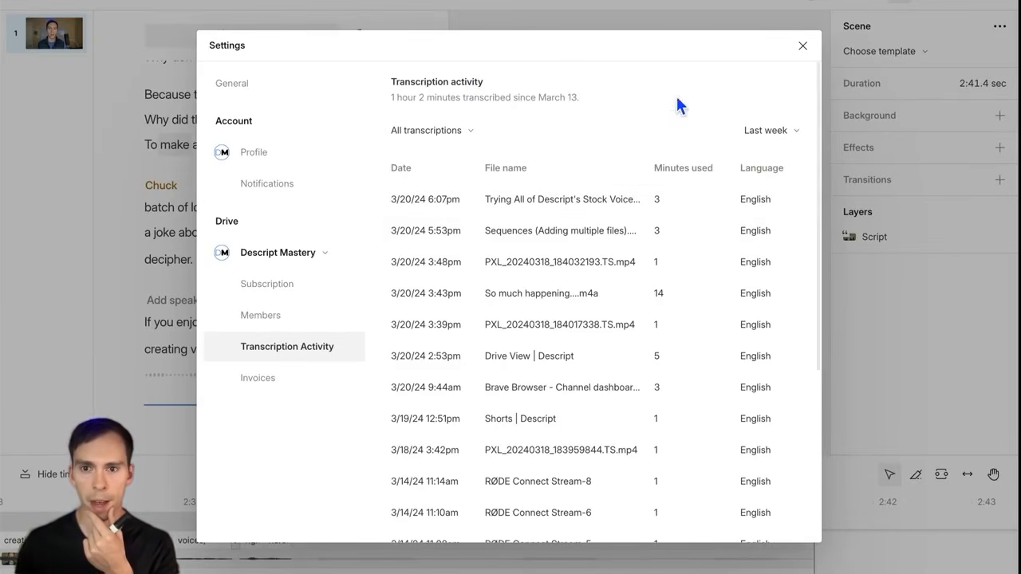
left_click(763, 130)
left_click(768, 211)
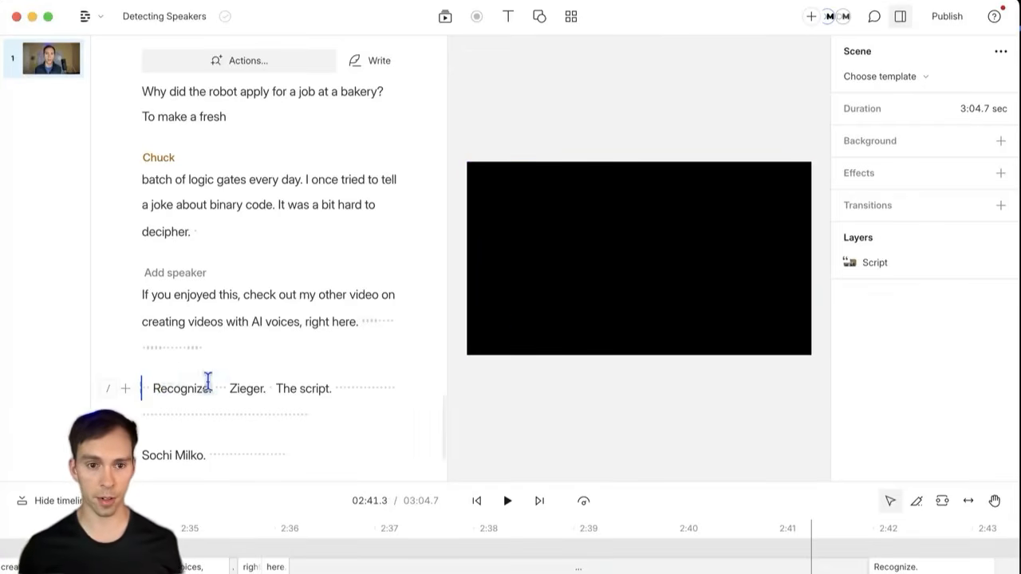
left_click(166, 393)
left_click_drag(166, 393, 320, 392)
double_click(240, 392)
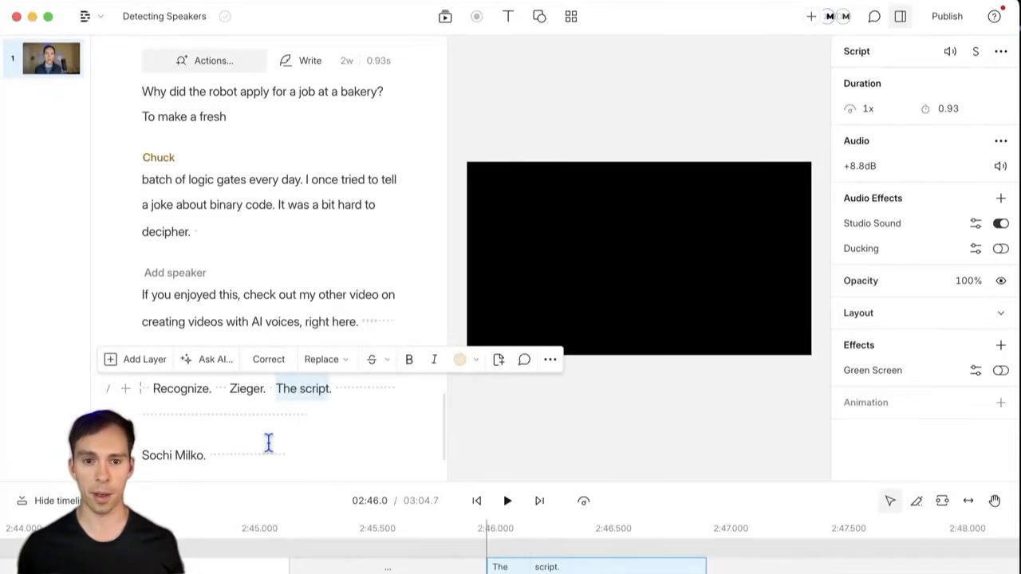
left_click_drag(144, 455, 203, 455)
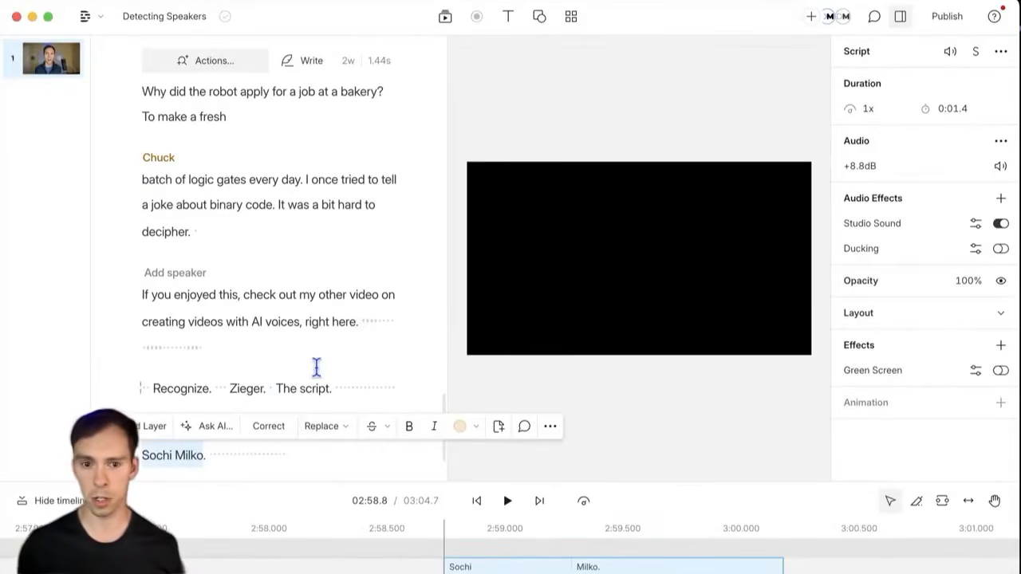
left_click(300, 390)
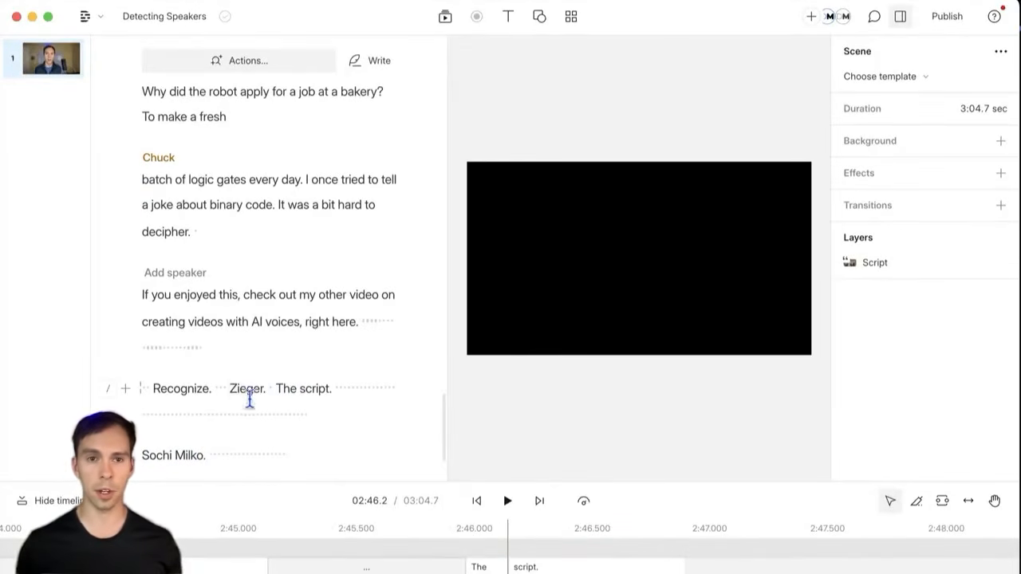
scroll(250, 405, "down", 1)
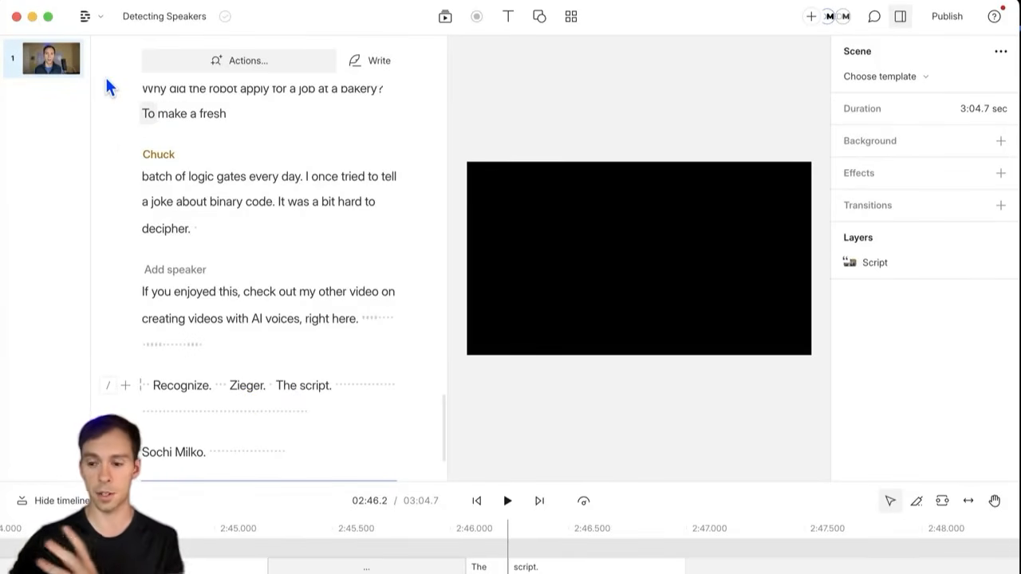
Step: Add Zeiger, Descript and Xochimilco on new lines after Arnaud in the transcription glossary and save
left_click(97, 25)
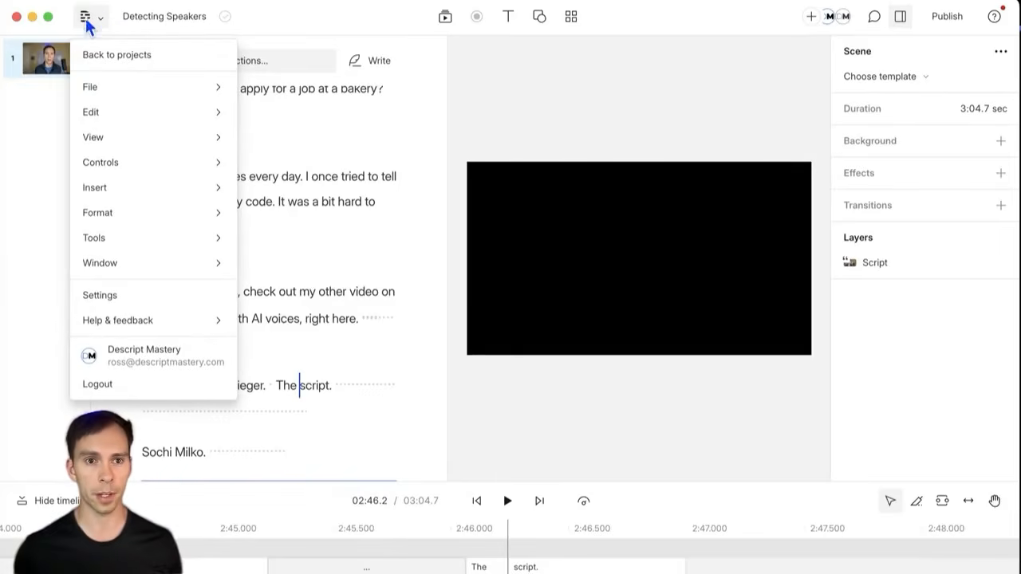
mouse_move(96, 237)
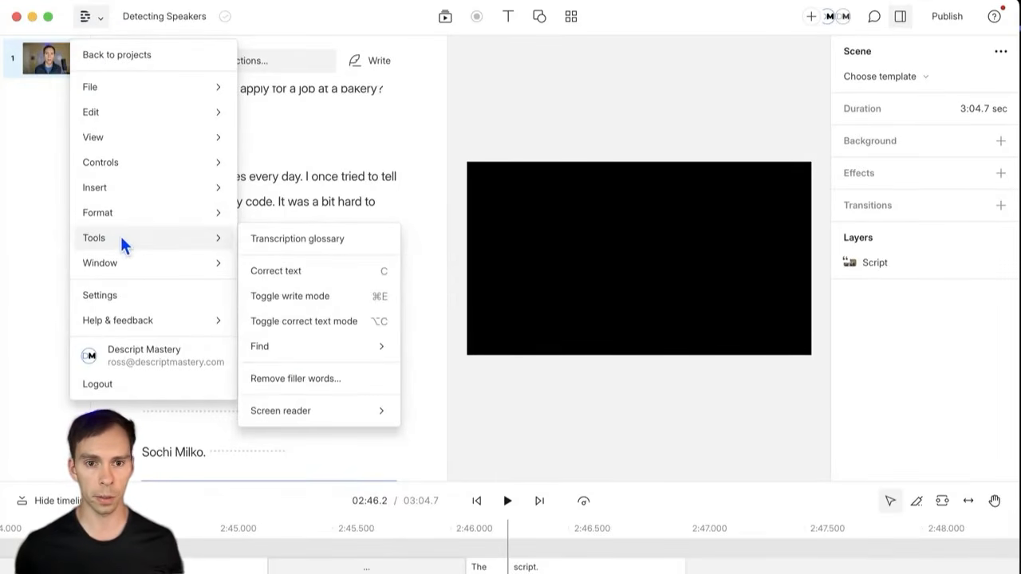
left_click(327, 241)
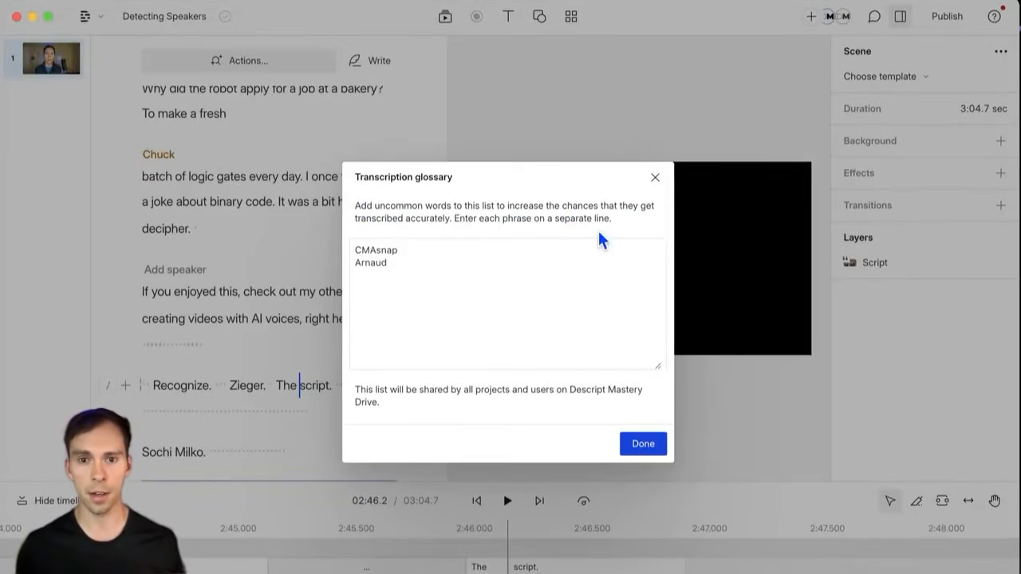
left_click(469, 282)
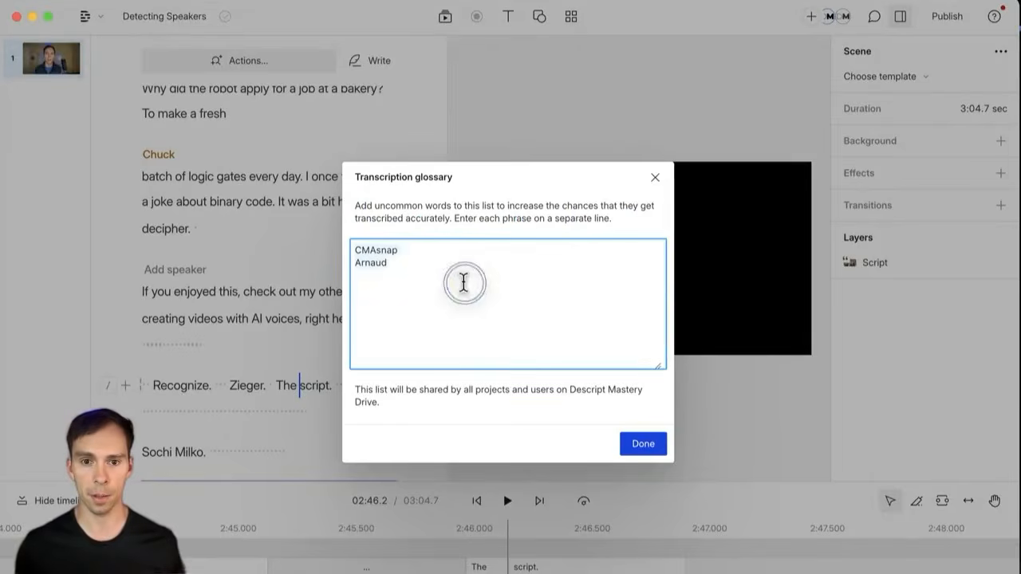
key("Return")
type("Z")
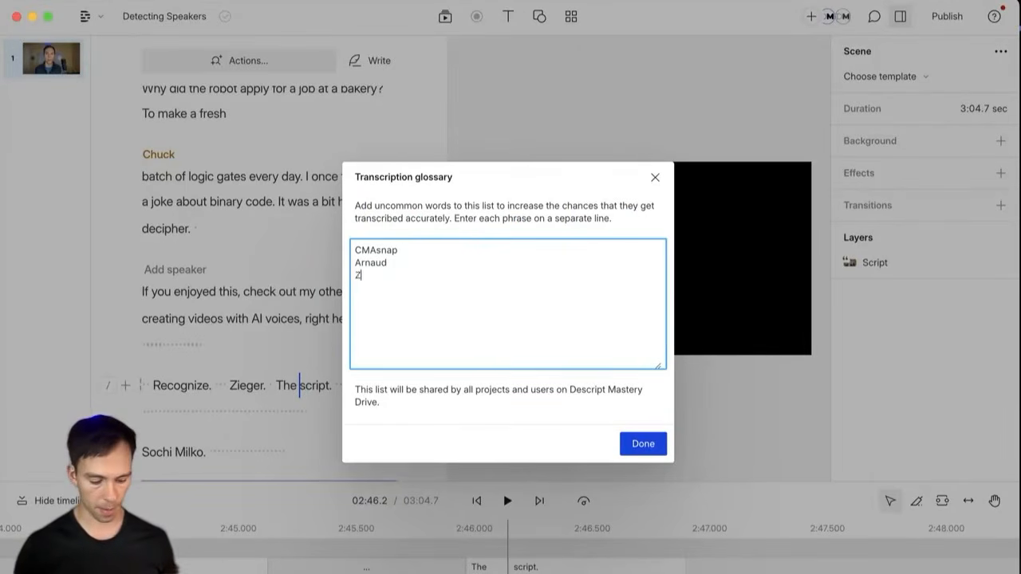
type("eiger ")
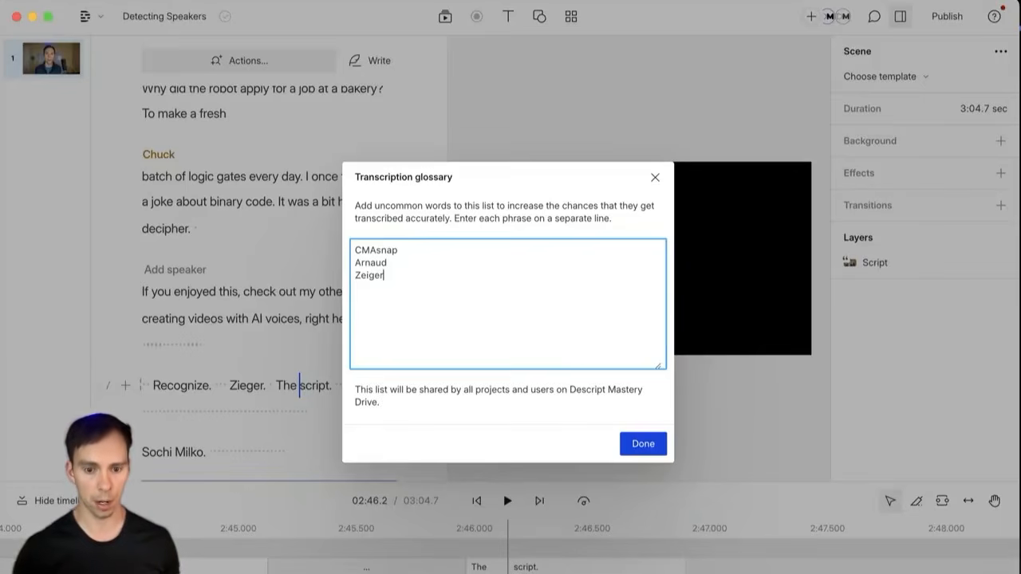
type("Descript")
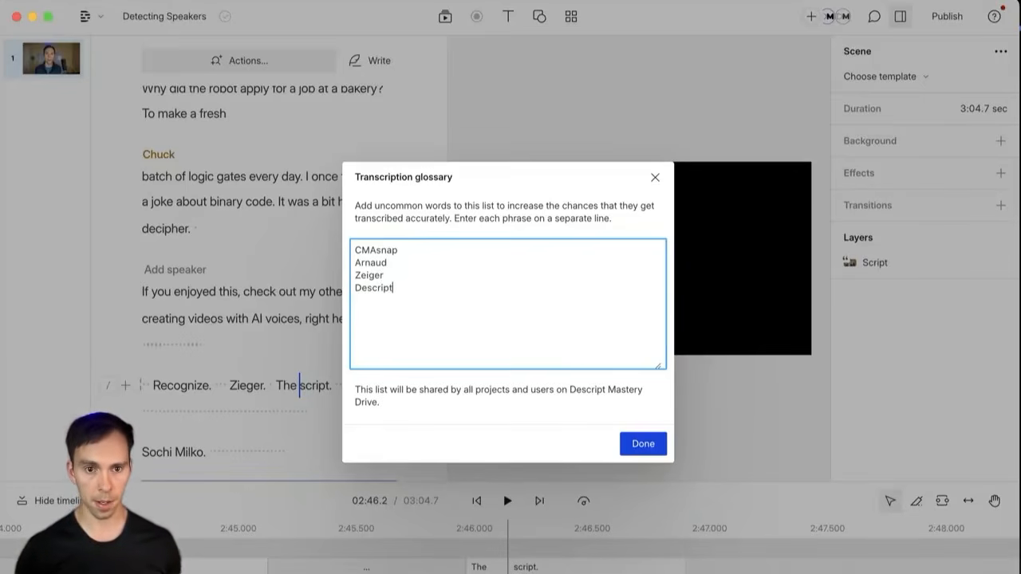
key("Return")
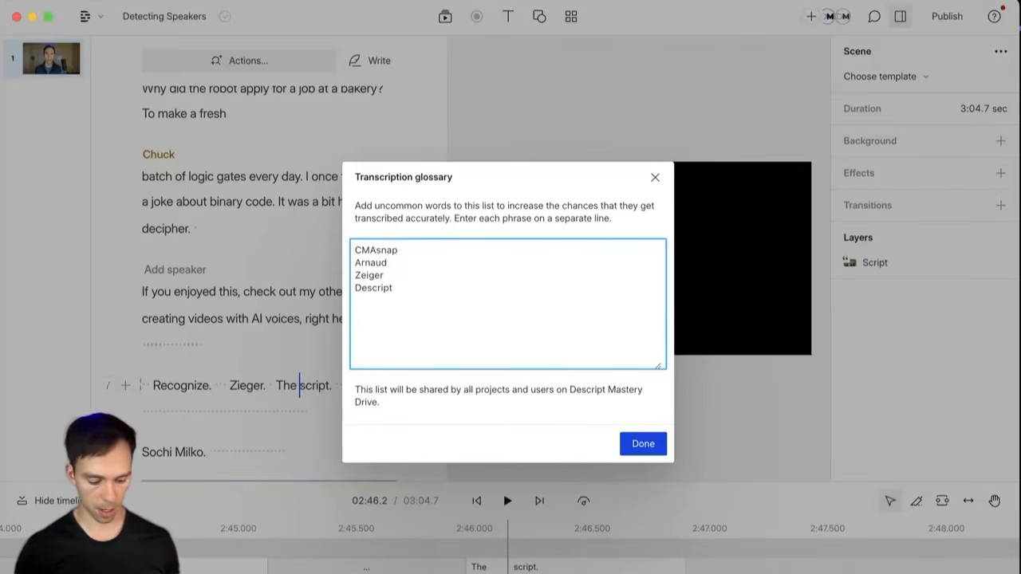
type("Xochimilco")
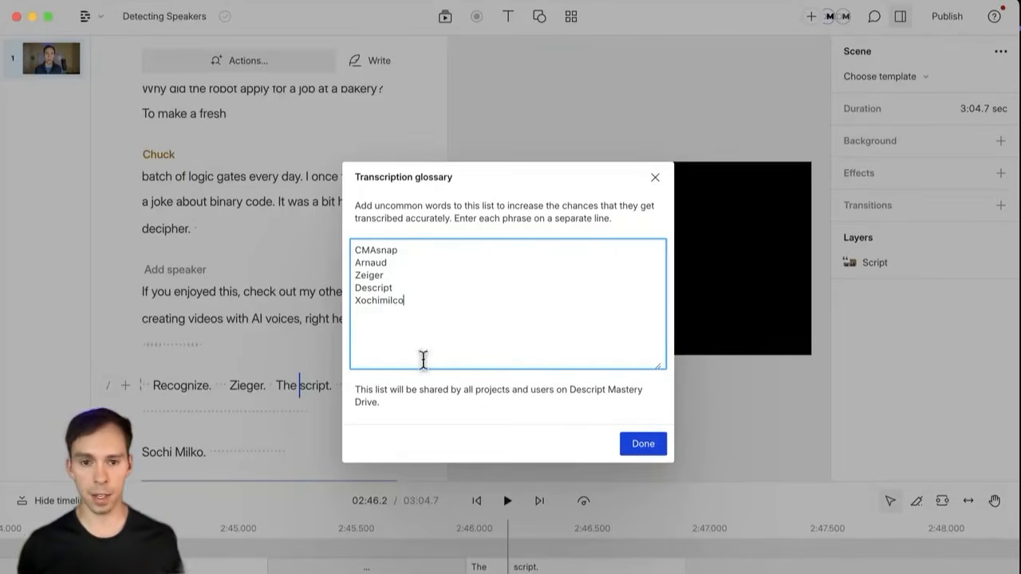
left_click(403, 316)
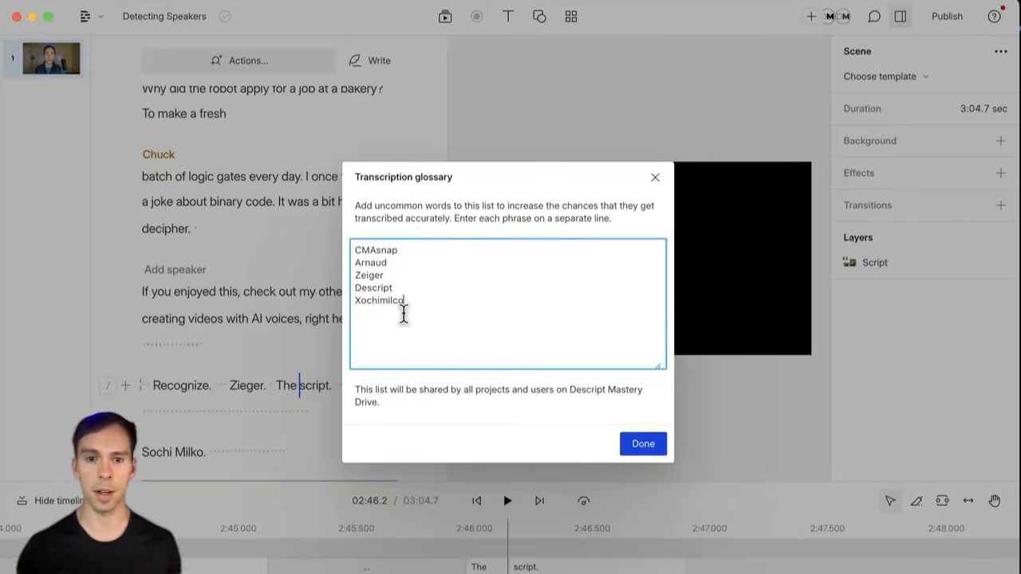
left_click(644, 447)
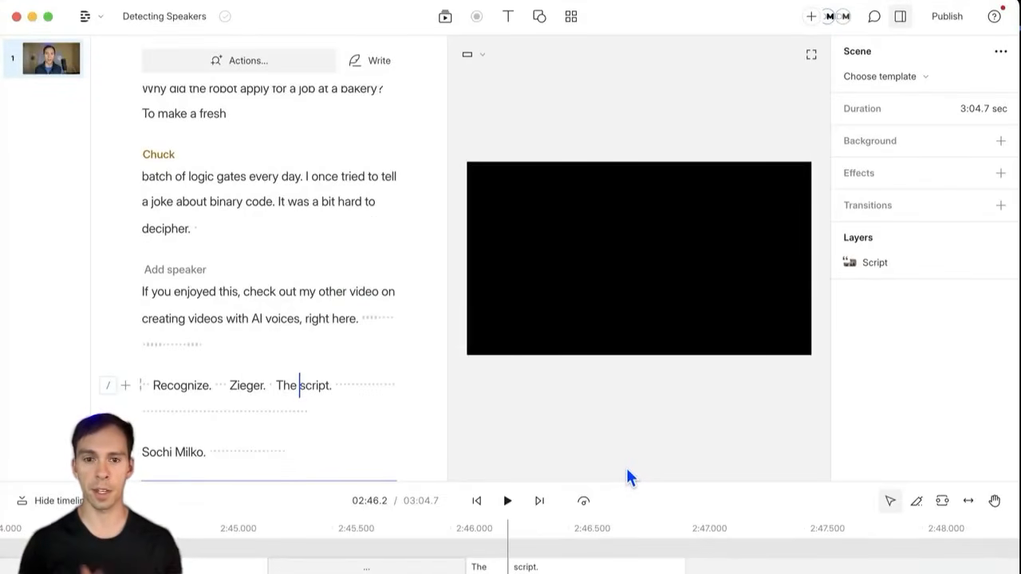
Step: Jump to 00:00 and place the cursor between 'different' and 'accents' in the first paragraph
left_click(647, 325)
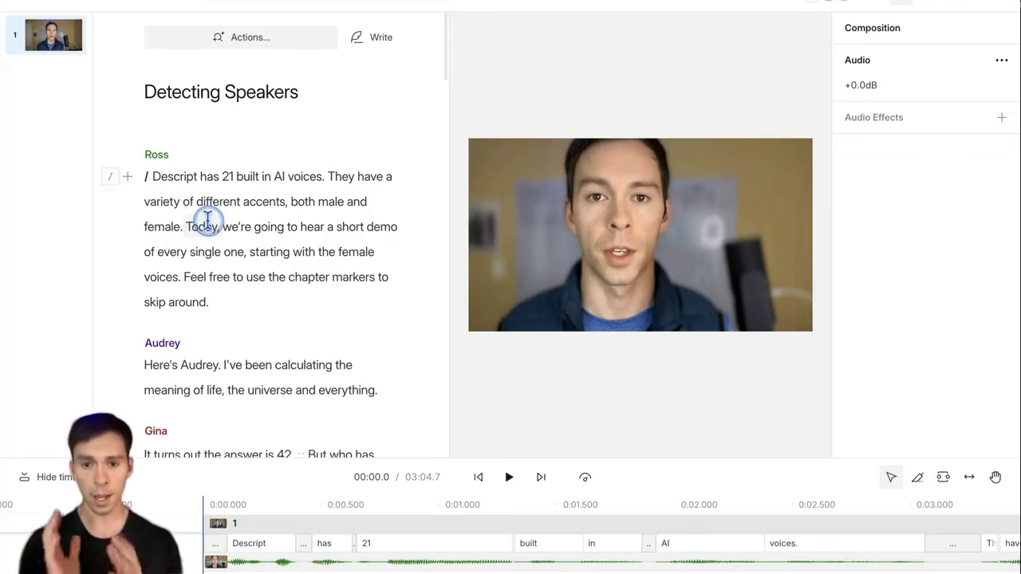
left_click(243, 201)
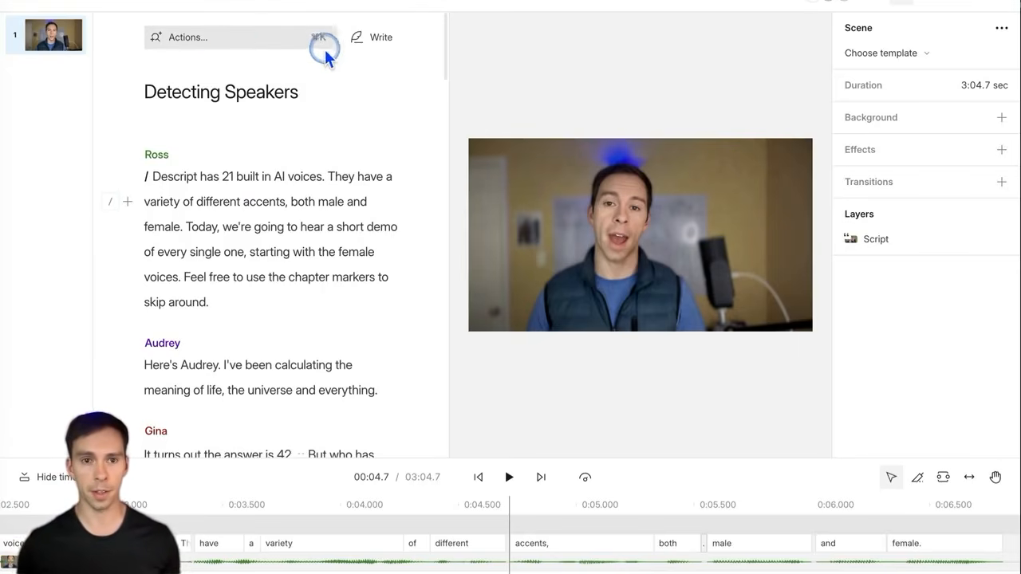
left_click(222, 38)
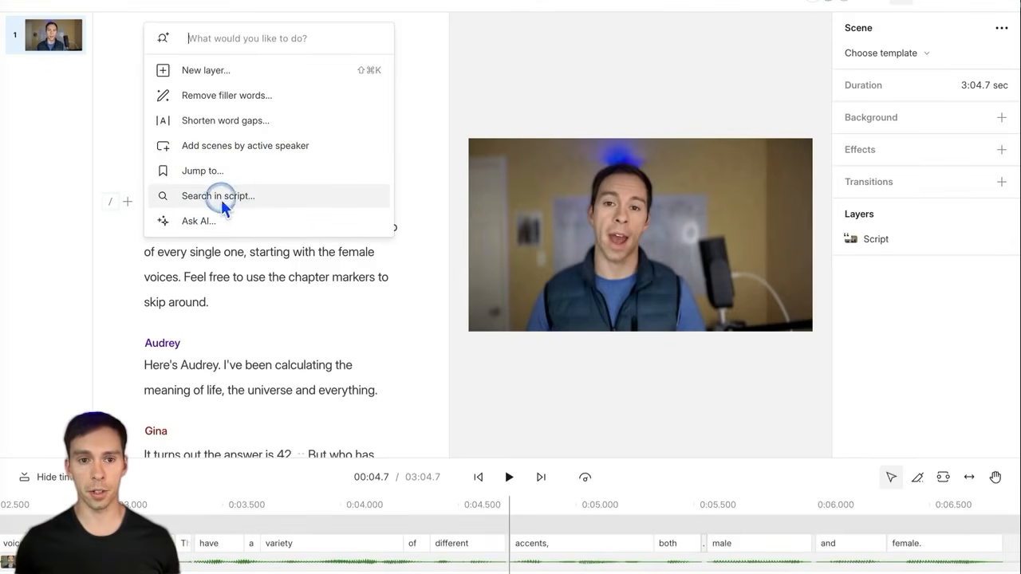
left_click(196, 221)
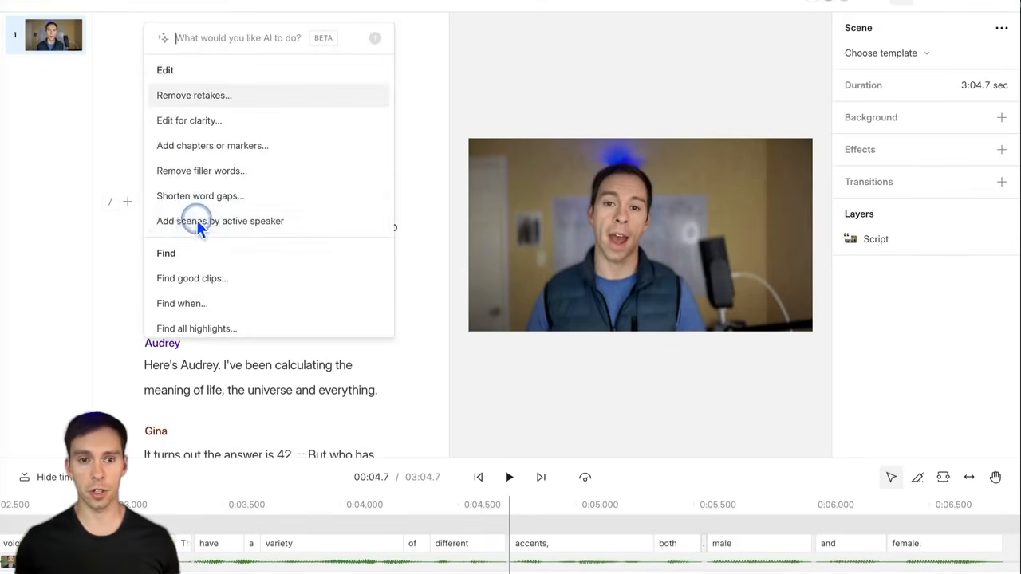
left_click(213, 98)
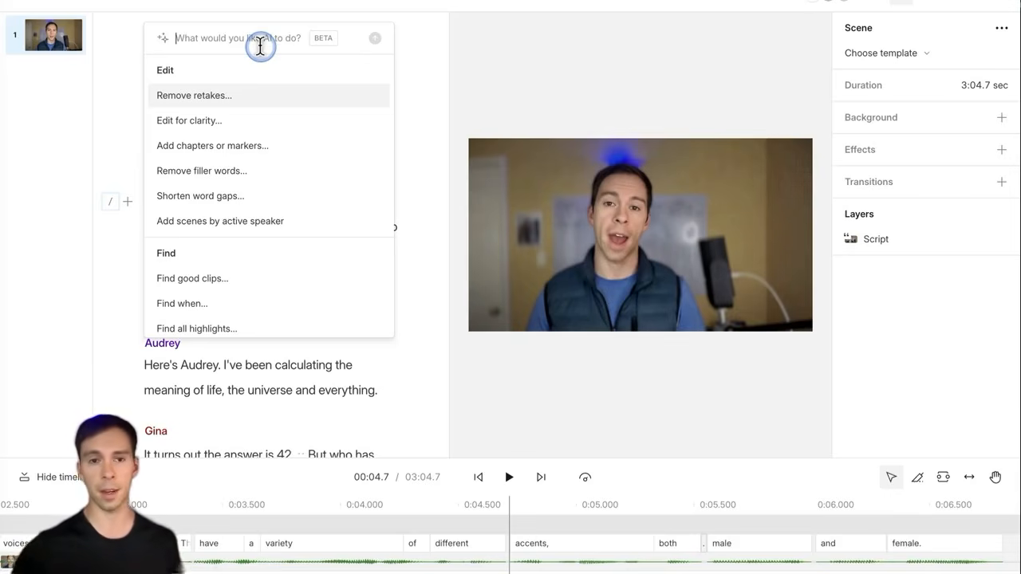
left_click(115, 102)
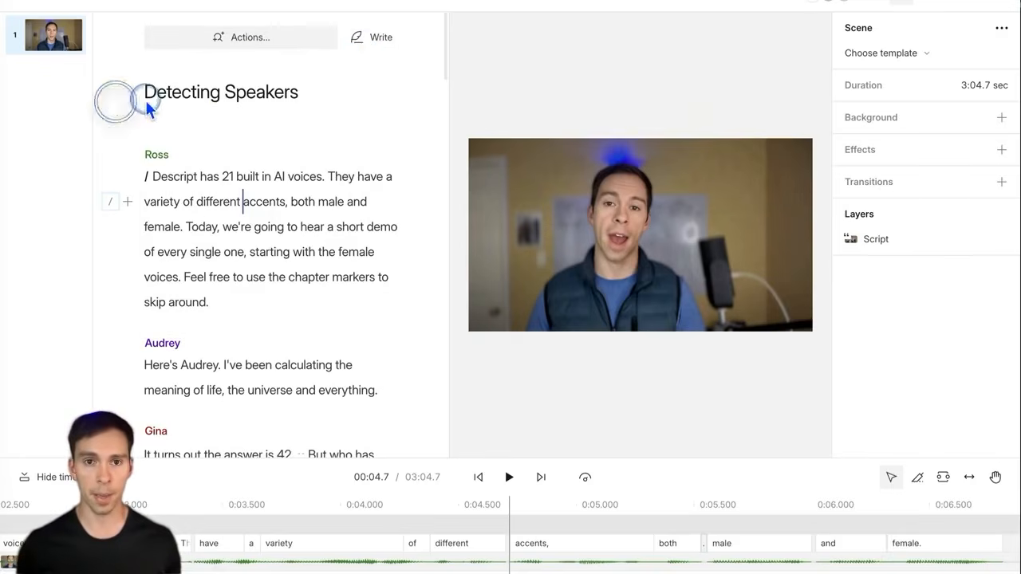
Step: Write the generated phrase 'I'm adding words to the script' before 'accents' and finish writing
left_click(380, 39)
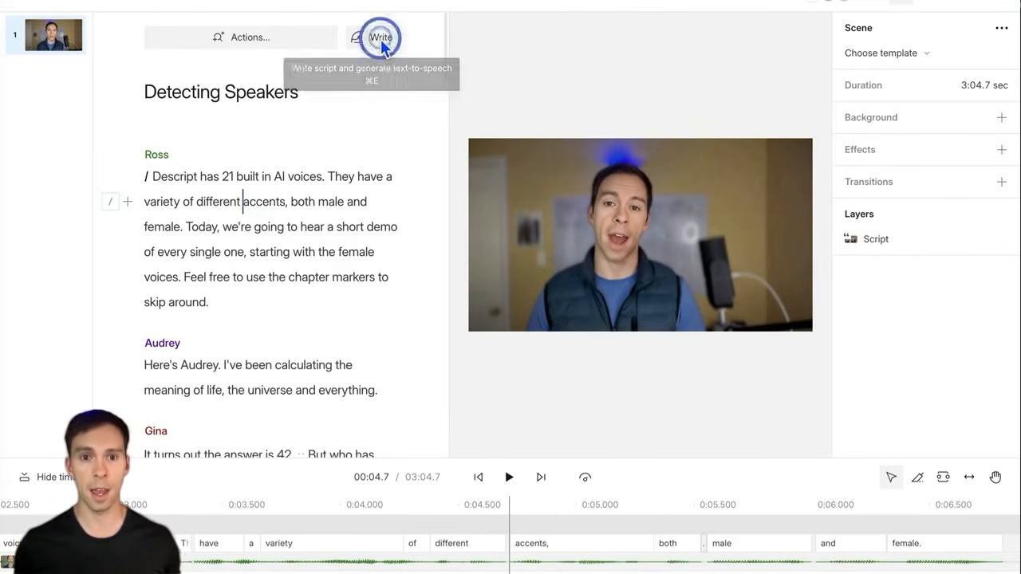
left_click(242, 202)
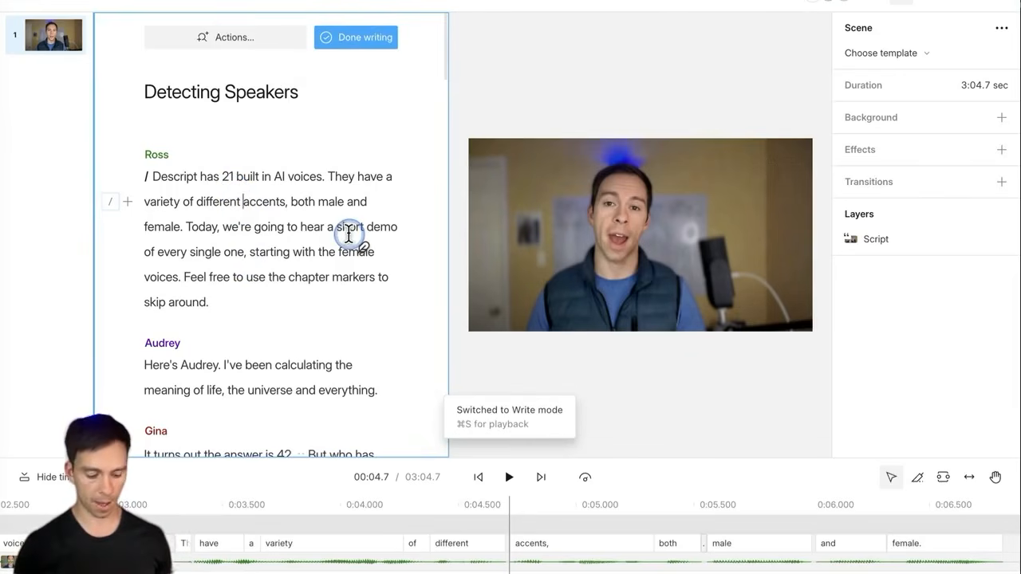
type("I'm ")
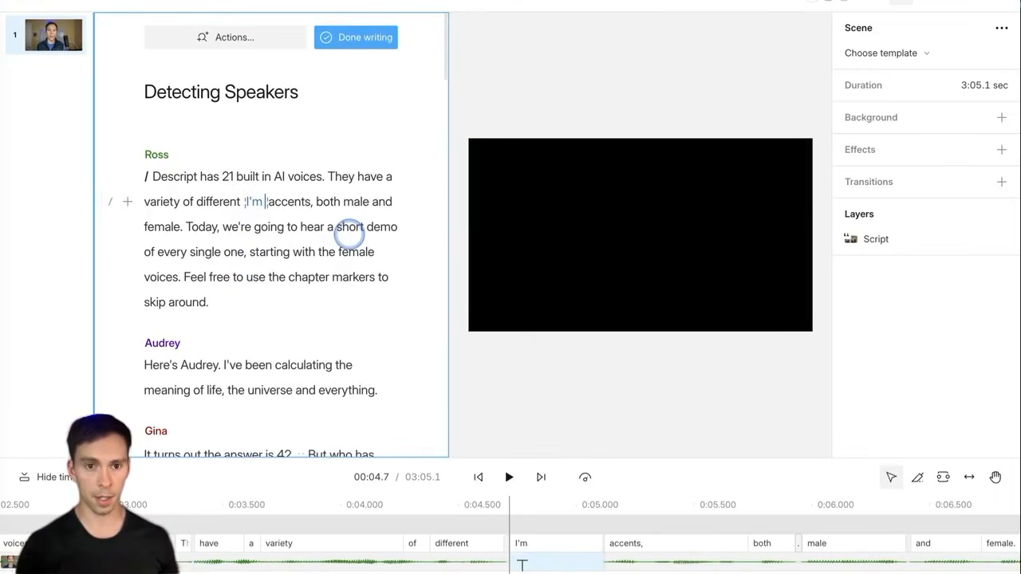
type("adding word")
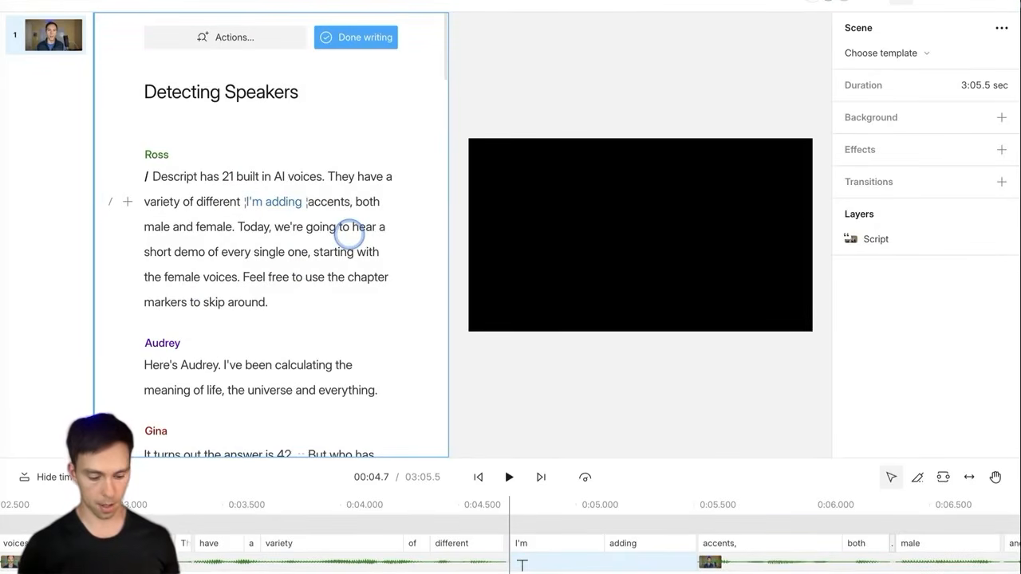
type("s to the script")
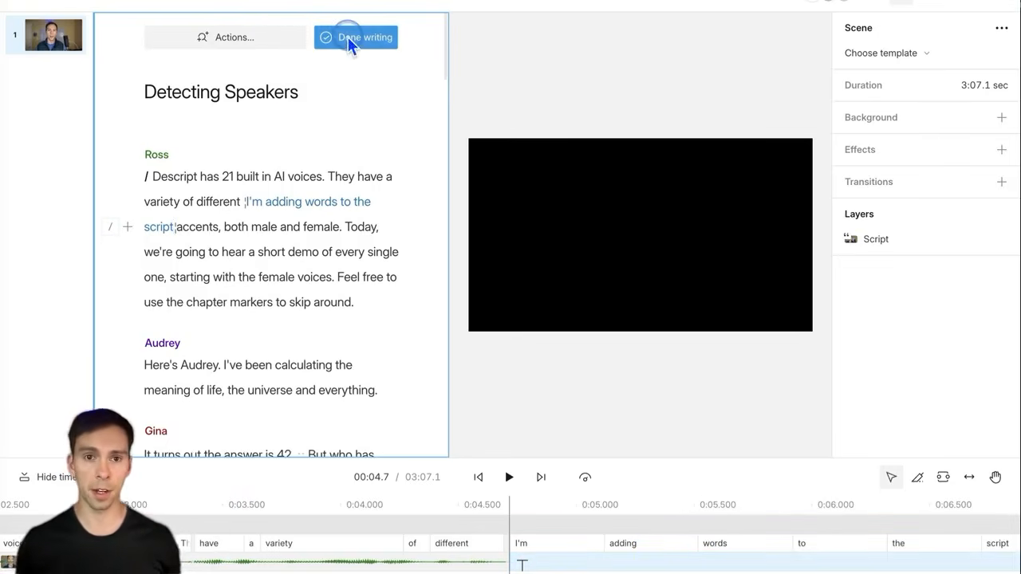
mouse_move(154, 160)
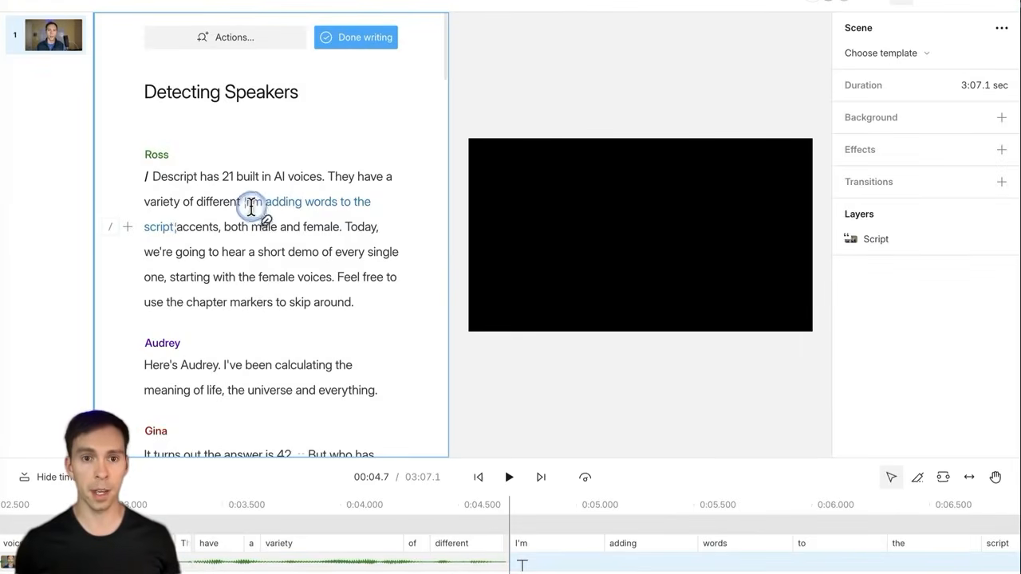
left_click(352, 39)
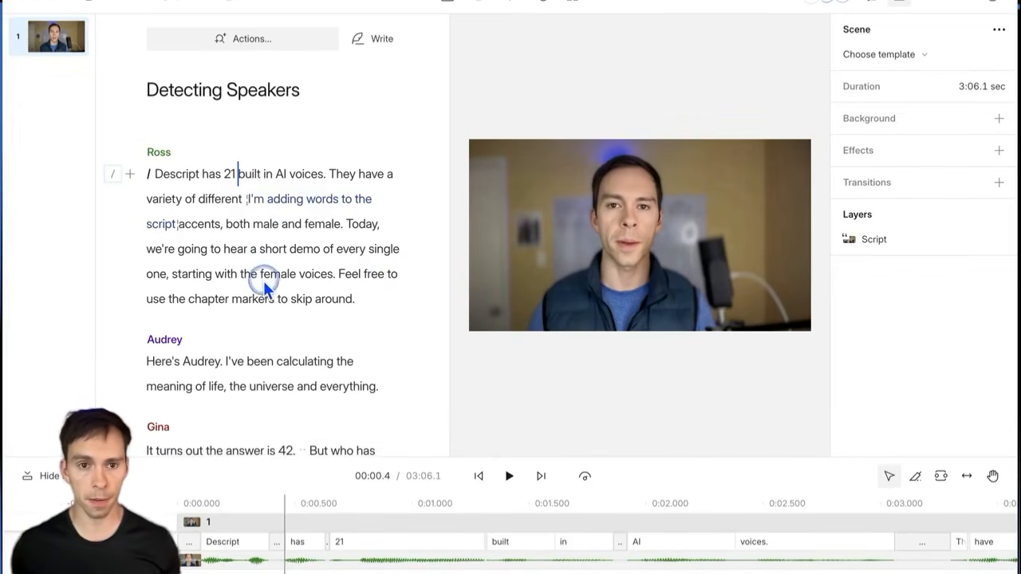
Step: Scroll down and place the cursor on the word 'female'
scroll(268, 292, "down", 2)
scroll(268, 290, "down", 1)
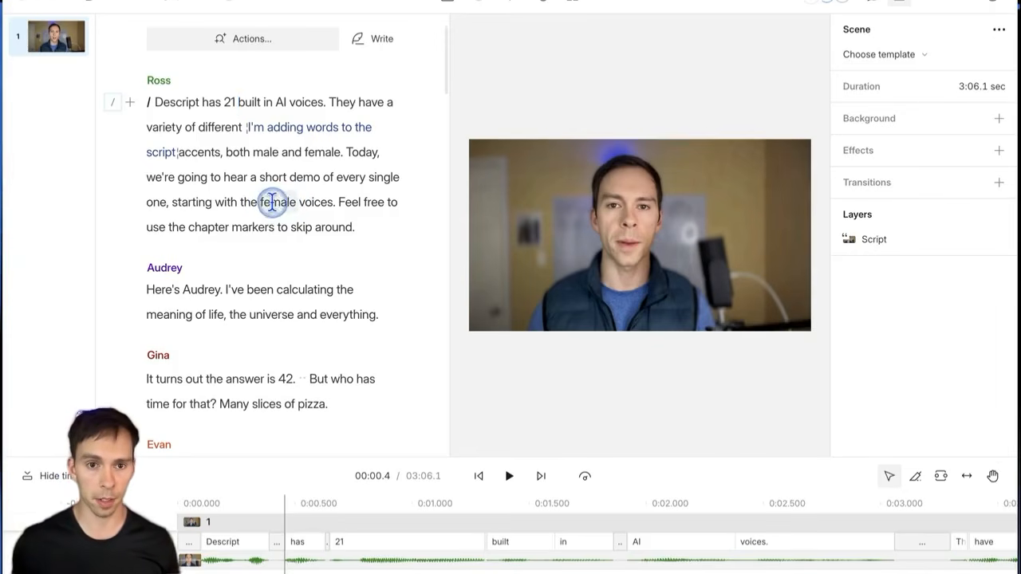
left_click(272, 201)
Step: Select 'female' and show its Replace options: Record, Overdub and Regenerate
double_click(271, 202)
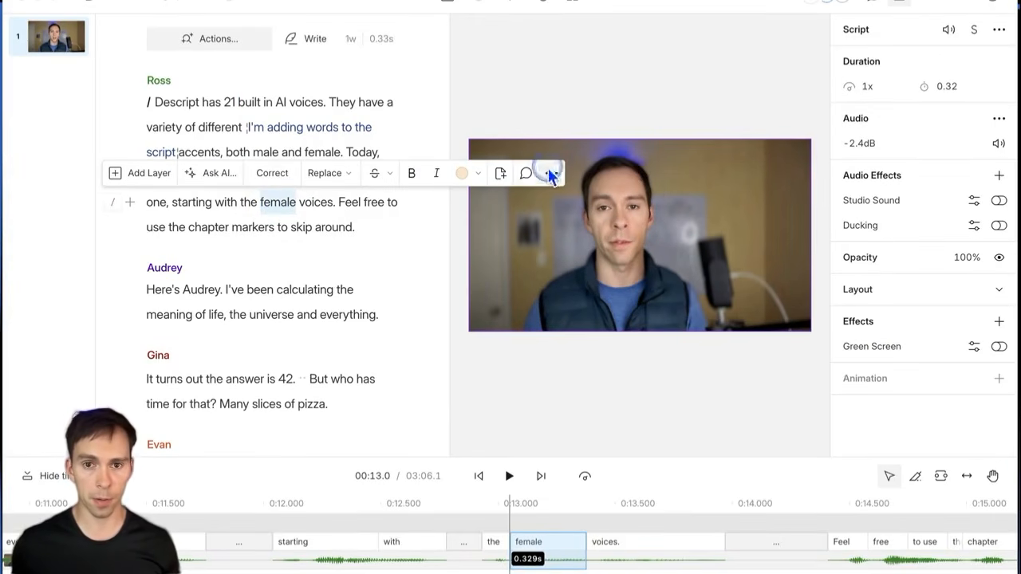
left_click(333, 183)
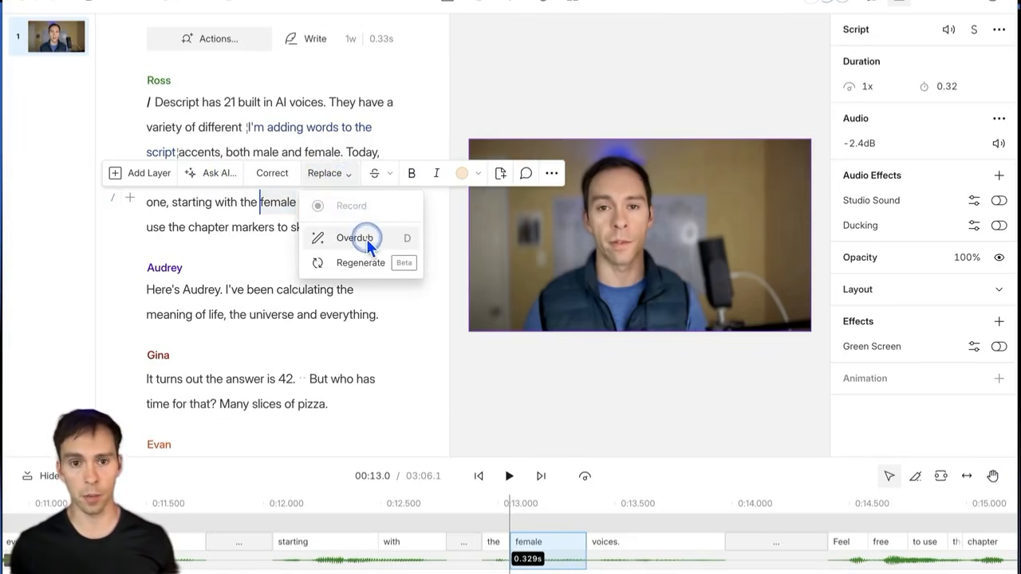
left_click(343, 204)
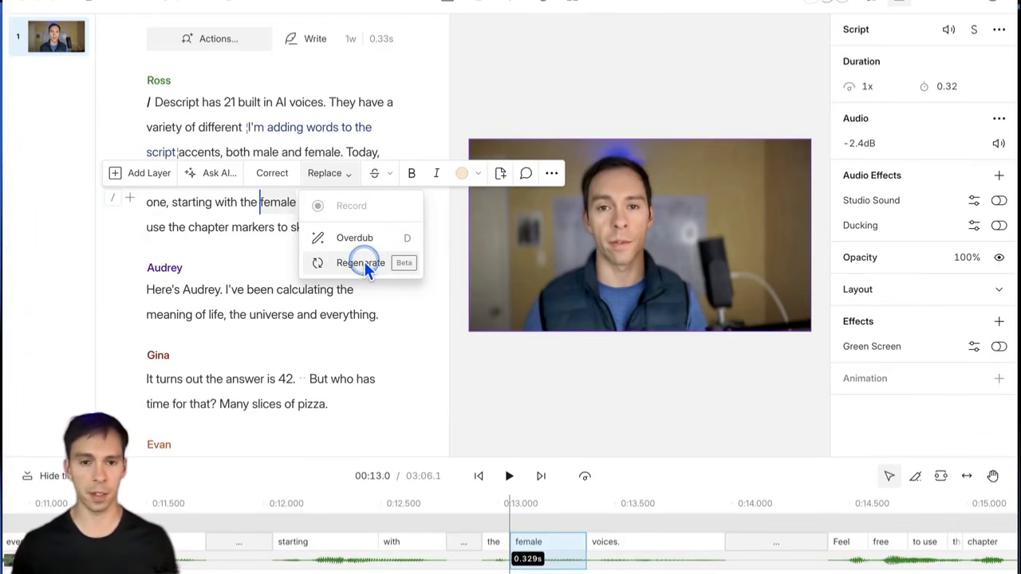
Step: Use Correct to change the transcript word 'female' to 'male'
left_click(274, 177)
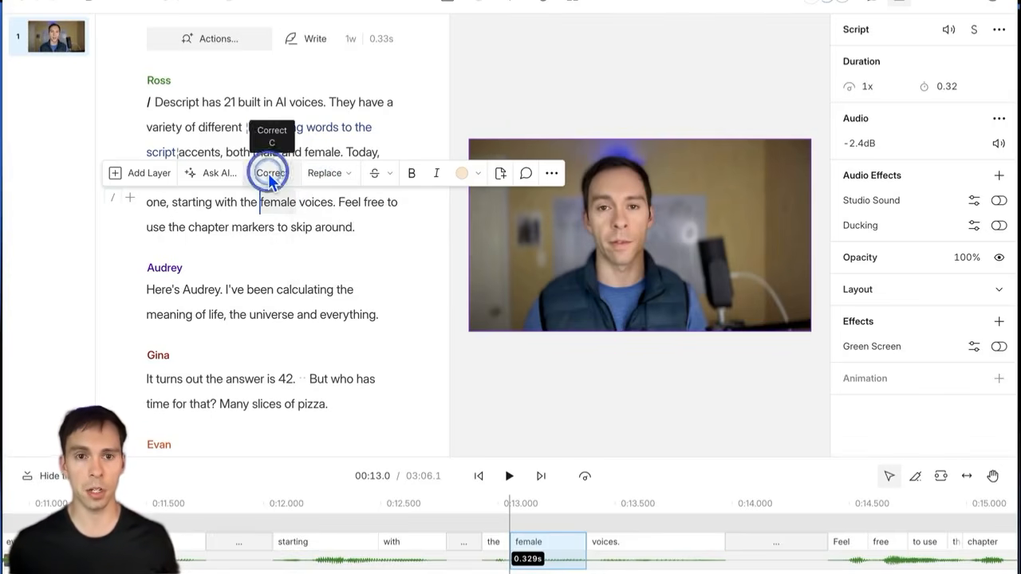
left_click(270, 177)
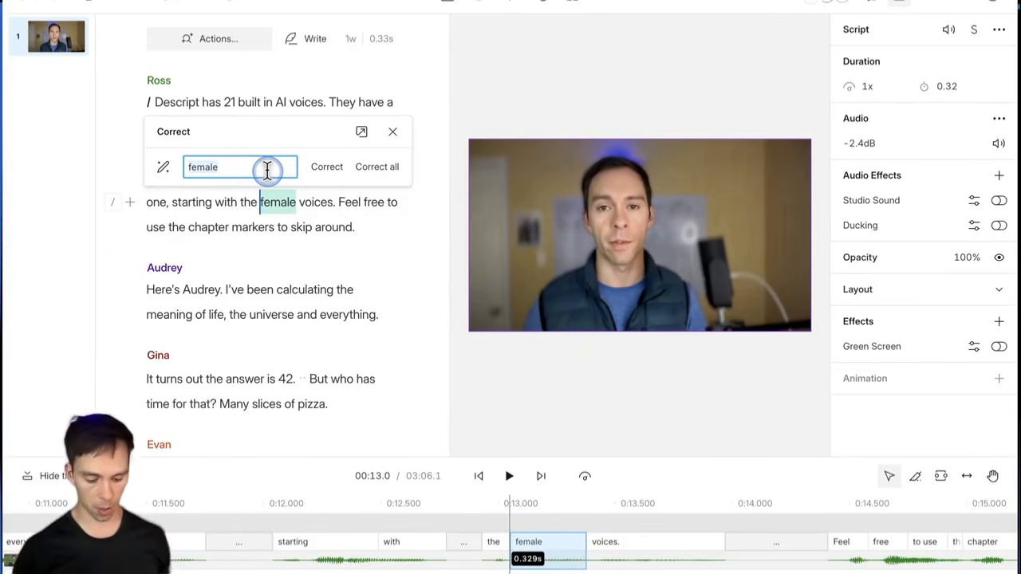
type("ma")
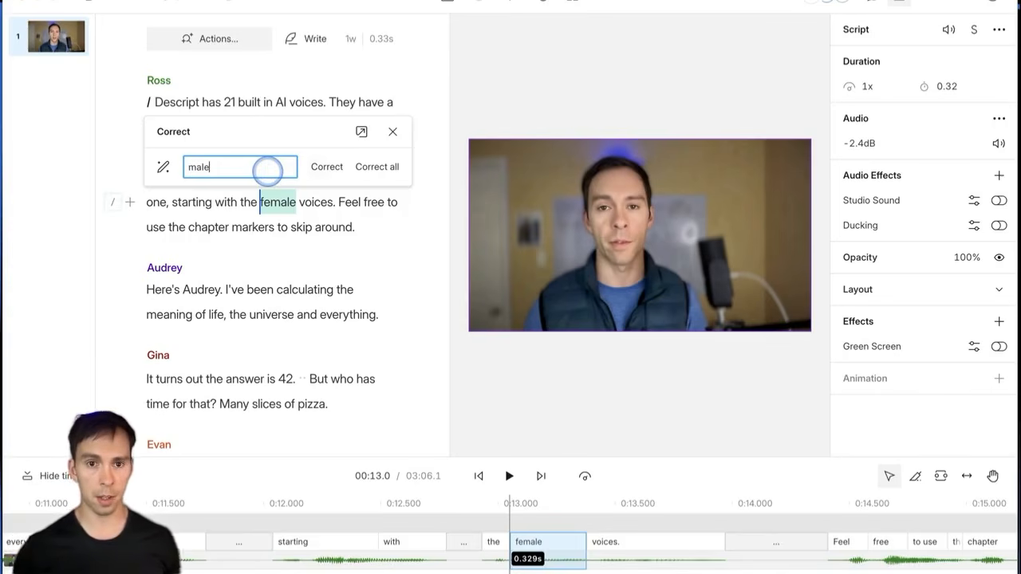
left_click(327, 172)
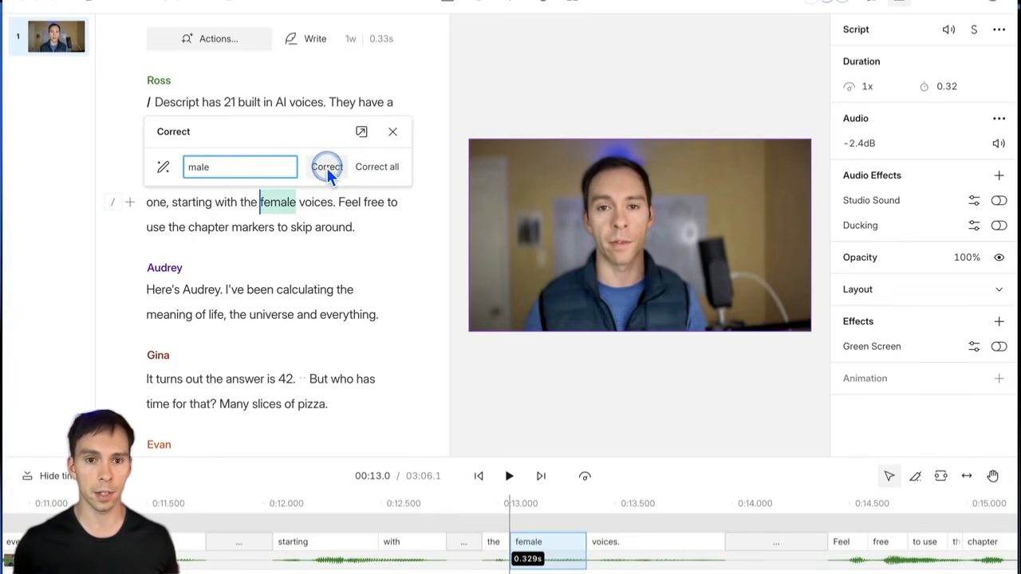
left_click(274, 198)
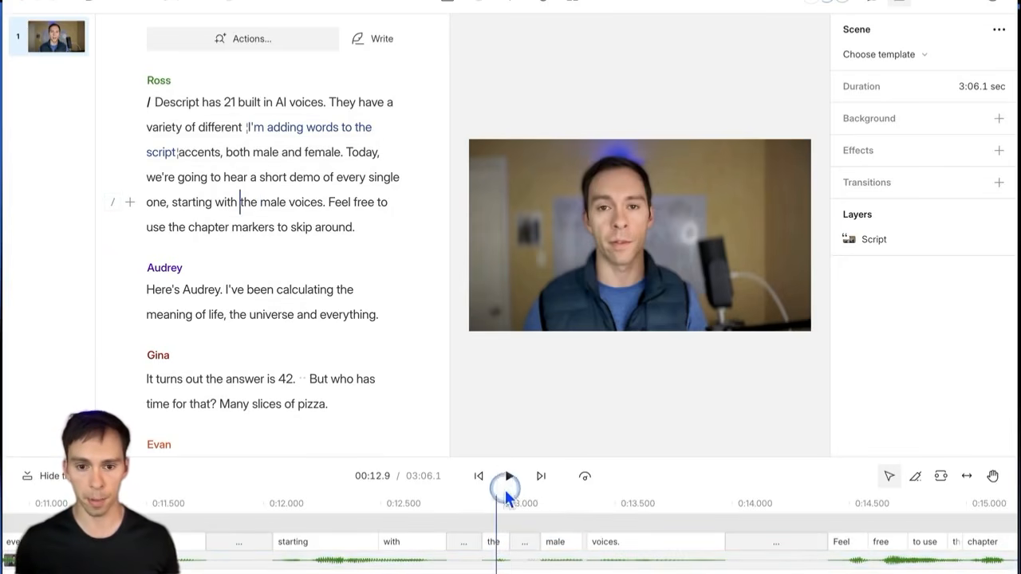
Step: Play back past 'male', then select 'Feel free to use the chapter markers to skip around.'
left_click(510, 479)
left_click(509, 477)
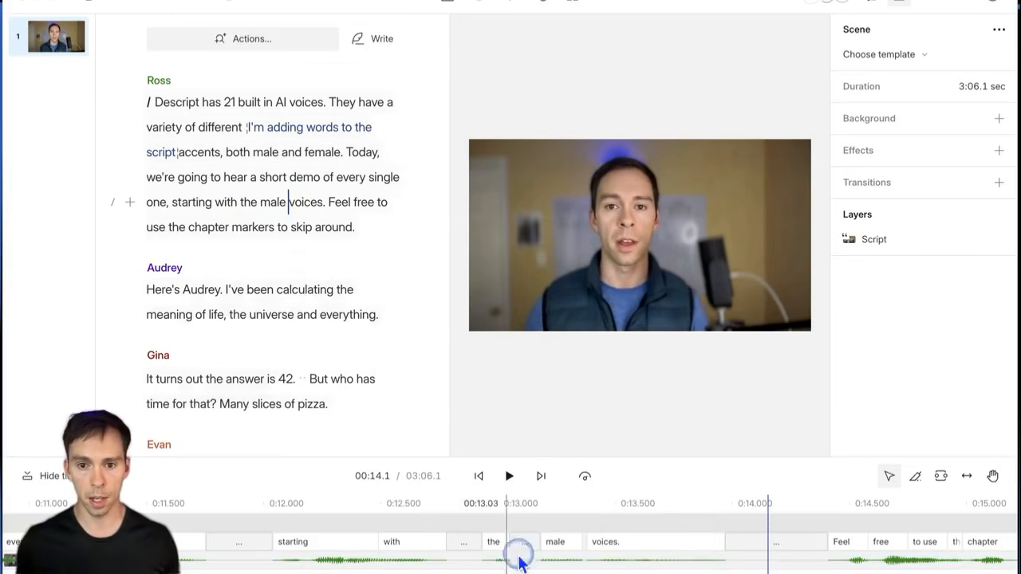
scroll(541, 565, "up", 3)
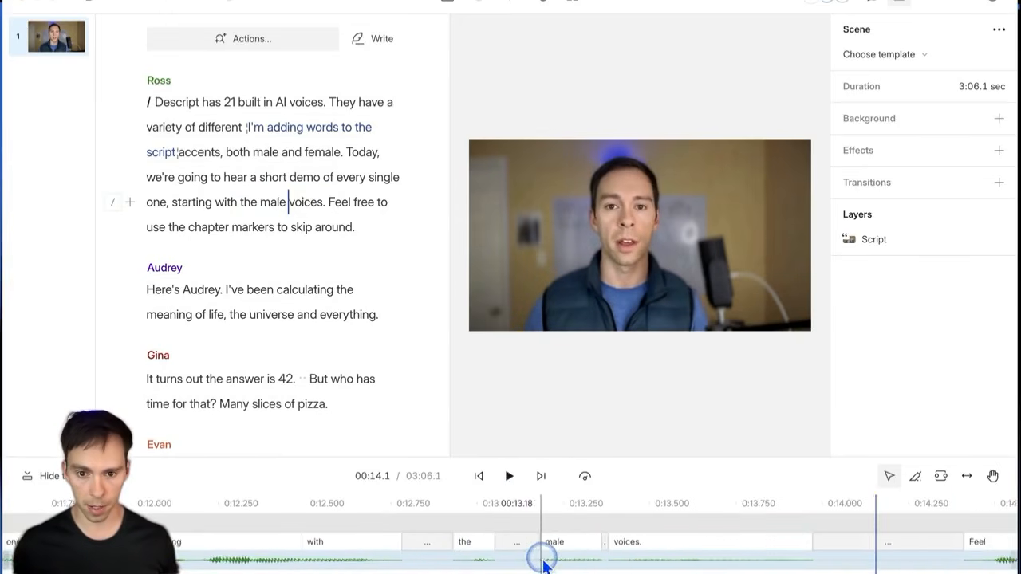
scroll(541, 565, "up", 1)
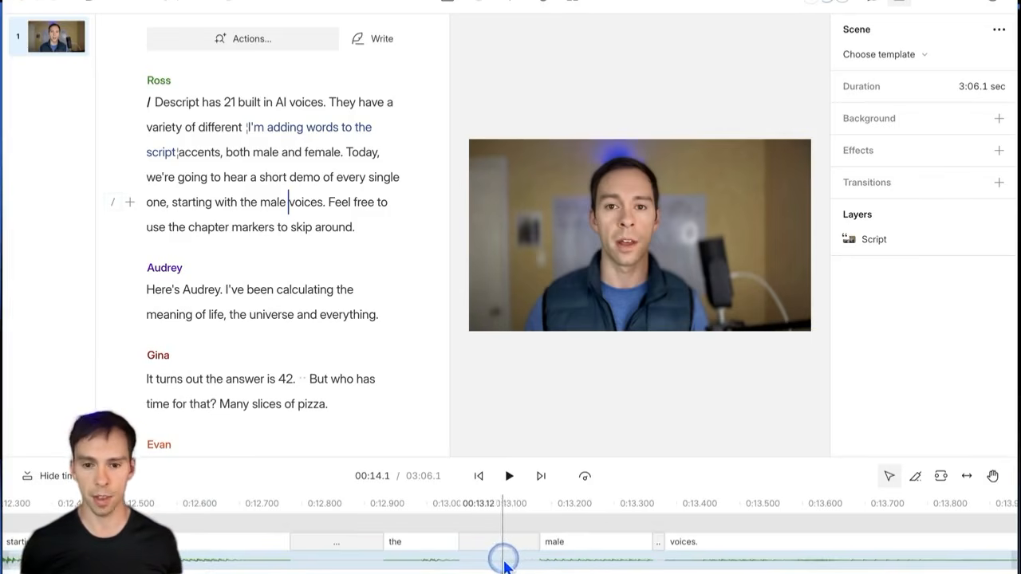
scroll(581, 568, "down", 1)
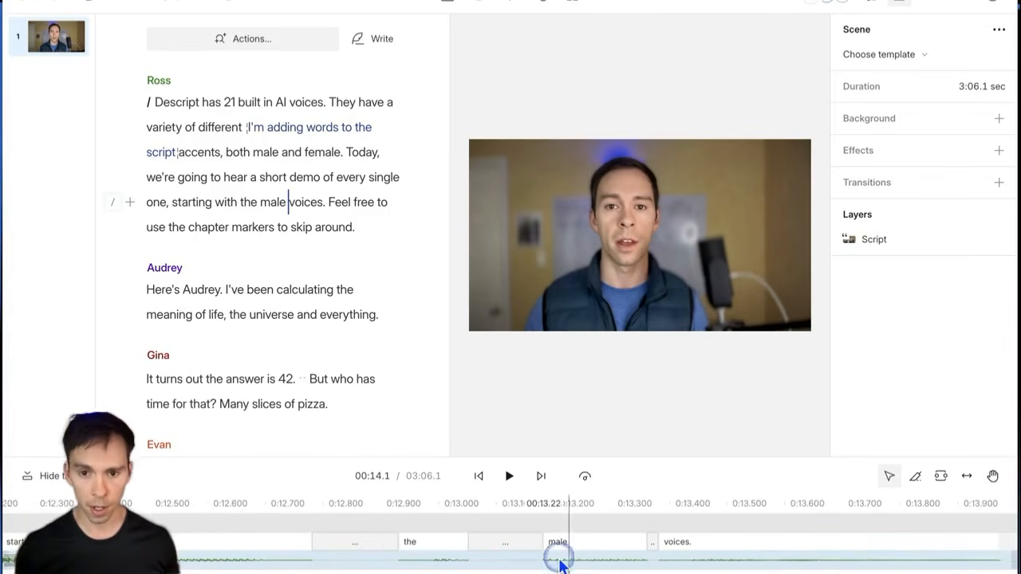
scroll(558, 564, "down", 3)
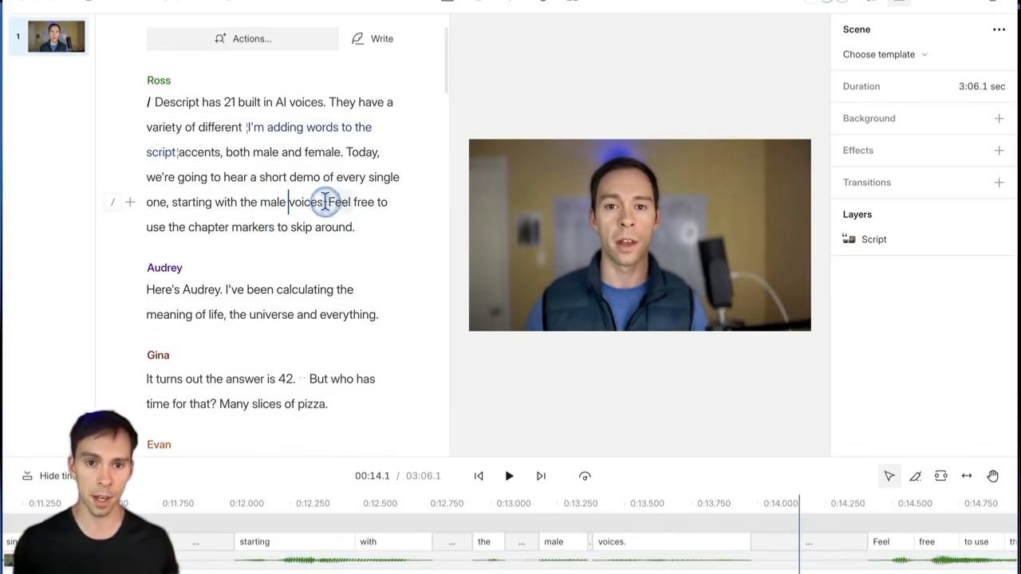
left_click_drag(332, 203, 356, 227)
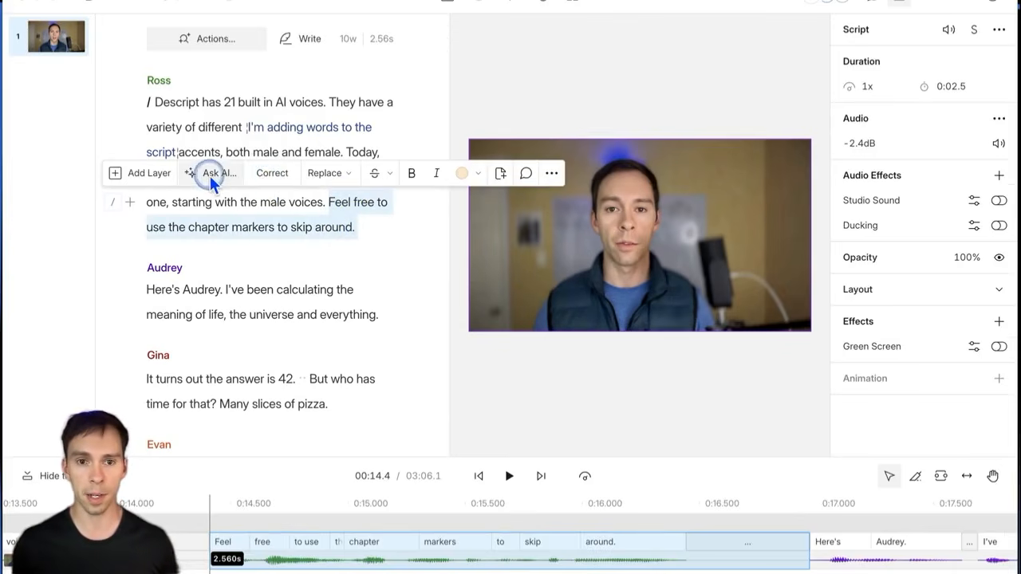
Step: Correct 'use' to 'utilize' so it reads 'Feel free to utilize the chapter markers to skip around.'
left_click(273, 170)
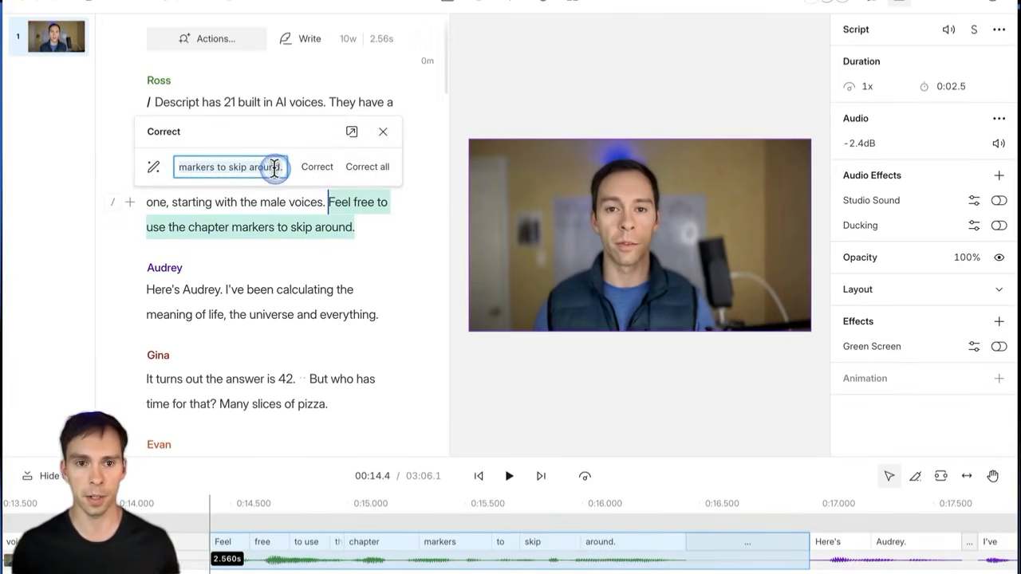
left_click(272, 173)
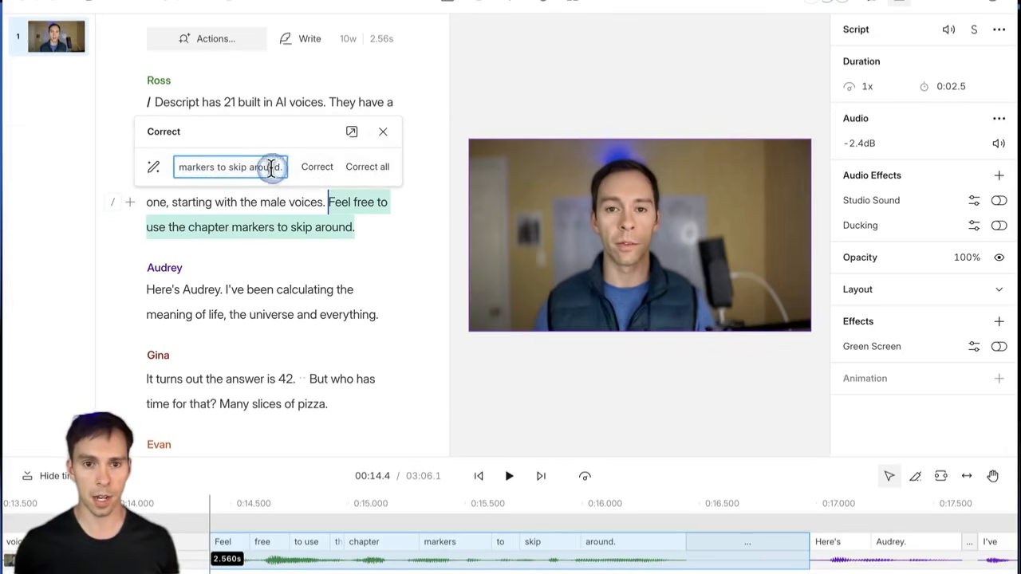
left_click_drag(273, 169, 172, 164)
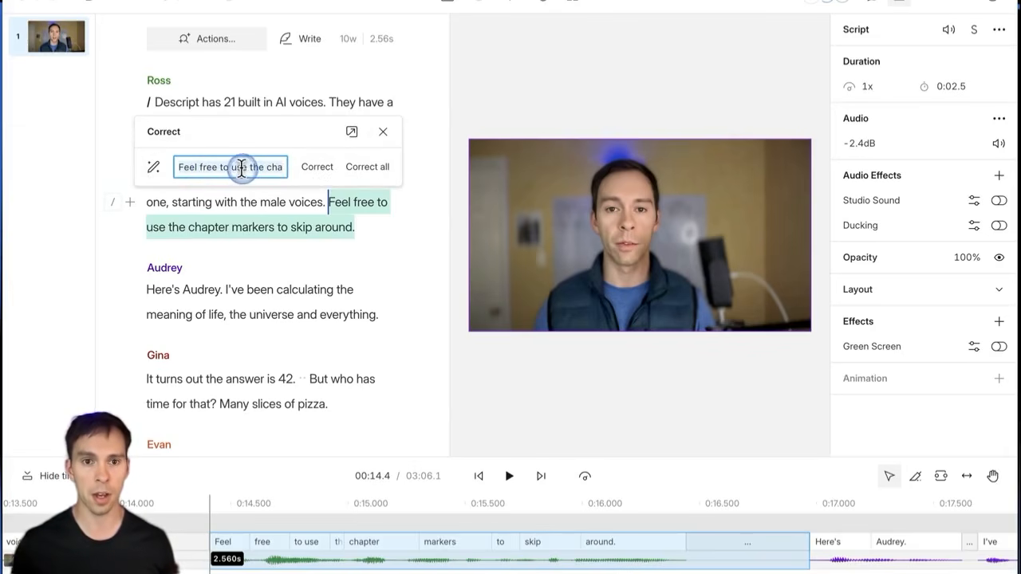
left_click(353, 172)
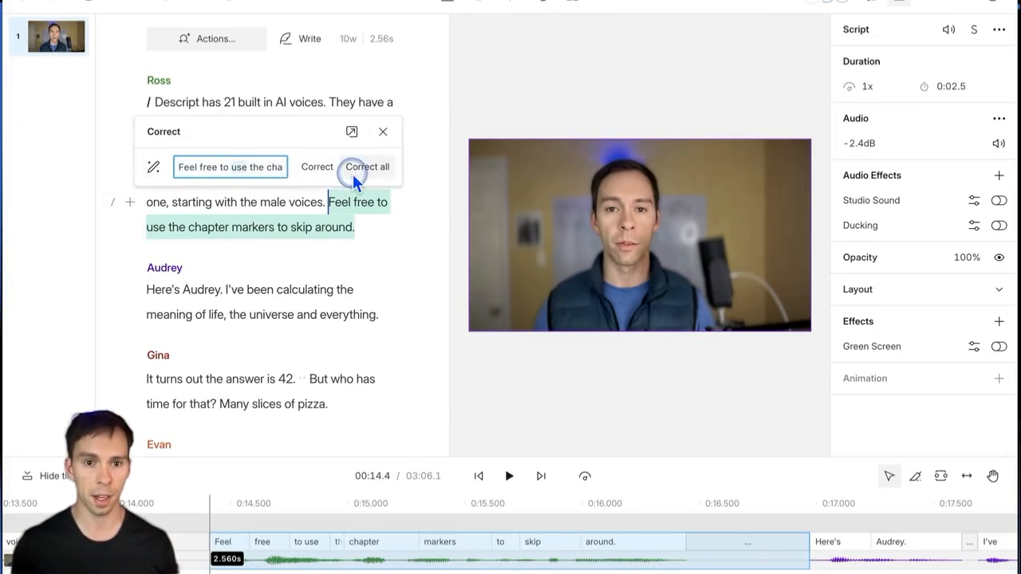
type("utilize")
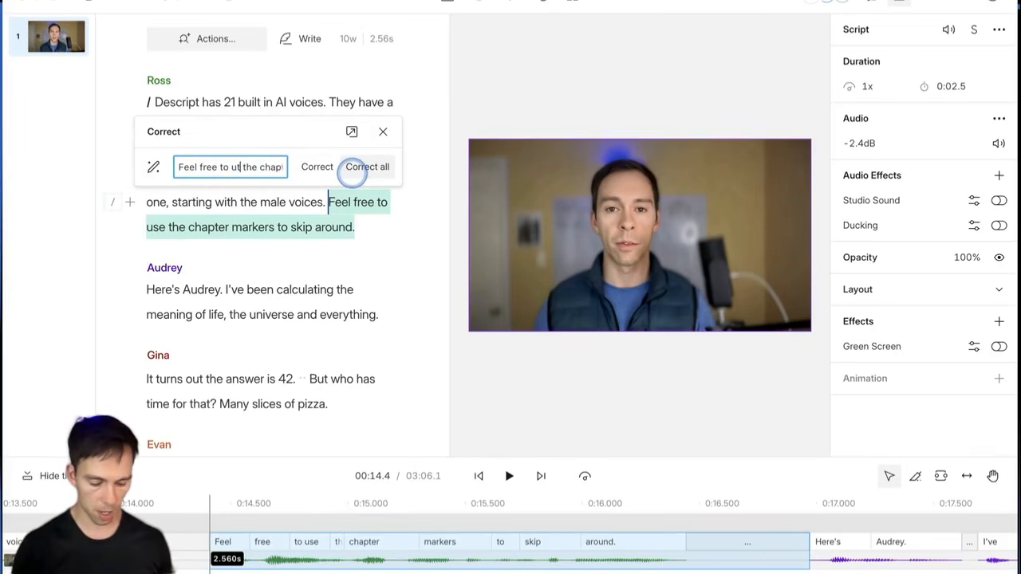
left_click(329, 171)
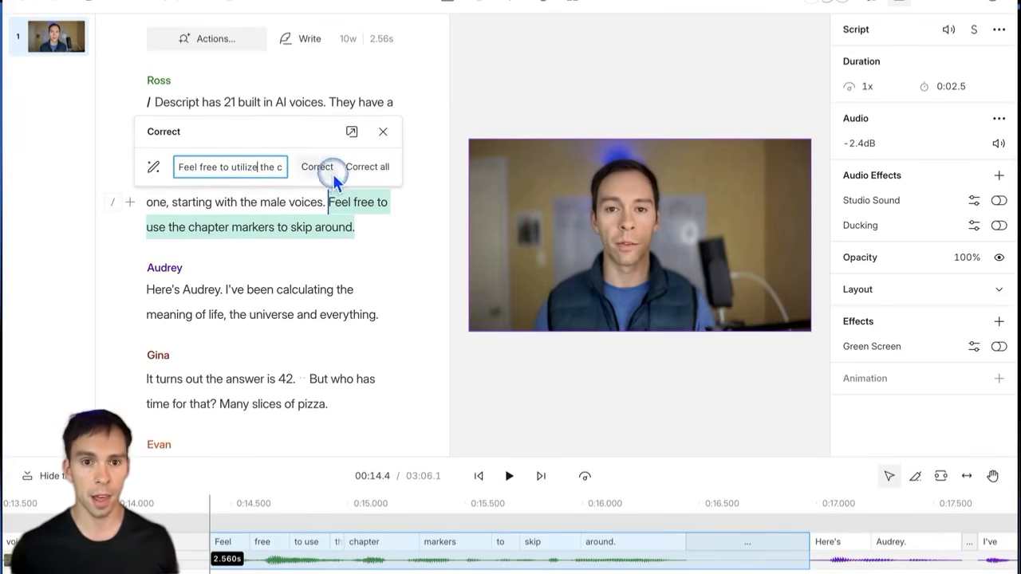
left_click(309, 168)
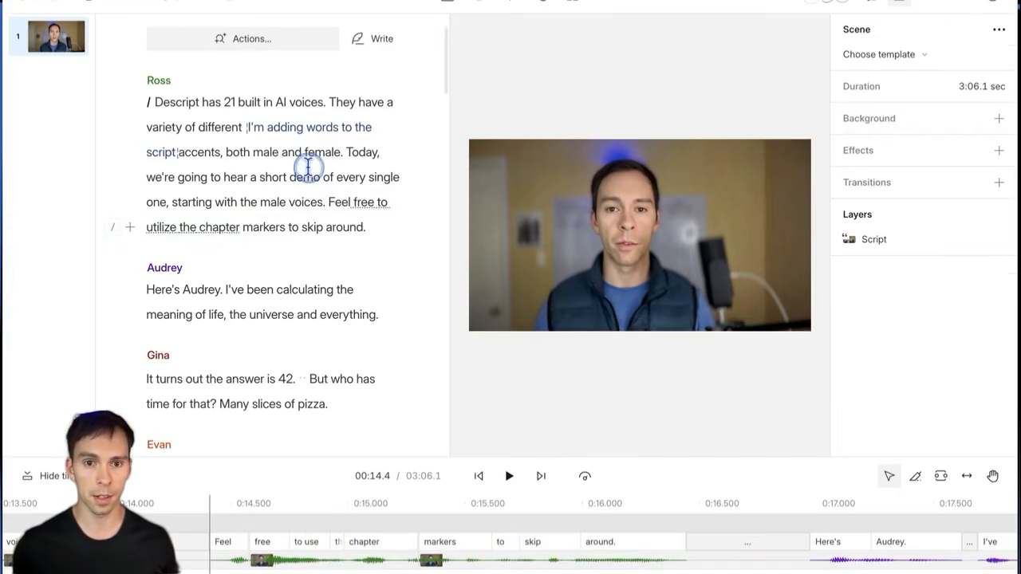
Step: Extend the 'utilize' clip on the timeline from 0.14 to 0.23 seconds, then deselect it
double_click(157, 229)
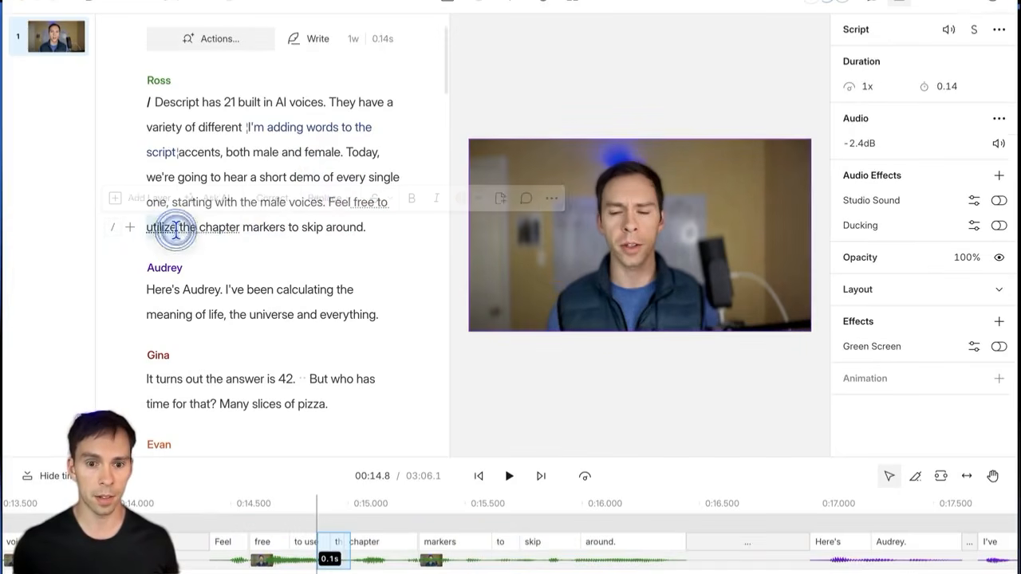
left_click_drag(318, 558, 299, 559)
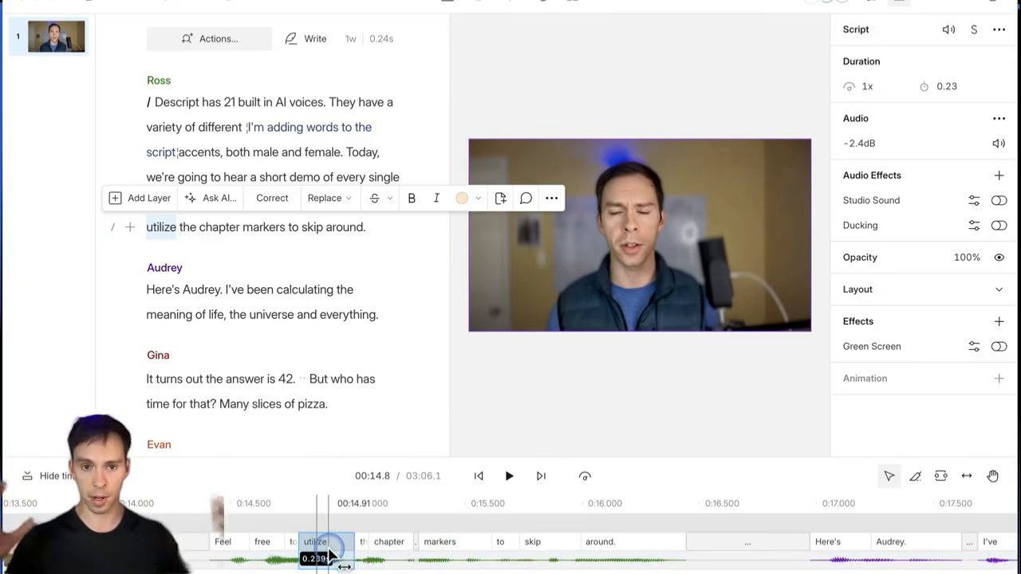
left_click(306, 221)
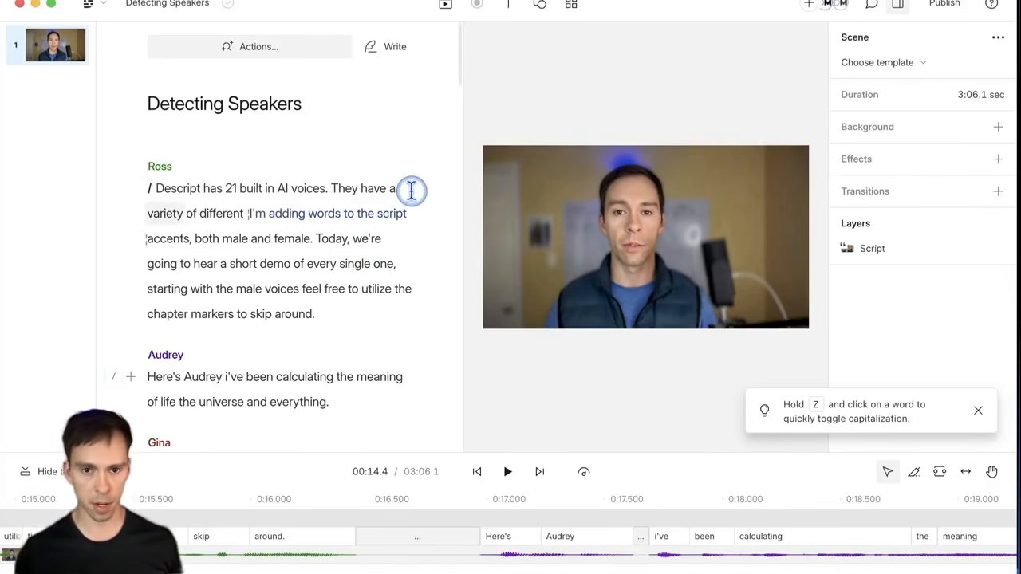
key("z")
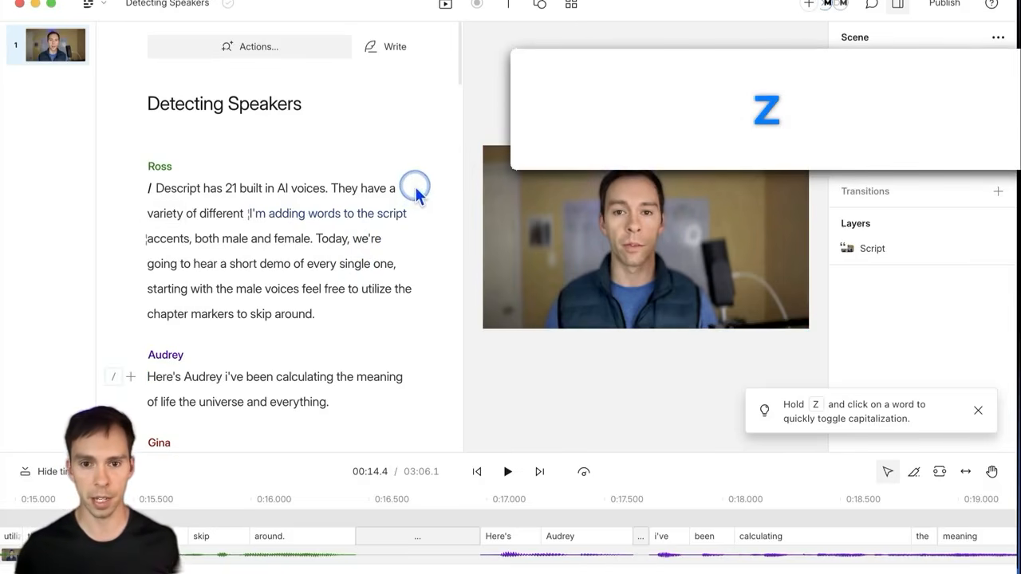
left_click(415, 249)
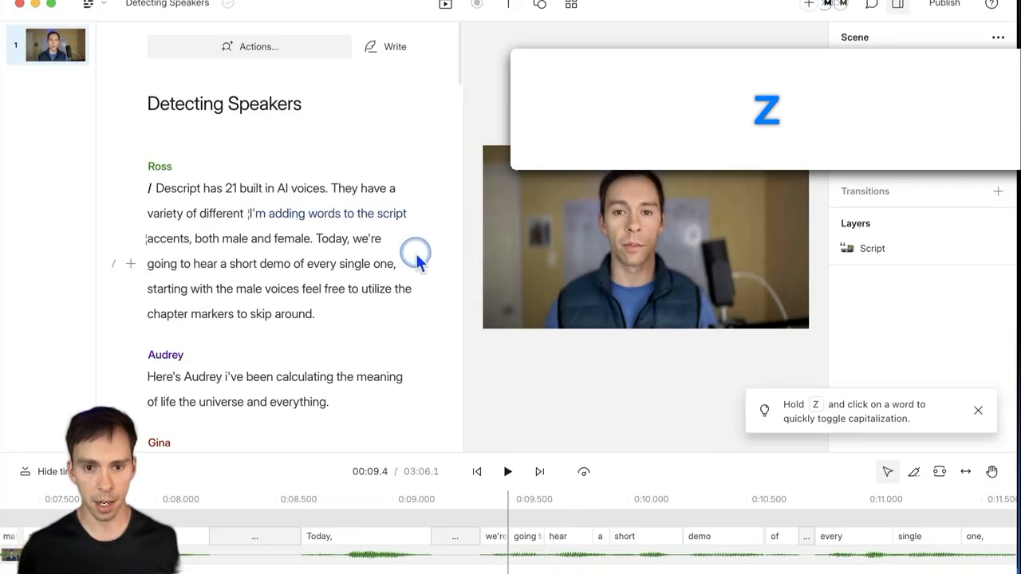
left_click(412, 249)
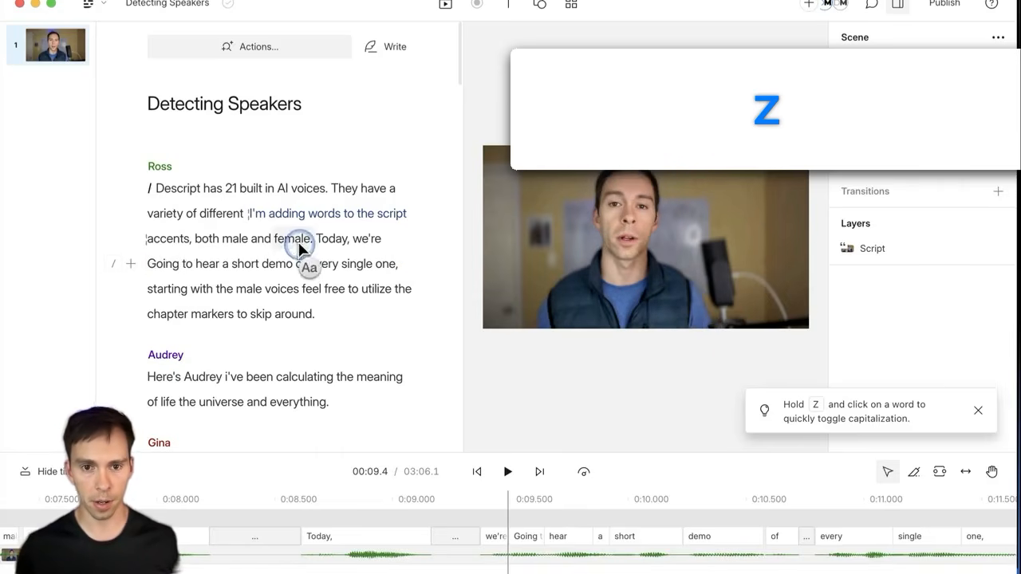
left_click(159, 266)
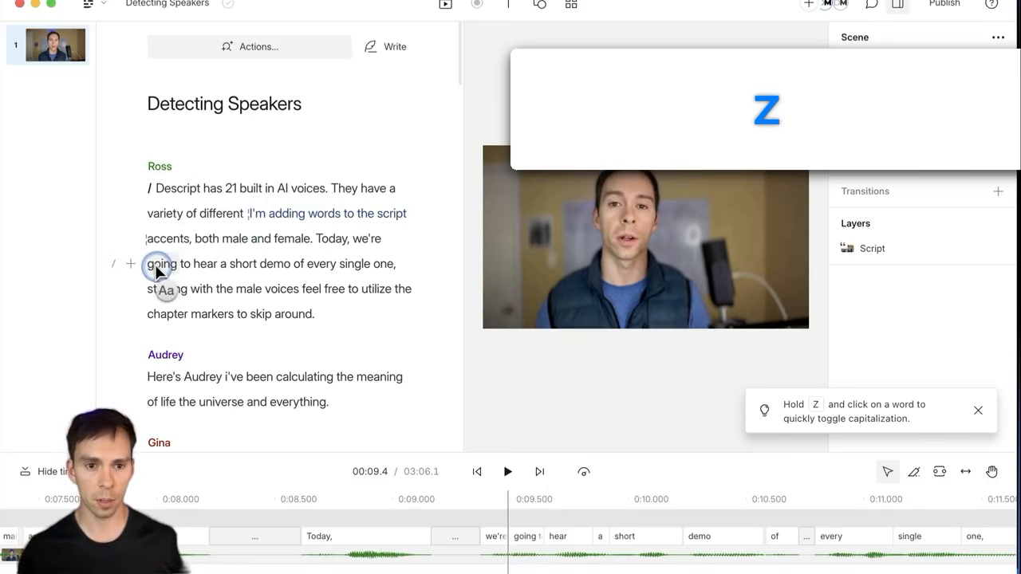
left_click(157, 269)
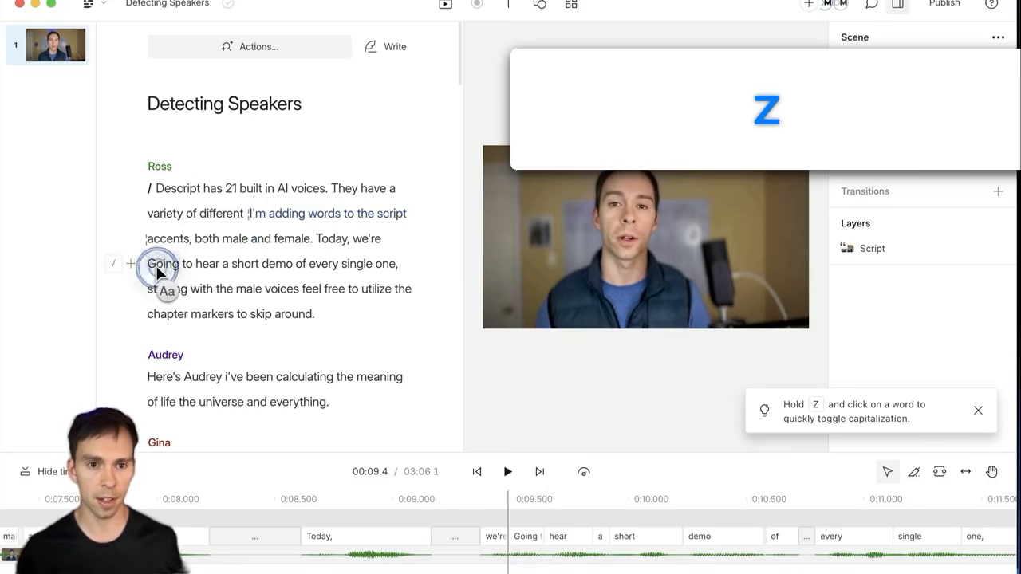
left_click(157, 272)
left_click(158, 270)
left_click(158, 271)
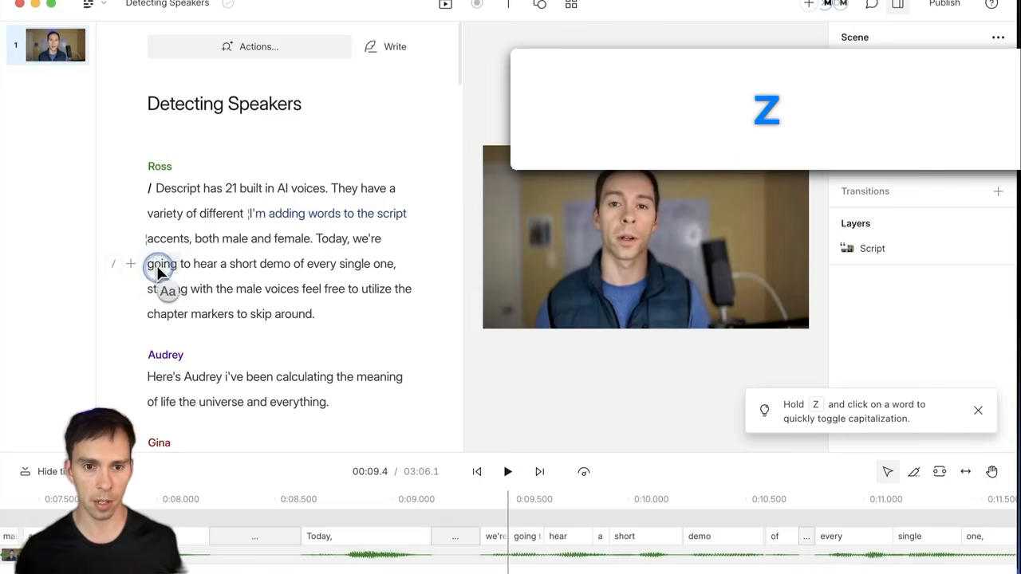
left_click(158, 272)
left_click(159, 271)
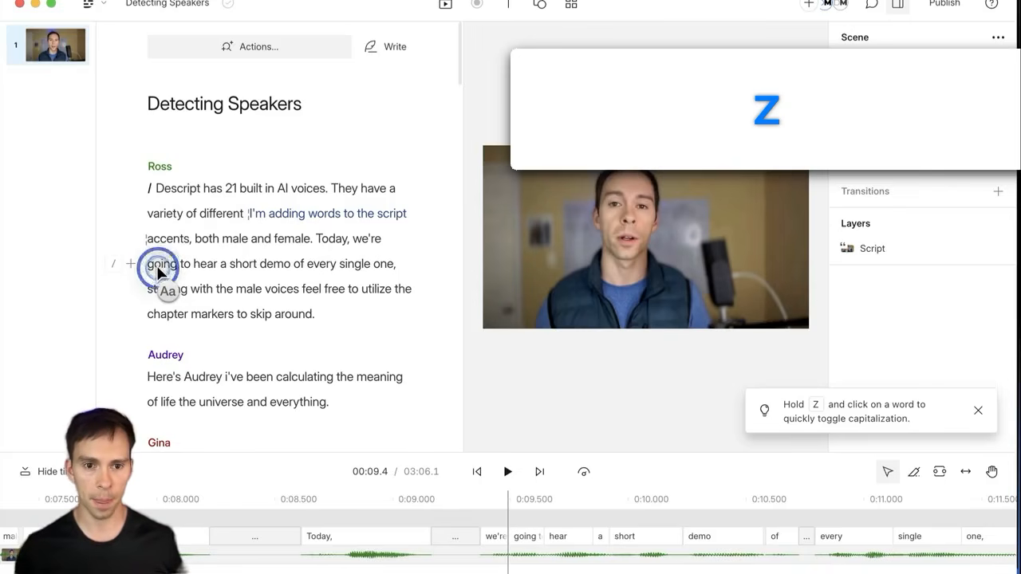
left_click(158, 272)
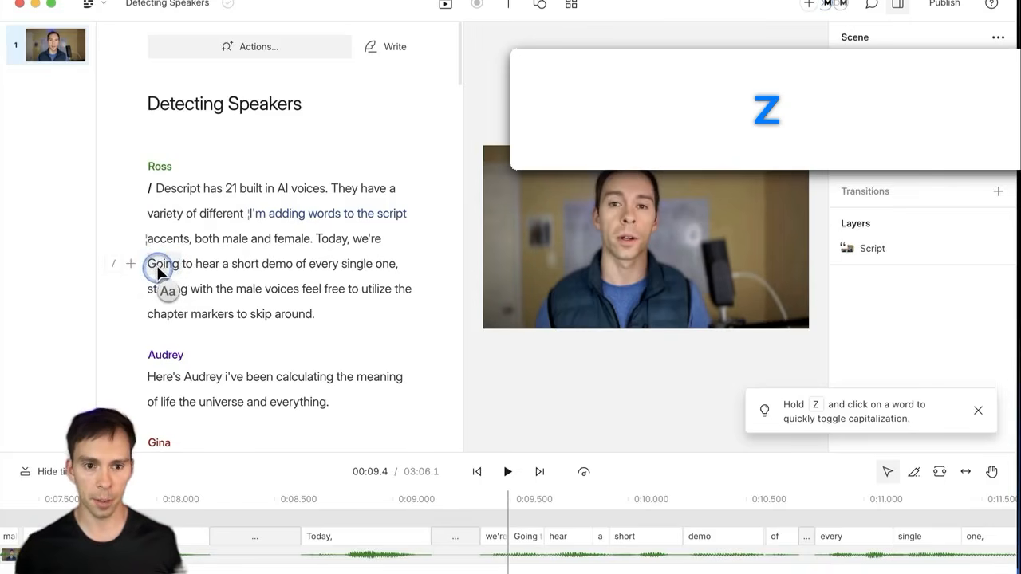
left_click(190, 384)
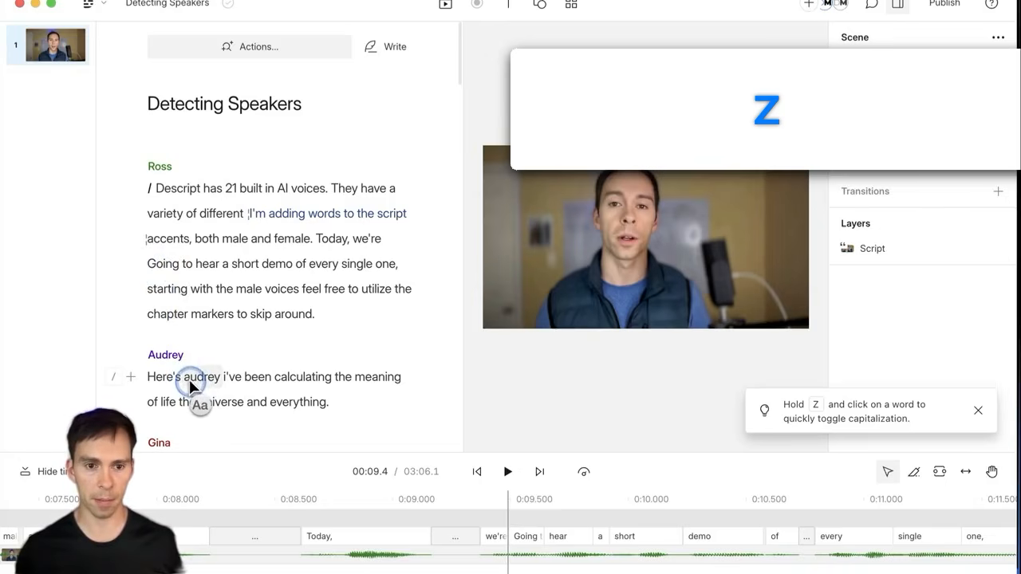
left_click(188, 380)
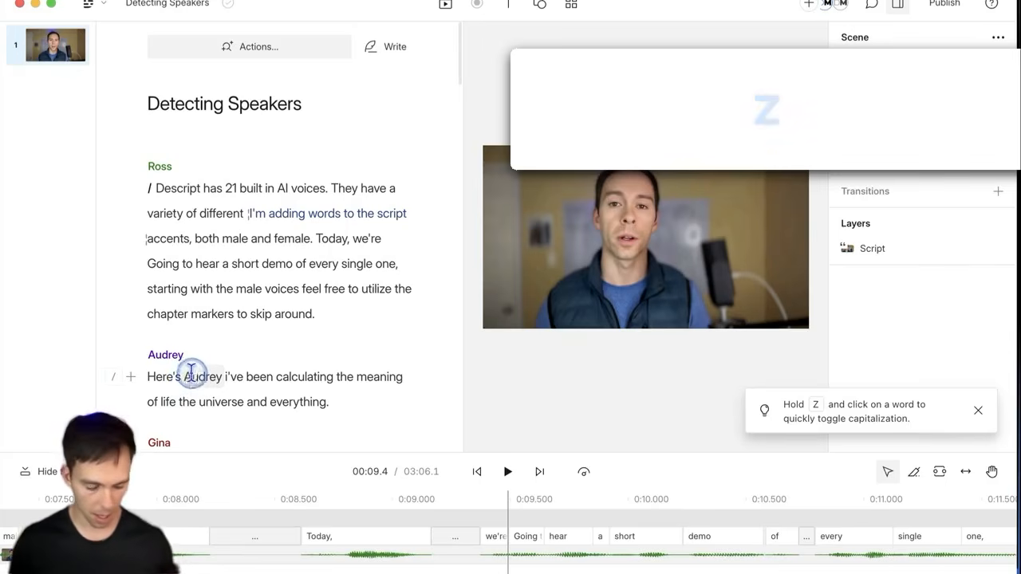
key("x")
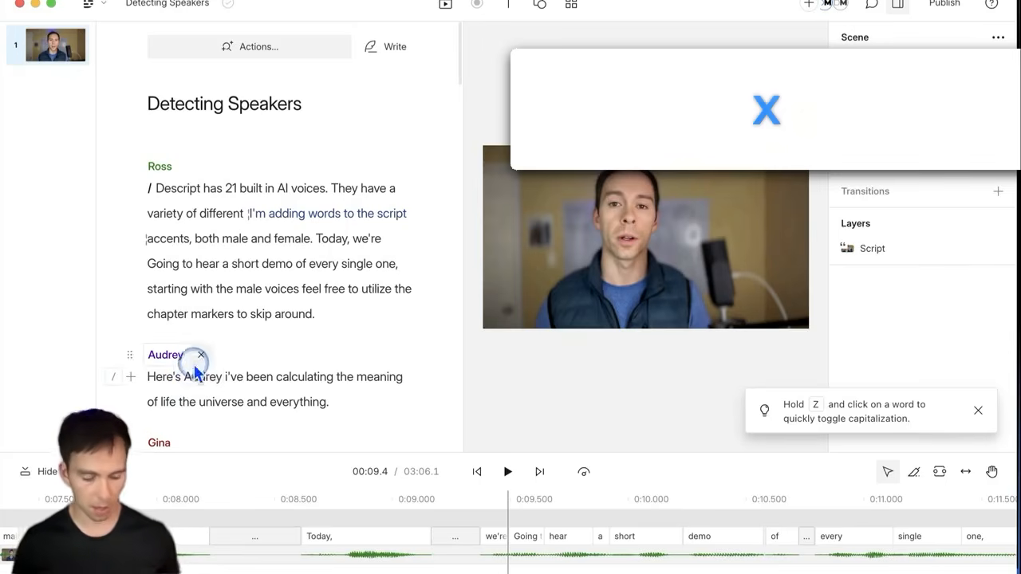
Step: Cycle the punctuation after 'voices' until it reads 'the male voices, feel free'
left_click(290, 291)
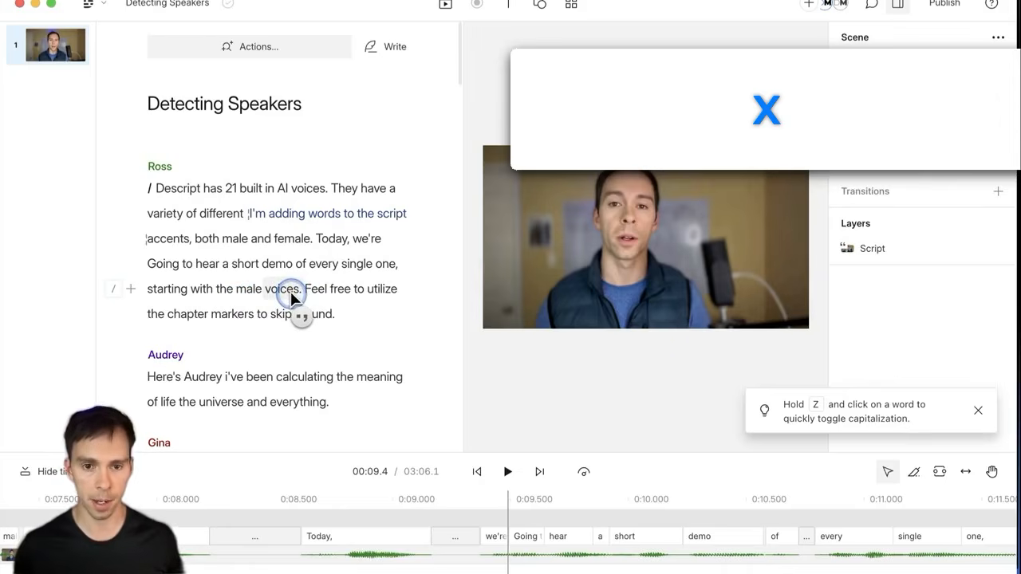
left_click(290, 292)
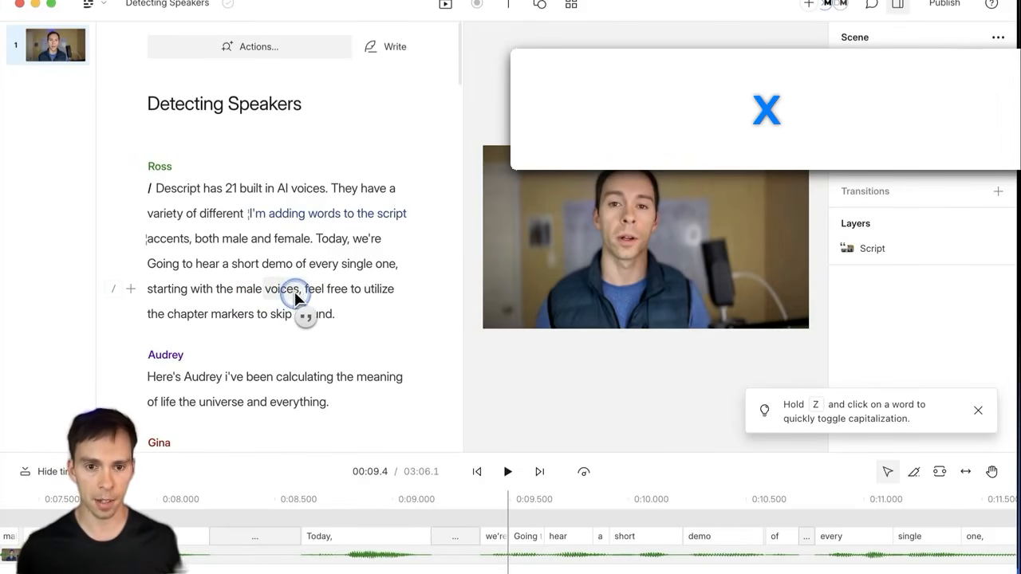
left_click(292, 291)
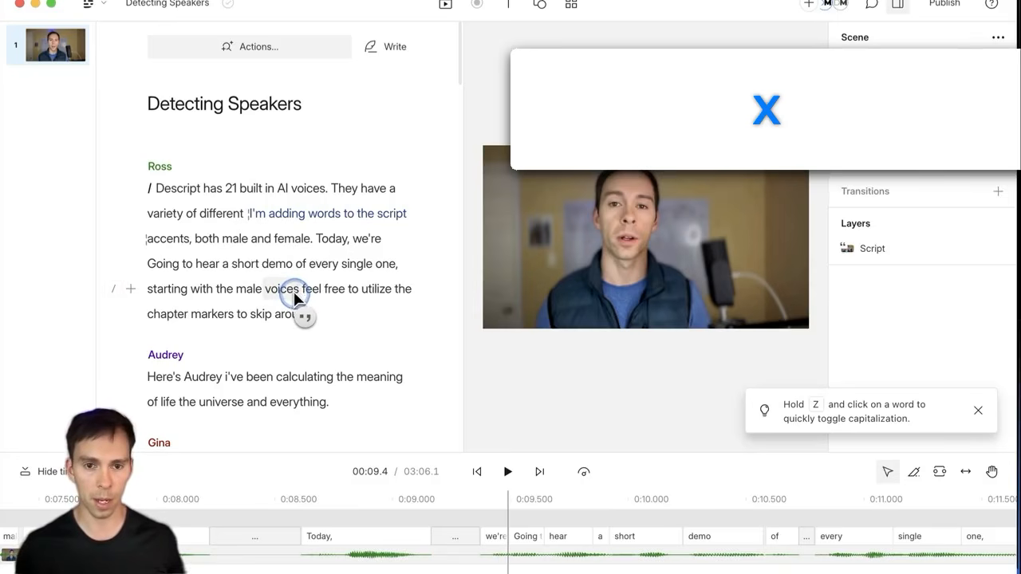
left_click(293, 291)
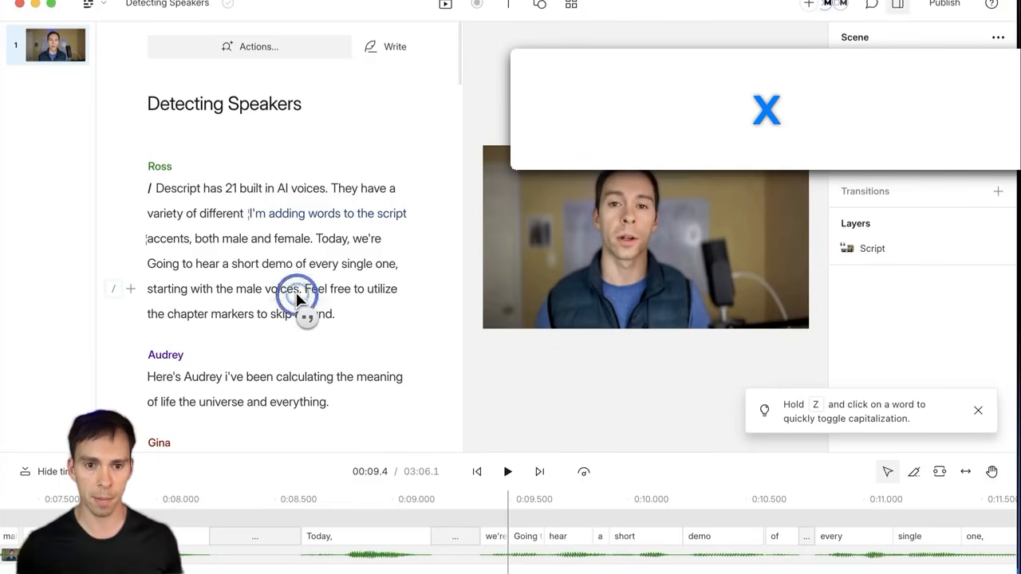
left_click(297, 294)
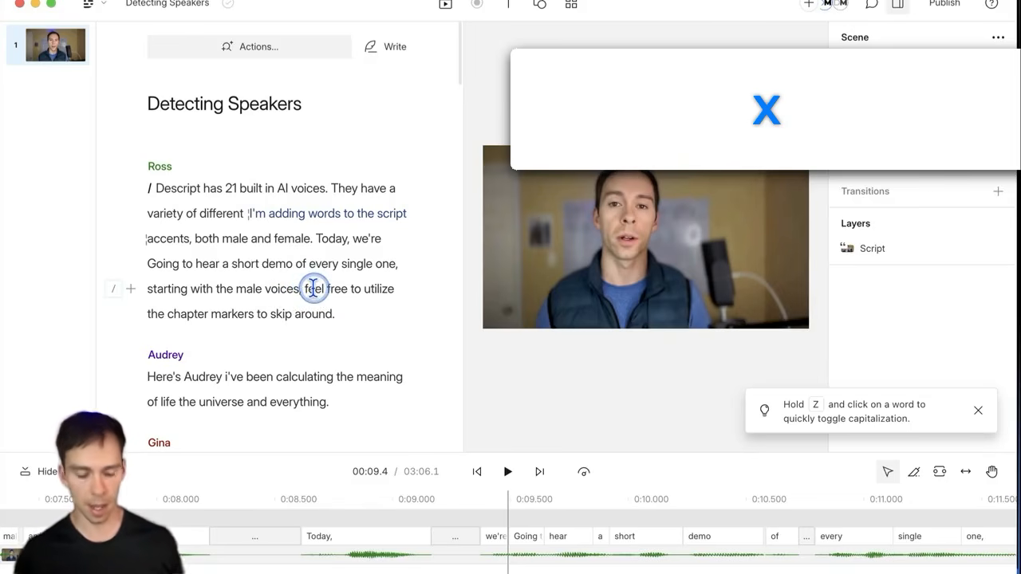
key("c")
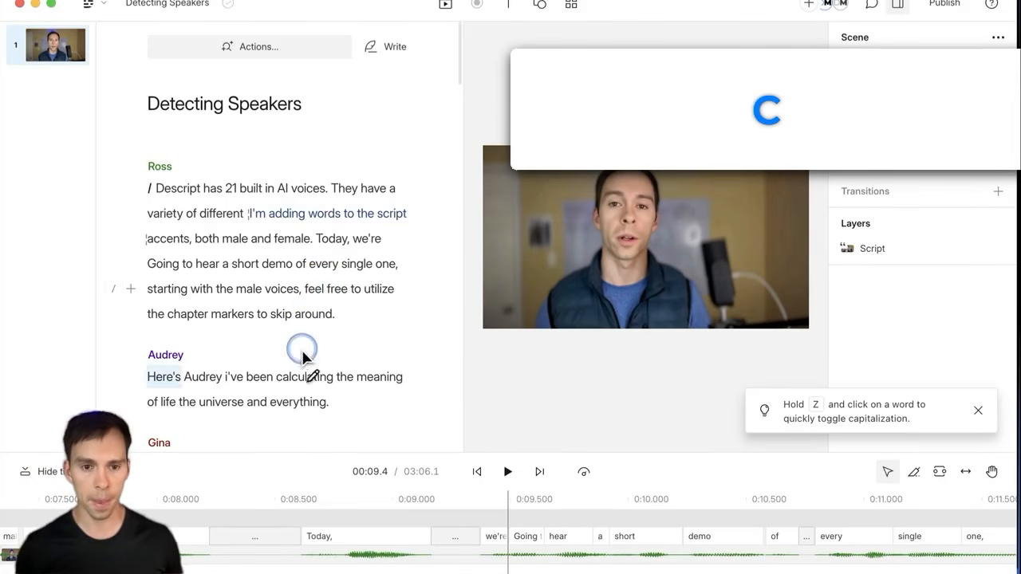
Step: Change the transcribed word 'feel' to 'fill' in the correction box and apply it
key("c")
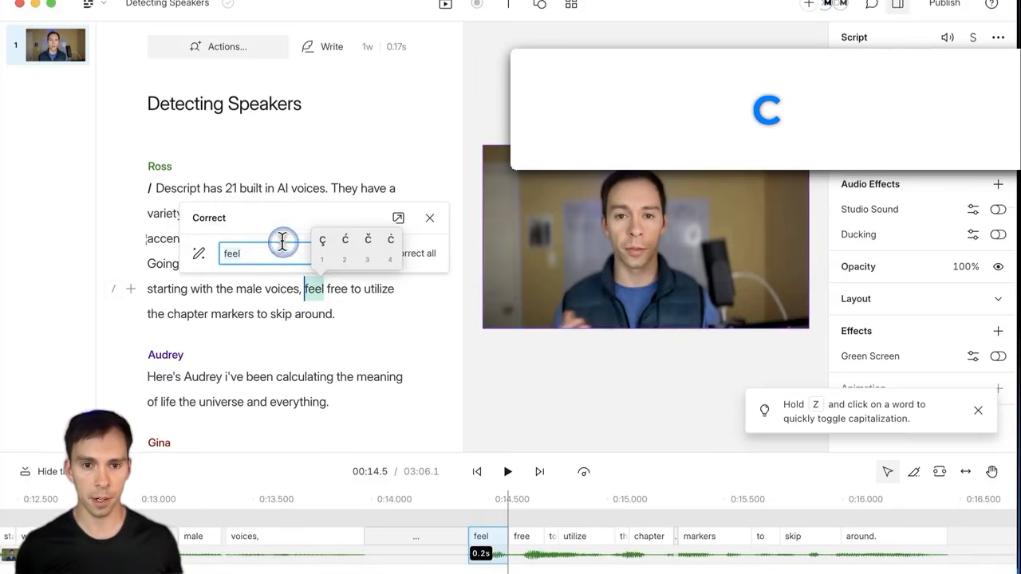
left_click(332, 247)
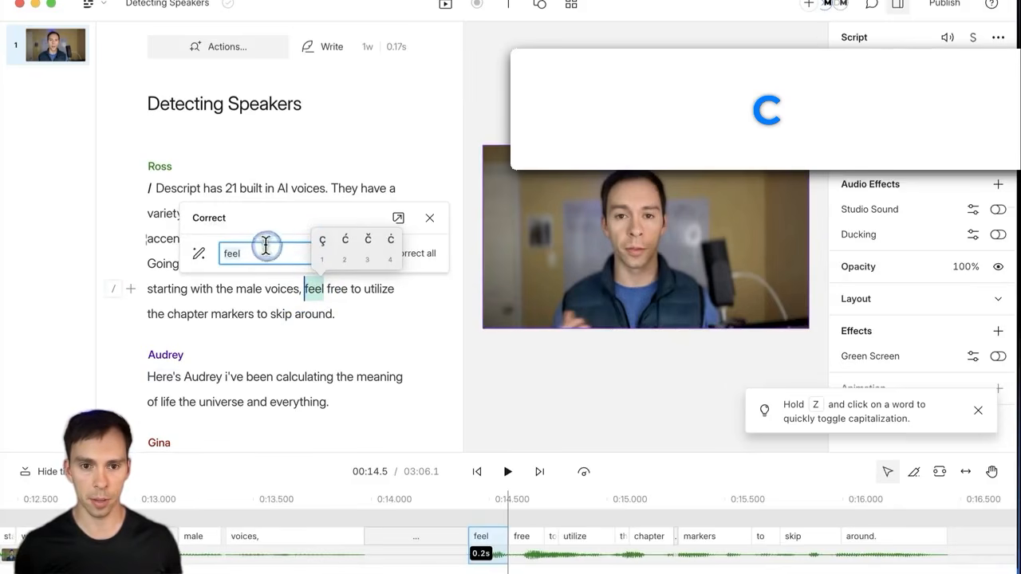
left_click(316, 286)
double_click(315, 290)
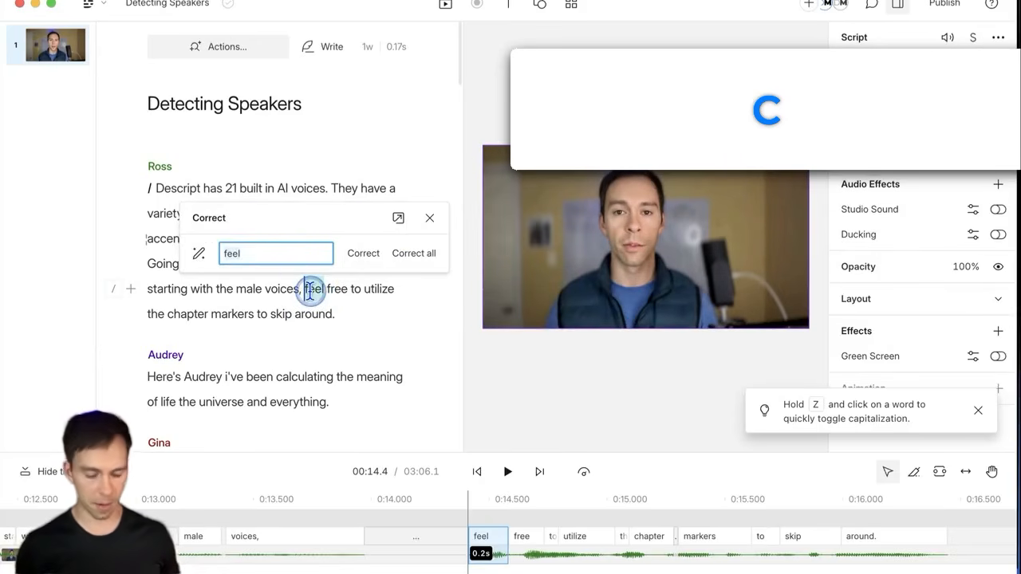
type("c")
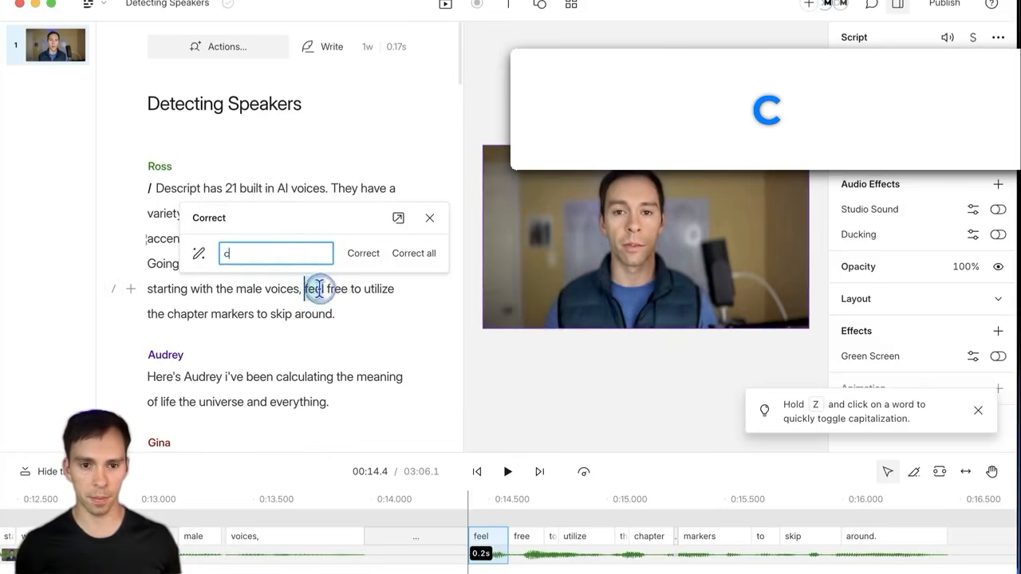
left_click(316, 287)
double_click(315, 289)
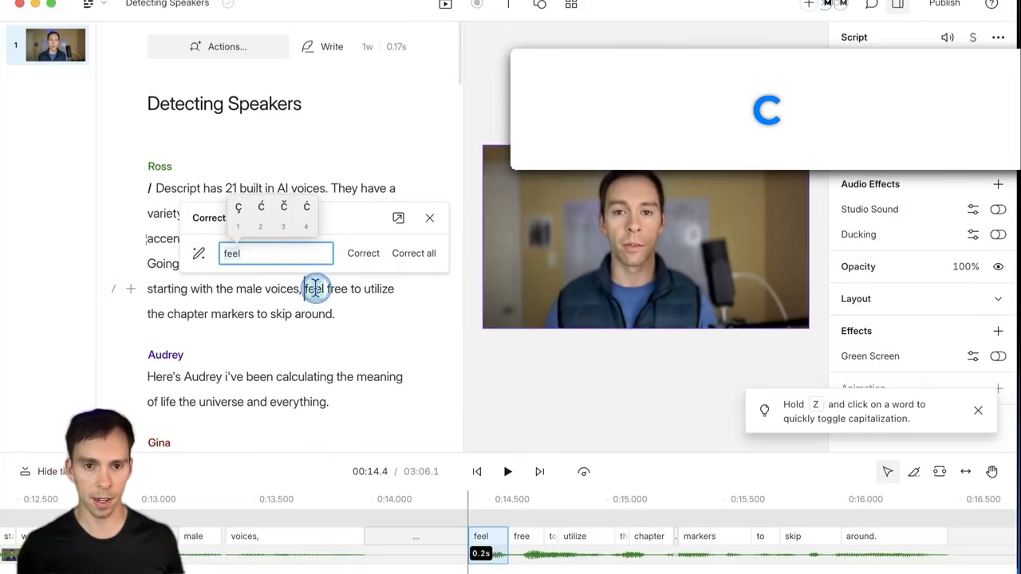
left_click(256, 253)
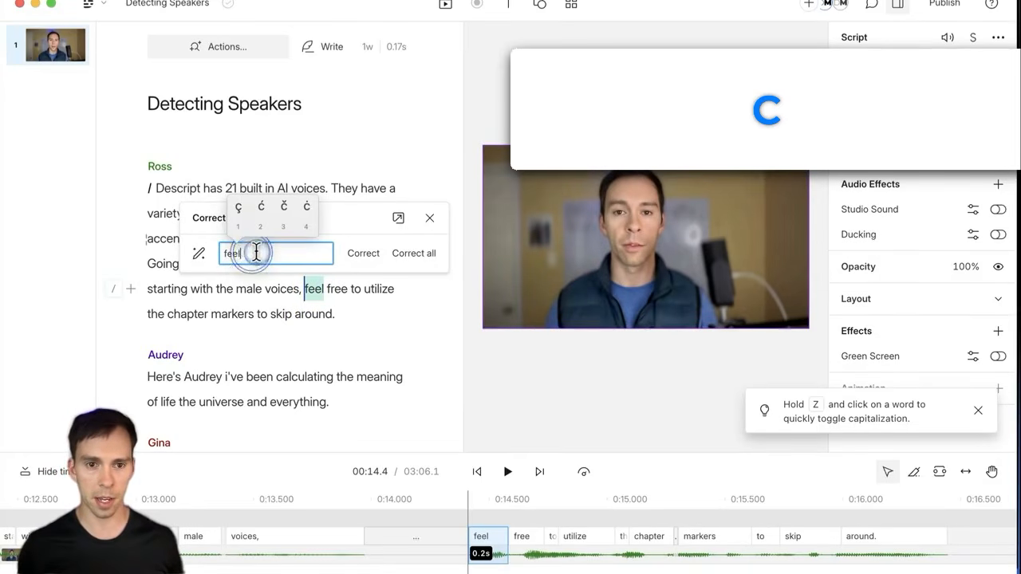
left_click(329, 230)
double_click(305, 251)
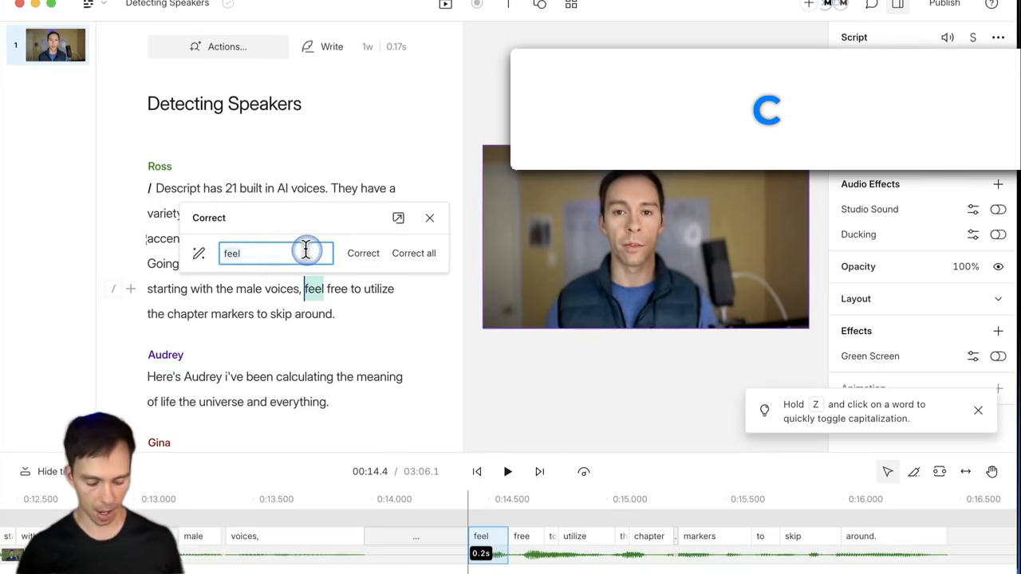
type("f")
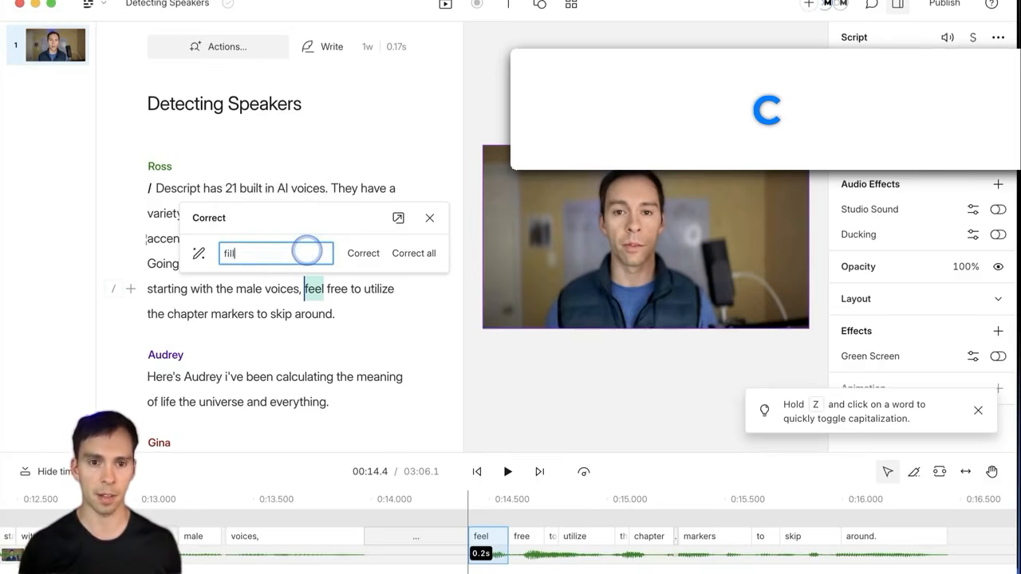
type("ill")
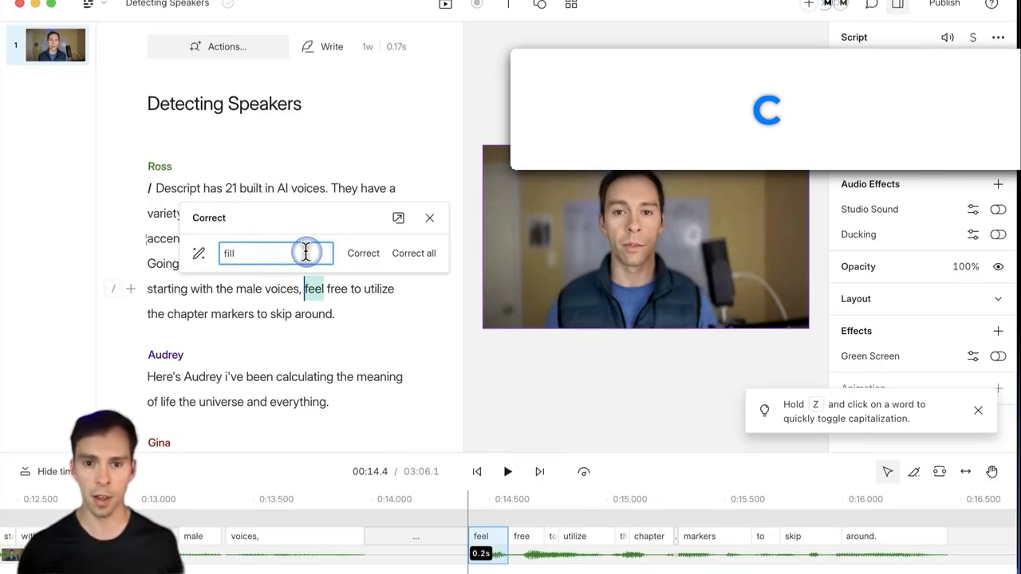
left_click(360, 253)
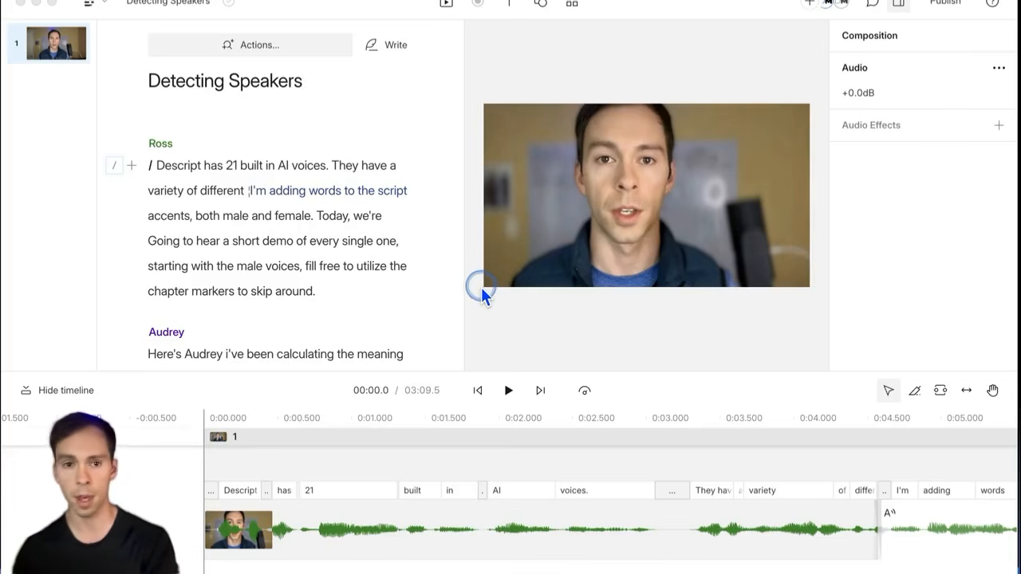
left_click(226, 168)
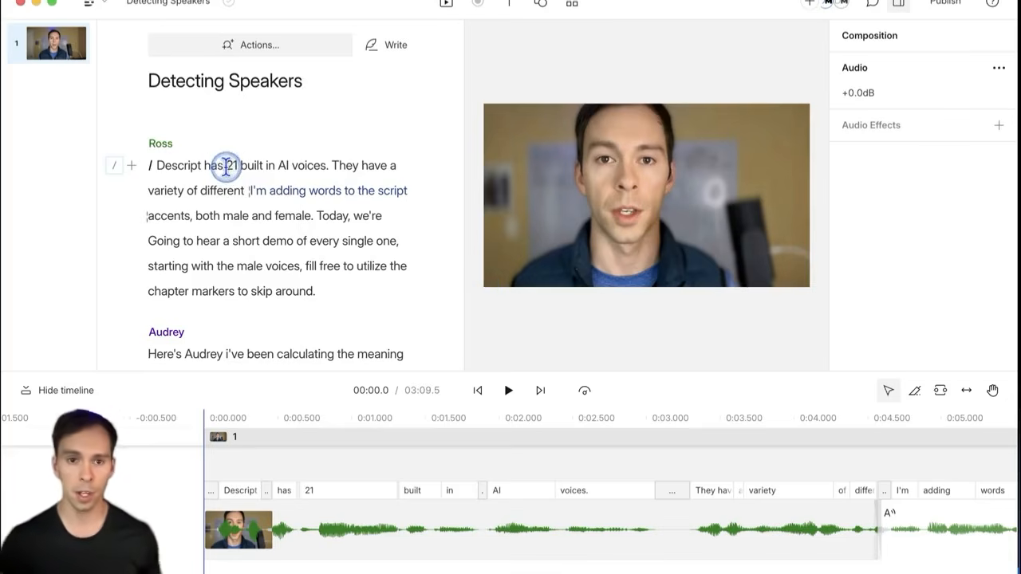
left_click(153, 165)
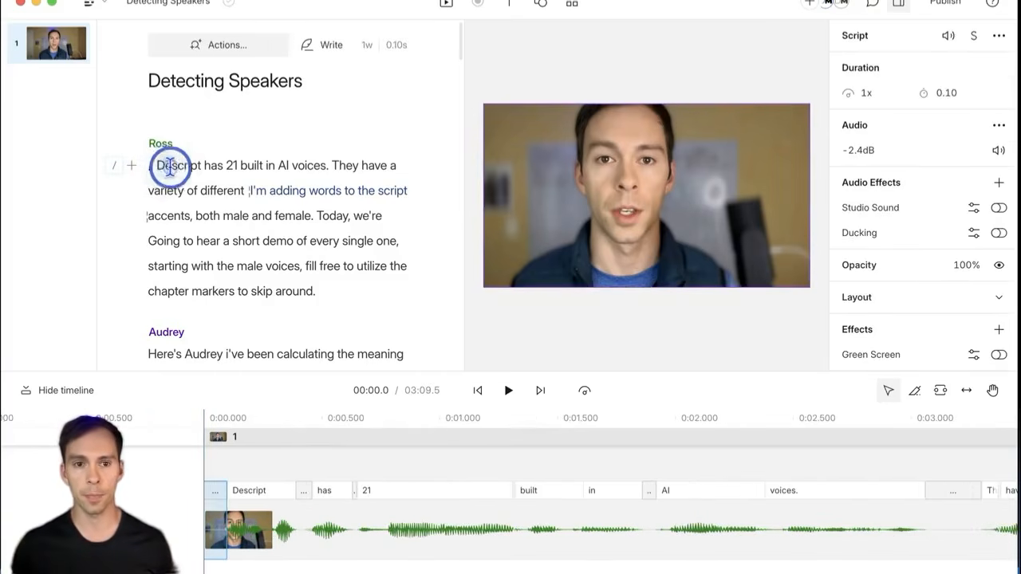
left_click_drag(169, 165, 245, 191)
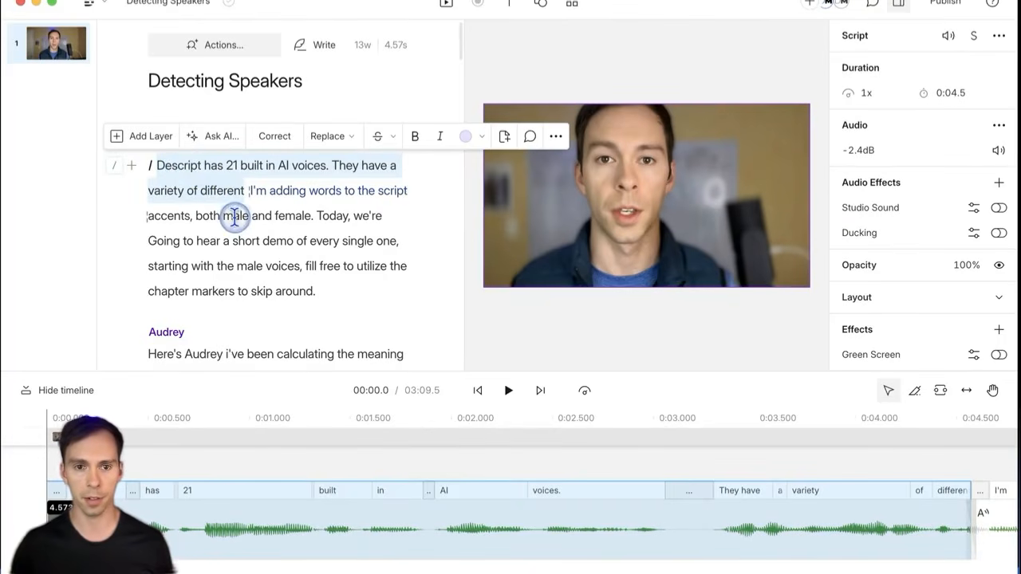
left_click(377, 137)
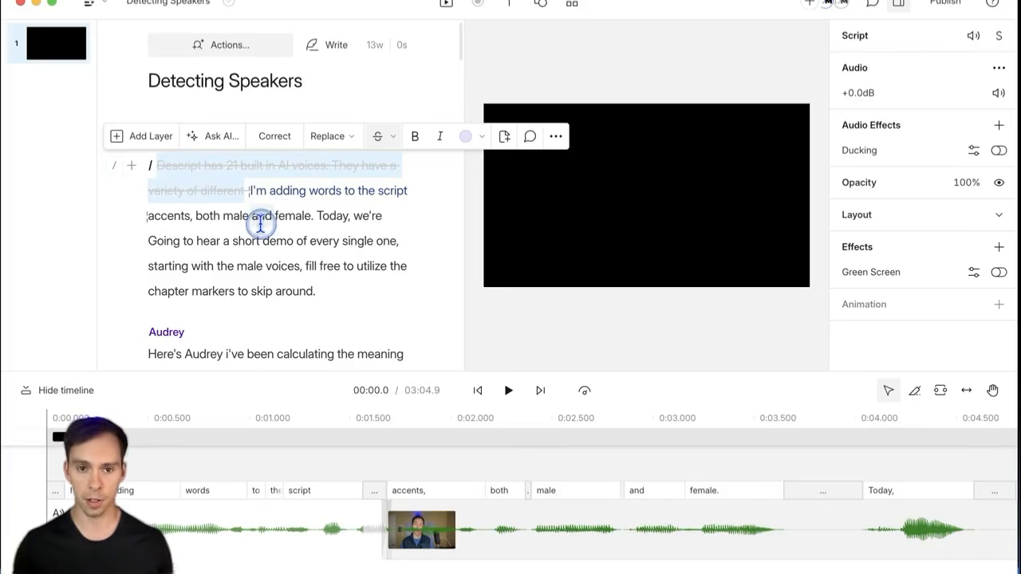
key("super+z")
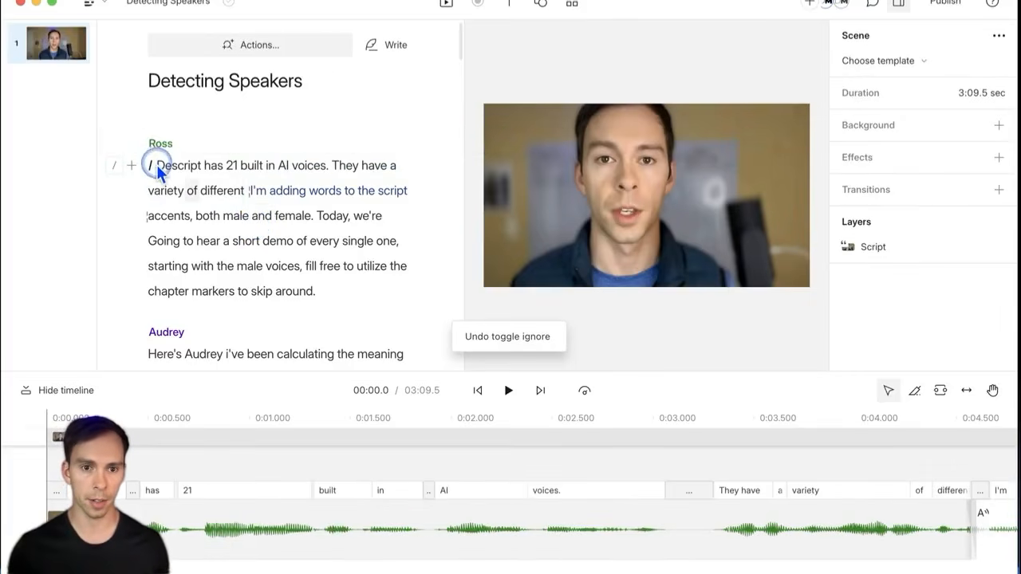
left_click_drag(158, 166, 245, 191)
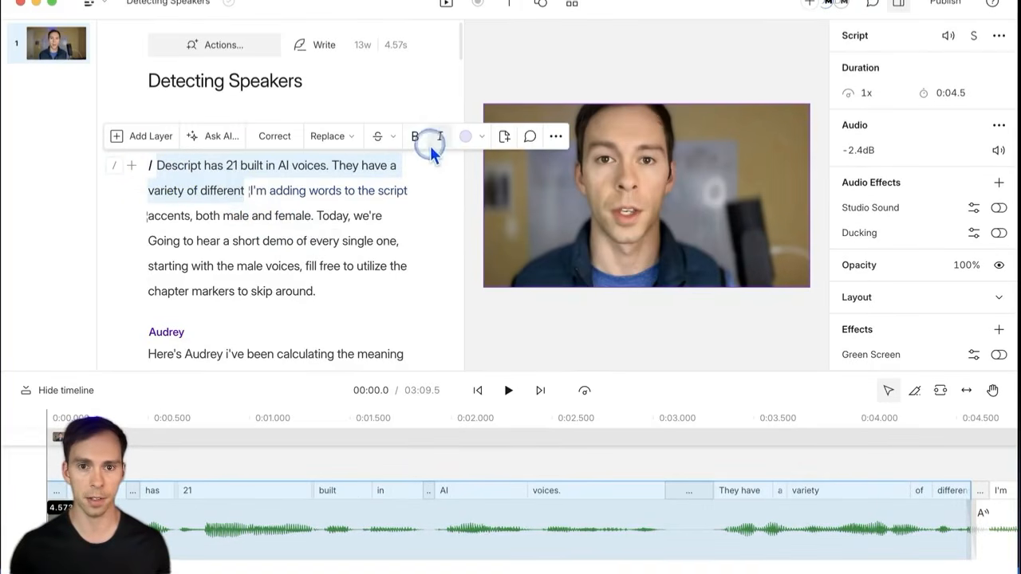
Step: Delete the opening sentence's media, then undo that deletion
left_click(393, 140)
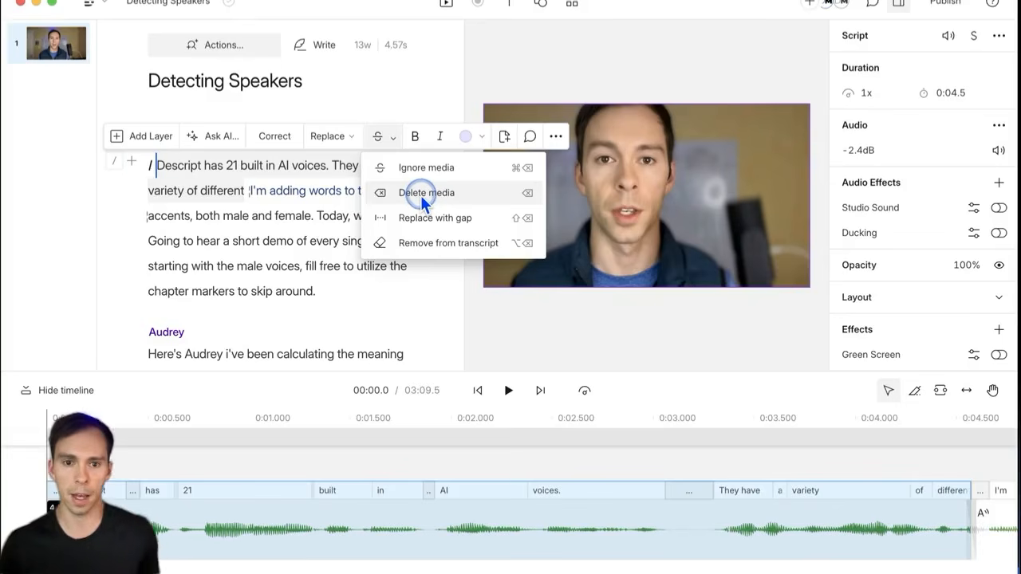
left_click(422, 196)
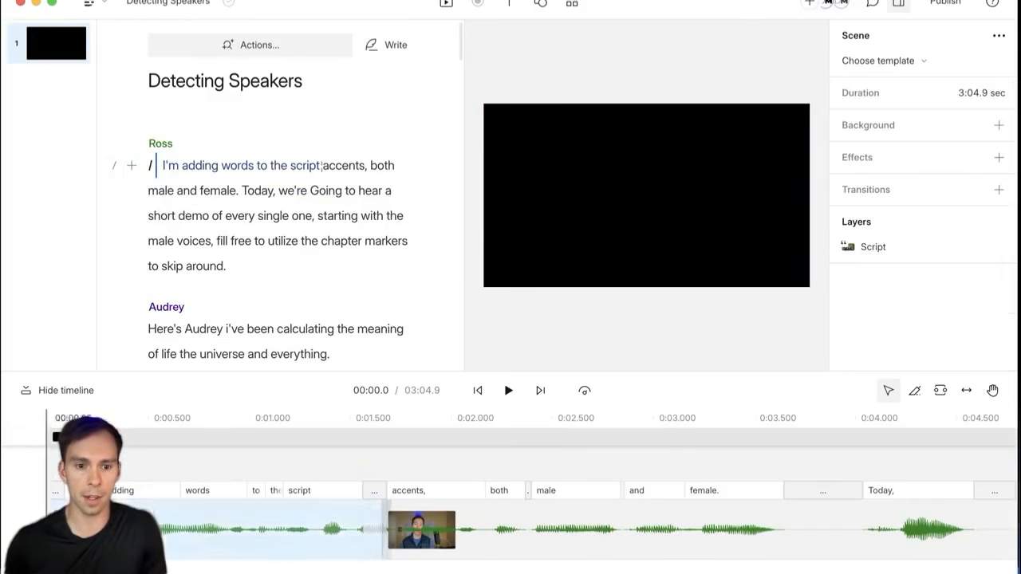
left_click(142, 492)
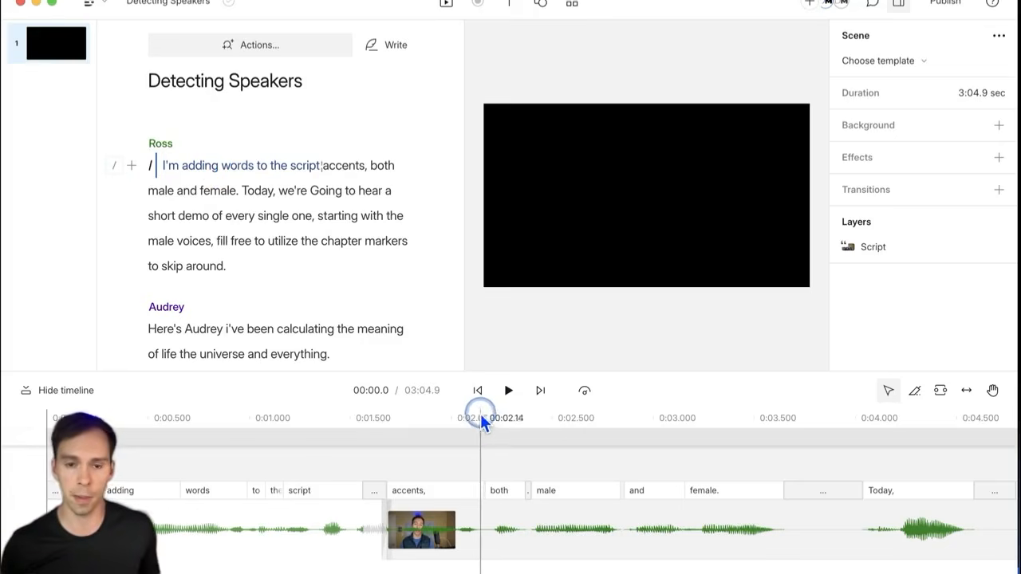
key("super+z")
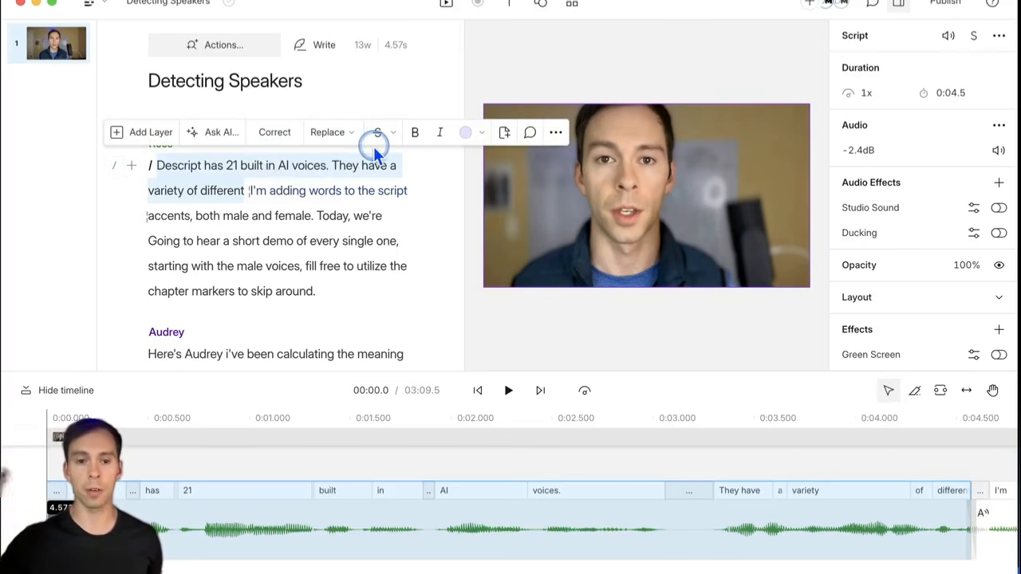
Step: Replace the opening sentence with a gap, keeping the video at 03:09.5
left_click(392, 136)
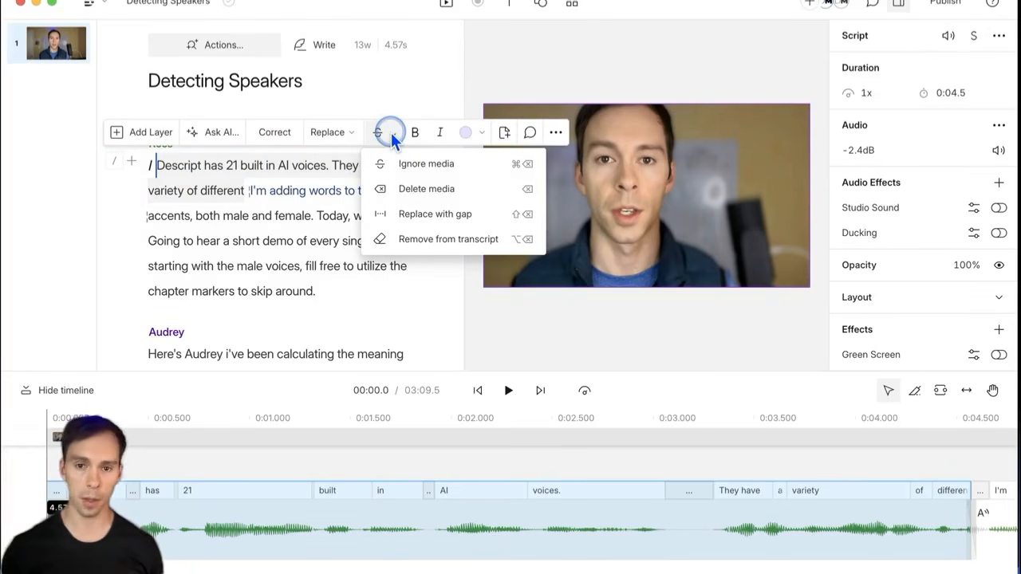
left_click(435, 214)
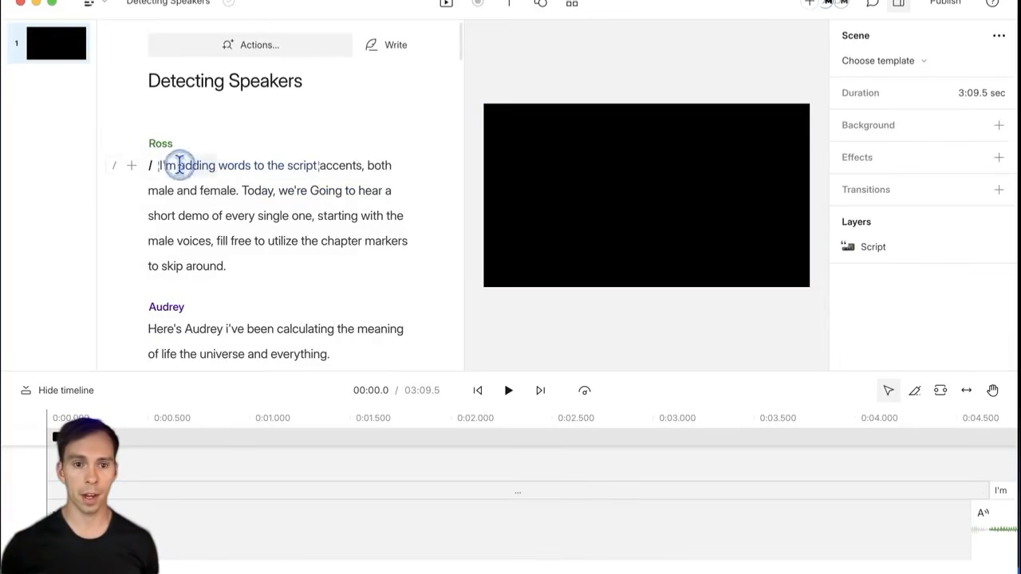
left_click(379, 520)
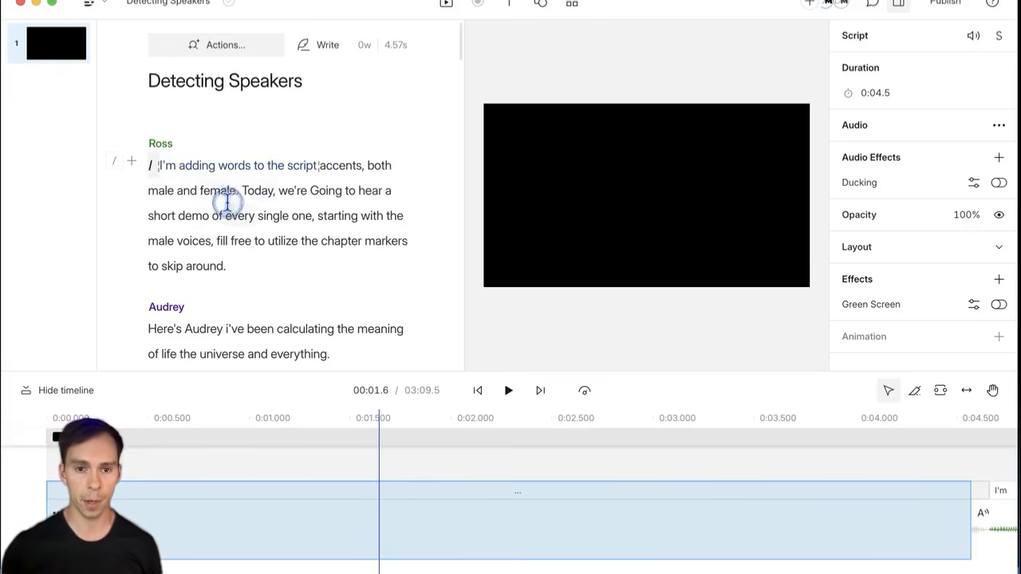
Step: Attempt to remove the whole first paragraph, then select only 'Today, … single one,' instead
left_click_drag(236, 195, 323, 260)
left_click(320, 131)
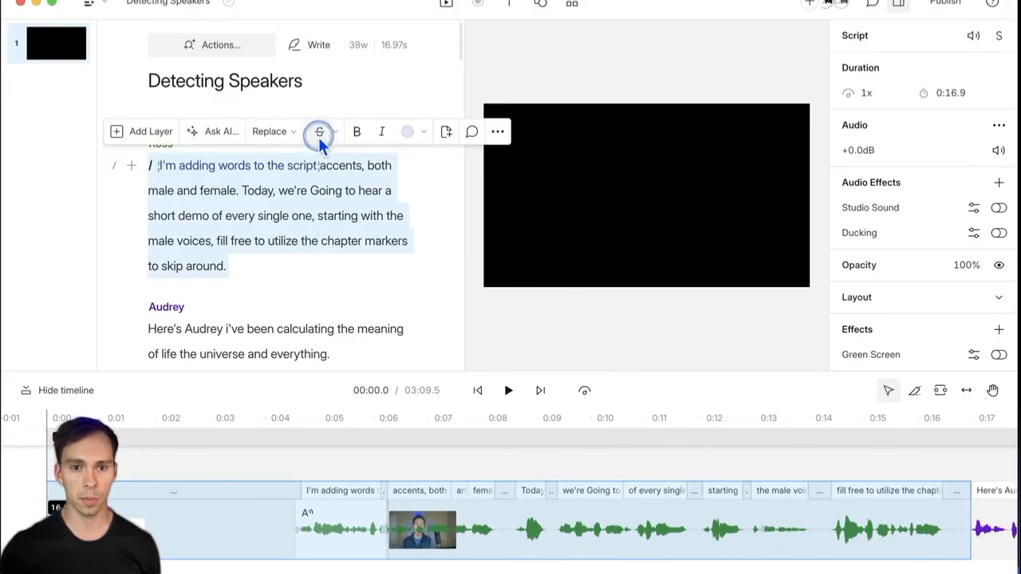
left_click(416, 239)
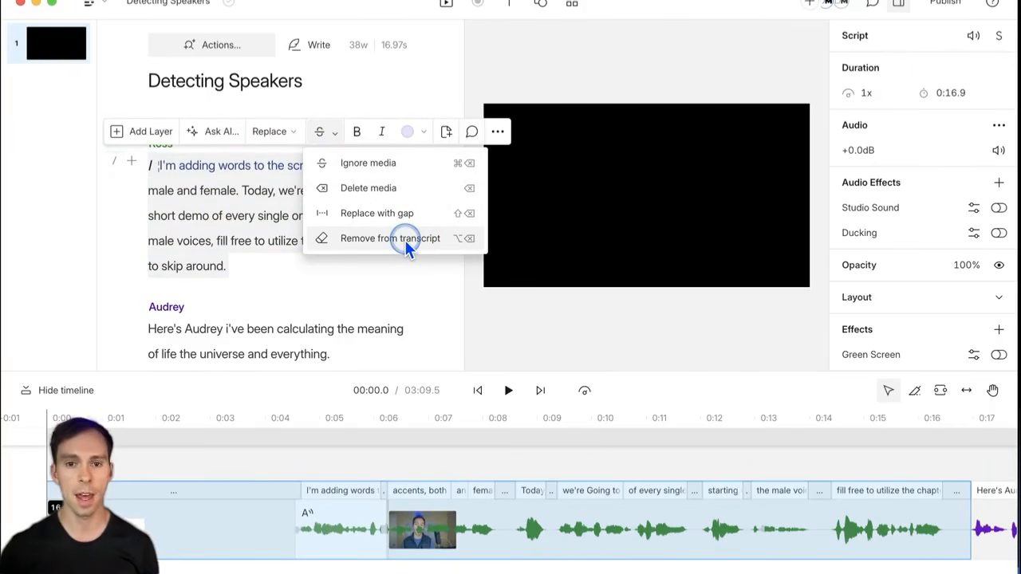
left_click(406, 240)
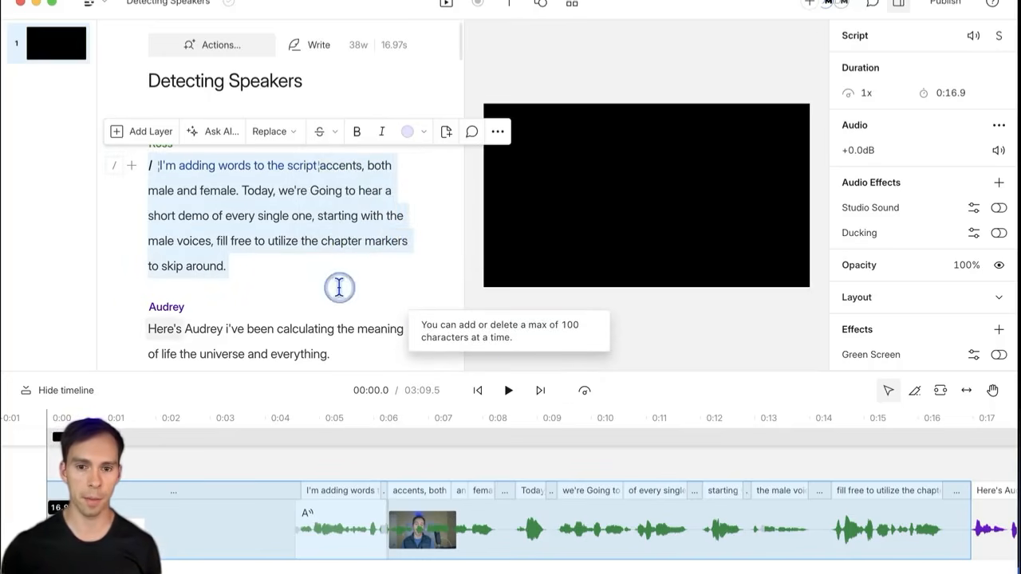
left_click(341, 241)
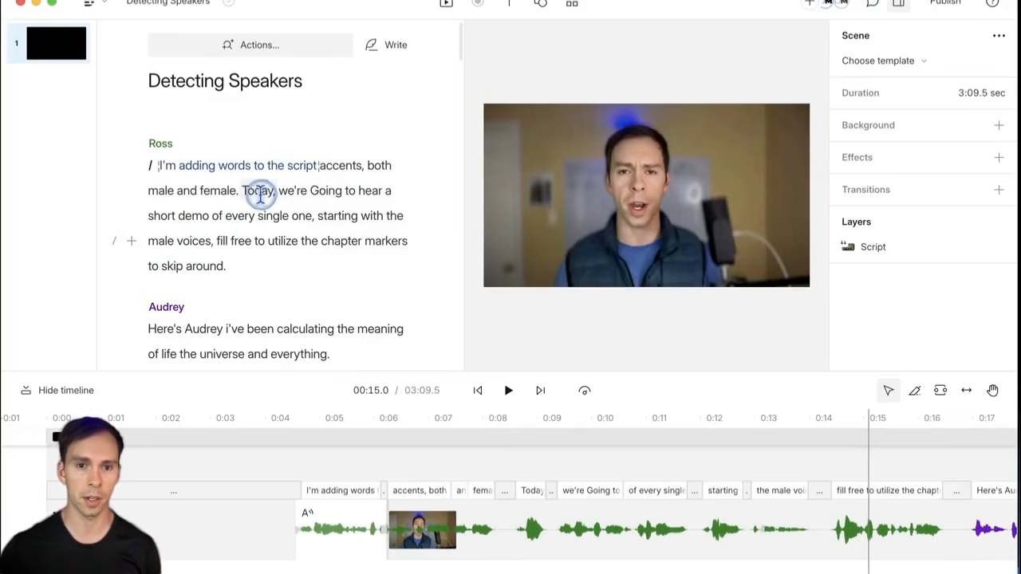
left_click_drag(241, 192, 312, 217)
Step: Remove 'Today, … single one,' from the transcript and inspect the pause left after 'male and female.'
left_click(392, 162)
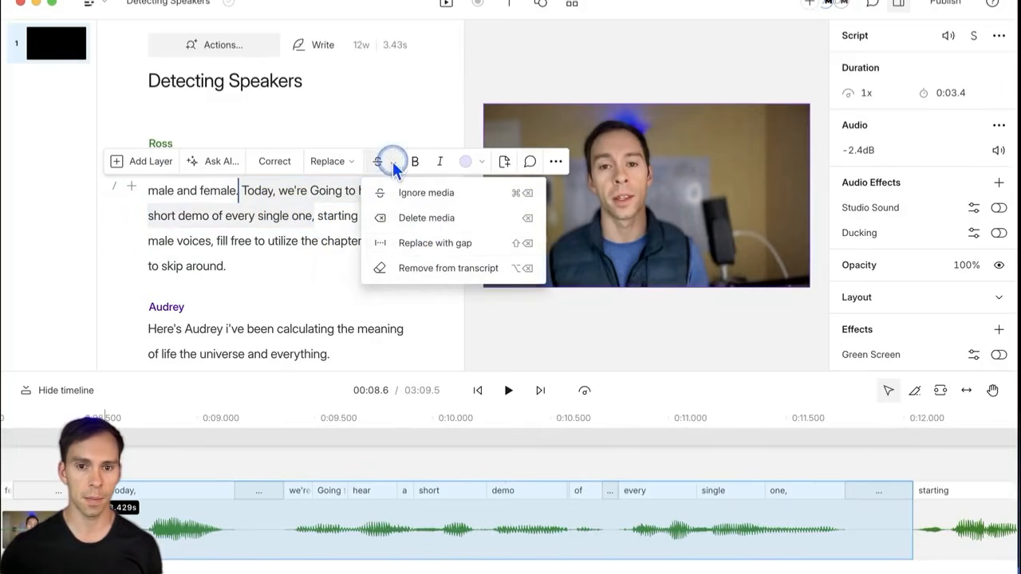
left_click(429, 268)
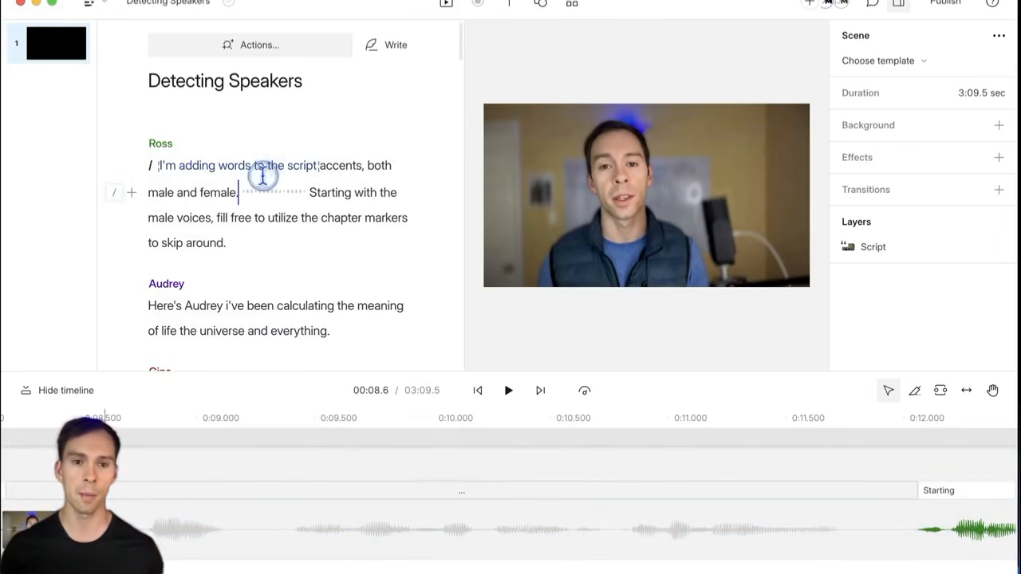
left_click_drag(251, 191, 299, 199)
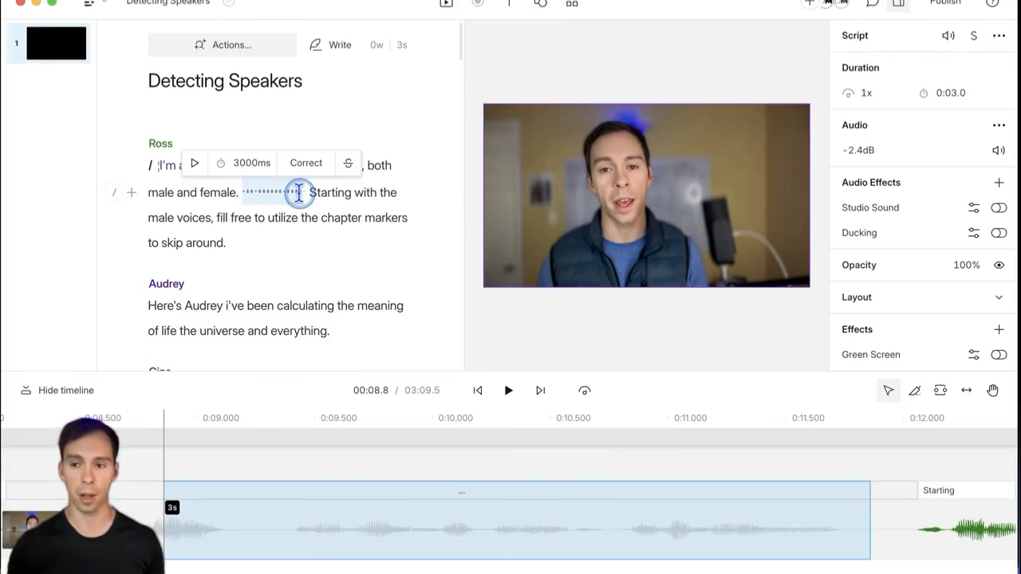
left_click(580, 469)
Step: Trim 'Here's Audrey' from the timeline and adjust the gap before 'i've'
scroll(612, 477, "right", 4)
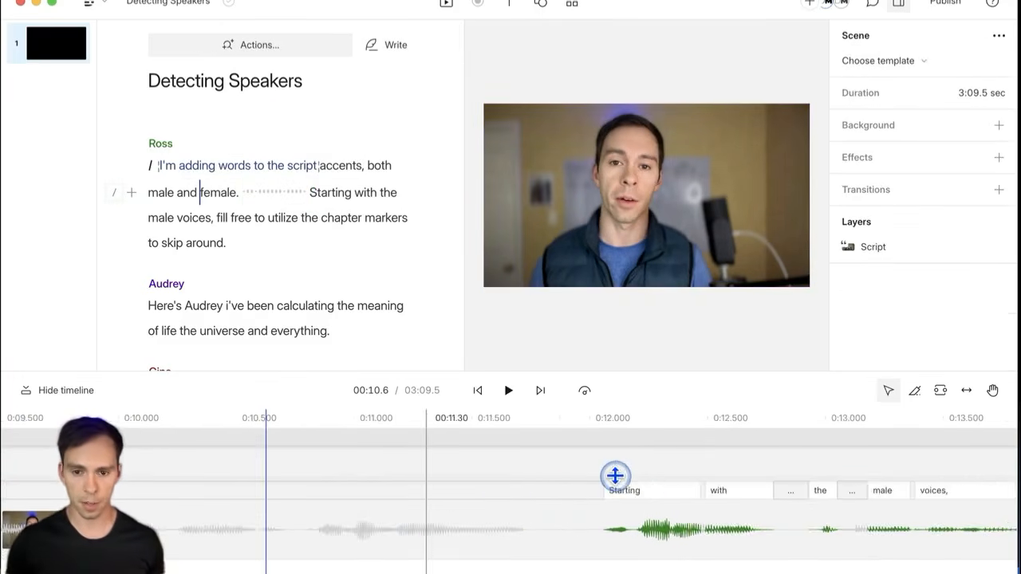
scroll(616, 479, "right", 6)
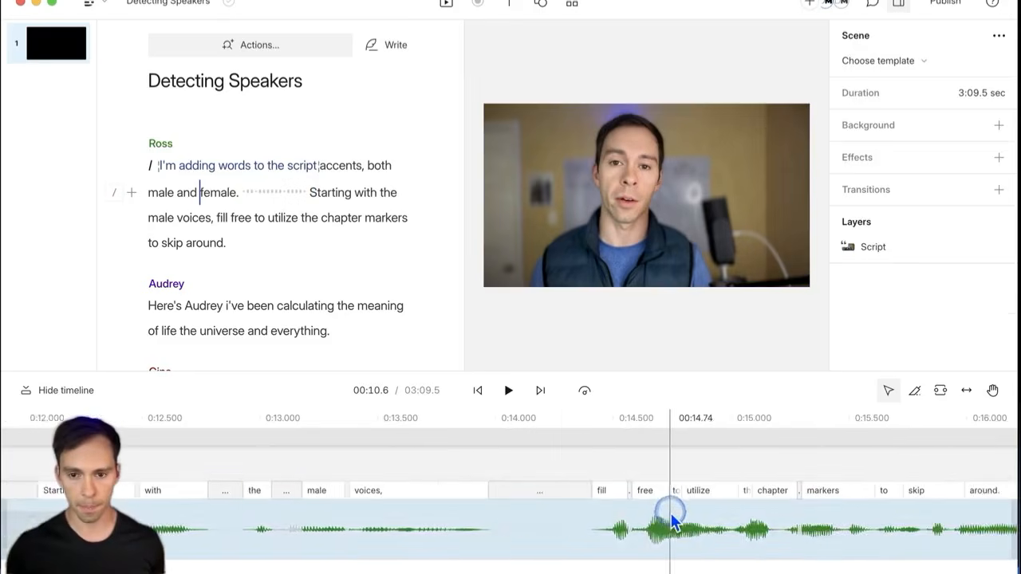
scroll(673, 511, "right", 4)
scroll(636, 526, "left", 2)
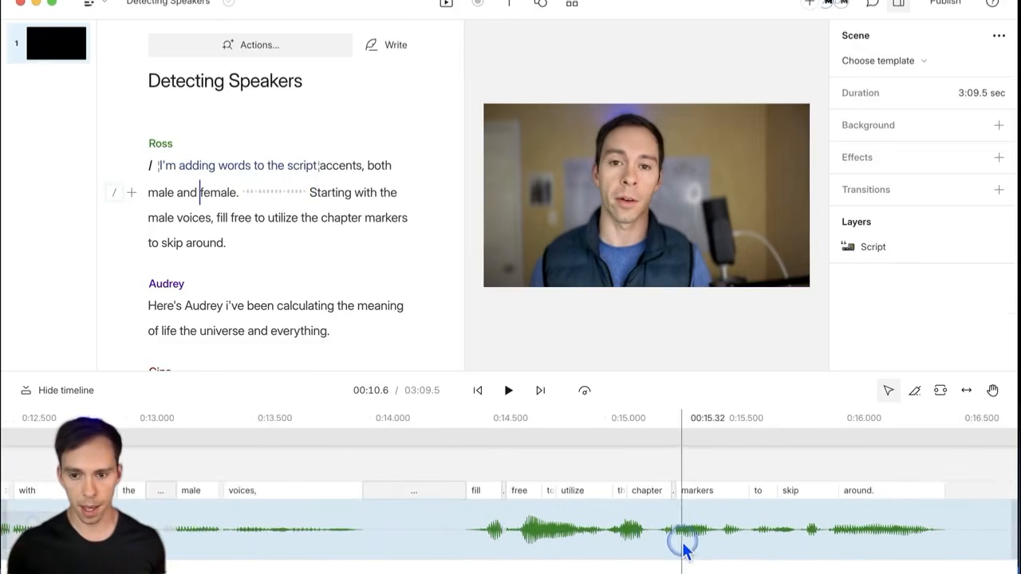
scroll(684, 548, "right", 6)
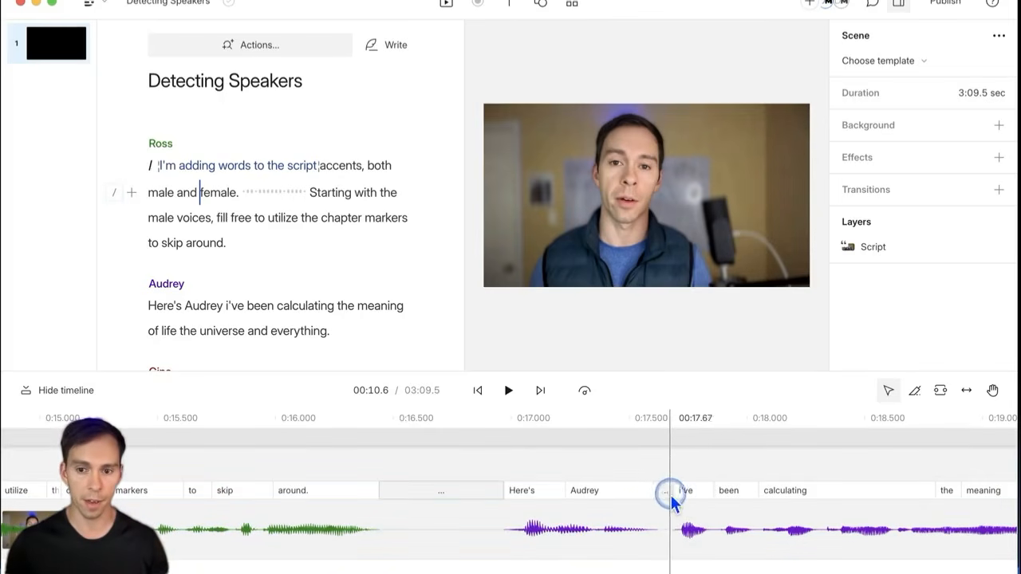
left_click_drag(689, 492, 497, 492)
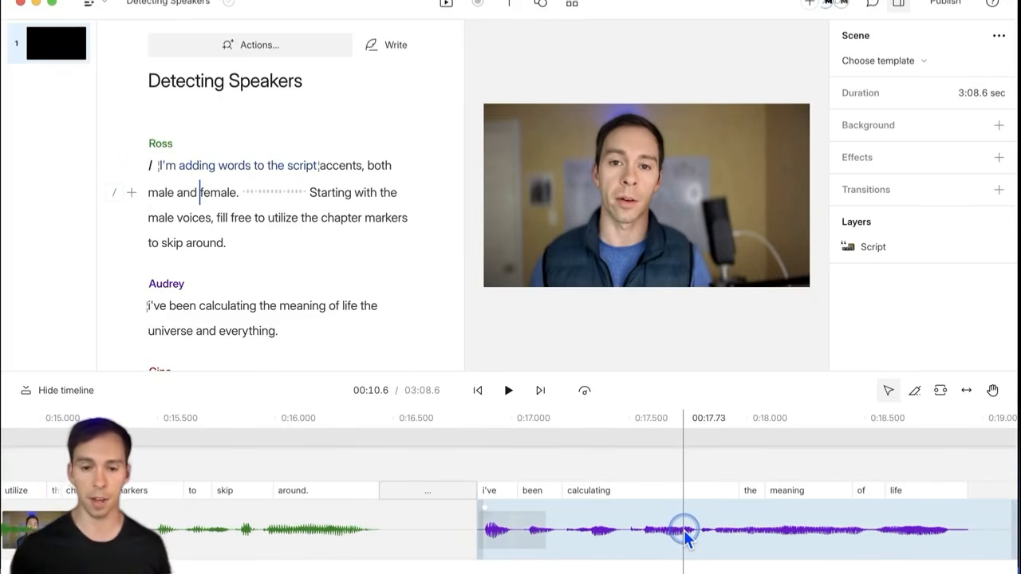
left_click_drag(684, 530, 617, 505)
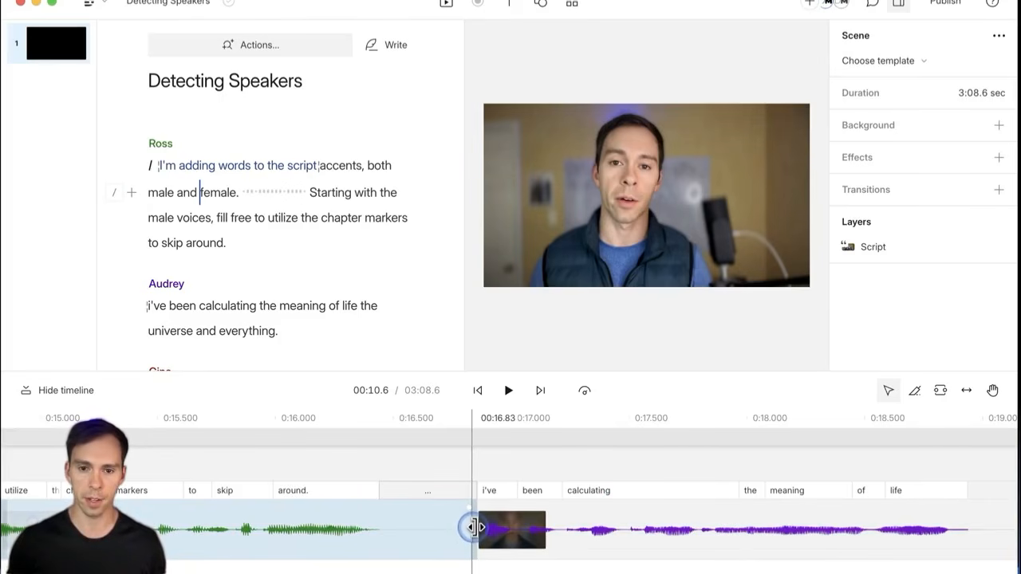
left_click_drag(474, 527, 414, 543)
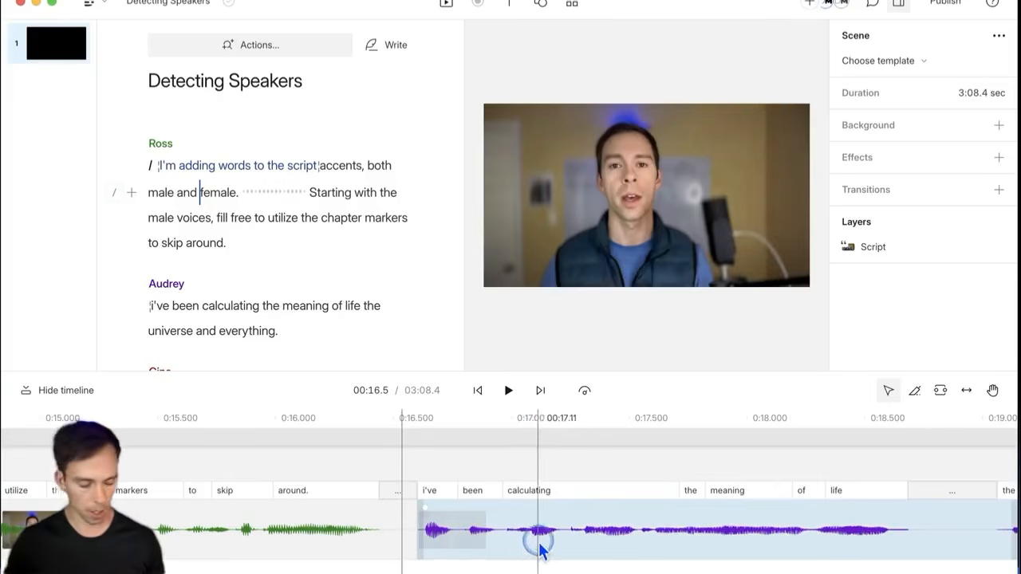
Step: Shorten the silence before 'But', bringing the scene to 3:07.7
scroll(606, 470, "right", 10)
scroll(694, 494, "right", 5)
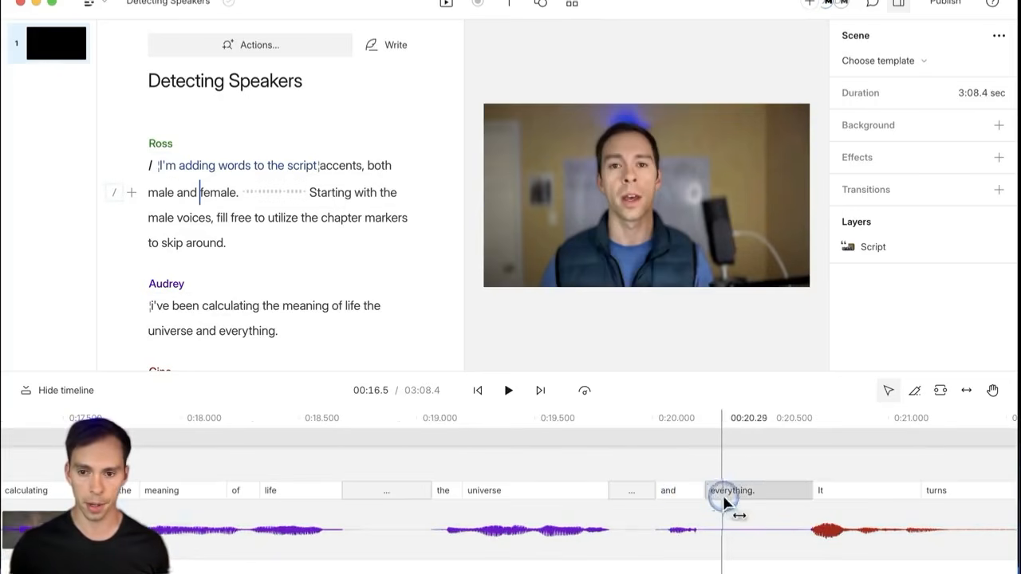
scroll(746, 511, "right", 20)
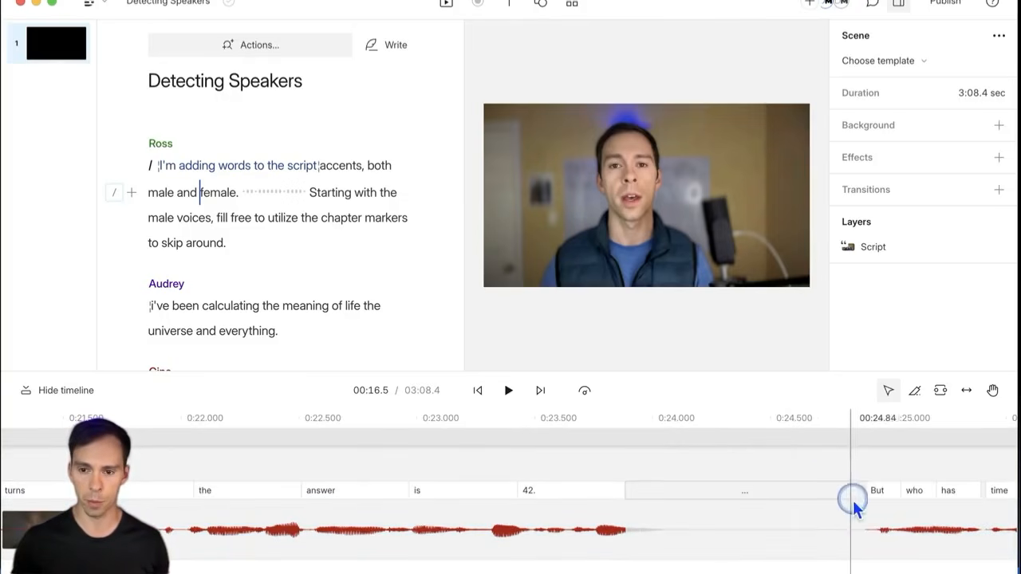
left_click_drag(886, 497, 718, 499)
left_click_drag(578, 521, 608, 520)
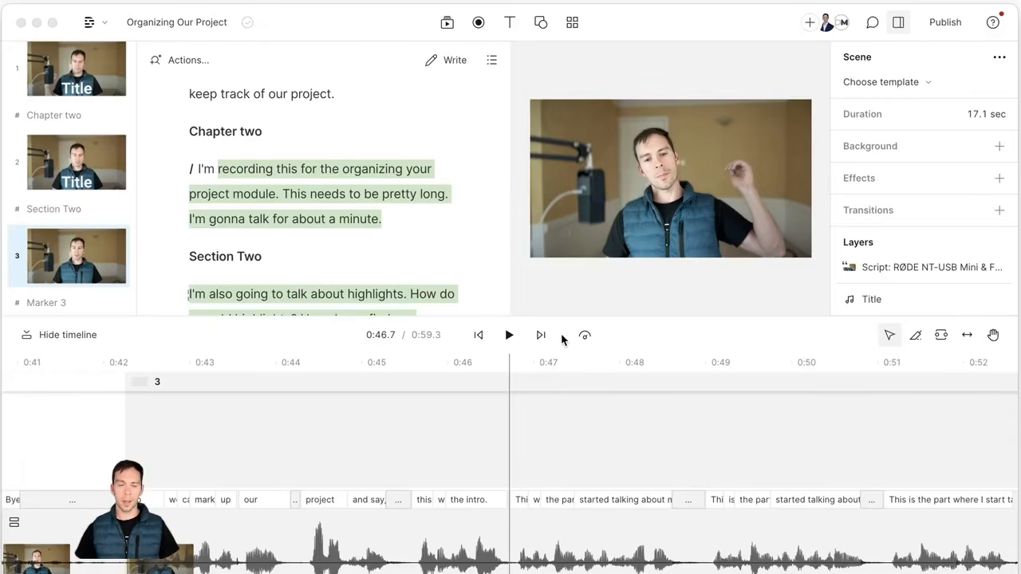
Step: Enable multiple compositions, add an Untitled composition, and return to Organizing Our Project
scroll(314, 206, "up", 5)
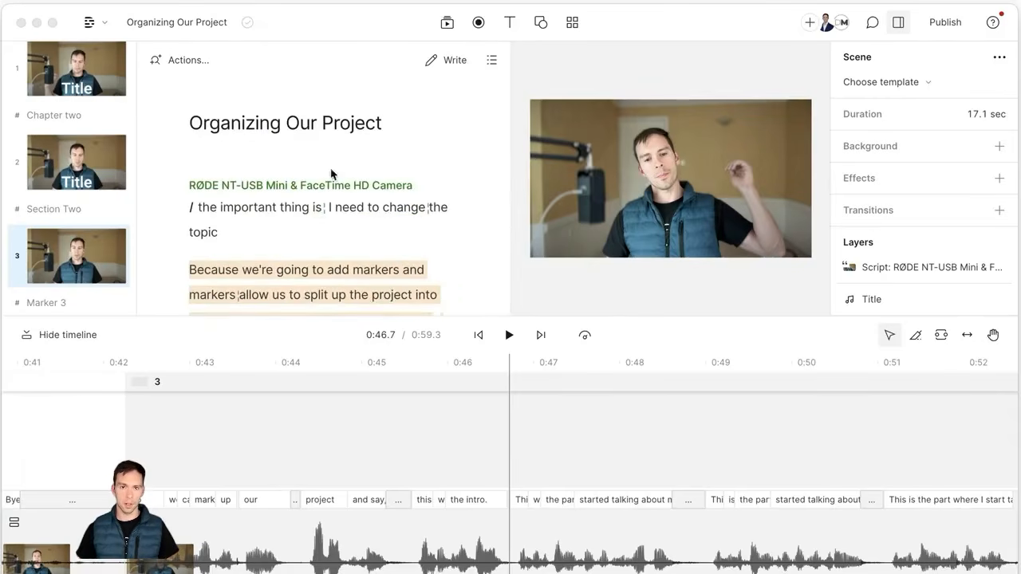
left_click(319, 67)
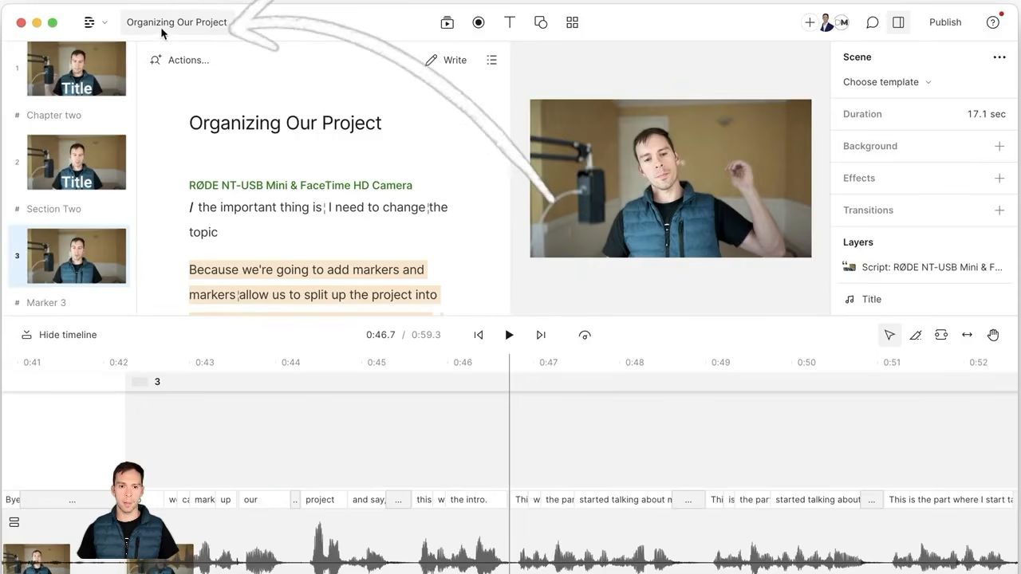
left_click(201, 24)
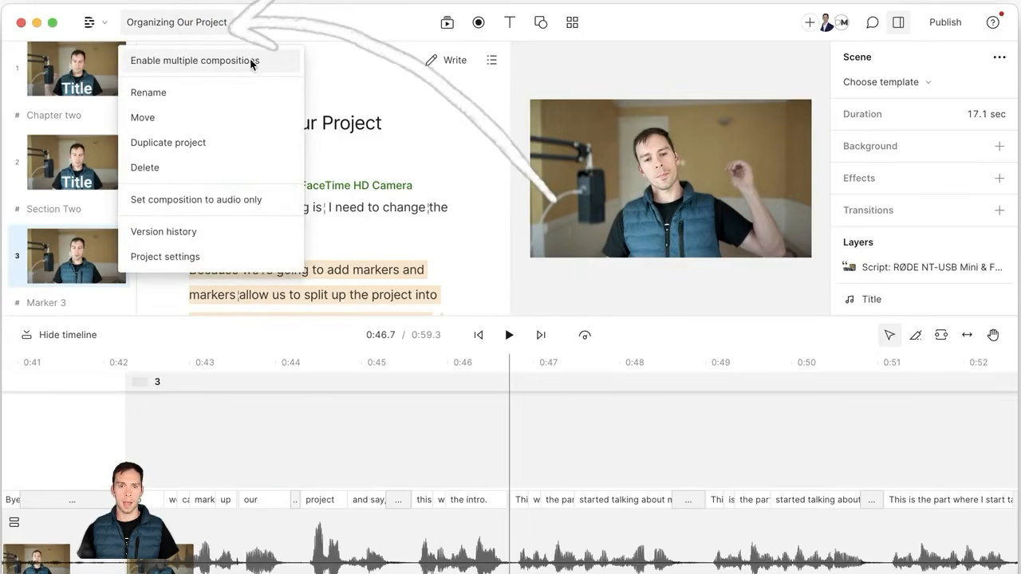
left_click(157, 63)
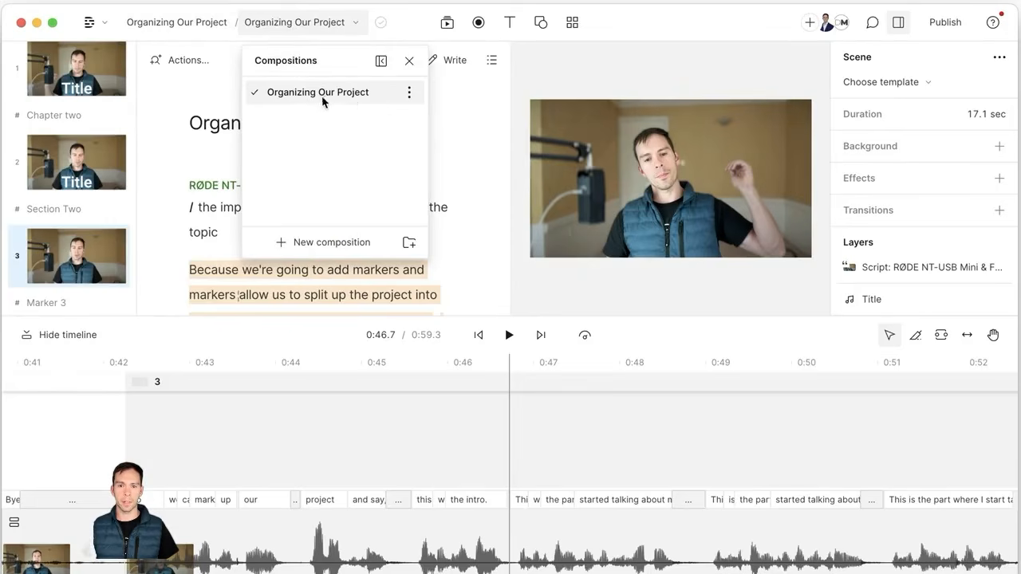
left_click(317, 248)
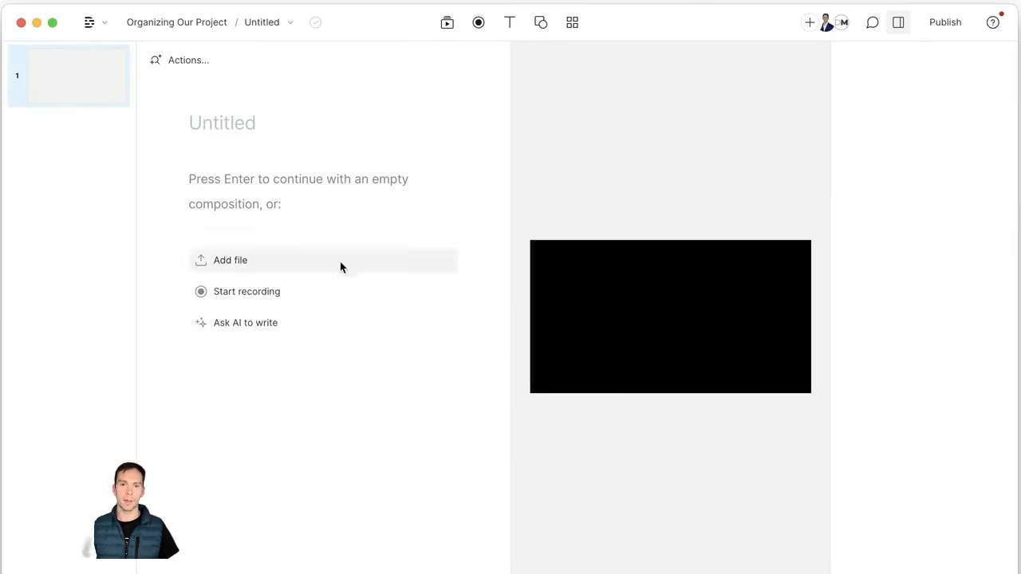
left_click(276, 29)
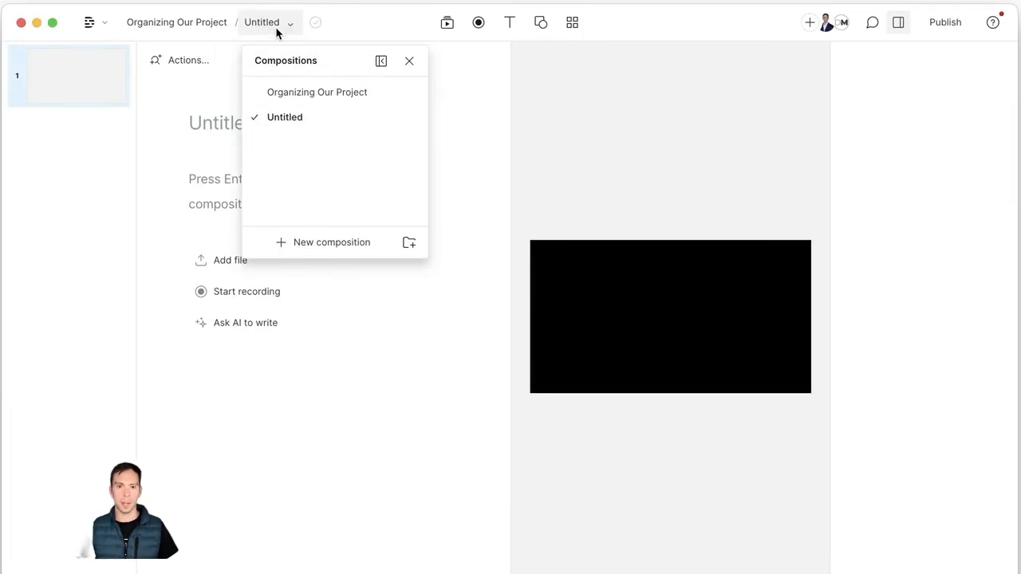
left_click(313, 103)
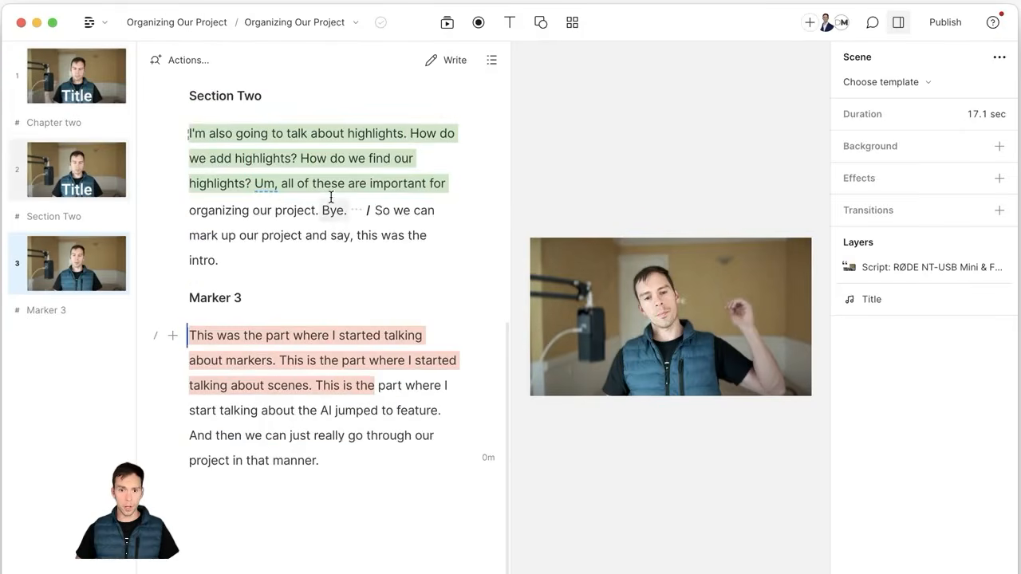
Step: Paste the 'I'm also going to talk about highlights' paragraph into Untitled, then reopen the Compositions list
left_click(215, 132)
left_click_drag(215, 132, 191, 130)
key("ctrl+c")
left_click(297, 22)
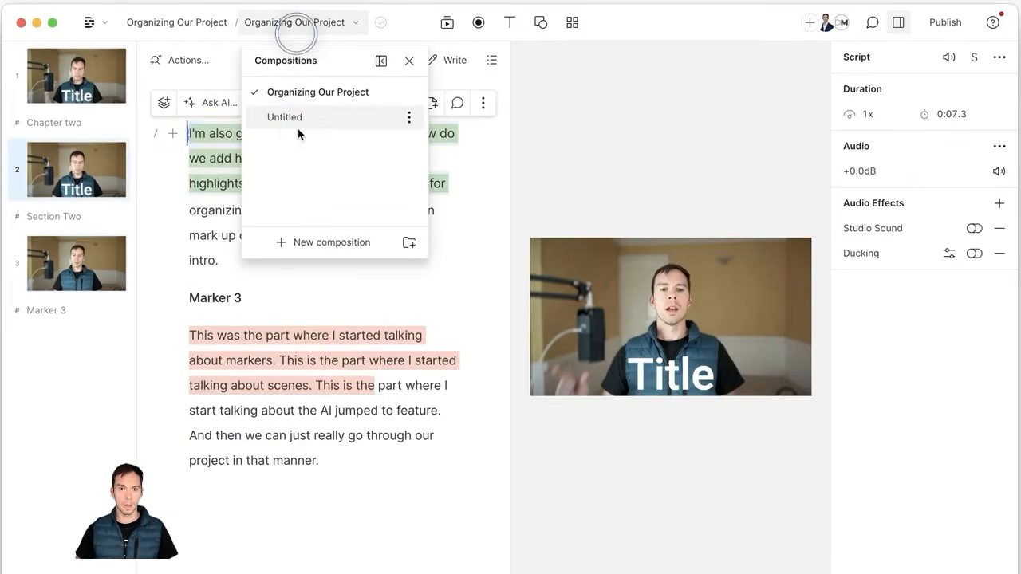
left_click(292, 120)
key("ctrl+v")
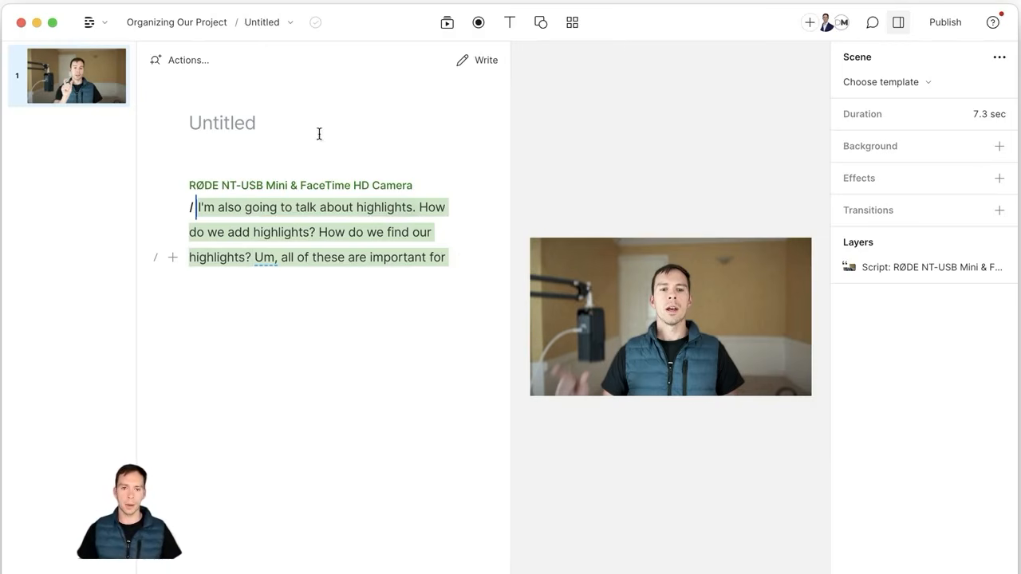
left_click(263, 22)
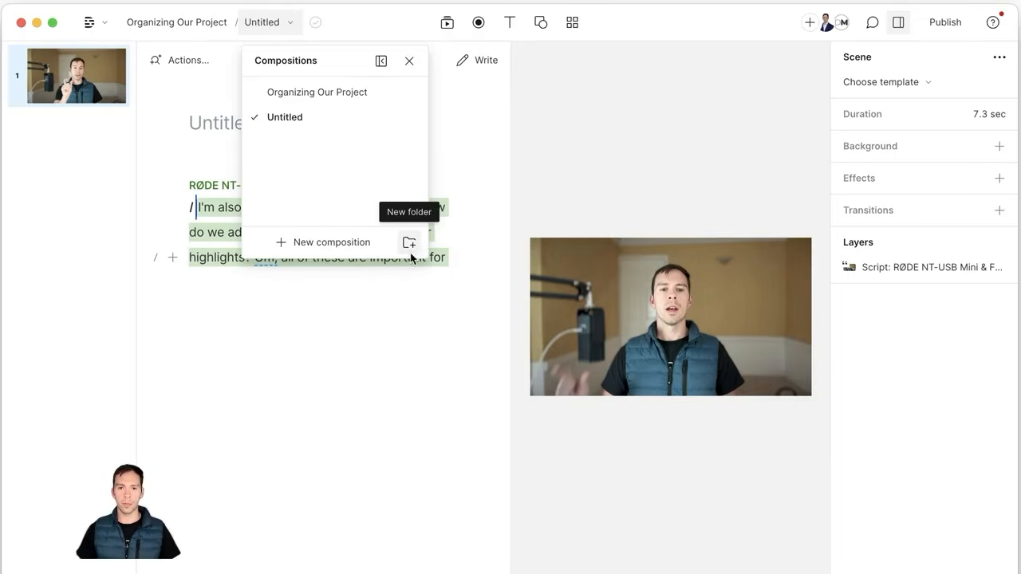
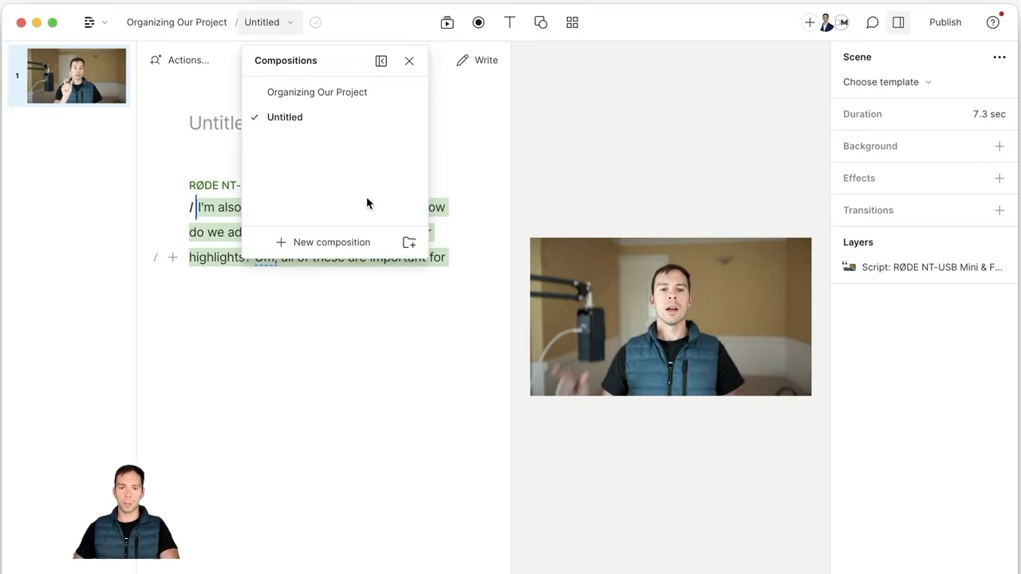
Step: Switch to the Organizing Our Project composition and look over its marker-divided script
left_click(308, 93)
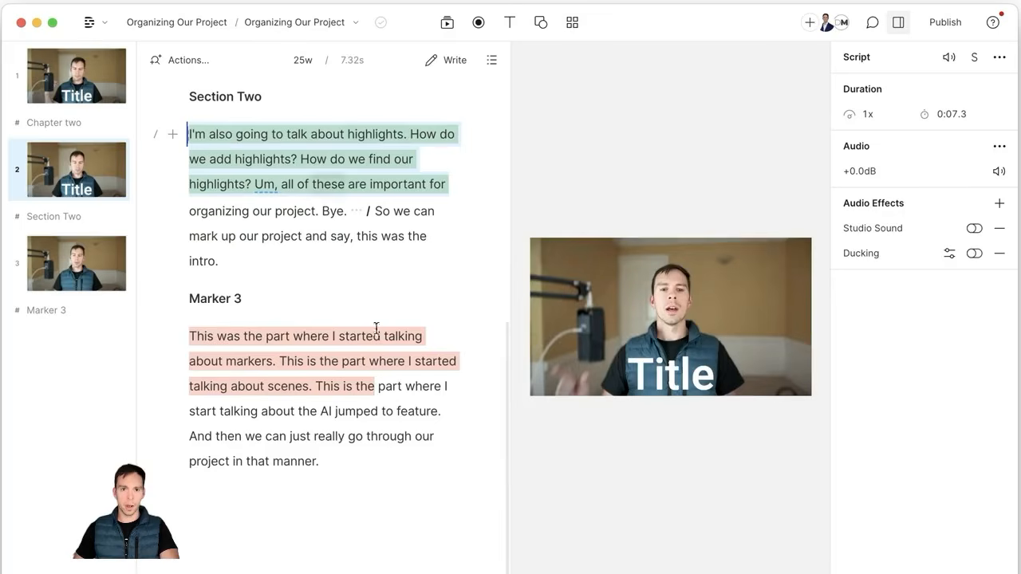
scroll(272, 424, "up", 10)
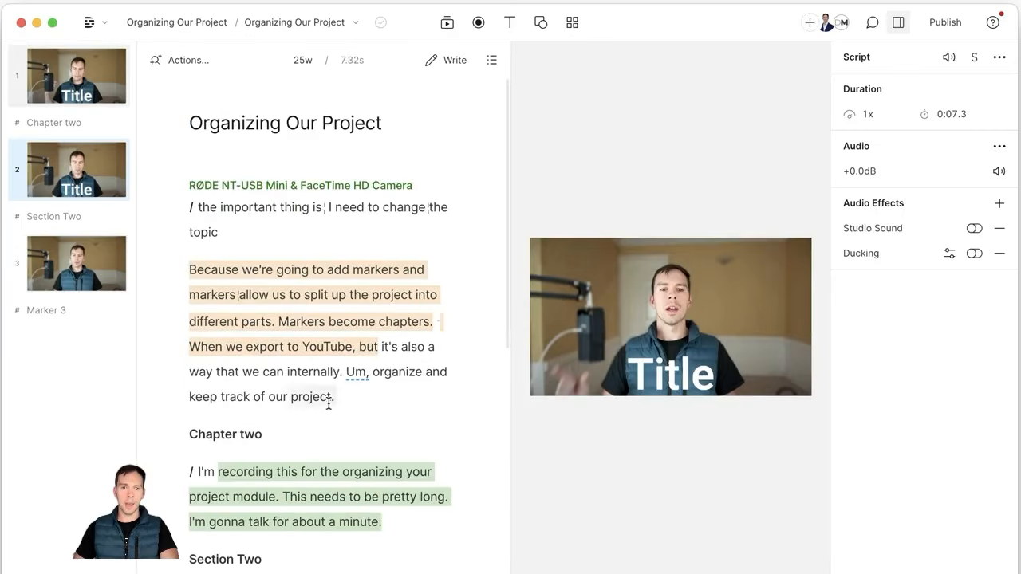
scroll(337, 404, "down", 1)
scroll(342, 406, "up", 1)
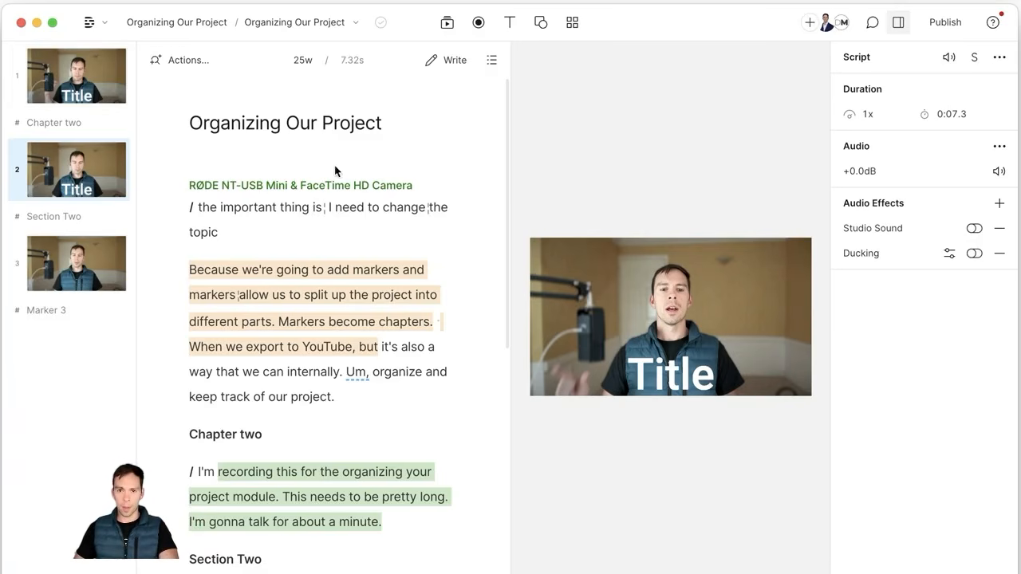
left_click(195, 63)
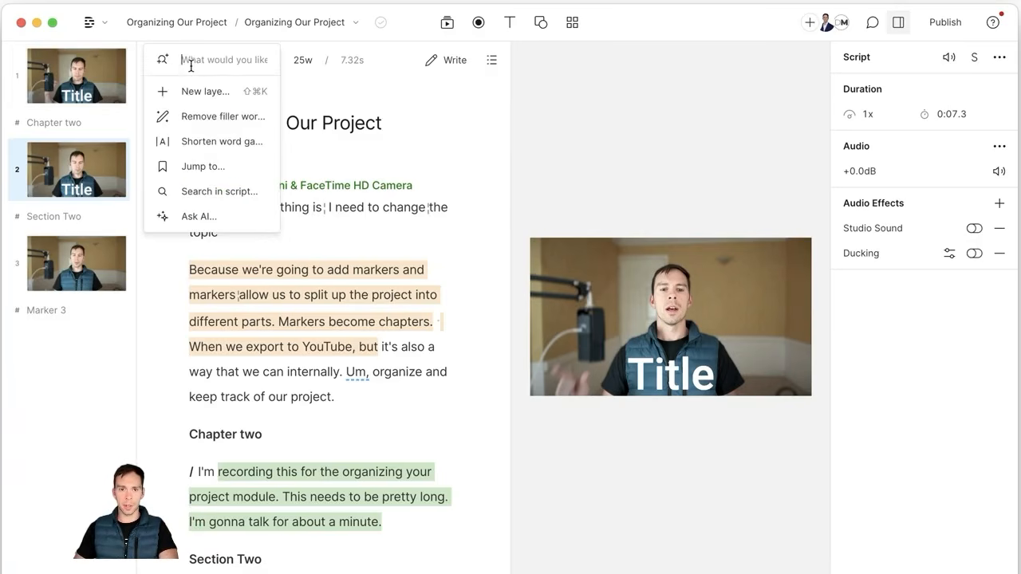
Step: Use Jump to Marker to go straight to the Marker 3 scene
left_click(195, 168)
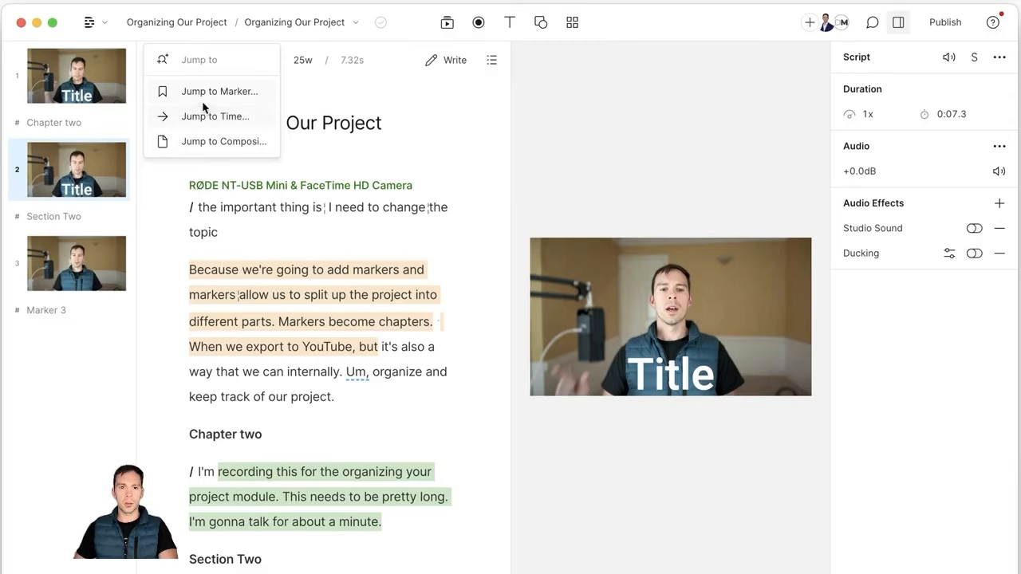
left_click(188, 93)
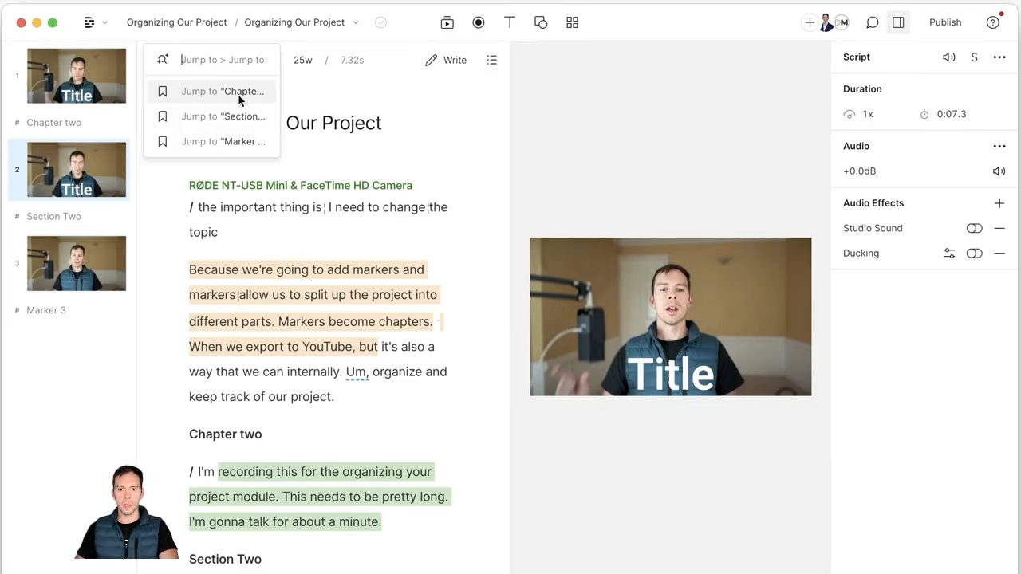
left_click(223, 144)
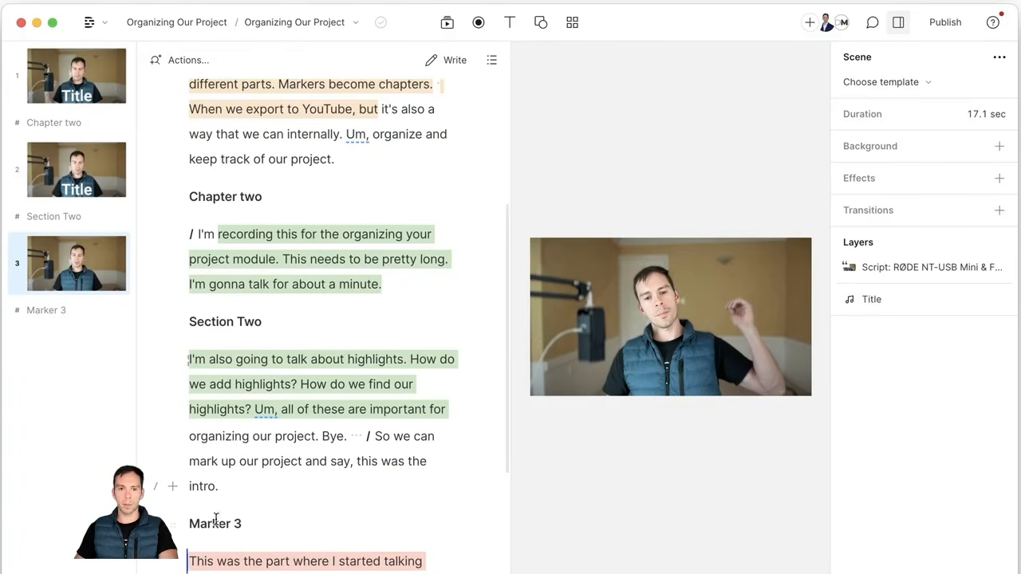
Step: Use Jump to Time with the value 3 to seek playback to 3 minutes
scroll(226, 172, "down", 3)
left_click(183, 60)
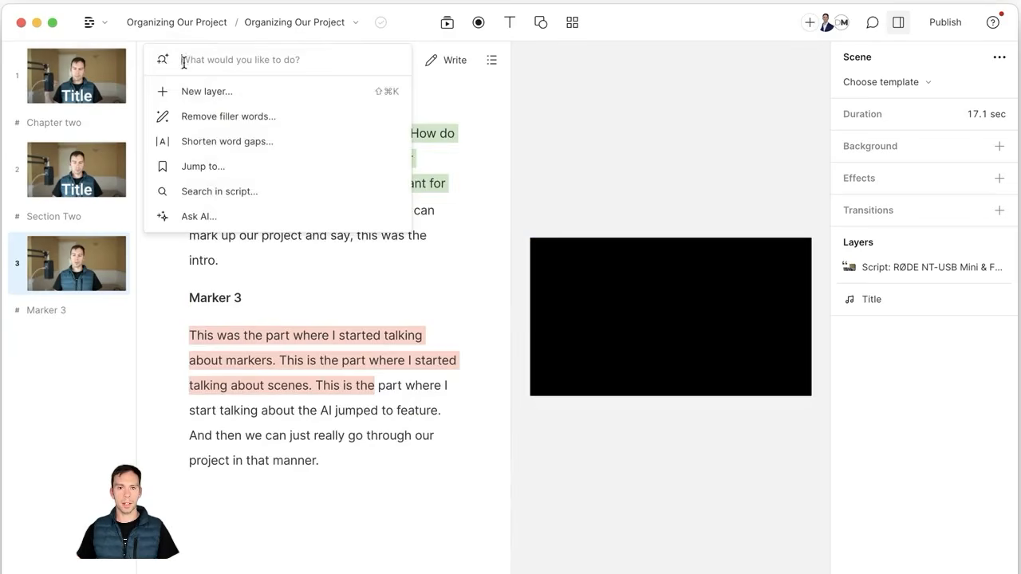
left_click(201, 171)
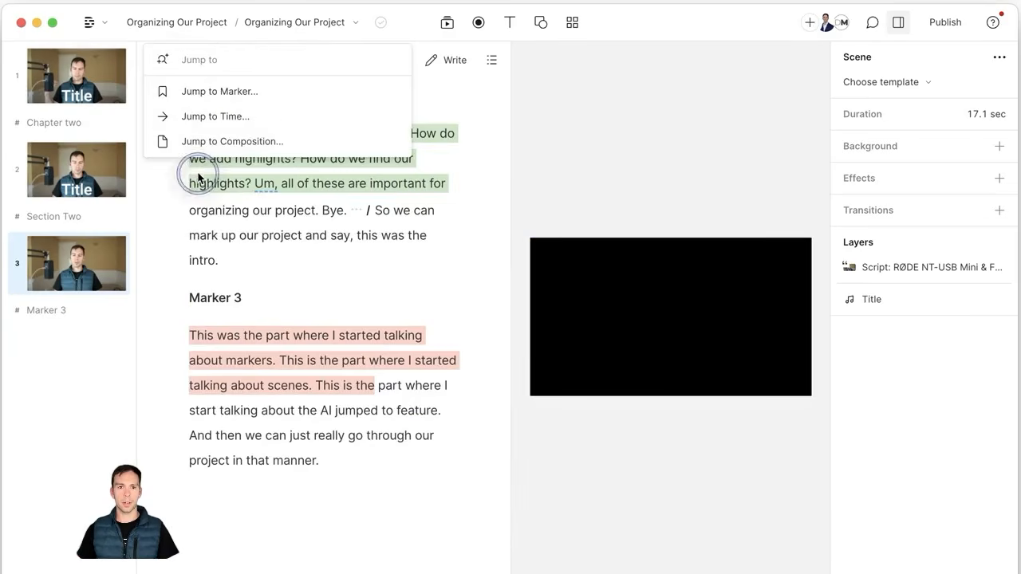
left_click(210, 118)
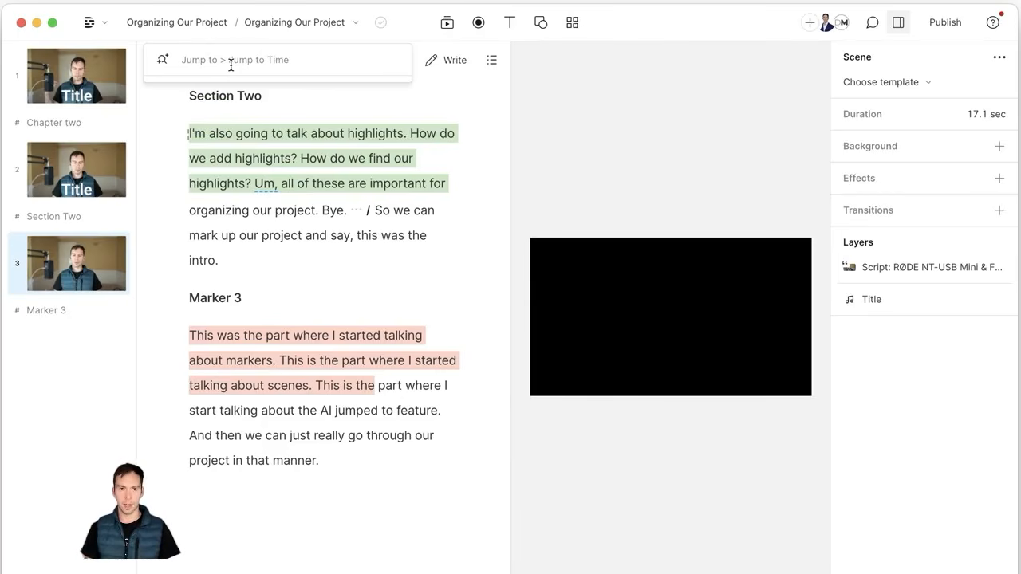
type("4")
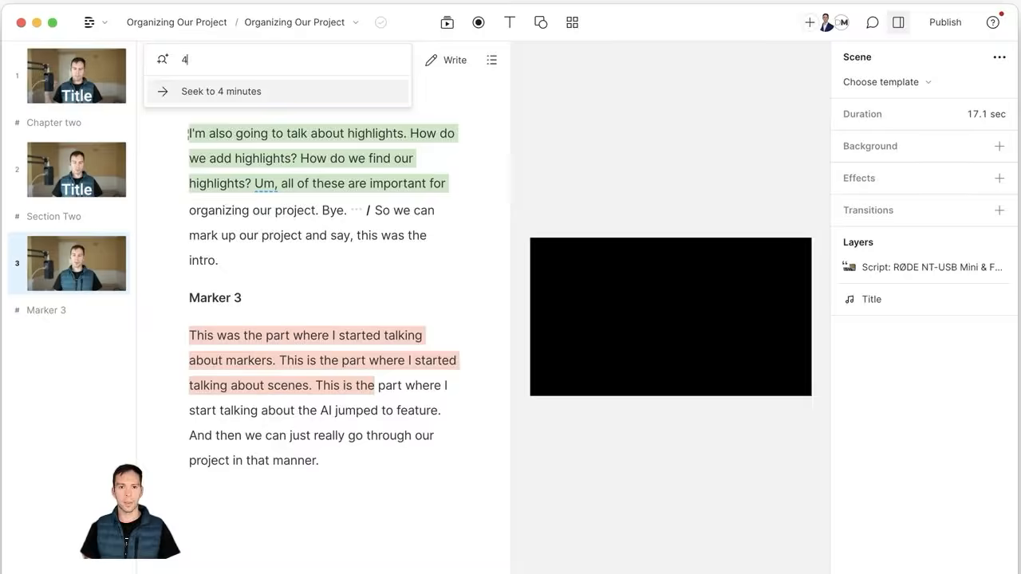
key("BackSpace")
type("\"4")
key("BackSpace")
type(":43")
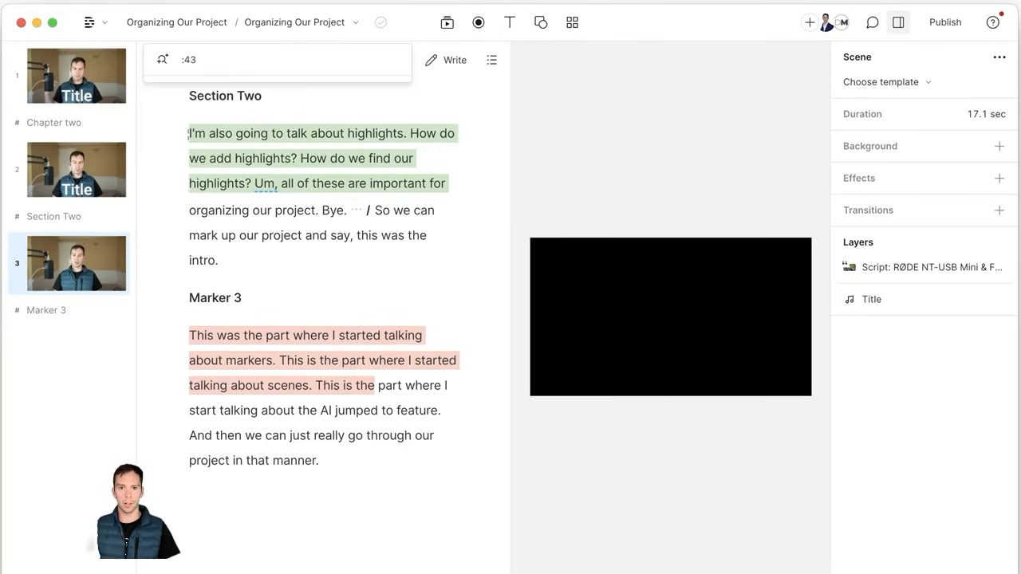
key("BackSpace")
key("BackSpace")
key("BackSpace")
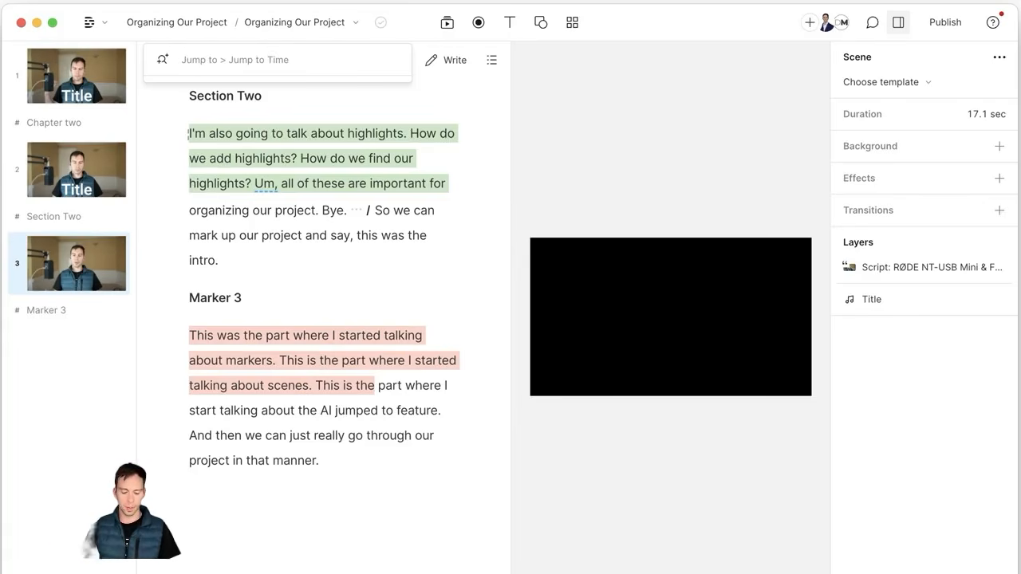
type("3")
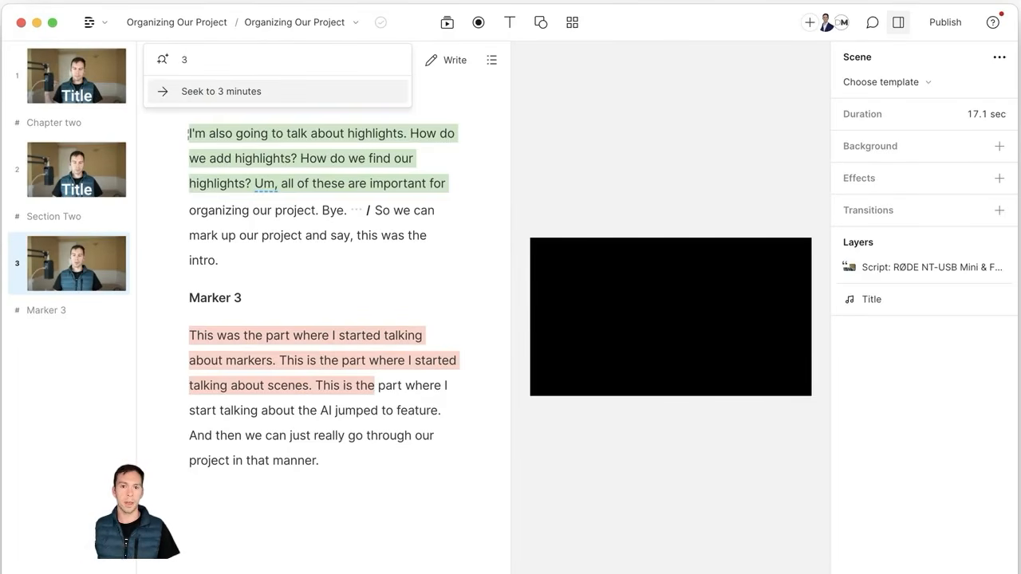
left_click(190, 93)
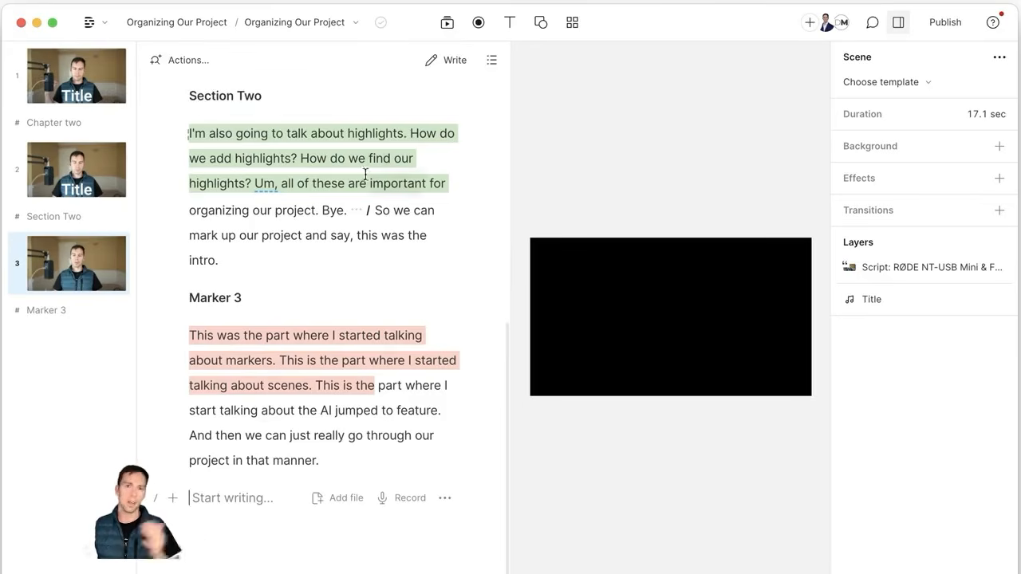
Step: Use Jump to Composition to switch to the Untitled composition
left_click(204, 64)
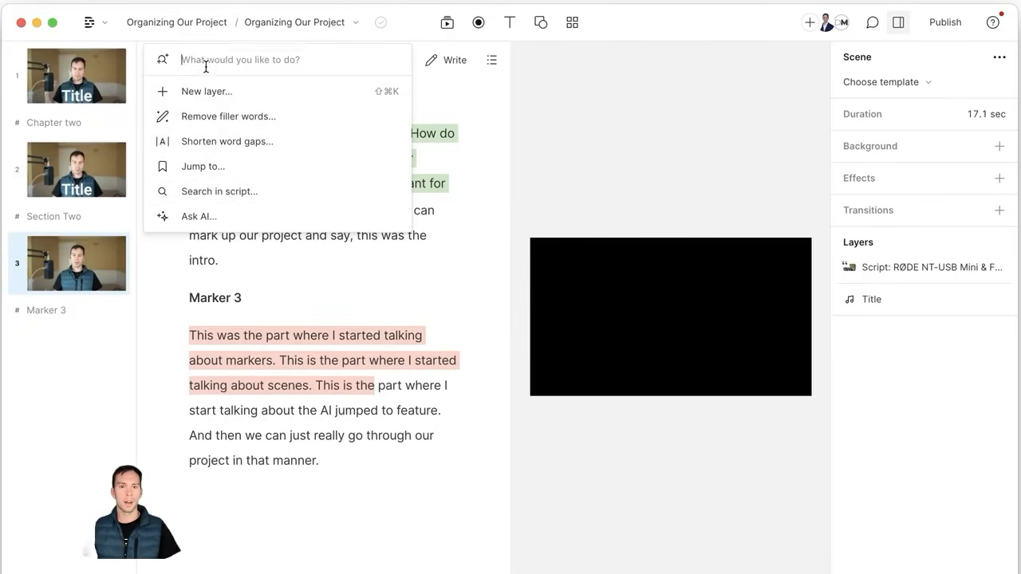
left_click(201, 168)
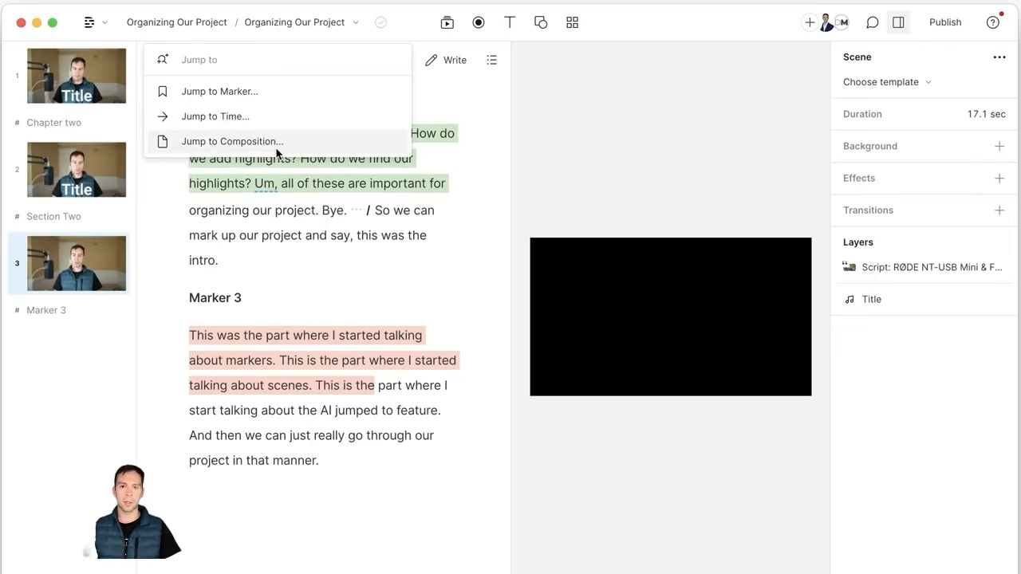
left_click(193, 149)
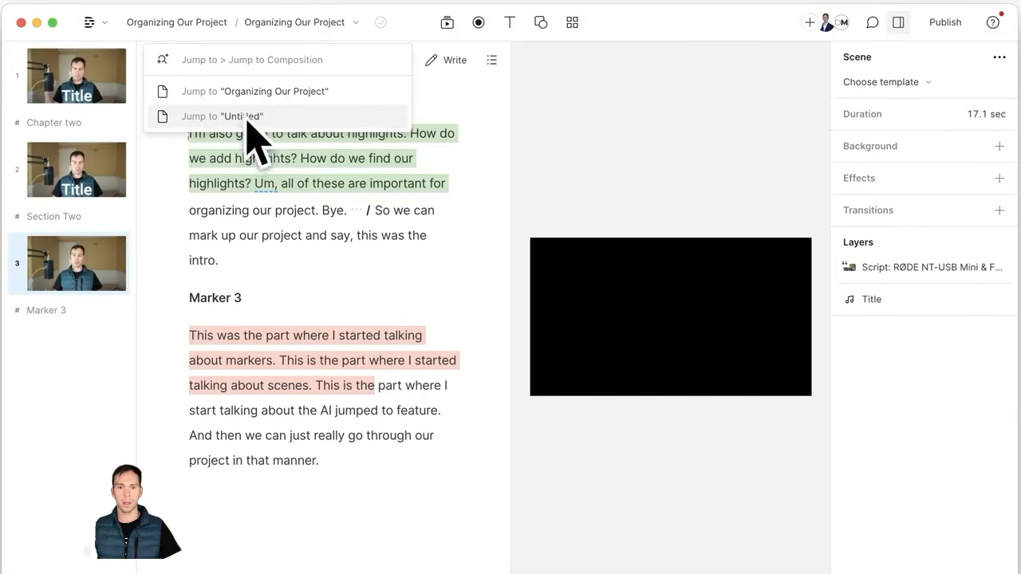
left_click(214, 118)
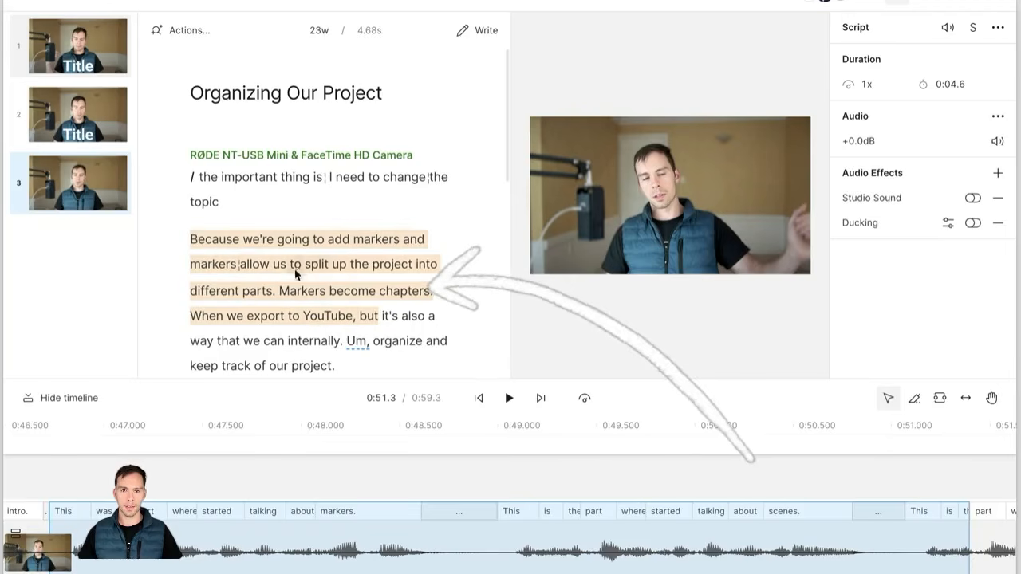
scroll(271, 295, "down", 1)
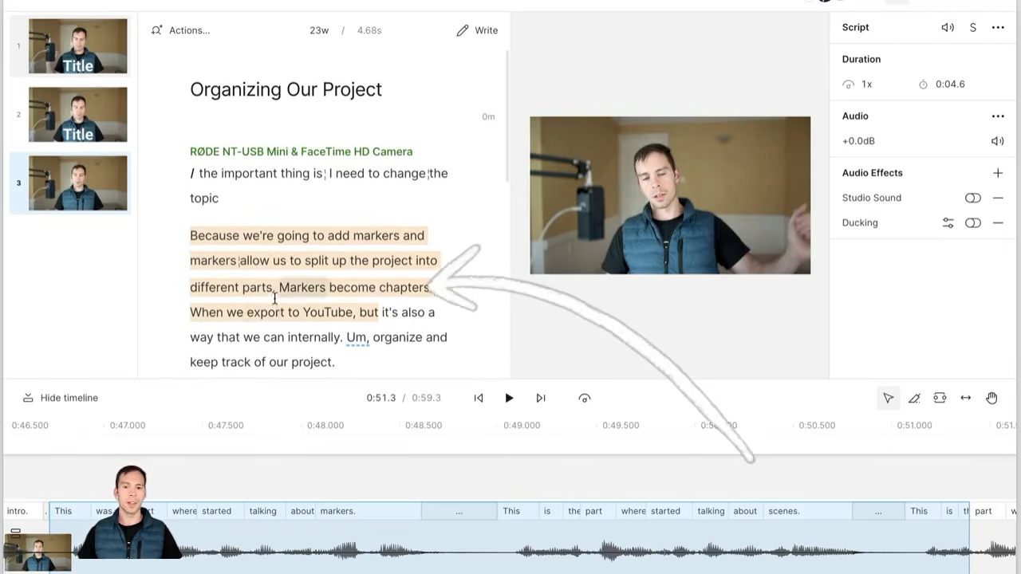
scroll(275, 299, "down", 1)
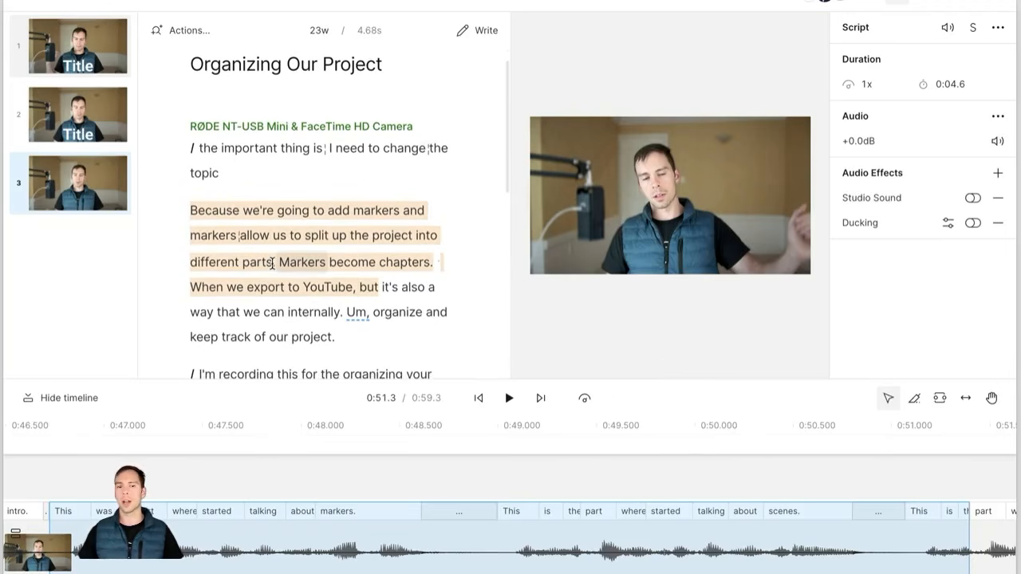
scroll(275, 236, "up", 1)
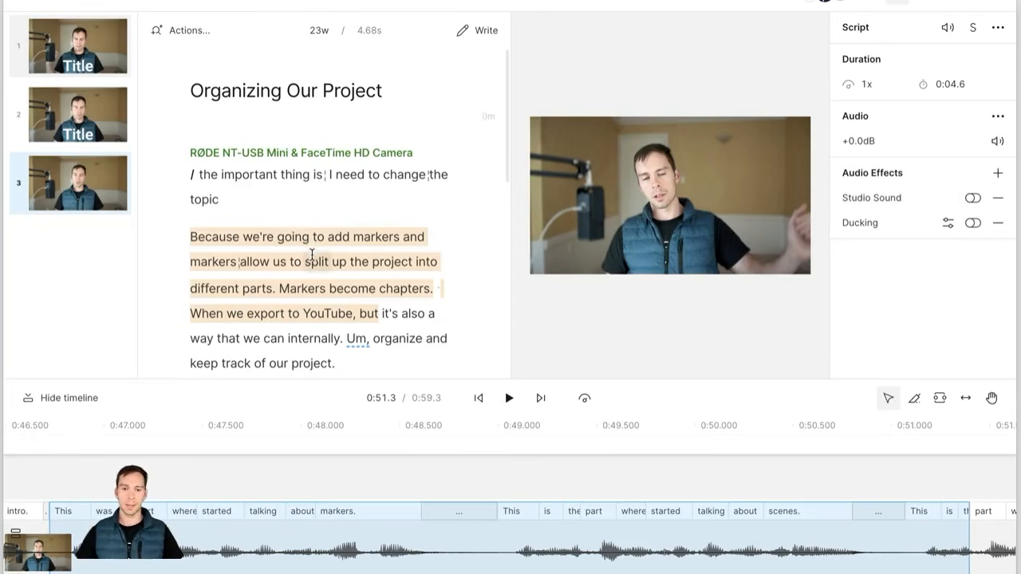
scroll(251, 294, "down", 2)
scroll(255, 292, "down", 1)
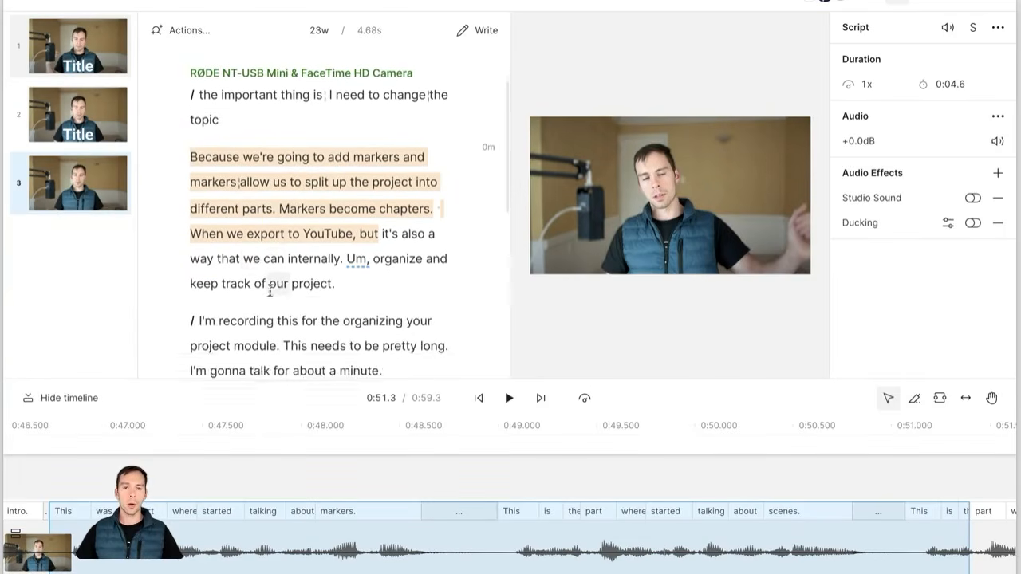
scroll(279, 287, "up", 2)
scroll(279, 287, "down", 5)
scroll(279, 285, "down", 1)
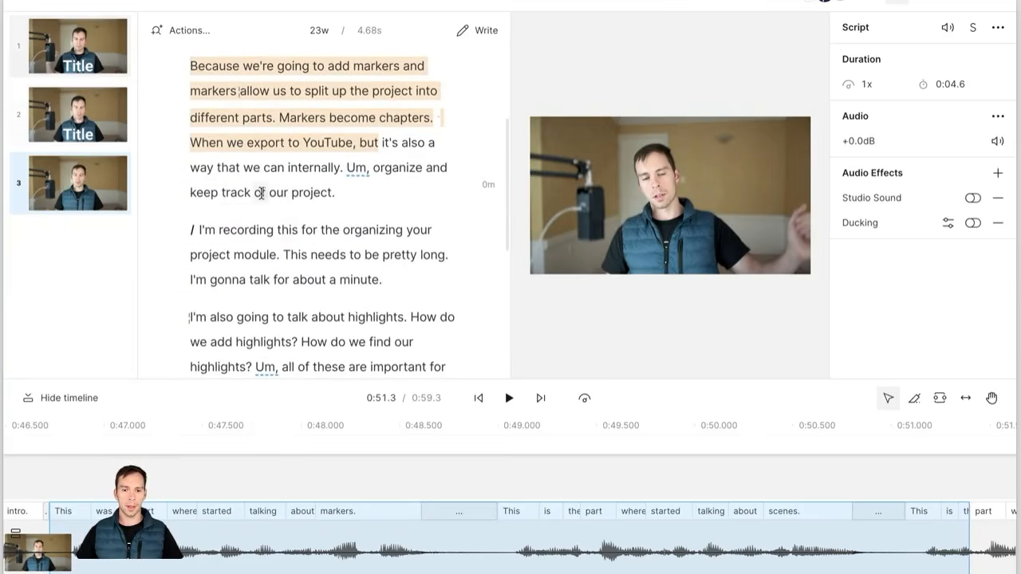
scroll(331, 298, "down", 1)
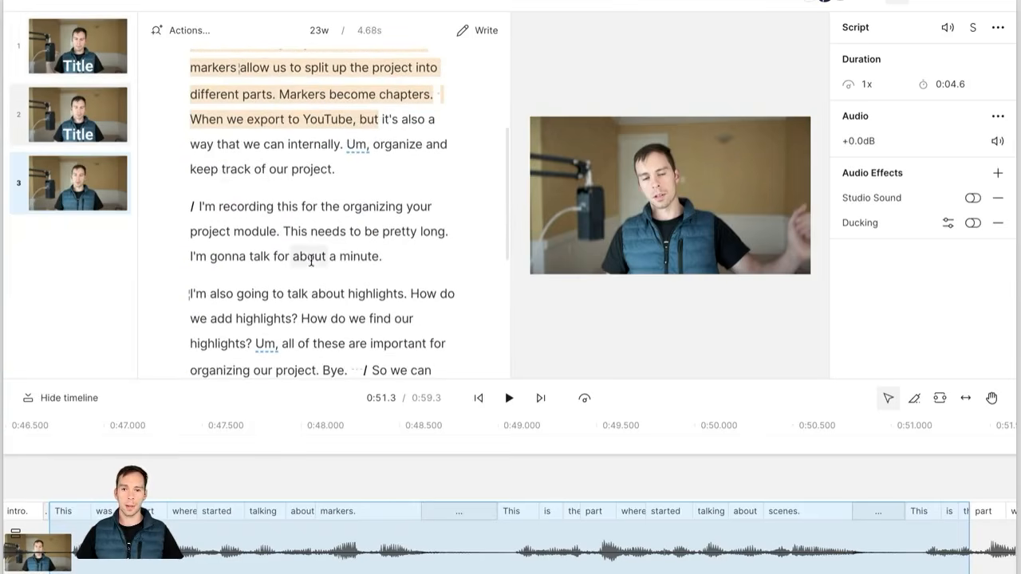
Step: Highlight the recording-to-highlights passage up to 'important for' in Mint, then jump to the highlights paragraph
left_click(246, 207)
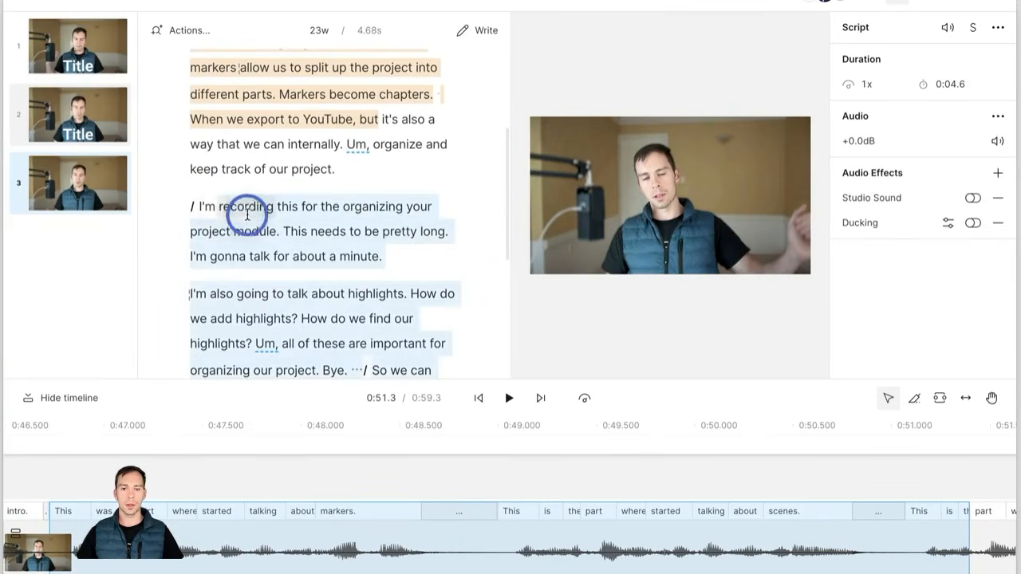
left_click(348, 231)
scroll(219, 185, "down", 1)
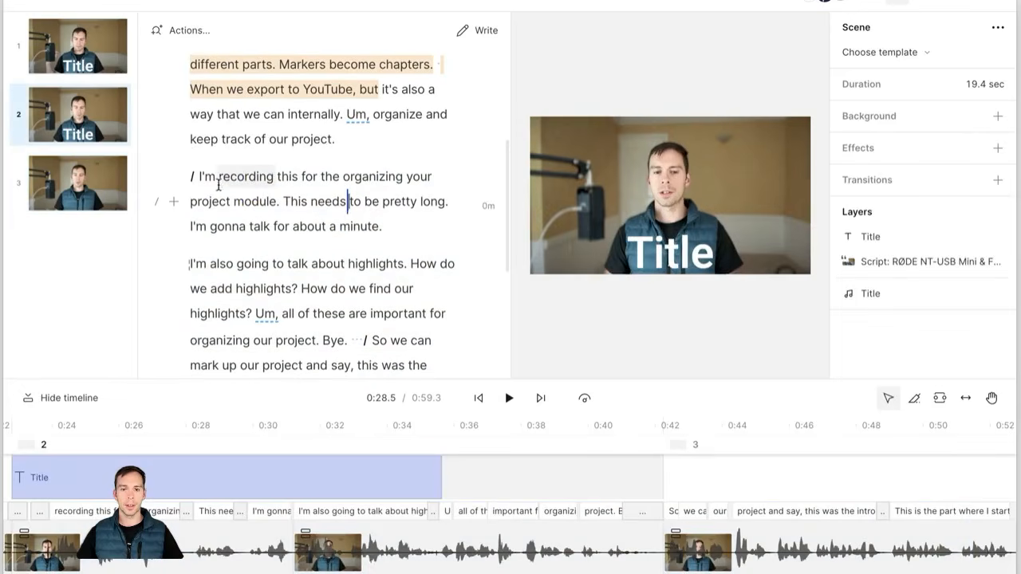
left_click_drag(216, 177, 457, 321)
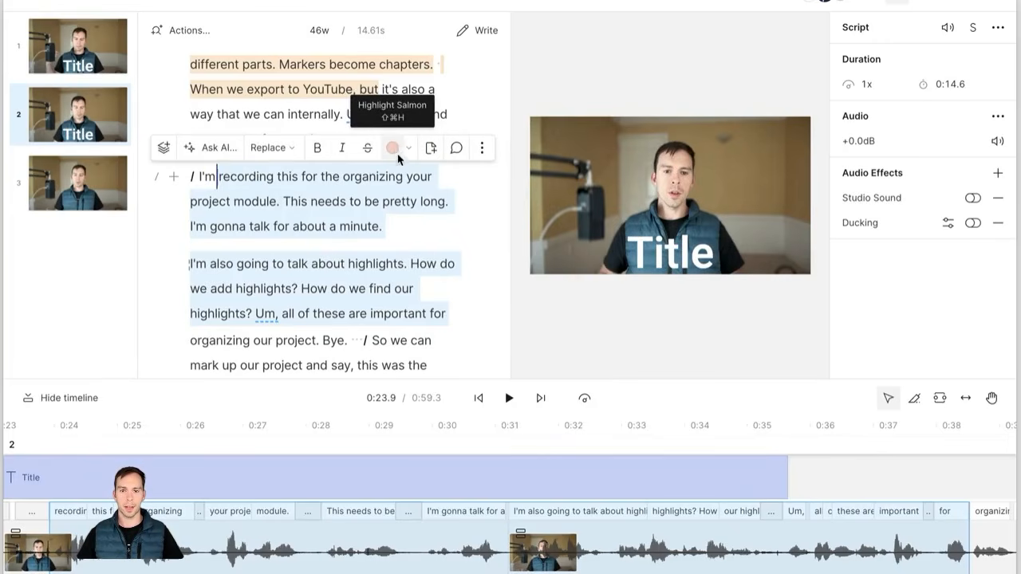
left_click(409, 152)
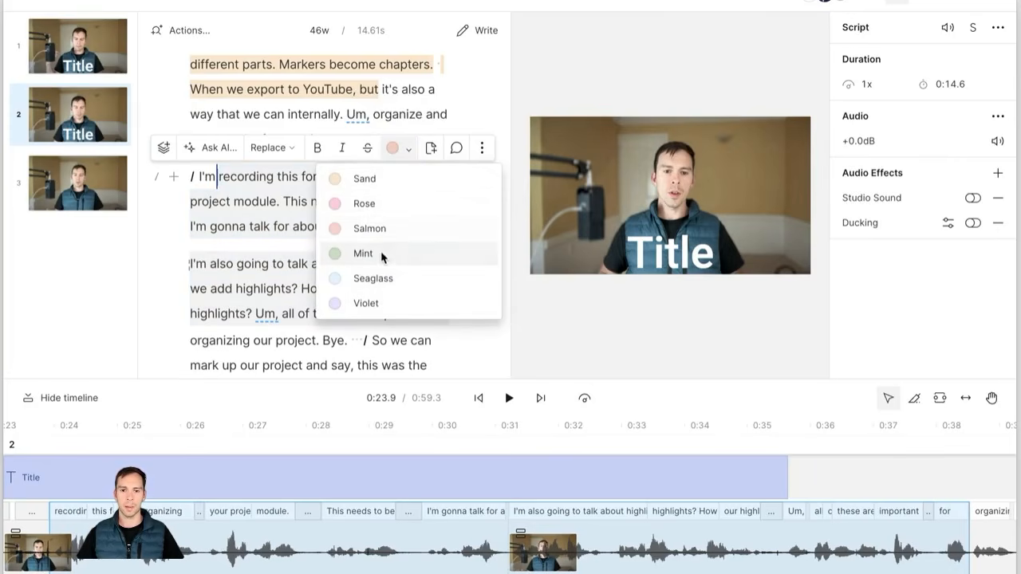
left_click(401, 255)
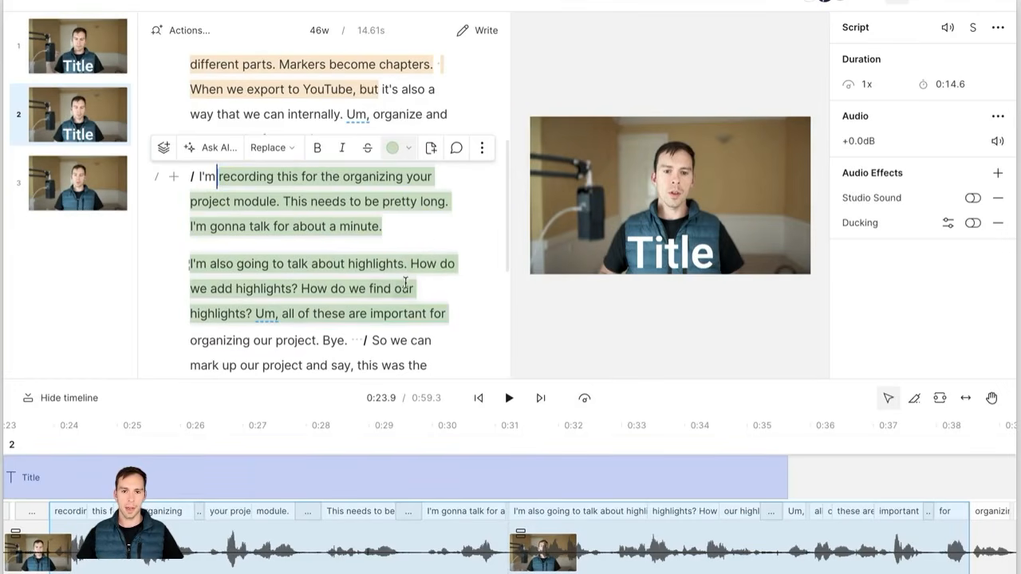
left_click(433, 282)
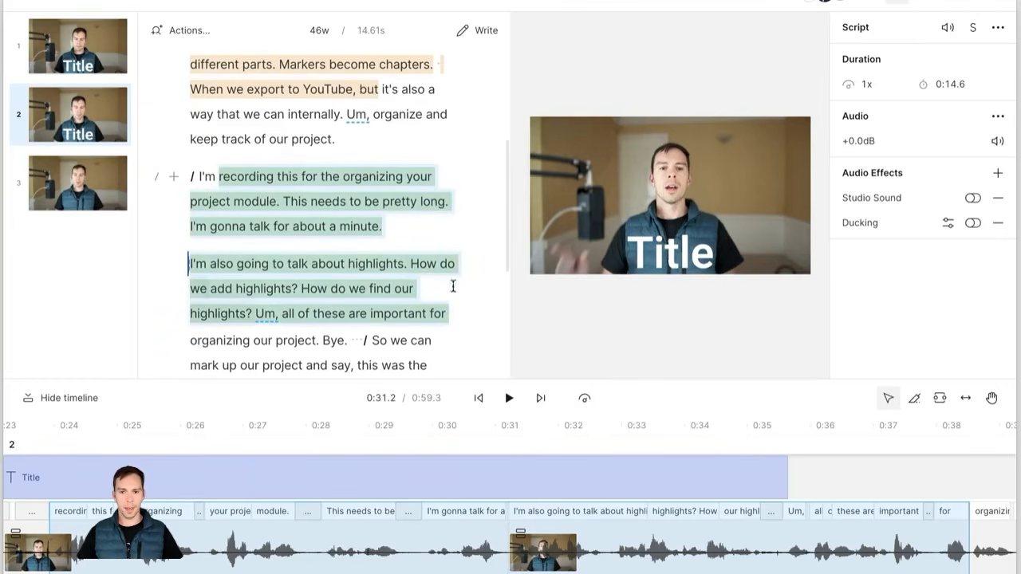
Step: Copy all three highlights from every highlighter via 'copy', then return to the projects list
left_click(191, 32)
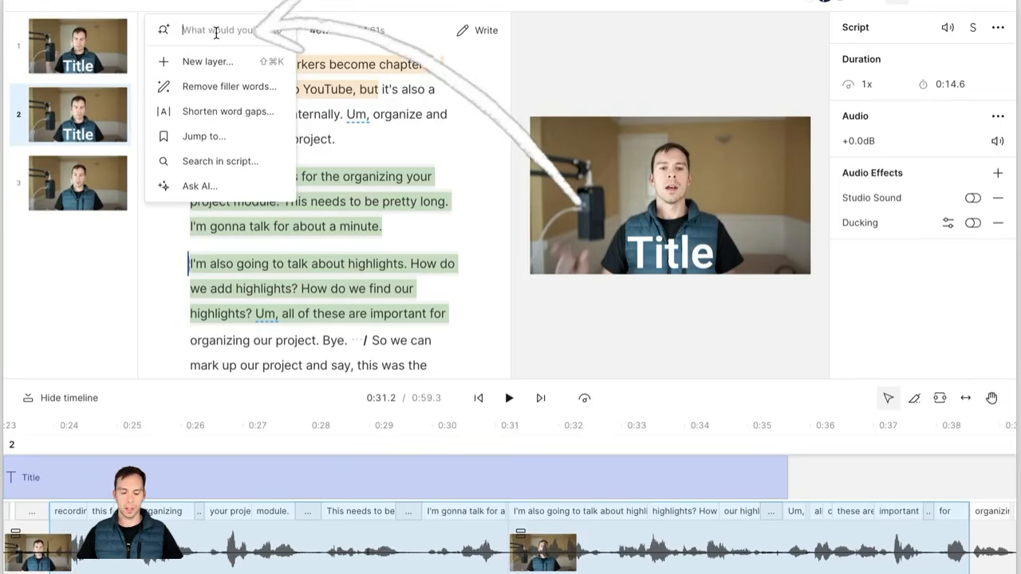
type("copy")
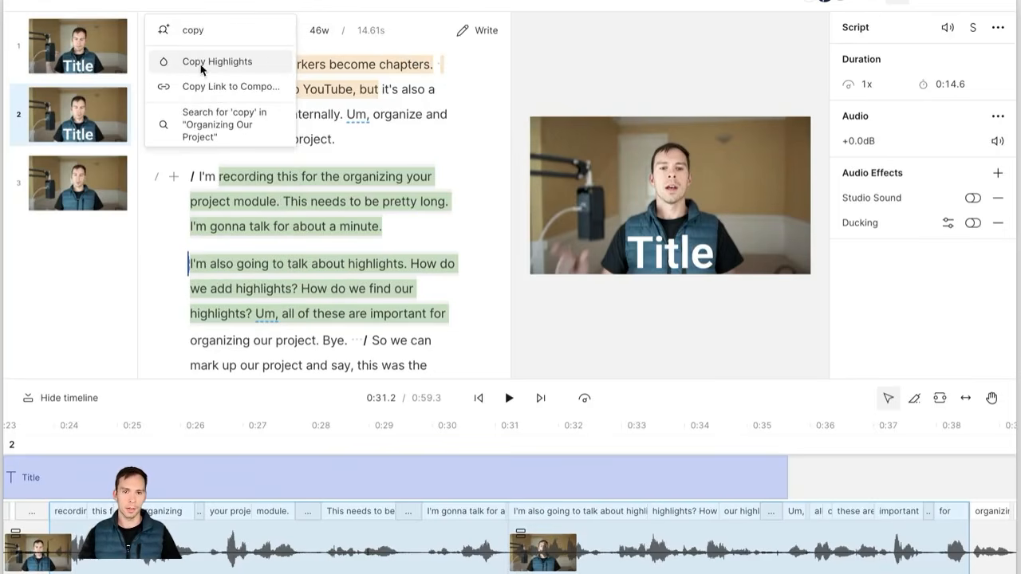
left_click(227, 64)
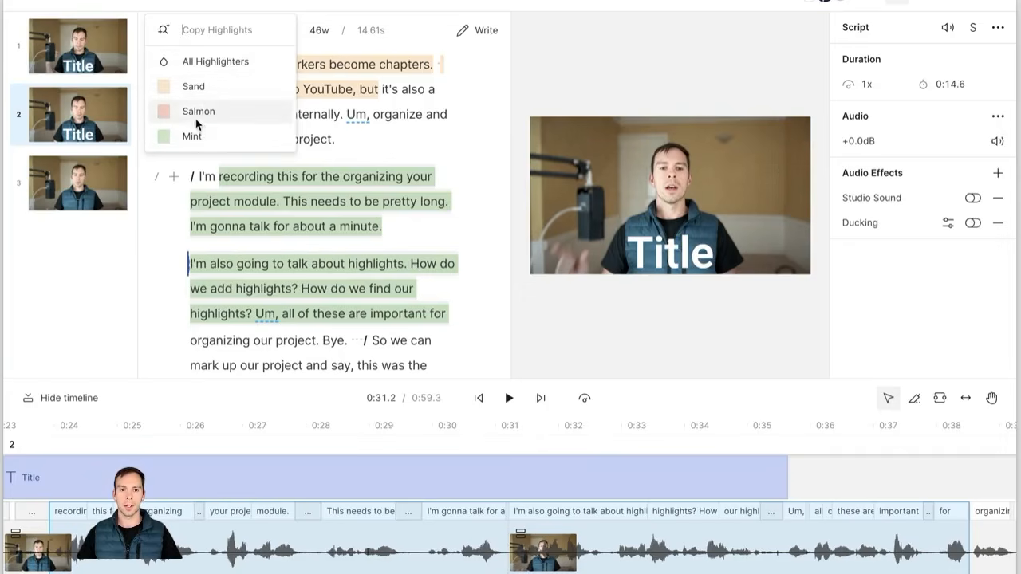
left_click(201, 71)
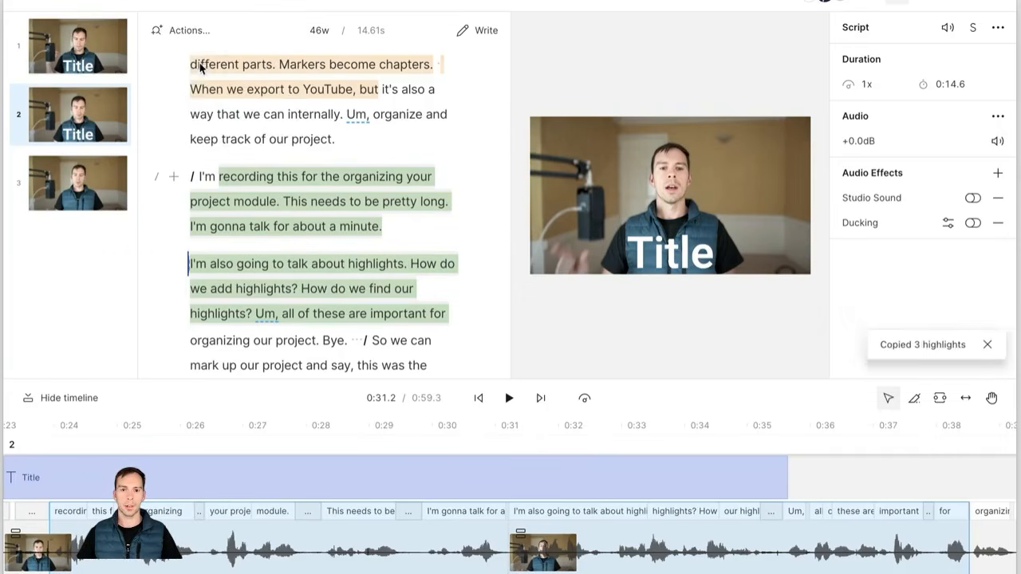
left_click(110, 7)
Step: Create a new video project starting from an empty composition
left_click(104, 29)
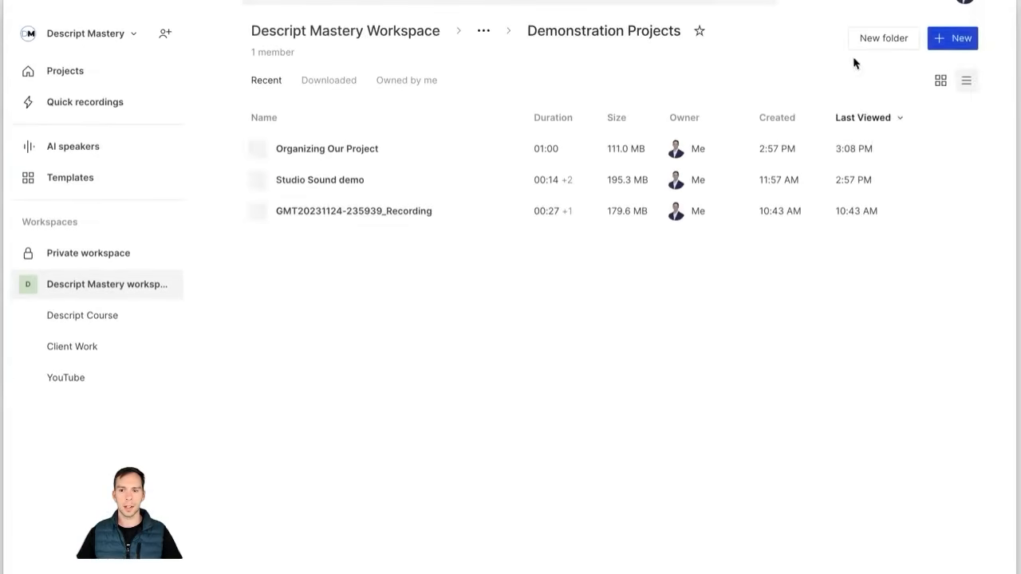
left_click(960, 39)
left_click(892, 71)
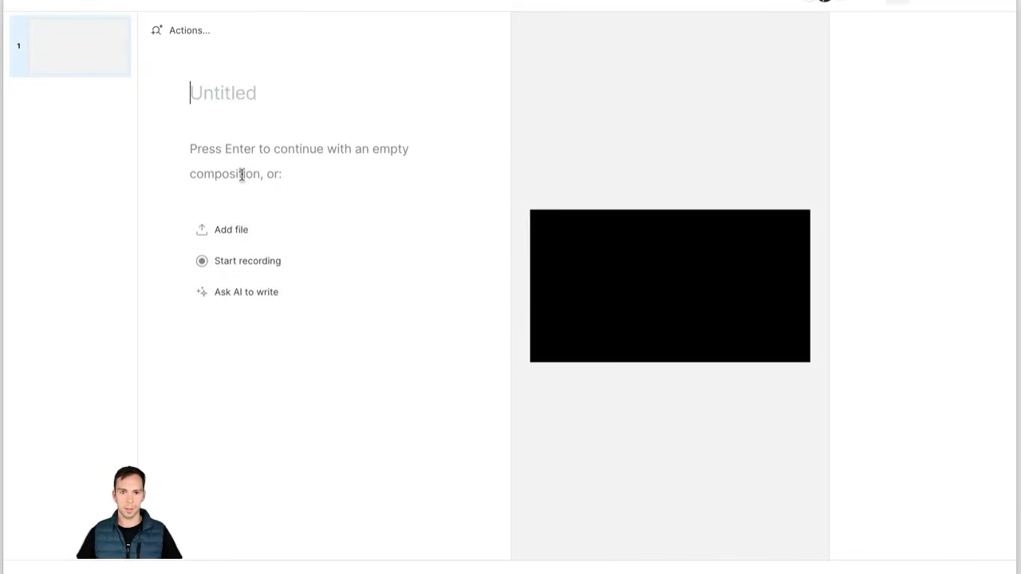
left_click(240, 169)
left_click(247, 158)
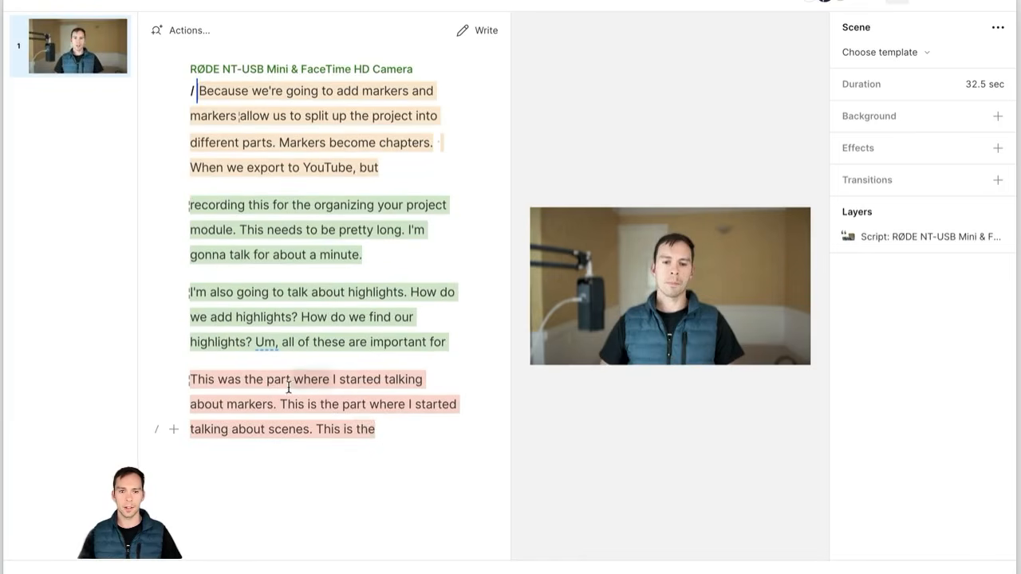
Step: Place the caret in the pasted highlights script and scroll back to its top
left_click(315, 378)
left_click(226, 130)
scroll(226, 130, "up", 2)
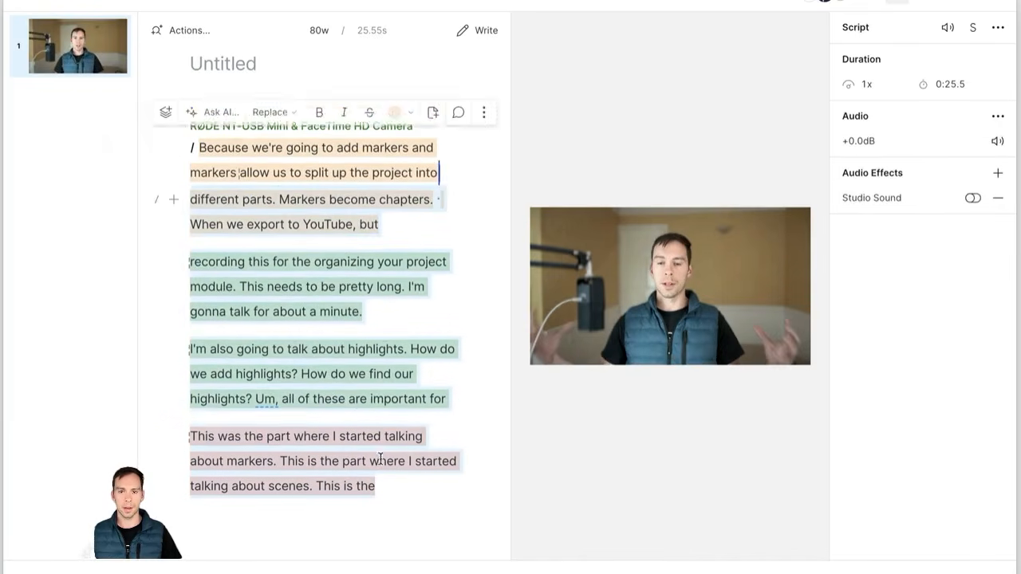
left_click(404, 334)
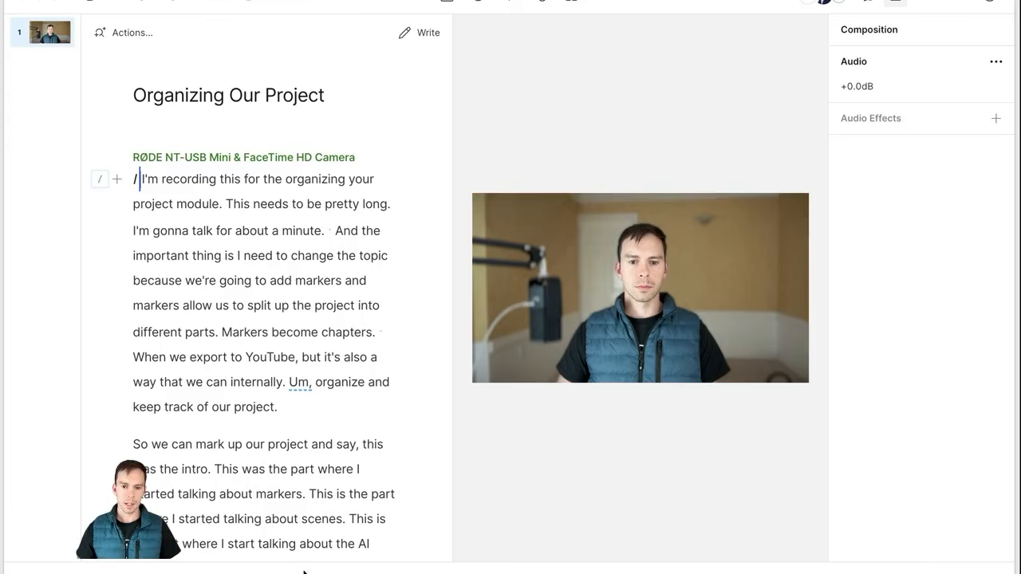
Step: Raise the timeline, widen the scene column, and add a Title layer at the first spoken line
left_click_drag(314, 566, 367, 380)
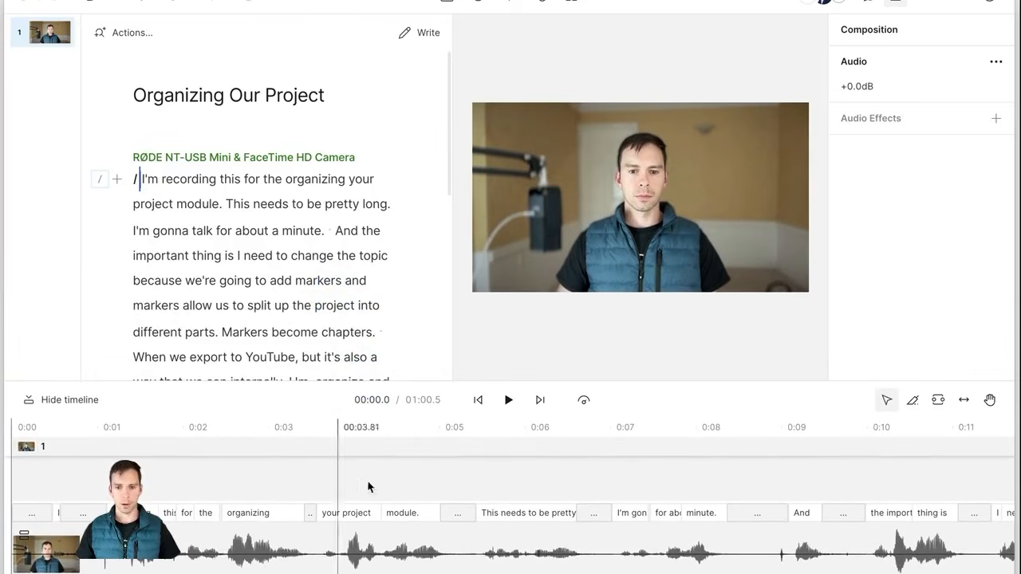
left_click_drag(83, 206, 135, 212)
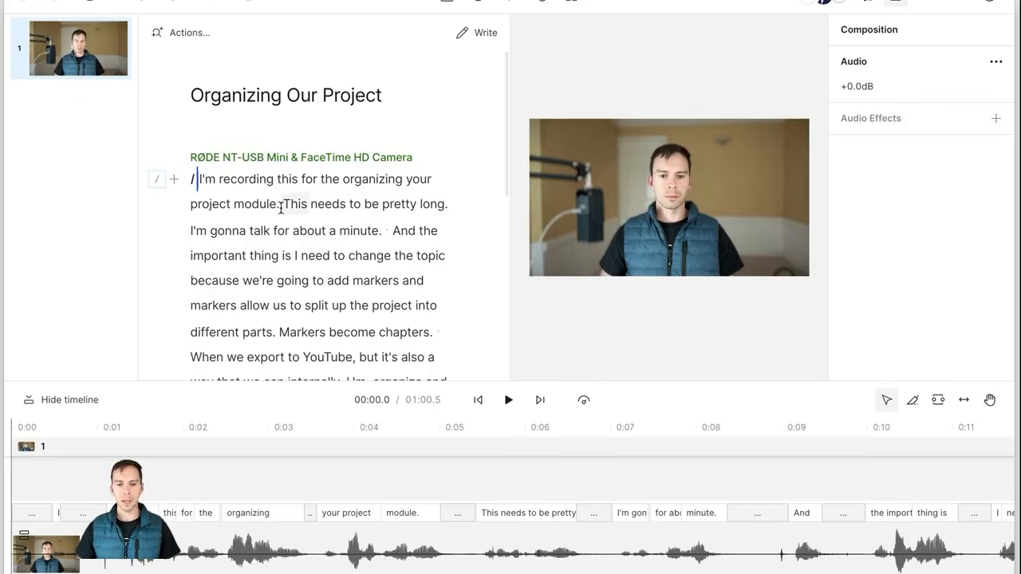
left_click(237, 186)
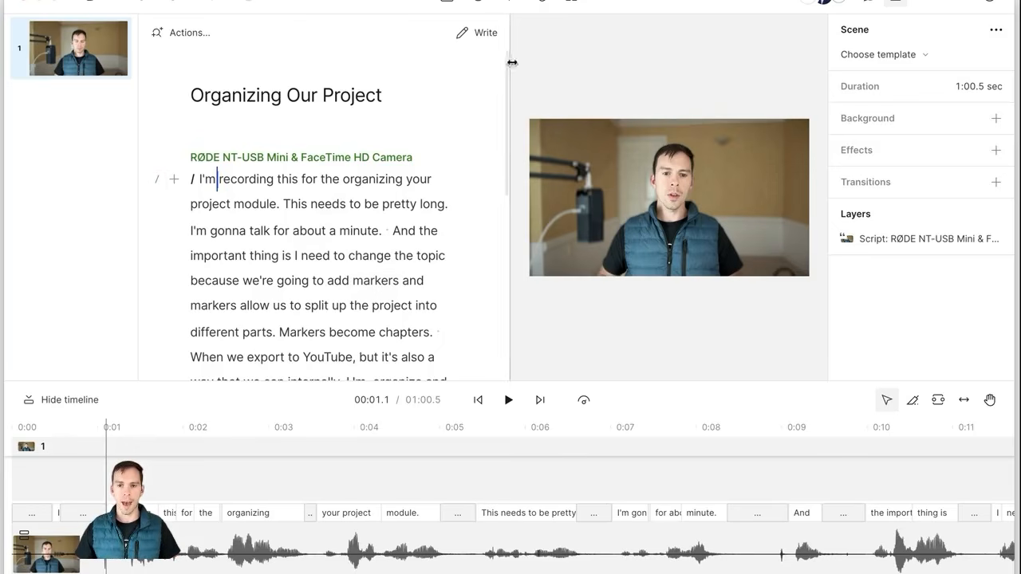
left_click(511, 1)
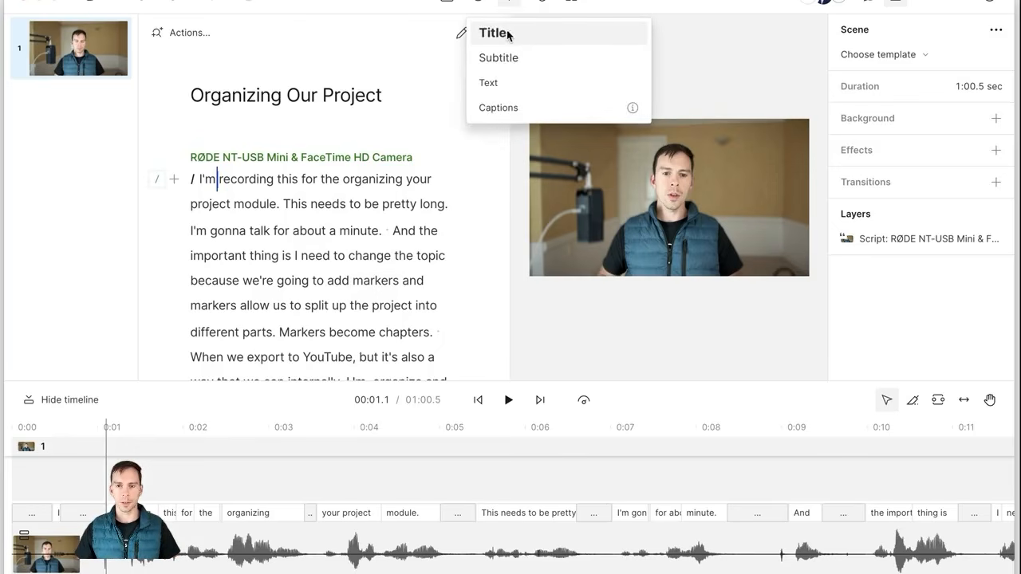
left_click(501, 33)
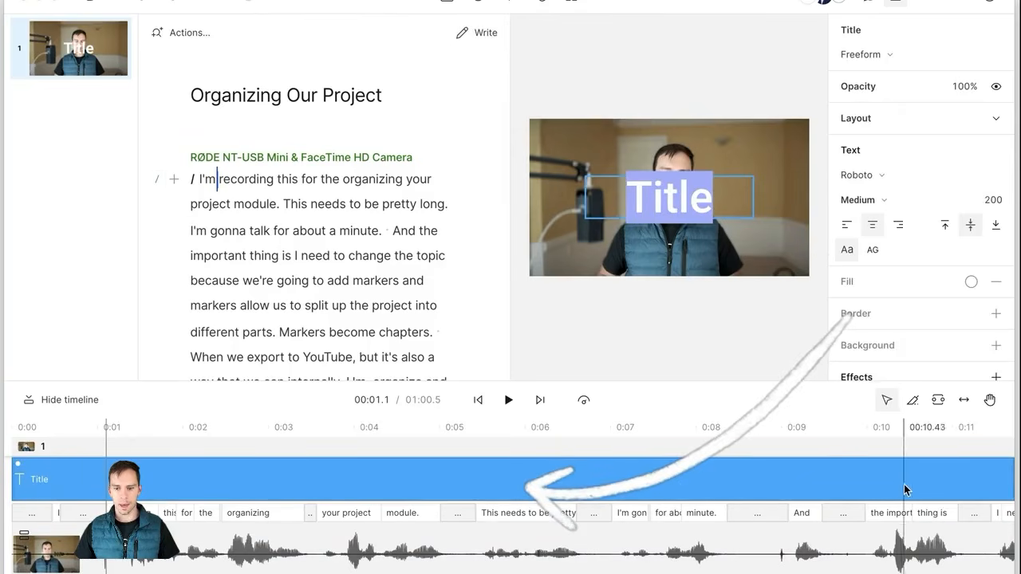
Step: Find the Title clip at 00:07.6 on the timeline and delete it
scroll(643, 534, "down", 2)
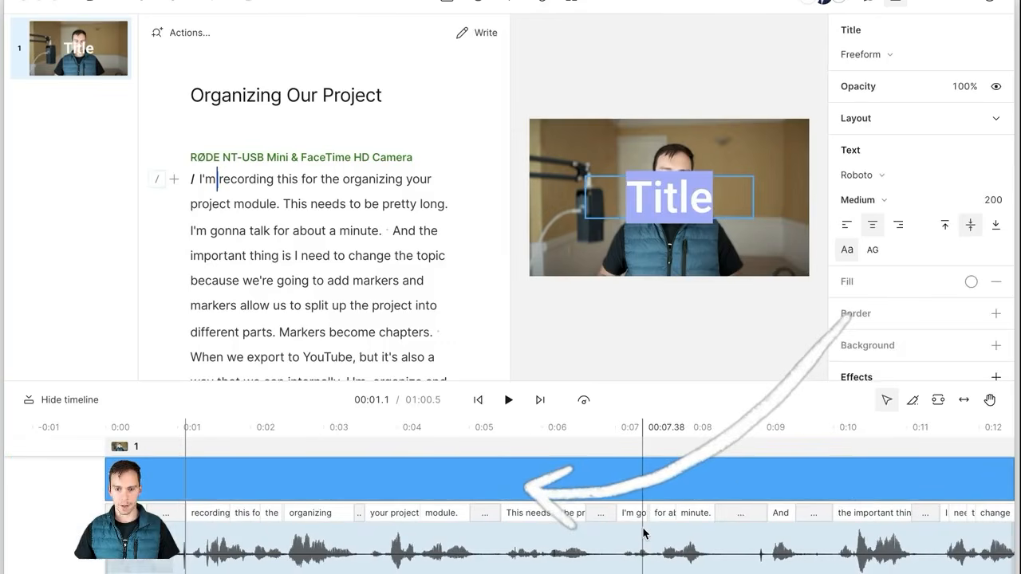
scroll(634, 531, "down", 2)
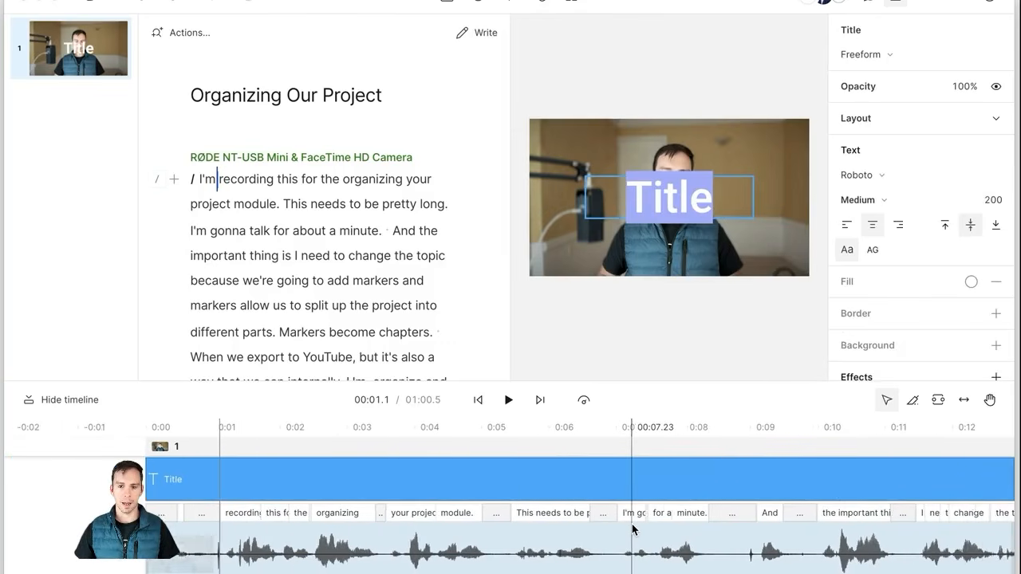
scroll(633, 529, "down", 3)
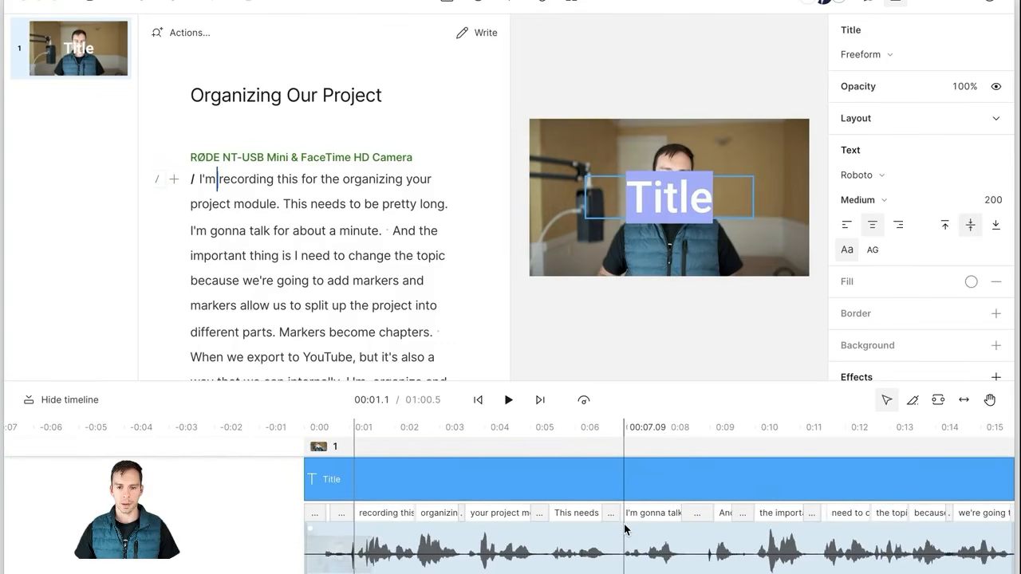
scroll(624, 529, "down", 1)
scroll(559, 525, "right", 5)
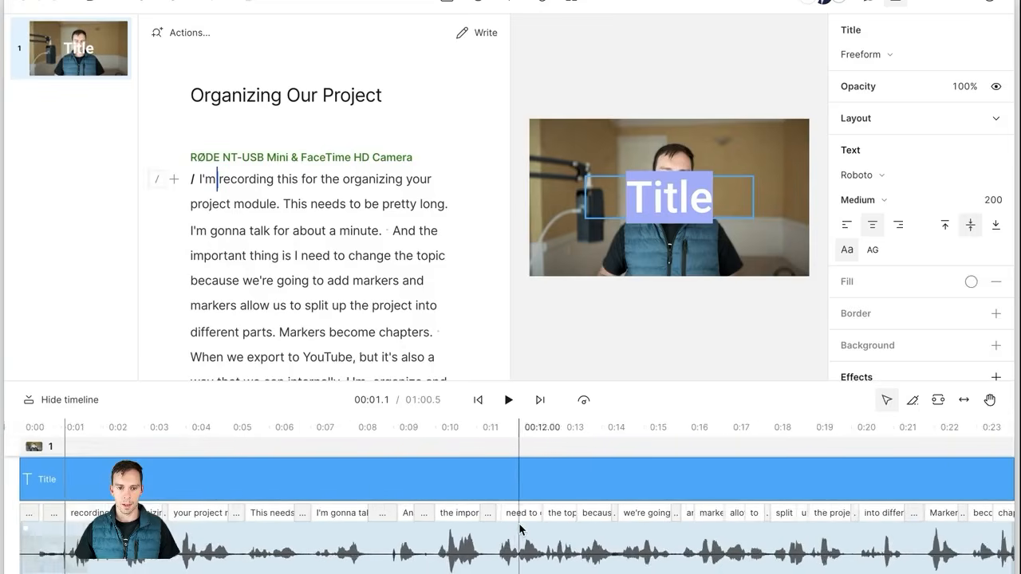
scroll(483, 520, "down", 2)
scroll(479, 521, "down", 5)
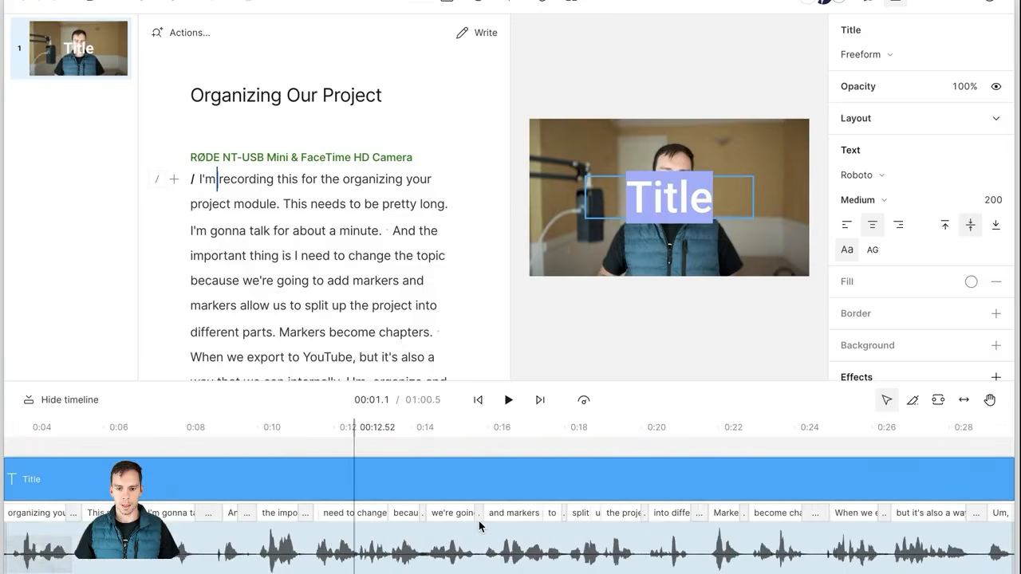
scroll(479, 527, "right", 3)
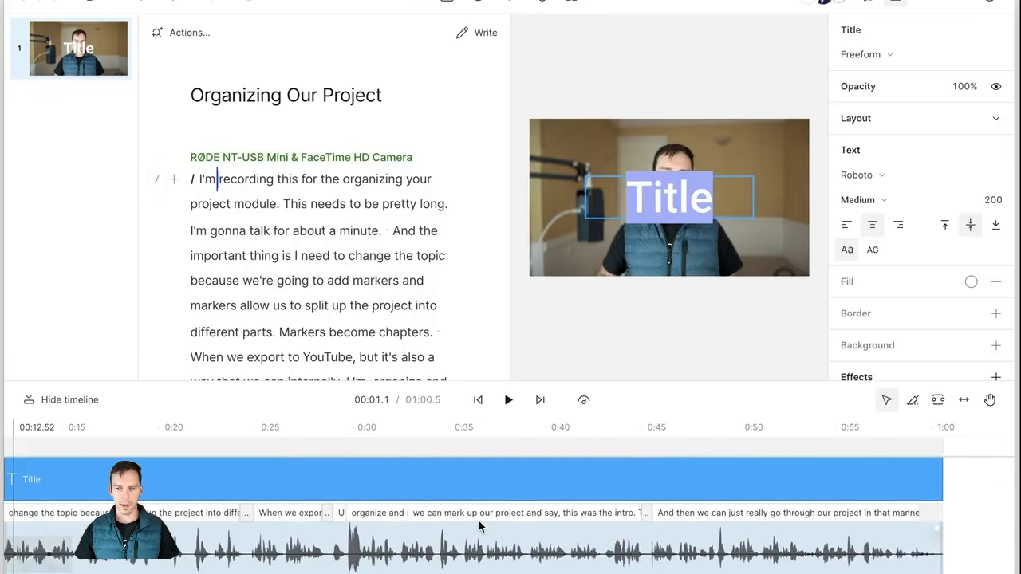
scroll(479, 526, "down", 4)
scroll(173, 511, "left", 2)
left_click(174, 493)
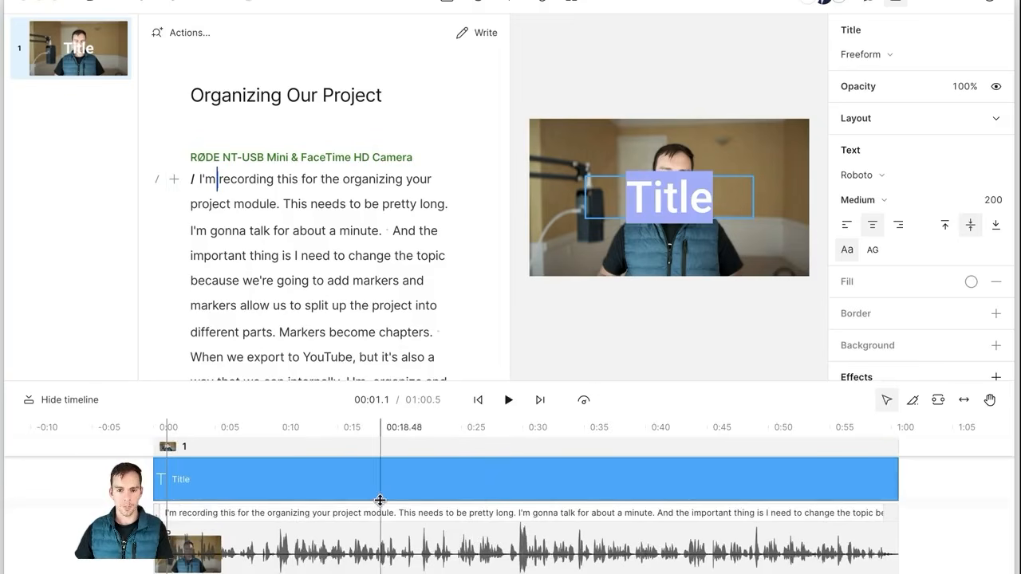
left_click(247, 487)
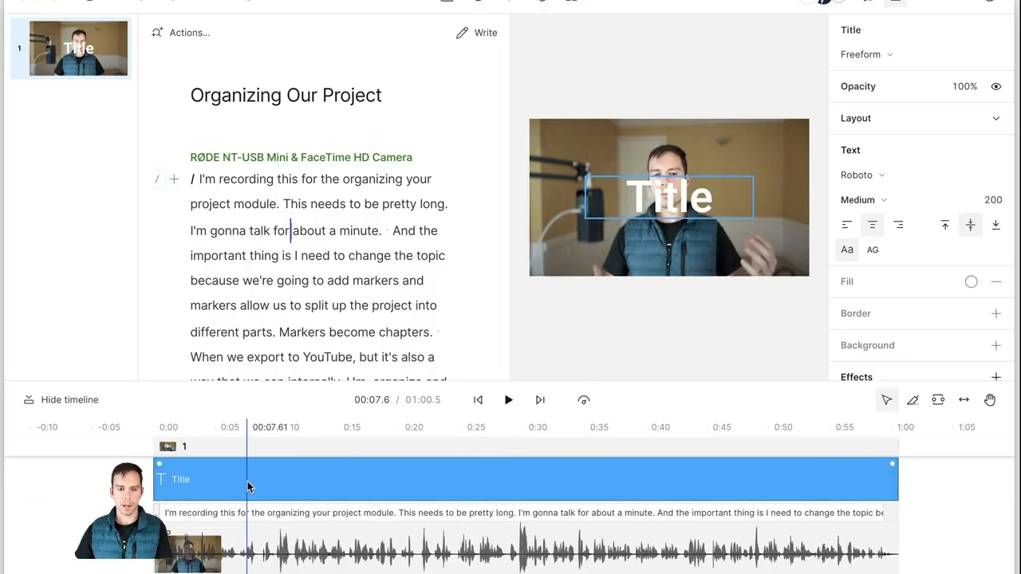
key("Delete")
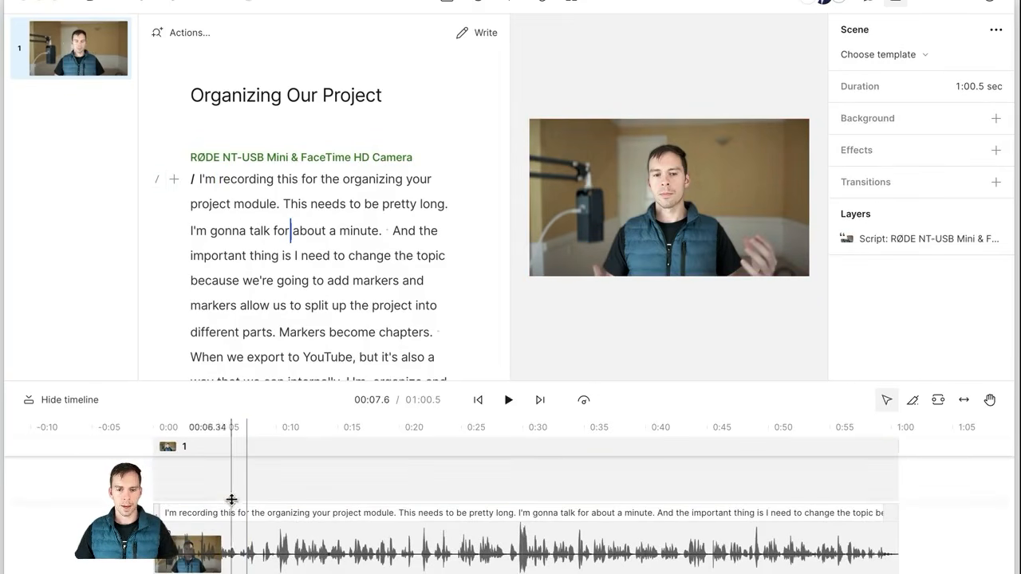
Step: Zoom the timeline in near 00:08.4, just before 'And the important thing'
scroll(211, 509, "up", 1)
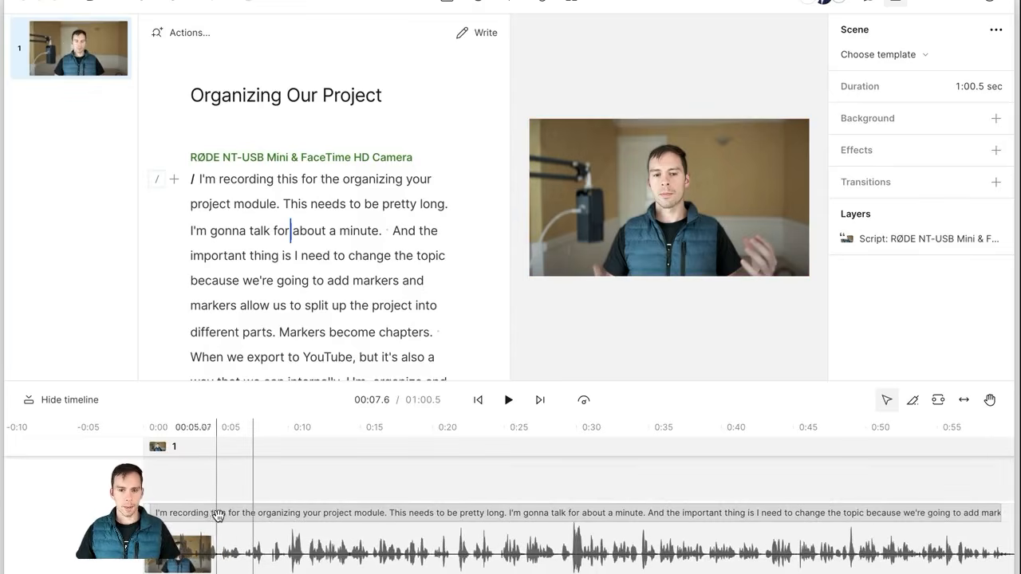
scroll(220, 517, "left", 1)
scroll(328, 540, "up", 1)
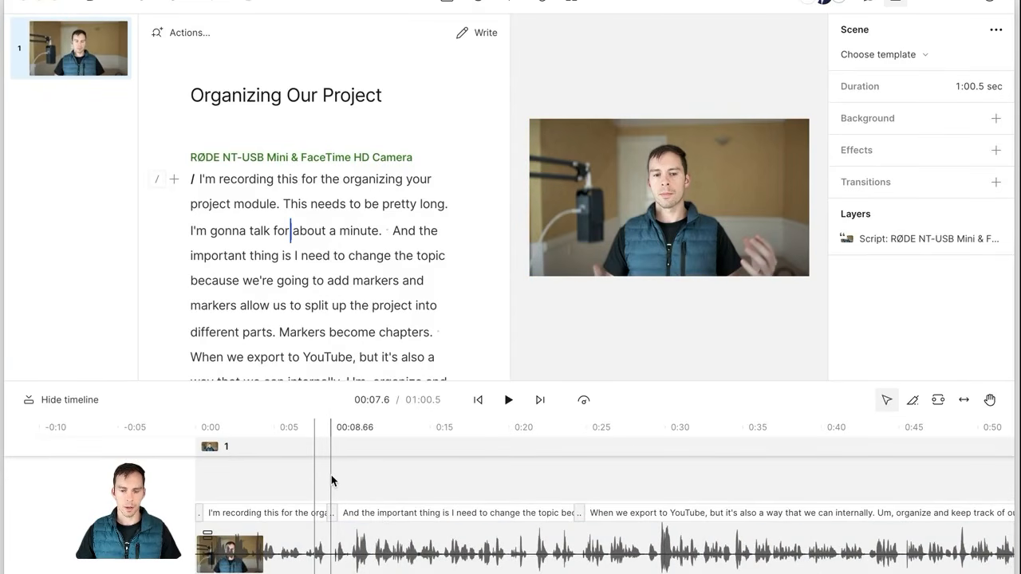
scroll(331, 474, "up", 5)
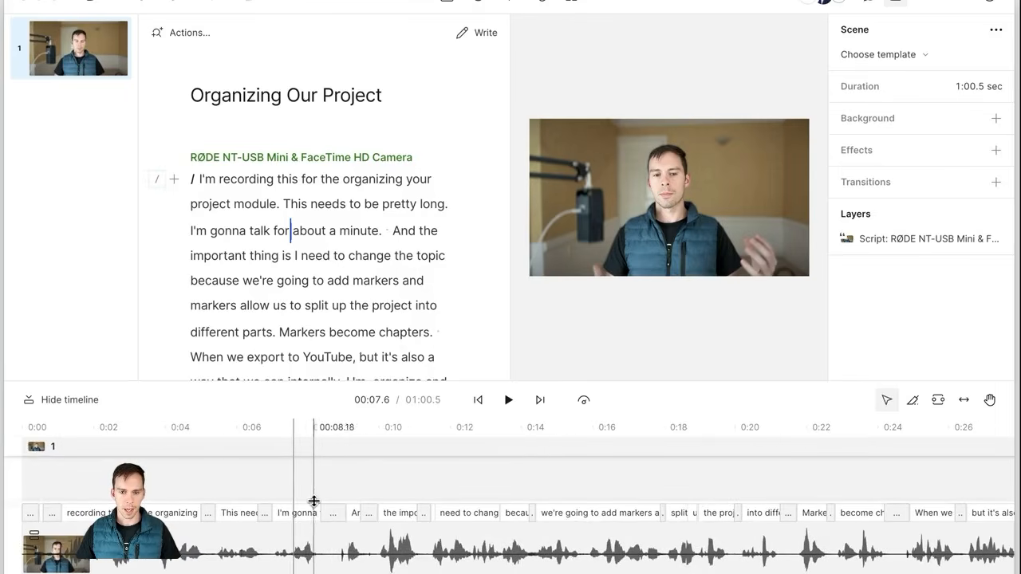
scroll(316, 501, "up", 4)
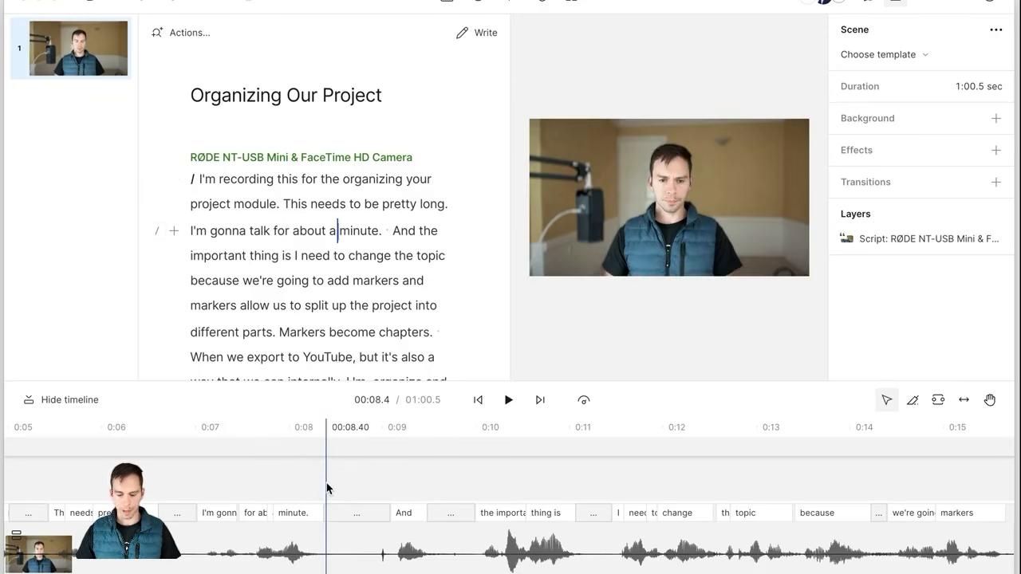
Step: Split the opening paragraph into a new scene at 'And the important thing' and compare both scenes
key("slash")
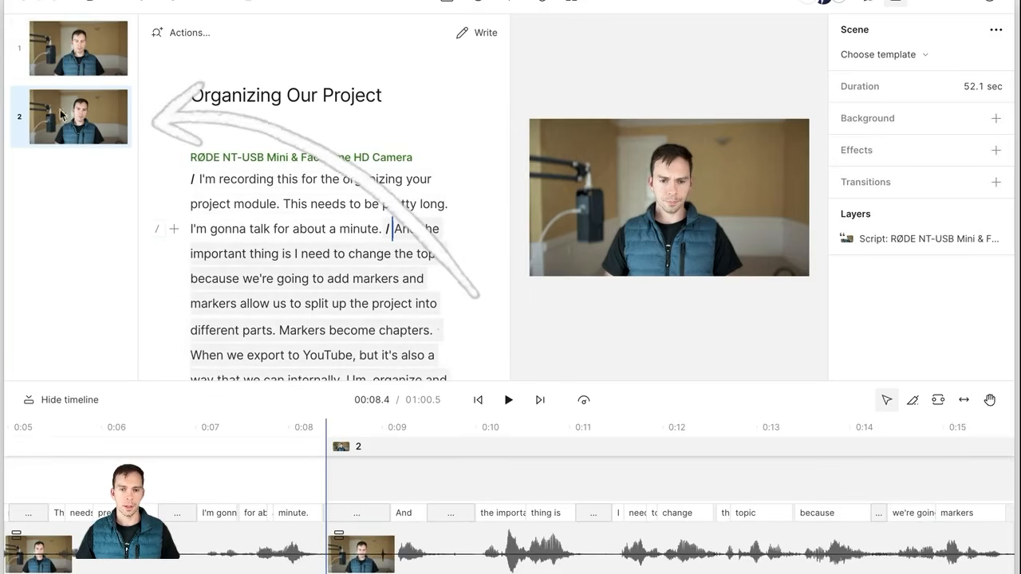
left_click(79, 56)
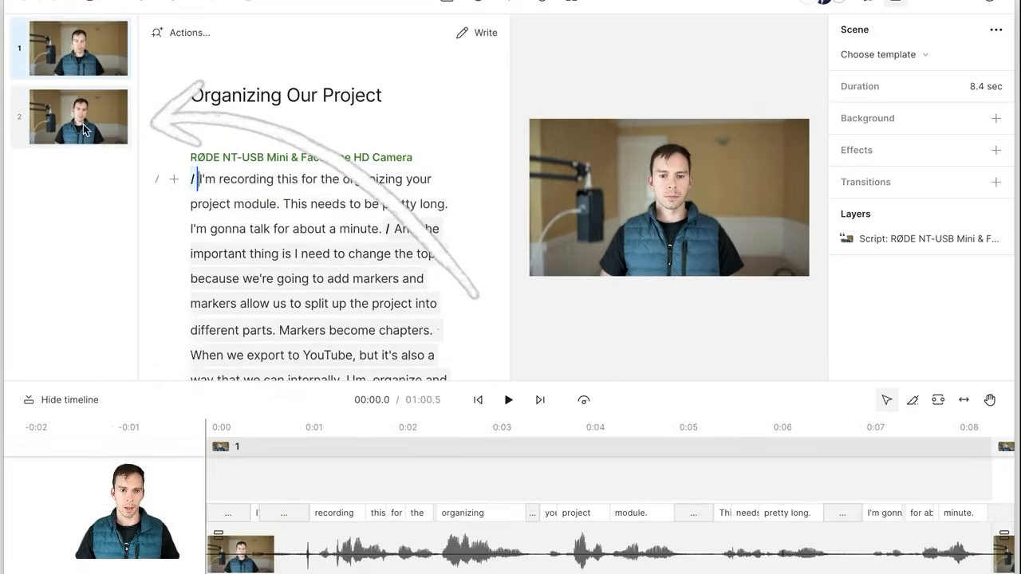
left_click(88, 106)
left_click(269, 191)
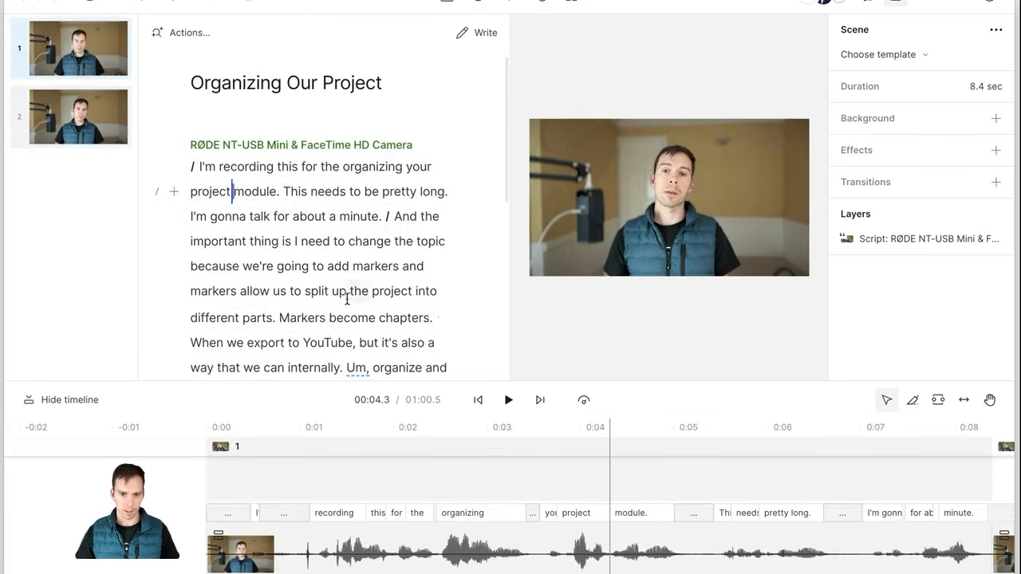
left_click(353, 292)
left_click(292, 216)
left_click(327, 332)
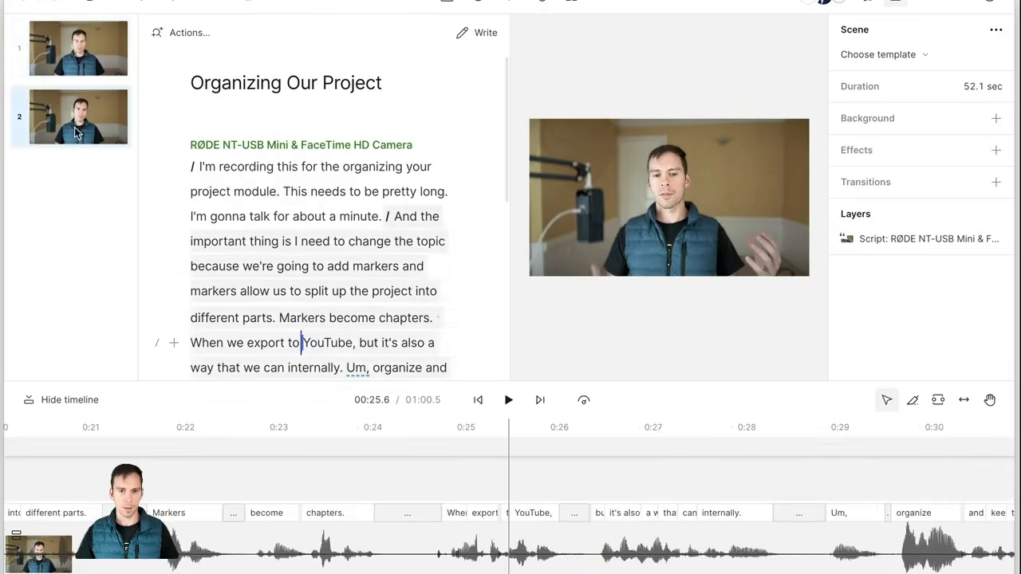
left_click(40, 61)
left_click(82, 129)
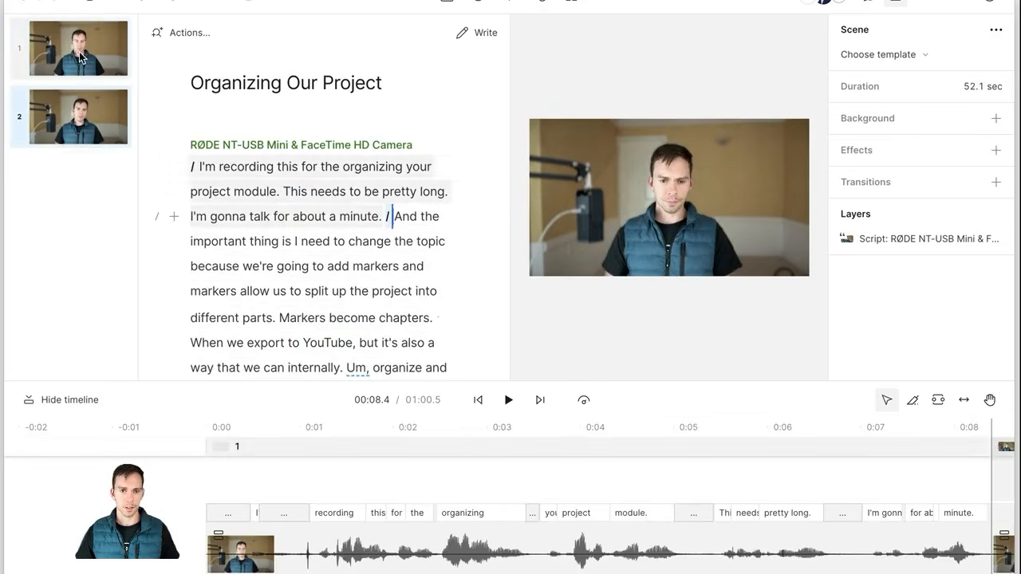
left_click(81, 56)
left_click(88, 141)
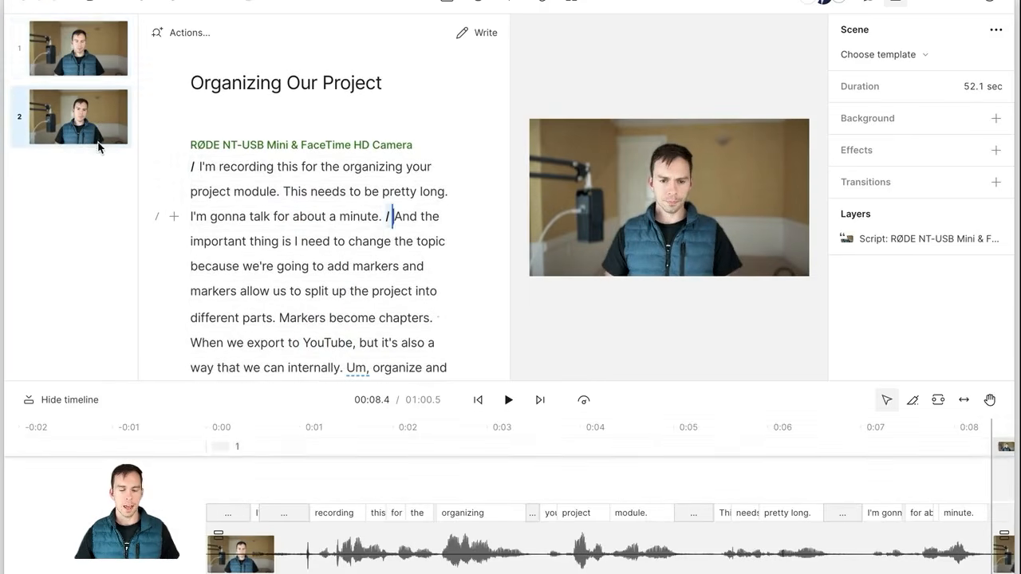
left_click(79, 52)
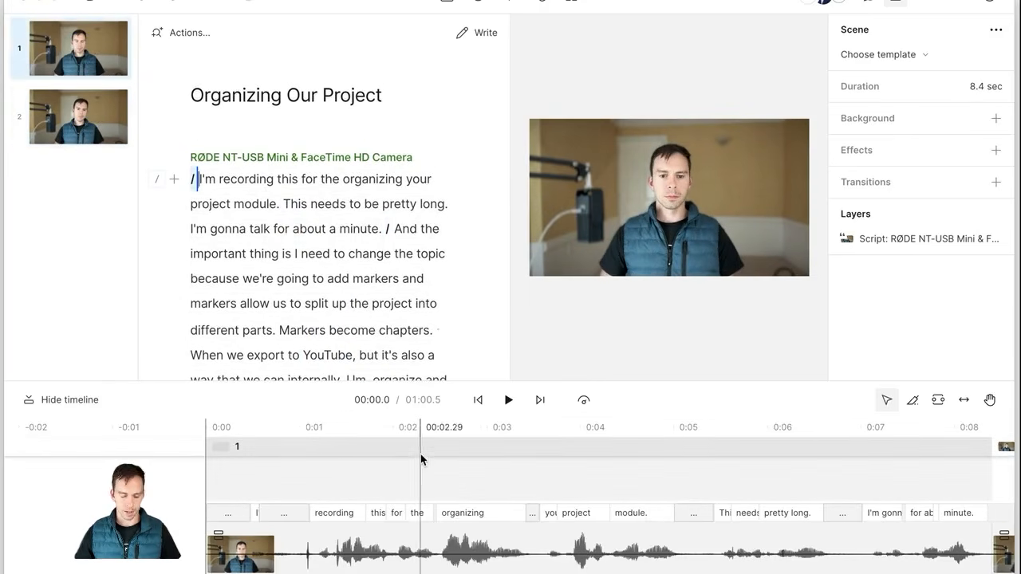
Step: Set the playhead at 00:03.6 in scene 1 and bring up the text layer choices
scroll(420, 459, "down", 3)
left_click(471, 466)
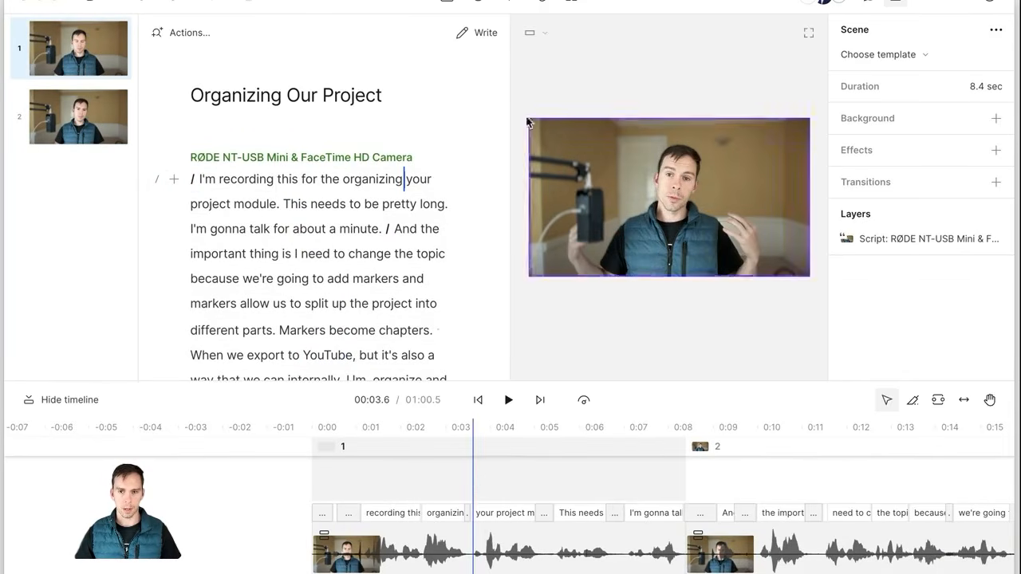
left_click(532, 33)
Step: Add a Title layer over scene 1 and stretch its clip into scene 2, to about 0:12.7
left_click(529, 35)
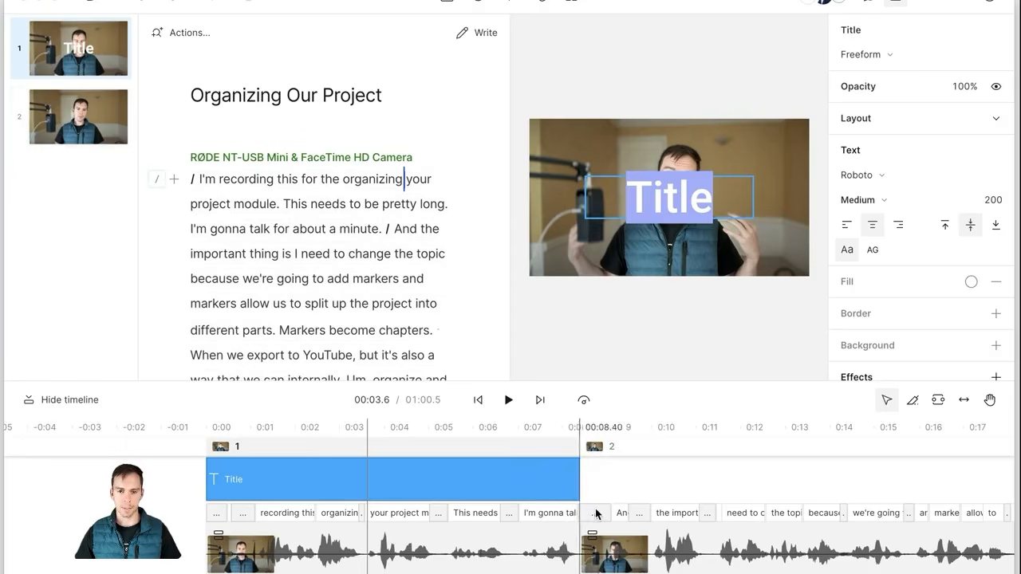
scroll(592, 516, "down", 1)
scroll(592, 515, "up", 3)
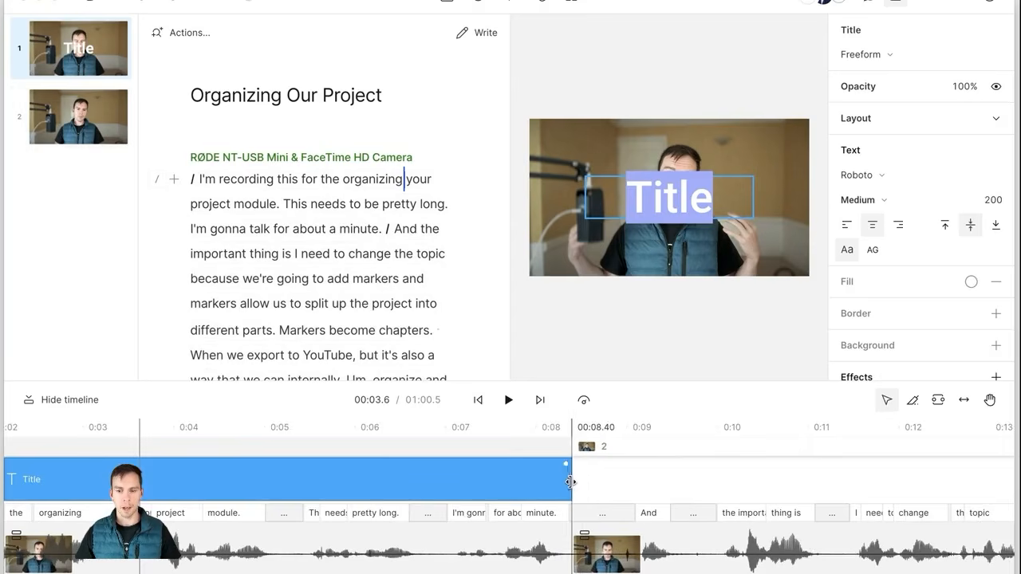
left_click_drag(570, 481, 281, 482)
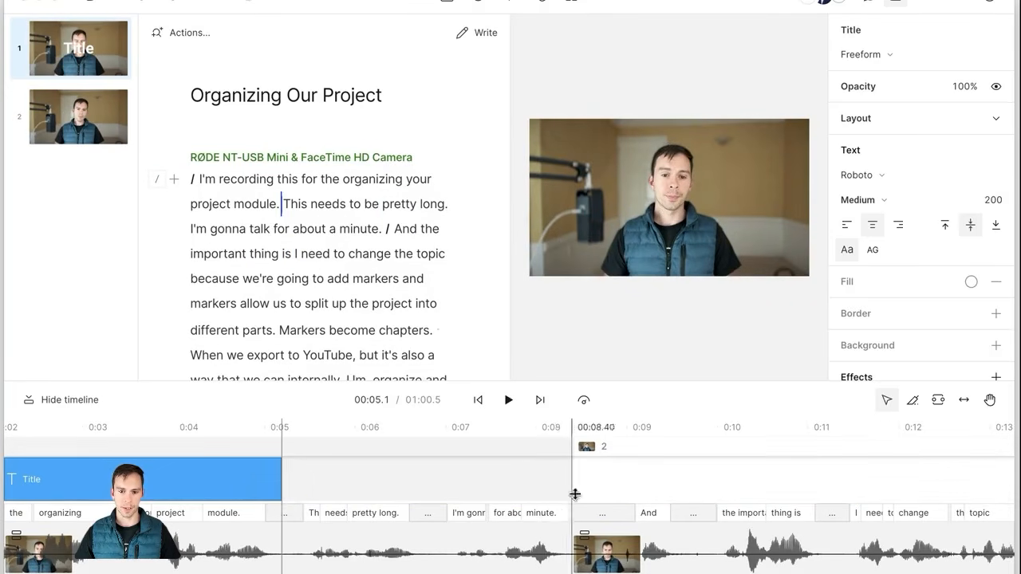
left_click(500, 497)
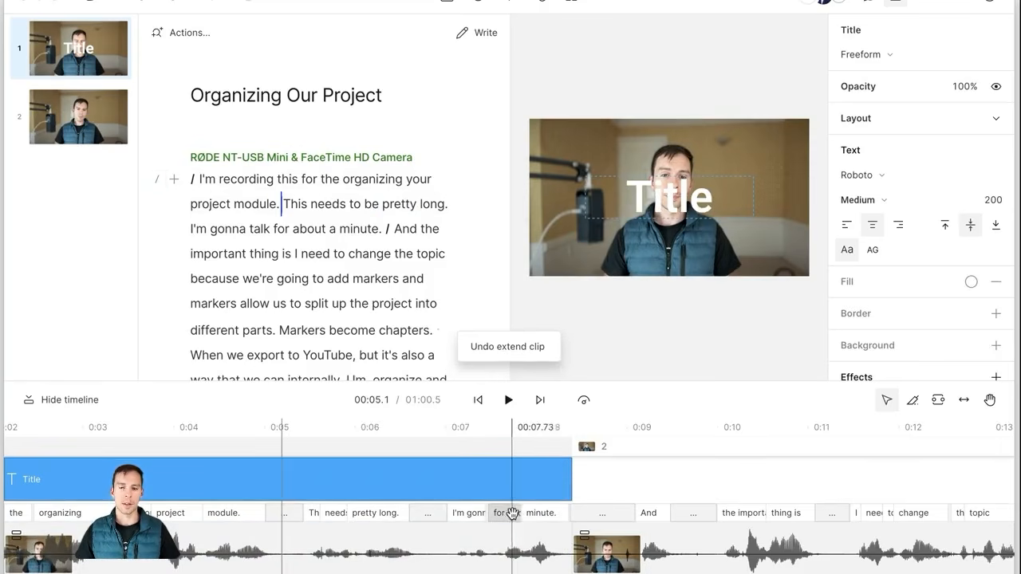
scroll(520, 507, "down", 5)
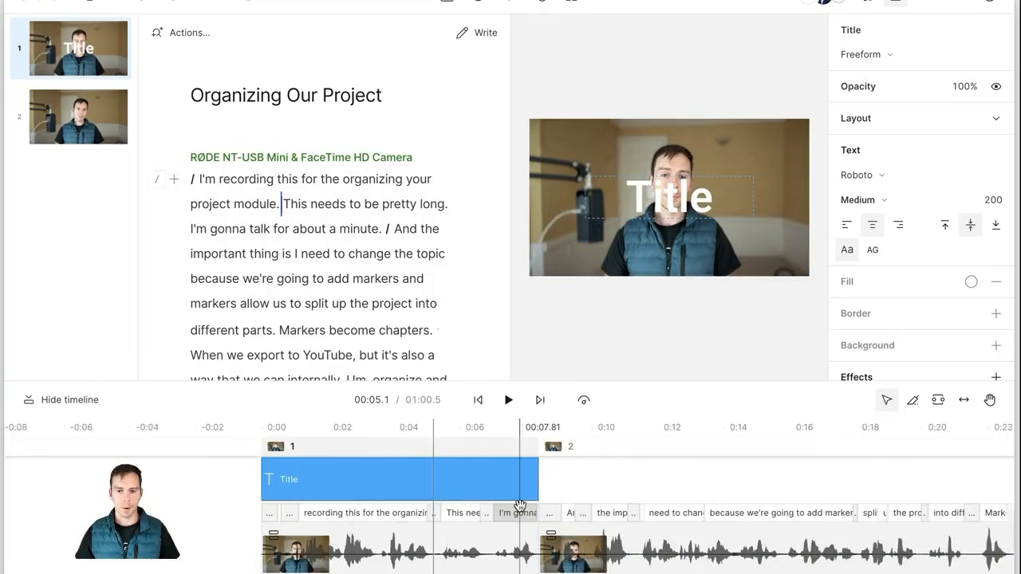
left_click_drag(540, 480, 711, 484)
scroll(469, 500, "up", 5)
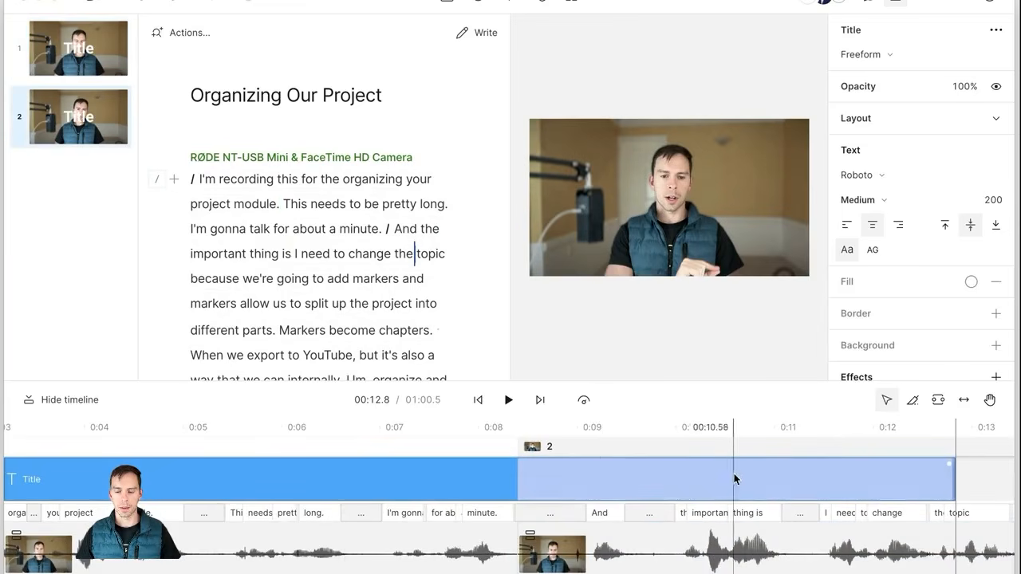
Step: Drag the first scene's Title text down near the bottom of the video frame
left_click(672, 456)
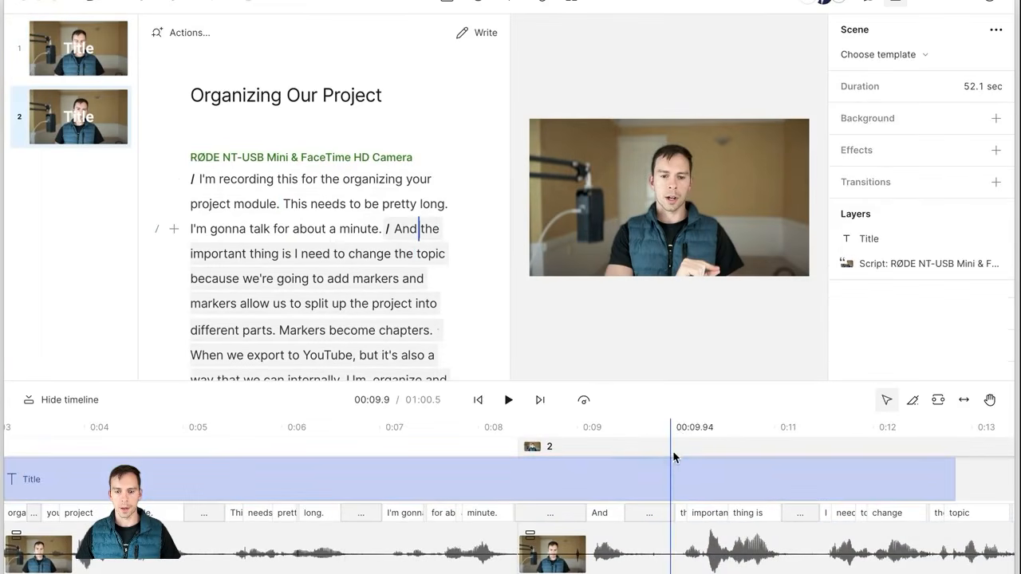
left_click(410, 482)
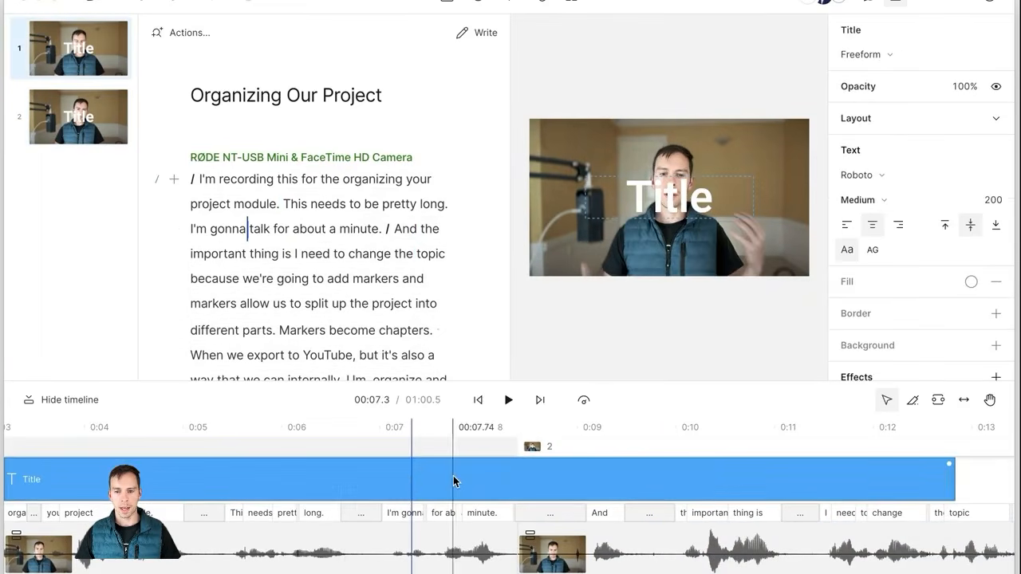
left_click(451, 481)
left_click(466, 484)
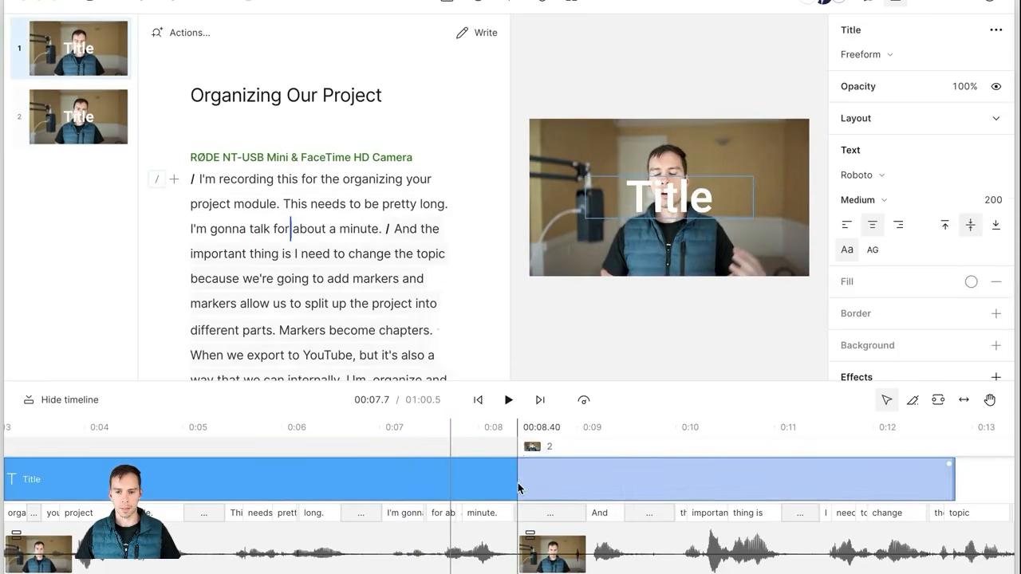
left_click(671, 198)
left_click_drag(670, 205, 675, 259)
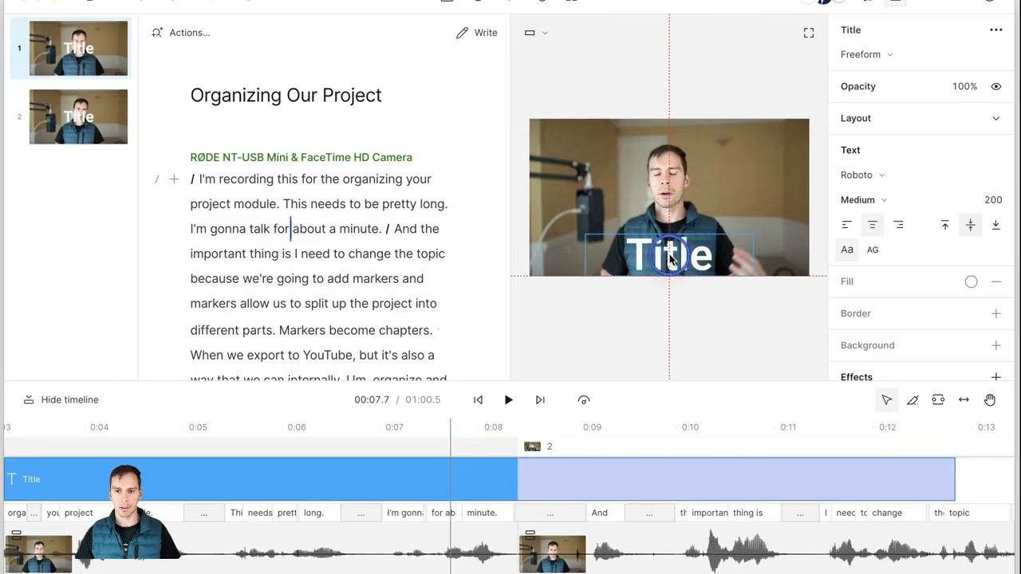
Step: Apply the Title's properties to all scenes and check the result in scene 2
left_click(580, 449)
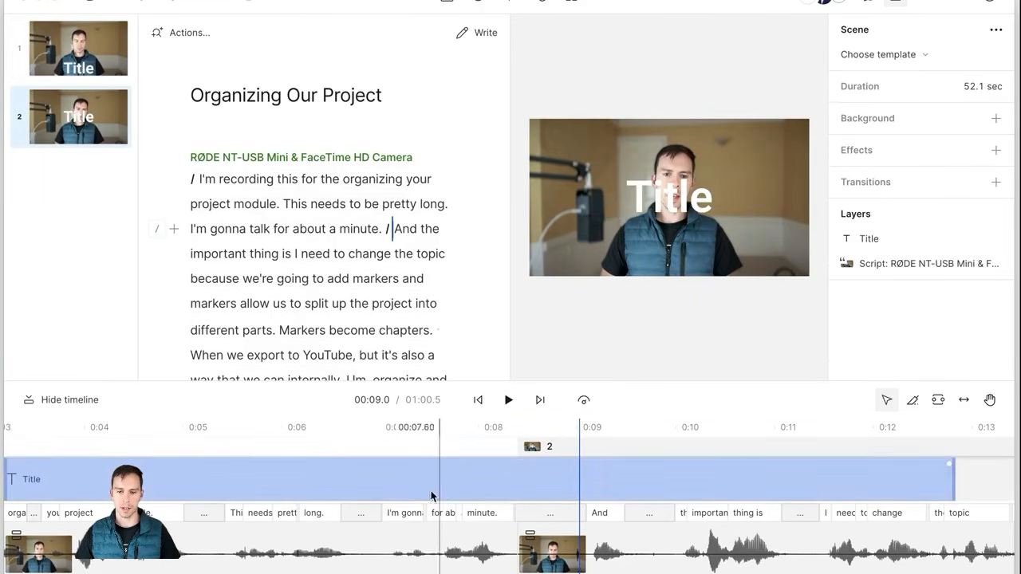
left_click(476, 485)
left_click(668, 257)
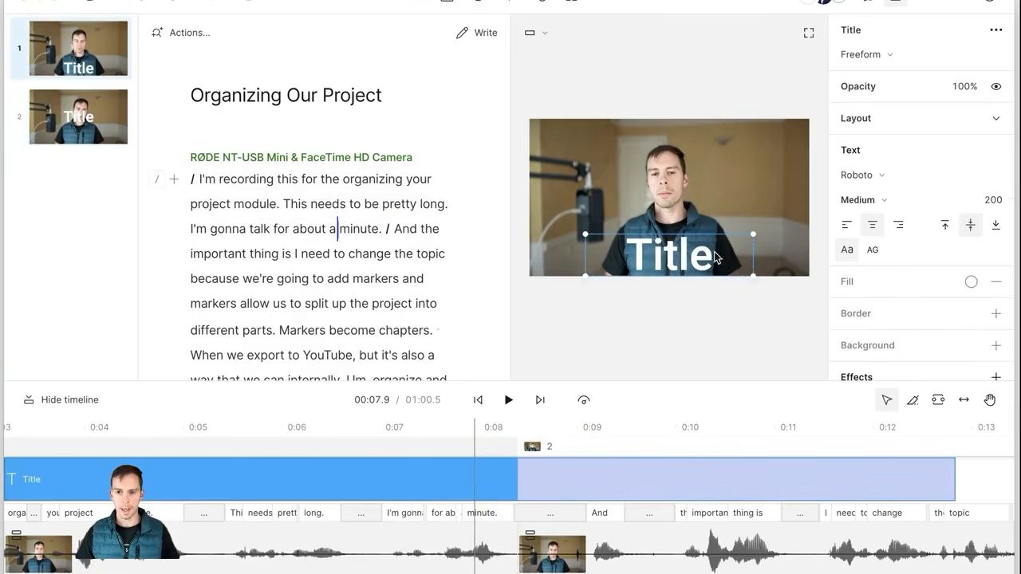
left_click(996, 32)
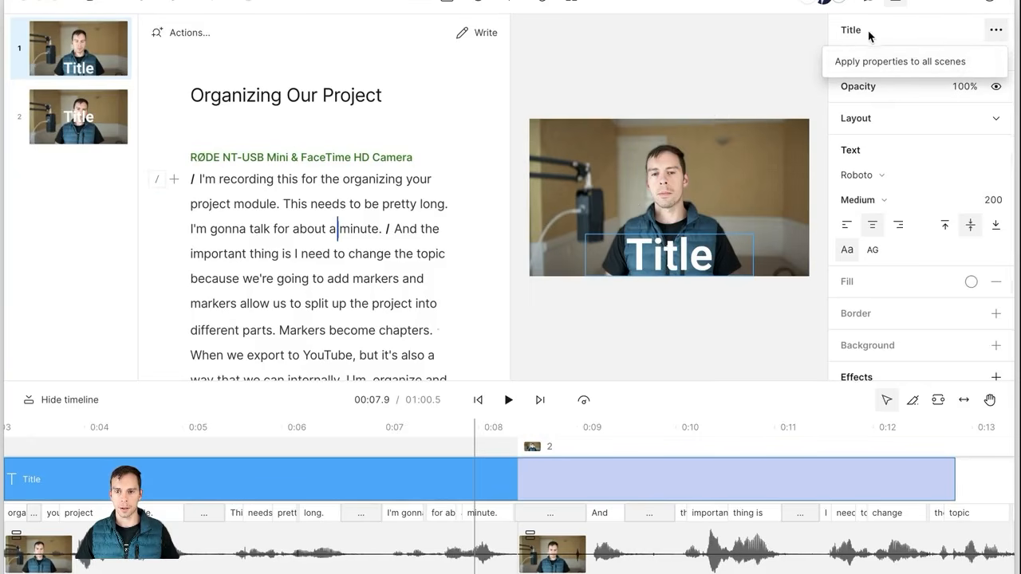
left_click(912, 64)
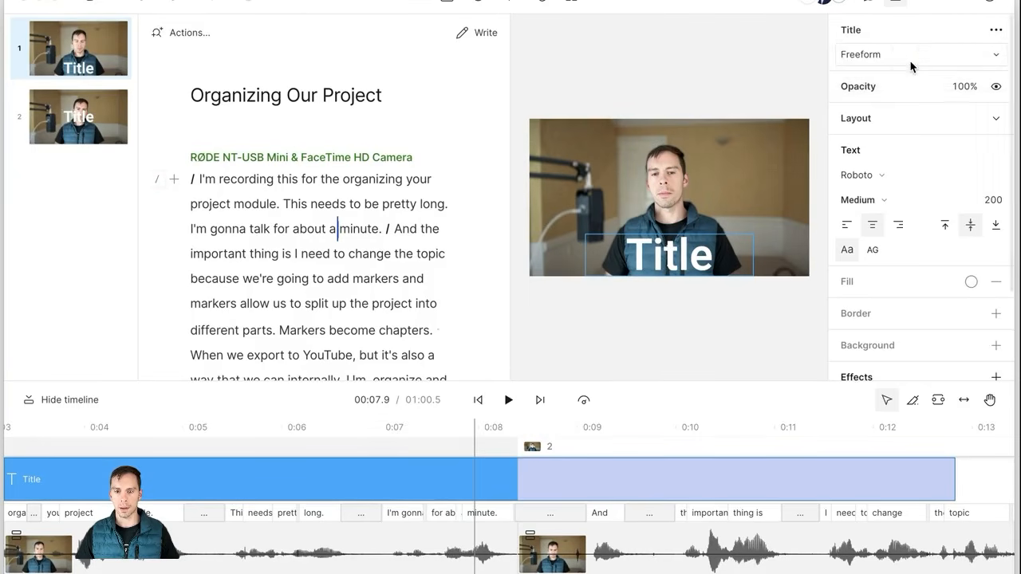
left_click(620, 440)
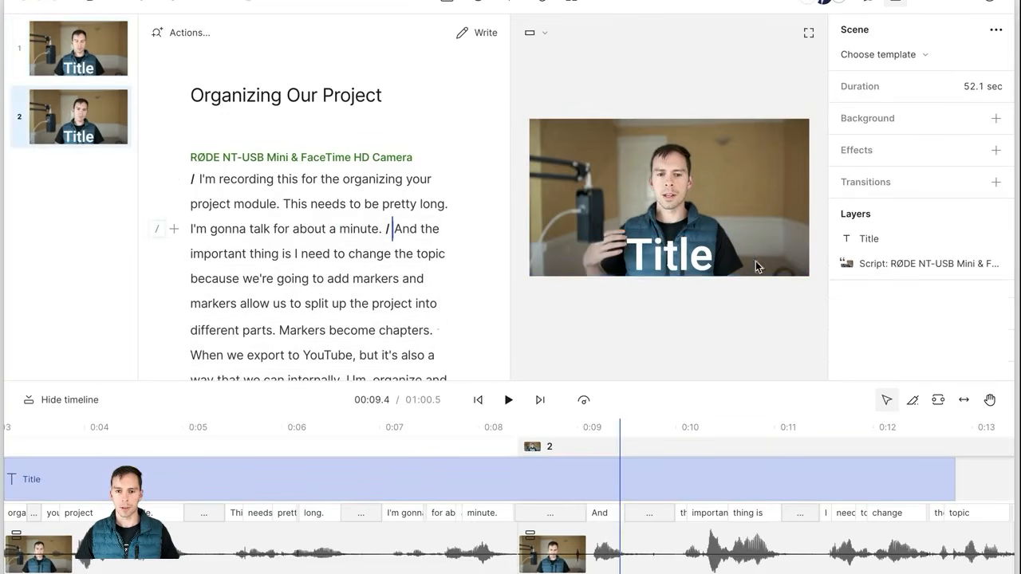
Step: Split the script into new paragraphs before 'because' and before 'And the'
left_click(450, 255)
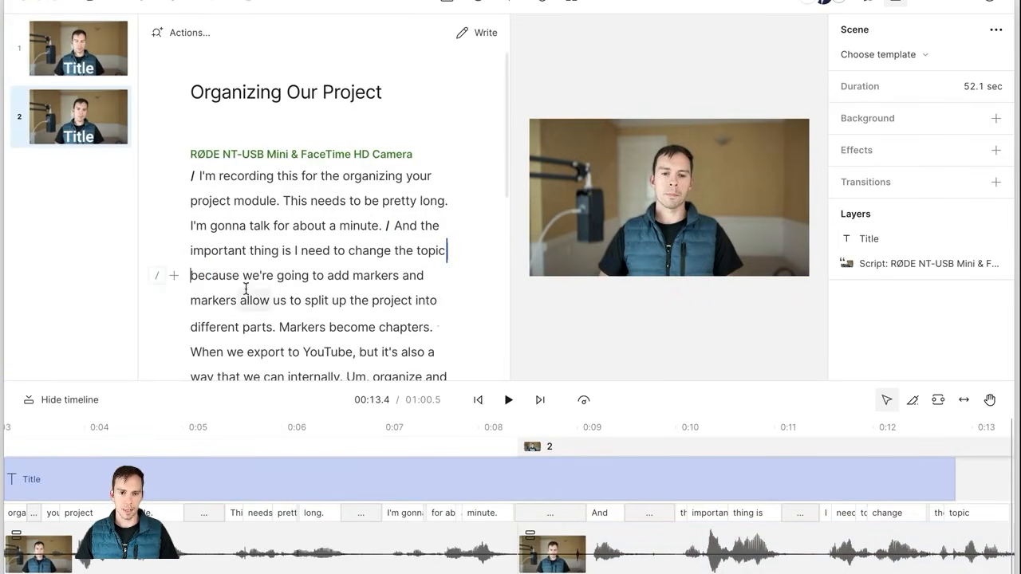
type("/")
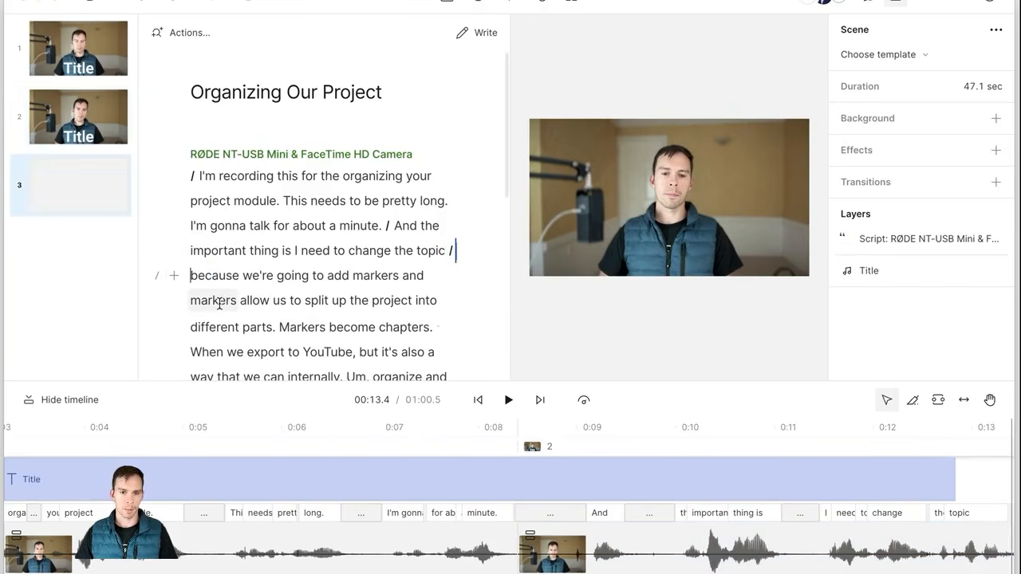
left_click(445, 254)
left_click(446, 255)
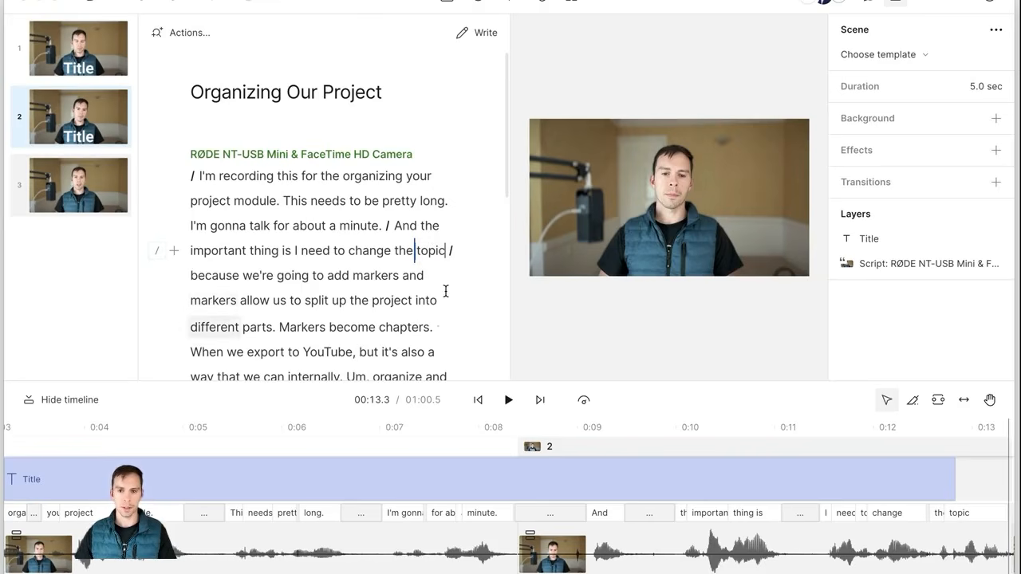
key("Return")
key("BackSpace")
key("Return")
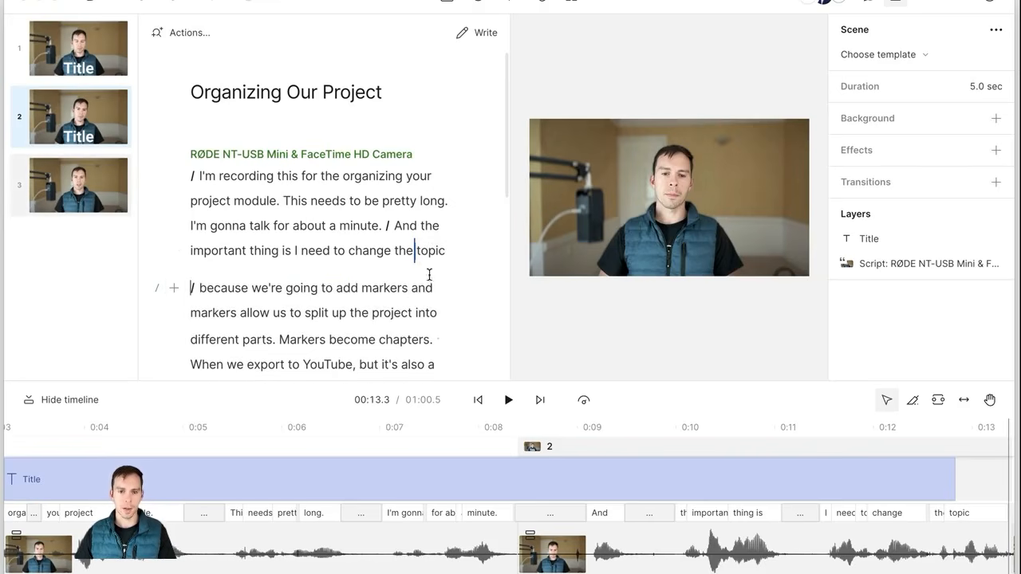
left_click(386, 228)
key("Return")
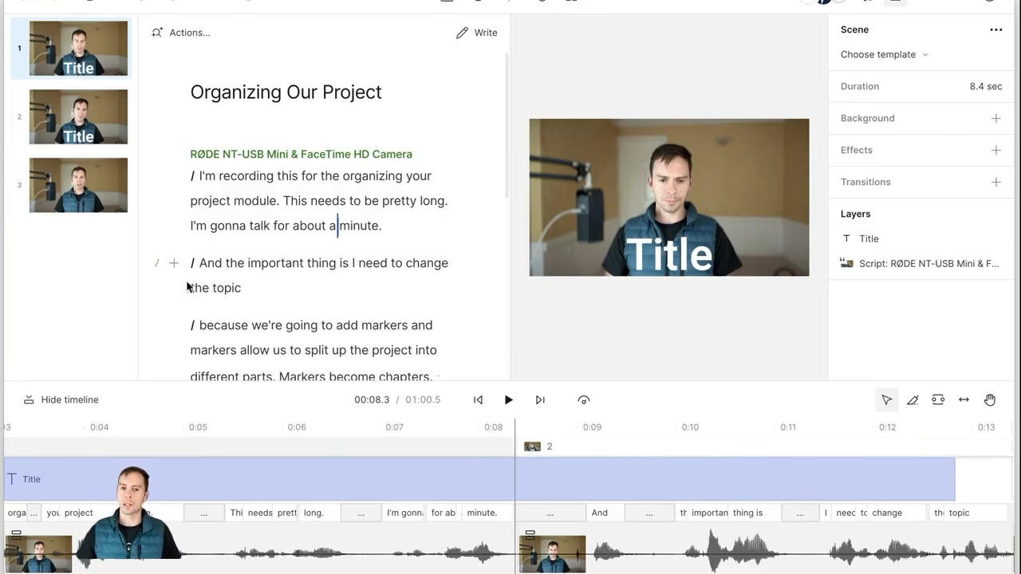
Step: Insert a scene break before the 'I'm also going to talk about highlights' paragraph
scroll(249, 289, "down", 4)
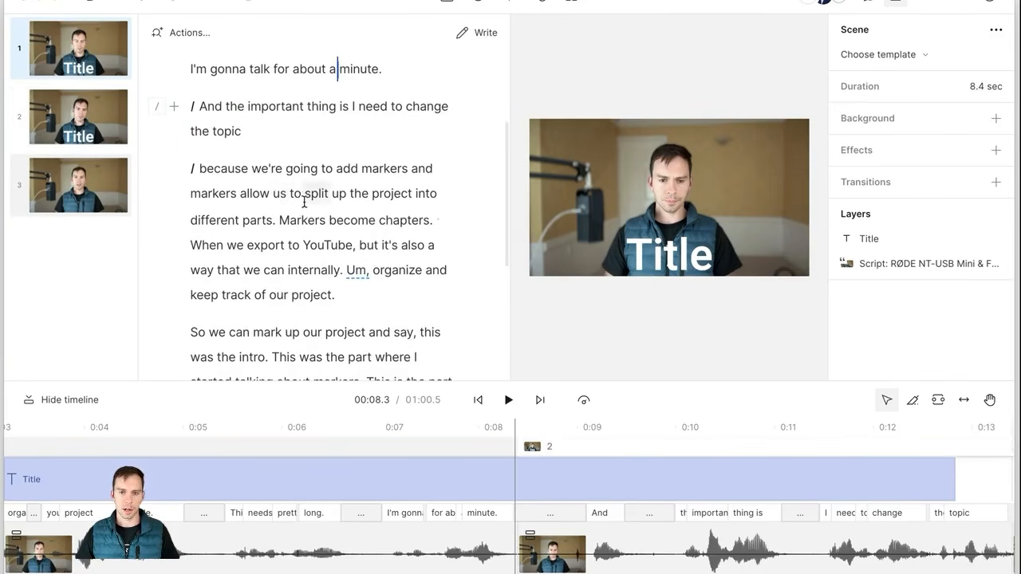
key("ctrl+Down")
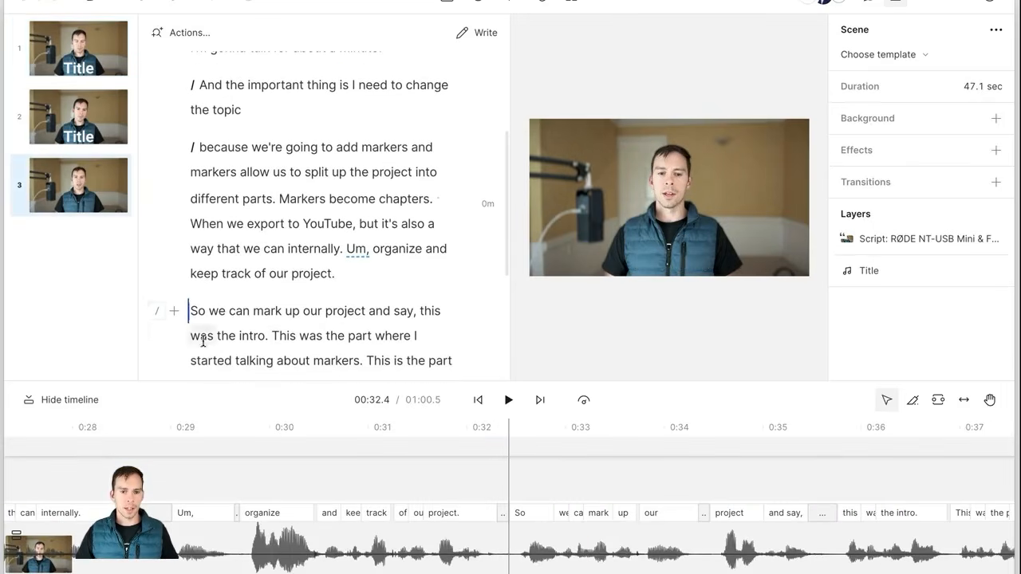
left_click(156, 312)
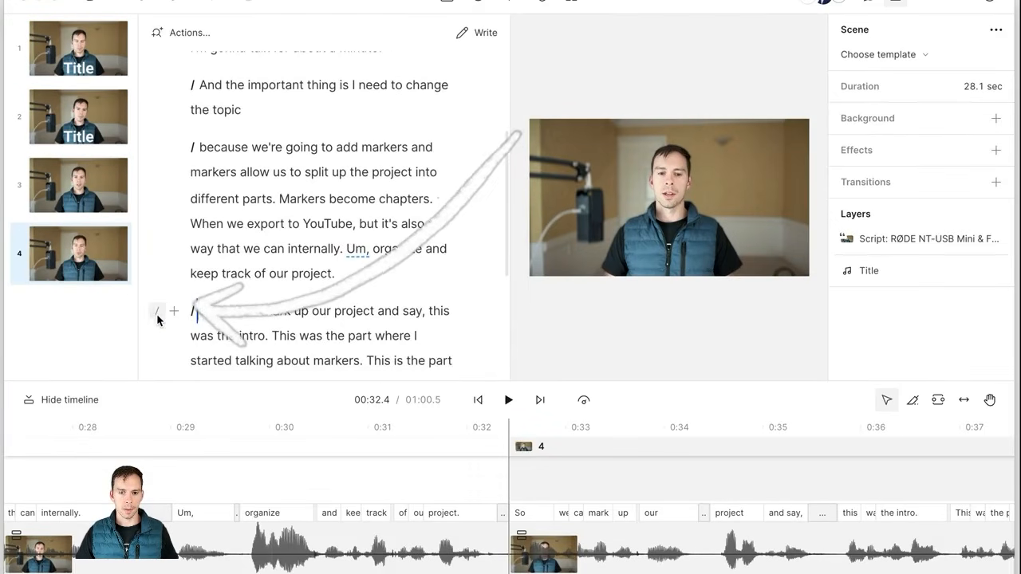
scroll(304, 312, "down", 2)
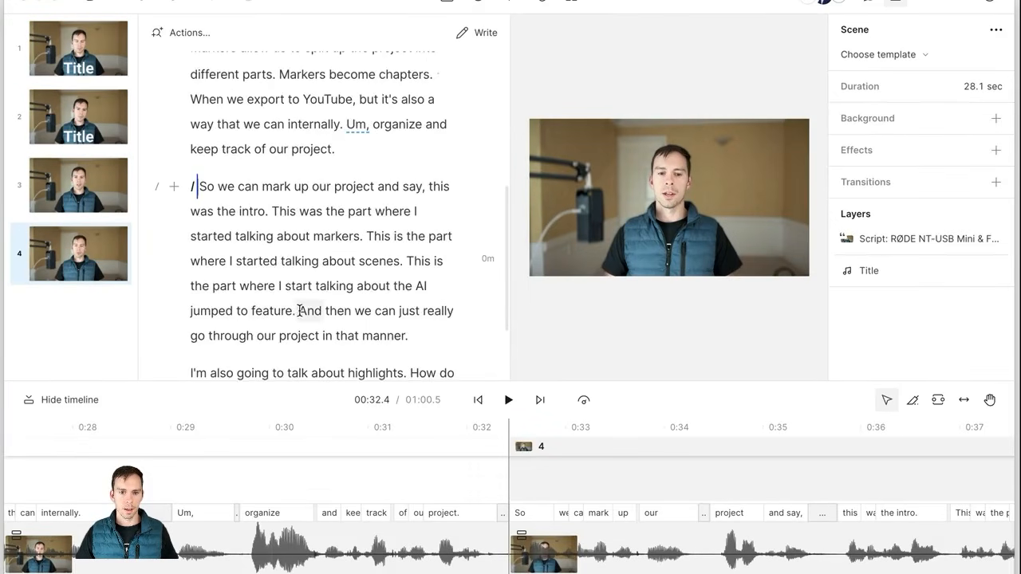
left_click(191, 311)
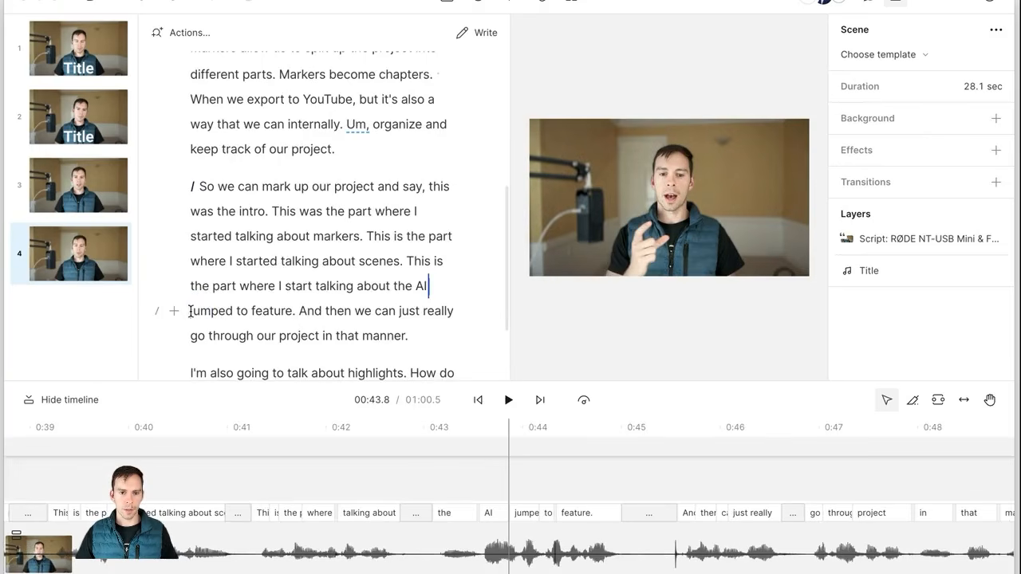
left_click(190, 338)
scroll(190, 338, "down", 1)
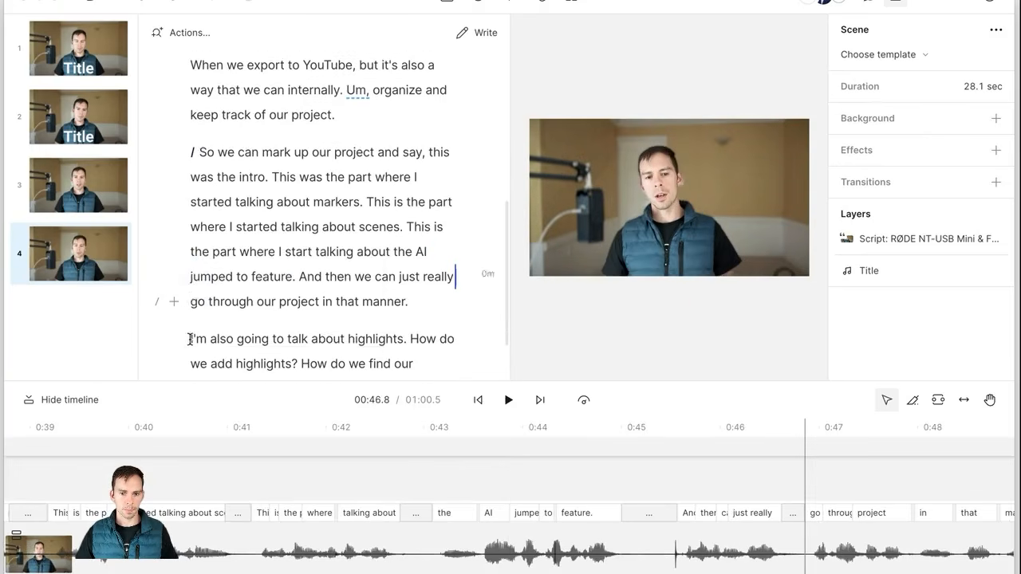
key("super+k")
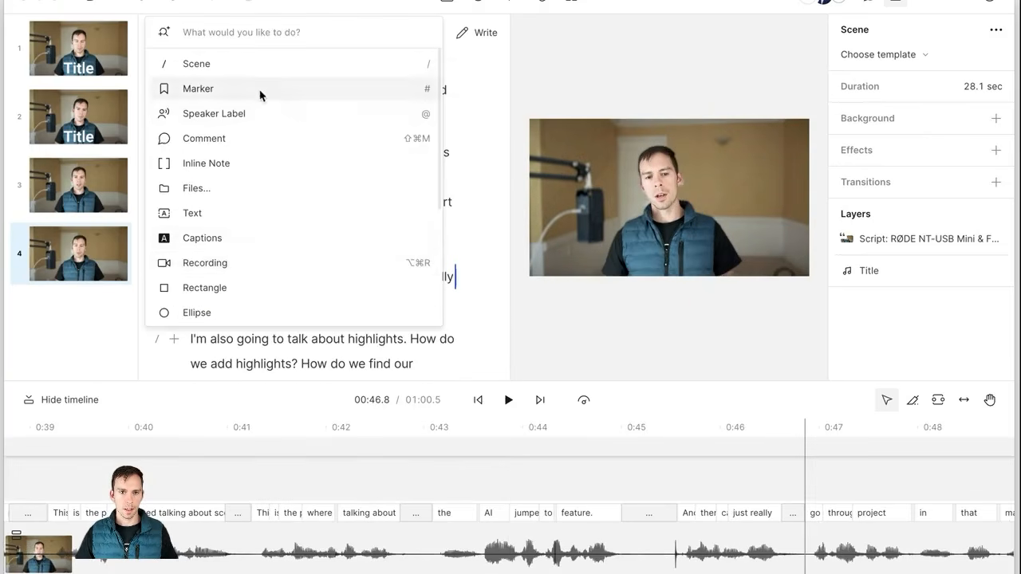
left_click(211, 69)
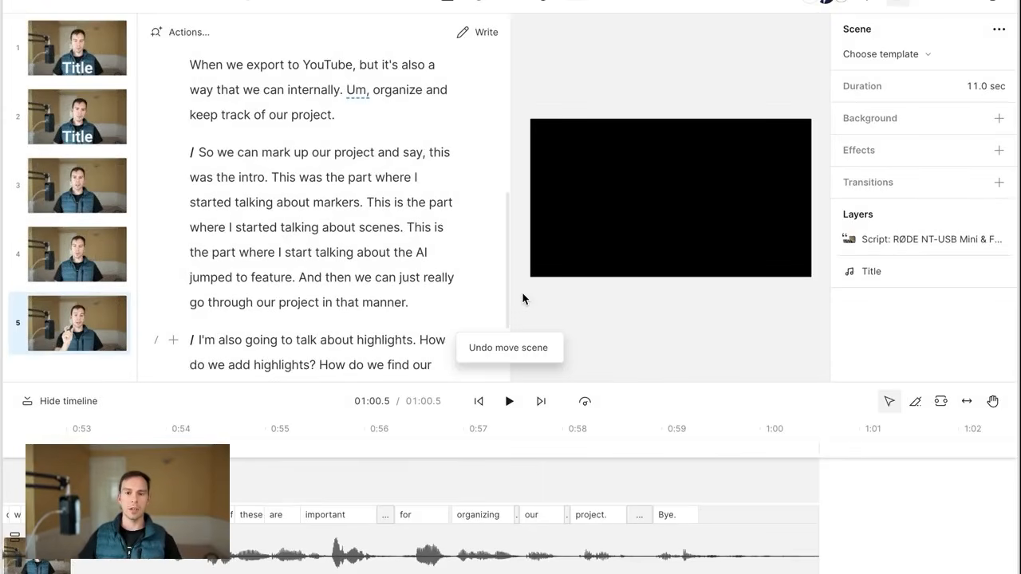
scroll(247, 293, "up", 4)
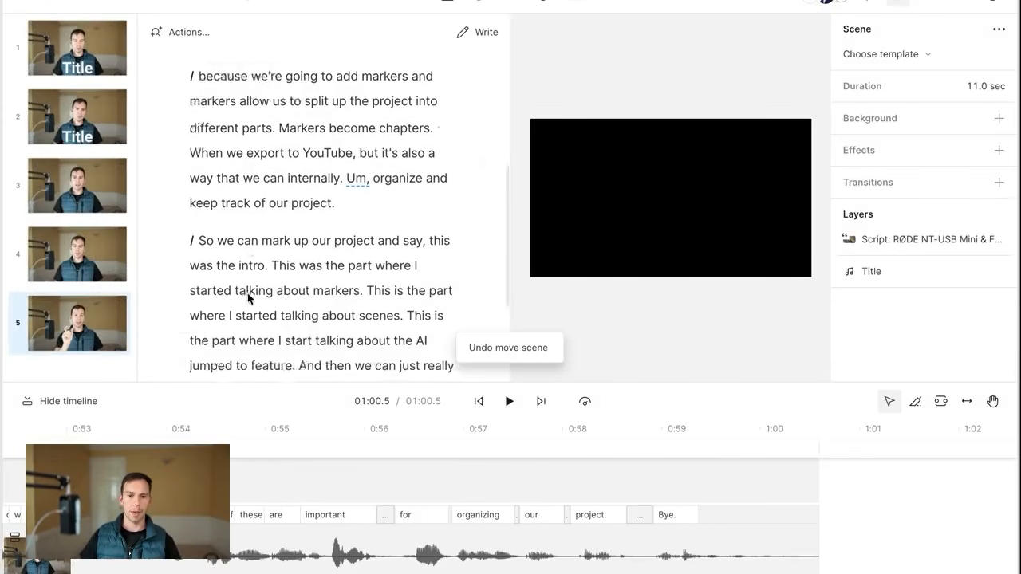
left_click(107, 55)
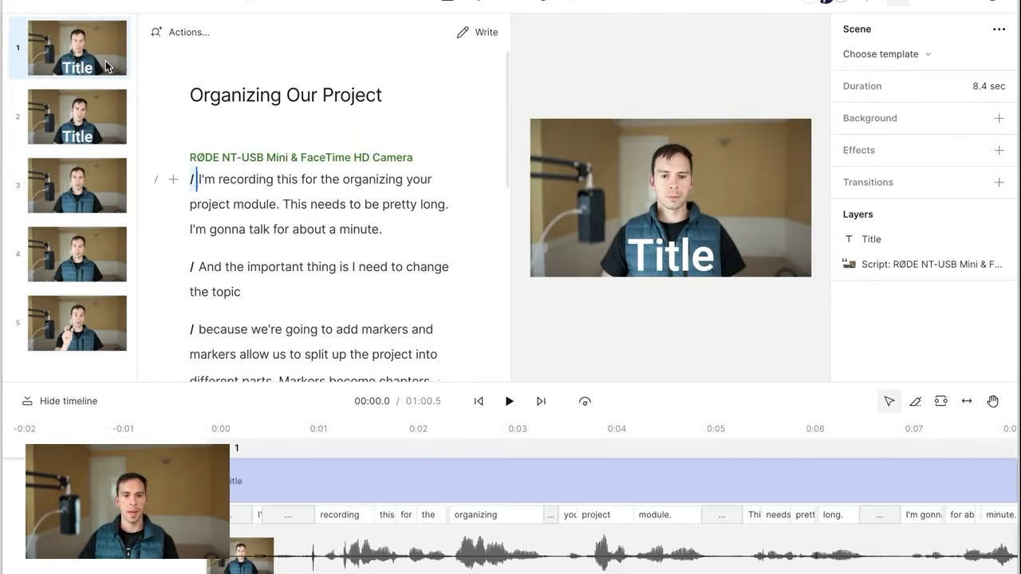
Step: Drag the opening 'I'm recording this' scene down to third place in the scene list
left_click(106, 59)
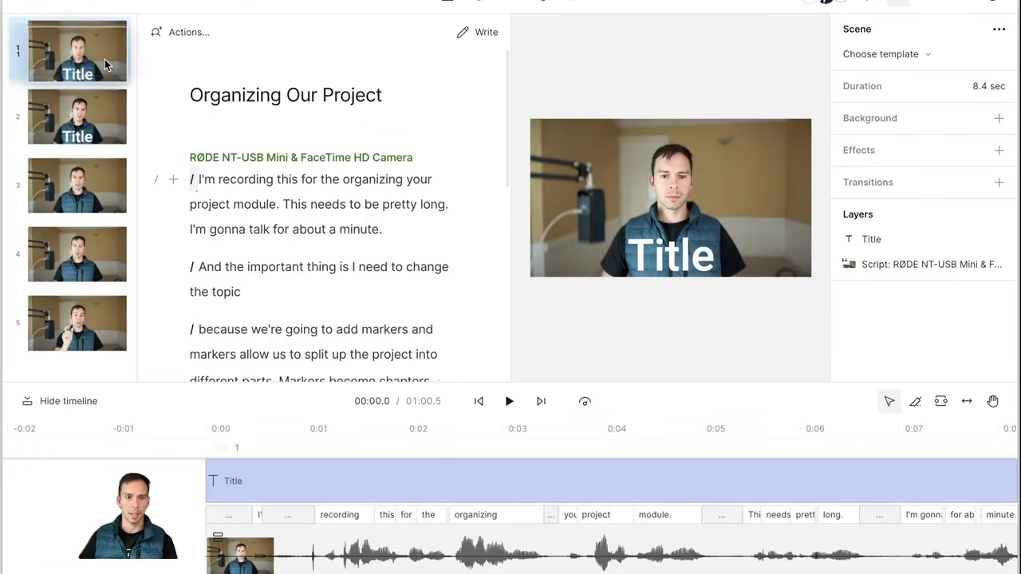
left_click_drag(105, 54, 101, 151)
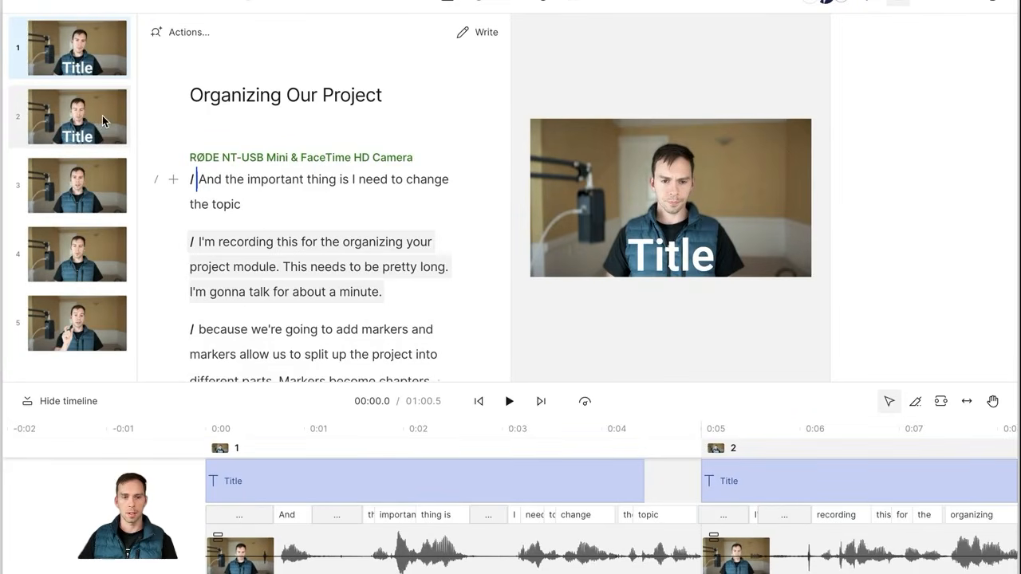
left_click_drag(102, 120, 102, 220)
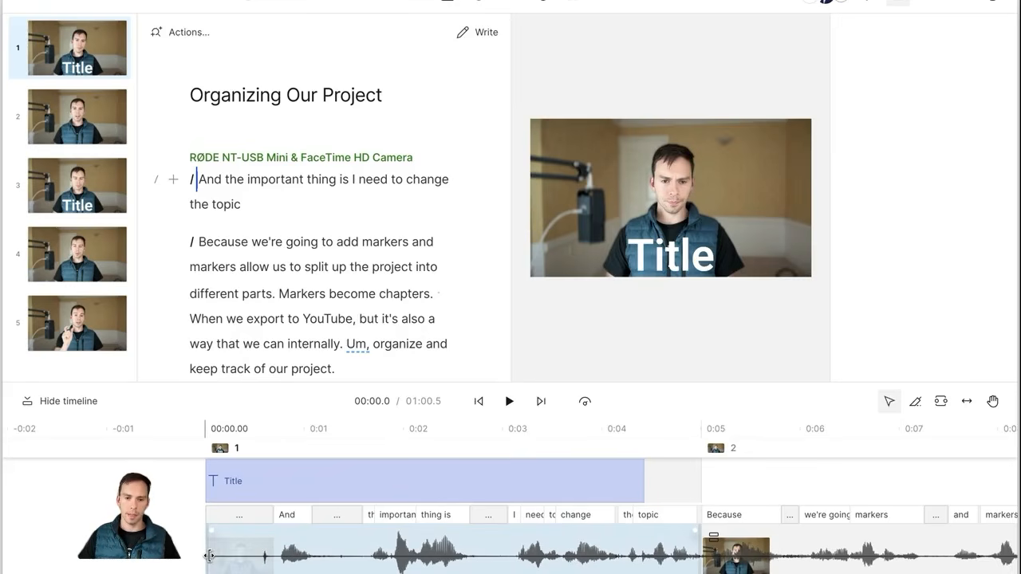
Step: Trim 'And' from the first clip's start and shorten the pause after 'thing is'
left_click_drag(210, 557, 509, 561)
left_click_drag(447, 562, 338, 554)
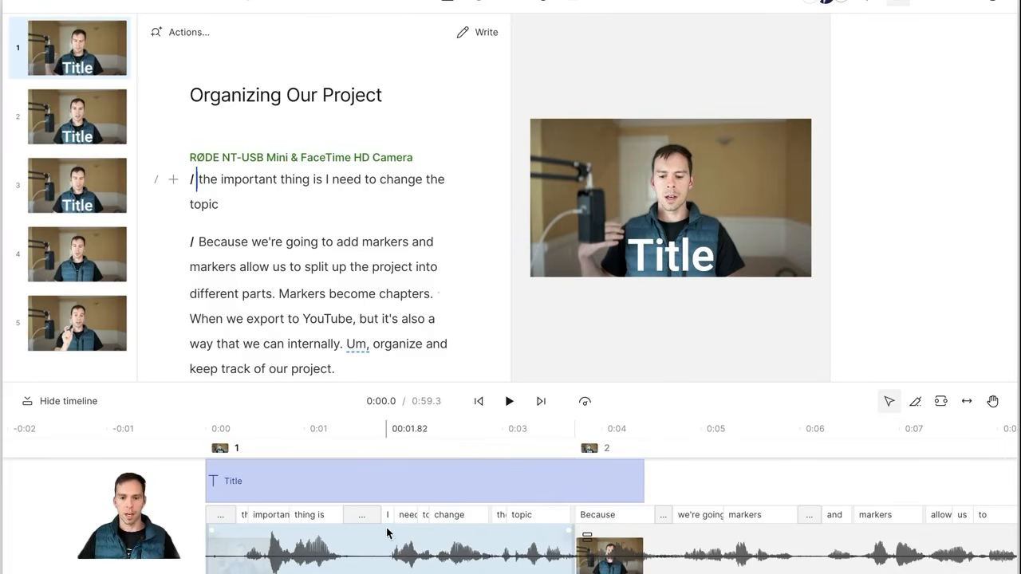
mouse_move(387, 517)
left_mouse_down()
mouse_move(349, 520)
mouse_move(565, 523)
mouse_move(396, 543)
left_mouse_up()
left_click(497, 542)
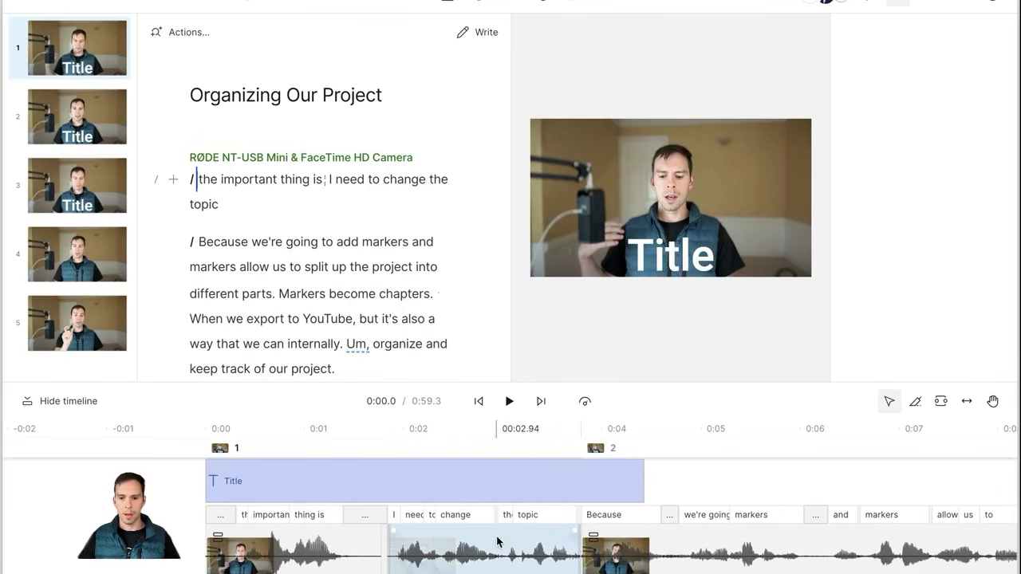
Step: Move scene 2's start marker to after 'markers', so it begins at 'allow us to split'
left_click(580, 445)
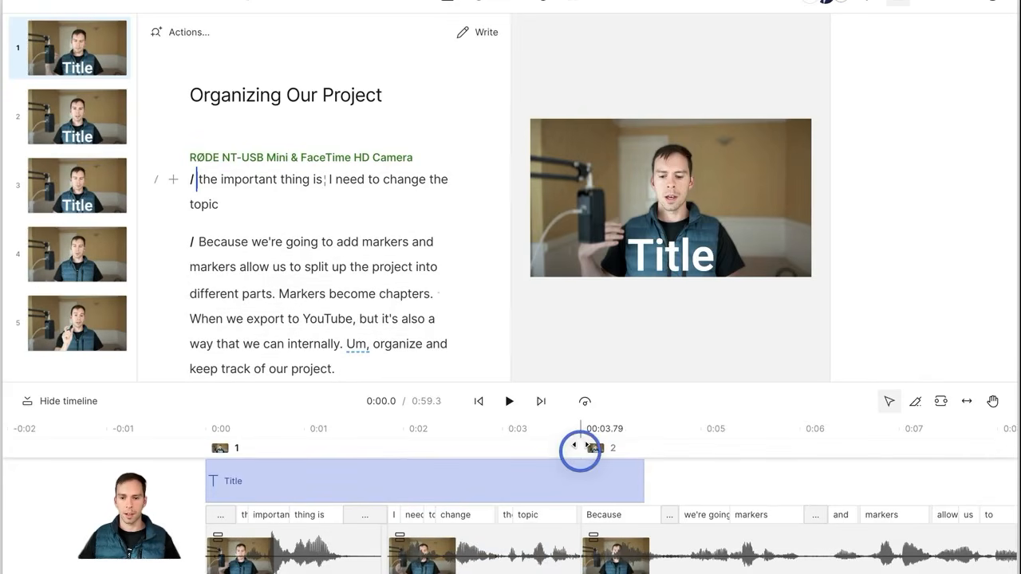
left_click_drag(580, 447, 471, 449)
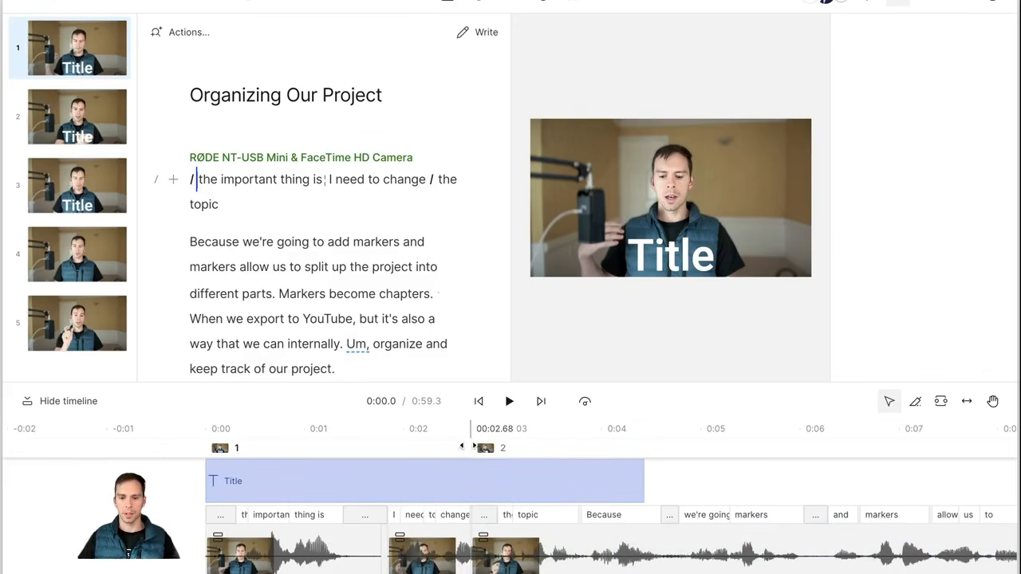
left_click_drag(470, 446, 932, 453)
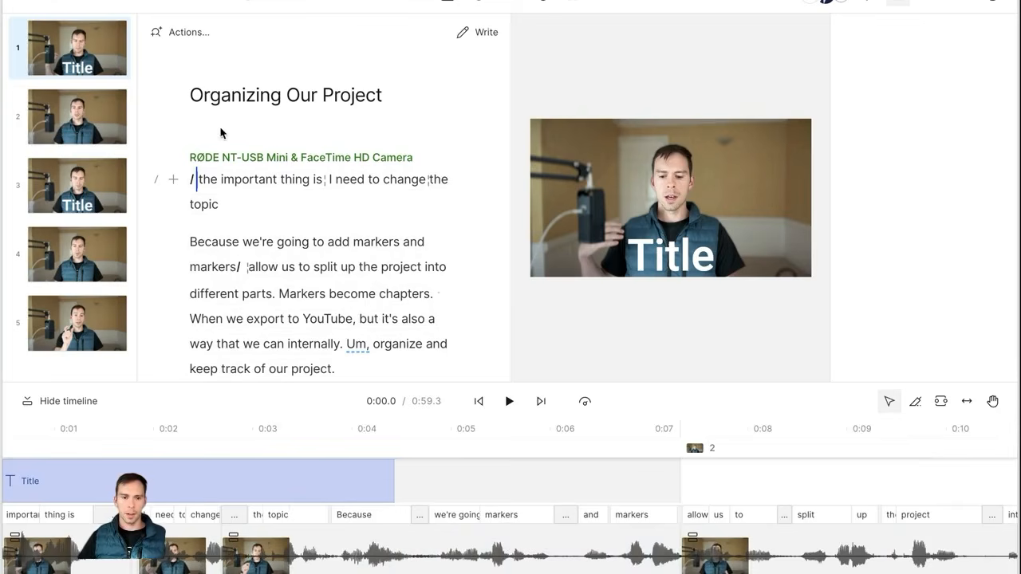
scroll(316, 309, "down", 3)
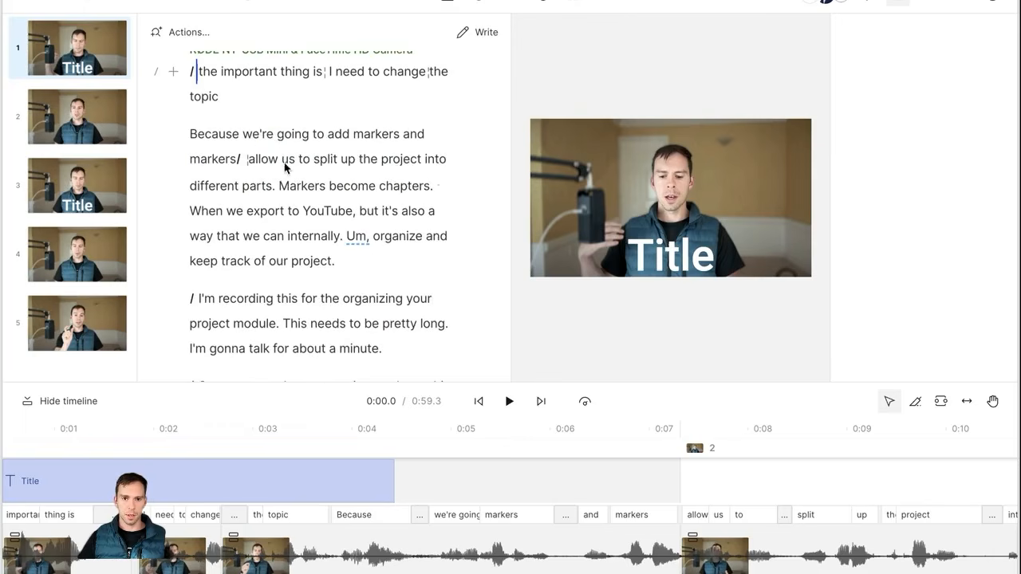
left_click(244, 162)
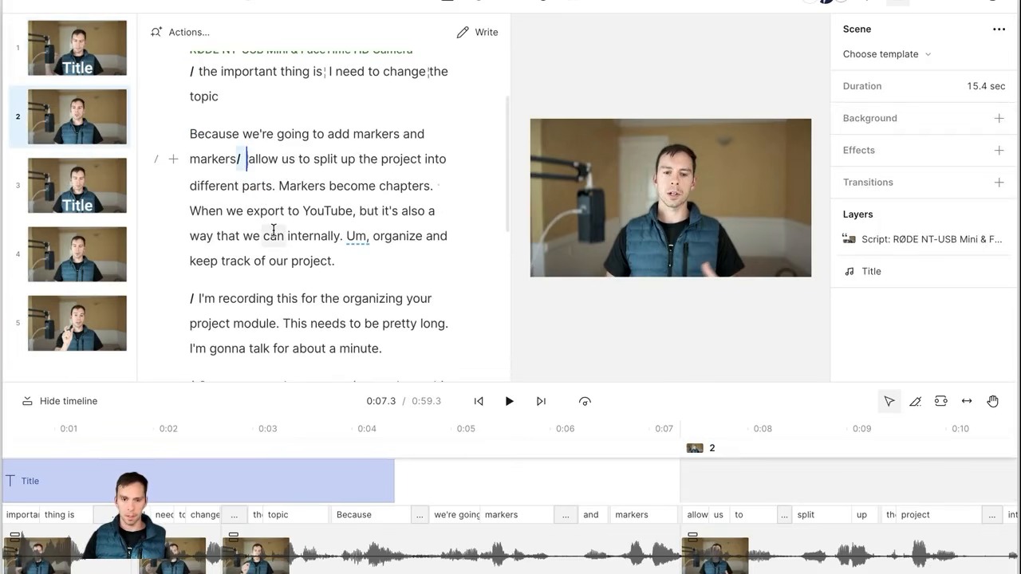
Step: Delete the scene break before 'allow' and move the highlights clip to follow 'minute.'
key("BackSpace")
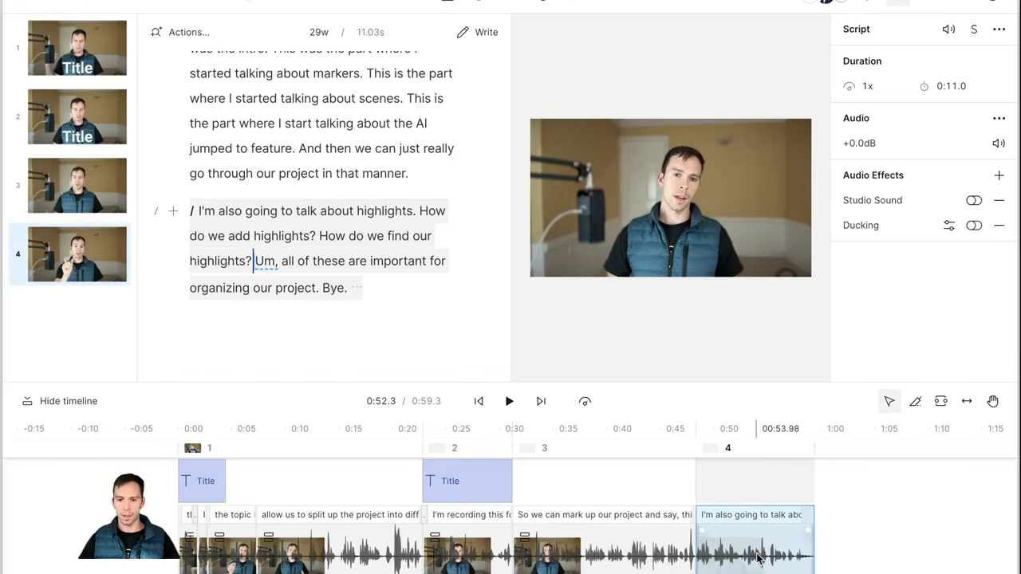
mouse_move(749, 564)
left_mouse_down()
mouse_move(727, 538)
mouse_move(532, 547)
mouse_move(543, 558)
left_mouse_up()
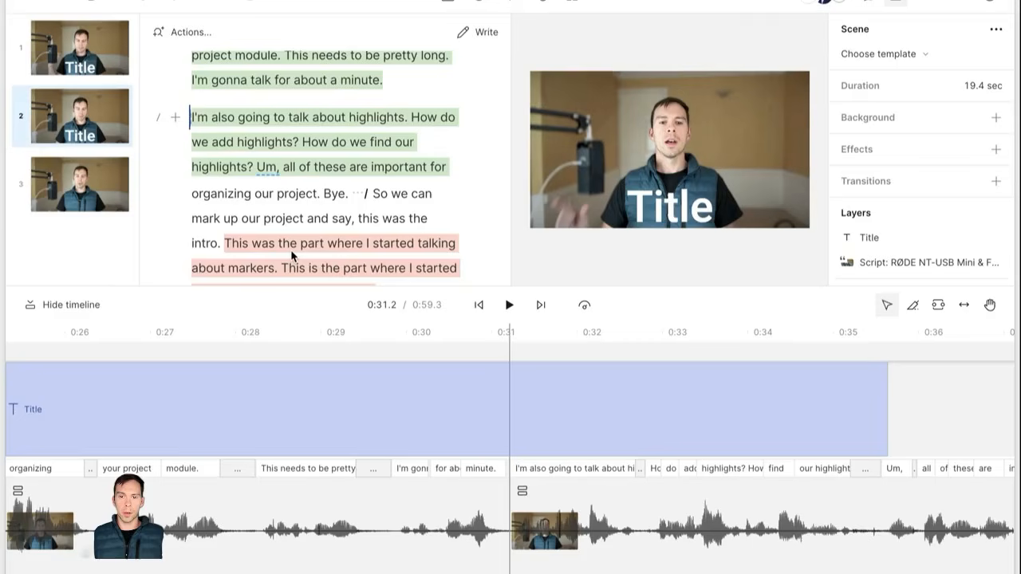
left_click(308, 212)
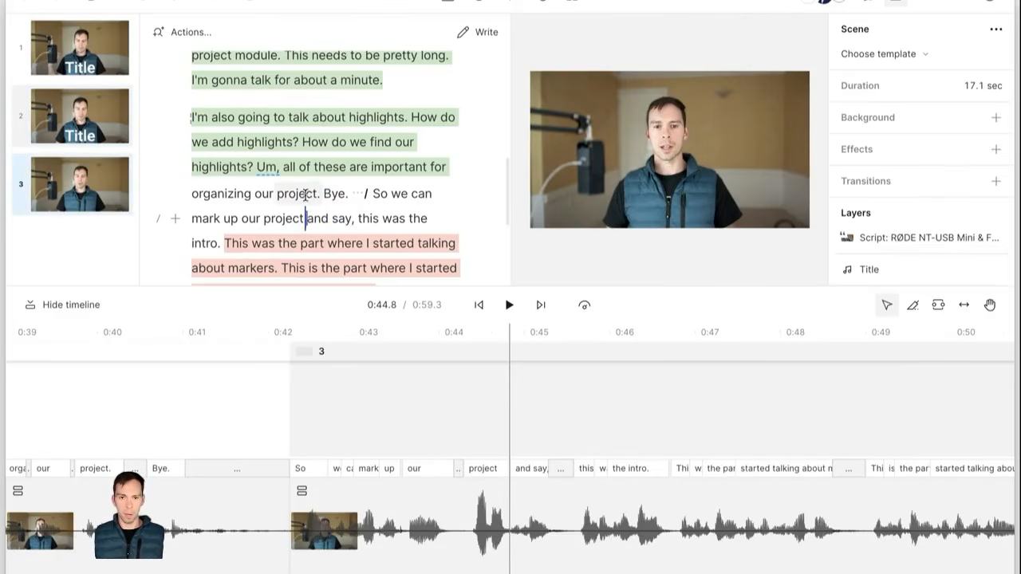
scroll(305, 194, "up", 2)
scroll(305, 194, "down", 4)
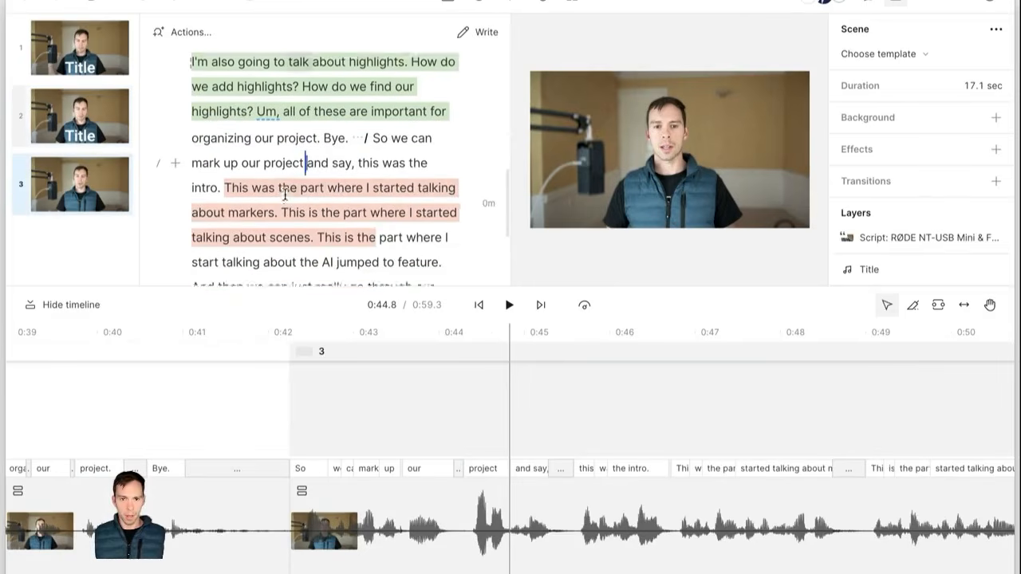
left_click(360, 134)
scroll(289, 199, "up", 3)
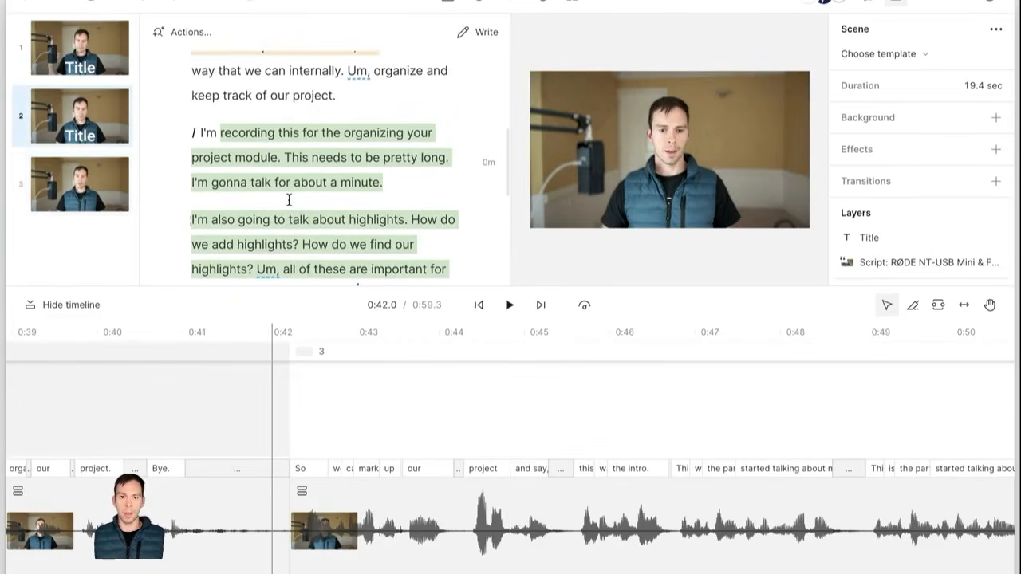
scroll(288, 200, "up", 3)
left_click(365, 229)
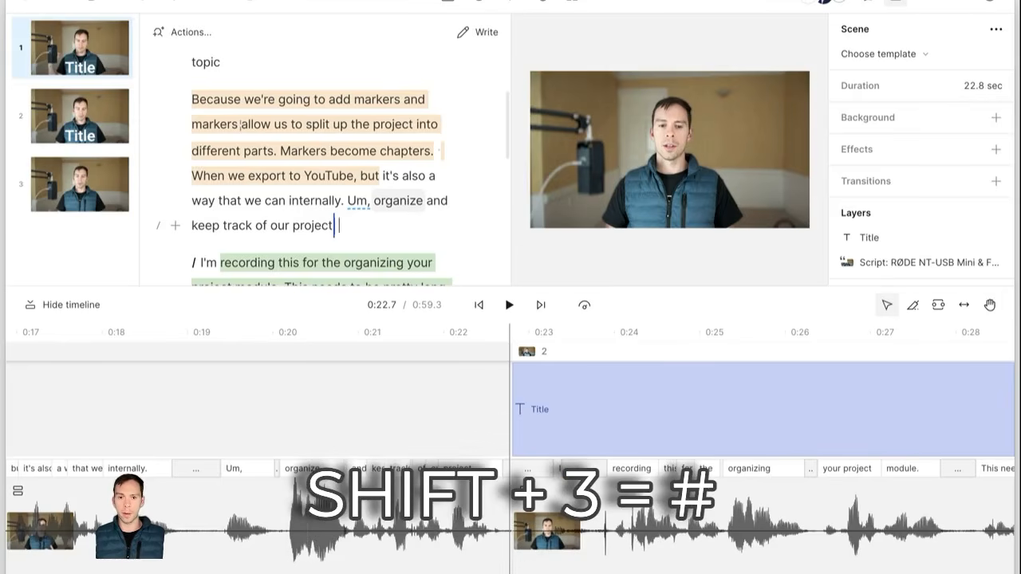
Step: Insert a marker after 'keep track of our project' and rename it 'Chapter two'
key("shift+3")
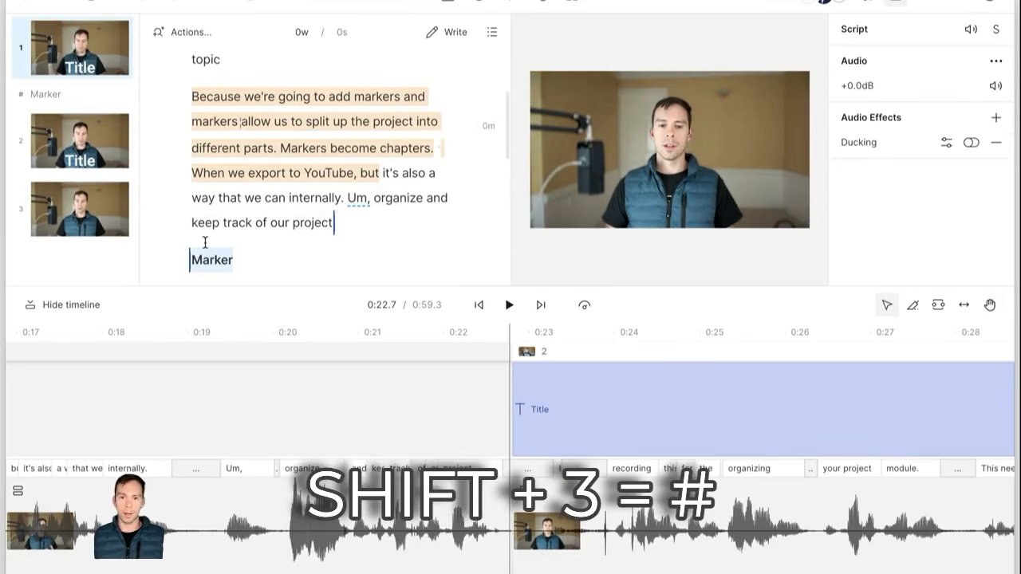
scroll(205, 237, "down", 1)
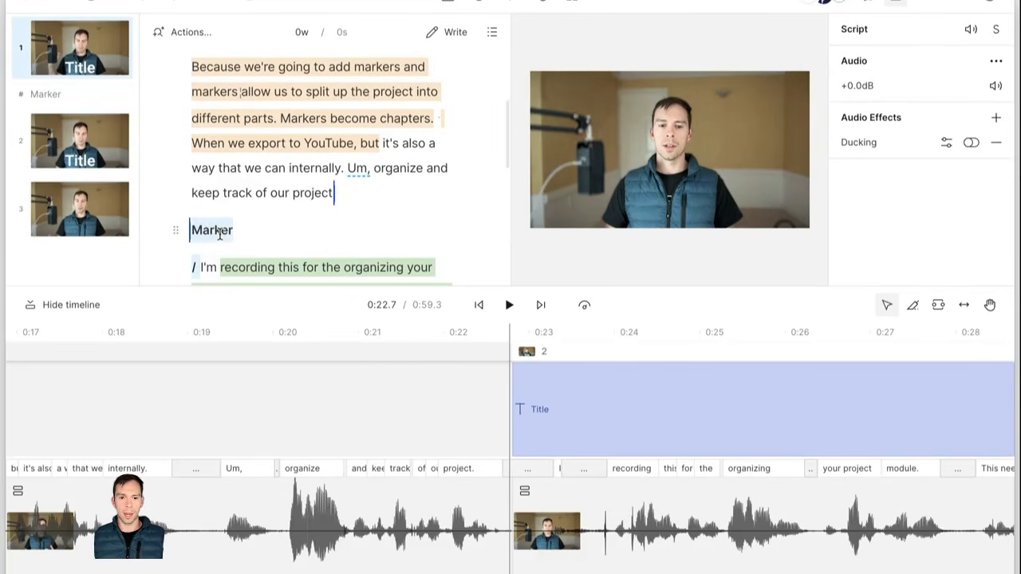
double_click(220, 234)
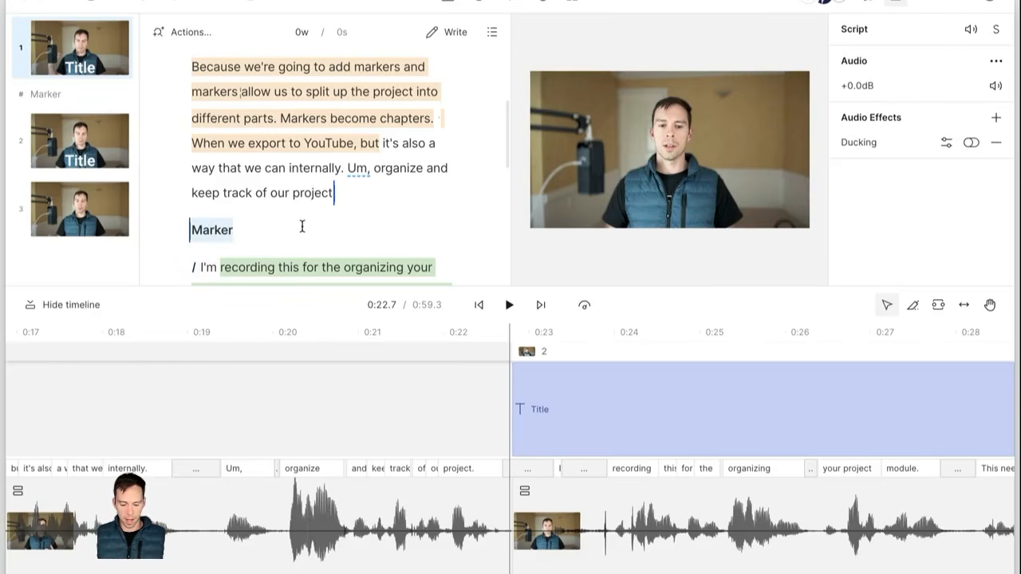
type("Chapter two")
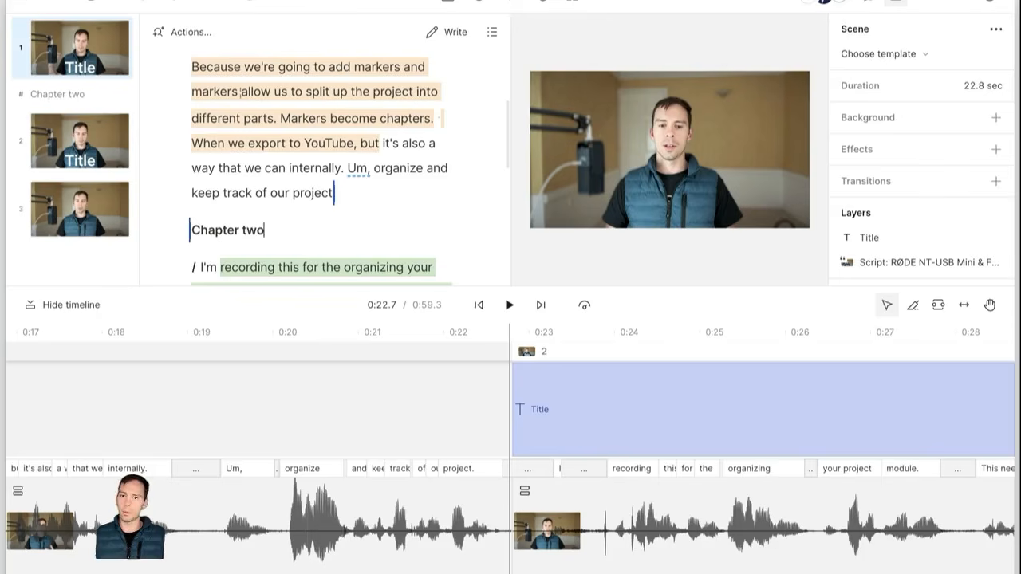
left_click(298, 223)
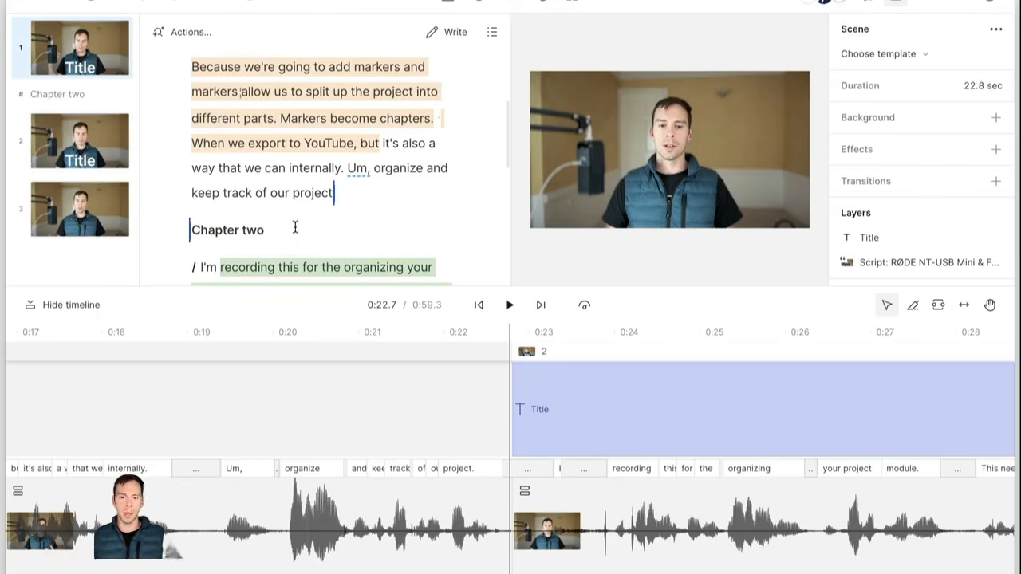
scroll(295, 228, "down", 2)
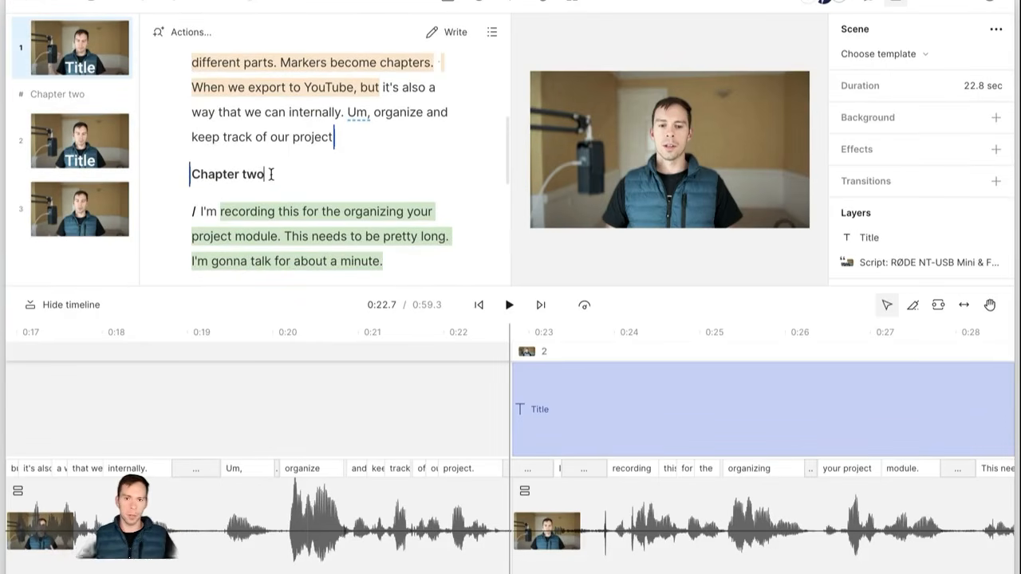
left_click(272, 175)
scroll(306, 181, "down", 5)
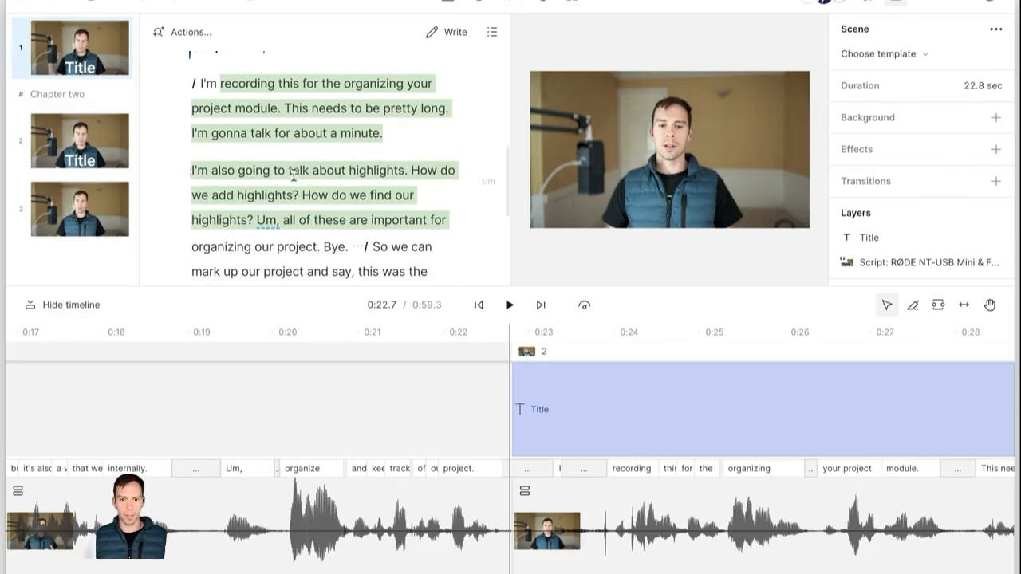
left_click(233, 229)
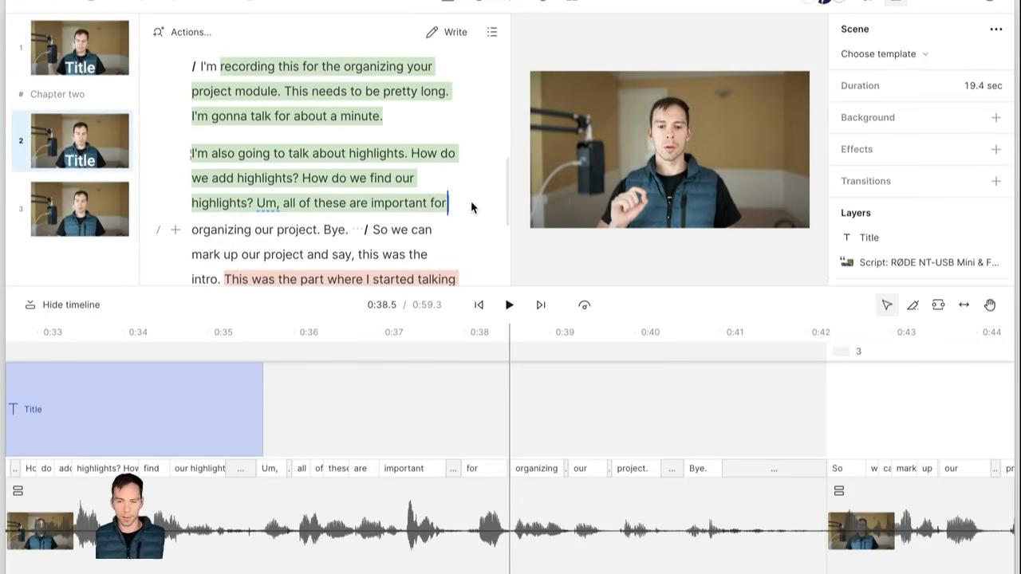
Step: Insert a 'Section Two' marker and drag it above the highlights paragraph
key("shift+3")
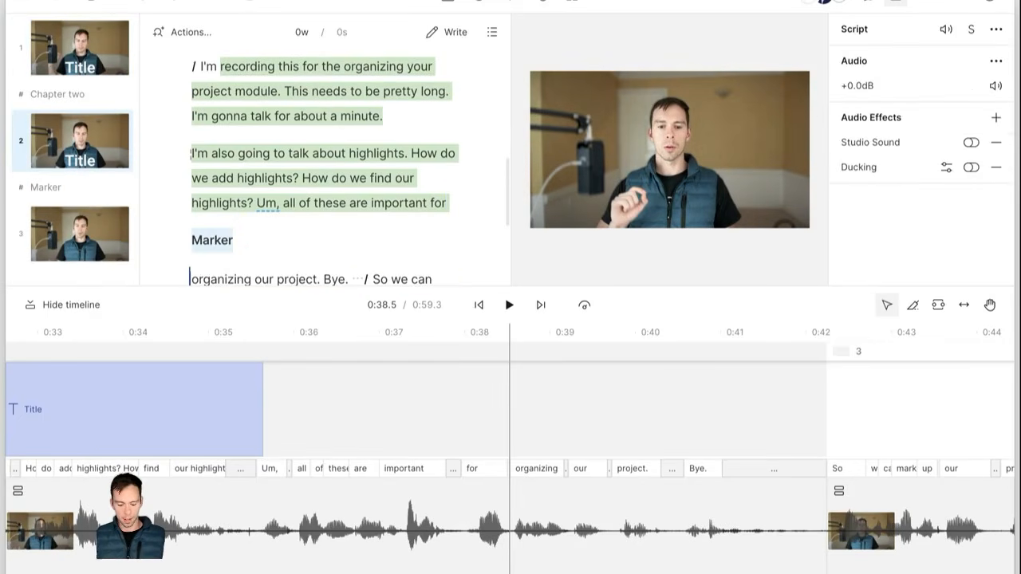
type("Section Two")
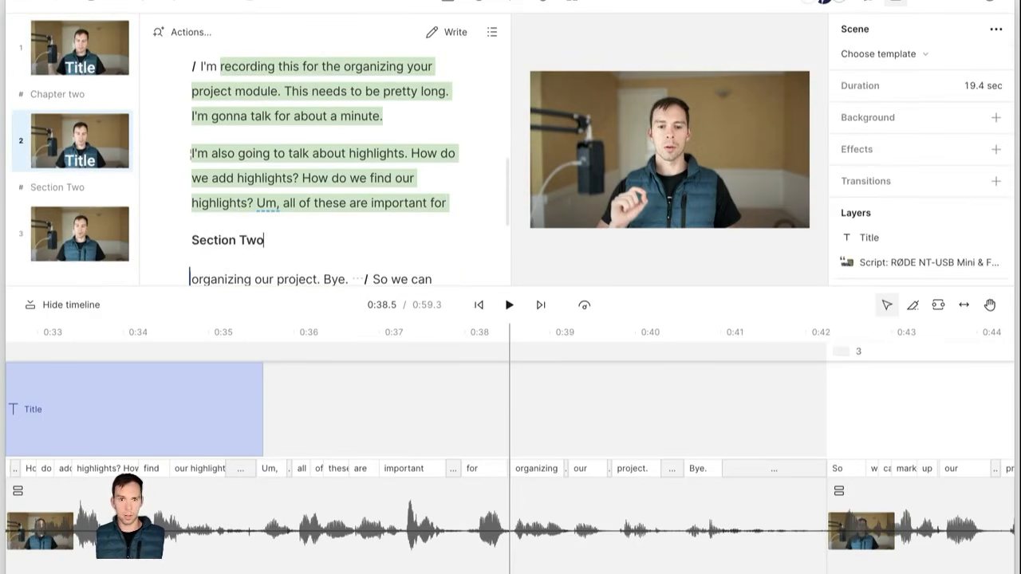
left_click(430, 203)
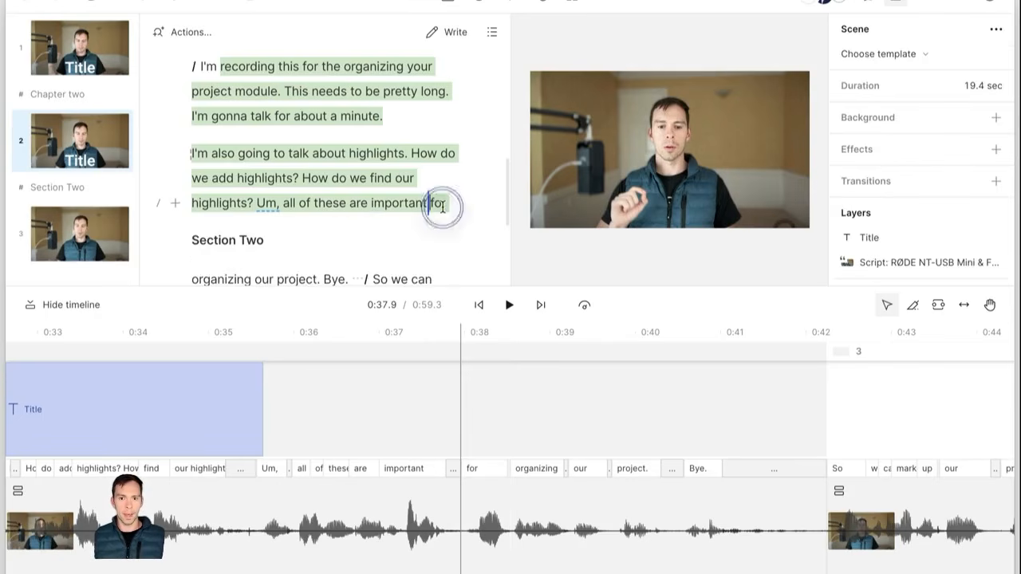
scroll(271, 232, "down", 1)
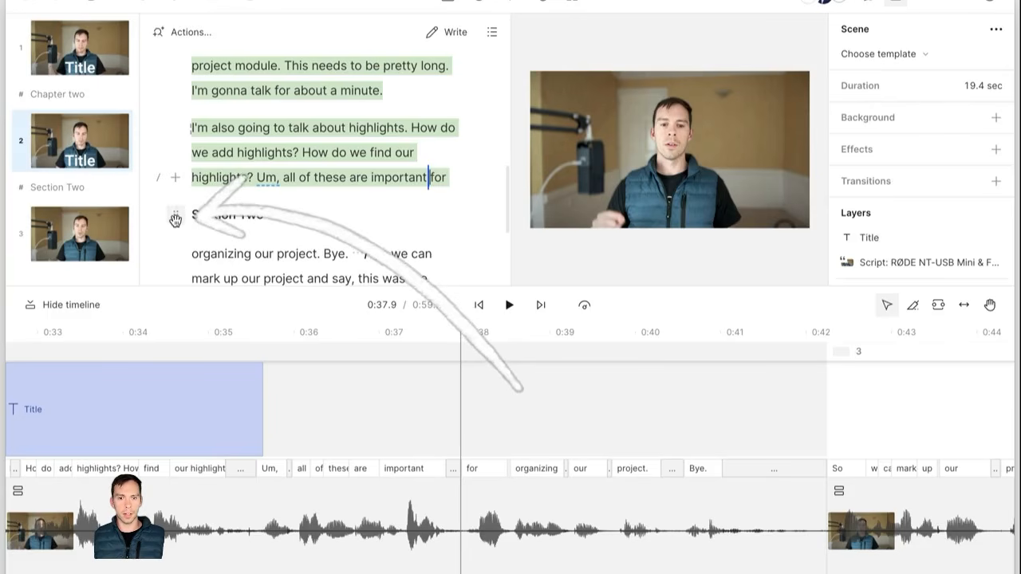
left_click(175, 221)
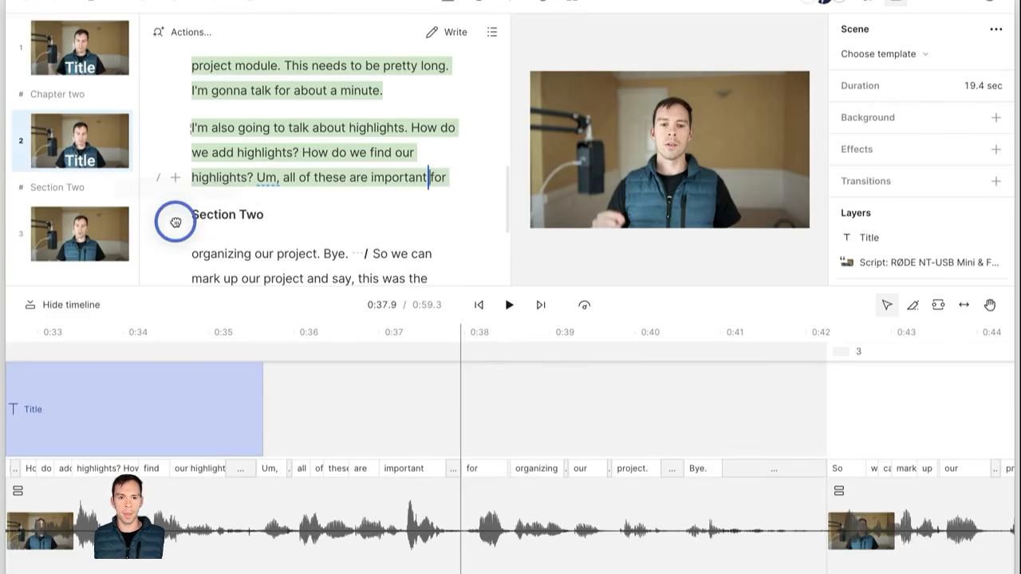
left_click_drag(175, 221, 191, 102)
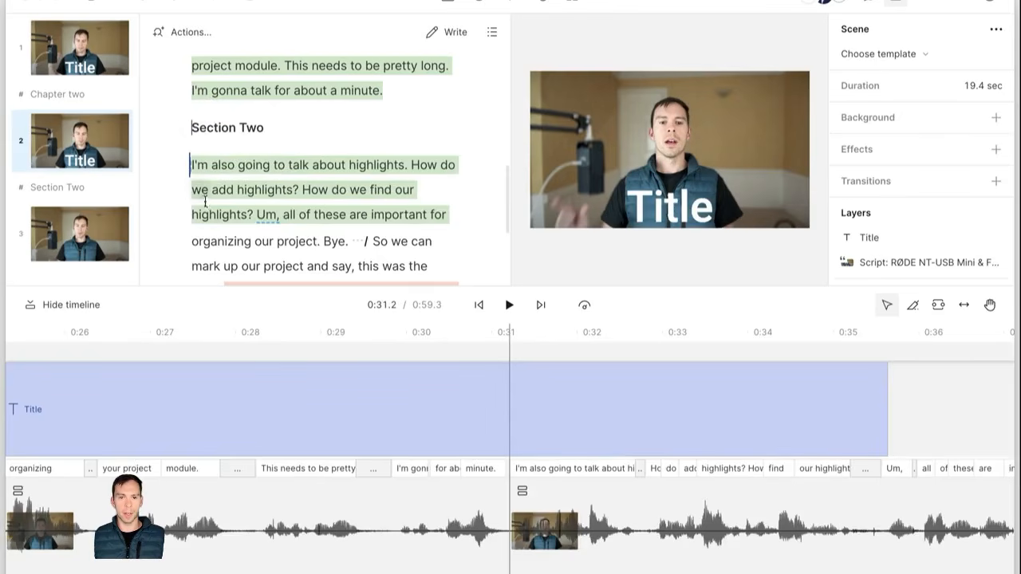
left_click(305, 136)
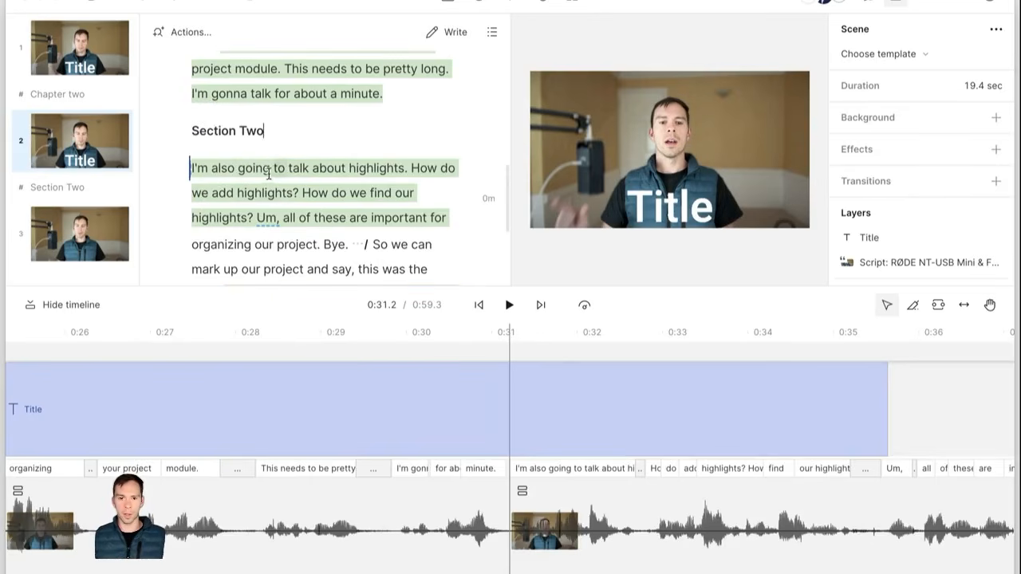
scroll(289, 196, "up", 1)
scroll(292, 195, "up", 1)
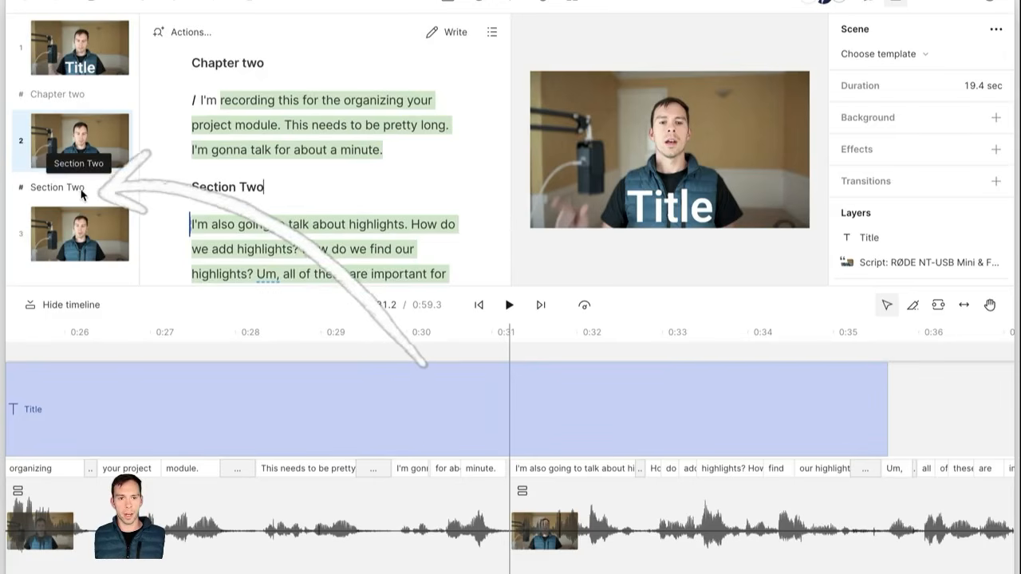
Step: Split the paragraph before 'This was the part' and insert a 'Marker 3' marker there
left_click(78, 96)
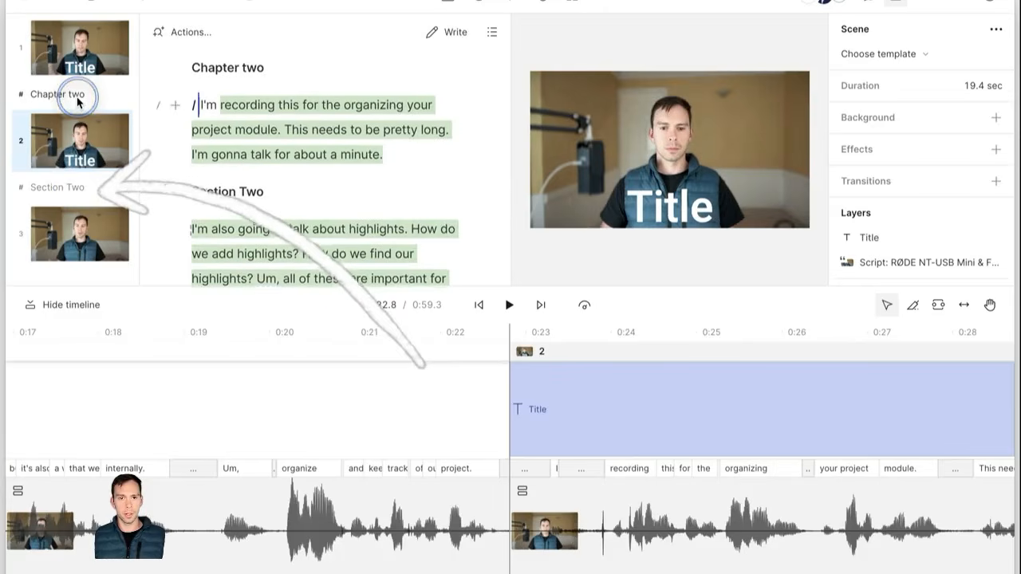
left_click(58, 190)
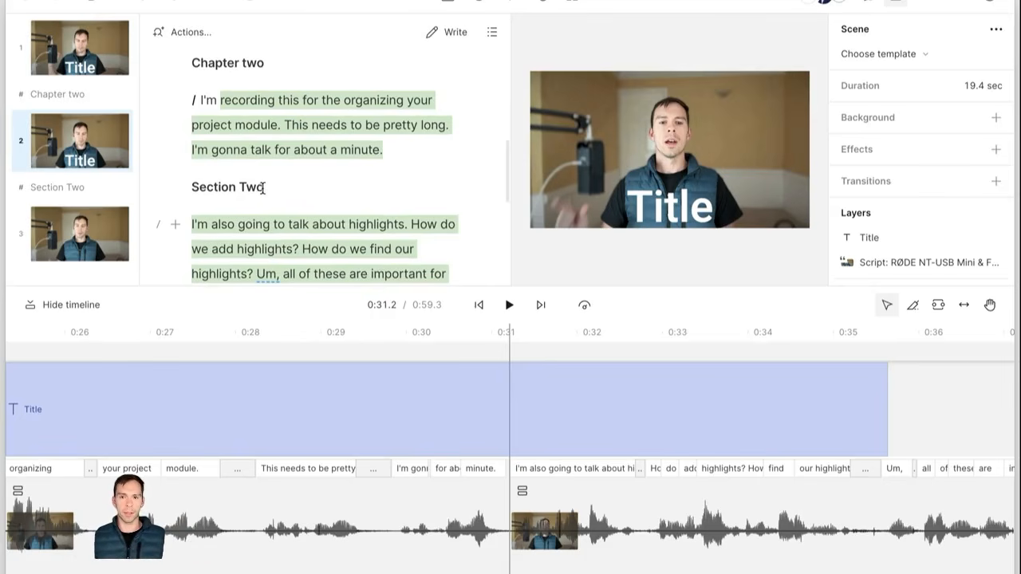
scroll(270, 188, "down", 10)
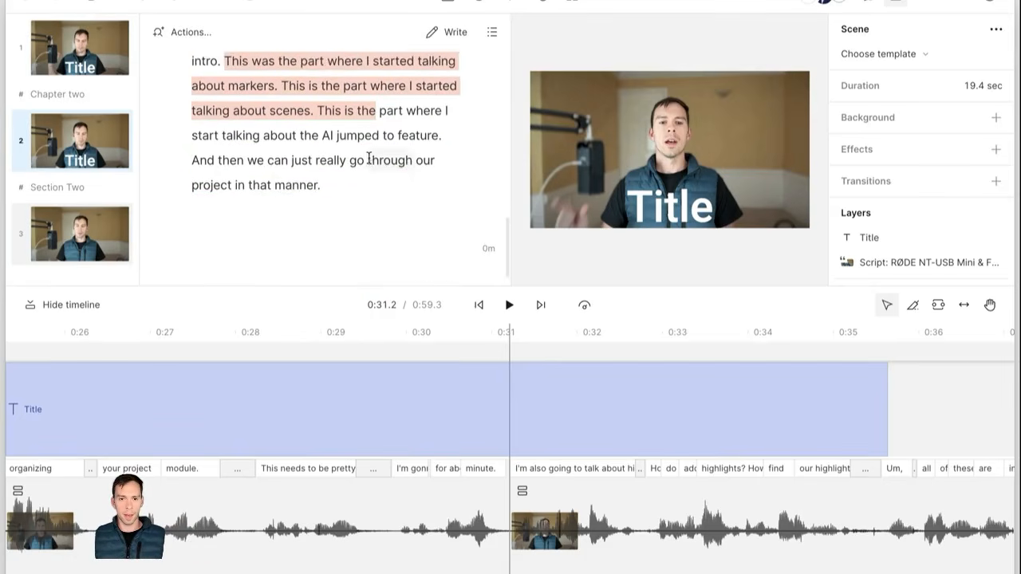
scroll(328, 205, "up", 1)
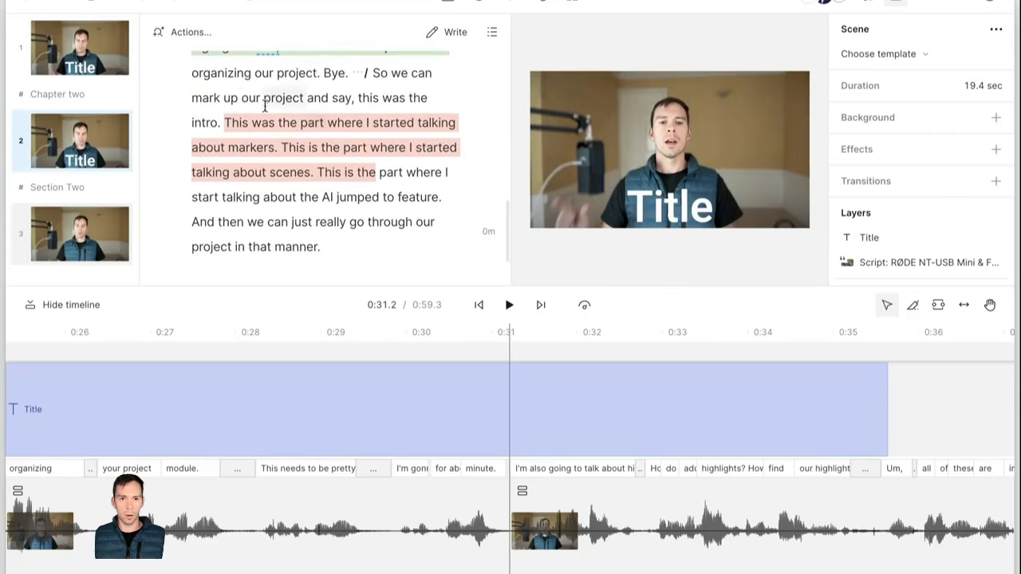
left_click(224, 122)
key("Return")
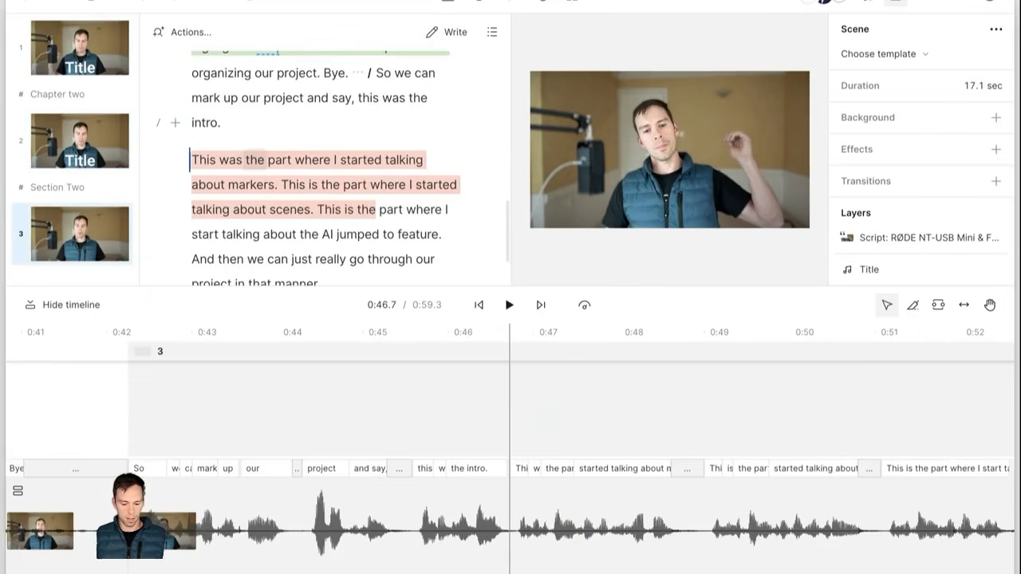
key("shift+3")
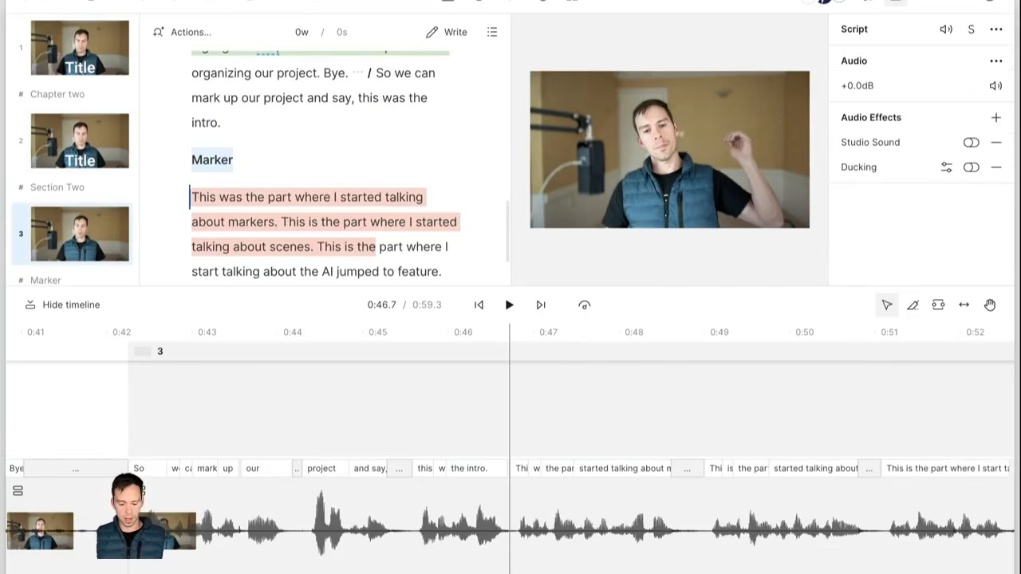
key("Right")
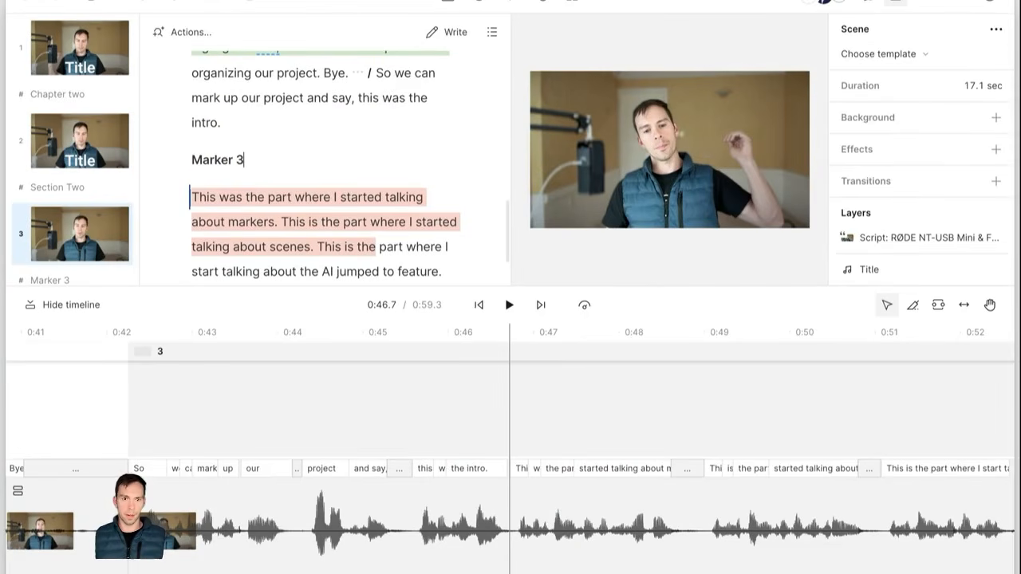
left_click(49, 273)
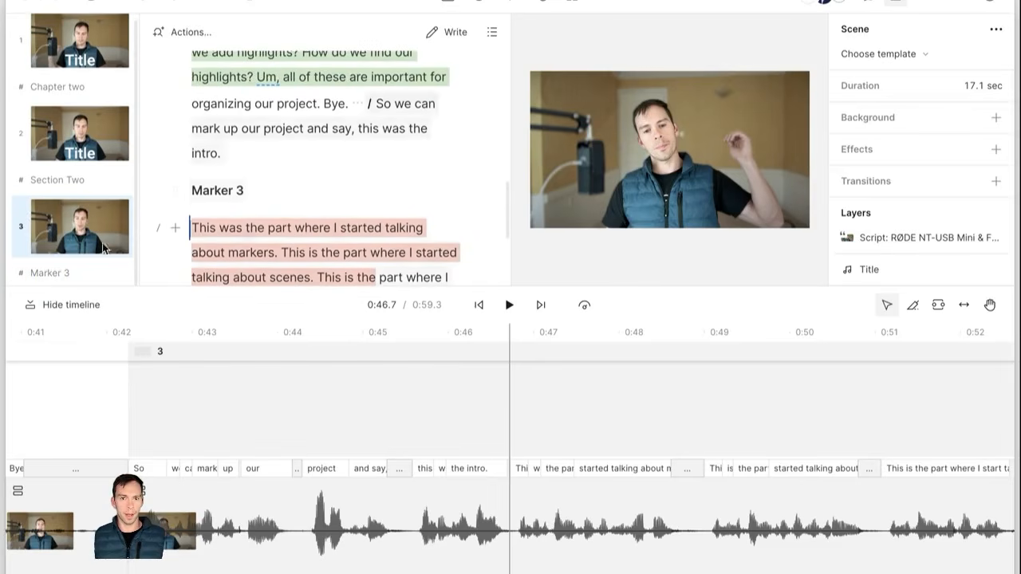
left_click(494, 33)
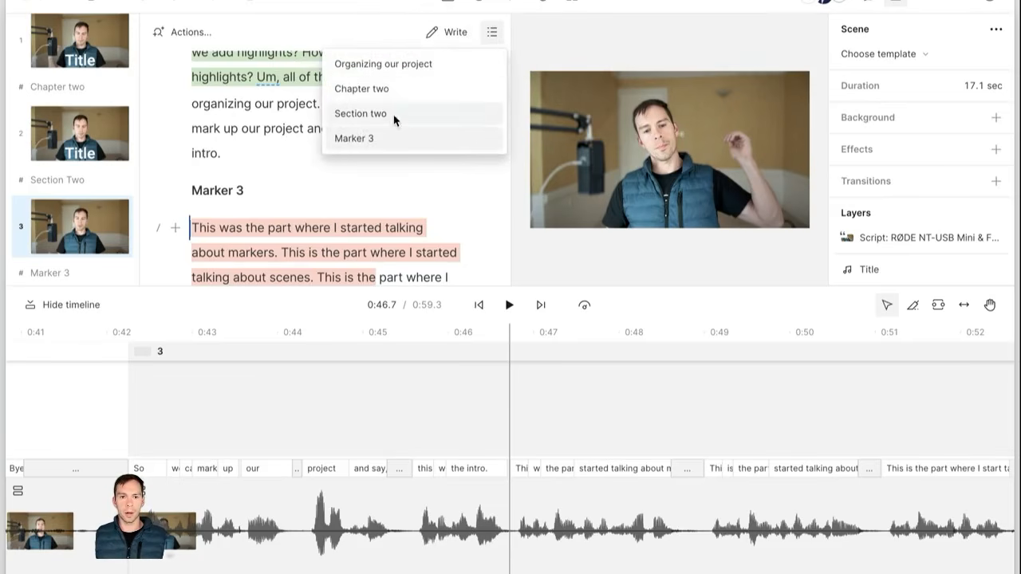
left_click(420, 64)
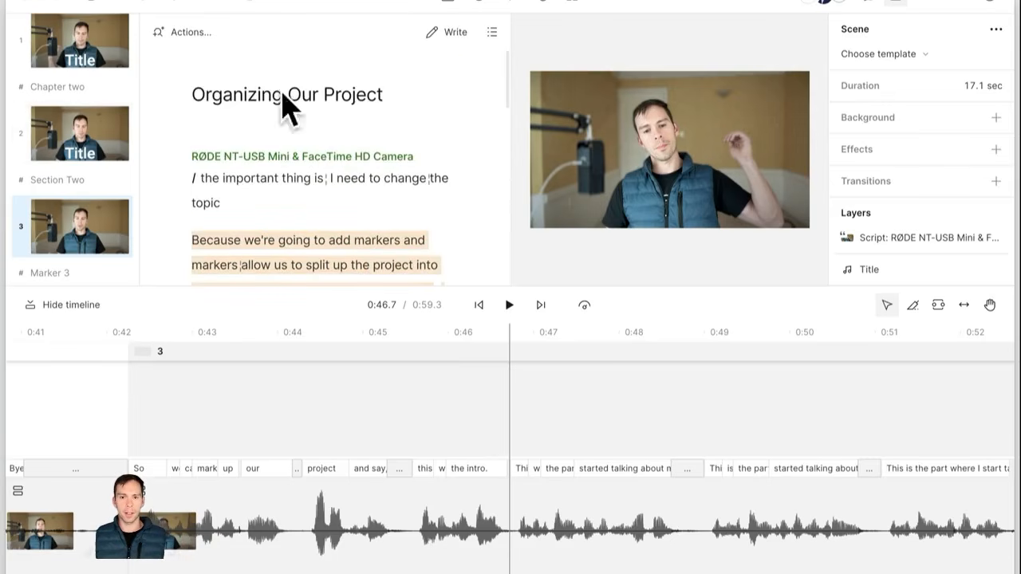
left_click(492, 32)
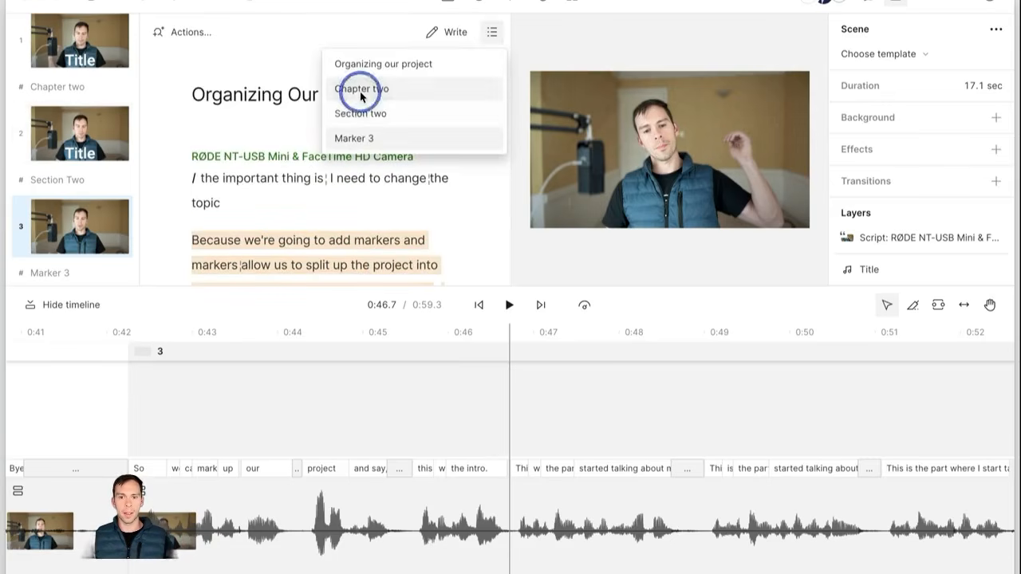
left_click(350, 86)
left_click(491, 32)
left_click(447, 111)
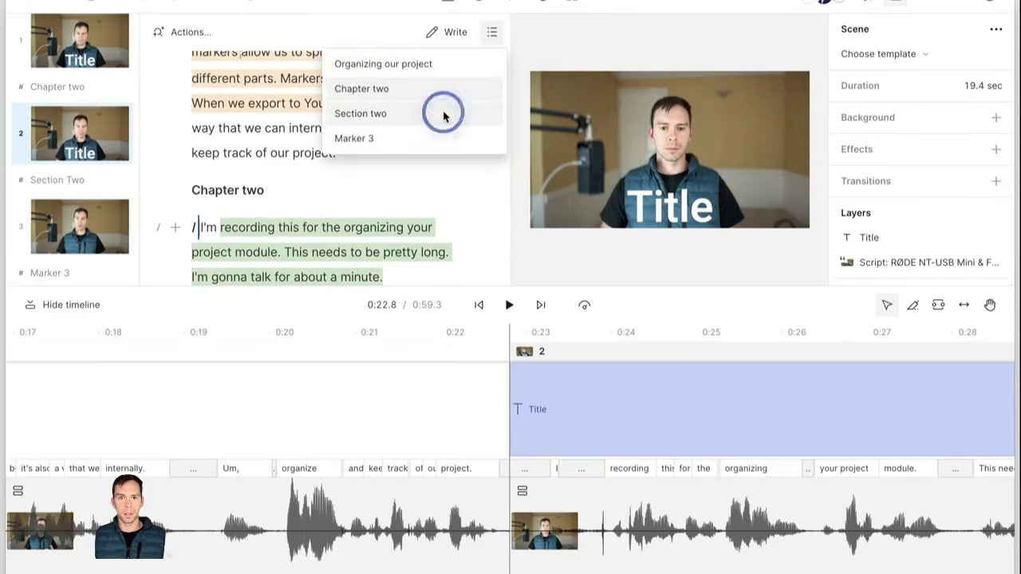
left_click(493, 32)
left_click(393, 145)
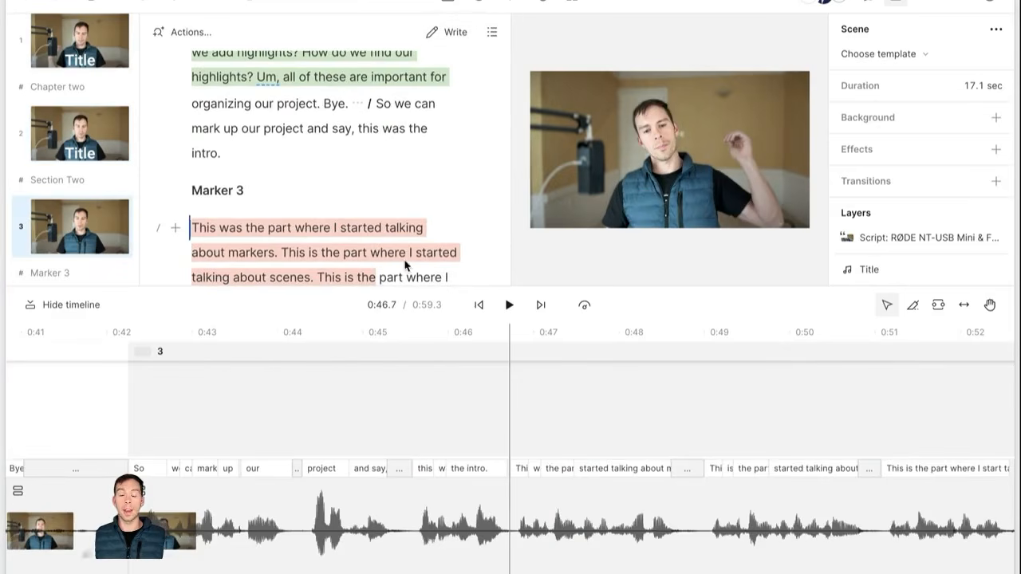
scroll(388, 175, "up", 5)
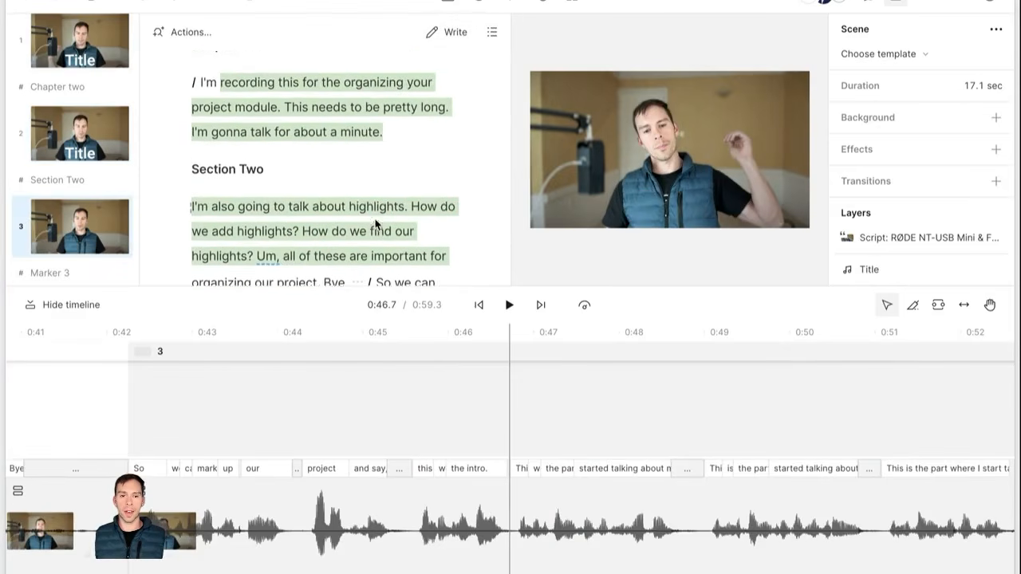
scroll(344, 212, "up", 1)
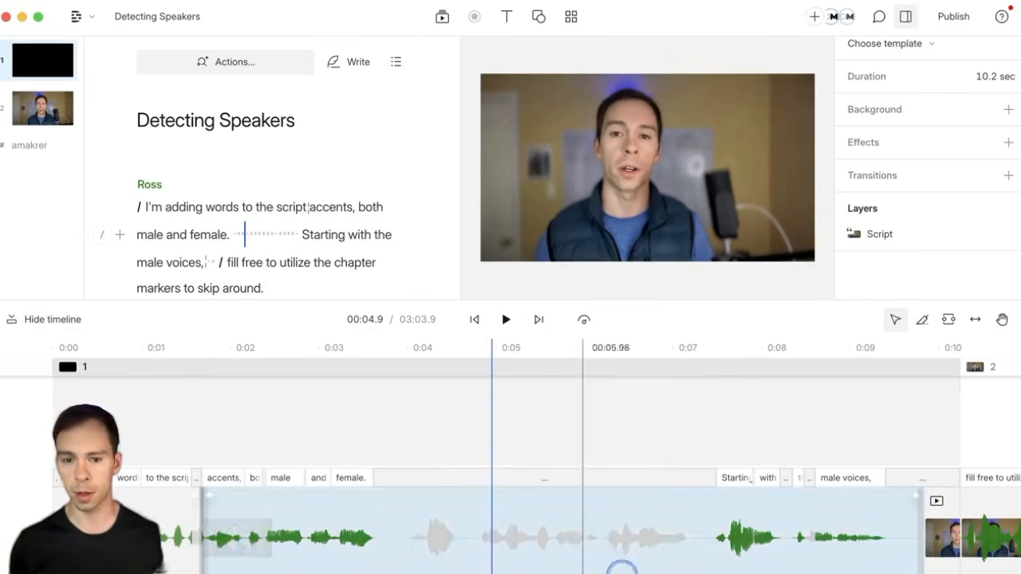
left_click(508, 24)
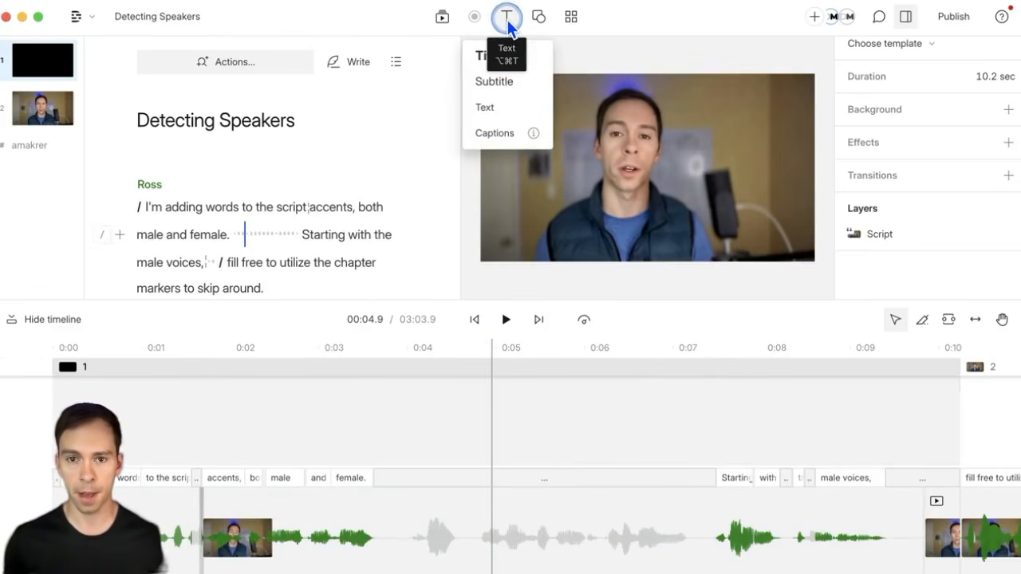
left_click(505, 58)
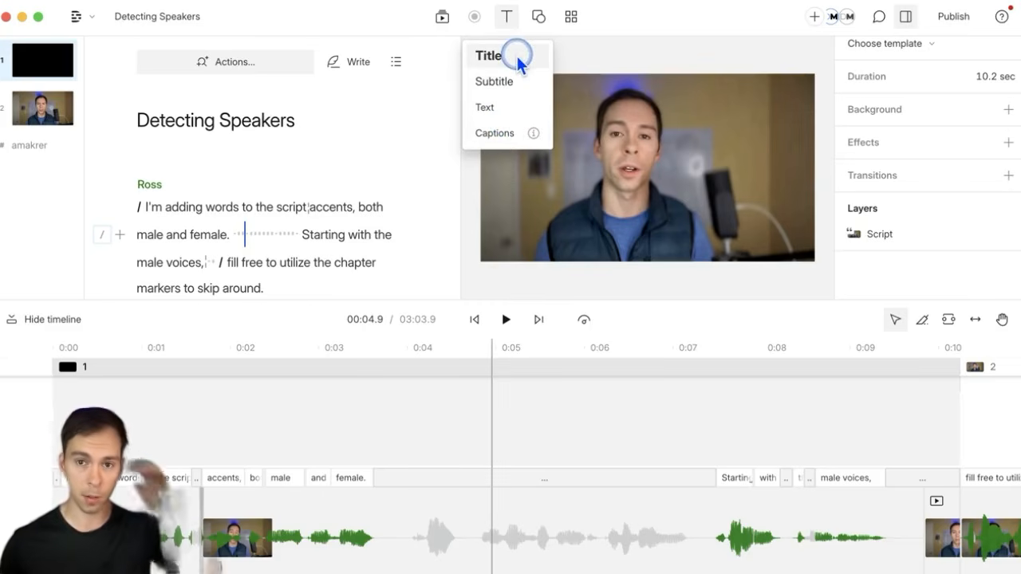
left_click(486, 56)
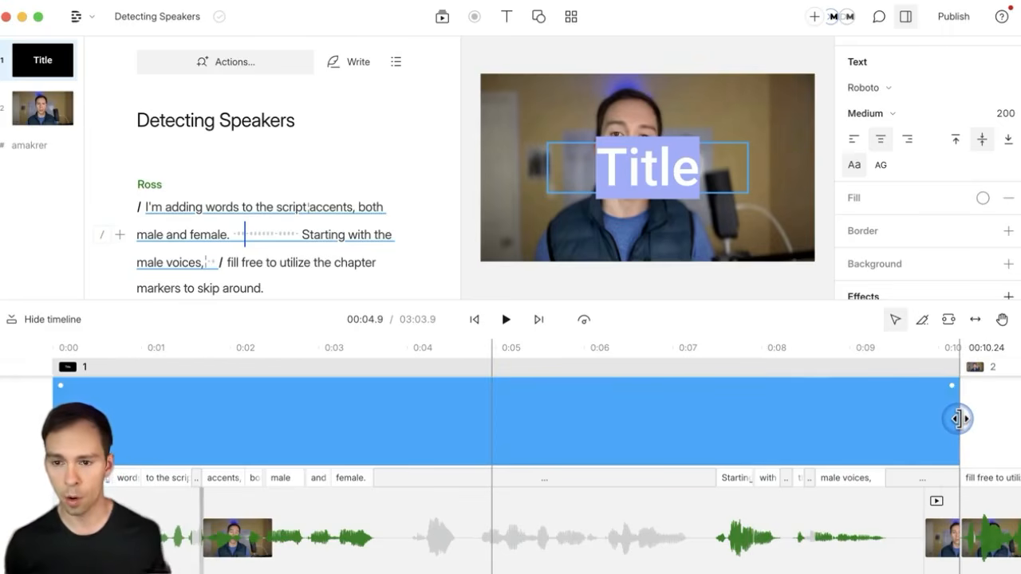
left_click_drag(959, 419, 444, 431)
left_click_drag(303, 428, 663, 433)
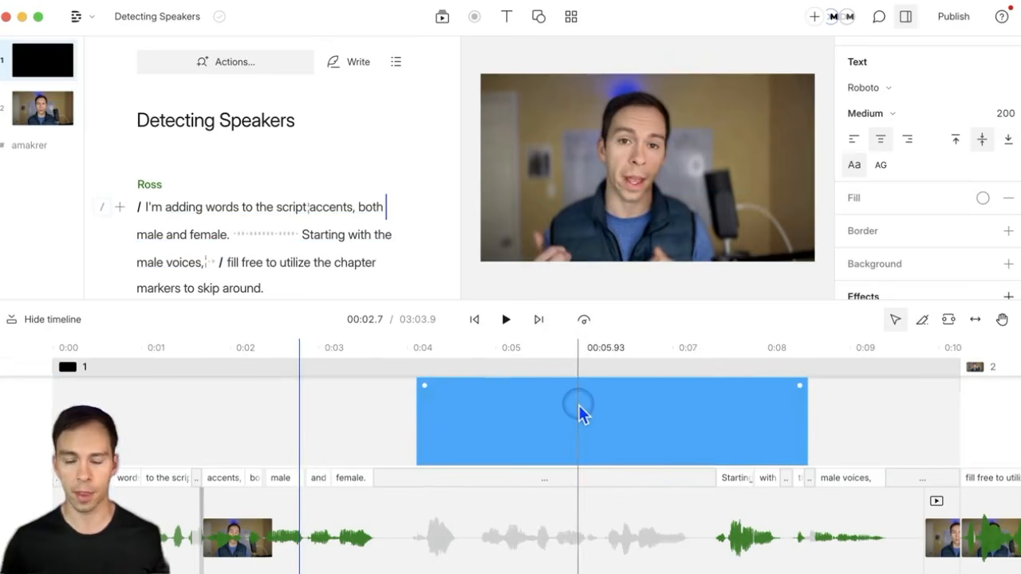
left_click(424, 388)
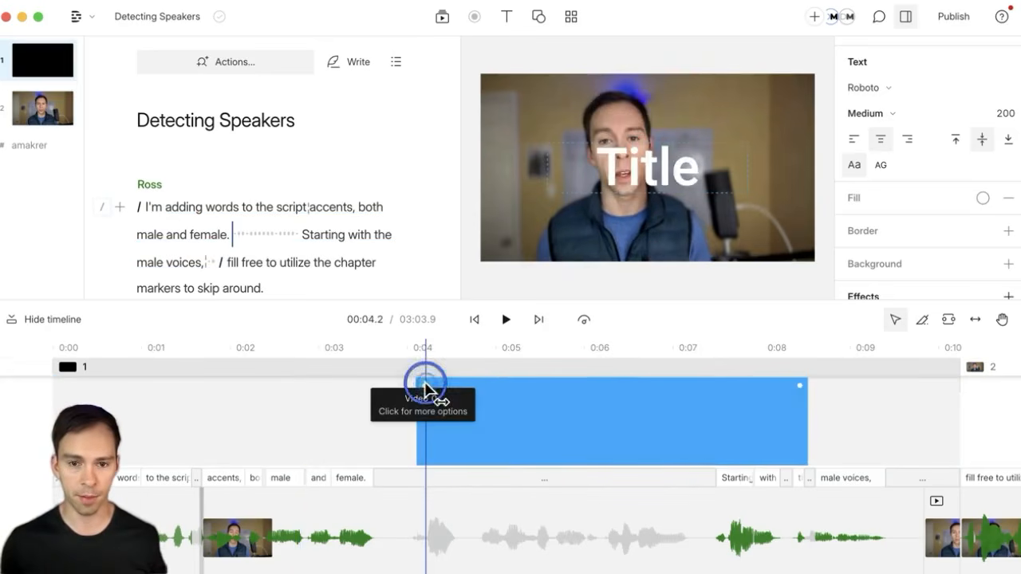
left_click(801, 391)
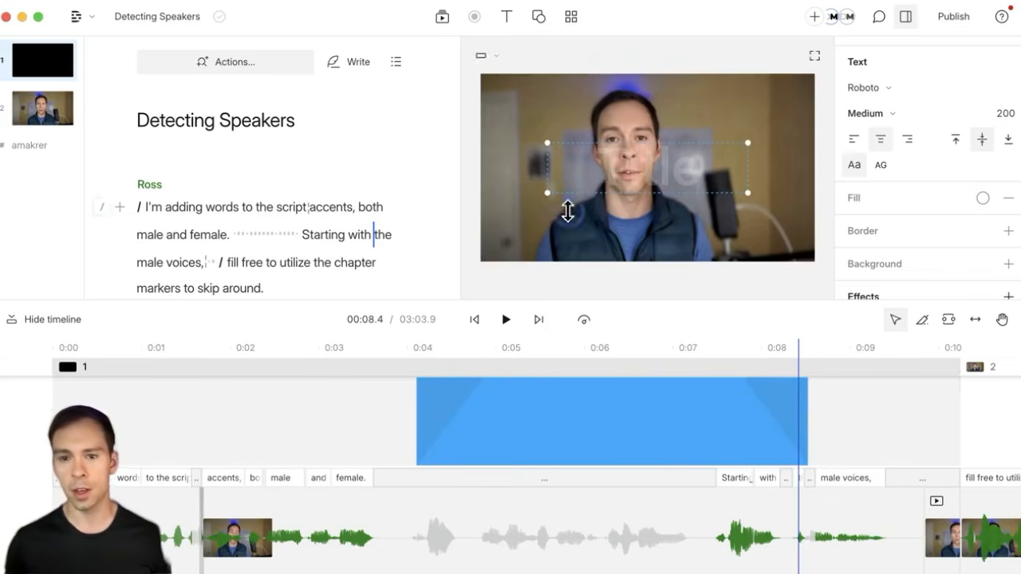
left_click(543, 368)
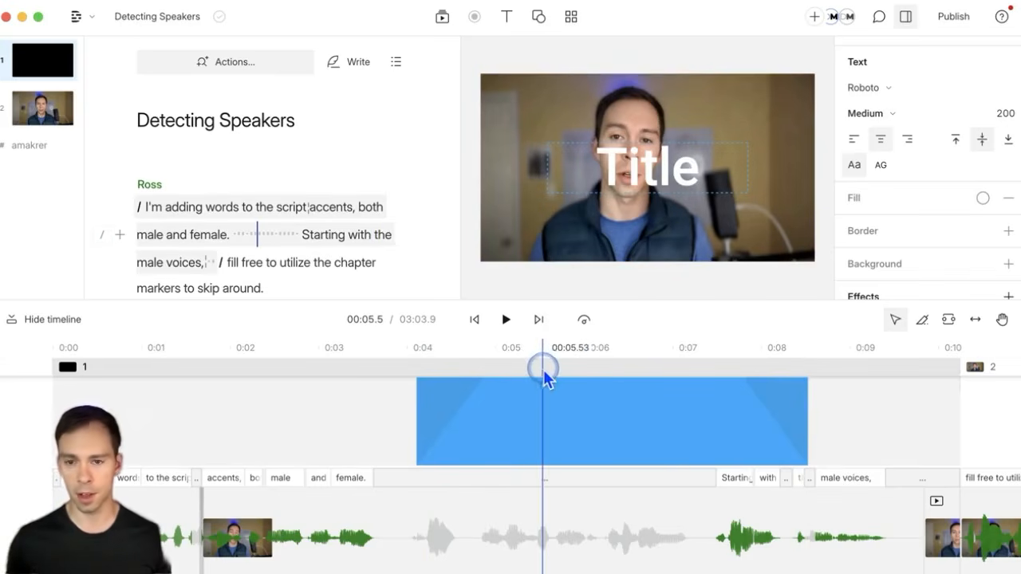
left_click(623, 158)
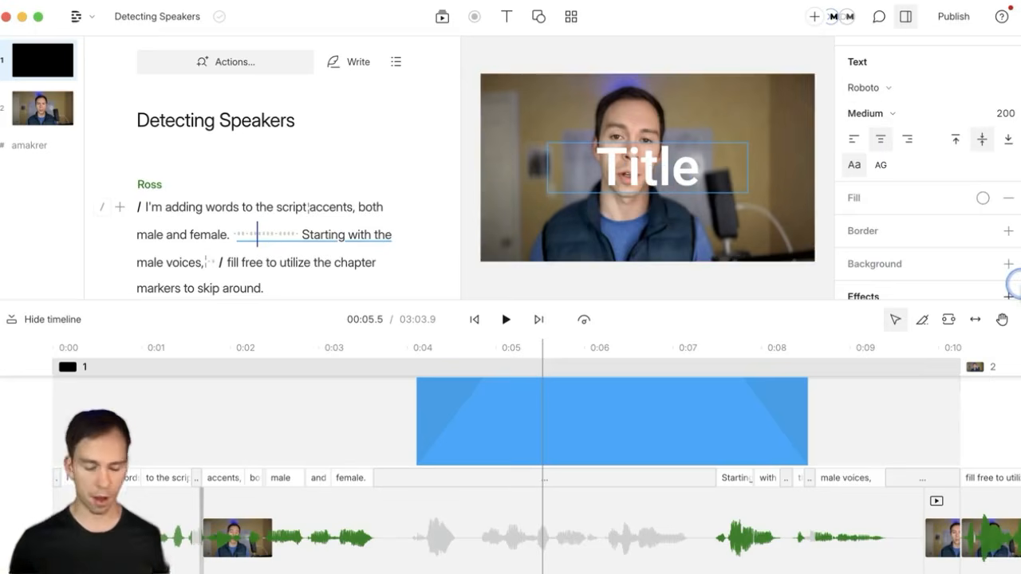
scroll(723, 516, "right", 10)
Step: Add word-by-word Captions to scene 2 at 00:10.7 and play it to preview them
left_click(503, 443)
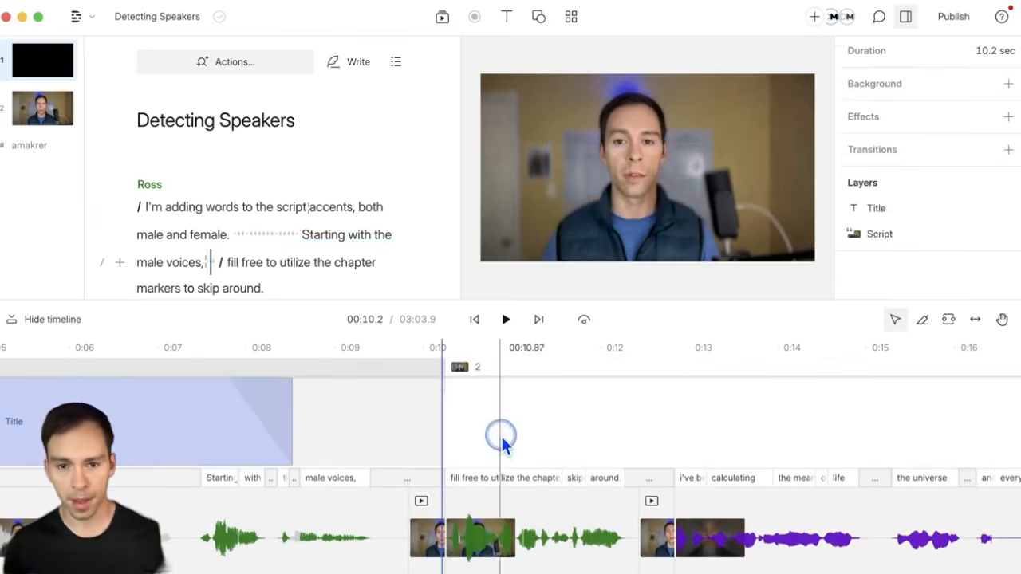
left_click(491, 432)
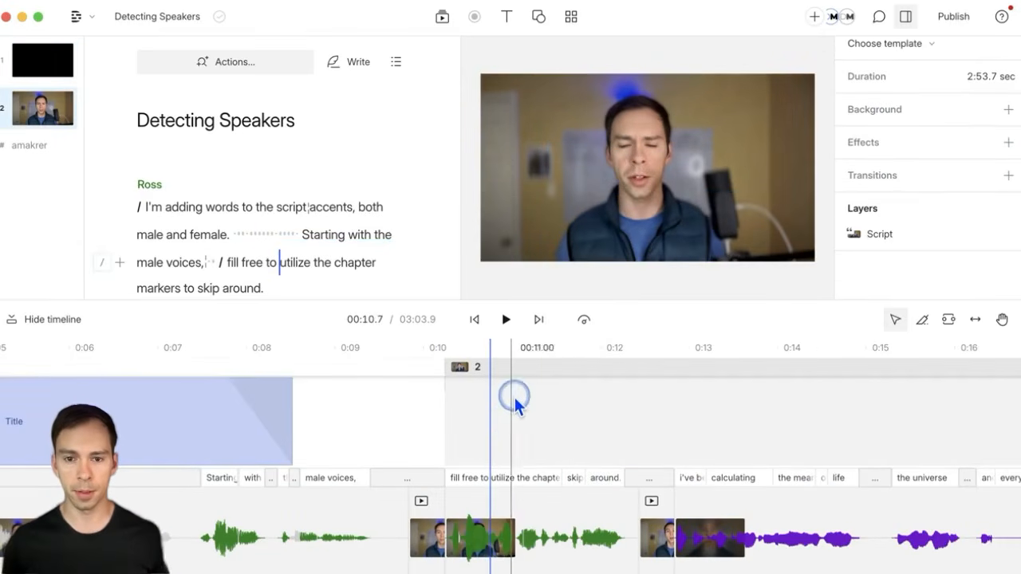
left_click(509, 16)
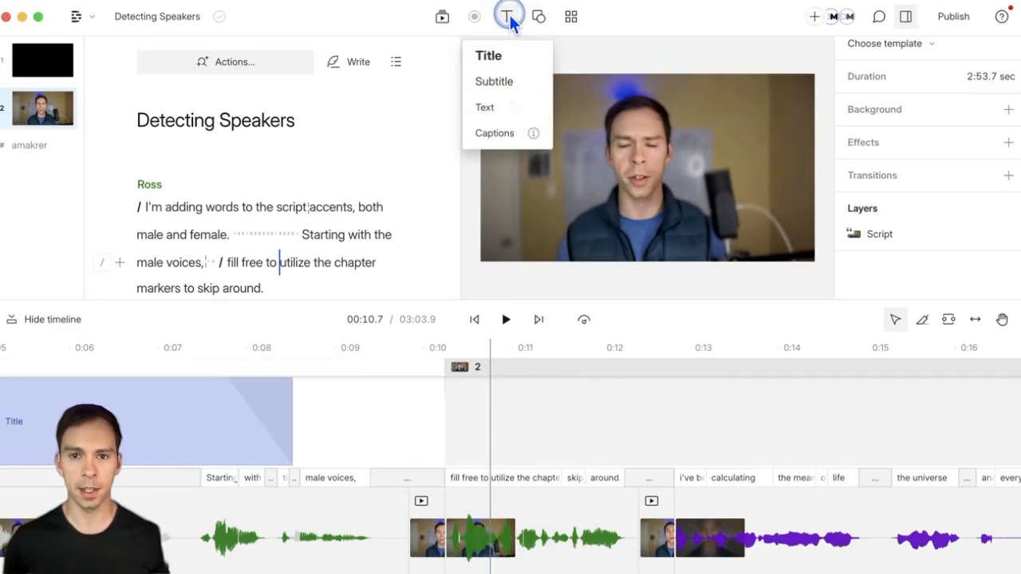
left_click(495, 132)
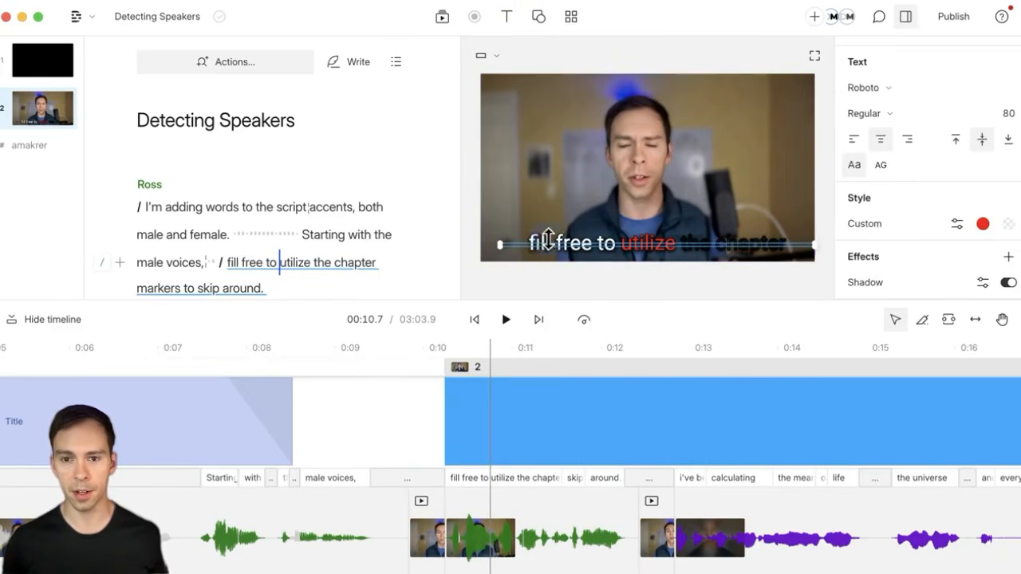
left_click(236, 269)
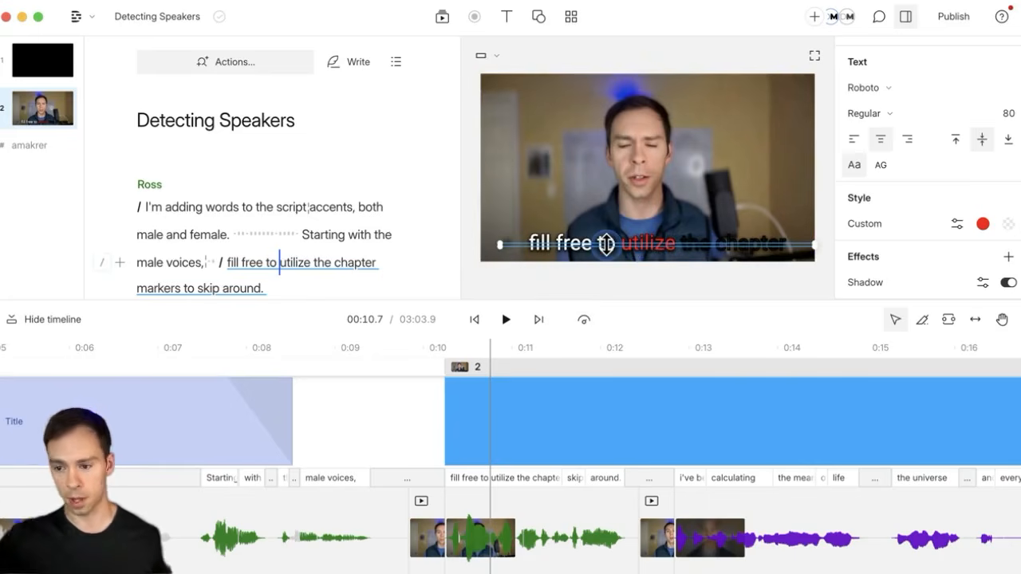
left_click(627, 329)
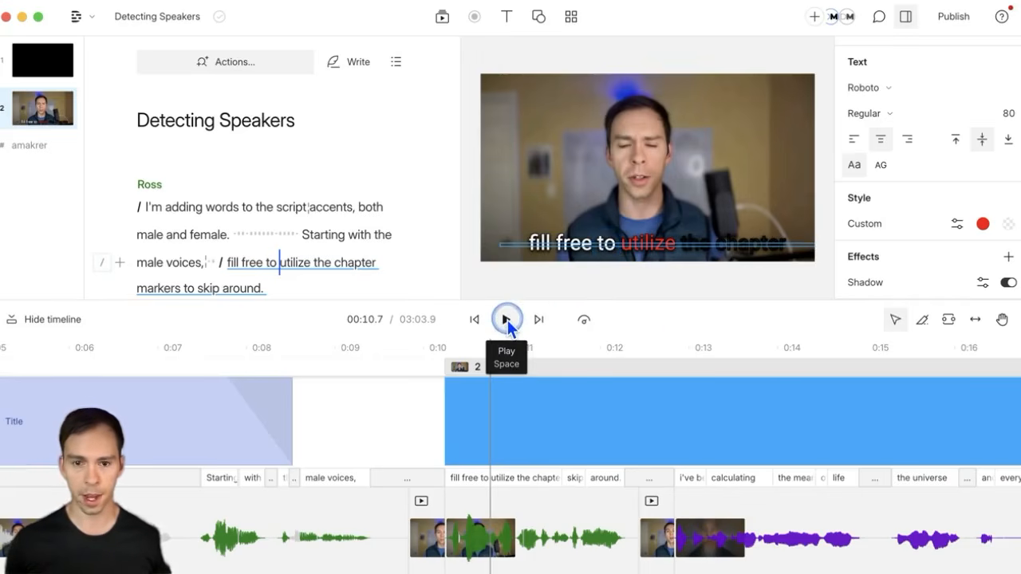
left_click(507, 320)
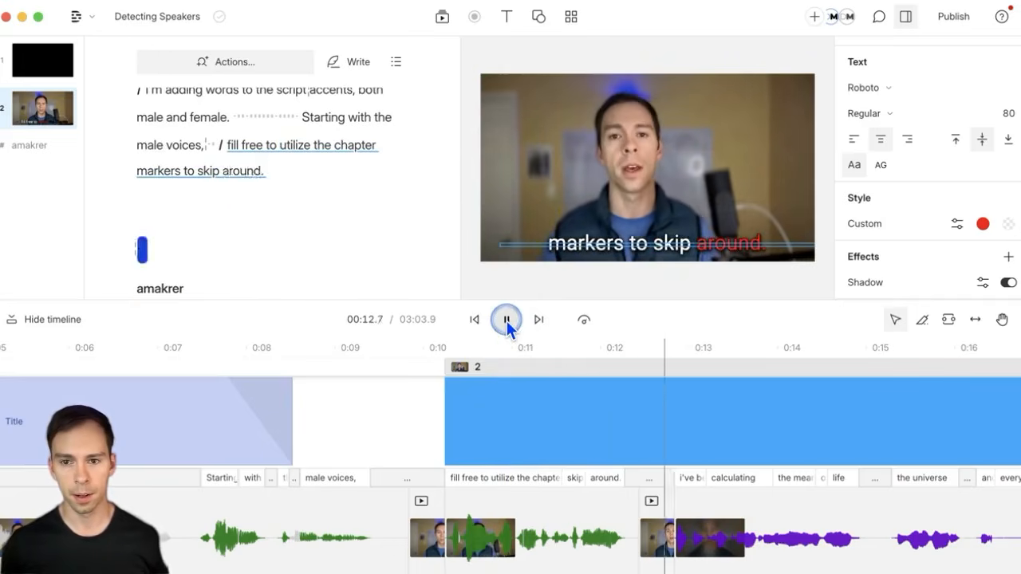
left_click(526, 324)
left_click(605, 345)
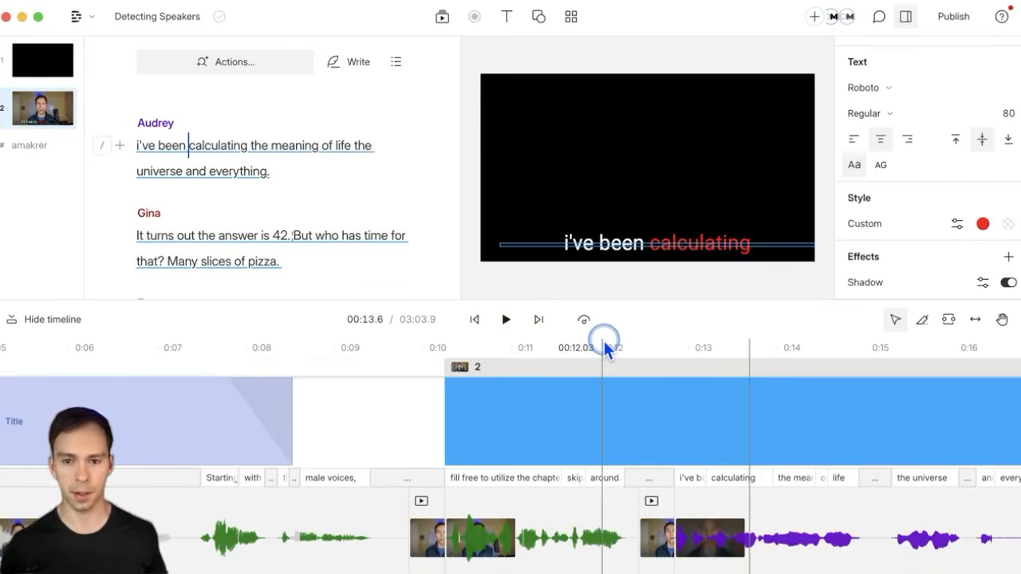
left_click(588, 550)
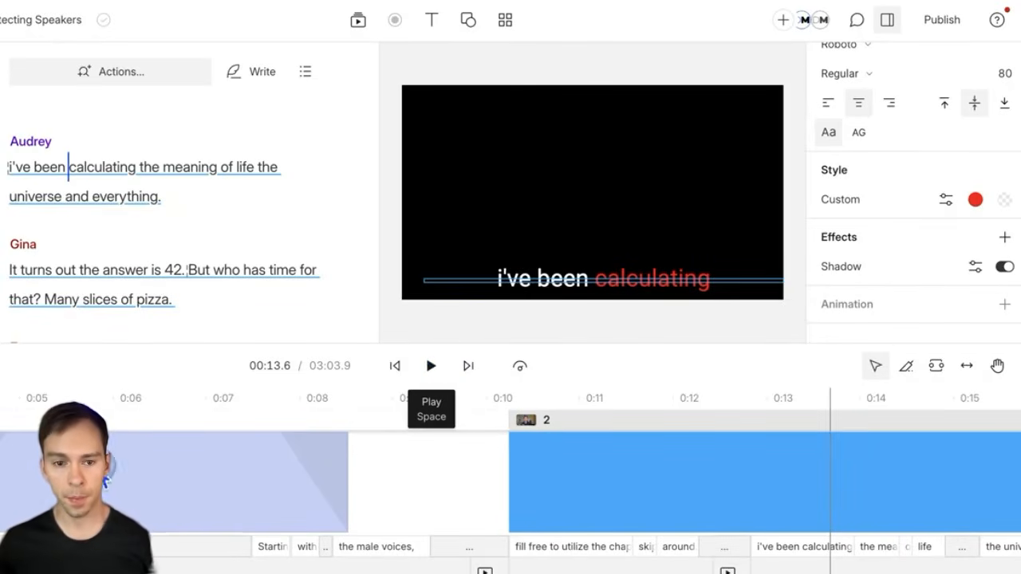
Step: Drag the first scene's Title text from the centre into the video's top-right corner
left_click(118, 501)
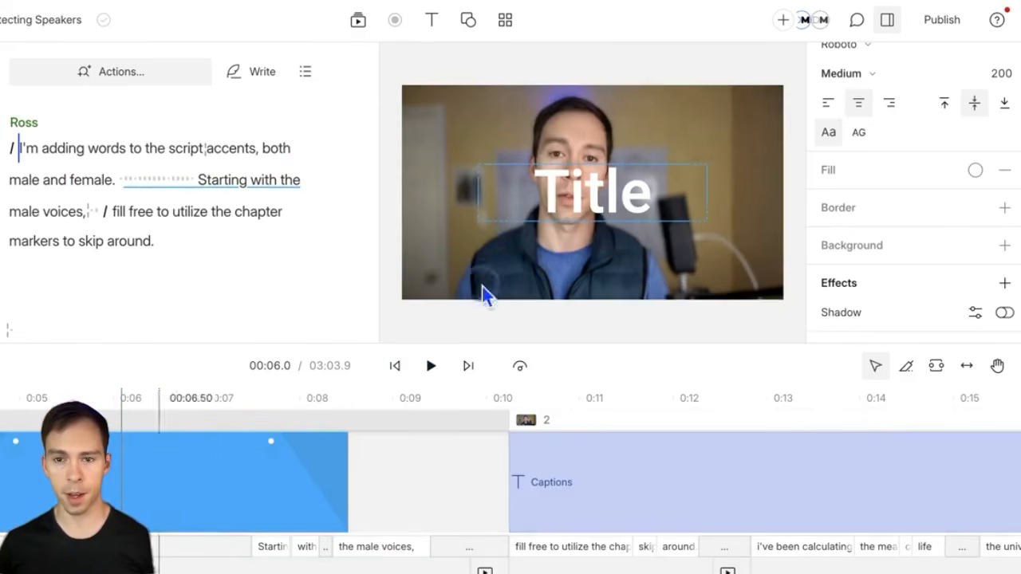
left_click(578, 228)
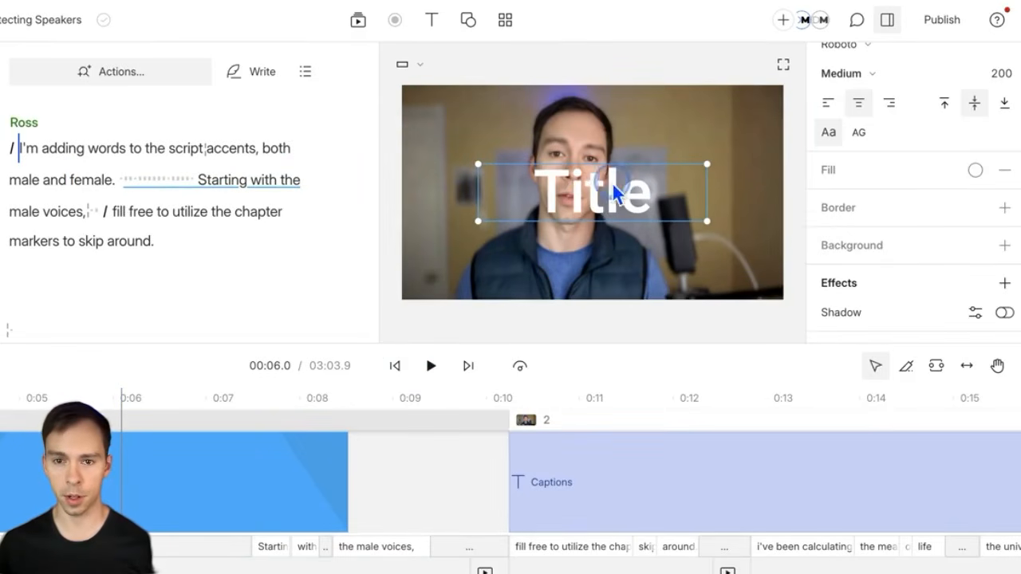
left_click(592, 184)
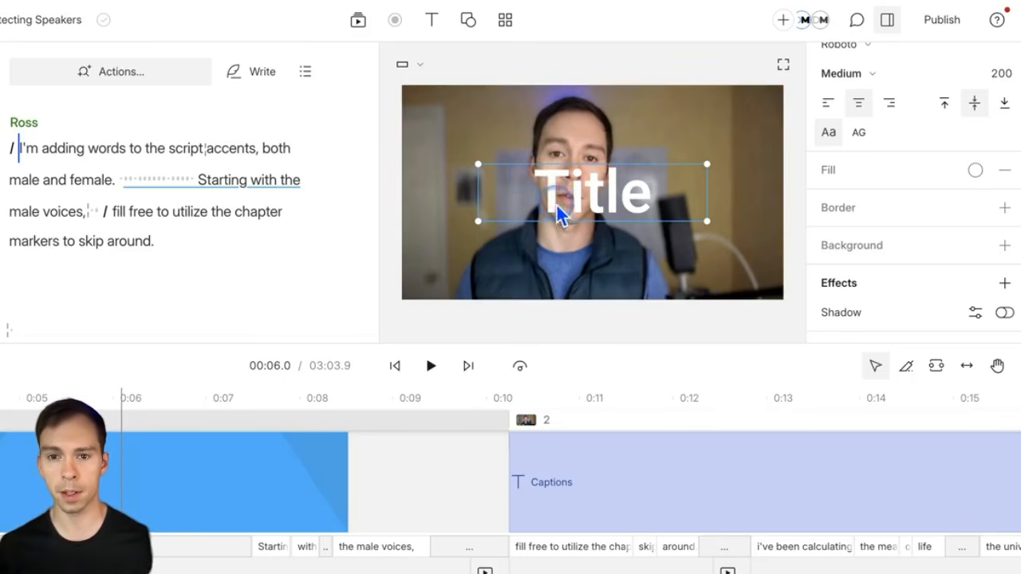
left_click(592, 191)
left_click_drag(592, 191, 657, 130)
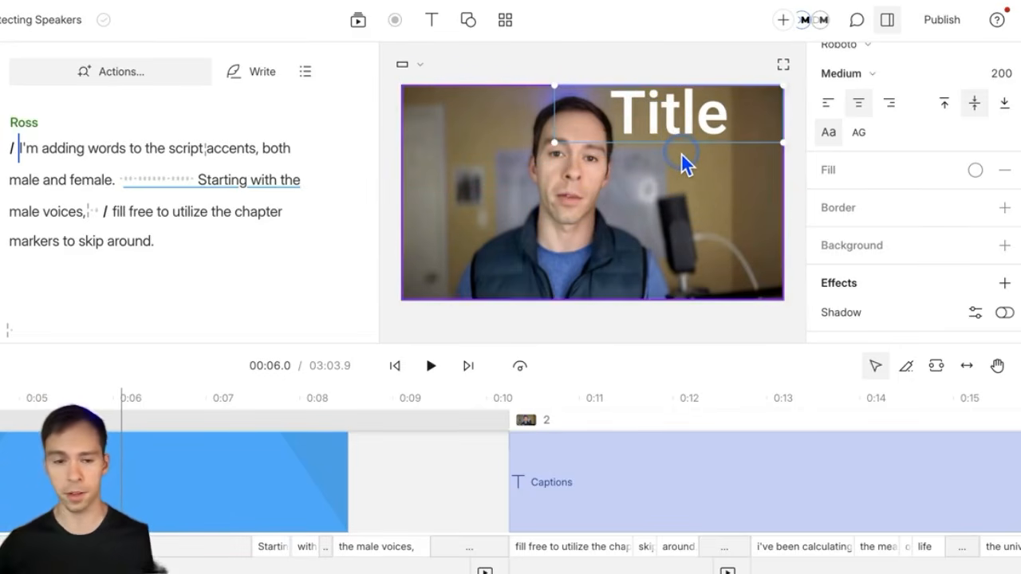
scroll(855, 228, "up", 3)
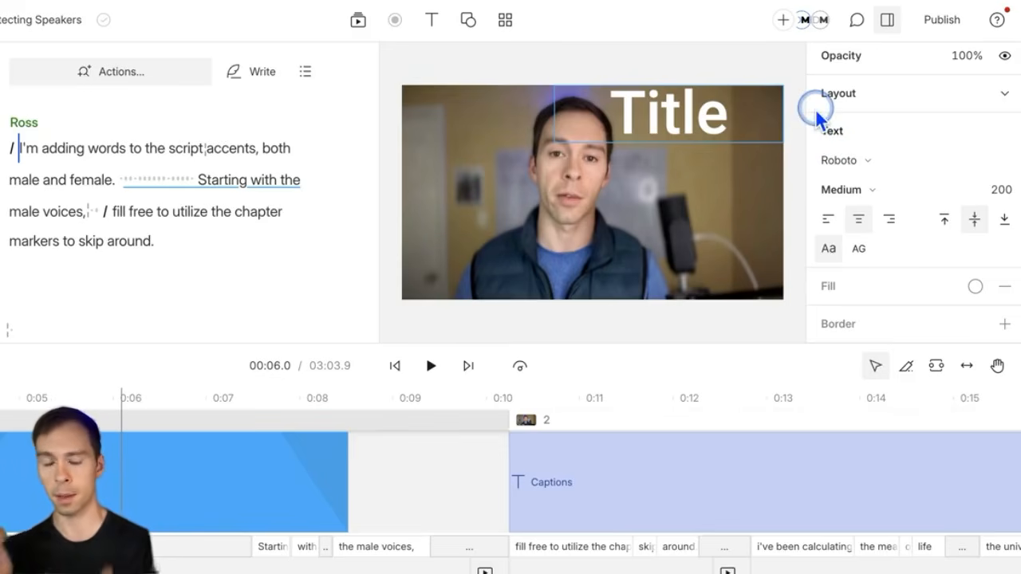
Step: Keep the Title font as Roboto in Medium weight
left_click(844, 161)
scroll(942, 342, "down", 1)
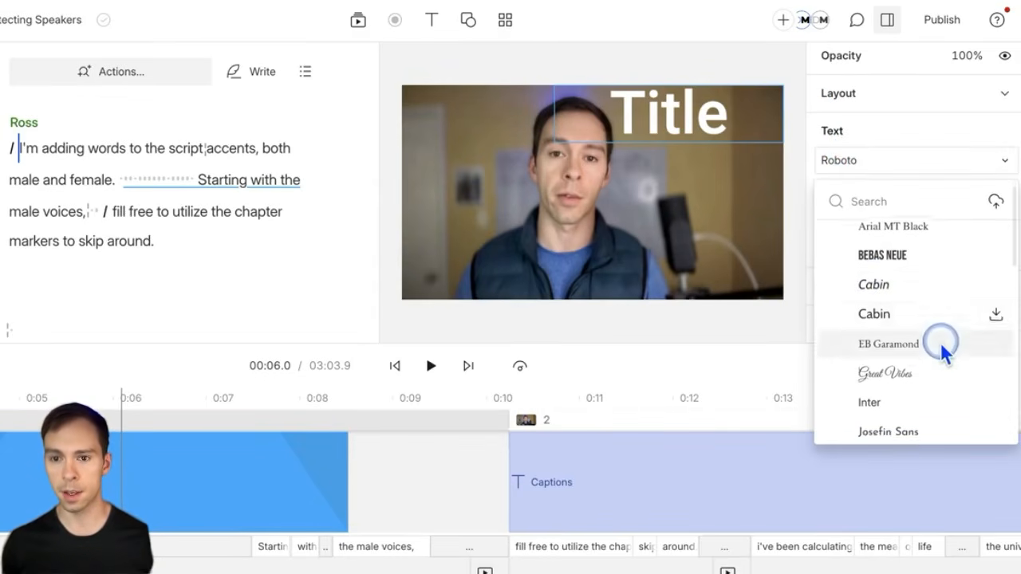
left_click(886, 159)
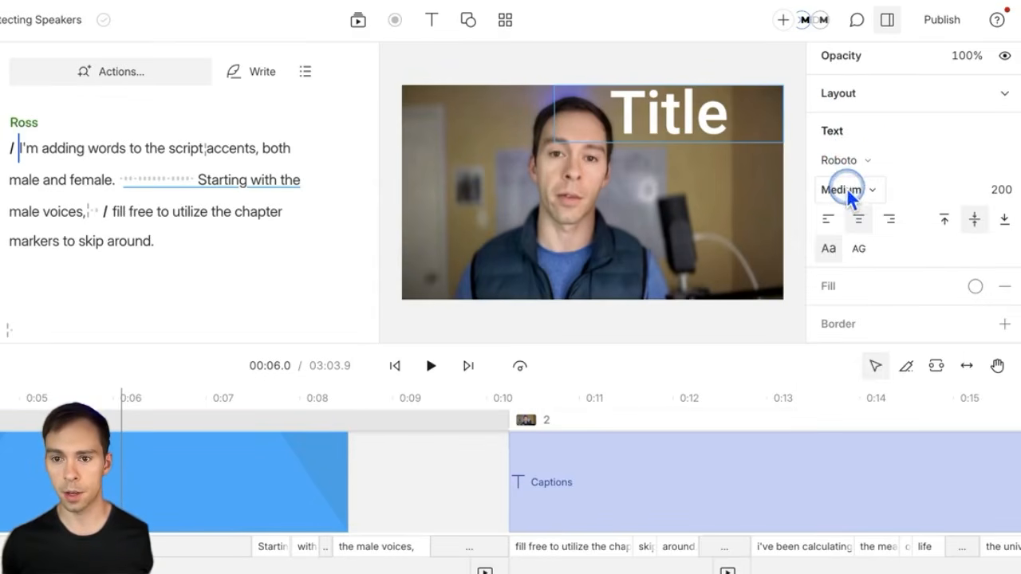
left_click(868, 192)
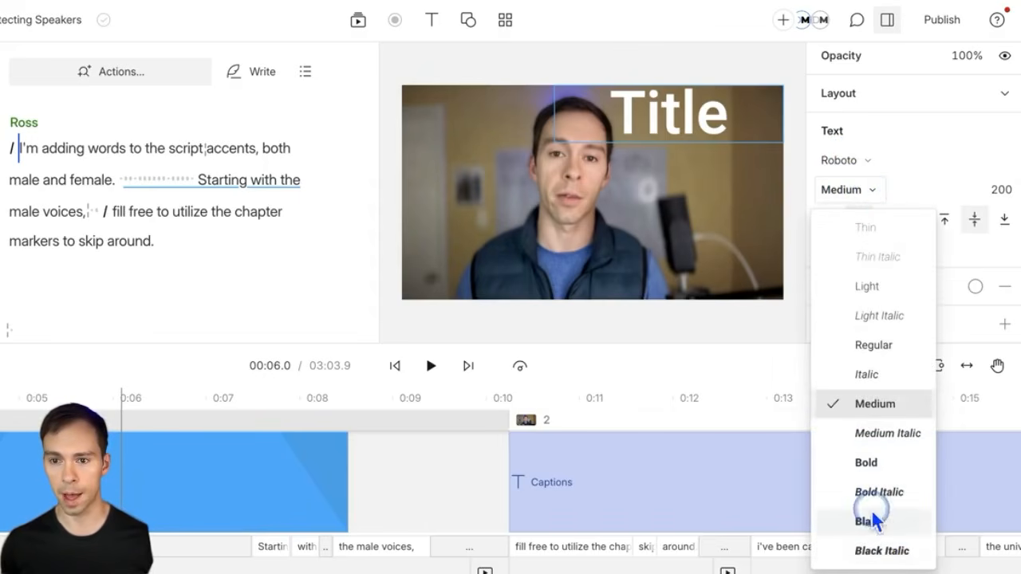
left_click(863, 194)
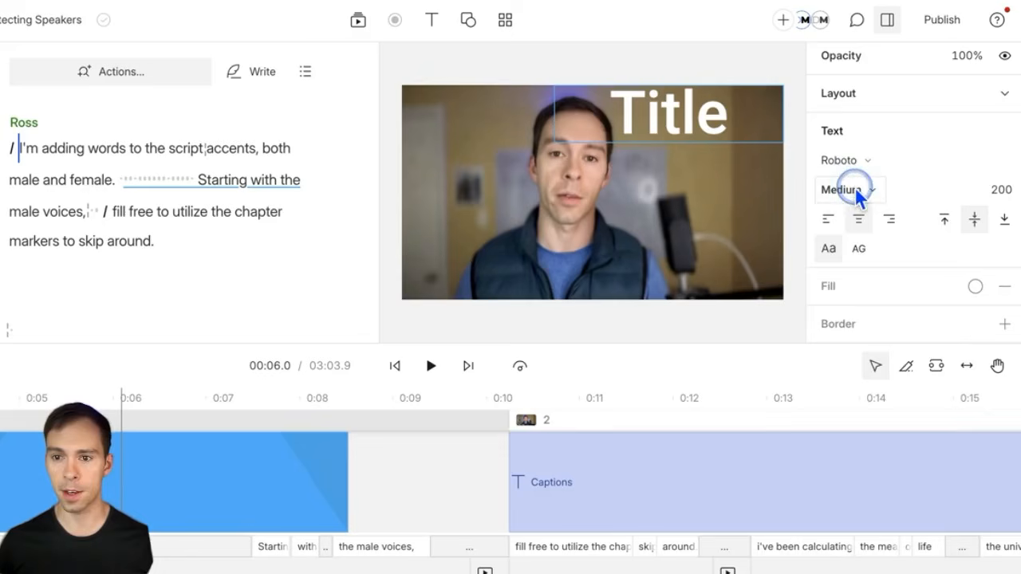
Step: Change the Title font size, stretch its box down and left, and settle on size 273
left_click(990, 195)
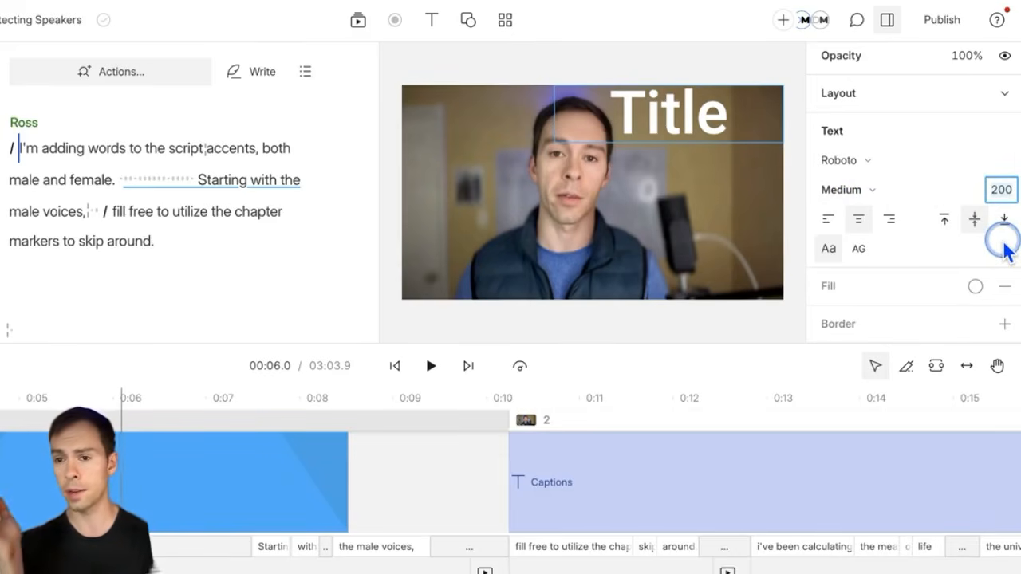
type("100")
key("Return")
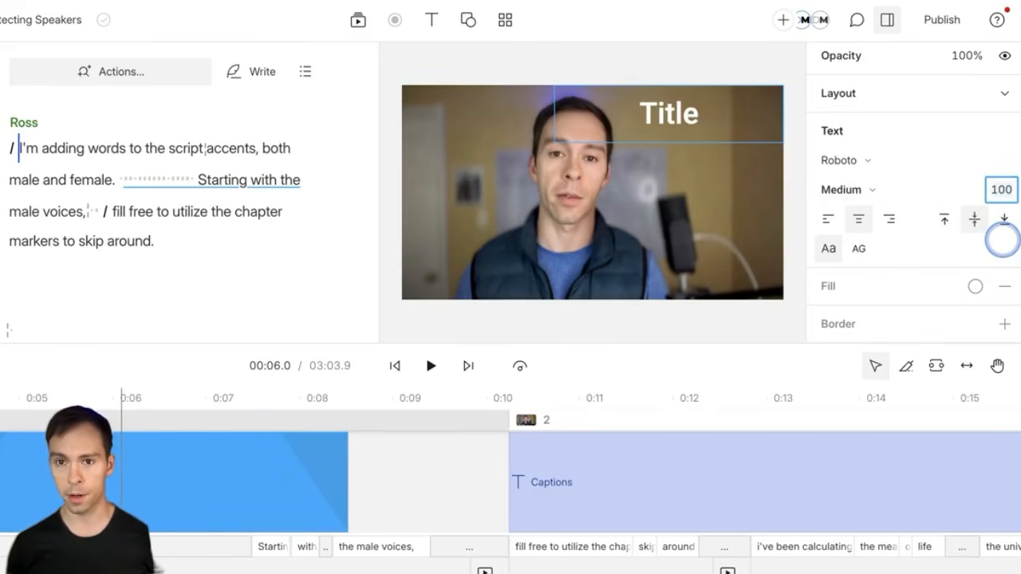
type("0")
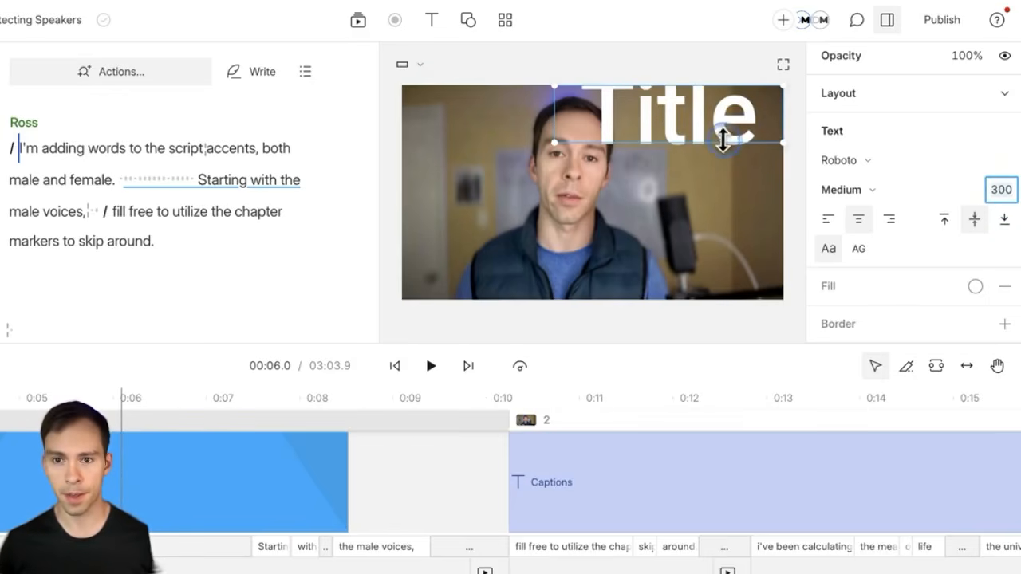
left_click_drag(685, 143, 683, 191)
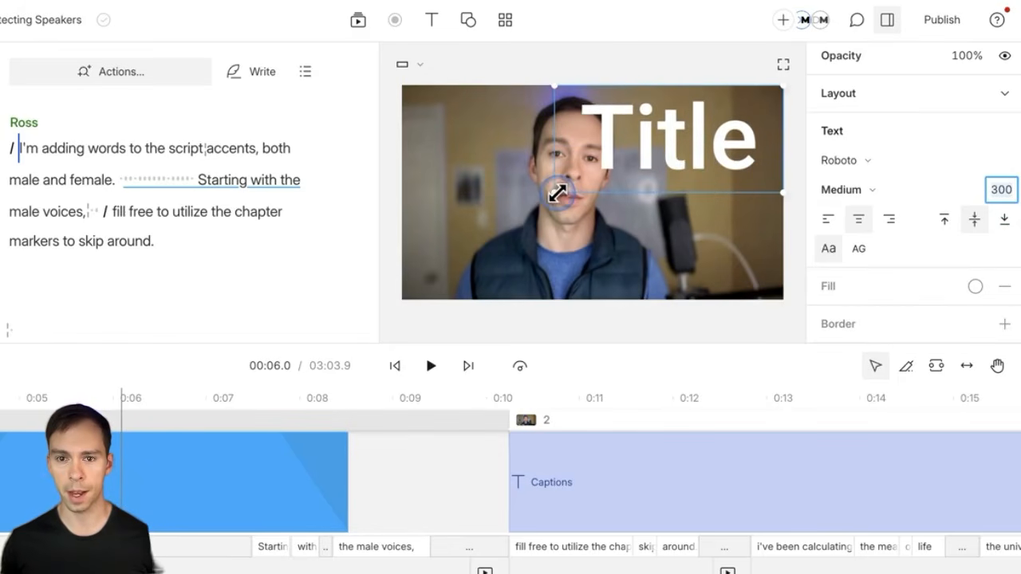
left_click_drag(556, 192, 578, 205)
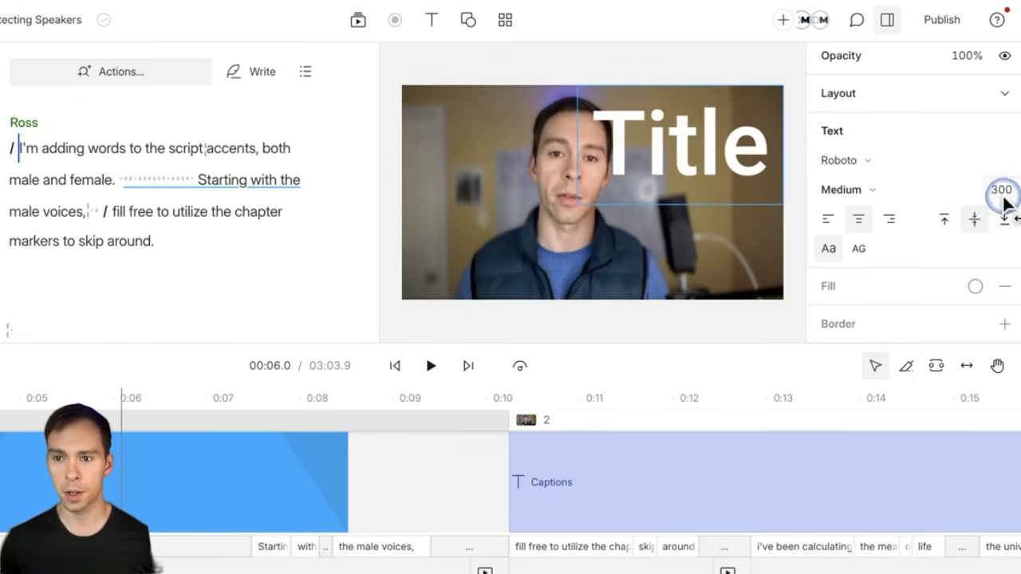
left_click_drag(1007, 204, 957, 206)
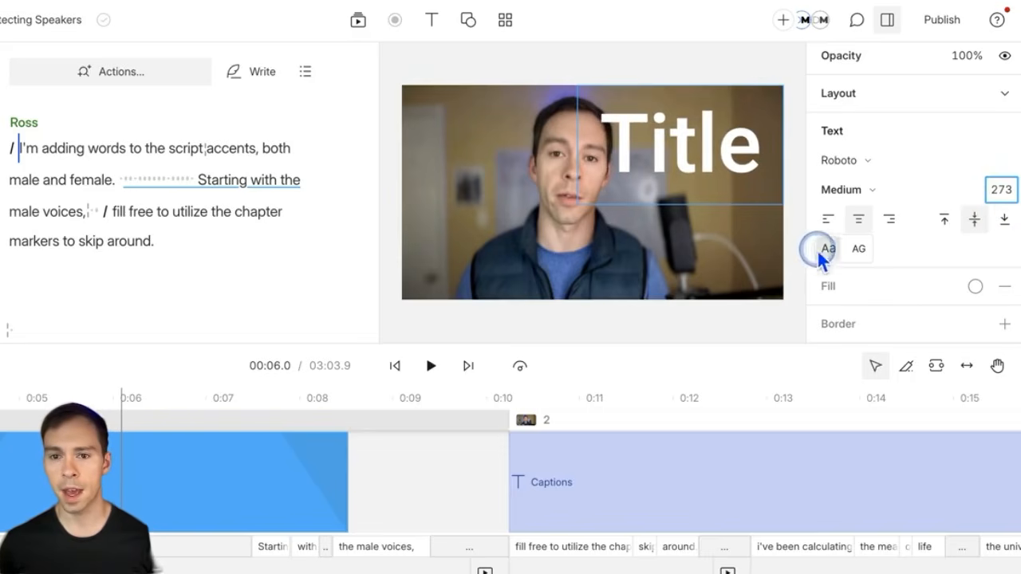
Step: Try the alignment options, leaving the Title right-aligned and vertically centred, then shorten its box
left_click(858, 227)
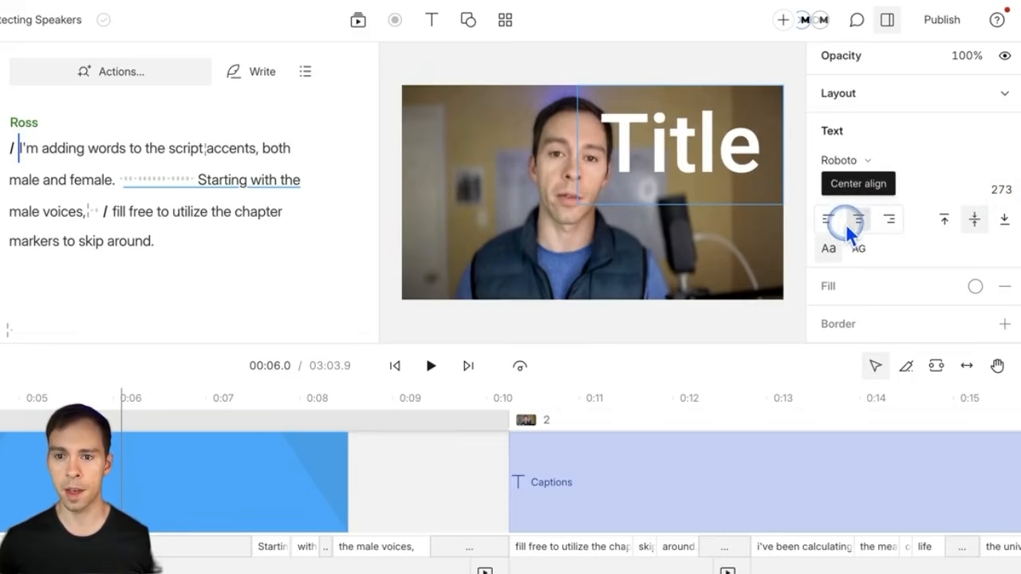
left_click(830, 222)
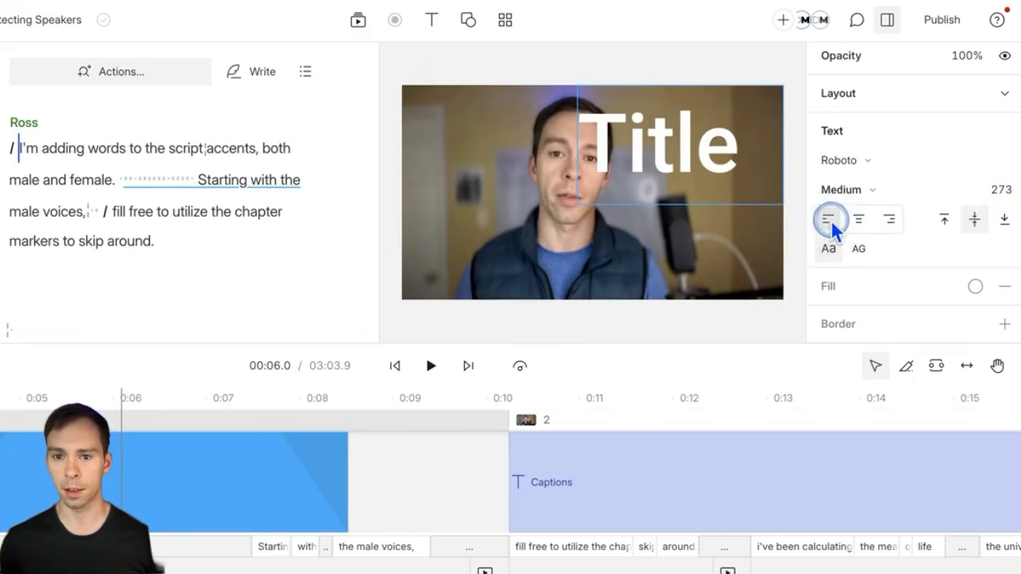
left_click(885, 224)
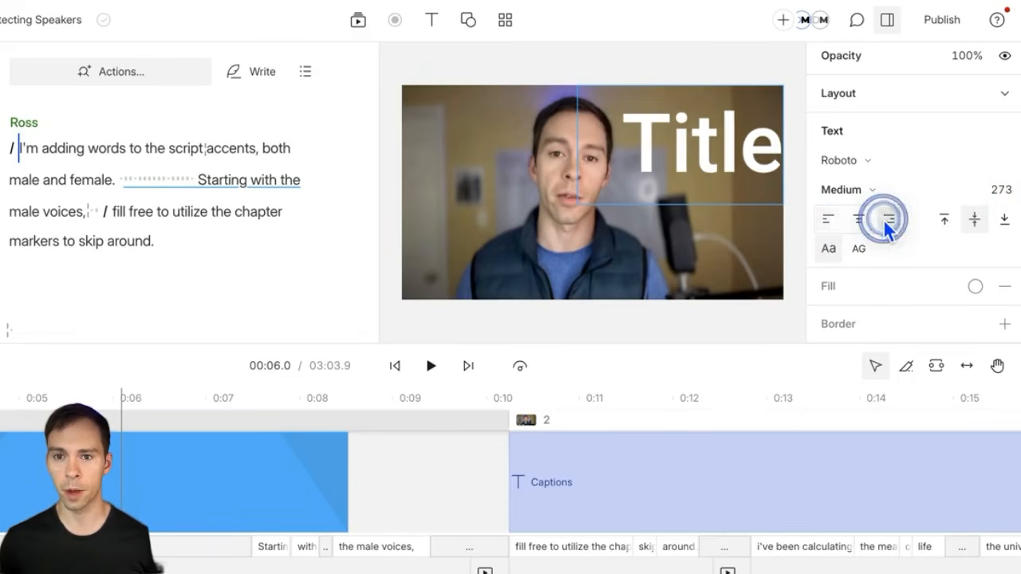
left_click(943, 220)
left_click(972, 222)
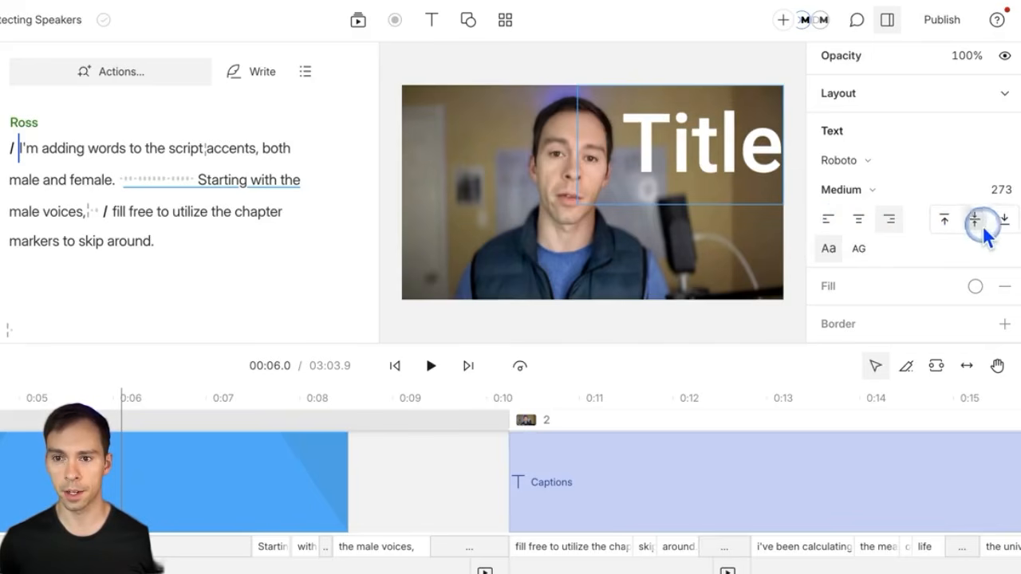
left_click(1004, 225)
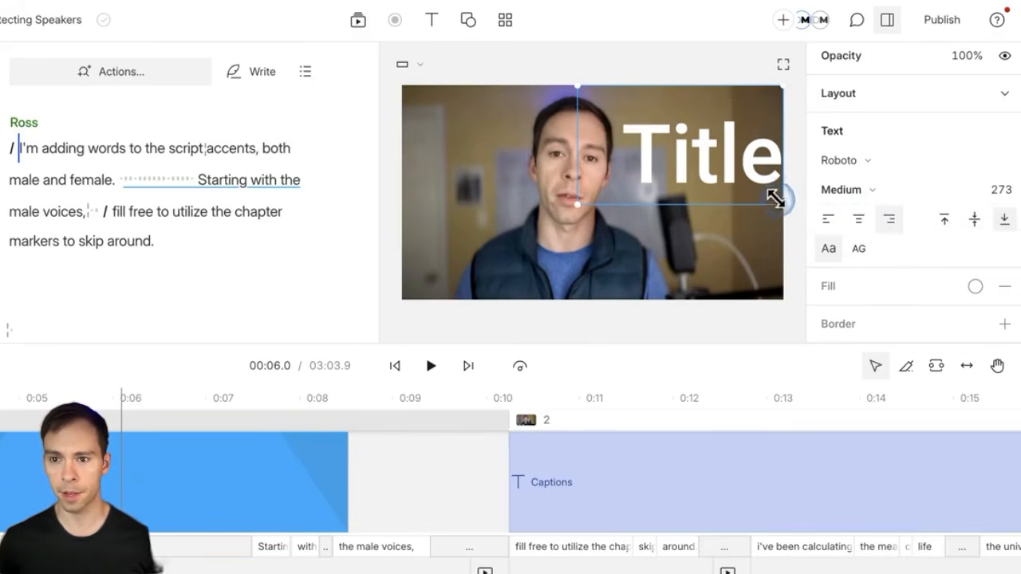
left_click(973, 221)
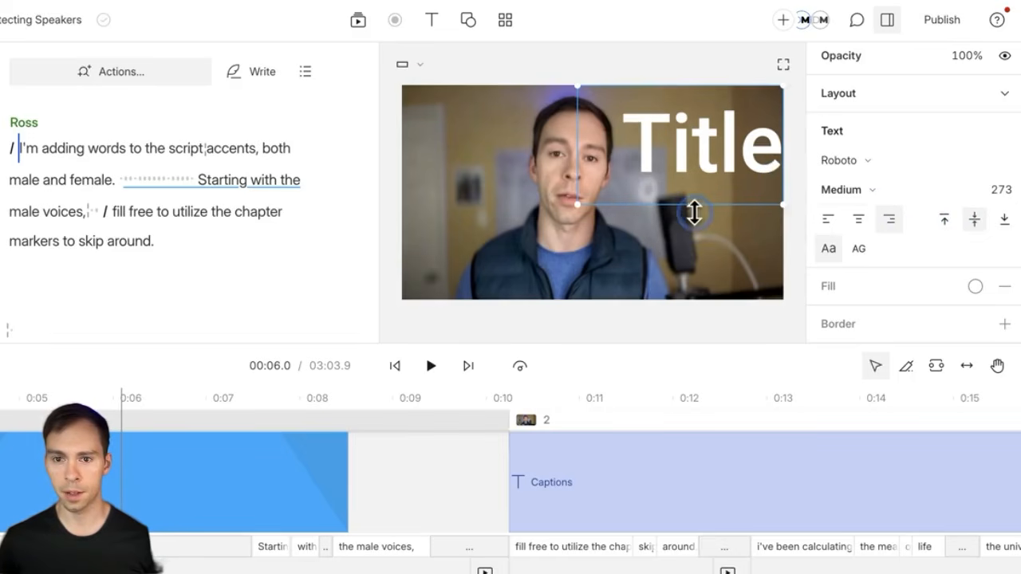
left_click_drag(696, 205, 701, 169)
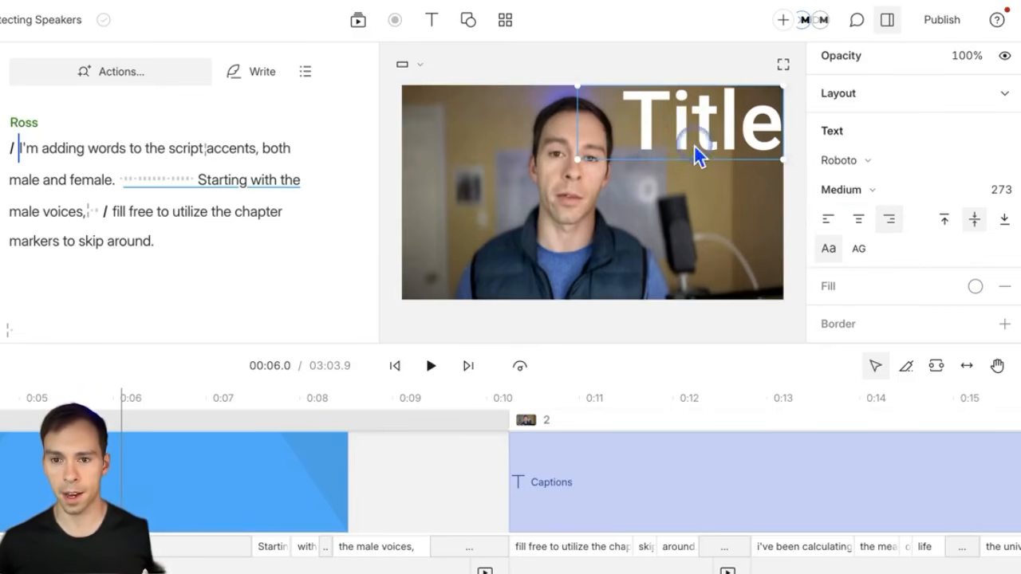
Step: Make the title uppercase and widen its box leftward so TITLE fits on one line
left_click(855, 252)
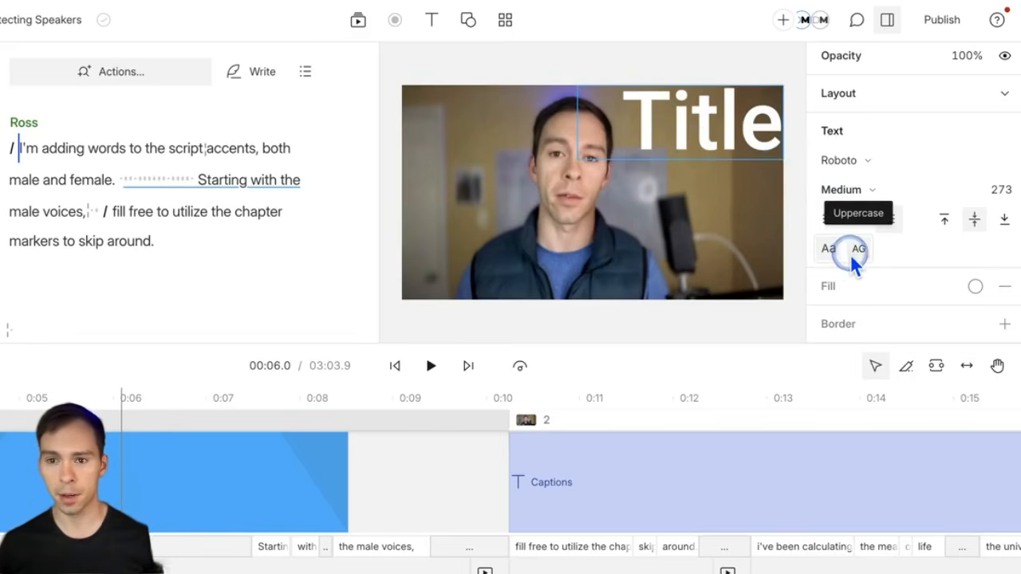
left_click(852, 252)
left_click(579, 126)
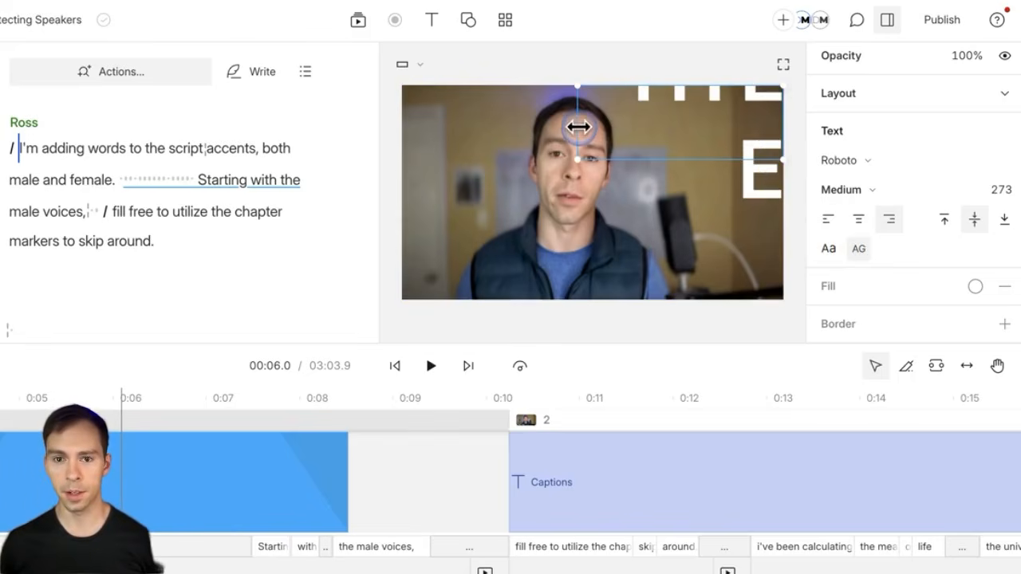
left_click_drag(578, 129, 410, 134)
left_click_drag(732, 131, 715, 137)
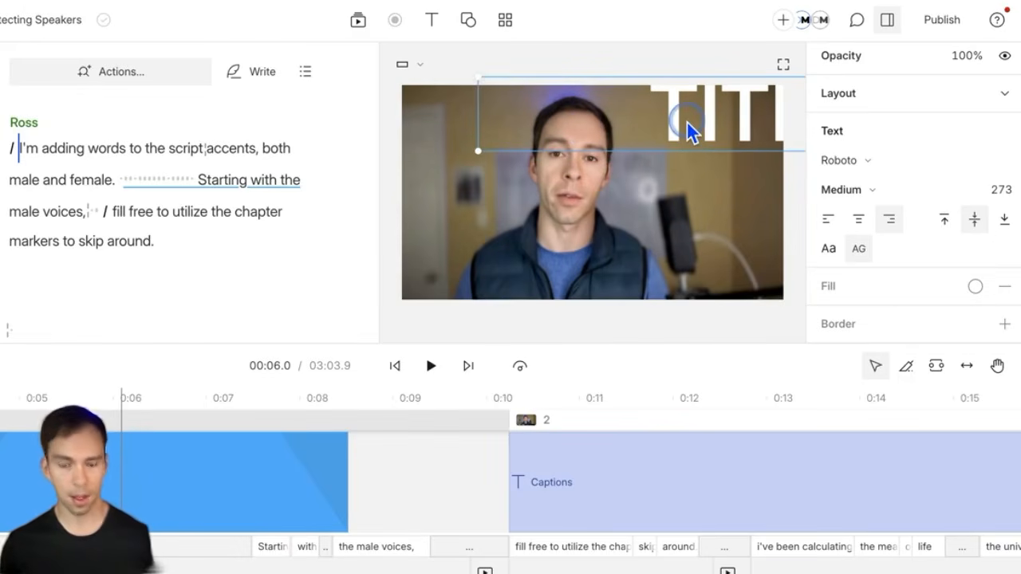
key("ctrl+z")
key("ctrl+z")
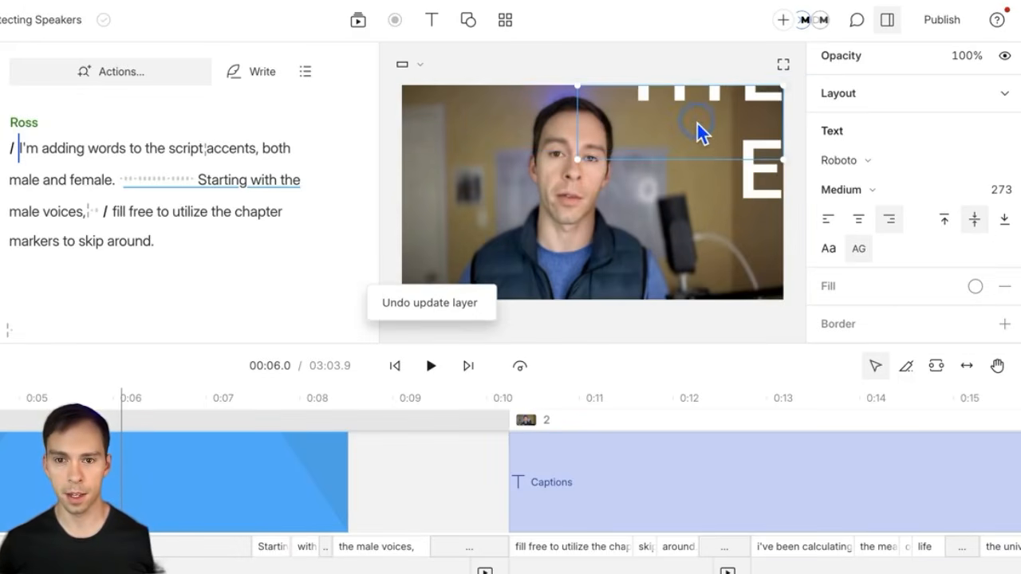
key("ctrl+shift+z")
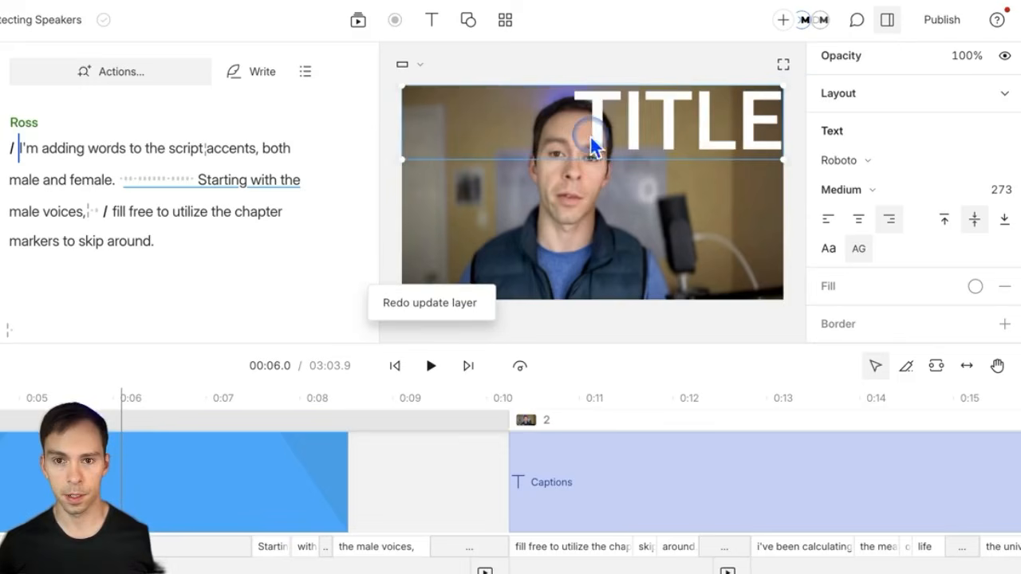
Step: Append ' & CAPTIONS' to the title so it reads TITLE & CAPTIONS
double_click(699, 128)
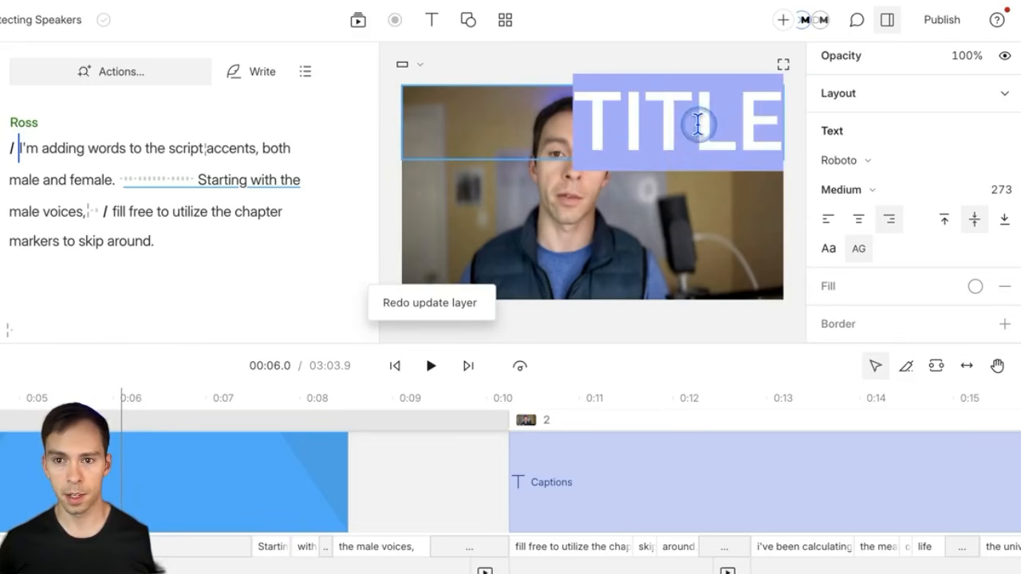
left_click(770, 128)
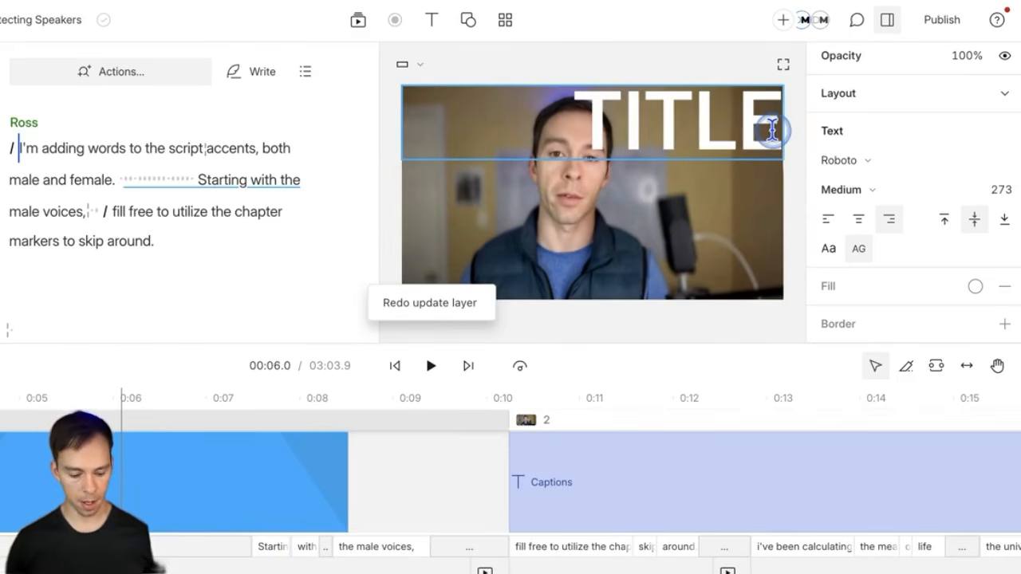
type("&")
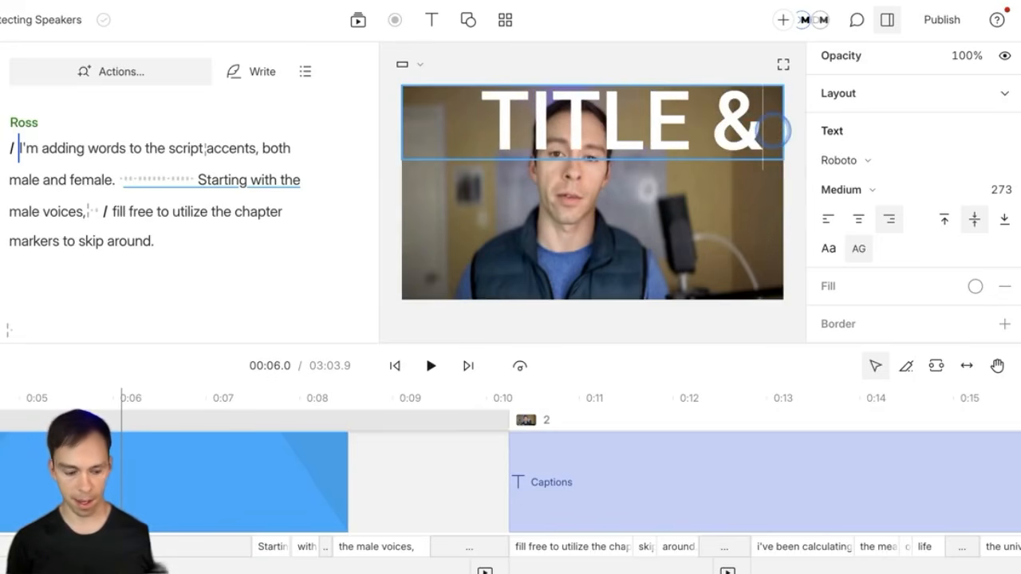
type(" CAPTIONS")
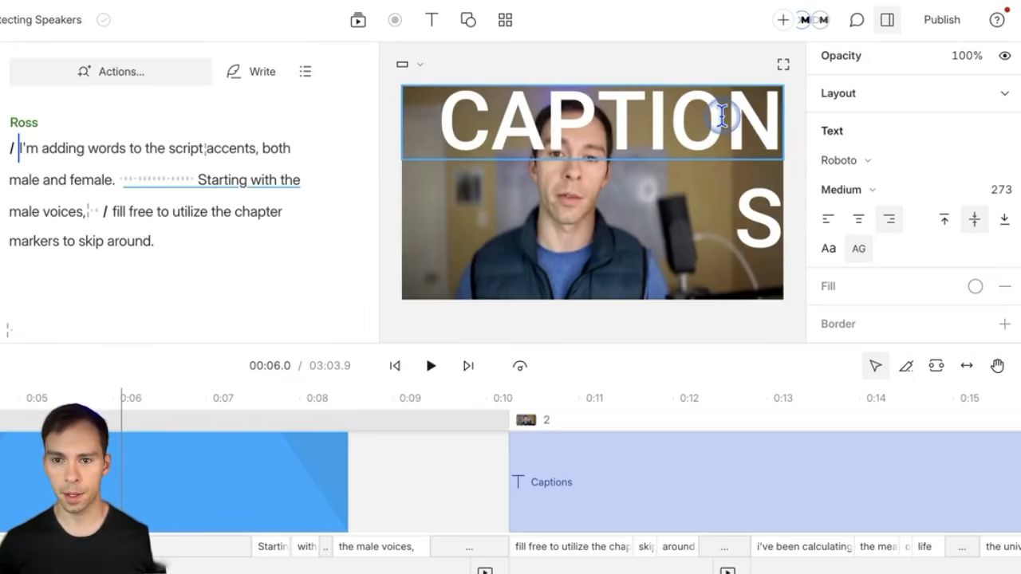
key("ctrl+a")
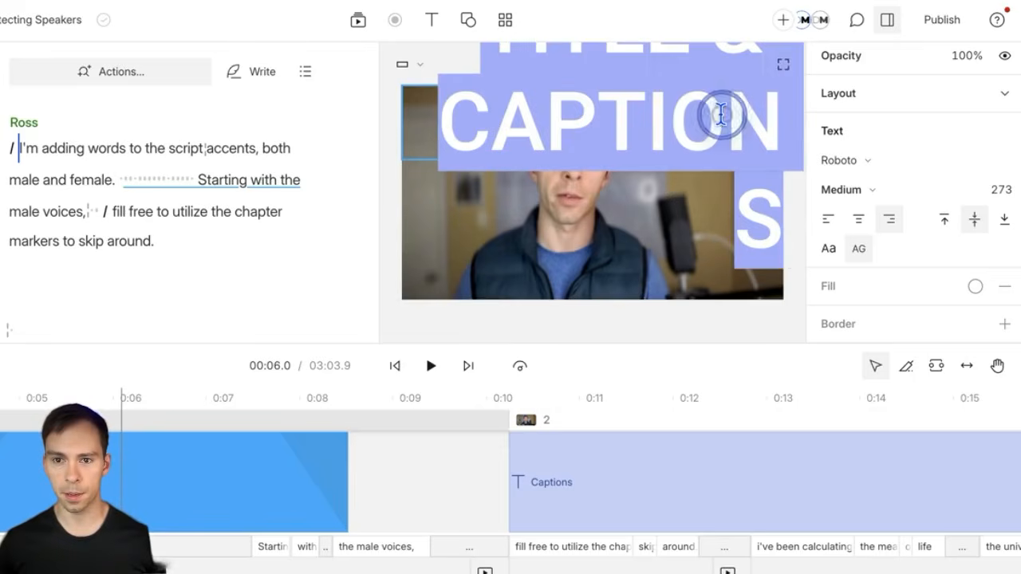
Step: Set the title font size to 130 and reselect the title layer
left_click(1001, 191)
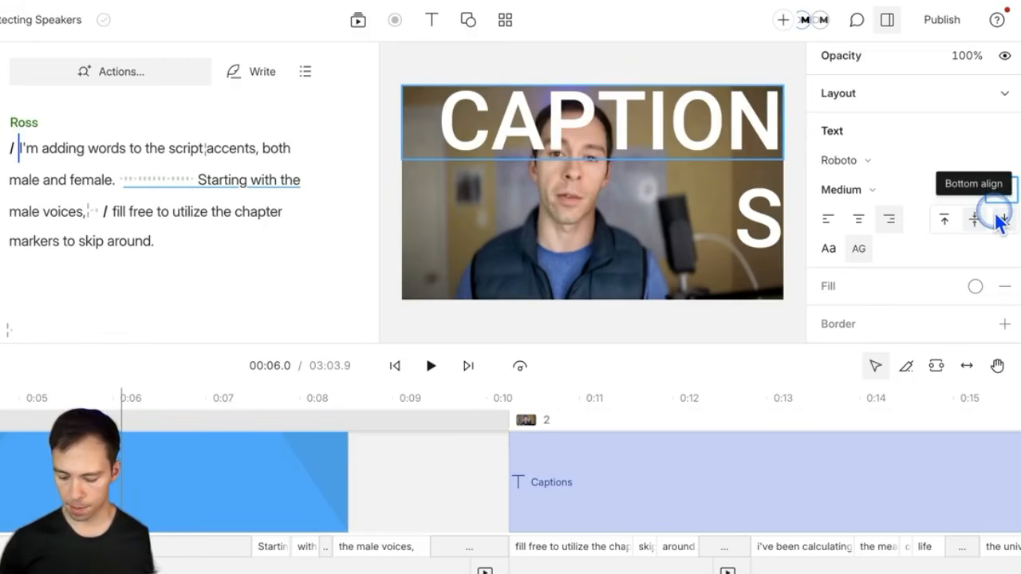
left_click(994, 214)
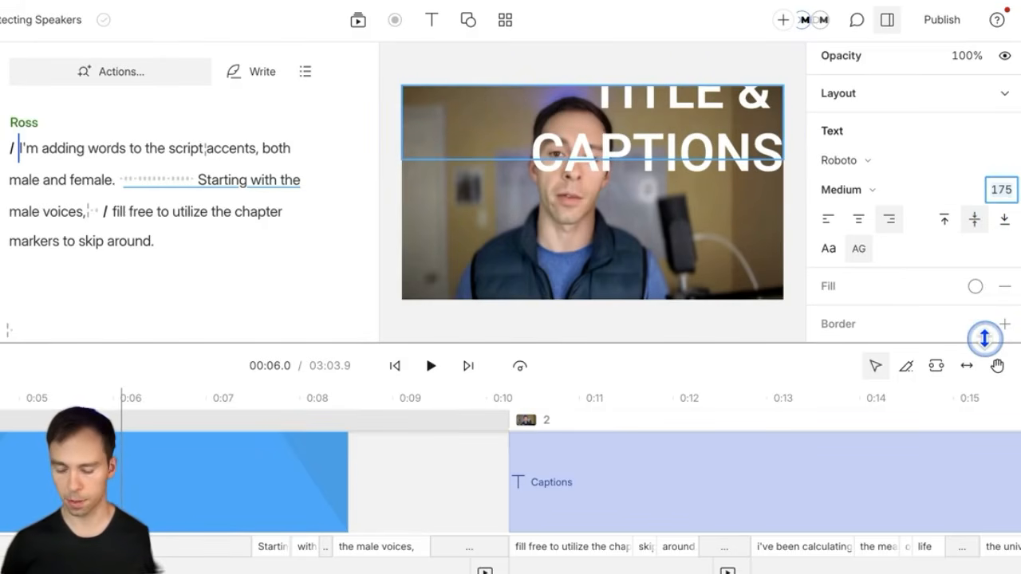
key("Return")
type("1")
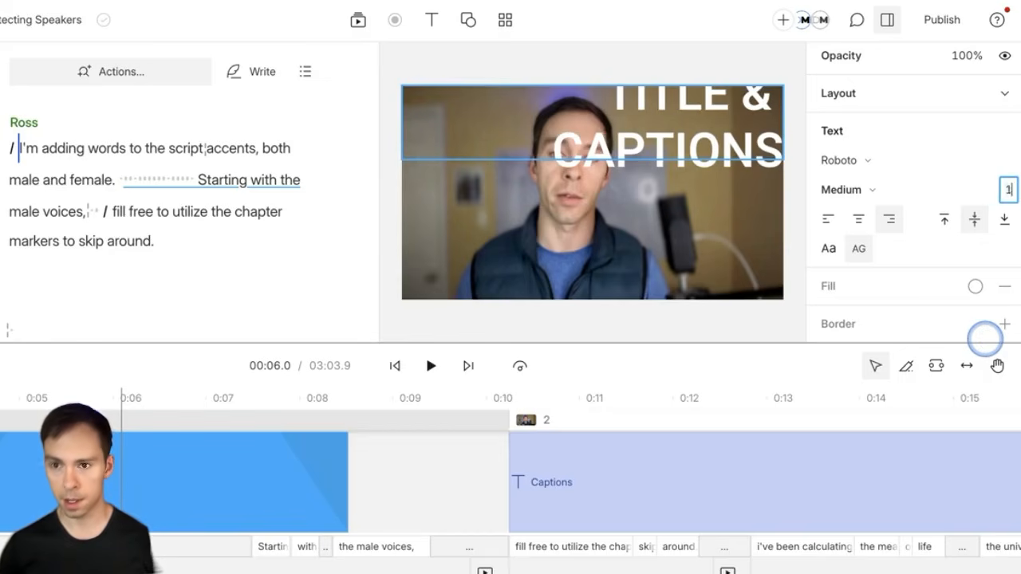
type("50")
type("0")
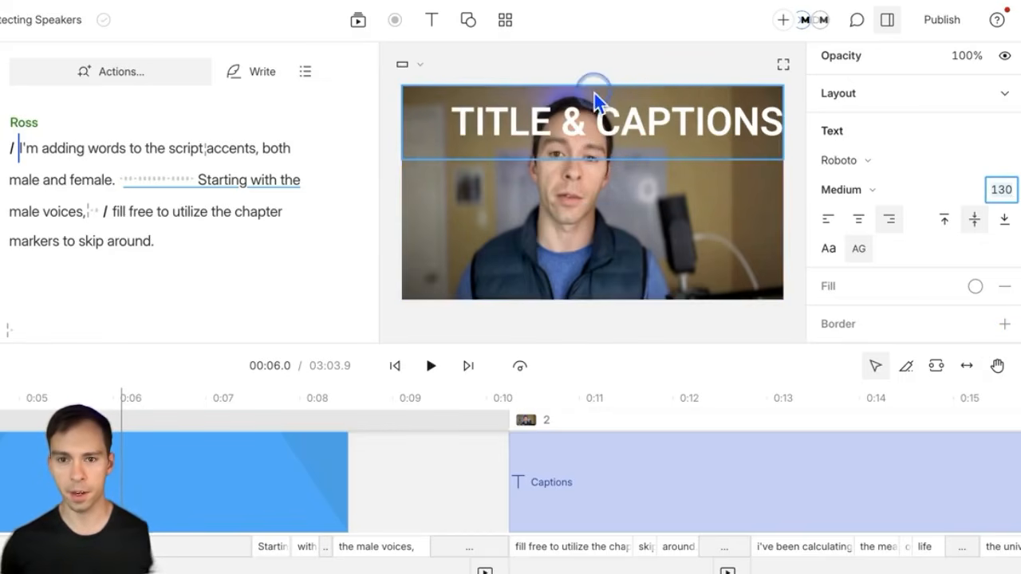
left_click(706, 183)
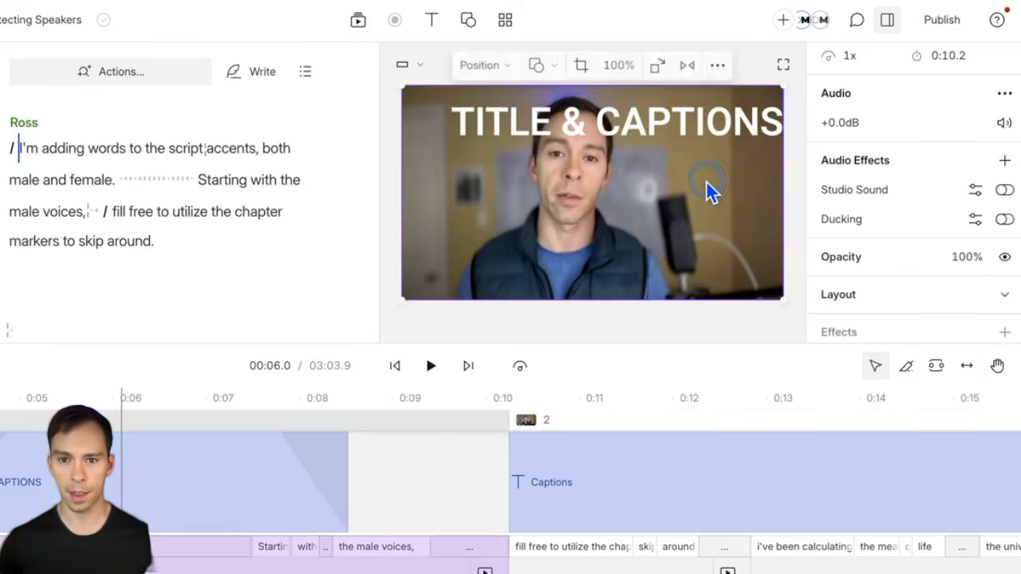
left_click(731, 109)
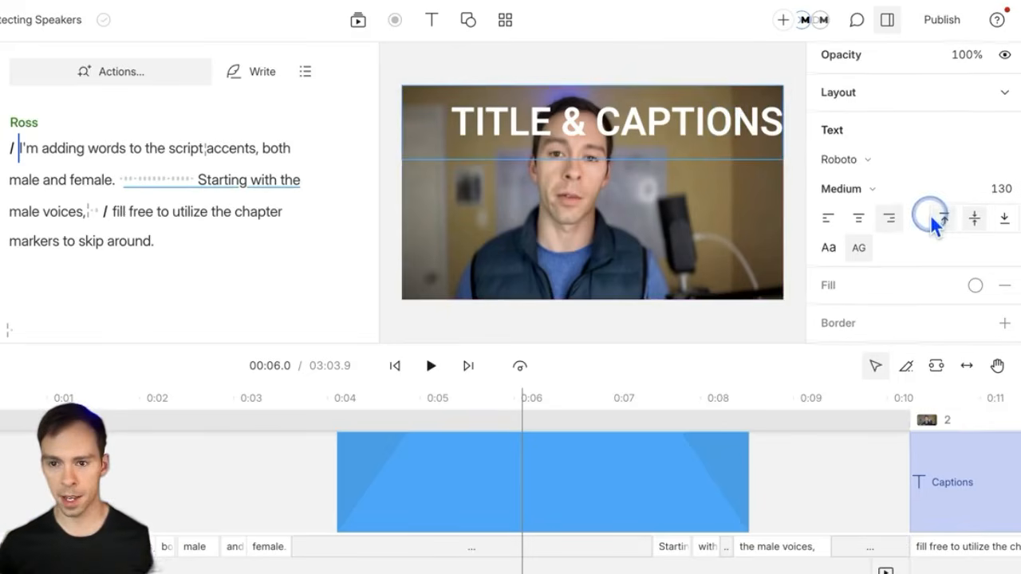
Step: Change the title's fill colour to light blue, hex 00aaff
scroll(933, 205, "down", 1)
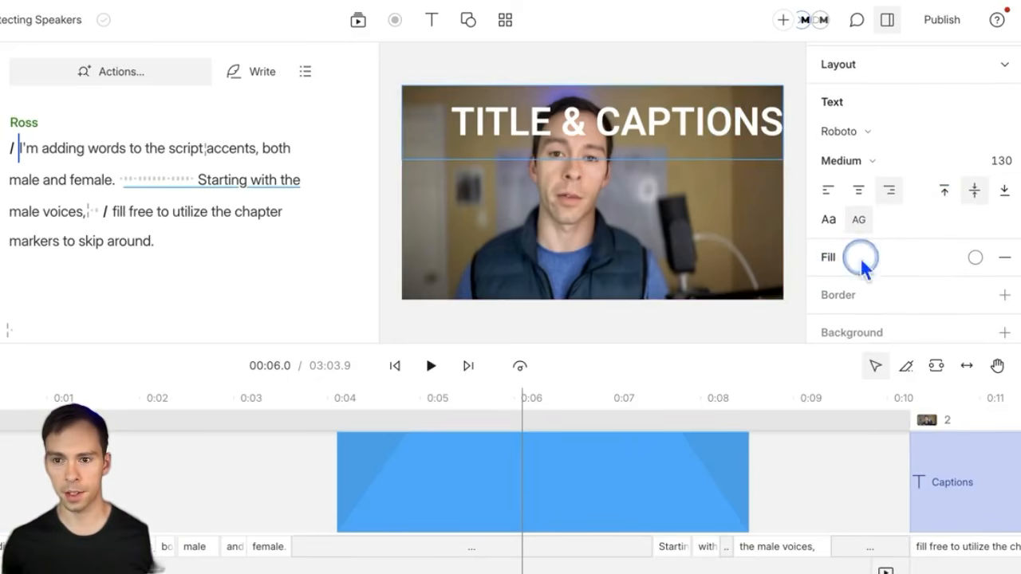
left_click(974, 261)
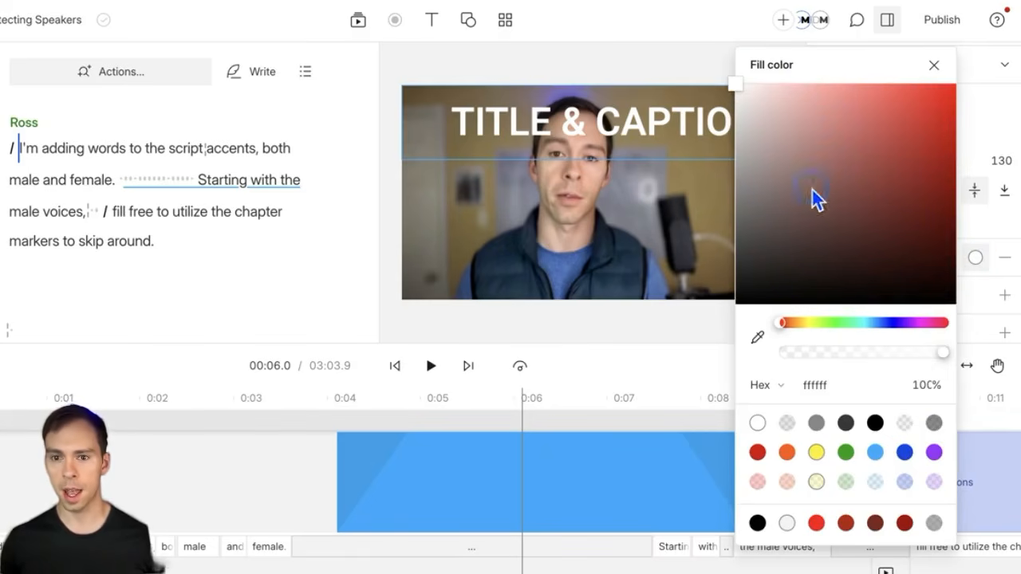
left_click(756, 340)
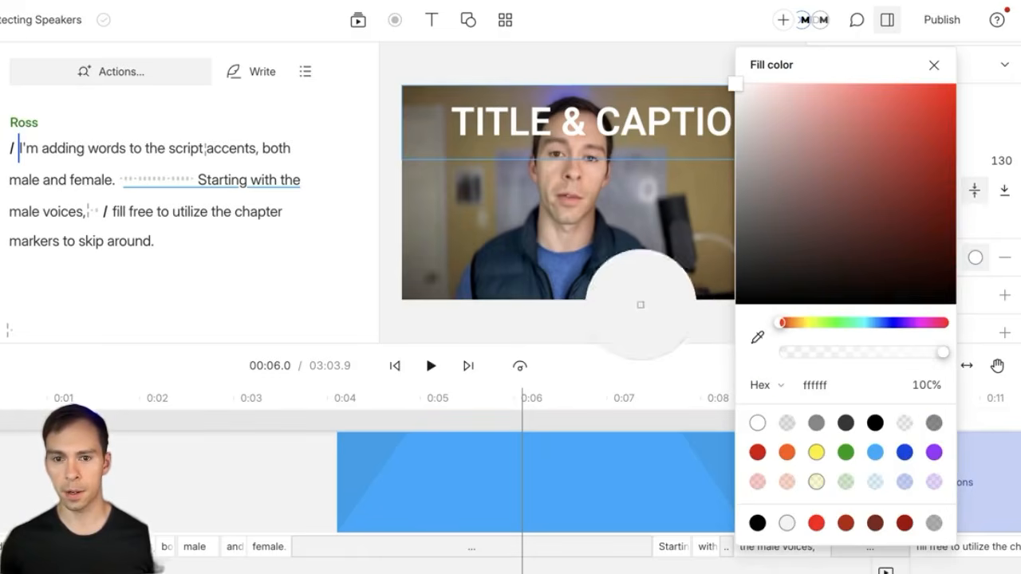
left_click(459, 241)
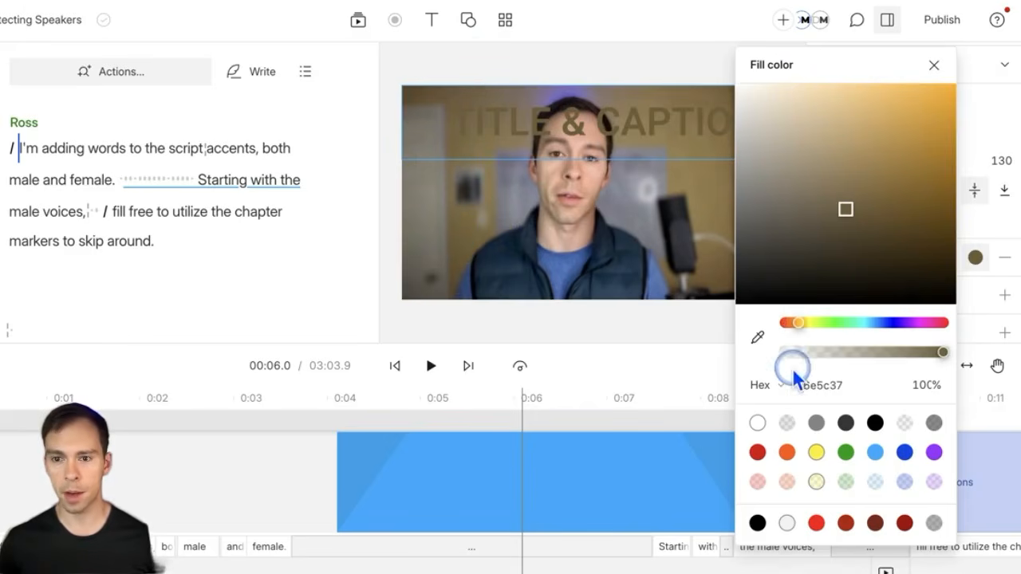
left_click(830, 385)
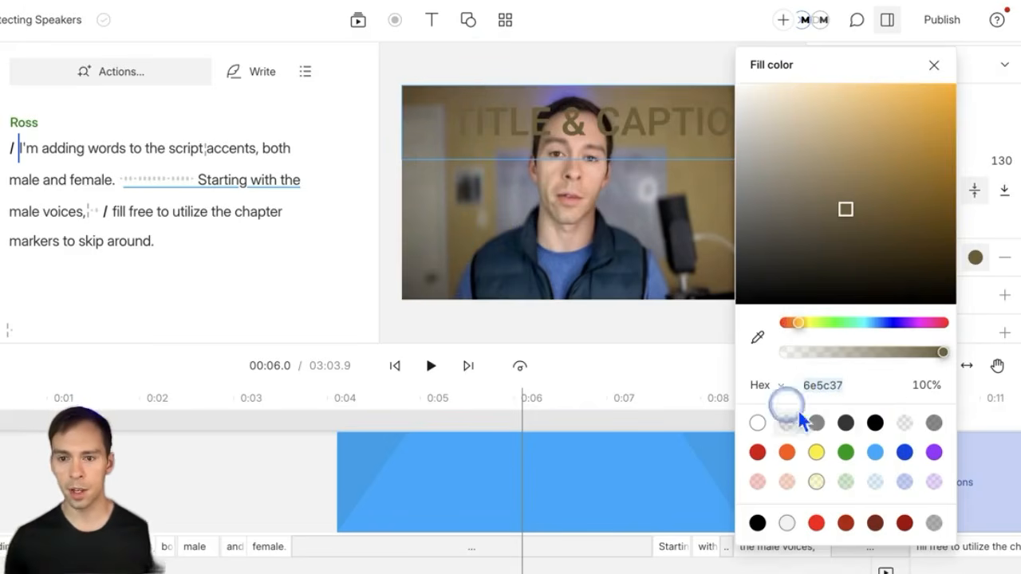
left_click(771, 388)
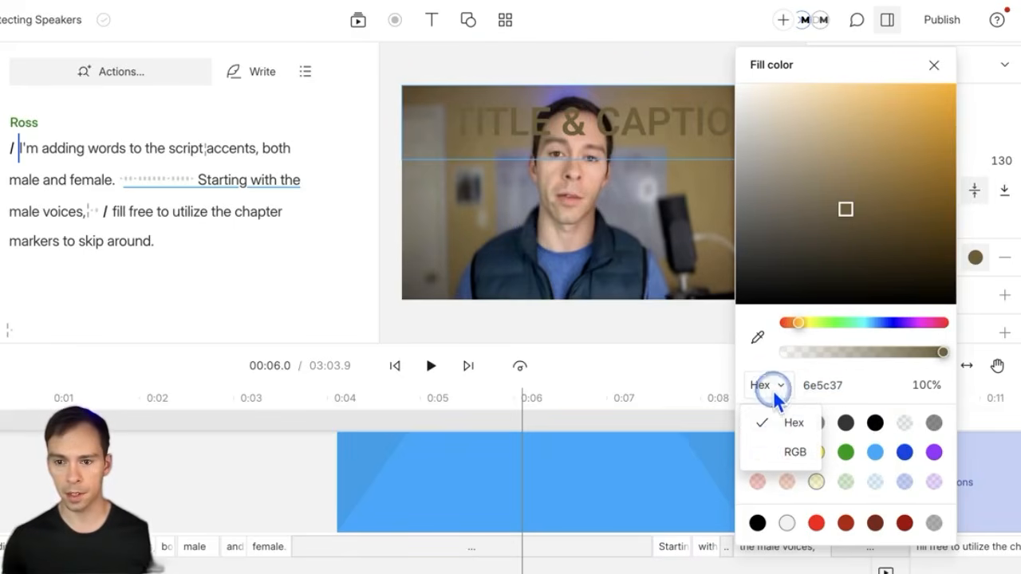
left_click(773, 453)
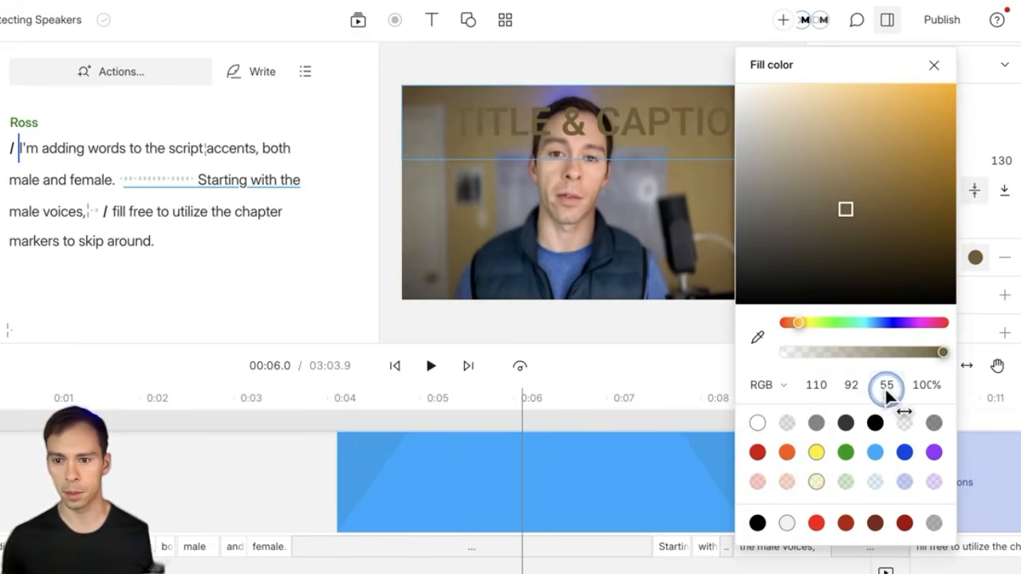
left_click(783, 387)
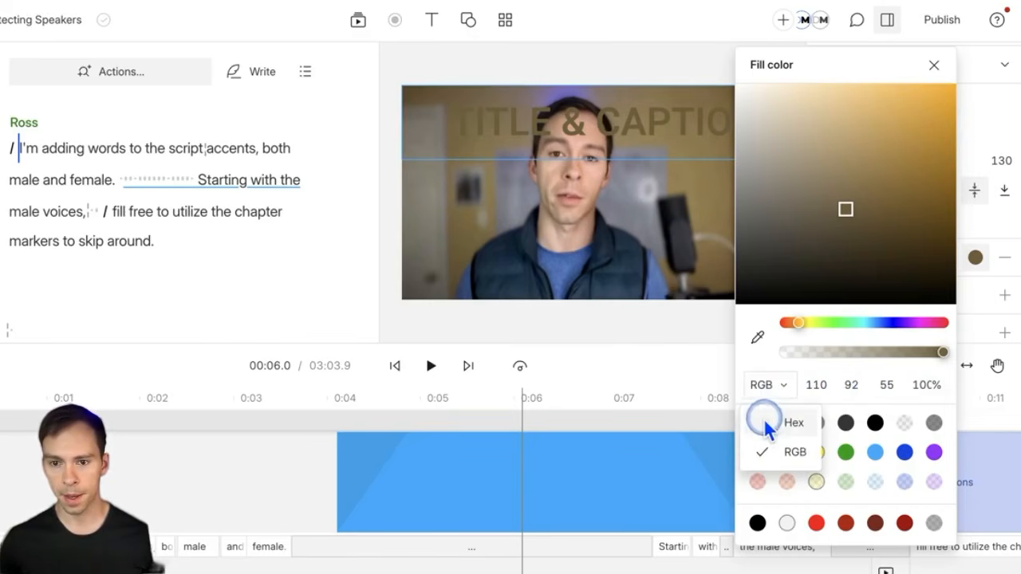
left_click(768, 424)
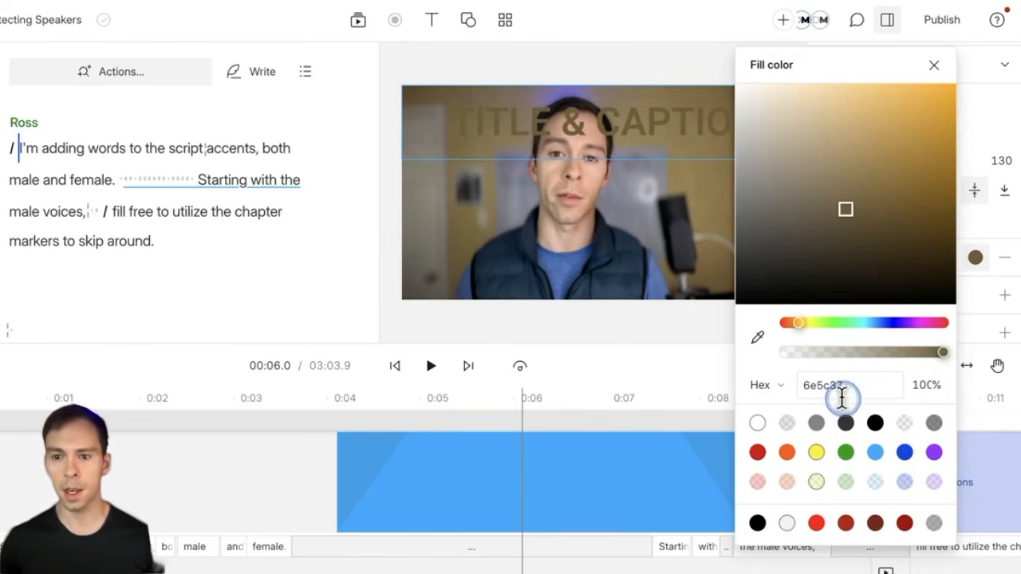
left_click(884, 456)
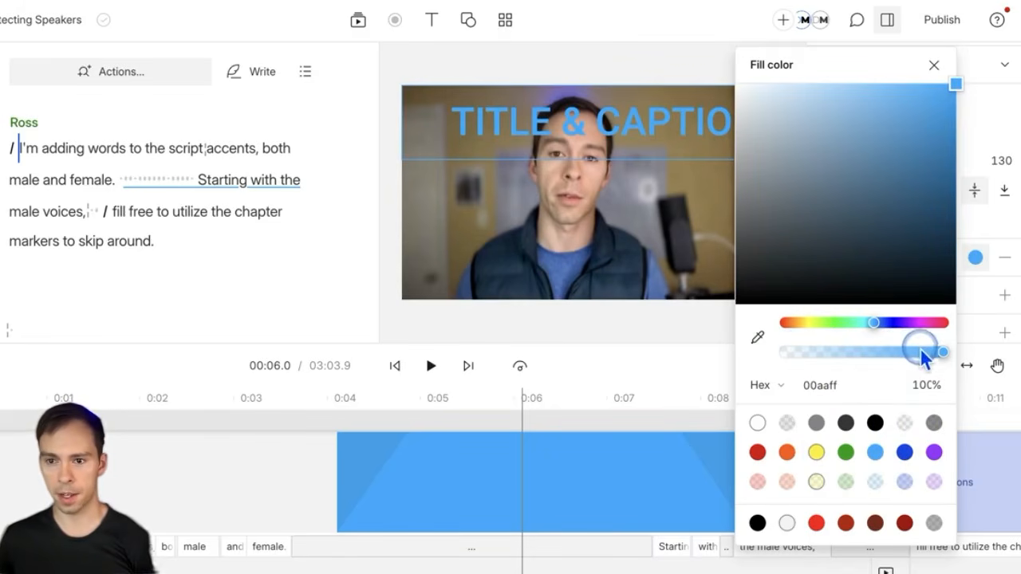
Step: Set the title fill opacity to 80% and close the colour picker
mouse_move(944, 354)
left_mouse_down()
mouse_move(850, 362)
mouse_move(945, 363)
mouse_move(949, 353)
left_mouse_up()
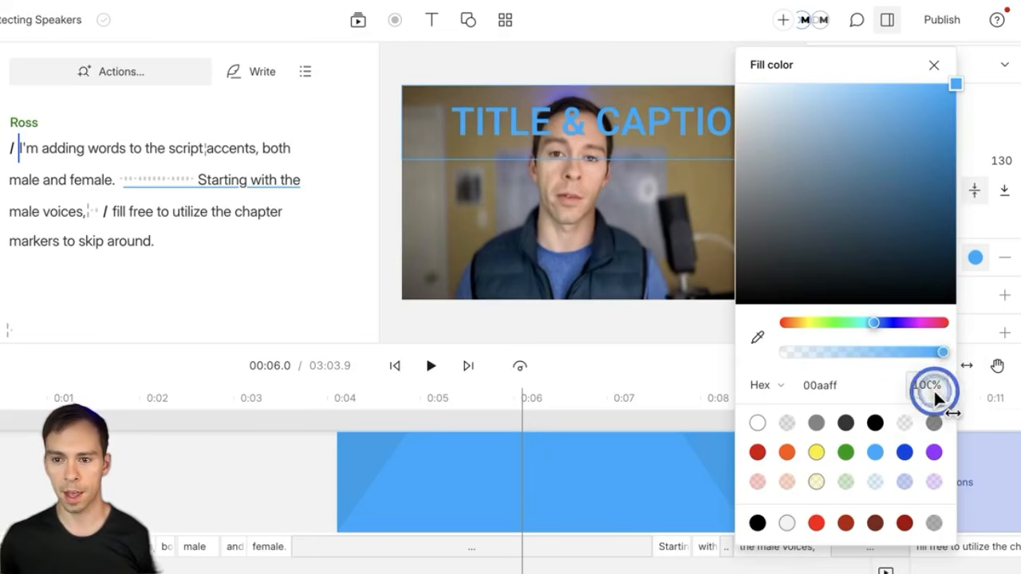
mouse_move(932, 391)
left_mouse_down()
mouse_move(801, 391)
mouse_move(938, 404)
left_mouse_up()
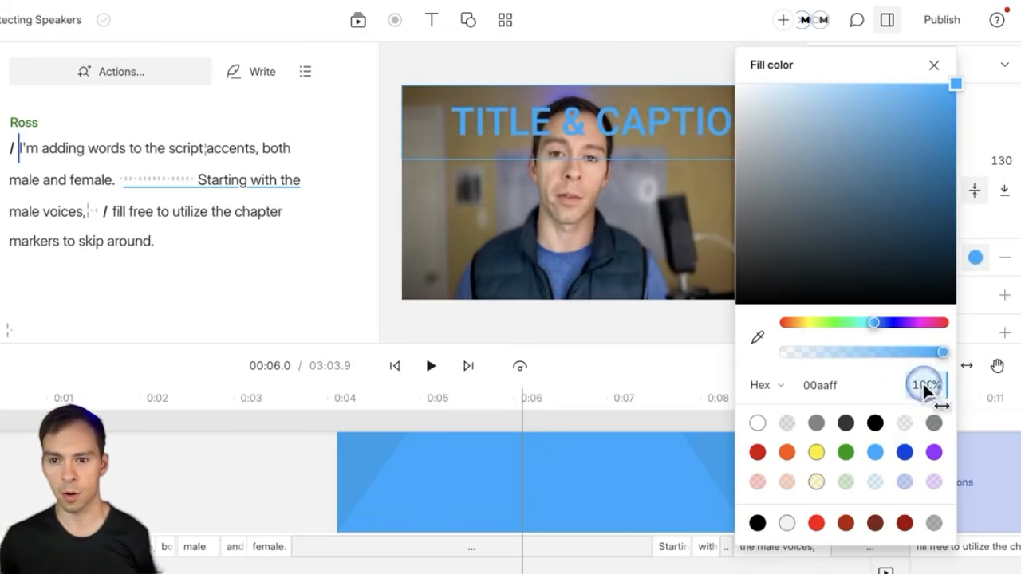
left_click(925, 388)
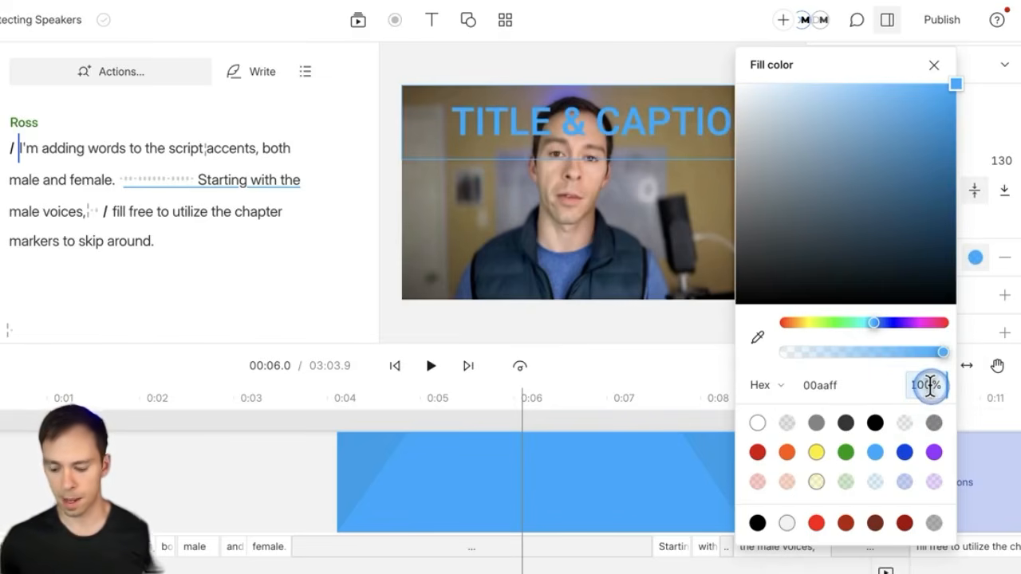
type("80")
key("Return")
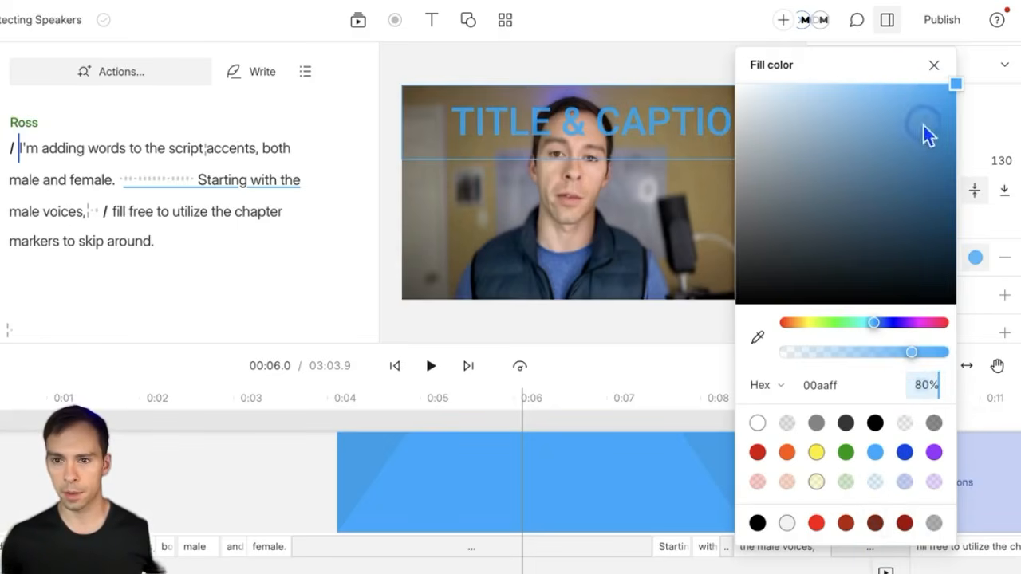
left_click(934, 65)
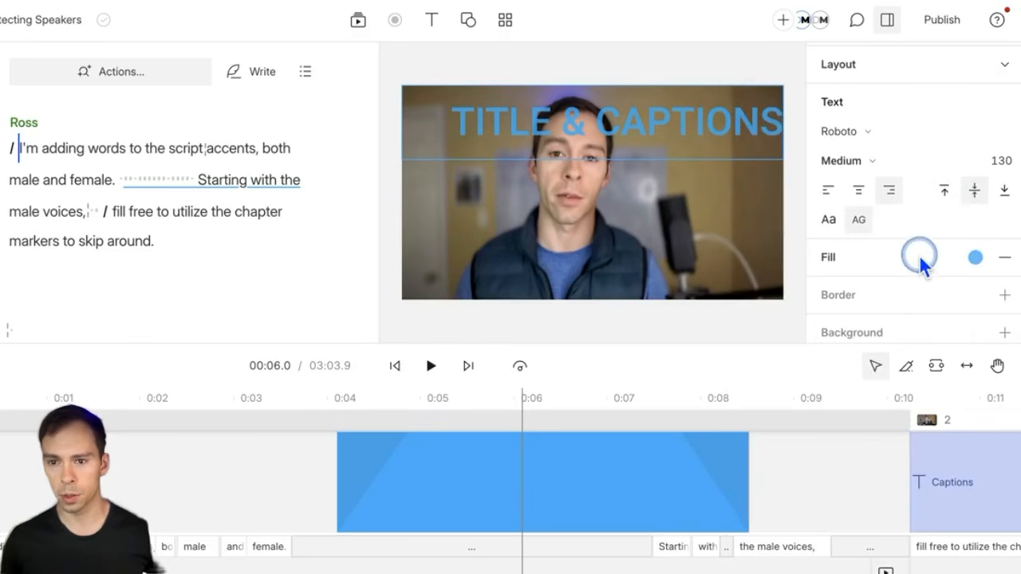
Step: Try removing the title fill, then undo to restore it
scroll(957, 255, "down", 1)
left_click(1005, 224)
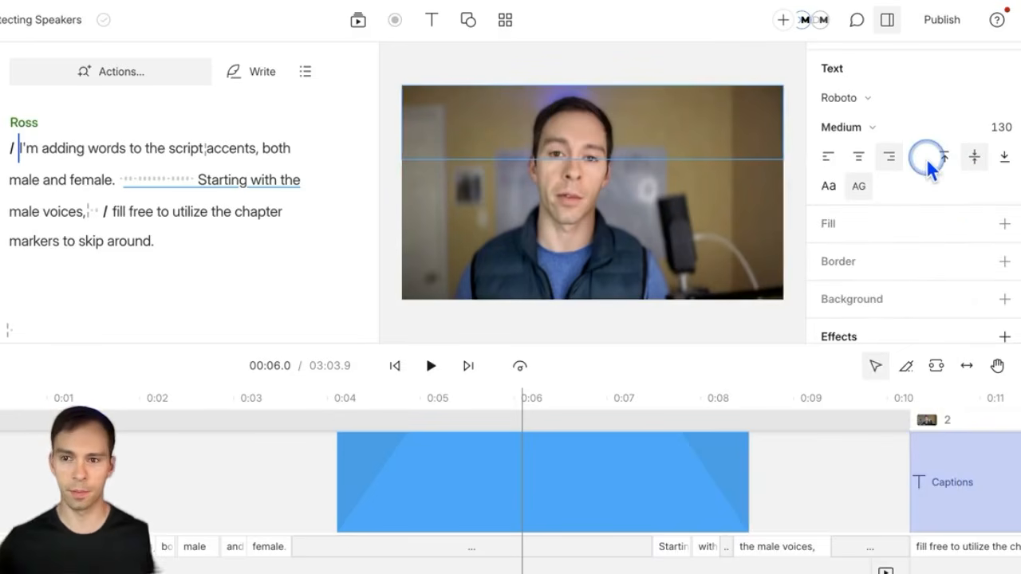
scroll(970, 238, "up", 1)
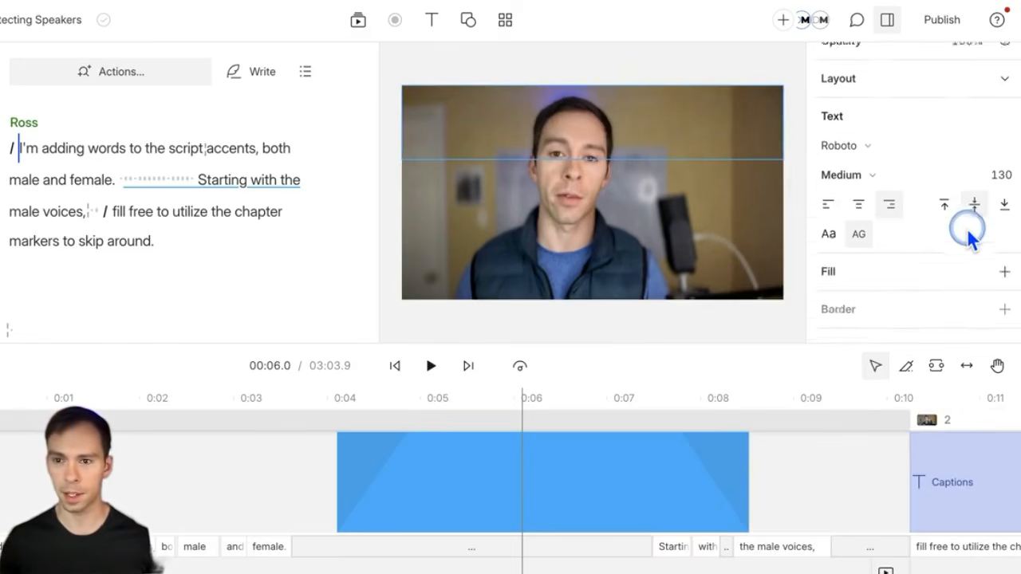
scroll(972, 240, "up", 2)
key("ctrl+z")
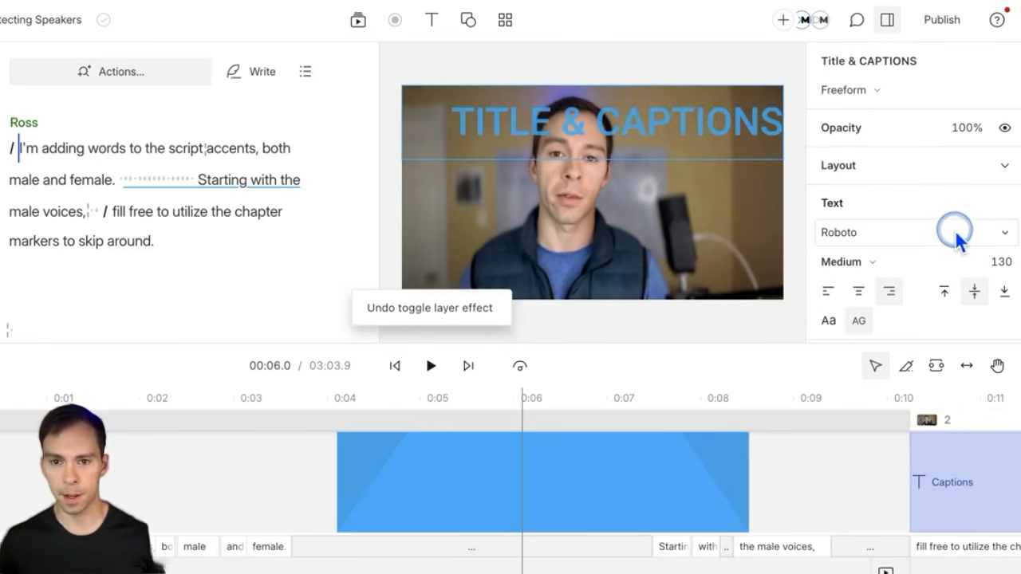
scroll(960, 237, "down", 4)
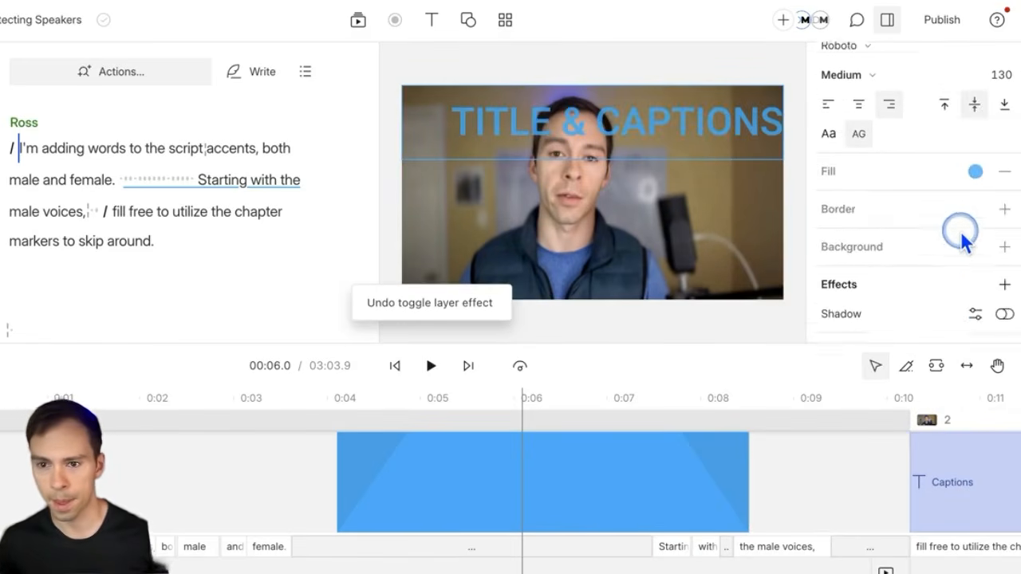
Step: Add a width-5 outline to the title in black at 45% opacity
left_click(1005, 199)
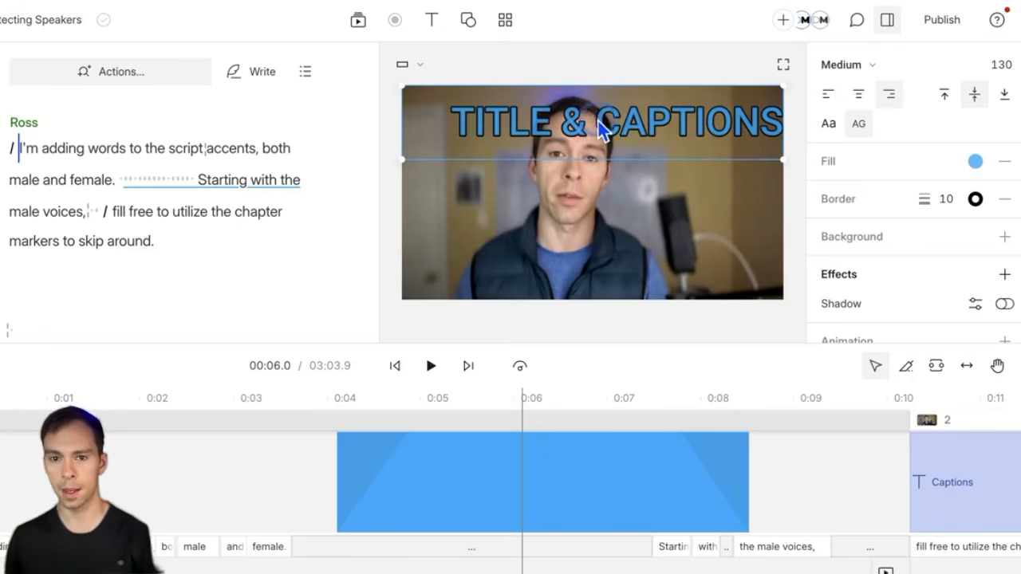
left_click_drag(926, 193, 939, 199)
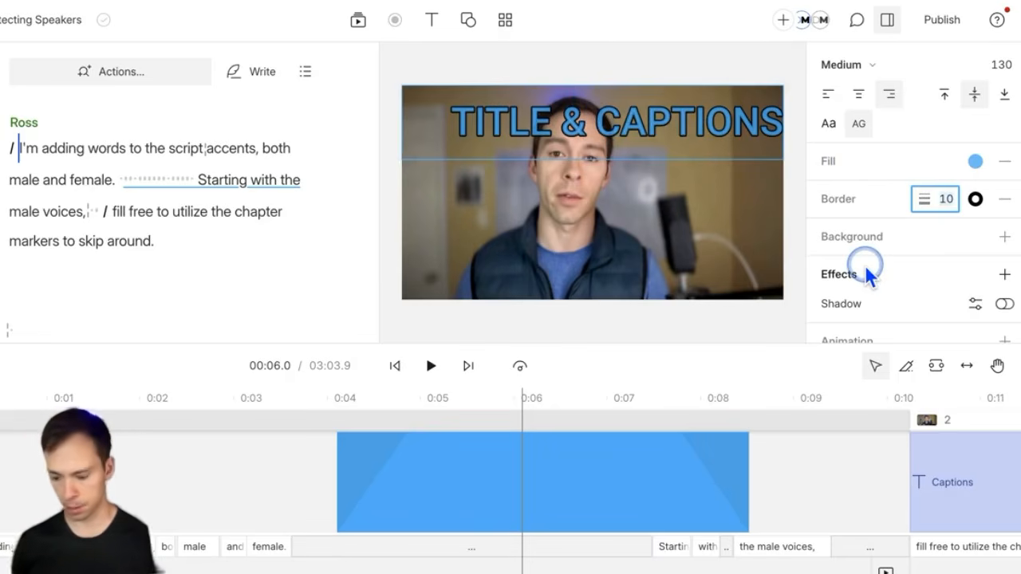
type("5")
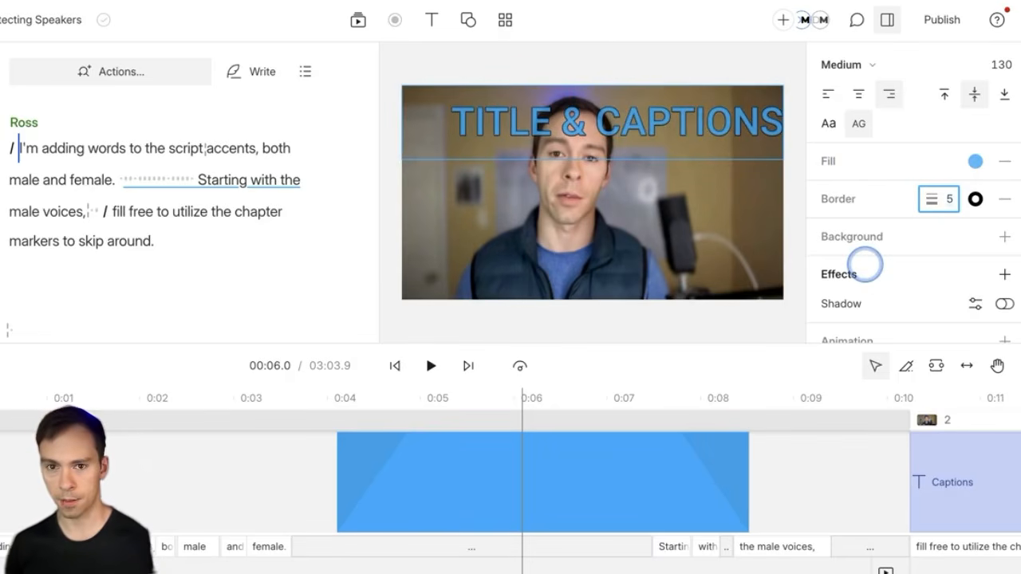
left_click(975, 200)
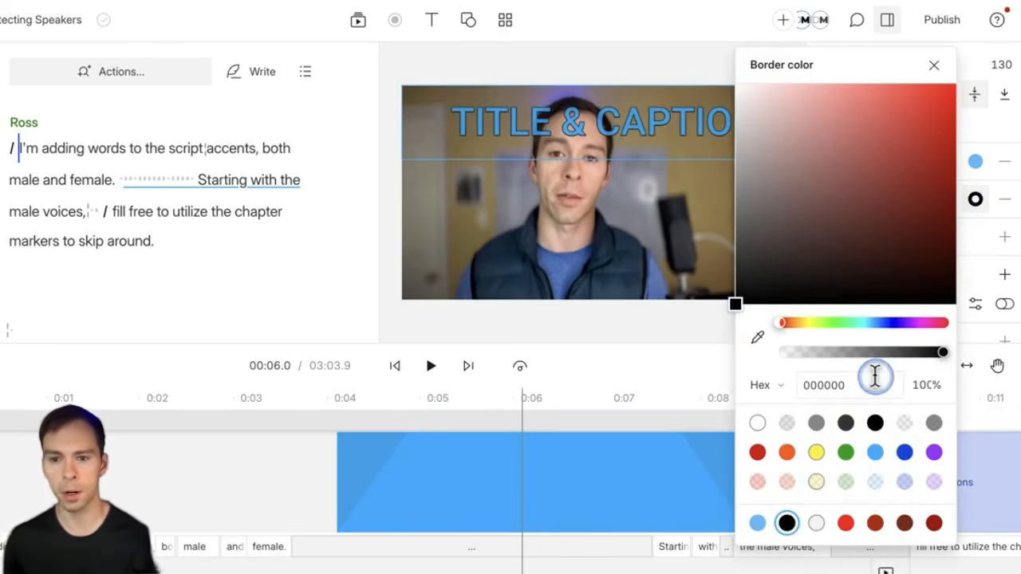
left_click(931, 424)
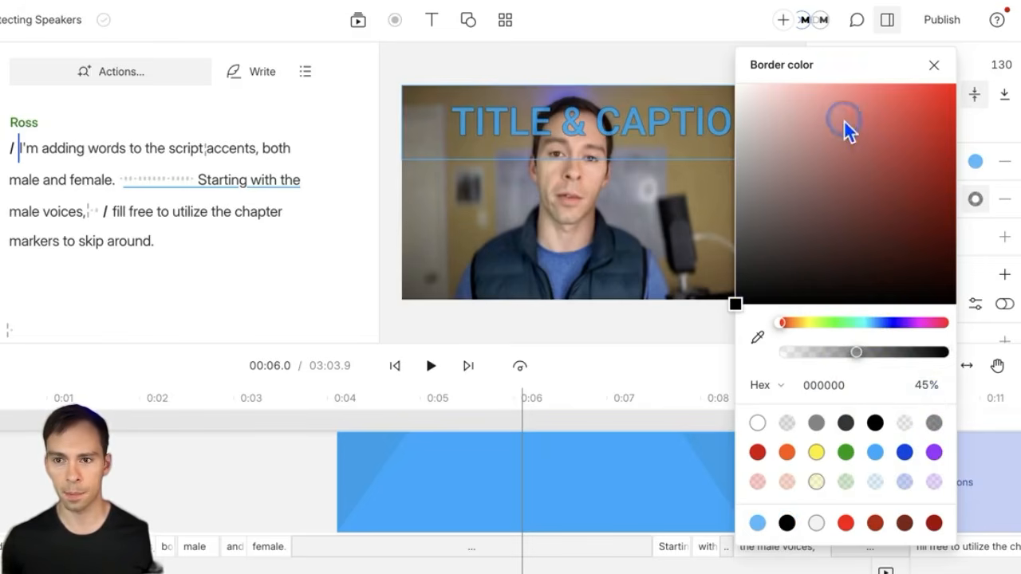
left_click(934, 64)
scroll(993, 299, "down", 2)
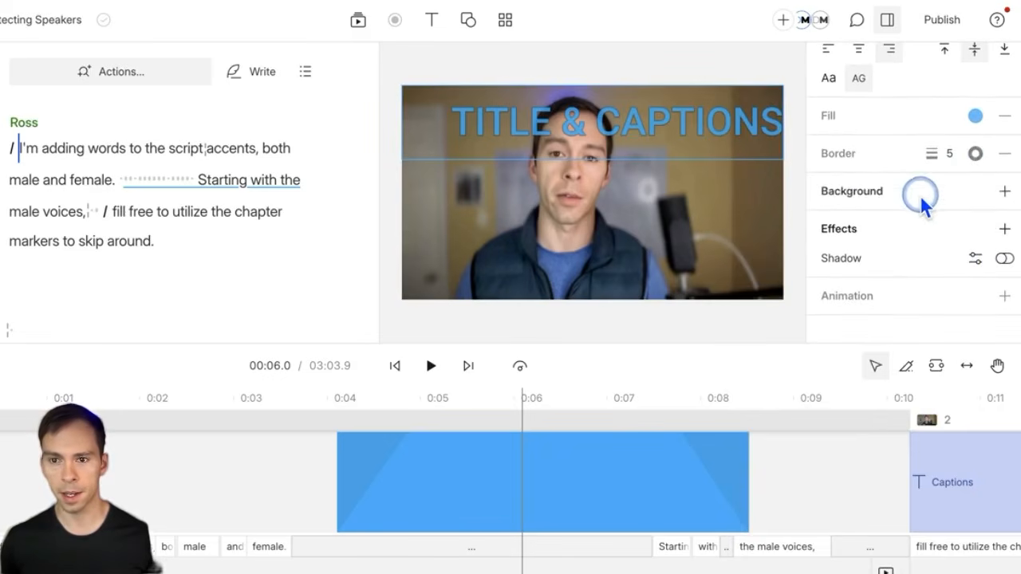
Step: Add a background box behind the title and colour it yellow (ffee00), trying green first
scroll(923, 200, "down", 1)
left_click(1003, 165)
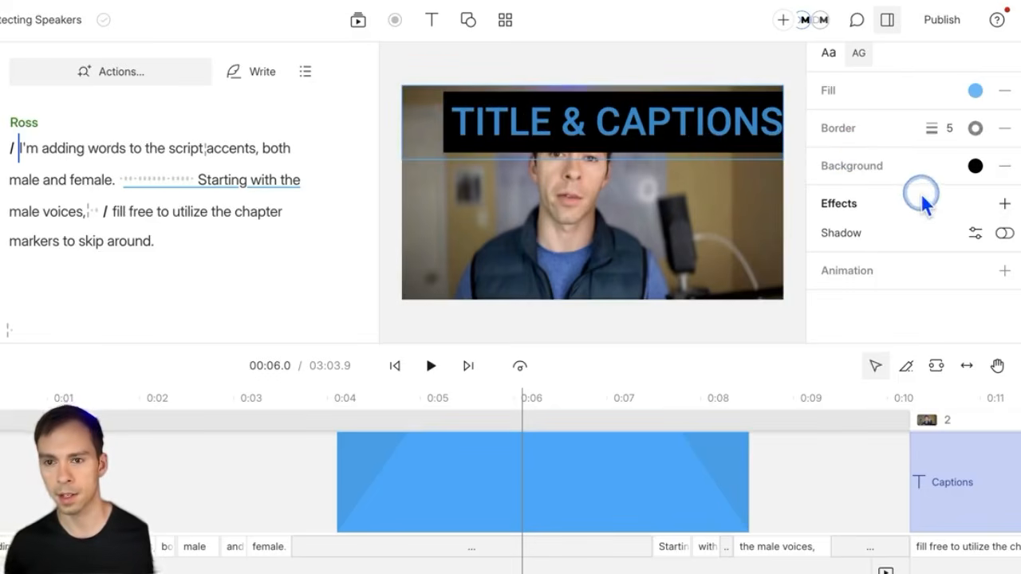
left_click(976, 167)
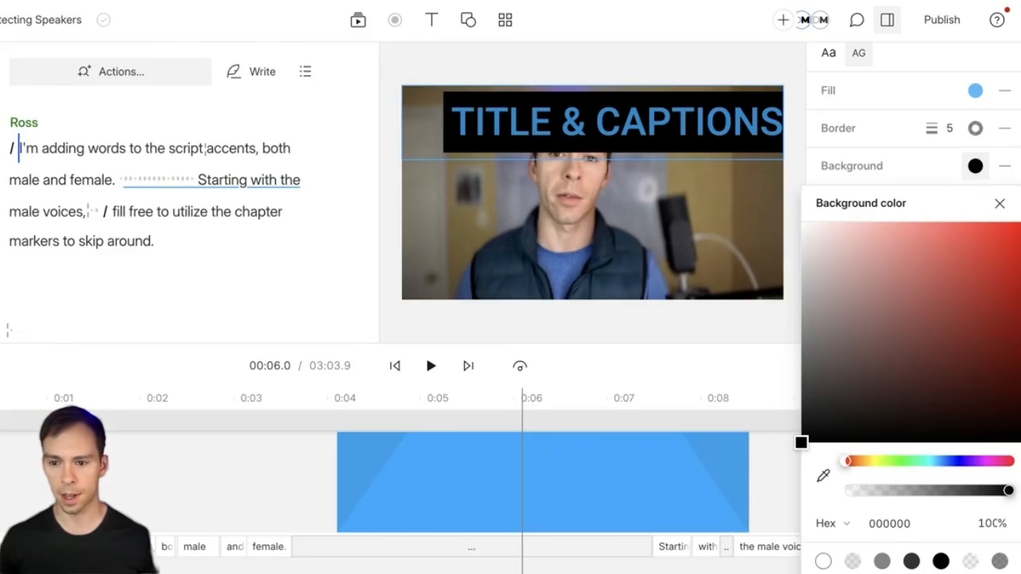
left_click(915, 573)
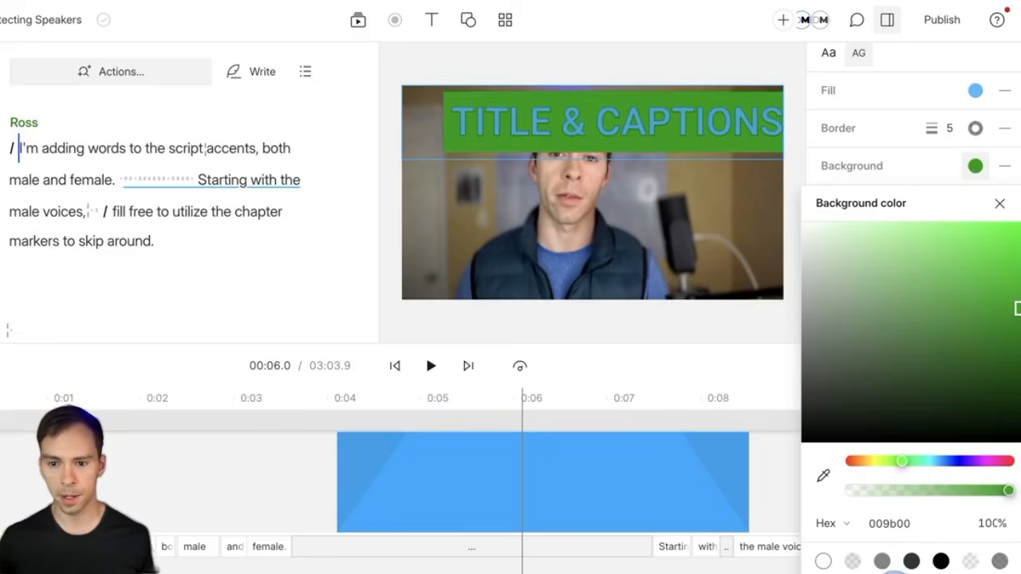
left_click(887, 573)
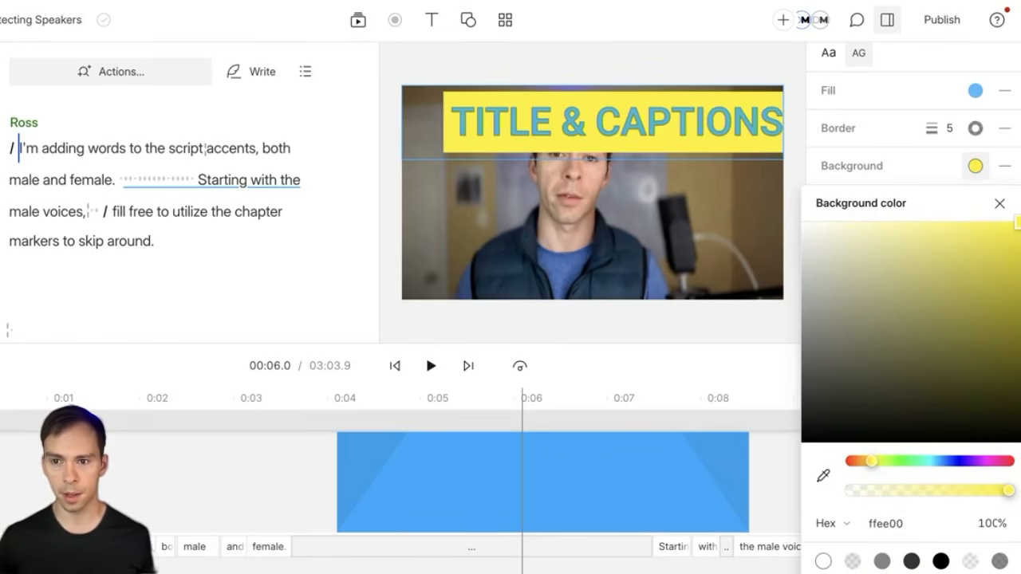
left_click(998, 204)
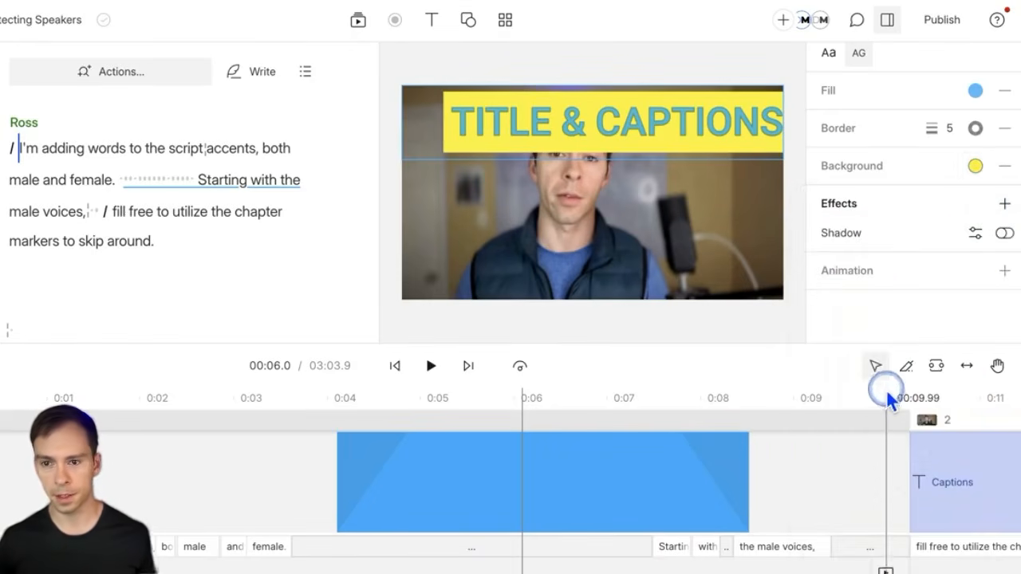
scroll(901, 287, "up", 3)
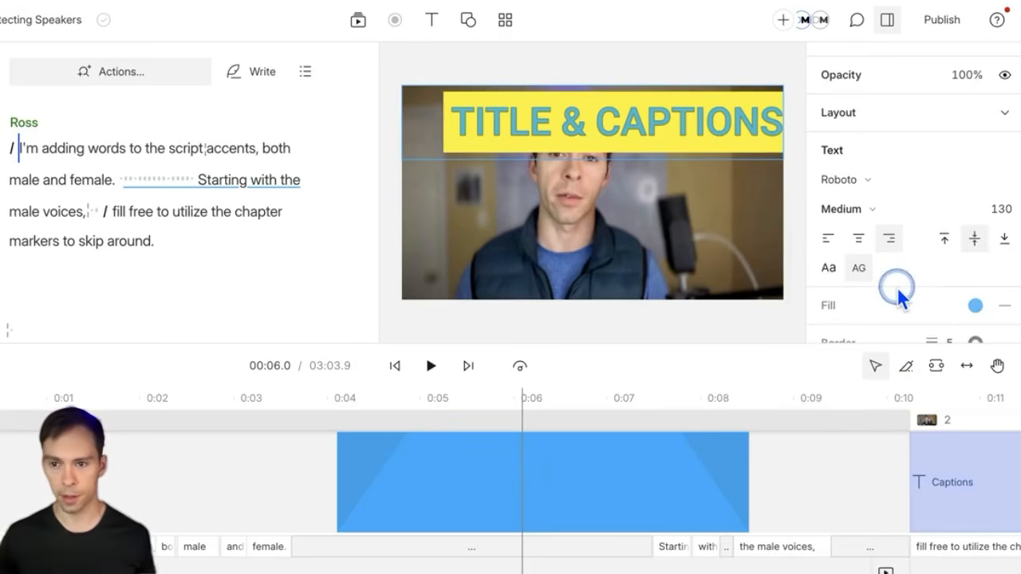
scroll(901, 291, "down", 5)
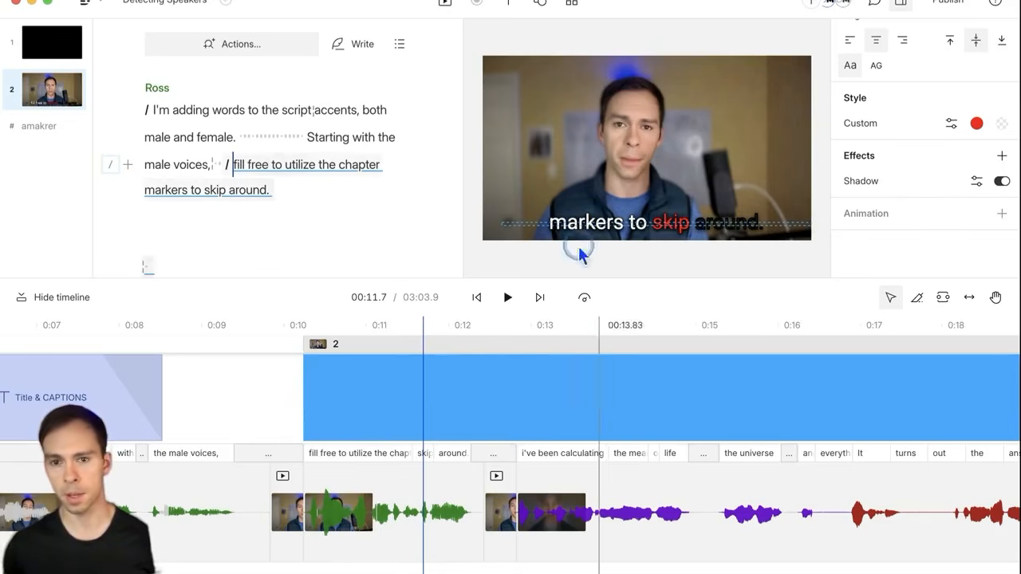
Step: Select the captions layer and show the effect-type dropdown
left_click(871, 124)
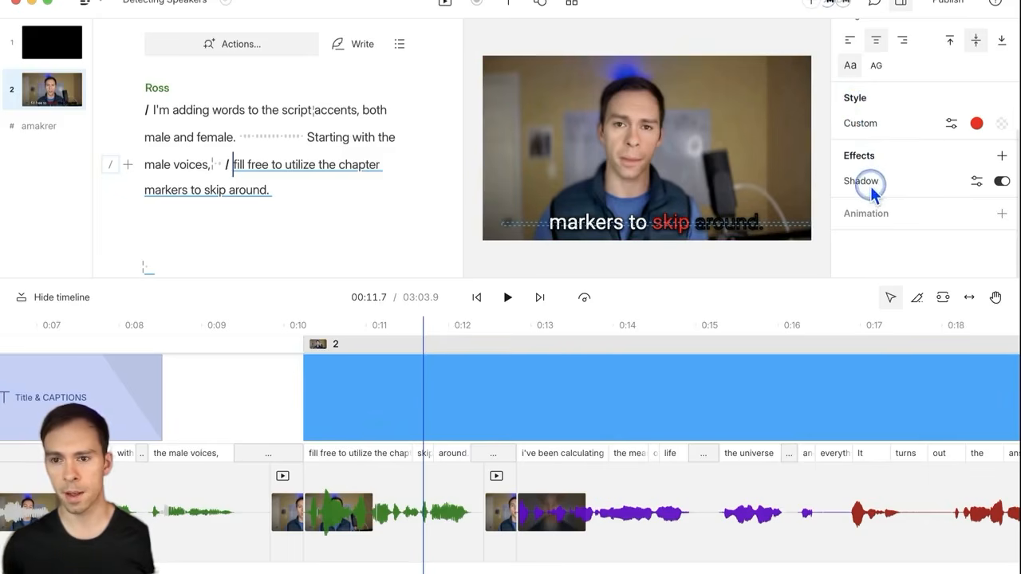
left_click(1002, 156)
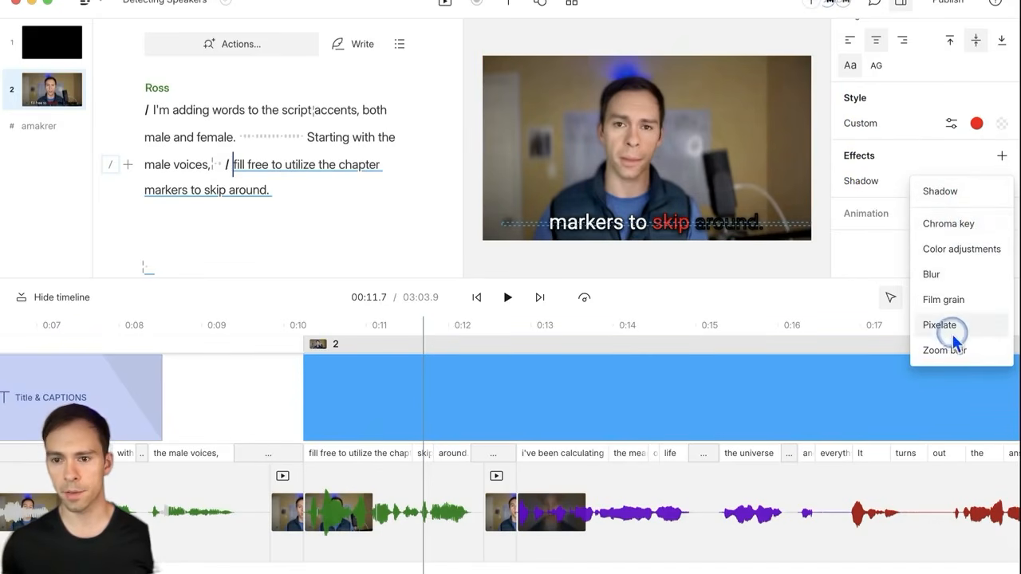
Step: Add a Color adjustments effect, raise its exposure, then switch it off
left_click(958, 246)
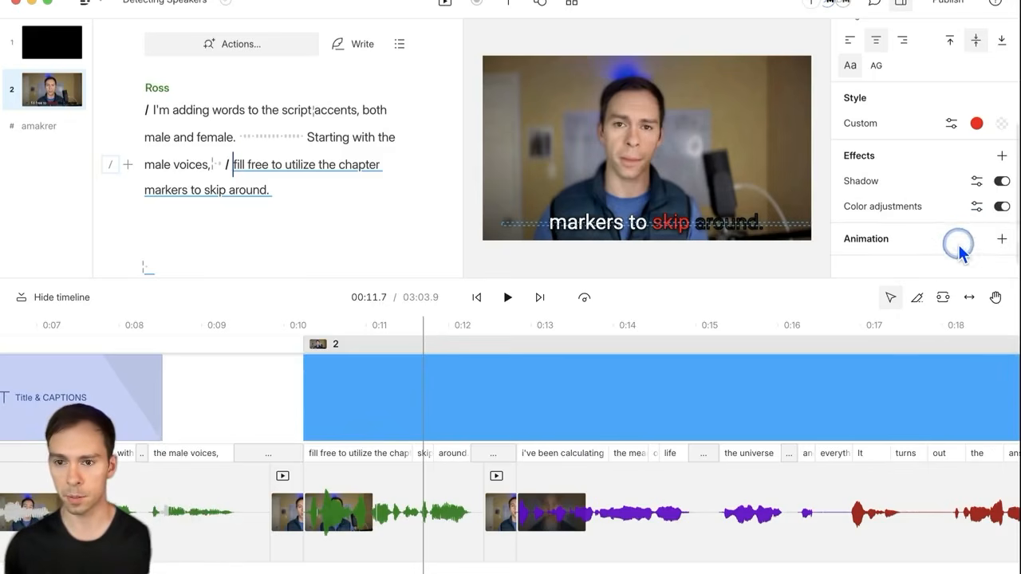
left_click(977, 209)
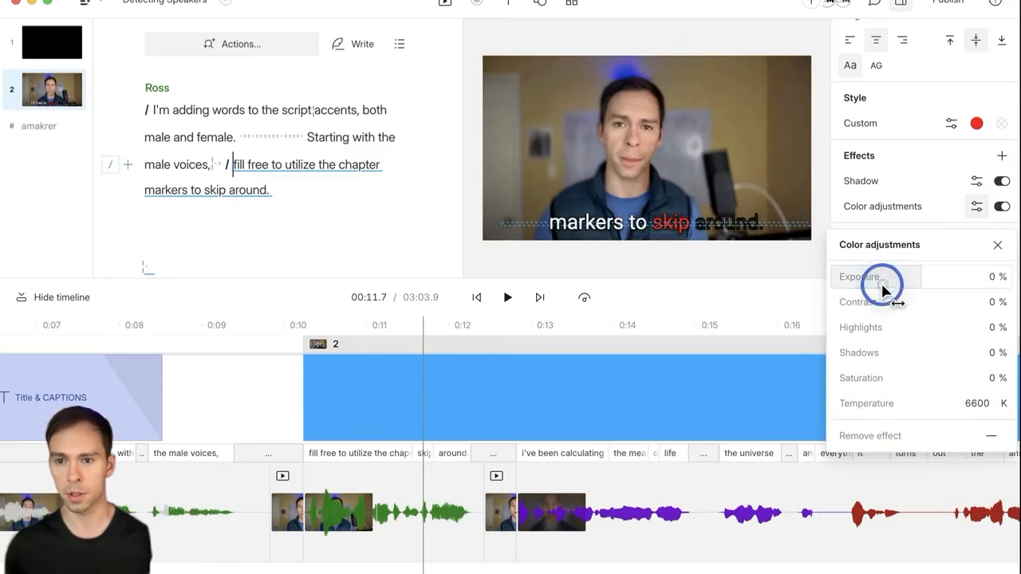
left_click_drag(883, 285, 965, 285)
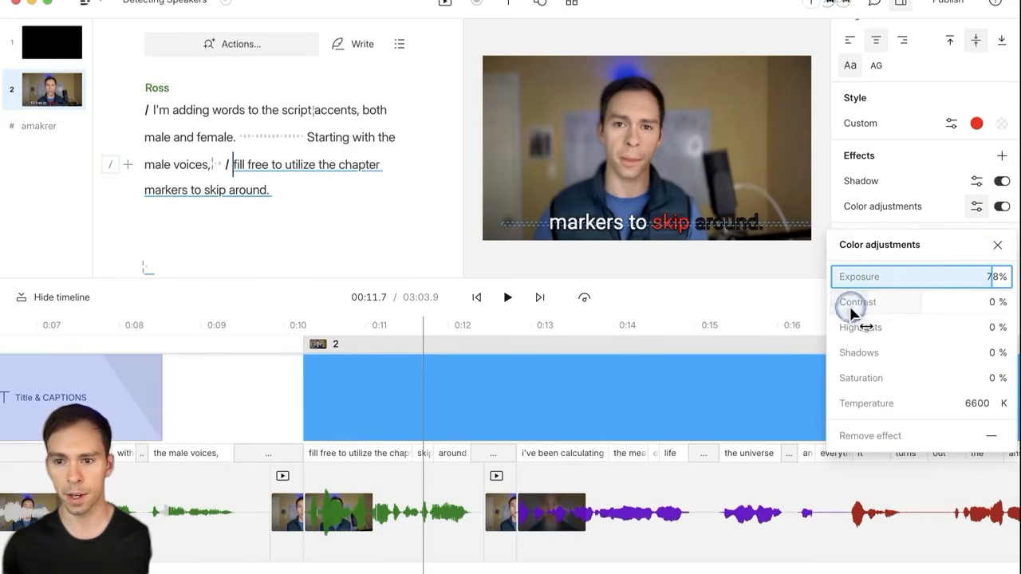
left_click(997, 247)
left_click(1001, 207)
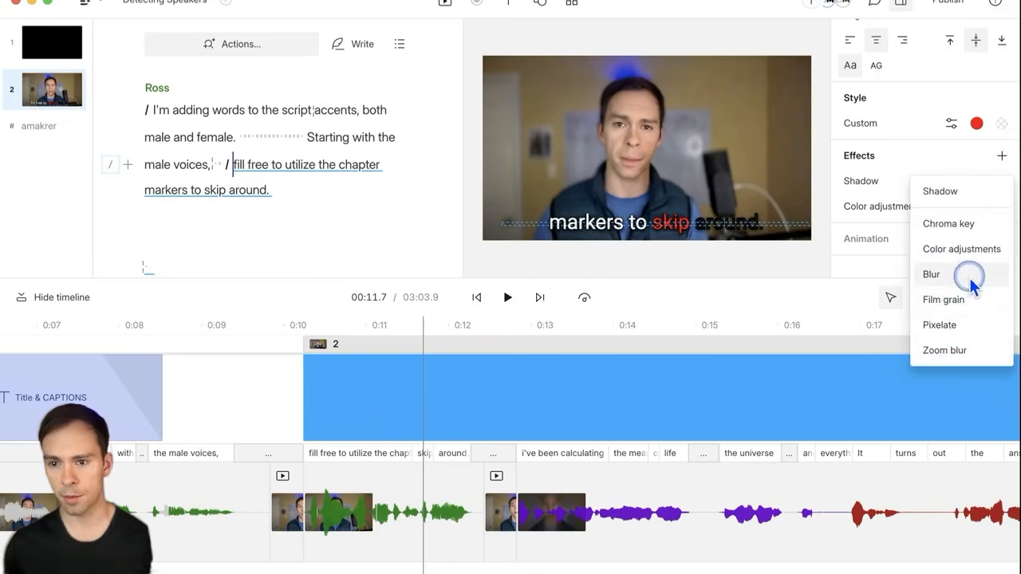
Step: Add Blur and Zoom blur effects, check the zoom blur presets, and switch both off
left_click(963, 284)
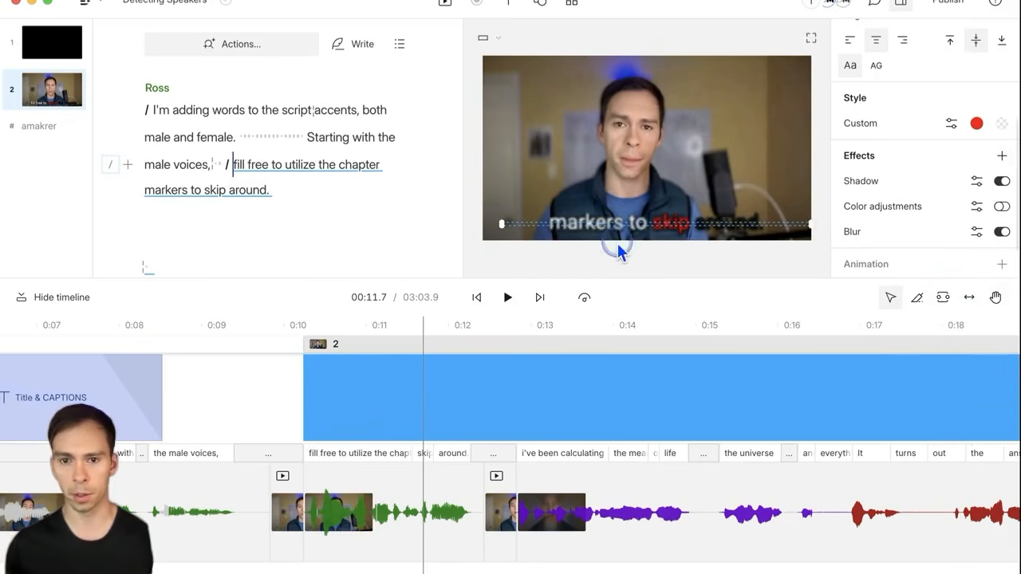
left_click(1002, 232)
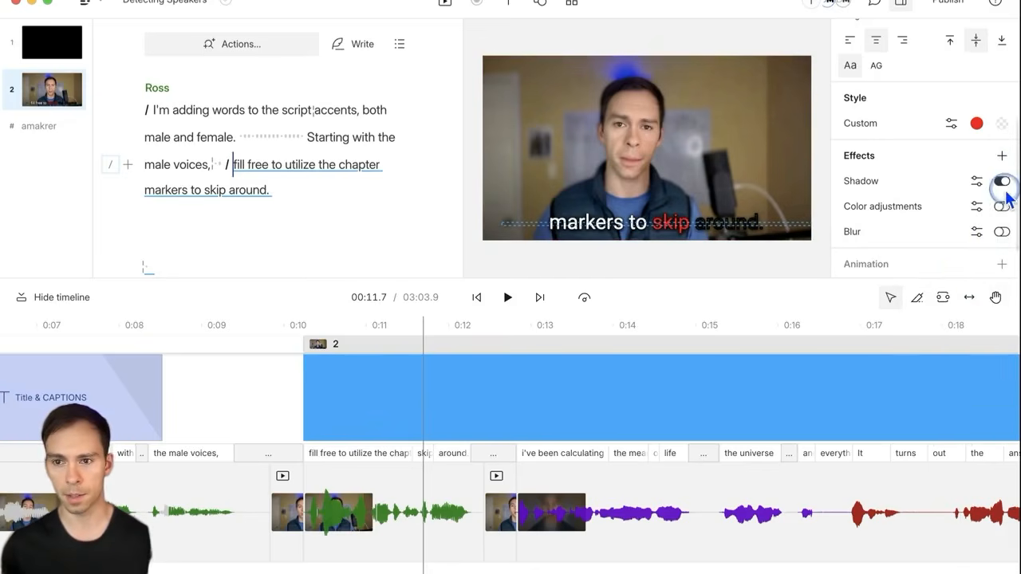
left_click(1001, 155)
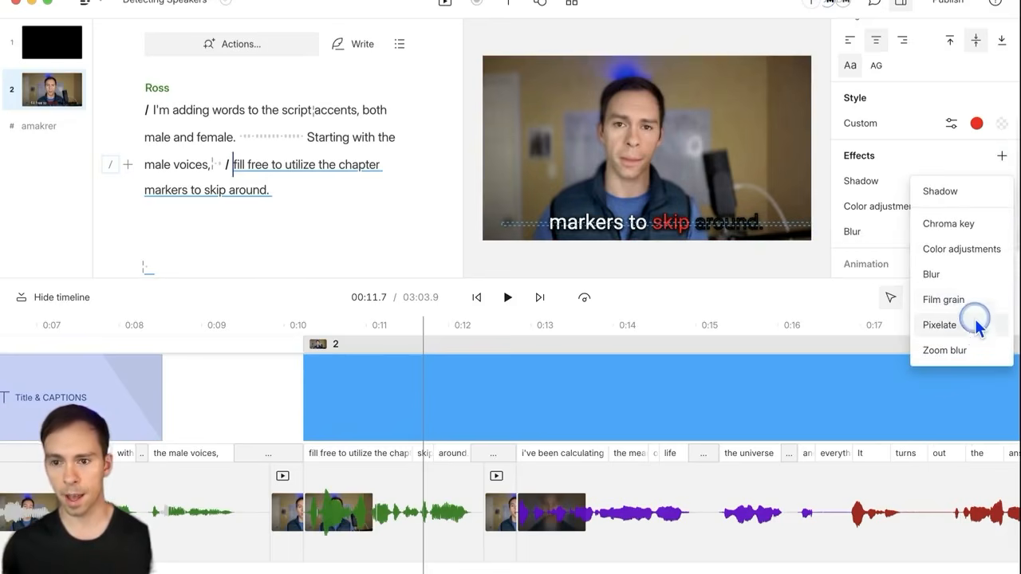
left_click(945, 351)
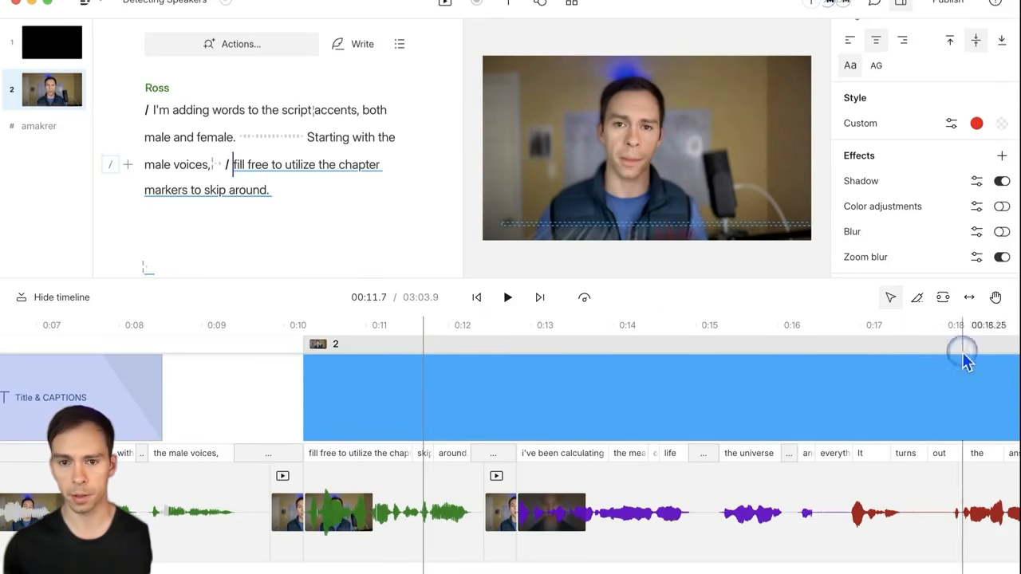
left_click(975, 258)
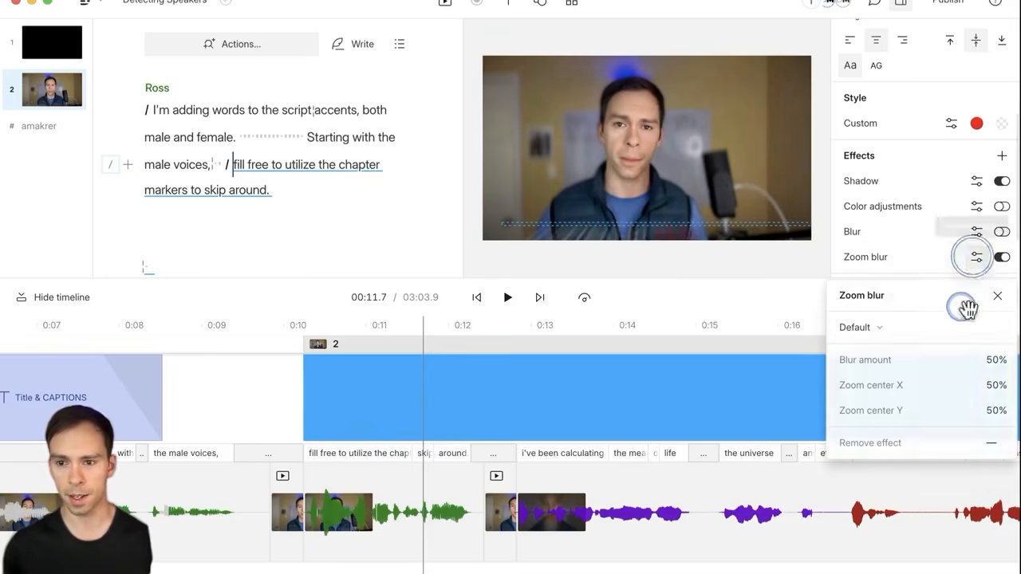
left_click(902, 343)
left_click(969, 327)
left_click(1002, 256)
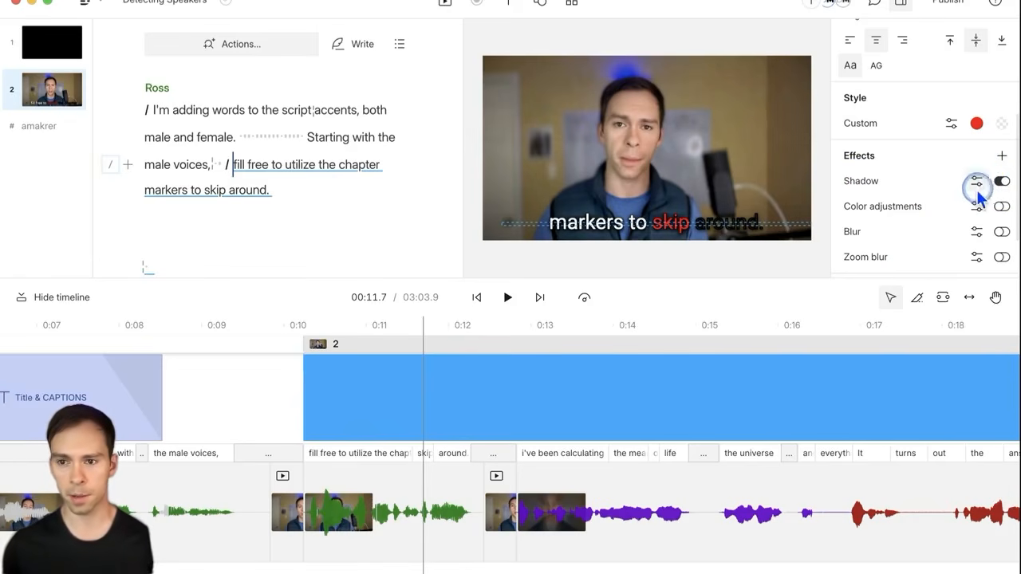
Step: Raise the caption shadow blur to 62 with Y offset 5, then deselect the captions
left_click(1001, 182)
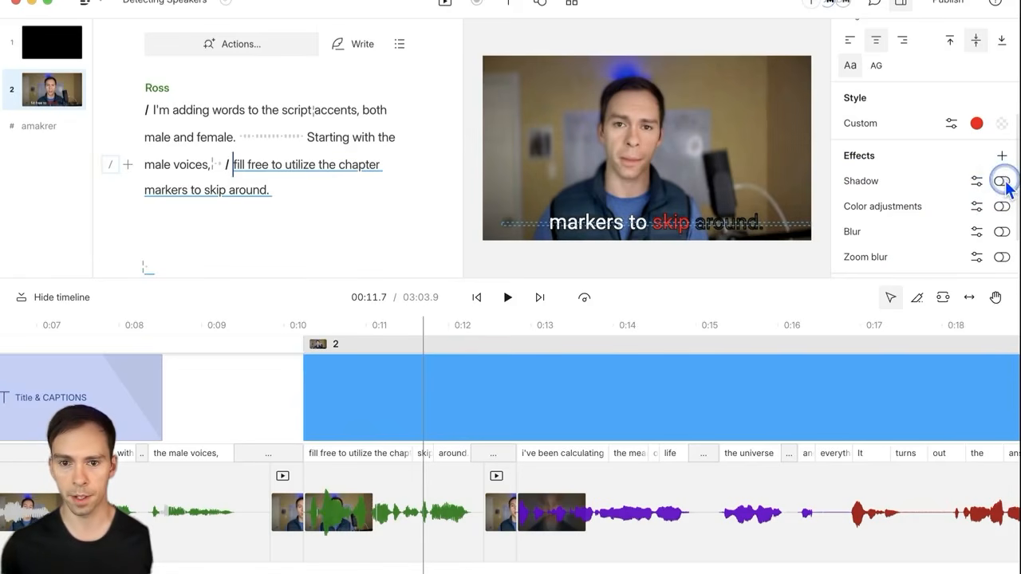
left_click(978, 185)
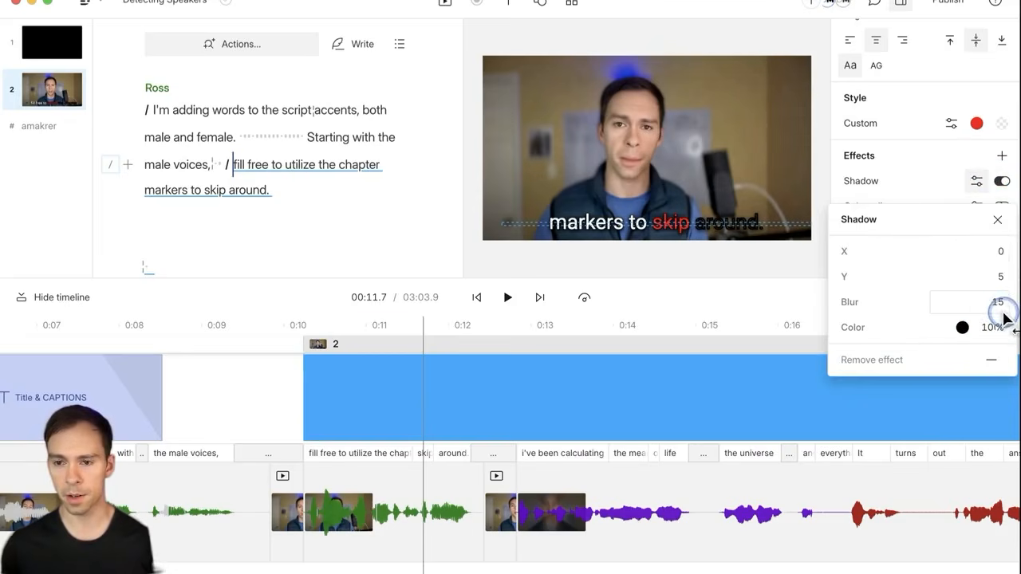
left_click_drag(989, 304, 964, 285)
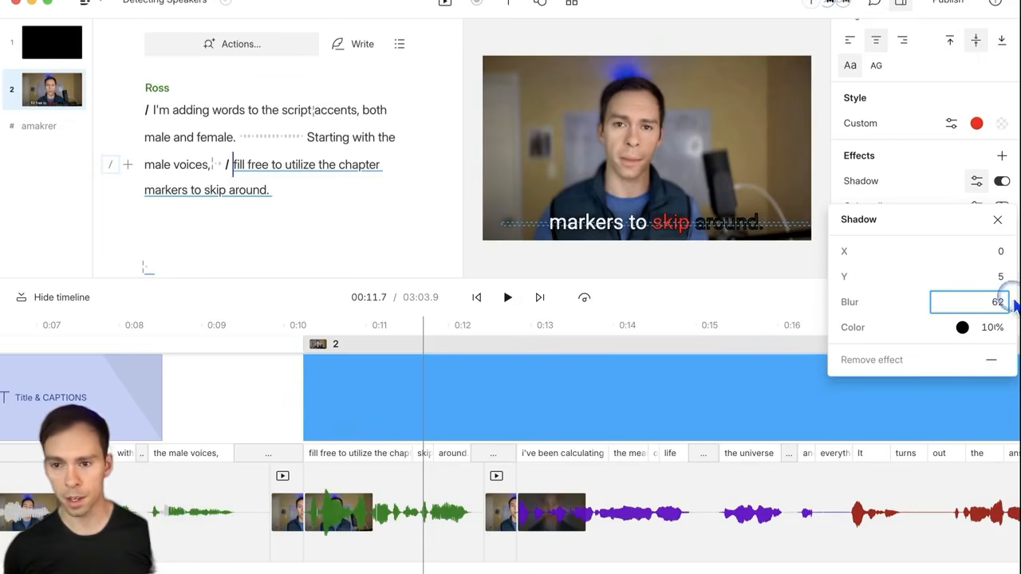
left_click(998, 279)
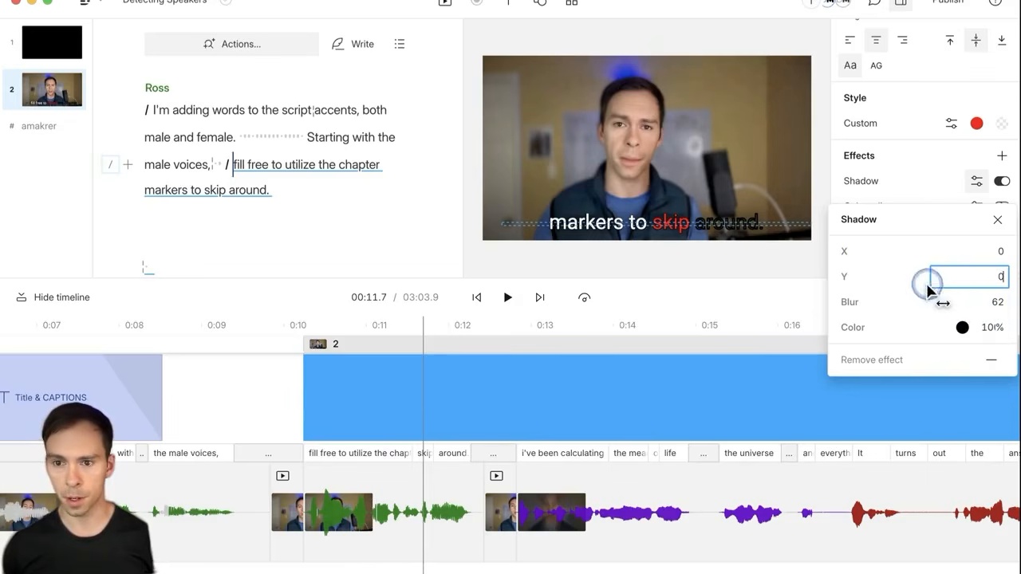
key("Return")
left_click(975, 276)
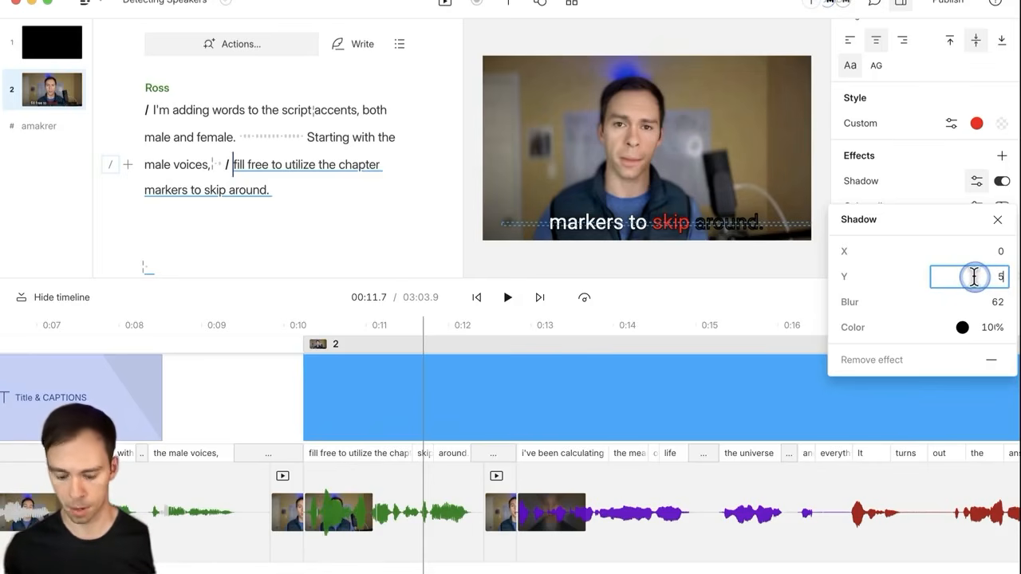
left_click(997, 220)
left_click(618, 257)
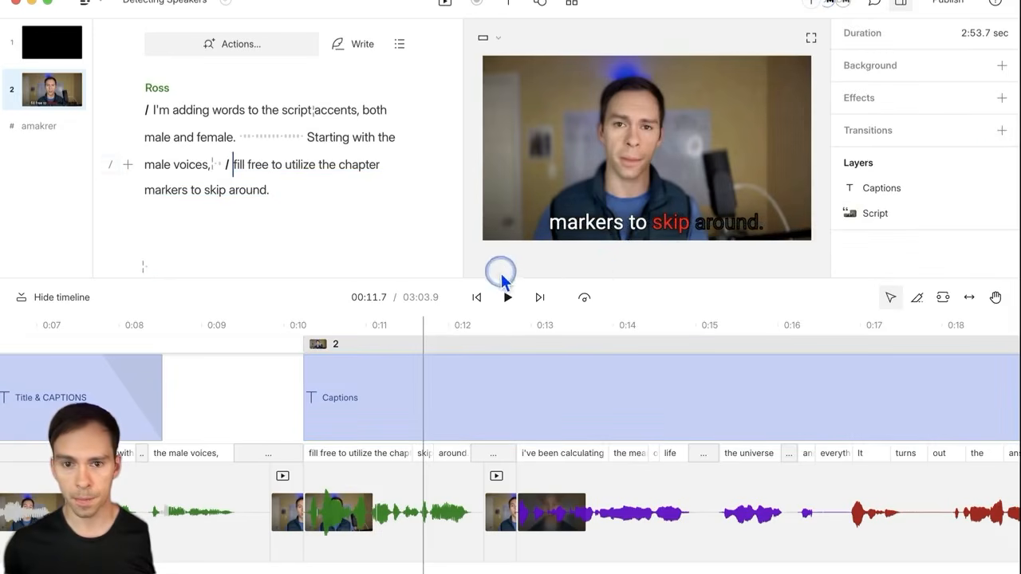
Step: Enlarge the video preview with the panel dividers, then select the captions on the video
left_click_drag(473, 275, 164, 273)
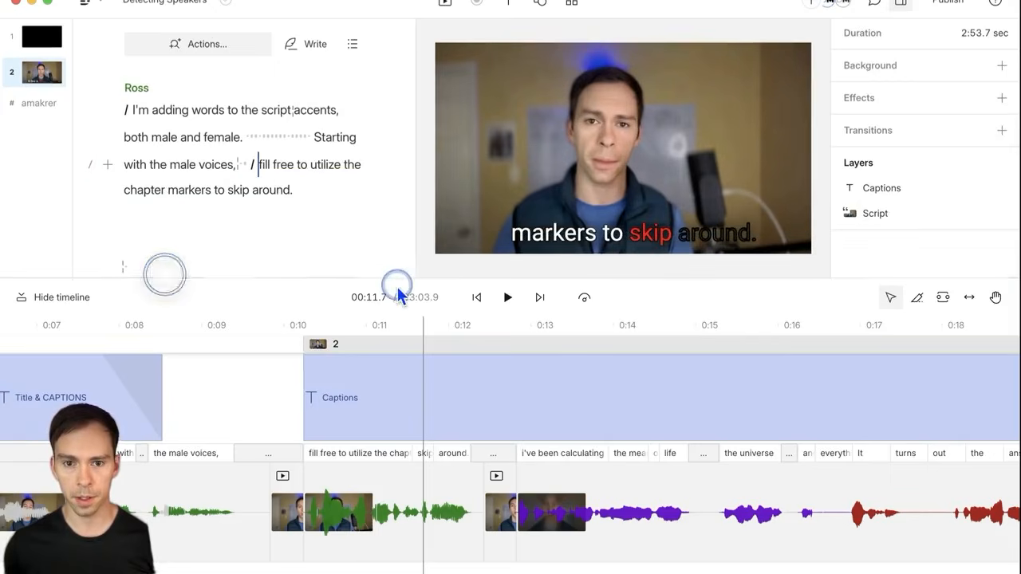
left_click_drag(420, 290, 418, 399)
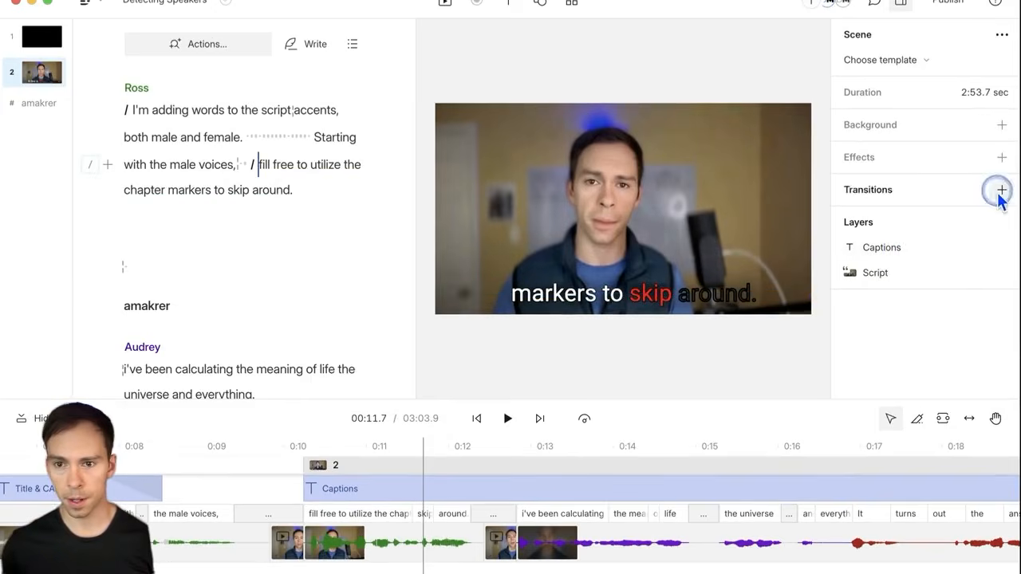
left_click(604, 302)
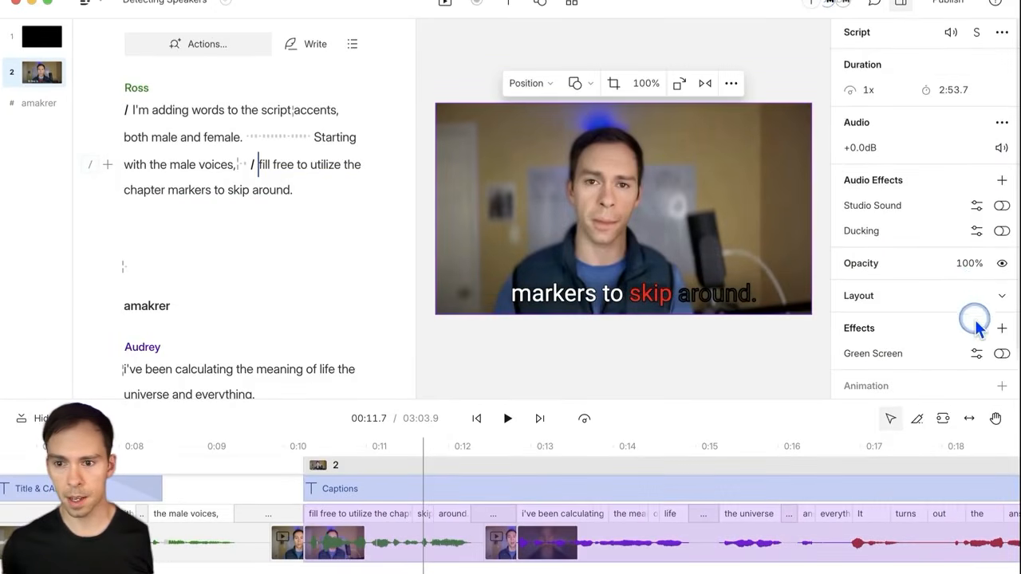
scroll(978, 327, "down", 2)
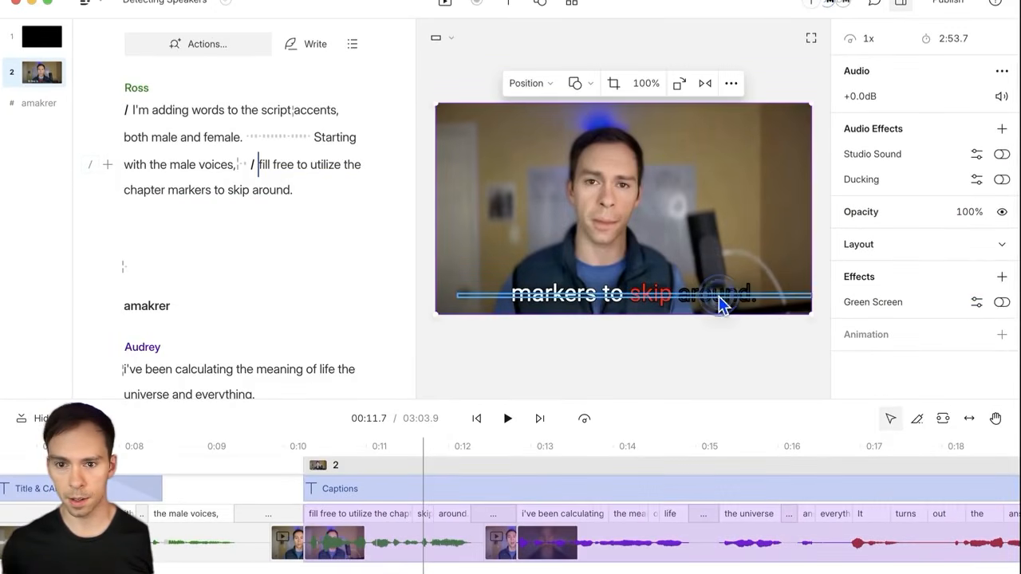
left_click(719, 297)
Step: Toggle the caption shadow off and on repeatedly to compare, leaving it on
scroll(976, 315, "down", 1)
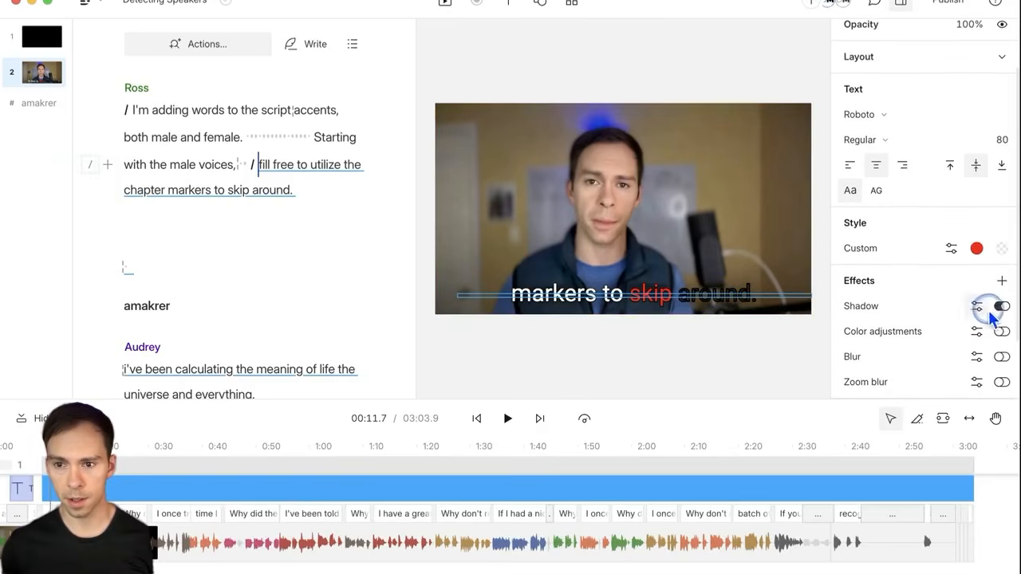
left_click(1002, 308)
left_click(1002, 308)
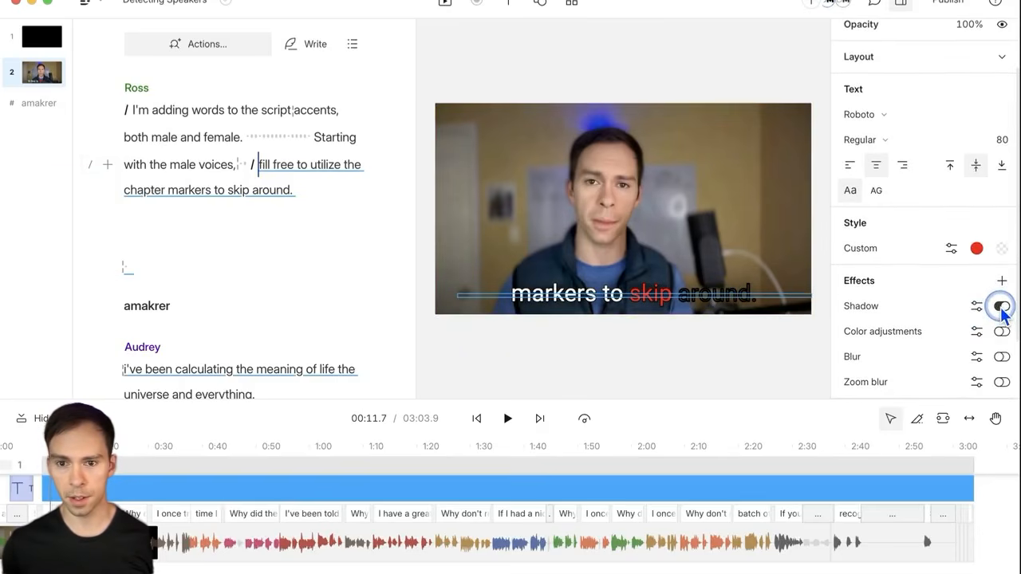
left_click(1002, 307)
left_click(1002, 307)
left_click(1002, 307)
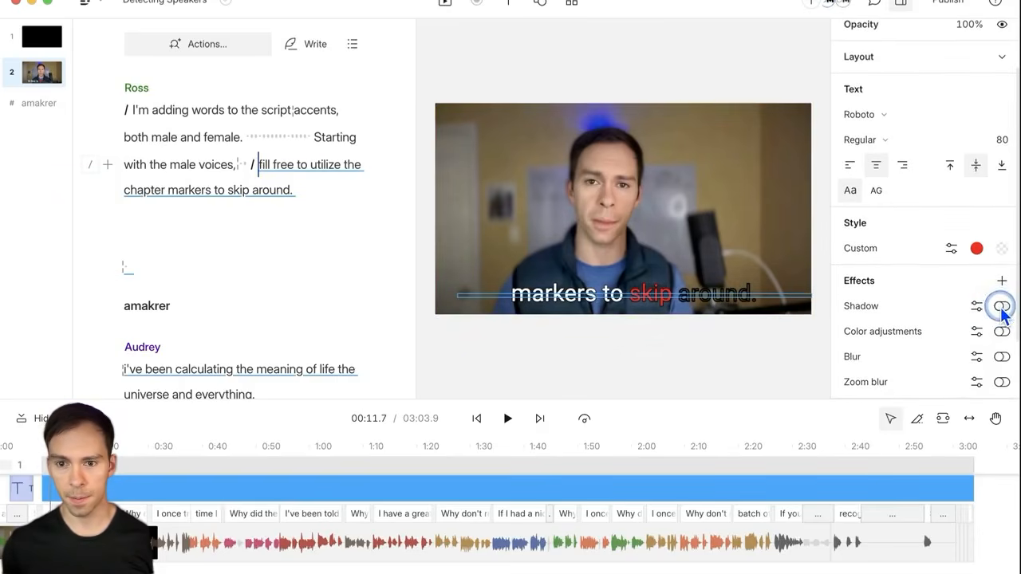
left_click(1002, 307)
left_click(1002, 308)
left_click(1002, 307)
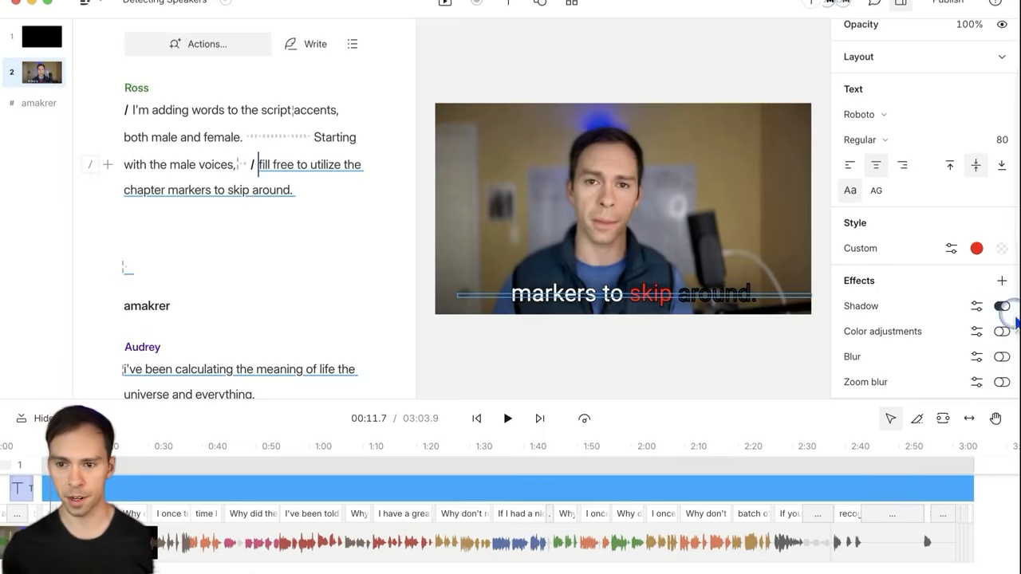
left_click(1002, 307)
left_click(1003, 307)
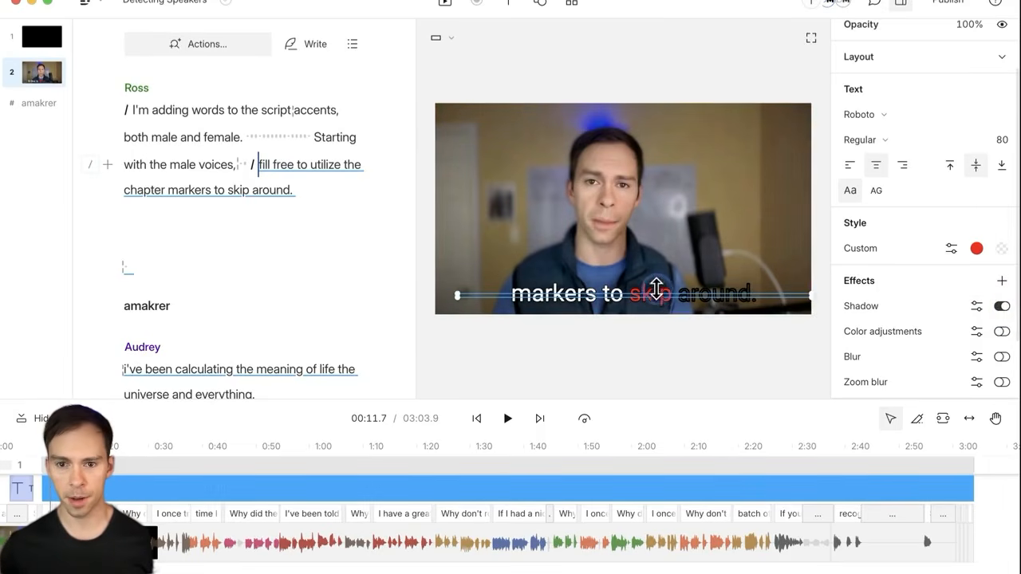
Step: Drag the captions to the top of the video and compare with the shadow on and off
left_click_drag(656, 295, 672, 135)
left_click(1002, 307)
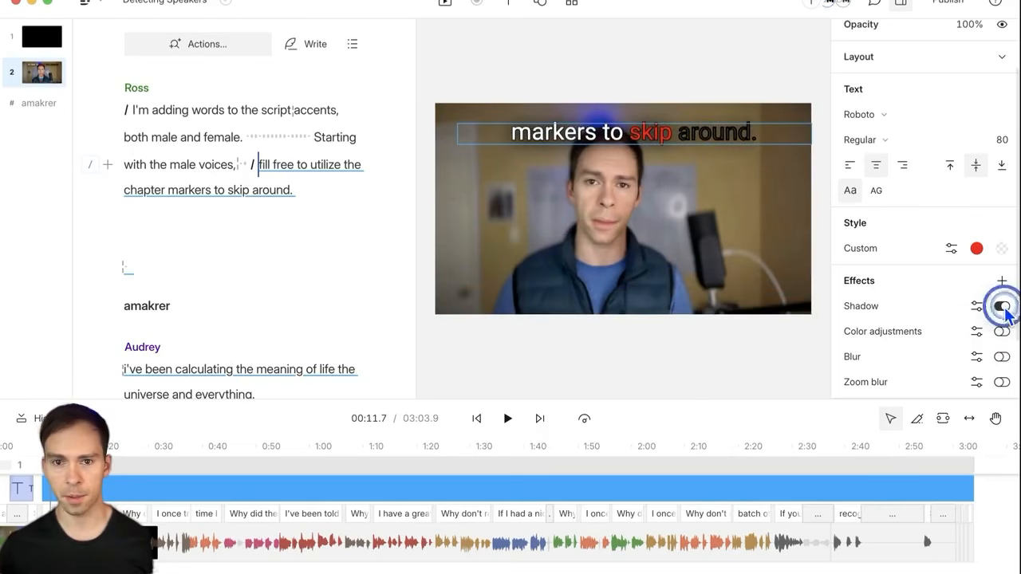
left_click(1003, 307)
left_click(1003, 306)
left_click(1003, 308)
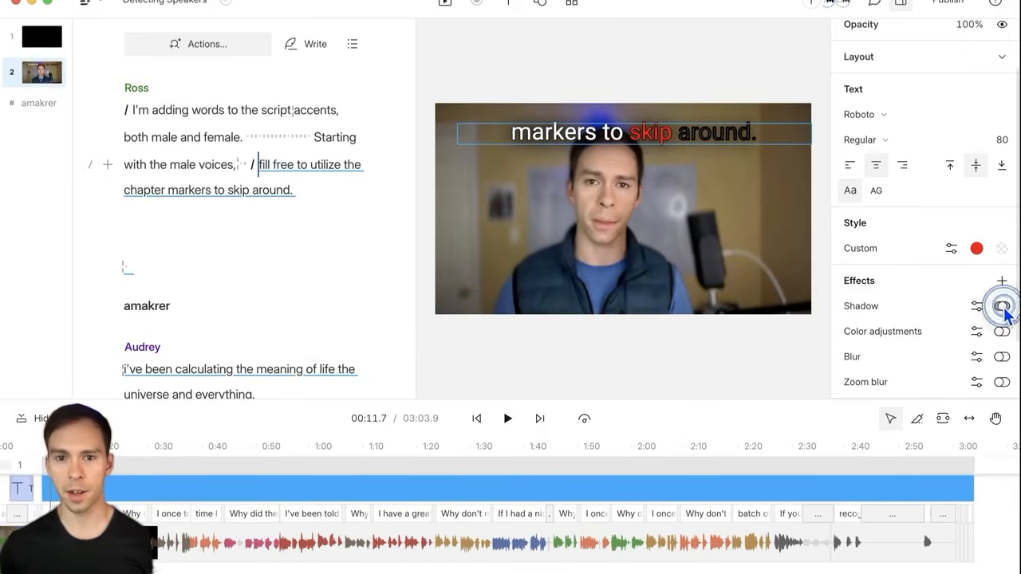
left_click(1003, 307)
left_click(1003, 307)
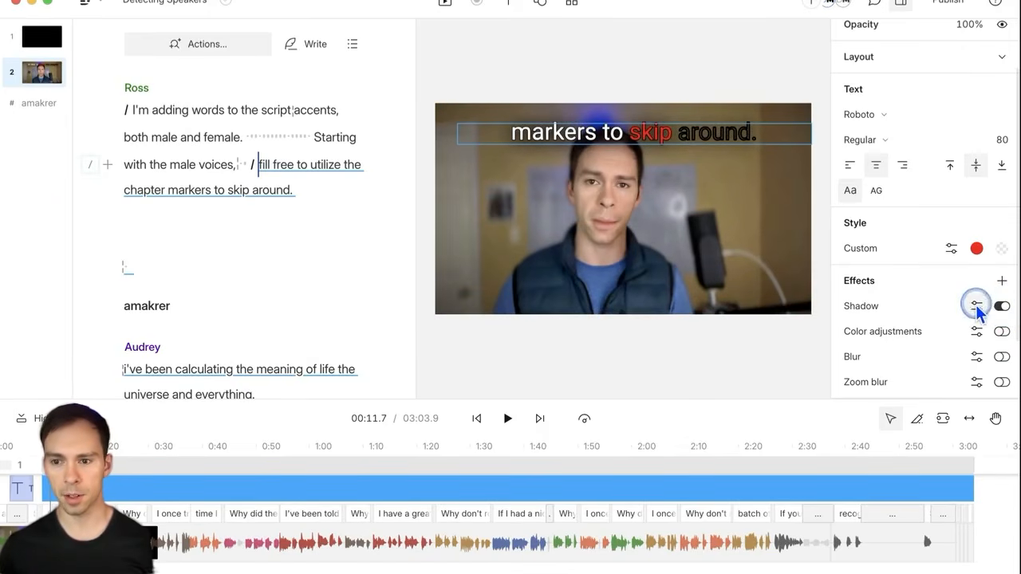
Step: Change the caption shadow colour to white (ffffff) and compare it on and off
left_click(977, 306)
left_click(963, 451)
left_click(885, 314)
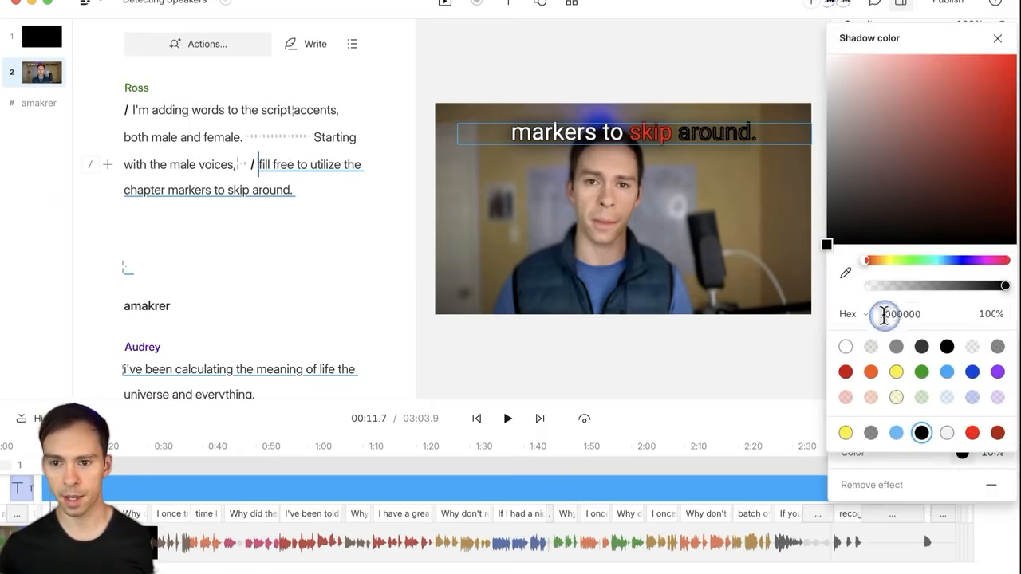
left_click(846, 347)
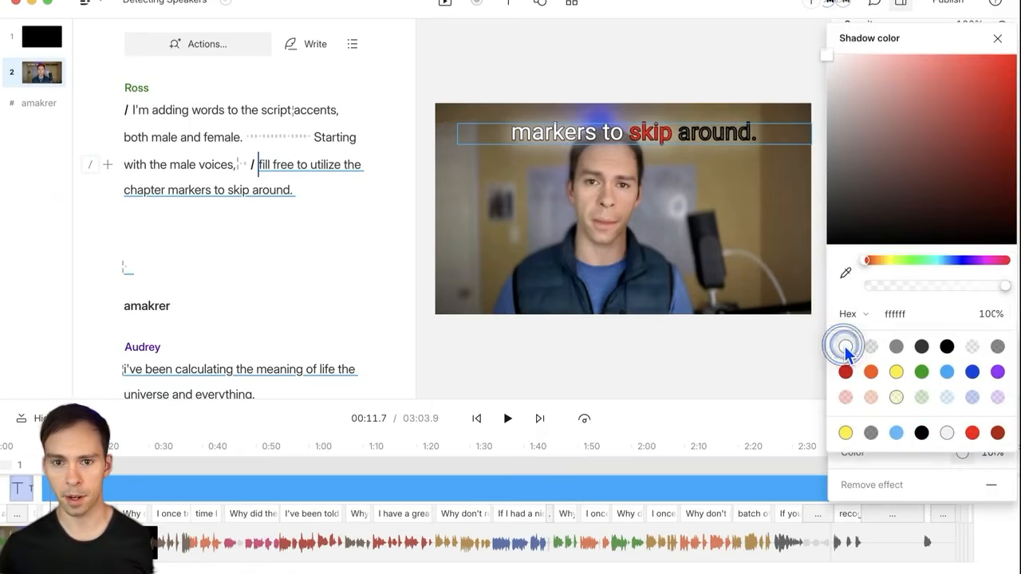
left_click(710, 201)
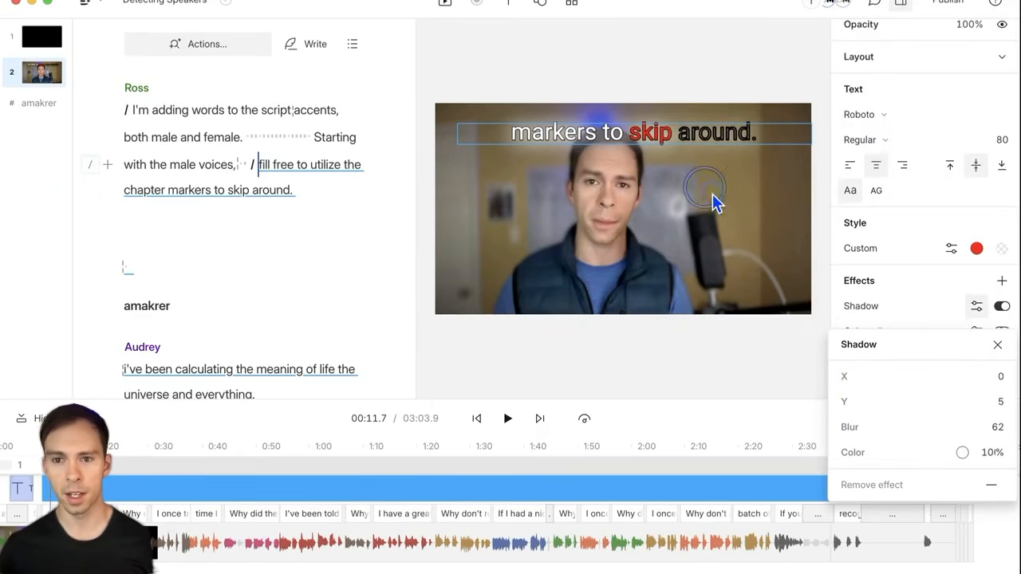
left_click(1000, 307)
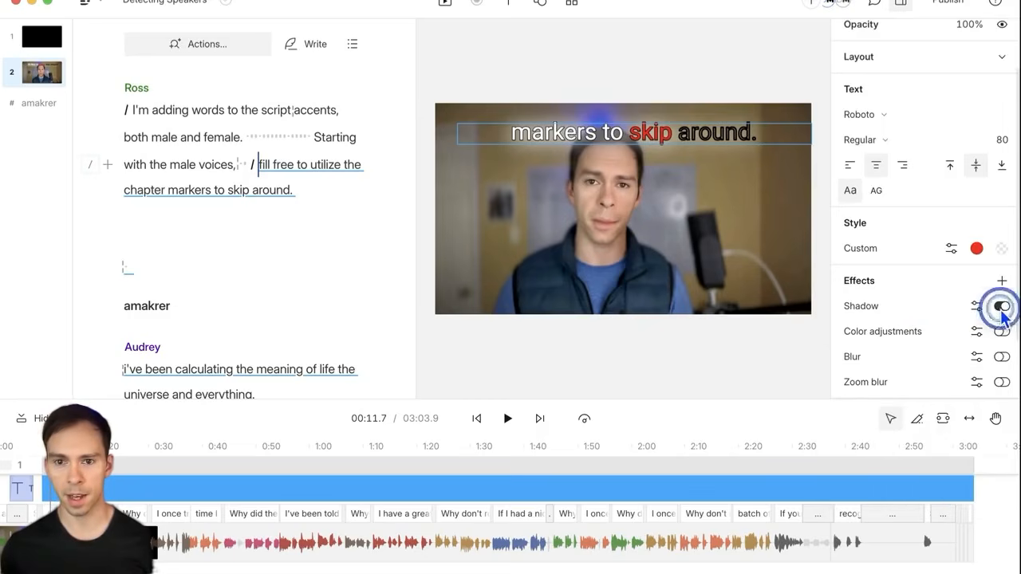
left_click(1002, 308)
left_click(1004, 309)
left_click(1004, 310)
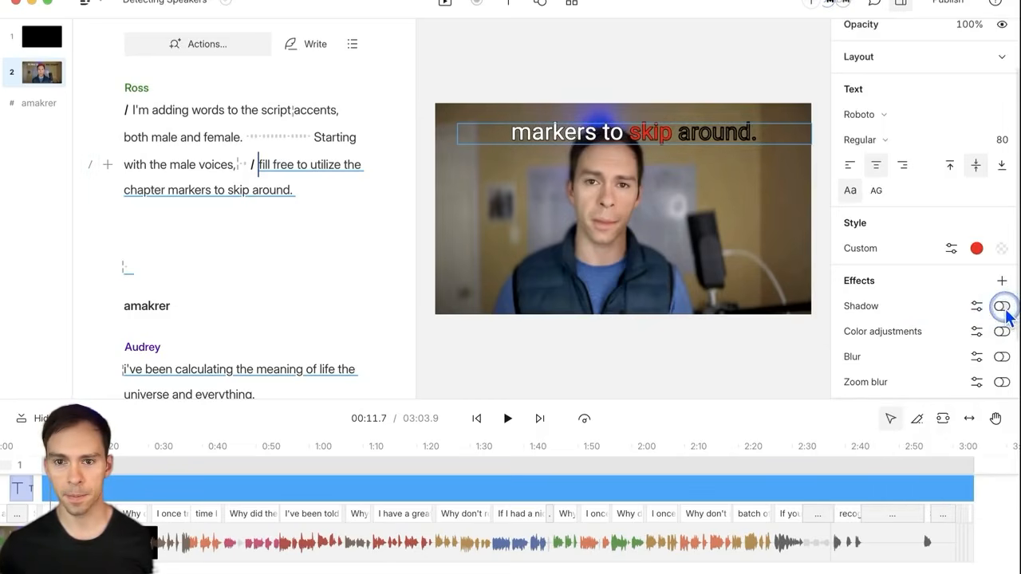
left_click(1005, 310)
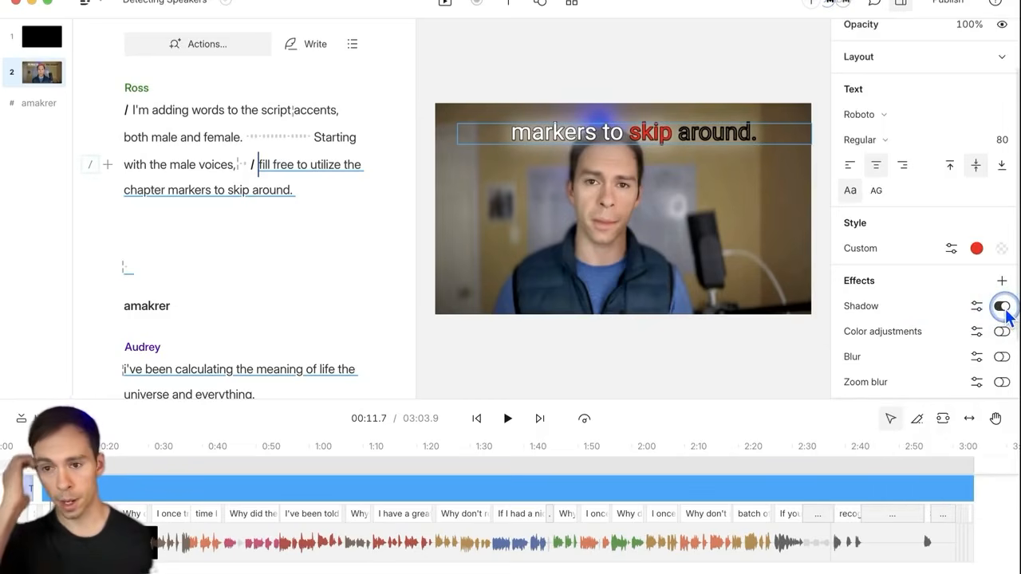
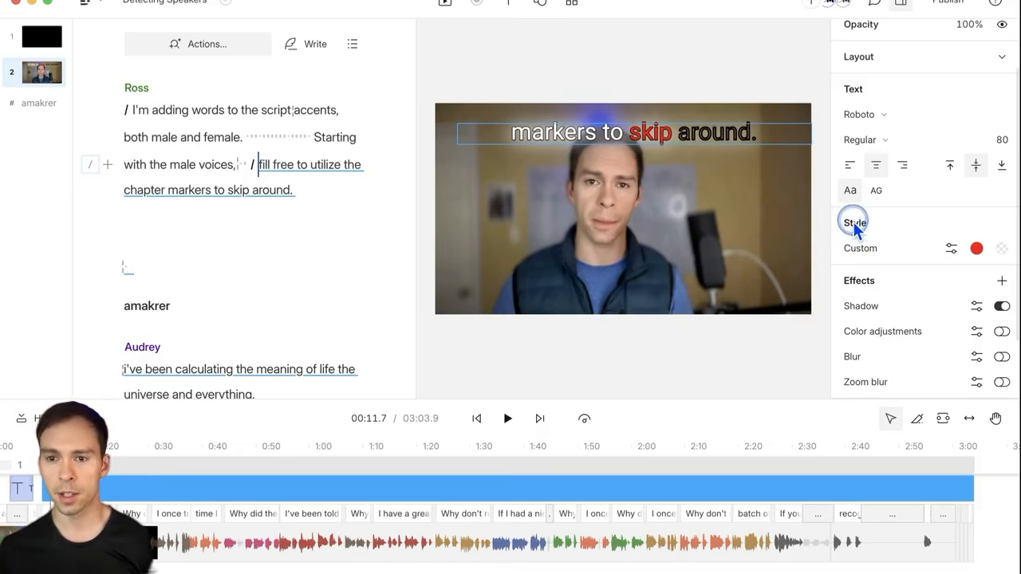
Step: Switch the caption style preset to Clean
left_click(951, 250)
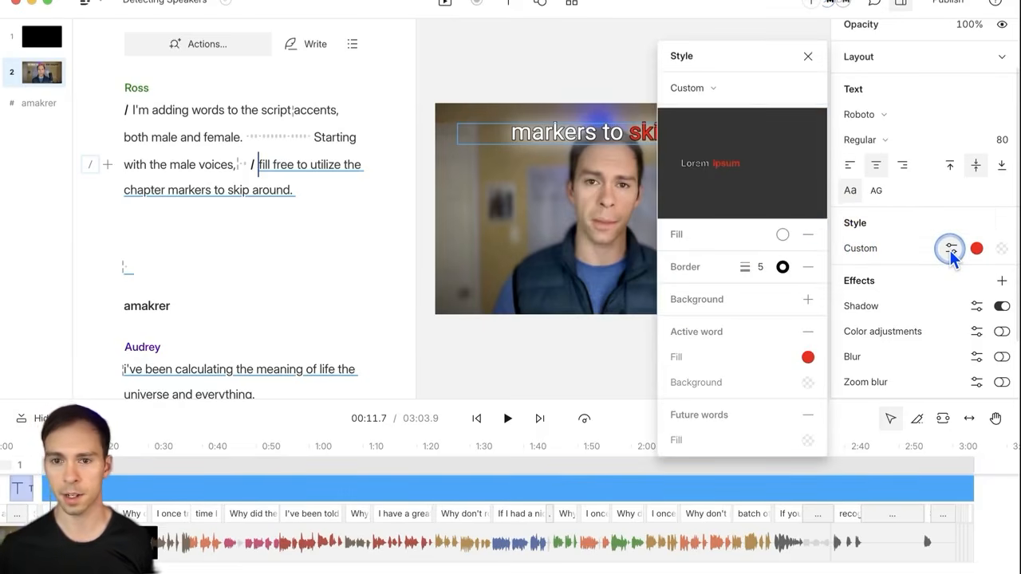
left_click(718, 90)
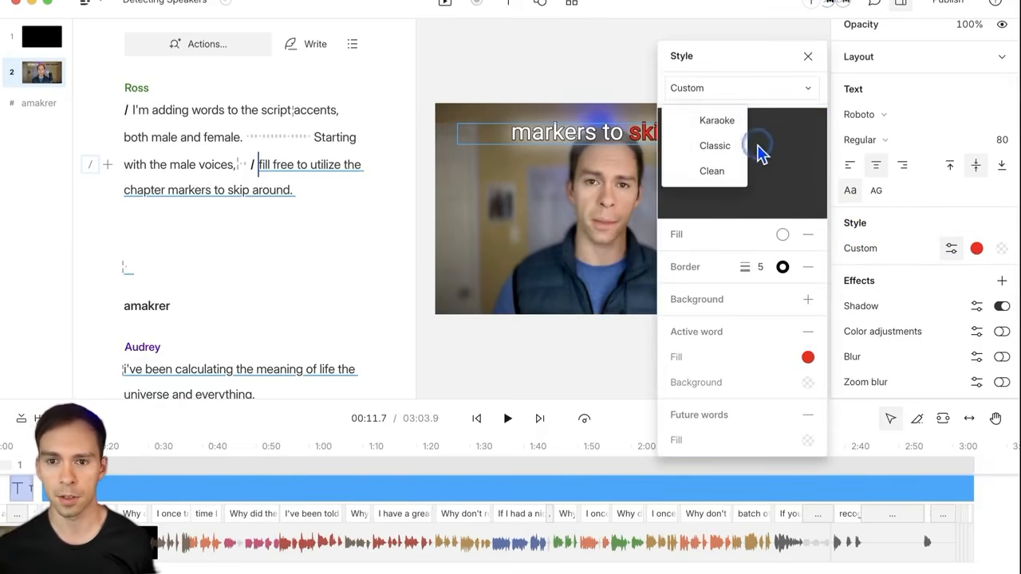
left_click(721, 172)
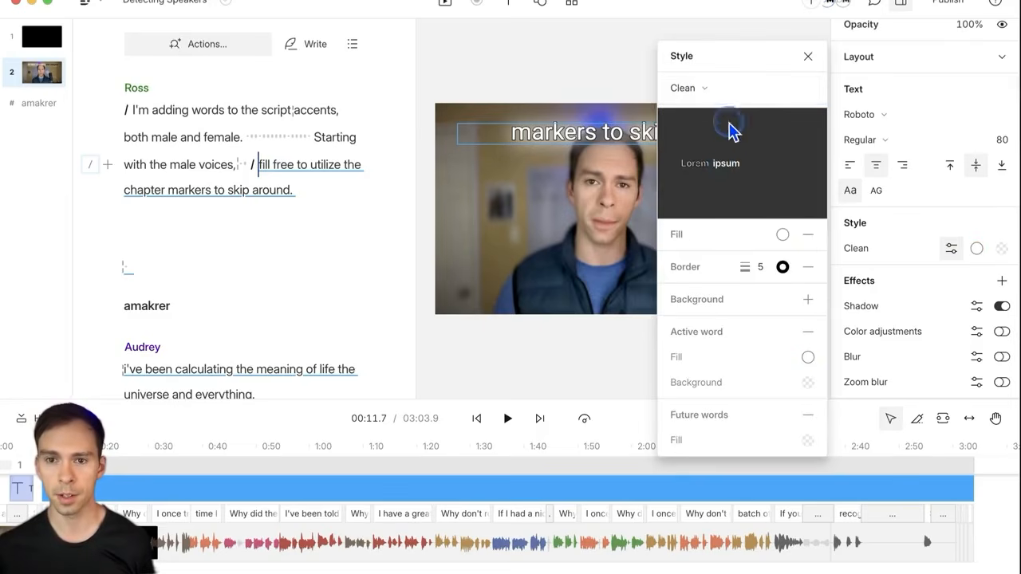
left_click(683, 88)
left_click(722, 147)
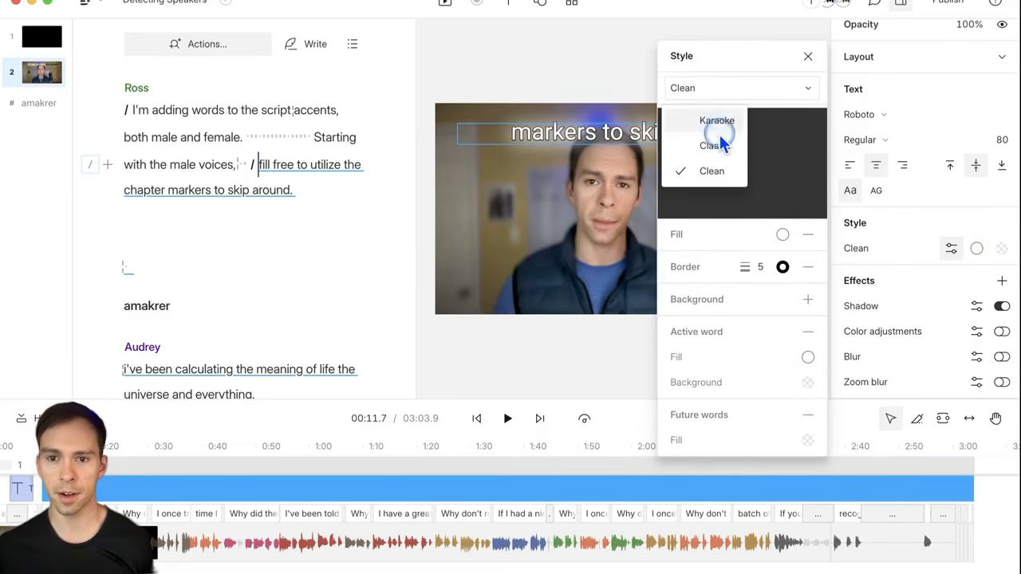
left_click(719, 169)
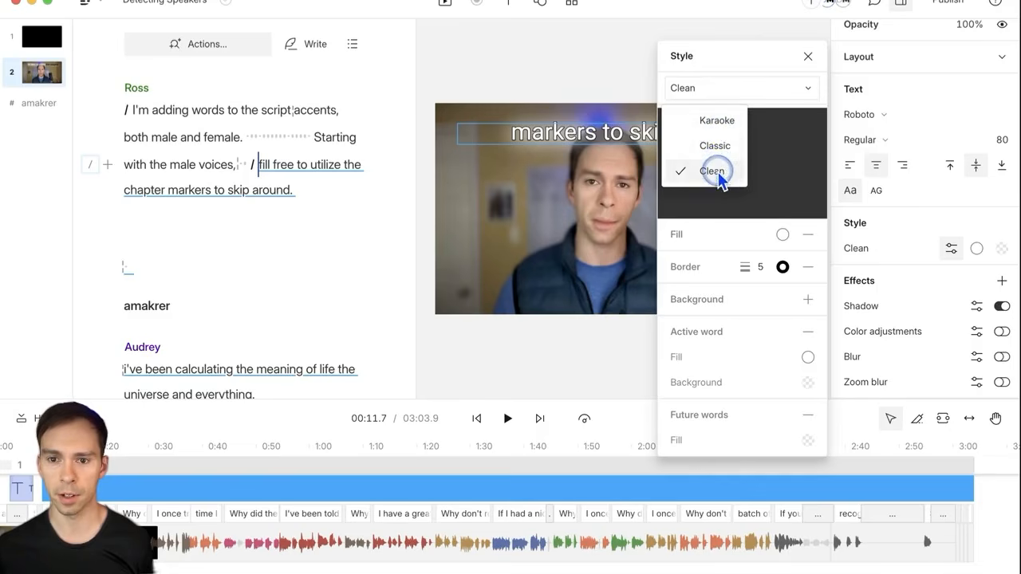
left_click(690, 173)
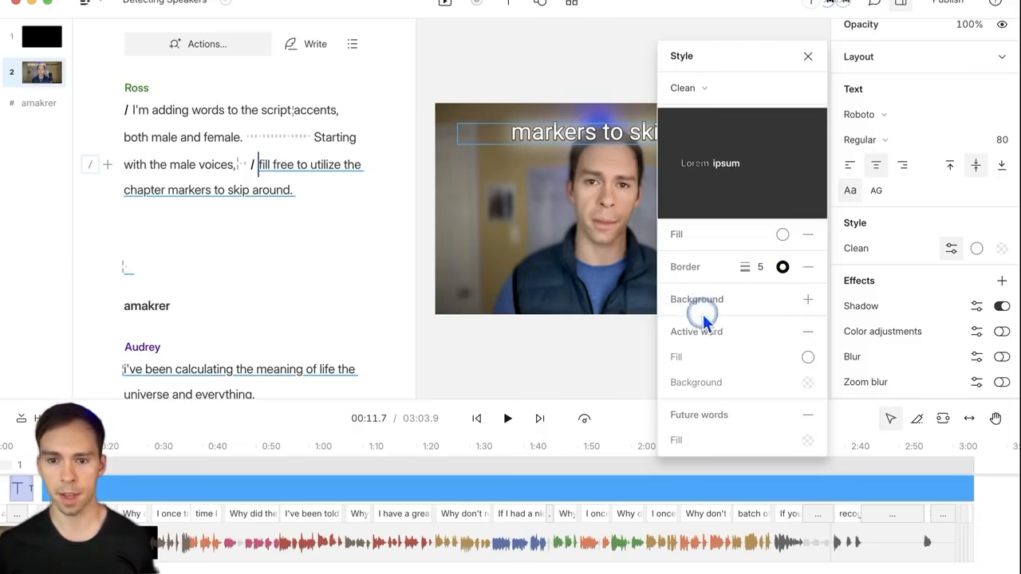
Step: Check the active word background colour, then preview the Clean captions in playback
left_click(808, 382)
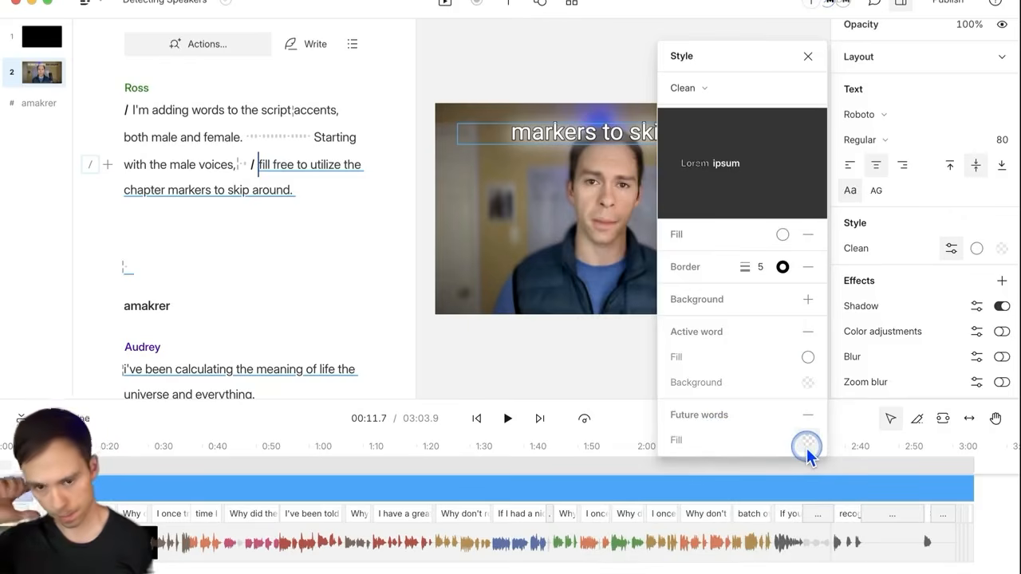
left_click(808, 56)
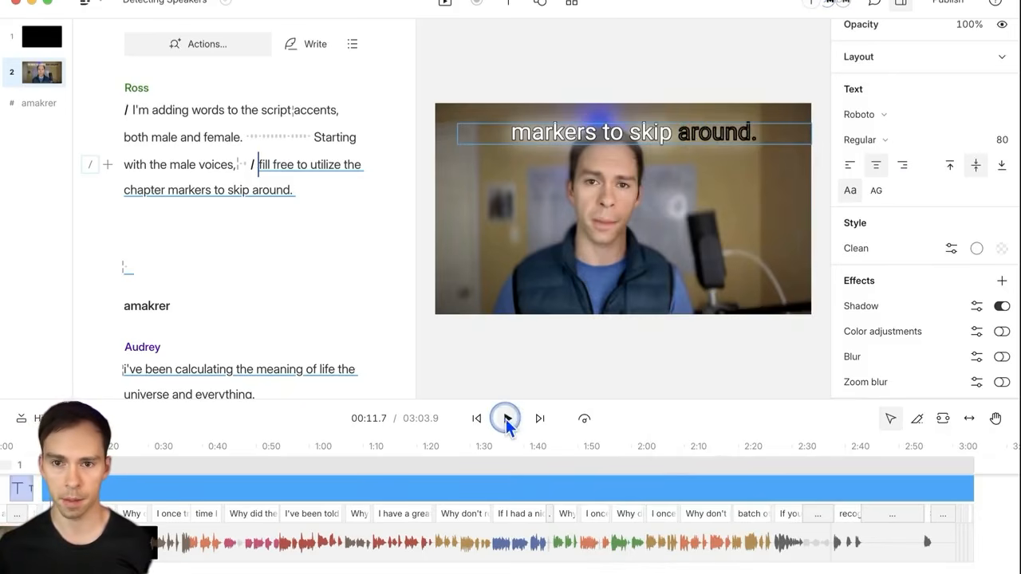
left_click(508, 420)
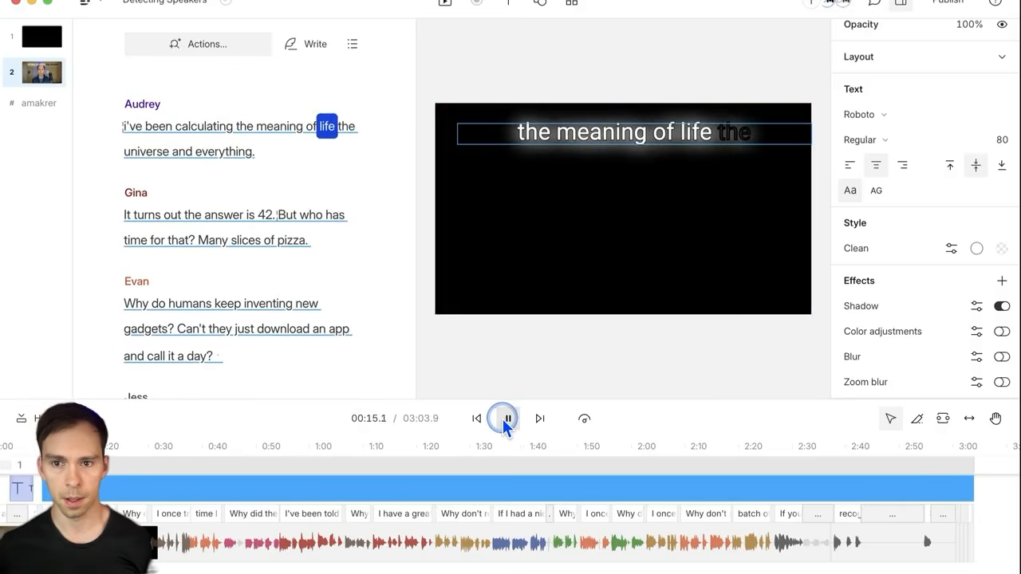
left_click(505, 420)
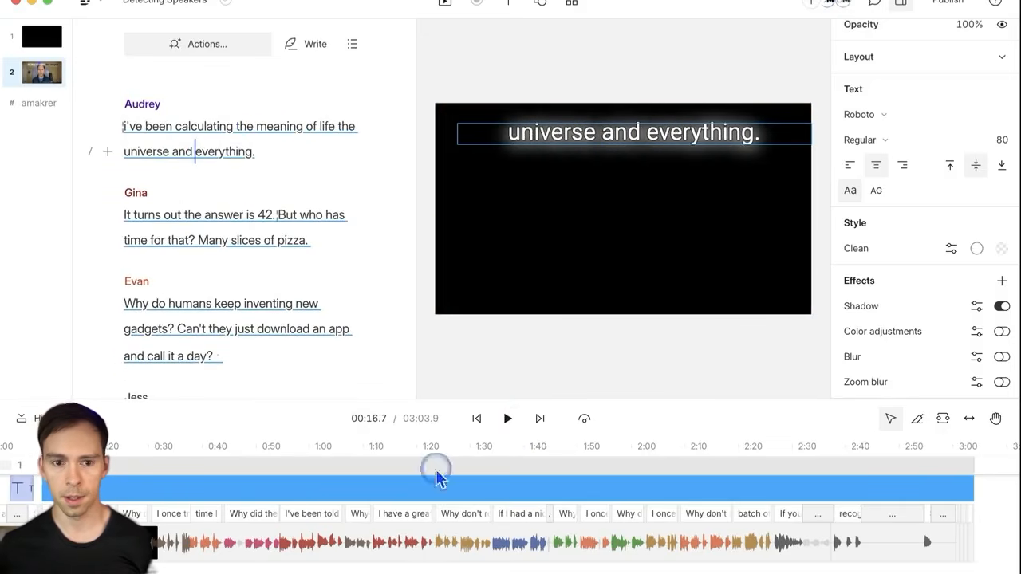
left_click(179, 489)
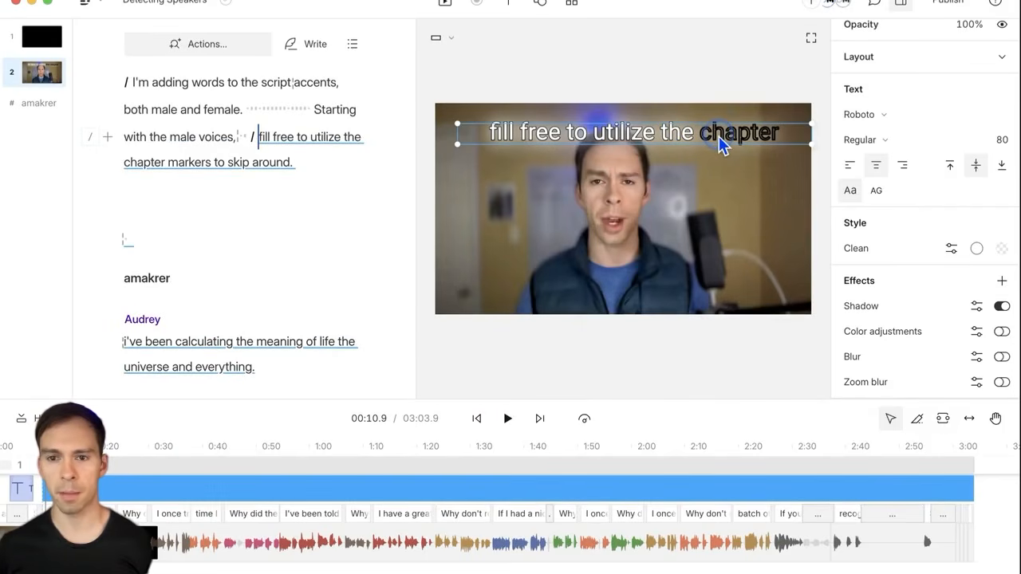
Step: Try a red fill on the caption words
left_click(951, 250)
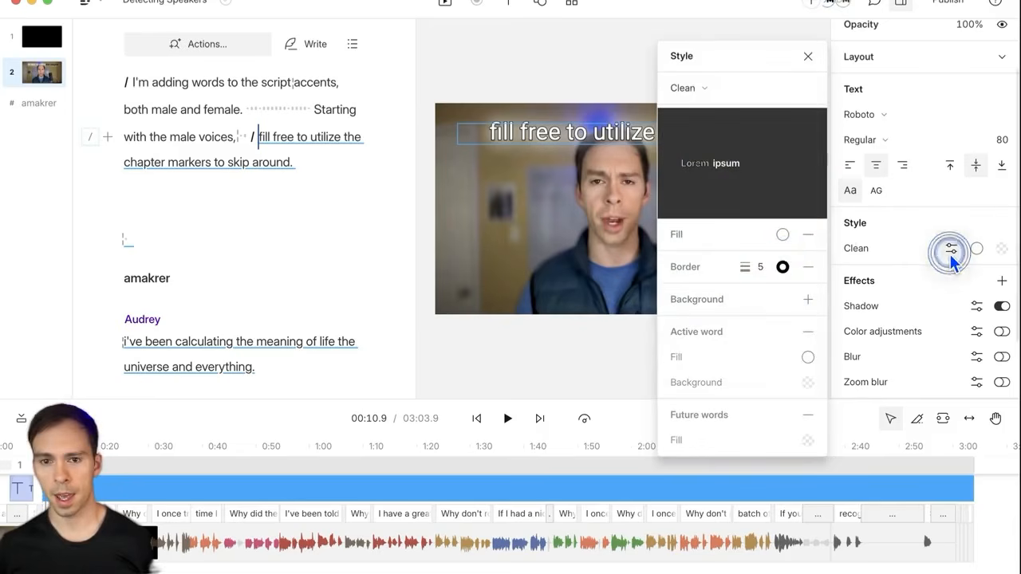
left_click(784, 234)
left_click_drag(722, 167, 766, 33)
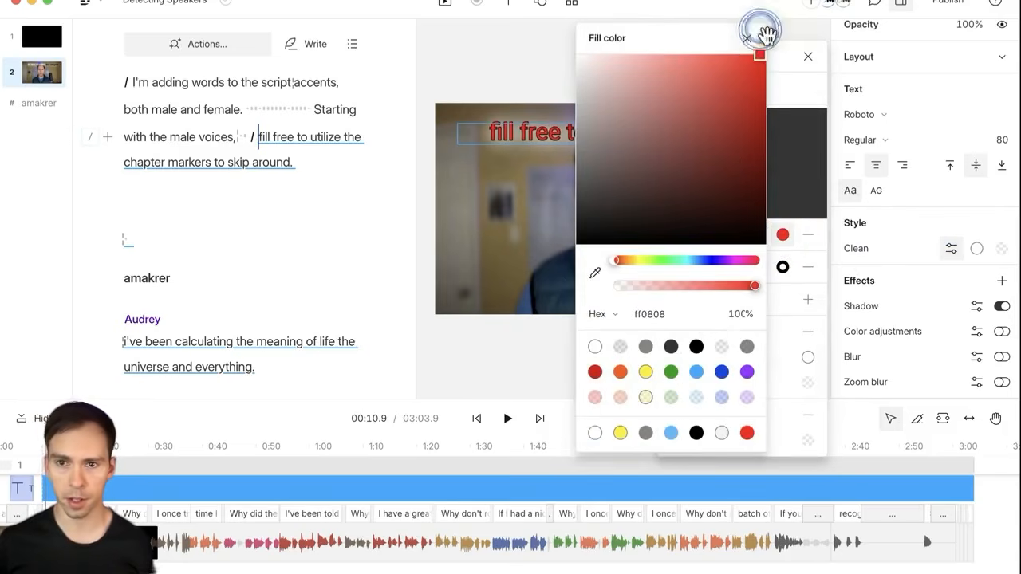
left_click(748, 38)
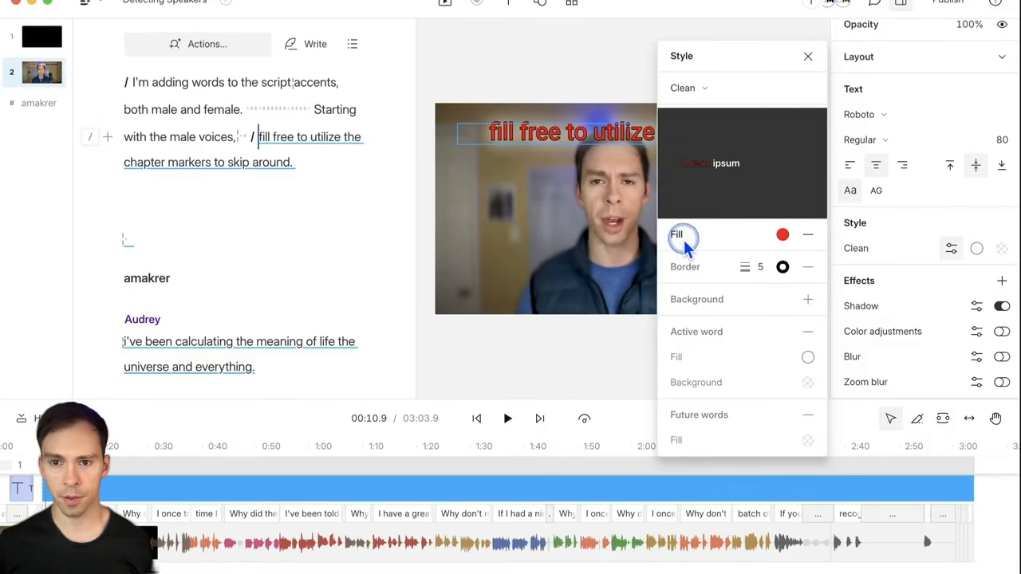
left_click(808, 54)
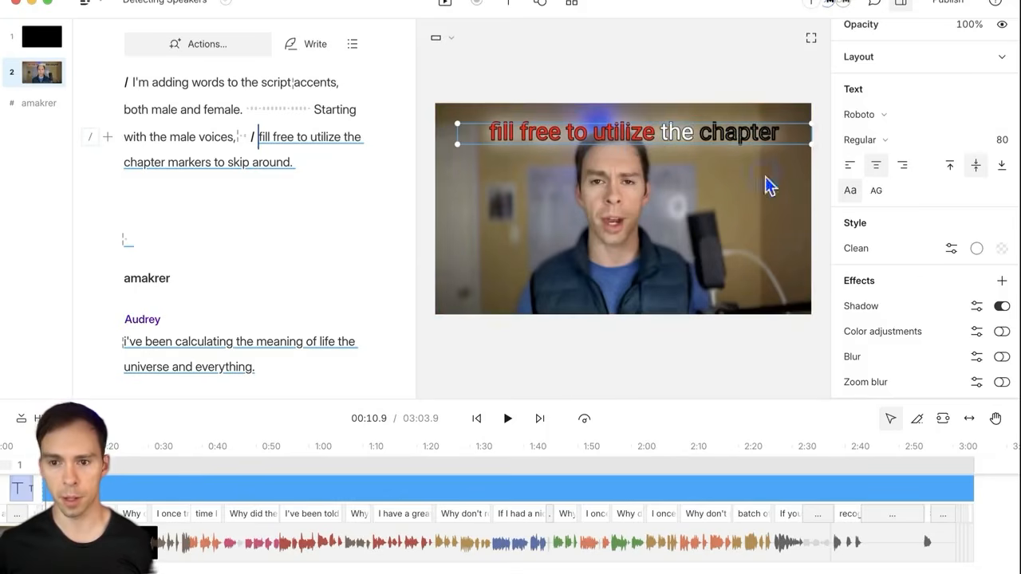
Step: Remove the red caption fill and play the video to check it
left_click(951, 248)
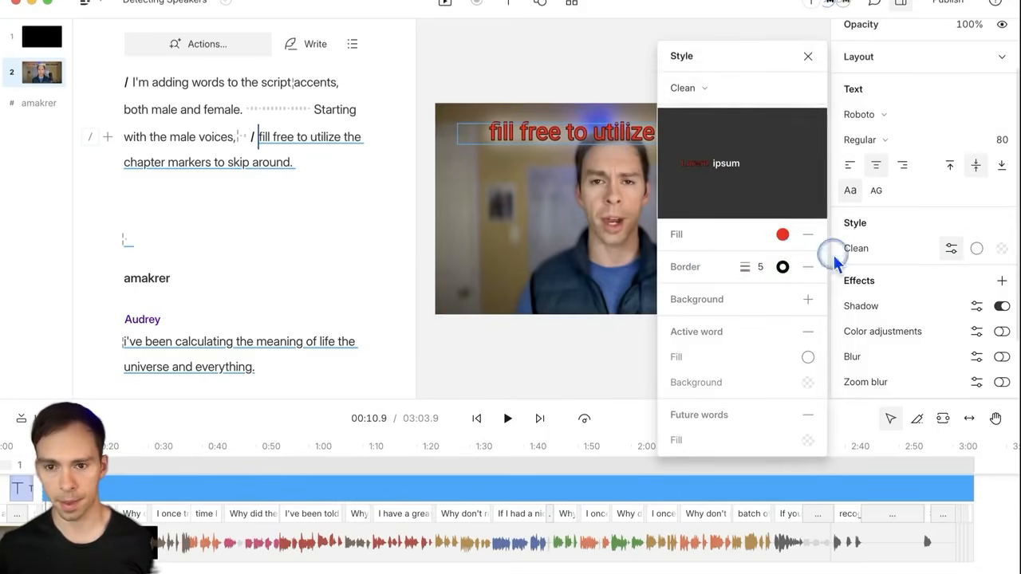
left_click(807, 236)
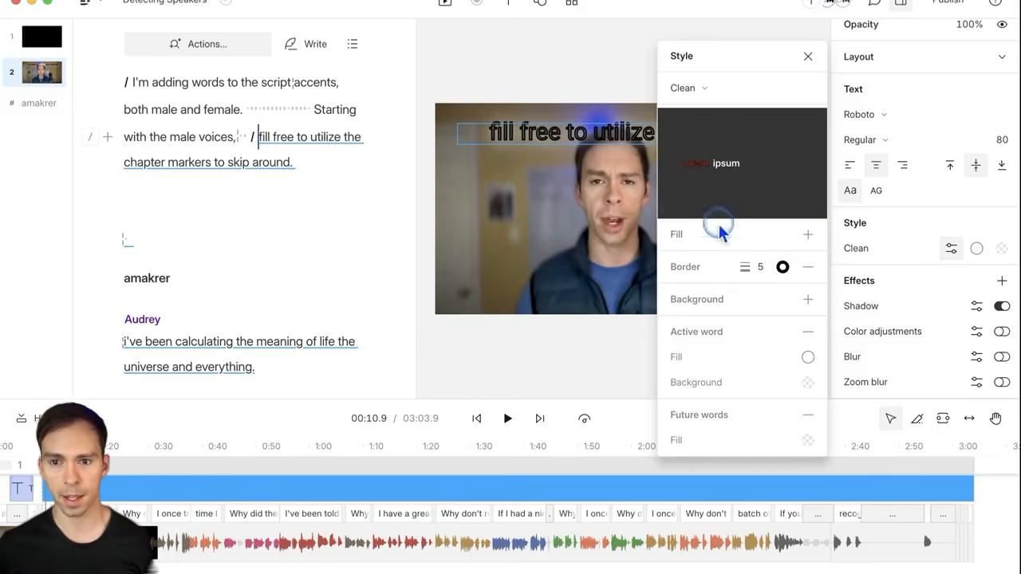
left_click(808, 56)
left_click(507, 418)
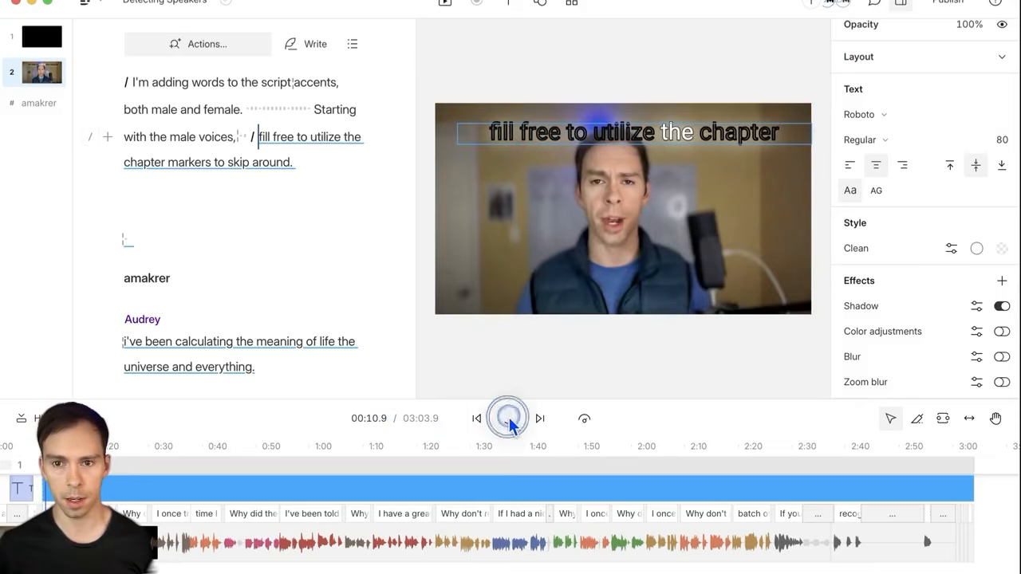
left_click(508, 418)
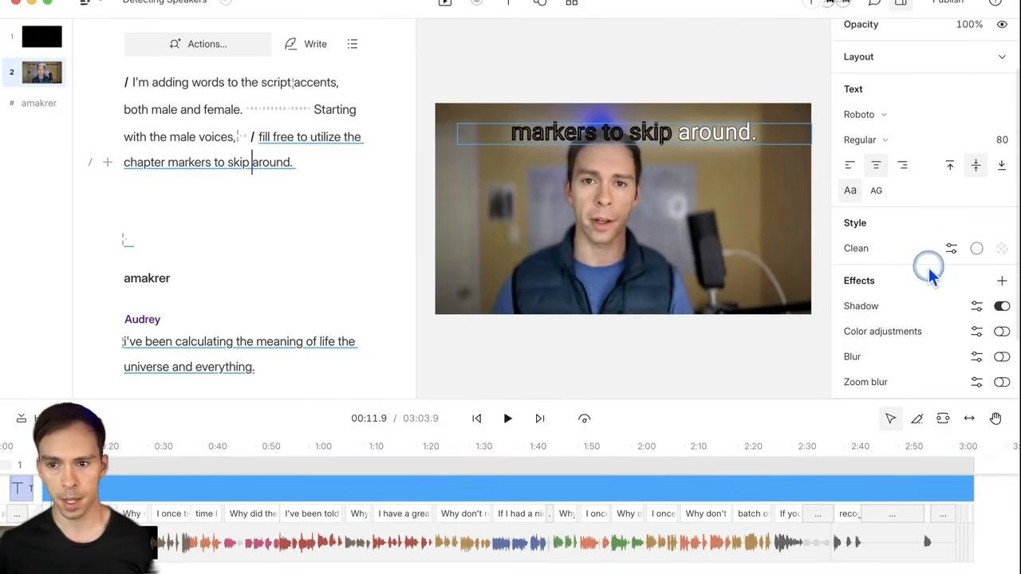
Step: Apply the Classic caption style and preview it from around 0:11
left_click(949, 250)
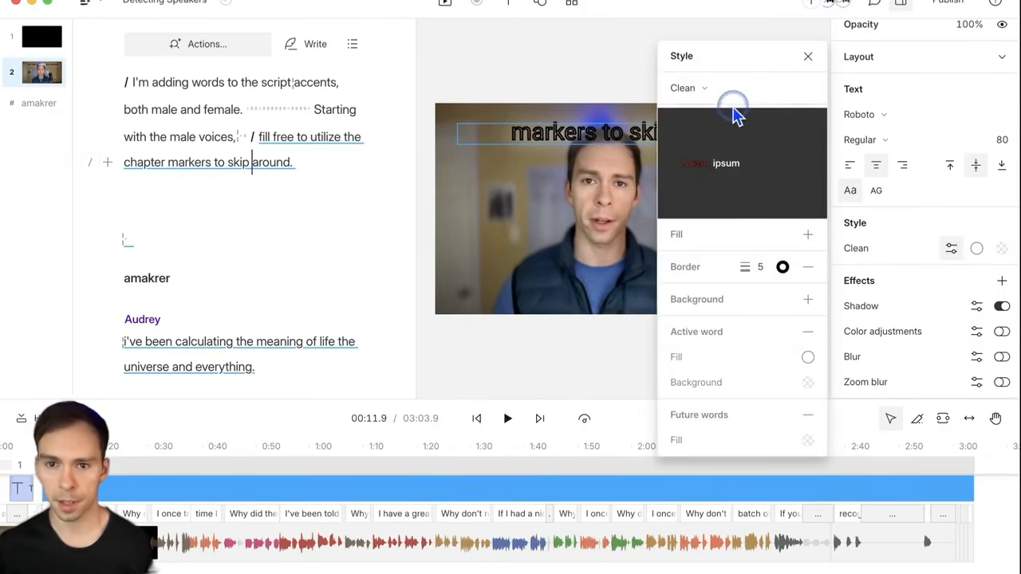
left_click(694, 87)
left_click(715, 148)
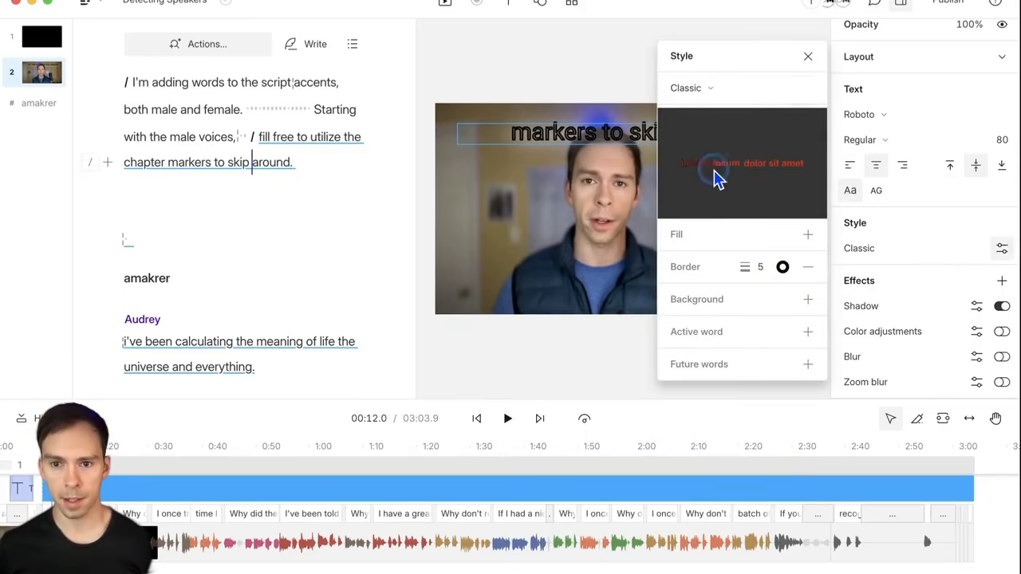
left_click(509, 421)
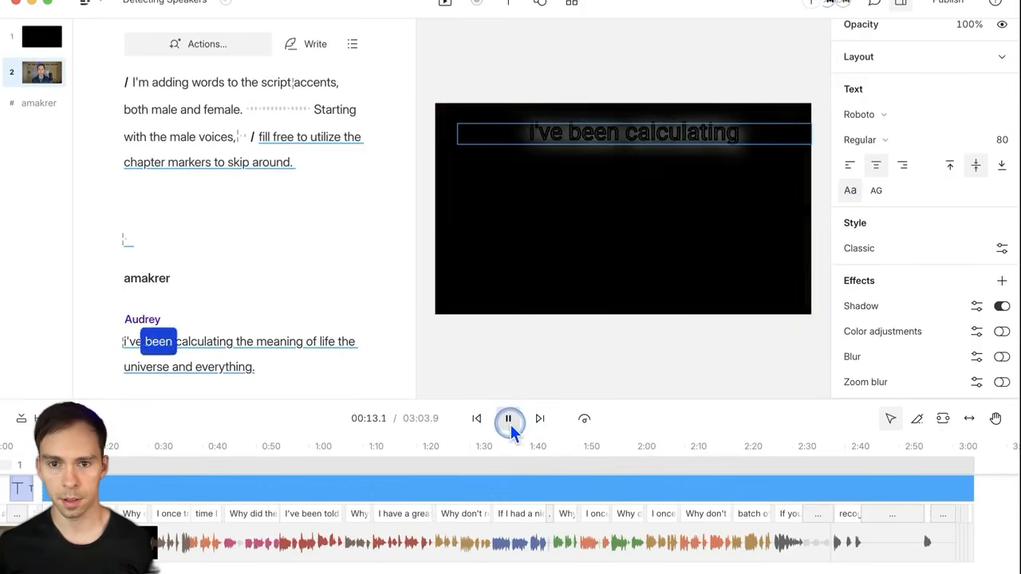
left_click(509, 421)
left_click(31, 447)
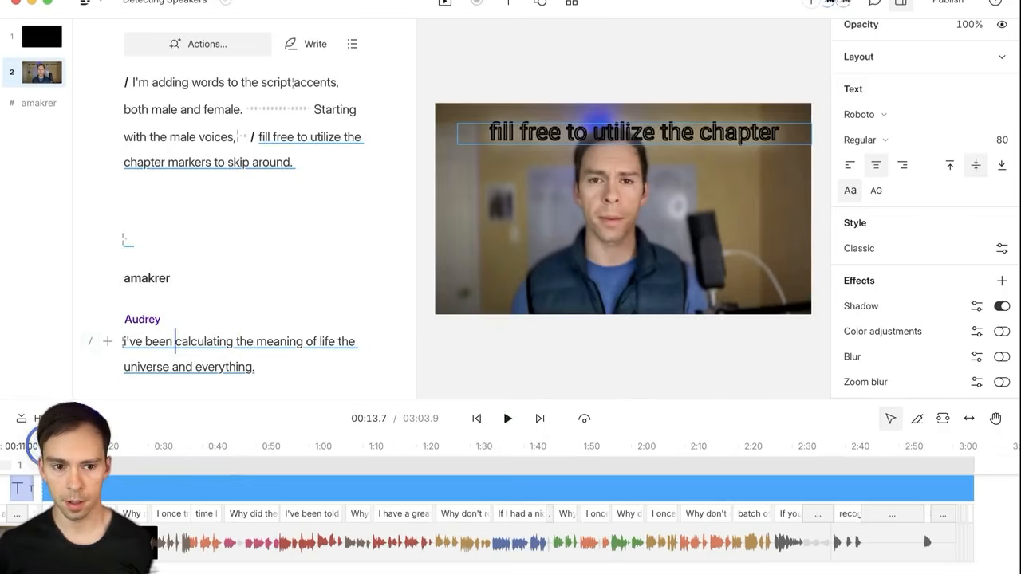
left_click(507, 418)
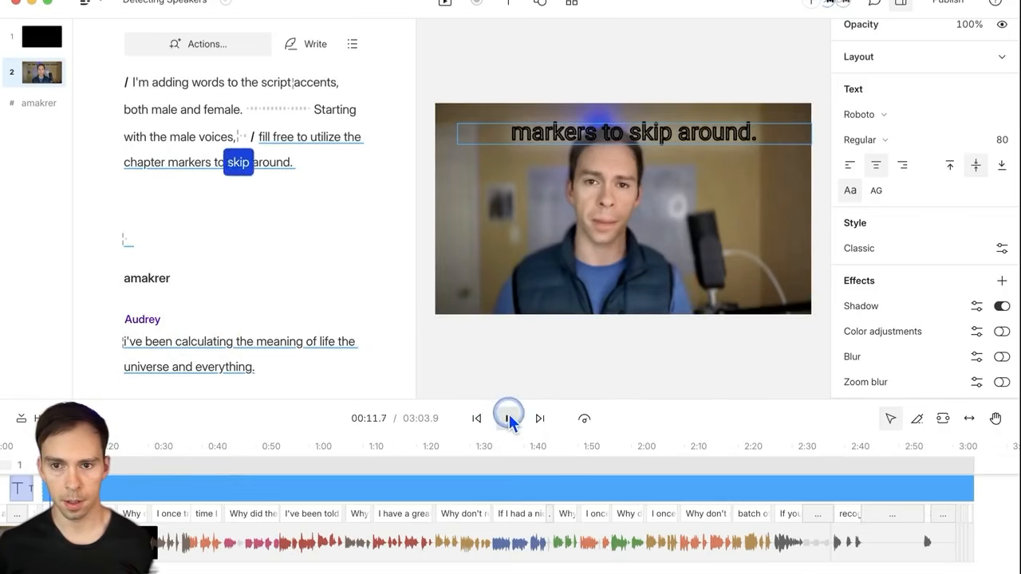
left_click(508, 417)
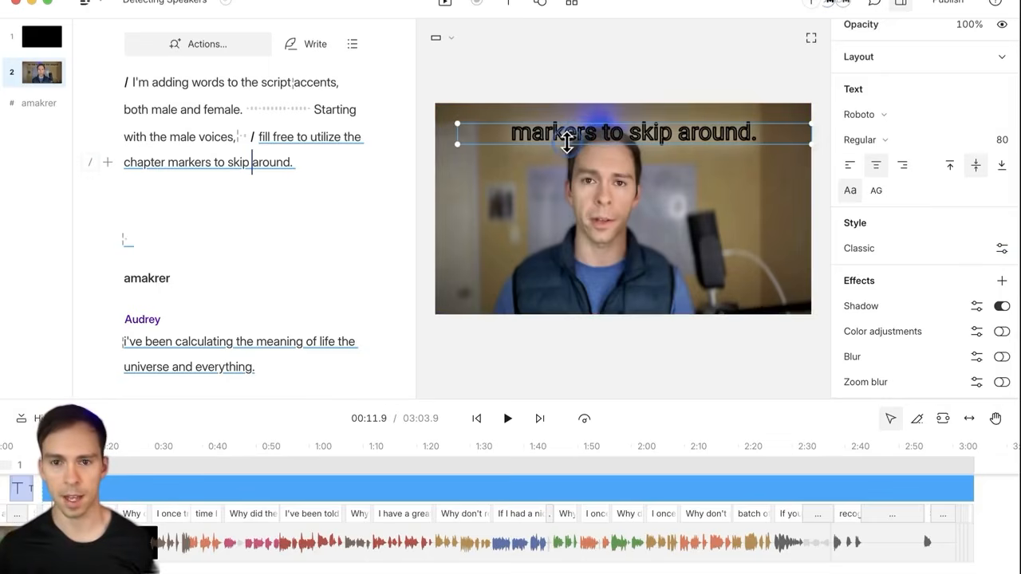
Step: Apply the Karaoke caption style with black active-word text
left_click(1002, 248)
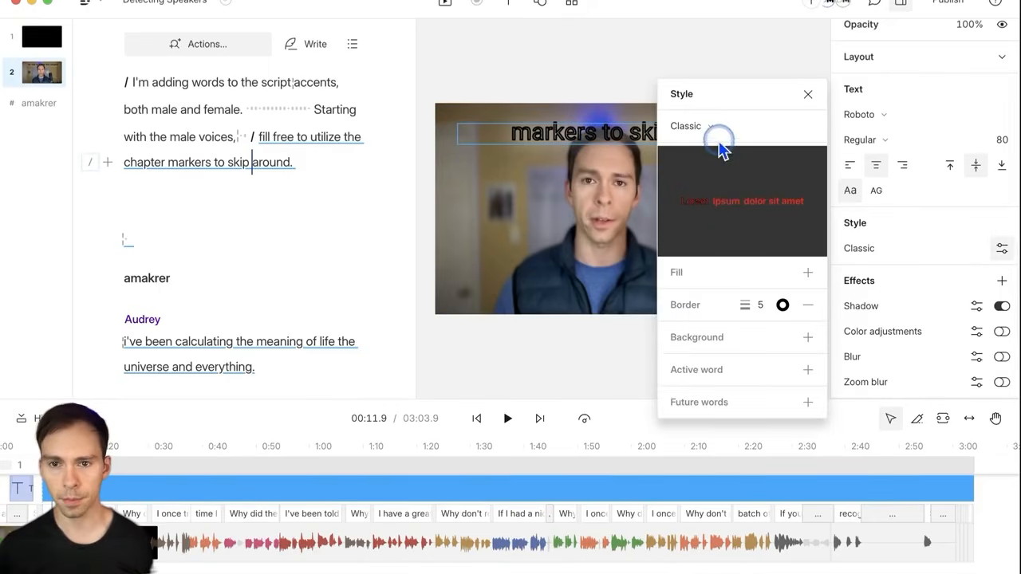
left_click(718, 142)
left_click(684, 155)
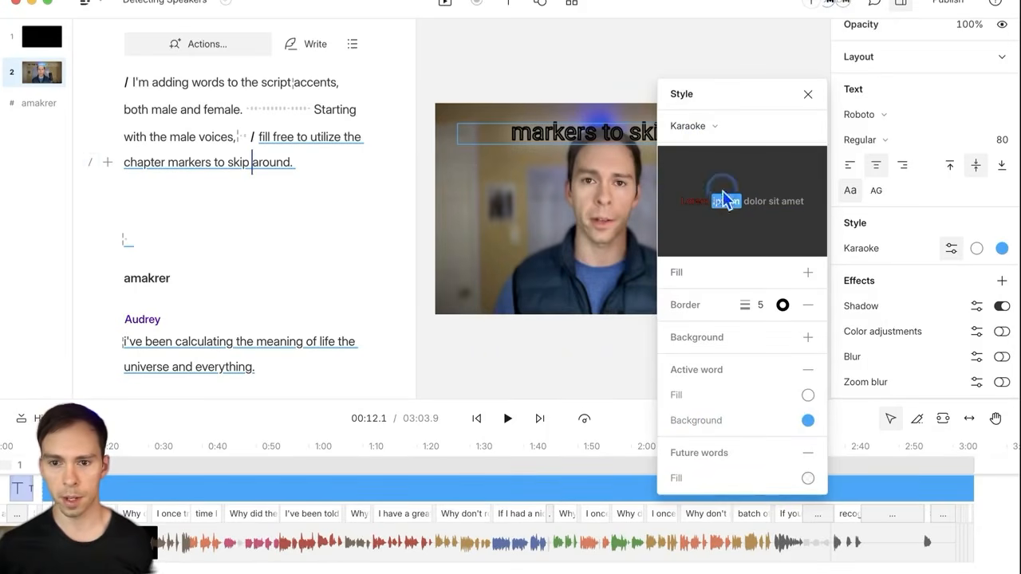
left_click(808, 397)
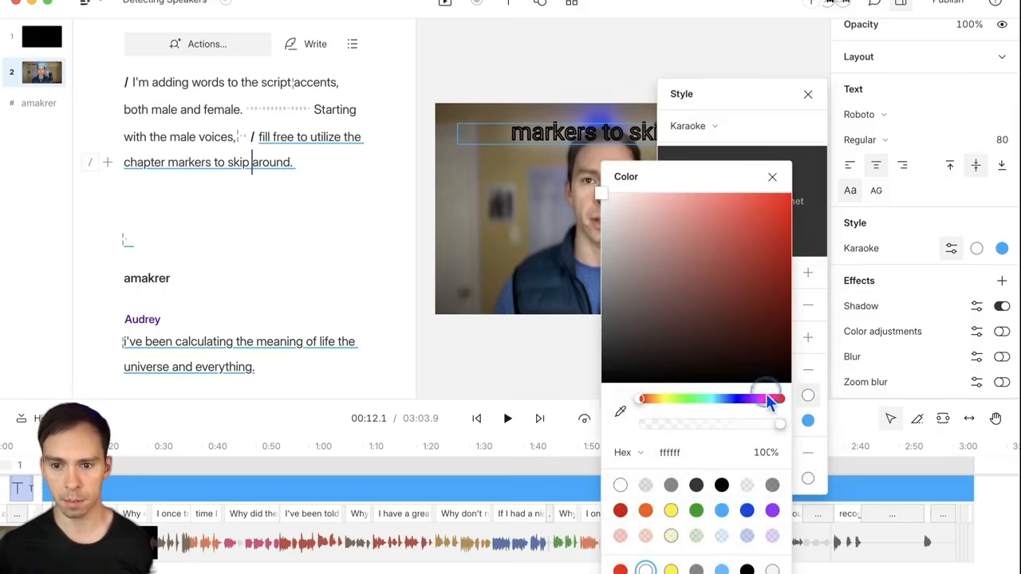
left_click(721, 484)
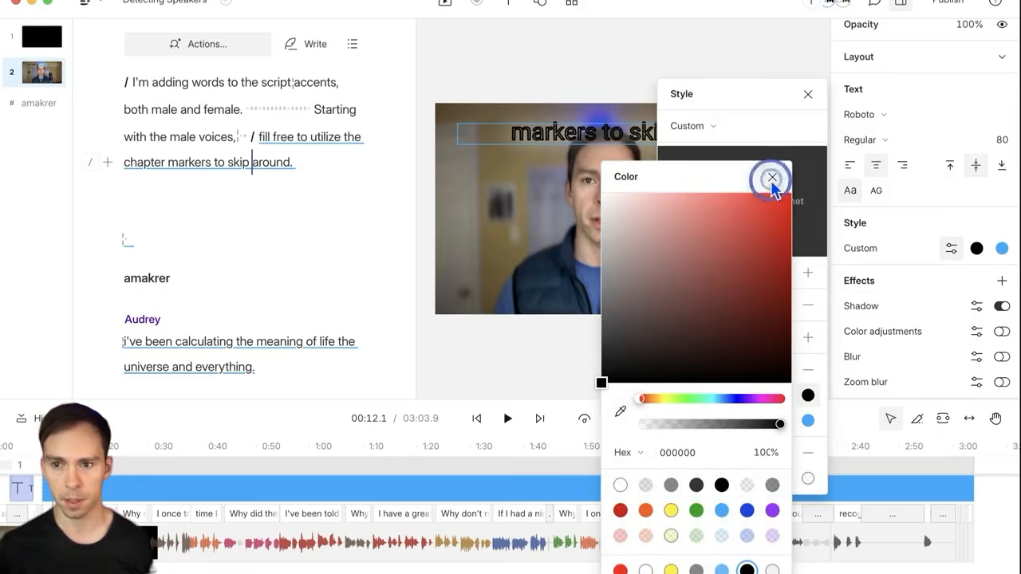
left_click(772, 178)
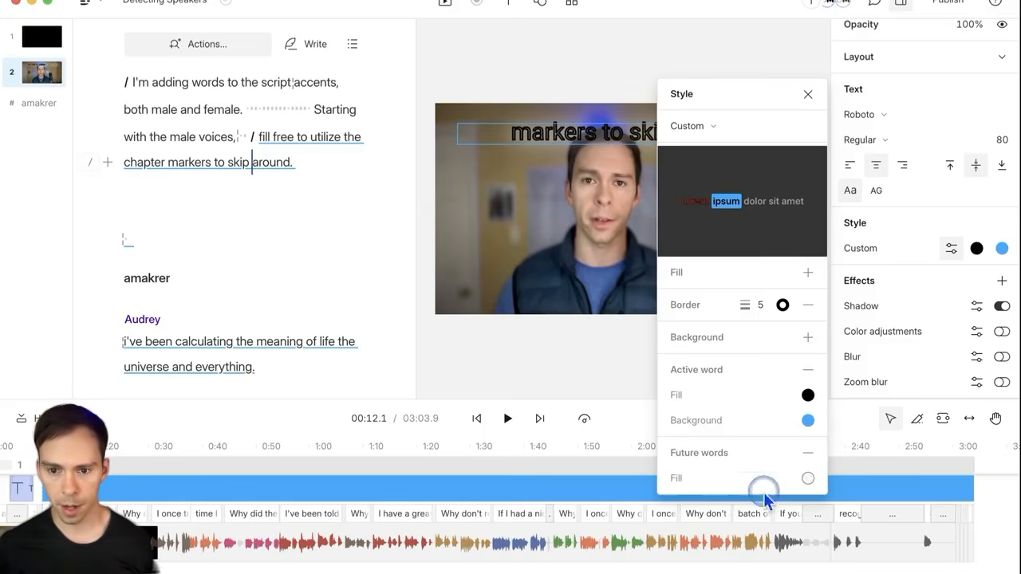
Step: Play the captions and pause at 00:13.7 on "I've been calculating"
left_click(808, 94)
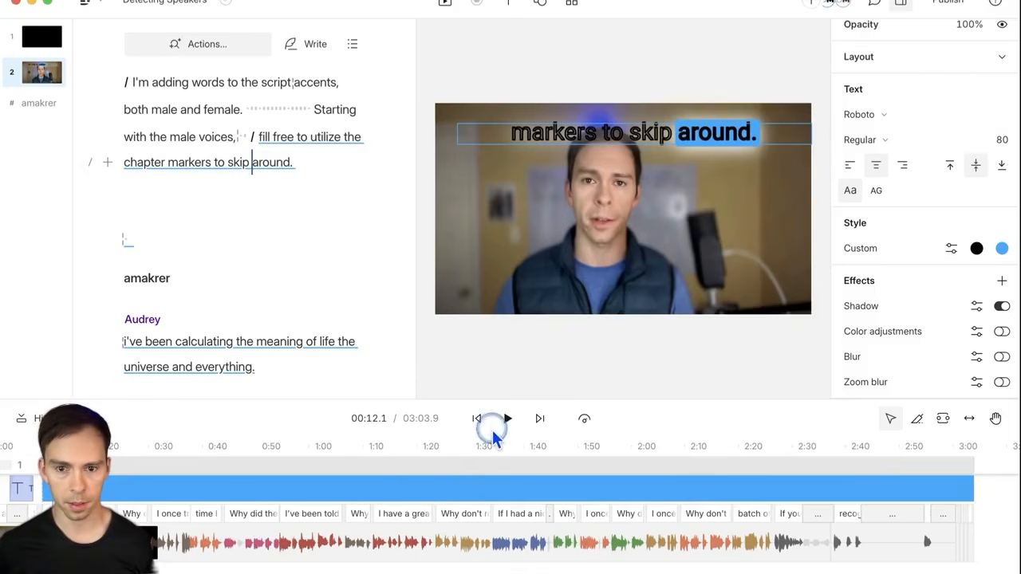
left_click(505, 418)
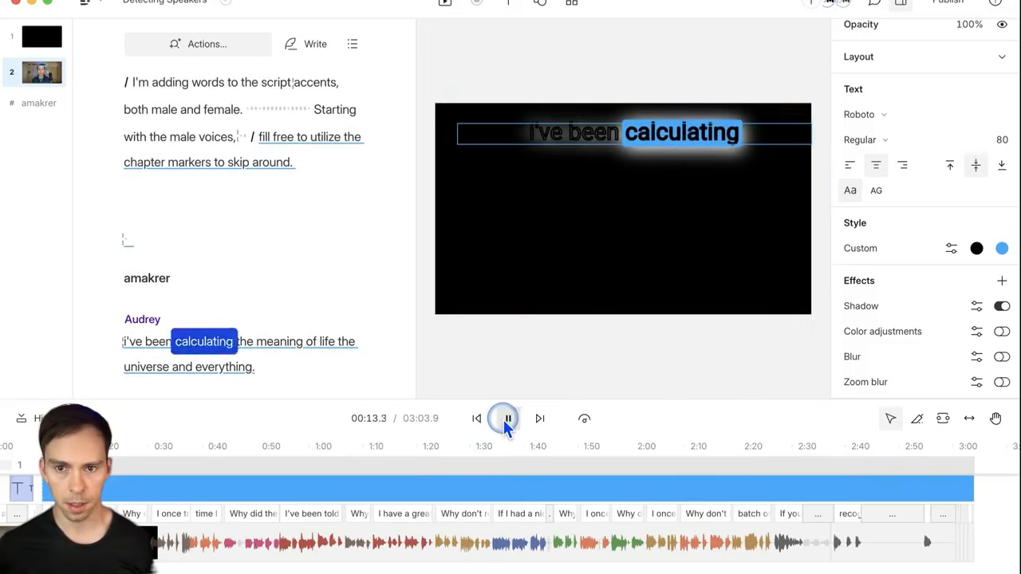
left_click(506, 418)
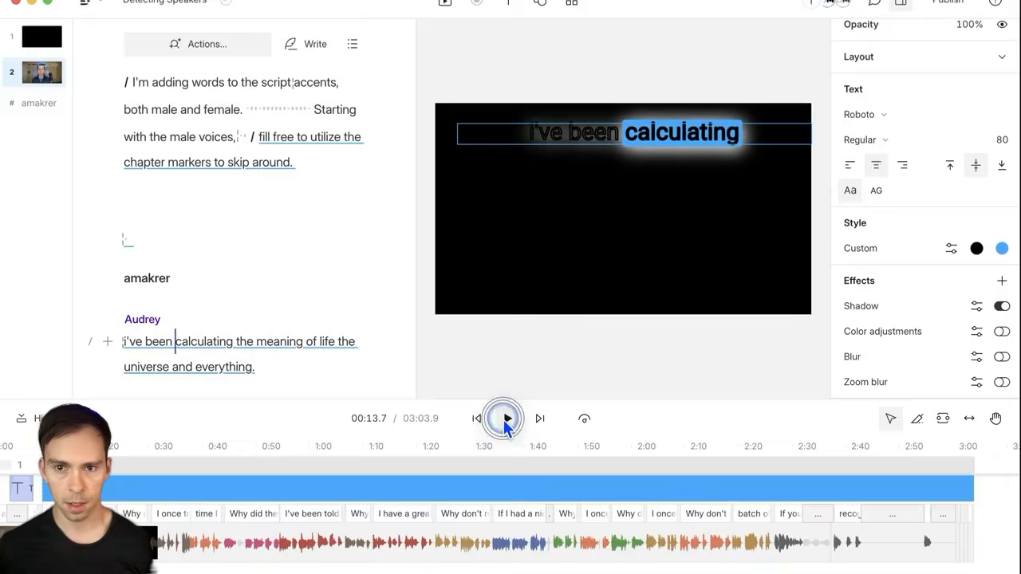
Step: Add a red fill to the caption words, toggling it off and back on
left_click(950, 249)
left_click(808, 234)
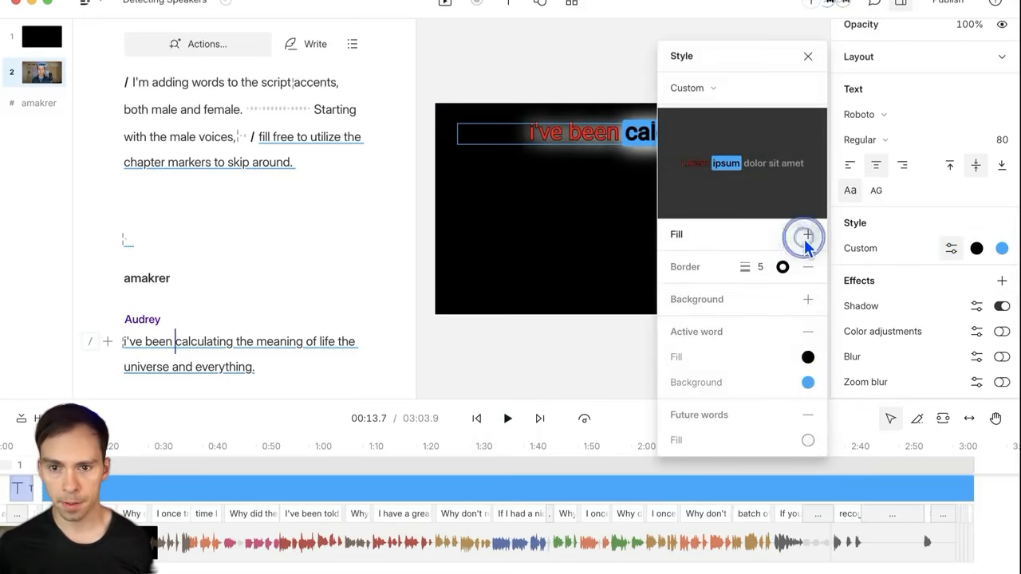
left_click(581, 174)
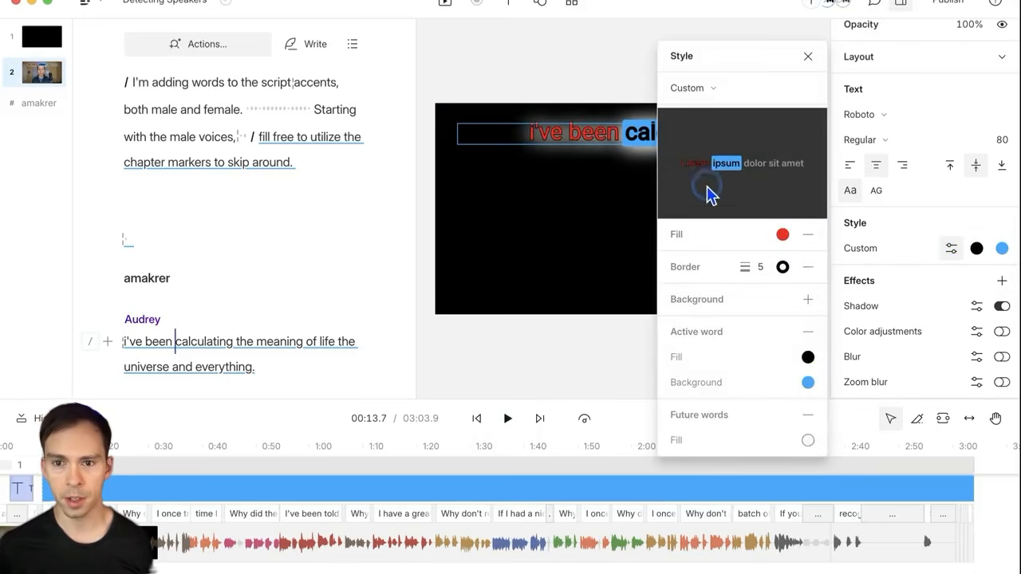
left_click(807, 235)
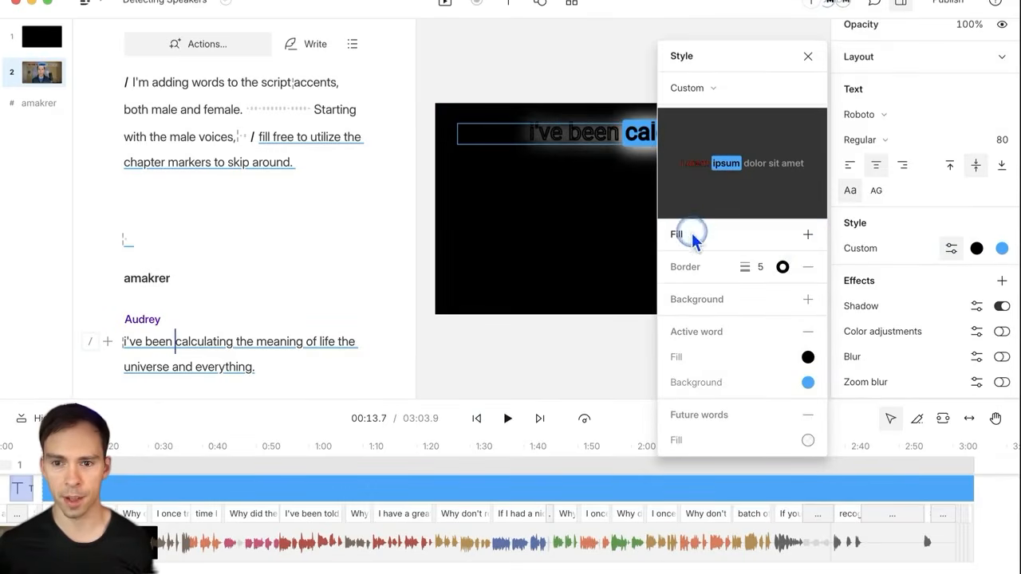
left_click(724, 204)
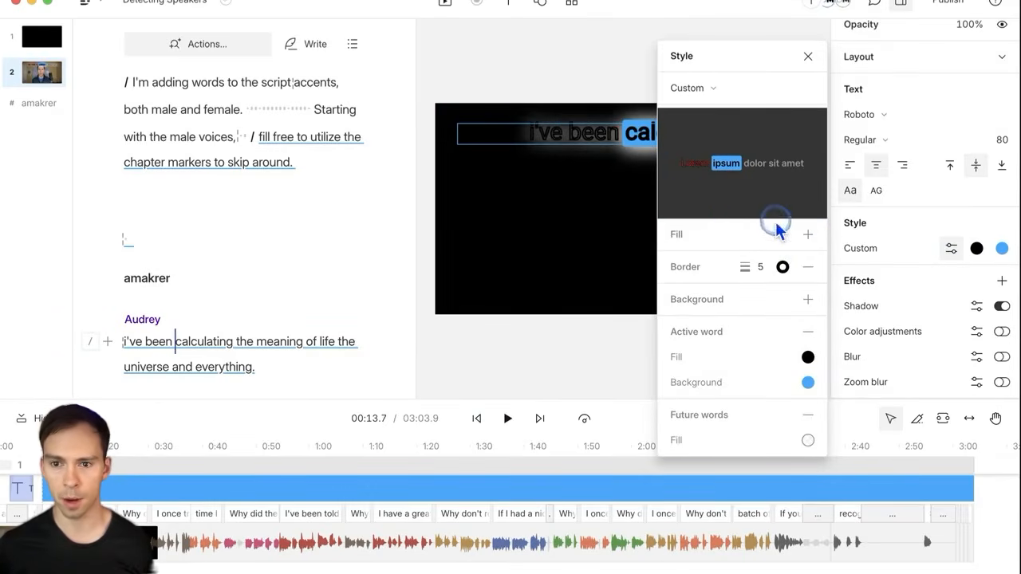
left_click(808, 235)
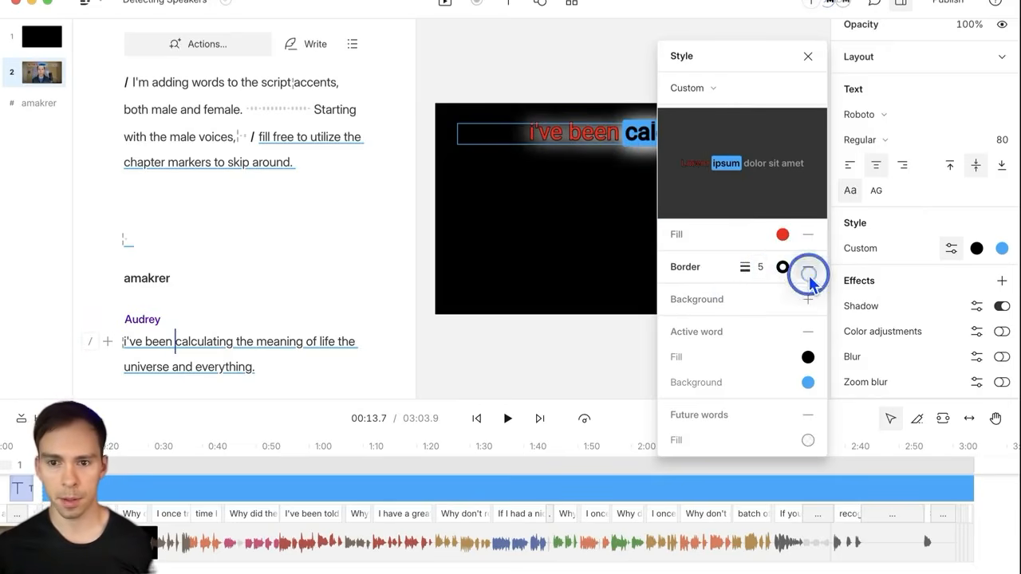
left_click(770, 270)
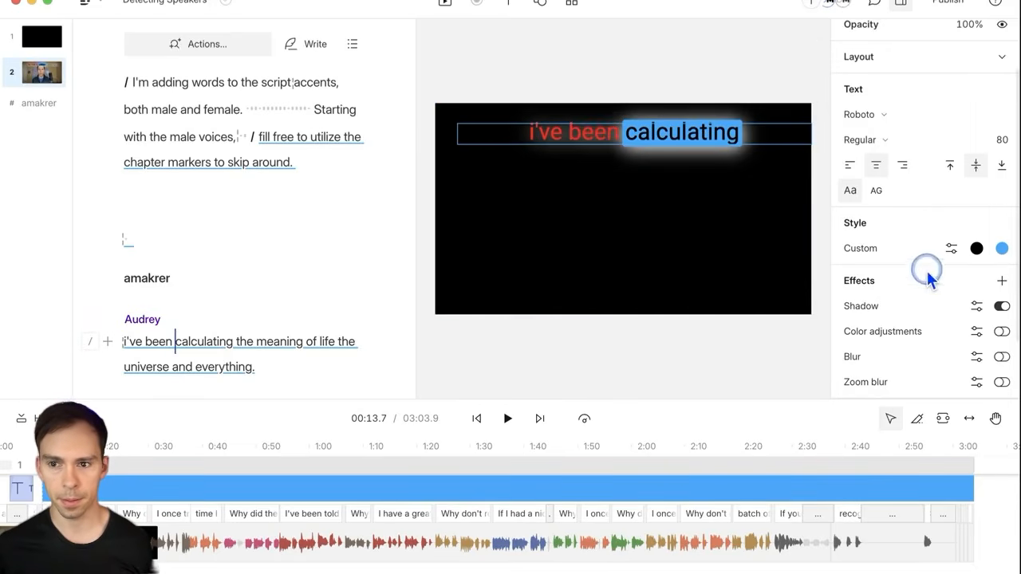
Step: Set the caption outline width to 10 and preview up to "universe and everything"
left_click(950, 250)
left_click(748, 265)
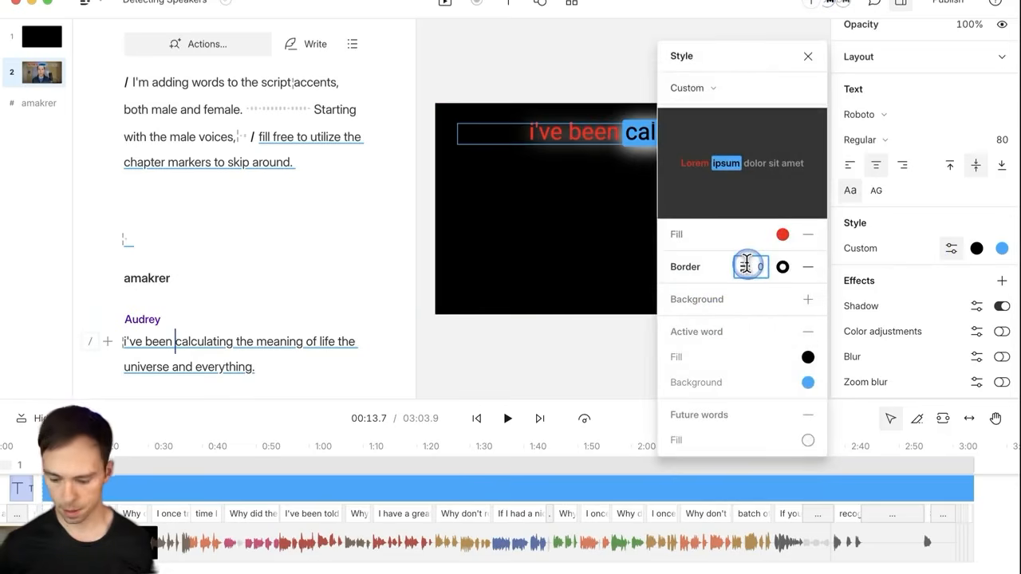
type("10")
key("Return")
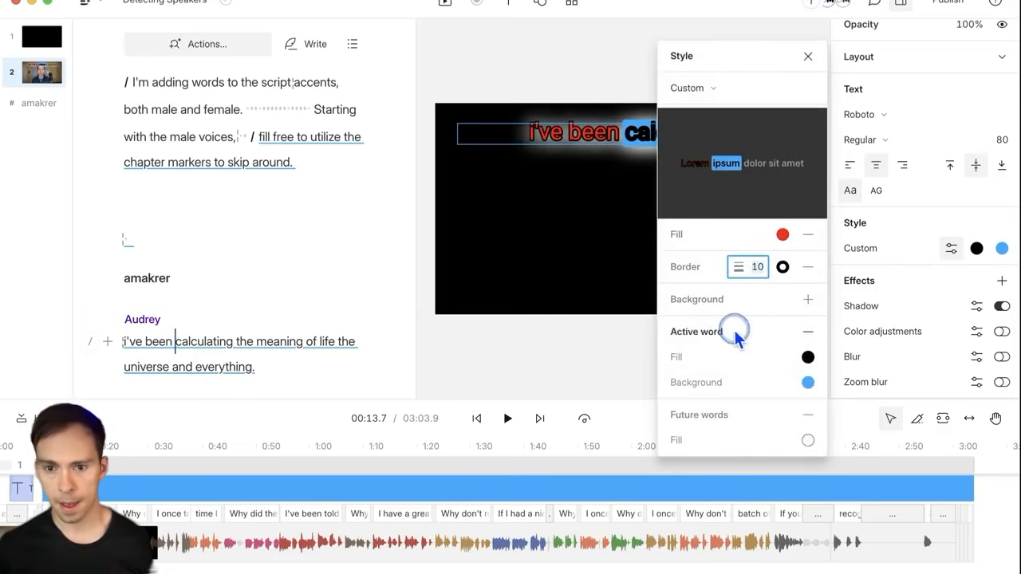
left_click(807, 442)
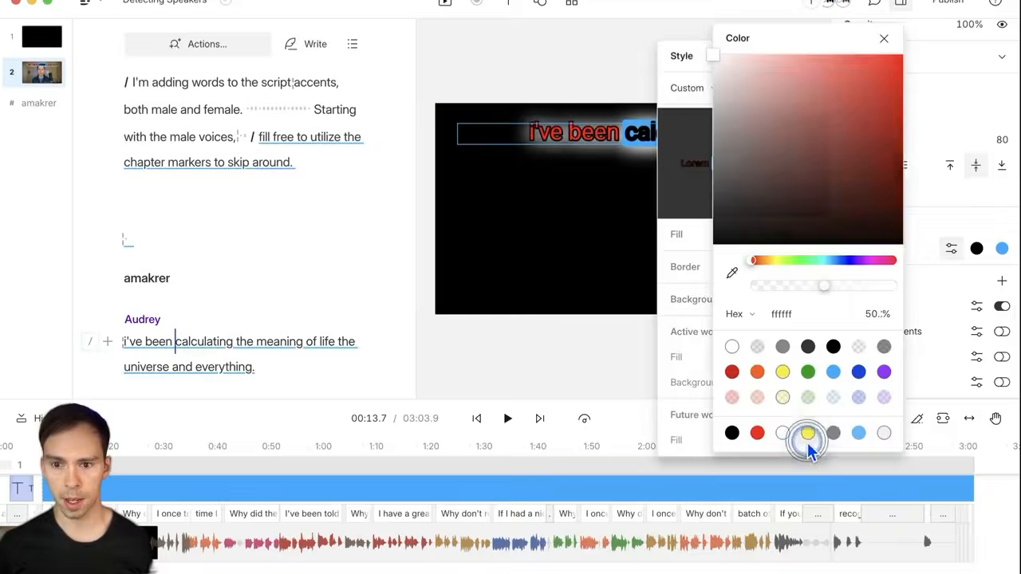
left_click(588, 239)
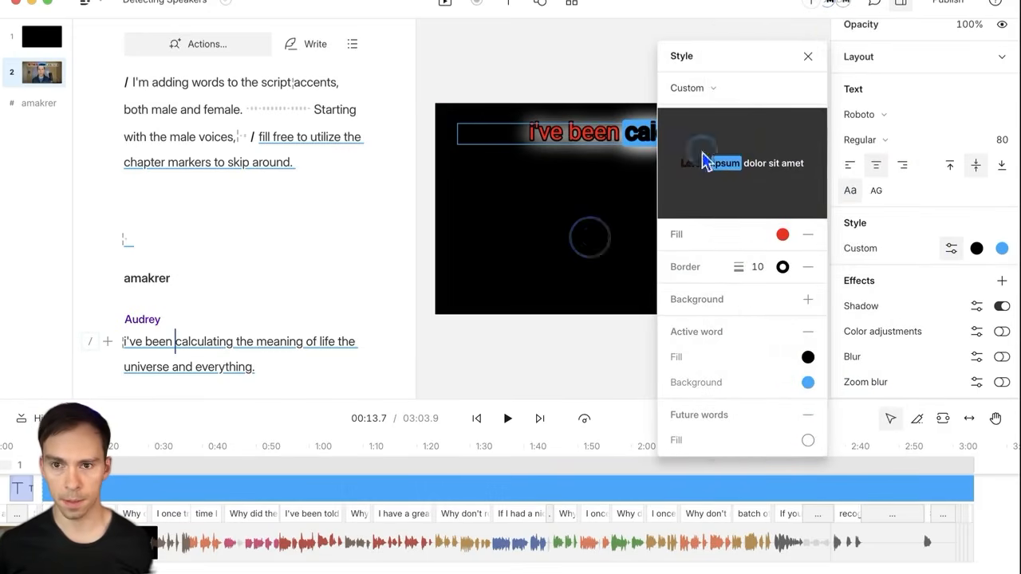
left_click(809, 51)
left_click(505, 418)
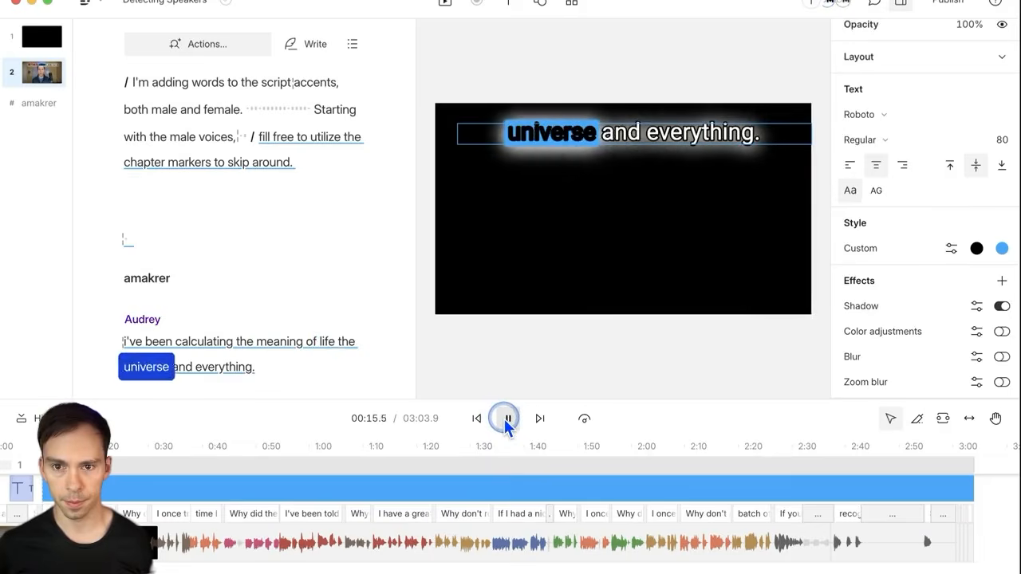
left_click(505, 418)
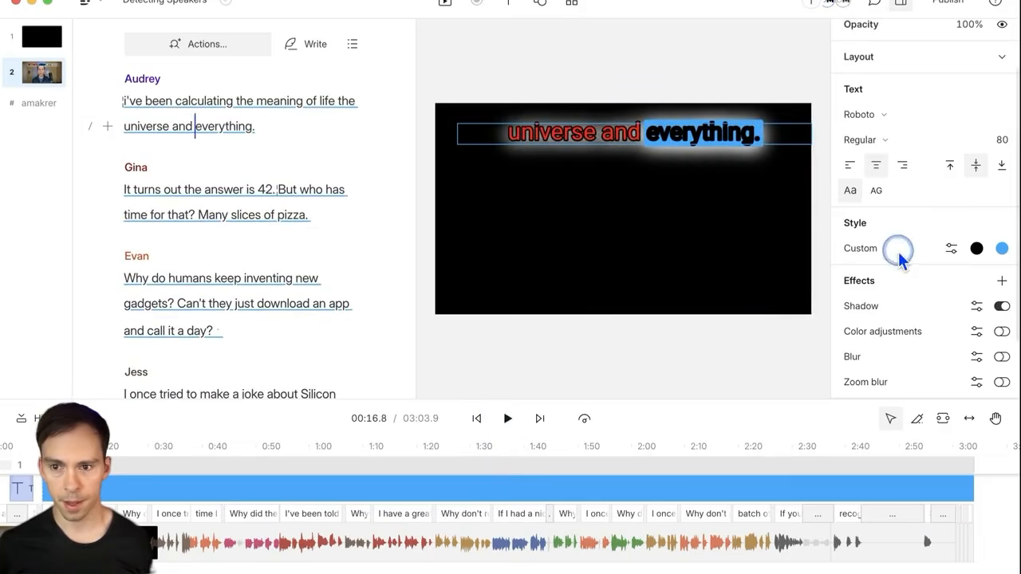
Step: Change the caption outline width to 3, keeping the Custom style preset
left_click(950, 249)
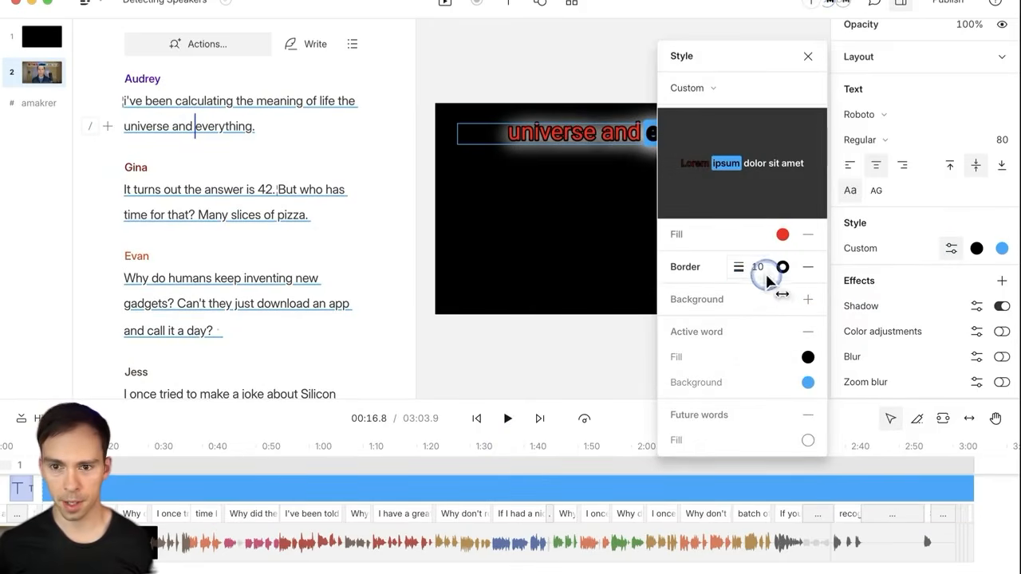
type("3")
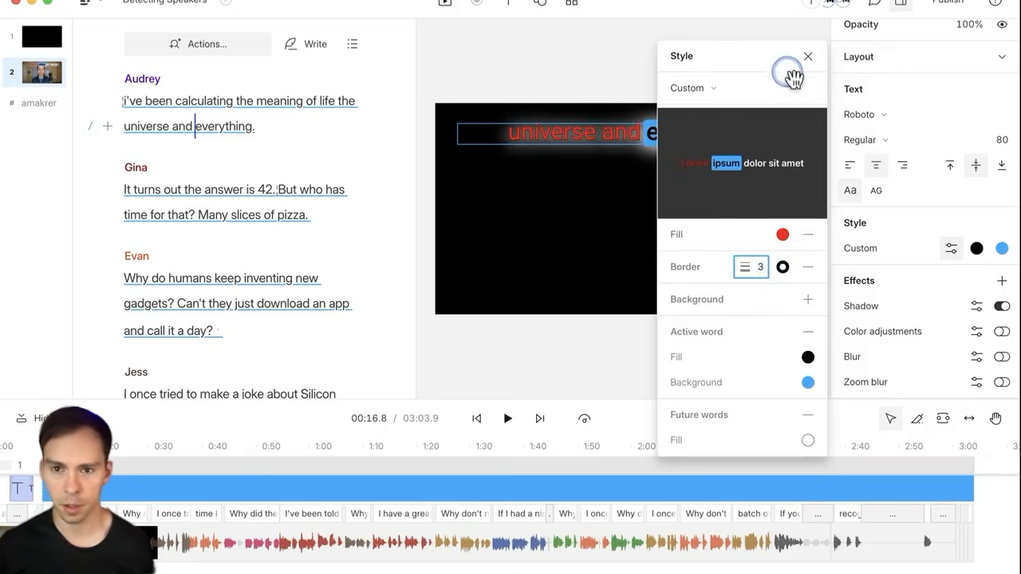
left_click(763, 83)
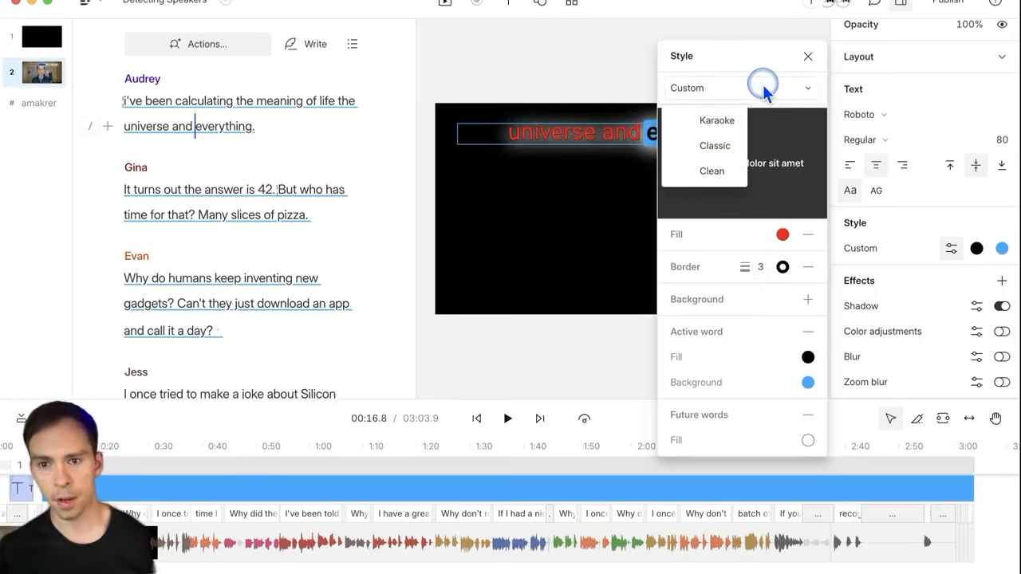
left_click(764, 83)
left_click(762, 87)
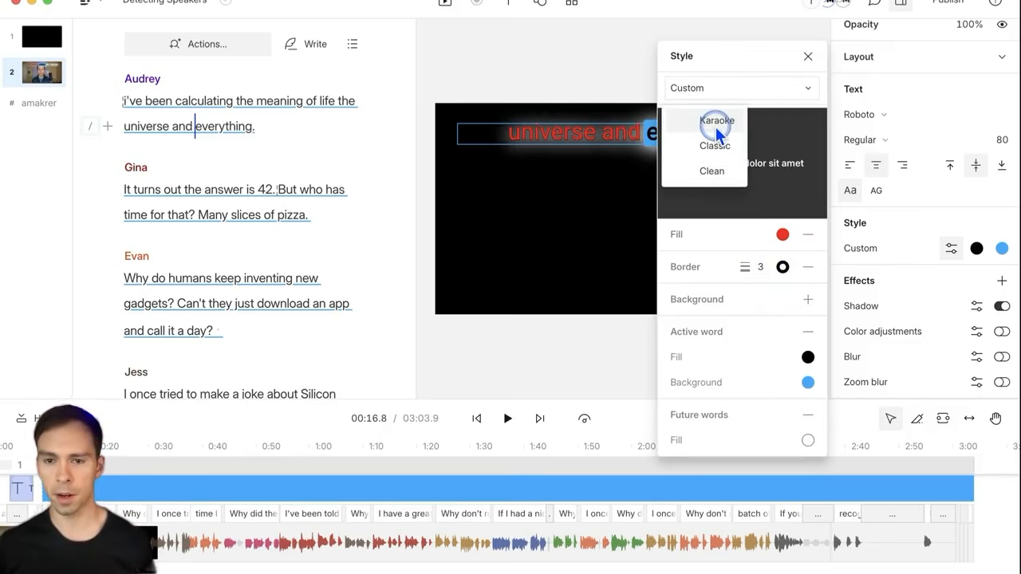
left_click(712, 90)
left_click(691, 92)
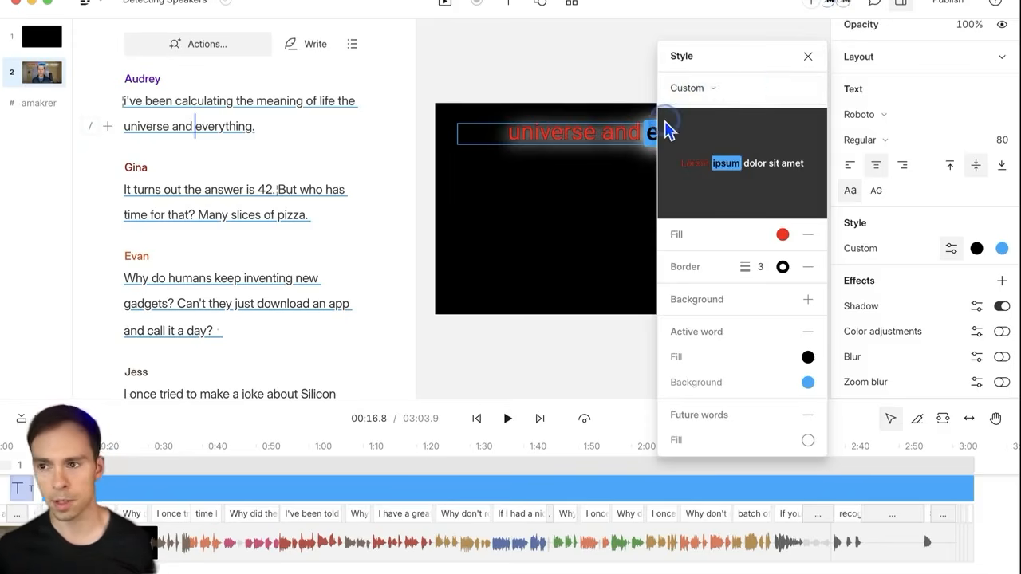
left_click(808, 56)
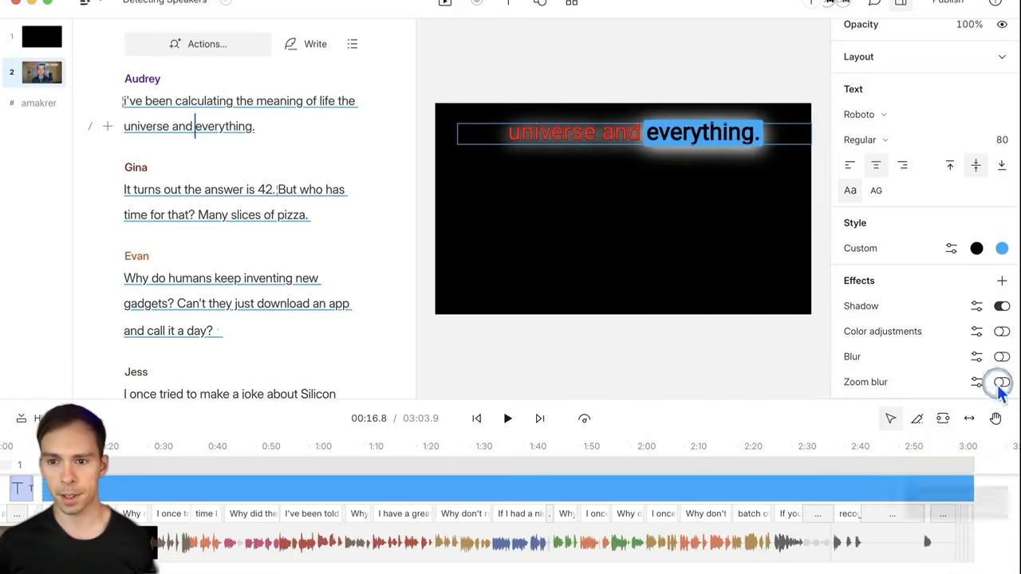
Step: Add a light blue (00aaff) background behind the caption words
left_click(951, 249)
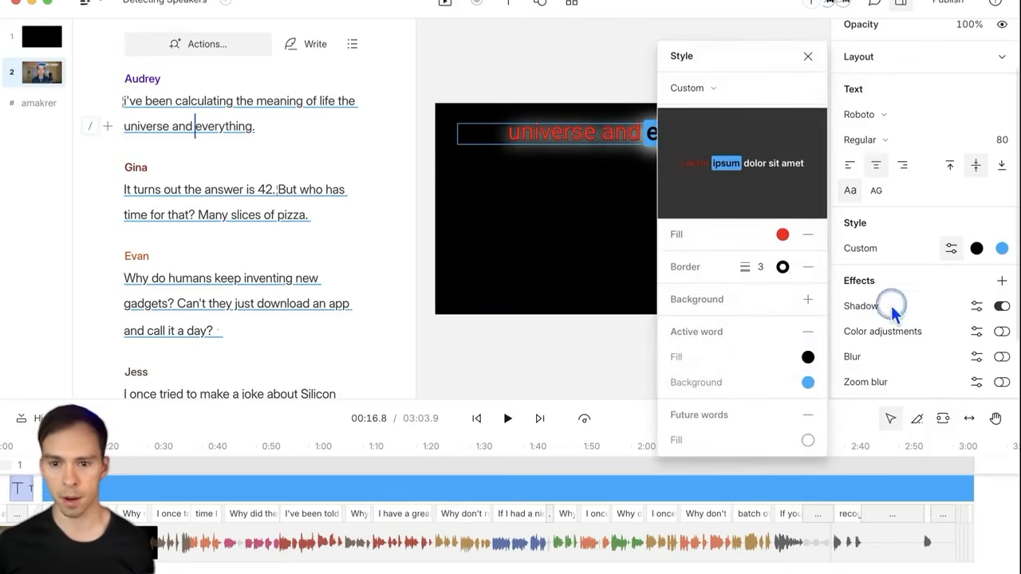
left_click(806, 301)
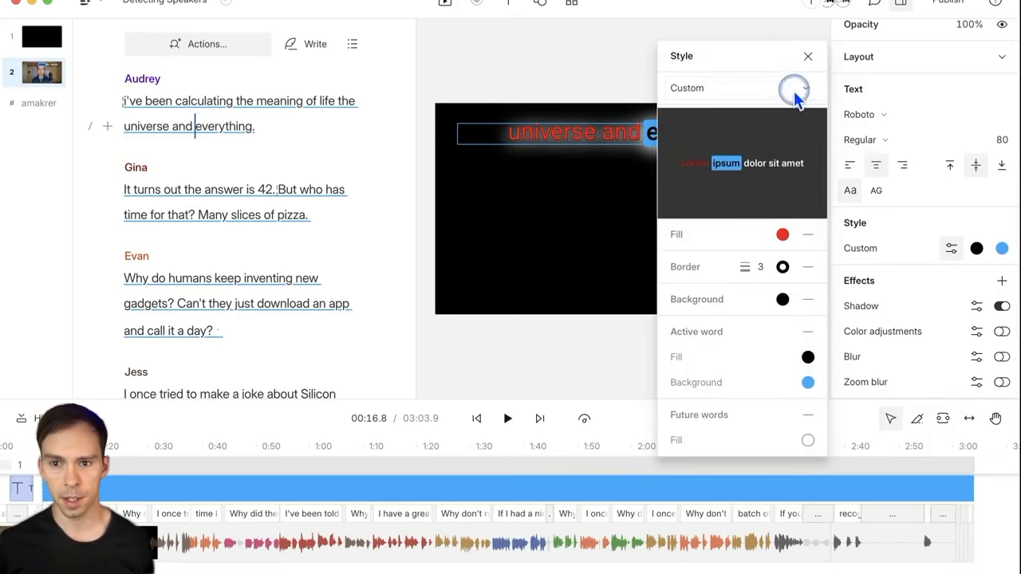
left_click(780, 312)
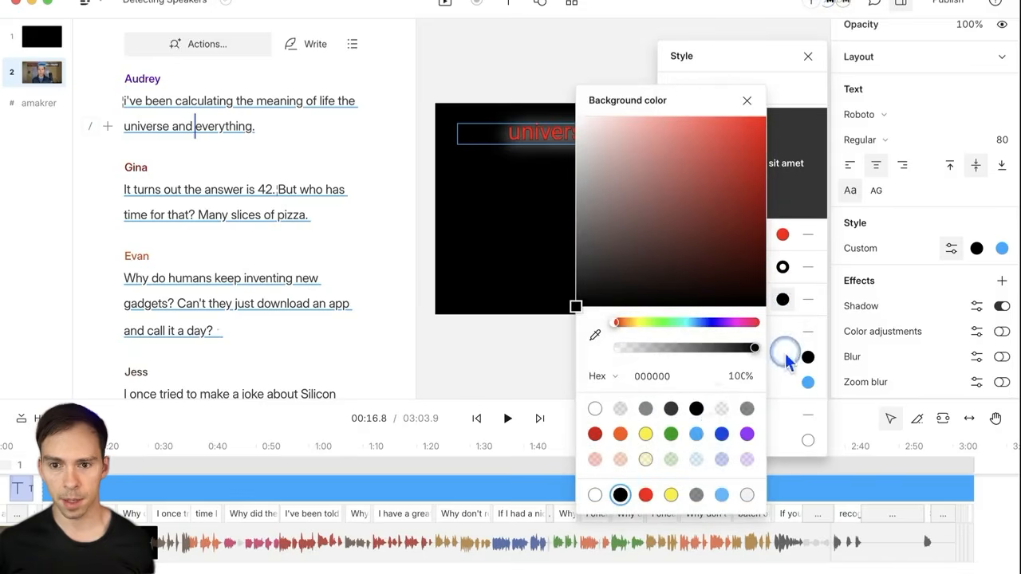
left_click(696, 434)
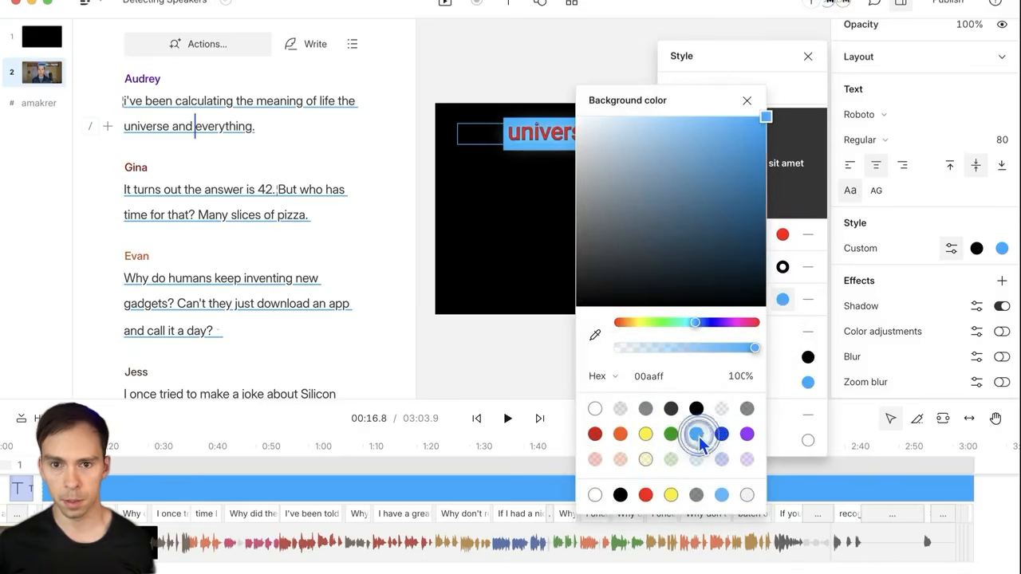
left_click(747, 101)
left_click(808, 56)
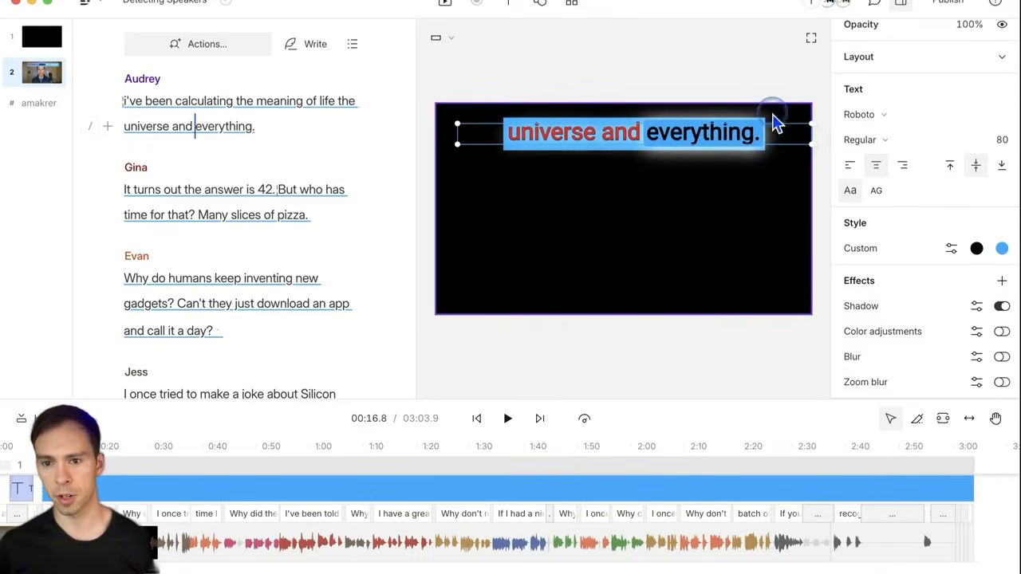
Step: Remove the blue background from the captions again
left_click(922, 251)
left_click(954, 252)
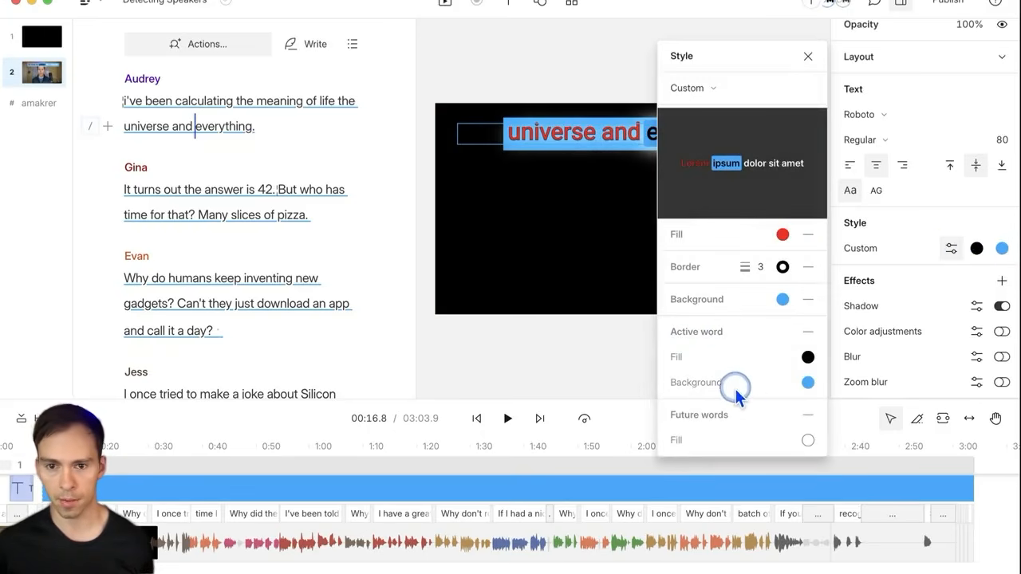
left_click(783, 299)
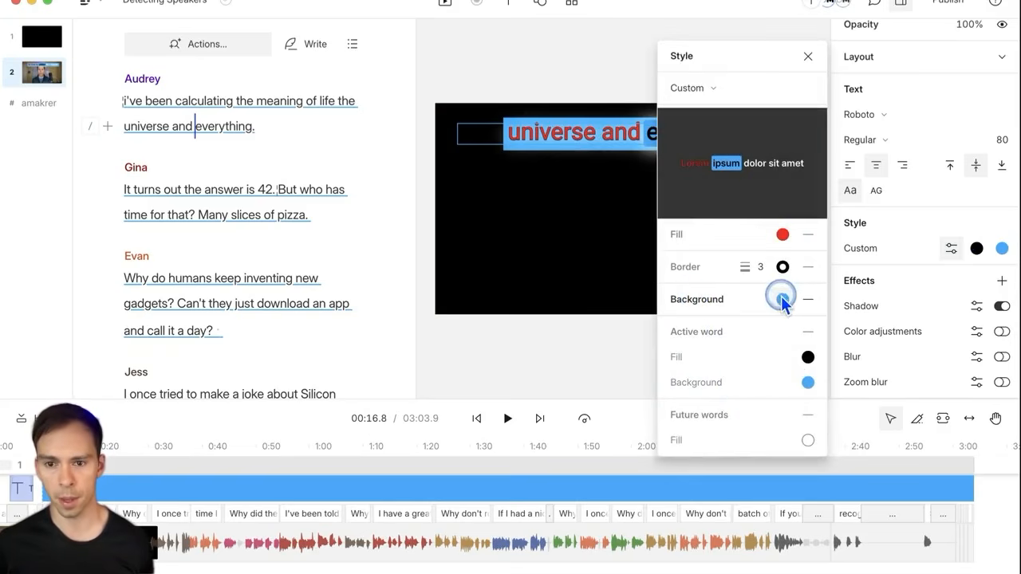
left_click(808, 299)
left_click(687, 357)
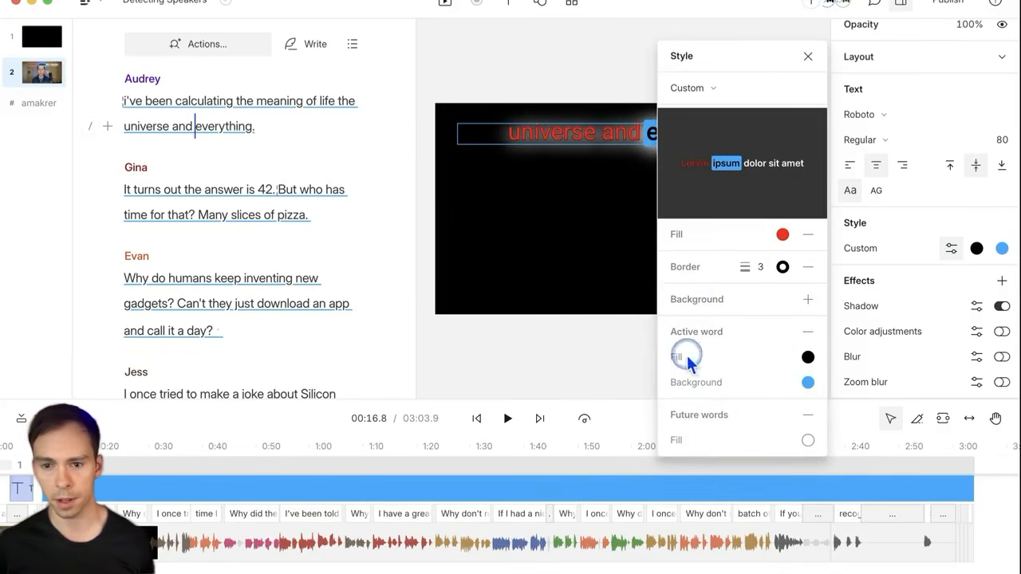
left_click(854, 229)
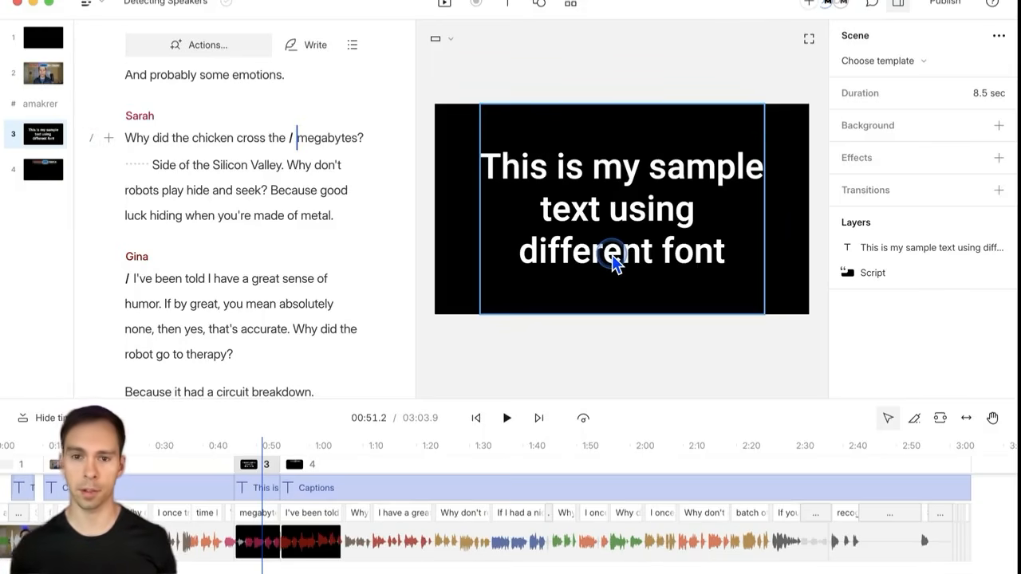
left_click(620, 256)
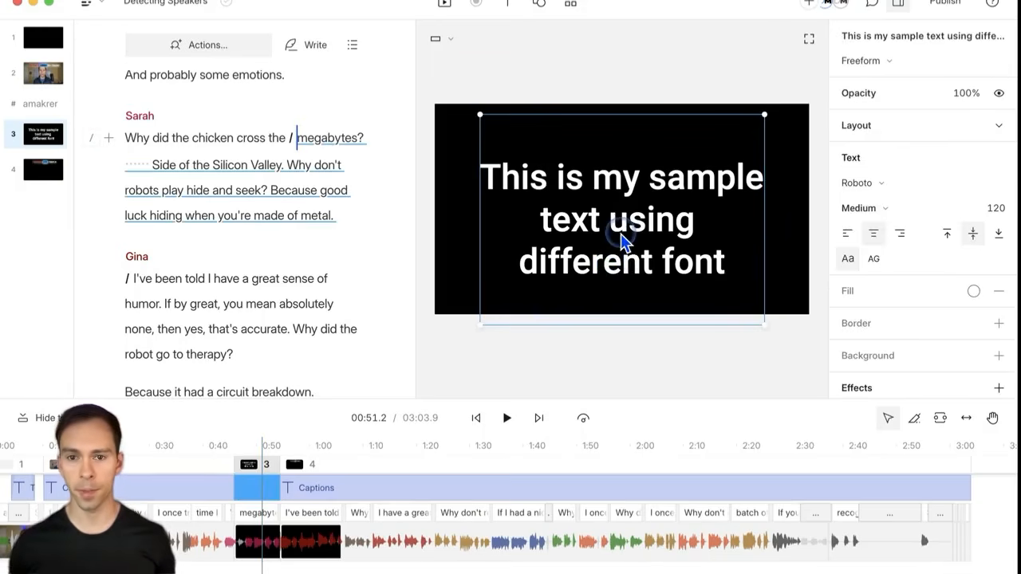
left_click_drag(622, 243, 621, 234)
left_click(886, 185)
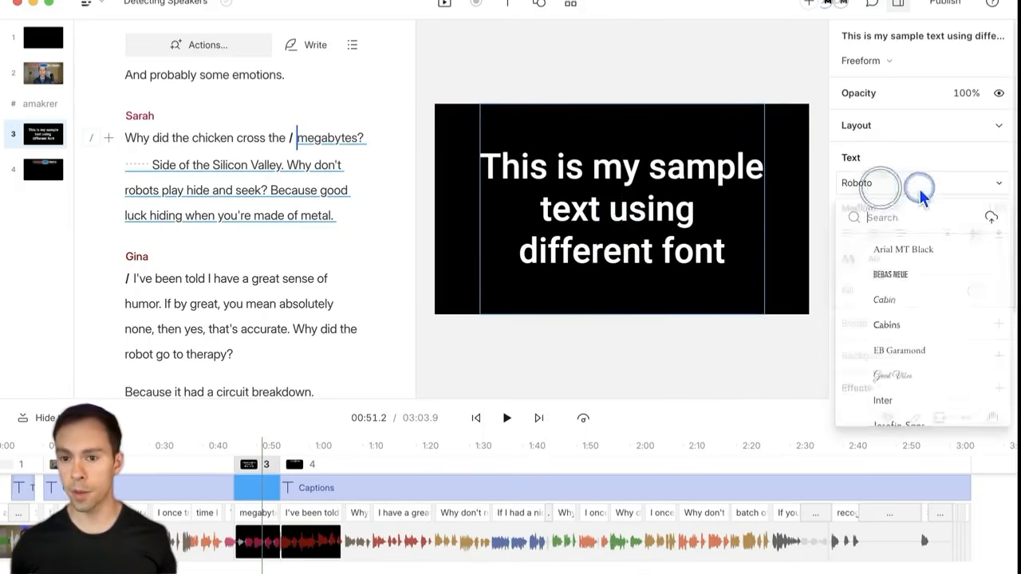
scroll(925, 347, "down", 10)
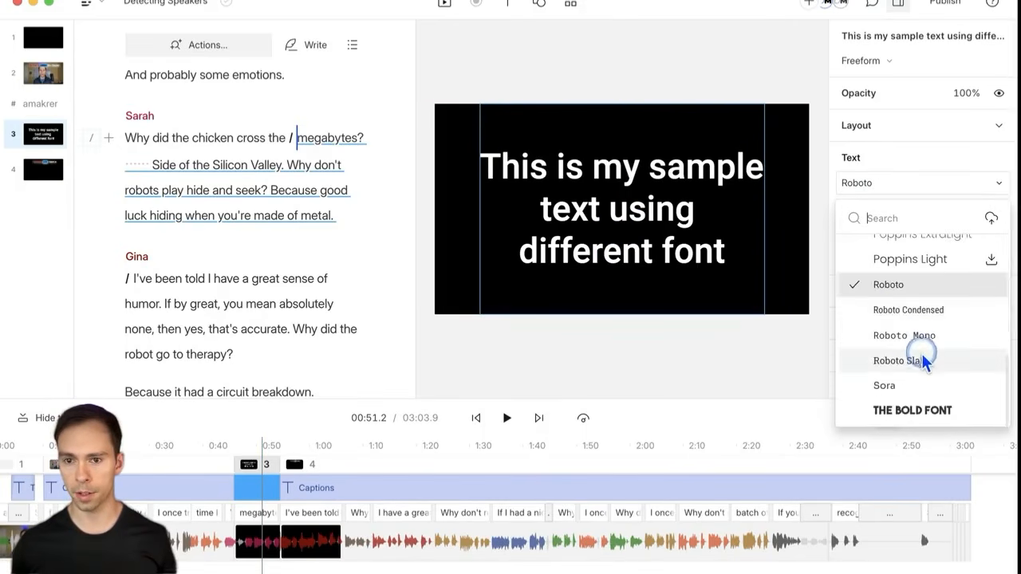
scroll(924, 359, "up", 10)
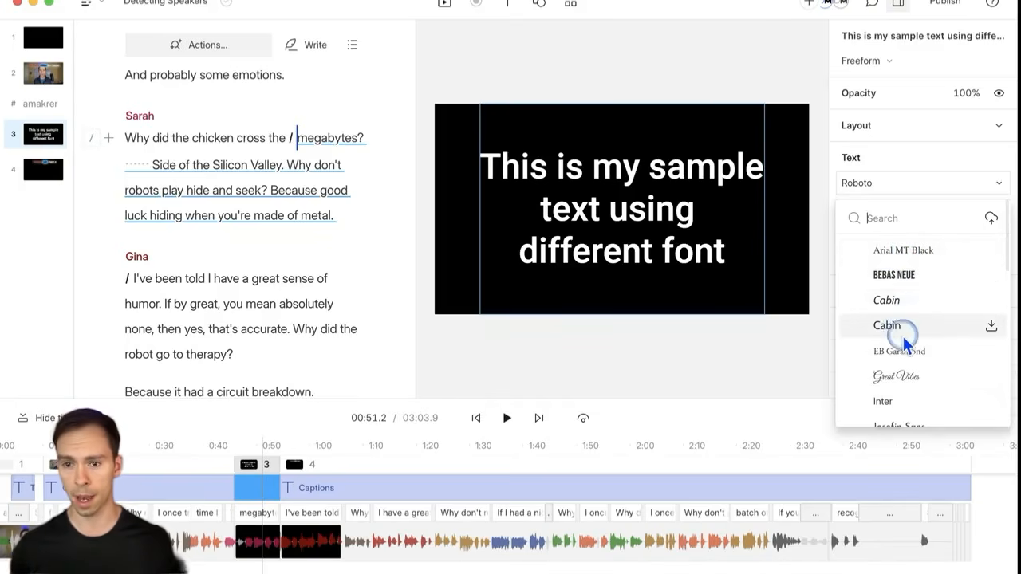
scroll(918, 383, "down", 5)
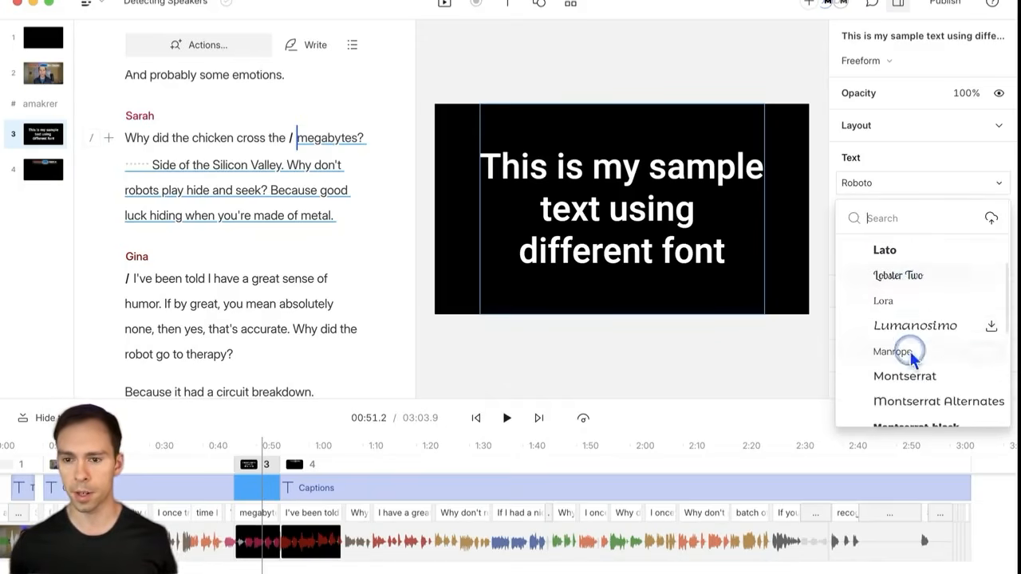
scroll(904, 300, "up", 5)
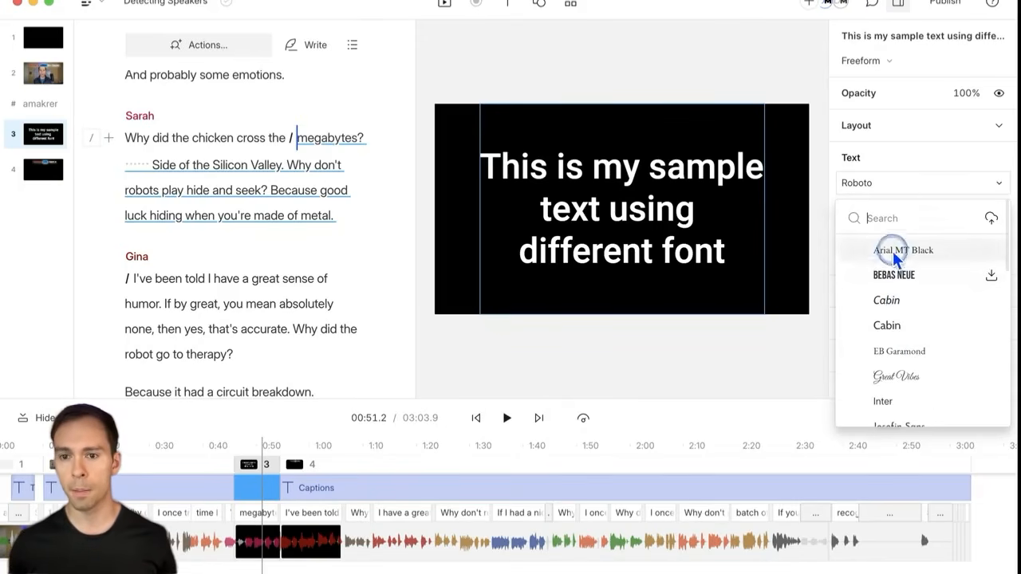
left_click(899, 217)
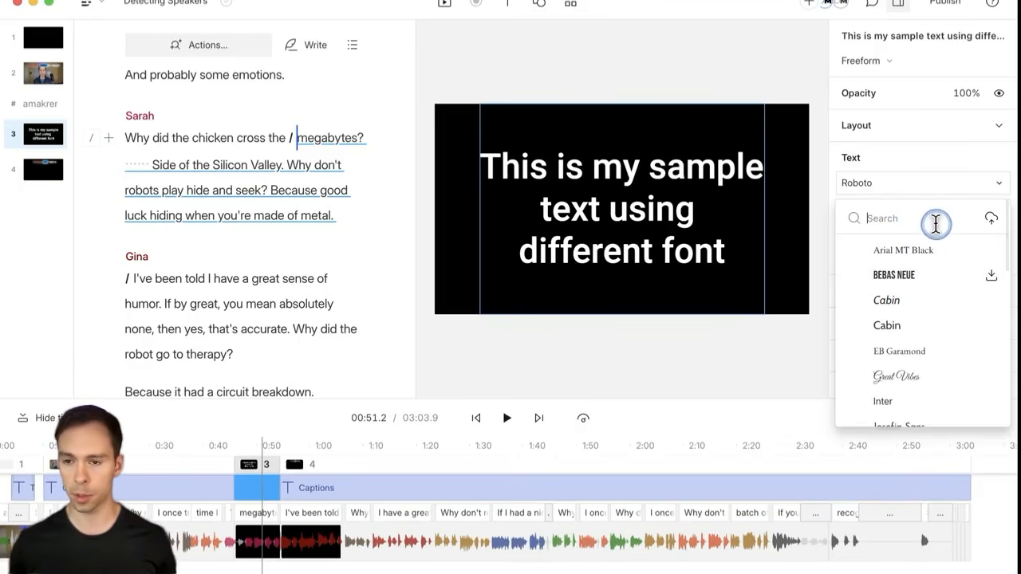
Step: In the add-fonts dialog, search 'montse', clear it, then open Google Fonts in the browser
left_click(992, 221)
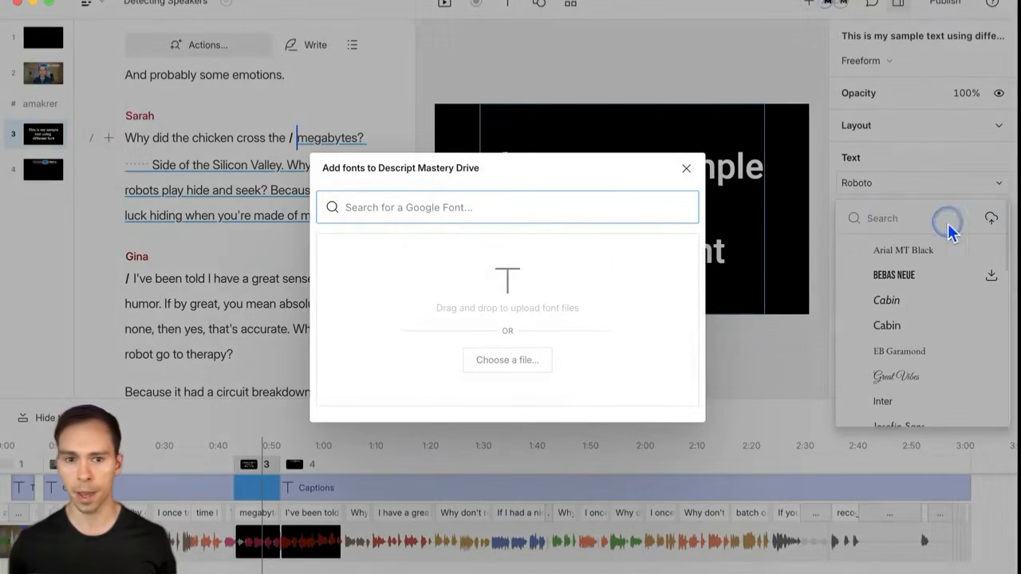
left_click(403, 210)
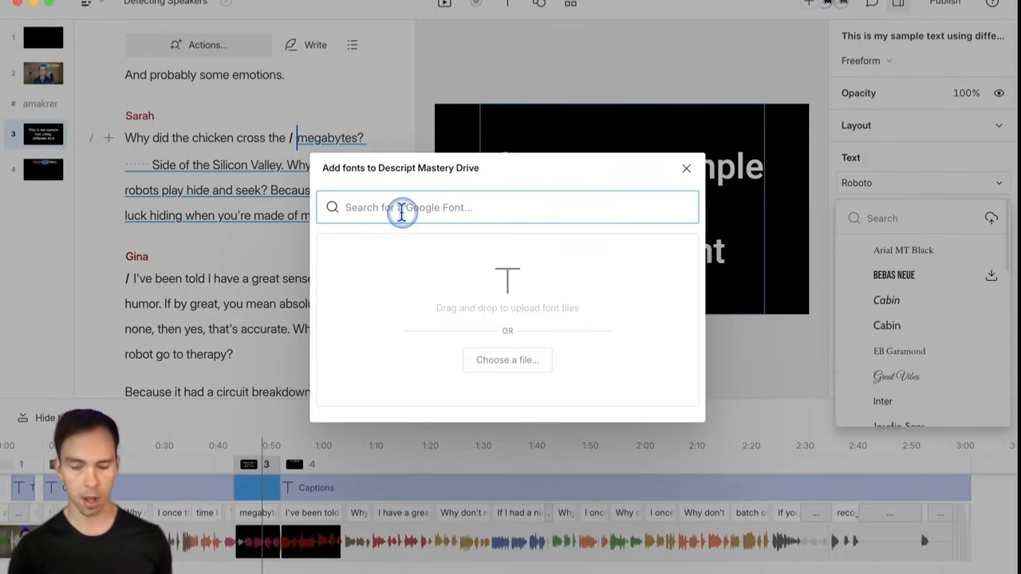
type("montserrat")
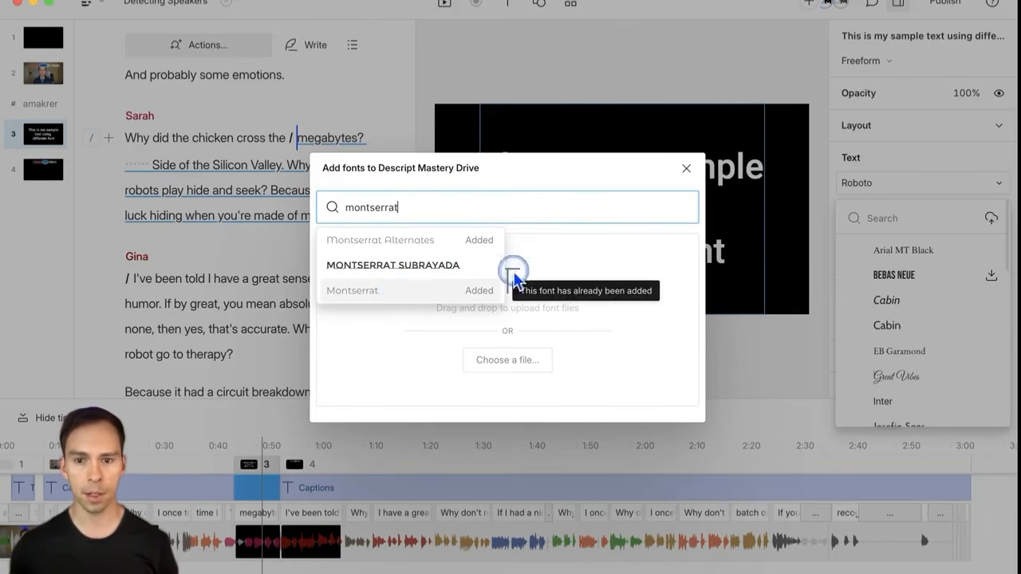
left_click(609, 217)
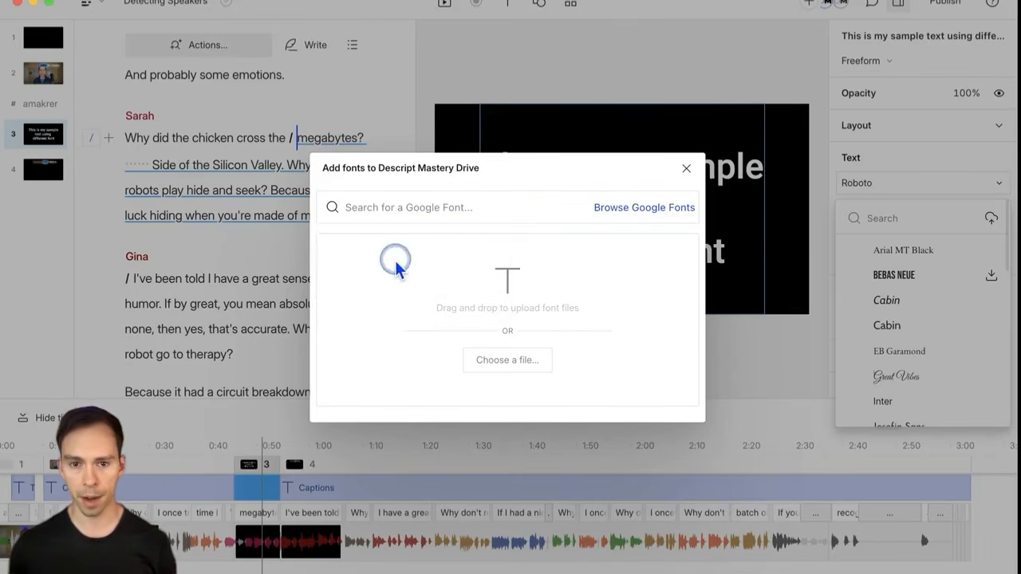
left_click(622, 213)
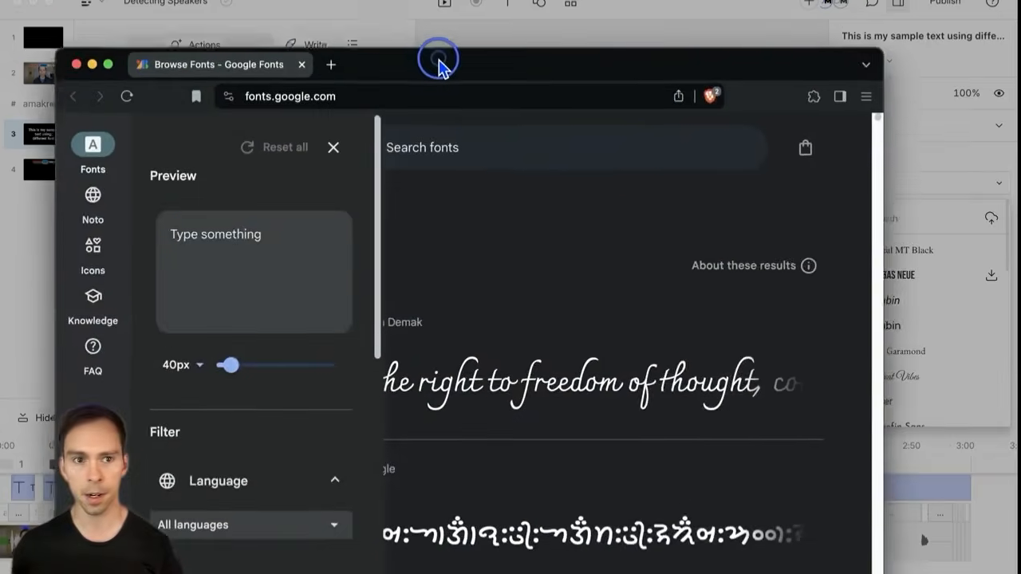
Step: Move the Google Fonts window up, hide the filters and browse the font list
left_click_drag(440, 62, 391, 9)
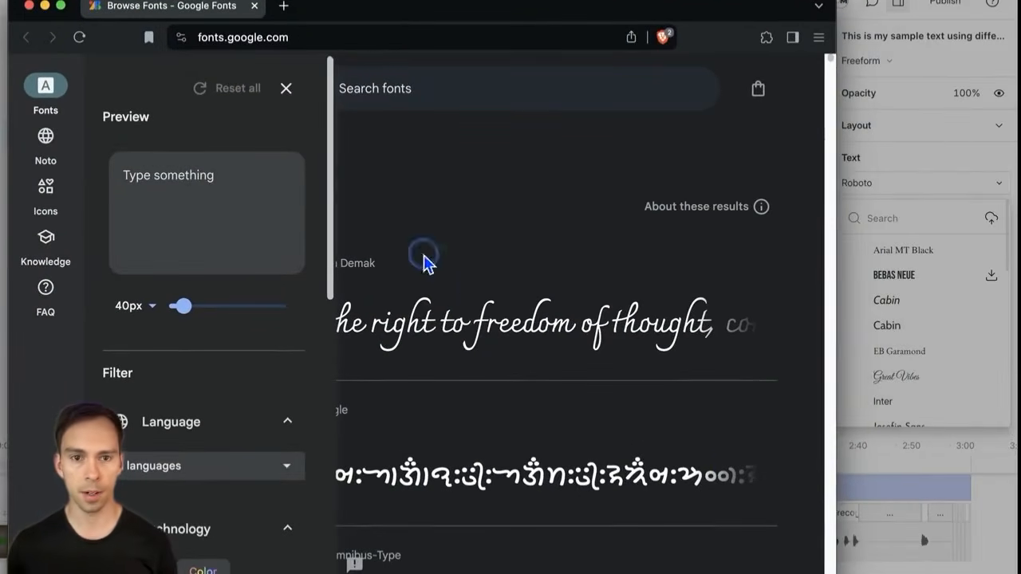
left_click(286, 89)
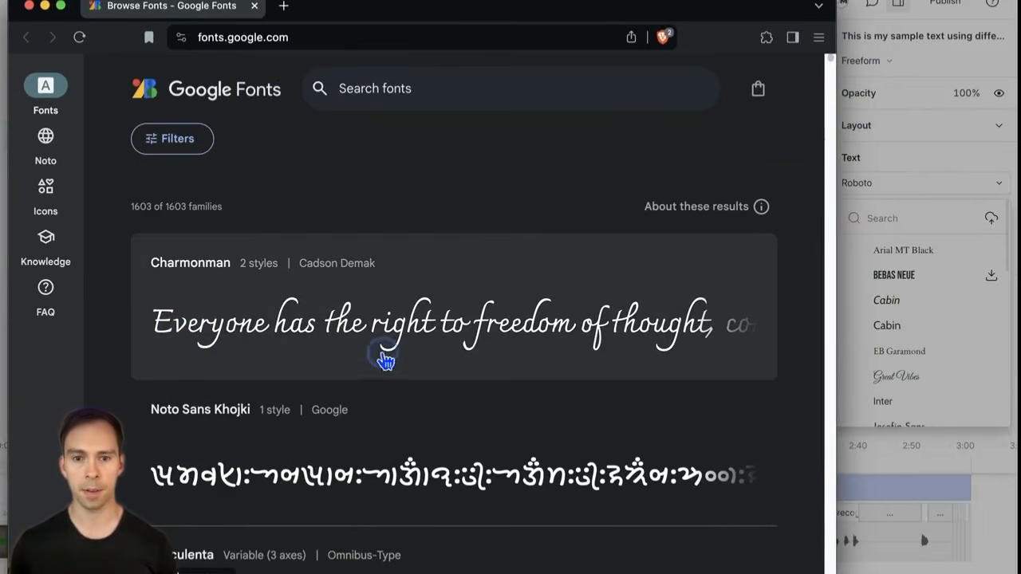
scroll(448, 368, "down", 1)
scroll(448, 368, "down", 5)
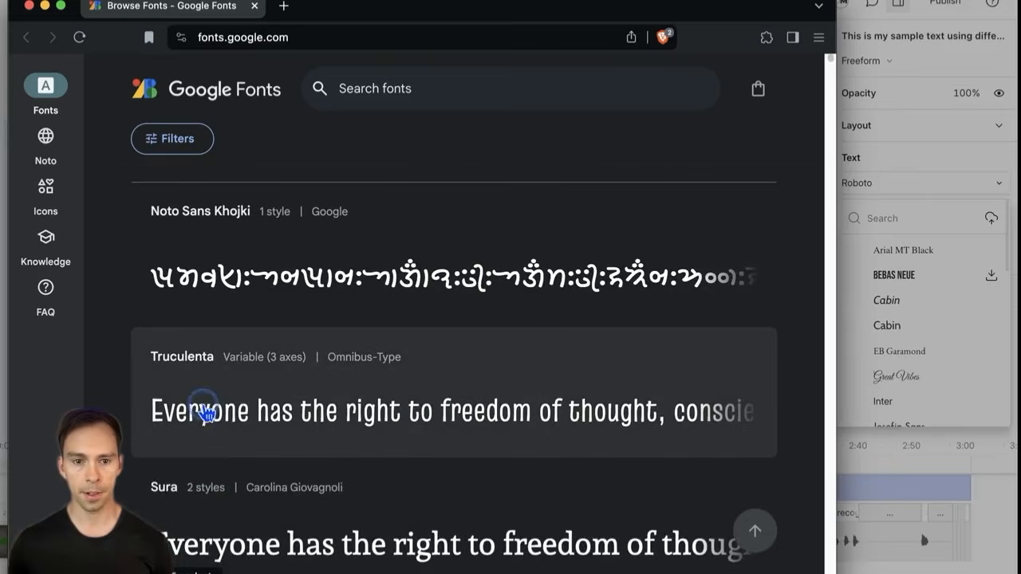
scroll(439, 420, "down", 9)
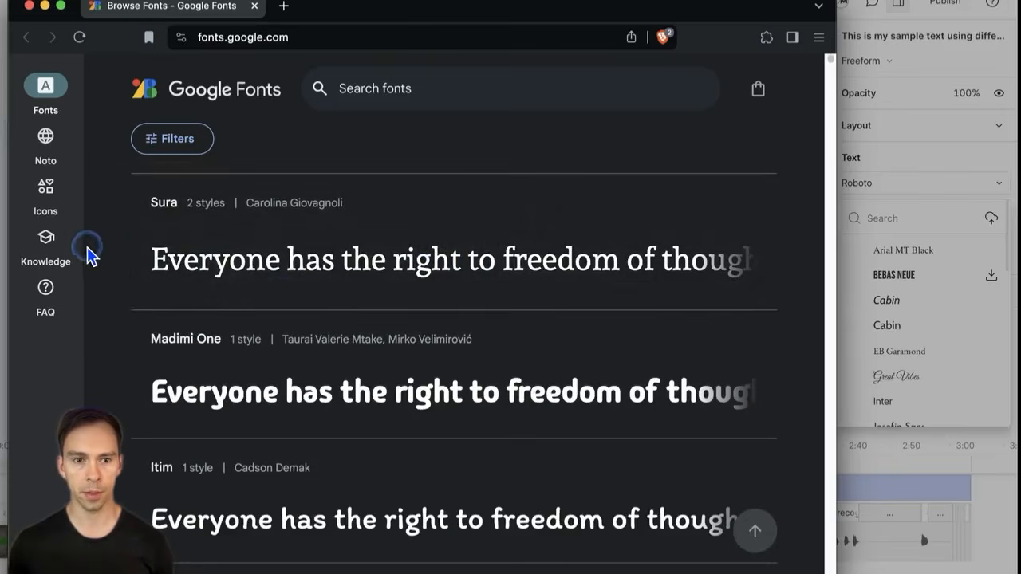
scroll(455, 413, "down", 11)
scroll(438, 391, "down", 4)
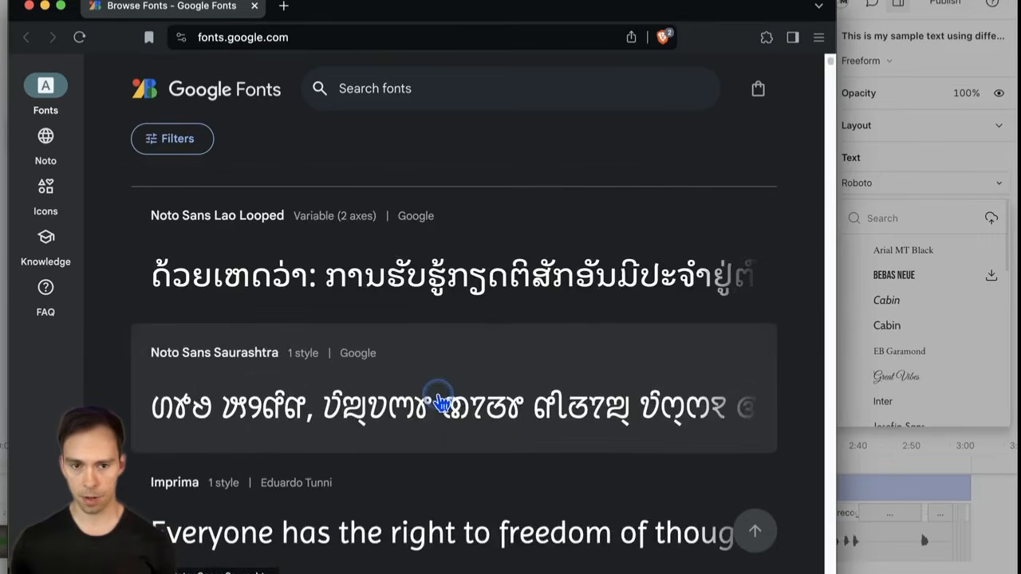
scroll(433, 406, "up", 20)
scroll(428, 403, "down", 2)
scroll(429, 409, "down", 11)
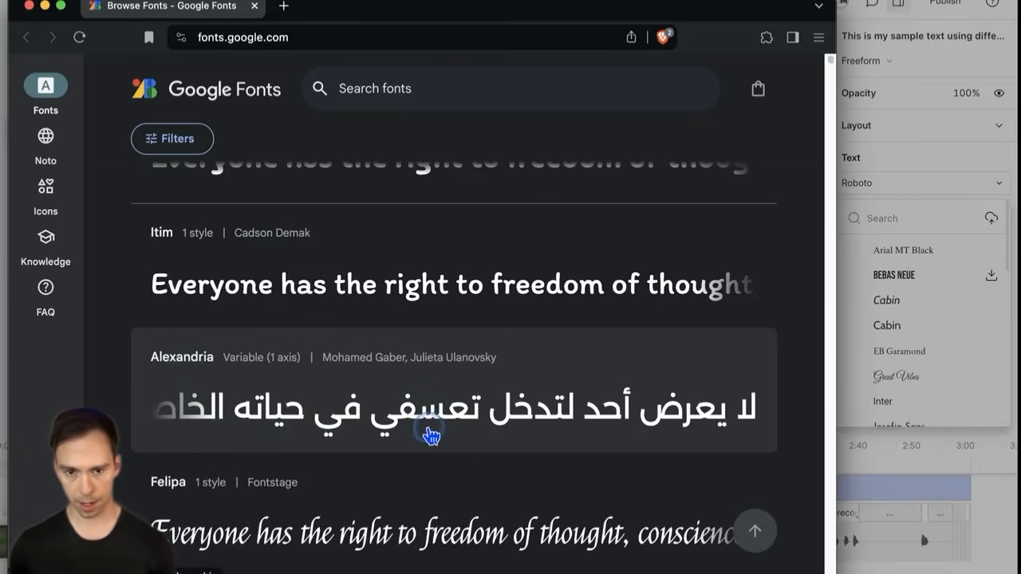
scroll(466, 427, "down", 15)
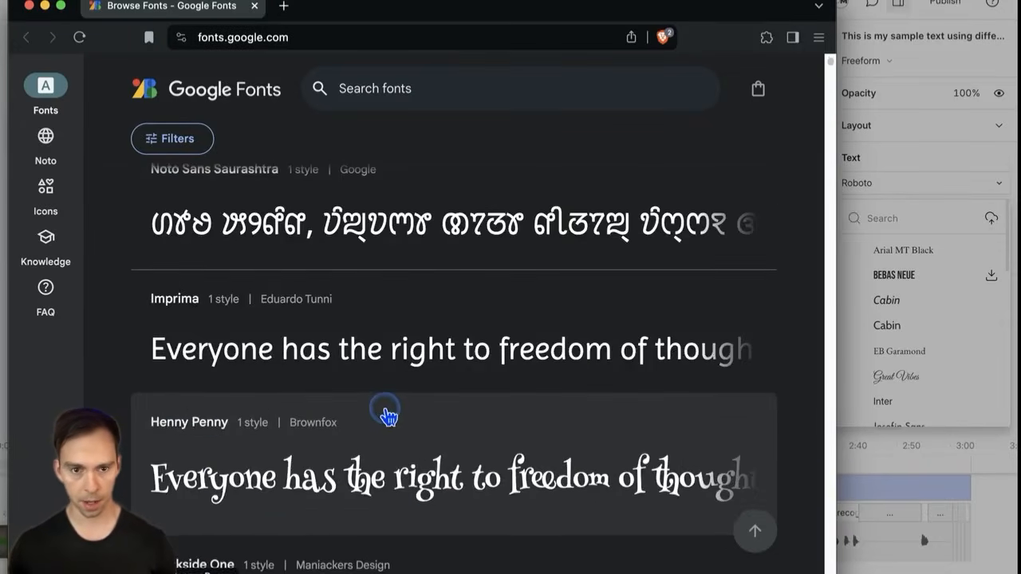
scroll(387, 415, "up", 3)
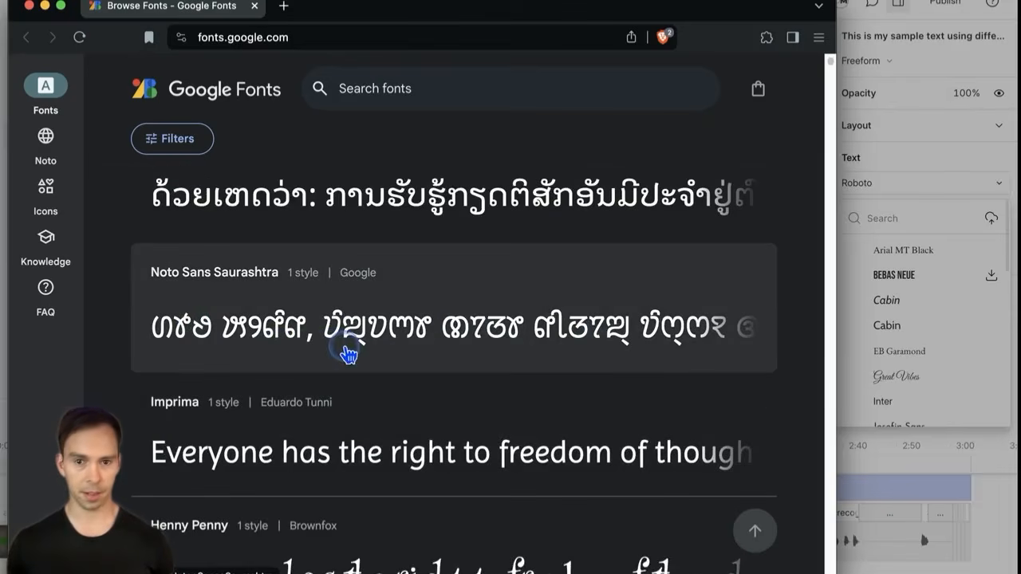
scroll(372, 355, "down", 6)
scroll(372, 358, "down", 7)
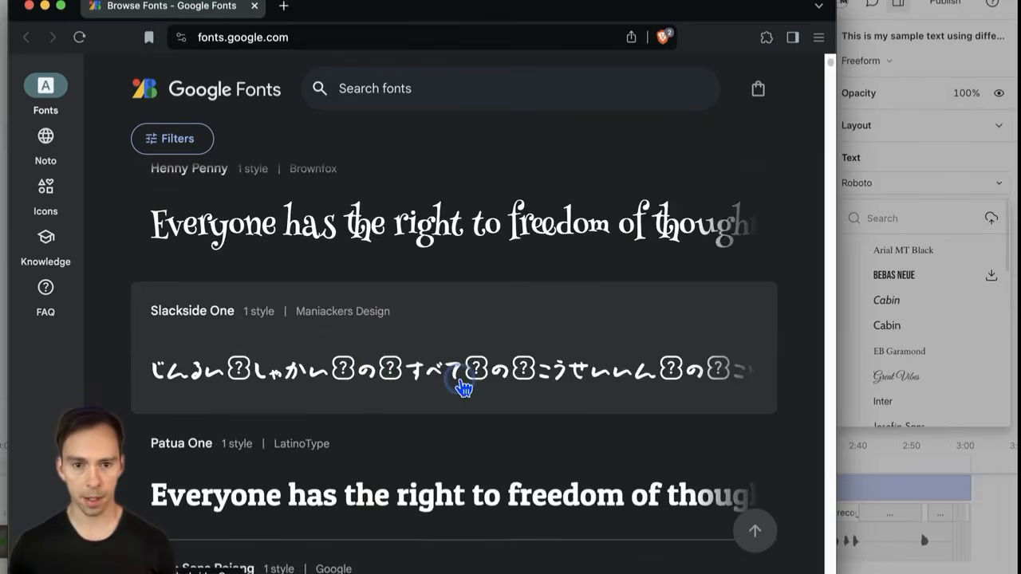
scroll(405, 485, "down", 4)
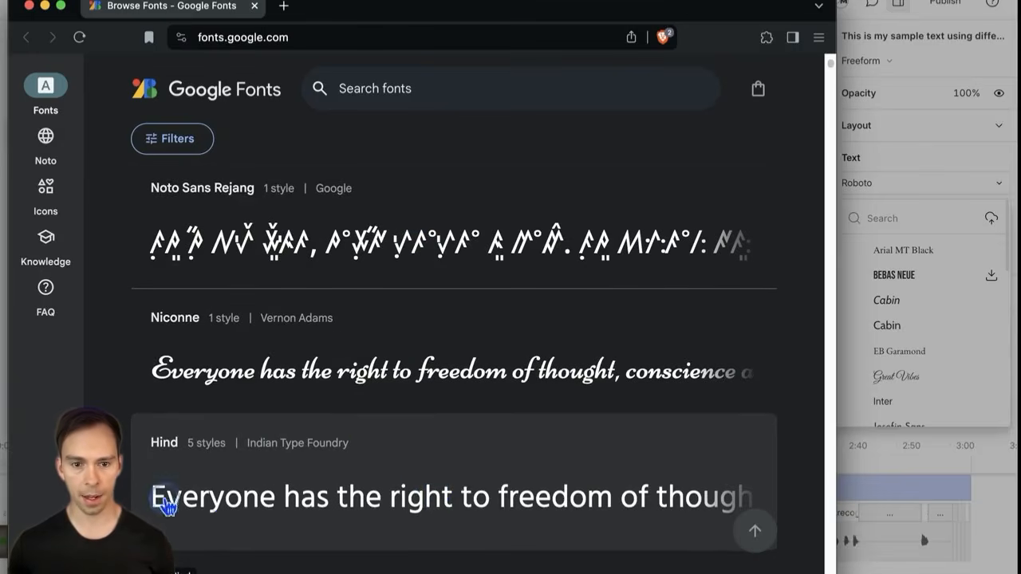
Step: Open the Hind specimen page and look through its weights from Light 300 to Bold 700
left_click(405, 504)
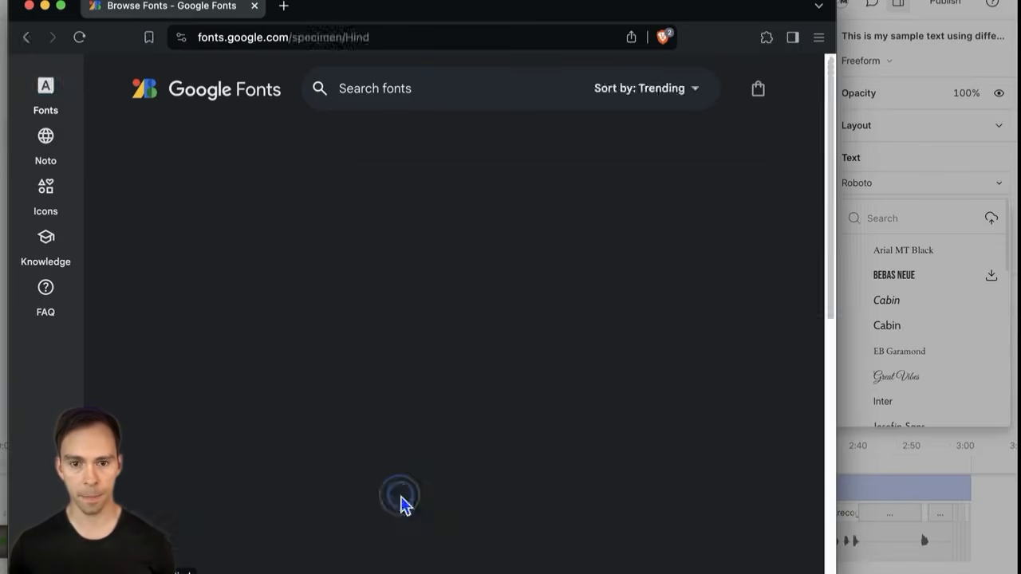
scroll(479, 402, "down", 1)
scroll(423, 403, "down", 3)
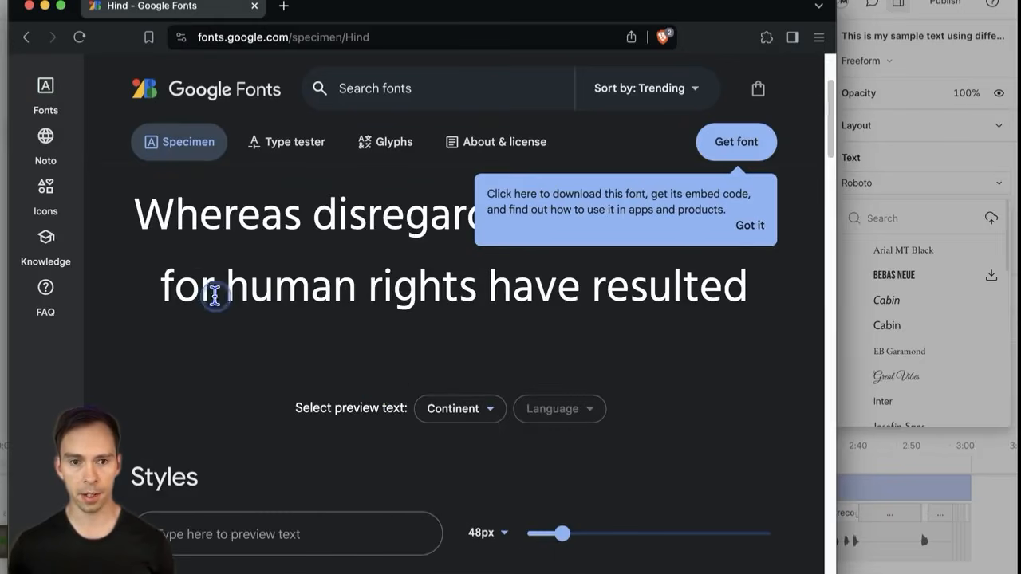
scroll(392, 426, "down", 6)
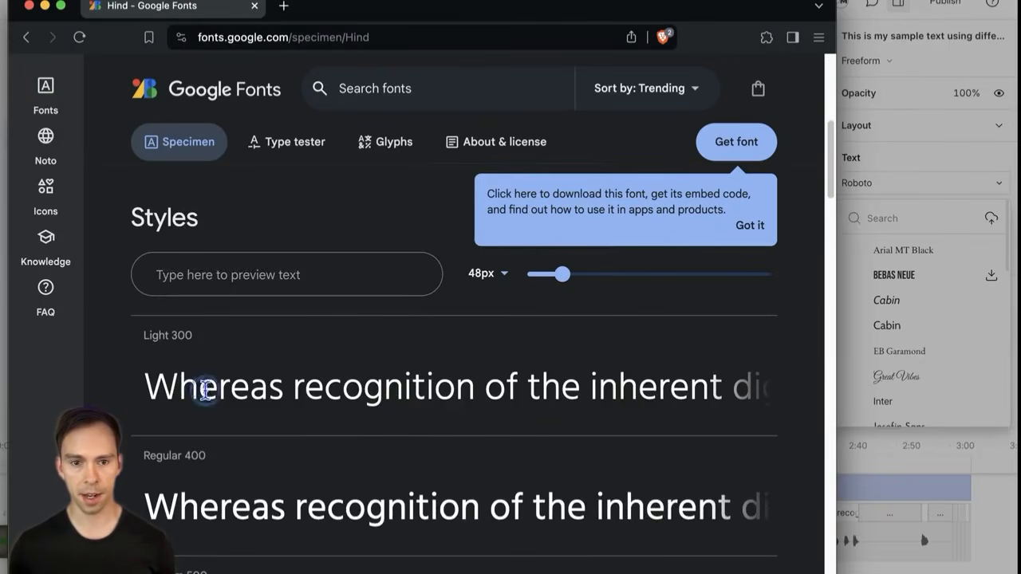
left_click_drag(132, 327, 198, 347)
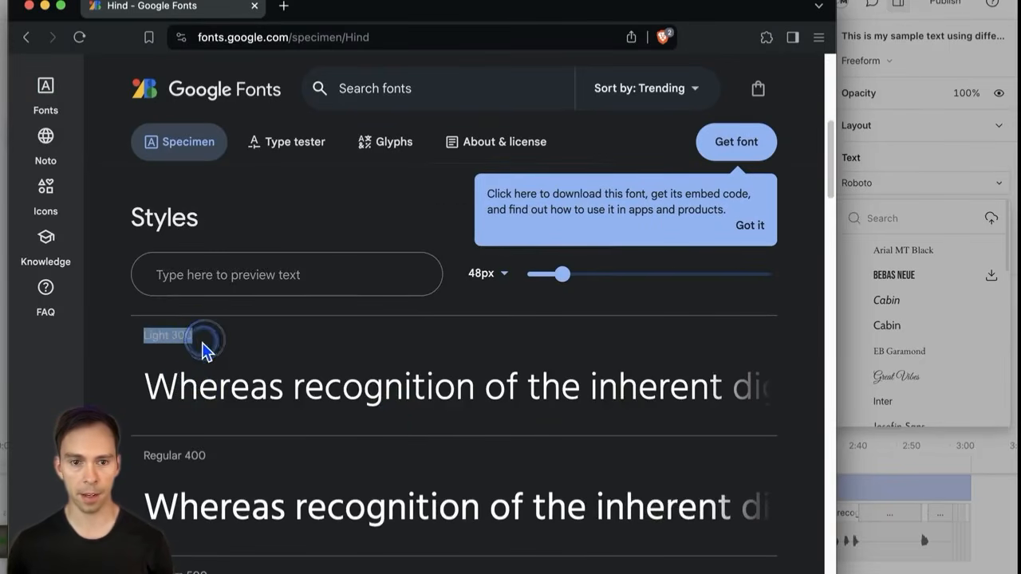
left_click(185, 335)
scroll(298, 395, "down", 5)
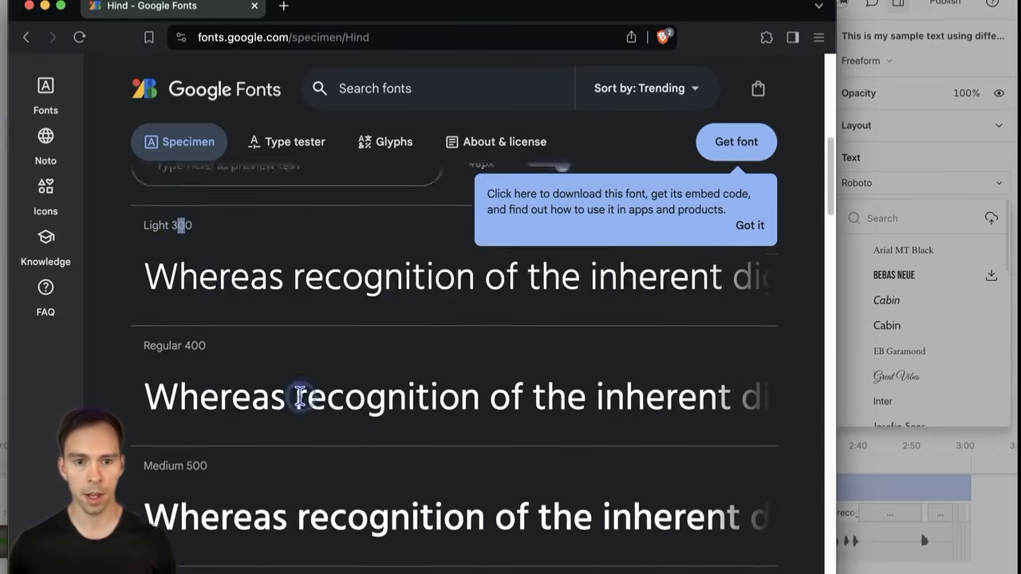
scroll(318, 461, "down", 3)
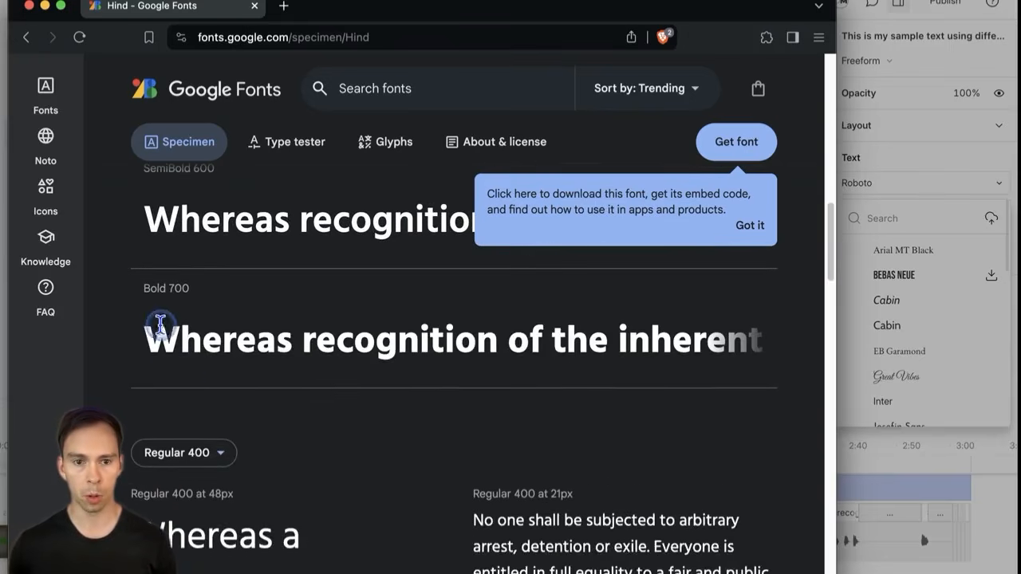
left_click_drag(171, 335, 554, 367)
left_click(372, 303)
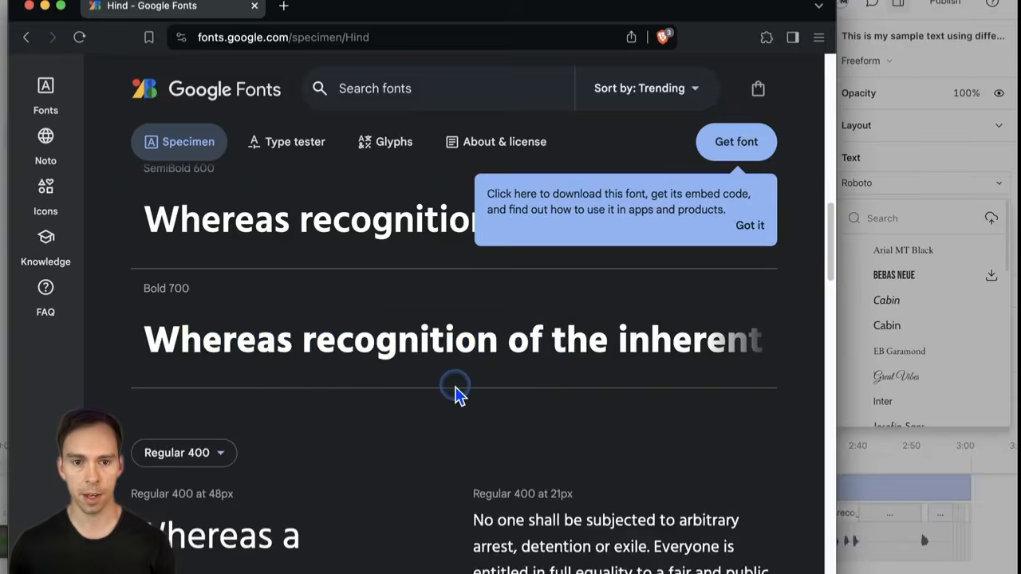
scroll(453, 391, "up", 10)
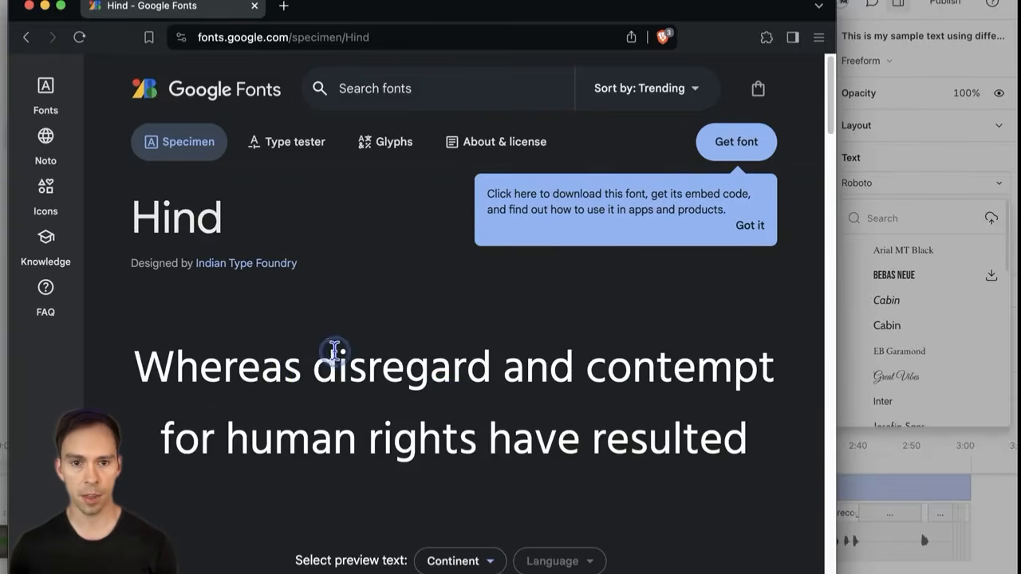
scroll(383, 370, "down", 2)
scroll(386, 383, "down", 2)
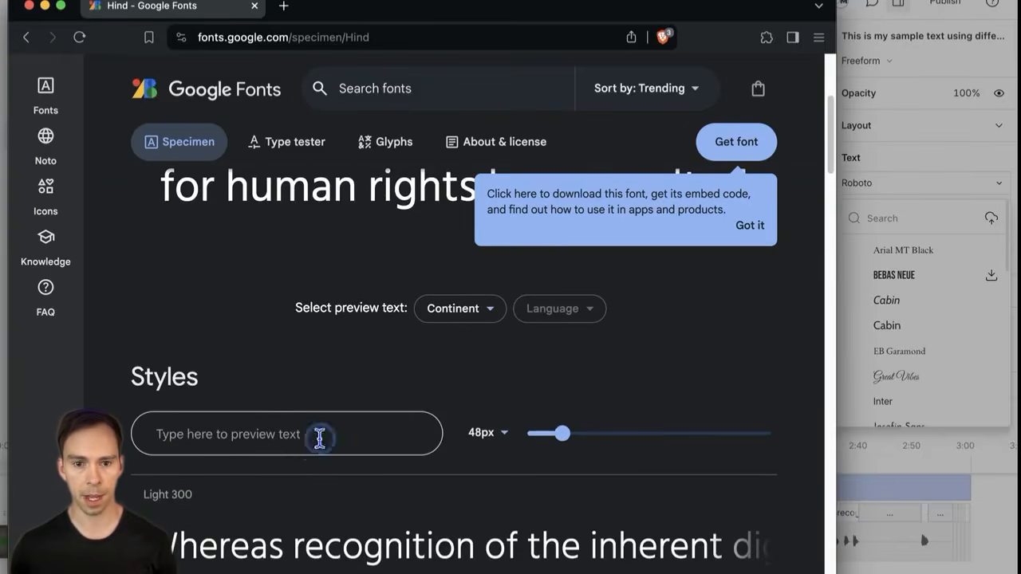
Step: Enter 'Test' as Hind's preview text and dismiss the download tip
left_click(355, 427)
type("Test font")
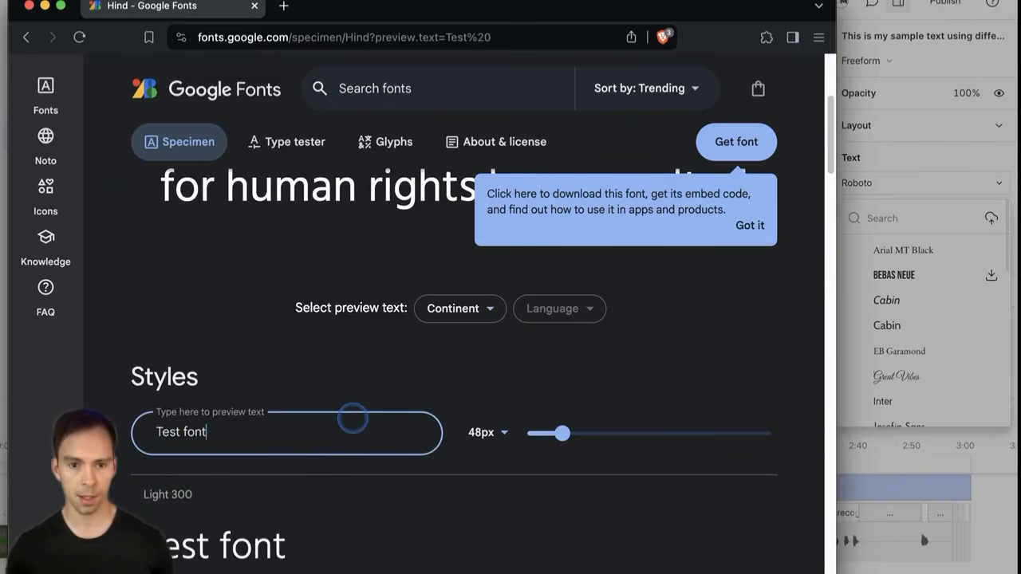
scroll(347, 421, "down", 2)
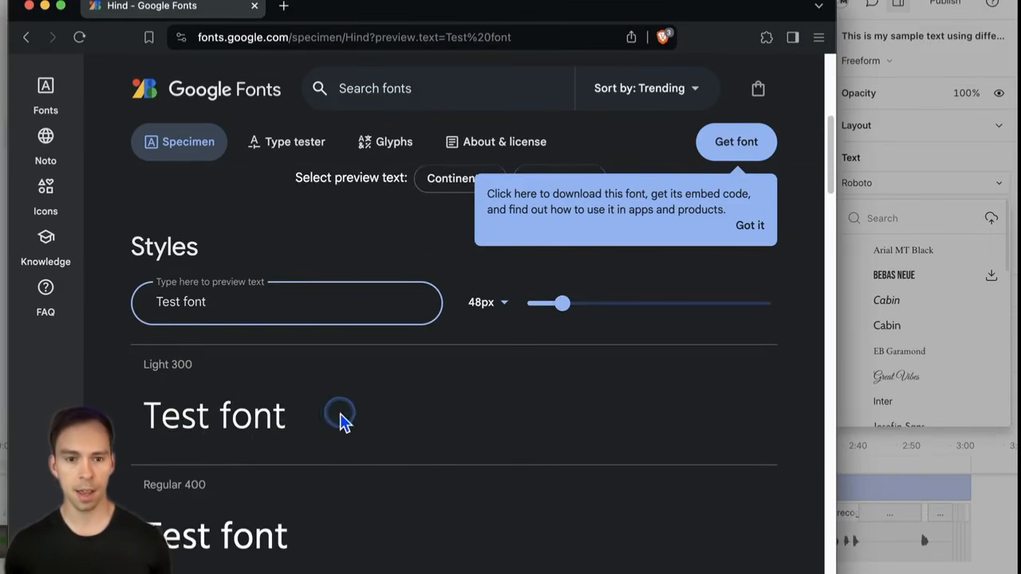
scroll(159, 511, "down", 2)
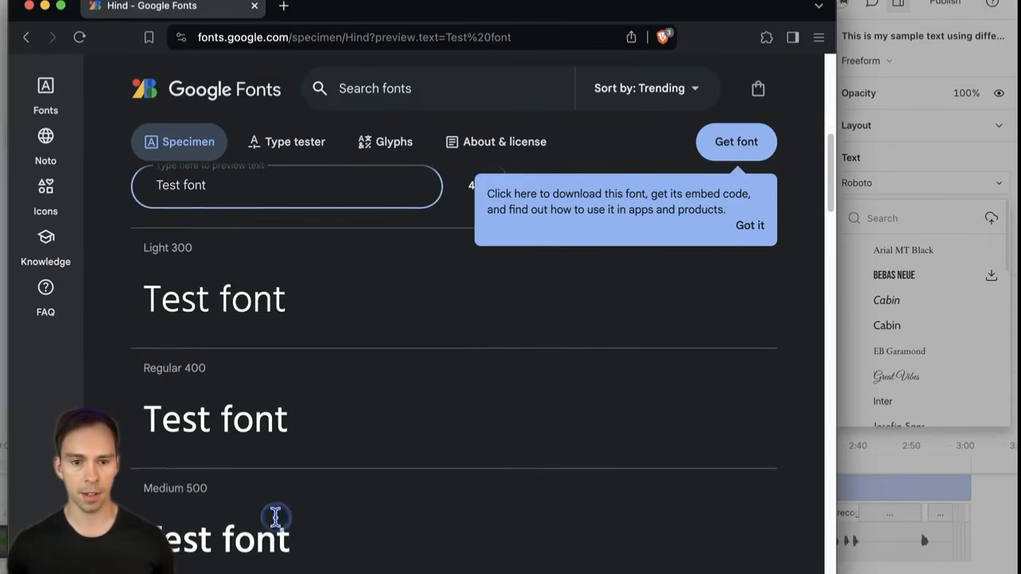
scroll(274, 520, "down", 4)
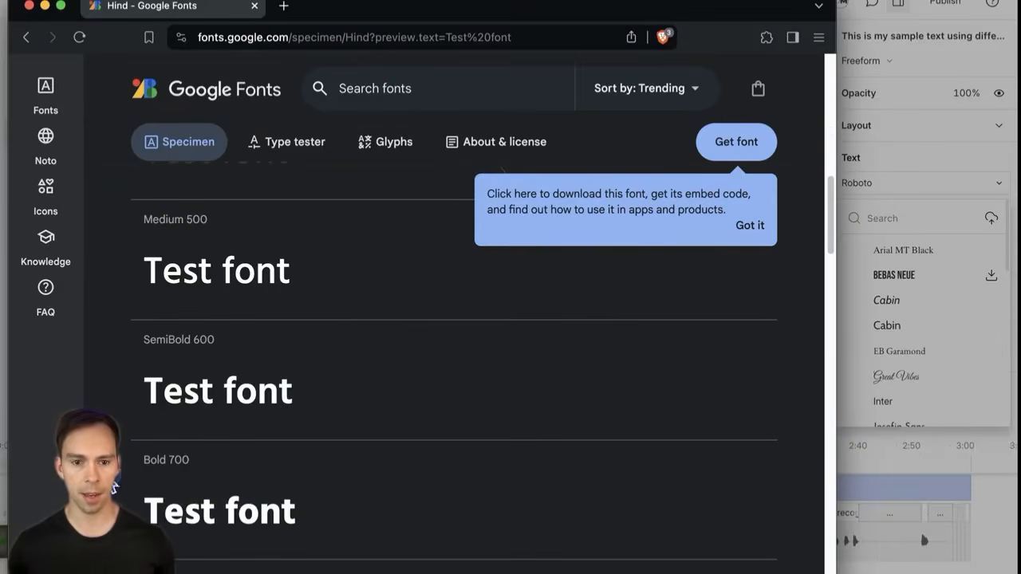
left_click(752, 226)
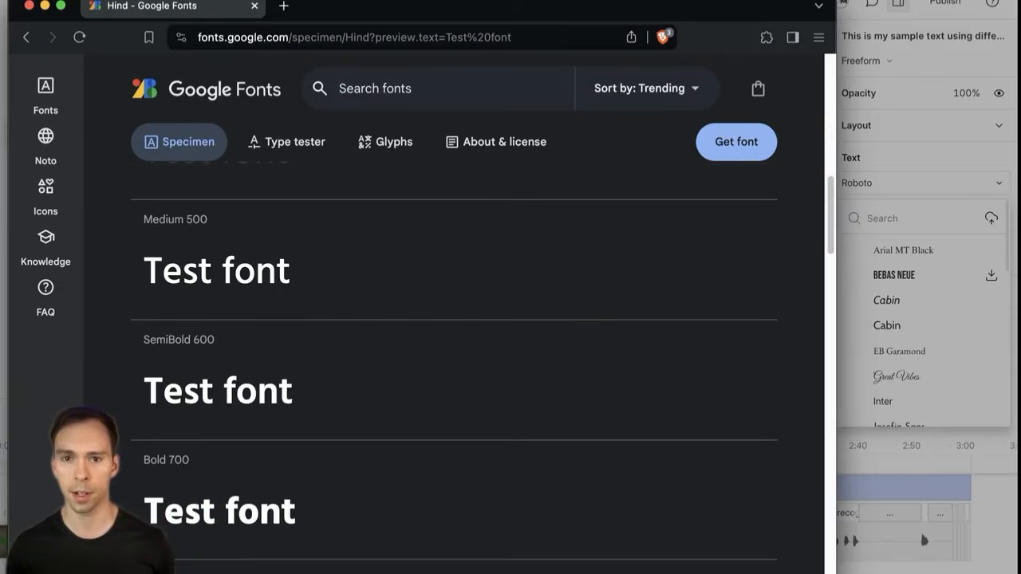
left_click_drag(624, 7, 594, 72)
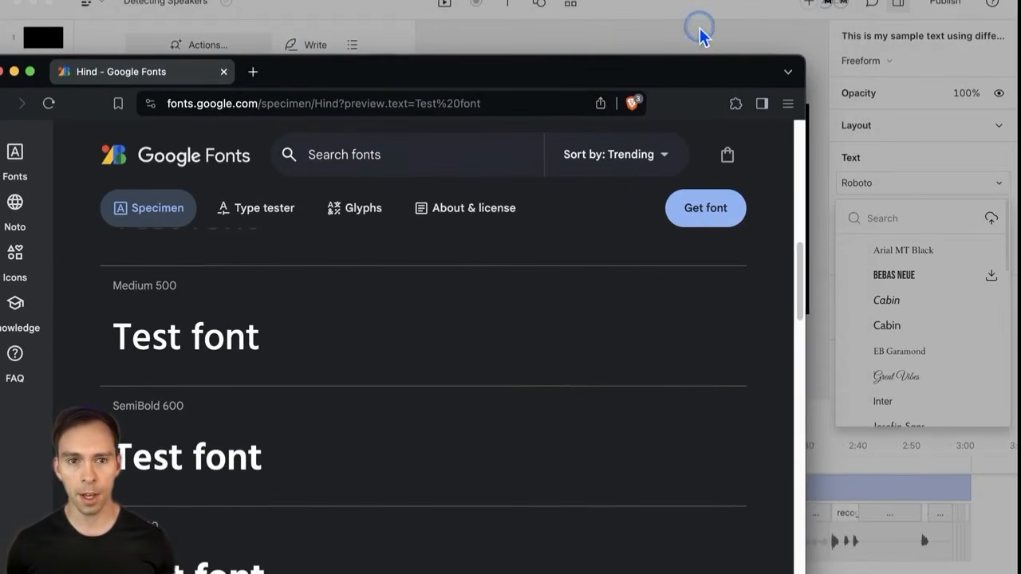
left_click_drag(661, 72, 702, 55)
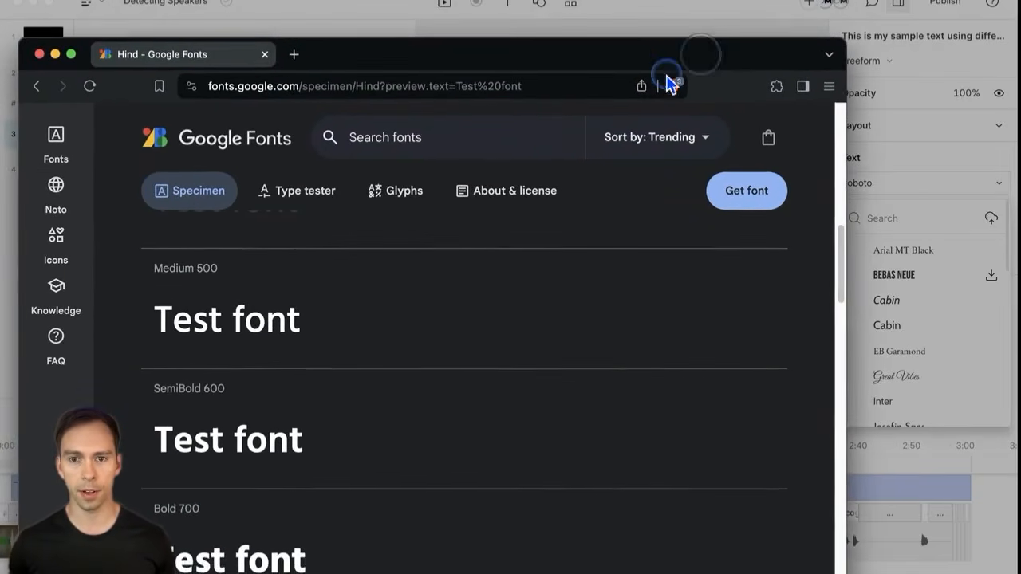
left_click(647, 22)
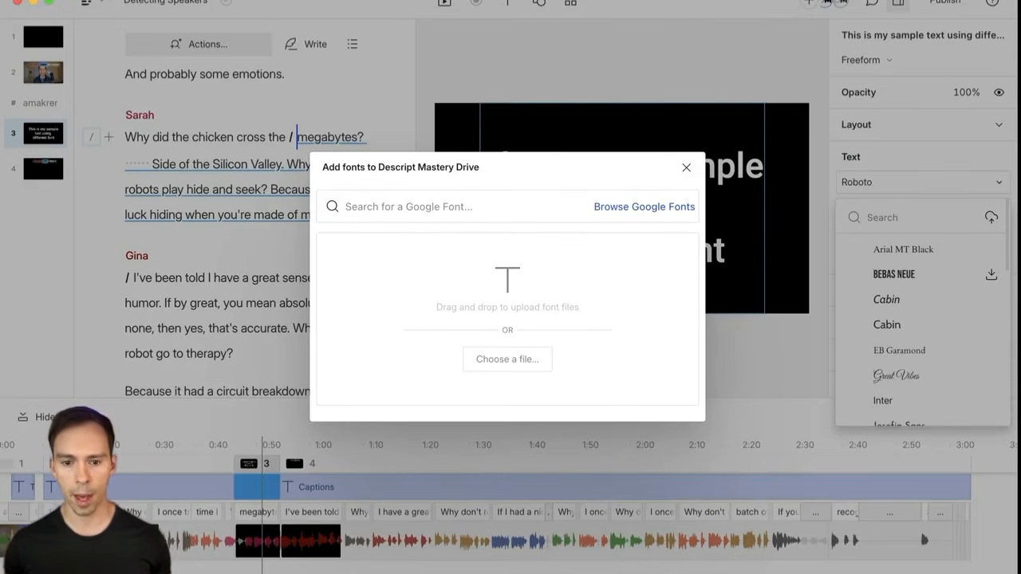
key("super+Tab")
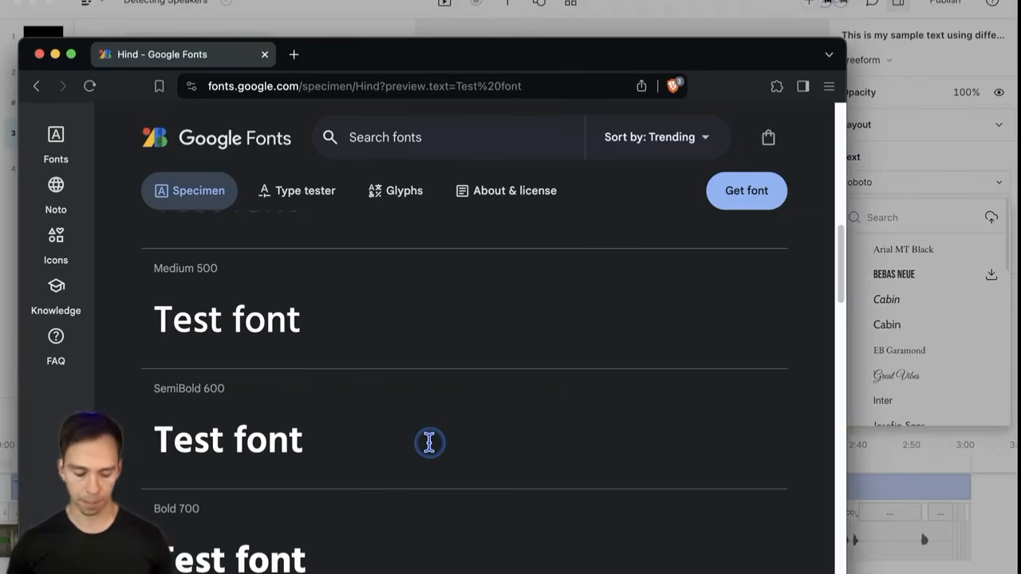
scroll(430, 443, "up", 10)
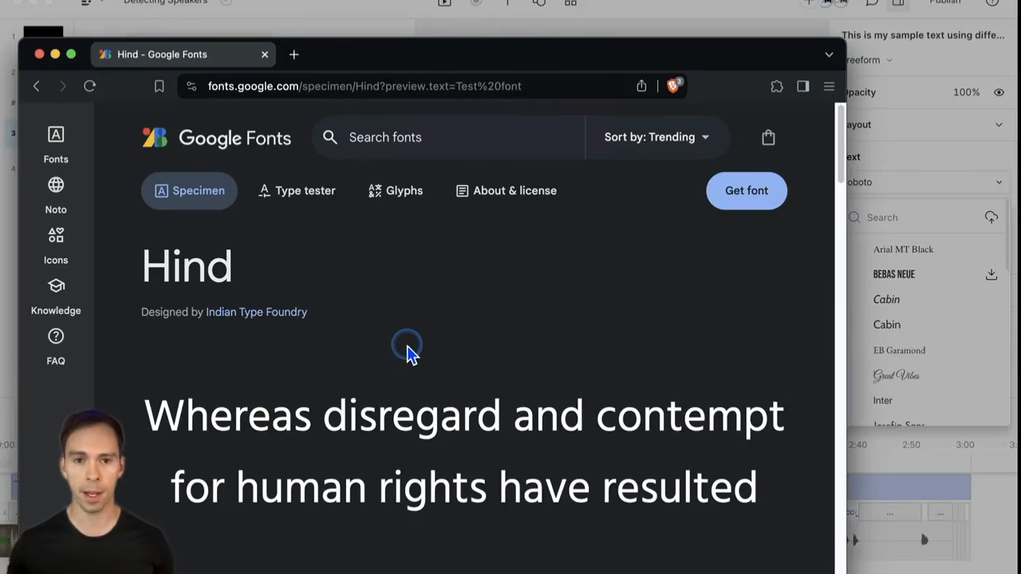
left_click_drag(362, 67, 375, 32)
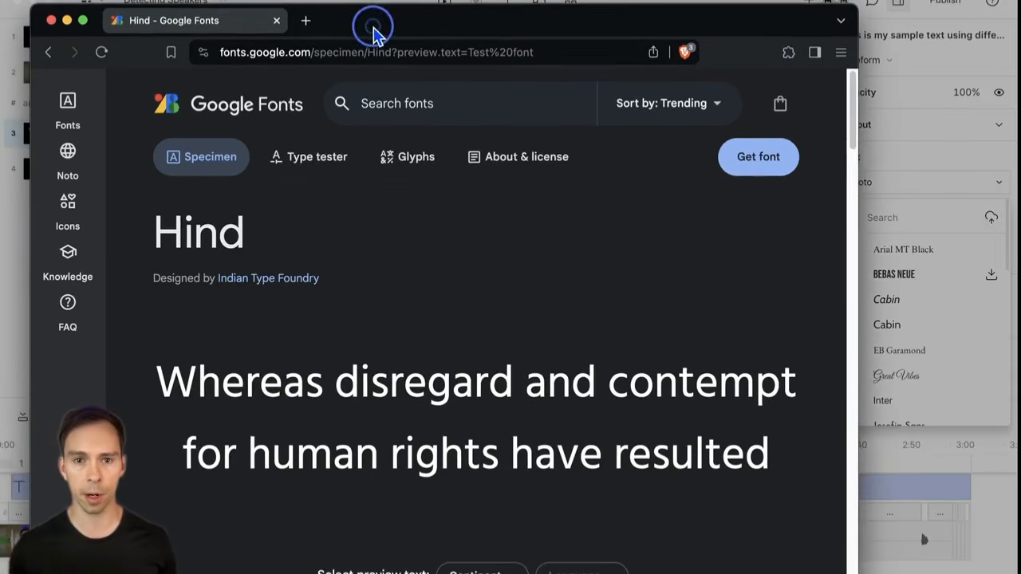
left_click(307, 21)
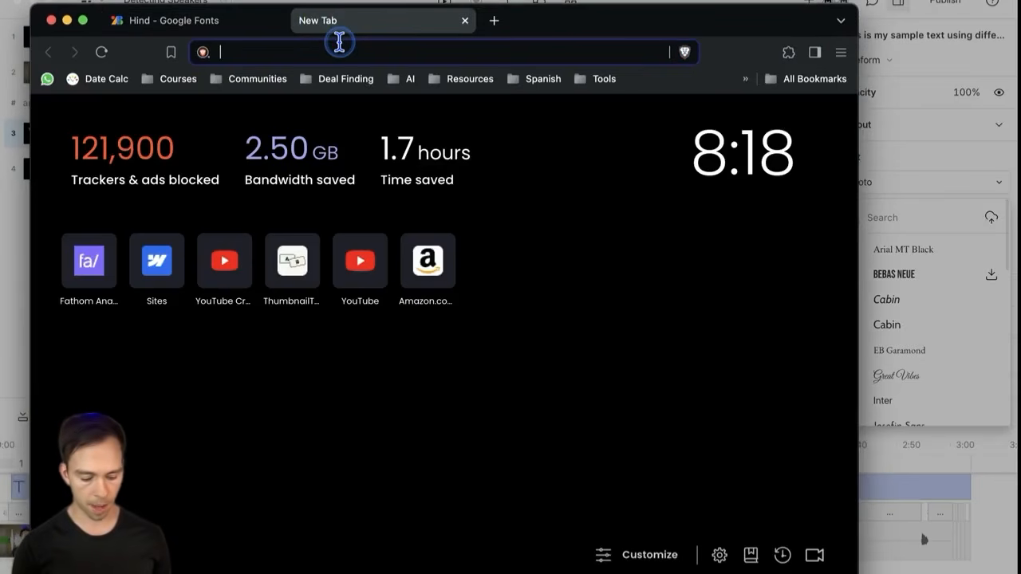
Step: Search 'bold font', view The Bold Font page on dafont.com, then return to Descript
type("bold font")
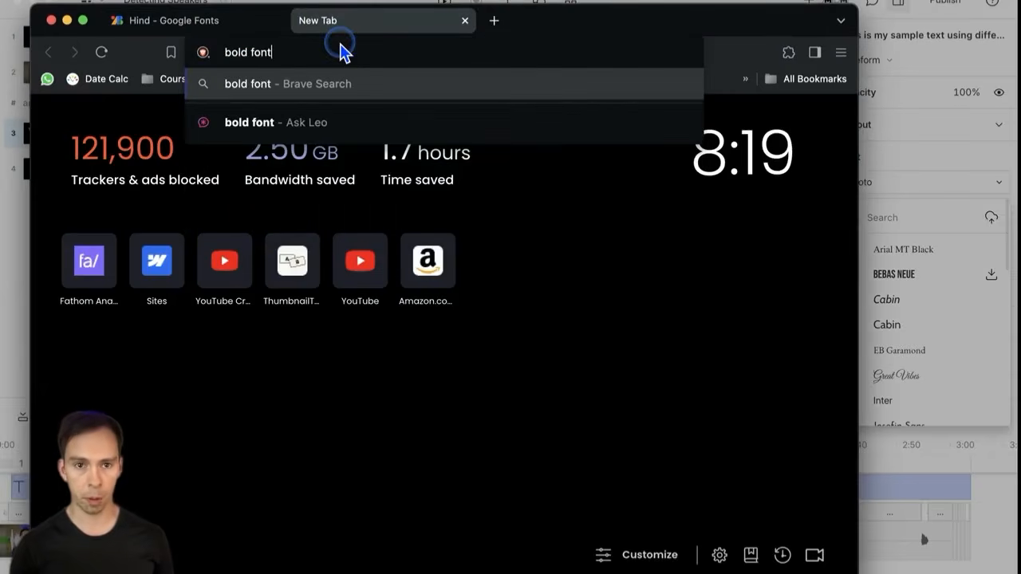
key("Return")
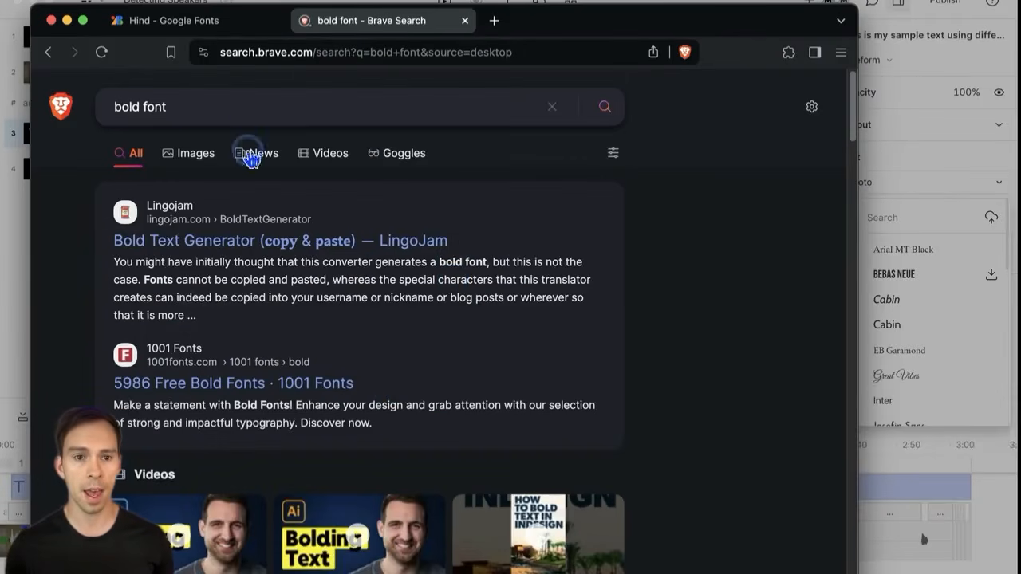
scroll(319, 387, "down", 10)
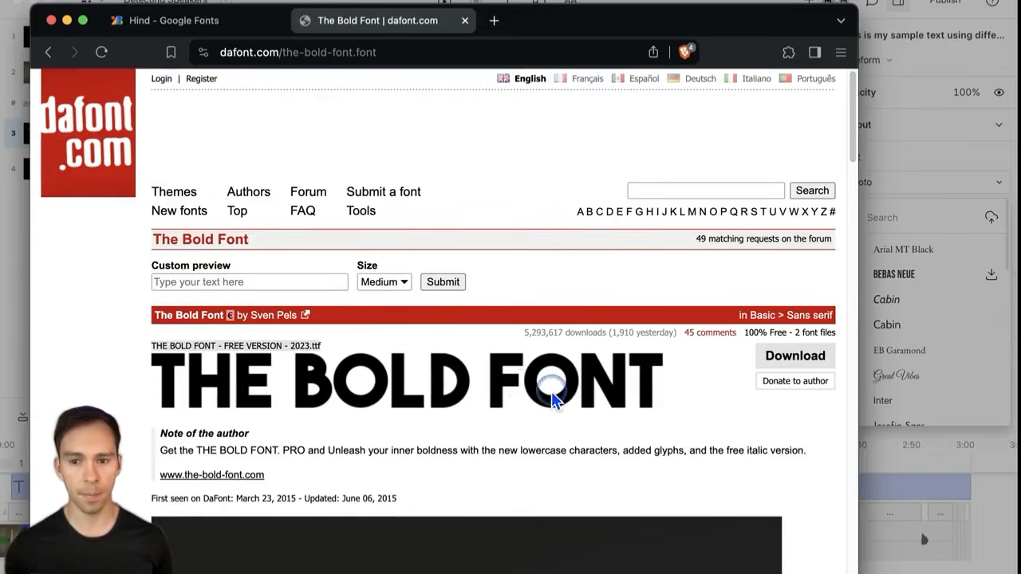
scroll(553, 399, "down", 3)
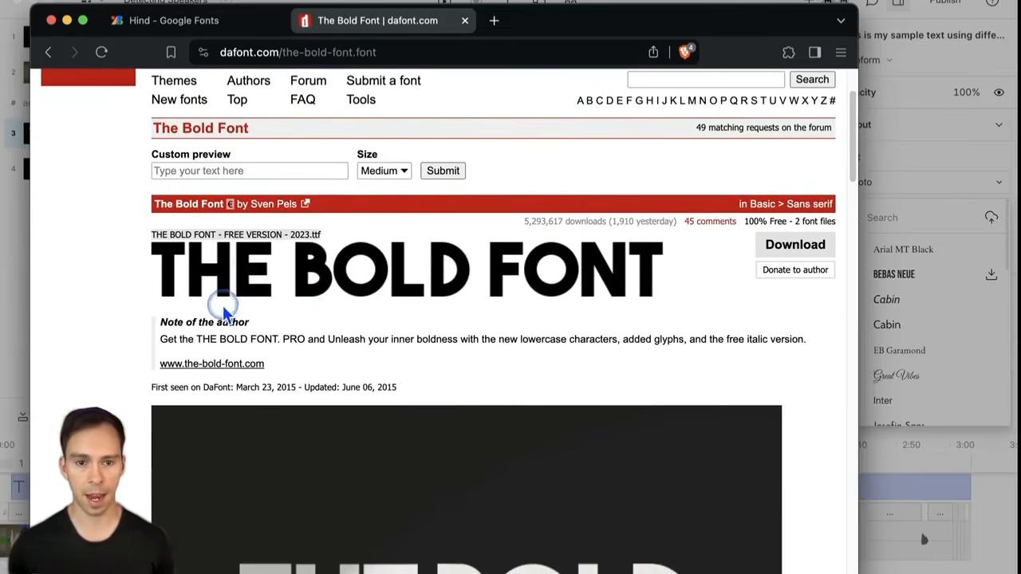
left_click_drag(294, 234, 305, 237)
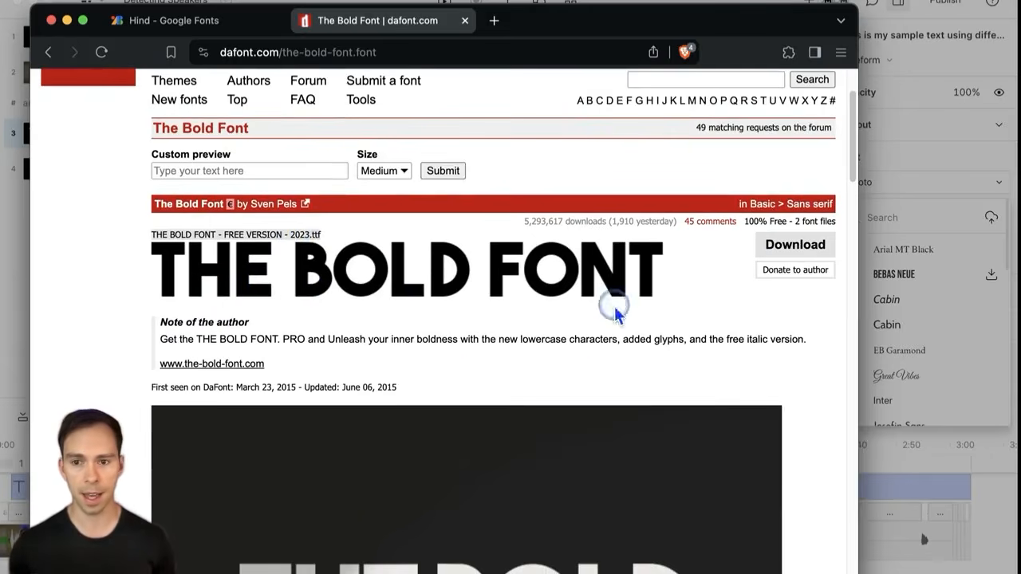
scroll(449, 372, "down", 10)
scroll(463, 380, "up", 12)
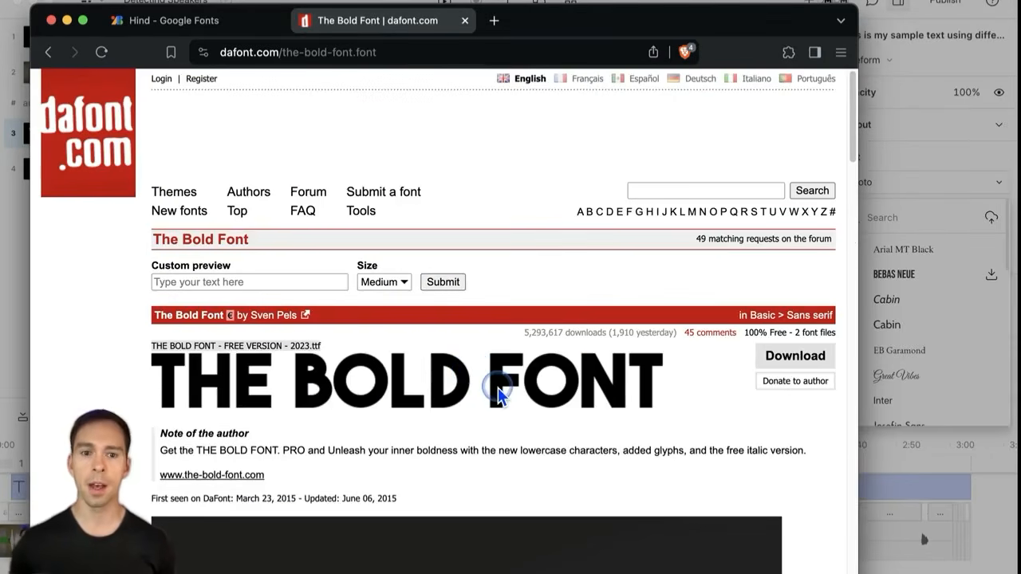
left_click(674, 1)
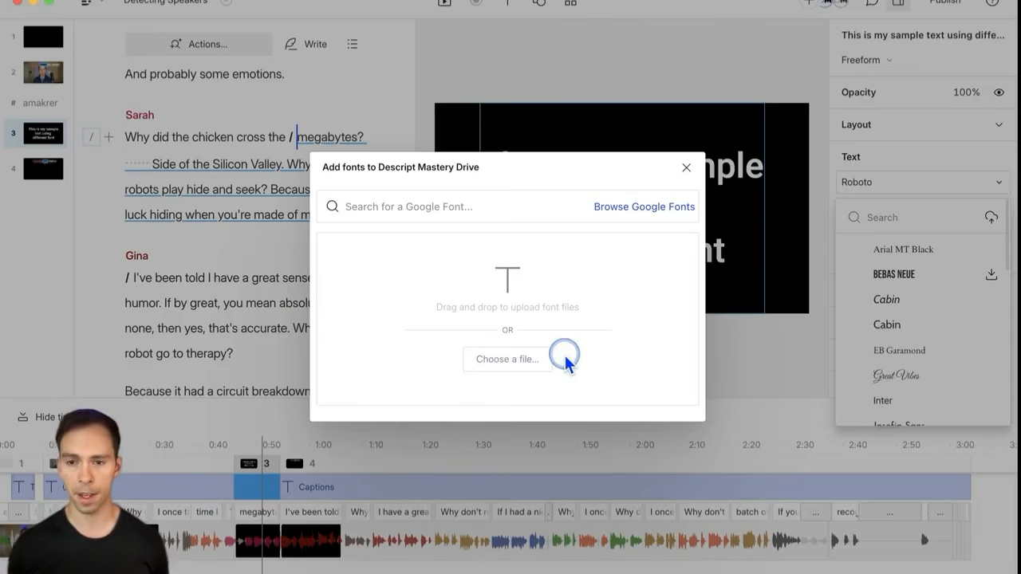
Step: Close the add-fonts dialog and set the sample text to THE BOLD FONT, centre-aligned
left_click(686, 169)
scroll(927, 310, "down", 8)
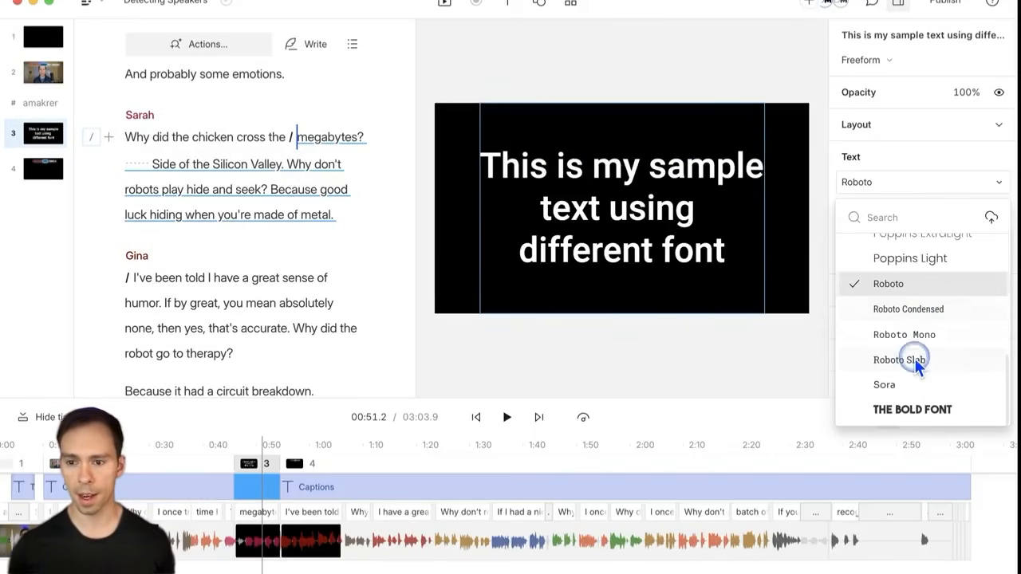
left_click(912, 422)
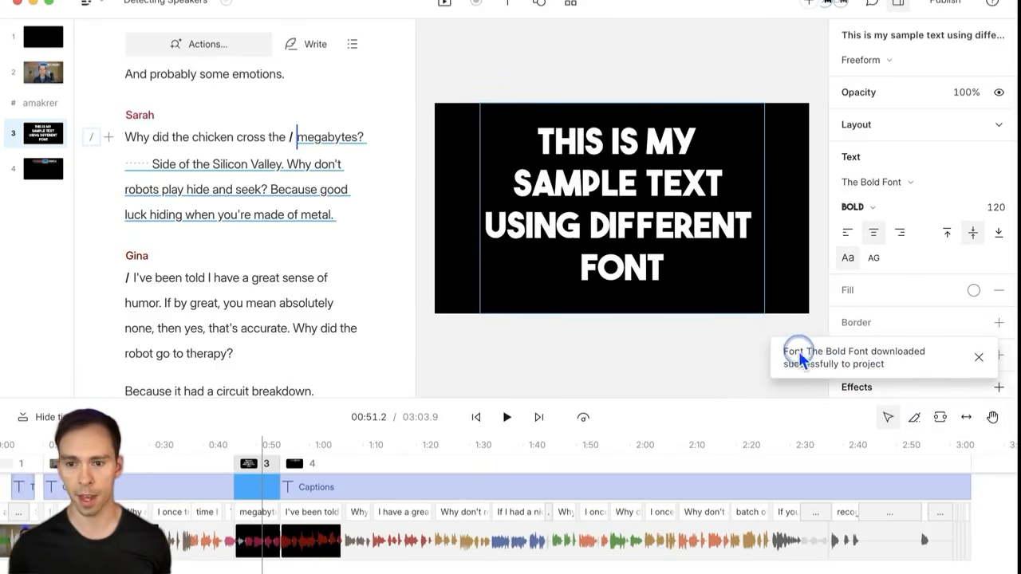
left_click(978, 358)
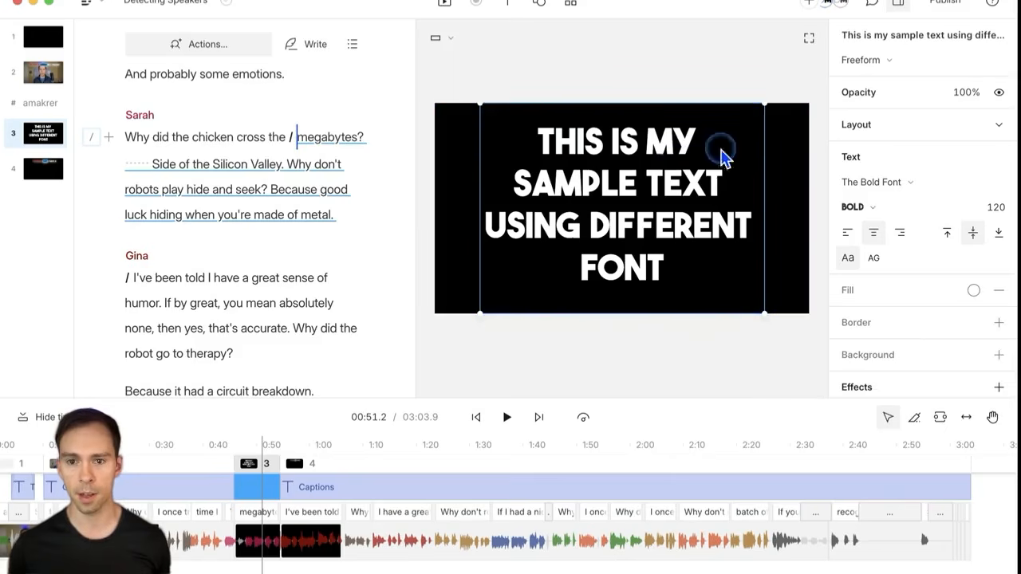
scroll(949, 300, "down", 1)
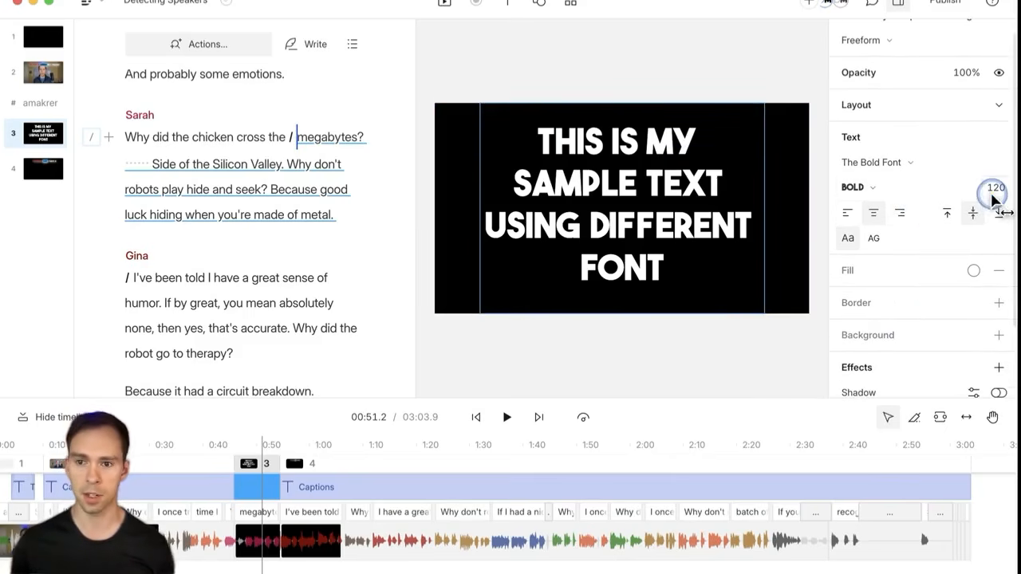
left_click(848, 213)
left_click(874, 213)
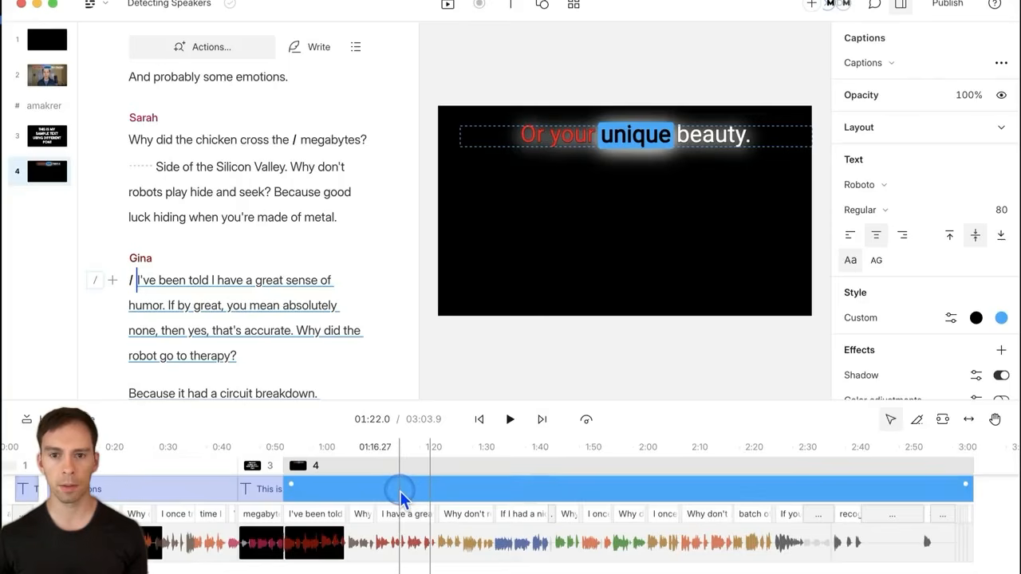
Step: Delete scene 4's caption clip and apply the Cinema Titles template from Gallery > Titles
key("Delete")
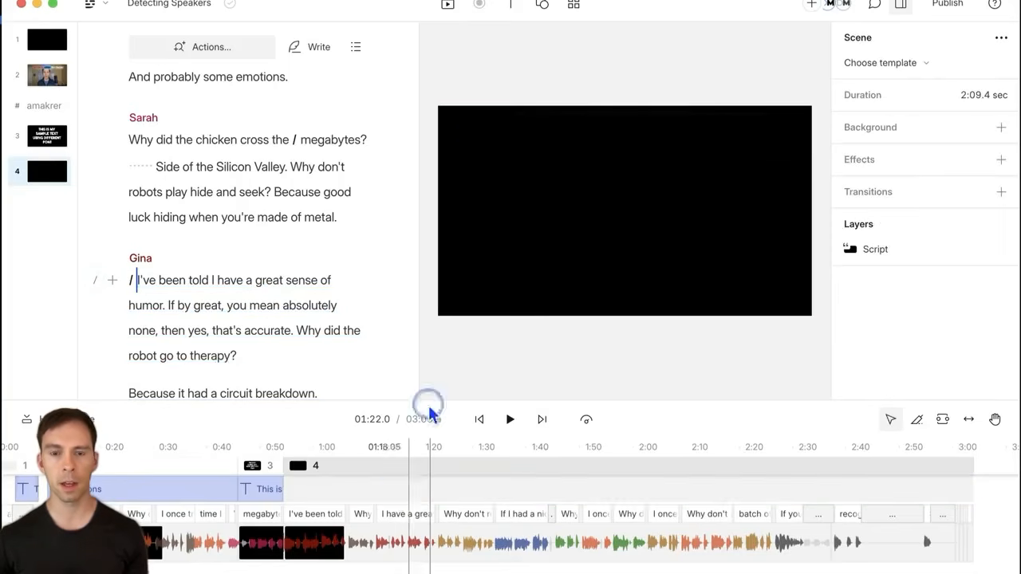
left_click(575, 11)
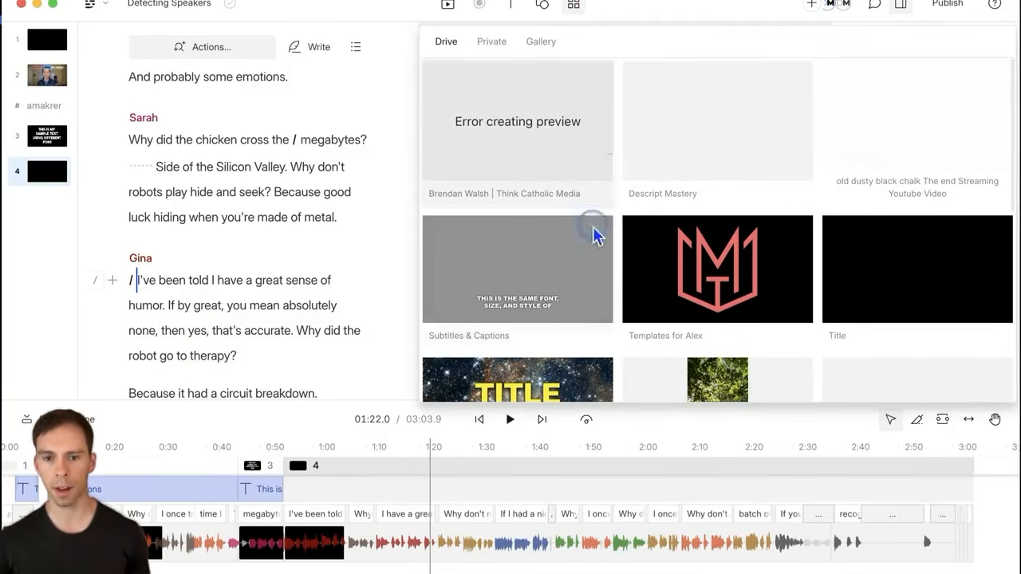
left_click(542, 40)
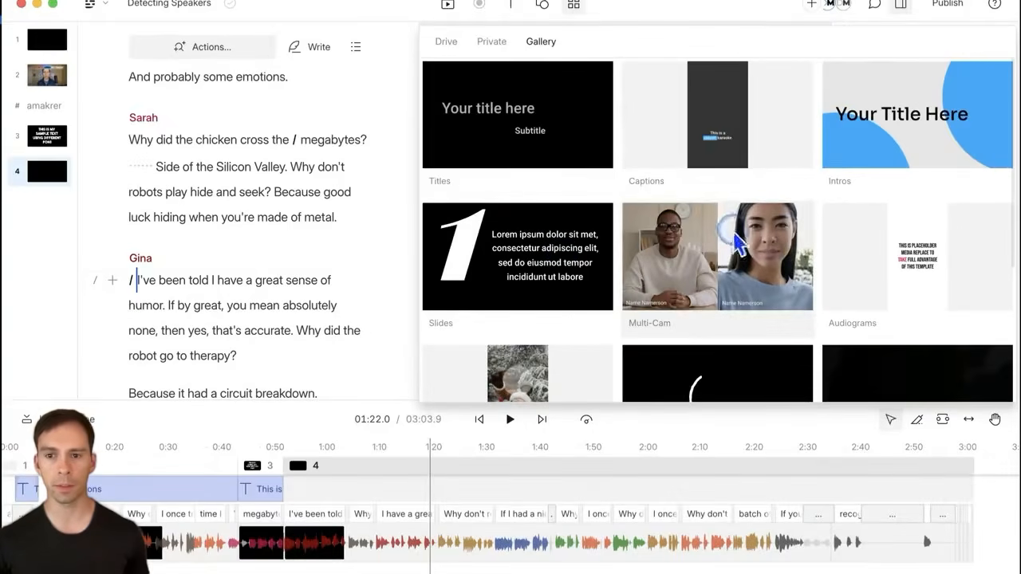
left_click(530, 133)
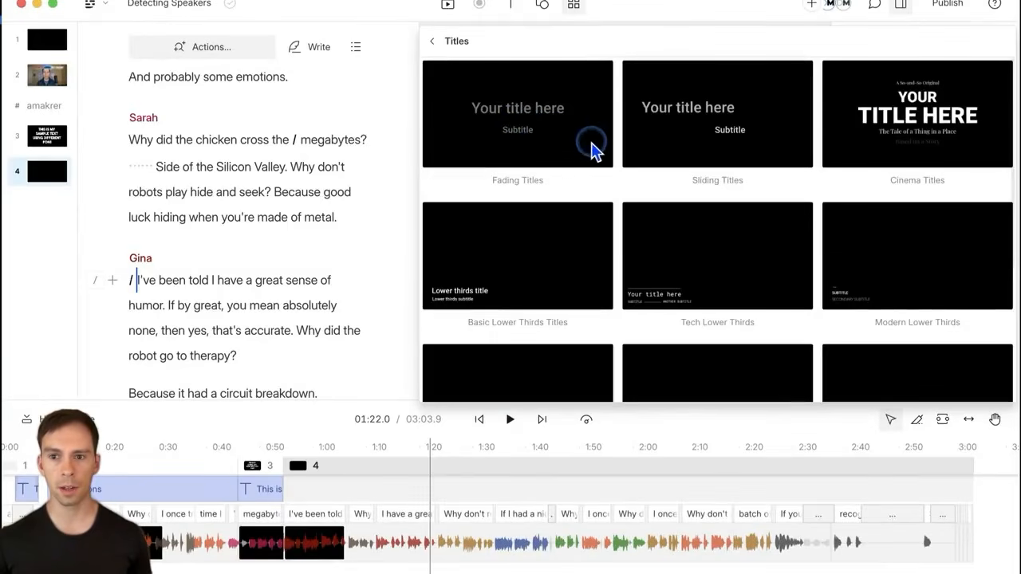
left_click(904, 137)
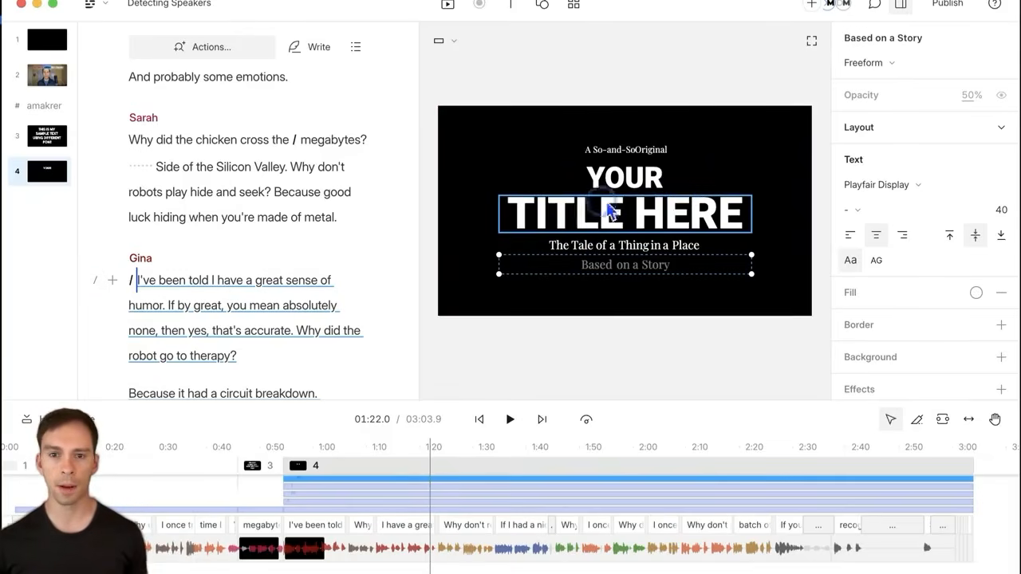
Step: Select each title line of the template, then undo the Cinema Titles template
left_click(630, 177)
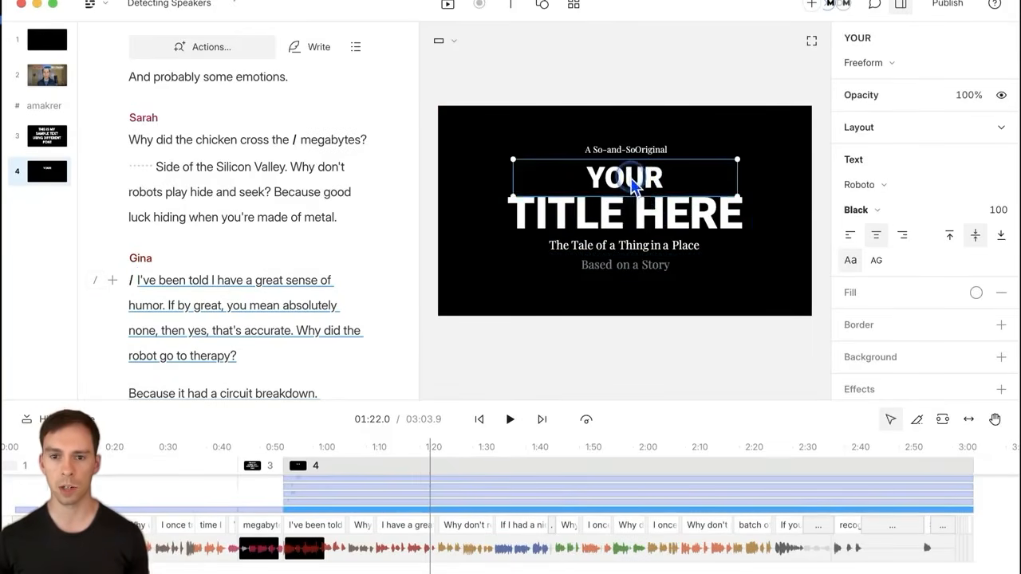
left_click(623, 223)
left_click(624, 248)
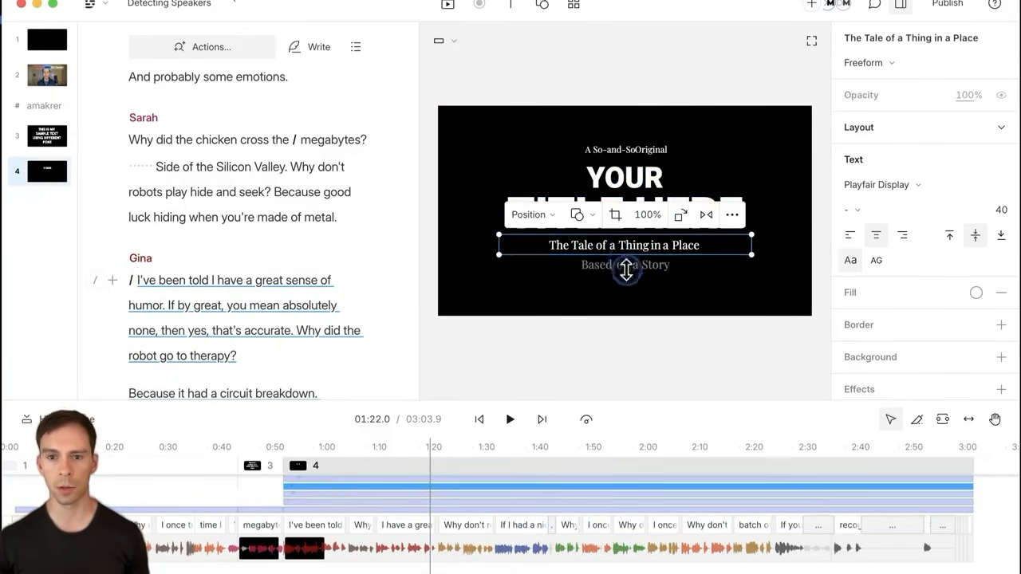
left_click(631, 271)
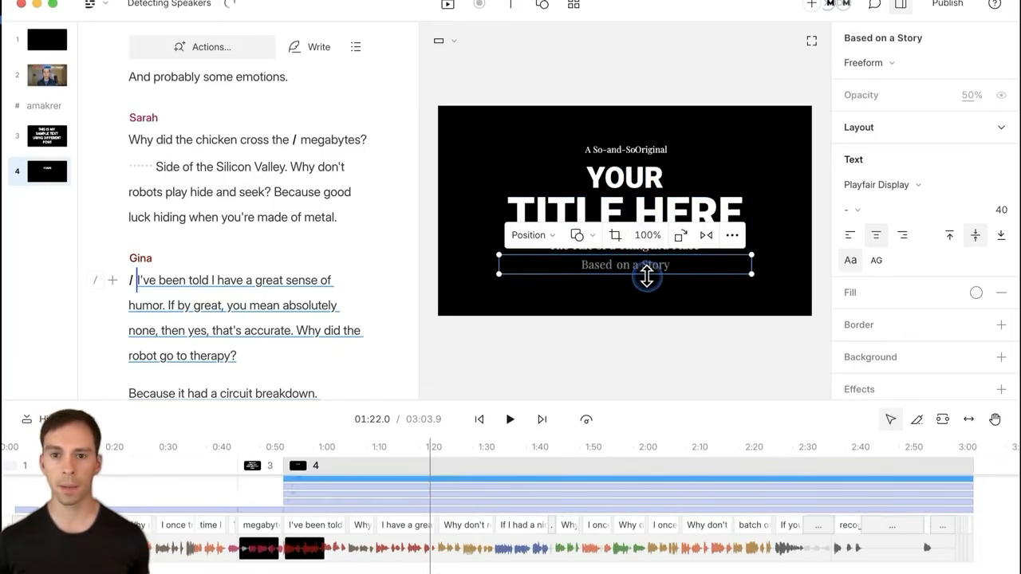
key("super+z")
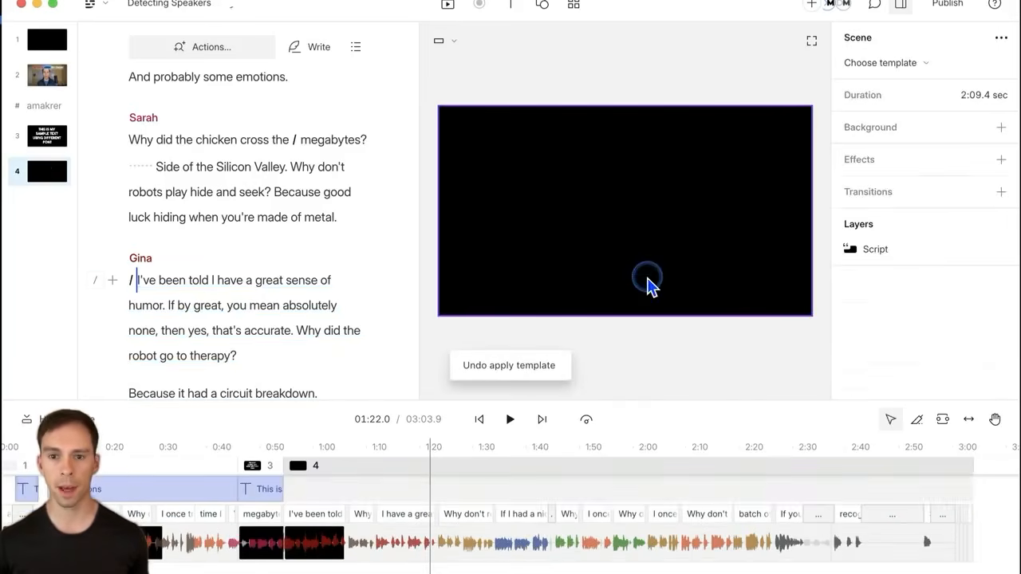
Step: Apply the Netflix Subtitles caption template from the drive's saved templates
left_click(573, 8)
left_click(440, 42)
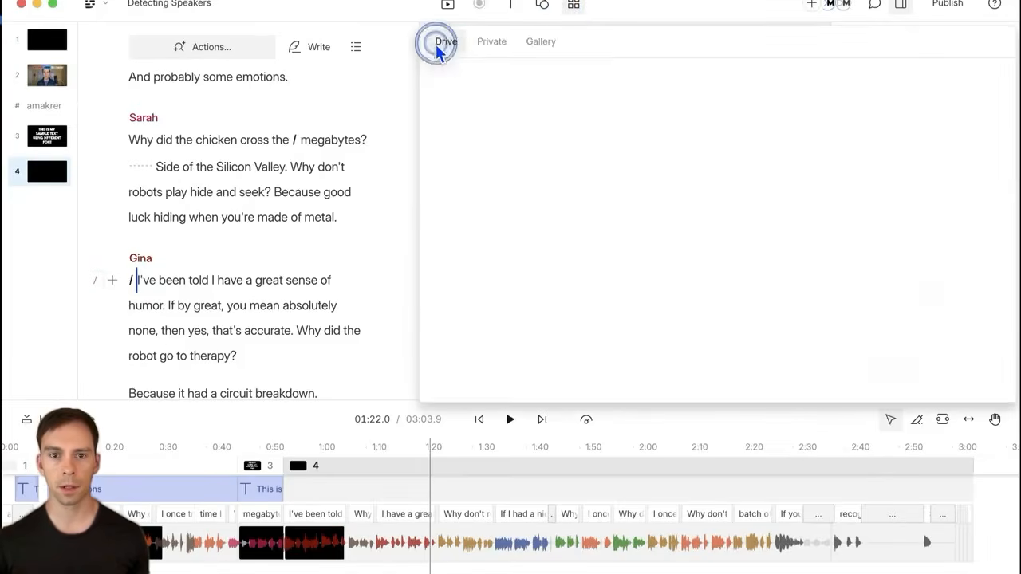
left_click(508, 265)
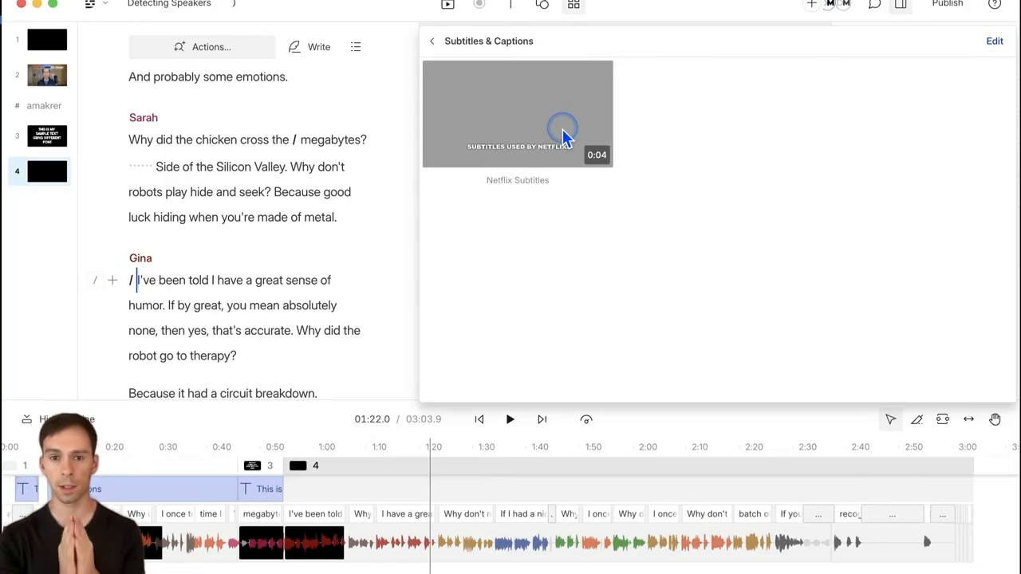
left_click(517, 117)
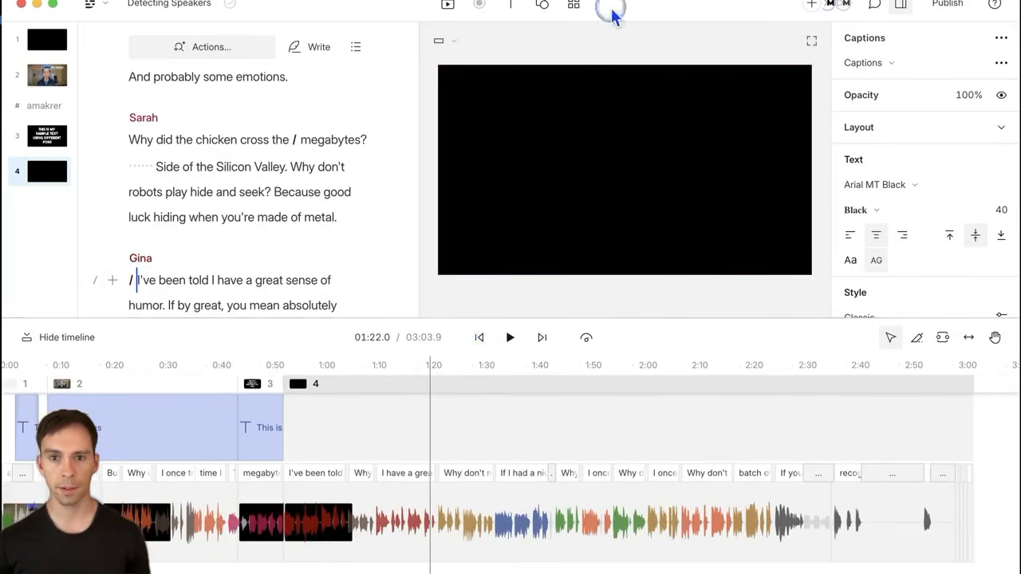
Step: Dismiss the popover and jump playback back to scene 2 at 00:34.3
left_click(576, 4)
left_click(576, 4)
left_click(471, 434)
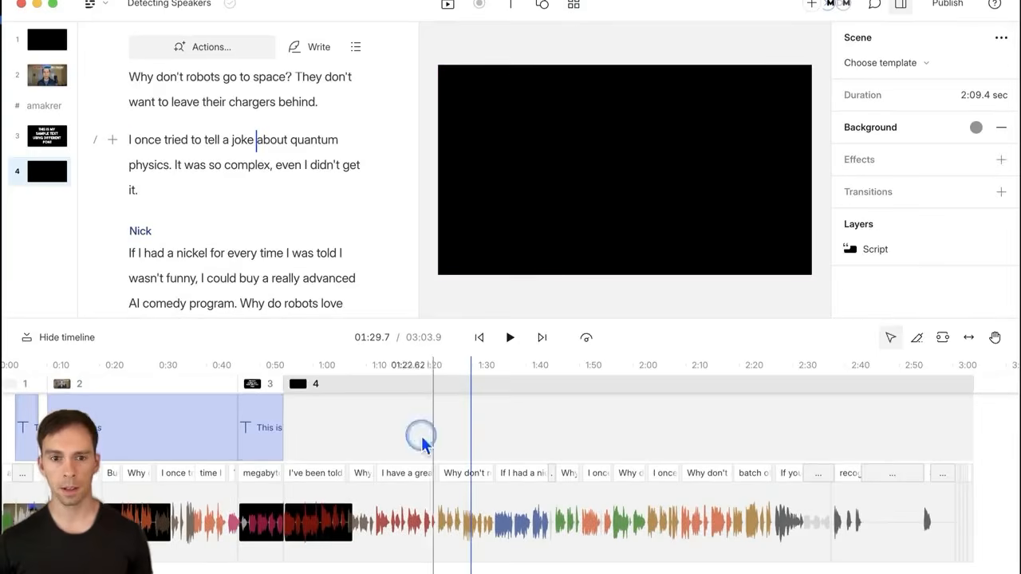
left_click(180, 427)
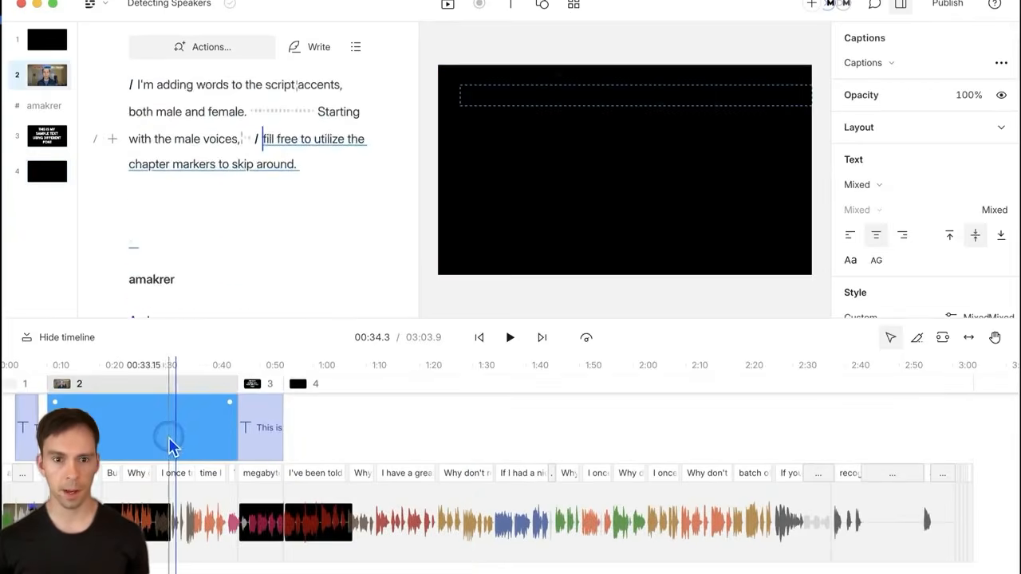
Step: Apply Netflix Subtitles captions to scene 2 and stretch the caption block to the timeline's end
left_click(573, 5)
left_click(551, 132)
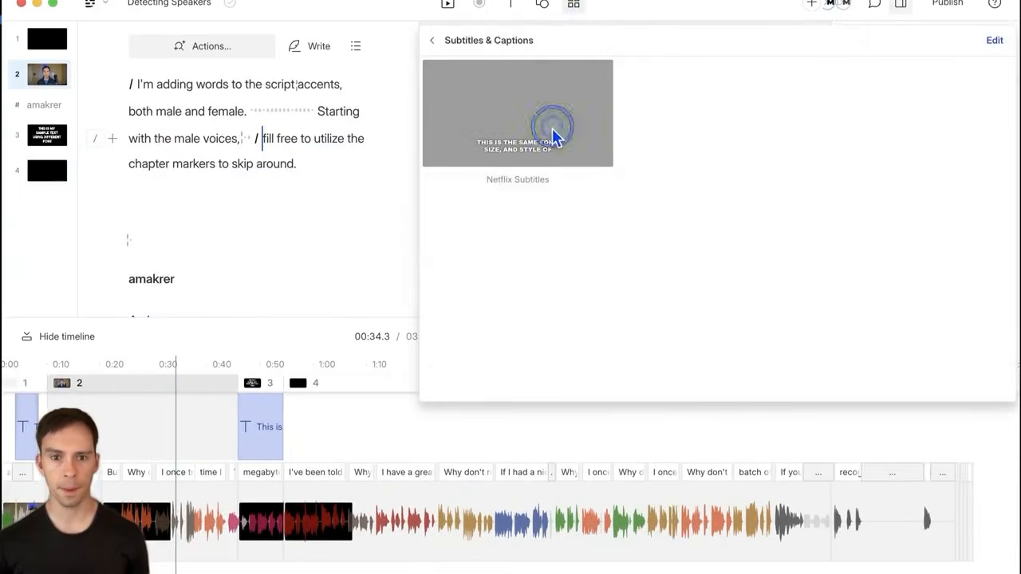
left_click(173, 410)
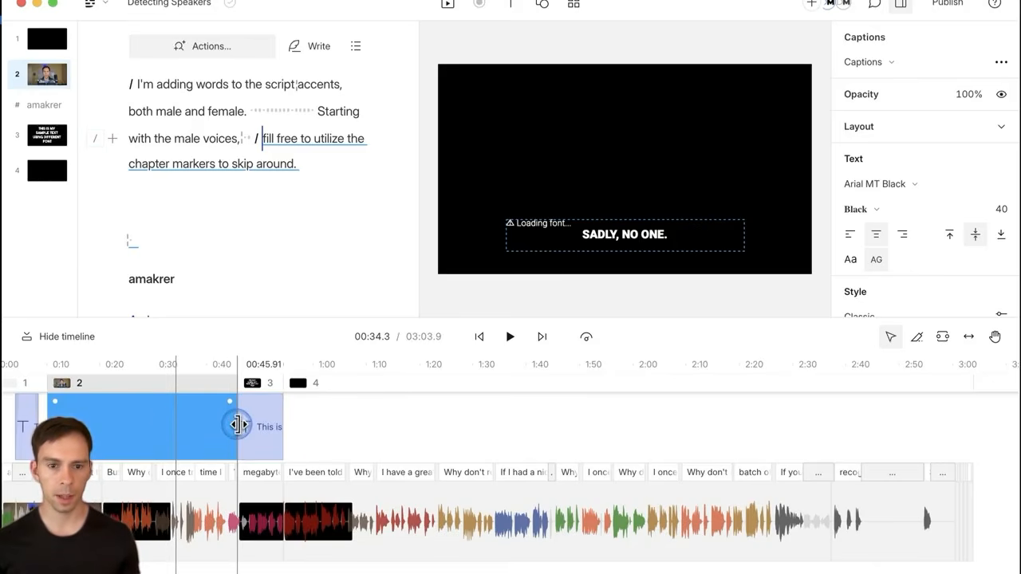
left_click_drag(237, 424, 967, 444)
left_click(143, 423)
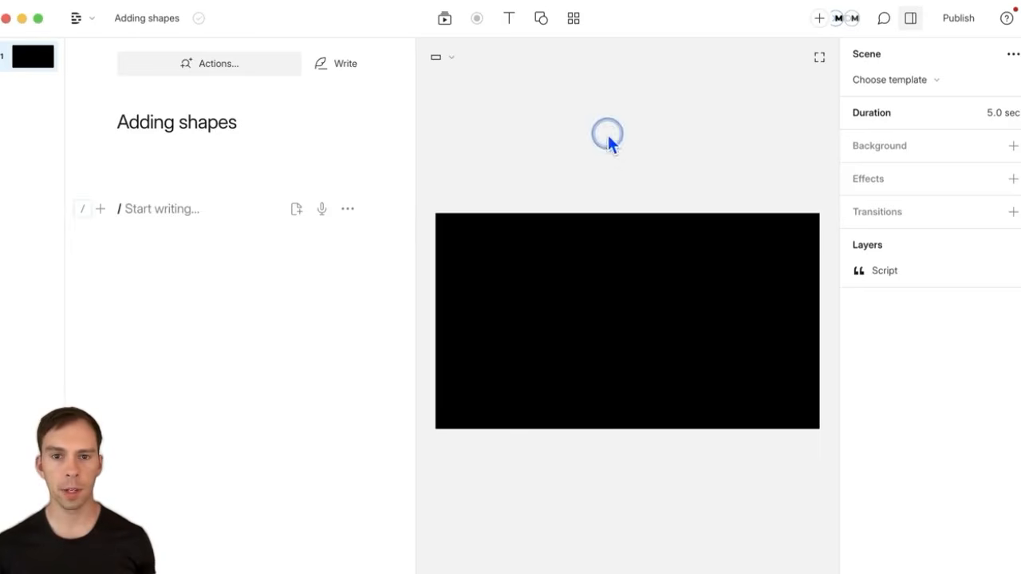
Step: Open the Shape dropdown in the Adding shapes project's toolbar
left_click(541, 20)
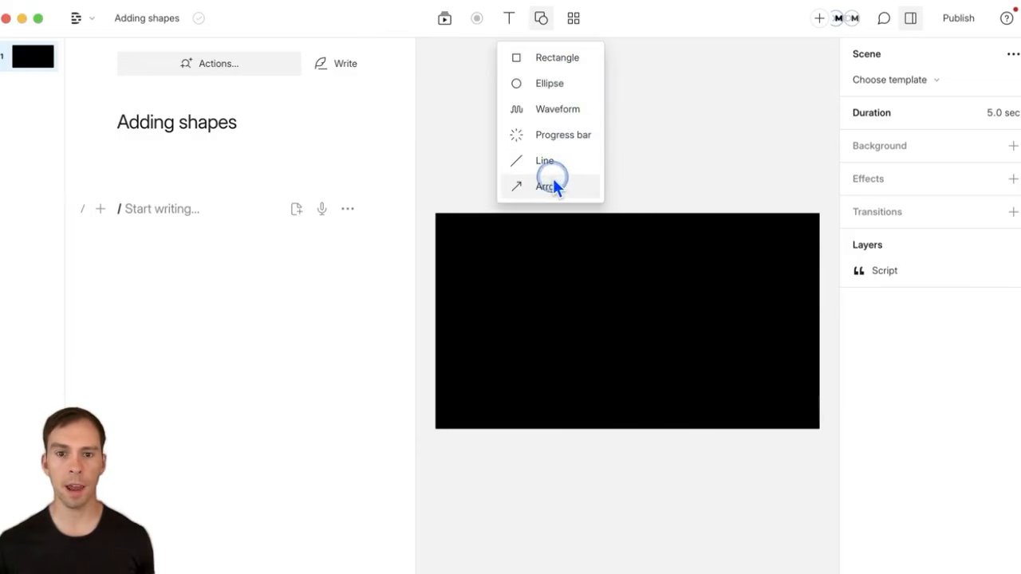
Step: Add a rectangle and resize it into a wide white box over the black frame
left_click(545, 57)
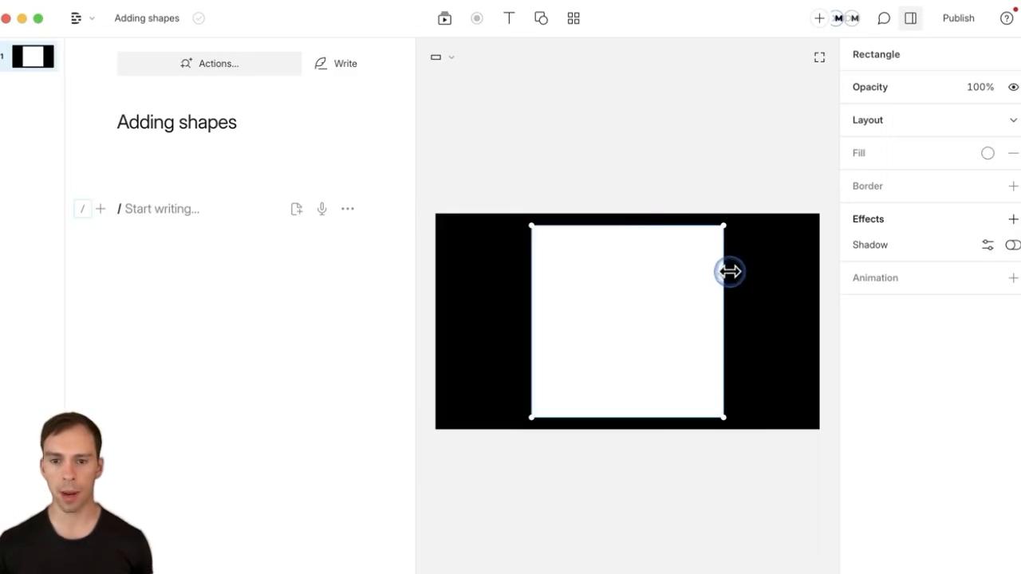
left_click_drag(724, 276, 640, 285)
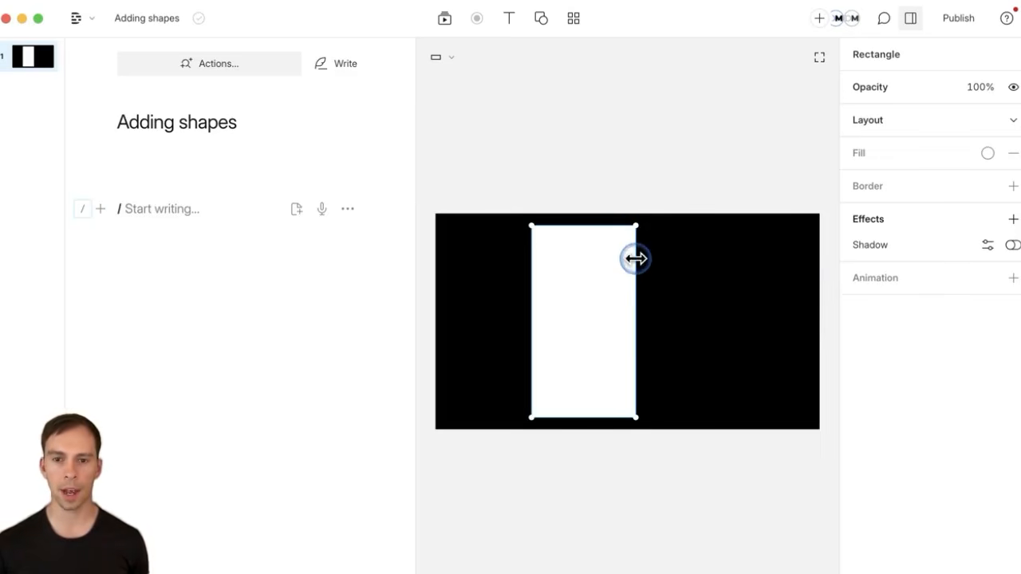
left_click_drag(635, 228, 777, 235)
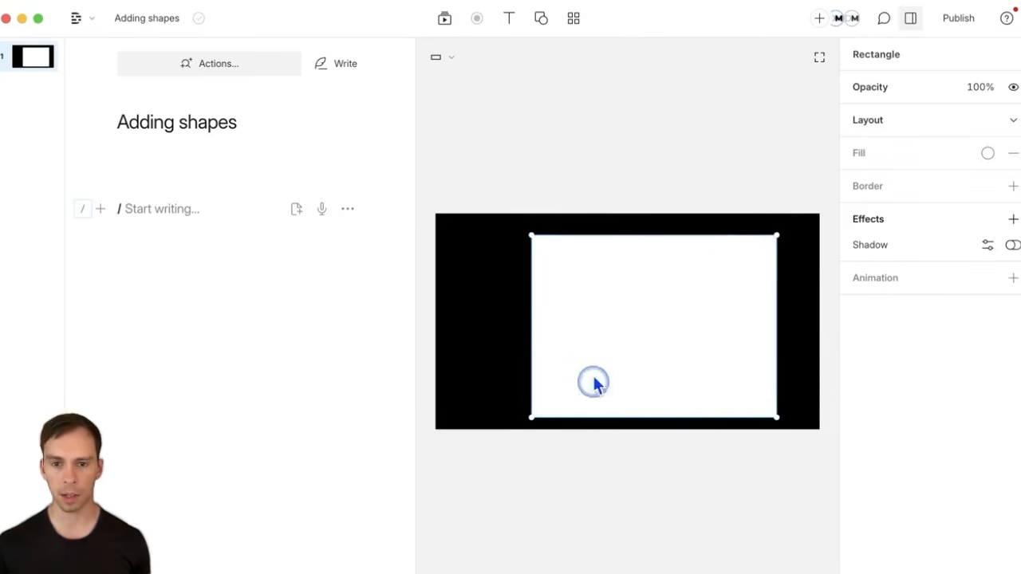
Step: Try red, then a deep maroon, as the rectangle's fill colour
left_click(989, 154)
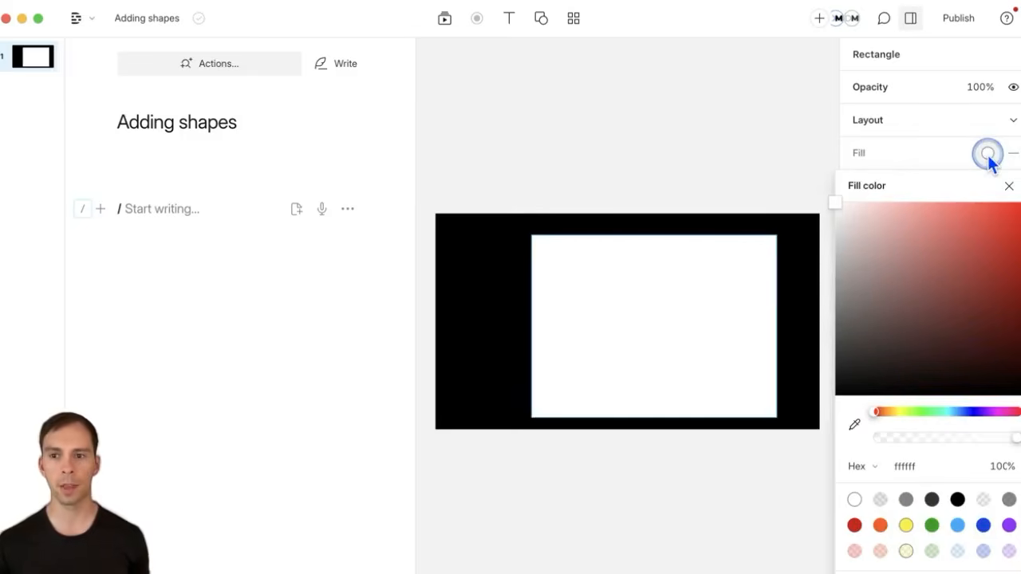
left_click_drag(988, 345, 1019, 204)
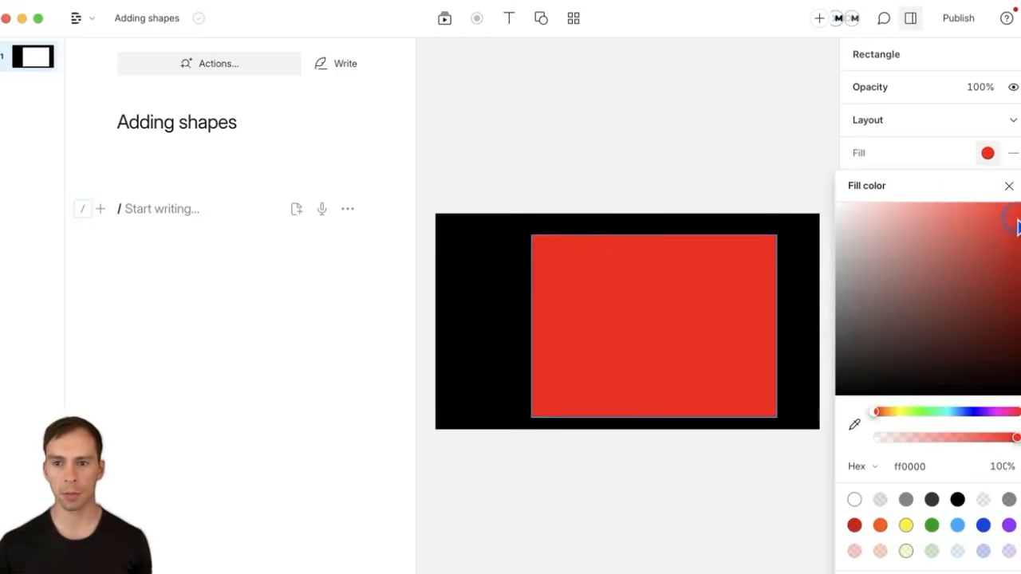
left_click(1009, 186)
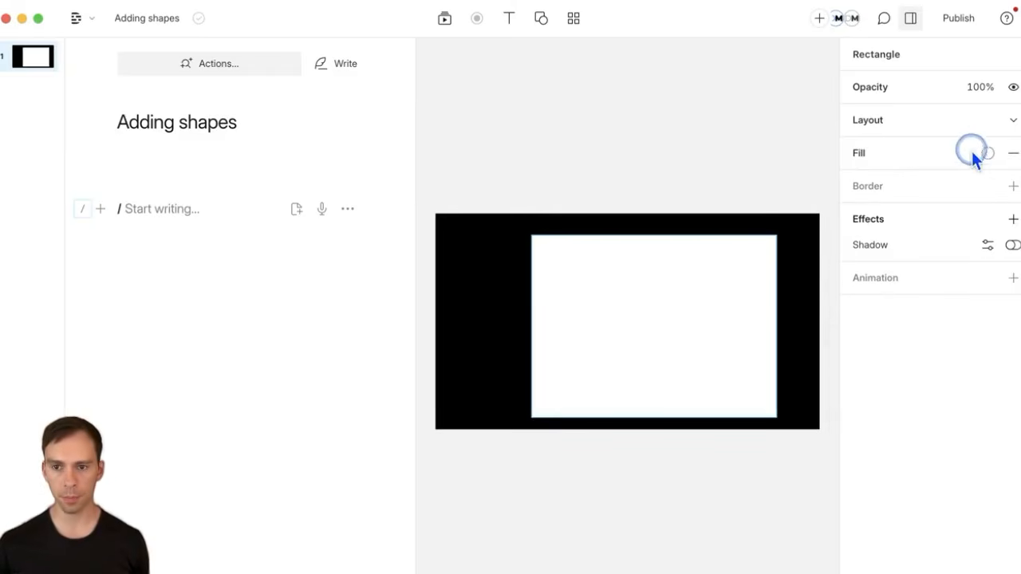
left_click(972, 152)
left_click(1015, 208)
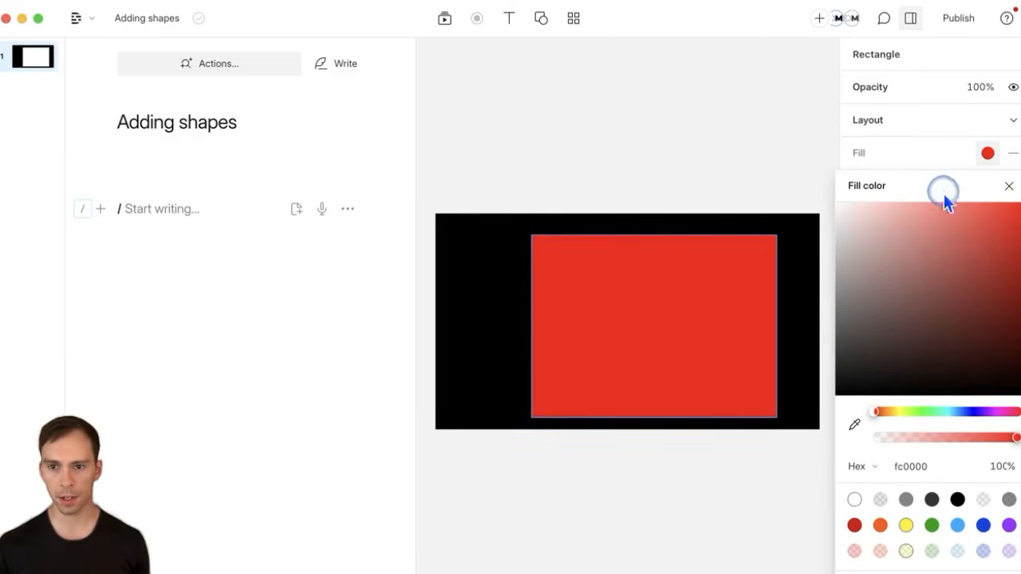
key("super+z")
left_click(1013, 334)
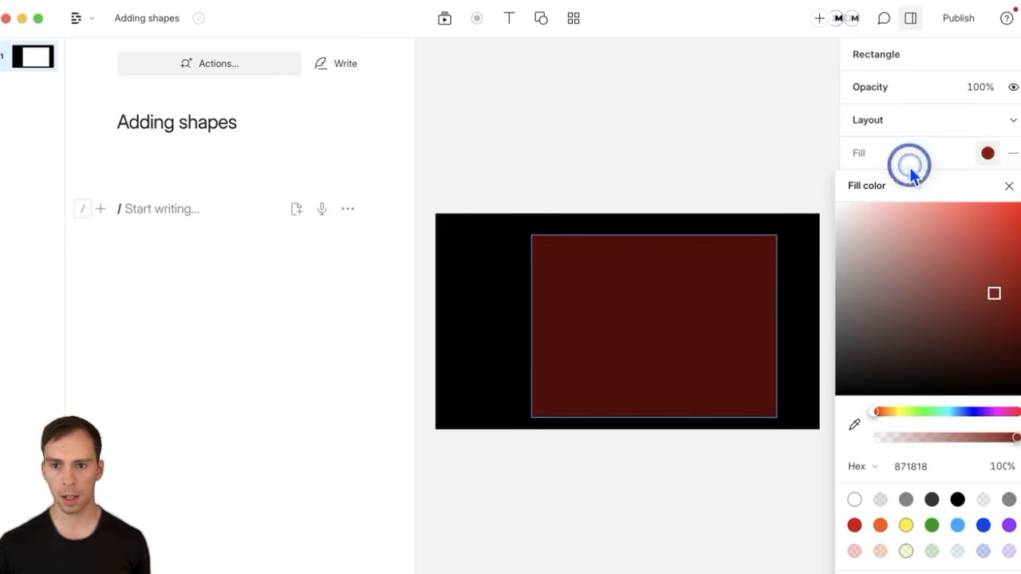
left_click(1009, 186)
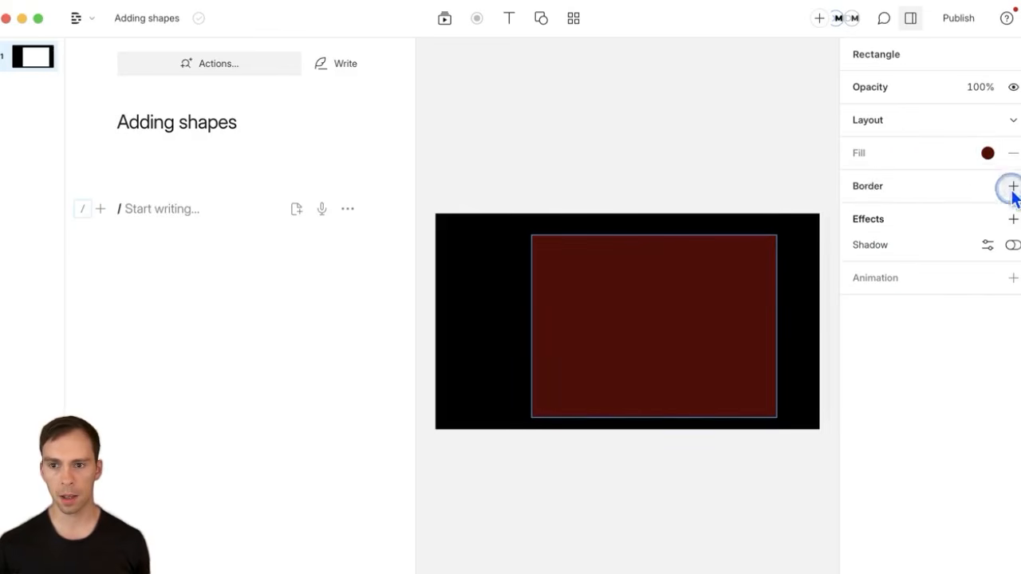
Step: Add a white border of width 10 and move the rectangle up and left
left_click(1011, 185)
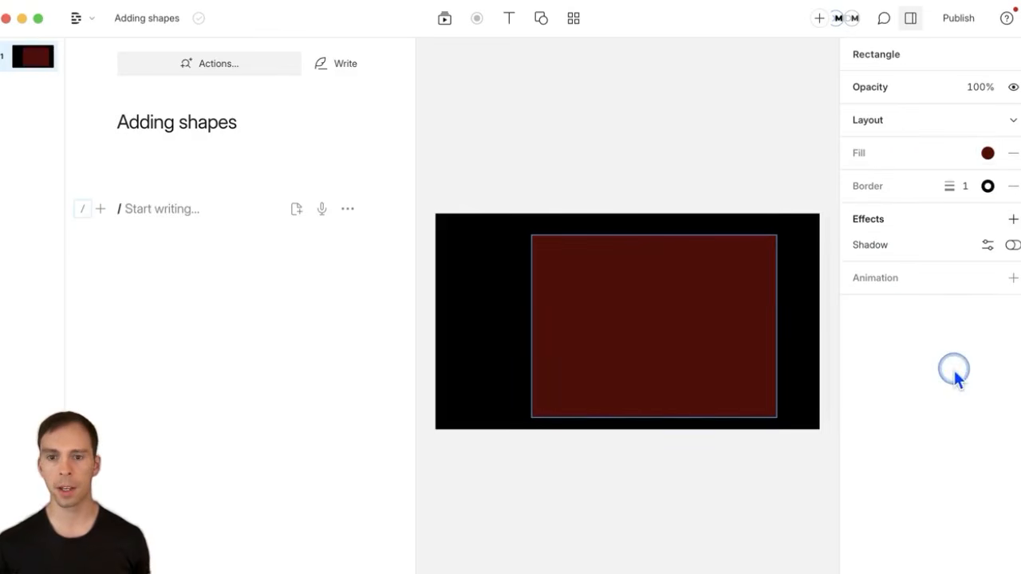
left_click(964, 187)
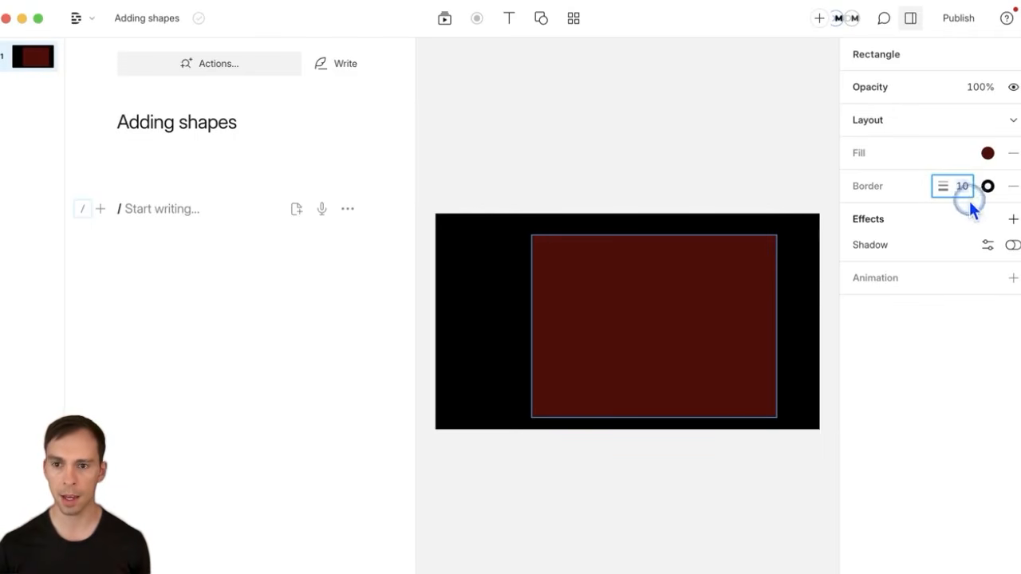
left_click(988, 186)
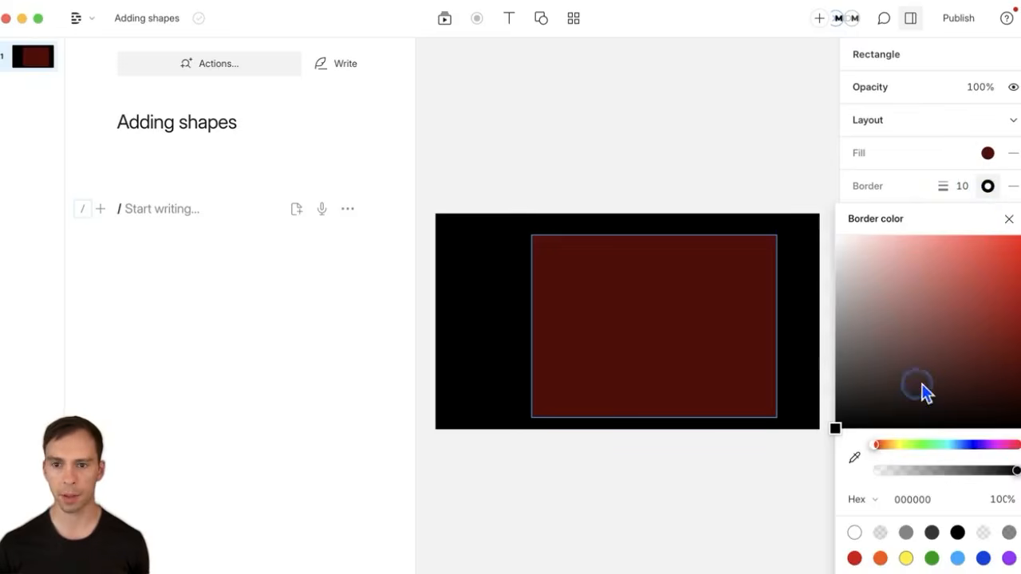
left_click_drag(923, 391, 675, 160)
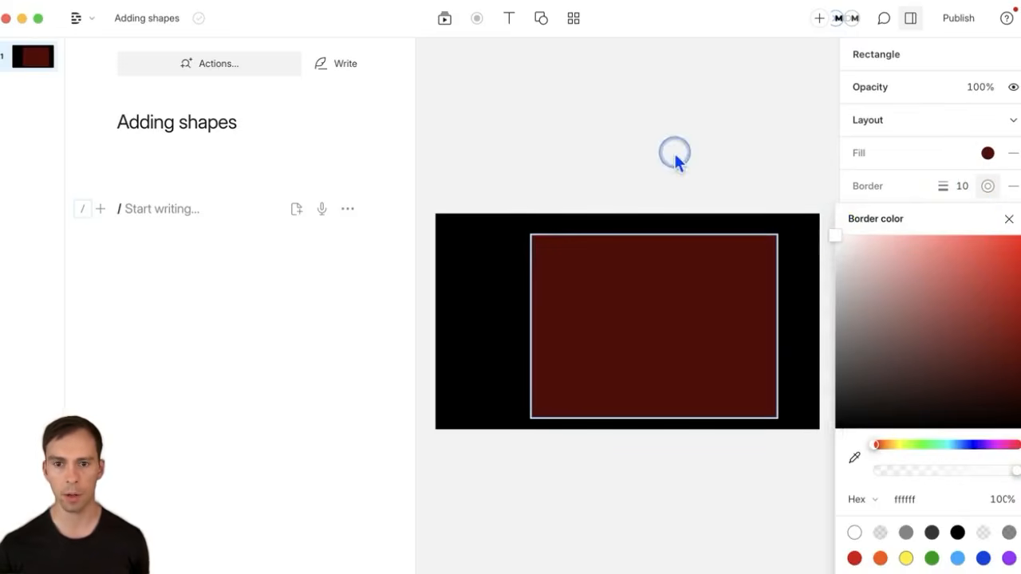
left_click(673, 151)
left_click_drag(691, 343, 658, 351)
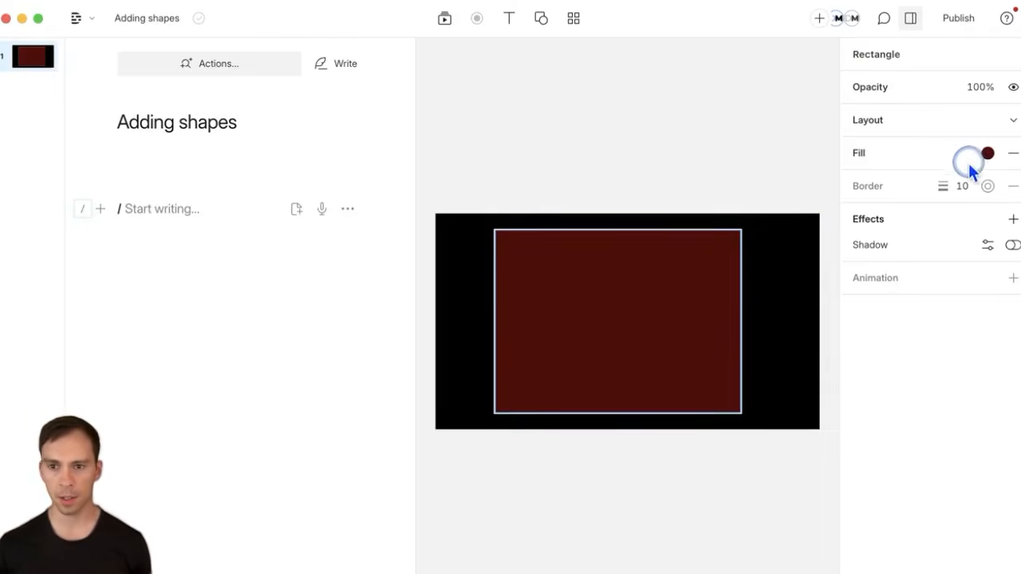
Step: Change the rectangle's fill to bright green
left_click(983, 155)
left_click(928, 410)
left_click_drag(1011, 331, 1020, 204)
left_click(693, 146)
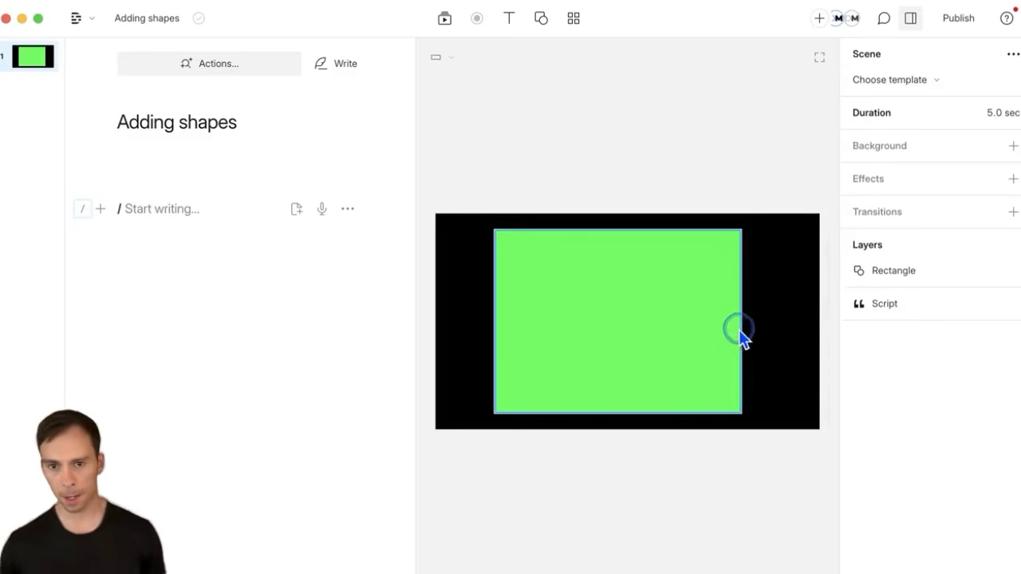
Step: Toggle the rectangle's shadow on and back off, then show and enlarge the timeline
left_click(688, 342)
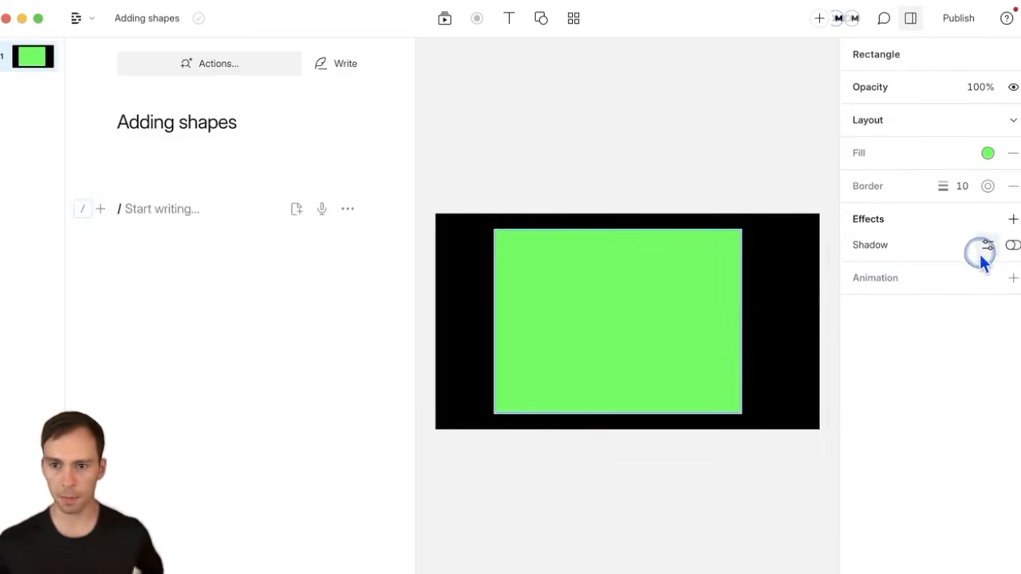
left_click(1011, 245)
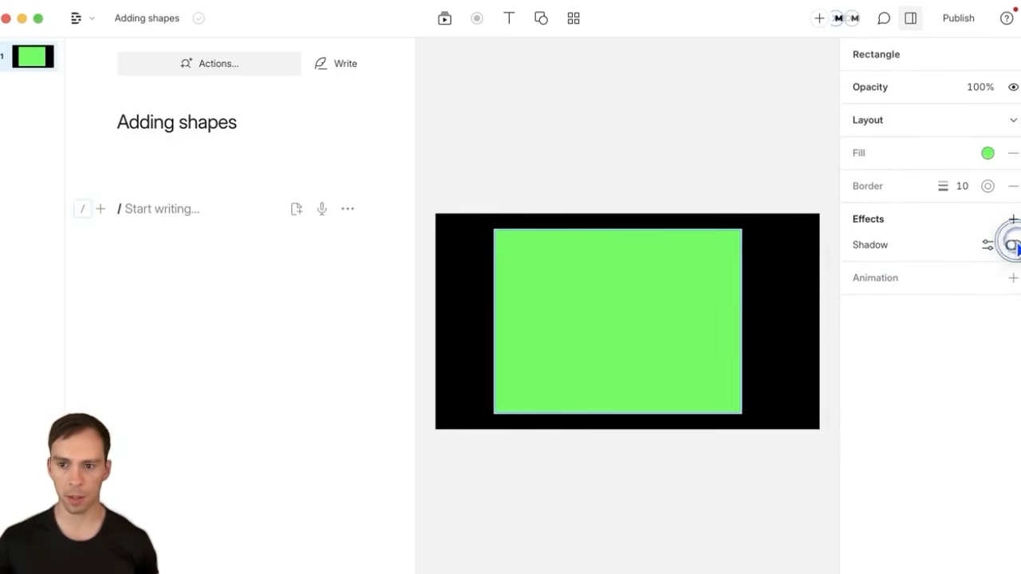
left_click(1014, 244)
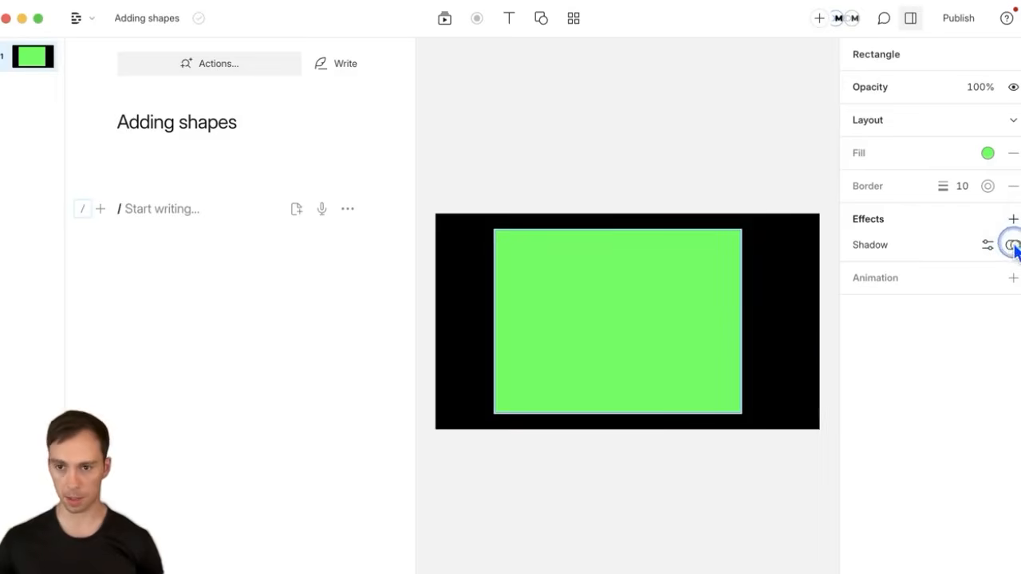
left_click(1014, 244)
key("super+t")
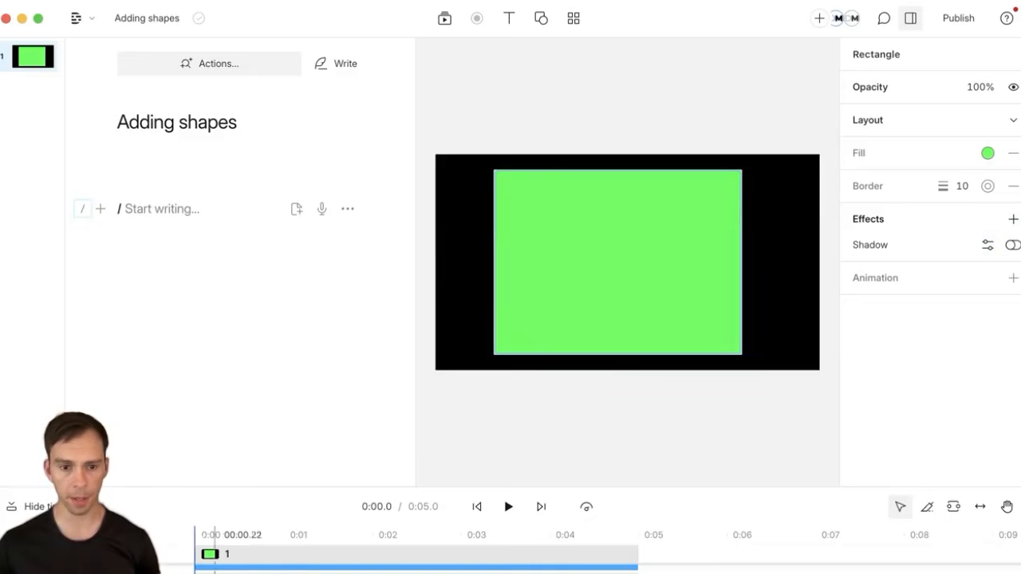
left_click_drag(312, 487, 340, 372)
Step: Trim the Rectangle clip to end at about 0:01.7 and check the scene afterwards
left_click(262, 494)
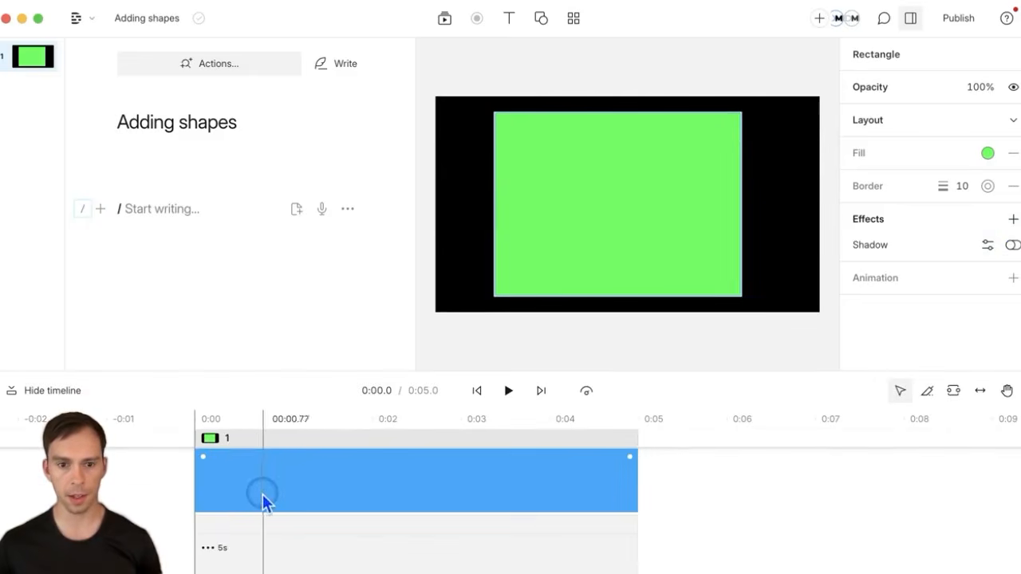
left_click(694, 501)
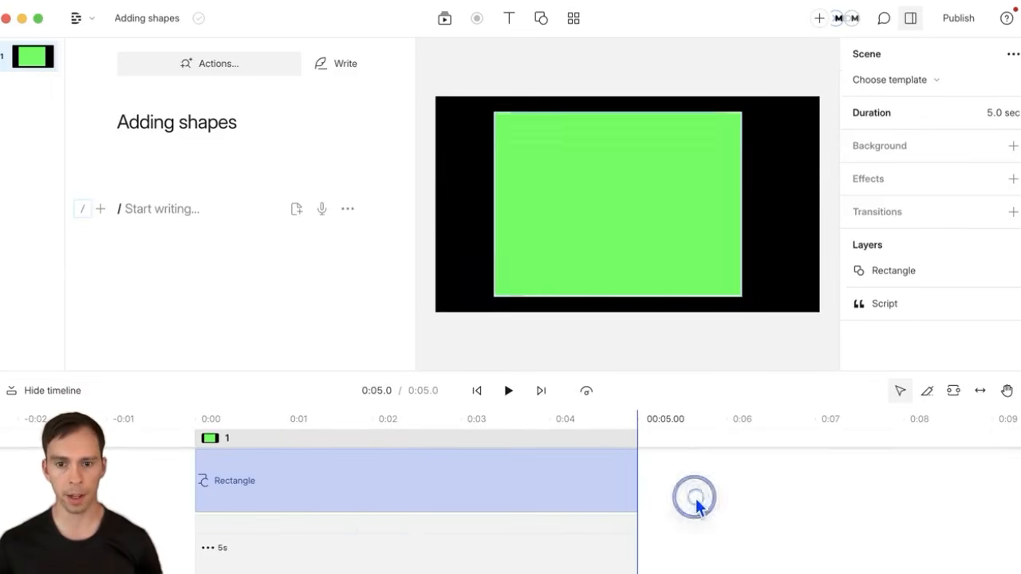
left_click(410, 479)
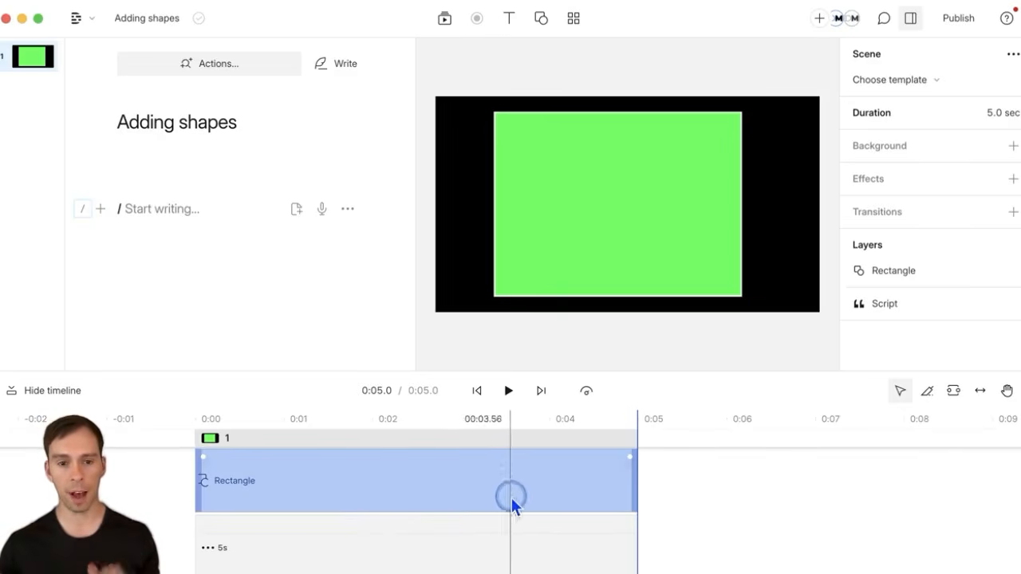
left_click(191, 494)
left_click(391, 493)
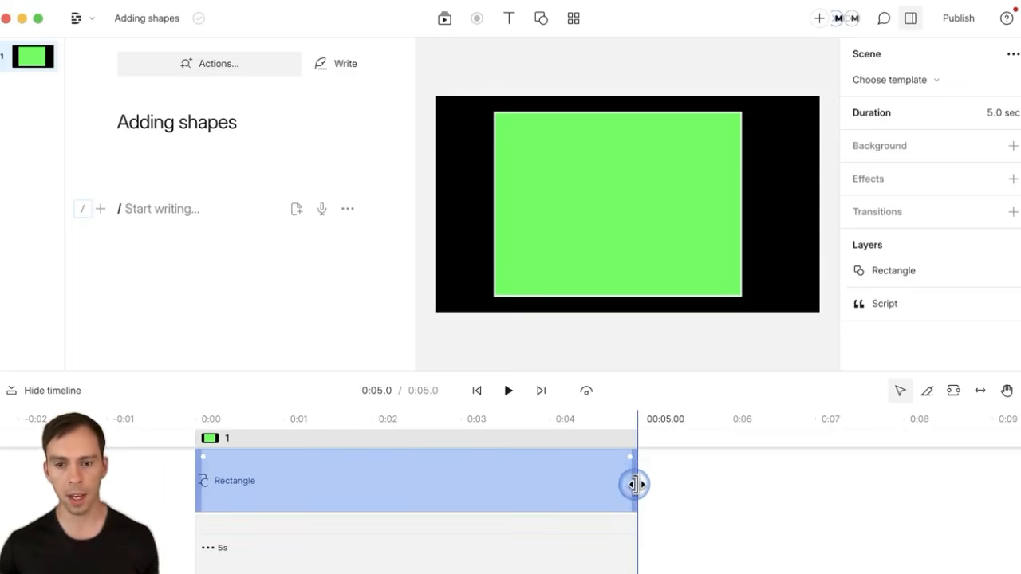
left_click_drag(636, 481, 354, 505)
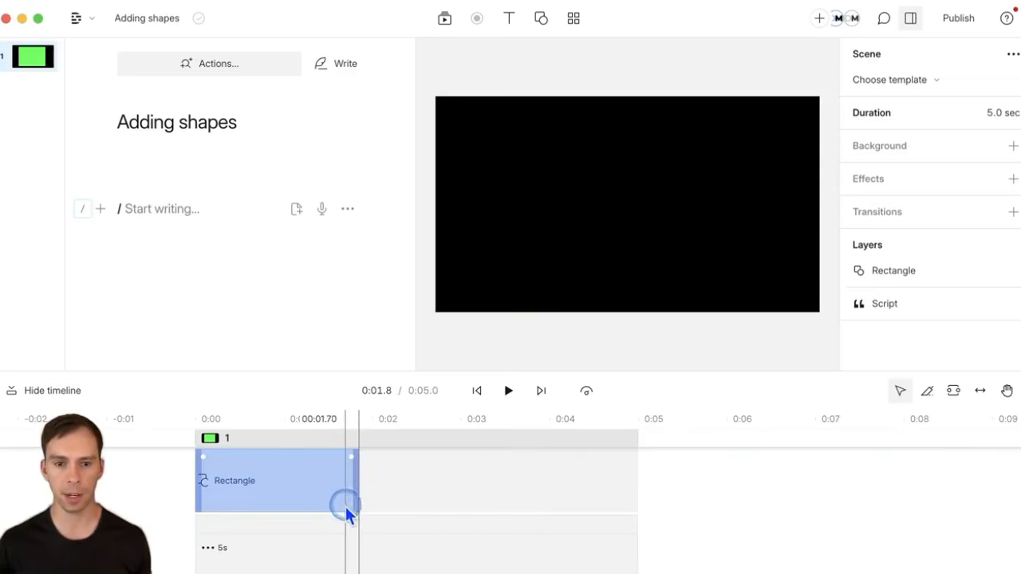
left_click(435, 488)
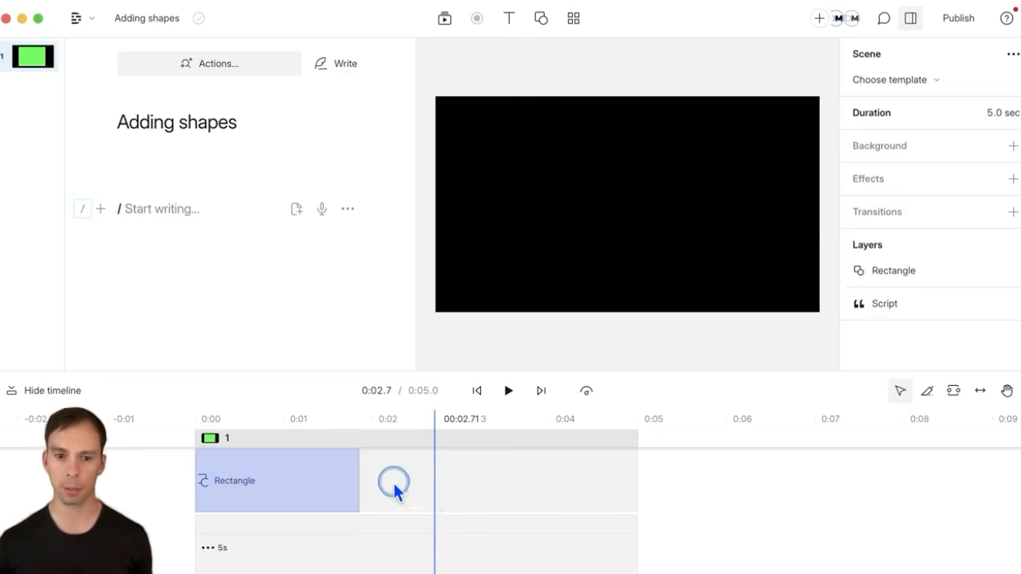
left_click(317, 481)
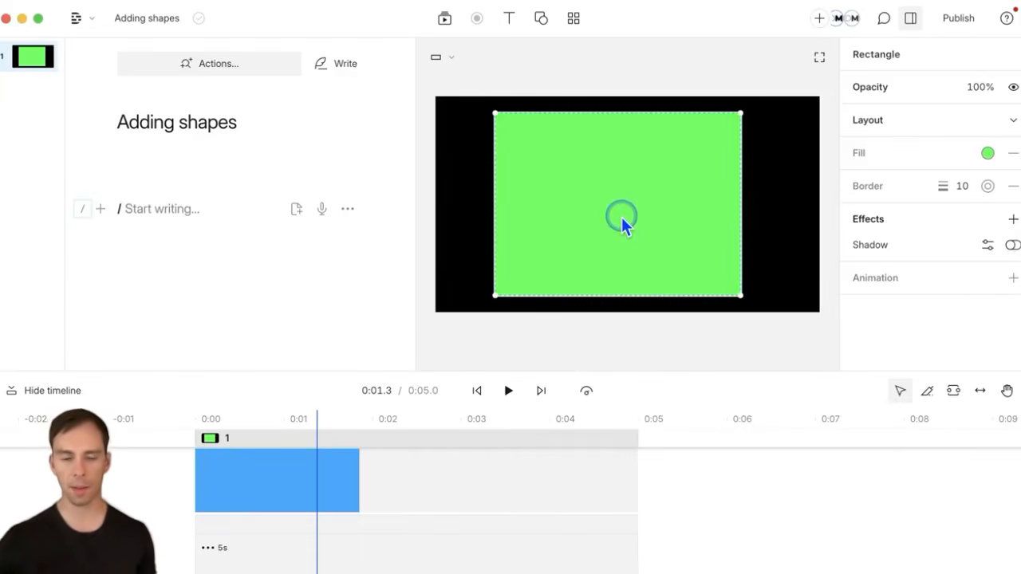
Step: Lower the green rectangle's opacity to 52%
left_click(383, 483)
left_click(320, 496)
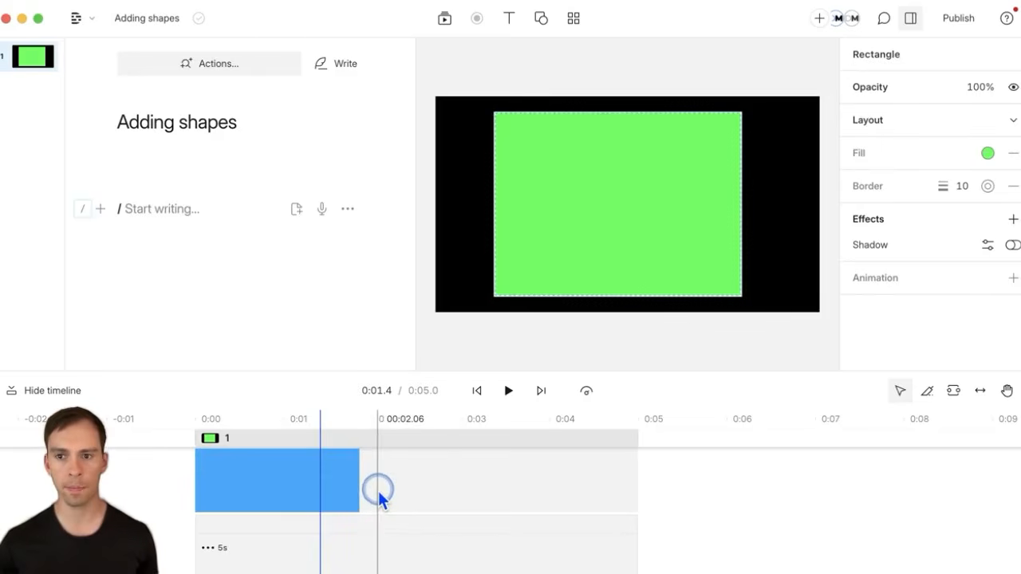
left_click(980, 89)
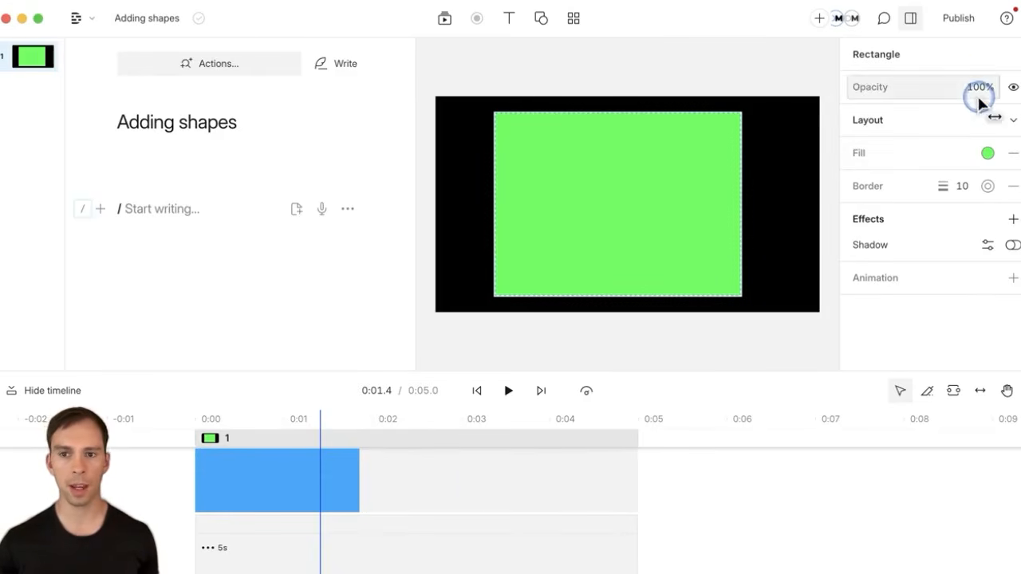
left_click(982, 94)
left_click_drag(981, 94, 900, 99)
left_click(722, 501)
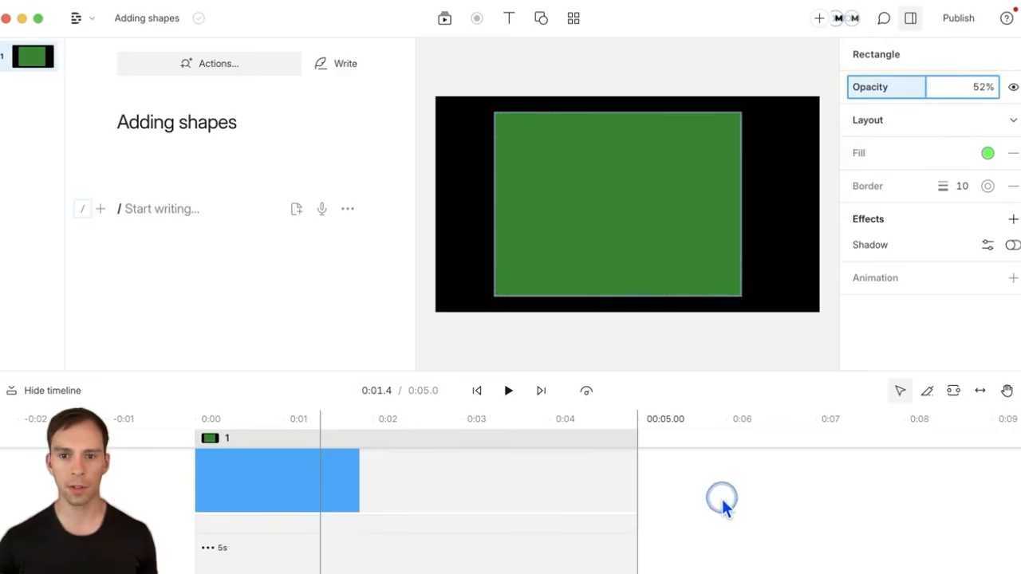
Step: Move and shrink the rectangle into a small box at the scene's top-left
left_click_drag(625, 253, 593, 230)
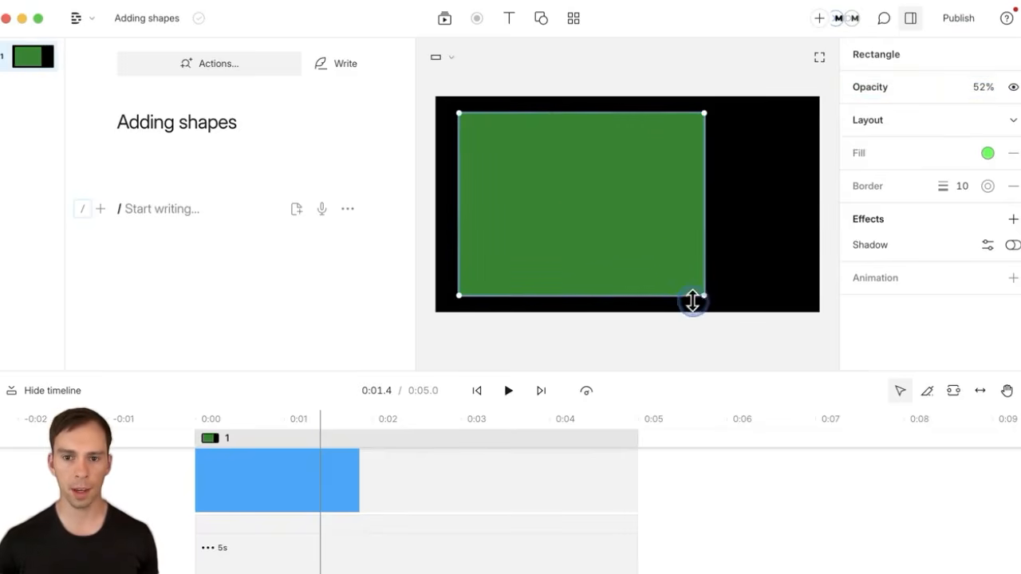
left_click_drag(667, 287, 543, 169)
left_click(609, 227)
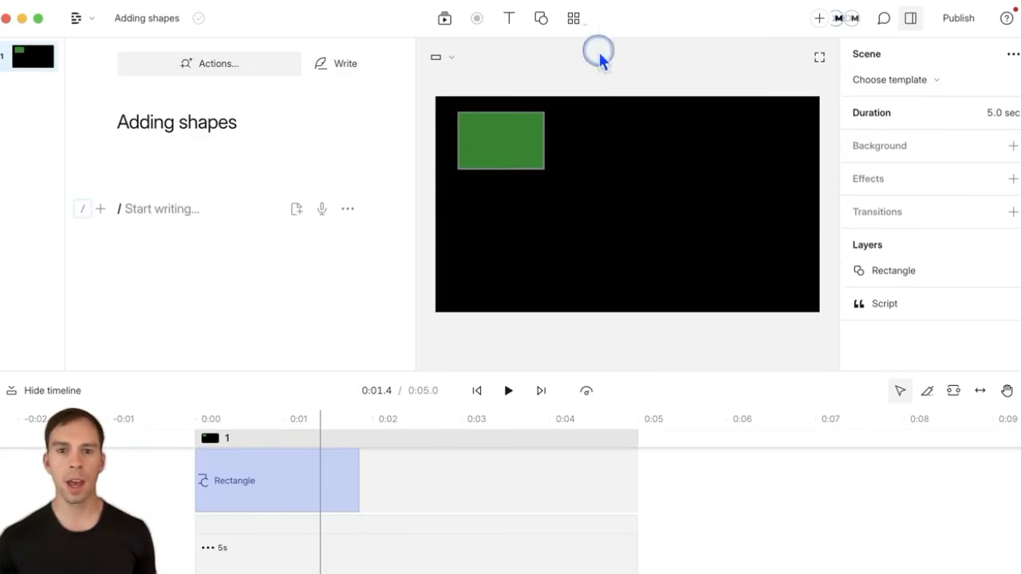
Step: Add a white ellipse and size it slightly wider than tall
left_click(546, 23)
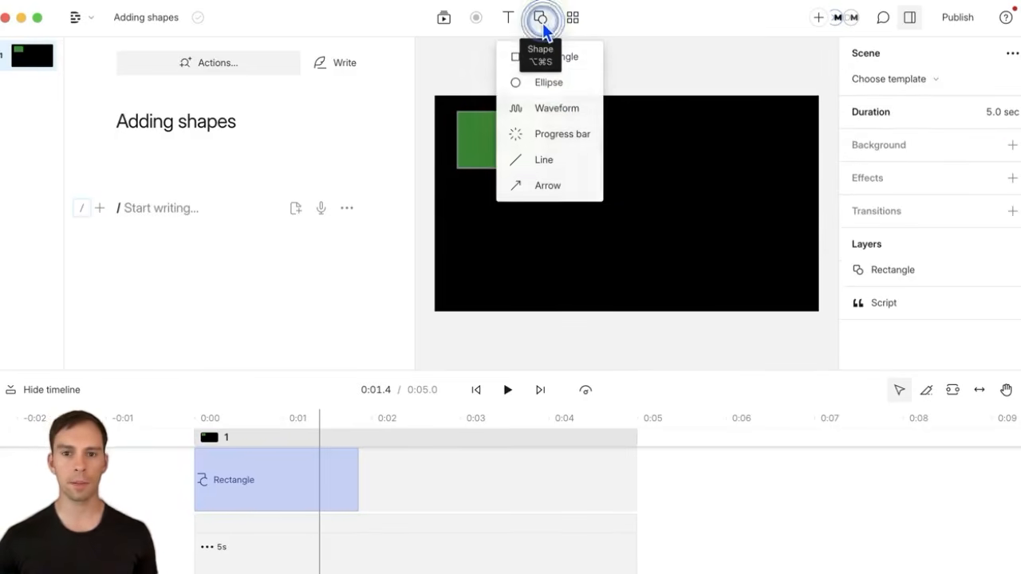
left_click(560, 87)
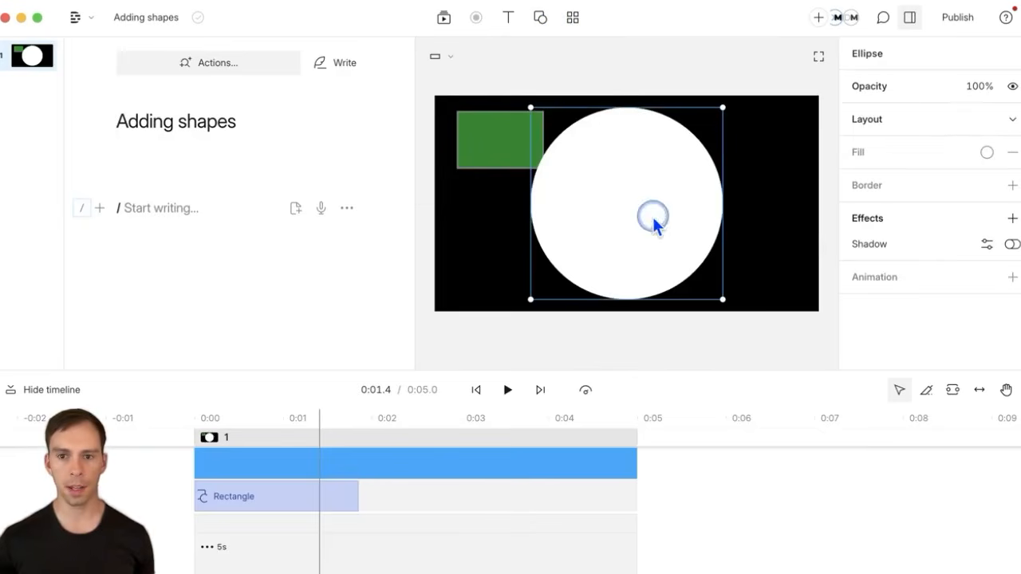
left_click_drag(652, 214, 707, 214)
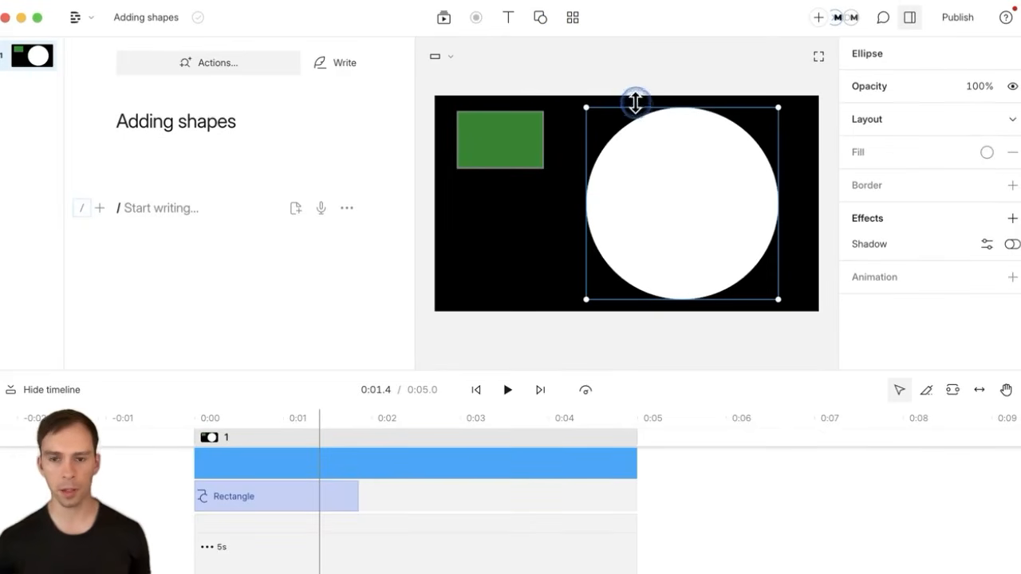
left_click_drag(722, 104, 697, 201)
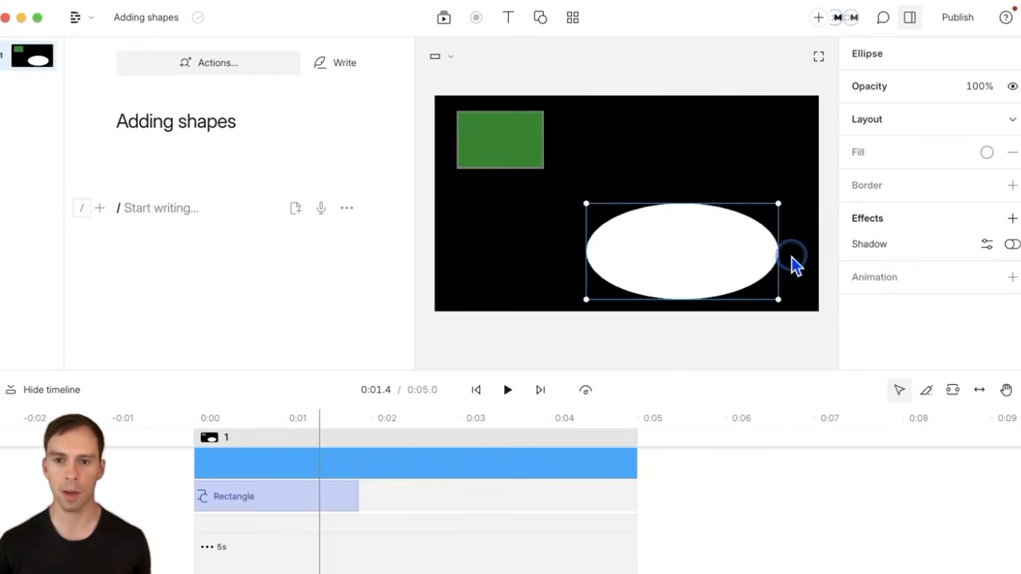
left_click_drag(784, 256, 686, 257)
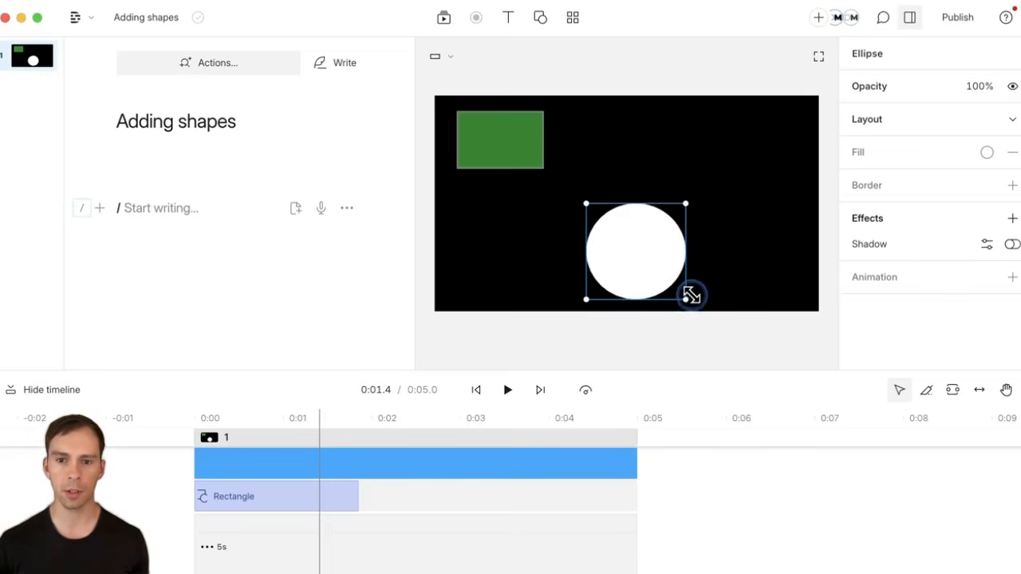
mouse_move(683, 302)
left_mouse_down()
mouse_move(631, 266)
mouse_move(627, 250)
mouse_move(698, 306)
mouse_move(693, 291)
left_mouse_up()
Step: Move the ellipse up near the top centre beside the rectangle
left_click_drag(634, 210, 617, 160)
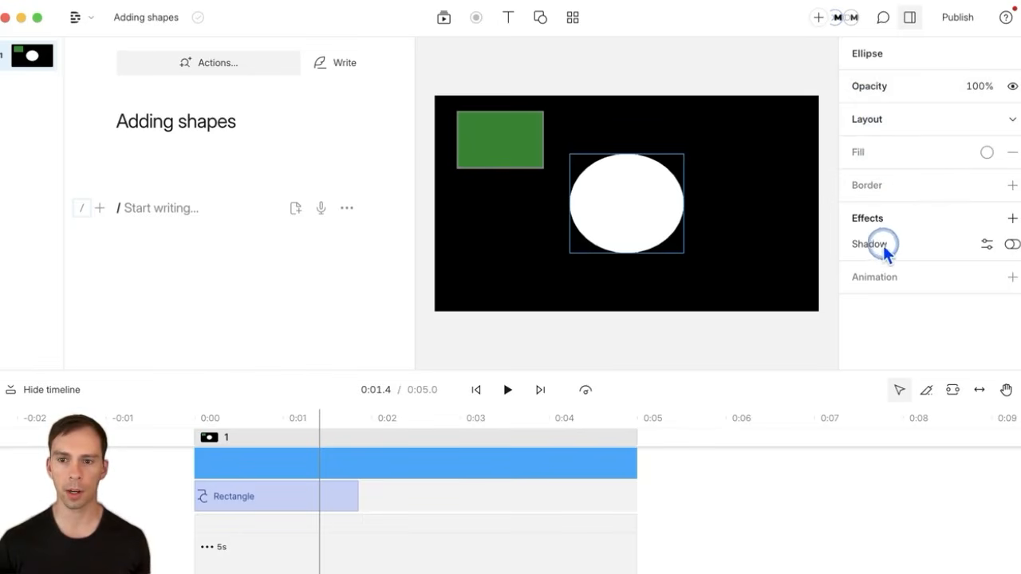
left_click_drag(643, 226, 643, 184)
left_click(592, 91)
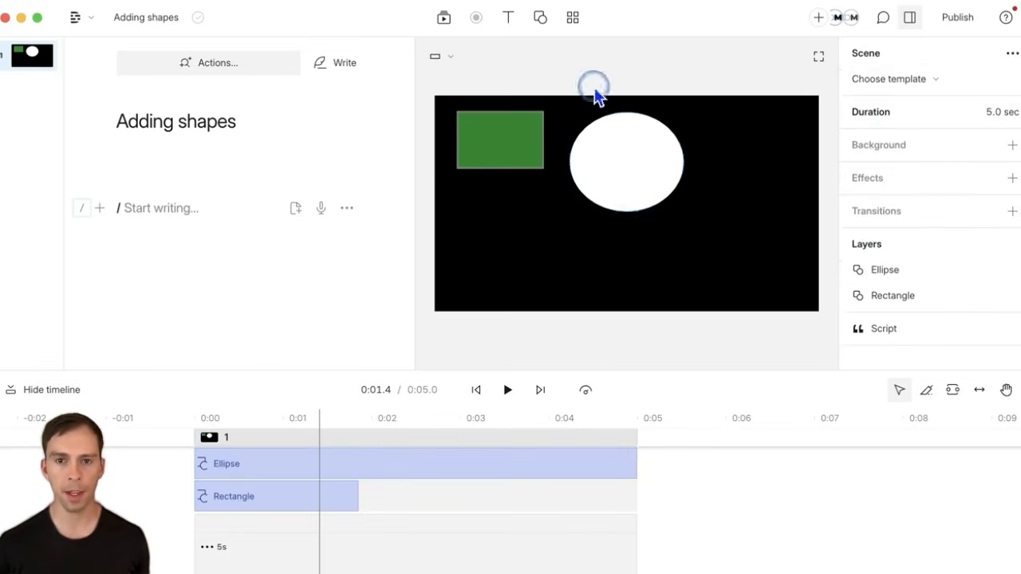
left_click(540, 18)
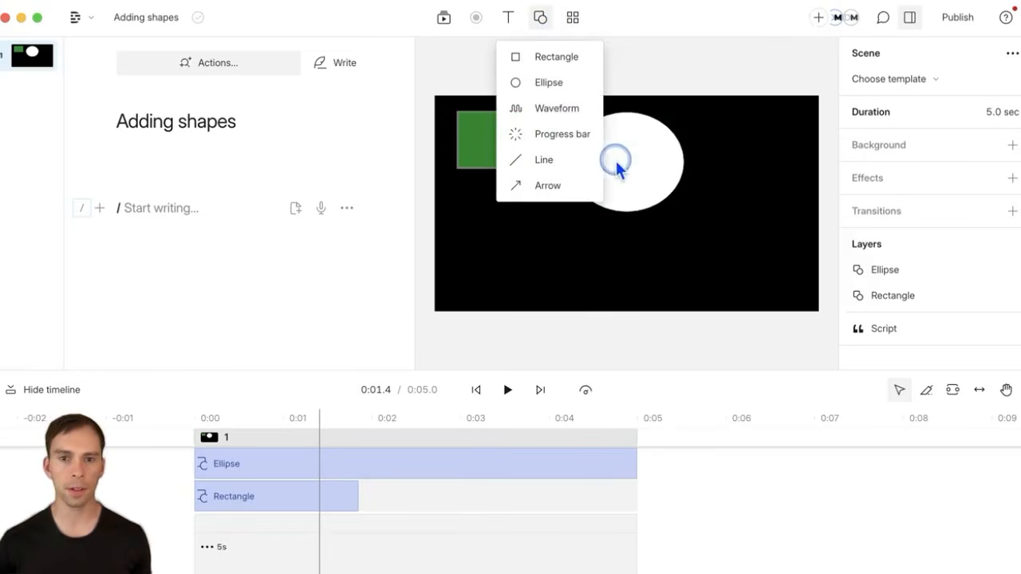
Step: Add a line, lengthen it with a slight upward tilt, and centre it below the ellipse
left_click(571, 164)
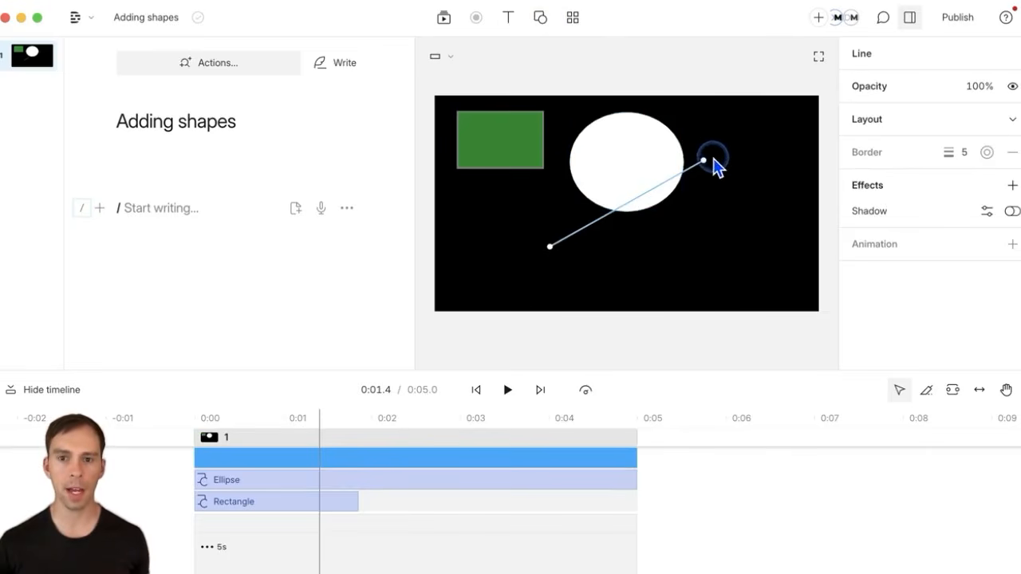
left_click_drag(705, 158, 762, 255)
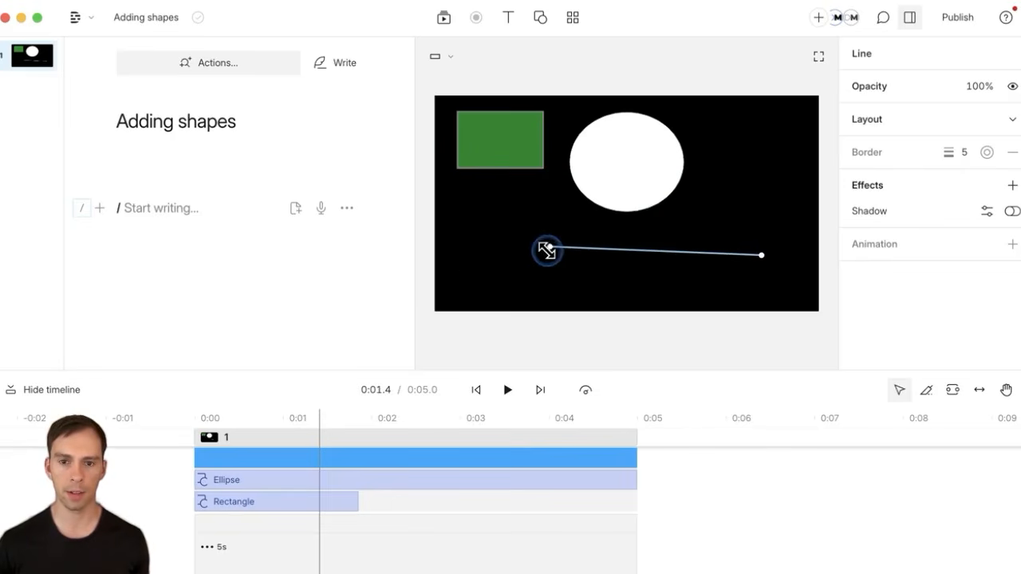
left_click_drag(546, 249, 484, 252)
left_click_drag(761, 257, 744, 240)
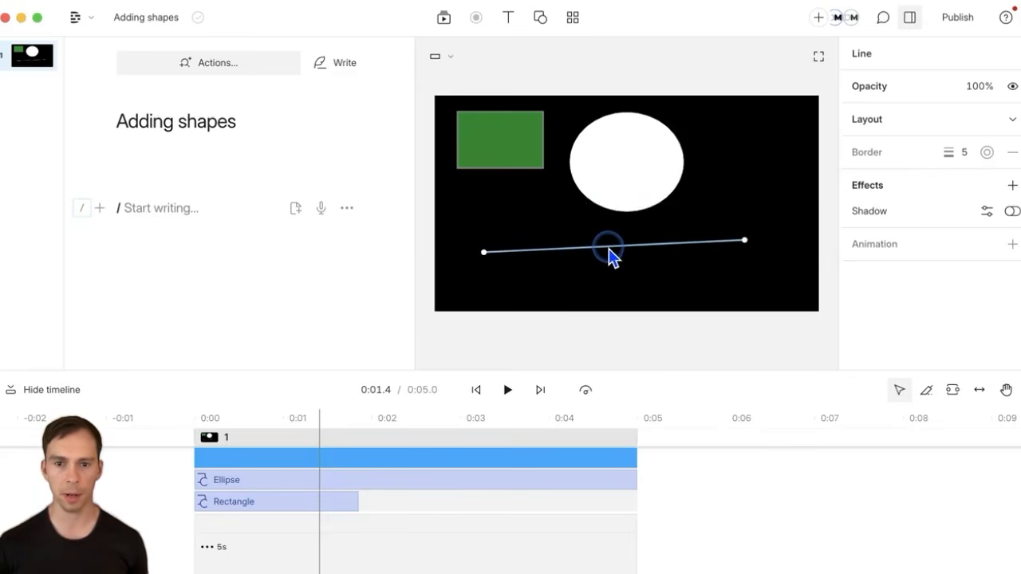
mouse_move(608, 254)
left_mouse_down()
mouse_move(615, 285)
mouse_move(667, 249)
mouse_move(695, 207)
mouse_move(617, 182)
mouse_move(548, 188)
mouse_move(563, 237)
mouse_move(618, 278)
mouse_move(639, 242)
mouse_move(577, 242)
mouse_move(610, 256)
left_mouse_up()
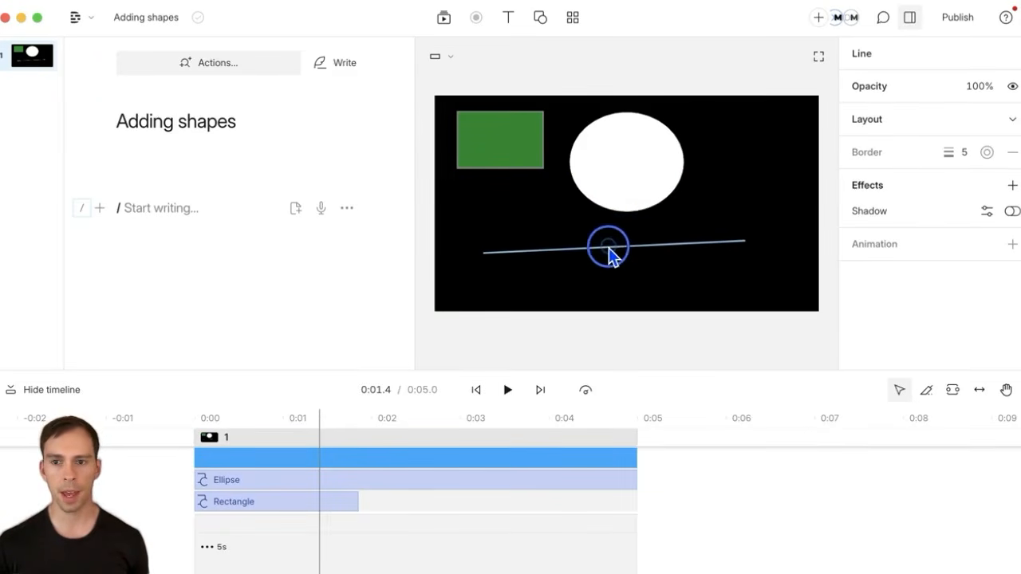
Step: Set the line's border width to 25
left_click(965, 154)
type("25")
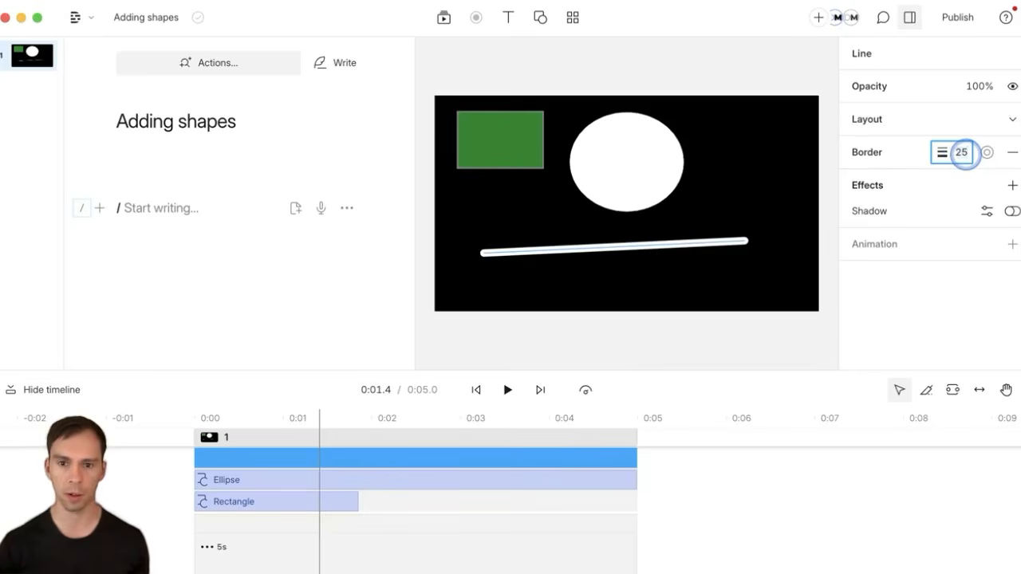
left_click(775, 201)
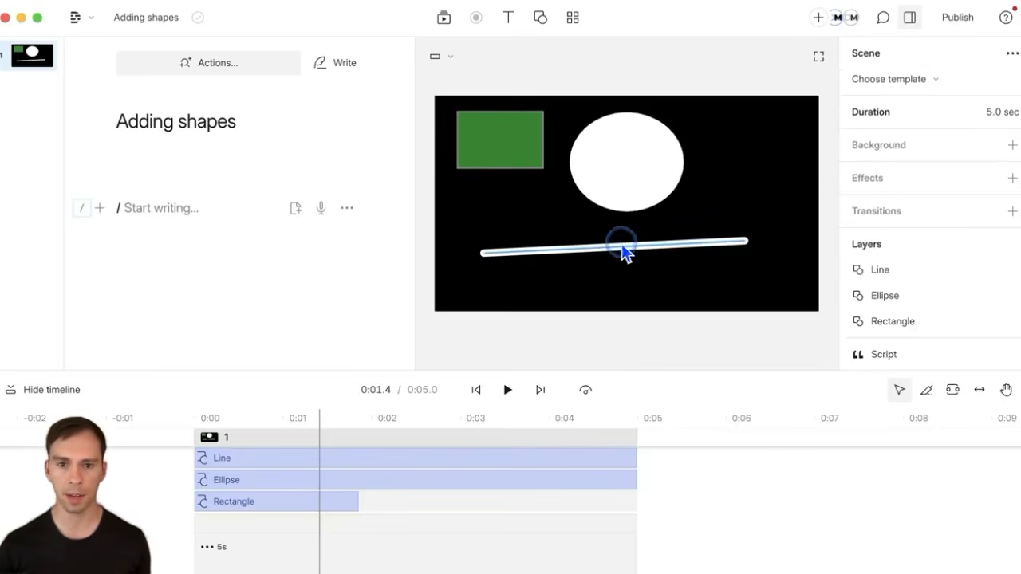
left_click(657, 238)
Step: Colour the line red and give it a shadow
left_click(986, 153)
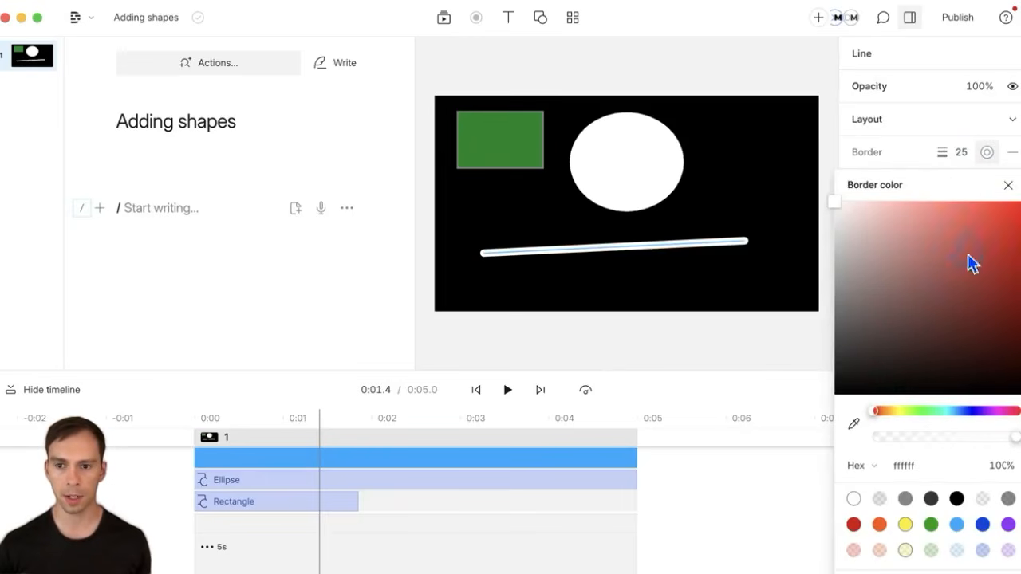
left_click(981, 411)
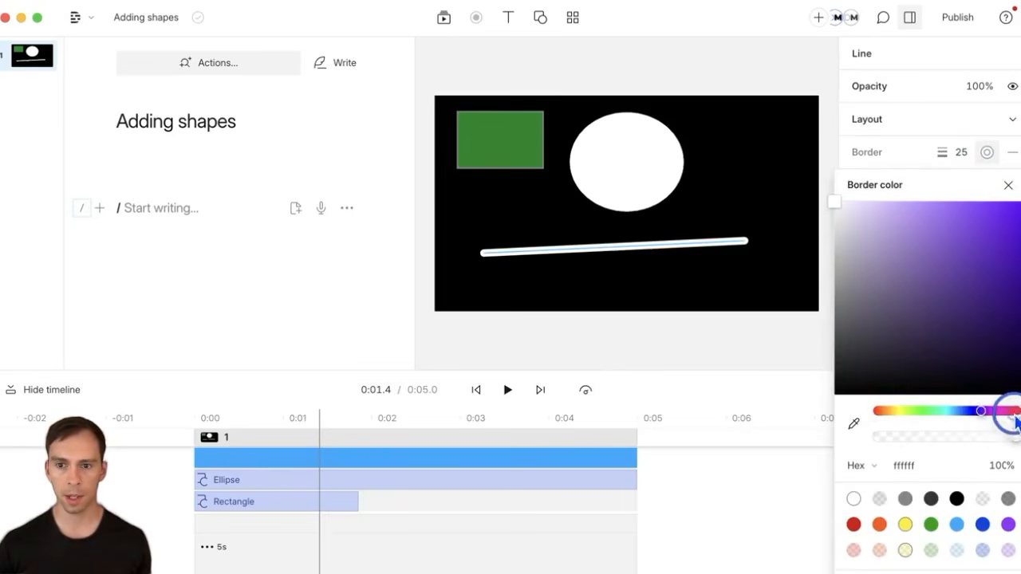
left_click(1016, 411)
mouse_move(947, 278)
left_mouse_down()
mouse_move(994, 312)
mouse_move(982, 309)
mouse_move(976, 293)
mouse_move(1005, 312)
mouse_move(1020, 201)
left_mouse_up()
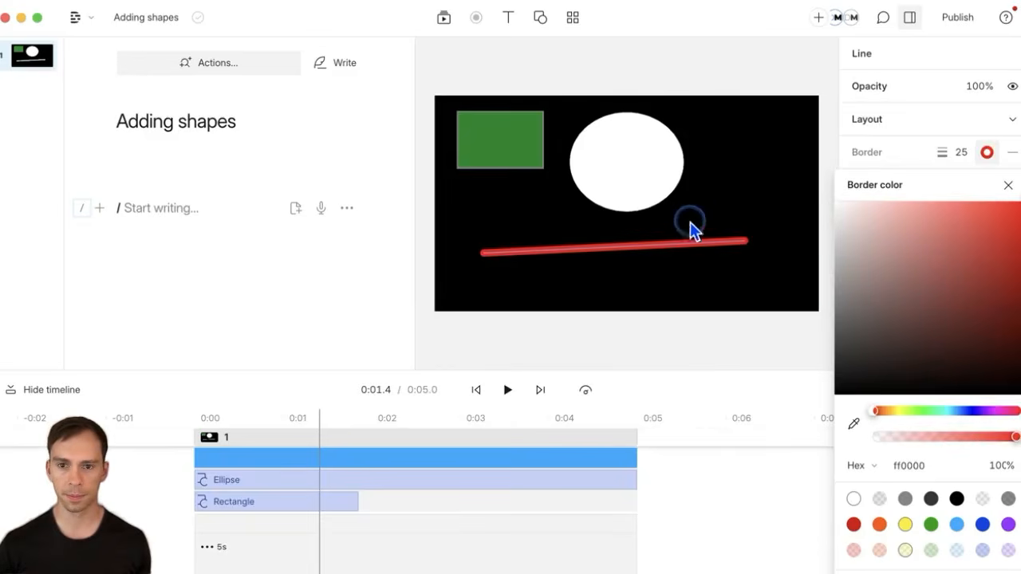
left_click(733, 206)
left_click(649, 252)
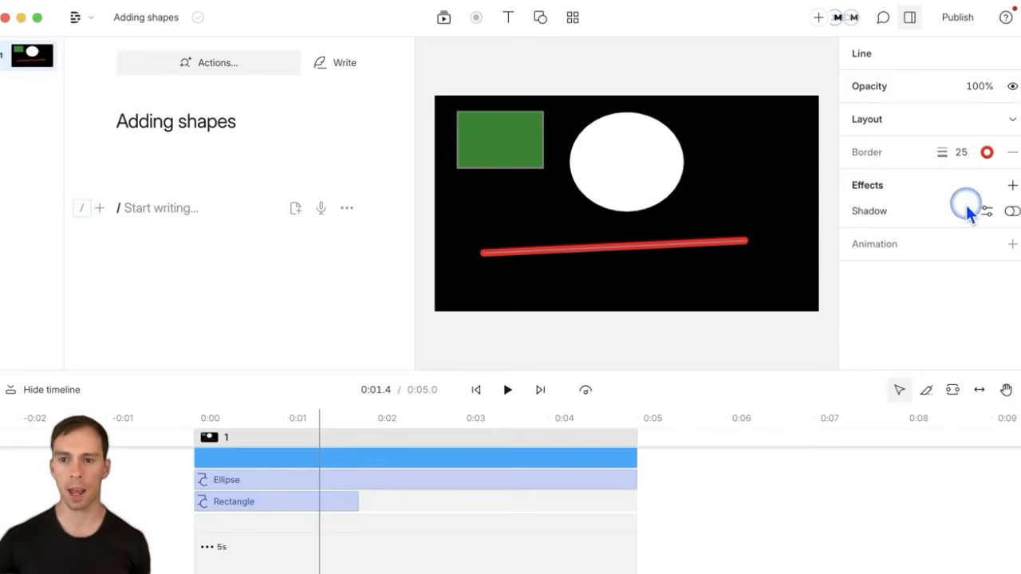
left_click(1010, 211)
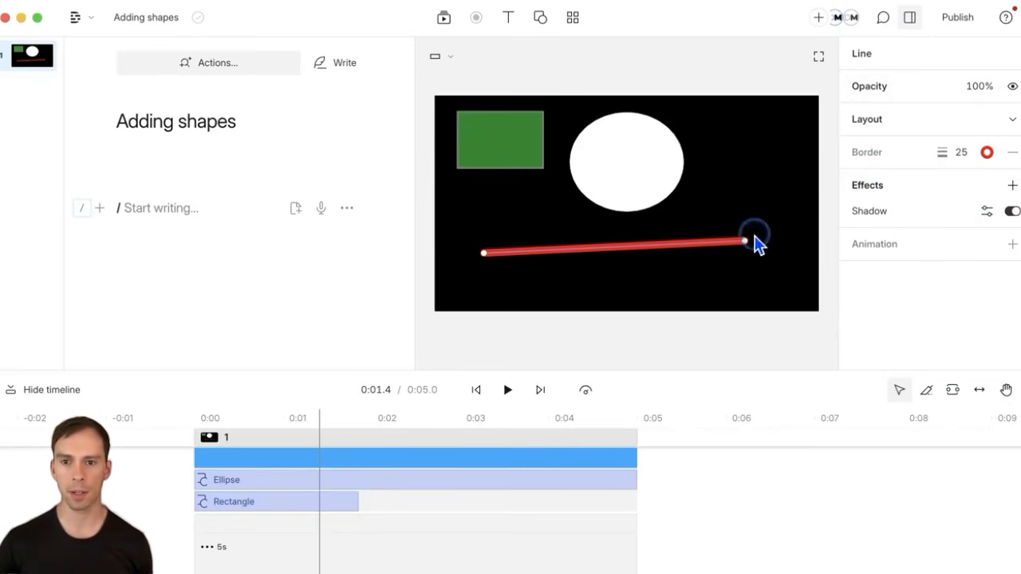
Step: Give the scene a dark brown background (643e3e)
left_click(746, 206)
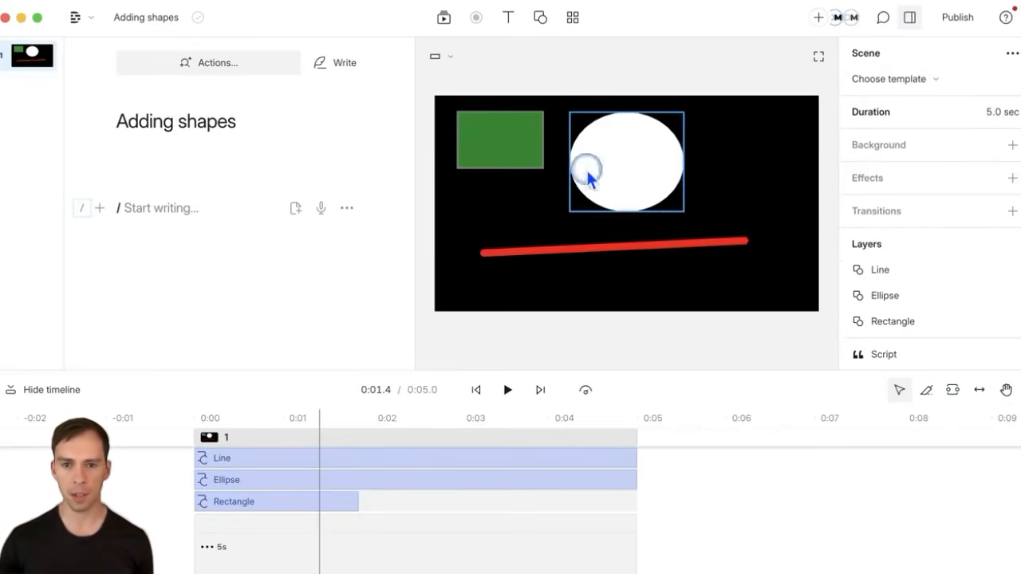
left_click(1012, 146)
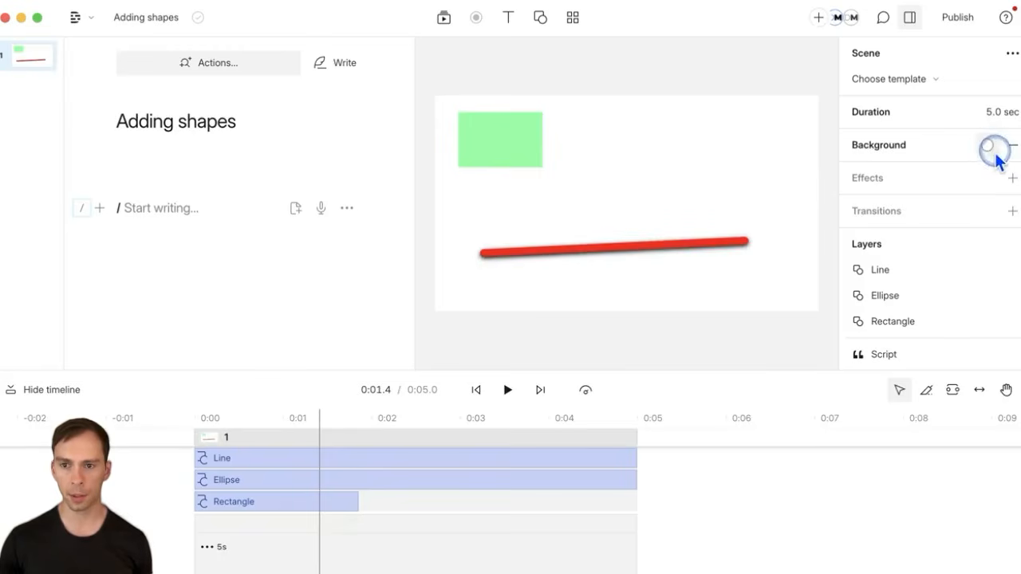
left_click_drag(912, 271, 890, 307)
left_click(734, 138)
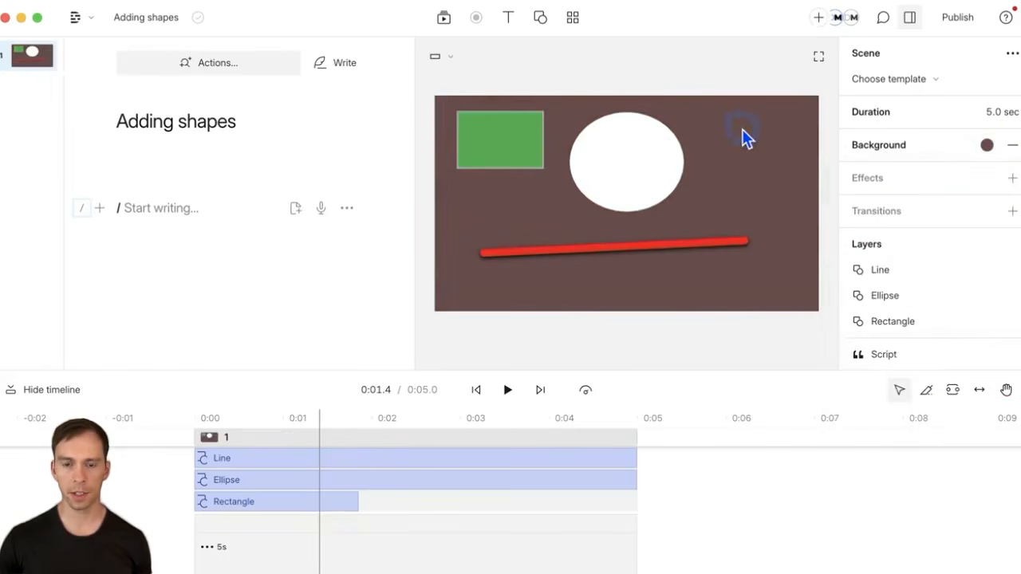
left_click(540, 17)
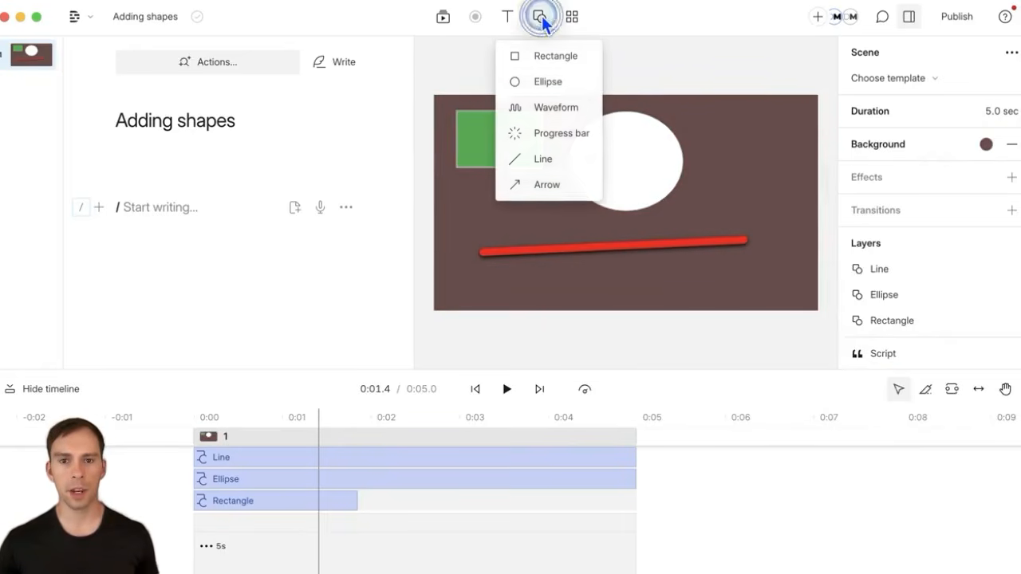
Step: Add an arrow and reshape it into a horizontal, right-pointing arrow
left_click(547, 185)
left_click_drag(700, 162, 753, 211)
left_click_drag(550, 248, 485, 229)
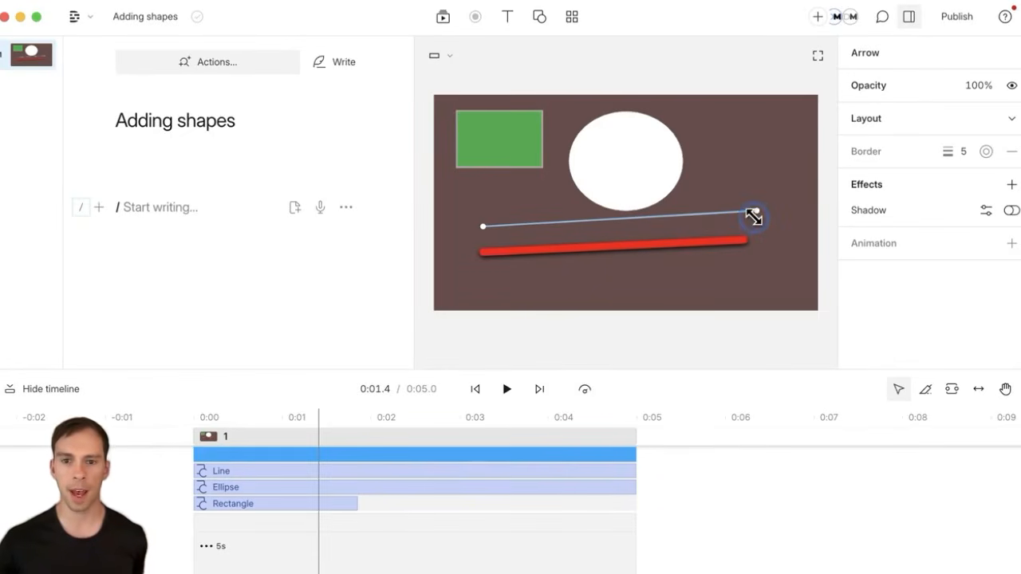
left_click_drag(773, 195, 783, 215)
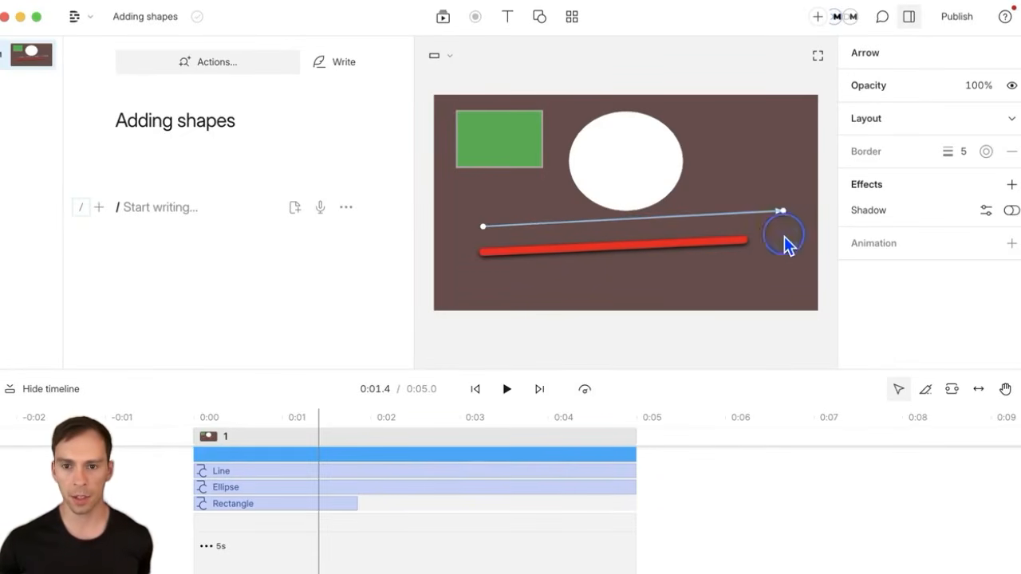
left_click(784, 237)
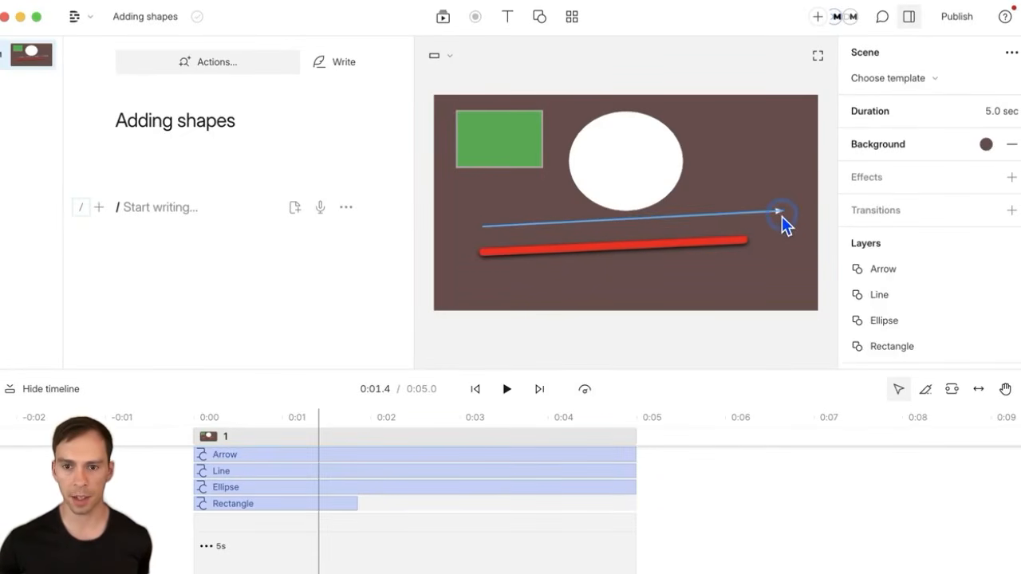
left_click(780, 217)
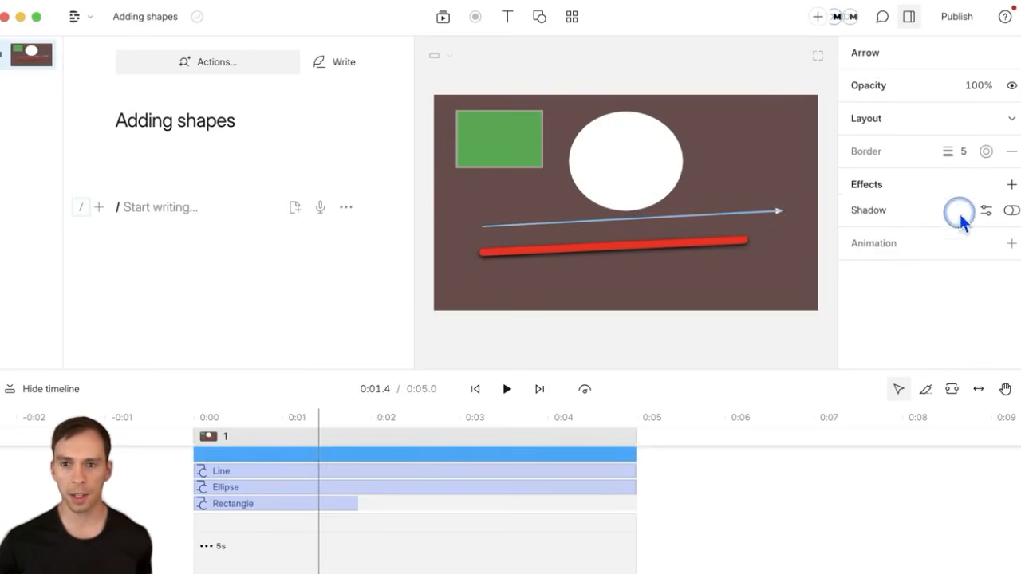
Step: Set the arrow's border width to 35 and shift it slightly left
left_click(967, 152)
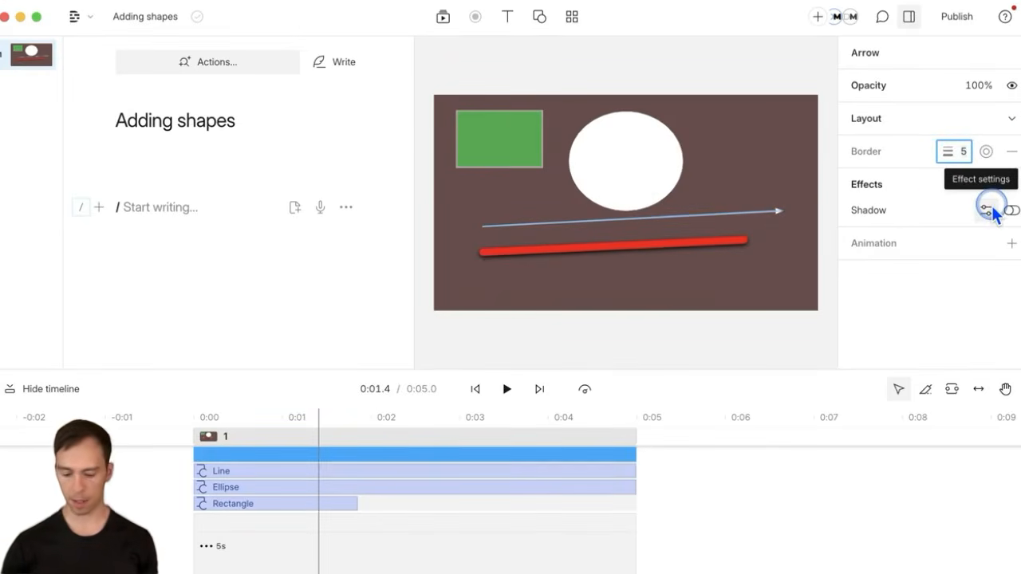
type("35")
key("Return")
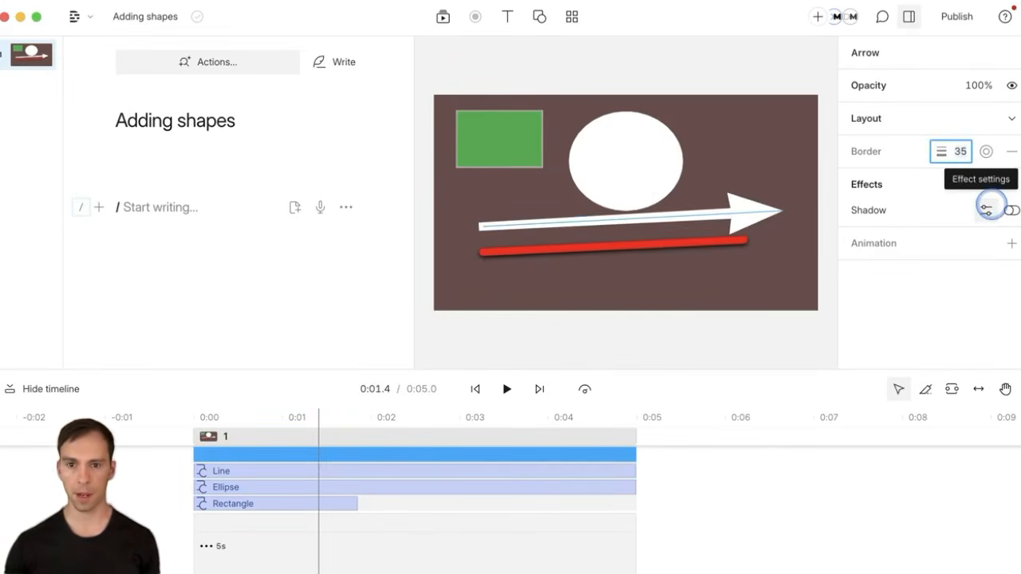
left_click(762, 171)
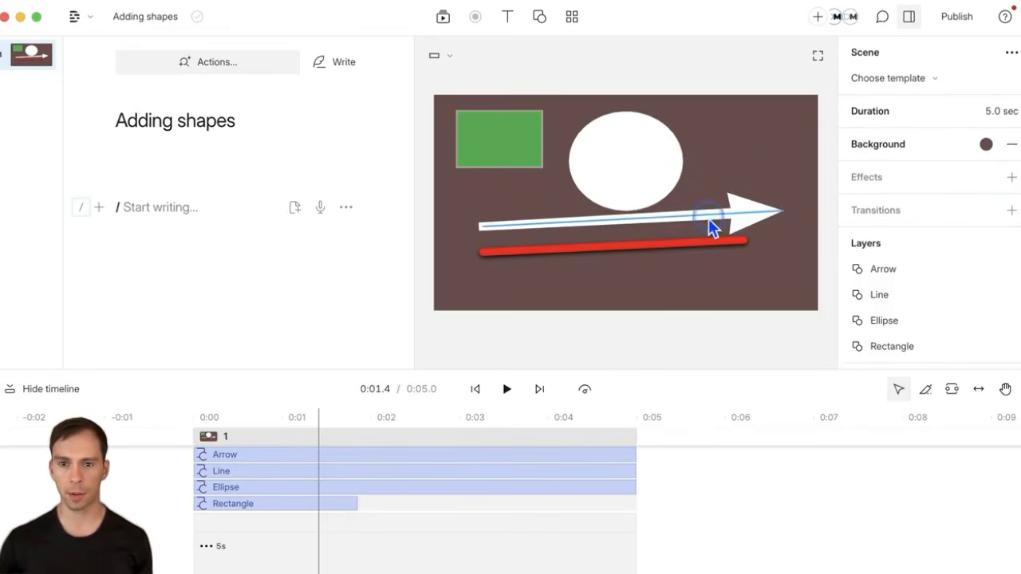
mouse_move(621, 219)
left_mouse_down()
mouse_move(604, 232)
mouse_move(609, 225)
left_mouse_up()
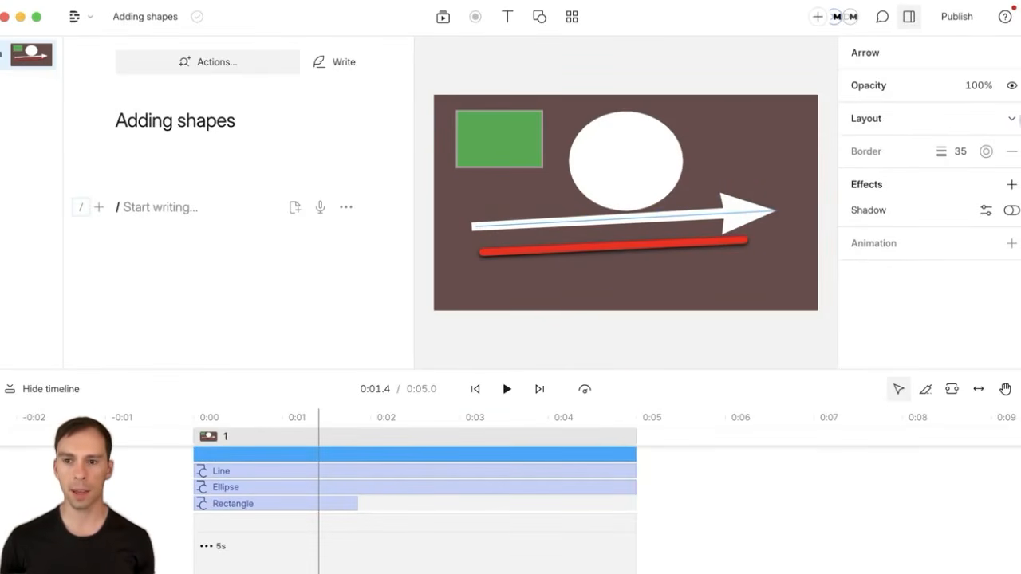
left_click(1011, 118)
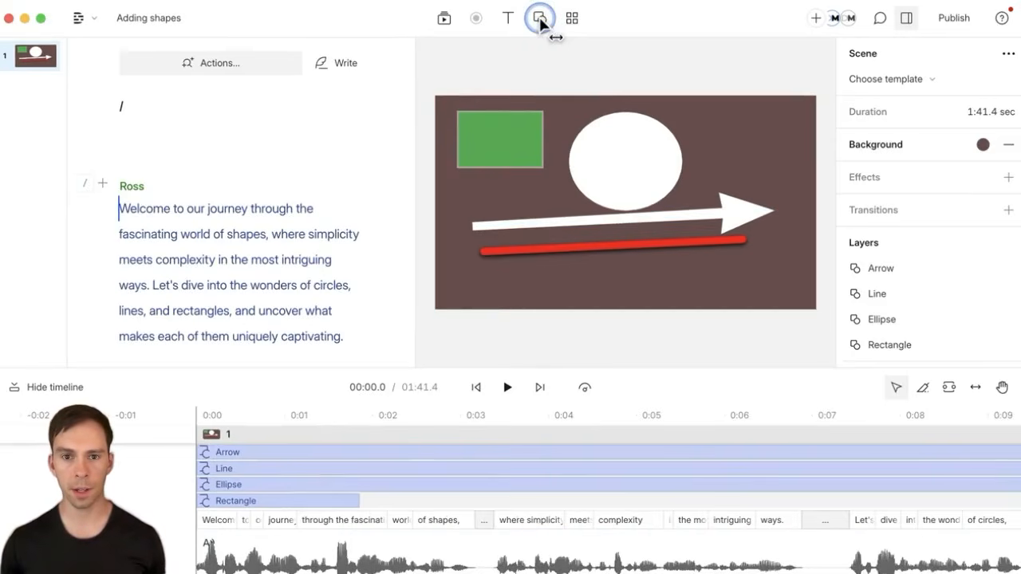
Step: Select the narration script clip in the timeline and bring up the Shape list
left_click(540, 21)
left_click(540, 21)
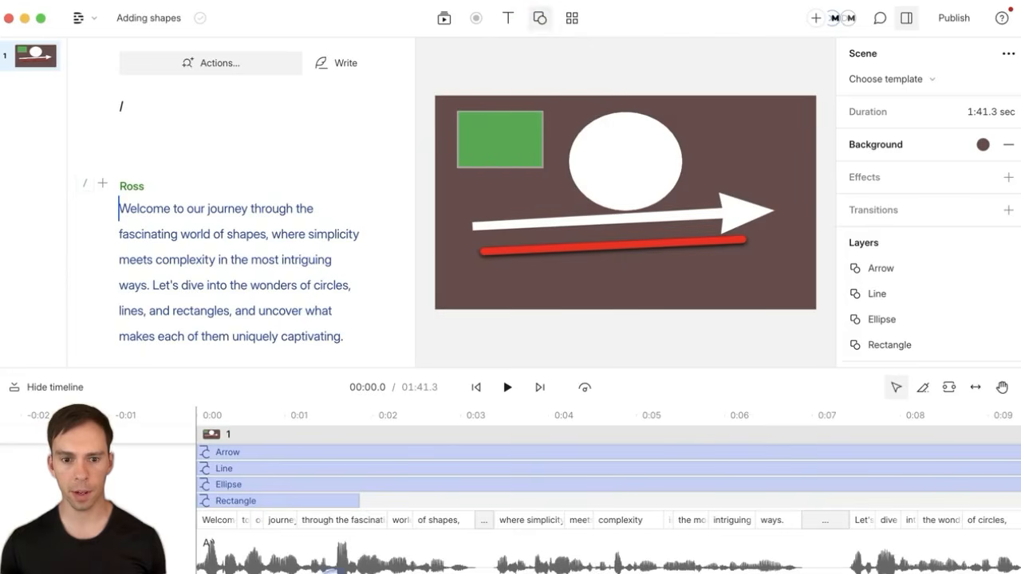
left_click(222, 567)
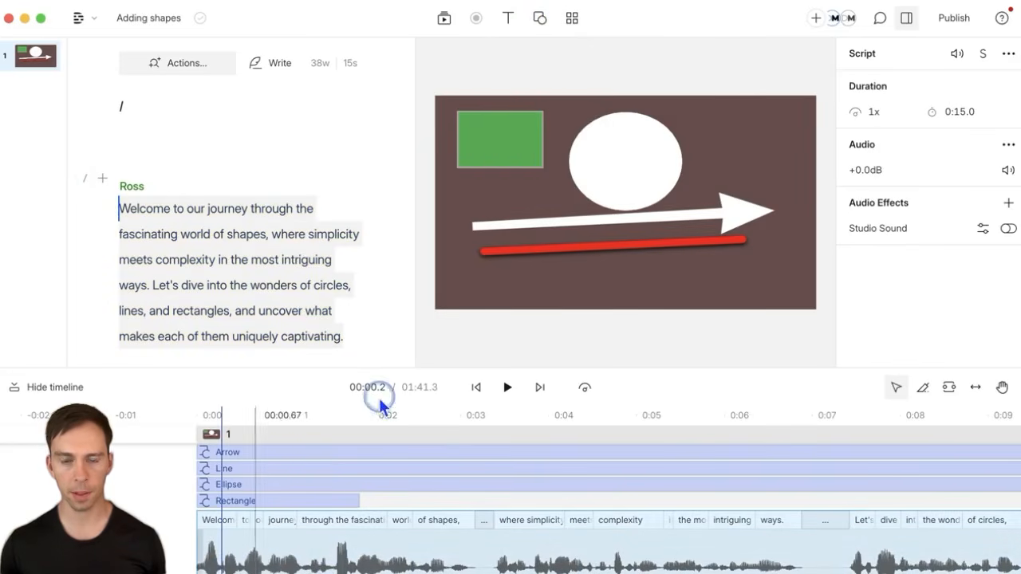
left_click(540, 22)
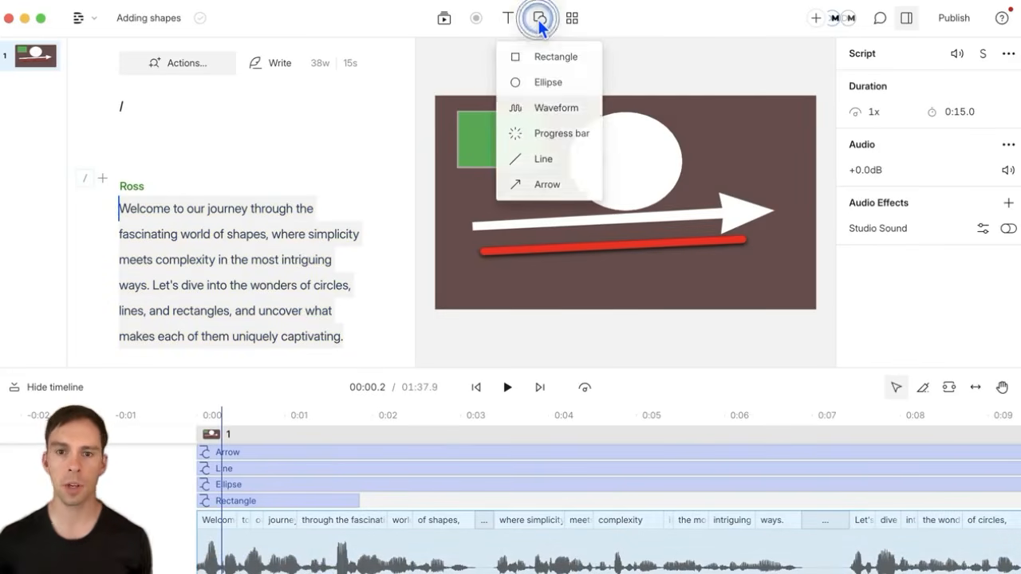
Step: Add a Progress bar shape and extend the first scene's end edge on the timeline
left_click(545, 132)
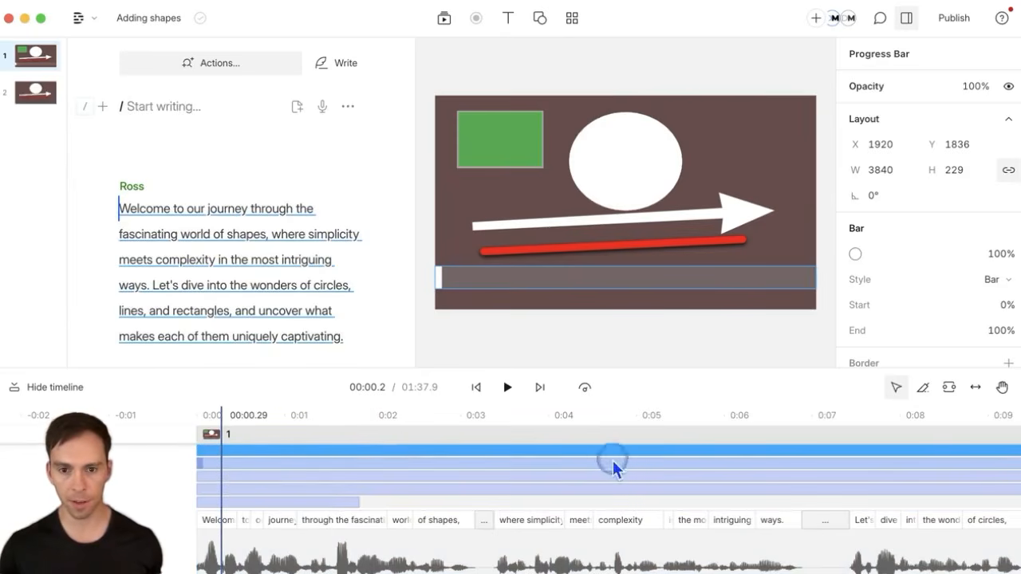
scroll(611, 526, "down", 2)
scroll(606, 527, "down", 10)
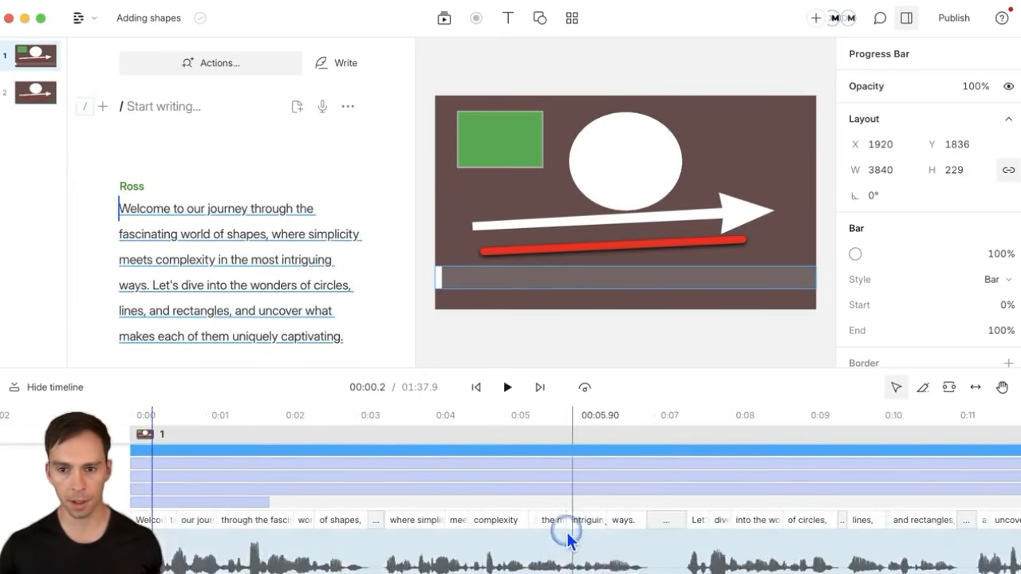
scroll(519, 526, "right", 5)
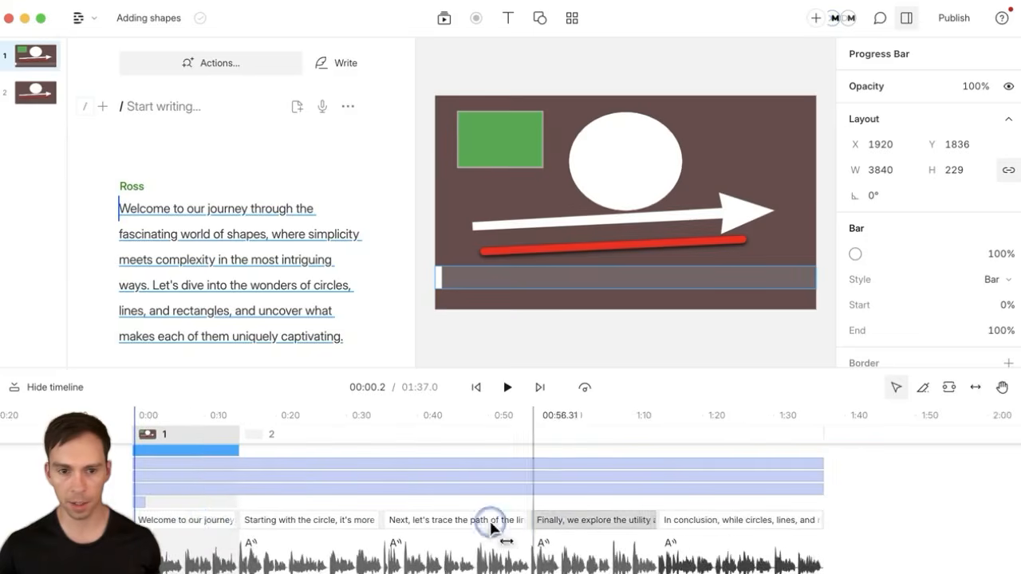
scroll(200, 519, "up", 8)
scroll(235, 508, "left", 5)
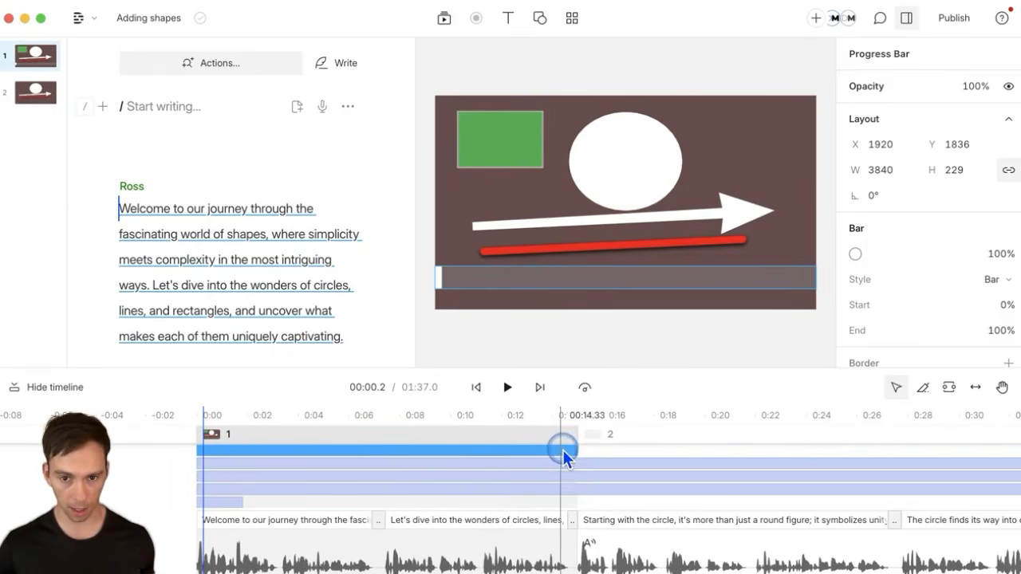
left_click_drag(578, 451, 710, 458)
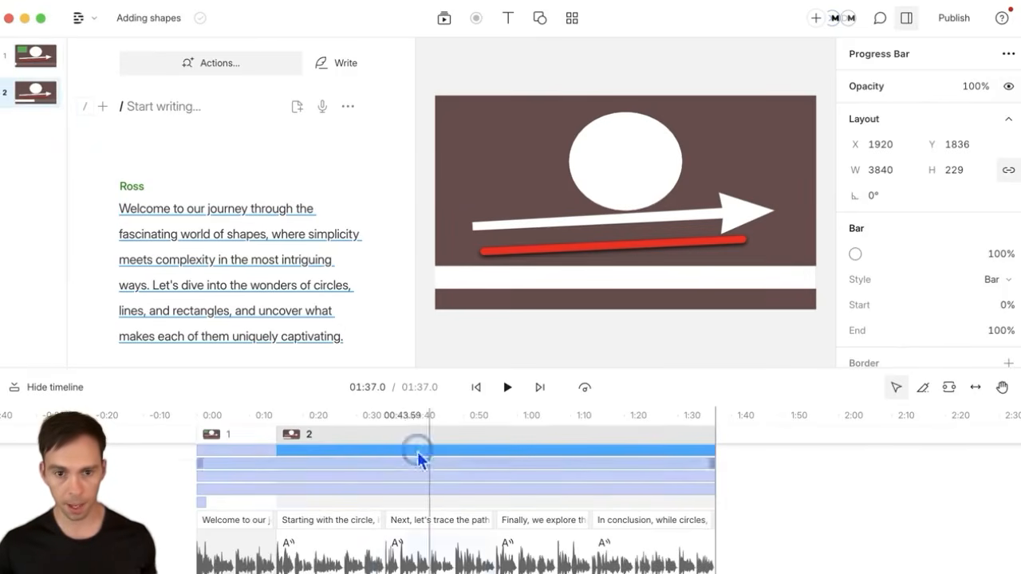
Step: Play and scrub through the scenes, up to about 1:11, to preview the bar filling
left_click(248, 439)
left_click(405, 408)
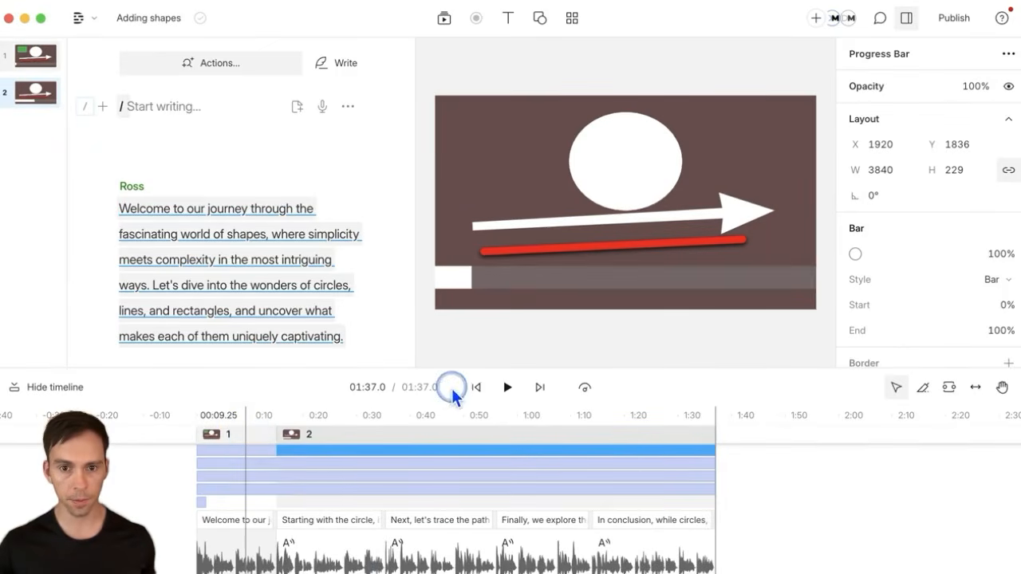
left_click(477, 388)
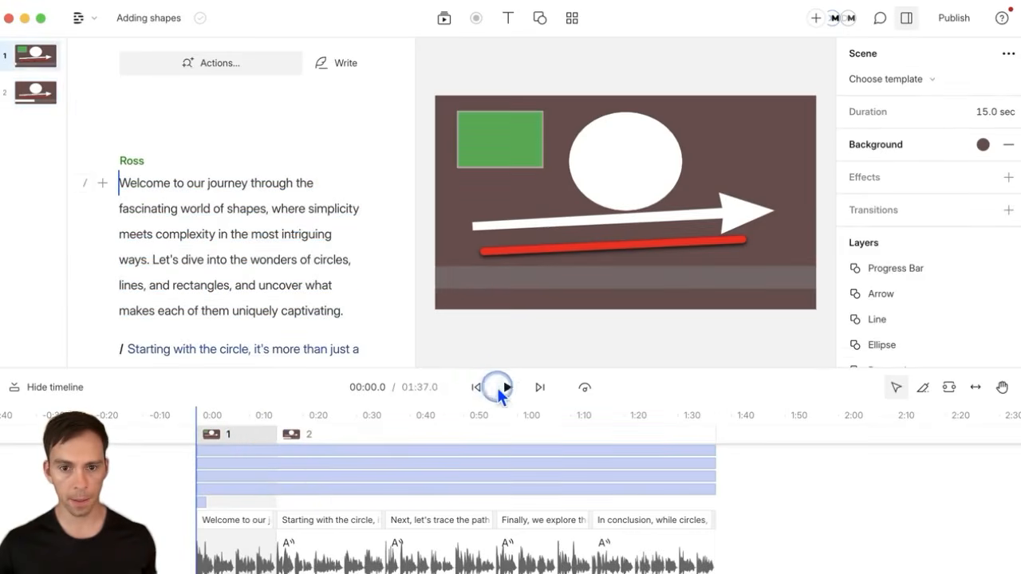
left_click(508, 387)
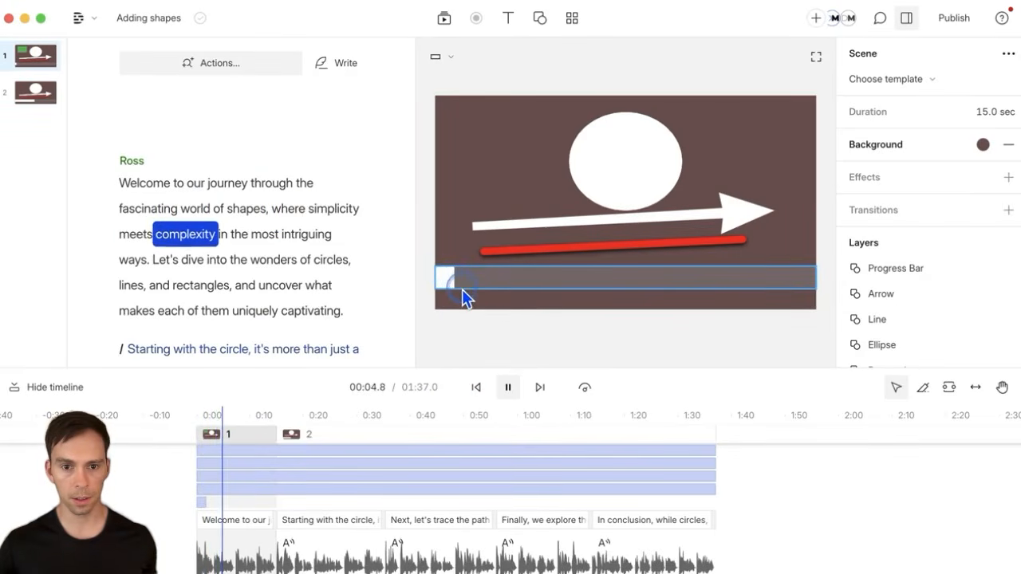
left_click(502, 387)
left_click(351, 439)
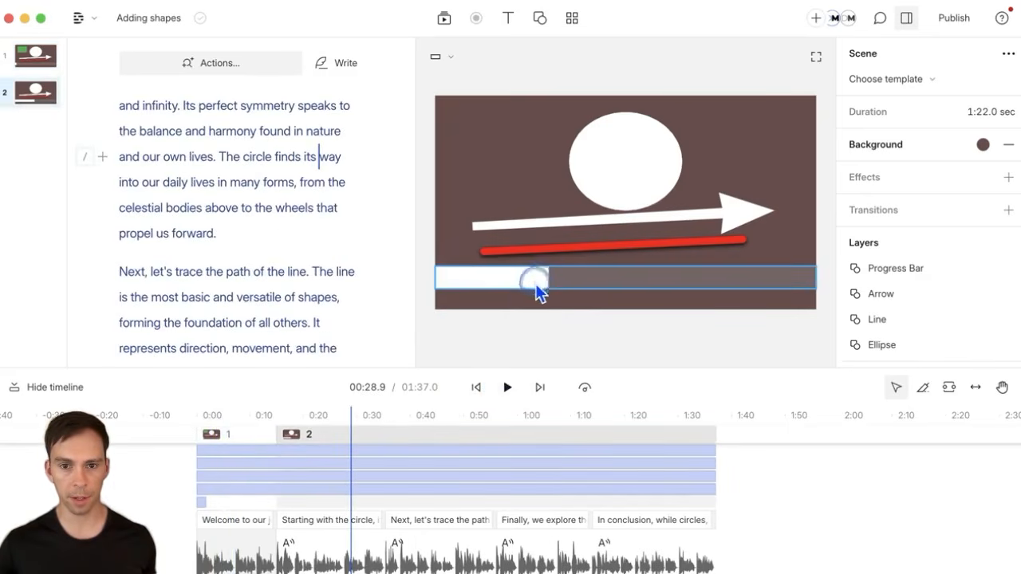
left_click(454, 433)
left_click(537, 434)
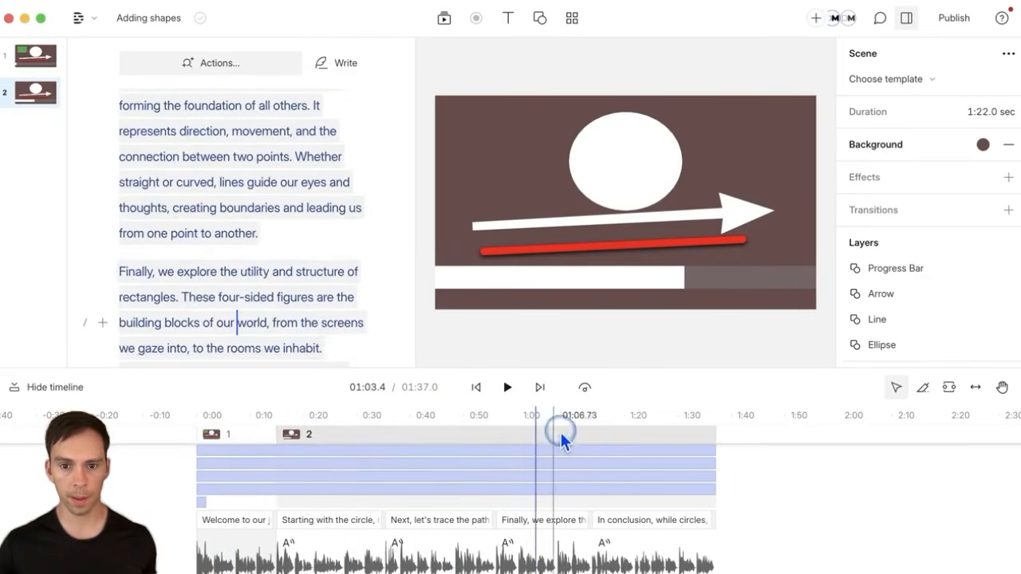
left_click(580, 434)
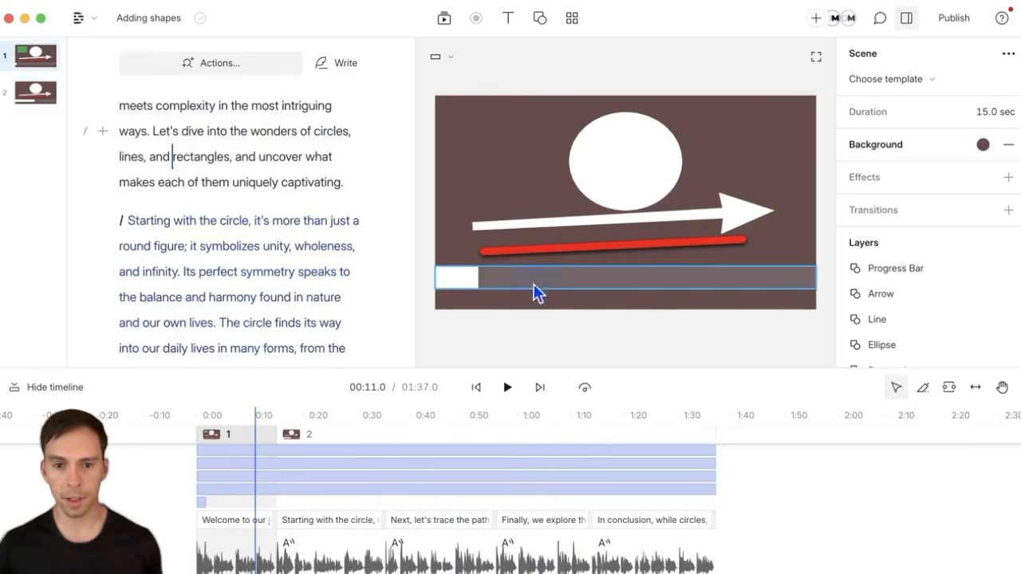
Step: Select the progress bar and reposition it below the red line
left_click(556, 274)
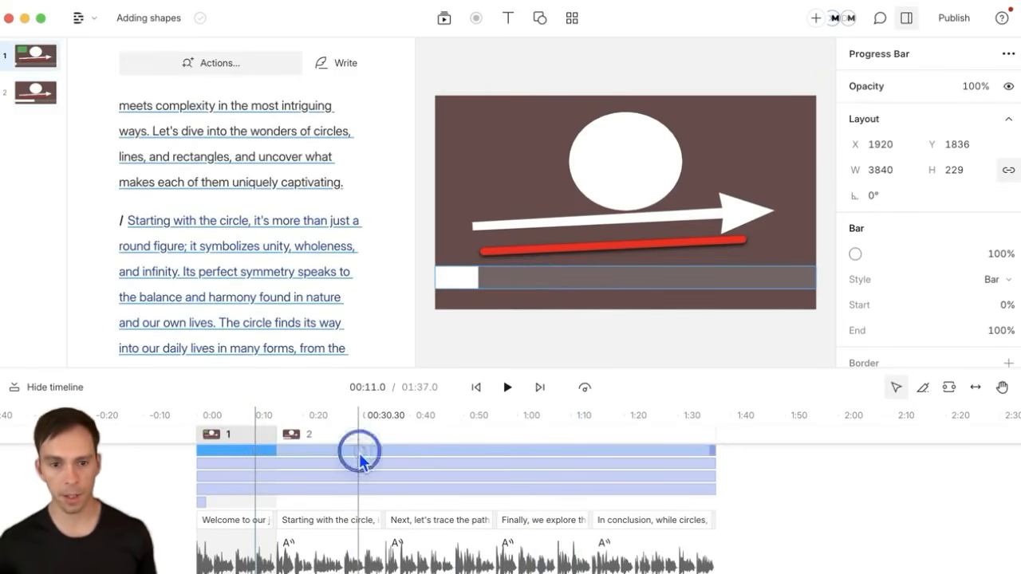
left_click(323, 455)
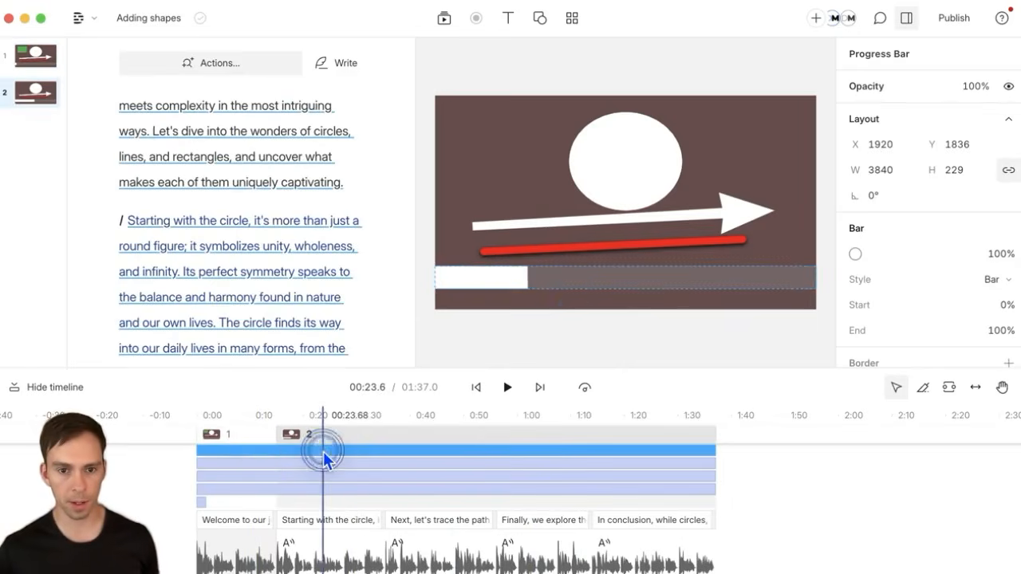
left_click_drag(600, 287, 630, 304)
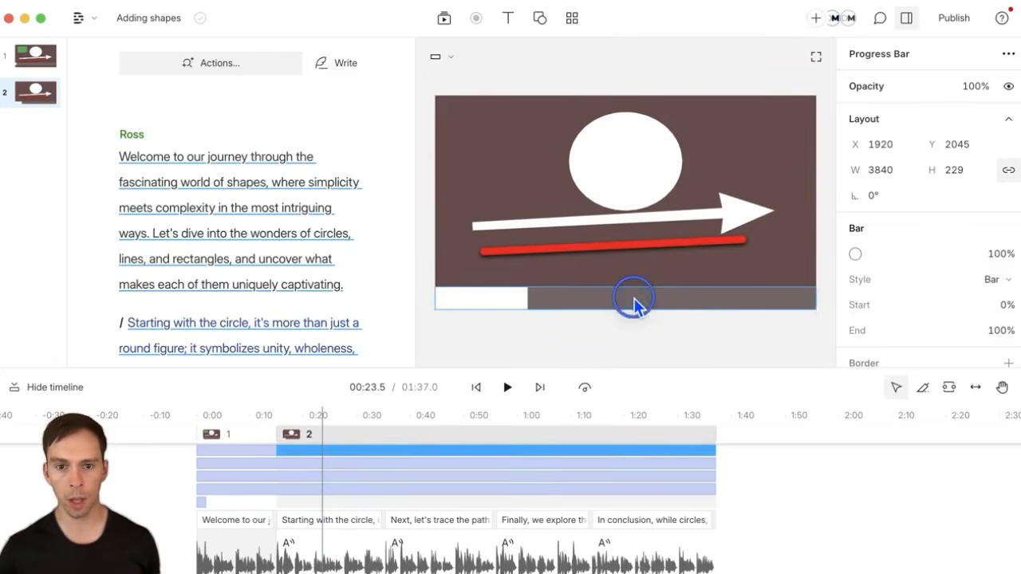
left_click_drag(634, 306, 639, 285)
scroll(894, 251, "down", 1)
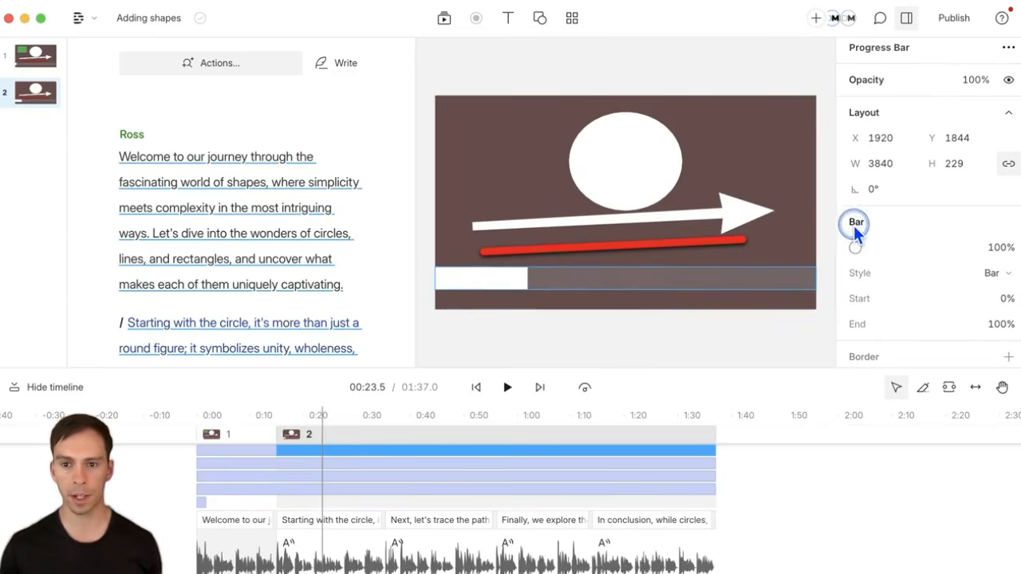
left_click(992, 272)
Step: Make the progress bar a Ring, move the ellipse top-left and the arrow up, and delete the red line
left_click(997, 330)
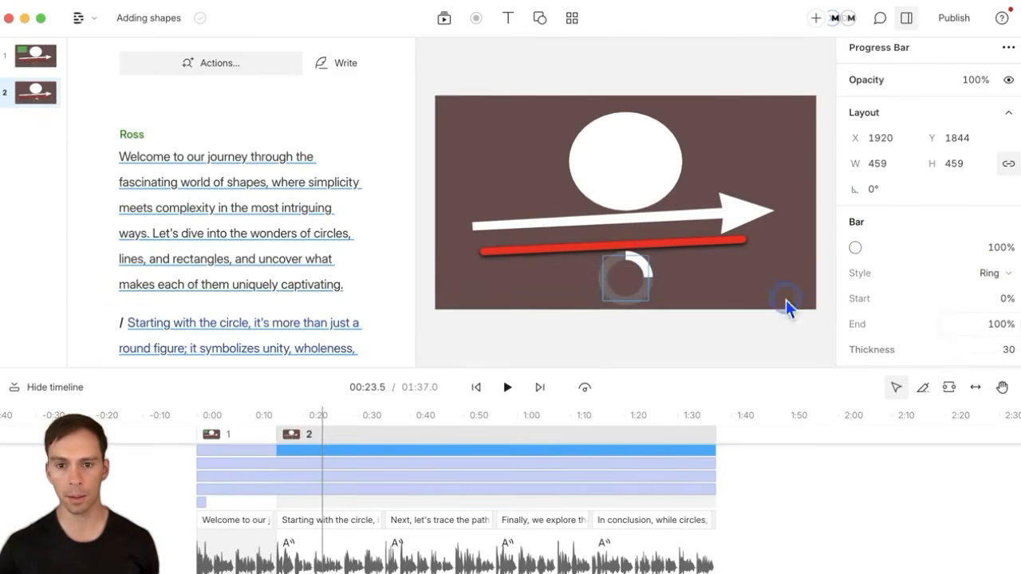
left_click_drag(620, 194, 481, 178)
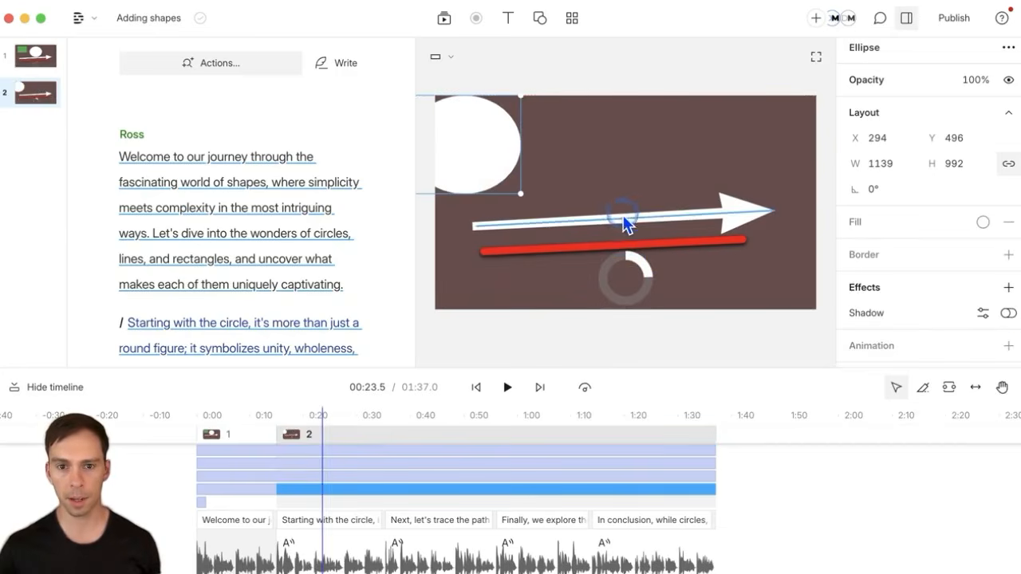
left_click_drag(622, 217, 699, 250)
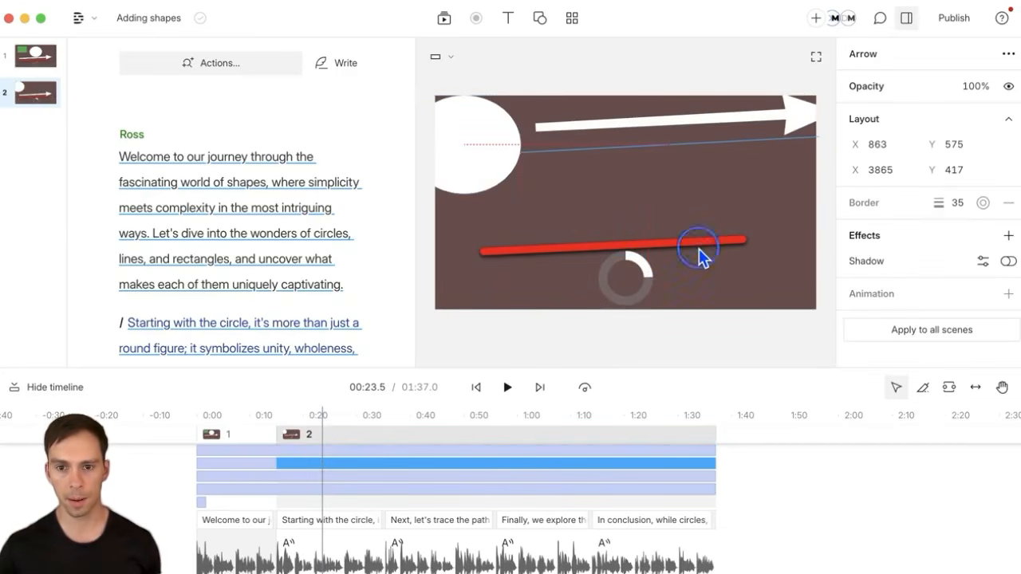
left_click(707, 244)
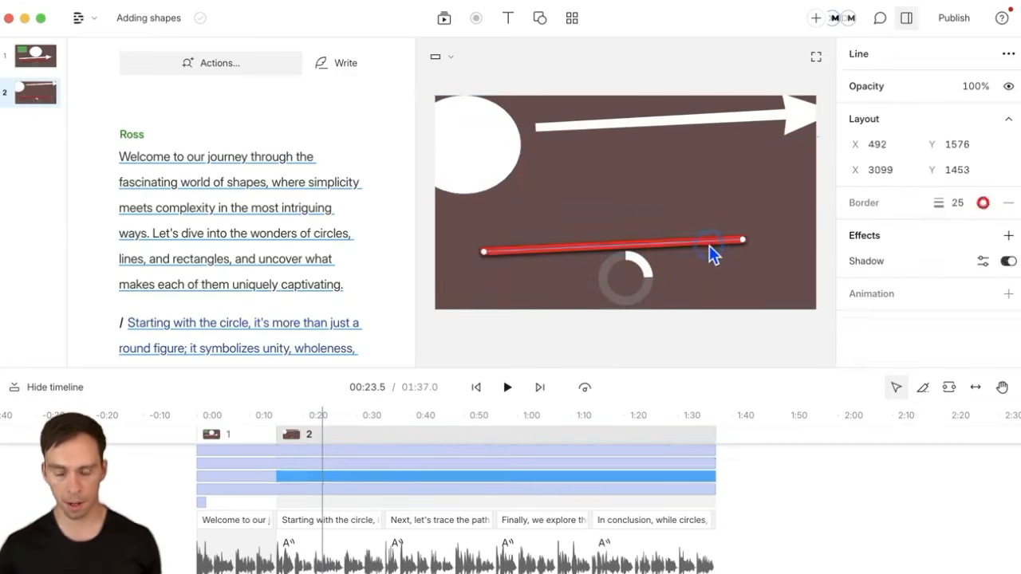
key("Delete")
Step: Move and enlarge the progress ring near the centre, and delete the white arrow
left_click_drag(626, 282, 768, 215)
left_click_drag(709, 230, 656, 228)
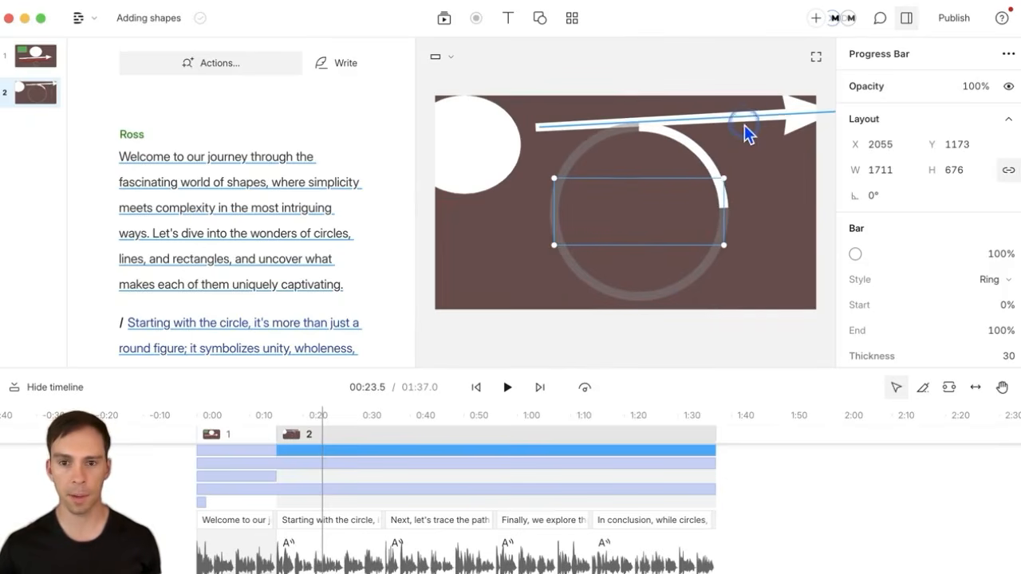
key("BackSpace")
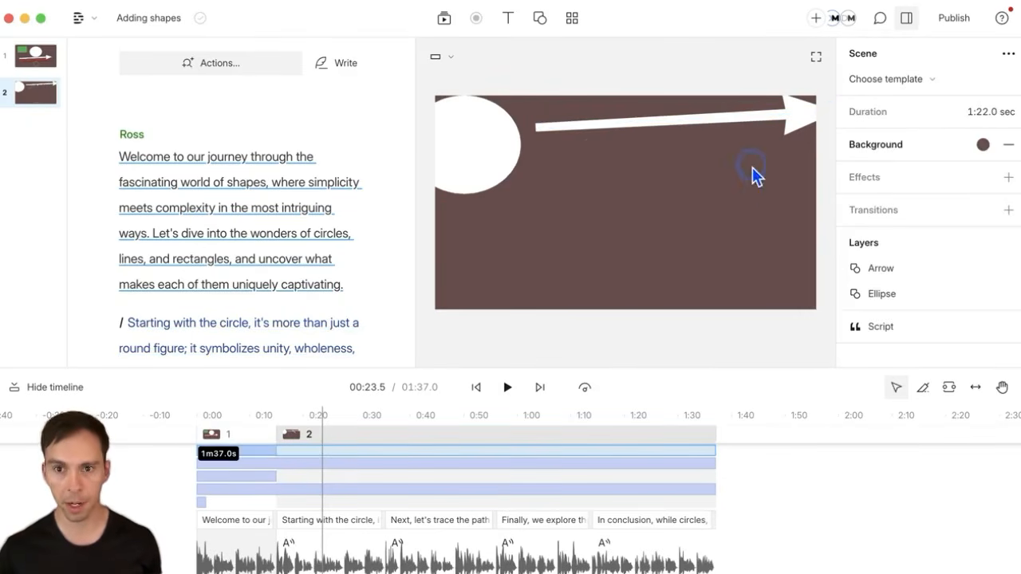
key("ctrl+z")
left_click(758, 124)
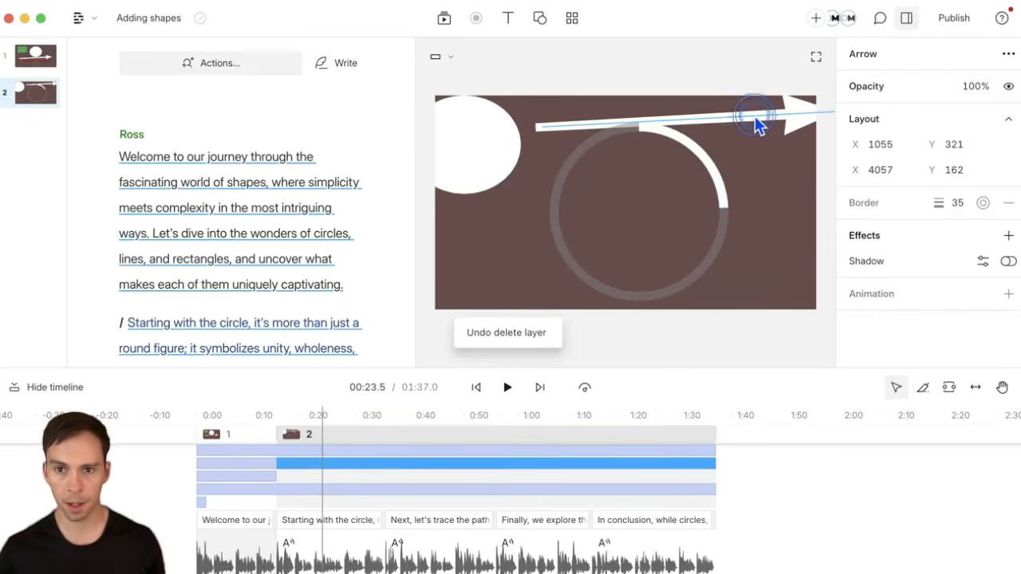
key("BackSpace")
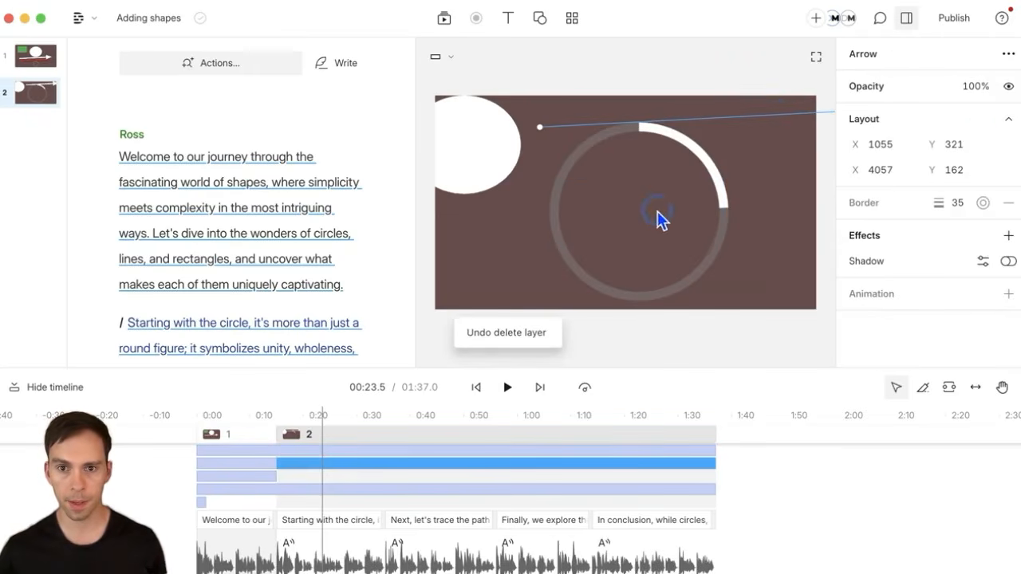
left_click(719, 204)
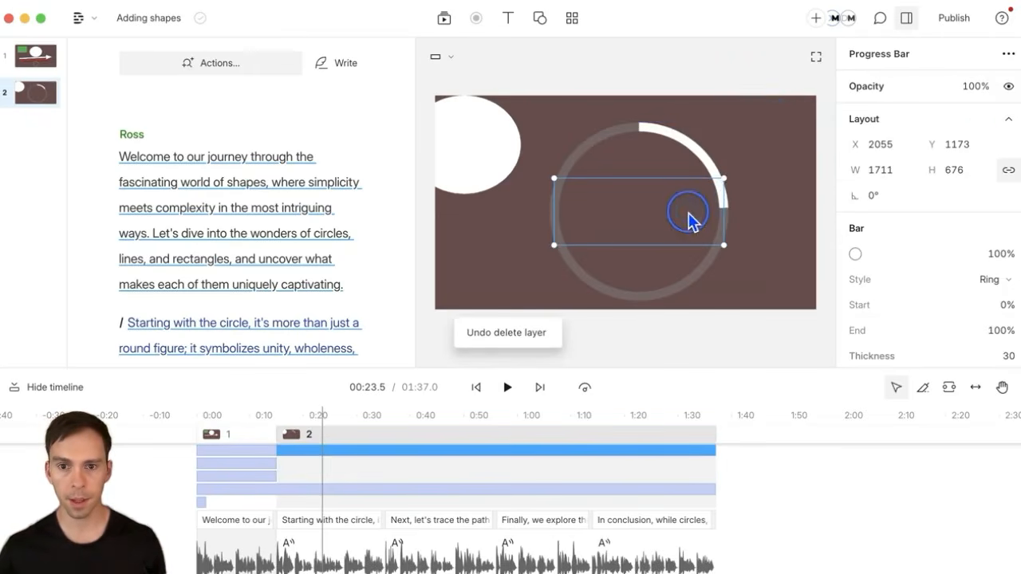
mouse_move(691, 221)
left_mouse_down()
mouse_move(700, 203)
mouse_move(706, 210)
left_mouse_up()
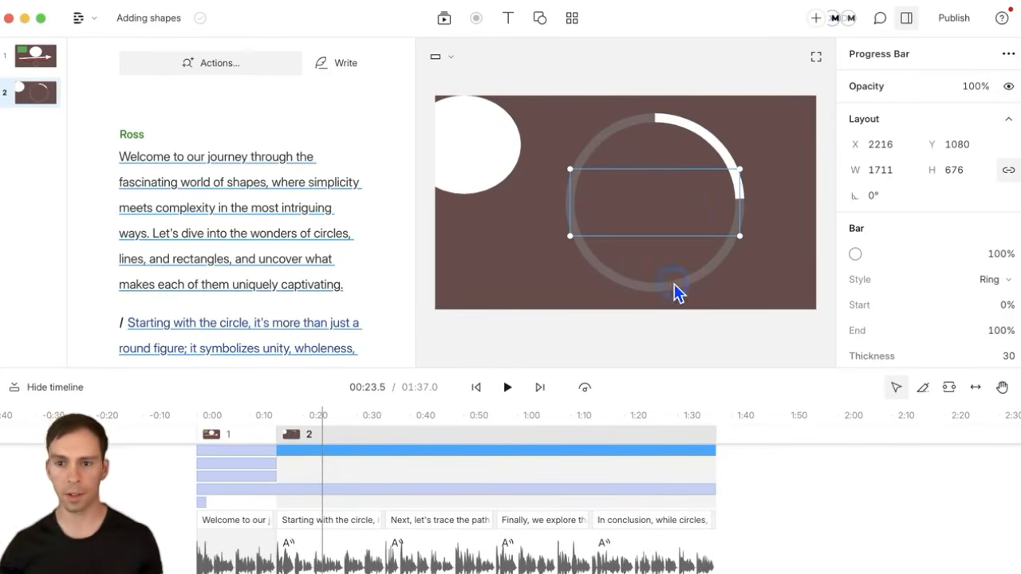
Step: Change the progress ring's arc colour to black
left_click(852, 260)
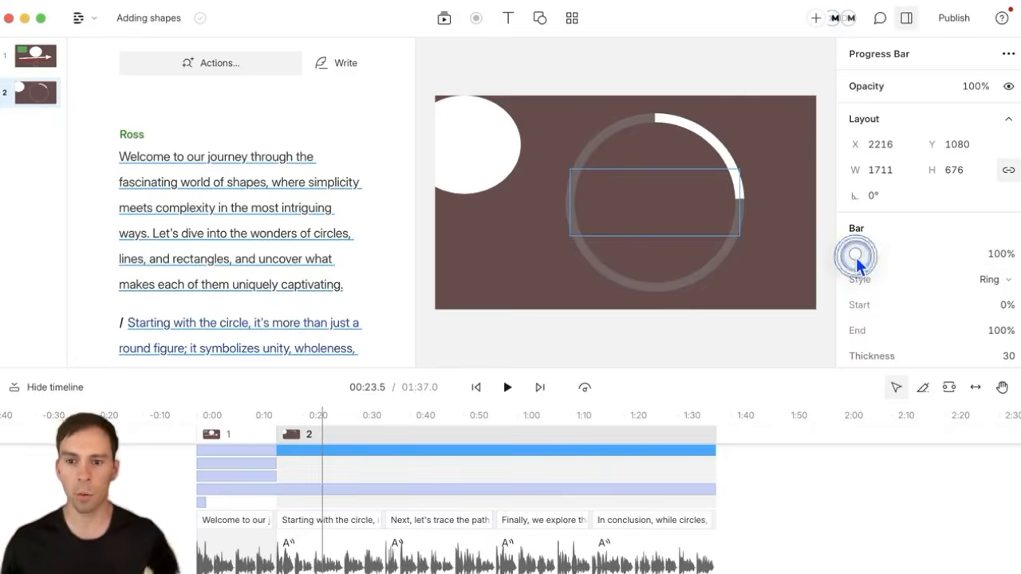
left_click(837, 75)
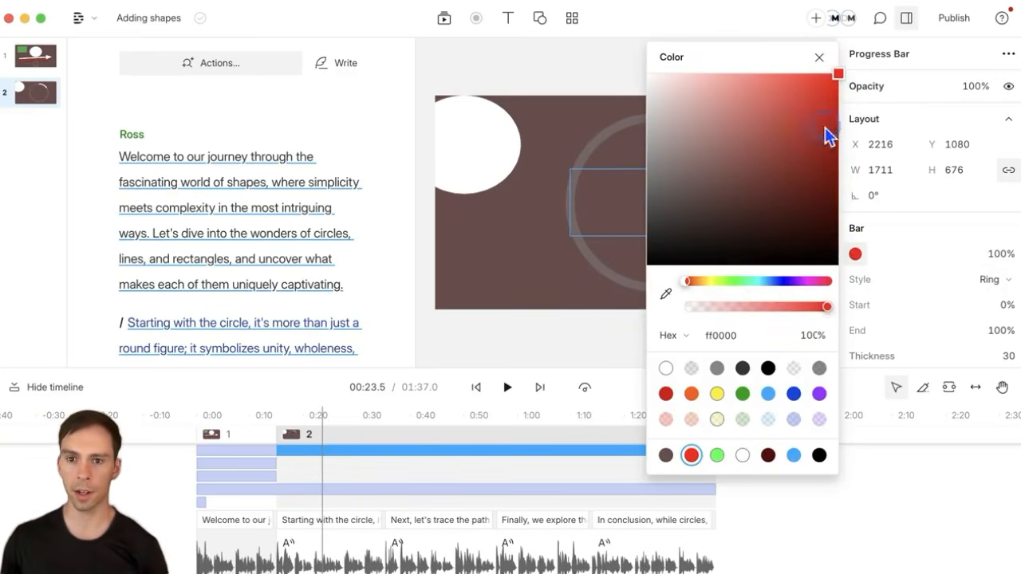
left_click_drag(809, 188, 830, 260)
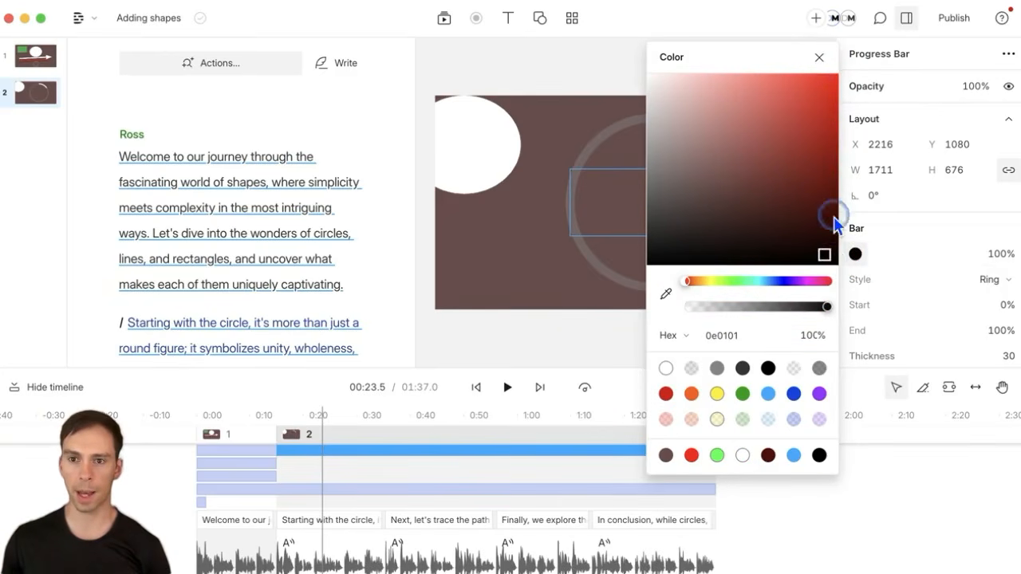
left_click(819, 58)
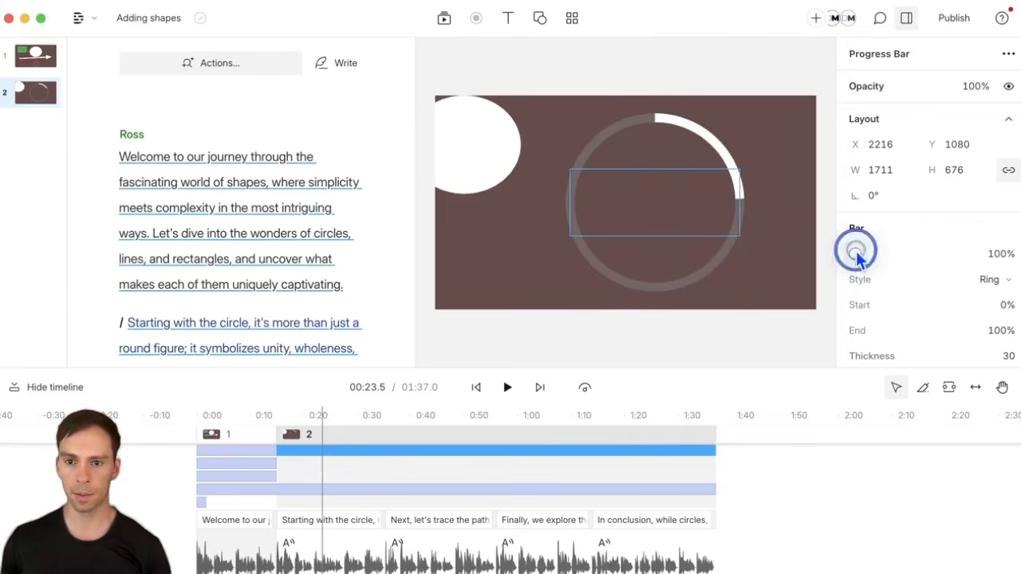
left_click(856, 254)
left_click_drag(814, 250, 848, 253)
left_click(912, 235)
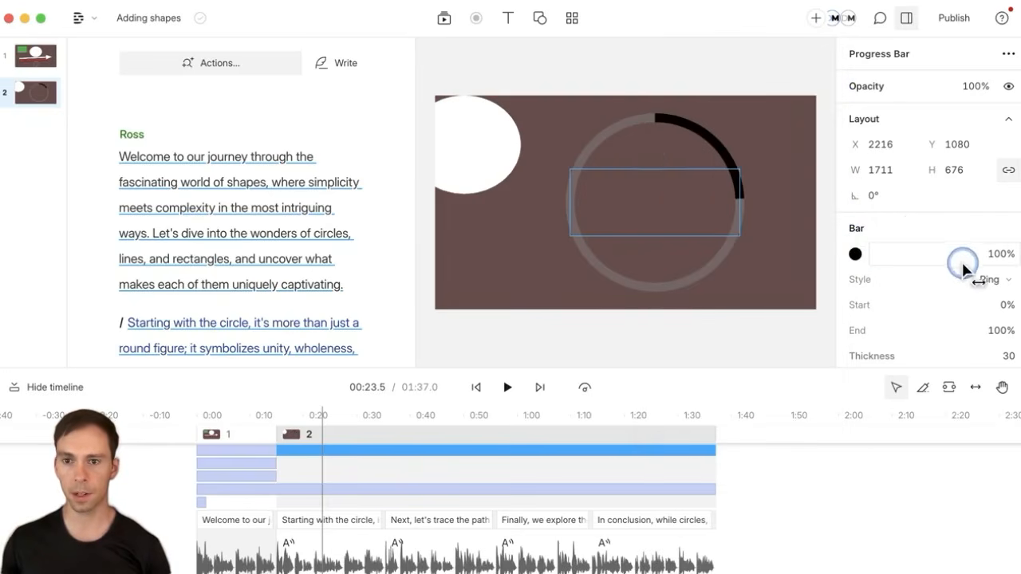
Step: Adjust the arc colour's opacity field, leaving it at 100%
mouse_move(963, 267)
left_mouse_down()
mouse_move(1003, 252)
mouse_move(934, 273)
mouse_move(942, 258)
mouse_move(966, 259)
left_mouse_up()
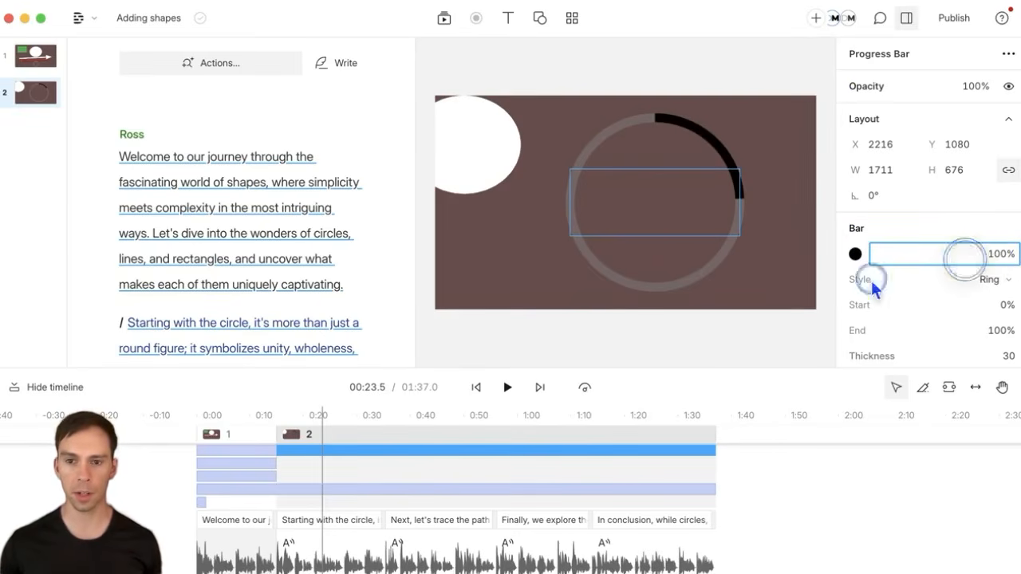
left_click(520, 323)
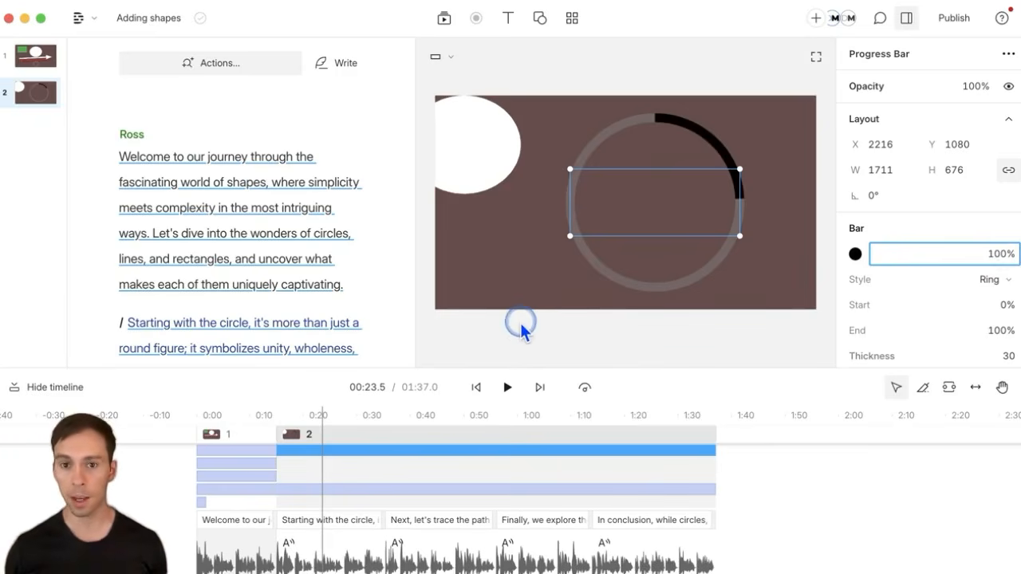
double_click(1002, 256)
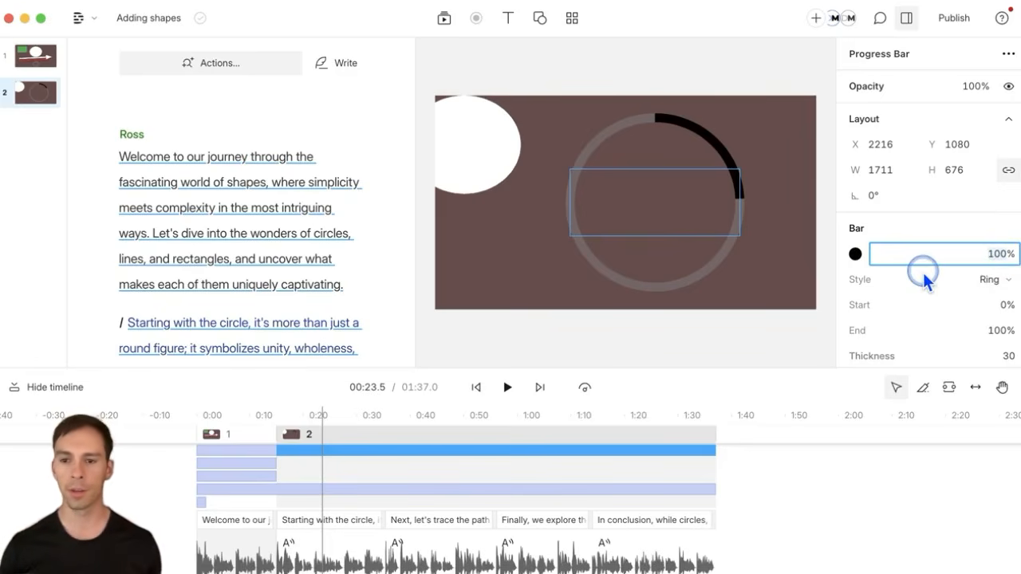
scroll(938, 330, "down", 1)
scroll(938, 331, "down", 1)
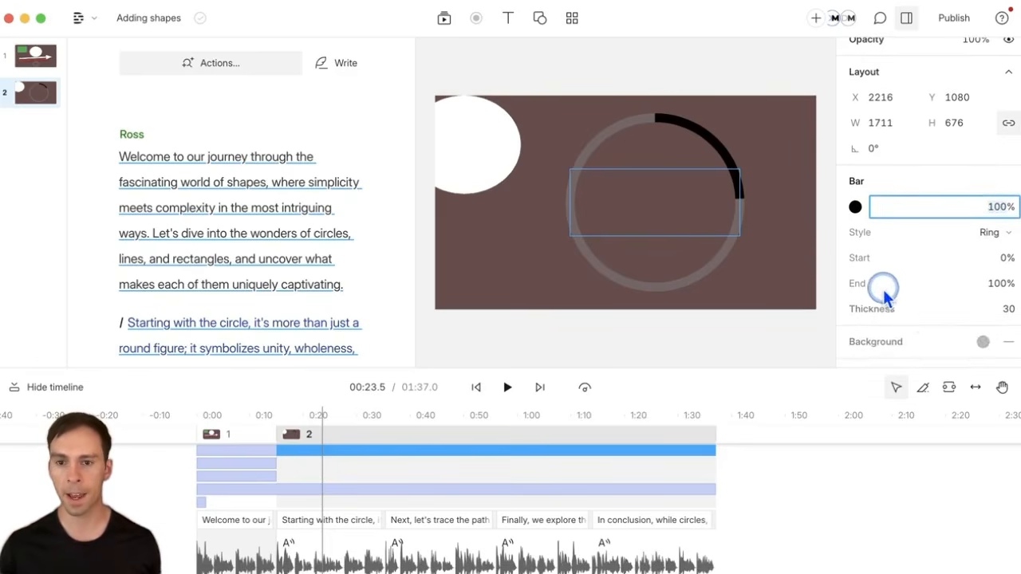
left_click(860, 251)
left_click(882, 261)
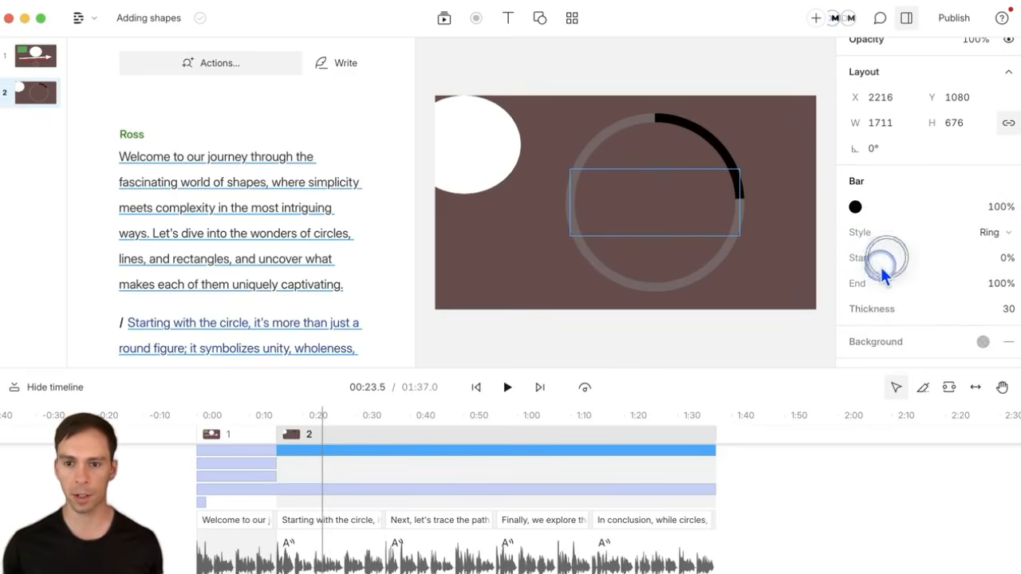
left_click(1010, 272)
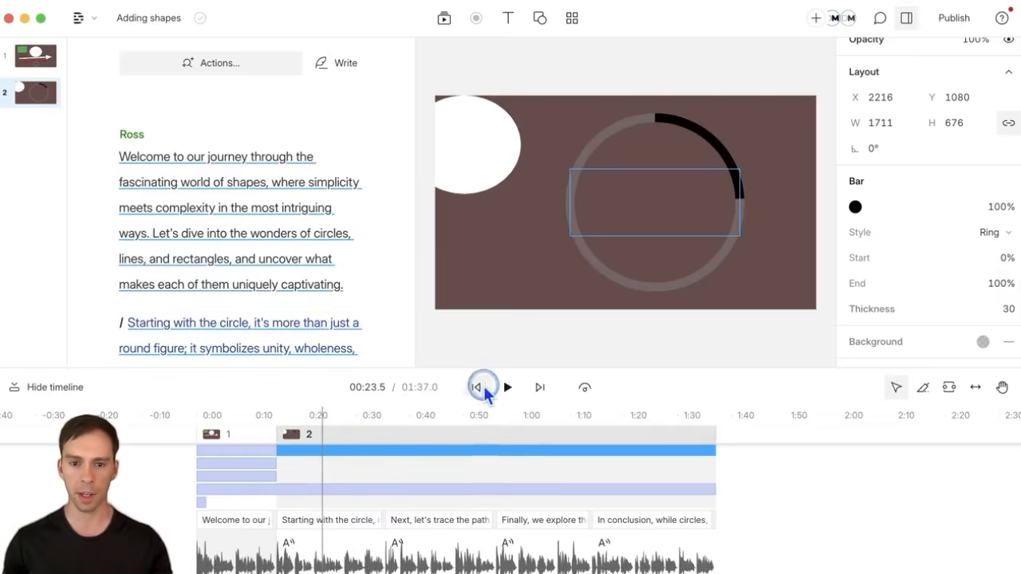
Step: Move the playhead back into scene 2 and reselect the progress ring
left_click(482, 390)
left_click(317, 422)
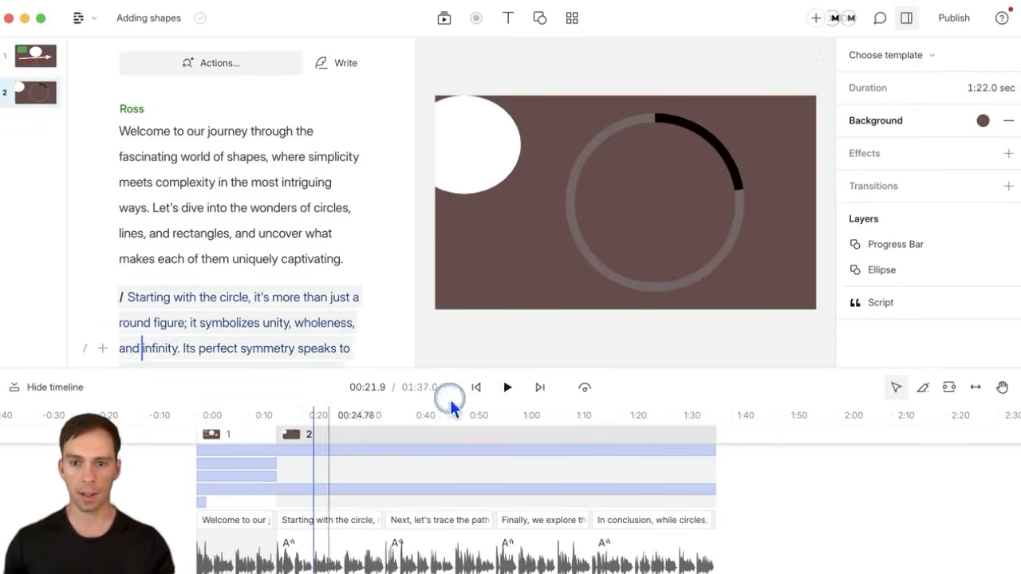
left_click(685, 243)
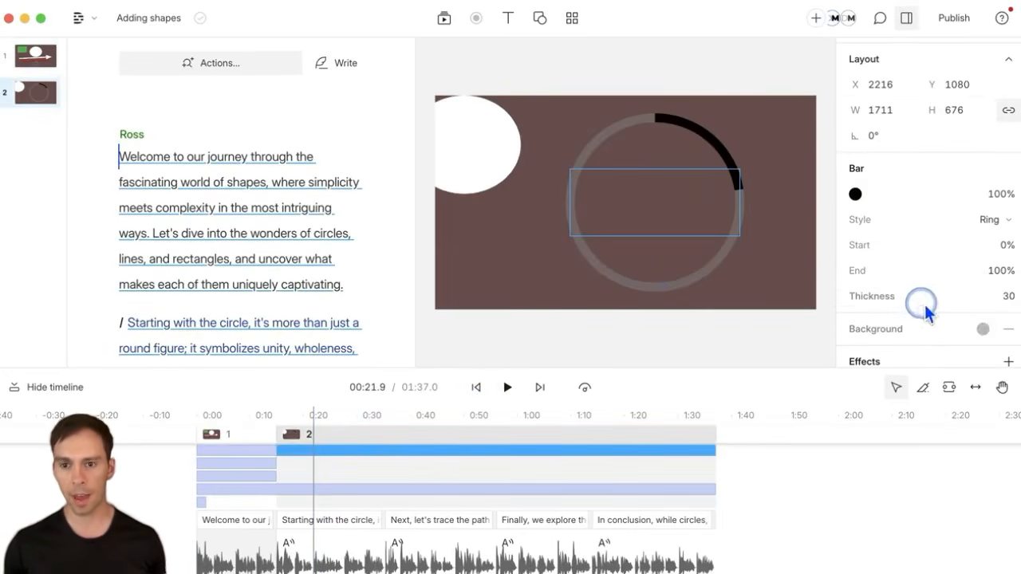
Step: Set the progress ring's thickness to 60
left_click(987, 299)
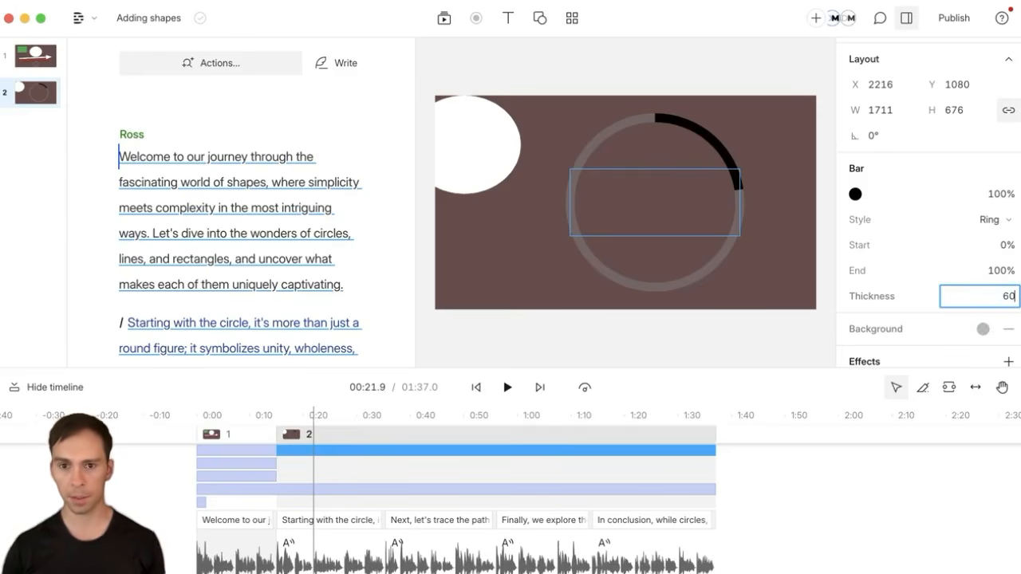
key("Return")
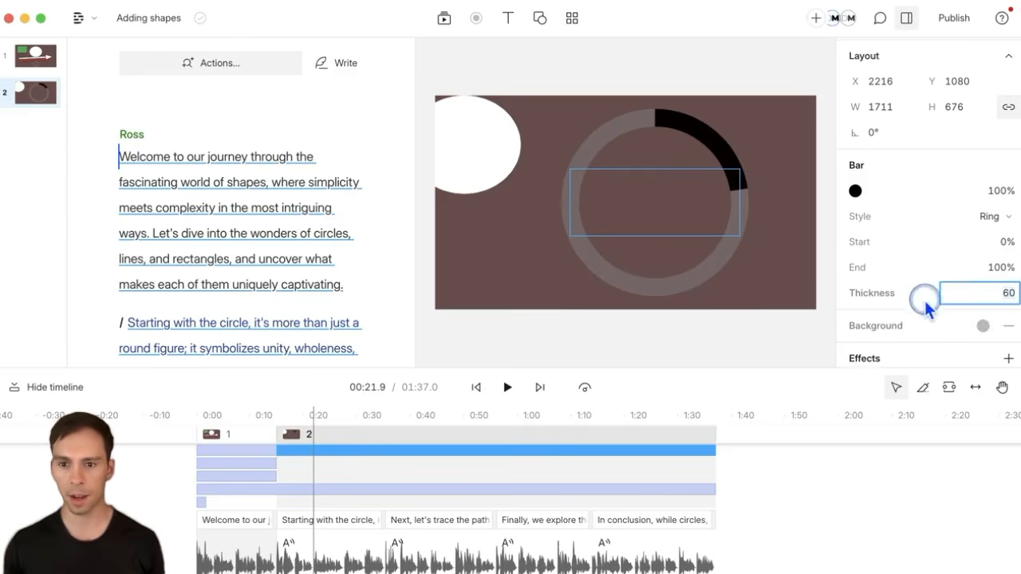
scroll(937, 313, "down", 2)
scroll(938, 314, "down", 1)
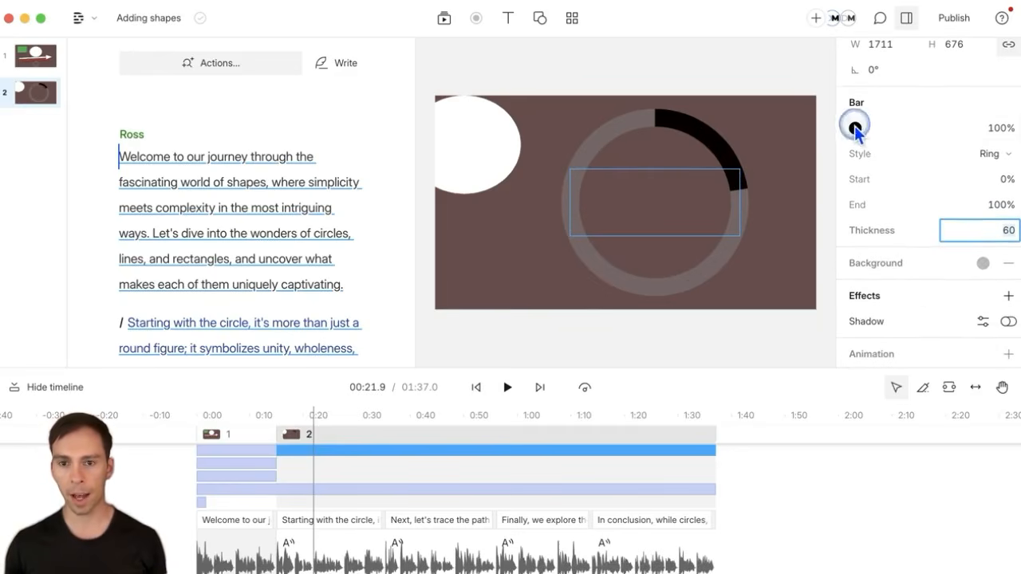
Step: Give the ring's track a light grey background colour, d2cdcd at 97%
left_click(643, 104)
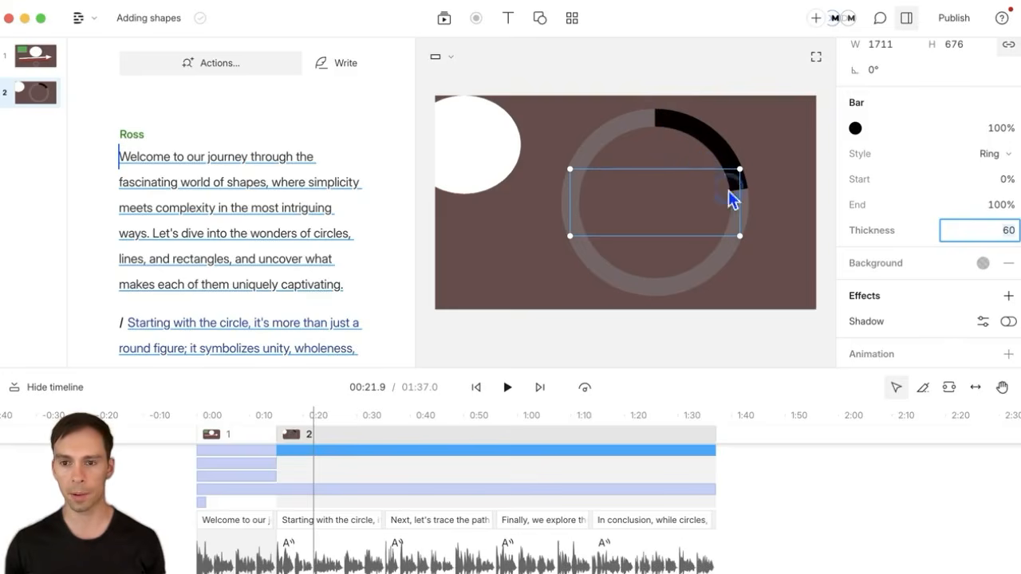
left_click(983, 264)
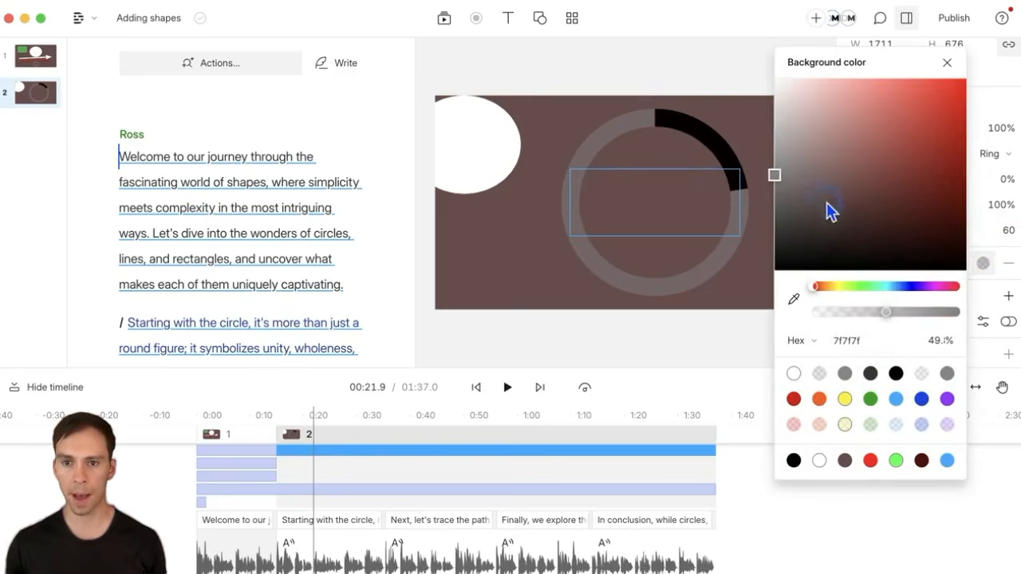
left_click_drag(829, 212, 764, 57)
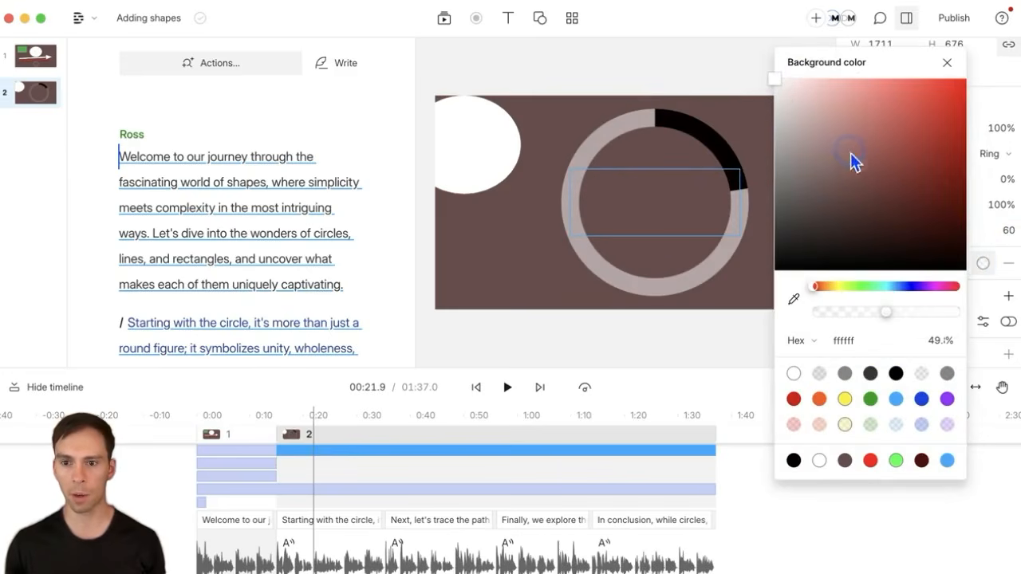
left_click_drag(887, 313, 950, 312)
left_click_drag(780, 146, 779, 113)
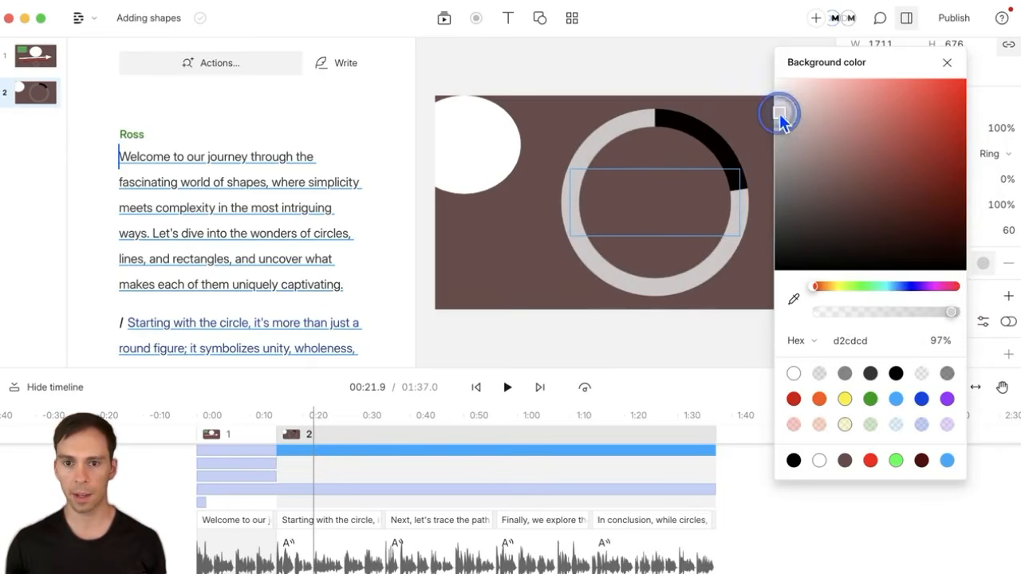
left_click(1013, 299)
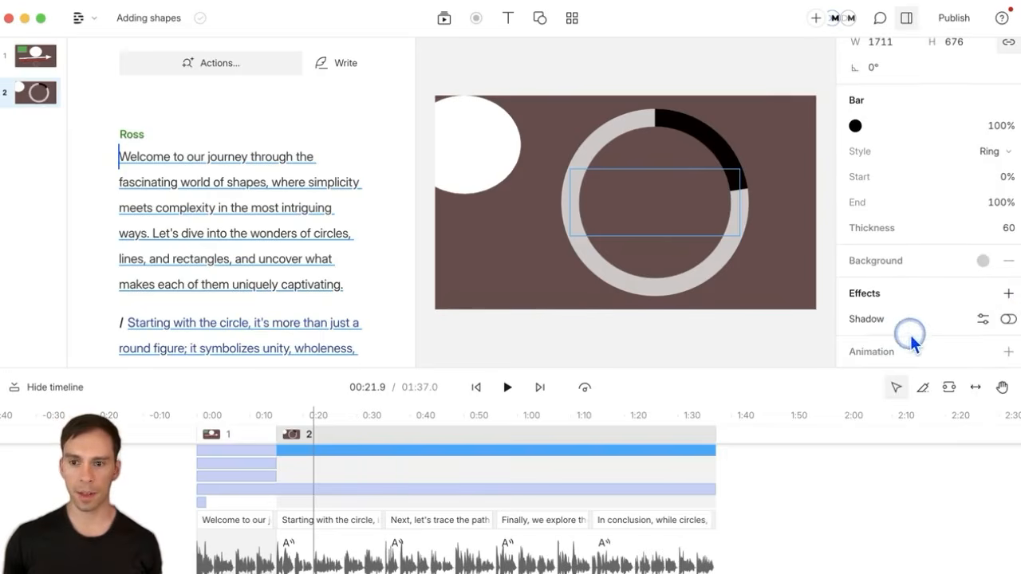
Step: Turn on the Shadow effect for the progress ring
left_click(1007, 322)
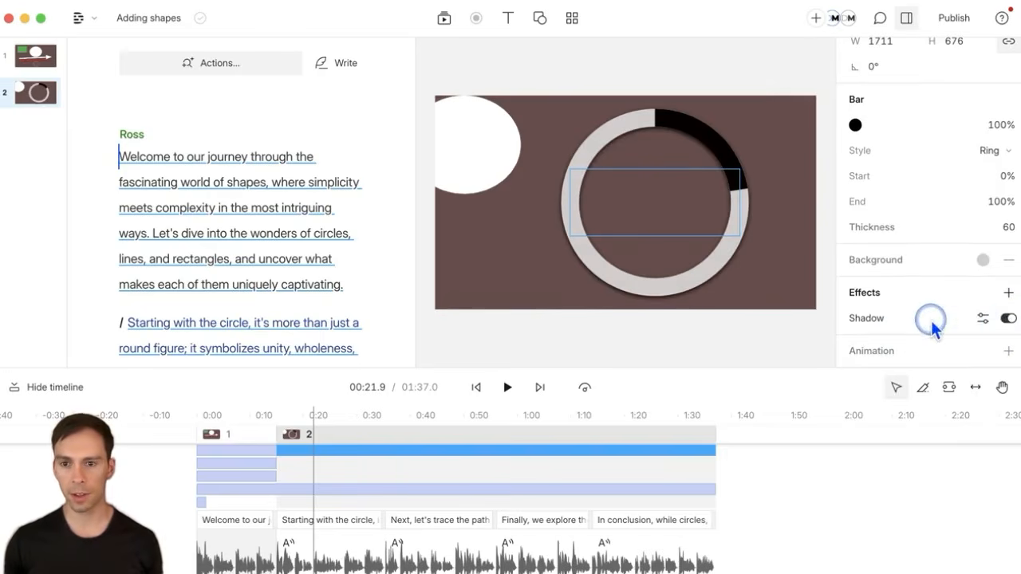
scroll(931, 321, "down", 2)
left_click(1007, 292)
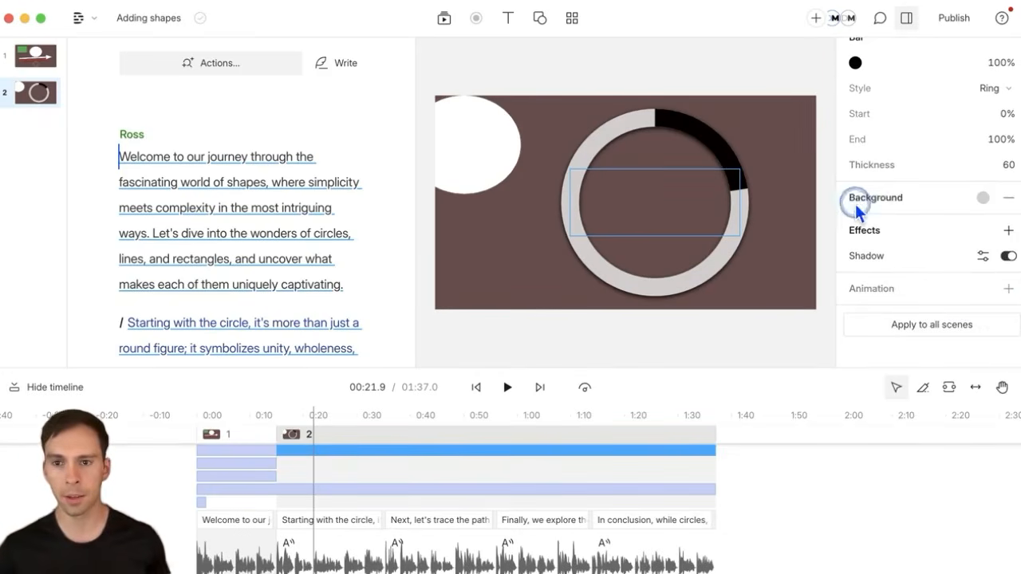
scroll(862, 199, "up", 5)
scroll(968, 296, "down", 2)
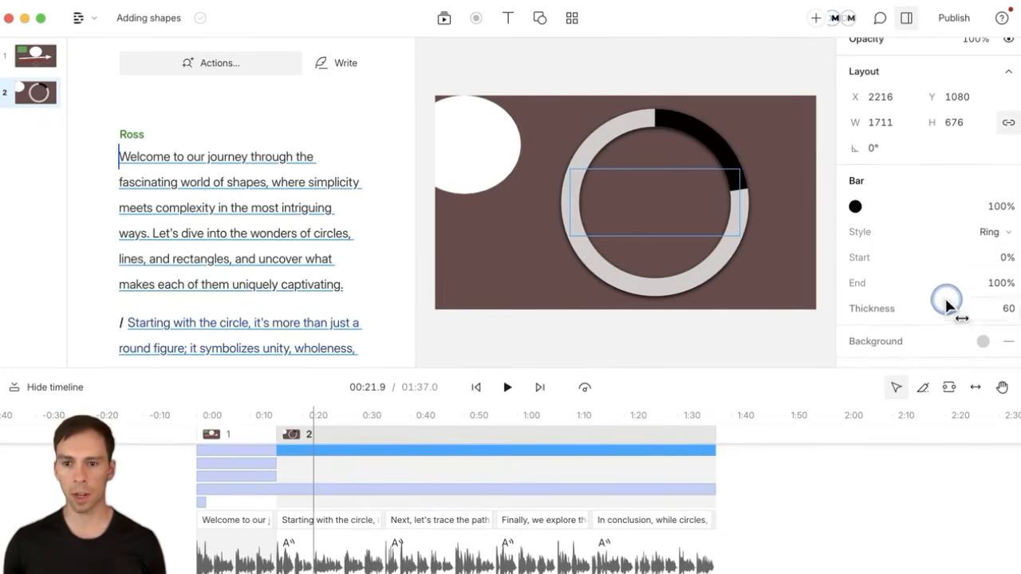
Step: Switch the progress style from Ring to Pie, then to Bar
left_click(982, 232)
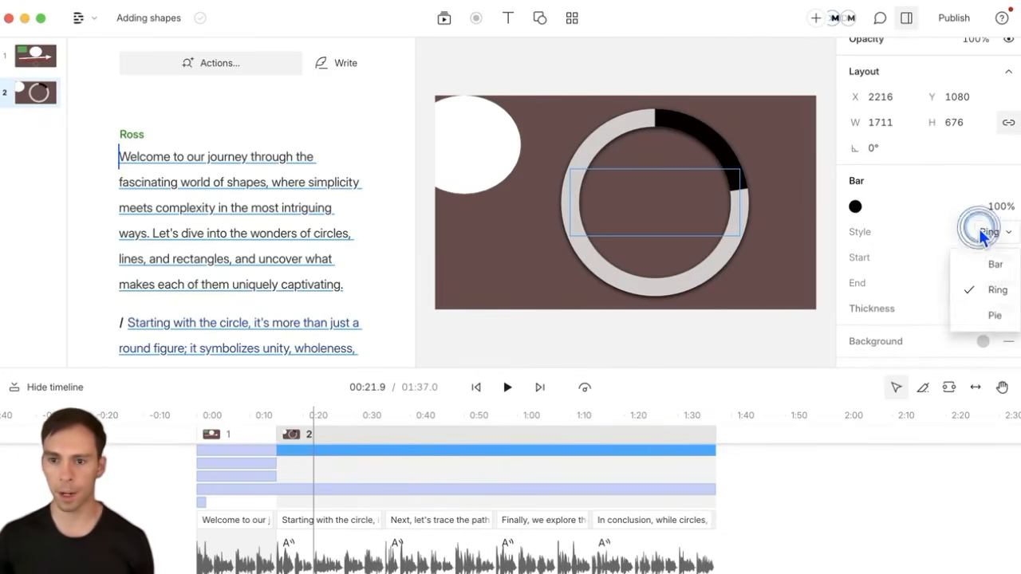
left_click(991, 315)
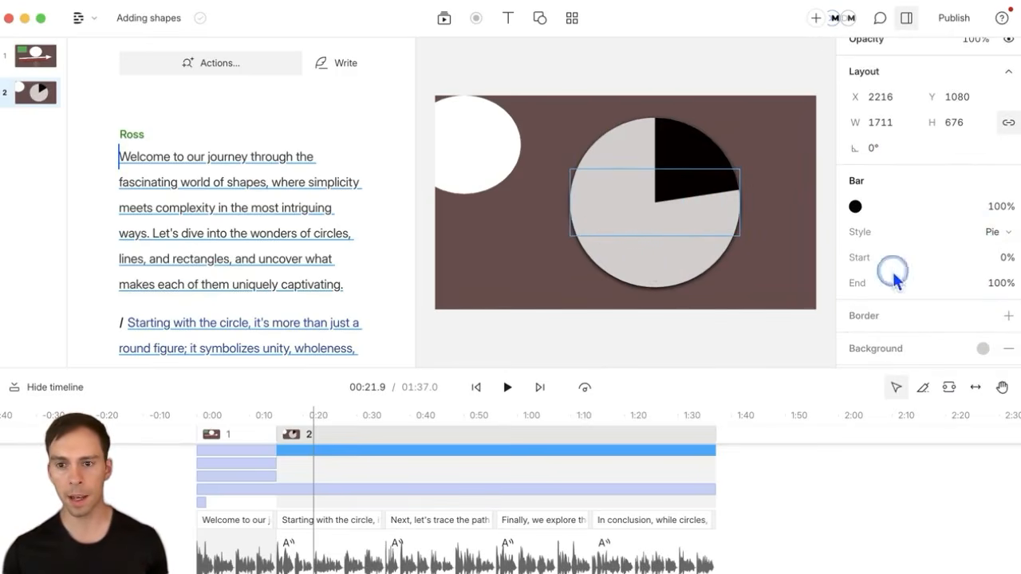
left_click(995, 232)
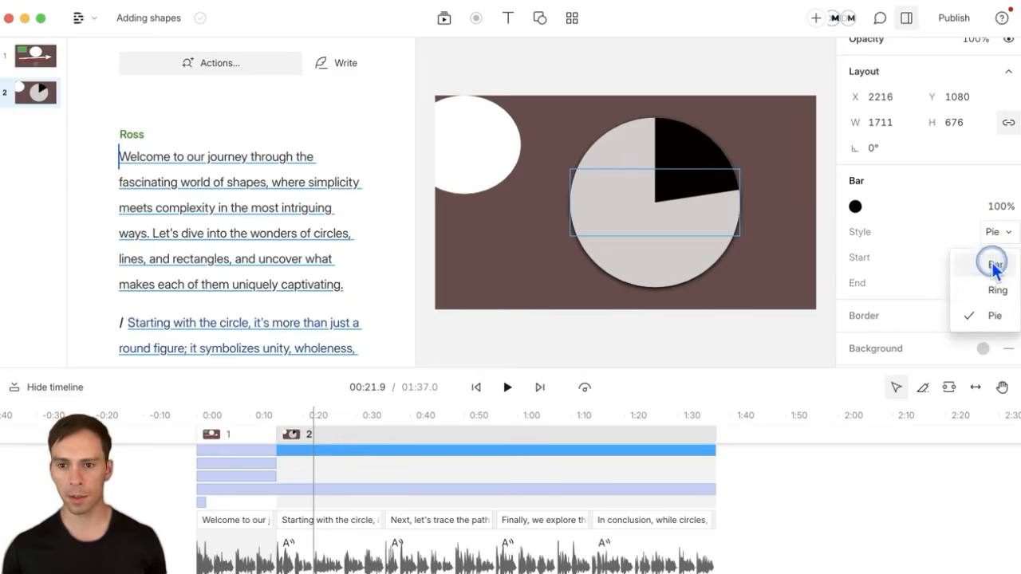
left_click(994, 265)
Step: Move the 3840 by 600 bar to the bottom of the scene and preview playback
left_click_drag(654, 202, 468, 415)
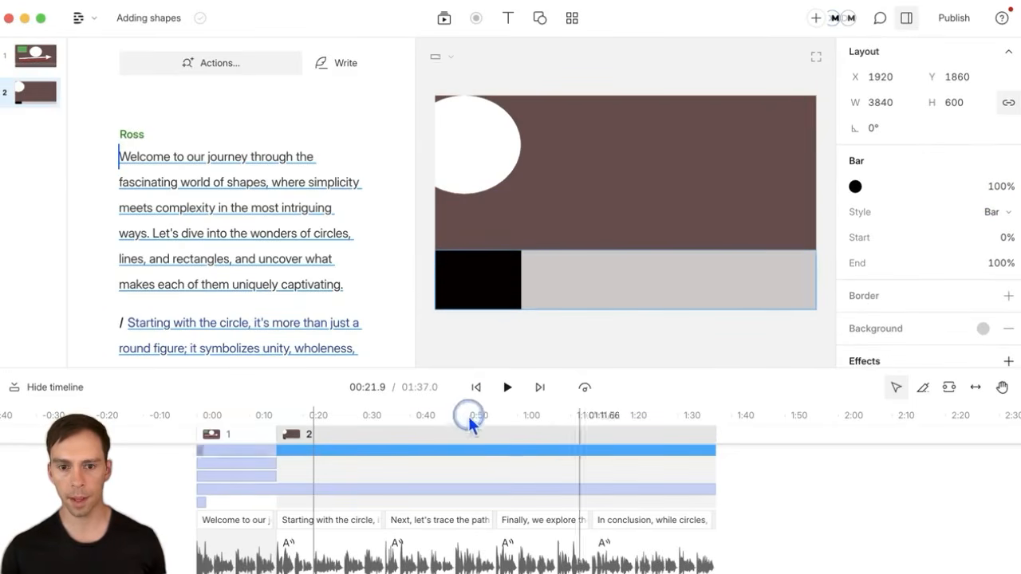
left_click(506, 387)
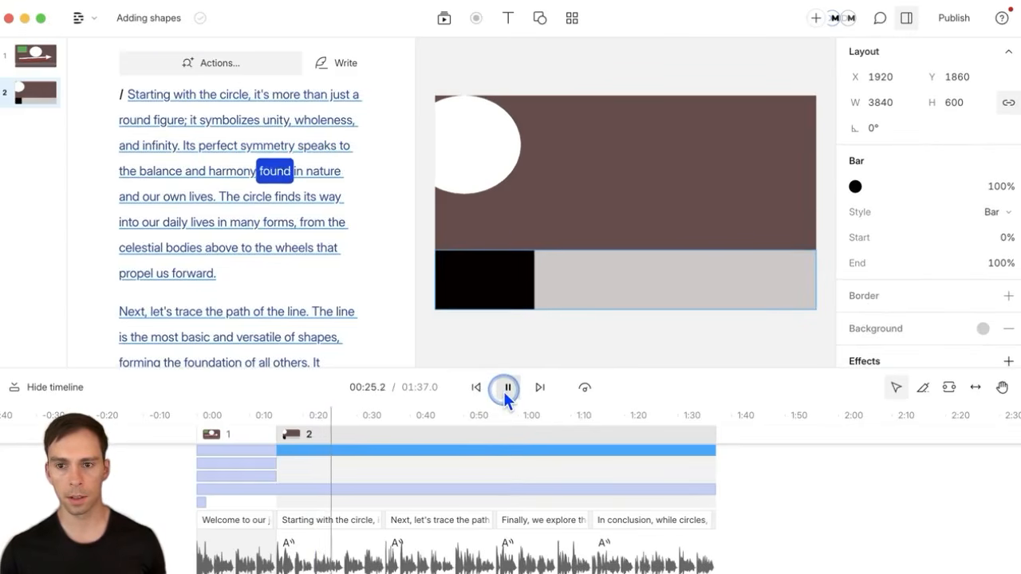
left_click(506, 389)
scroll(922, 282, "up", 2)
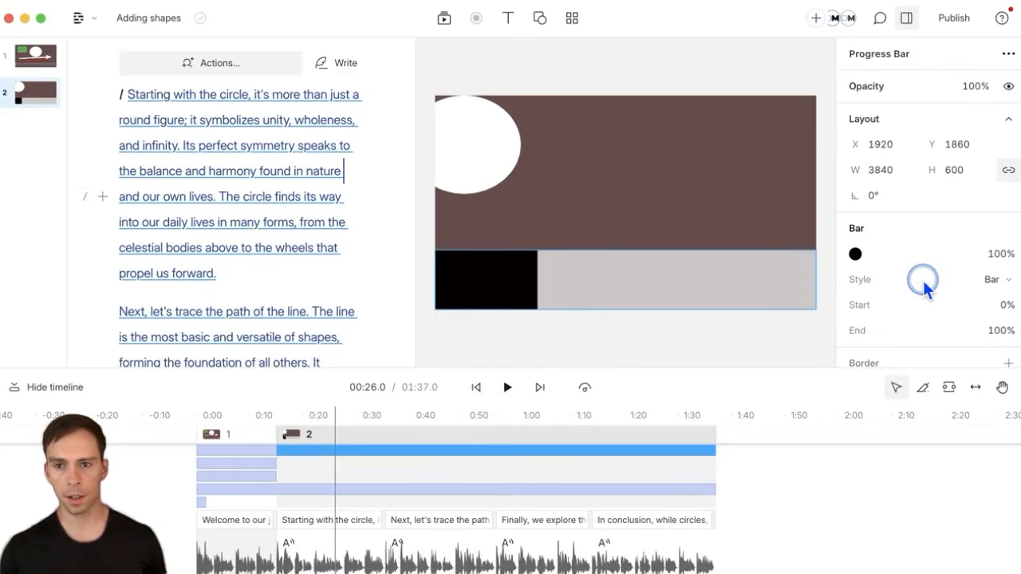
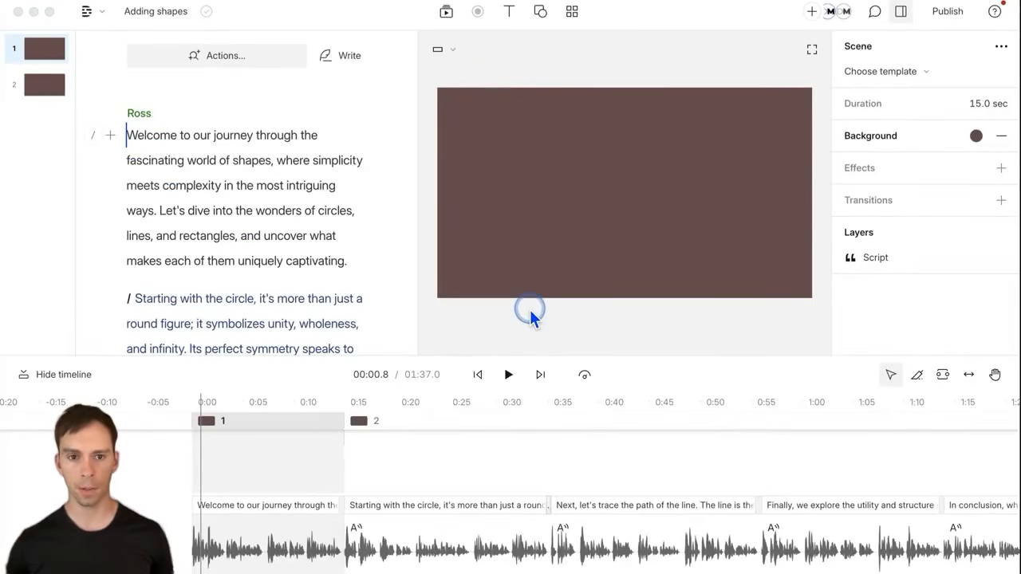
Step: Add a 3072 × 1152 audio waveform shape to scene 1 and snap it to the canvas centre
left_click(538, 16)
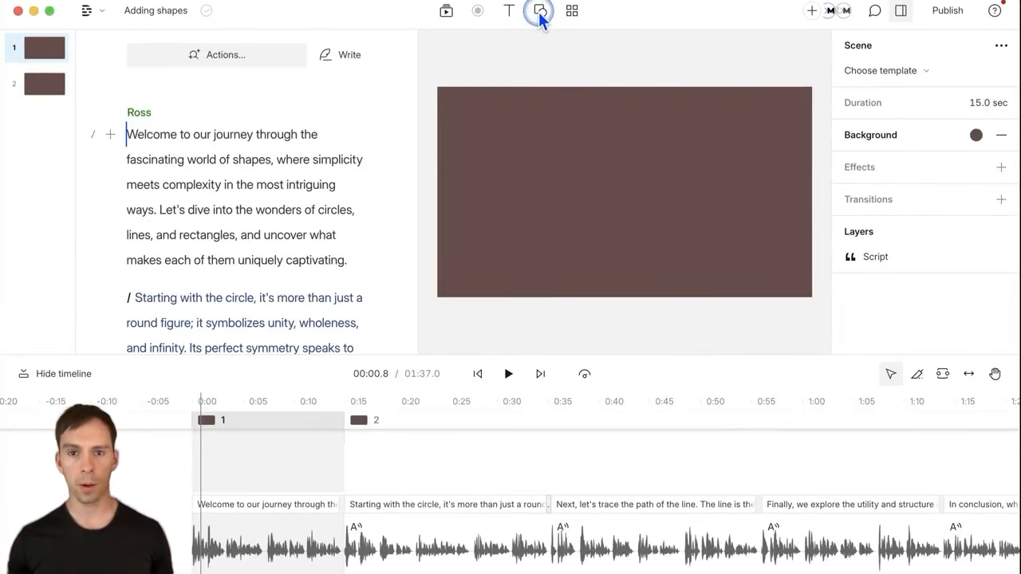
left_click(539, 13)
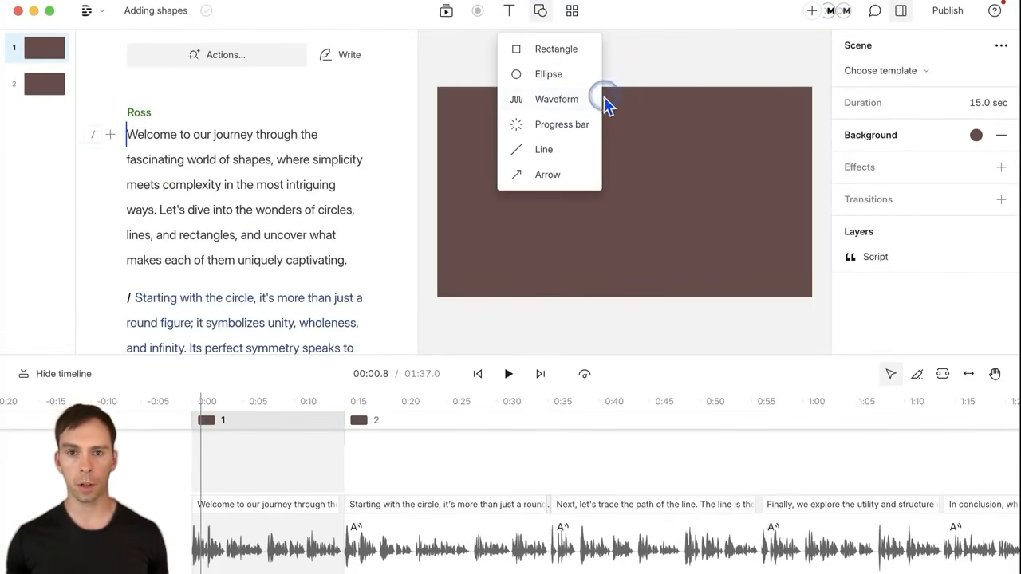
left_click(560, 98)
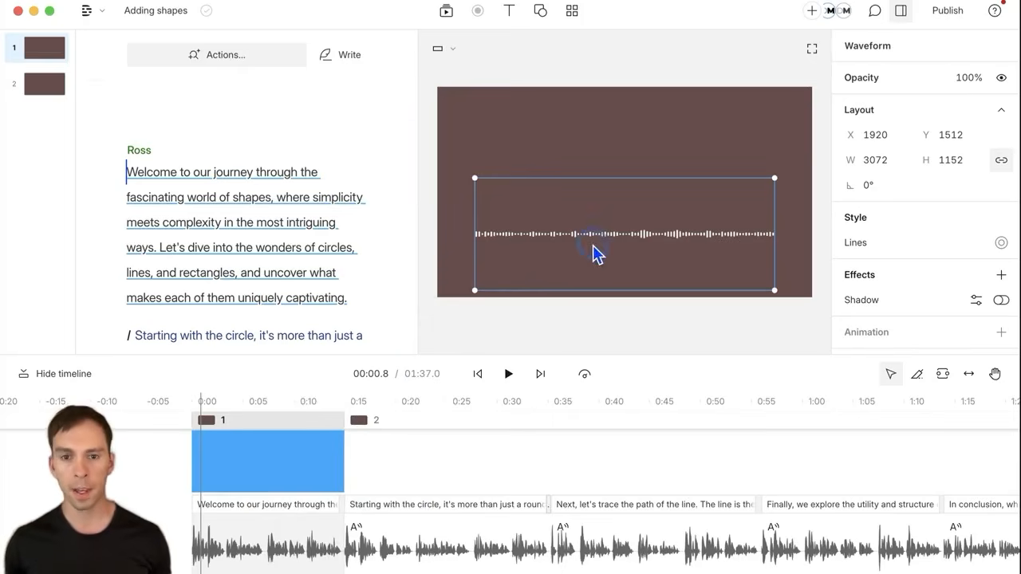
left_click_drag(608, 248, 608, 211)
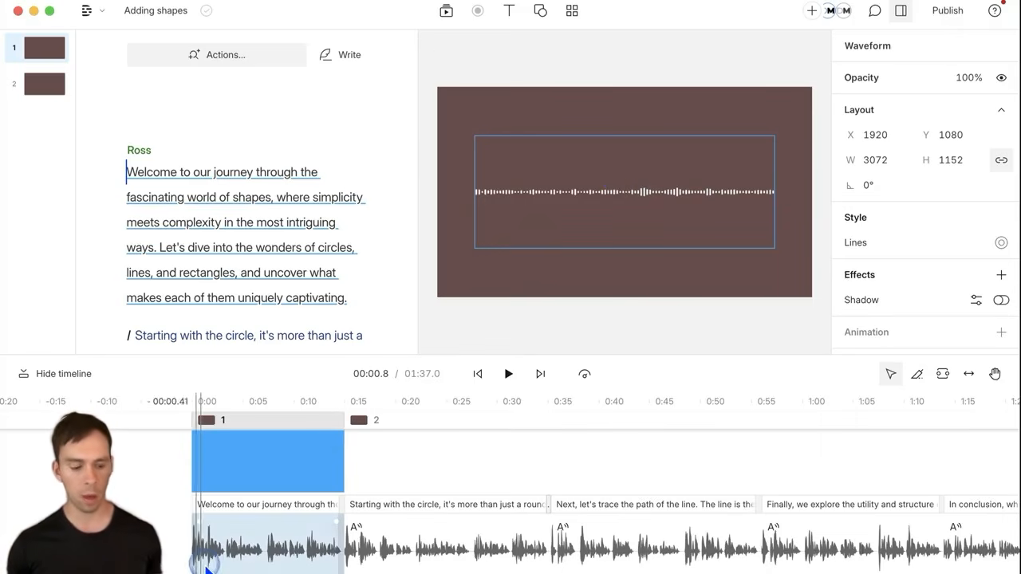
scroll(220, 563, "up", 5)
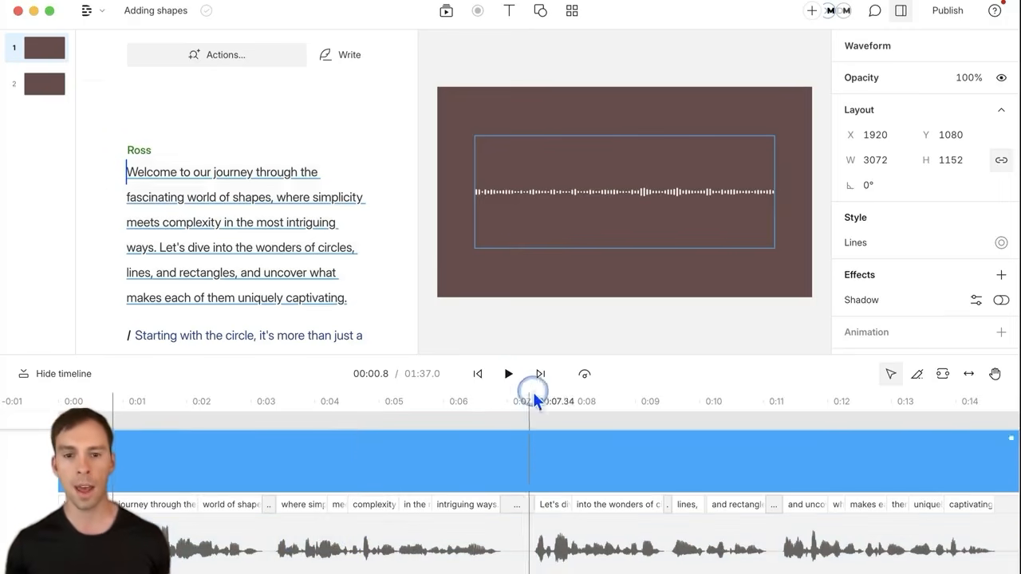
Step: Preview the waveform, then widen it to the full 3840 frame width
left_click(509, 375)
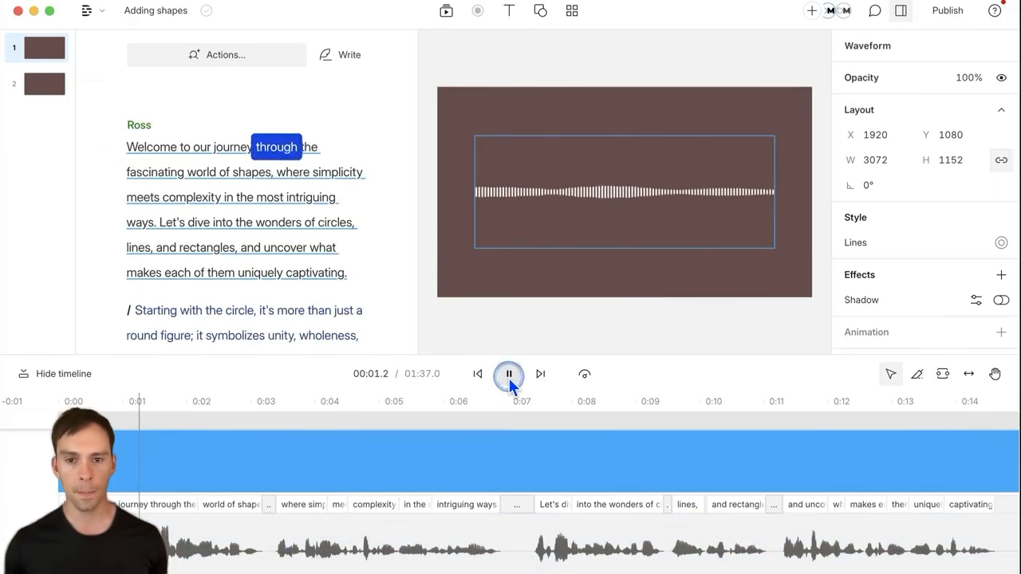
left_click(515, 184)
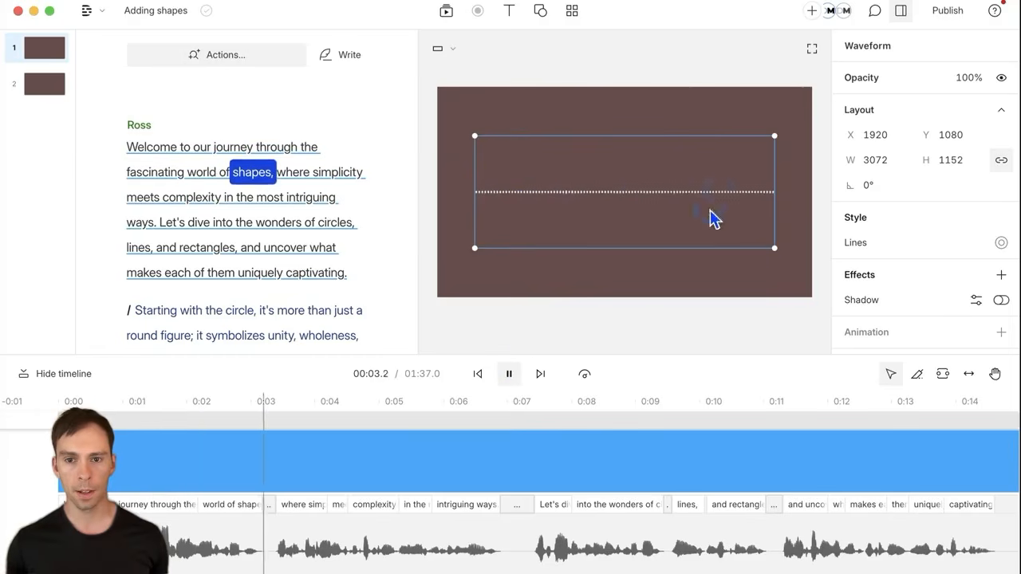
left_click(520, 381)
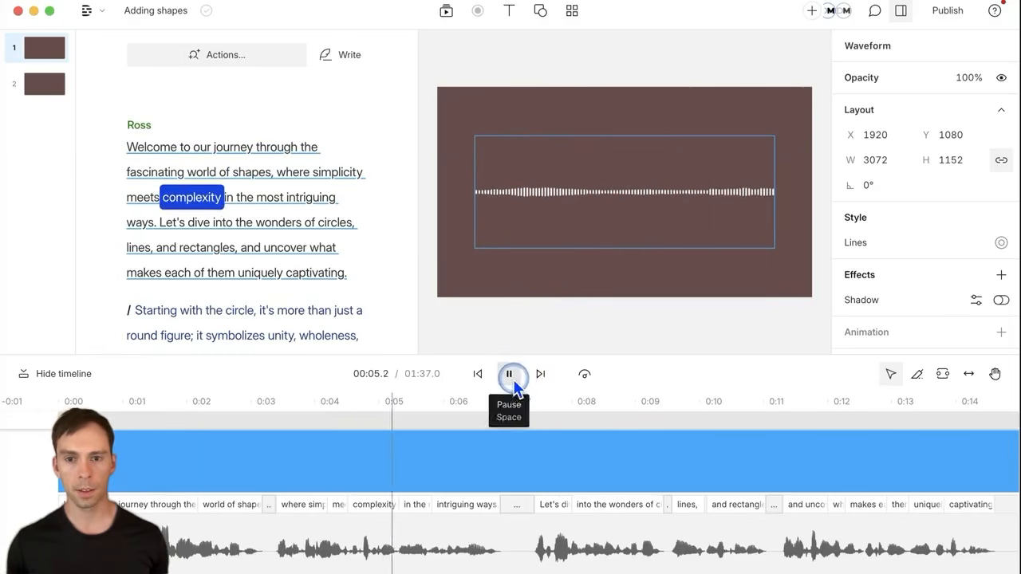
left_click(514, 379)
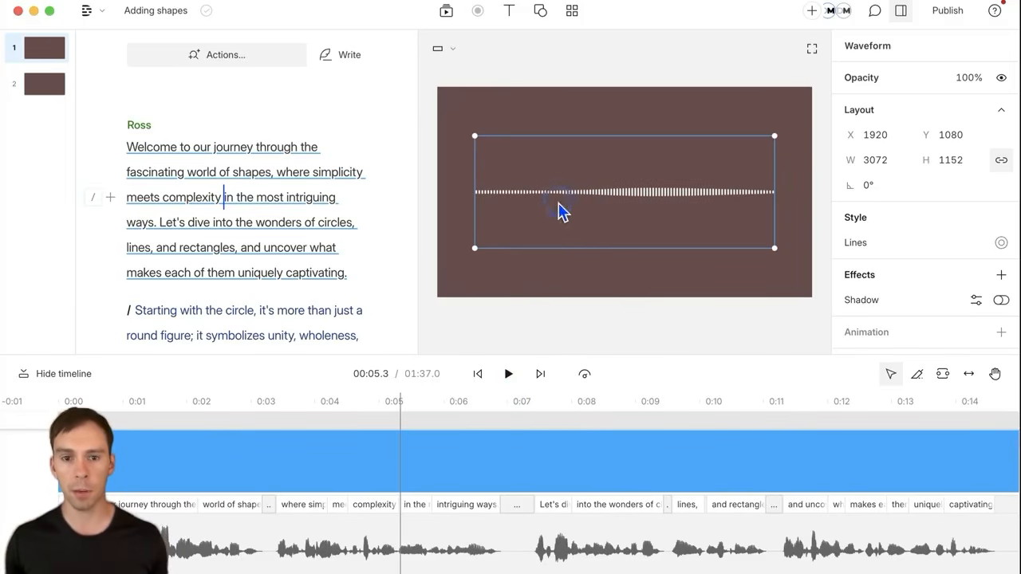
left_click_drag(477, 200, 438, 200)
left_click_drag(768, 200, 810, 200)
left_click(633, 159)
Step: Extend the waveform to the frame top and bottom for 2160 height and preview it
left_click_drag(634, 139, 631, 89)
left_click_drag(621, 248, 622, 297)
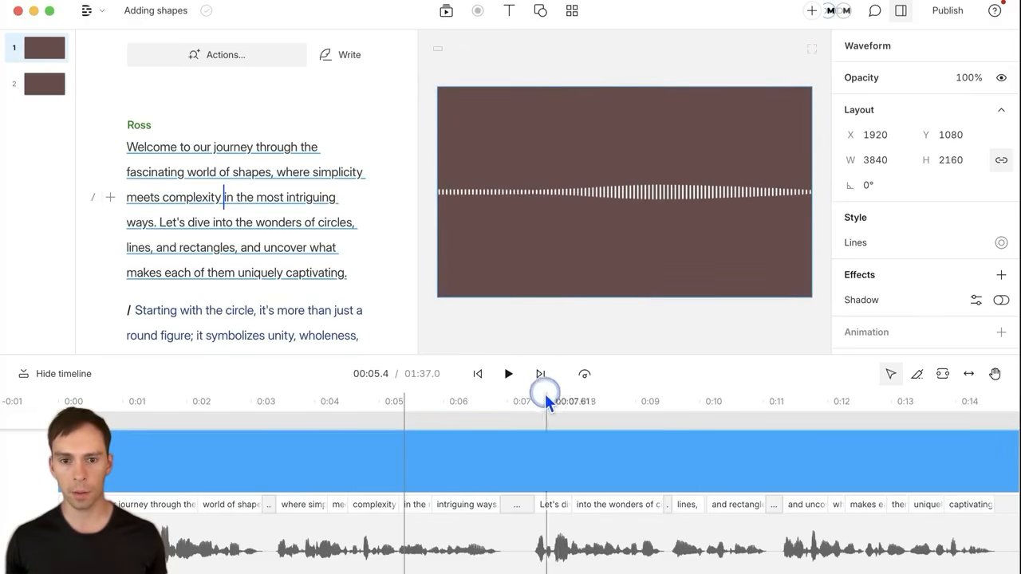
left_click(515, 384)
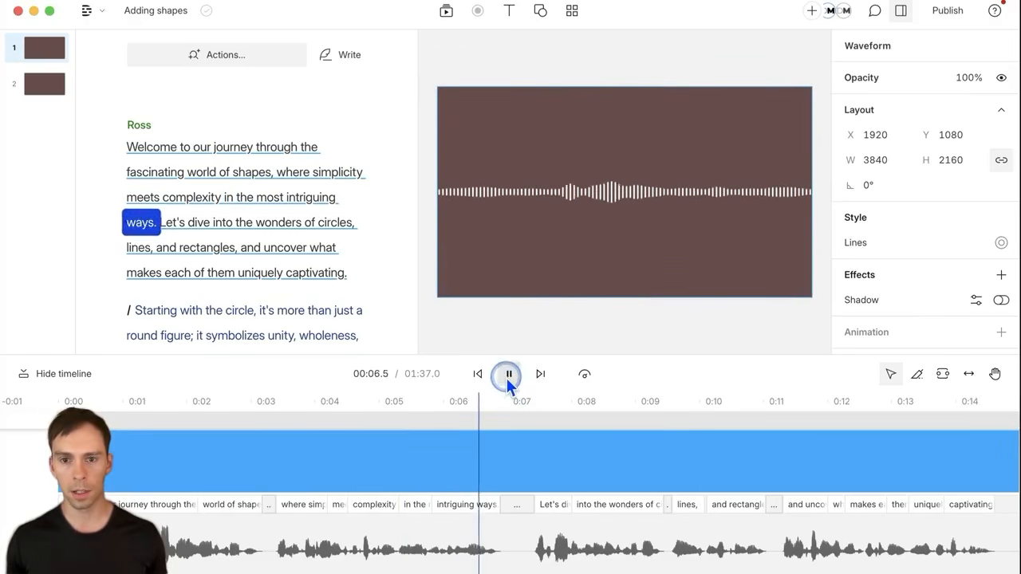
left_click(508, 376)
left_click(702, 203)
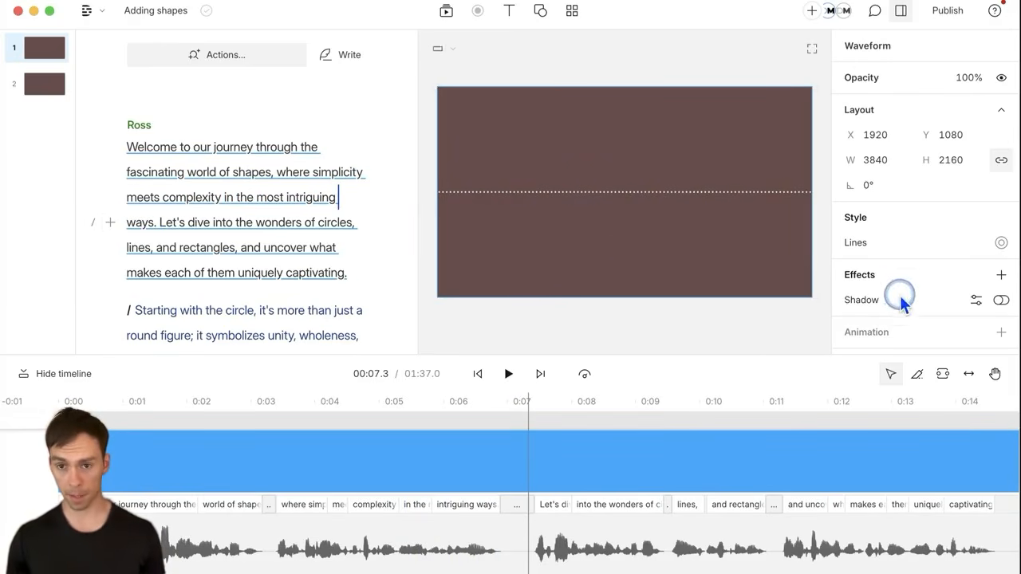
Step: Switch the waveform style to Circle and preview playback
left_click(860, 243)
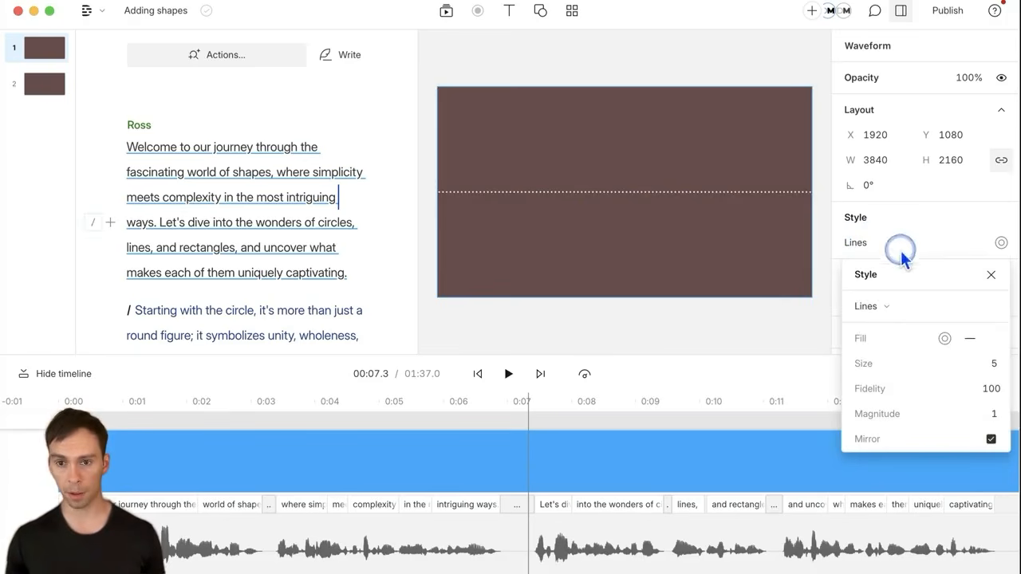
left_click(886, 307)
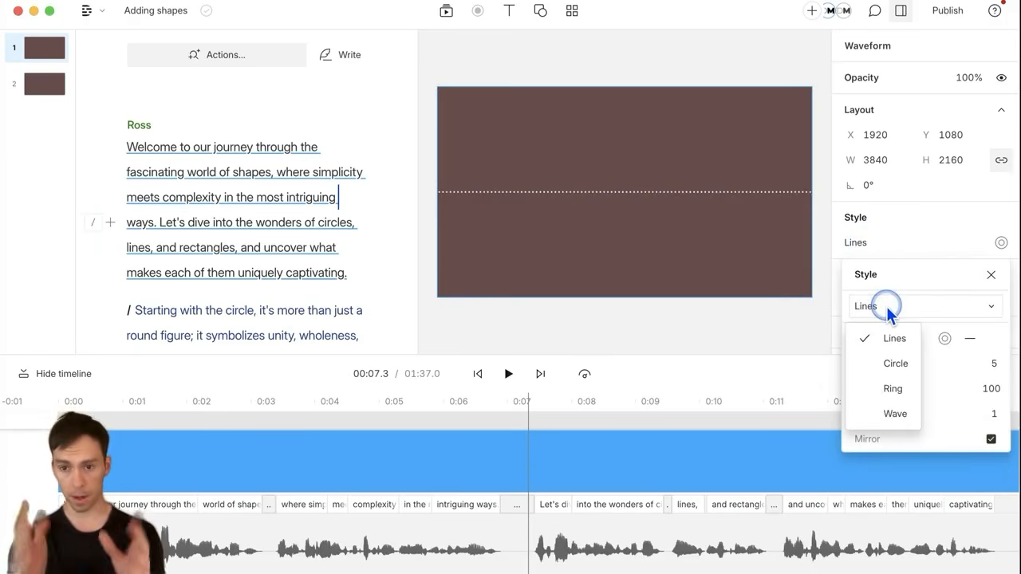
left_click(893, 363)
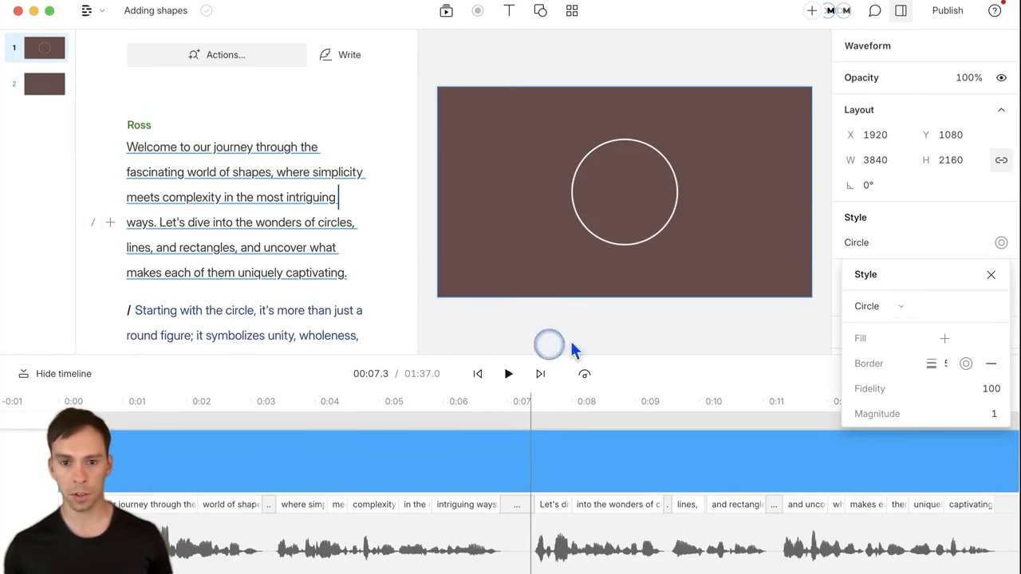
left_click(505, 387)
left_click(505, 387)
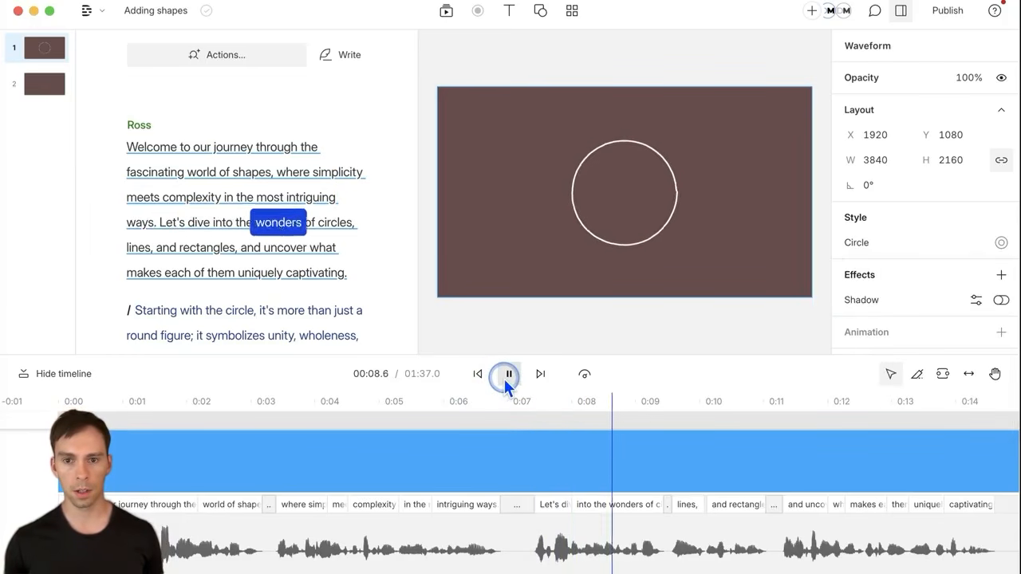
left_click(506, 387)
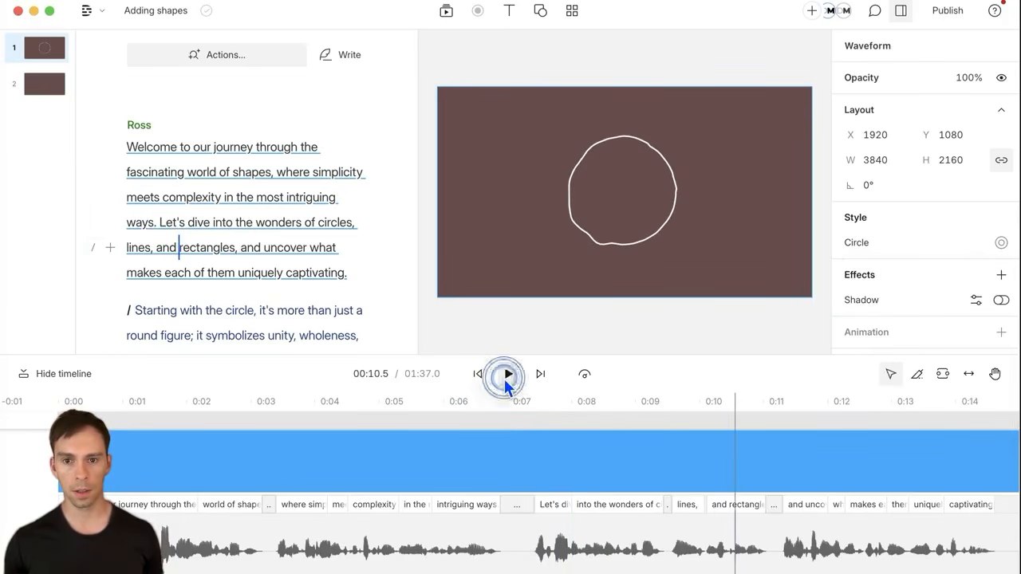
Step: Try the Ring waveform style and preview playback
left_click(882, 242)
left_click(870, 313)
left_click(894, 392)
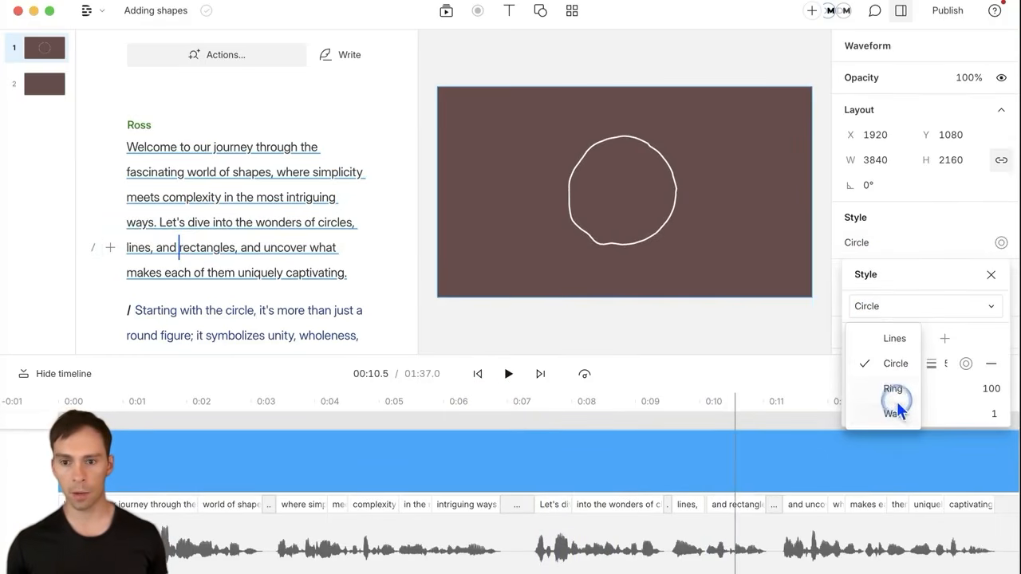
left_click(511, 378)
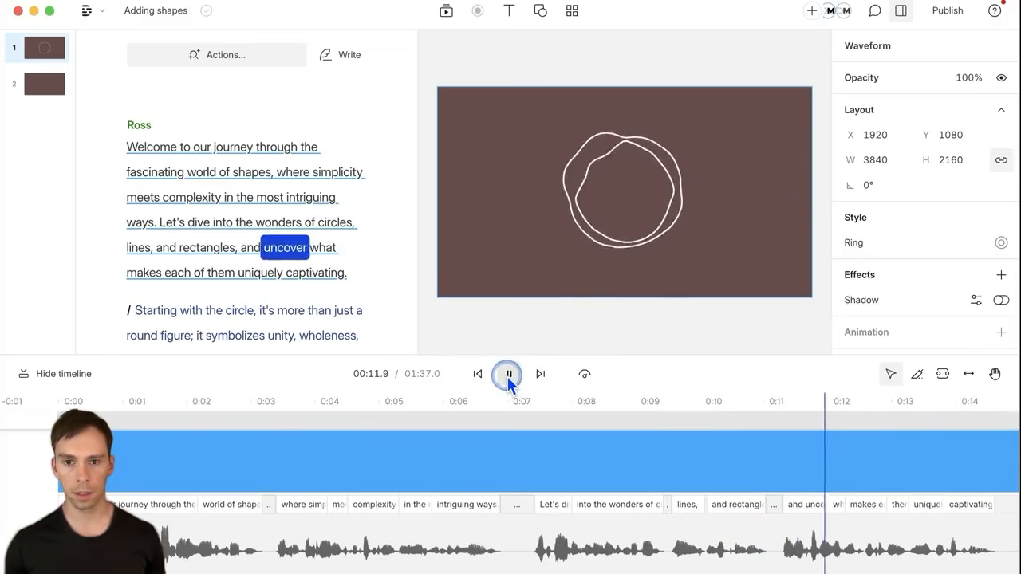
left_click(509, 378)
Step: Settle on the Wave style and preview the jagged line from the scene start
left_click(848, 247)
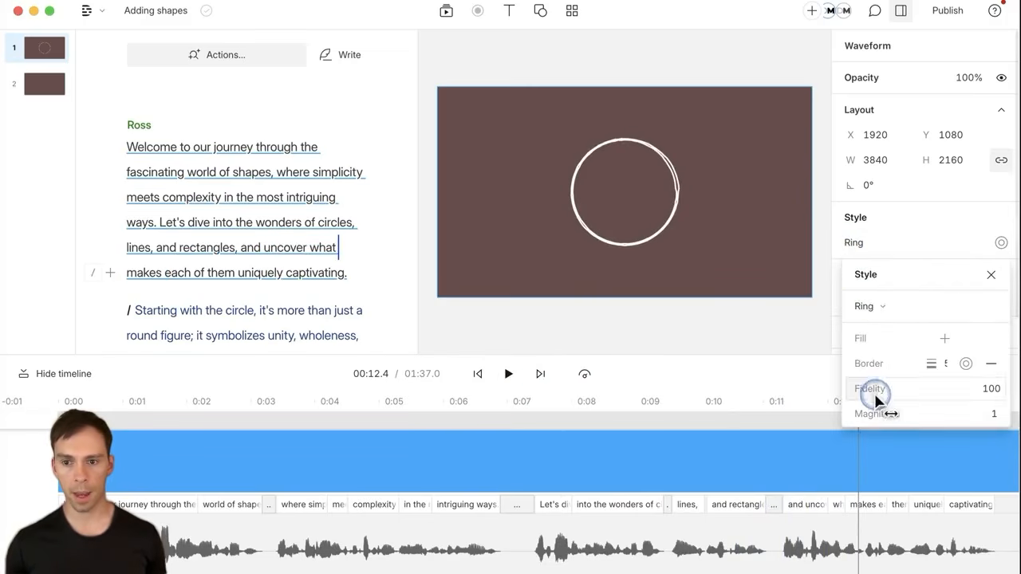
left_click(867, 304)
left_click(895, 413)
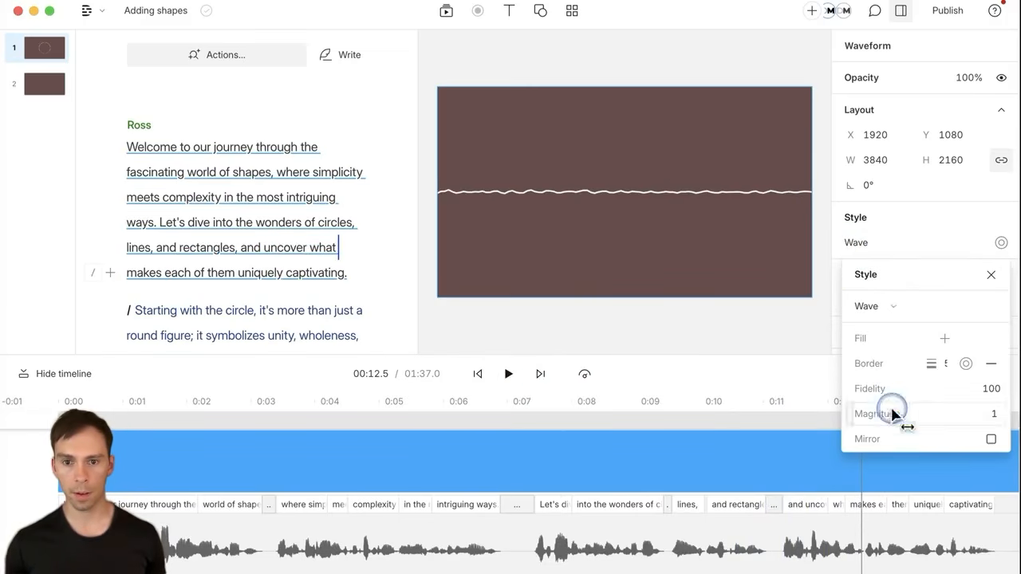
left_click(483, 376)
left_click(481, 375)
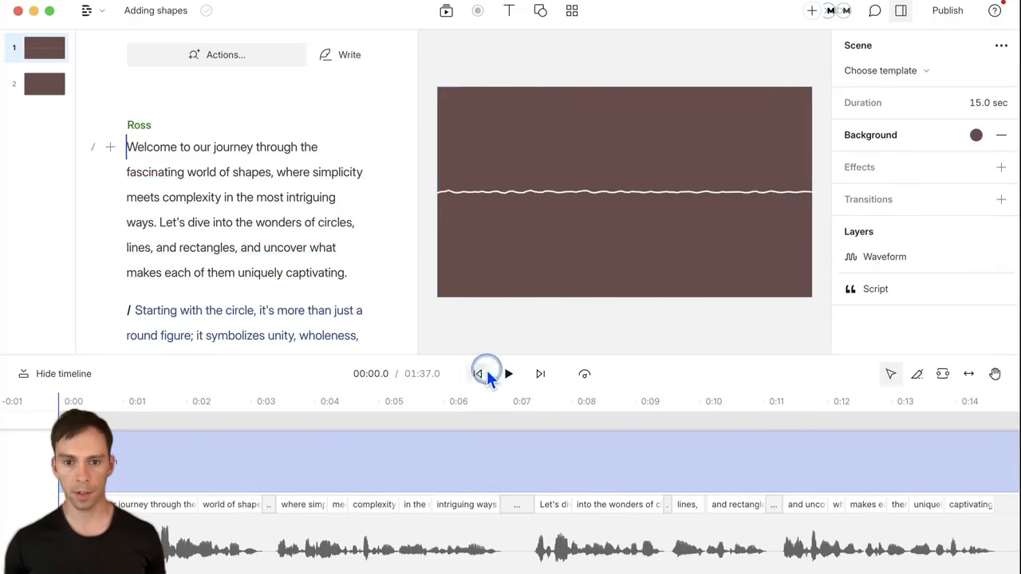
left_click(506, 374)
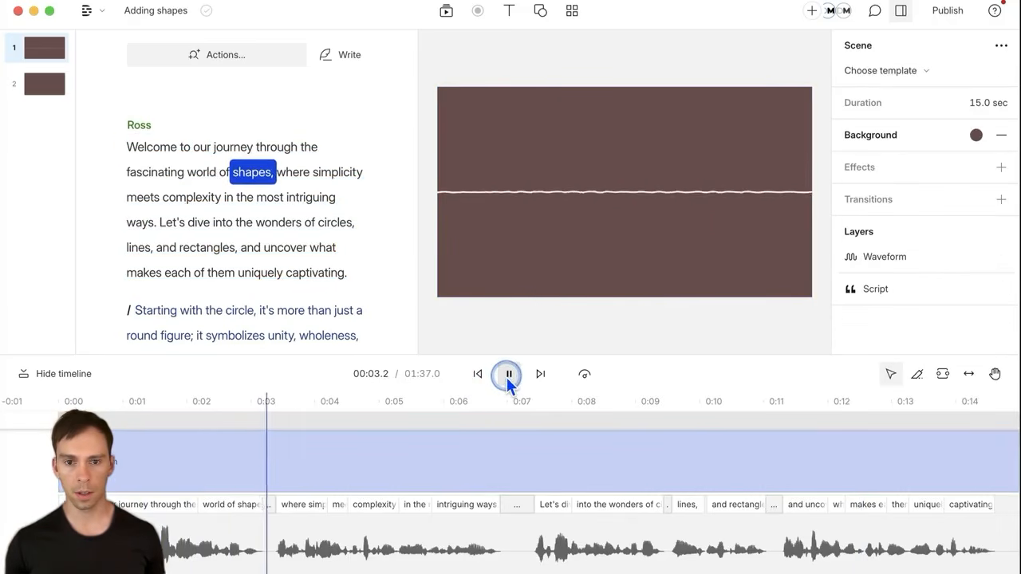
left_click(507, 378)
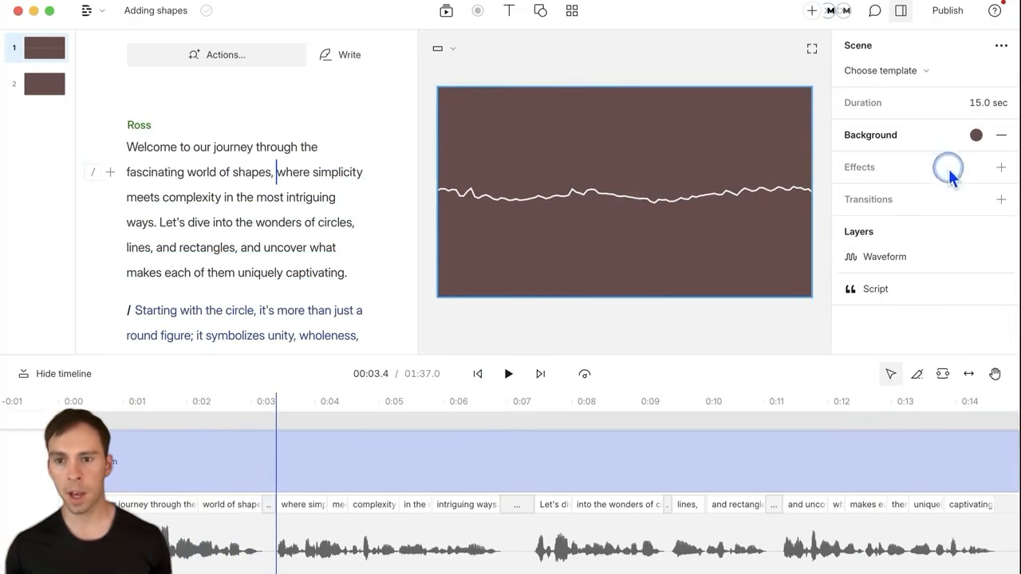
left_click(974, 140)
left_click(649, 246)
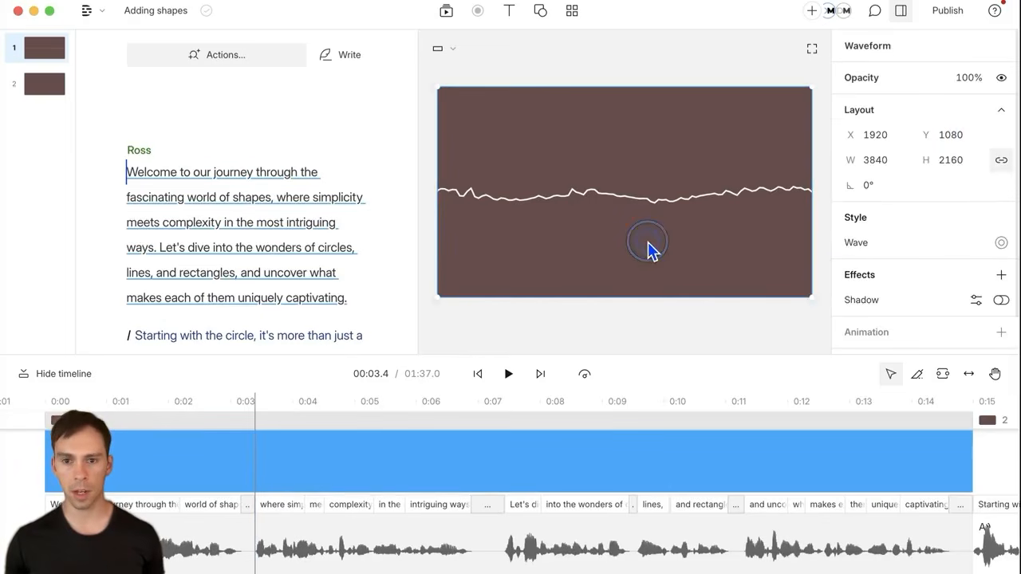
Step: Make the wave line bright green
left_click(1003, 244)
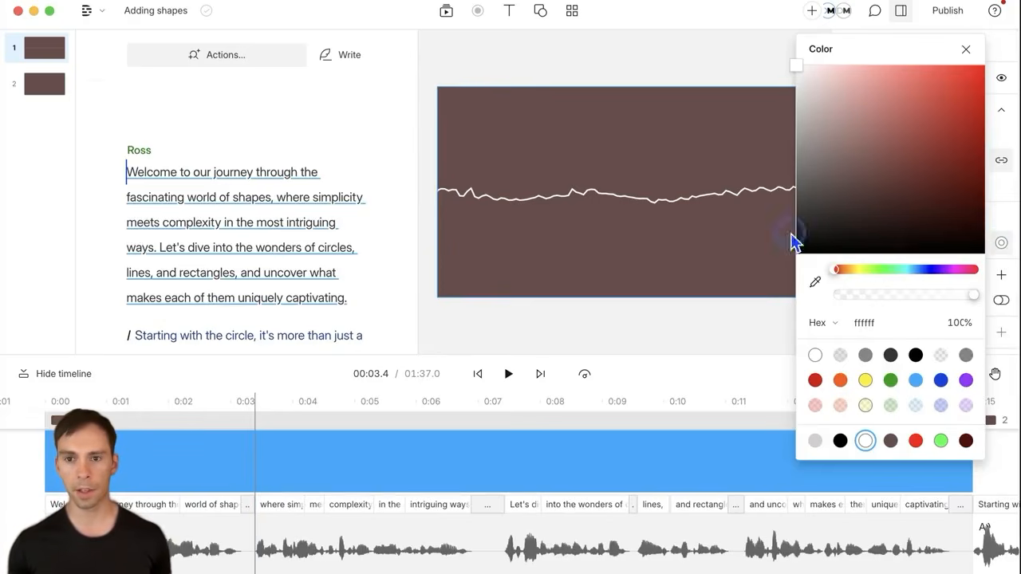
left_click_drag(842, 94, 872, 231)
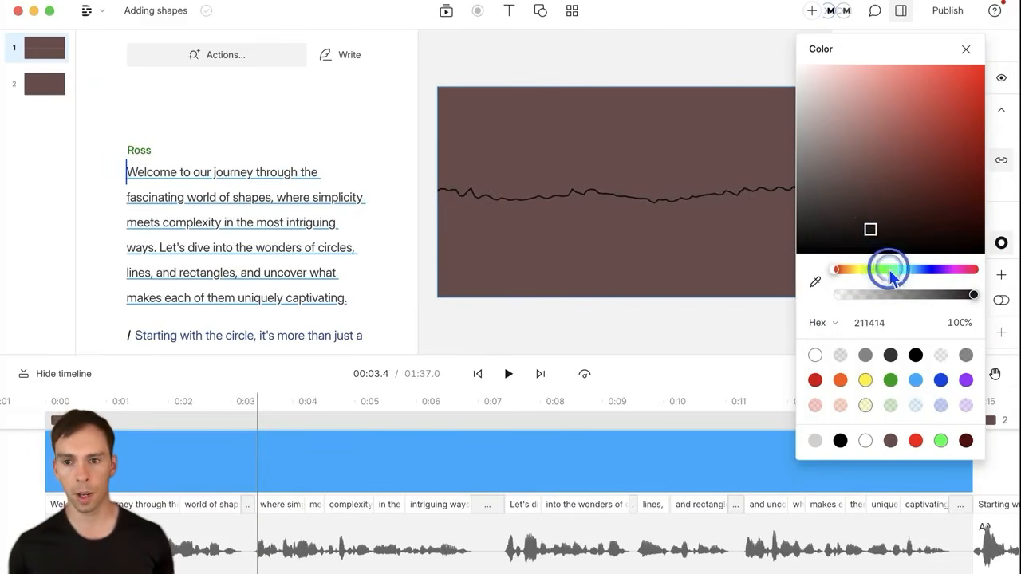
left_click(886, 269)
left_click_drag(978, 79, 994, 46)
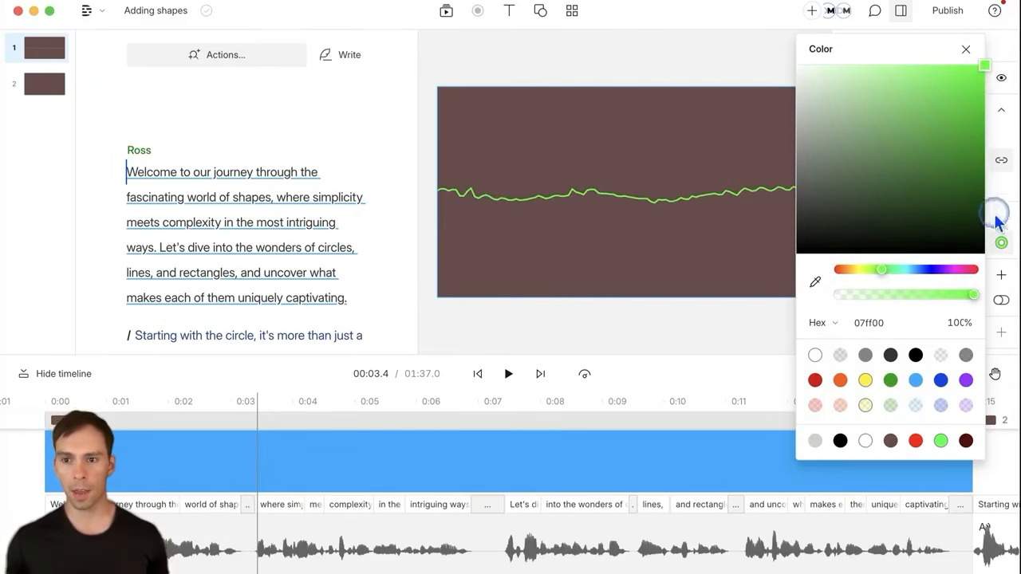
left_click(1006, 186)
Step: Add a red fe0707 fill, thicken the green border and raise Fidelity to 500
left_click(882, 242)
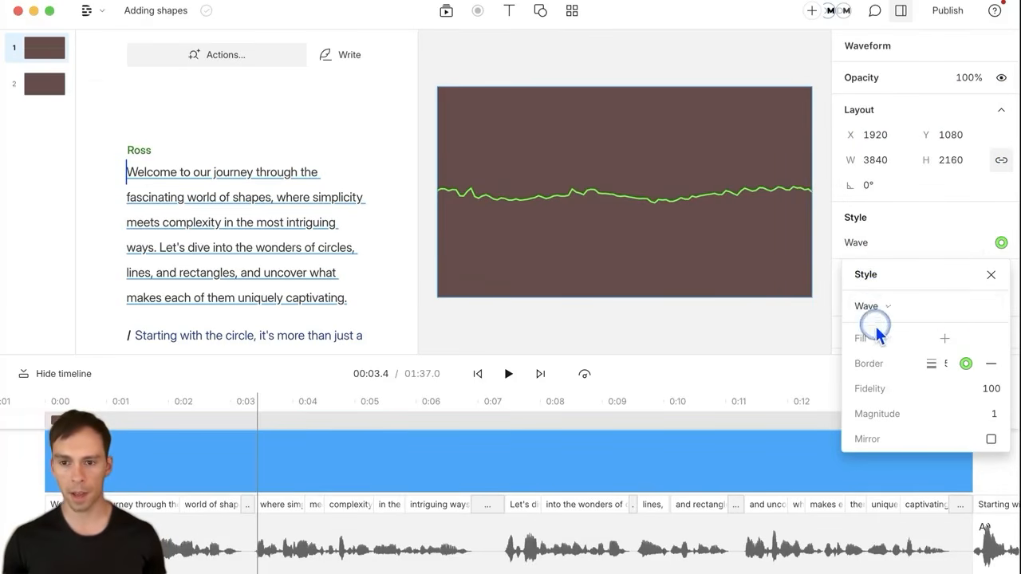
left_click(946, 339)
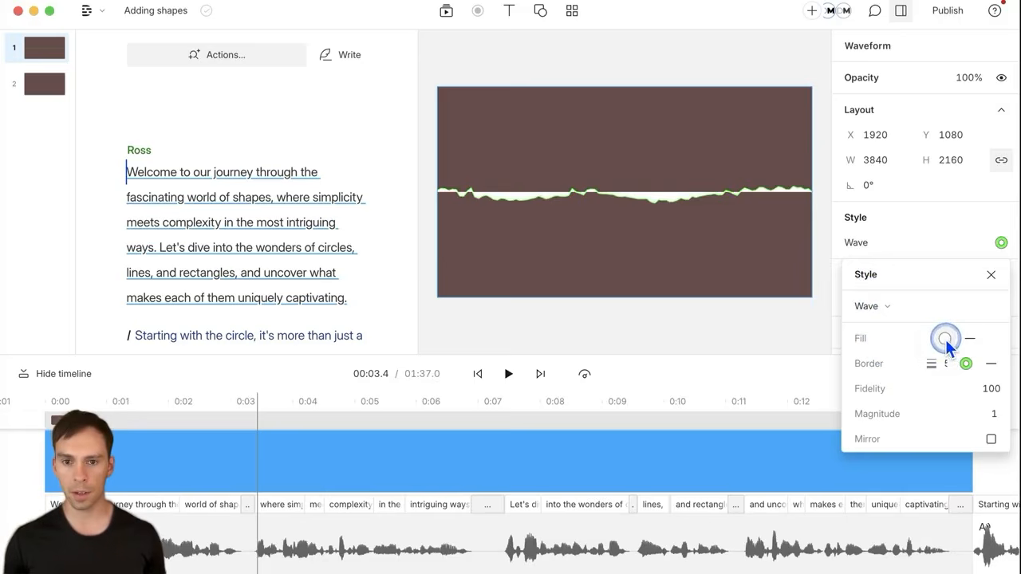
left_click(944, 339)
left_click_drag(914, 228, 749, 330)
left_click_drag(921, 173, 965, 179)
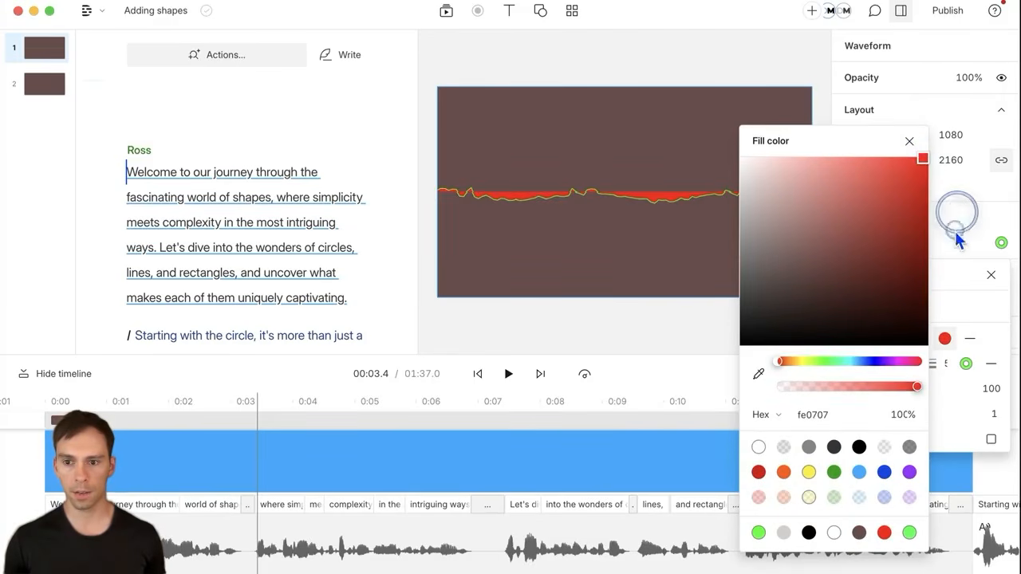
left_click(962, 355)
left_click_drag(931, 369, 1012, 366)
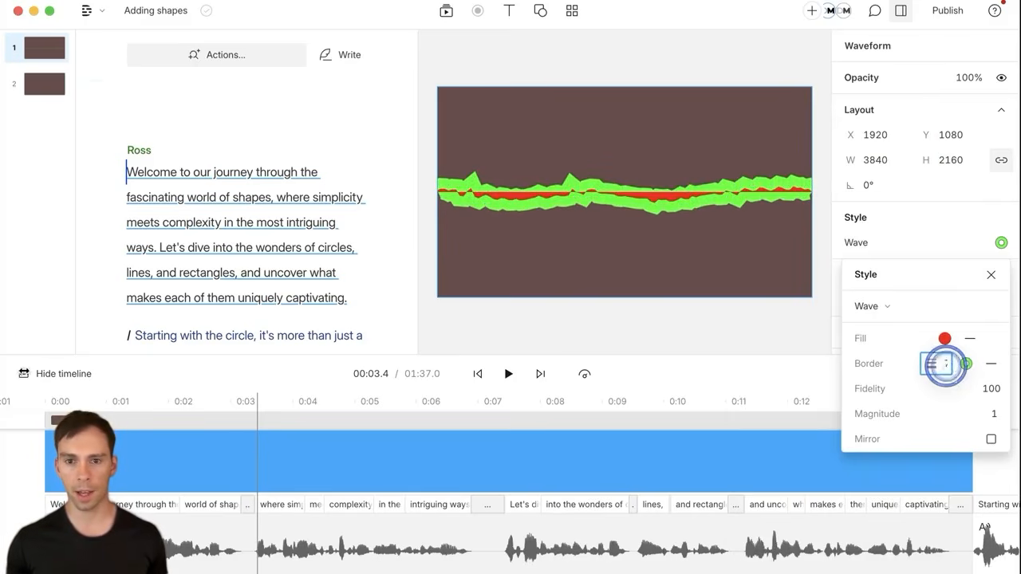
left_click_drag(935, 389, 659, 389)
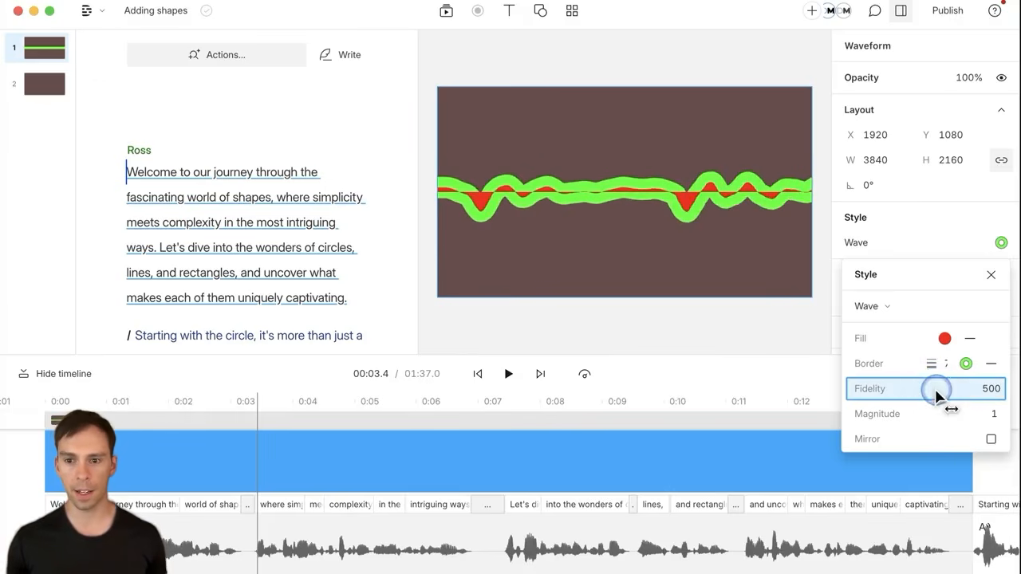
Step: Drop the wave's Fidelity to 1 and preview the flattened waveform
left_click_drag(932, 389, 117, 383)
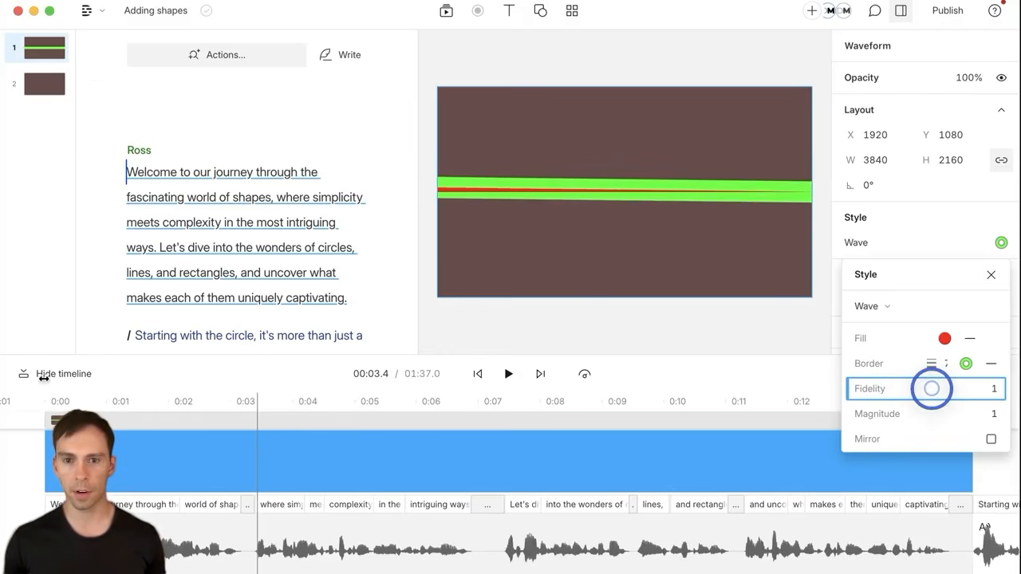
left_click(507, 374)
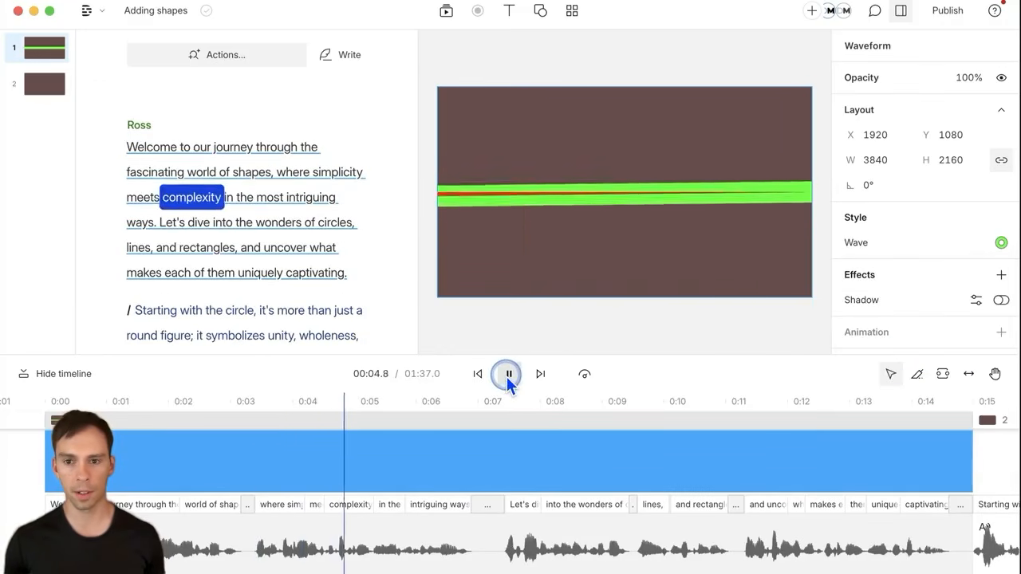
left_click(507, 374)
Step: Restore Fidelity to 500, preview, and raise Magnitude to 3.1
left_click(900, 243)
mouse_move(922, 391)
left_mouse_down()
mouse_move(901, 396)
mouse_move(918, 393)
left_mouse_up()
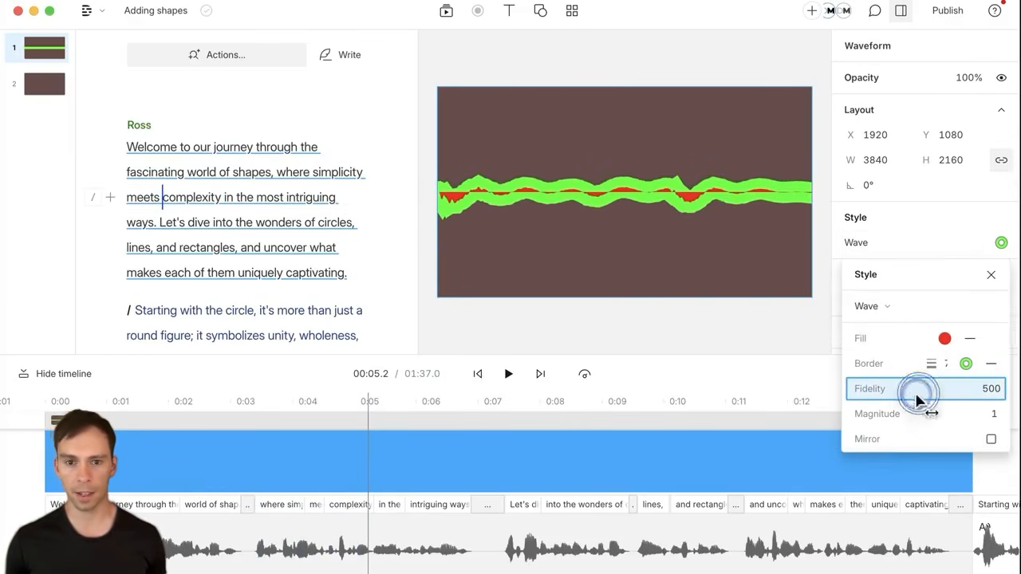
left_click(507, 374)
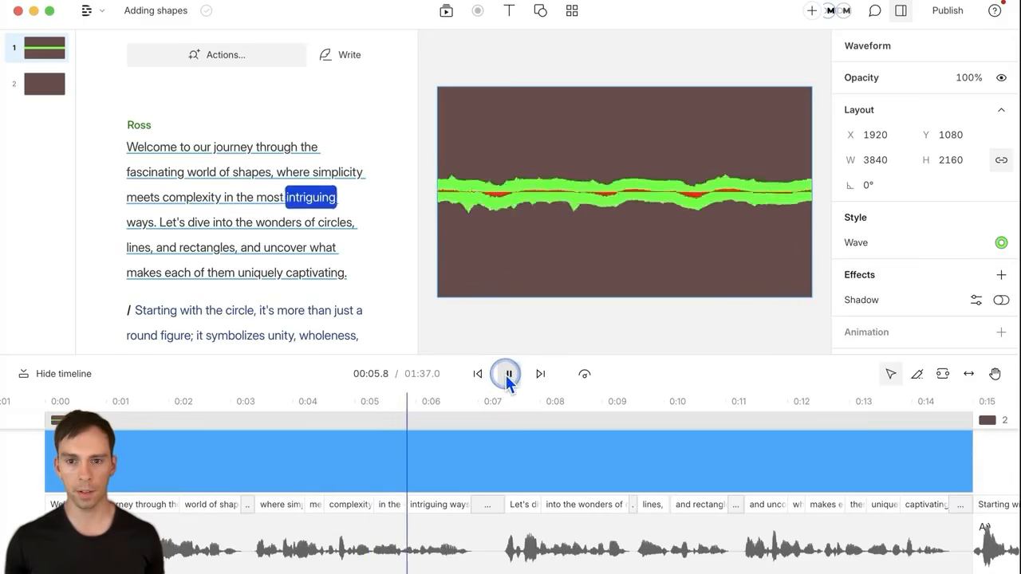
left_click(508, 375)
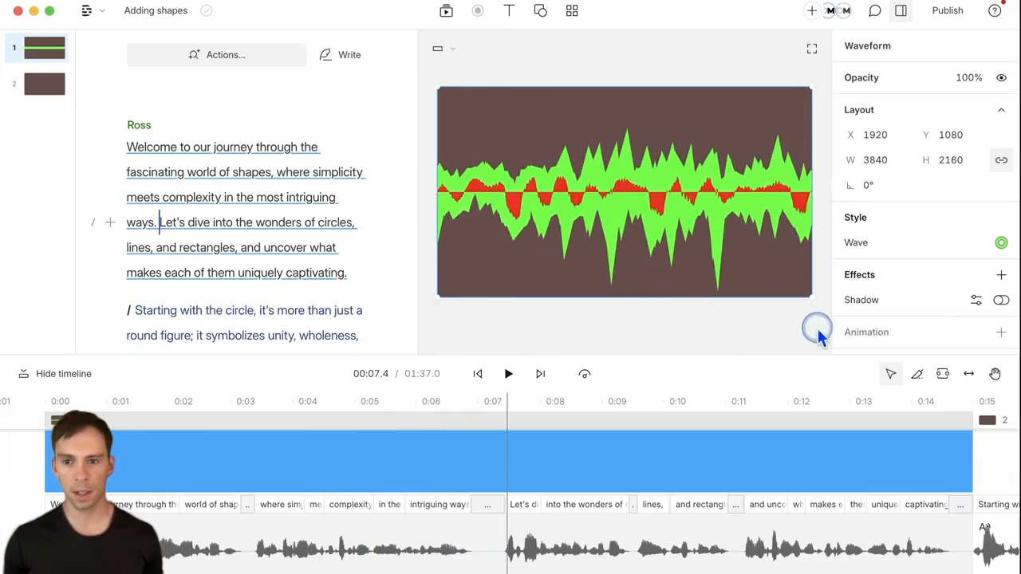
left_click(864, 246)
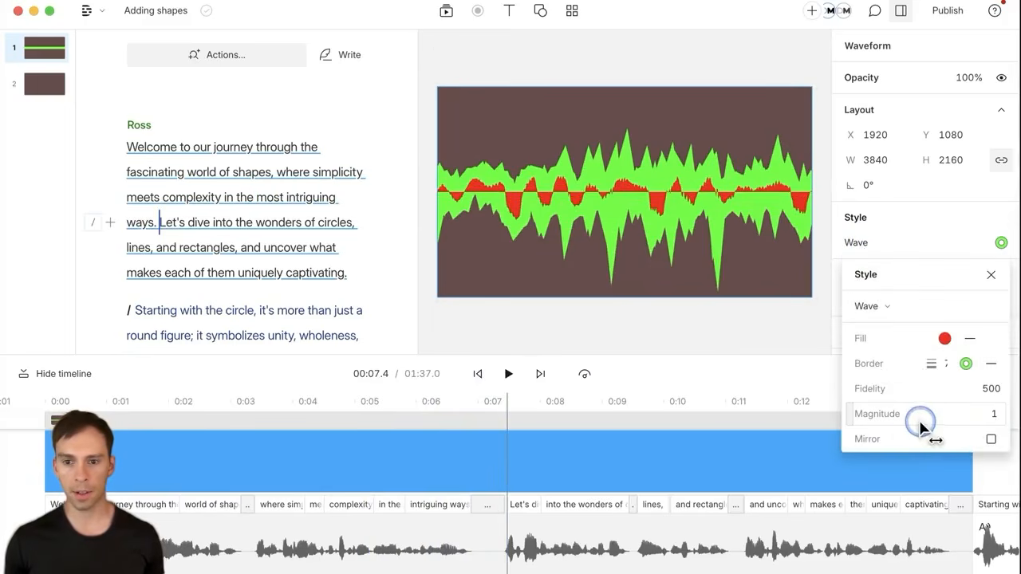
left_click_drag(922, 422, 993, 429)
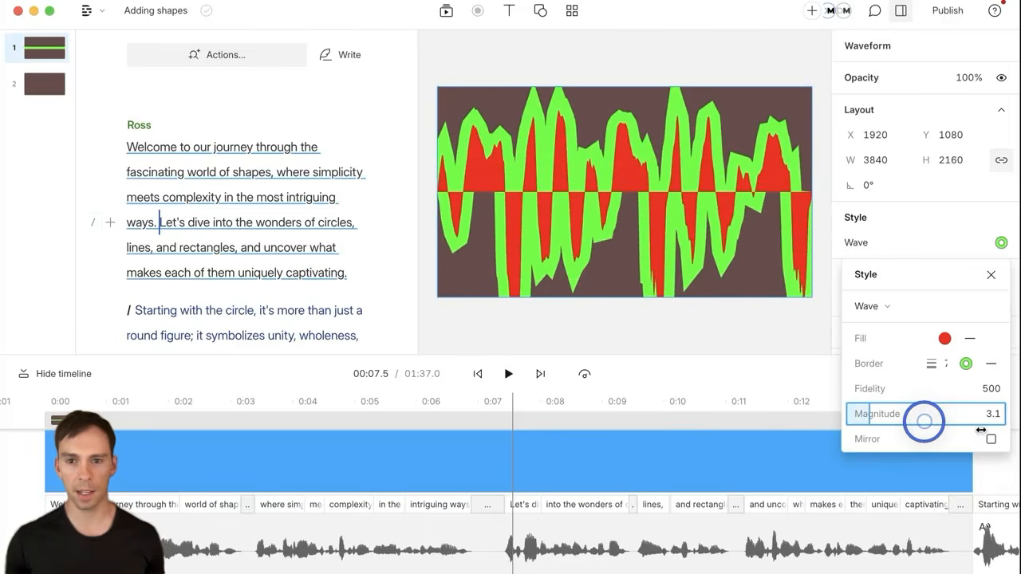
Step: Enable Mirror in the Wave style settings and preview the symmetric red-and-green wave
left_click(520, 374)
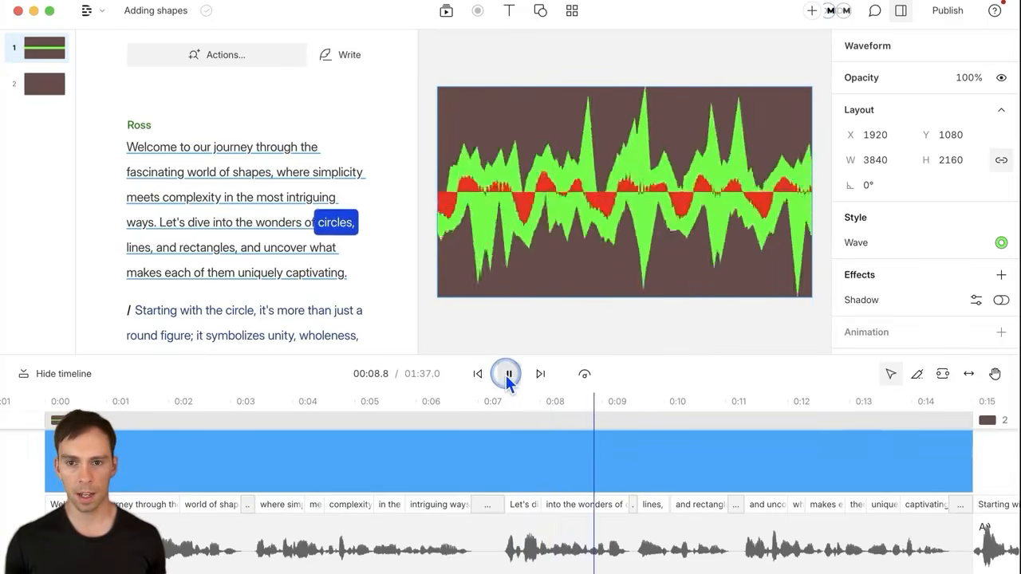
left_click(507, 374)
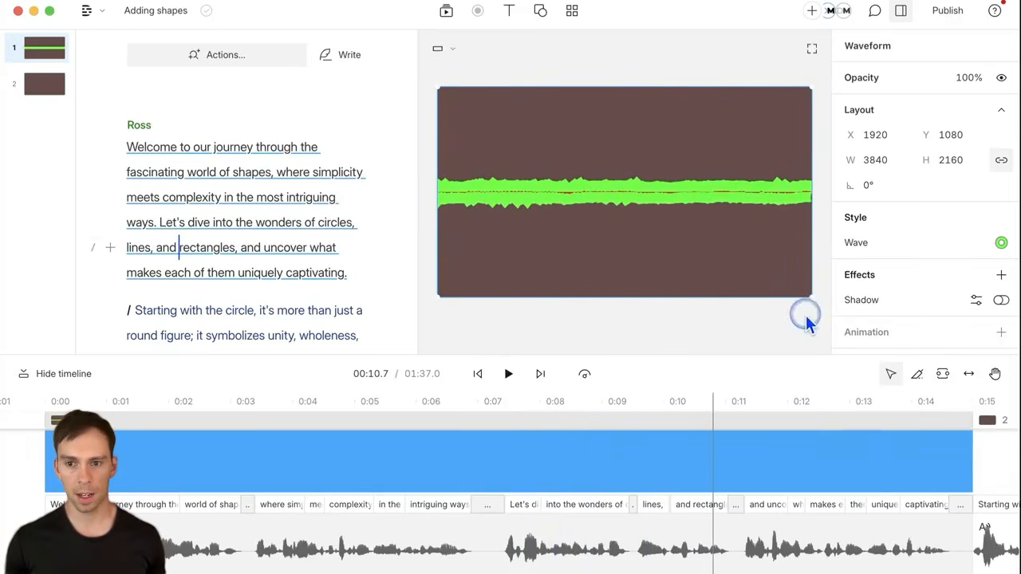
left_click(865, 244)
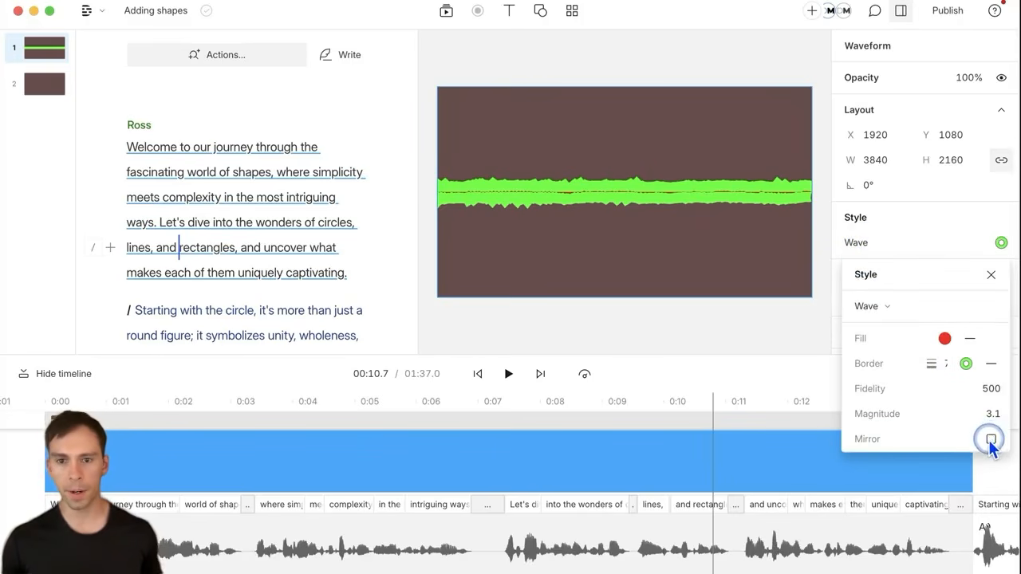
left_click(991, 440)
left_click(517, 374)
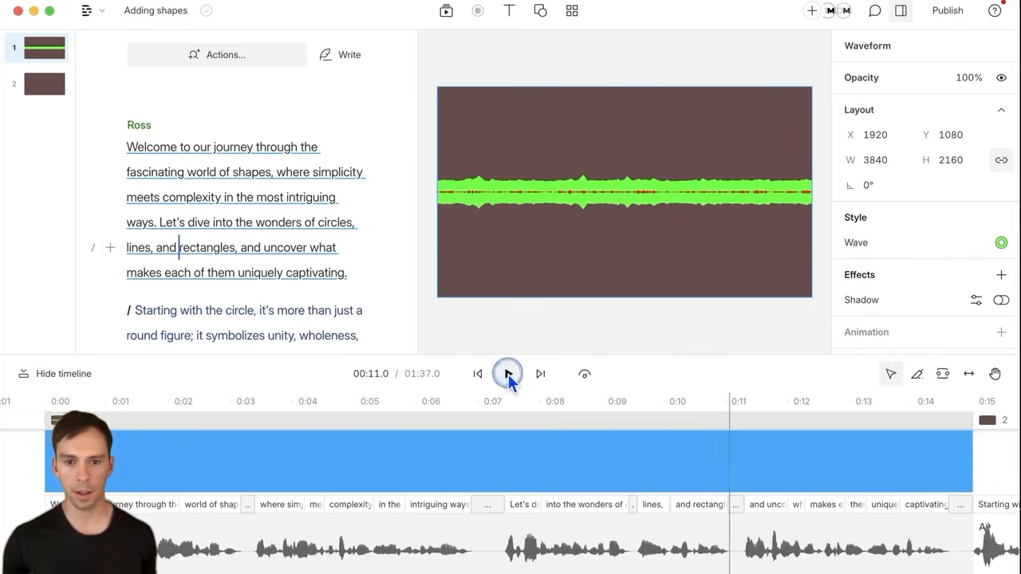
left_click(508, 374)
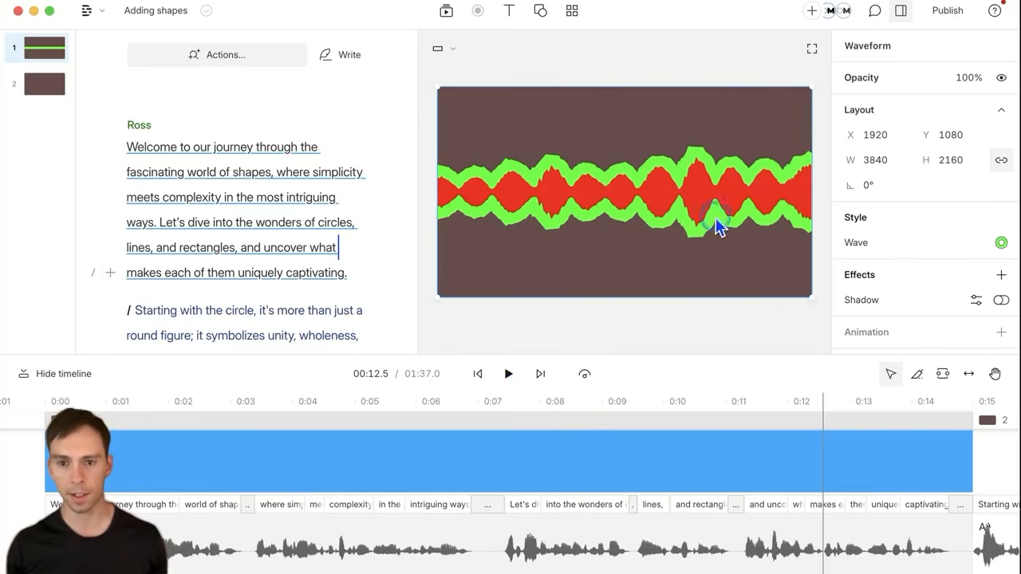
Step: Rotate the waveform to 90° so it runs vertically, and preview playback
left_click_drag(820, 304, 514, 389)
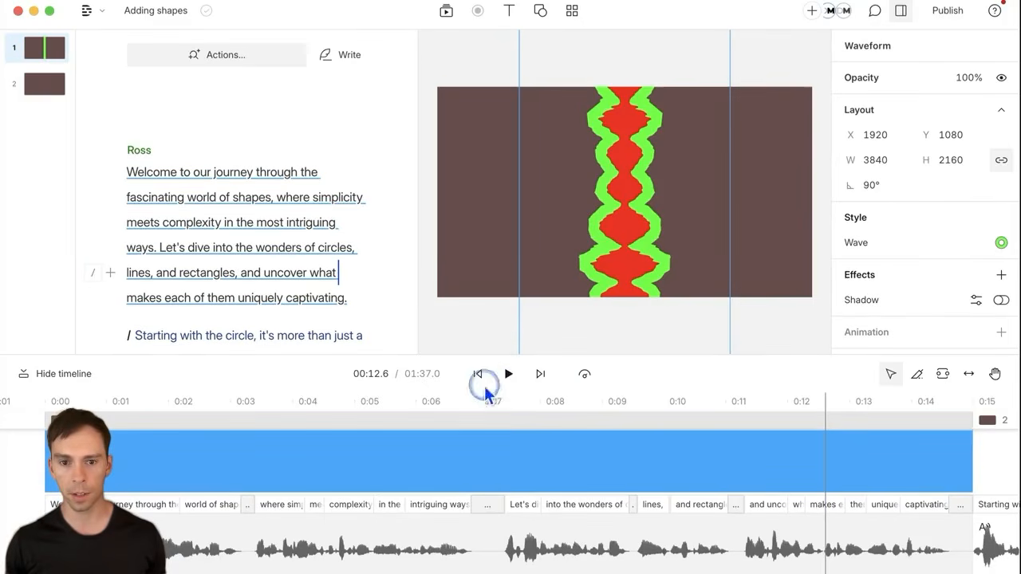
left_click(508, 375)
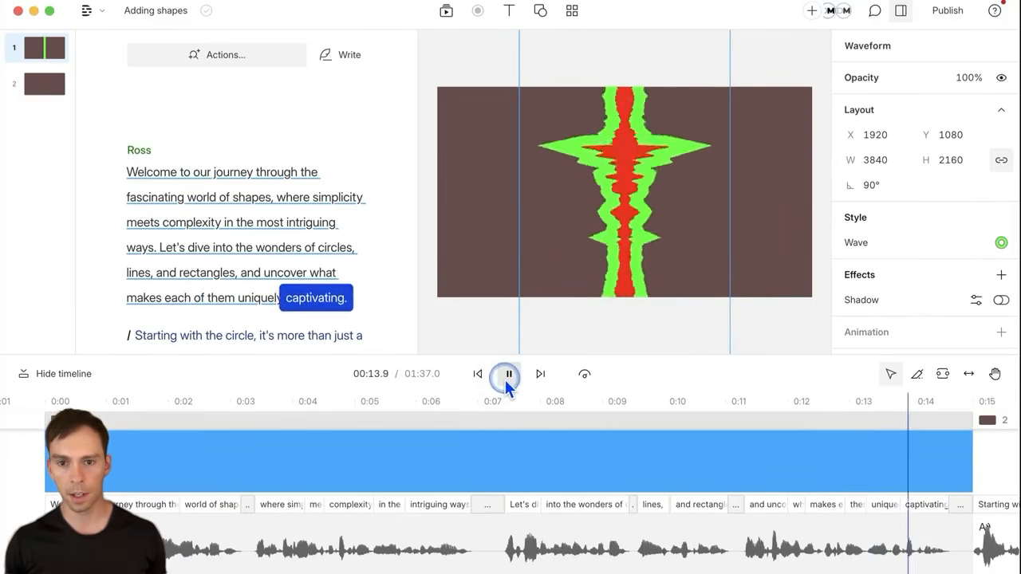
left_click(508, 375)
left_click(477, 374)
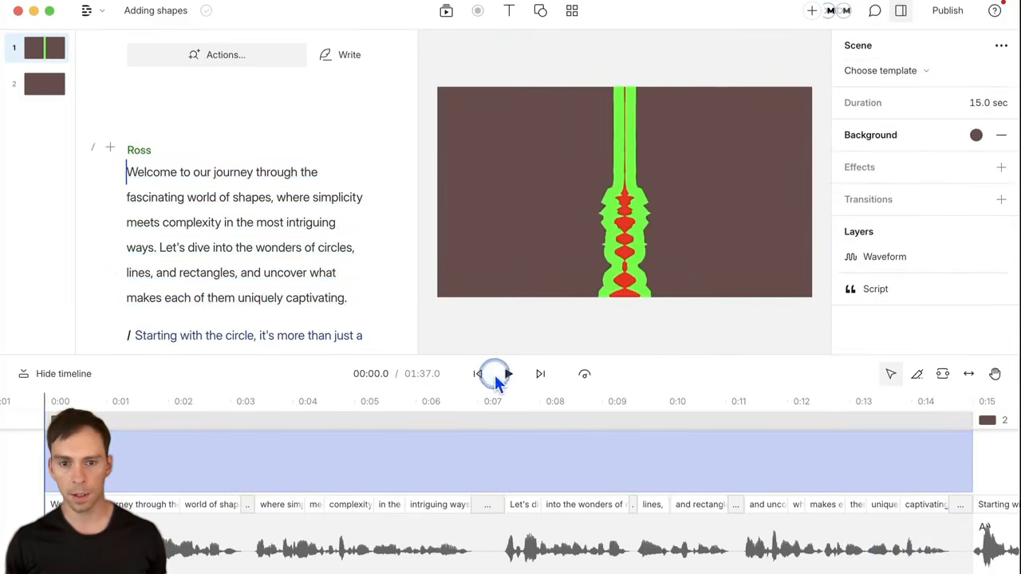
left_click(616, 200)
left_click(887, 249)
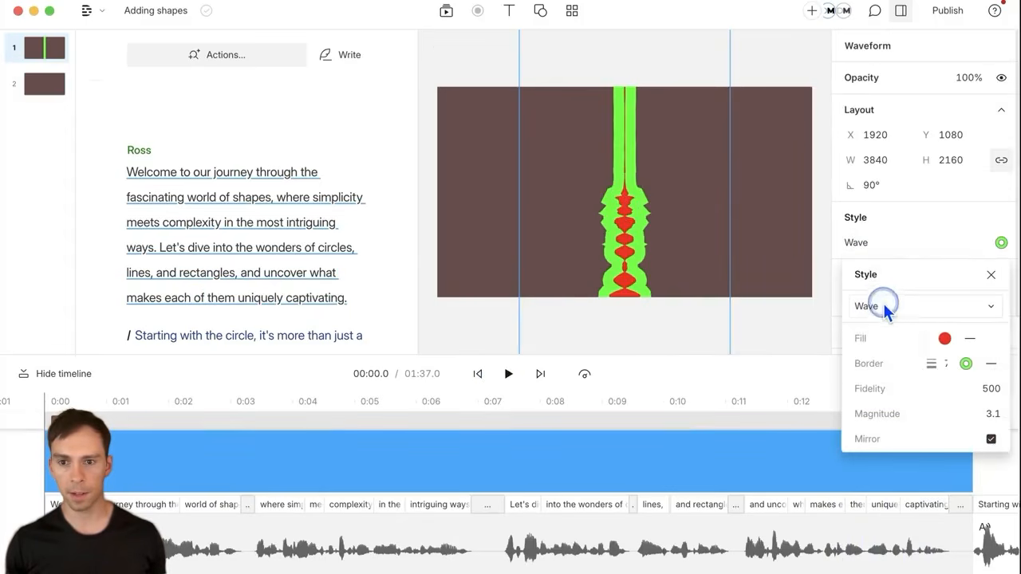
Step: Change the waveform style from Wave to Circle and preview the spiky red burst
left_click(883, 305)
left_click(890, 338)
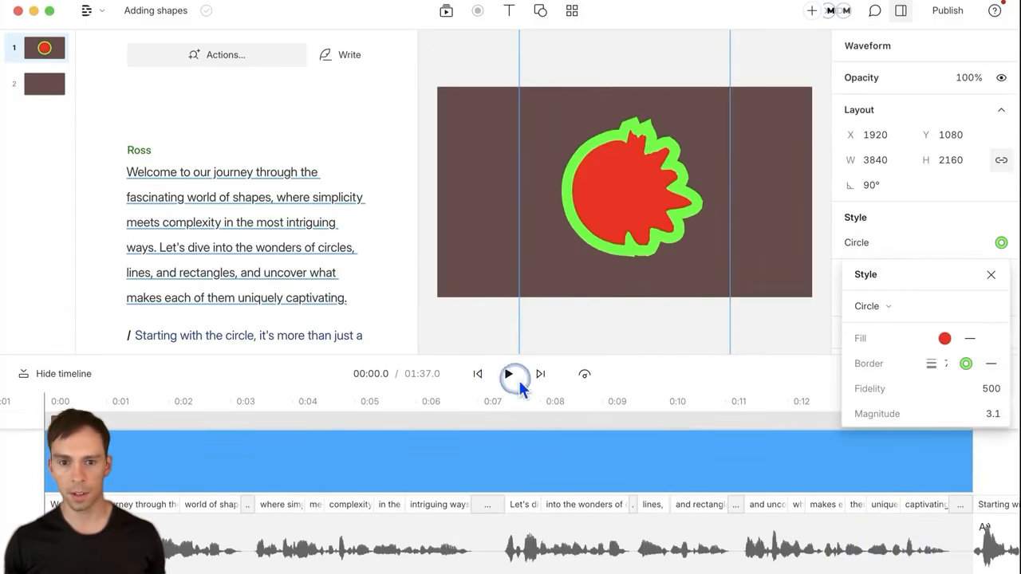
left_click(503, 378)
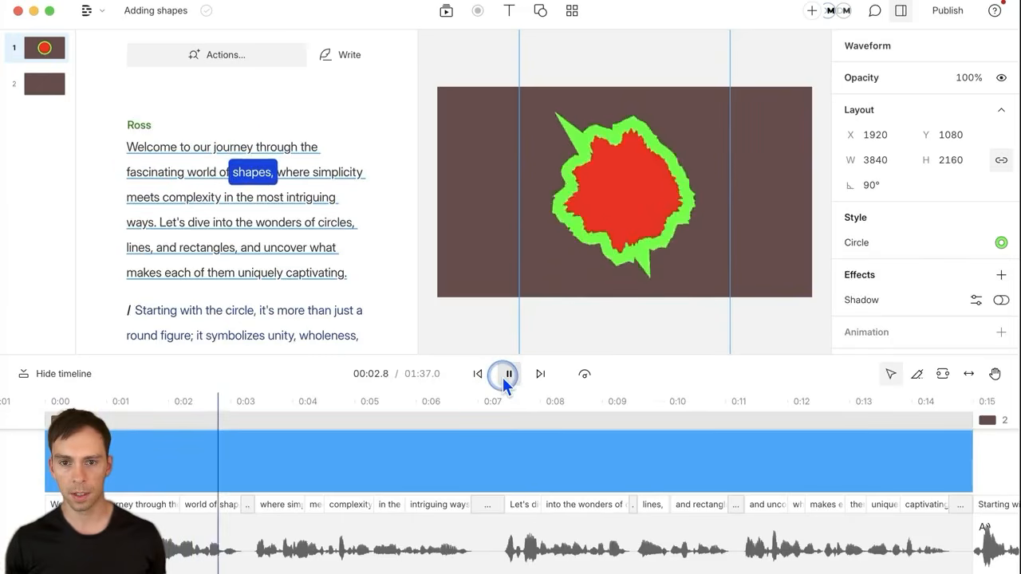
left_click(504, 378)
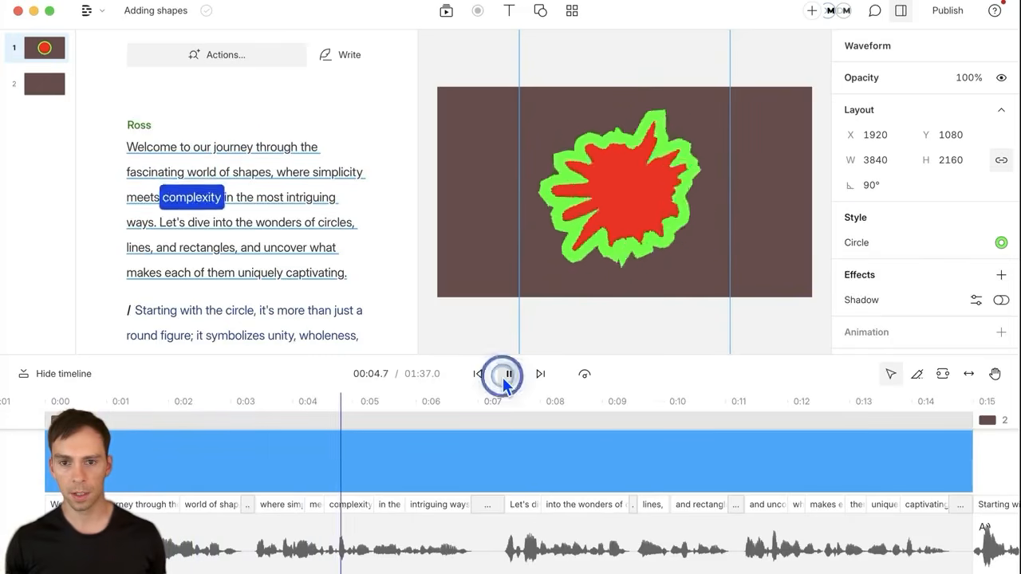
left_click(863, 244)
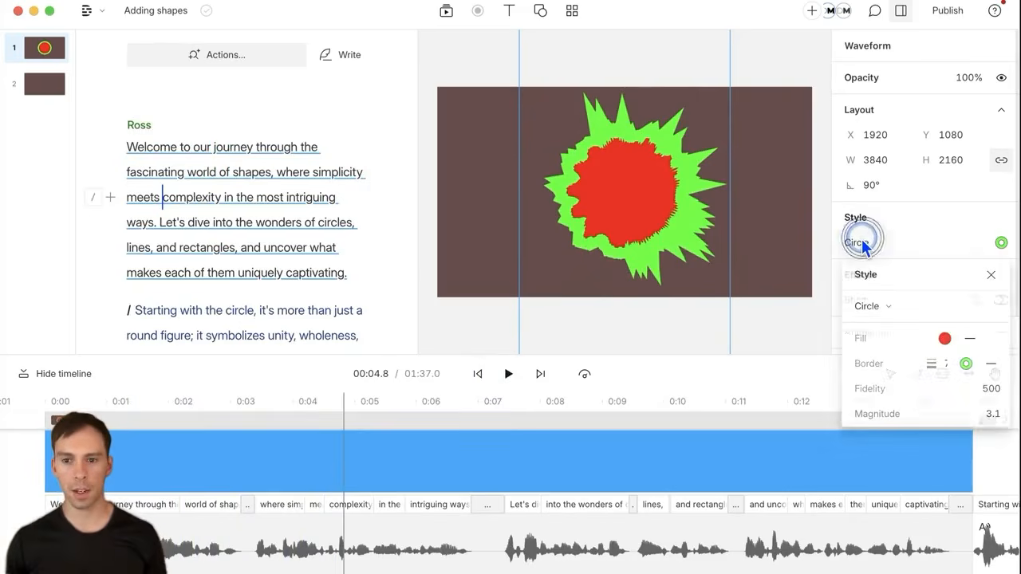
left_click(855, 239)
scroll(655, 511, "right", 8)
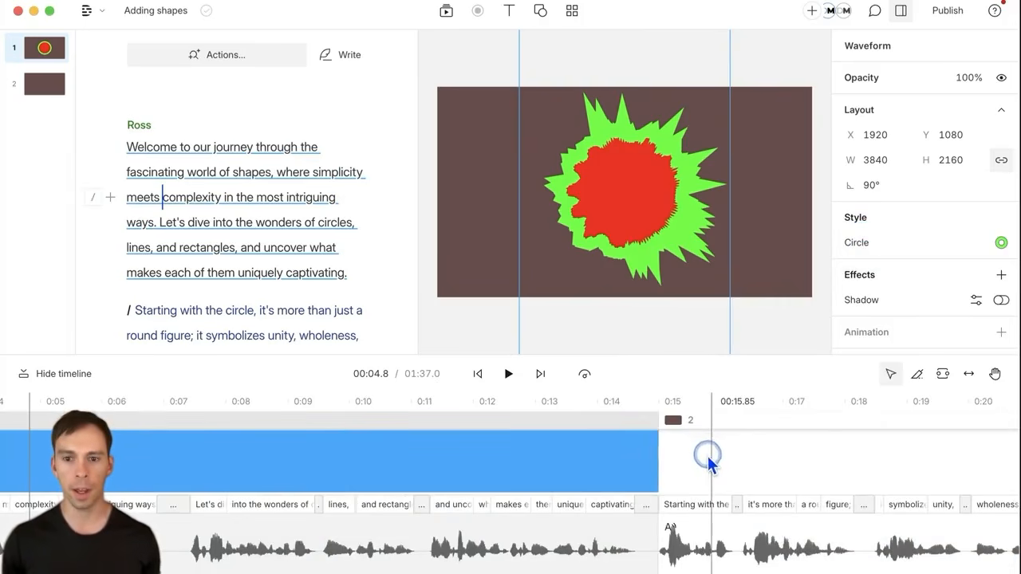
Step: Go to the start of scene 2, 'Starting with the circle', and open the Templates library
left_click(709, 459)
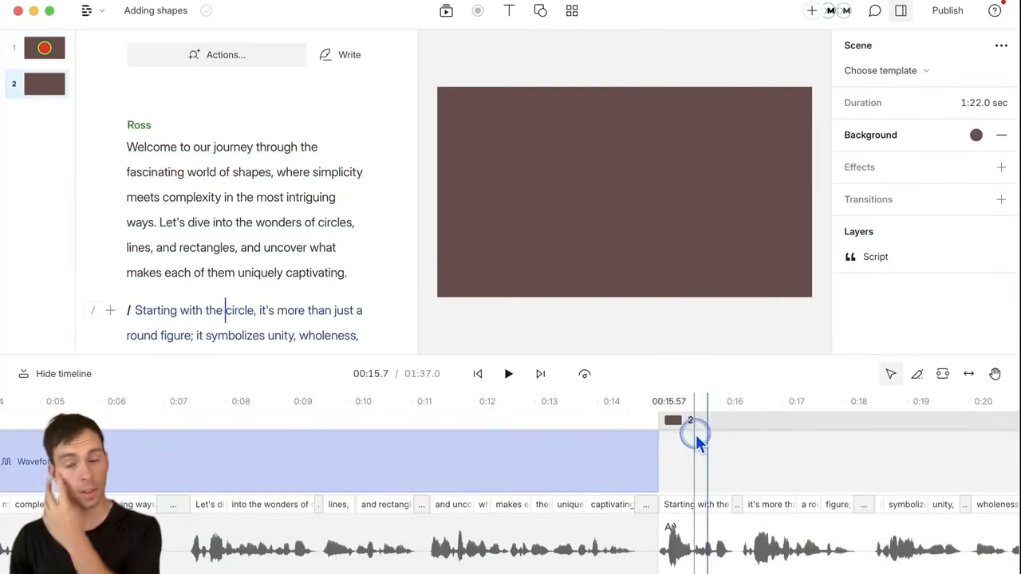
left_click(572, 16)
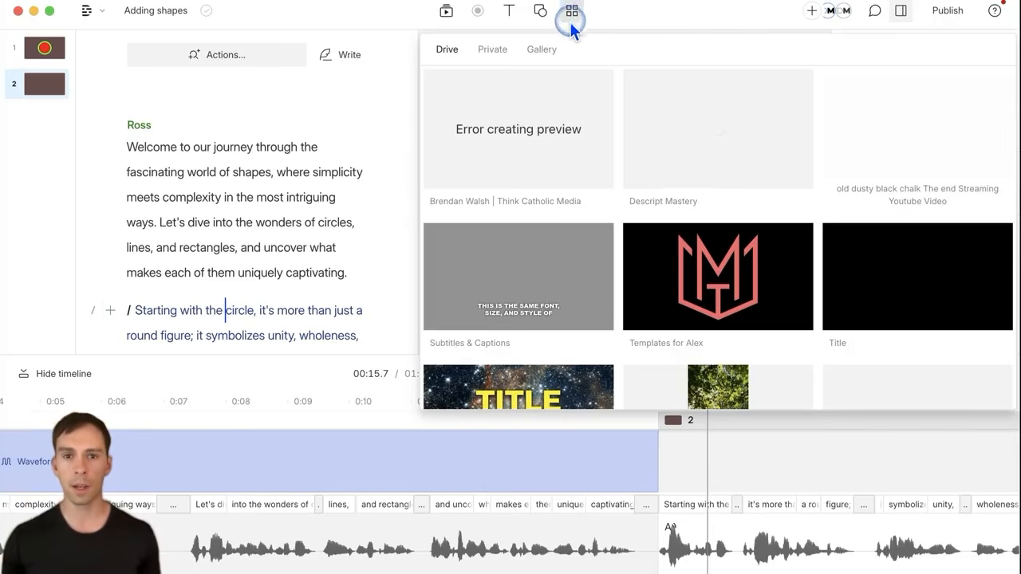
Step: Apply the Landscape Audiogram template from the Gallery's Audiograms to scene 2
left_click(537, 51)
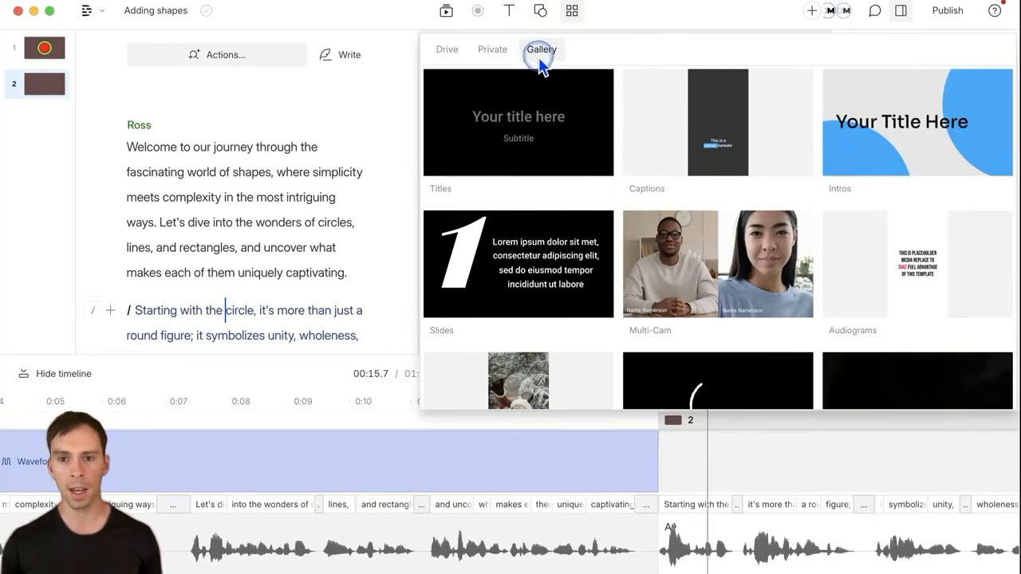
scroll(704, 233, "down", 5)
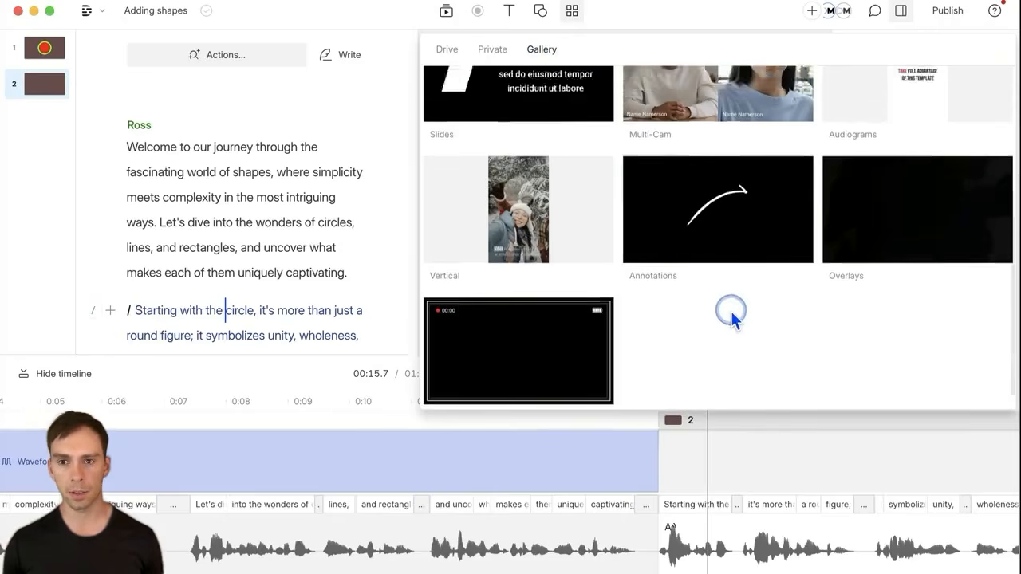
scroll(955, 297, "up", 3)
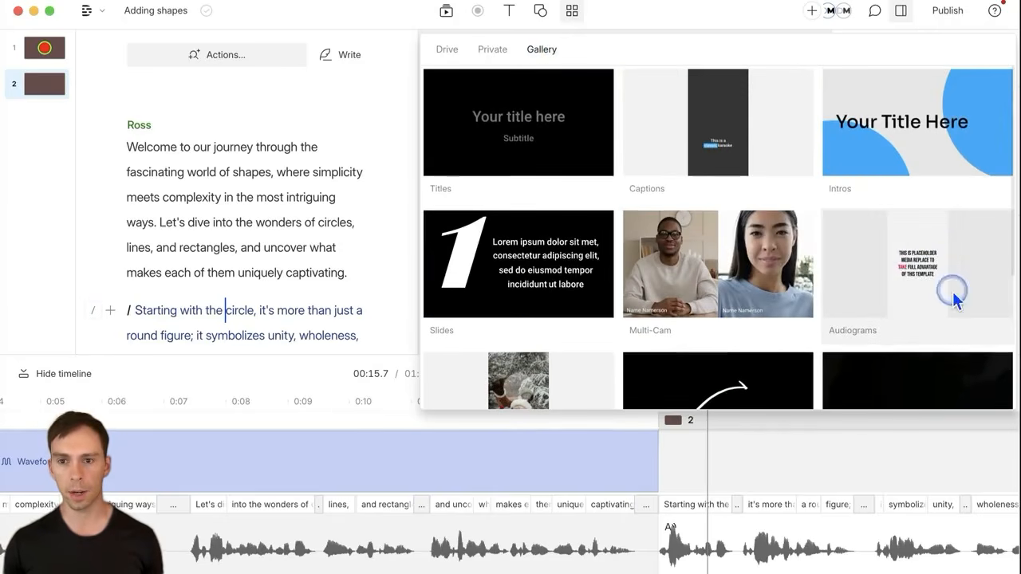
left_click(918, 267)
scroll(793, 270, "down", 3)
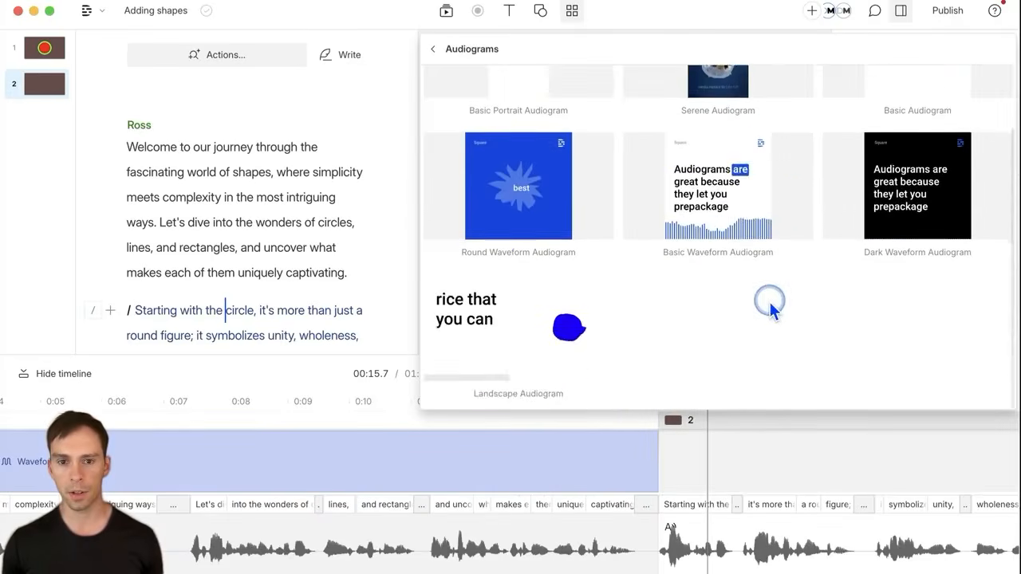
scroll(770, 302, "up", 3)
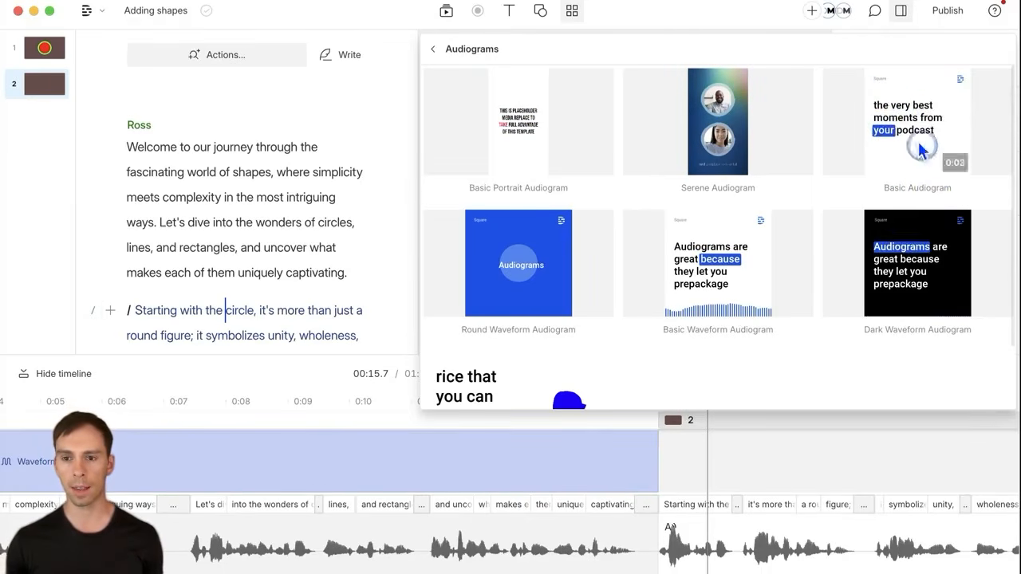
scroll(728, 327, "down", 2)
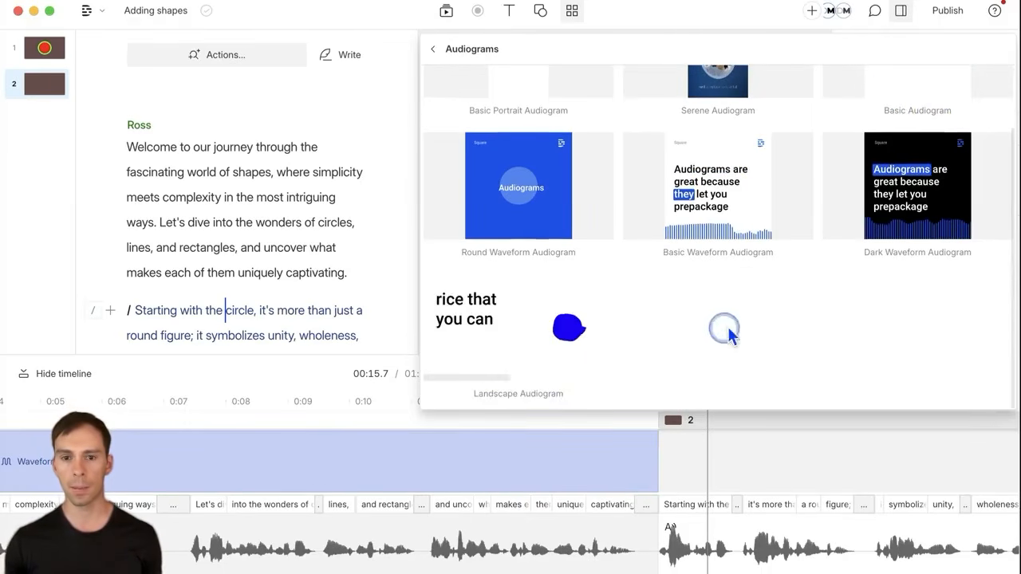
left_click(504, 335)
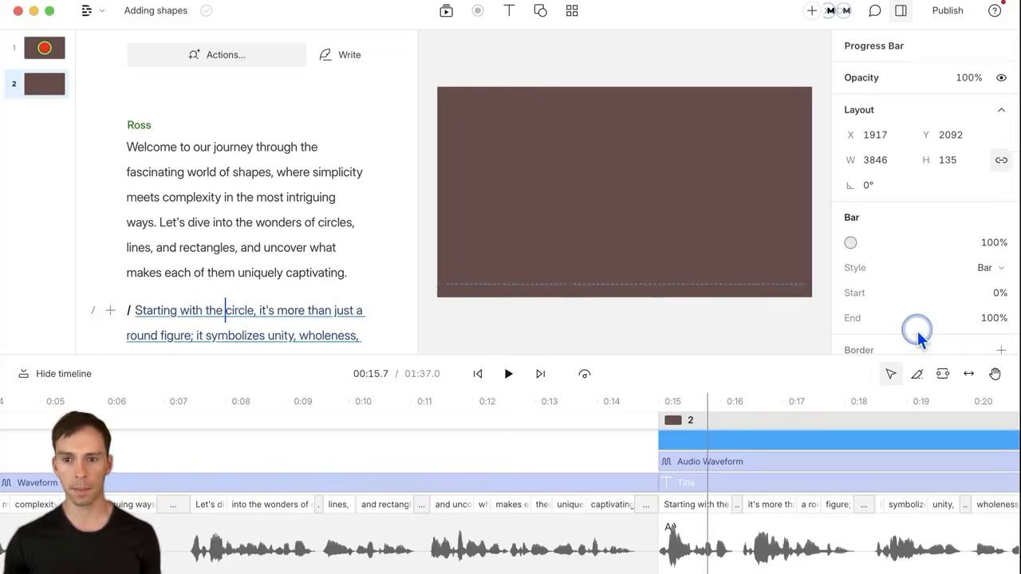
Step: Play the second scene, pause at 00:19.5, and select the caption and circular waveform elements
left_click(517, 383)
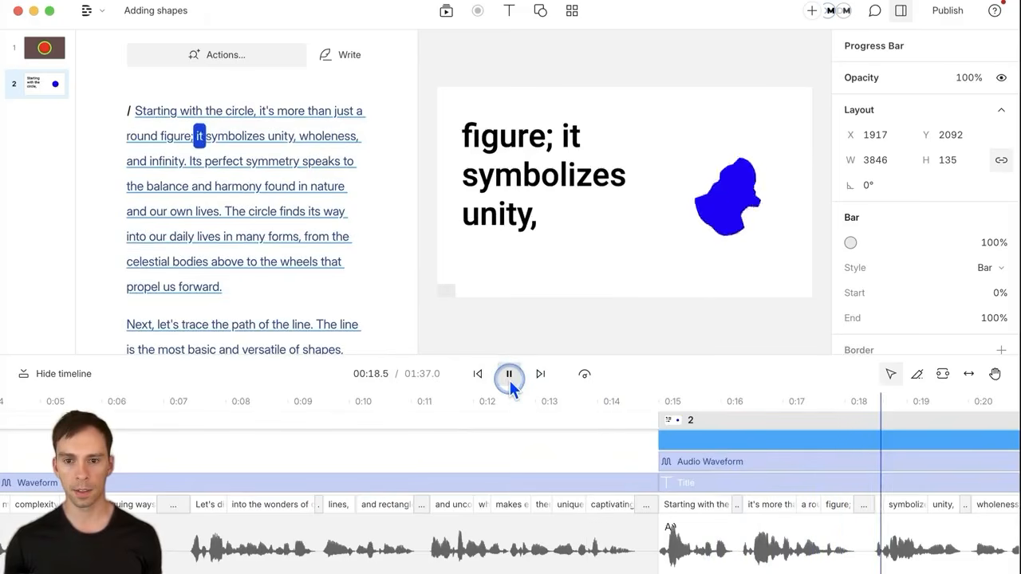
left_click(509, 376)
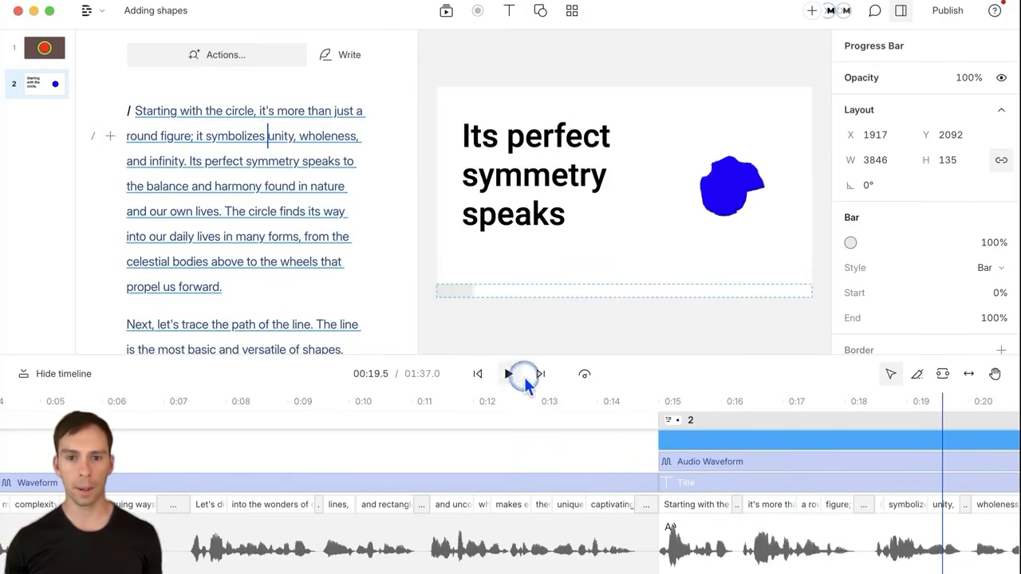
left_click(495, 226)
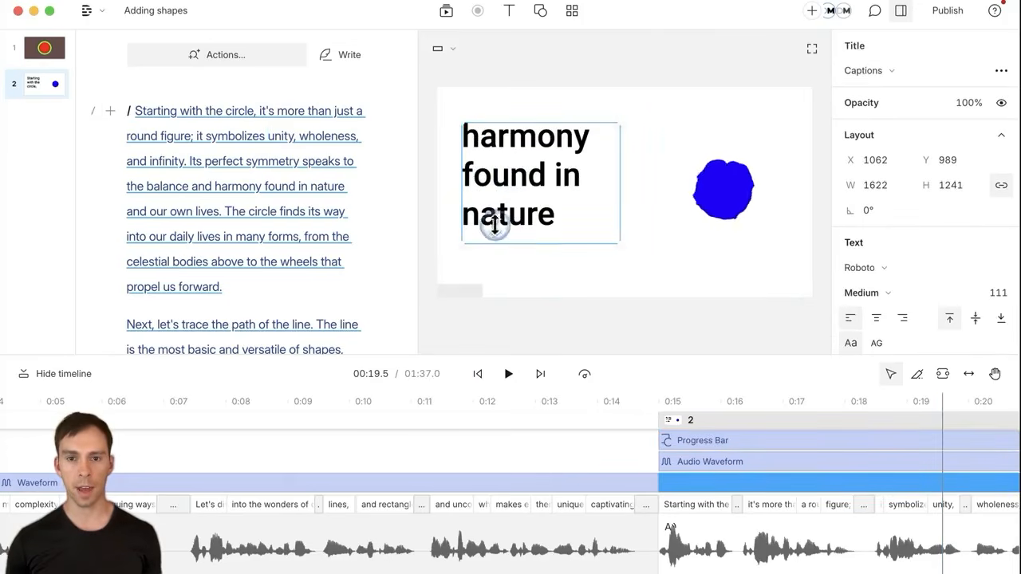
left_click(733, 193)
left_click(728, 289)
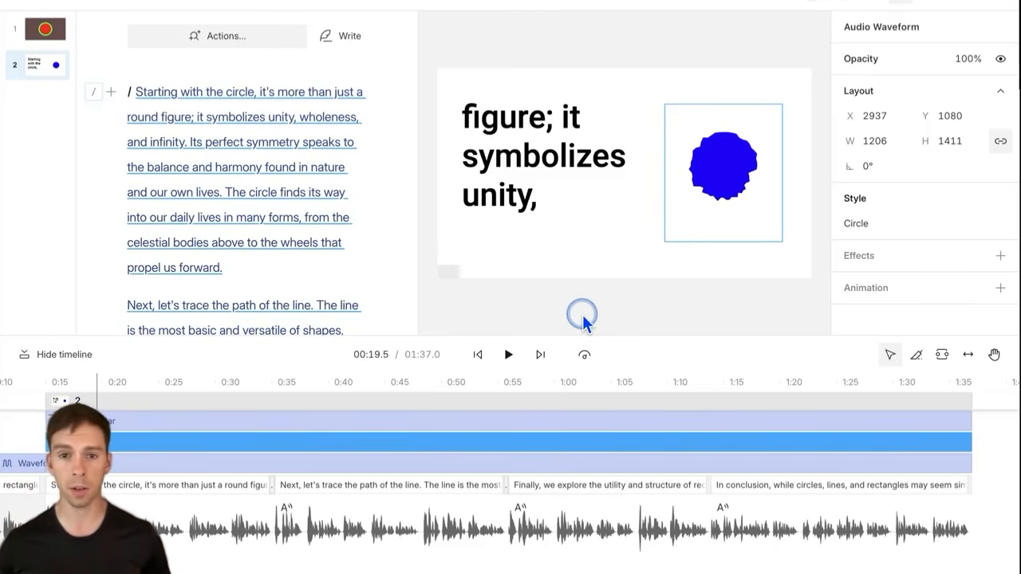
Step: Show the Fill colour picker for the captions' Classic style, currently black 000000
left_click(517, 161)
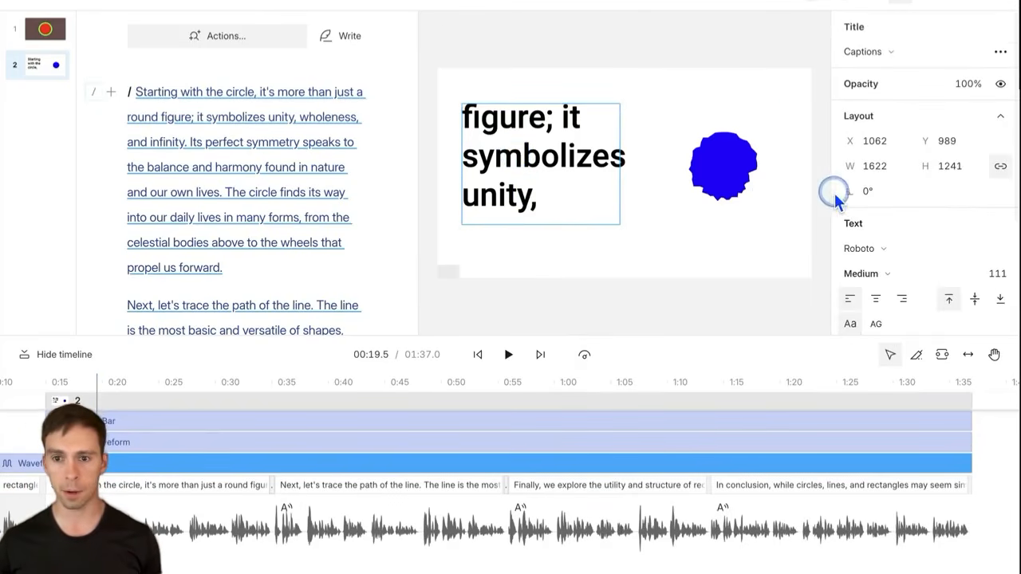
scroll(926, 234, "down", 2)
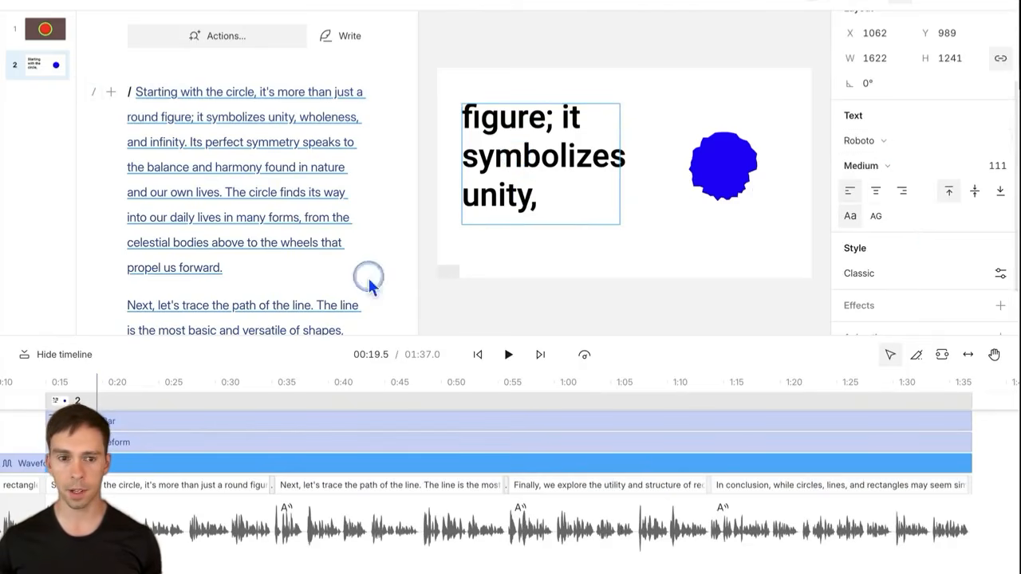
scroll(934, 239, "down", 1)
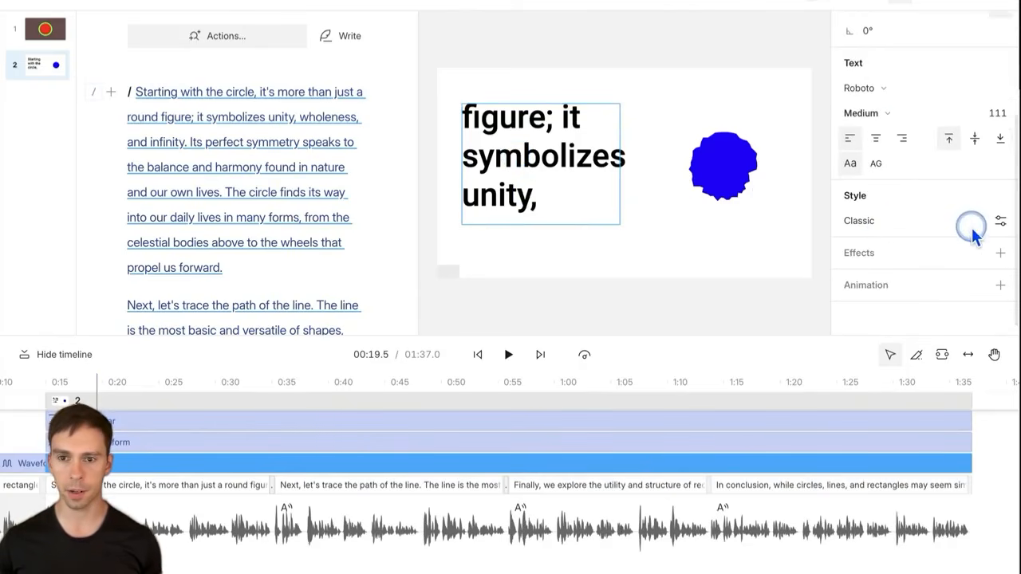
left_click(1000, 222)
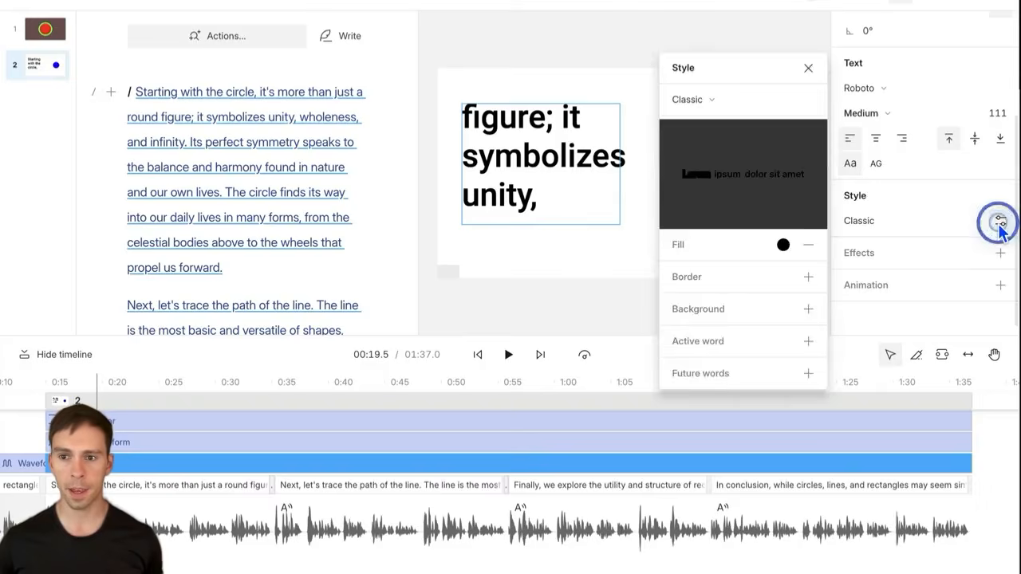
left_click(1000, 222)
left_click(1000, 222)
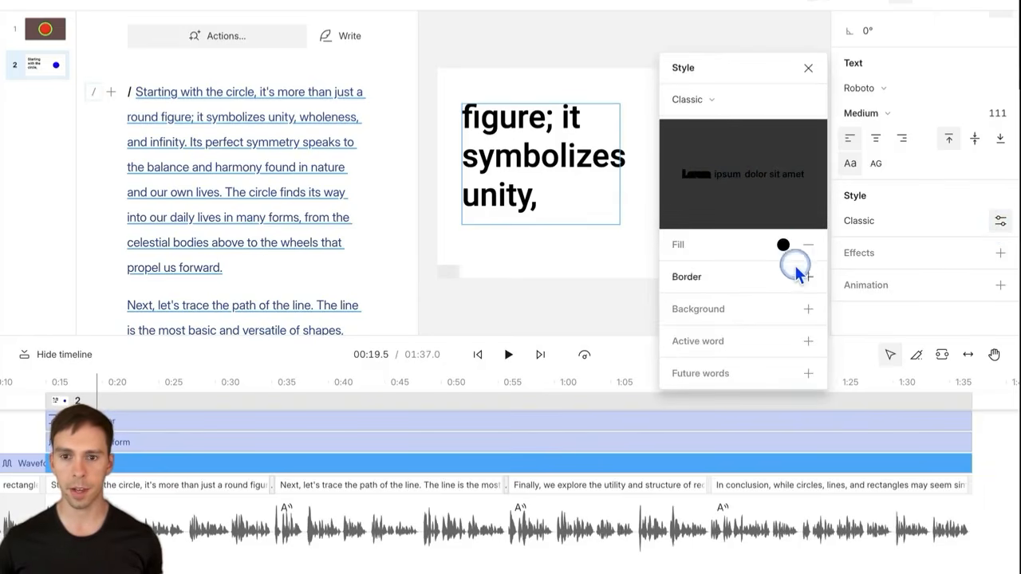
left_click(783, 246)
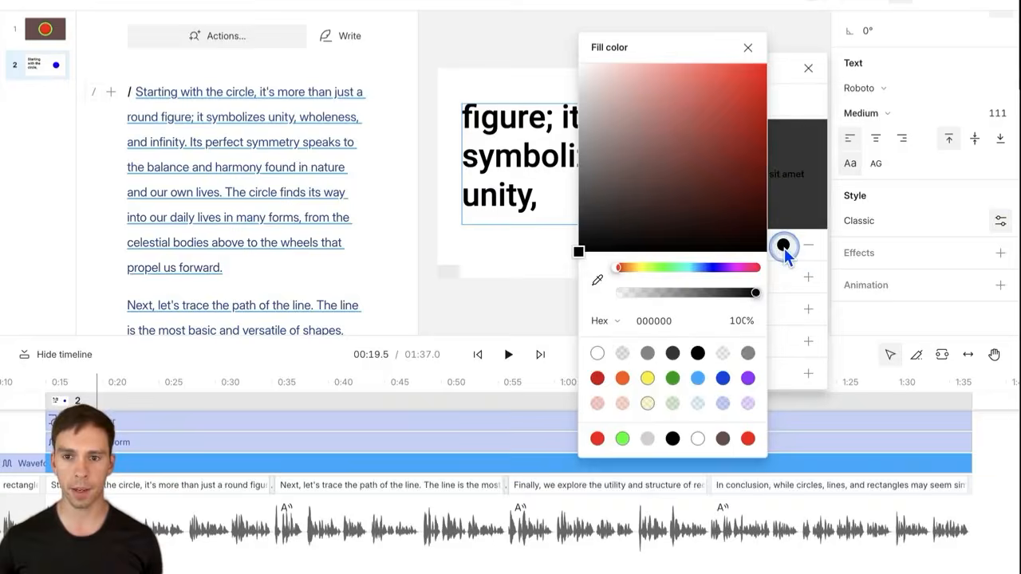
Step: Try out caption fill colours such as brown, red, white and a vivid purple
left_click_drag(621, 162, 690, 77)
left_click_drag(659, 78, 678, 176)
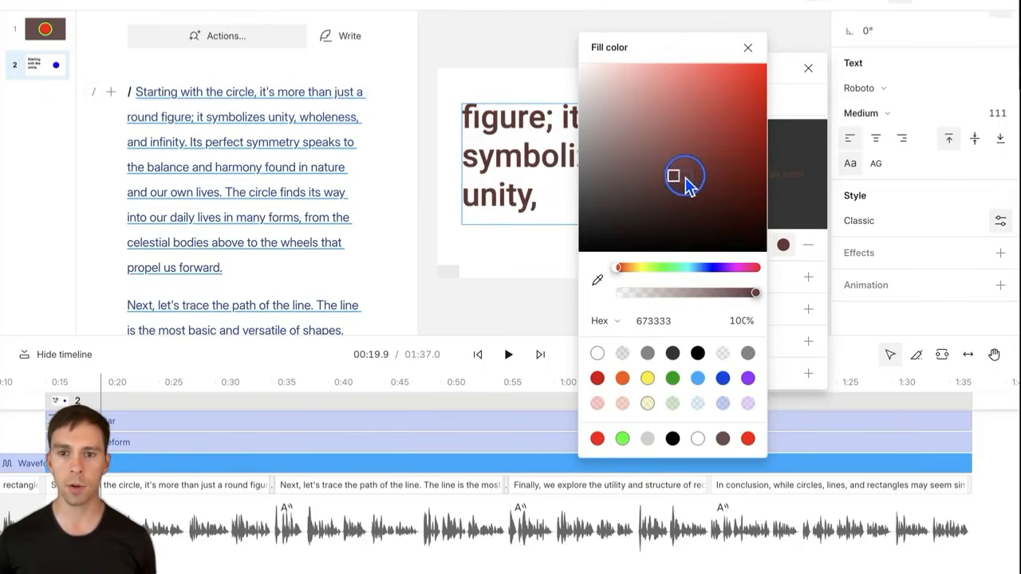
left_click_drag(718, 105, 720, 133)
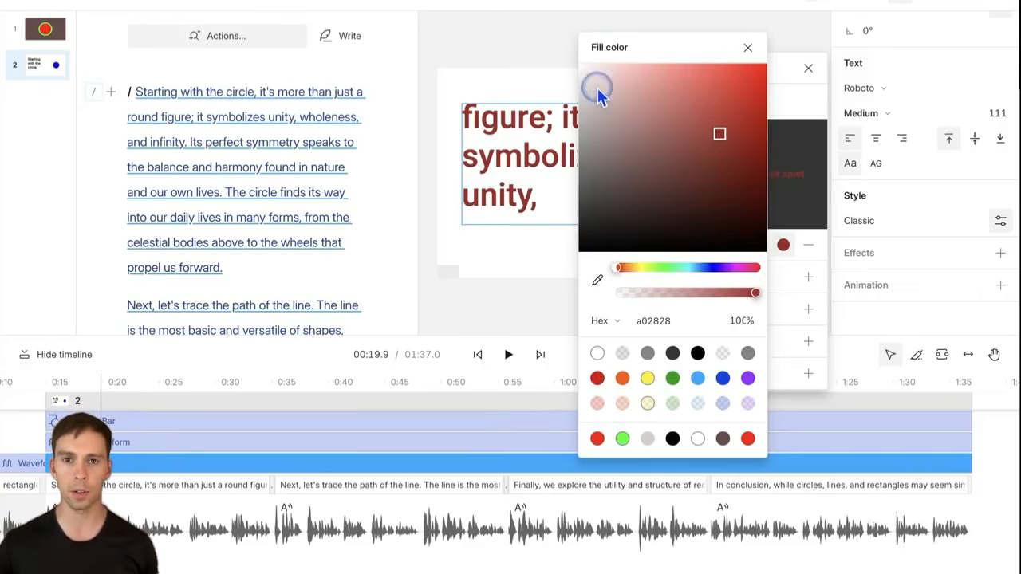
left_click_drag(586, 77, 774, 68)
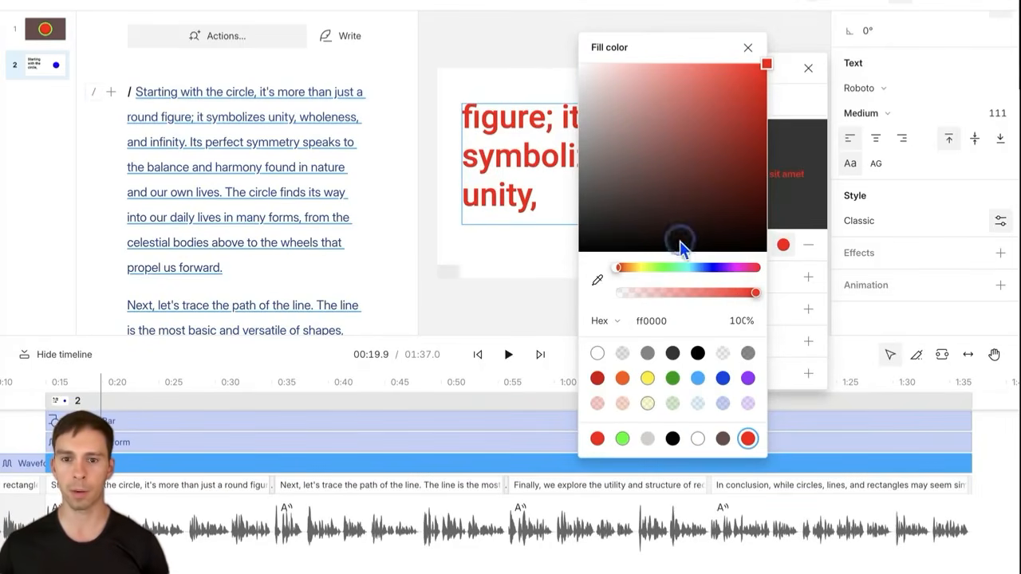
left_click_drag(616, 269, 721, 275)
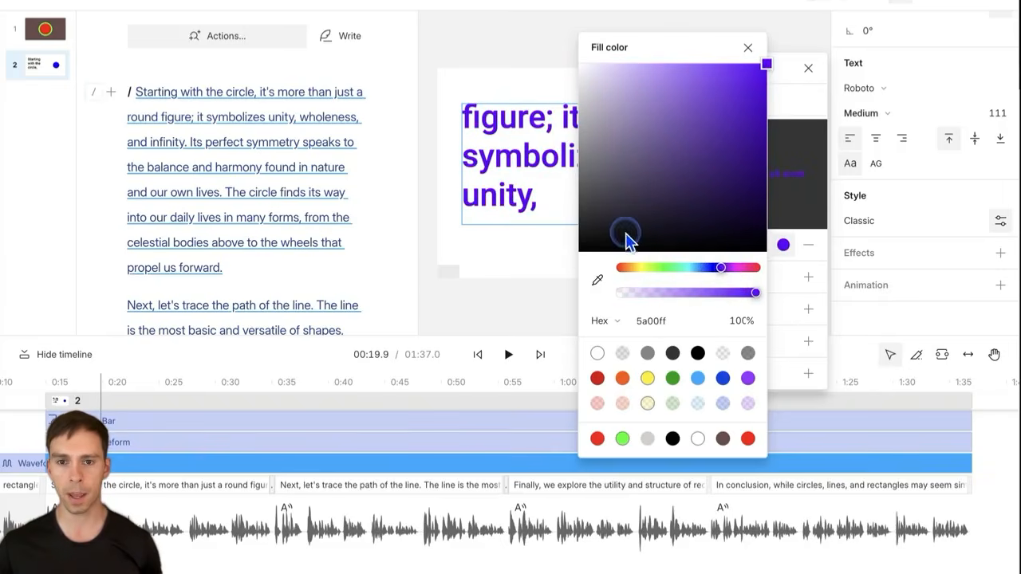
left_click_drag(630, 233, 652, 241)
left_click_drag(594, 80, 577, 68)
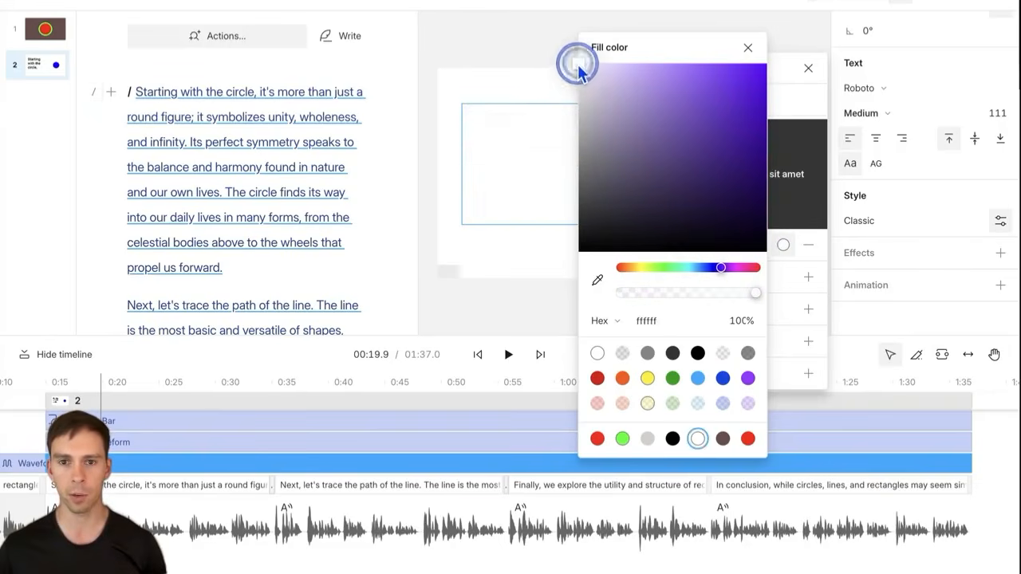
left_click(727, 100)
left_click_drag(728, 101, 707, 156)
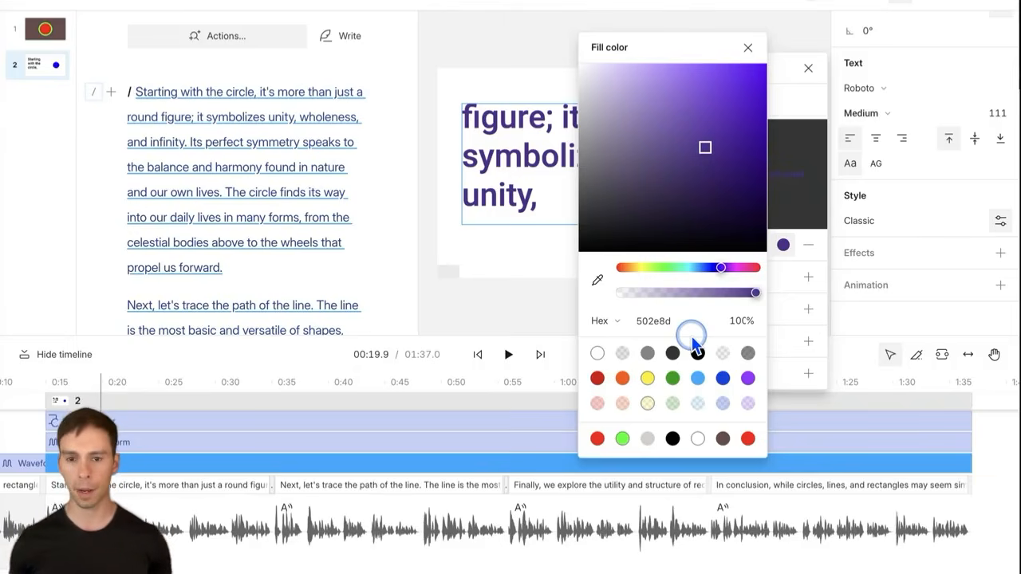
Step: Switch the colour value between hex and RGB formats, ending on hex
left_click(604, 323)
left_click(626, 353)
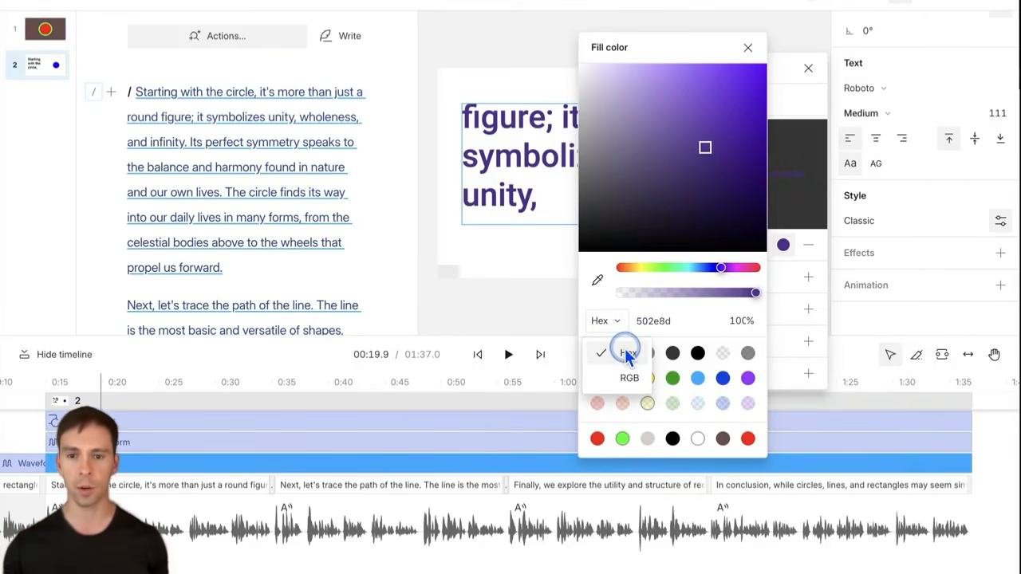
left_click(629, 378)
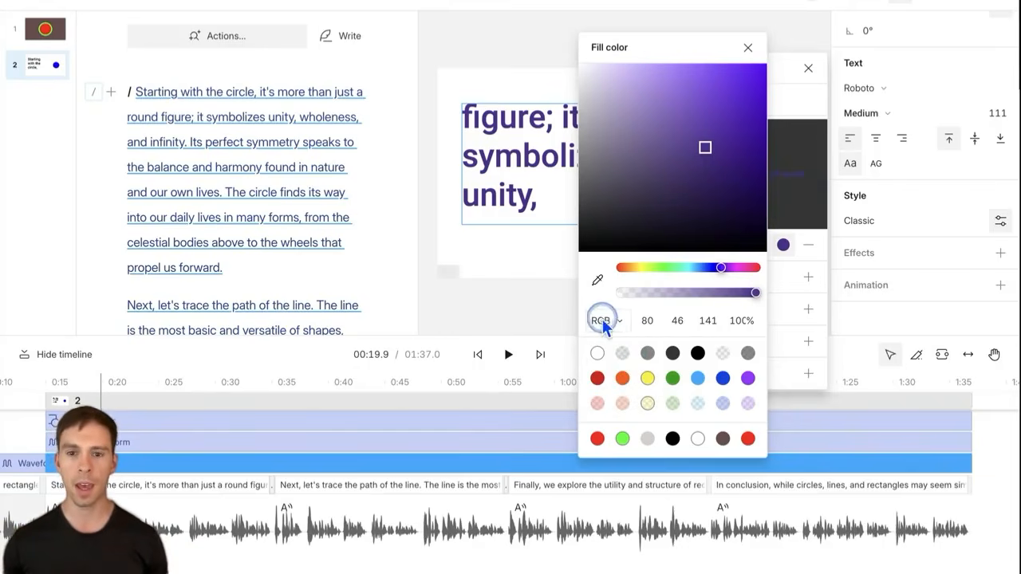
left_click(613, 322)
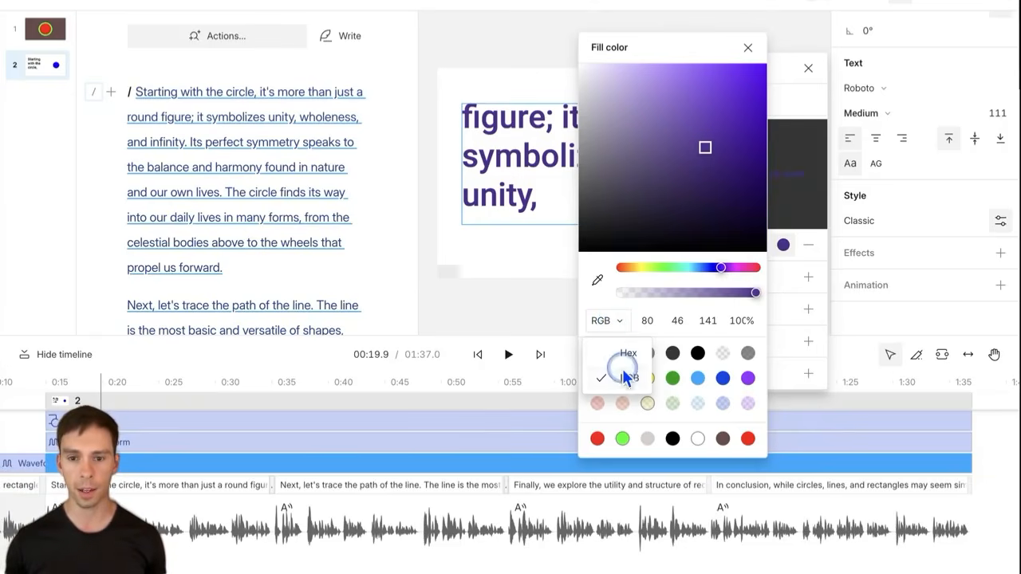
left_click(628, 353)
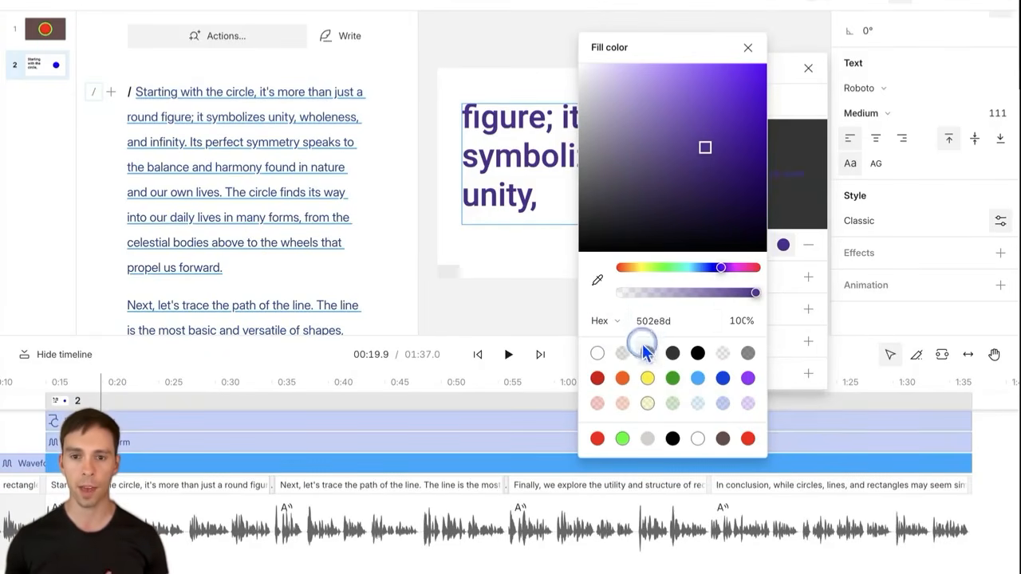
left_click(646, 325)
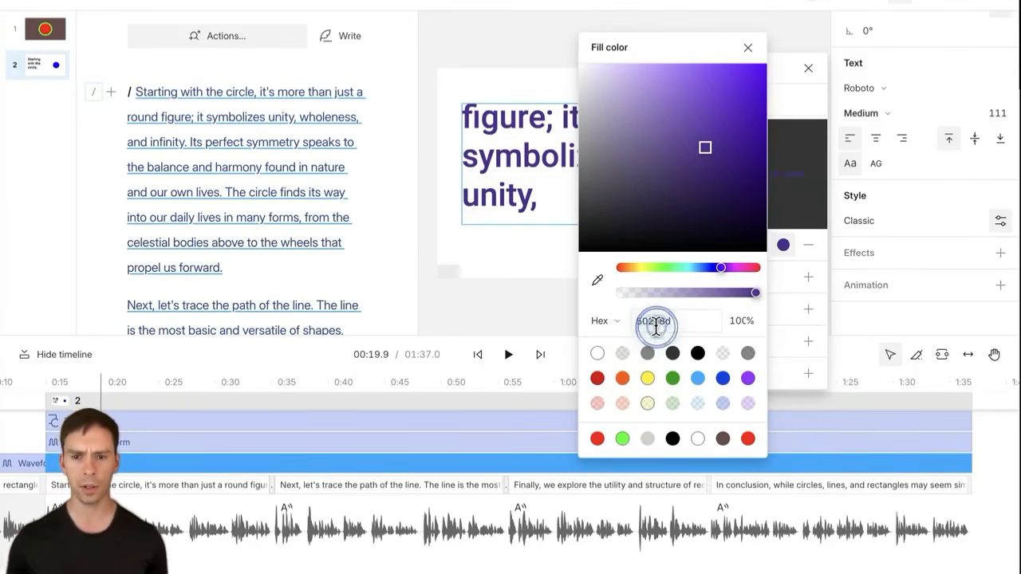
left_click(607, 322)
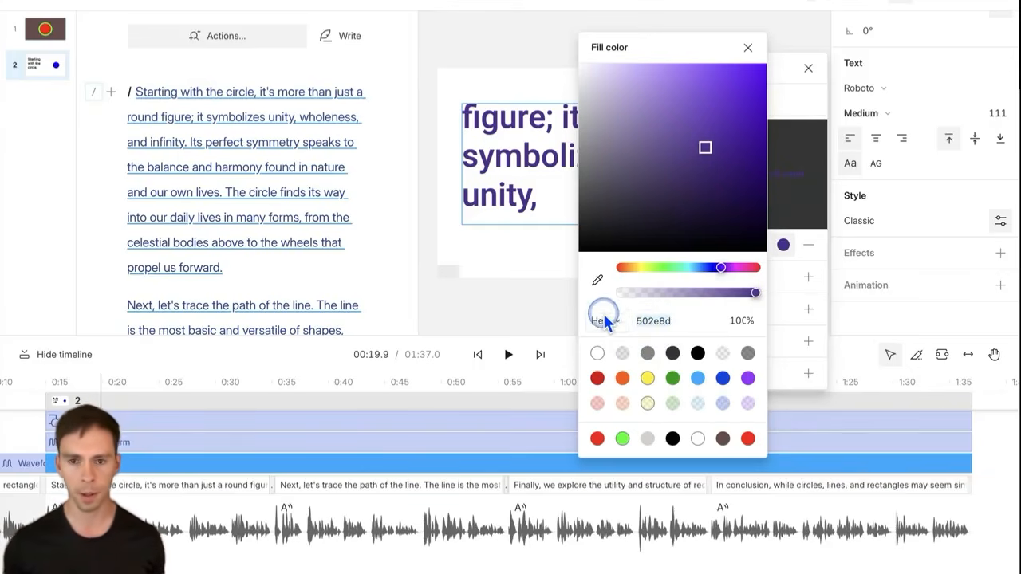
left_click(650, 327)
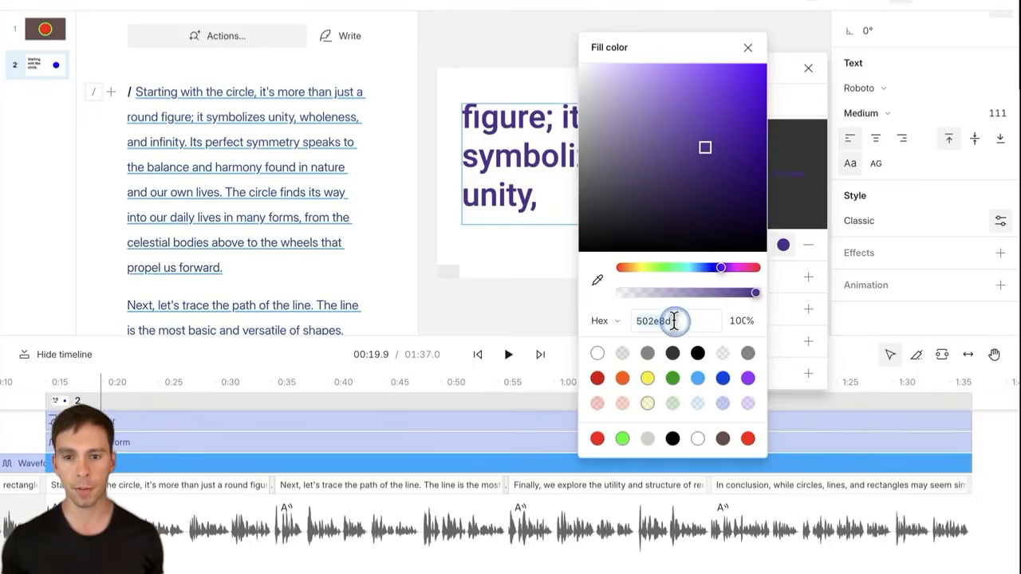
Step: Sample the canvas blue 05aaff for the captions at 100% opacity and close the picker
left_click(595, 283)
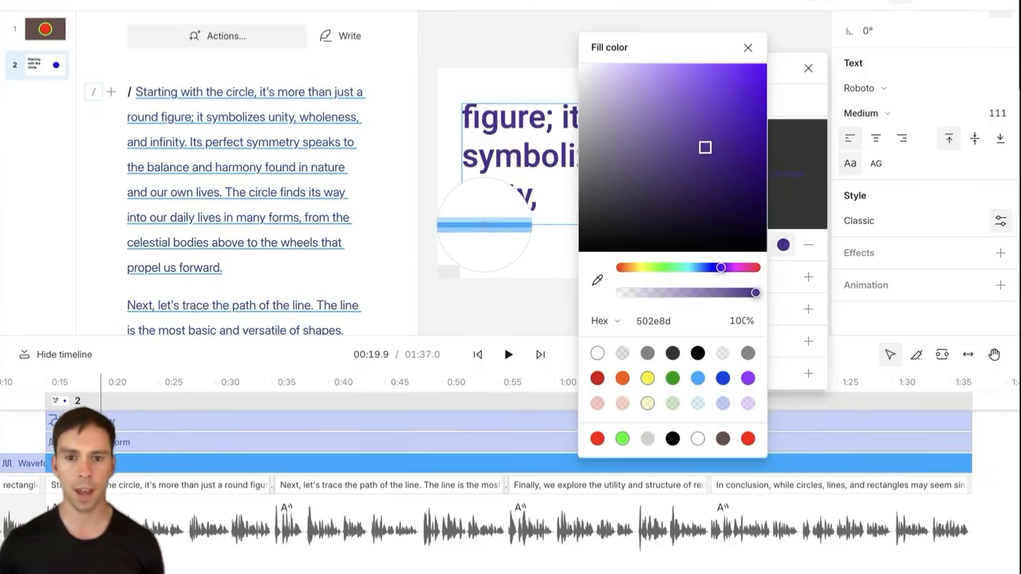
left_click(484, 226)
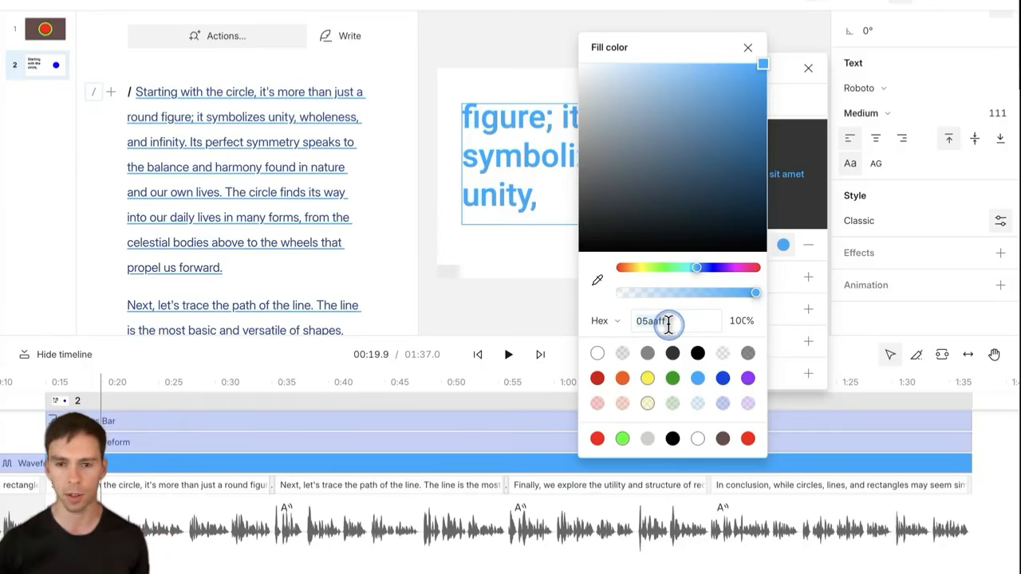
left_click(669, 323)
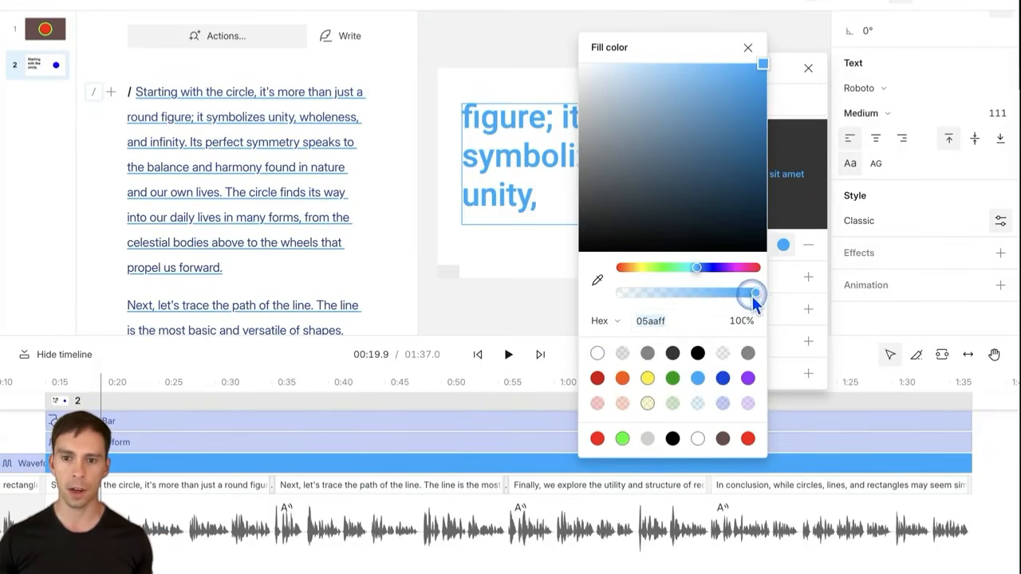
mouse_move(756, 295)
left_mouse_down()
mouse_move(764, 299)
mouse_move(609, 295)
mouse_move(759, 295)
left_mouse_up()
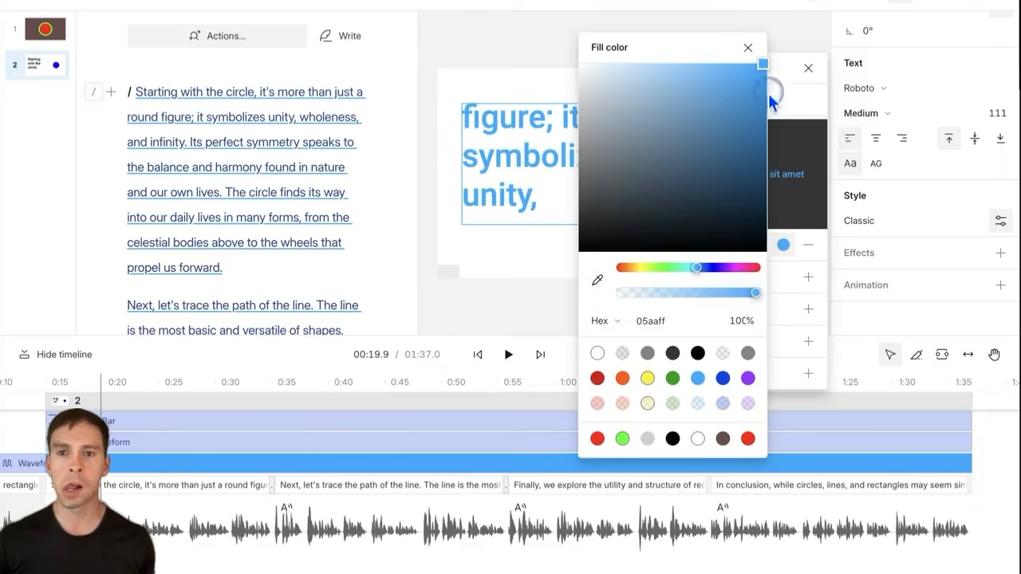
left_click(749, 48)
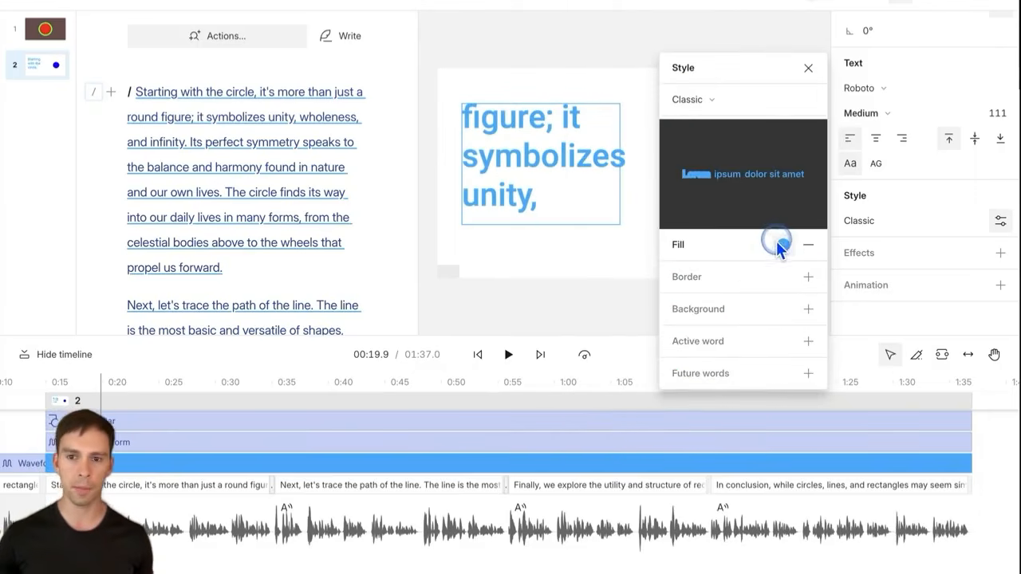
Step: Try an outline and a black background on the captions, then close caption style settings
left_click(808, 278)
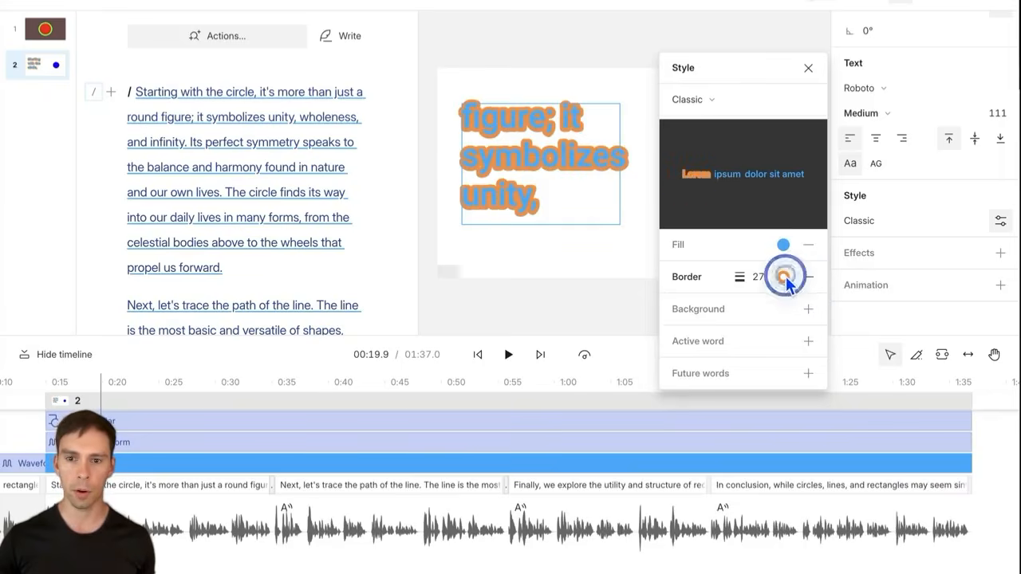
left_click(784, 277)
left_click(746, 80)
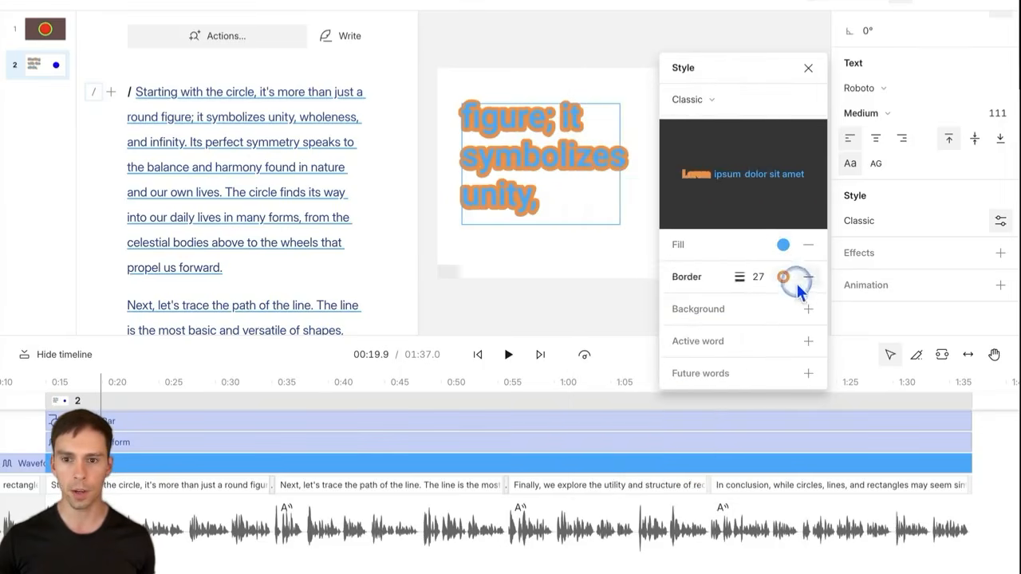
left_click(809, 310)
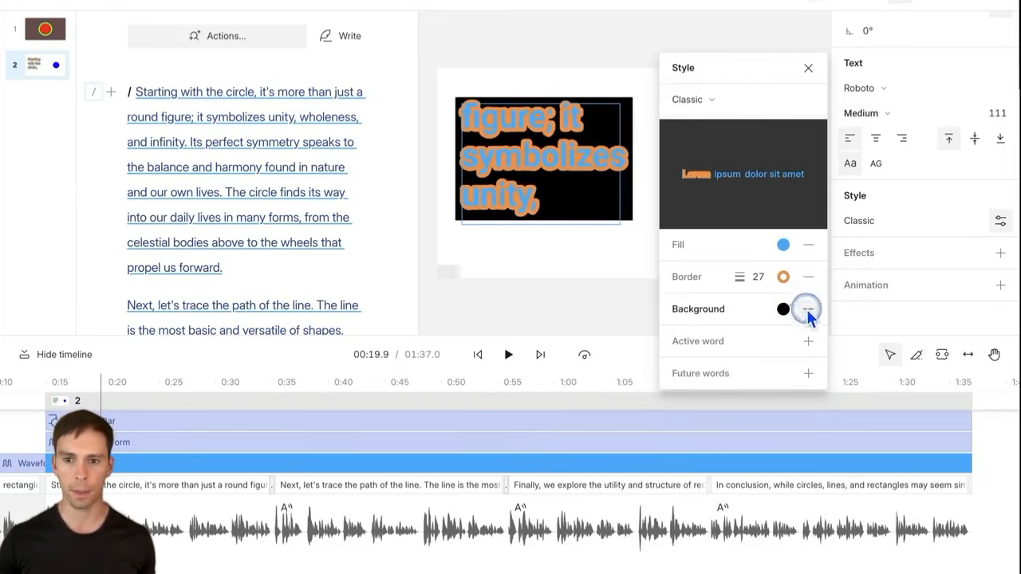
left_click(808, 67)
left_click(720, 220)
Step: Fill the second scene's circular waveform with orange fb8e3d sampled from the slide
left_click(705, 174)
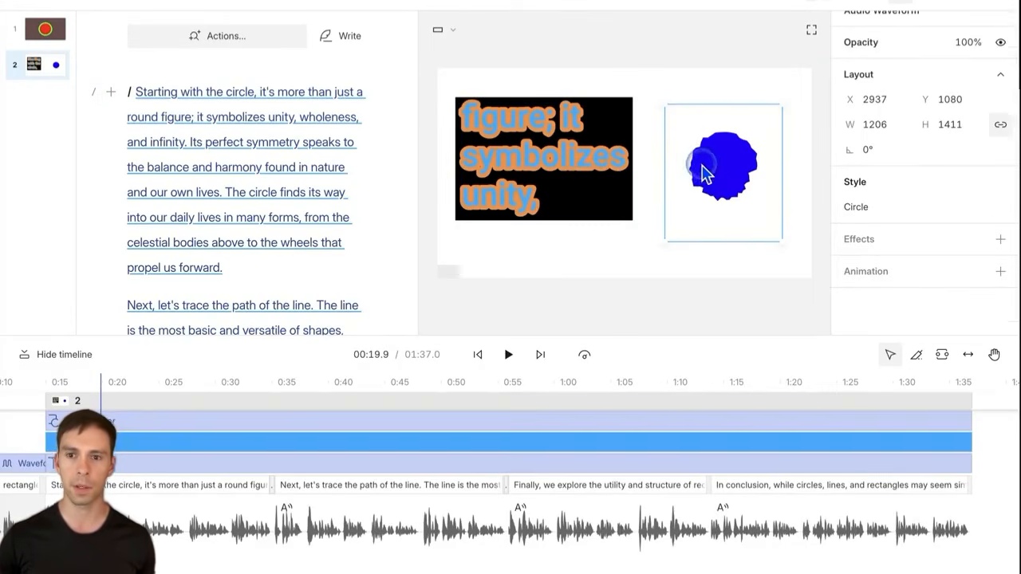
left_click(870, 209)
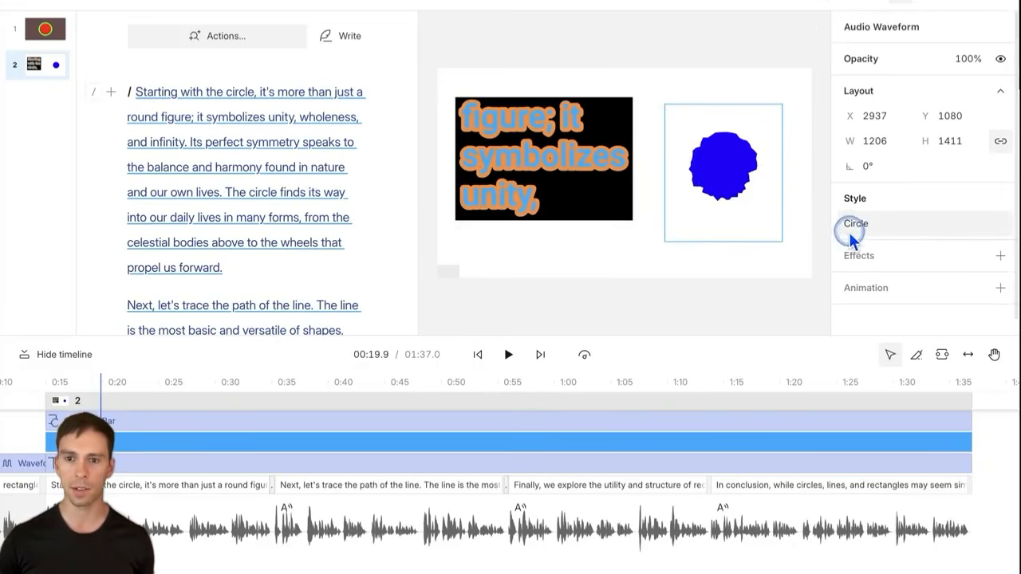
left_click(857, 227)
left_click(857, 226)
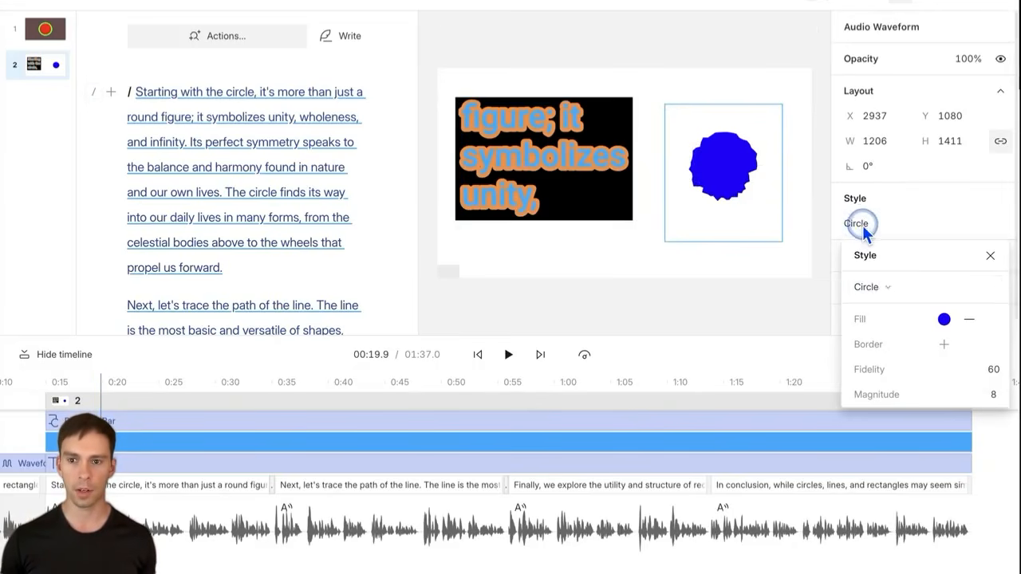
left_click(944, 319)
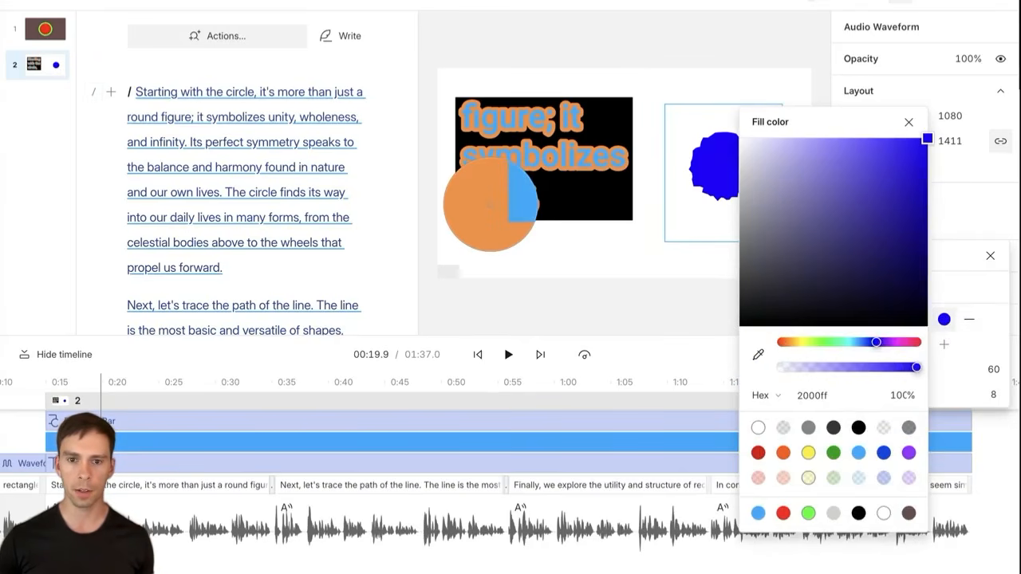
left_click(488, 203)
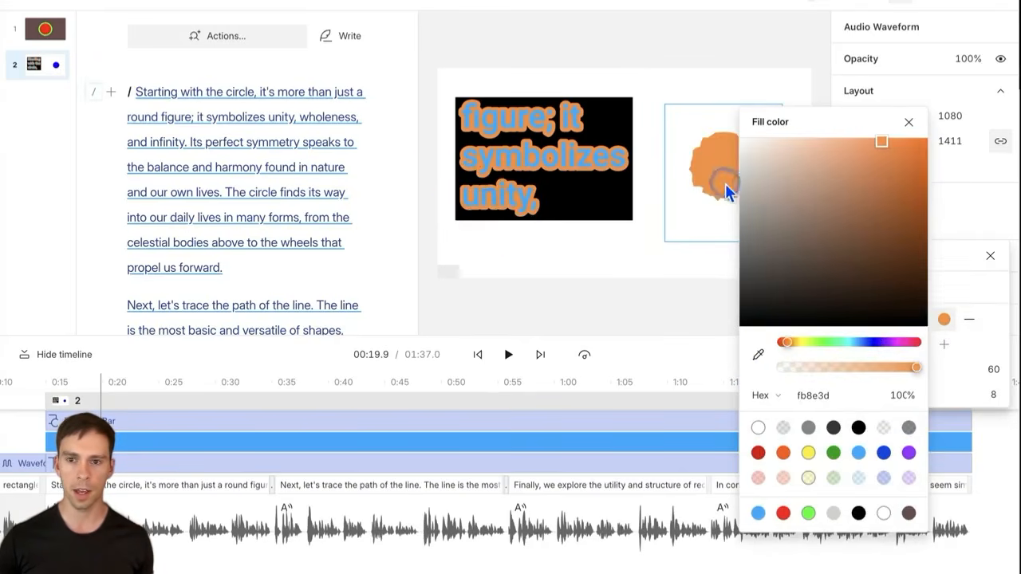
left_click(909, 122)
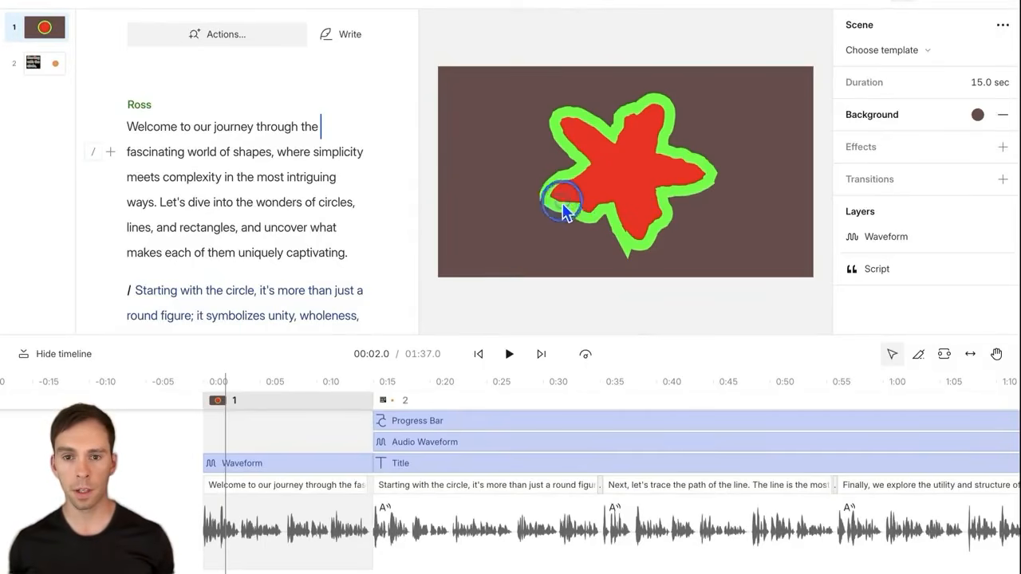
Step: Move the star left and add a bright green ellipse on the right of the slide
left_click_drag(714, 180, 580, 199)
left_click(703, 255)
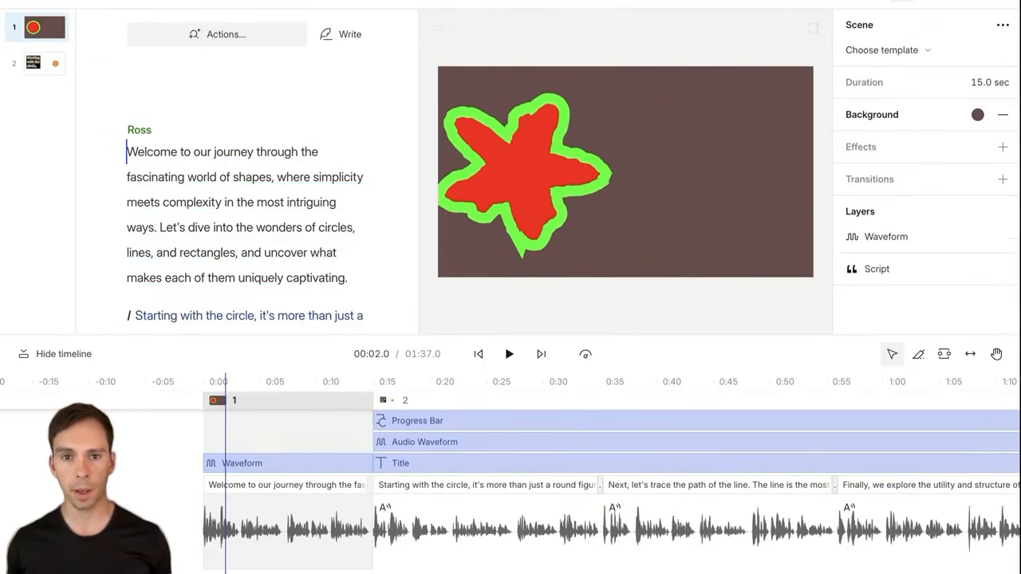
left_click(556, 3)
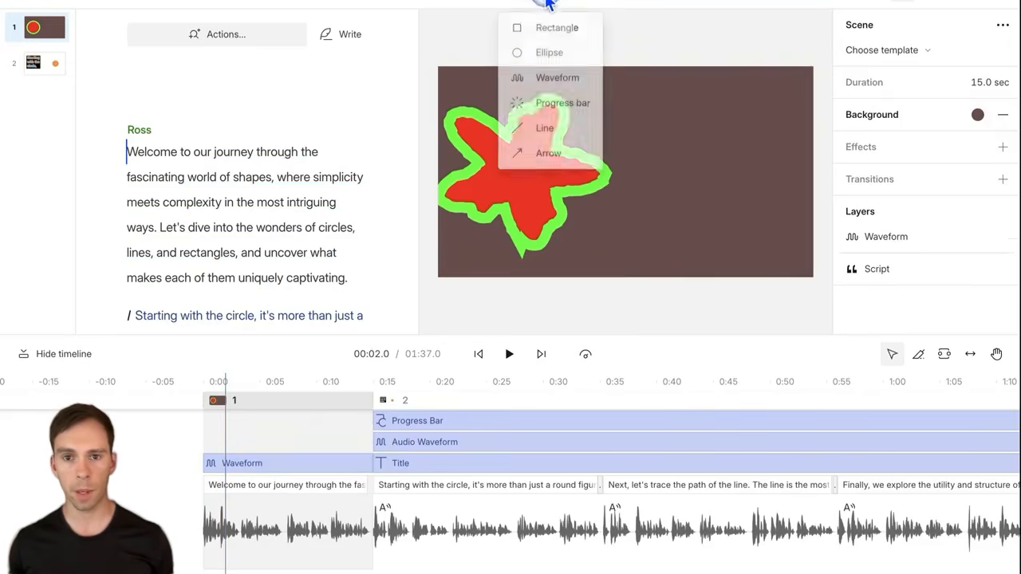
left_click(549, 54)
left_click_drag(615, 178, 716, 184)
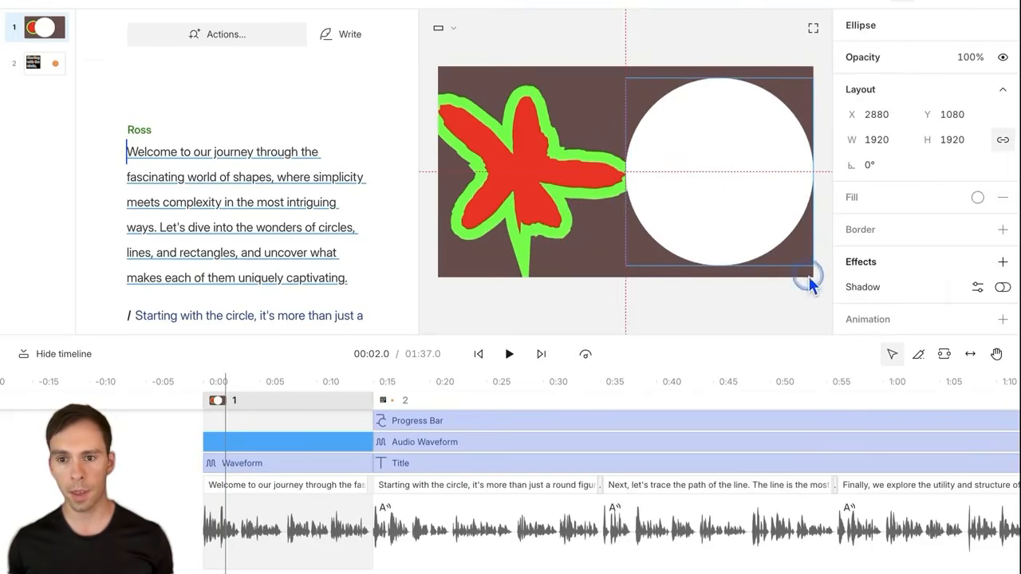
left_click(981, 199)
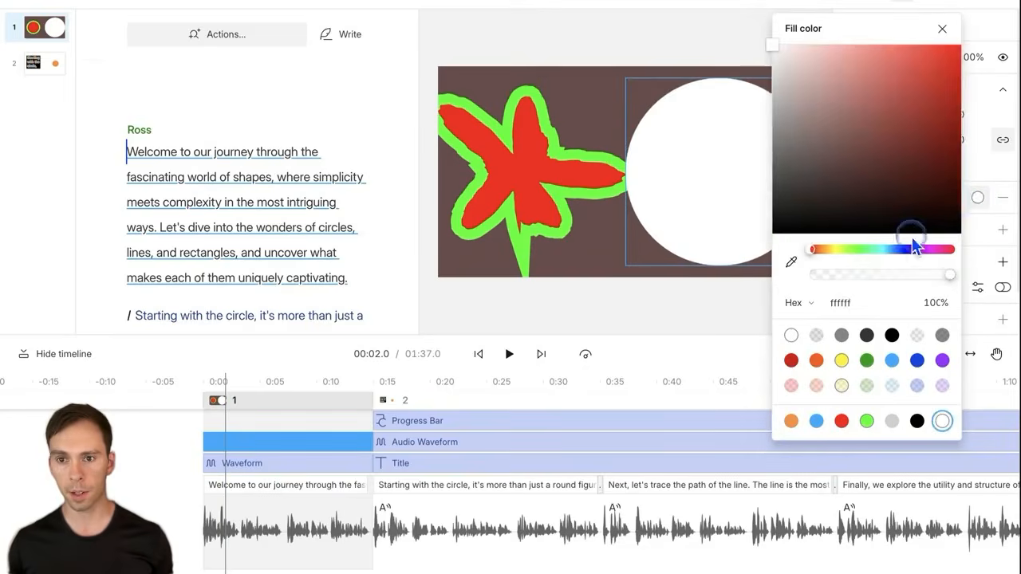
left_click(859, 250)
left_click(942, 67)
left_click_drag(943, 72, 947, 41)
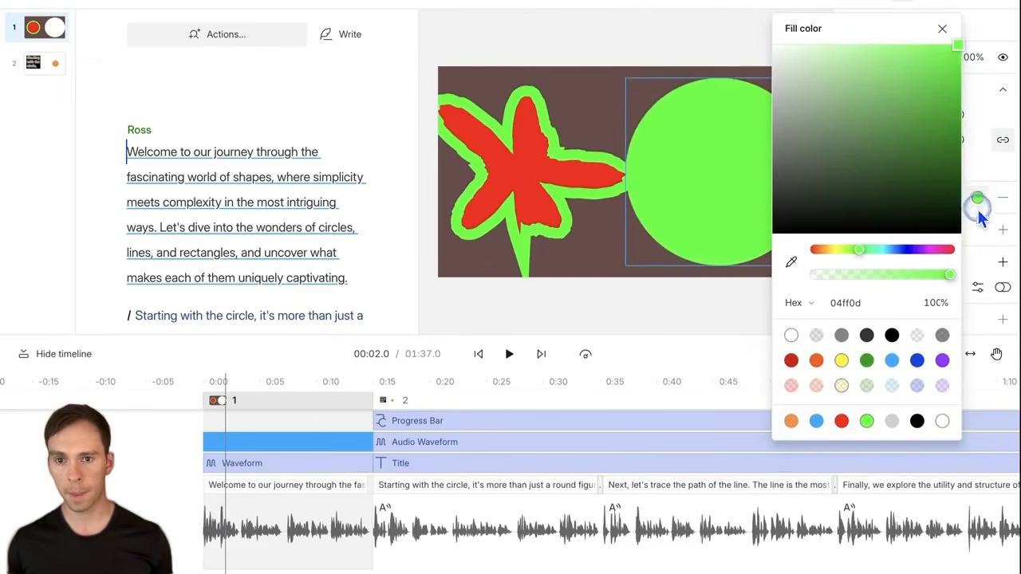
left_click(715, 177)
left_click(630, 59)
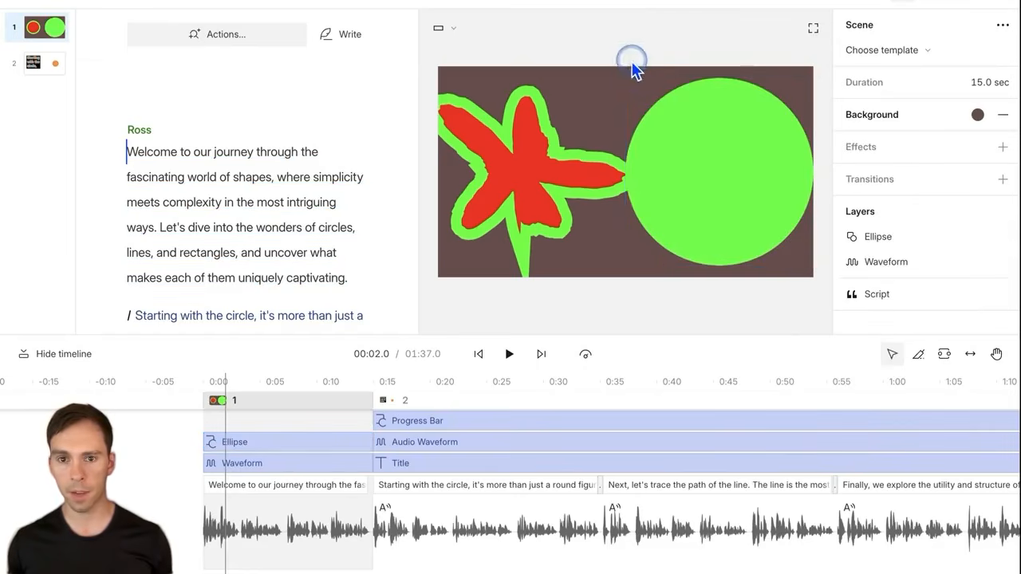
Step: Add a smaller white ellipse centred inside the green one and delete the red star
left_click(541, 3)
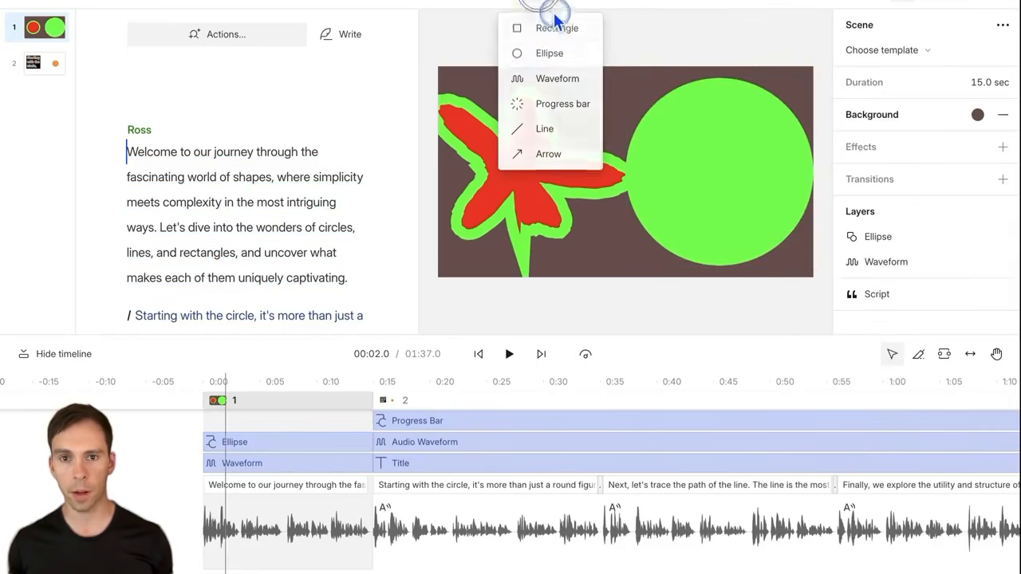
left_click(549, 52)
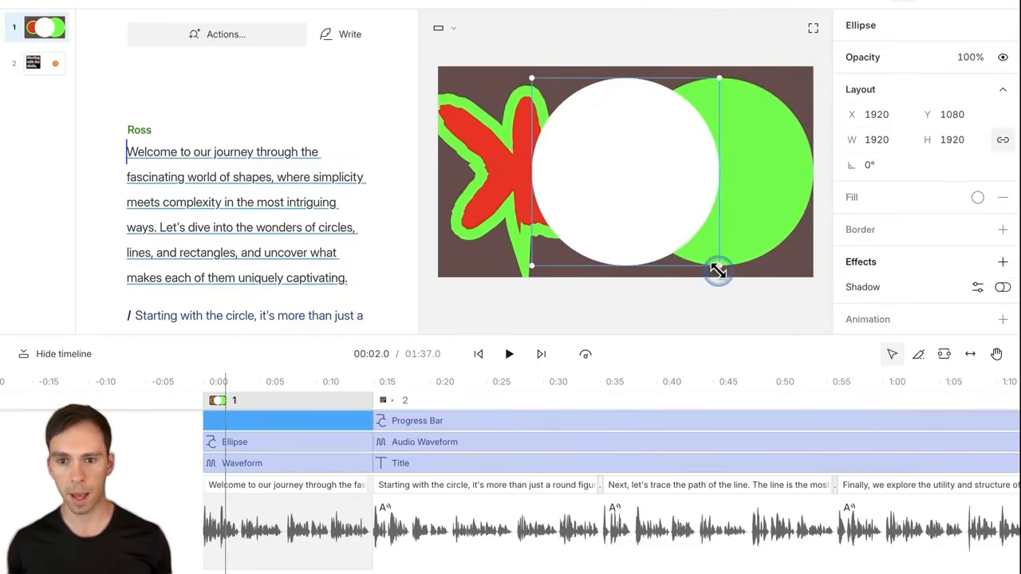
left_click_drag(718, 271, 684, 251)
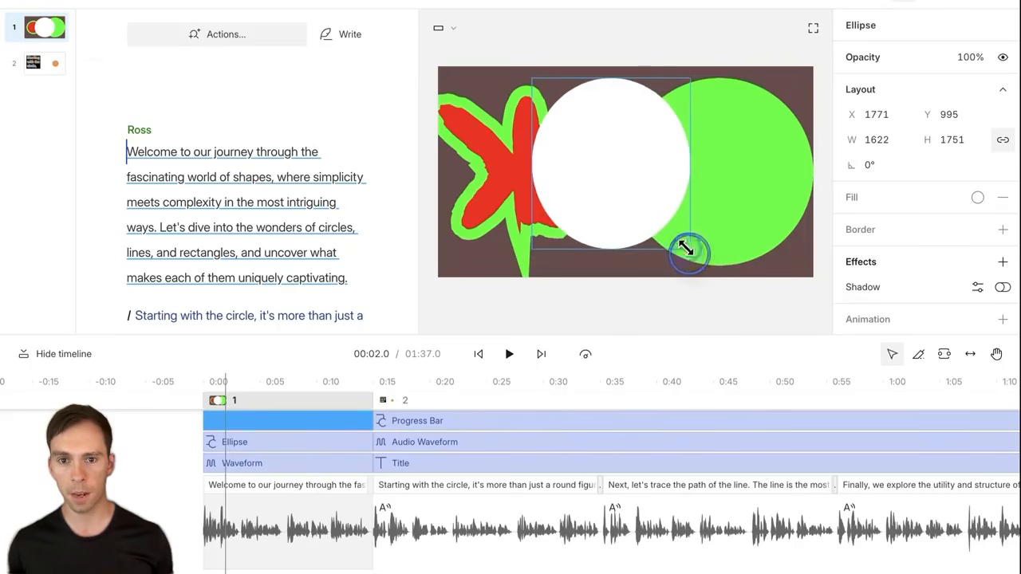
left_click_drag(642, 178, 745, 185)
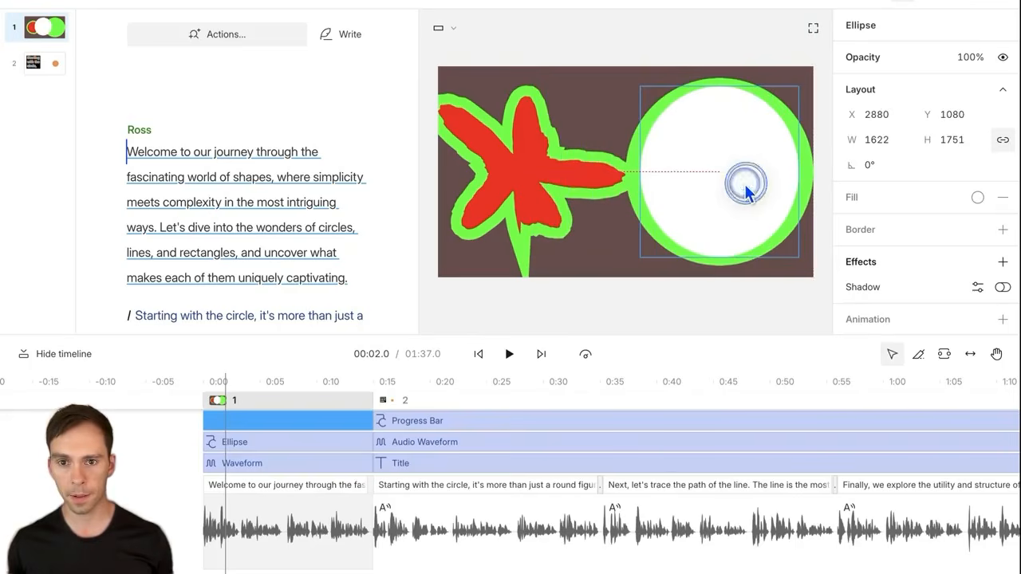
left_click_drag(734, 259, 737, 253)
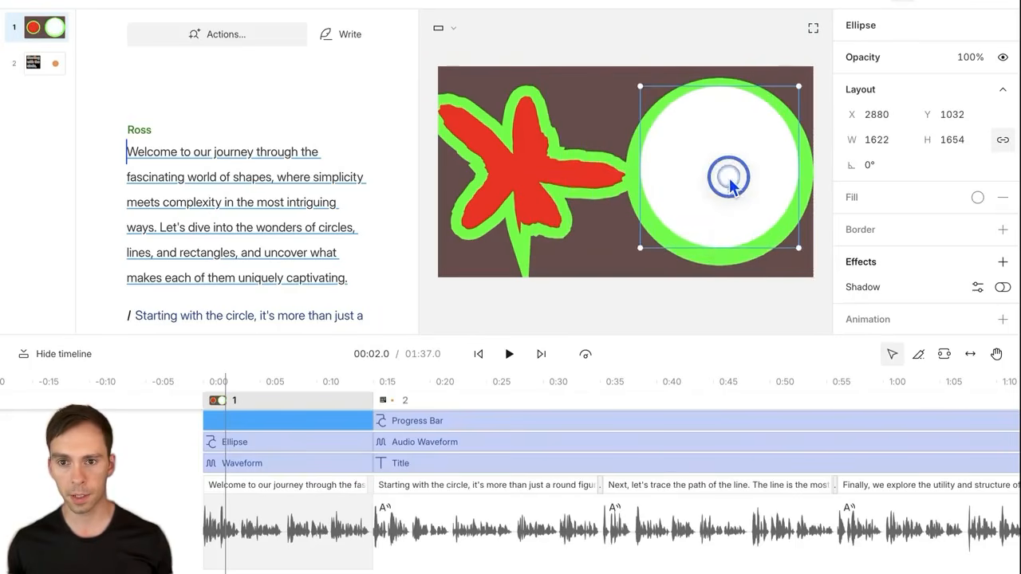
left_click_drag(730, 176, 729, 178)
left_click(508, 182)
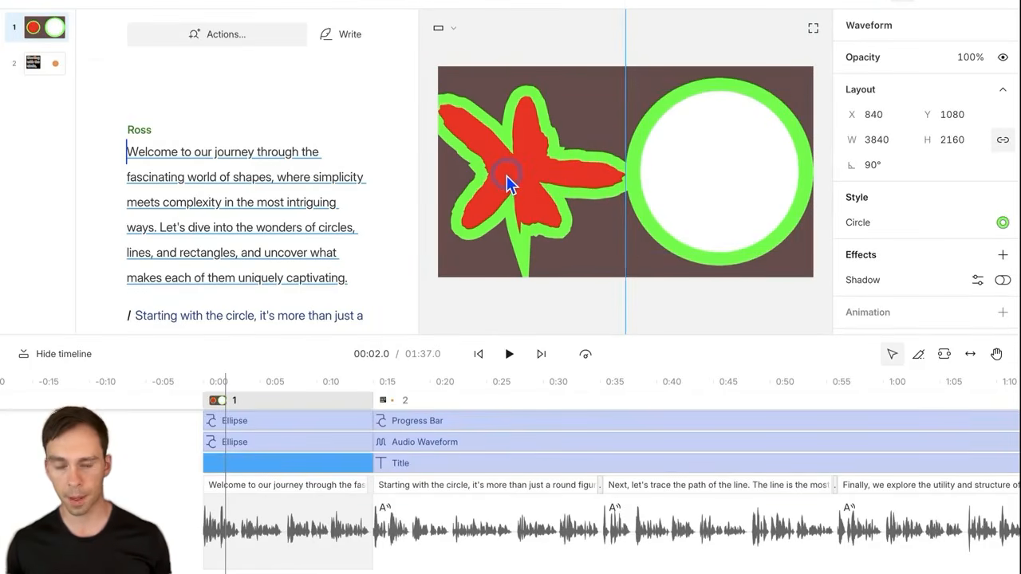
key("Delete")
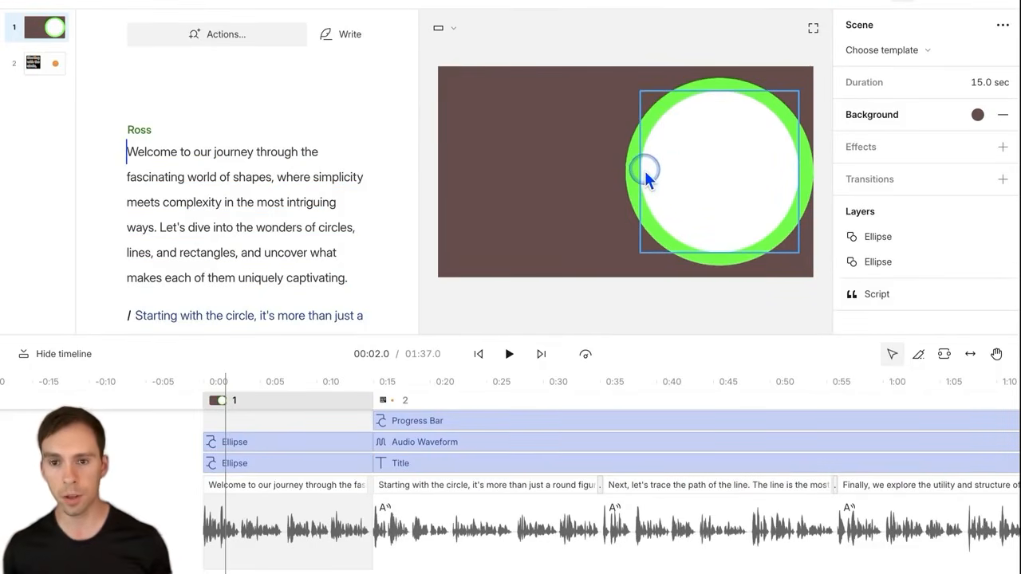
Step: Give the white circle a thick black border and drop a Title onto the slide
left_click(691, 178)
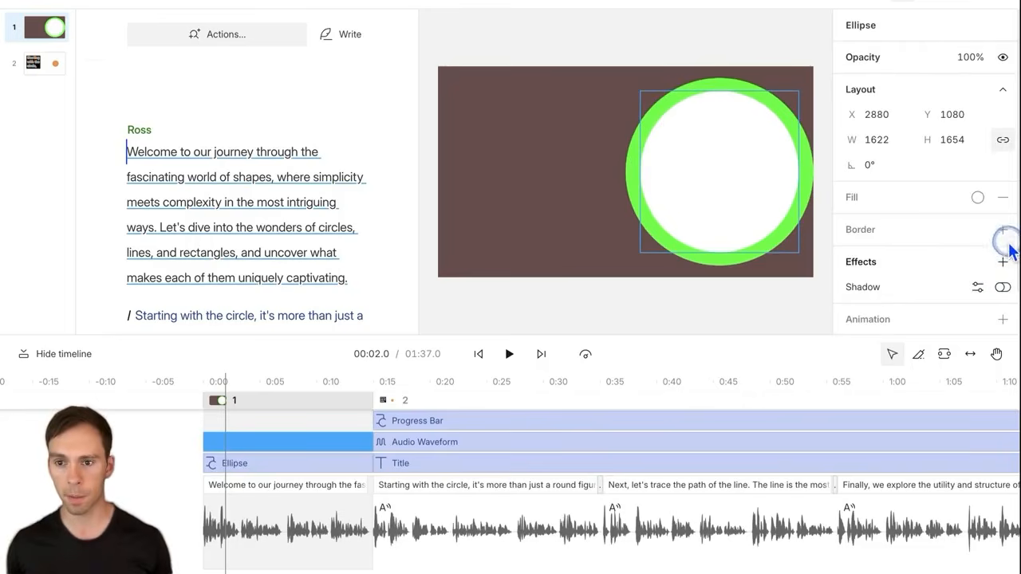
left_click(1003, 233)
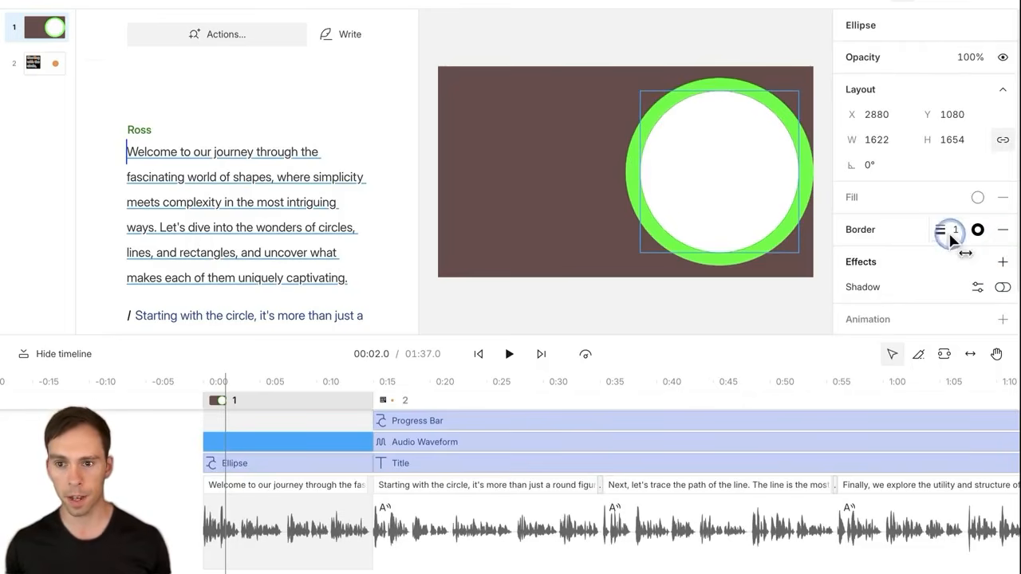
left_click_drag(952, 234, 957, 235)
left_click(547, 192)
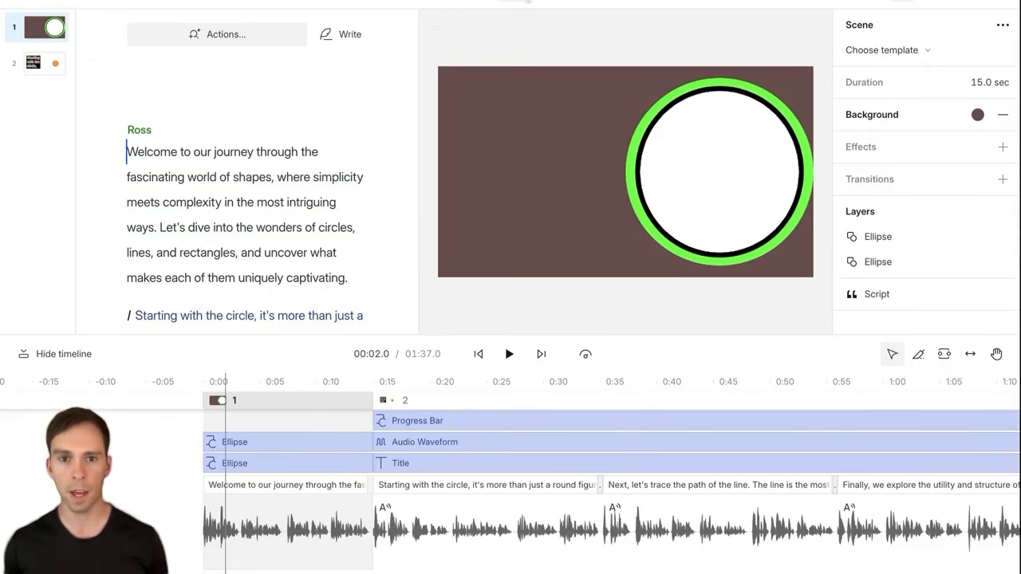
left_click(513, 2)
left_click_drag(492, 28, 695, 172)
Step: Move the title onto the circle and replace its text with DESCRIPT MASTERY
left_click(525, 230)
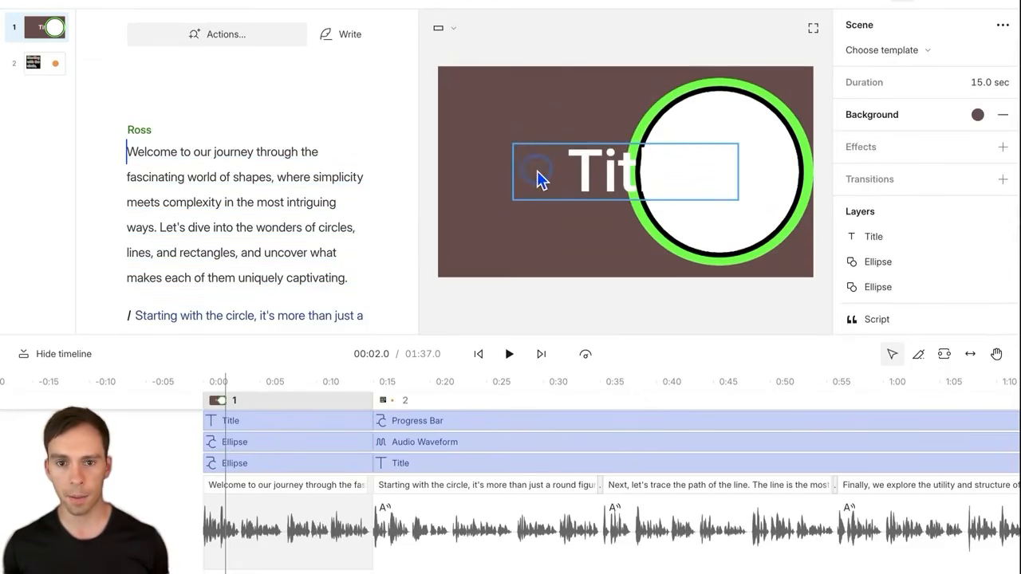
left_click(538, 180)
left_click(505, 250)
left_click_drag(616, 167, 714, 158)
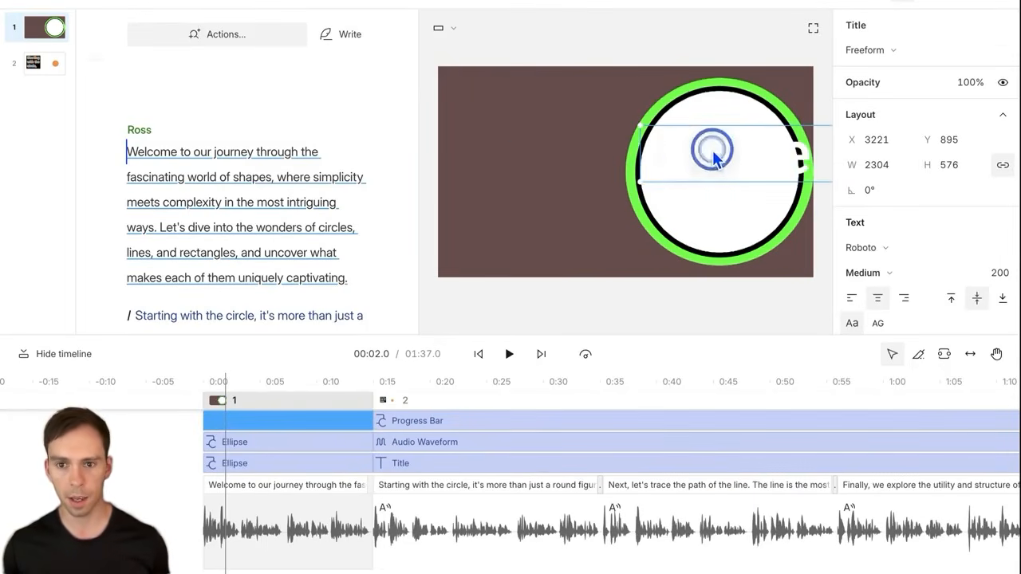
double_click(715, 158)
type("DESCRIPT MAS")
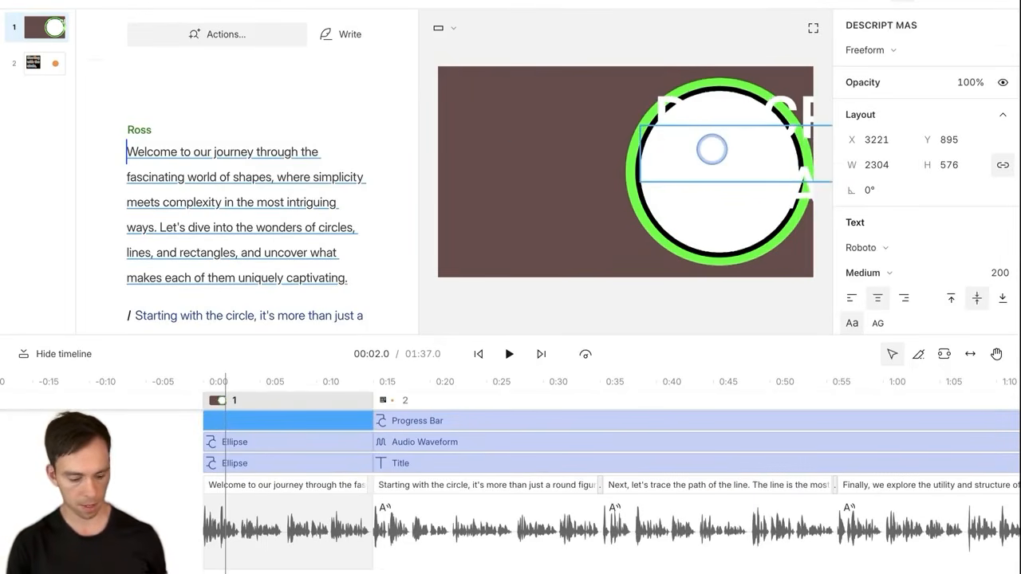
type("TERY")
Step: Set the DESCRIPT MASTERY title's font size to 85
double_click(713, 150)
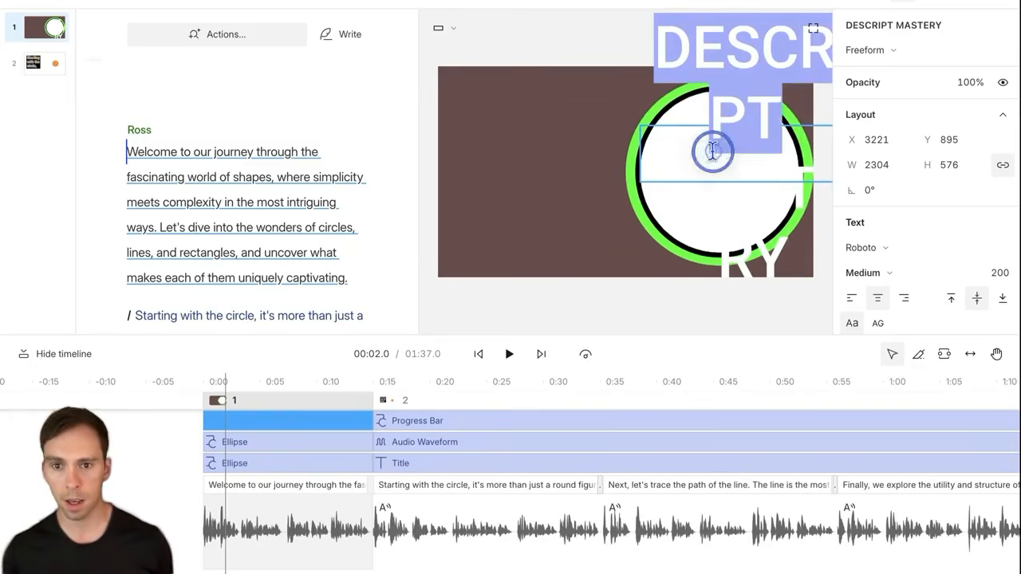
triple_click(712, 149)
left_click(993, 272)
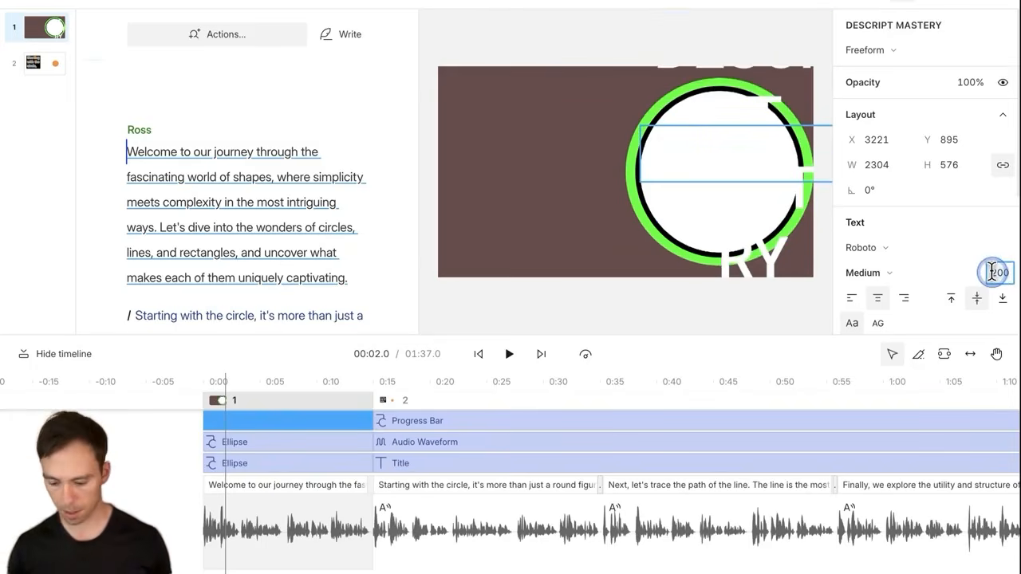
type("85")
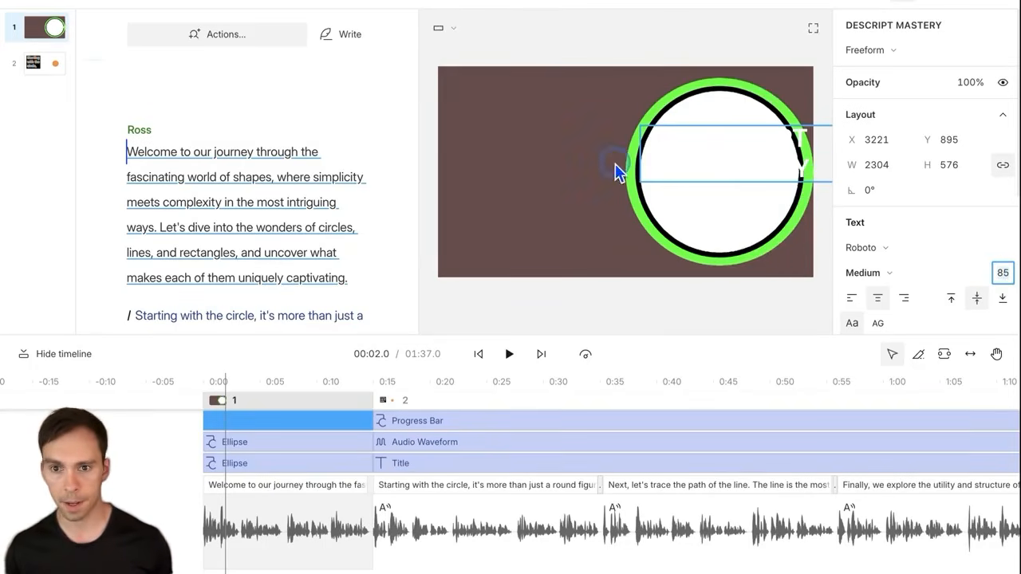
scroll(947, 249, "down", 1)
scroll(949, 247, "down", 5)
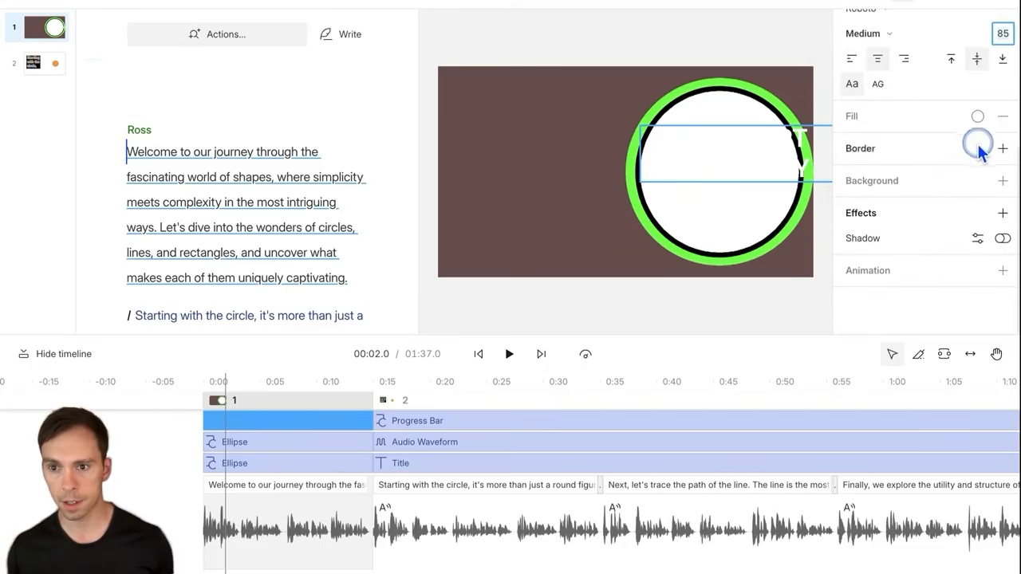
Step: Colour the title black and centre it inside the white circle
left_click(978, 116)
left_click_drag(1011, 329, 1018, 353)
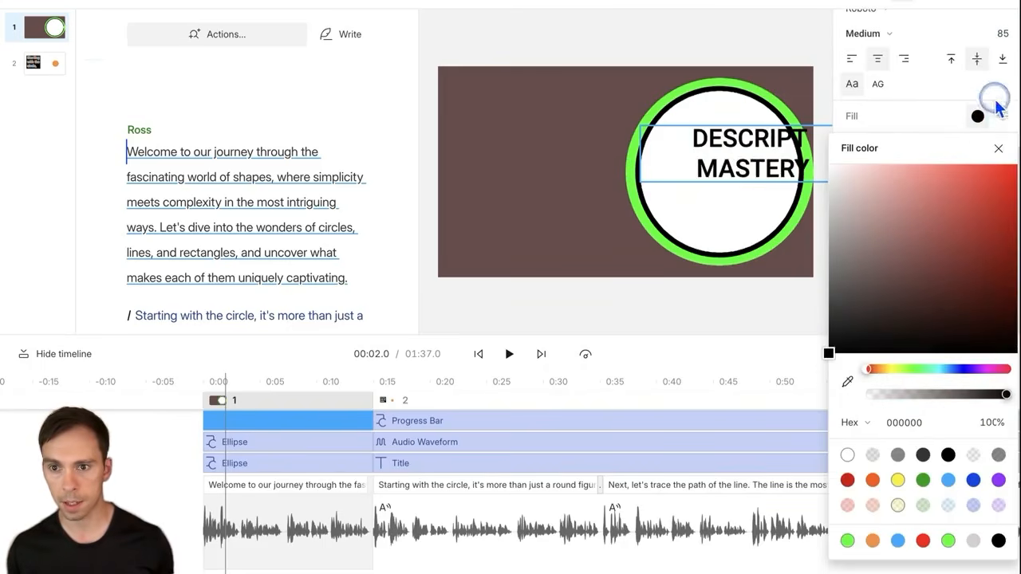
left_click(998, 148)
left_click_drag(732, 151, 718, 169)
left_click(978, 115)
left_click(930, 79)
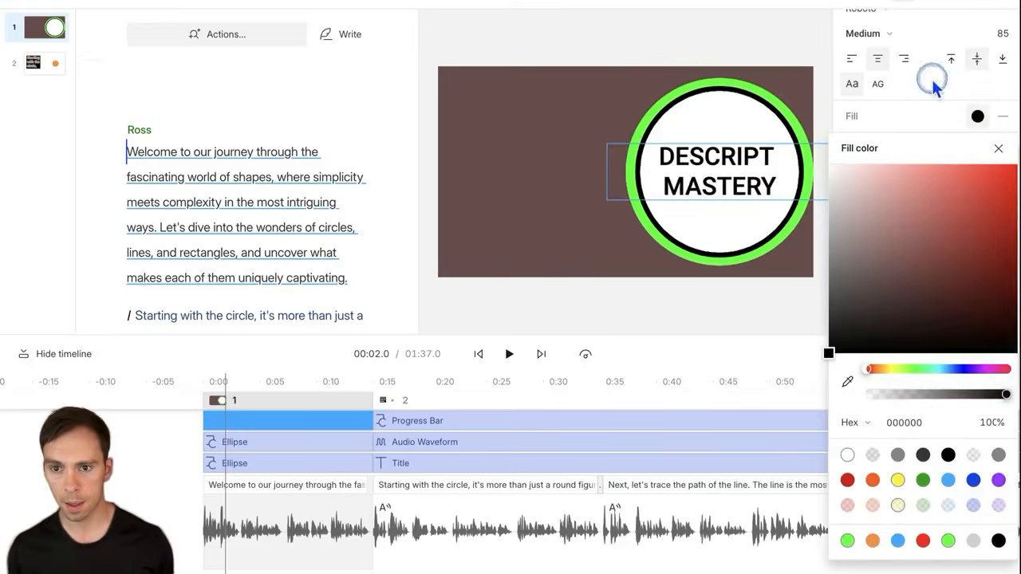
left_click(530, 214)
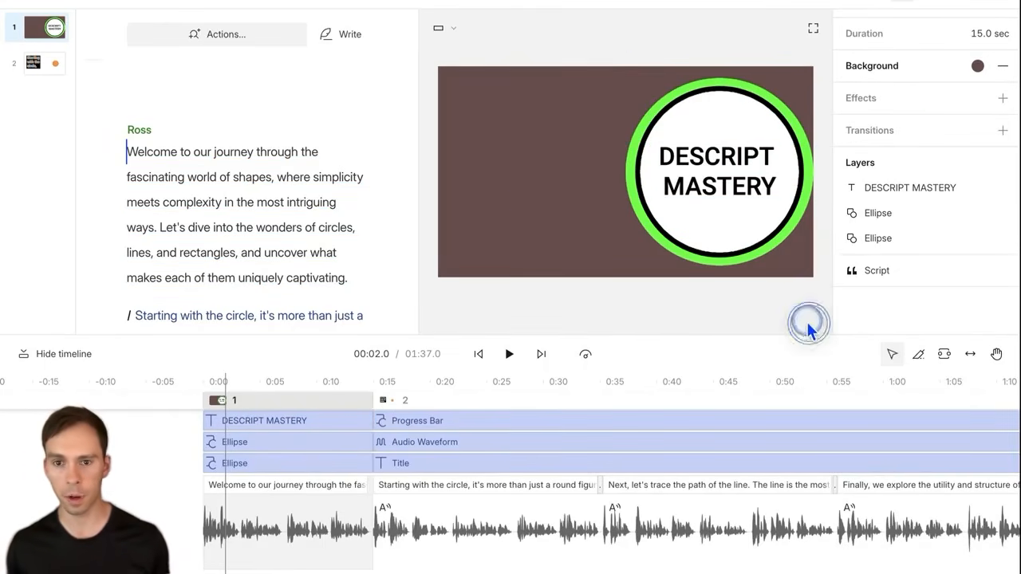
Step: Add a rectangle, shape it into a band inside the circle, and fill it red f90202
left_click(771, 244)
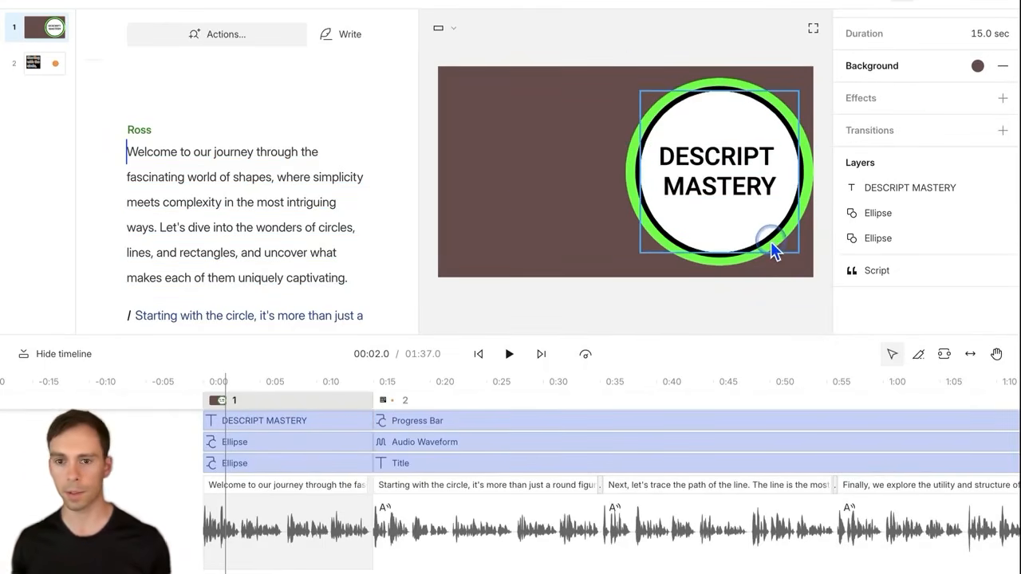
left_click(539, 3)
left_click(548, 29)
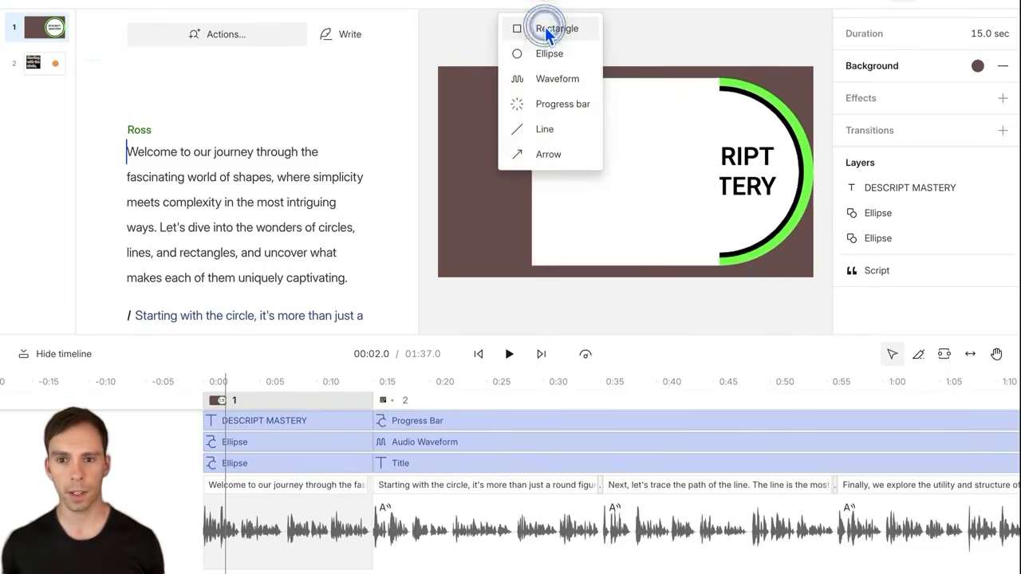
left_click_drag(615, 91, 615, 180)
left_click_drag(622, 272, 619, 215)
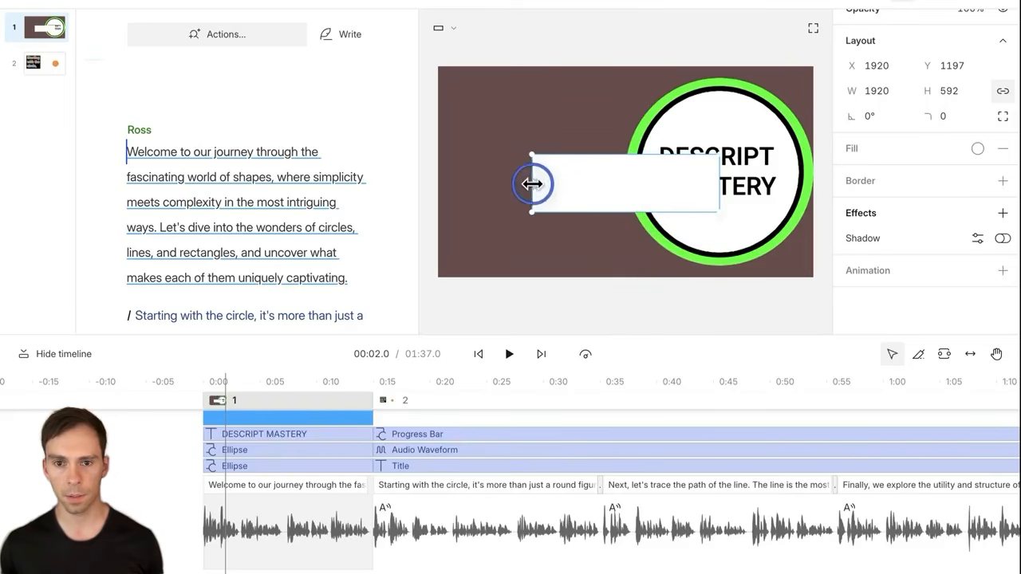
left_click_drag(532, 184, 725, 173)
left_click(984, 156)
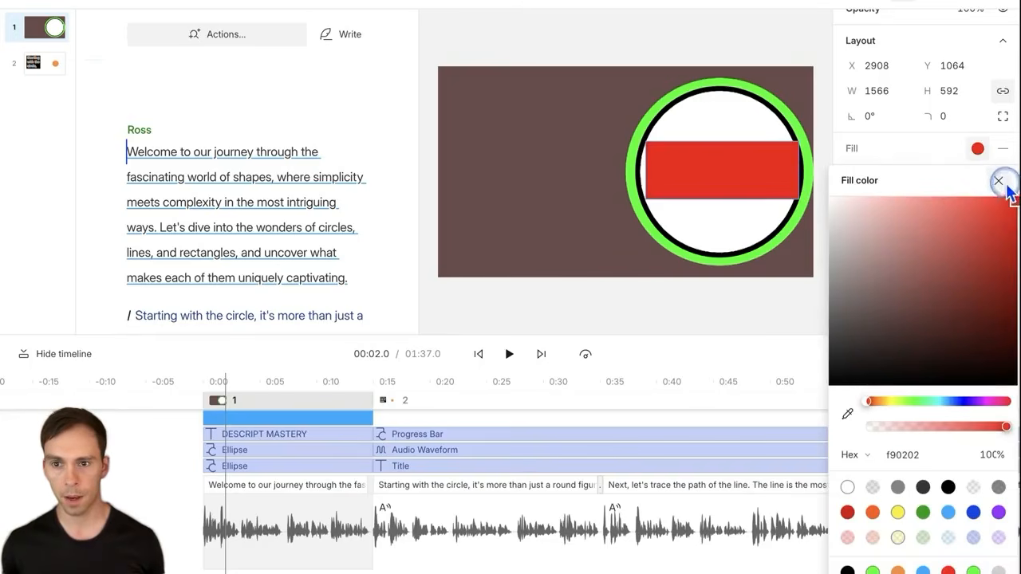
left_click(876, 153)
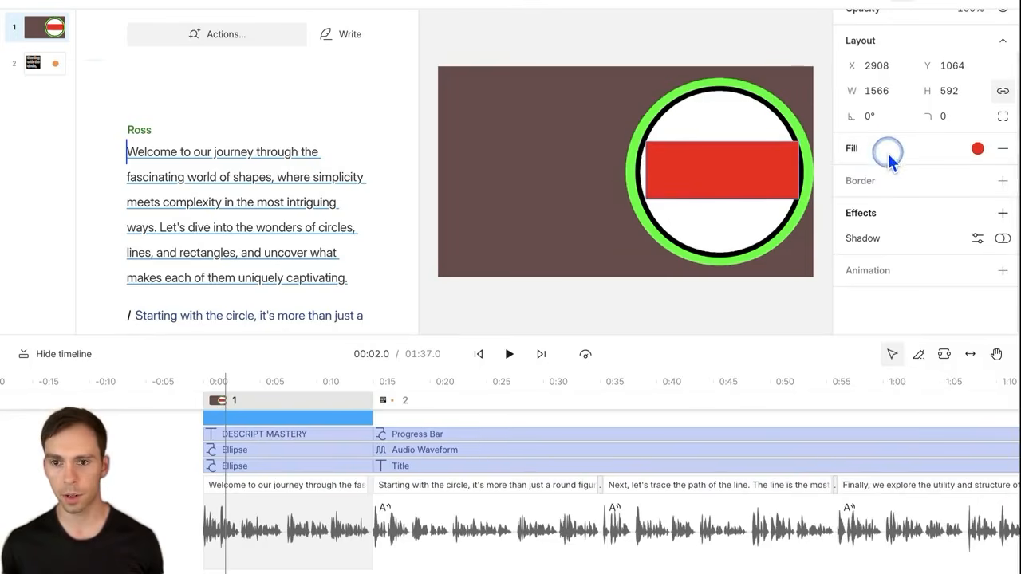
Step: Bring the DESCRIPT MASTERY title layer in front of the red rectangle
left_click(265, 438)
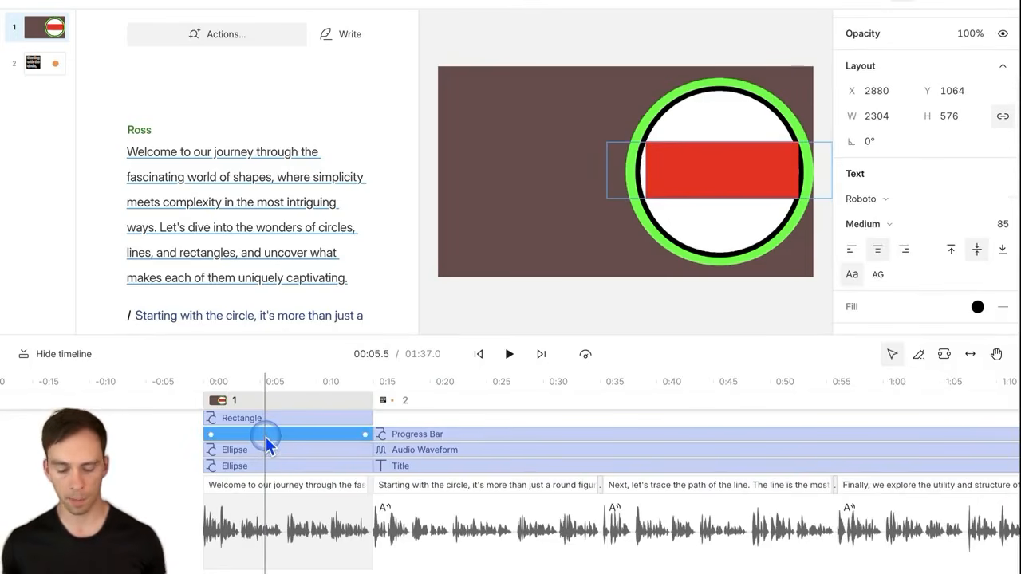
key("super+]")
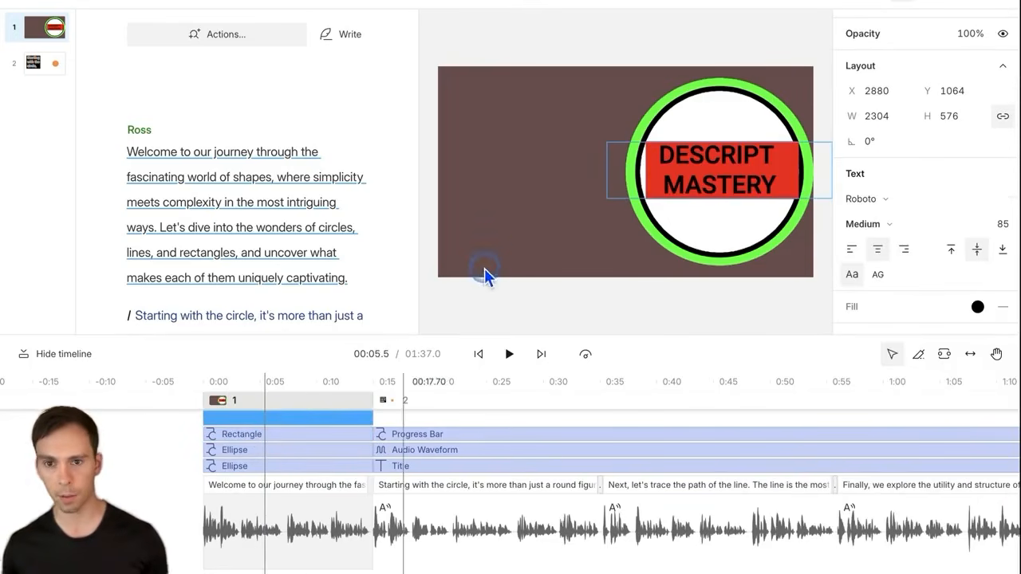
left_click(544, 214)
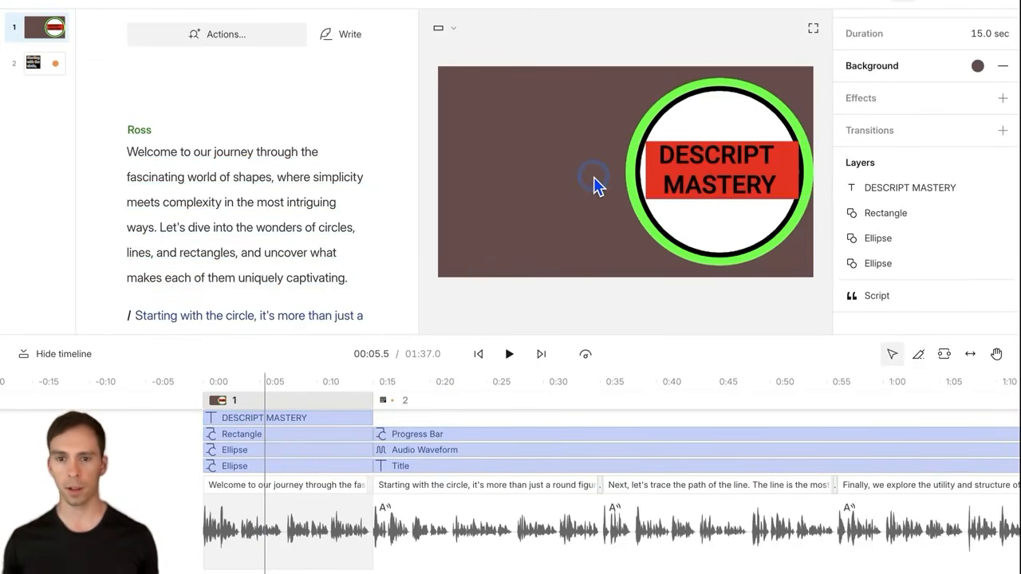
left_click(631, 254)
Step: Lock the outer ellipse layer from its context menu and move the playhead to 6 seconds
left_click(629, 244)
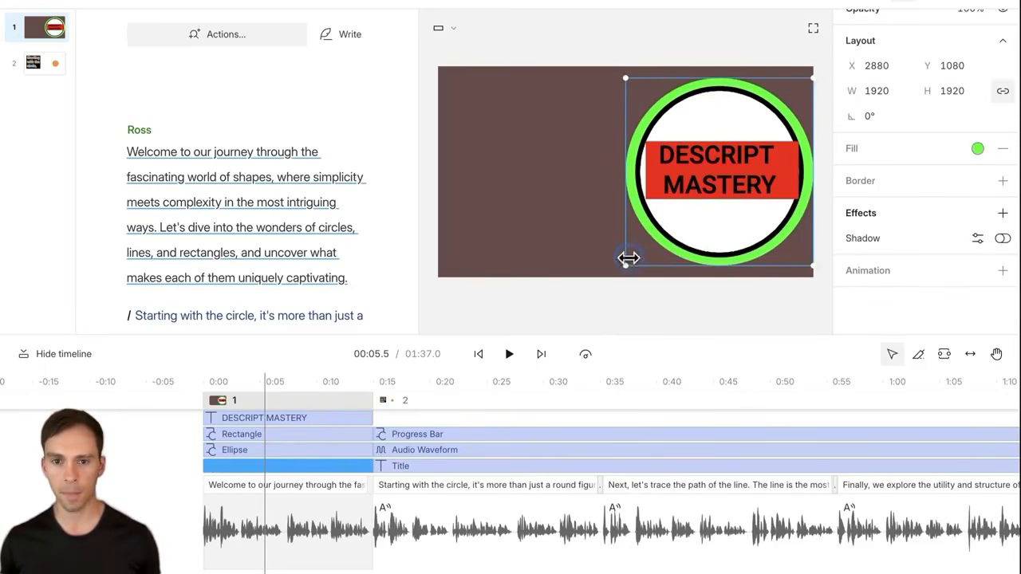
right_click(638, 260)
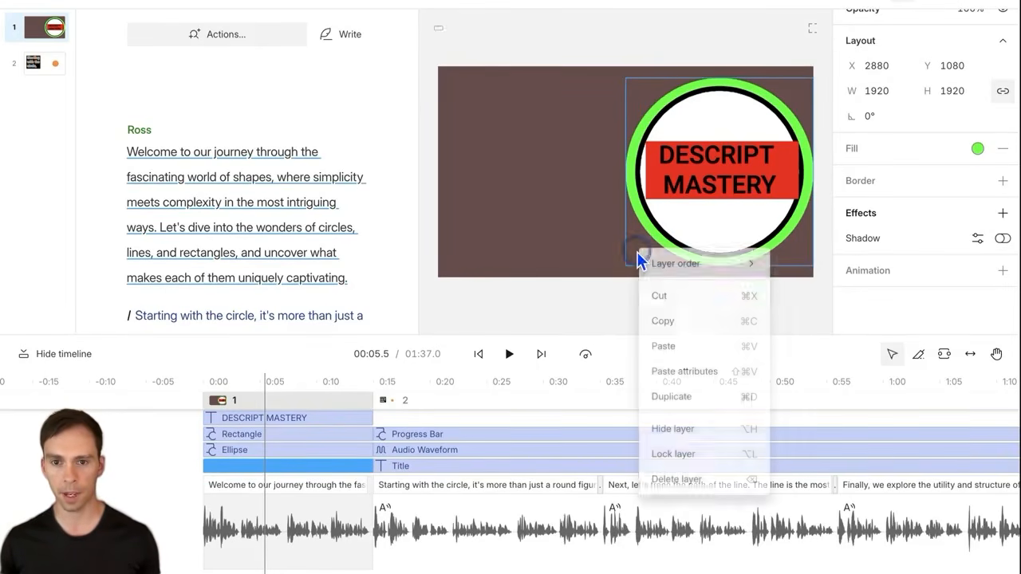
left_click(677, 456)
left_click(598, 237)
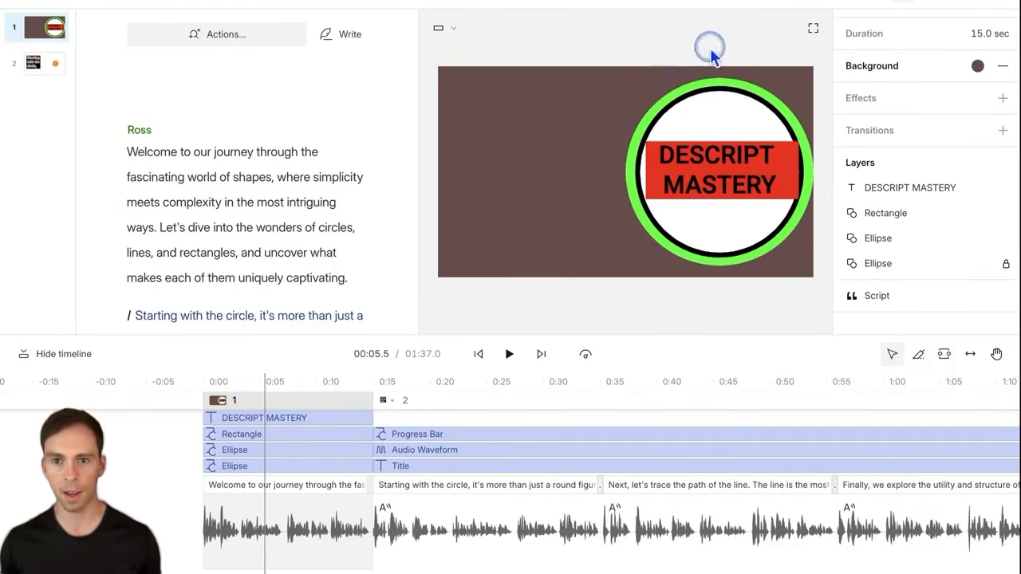
left_click(271, 385)
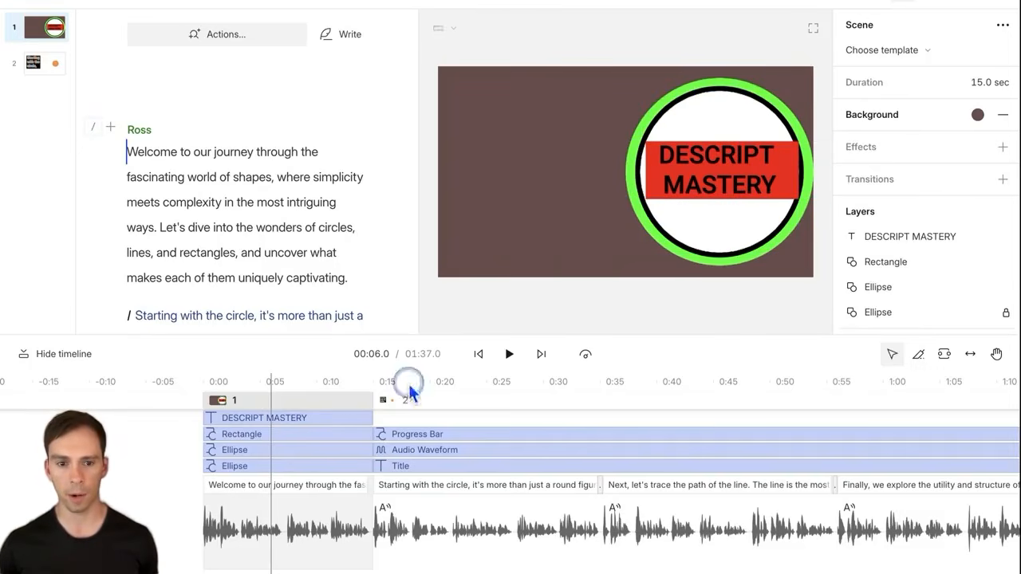
Step: Enlarge the outer ellipse to 2024 wide and re-lock it in the Layers list
left_click(281, 463)
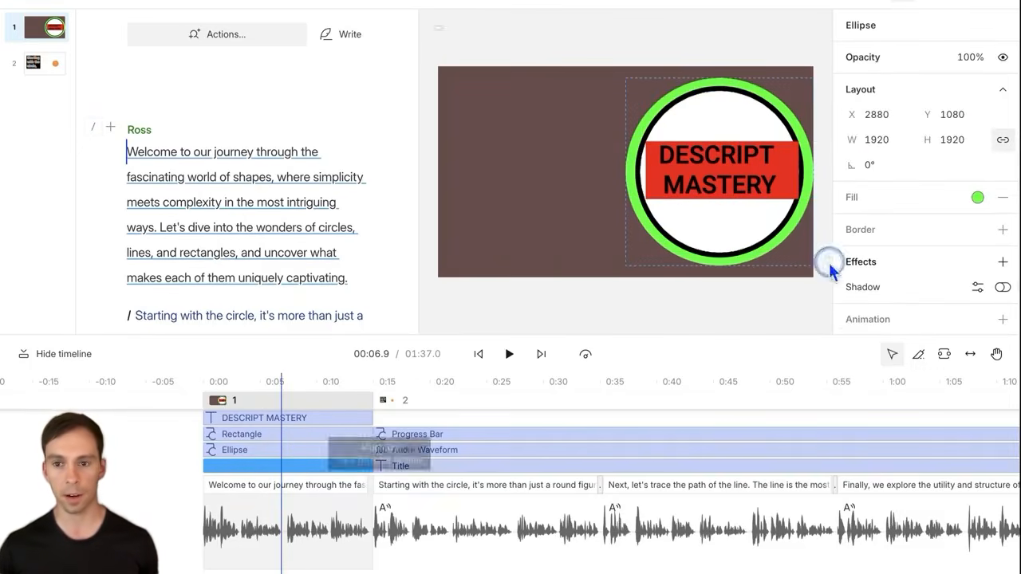
left_click(887, 140)
left_click_drag(892, 139, 880, 199)
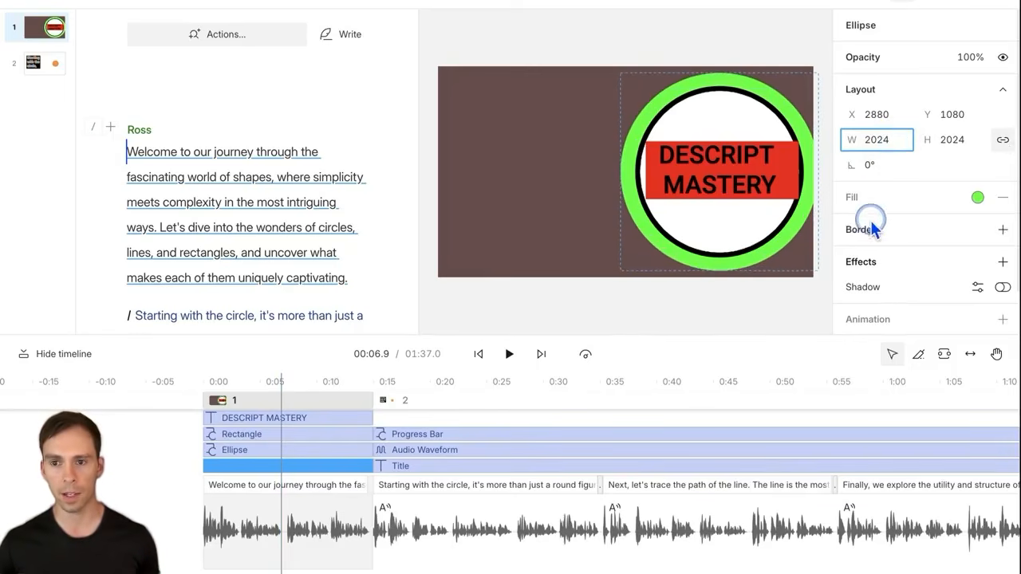
scroll(905, 221, "down", 1)
left_click(662, 309)
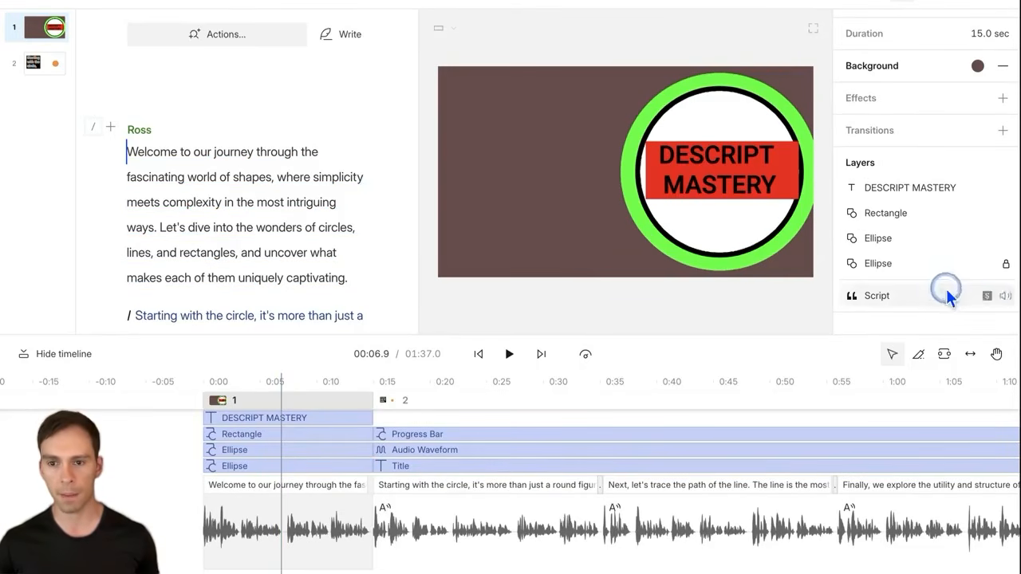
left_click(1007, 266)
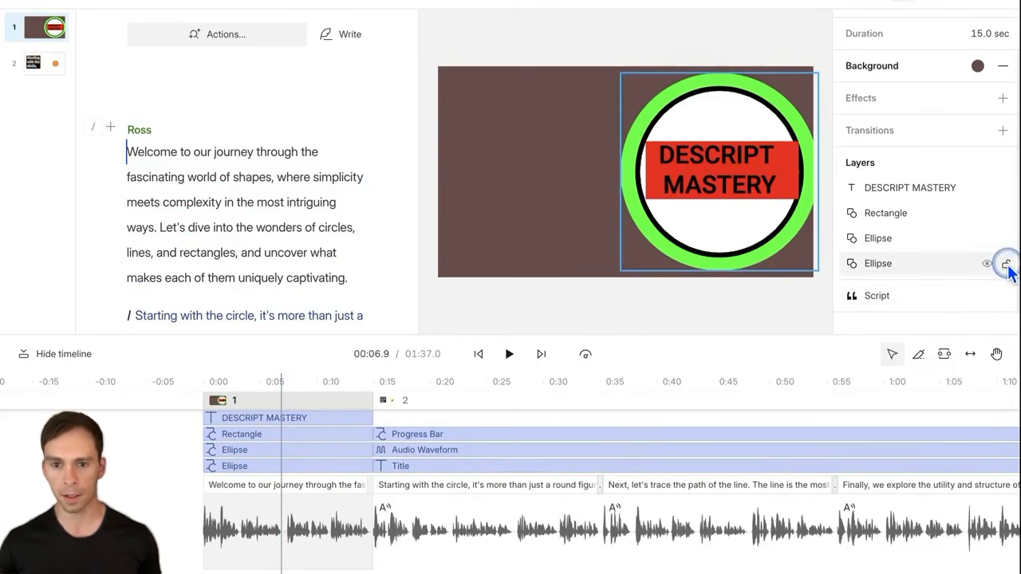
left_click(1006, 265)
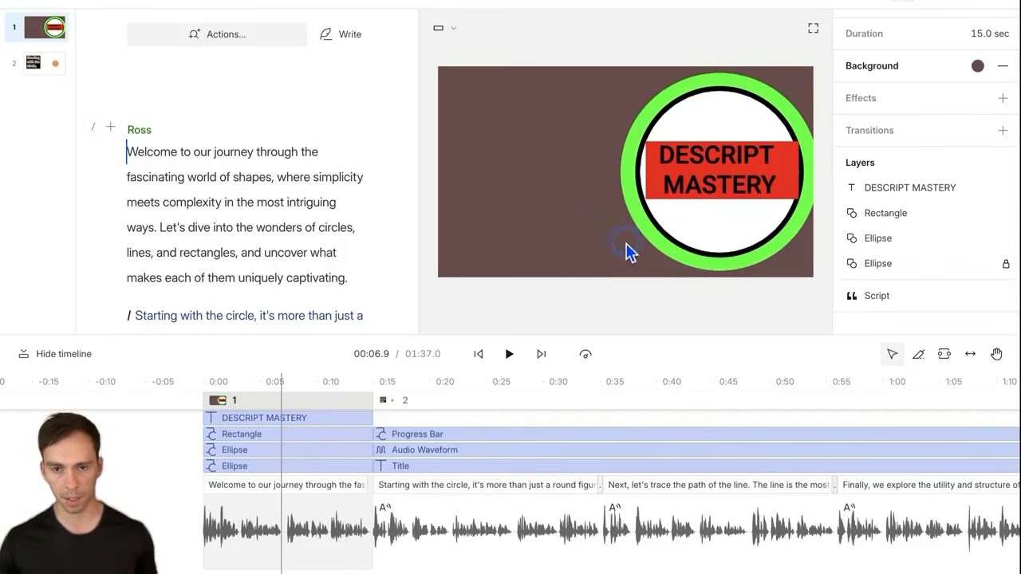
Step: Lock the white circle, the remaining ellipse and the rectangle layers
left_click(668, 224)
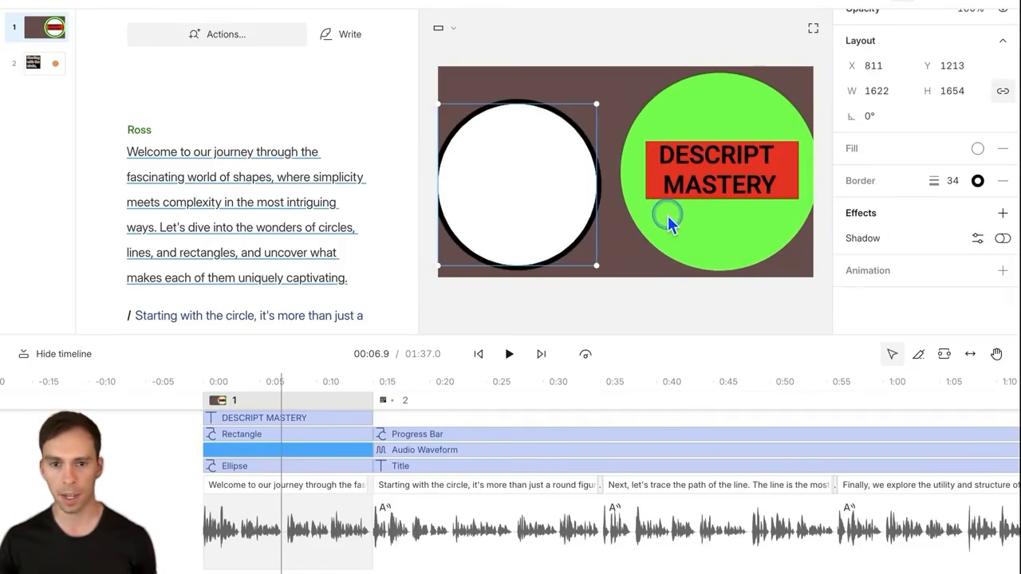
key("super+z")
right_click(711, 217)
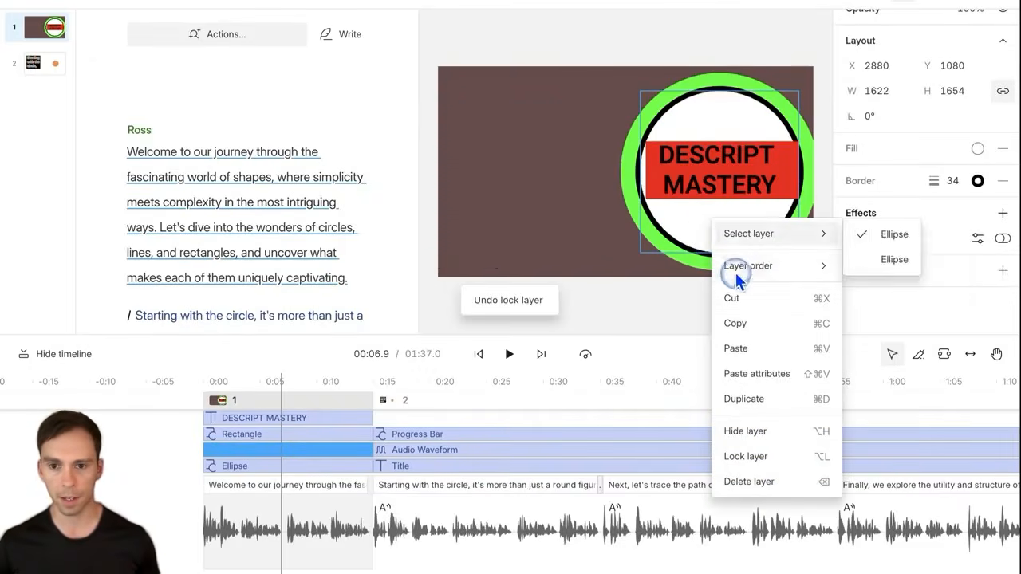
left_click(746, 456)
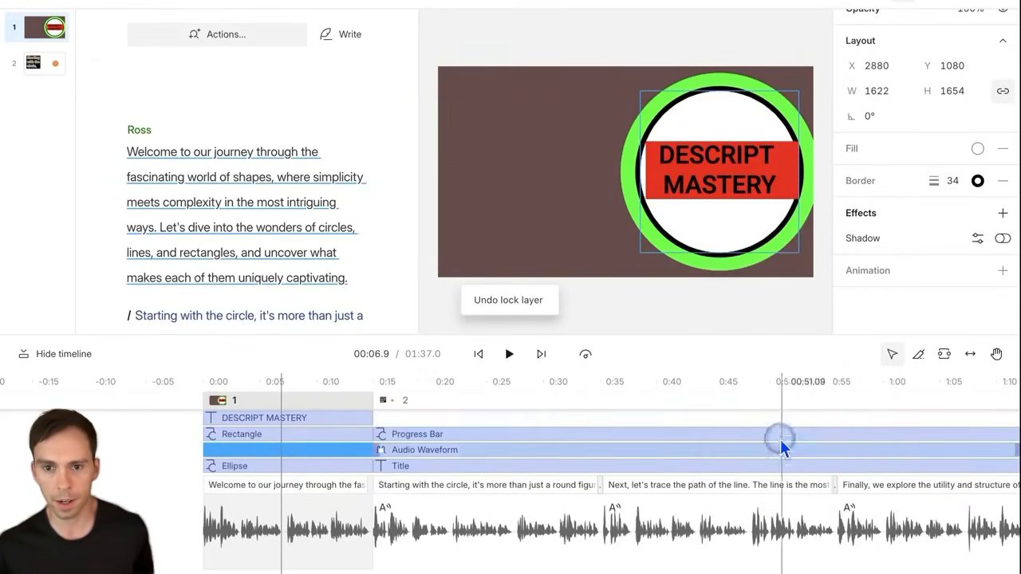
left_click(560, 231)
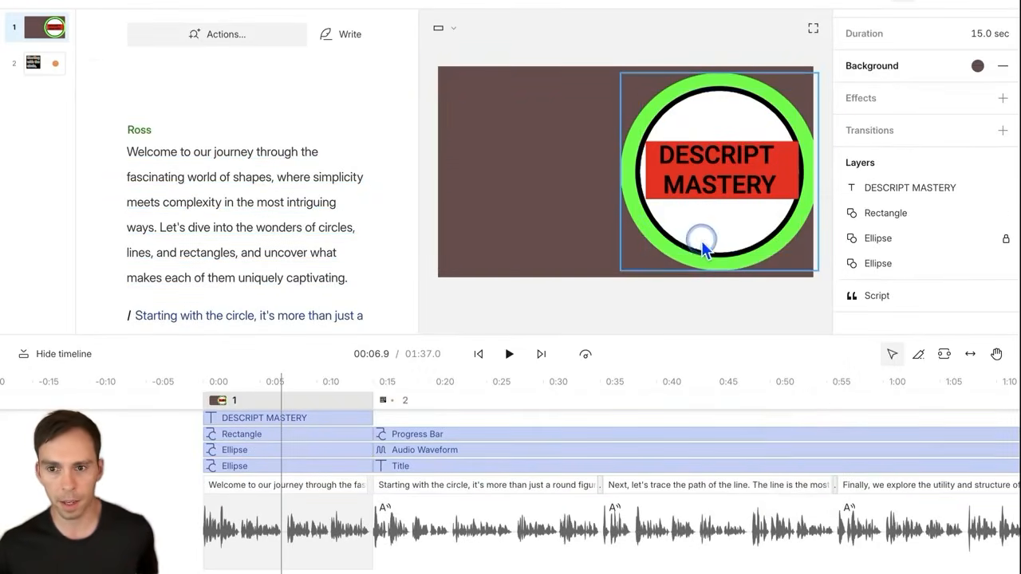
left_click(1006, 264)
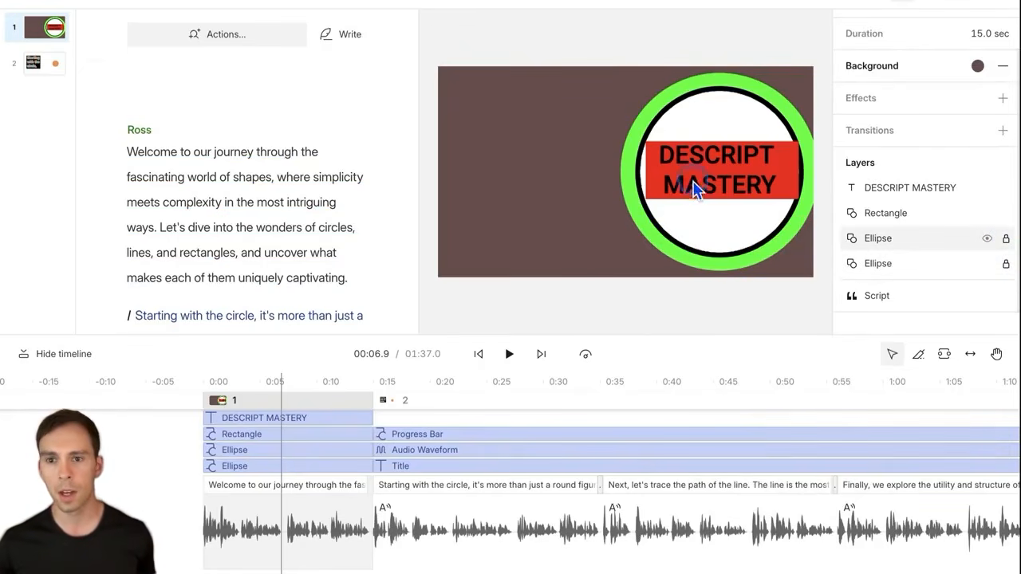
left_click(1005, 213)
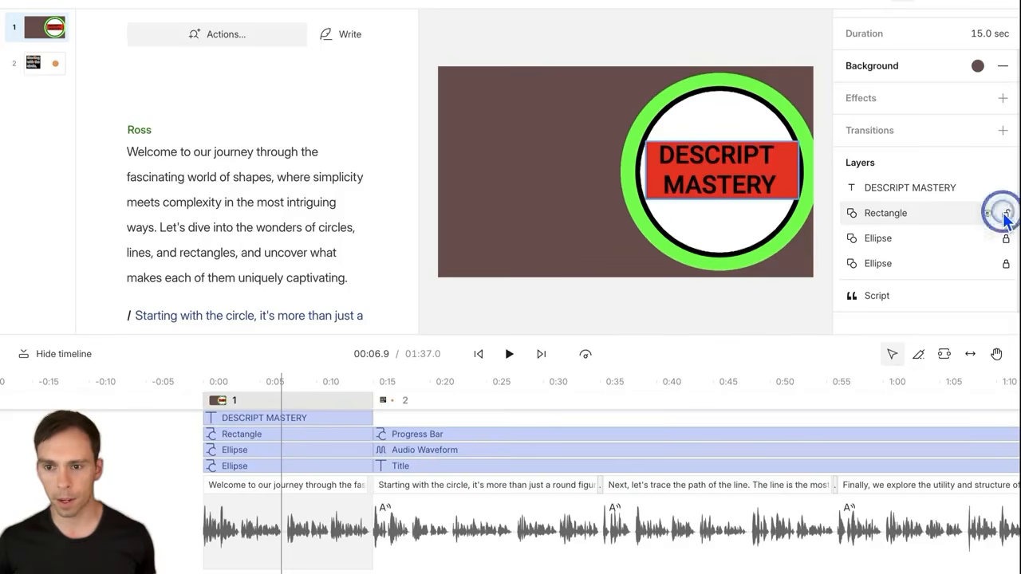
Step: Lock the DESCRIPT MASTERY title layer and open the media library
left_click(1005, 187)
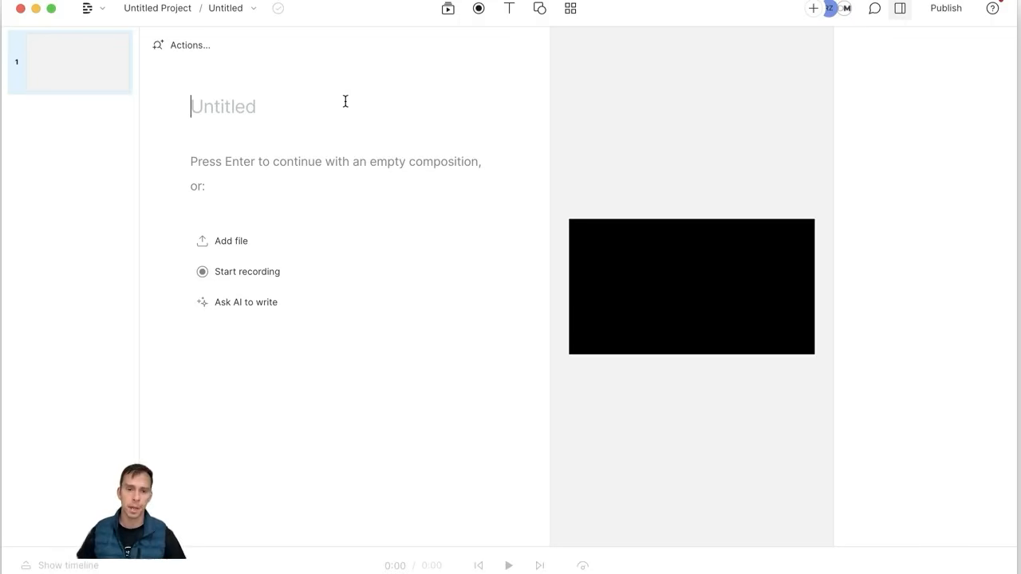
left_click(448, 10)
Step: Open the project's Media panel and cancel importing files from the computer
left_click(453, 47)
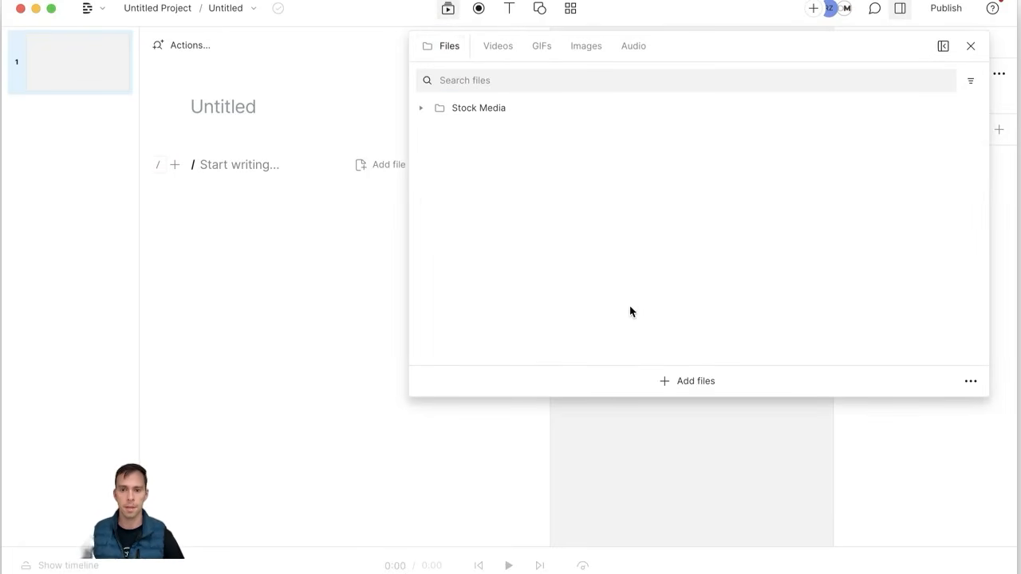
left_click(695, 382)
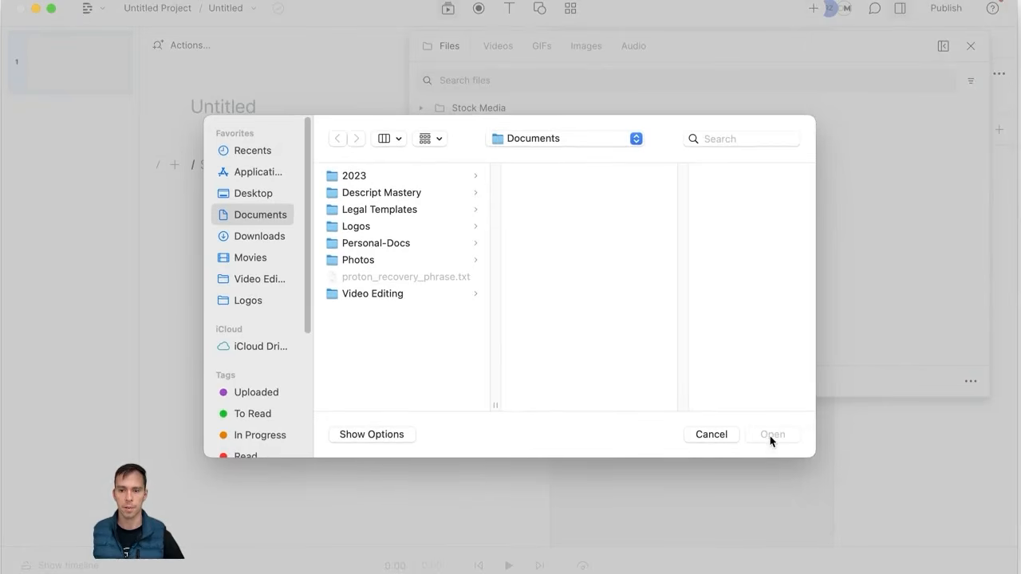
left_click(718, 434)
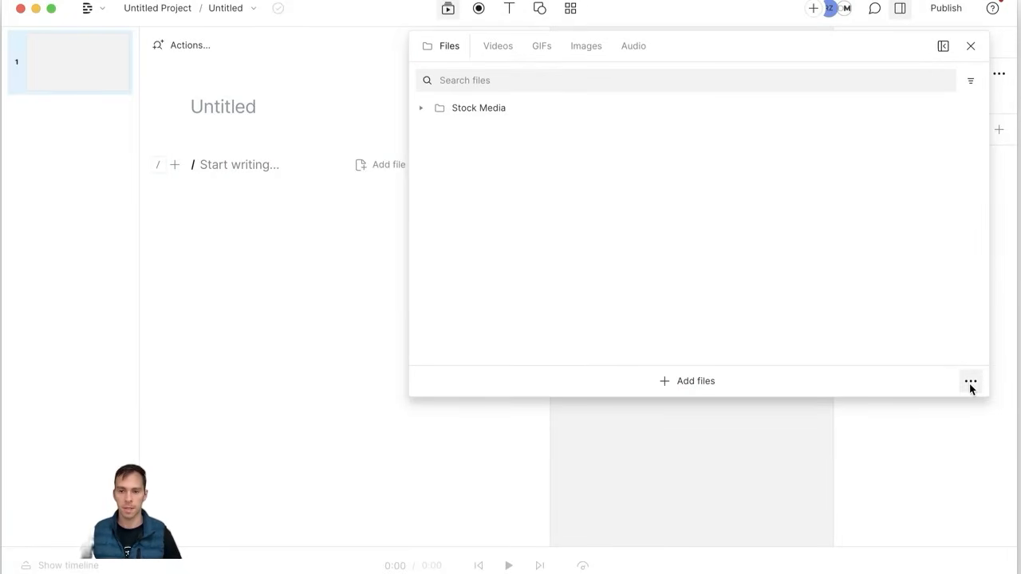
Step: Try adding a file from a link, then close that dialog and the media library
left_click(971, 384)
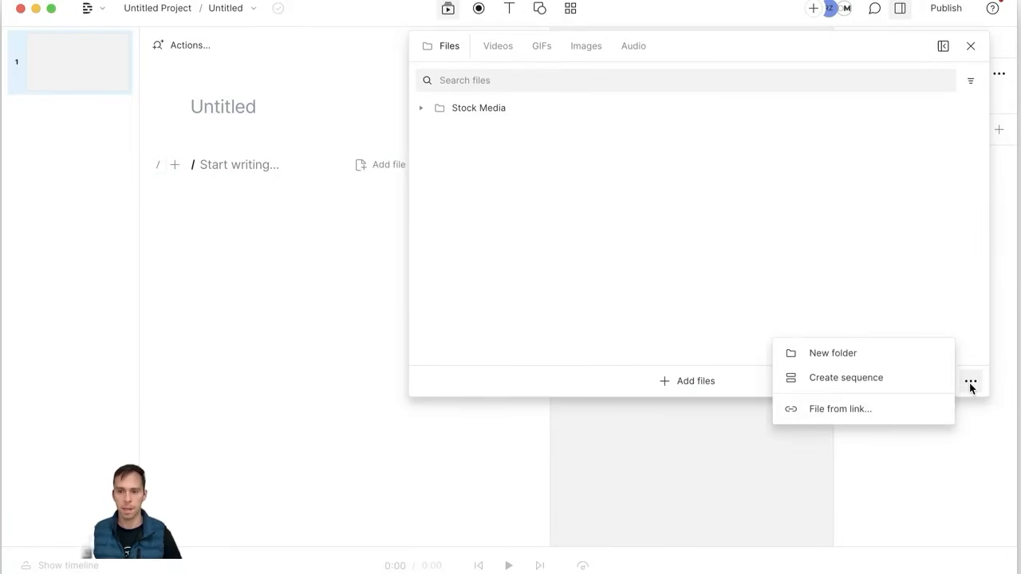
left_click(840, 408)
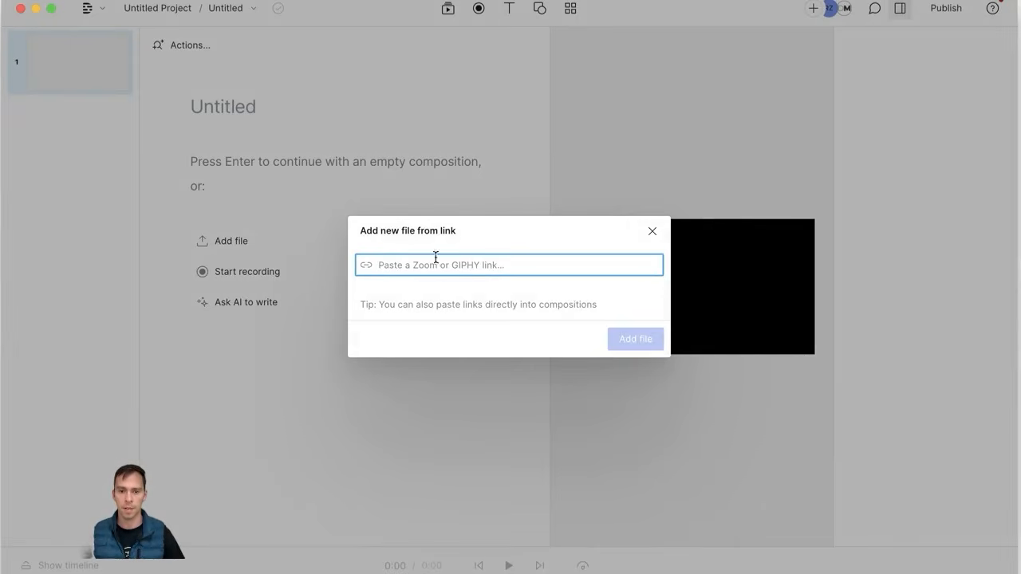
left_click(652, 232)
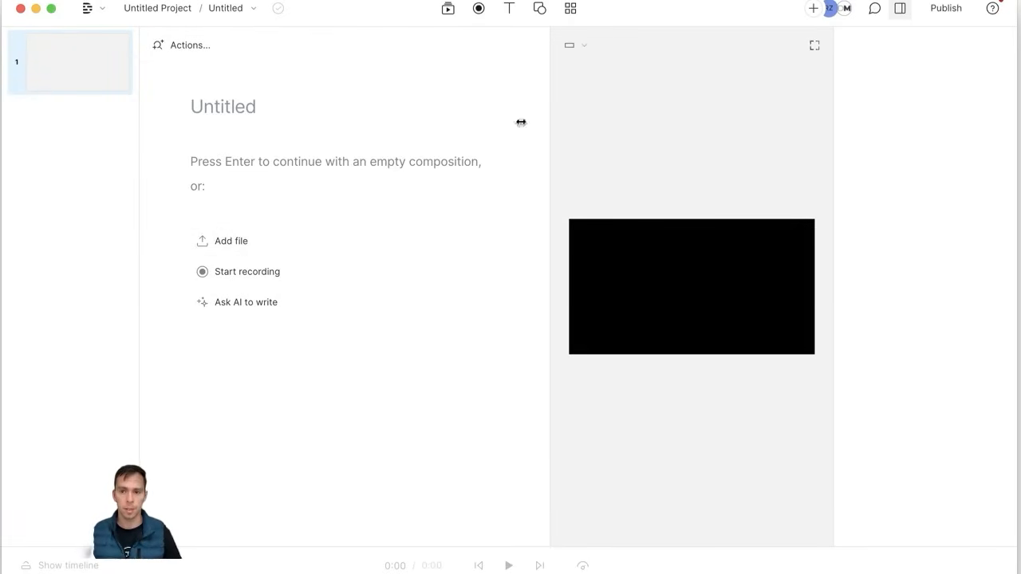
left_click(246, 246)
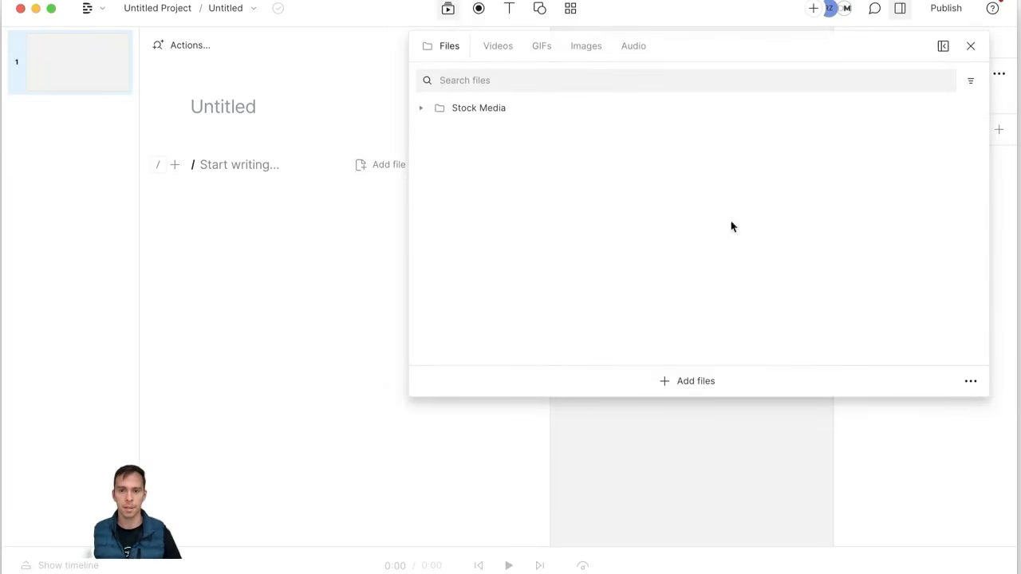
left_click(788, 467)
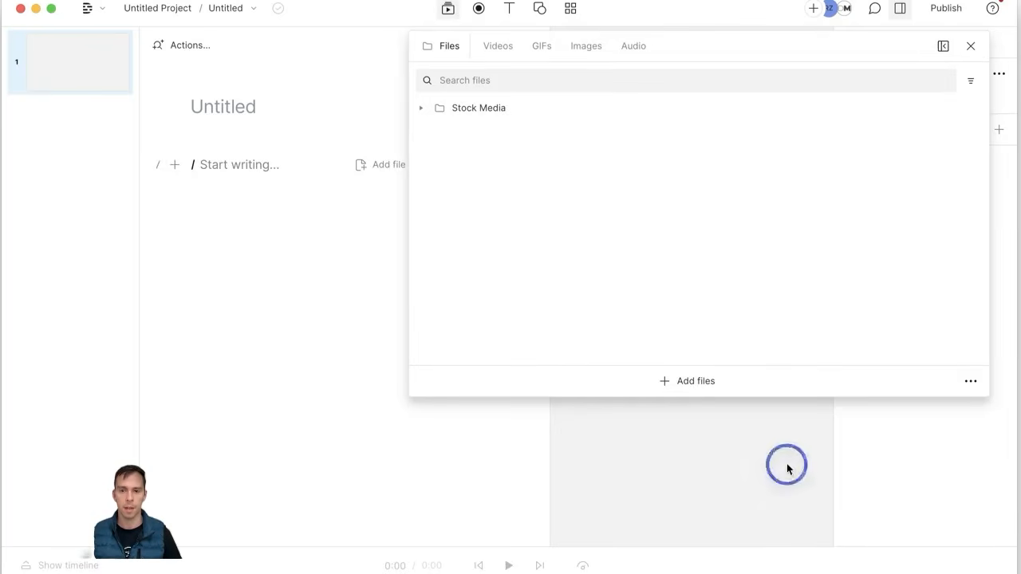
left_click(371, 273)
Step: Continue with an empty composition and place the cursor on the empty script line
key("Return")
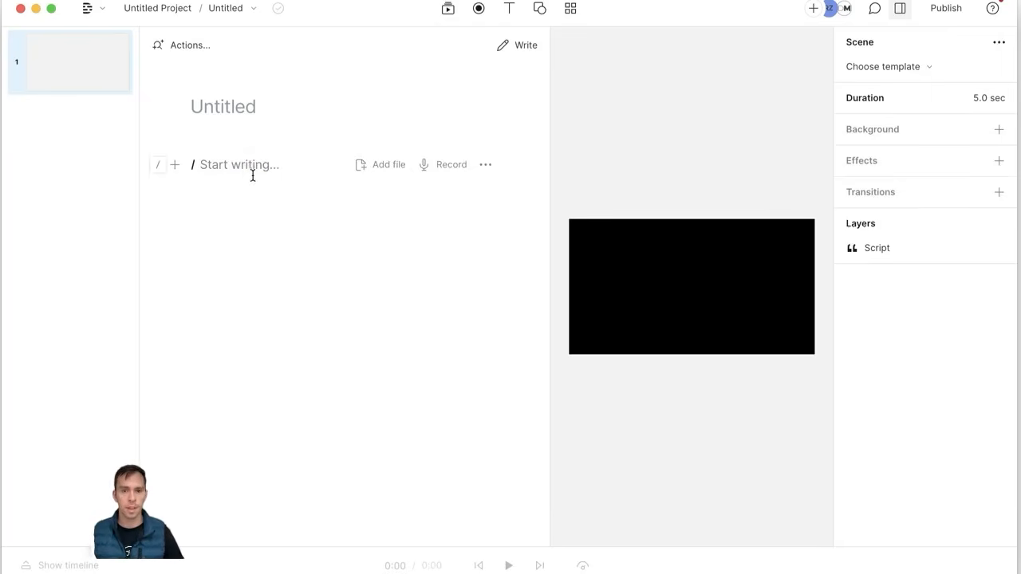
left_click(378, 174)
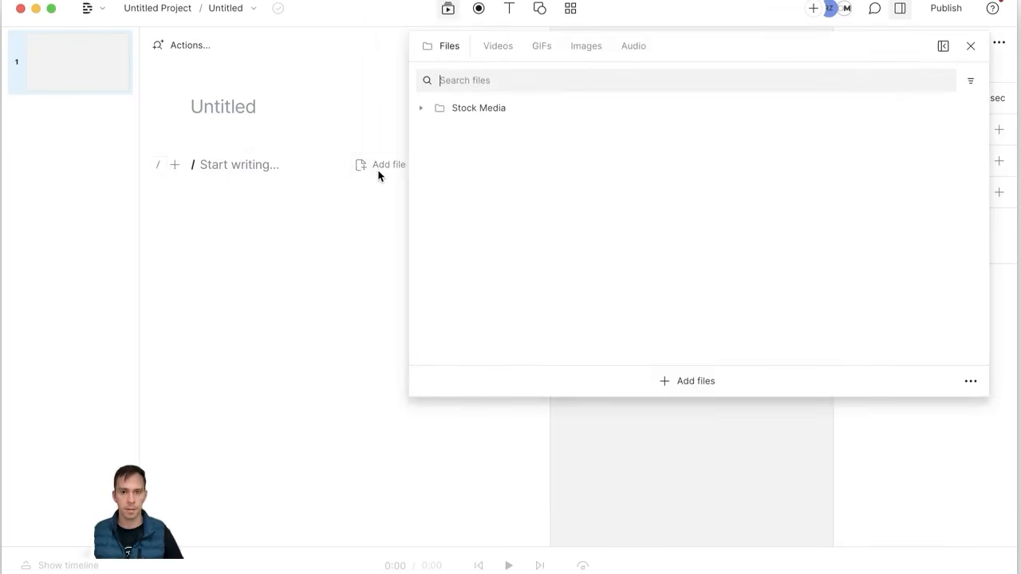
left_click(253, 170)
left_click(239, 171)
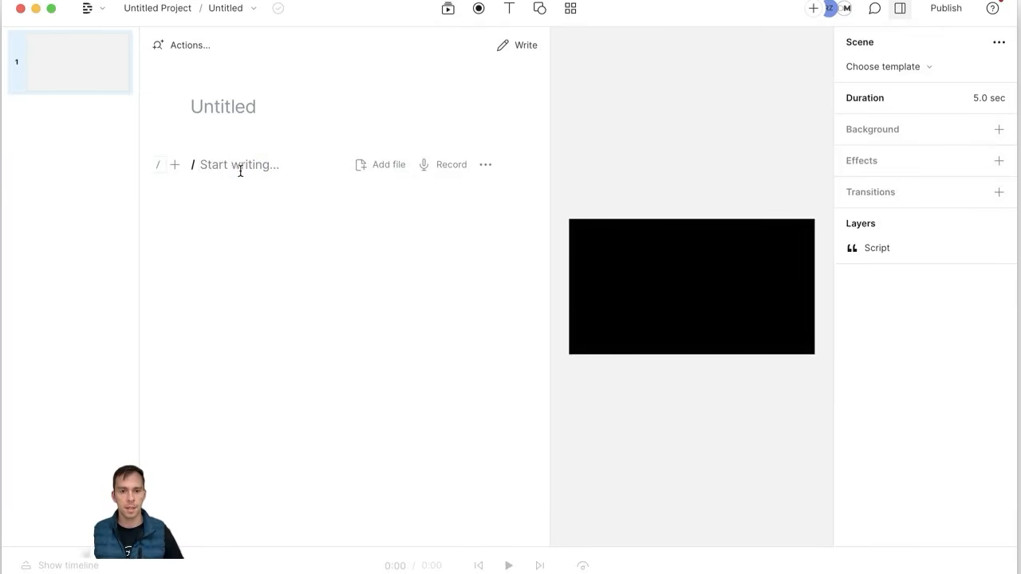
Step: Look through the New layer types, then place the Downloads folder window beside the project
left_click(173, 165)
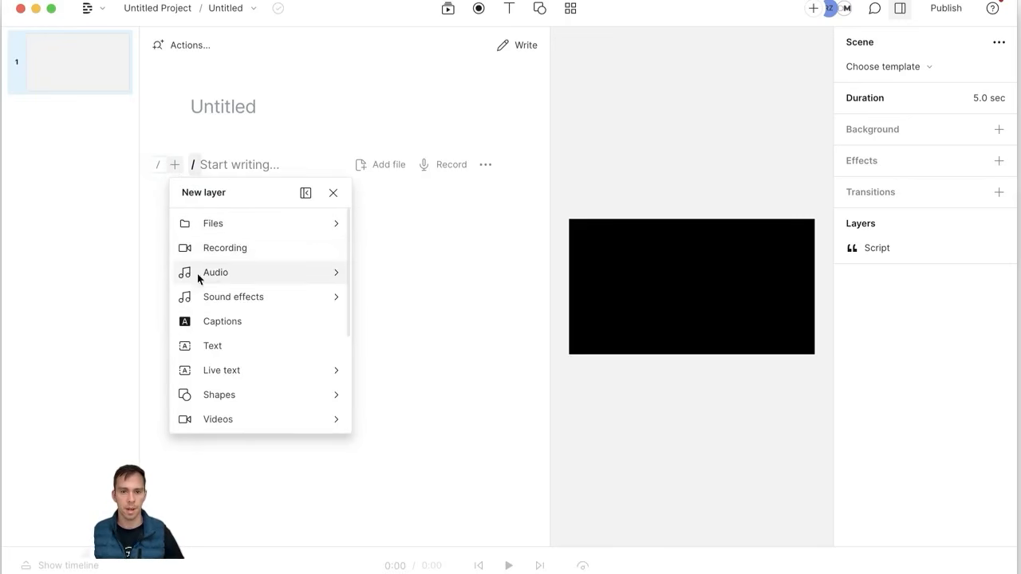
scroll(260, 335, "down", 3)
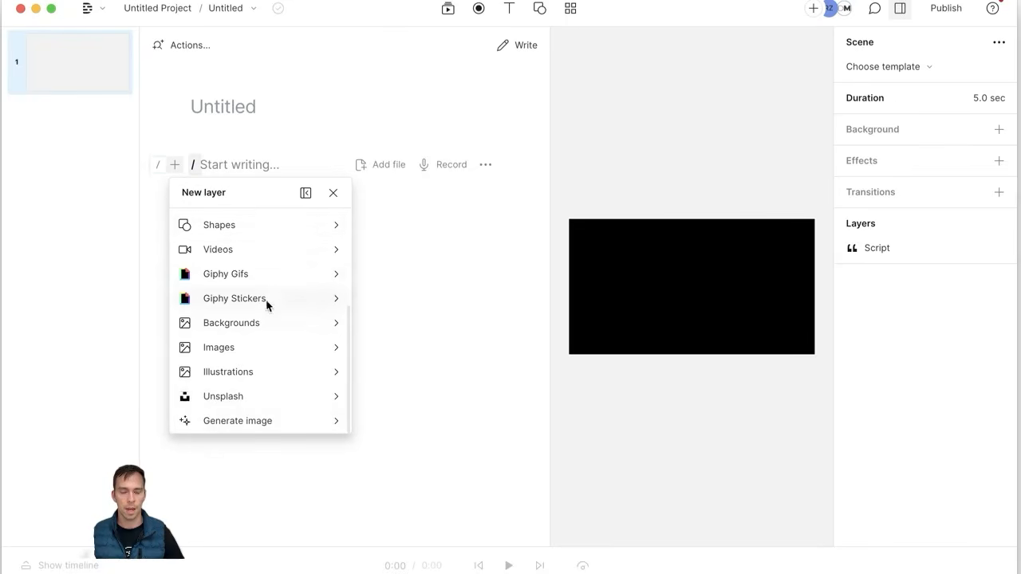
scroll(263, 387, "up", 3)
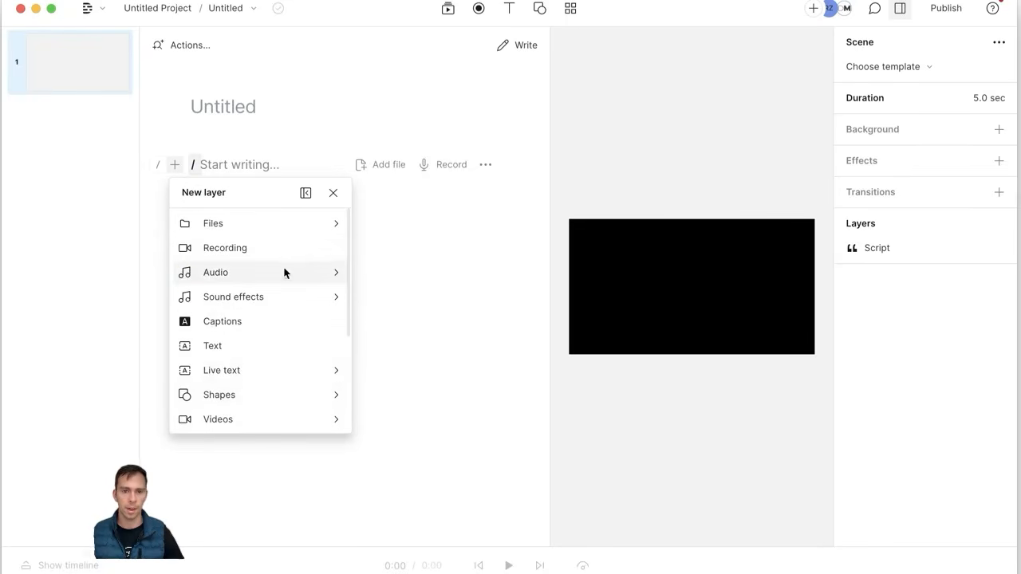
left_click(334, 193)
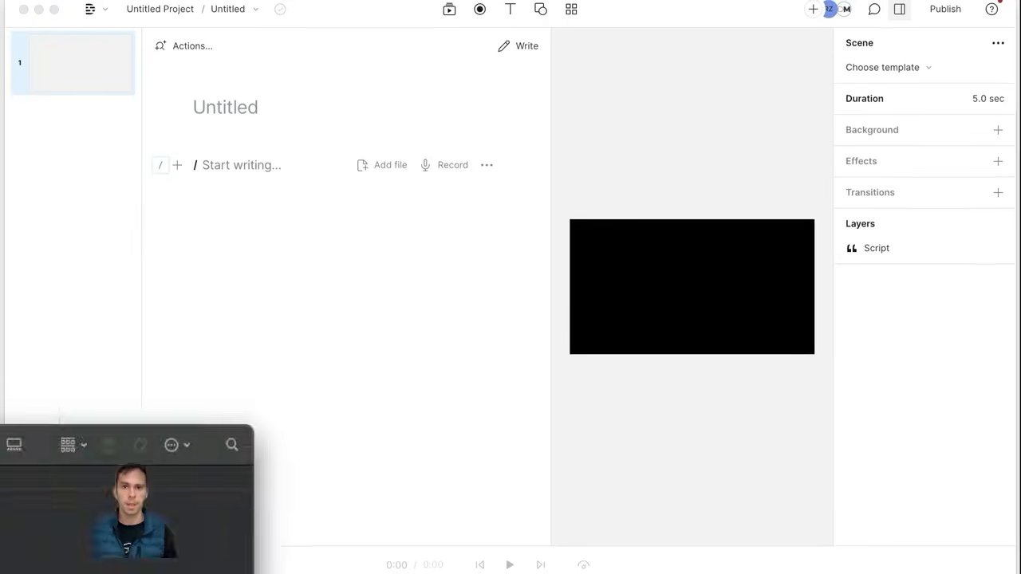
left_click_drag(4, 454, 668, 294)
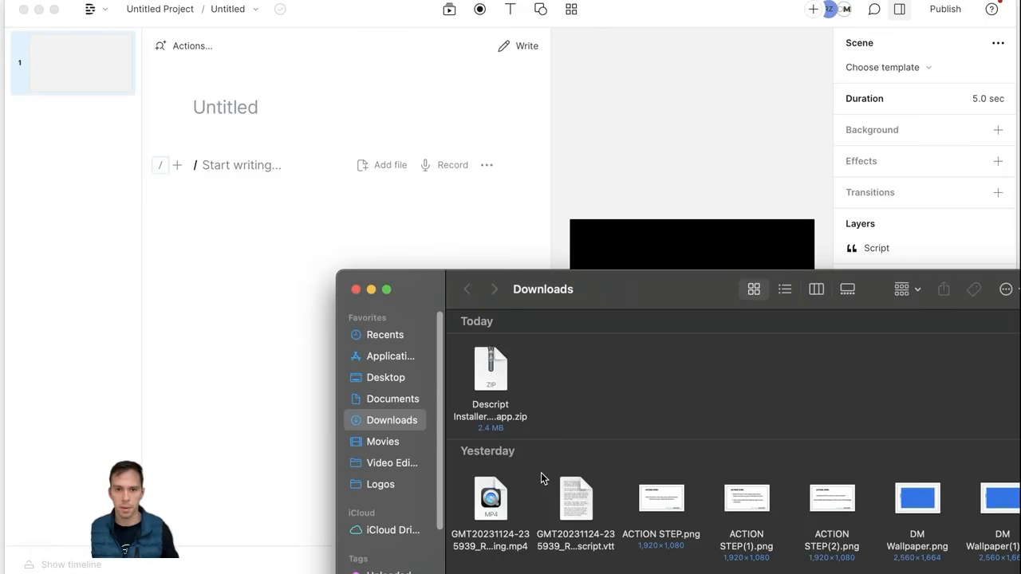
left_click_drag(493, 498, 257, 171)
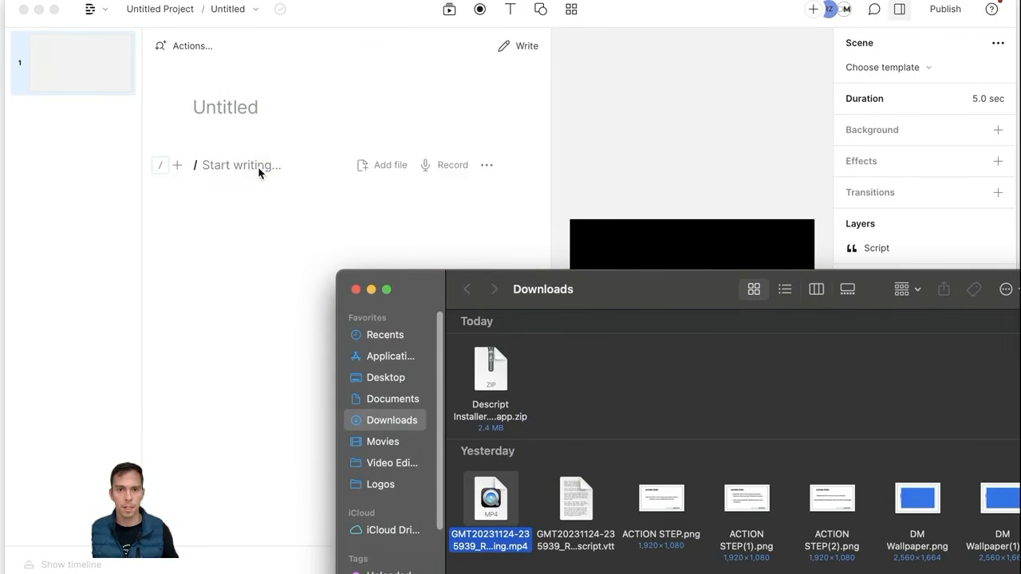
left_click(371, 291)
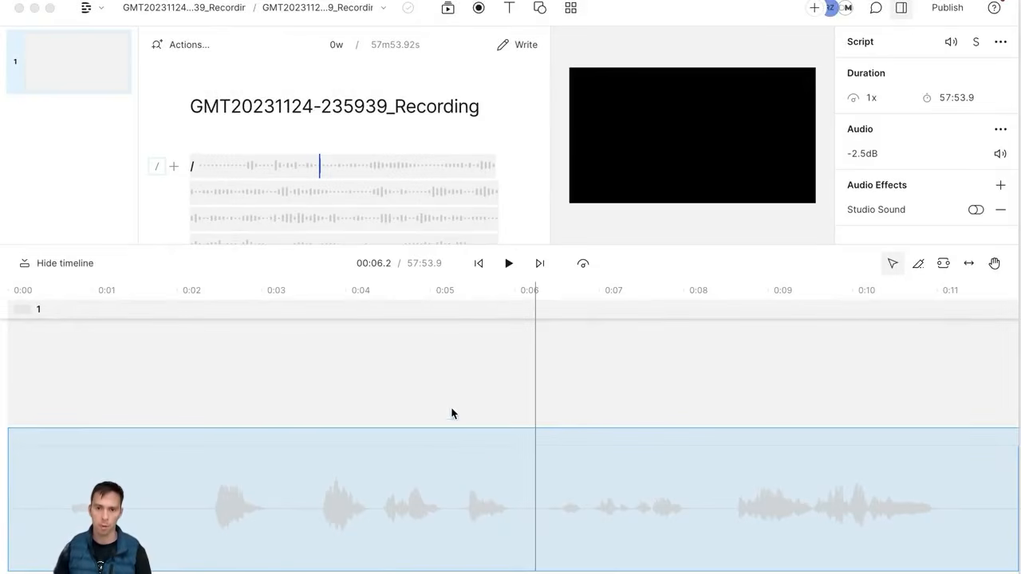
Step: Raise the script recording's audio volume to +7.5dB
left_click(314, 506)
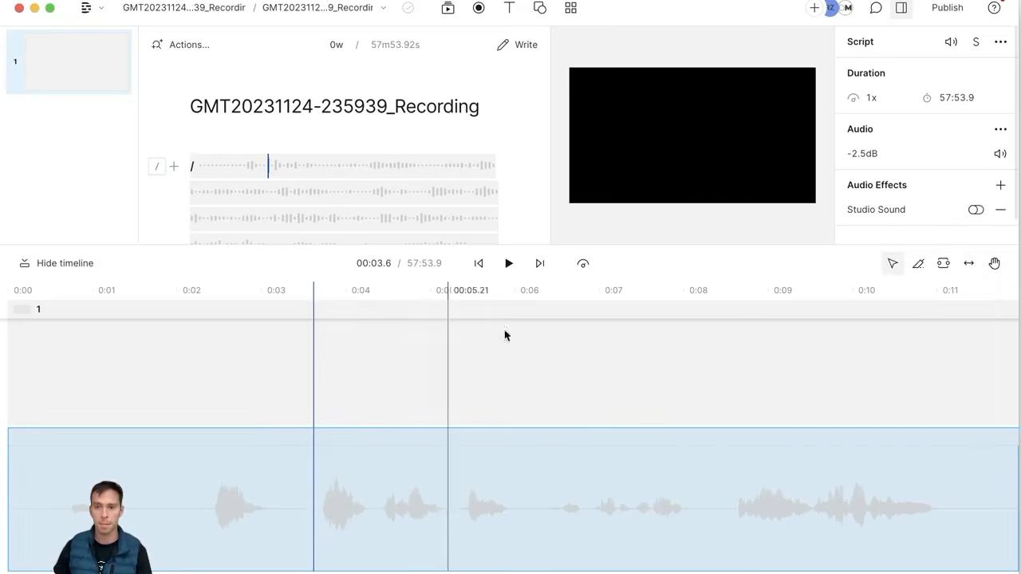
left_click_drag(866, 158, 817, 159)
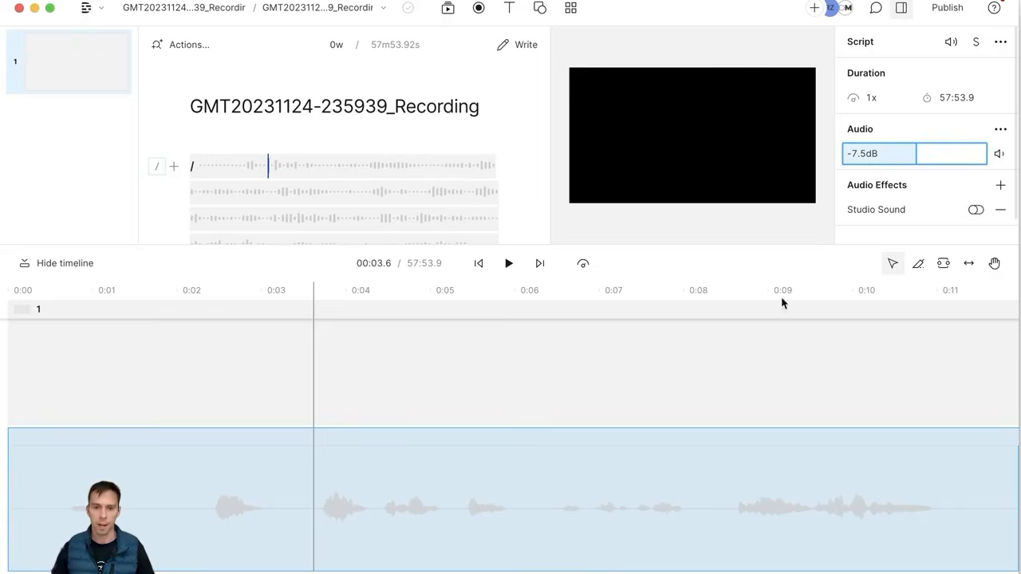
left_click_drag(874, 155, 930, 190)
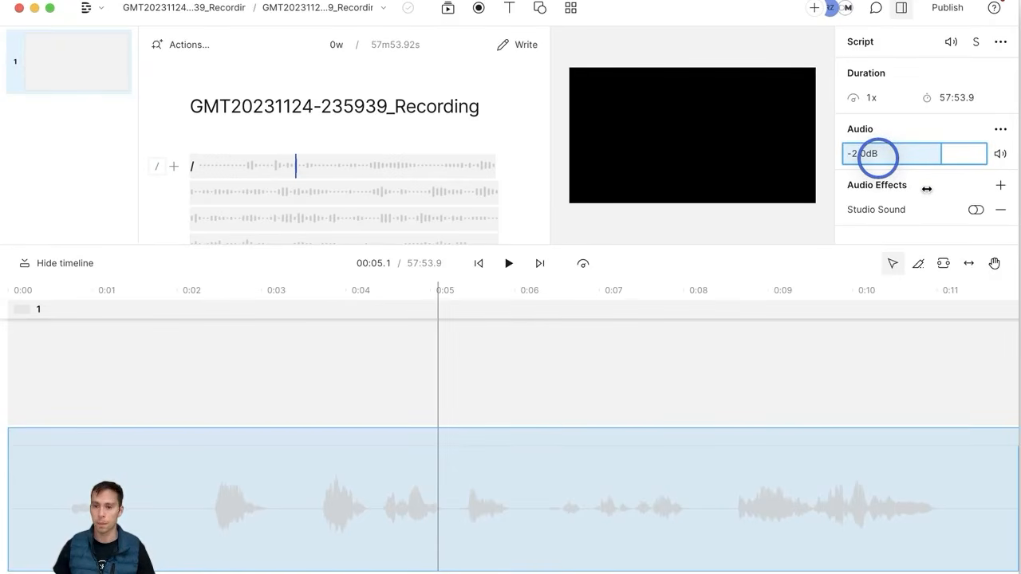
left_click_drag(927, 188, 866, 146)
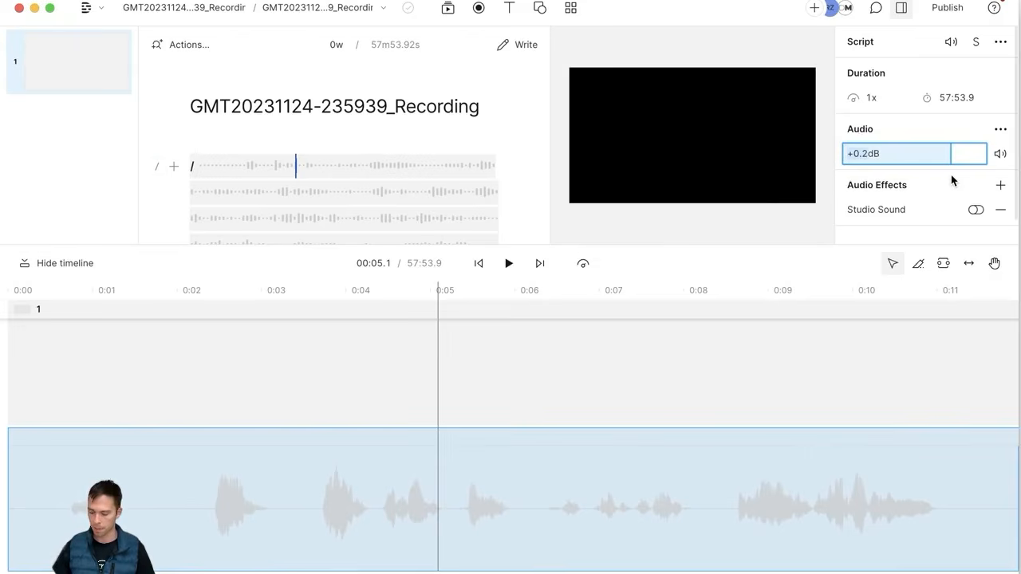
type("5")
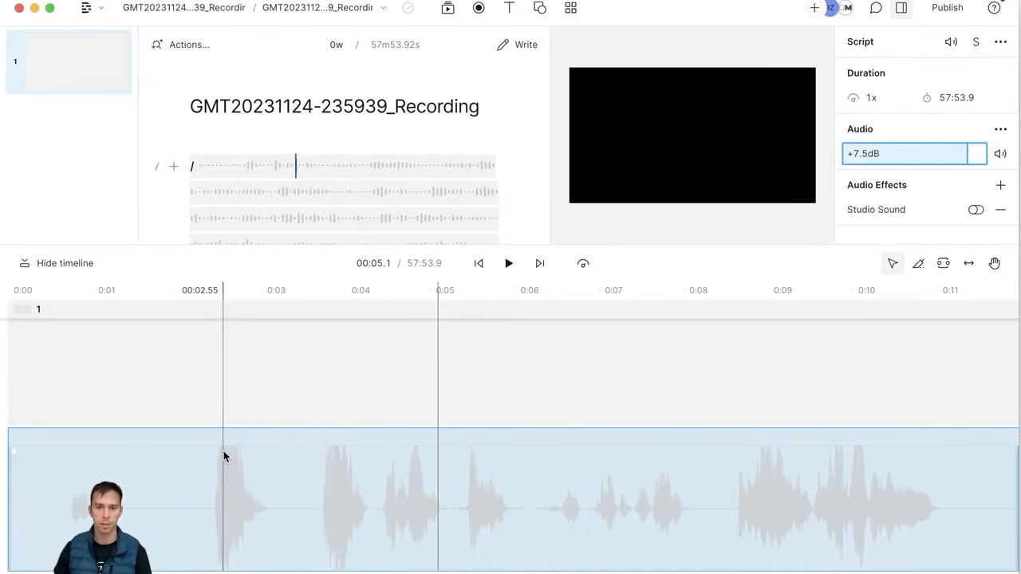
Step: Play the recording to check the new level, then reselect the script clip
left_click(217, 375)
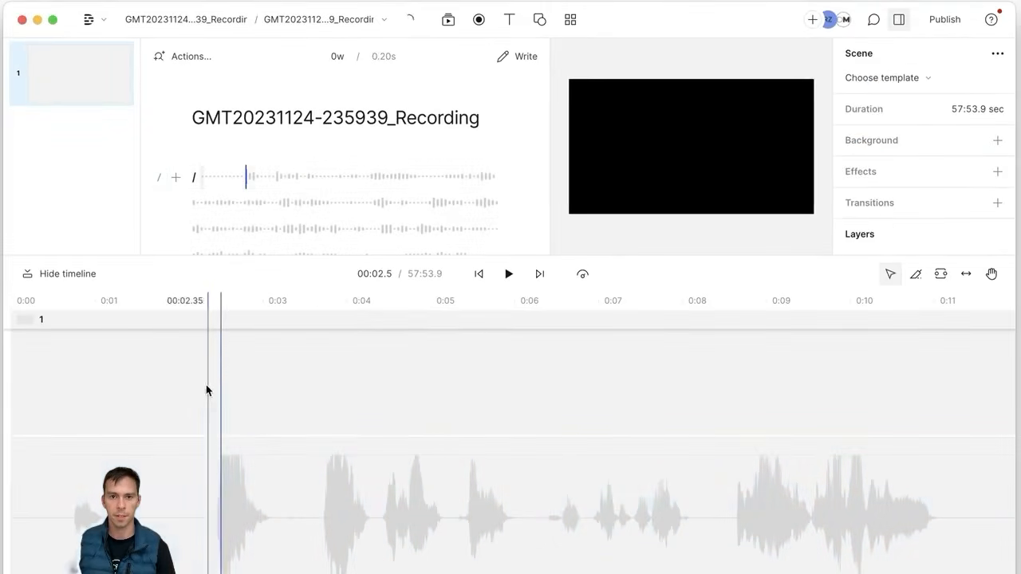
left_click(512, 275)
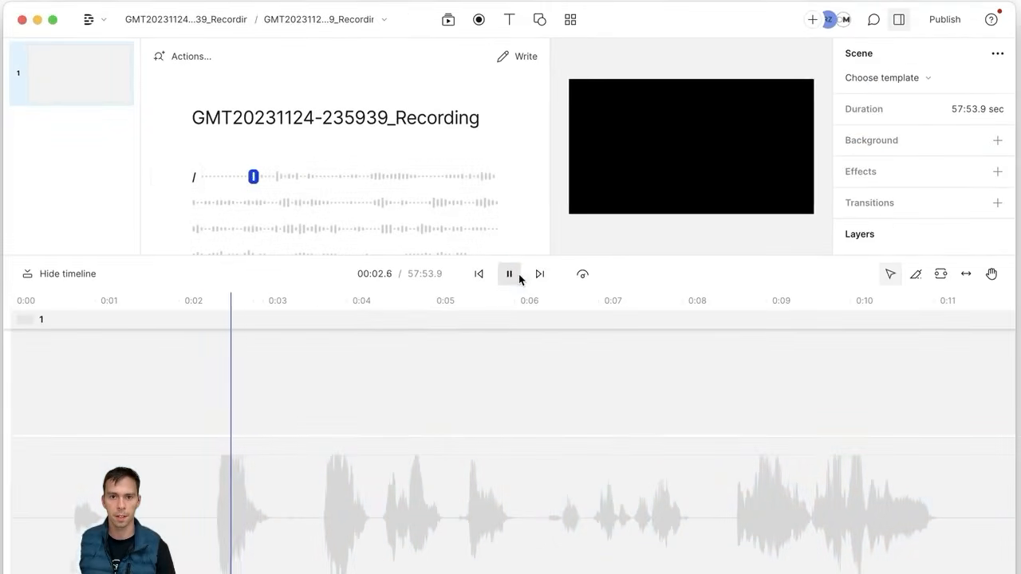
left_click(514, 275)
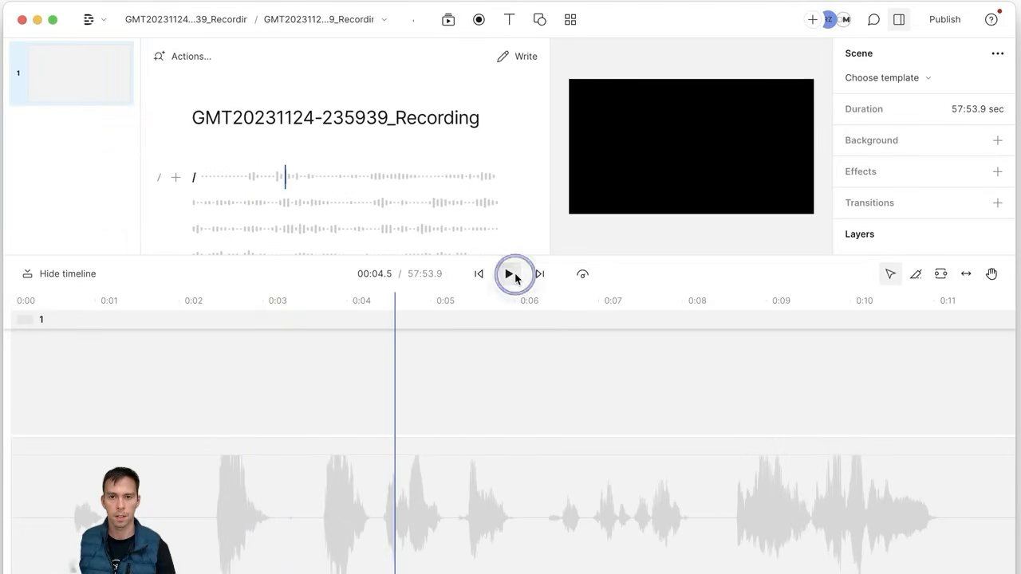
left_click(378, 460)
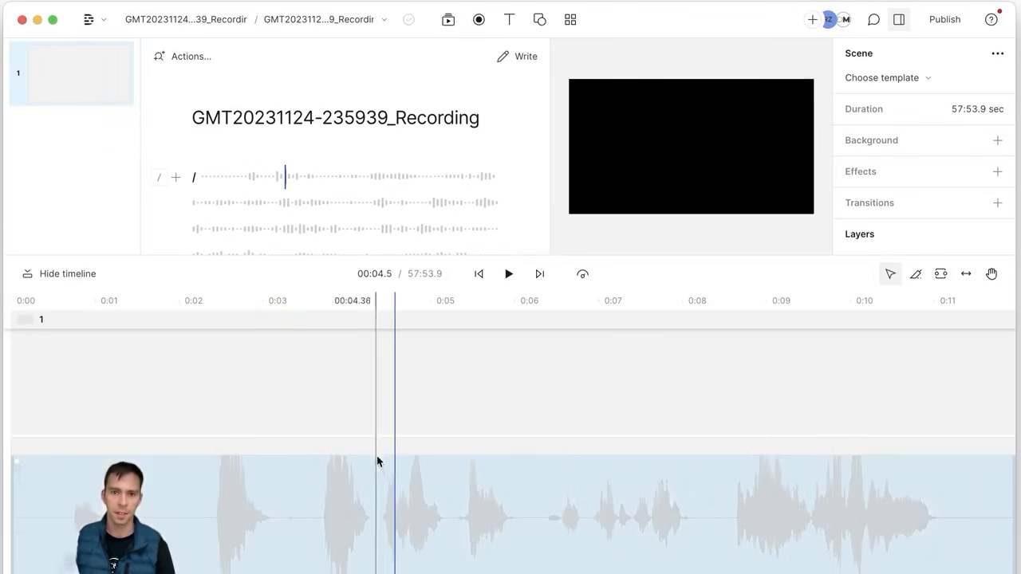
left_click(385, 497)
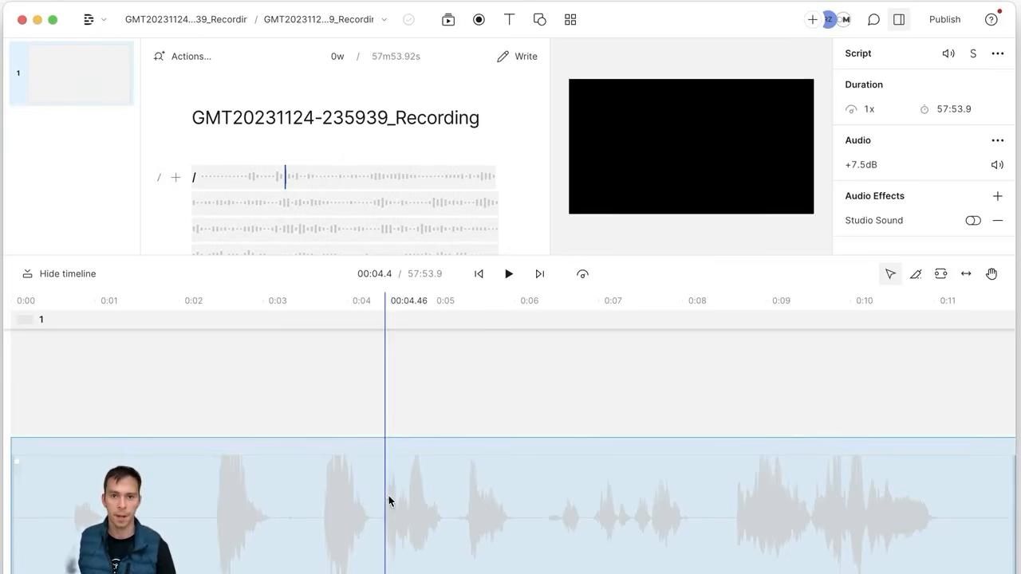
Step: Add the Overdose Drop track from the library's Audio tab as a layer, then rewind
left_click(449, 20)
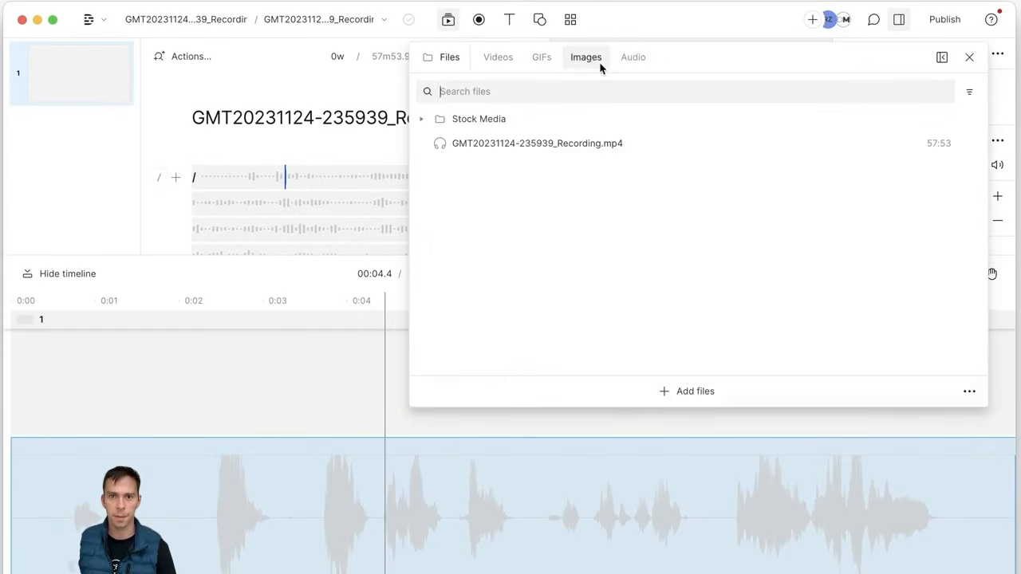
left_click(636, 63)
left_click(516, 153)
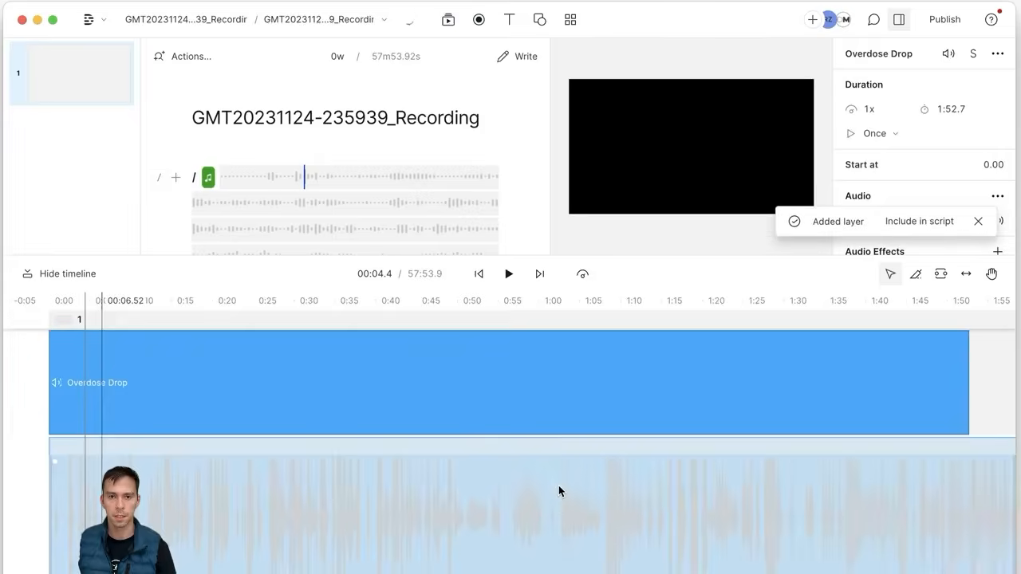
left_click(40, 474)
scroll(93, 484, "up", 10)
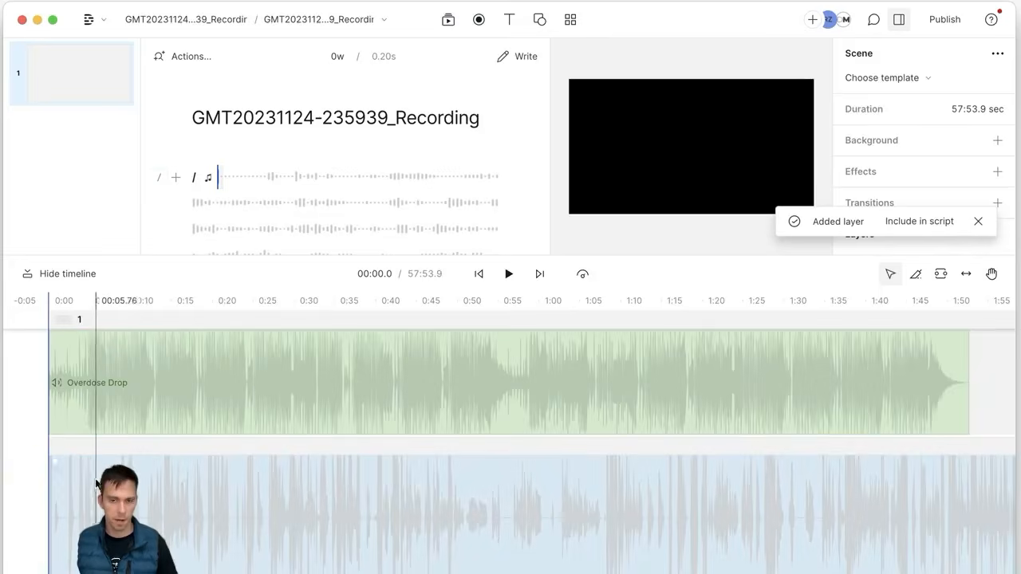
scroll(470, 501, "down", 5)
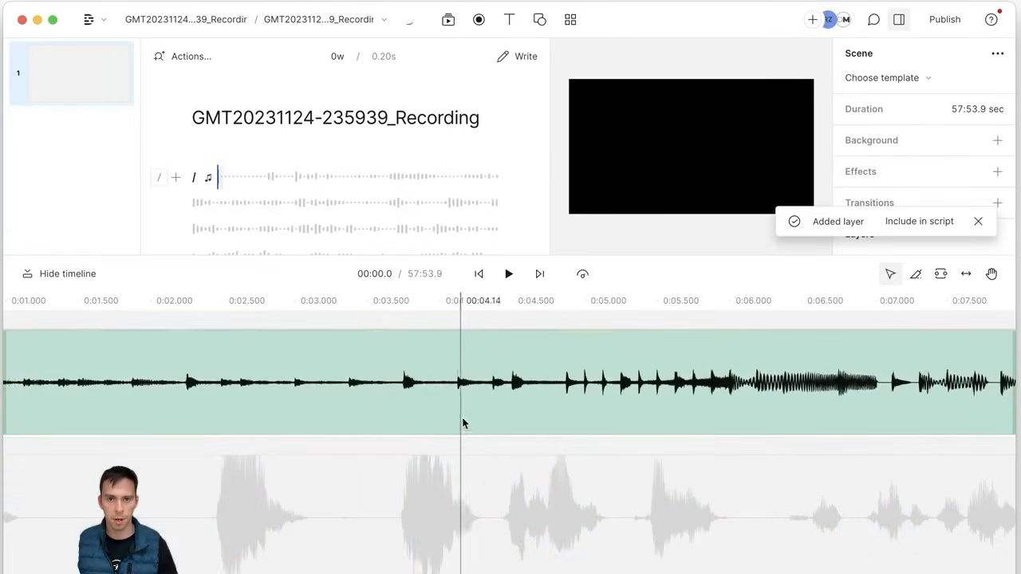
scroll(438, 505, "left", 5)
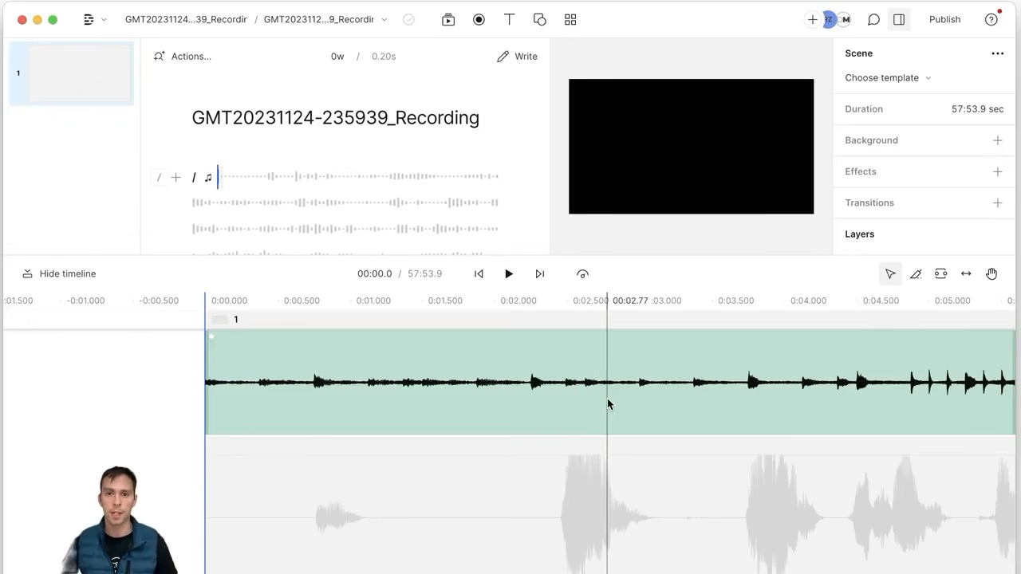
Step: Preview Overdose Drop with the script, leave it at -11.9dB, and mute it
left_click(607, 398)
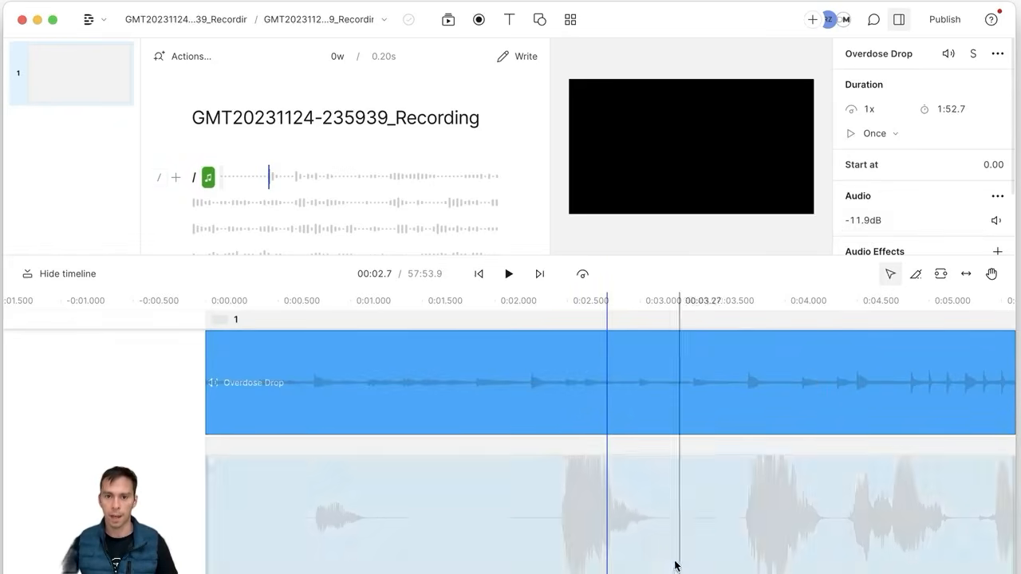
left_click(508, 273)
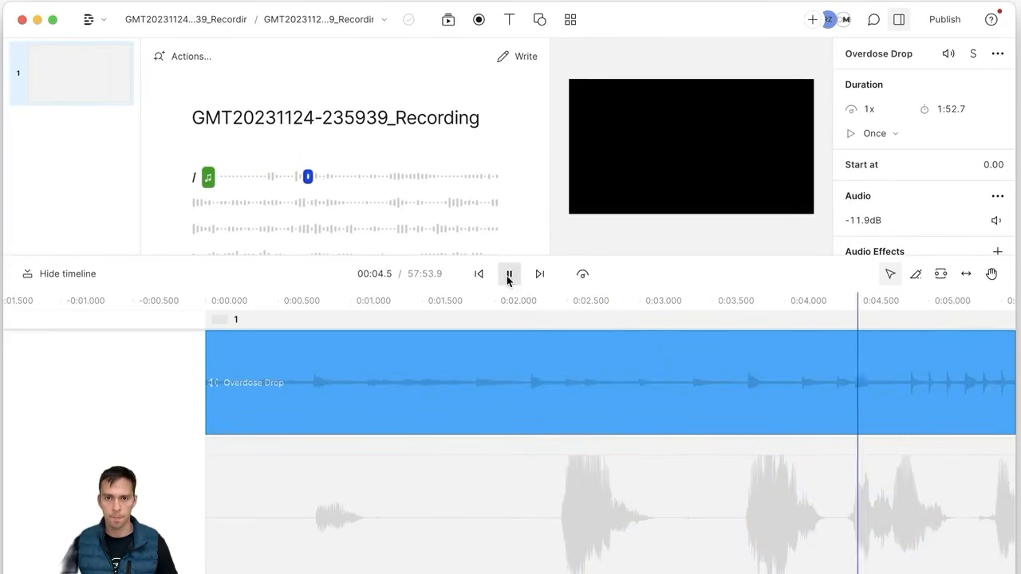
left_click(508, 274)
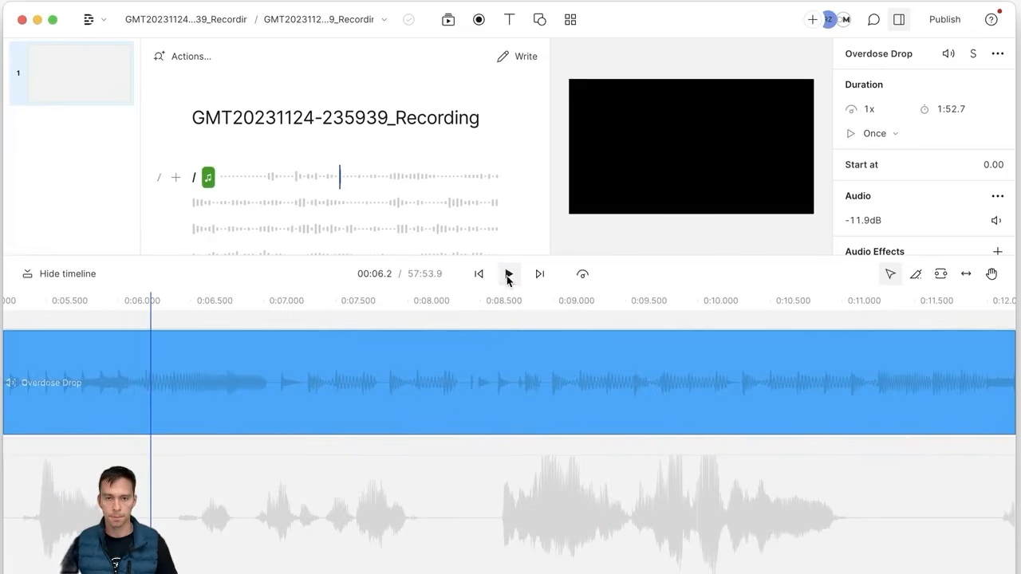
scroll(452, 524, "left", 5)
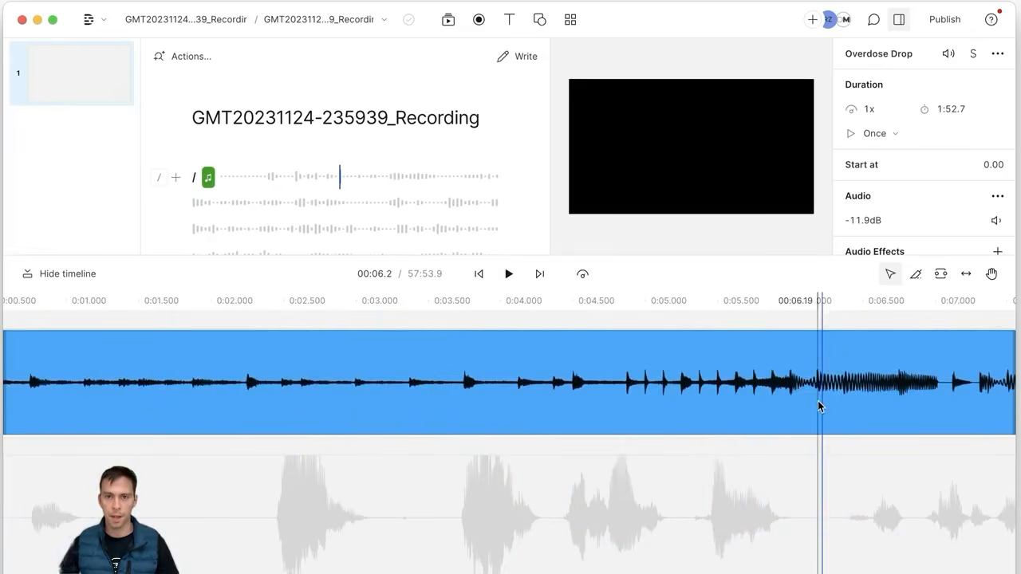
left_click(817, 401)
left_click(854, 222)
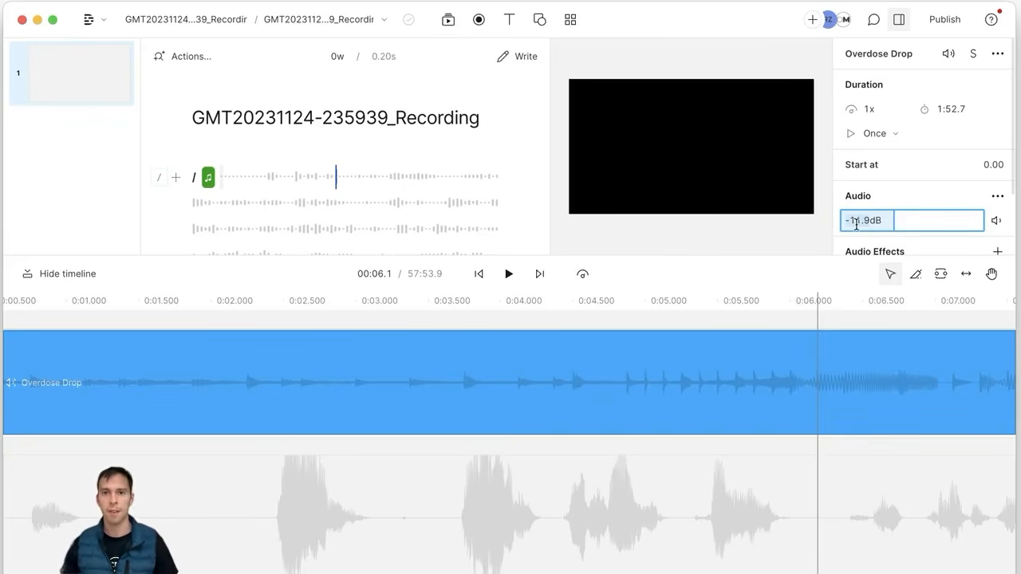
left_click(524, 408)
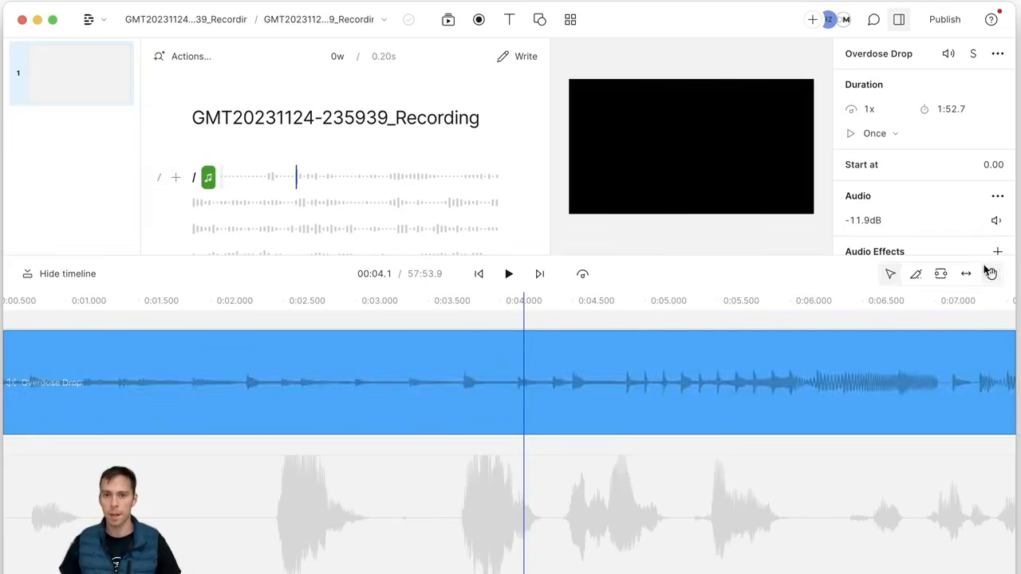
left_click(995, 221)
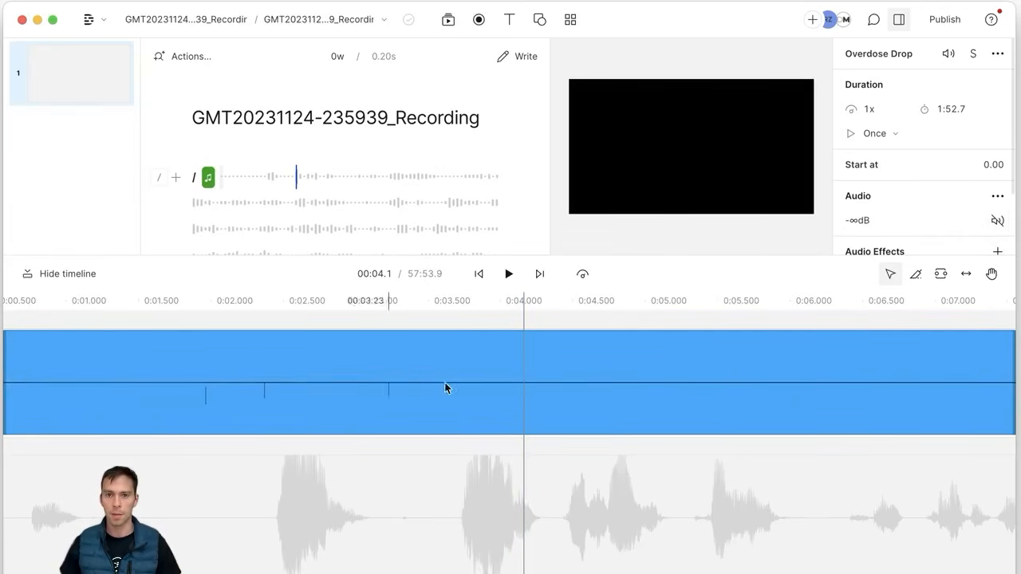
Step: Toggle the script recording's audio mute off and on, returning it to +0.0dB
left_click(501, 512)
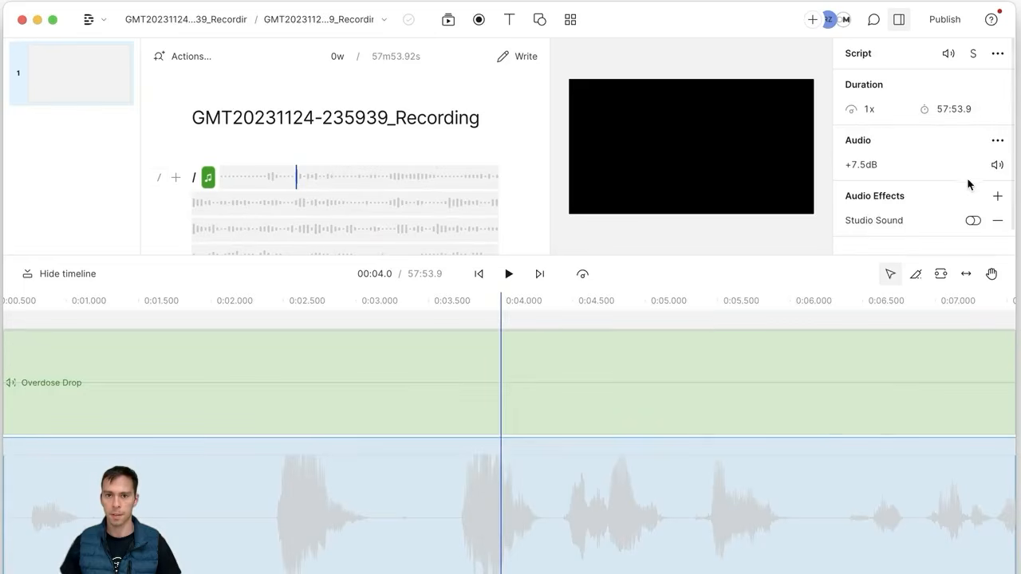
left_click(997, 165)
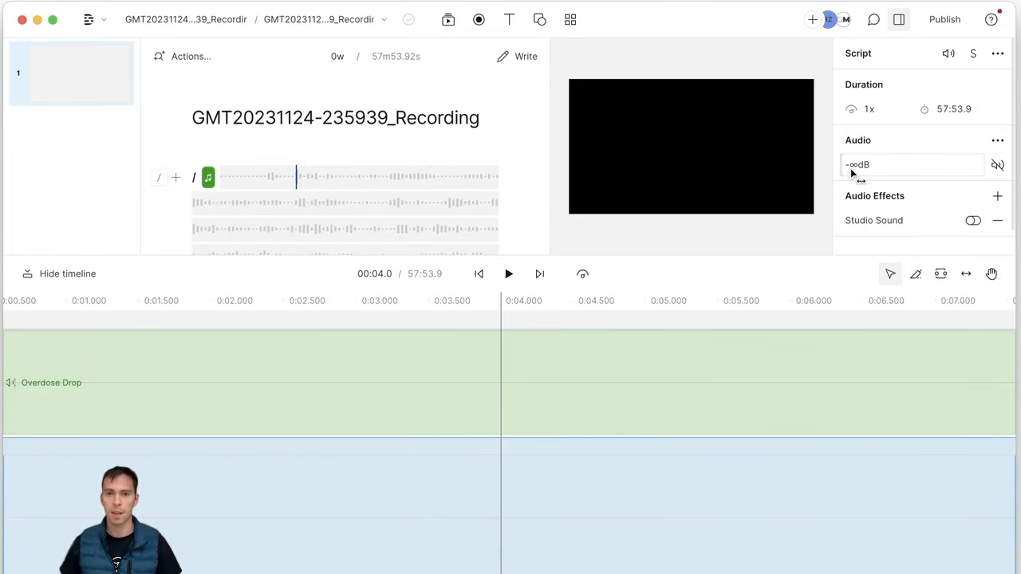
left_click(997, 165)
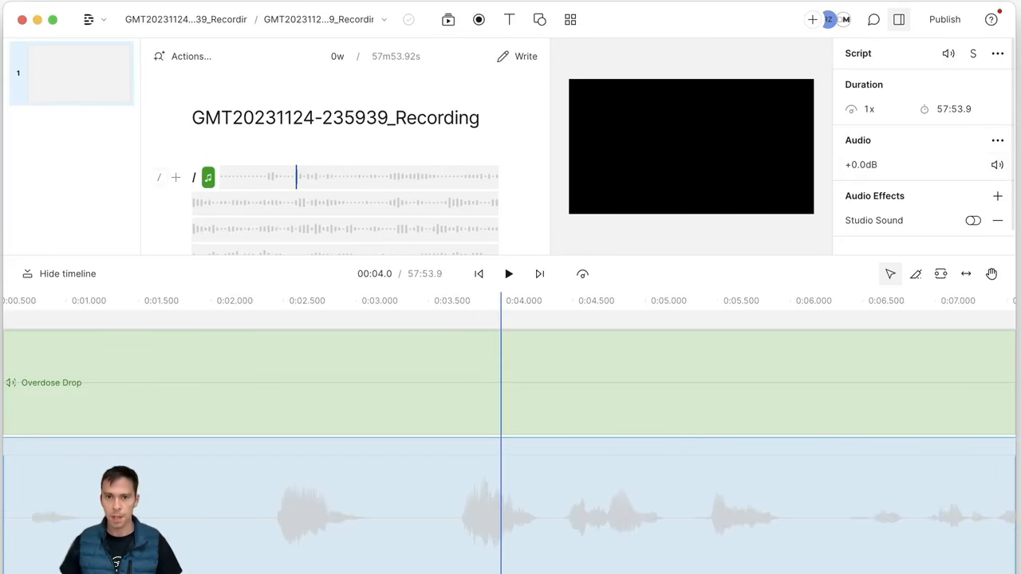
Step: Set the layer audio to -0.5dB in Advanced audio, comparing it muted and unmuted
left_click(998, 142)
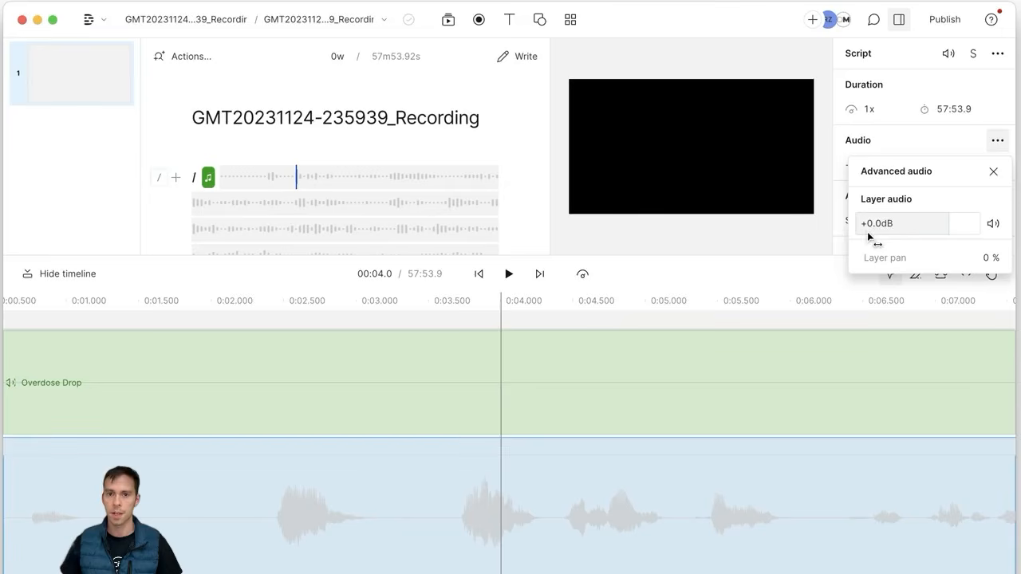
mouse_move(871, 229)
left_mouse_down()
mouse_move(893, 229)
mouse_move(874, 227)
left_mouse_up()
left_click(990, 224)
left_click(990, 224)
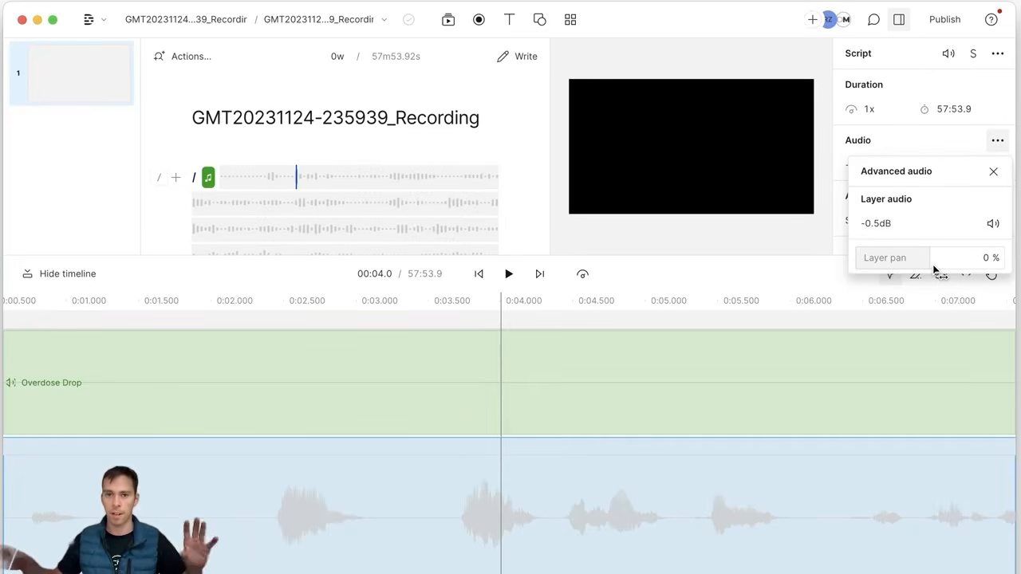
Step: Pan the layer audio fully left to -100% and play to hear it
left_click_drag(933, 270, 921, 270)
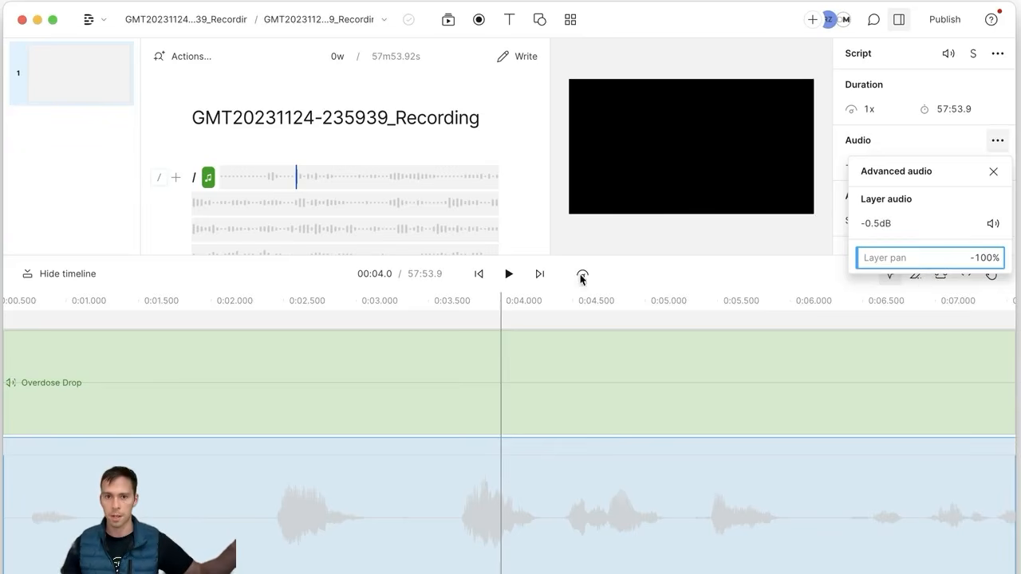
left_click(511, 274)
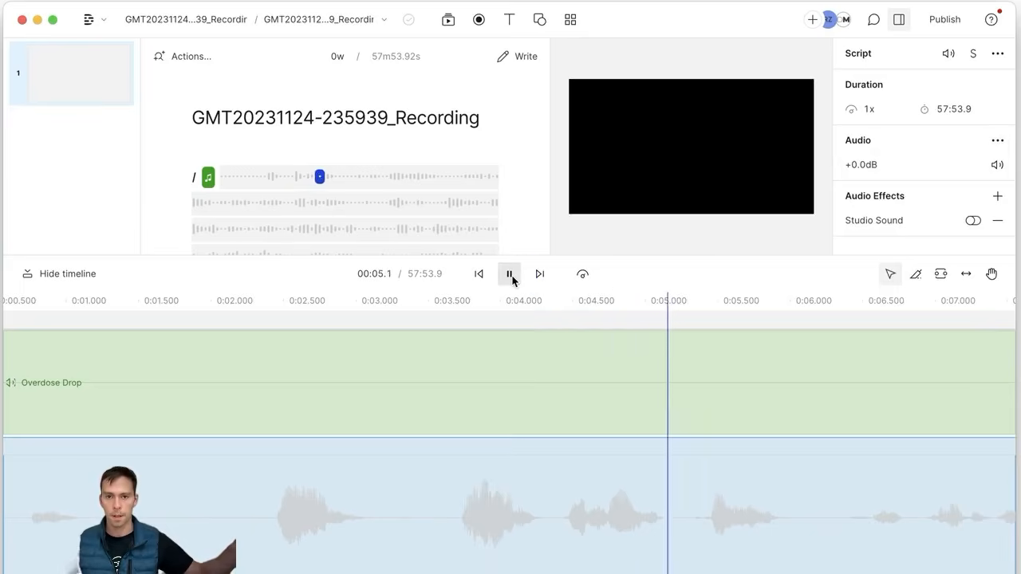
left_click(512, 275)
Step: Pan the layer audio fully right to 100% and play to hear it
left_click(990, 143)
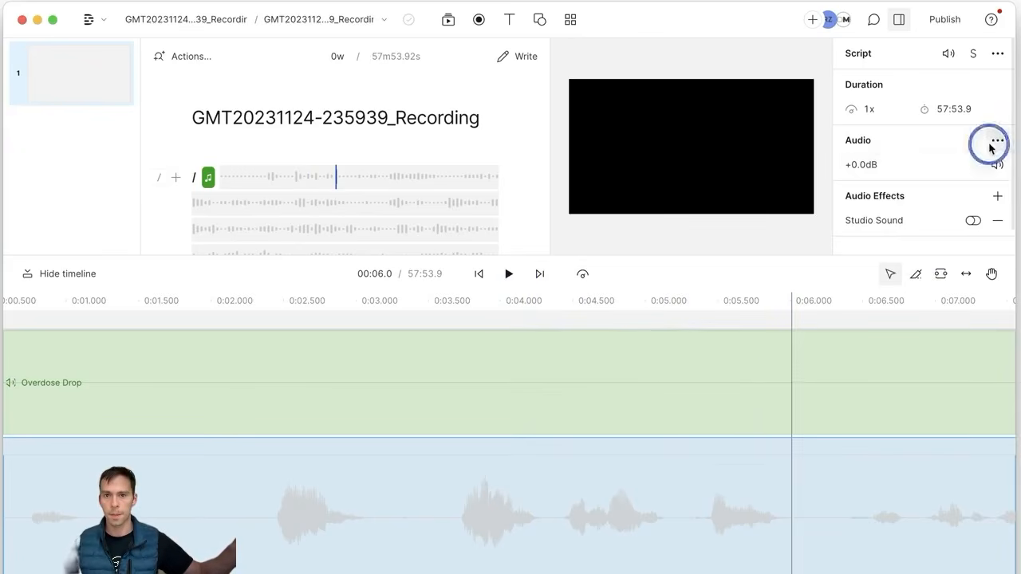
left_click_drag(889, 253, 895, 258)
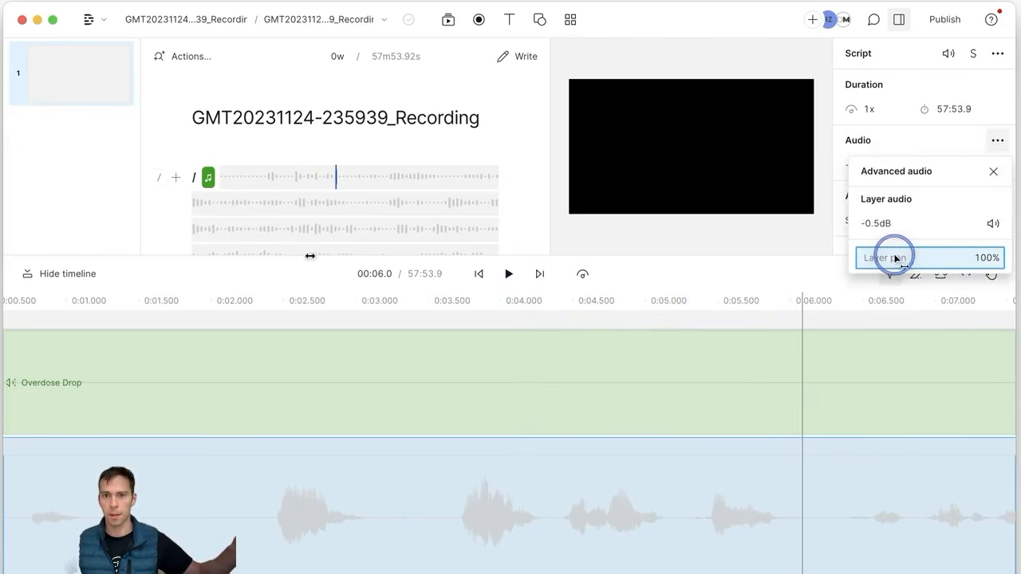
left_click(694, 277)
left_click(515, 284)
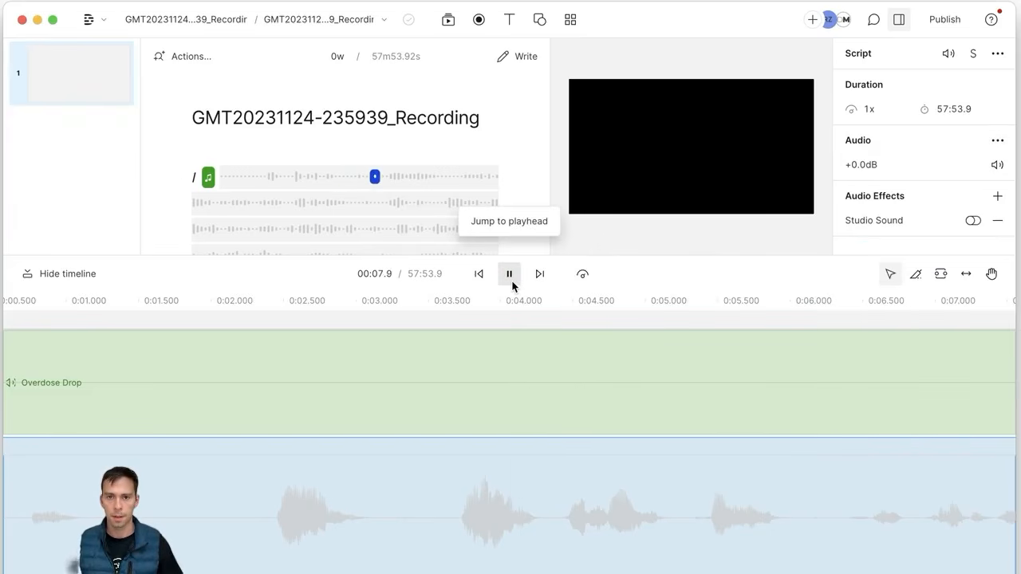
left_click(509, 275)
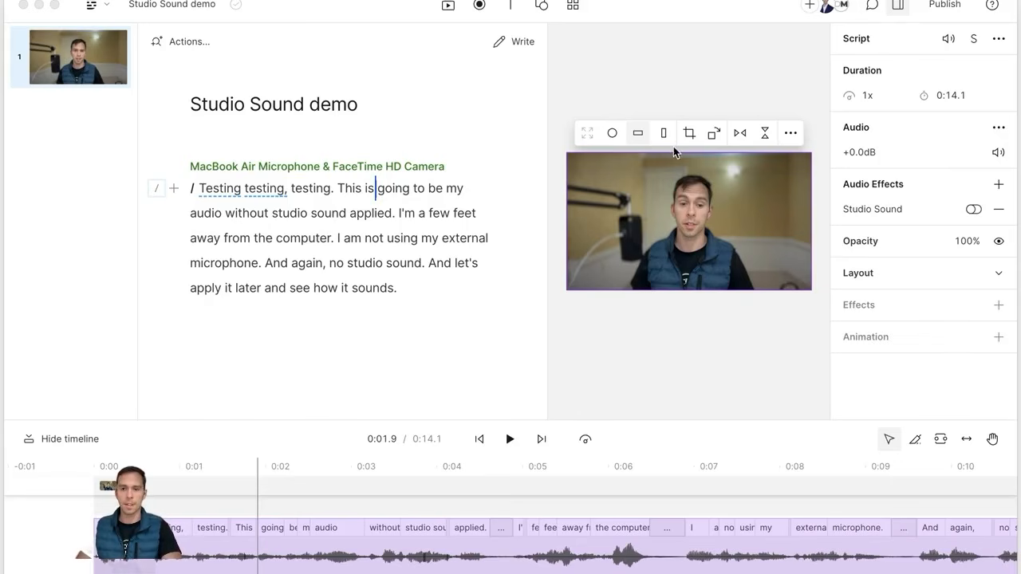
Step: Play the demo from the start without Studio Sound, then show the script clip's audio effects list
left_click(480, 440)
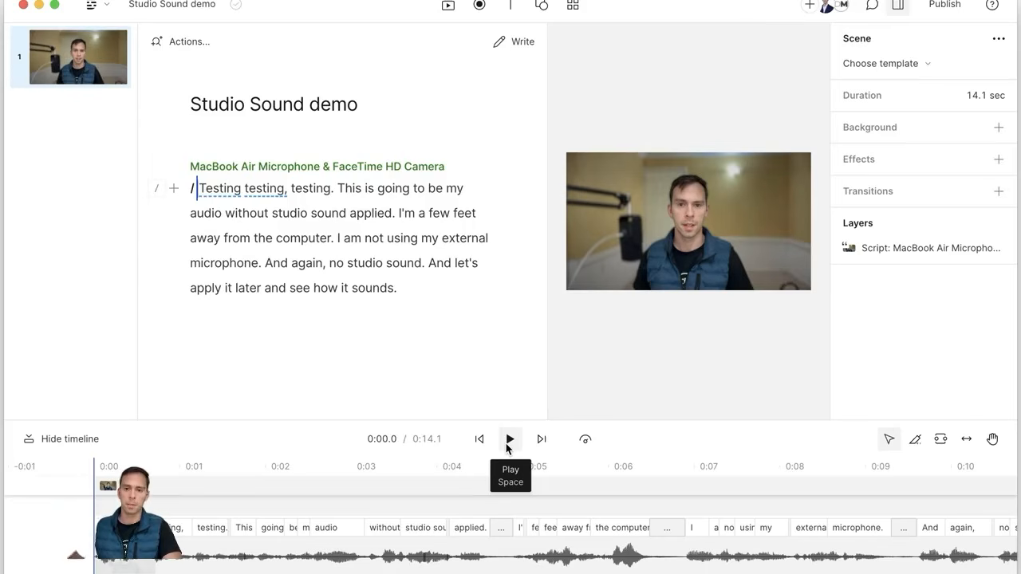
left_click(509, 440)
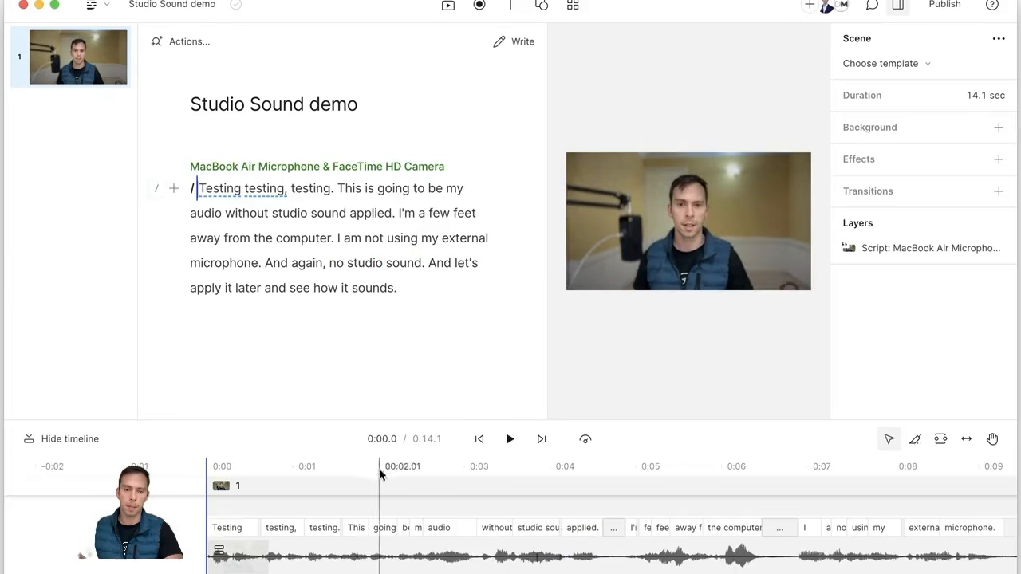
left_click(246, 559)
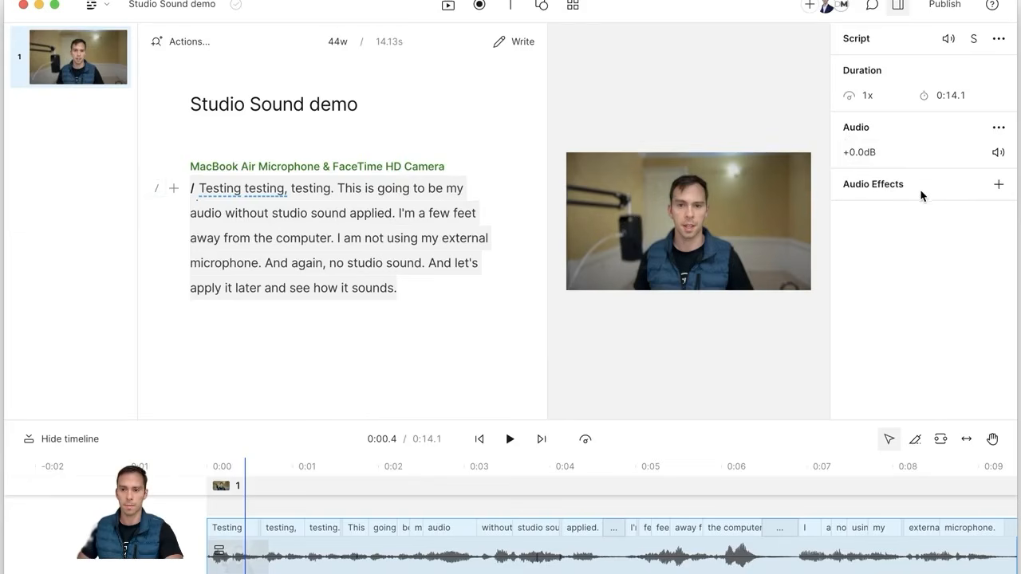
left_click(897, 8)
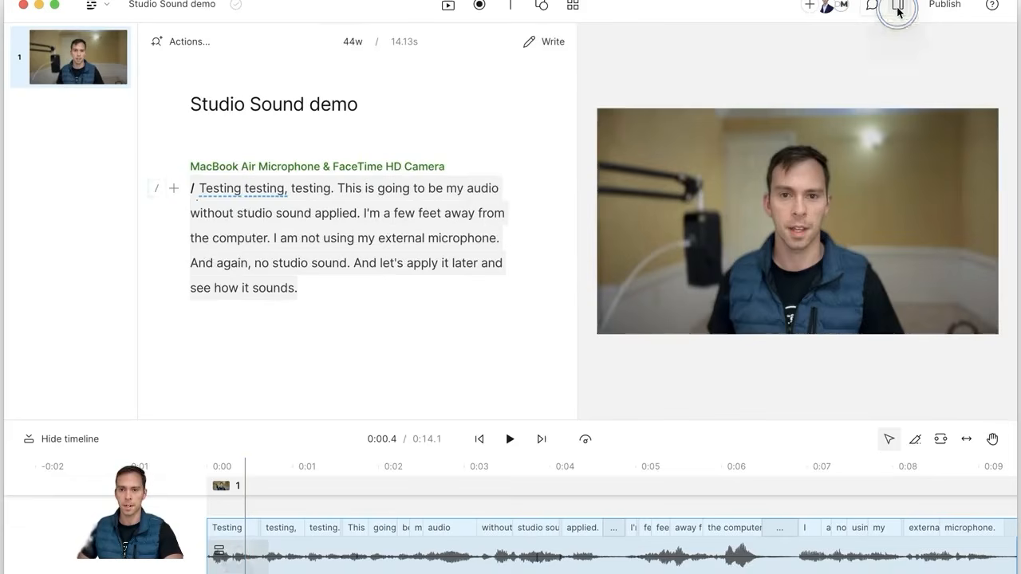
left_click(897, 8)
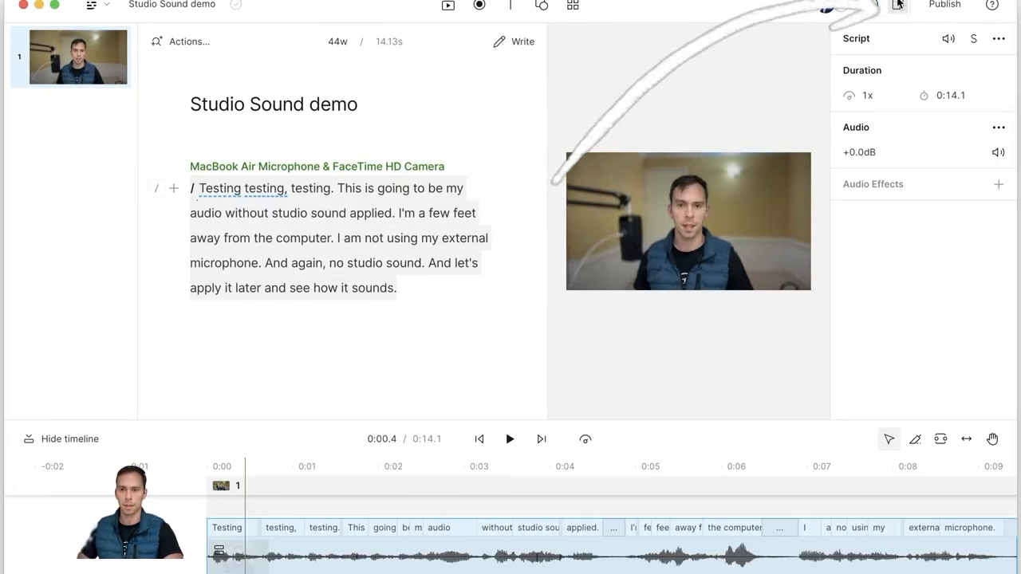
left_click(997, 185)
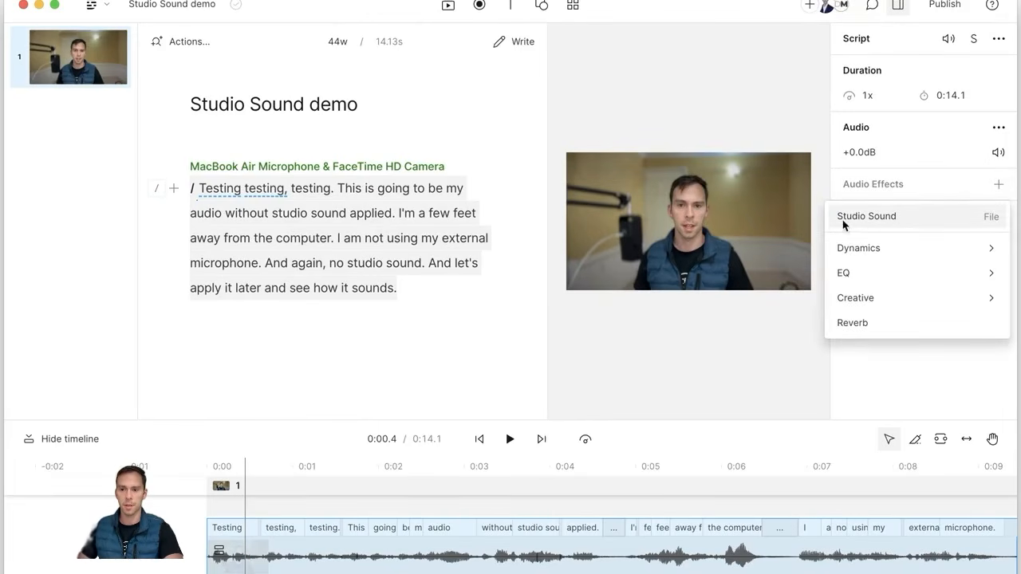
Step: Add Studio Sound to the script audio and preview playback with it switched on
left_click(849, 218)
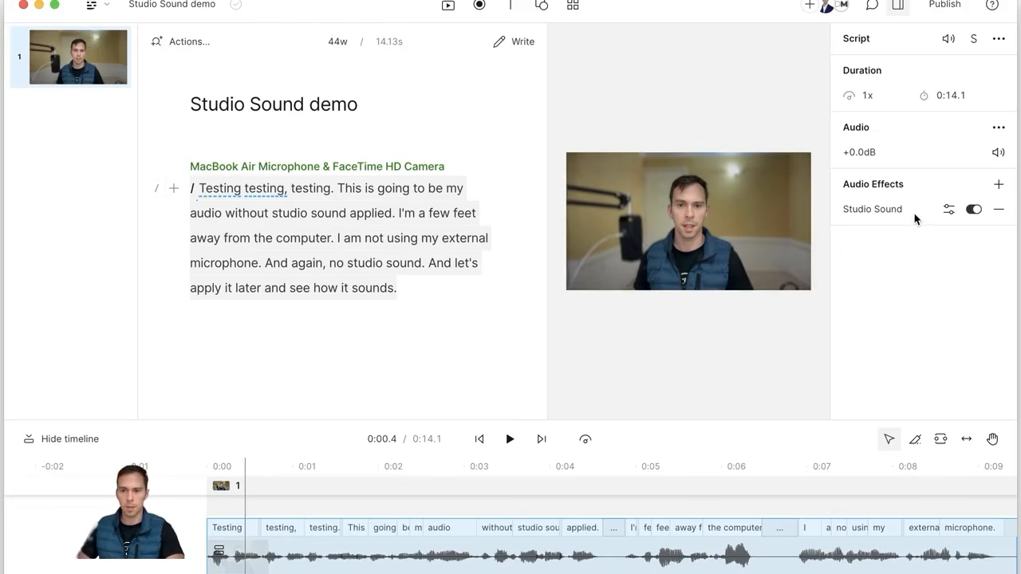
left_click(511, 439)
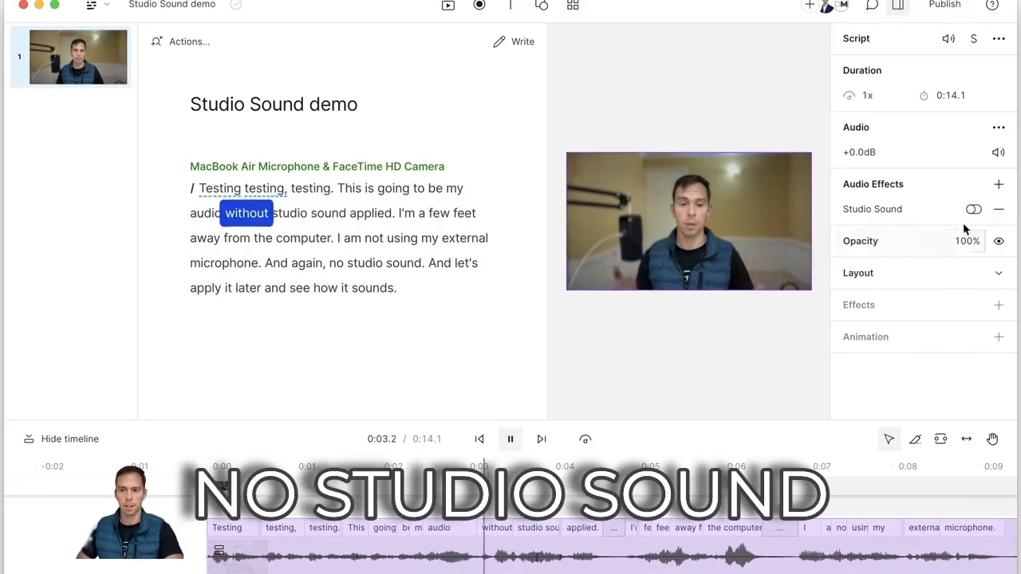
left_click(974, 210)
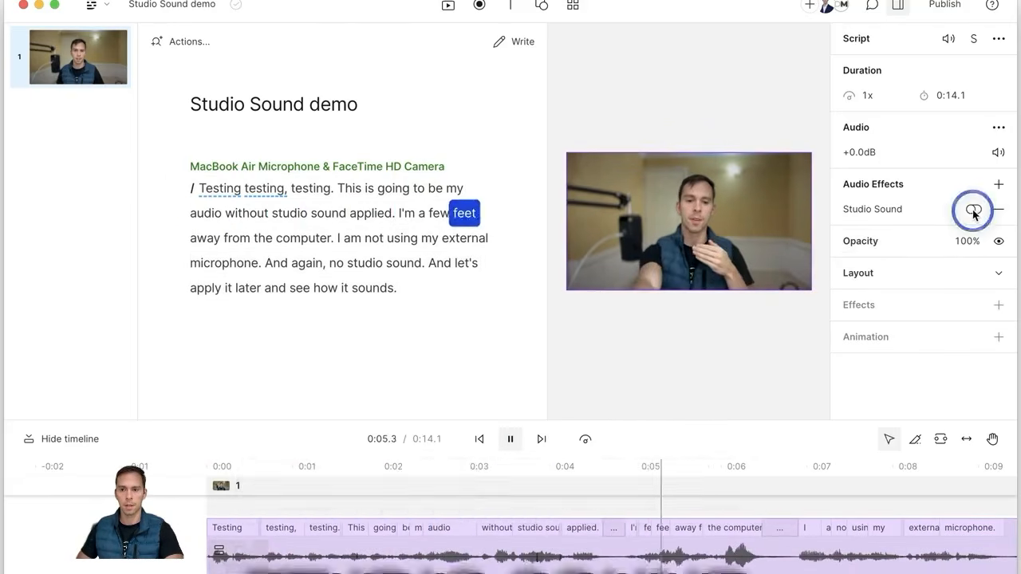
left_click(513, 440)
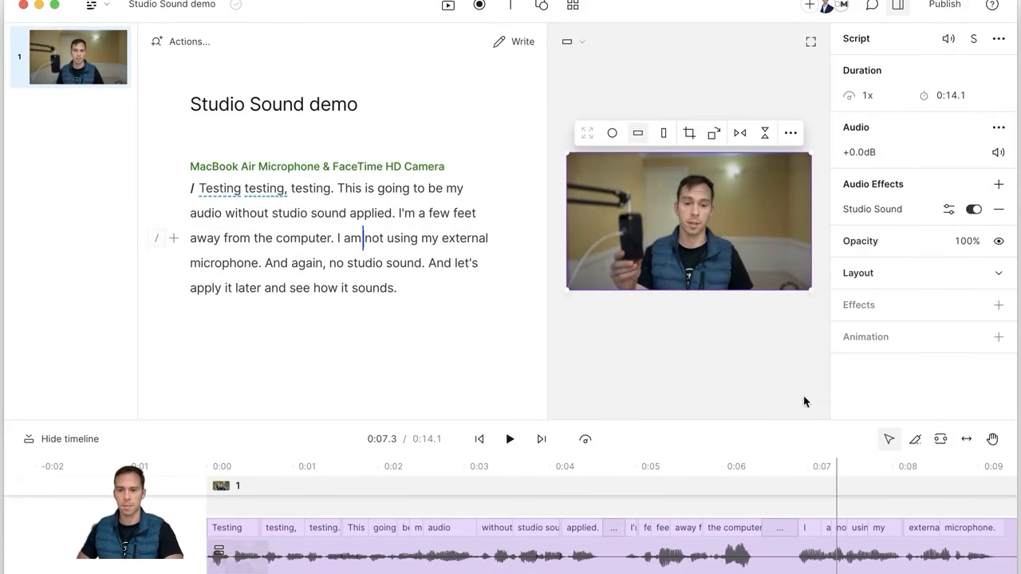
Step: Move playback back to 0:03.0 and reselect the script layer to show its effects
left_click(466, 493)
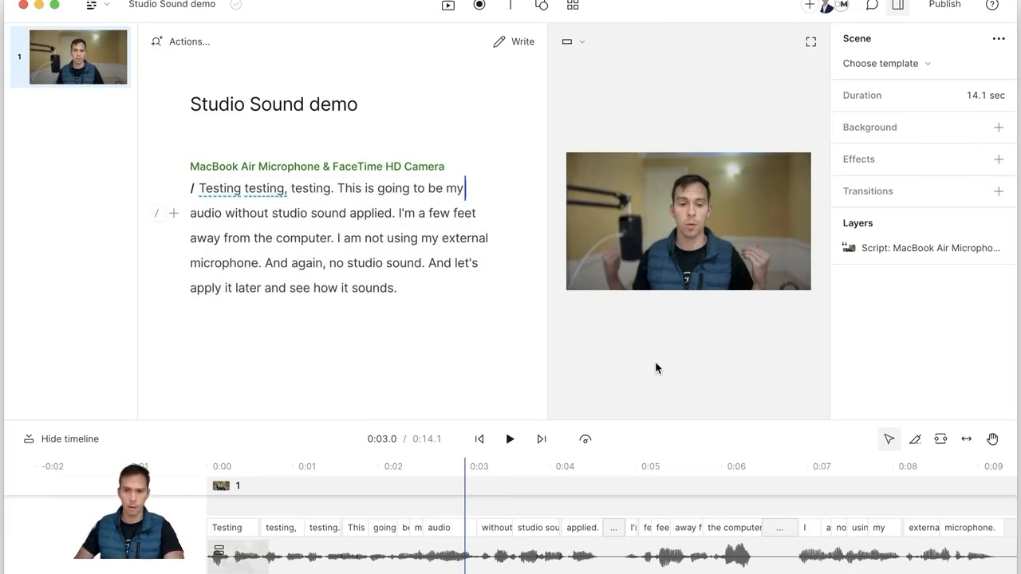
left_click(746, 358)
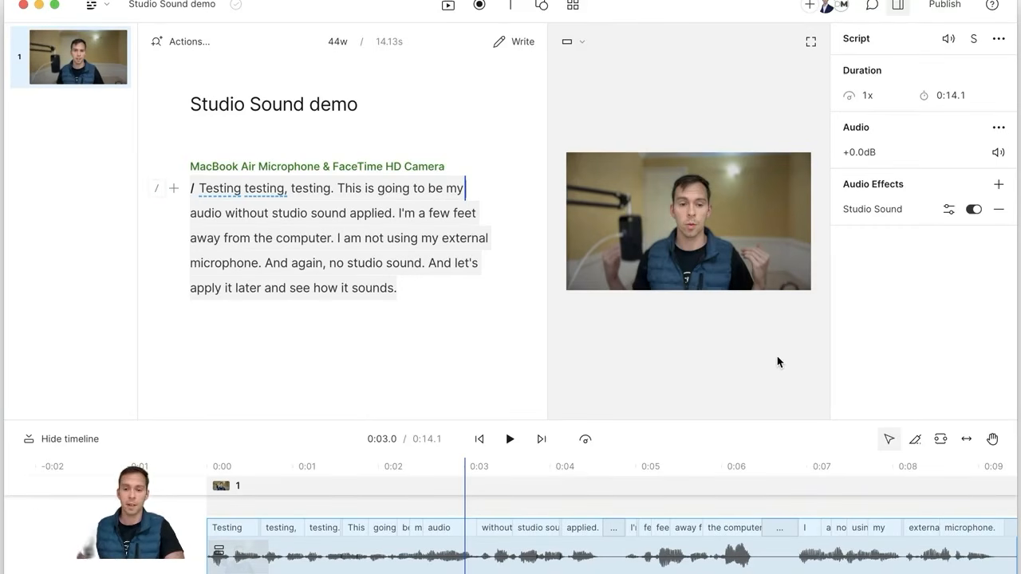
Step: Lower the Studio Sound intensity to 90% and play a few seconds to hear it
left_click(950, 213)
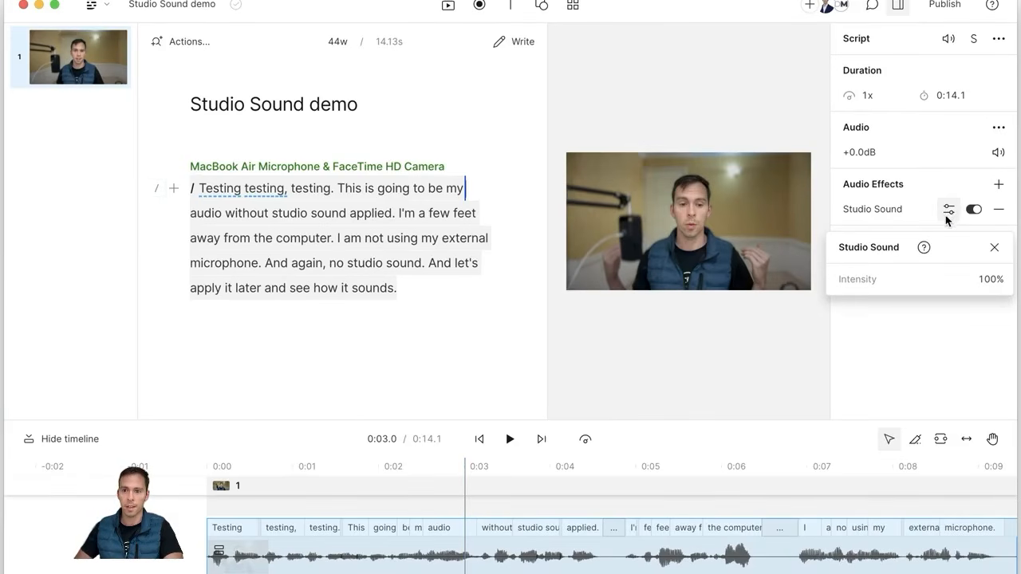
left_click(977, 285)
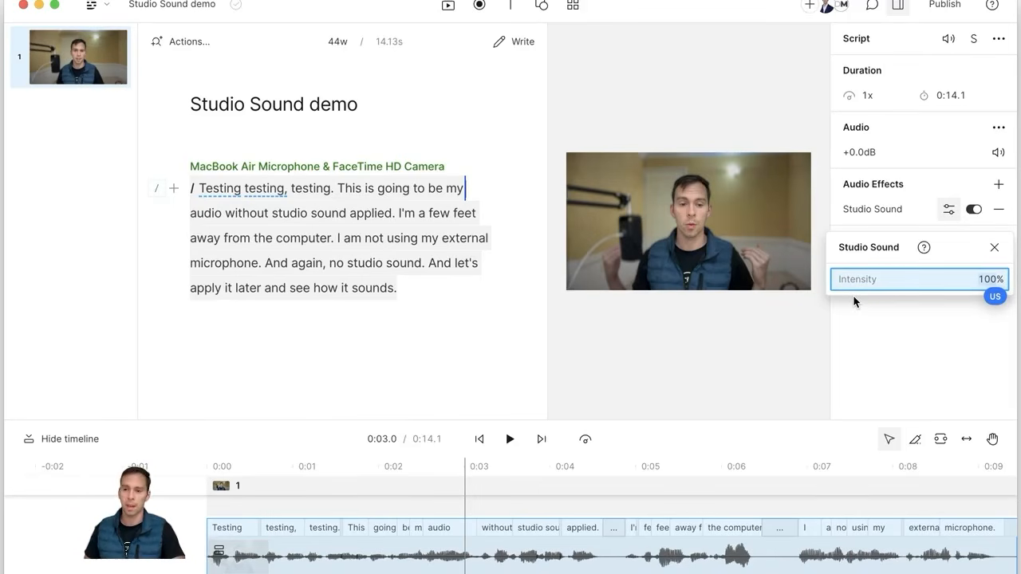
type("90")
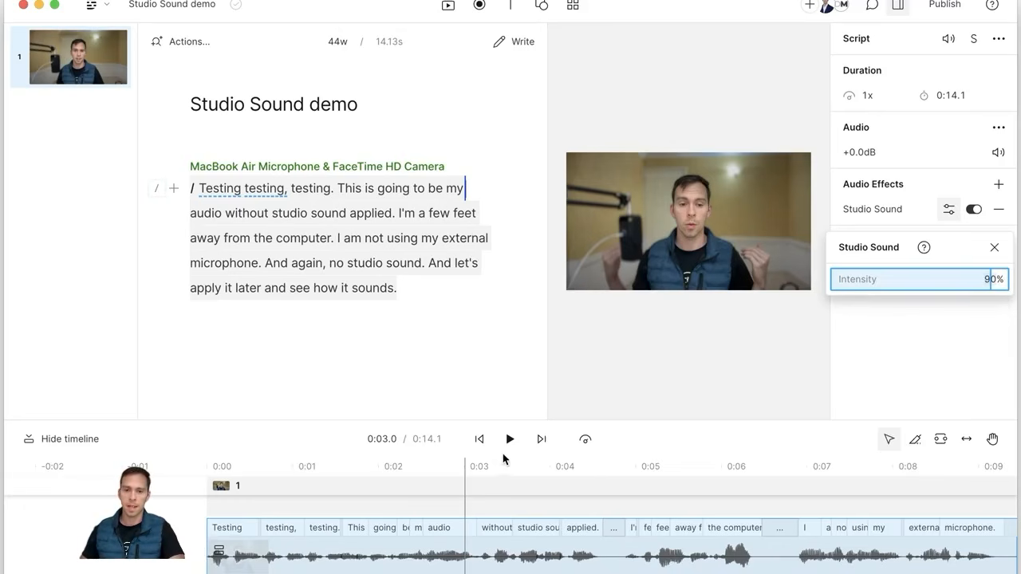
left_click(509, 439)
left_click(507, 441)
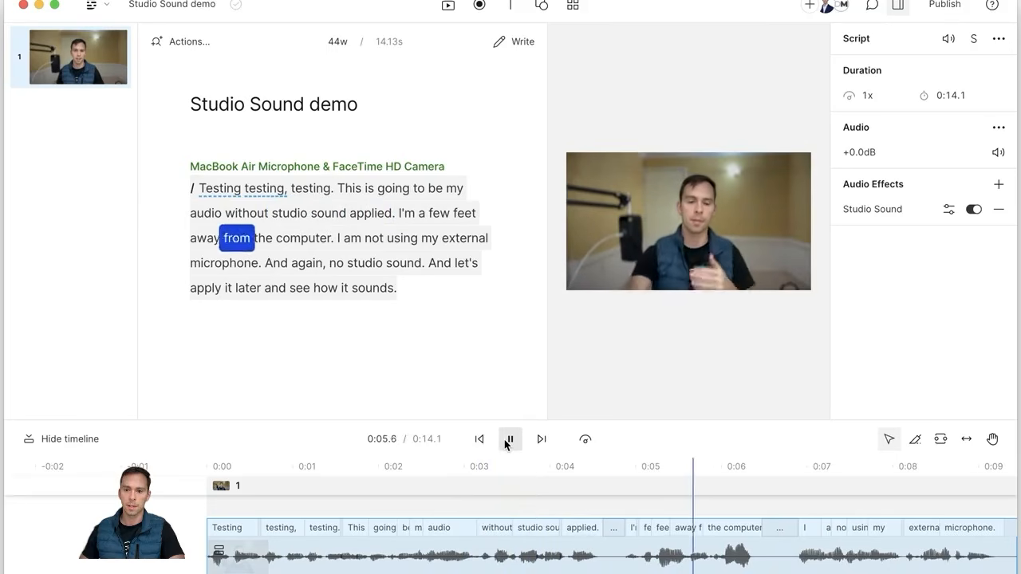
left_click(509, 440)
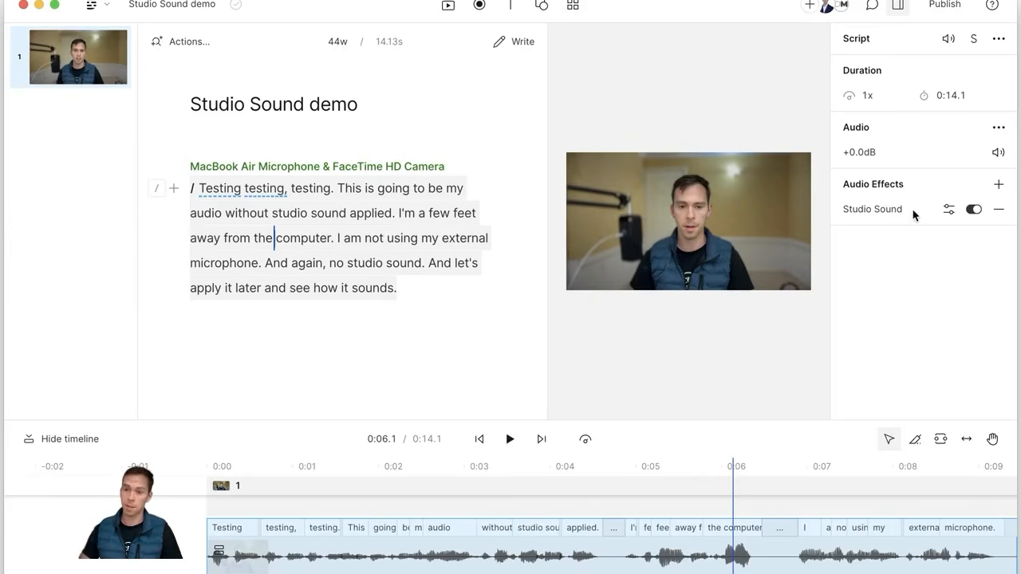
Step: Switch Studio Sound off and delete it from the script audio's effects
left_click(974, 211)
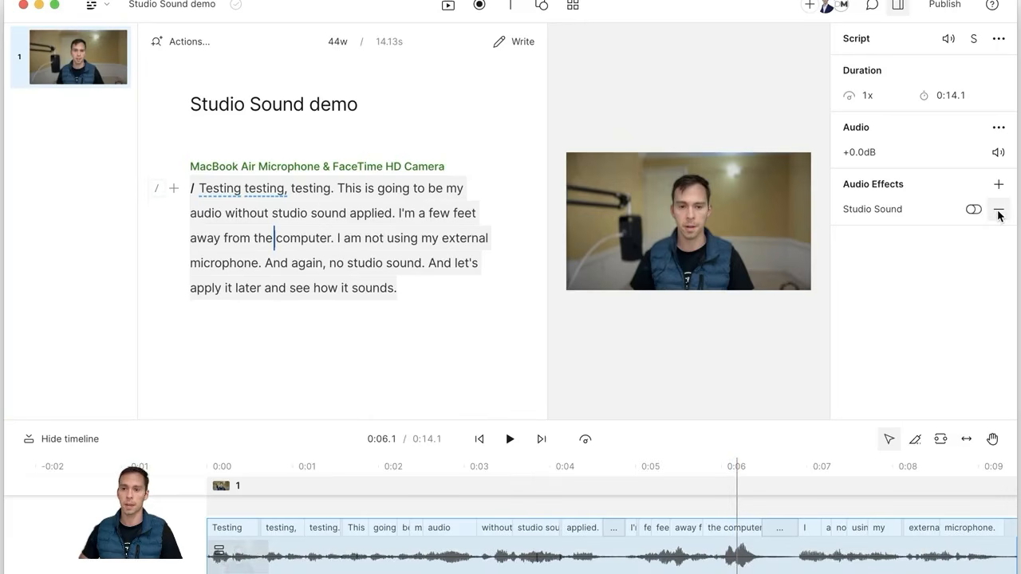
left_click(999, 212)
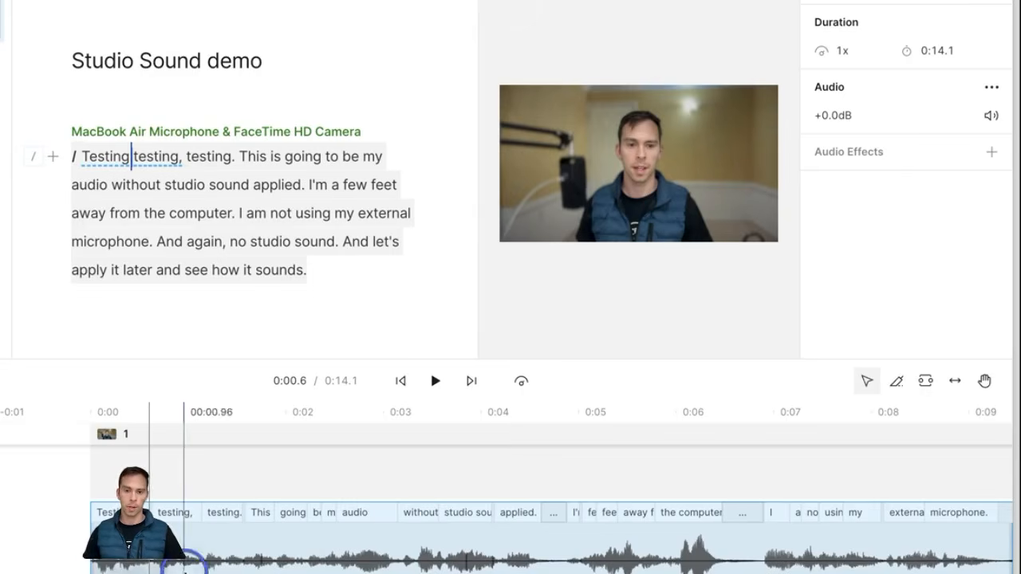
left_click(184, 559)
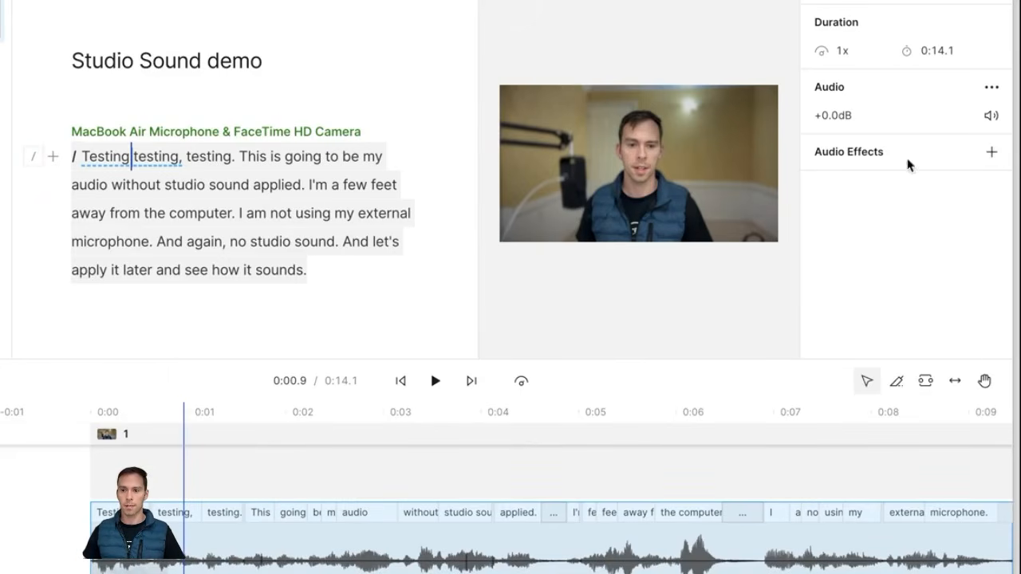
left_click(989, 165)
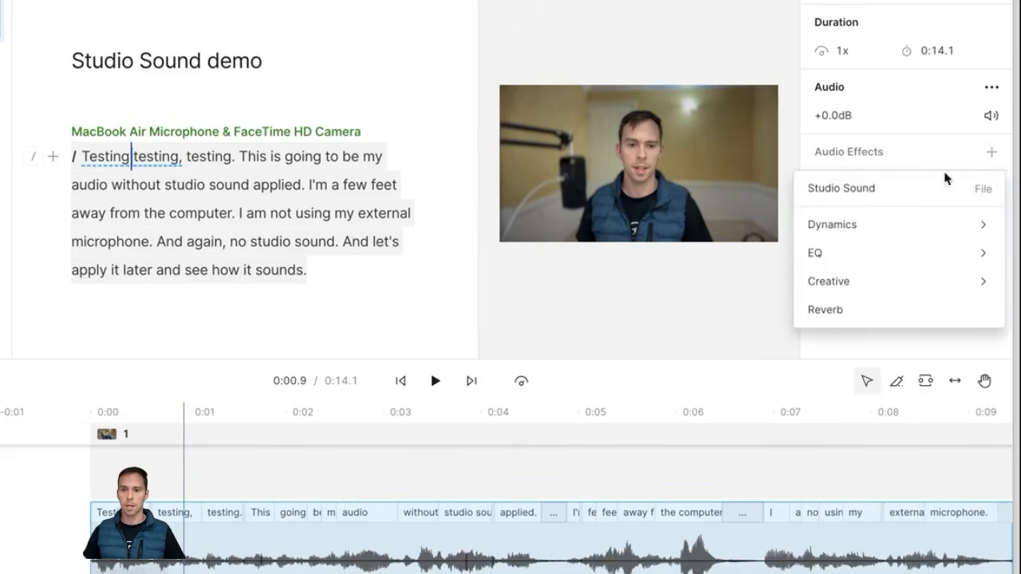
mouse_move(862, 231)
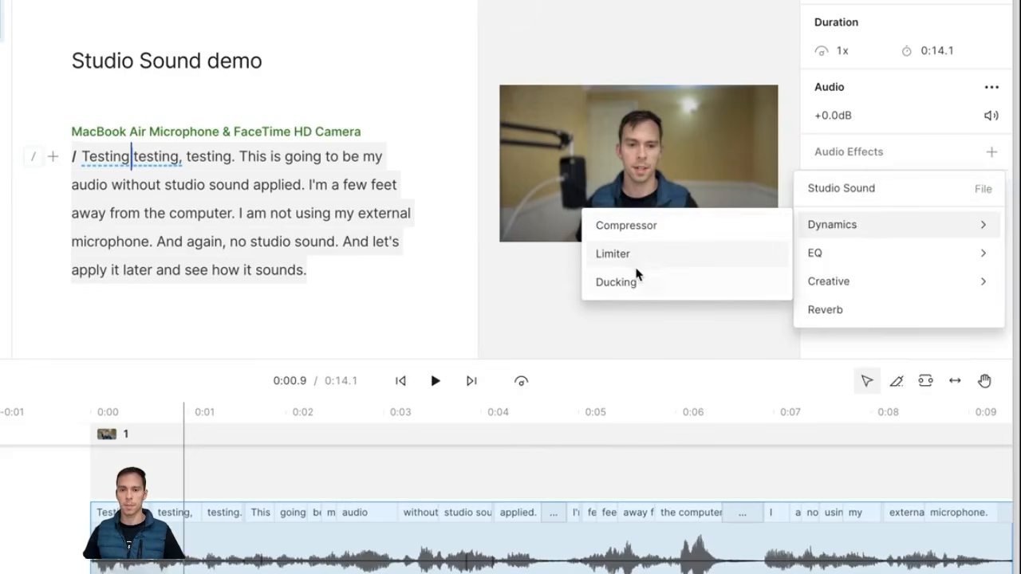
left_click(651, 231)
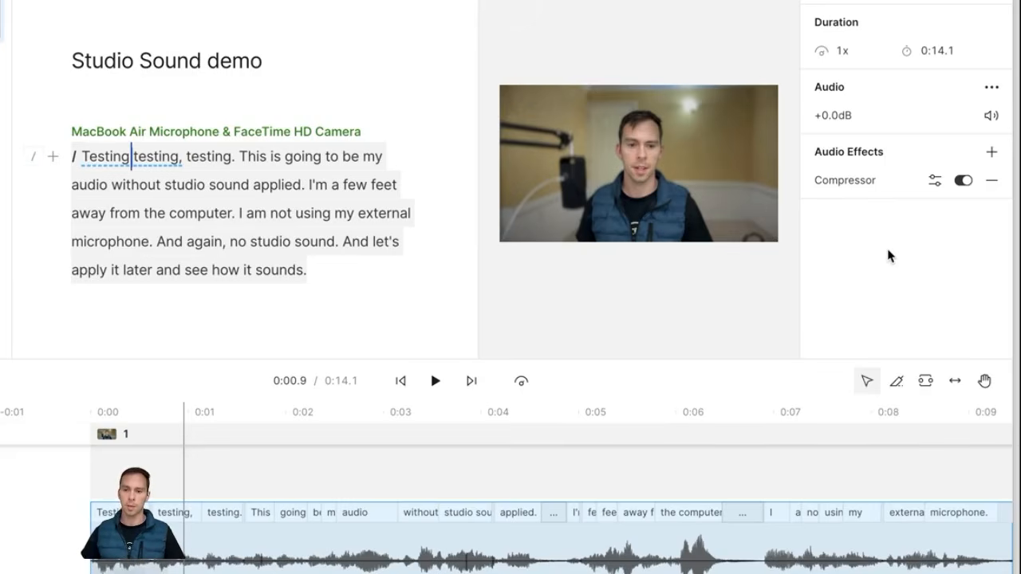
Step: Apply the Classic Voiceover preset (-24 dB threshold, 1.5:1 ratio) to the Compressor
left_click(935, 183)
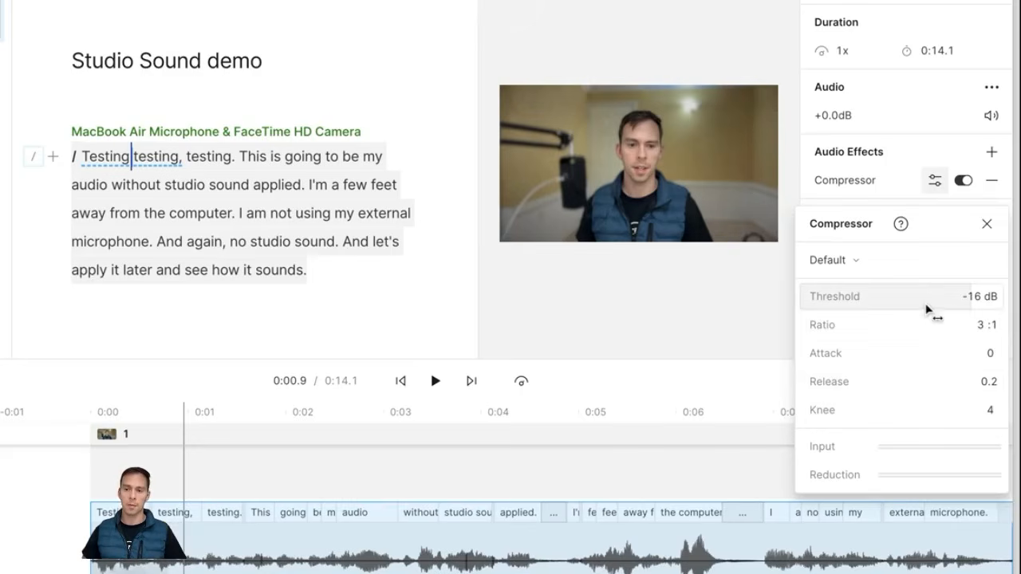
left_click(868, 267)
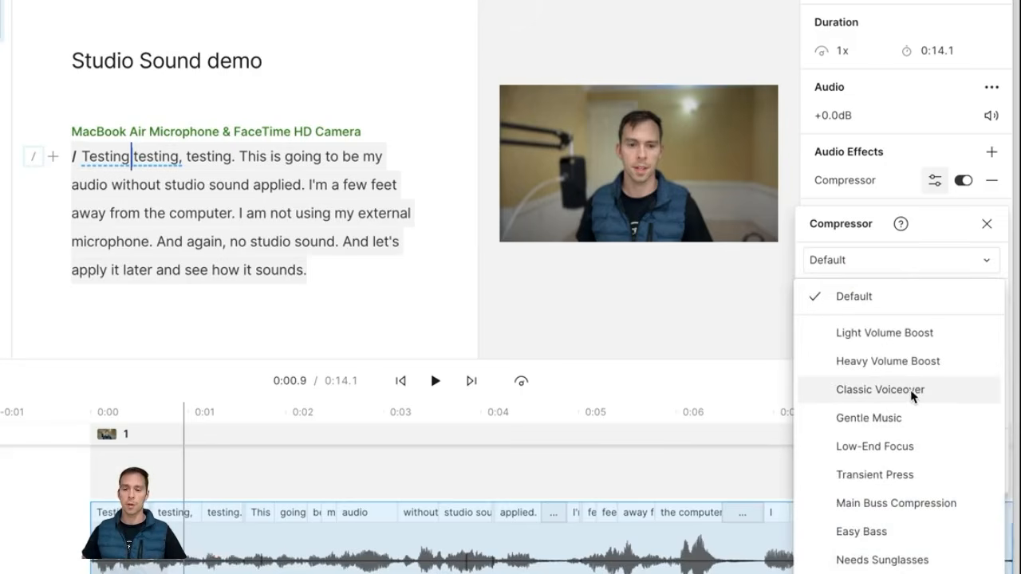
left_click(857, 391)
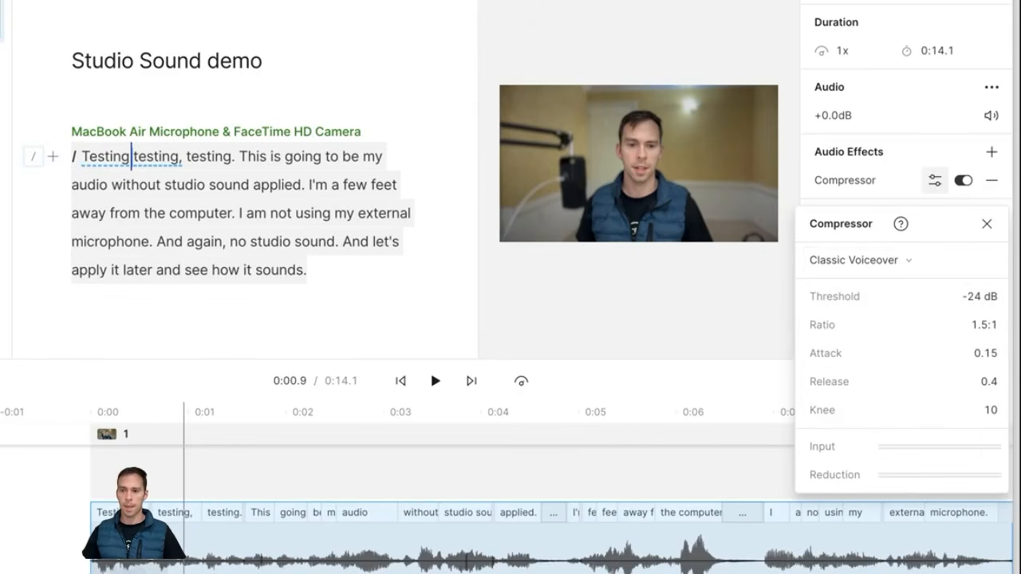
left_click(987, 224)
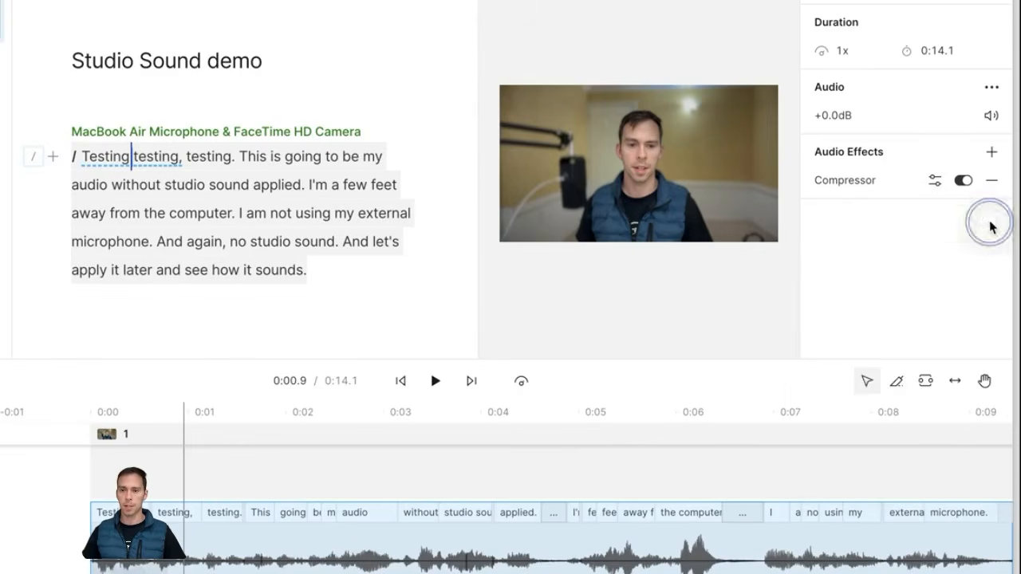
Step: Toggle the Compressor off and back on, then play the compressed voice briefly
left_click(964, 182)
left_click(964, 181)
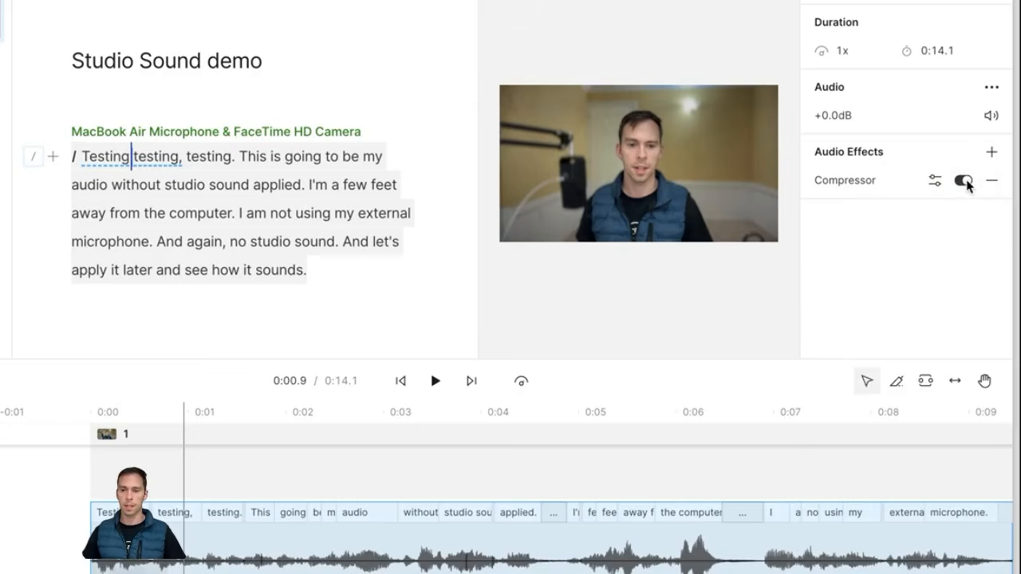
left_click(442, 385)
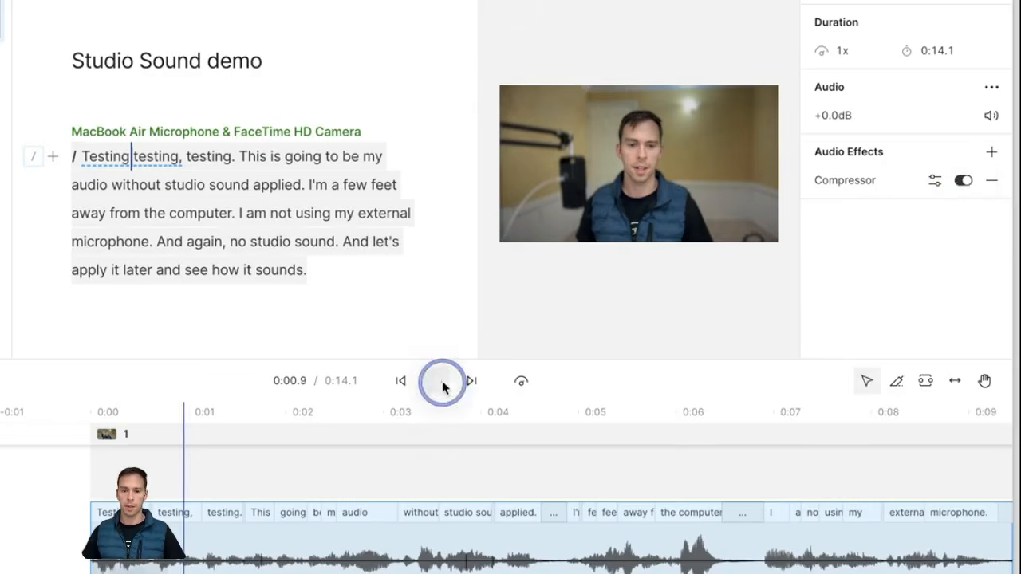
left_click(442, 386)
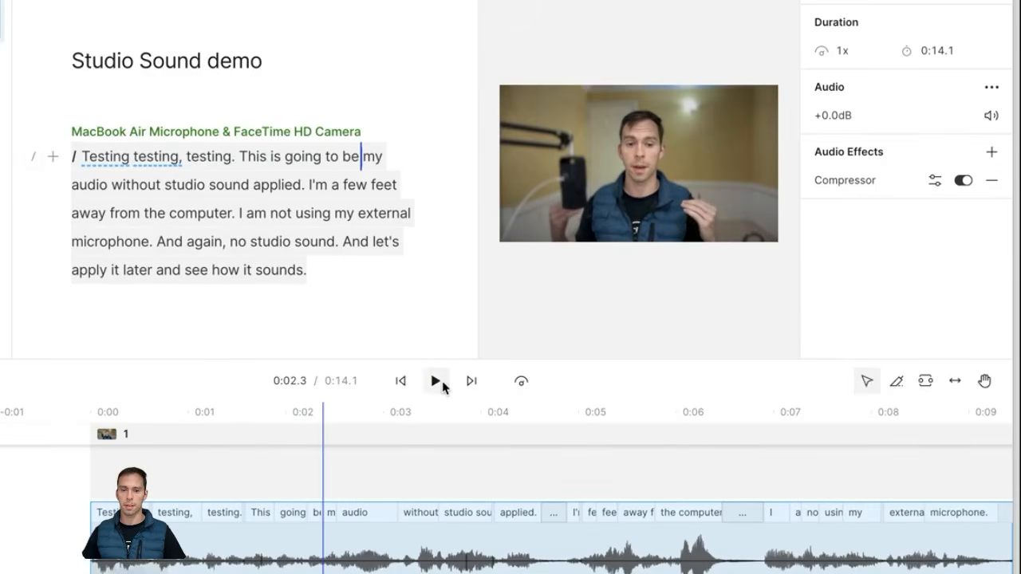
Step: Add a Dynamics > Limiter effect and browse its presets, keeping the Default preset
left_click(992, 154)
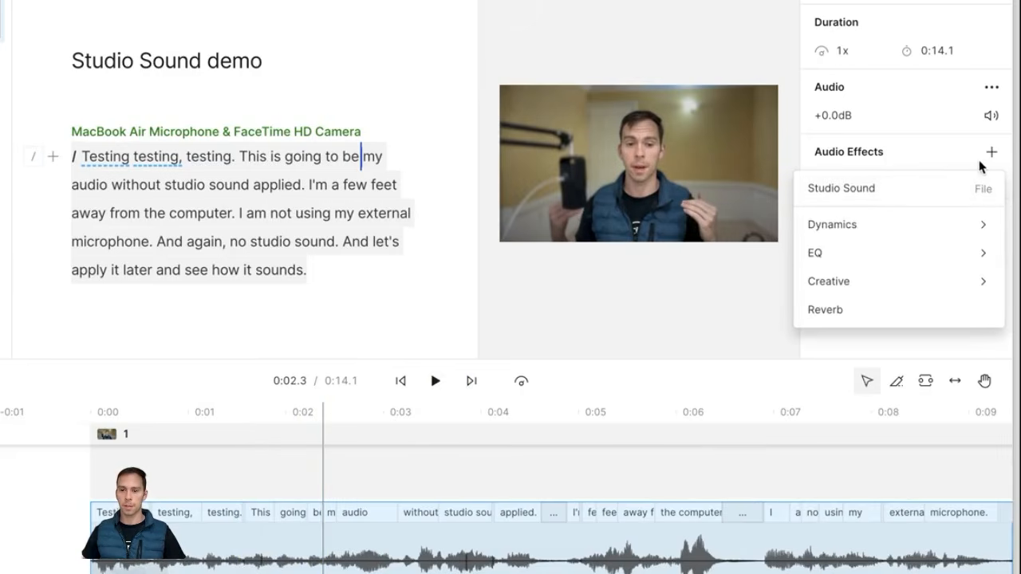
mouse_move(859, 232)
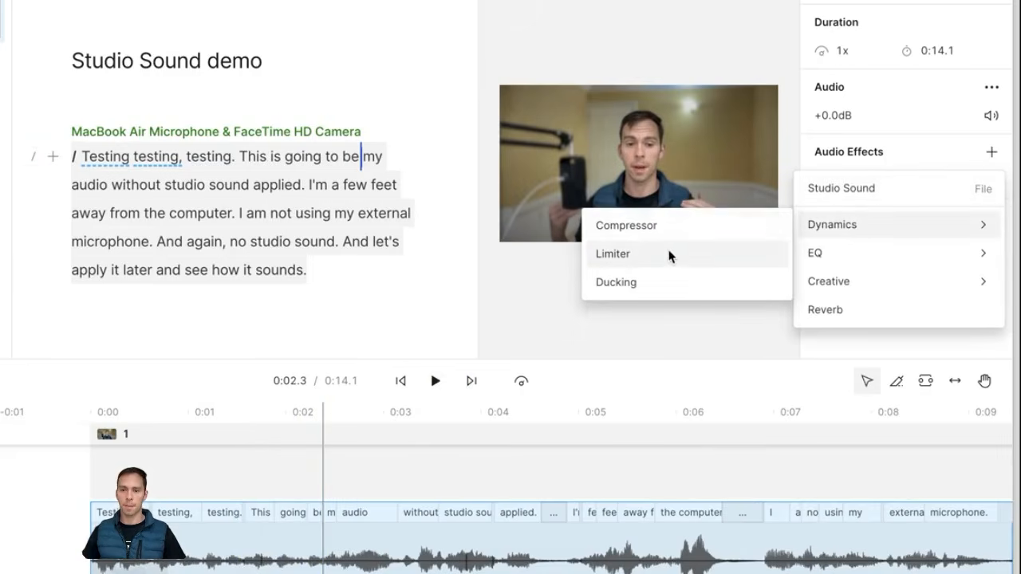
left_click(641, 253)
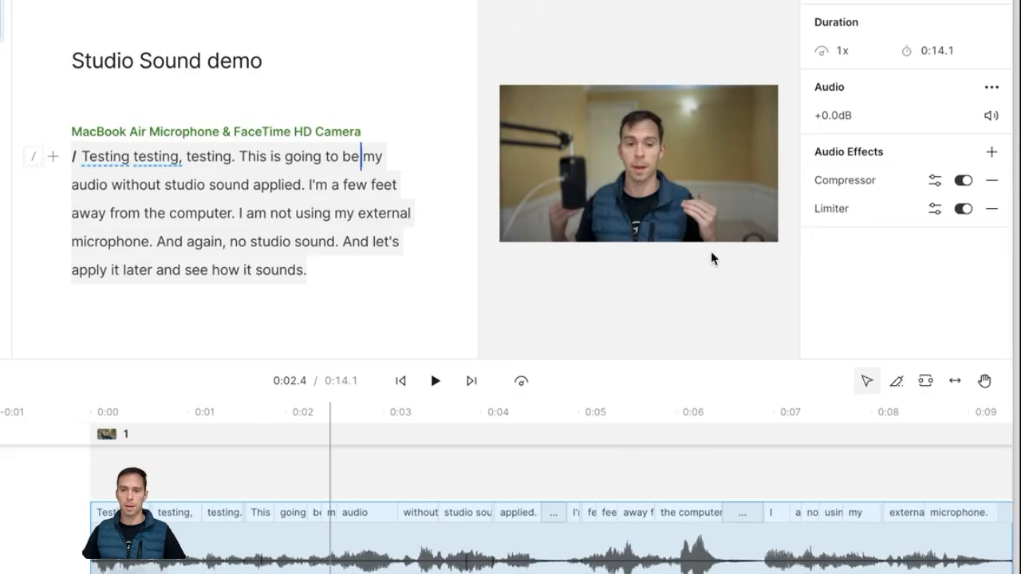
left_click(936, 211)
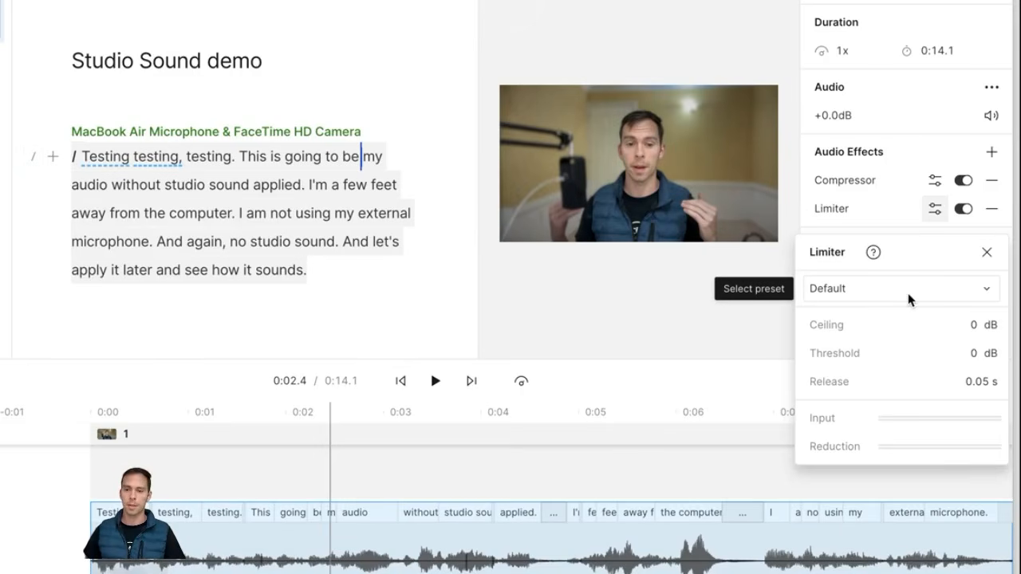
left_click(896, 290)
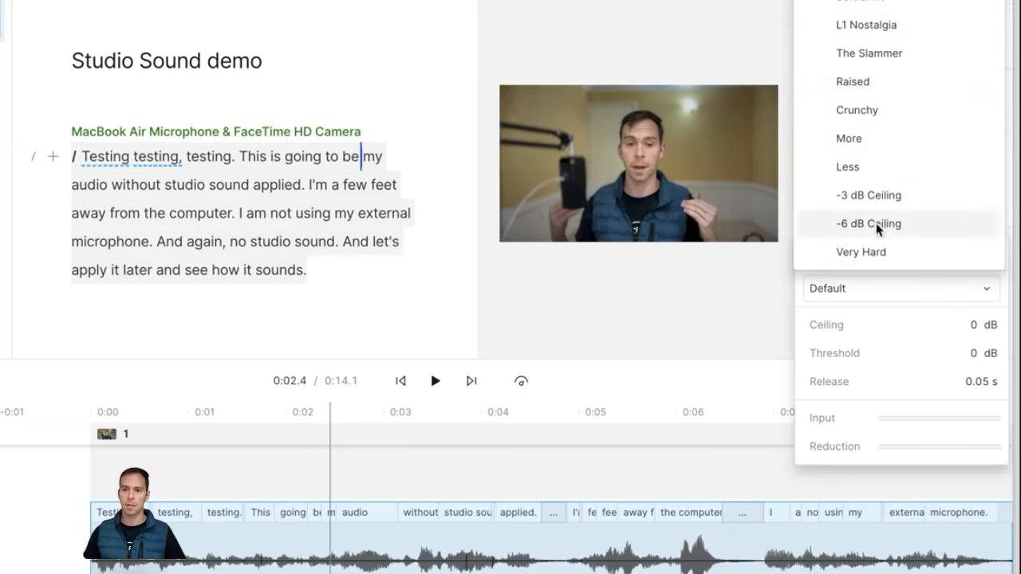
left_click(877, 345)
left_click(985, 251)
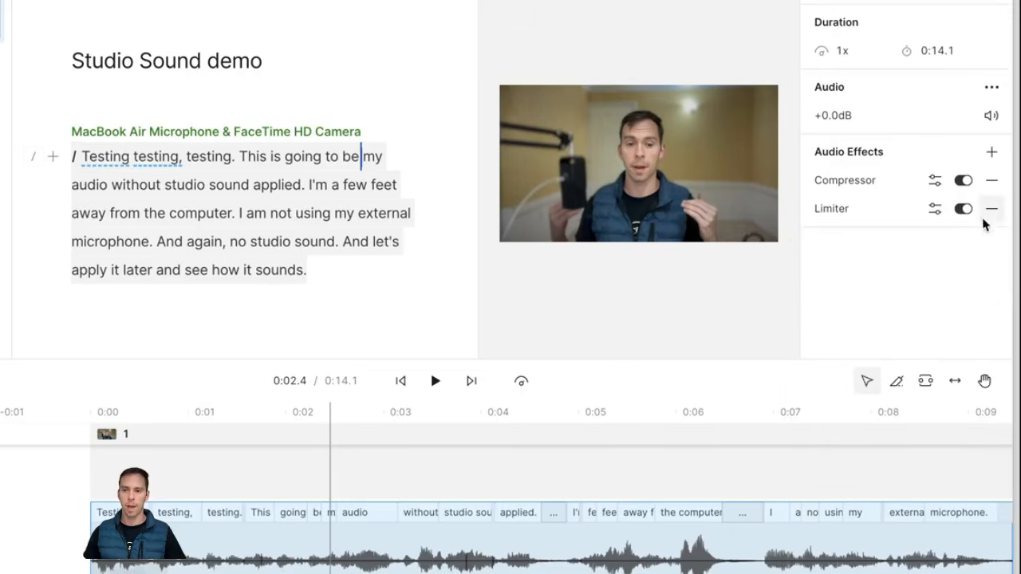
Step: Add a Dynamics > Ducking effect to the voice and enlarge the timeline area
left_click(991, 153)
mouse_move(917, 216)
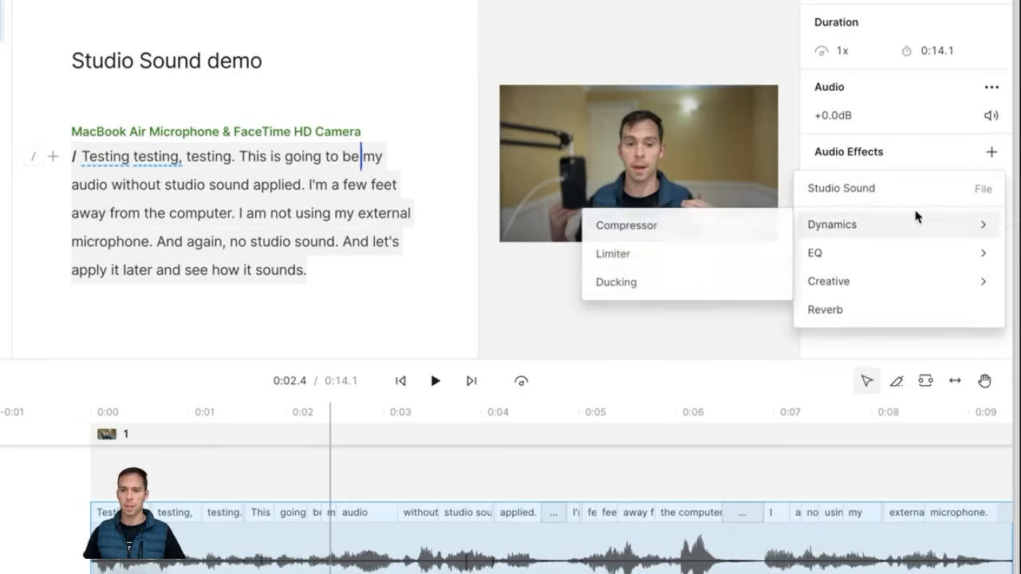
left_click(652, 283)
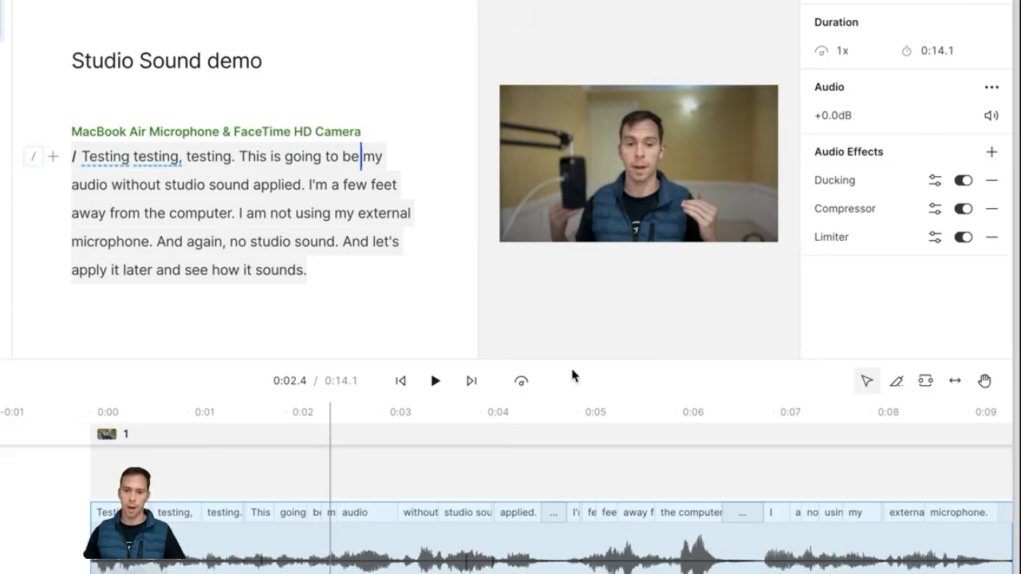
left_click_drag(579, 358, 602, 265)
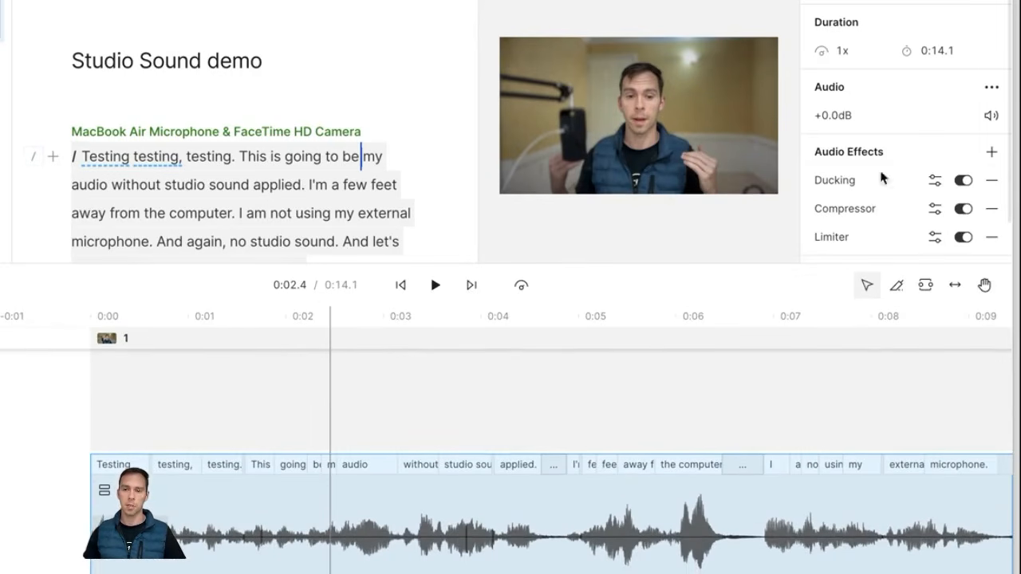
left_click(364, 383)
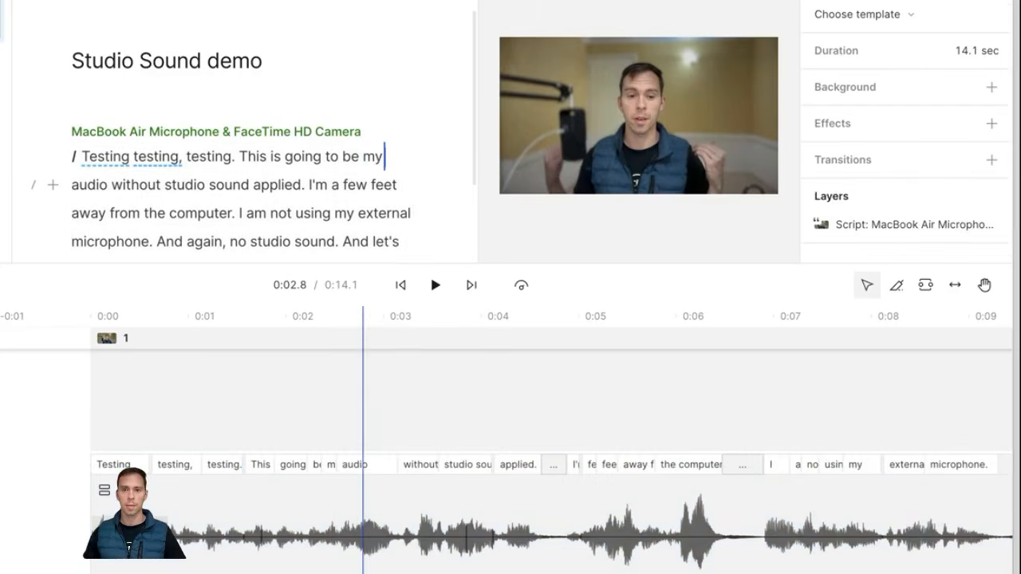
Step: Add Little Pastry - Instrumental from stock music and drag it to start at 0:00
left_click(508, 4)
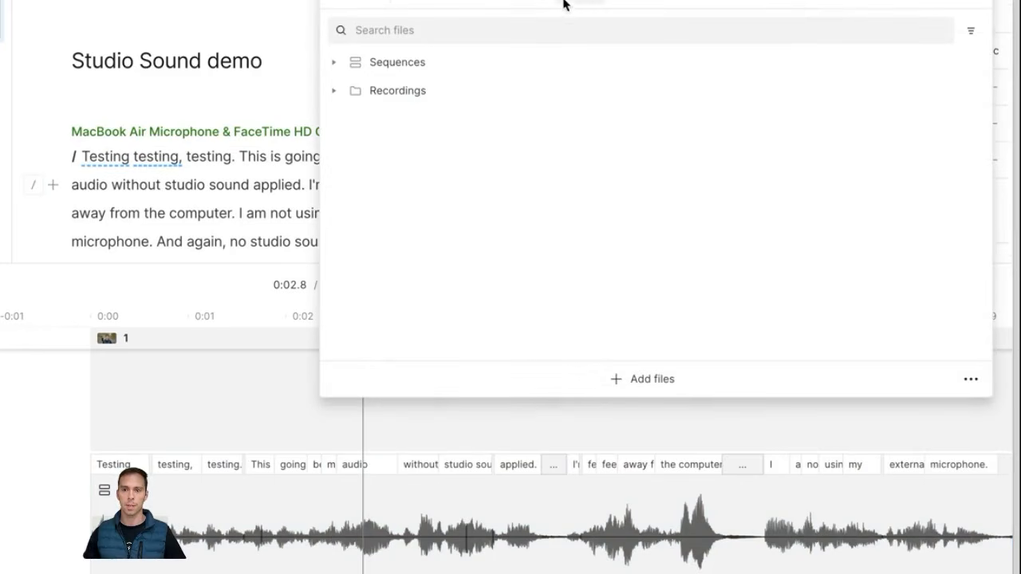
left_click(604, 5)
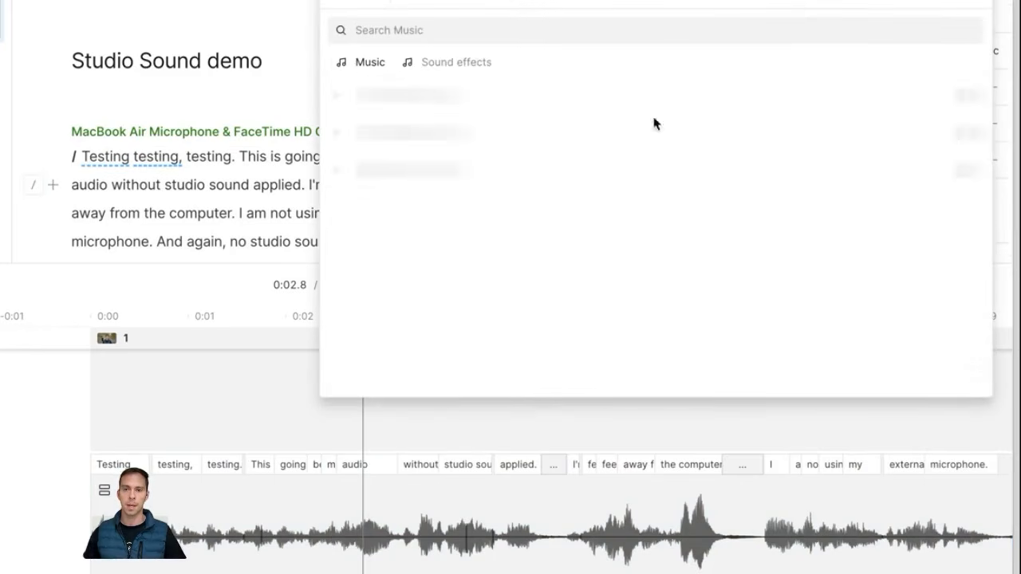
left_click(410, 100)
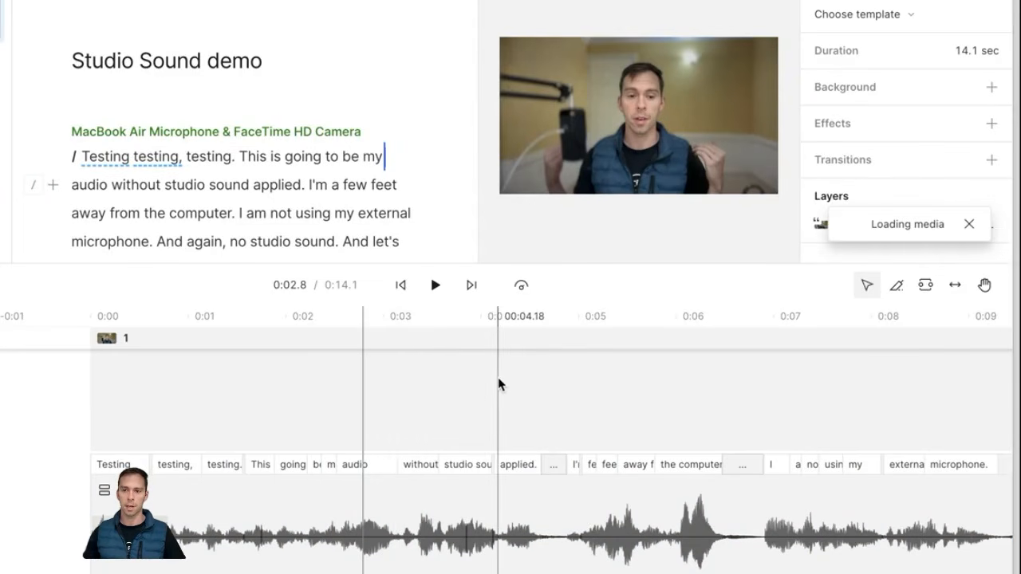
left_click(400, 285)
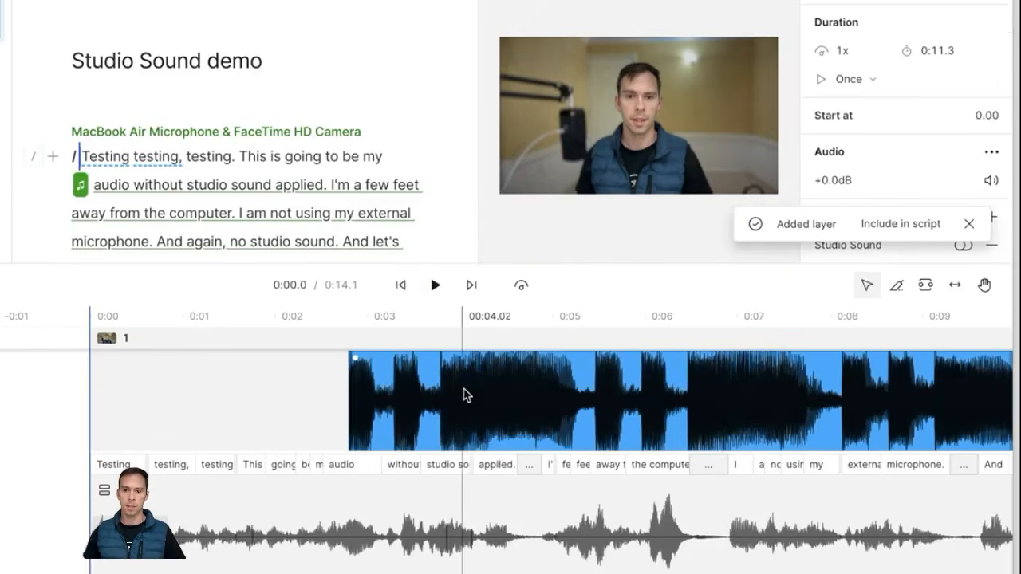
left_click_drag(465, 392, 209, 386)
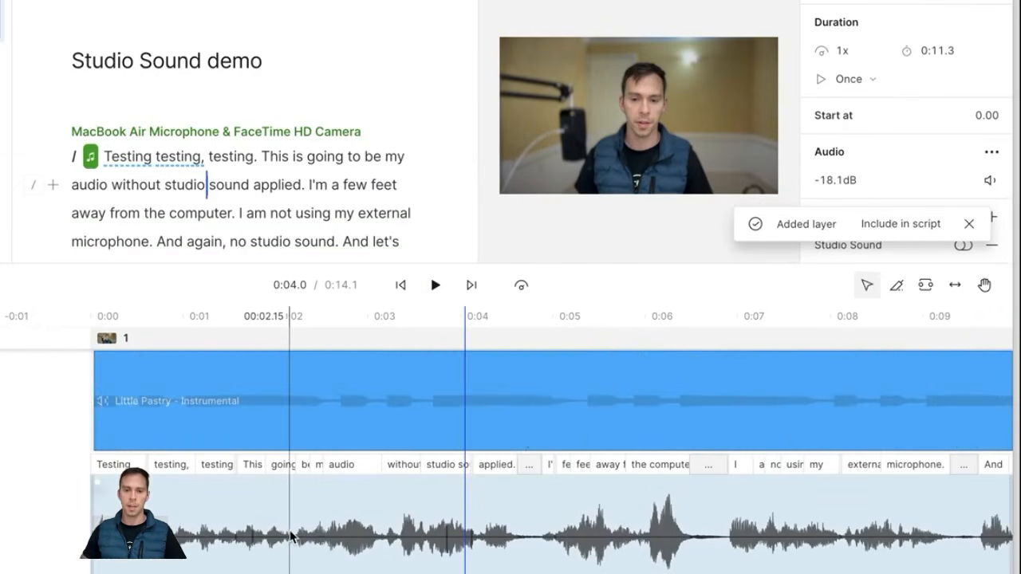
Step: Check the voice clip's Ducking settings (10% Amount), then reselect the music track
left_click(182, 513)
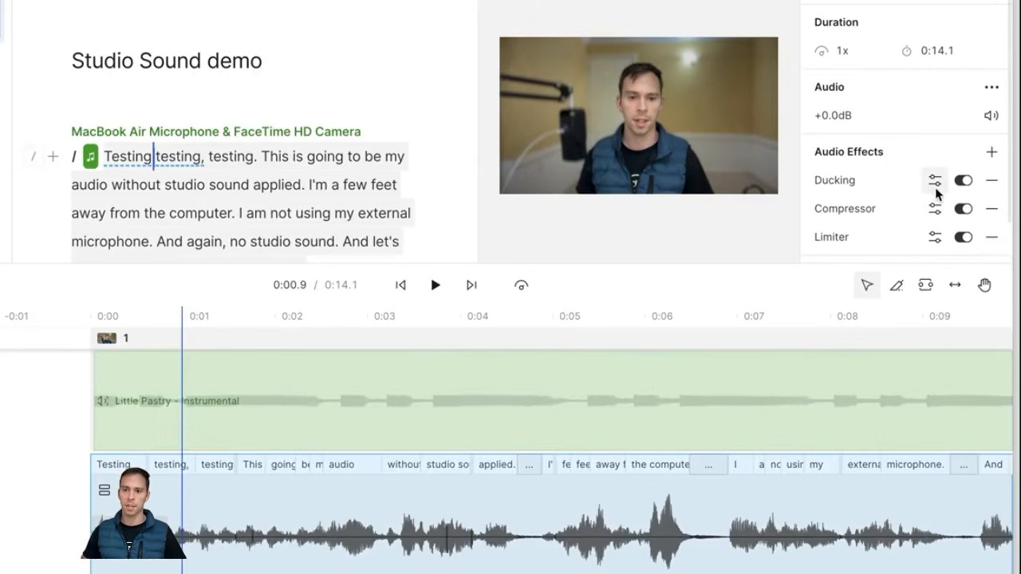
left_click(935, 184)
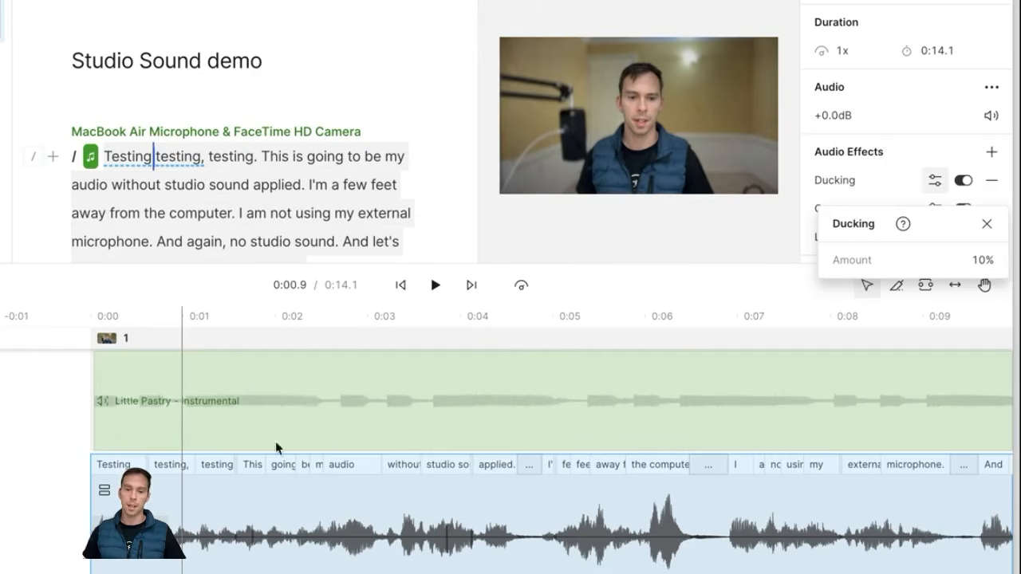
left_click(214, 428)
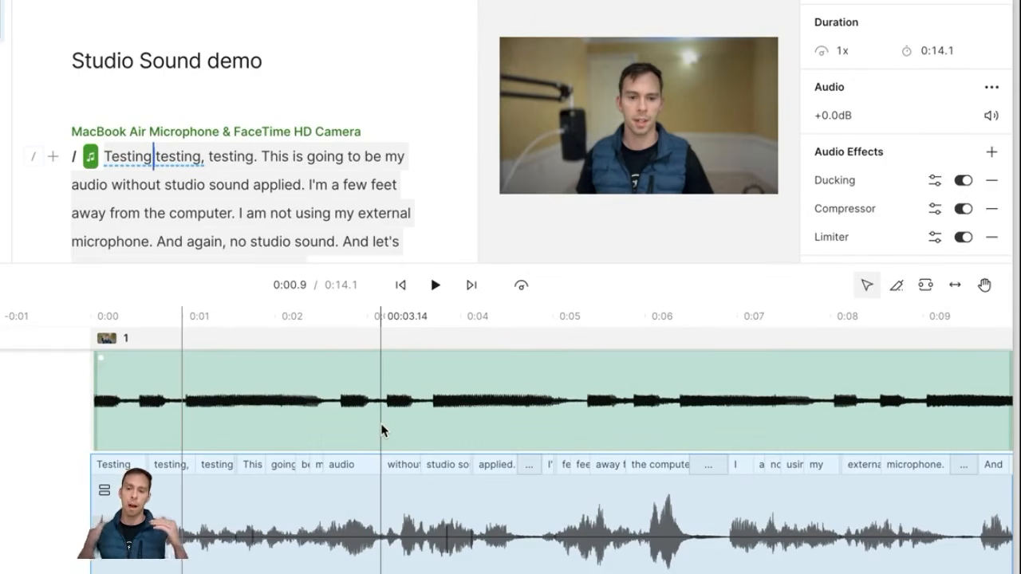
Step: Play the voice with the -4.3dB music underneath to hear the mix
left_click(436, 286)
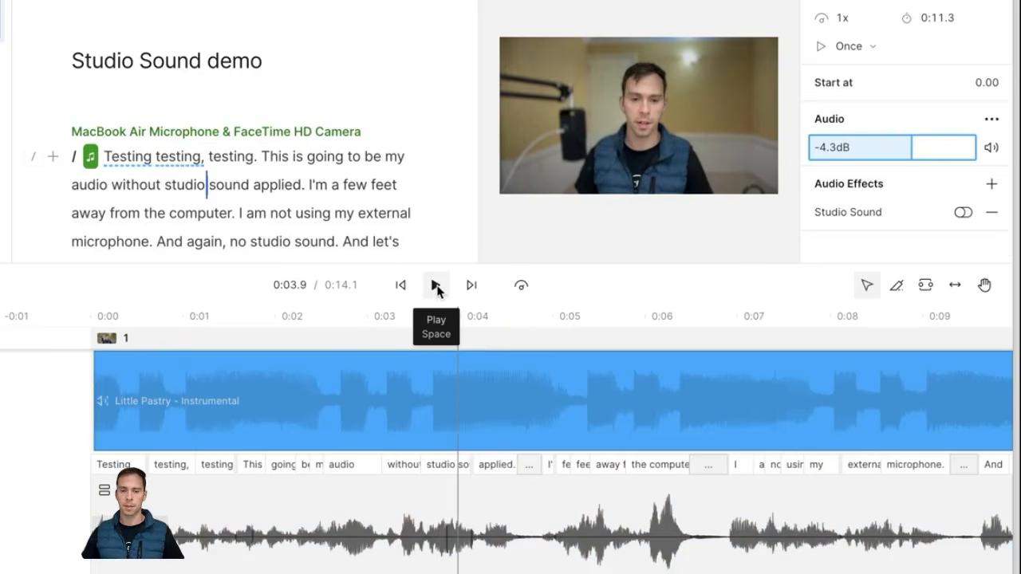
left_click(436, 287)
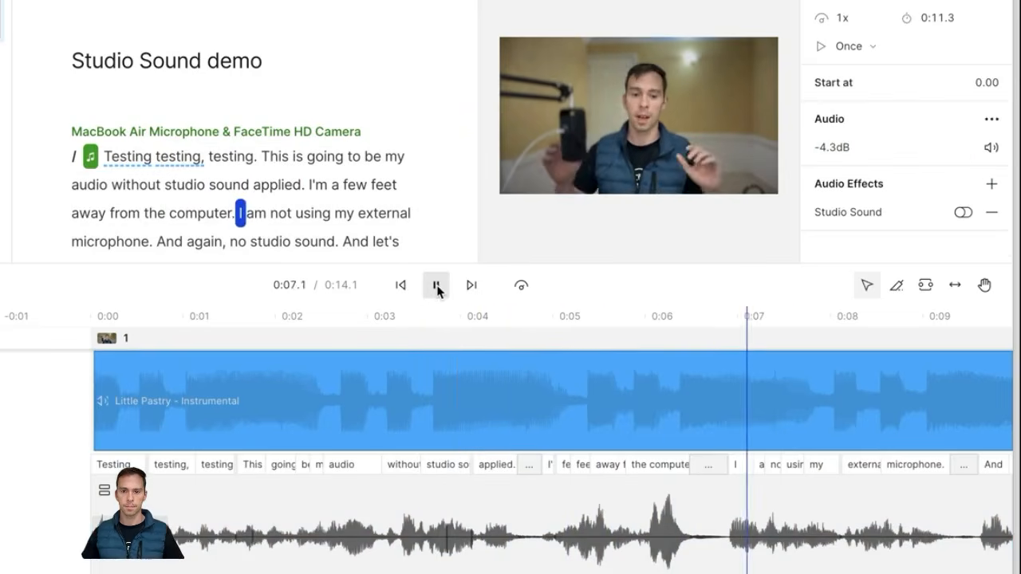
left_click(436, 286)
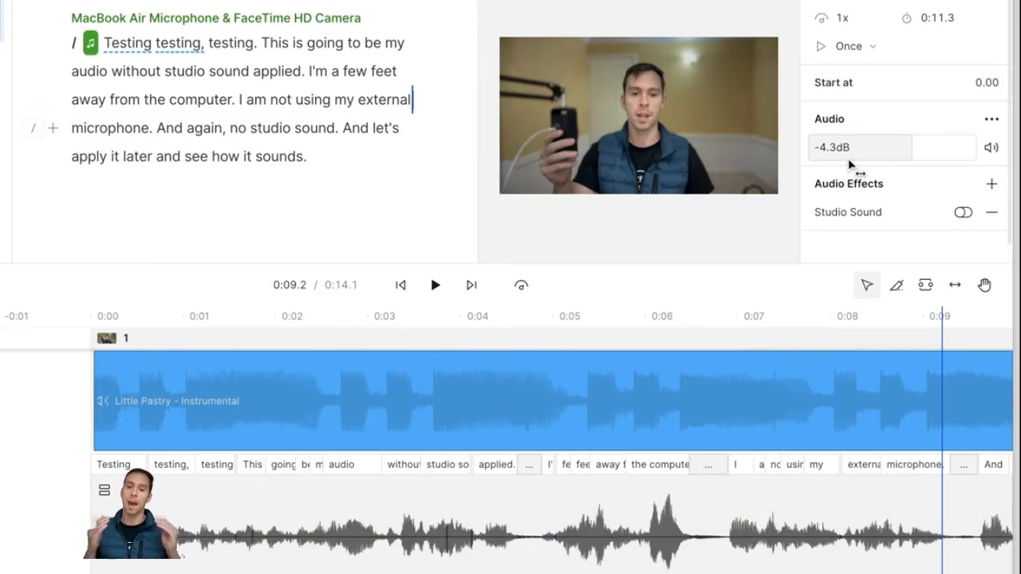
Step: Verify the voice's Ducking Amount at 10%, replay the mix, and park the playhead at 0:03.4
left_click(766, 535)
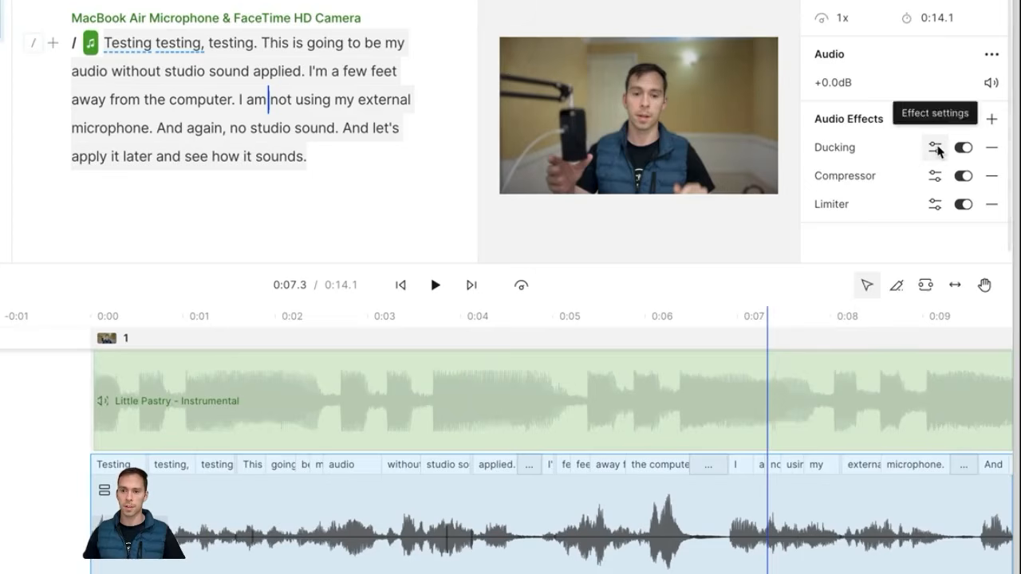
left_click(935, 147)
left_click(977, 227)
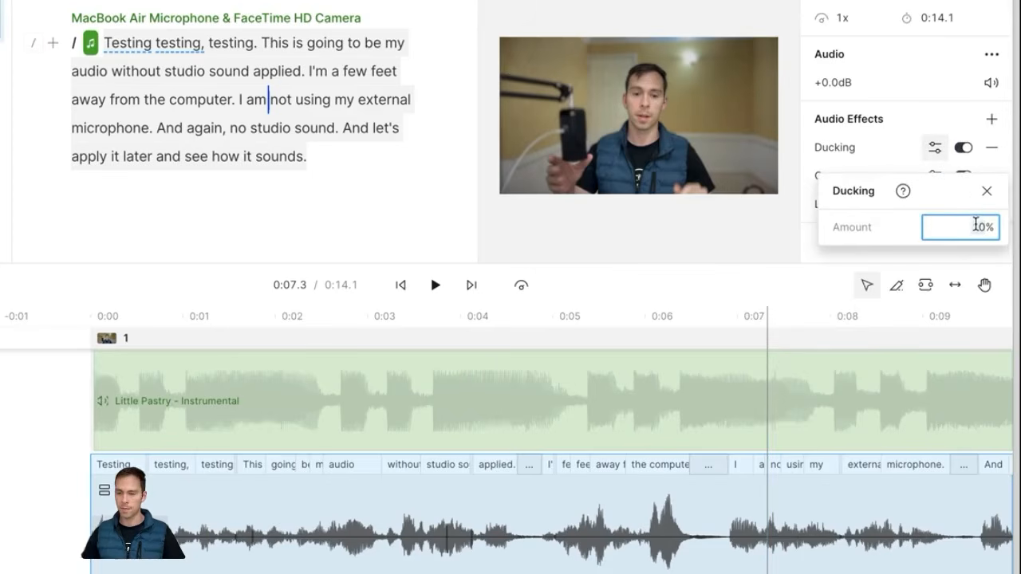
left_click(754, 370)
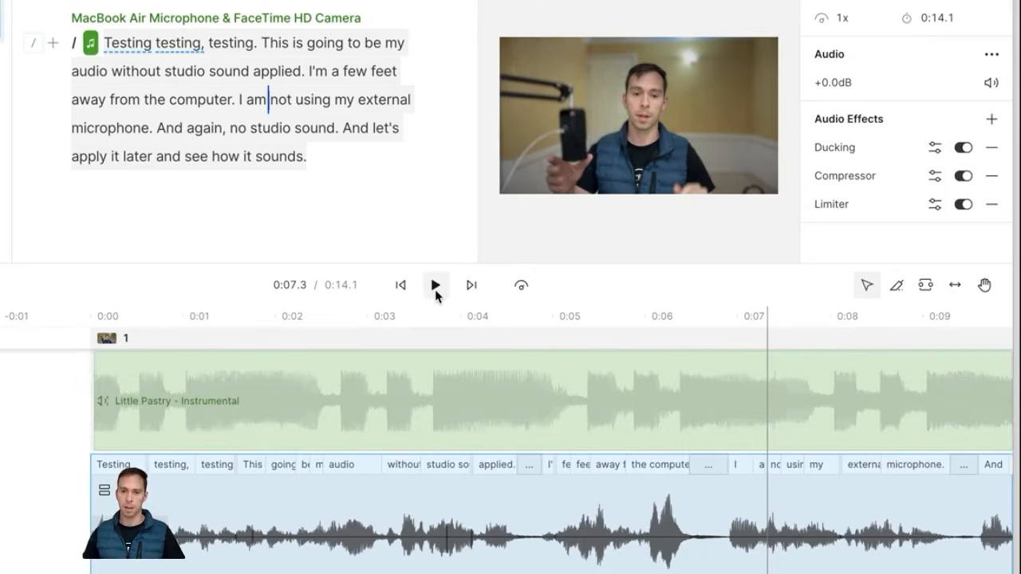
left_click(435, 290)
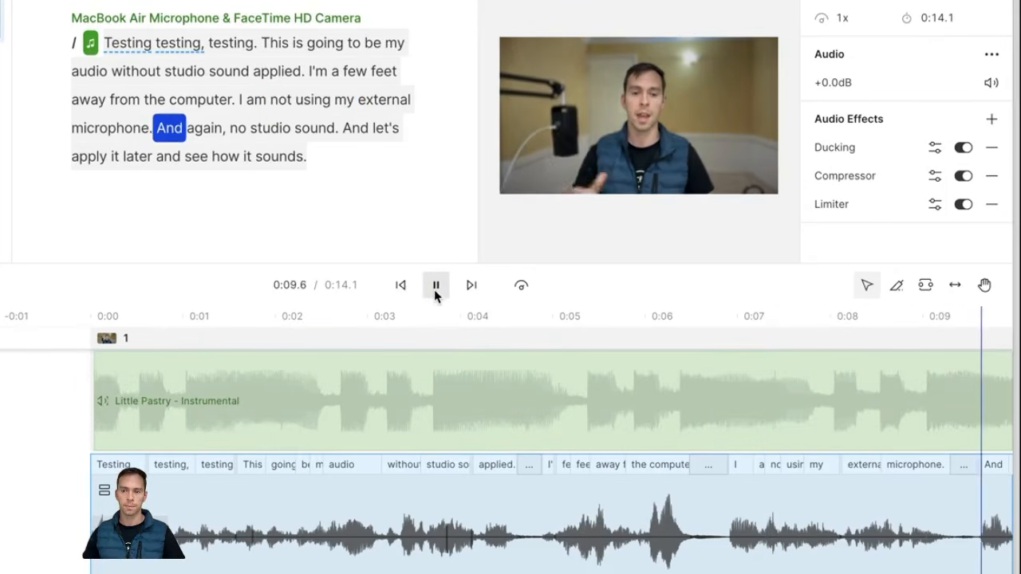
left_click(435, 289)
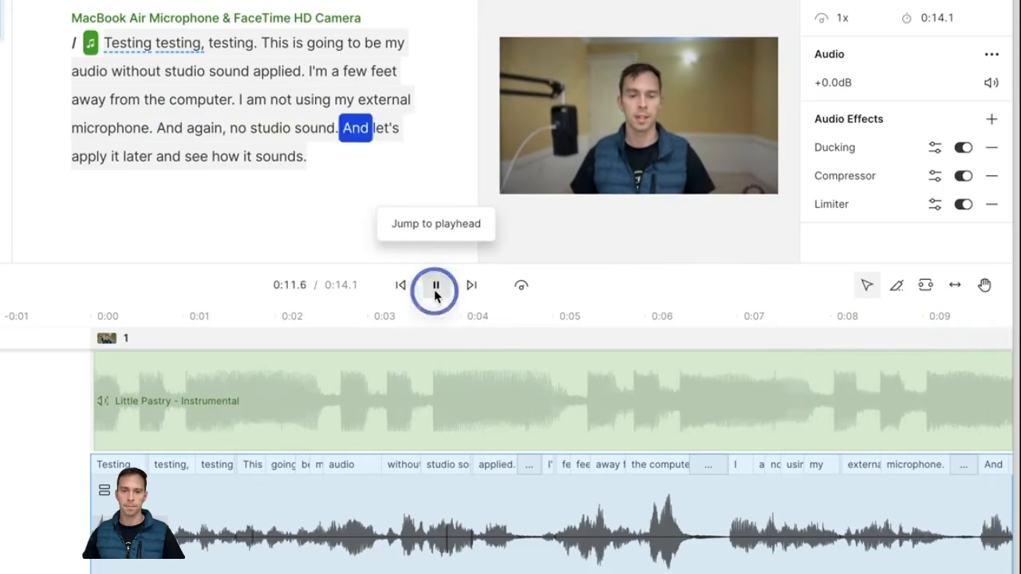
left_click(408, 325)
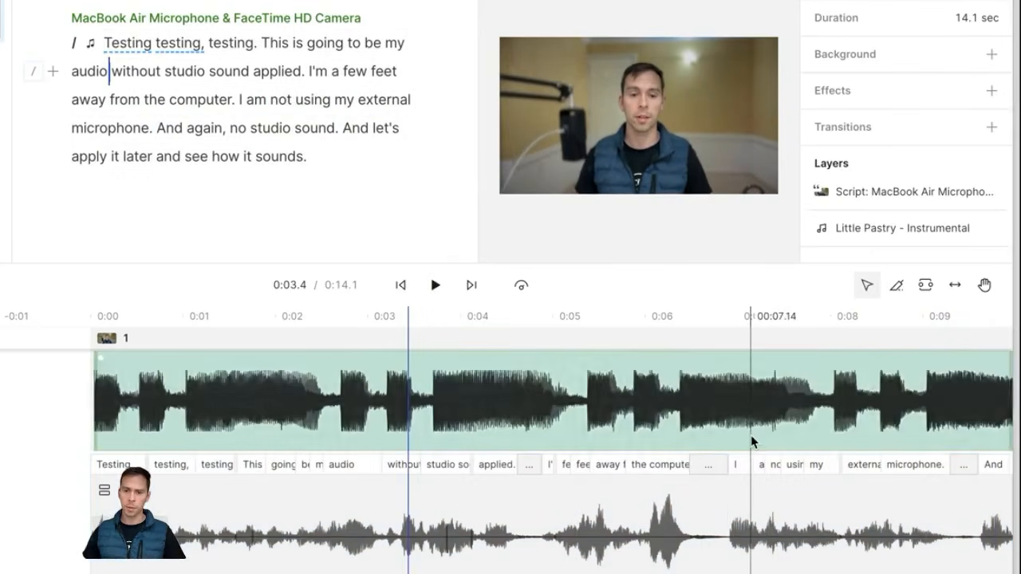
Step: Zoom the timeline out slightly and delete the Little Pastry - Instrumental music clip
scroll(751, 441, "right", 2)
scroll(710, 447, "right", 4)
key("super+minus")
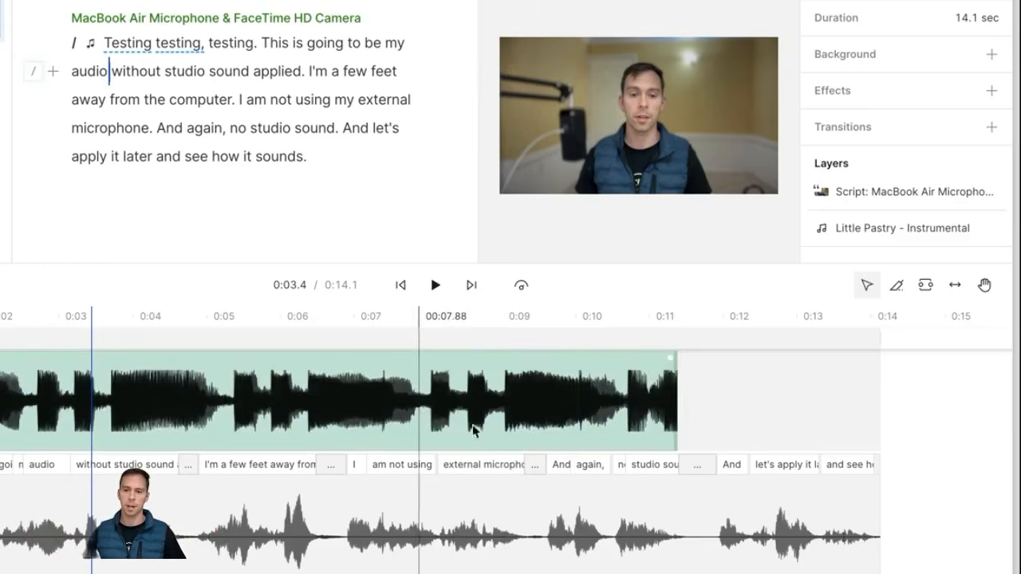
scroll(383, 495, "left", 5)
left_click(257, 530)
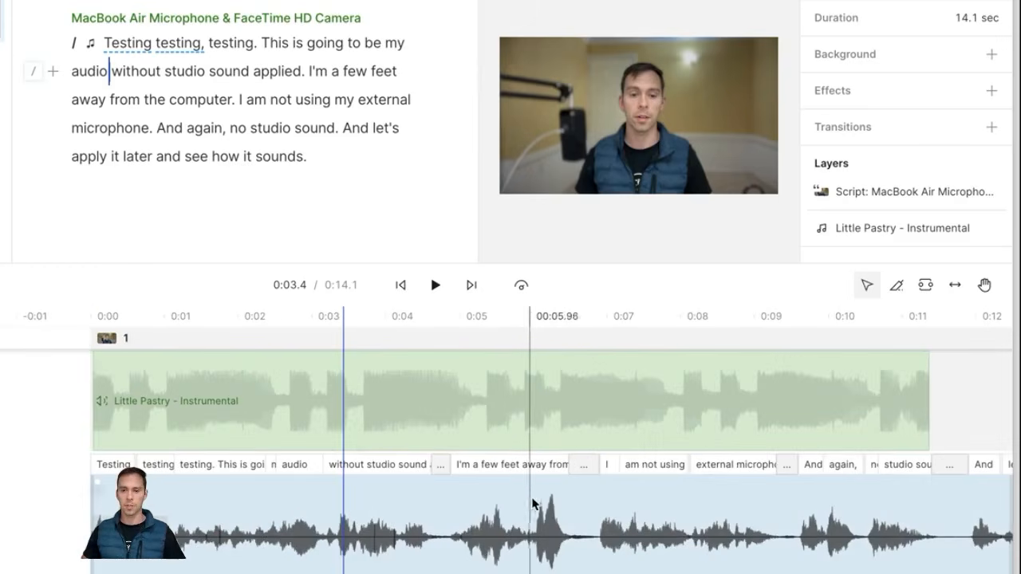
left_click(688, 418)
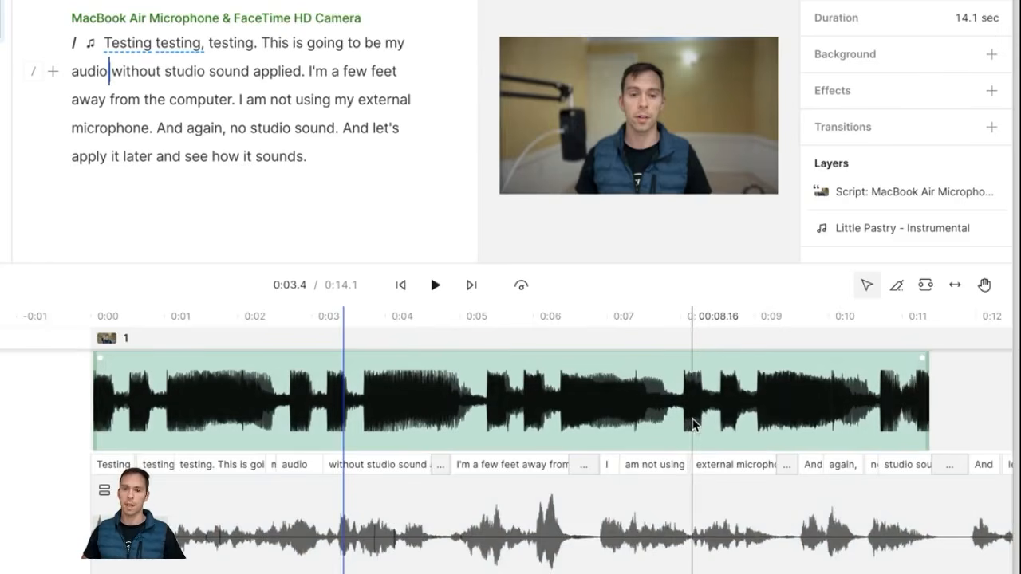
key("Escape")
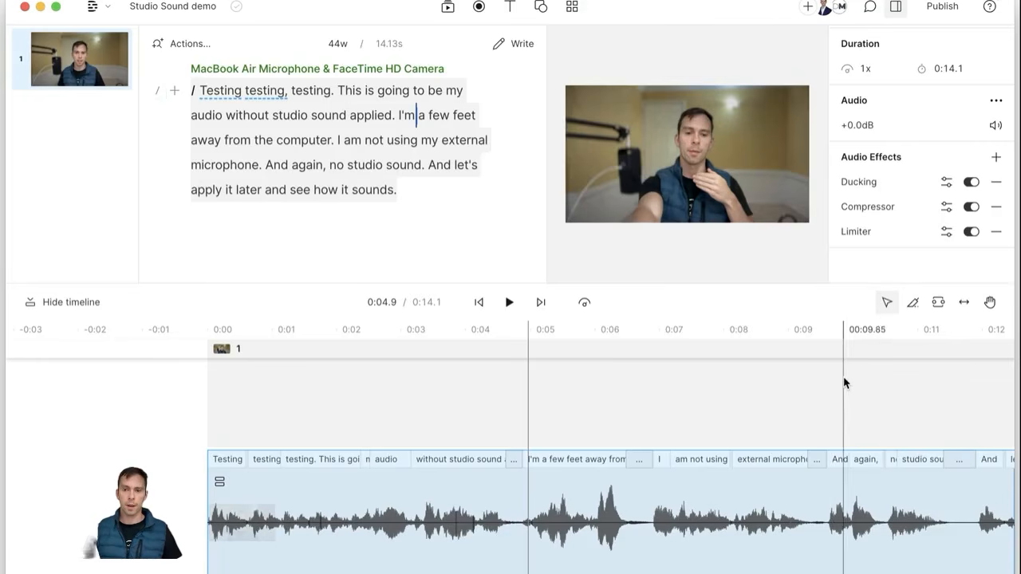
Step: Remove the Limiter, Compressor and Ducking effects from the voice clip, then add EQ
left_click(991, 158)
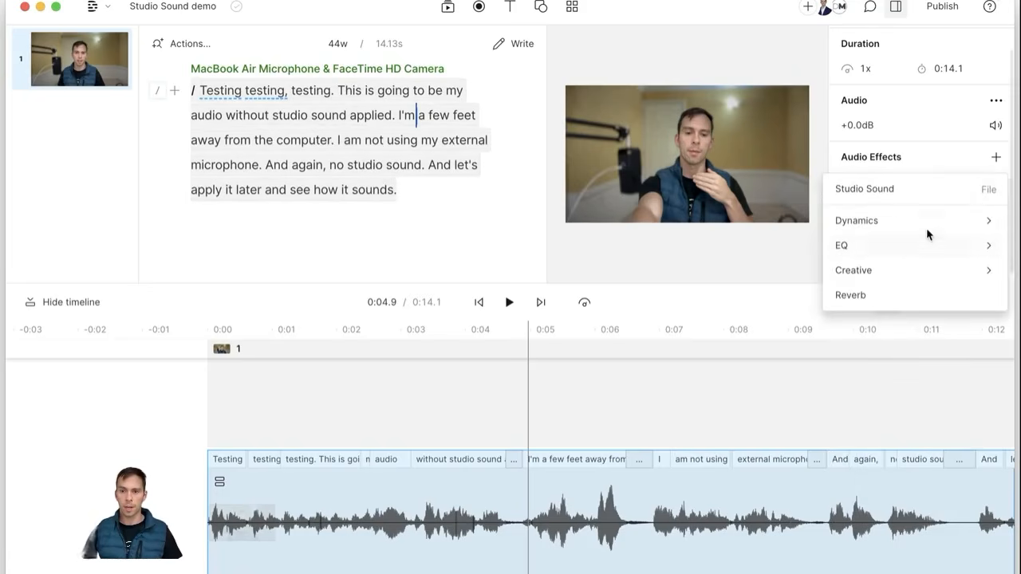
mouse_move(892, 272)
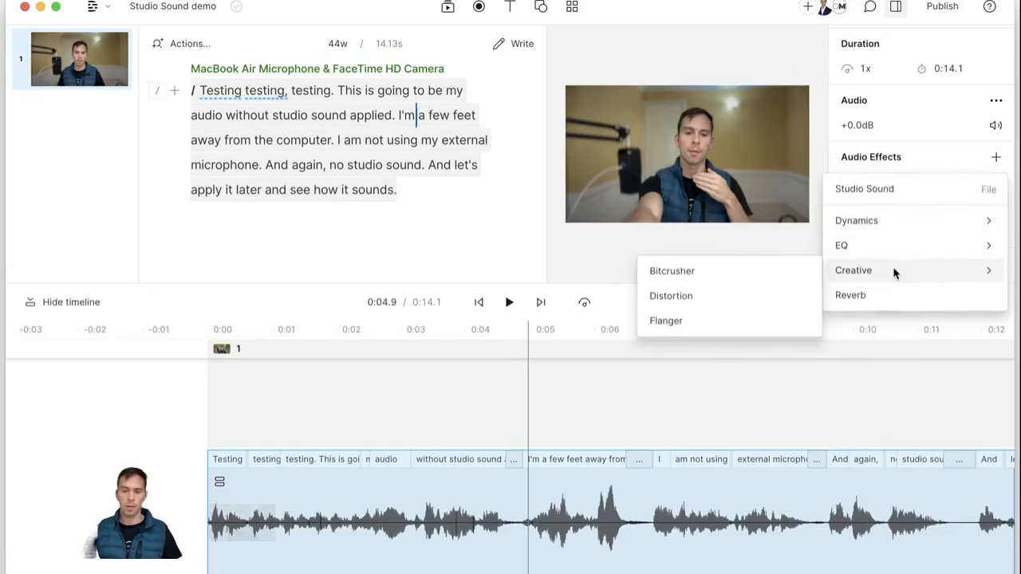
left_click(919, 189)
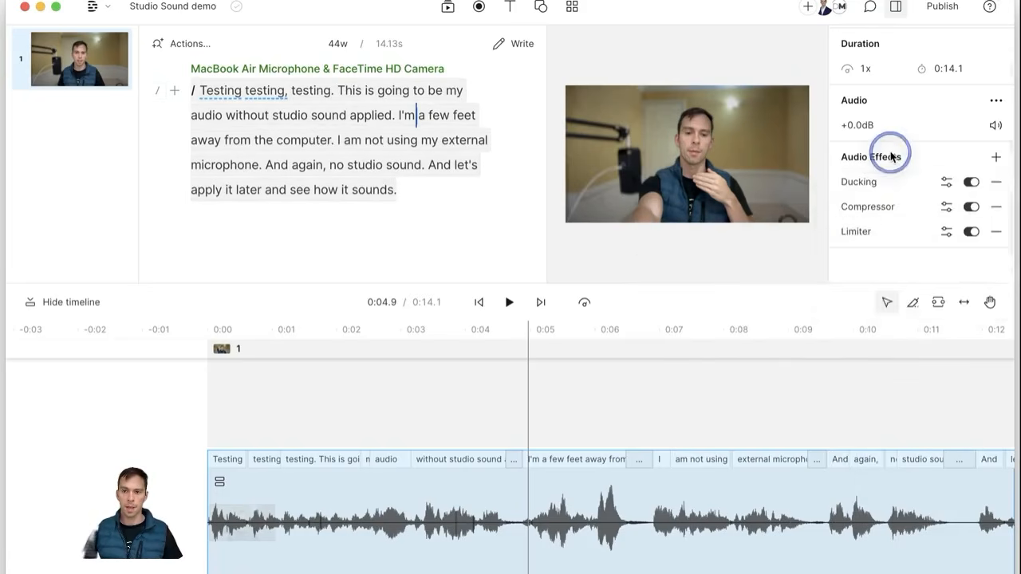
left_click(996, 232)
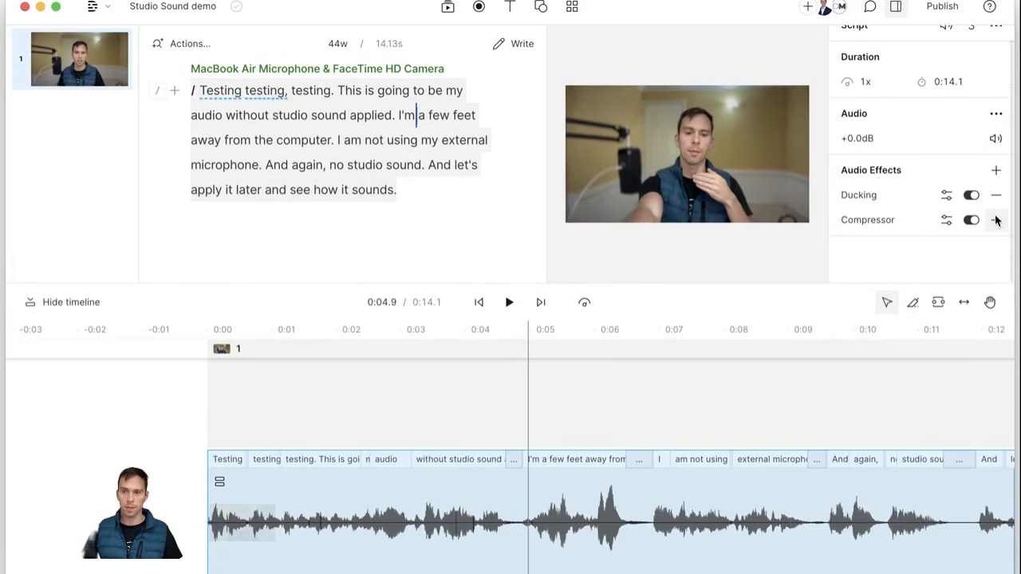
left_click(996, 218)
left_click(996, 212)
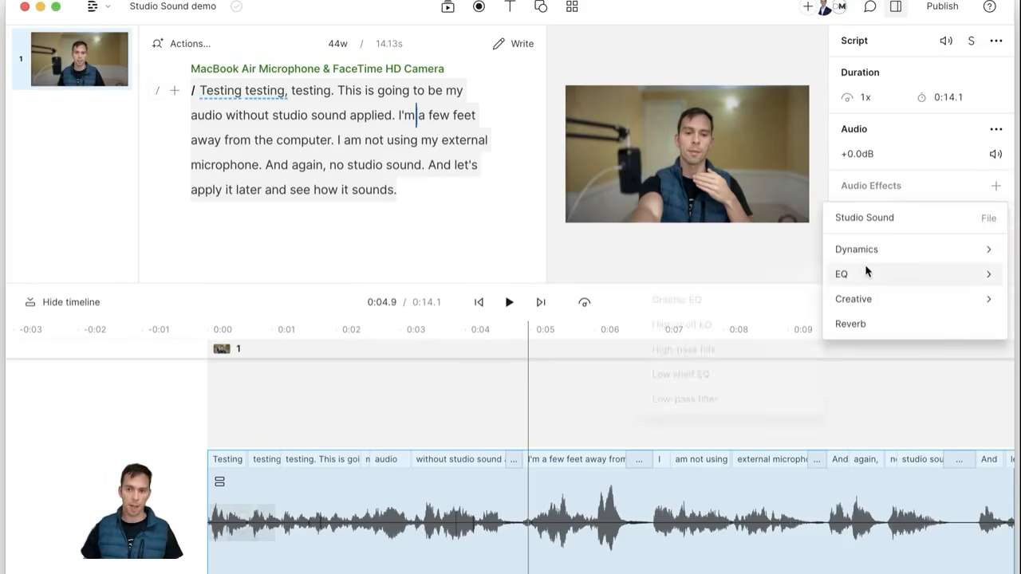
left_click(867, 275)
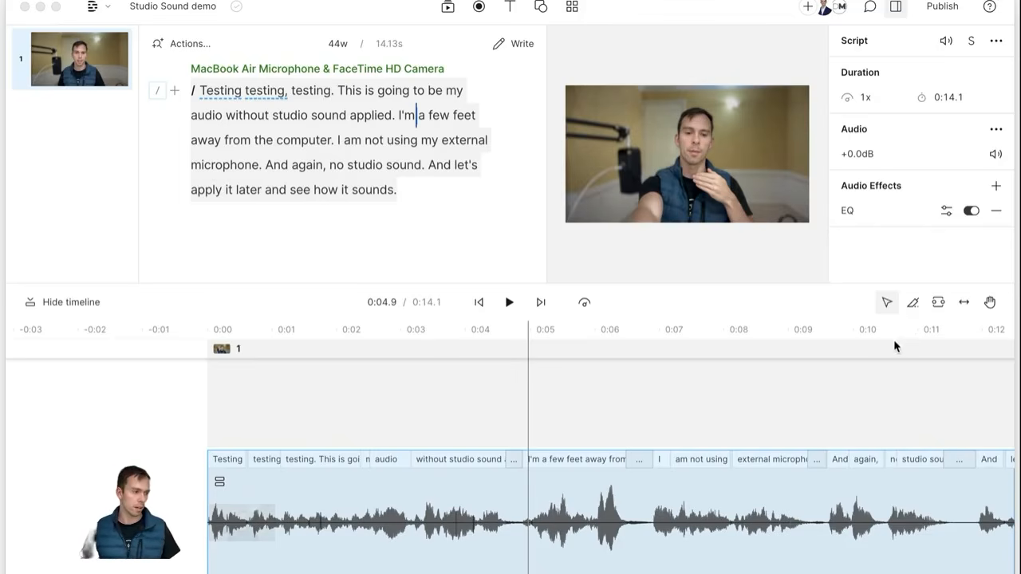
Step: Experiment with EQ bands, cutting near 338 Hz and 3240 Hz and boosting 862 Hz
left_click(946, 213)
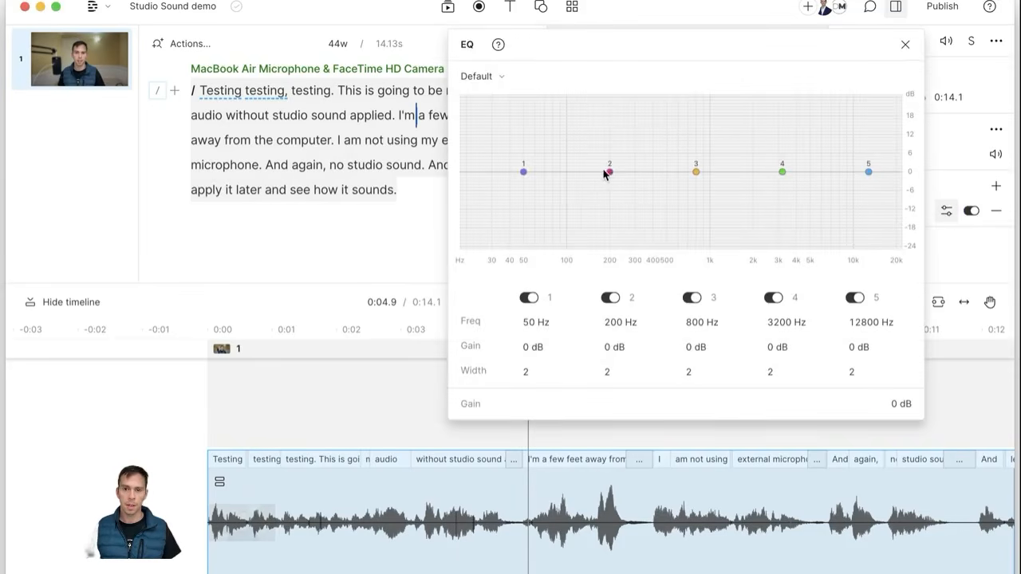
mouse_move(609, 173)
left_mouse_down()
mouse_move(614, 117)
mouse_move(592, 115)
mouse_move(561, 189)
mouse_move(563, 212)
mouse_move(643, 223)
left_mouse_up()
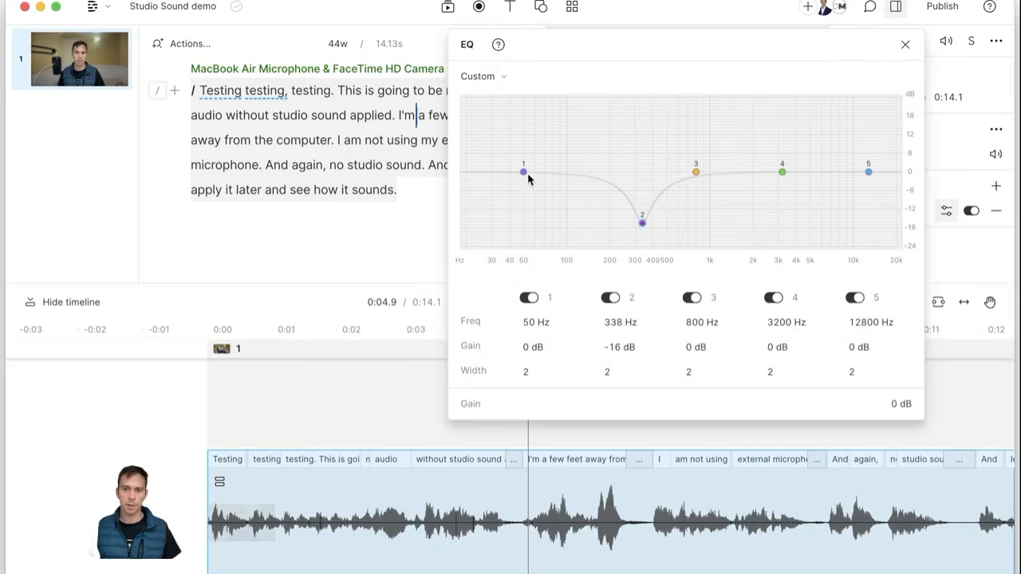
left_click_drag(528, 179, 526, 137)
left_click_drag(696, 172, 701, 134)
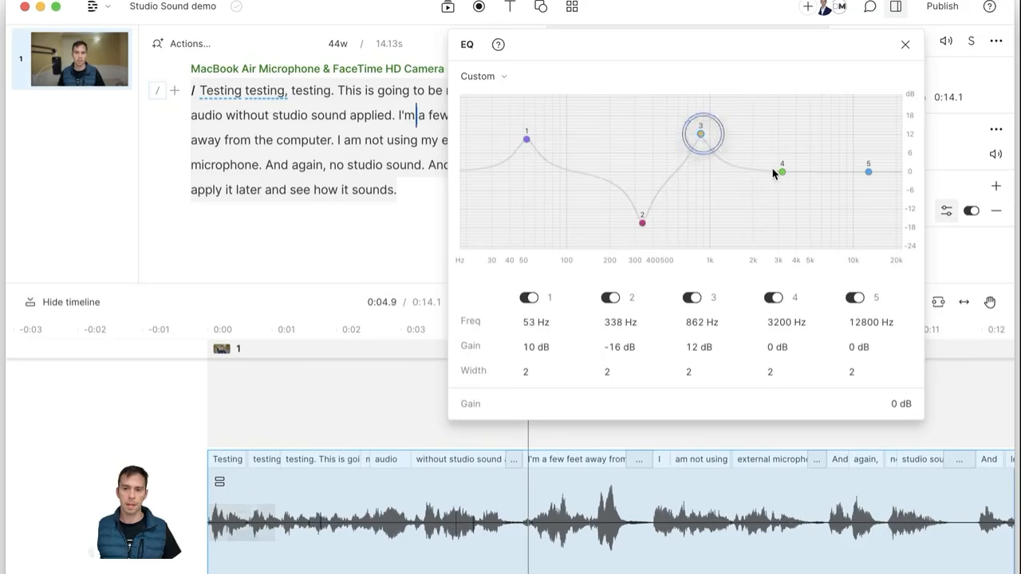
left_click_drag(782, 171, 782, 211)
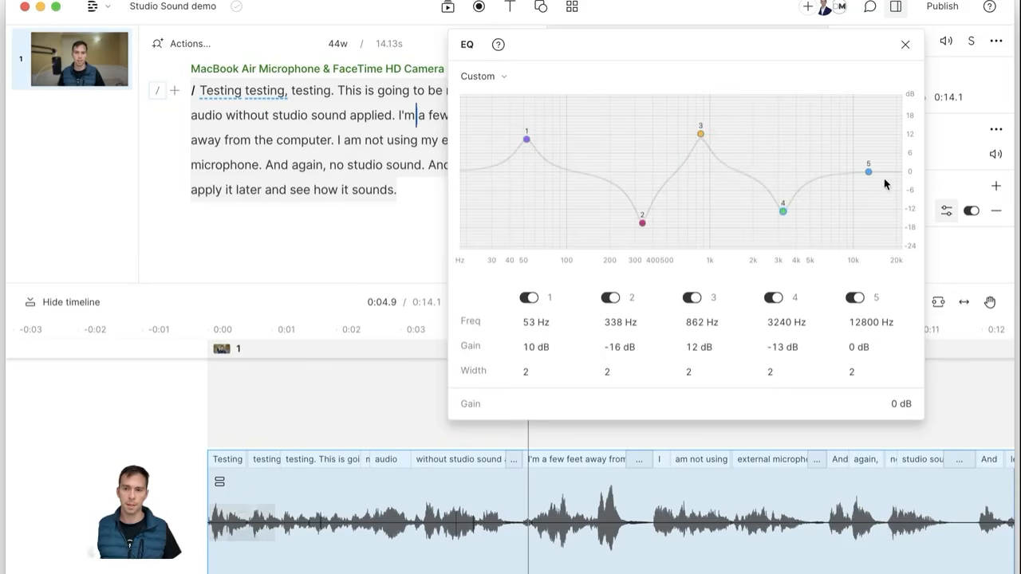
Step: Try the Default and Boxy EQ presets, settling on Presence (+6 dB at 3500 Hz)
left_click(506, 76)
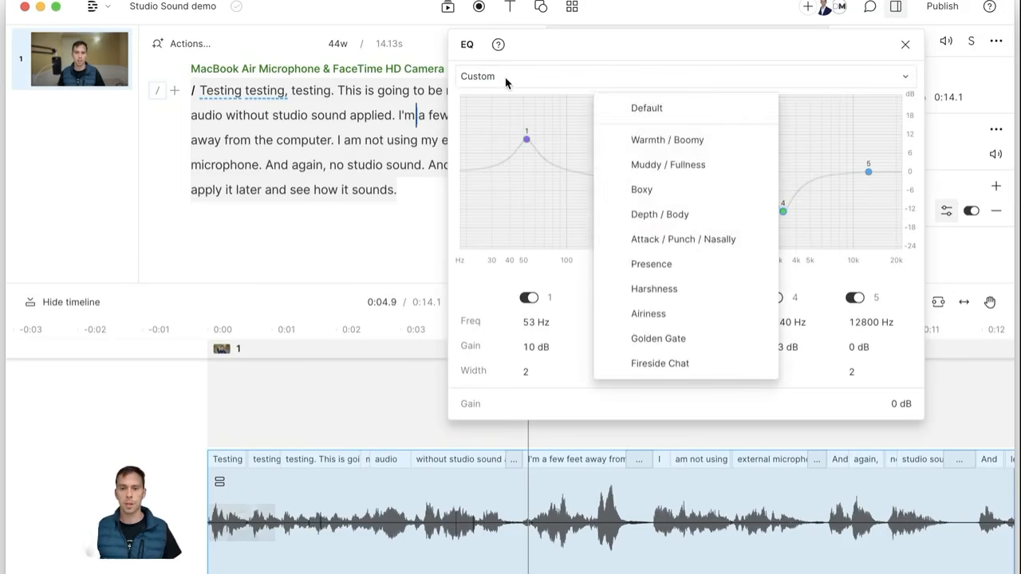
left_click(506, 79)
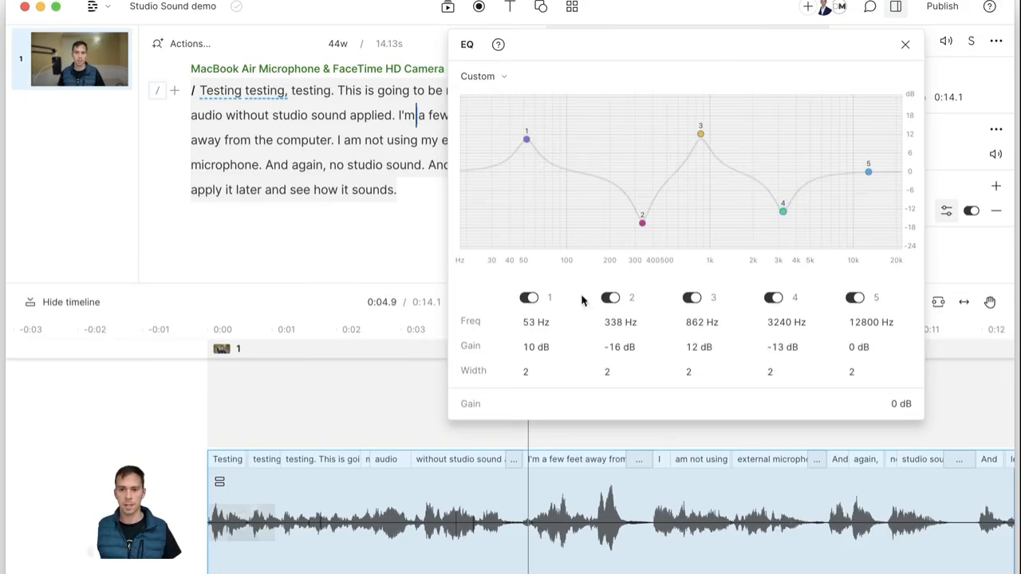
left_click(490, 75)
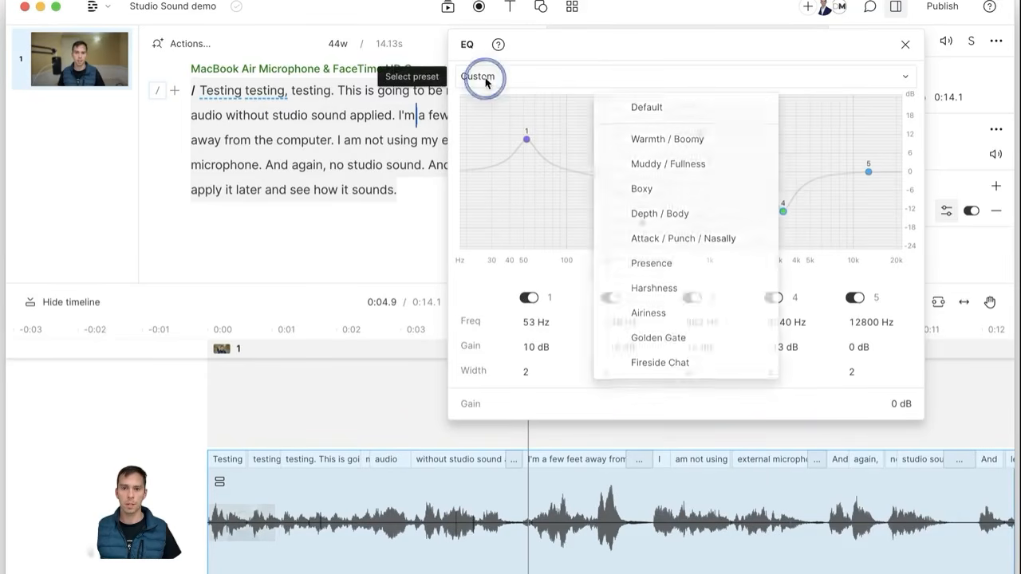
left_click(654, 110)
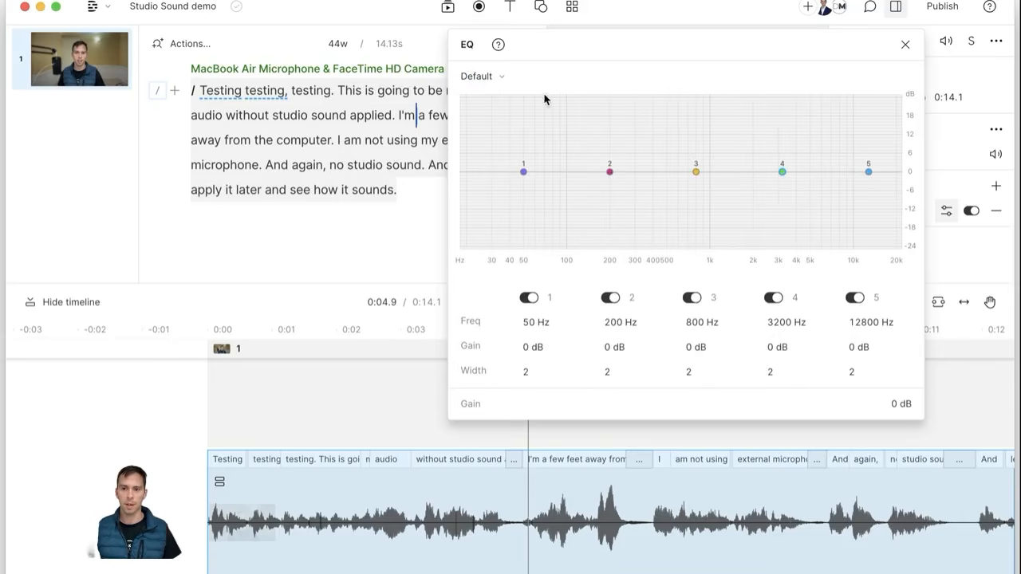
left_click(472, 76)
left_click(687, 202)
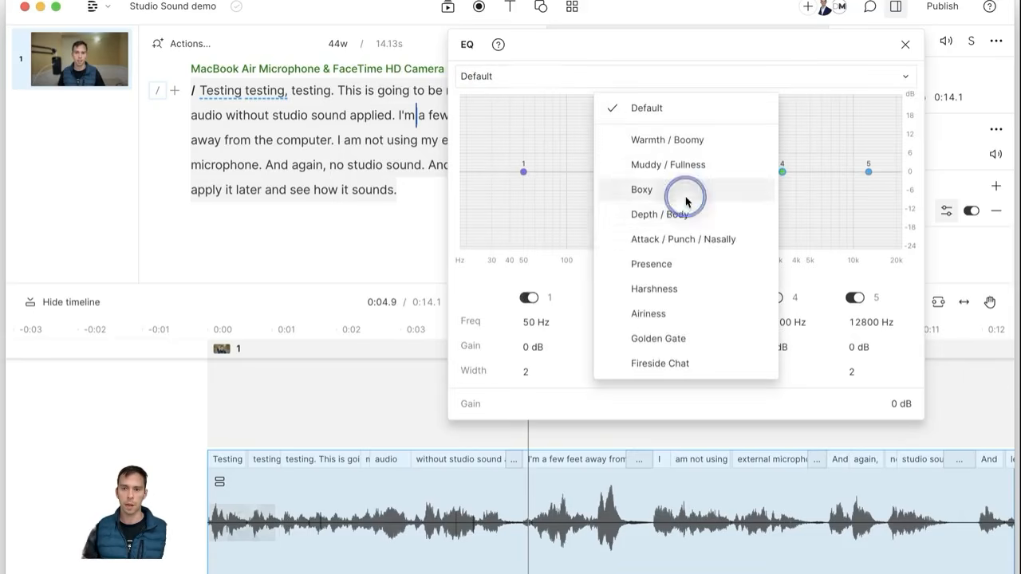
left_click(483, 76)
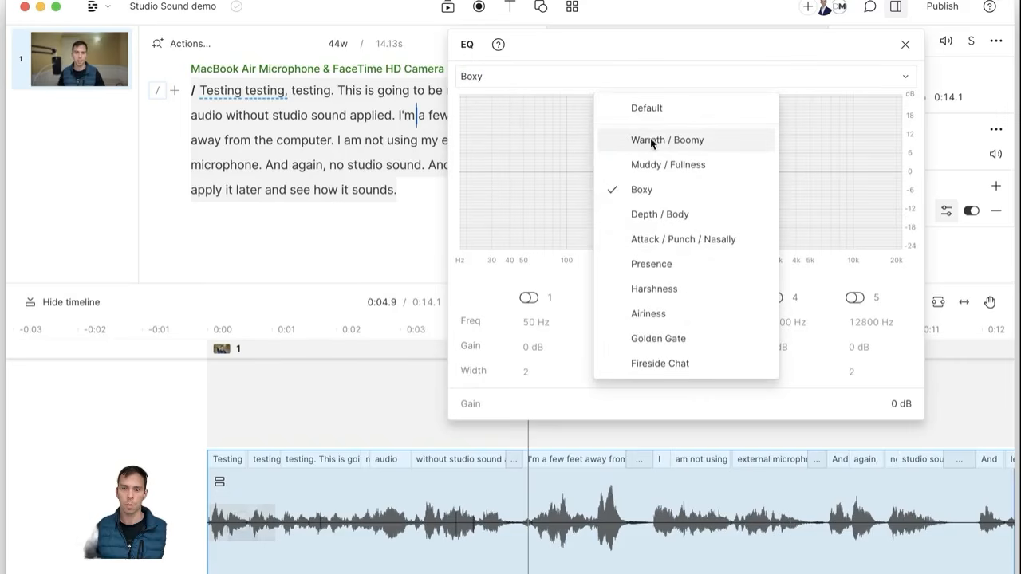
left_click(684, 266)
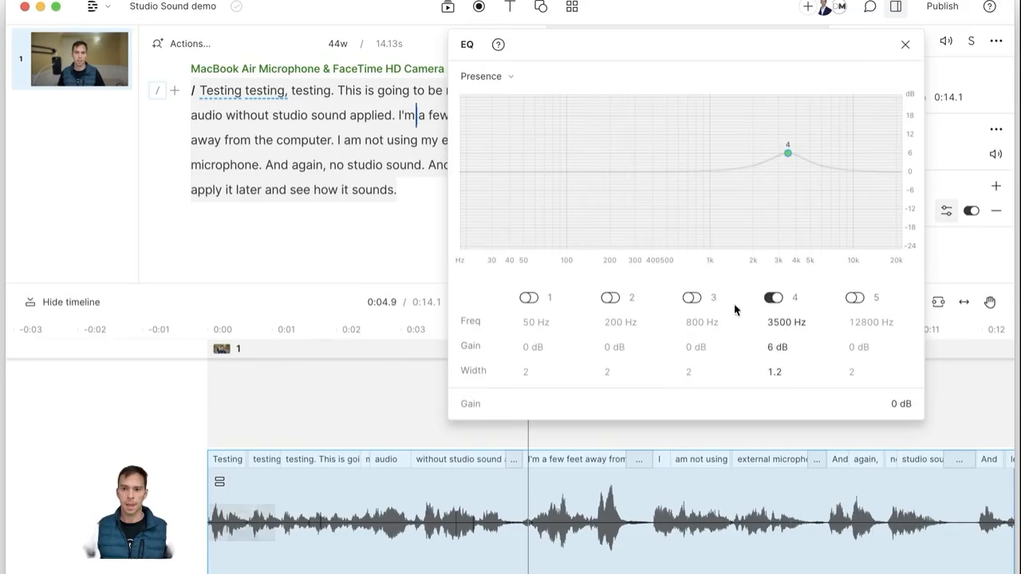
Step: Close the EQ settings and add a Creative > Bitcrusher effect to the script audio
left_click(905, 46)
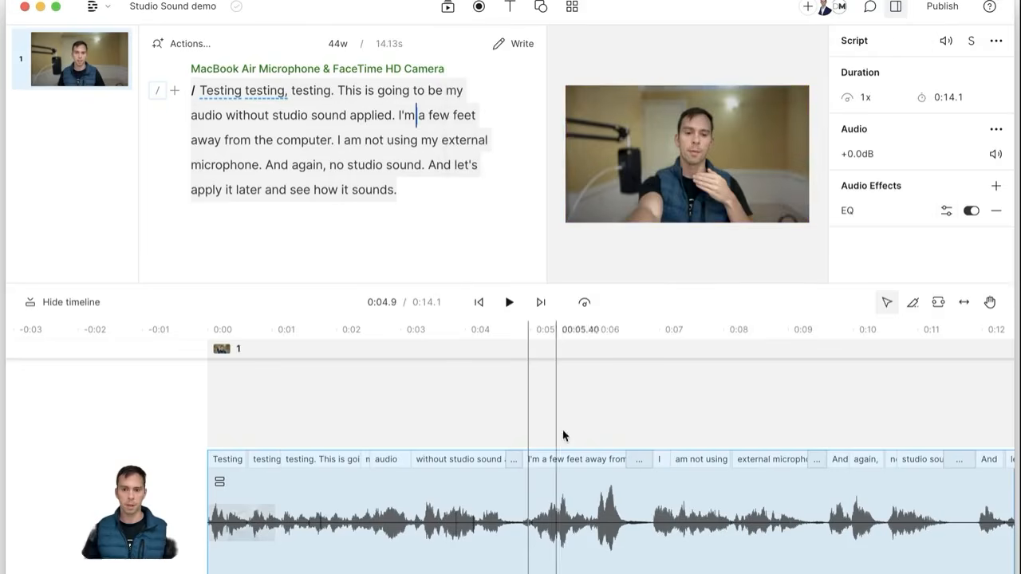
left_click(996, 187)
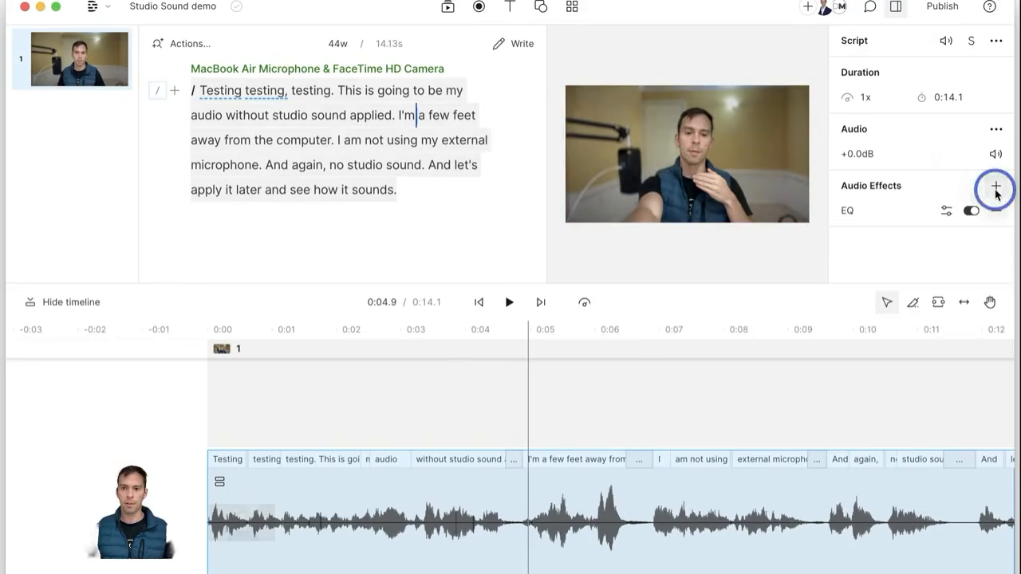
mouse_move(915, 272)
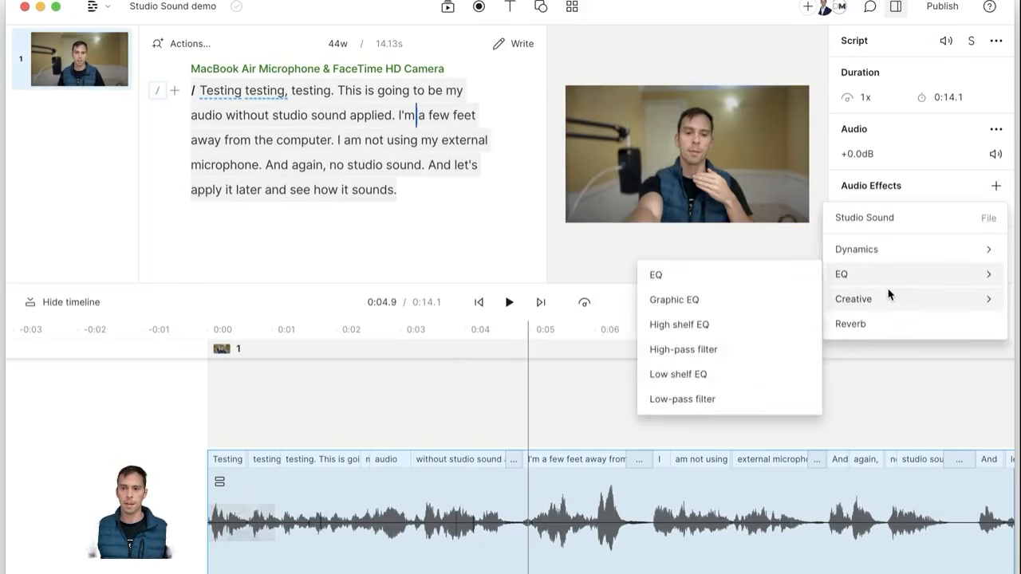
mouse_move(889, 300)
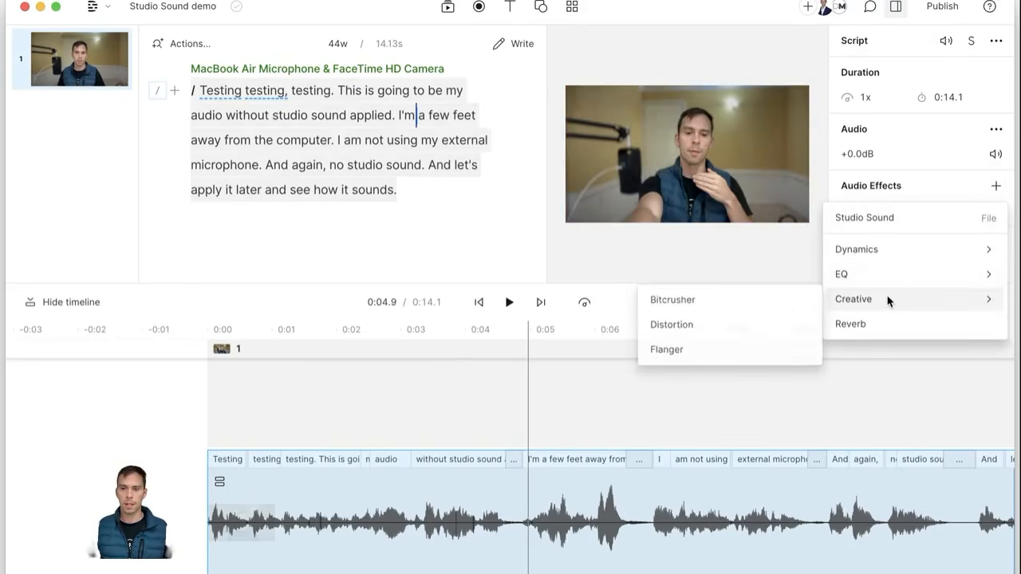
left_click(699, 300)
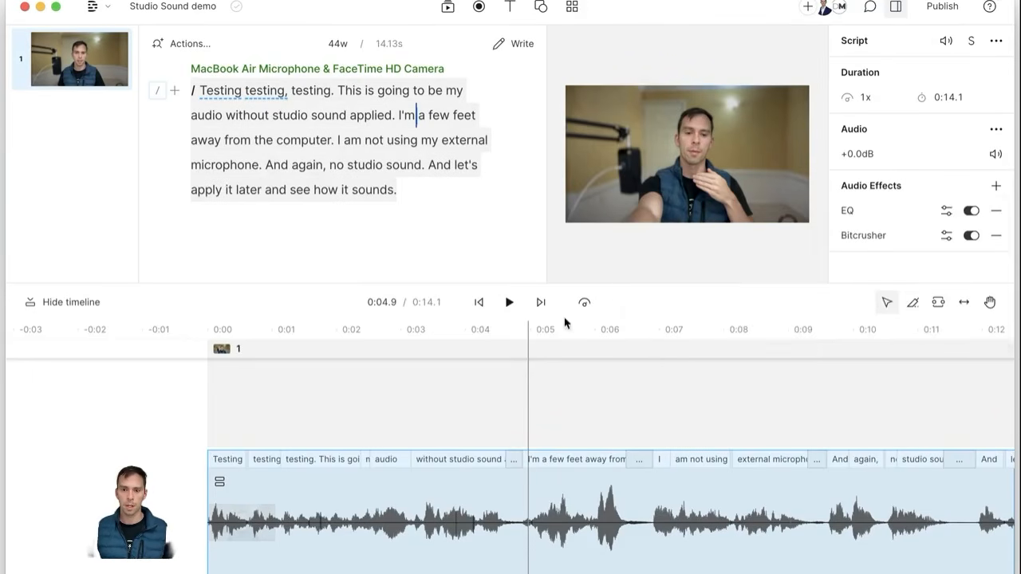
Step: Briefly play the recording to hear EQ plus Bitcrusher, then reopen the Creative effects list
left_click(510, 303)
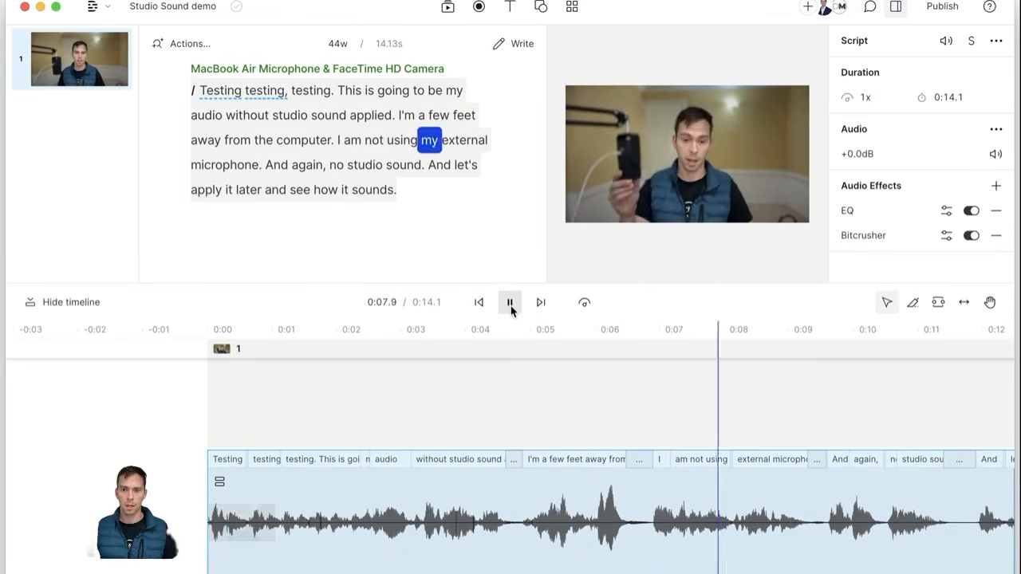
left_click(510, 303)
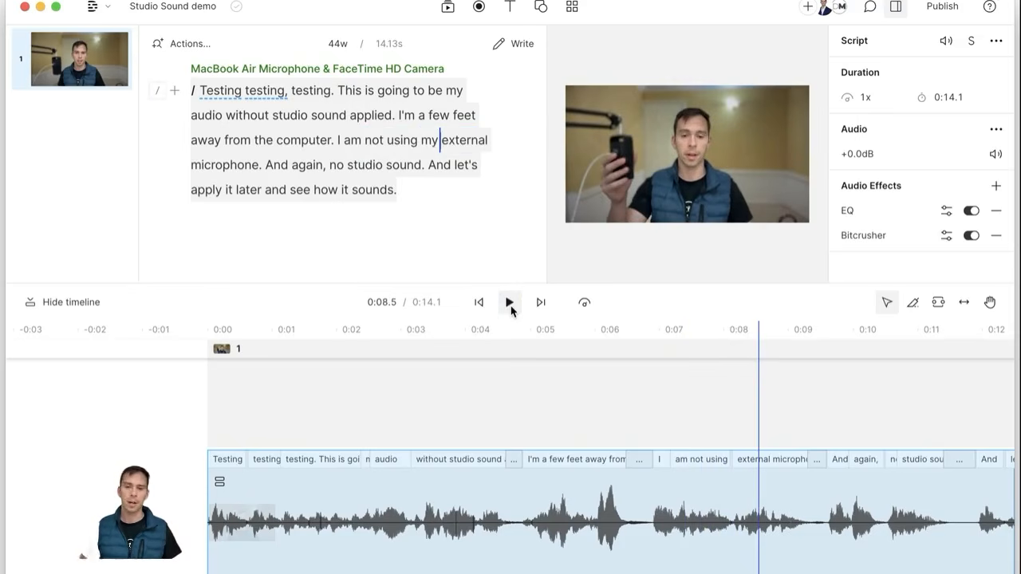
left_click(995, 185)
mouse_move(854, 299)
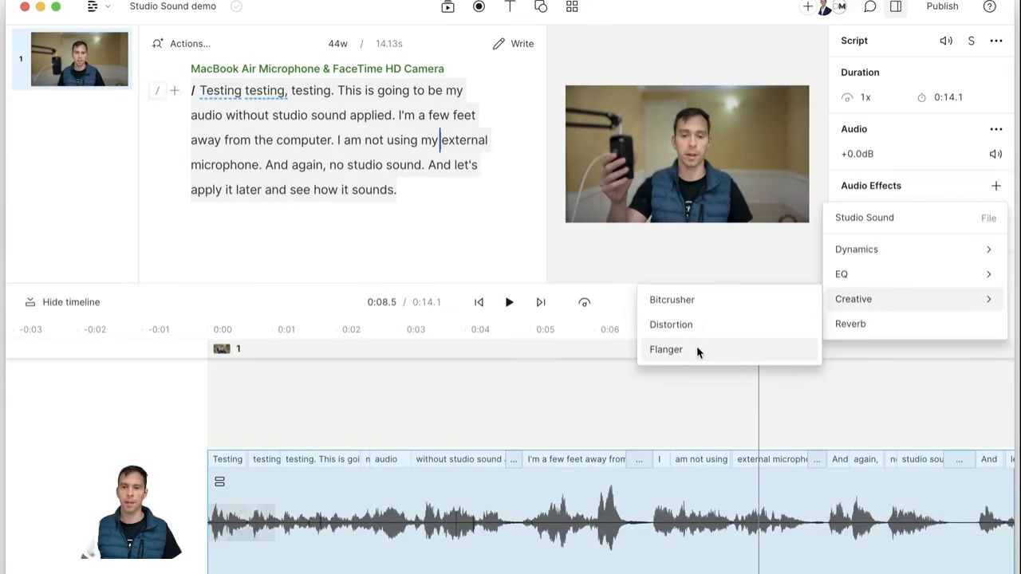
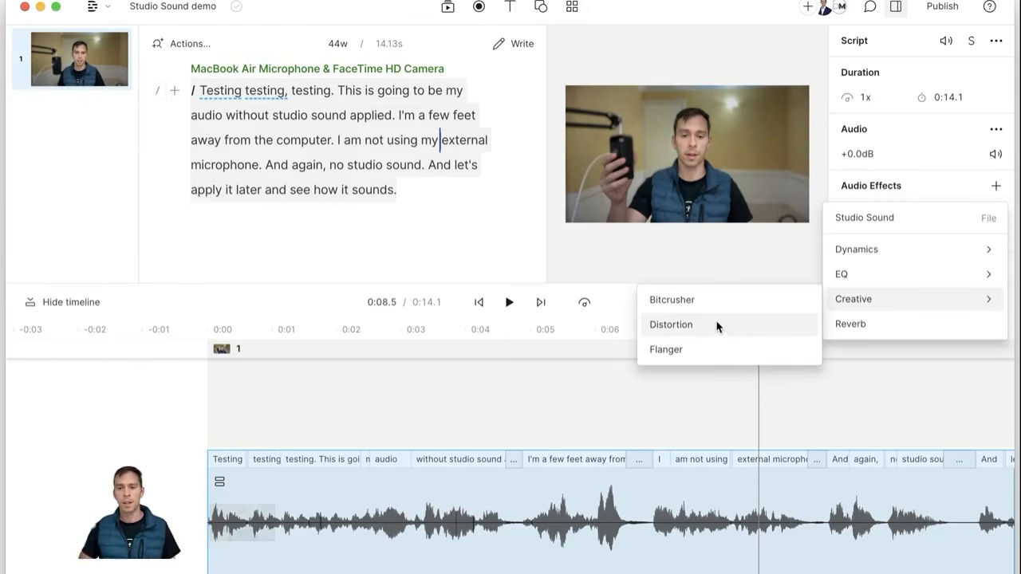
Step: Add Distortion, switch Bitcrusher off, preview the sound, then switch Distortion off
left_click(689, 326)
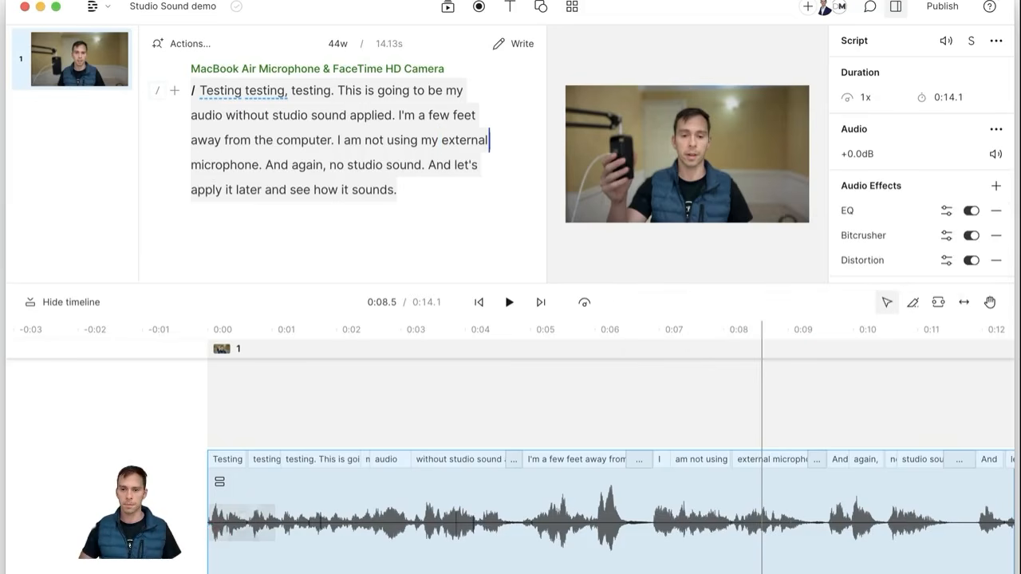
left_click(971, 236)
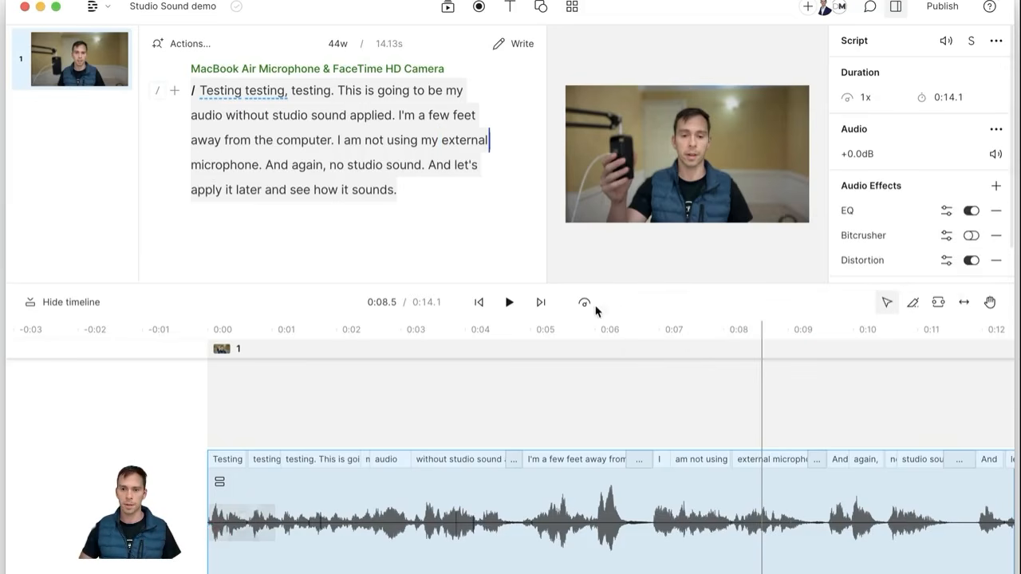
left_click(509, 304)
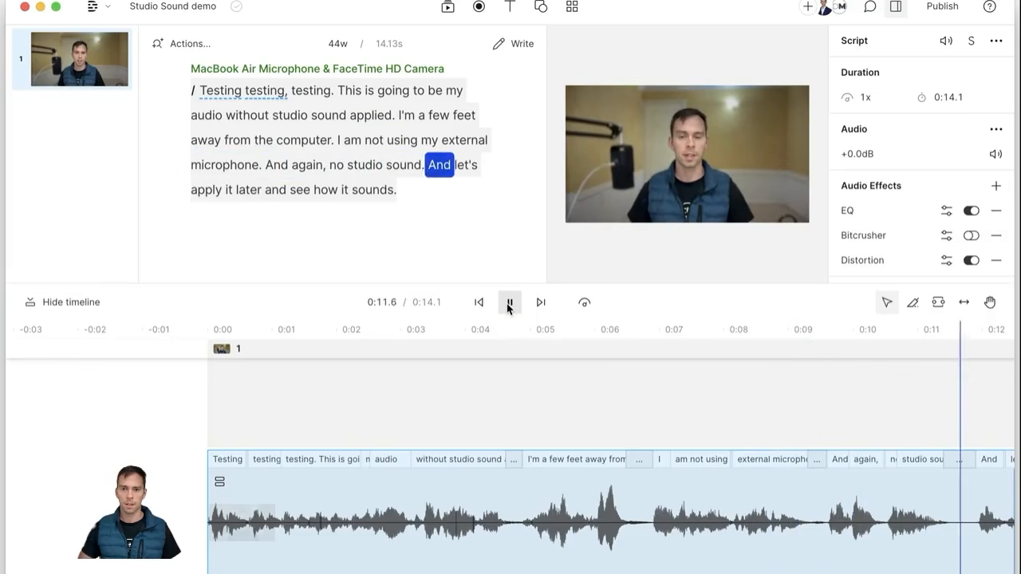
left_click(509, 303)
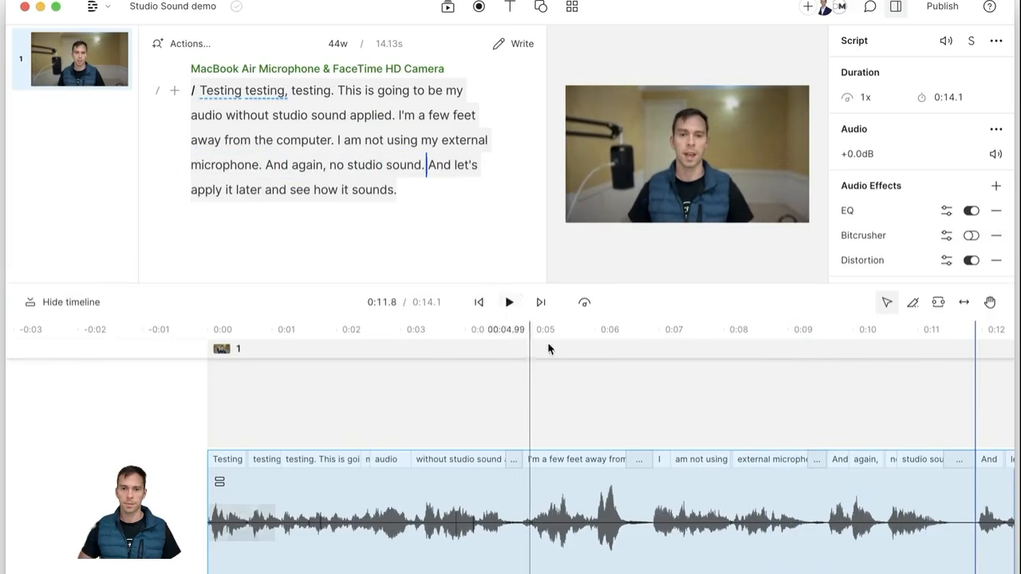
left_click(973, 260)
Step: Add the Flanger effect and preview the clip from the beginning
left_click(997, 187)
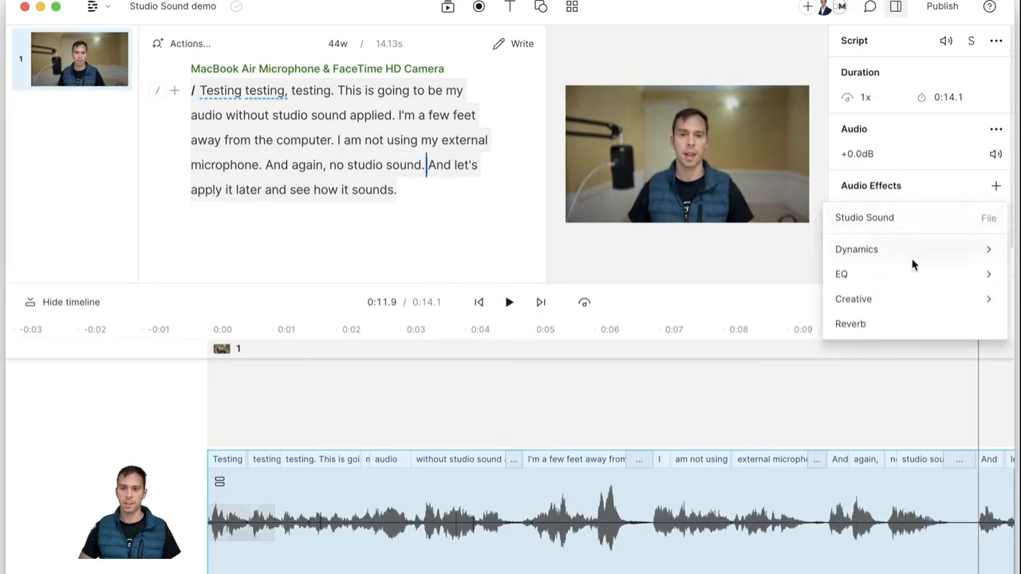
left_click(716, 347)
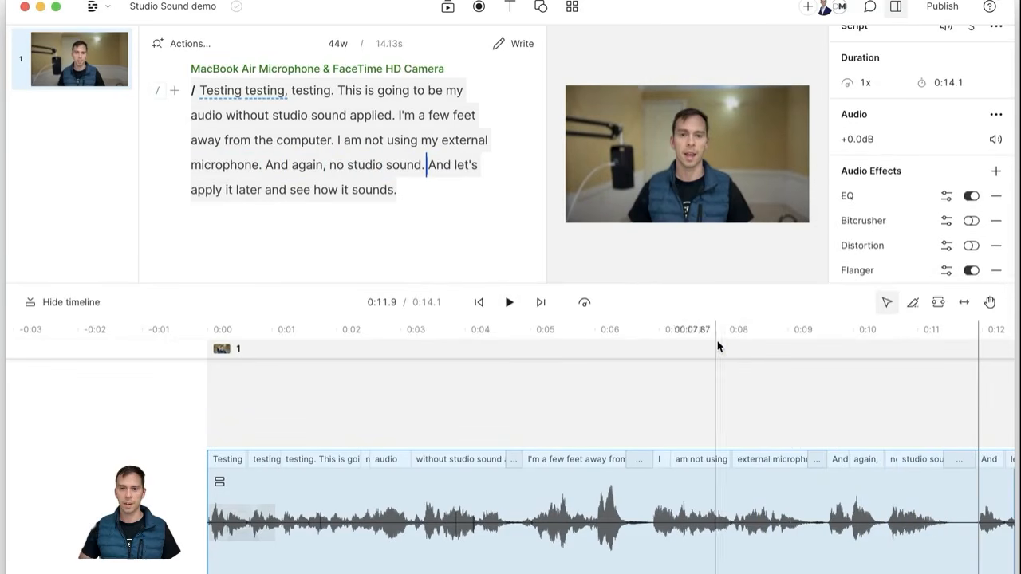
left_click(509, 303)
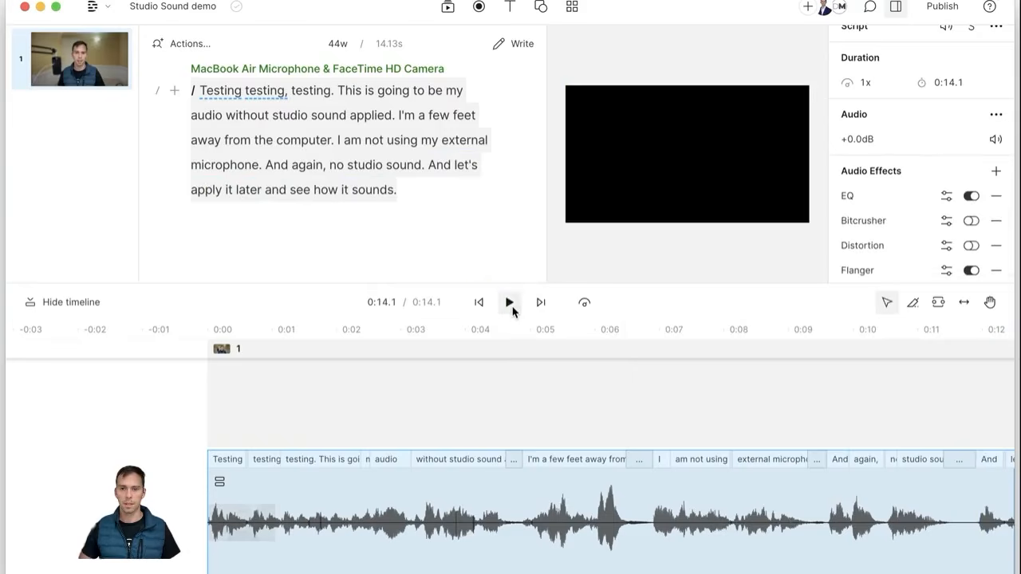
left_click(479, 302)
left_click(508, 303)
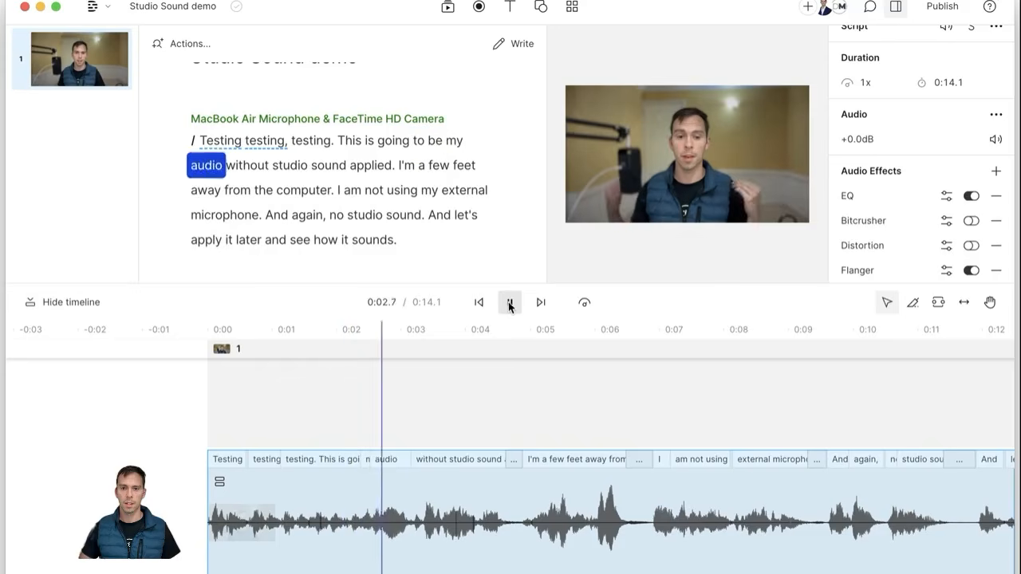
left_click(509, 303)
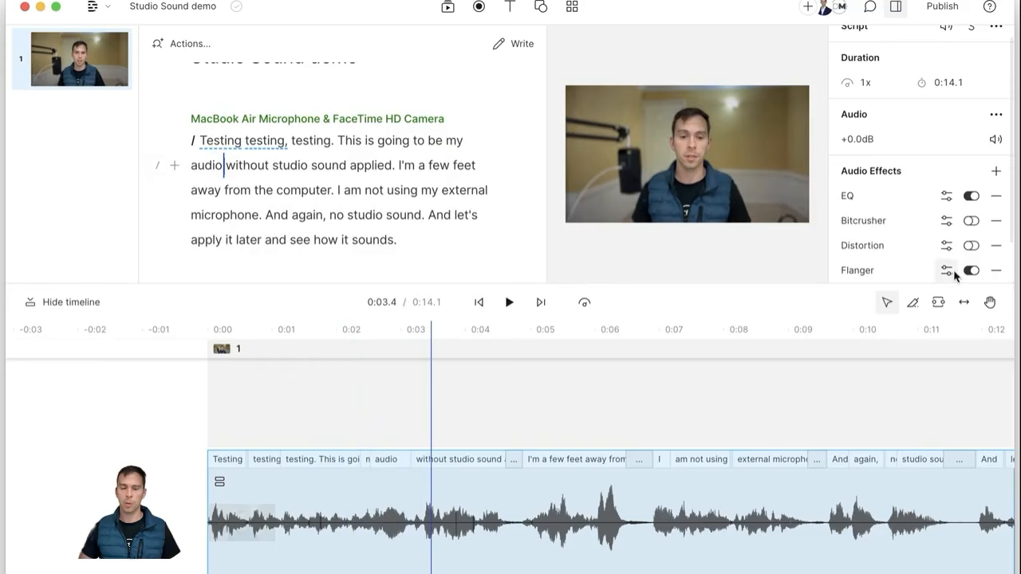
Step: Add the Reverb effect and preview the clip with it applied
left_click(996, 170)
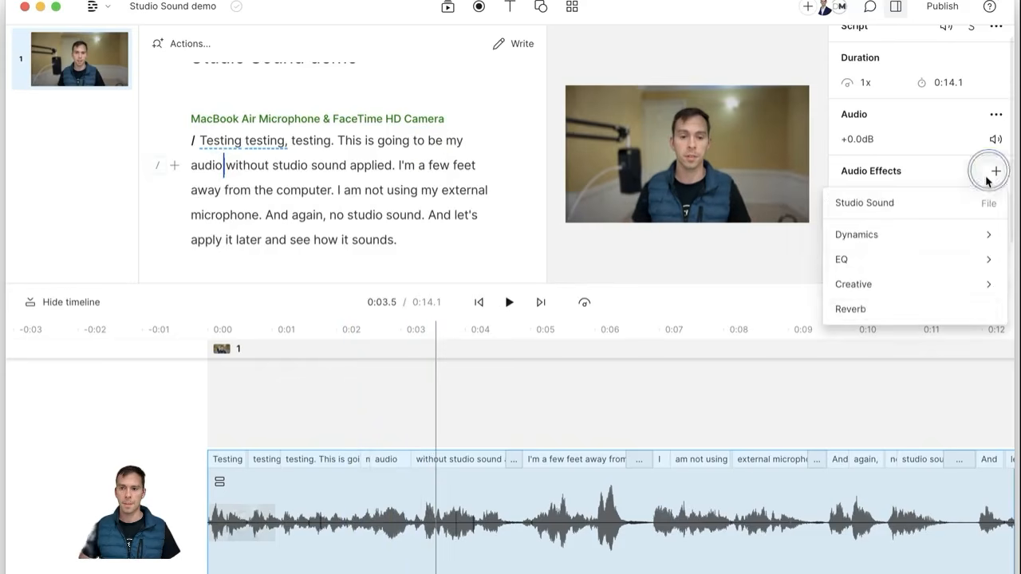
left_click(881, 310)
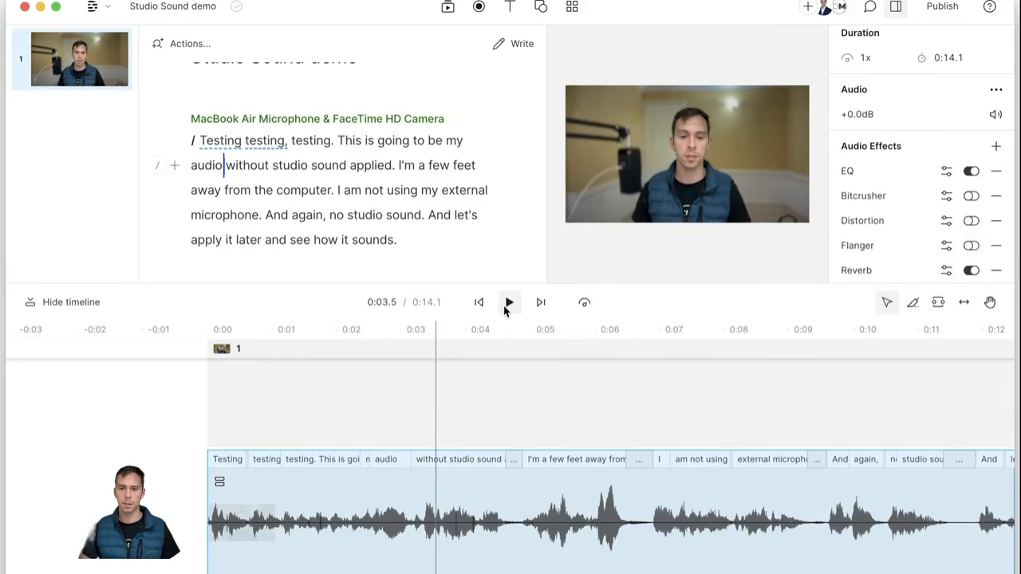
left_click(508, 307)
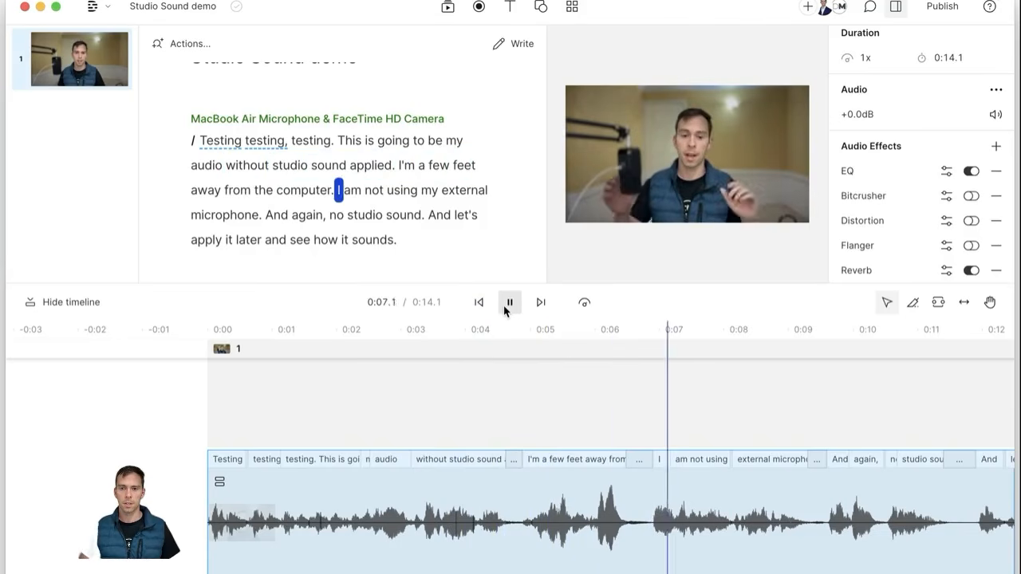
left_click(509, 303)
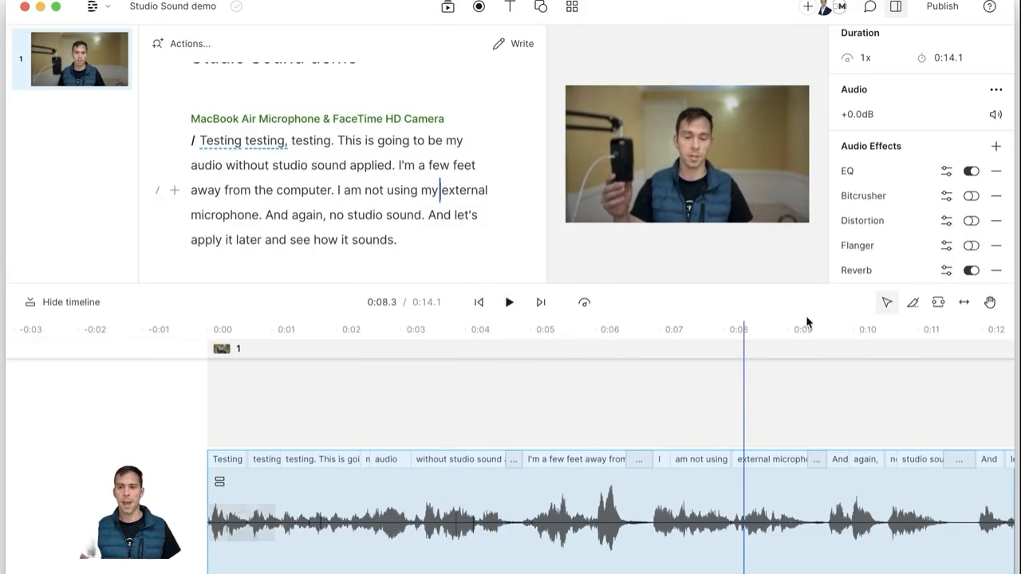
scroll(853, 265, "down", 1)
scroll(854, 265, "down", 1)
scroll(854, 266, "down", 1)
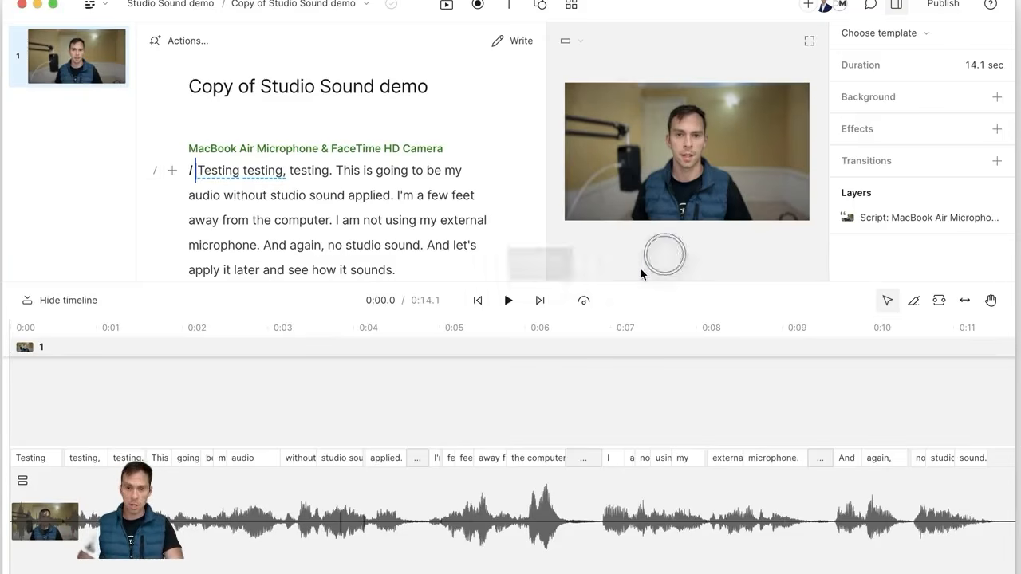
Step: Switch from Studio Sound demo to the Copy of Studio Sound demo composition
left_click(332, 6)
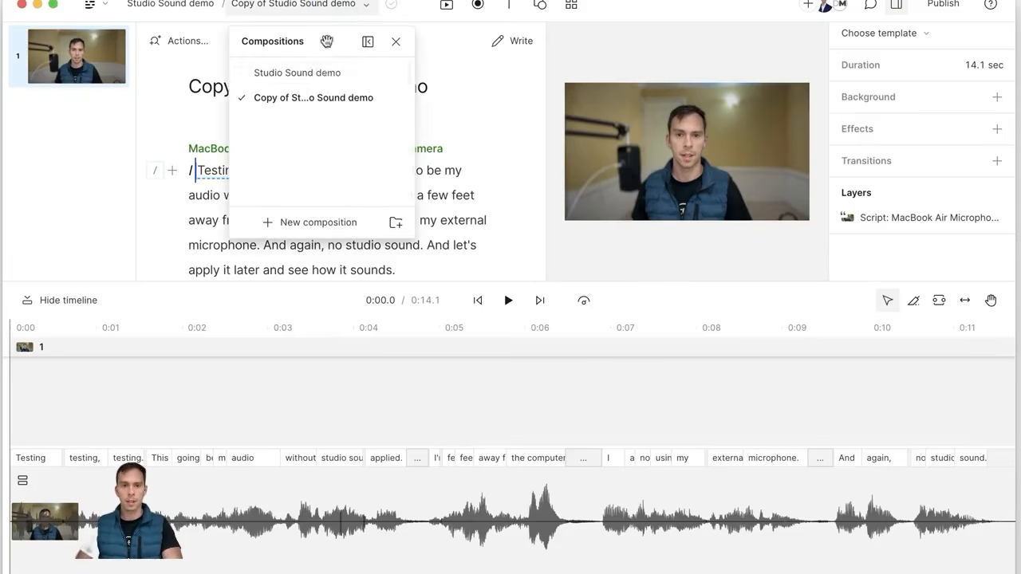
left_click(327, 73)
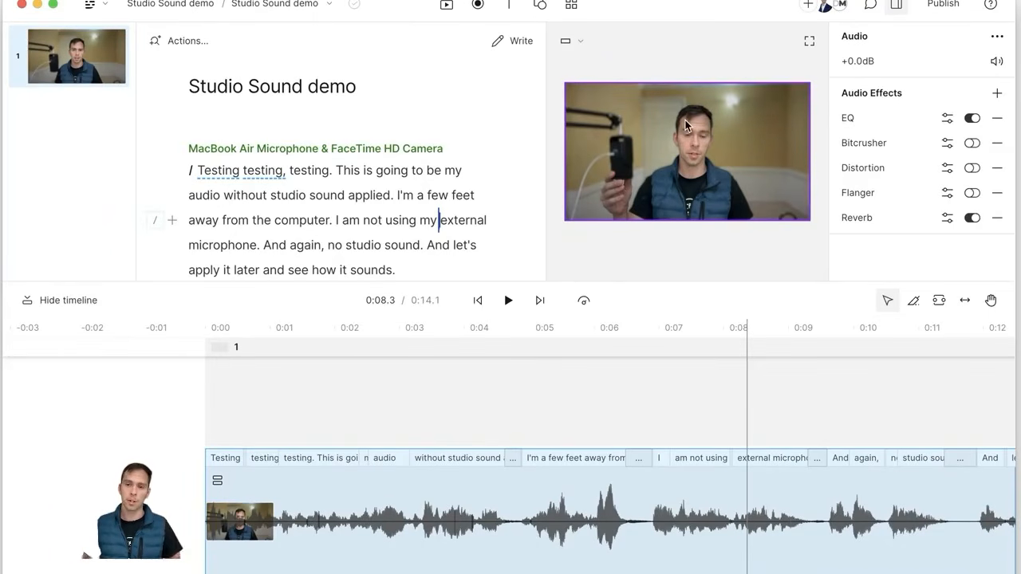
left_click(320, 6)
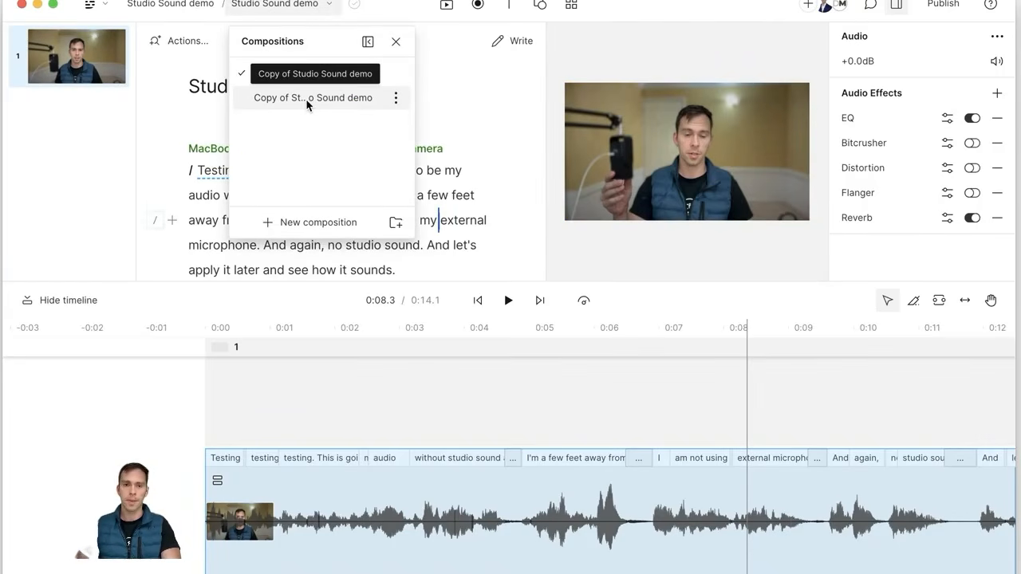
left_click(305, 98)
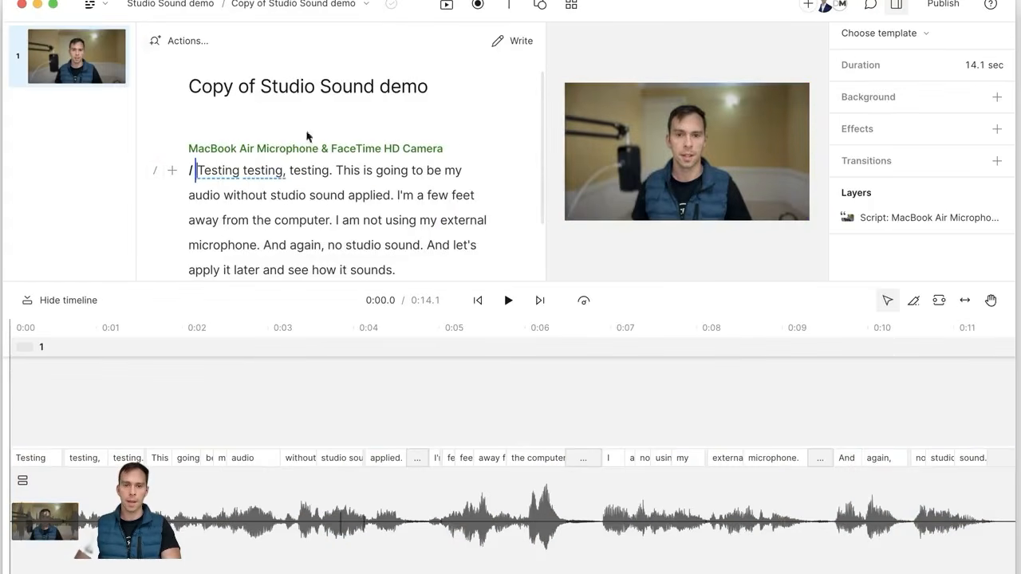
left_click(311, 4)
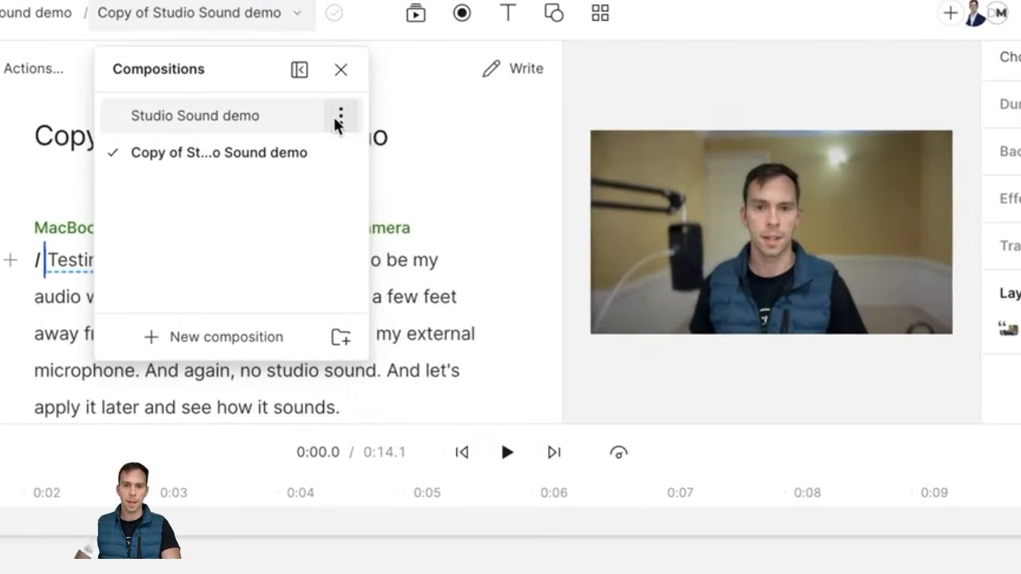
left_click(340, 117)
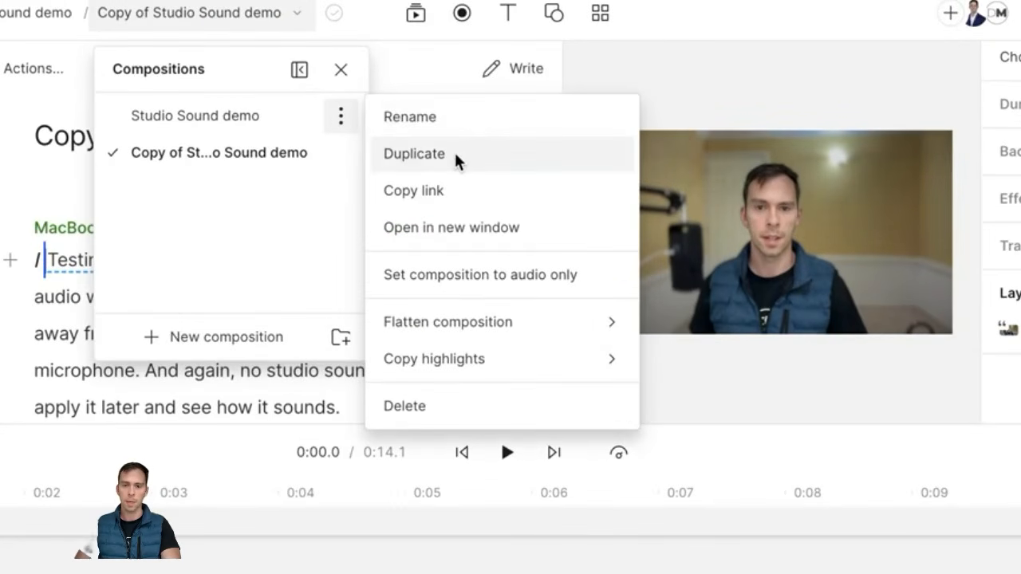
left_click(179, 154)
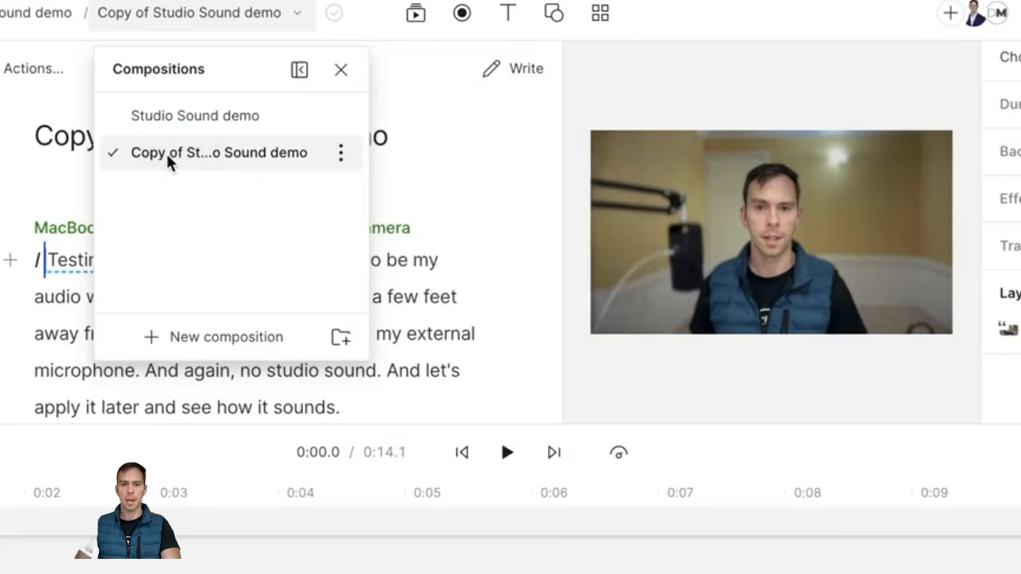
left_click(392, 205)
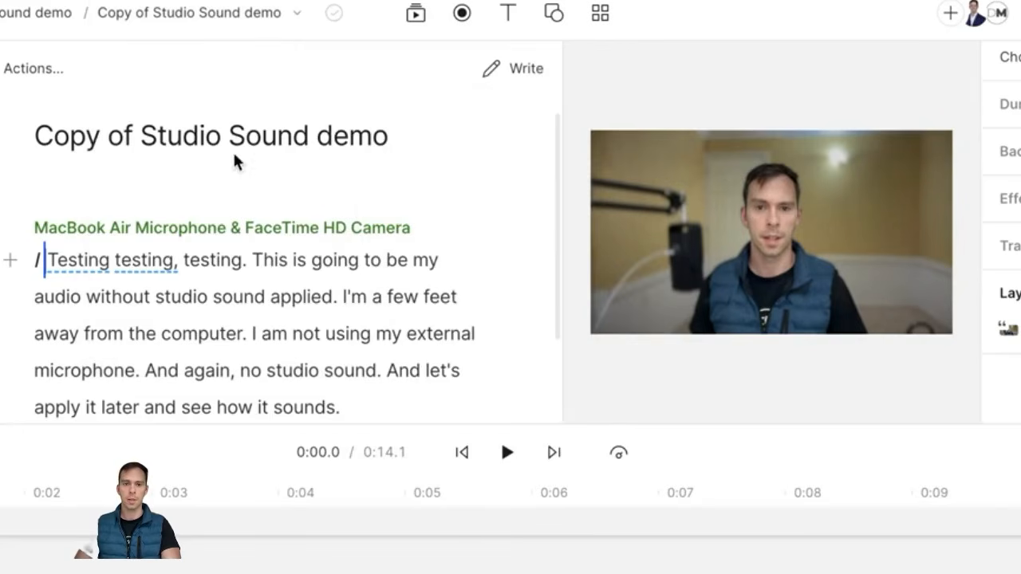
left_click(703, 375)
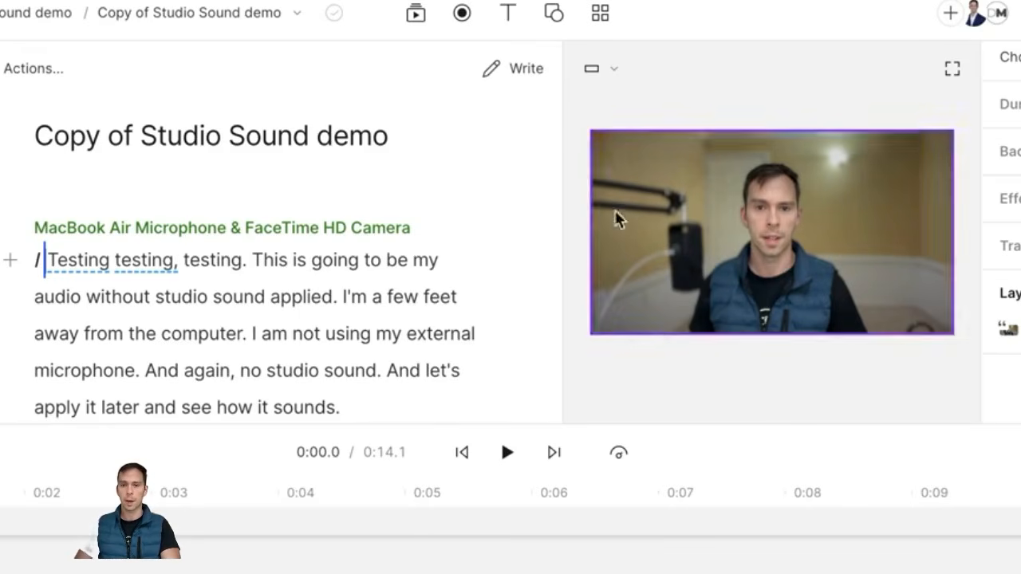
Step: Try a Square 1:1 canvas, then settle on Portrait 9:16
left_click(609, 68)
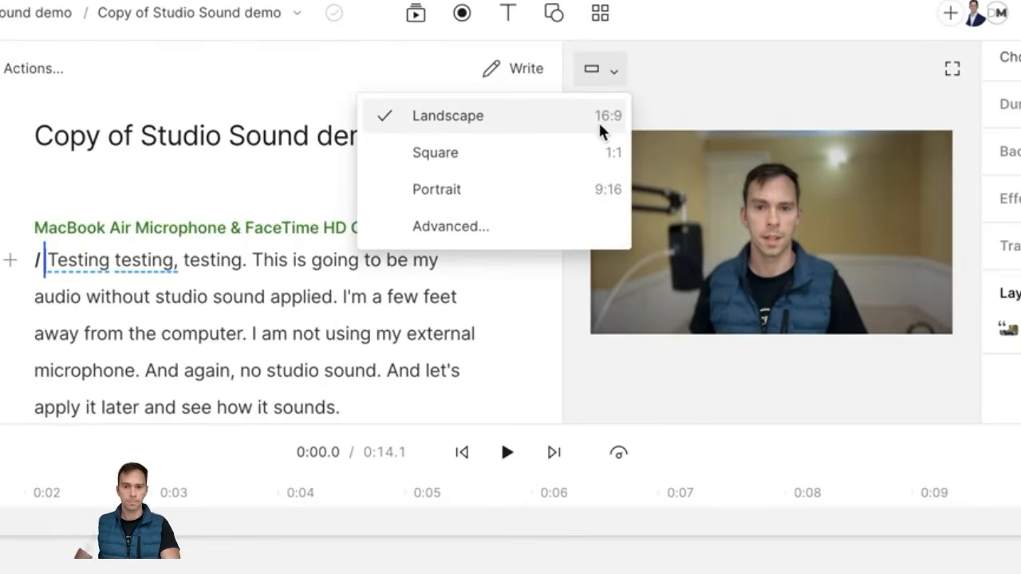
left_click(487, 166)
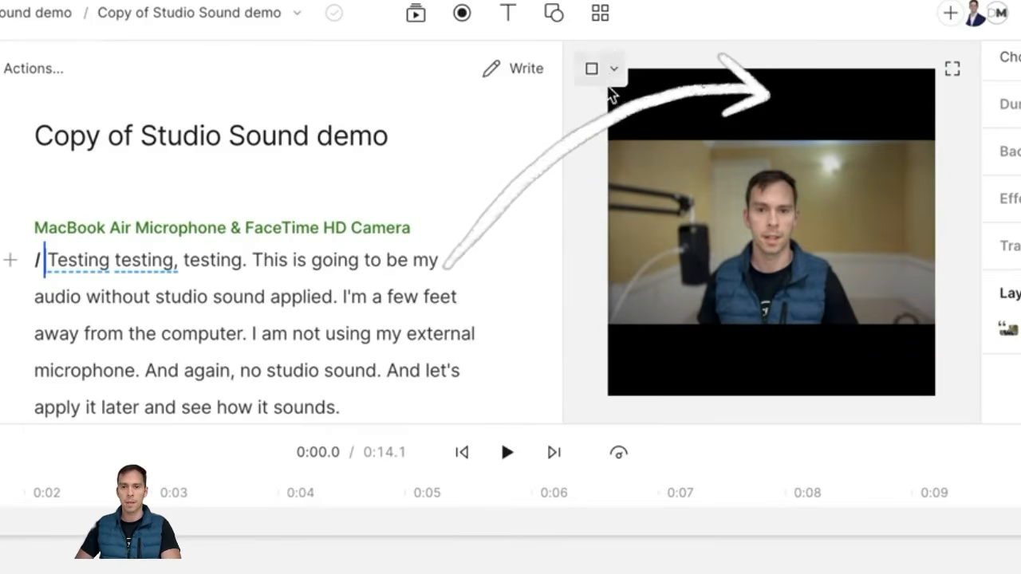
left_click(613, 69)
left_click(498, 191)
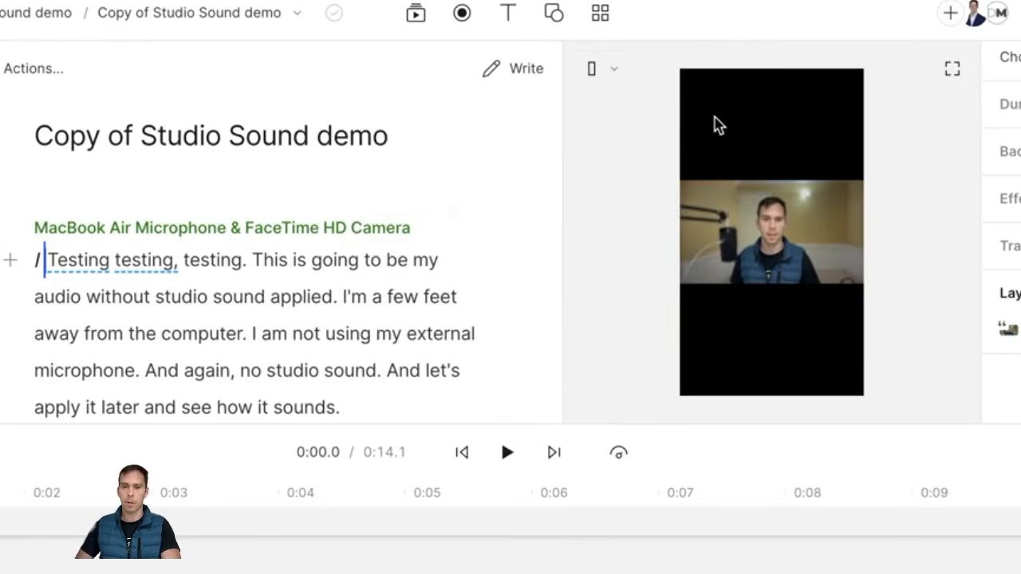
Step: Stretch the camera video to fill the portrait frame, then show the aspect-ratio choices
left_click(815, 252)
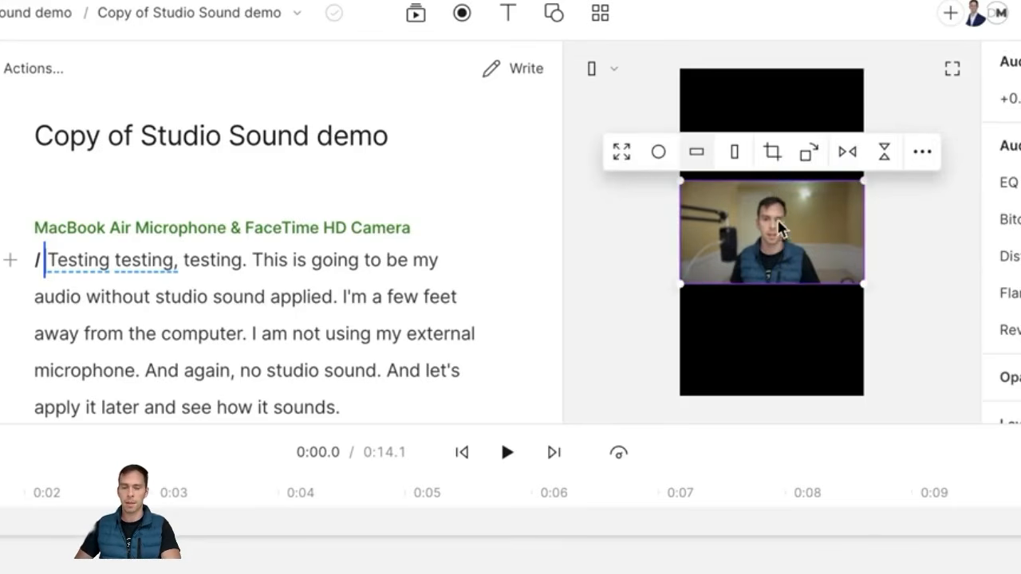
left_click_drag(770, 181, 774, 70)
left_click_drag(787, 285, 791, 394)
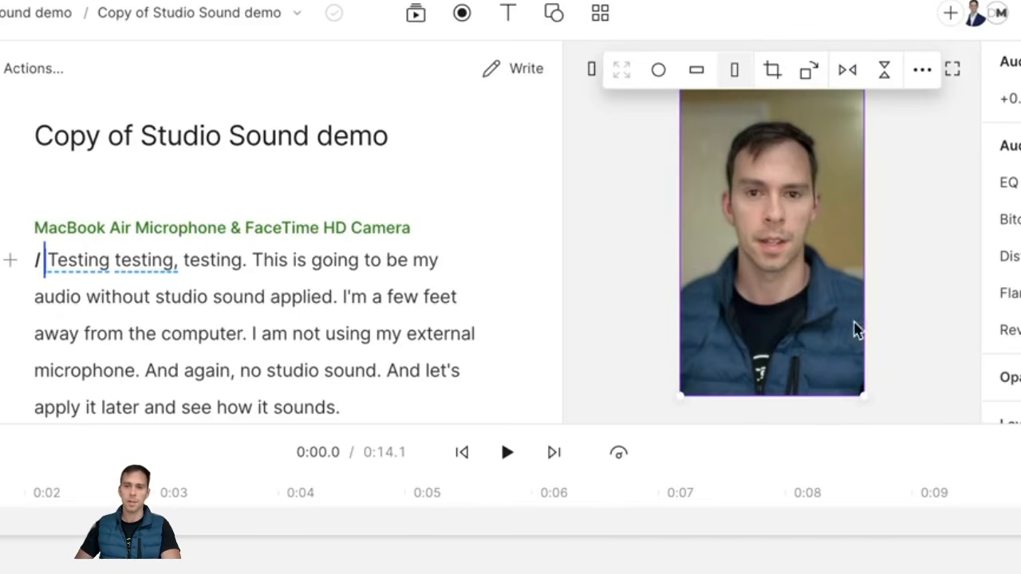
left_click(870, 257)
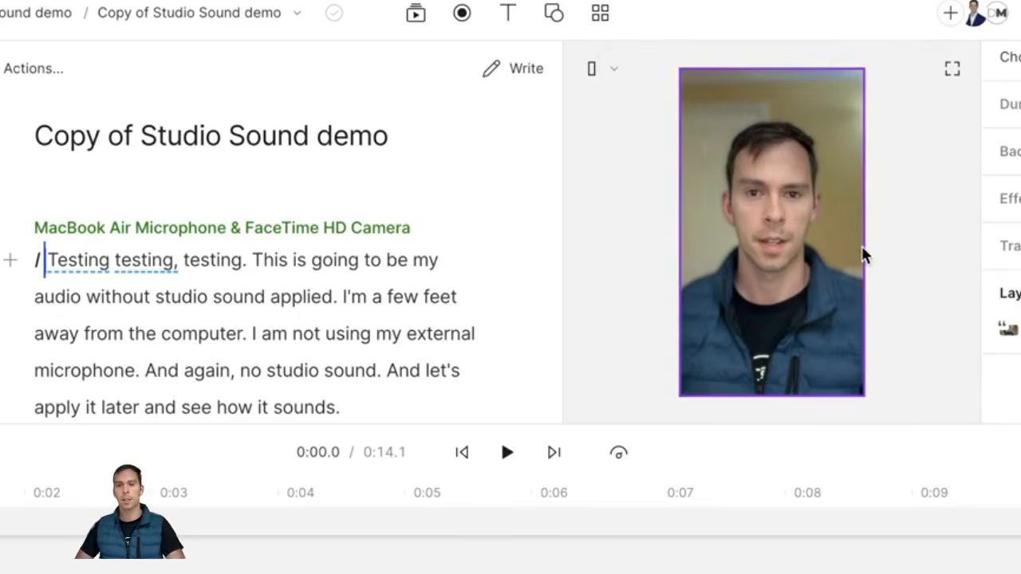
left_click(612, 72)
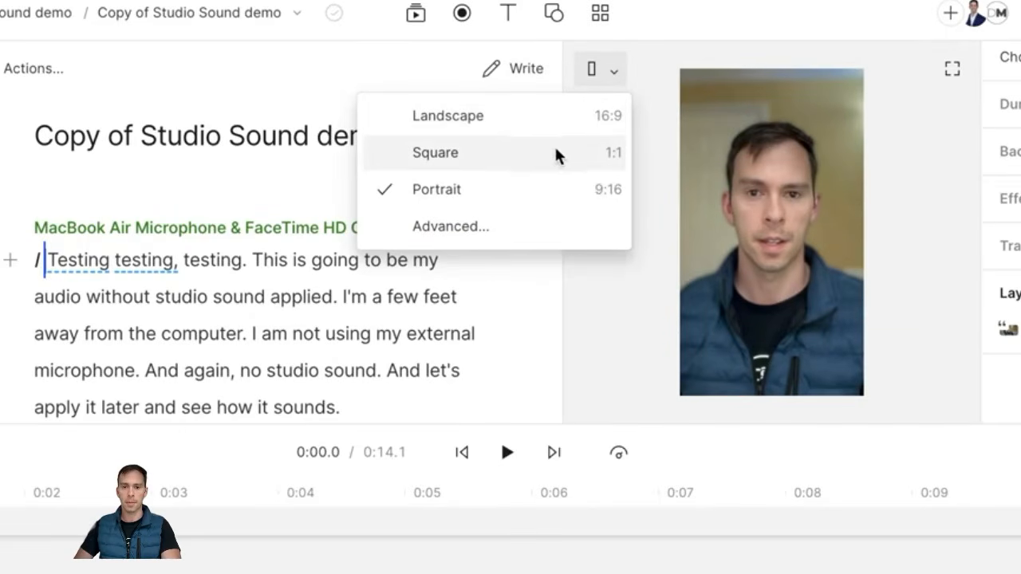
Step: In Advanced video settings, set width 1200 and, unlinked, height 2400
left_click(440, 231)
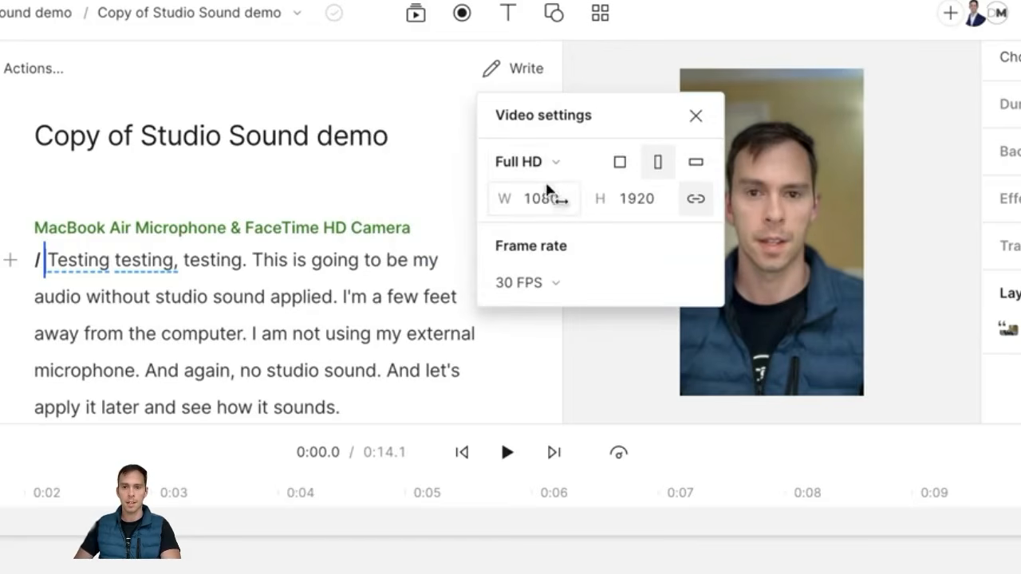
left_click(550, 199)
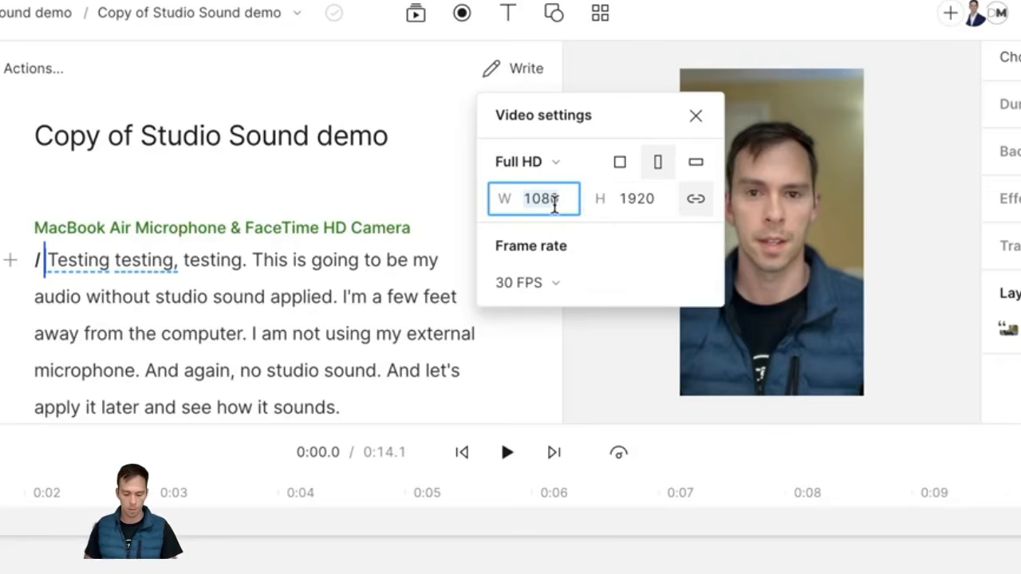
type("12")
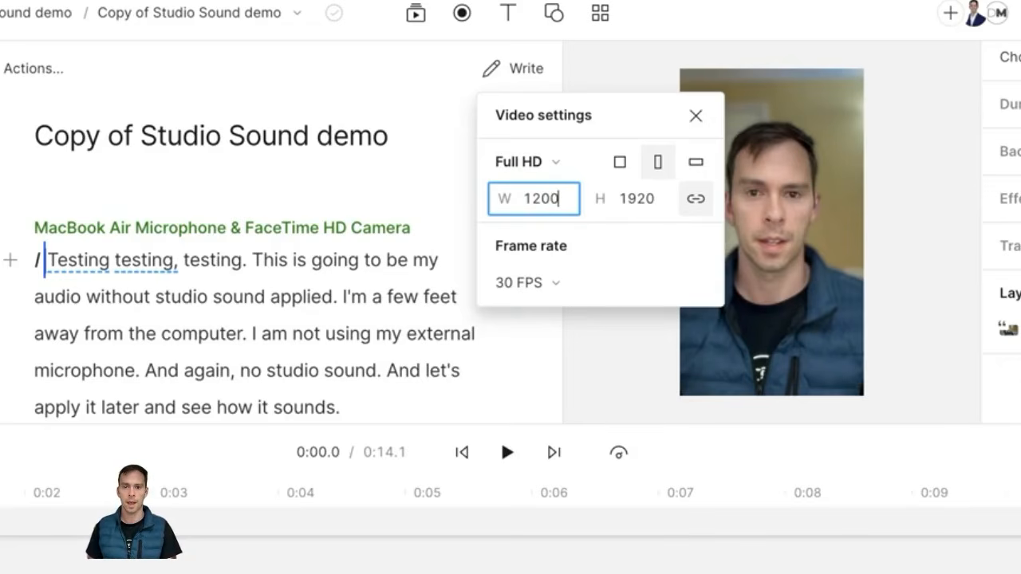
key("Return")
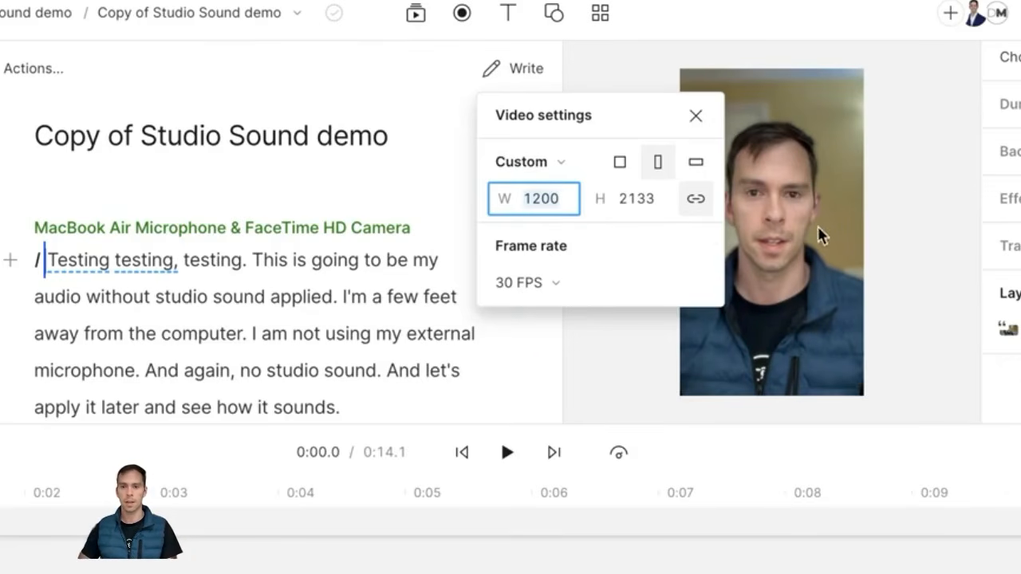
left_click(694, 199)
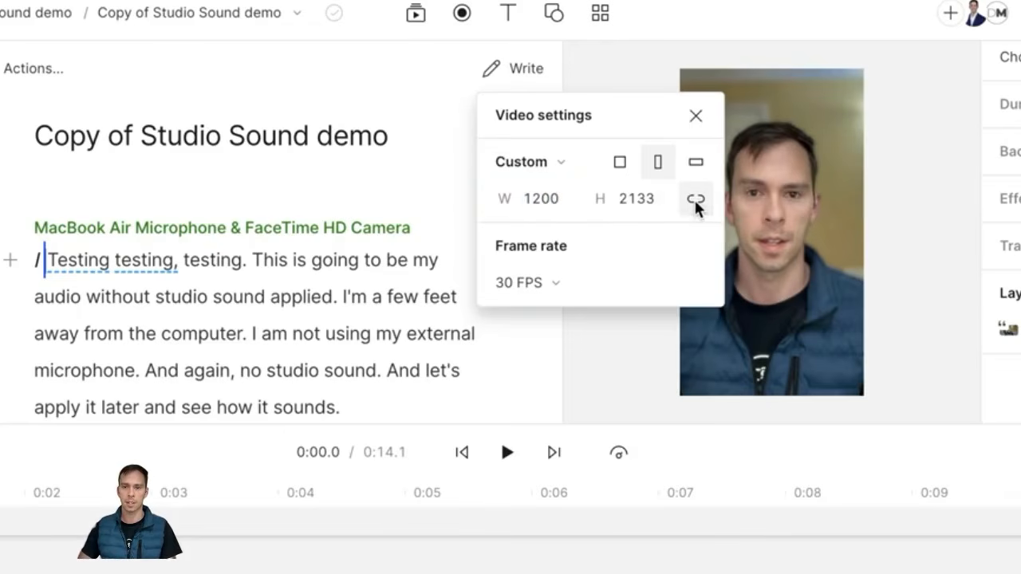
left_click(638, 203)
type("2400")
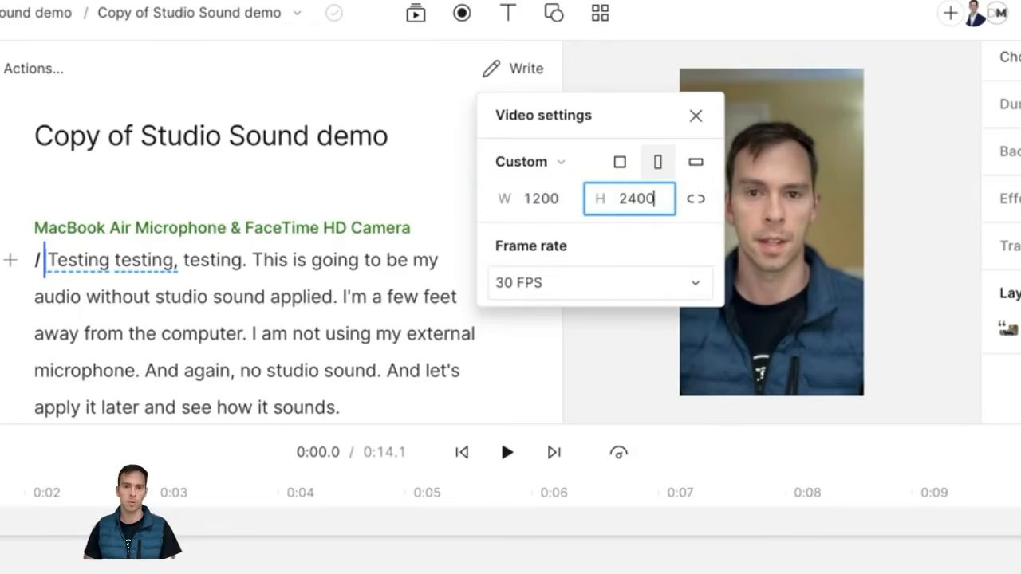
key("Return")
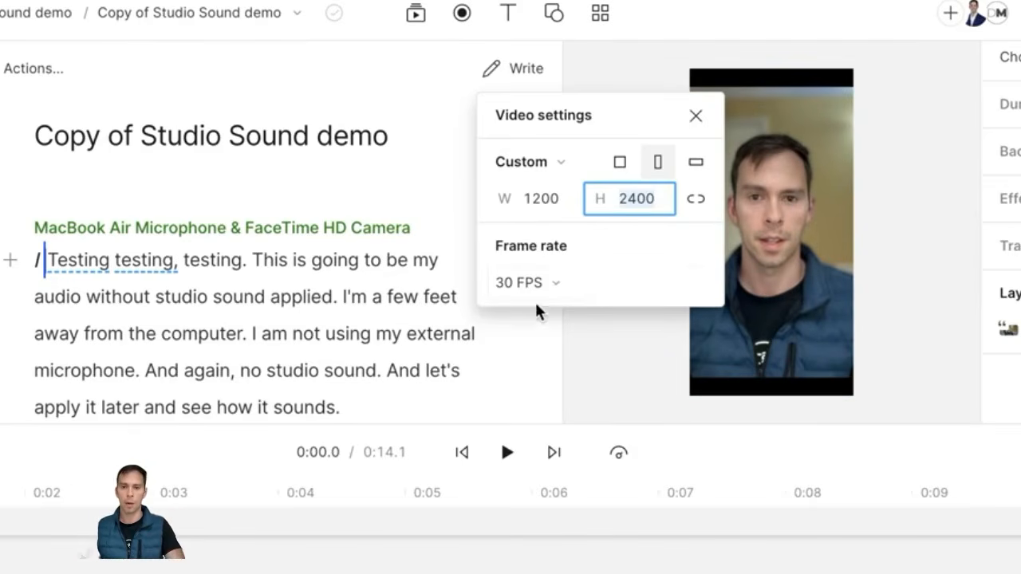
Step: Review the resolution presets and frame rates, keeping 30 FPS, and close Video settings
left_click(562, 162)
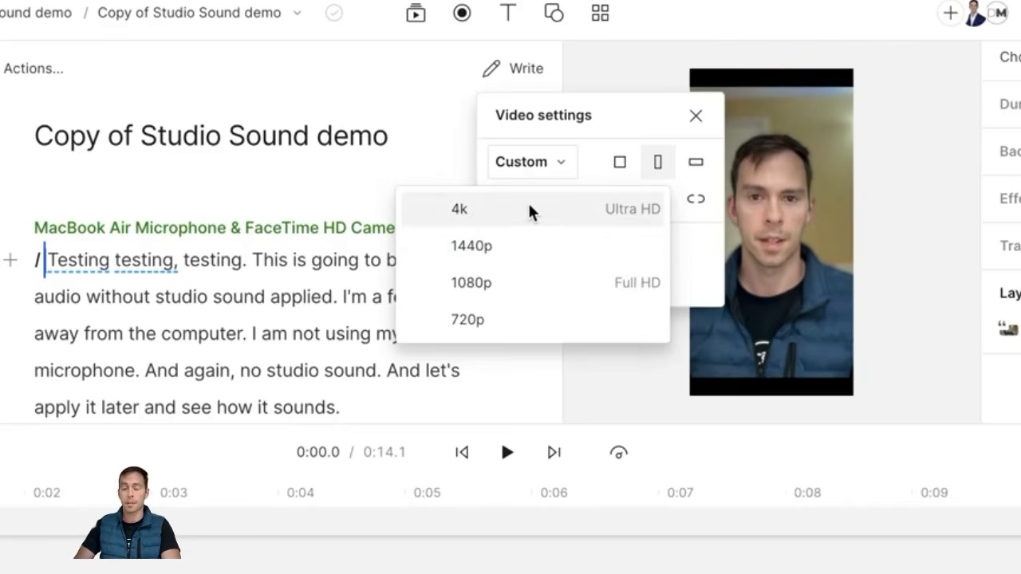
left_click(564, 163)
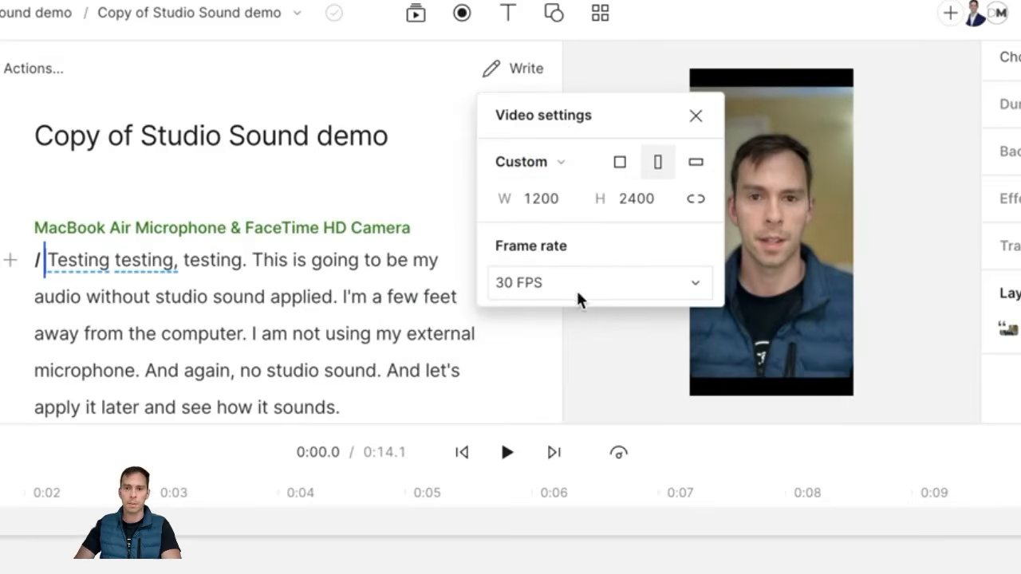
left_click(525, 279)
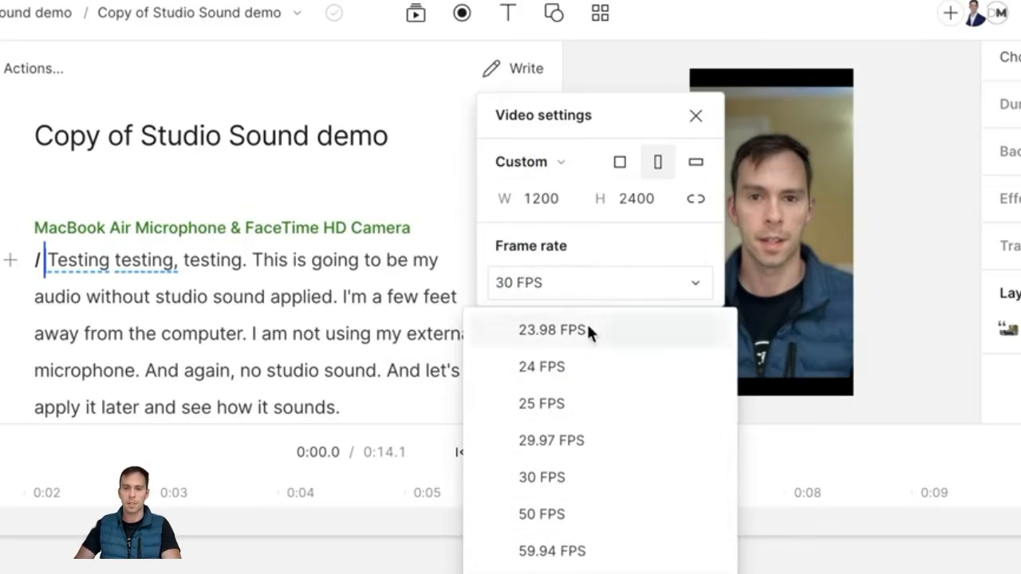
left_click(525, 287)
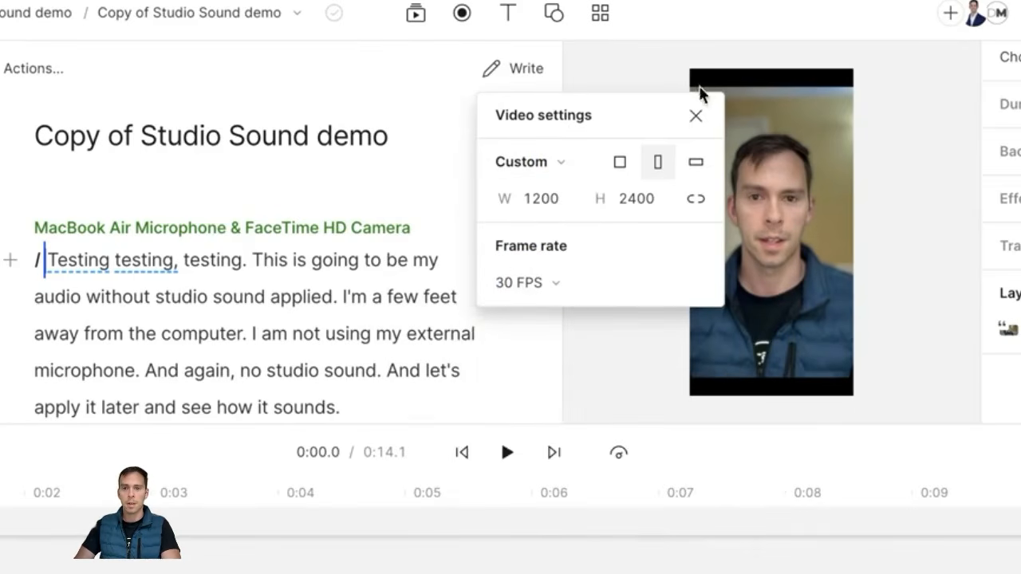
left_click(698, 115)
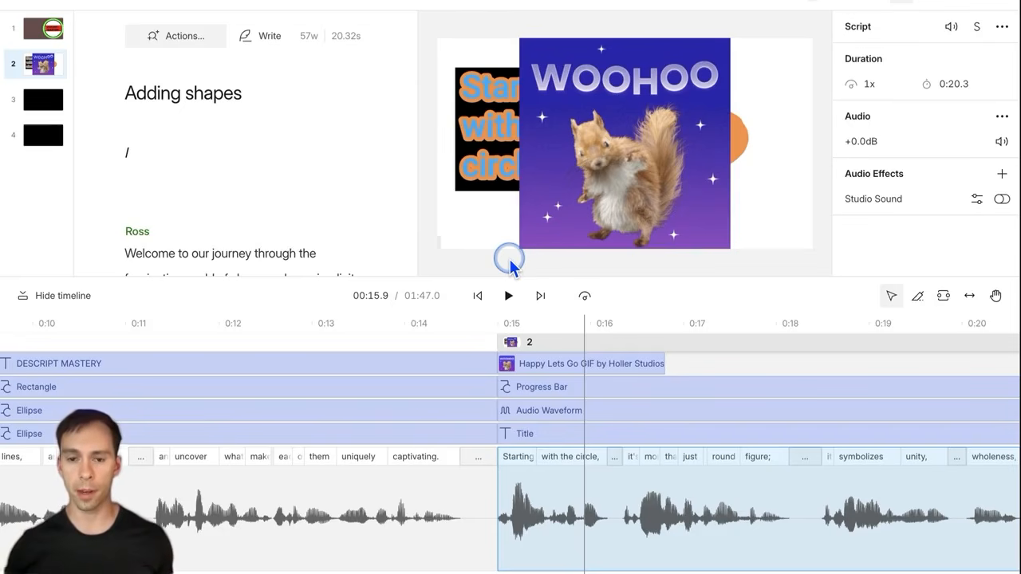
Step: Select the Happy Lets Go squirrel GIF clip in the Adding shapes timeline
left_click(571, 364)
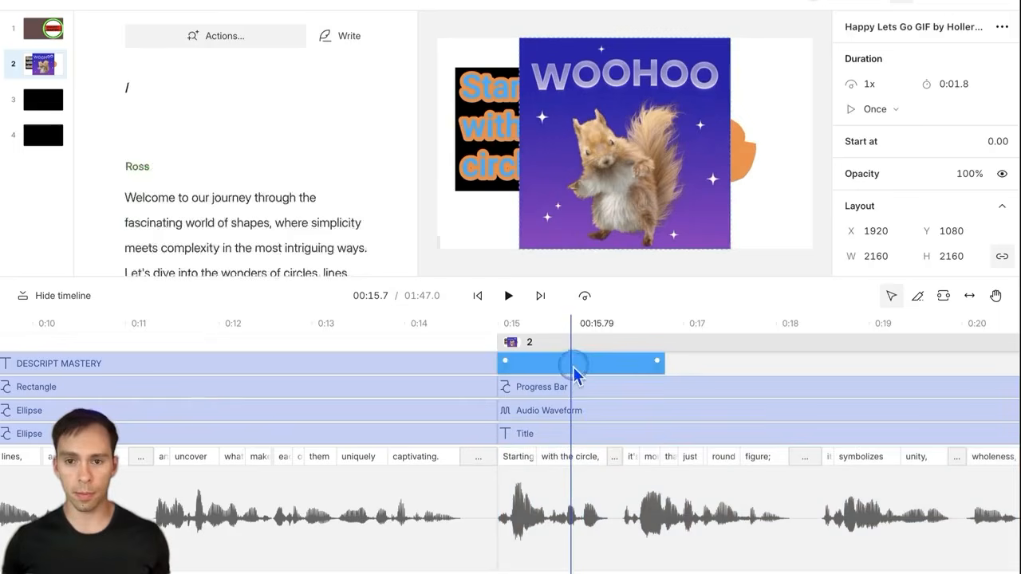
Step: Set the WOOHOO GIF's speed to 0.5x, keeping Once, and preview the 3.6-second clip
left_click(643, 111)
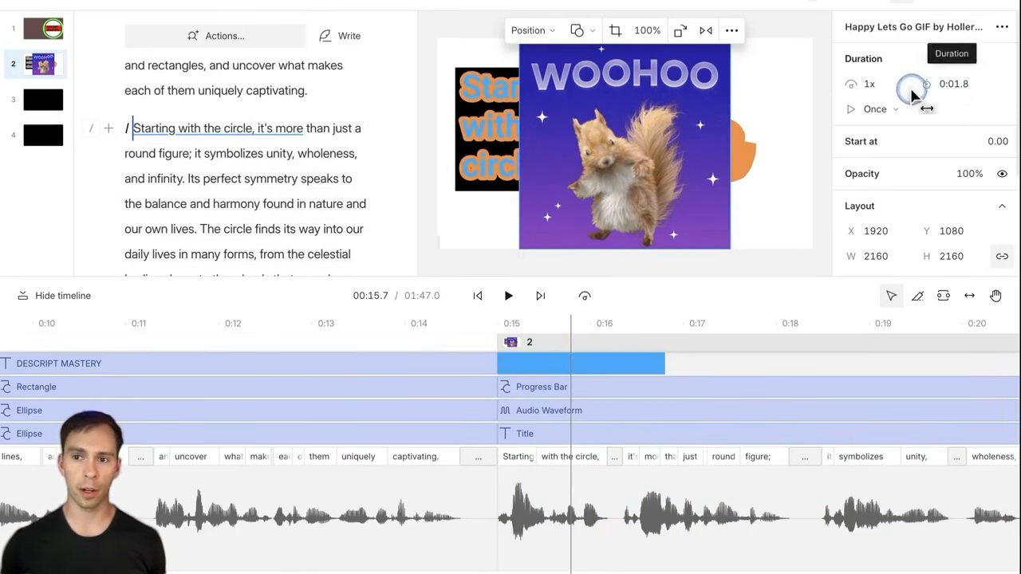
left_click(955, 85)
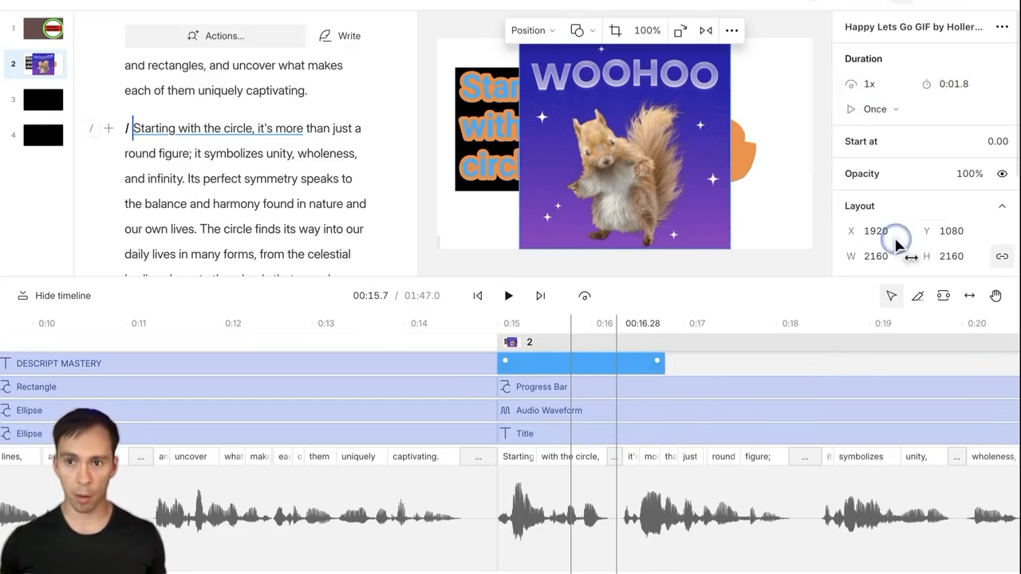
left_click(869, 86)
left_click(878, 111)
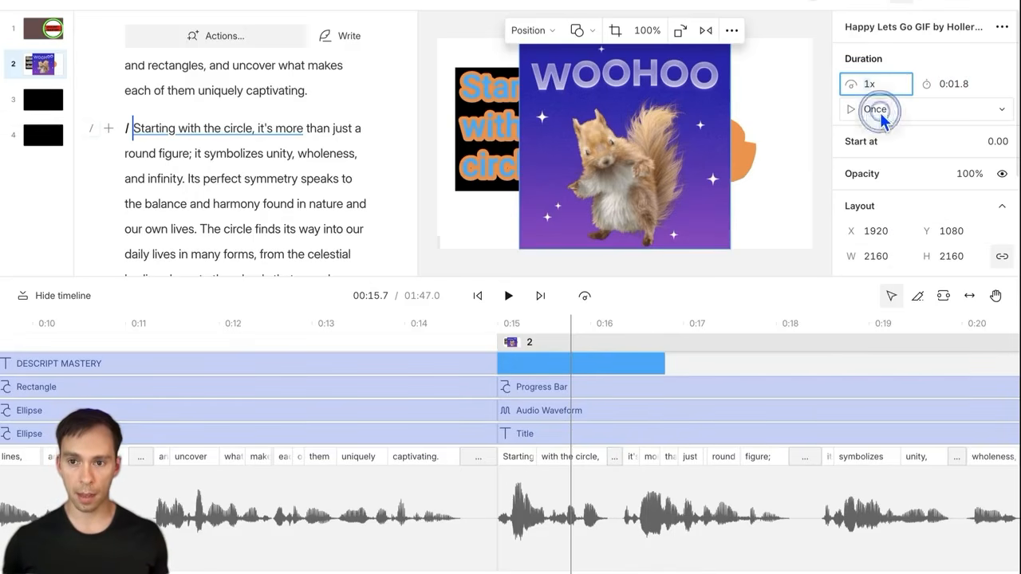
left_click(906, 144)
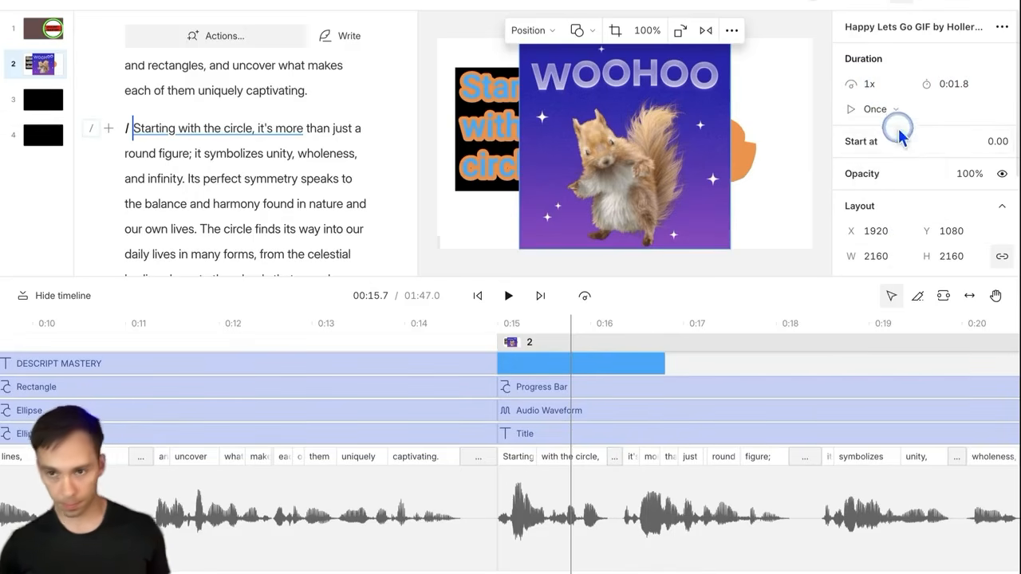
left_click(867, 86)
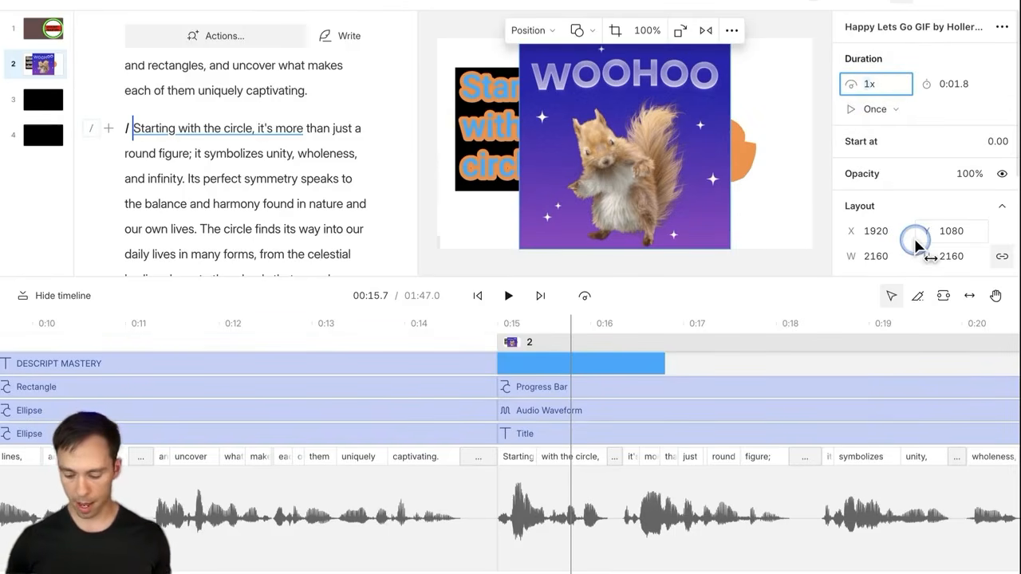
type(".5")
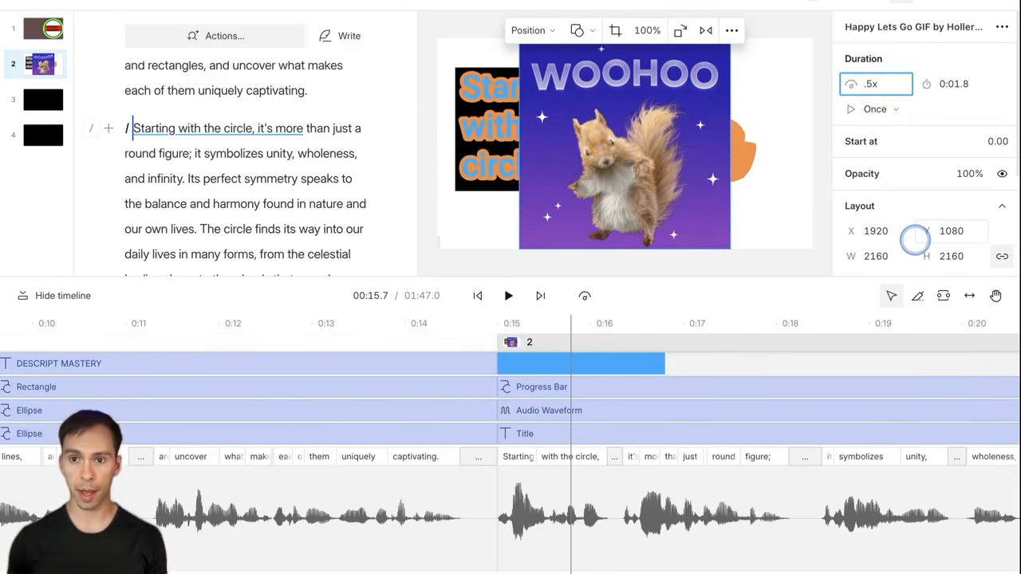
key("Return")
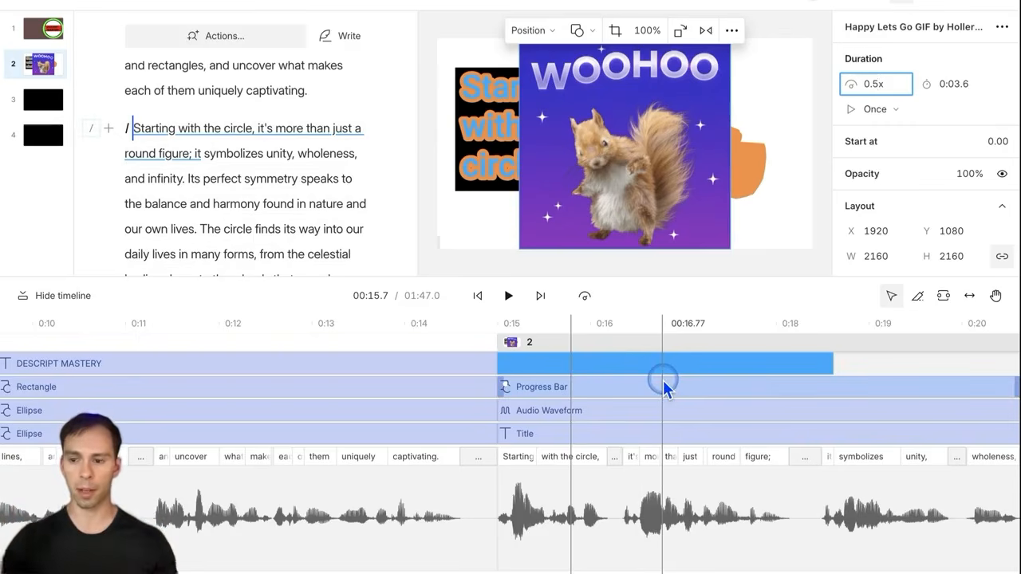
left_click(507, 296)
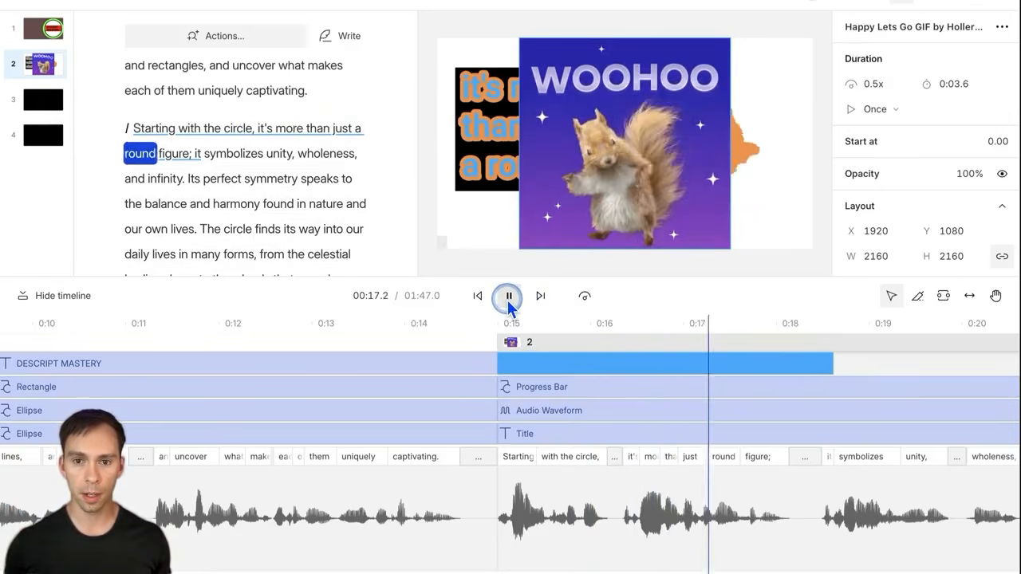
left_click(508, 297)
left_click(631, 547)
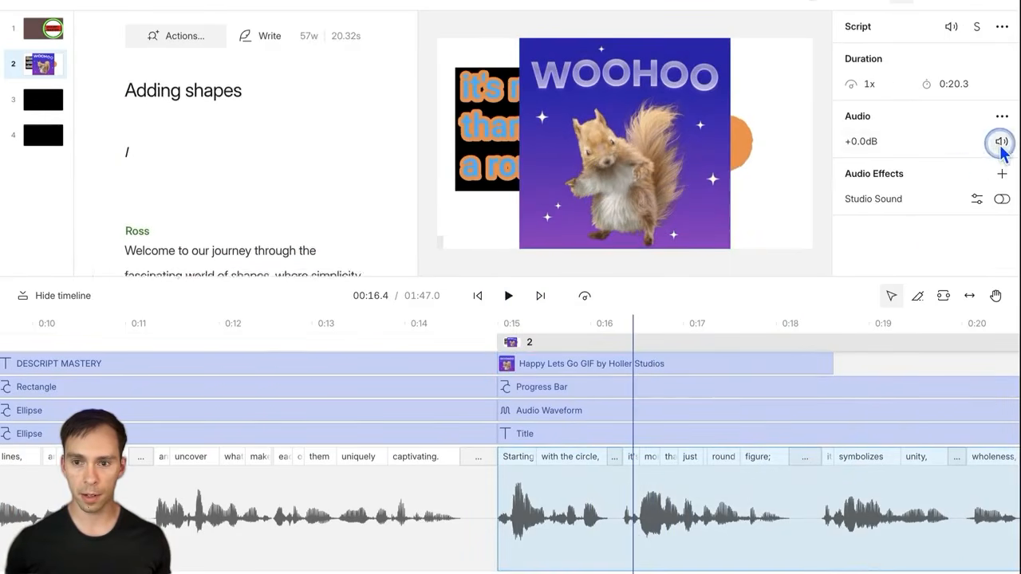
Step: Mute the narration clip and preview the scene from the GIF's start
left_click(1001, 141)
left_click(528, 342)
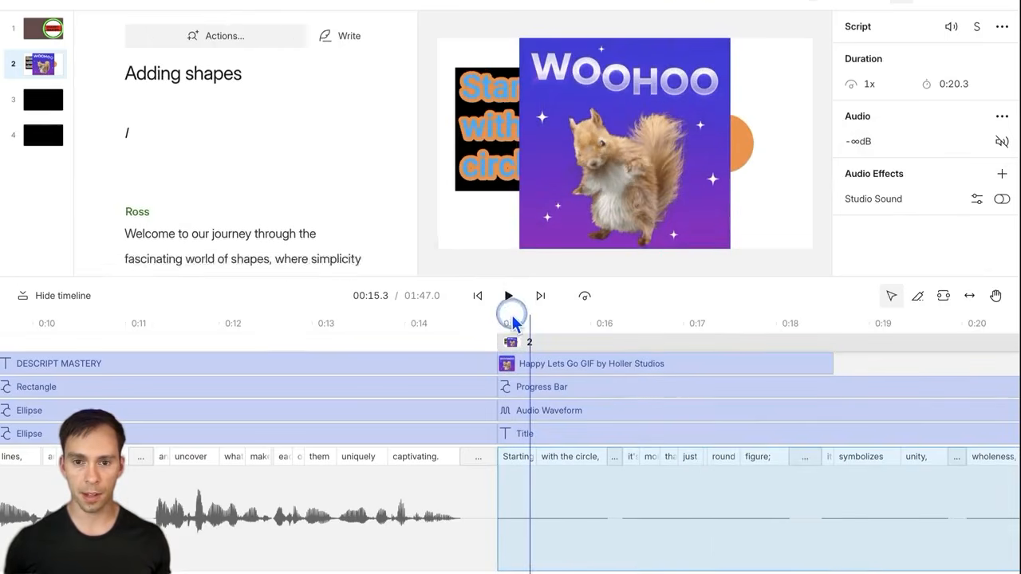
left_click(511, 298)
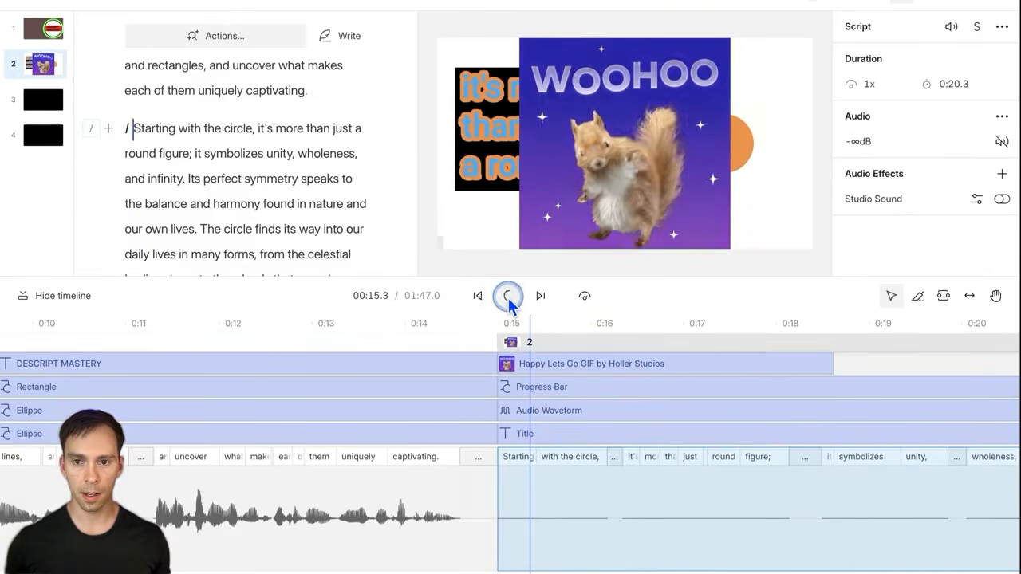
left_click(508, 299)
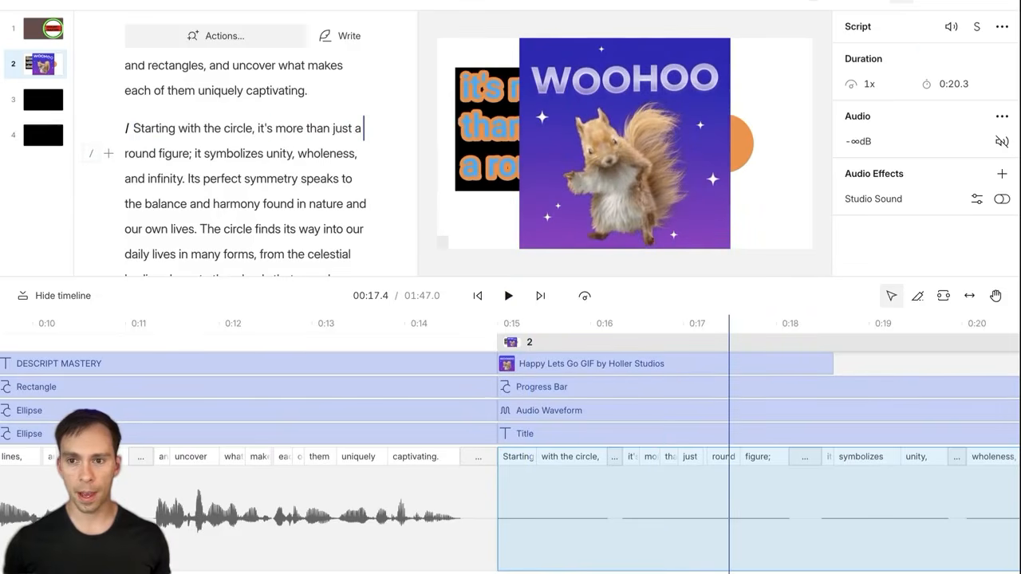
Step: Set the squirrel GIF's speed to 0.2x and preview it
left_click(711, 364)
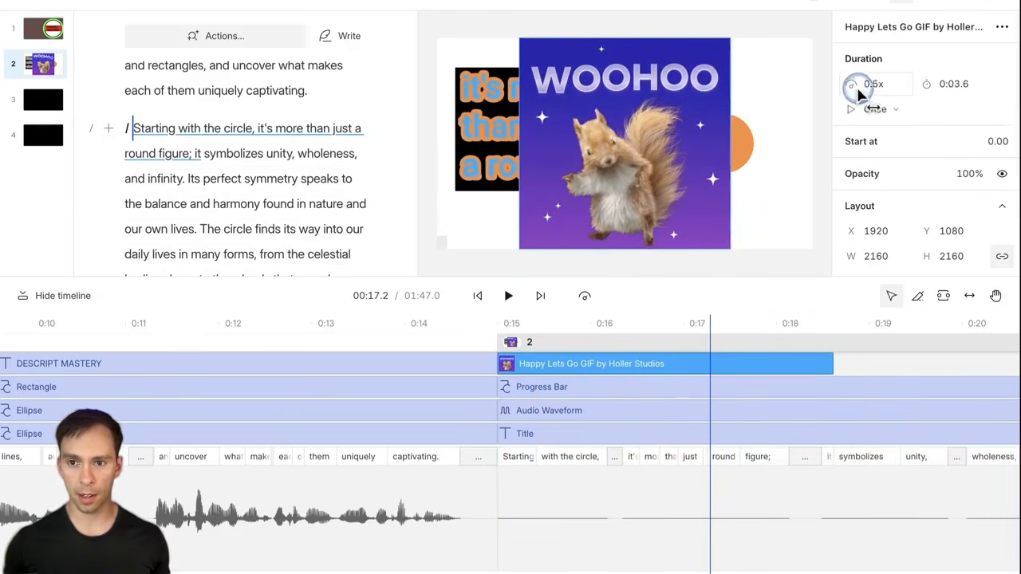
left_click(875, 84)
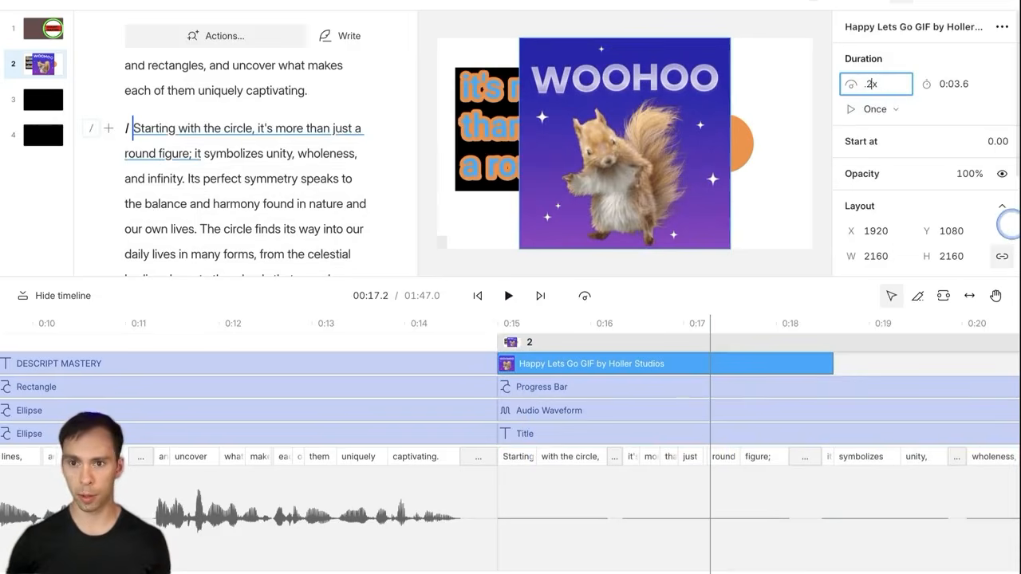
type(".2")
key("Return")
scroll(653, 400, "down", 2)
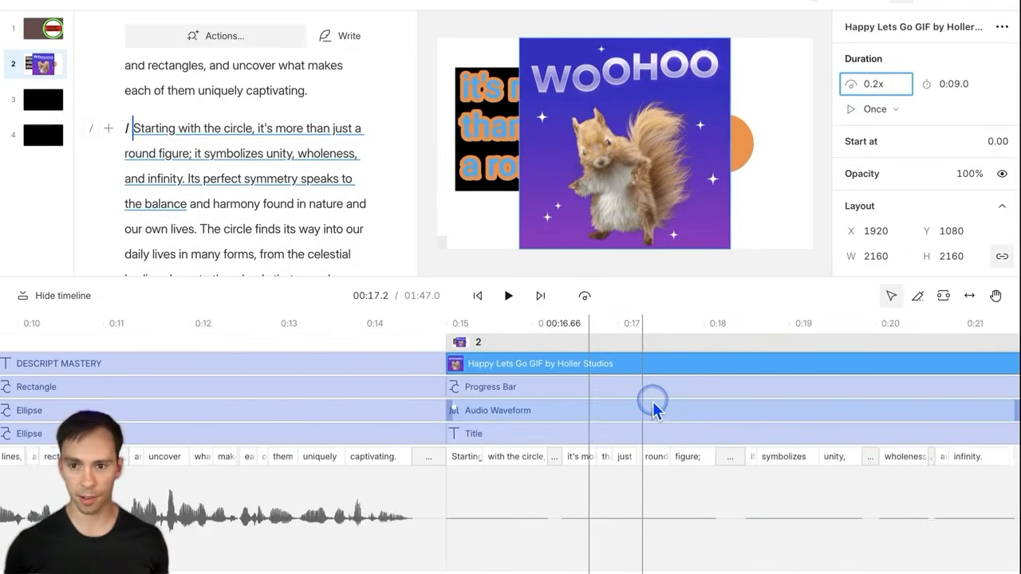
scroll(652, 404, "right", 5)
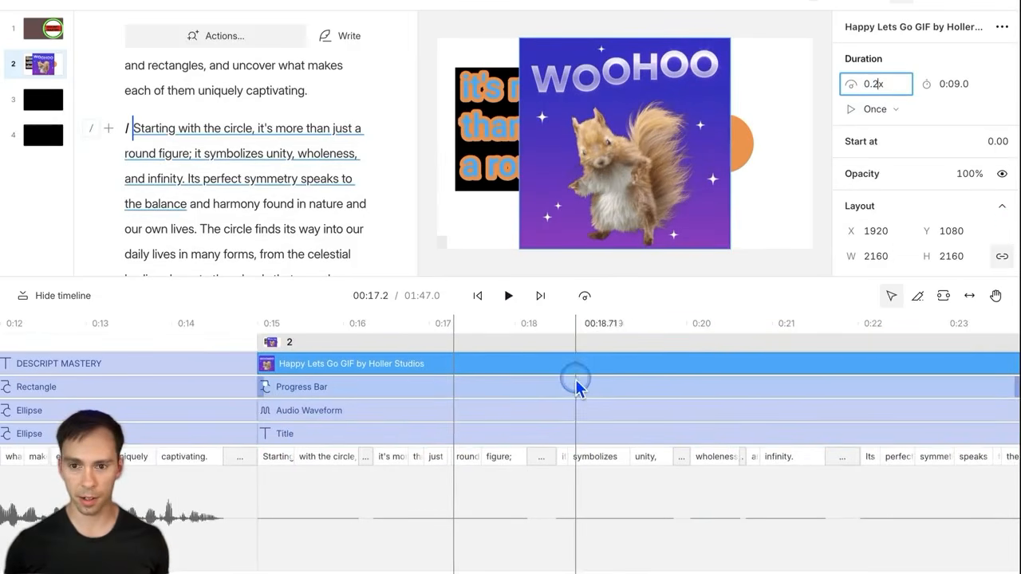
left_click(510, 295)
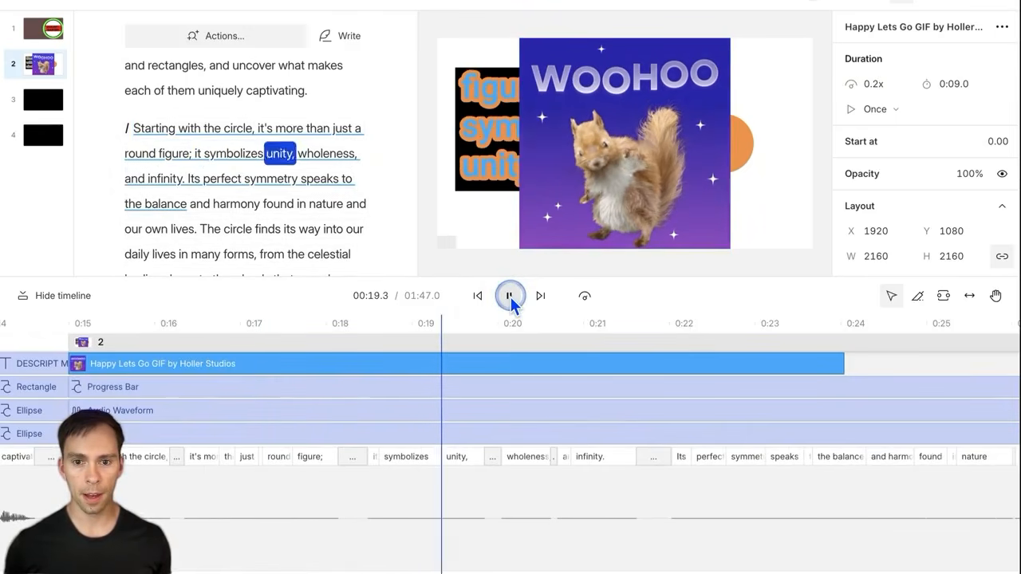
left_click(511, 297)
Step: Set the GIF's duration to 8 s, then its speed to 2x
left_click(951, 85)
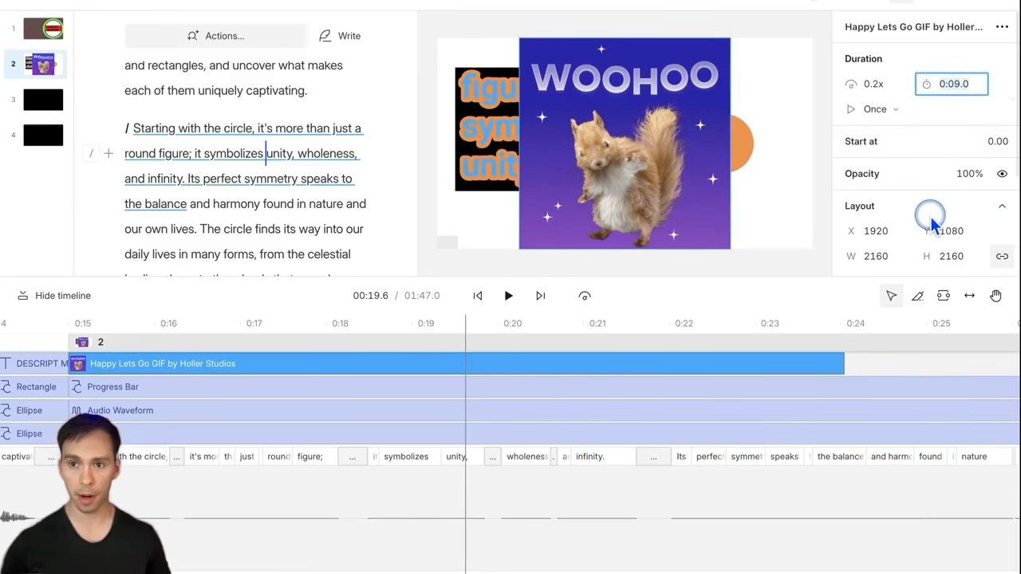
key("ctrl+a")
type("8")
key("Return")
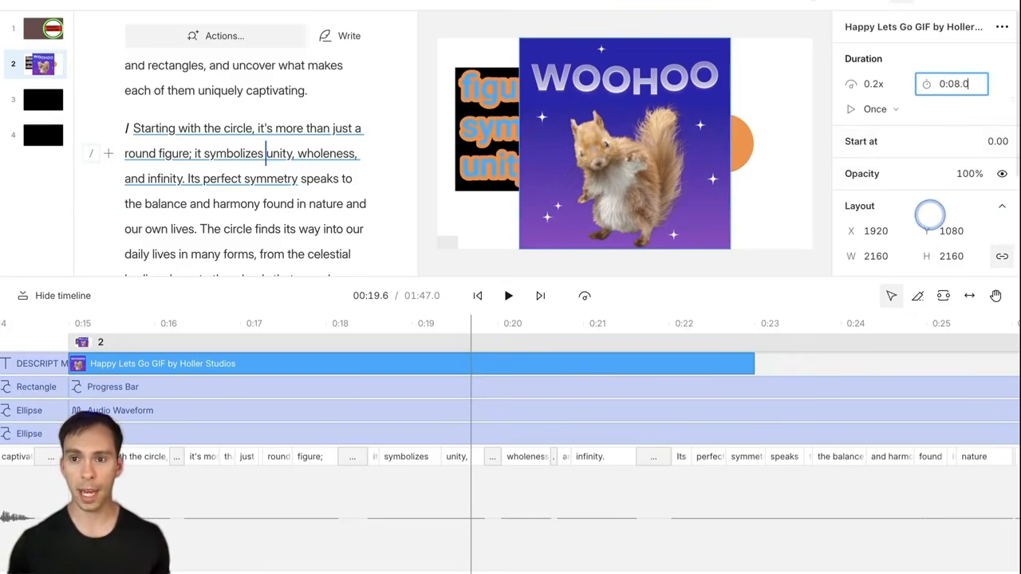
left_click(869, 85)
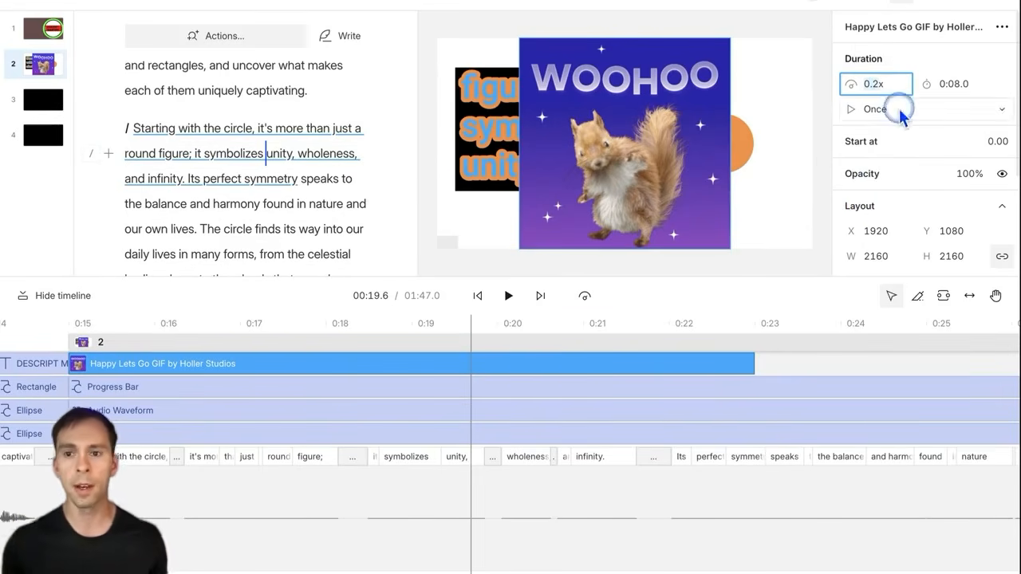
left_click(884, 86)
type("2")
key("Return")
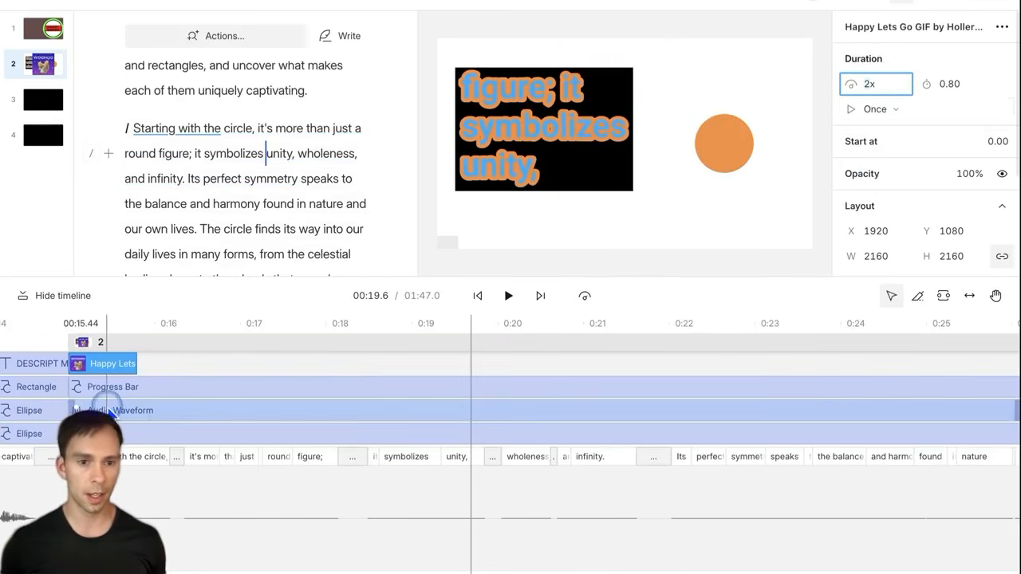
Step: Replay scene 2 from its start to preview the 2x GIF, then reselect the GIF
left_click(71, 341)
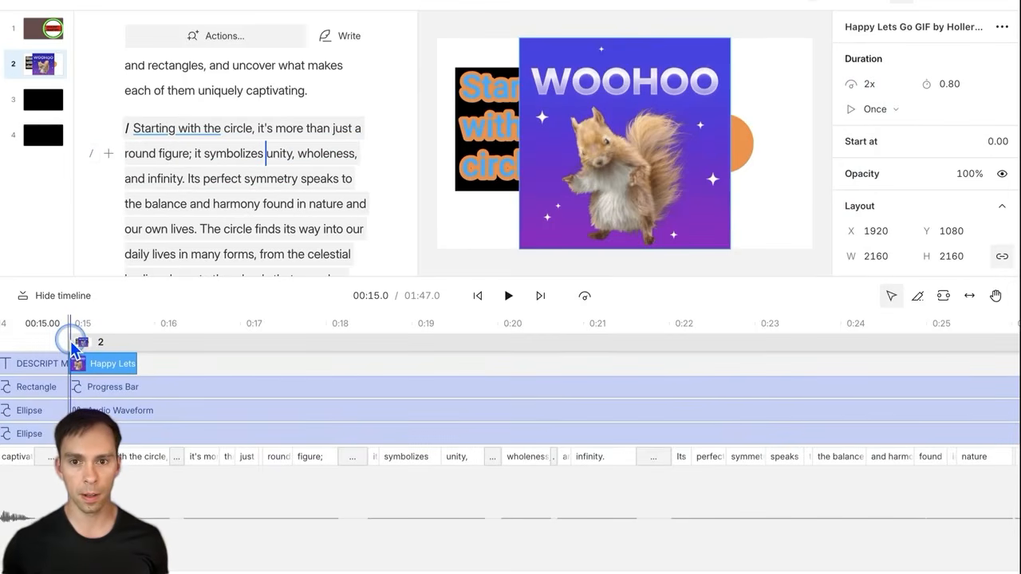
key("space")
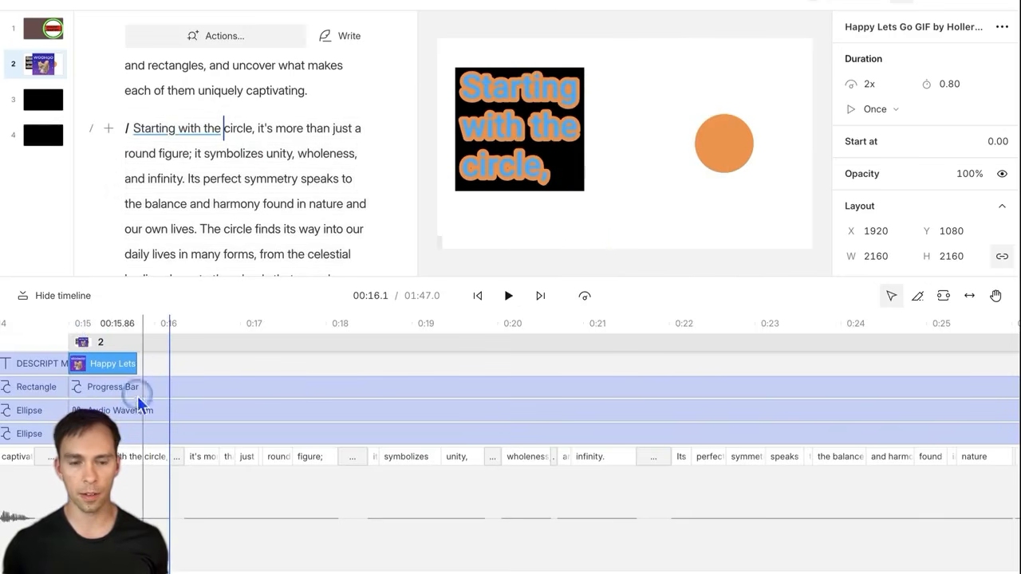
scroll(367, 485, "left", 4)
left_click(422, 365)
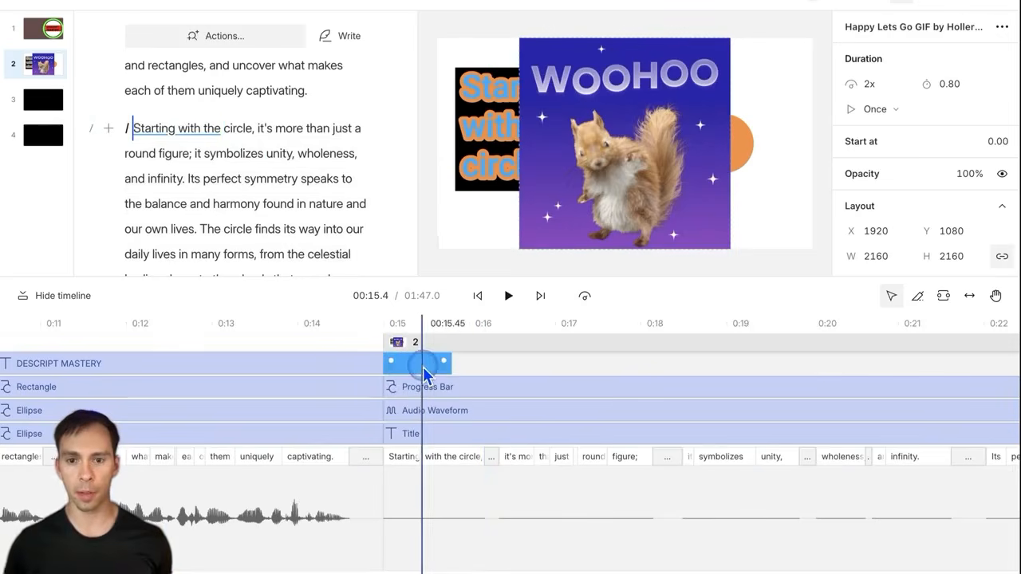
left_click(893, 110)
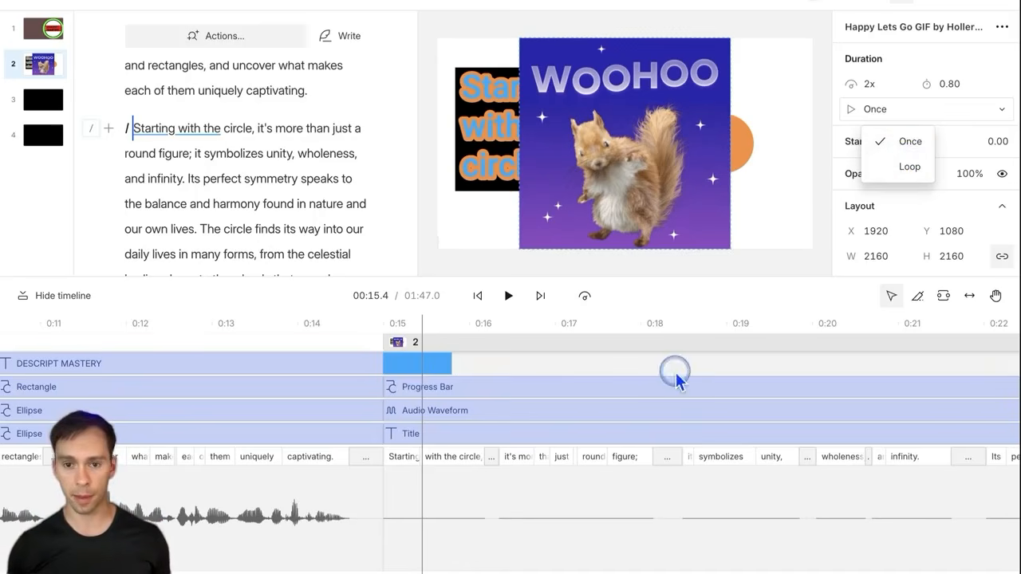
Step: Close the GIF's repeat options unchanged and select the Progress Bar clip
left_click(510, 361)
scroll(515, 371, "down", 5)
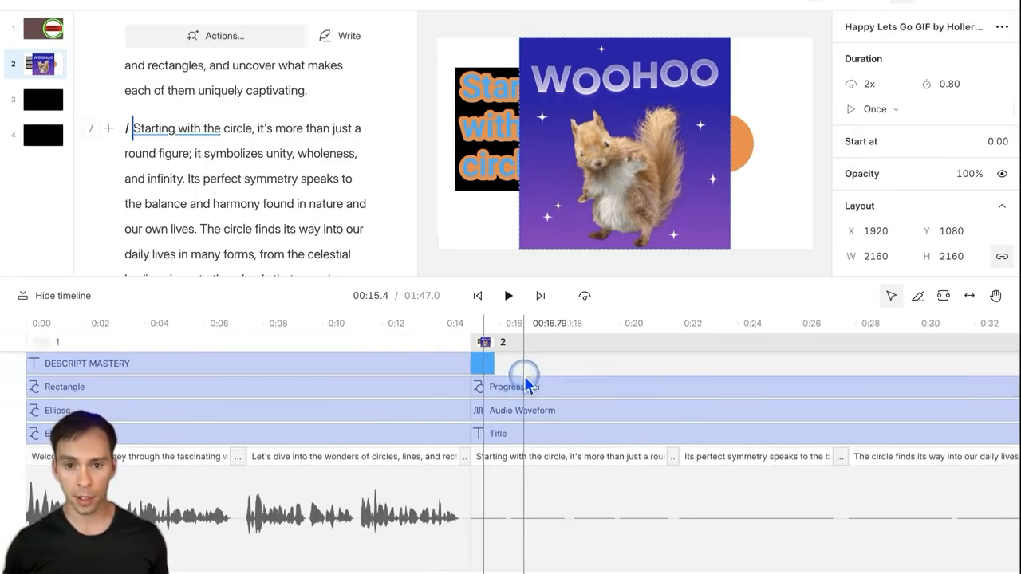
scroll(541, 390, "down", 1)
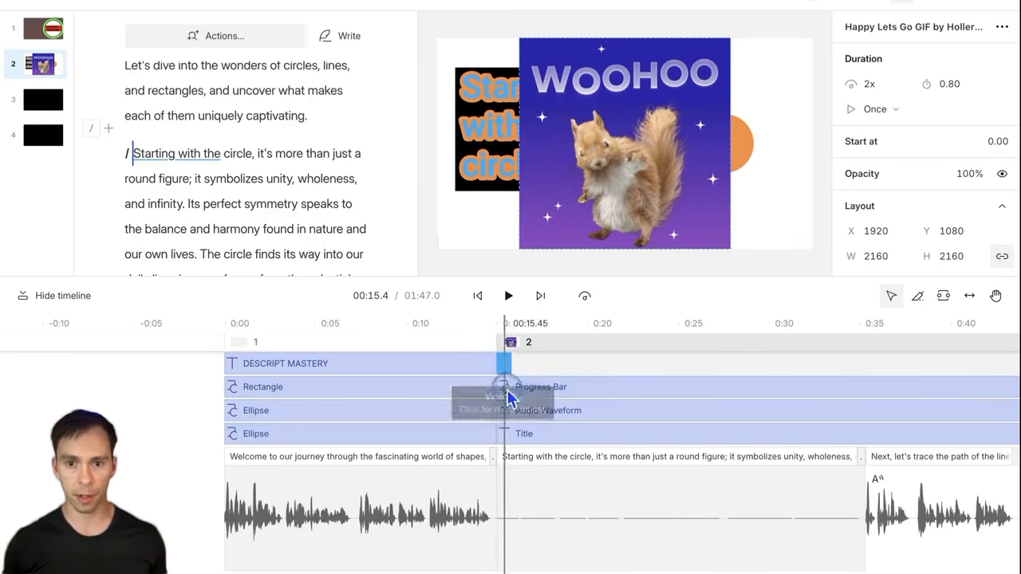
scroll(629, 403, "down", 2)
scroll(629, 399, "right", 10)
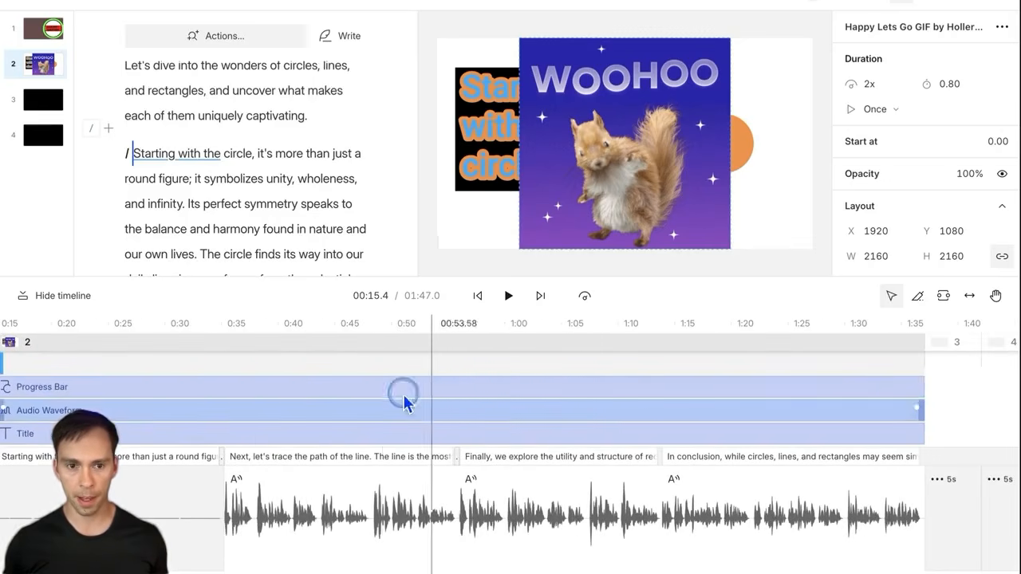
scroll(307, 379, "down", 1)
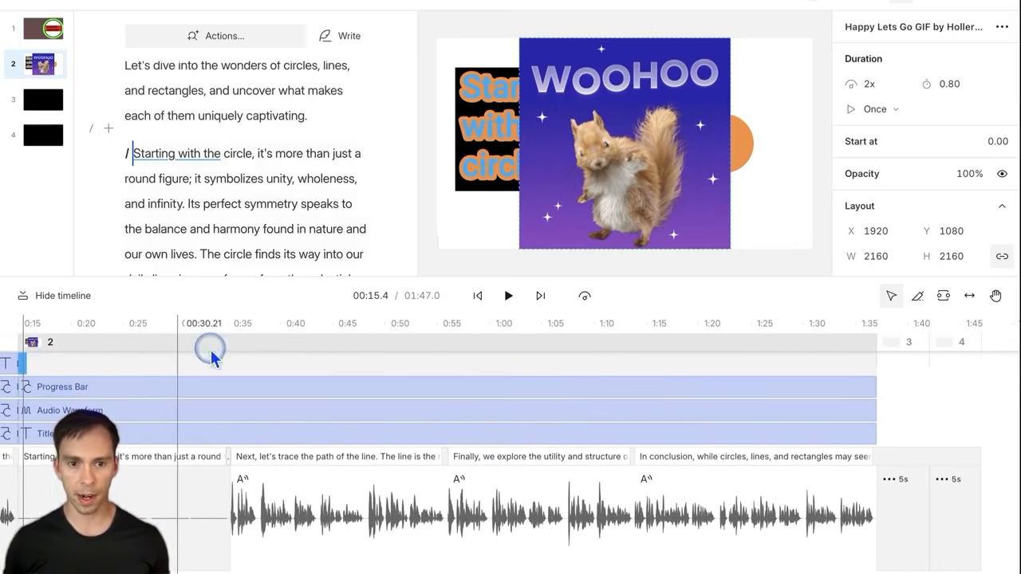
left_click(221, 387)
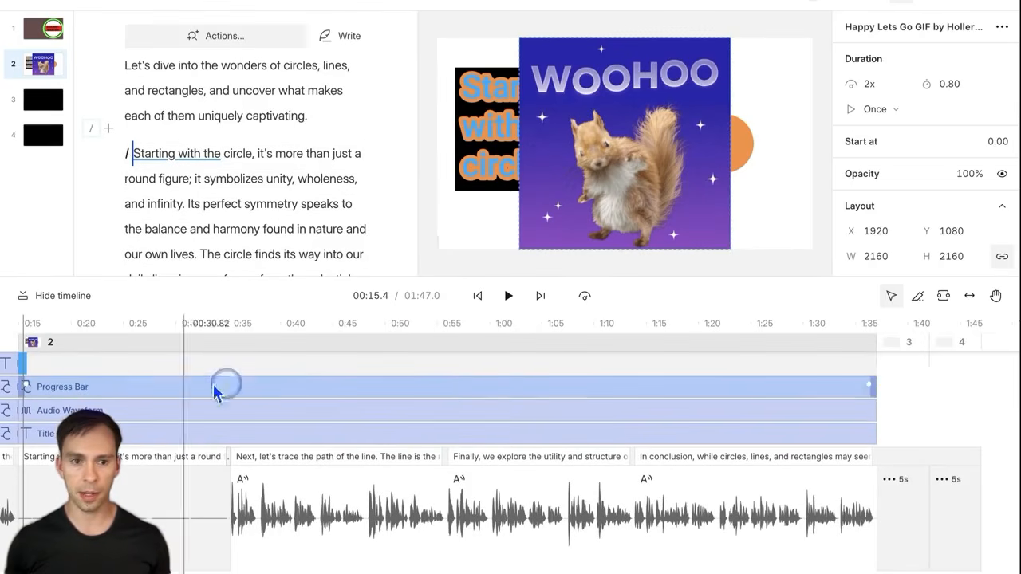
Step: Change the squirrel GIF from Once to Loop and preview it
left_click(808, 306)
left_click(878, 111)
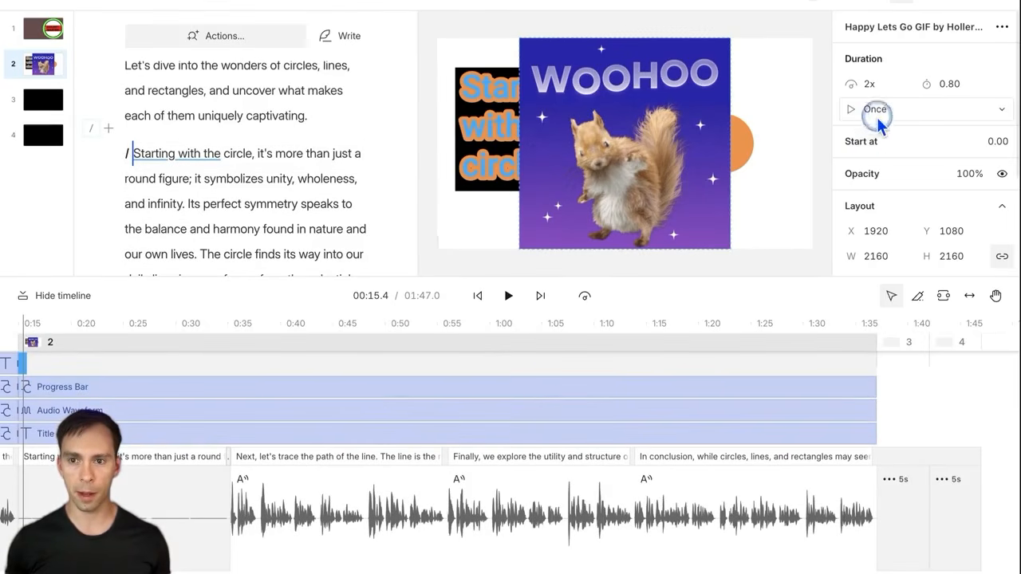
left_click(916, 113)
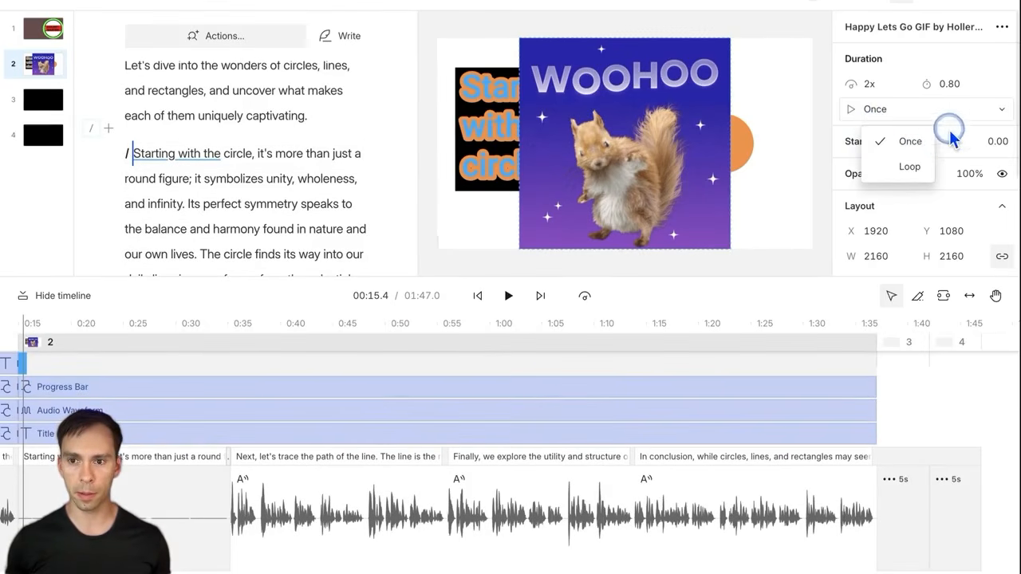
left_click(910, 168)
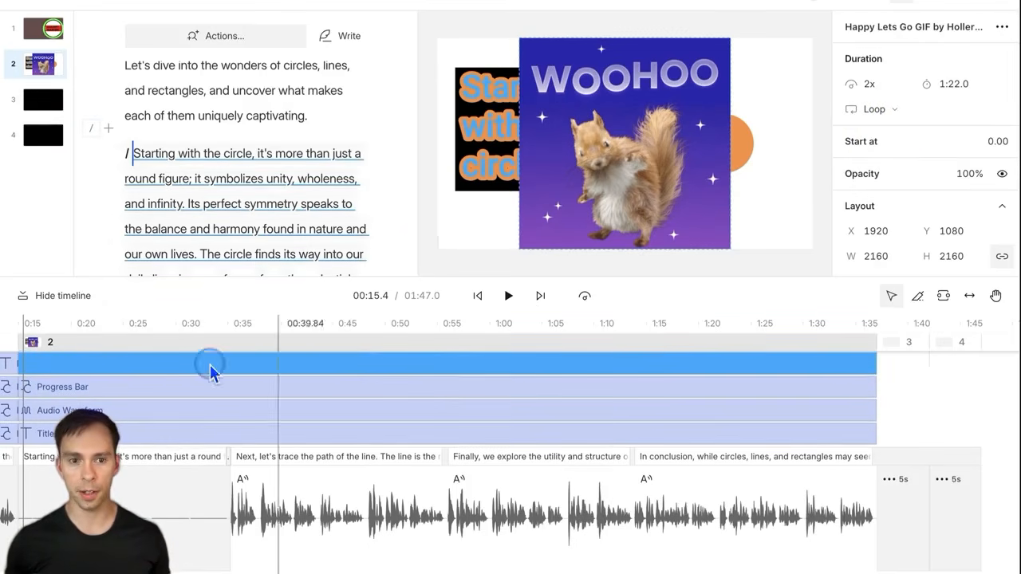
left_click(508, 297)
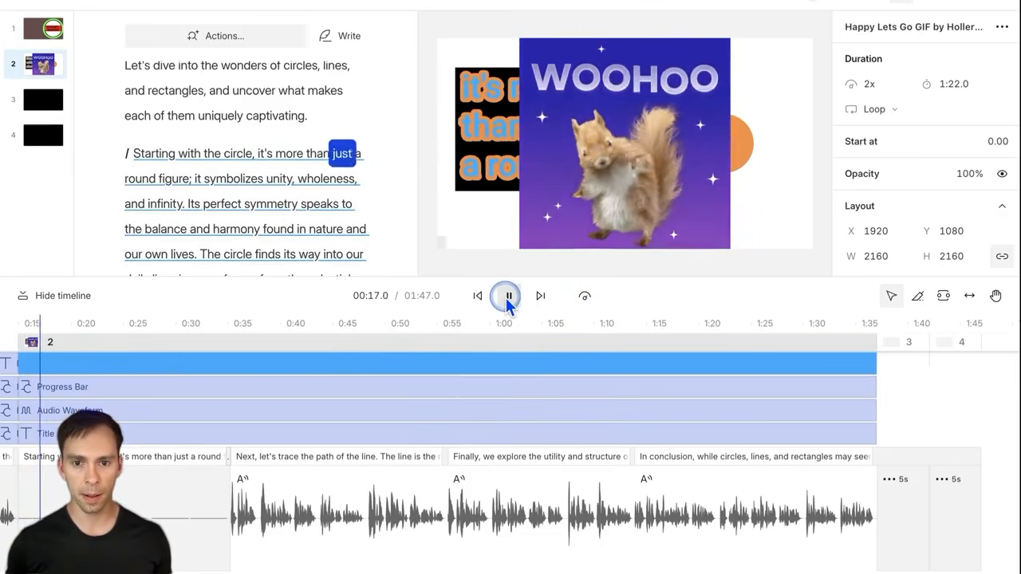
left_click(508, 296)
Step: Raise the looping GIF's speed to 4x and preview it
left_click(815, 134)
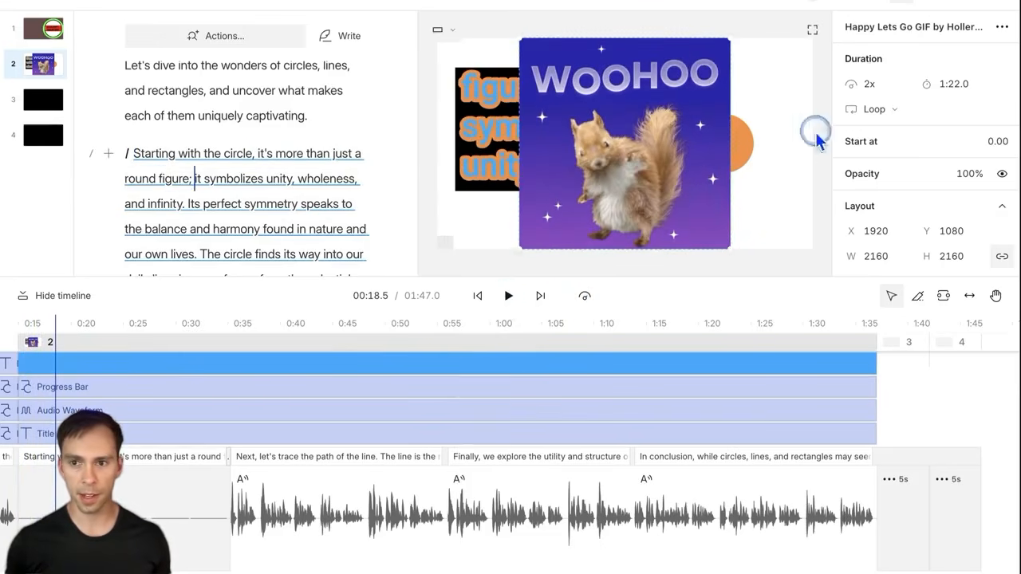
left_click(872, 82)
left_click(904, 127)
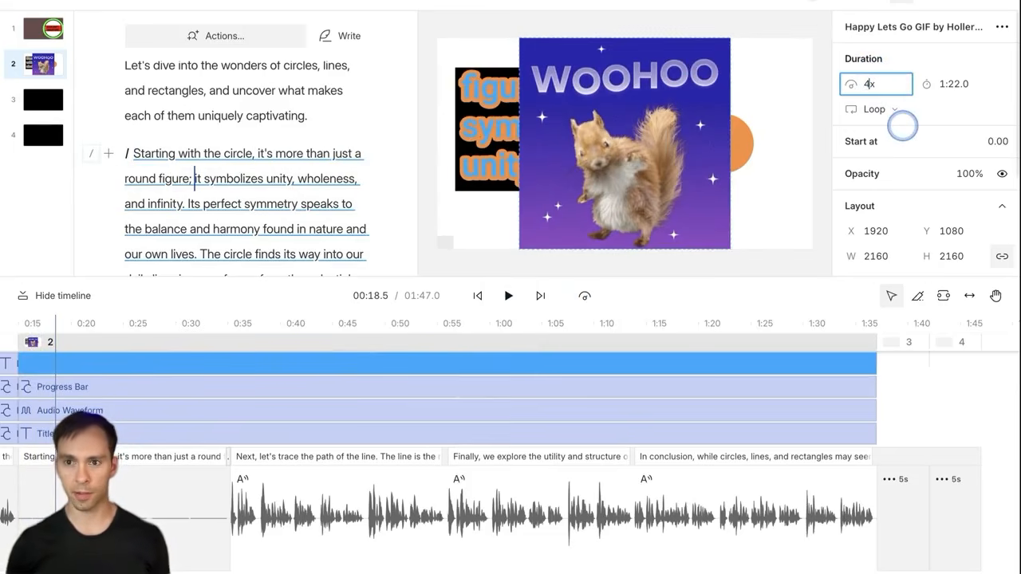
left_click(506, 302)
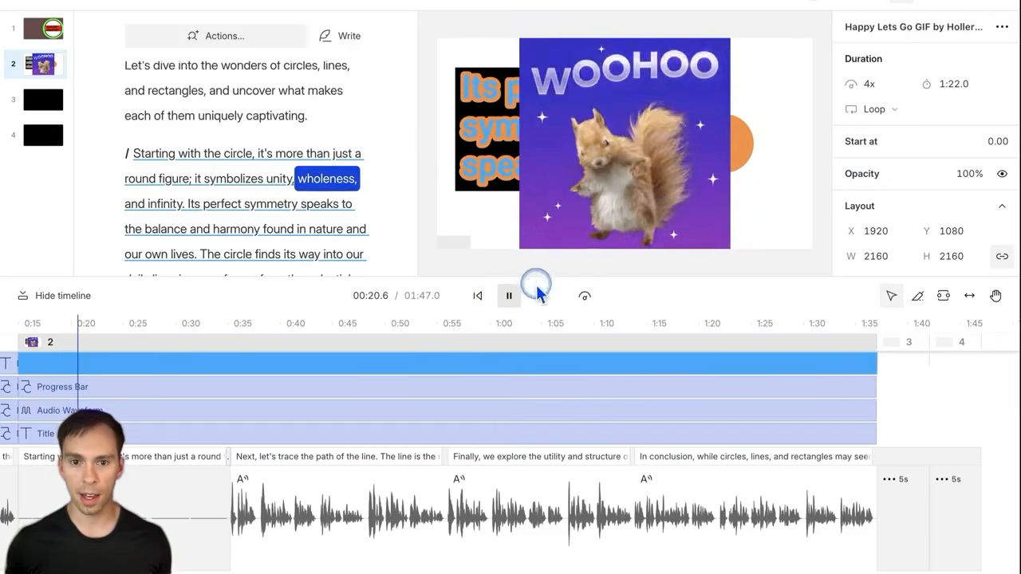
key("space")
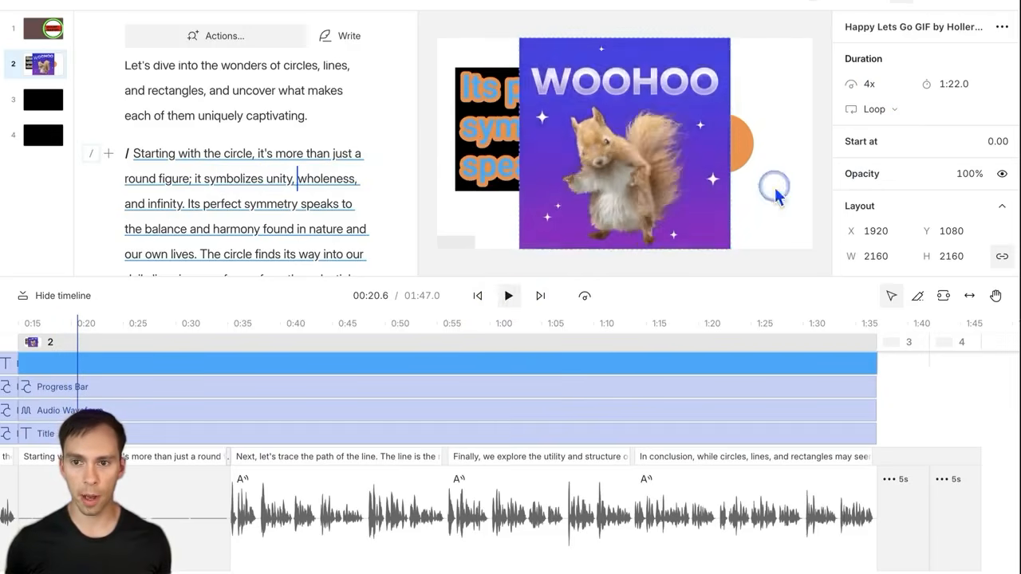
Step: Increase the GIF speed to 30x, preview it, and mark a range on the audio track
left_click(872, 84)
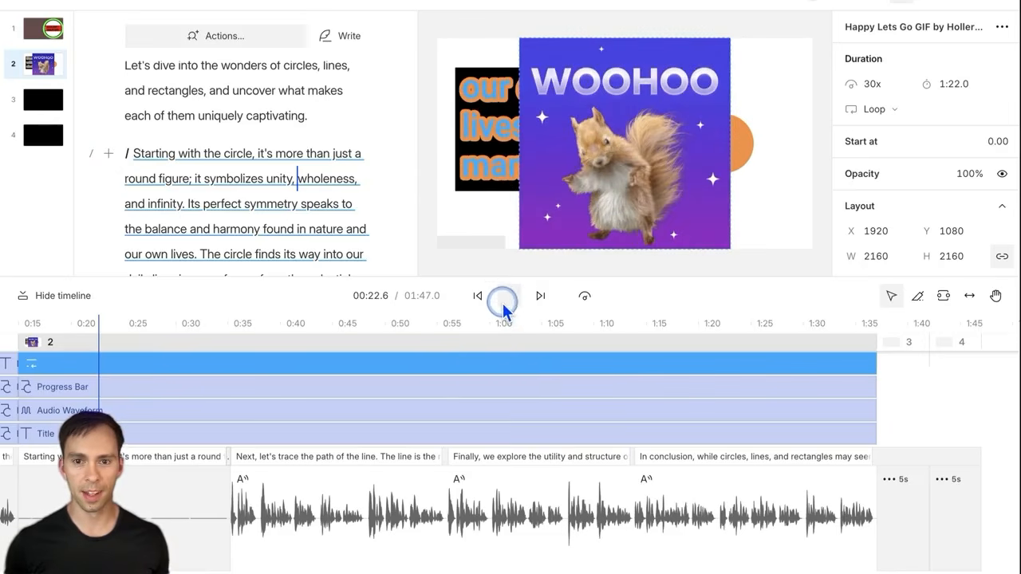
left_click(509, 303)
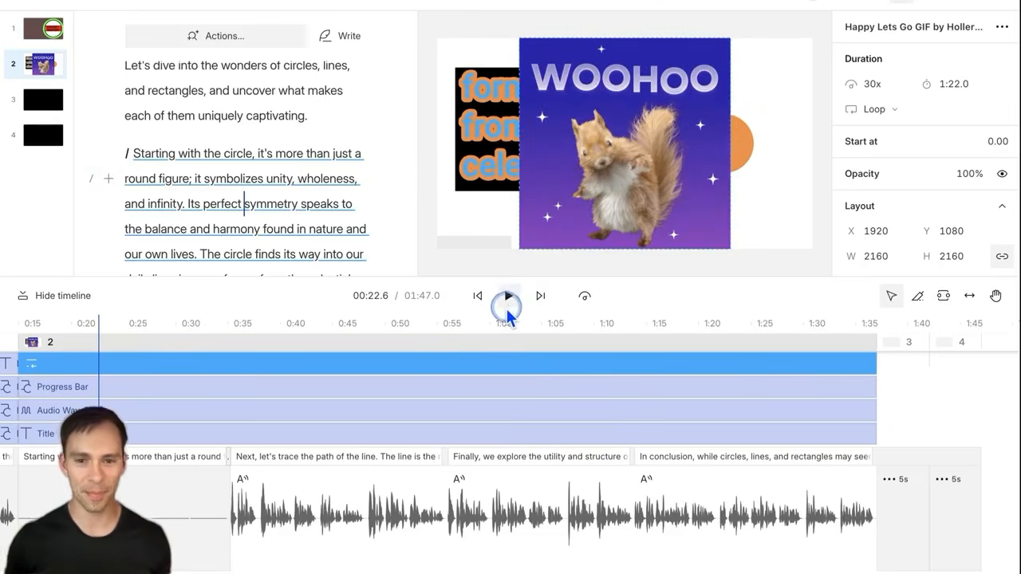
left_click(511, 306)
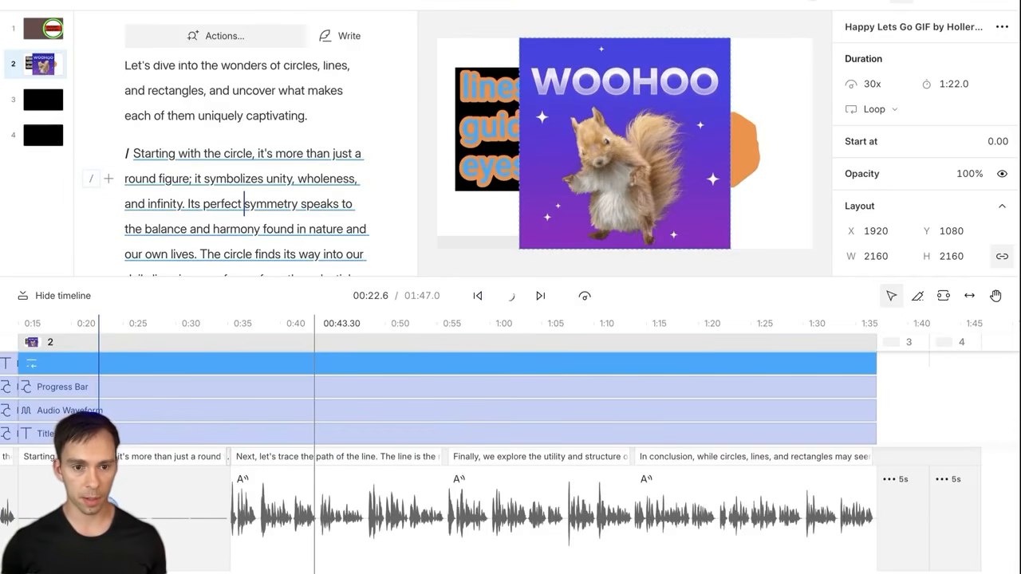
left_click_drag(152, 518, 271, 507)
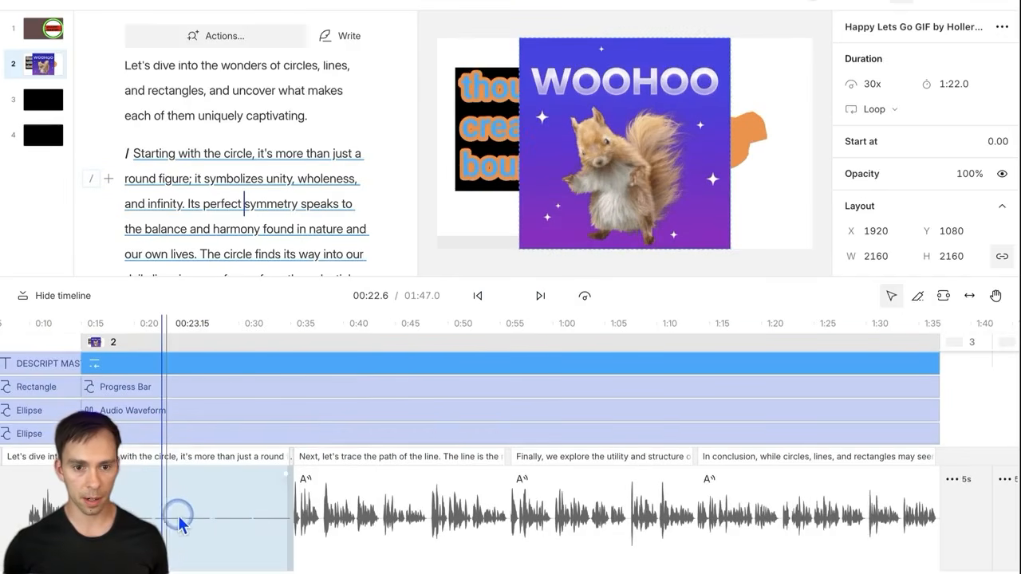
scroll(167, 513, "up", 5)
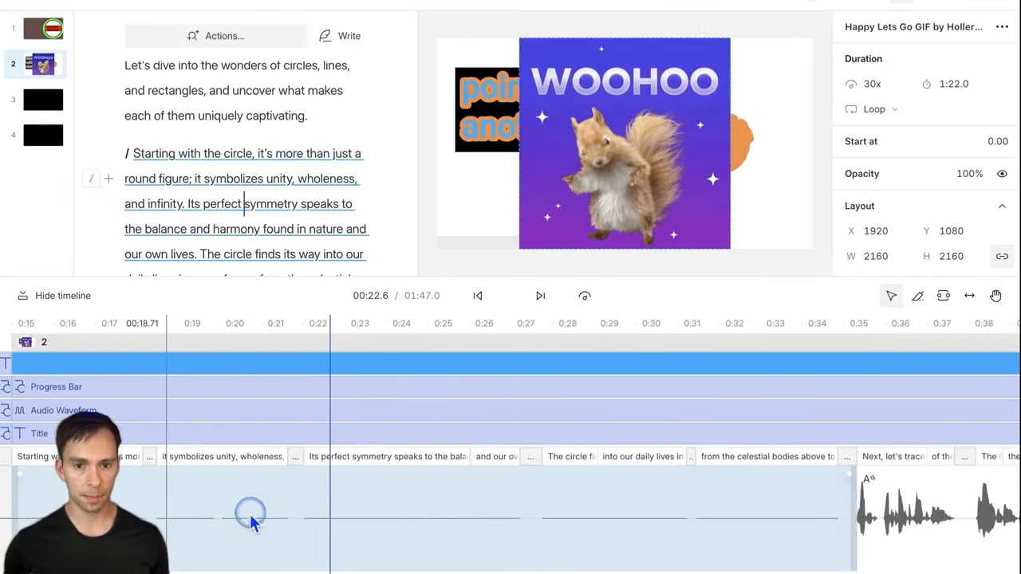
Step: Keep the narration clip at 1x, unmute it to +0.0dB, and switch to the Range tool
scroll(294, 524, "left", 5)
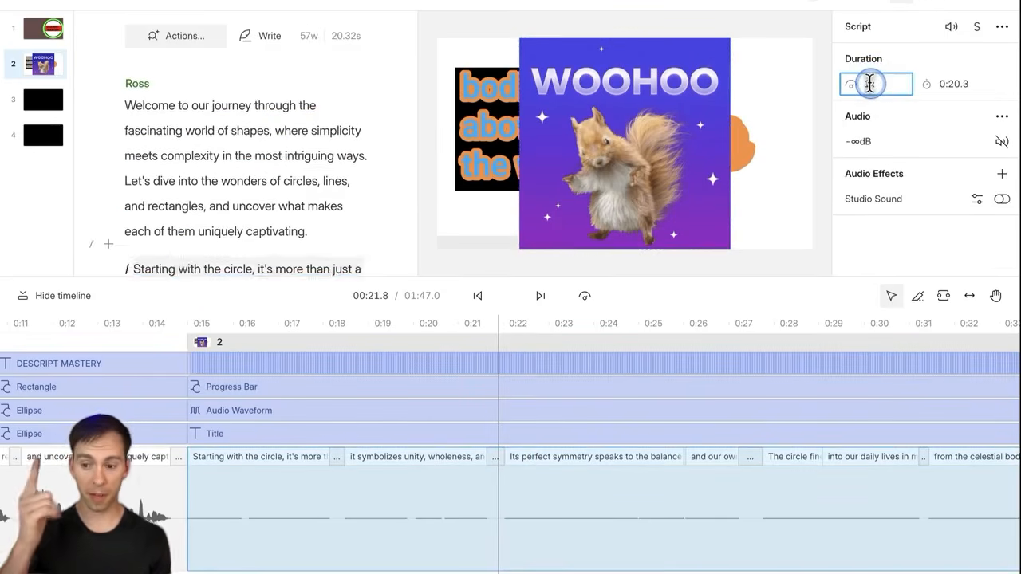
left_click(971, 181)
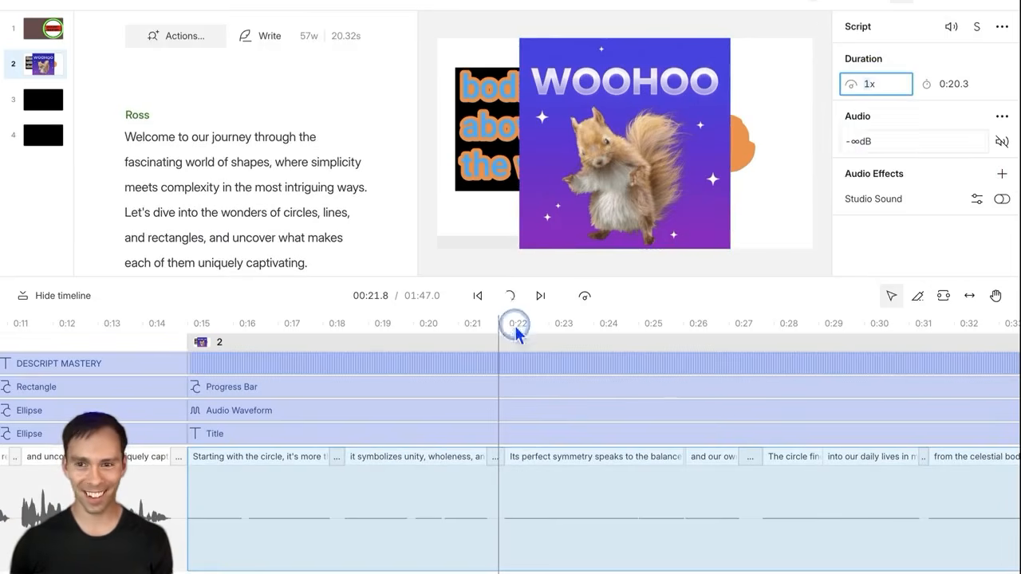
left_click(982, 371)
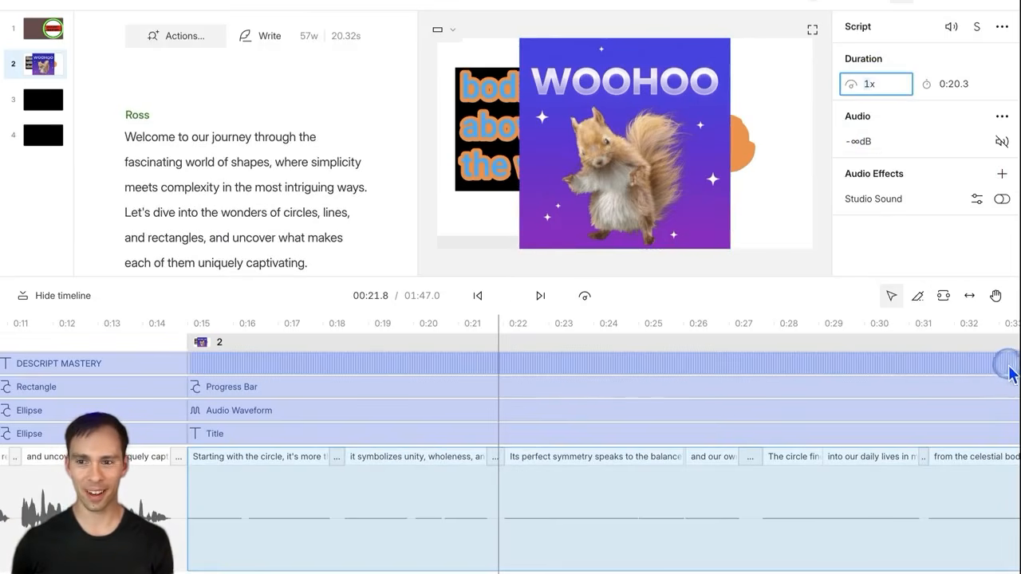
left_click(506, 364)
left_click(397, 518)
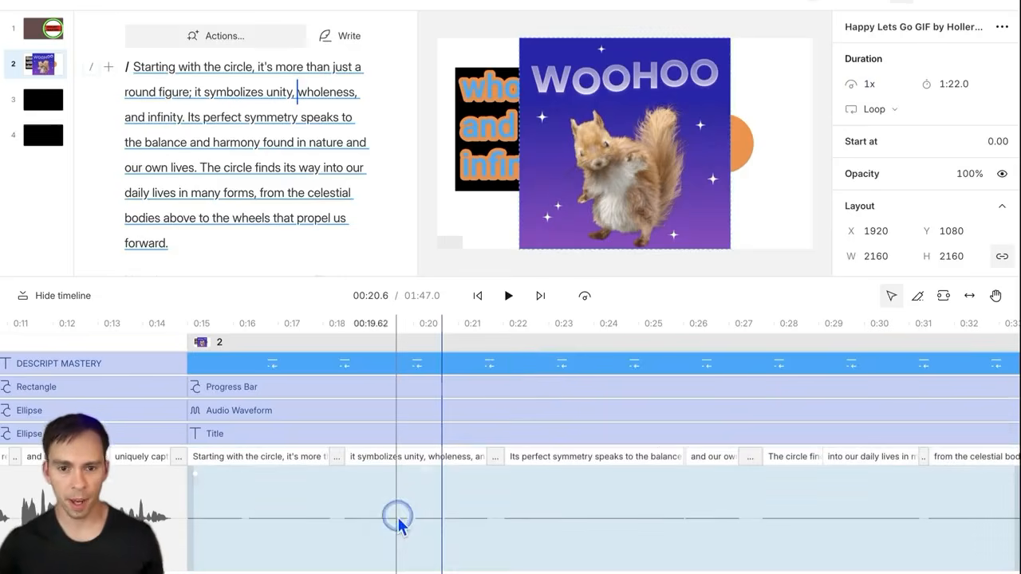
left_click(375, 483)
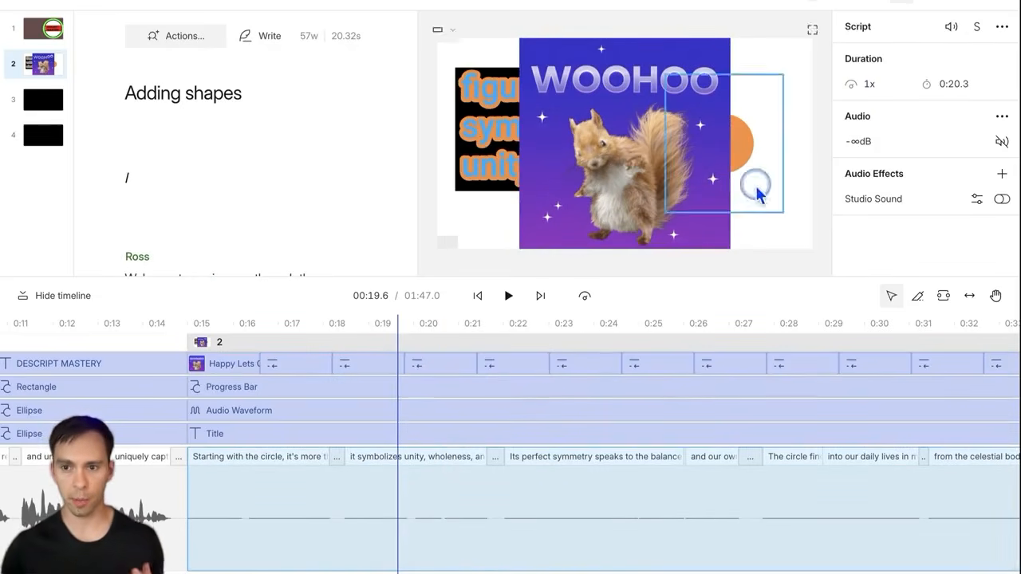
left_click(1003, 145)
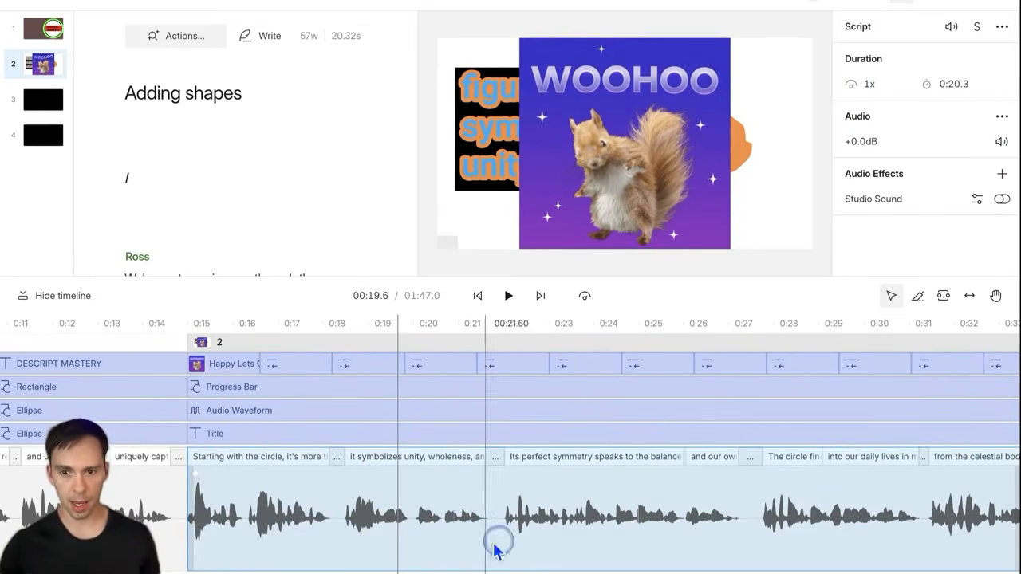
scroll(559, 537, "right", 10)
scroll(519, 534, "left", 15)
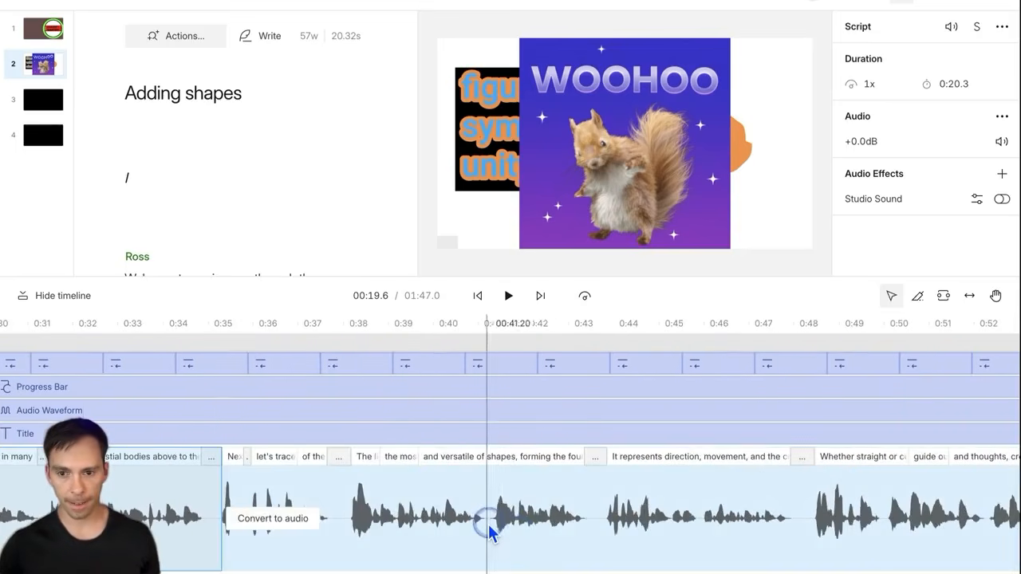
scroll(702, 519, "right", 8)
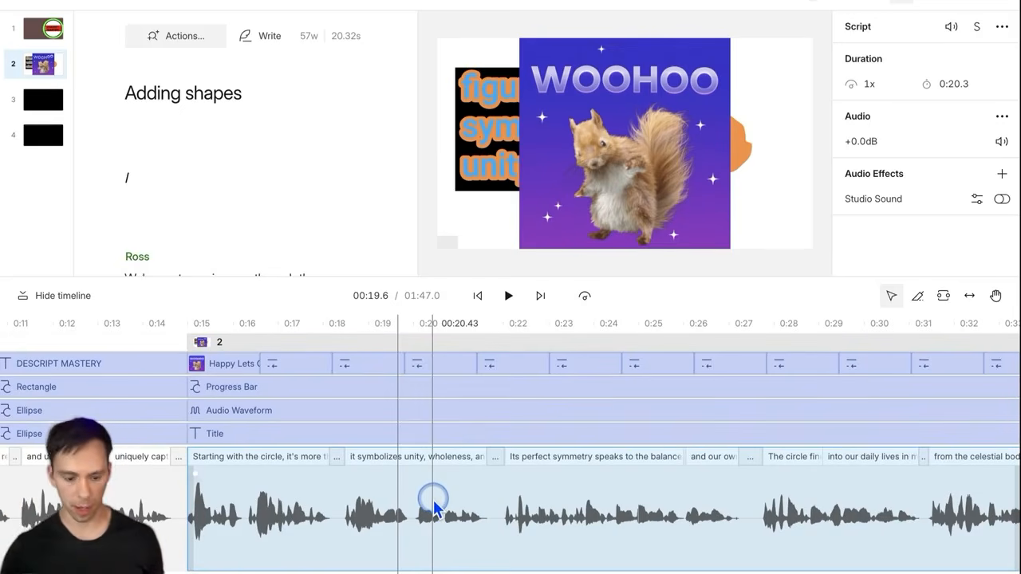
key("r")
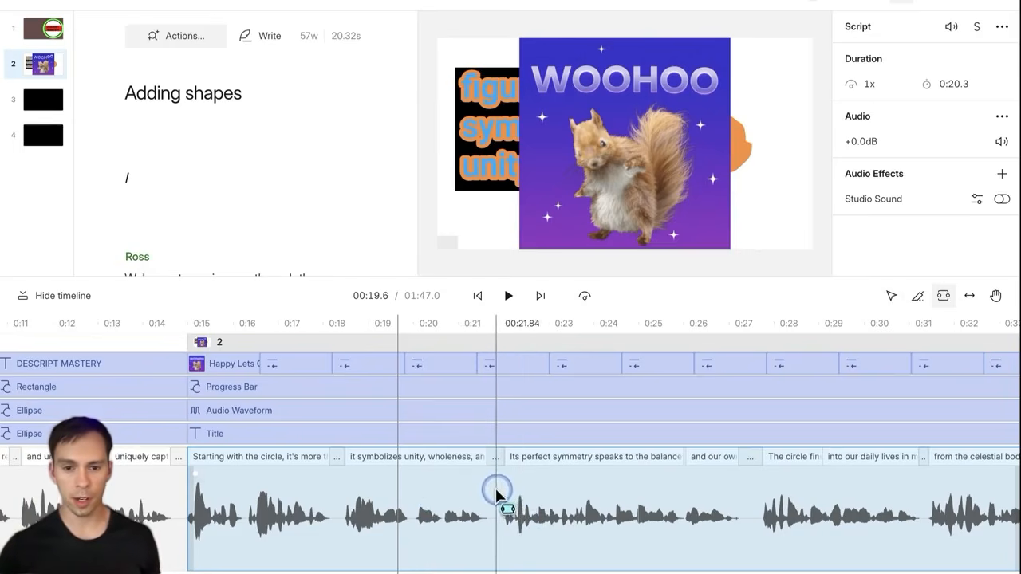
Step: Mute the 'Its perfect symmetry…' narration range and speed it up to 5x
left_click_drag(498, 489, 753, 496)
left_click(902, 296)
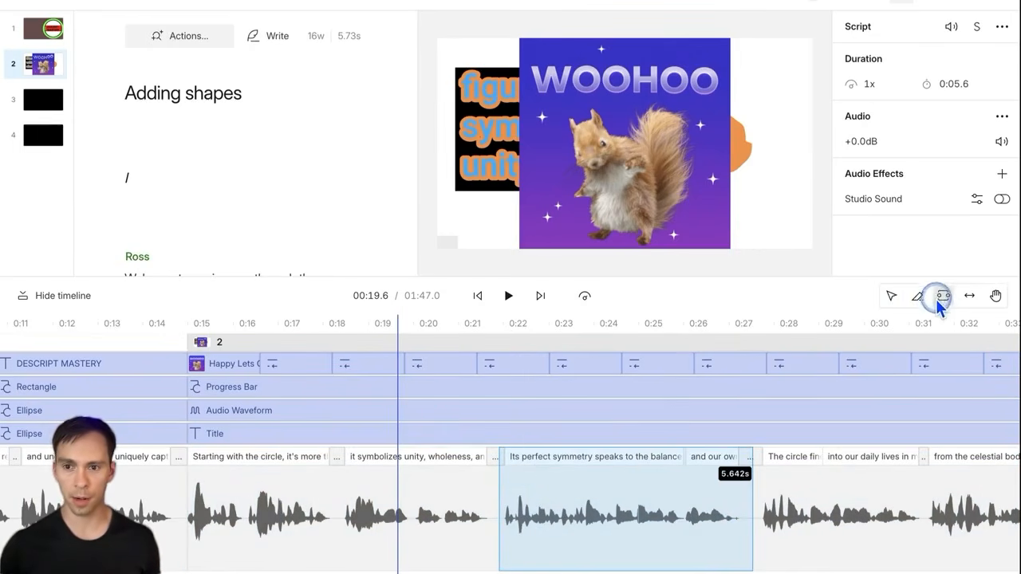
left_click(942, 298)
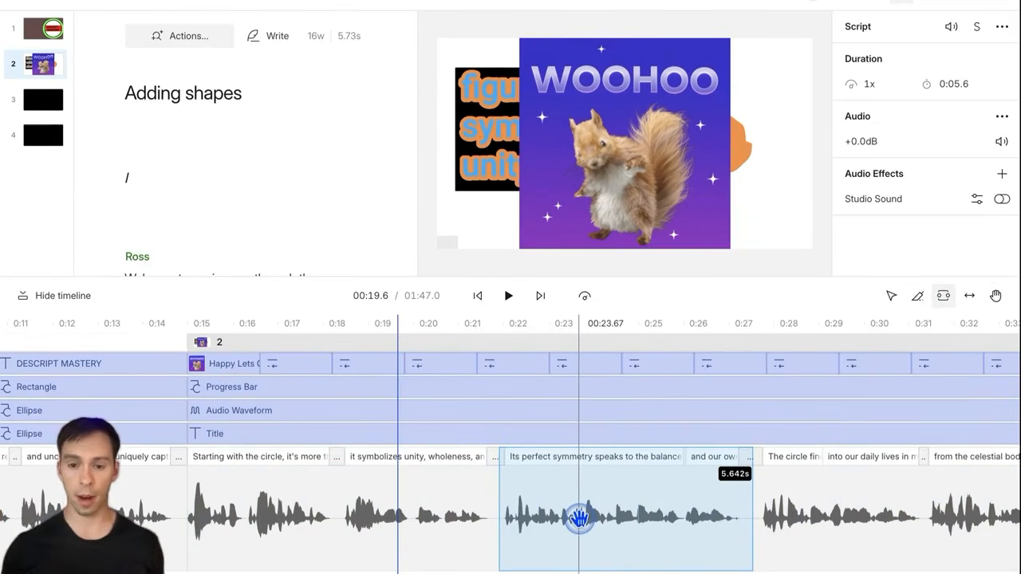
left_click(1001, 143)
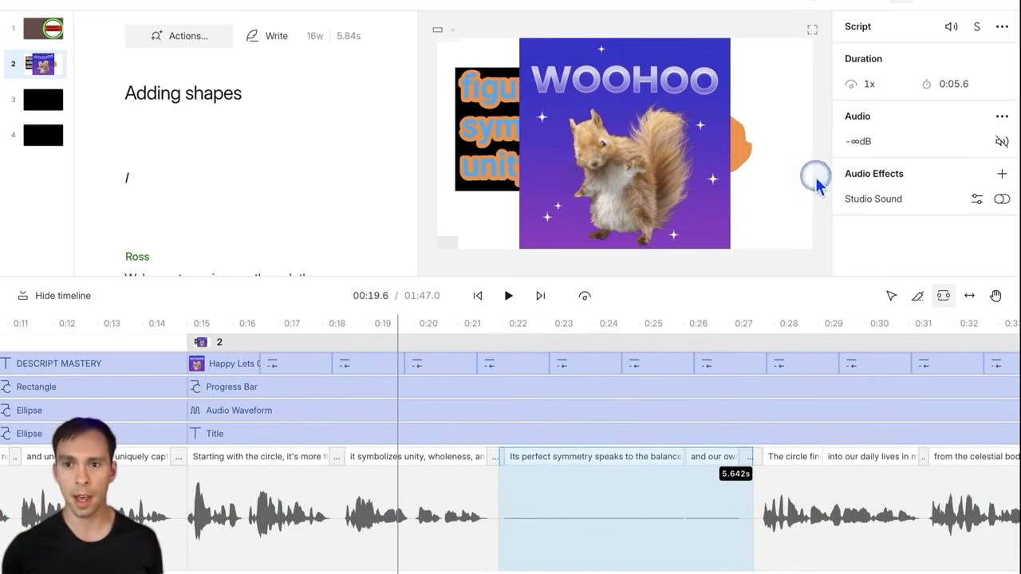
left_click(868, 94)
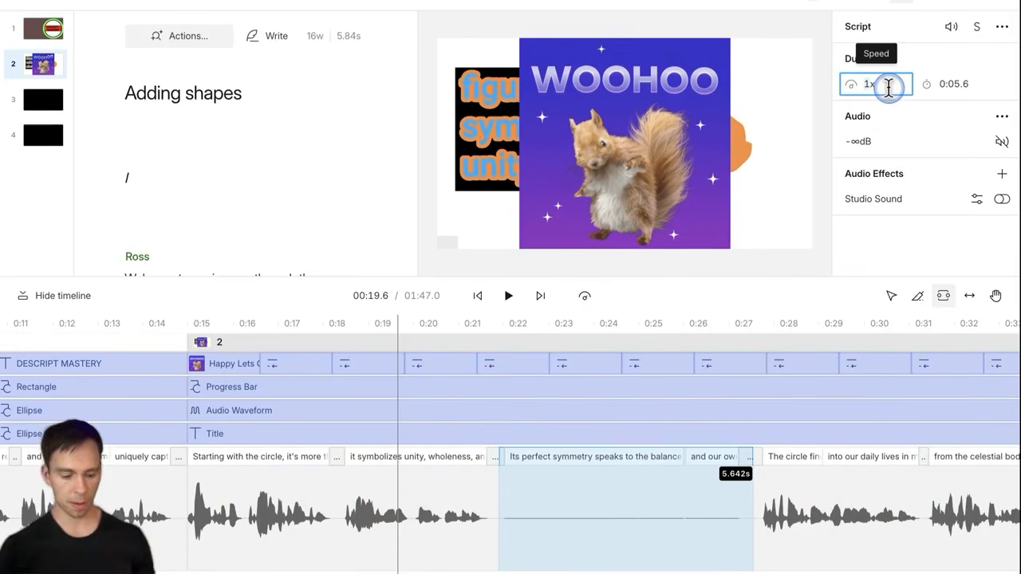
key("Return")
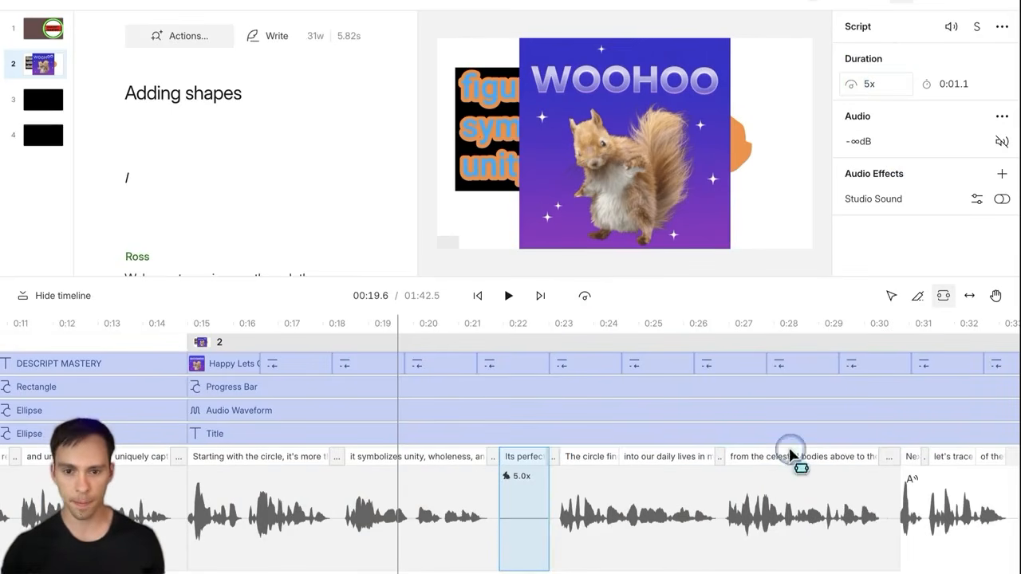
left_click(472, 488)
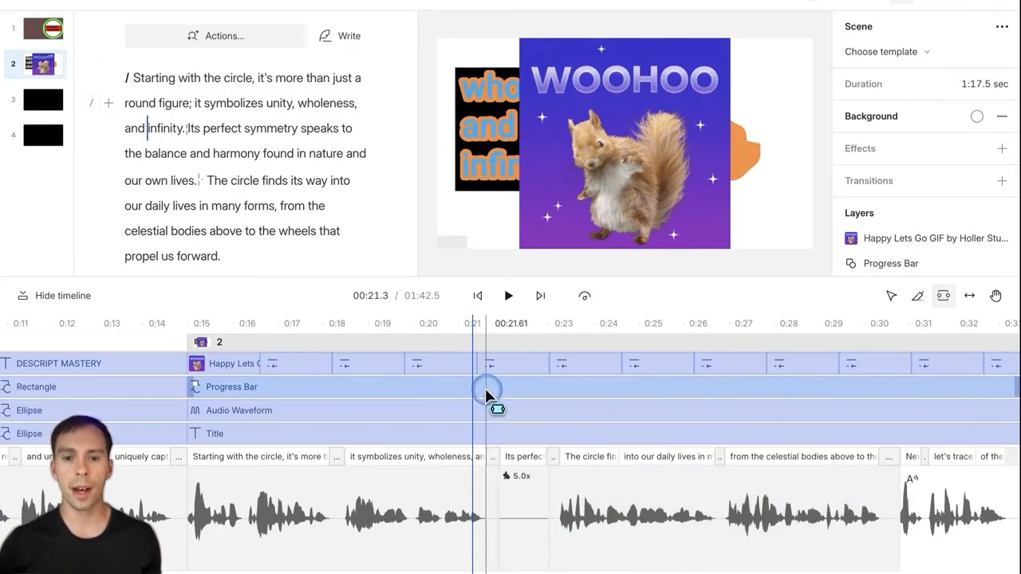
key("a")
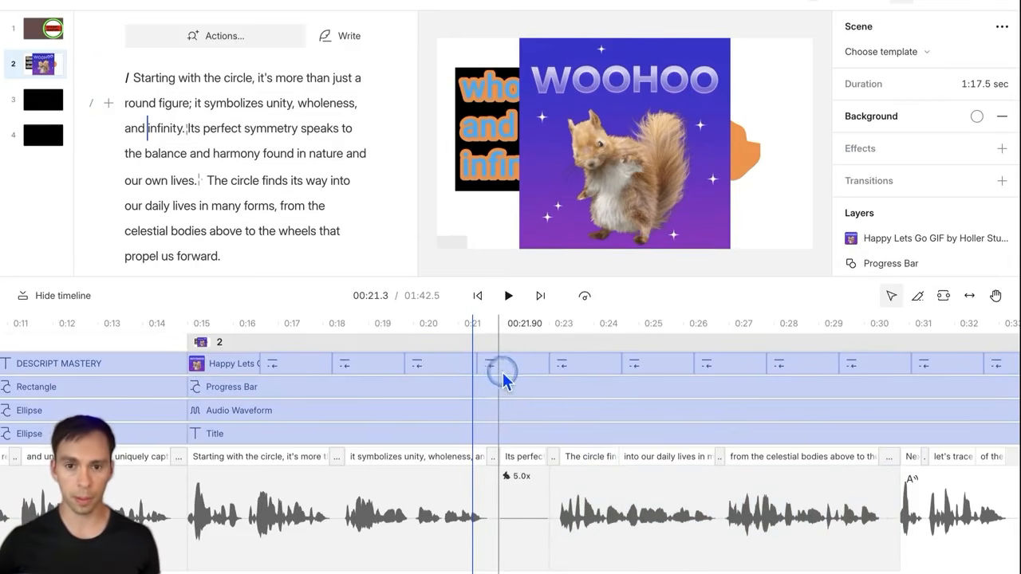
left_click(586, 300)
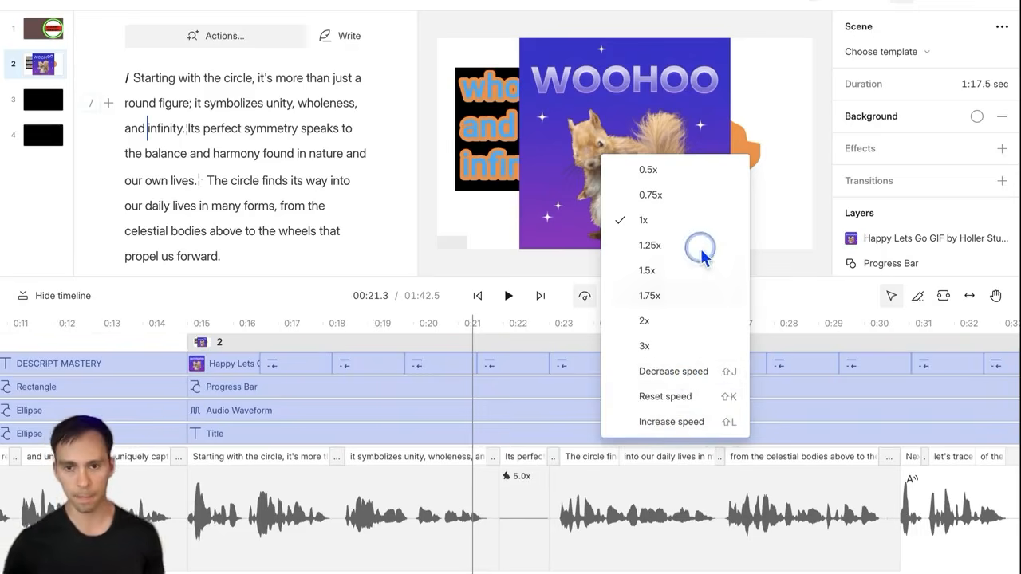
left_click(664, 320)
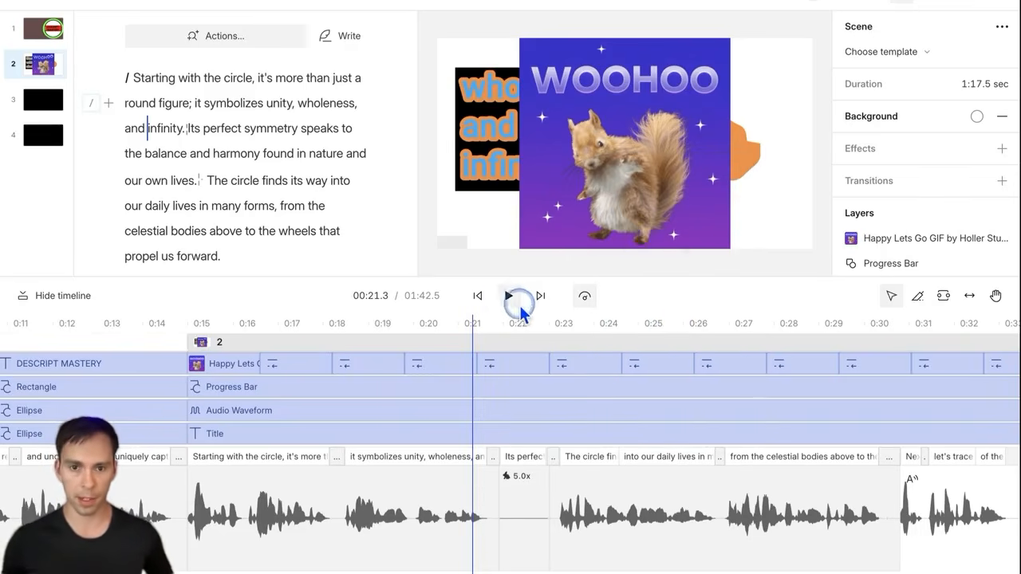
left_click(511, 300)
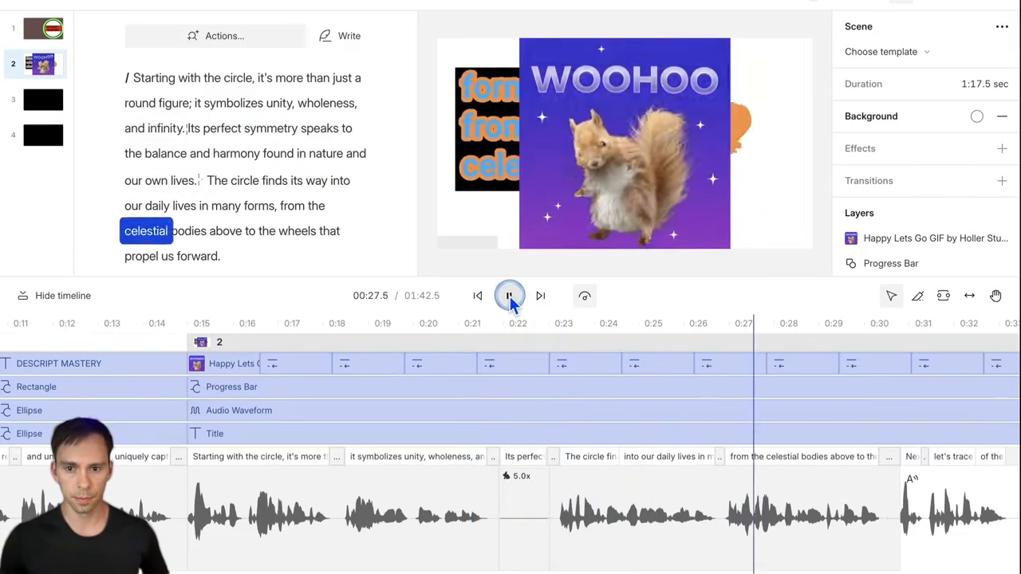
left_click(511, 300)
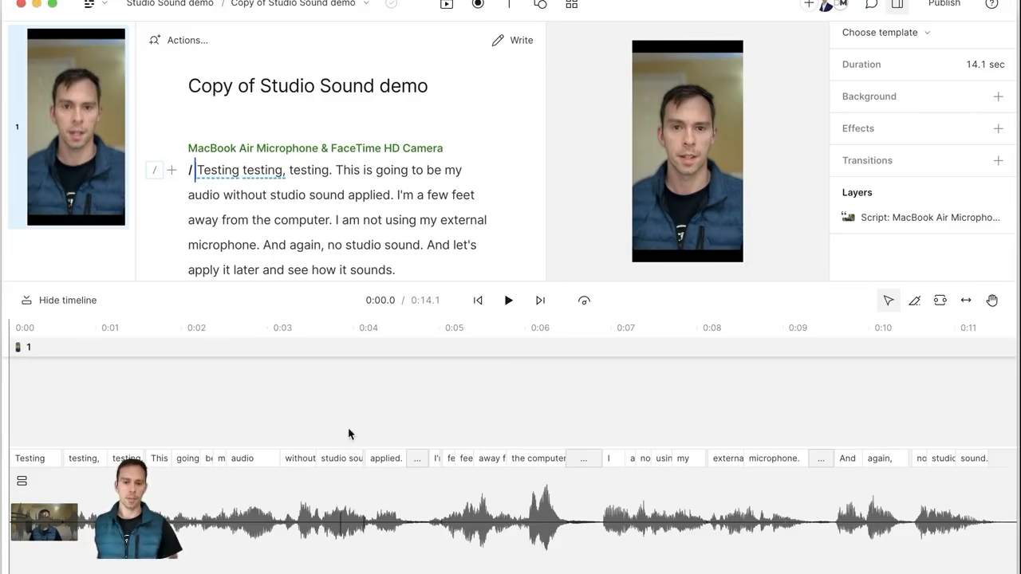
left_click(80, 522)
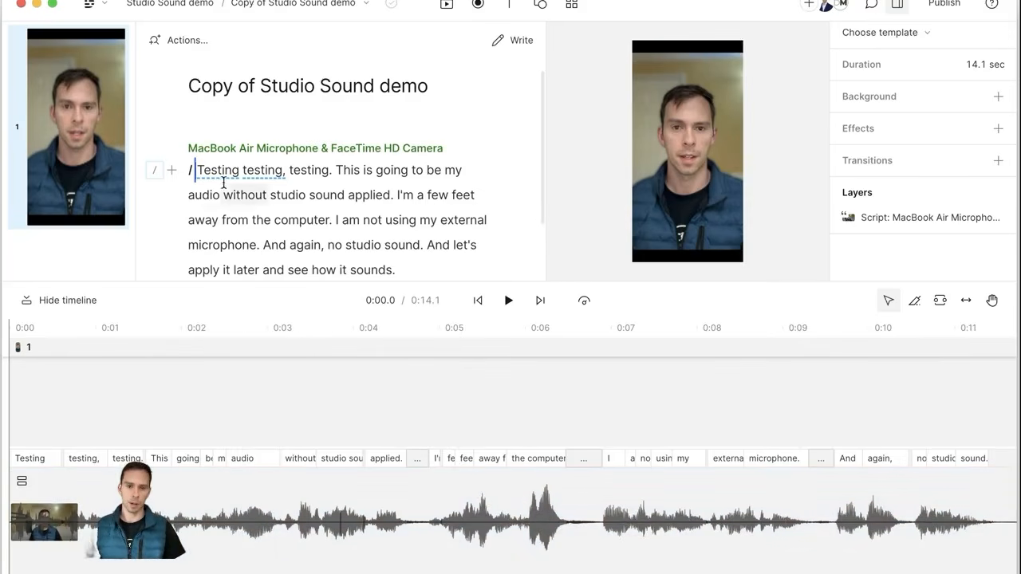
left_click_drag(196, 169, 398, 260)
scroll(246, 160, "down", 1)
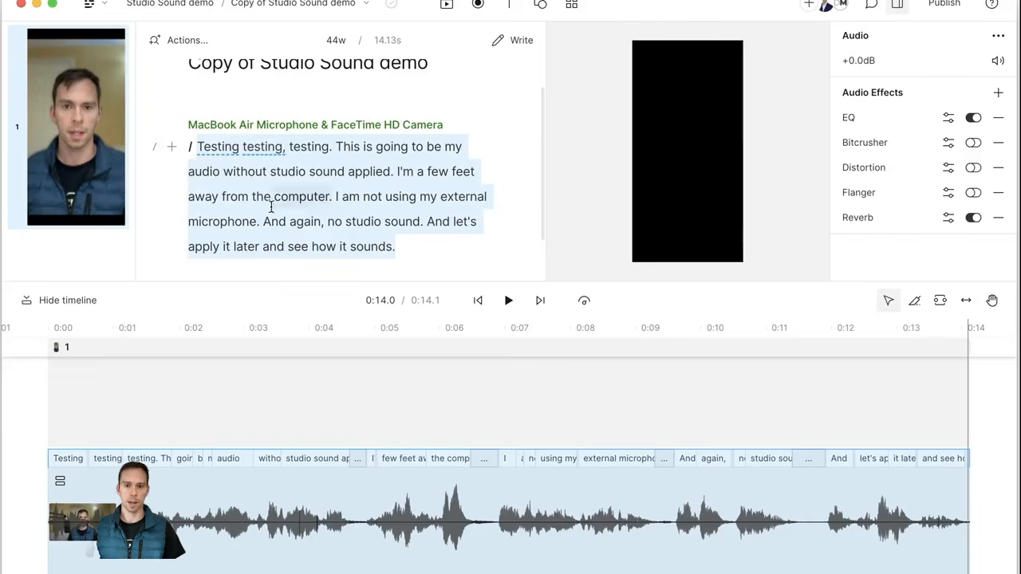
left_click(329, 370)
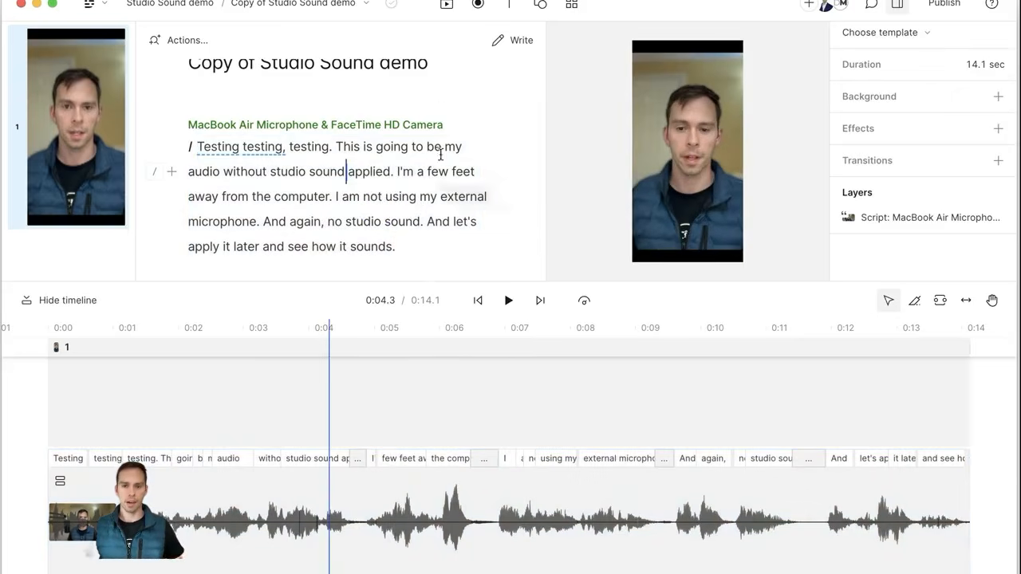
Step: Add the Ristafallet Waterfall stock video and drag it down over the camera video
left_click(446, 6)
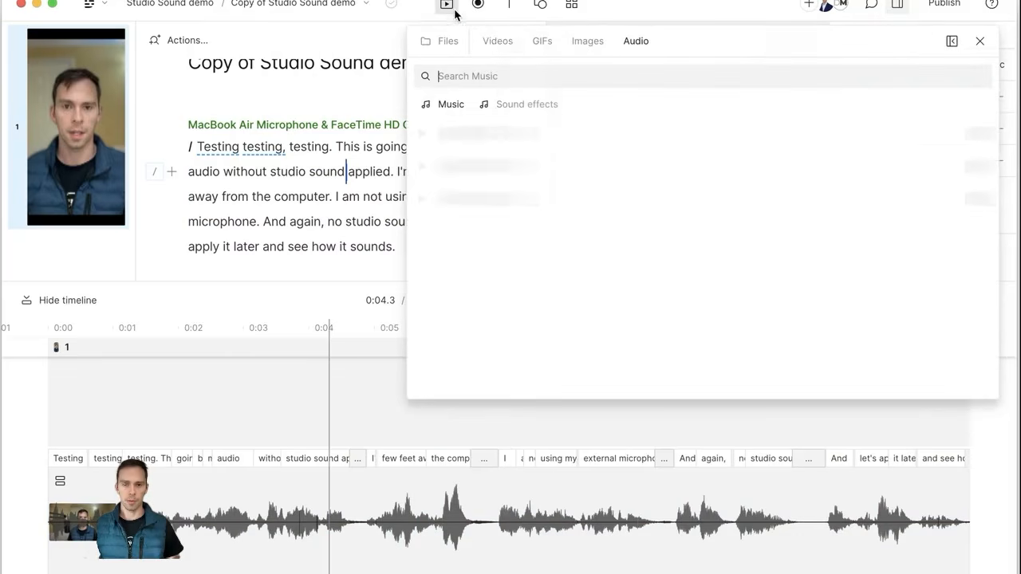
left_click(497, 43)
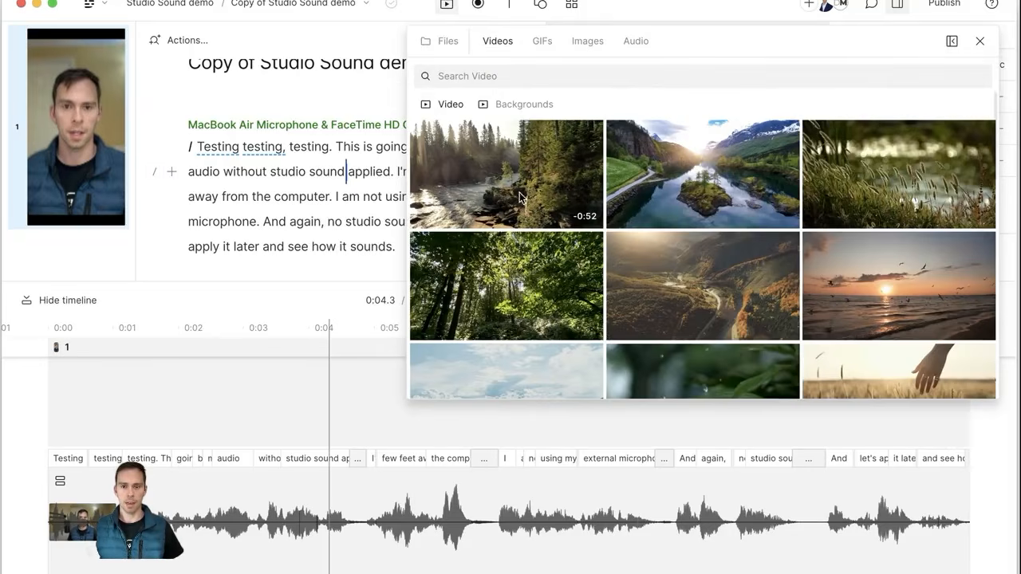
left_click(518, 186)
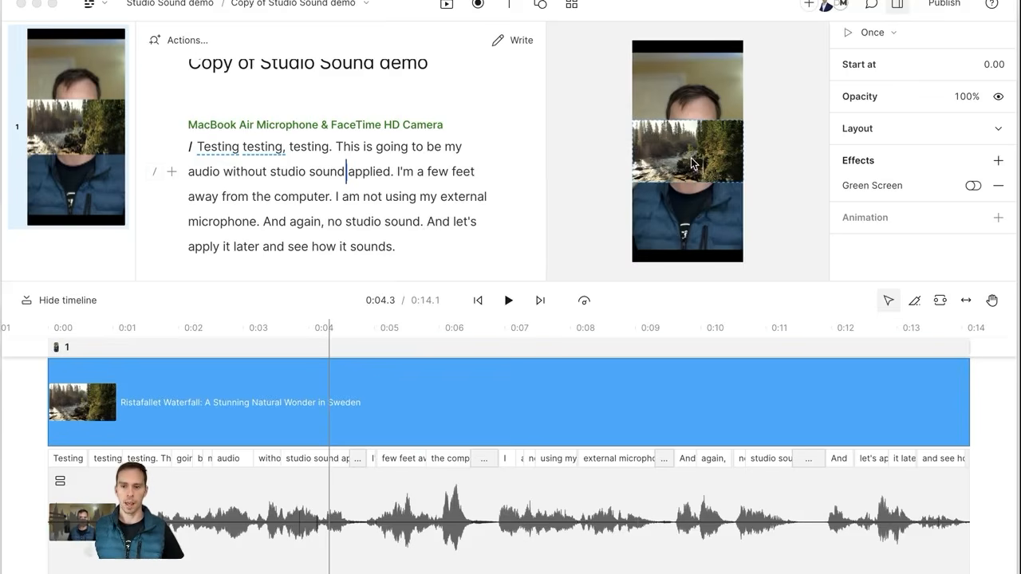
left_click_drag(694, 169, 697, 141)
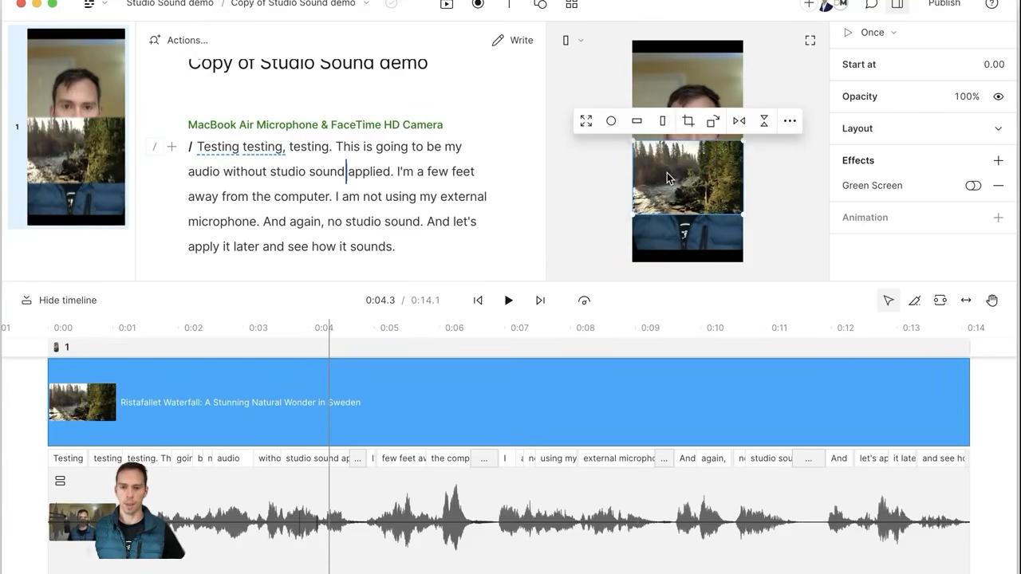
Step: Add the Little Pastry stock music track to the scene
left_click(447, 7)
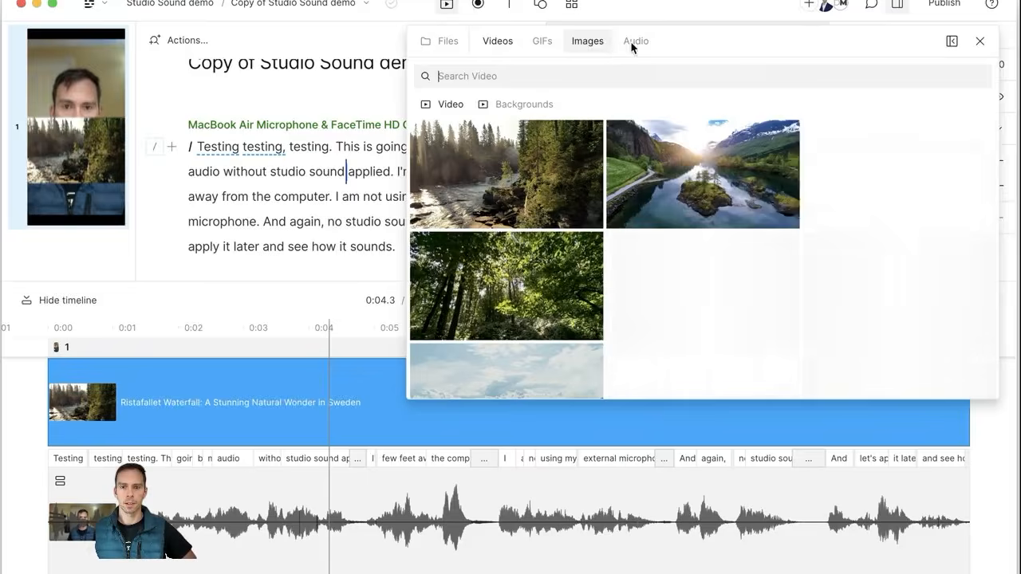
left_click(634, 43)
left_click(493, 113)
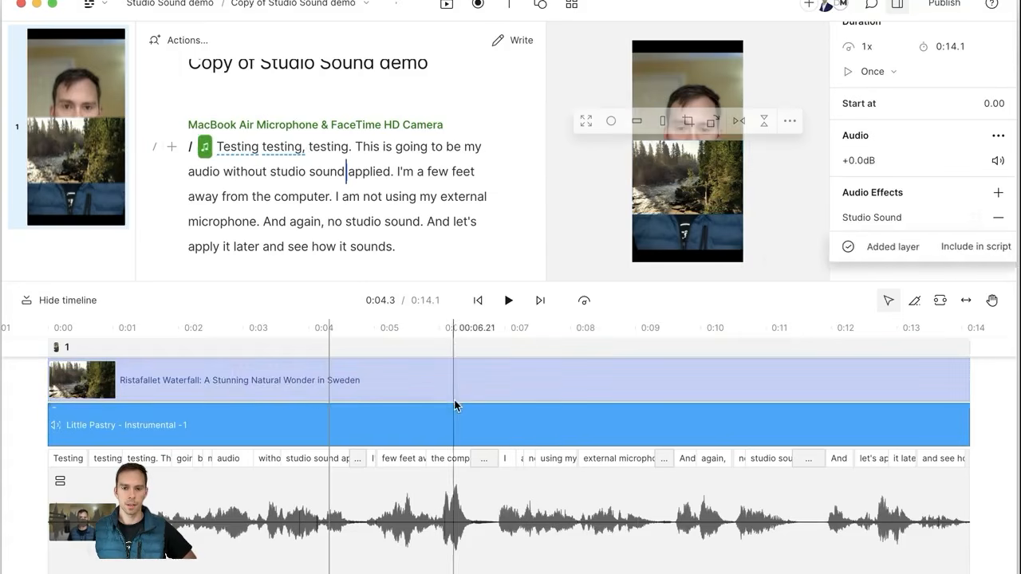
Step: Add the Cinematic Tension Swell 10 sound effect as a new audio layer
left_click(353, 389)
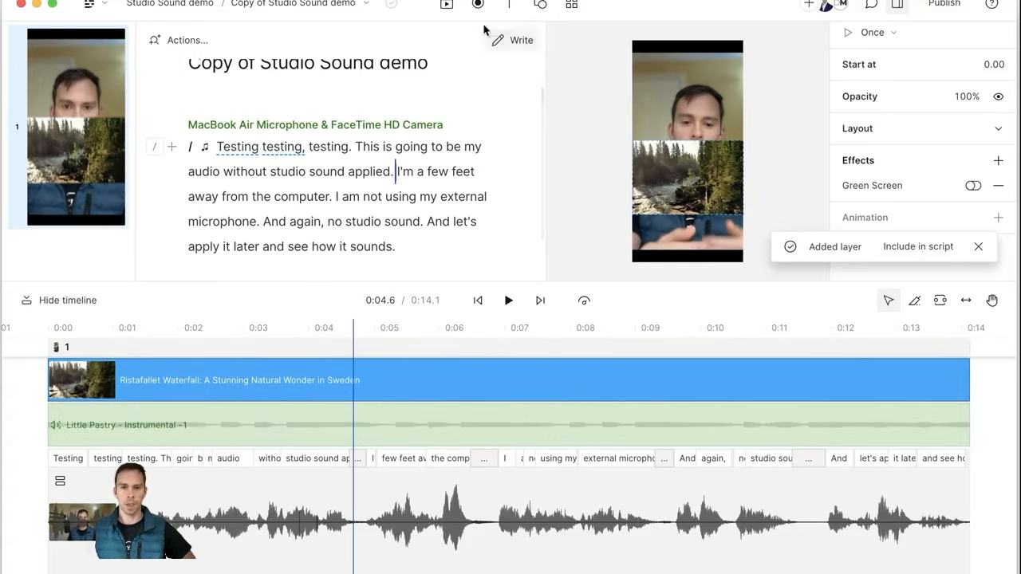
left_click(447, 5)
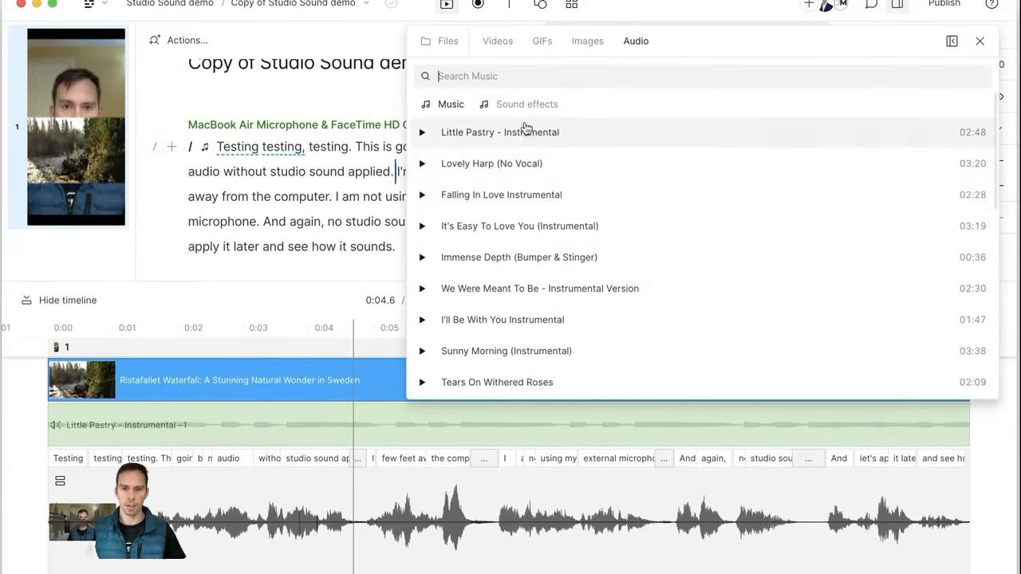
left_click(527, 104)
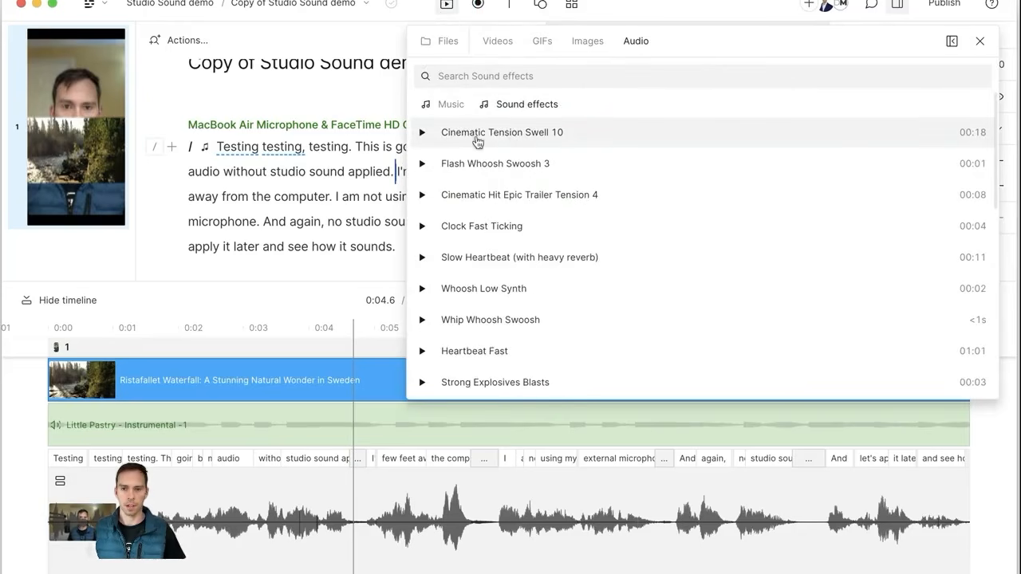
left_click(477, 137)
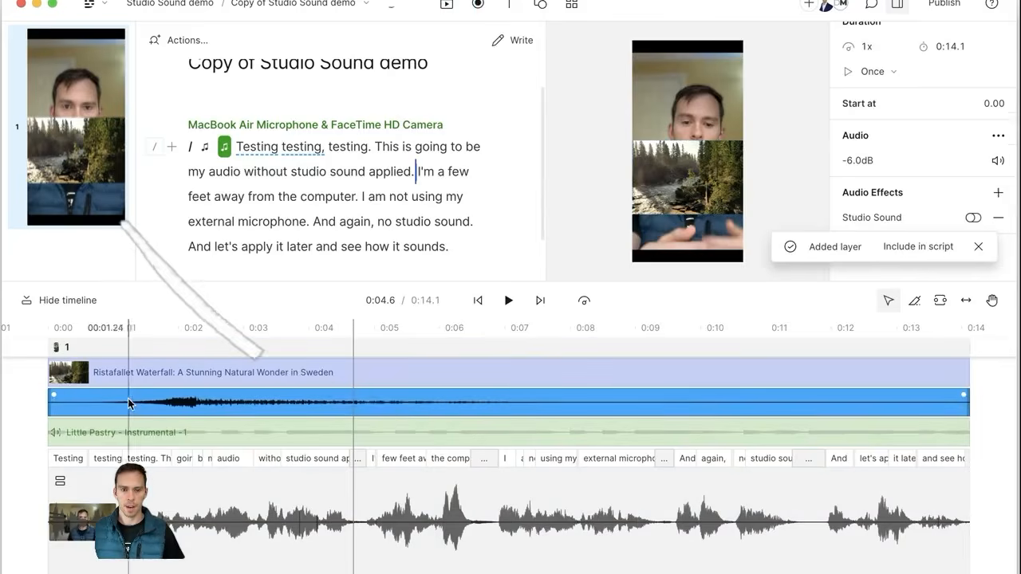
left_click(391, 430)
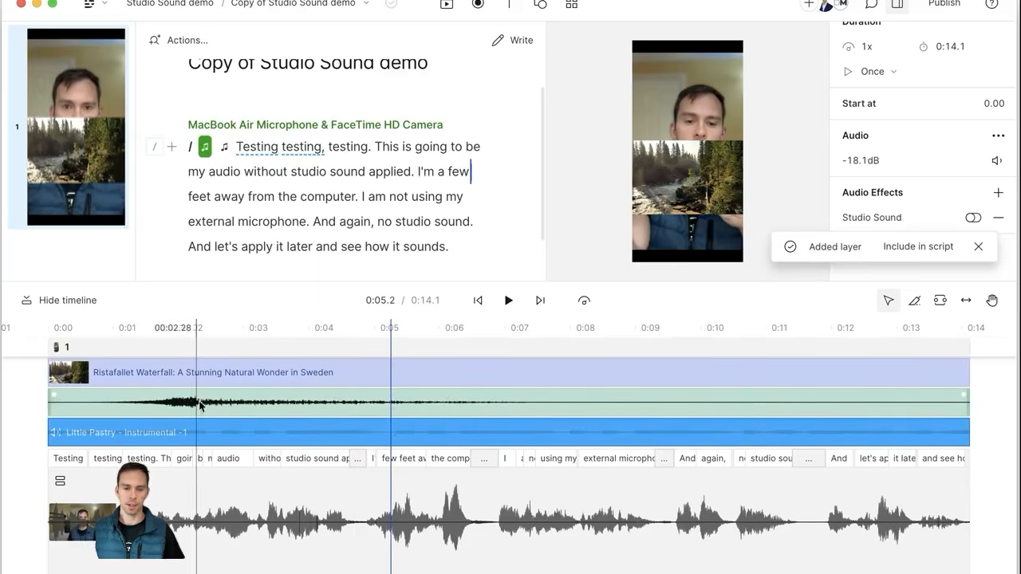
left_click(447, 4)
Step: Add the Norway aerial nature footage and position it mid-frame, between the camera and waterfall clips
left_click(498, 41)
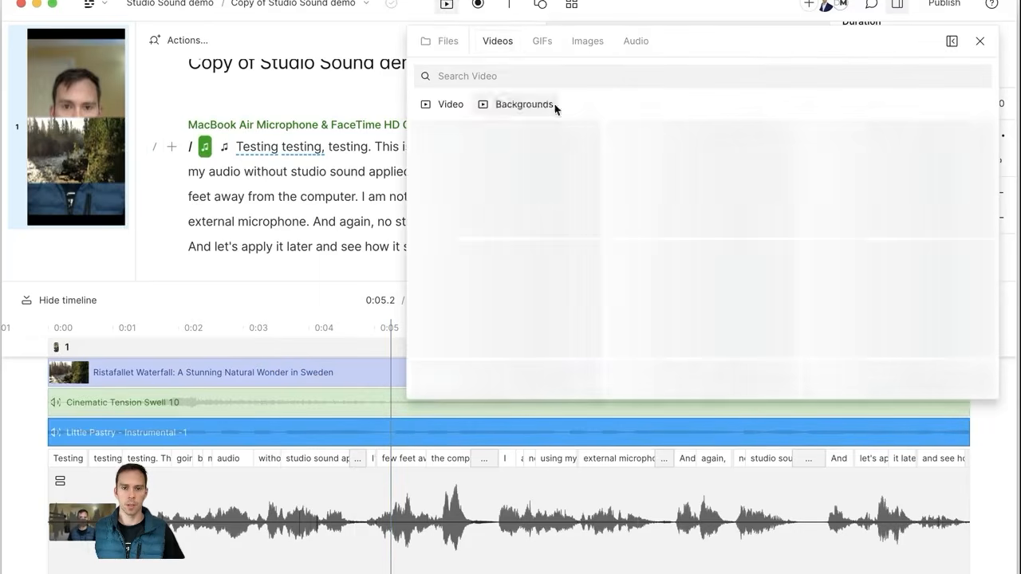
left_click(740, 173)
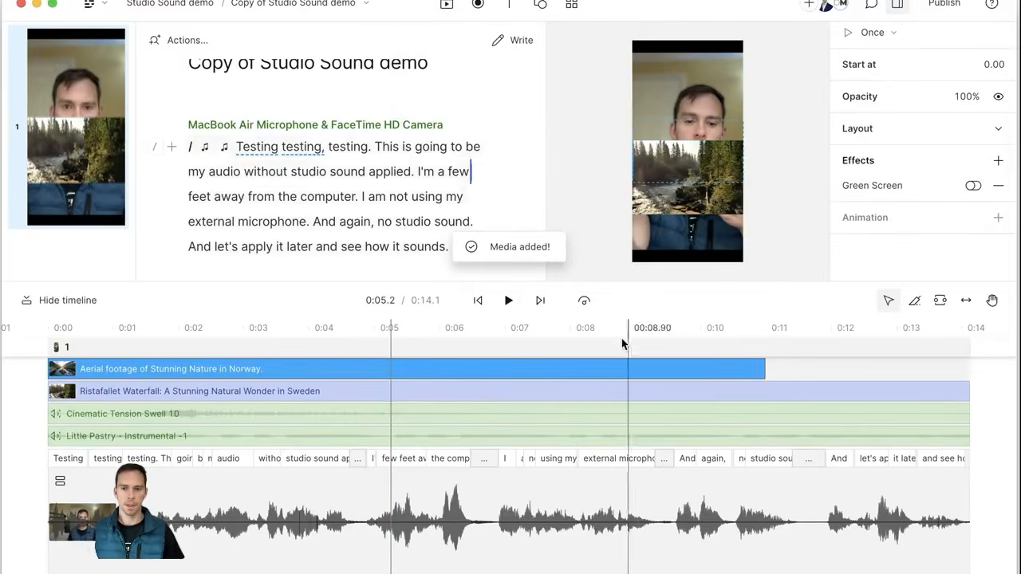
left_click_drag(689, 145, 690, 108)
left_click_drag(688, 165, 689, 217)
left_click(699, 97)
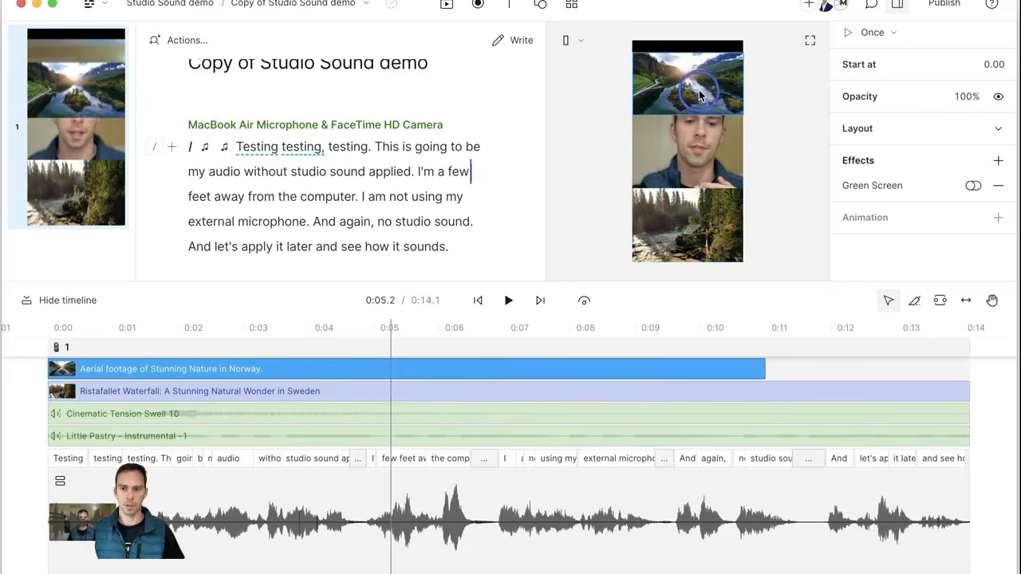
left_click_drag(699, 97, 700, 74)
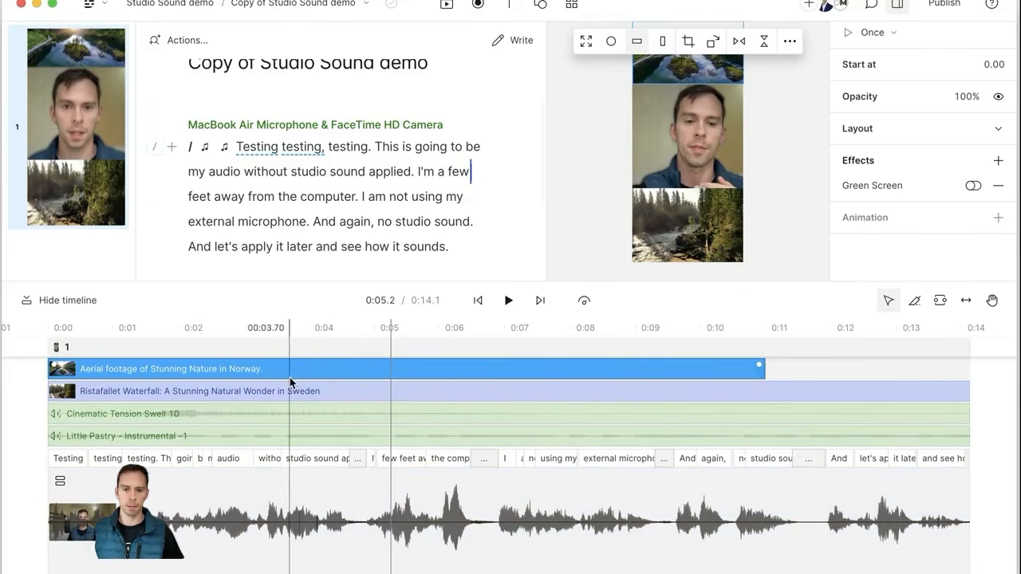
mouse_move(696, 71)
left_mouse_down()
mouse_move(696, 228)
mouse_move(696, 209)
left_mouse_up()
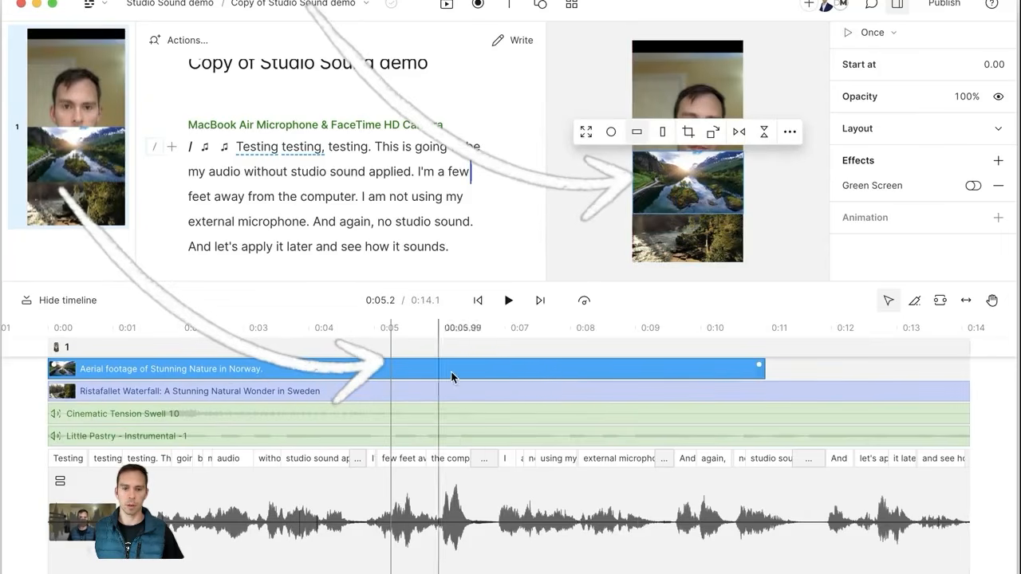
mouse_move(685, 180)
left_mouse_down()
mouse_move(688, 229)
mouse_move(686, 186)
left_mouse_up()
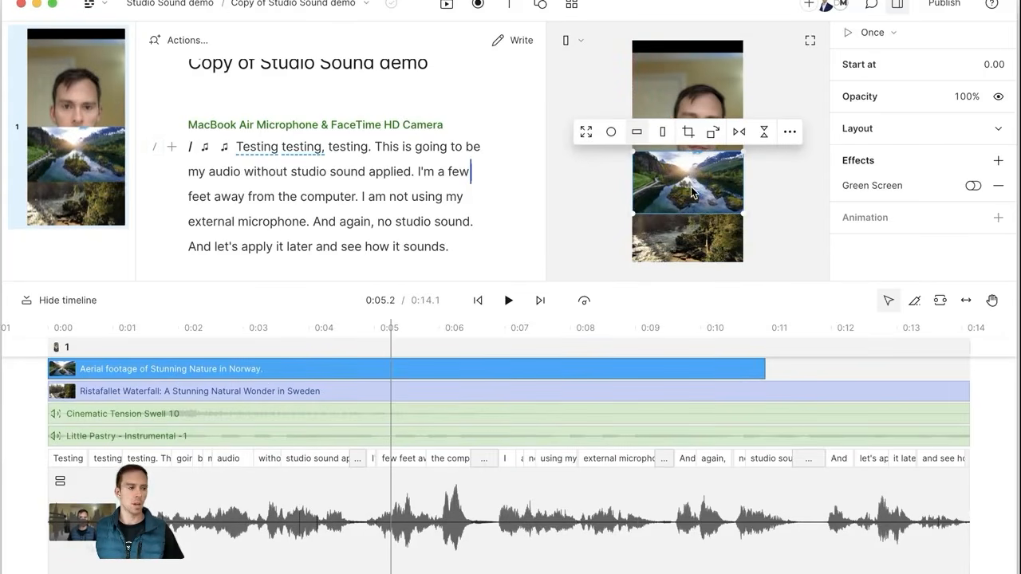
Step: Send the Norway aerial footage to the back with Layer order > Send to back
right_click(698, 185)
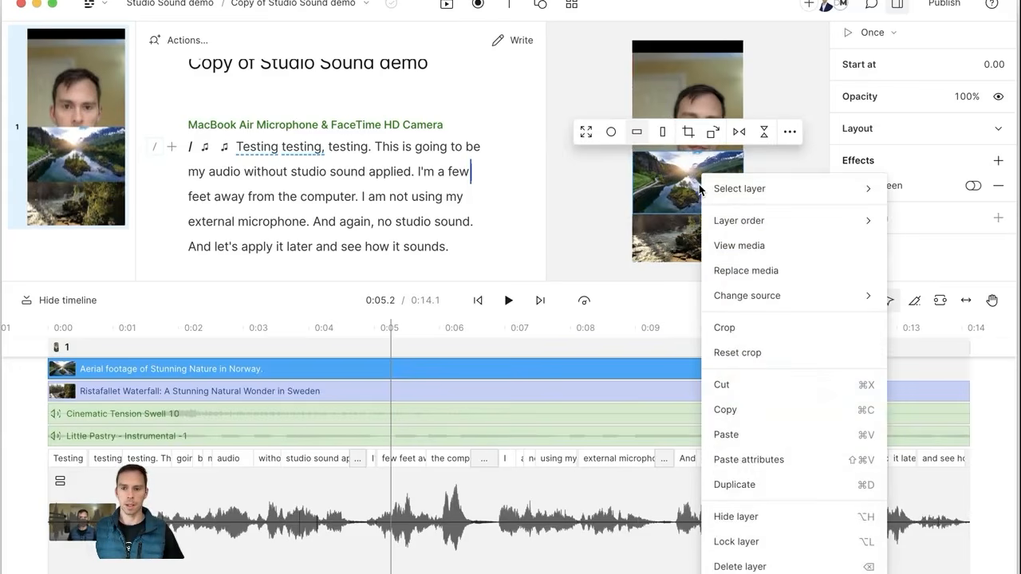
mouse_move(719, 190)
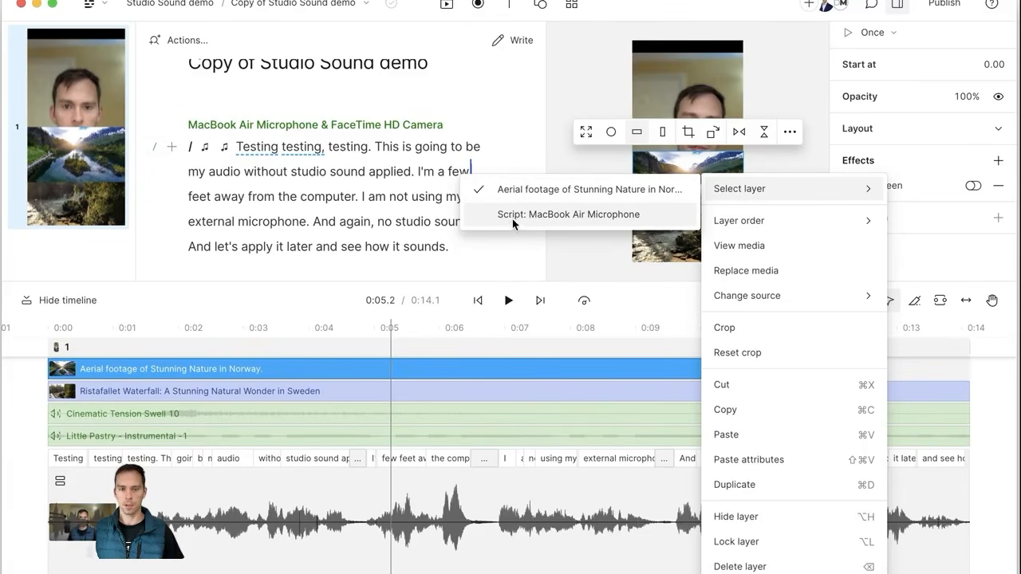
mouse_move(776, 226)
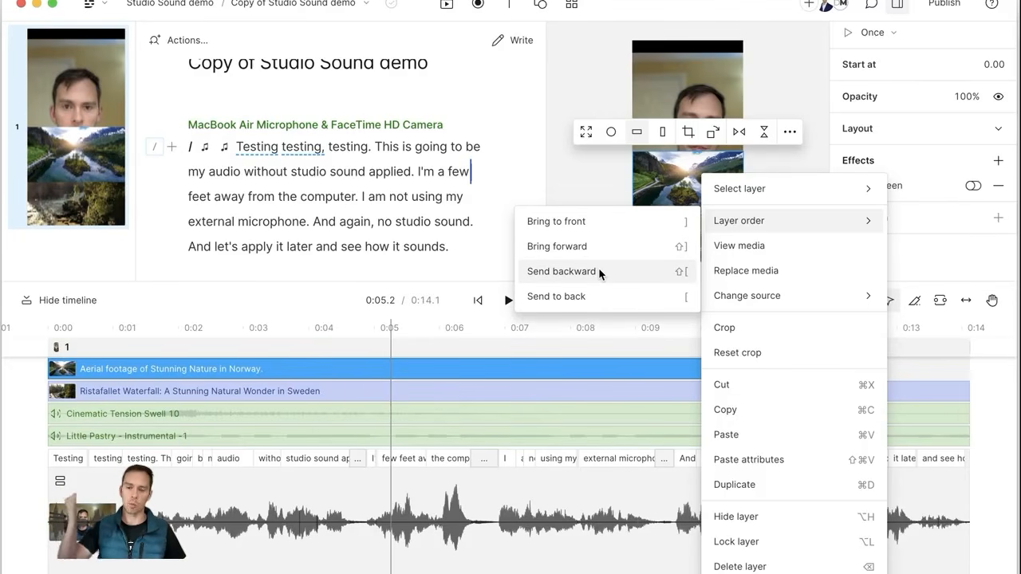
left_click(569, 302)
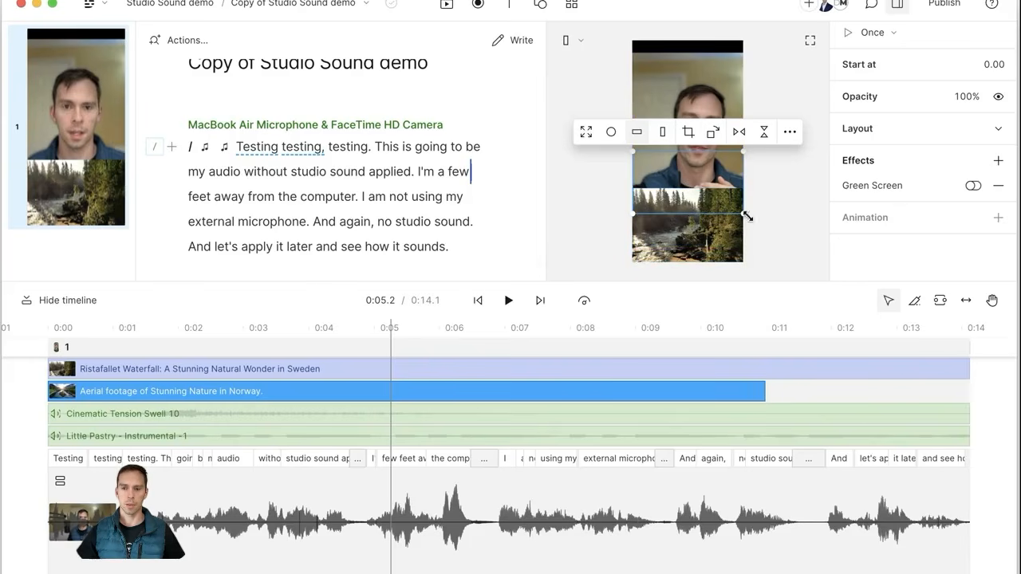
left_click(780, 224)
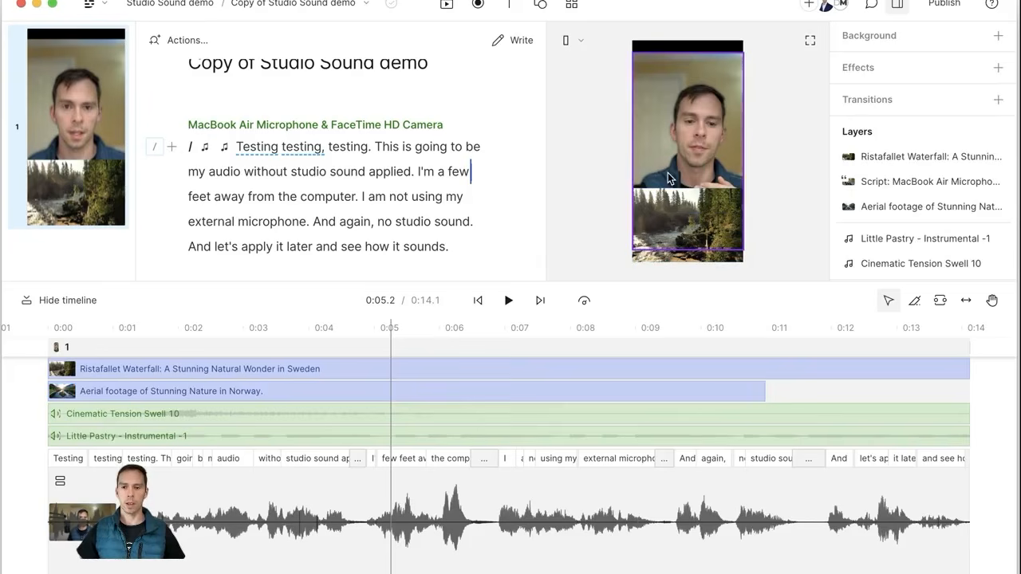
Step: Test the bracket layer-order shortcuts on the waterfall clip, then drag its row below the camera video
left_click(717, 251)
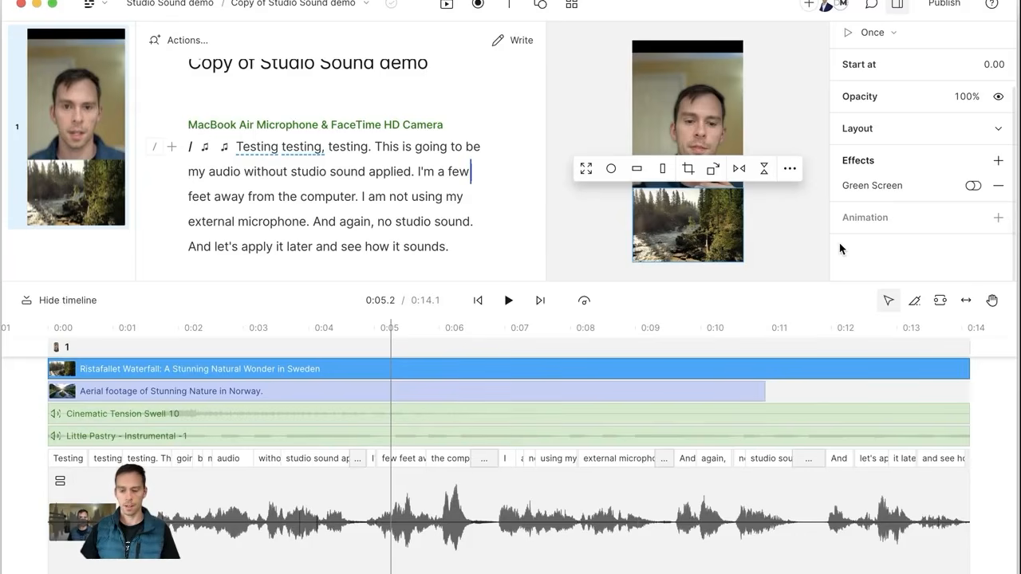
key("super+bracketleft")
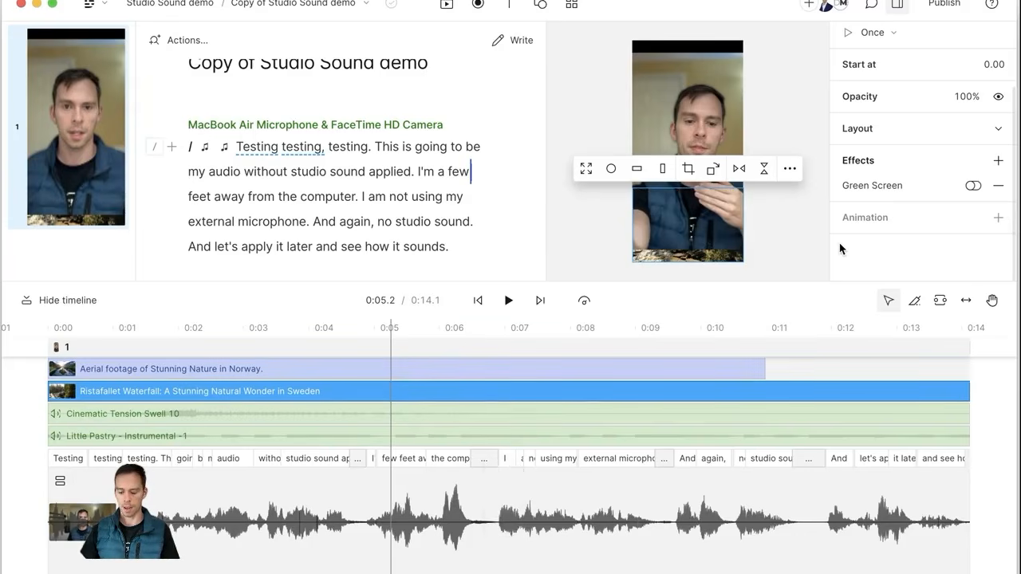
key("super+bracketright")
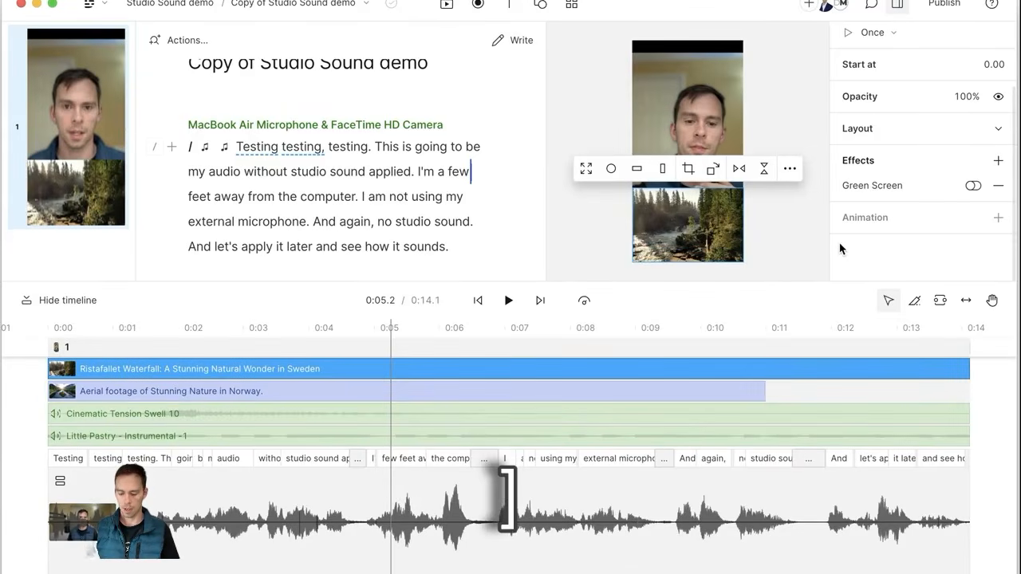
key("super+shift+bracketleft")
key("shift+bracketleft")
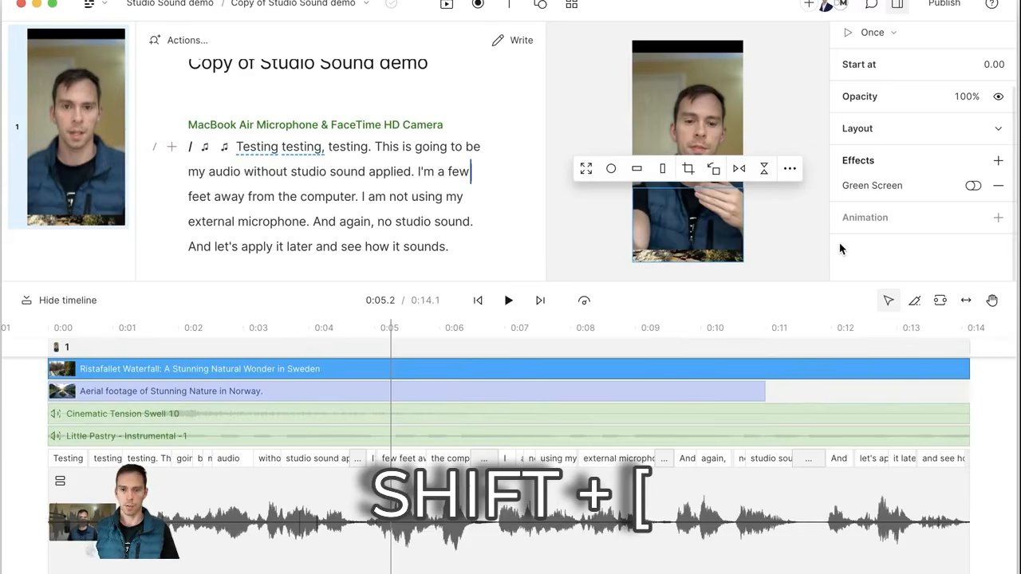
key("shift+bracketright")
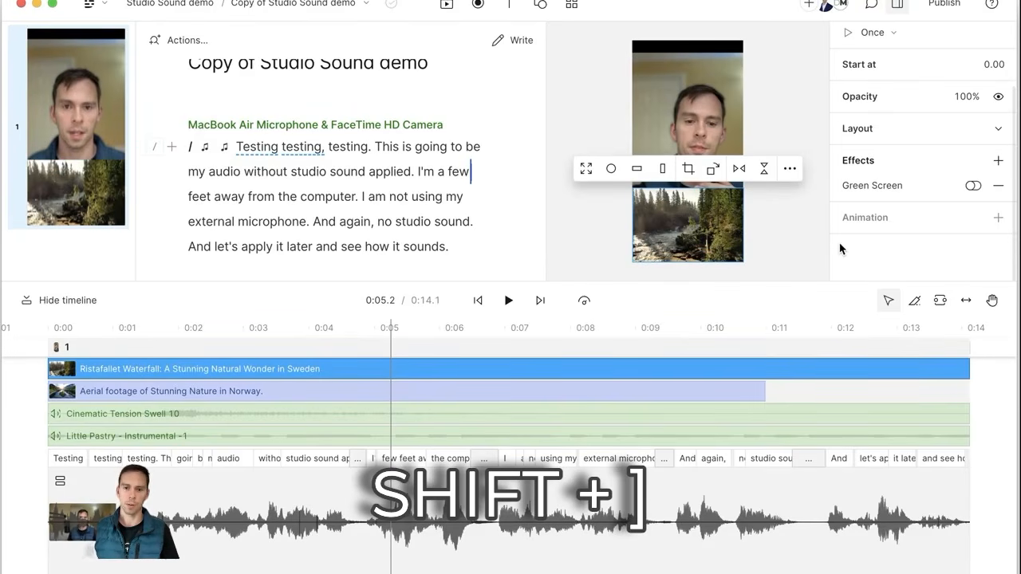
left_click(773, 226)
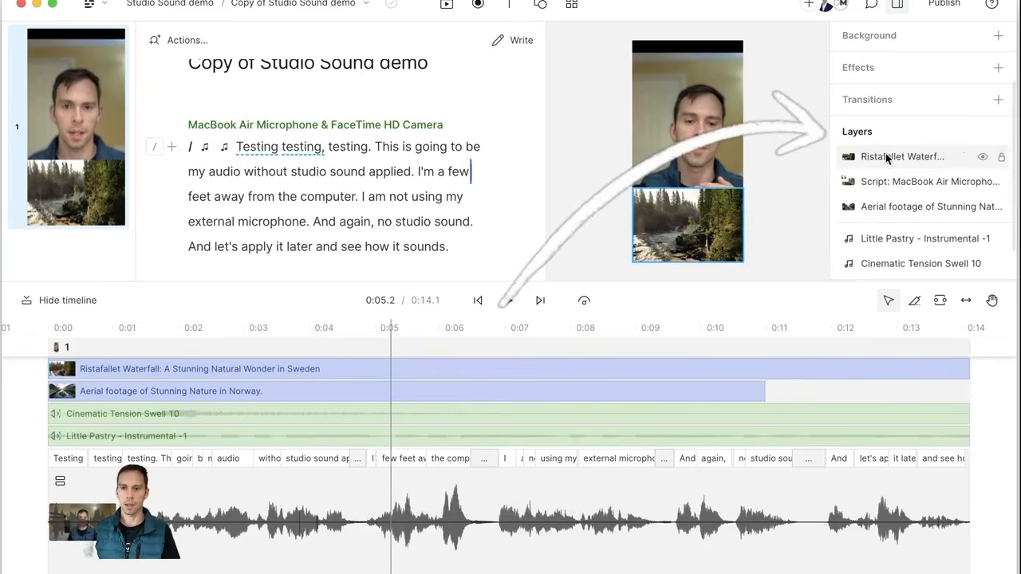
left_click_drag(900, 156, 899, 191)
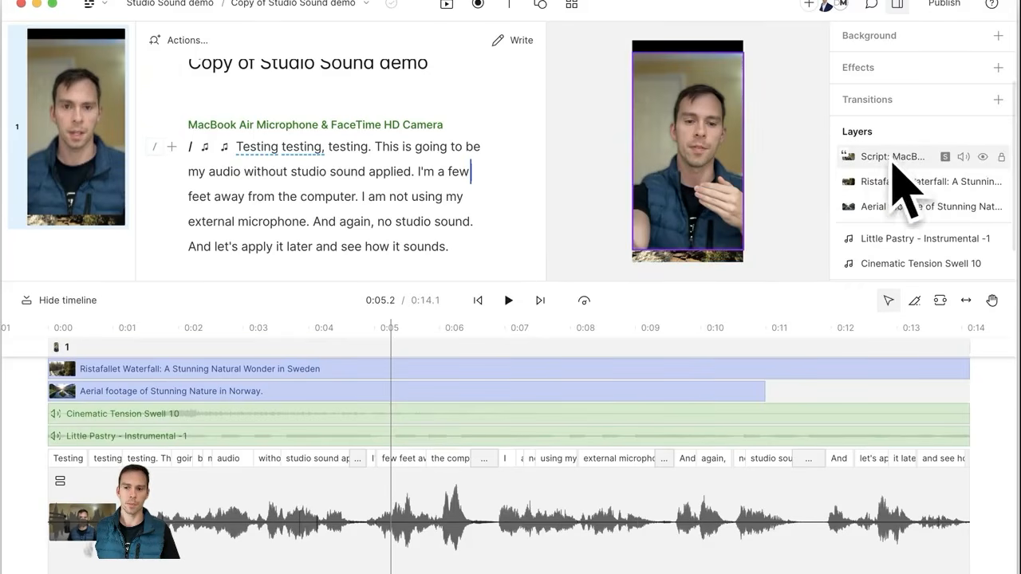
Step: Drag the Aerial footage row up toward the Ristafallet row in the Layers panel
left_click(894, 207)
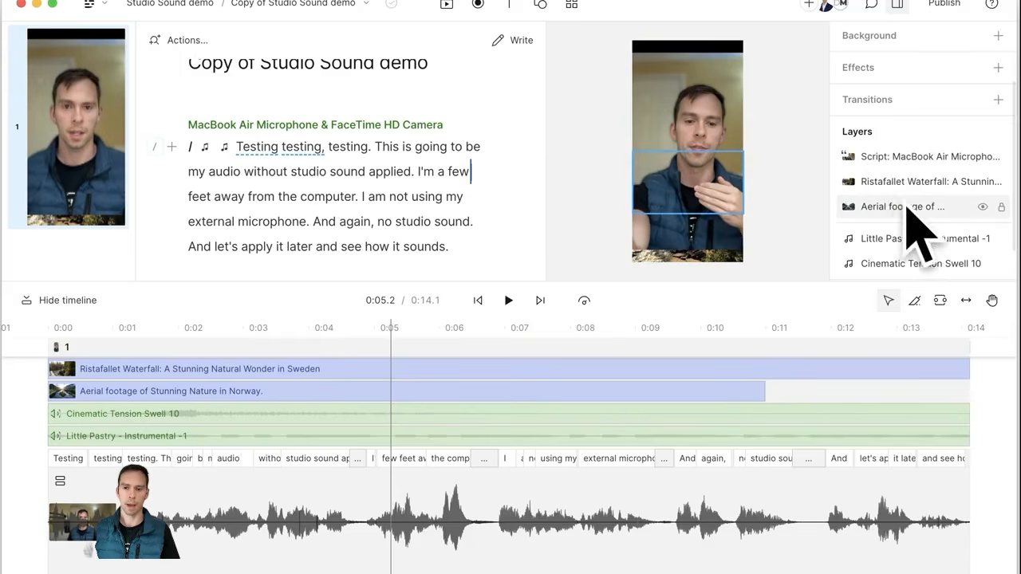
left_click_drag(890, 205, 892, 154)
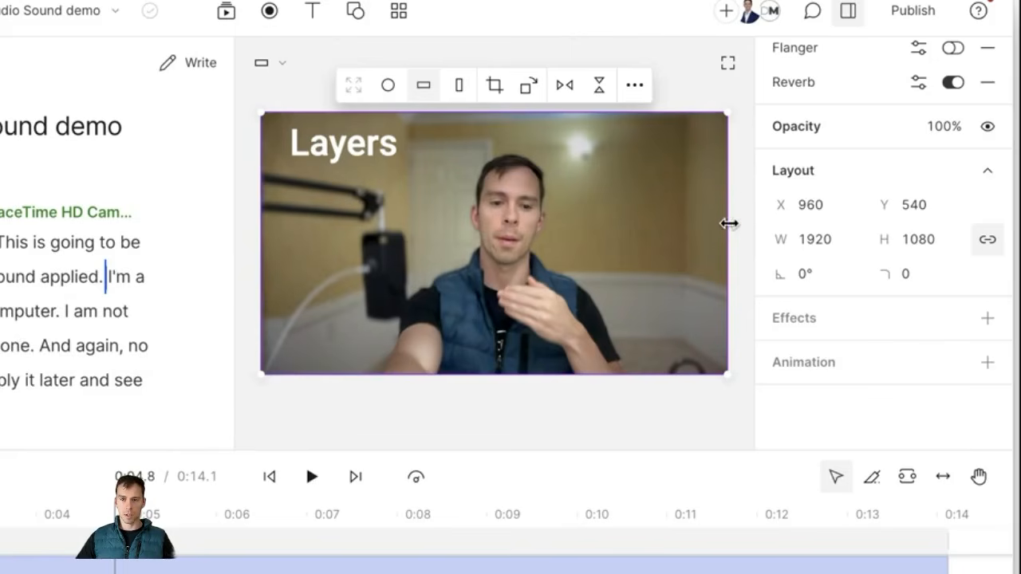
mouse_move(727, 247)
left_mouse_down()
mouse_move(493, 258)
mouse_move(726, 260)
left_mouse_up()
mouse_move(513, 117)
left_mouse_down()
mouse_move(513, 233)
mouse_move(515, 116)
left_mouse_up()
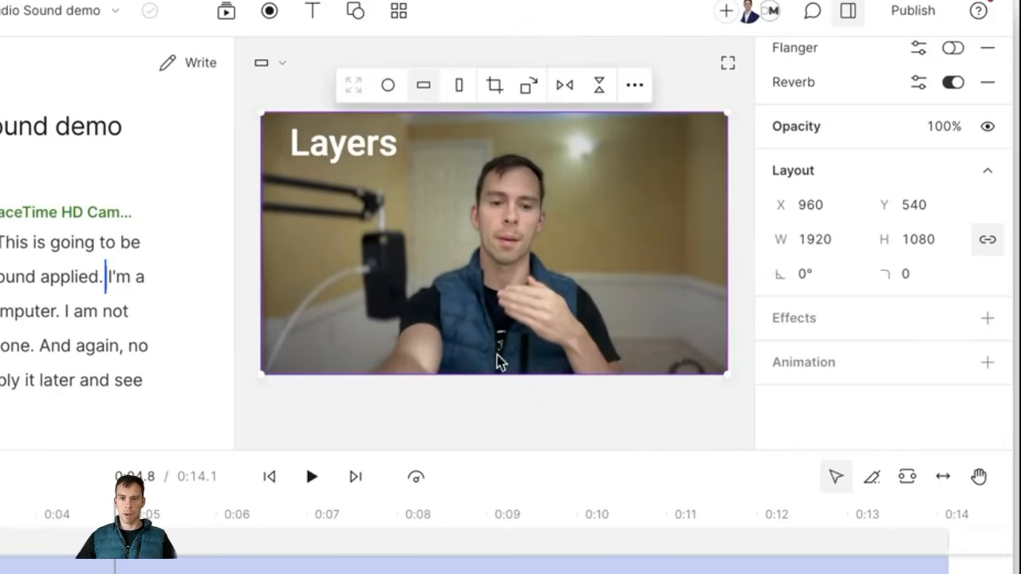
left_click_drag(495, 368, 521, 363)
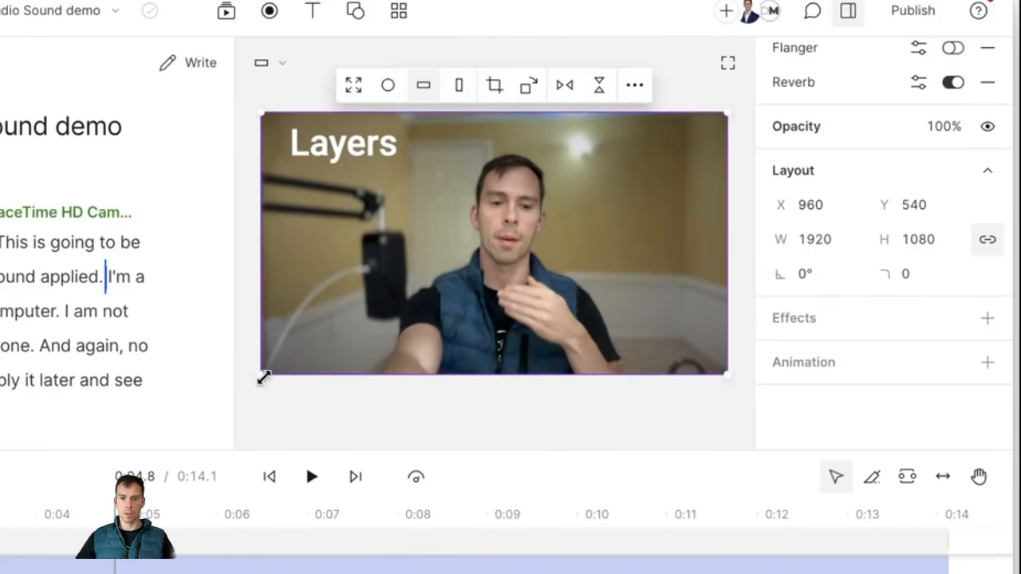
left_click_drag(261, 378, 268, 357)
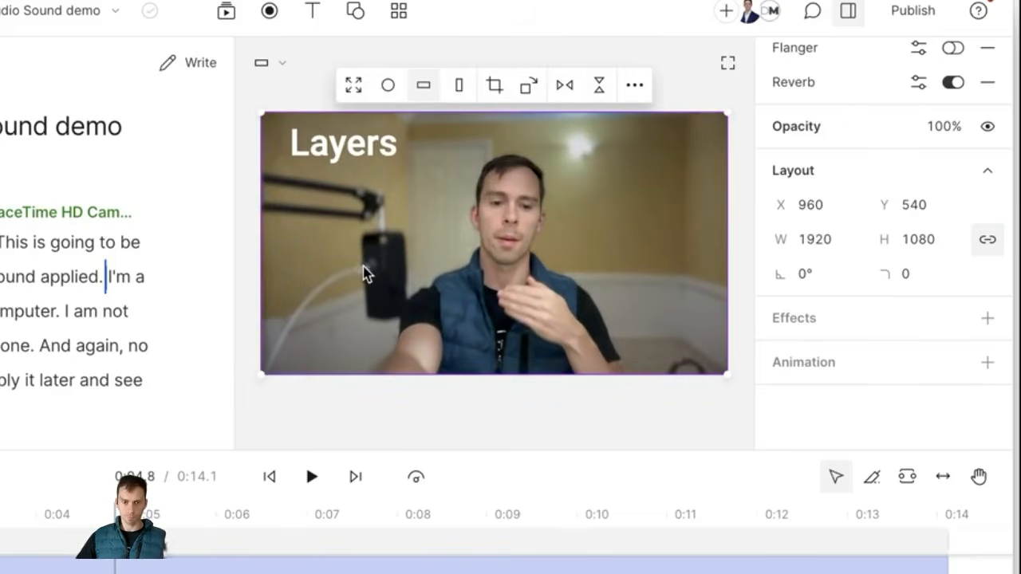
Step: Crop the camera clip's left, right, top and bottom-left edges into a near-square frame
double_click(477, 263)
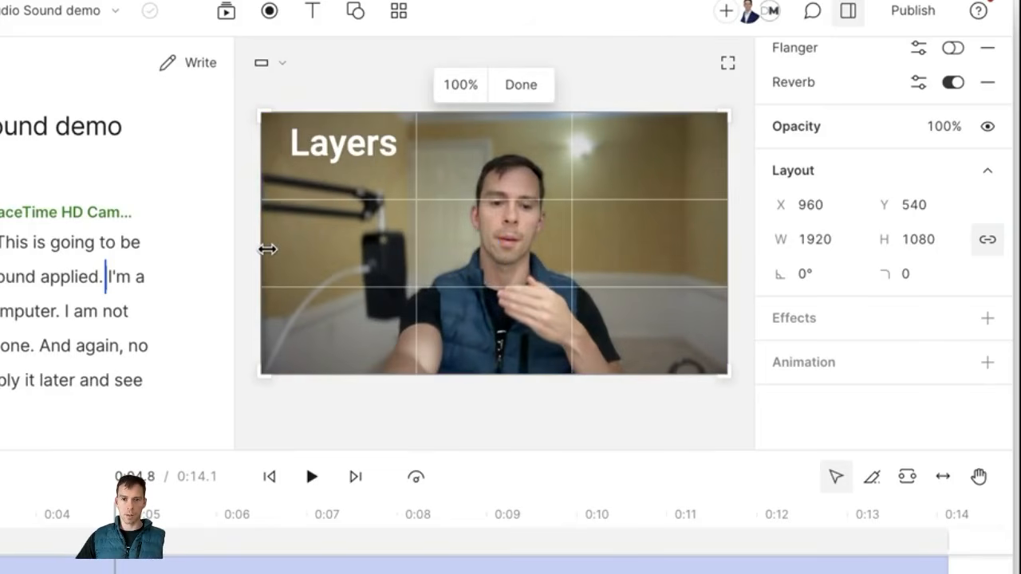
left_click_drag(265, 250, 387, 256)
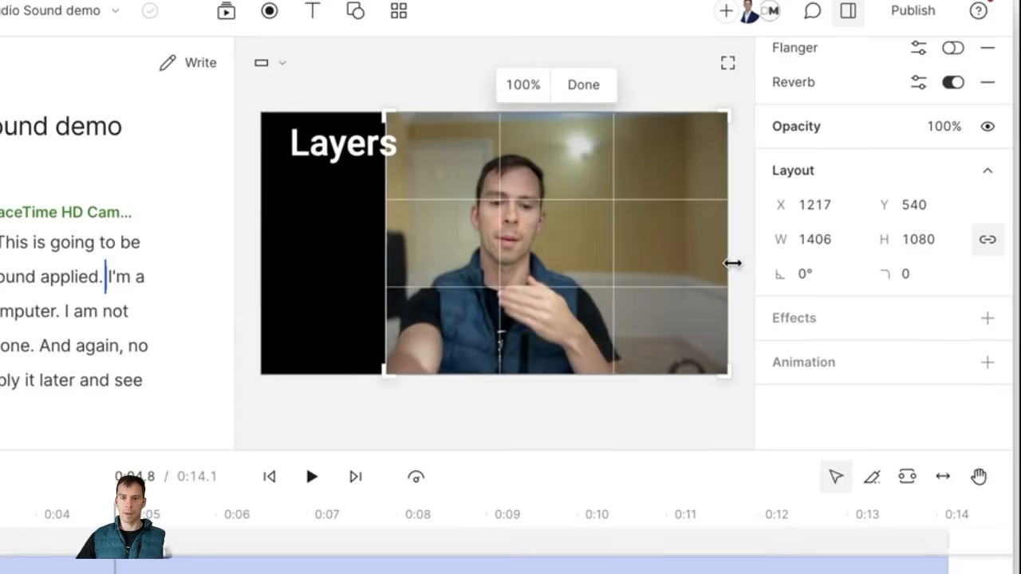
left_click_drag(734, 257, 627, 261)
left_click_drag(524, 119, 524, 148)
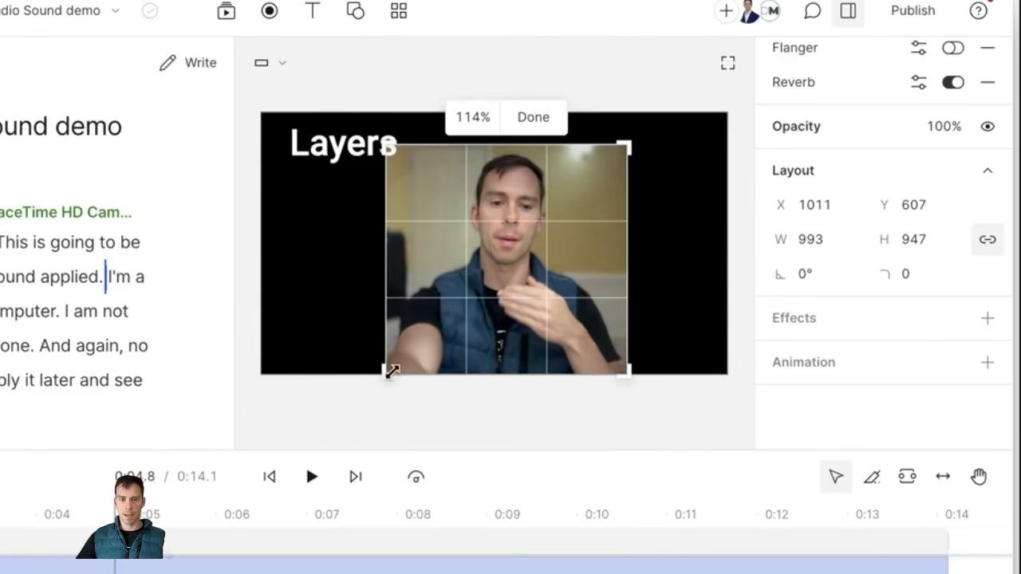
mouse_move(388, 371)
left_mouse_down()
mouse_move(392, 337)
mouse_move(414, 339)
mouse_move(426, 319)
mouse_move(422, 285)
mouse_move(447, 306)
mouse_move(422, 294)
mouse_move(426, 316)
mouse_move(376, 365)
left_mouse_up()
left_click(534, 121)
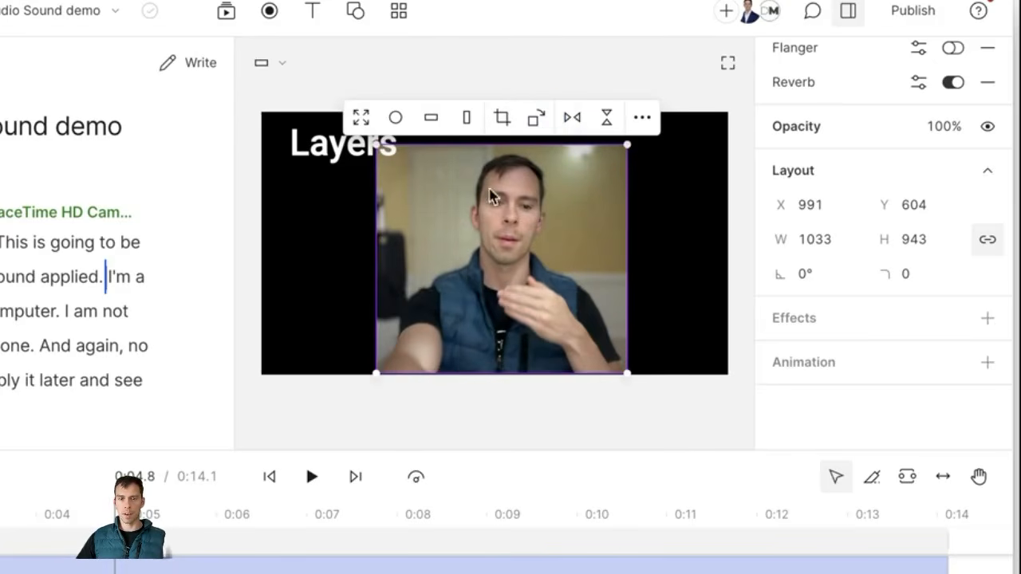
Step: Set the camera footage's crop zoom to 150%
left_click(501, 119)
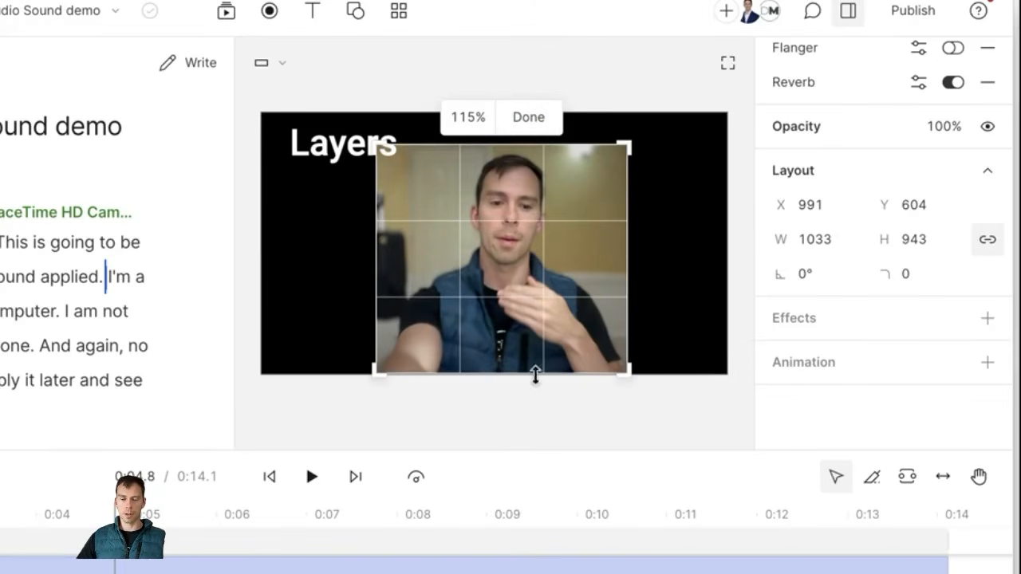
left_click(468, 126)
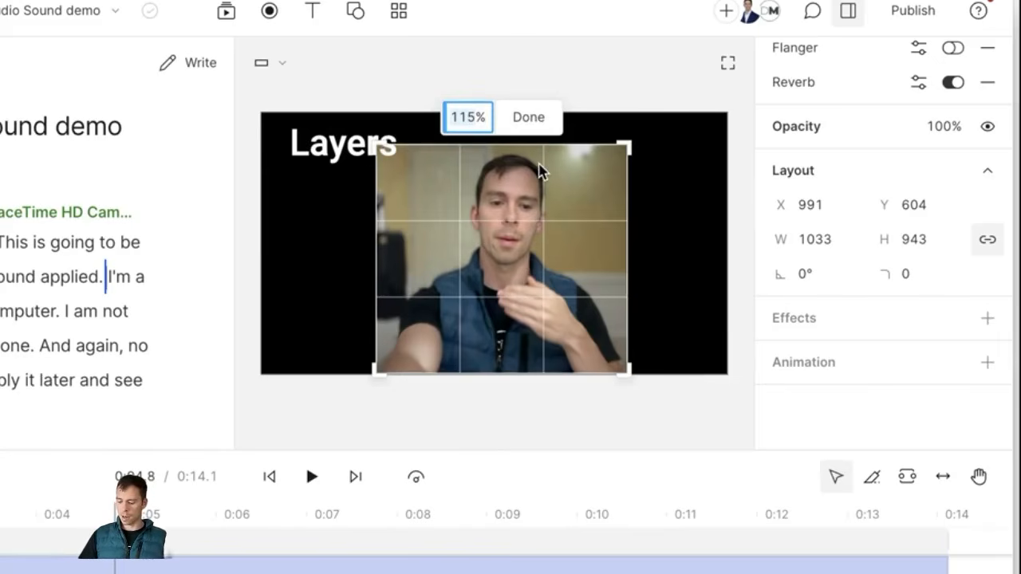
key("BackSpace")
key("BackSpace")
key("BackSpace")
type("100")
key("Return")
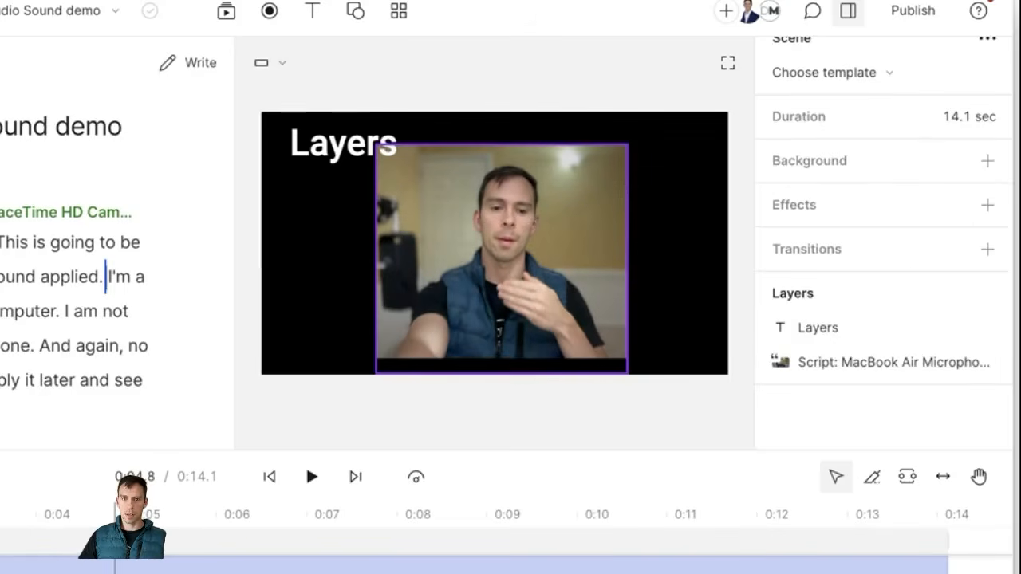
double_click(535, 230)
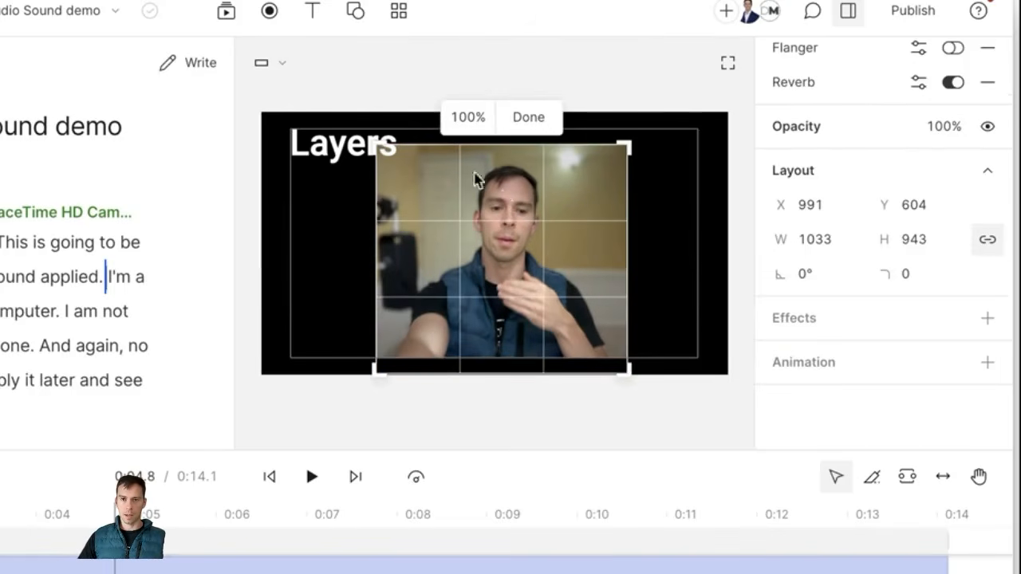
left_click(471, 120)
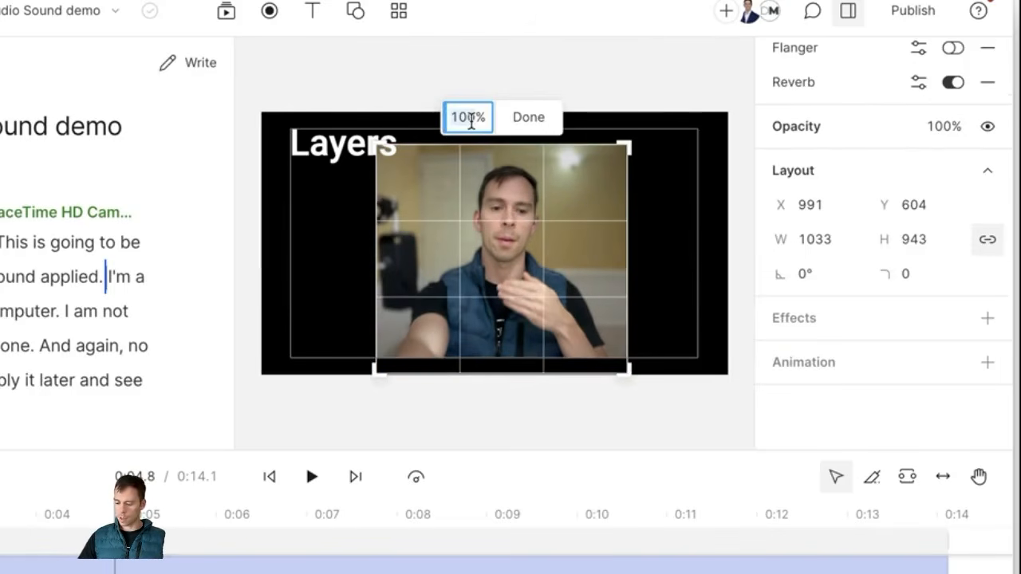
type("150")
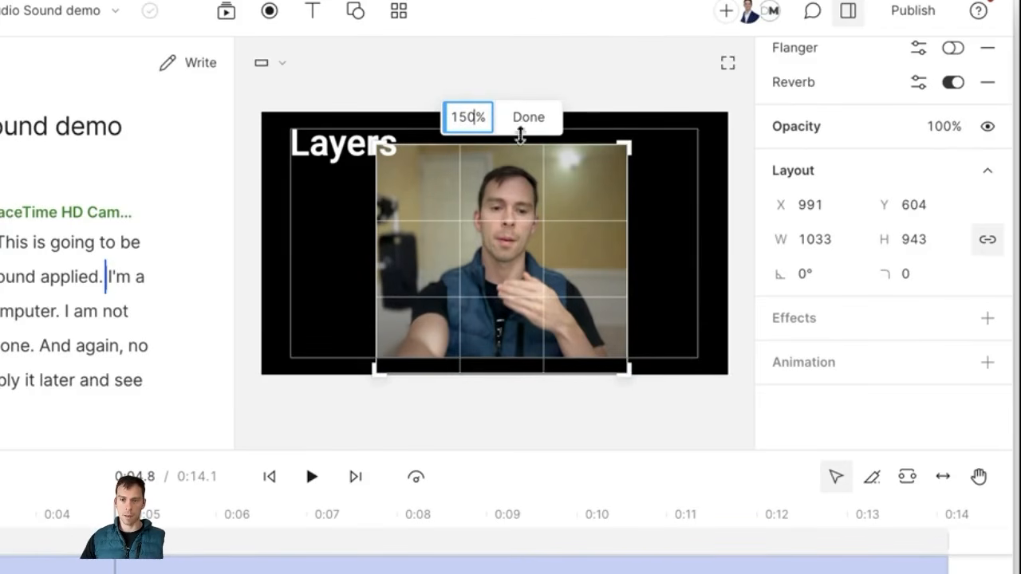
left_click(526, 120)
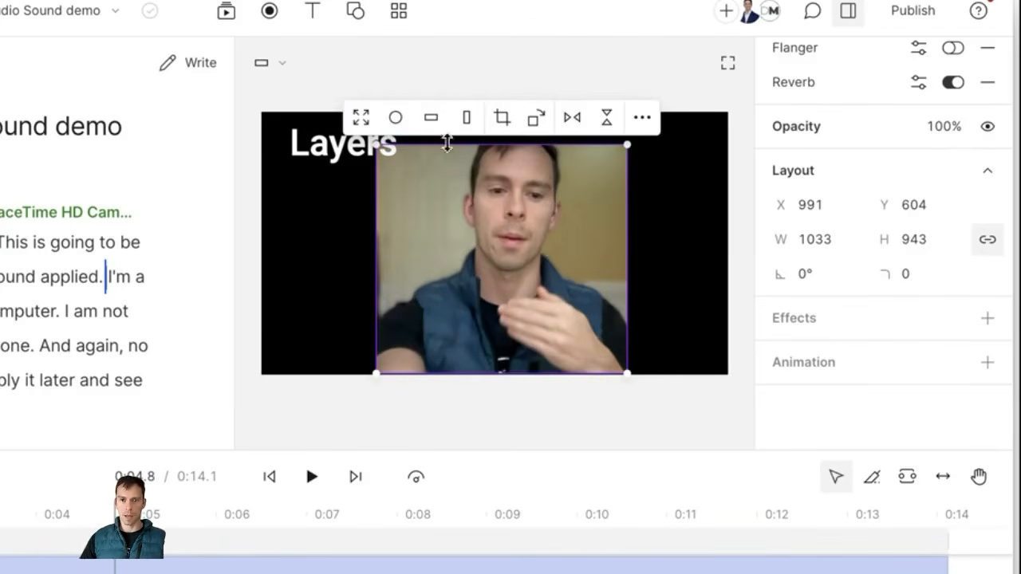
Step: Try the Circle, Landscape, Portrait and Fill screen shapes, undoing Fill screen to keep the 581 × 1033 Portrait
left_click(396, 118)
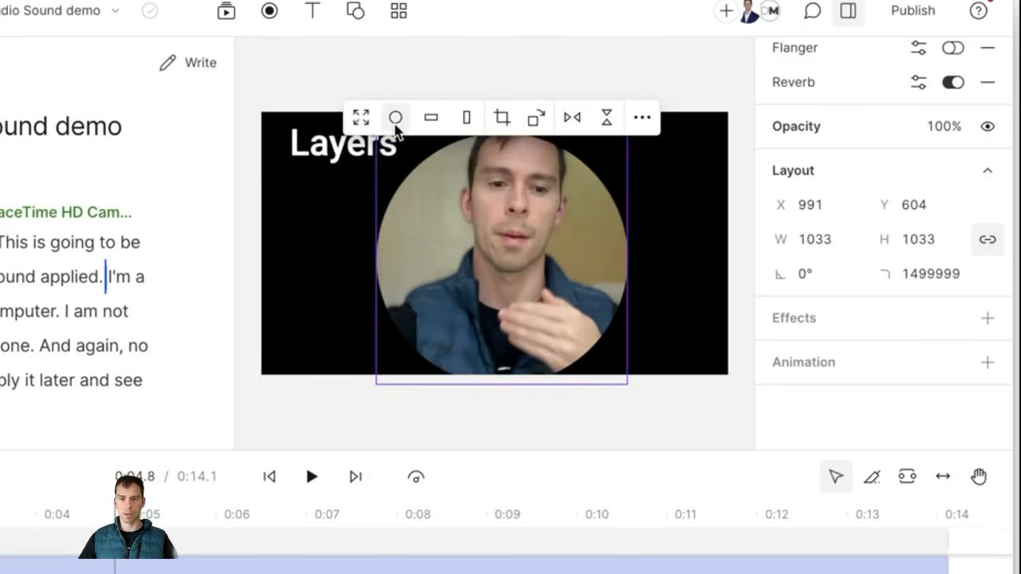
left_click(429, 122)
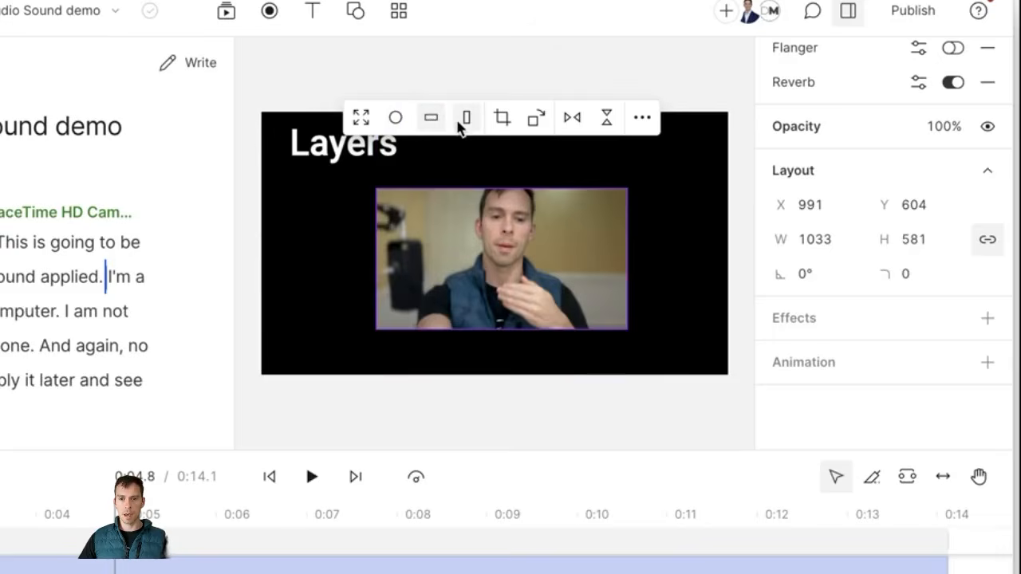
left_click(459, 123)
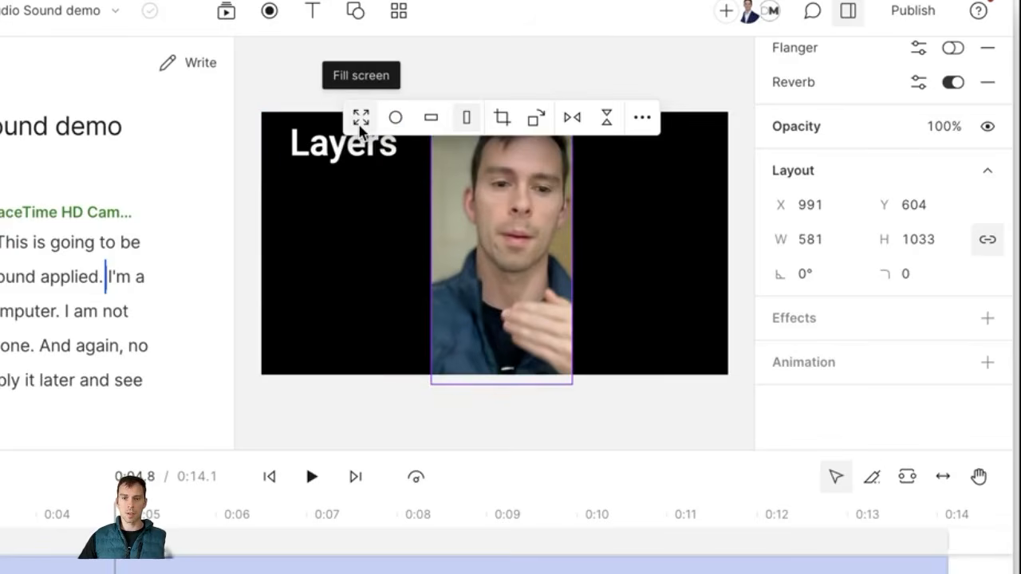
left_click(360, 120)
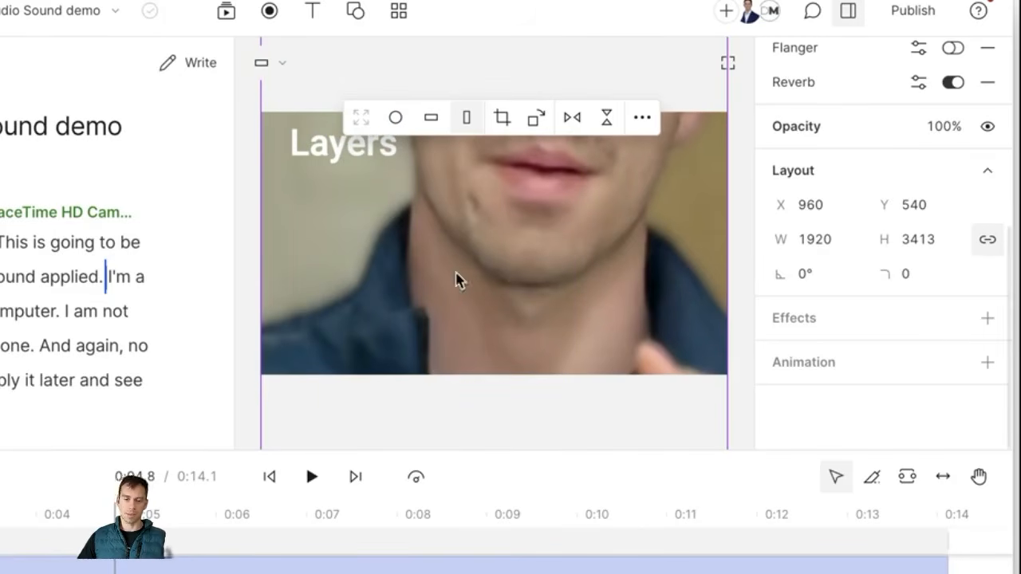
key("super+z")
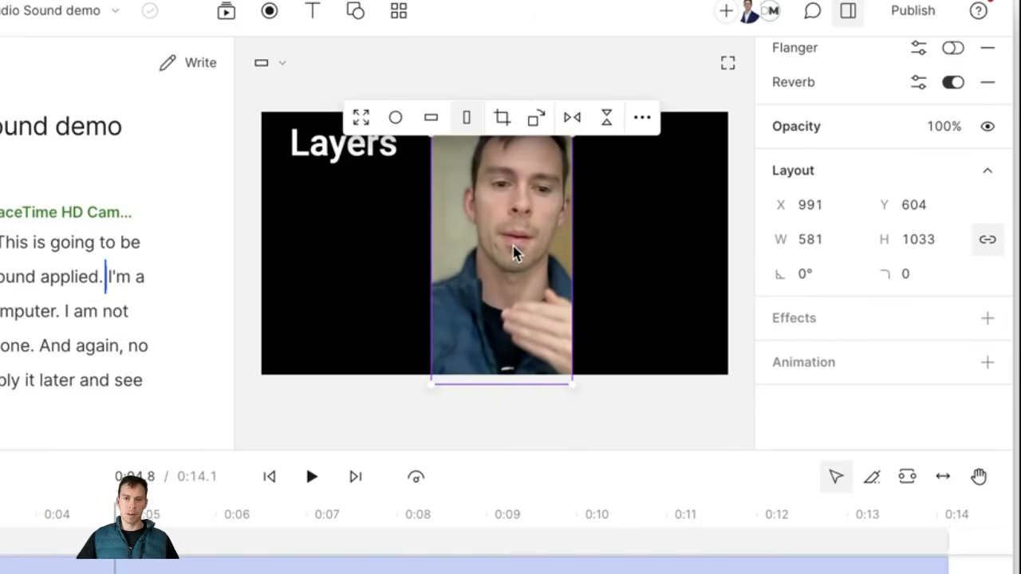
Step: Drag the footage inside the 581 × 1033 portrait crop until the face is centred
double_click(513, 252)
left_click_drag(513, 251, 713, 244)
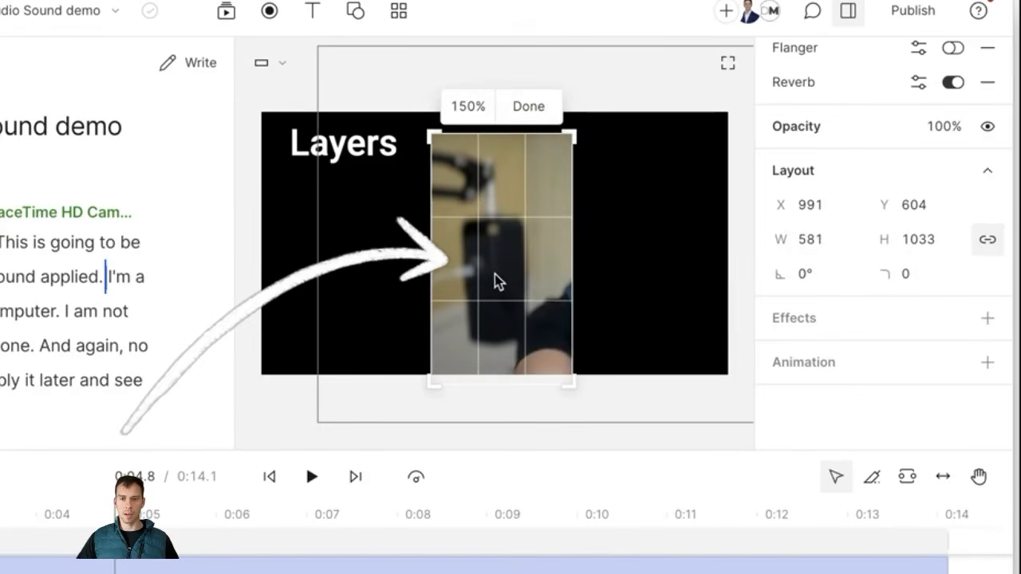
left_click_drag(494, 281, 349, 312)
left_click_drag(483, 320, 482, 391)
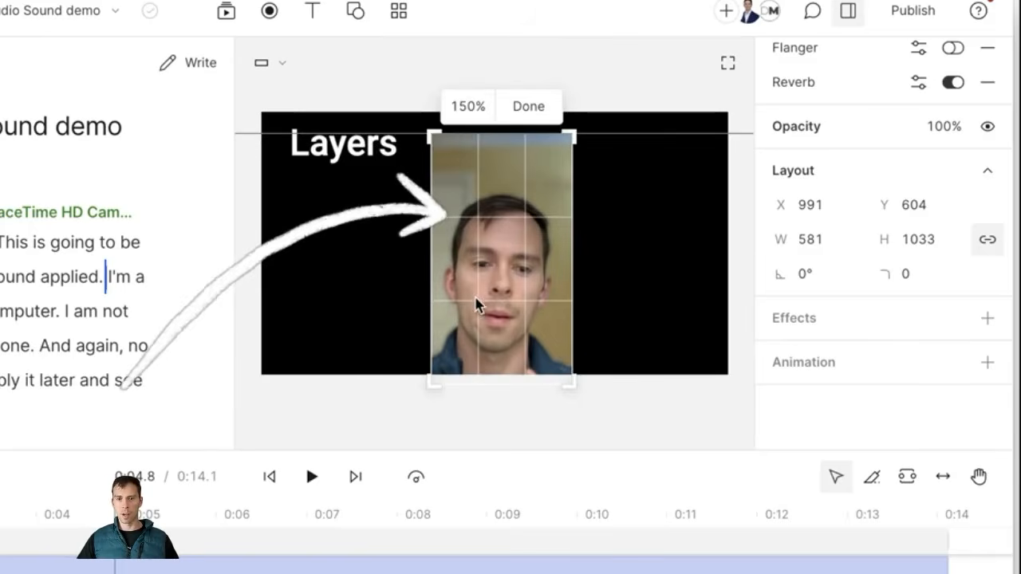
left_click_drag(479, 275, 465, 267)
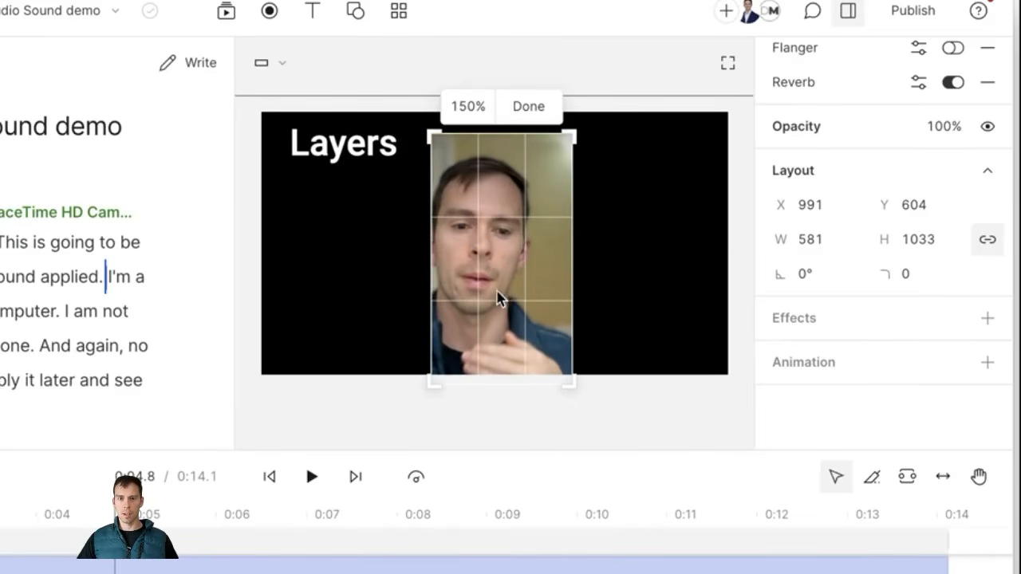
left_click_drag(498, 298, 497, 284)
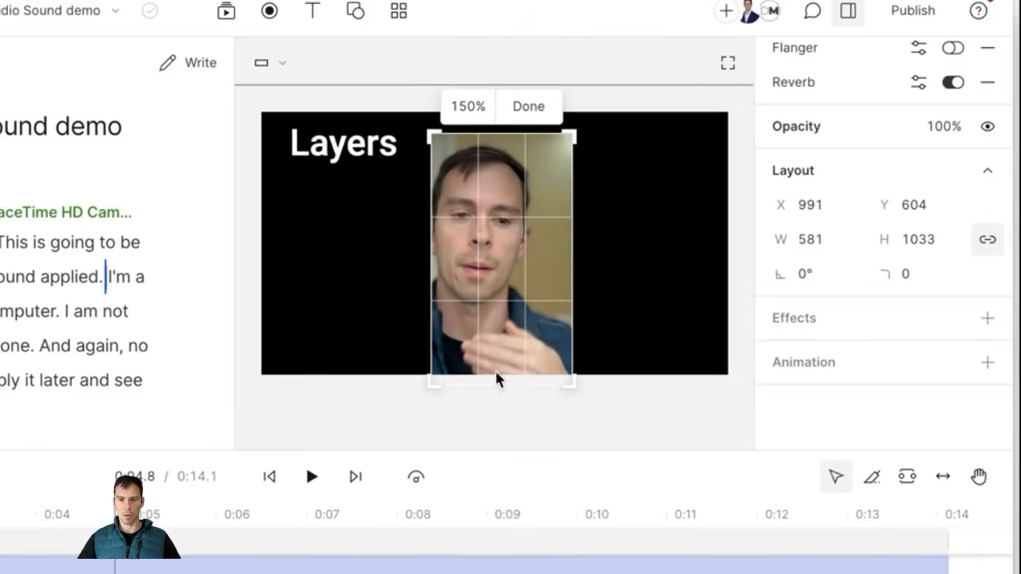
left_click(545, 107)
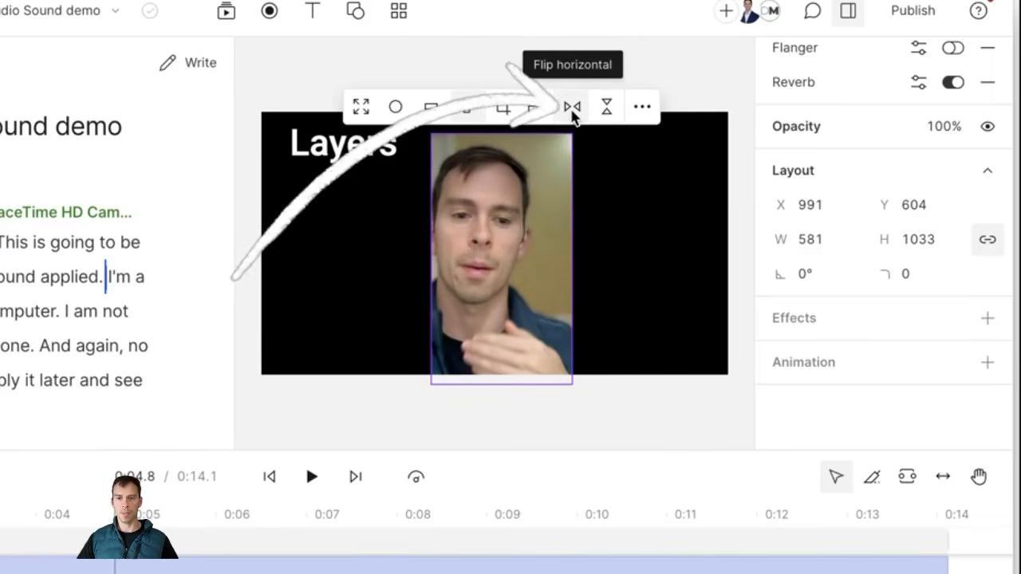
Step: Flip the camera clip horizontally and vertically, then flip both back to upright
left_click(572, 108)
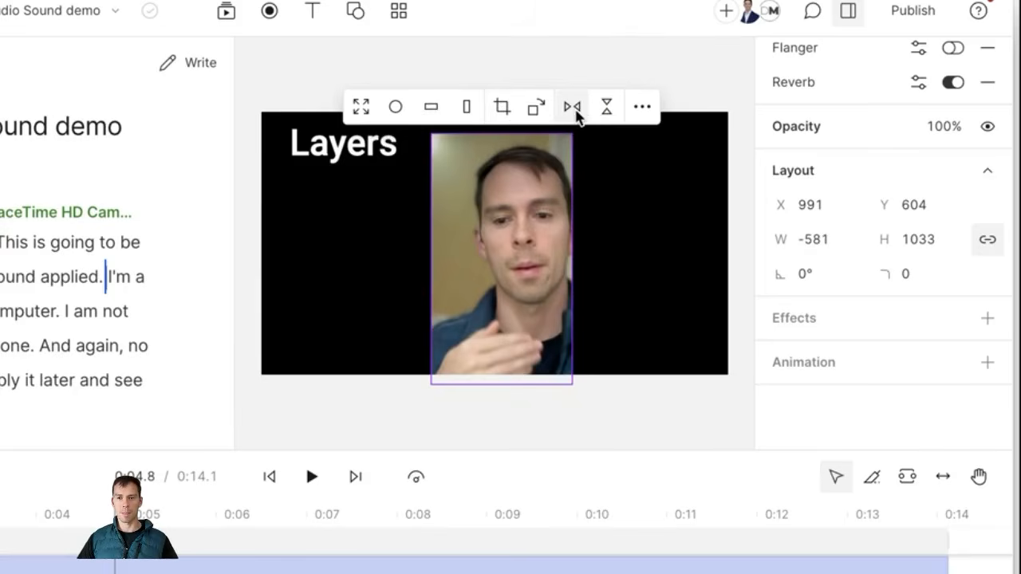
left_click(605, 109)
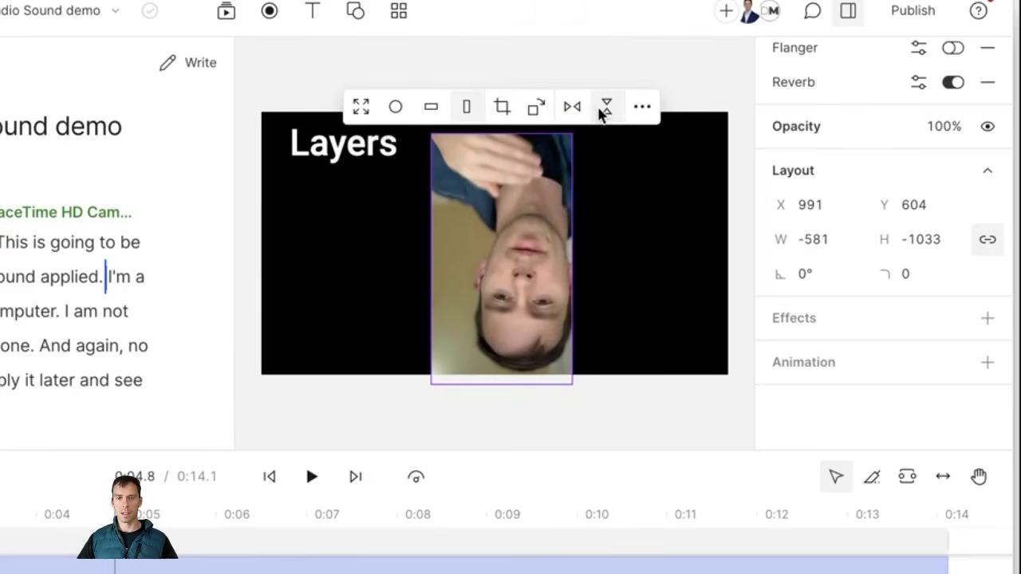
left_click(606, 107)
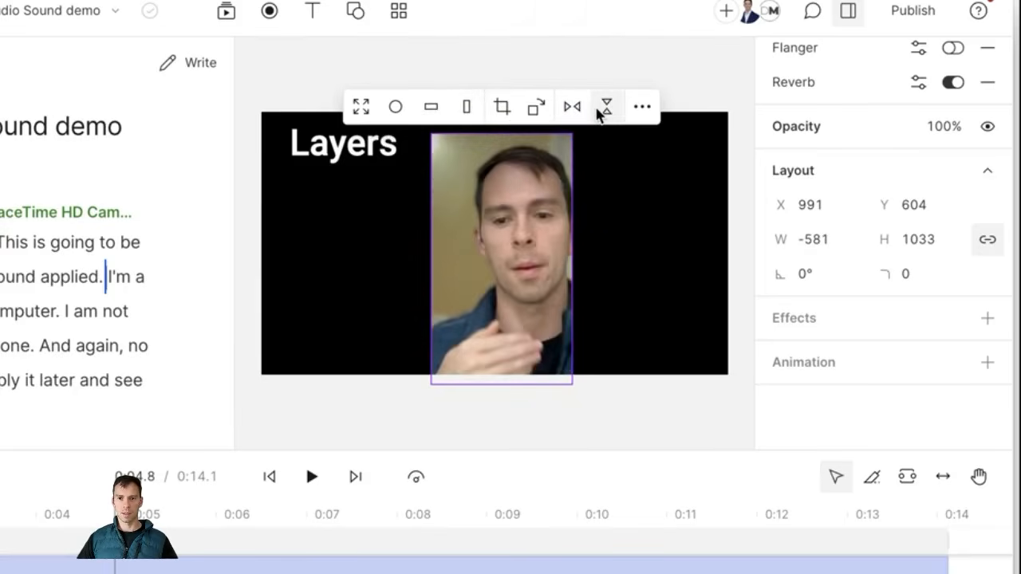
left_click(571, 106)
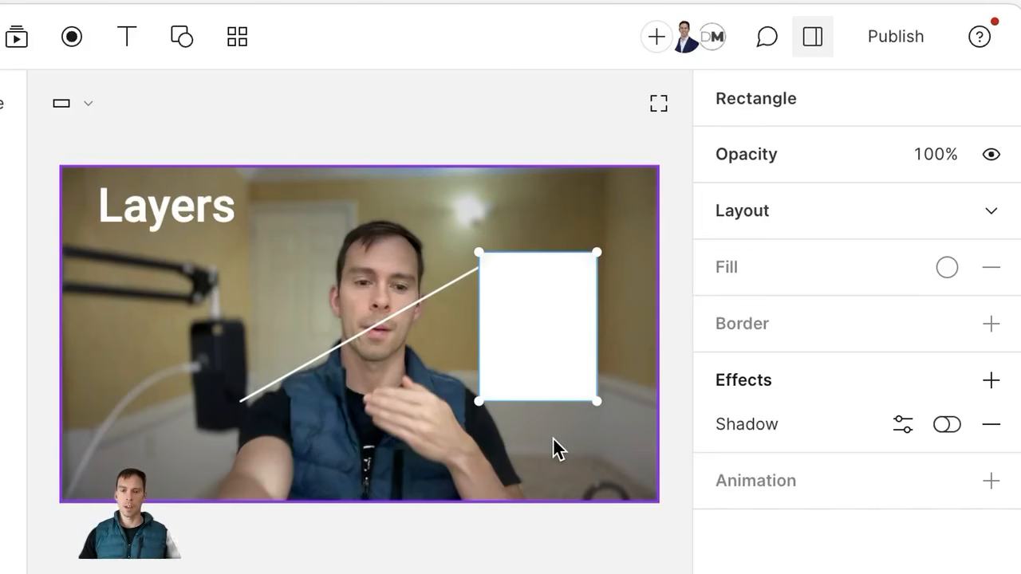
Step: Nudge the white rectangle left and down, then show its Layout values: X 1467, Y 564, 379 × 480
key("Escape")
left_click(532, 335)
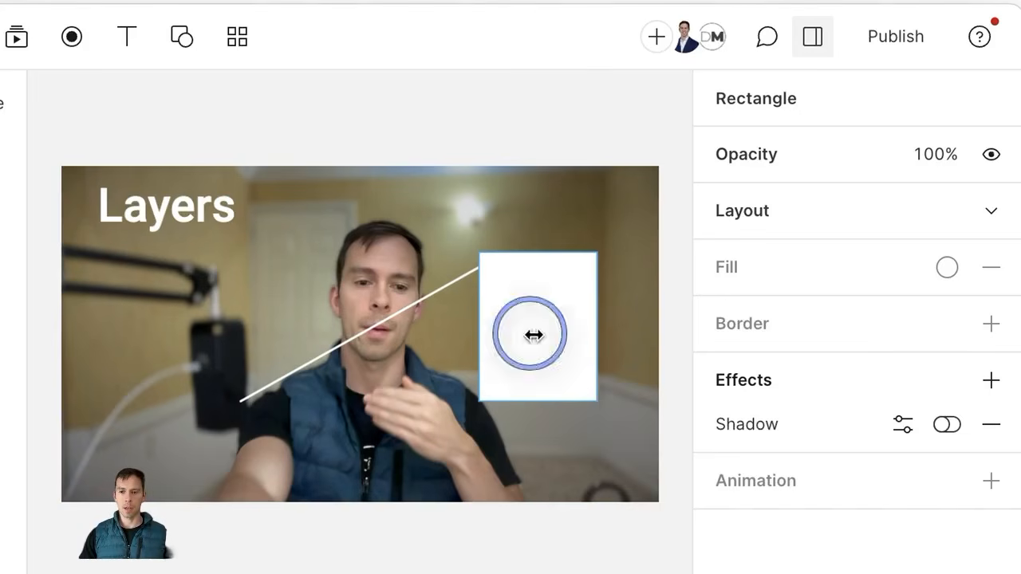
left_click_drag(531, 325, 505, 338)
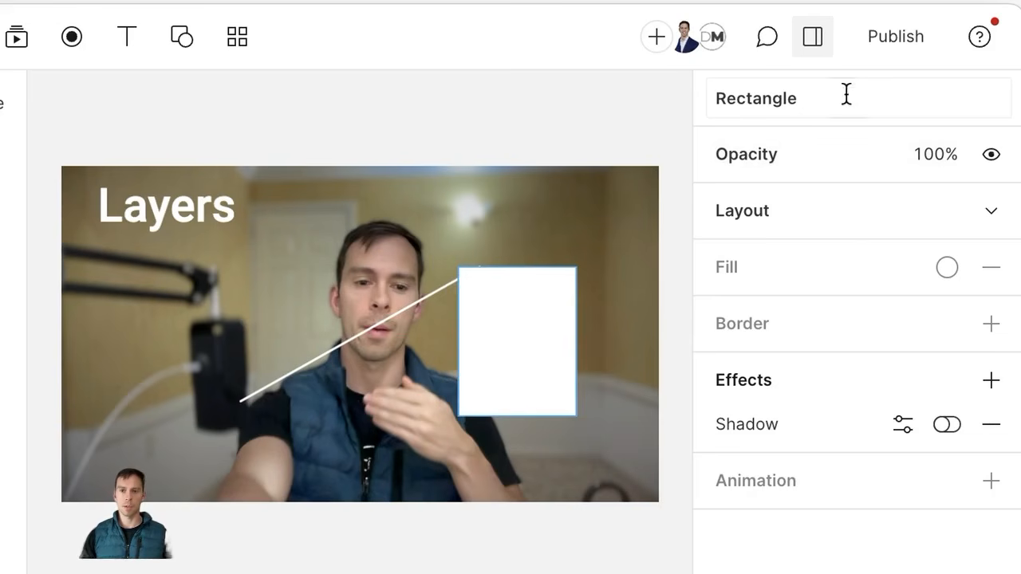
left_click(811, 46)
left_click(812, 37)
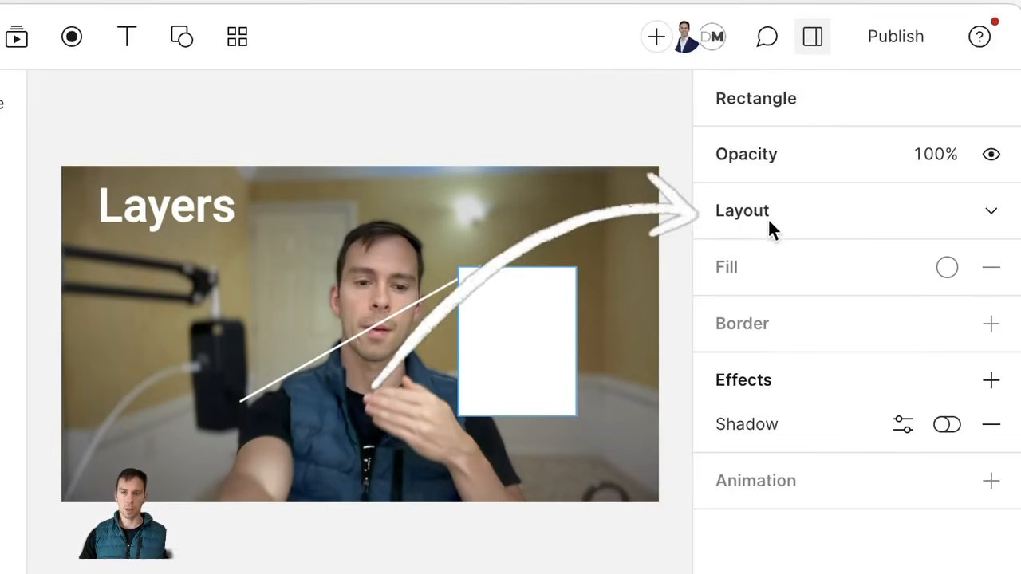
left_click(992, 214)
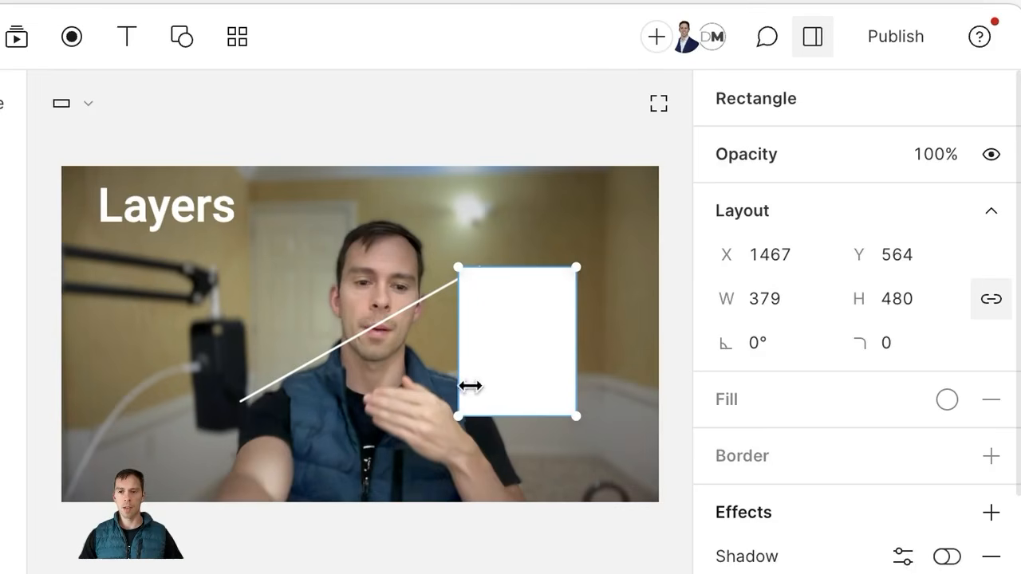
Step: Drag the white rectangle around the scene, then set its X position to 1450
left_click_drag(510, 349, 529, 323)
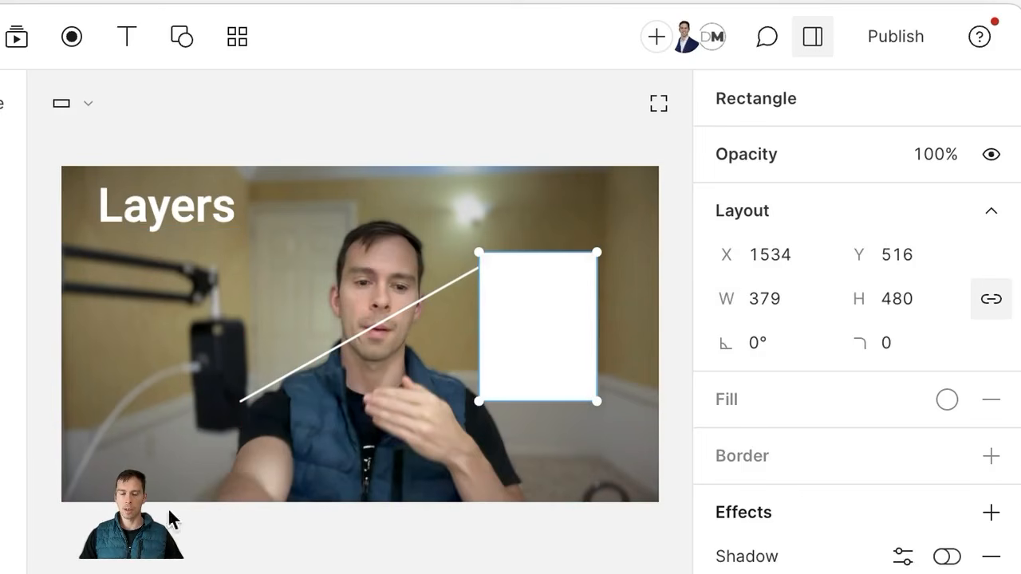
left_click_drag(500, 346, 552, 344)
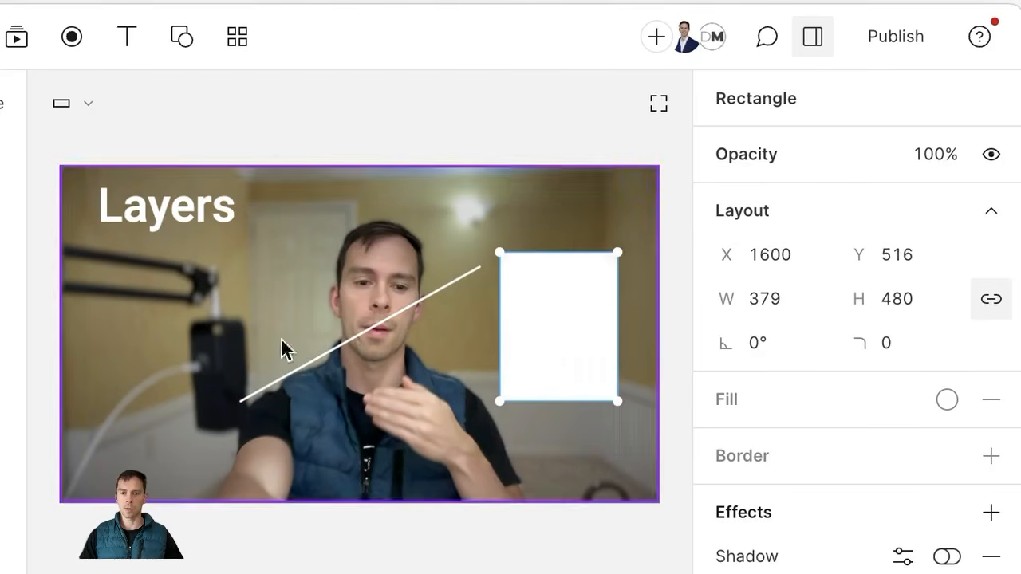
left_click(772, 259)
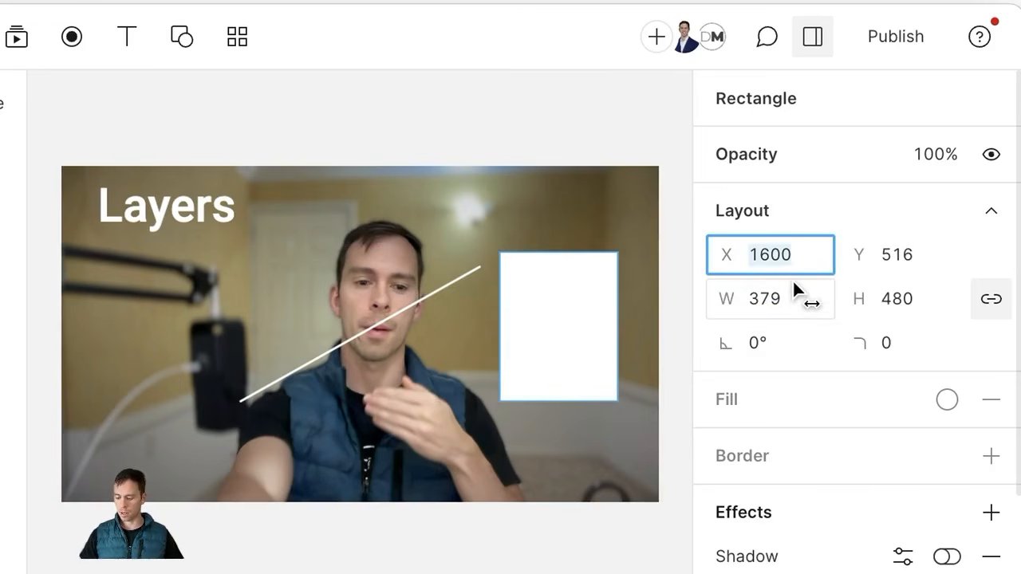
type("1450")
key("Return")
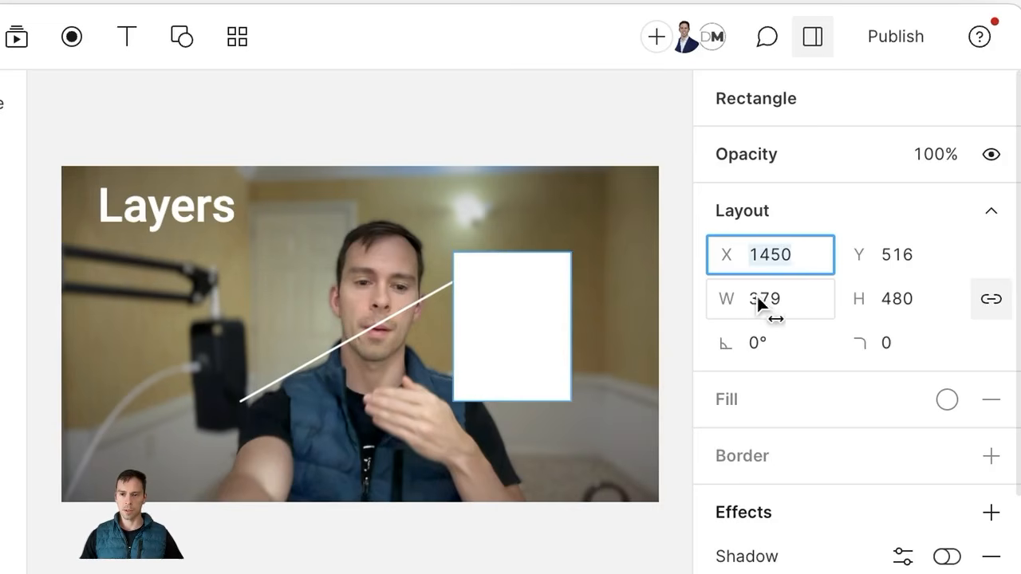
Step: Scrub the X value to shift the rectangle right and set its Y position to 600
left_click(802, 214)
left_click(754, 212)
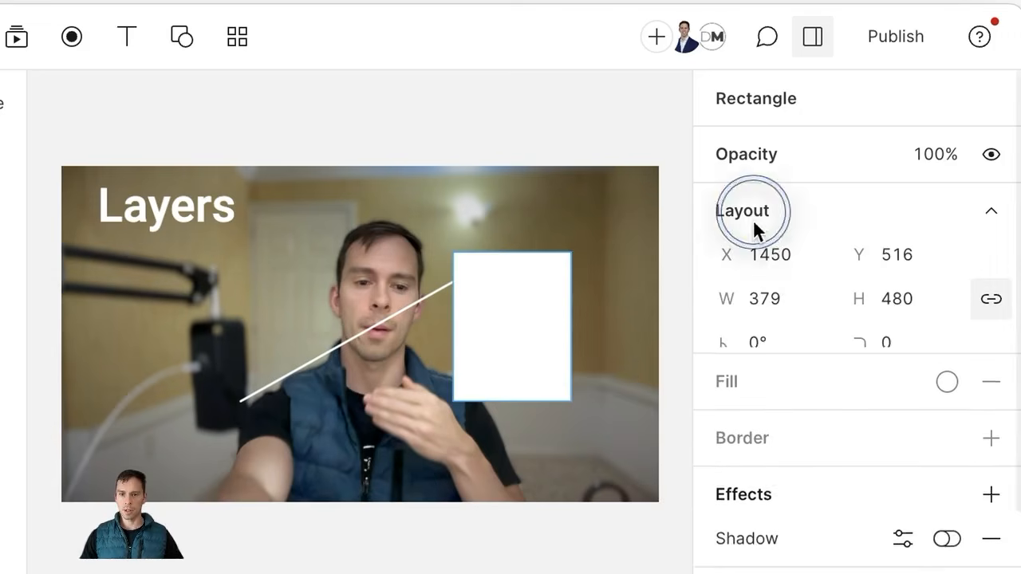
left_click(759, 261)
left_click_drag(762, 260, 822, 323)
left_click(905, 257)
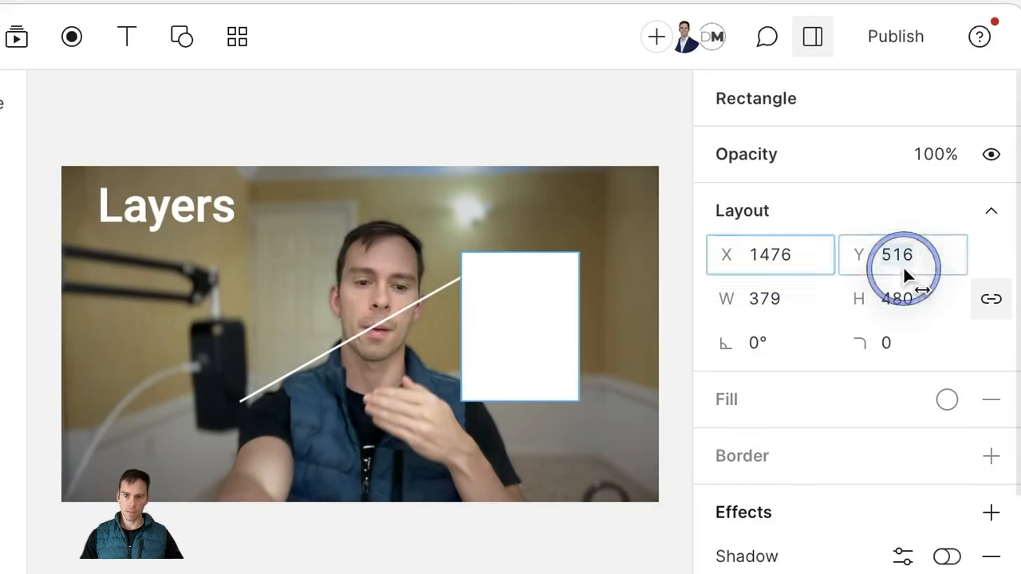
type("600")
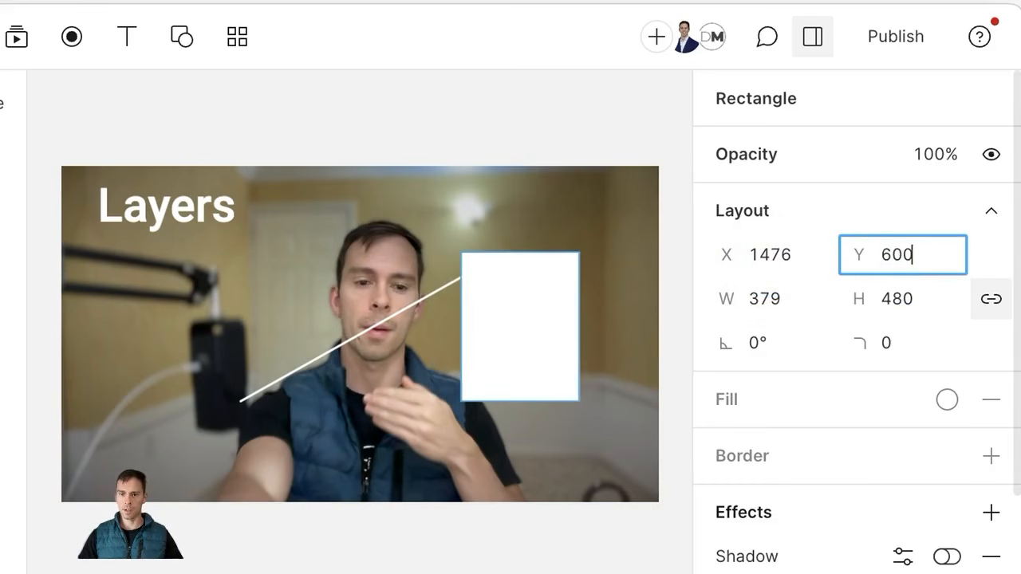
key("Return")
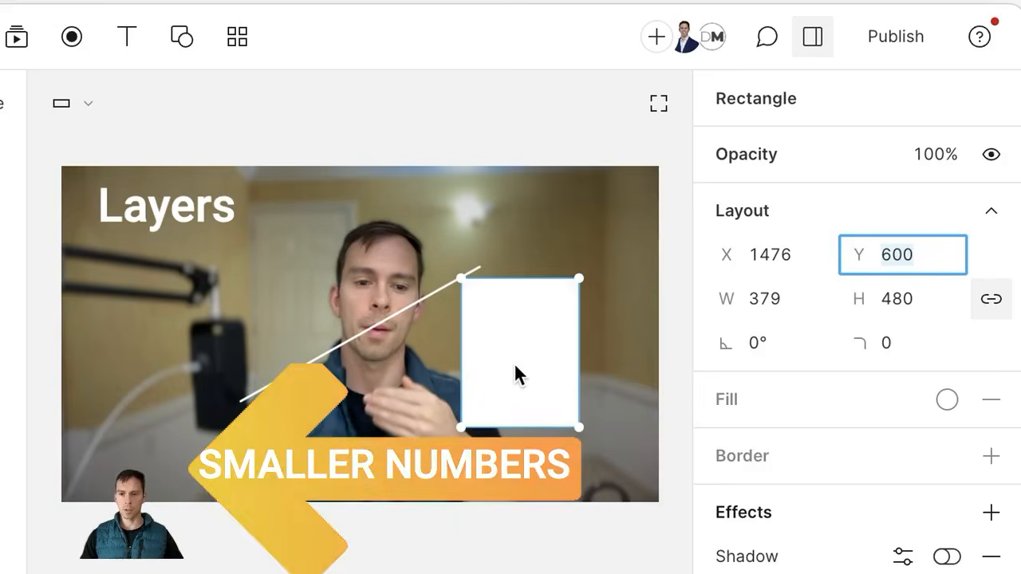
Step: Try Y 900, then drag the rectangle up to settle at X 1534, Y 498 beside the presenter
left_click_drag(516, 369, 570, 401)
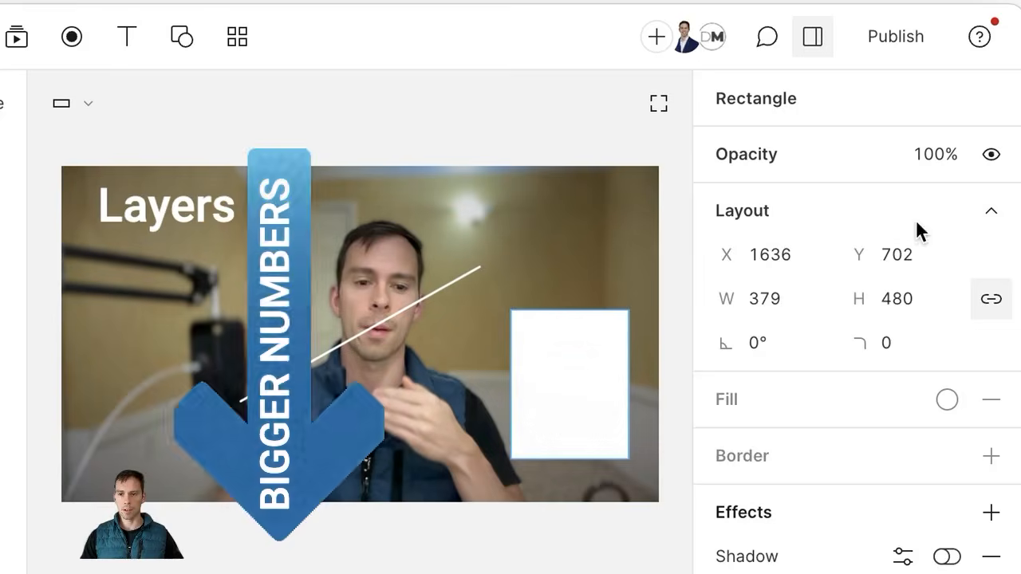
left_click(909, 253)
type("900")
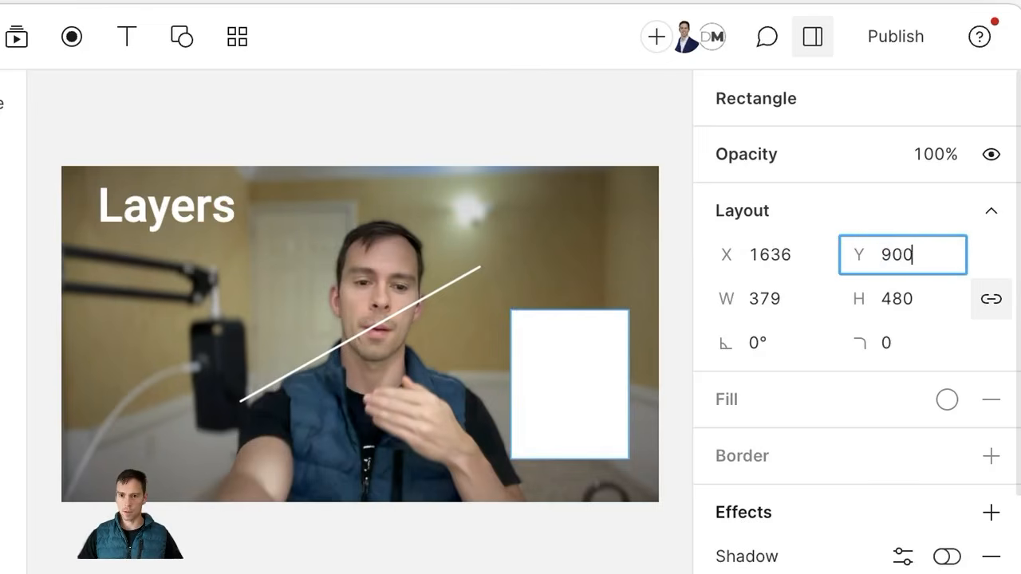
key("Return")
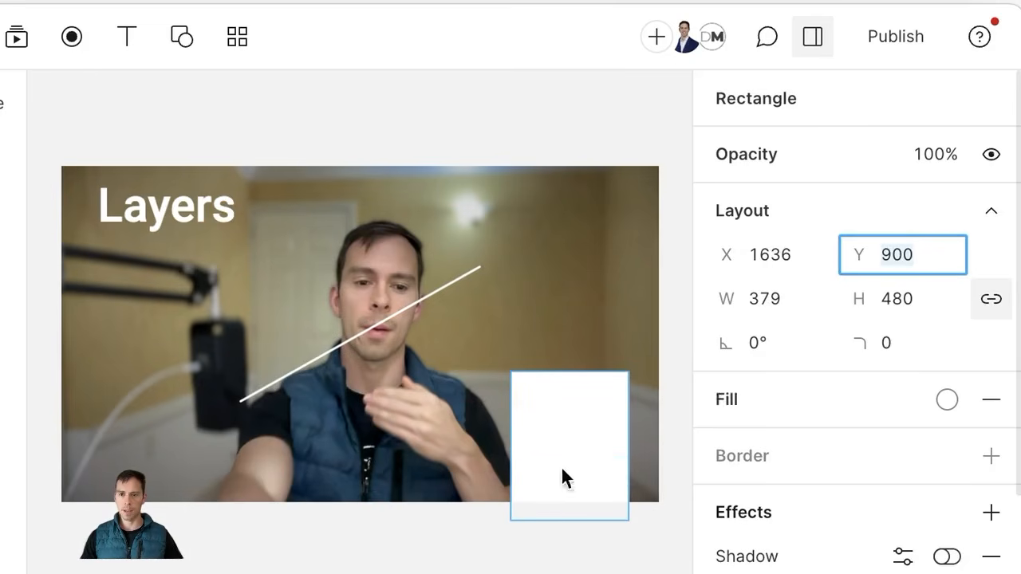
left_click_drag(556, 456, 559, 393)
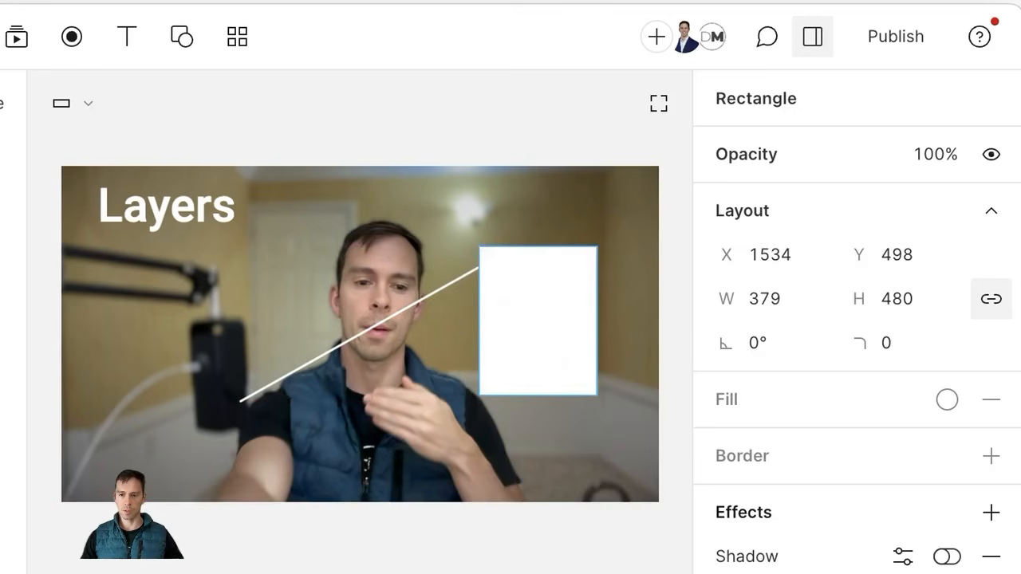
Step: Resize the white rectangle by dragging its handles, then unlink its width and height proportions
left_click(775, 300)
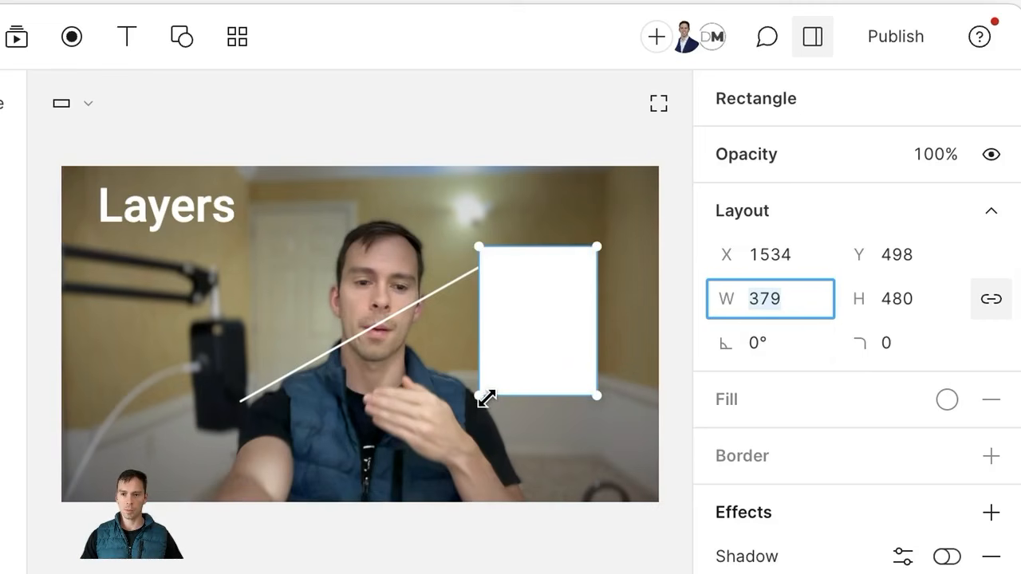
left_click_drag(484, 396, 511, 398)
left_click_drag(504, 330, 280, 339)
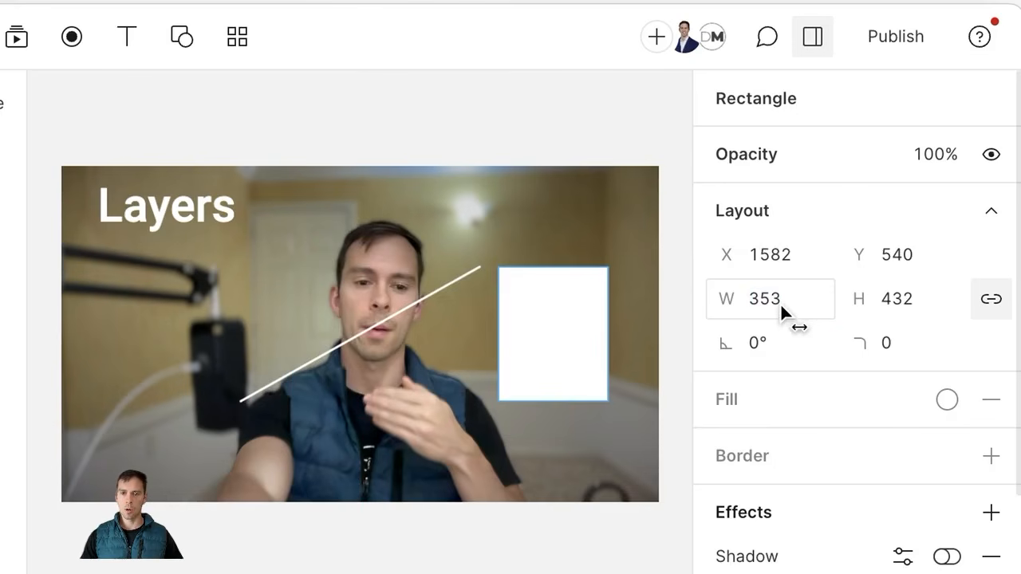
mouse_move(774, 301)
left_mouse_down()
mouse_move(1017, 310)
mouse_move(703, 300)
mouse_move(777, 298)
left_mouse_up()
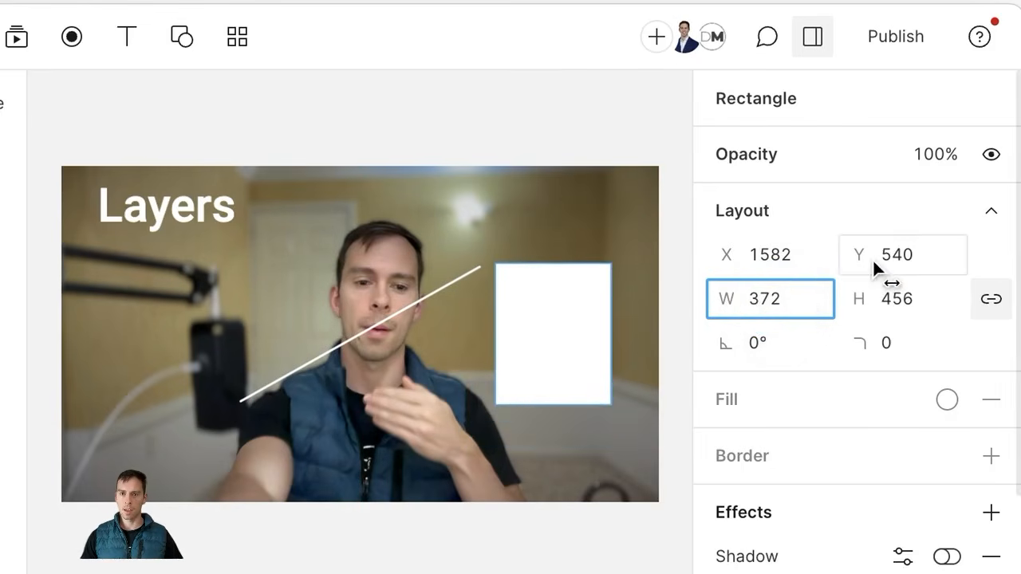
left_click(991, 308)
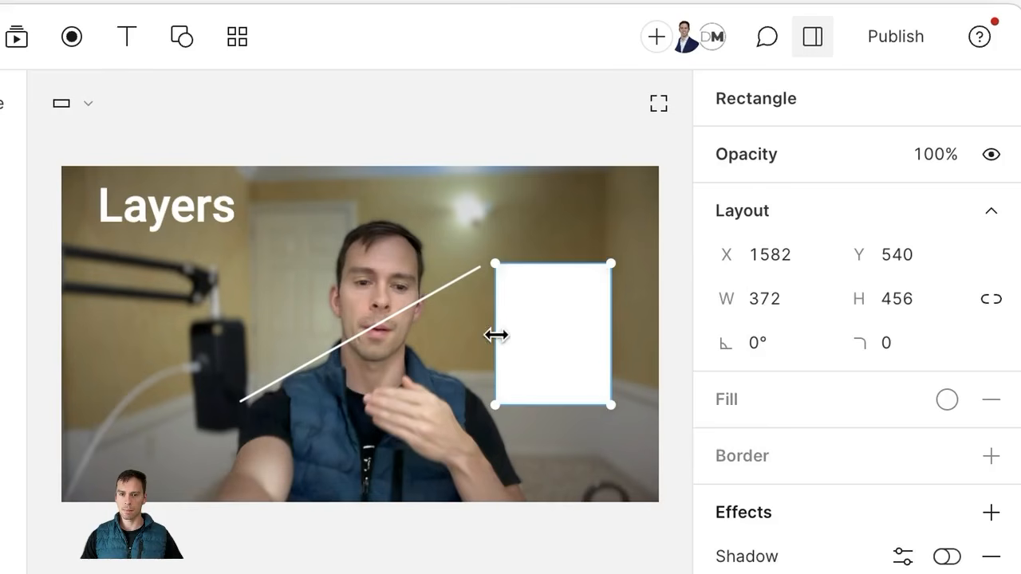
Step: Set the rectangle to W 400 and H 500, then relink its proportions
mouse_move(494, 339)
left_mouse_down()
mouse_move(235, 331)
mouse_move(500, 337)
left_mouse_up()
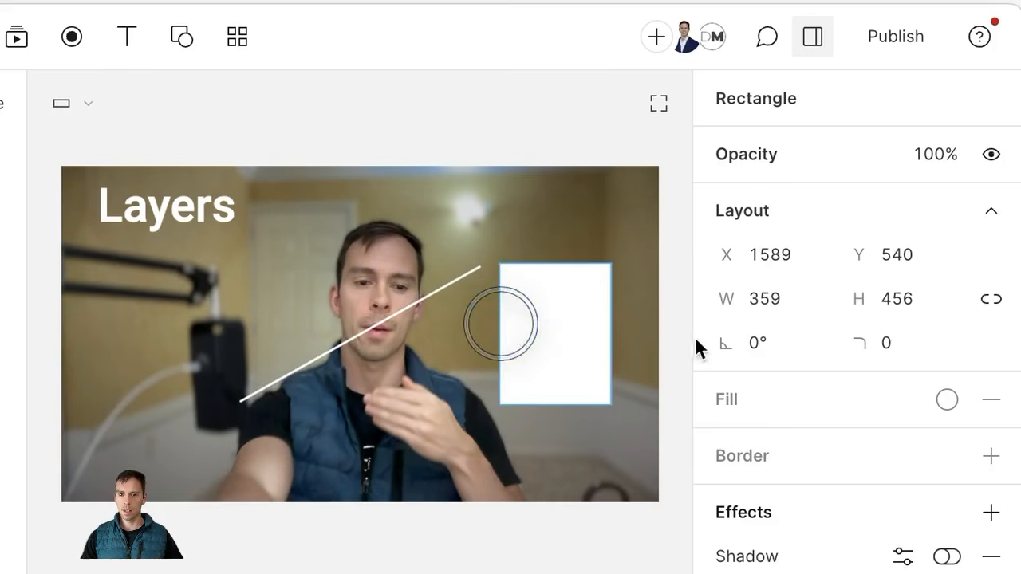
left_click(773, 311)
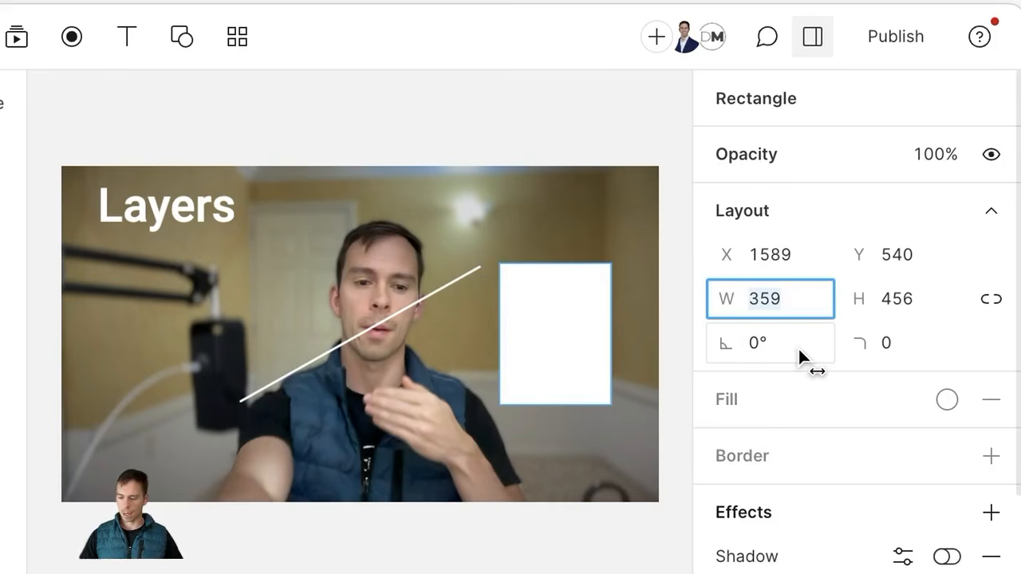
type("400")
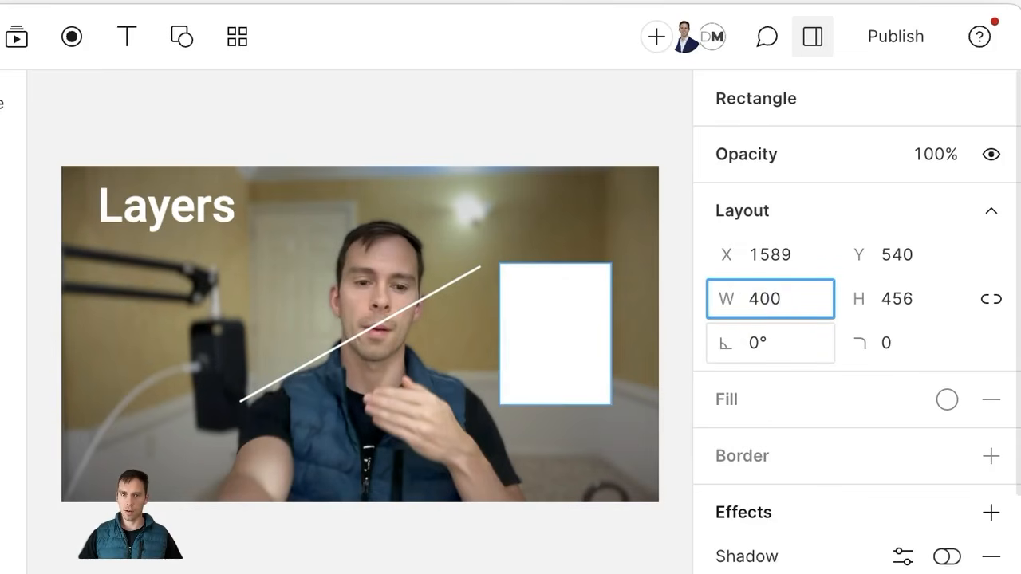
key("Return")
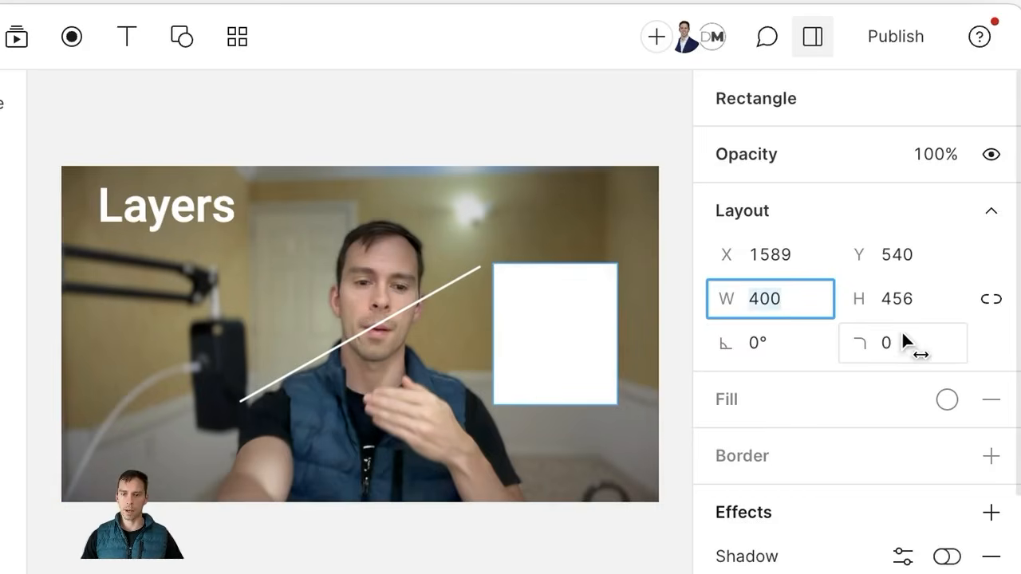
left_click(907, 304)
type("500")
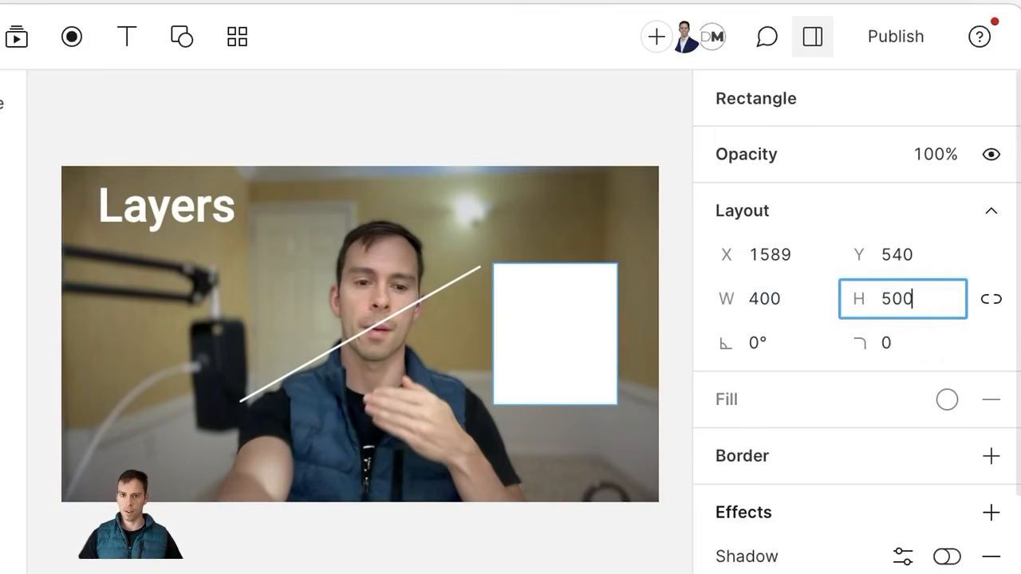
key("Return")
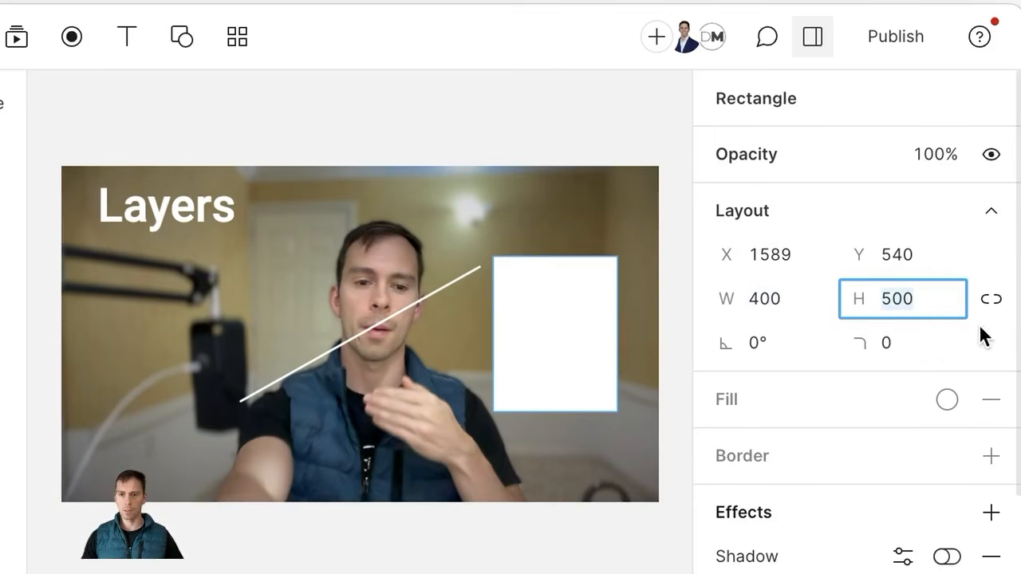
left_click(996, 301)
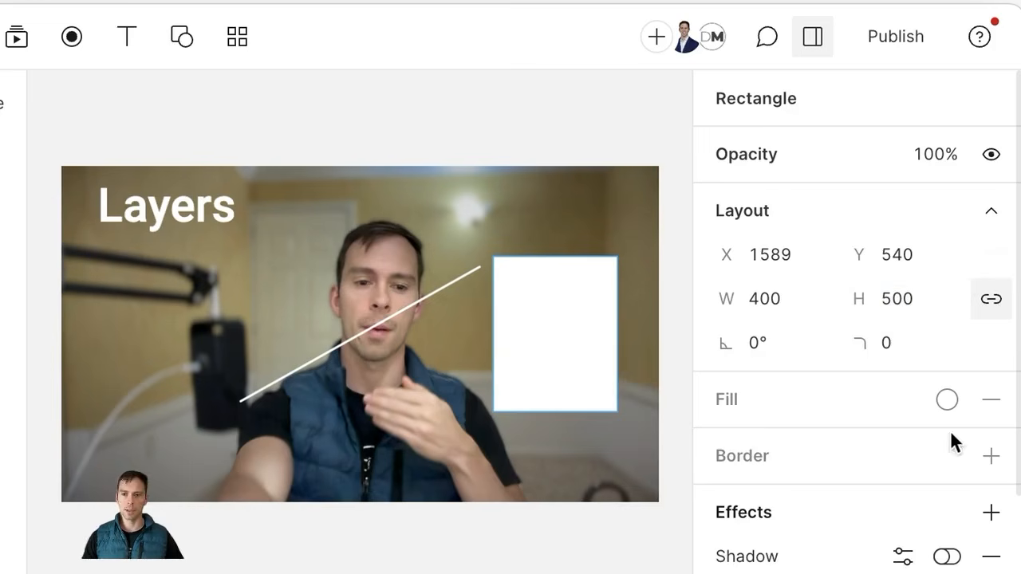
Step: Try rotation values of 90°, 180°, 270° and 360° for the white rectangle
left_click(751, 352)
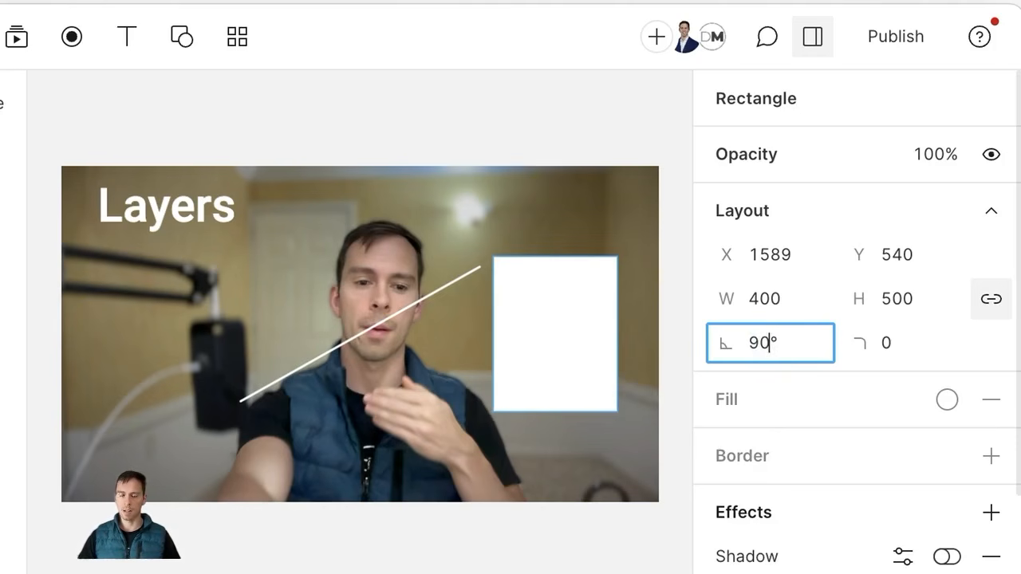
key("Return")
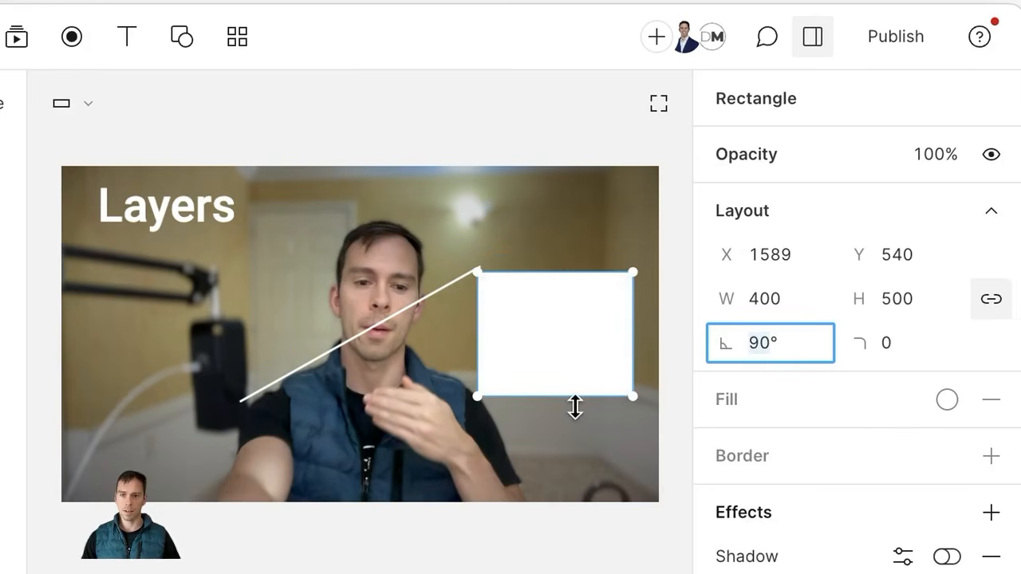
type("180")
key("Return")
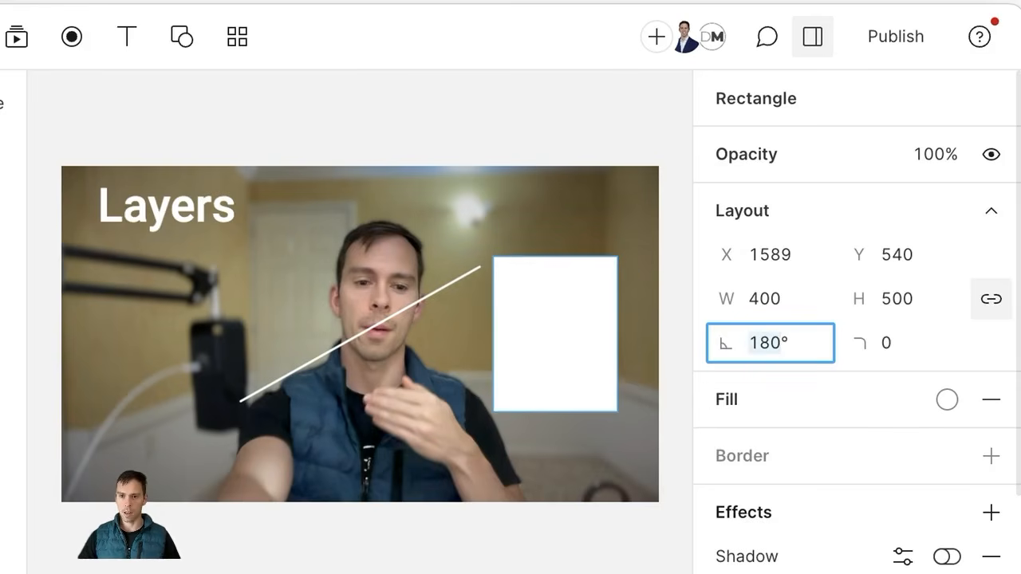
type("270")
key("Return")
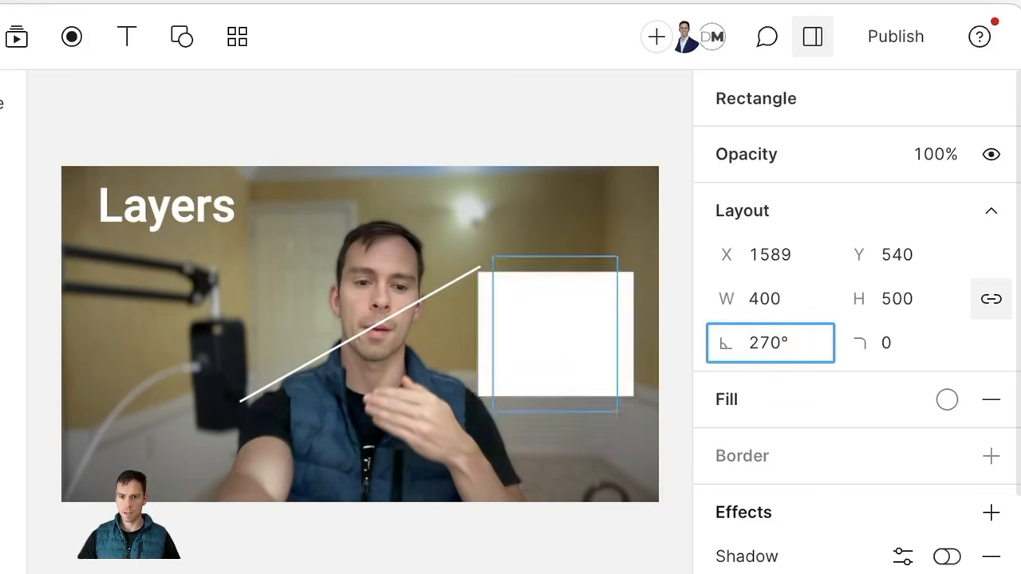
type("360")
key("Return")
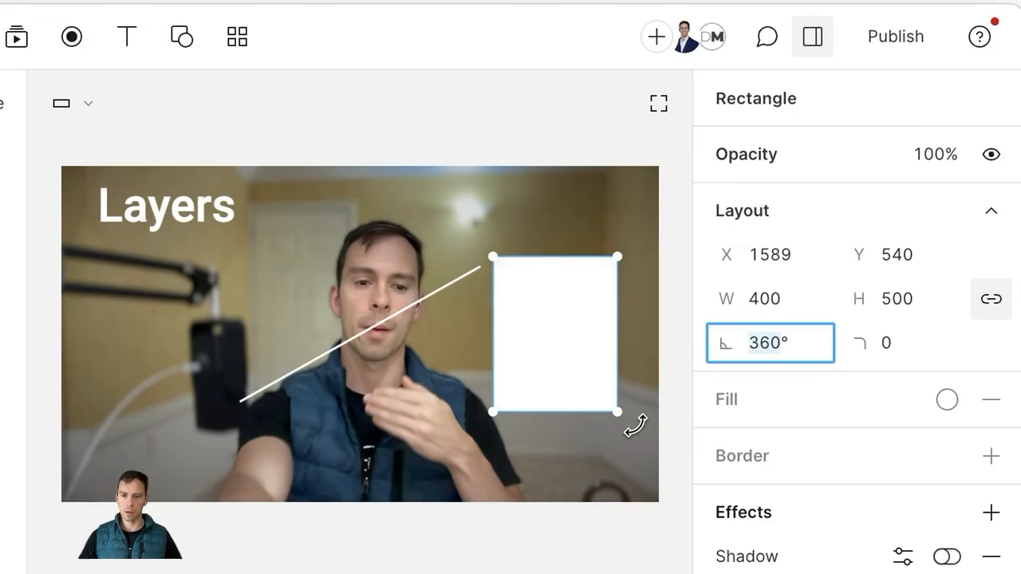
Step: Rotate the rectangle freehand until it tilts at 64° beside the diagonal line
left_click(636, 426)
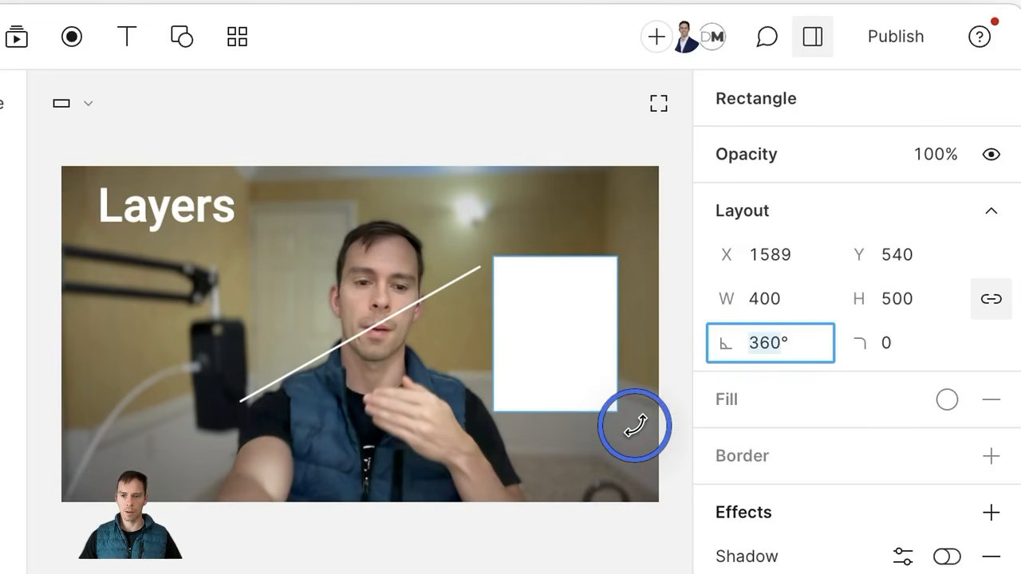
left_click_drag(636, 426, 588, 444)
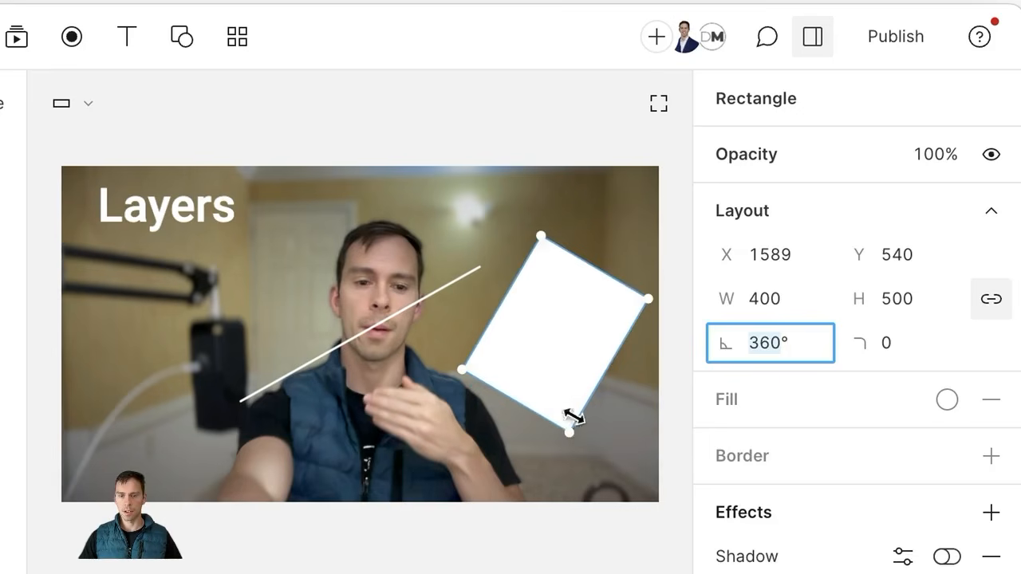
key("Return")
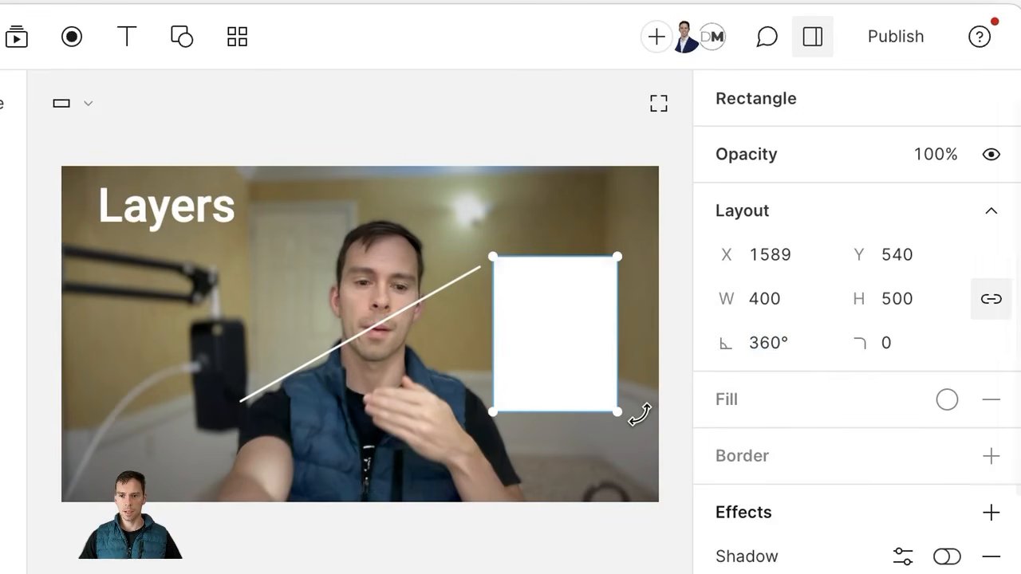
left_click_drag(639, 414, 523, 453)
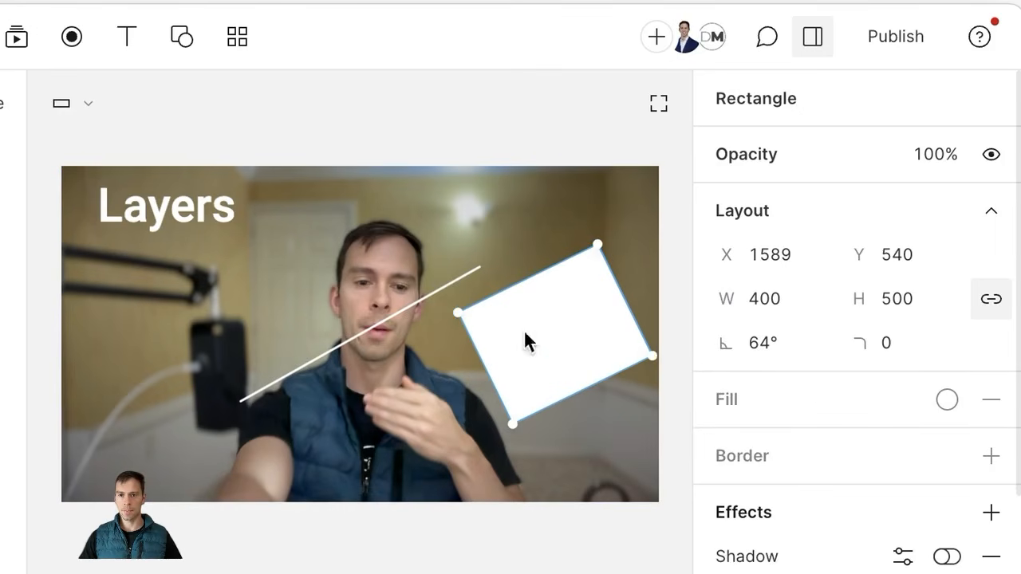
Step: Enlarge the white rectangle and move it toward the centre, undoing an accidental video shift
left_click(896, 352)
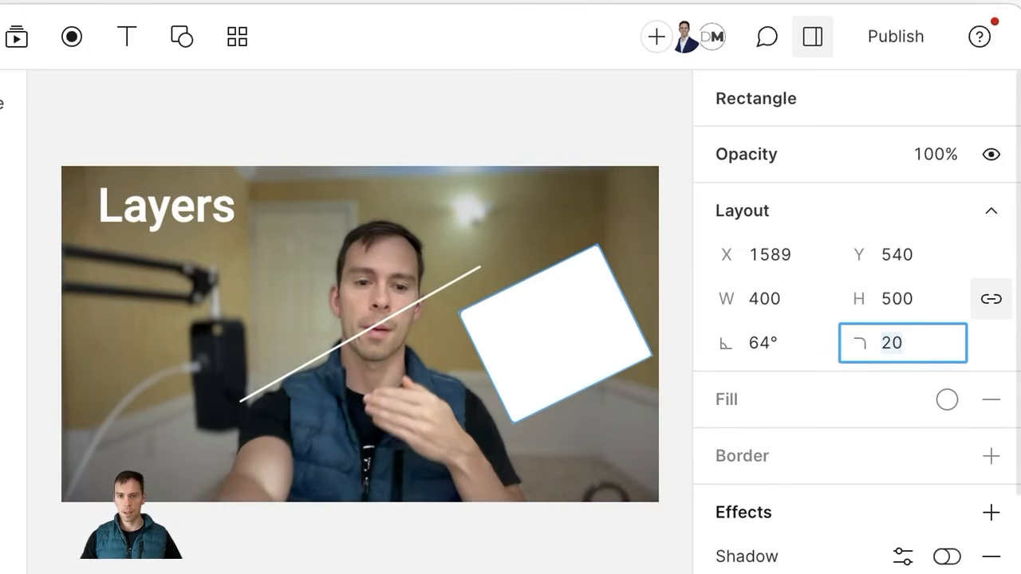
left_click(551, 255)
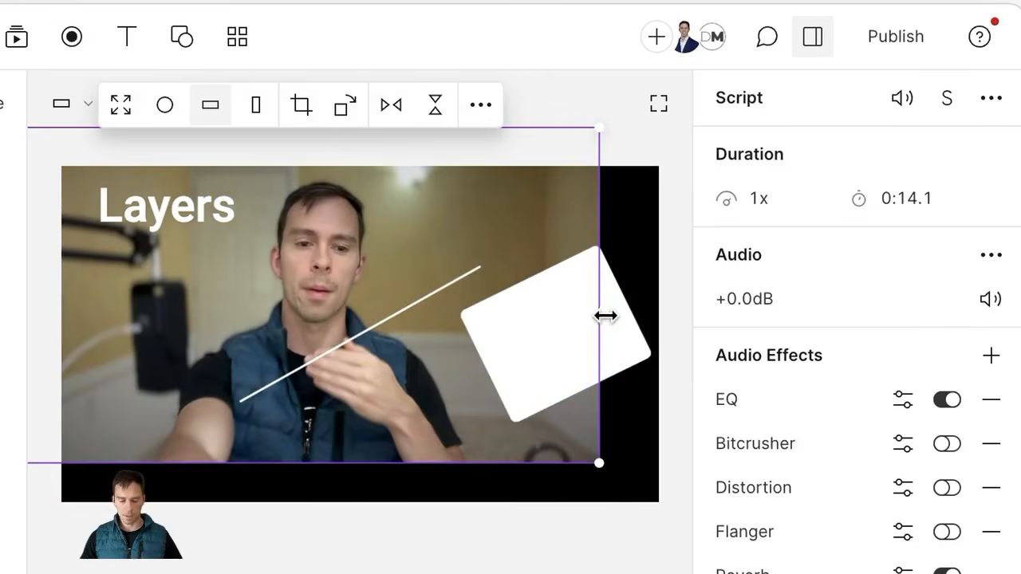
key("super+z")
left_click_drag(581, 372, 584, 361)
left_click_drag(514, 414, 481, 559)
left_click_drag(550, 411, 443, 375)
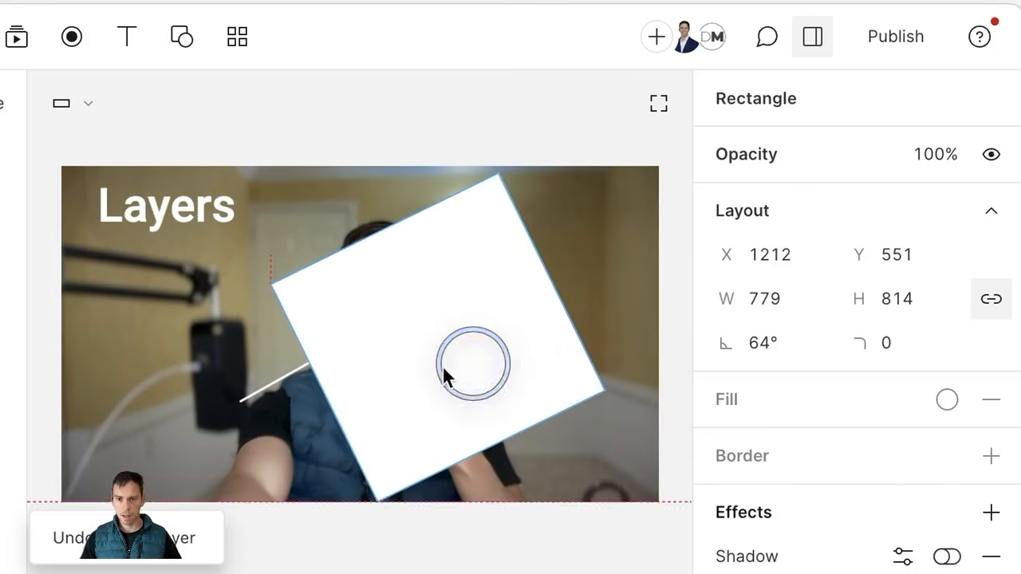
left_click(183, 347)
left_click(484, 335)
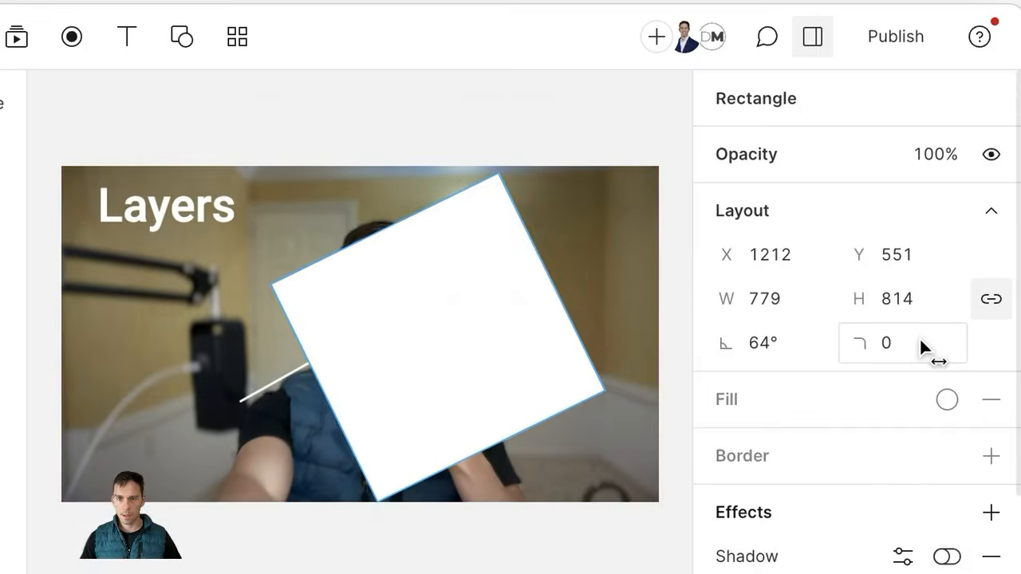
Step: Set the rectangle's corner radius to 500 so it renders as a white circle
left_click(919, 340)
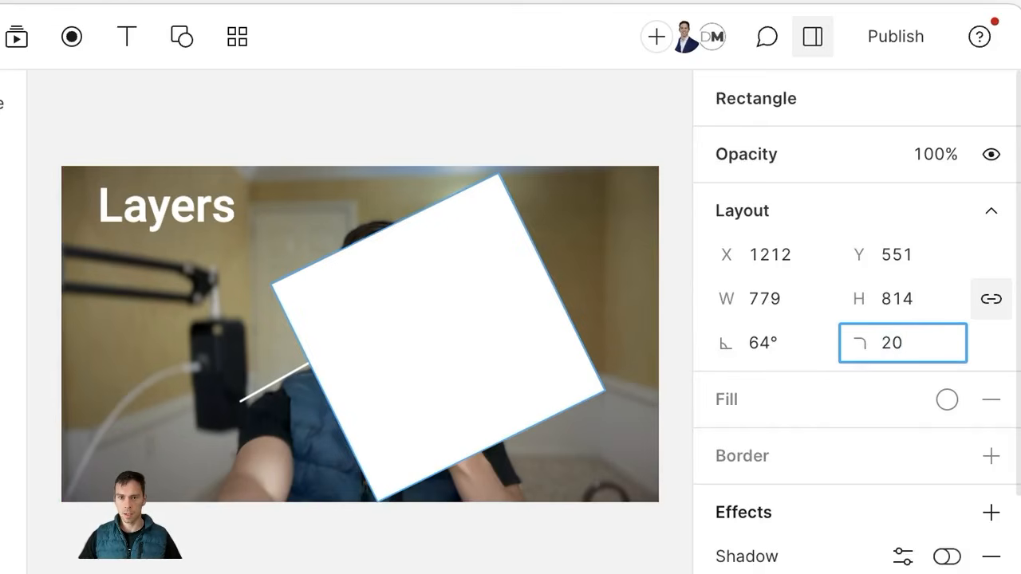
left_click(584, 254)
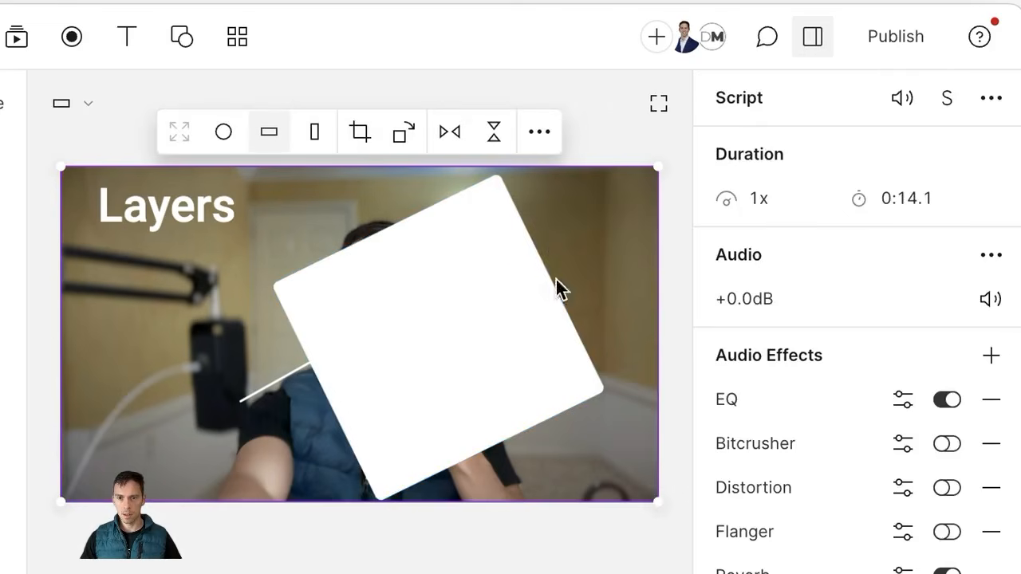
left_click(474, 320)
left_click(923, 347)
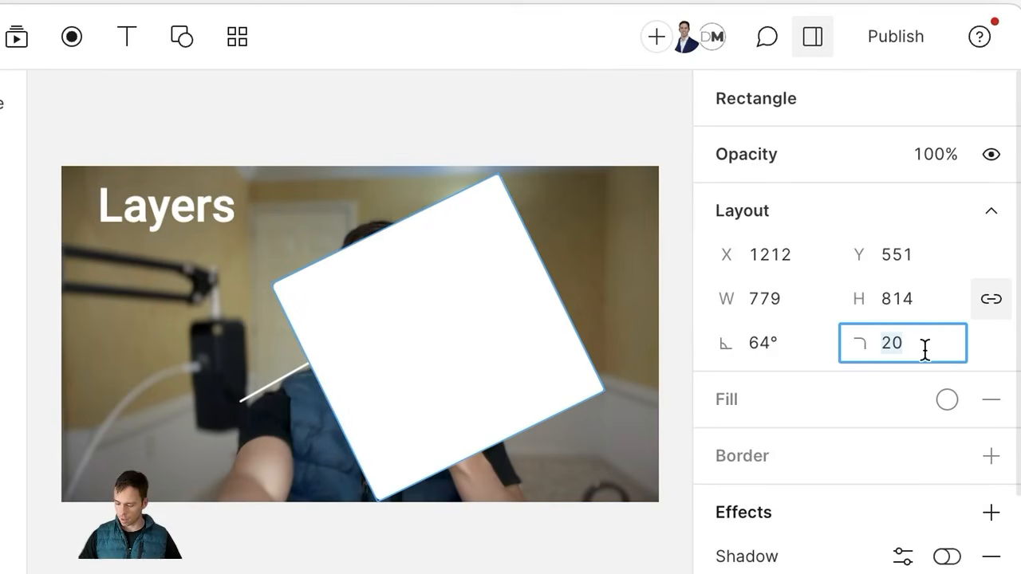
type("50")
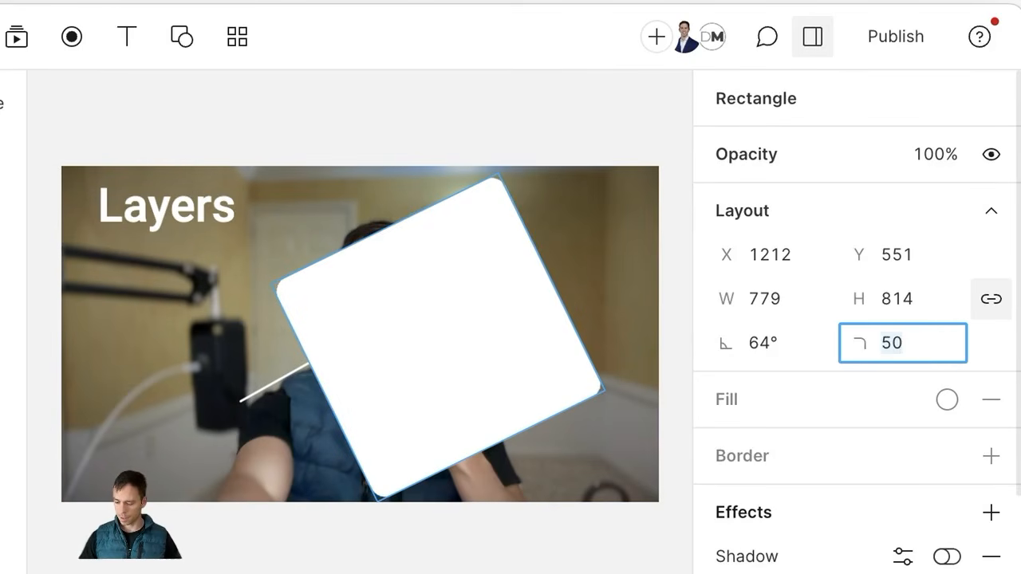
type("0")
key("Return")
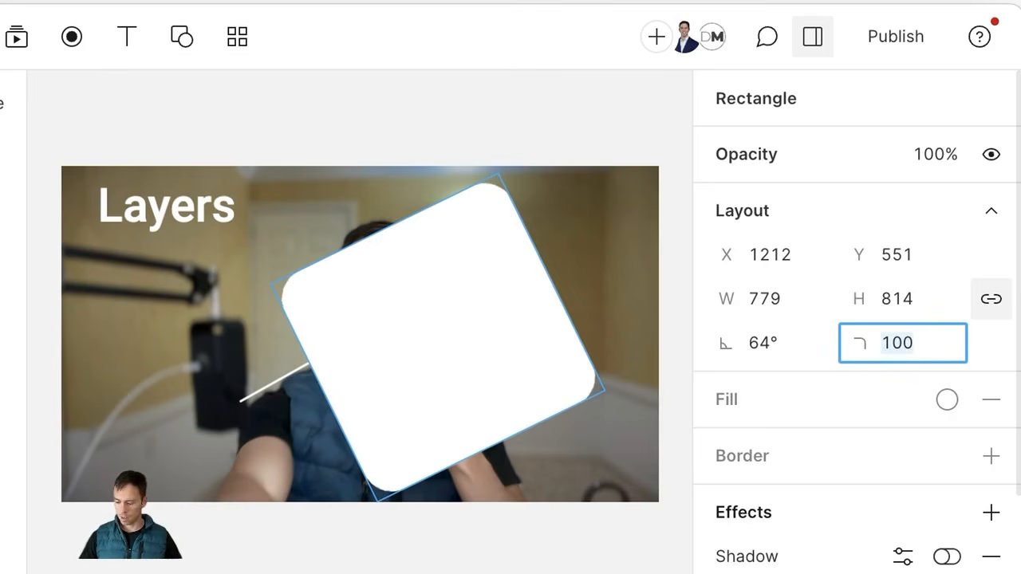
type("300")
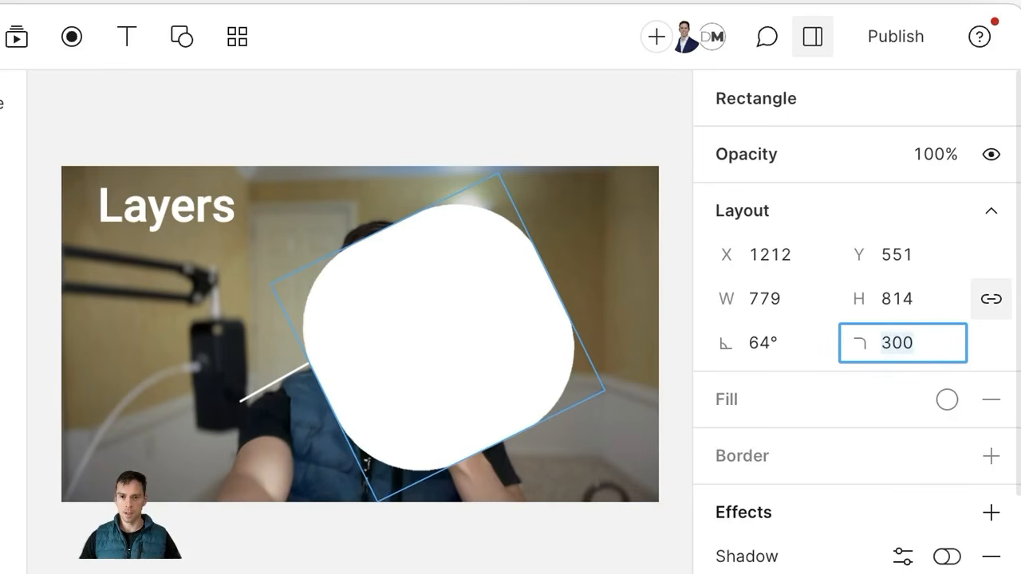
type("500")
key("Return")
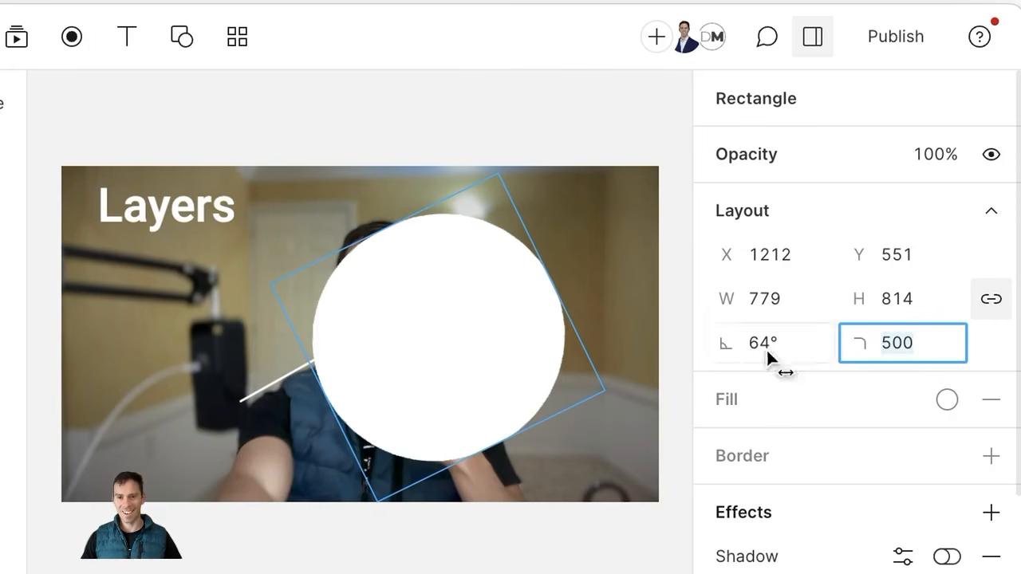
left_click(626, 312)
left_click(478, 307)
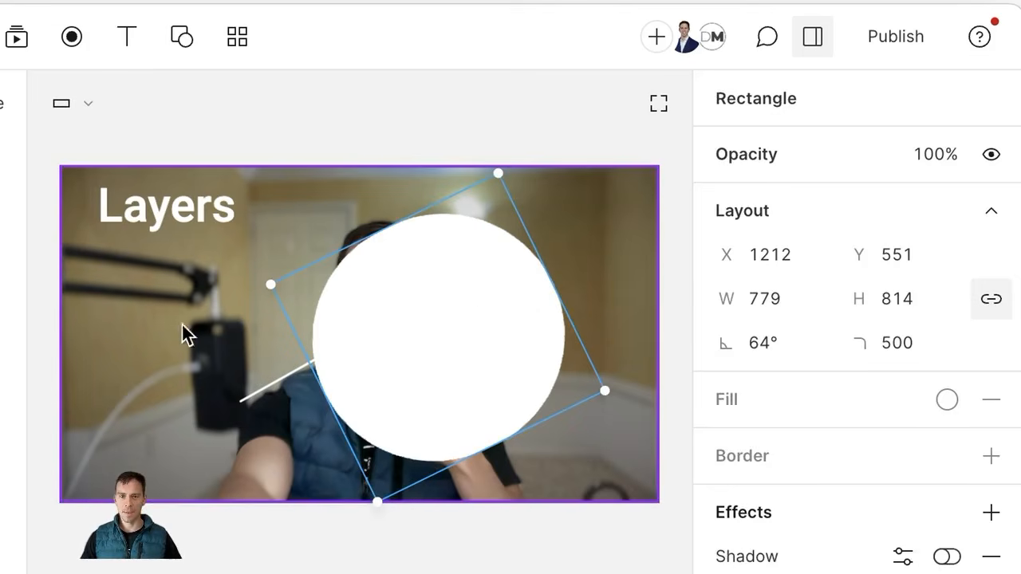
Step: Give the camera video a corner radius of 500
left_click(141, 345)
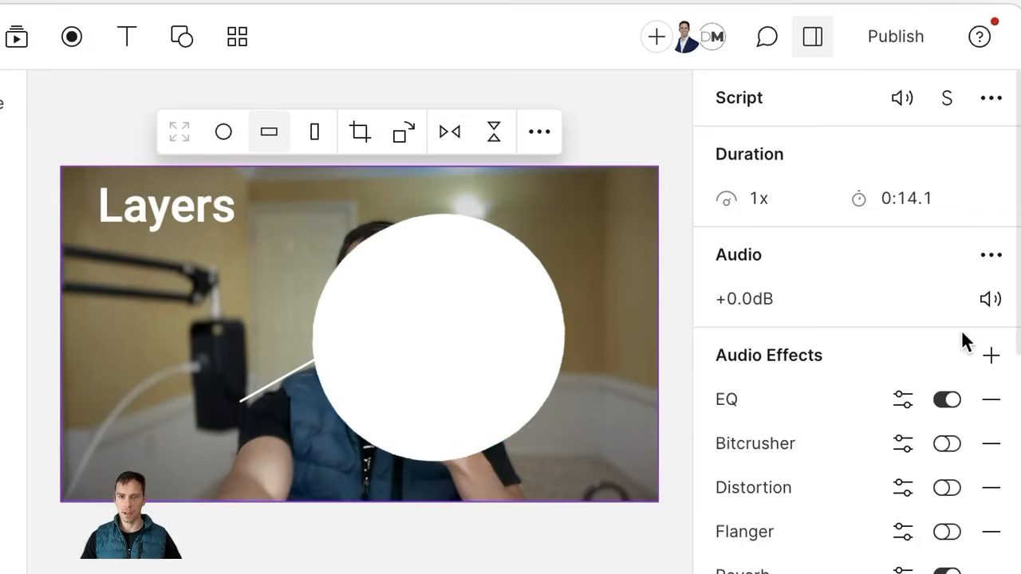
scroll(921, 415, "down", 5)
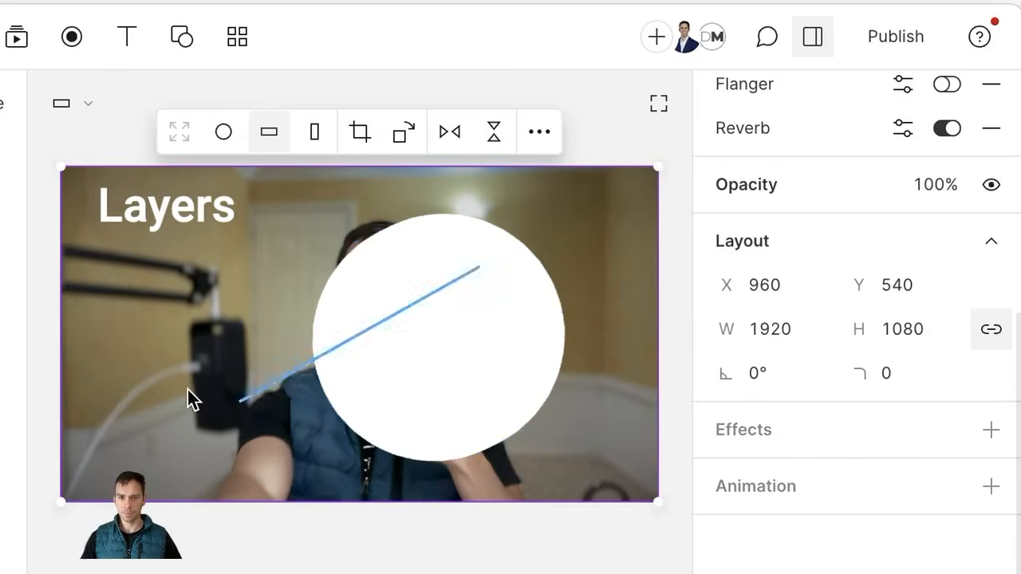
left_click(894, 380)
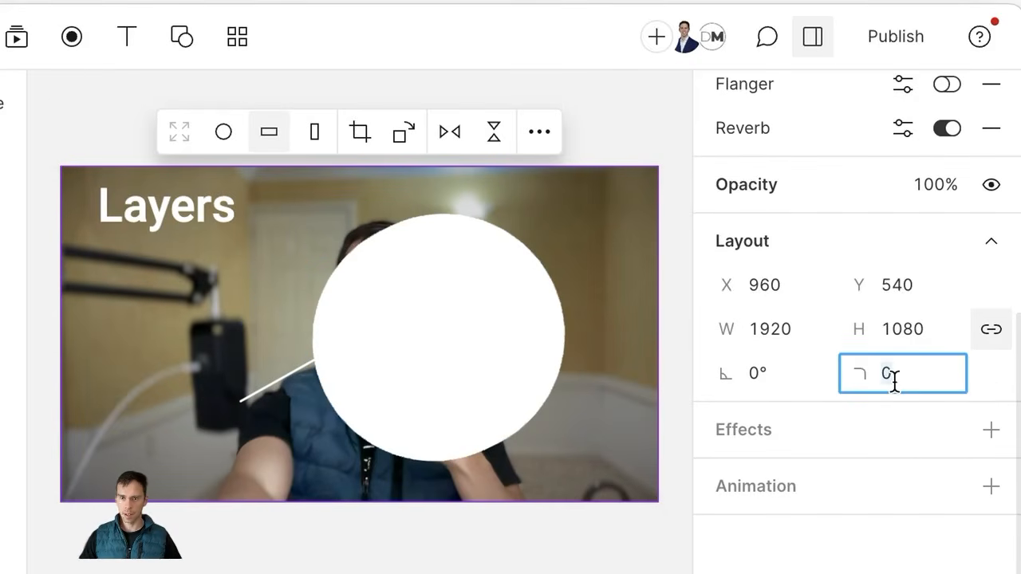
type("500")
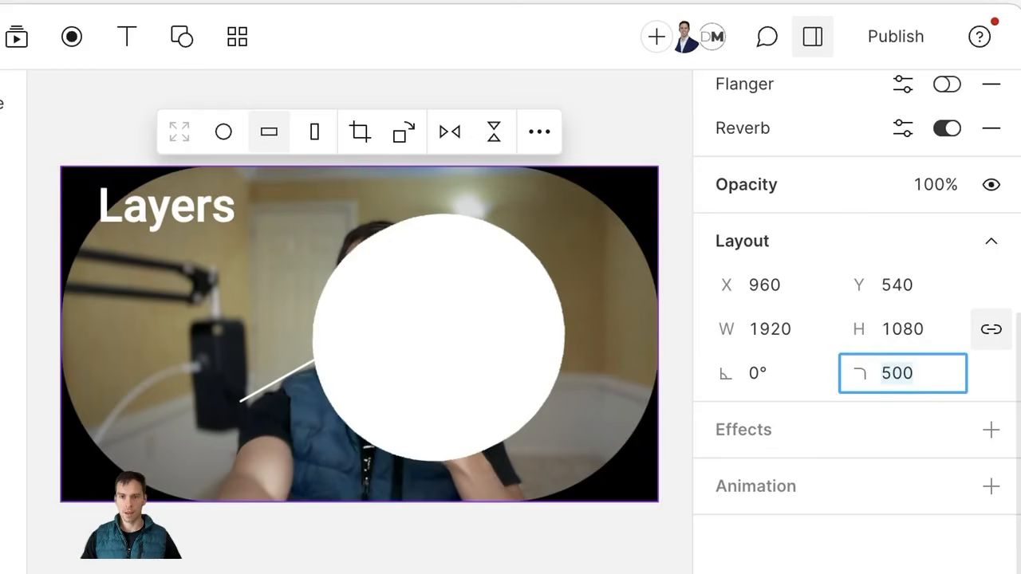
left_click(182, 423)
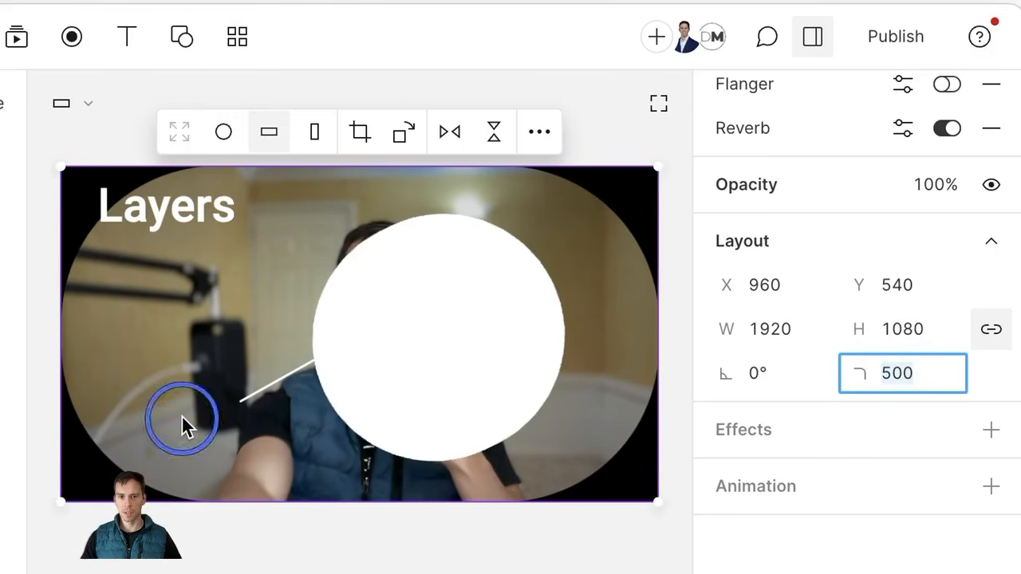
Step: Trim the camera video's left side and move it to the left of the scene
left_click_drag(63, 331, 381, 354)
left_click_drag(490, 349, 304, 332)
left_click(588, 426)
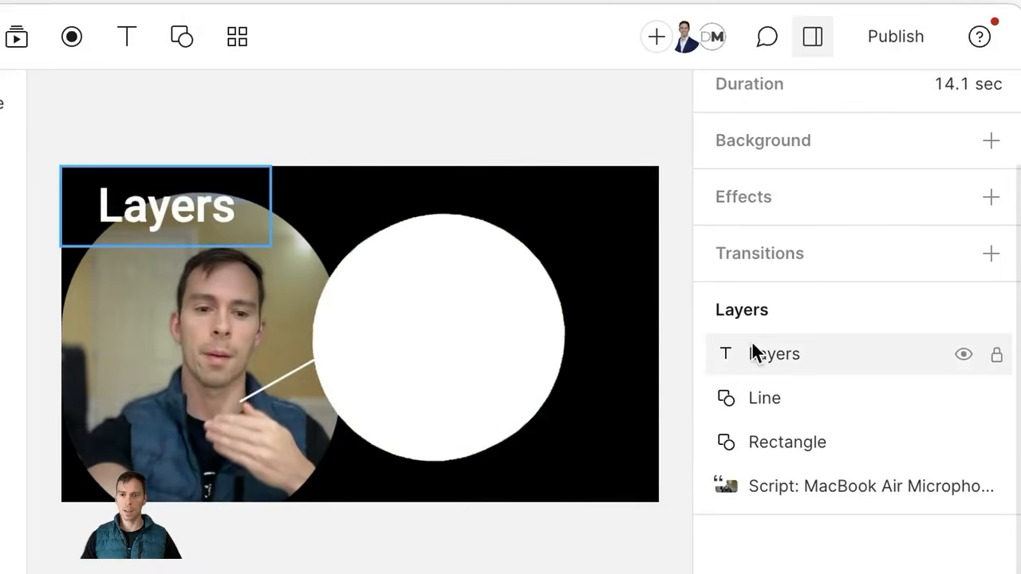
left_click(195, 355)
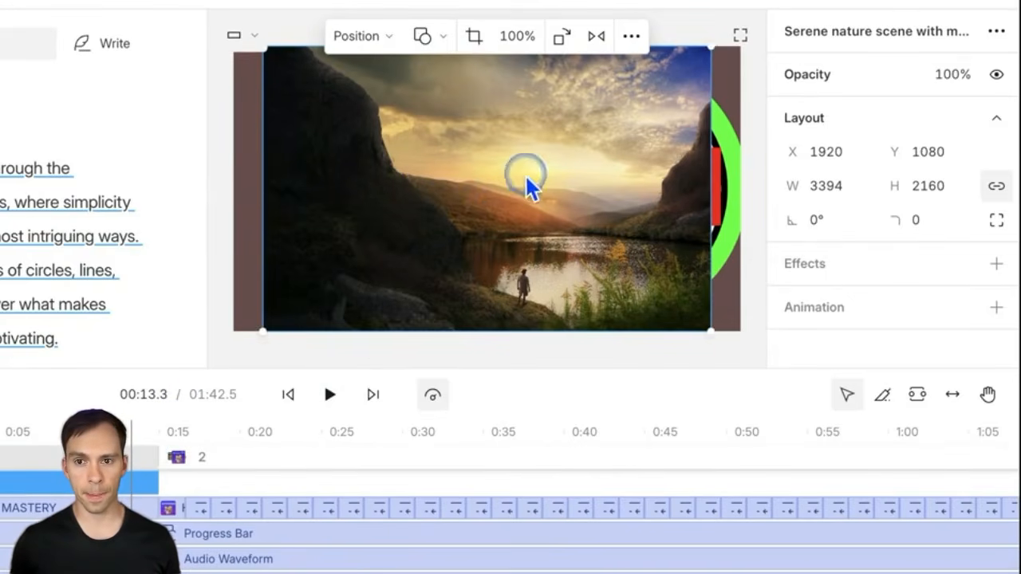
Step: Apply the Fill canvas position preset so the nature image covers the canvas at 3840 × 2444
left_click_drag(530, 187, 503, 184)
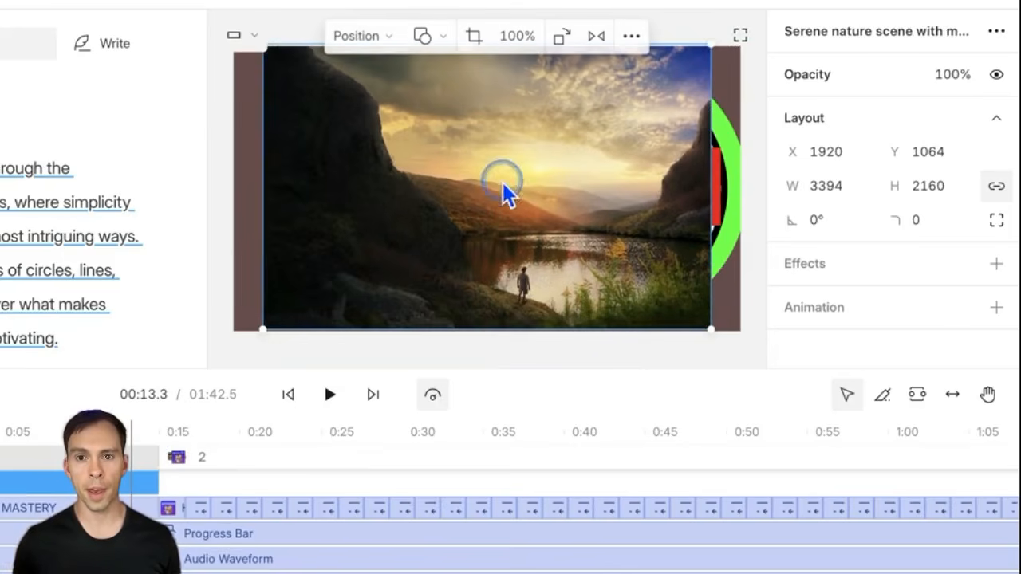
left_click(379, 38)
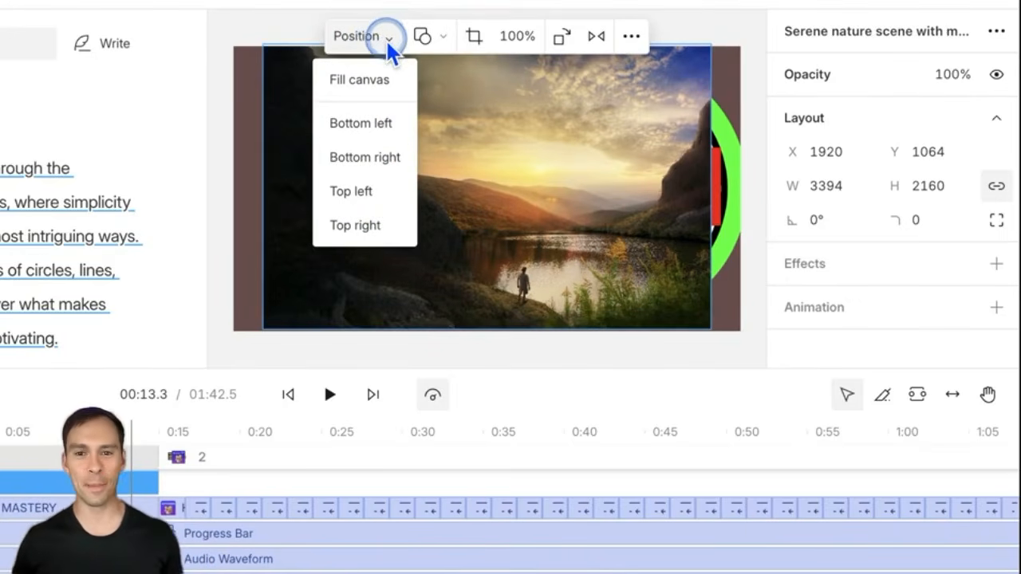
left_click(387, 37)
left_click(387, 37)
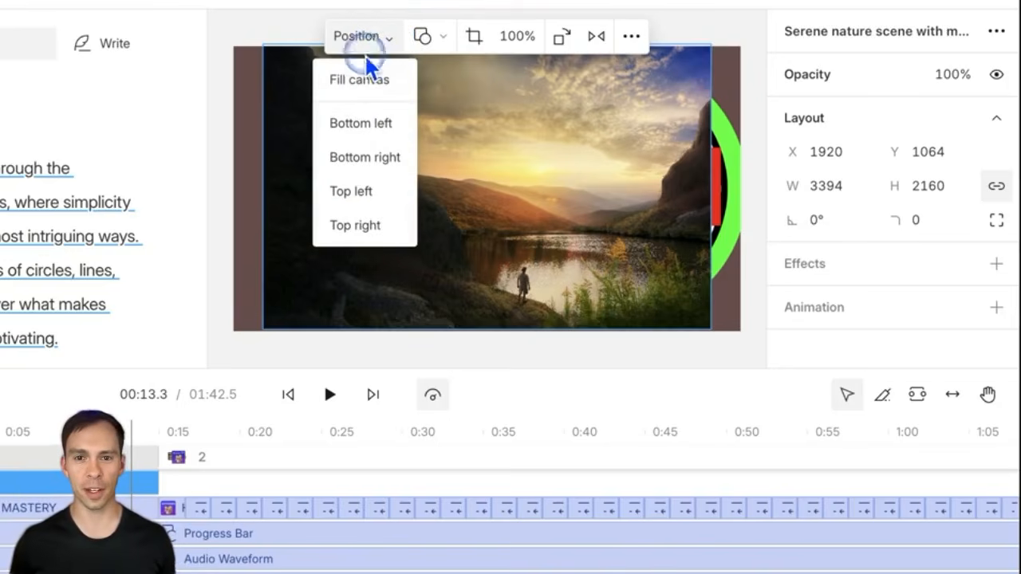
left_click(357, 81)
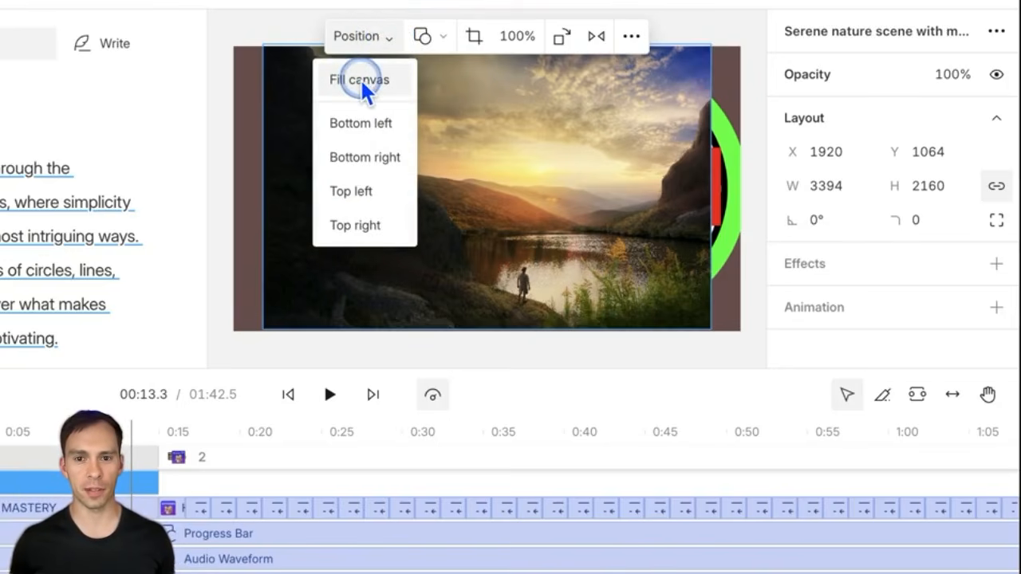
left_click(362, 83)
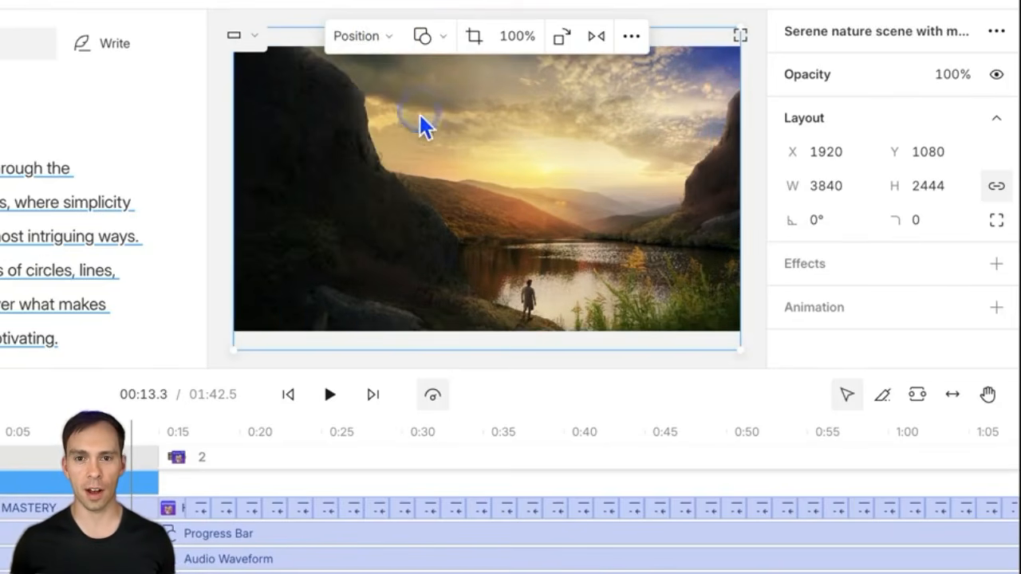
Step: Try the circle bottom-left preset, remove the mask, then place the image bottom-right and finally top-right
left_click(389, 37)
left_click(373, 125)
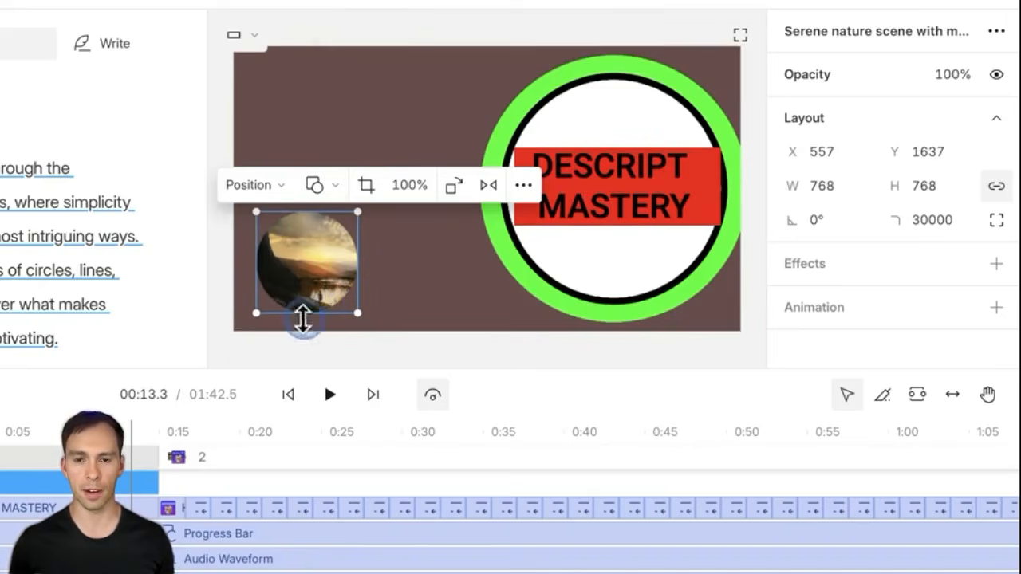
left_click(326, 188)
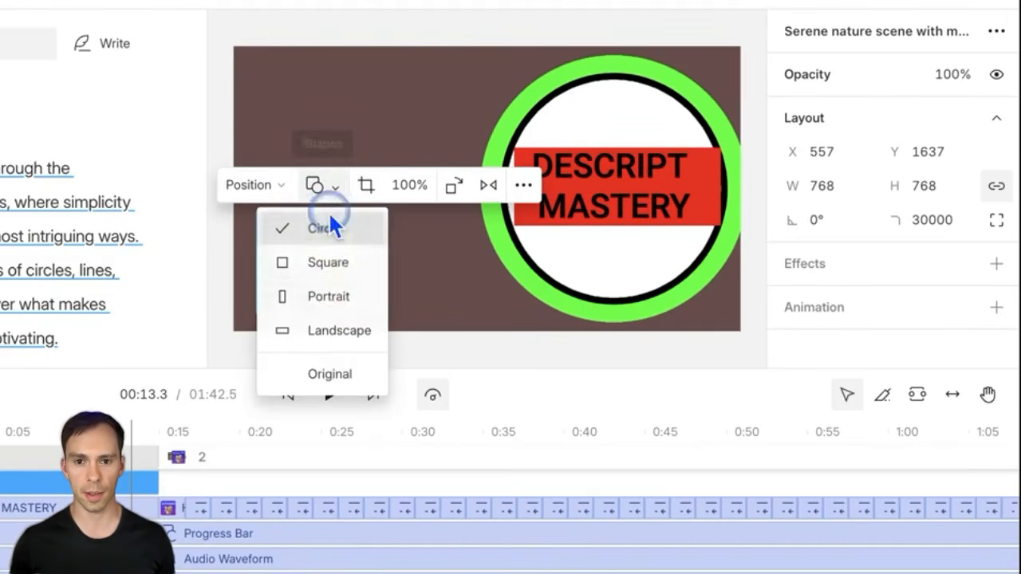
left_click(329, 372)
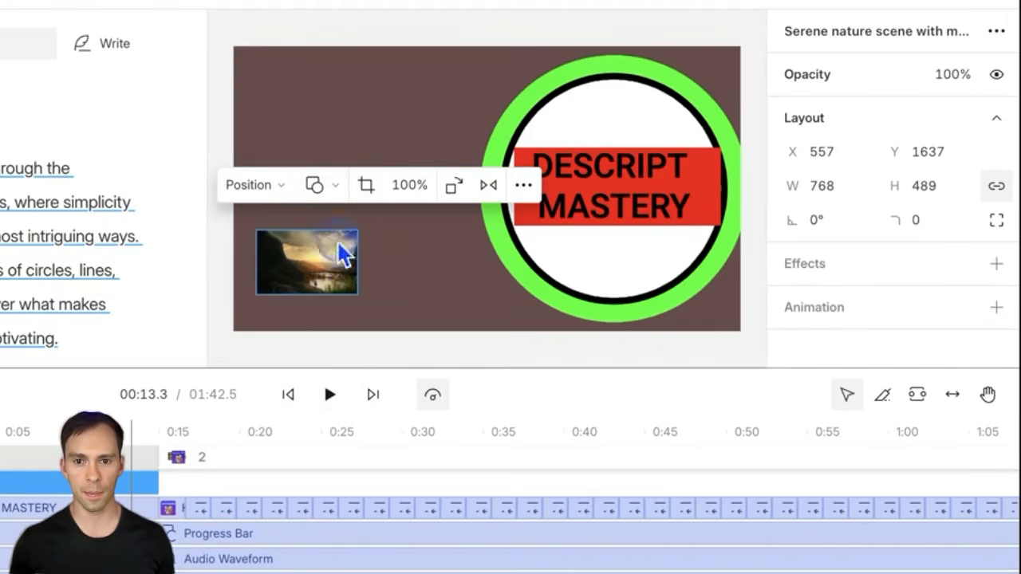
left_click(263, 186)
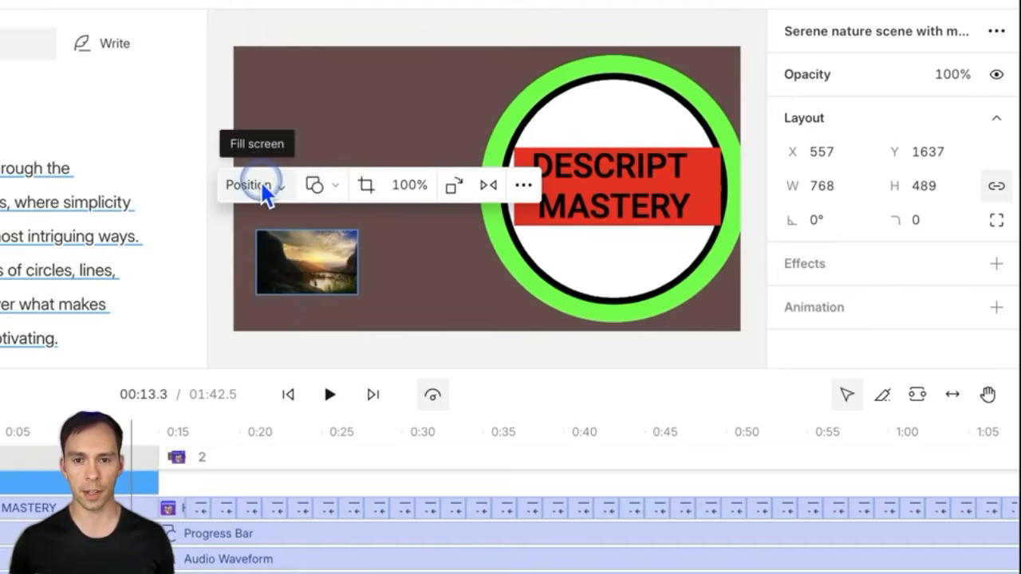
left_click(263, 306)
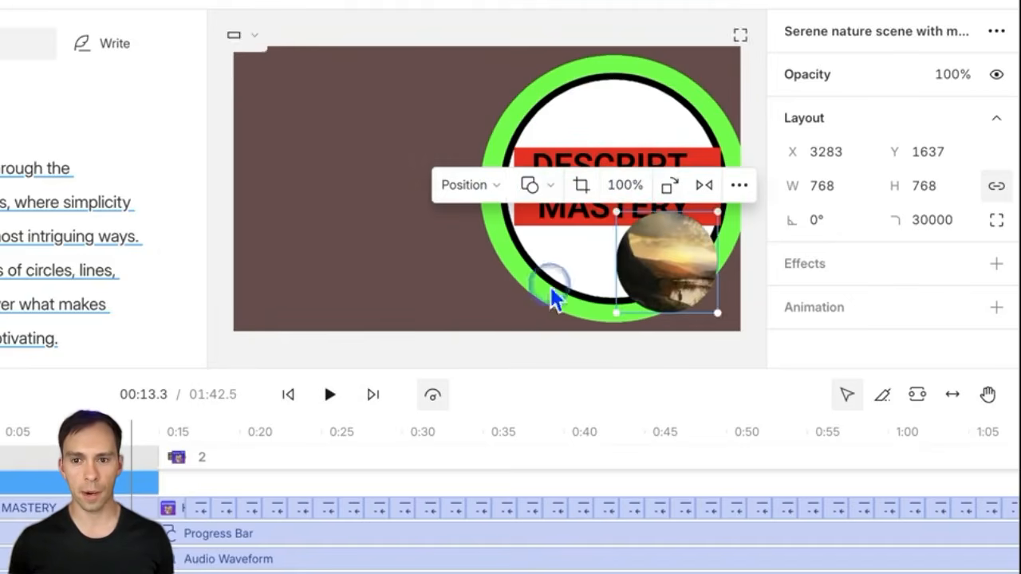
left_click(471, 184)
left_click(478, 368)
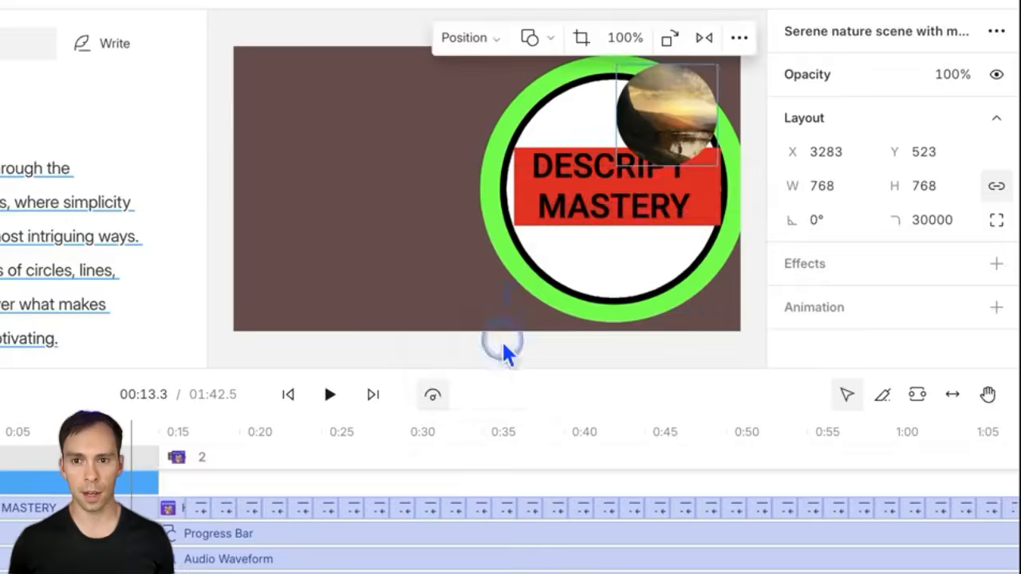
Step: Try Square and Portrait masks, then settle on a Landscape mask (768 × 432)
left_click(551, 37)
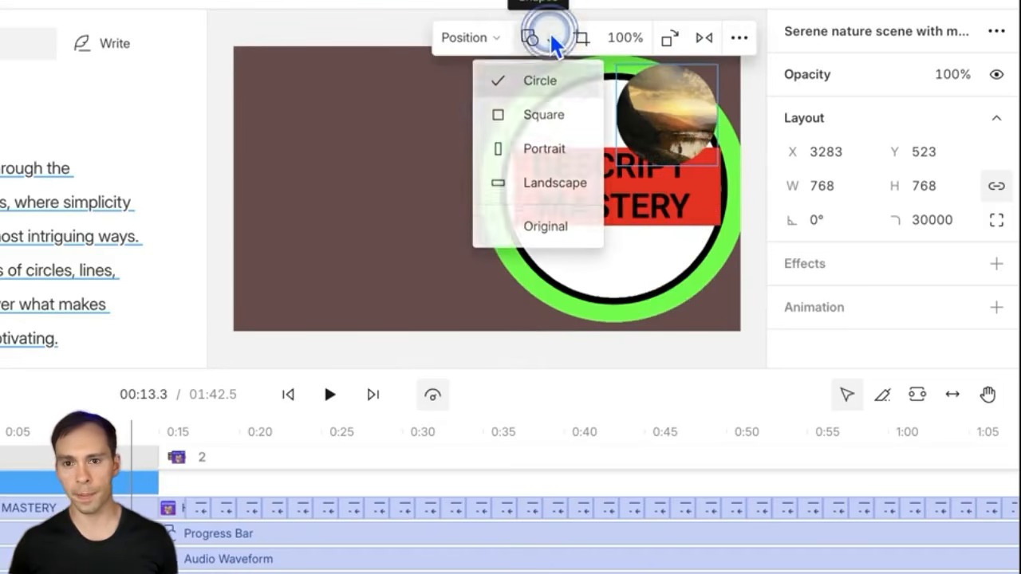
left_click(536, 116)
left_click(529, 37)
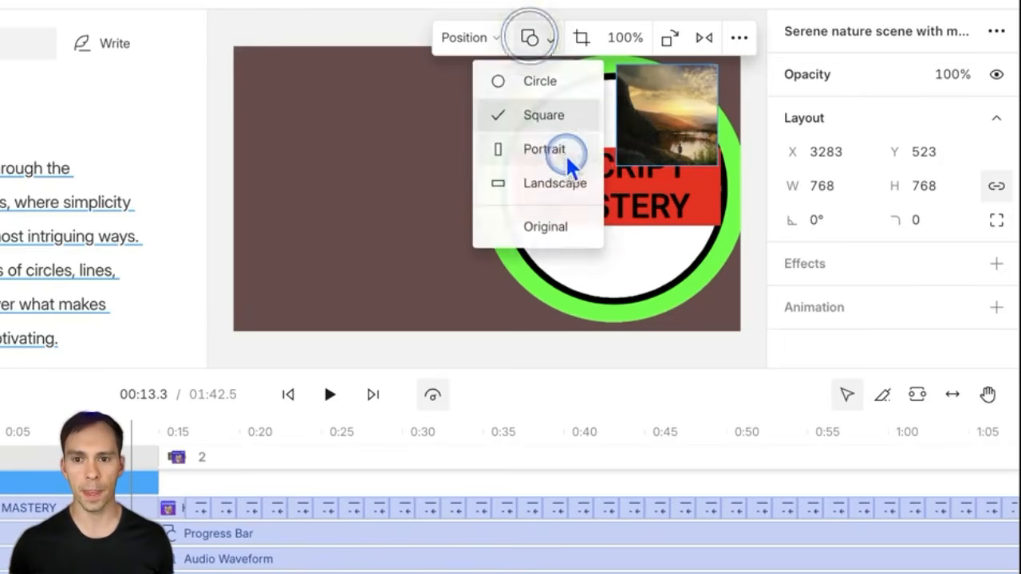
left_click(569, 163)
left_click(530, 39)
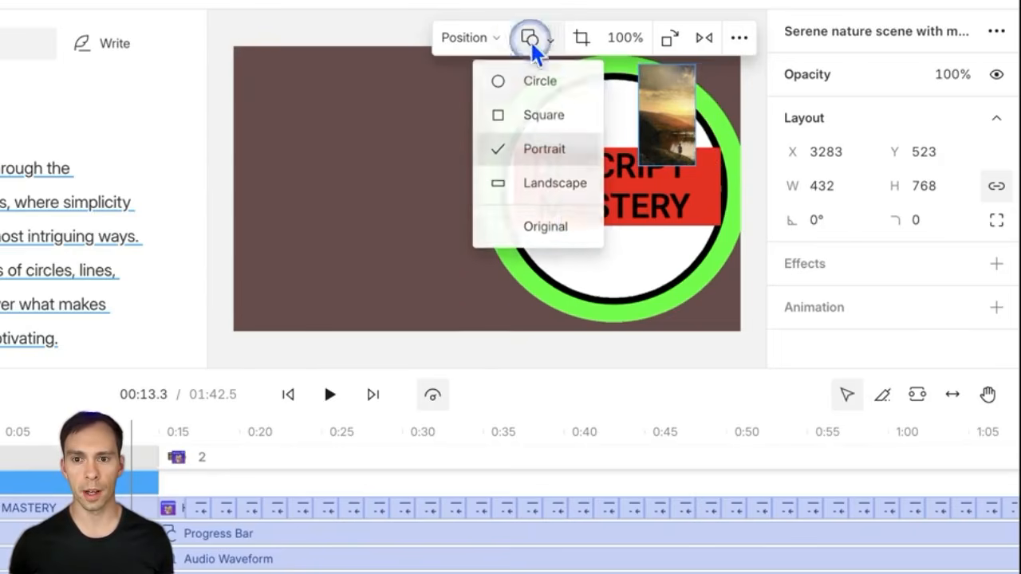
left_click(573, 226)
left_click(558, 188)
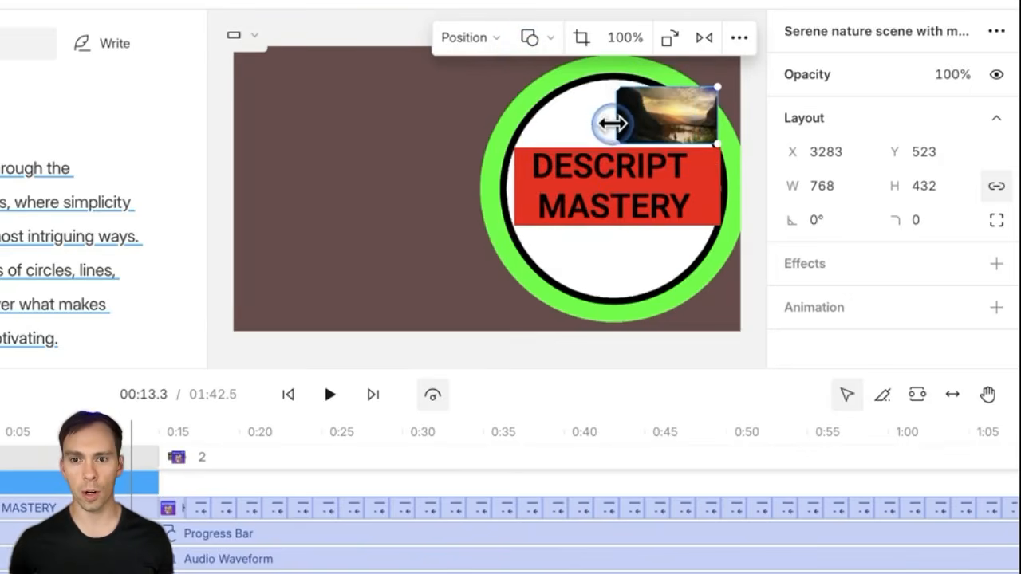
Step: Enlarge the landscape image by dragging its edges and move it down and left
left_click_drag(614, 120, 553, 119)
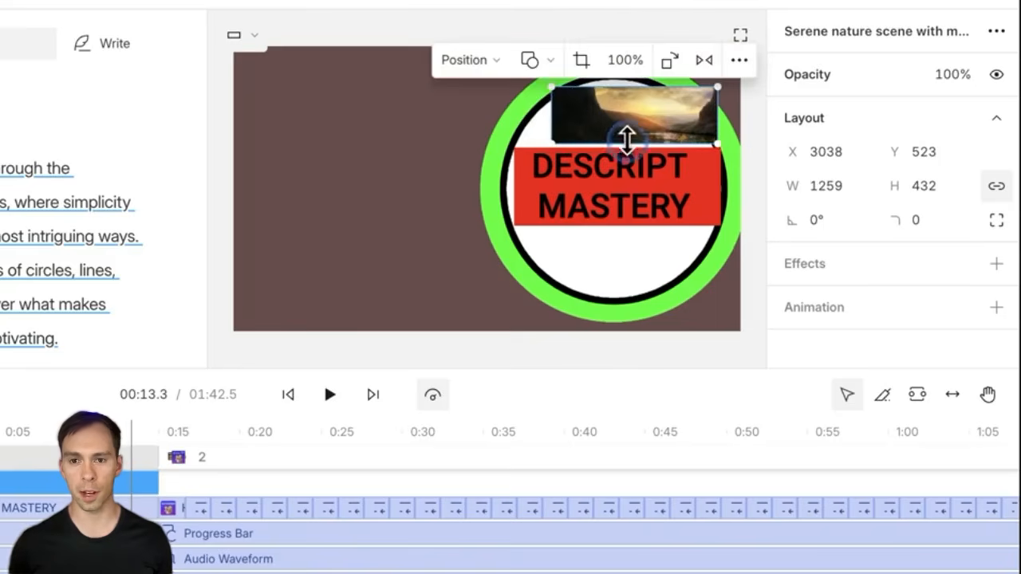
left_click_drag(627, 141, 627, 254)
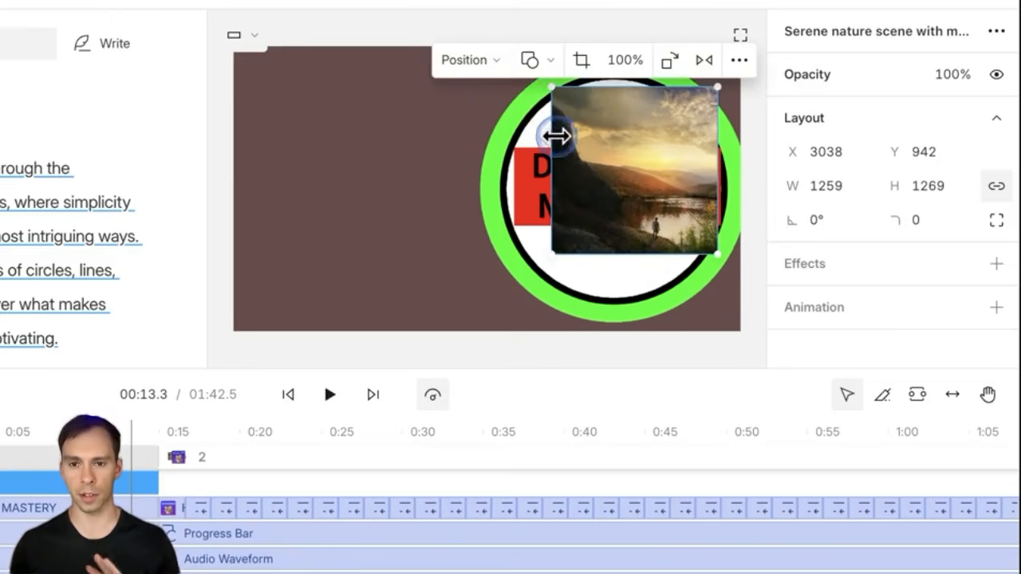
left_click_drag(548, 141, 360, 137)
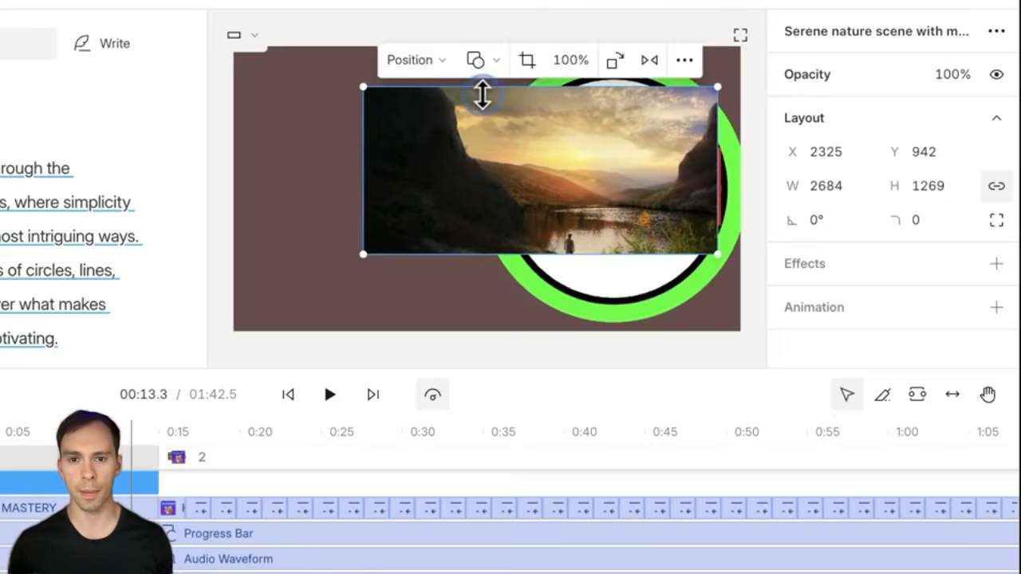
left_click_drag(481, 86, 485, 55)
left_click(561, 177)
left_click_drag(562, 184, 538, 210)
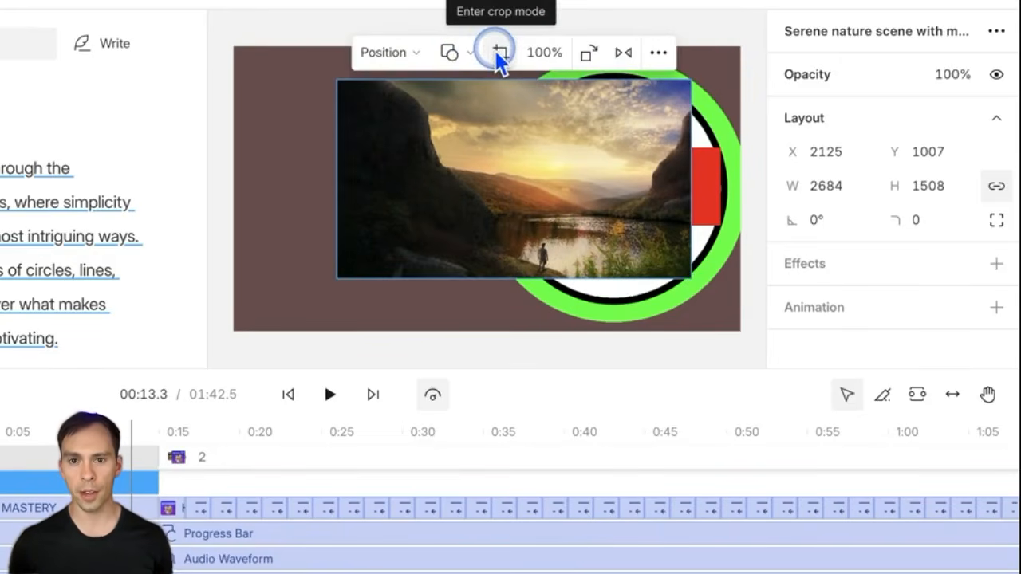
Step: Adjust the image's crop from the top-left corner and reset its scale to 100%
left_click(499, 53)
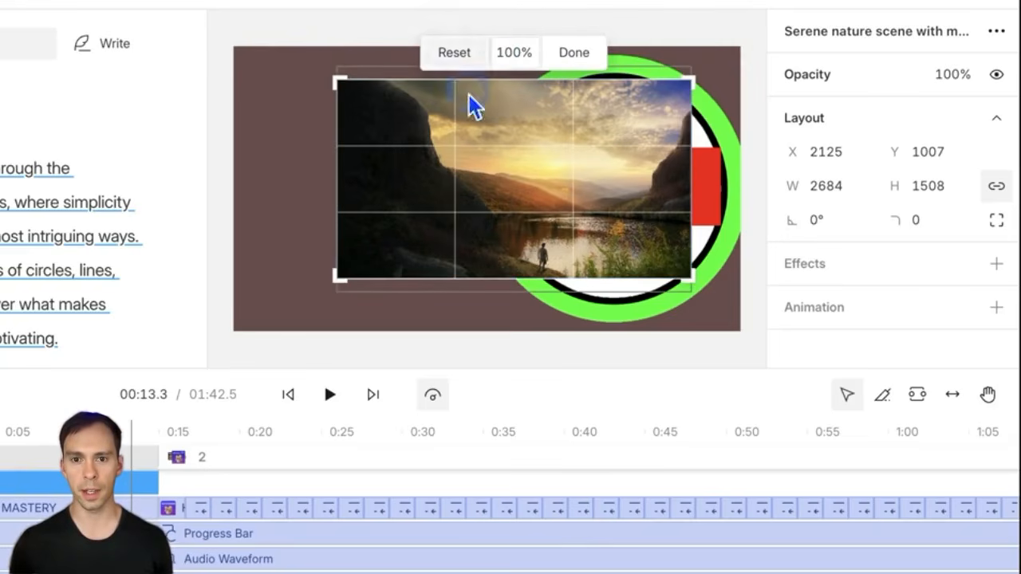
left_click_drag(340, 78, 292, 42)
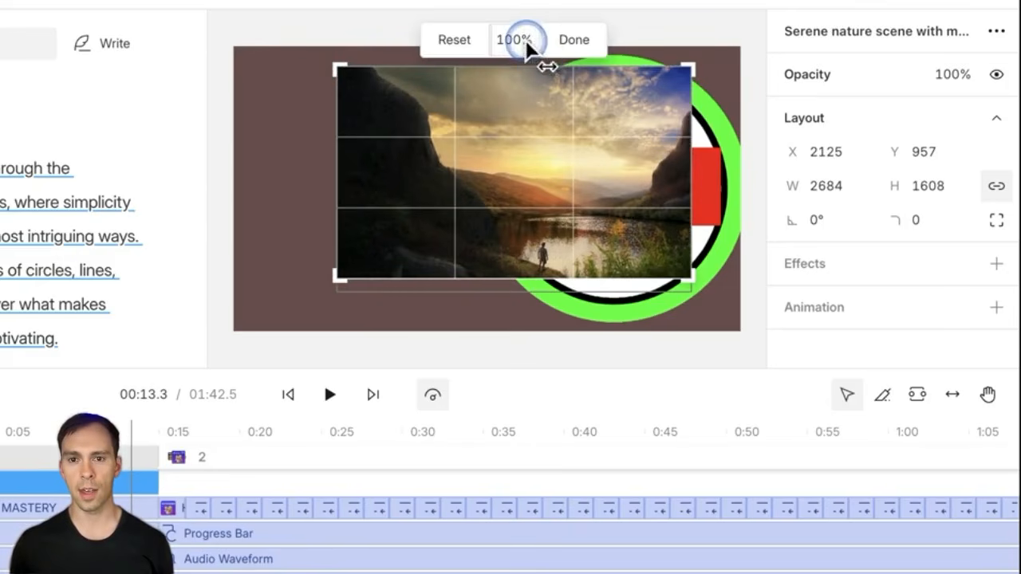
left_click(571, 41)
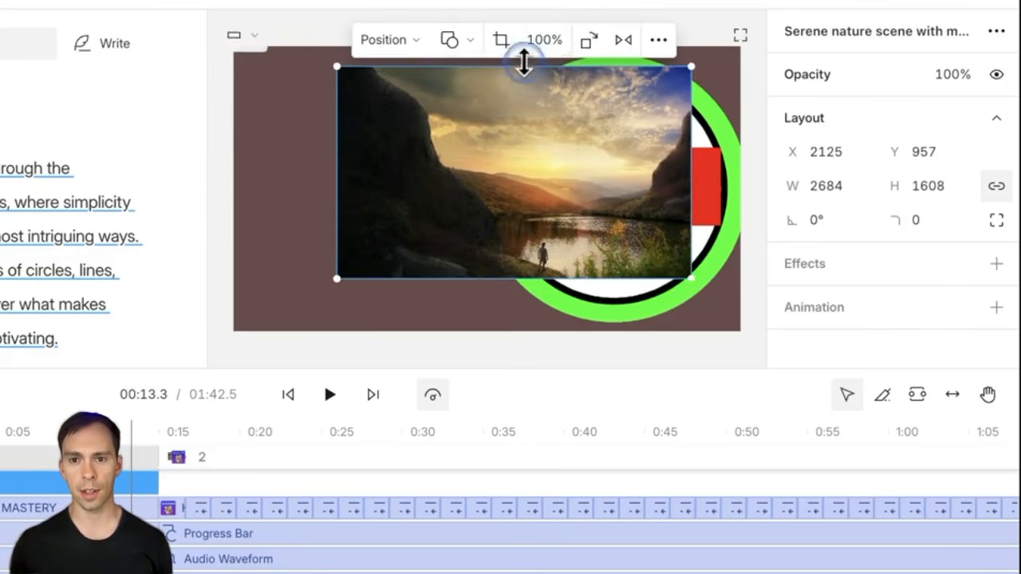
left_click_drag(546, 50, 551, 41)
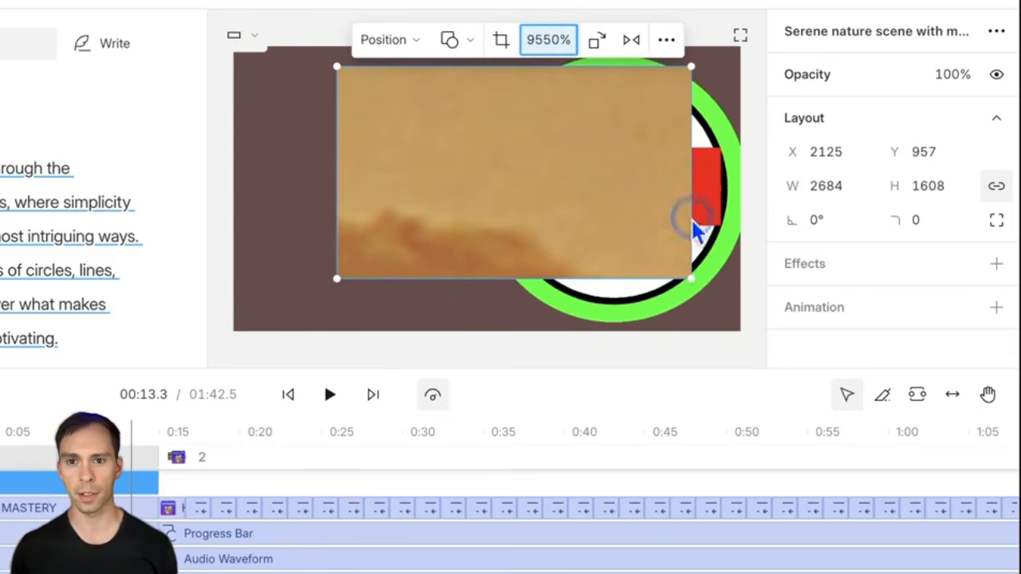
left_click(547, 47)
key("Return")
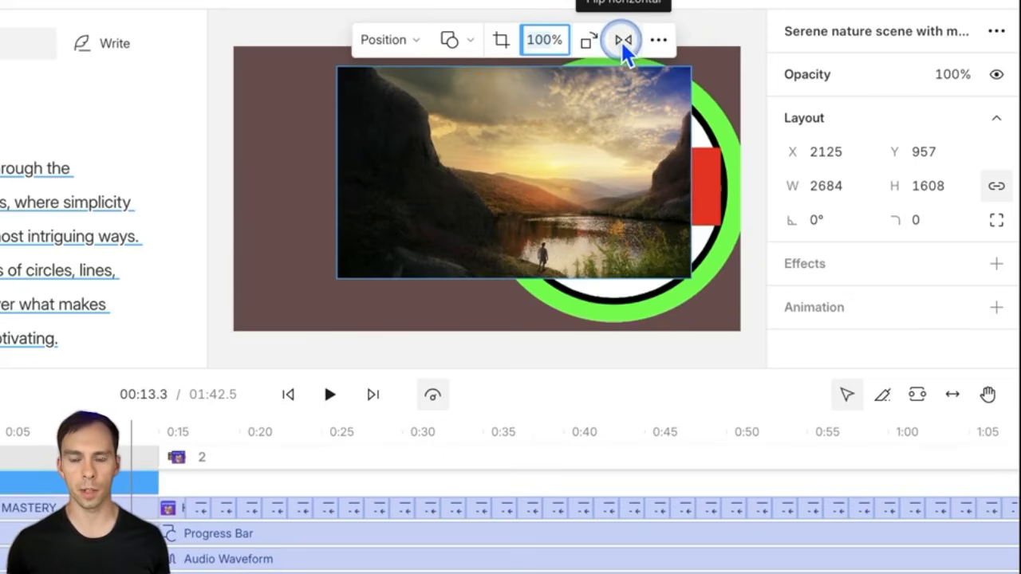
Step: Rotate the nature image through a full 360° cycle, then flip it horizontally
left_click(590, 42)
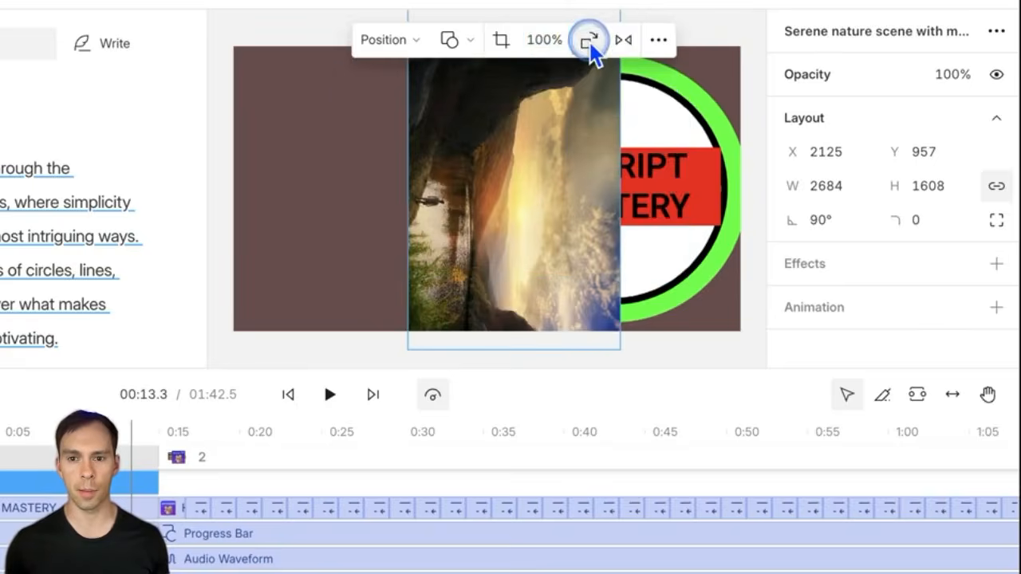
left_click(589, 42)
left_click(589, 41)
left_click(589, 41)
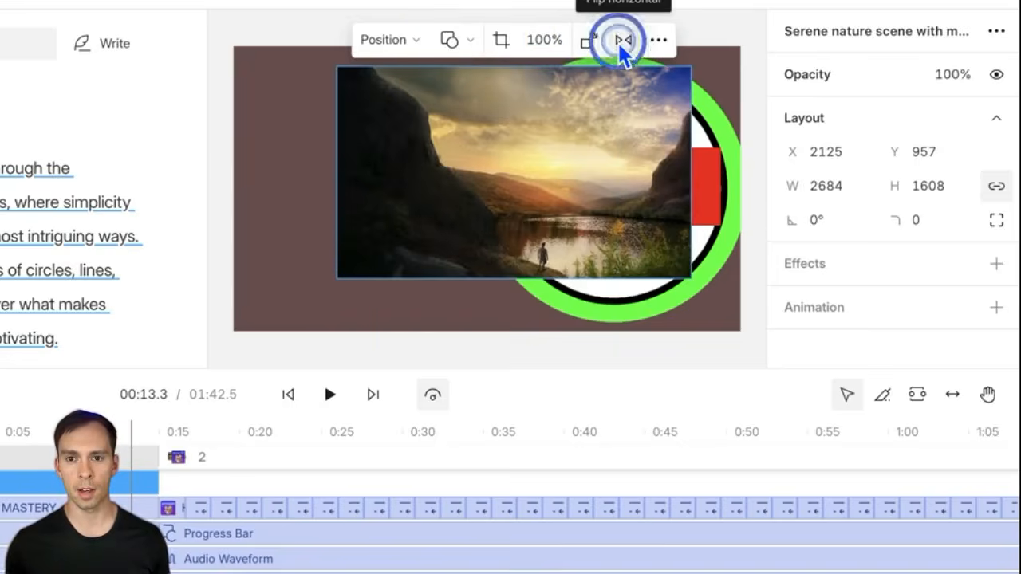
left_click(620, 42)
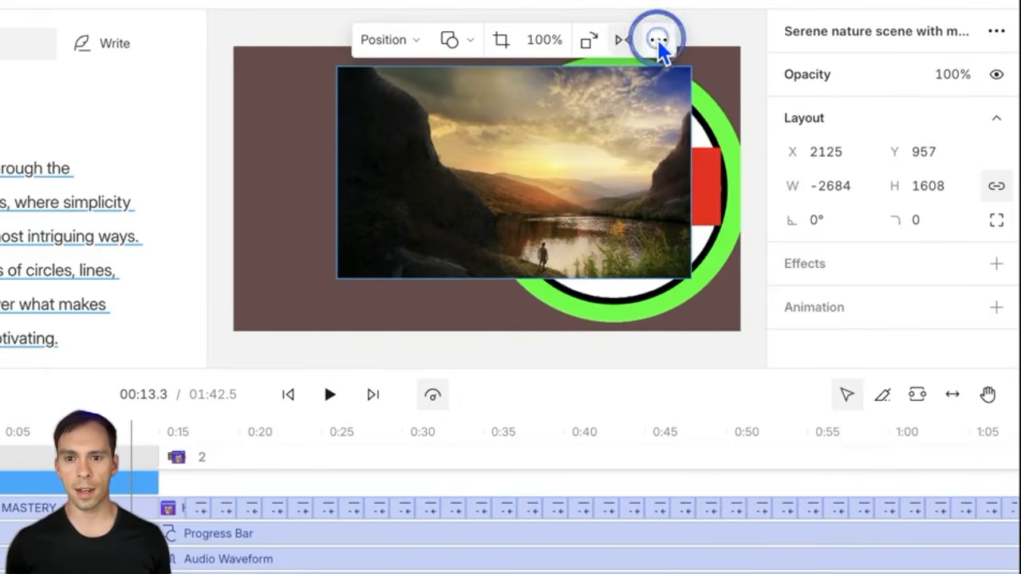
Step: Flip the image vertically and back from the extra options menu, leaving it upright and unmirrored
left_click(658, 40)
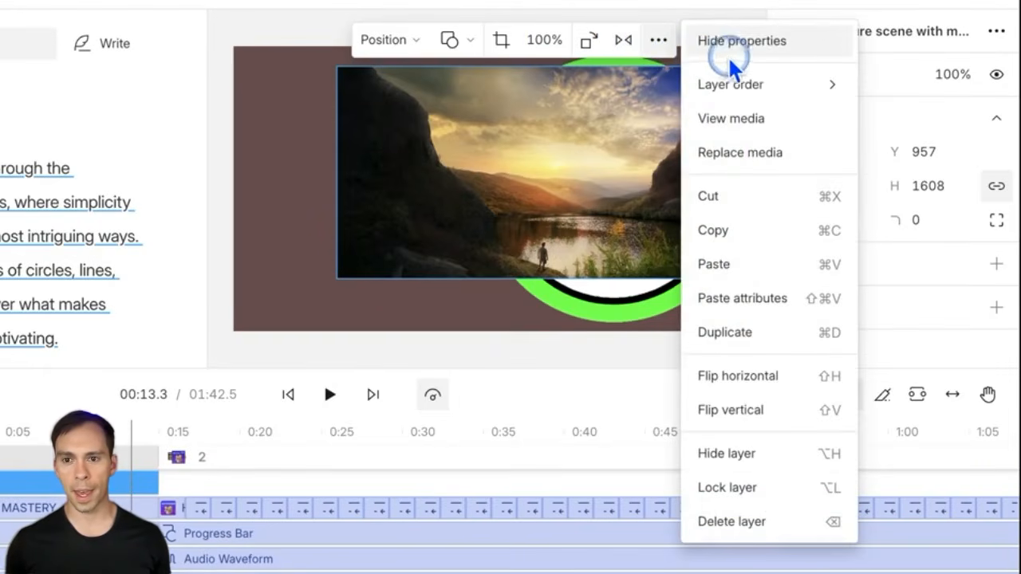
mouse_move(773, 90)
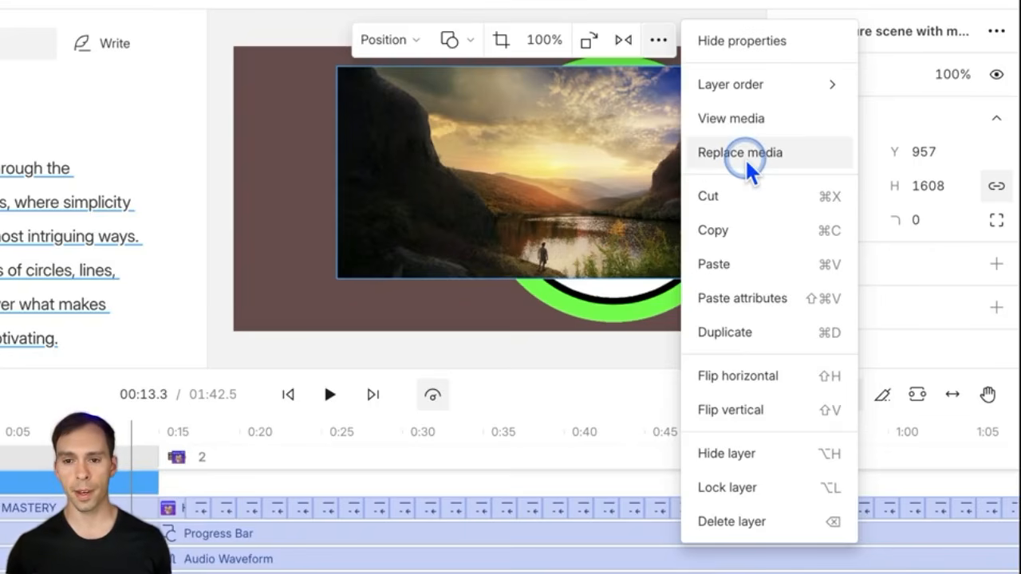
left_click(752, 410)
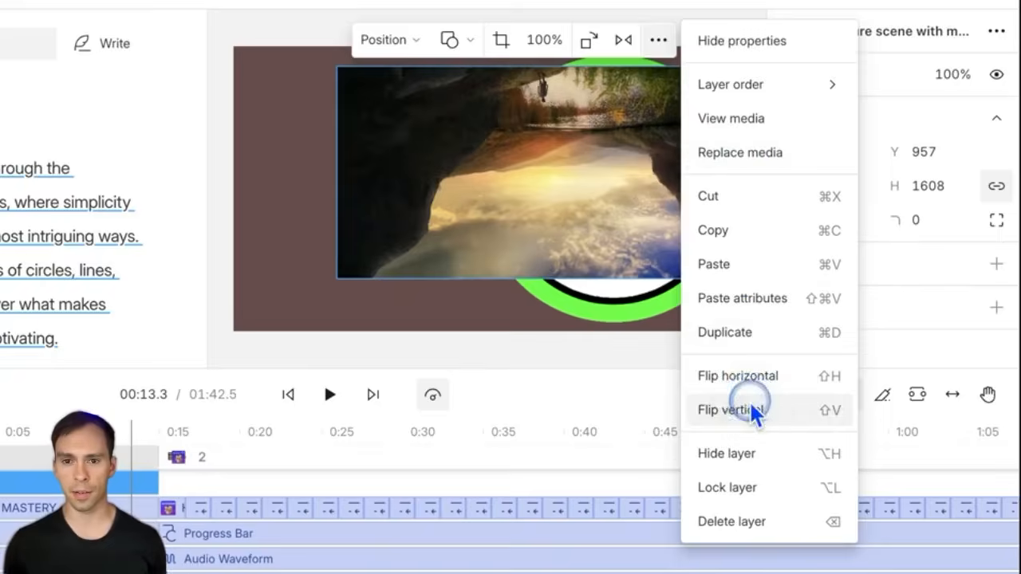
left_click(659, 40)
left_click(790, 411)
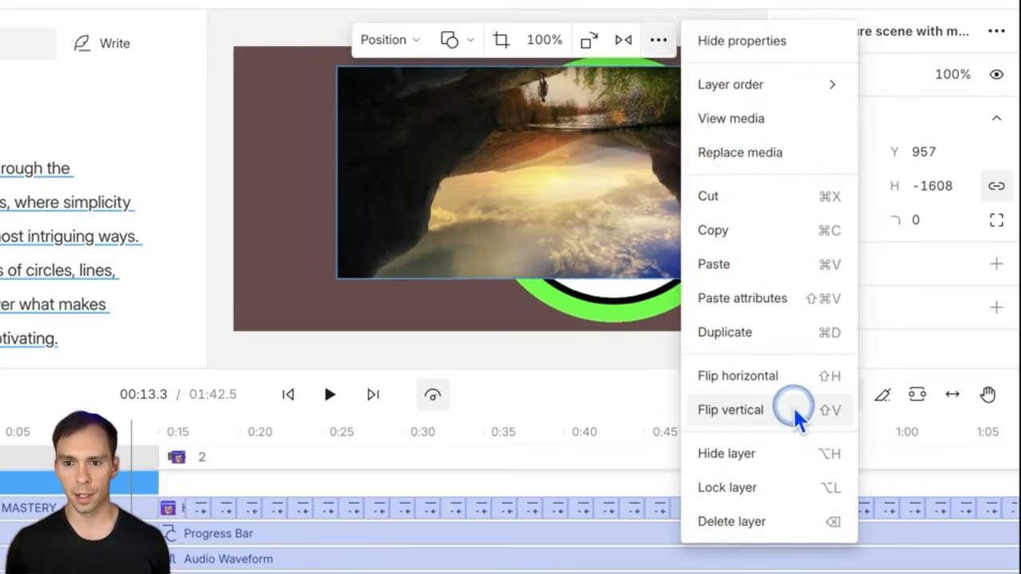
left_click(668, 42)
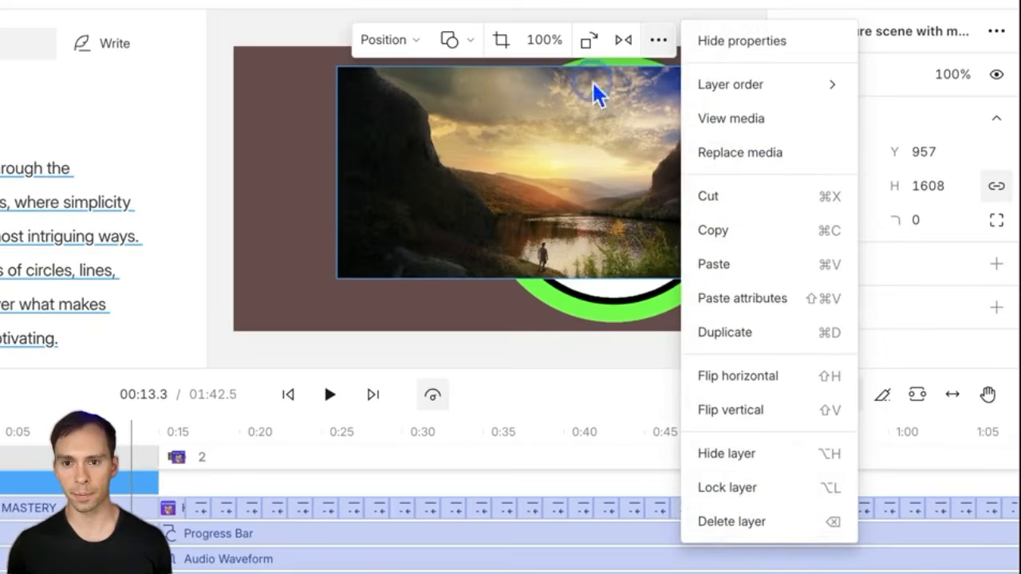
left_click(662, 36)
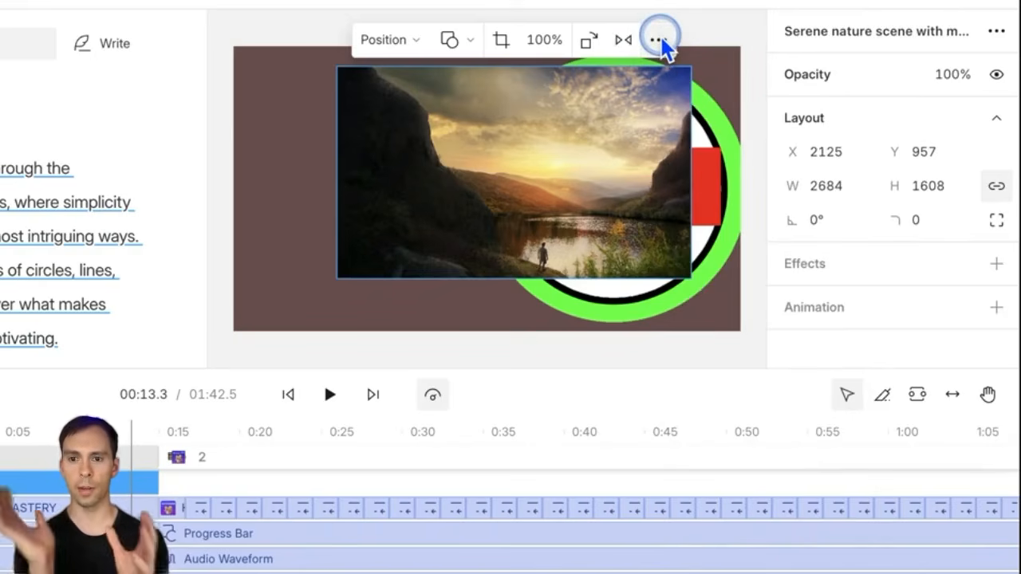
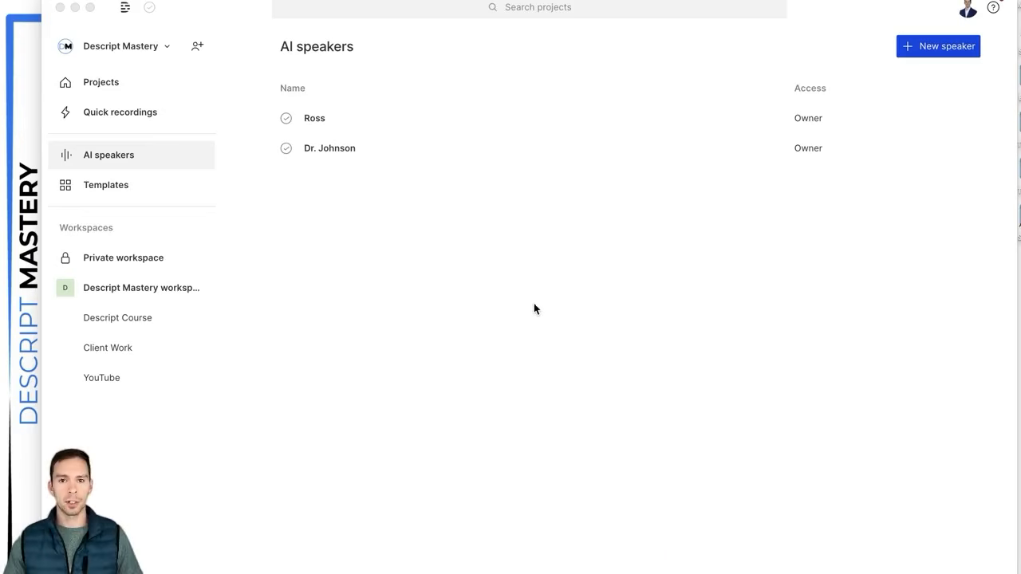
Step: Create a new AI speaker with the suggested name and bring up its voice consent statement
left_click(511, 301)
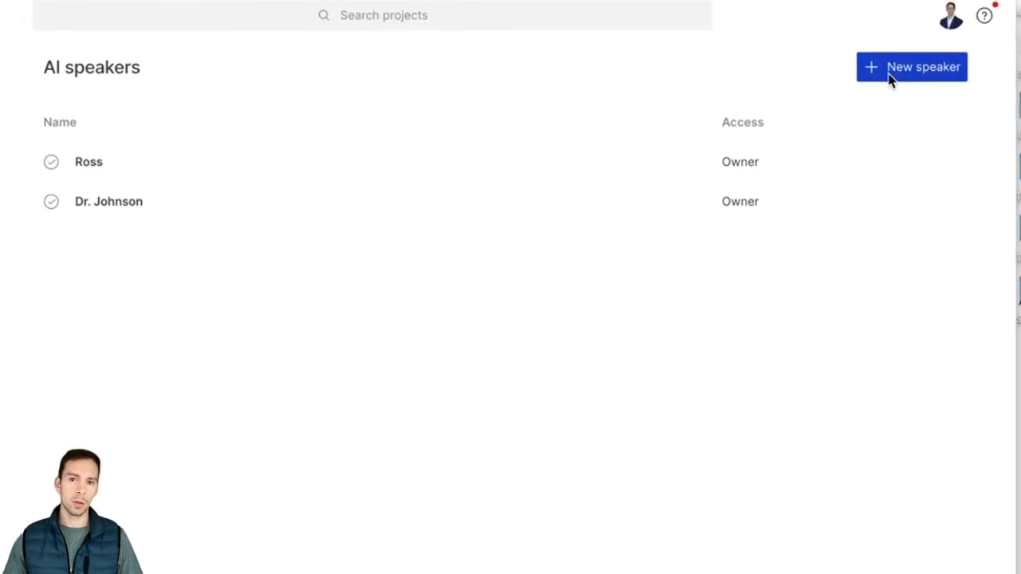
left_click(890, 75)
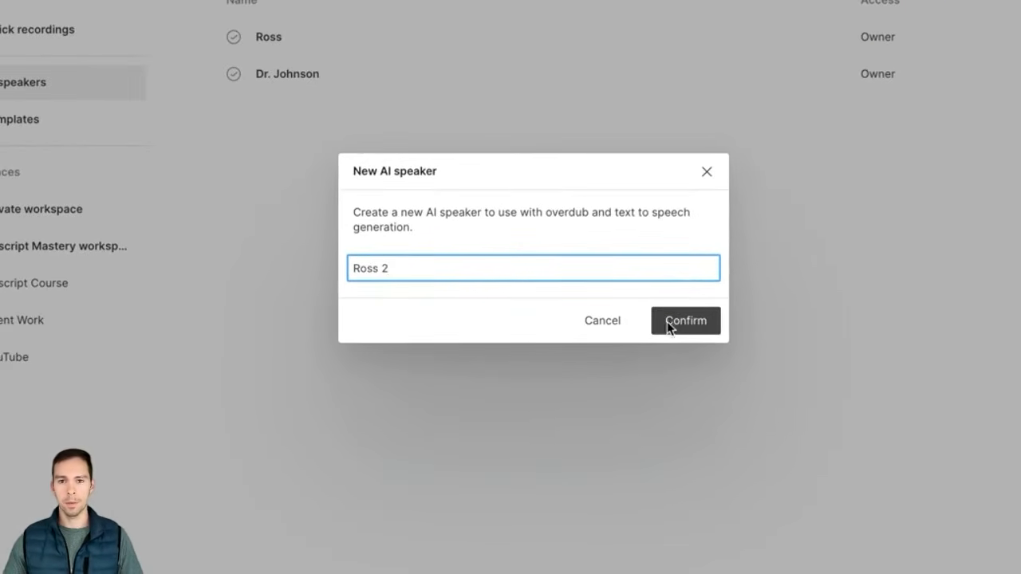
left_click(678, 324)
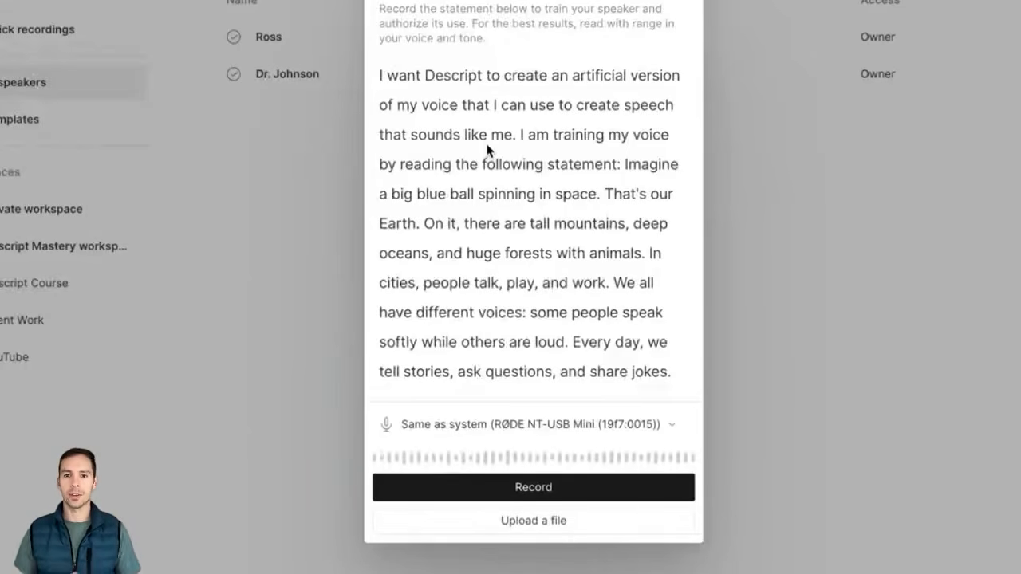
Step: Record the consent statement aloud and submit it to authorize the new speaker Ross 2
left_click(527, 490)
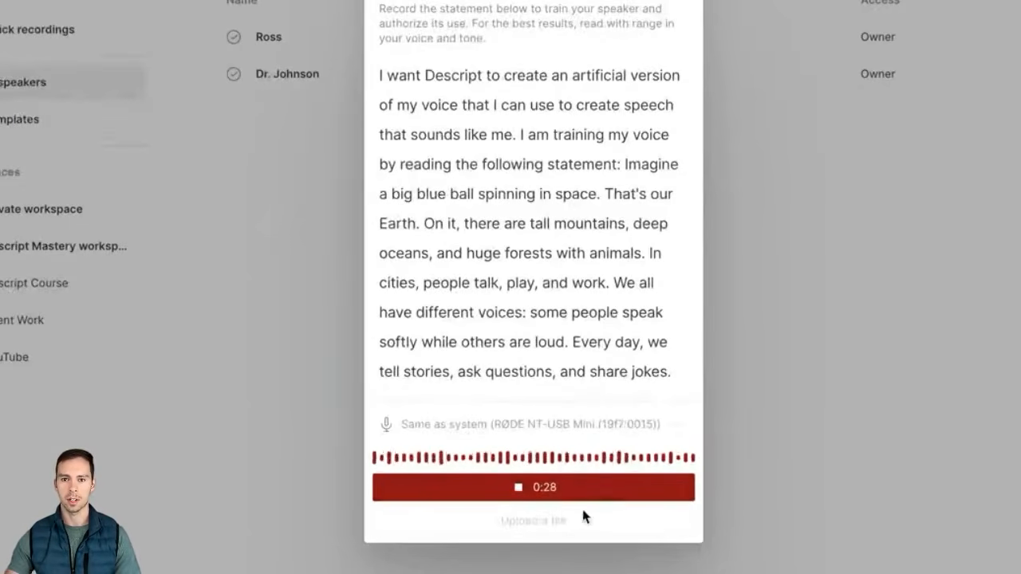
left_click(523, 496)
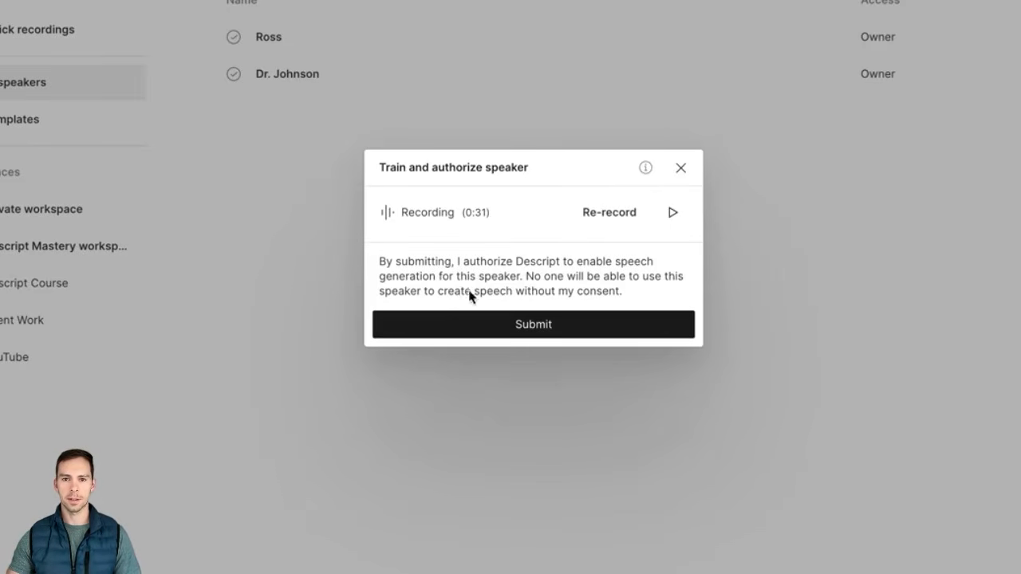
left_click(535, 325)
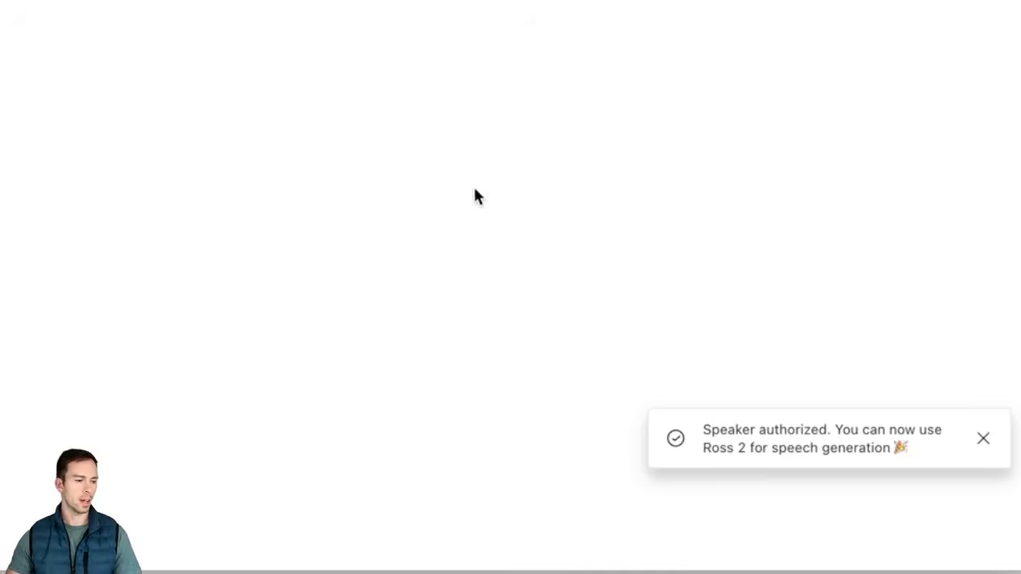
Step: Create another AI speaker, changing the prefilled name to end in '3', and confirm it
left_click(947, 70)
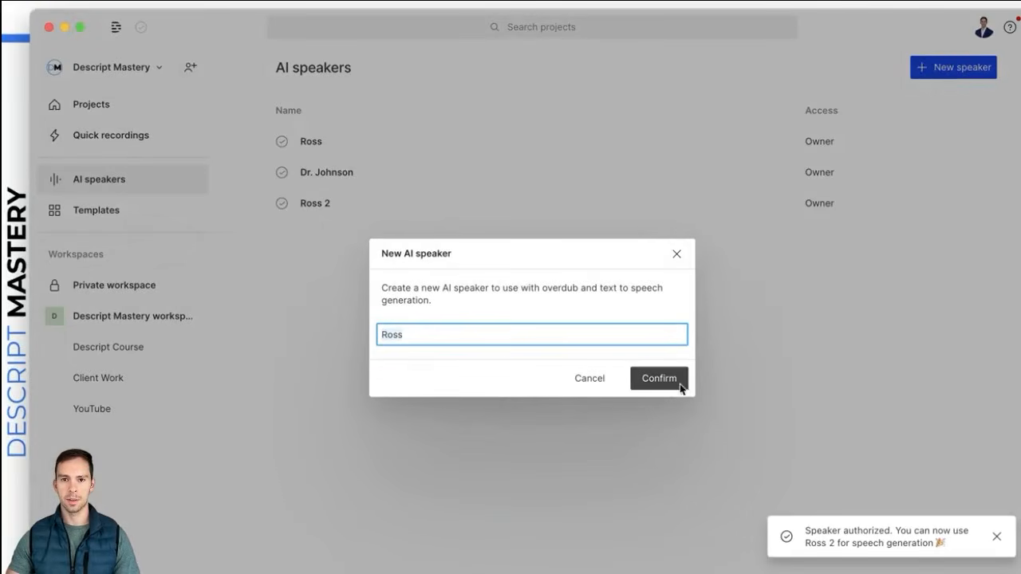
double_click(480, 342)
type("3")
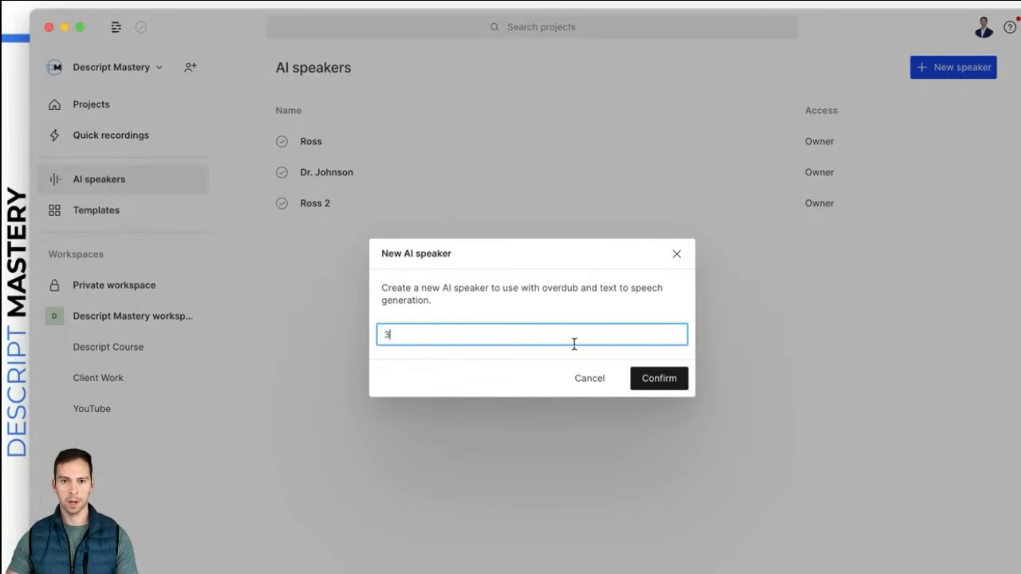
left_click(661, 377)
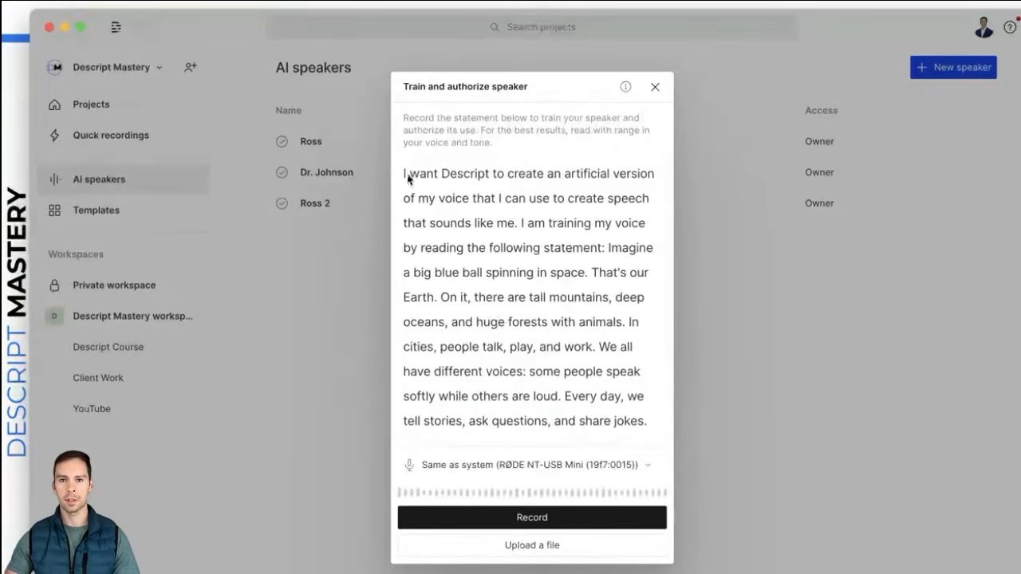
Step: Switch its training to an uploaded audio file, cancel the file picker, and close training unfinished
left_click_drag(410, 175, 550, 267)
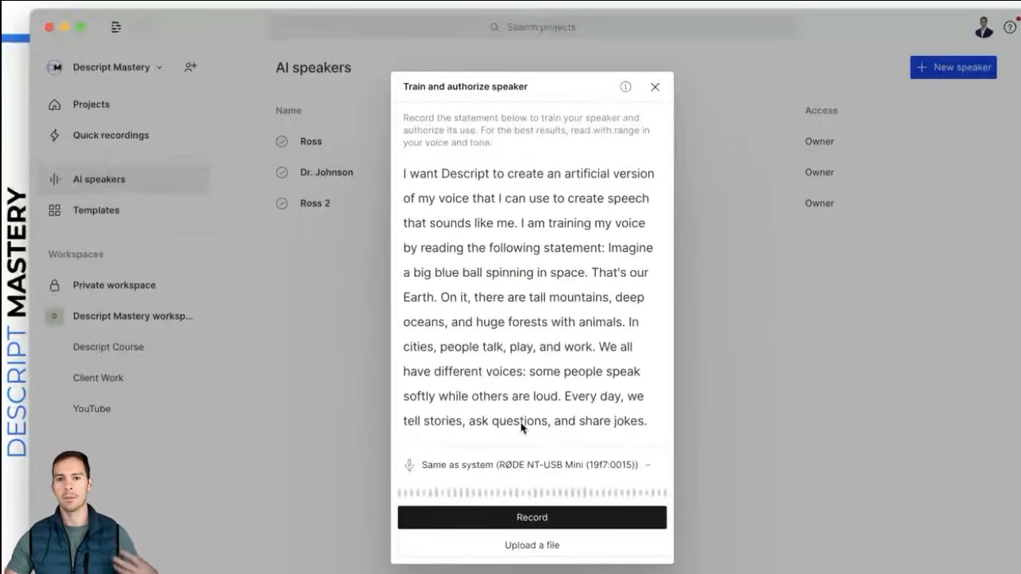
left_click(552, 551)
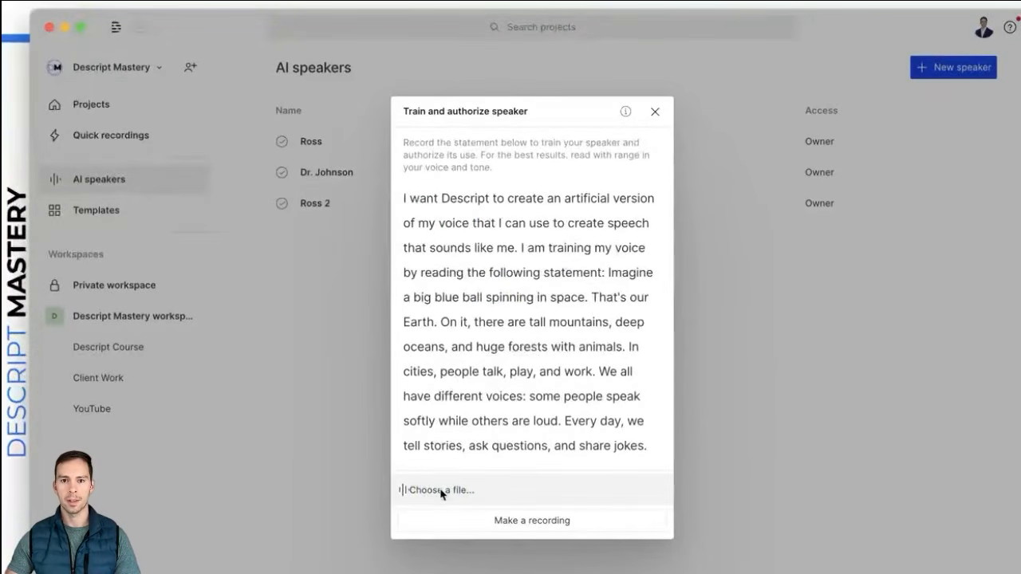
left_click(507, 489)
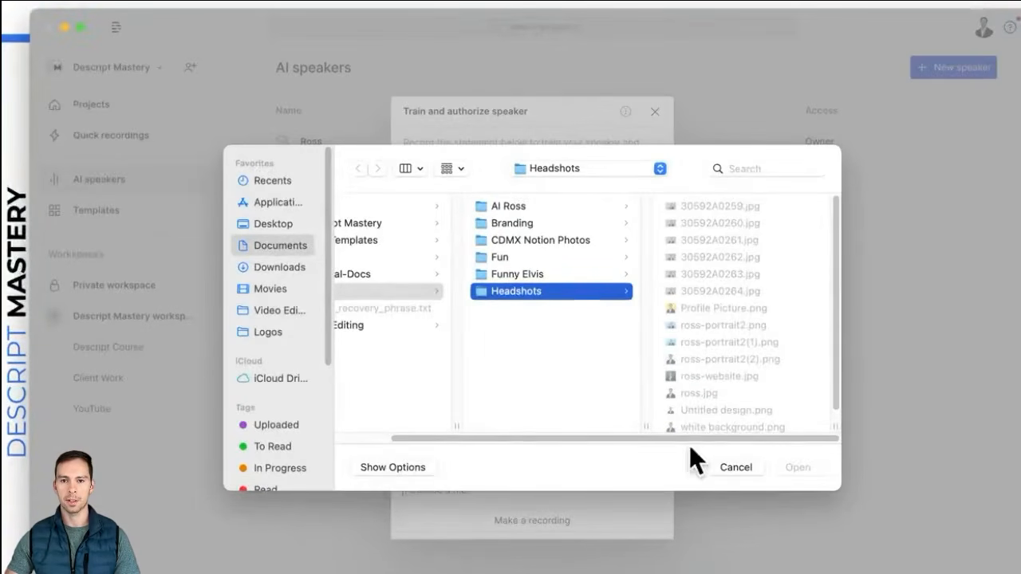
left_click(724, 468)
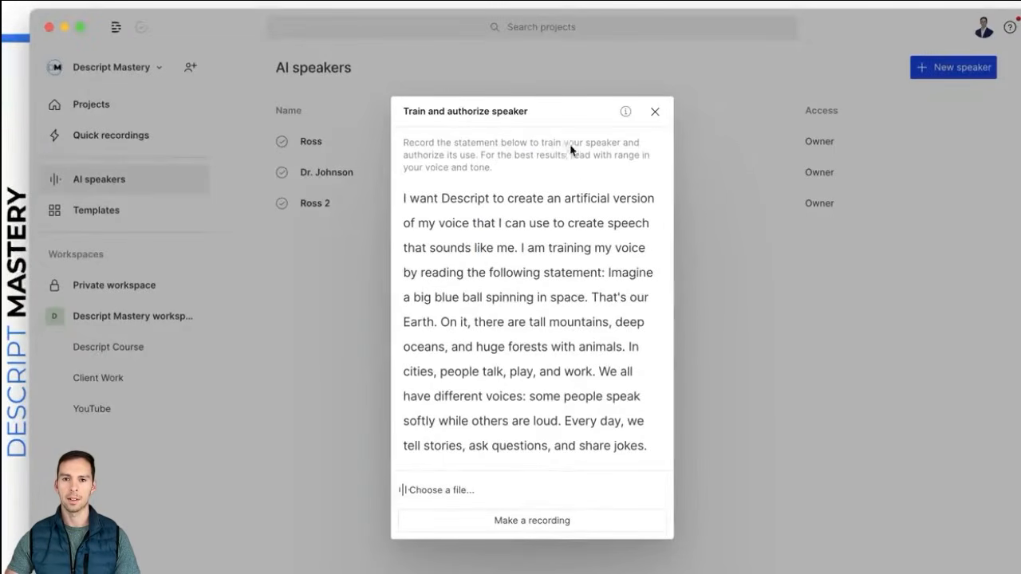
left_click(654, 112)
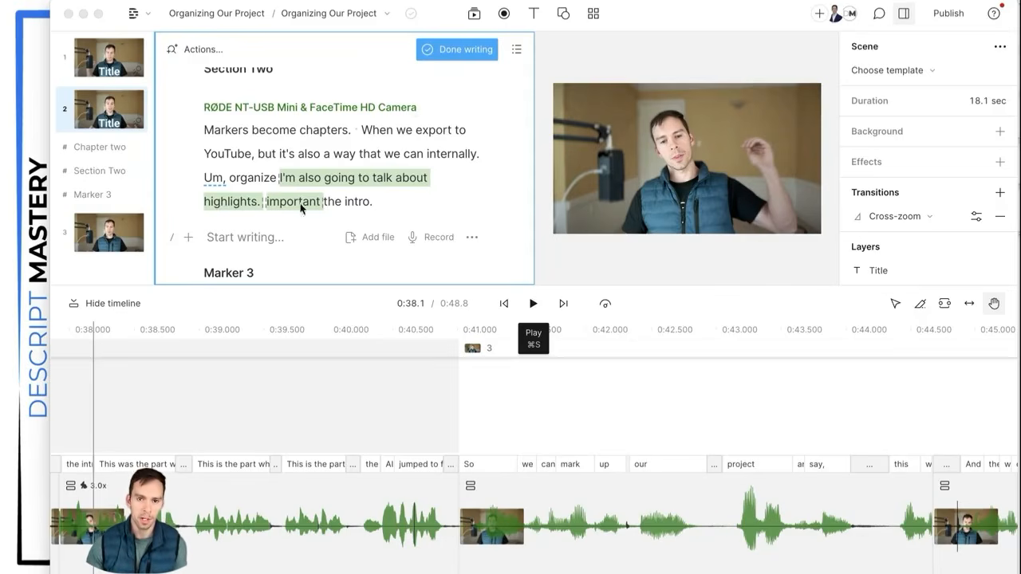
Step: Return to the Organizing Our Project script and finish writing mode with Done writing
left_click(245, 240)
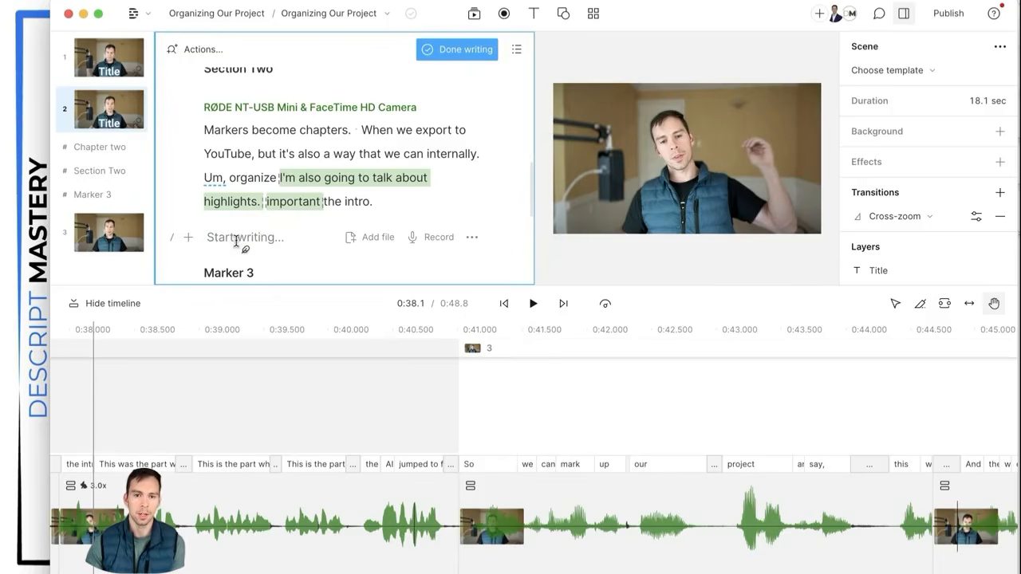
scroll(216, 256, "down", 1)
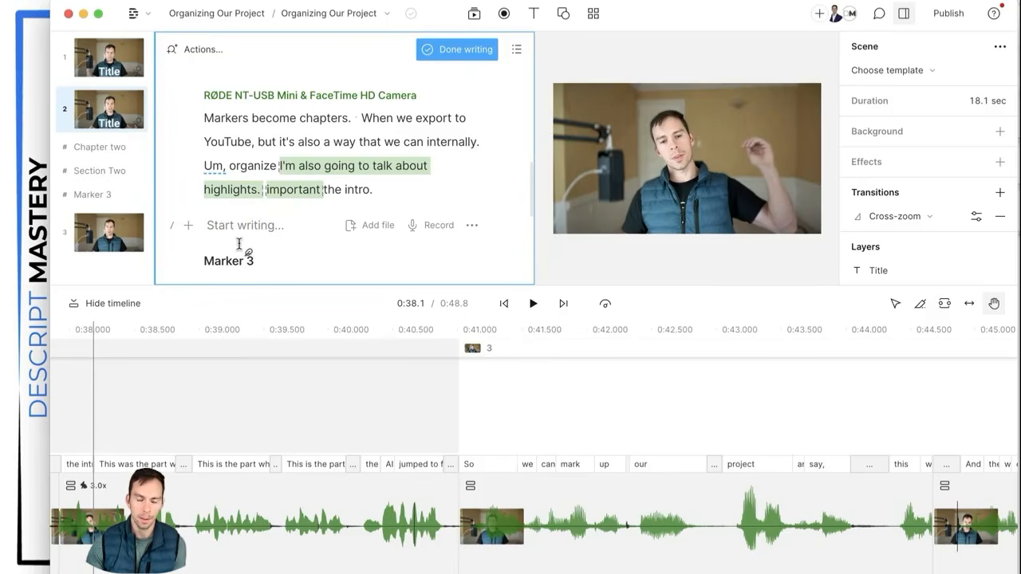
scroll(271, 233, "up", 5)
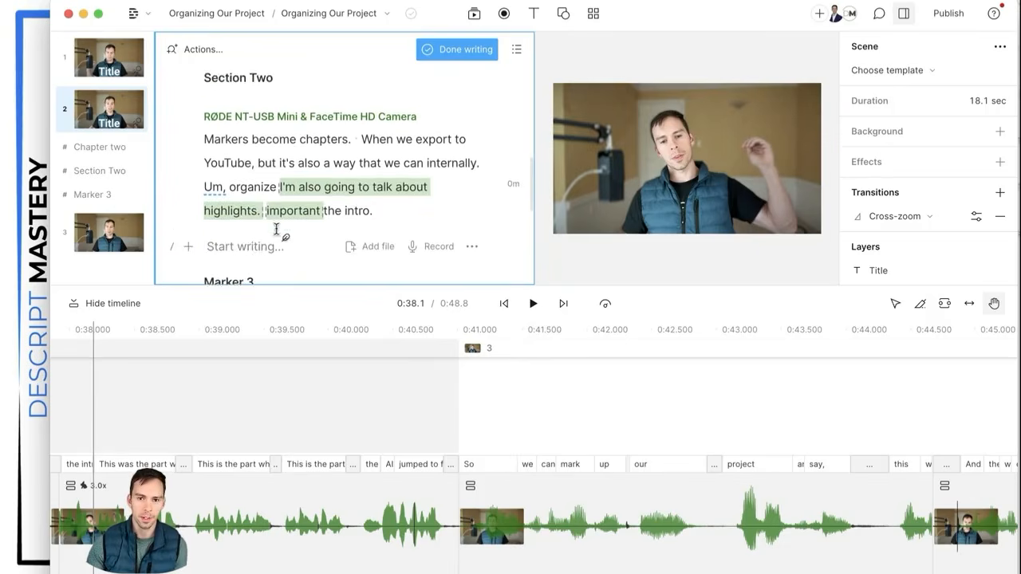
scroll(276, 230, "up", 2)
left_click(456, 48)
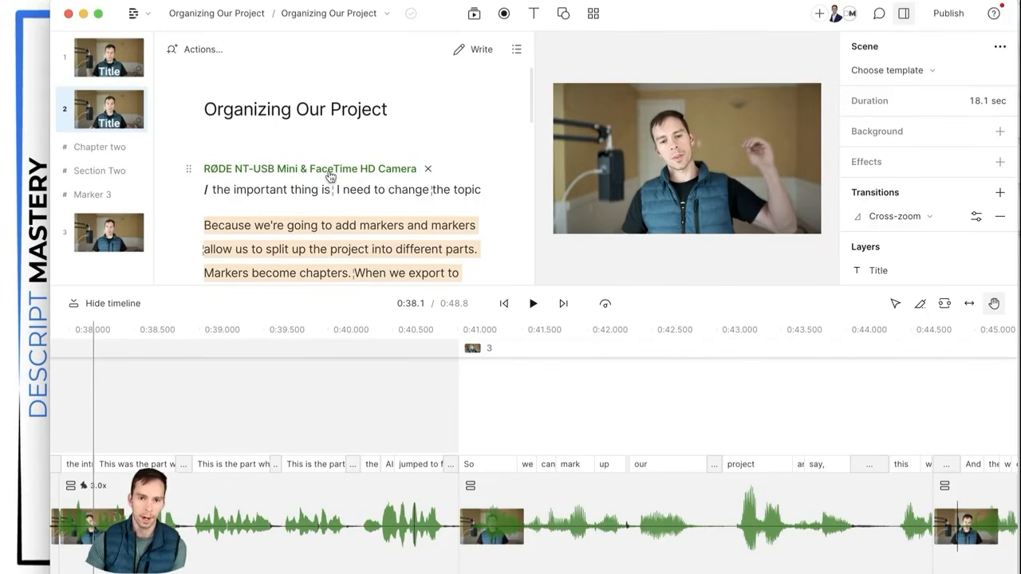
Step: Reassign the first RØDE NT-USB Mini paragraph to the AI speaker
left_click(264, 170)
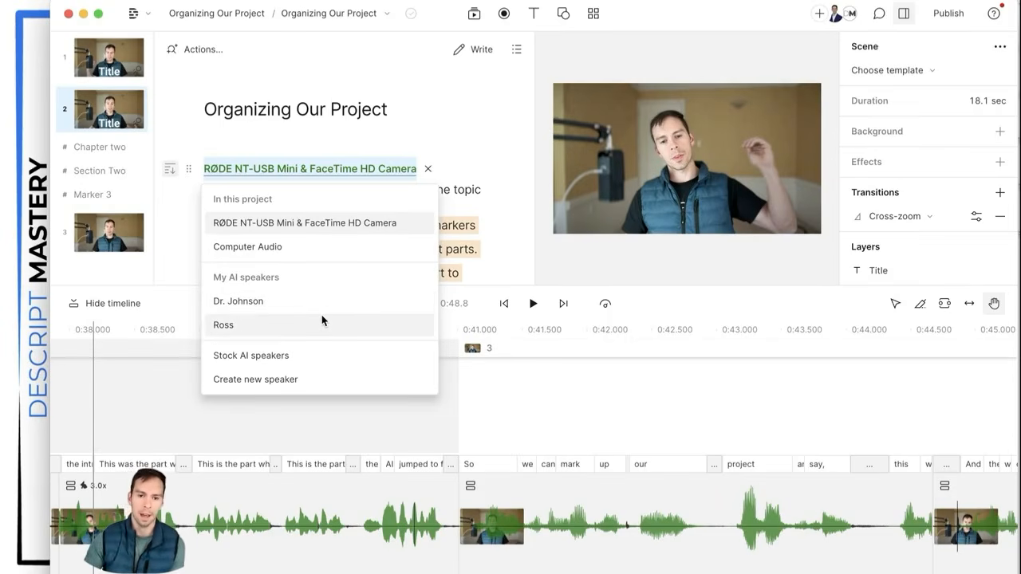
left_click(223, 326)
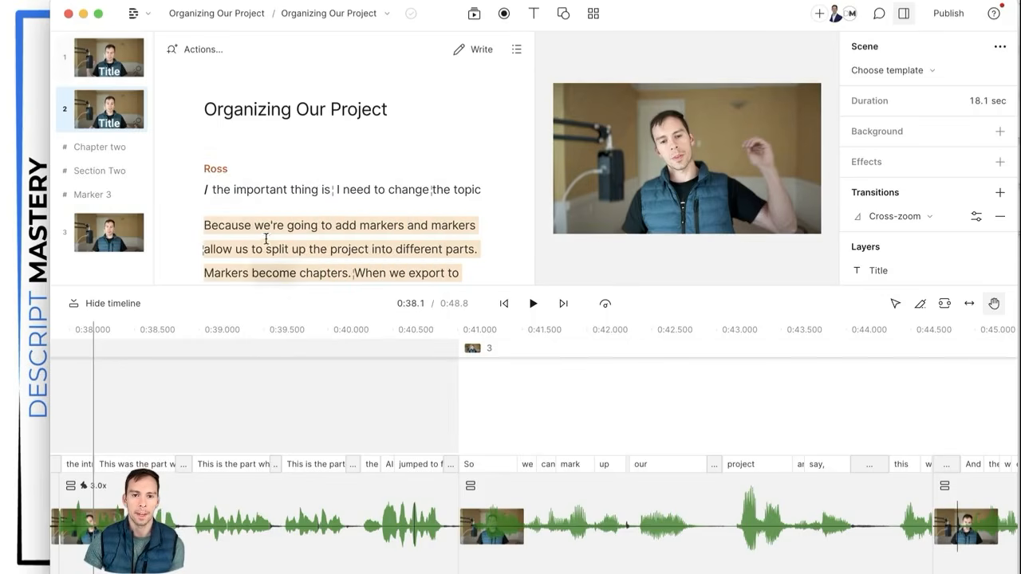
scroll(319, 203, "down", 5)
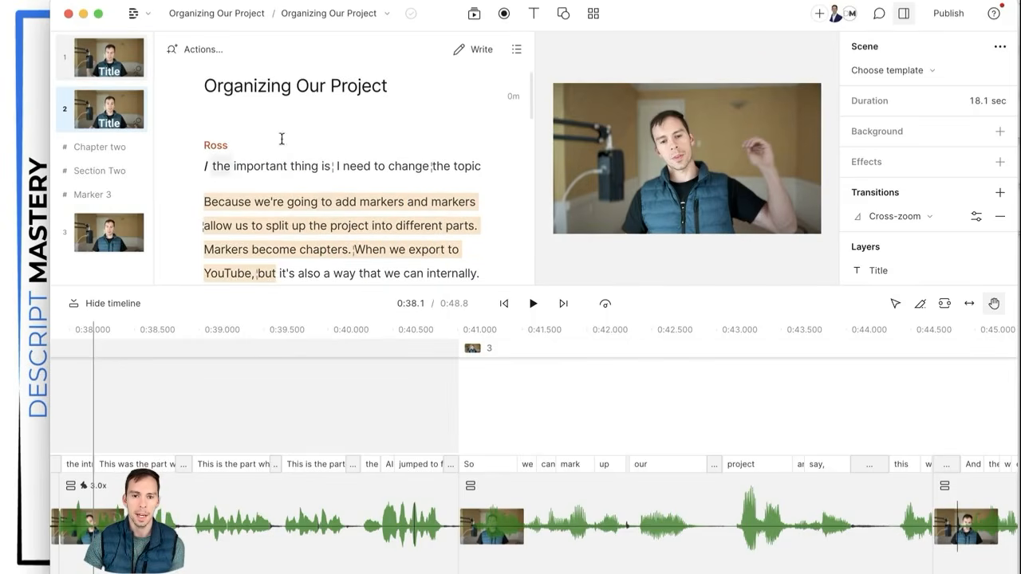
scroll(316, 209, "down", 5)
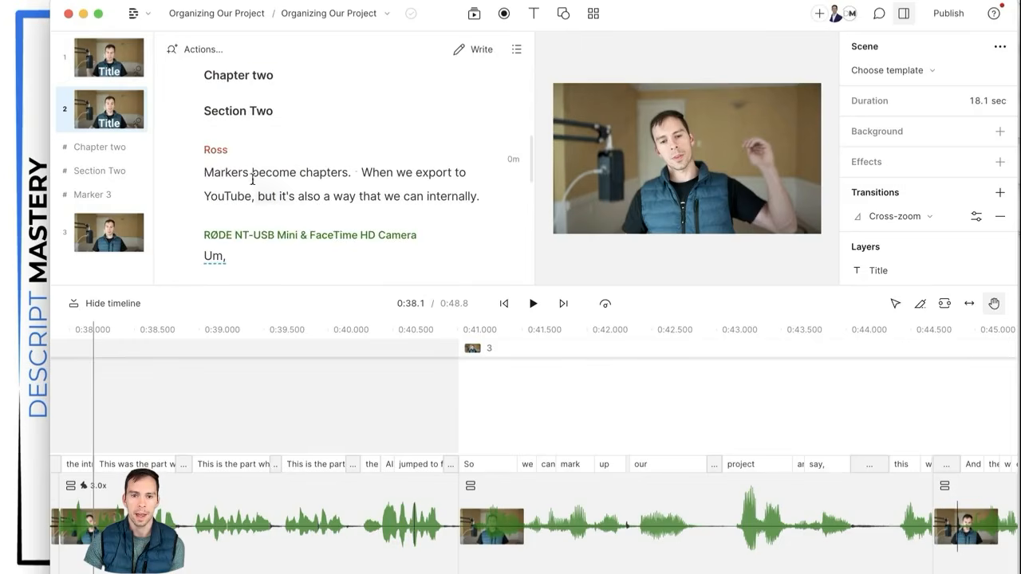
scroll(351, 201, "down", 2)
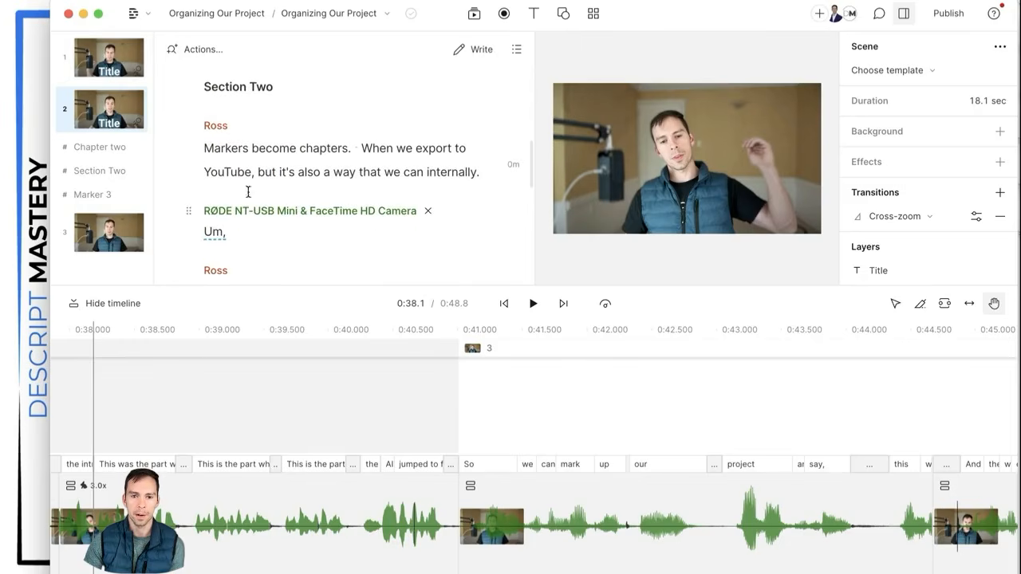
Step: Reassign the 'Um,' and highlights paragraphs to the AI speaker as well
left_click(283, 201)
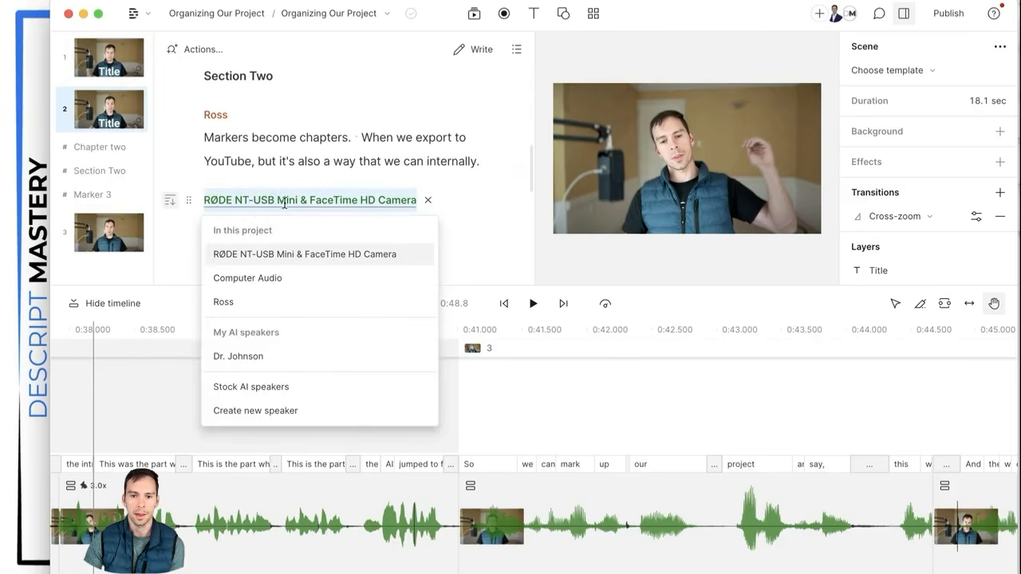
left_click(245, 306)
scroll(278, 210, "down", 4)
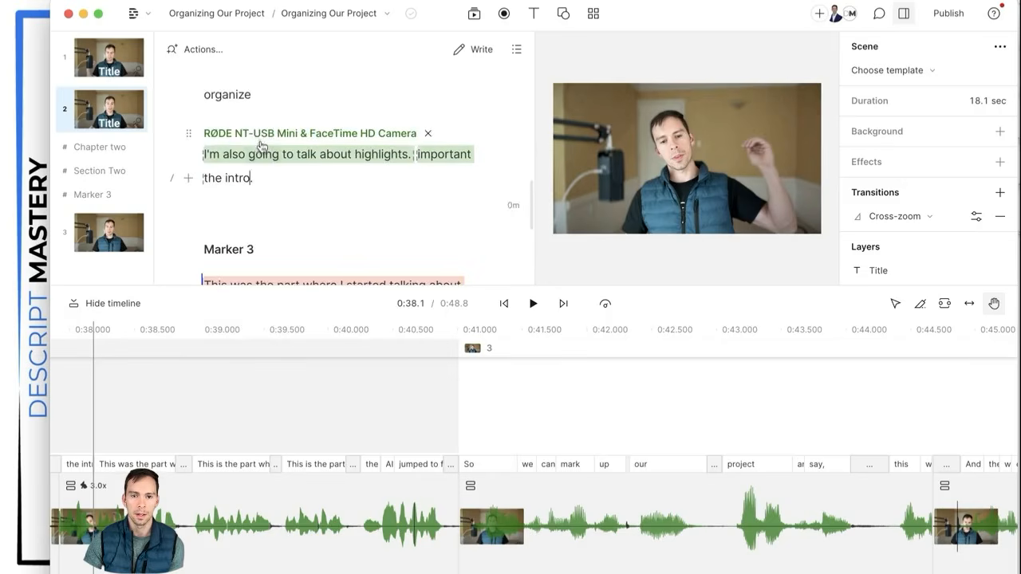
left_click(257, 140)
left_click(273, 253)
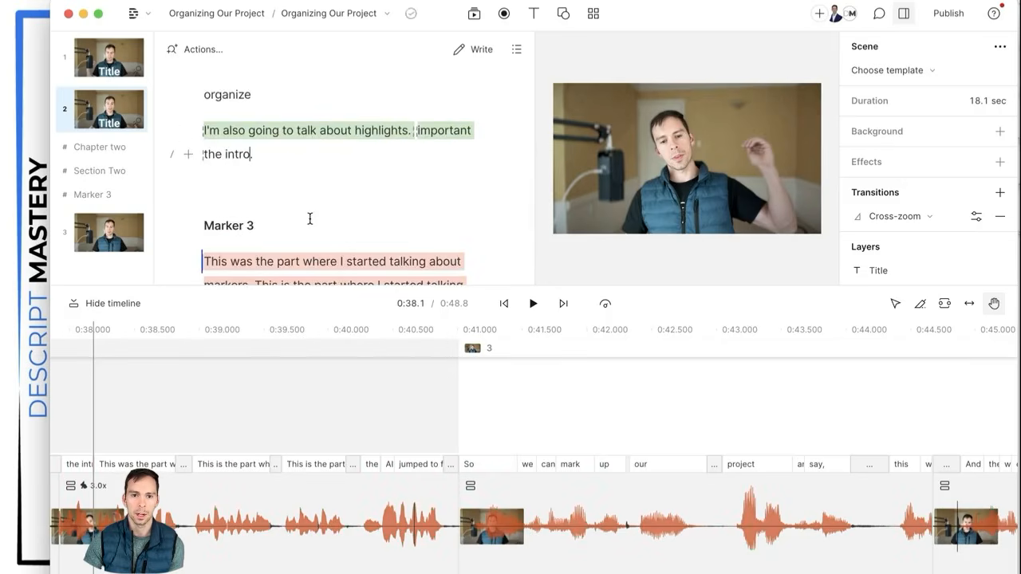
scroll(311, 218, "down", 3)
scroll(310, 219, "down", 2)
scroll(308, 219, "up", 6)
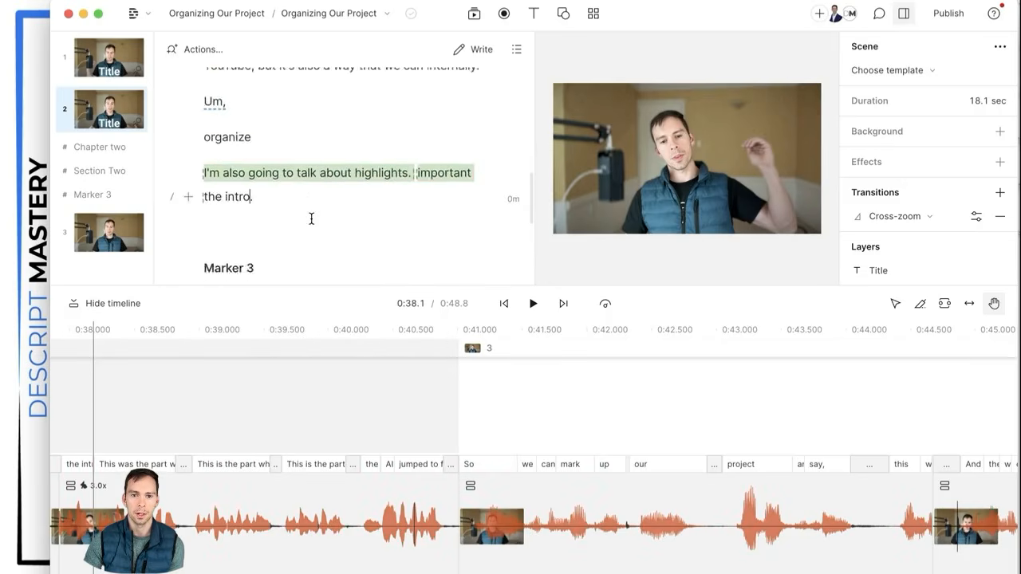
scroll(305, 220, "up", 4)
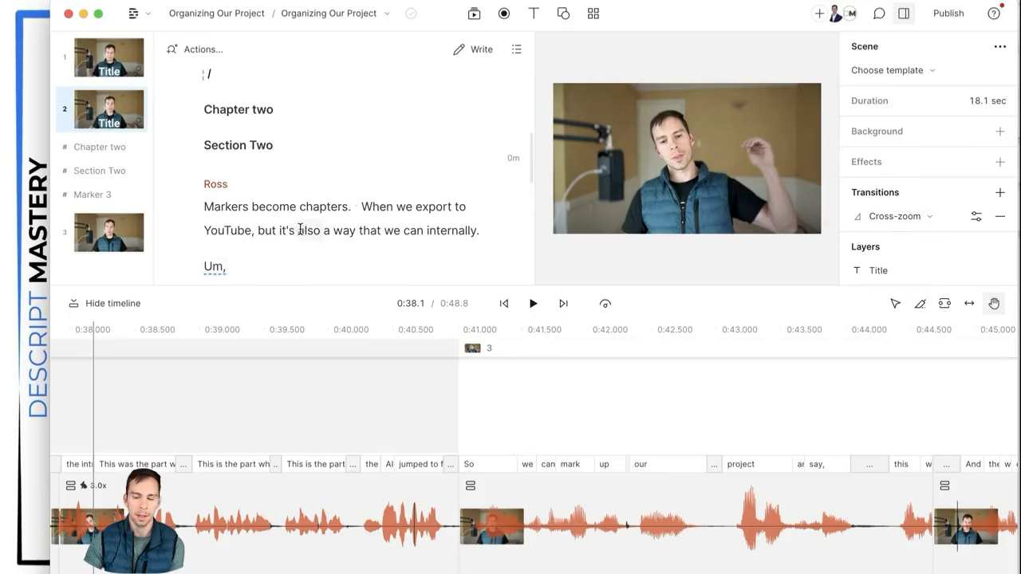
scroll(300, 229, "down", 4)
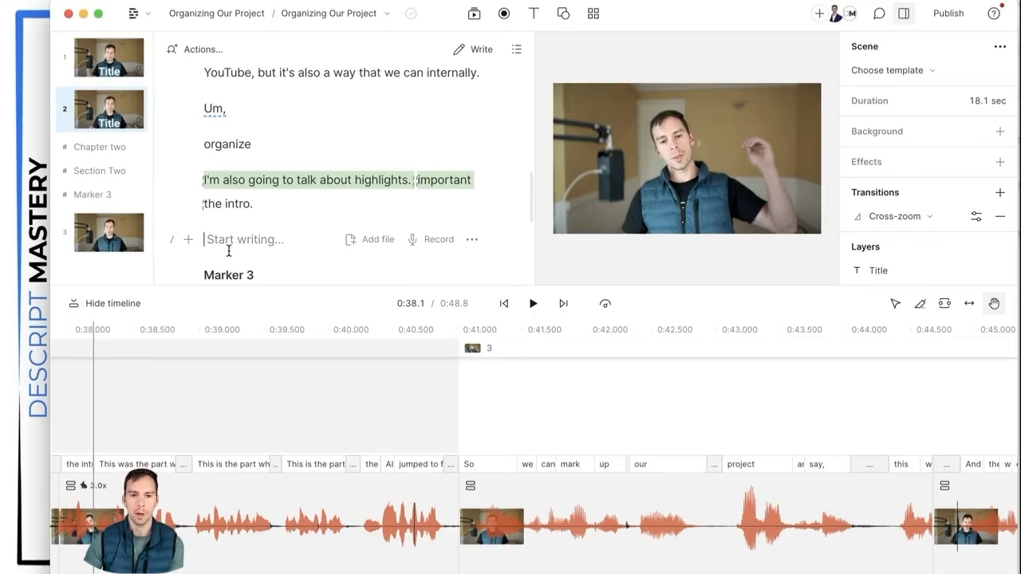
Step: Write 'Hello my name is Ross. I am an AI version of the other Ross. Nice to meet you.' after 'the intro.' and generate its speech
left_click(238, 246)
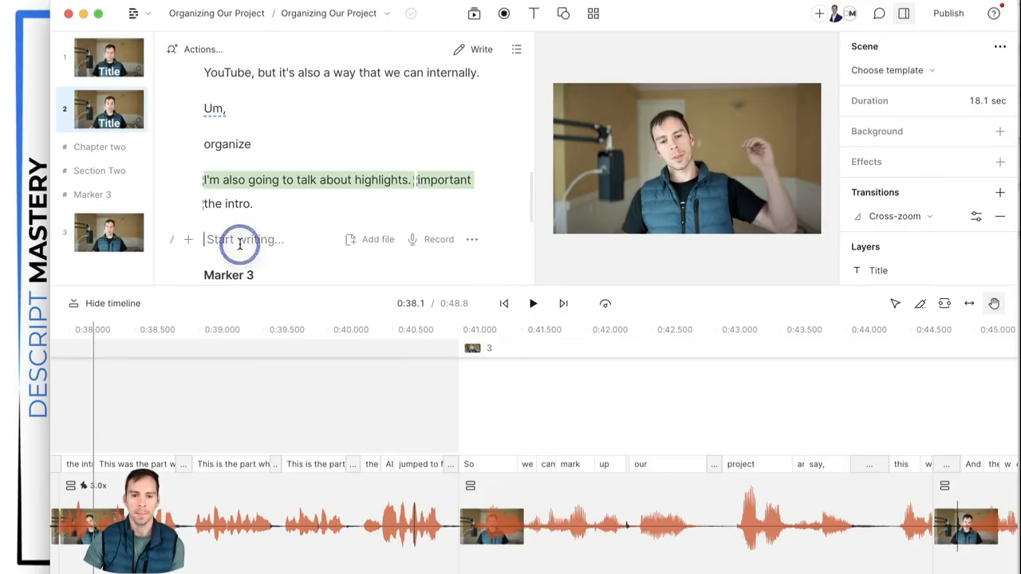
left_click(474, 51)
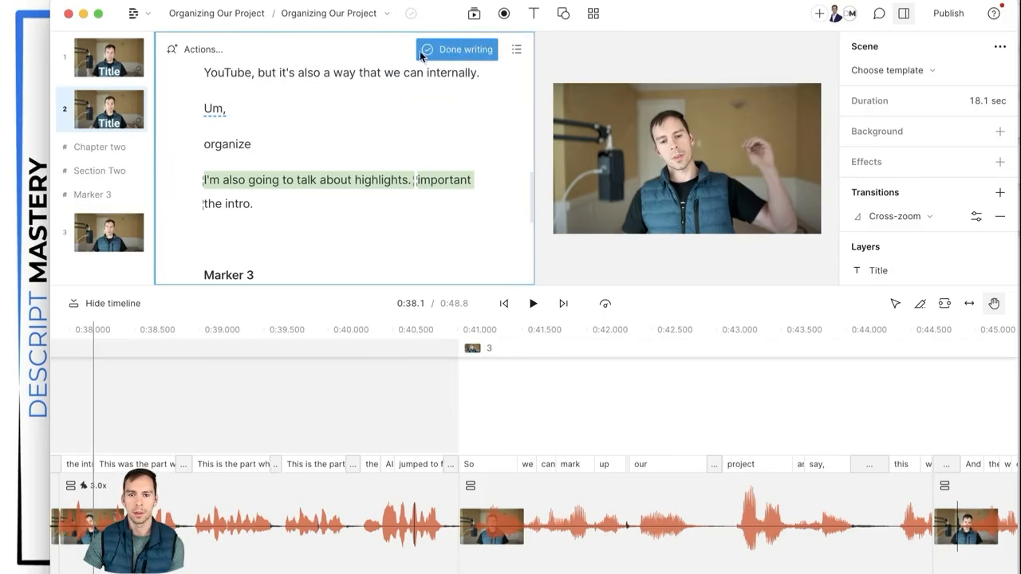
left_click(228, 247)
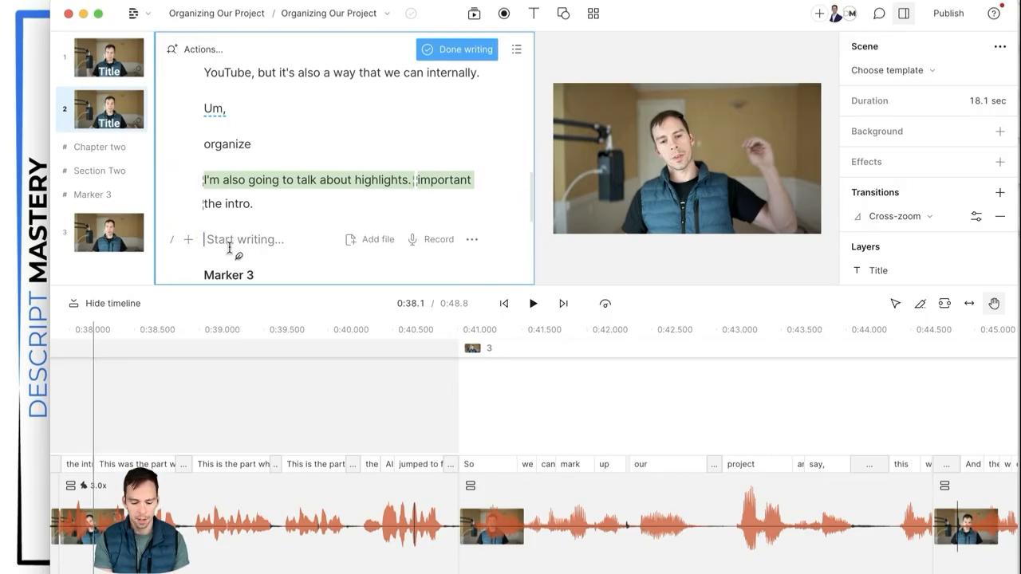
type("Hello ")
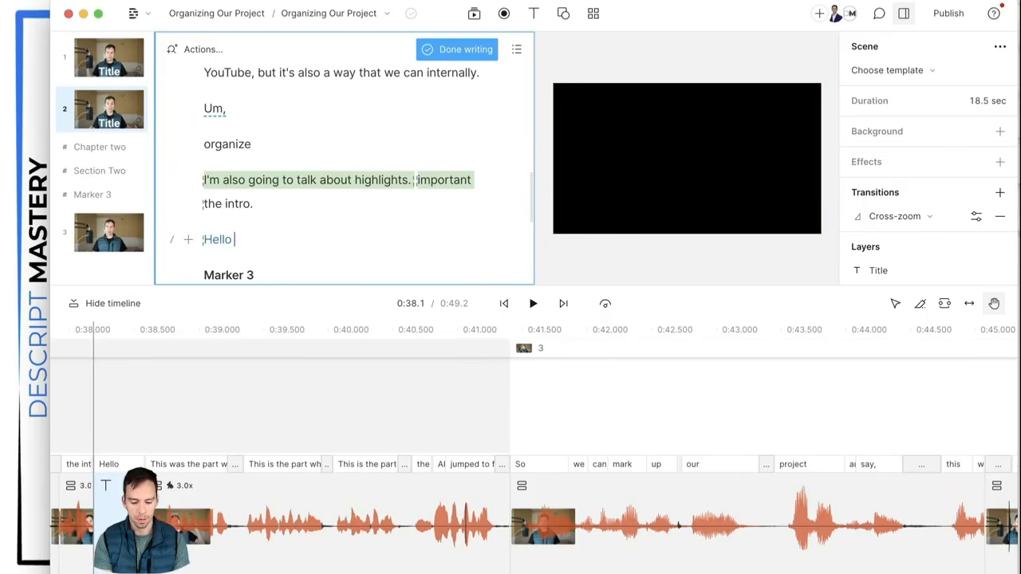
type("my name is Ross. ")
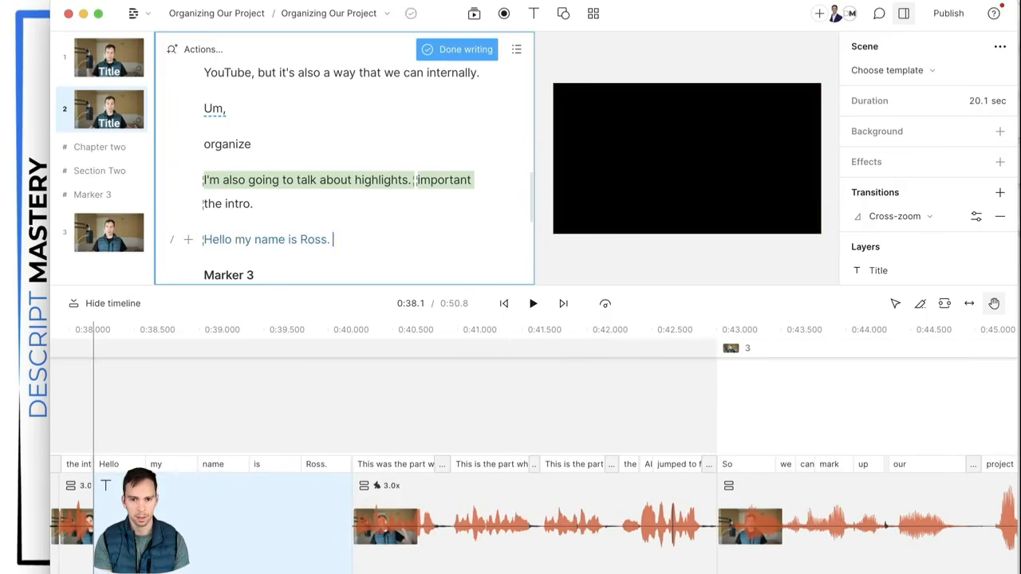
type("I am an ")
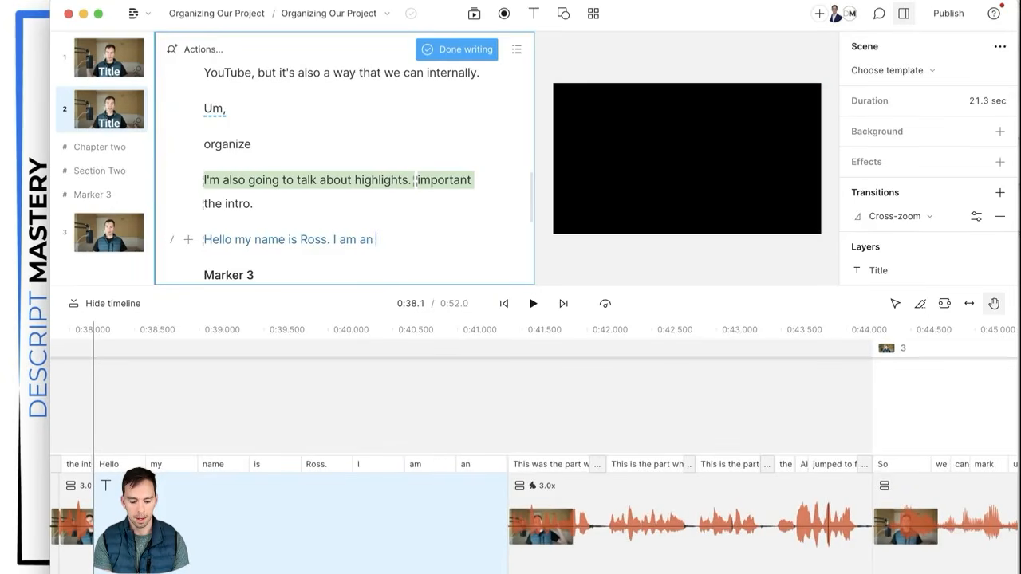
type("AI version of")
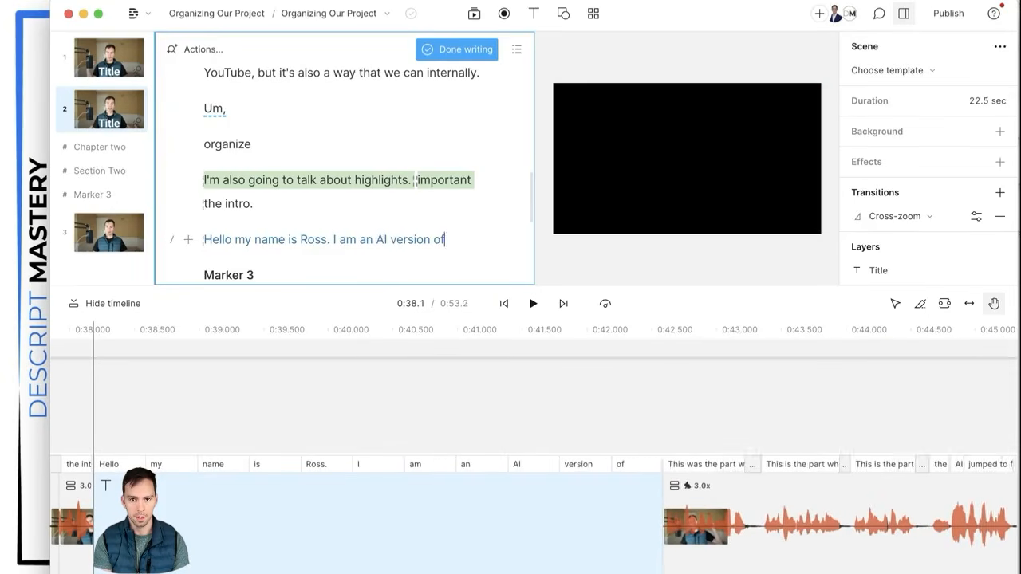
type(" the other Ross. Ni")
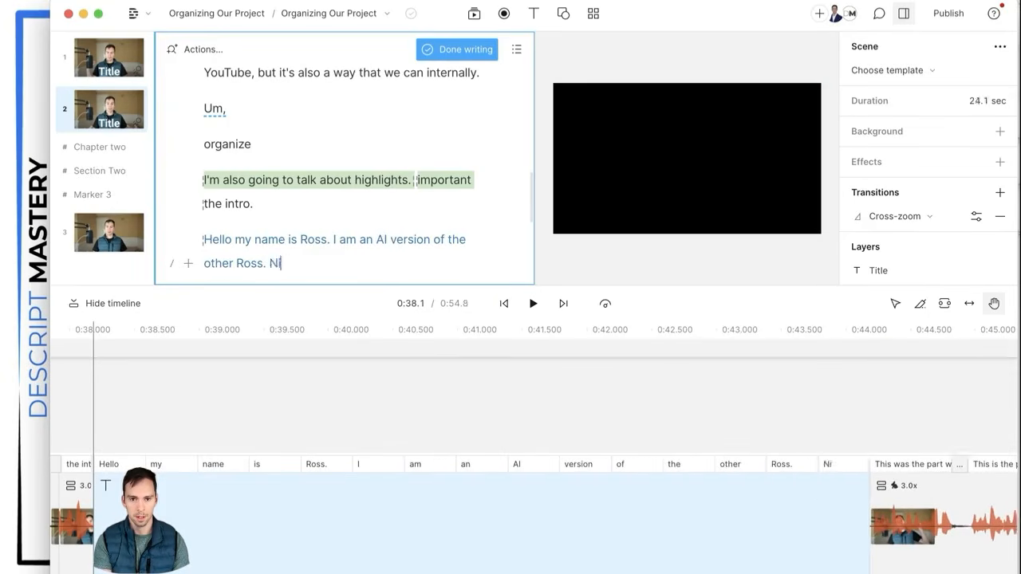
type("ce to meet you.")
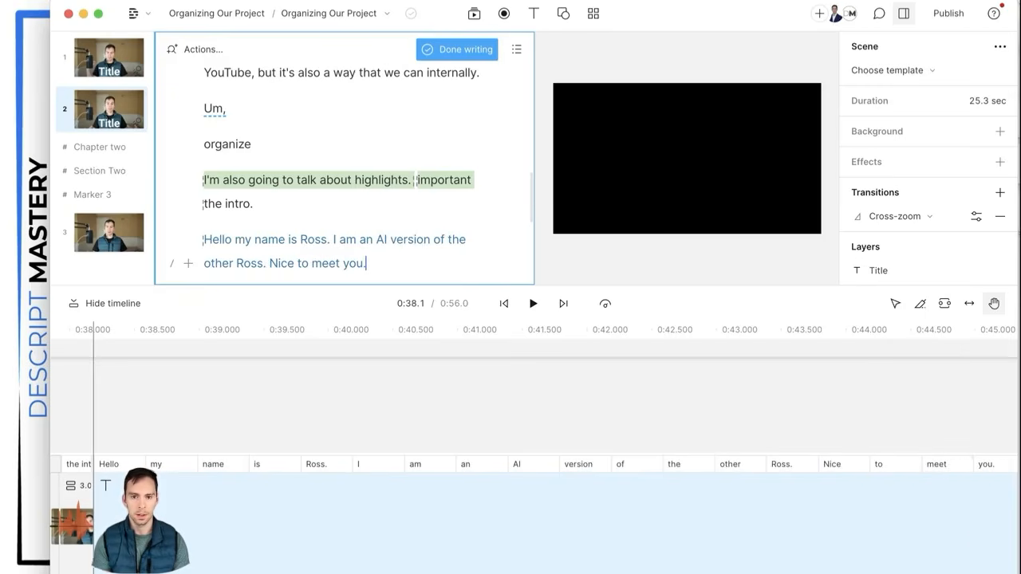
left_click(463, 49)
scroll(359, 253, "down", 1)
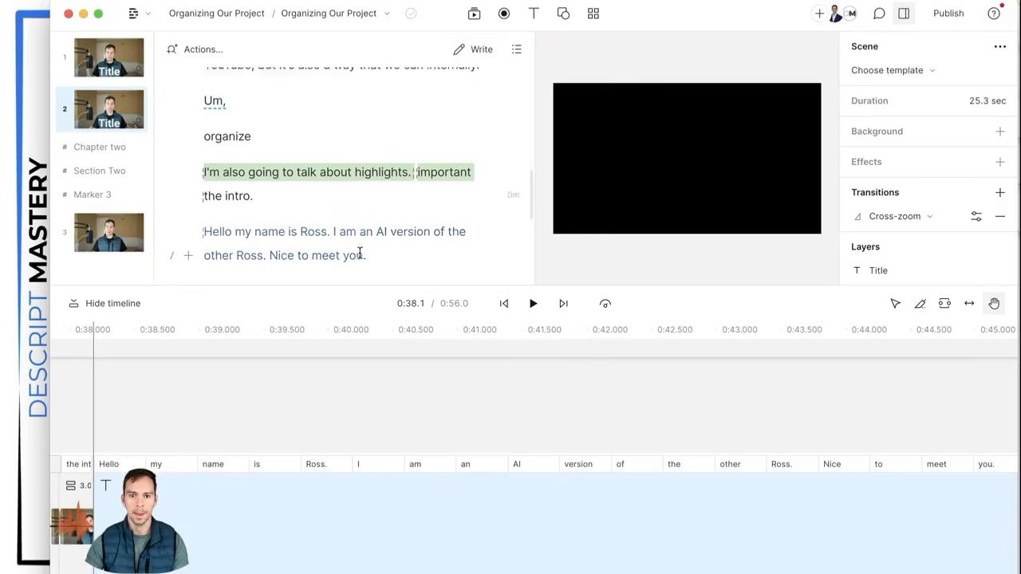
scroll(299, 228, "down", 1)
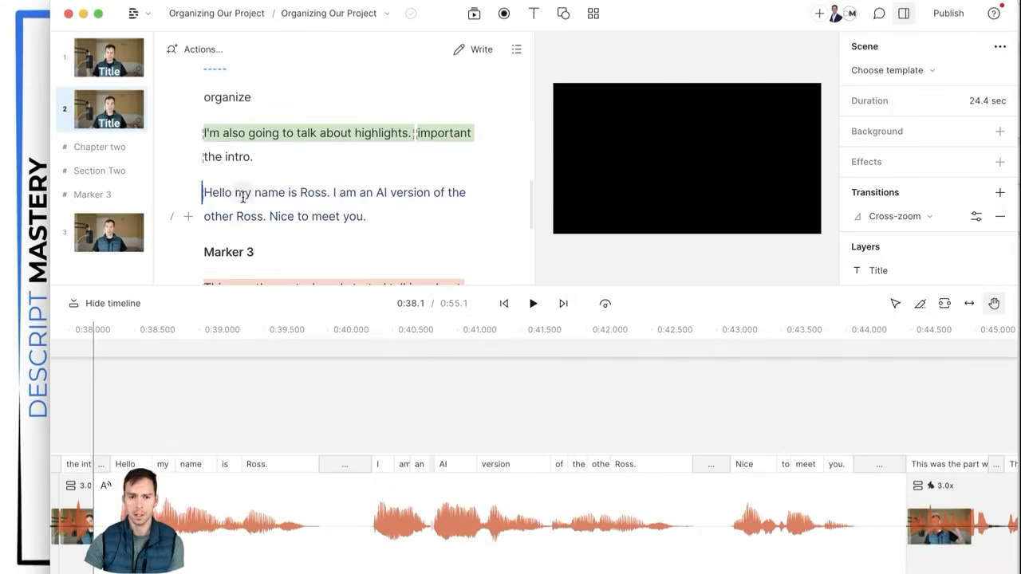
left_click(533, 304)
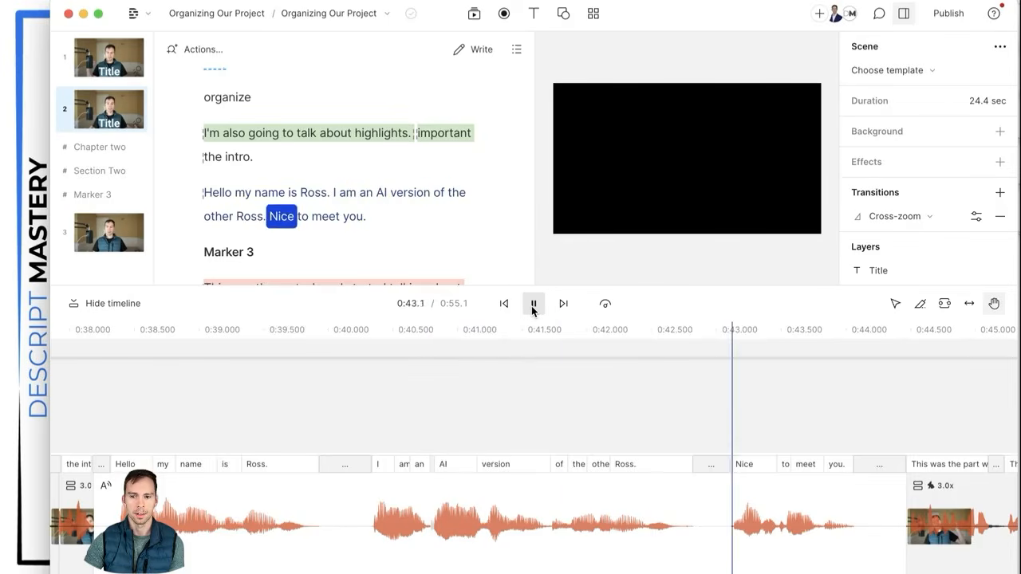
left_click(533, 304)
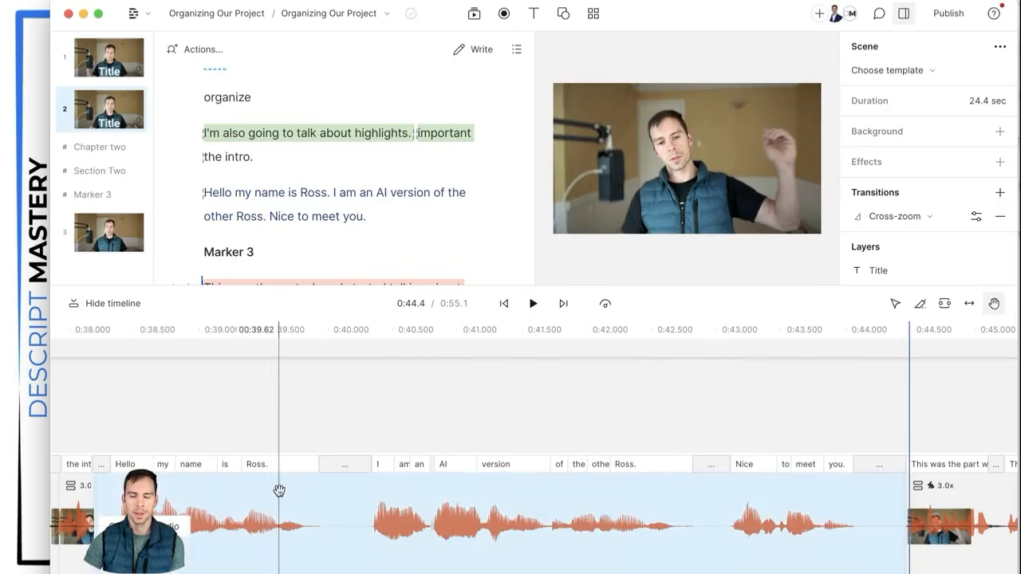
left_click(144, 518)
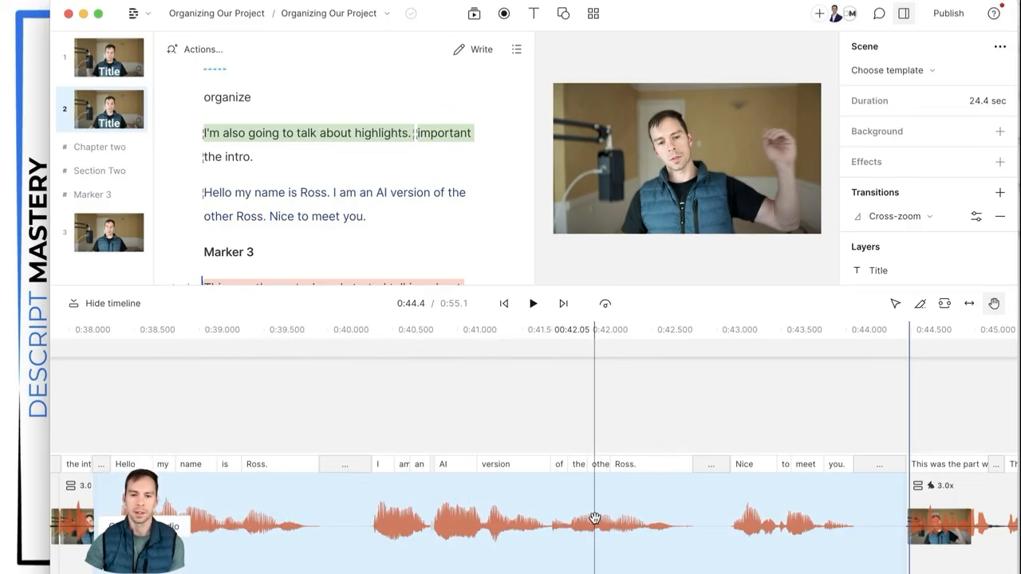
left_click(263, 221)
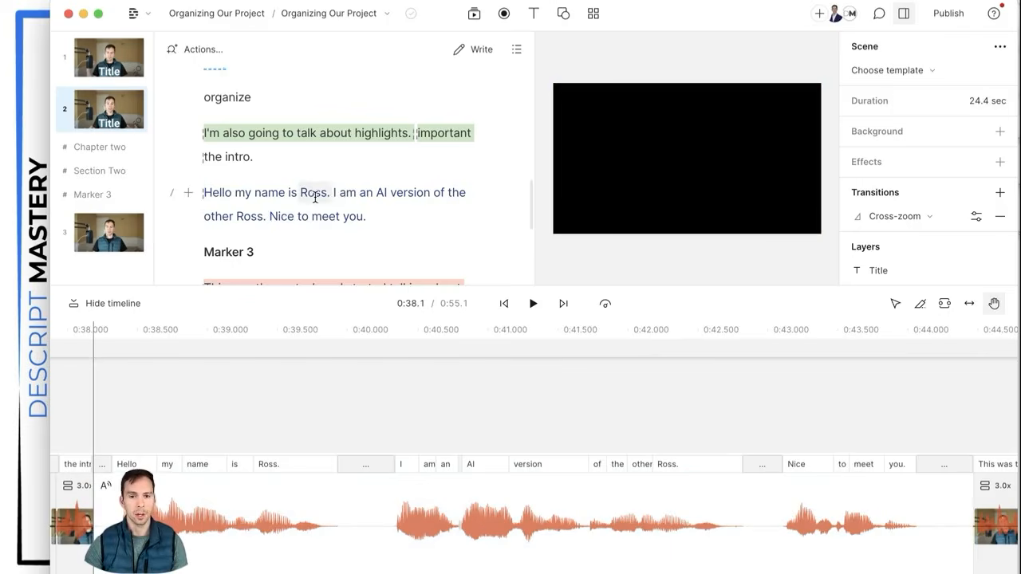
key("super+z")
key("super+z")
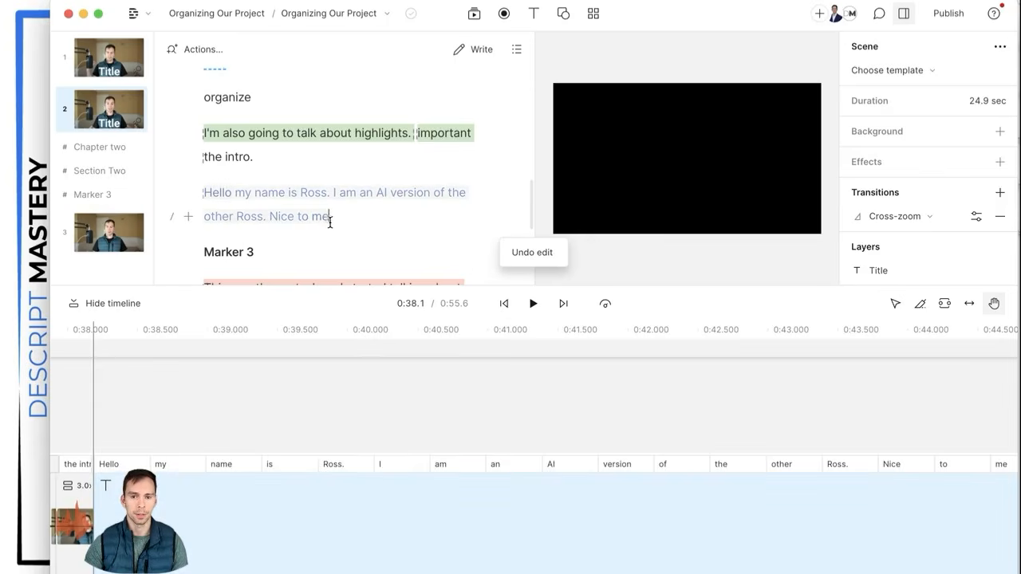
key("super+shift+z")
key("super+shift+z")
left_click(247, 536)
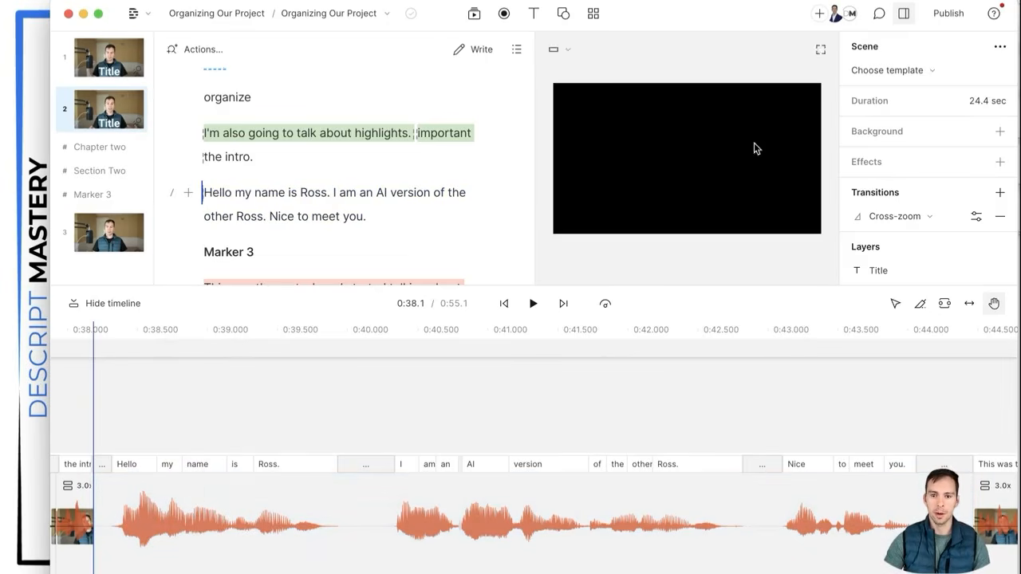
left_click(236, 389)
left_click(411, 390)
left_click(543, 389)
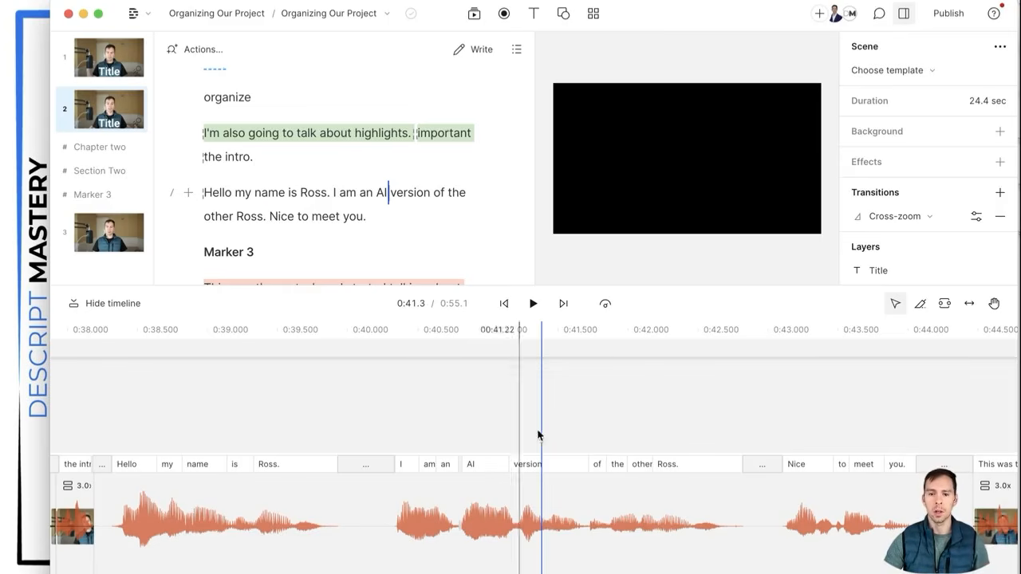
left_click(818, 413)
left_click(788, 411)
left_click(487, 411)
left_click(303, 411)
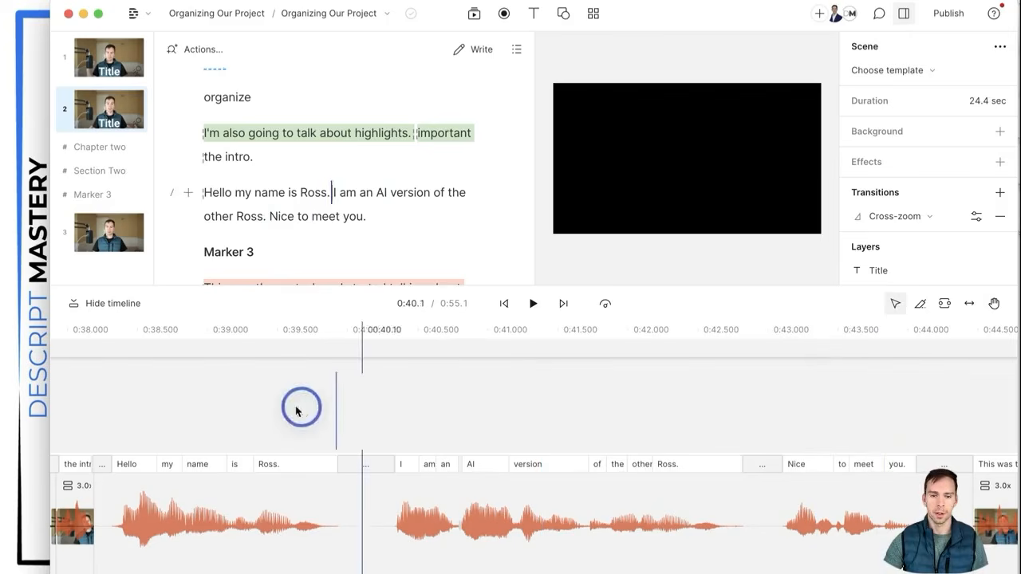
left_click(162, 411)
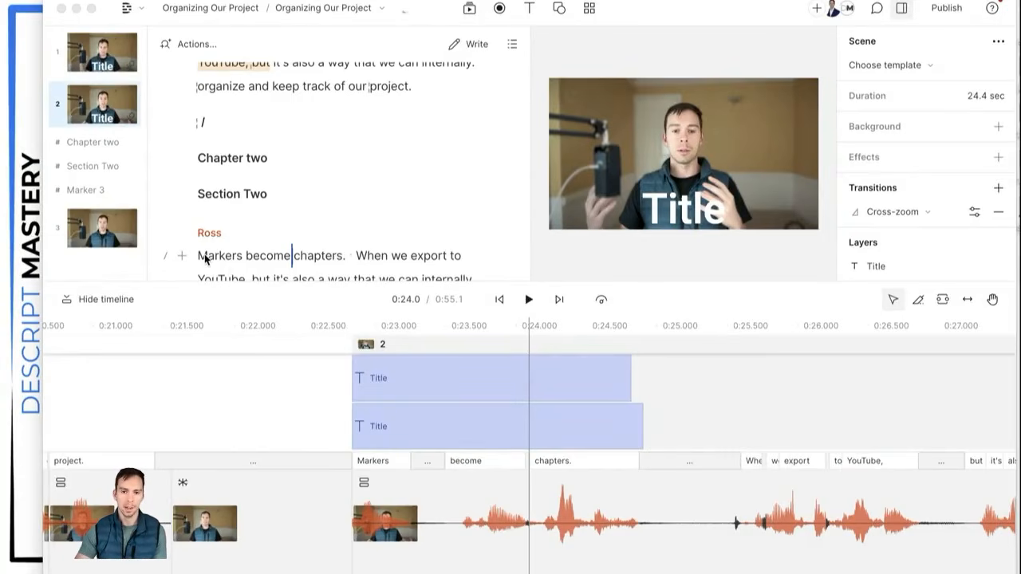
Step: Select the word 'chapters.' in the Markers sentence and choose Overdub from the Replace menu
left_click(251, 257)
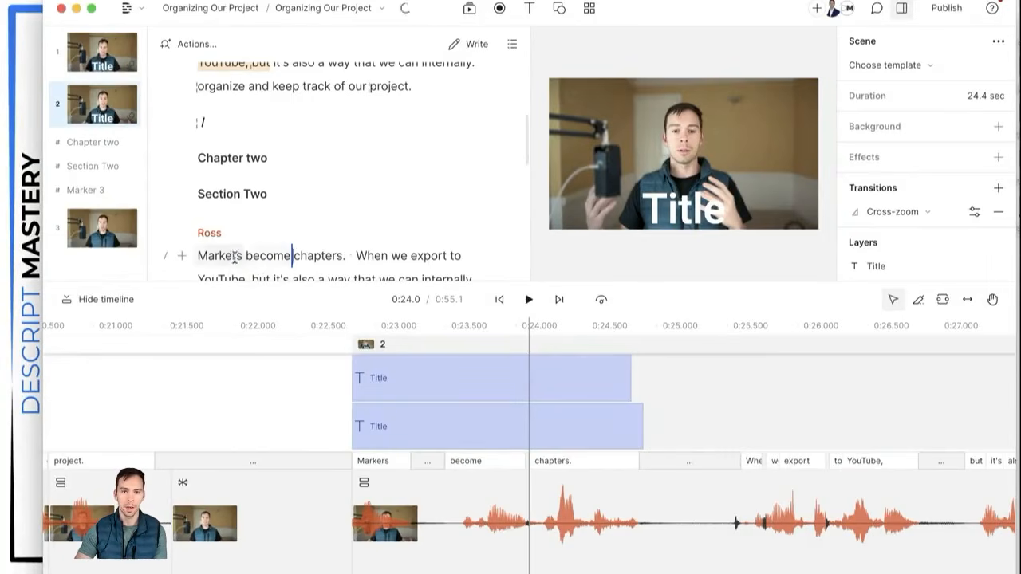
left_click(320, 258)
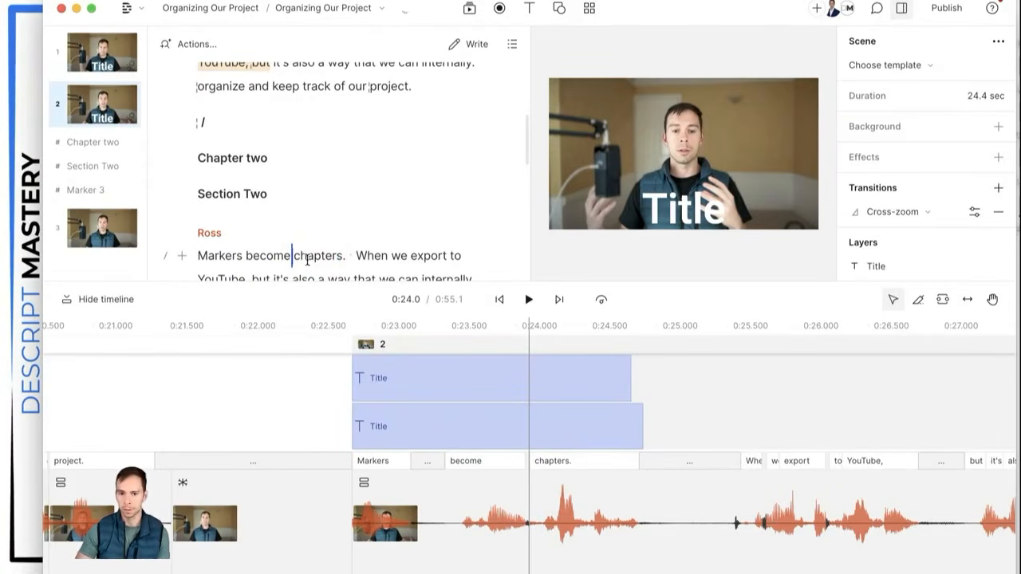
double_click(310, 261)
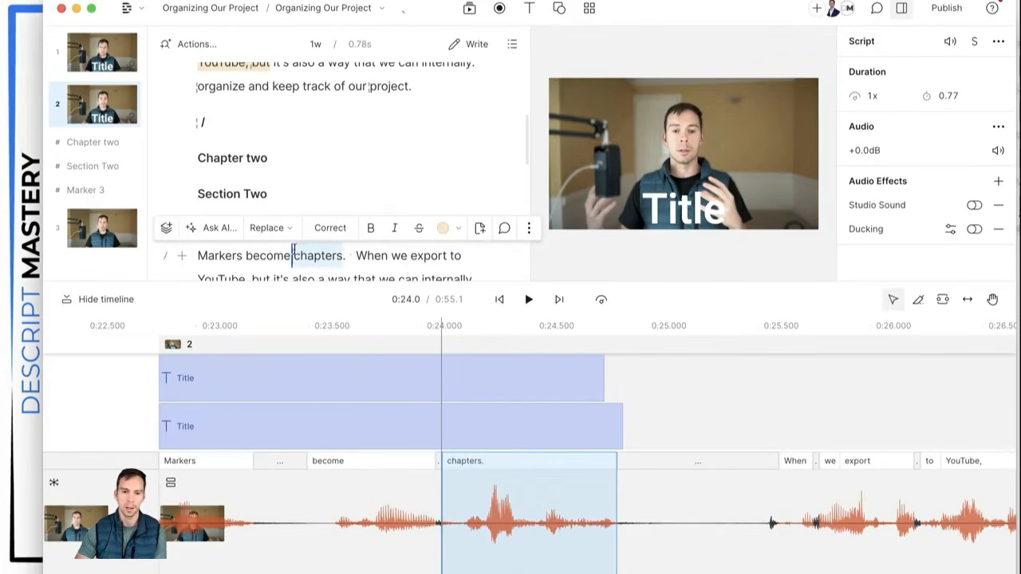
left_click(289, 232)
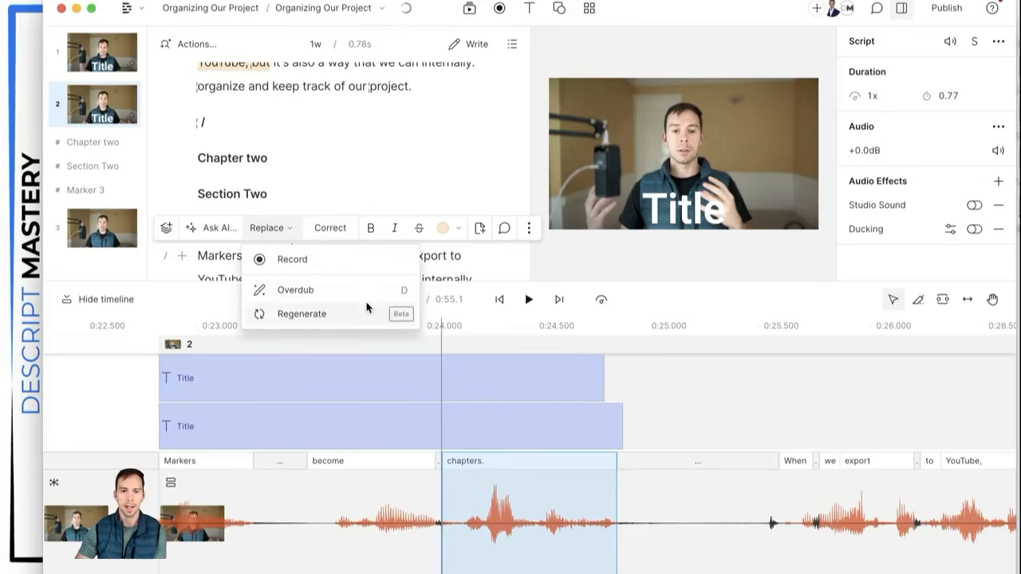
left_click(317, 294)
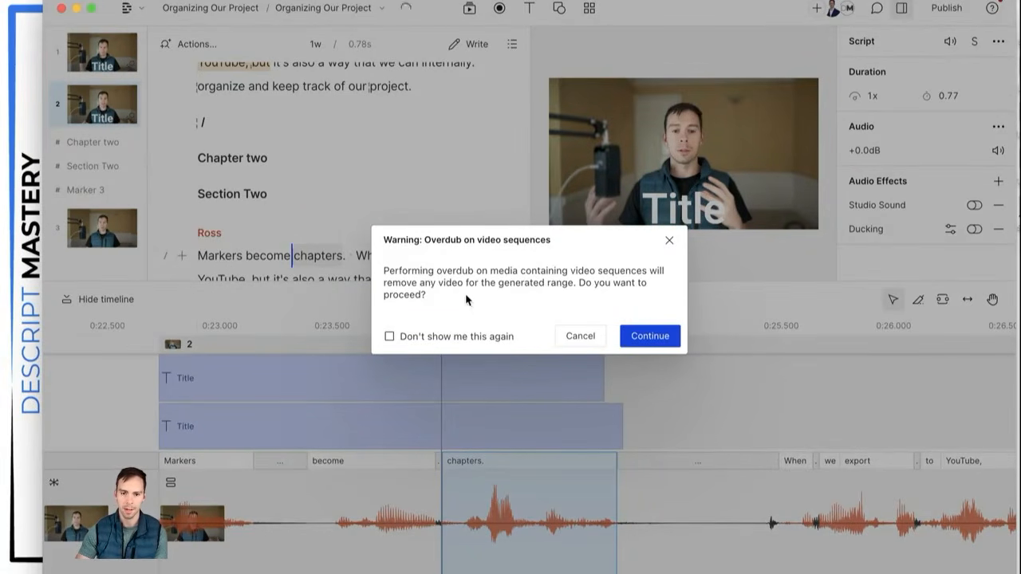
Step: Accept the warning and overdub 'chapters' with the new word 'modules'
left_click(650, 336)
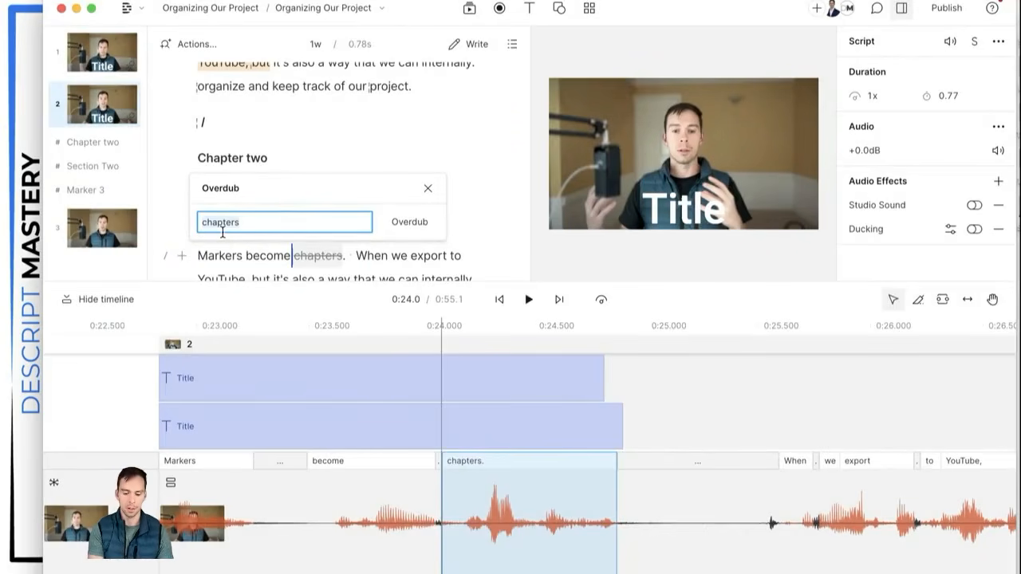
key("super+a")
type("mo")
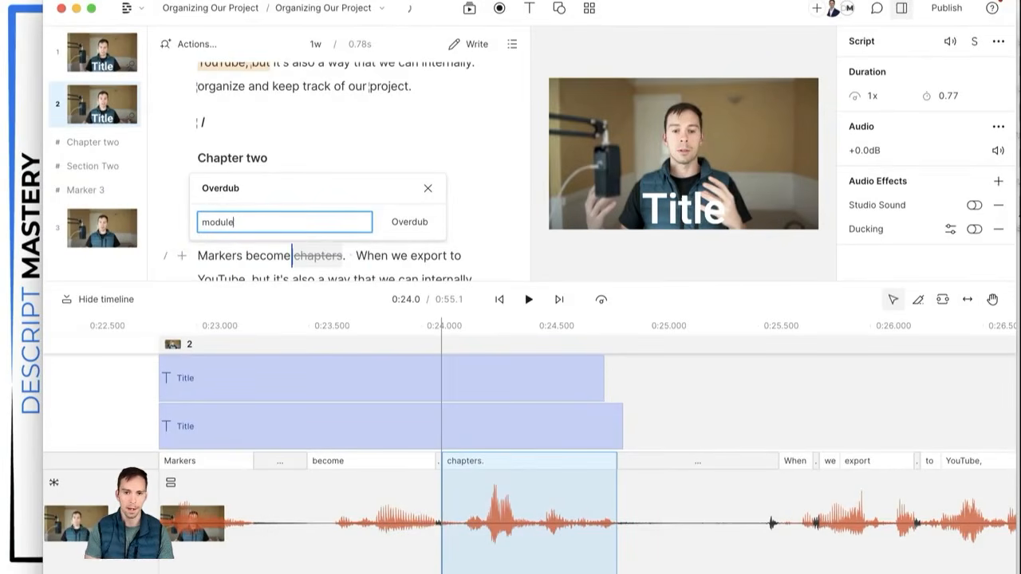
left_click(399, 220)
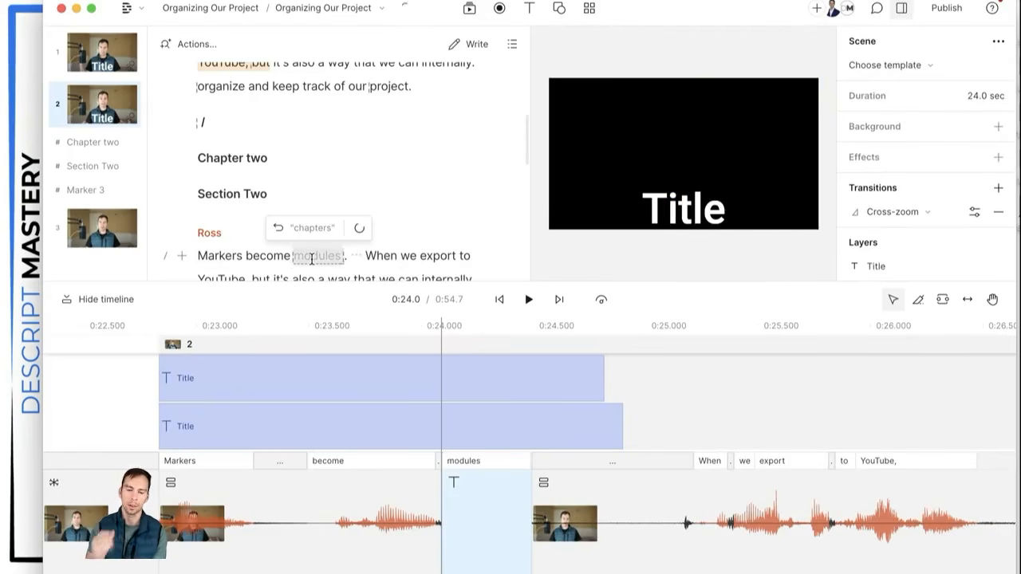
left_click(358, 229)
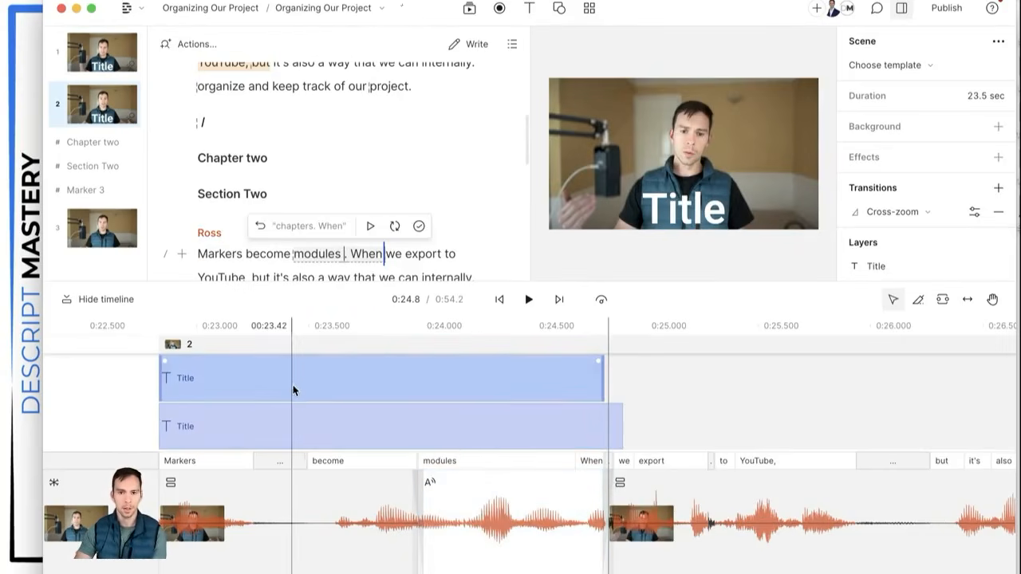
Step: Play back the corrected 'modules . When' phrase to check how it sounds
left_click(370, 226)
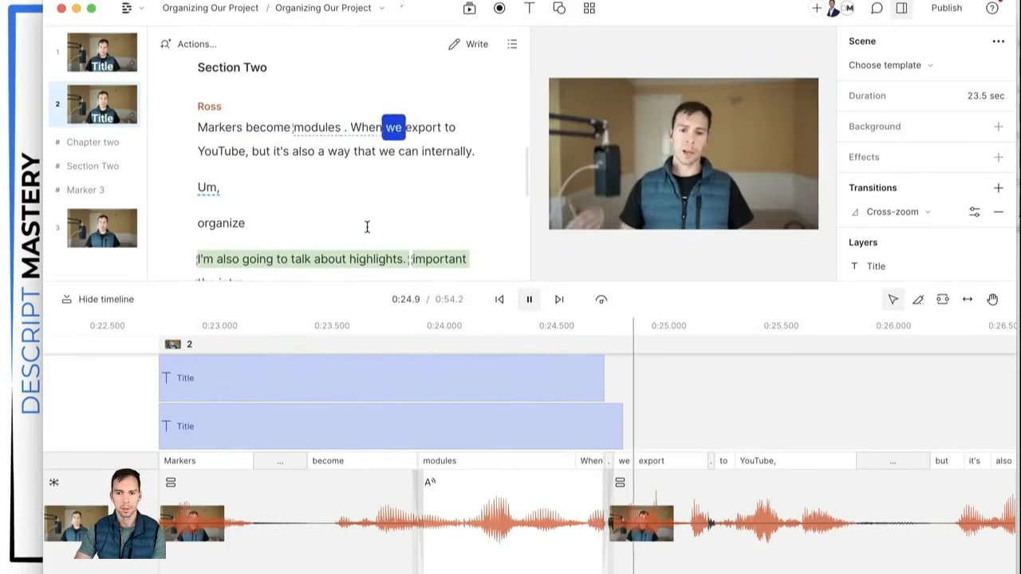
key("space")
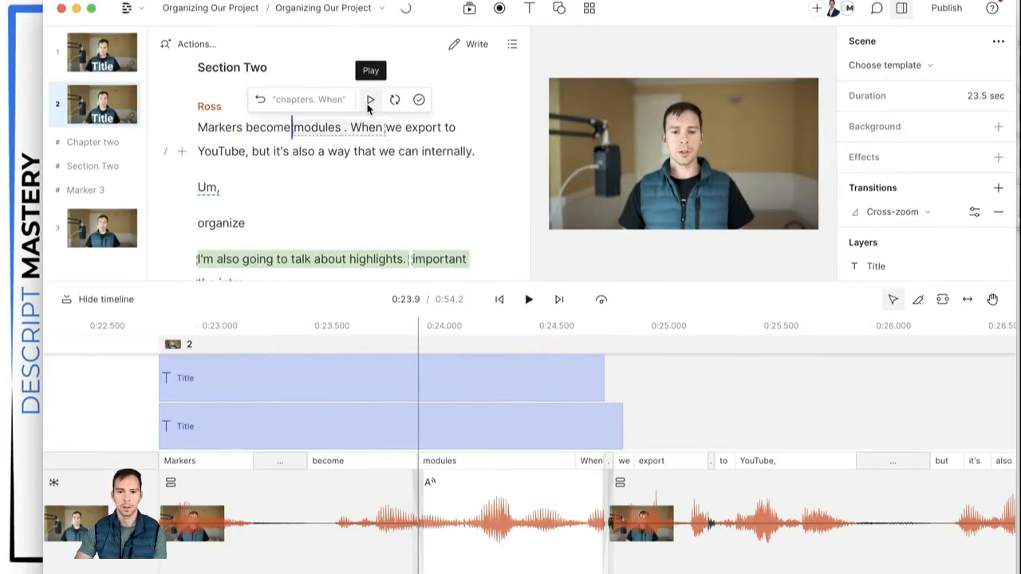
left_click(370, 102)
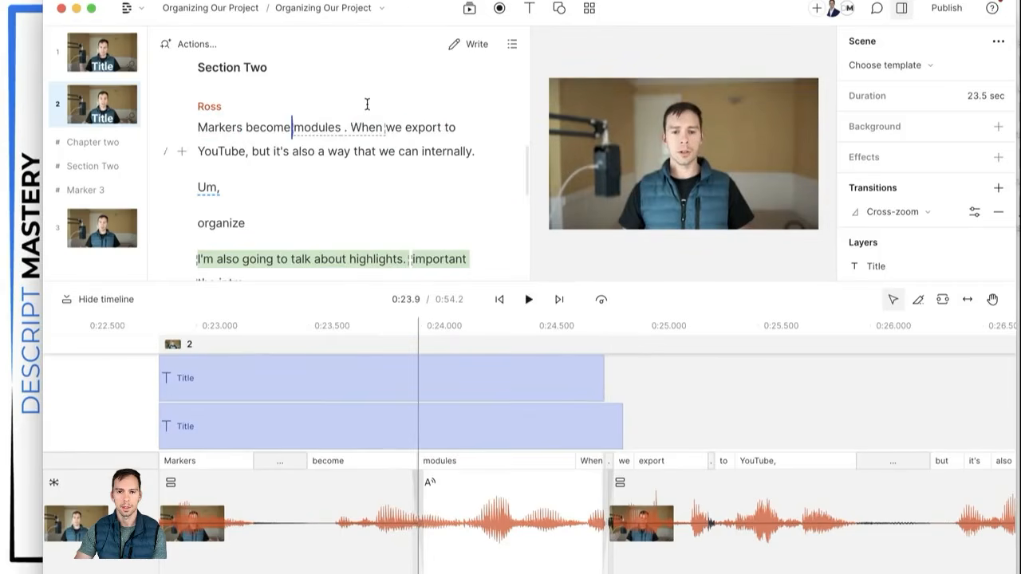
mouse_move(371, 138)
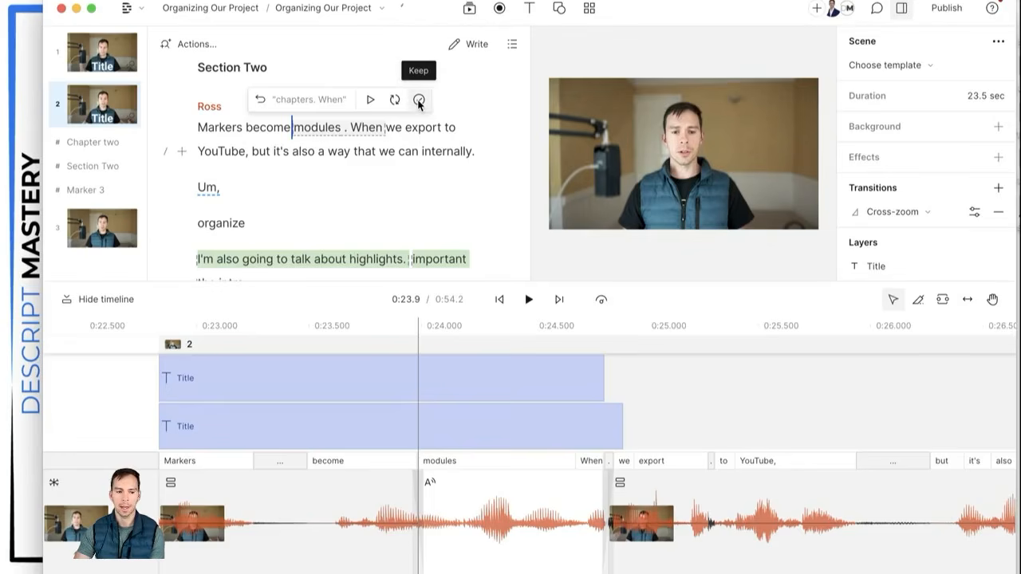
left_click(369, 100)
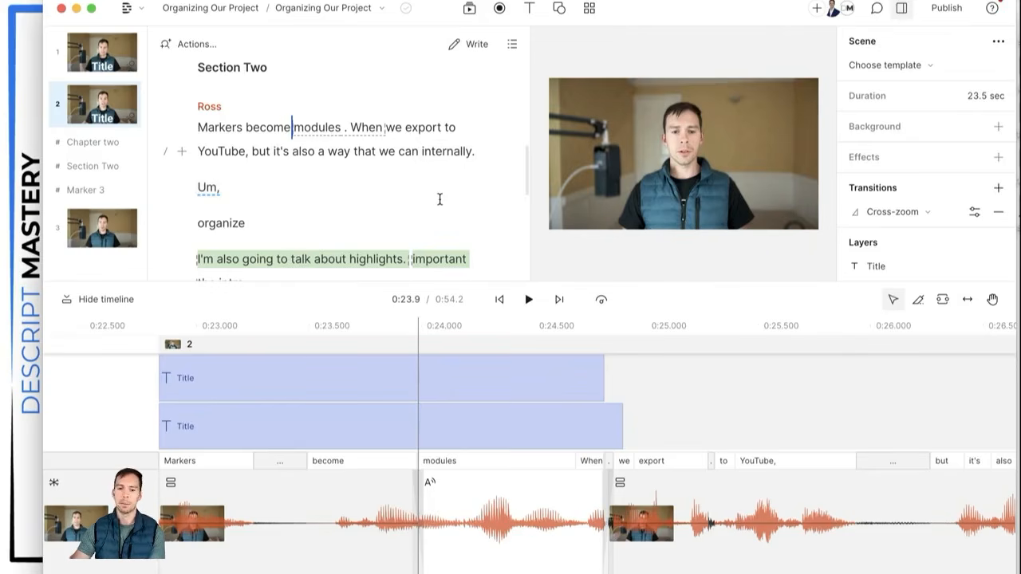
Step: Convert the modules clip to audio, regenerate its voice, preview it, and keep the result
scroll(440, 199, "down", 1)
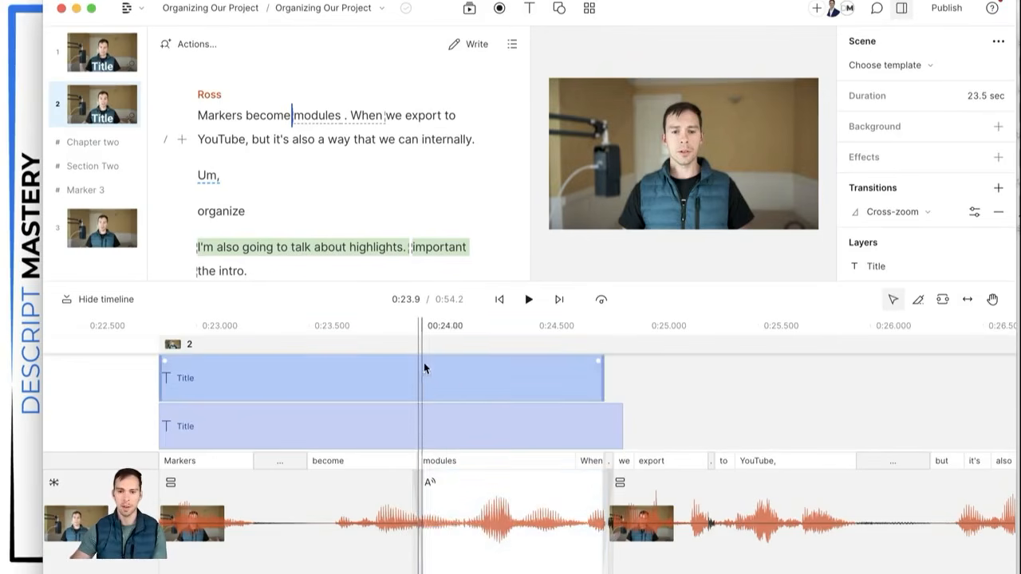
left_click(493, 519)
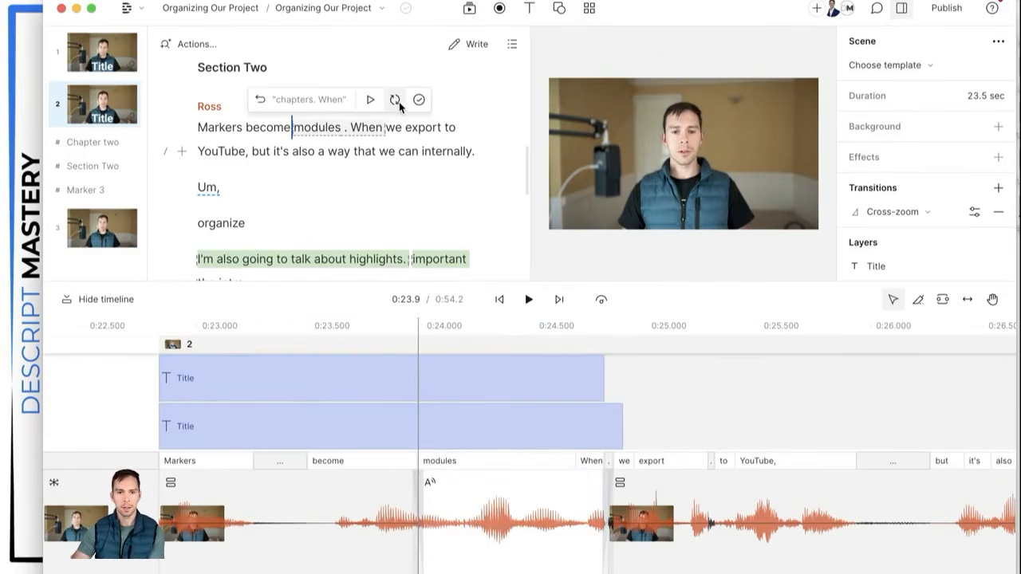
left_click(396, 100)
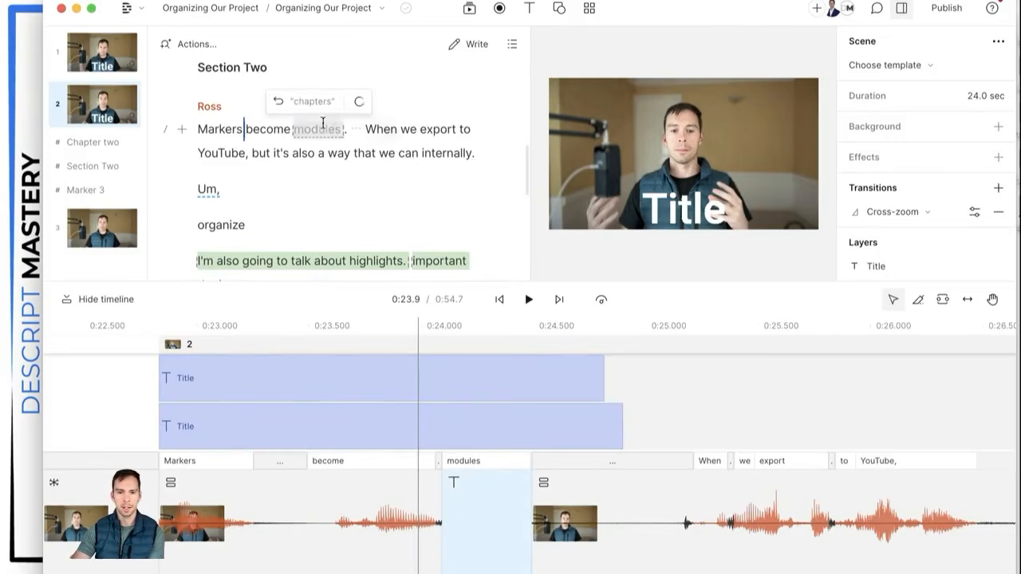
left_click(342, 104)
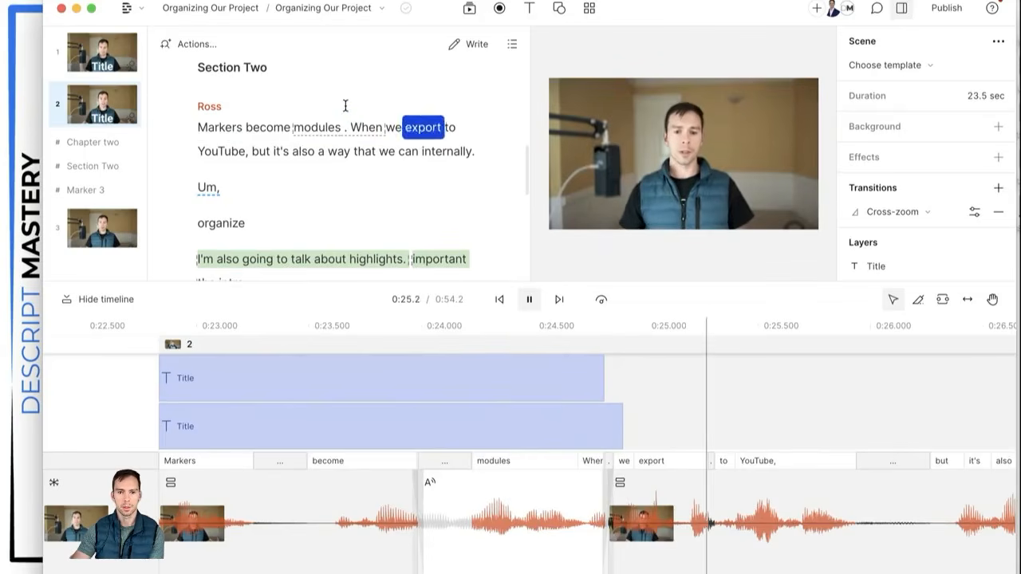
mouse_move(313, 124)
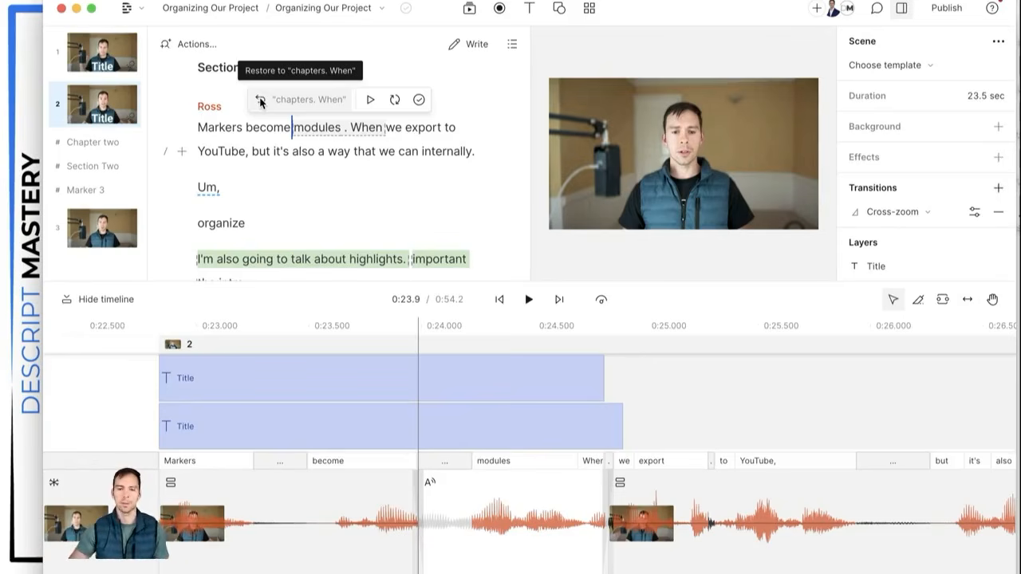
left_click(419, 101)
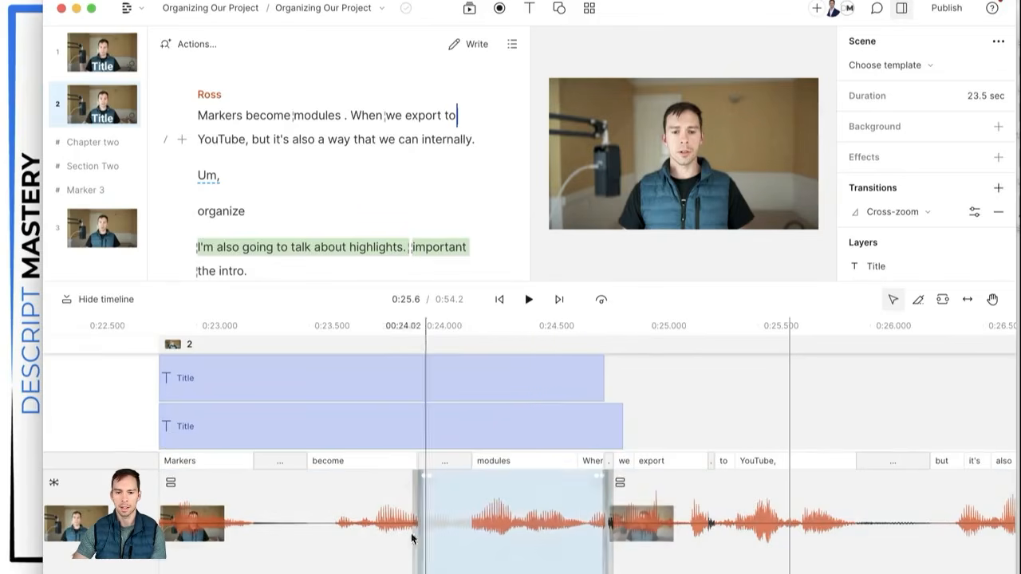
left_click(691, 539)
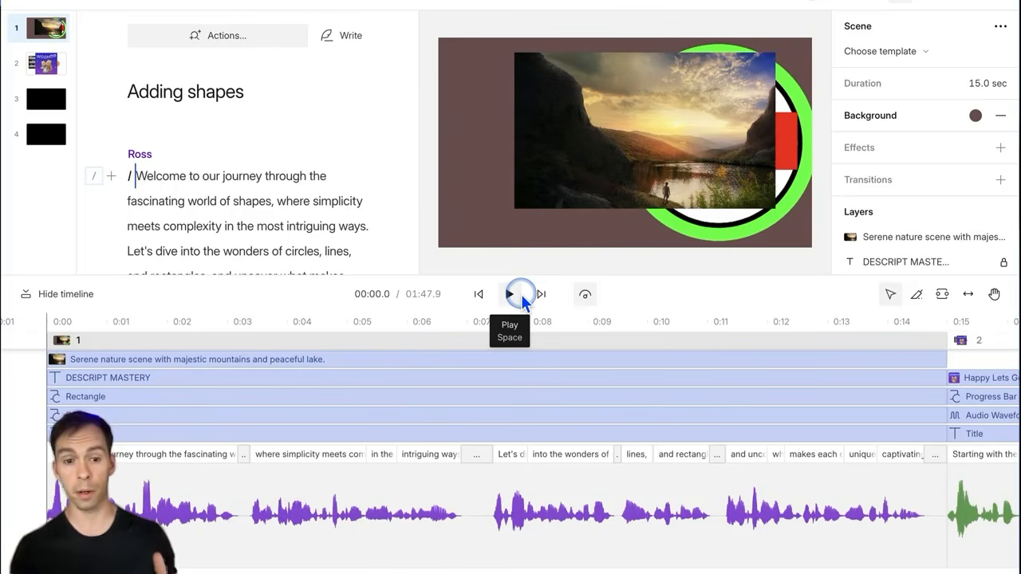
Step: Remove Ross's label from the opening paragraph, then reassign Ross as its speaker
scroll(236, 205, "down", 1)
scroll(216, 210, "up", 1)
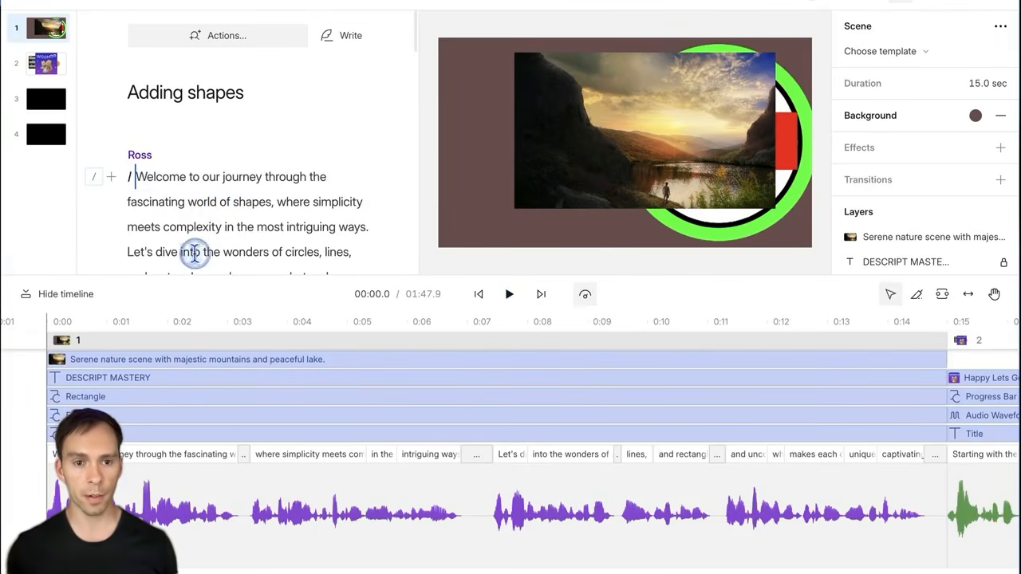
scroll(196, 257, "down", 2)
scroll(194, 254, "up", 2)
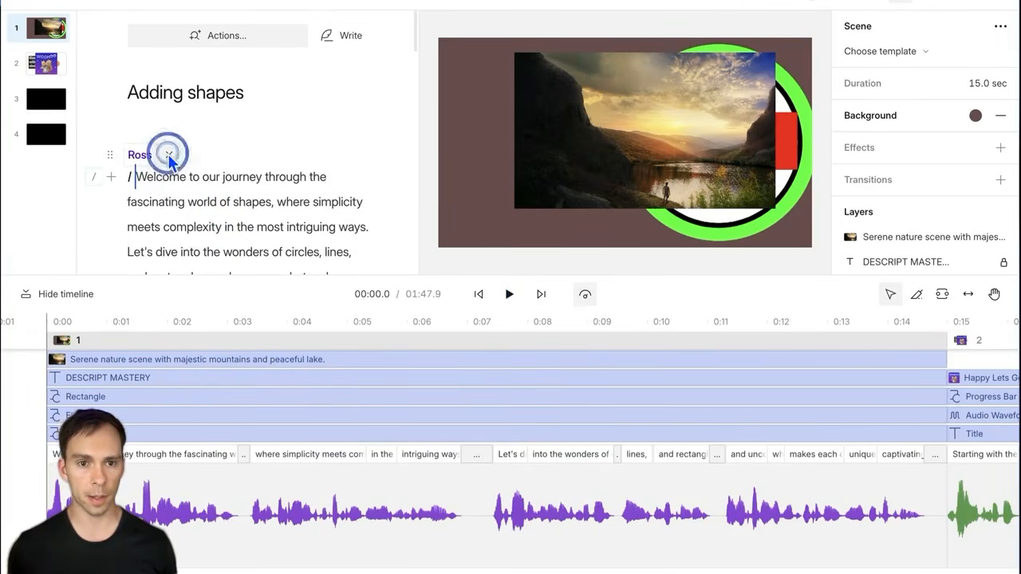
left_click(169, 156)
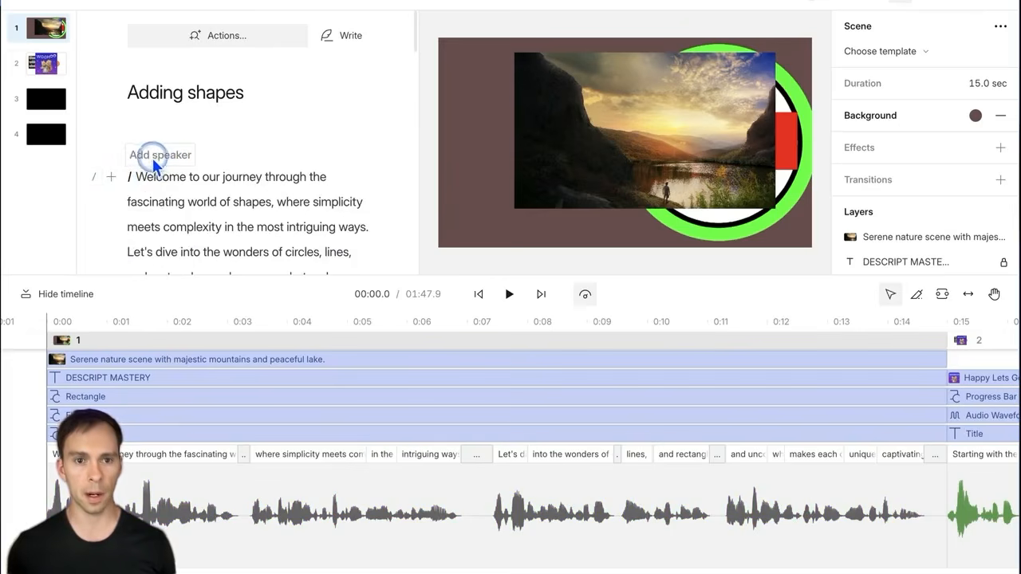
left_click(150, 160)
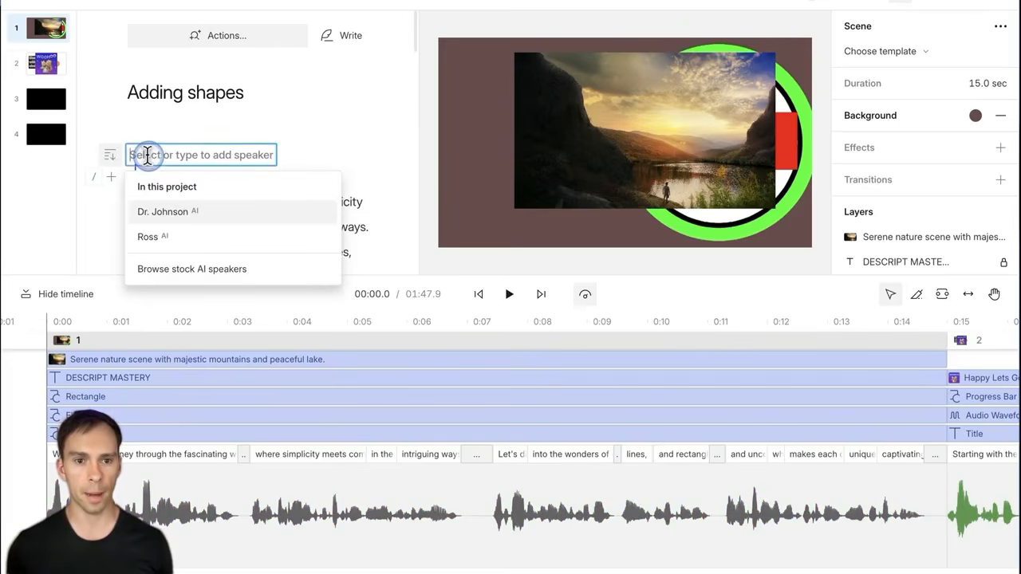
left_click(155, 245)
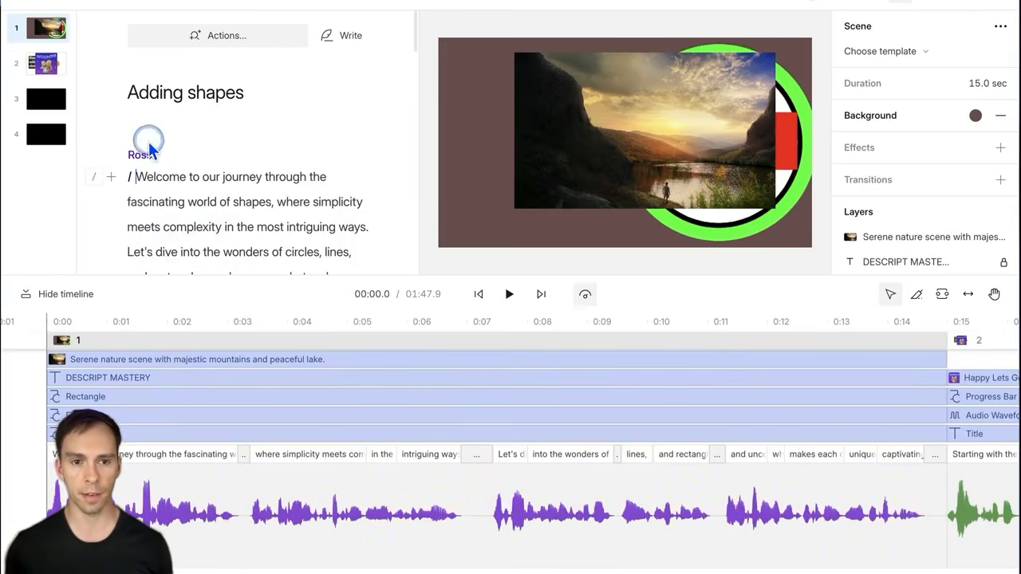
Step: Start a new speaker block before 'Let's dive into the wonders' credited to Dr. Johnson
scroll(171, 204, "down", 1)
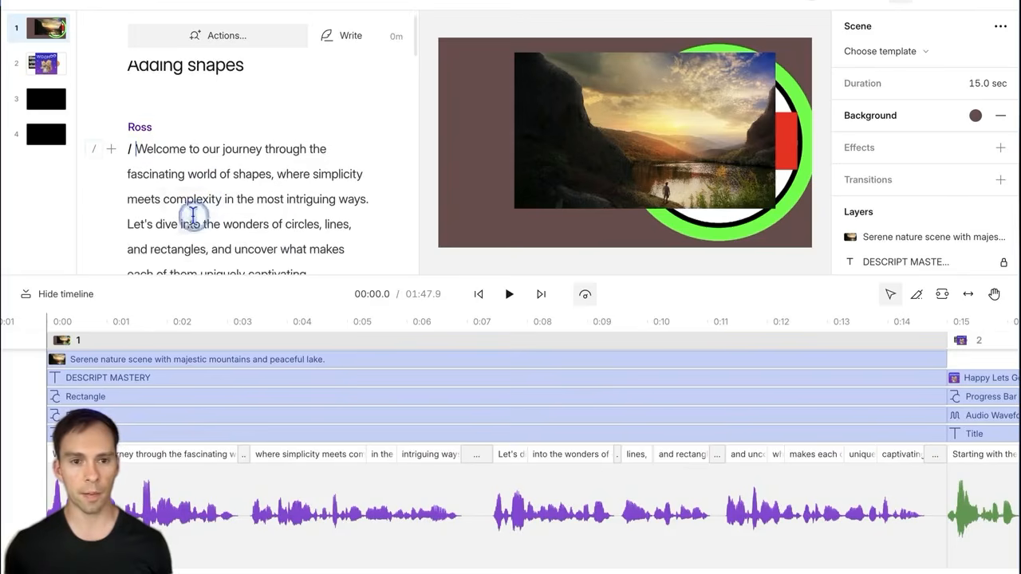
left_click(126, 224)
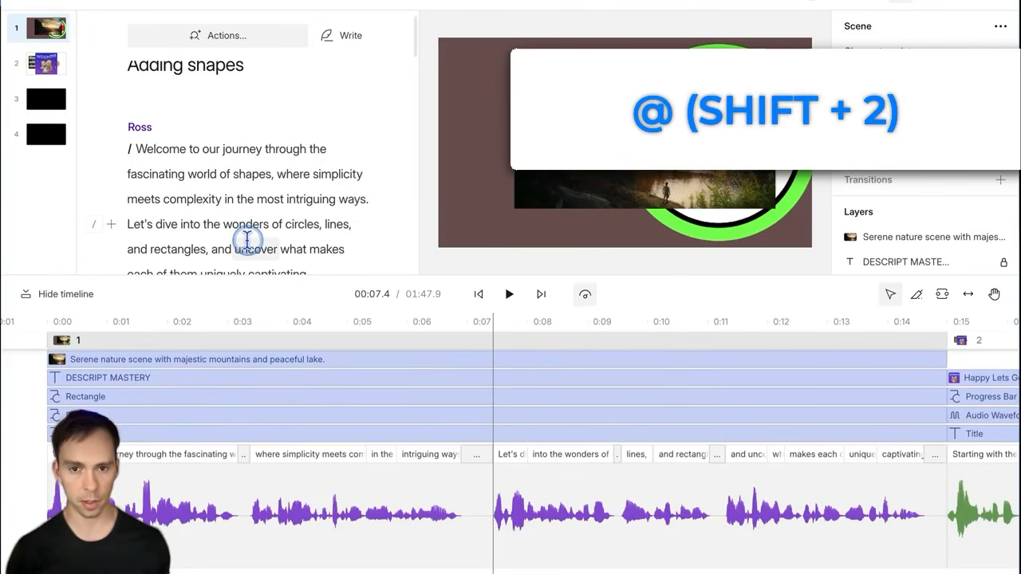
key("shift+2")
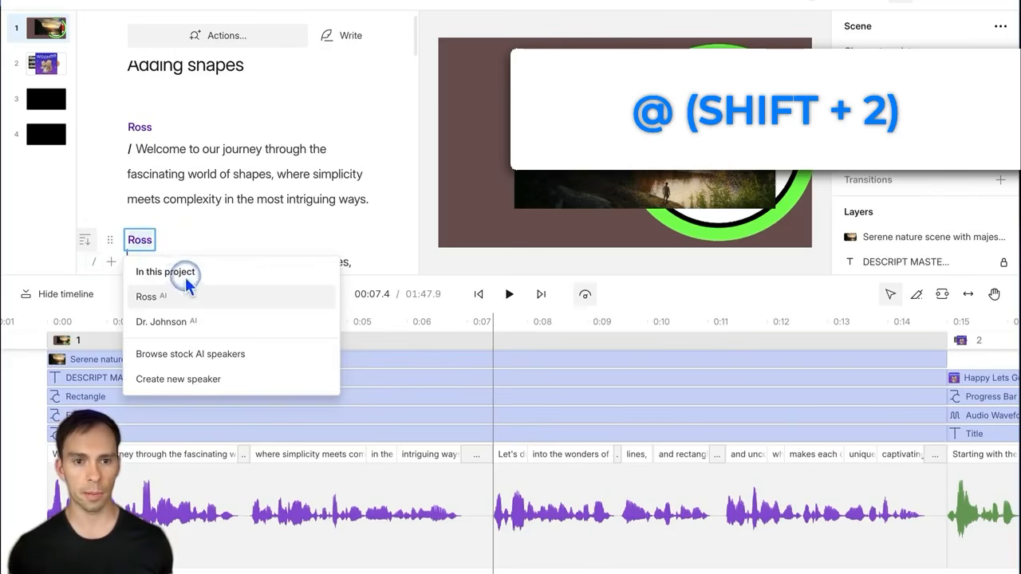
left_click(183, 322)
scroll(269, 182, "down", 2)
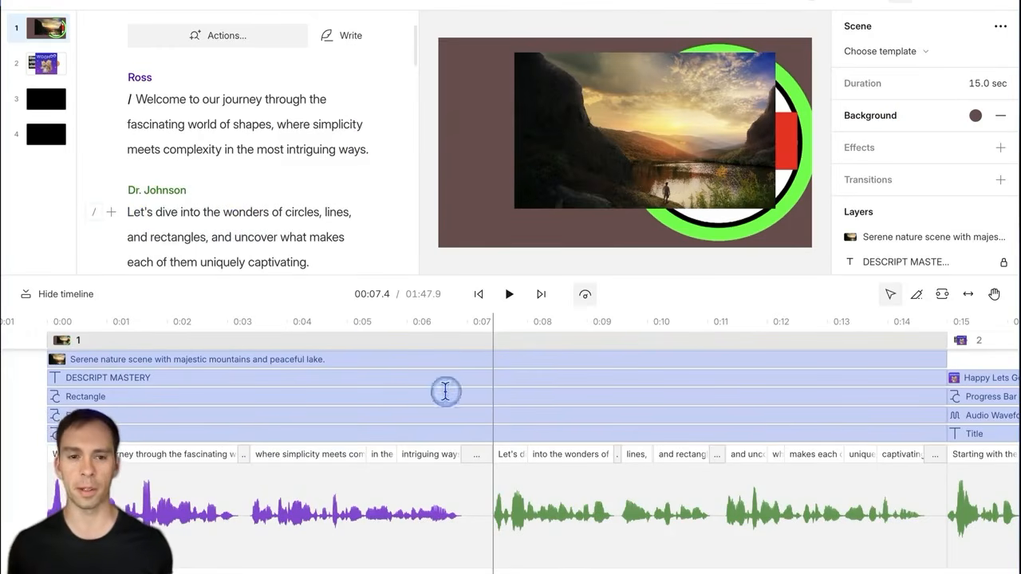
scroll(257, 195, "up", 3)
scroll(253, 184, "down", 2)
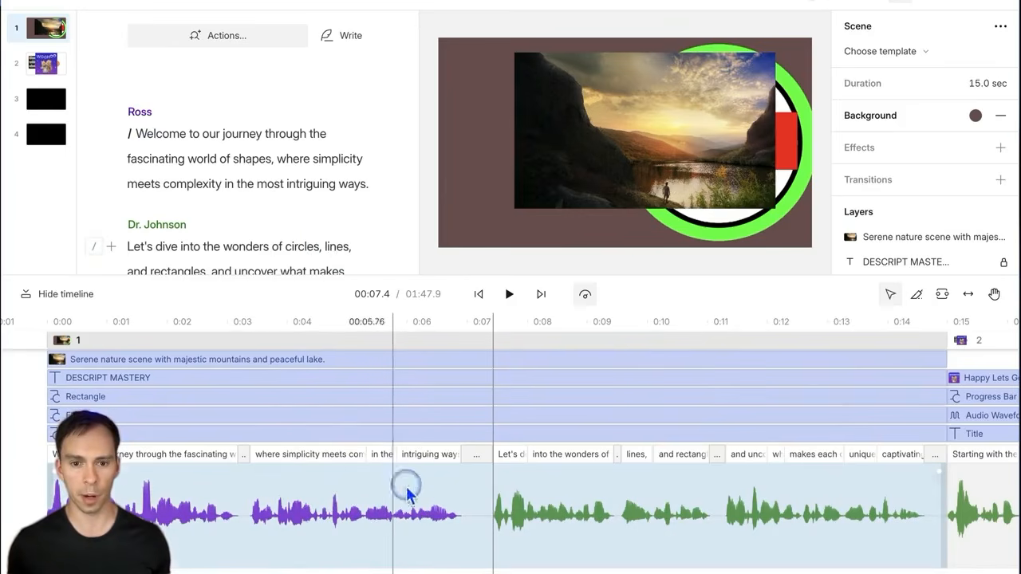
Step: Change Ross's speaker label colour from purple to orange, recolouring his waveform
left_click(139, 112)
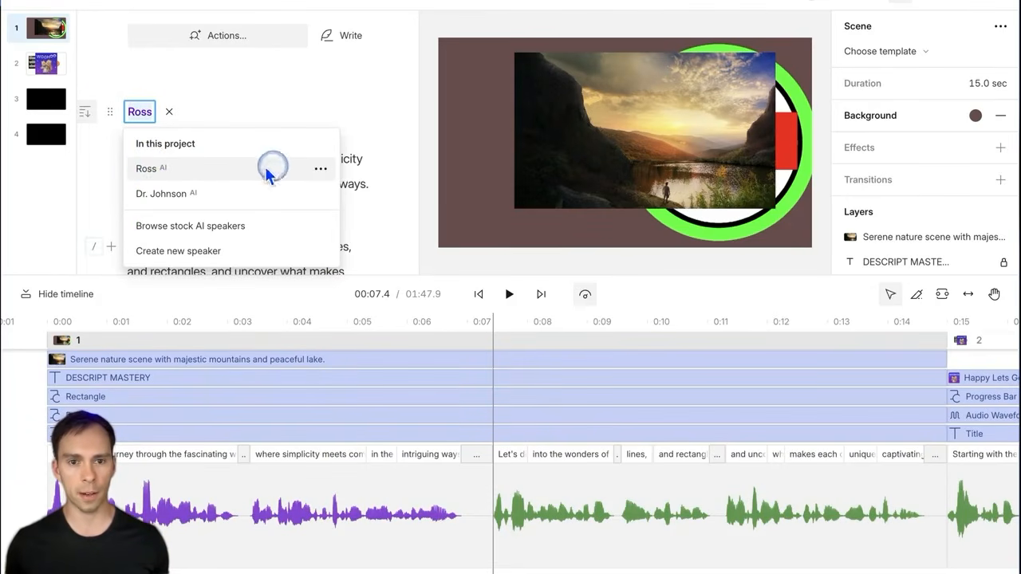
left_click(320, 169)
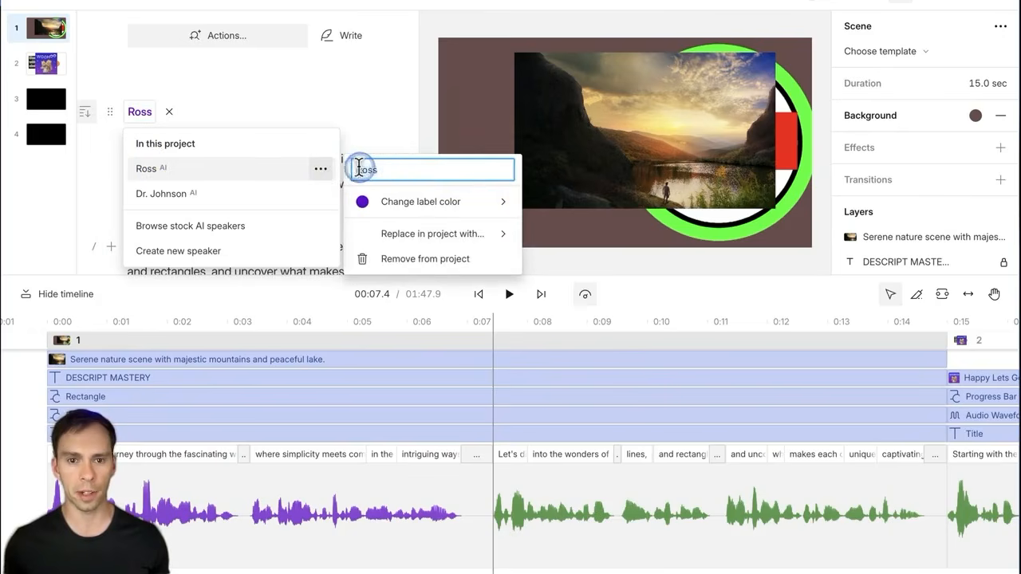
left_click(401, 201)
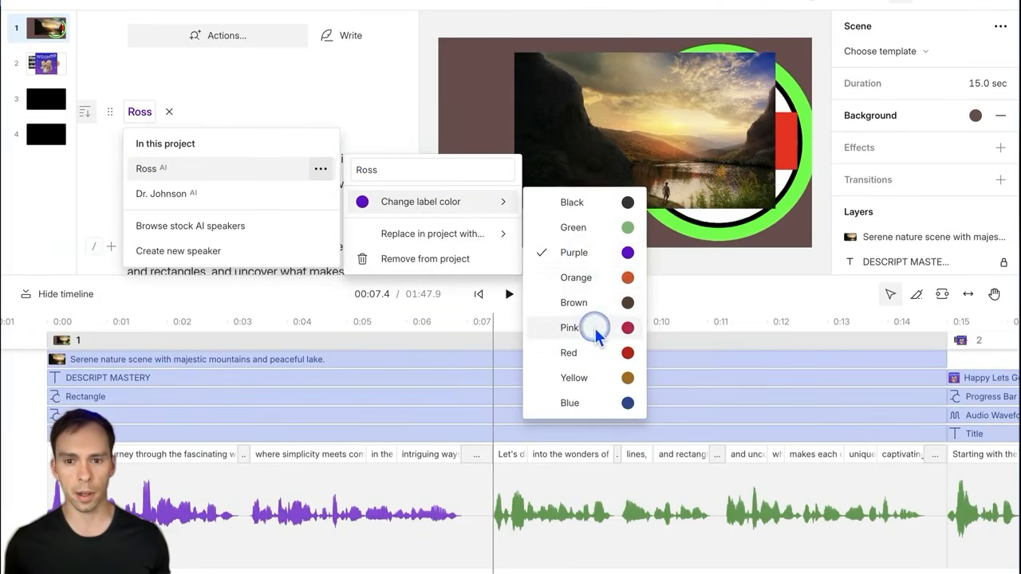
left_click(594, 285)
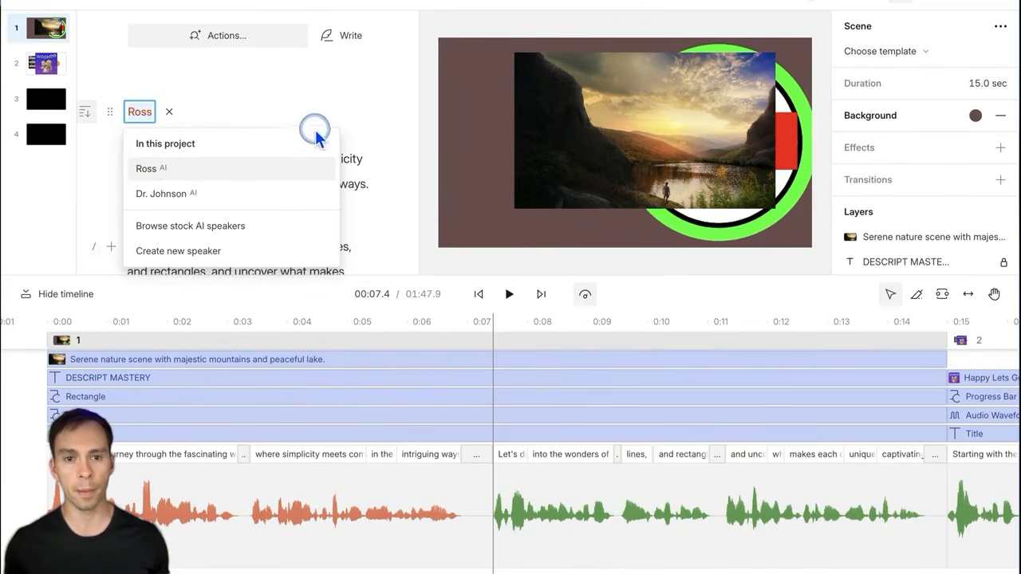
left_click(339, 113)
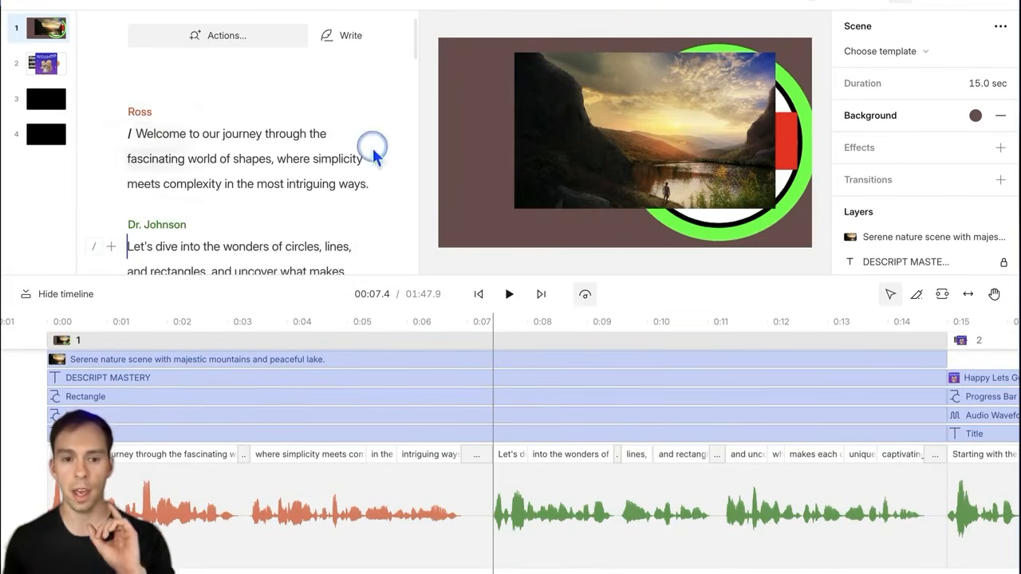
Step: Toggle speaker labels in the transcript export options, then close export and return to the script
left_click(908, 8)
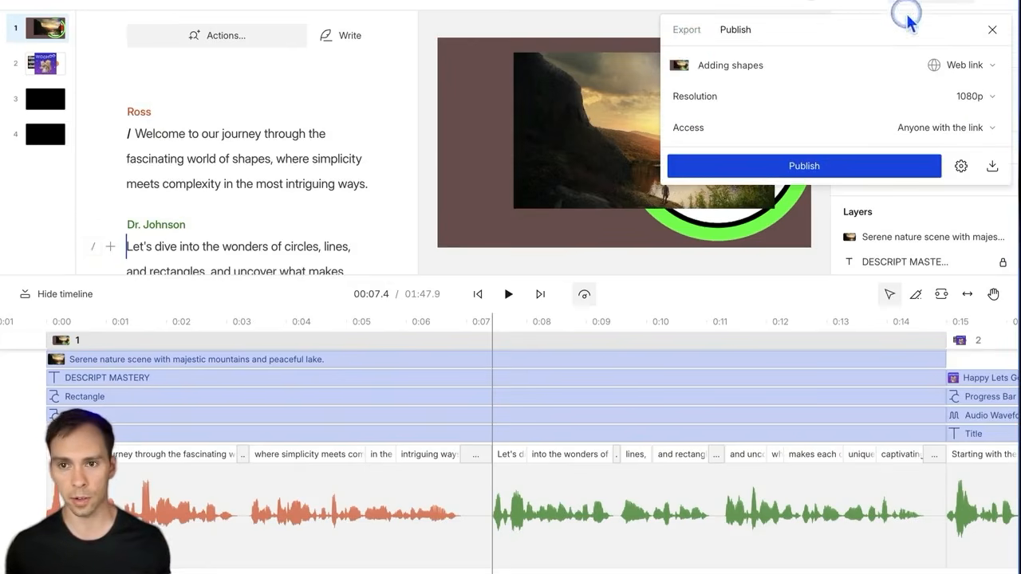
left_click(686, 30)
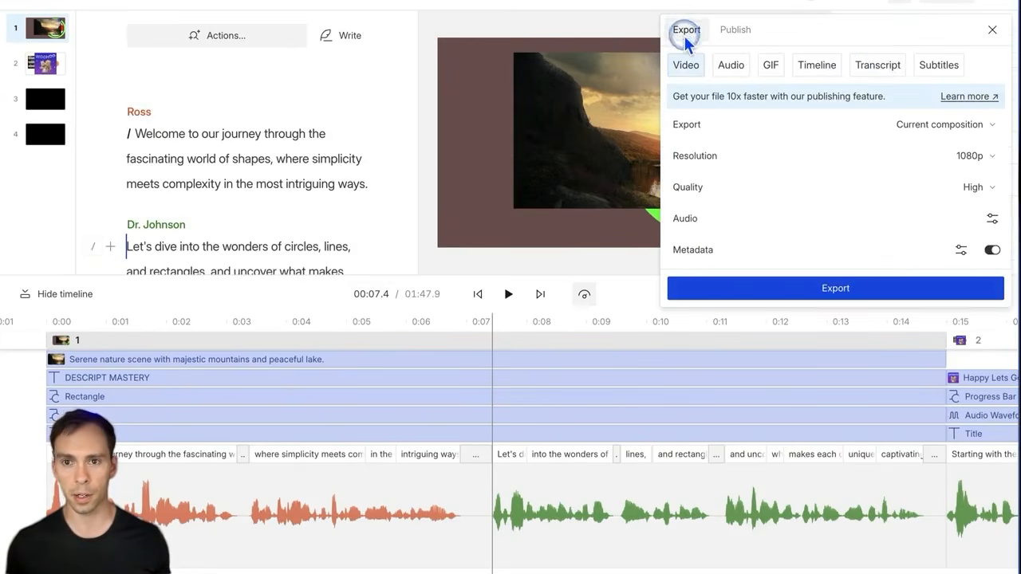
left_click(877, 66)
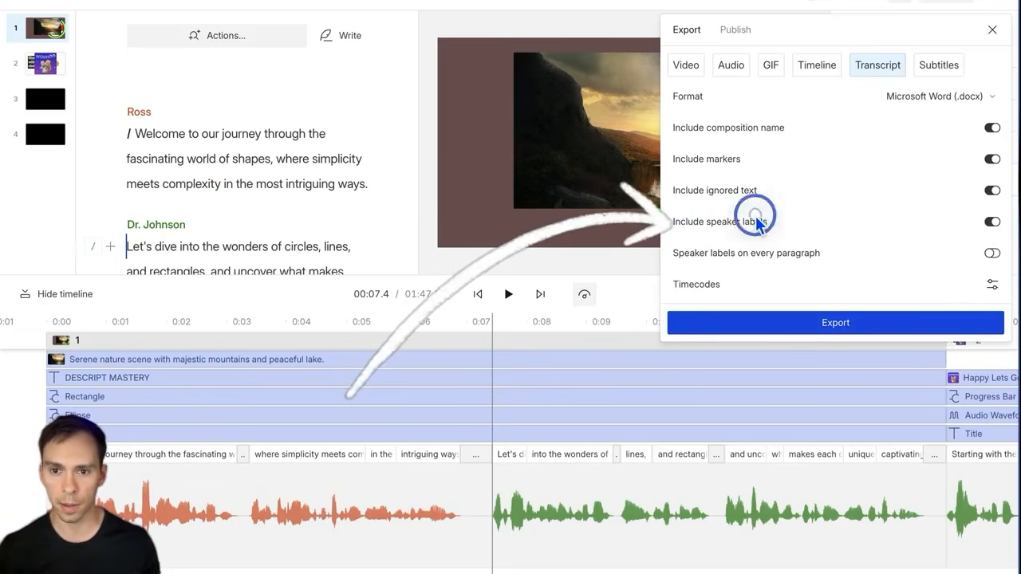
left_click(961, 228)
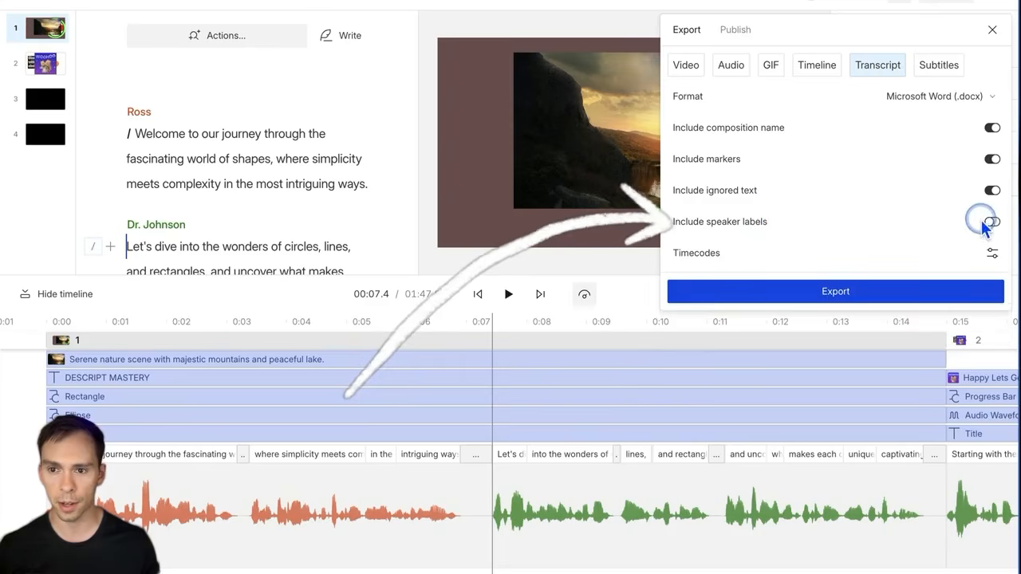
left_click(991, 223)
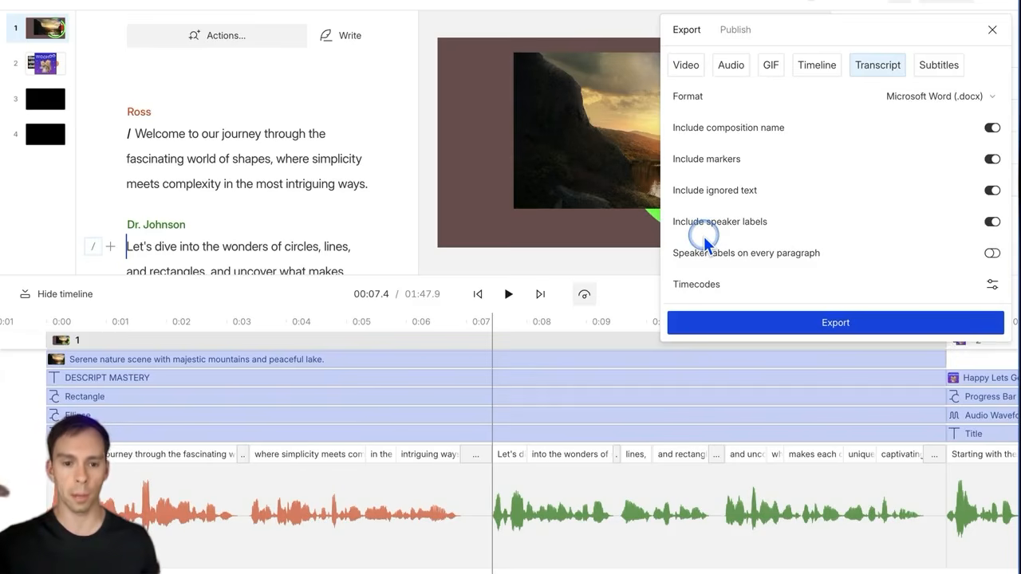
left_click(297, 138)
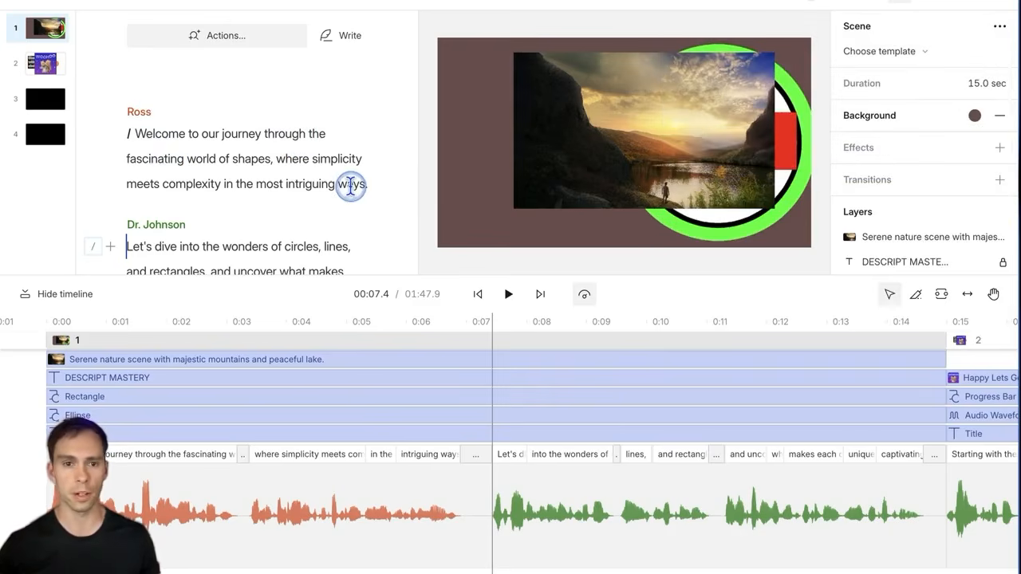
scroll(319, 195, "up", 1)
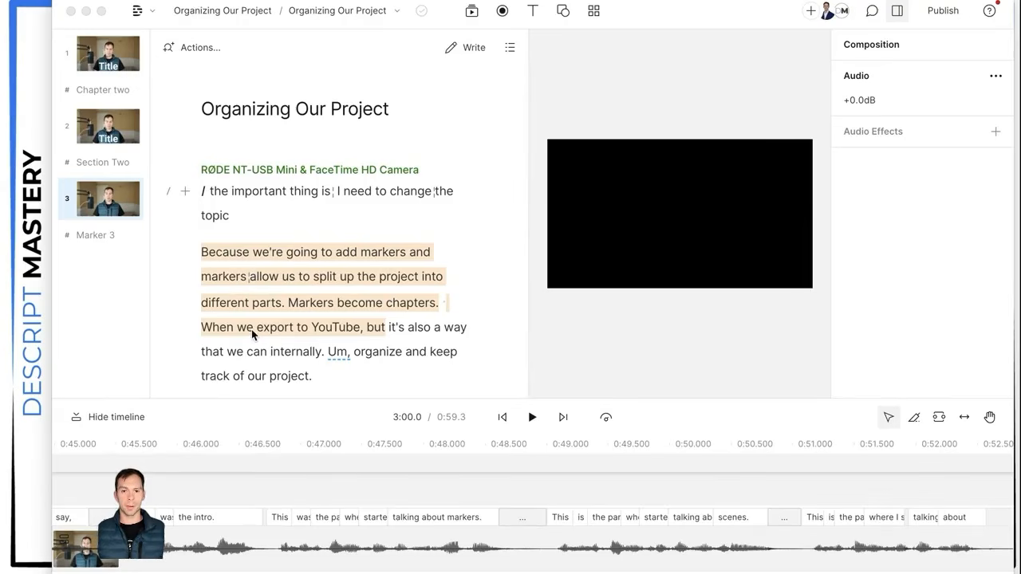
Step: Place the playhead at 0:21.9 after "track of our", just before Chapter two
scroll(329, 317, "down", 1)
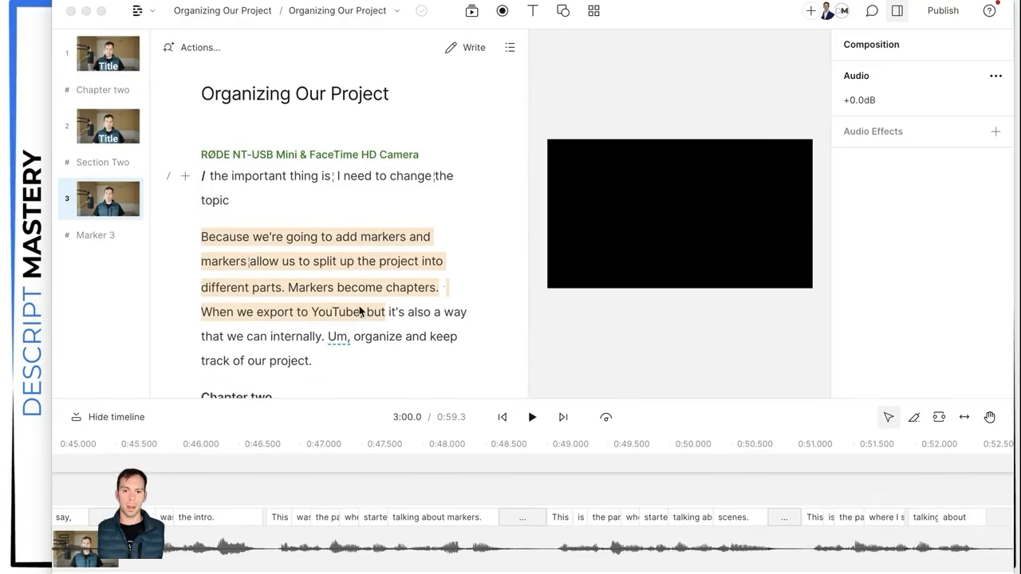
left_click(348, 206)
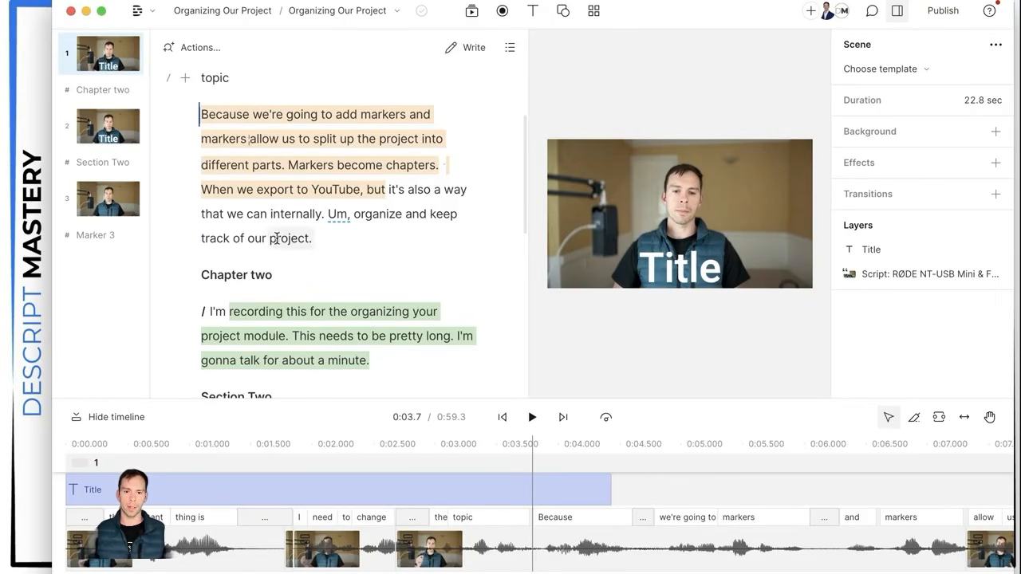
scroll(296, 271, "down", 1)
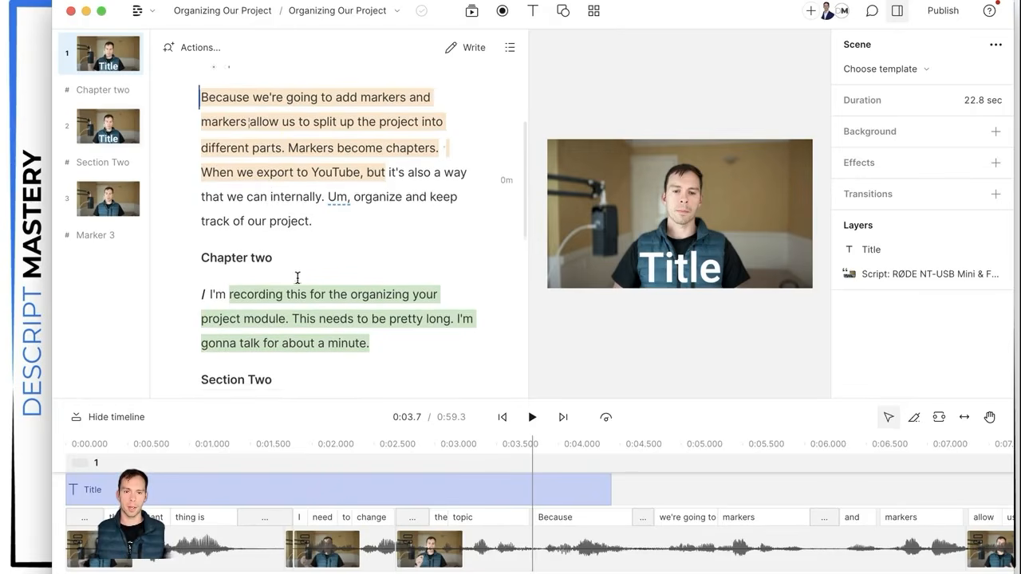
left_click(268, 220)
scroll(379, 329, "down", 1)
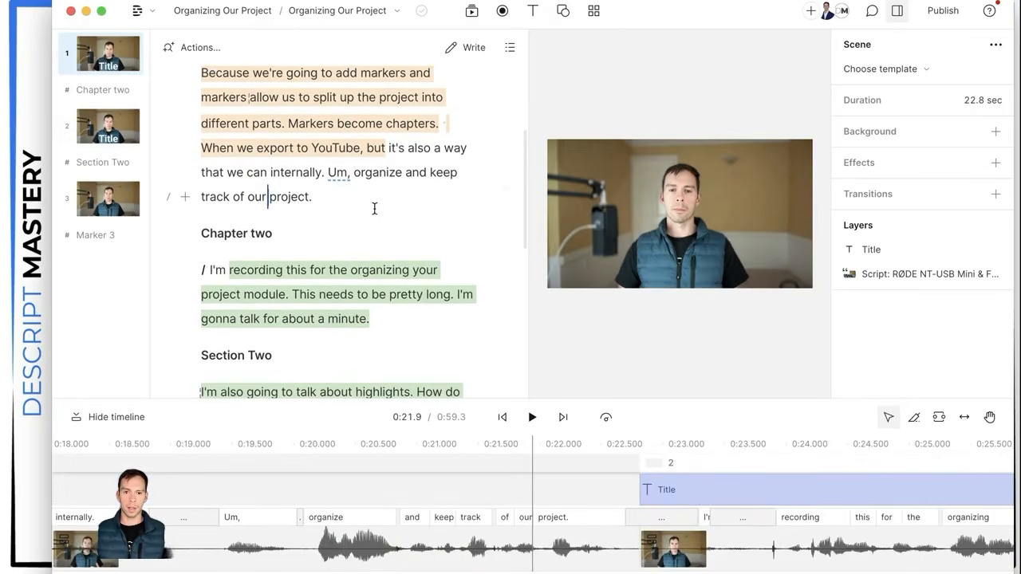
scroll(334, 230, "down", 1)
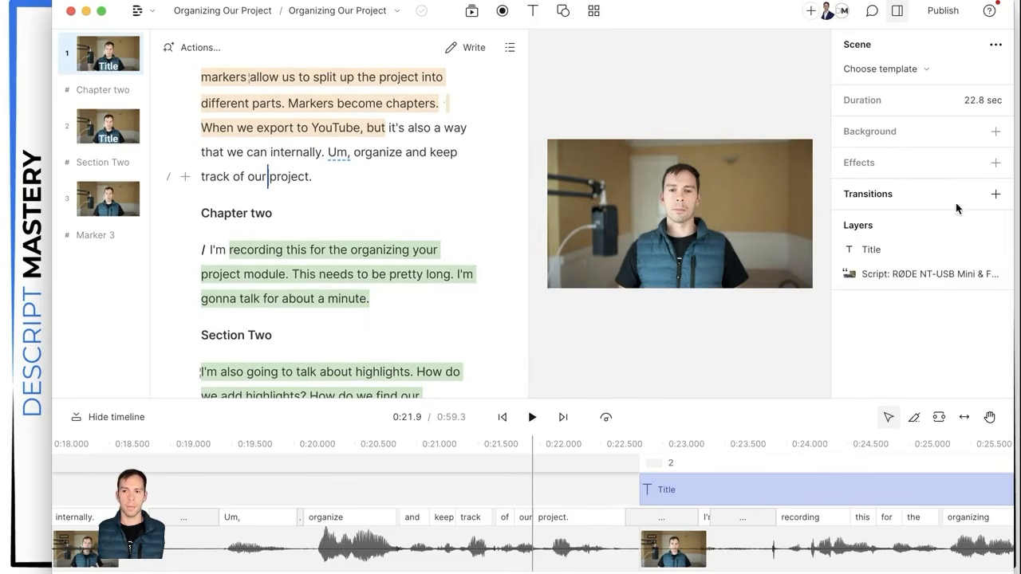
Step: Add a Cross-zoom out transition to scene 1
left_click(991, 198)
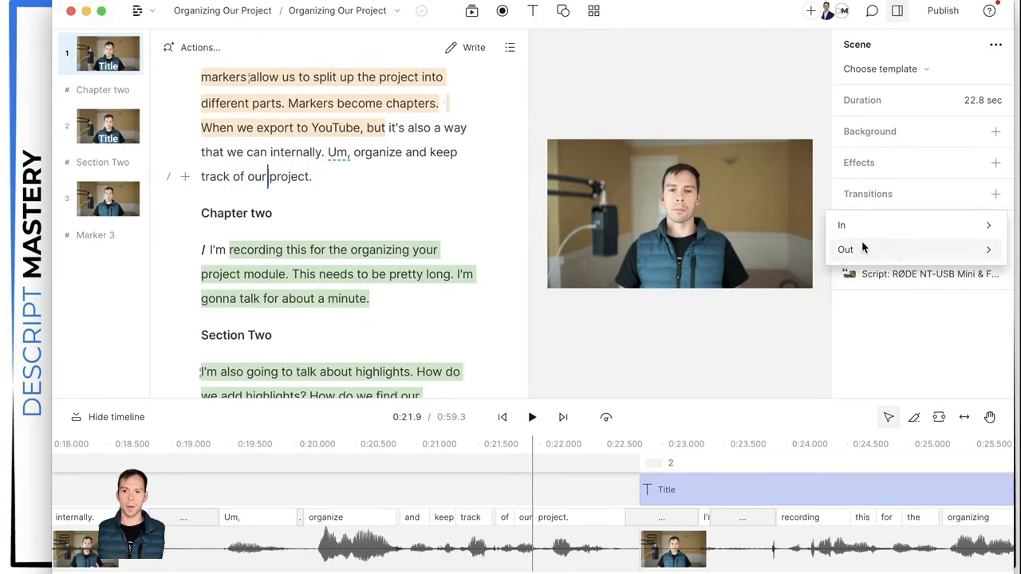
mouse_move(864, 260)
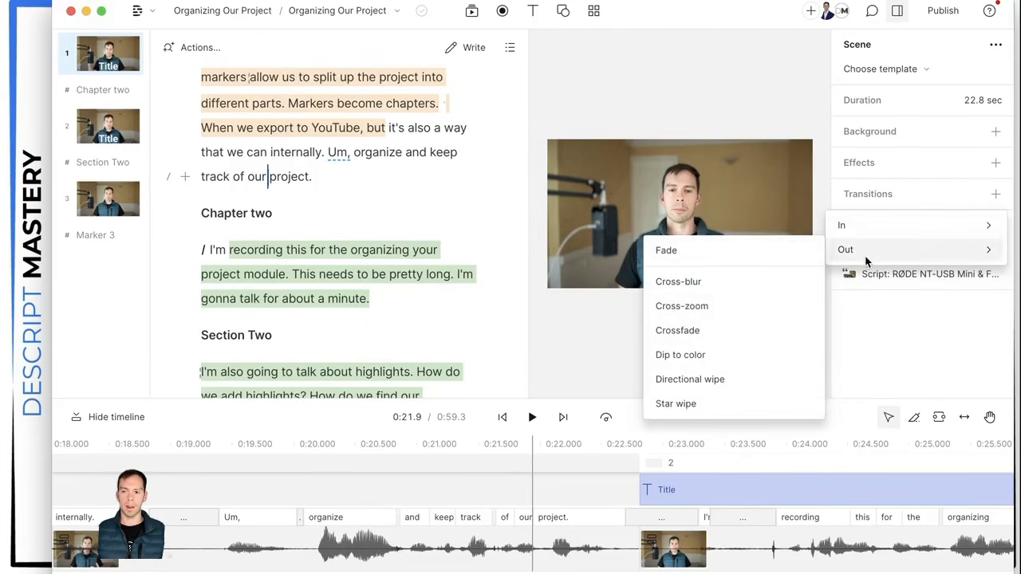
mouse_move(902, 227)
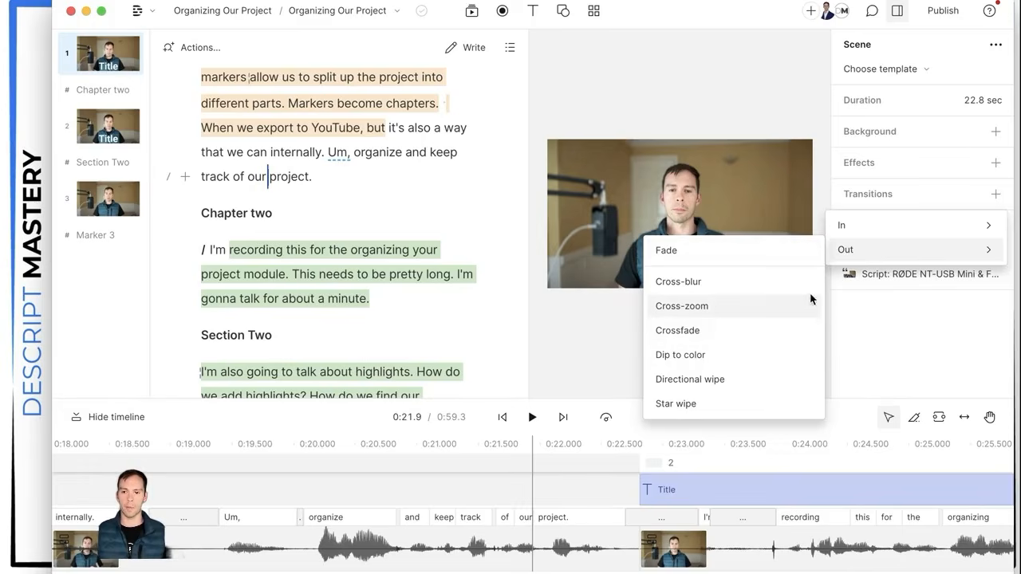
left_click(696, 308)
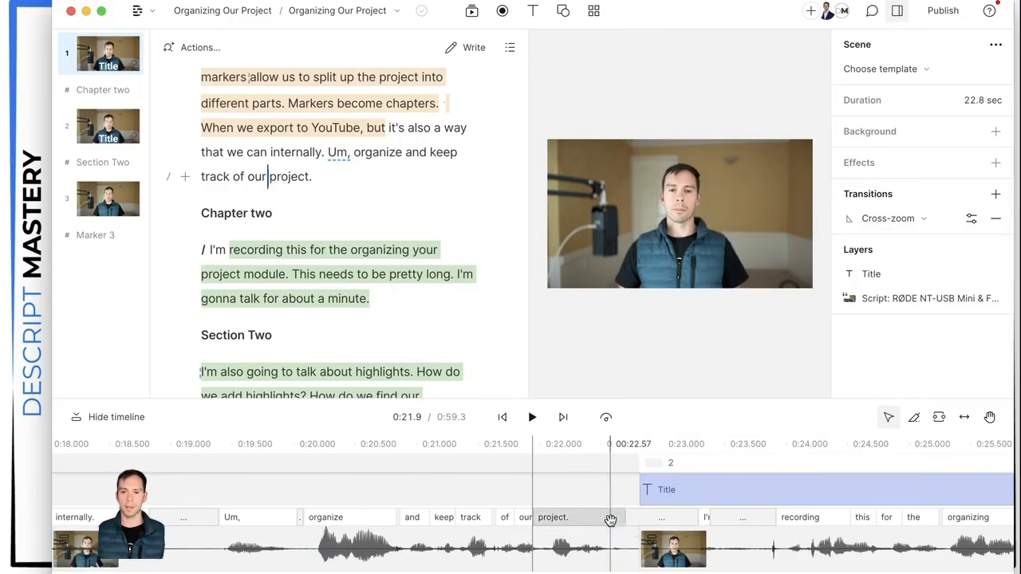
Step: Play back the Cross-zoom transition and return the playhead to just before scene 2
left_click(530, 417)
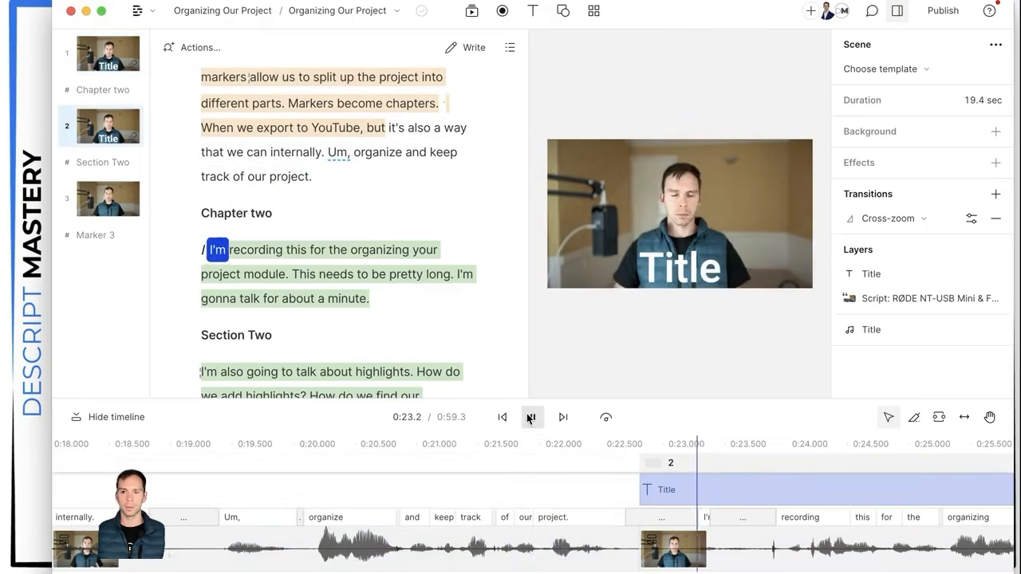
left_click(530, 416)
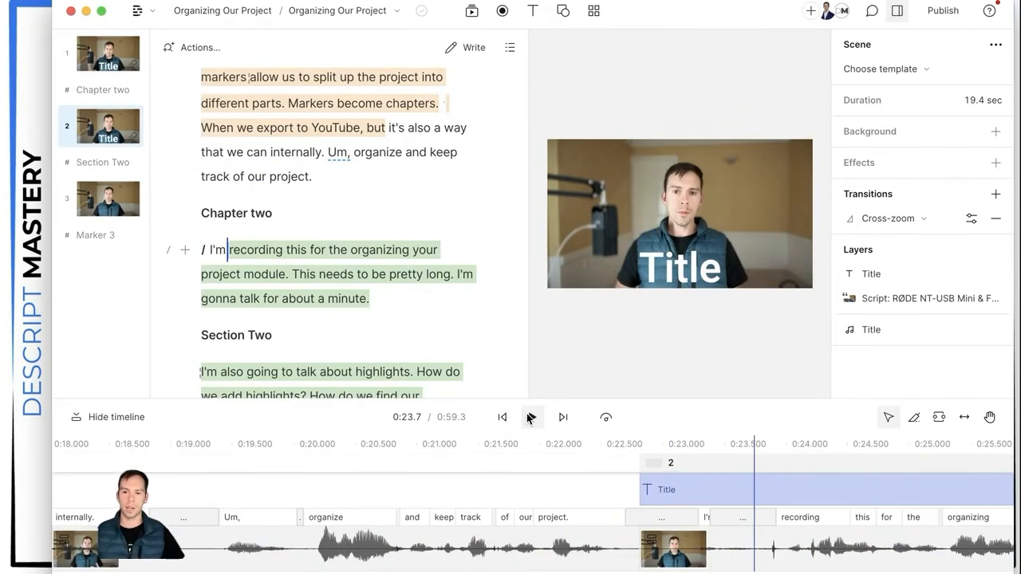
left_click(594, 492)
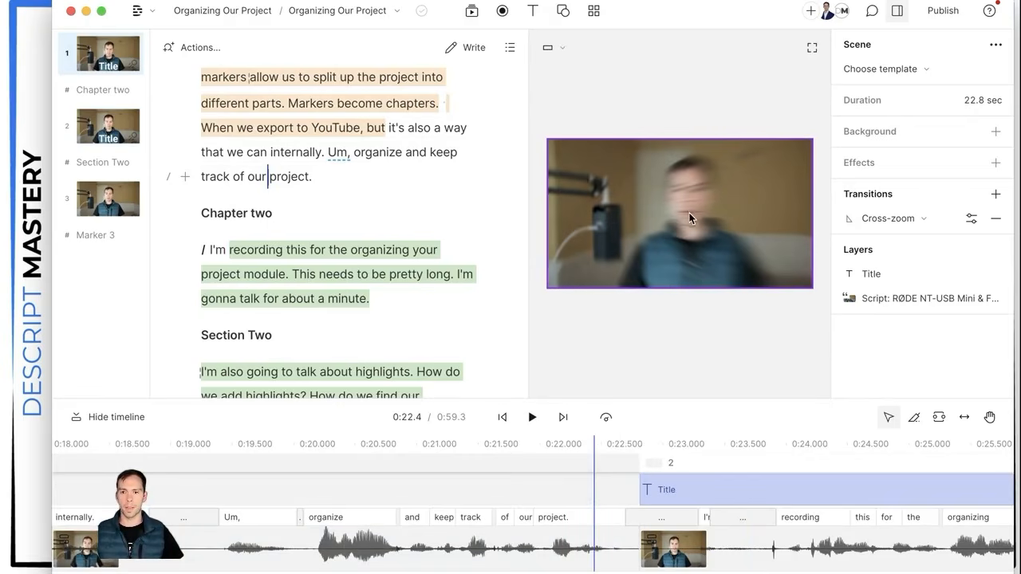
left_click(926, 223)
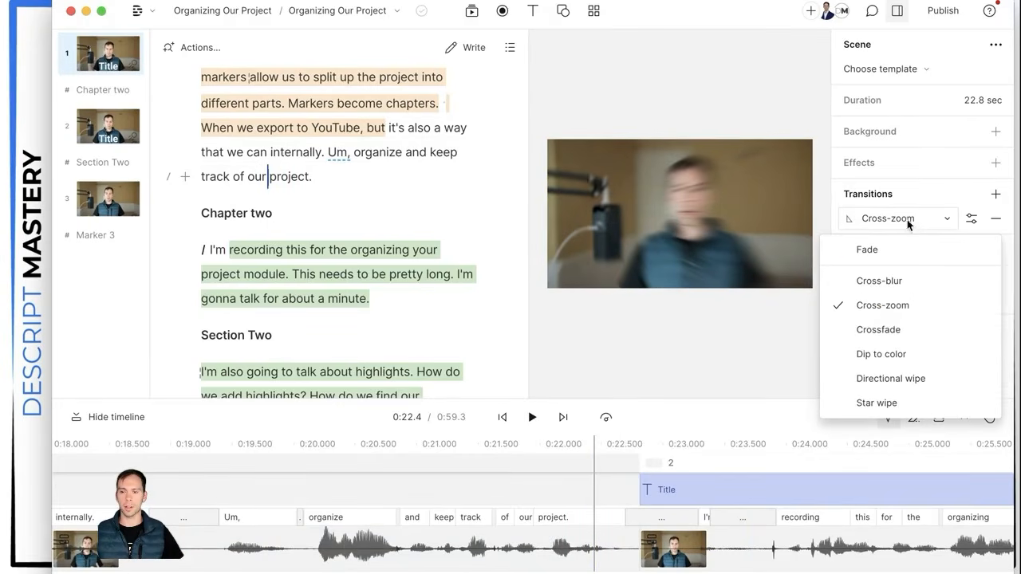
left_click(882, 283)
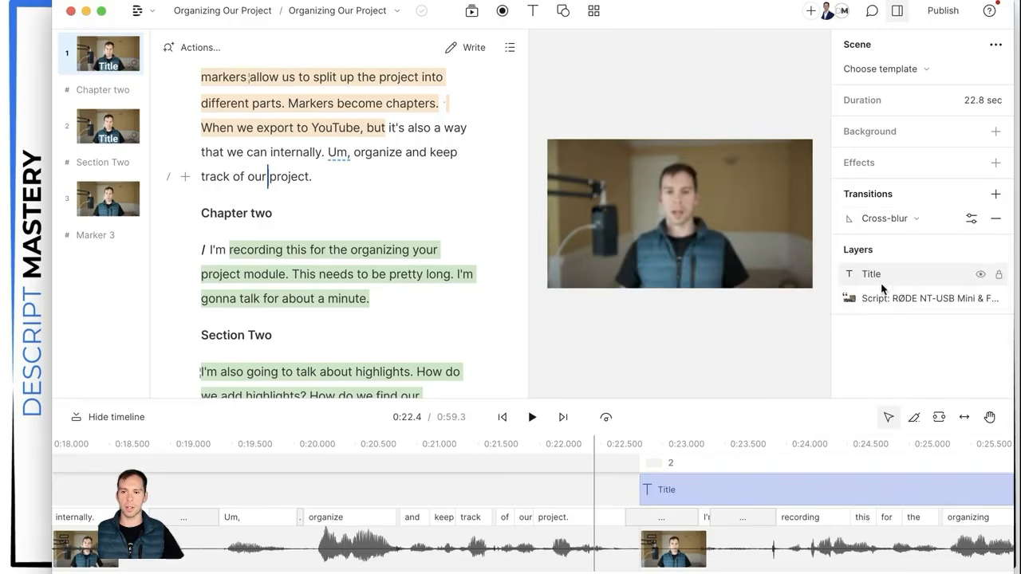
left_click(882, 220)
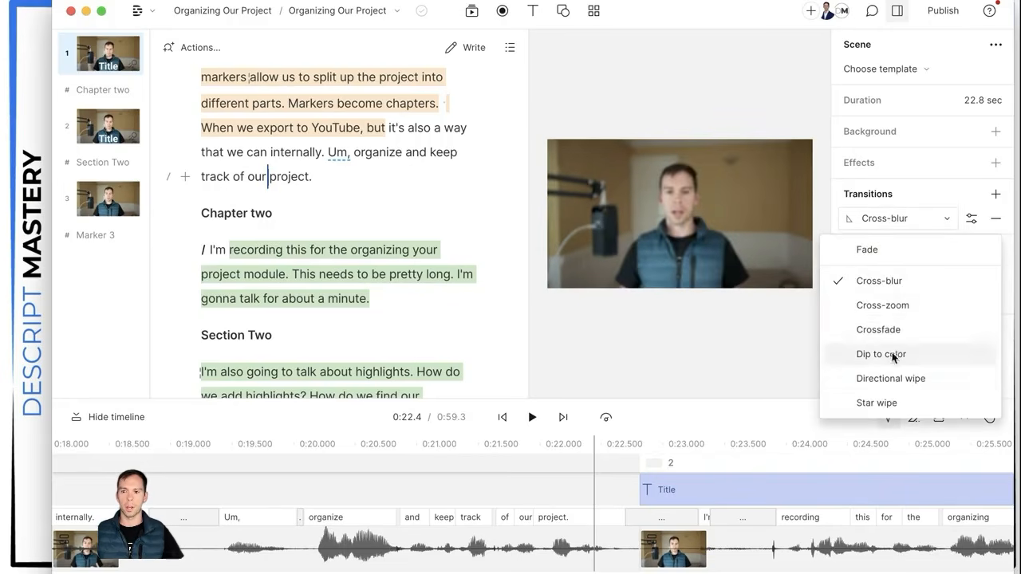
left_click(885, 355)
left_click(533, 418)
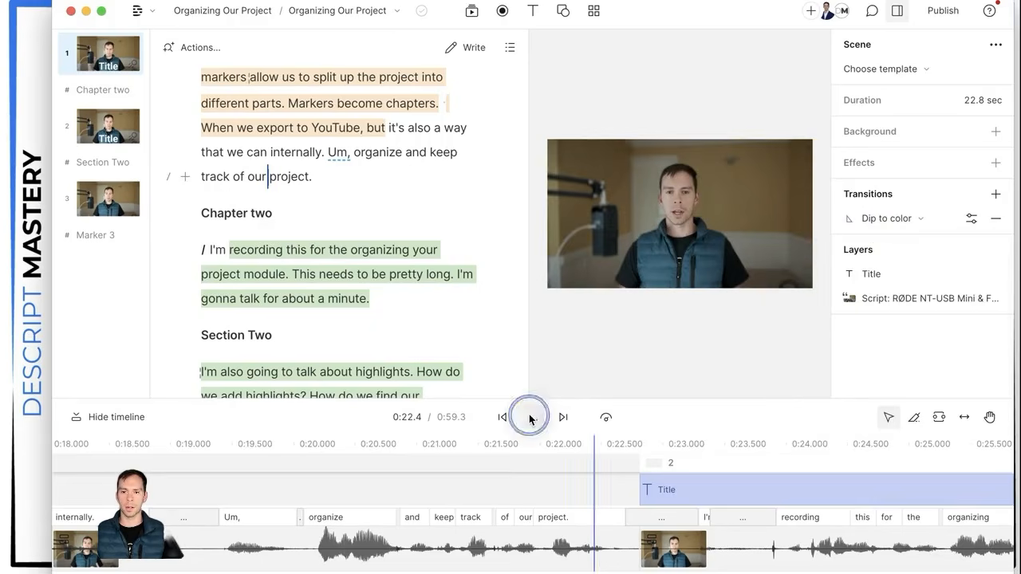
left_click(532, 417)
left_click(607, 490)
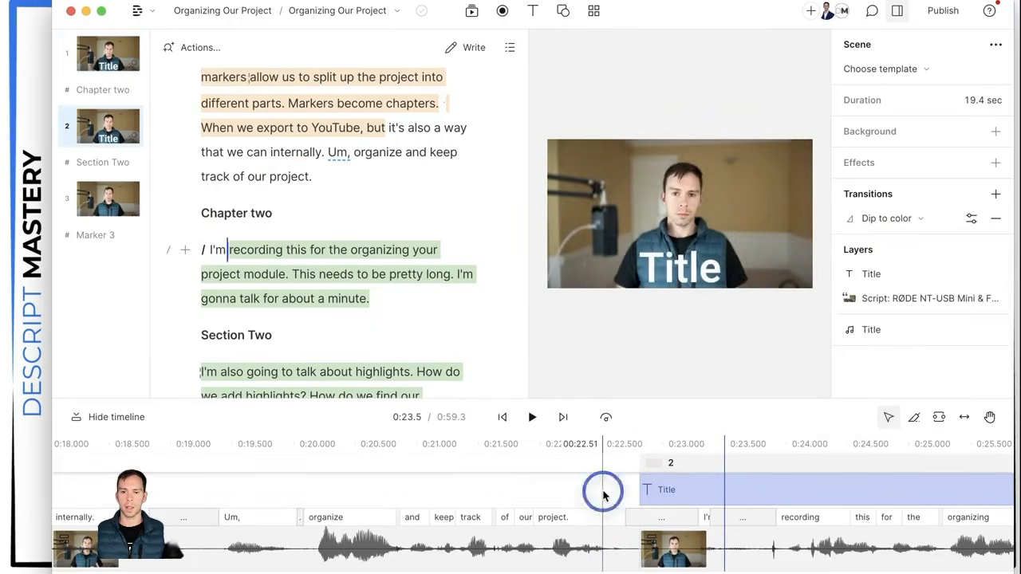
left_click(896, 220)
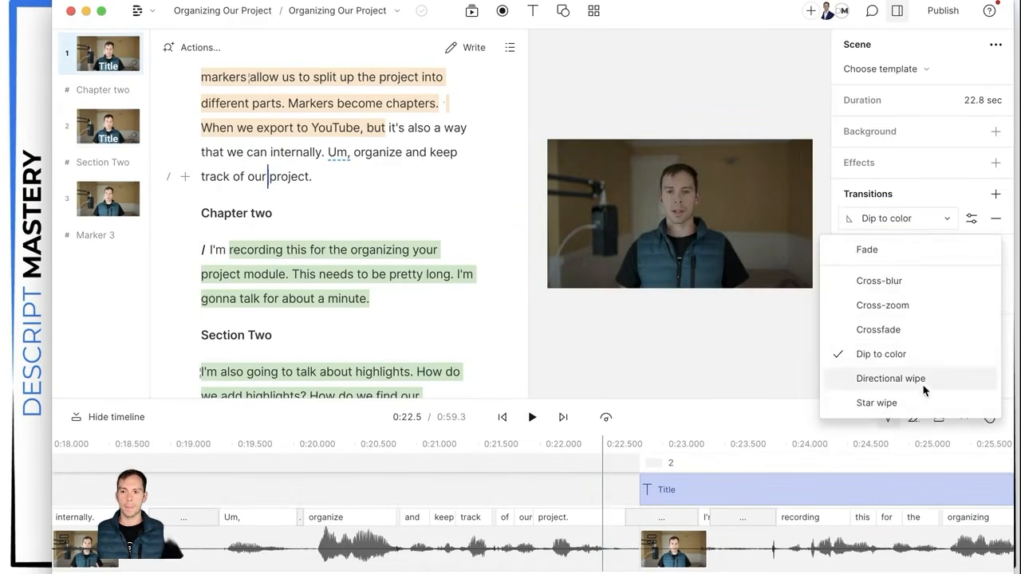
left_click(894, 403)
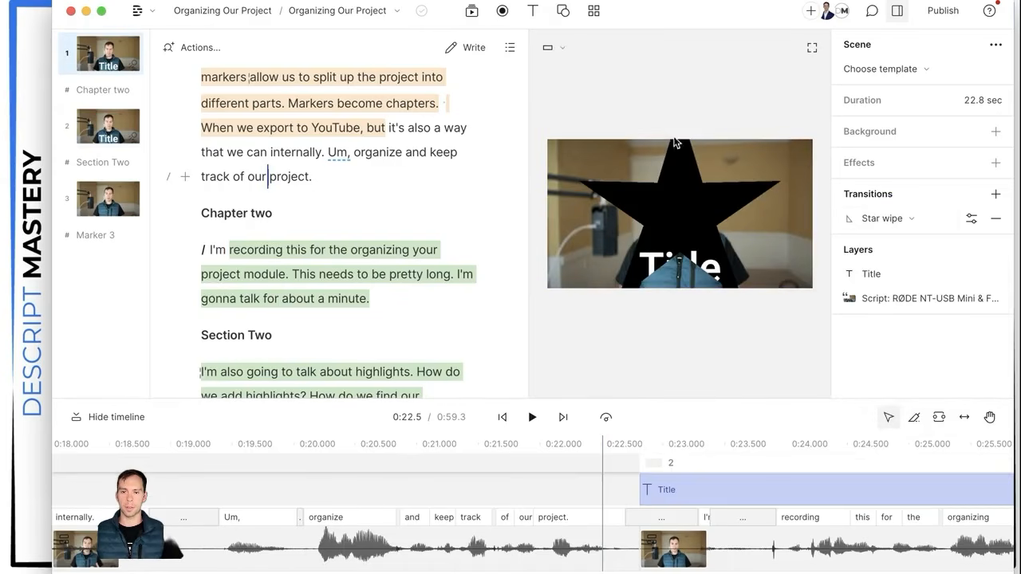
left_click(532, 418)
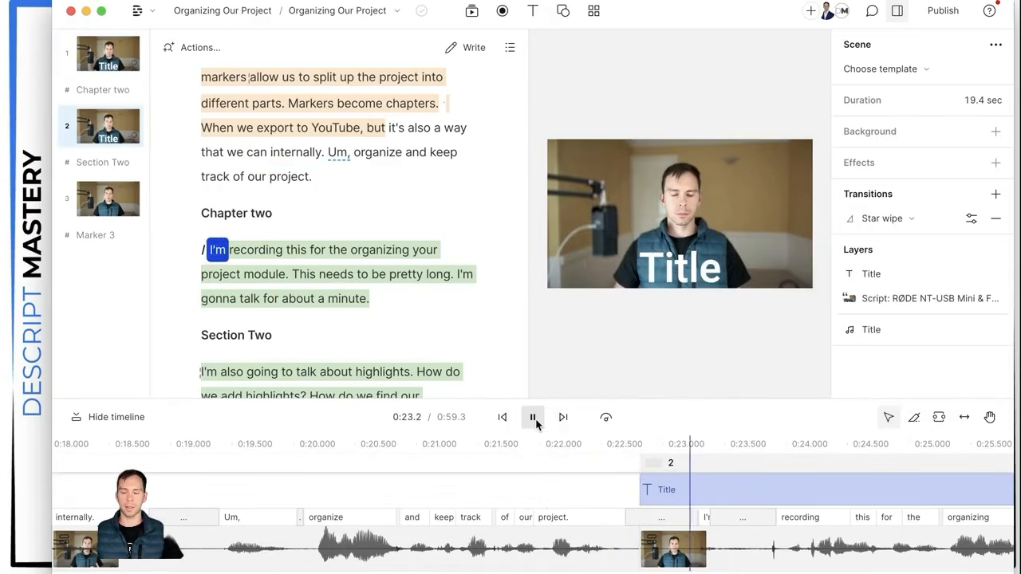
left_click(533, 417)
left_click(600, 490)
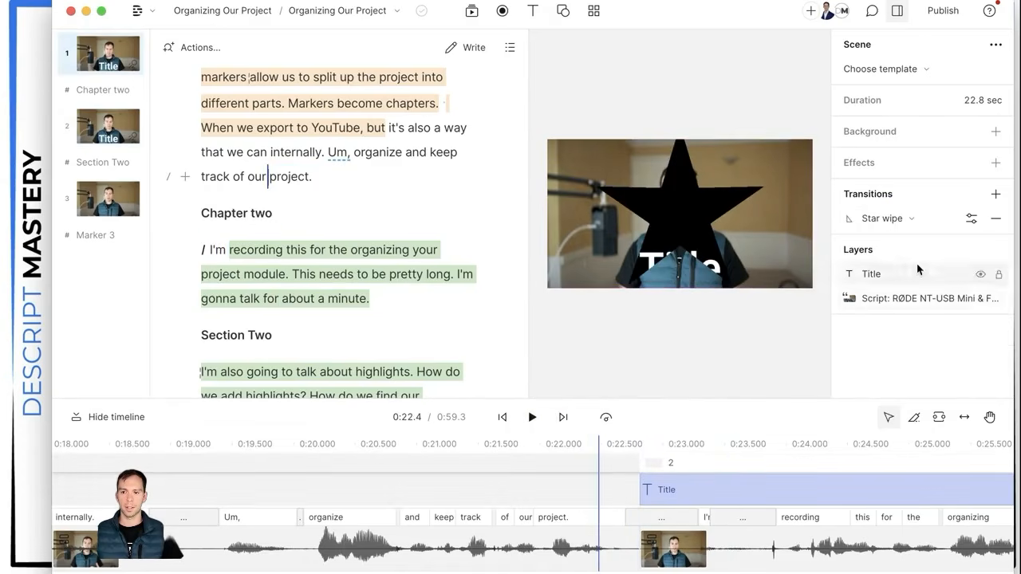
left_click(881, 219)
left_click(886, 313)
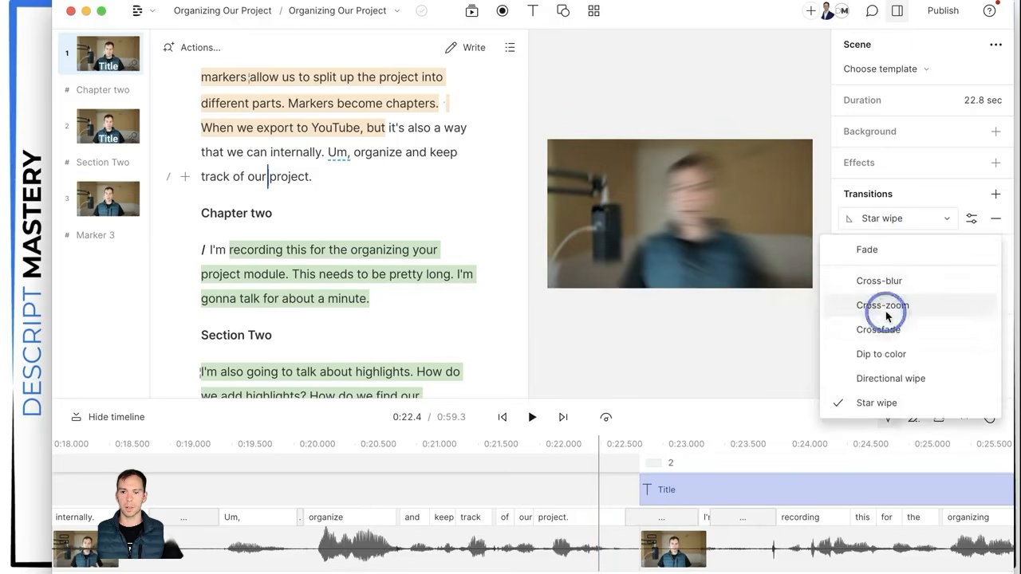
Step: Keep the Cross-zoom out transition and set its duration to 0.5 seconds
left_click(972, 223)
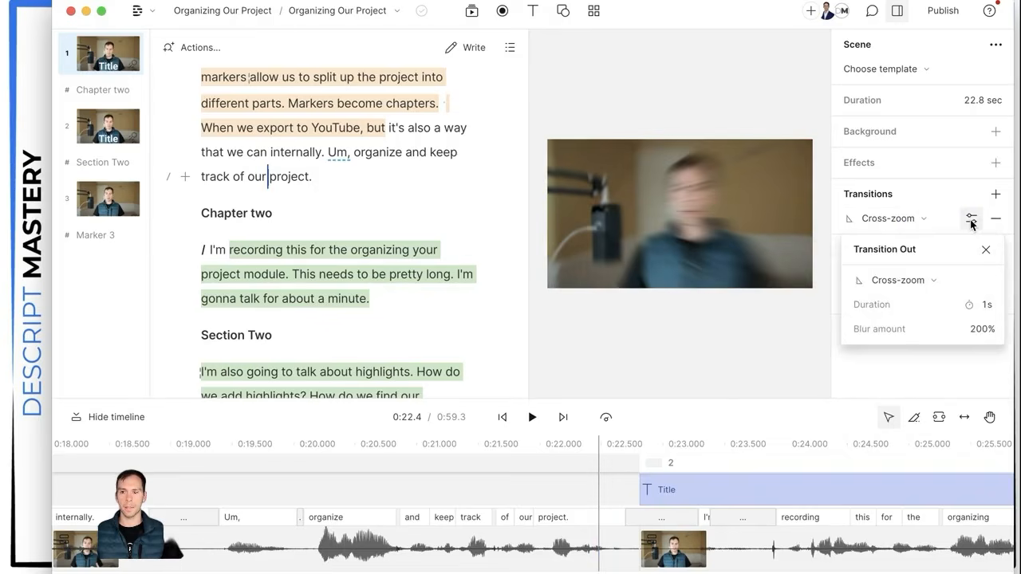
left_click(942, 284)
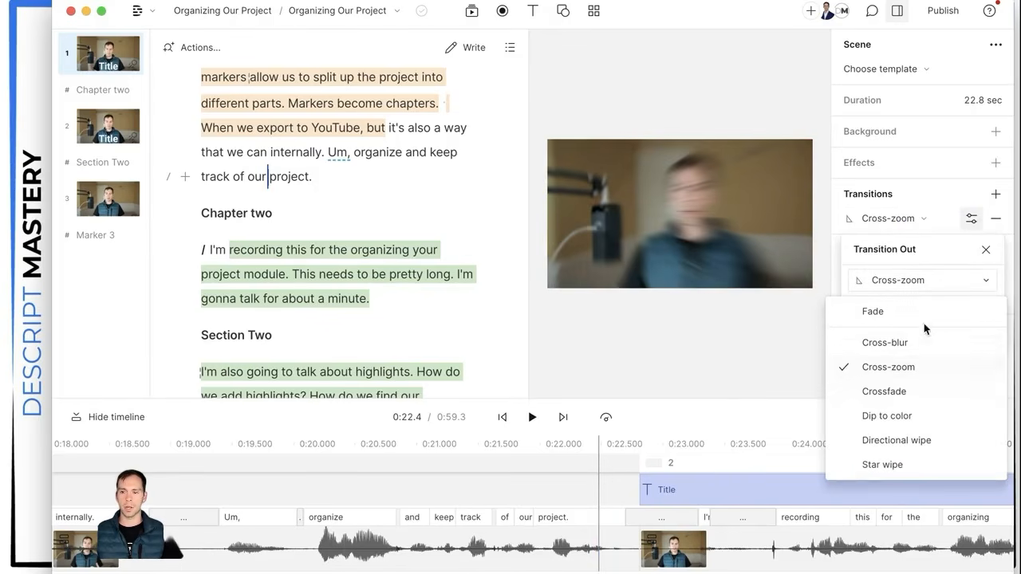
left_click(921, 284)
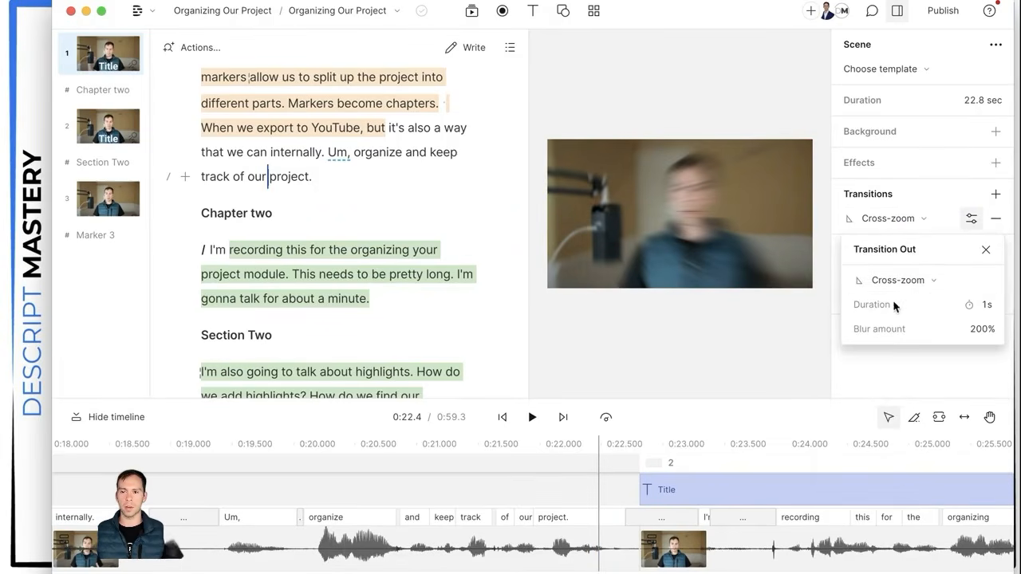
left_click(983, 310)
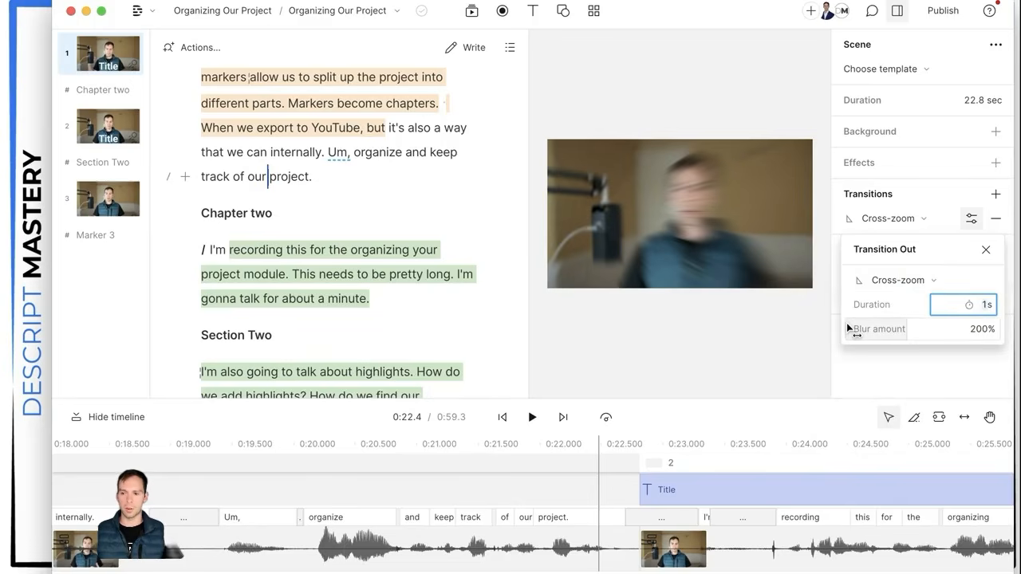
key("BackSpace")
type(".5")
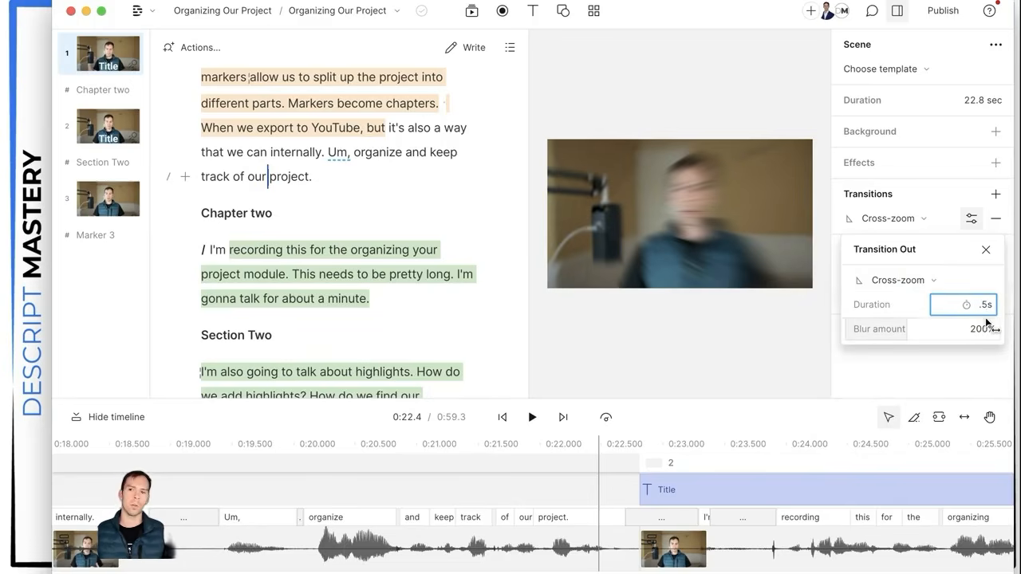
left_click(901, 311)
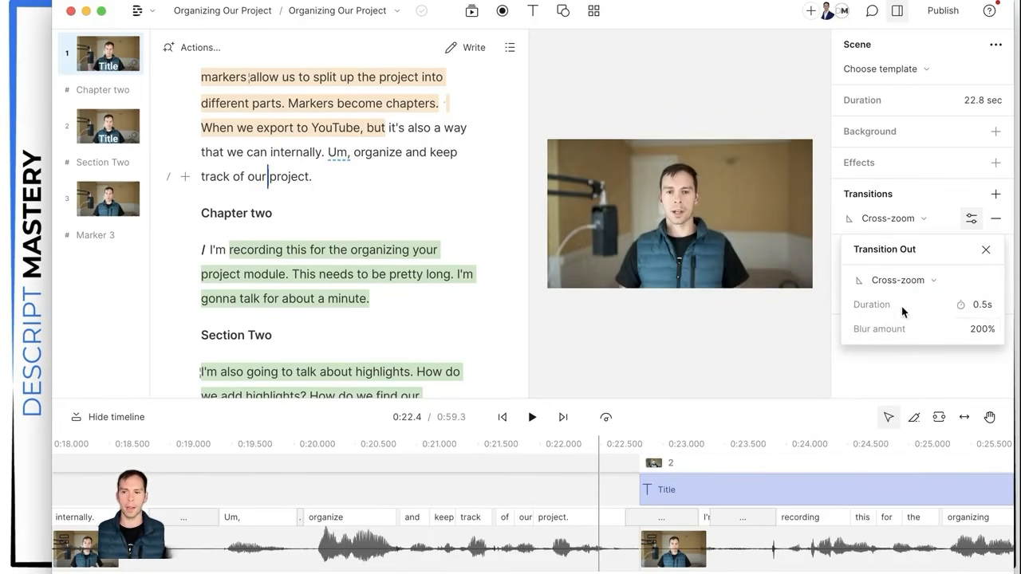
Step: Set the transition's blur amount to 500%
left_click(961, 339)
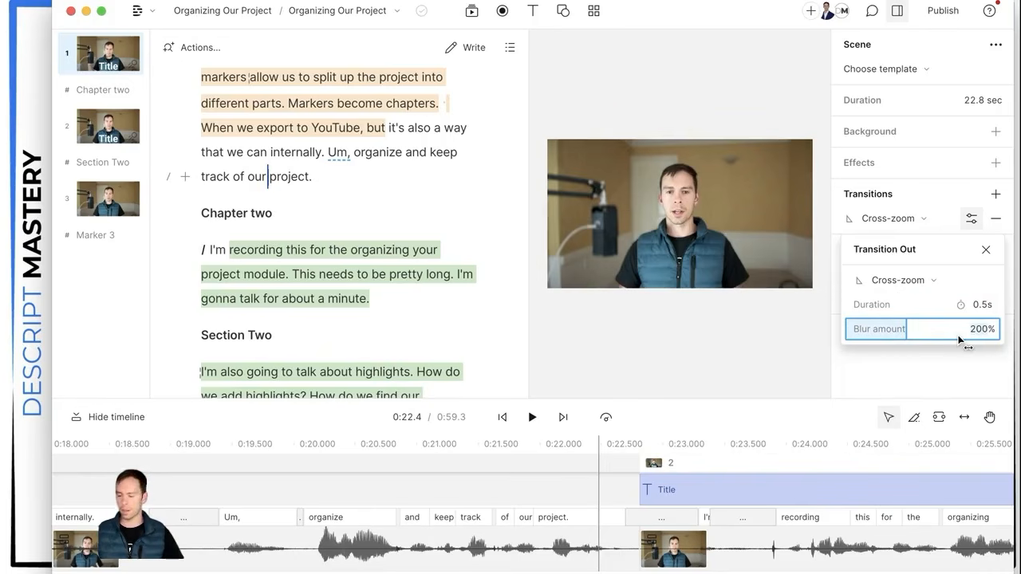
type("30")
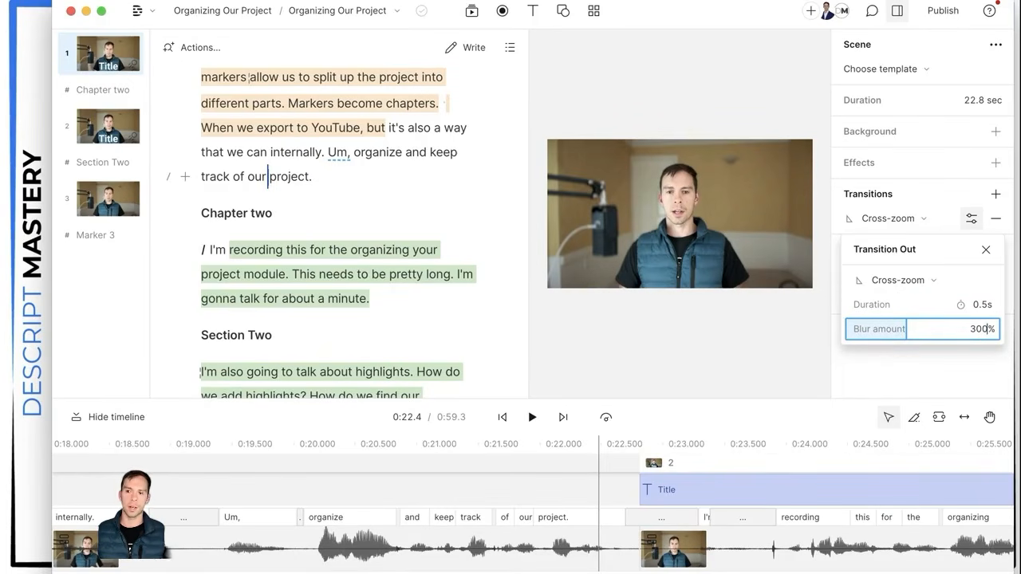
key("Return")
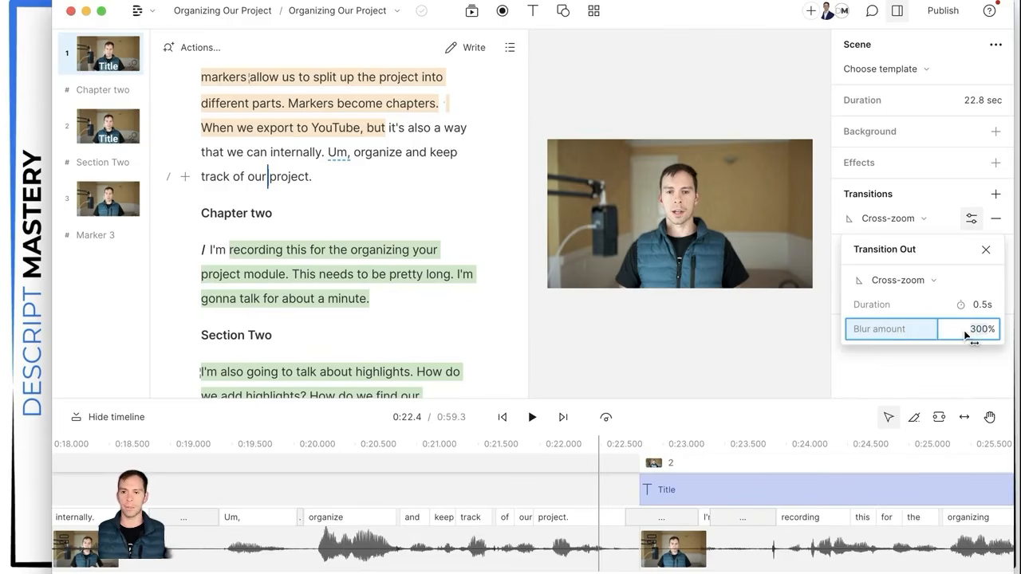
left_click_drag(937, 337, 997, 336)
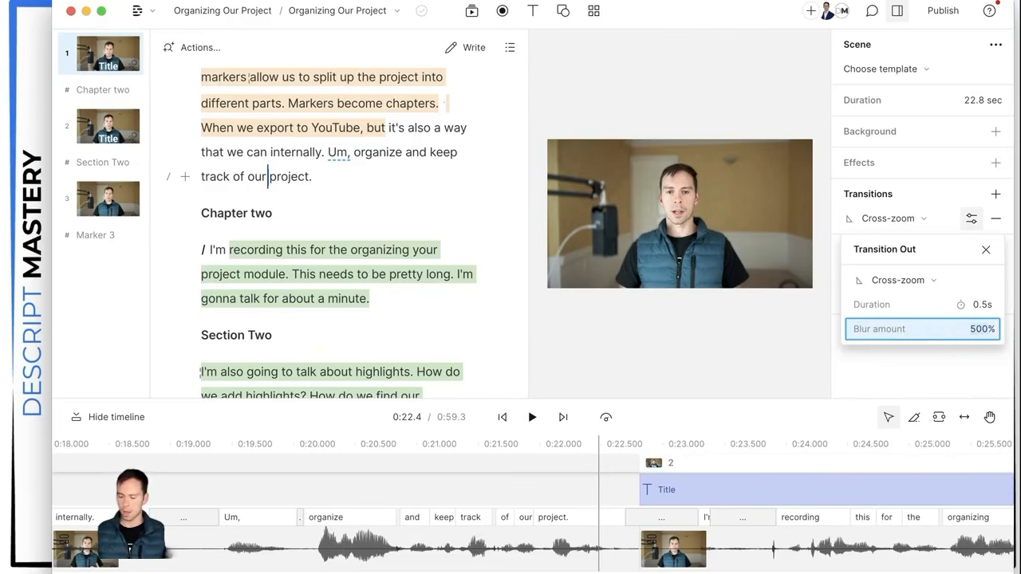
type("100")
key("Return")
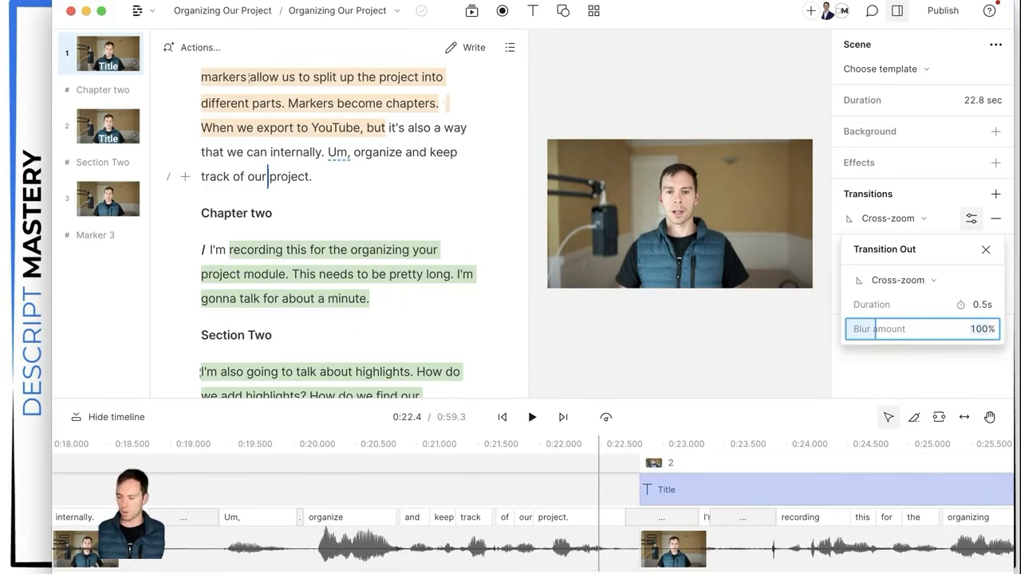
type("500")
key("Return")
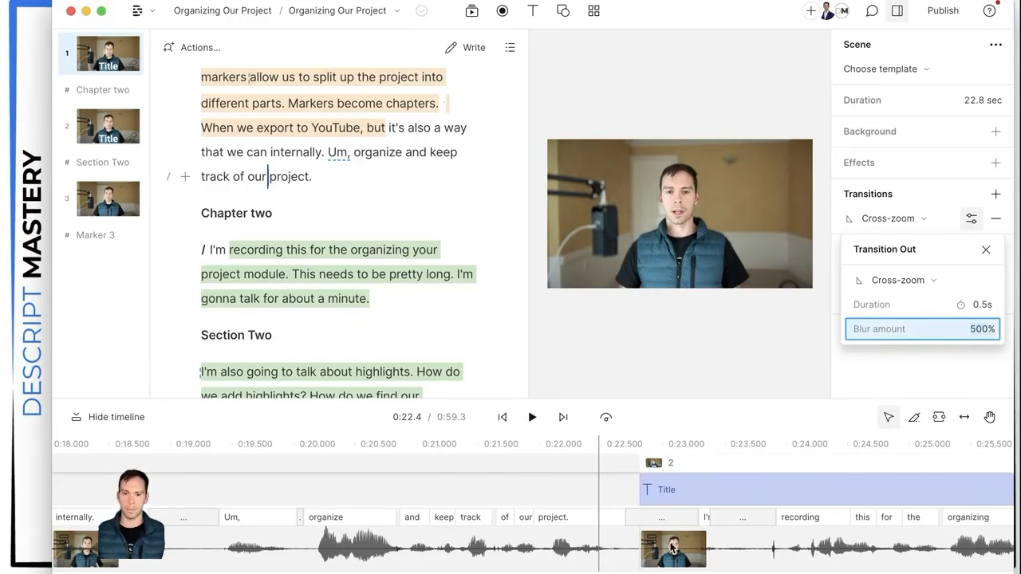
Step: Play through the transition into the title scene and step into it to see the blur
left_click(543, 500)
key("space")
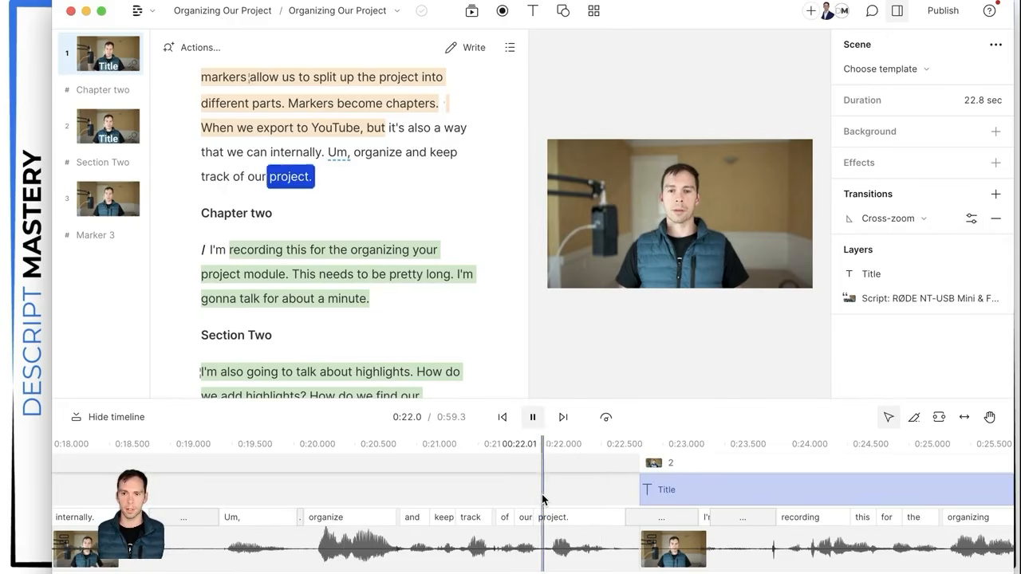
key("space")
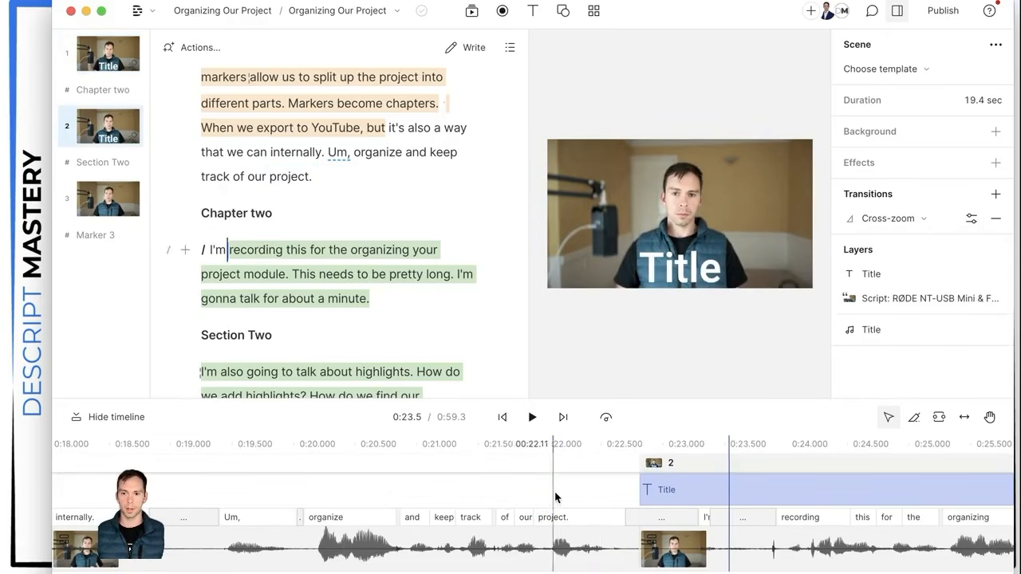
left_click_drag(556, 494, 604, 490)
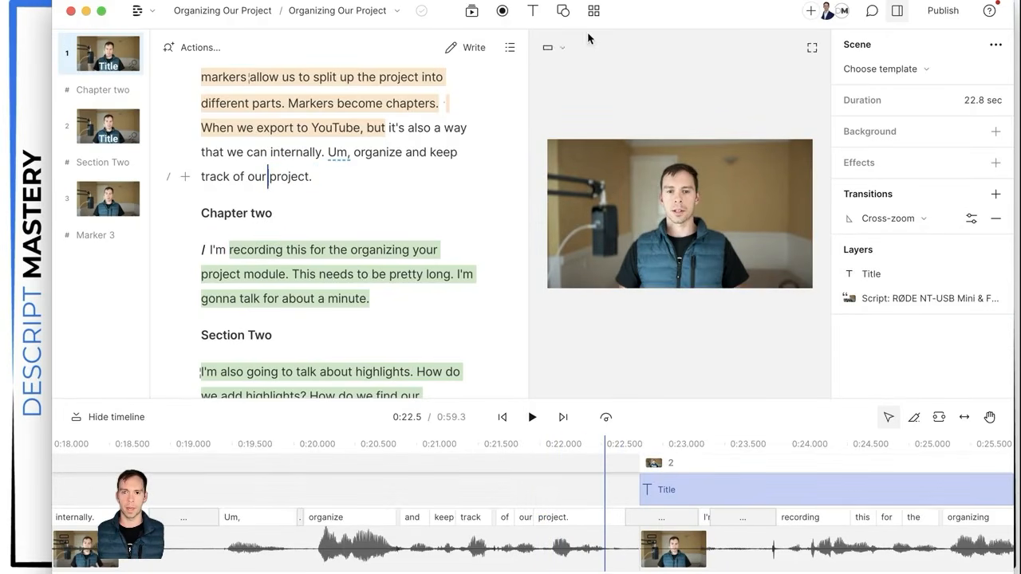
left_click(619, 496)
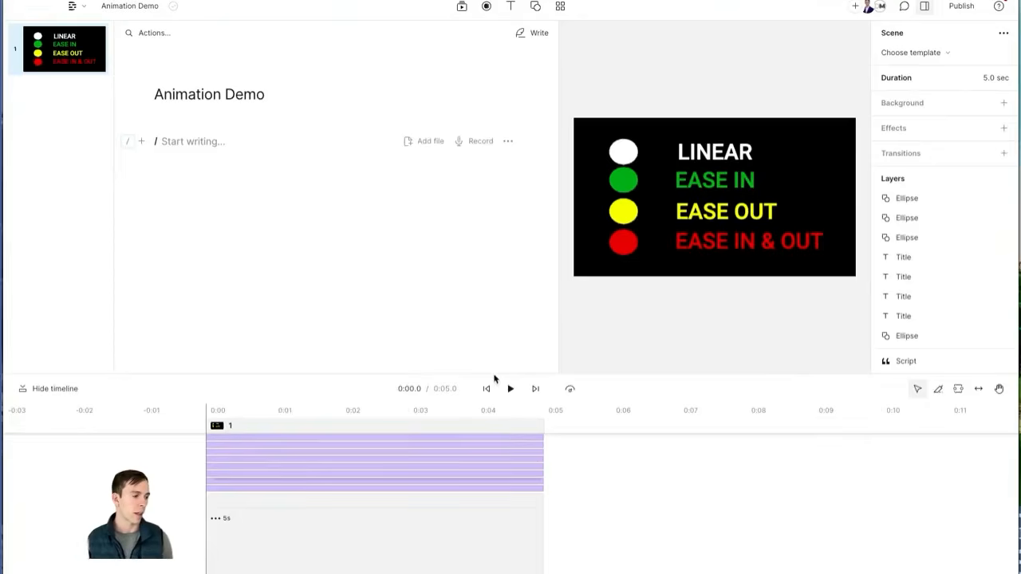
Step: Drag the timeline divider upward so each Animation Demo layer shows in its own row
left_click(422, 372)
left_click_drag(424, 372, 396, 235)
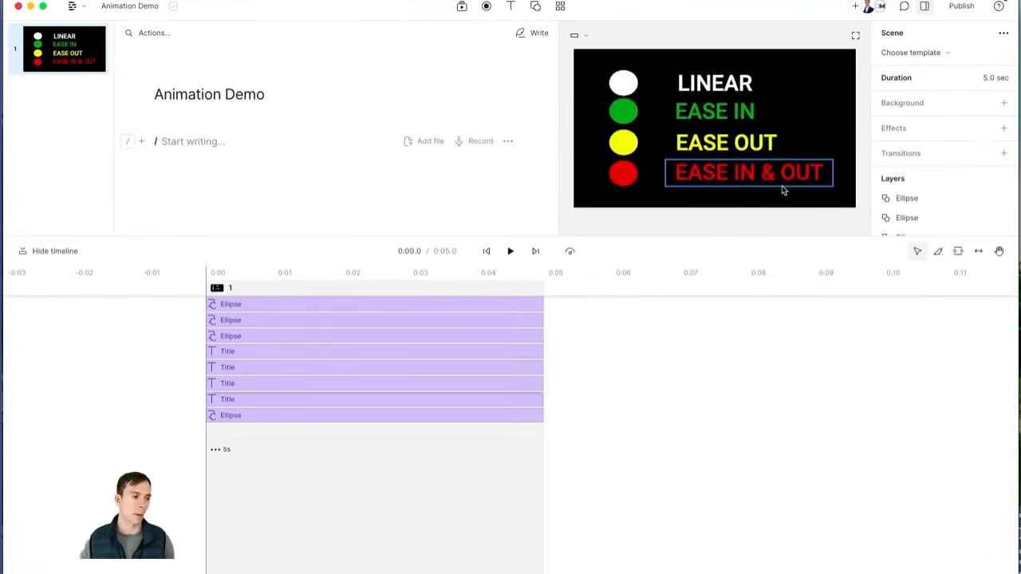
Step: Select the white ellipse beside LINEAR and add a Custom keyframe animation to it
left_click(244, 304)
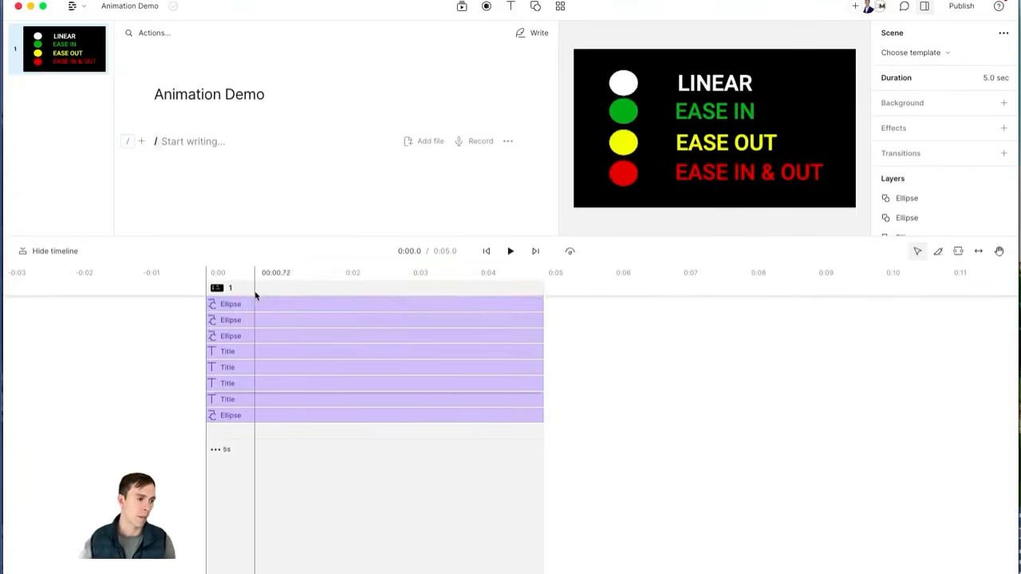
left_click(628, 107)
left_click(619, 88)
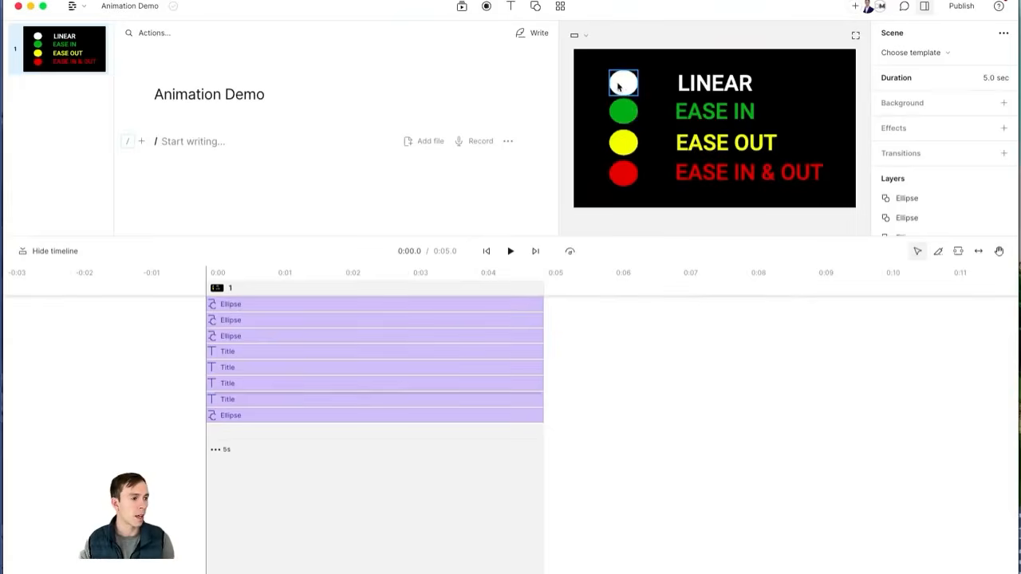
left_click(621, 87)
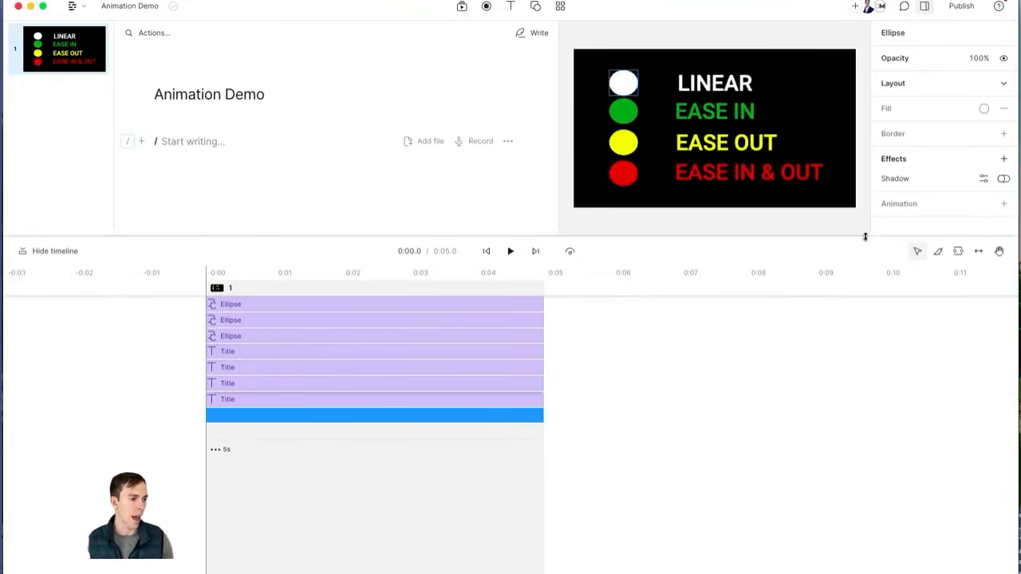
scroll(966, 189, "down", 1)
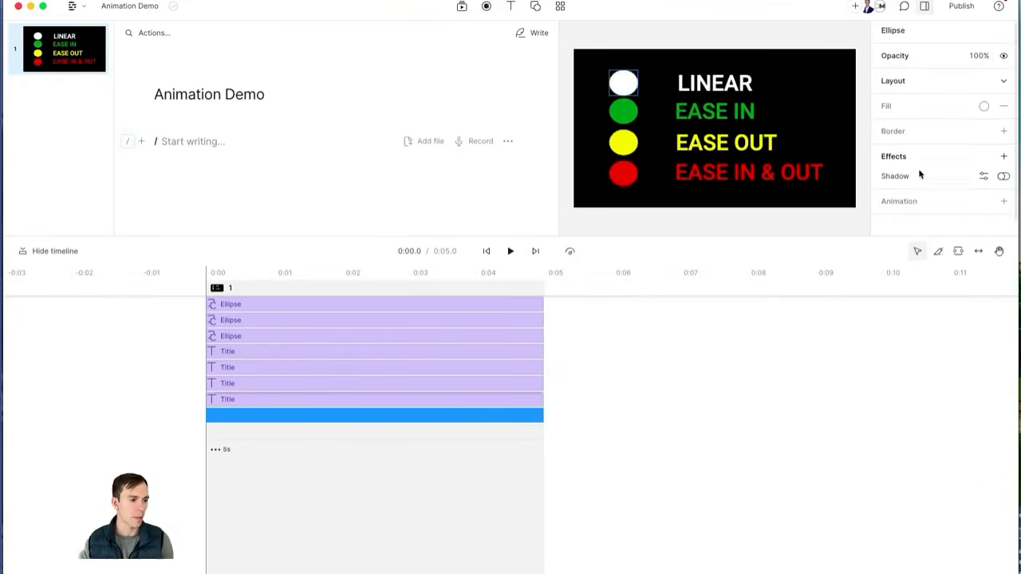
left_click(1003, 202)
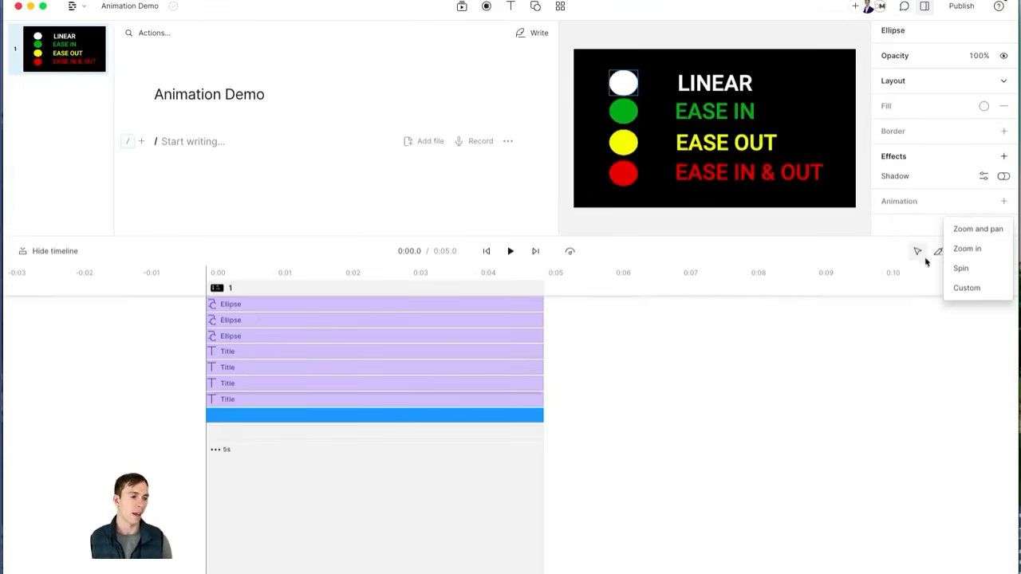
left_click(967, 290)
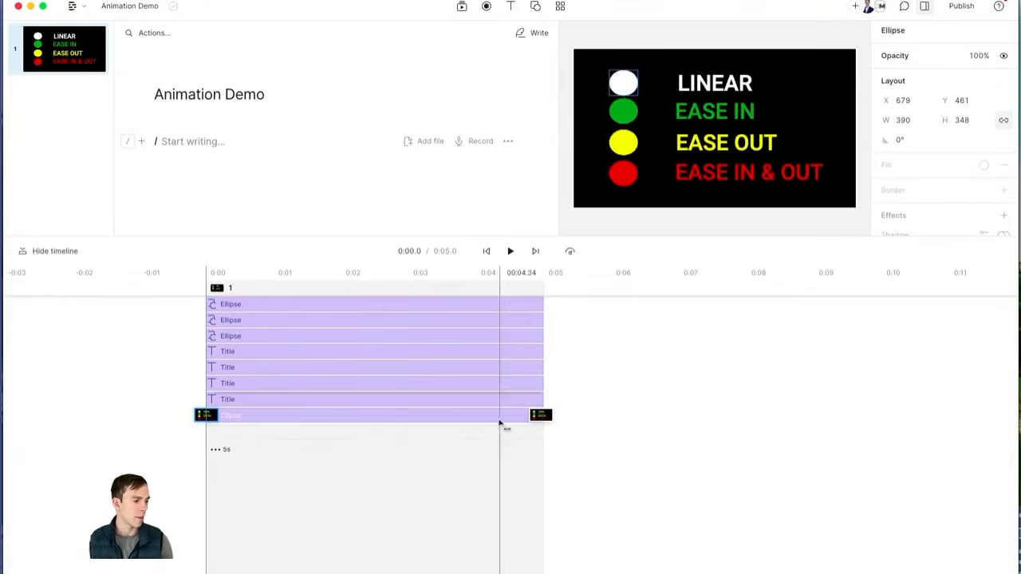
Step: At the end keyframe, drag the white circle to the frame's right edge
left_click(541, 415)
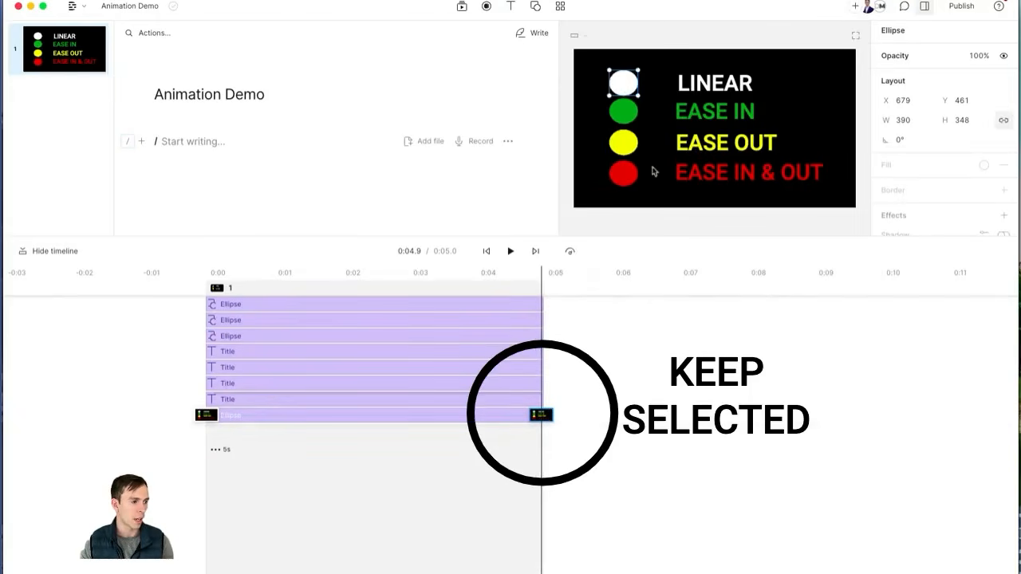
left_click_drag(623, 86, 843, 85)
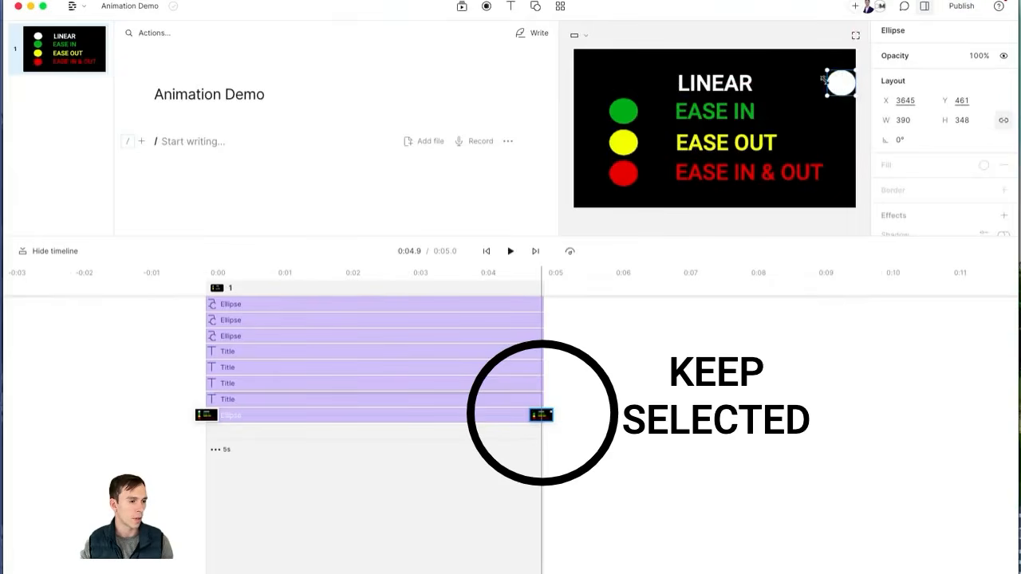
left_click(205, 415)
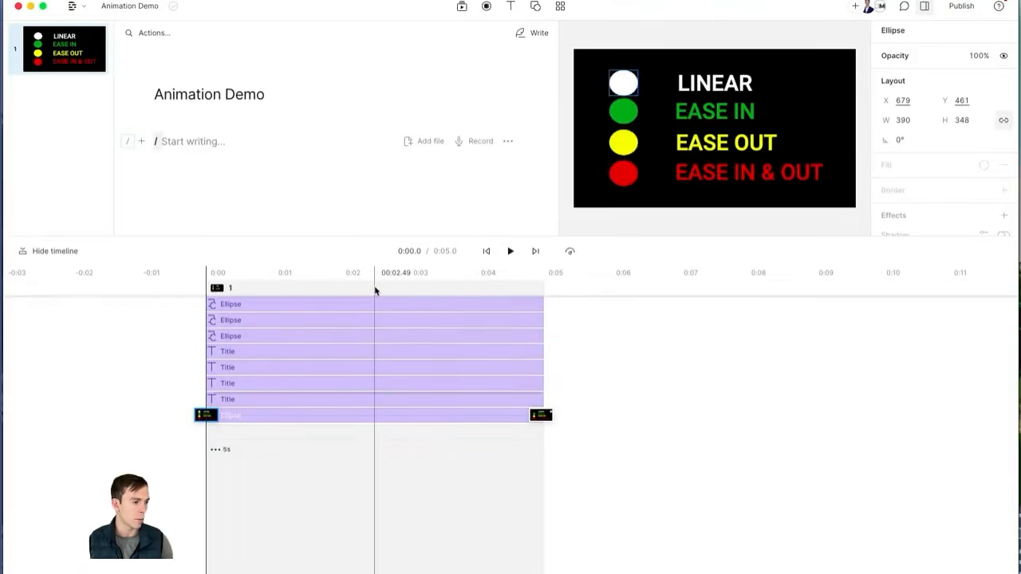
Step: Scrub the playhead between about 0:01 and 0:04 to check the circle's slide
left_click(376, 289)
left_click(423, 289)
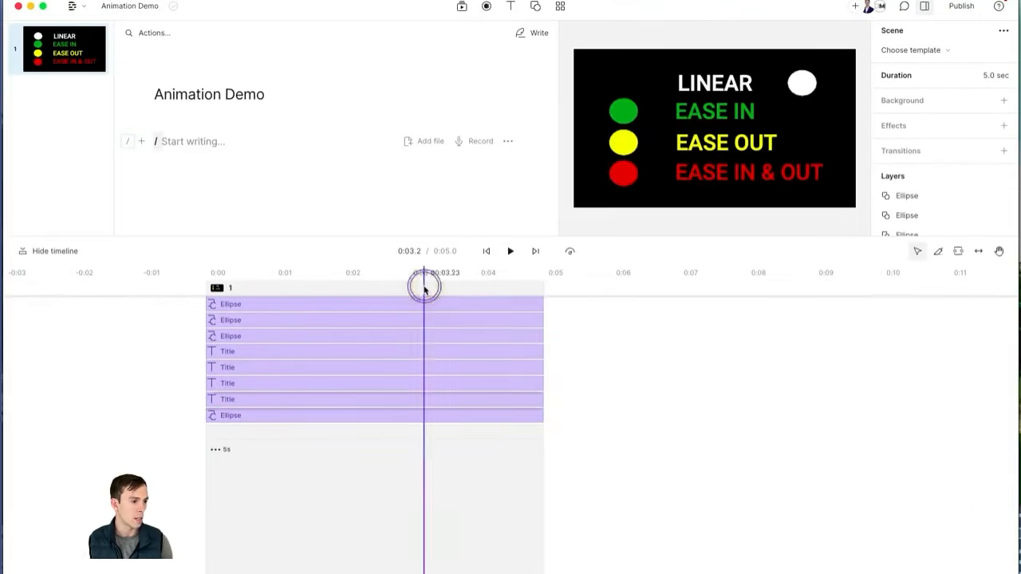
left_click(478, 289)
left_click(385, 287)
left_click(319, 289)
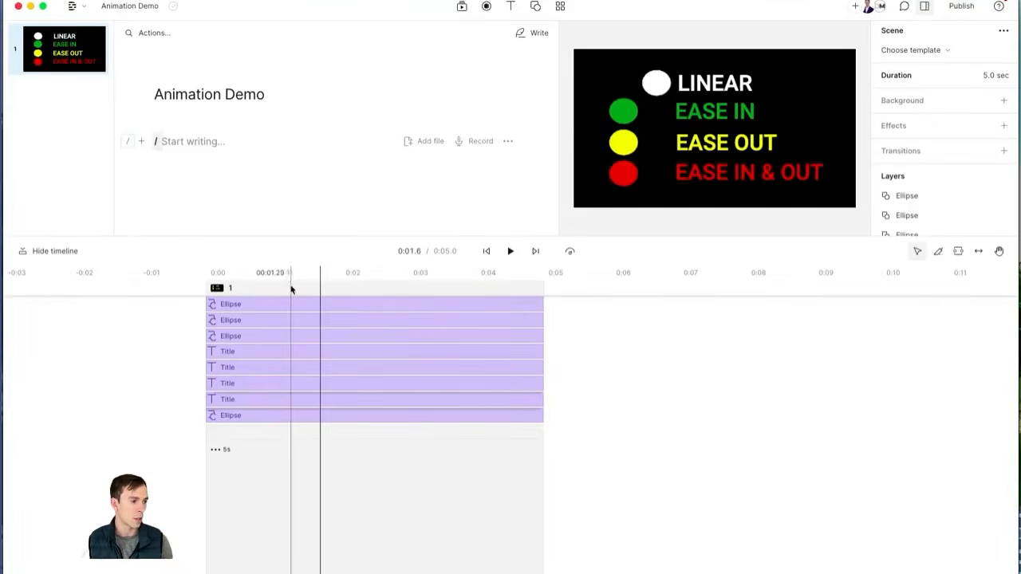
left_click(288, 288)
left_click(281, 286)
left_click(313, 286)
left_click(371, 283)
left_click(420, 281)
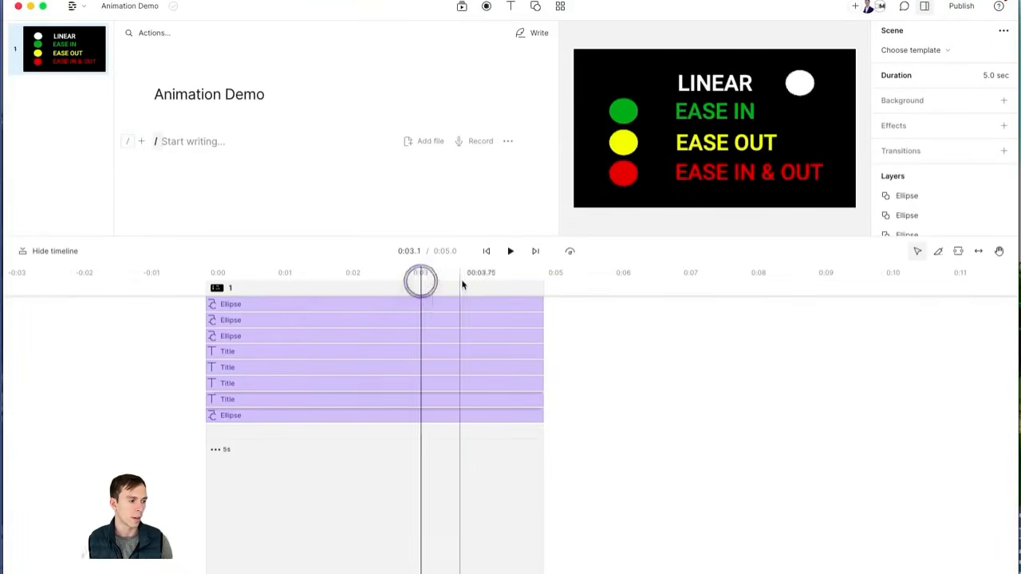
left_click(463, 284)
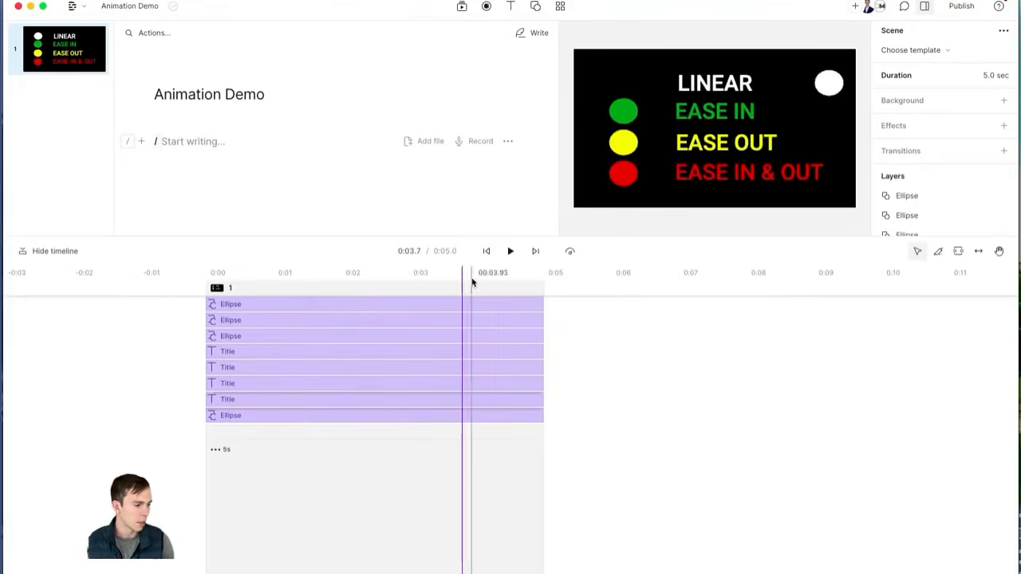
left_click(487, 251)
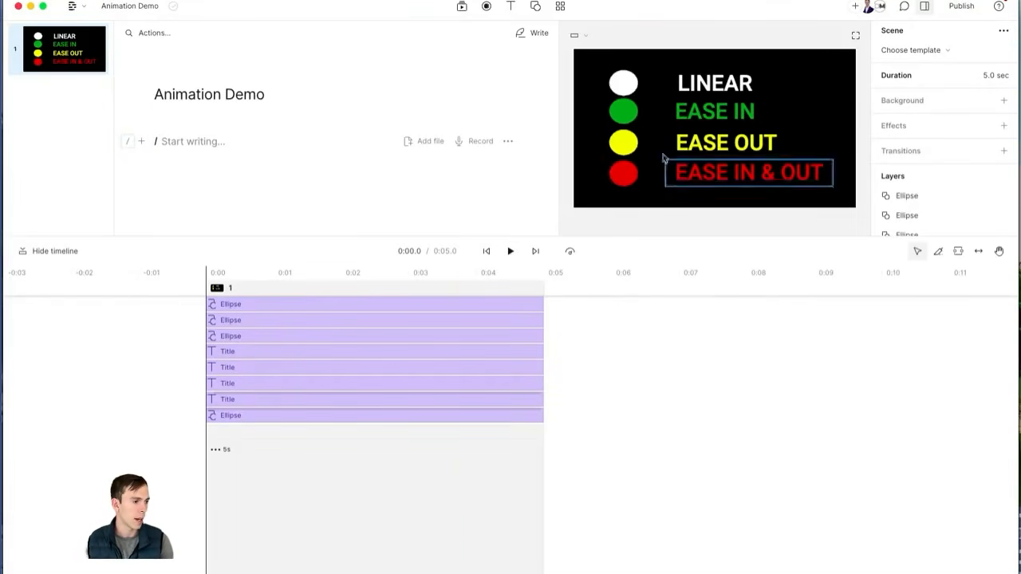
Step: Change the white circle's Animation 1 easing from Ease in and out to Linear
left_click(623, 86)
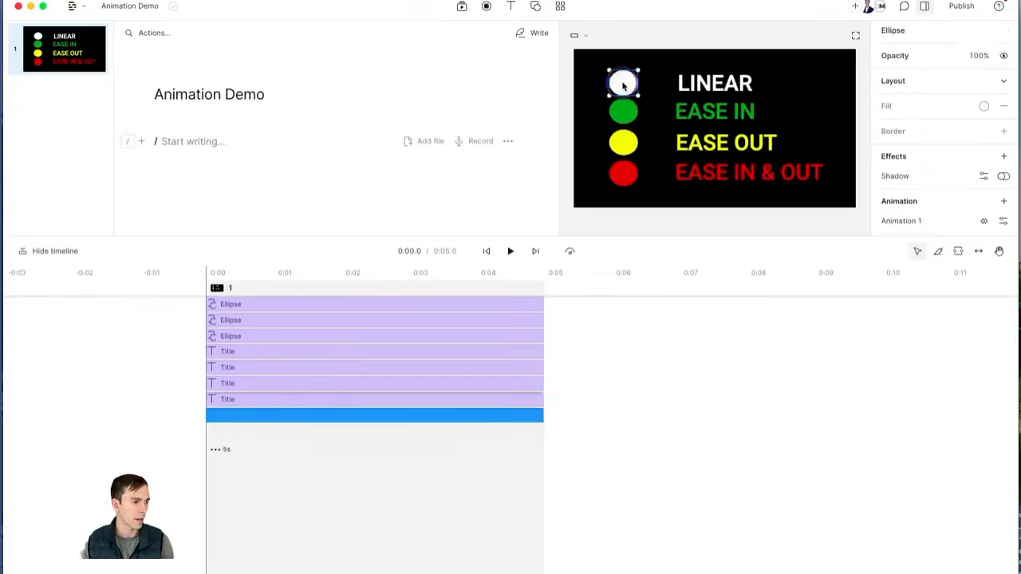
scroll(990, 214, "down", 1)
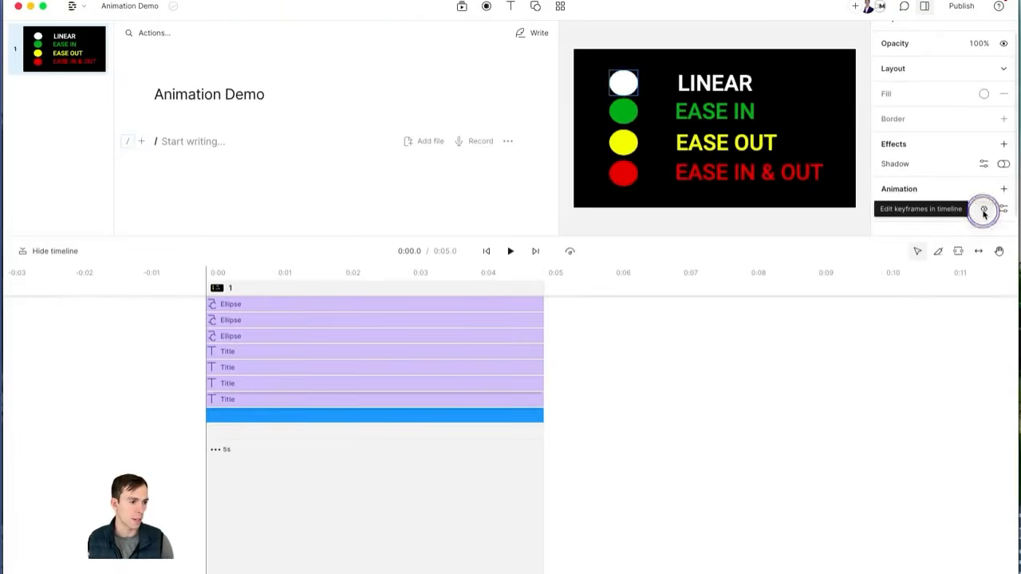
left_click(984, 212)
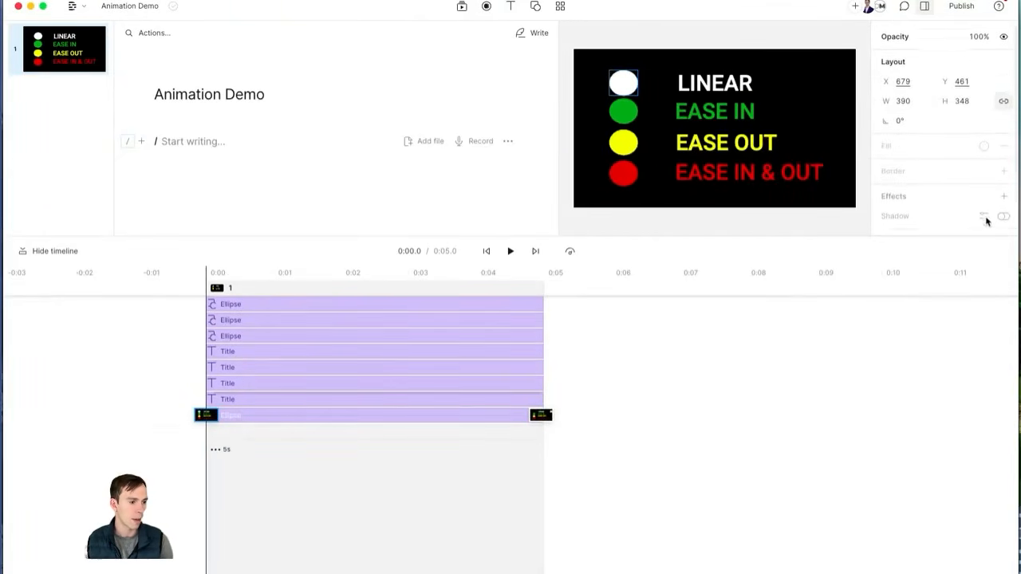
scroll(992, 212, "down", 3)
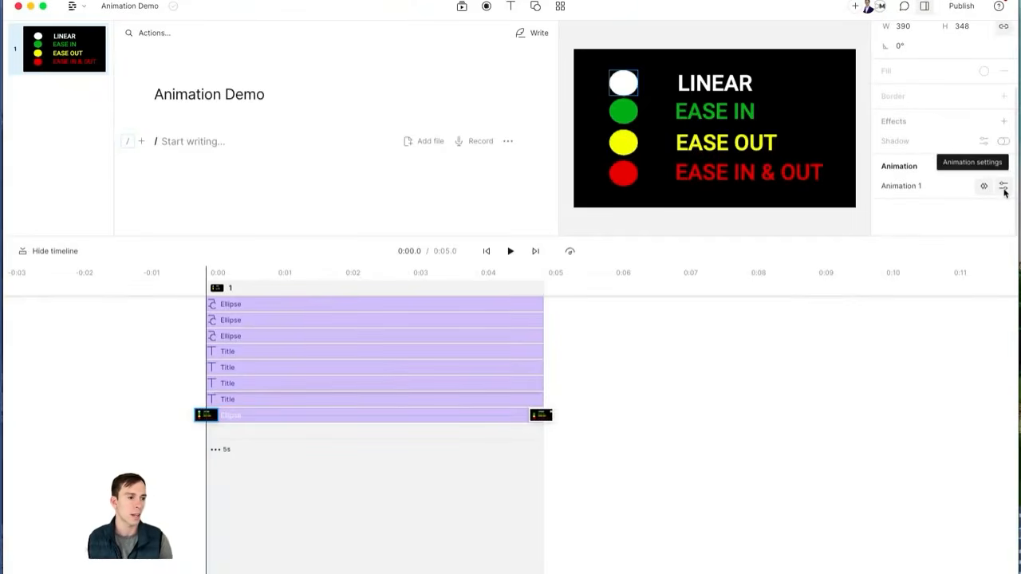
left_click(1003, 188)
left_click(904, 237)
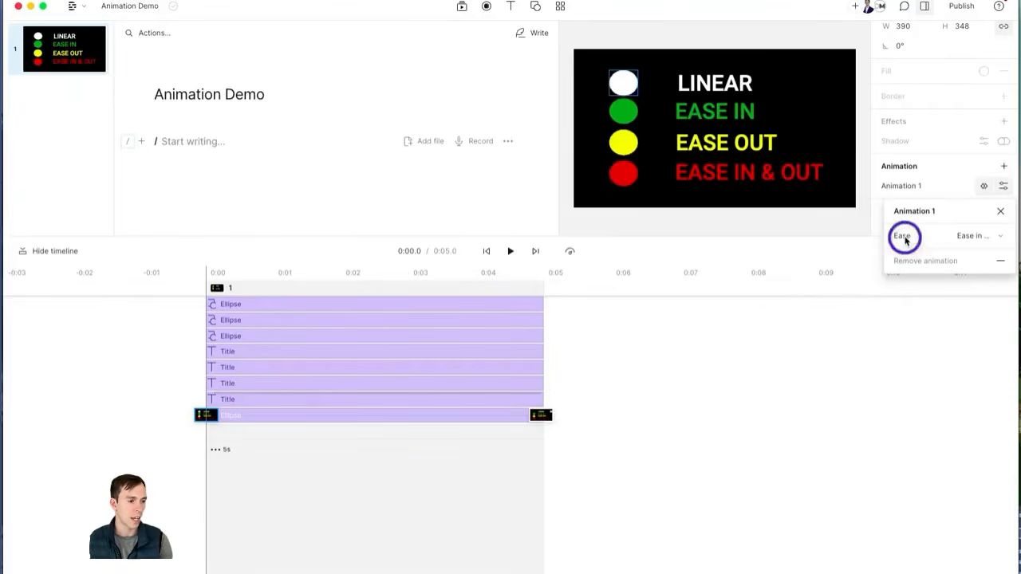
left_click(969, 236)
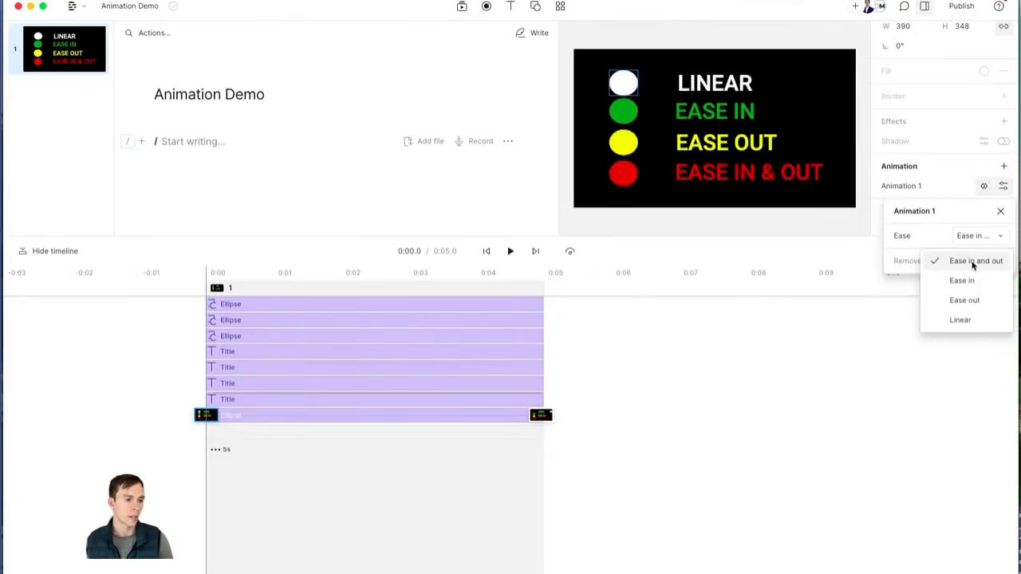
left_click(961, 320)
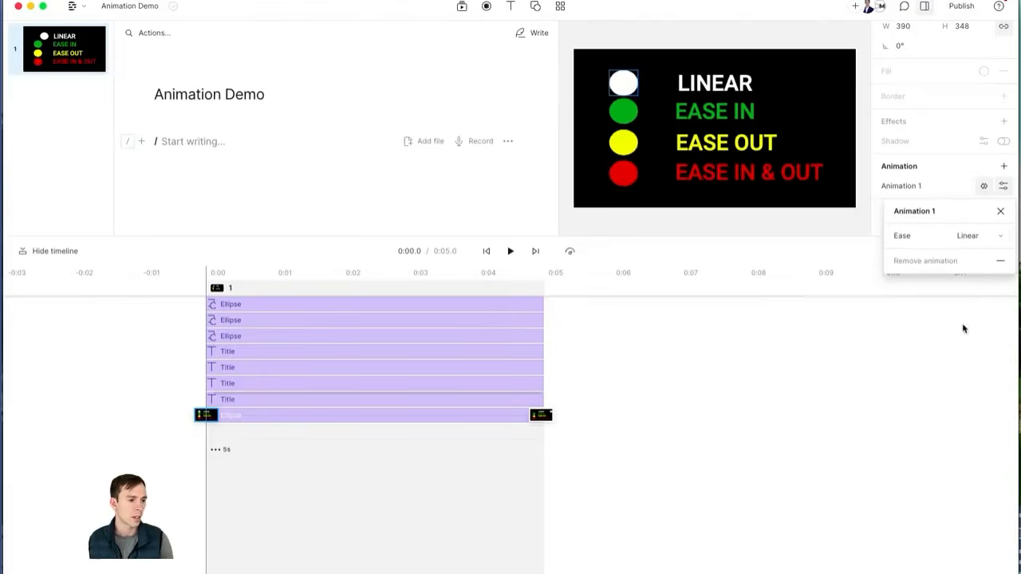
left_click(1000, 213)
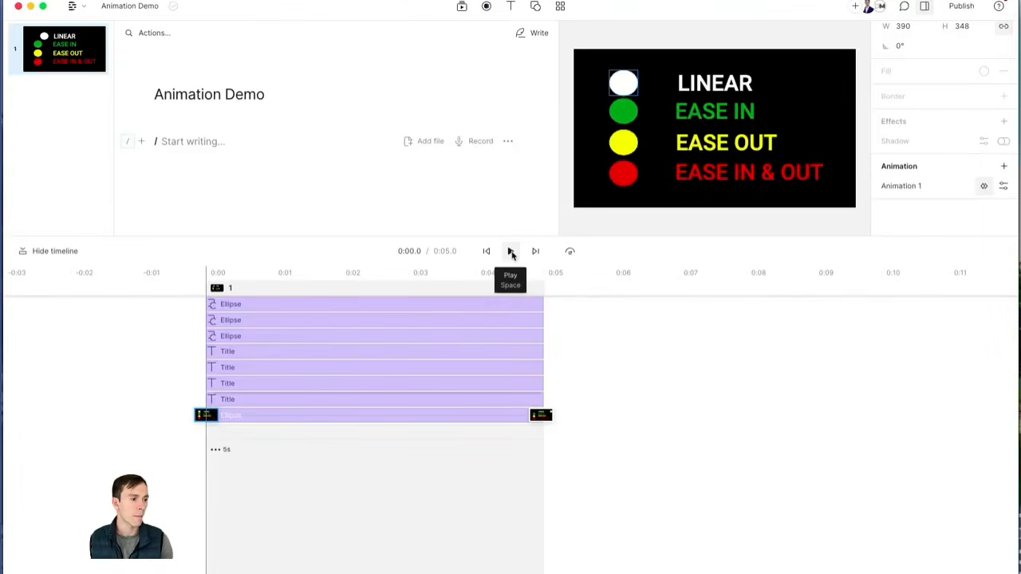
Step: Play the 5.0 sec scene to watch the white circle glide steadily to the right edge
left_click(512, 251)
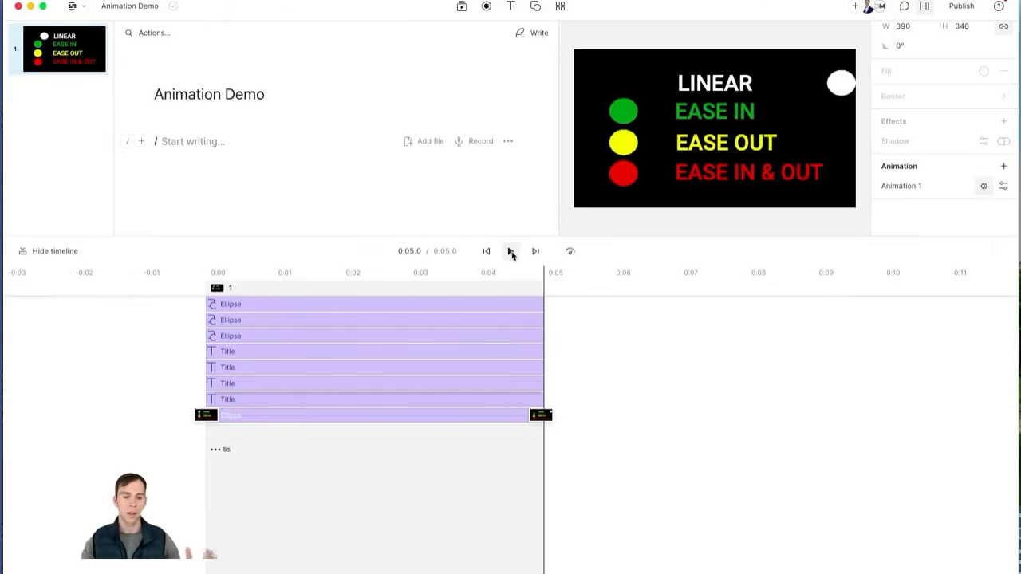
left_click(228, 402)
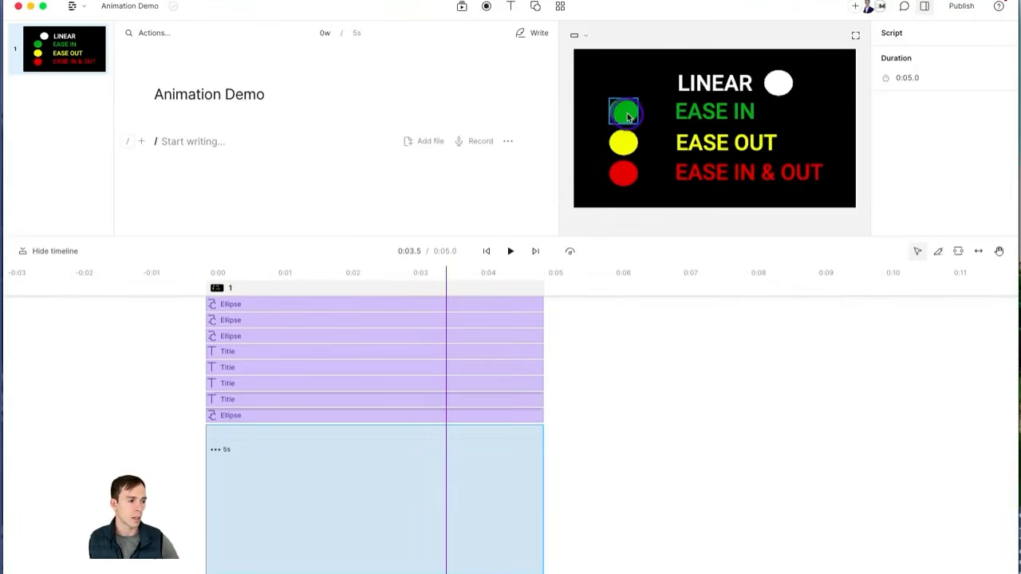
Step: Give the green circle a custom animation that starts at 0:00 and ends at the frame's right edge
left_click(627, 116)
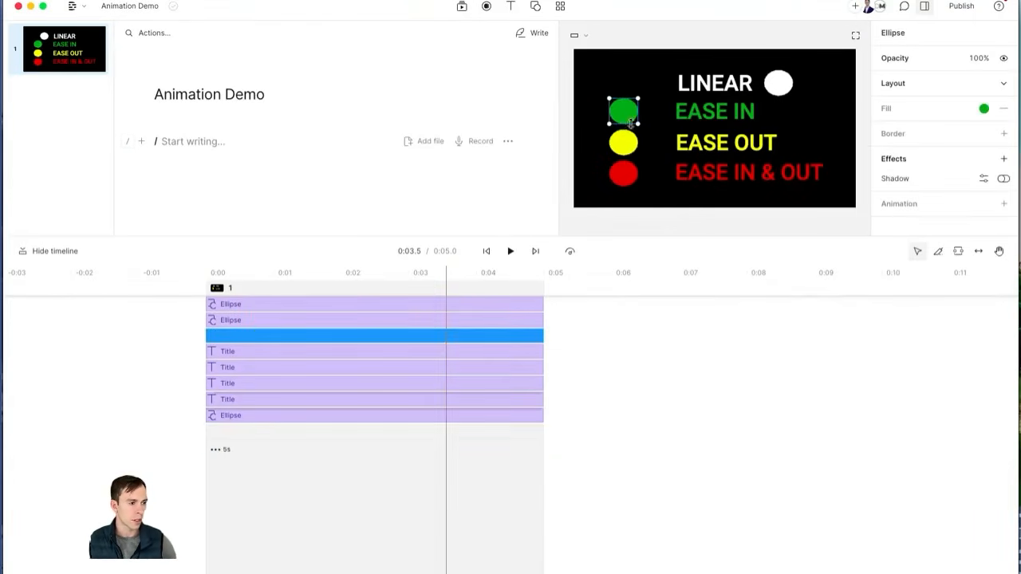
scroll(943, 150, "down", 1)
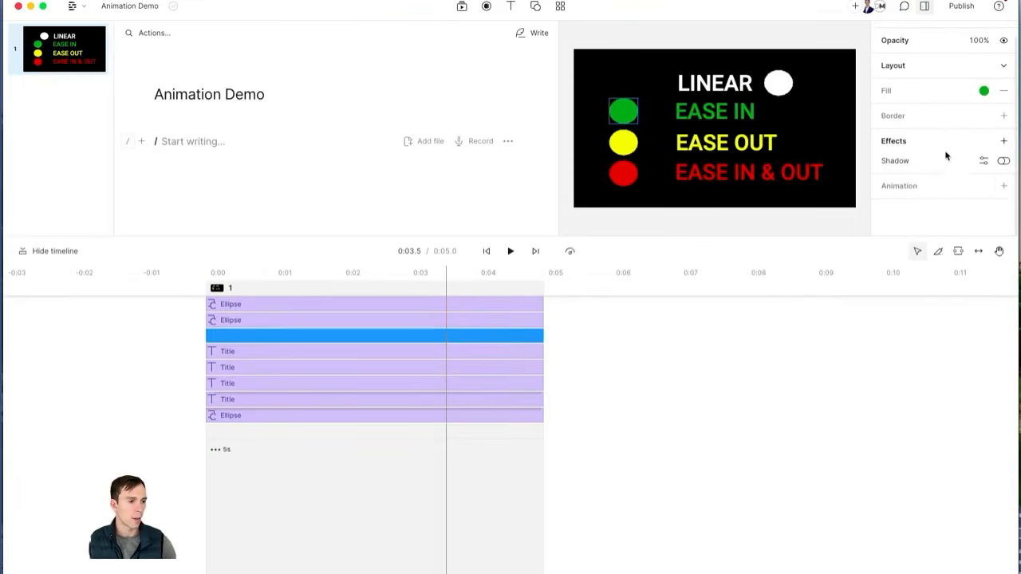
left_click(1004, 186)
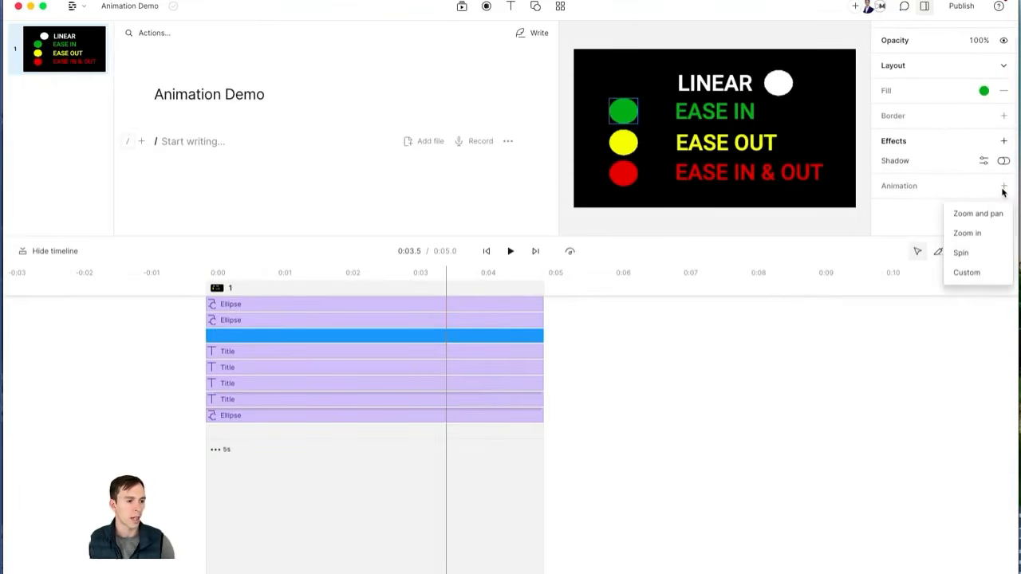
left_click(967, 273)
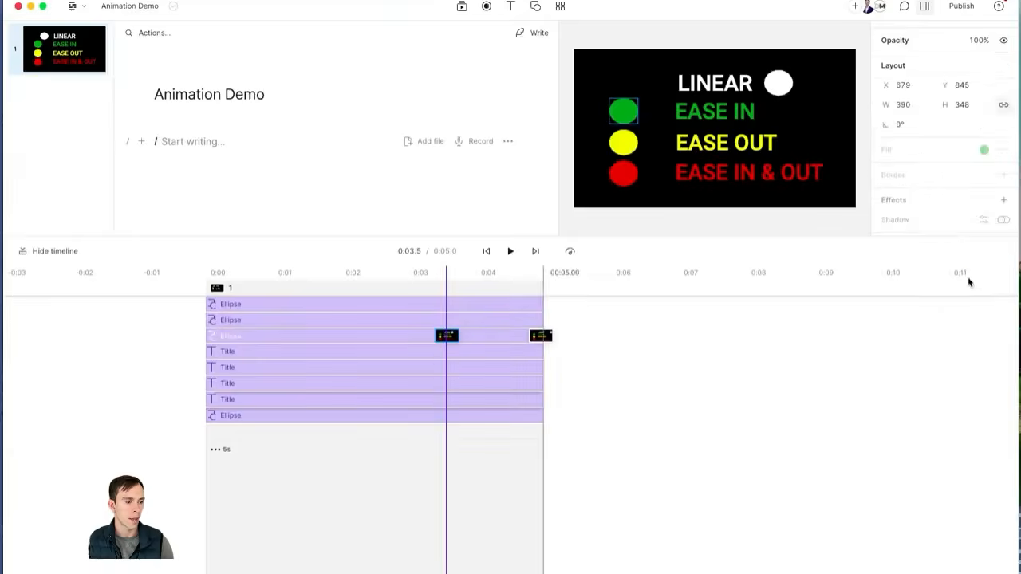
scroll(971, 183, "down", 3)
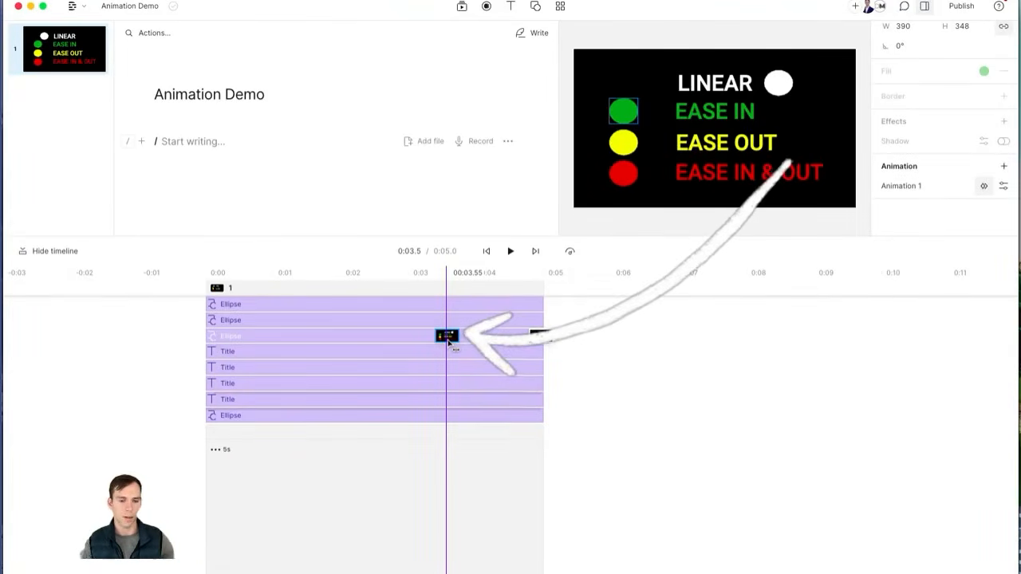
left_click_drag(447, 337, 206, 339)
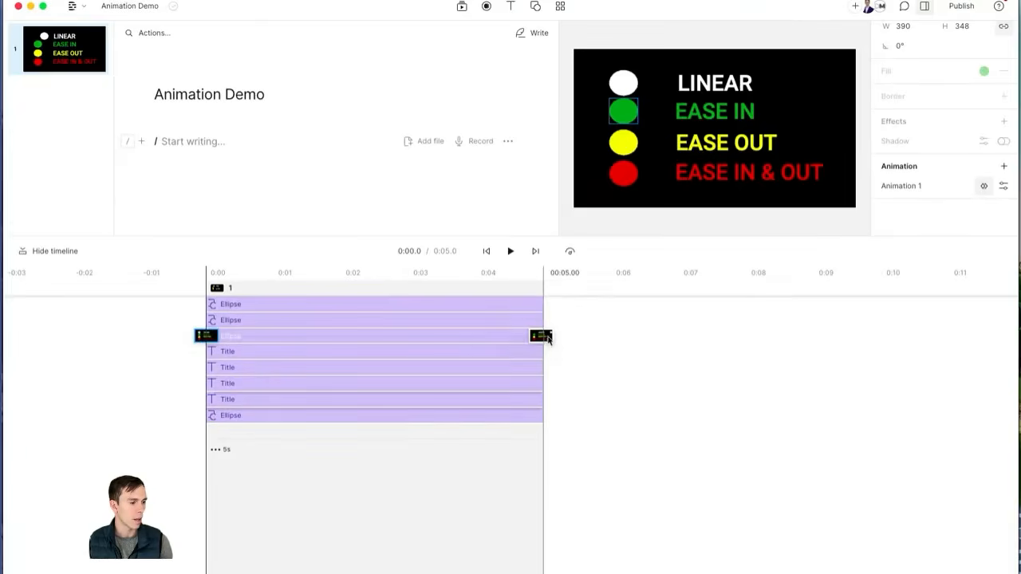
left_click(542, 337)
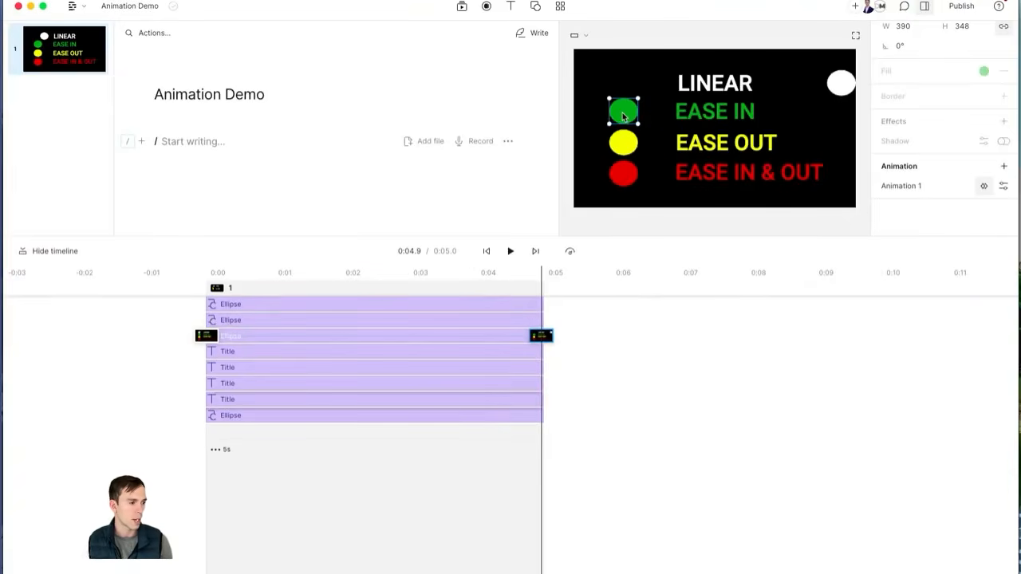
left_click_drag(625, 116, 839, 111)
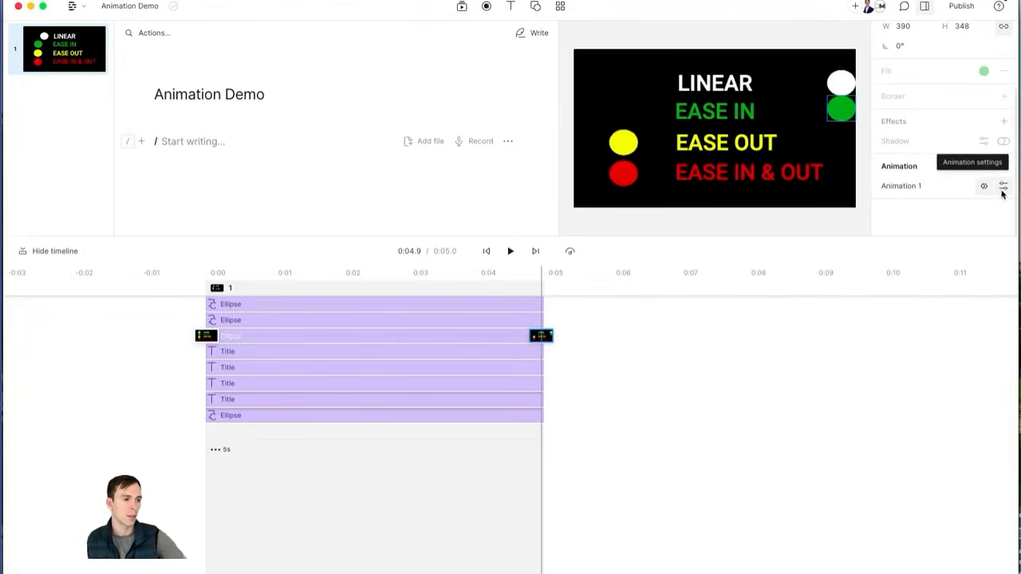
Step: Set the green circle's animation easing to Ease in
left_click(1003, 190)
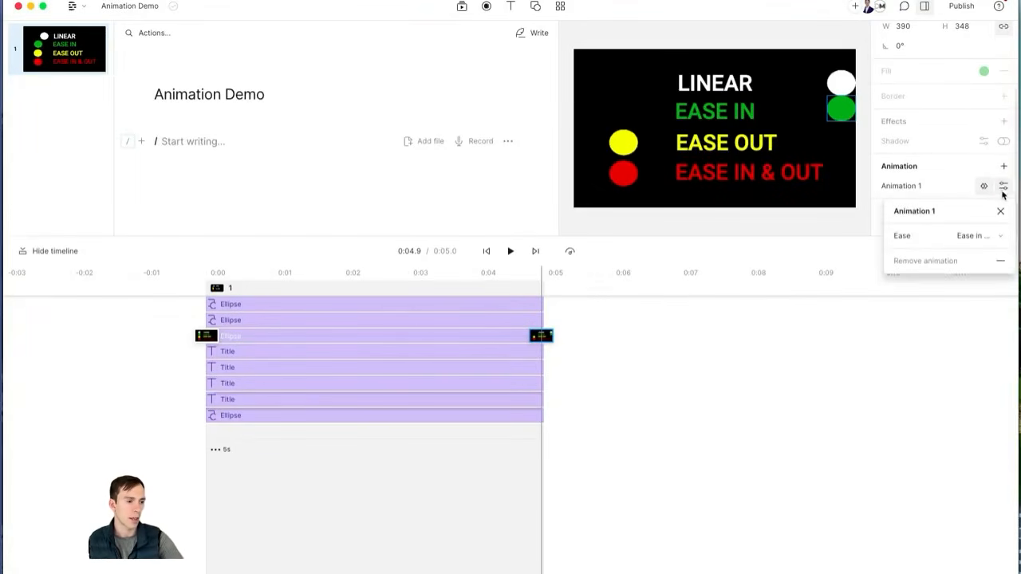
left_click(976, 238)
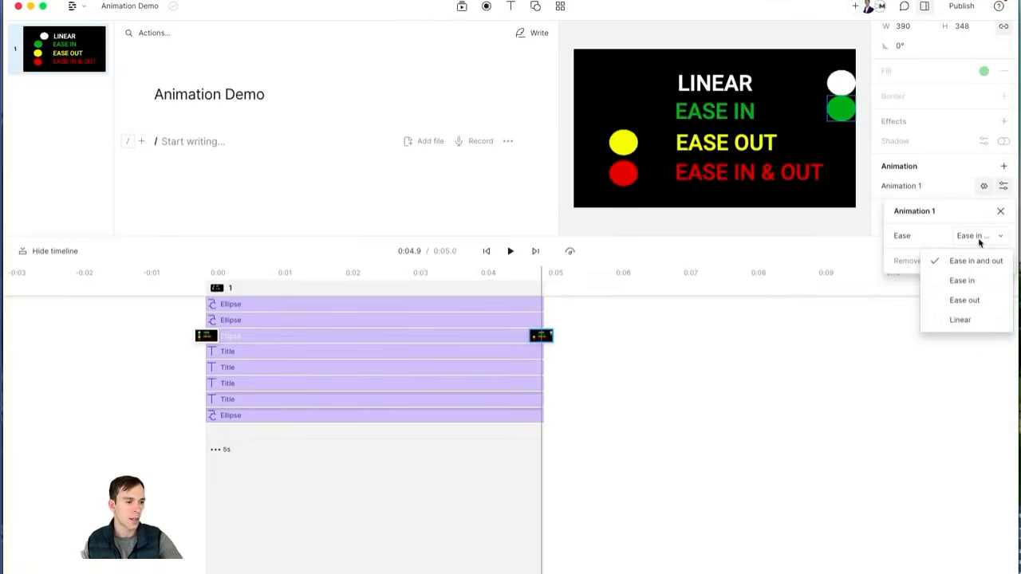
left_click(962, 281)
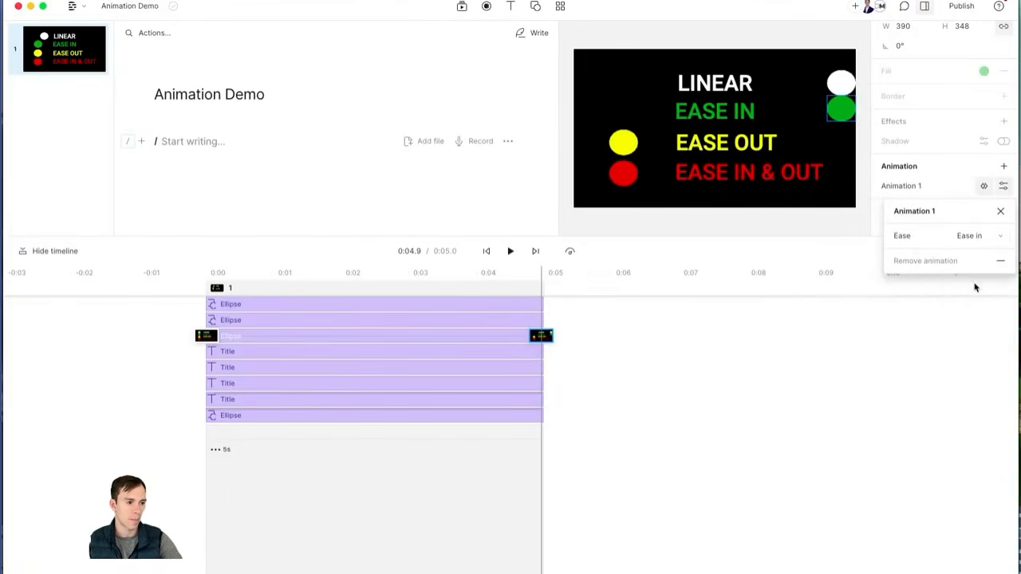
left_click(1000, 211)
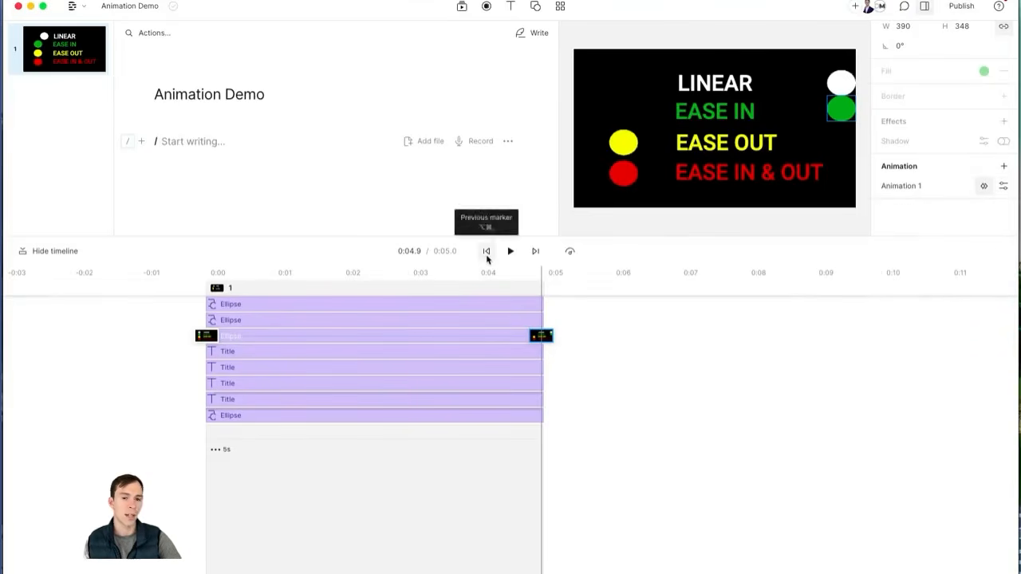
Step: Replay the scene from the start twice to compare the green circle's motion
left_click(487, 254)
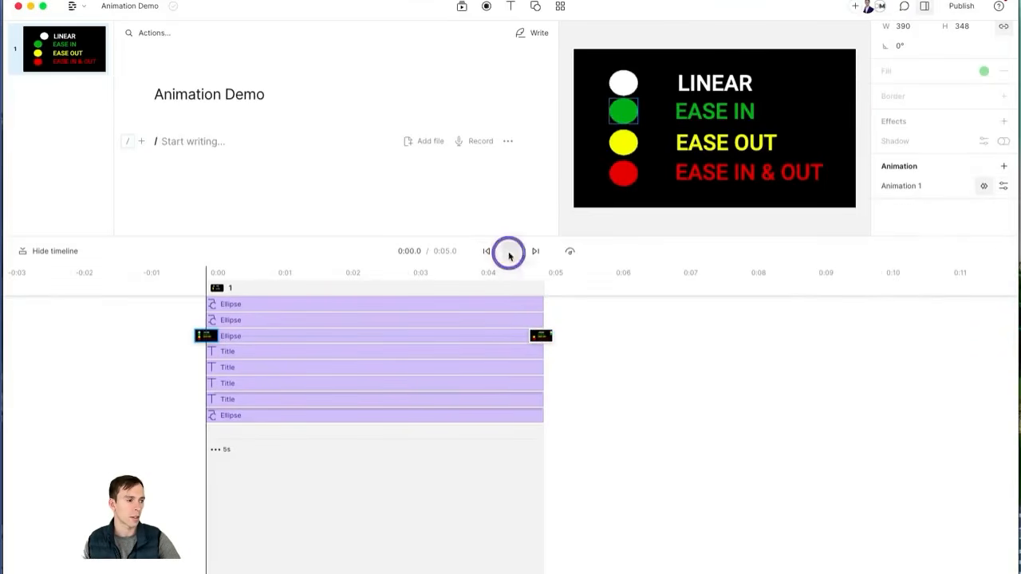
left_click(511, 252)
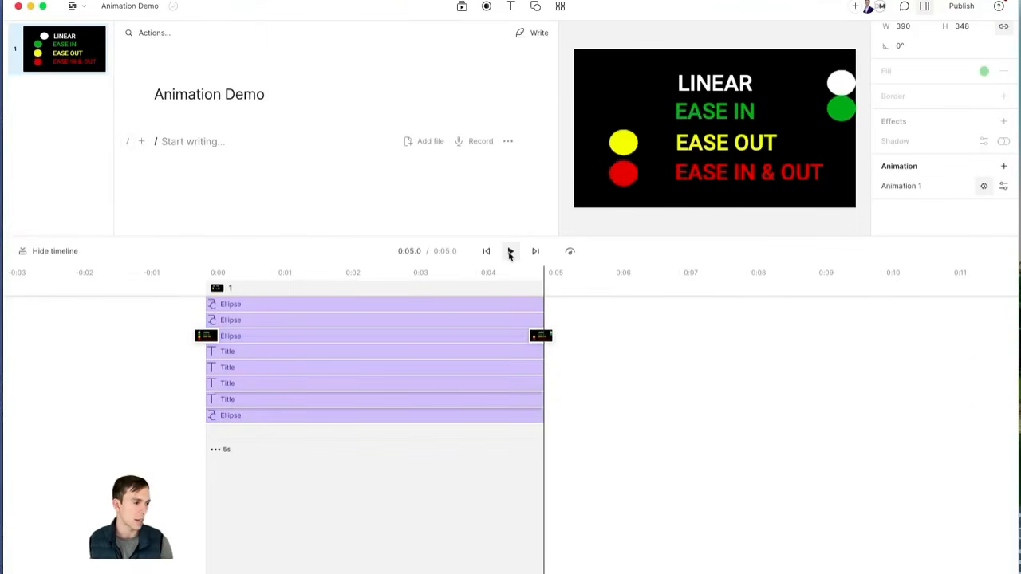
left_click(485, 250)
left_click(507, 252)
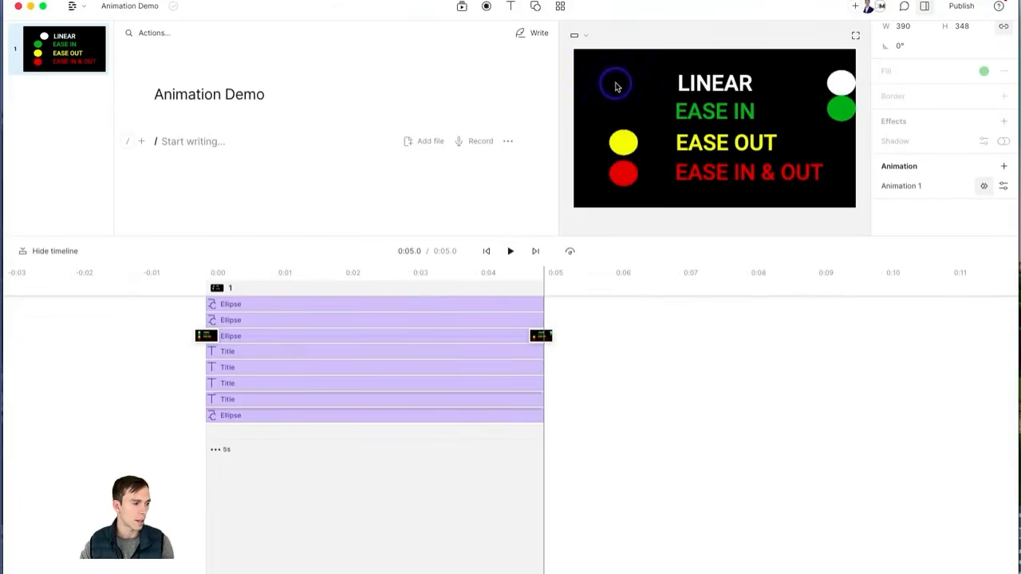
left_click(596, 158)
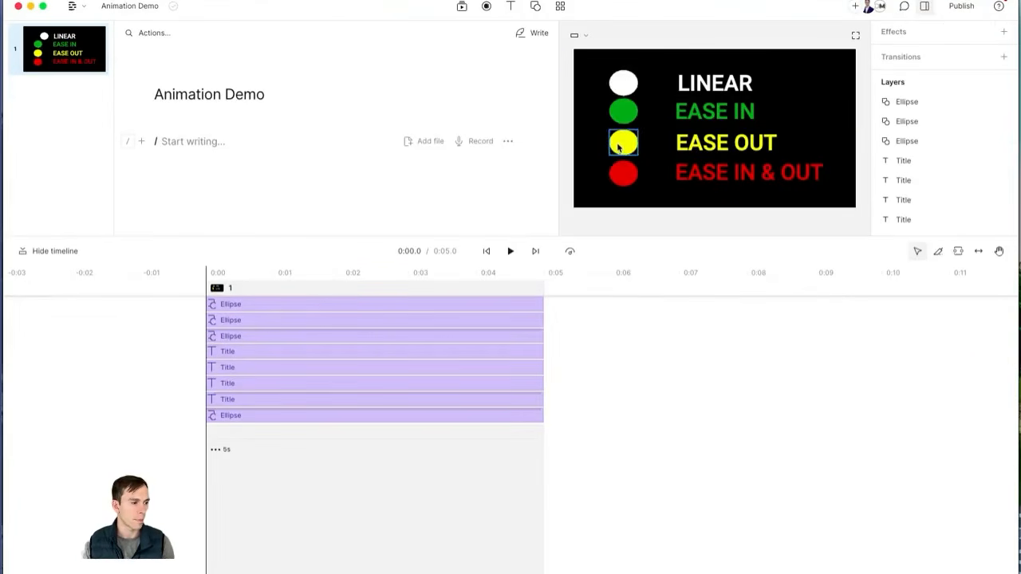
left_click(620, 141)
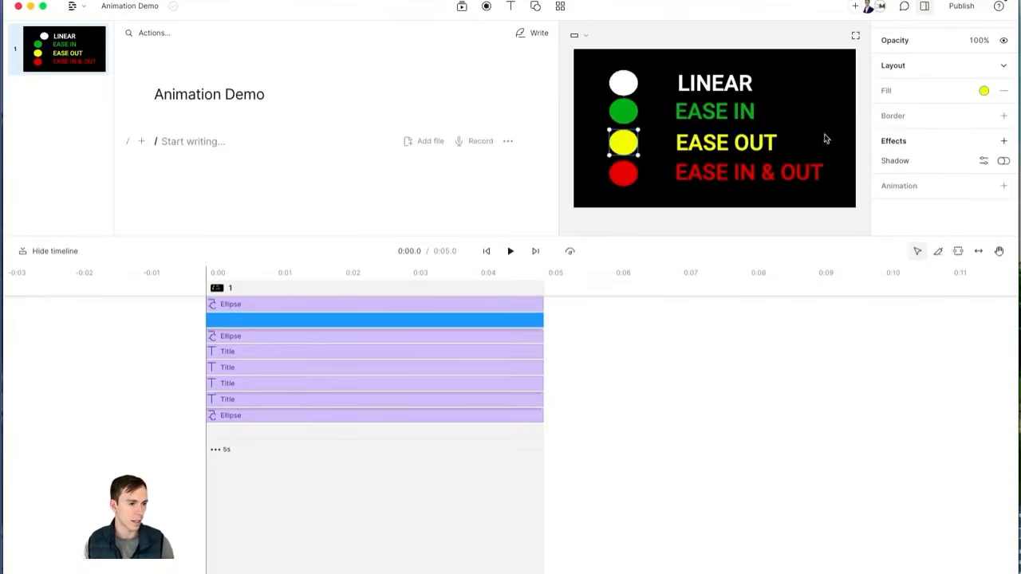
left_click(1004, 185)
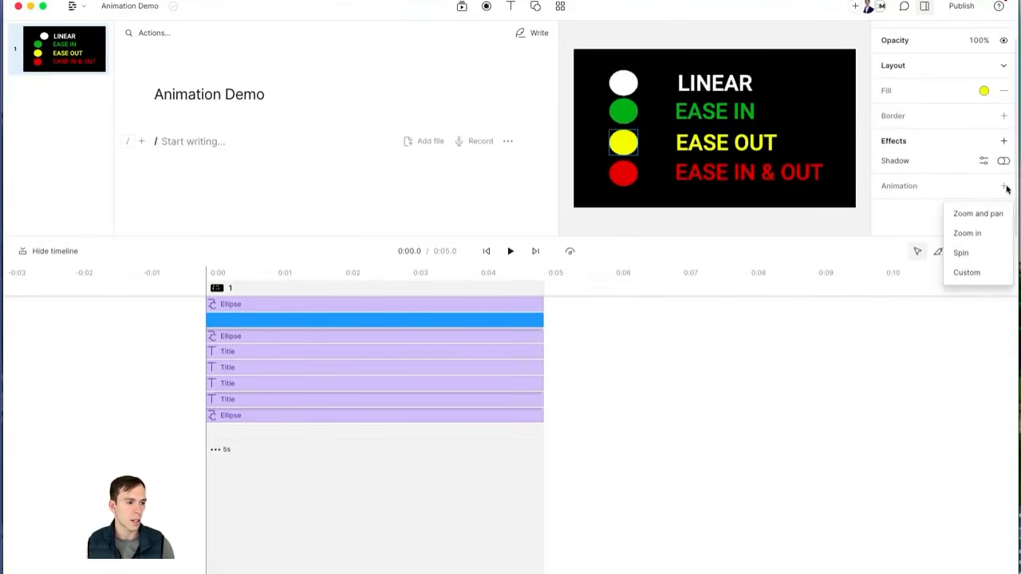
left_click(967, 273)
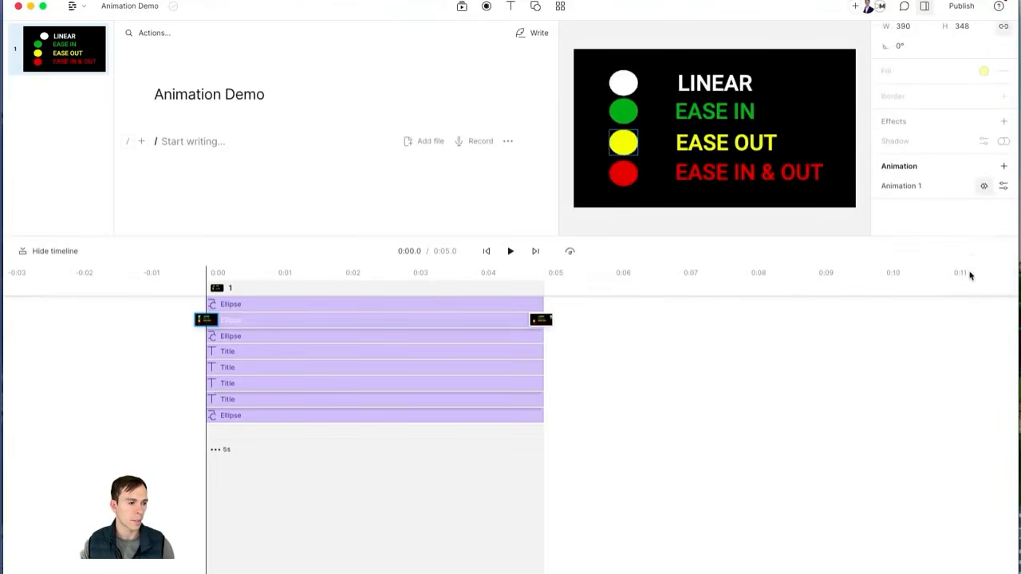
left_click(1004, 186)
left_click(987, 236)
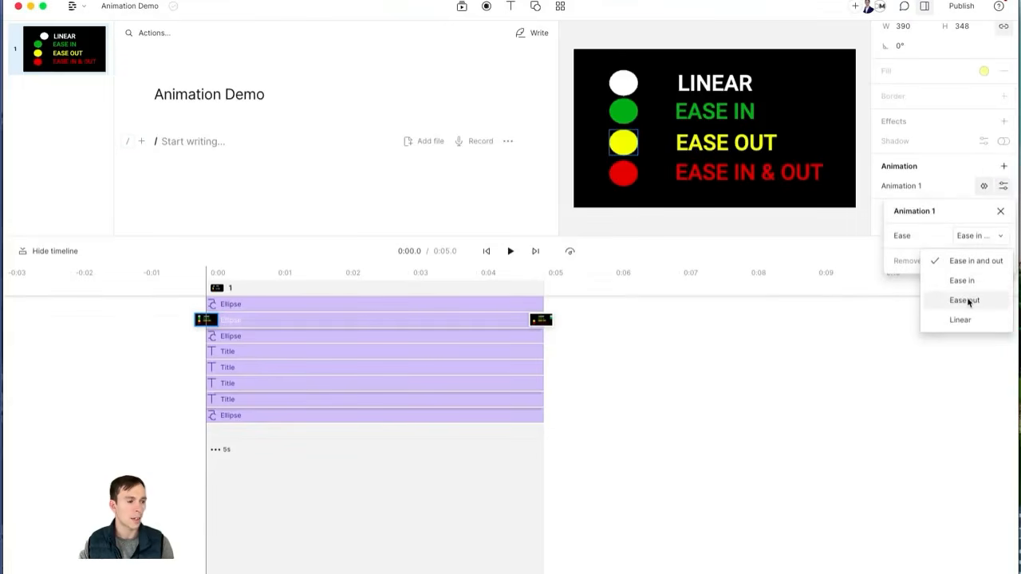
left_click(968, 301)
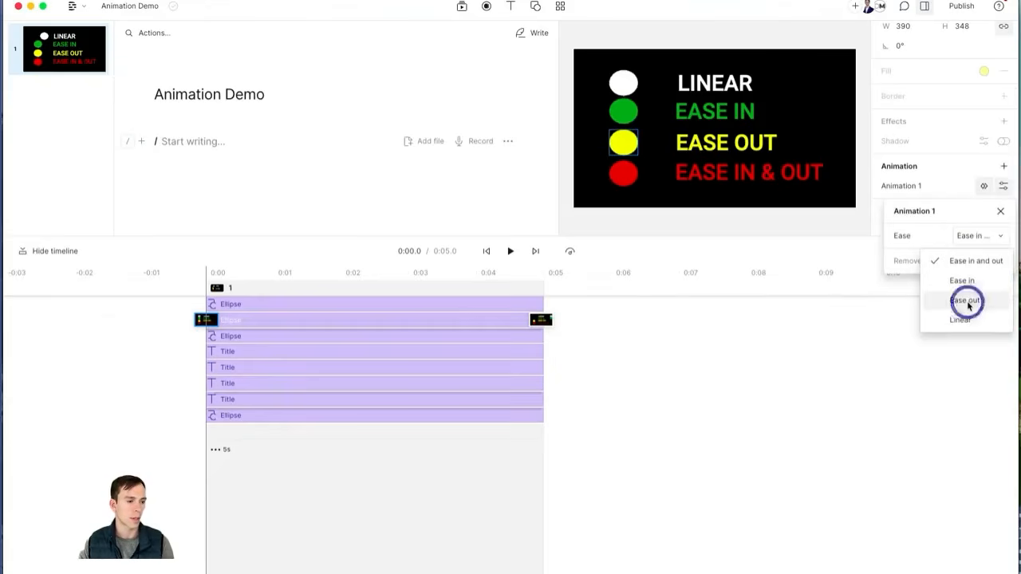
left_click(1001, 211)
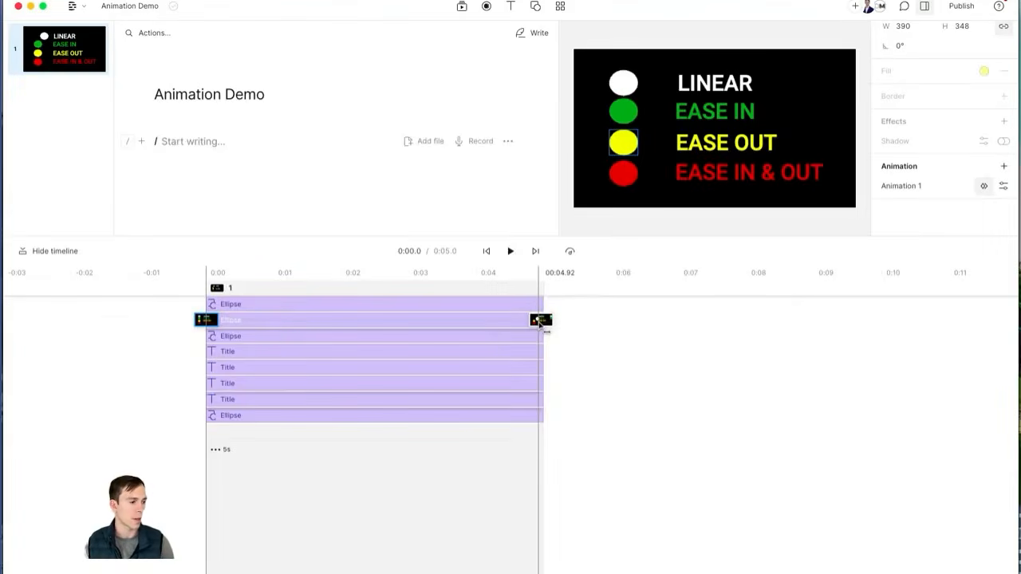
left_click(541, 320)
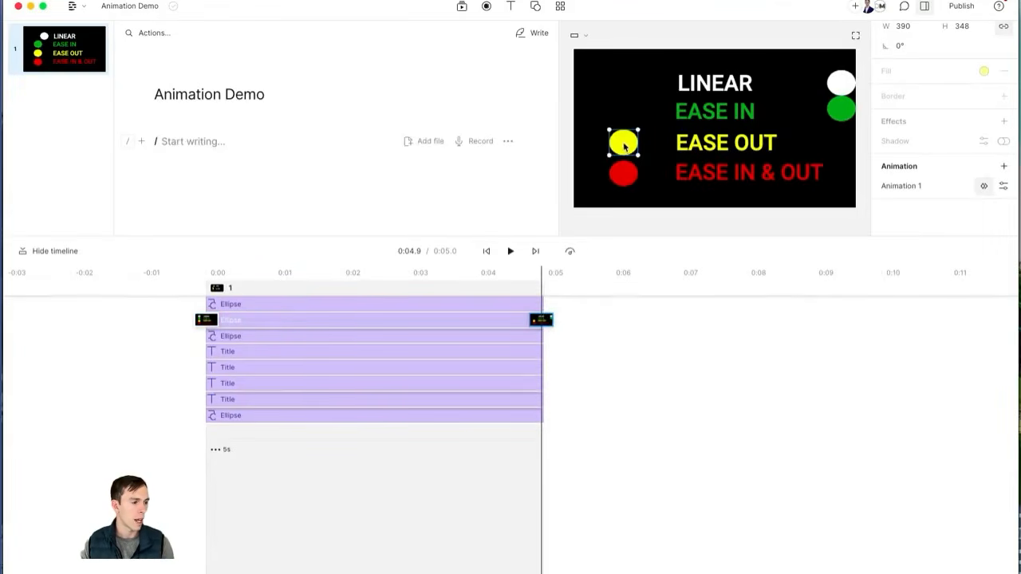
left_click_drag(625, 146, 840, 141)
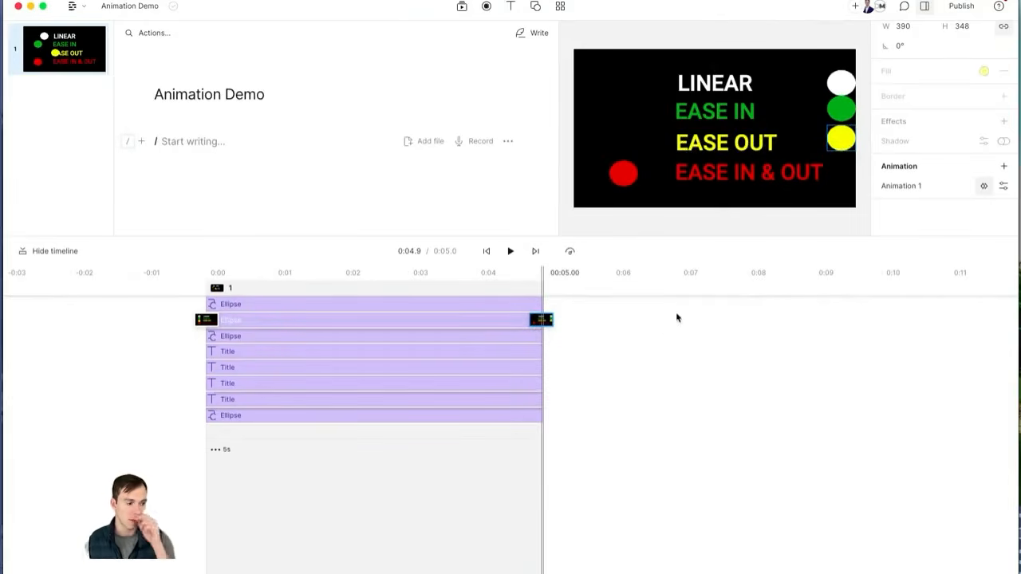
left_click(486, 254)
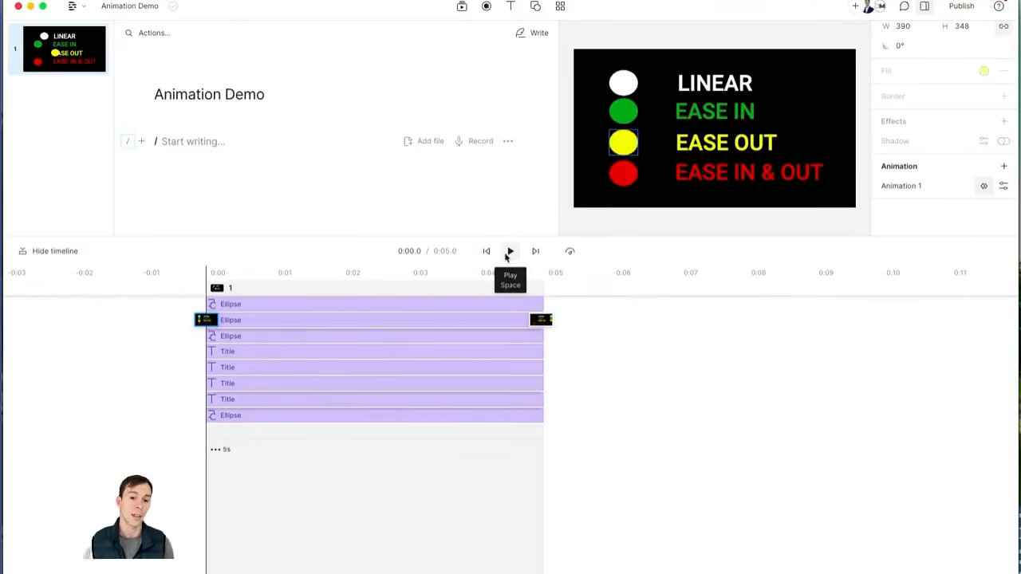
left_click(509, 252)
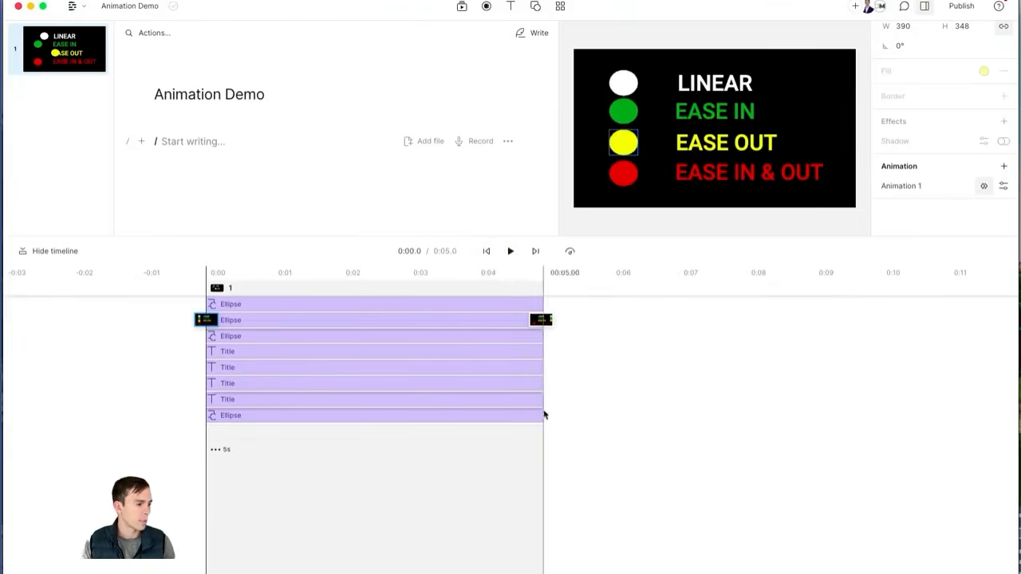
Step: Give the red circle a custom animation with Ease in and out timing
left_click(199, 318)
left_click(206, 290)
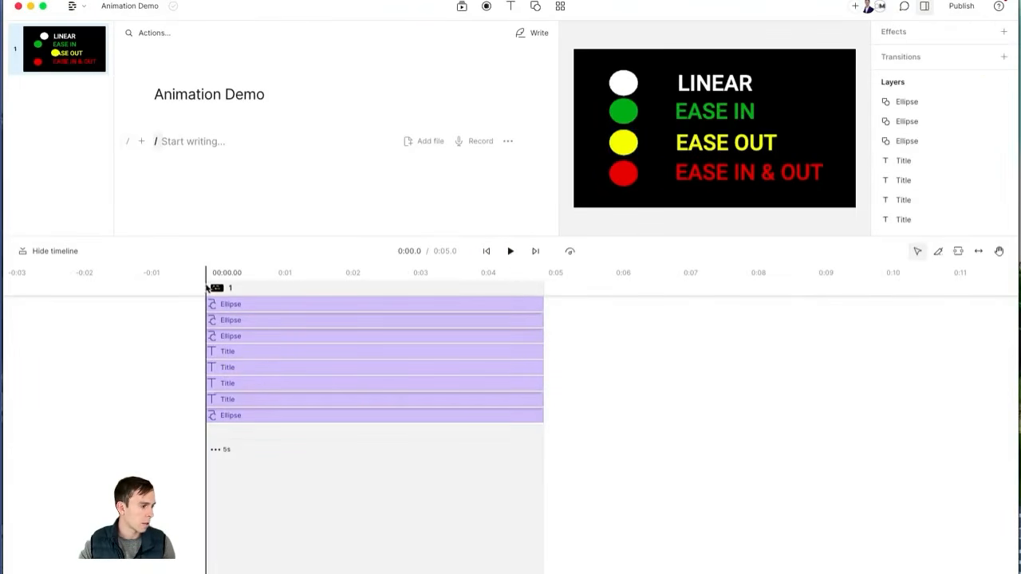
left_click(627, 175)
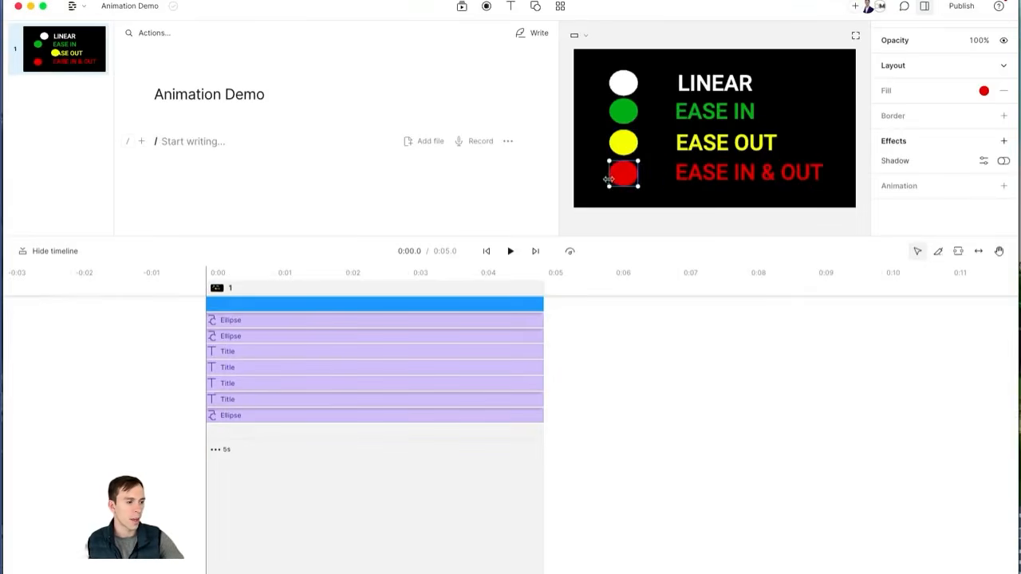
left_click(1004, 186)
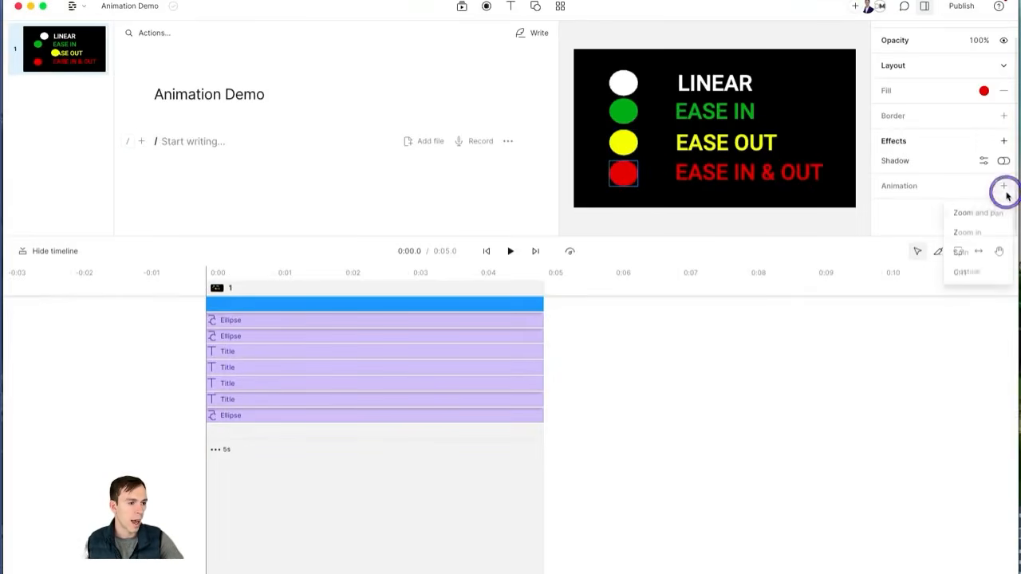
left_click(972, 275)
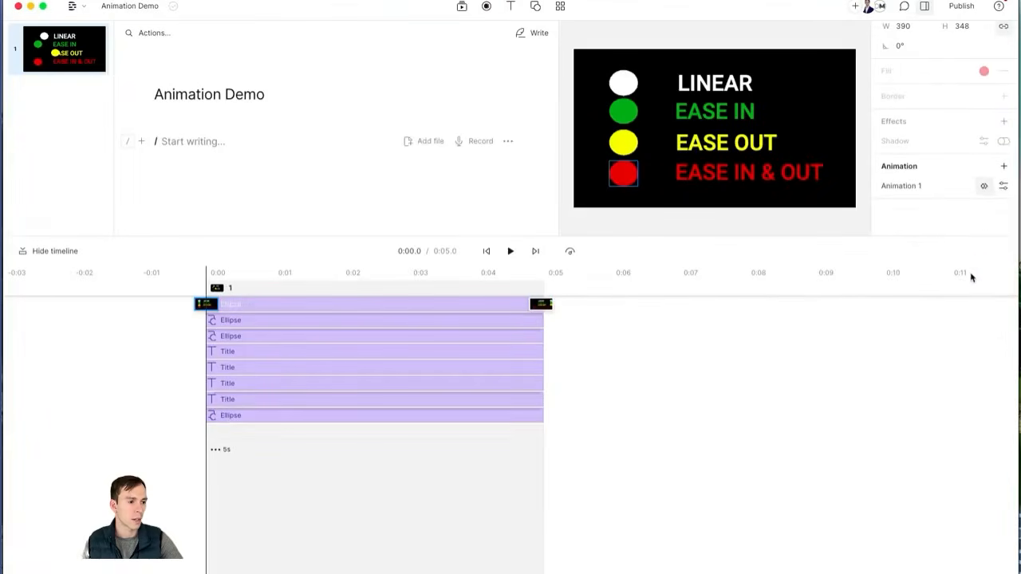
left_click(1004, 187)
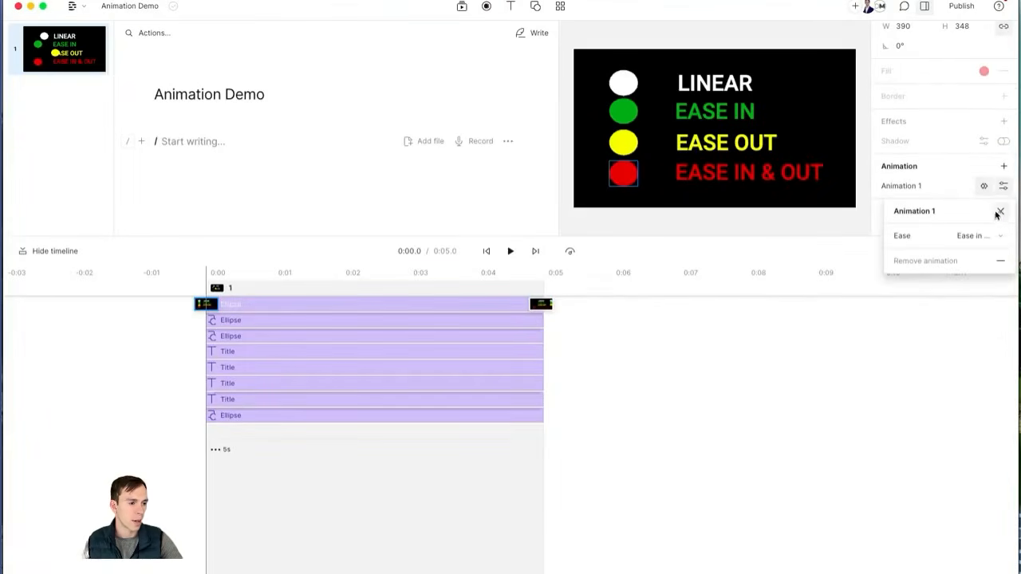
left_click(989, 236)
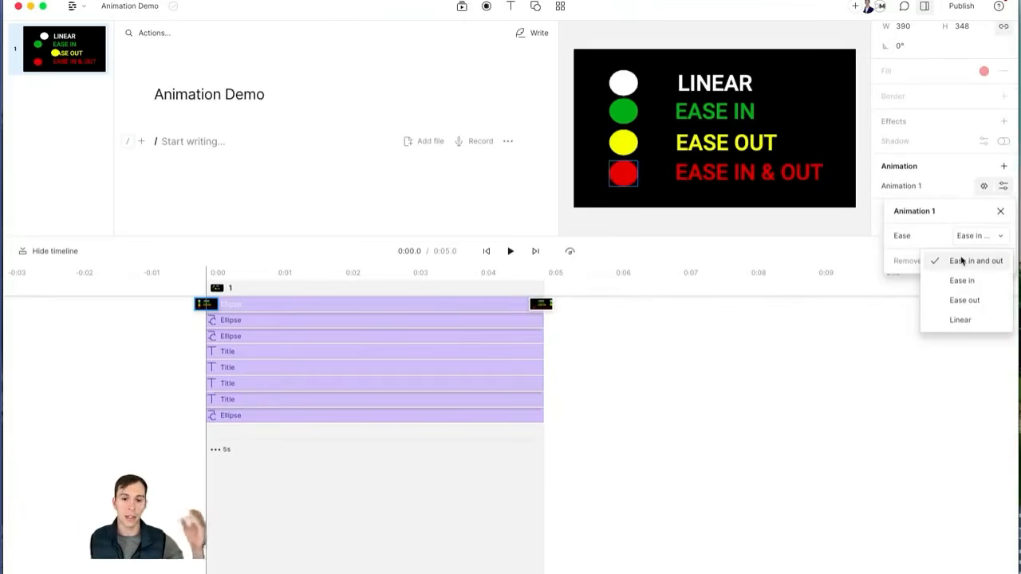
left_click(961, 260)
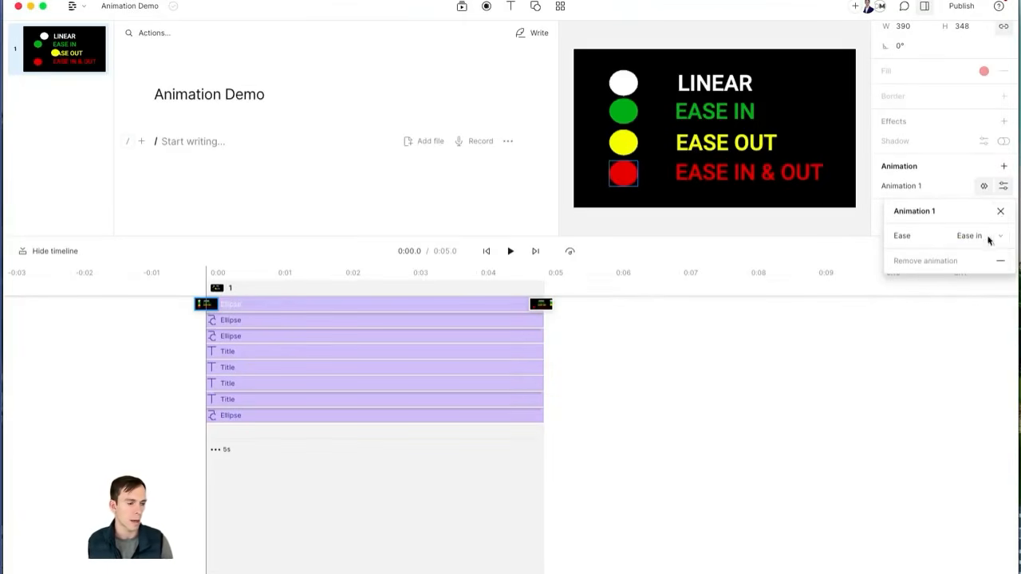
left_click(1001, 213)
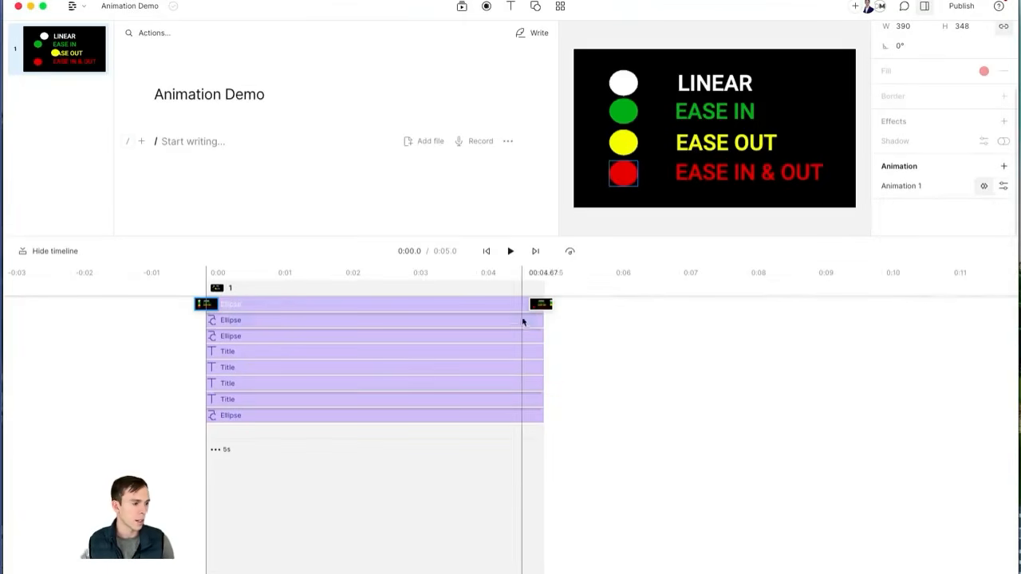
Step: Move the red circle to the right of EASE IN & OUT at its end keyframe, then replay the scene
left_click(541, 306)
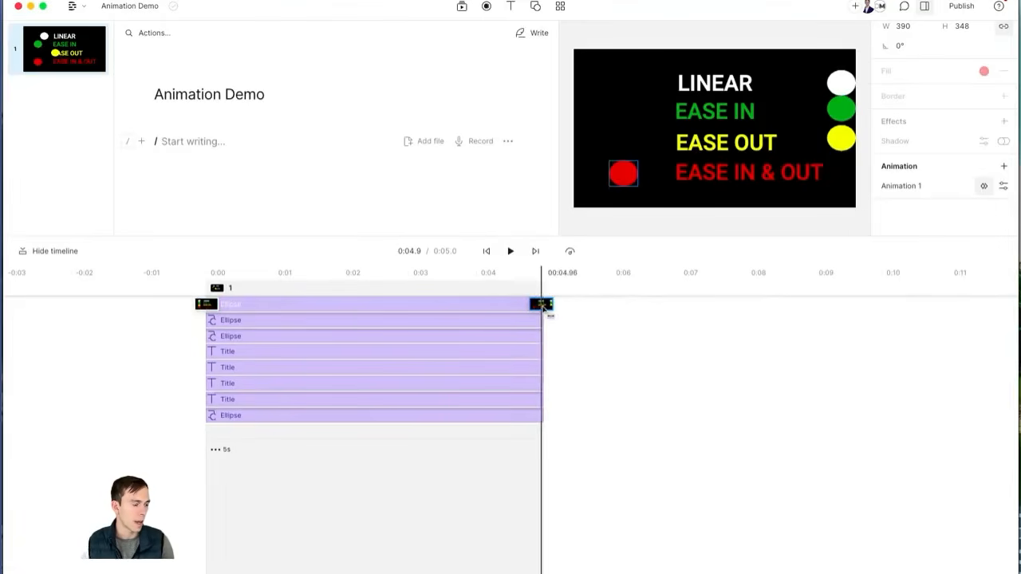
left_click(621, 180)
left_click_drag(621, 181, 844, 176)
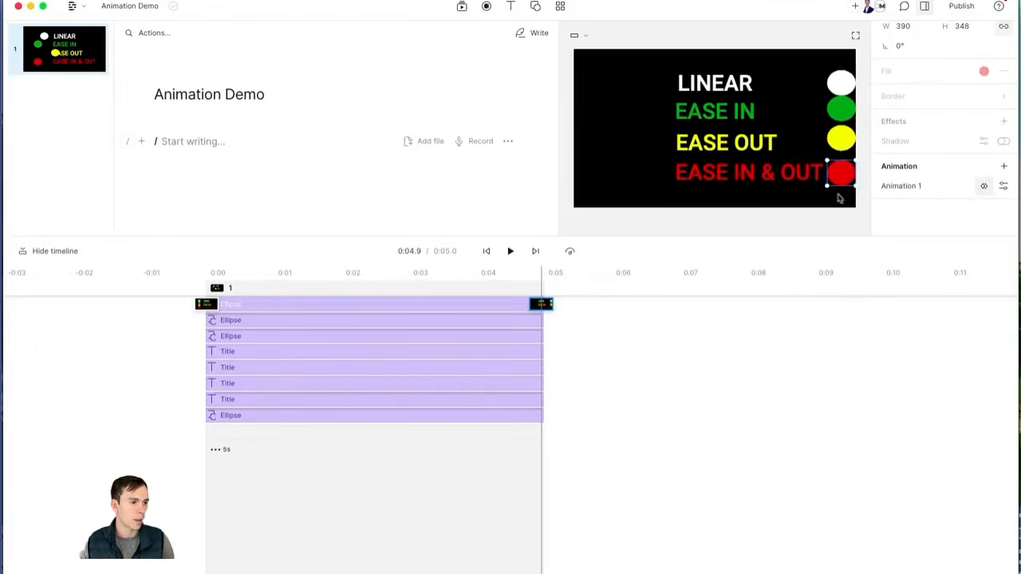
left_click(492, 257)
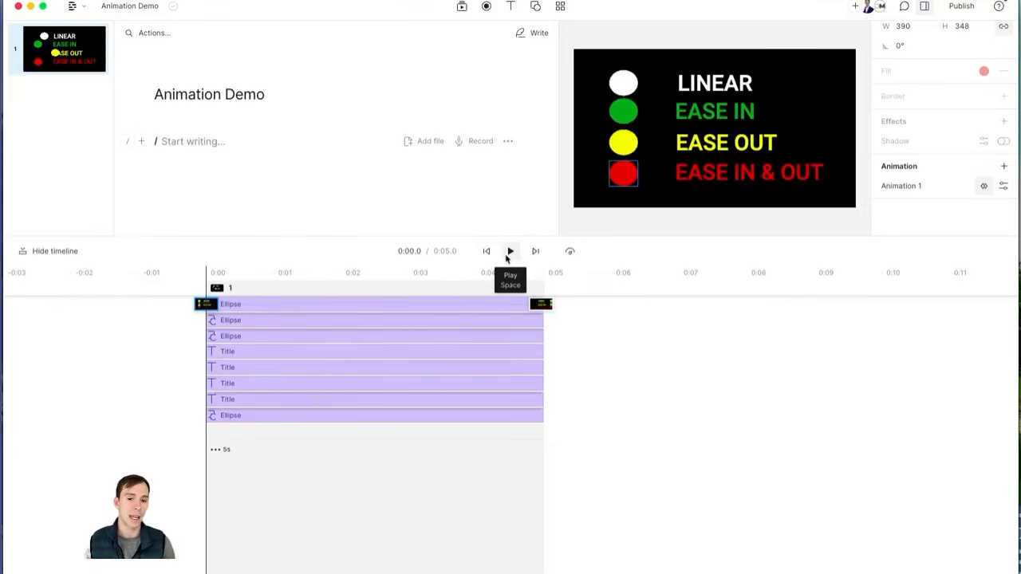
left_click(506, 257)
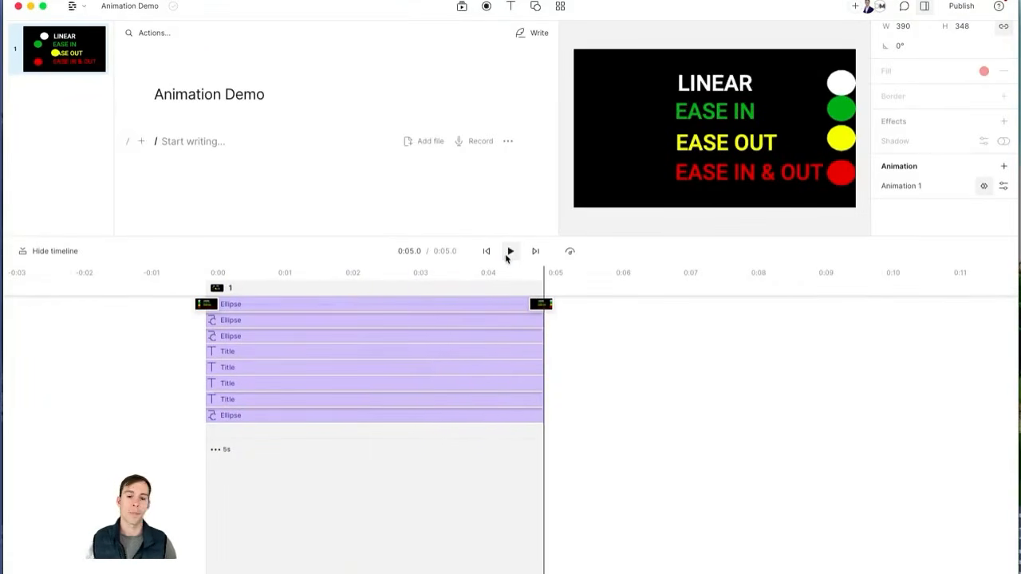
left_click(485, 251)
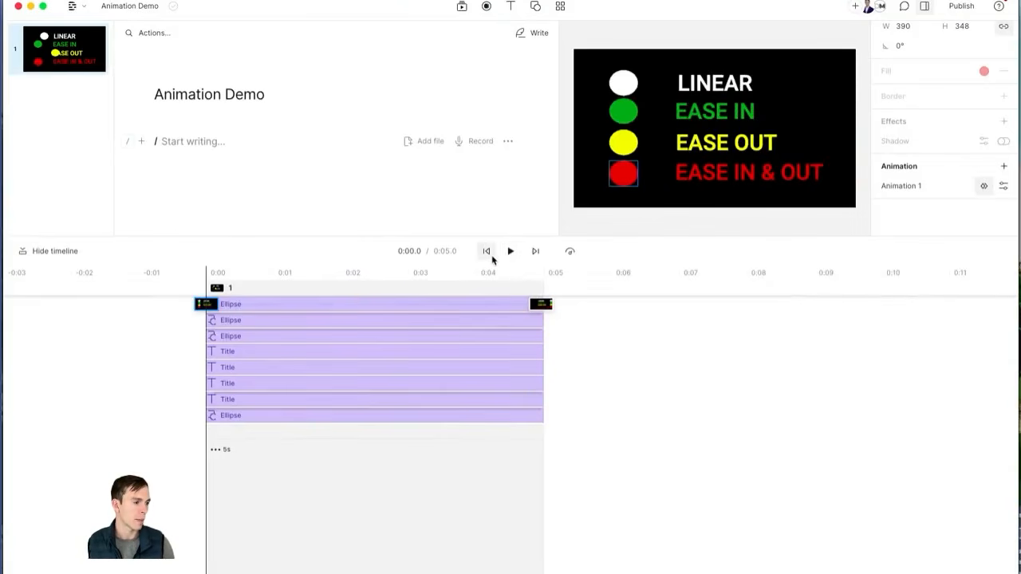
left_click(510, 253)
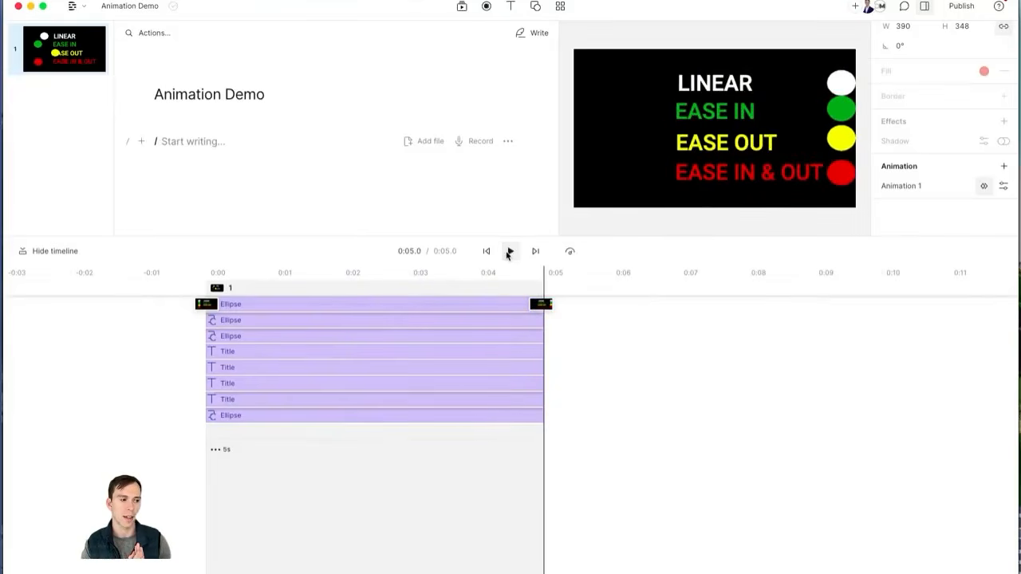
left_click(585, 479)
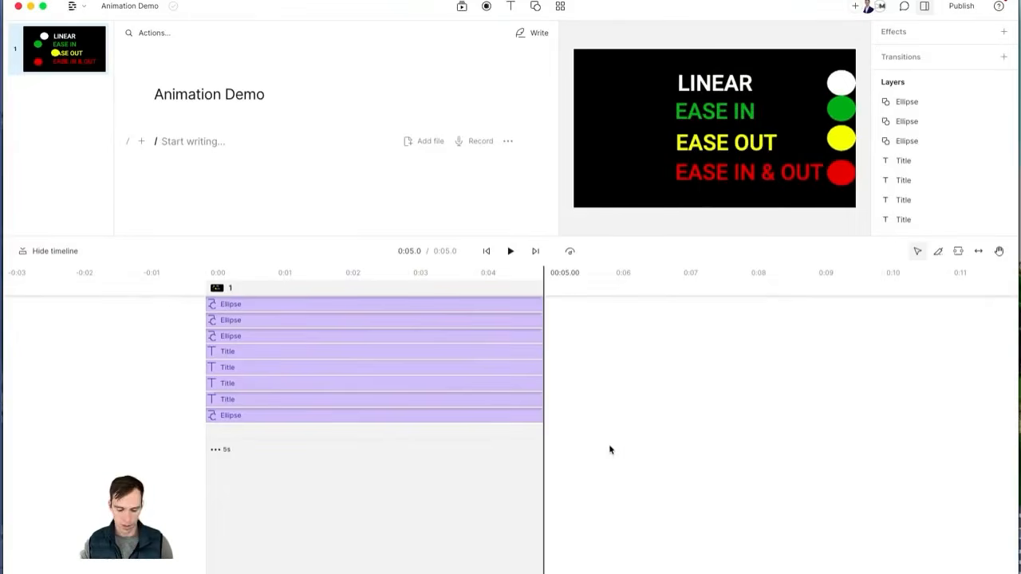
Step: Add a new blank scene 2 and insert a Title text into it
key("slash")
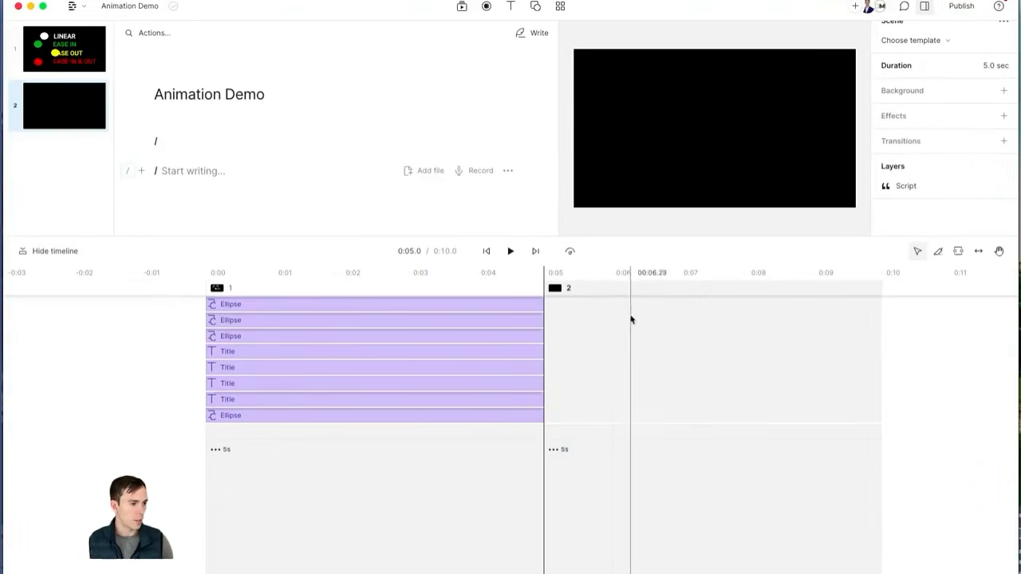
left_click(599, 342)
left_click_drag(602, 345, 562, 345)
left_click(511, 9)
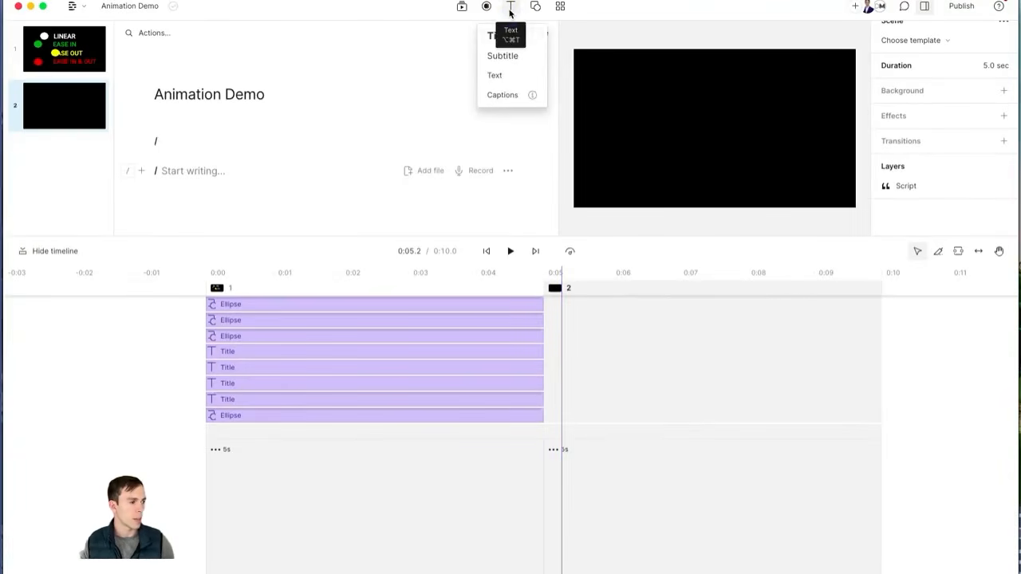
left_click(508, 35)
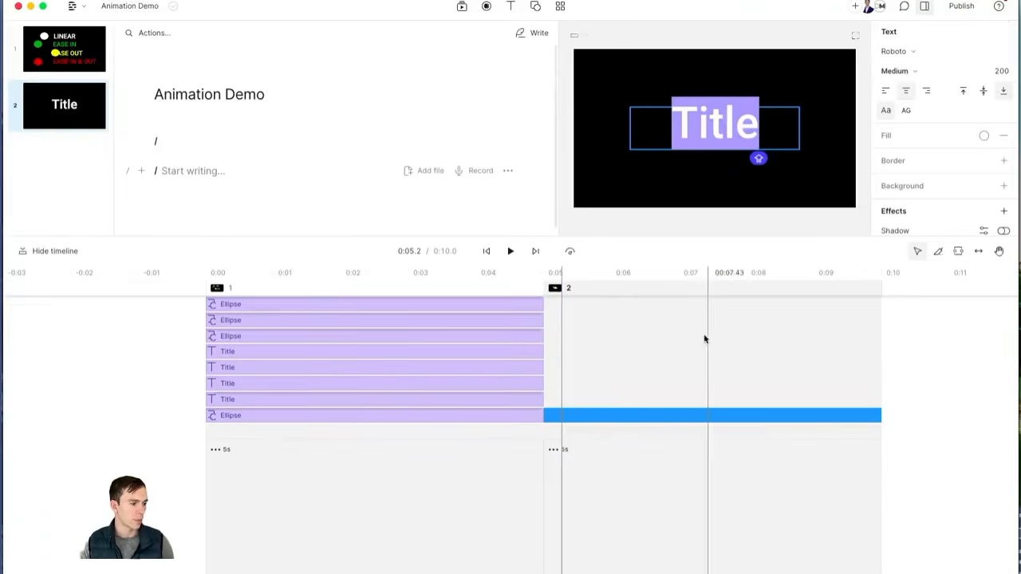
left_click(687, 277)
Step: Select the scene-2 Title and add a Custom animation to it
left_click(721, 160)
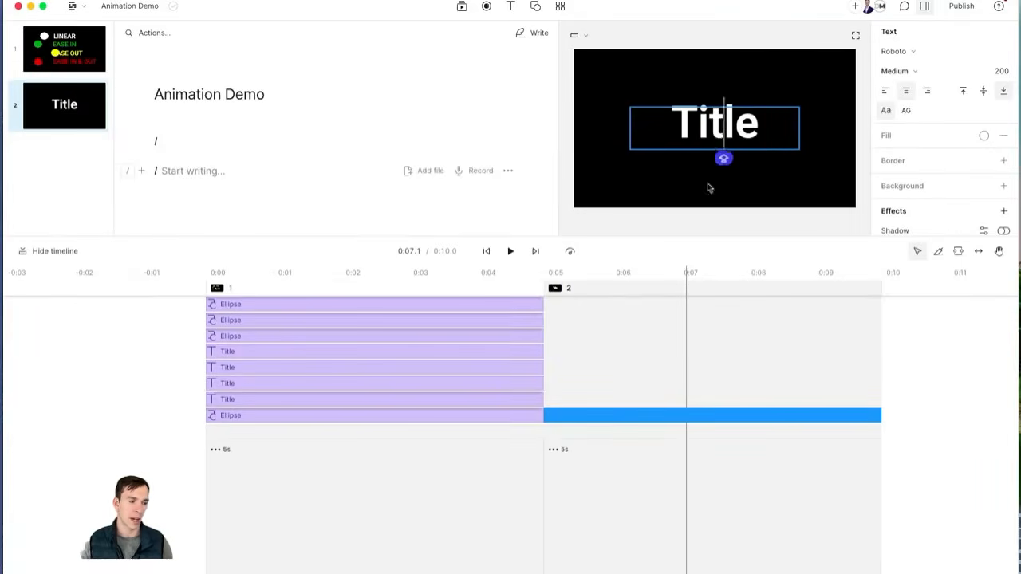
left_click(583, 331)
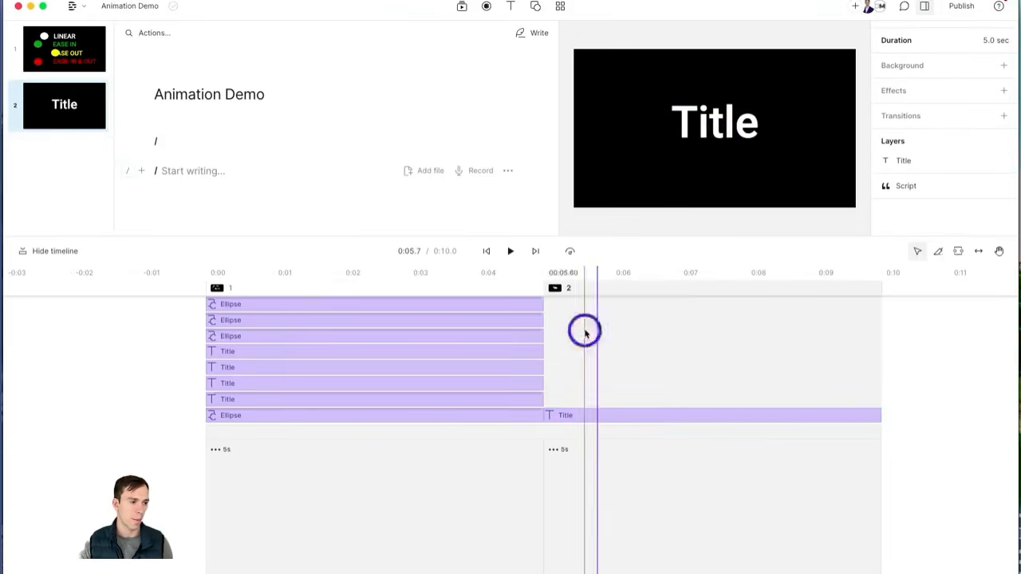
left_click(713, 123)
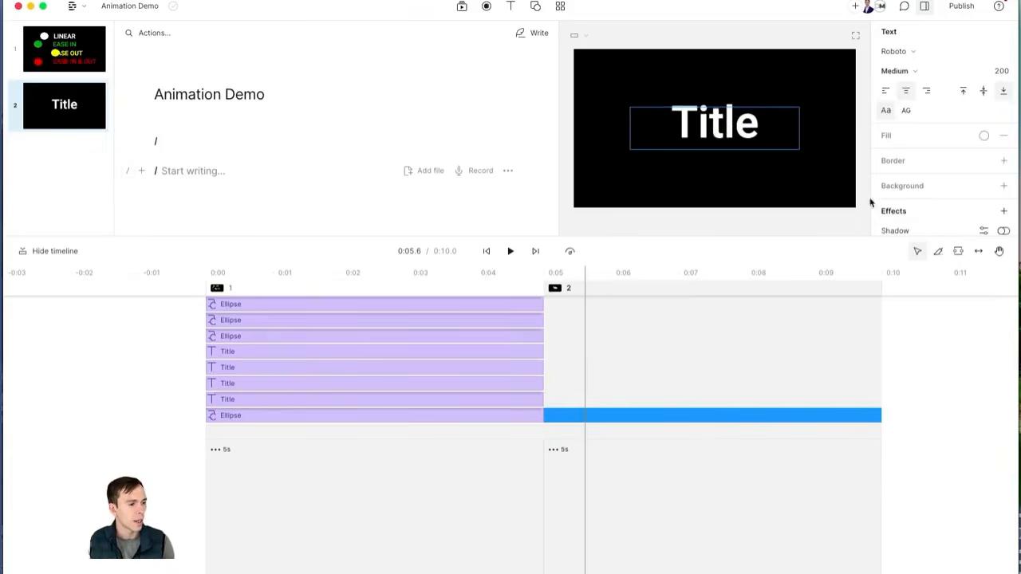
scroll(914, 198, "down", 3)
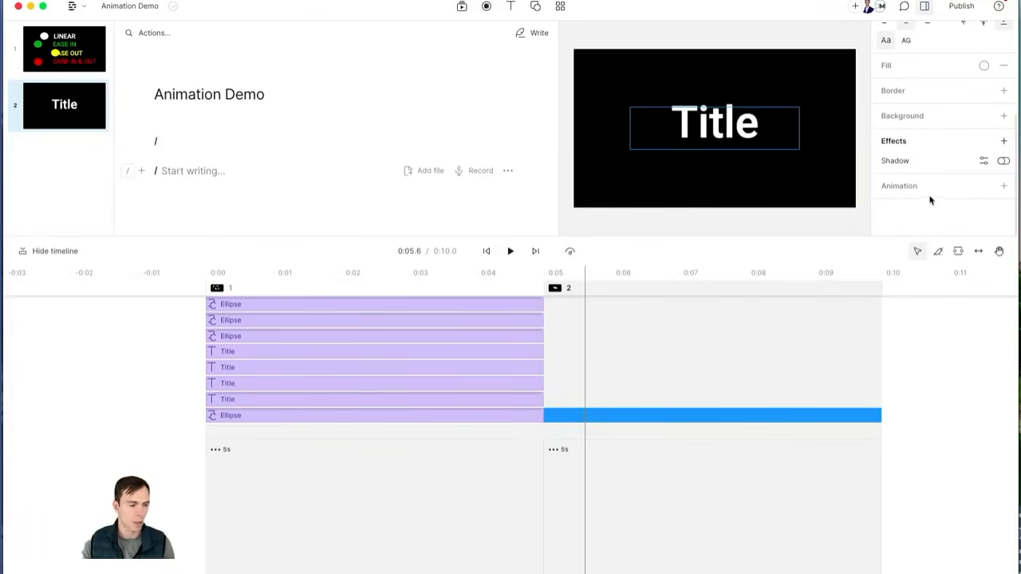
left_click(1005, 187)
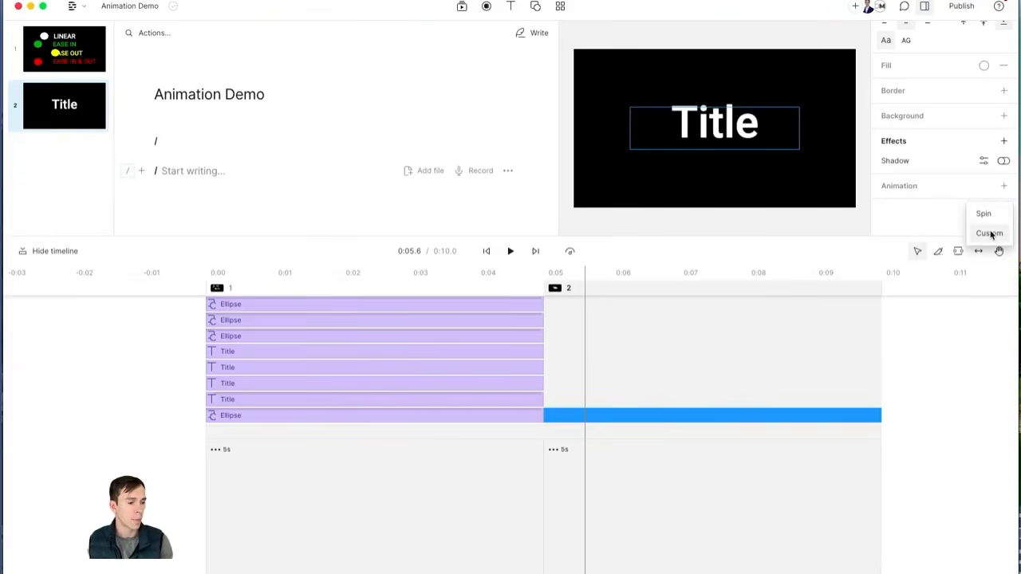
left_click(990, 233)
Step: Place the Title below the frame at the start keyframe and in the lower frame at the end keyframe
left_click(592, 374)
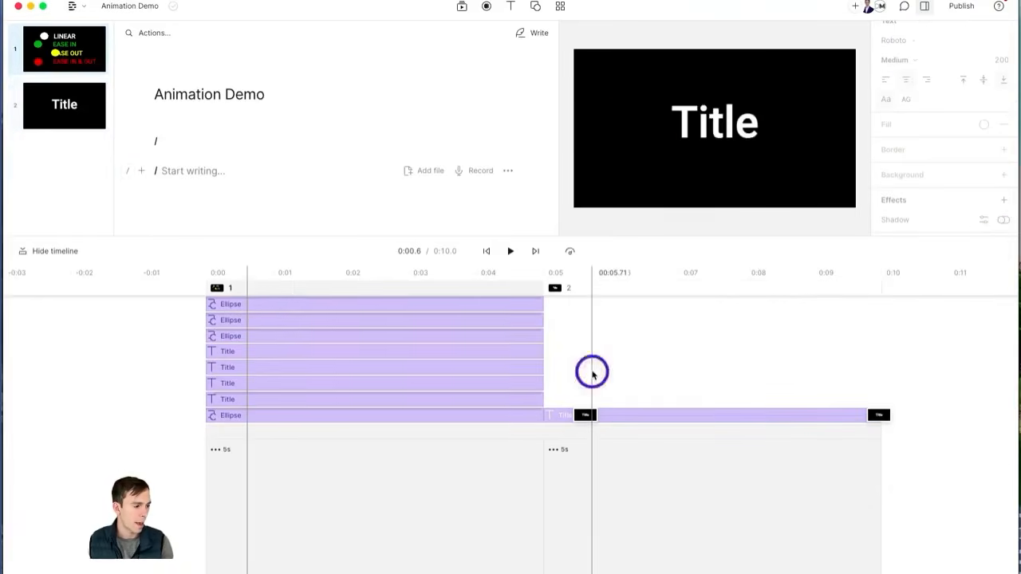
left_click(591, 415)
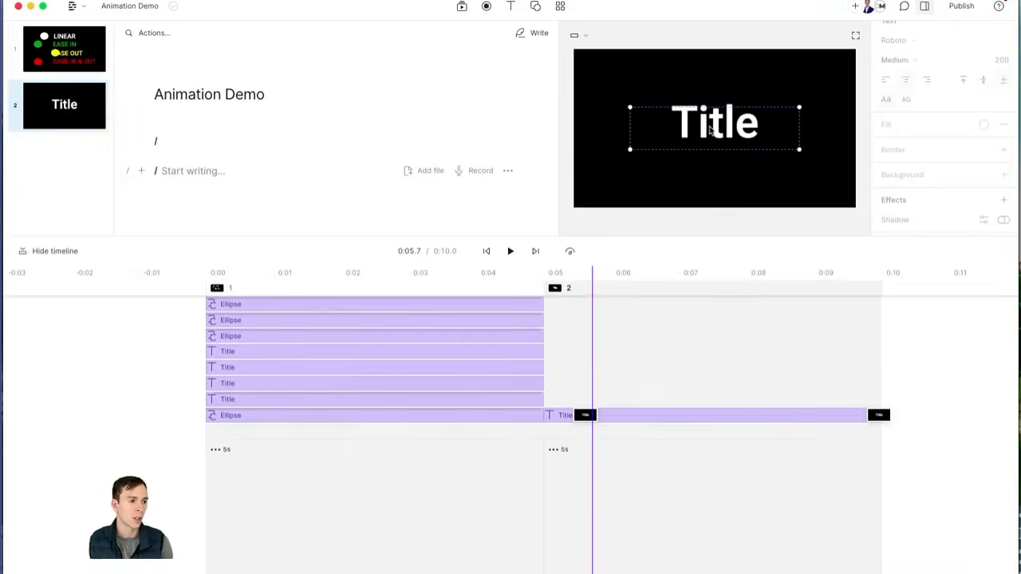
left_click_drag(713, 130, 715, 233)
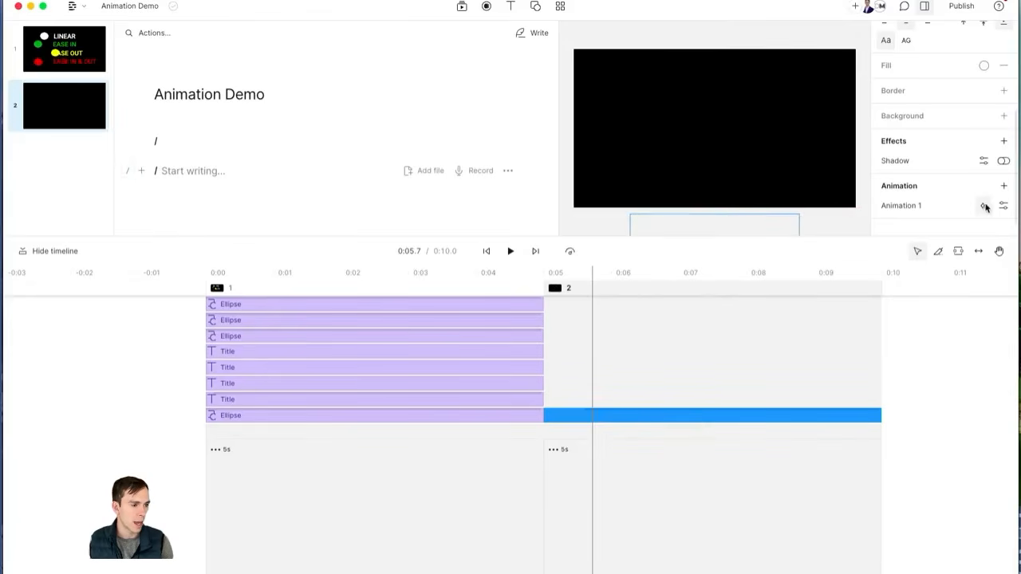
left_click(987, 206)
left_click(874, 416)
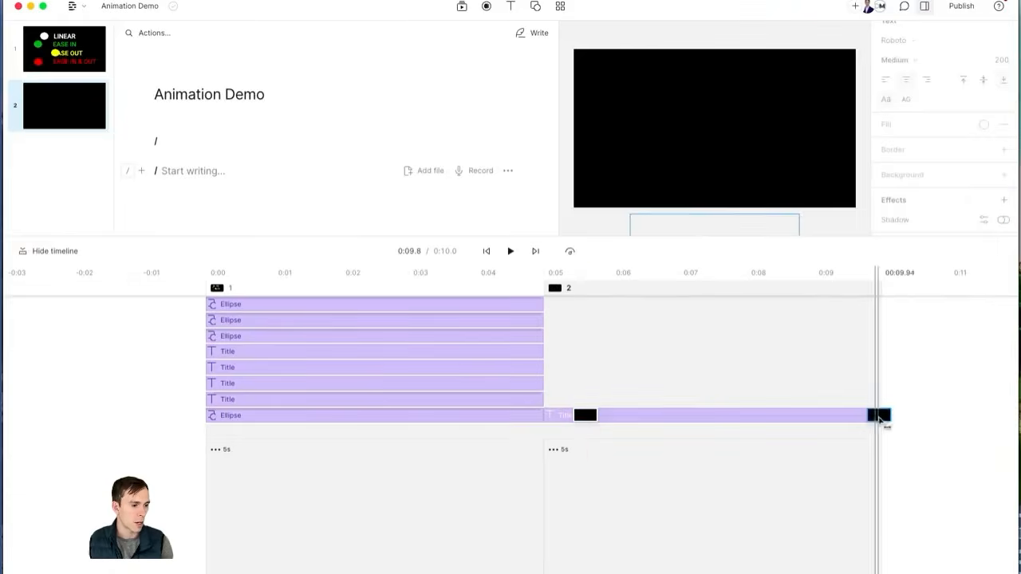
left_click_drag(727, 227, 720, 182)
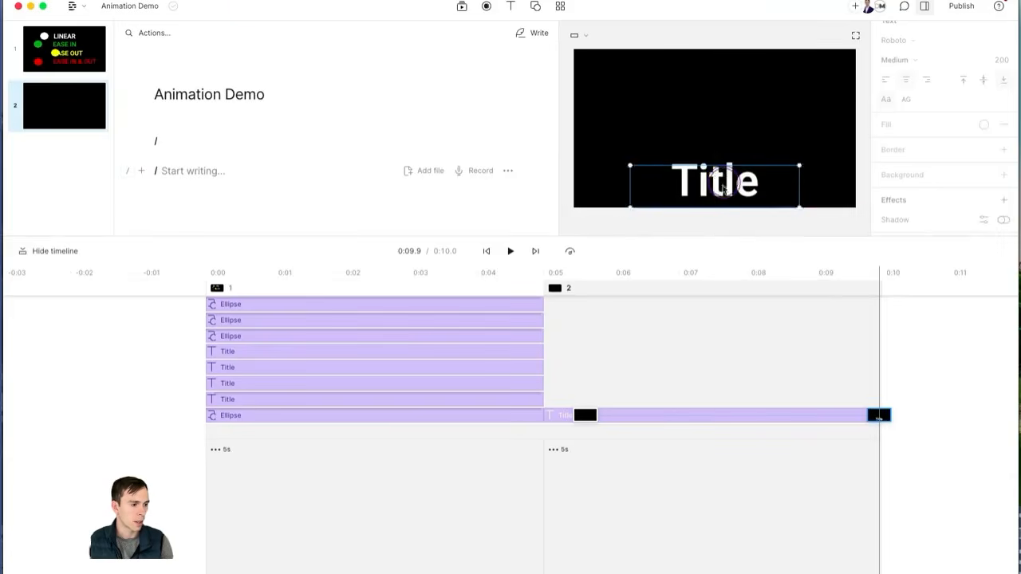
left_click(565, 348)
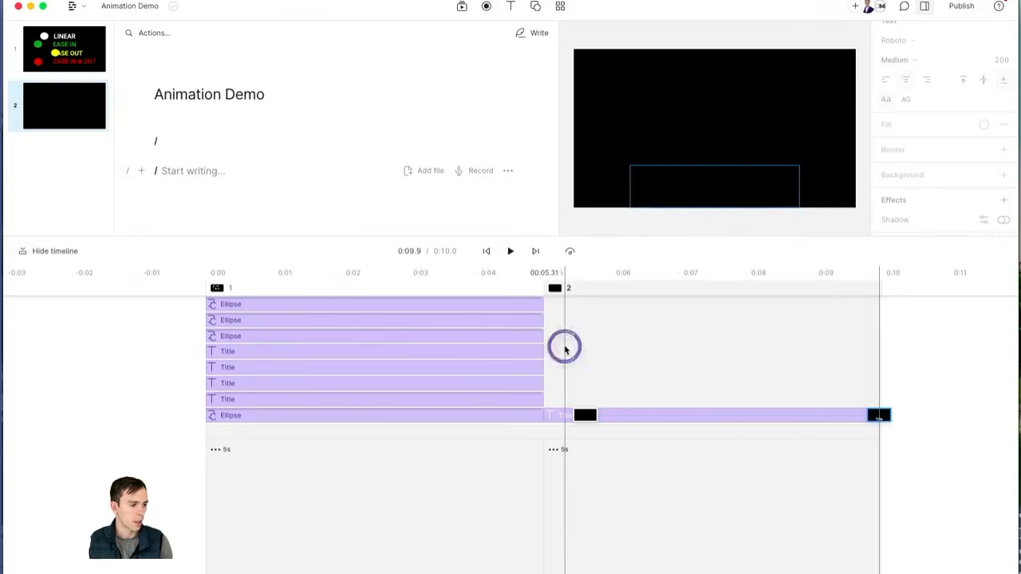
Step: Move the Title's end keyframe back to about 0:06 and replay the quicker slide-up
left_click(509, 252)
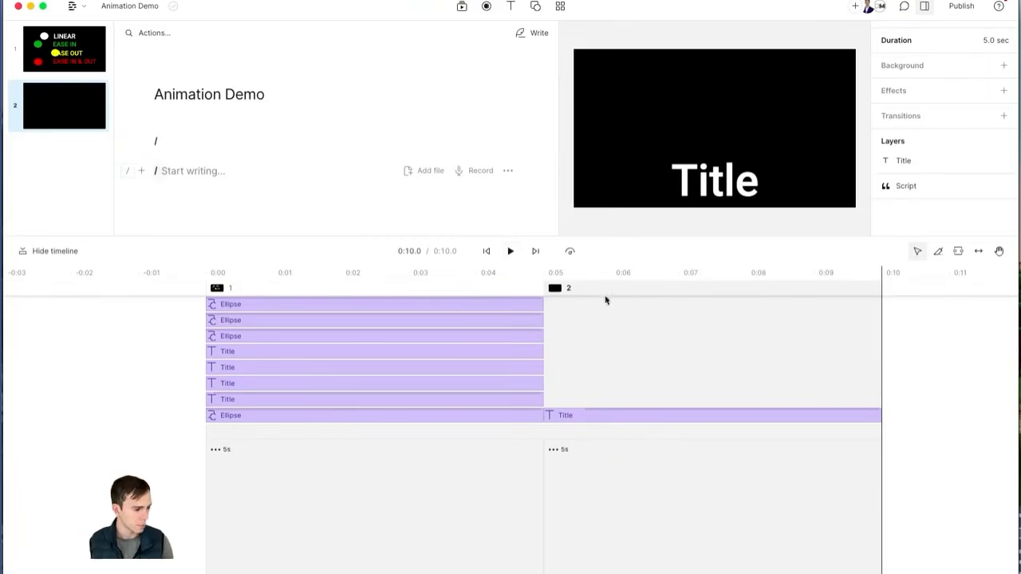
left_click(649, 416)
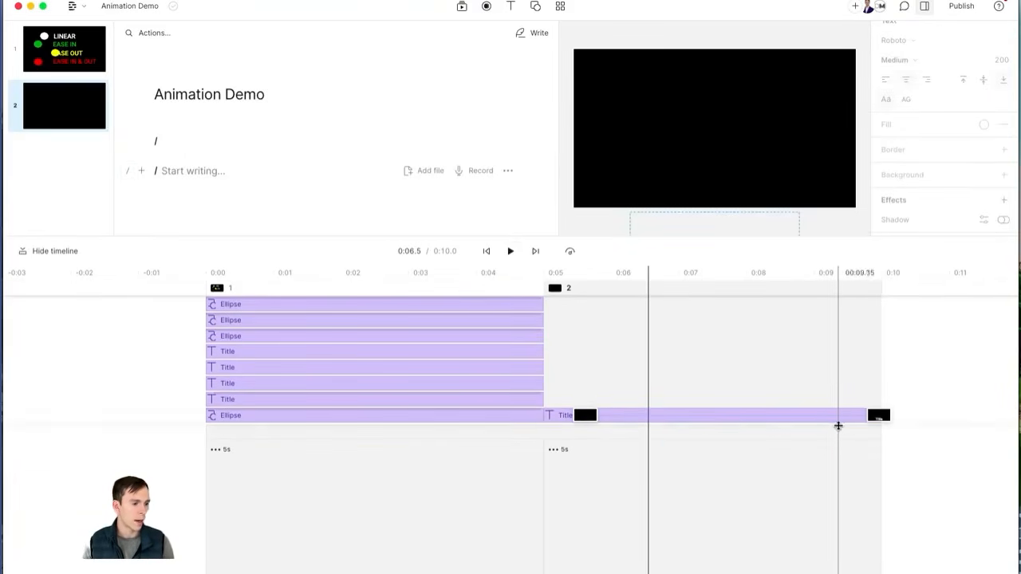
left_click(589, 417)
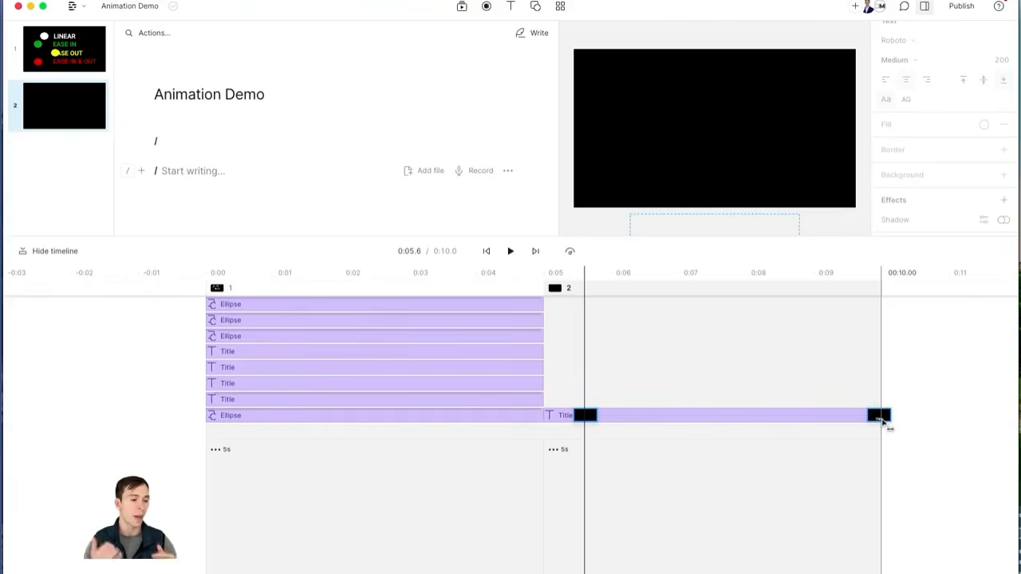
left_click_drag(883, 420, 613, 448)
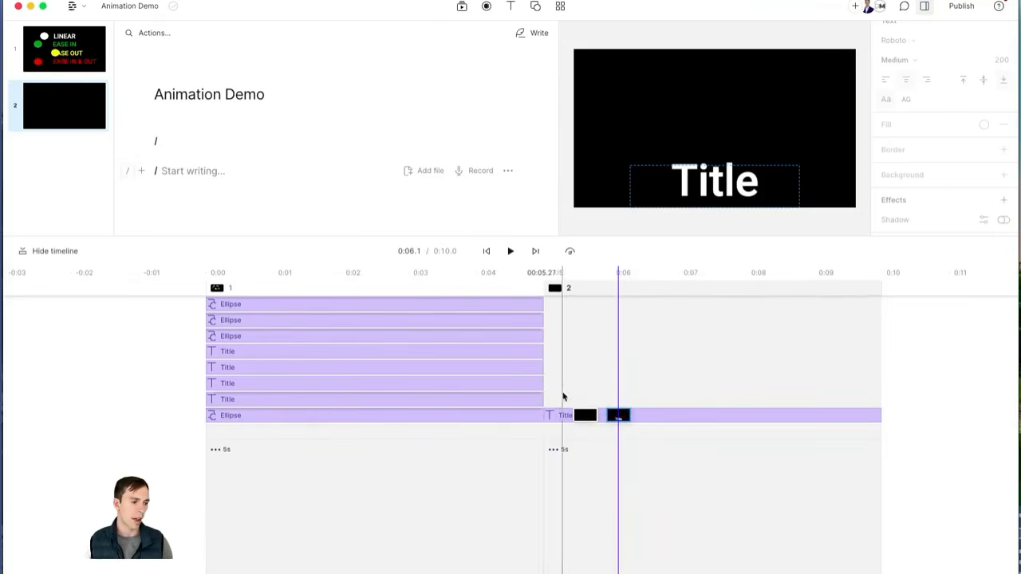
left_click(559, 380)
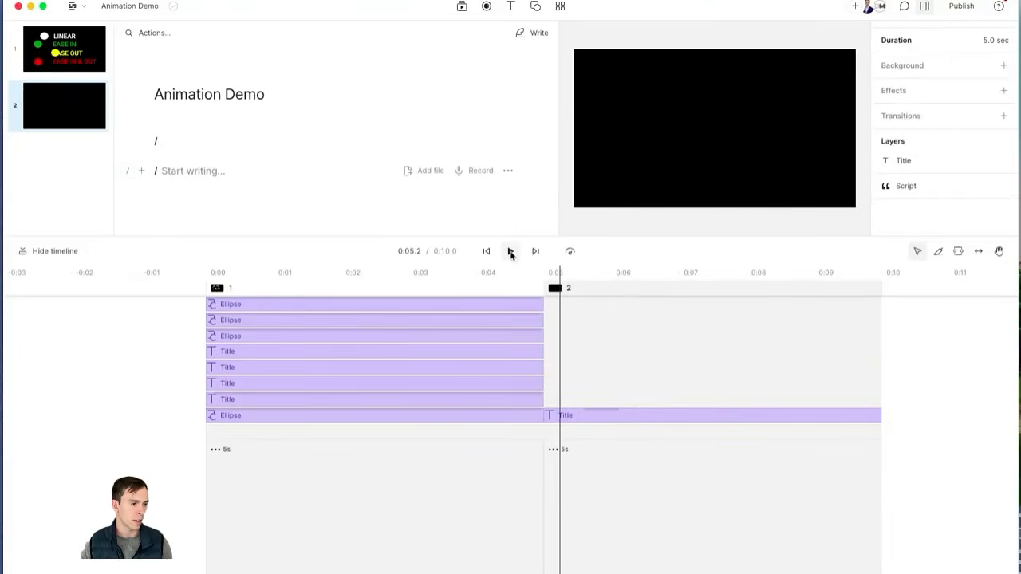
left_click(510, 252)
left_click(510, 252)
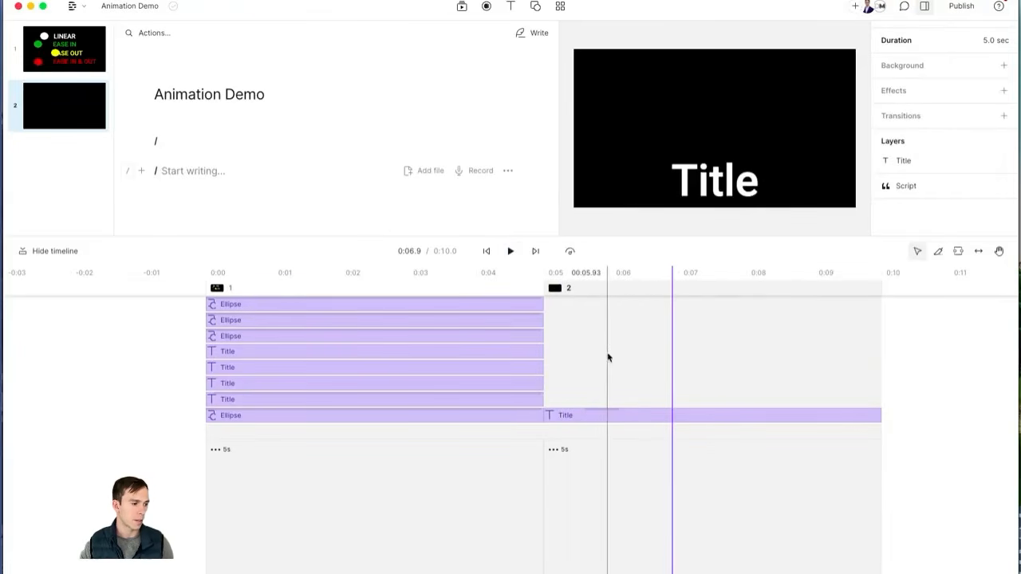
Step: Paste the keyboard logo image as scene 3, then shrink and centre it
left_click(603, 412)
key("ctrl+v")
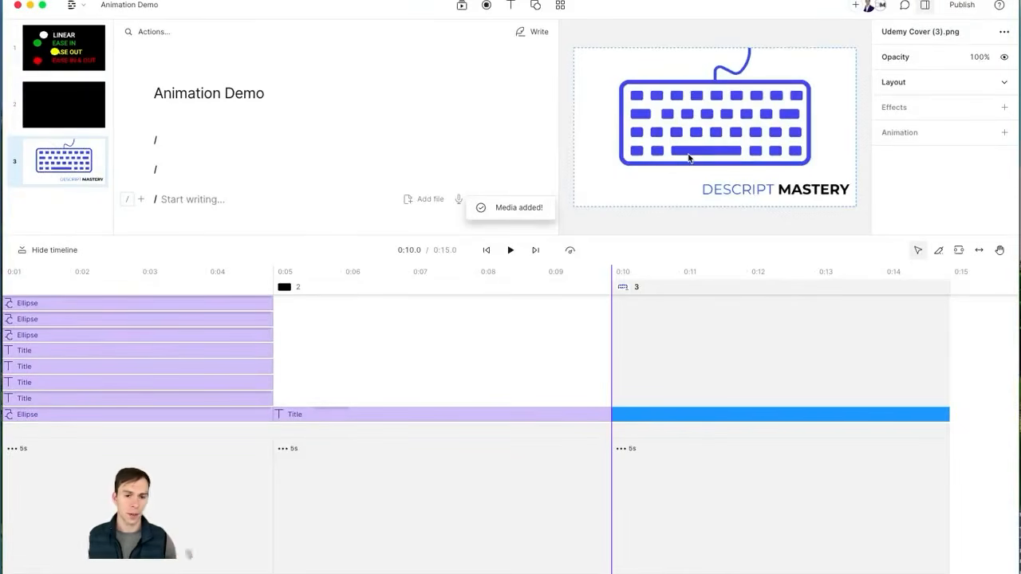
left_click(716, 132)
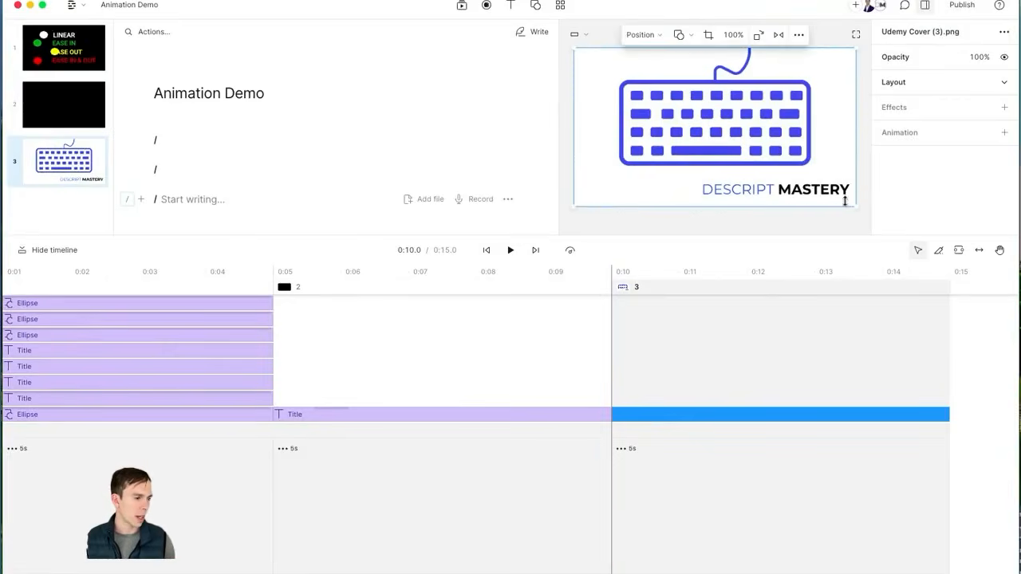
left_click_drag(851, 198, 821, 185)
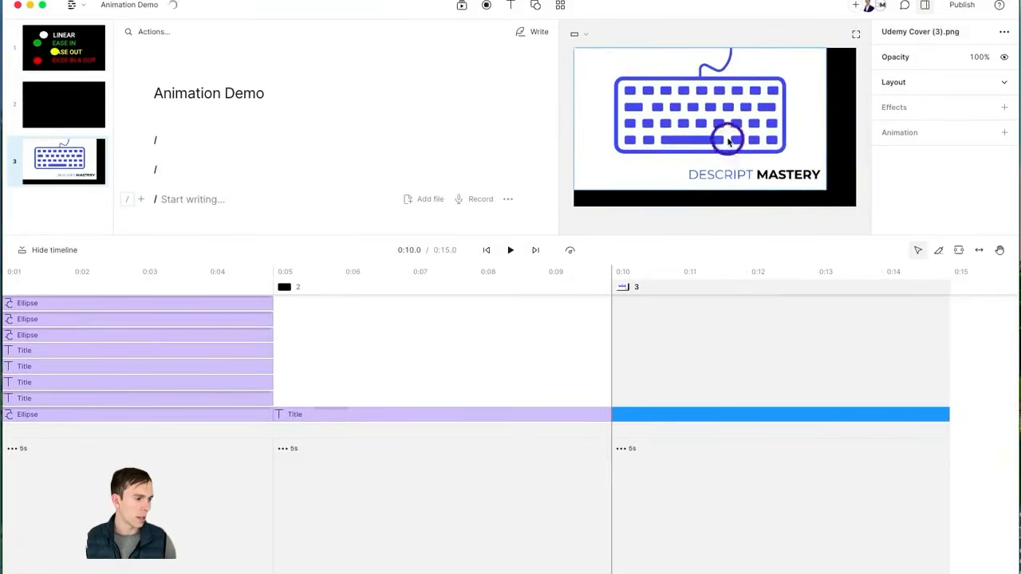
left_click_drag(727, 132, 738, 148)
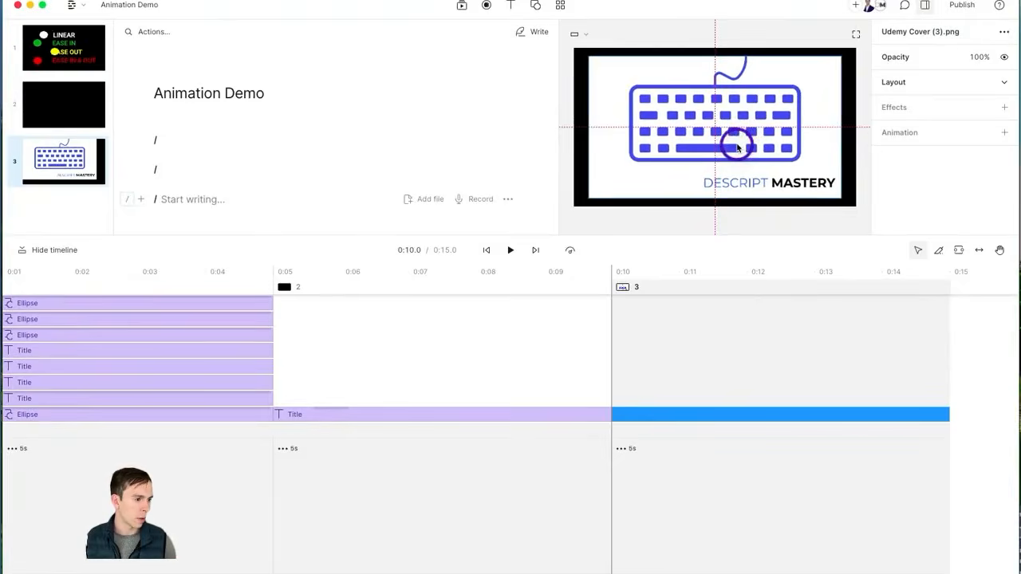
Step: Add a white background to scene 3 and shrink and re-centre the keyboard image slightly more
left_click(856, 121)
left_click(1005, 102)
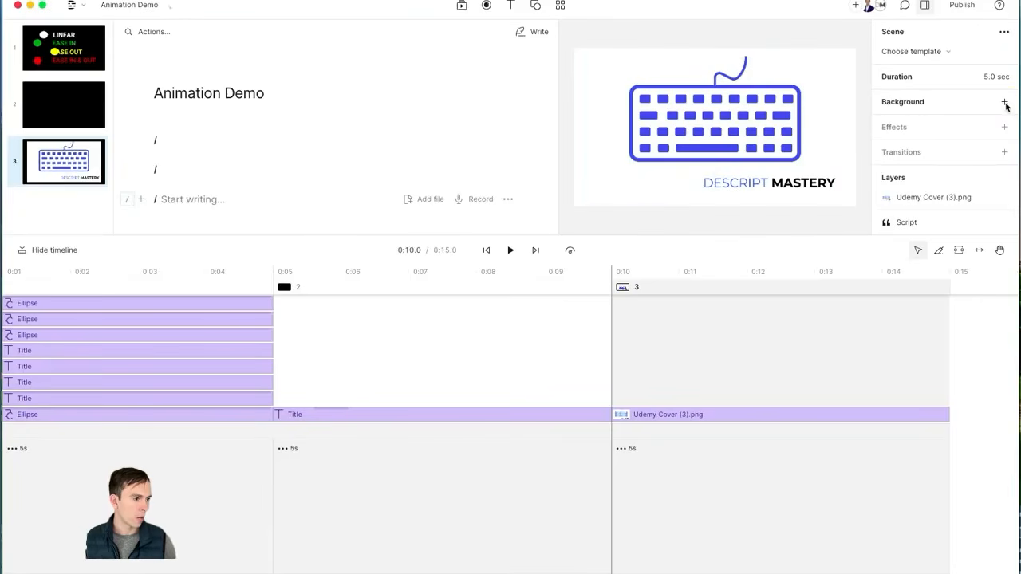
left_click(718, 153)
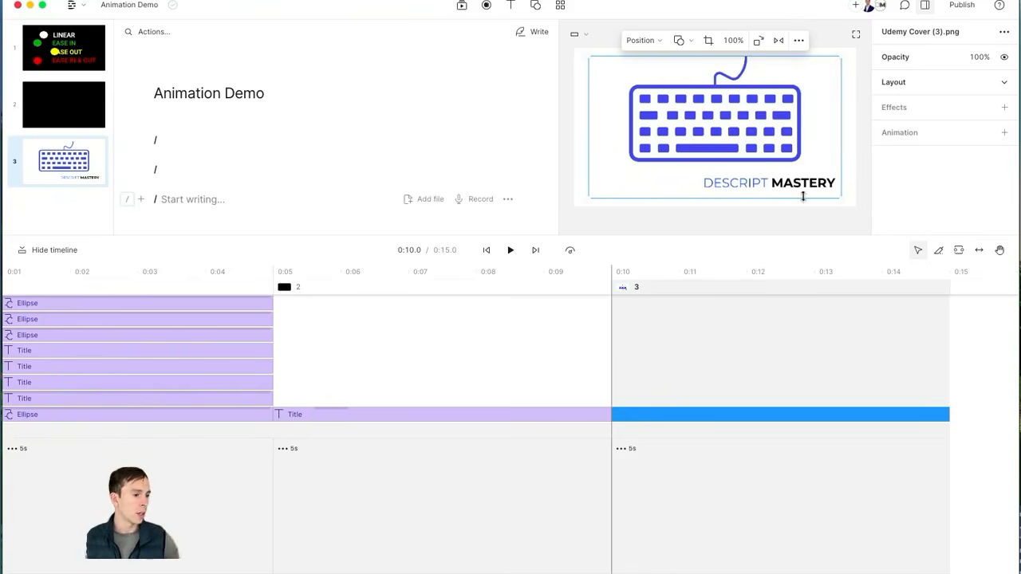
left_click_drag(833, 196, 811, 181)
mouse_move(747, 144)
left_mouse_down()
mouse_move(758, 149)
mouse_move(735, 139)
left_mouse_up()
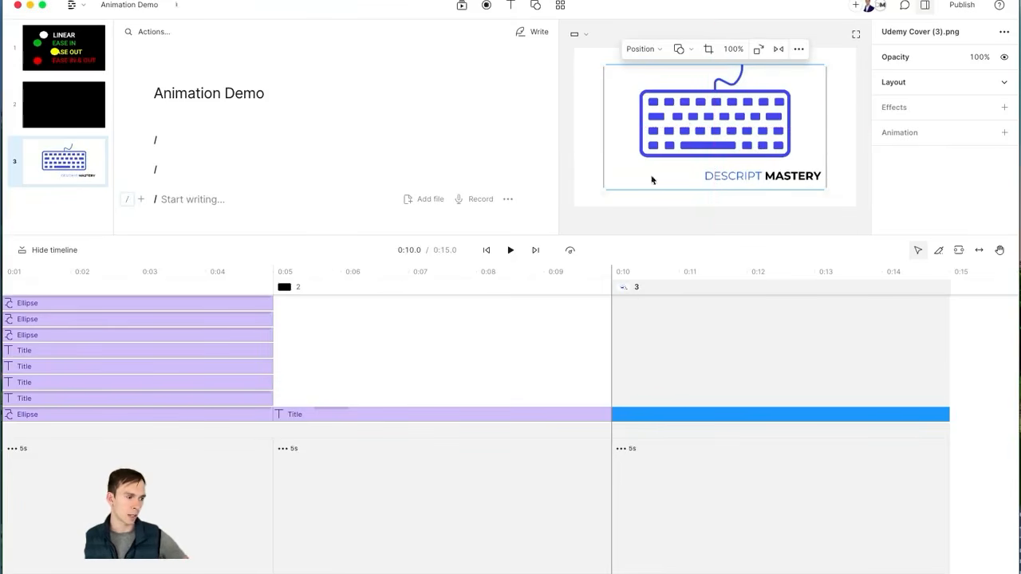
Step: Add a custom animation to the keyboard image, scaling it to fill the canvas (3840×2161) at the end keyframe
left_click(1004, 133)
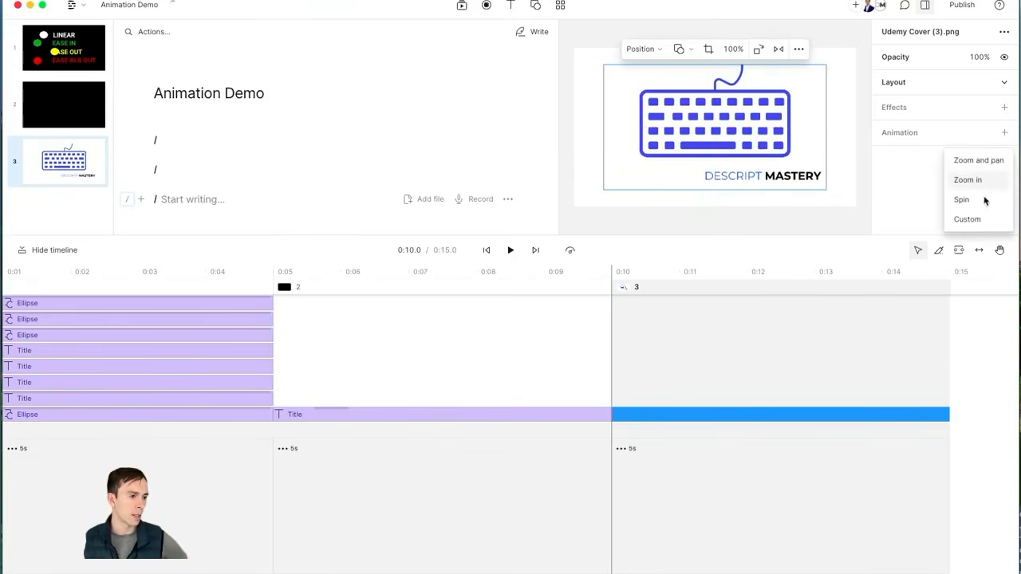
left_click(971, 220)
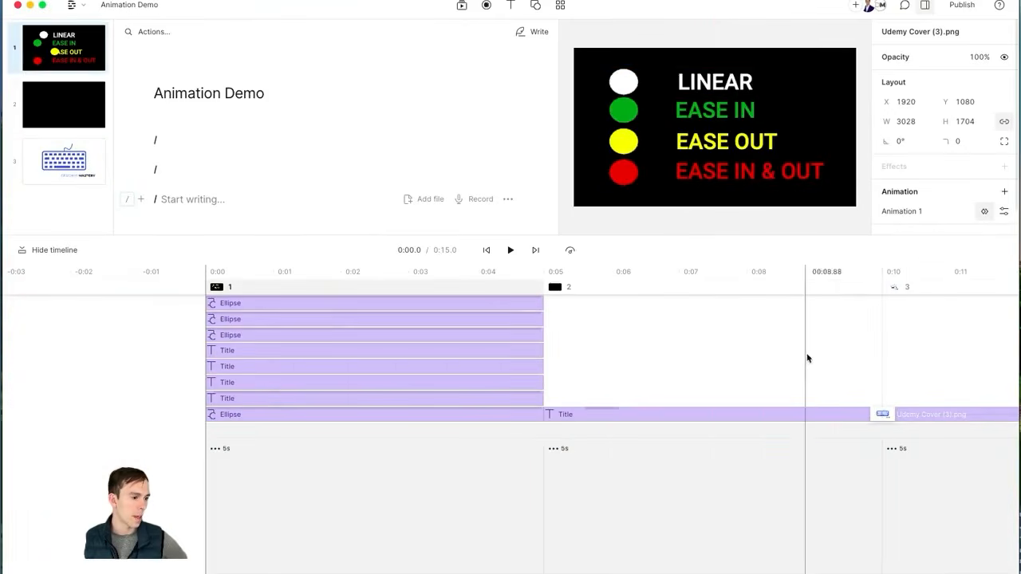
scroll(844, 463, "right", 5)
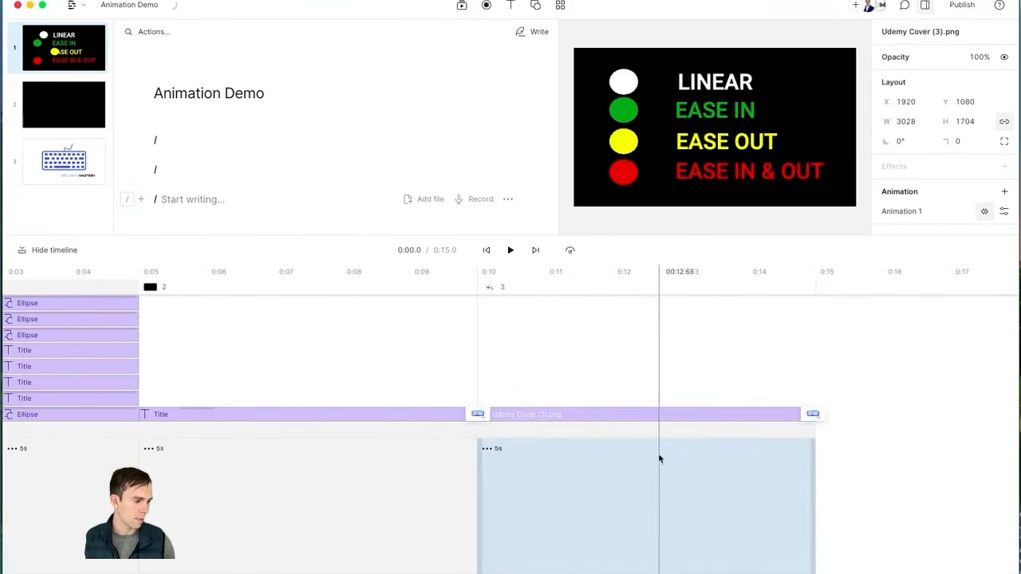
left_click(481, 420)
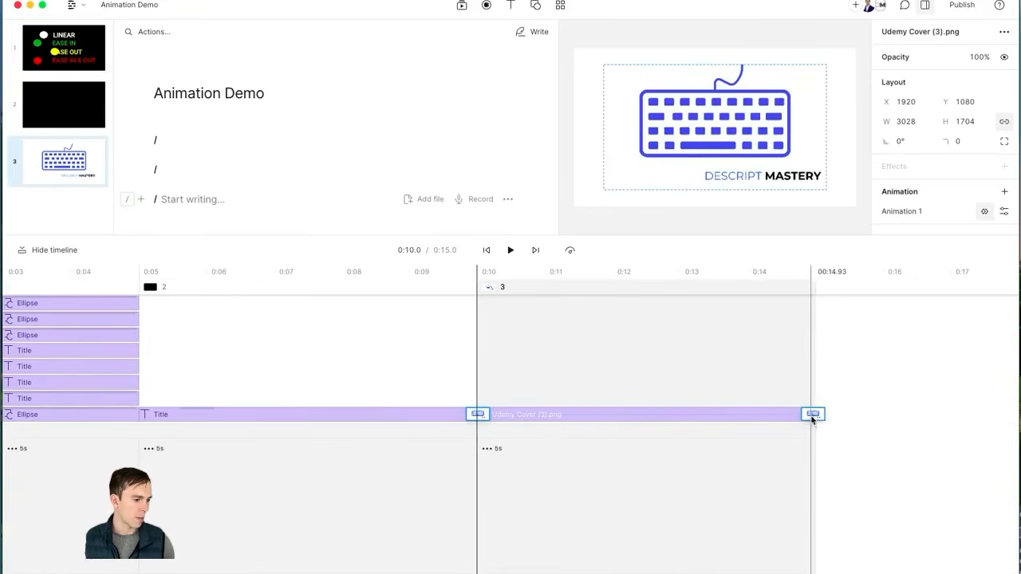
mouse_move(812, 419)
left_mouse_down()
mouse_move(766, 418)
mouse_move(810, 416)
left_mouse_up()
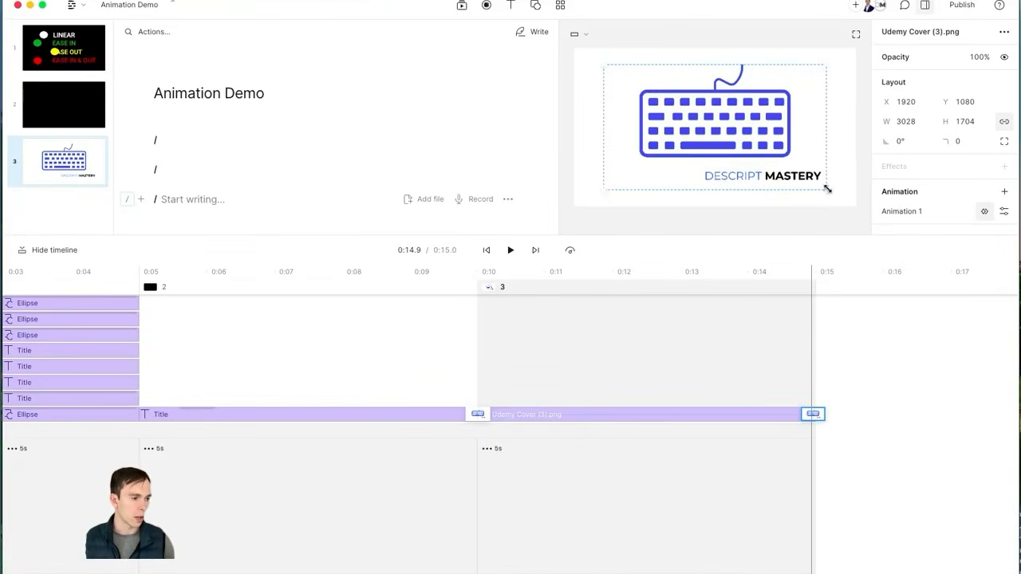
left_click_drag(827, 189, 851, 198)
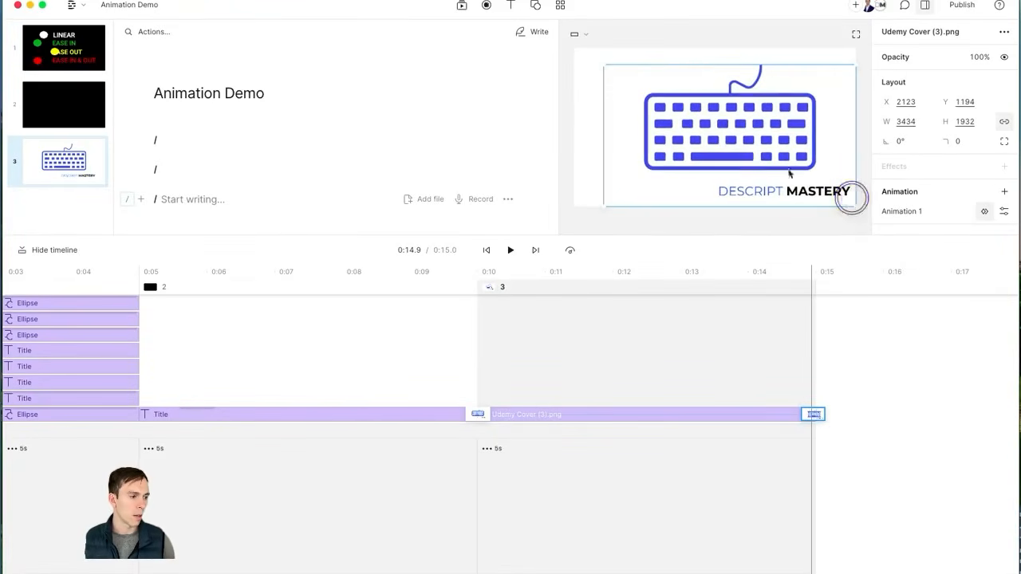
left_click_drag(601, 69, 576, 53)
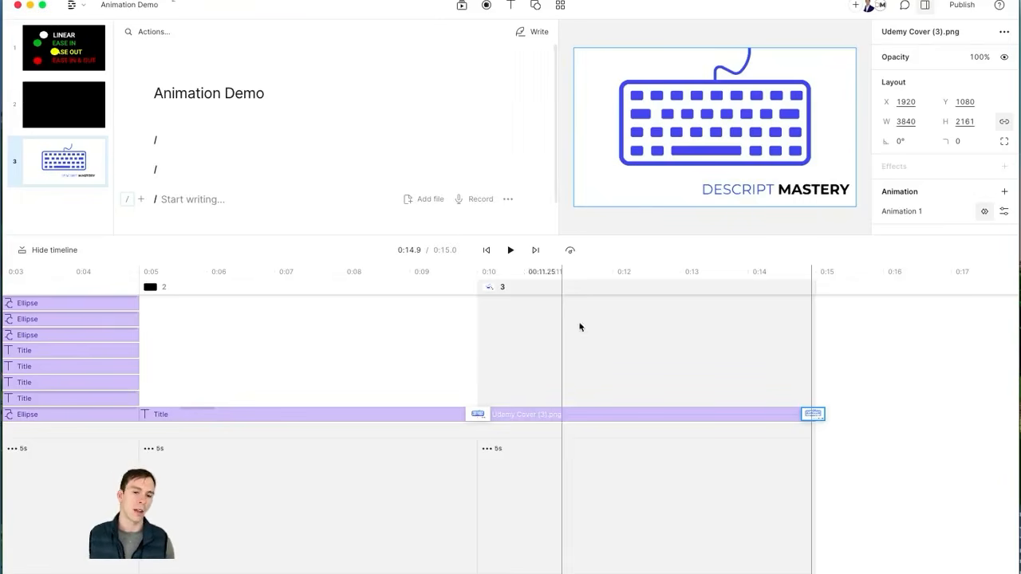
Step: Preview the keyboard zoom, playing from just before scene 3
left_click(471, 324)
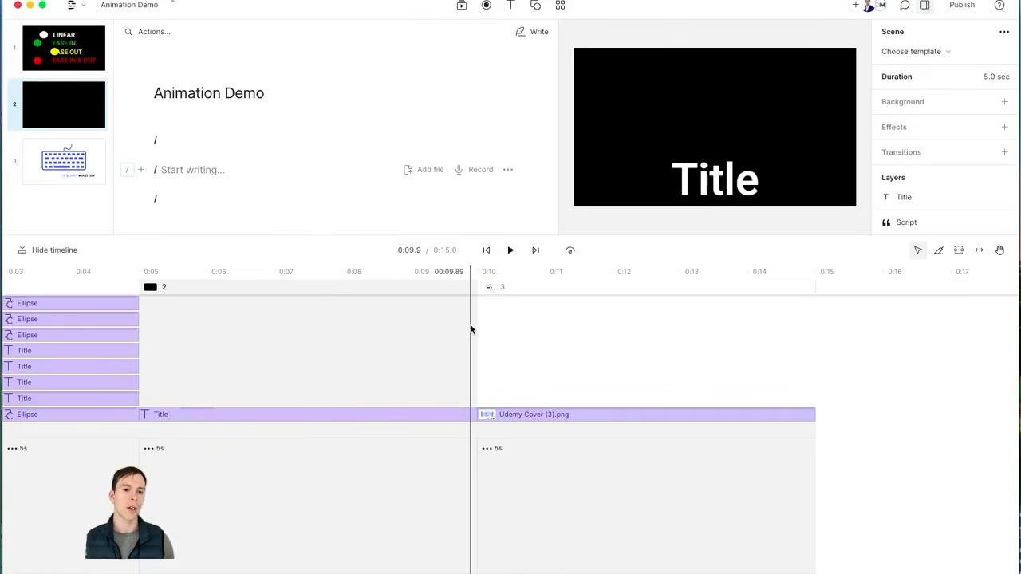
key("space")
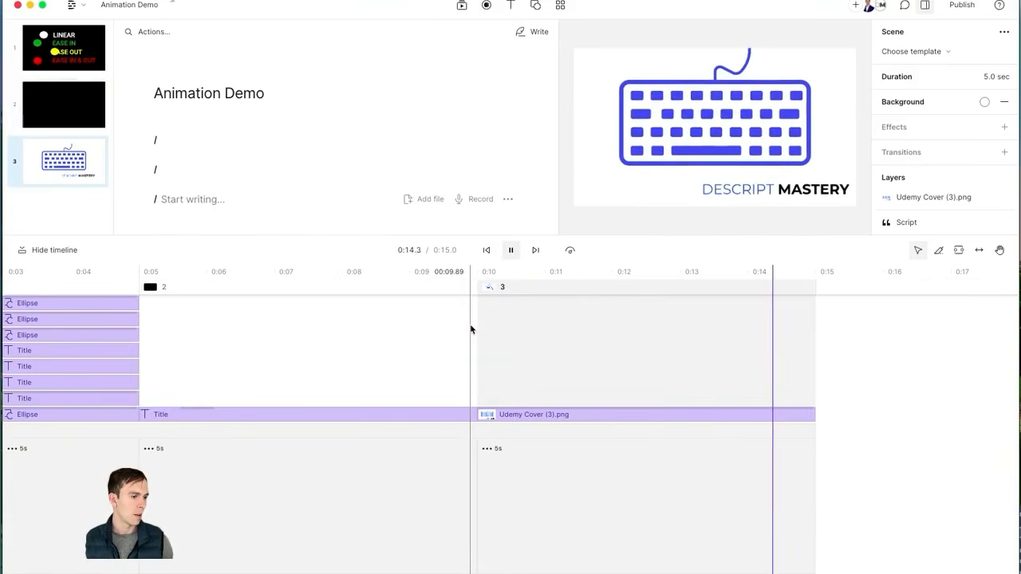
left_click(702, 152)
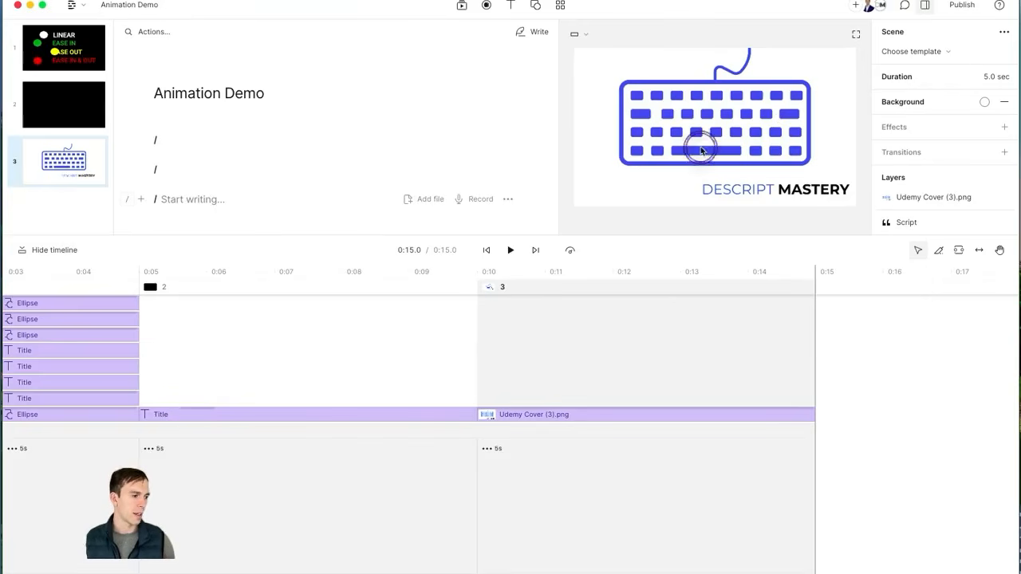
Step: Set the keyboard image animation's easing to Linear and play it back
left_click(578, 416)
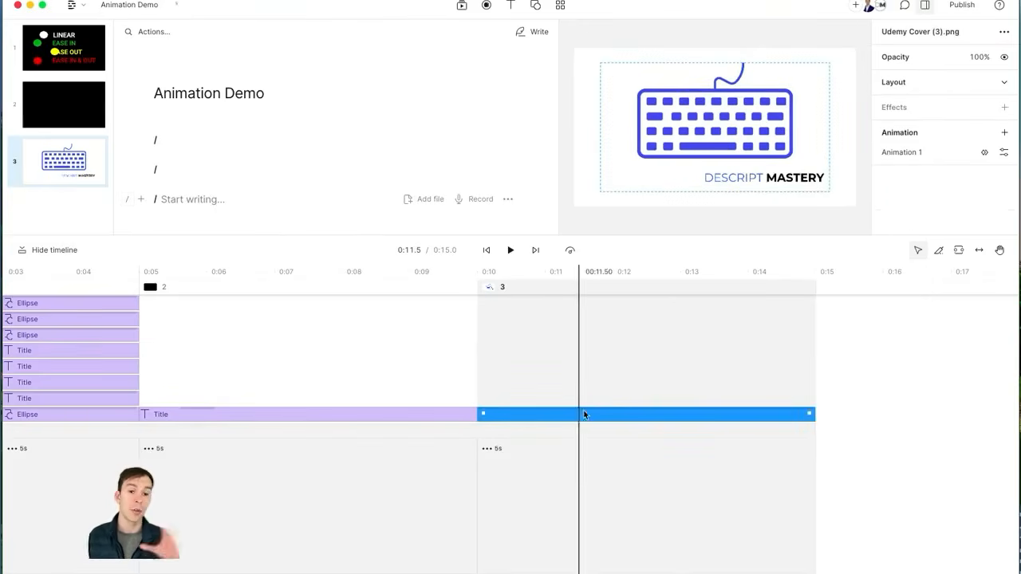
left_click(980, 151)
left_click(1004, 212)
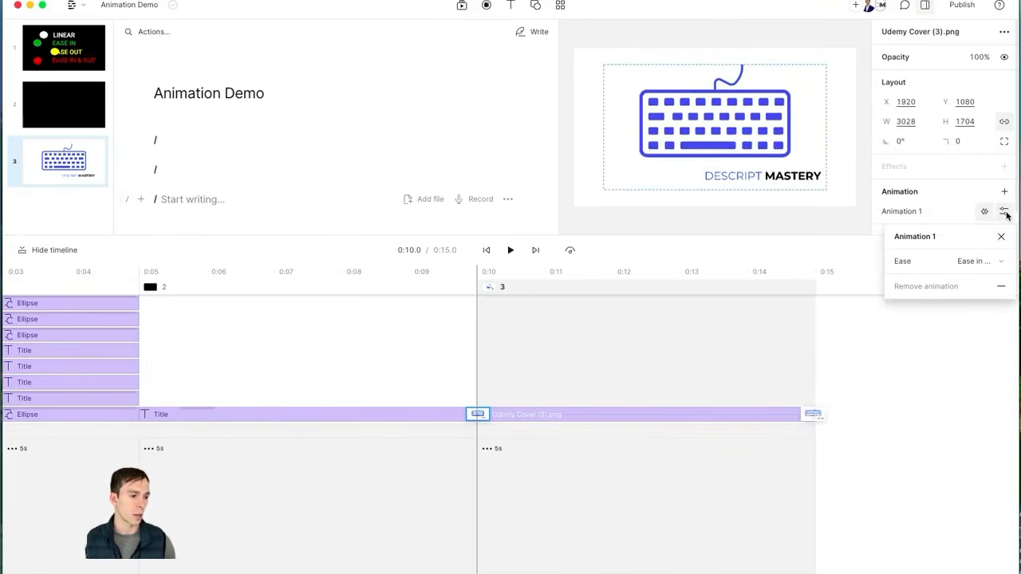
left_click(1001, 262)
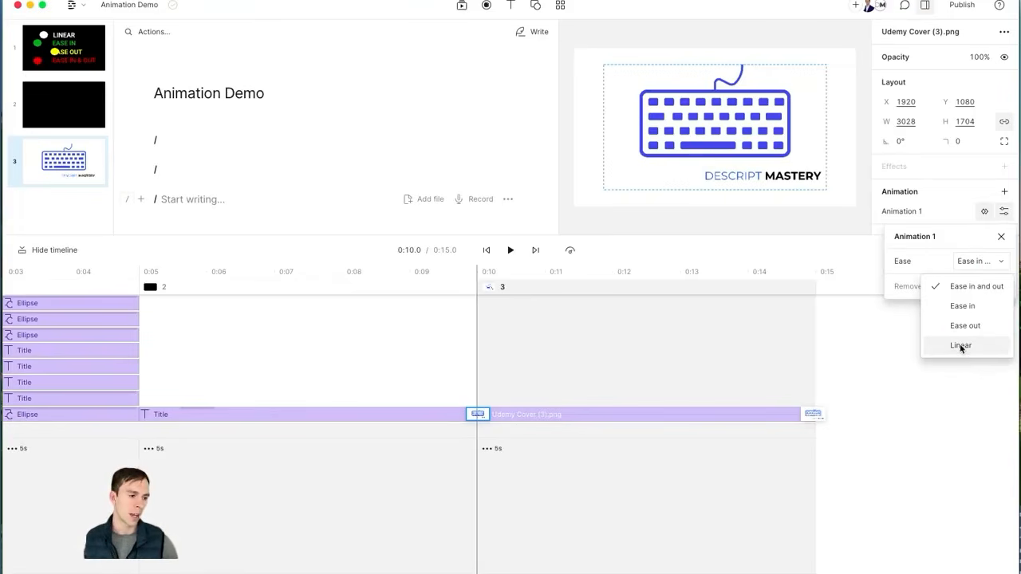
left_click(961, 345)
left_click(1002, 236)
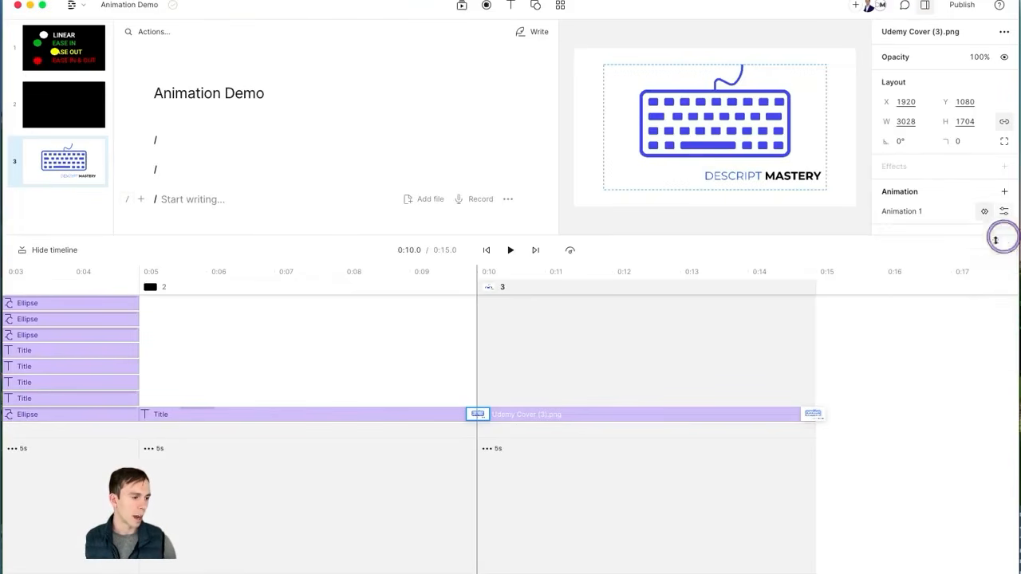
left_click(511, 252)
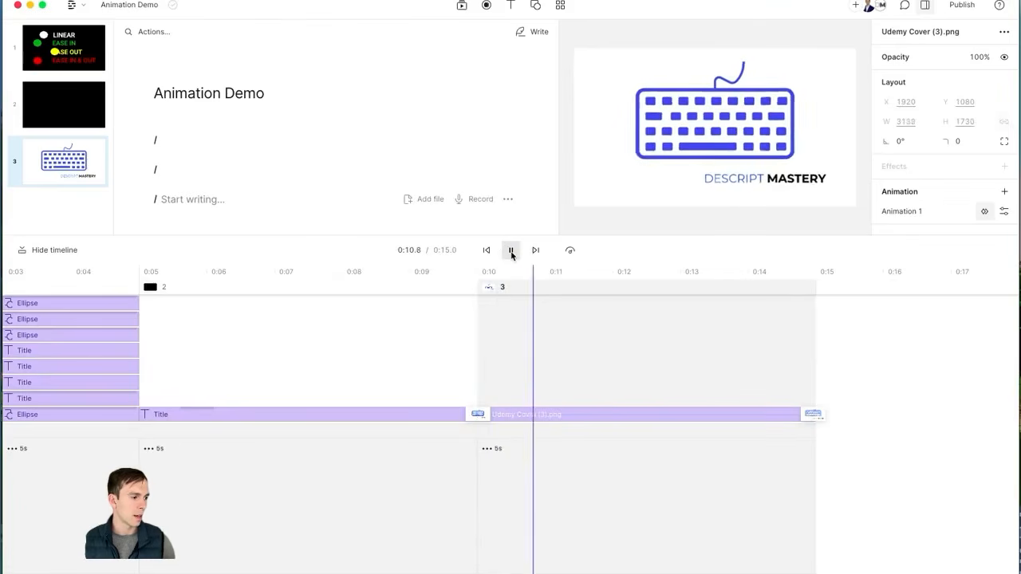
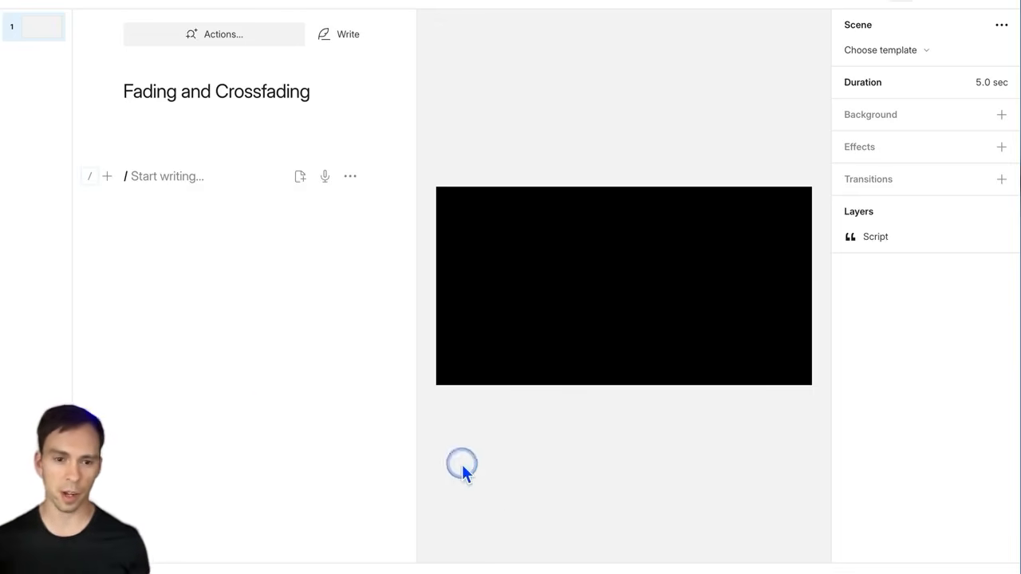
Step: Drop the Sequences (Adding multiple files) video from Downloads into the empty script and dismiss the transcription notice
left_click(181, 175)
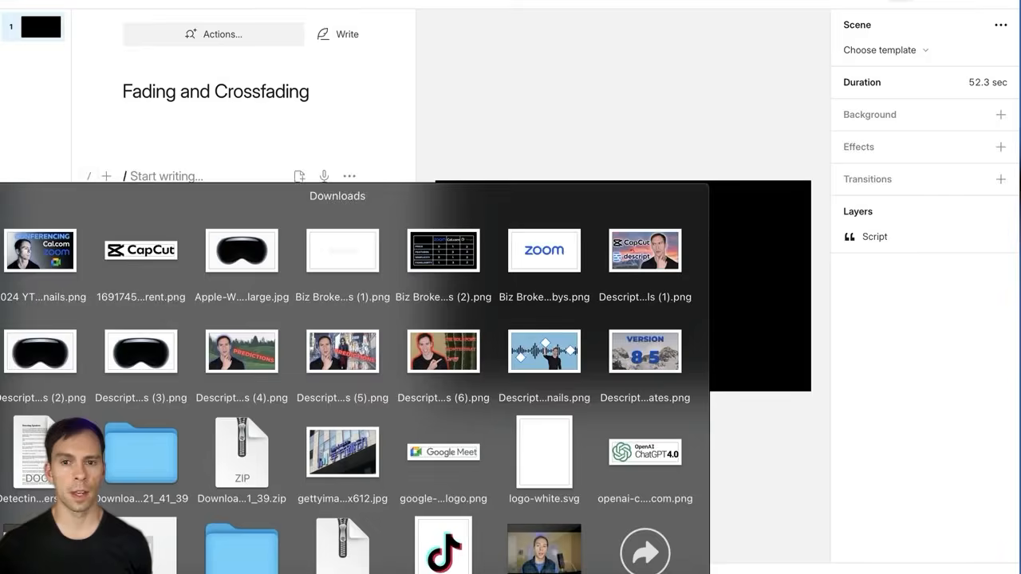
left_click_drag(342, 451, 167, 181)
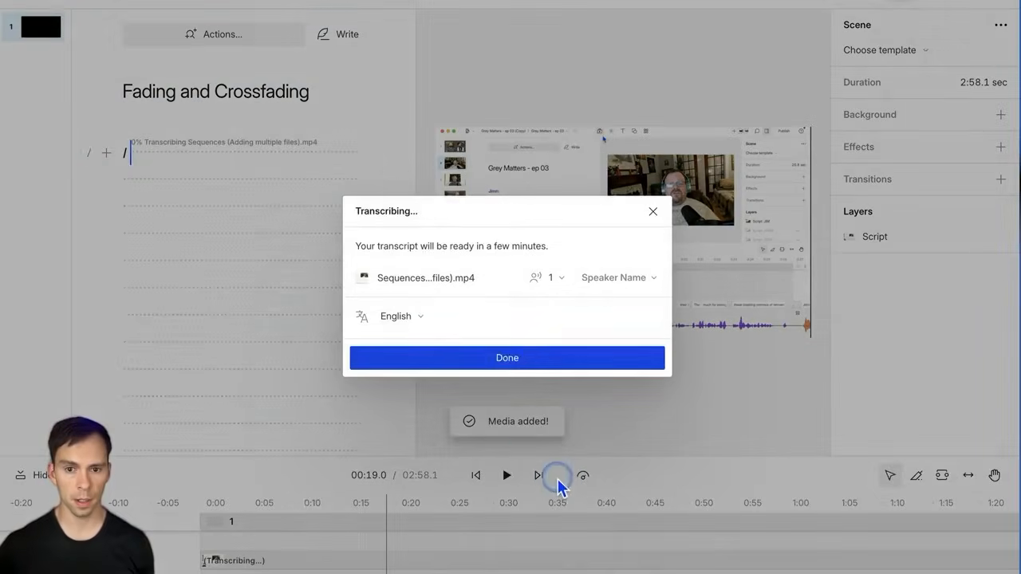
left_click(517, 352)
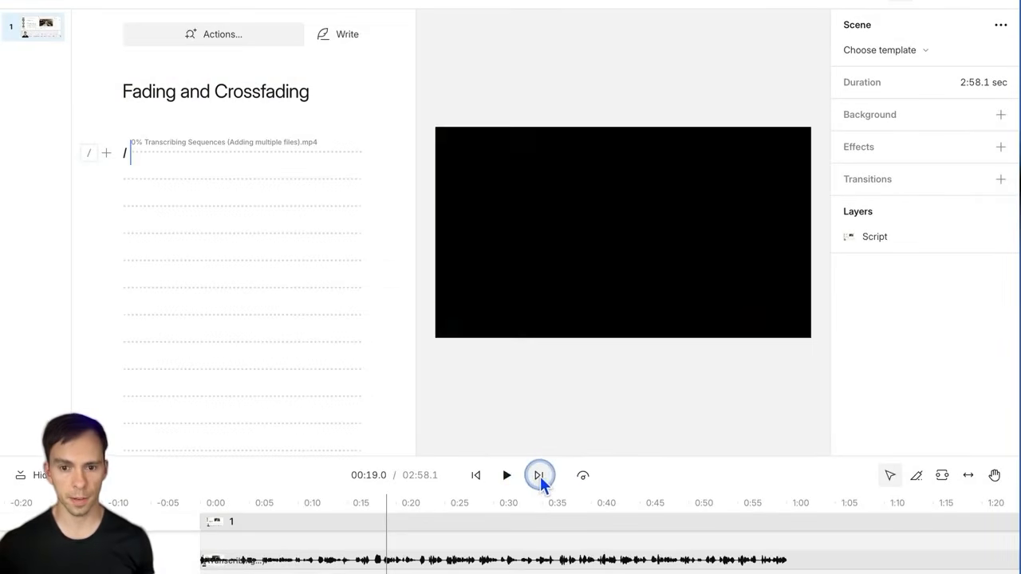
Step: Add a new scene after the clip with / and make the timeline area taller
left_click(539, 476)
left_click(868, 560)
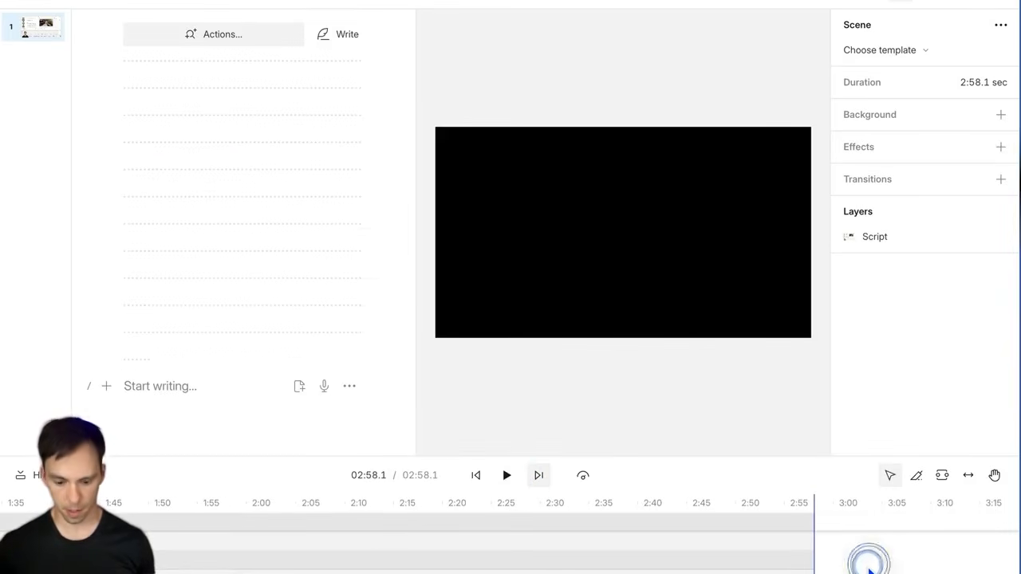
key("slash")
left_click_drag(412, 550, 809, 555)
left_click(478, 478)
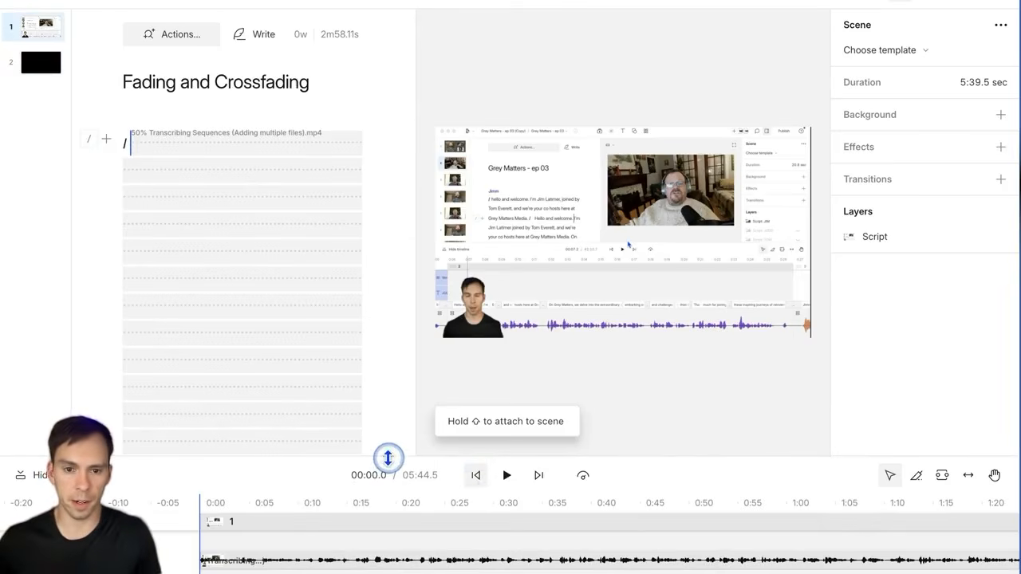
left_click_drag(387, 457, 378, 213)
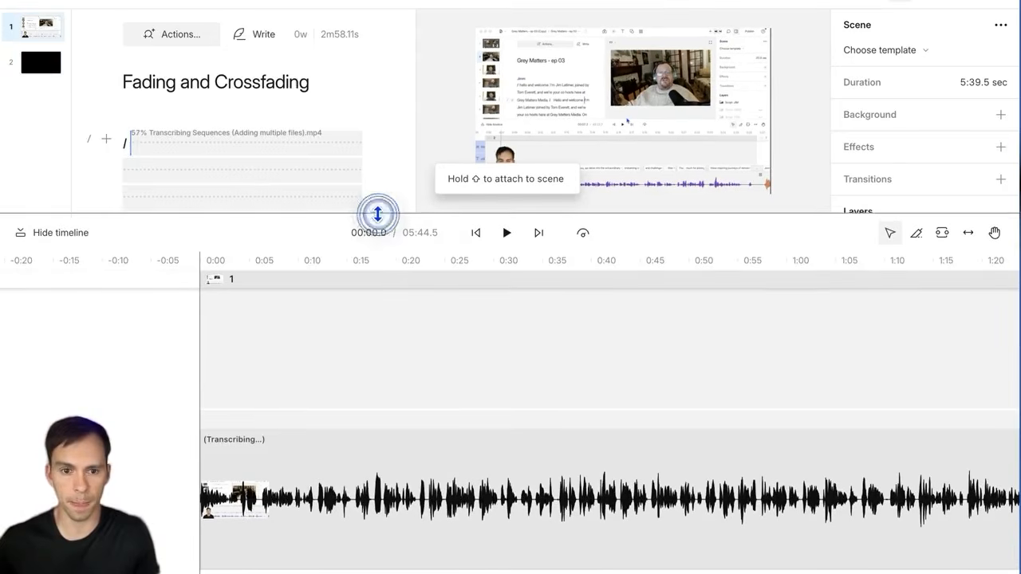
Step: Select the transcribed audio clip on the timeline and put the playhead at its left edge
left_click(310, 459)
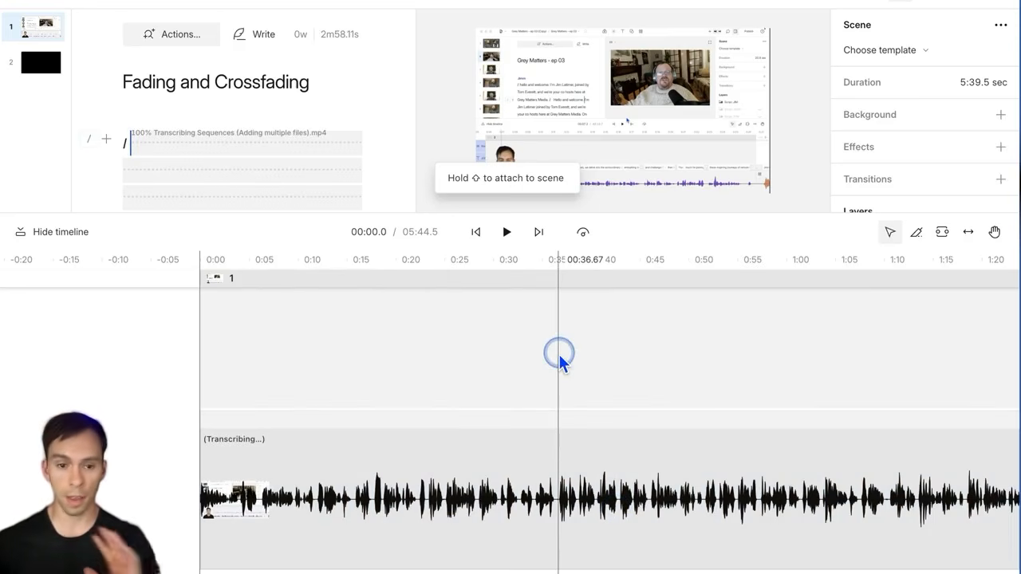
left_click(438, 456)
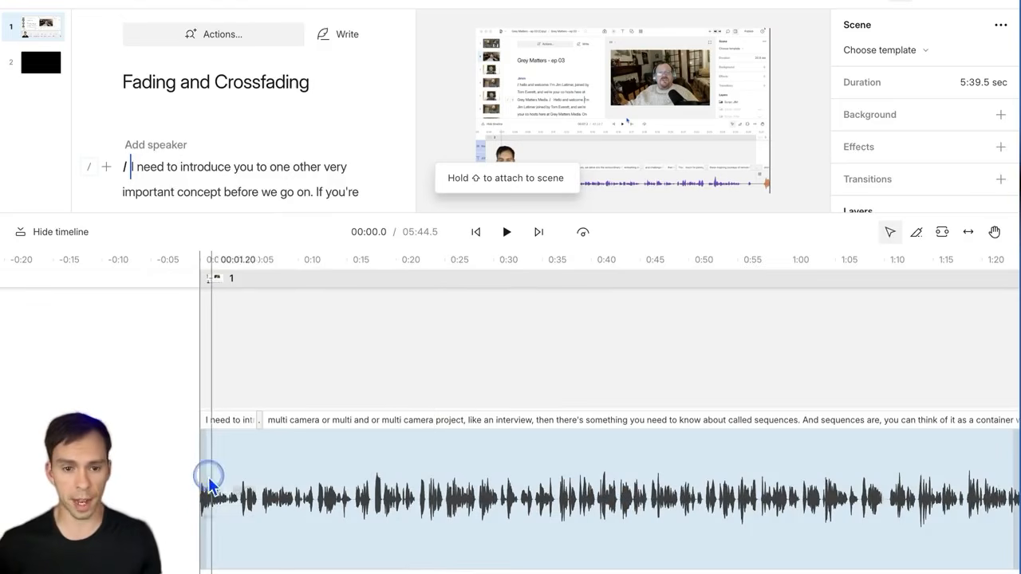
left_click(412, 487)
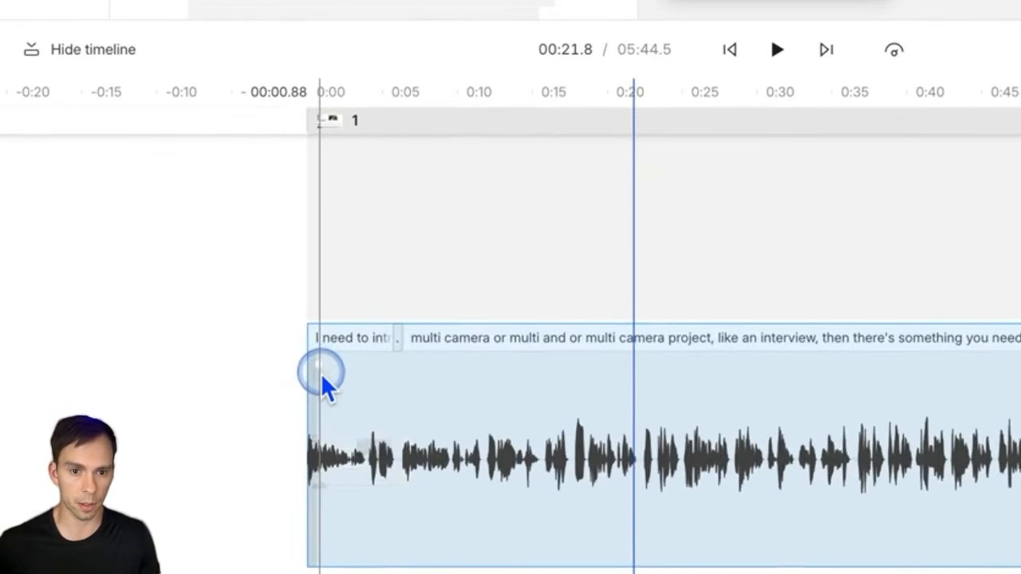
left_click(319, 370)
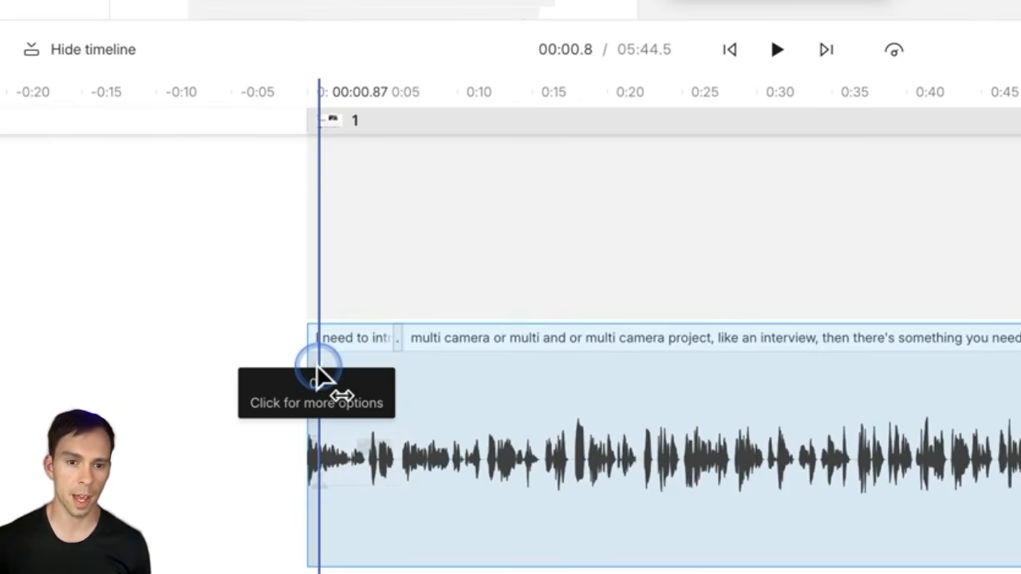
Step: Drag a fade-in onto the clip's start and fine-tune it to about 0.78 seconds
left_click_drag(319, 370, 402, 369)
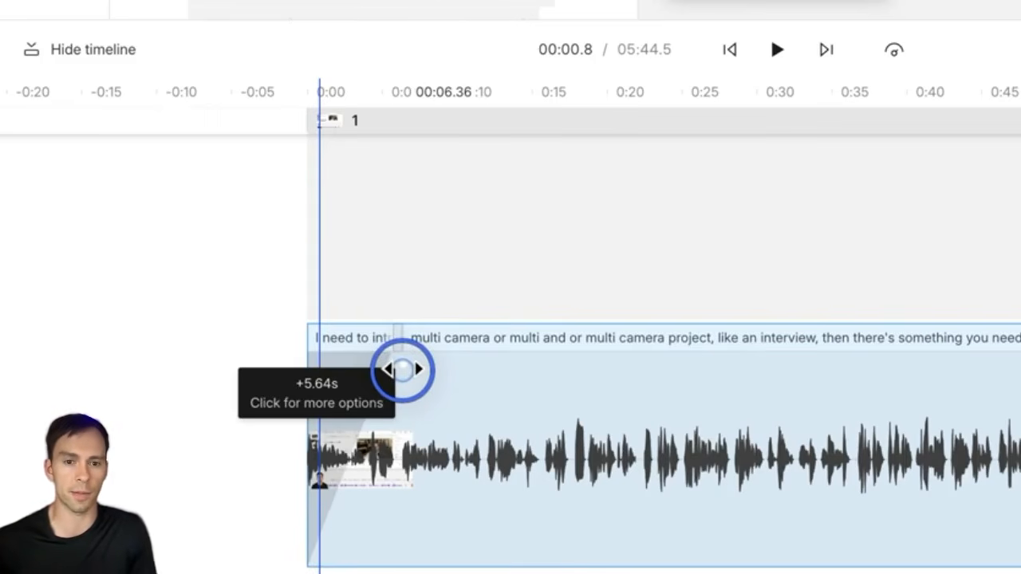
left_click_drag(402, 369, 334, 359)
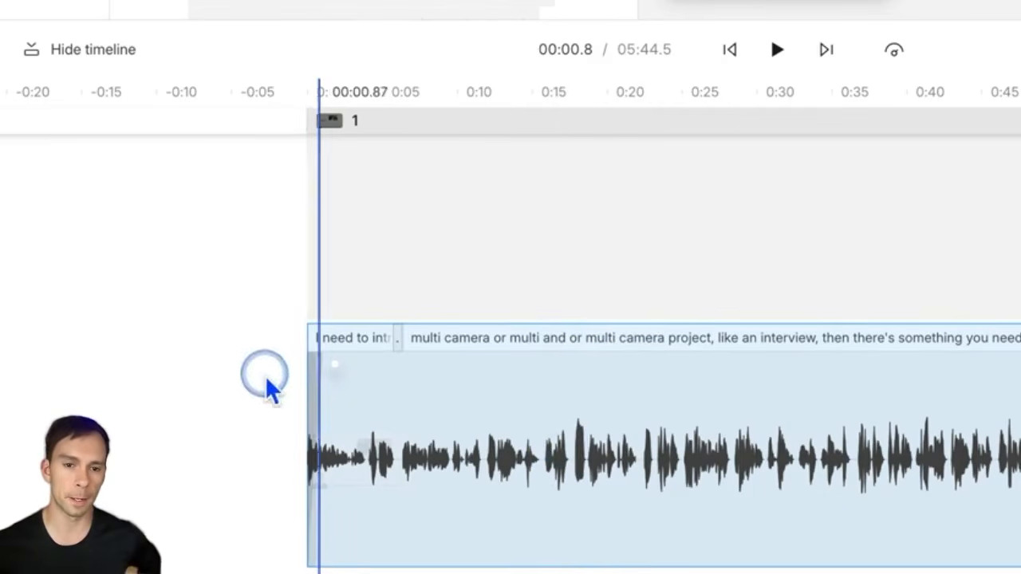
scroll(338, 387, "up", 5)
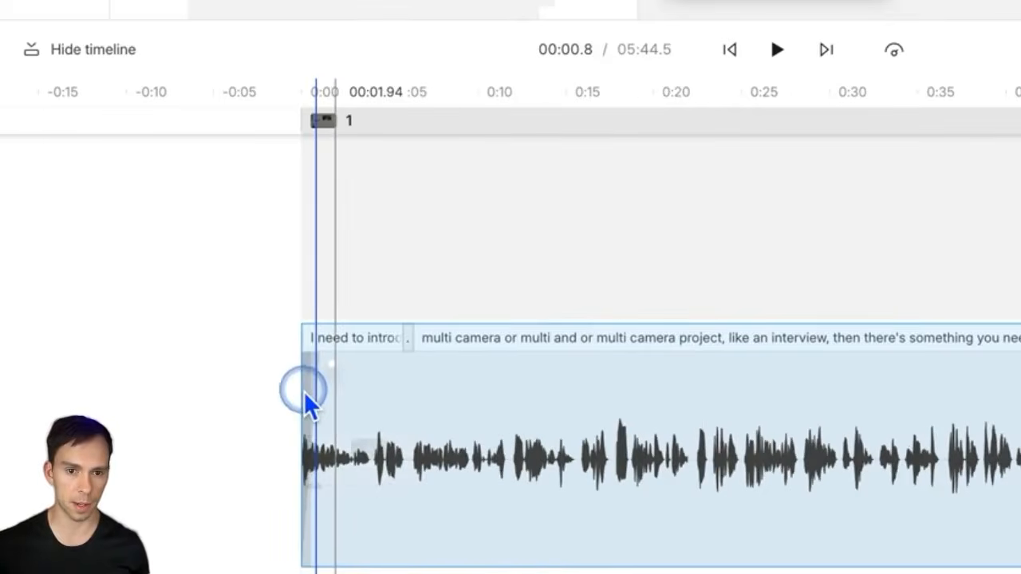
scroll(245, 407, "up", 10)
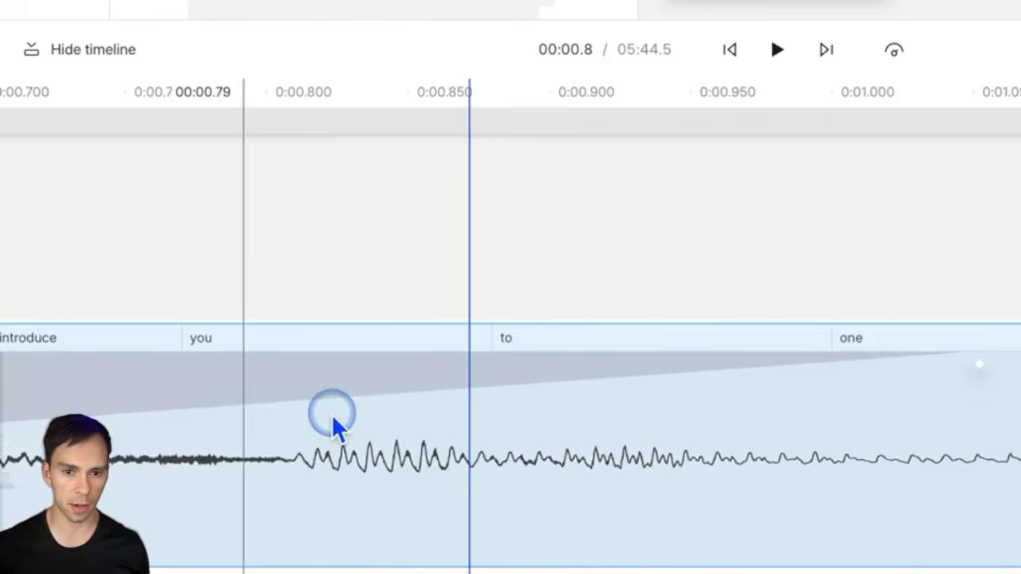
scroll(324, 434, "down", 4)
scroll(324, 437, "down", 2)
scroll(319, 434, "left", 5)
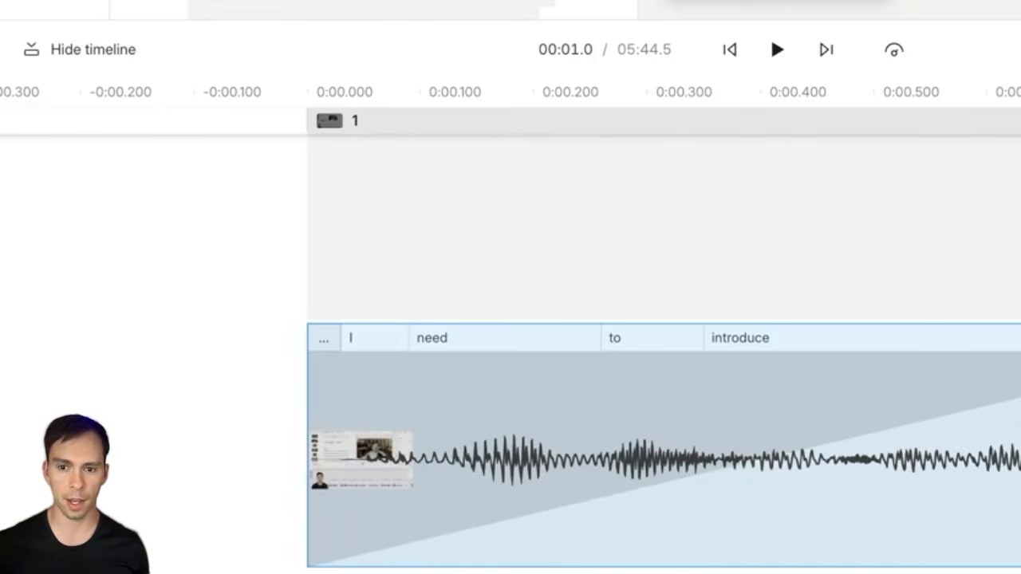
mouse_move(990, 374)
left_mouse_down()
mouse_move(677, 372)
mouse_move(854, 374)
mouse_move(1020, 358)
left_mouse_up()
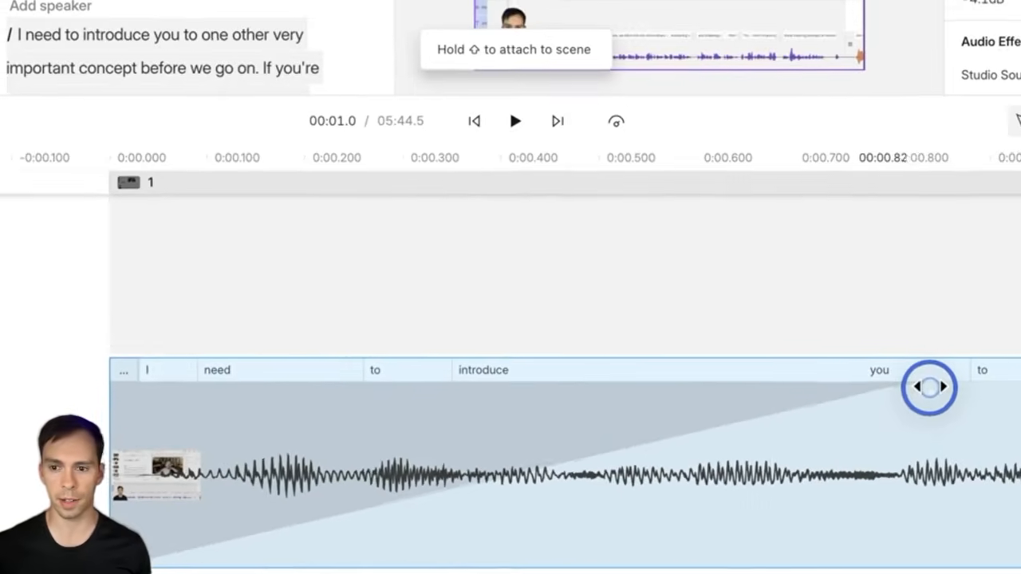
left_click_drag(930, 386, 881, 391)
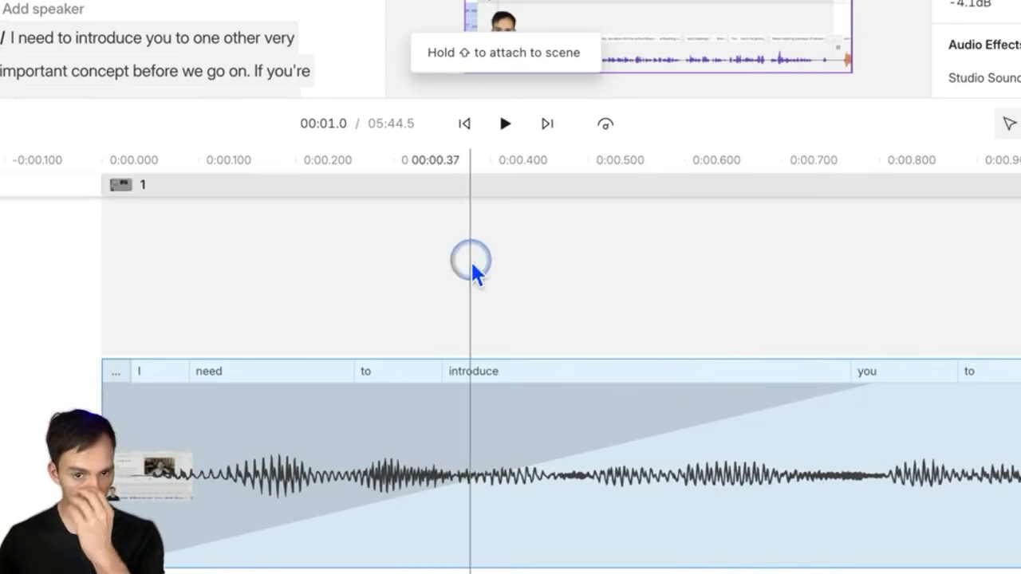
left_click(93, 249)
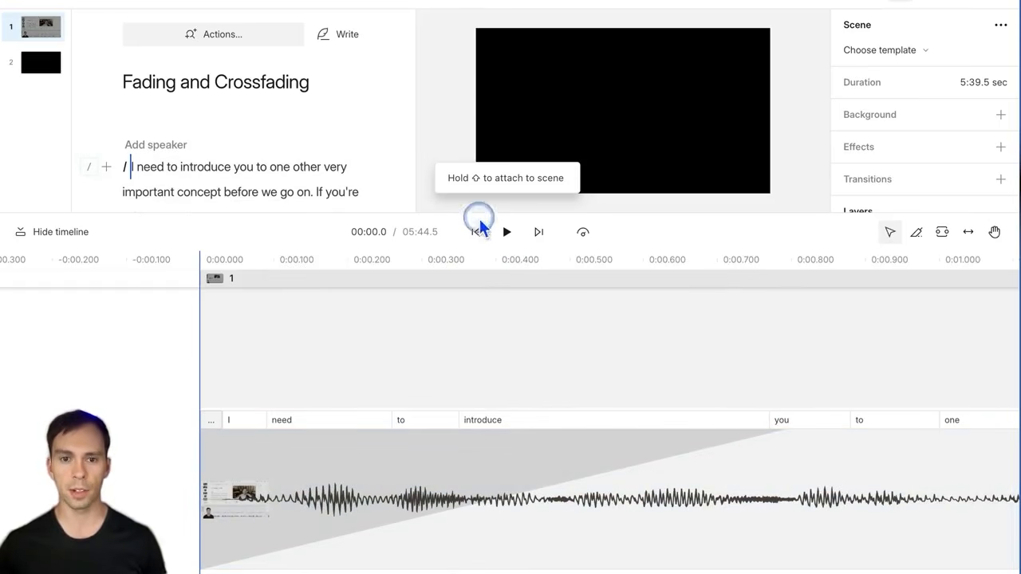
Step: Enlarge the script and preview area, replay the opening to check the fade-in, then select the clip
left_click_drag(454, 213, 452, 312)
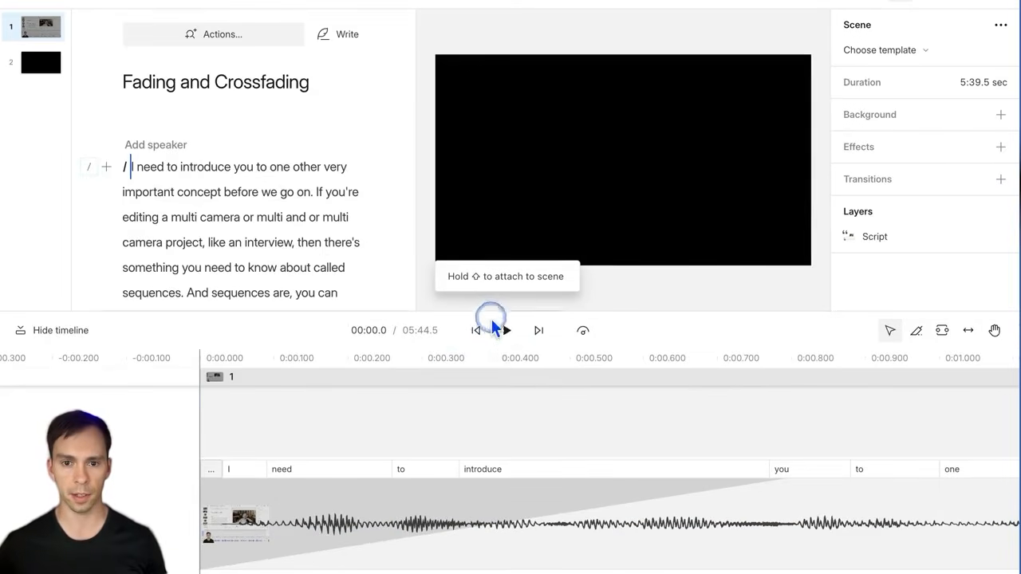
left_click(505, 331)
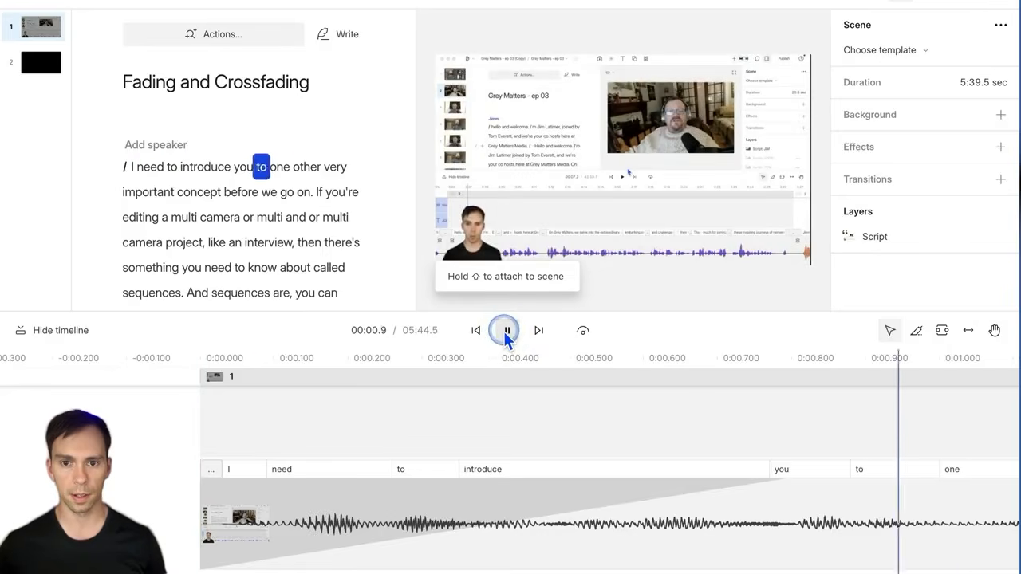
left_click(505, 330)
left_click(475, 331)
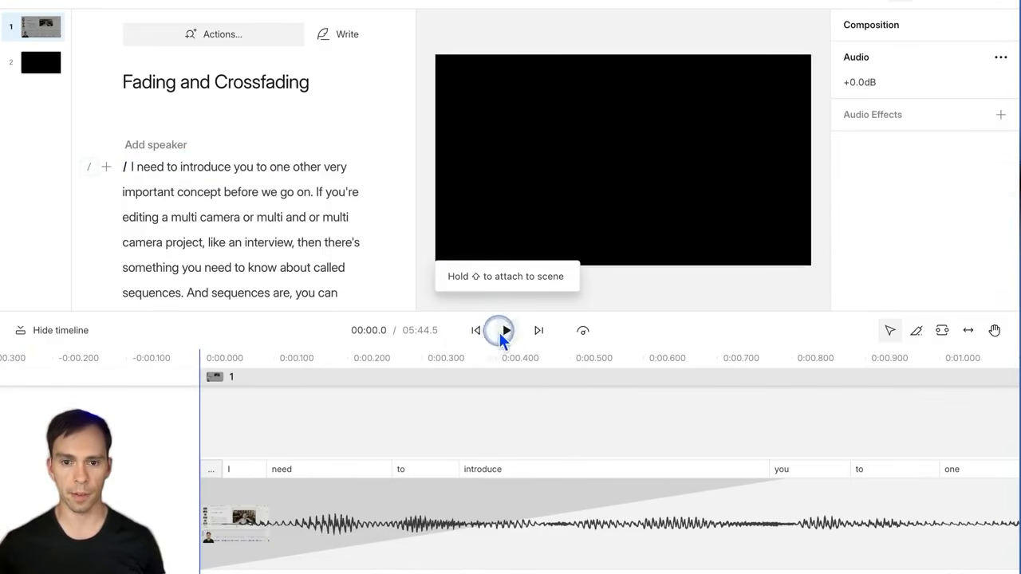
left_click(505, 330)
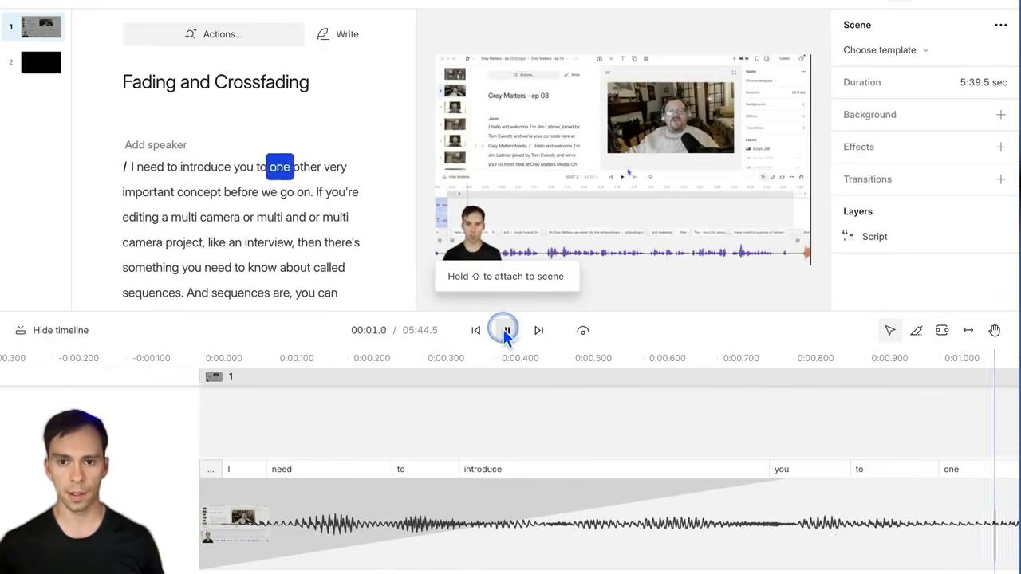
left_click(505, 331)
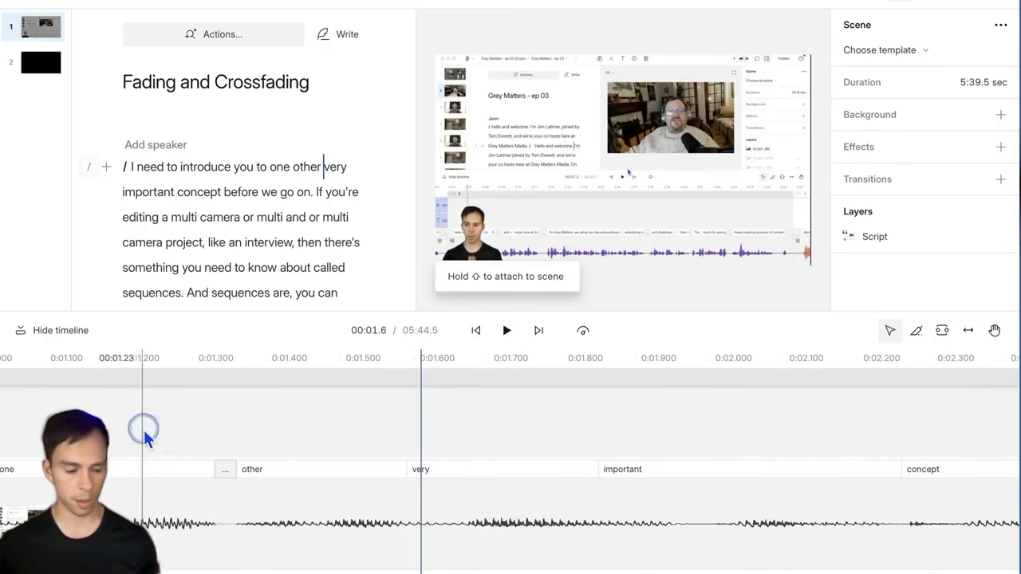
scroll(197, 486, "left", 2)
scroll(197, 486, "left", 8)
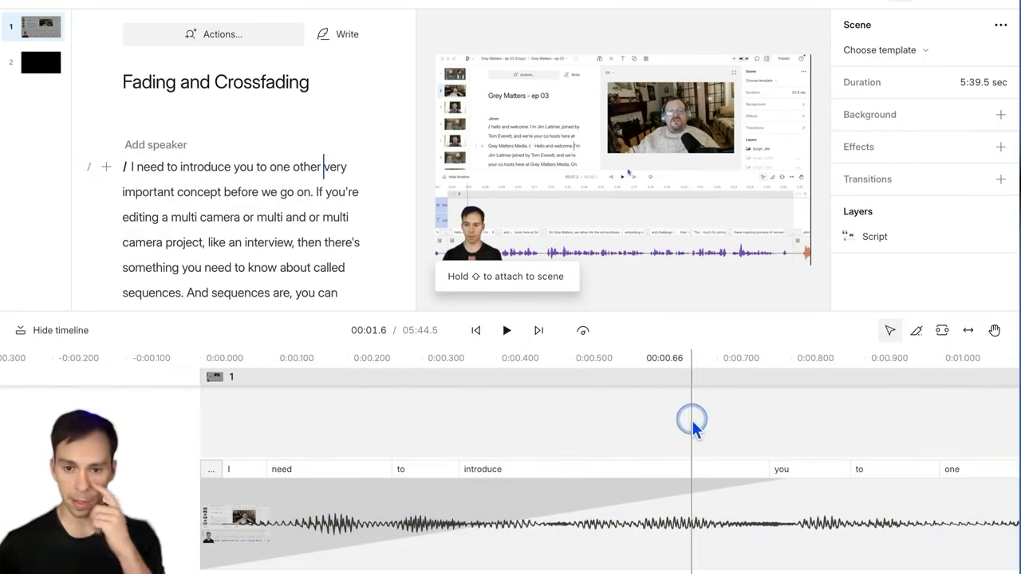
left_click(722, 424)
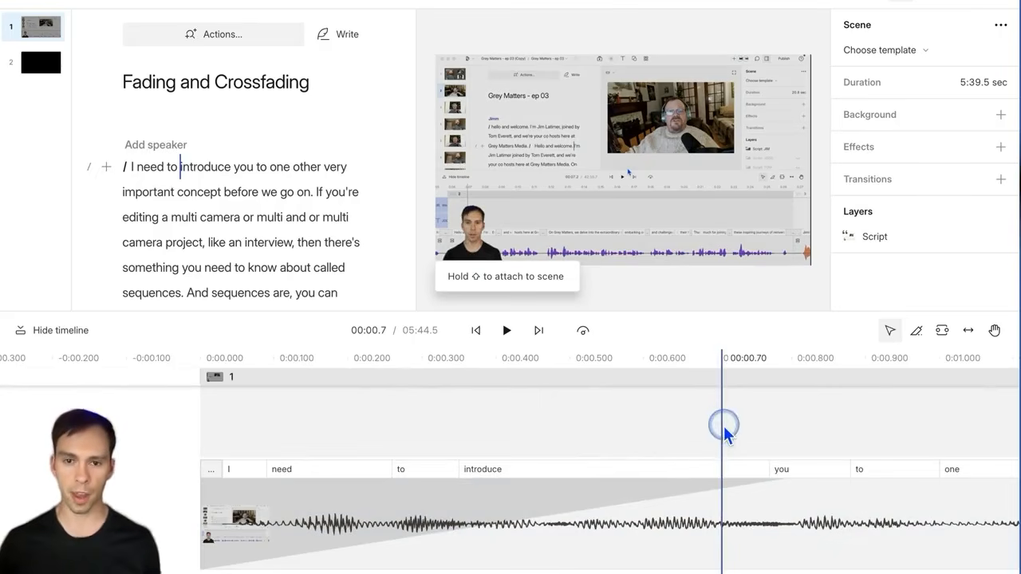
left_click(749, 546)
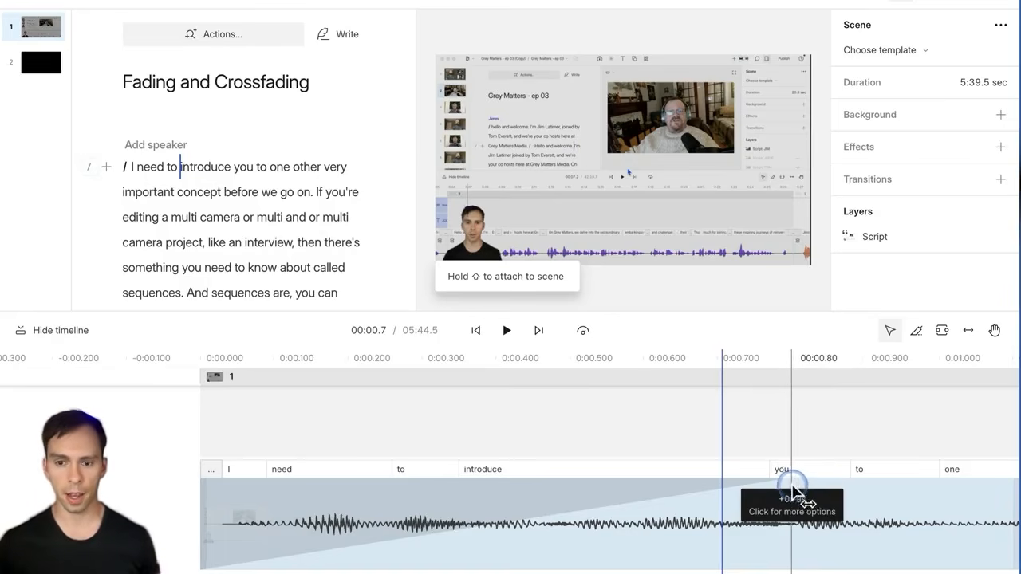
Step: Remove the audio part of the clip's start fade and preview the opening
left_click(793, 490)
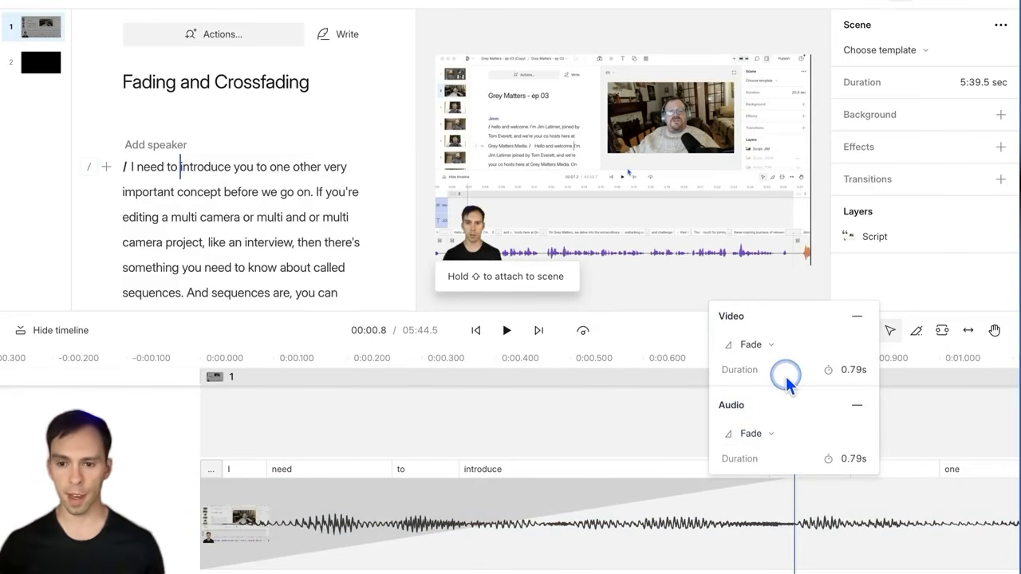
left_click(857, 407)
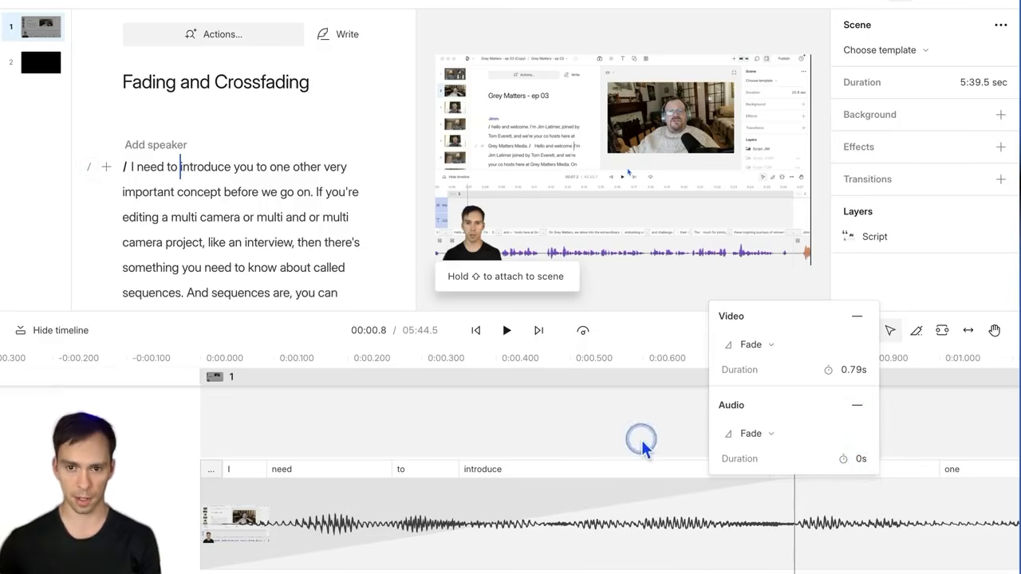
left_click(478, 331)
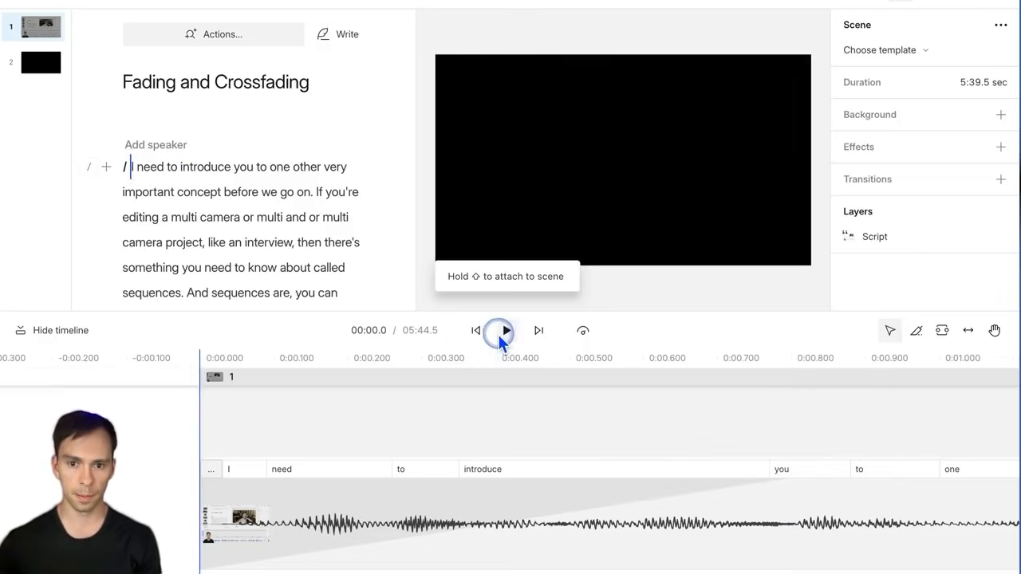
left_click(504, 331)
left_click(507, 331)
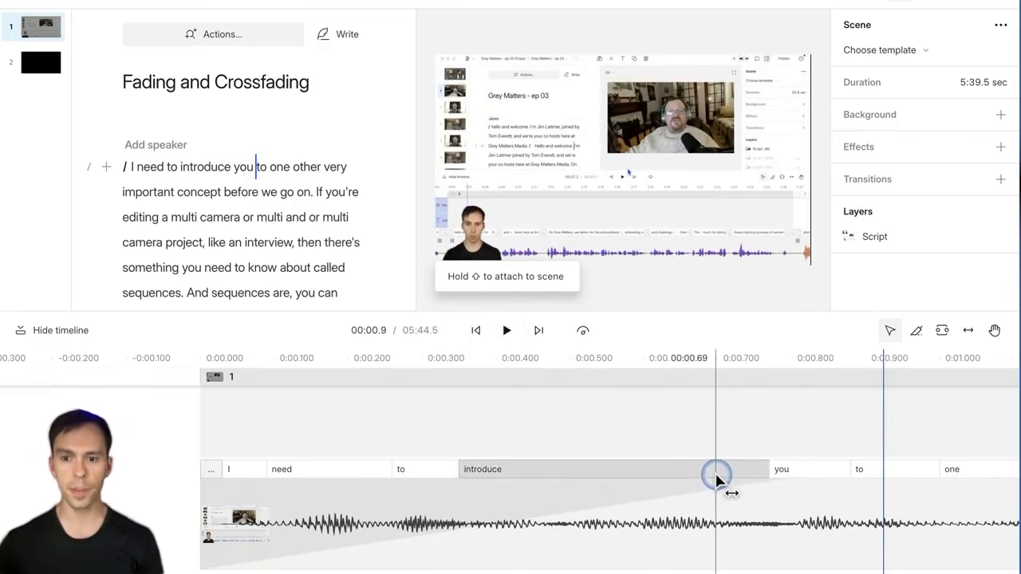
Step: Set the start transition's Audio Fade to 0.5s and its Video Fade to 0s
left_click_drag(716, 477, 794, 488)
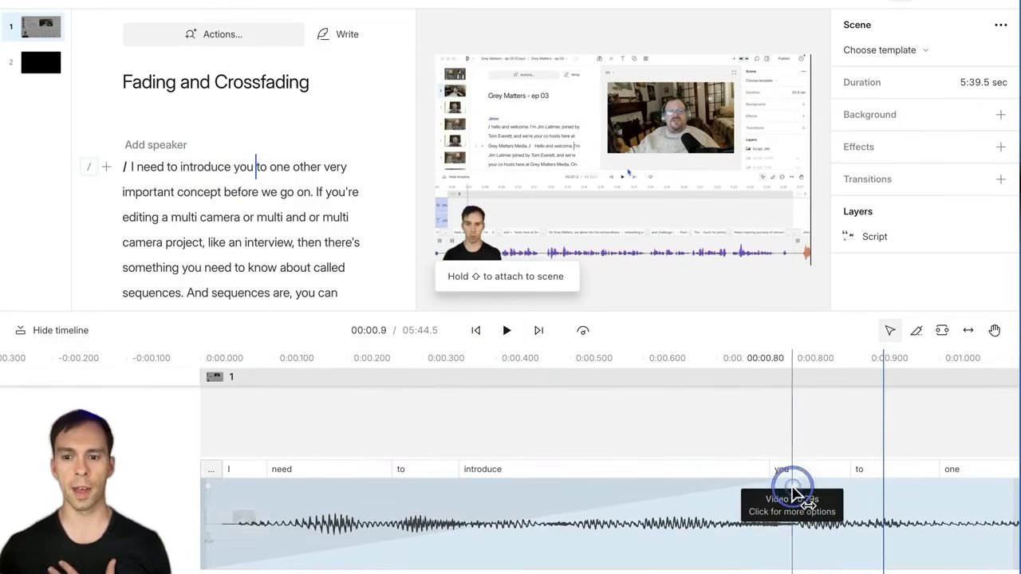
left_click(794, 489)
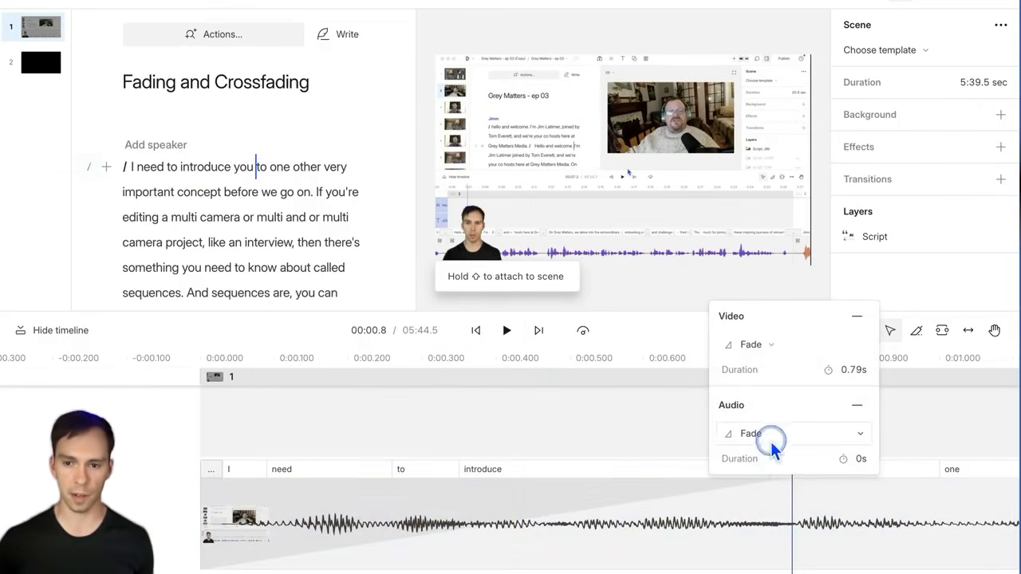
left_click(771, 441)
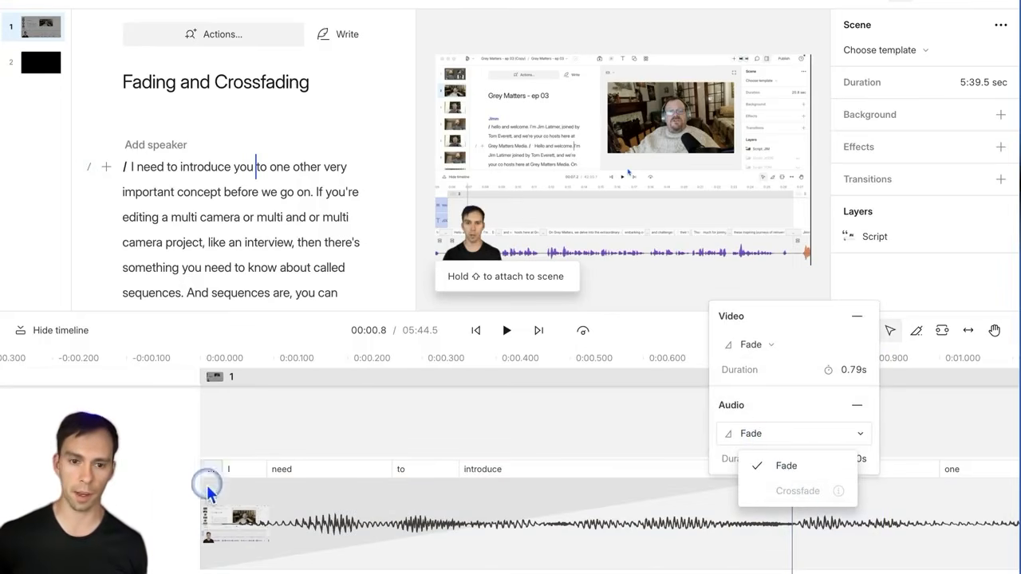
left_click_drag(209, 491, 754, 523)
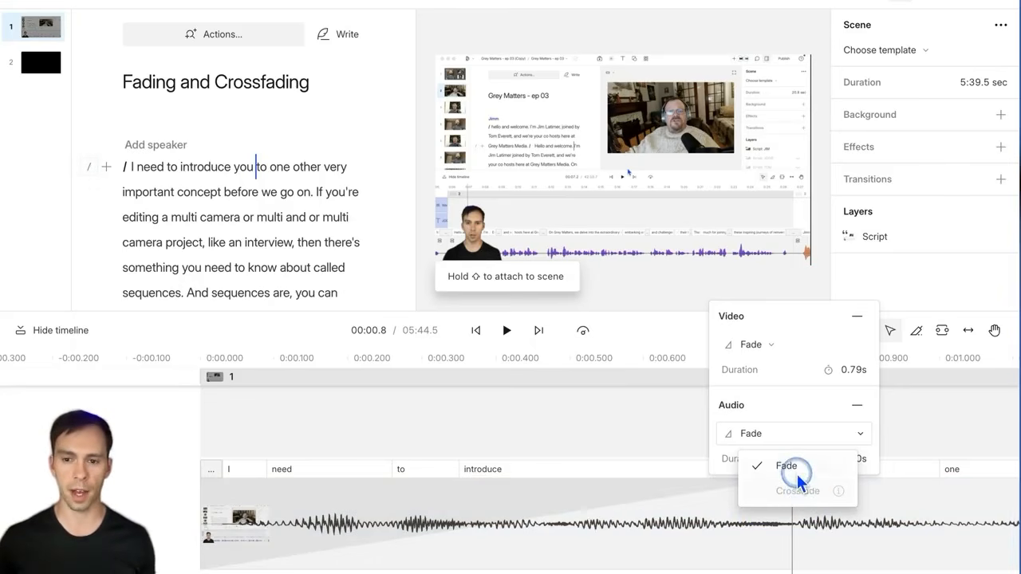
left_click(823, 429)
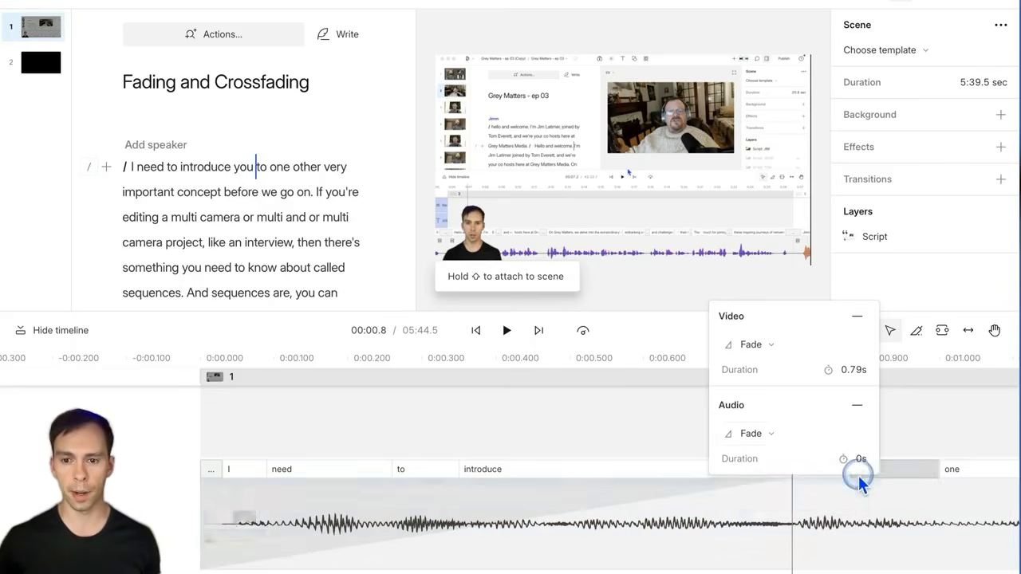
left_click(863, 461)
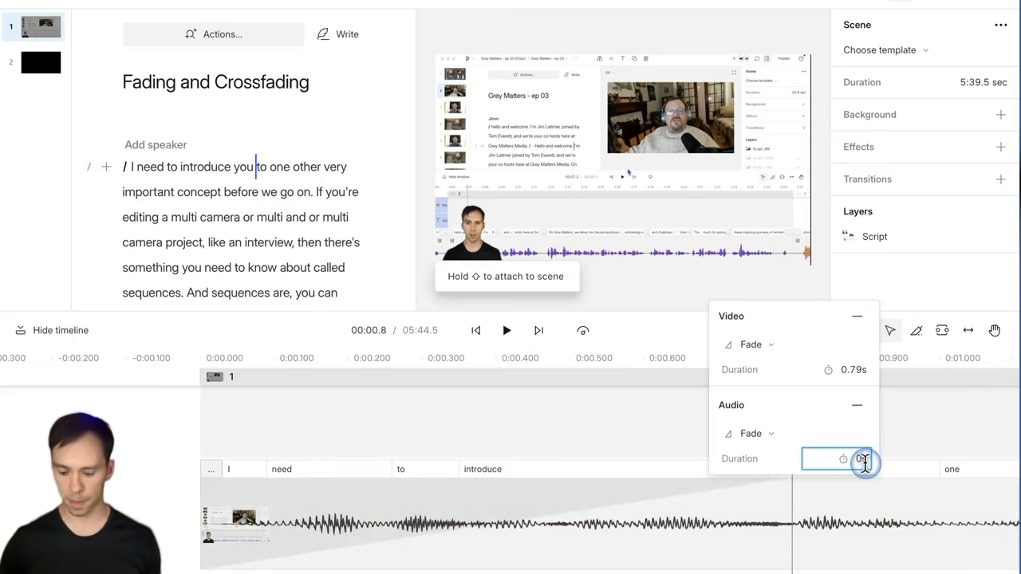
left_click(854, 373)
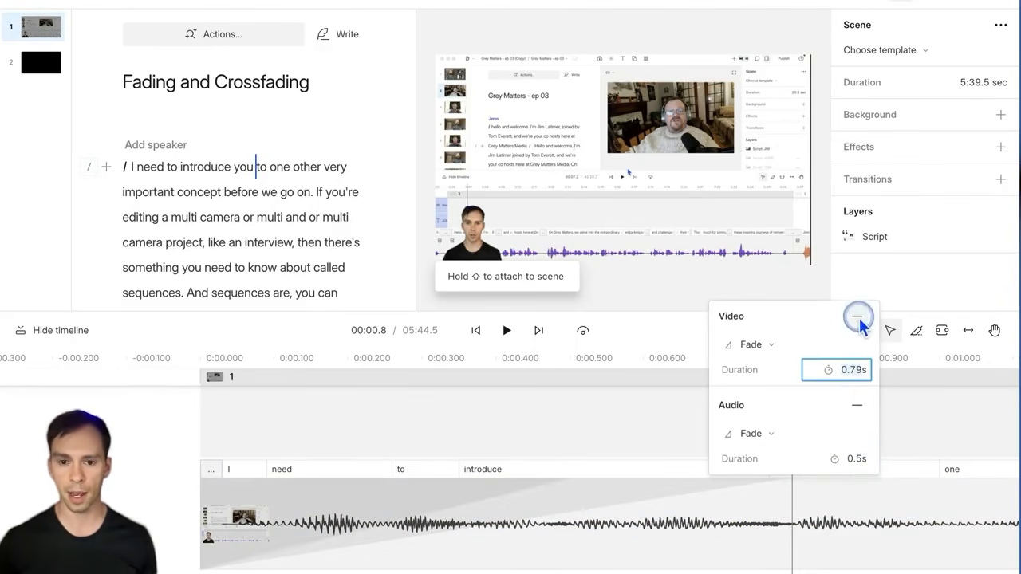
left_click(858, 318)
left_click(371, 419)
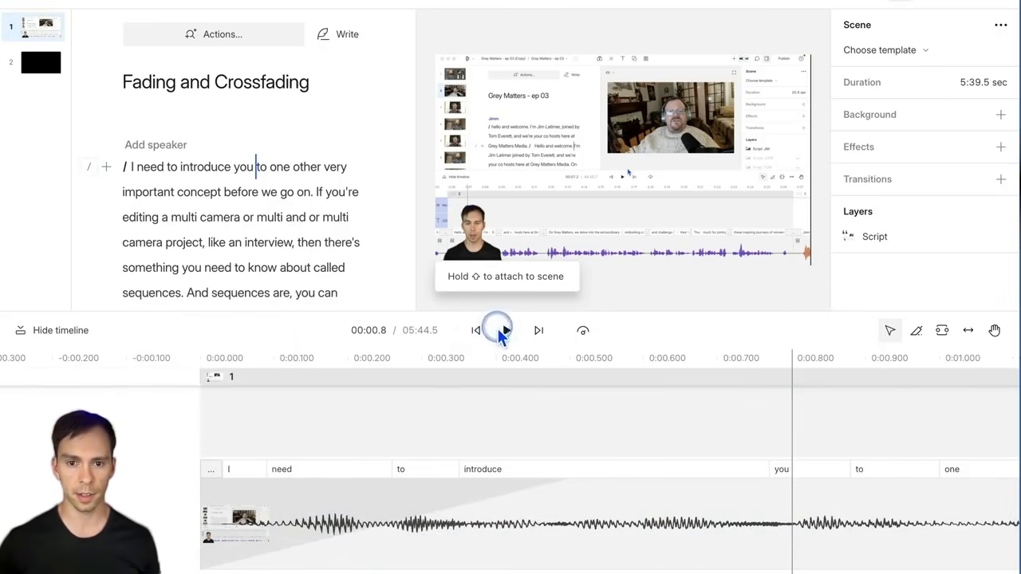
Step: Play the opening to hear the 0.5-second audio fade-in
left_click(505, 330)
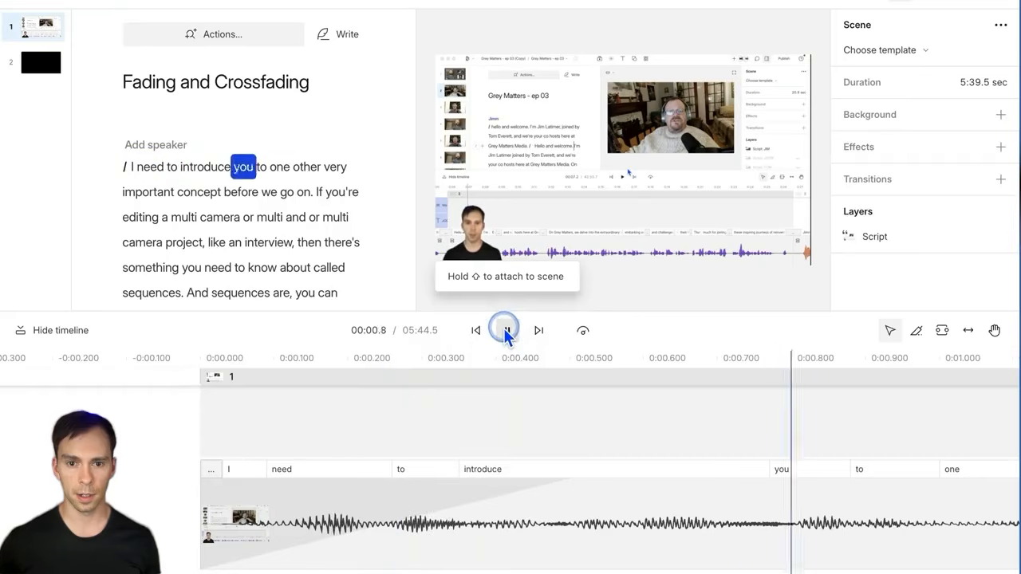
left_click(505, 330)
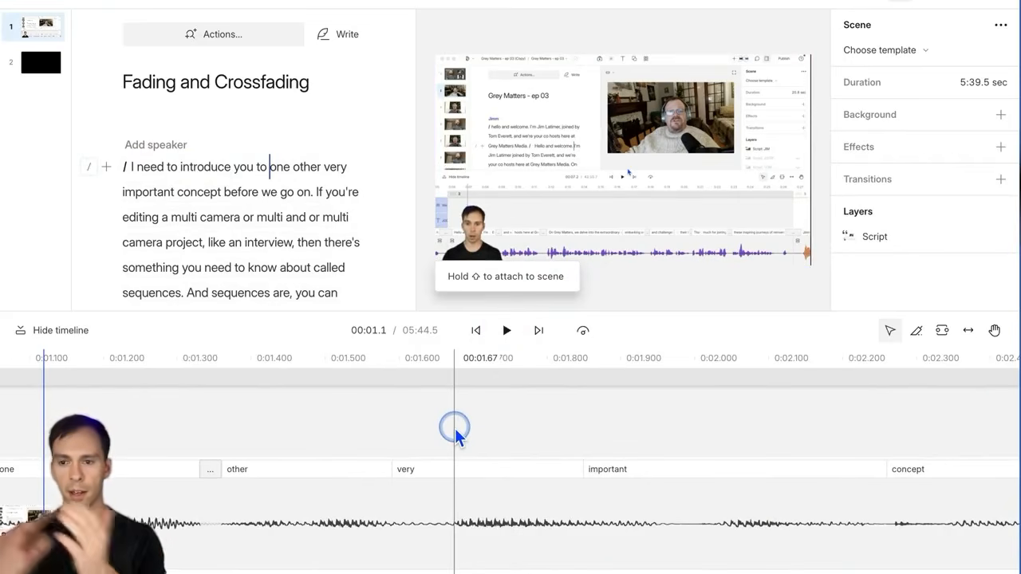
scroll(582, 444, "down", 10)
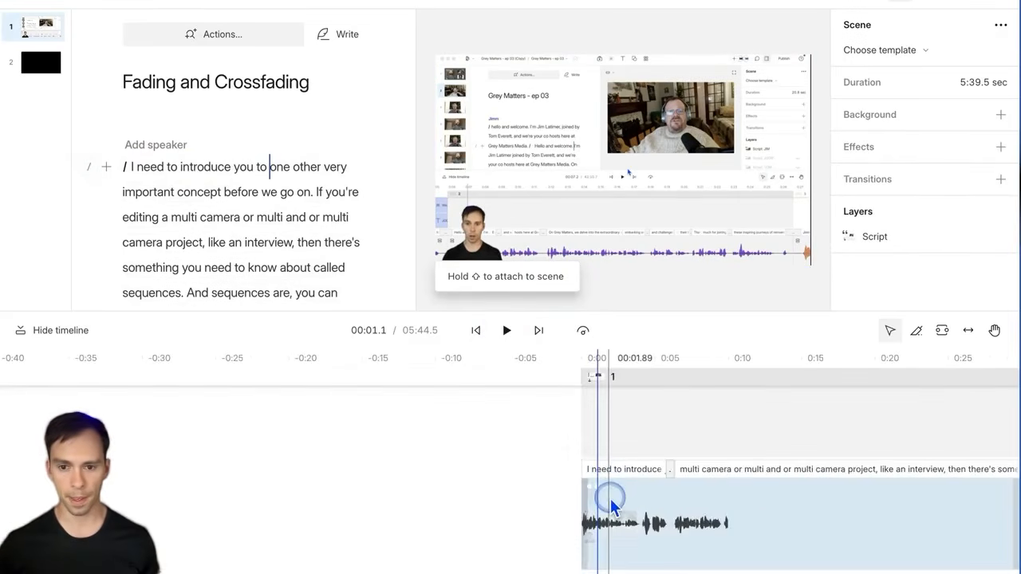
scroll(630, 511, "right", 15)
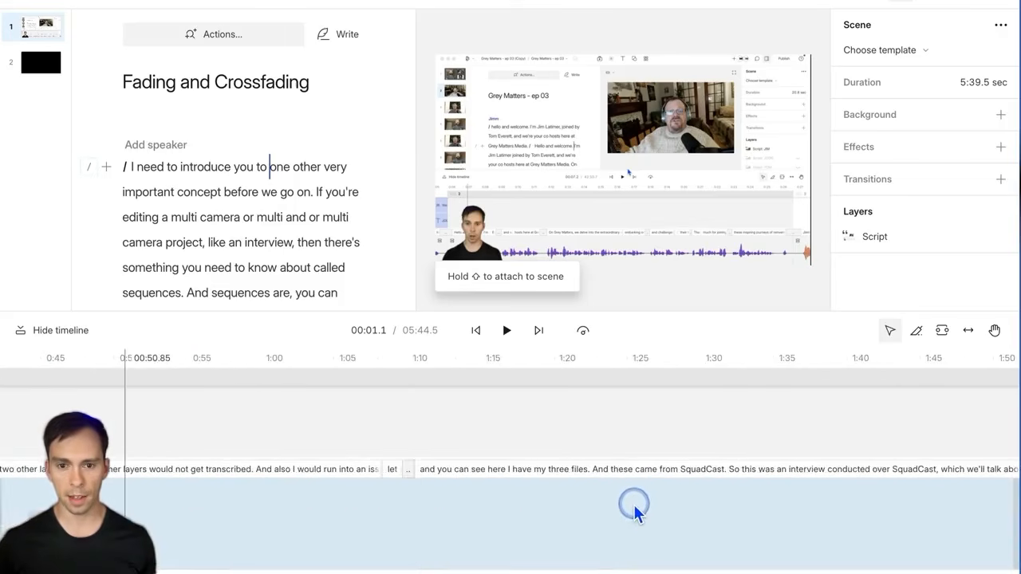
scroll(638, 503, "right", 5)
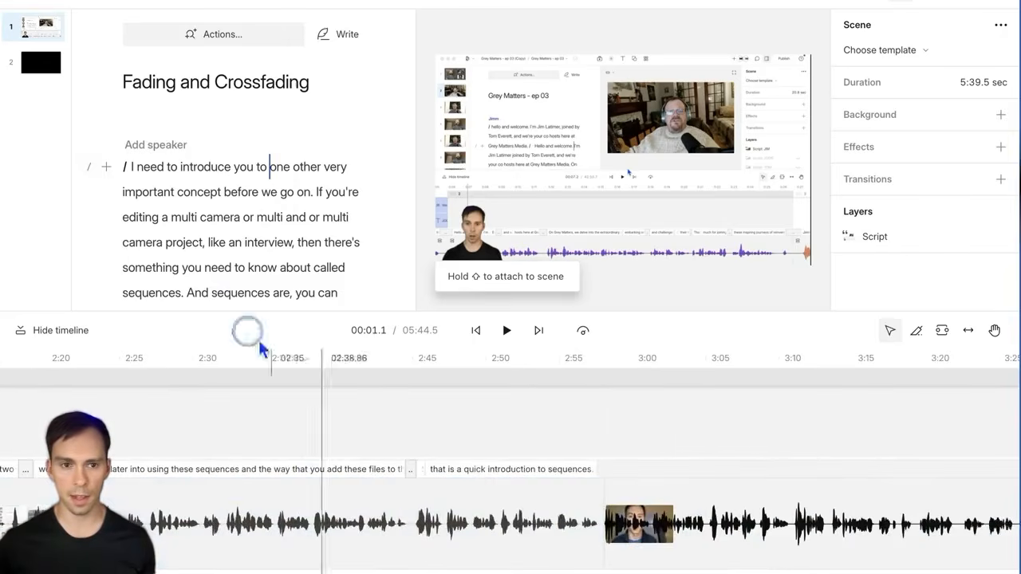
Step: In scene 2, drag a fade-out onto the end of the clip ending on “edit.”
left_click(41, 62)
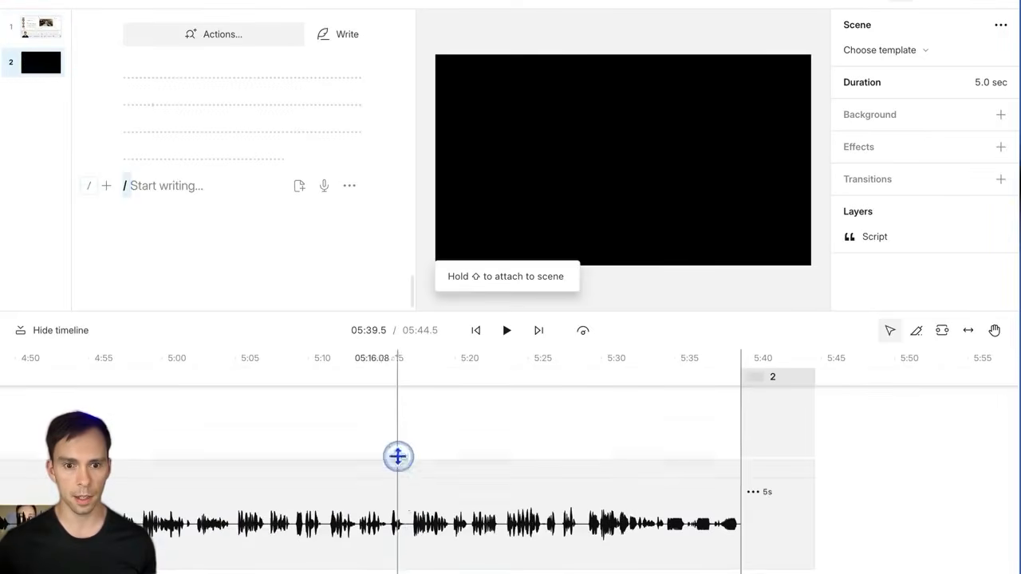
scroll(399, 479, "left", 12)
left_click(419, 539)
scroll(417, 533, "down", 10)
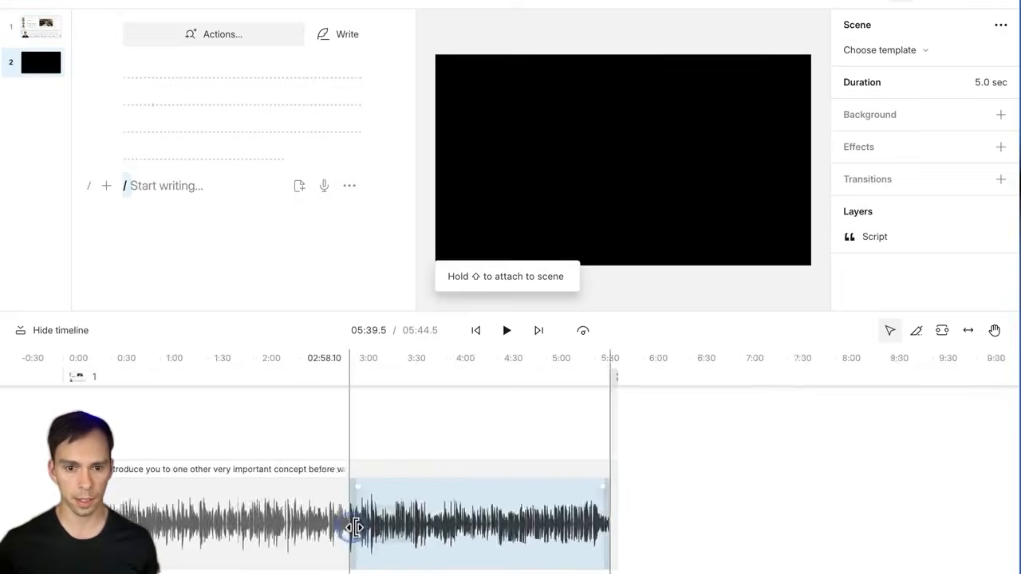
scroll(351, 530, "up", 15)
scroll(345, 526, "up", 8)
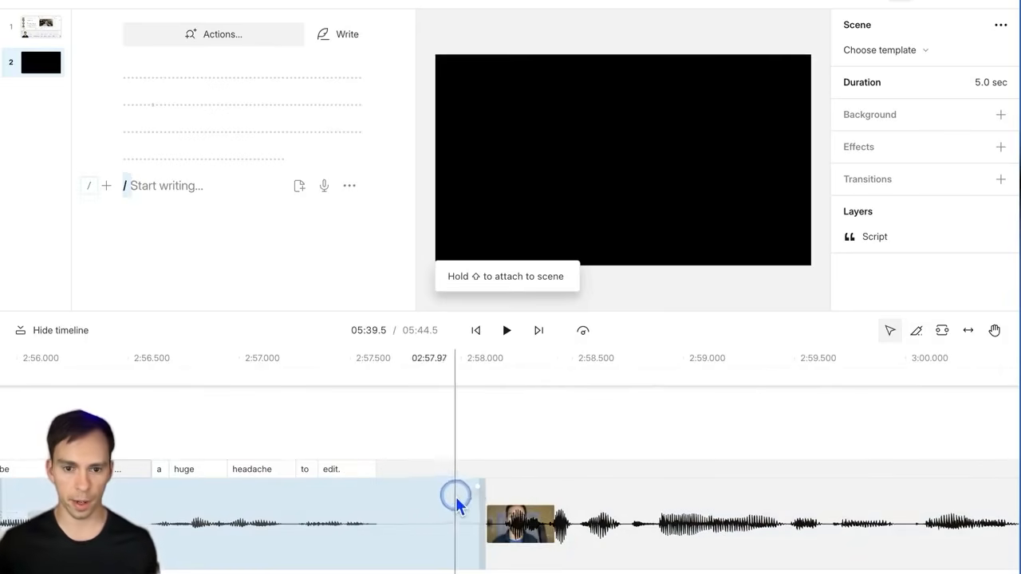
left_click(392, 527)
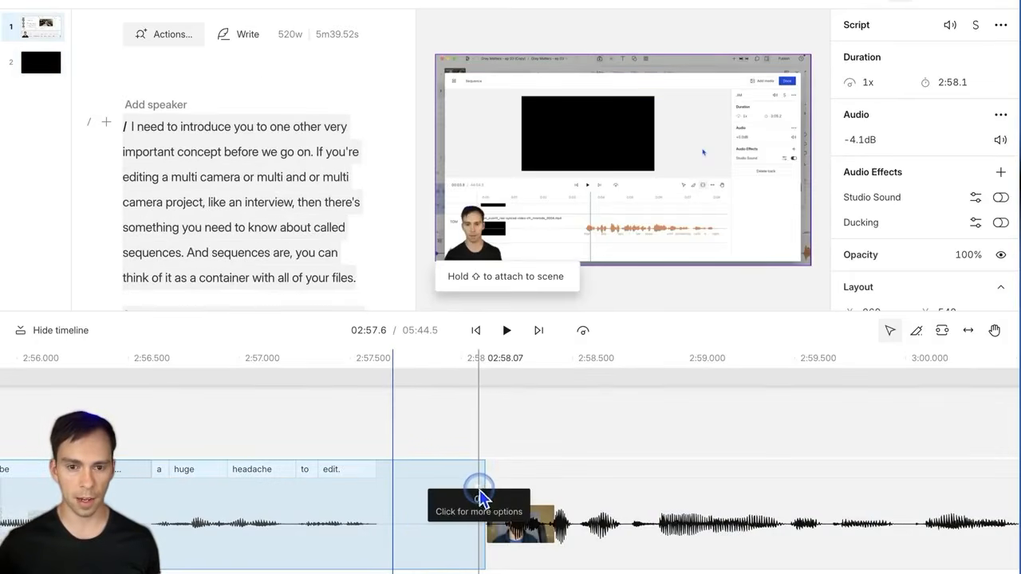
left_click_drag(479, 498, 388, 492)
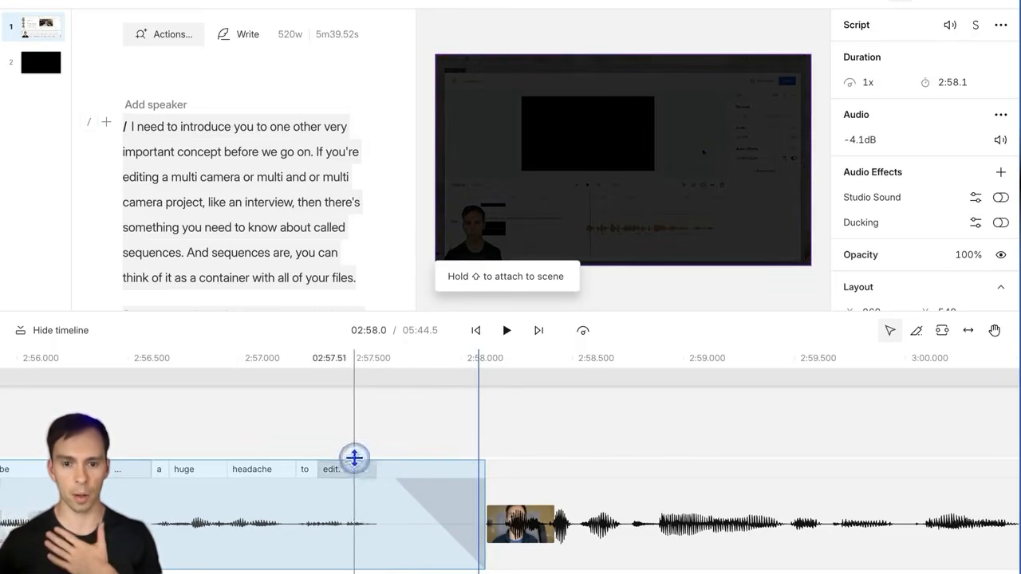
Step: Preview the fade-out and confirm its 0.41s length in the Fade settings
scroll(439, 509, "up", 2)
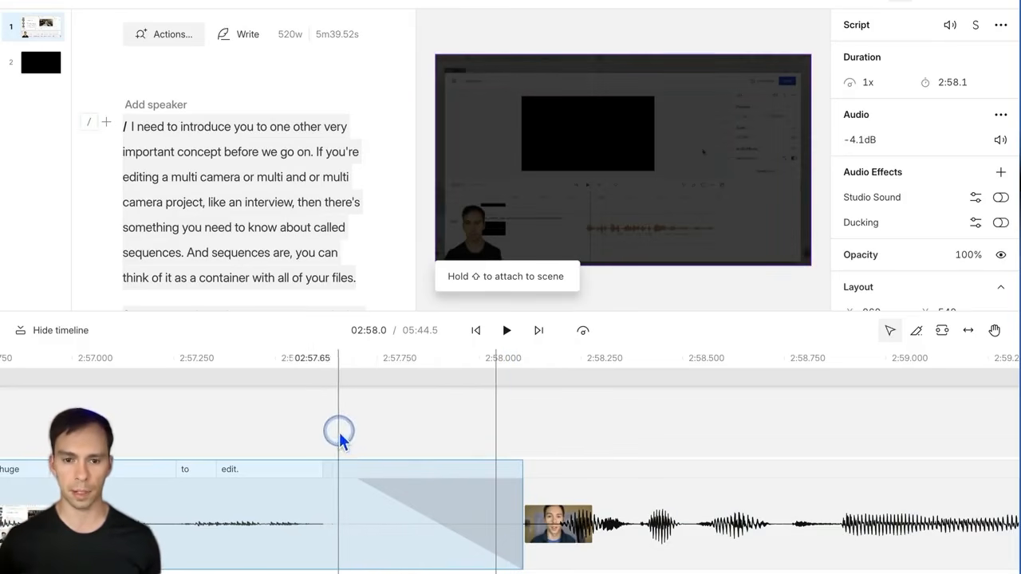
left_click(281, 418)
key("space")
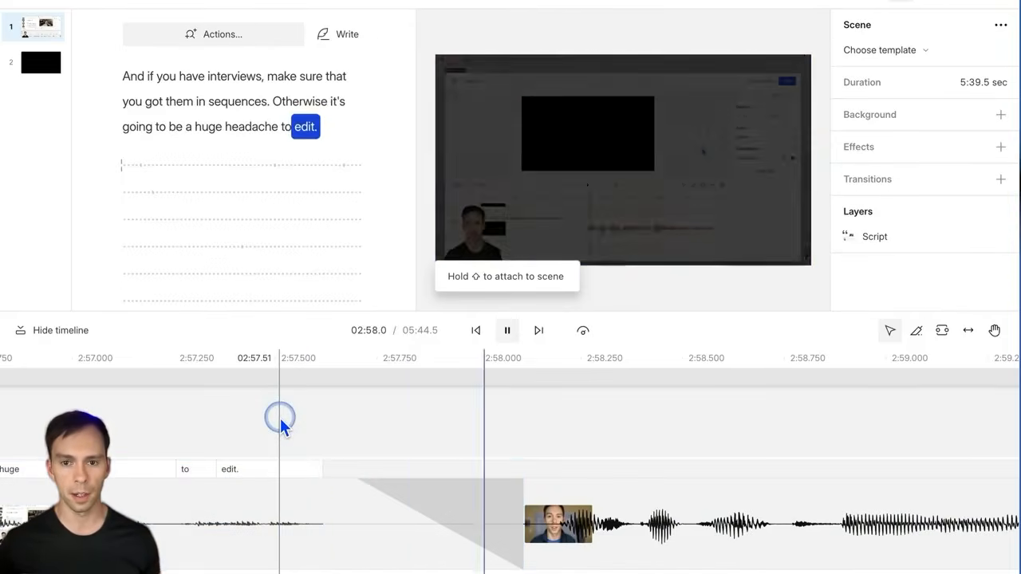
key("space")
left_click(709, 562)
left_click(349, 495)
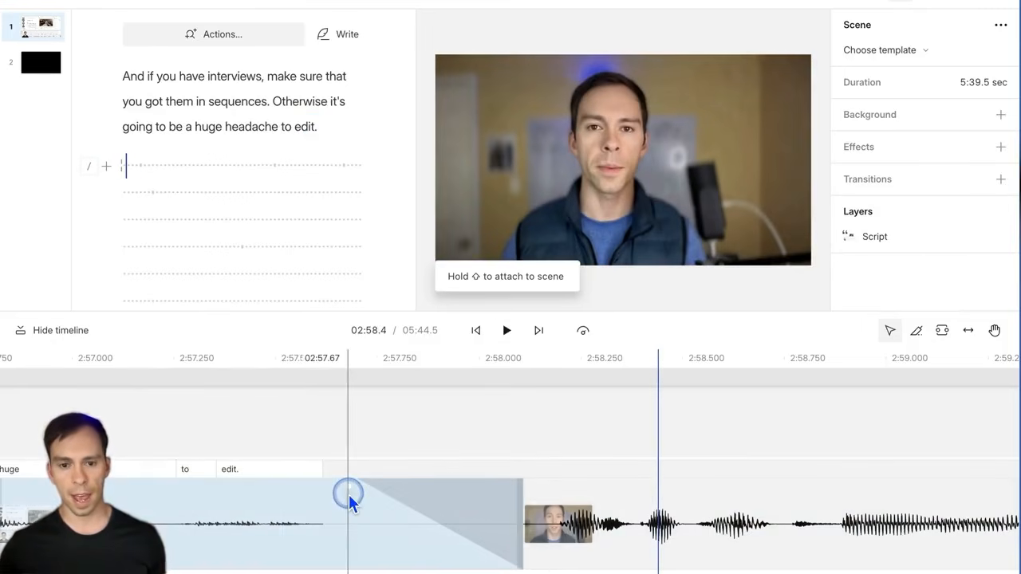
left_click(349, 494)
left_click(347, 489)
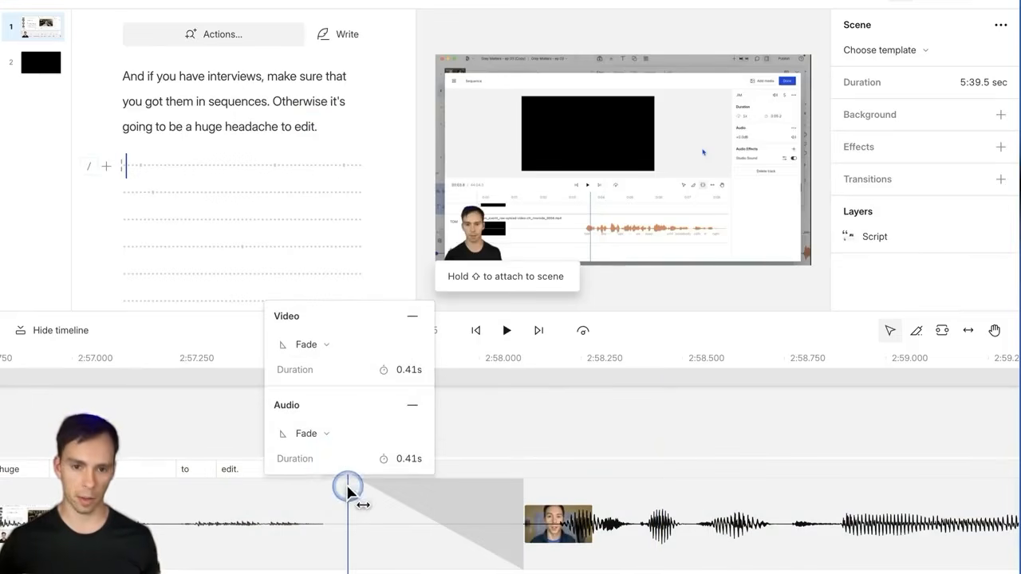
left_click(289, 415)
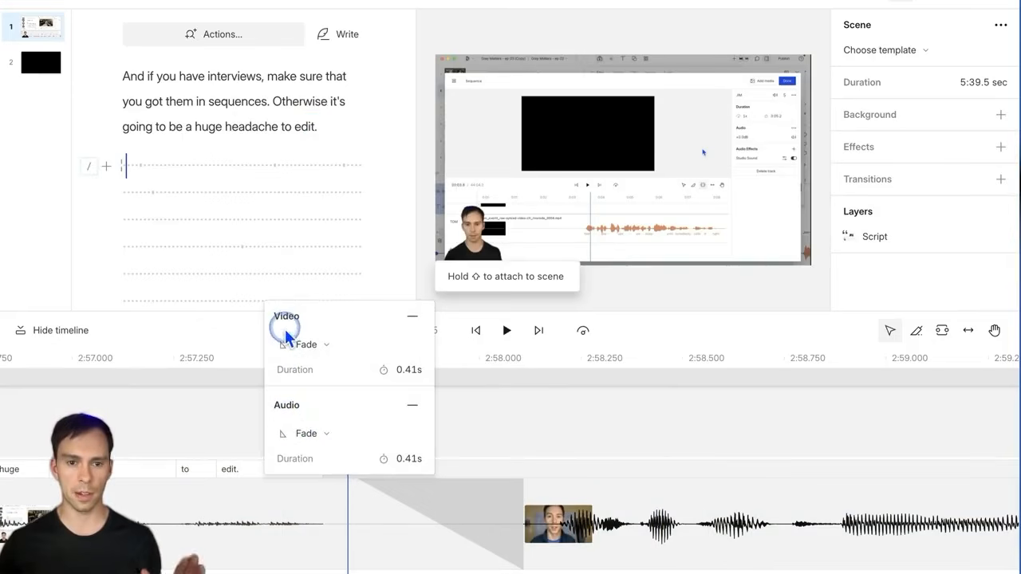
left_click(462, 440)
Step: Split the clip before “be” and trim “it's going to be” off its end
left_click(602, 527)
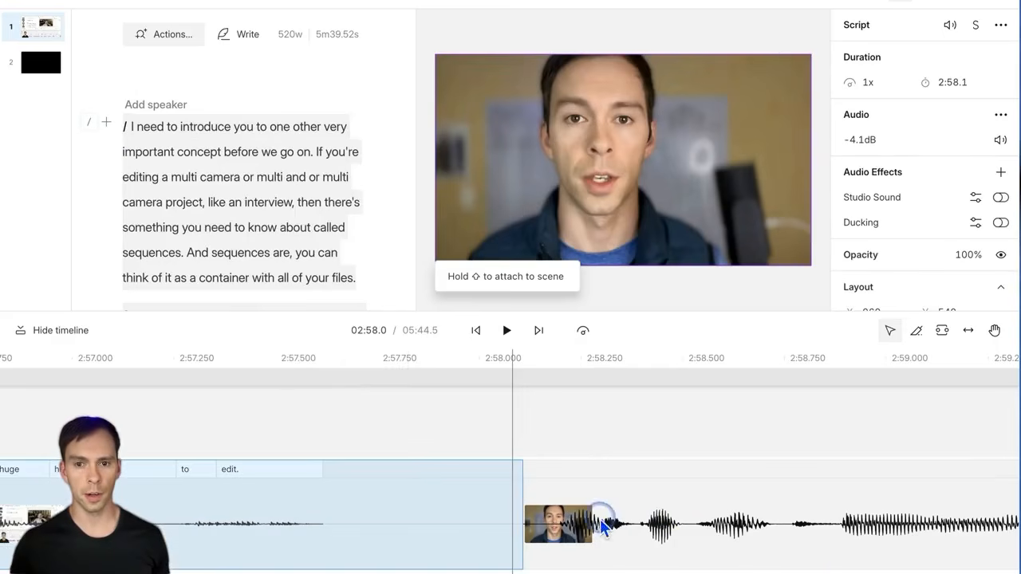
scroll(602, 526, "left", 10)
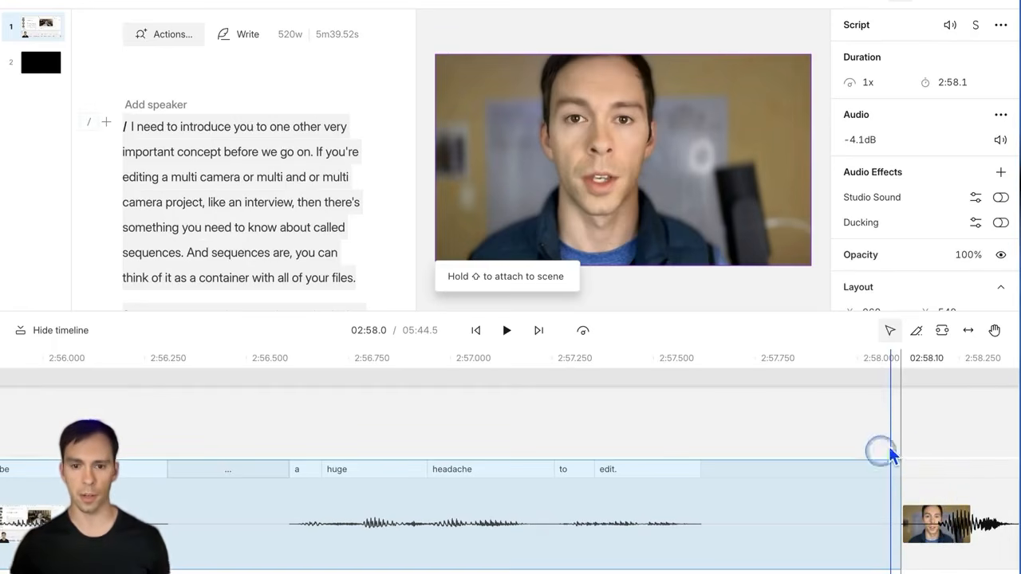
left_click(236, 433)
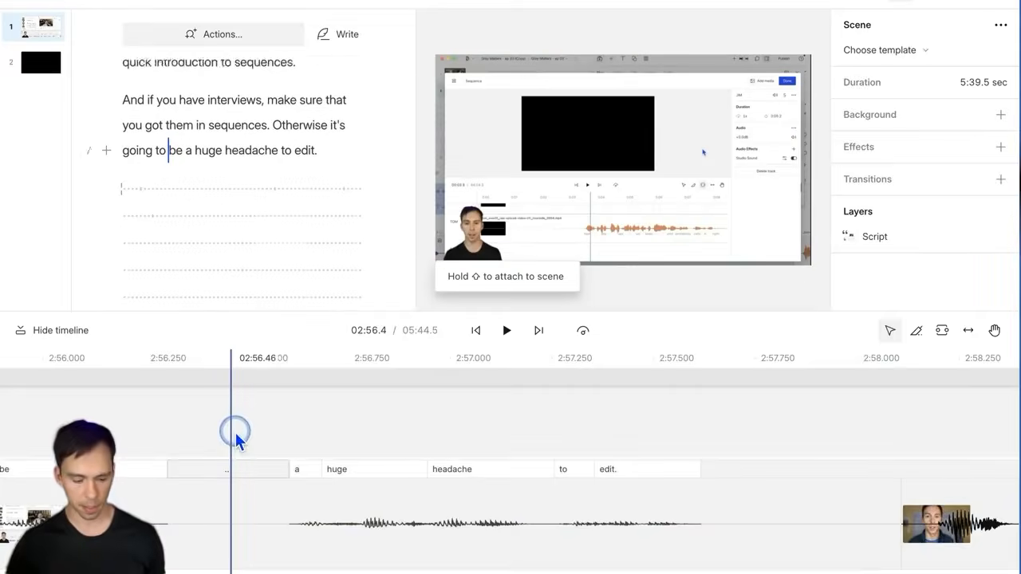
key("s")
scroll(321, 538, "left", 3)
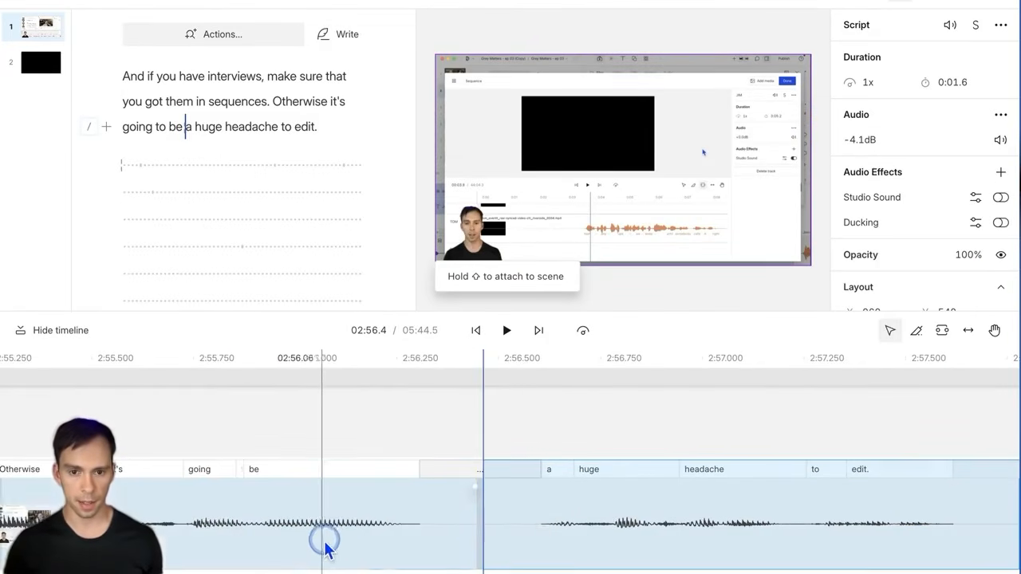
left_click_drag(481, 528, 297, 527)
scroll(290, 529, "left", 6)
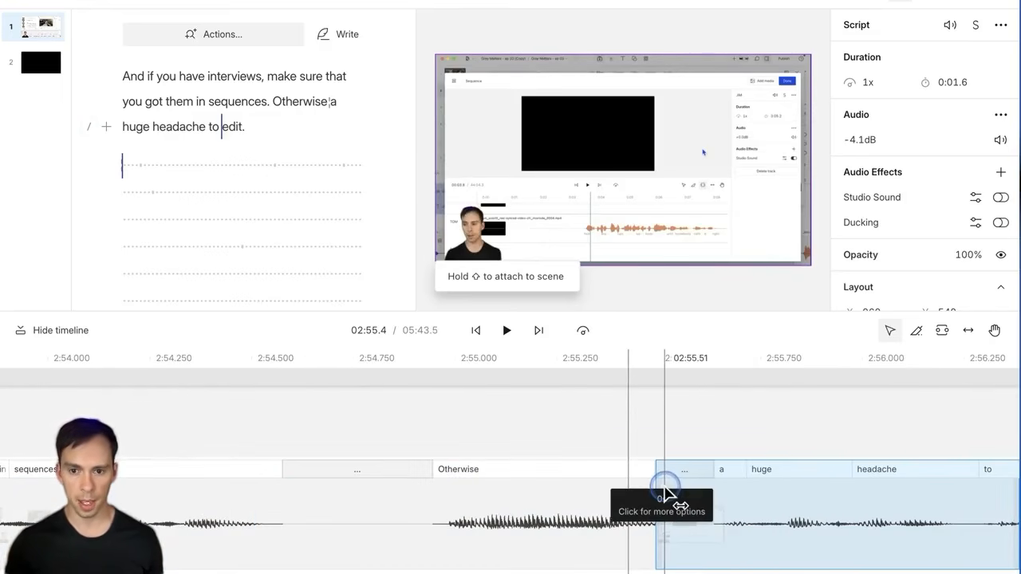
left_click(665, 494)
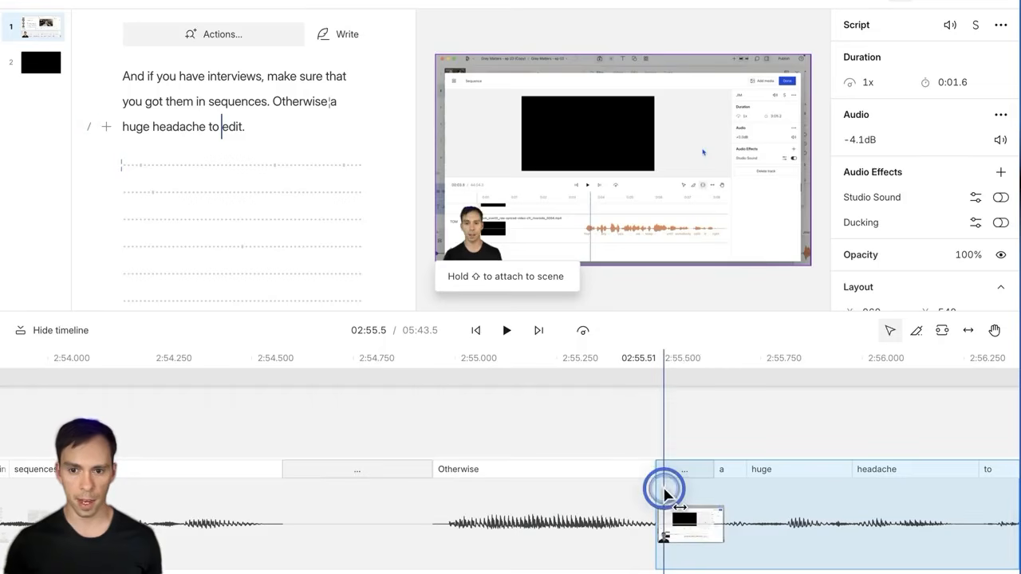
Step: Overlap the clips at the cut into a 0.27-second crossfade between “Otherwise” and “a”, and preview it
left_click_drag(661, 490, 609, 479)
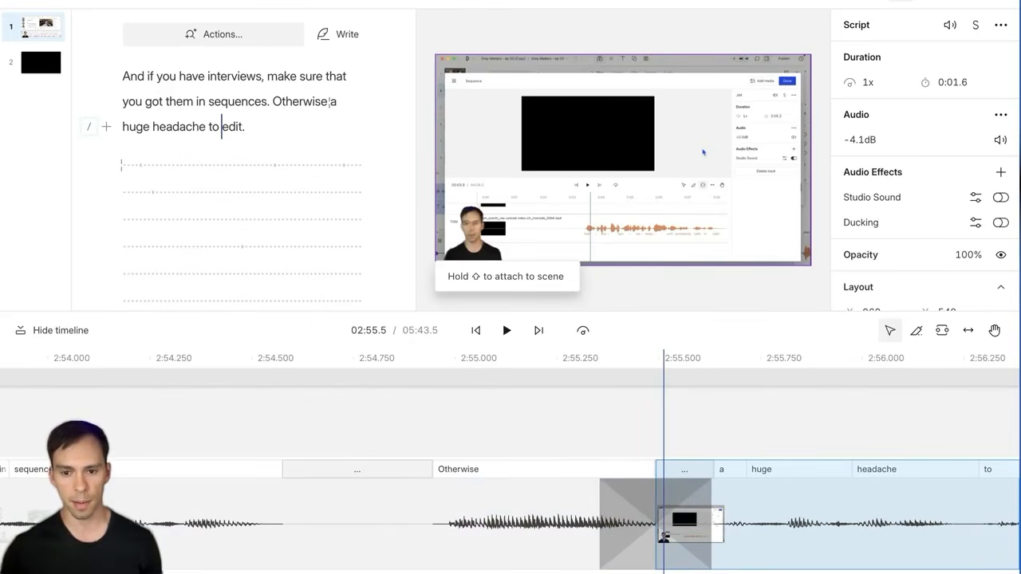
left_click(544, 415)
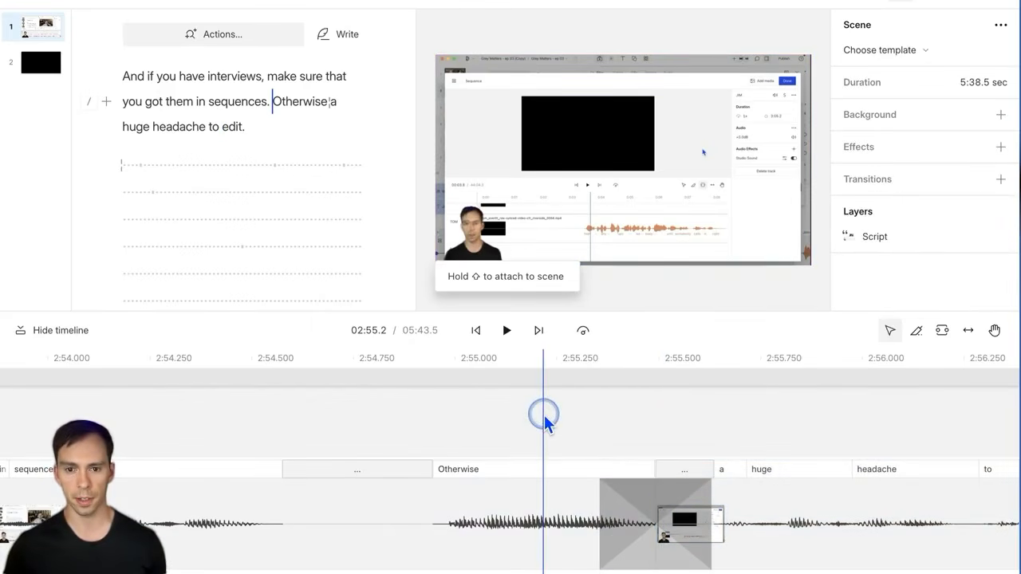
key("space")
left_click(562, 414)
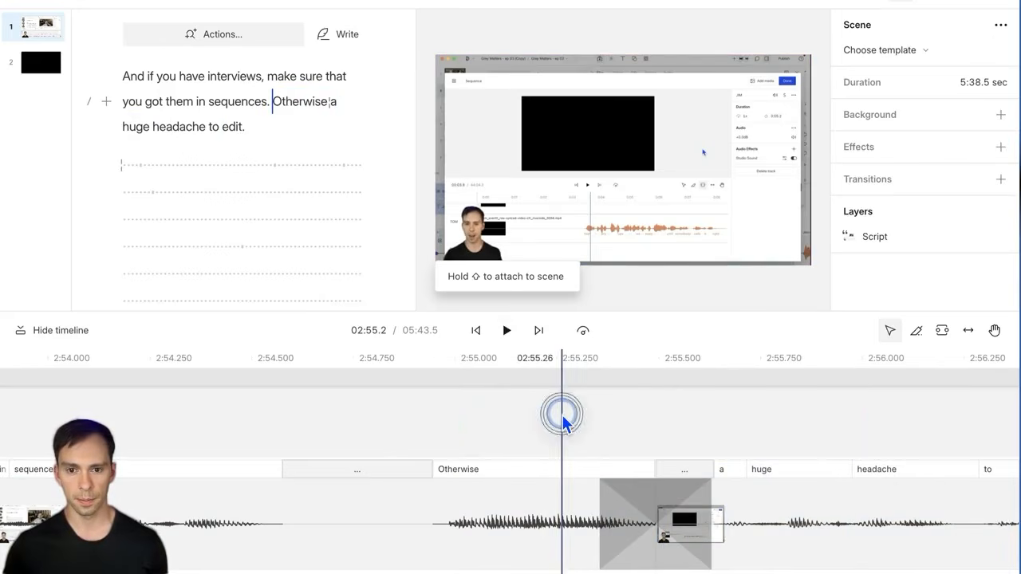
key("space")
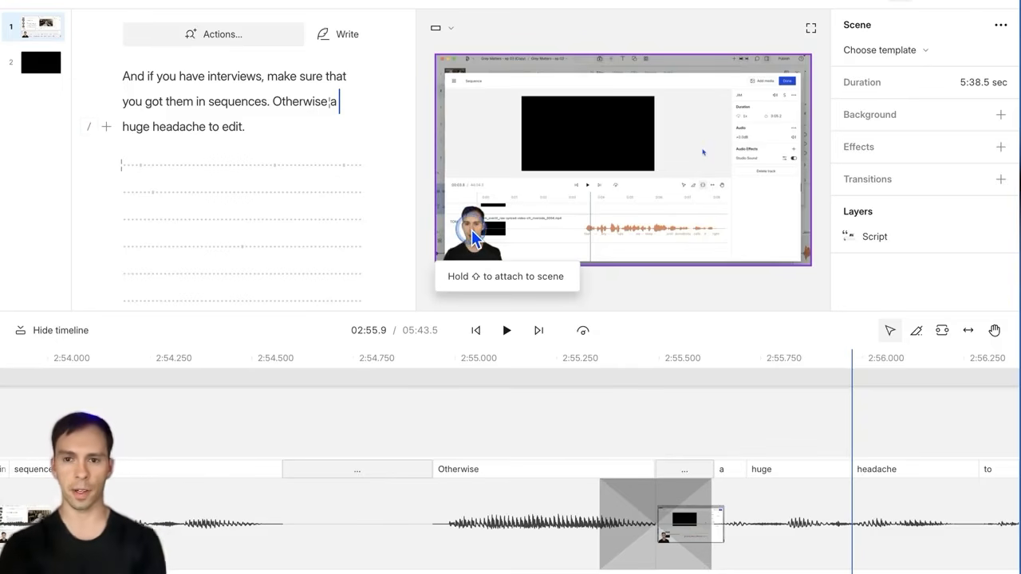
scroll(720, 509, "right", 3)
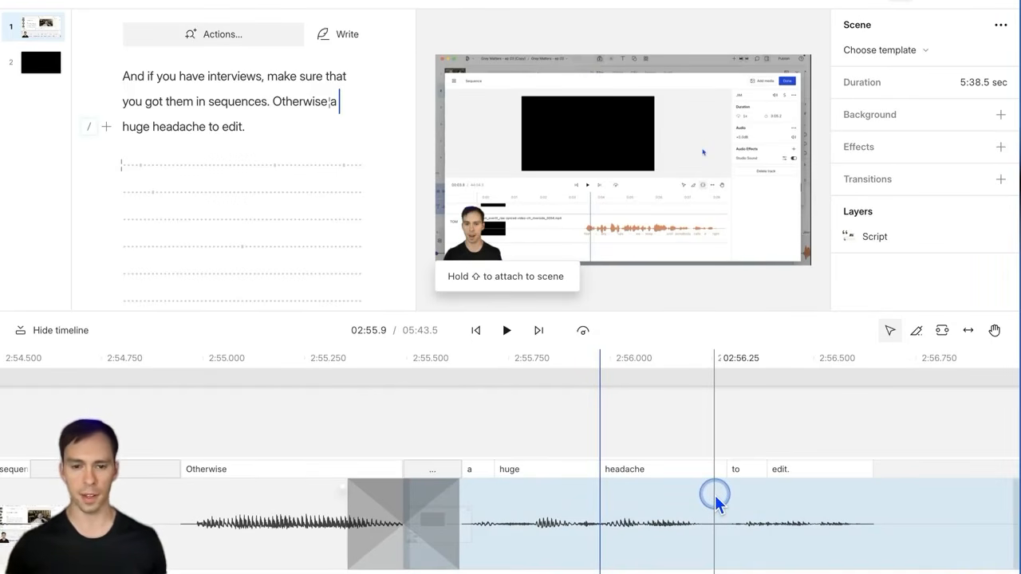
left_click_drag(713, 494, 330, 501)
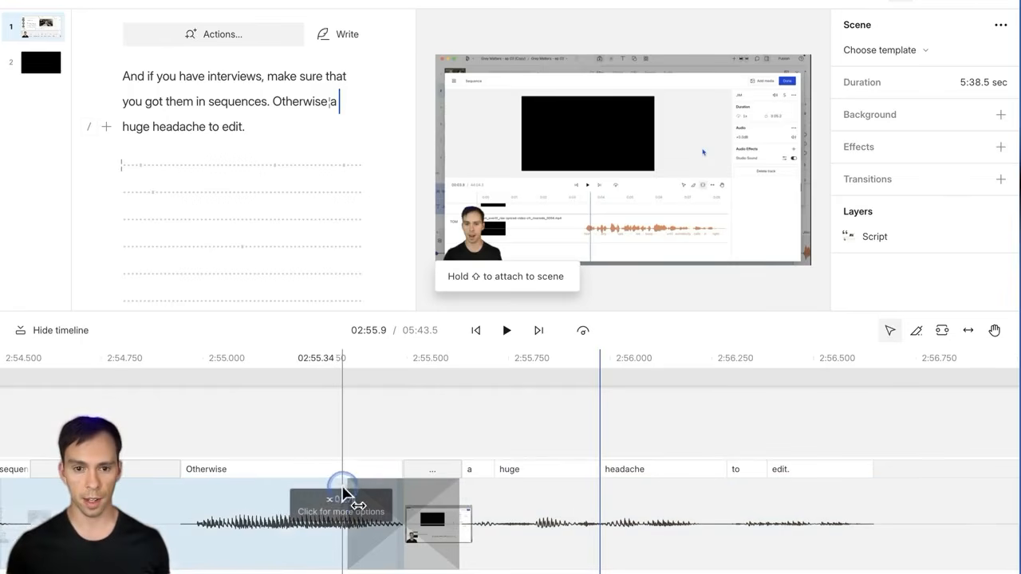
left_click(343, 496)
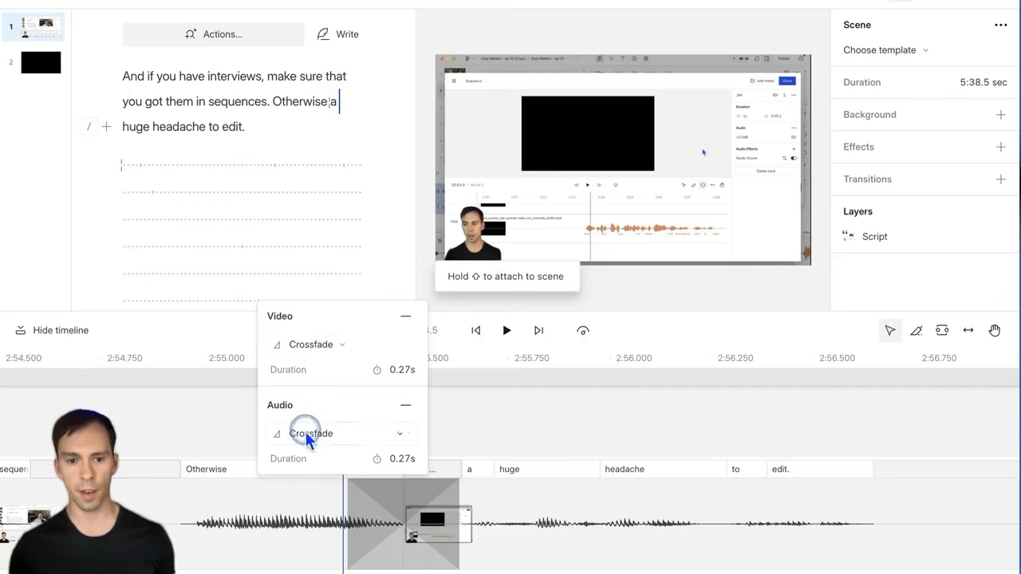
left_click(594, 414)
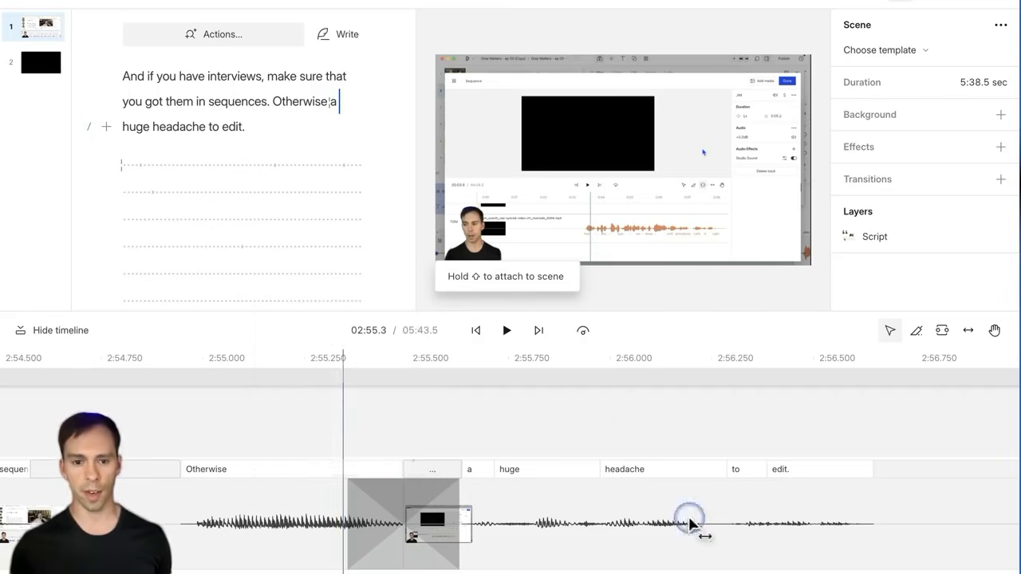
Step: Move the playhead to where the talking-head clip begins, around 2:57.1
scroll(621, 527, "right", 5)
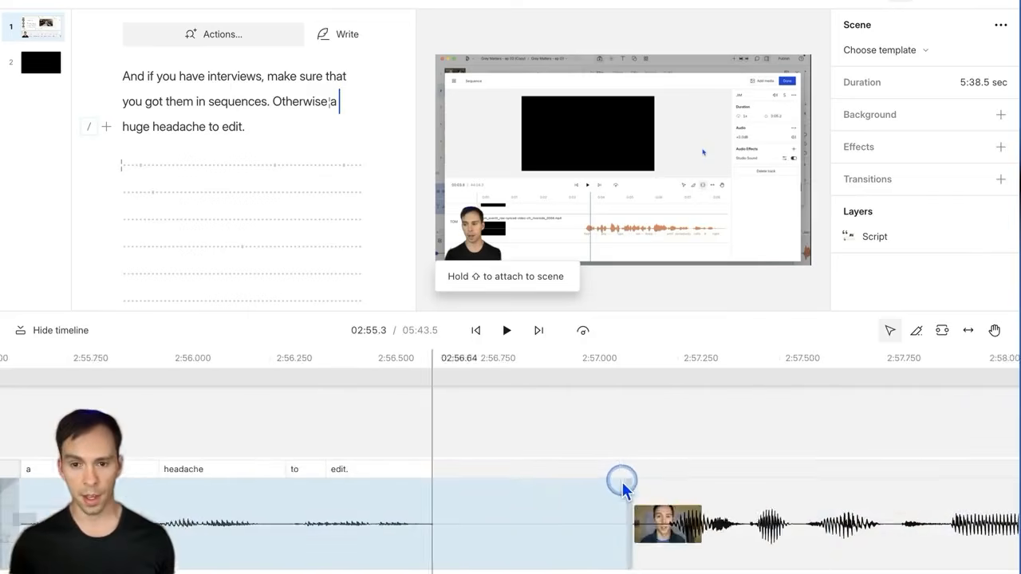
scroll(621, 487, "right", 2)
left_click(610, 483)
left_click(573, 404)
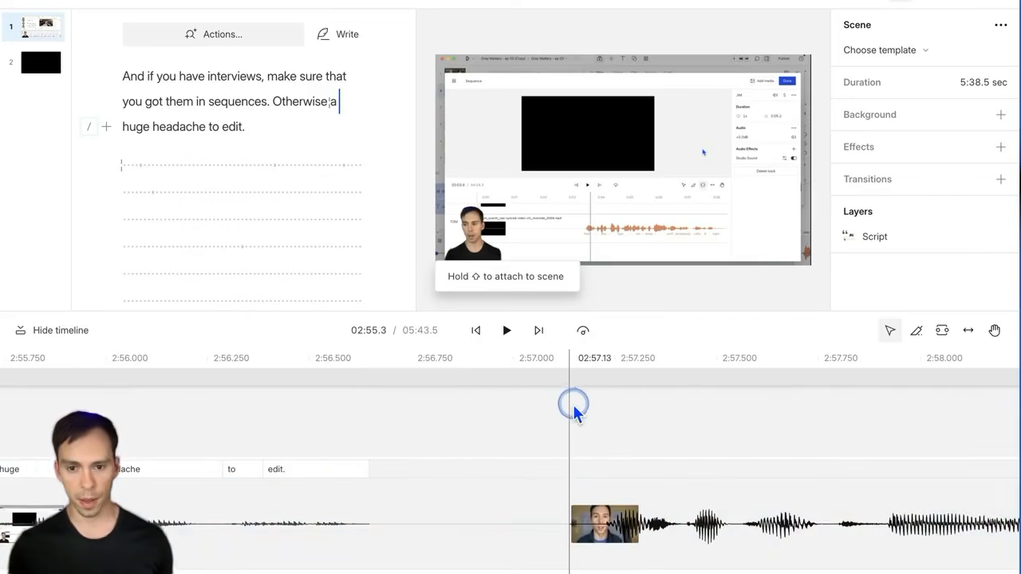
mouse_move(573, 402)
left_mouse_down()
mouse_move(554, 425)
mouse_move(570, 419)
left_mouse_up()
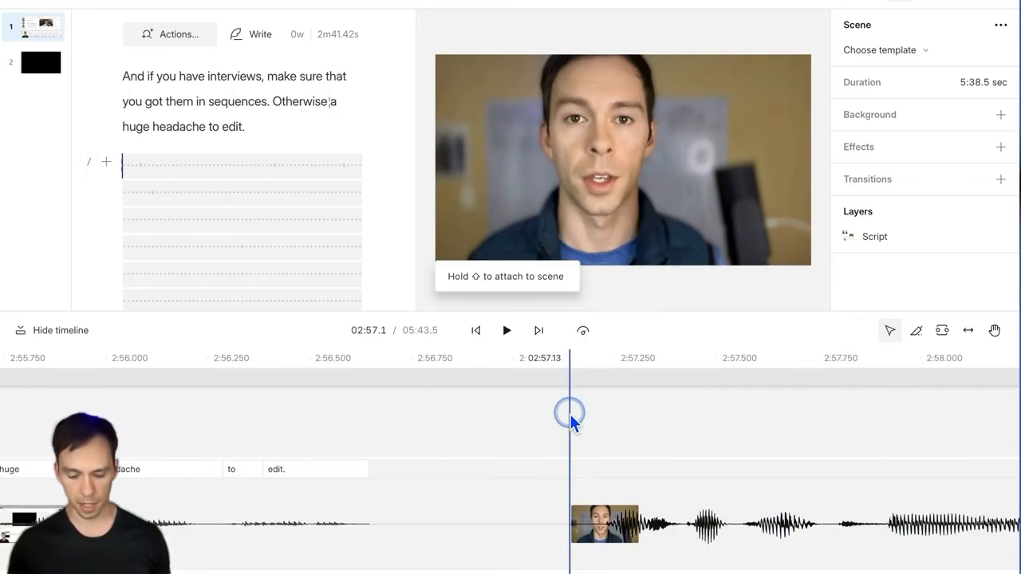
Step: Start a new scene with / where the talking-head clip begins
type("/")
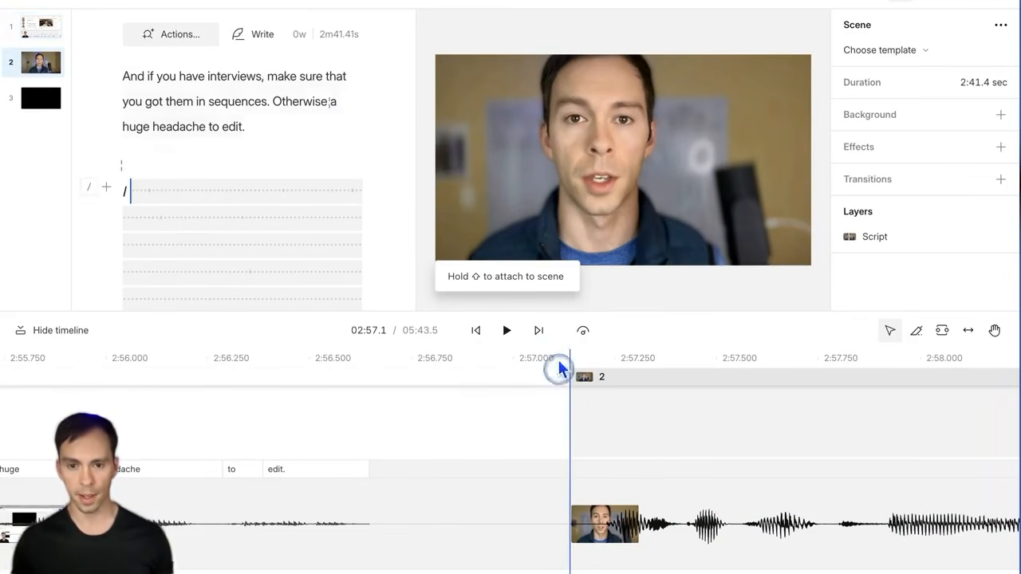
left_click(600, 523)
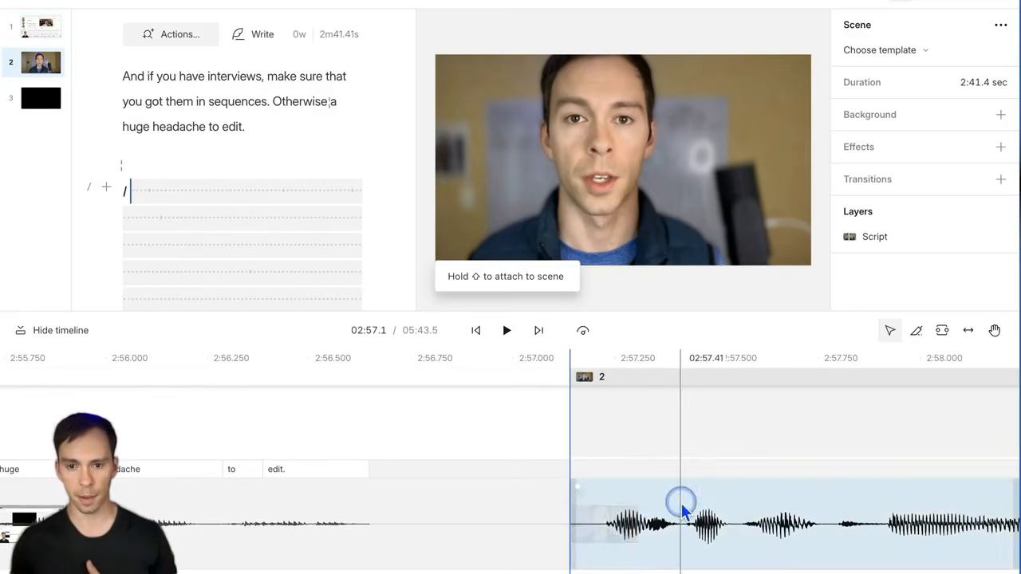
left_click(422, 422)
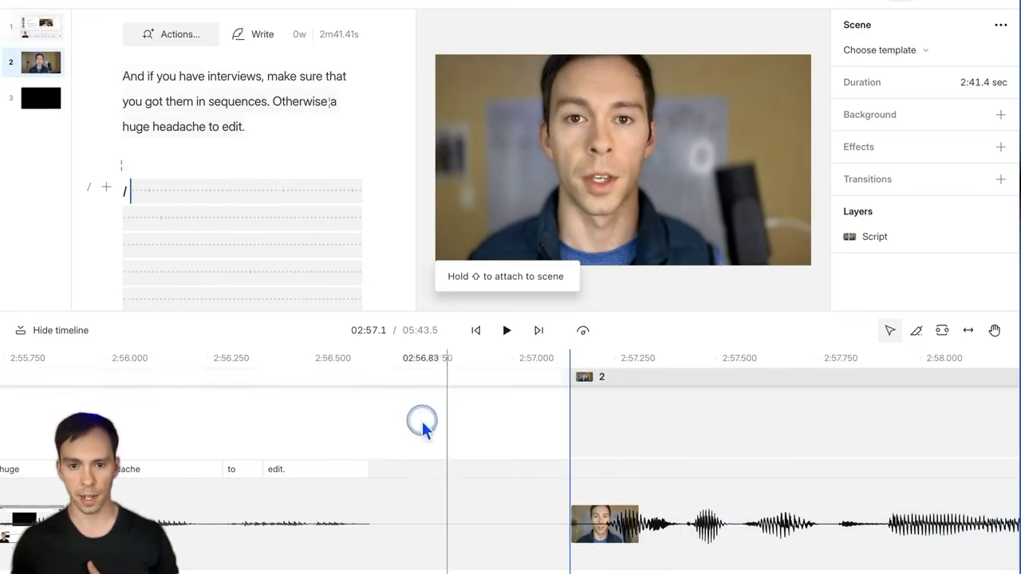
left_click(527, 411)
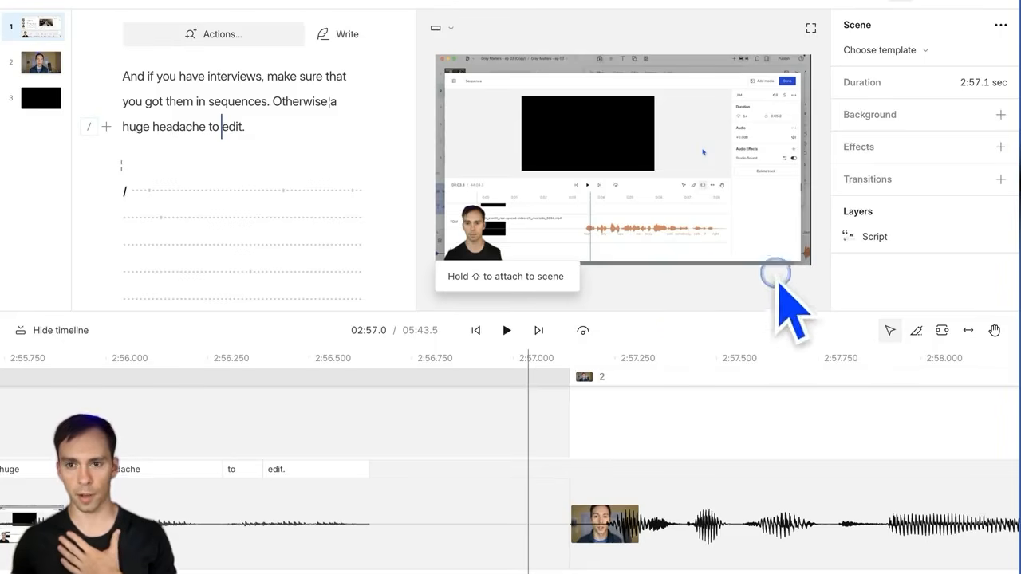
Step: Give the first scene an outgoing Crossfade transition and preview the scene change
left_click(1001, 180)
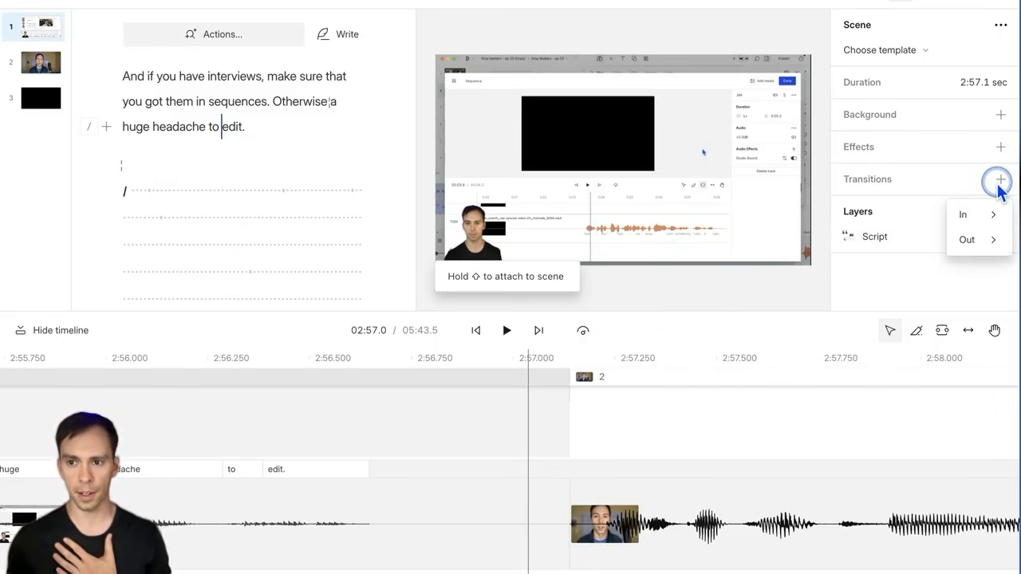
left_click(978, 240)
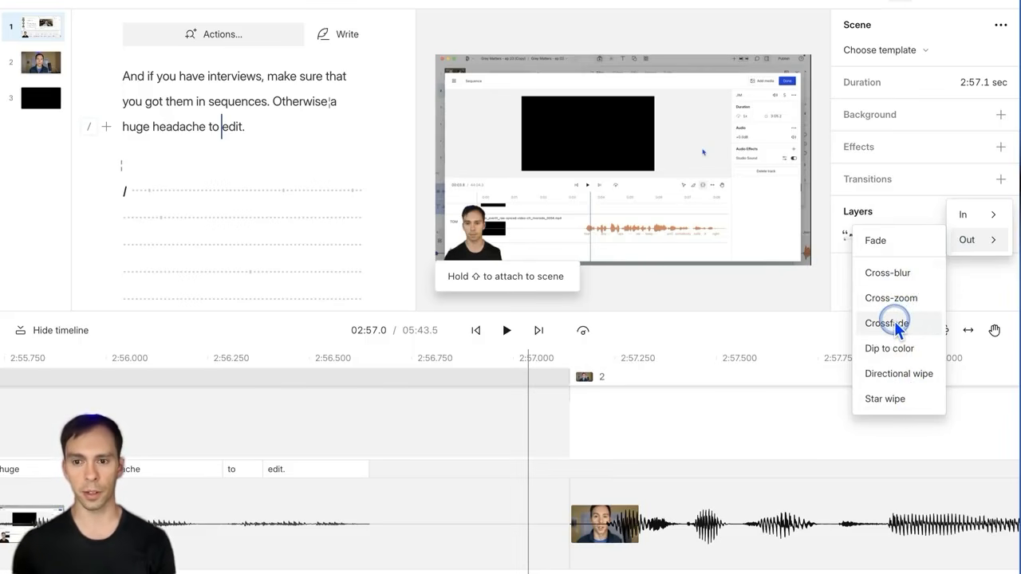
left_click(894, 321)
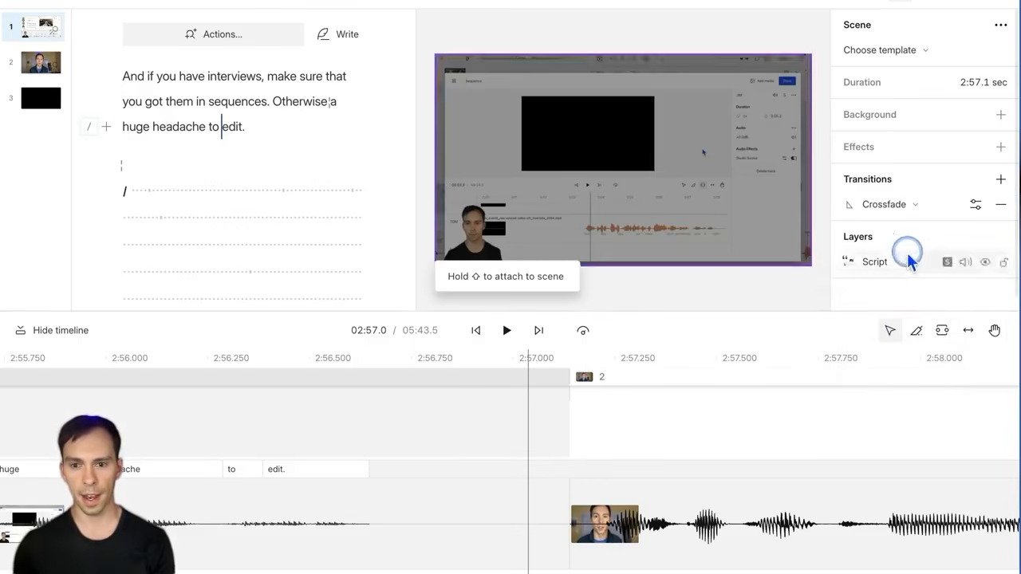
left_click(510, 550)
left_click(616, 504)
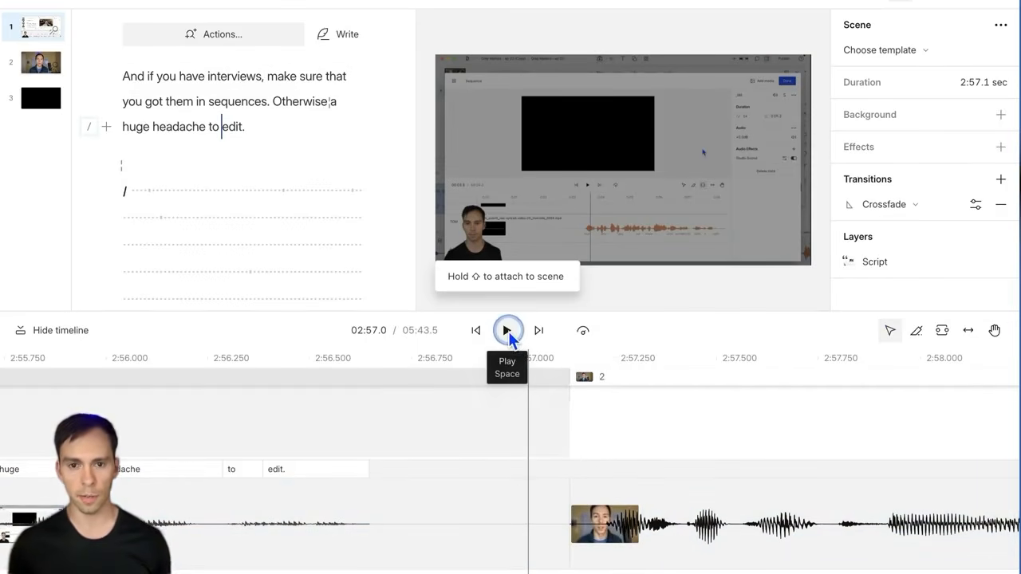
left_click(484, 439)
left_click(501, 335)
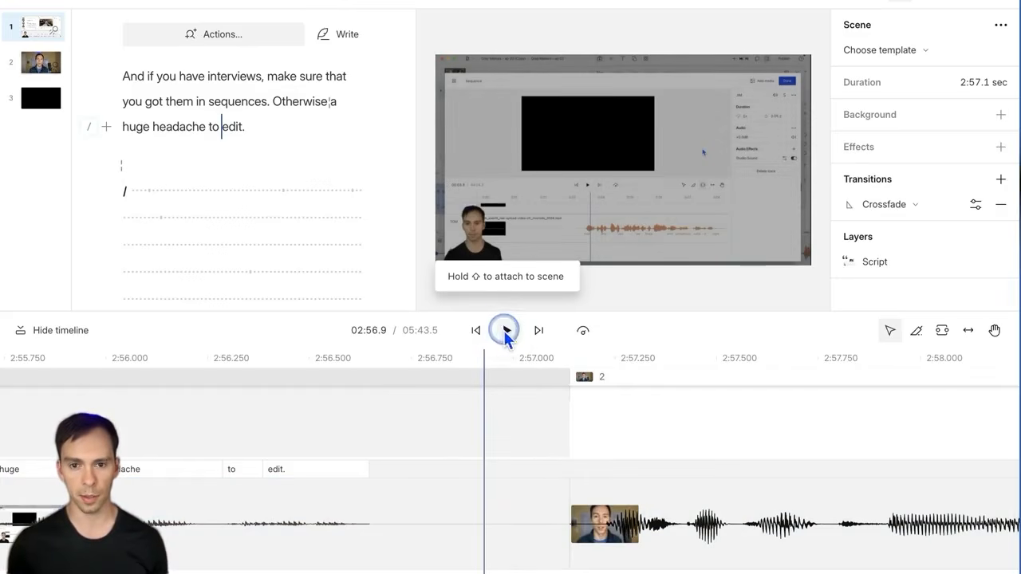
left_click(271, 423)
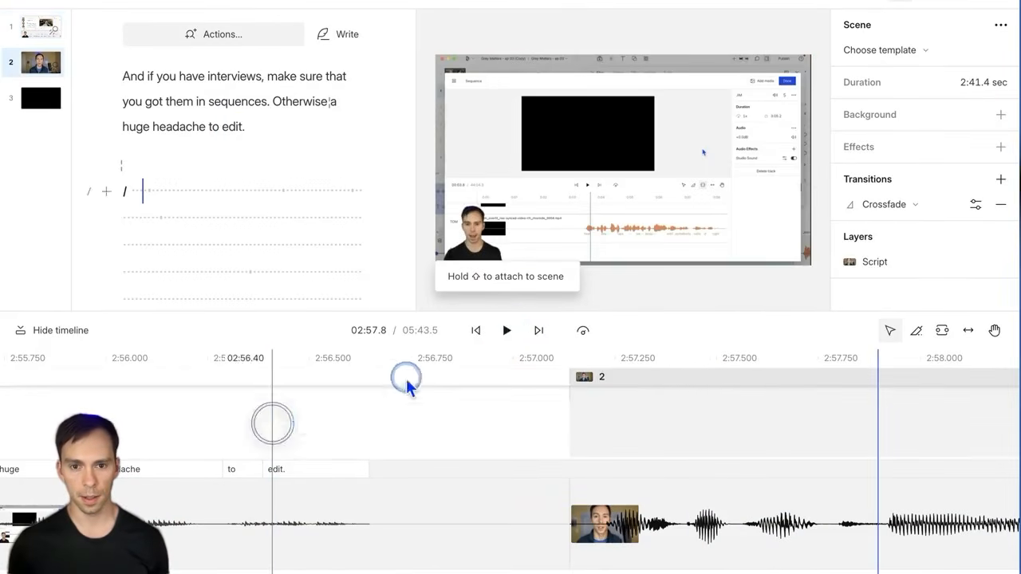
left_click(506, 330)
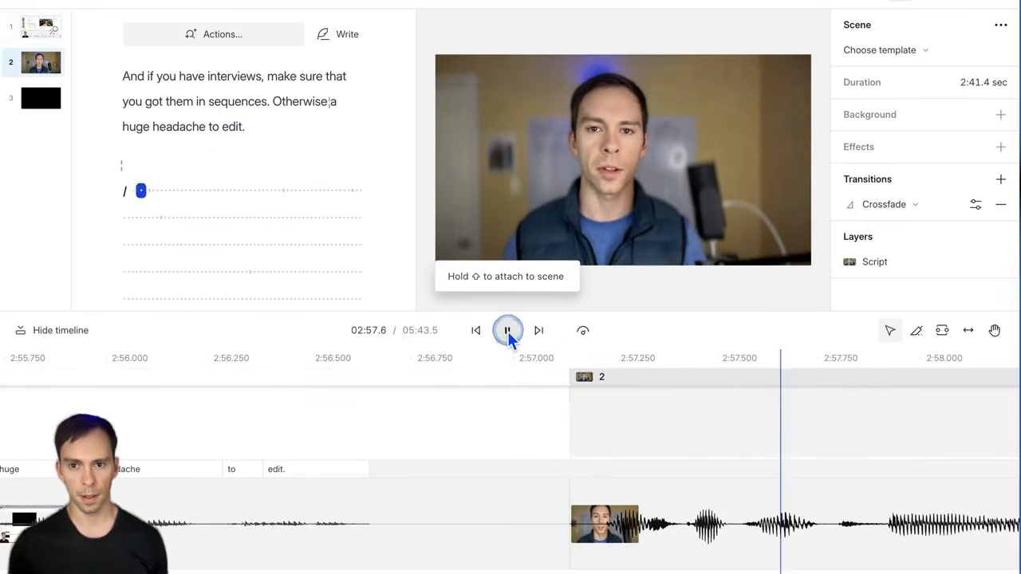
left_click(508, 331)
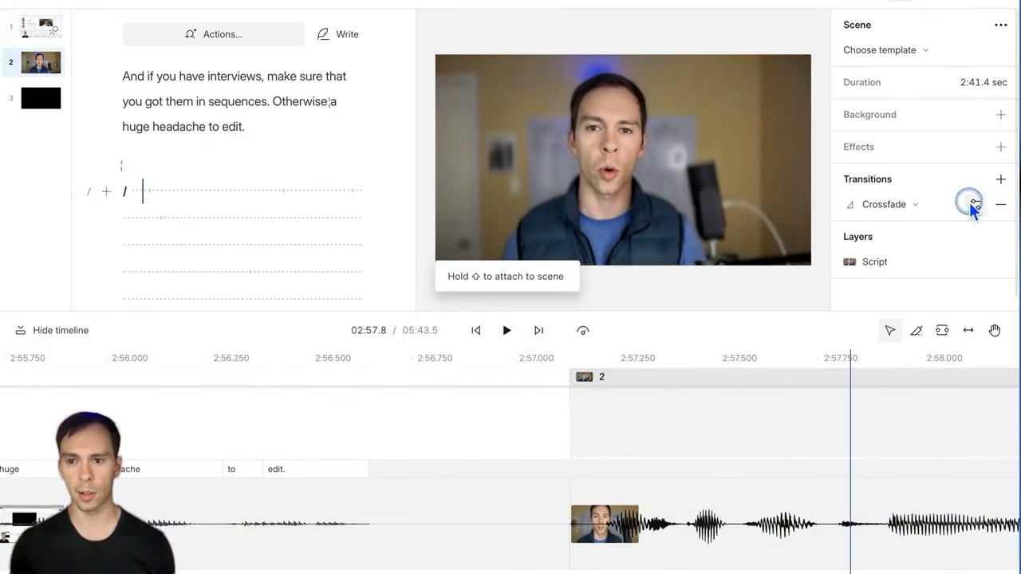
Step: Set the scene Crossfade duration to 0.5 seconds
left_click(973, 206)
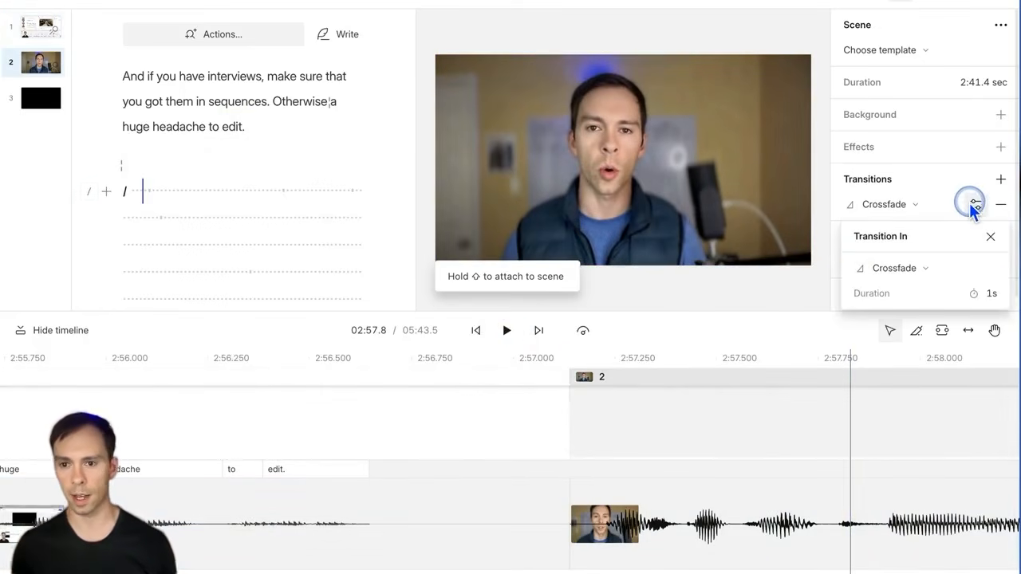
left_click(961, 294)
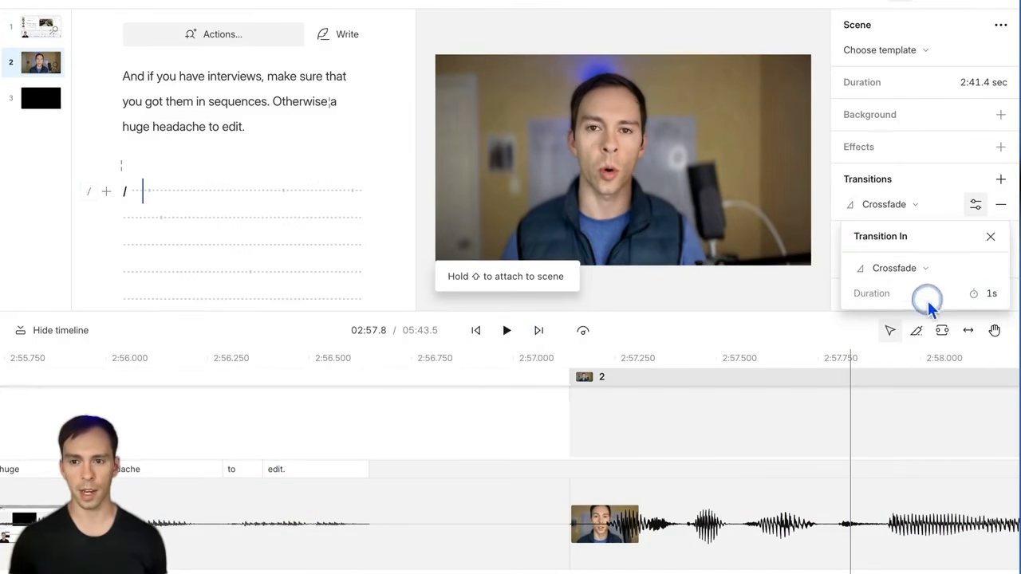
left_click(977, 296)
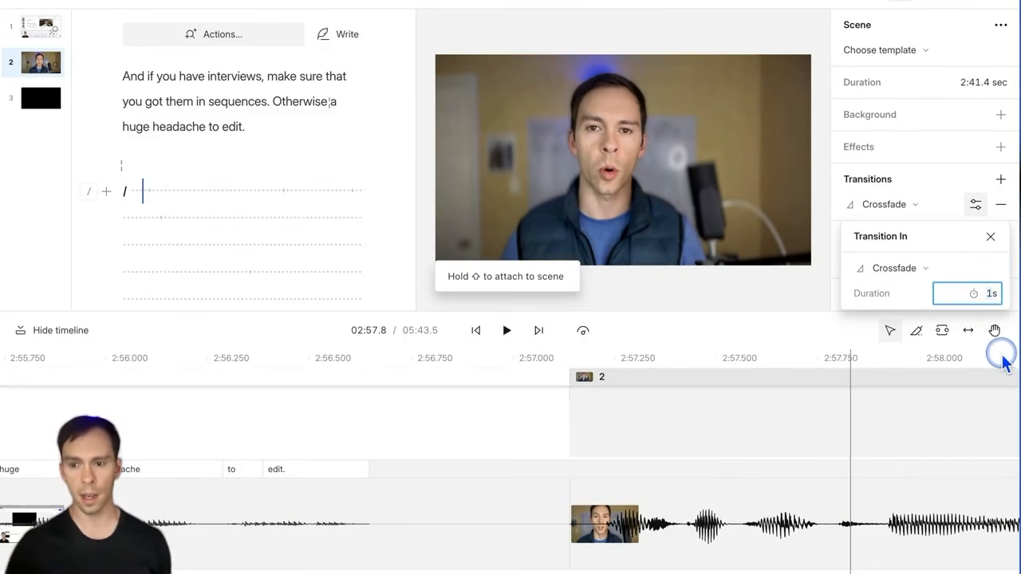
type("0.5")
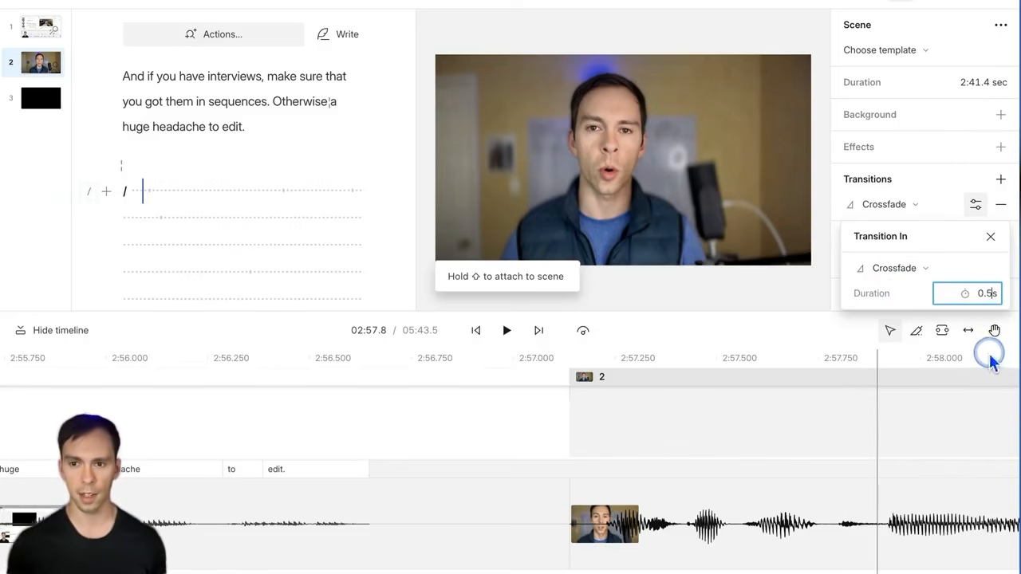
left_click(457, 429)
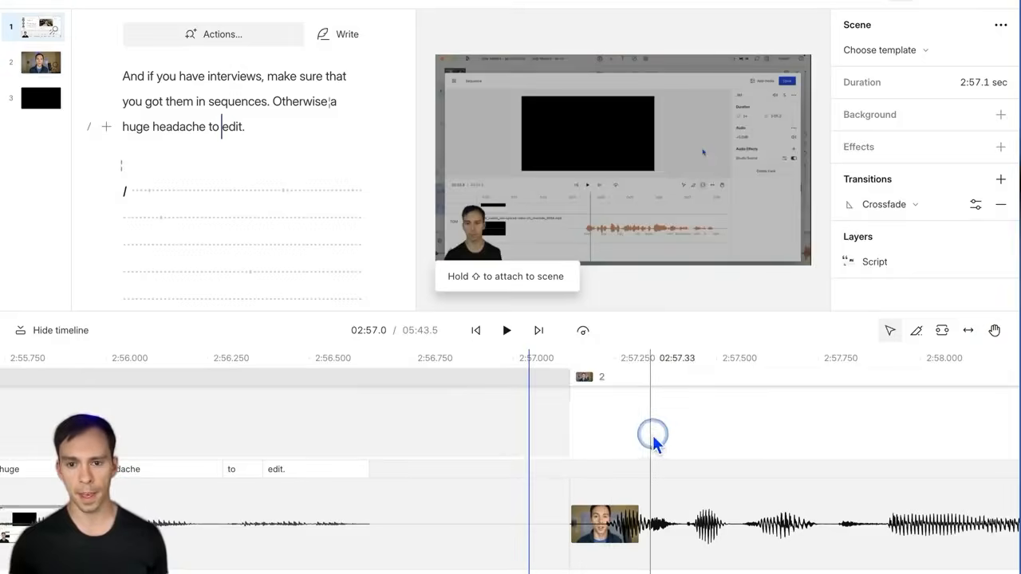
left_click(717, 435)
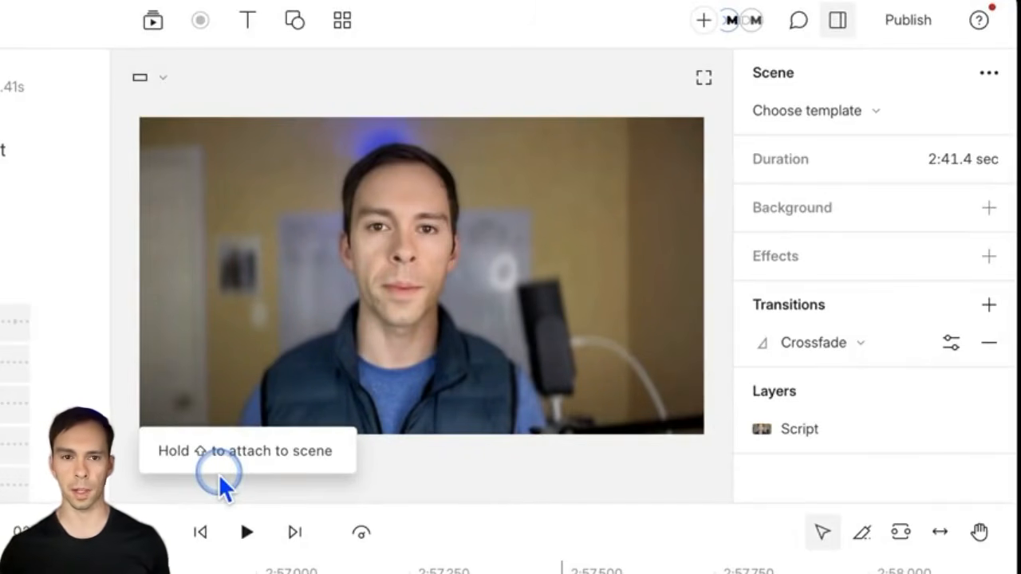
left_click_drag(219, 477, 3, 446)
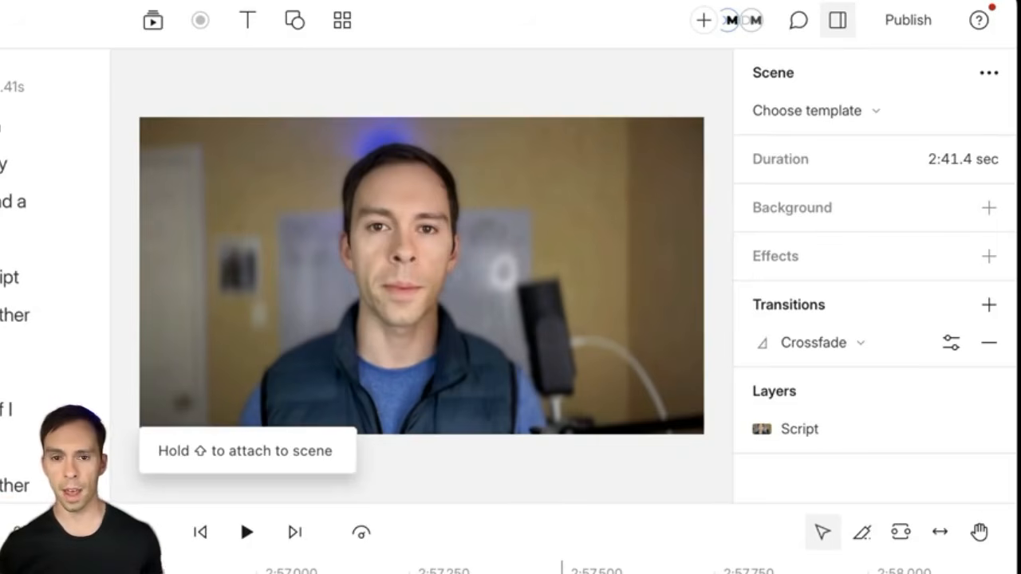
Step: Open Publish, look over the Export tab's Video, Audio and GIF settings, then return to Web link publishing
left_click(910, 23)
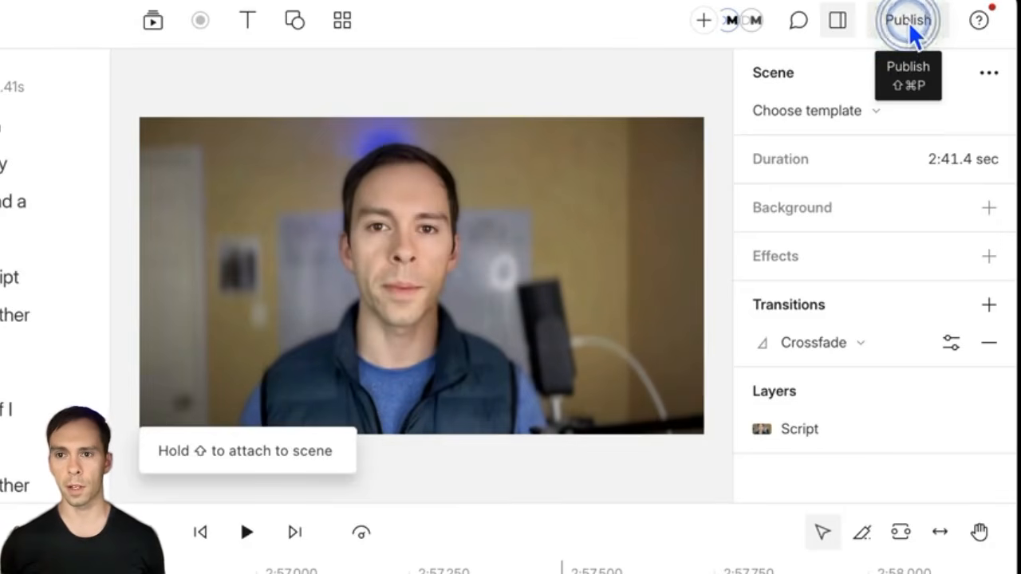
left_click(916, 19)
left_click(916, 17)
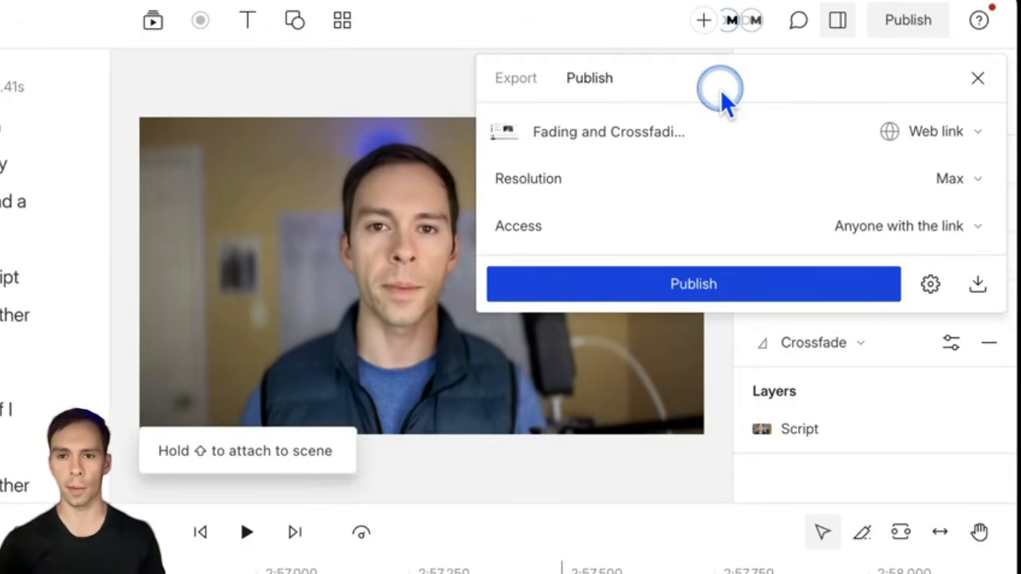
left_click(509, 93)
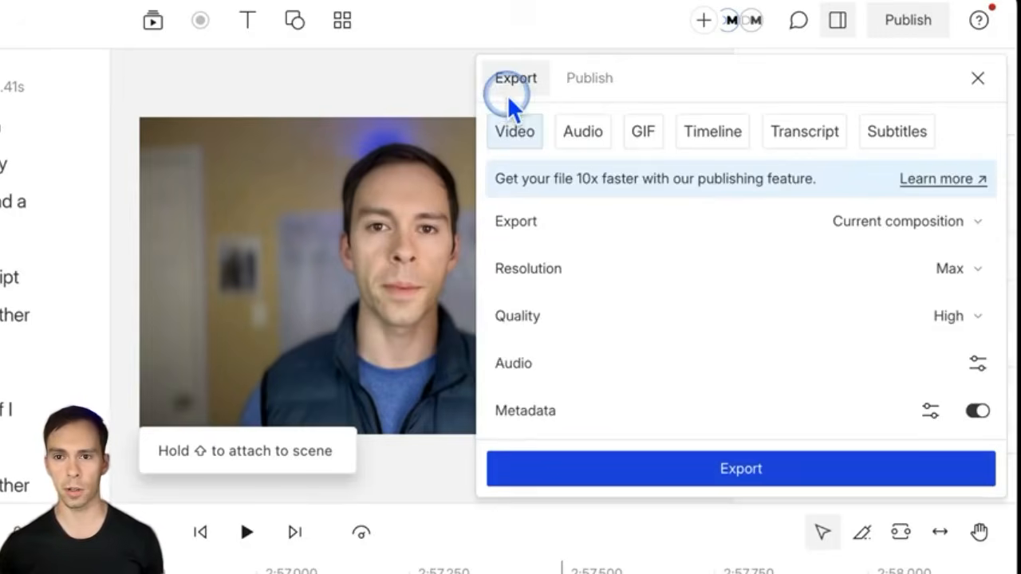
left_click(576, 140)
left_click(648, 137)
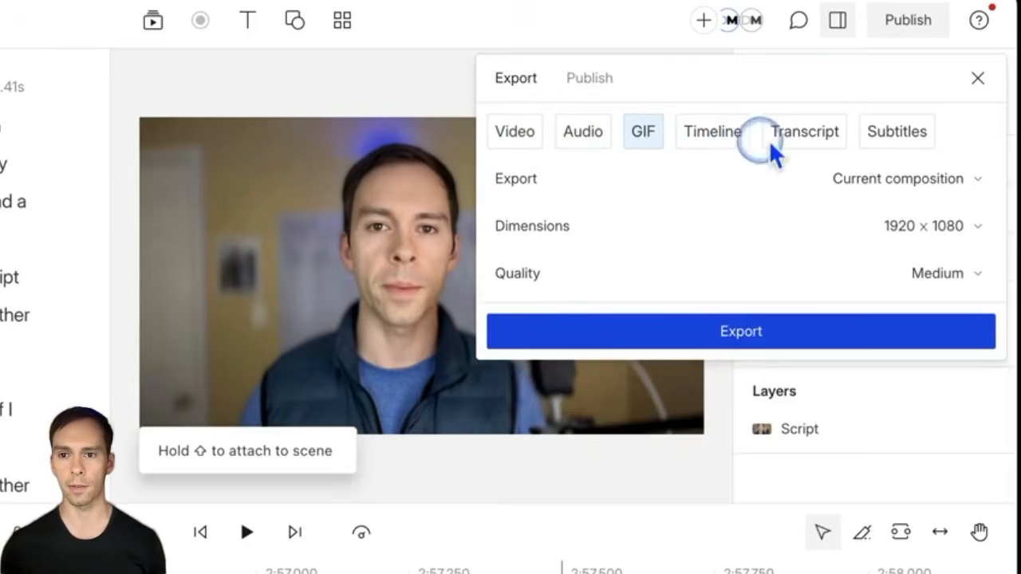
left_click(593, 83)
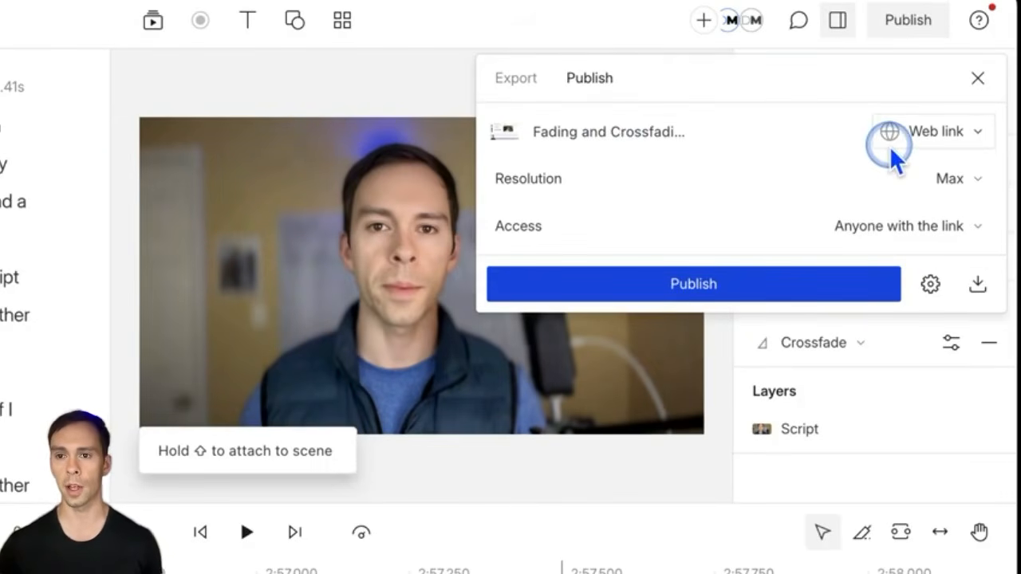
Step: Reopen the publish options and click into the Fading and Crossfading title field
left_click(554, 128)
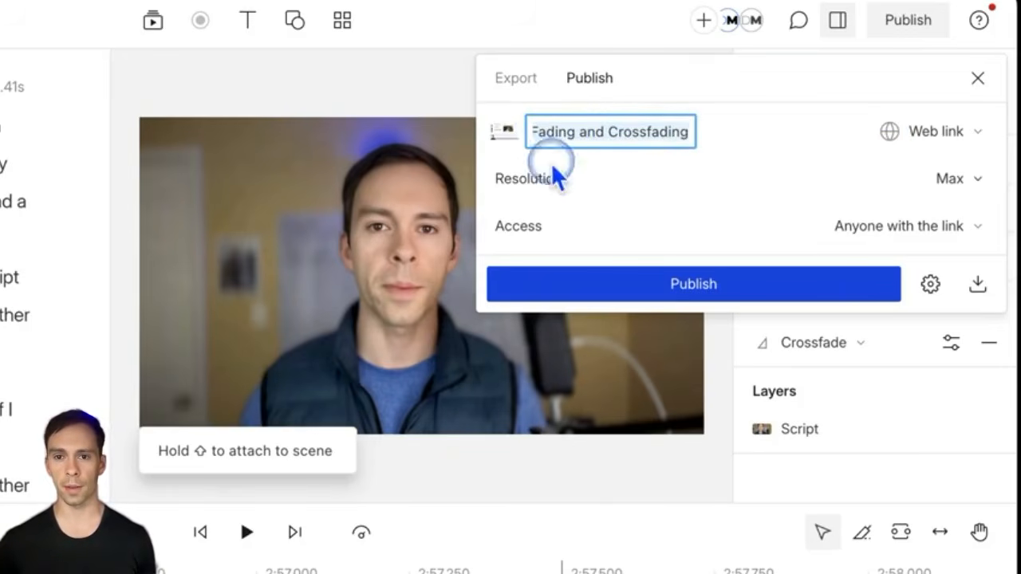
left_click(2, 302)
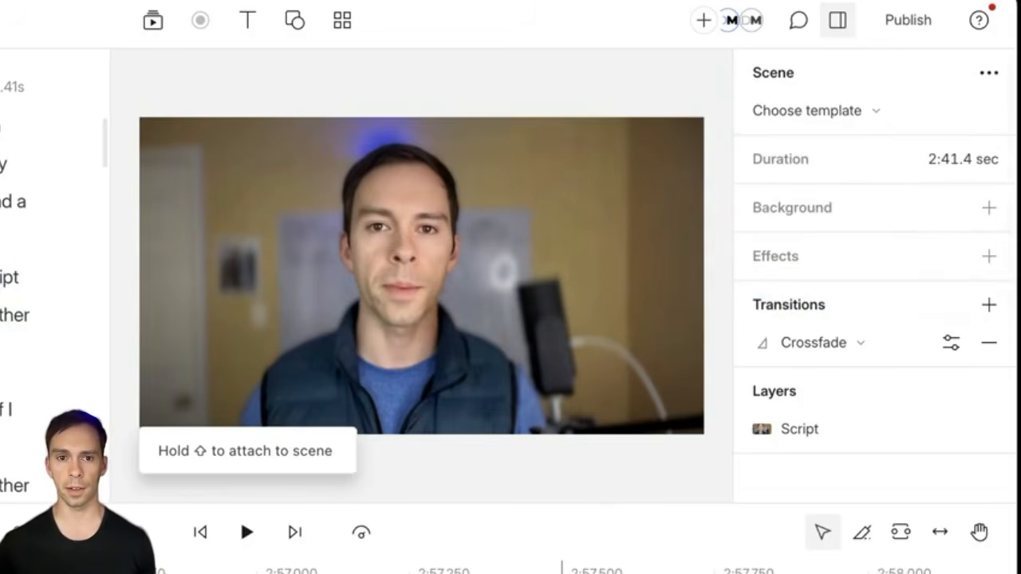
left_click(10, 281)
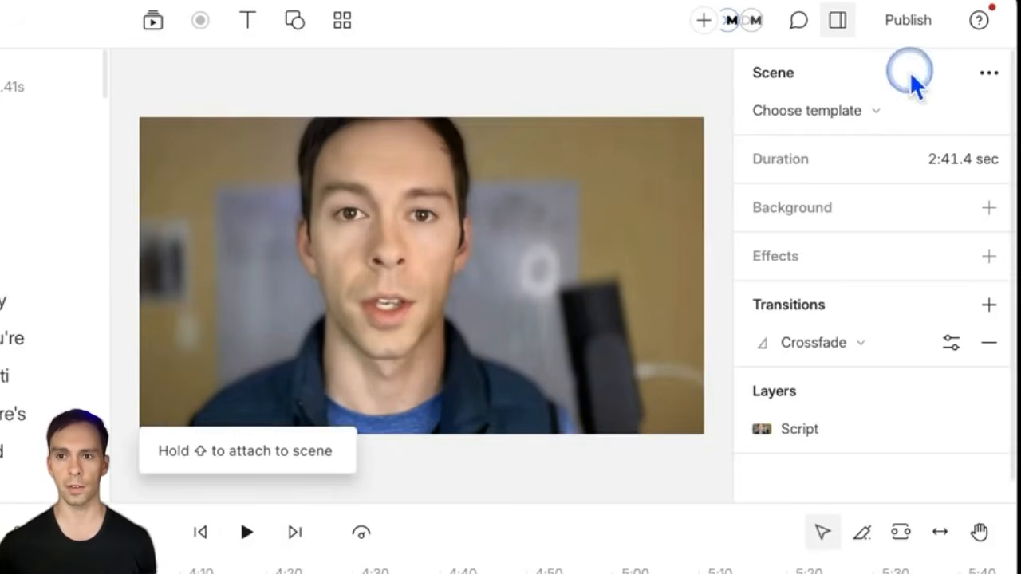
left_click(907, 39)
left_click(559, 132)
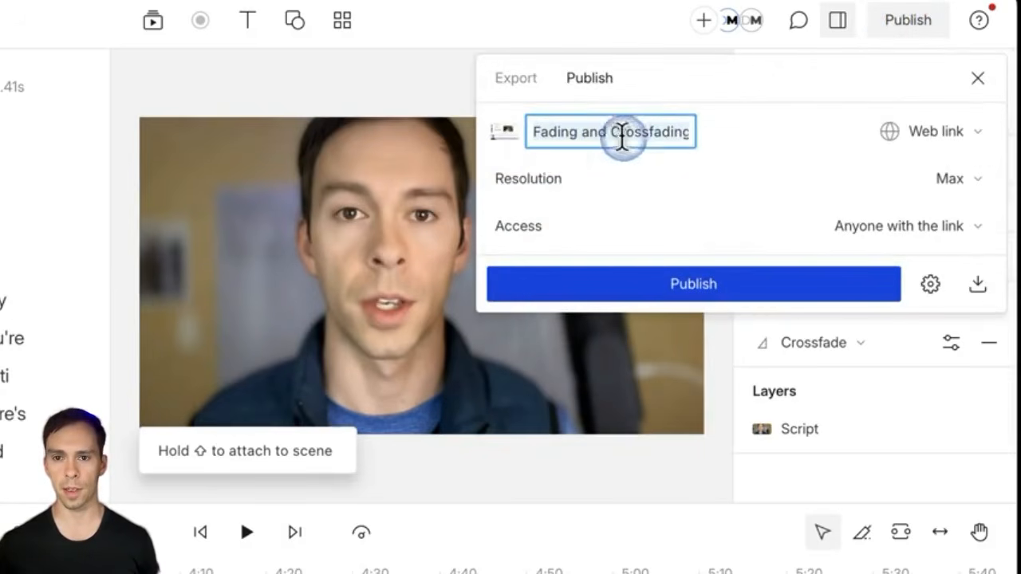
left_click(679, 132)
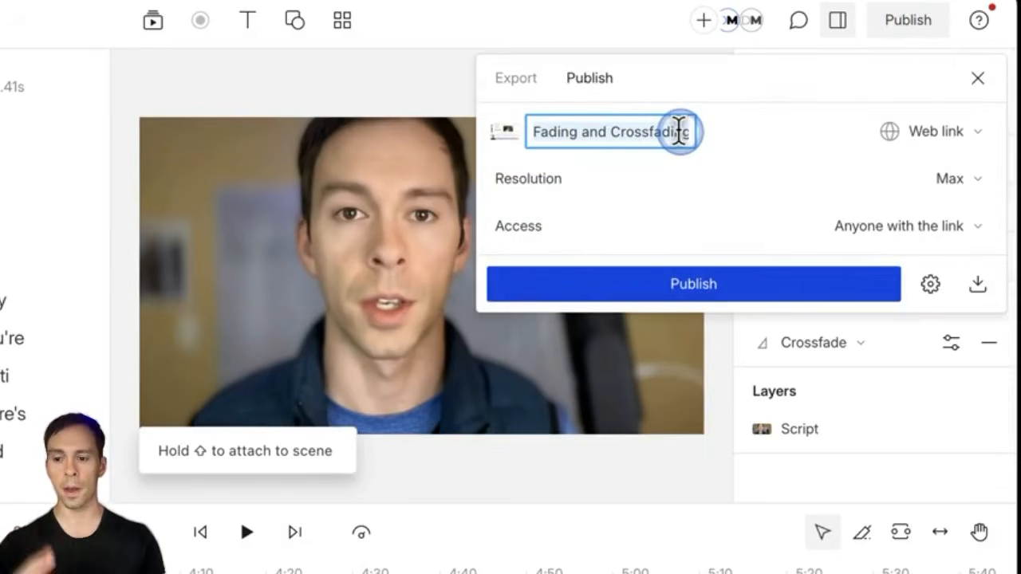
Step: Change the publish thumbnail to a frame of the presenter talking to camera
left_click(503, 129)
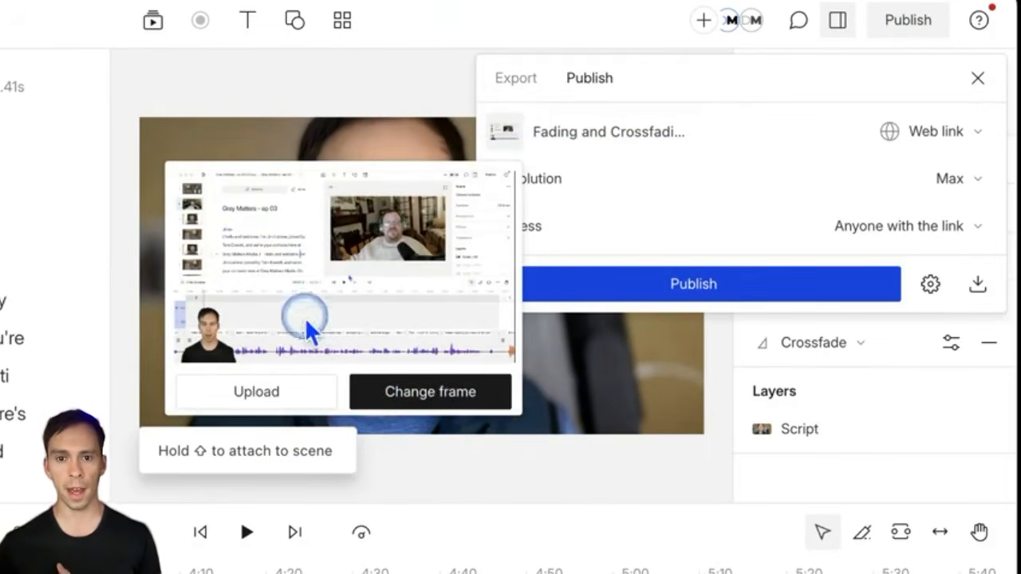
left_click(374, 383)
left_click_drag(320, 369, 216, 373)
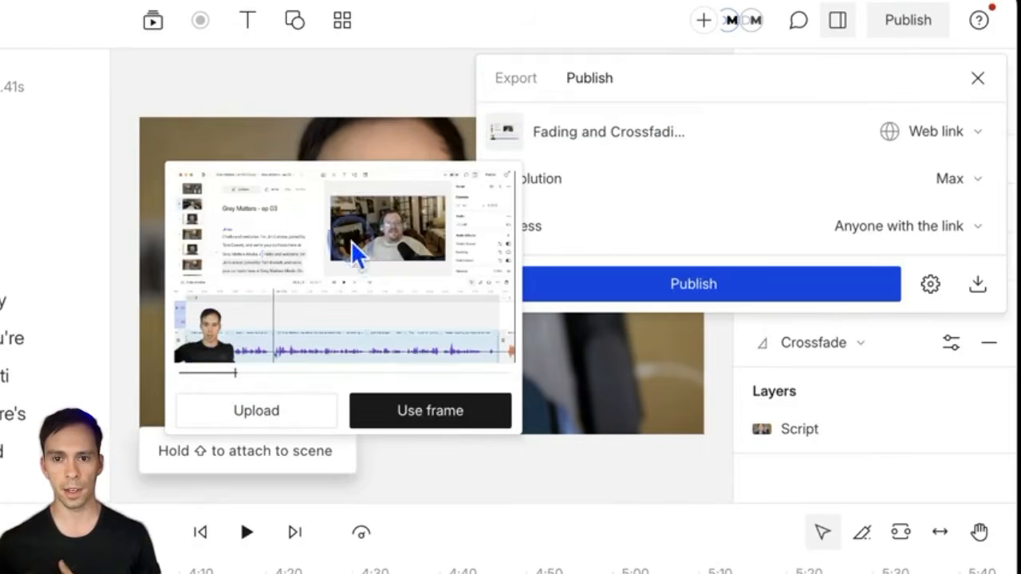
left_click(355, 373)
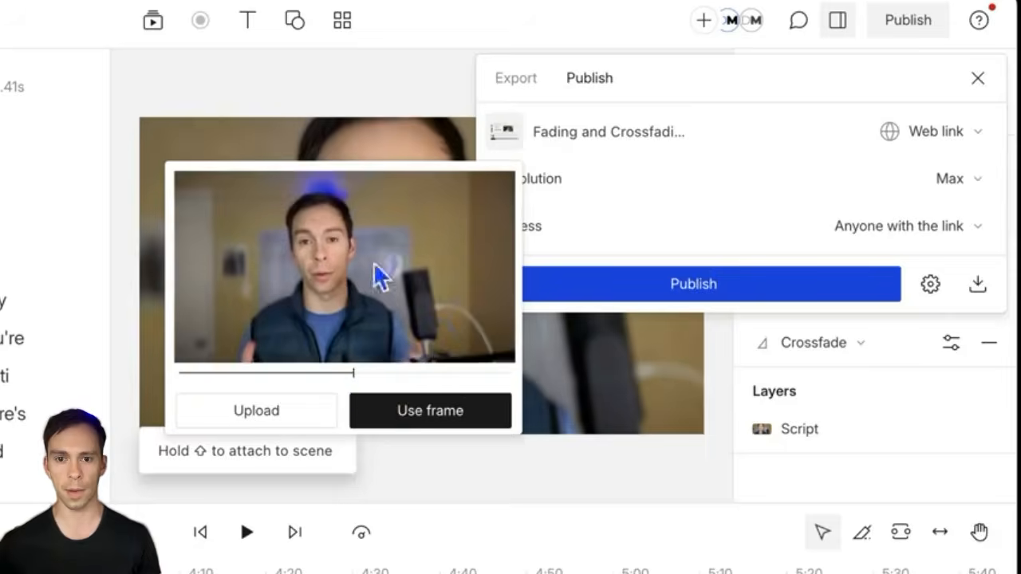
left_click(318, 411)
left_click(403, 413)
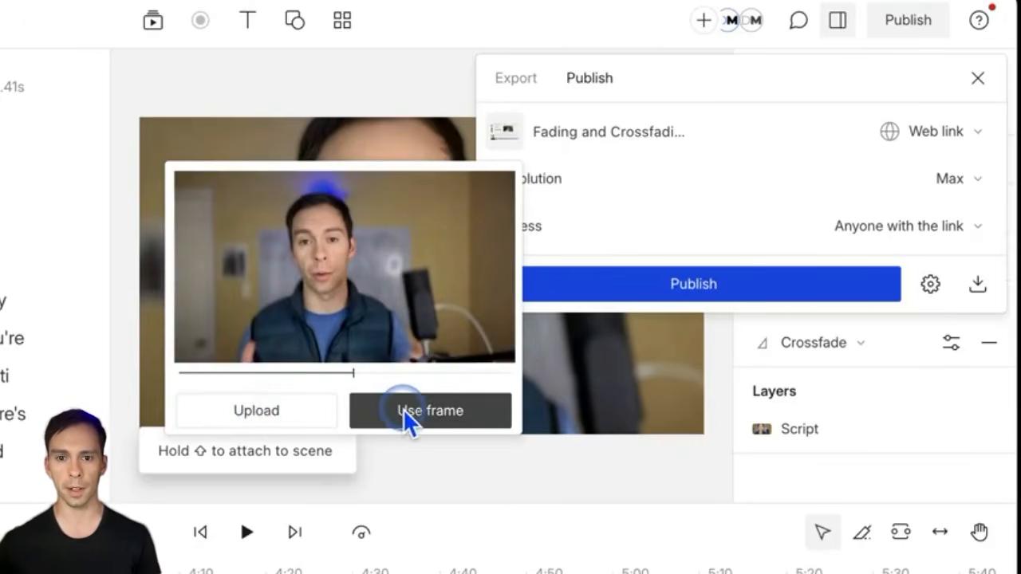
left_click(462, 434)
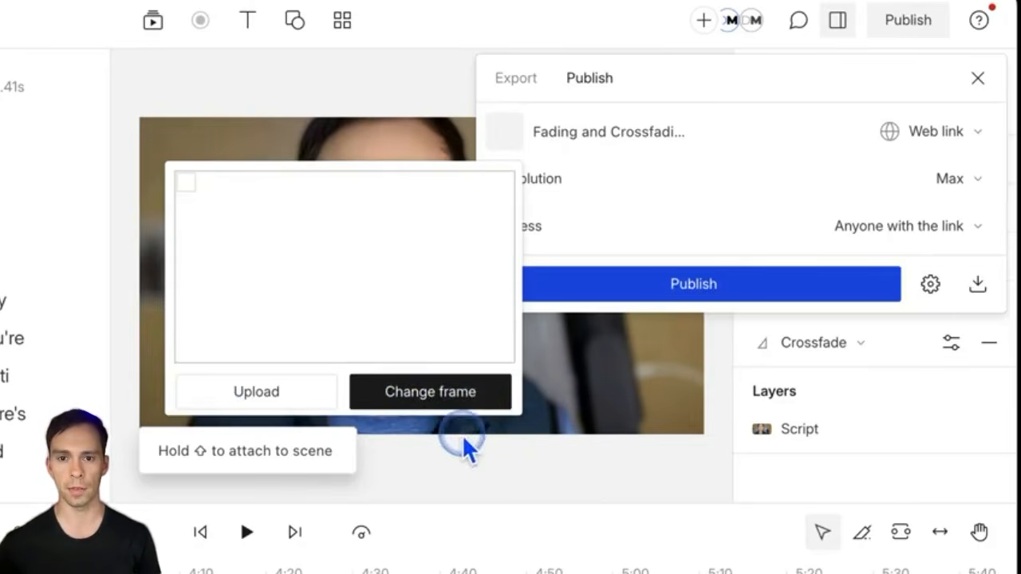
left_click(730, 165)
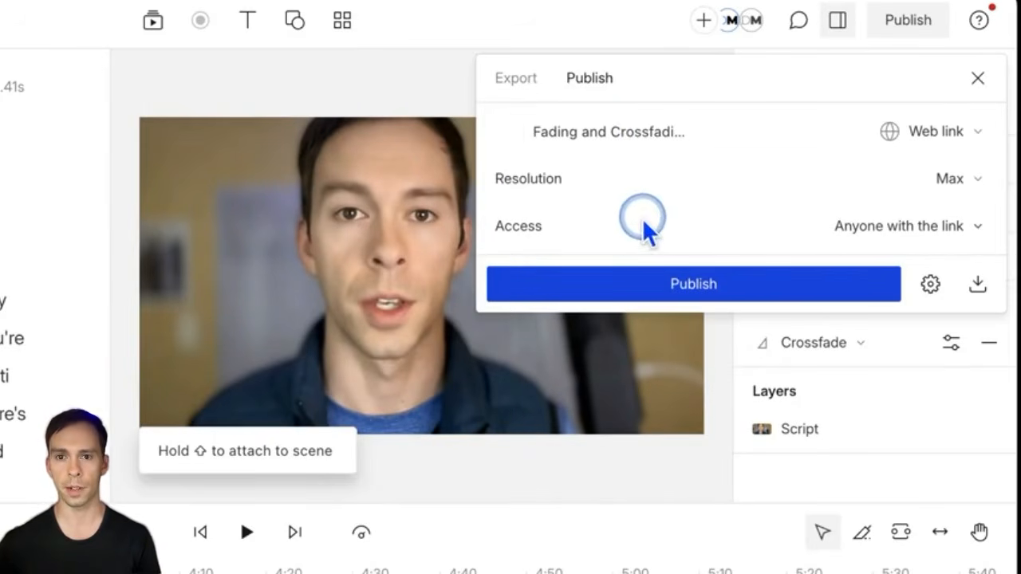
Step: Keep Max resolution and set the web link's access to Project access required
left_click(960, 180)
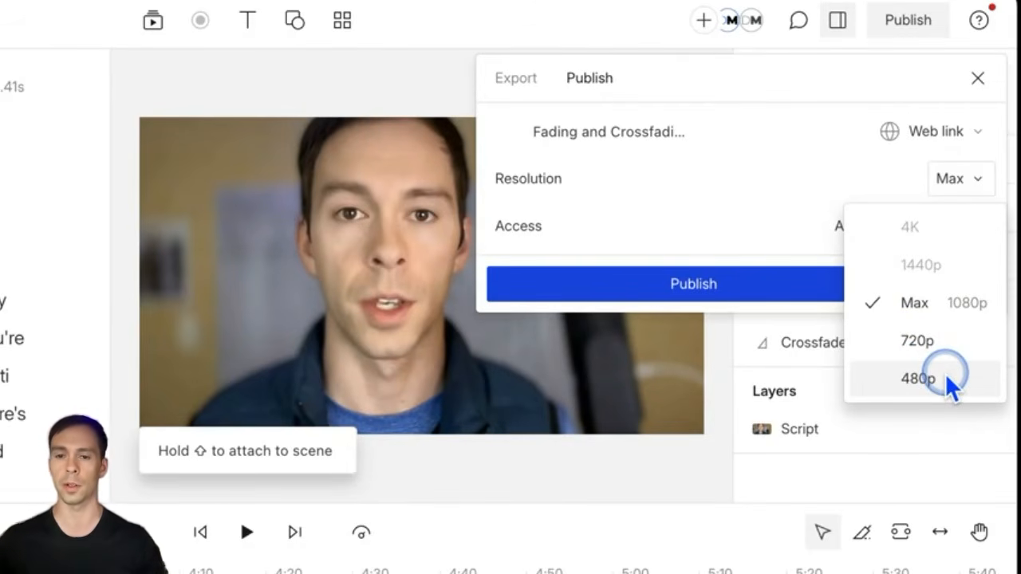
left_click(794, 181)
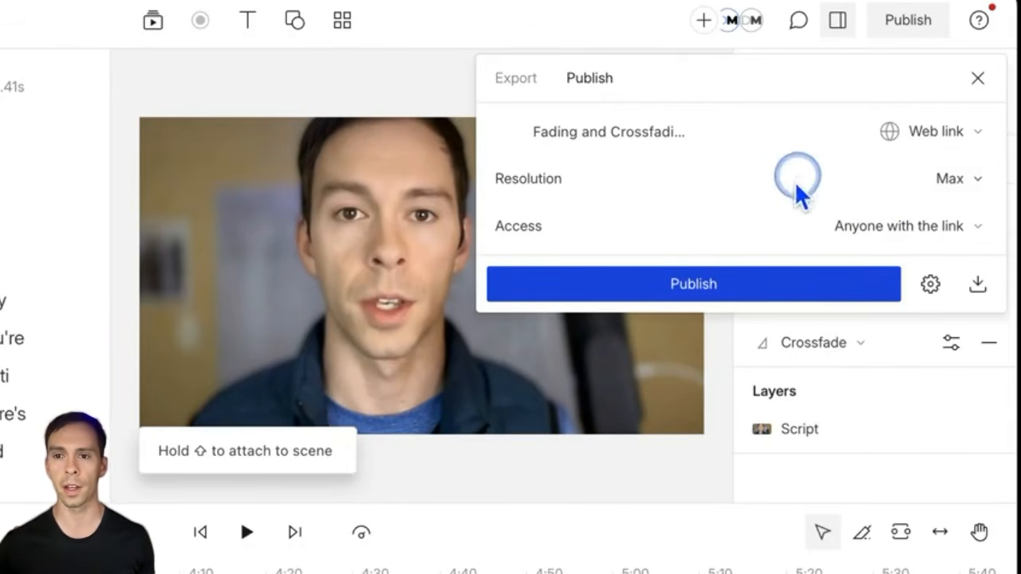
left_click(934, 226)
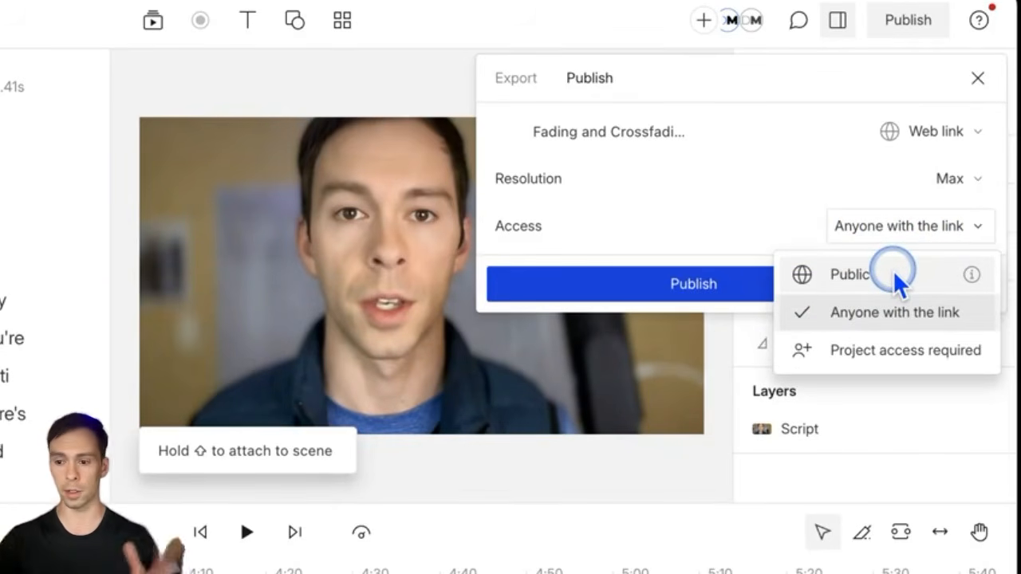
mouse_move(968, 275)
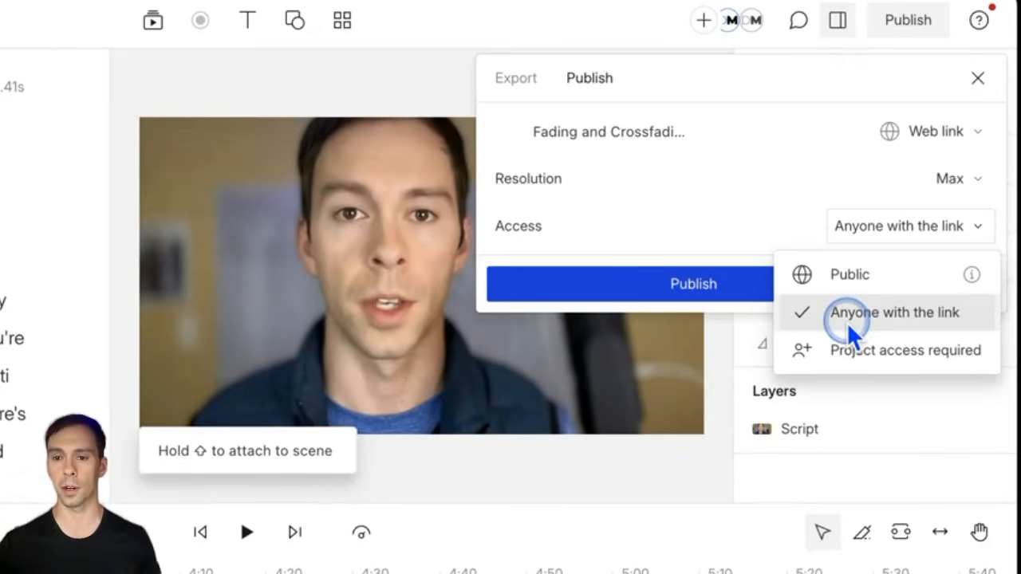
left_click(880, 349)
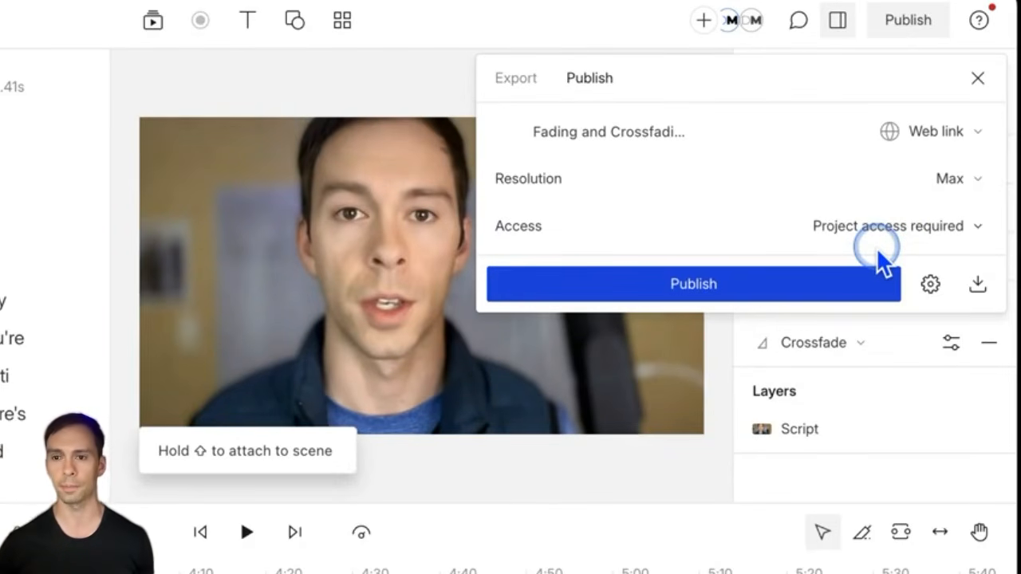
Step: Leave Show transcript and Allow comments on, and publish the video as a web link
left_click(929, 283)
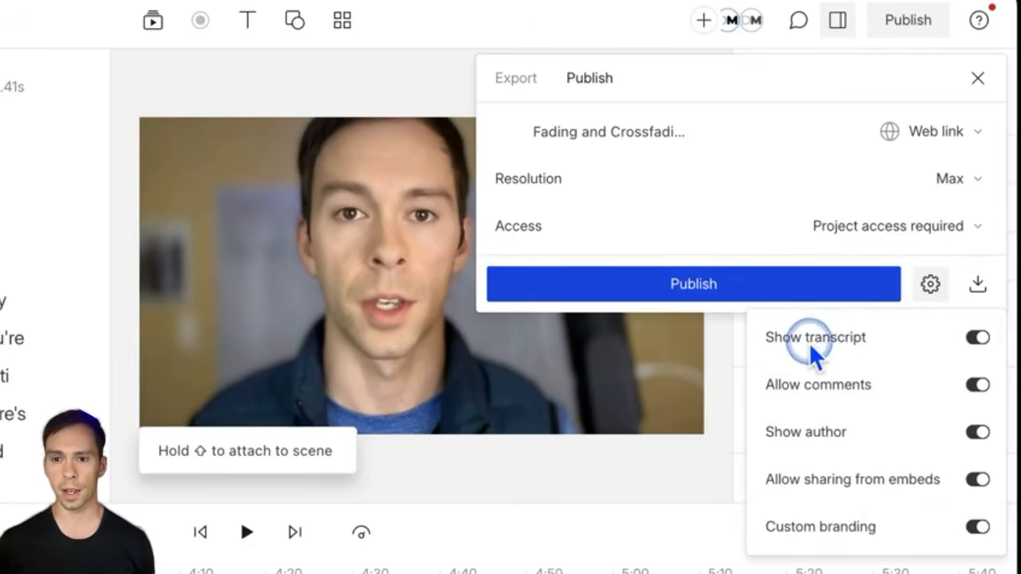
left_click(980, 340)
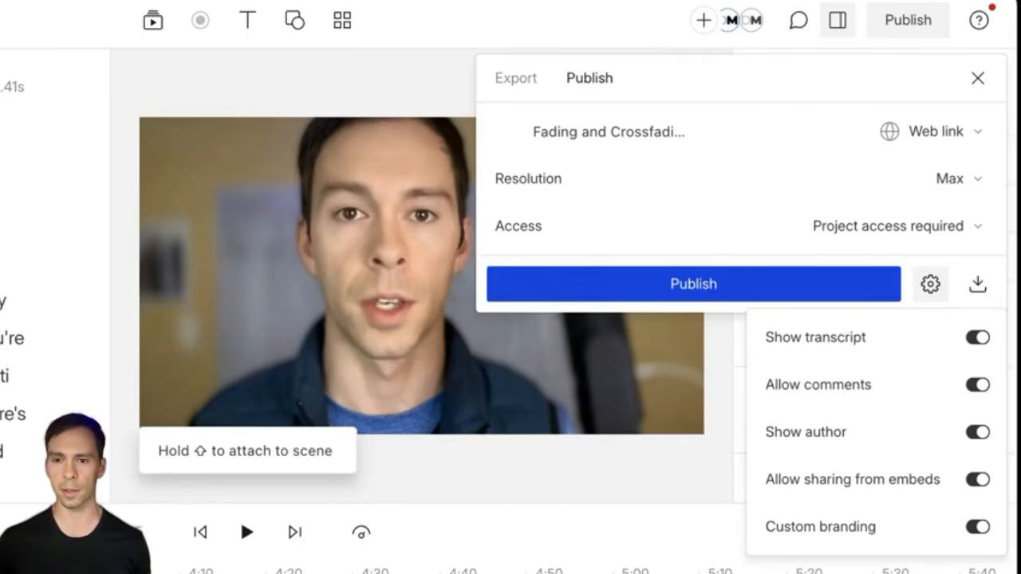
left_click(818, 401)
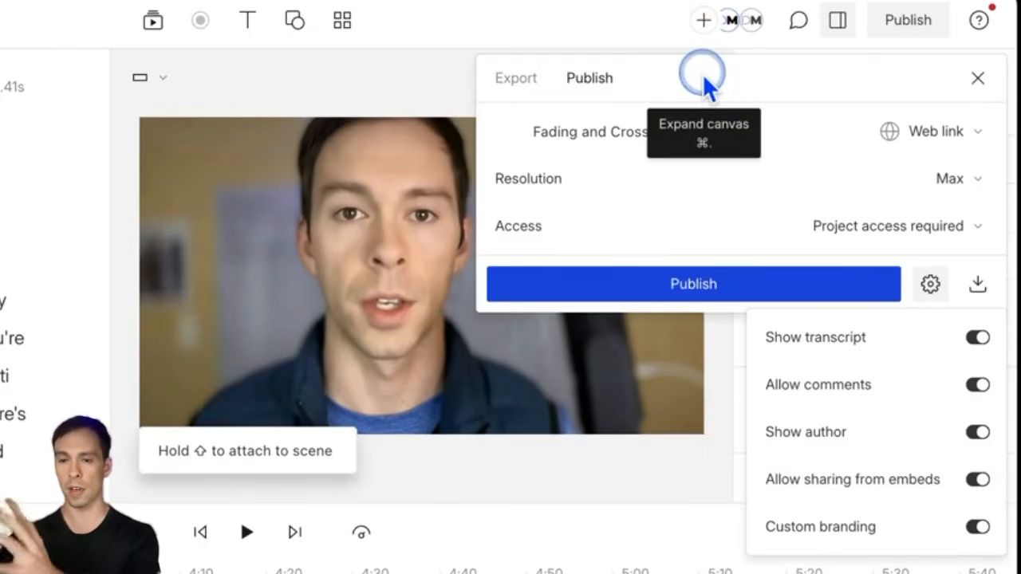
left_click(785, 228)
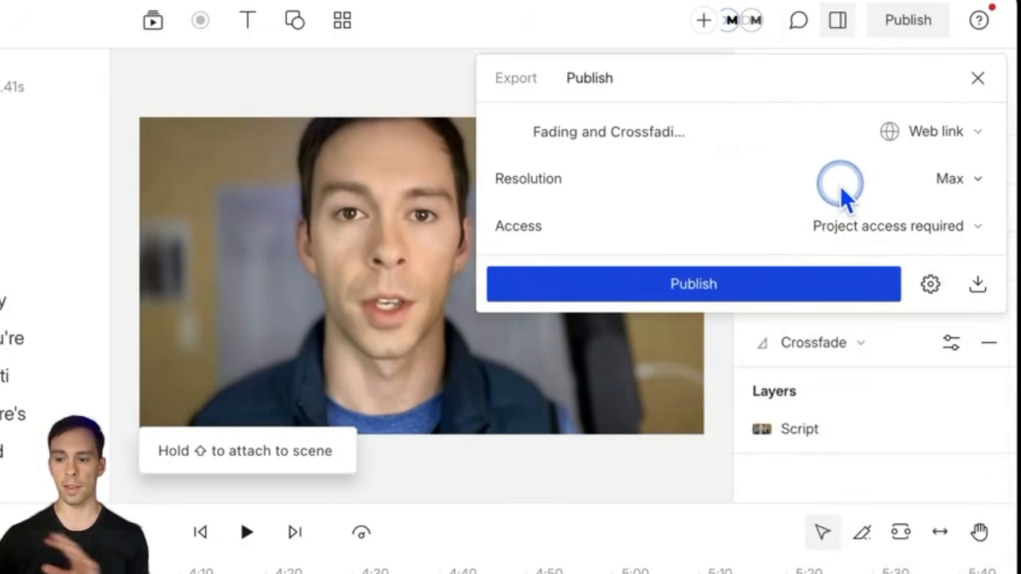
left_click(700, 282)
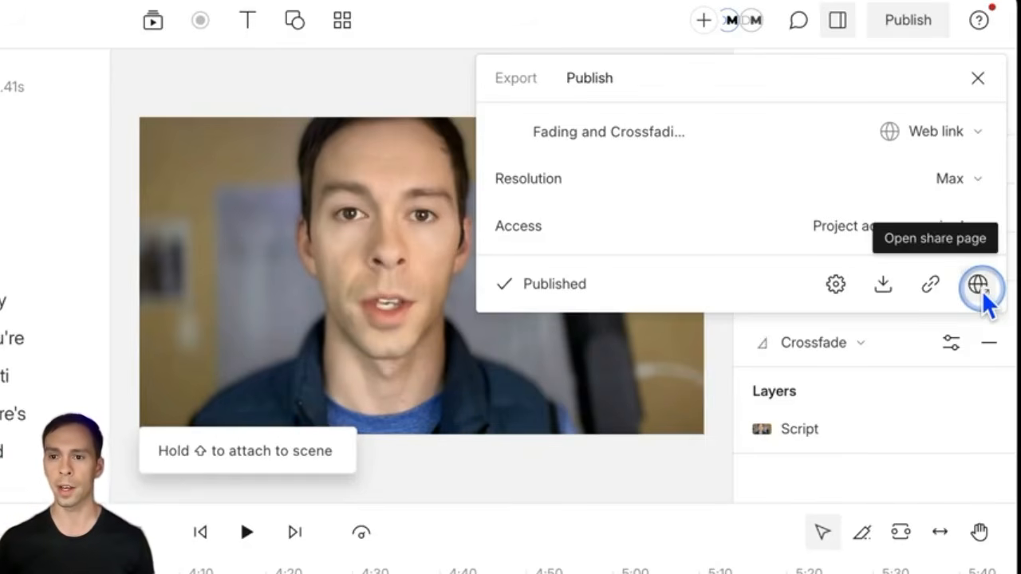
Step: Copy the share-page link, paste it into a new script comment, then discard that comment
left_click(928, 287)
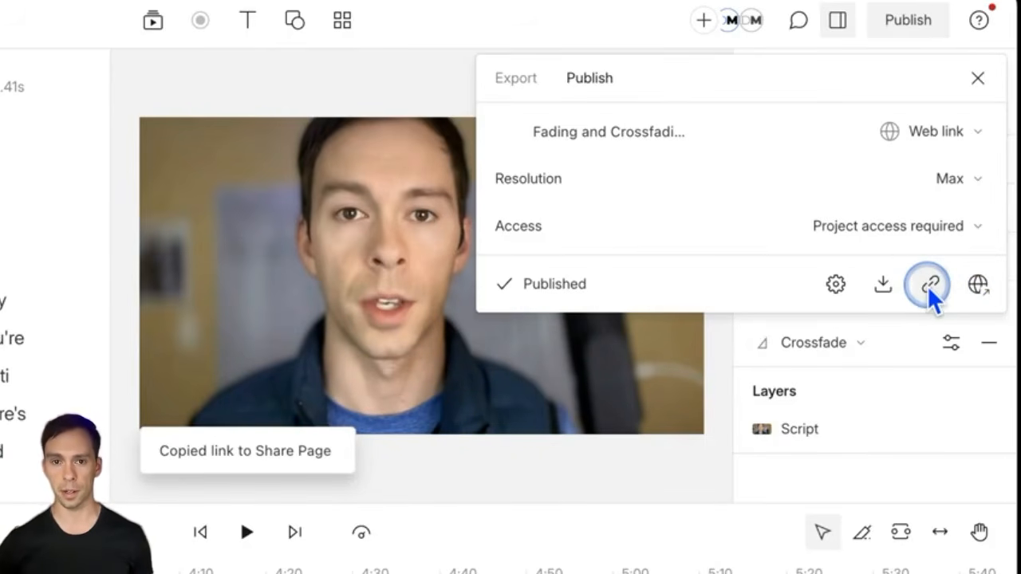
left_click(336, 97)
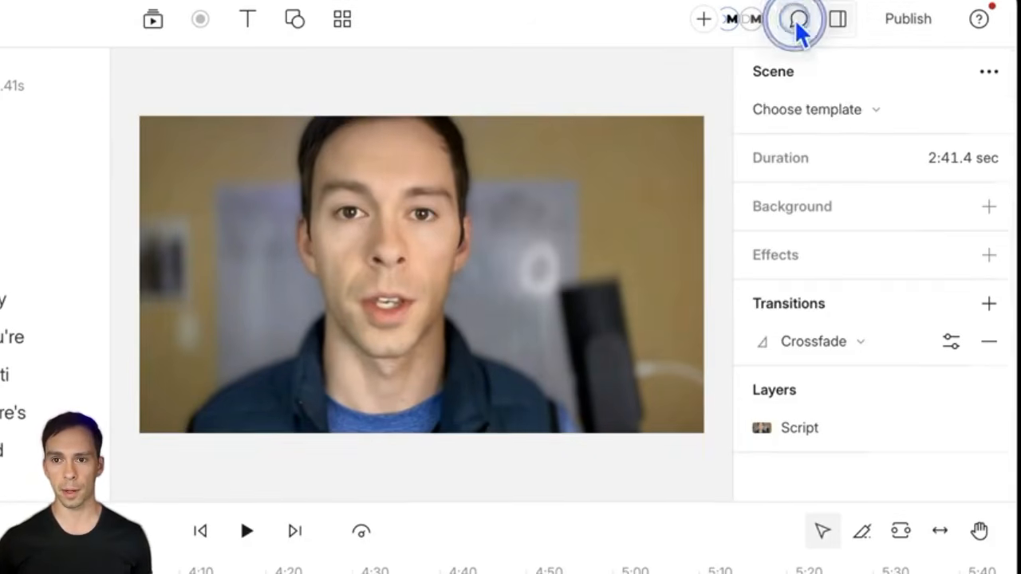
left_click(798, 19)
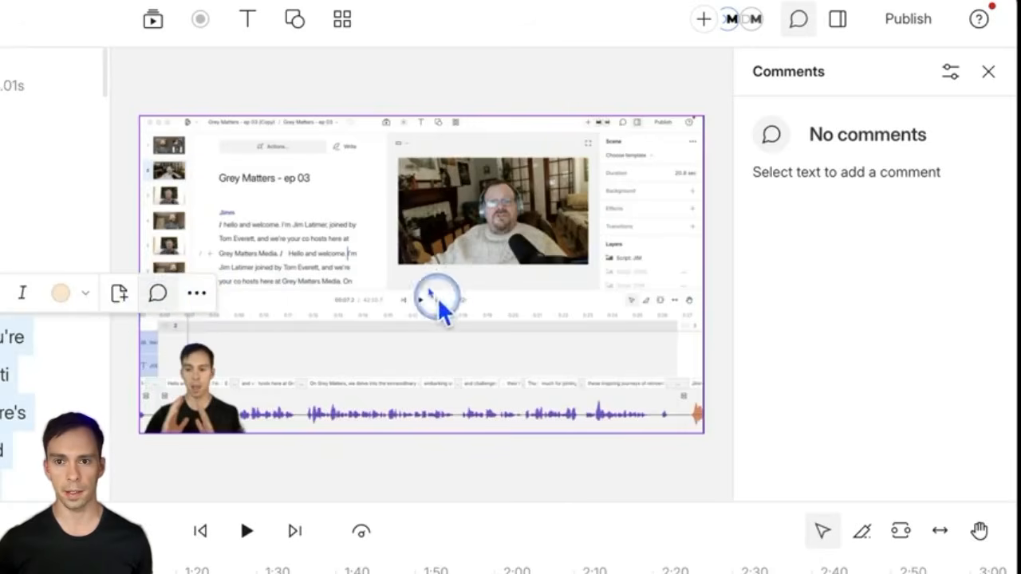
left_click(157, 293)
left_click(844, 174)
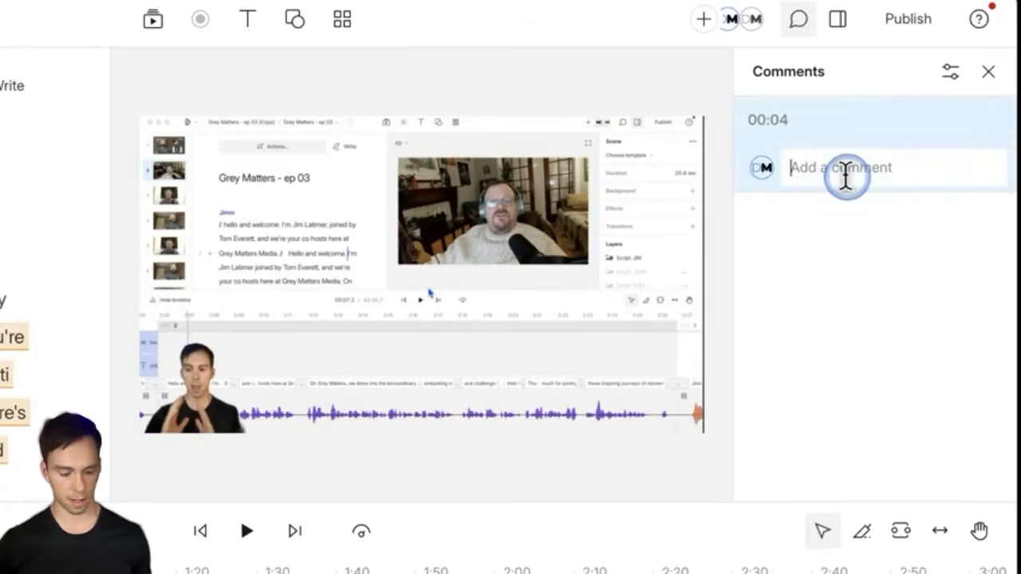
key("ctrl+v")
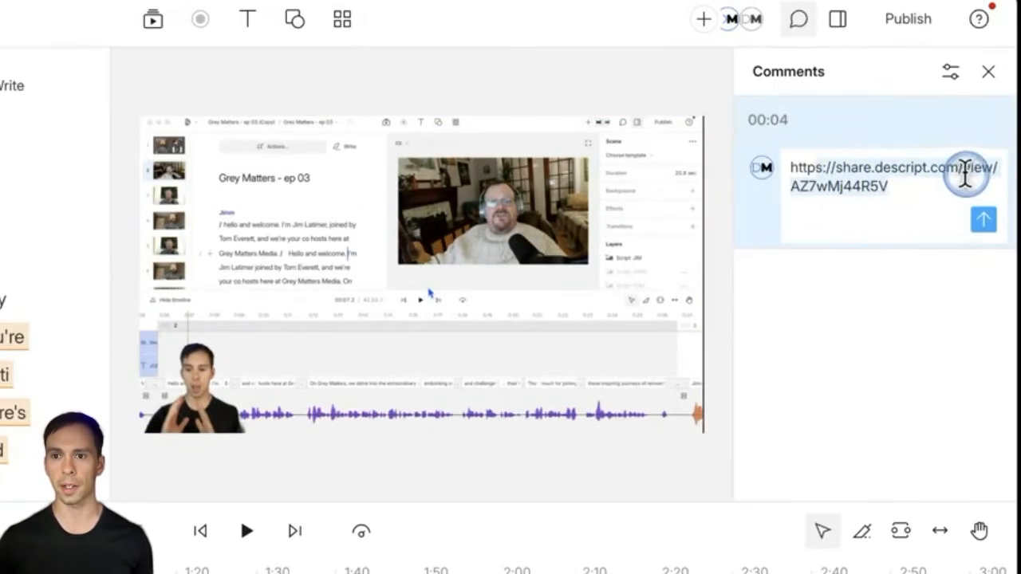
left_click(917, 203)
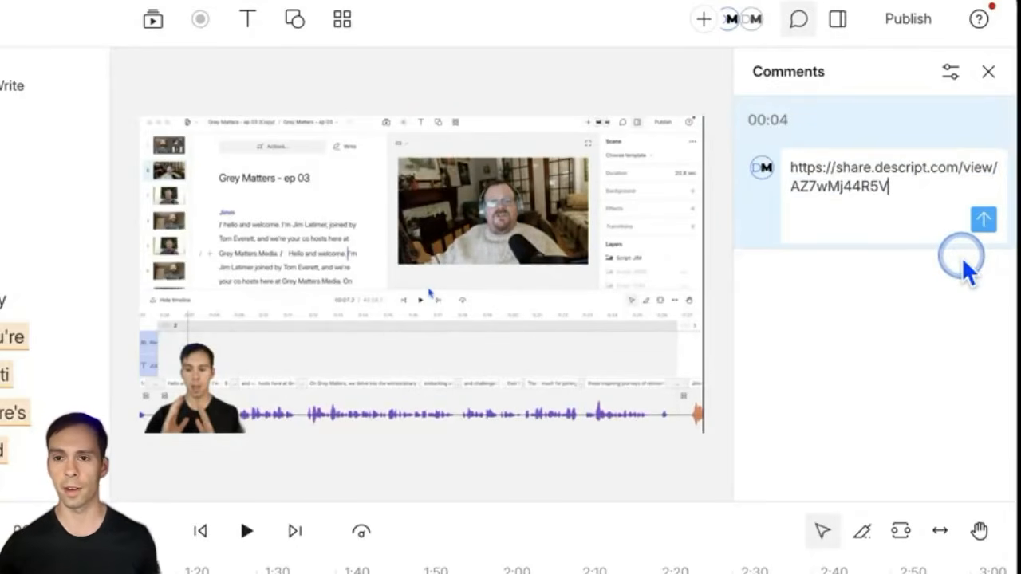
left_click(908, 24)
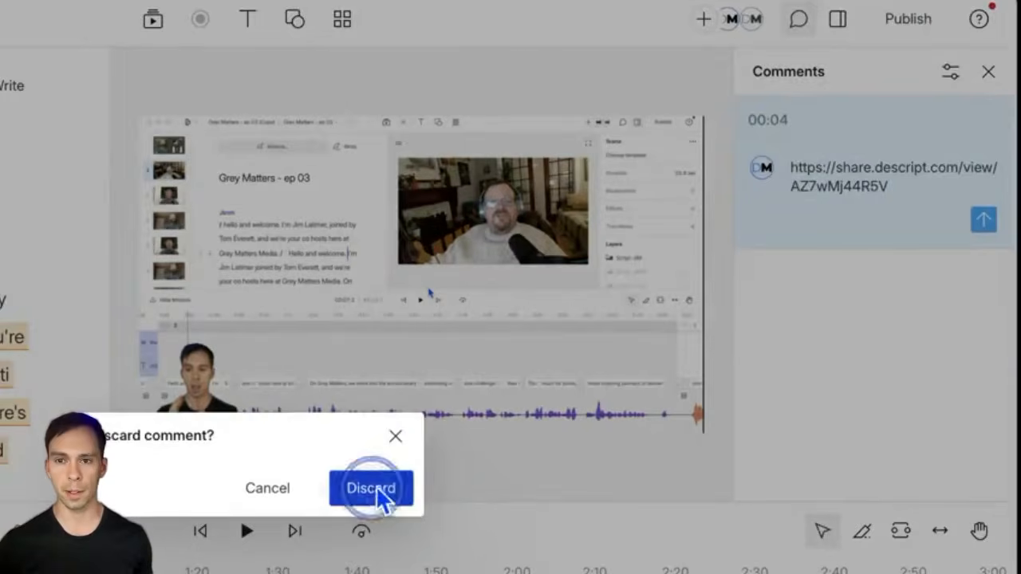
left_click(372, 490)
Step: Reopen the Publish panel for the published Fading and Crossfading video
left_click(887, 36)
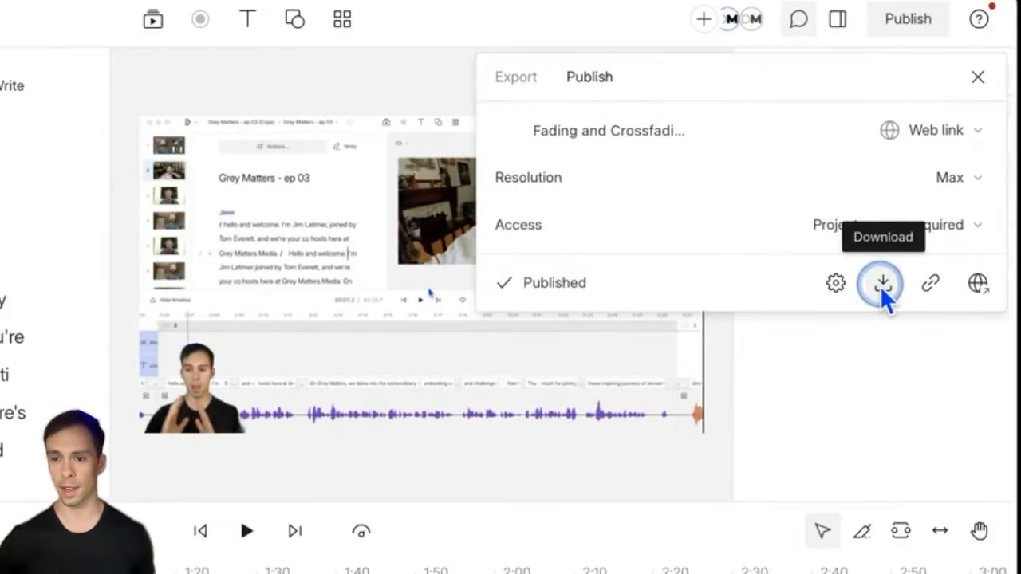
left_click(969, 192)
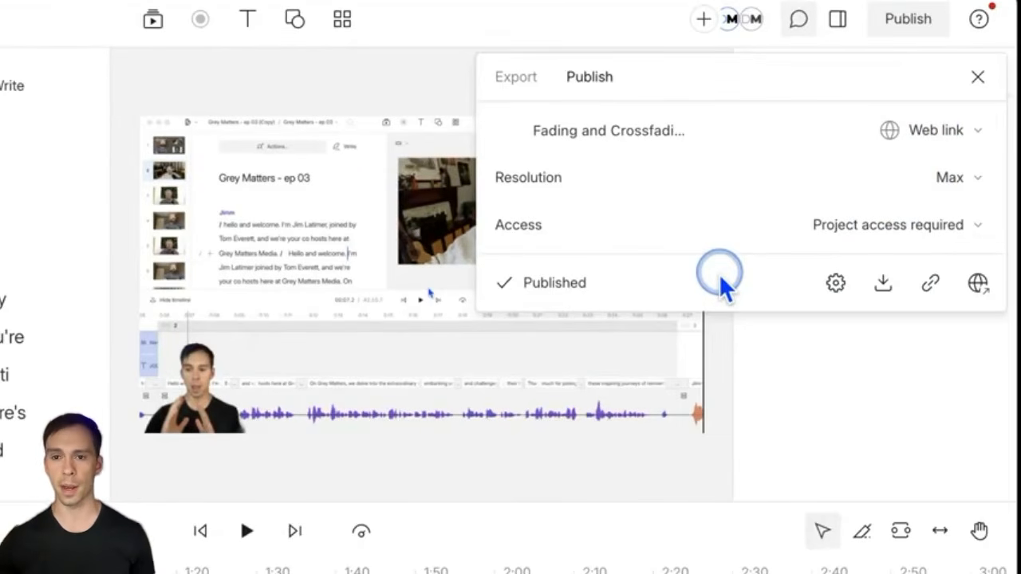
left_click(977, 284)
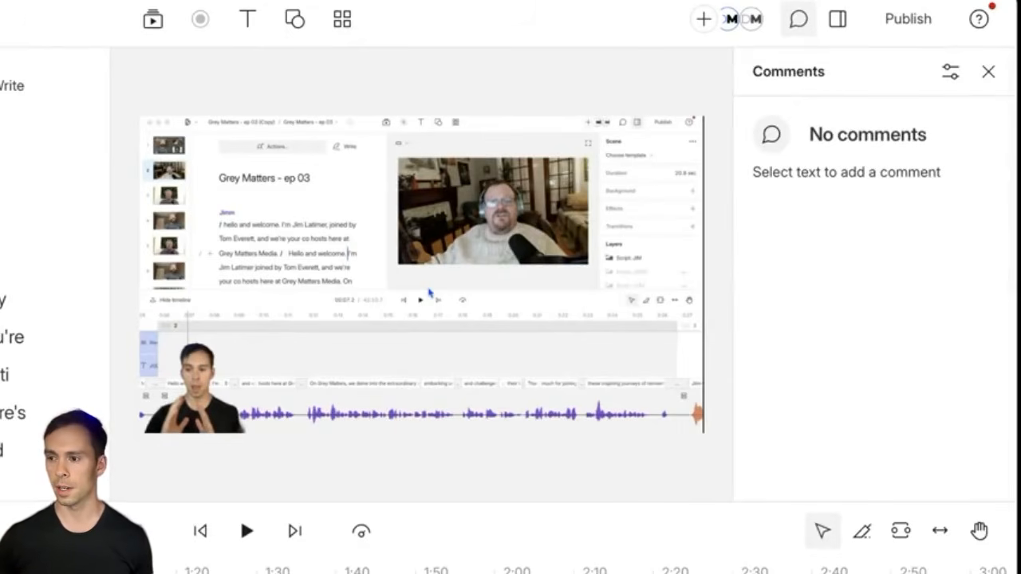
left_click(901, 20)
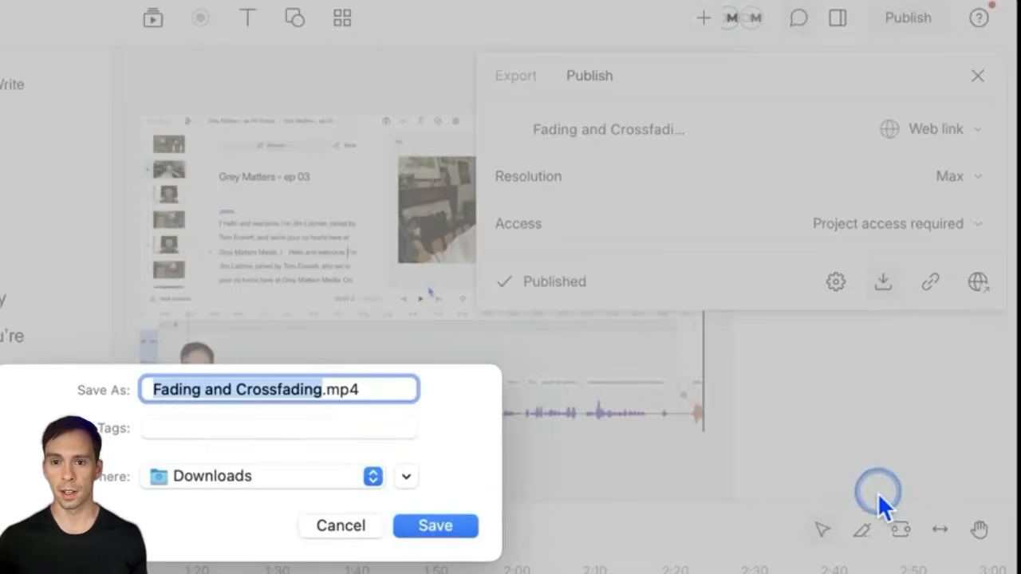
Step: Save Fading and Crossfading.mp4 into Downloads and dismiss the download-complete notice
left_click(445, 528)
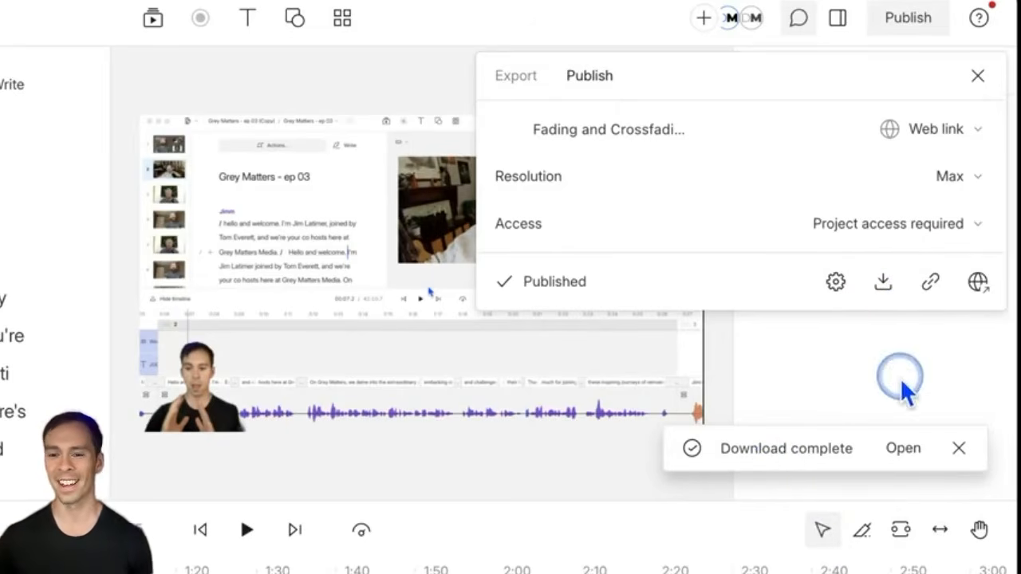
left_click(957, 449)
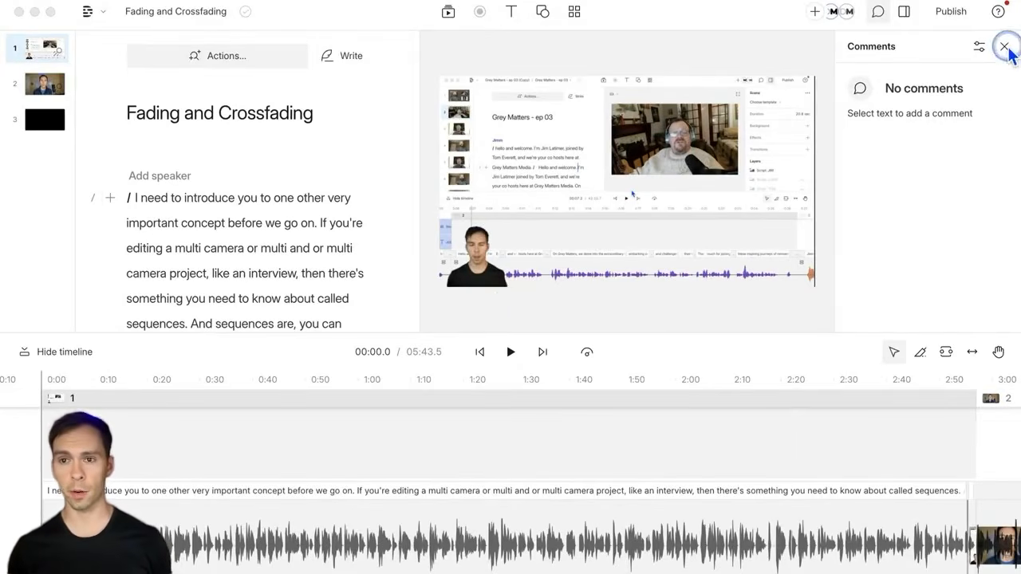
Step: Close the comments panel and browse the publish destinations, briefly trying Headliner
left_click(1002, 44)
left_click(1003, 46)
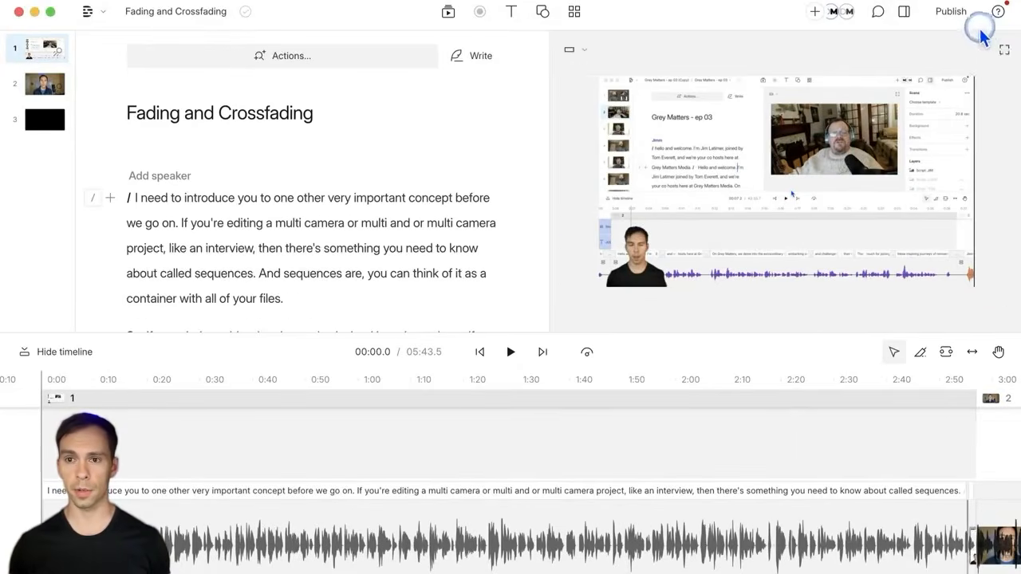
left_click(954, 13)
left_click(983, 87)
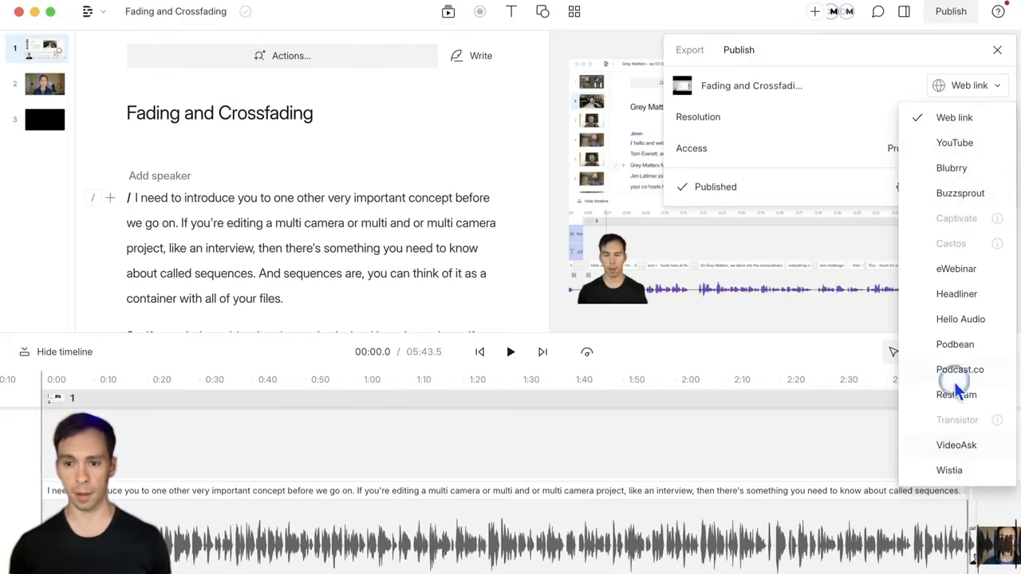
left_click(970, 297)
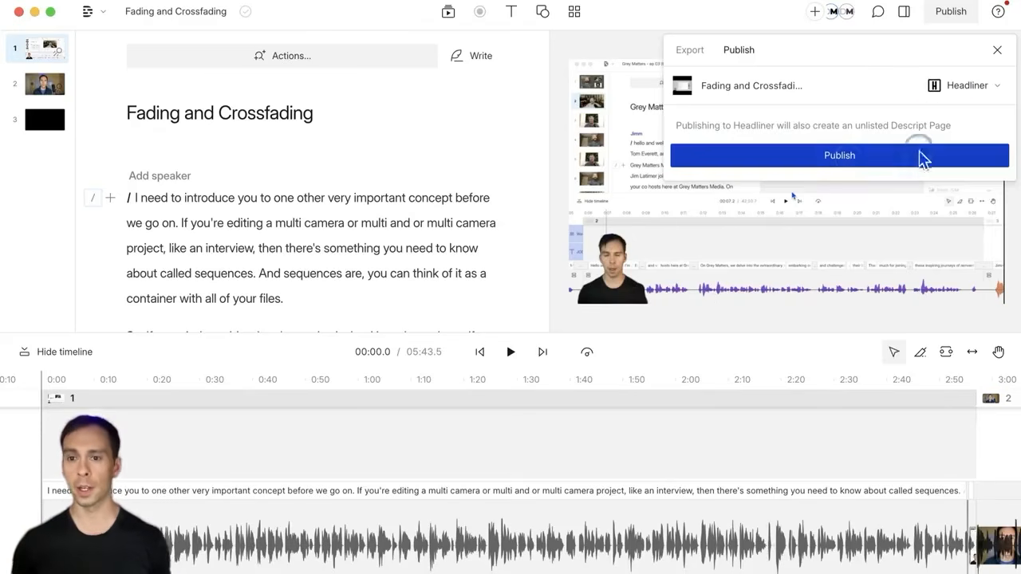
left_click(962, 90)
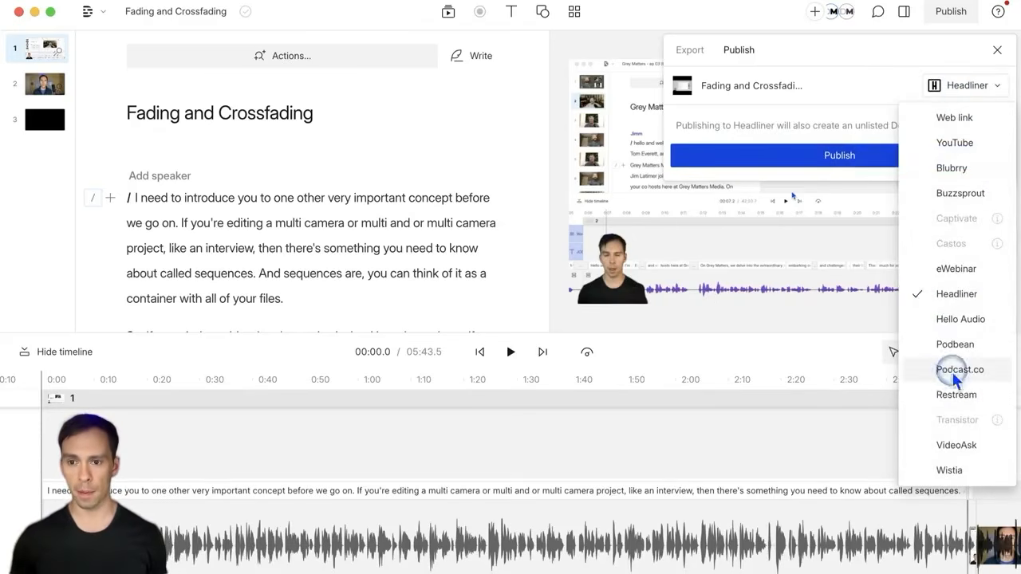
left_click(937, 87)
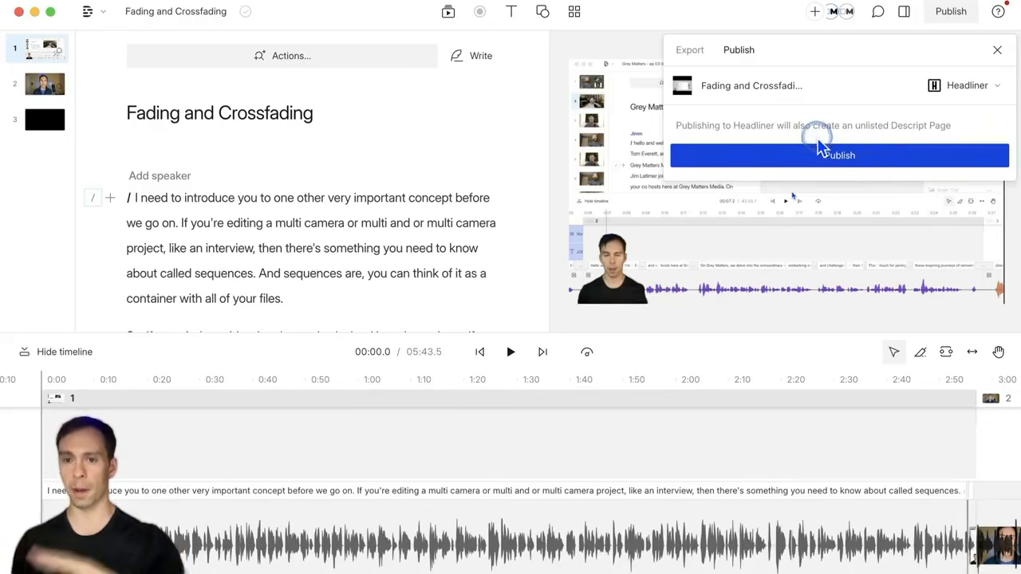
Step: Try Podcast.co and Blubrry as destinations, then settle on YouTube
left_click(967, 86)
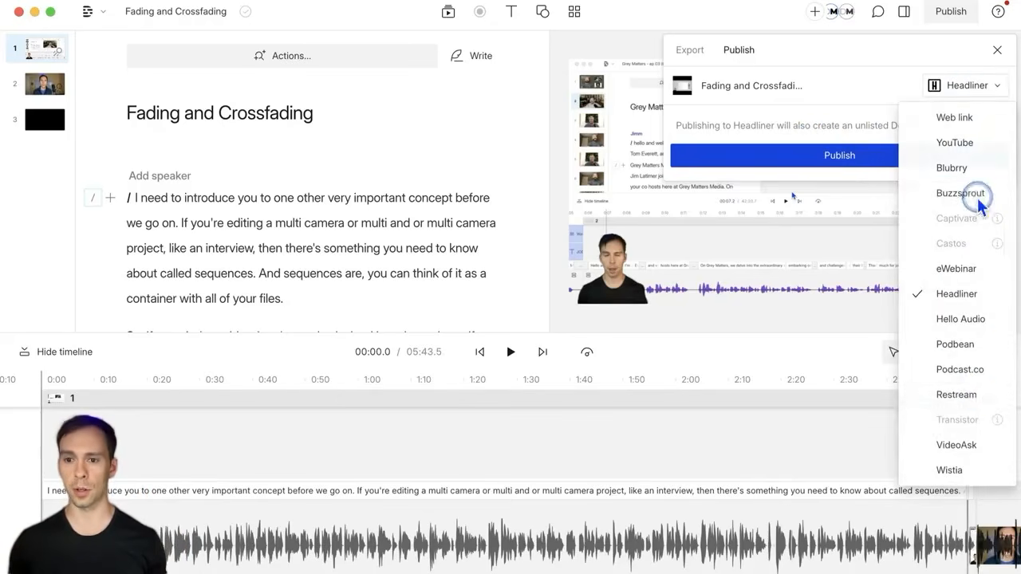
left_click(962, 374)
left_click(961, 86)
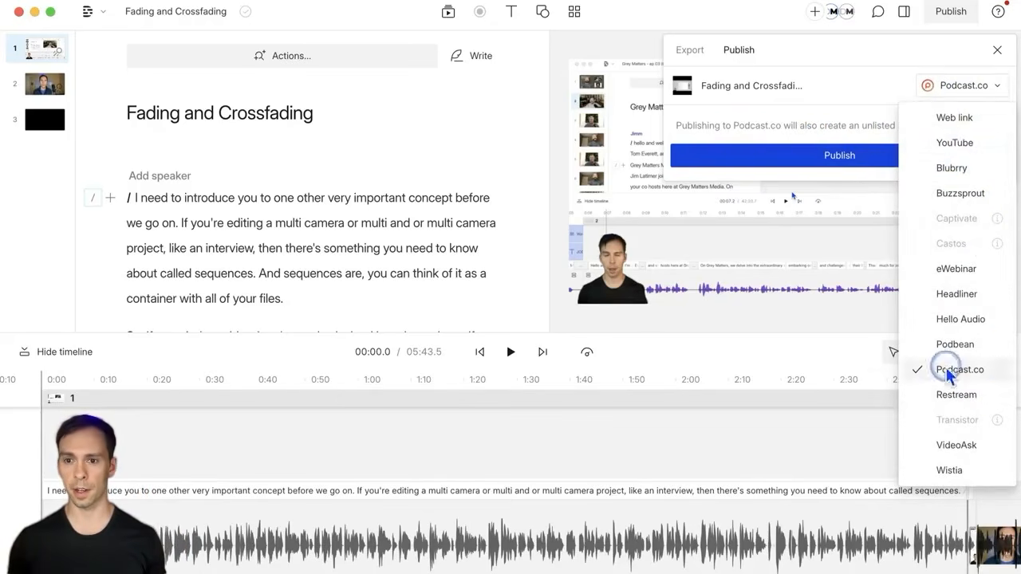
left_click(953, 167)
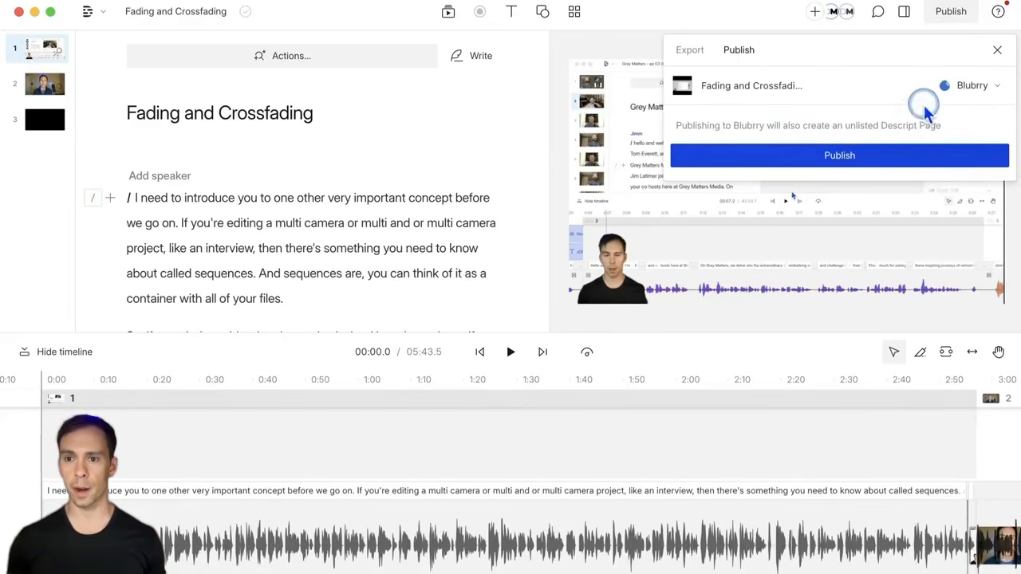
left_click(975, 88)
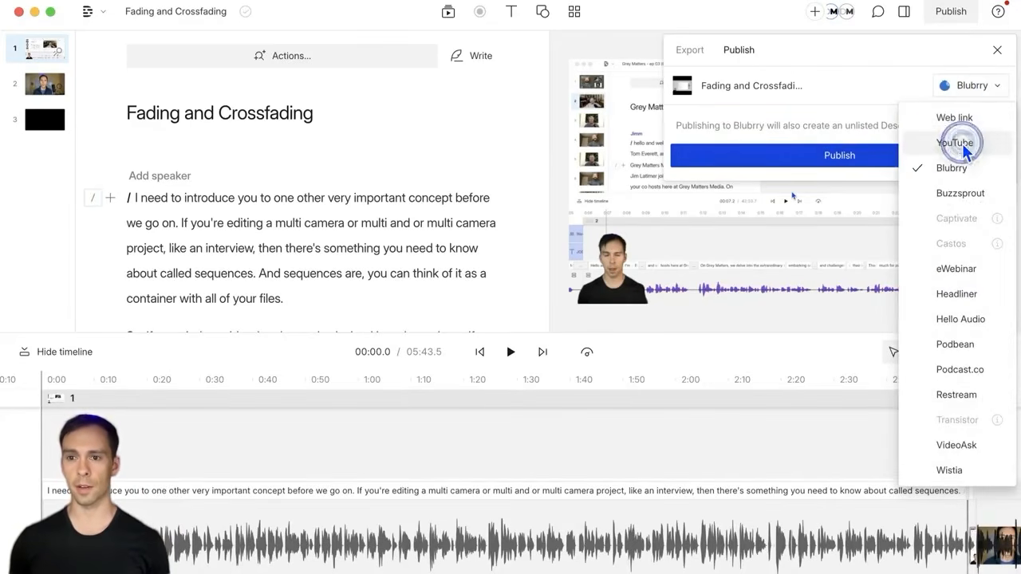
left_click(962, 143)
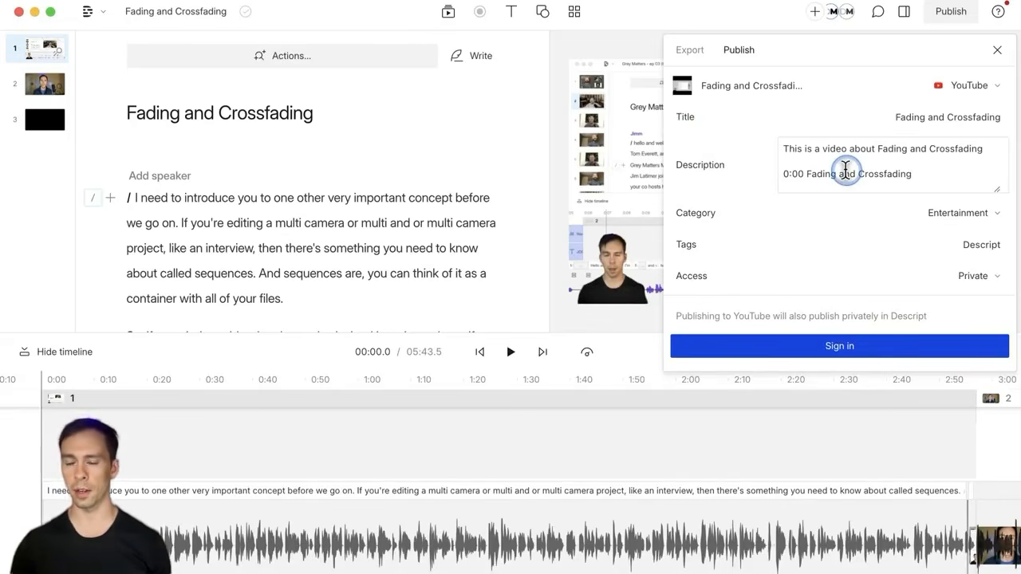
left_click(714, 88)
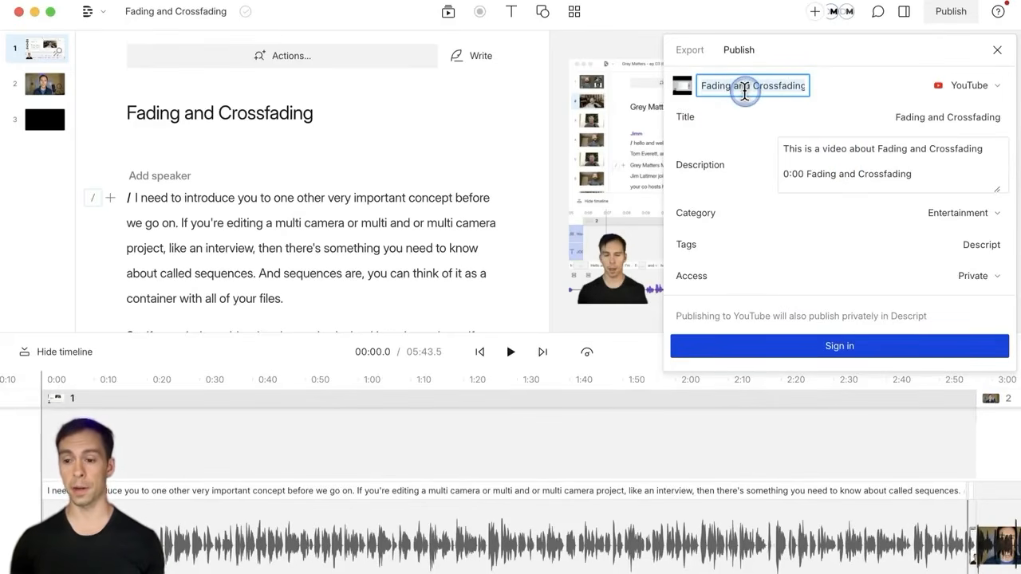
left_click(688, 86)
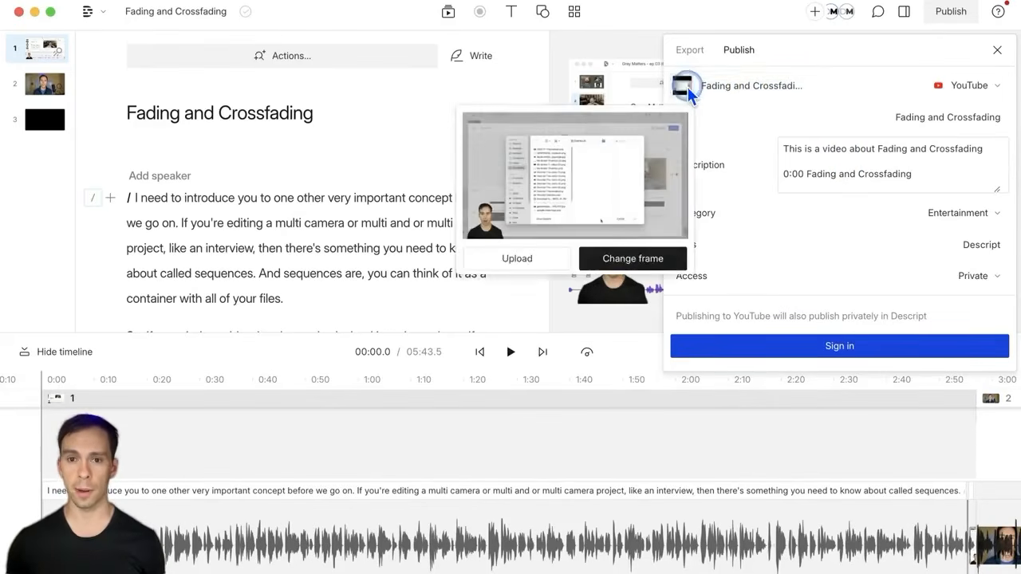
left_click(688, 87)
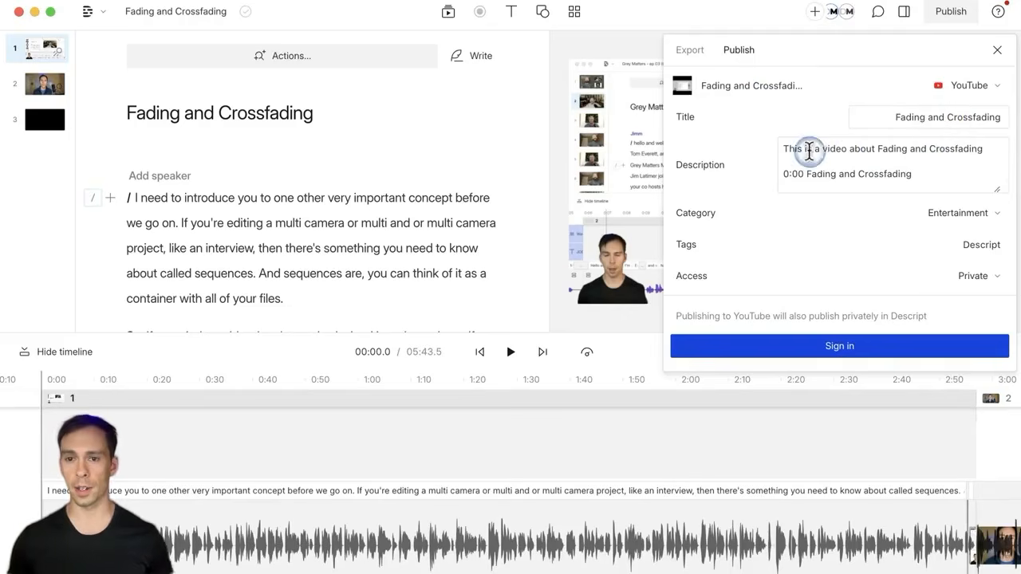
left_click(724, 89)
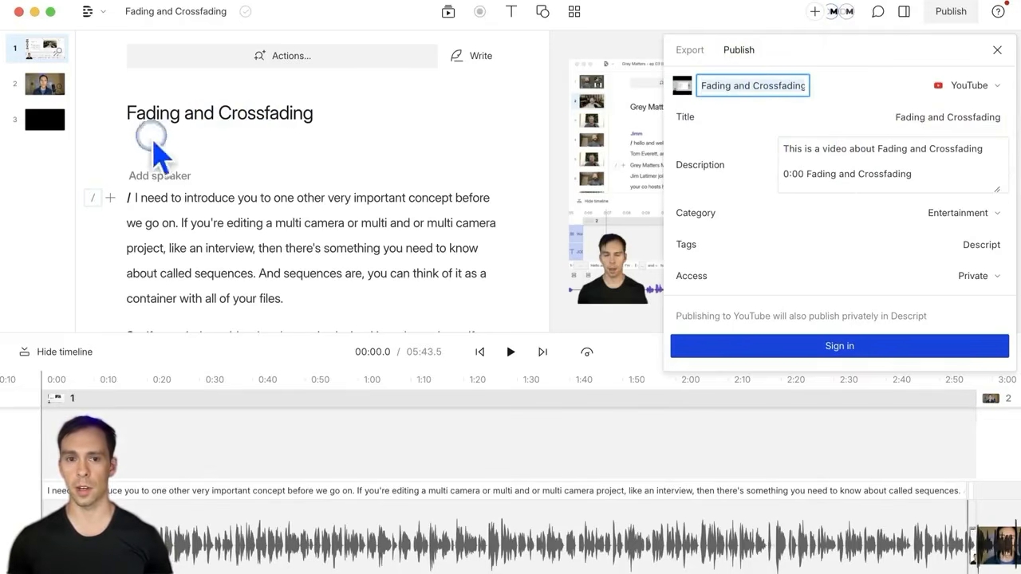
left_click(942, 118)
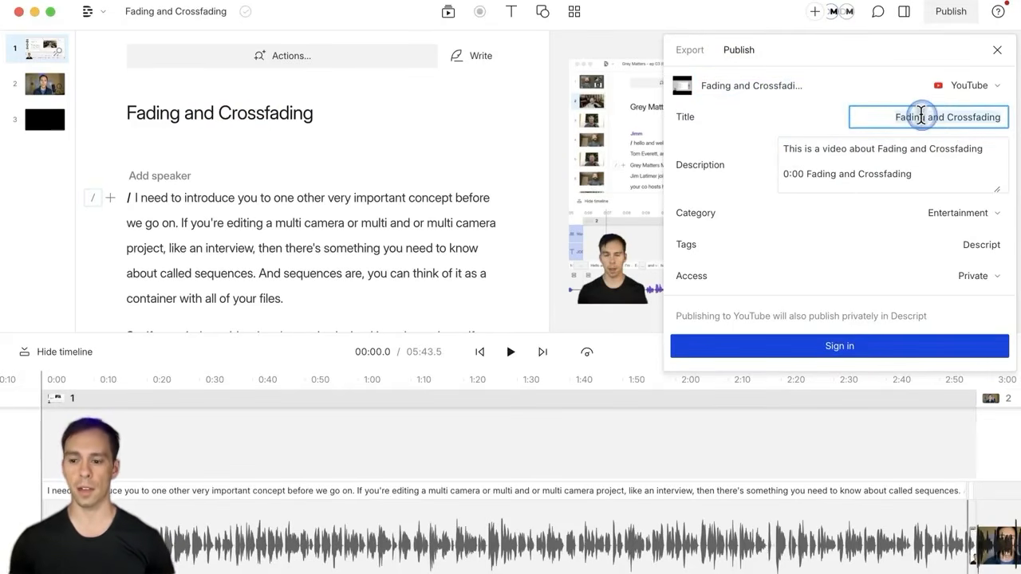
left_click(825, 169)
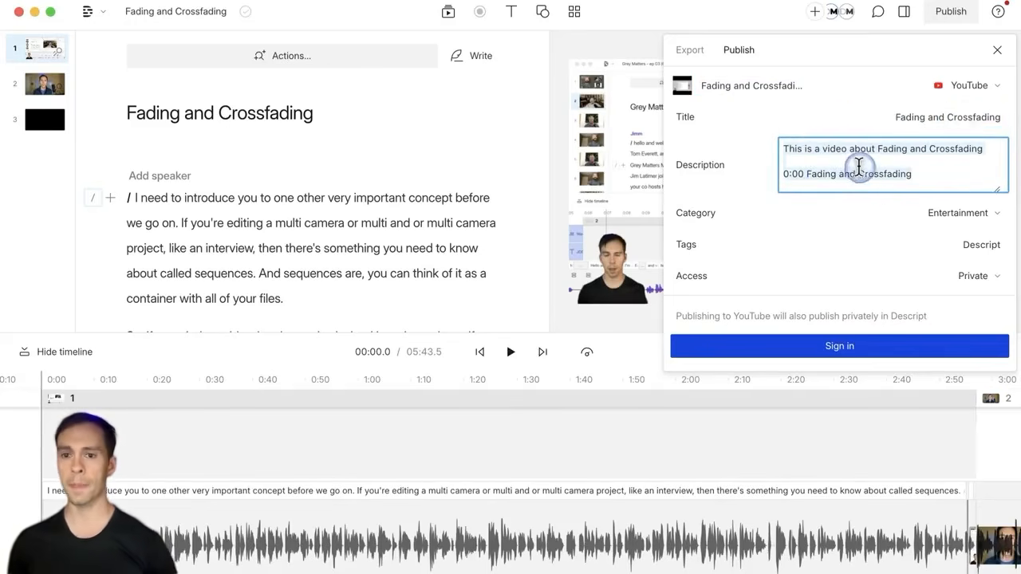
left_click(793, 173)
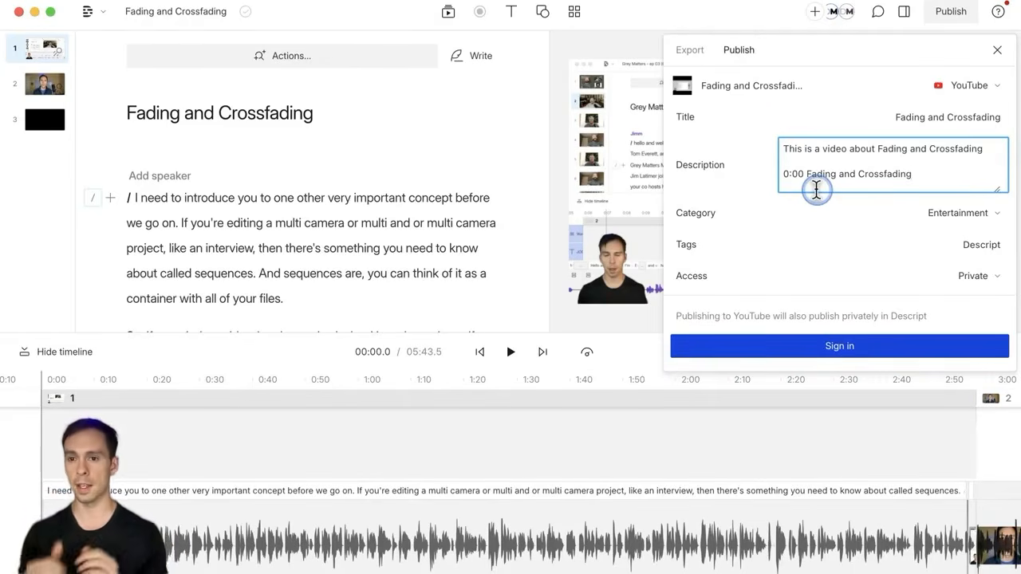
left_click(981, 213)
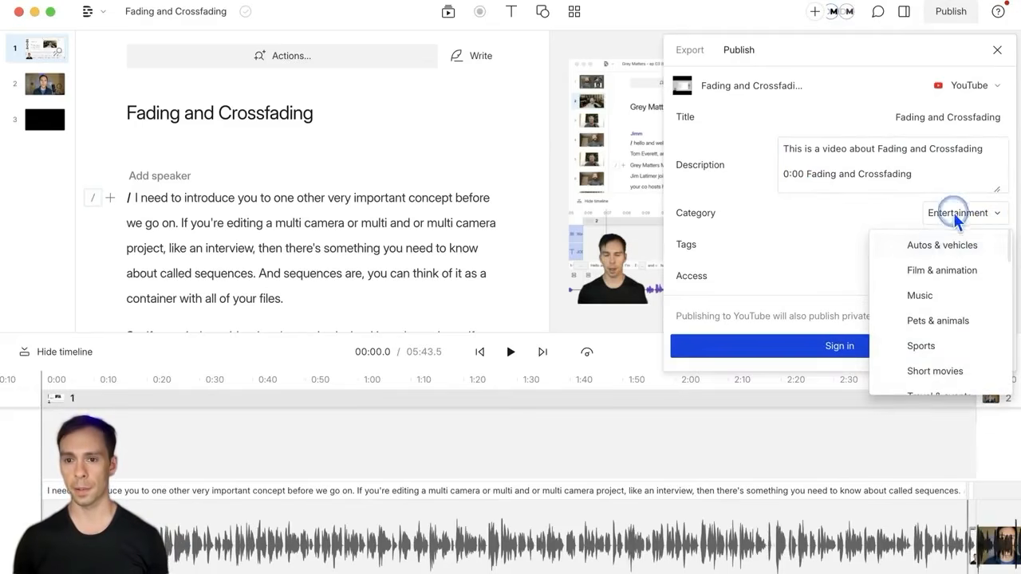
left_click(958, 213)
left_click(940, 249)
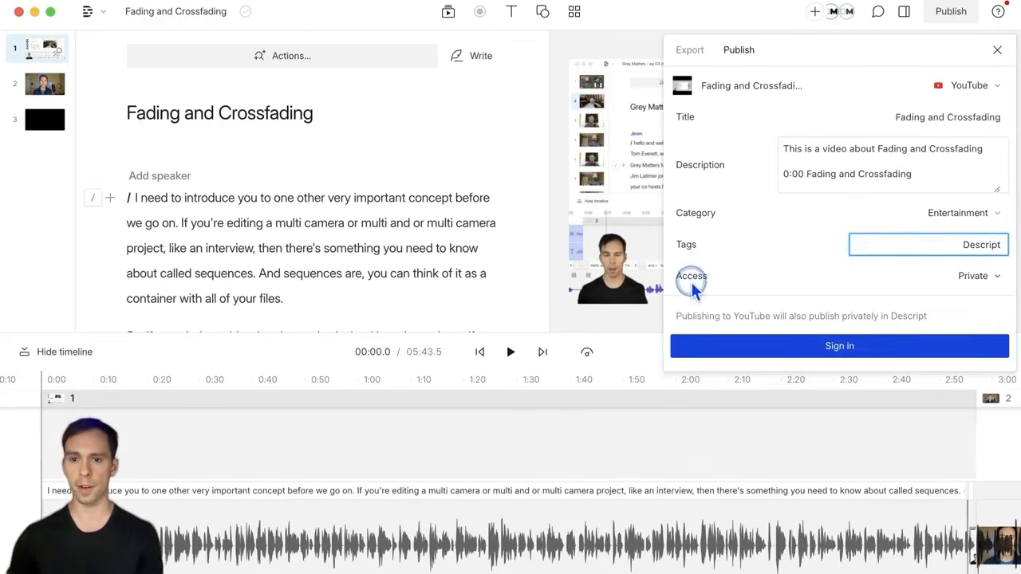
left_click(969, 276)
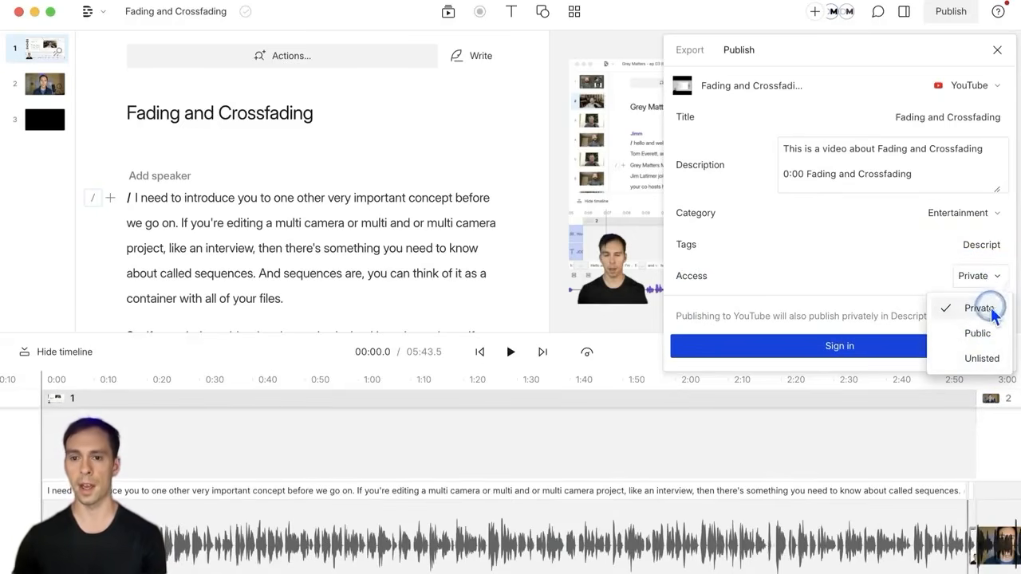
left_click(994, 311)
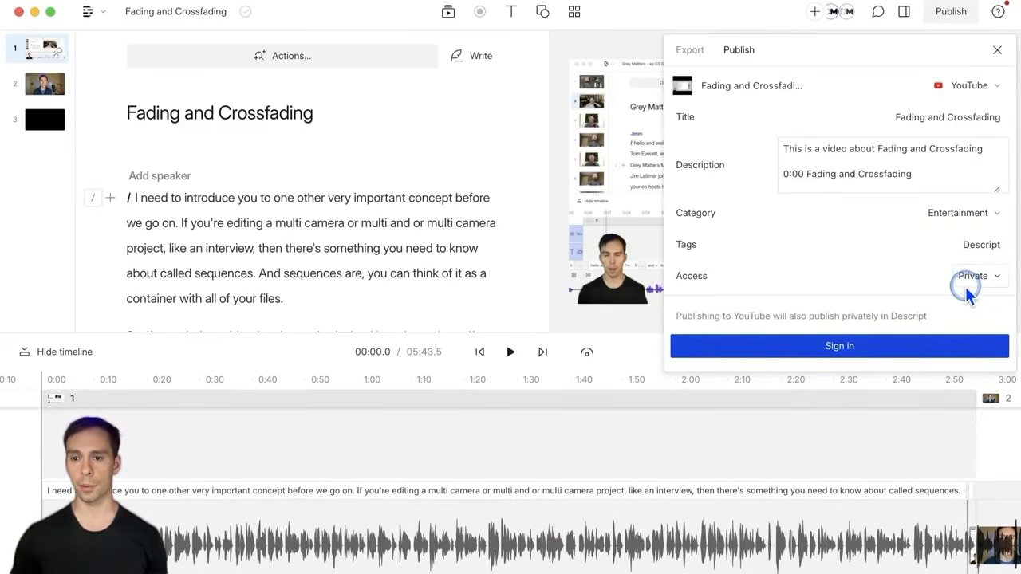
left_click(969, 86)
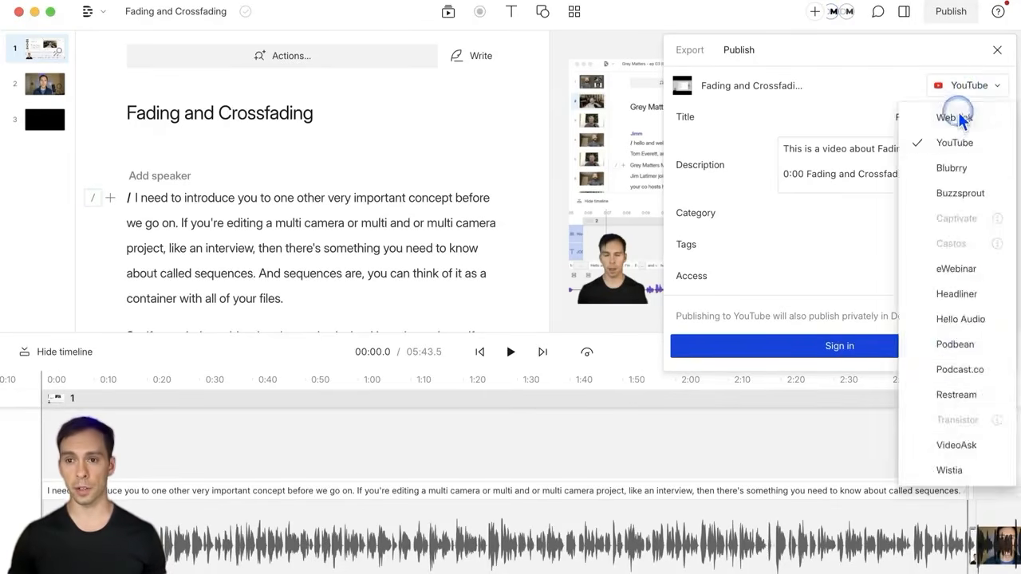
left_click(958, 114)
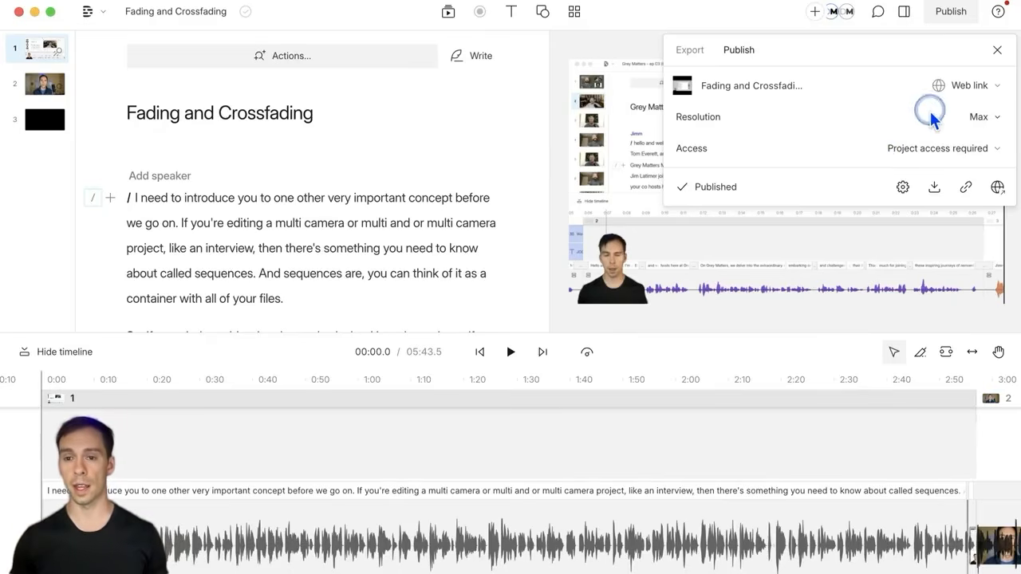
left_click(946, 93)
left_click(946, 143)
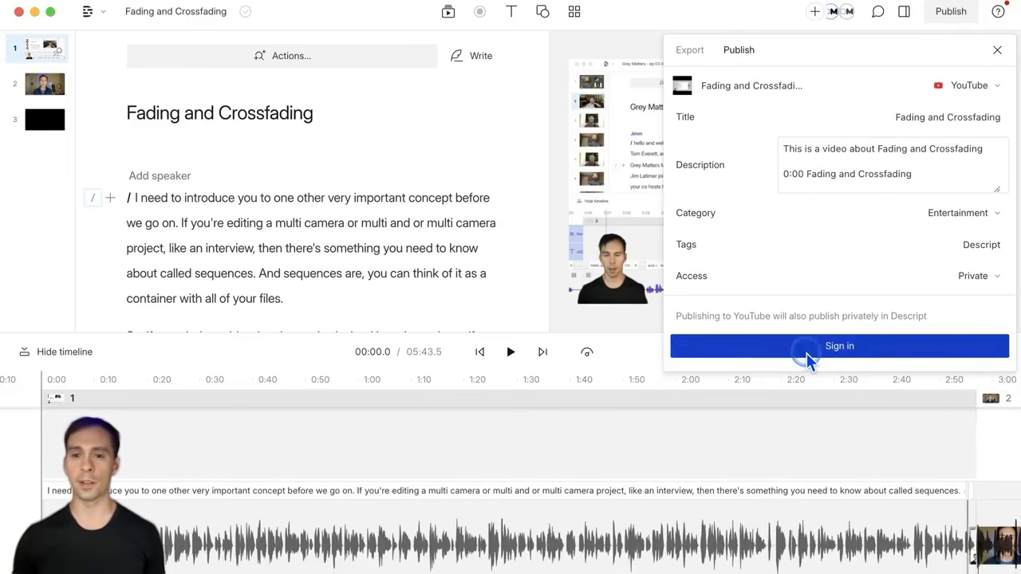
Step: Sign in with the YouTube brand account and grant Descript all requested YouTube permissions
left_click(810, 352)
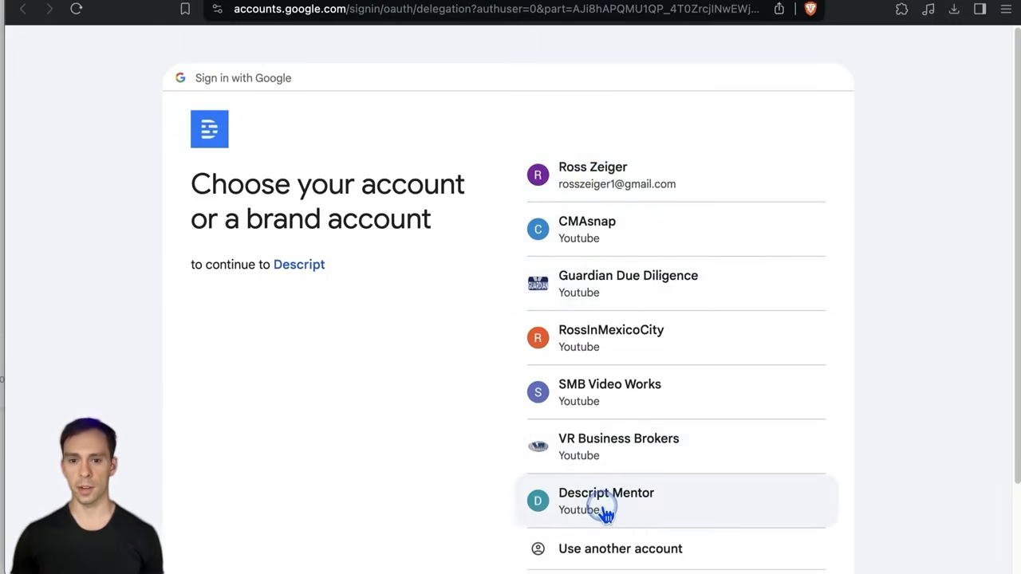
left_click(604, 512)
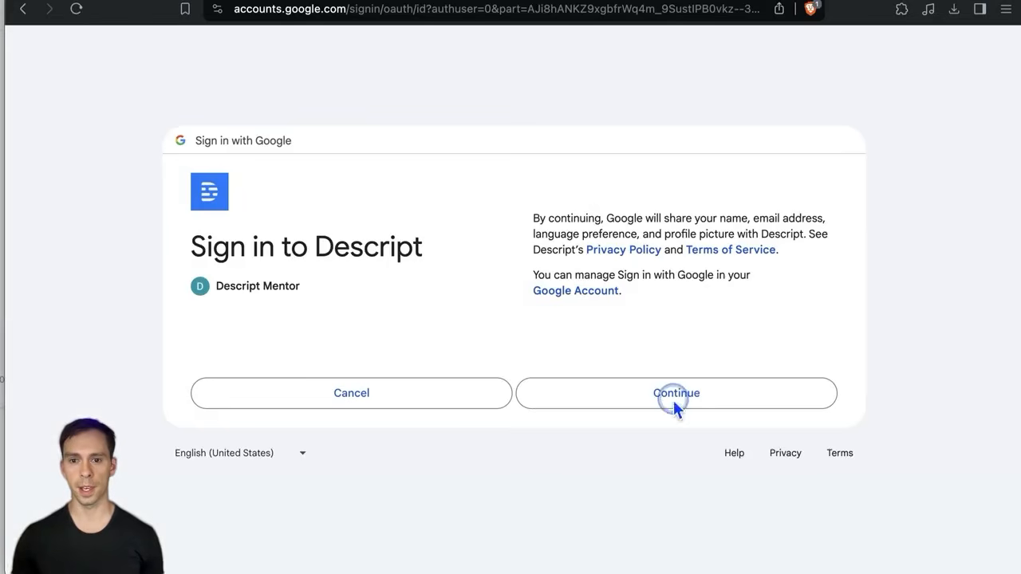
left_click(674, 399)
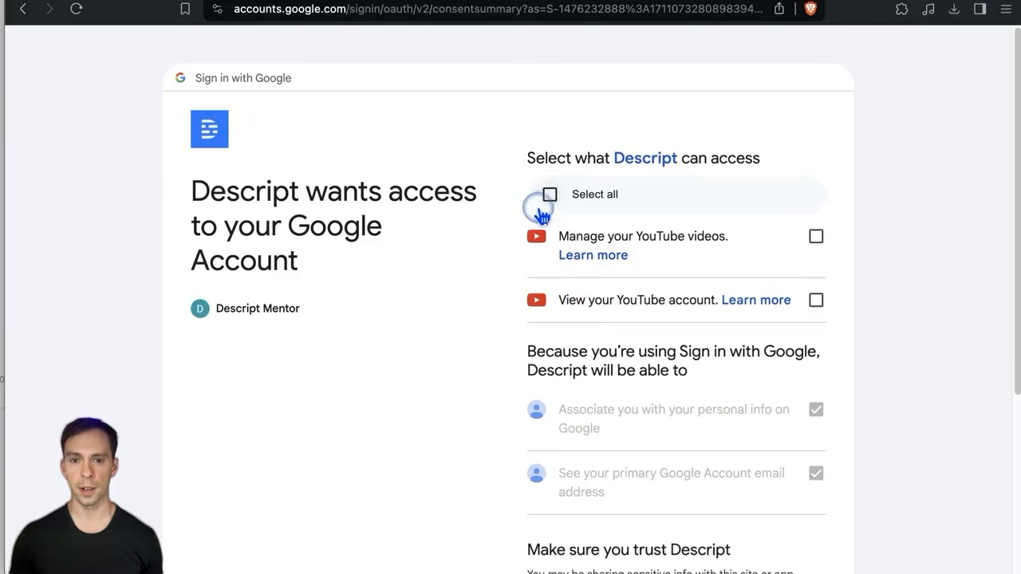
left_click(541, 209)
scroll(878, 478, "down", 2)
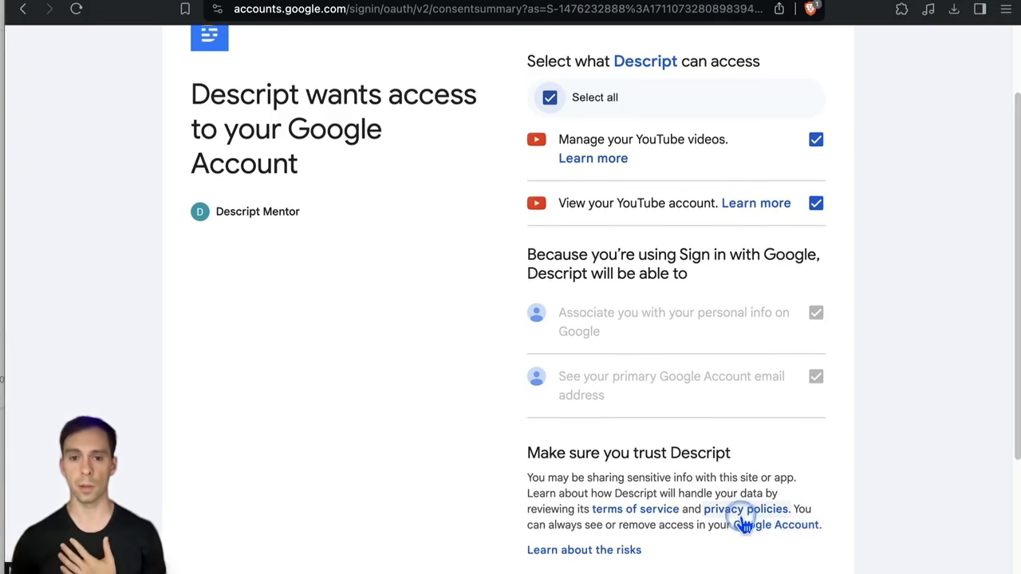
scroll(750, 511, "down", 4)
left_click(720, 453)
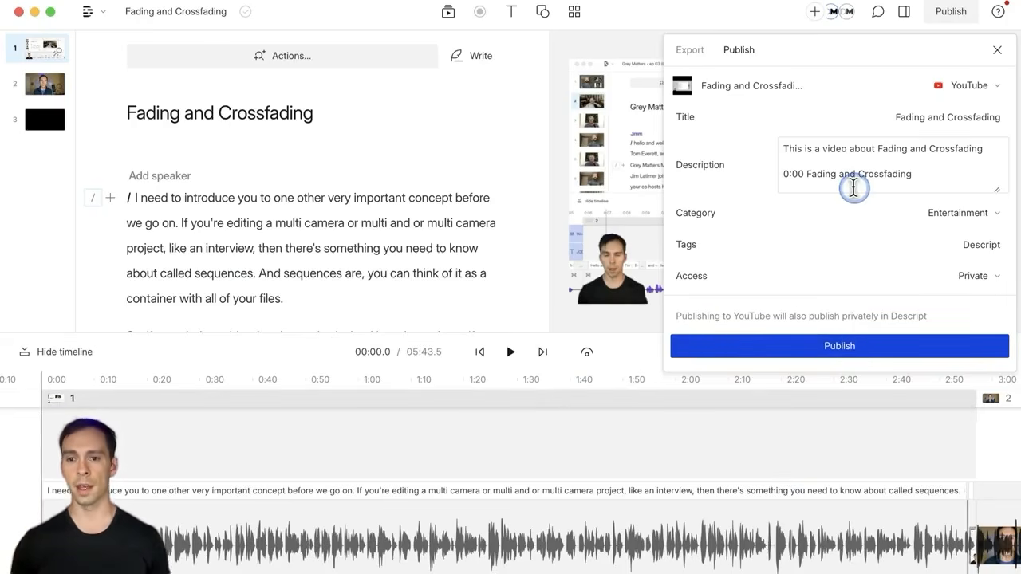
Step: Publish the video to YouTube as Private and dismiss both YouTube notification toasts
left_click(843, 348)
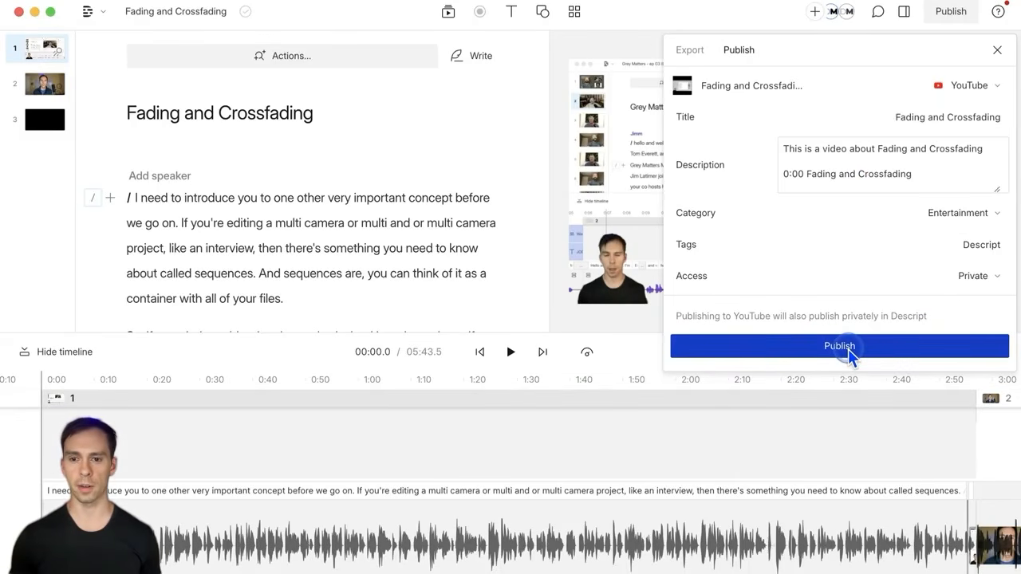
left_click(848, 350)
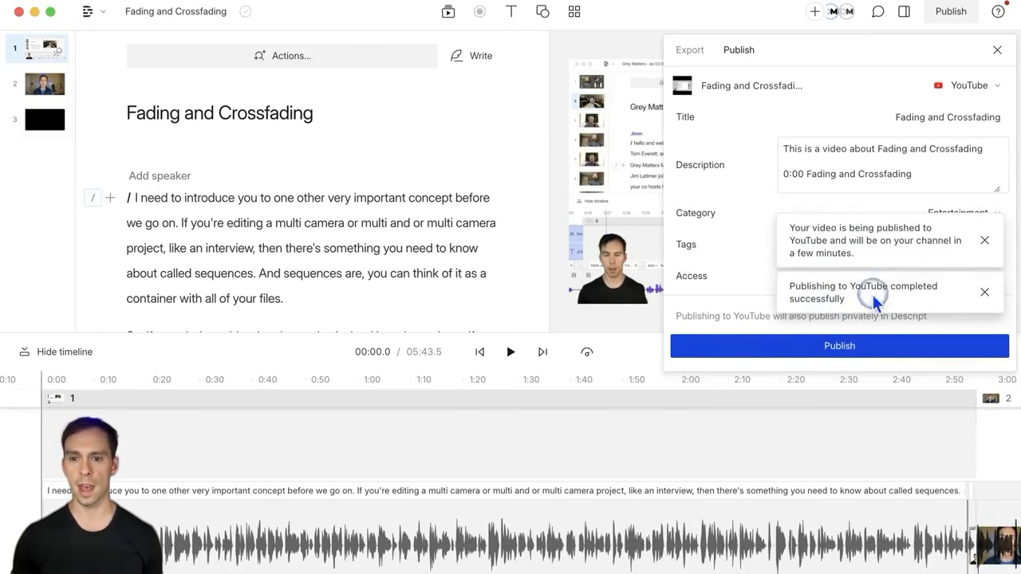
left_click(816, 297)
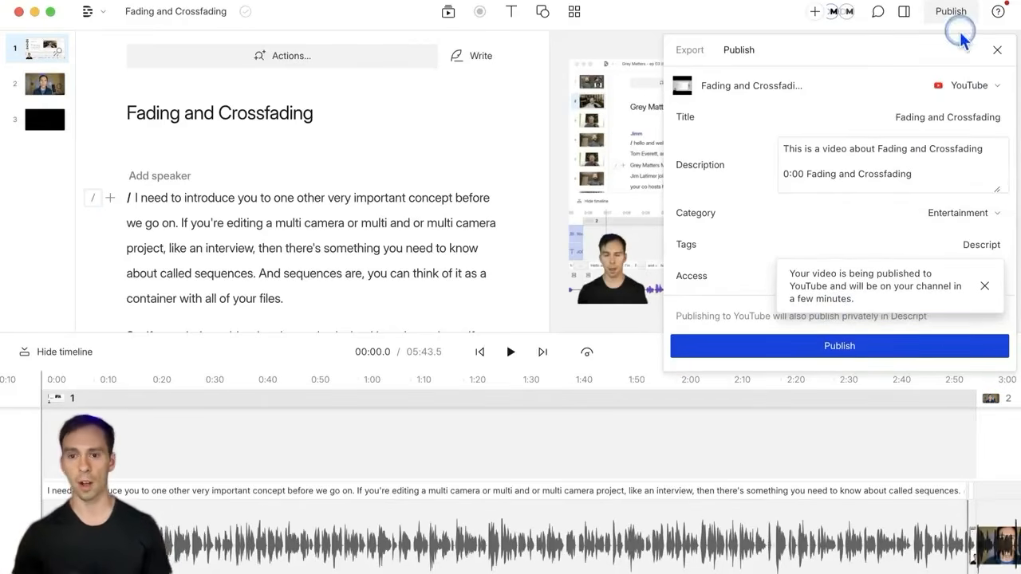
left_click(984, 285)
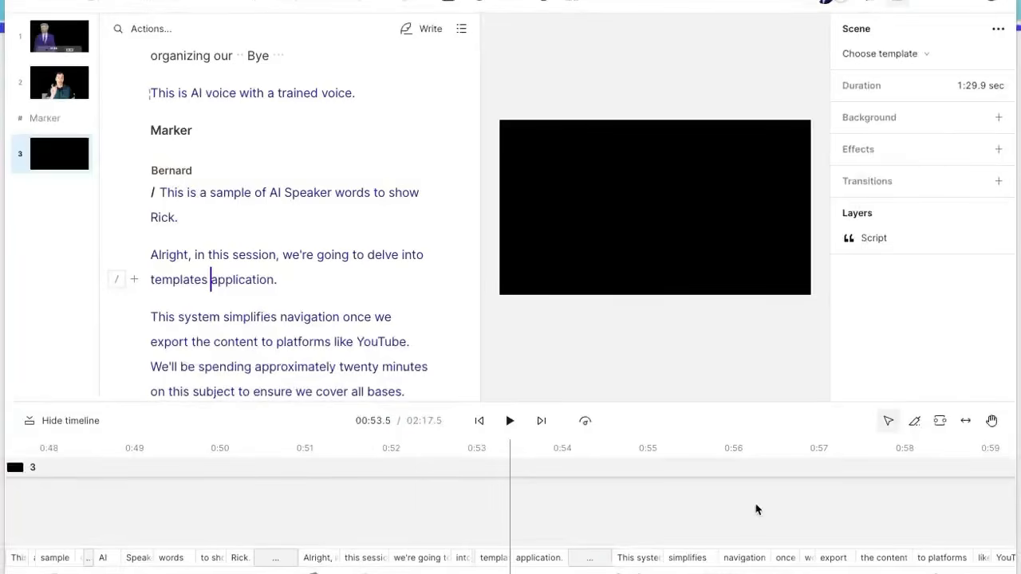
Step: Focus scene 3's script and open the Actions command palette
left_click(276, 264)
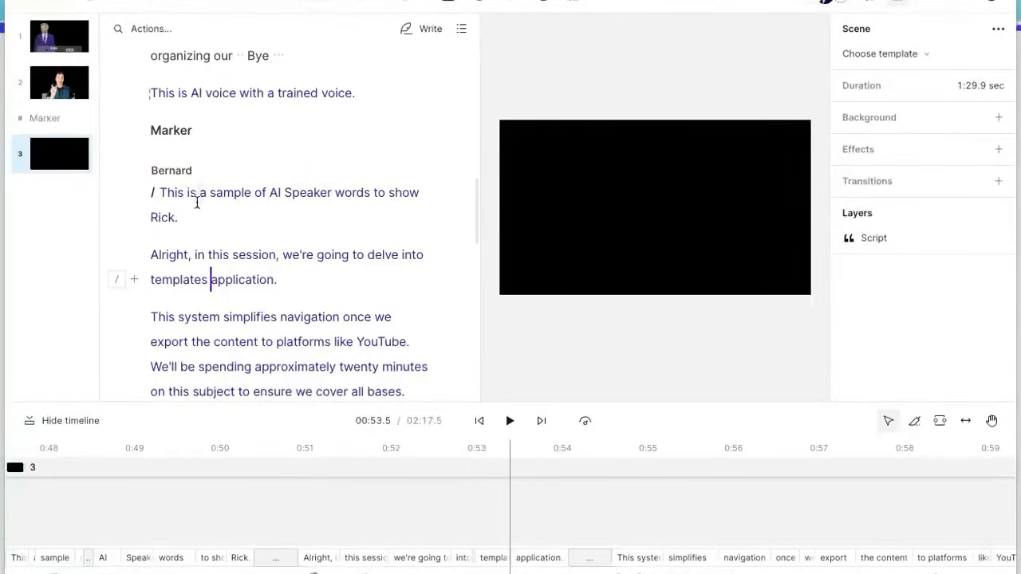
left_click(166, 32)
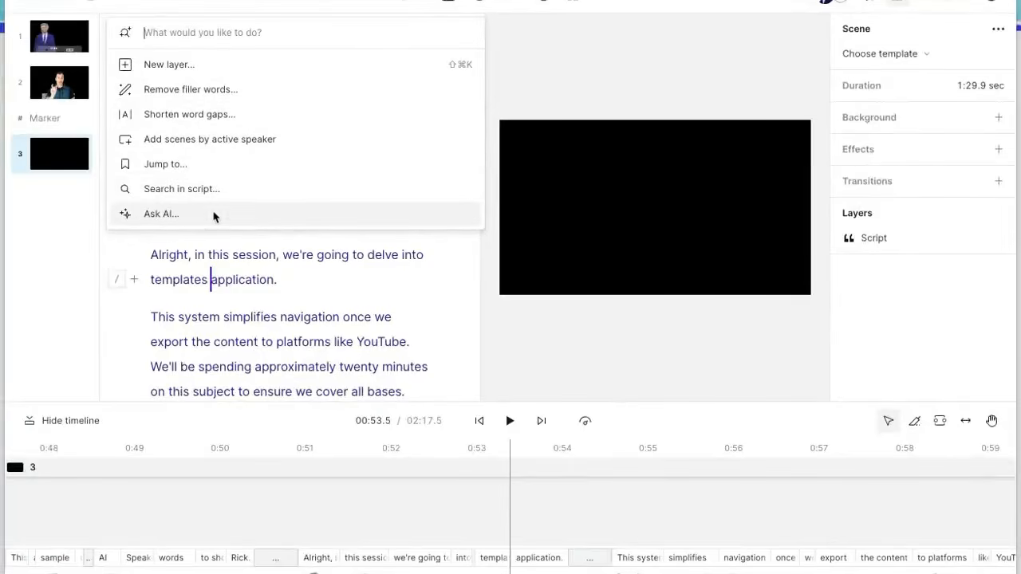
Step: Open Ask AI and scroll through its Edit, Find, Publish and Write action sections
left_click(165, 216)
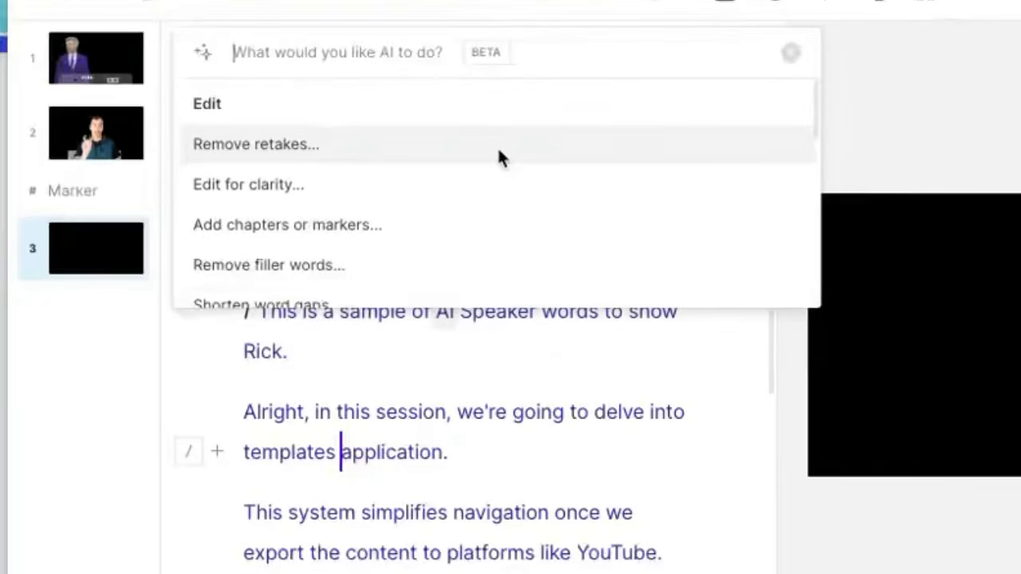
left_click(379, 59)
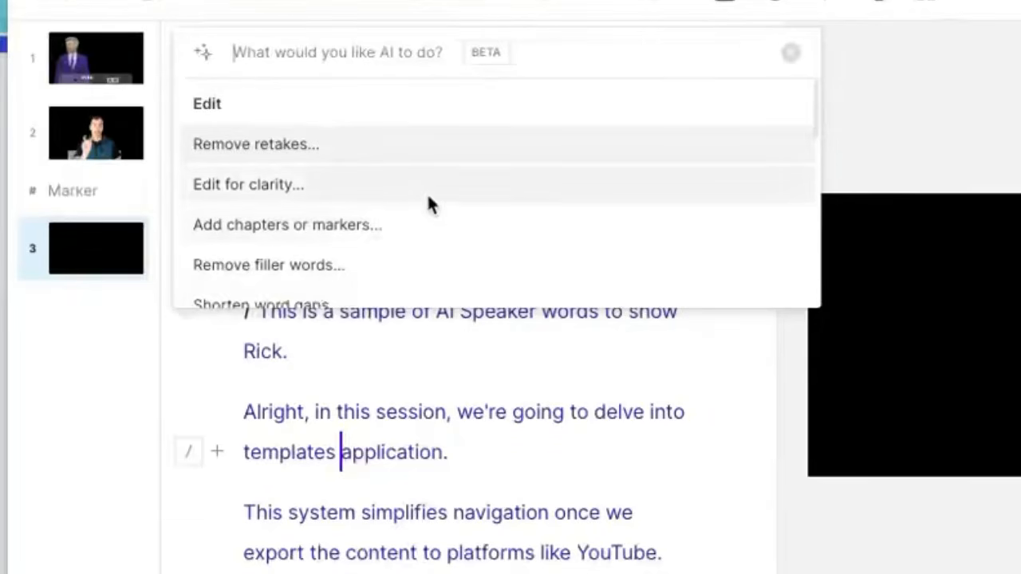
scroll(429, 203, "down", 1)
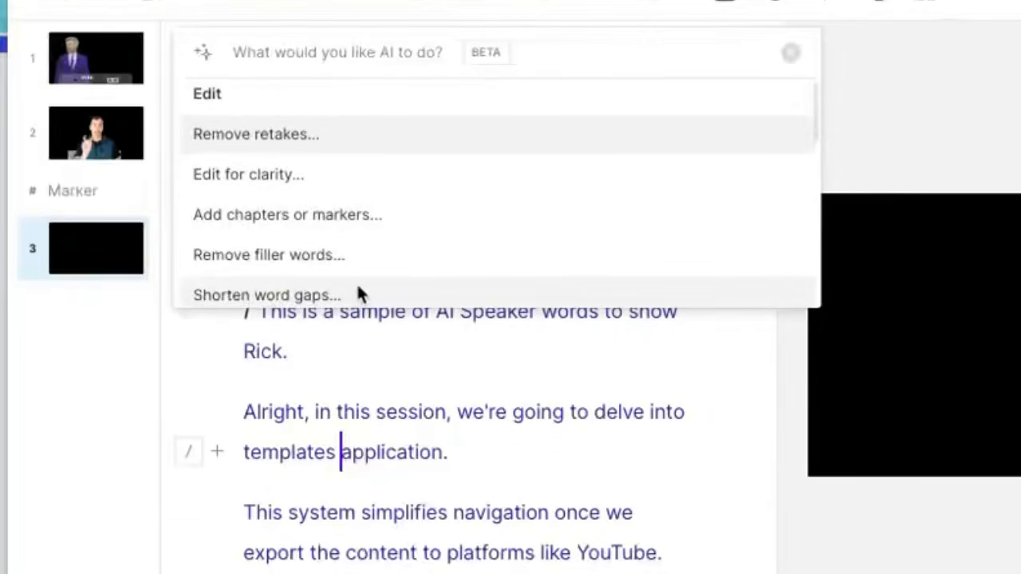
scroll(349, 285, "down", 2)
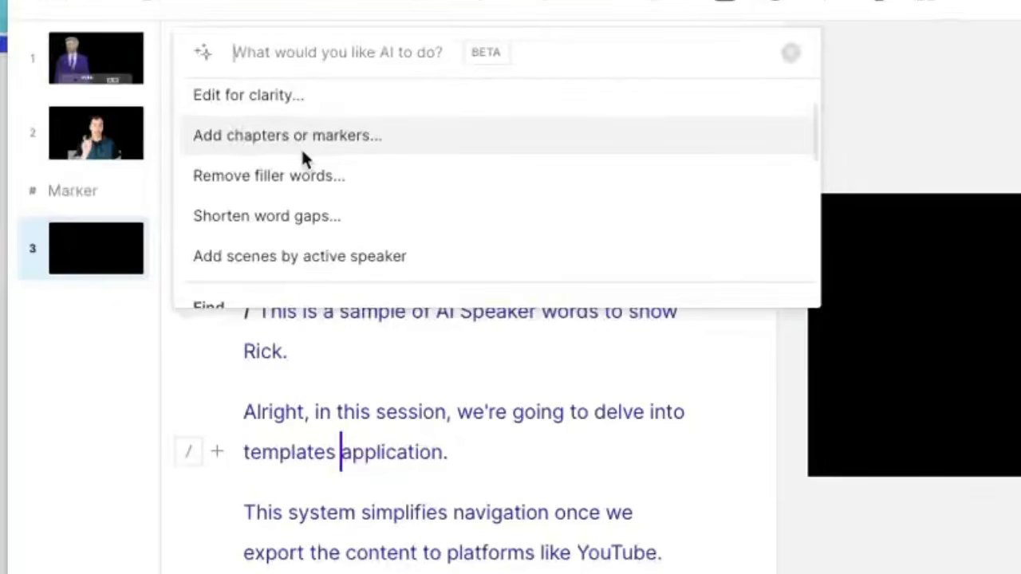
scroll(327, 172, "down", 4)
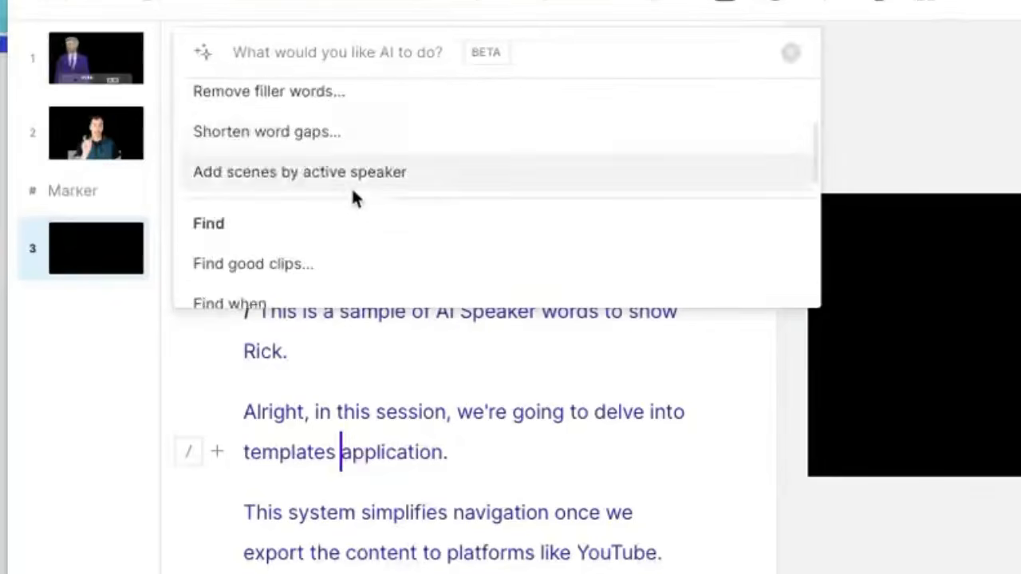
scroll(343, 195, "up", 3)
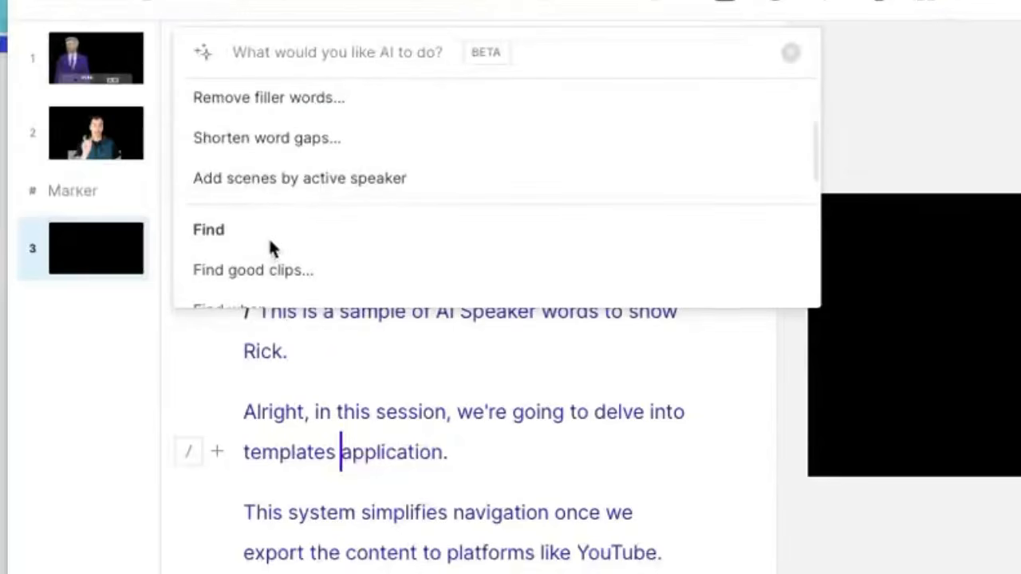
scroll(289, 242, "down", 1)
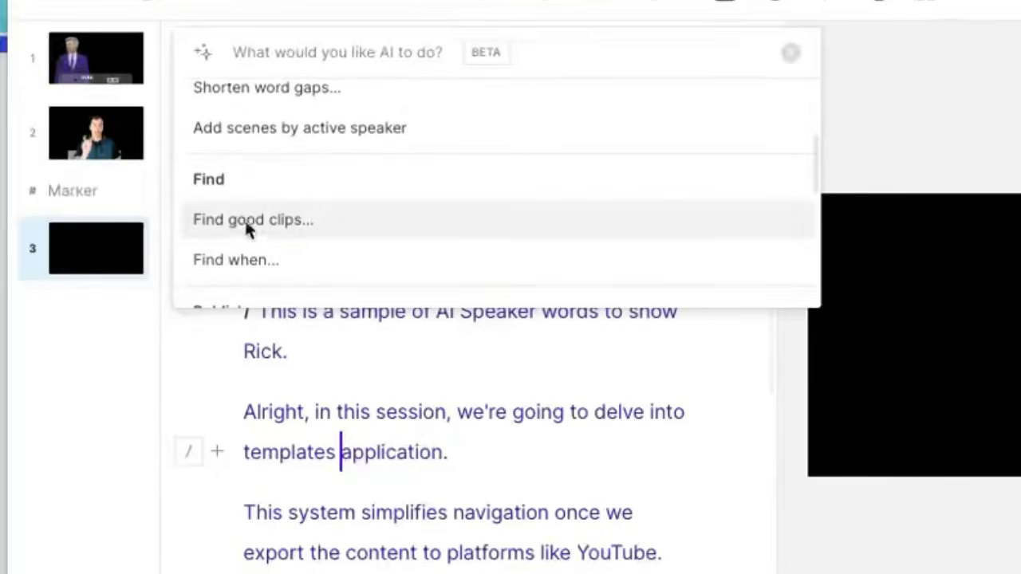
scroll(344, 232, "down", 3)
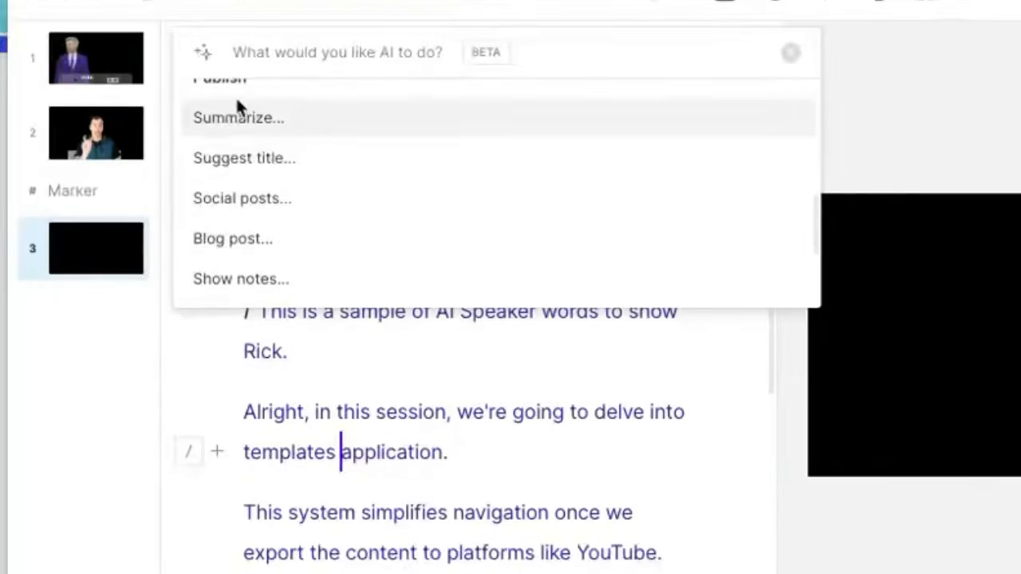
scroll(237, 120, "up", 1)
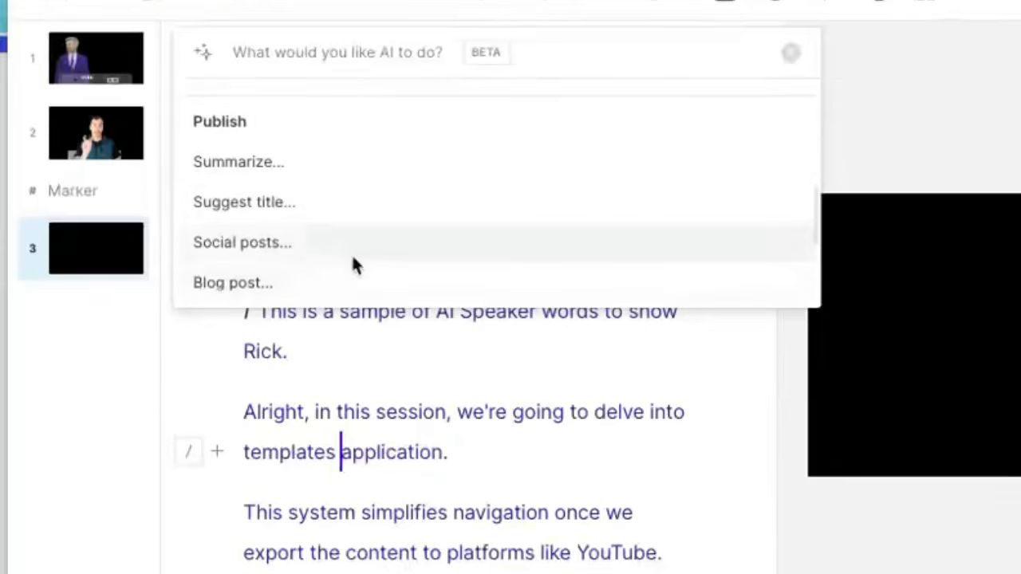
scroll(348, 249, "down", 1)
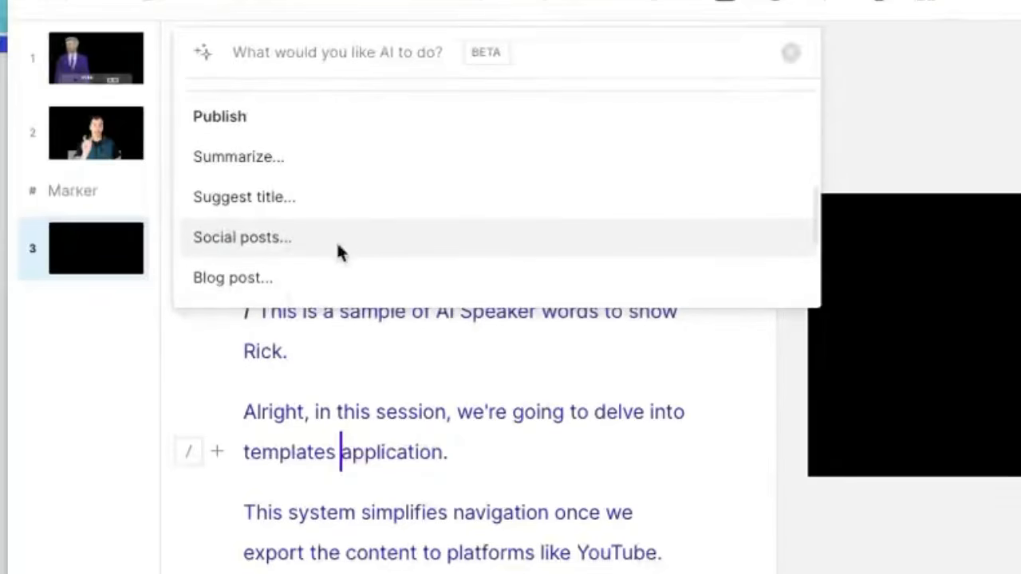
scroll(295, 238, "down", 2)
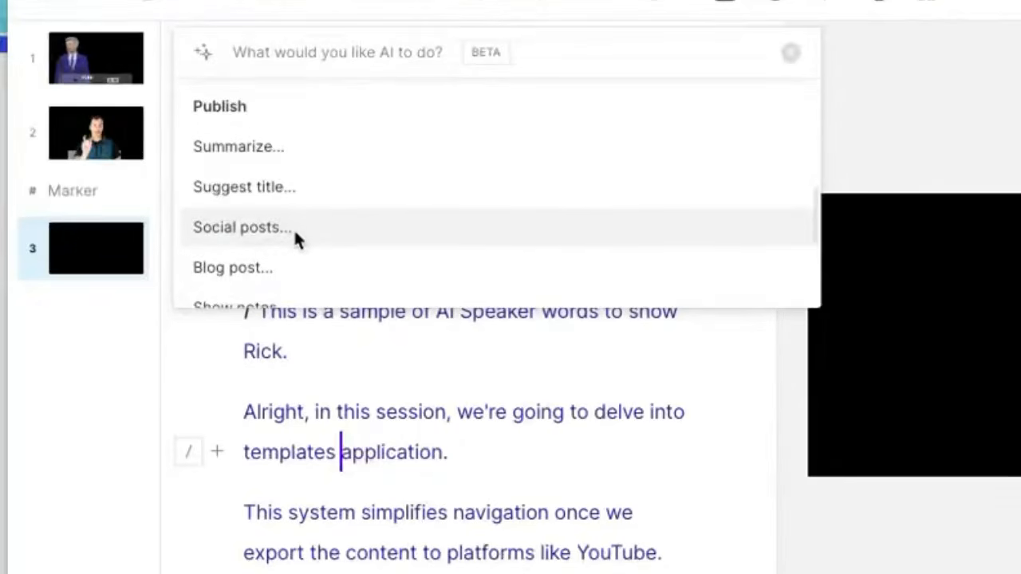
scroll(295, 231, "down", 4)
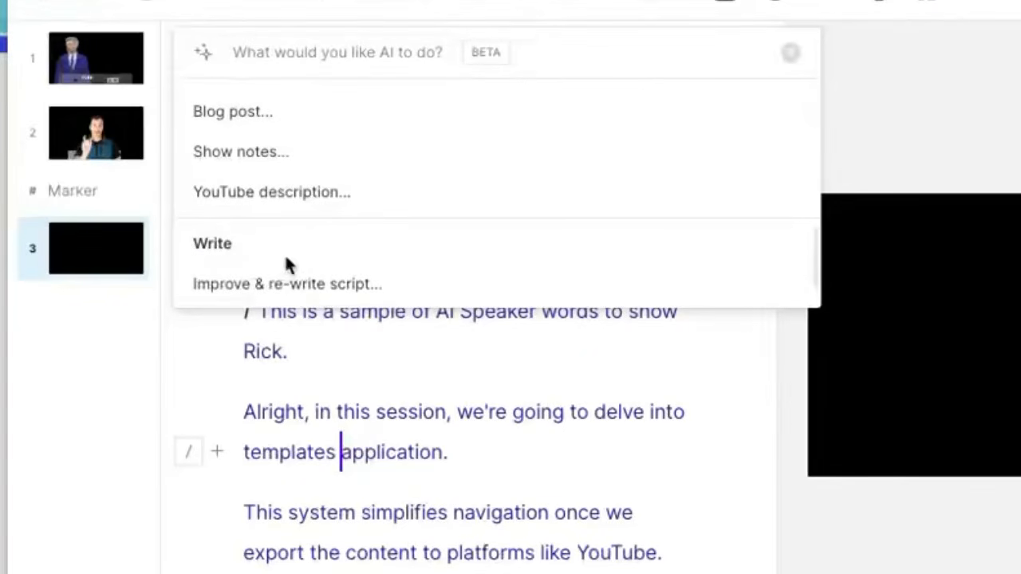
scroll(287, 254, "up", 3)
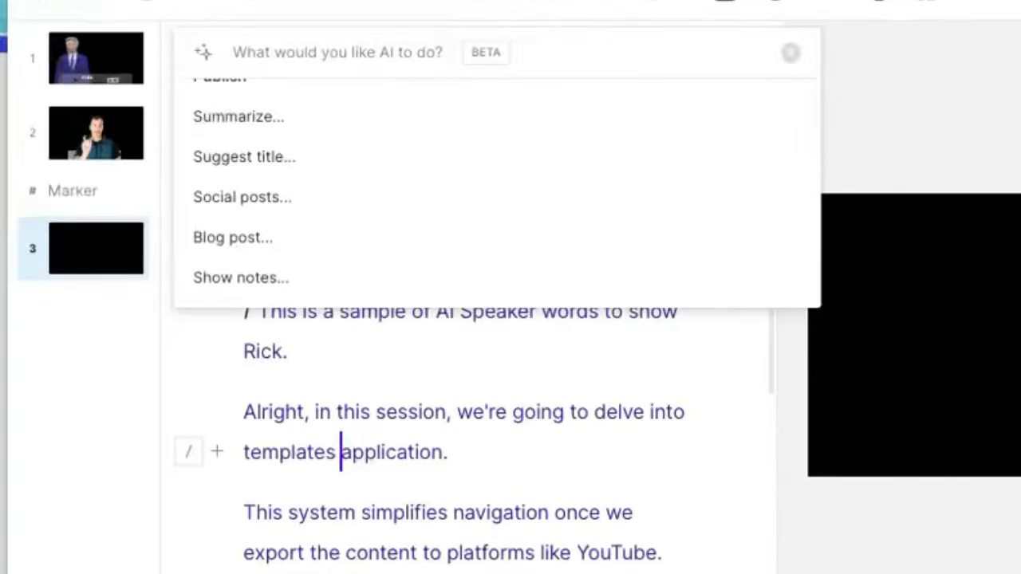
scroll(287, 212, "down", 1)
scroll(392, 239, "down", 3)
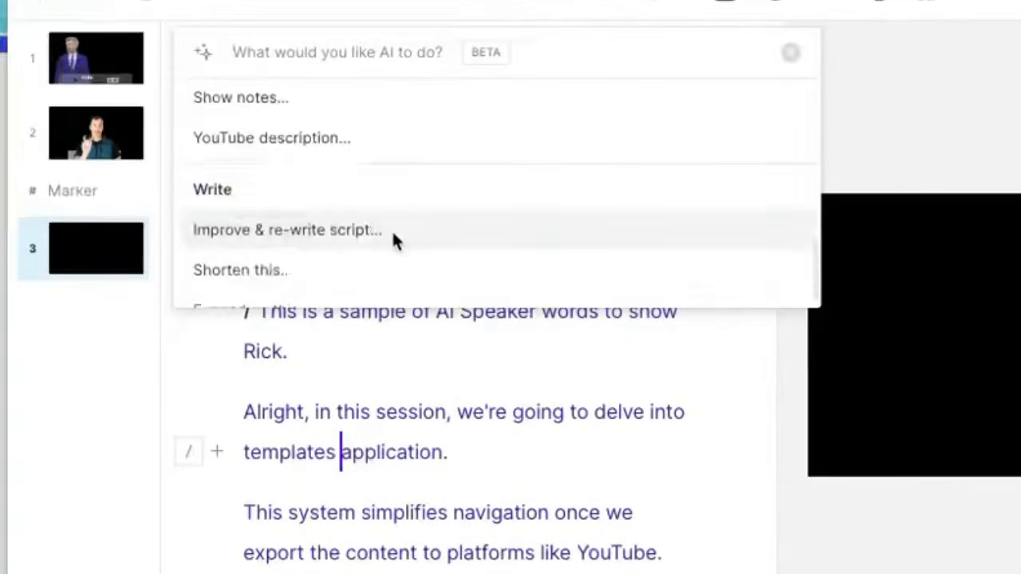
scroll(390, 229, "down", 1)
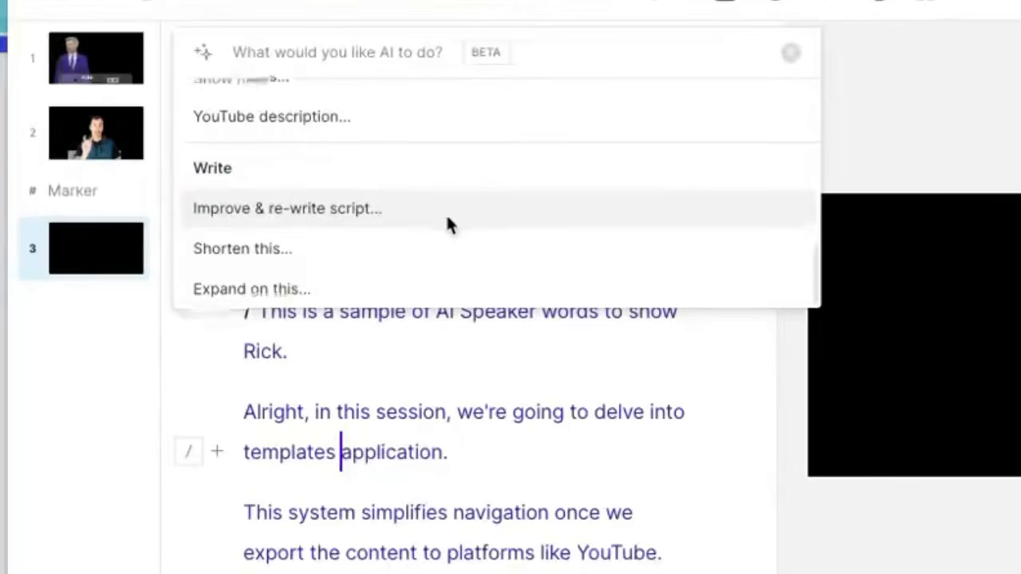
scroll(448, 217, "down", 1)
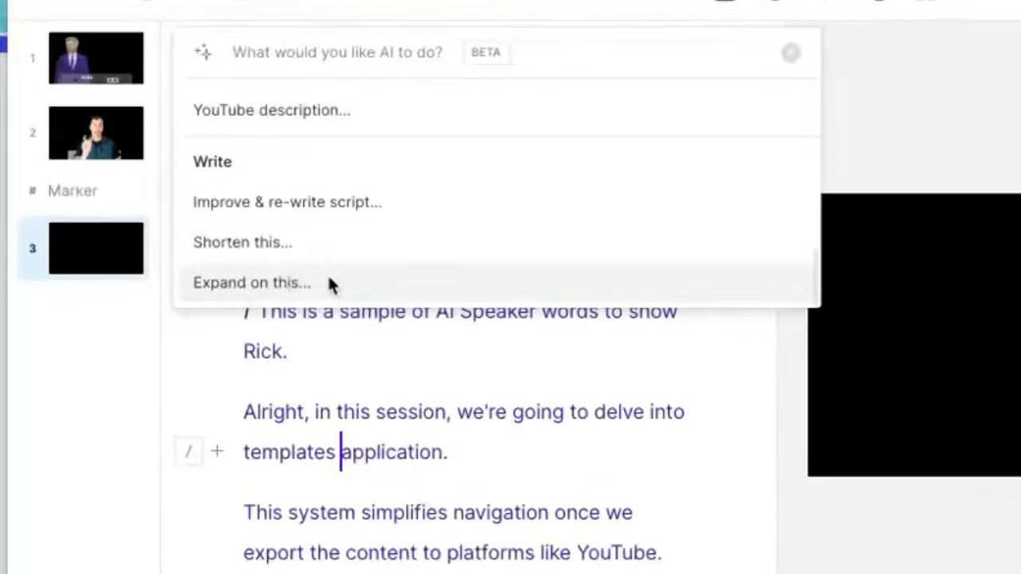
Step: Ask the AI to expand on the script and review its draft on templates, markers and scenes
left_click(257, 286)
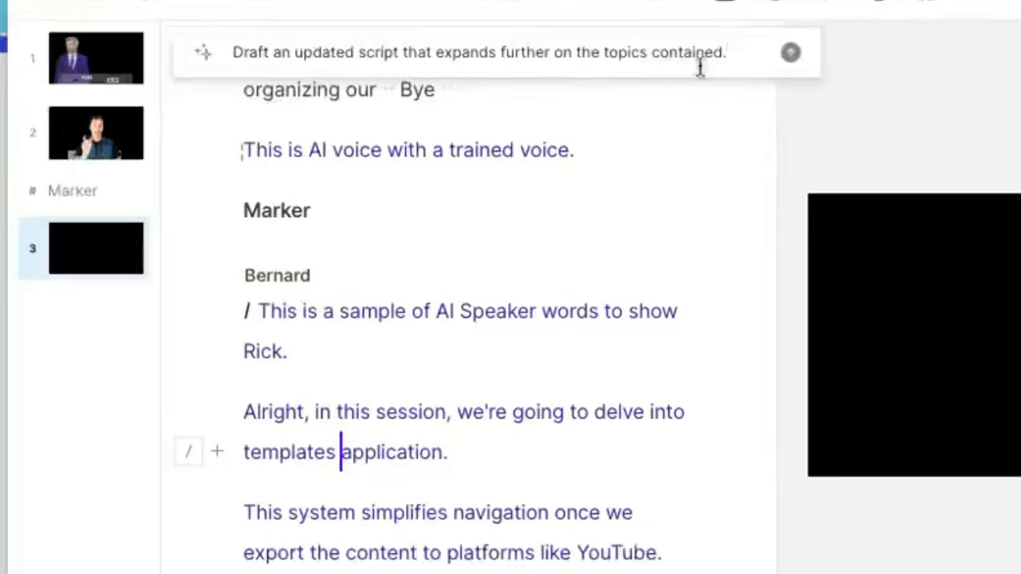
left_click(791, 52)
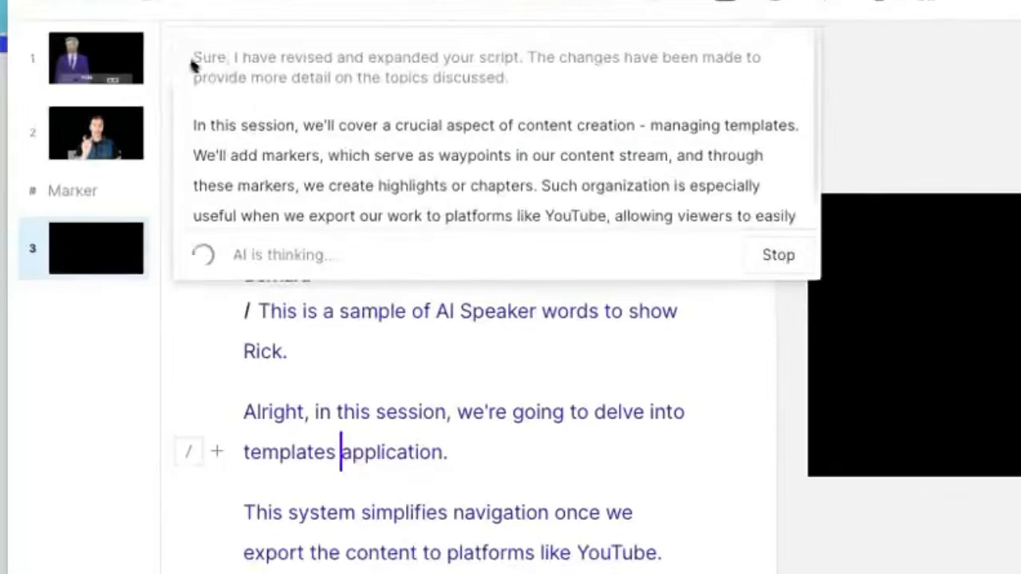
left_click_drag(207, 60, 483, 71)
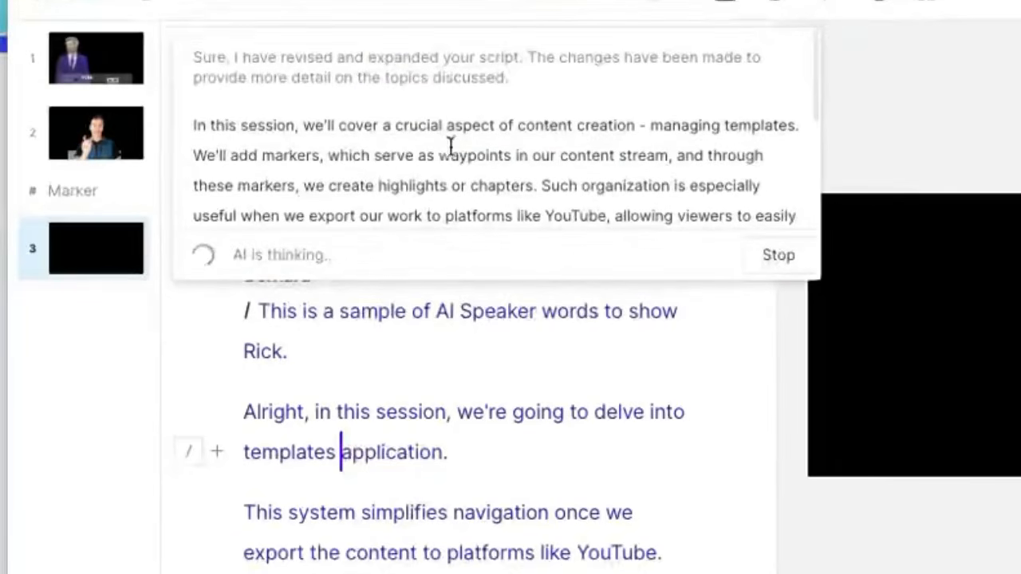
left_click_drag(205, 55, 511, 71)
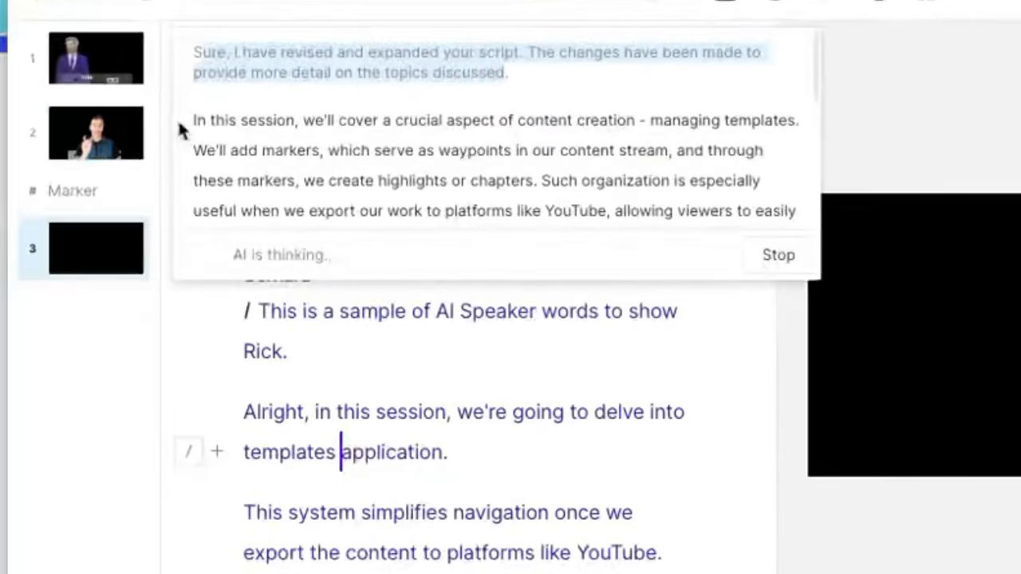
left_click_drag(189, 123, 666, 156)
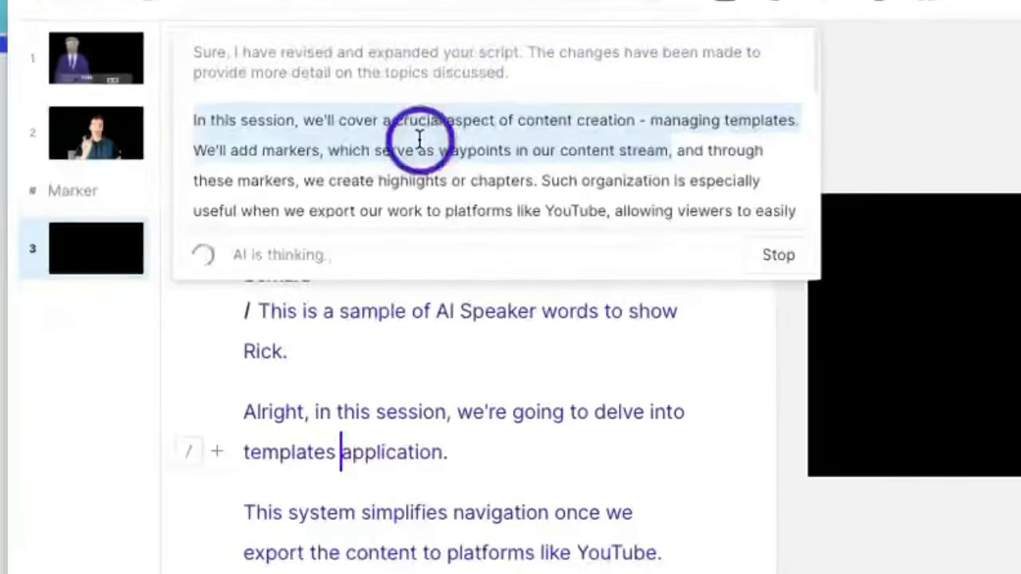
left_click(419, 139)
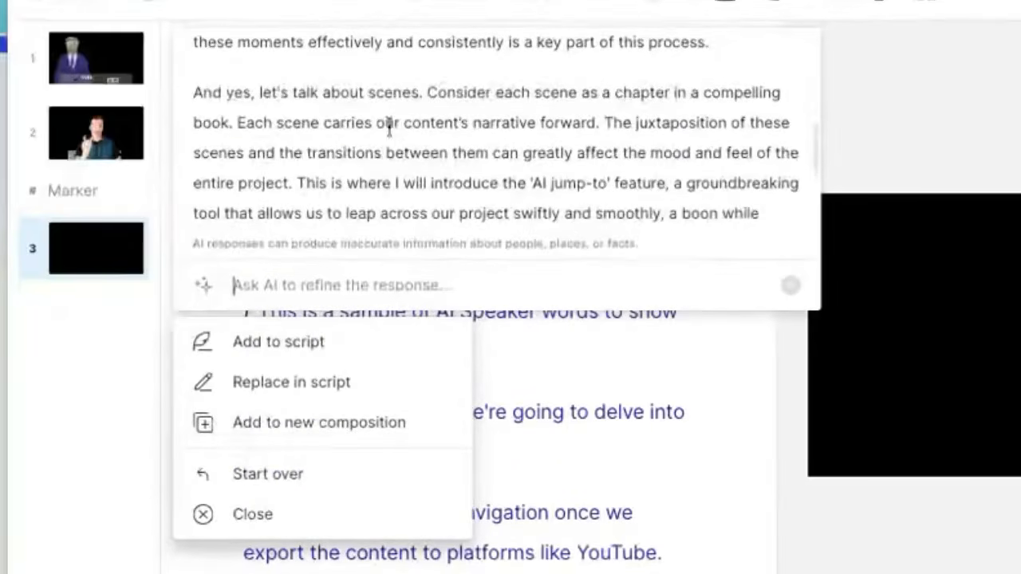
Step: Insert the AI's expanded text on templates, markers and scenes into scene 3 and review it
scroll(389, 130, "down", 5)
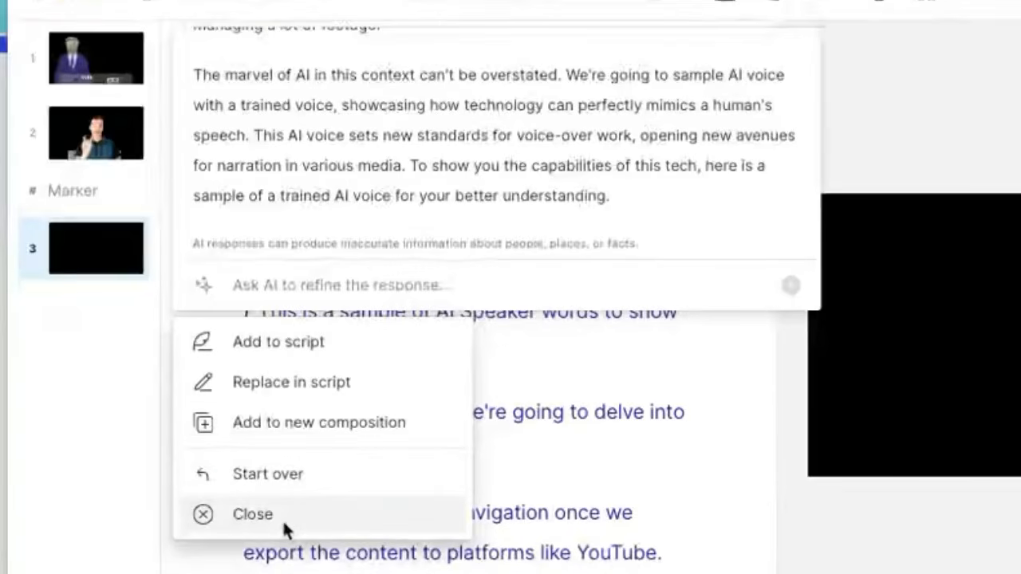
left_click(312, 341)
scroll(454, 513, "up", 4)
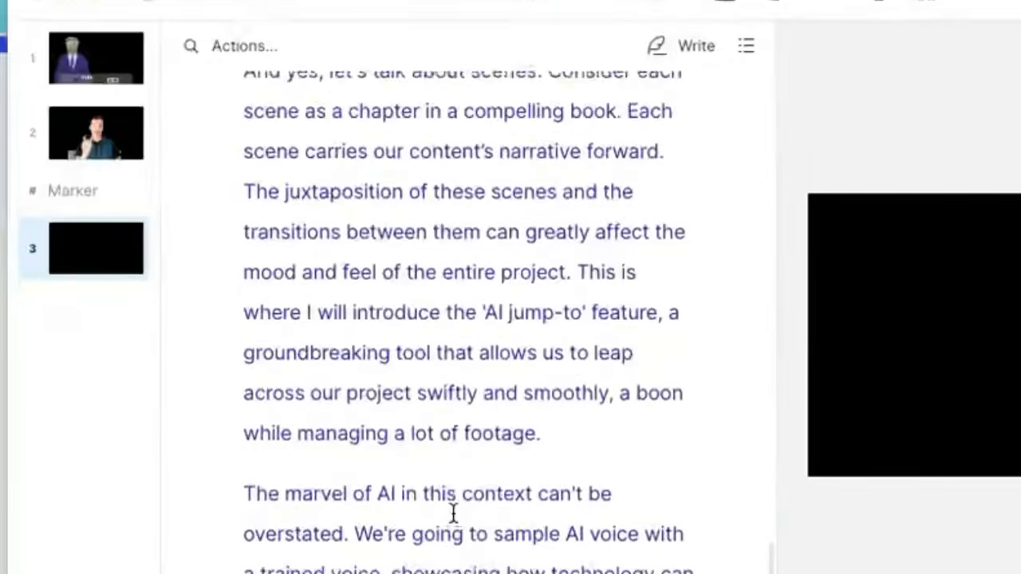
scroll(447, 515, "up", 6)
scroll(356, 404, "up", 3)
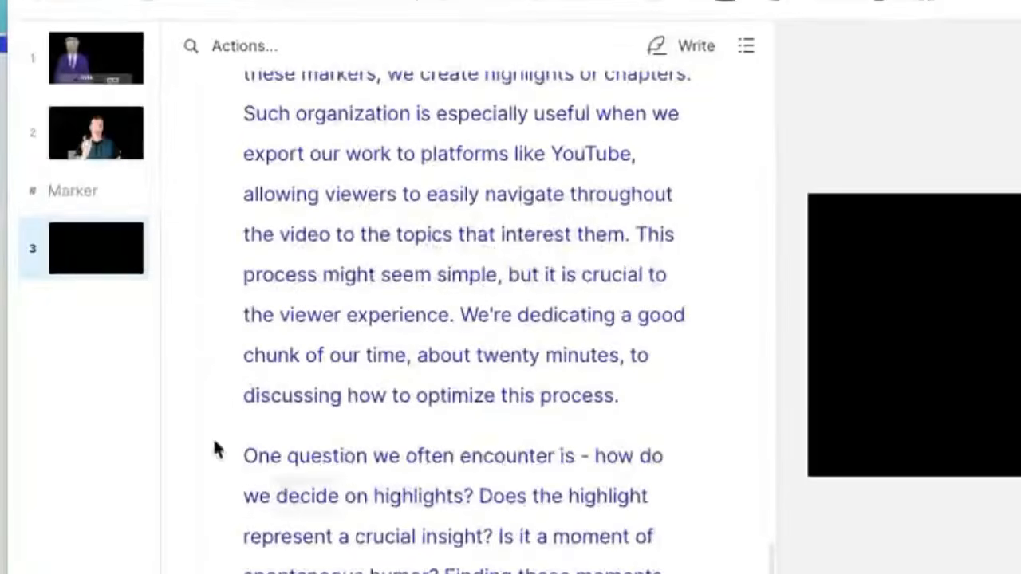
scroll(447, 367, "up", 7)
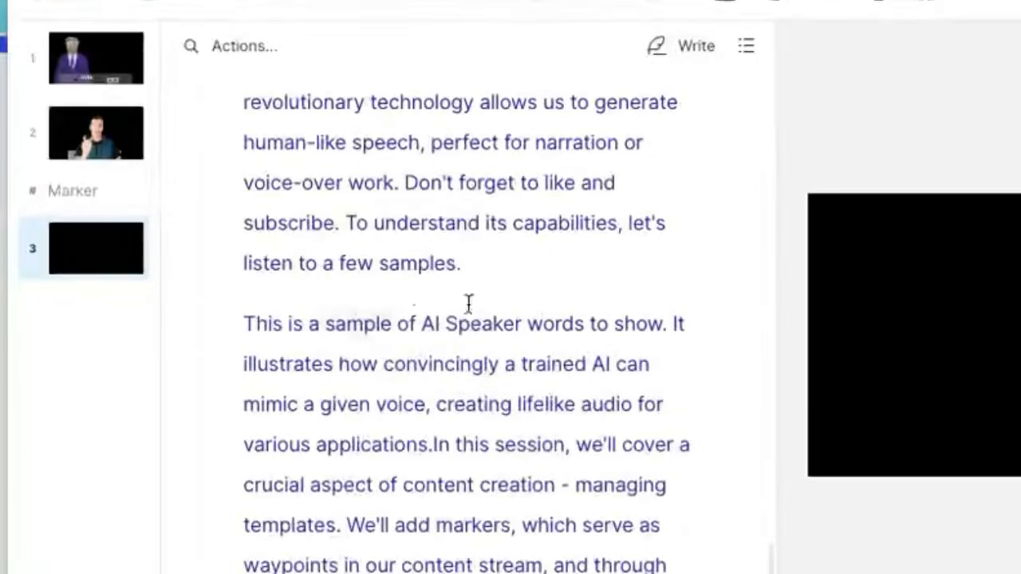
scroll(455, 295, "down", 5)
Step: Ask the AI to add chapters to the script, setting the chapter count to 5
left_click(260, 48)
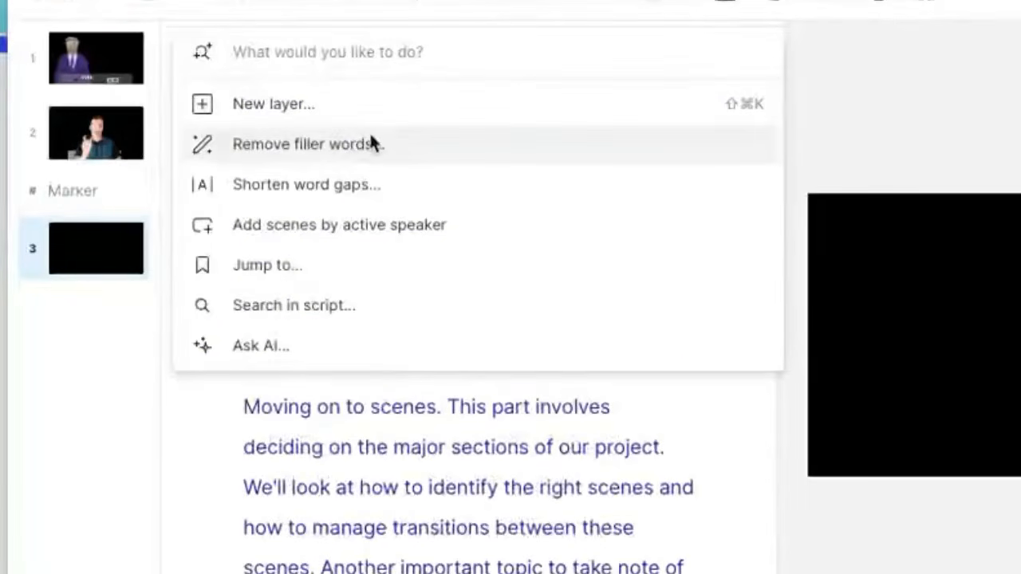
left_click(287, 352)
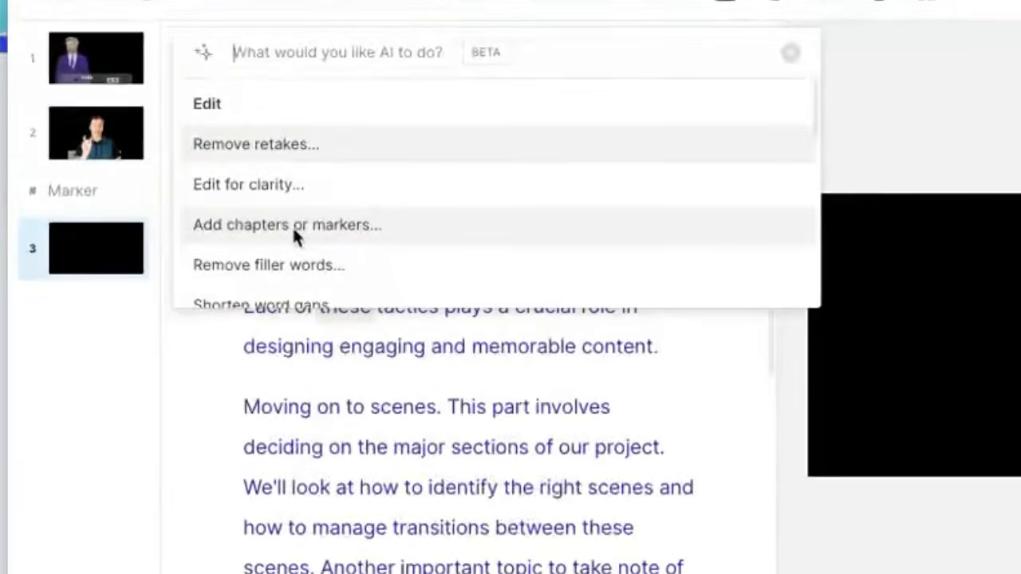
left_click(294, 230)
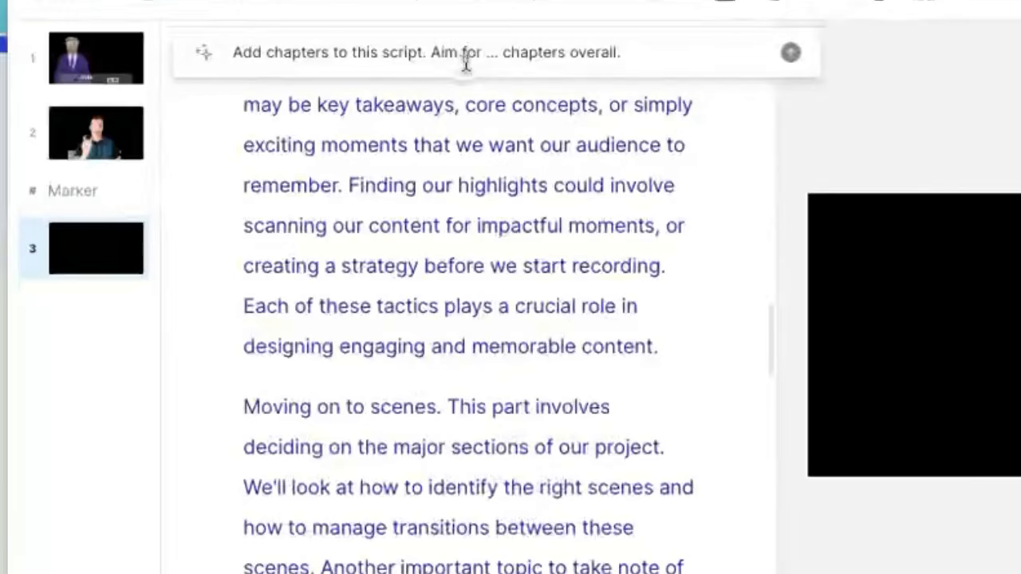
double_click(490, 52)
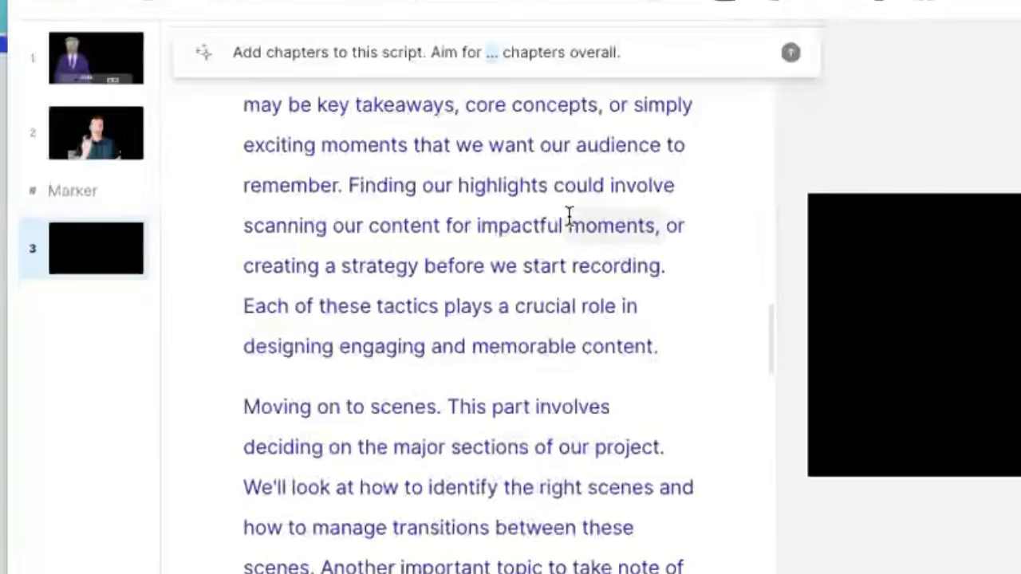
type("5")
left_click(648, 57)
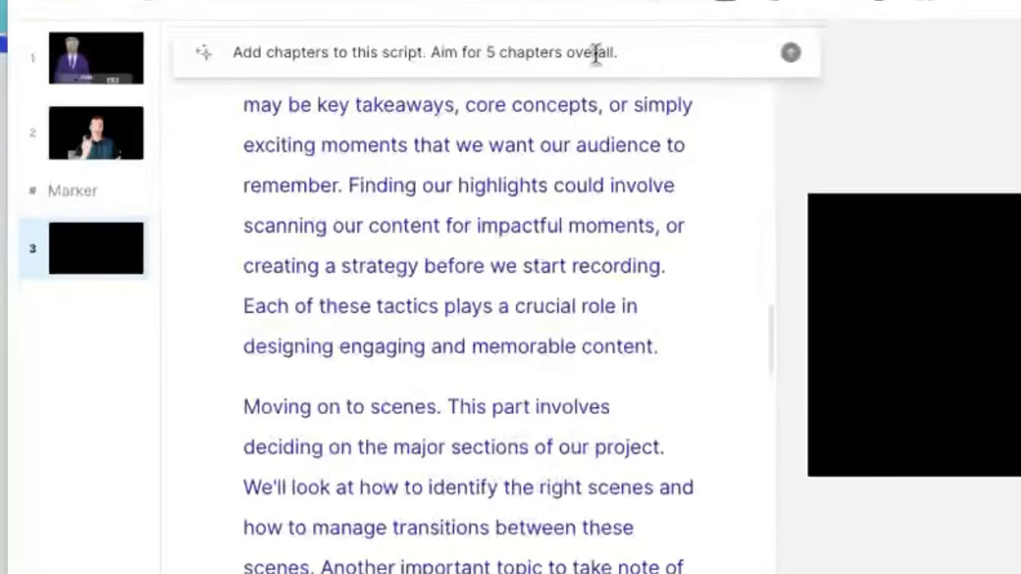
left_click(788, 54)
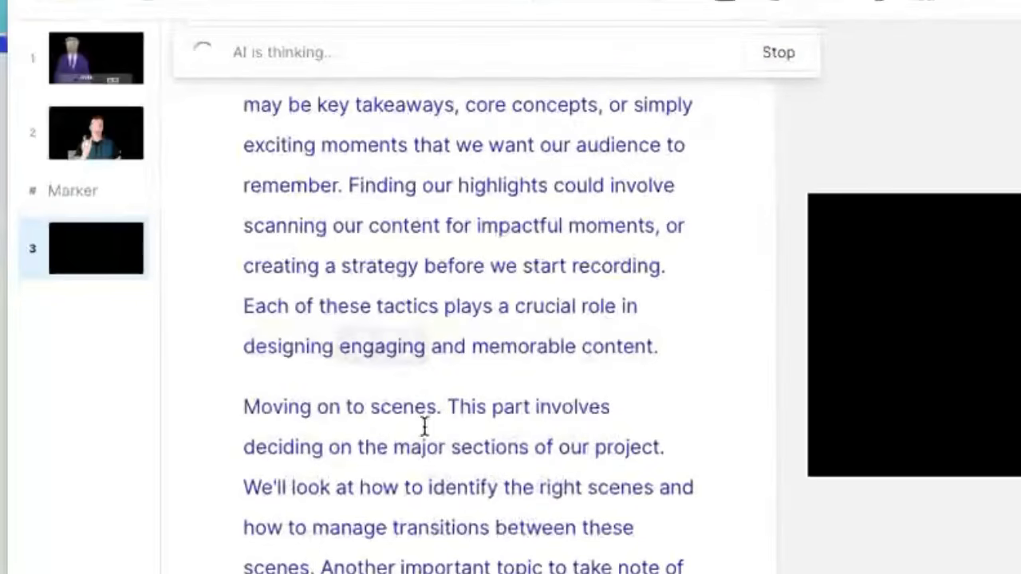
Step: Add the five suggested chapters, Introduction to Project Organization through The Power of AI Voice, as markers
left_click(520, 114)
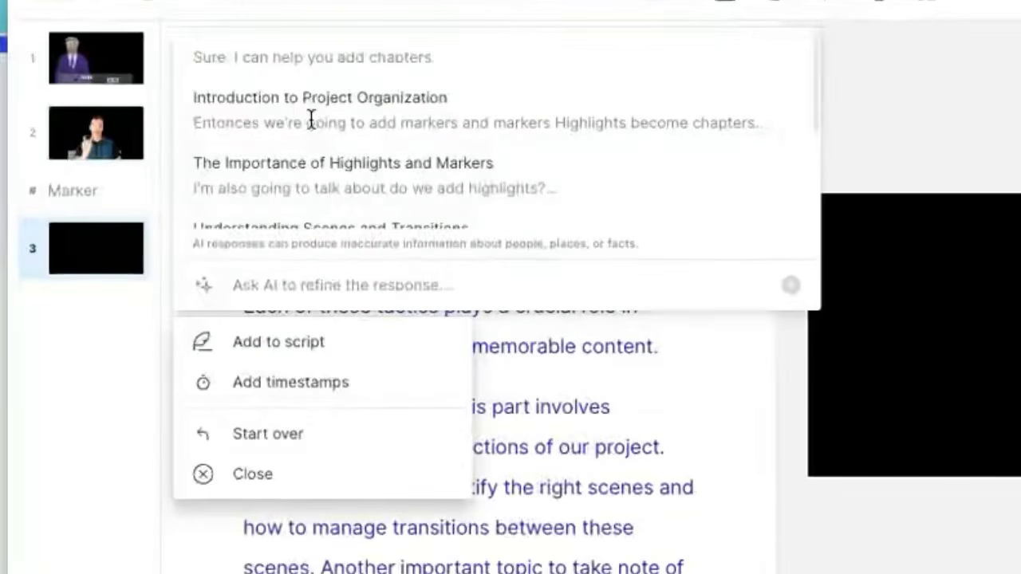
scroll(244, 118, "down", 1)
scroll(431, 134, "down", 3)
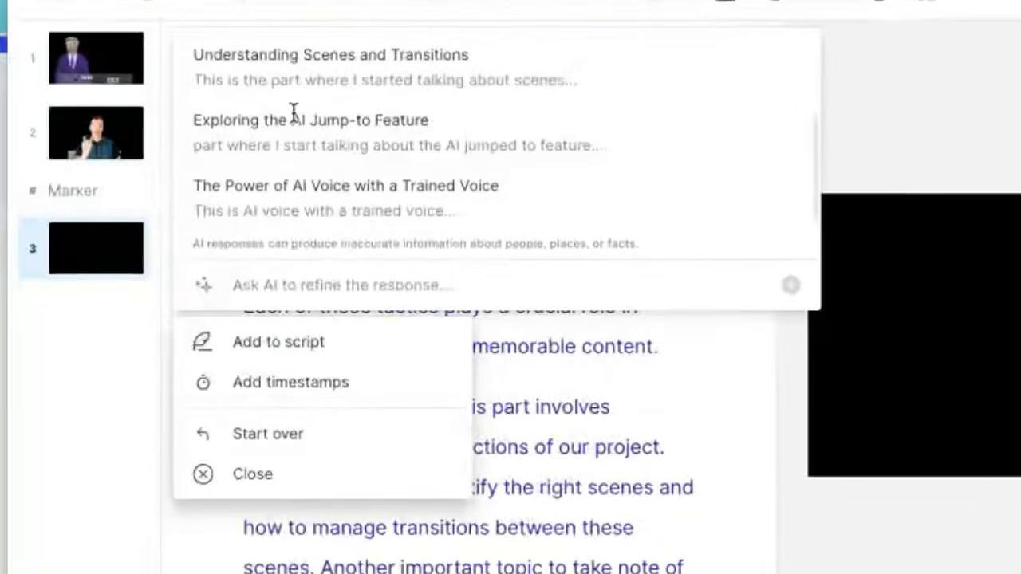
scroll(399, 152, "up", 4)
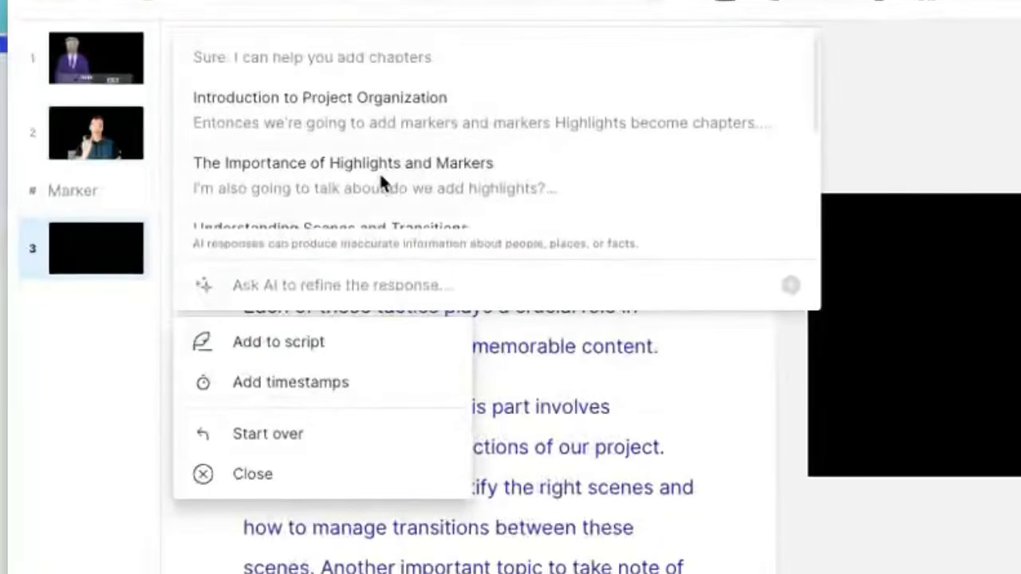
left_click(239, 348)
scroll(378, 380, "down", 3)
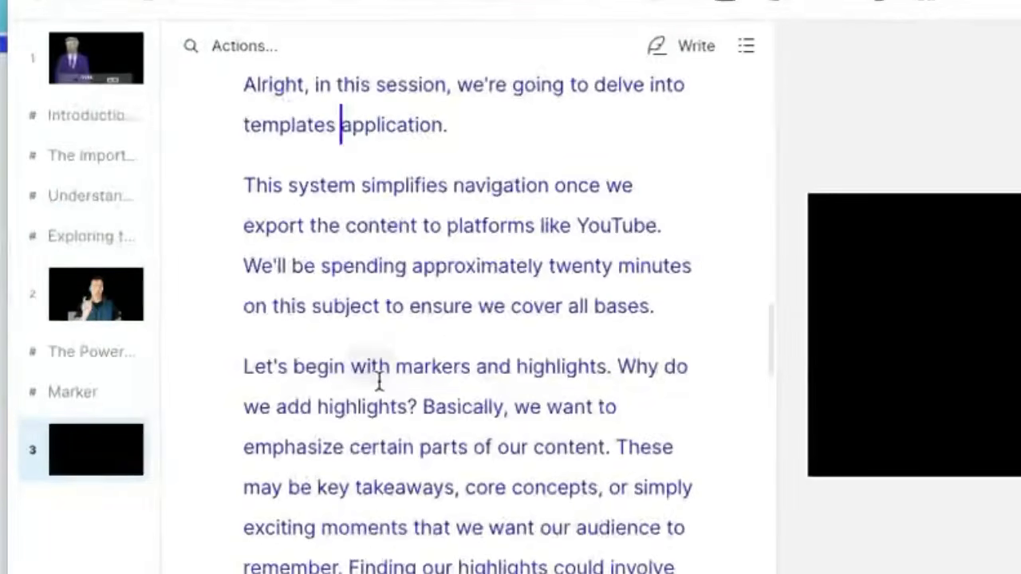
Step: Jump through the new chapters, including The Power of AI Voice and Understanding Scenes and Transitions
left_click(91, 403)
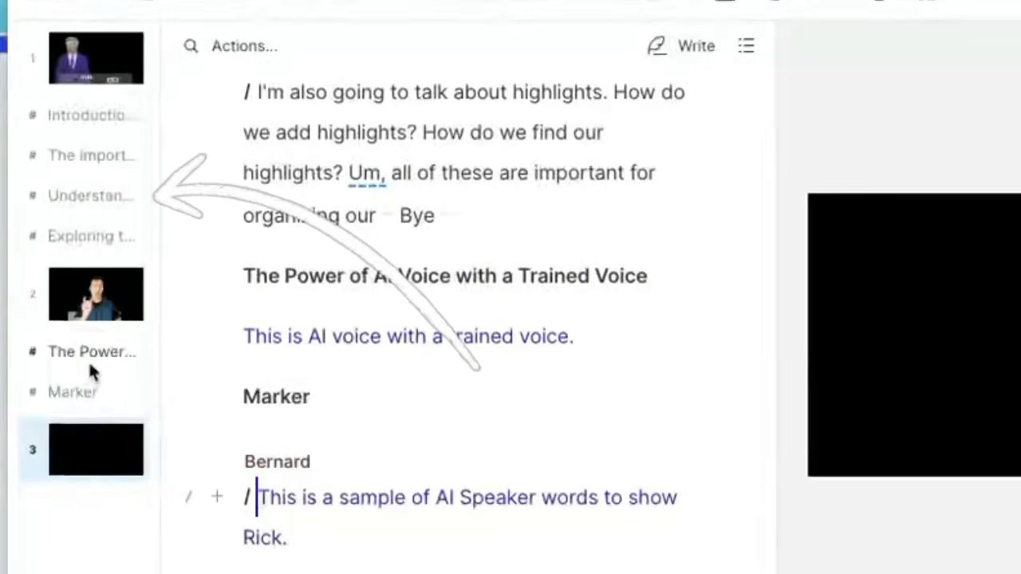
left_click(89, 355)
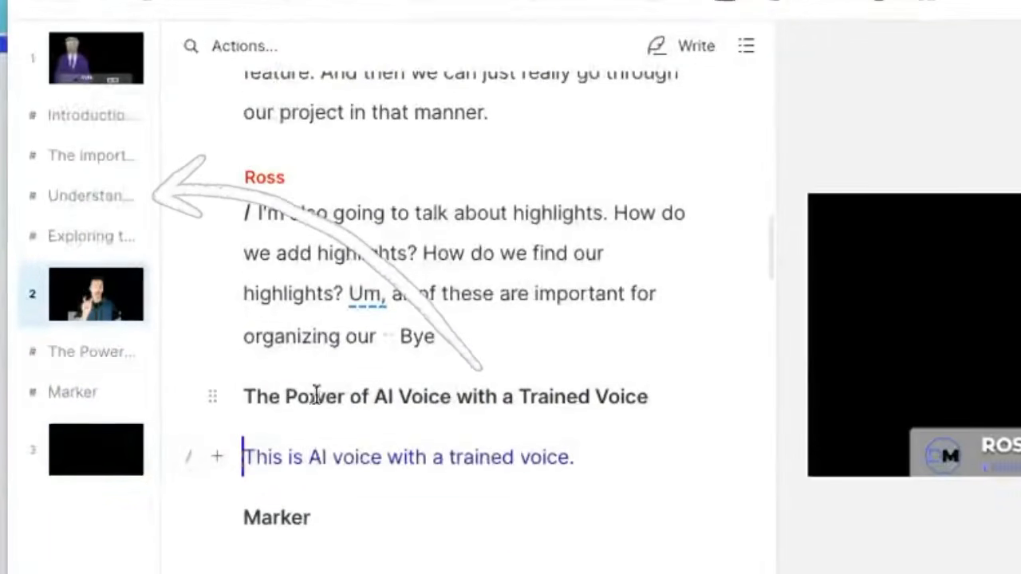
left_click_drag(284, 396, 554, 406)
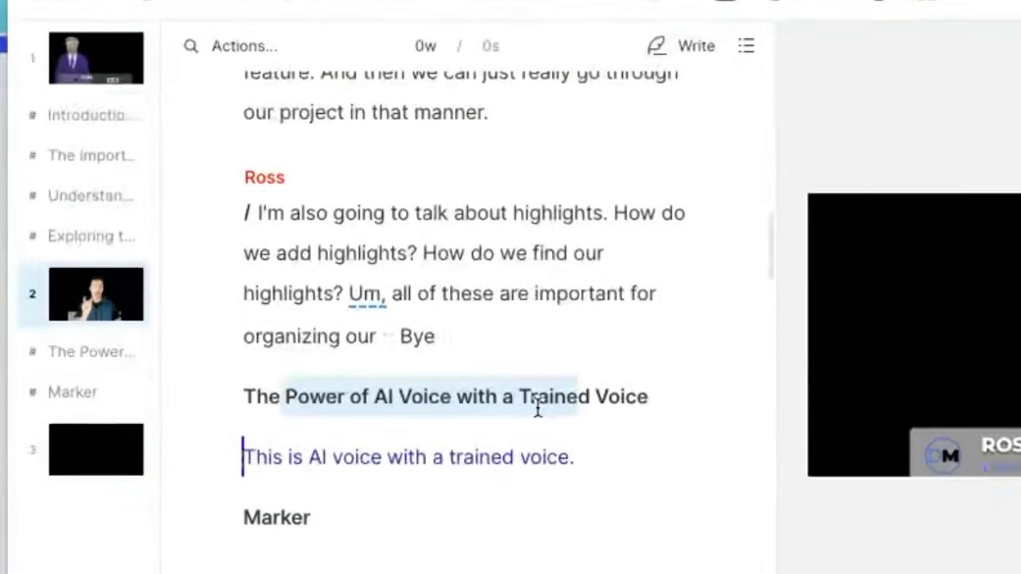
left_click(91, 240)
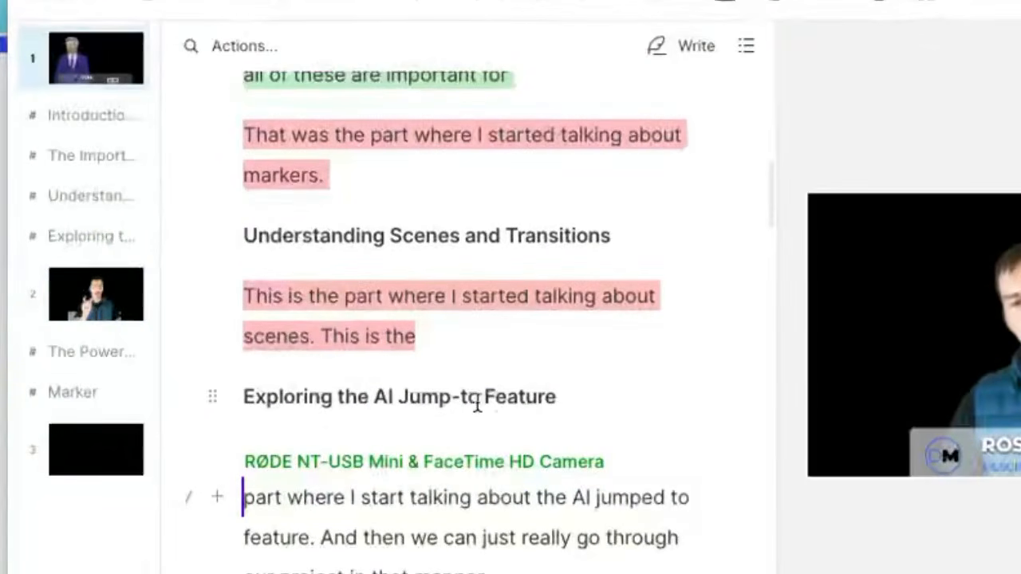
left_click(73, 201)
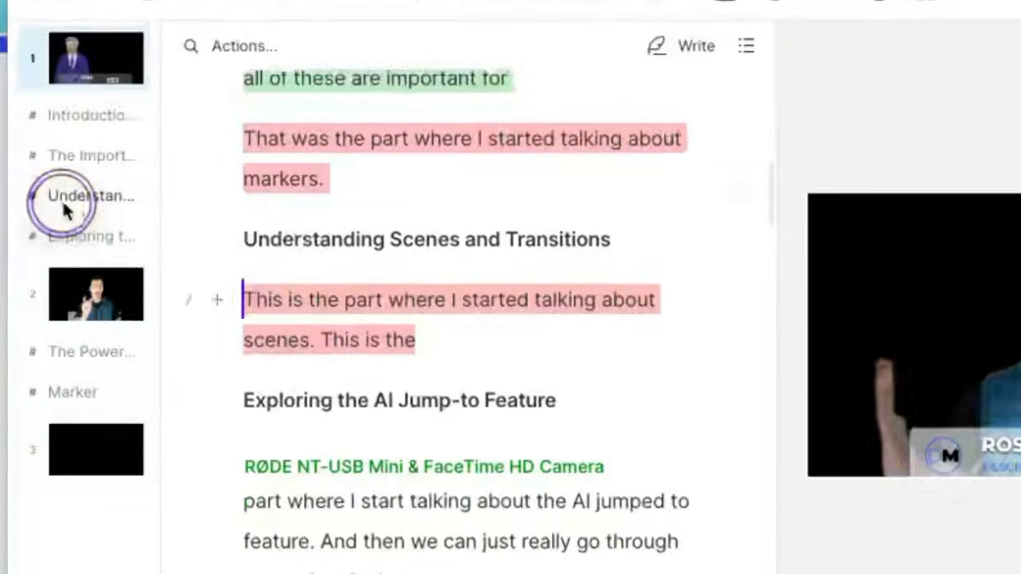
scroll(417, 415, "up", 5)
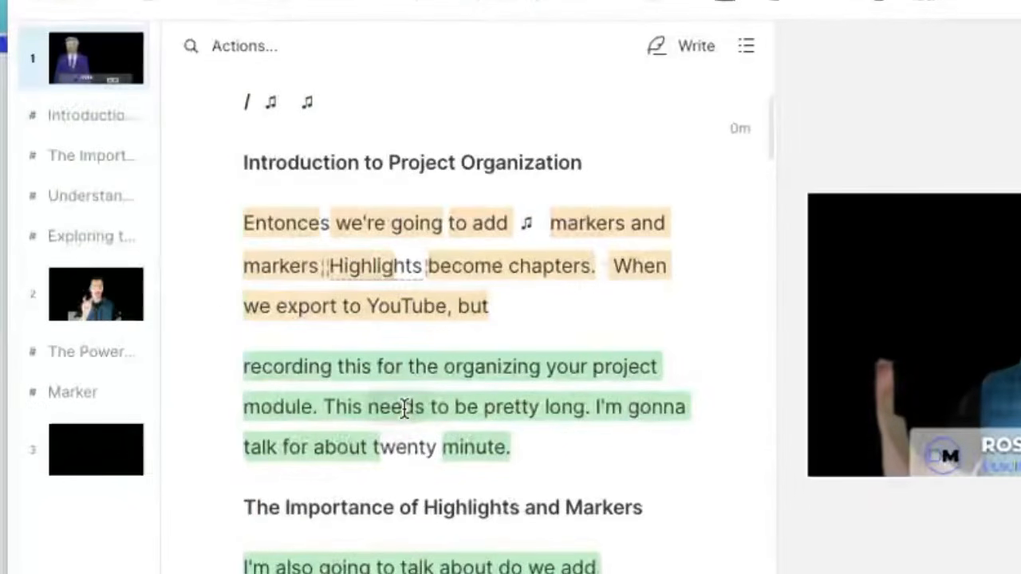
scroll(397, 405, "up", 3)
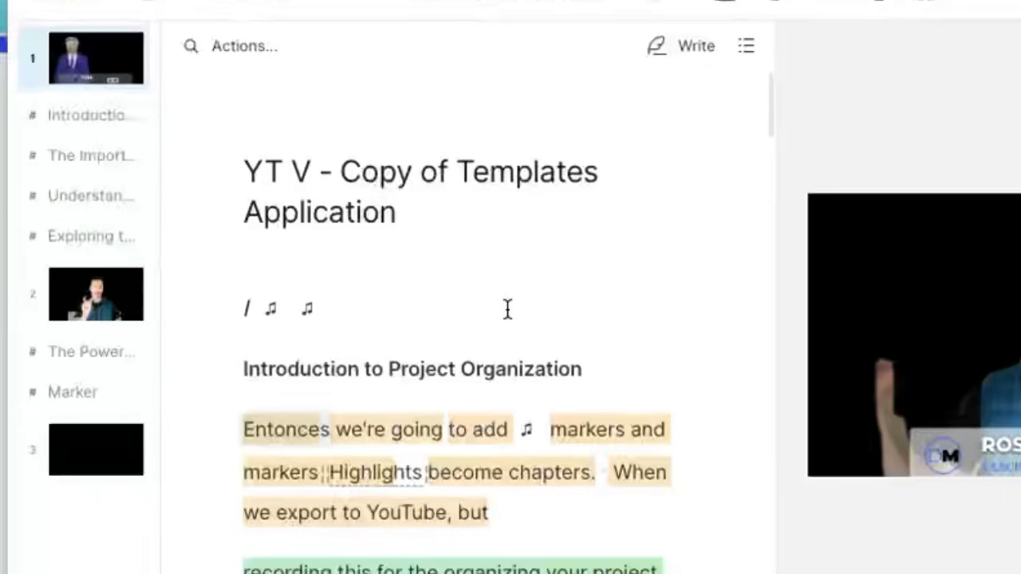
Step: Bring up the Ask AI list of editing actions
left_click(244, 46)
left_click(258, 345)
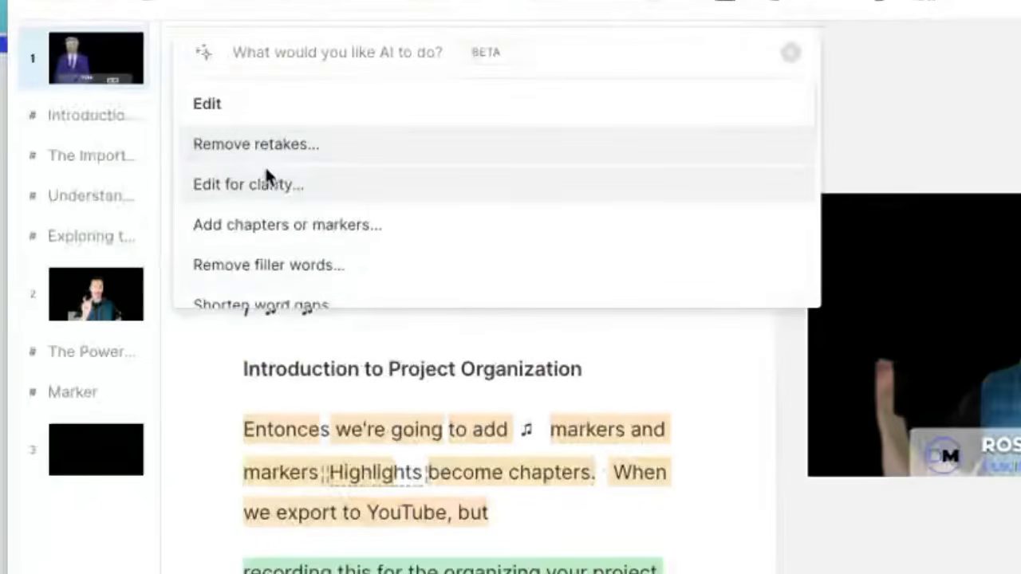
scroll(384, 190, "down", 3)
scroll(383, 200, "down", 3)
scroll(381, 200, "up", 6)
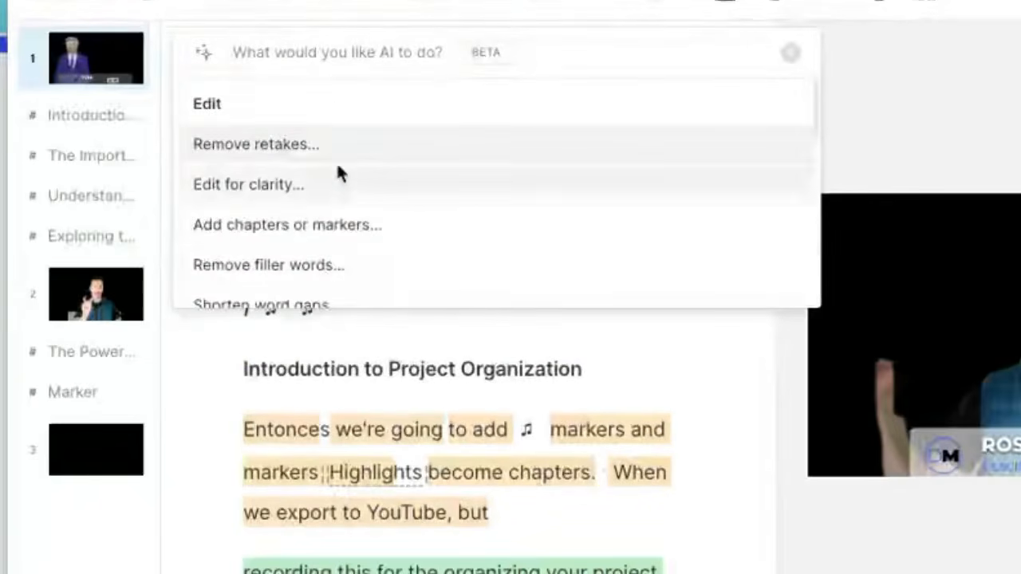
Step: Close the AI prompt and open the empty AI For Ideas composition
left_click(355, 53)
left_click(451, 68)
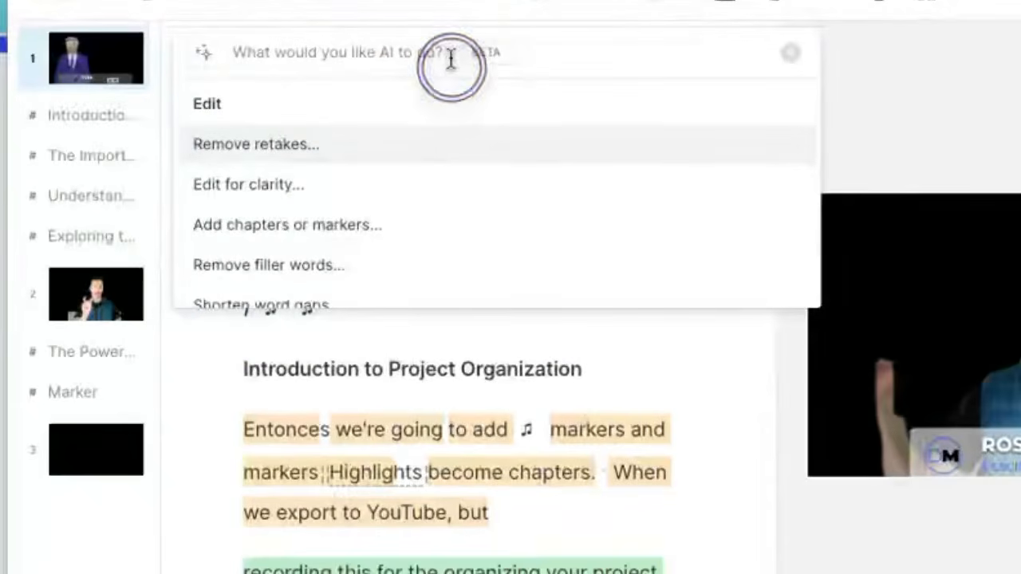
left_click(454, 66)
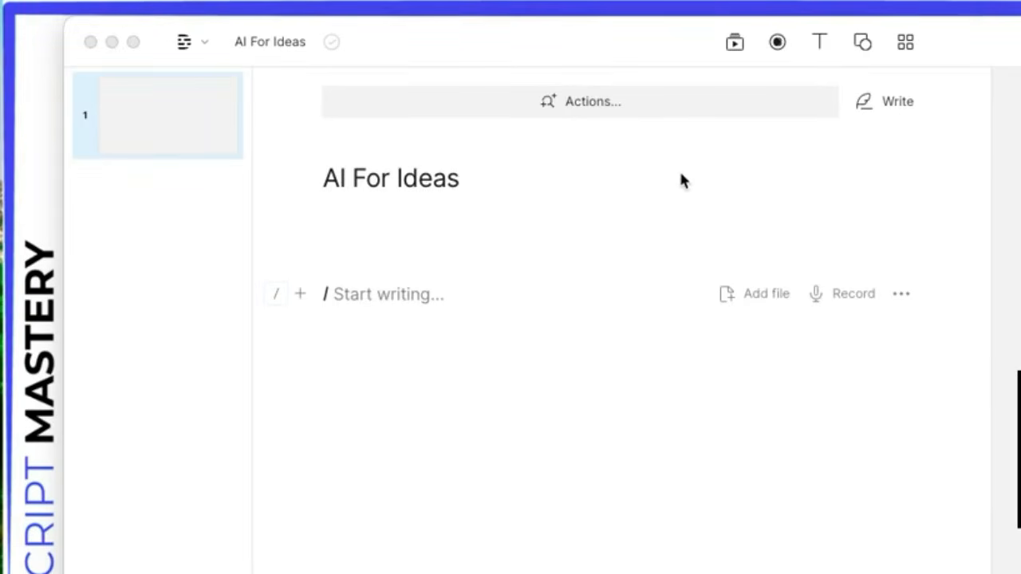
Step: Ask the AI for podcast ideas about mindfulness and meditations
left_click(519, 105)
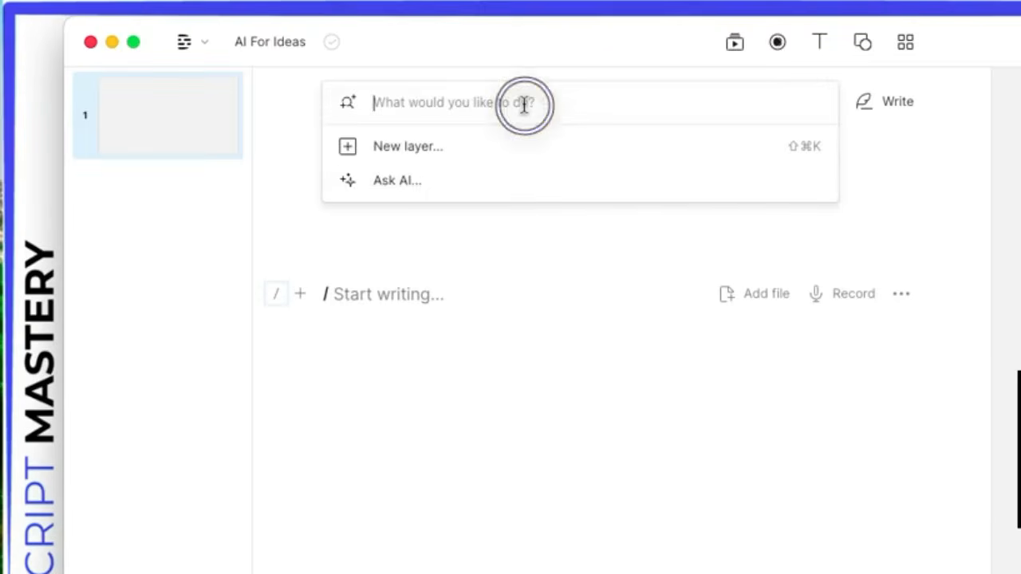
left_click(378, 183)
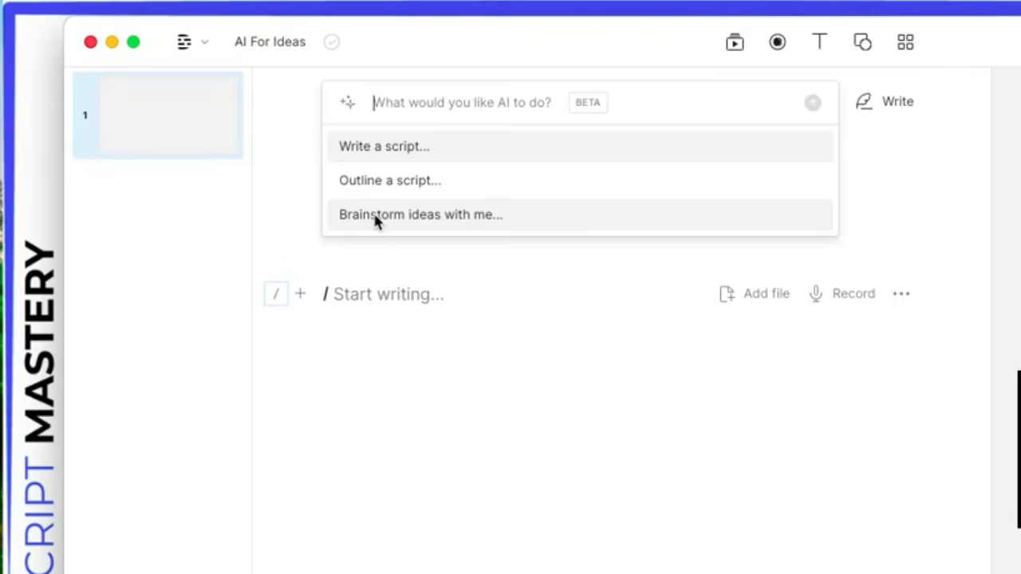
left_click(474, 107)
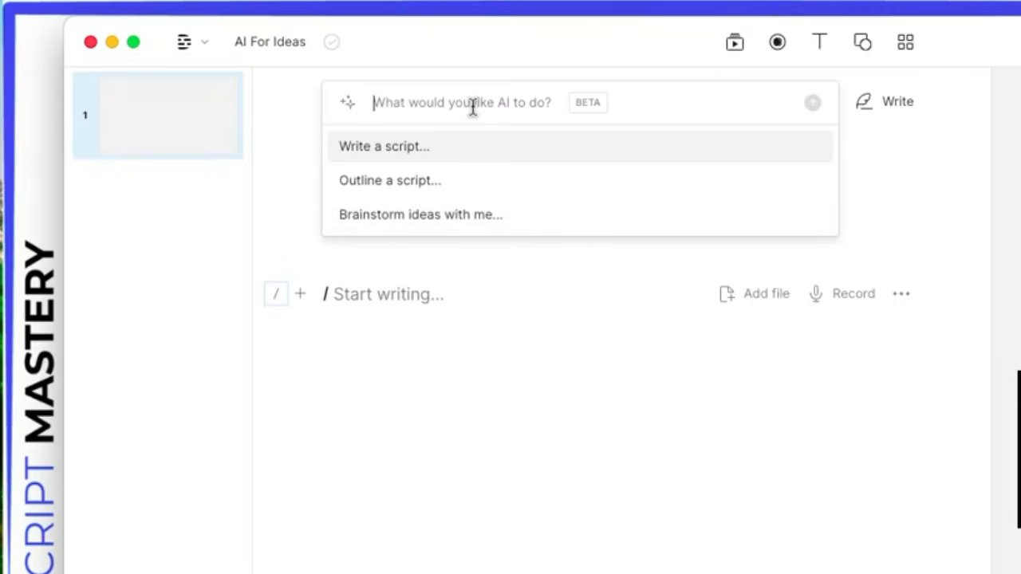
type("Give me ideas")
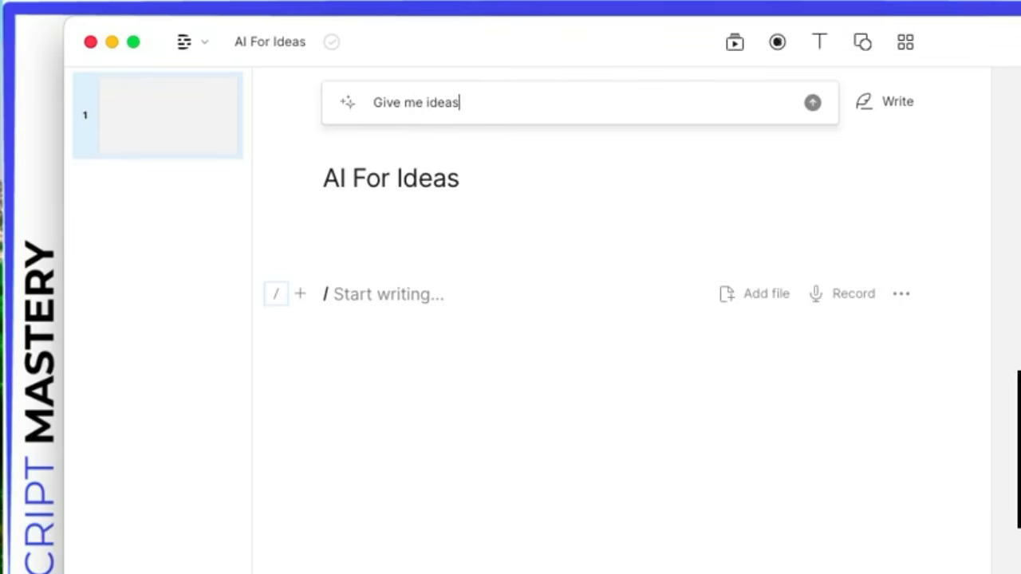
type(" about mindful")
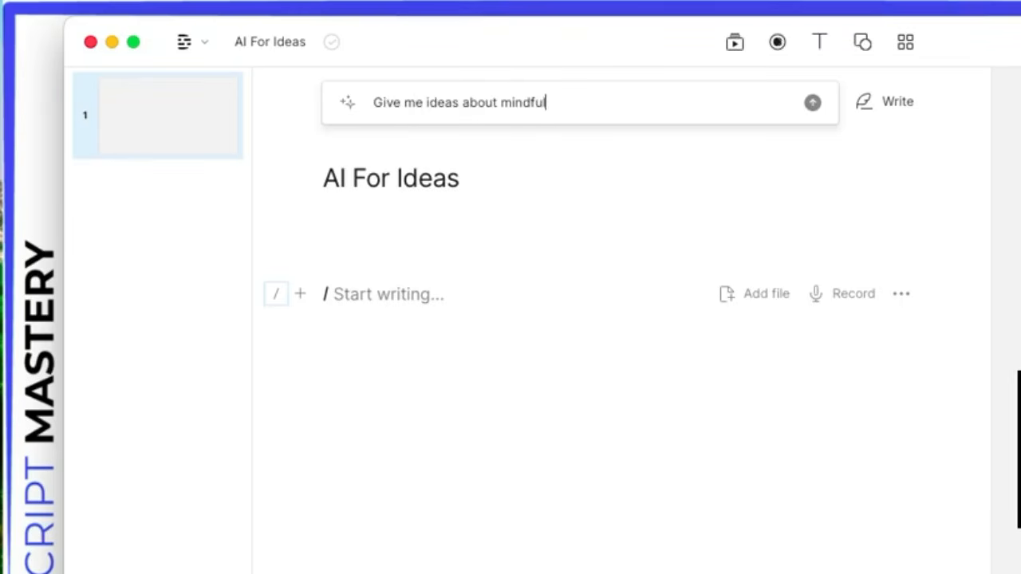
type("ediat")
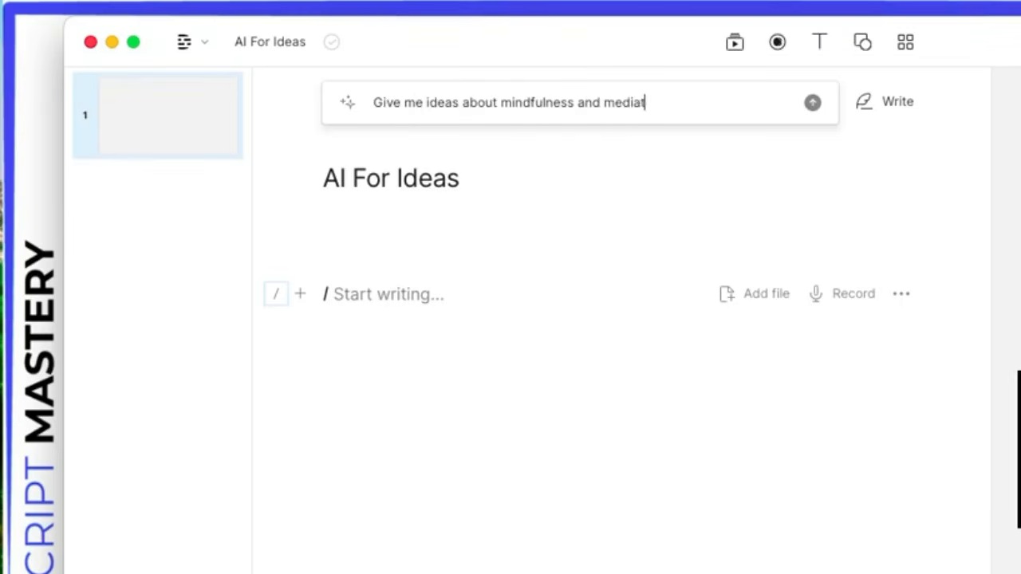
type("ions for")
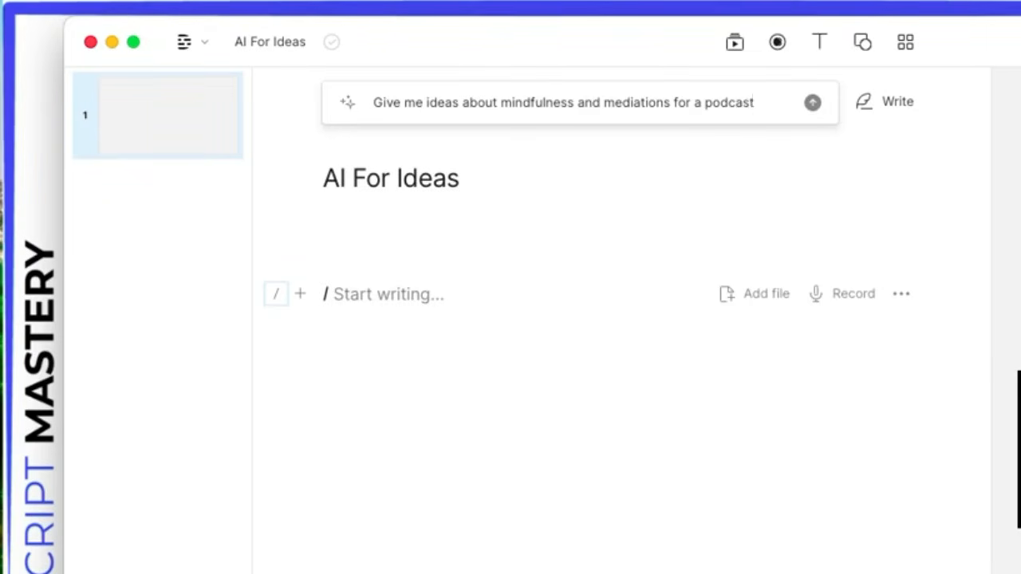
type(" a podcast")
key("Return")
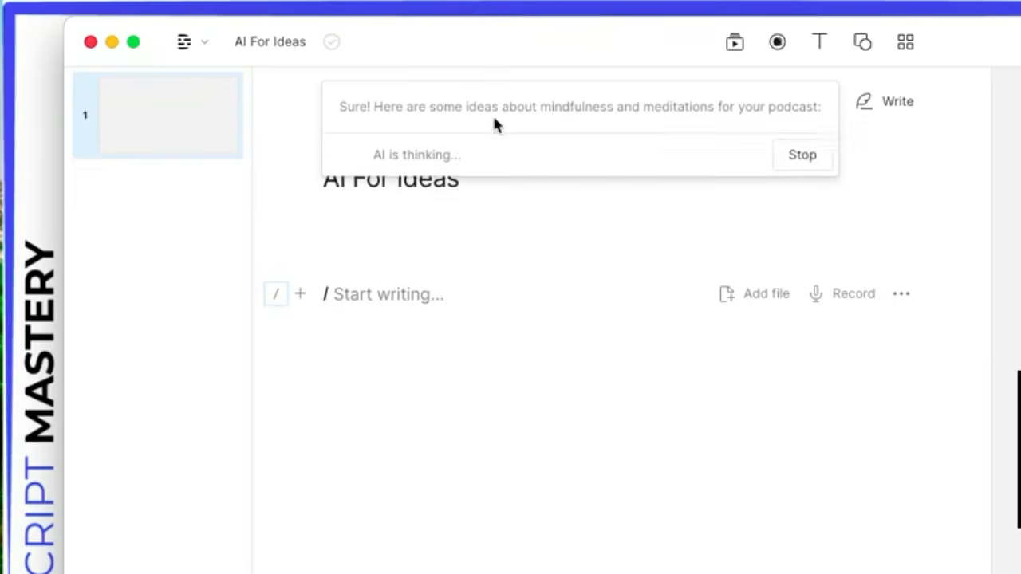
Step: Review the numbered list of podcast ideas and dismiss it without adding it to the script
left_click_drag(342, 147, 586, 198)
left_click(584, 199)
scroll(555, 199, "down", 1)
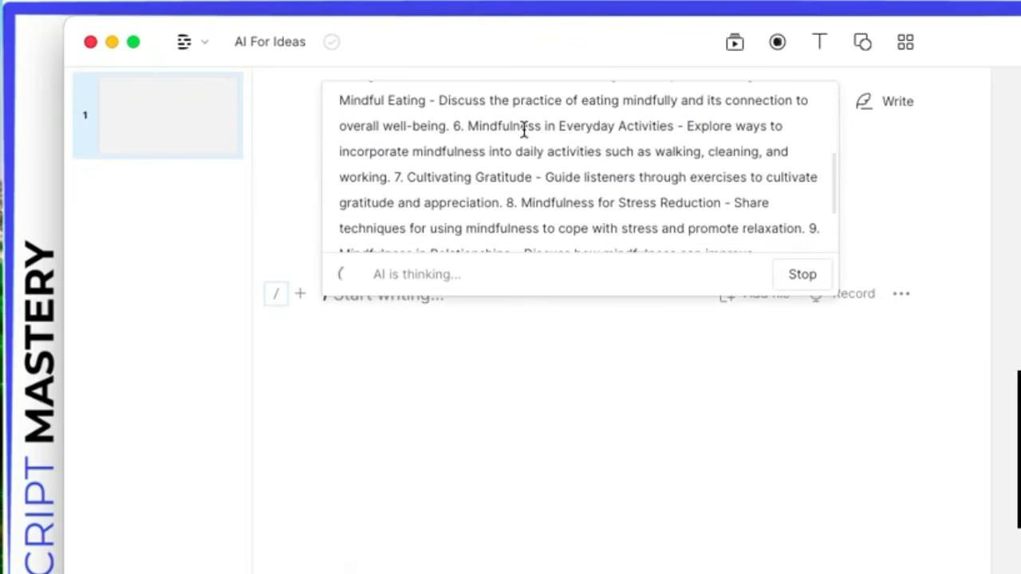
scroll(561, 183, "up", 5)
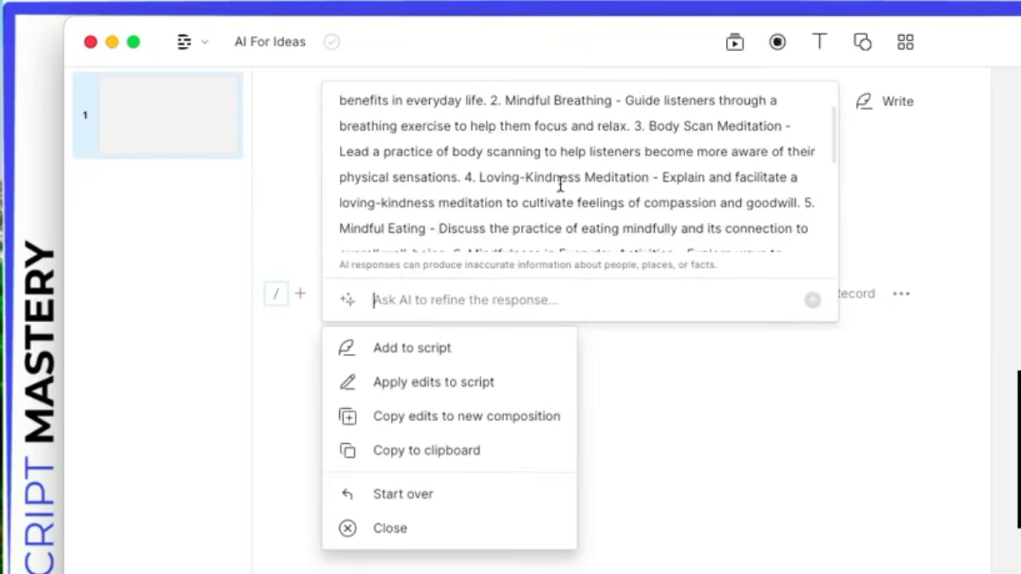
left_click(388, 528)
left_click(537, 101)
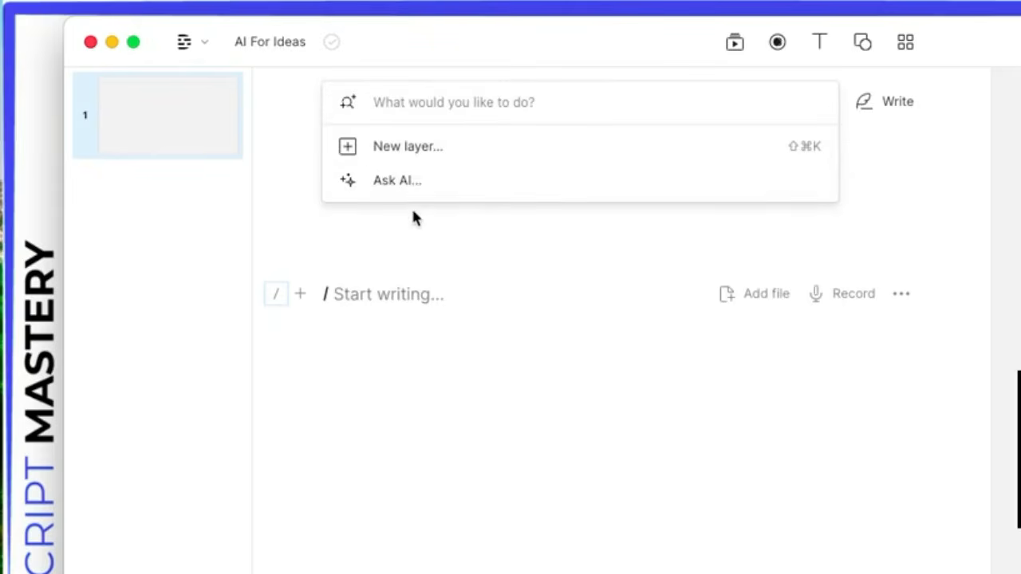
Step: Ask the AI to brainstorm ideas on 'mindfulness and meditation'
left_click(404, 182)
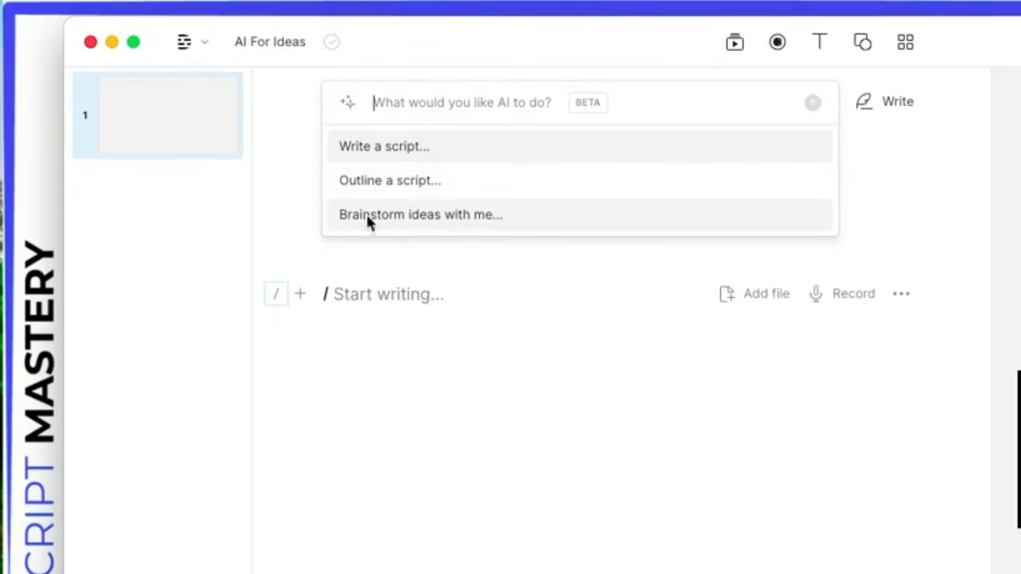
left_click(385, 216)
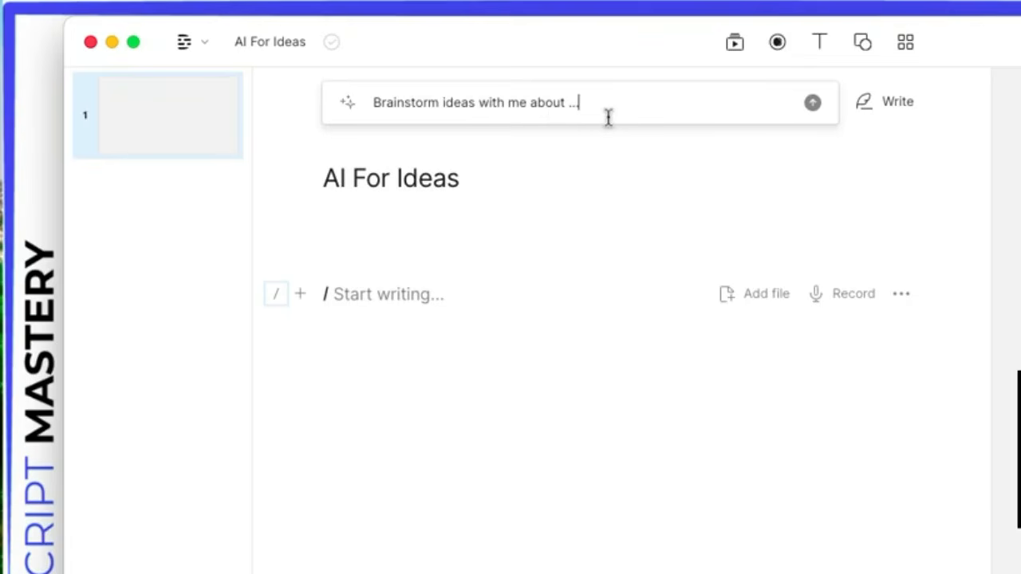
key("BackSpace")
key("BackSpace")
key("BackSpace")
type("mindfulness and medit")
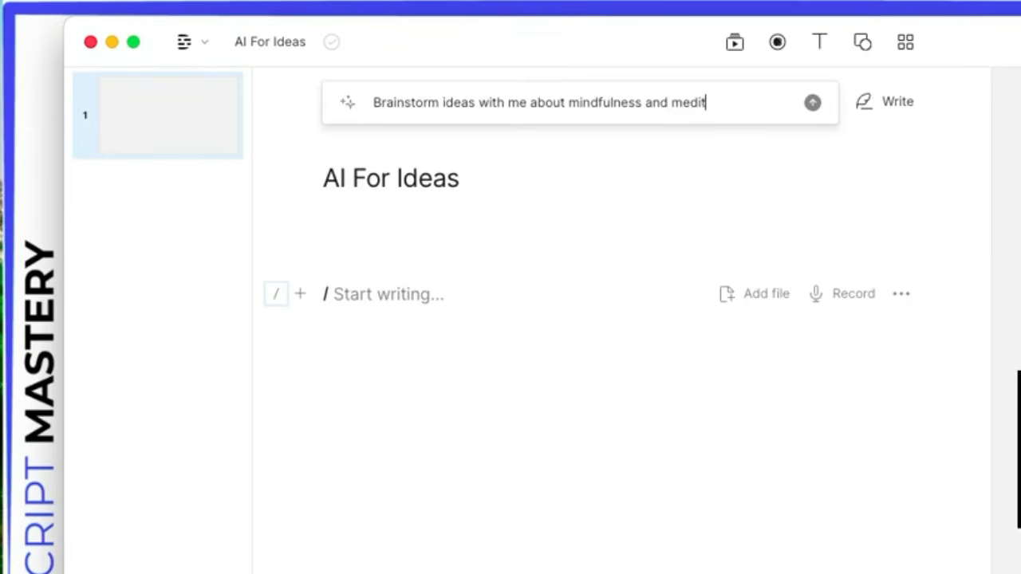
type("ation")
key("Return")
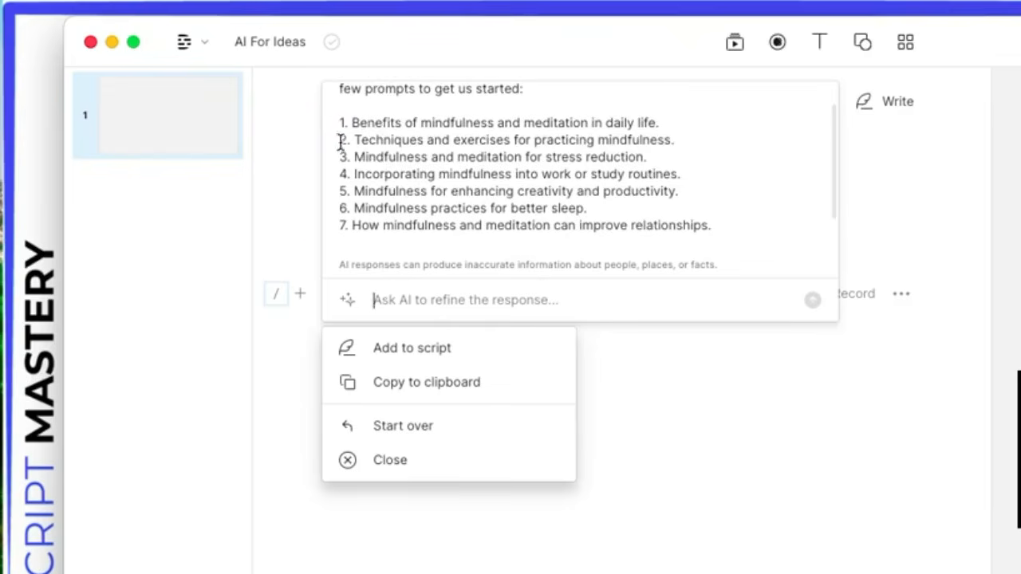
Step: Select the first idea, 'Benefits of mindfulness and meditation in daily life.'
left_click_drag(340, 139, 365, 231)
left_click(560, 193)
scroll(575, 193, "down", 2)
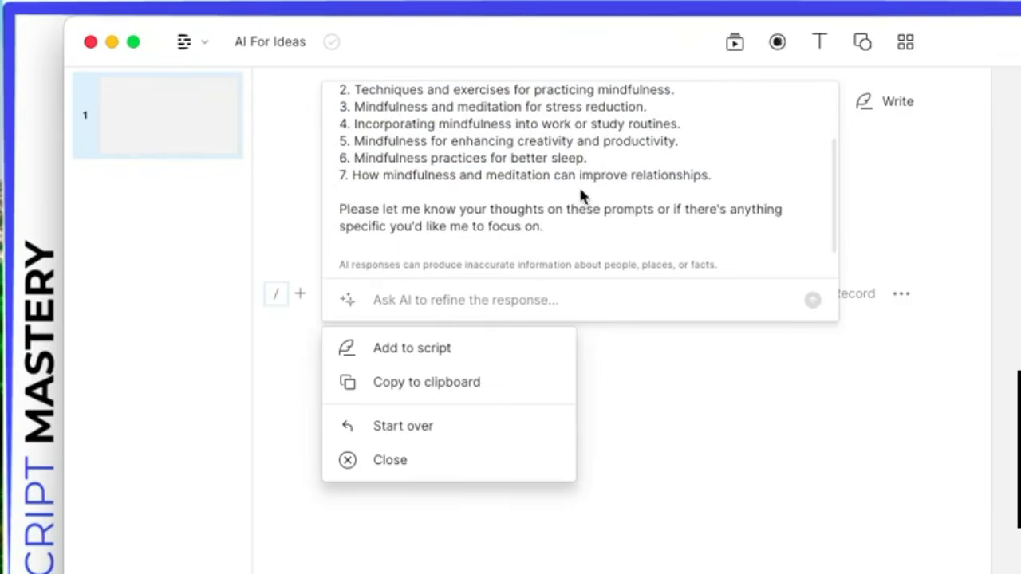
scroll(359, 203, "up", 3)
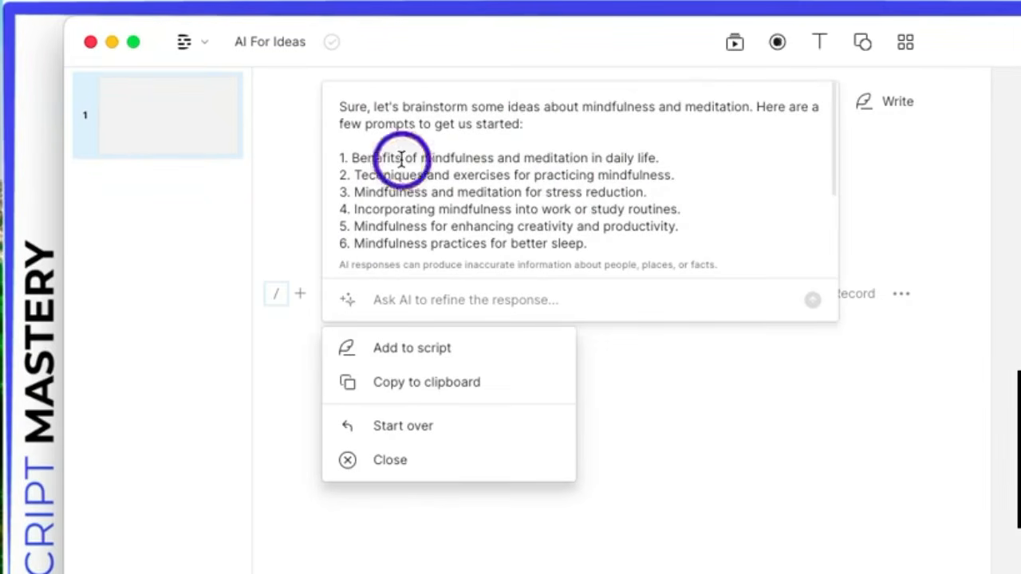
left_click_drag(404, 158, 655, 158)
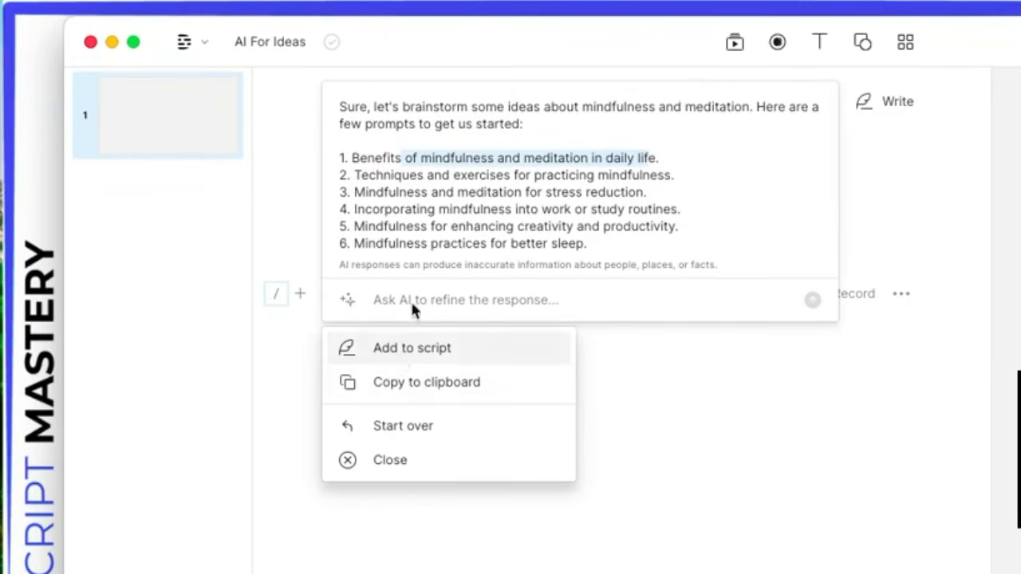
left_click(483, 176)
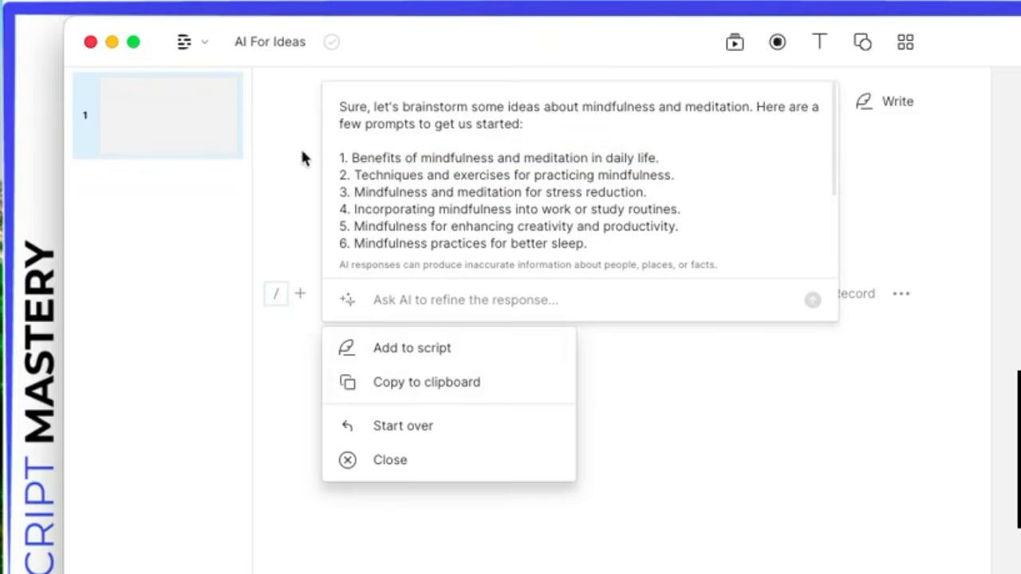
left_click_drag(353, 156, 664, 170)
key("super+c")
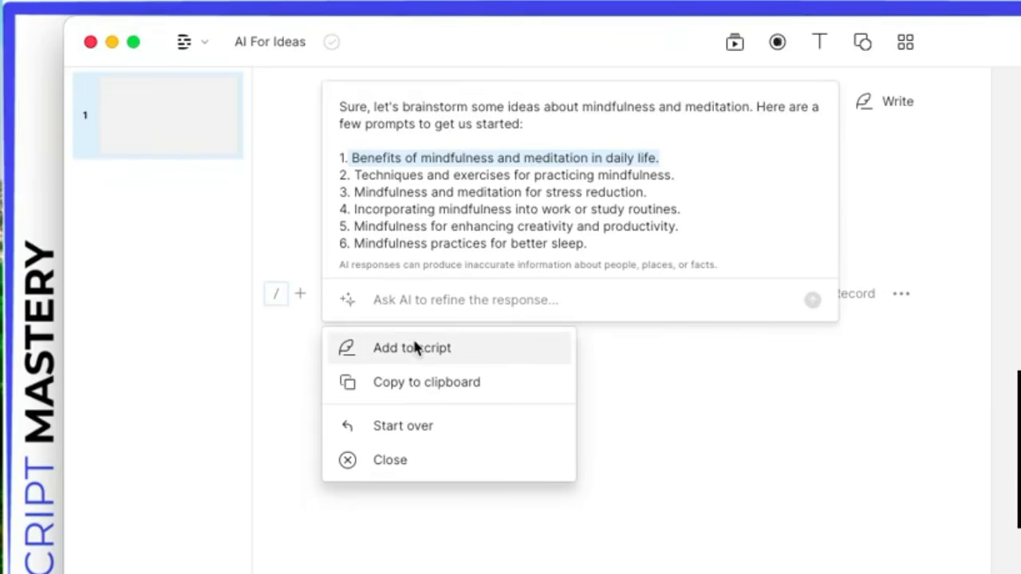
Step: Have the AI outline a script on the pasted daily-life benefits topic and apply it to the composition
left_click(401, 463)
left_click(593, 92)
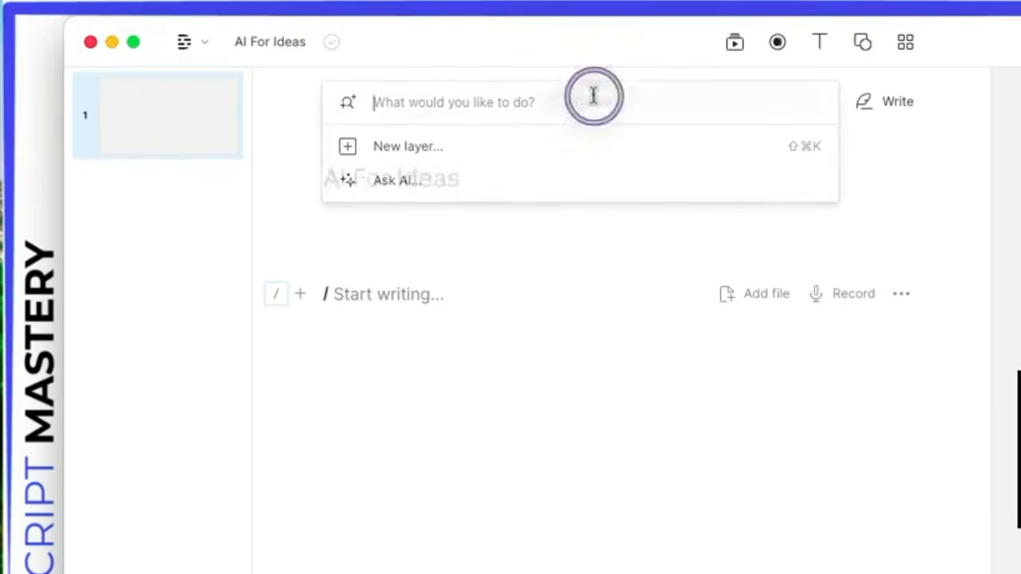
left_click(402, 182)
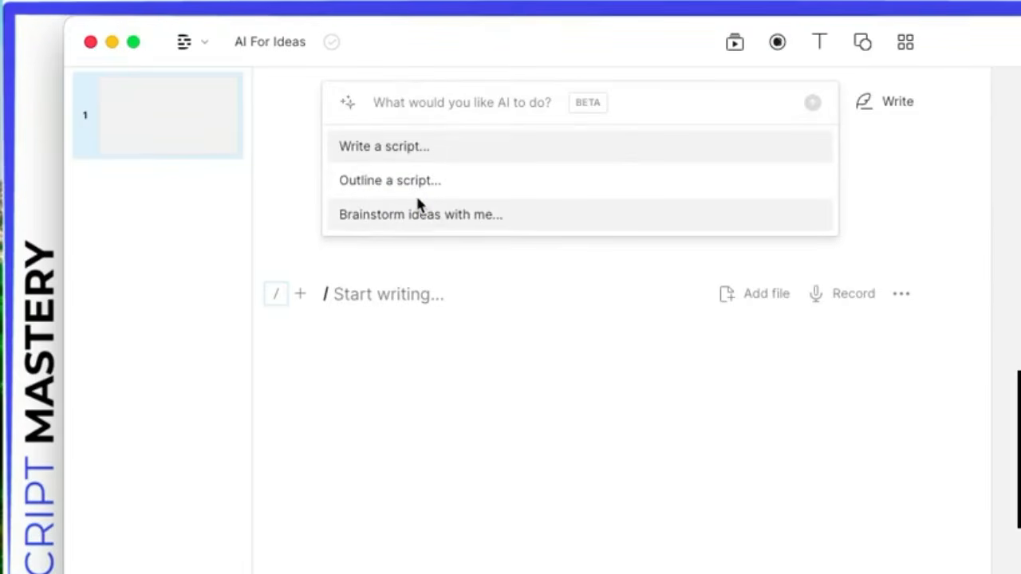
left_click(417, 185)
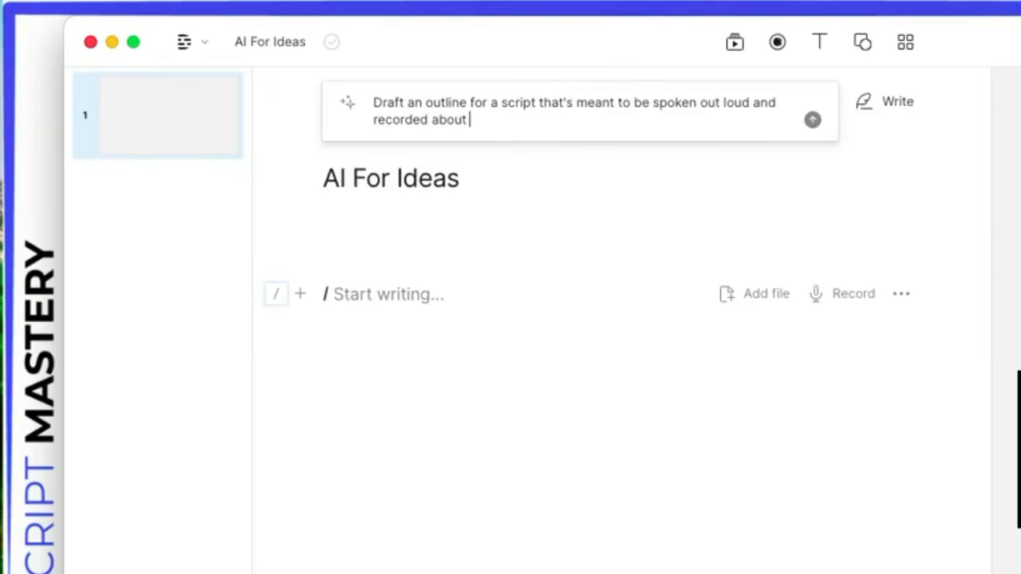
key("super+v")
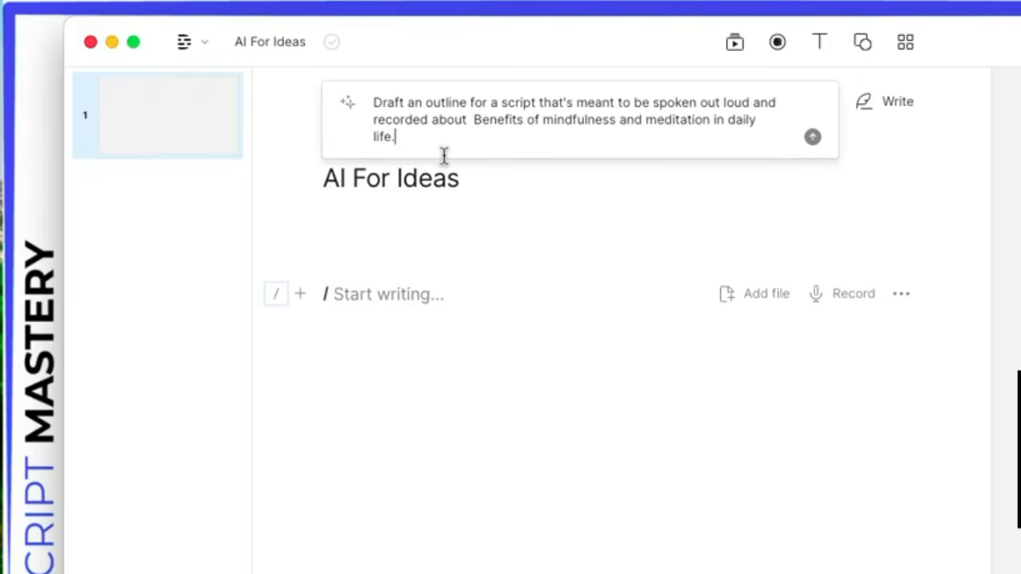
key("Return")
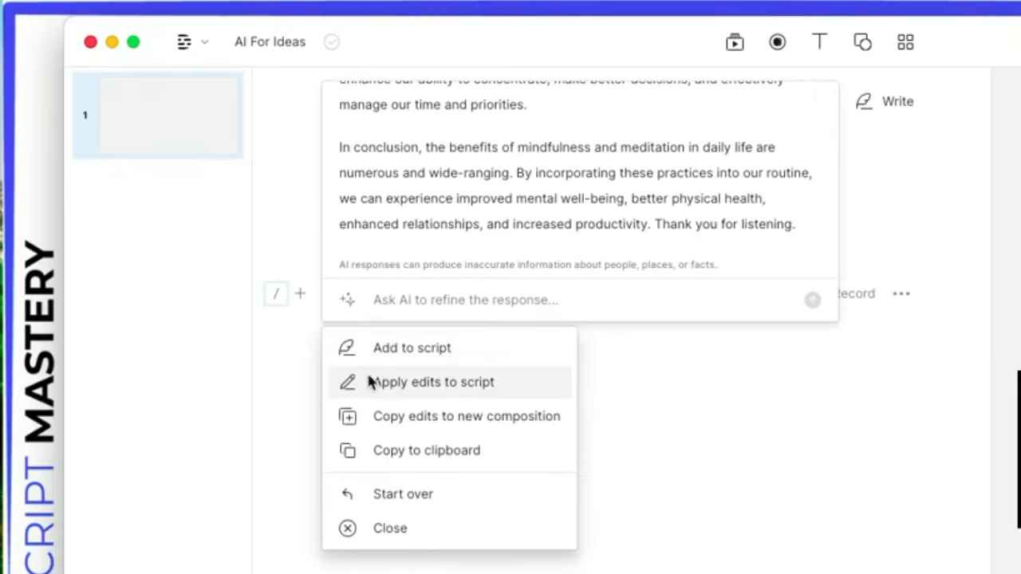
left_click(422, 391)
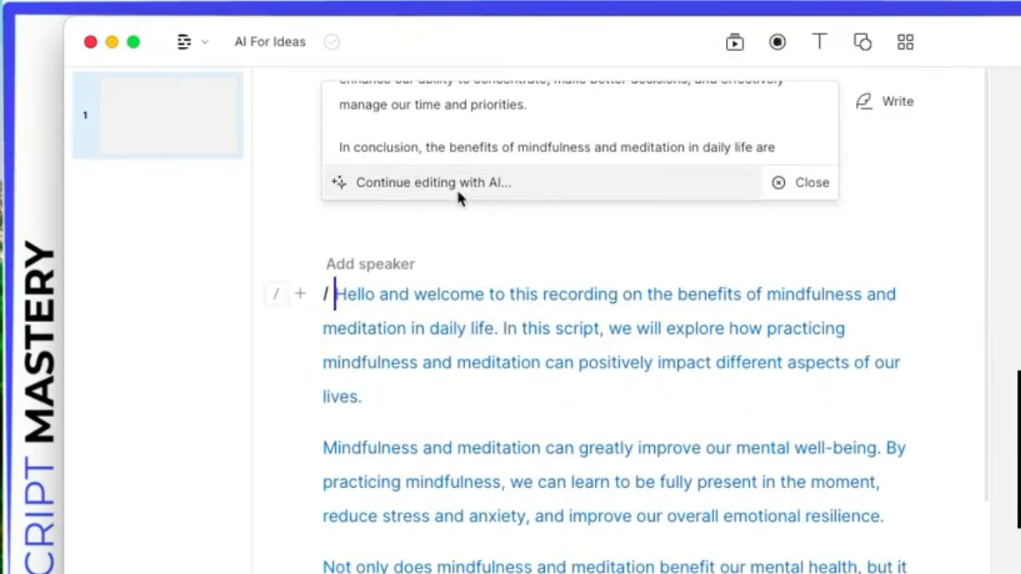
left_click(457, 183)
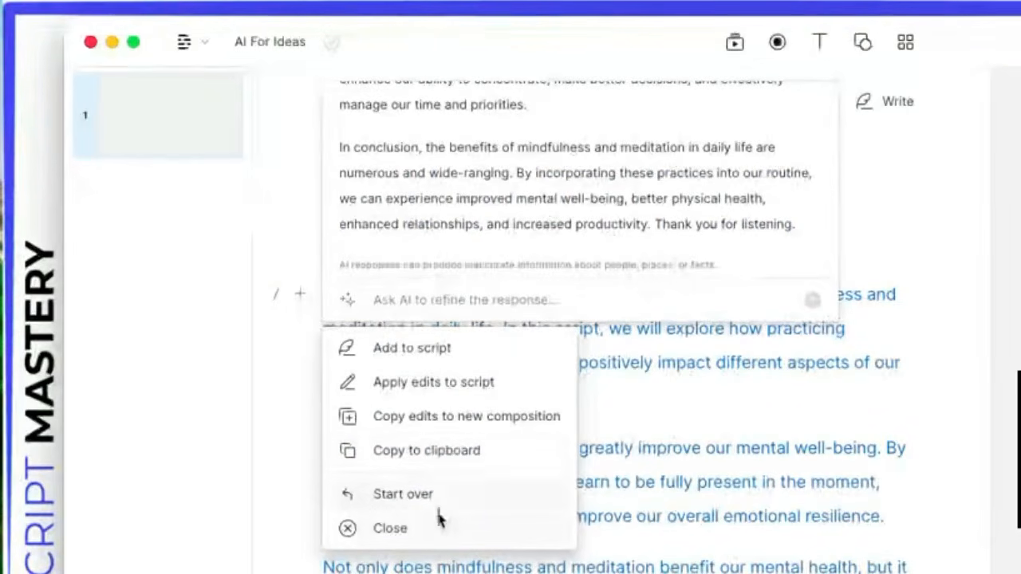
Step: Start over and regenerate the mindfulness benefits outline, then review the new version
left_click(408, 504)
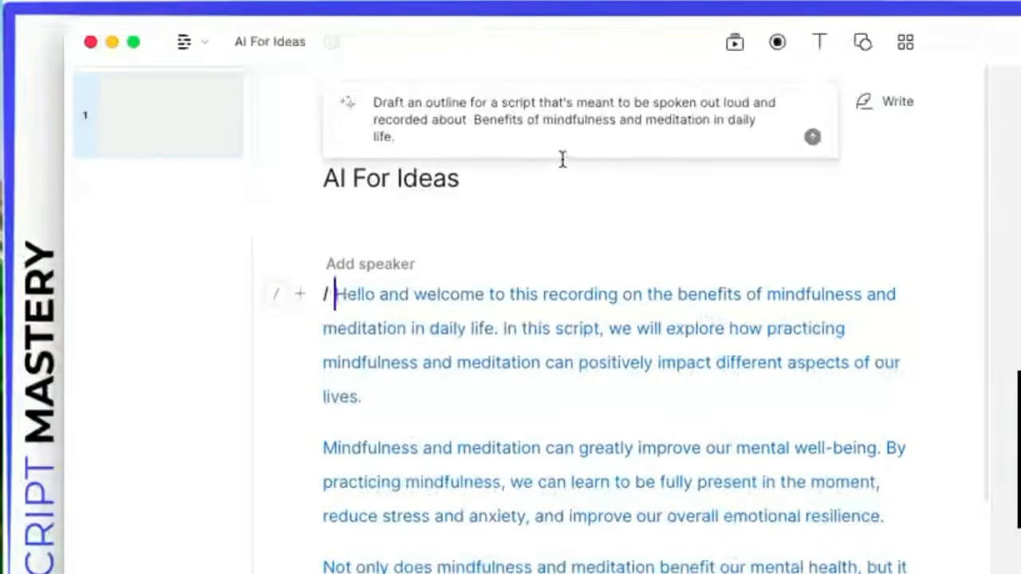
key("Return")
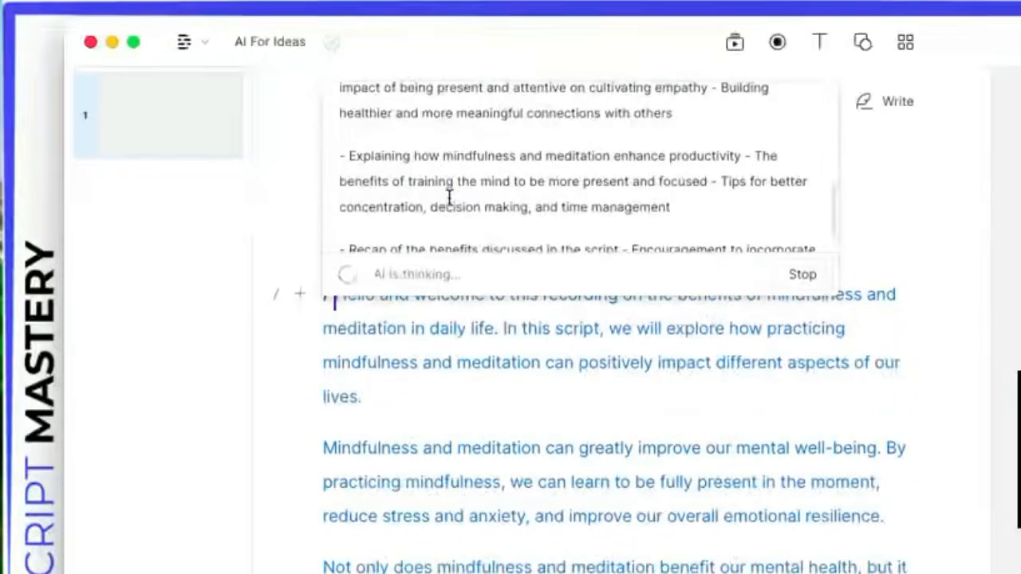
scroll(450, 198, "down", 2)
left_click_drag(349, 176, 400, 214)
scroll(495, 244, "up", 6)
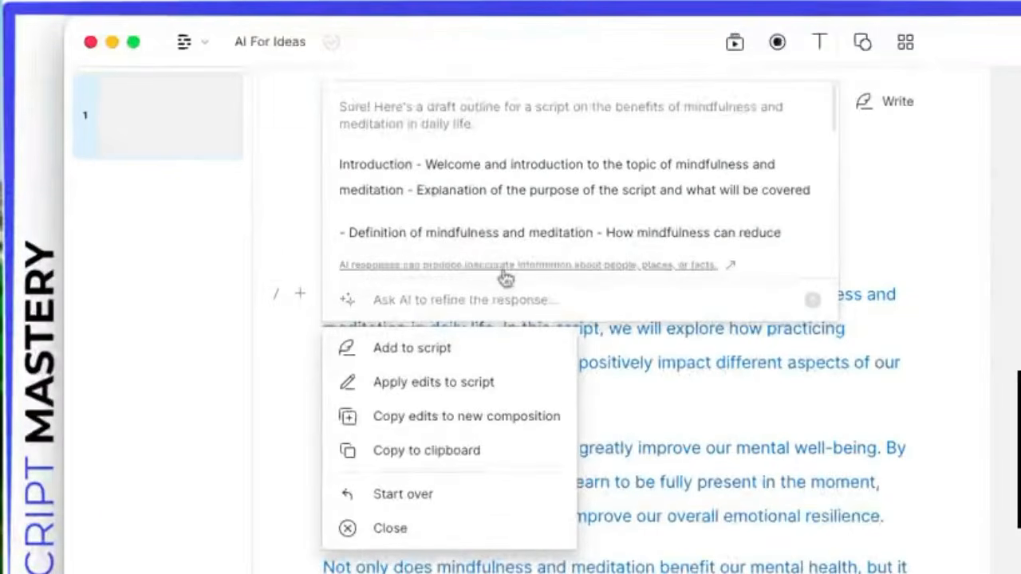
scroll(512, 240, "down", 6)
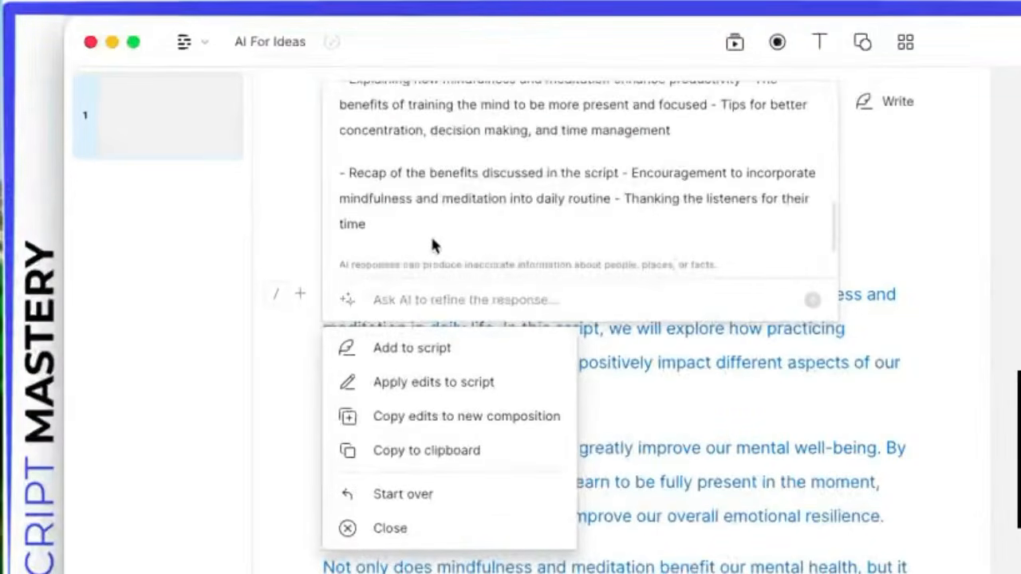
scroll(431, 241, "up", 6)
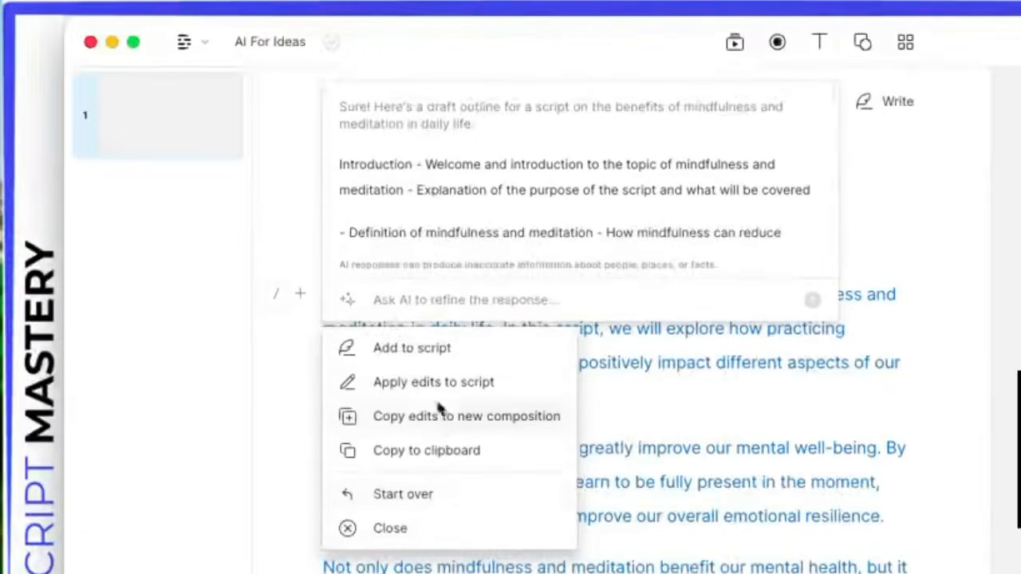
Step: Regenerate once more, then discard it and restore the original outline prompt for editing
left_click(405, 494)
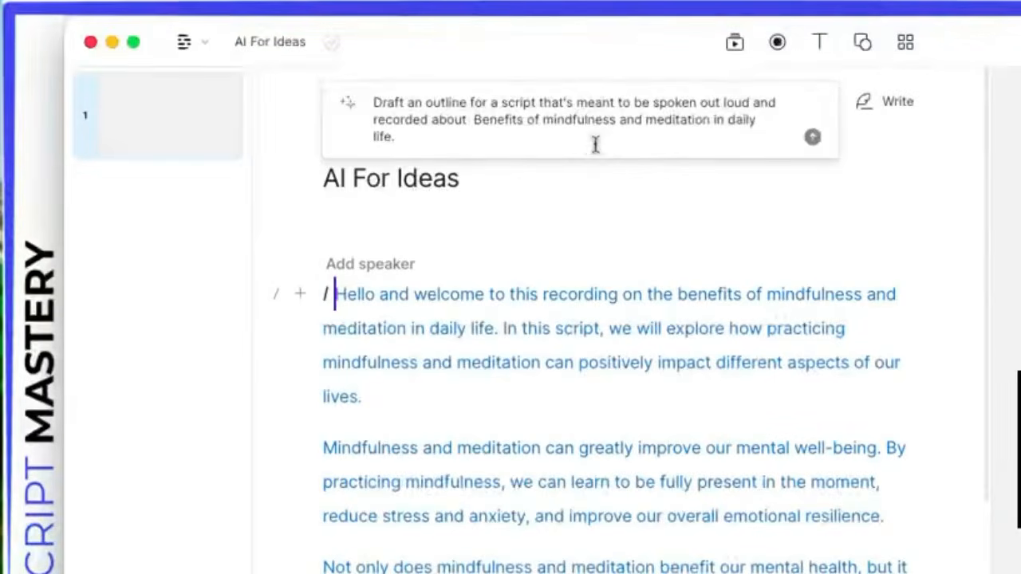
key("Return")
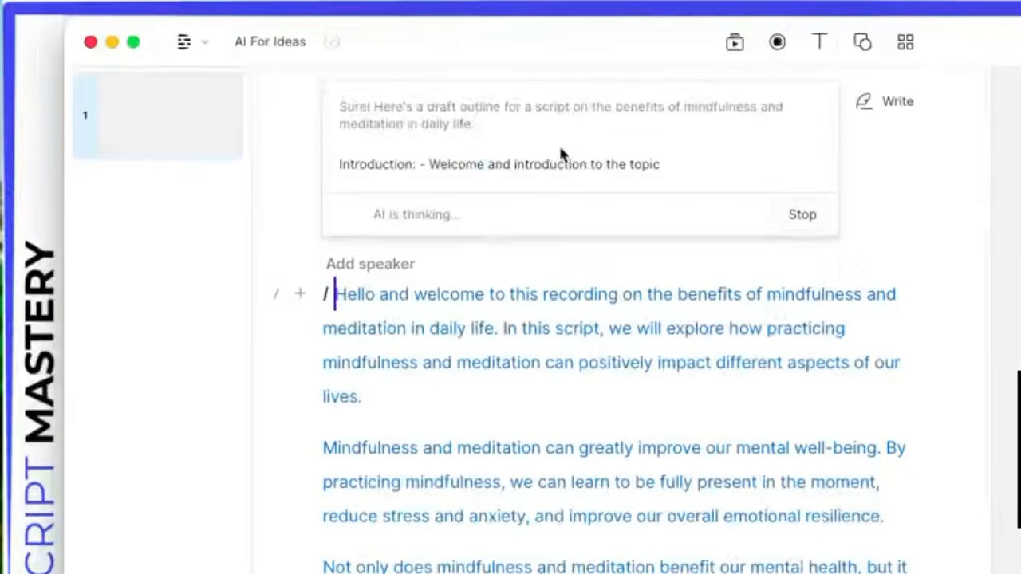
scroll(519, 237, "down", 2)
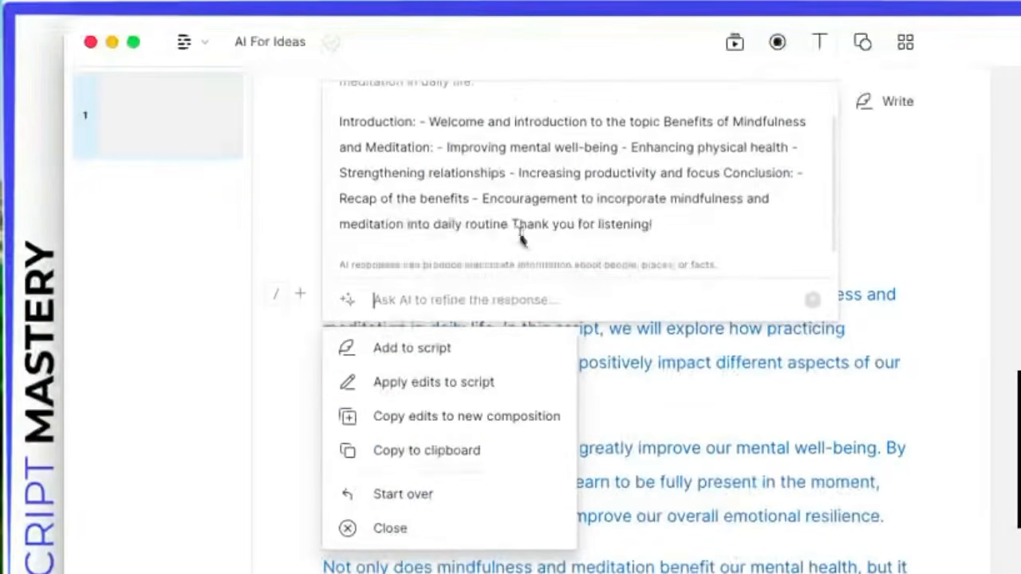
scroll(515, 241, "up", 2)
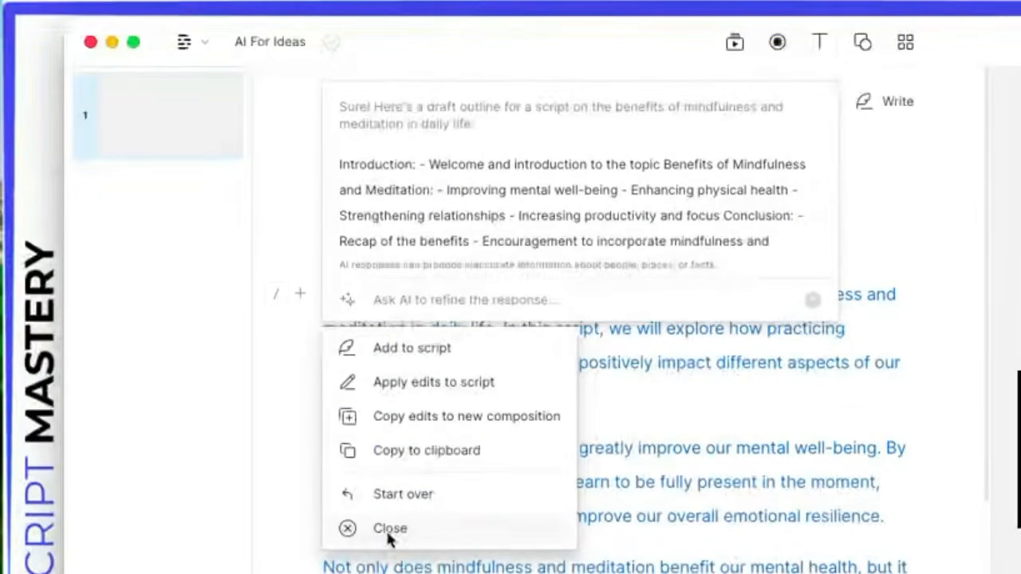
left_click(471, 116)
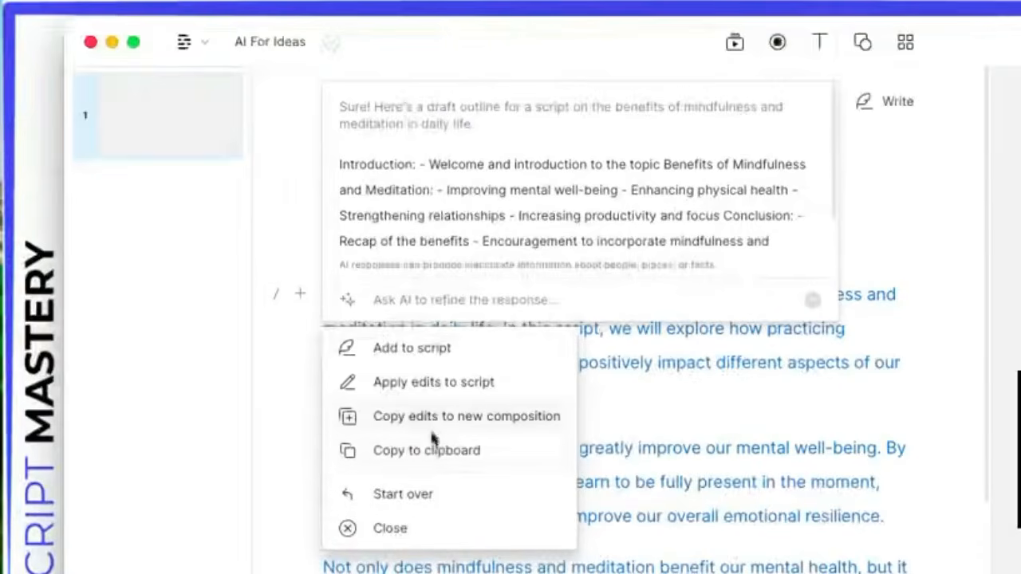
left_click(393, 491)
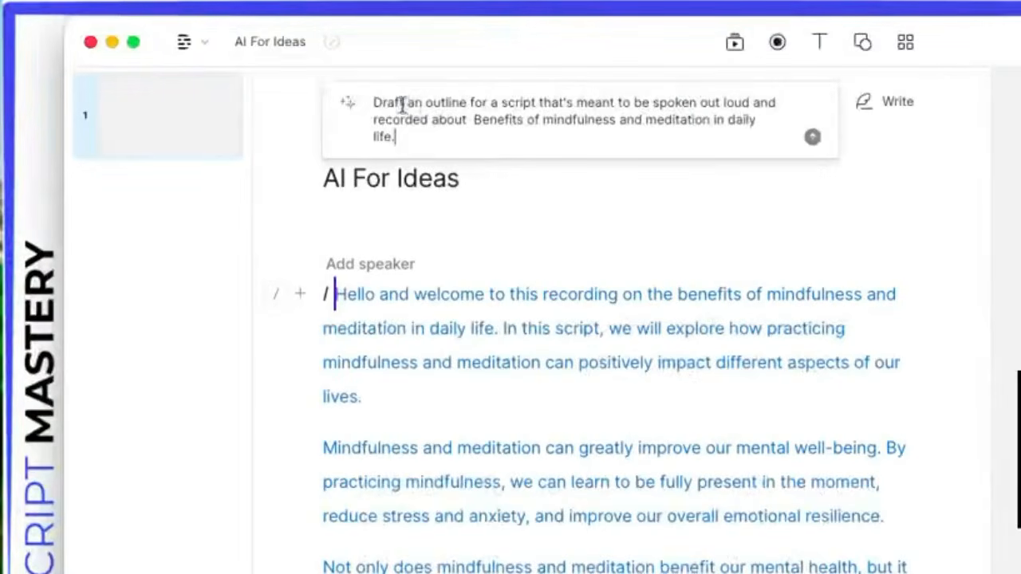
triple_click(463, 125)
left_click(473, 136)
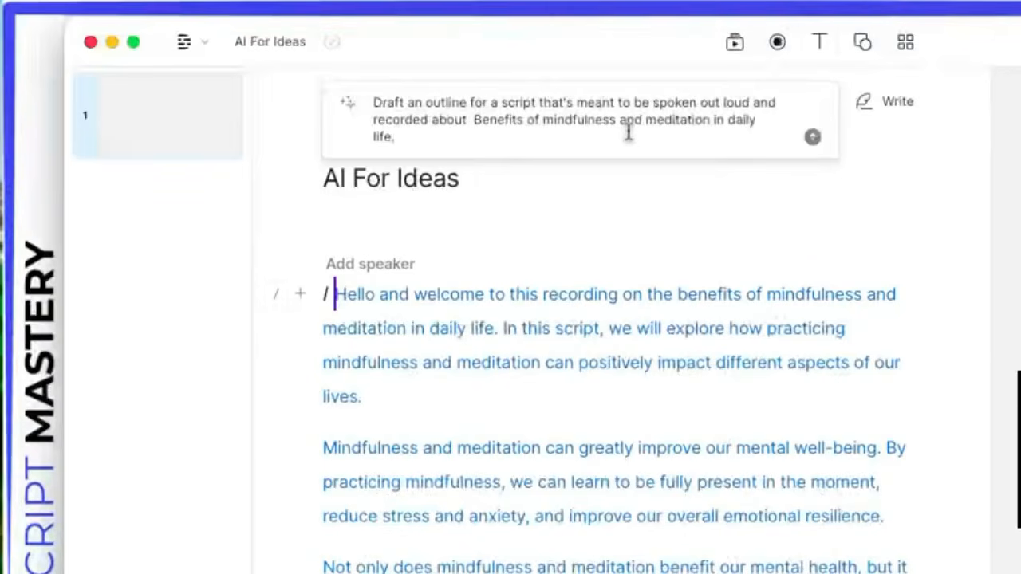
Step: Request the response as 10 script-ready bullet points, then review the returned outline
type("Give me the ")
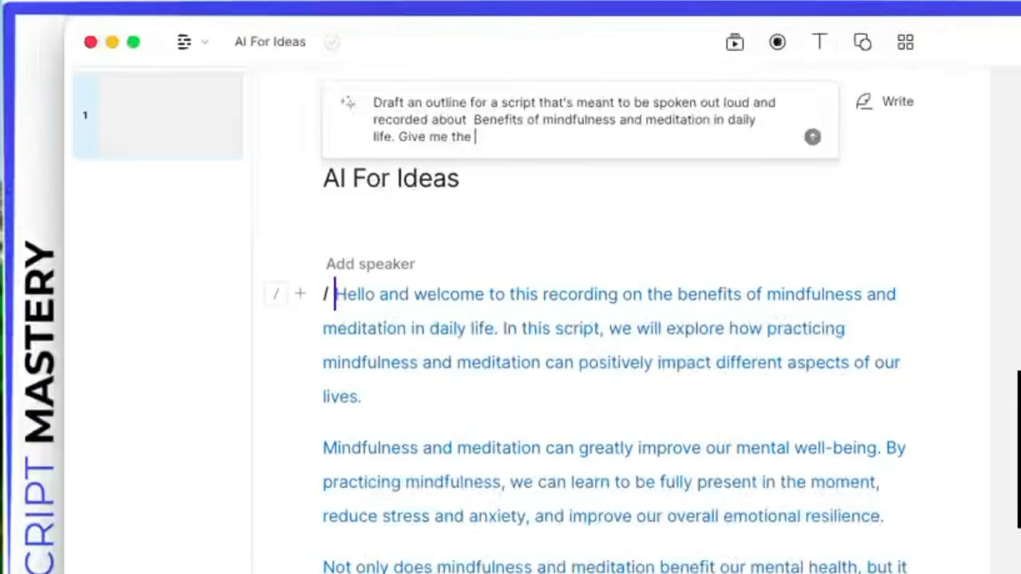
type("response in")
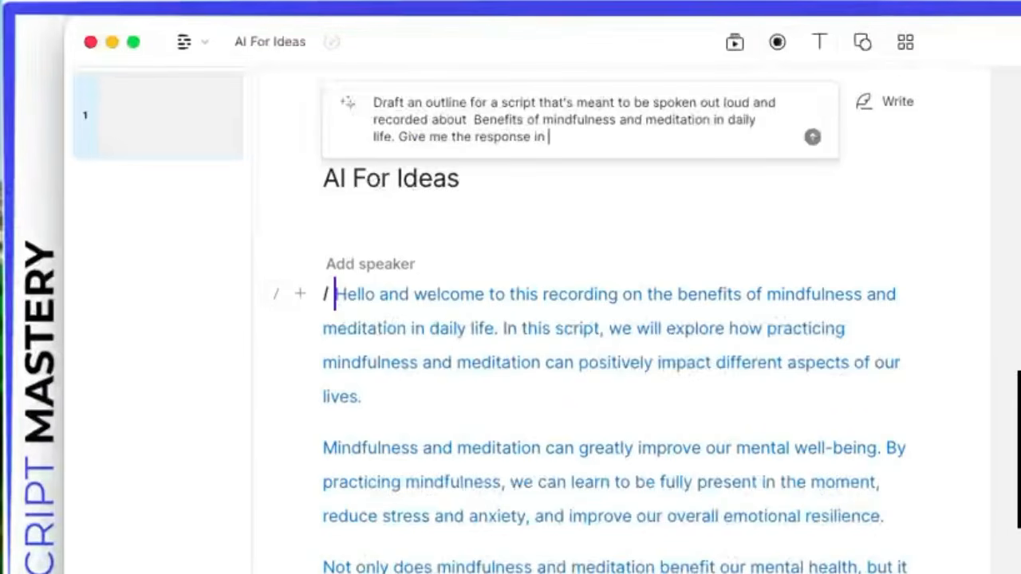
type(" 10 bullet po")
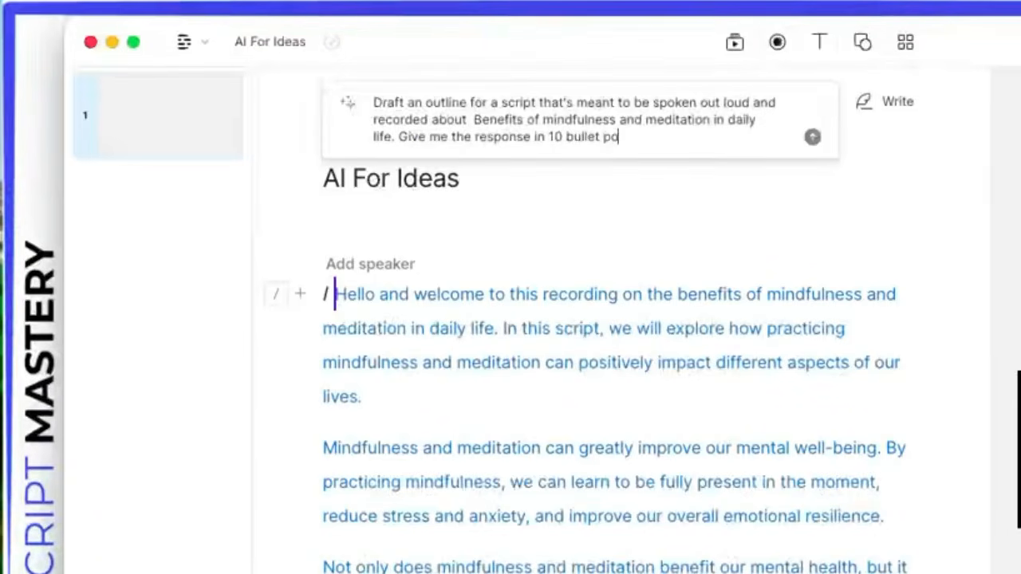
type("ints that ")
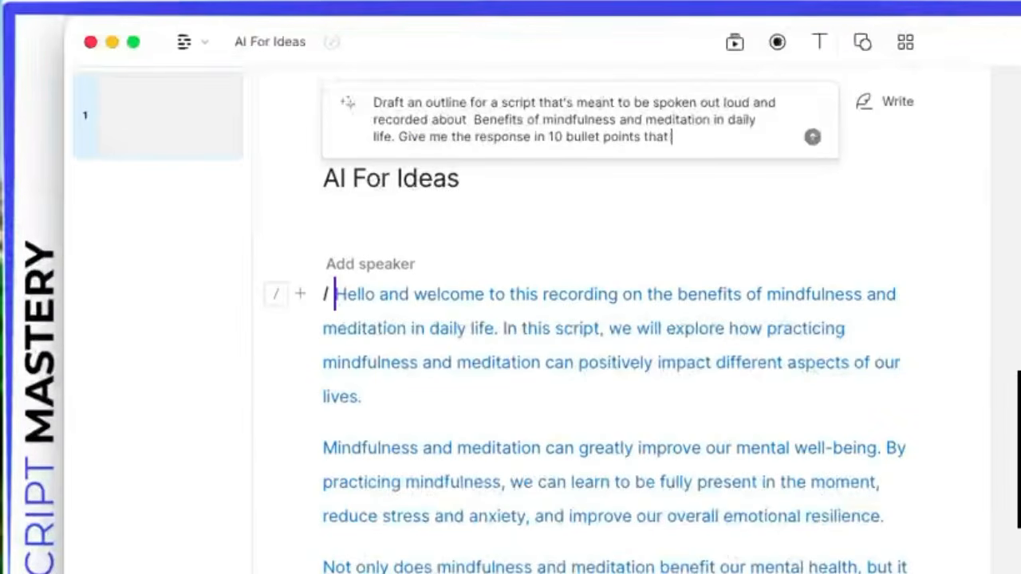
type("can be used to ")
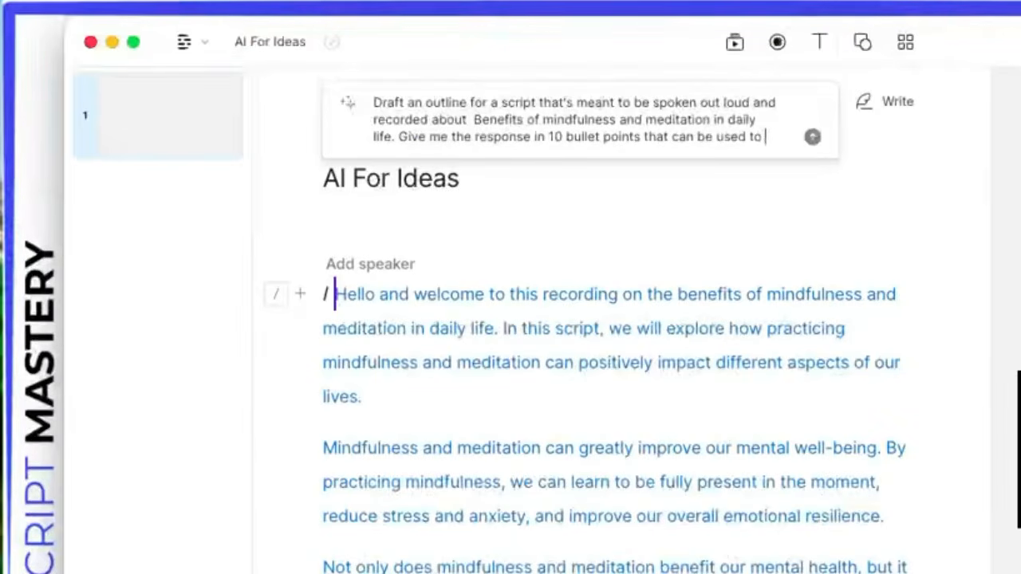
type("turn into a ")
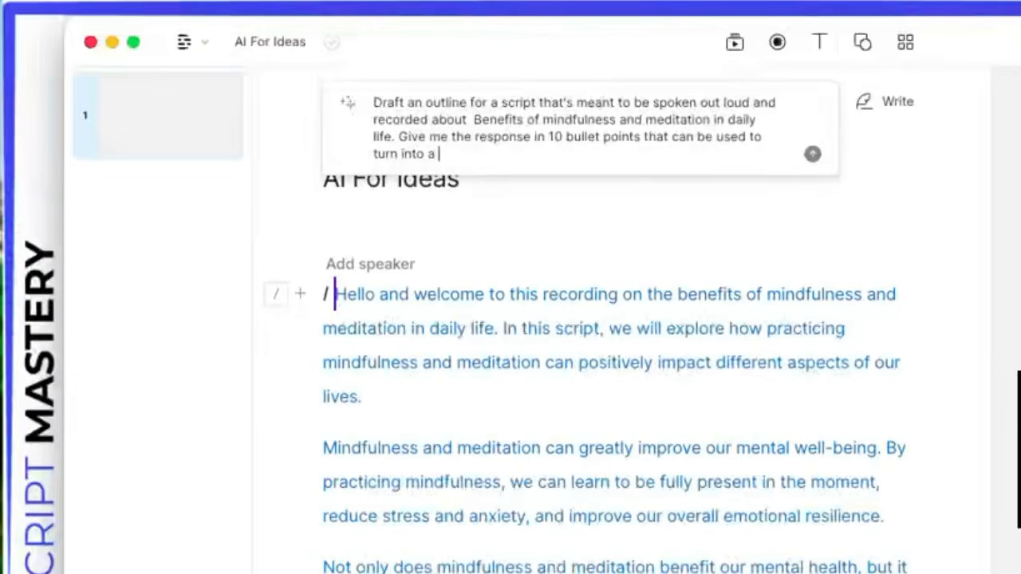
type("script")
key("Return")
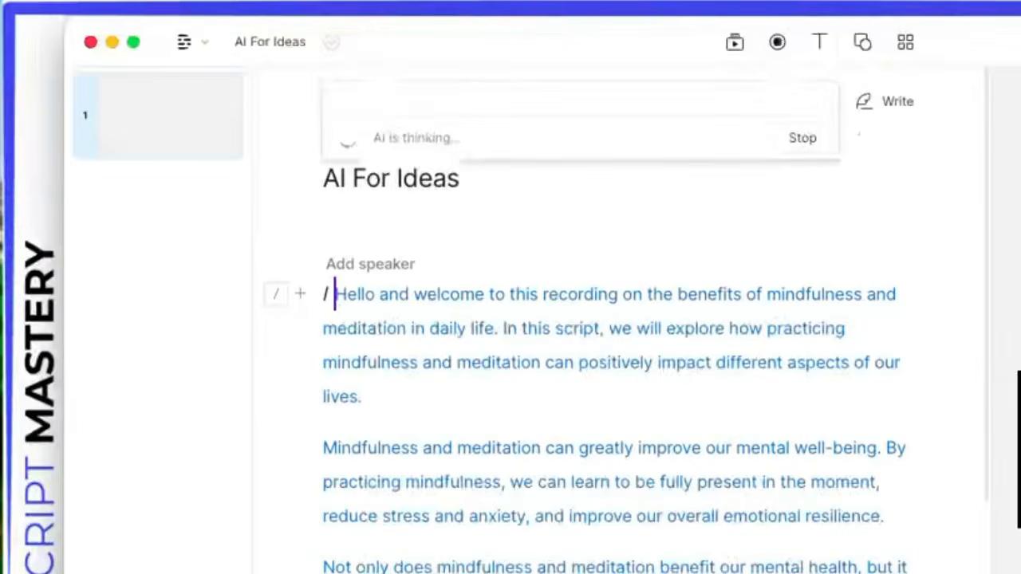
left_click(348, 156)
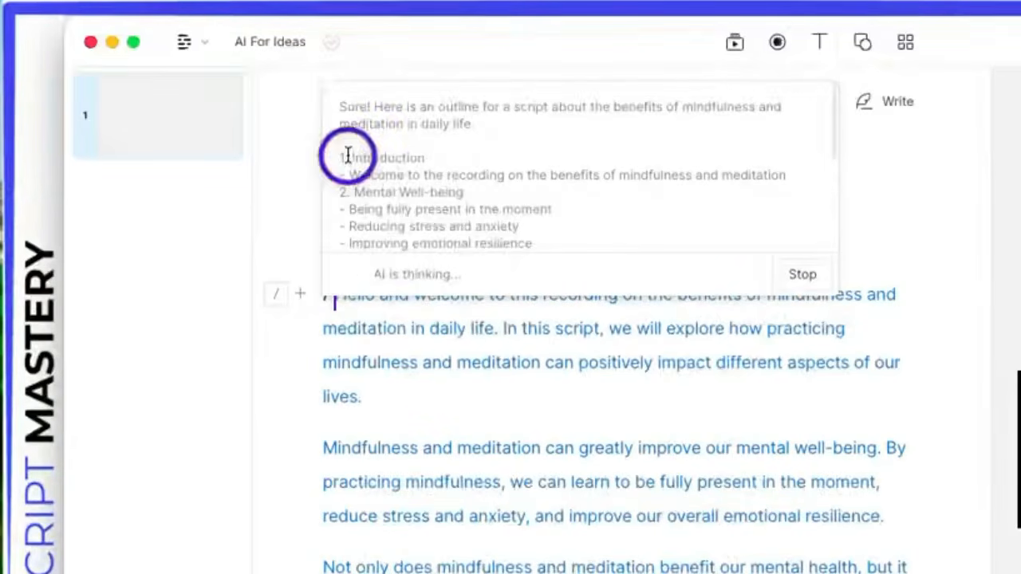
left_click_drag(348, 156, 481, 236)
left_click(573, 195)
left_click_drag(363, 131, 470, 202)
scroll(519, 213, "down", 1)
scroll(495, 203, "up", 3)
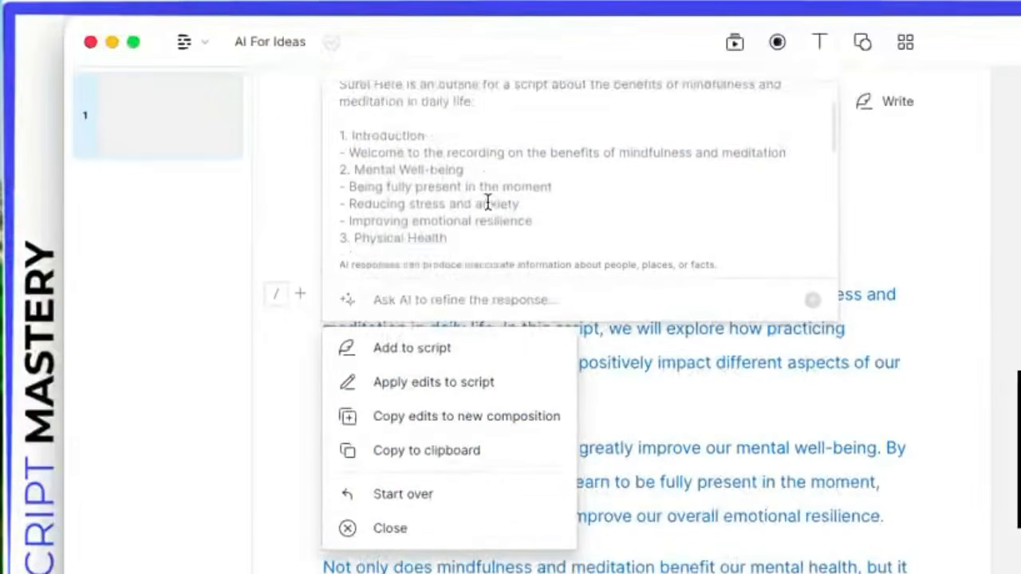
Step: Close the outline response and choose Ask AI from the composition's Actions list
left_click(390, 528)
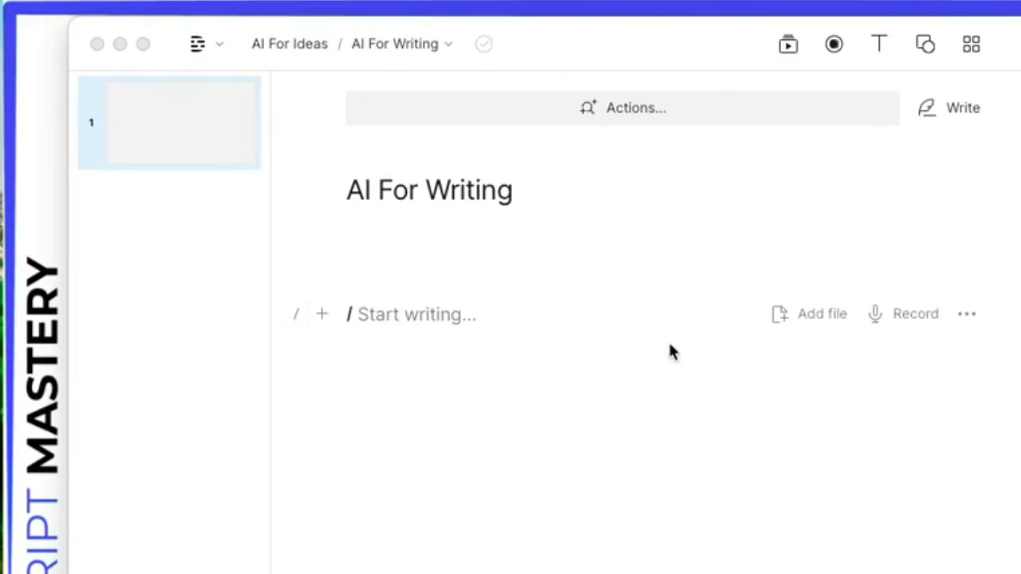
left_click(638, 106)
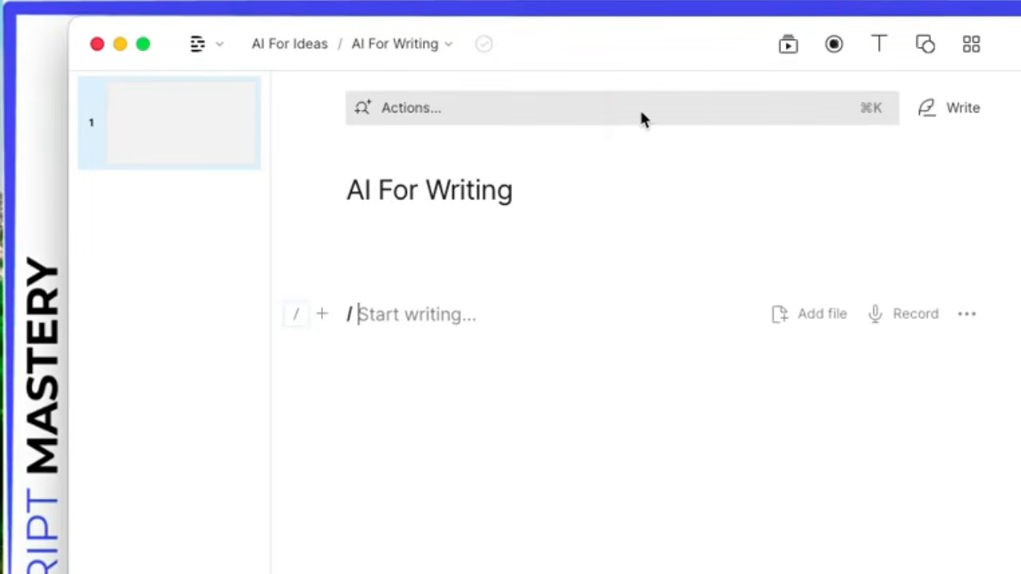
left_click(638, 108)
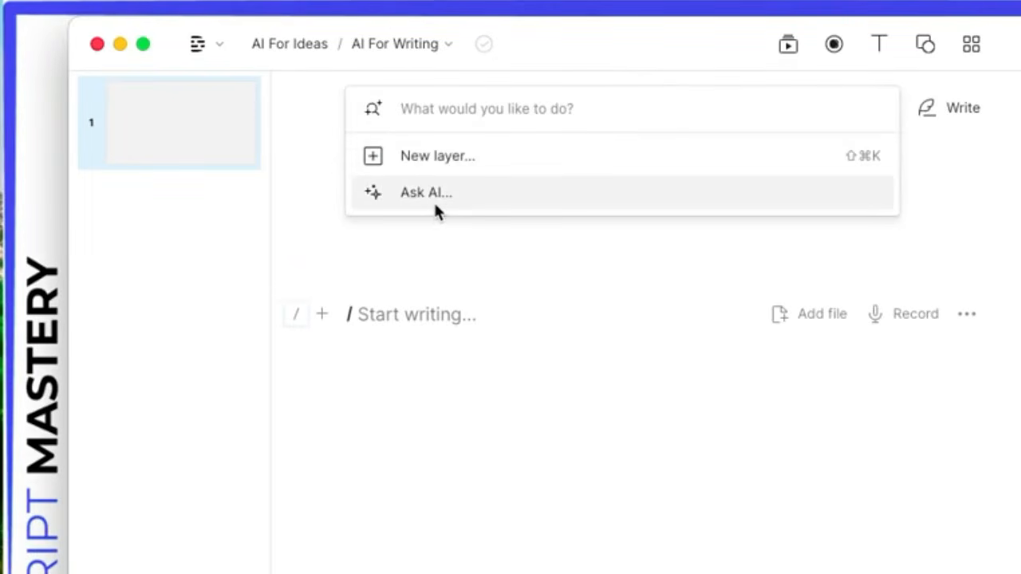
left_click(485, 299)
left_click(475, 116)
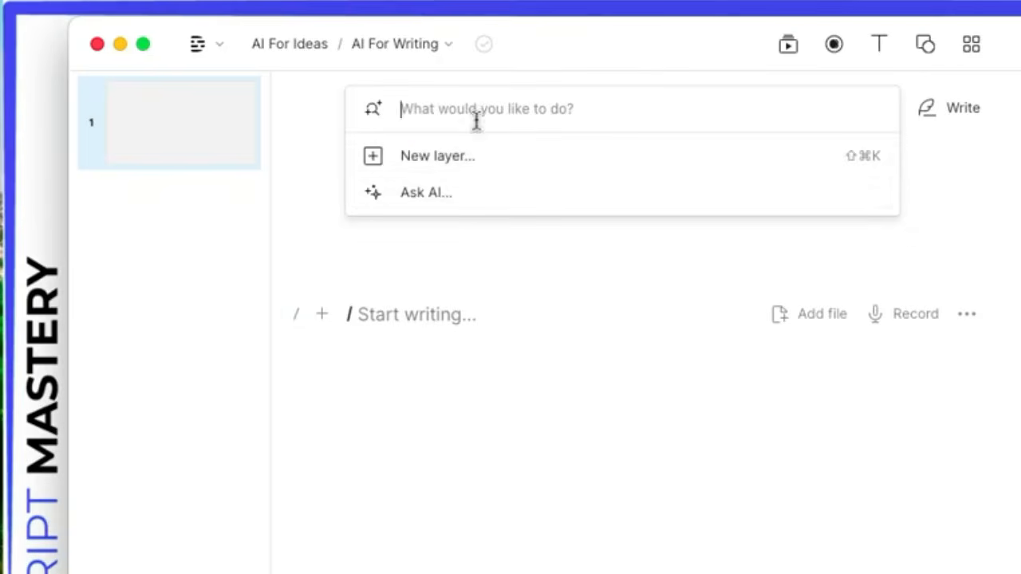
left_click(450, 190)
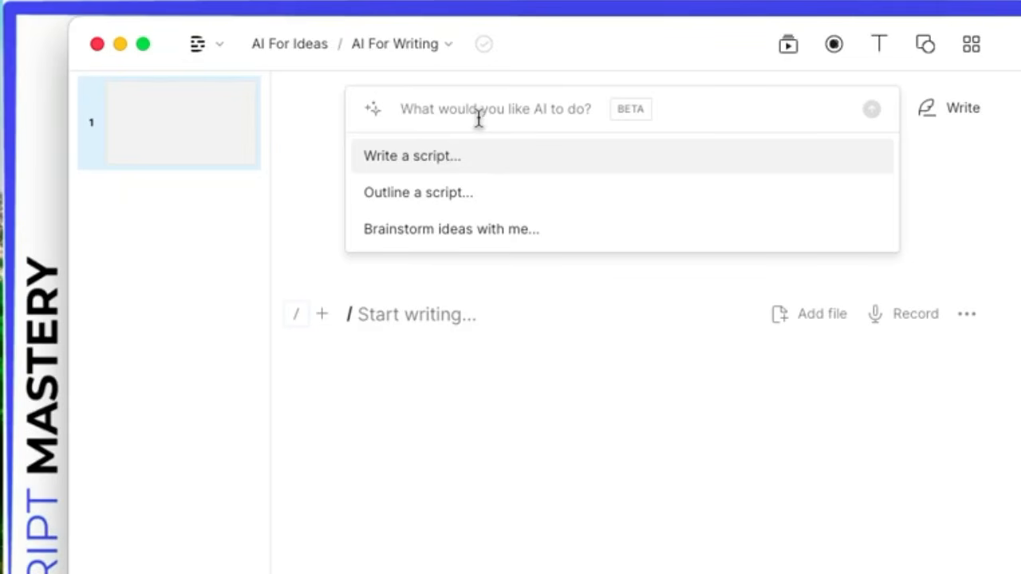
Step: Start the Write a script prompt and paste the mindfulness topic list as its subject
left_click(425, 156)
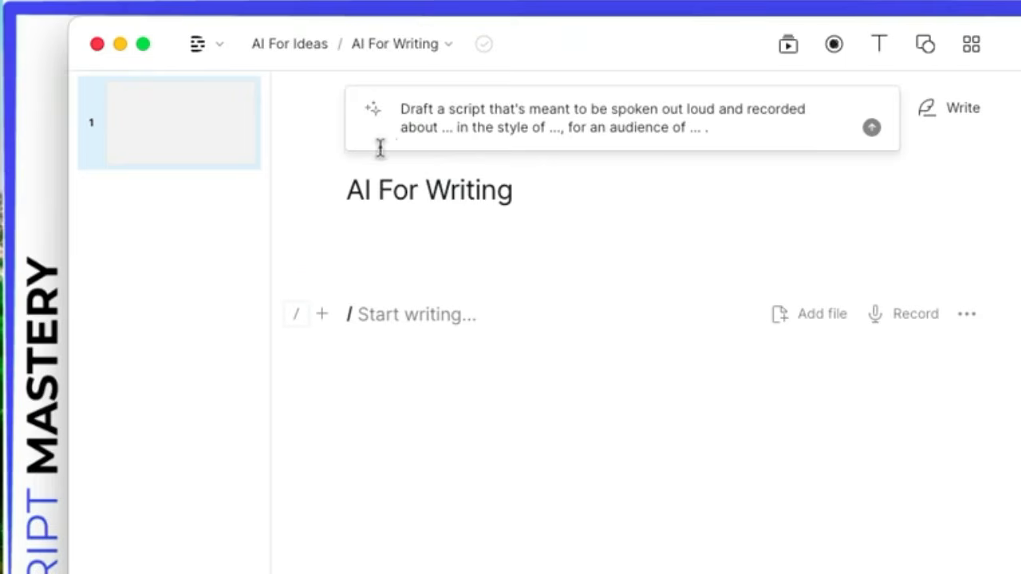
left_click(452, 129)
key("BackSpace")
key("BackSpace")
key("BackSpace")
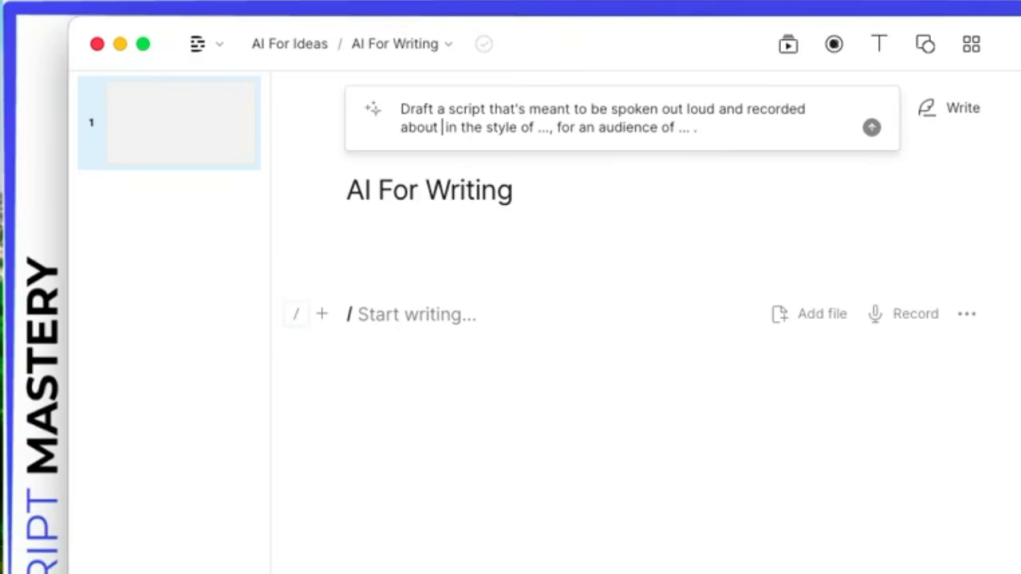
key("super+v")
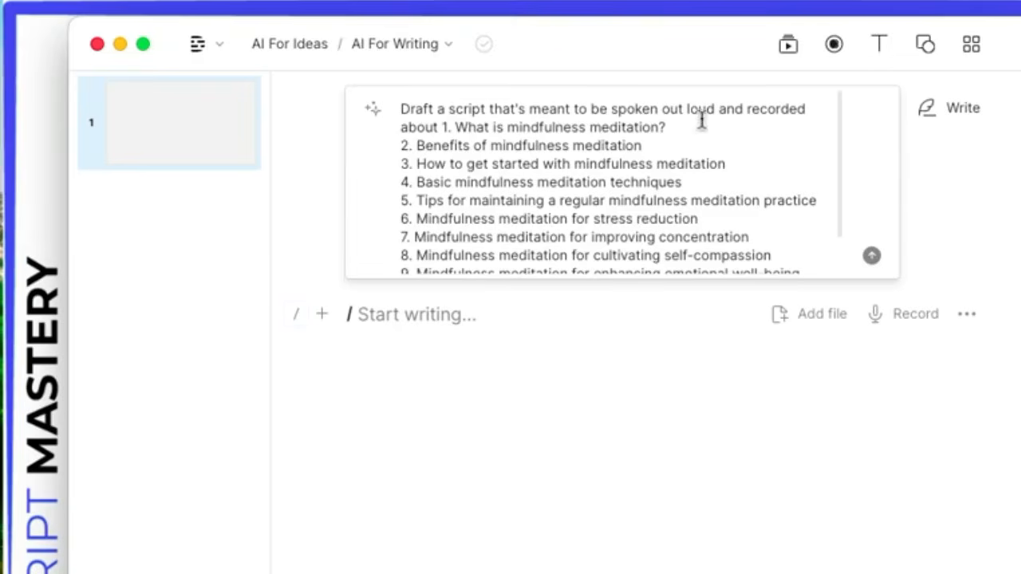
scroll(497, 152, "down", 2)
scroll(520, 159, "up", 2)
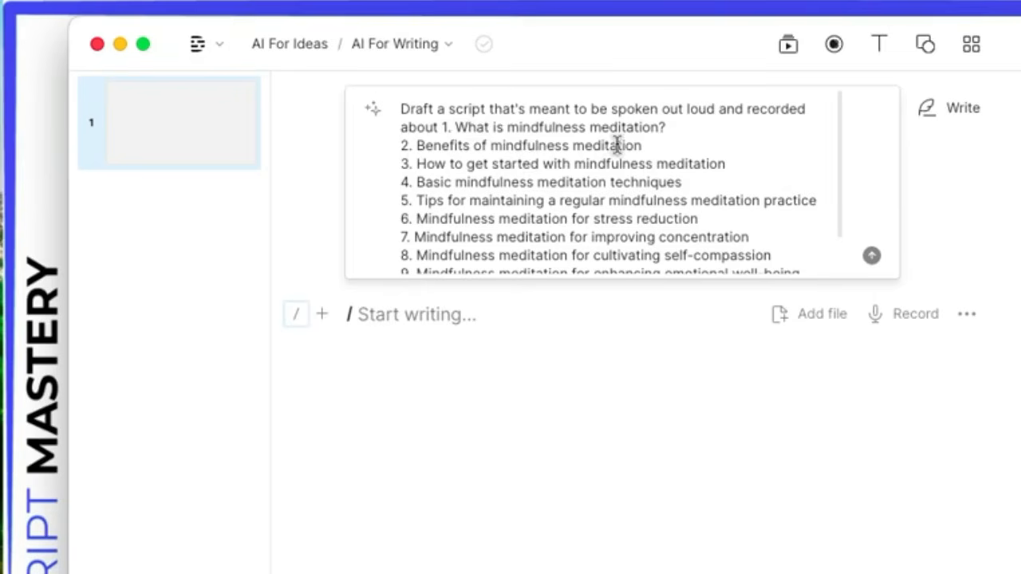
scroll(654, 223, "down", 2)
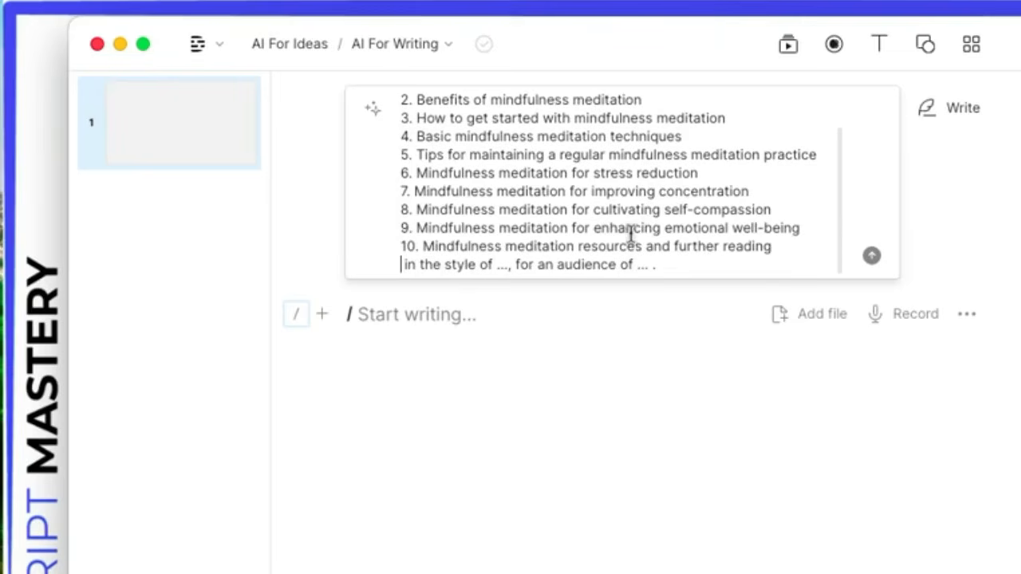
Step: Set style 'a patient and wise teacher' and audience 'beginners with no knowledge about mindfulness', then submit
left_click(505, 272)
key("BackSpace")
key("BackSpace")
key("BackSpace")
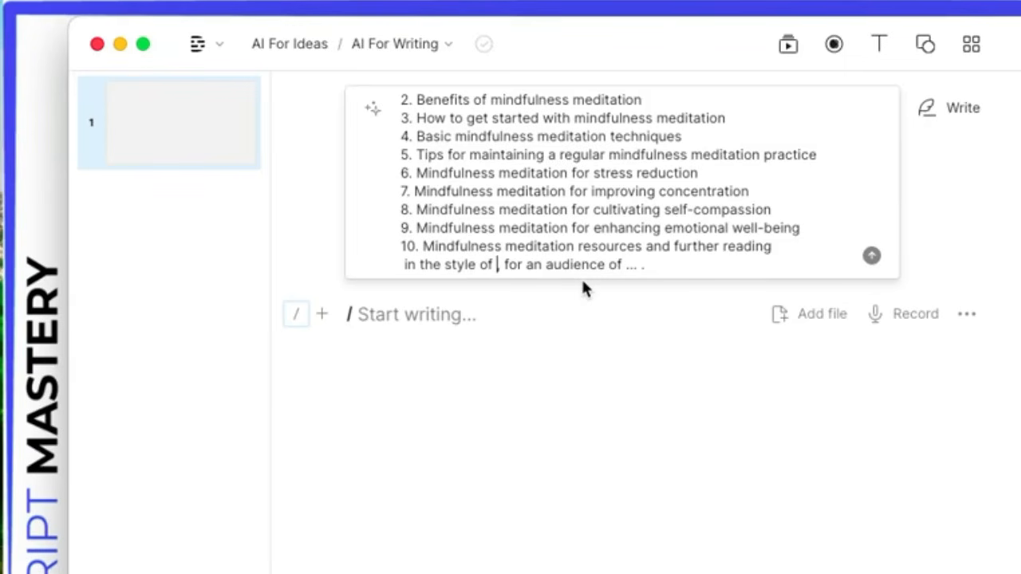
type("a pa")
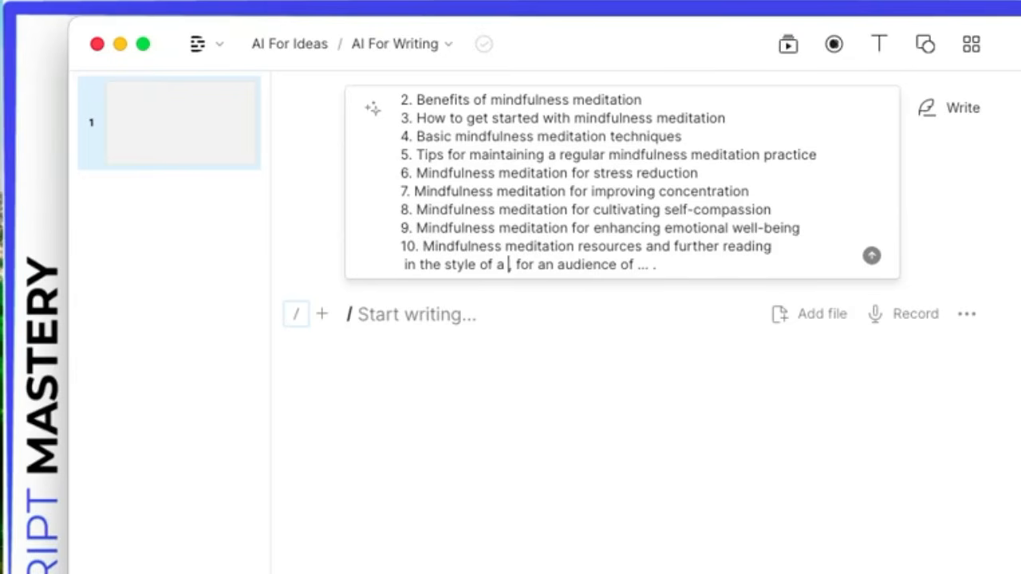
type("tient and wise t")
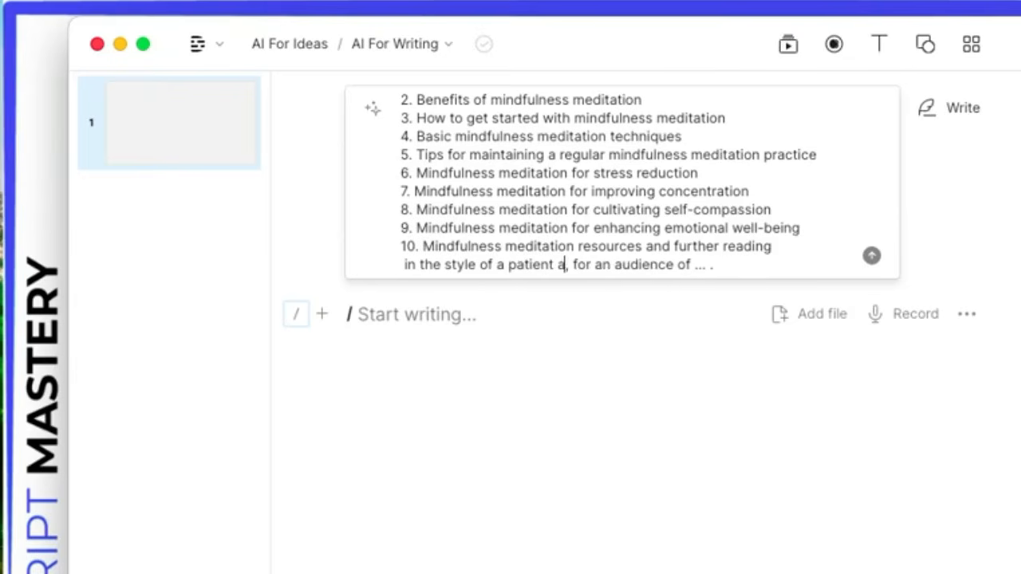
type("eacher")
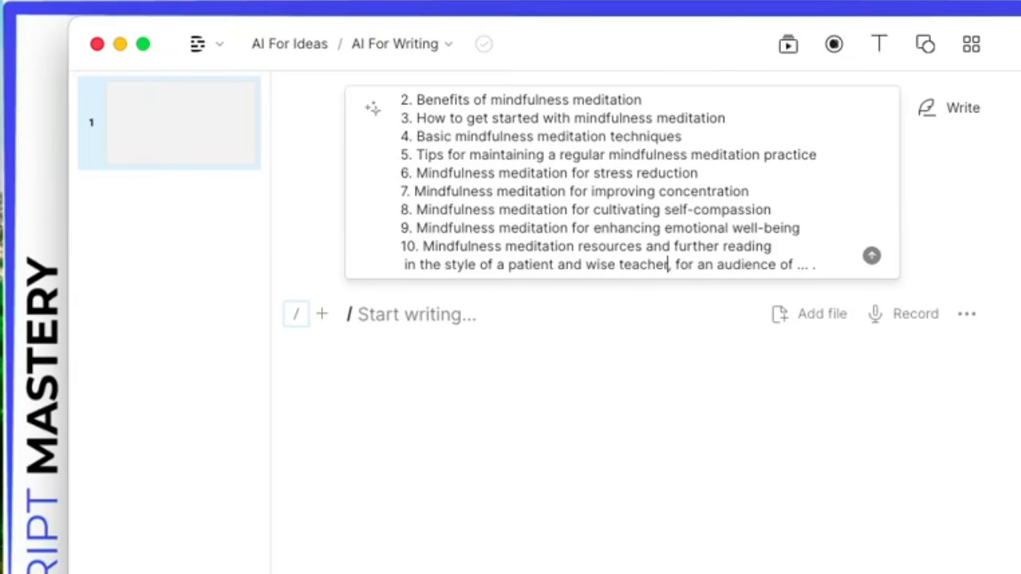
left_click(816, 265)
key("BackSpace")
key("BackSpace")
key("BackSpace")
key("BackSpace")
key("BackSpace")
type("beginner")
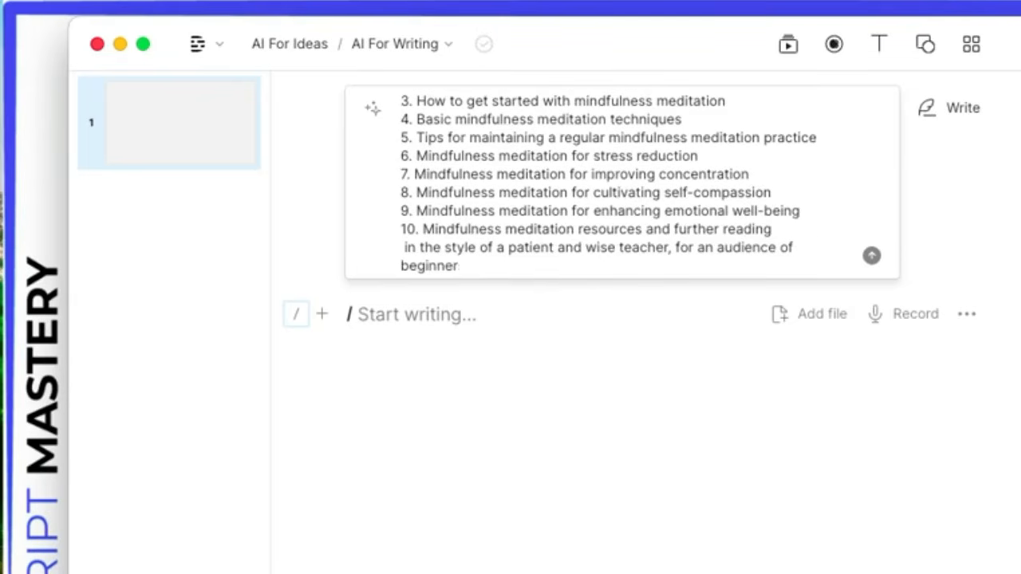
type("s with no knowle")
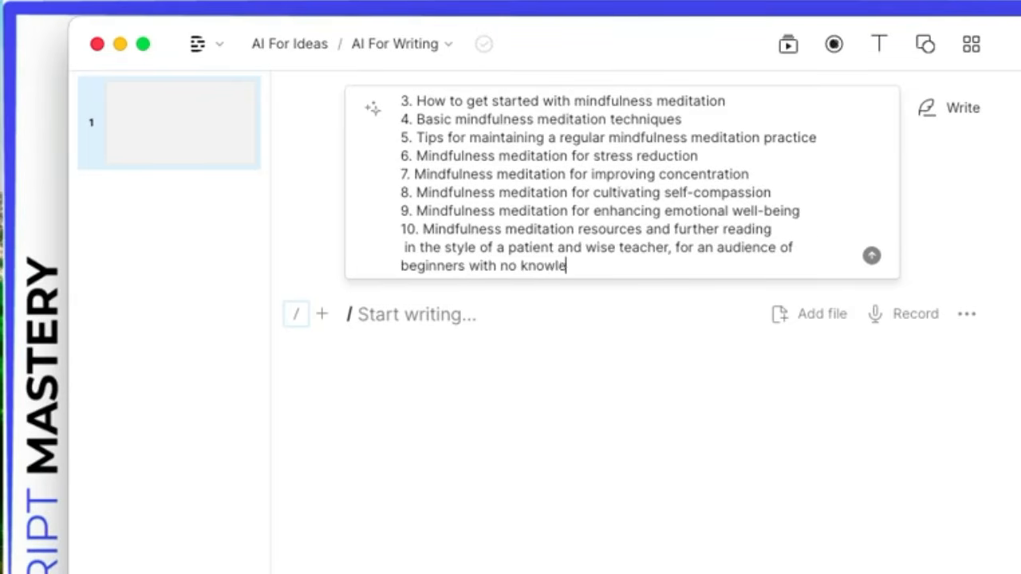
type("dge about mindfule")
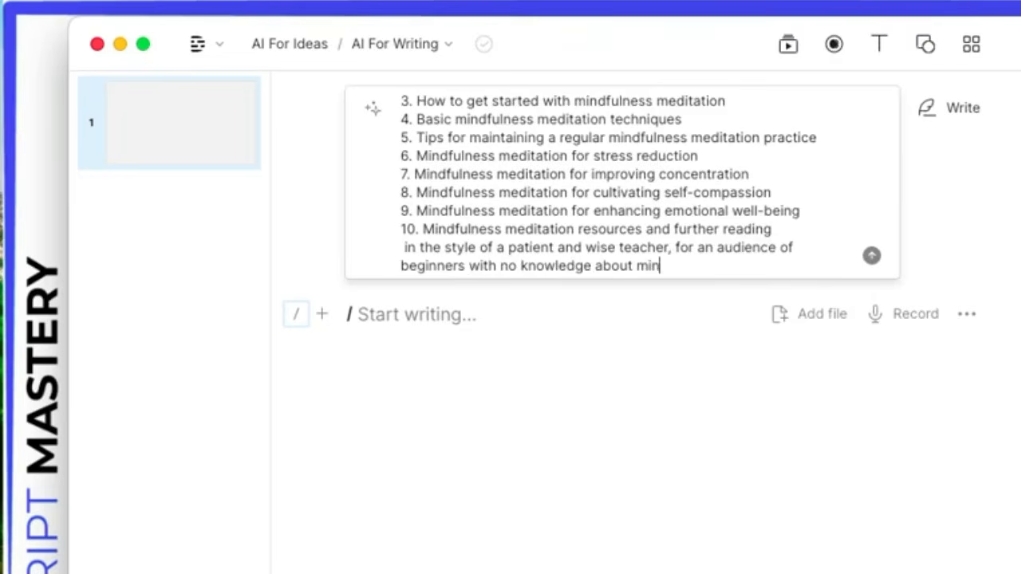
key("BackSpace")
key("BackSpace")
type("lness")
key("Return")
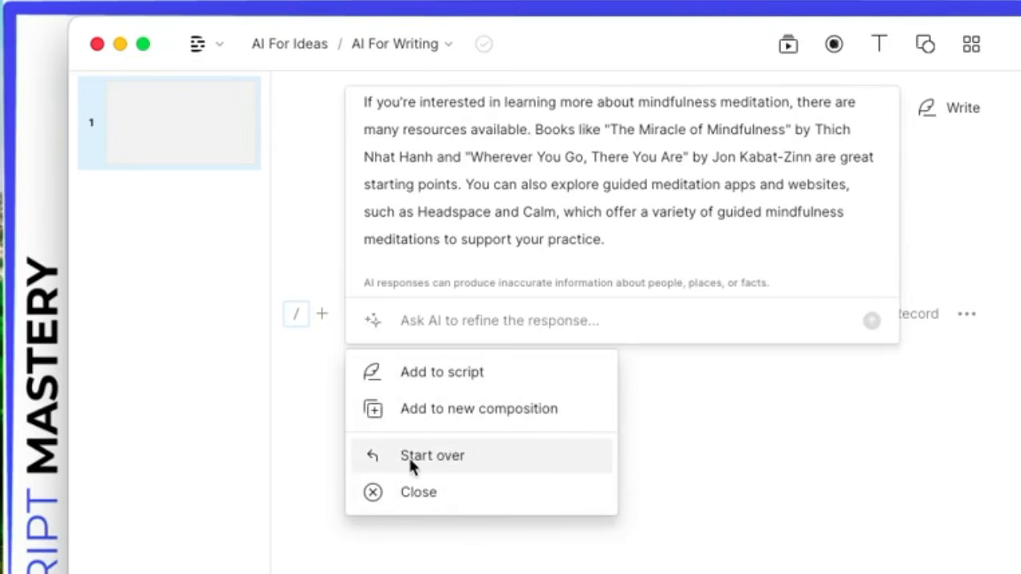
Step: Add the AI-written mindfulness script to the AI For Writing composition and scroll through it
left_click(429, 372)
scroll(724, 558, "up", 10)
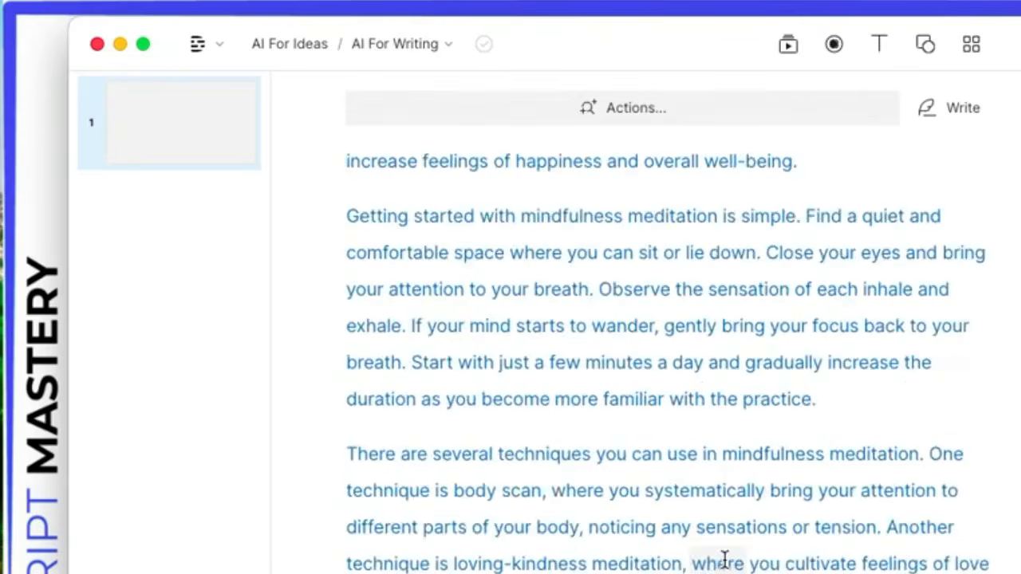
scroll(724, 558, "down", 15)
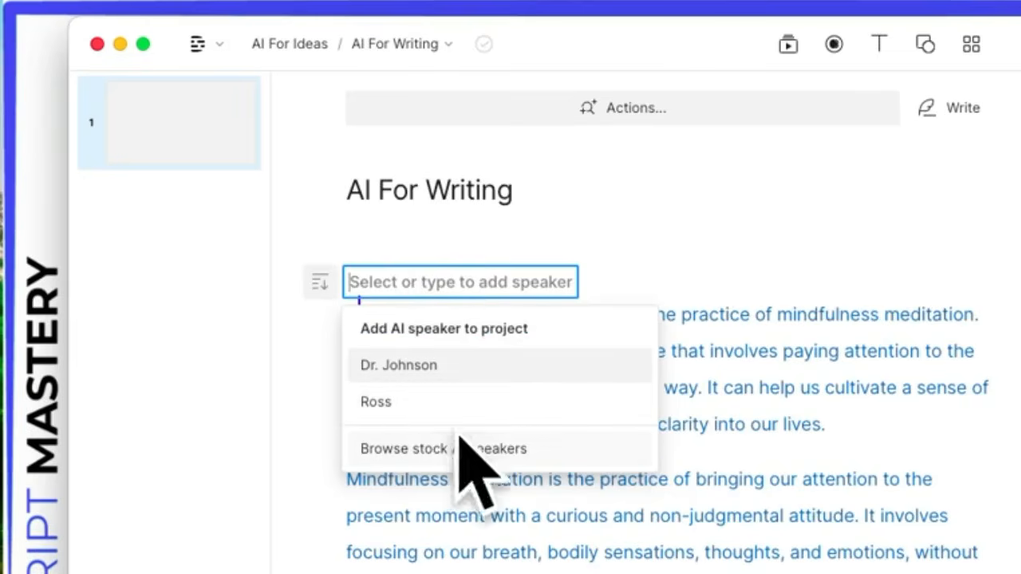
Step: Assign stock AI voice Alan to the script and play back its opening lines
left_click(420, 449)
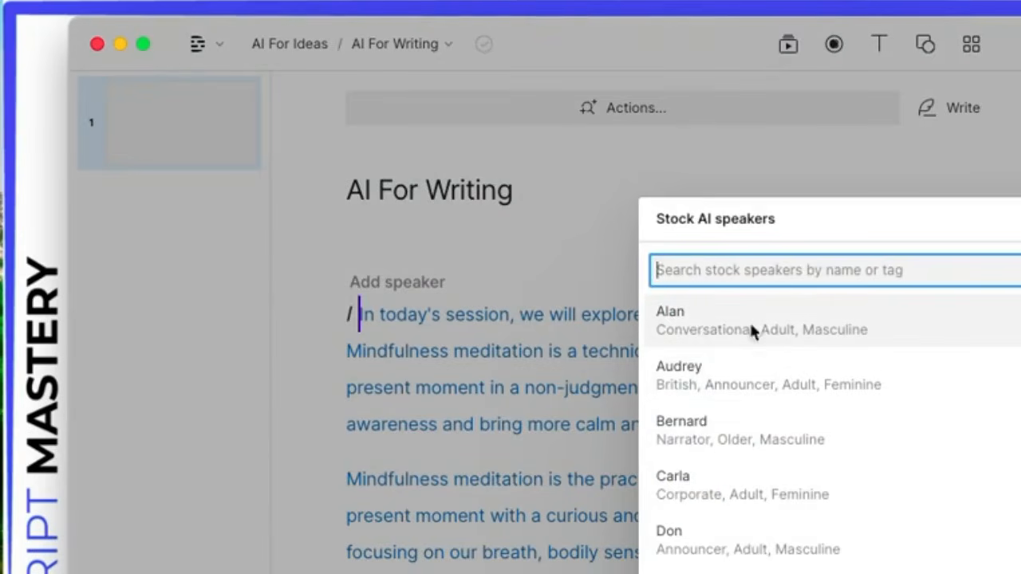
left_click(704, 322)
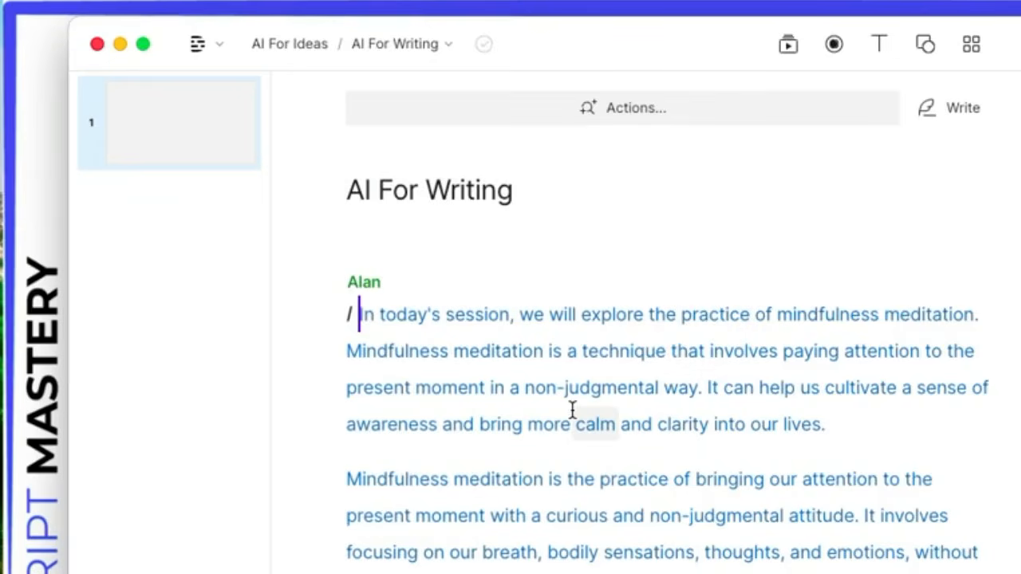
key("super+a")
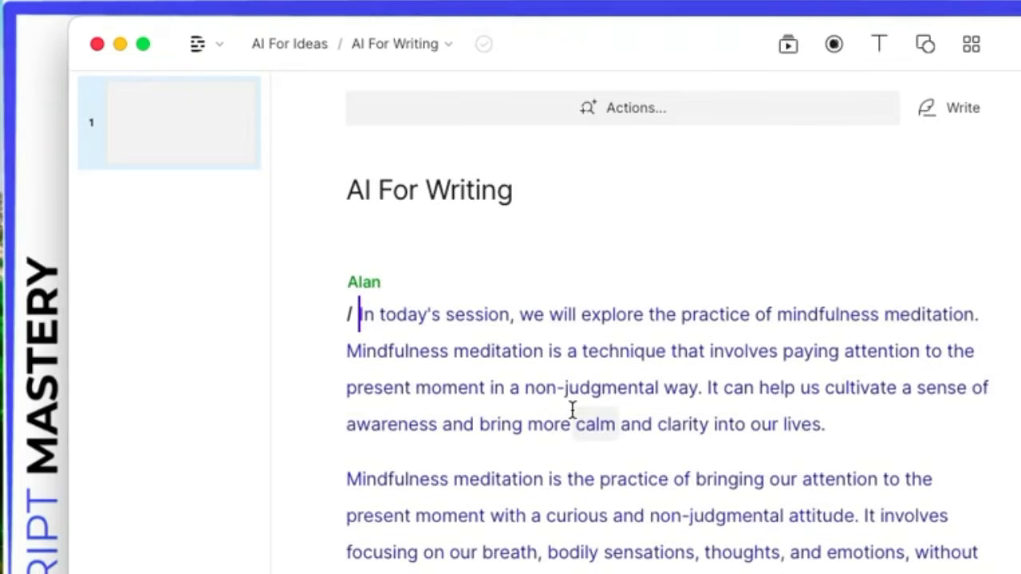
mouse_move(355, 275)
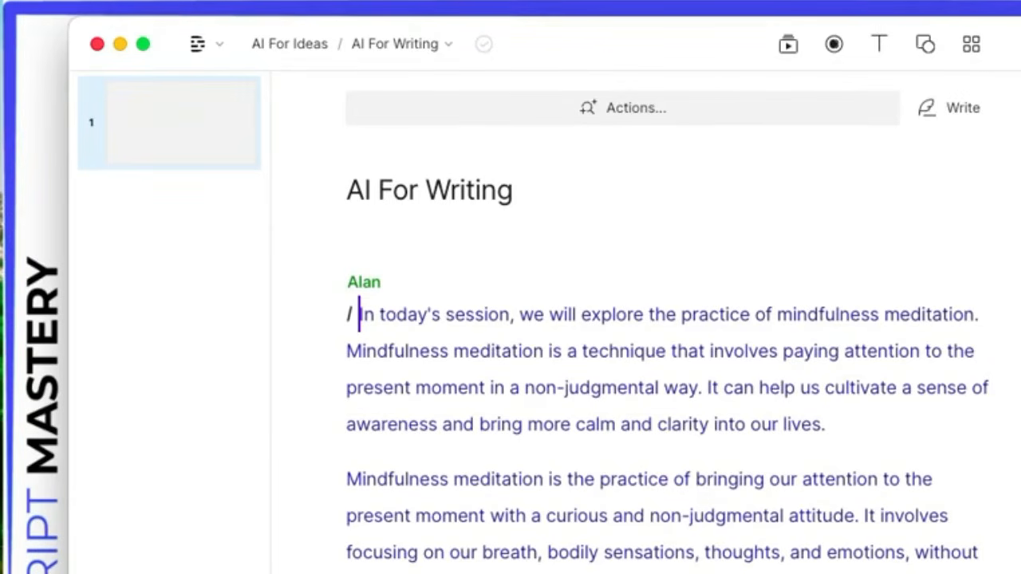
key("space")
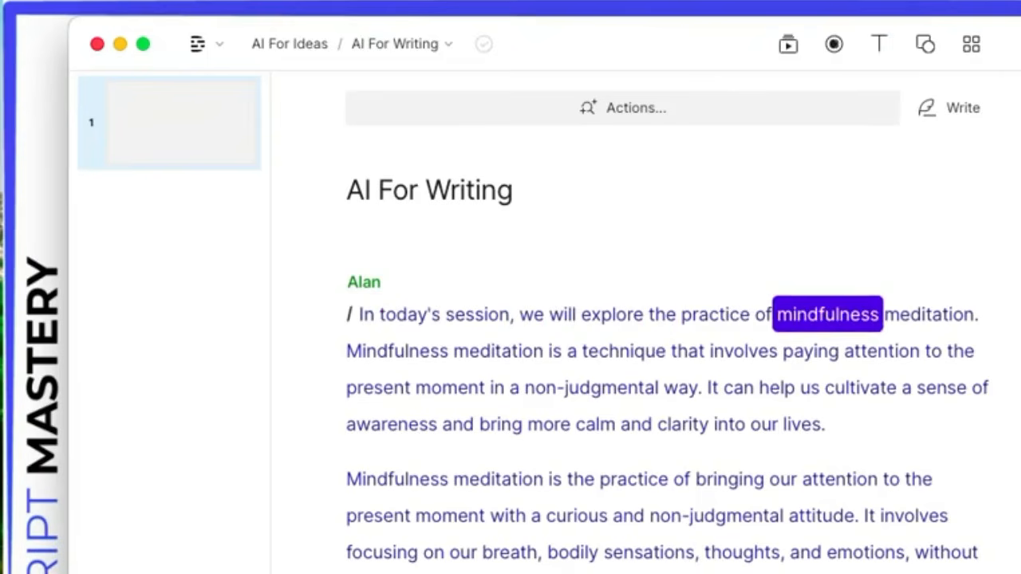
key("space")
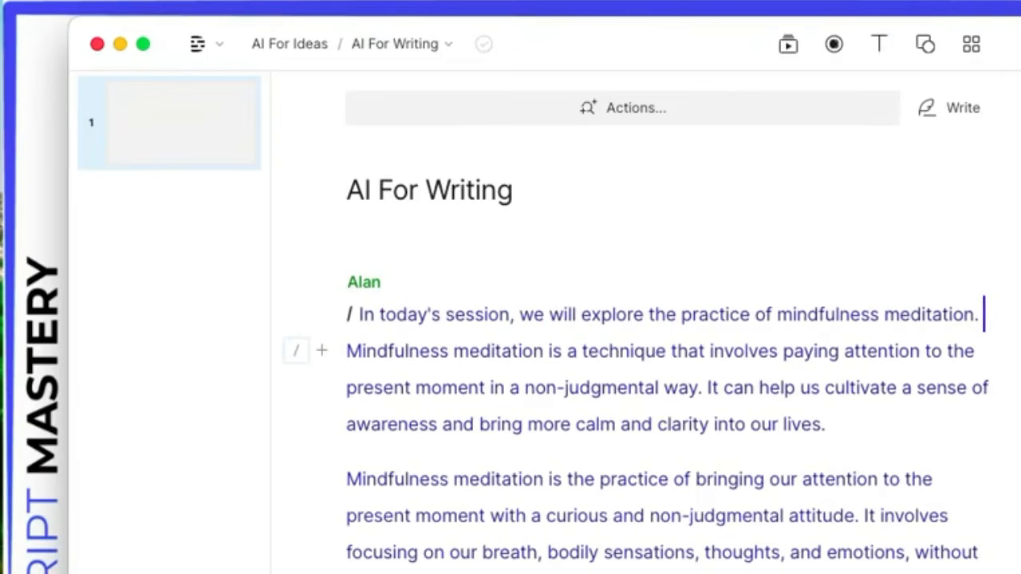
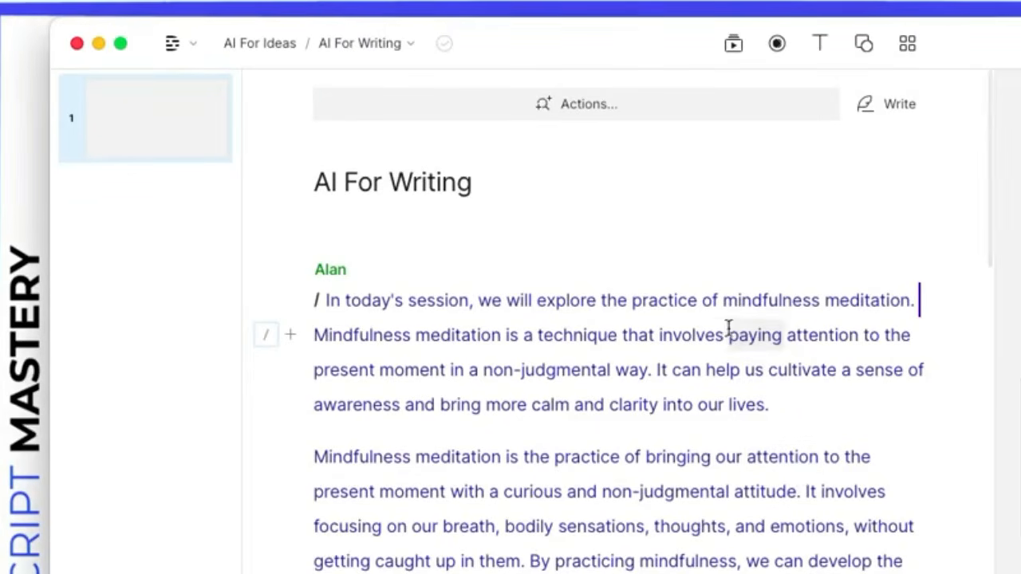
Step: Click through the opening sentence and scroll down to the Getting started paragraph
left_click(681, 335)
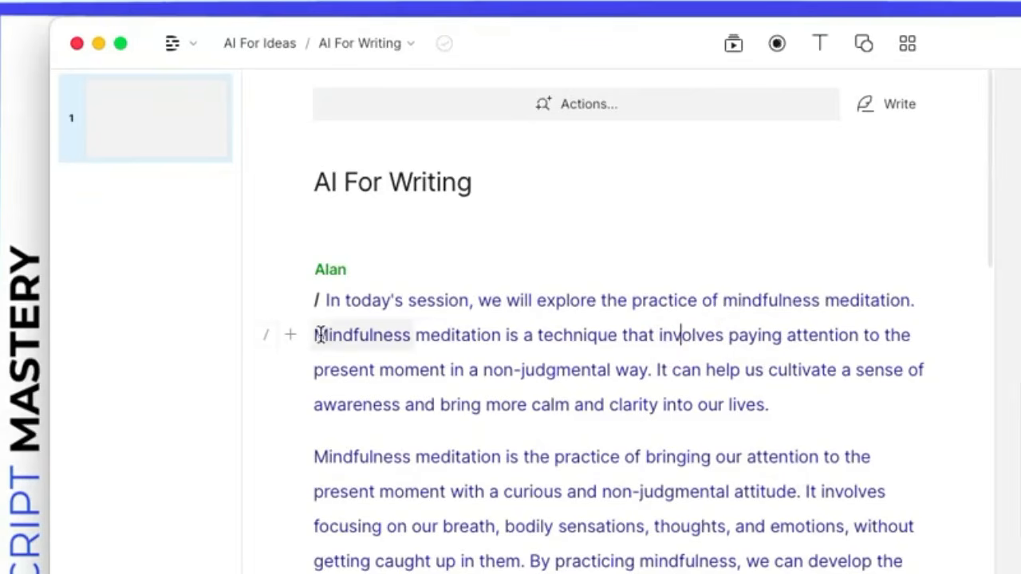
left_click(375, 304)
left_click(429, 300)
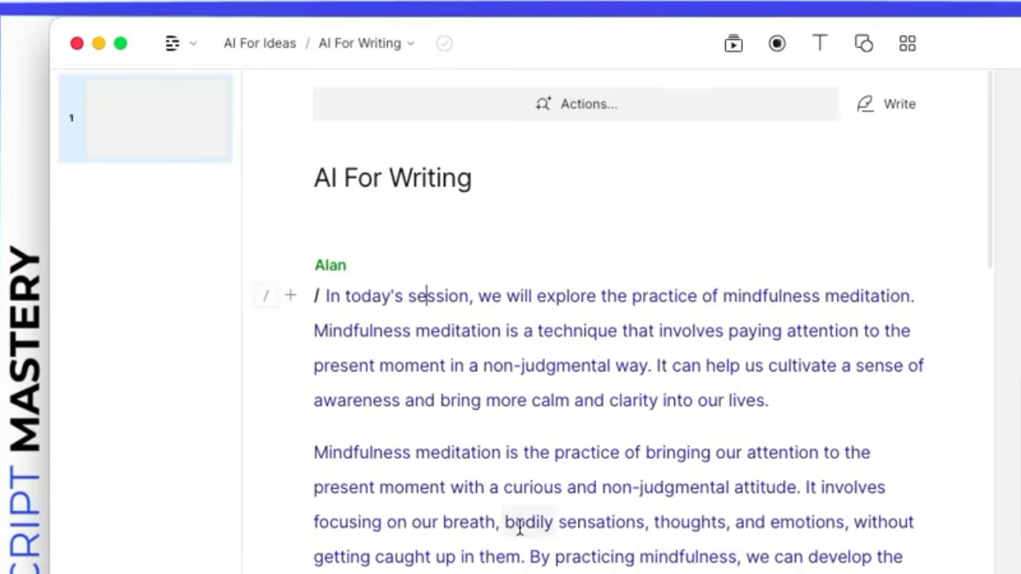
scroll(645, 548, "down", 2)
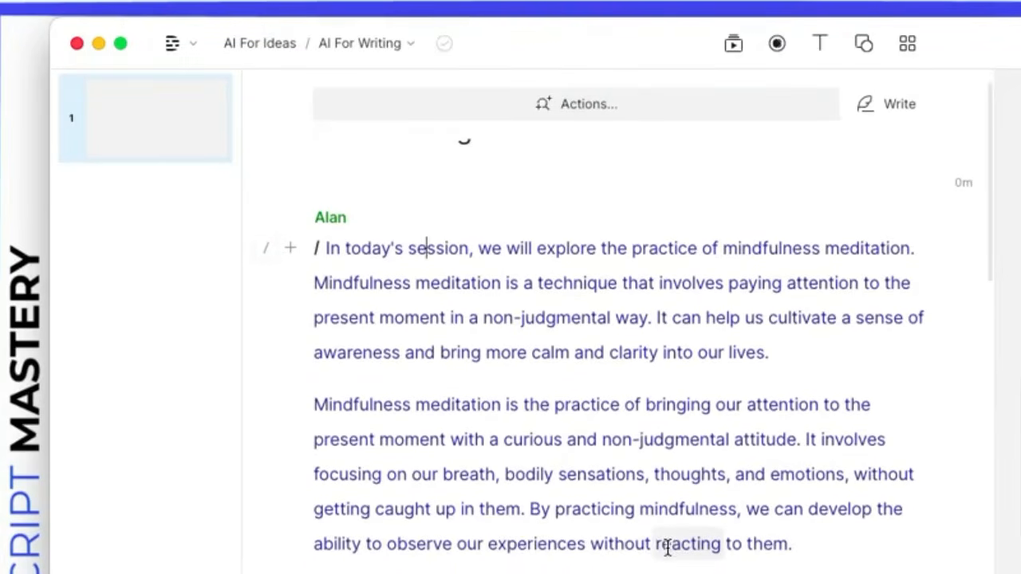
scroll(665, 543, "down", 4)
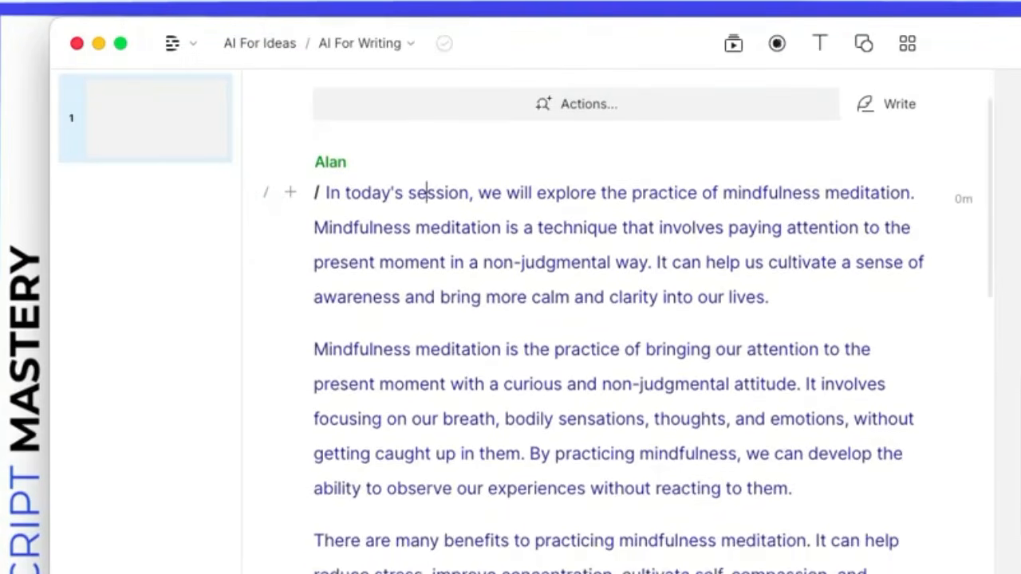
scroll(662, 551, "down", 12)
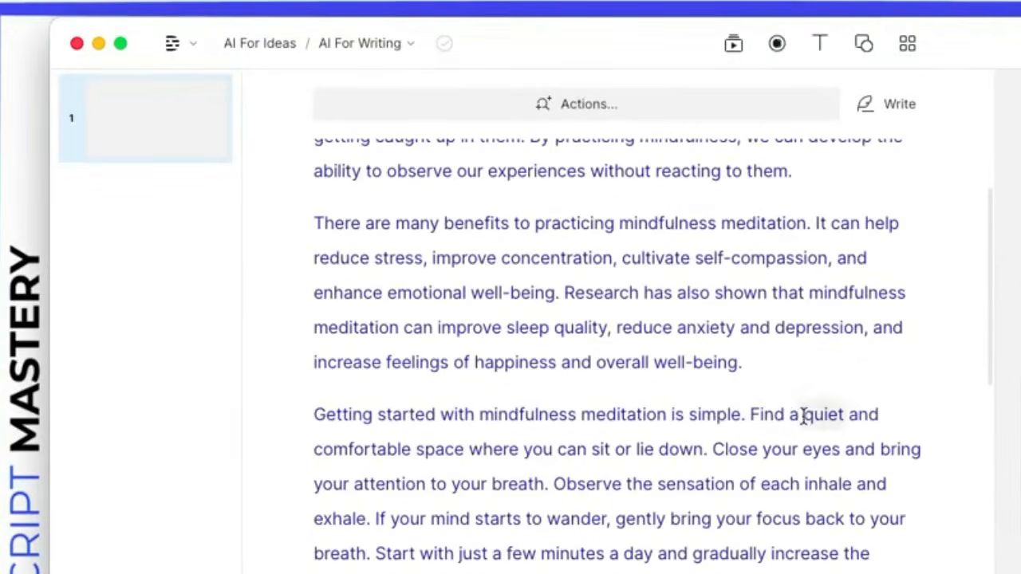
Step: Delete 'comfortable' from the Getting started paragraph, then scroll back to the script's top
double_click(373, 449)
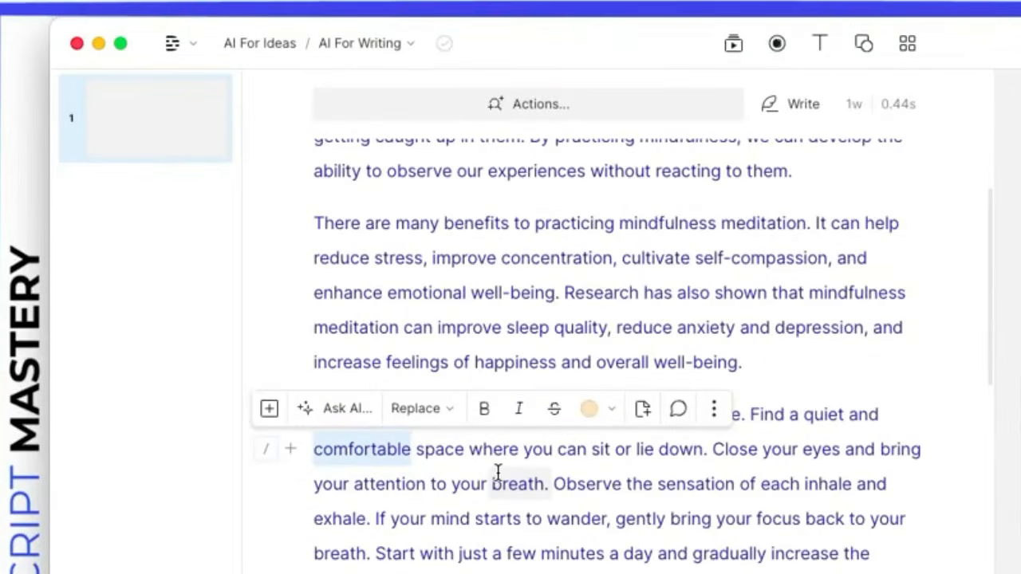
key("BackSpace")
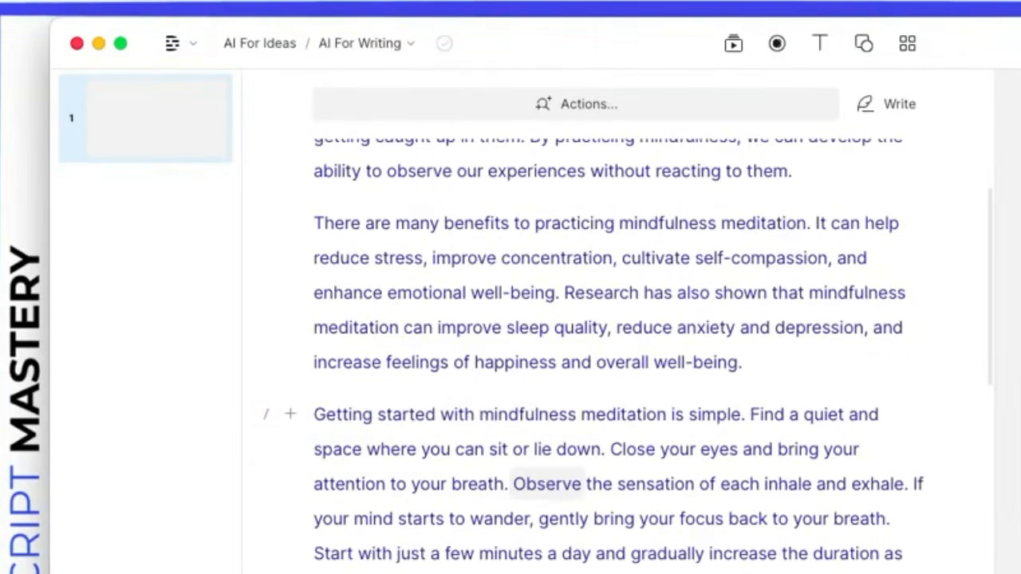
scroll(506, 505, "up", 10)
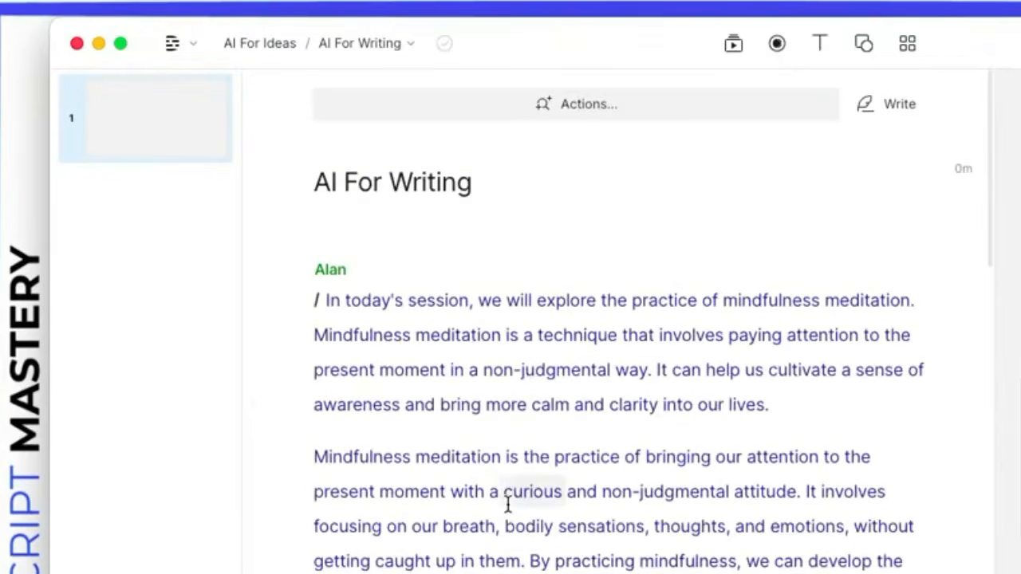
scroll(559, 515, "down", 1)
scroll(495, 530, "down", 4)
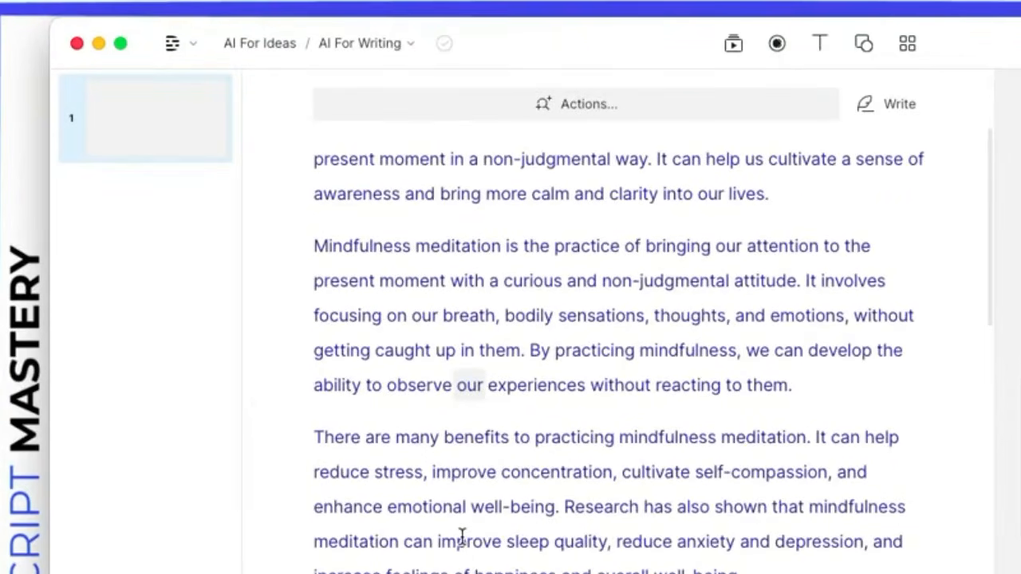
scroll(440, 415, "up", 5)
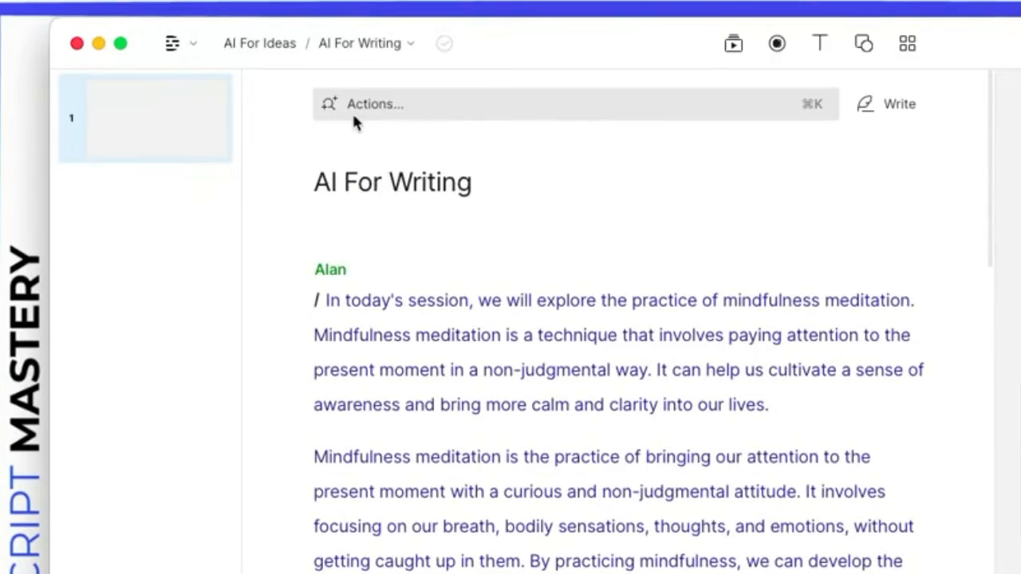
Step: Ask AI to remove retakes from the mindfulness script
left_click(545, 110)
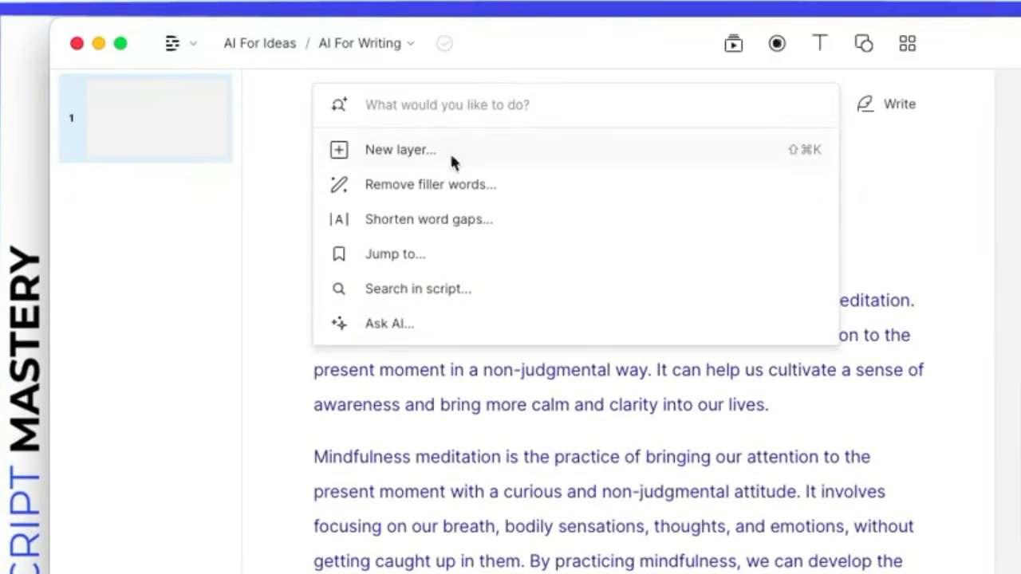
left_click(376, 327)
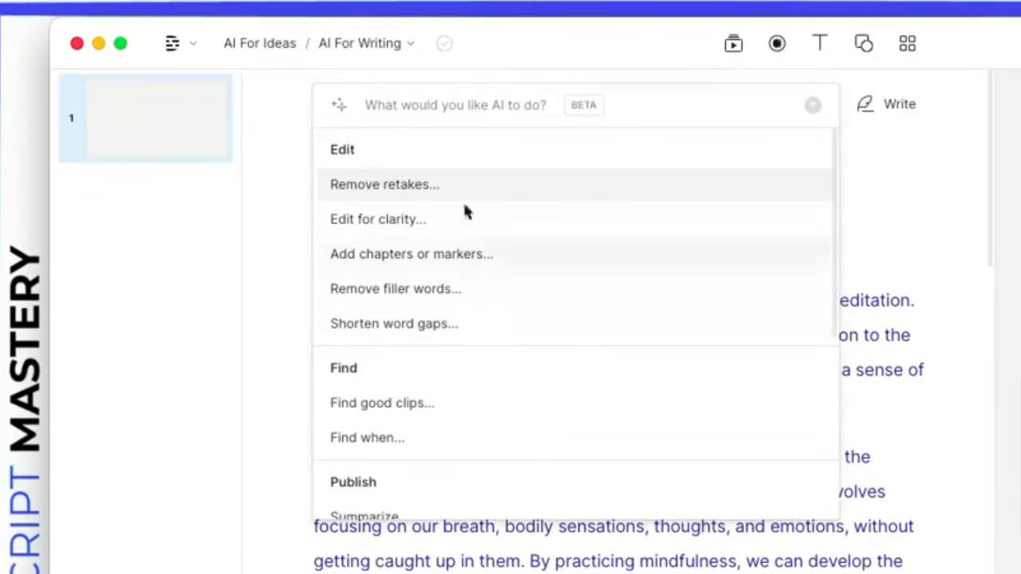
left_click(388, 192)
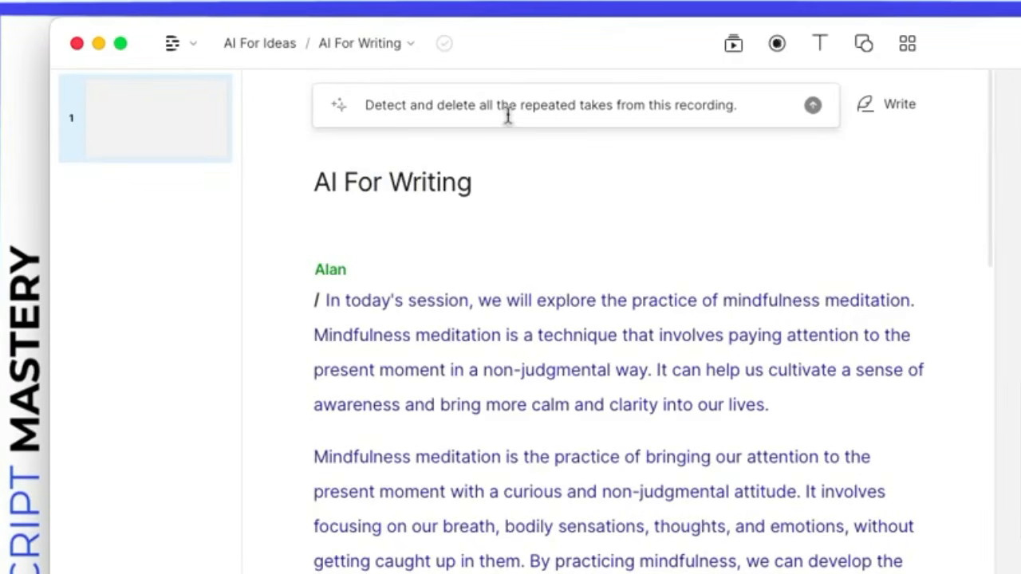
left_click(814, 107)
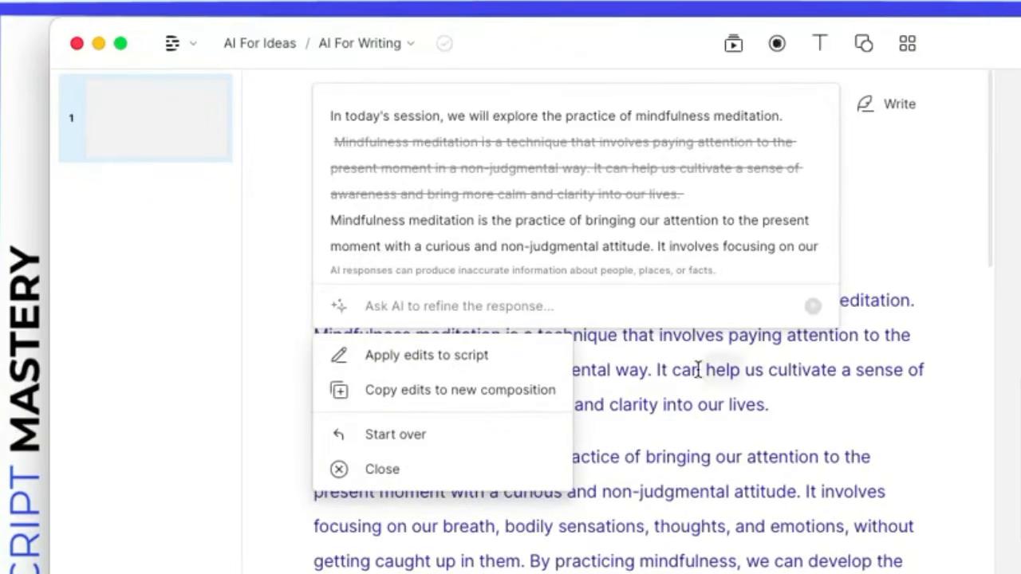
scroll(575, 164, "down", 1)
scroll(574, 164, "up", 1)
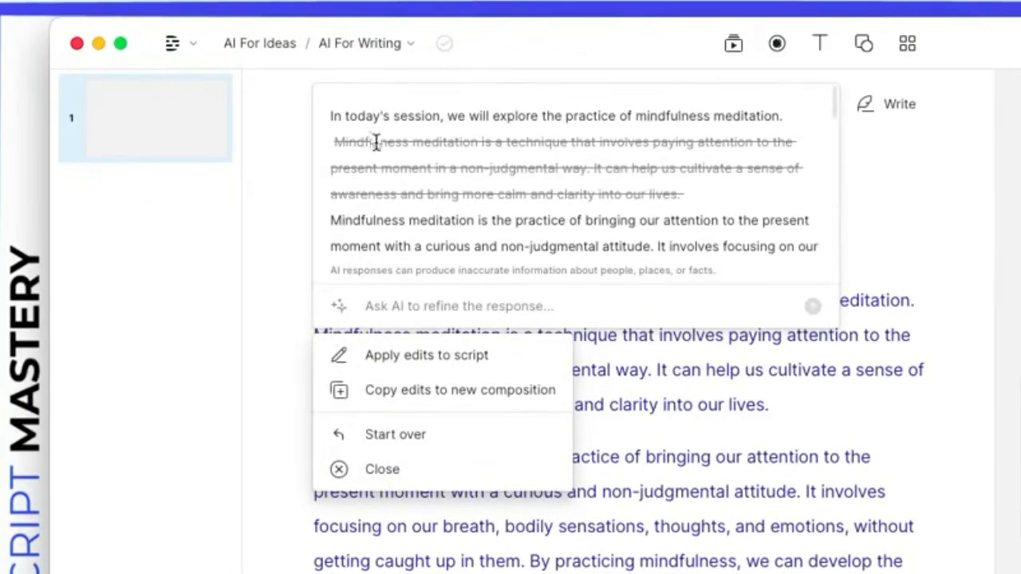
Step: Review the struck-through duplicate paragraph, apply the AI edits, and select the struck paragraph
left_click_drag(355, 137, 734, 194)
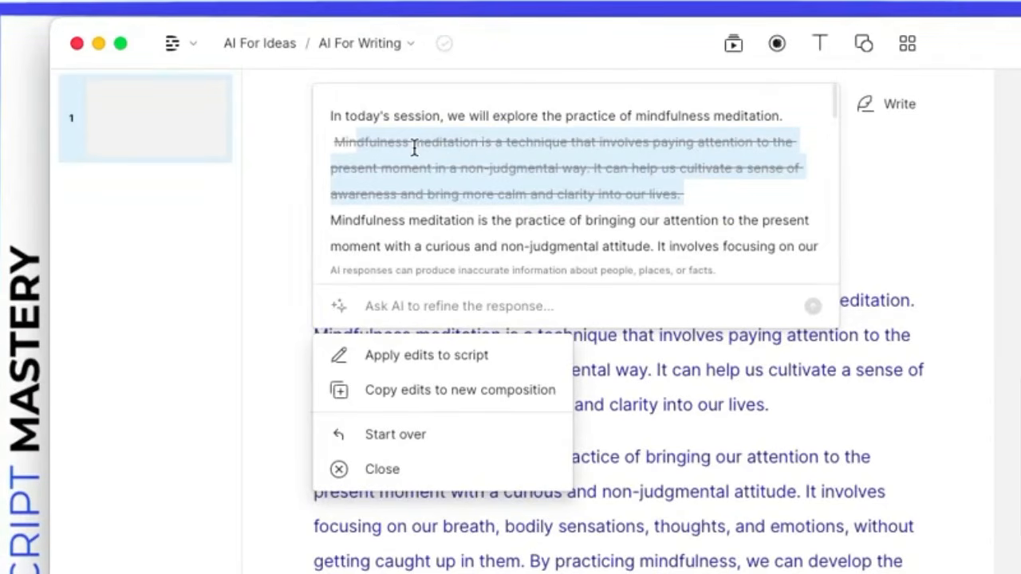
scroll(495, 187, "down", 10)
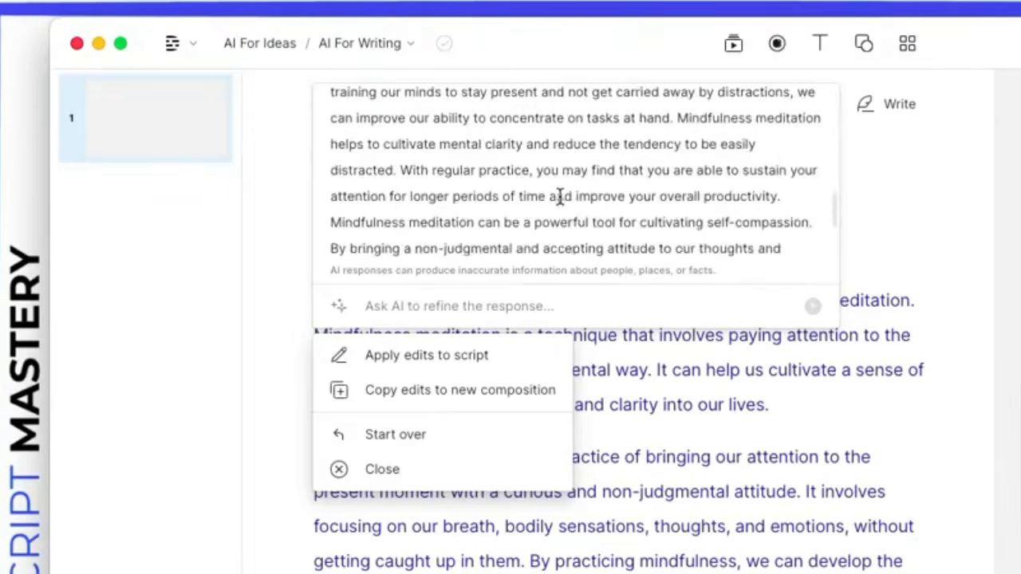
scroll(561, 196, "up", 10)
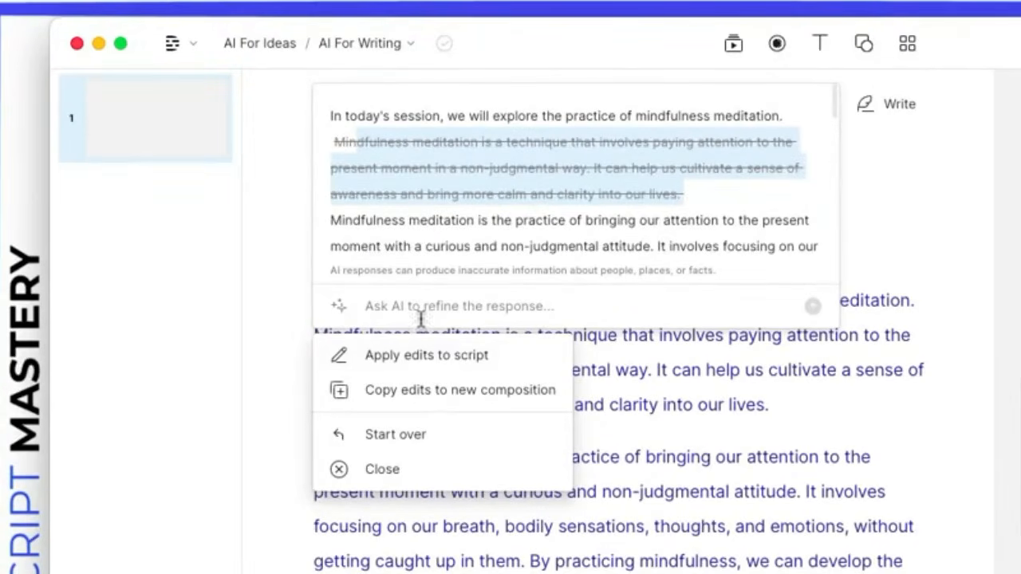
left_click(414, 359)
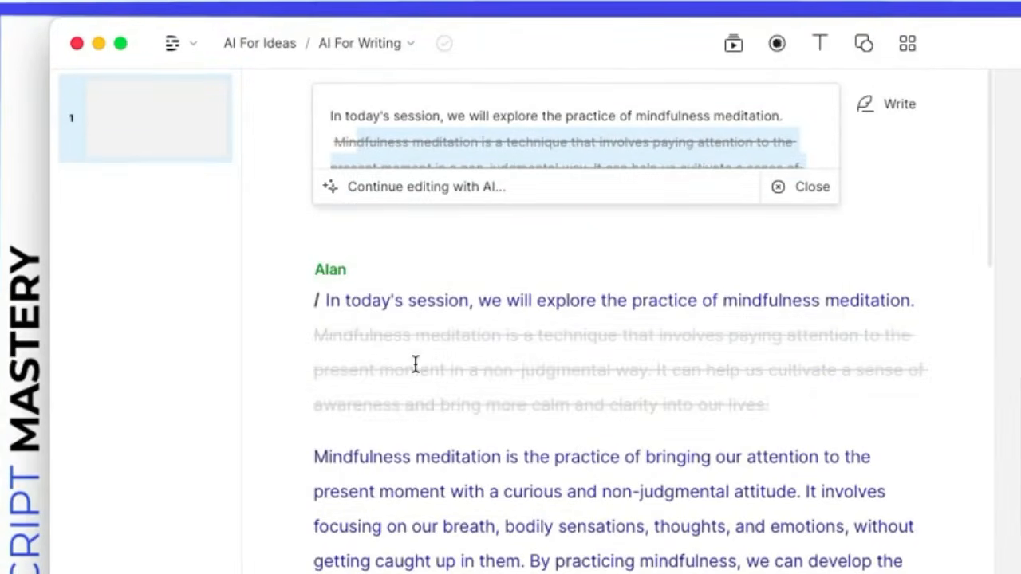
left_click(493, 377)
left_click_drag(493, 376, 753, 416)
Step: Restore the struck-out 'Mindfulness meditation is a technique…' paragraph and close the AI results
key("super+BackSpace")
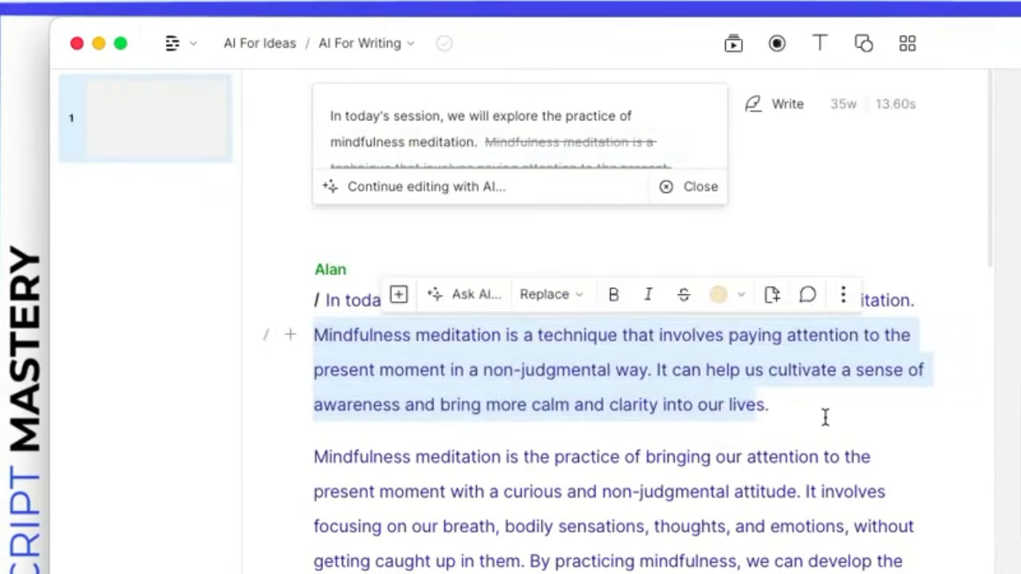
left_click(825, 416)
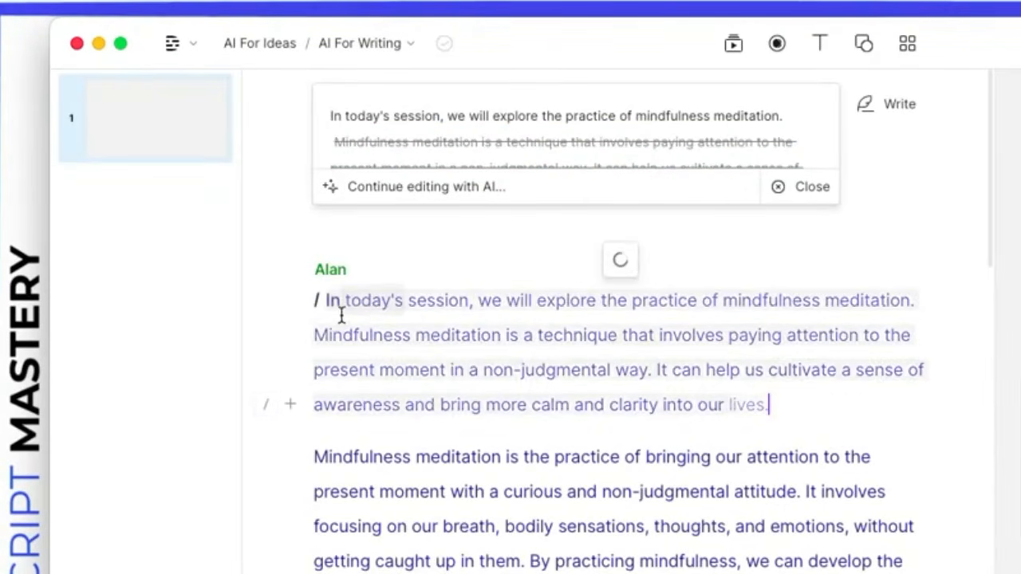
left_click_drag(314, 338, 802, 410)
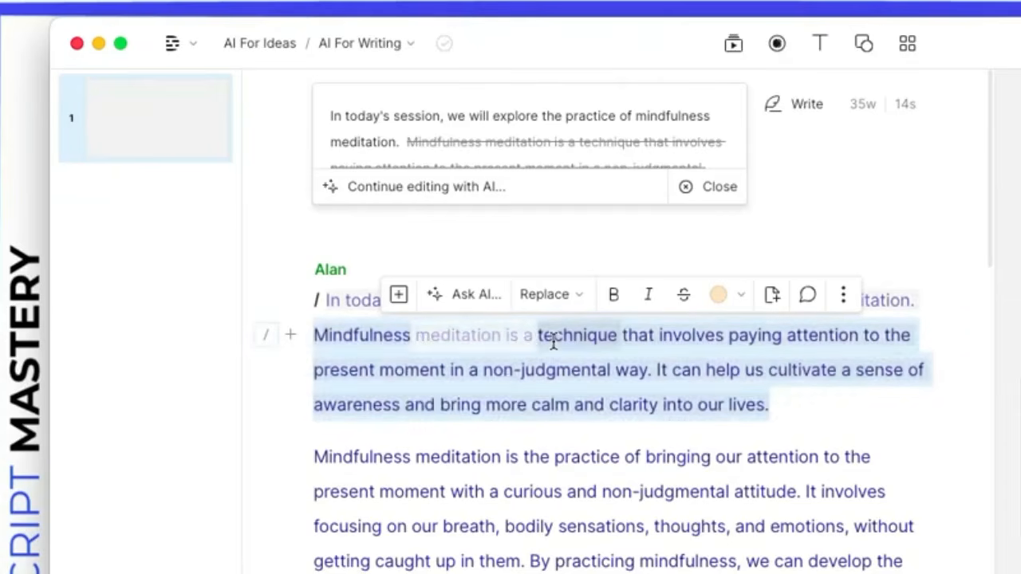
left_click(416, 189)
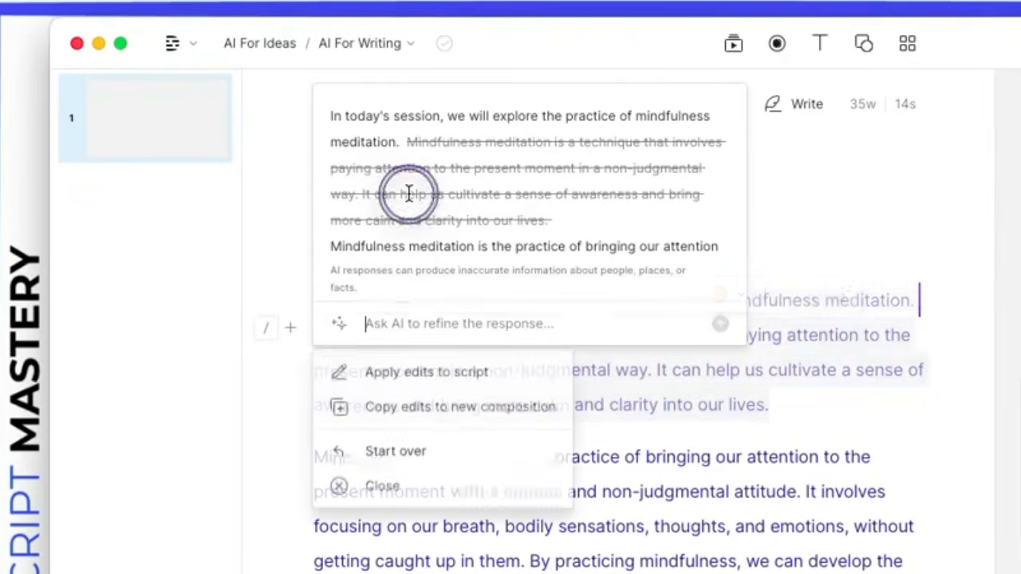
left_click(366, 479)
Step: Have Ask AI edit the mindfulness paragraph for clarity without disfluencies and apply it to the script
left_click(445, 94)
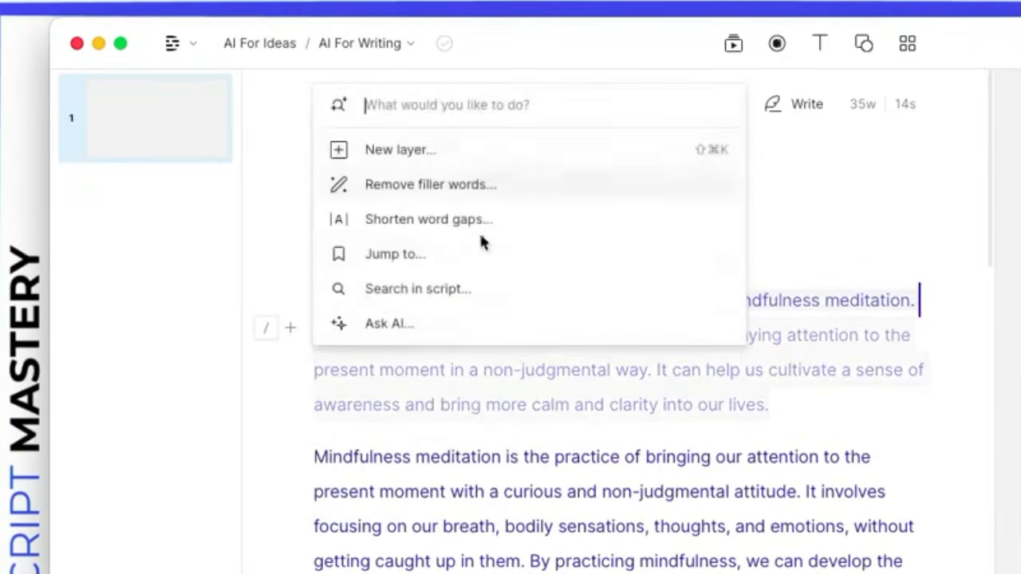
left_click(404, 328)
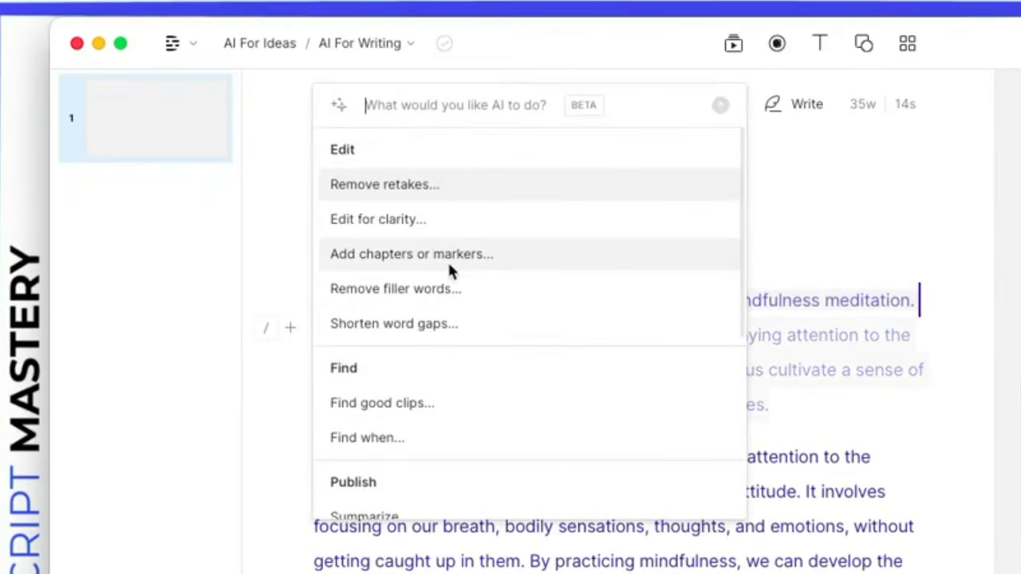
left_click(455, 220)
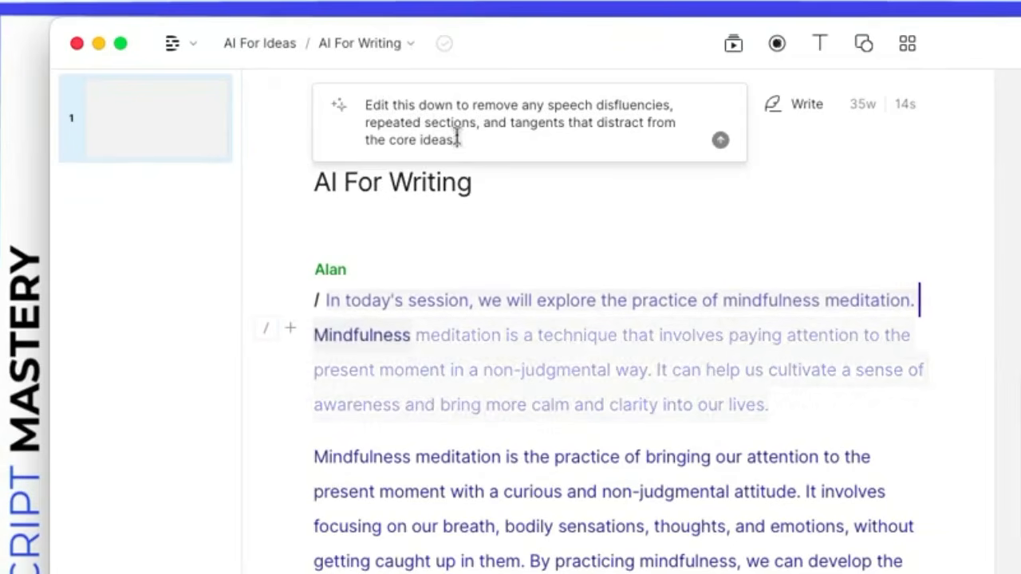
left_click(719, 140)
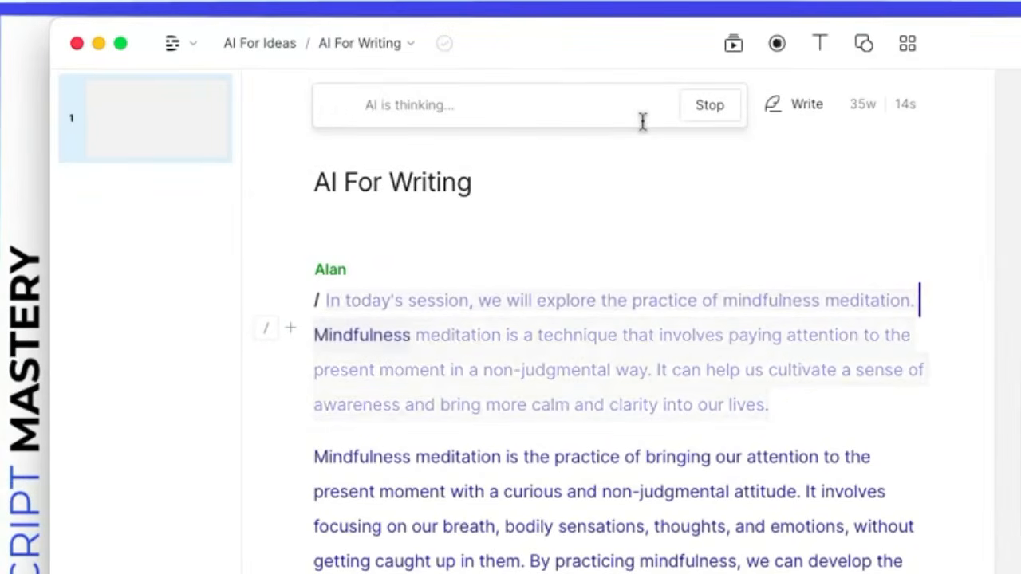
left_click_drag(332, 116, 468, 192)
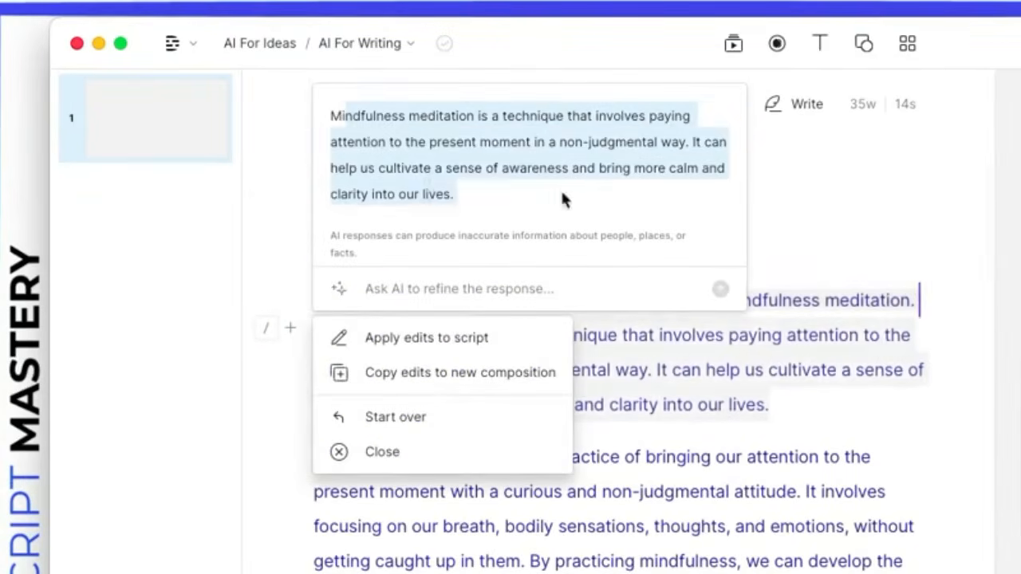
left_click(435, 338)
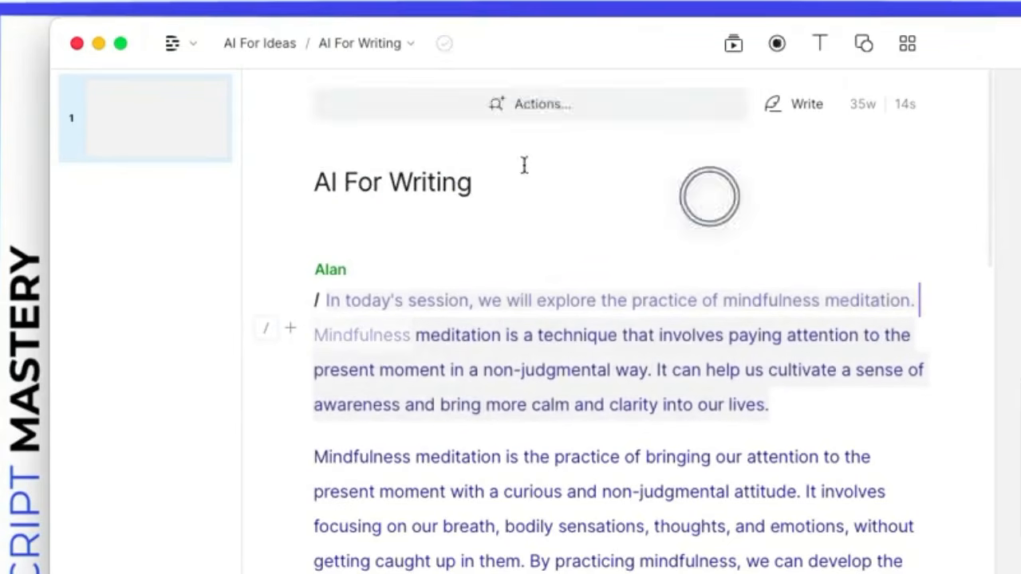
left_click(514, 97)
left_click(425, 334)
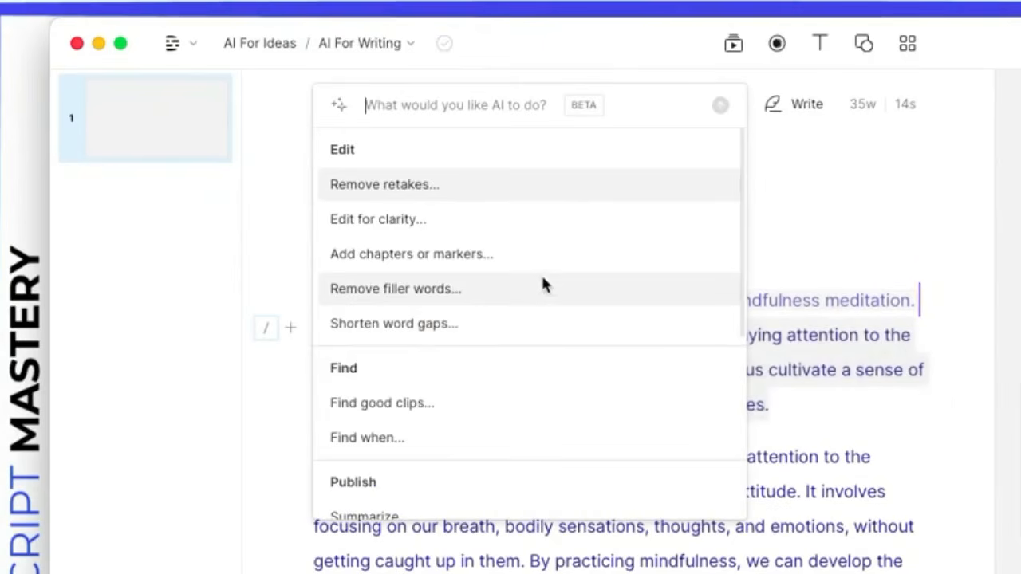
Step: Ask AI to suggest 3 chapters for the script
left_click(396, 258)
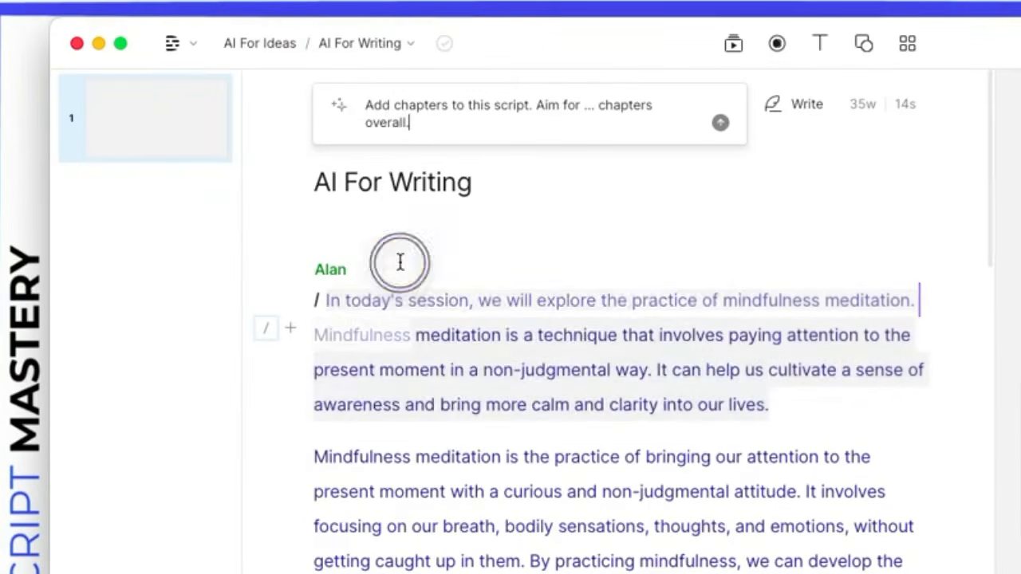
left_click(585, 107)
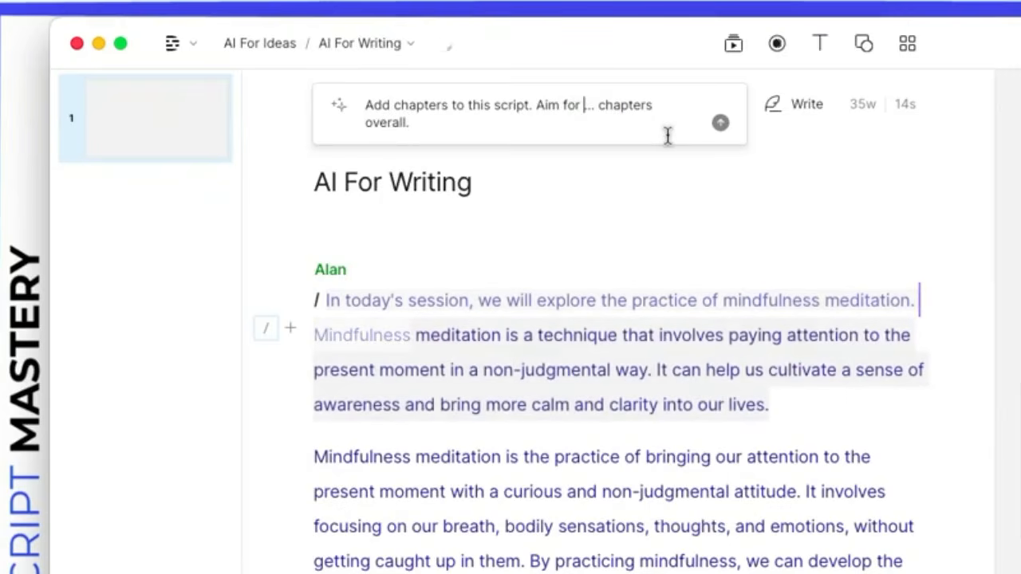
key("Delete")
key("Delete")
key("Delete")
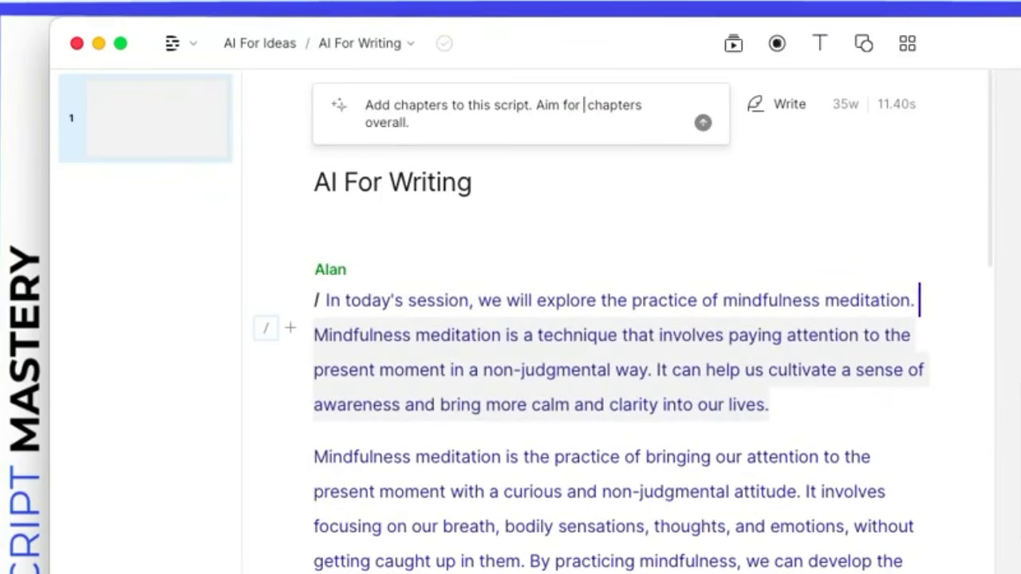
type("3")
key("Return")
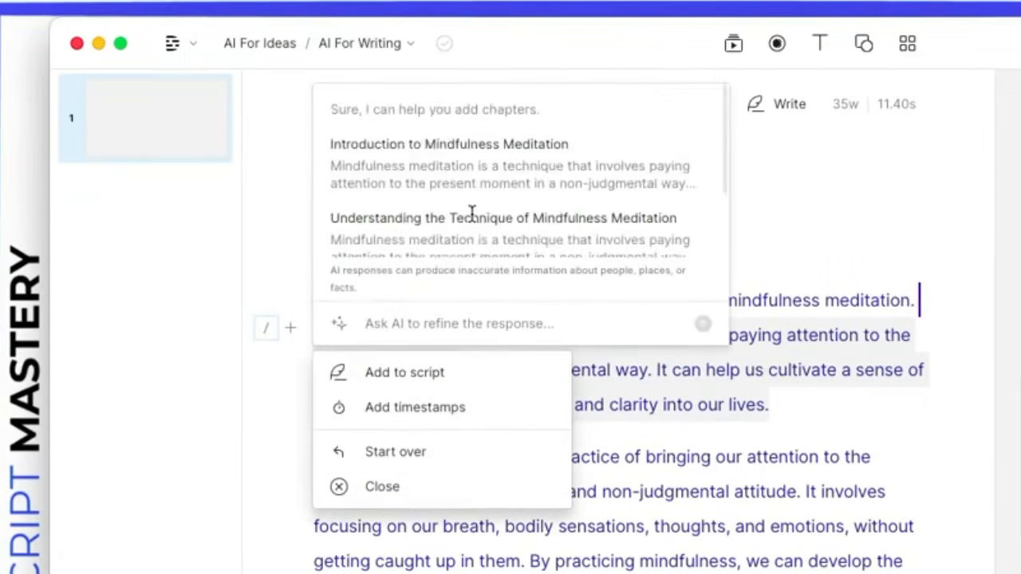
scroll(347, 135, "up", 1)
scroll(403, 195, "down", 3)
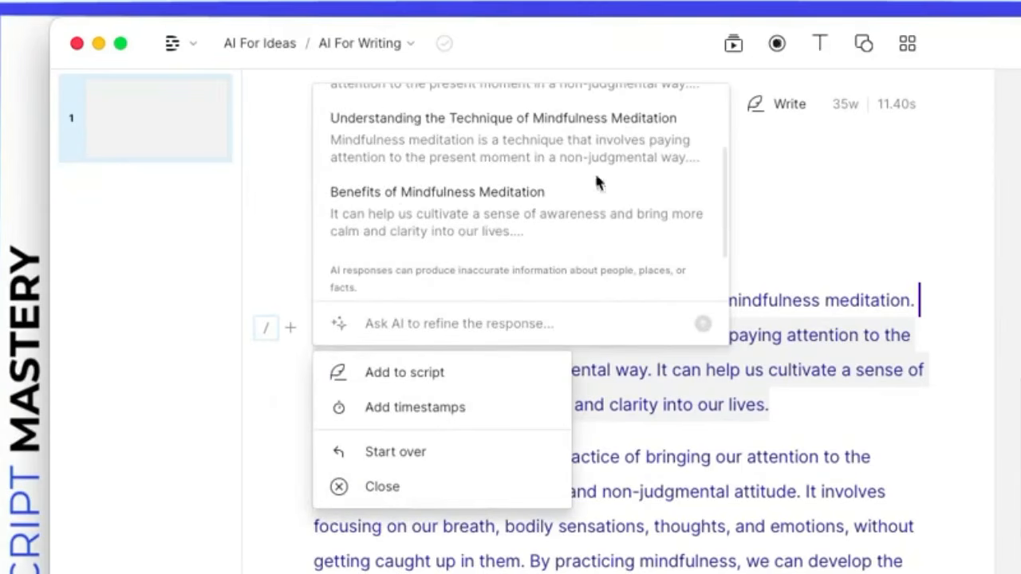
Step: Add timestamps to the chapters, starting with 'Introduction to Mindfulness Meditation', and insert them into the script
left_click(450, 409)
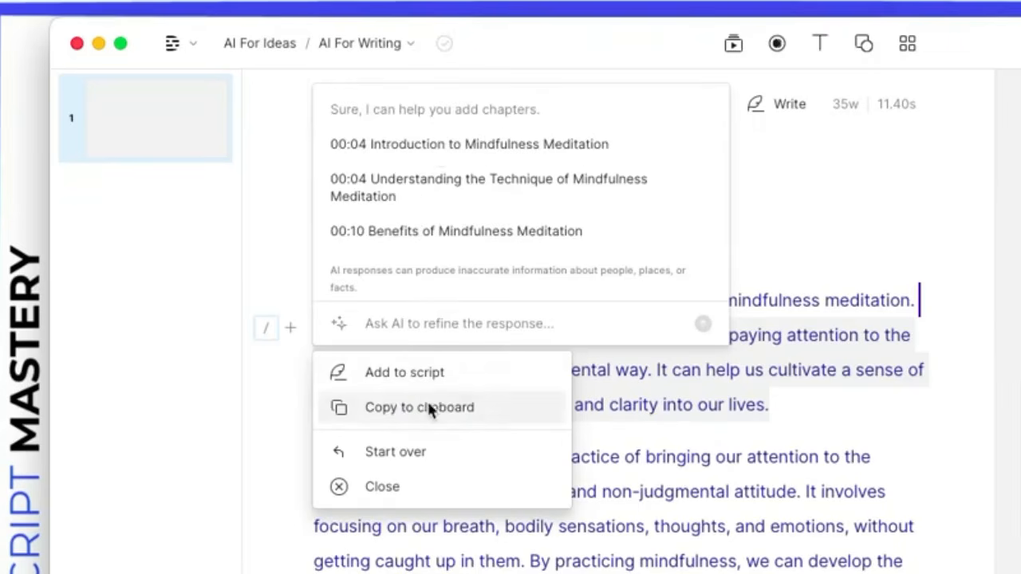
left_click(353, 144)
left_click_drag(368, 144, 586, 148)
left_click(418, 194)
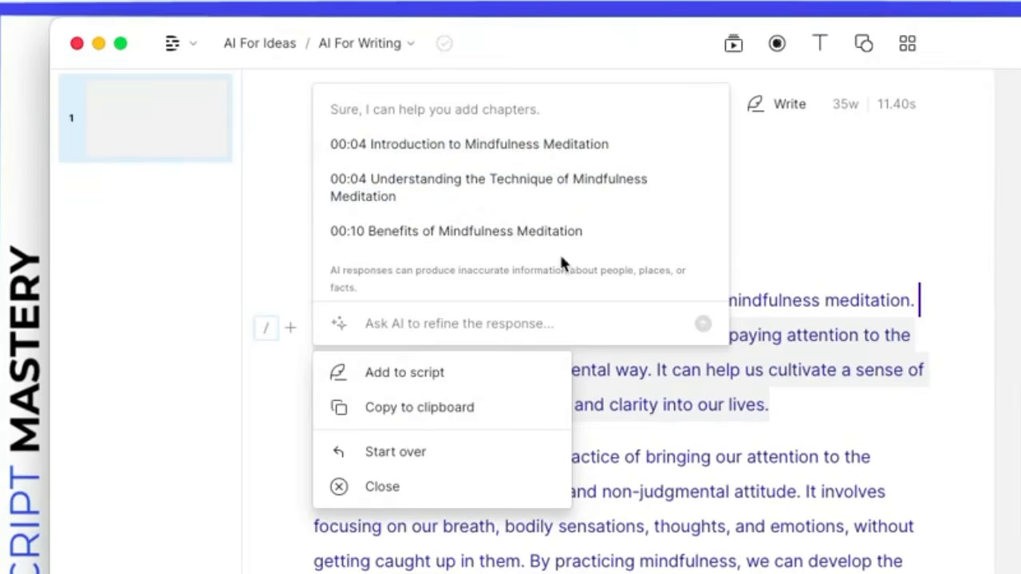
left_click(410, 374)
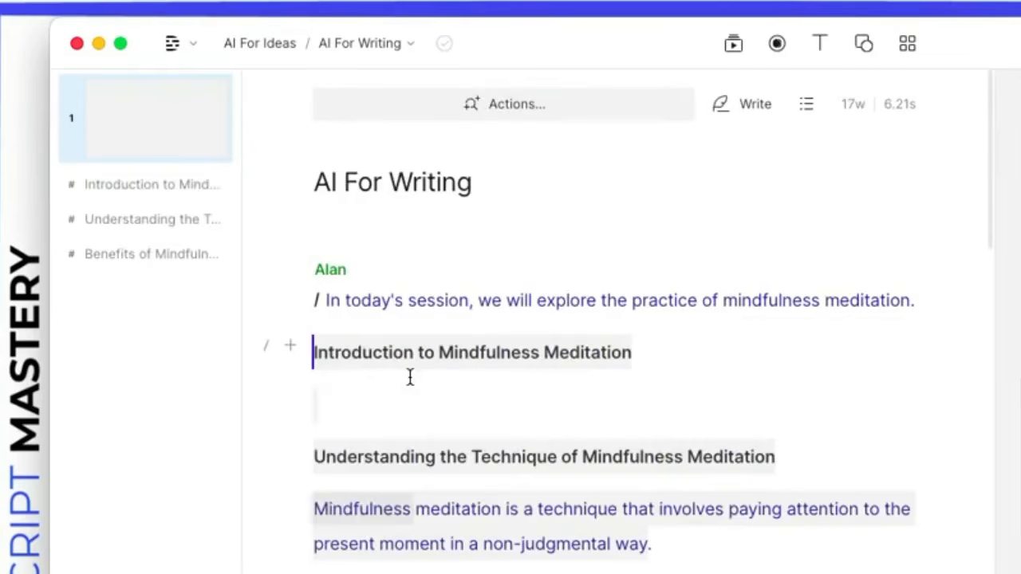
Step: Check the new headings and jump between Understanding the Technique and Benefits chapters in the outline
left_click(363, 346)
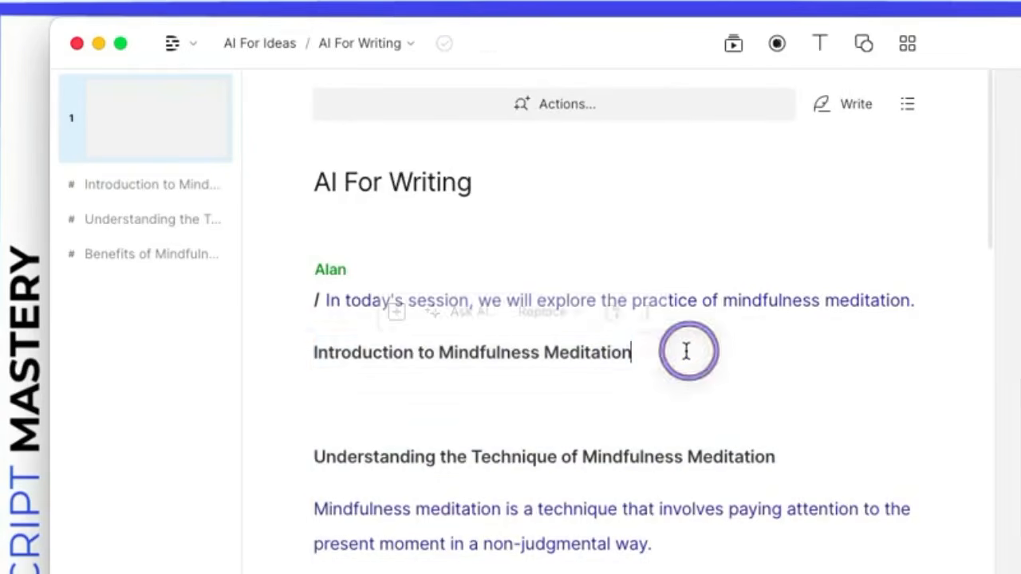
left_click_drag(686, 354, 313, 352)
left_click_drag(780, 455, 400, 455)
left_click_drag(654, 544, 315, 517)
left_click(368, 401)
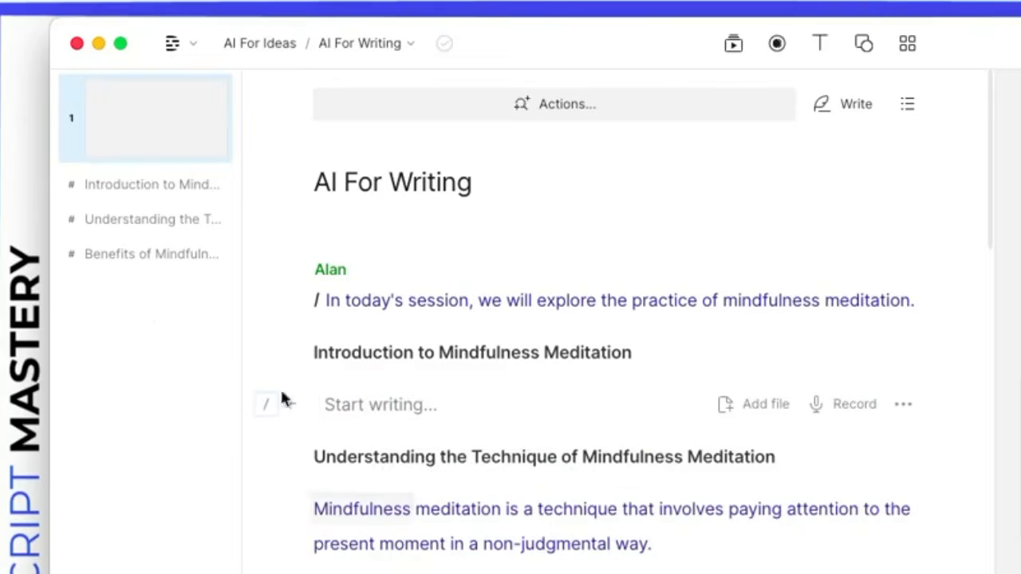
left_click(141, 219)
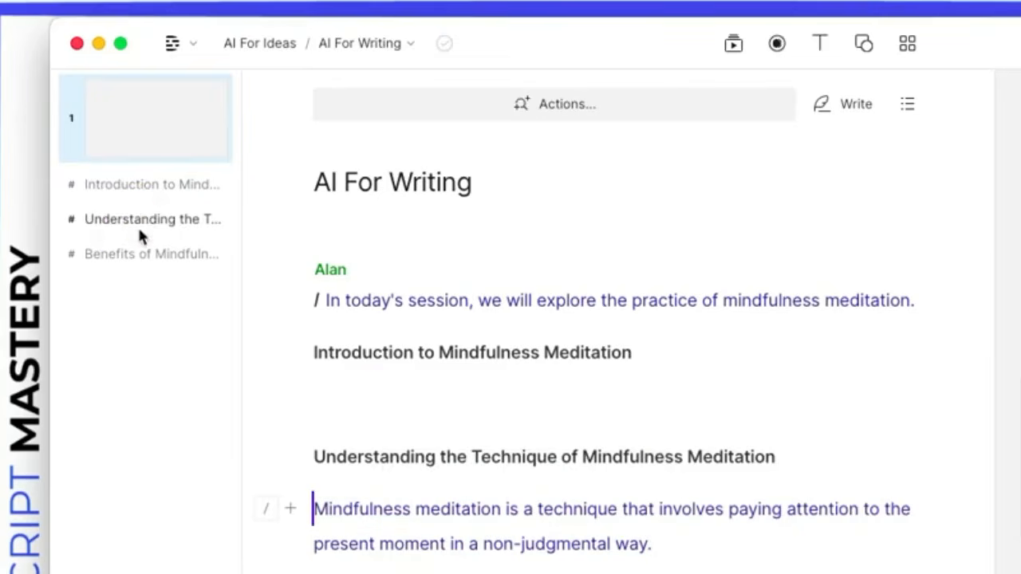
left_click(136, 250)
left_click(136, 219)
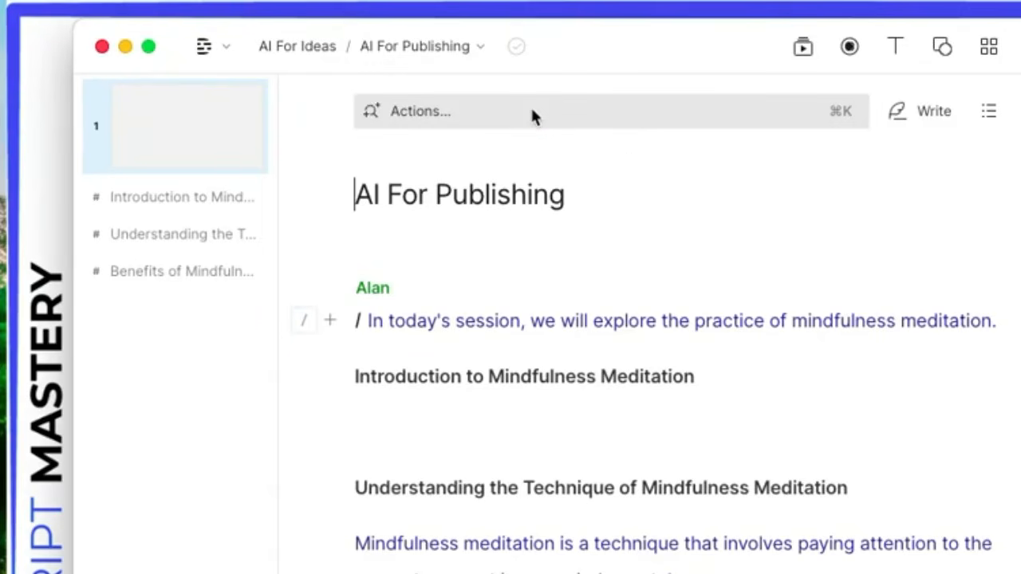
Step: Open the Ask AI task list over the AI For Publishing script and browse its Find and Publish options
left_click(531, 112)
left_click(460, 347)
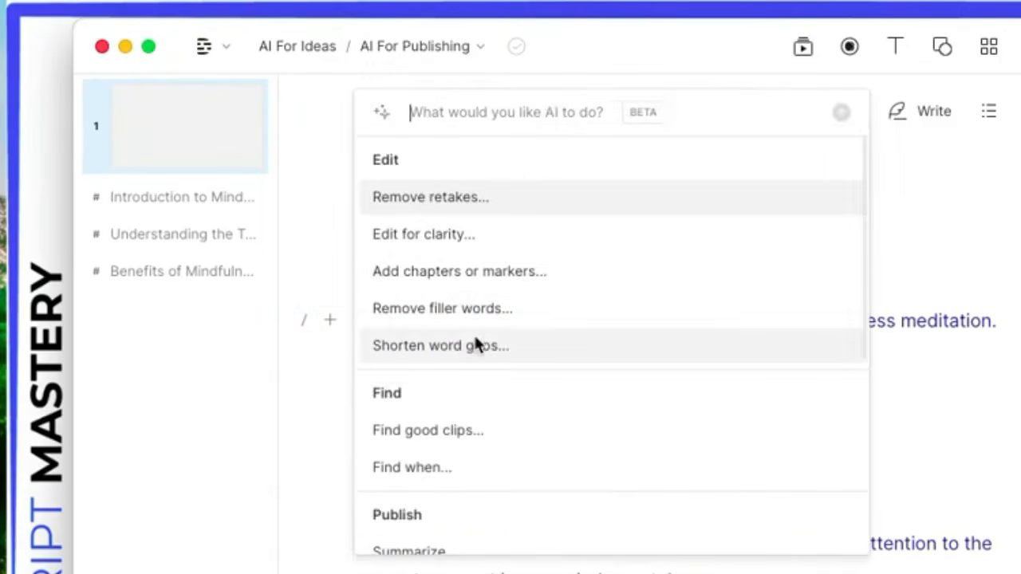
scroll(562, 383, "down", 5)
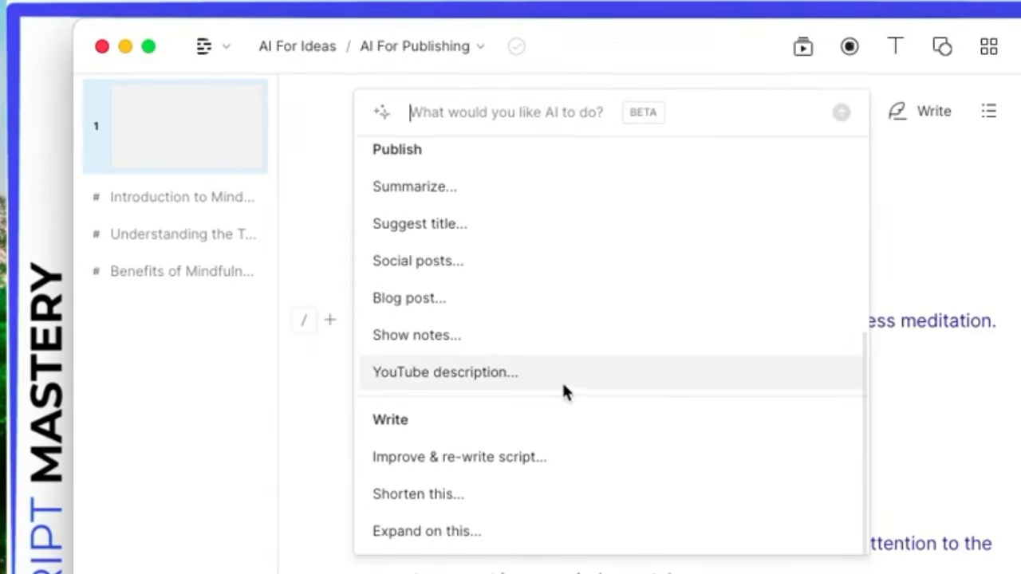
scroll(567, 383, "up", 1)
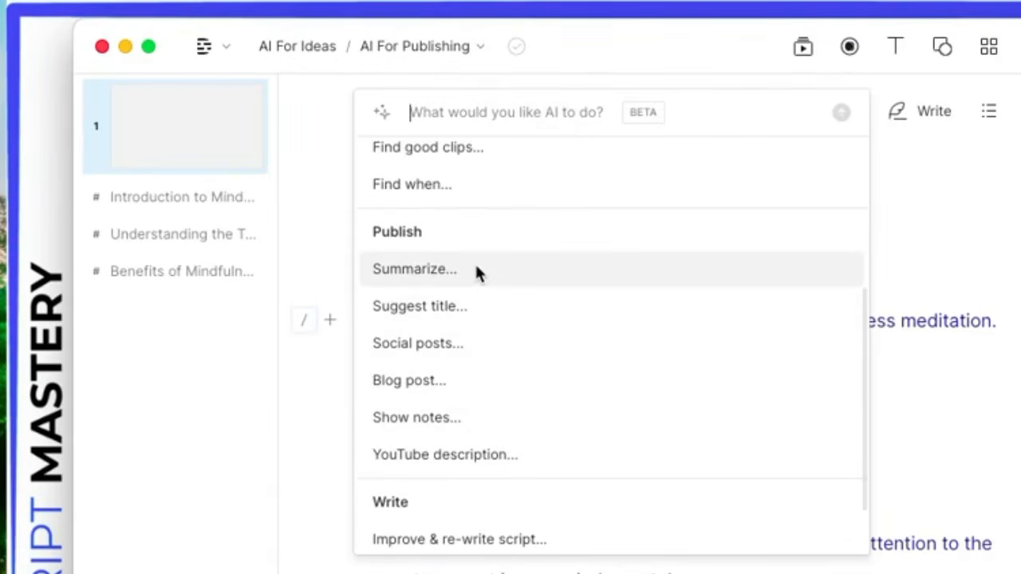
scroll(500, 278, "up", 1)
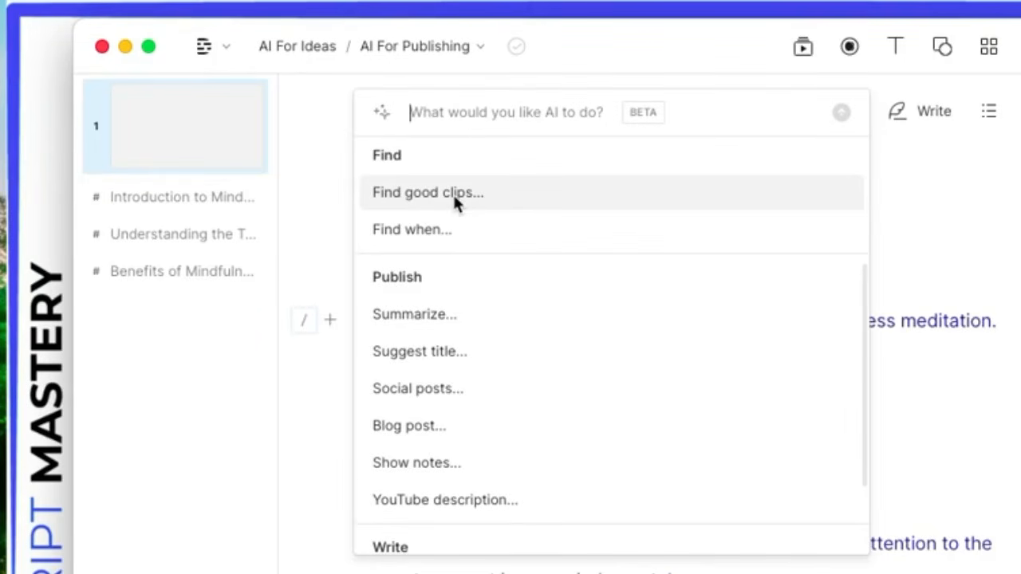
Step: Start the AI find-good-clips request and change the clip count to 'one'
left_click(413, 201)
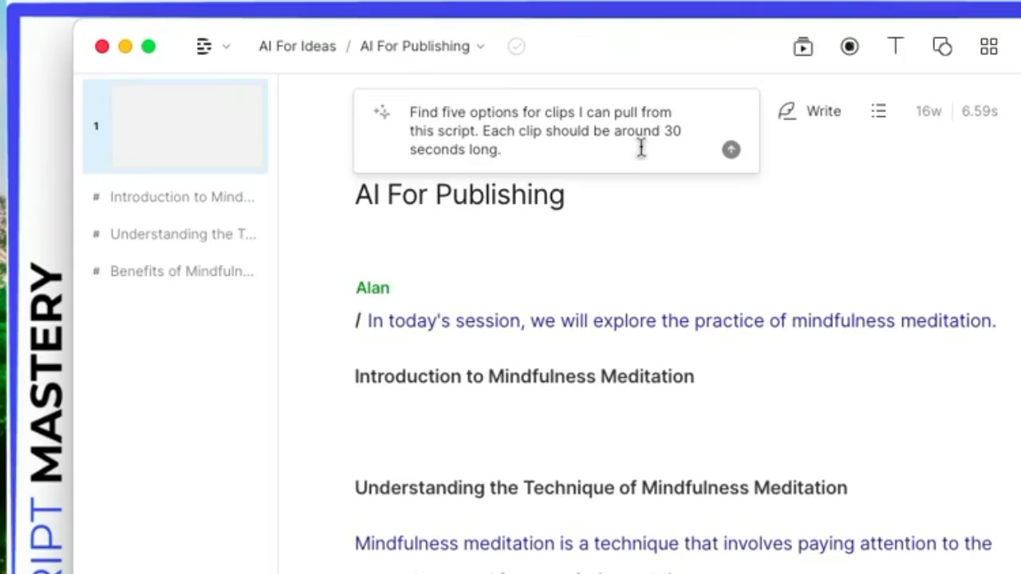
left_click(466, 112)
key("Right")
key("BackSpace")
key("BackSpace")
key("BackSpace")
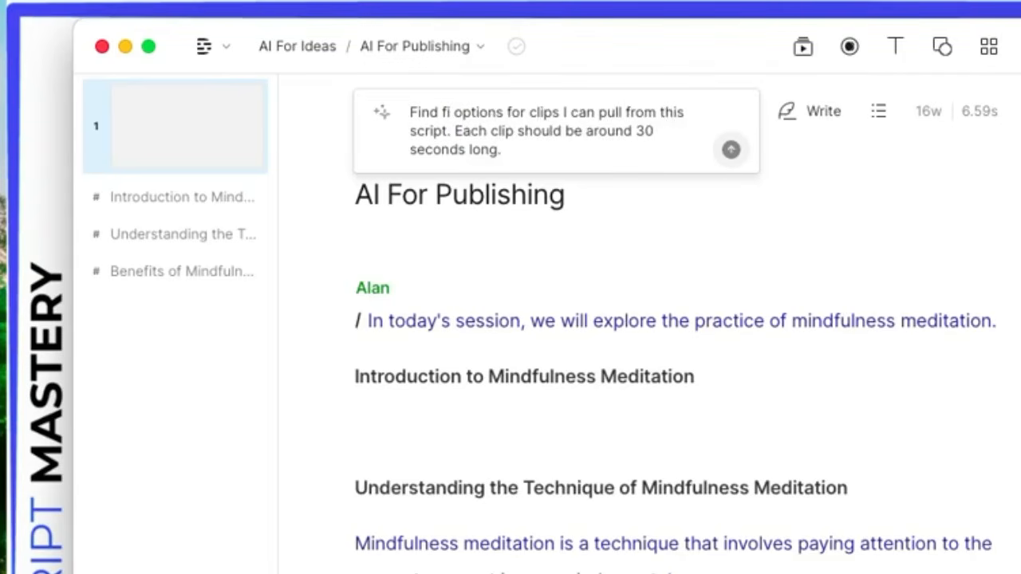
key("BackSpace")
type("one")
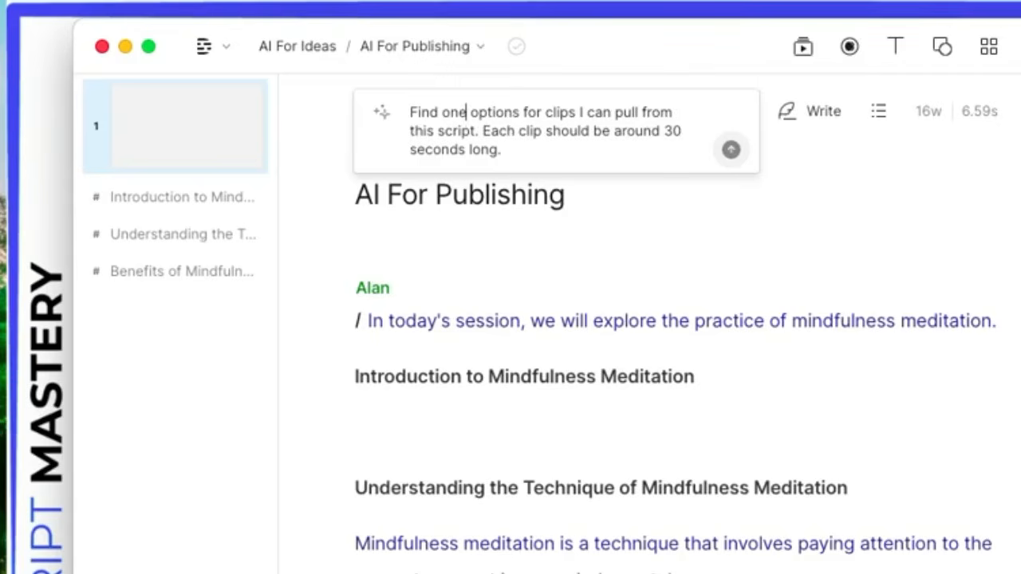
Step: Make 'clips' singular, submit the request for one 30-second clip, and highlight the suggestions in the script
left_click(576, 118)
key("BackSpace")
type("a")
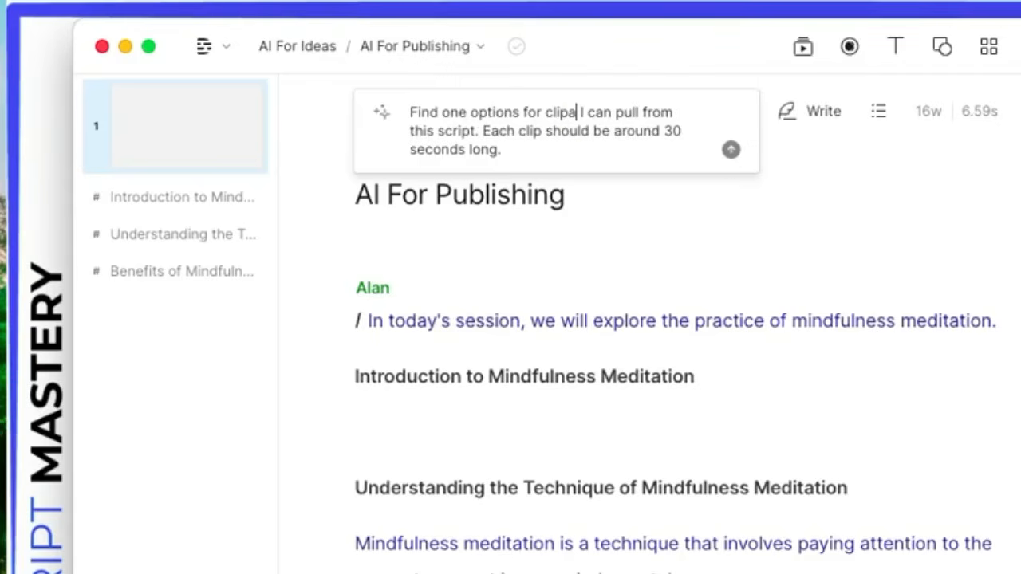
key("BackSpace")
type("a")
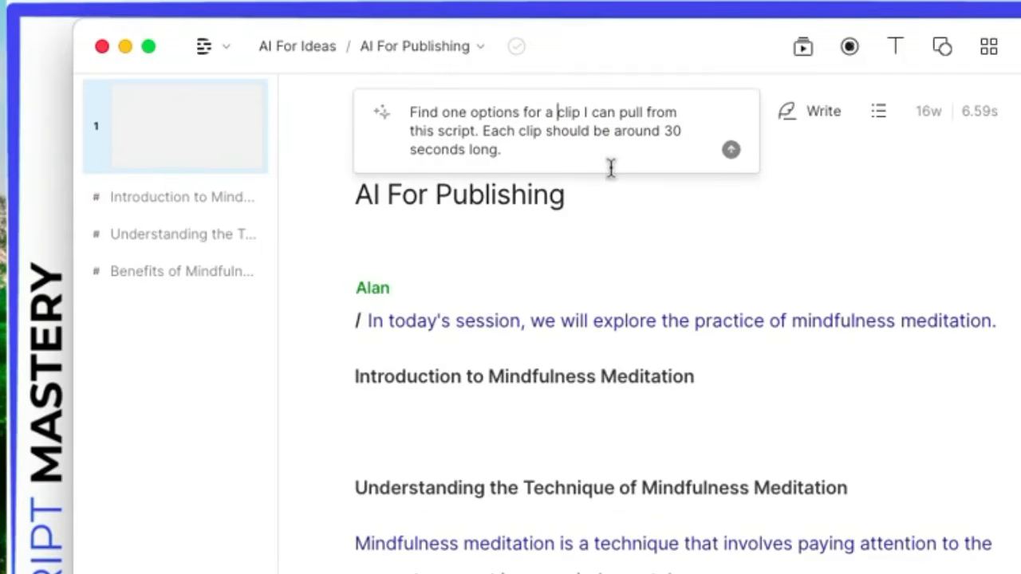
key("Return")
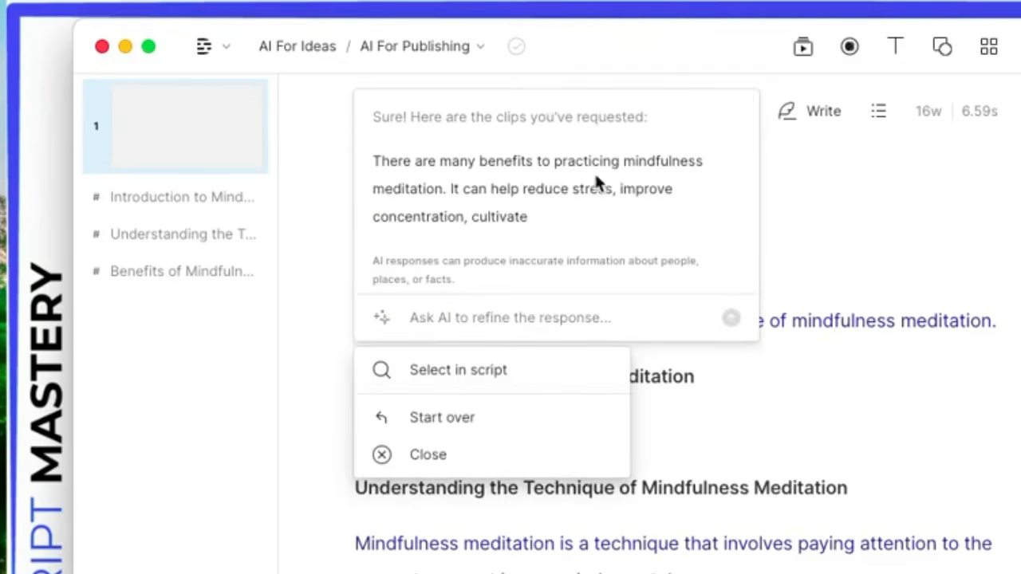
left_click(470, 382)
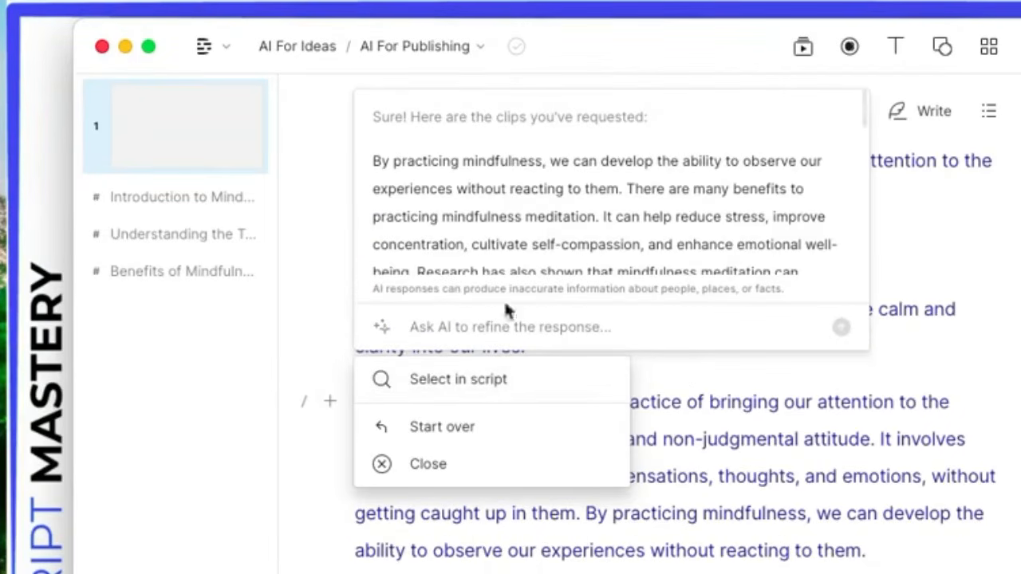
left_click(475, 380)
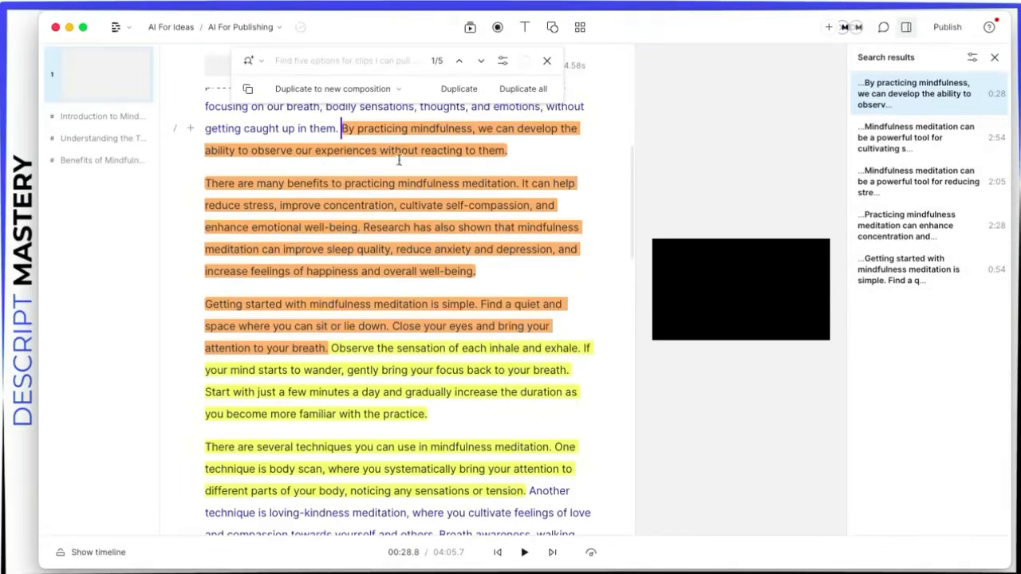
Step: Duplicate the found clips, starting with 'By practicing mindfulness…', into a new composition
left_click(366, 88)
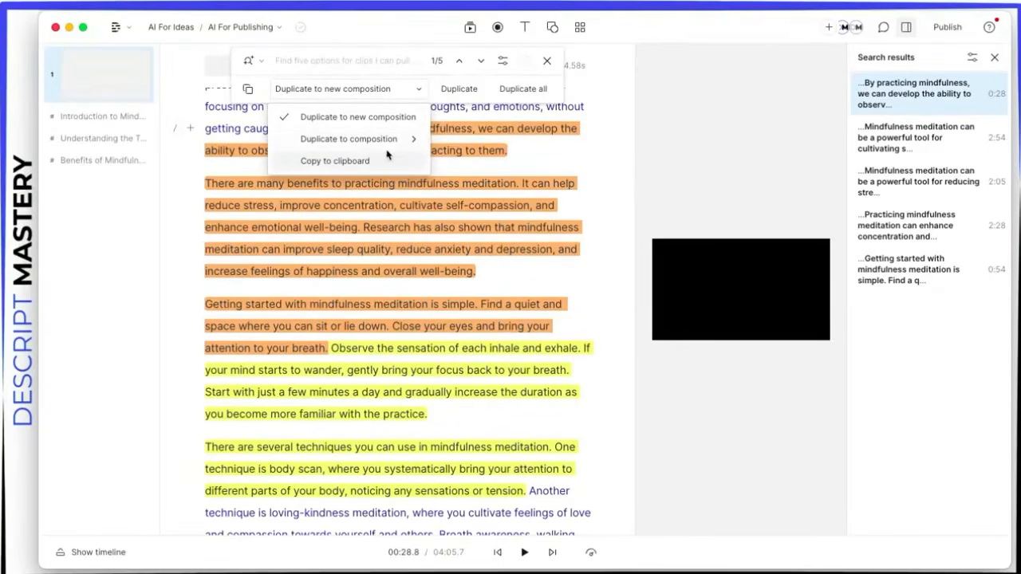
mouse_move(391, 142)
left_click(349, 112)
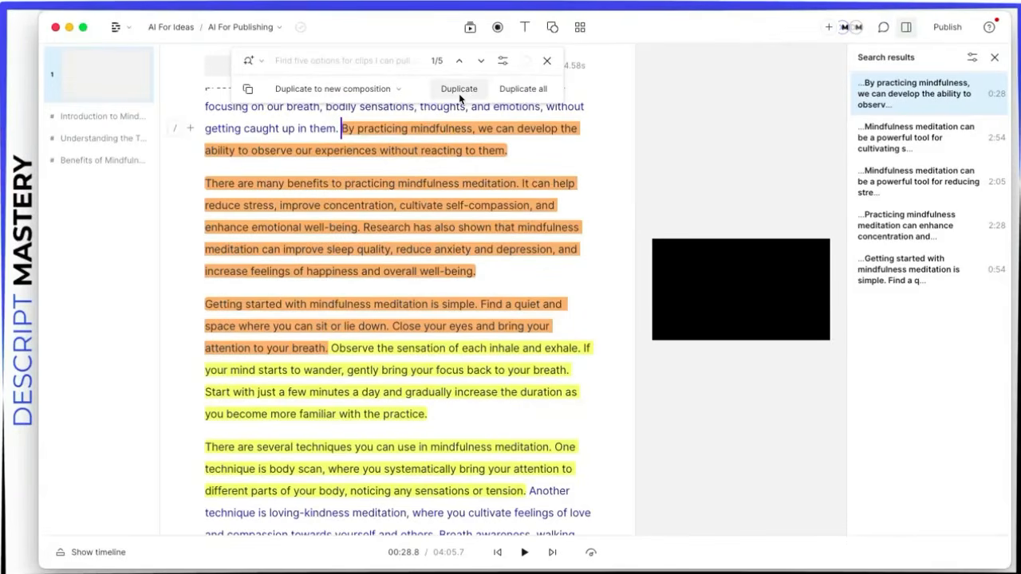
left_click(523, 91)
left_click(781, 459)
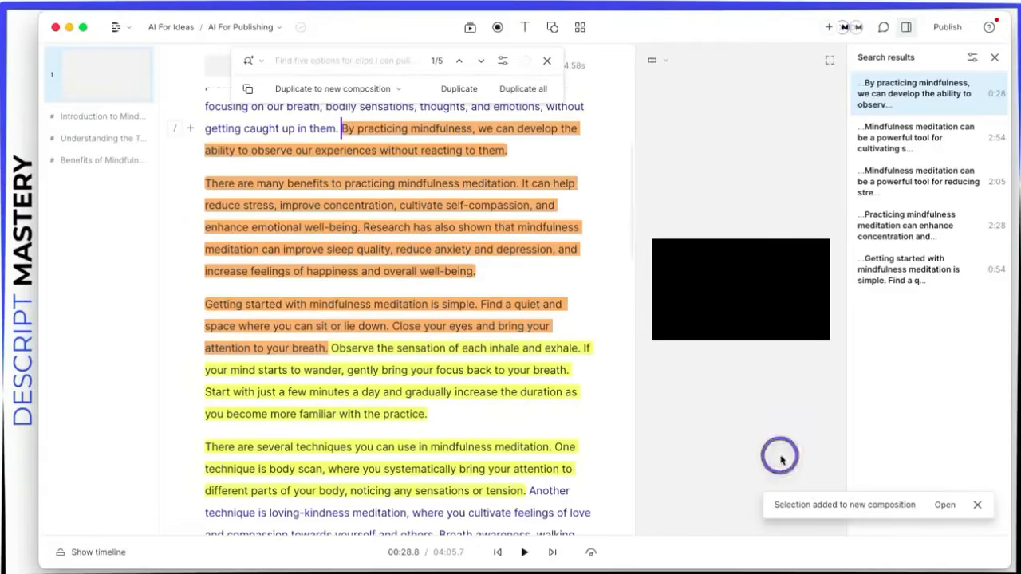
Step: Open the new 'Clips from AI For Publishing' composition, review its clips, and clear the search highlights
left_click(943, 506)
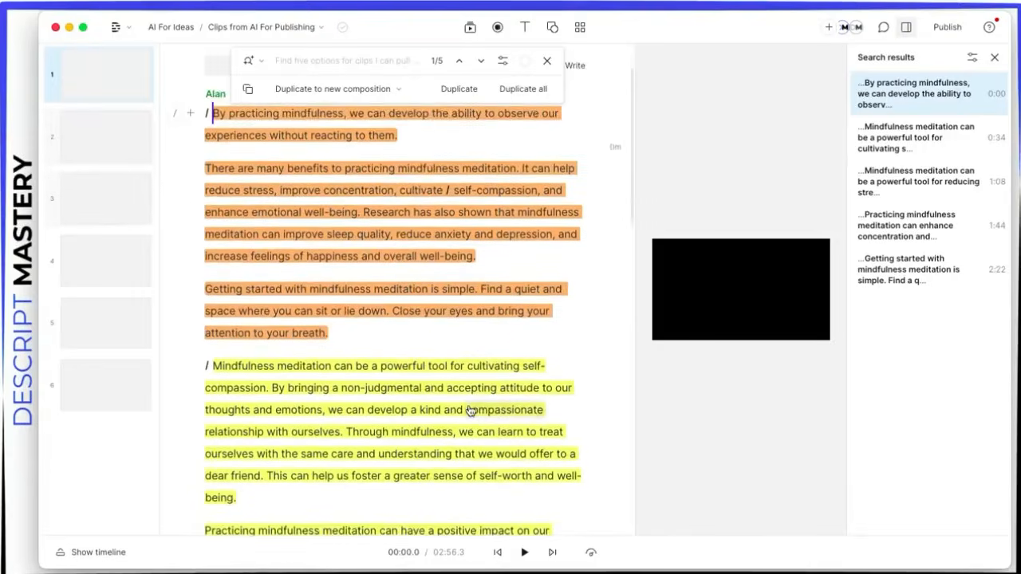
scroll(471, 410, "down", 15)
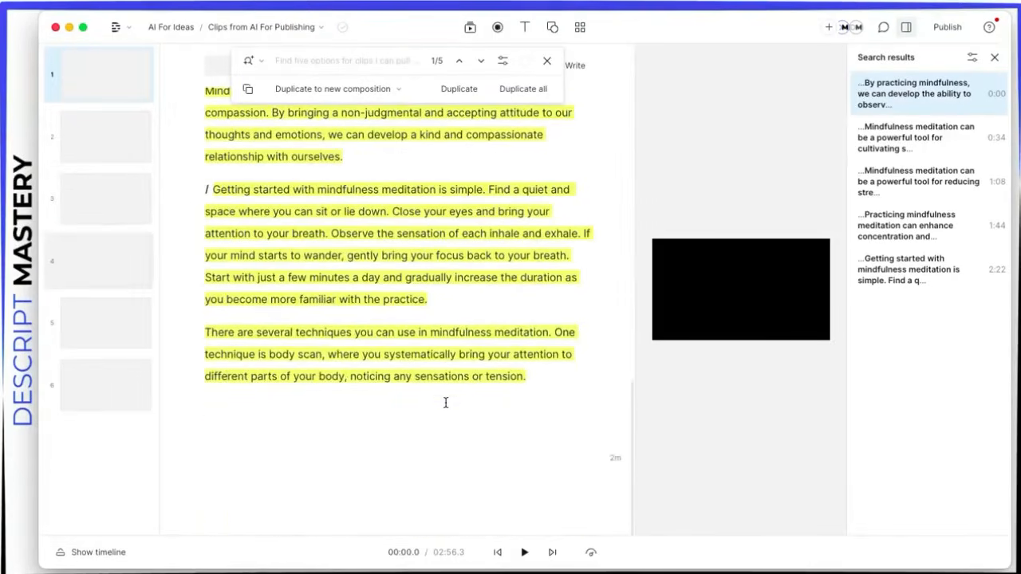
left_click(446, 403)
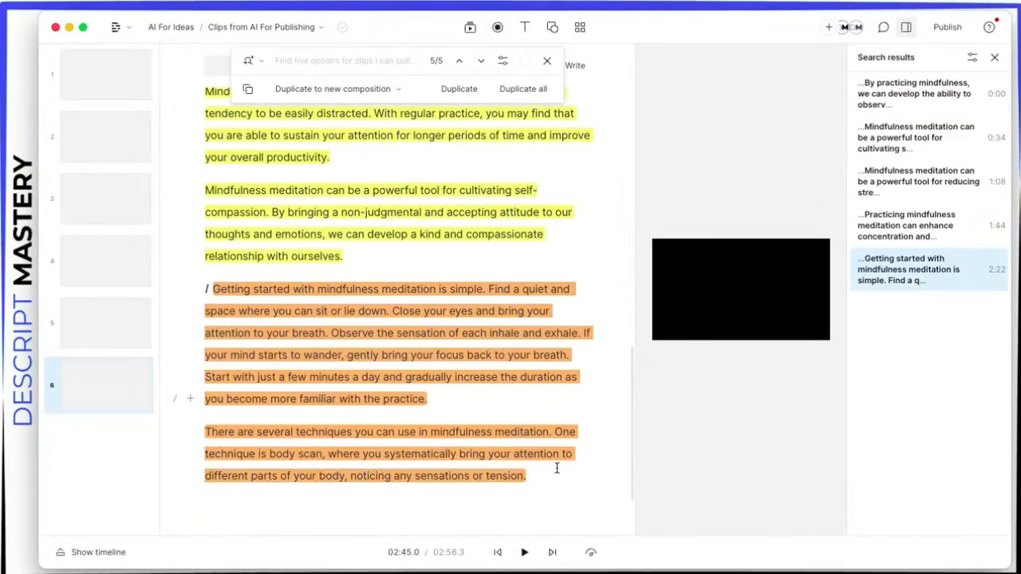
left_click_drag(543, 479, 217, 289)
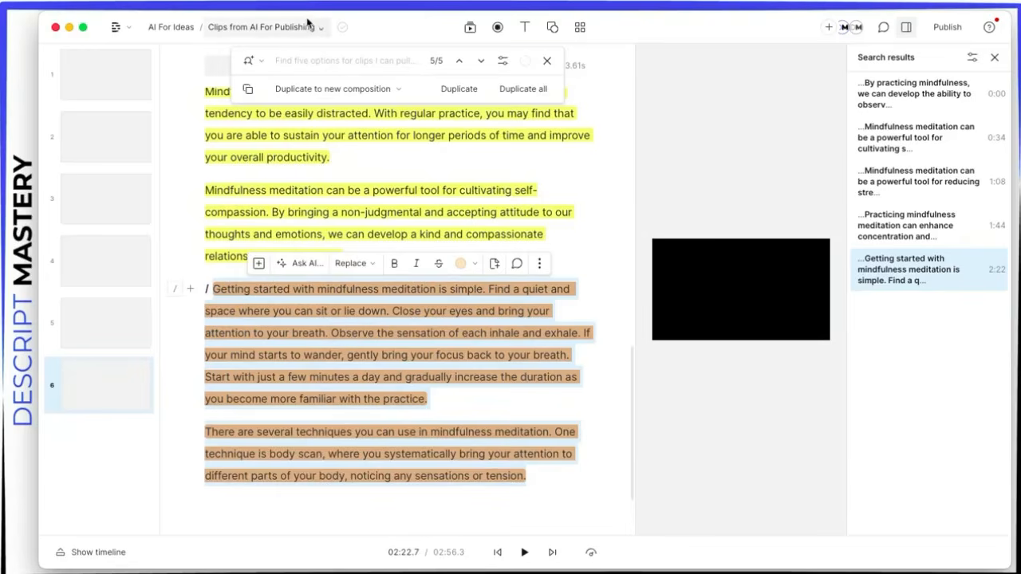
left_click(545, 61)
left_click(285, 28)
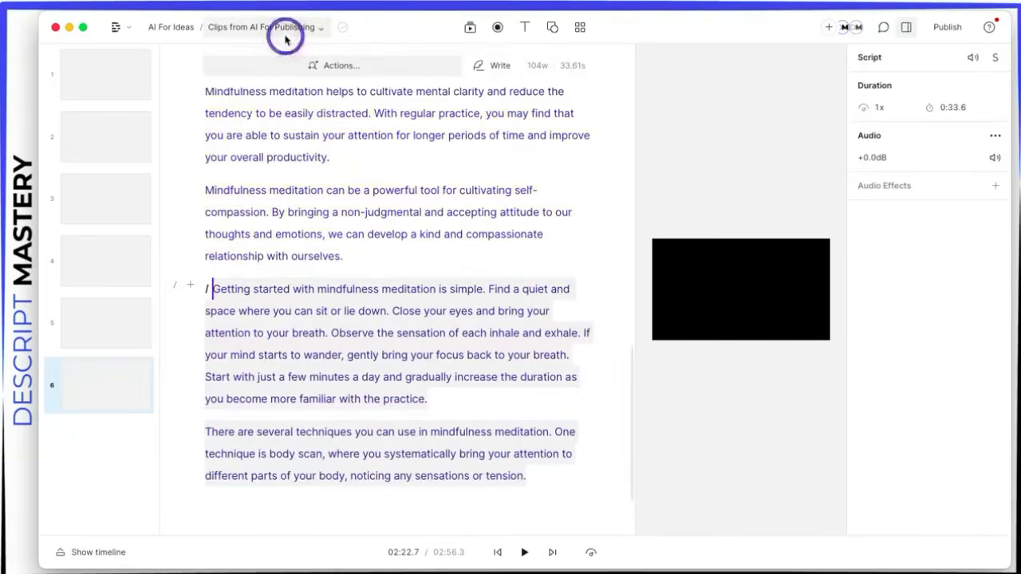
Step: Back in AI For Publishing, have Ask AI summarize the mindfulness script, read the summary, then close it
left_click(289, 111)
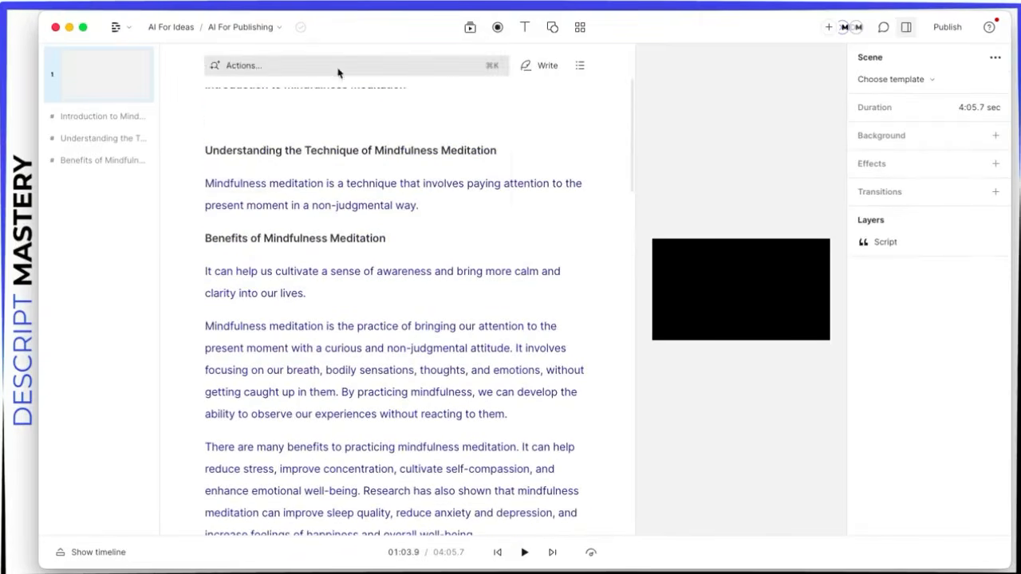
left_click(337, 69)
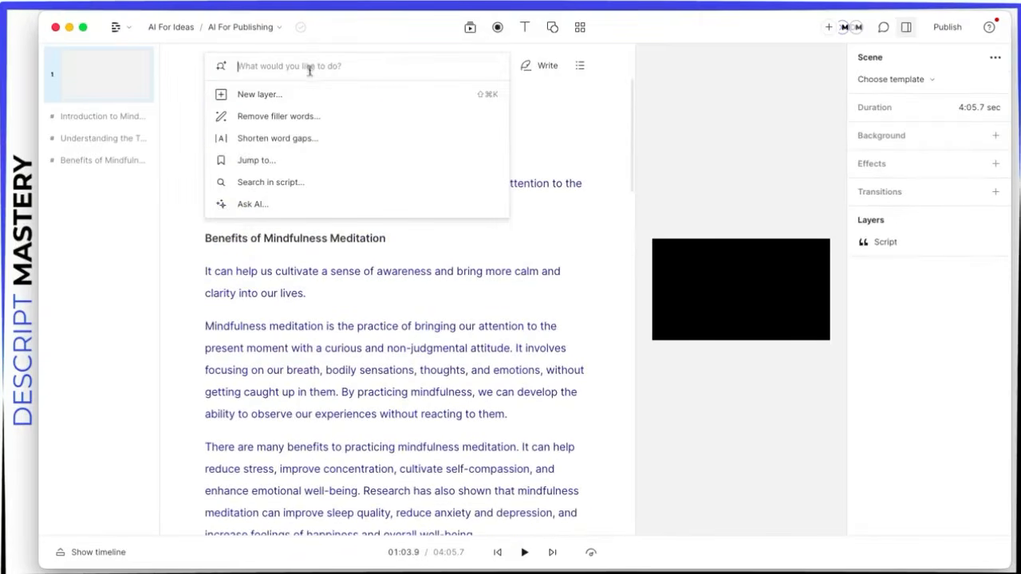
left_click(254, 205)
scroll(315, 244, "down", 2)
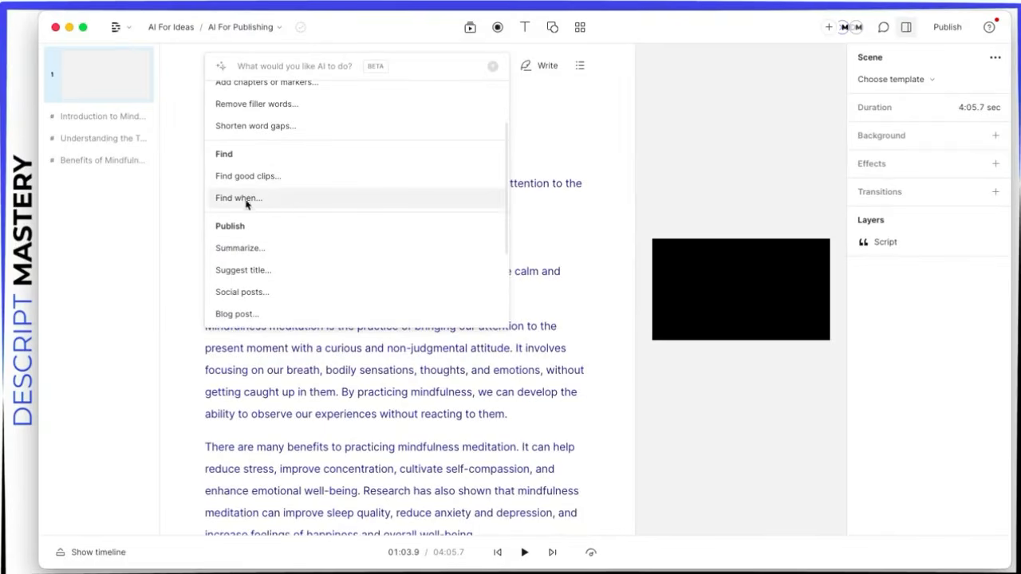
scroll(326, 229, "down", 3)
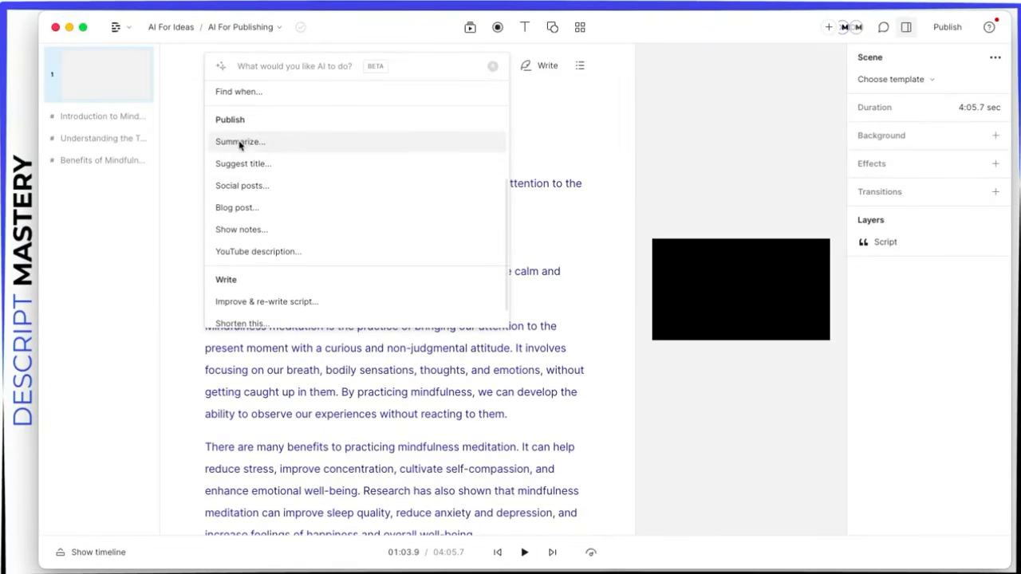
left_click(238, 143)
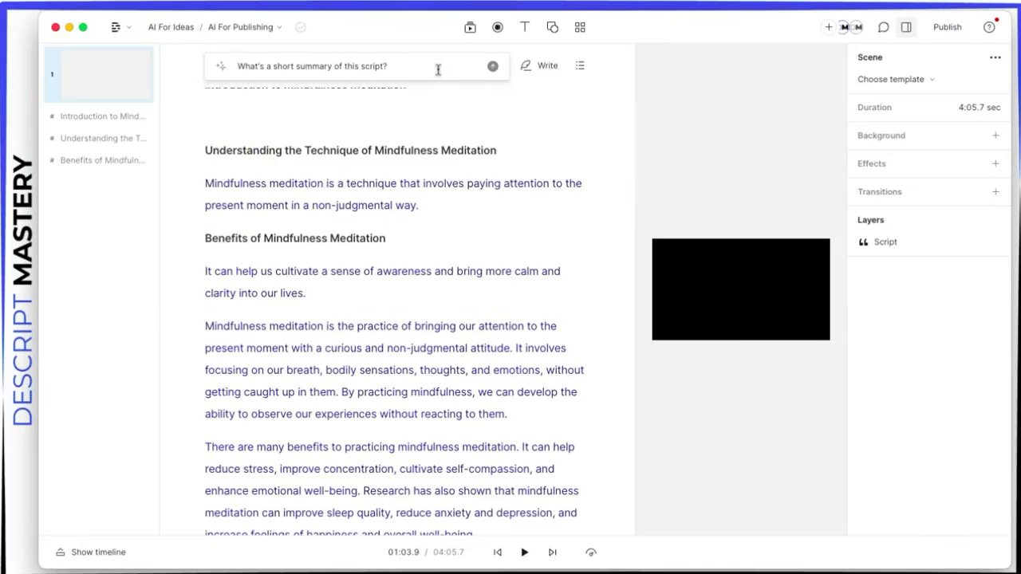
left_click(490, 67)
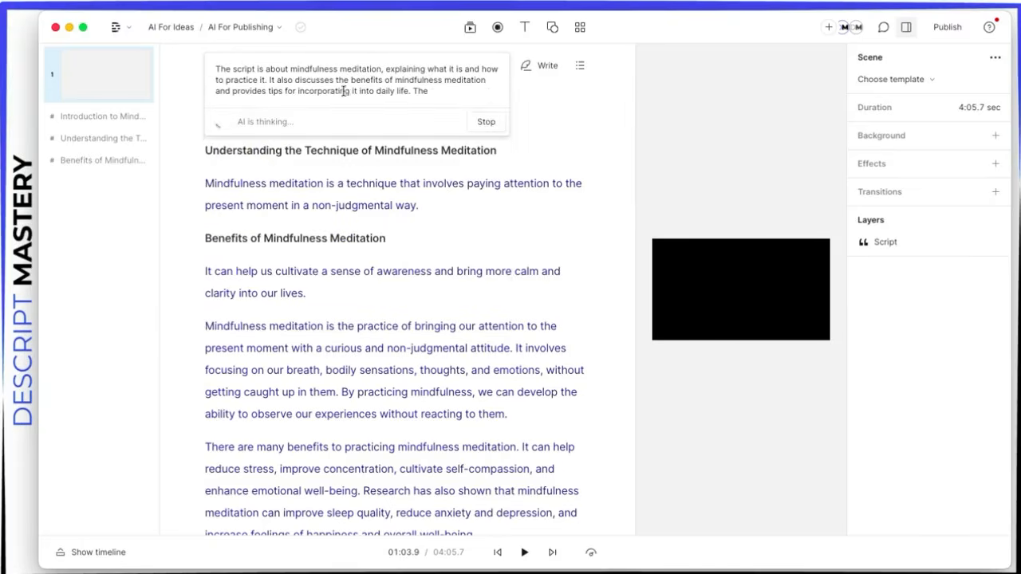
left_click_drag(254, 105, 215, 70)
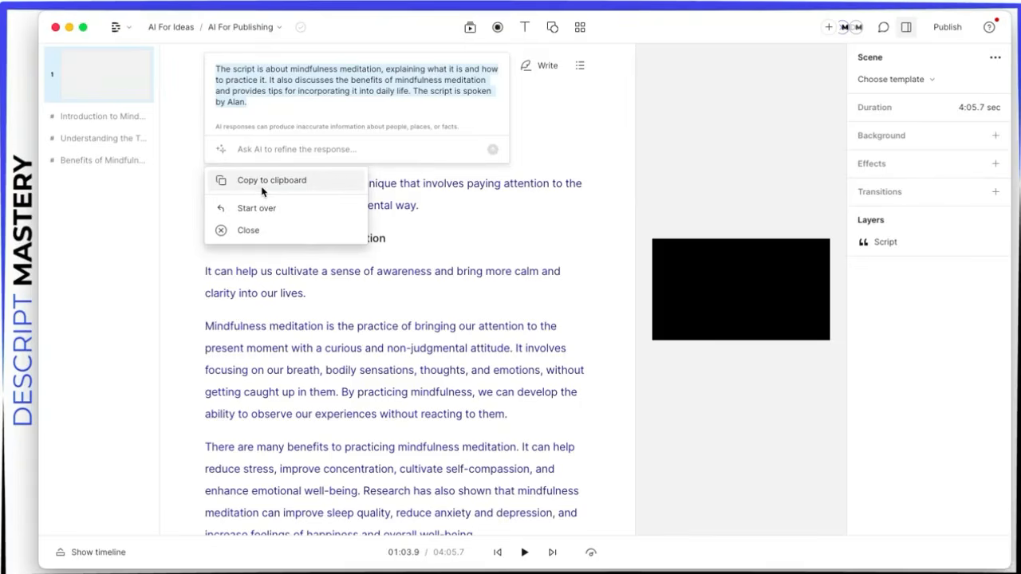
left_click(264, 232)
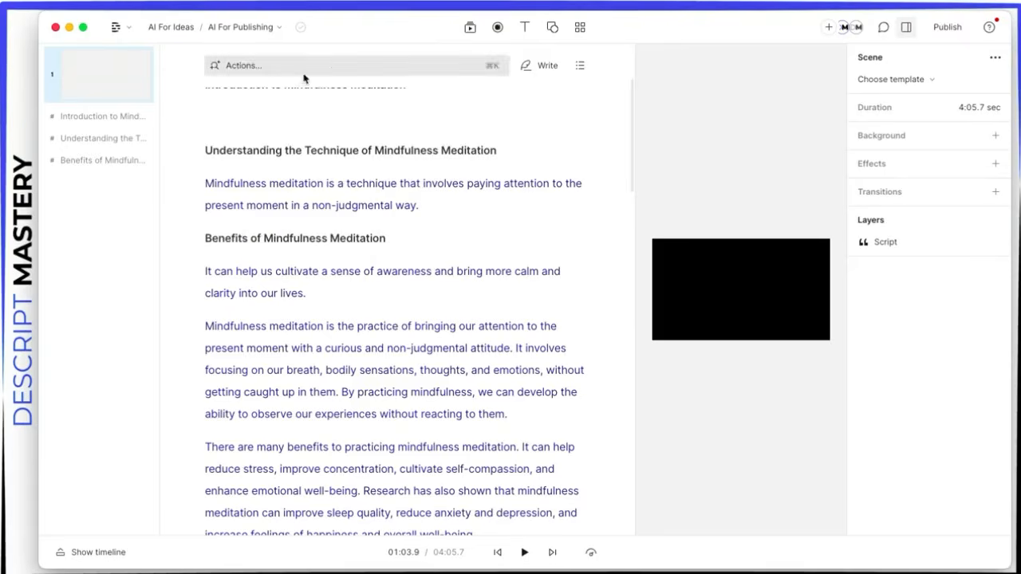
Step: Ask AI to suggest titles, changing the prompt to request 10 suggestions
left_click(292, 74)
left_click(233, 212)
scroll(303, 231, "down", 5)
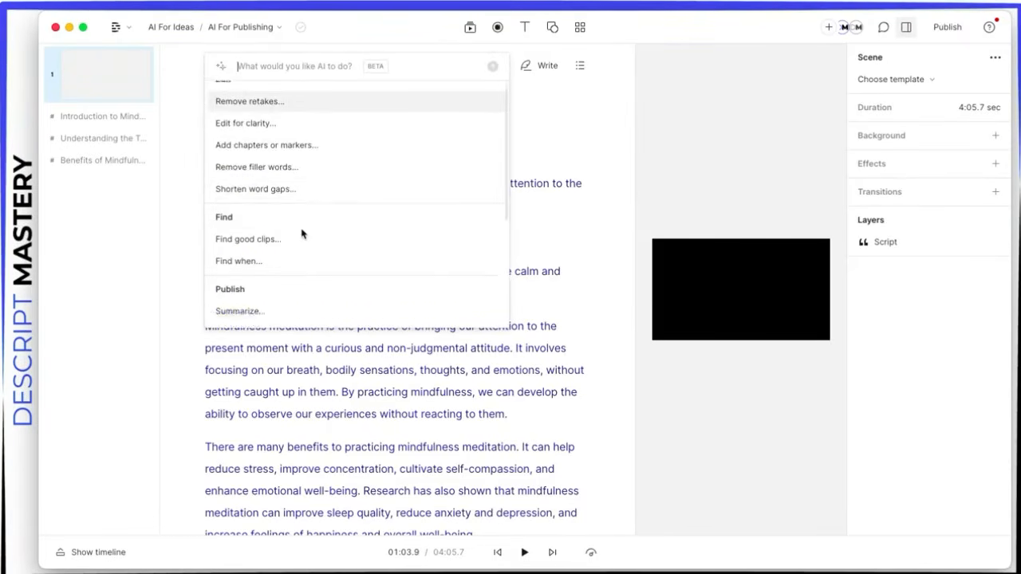
scroll(302, 233, "down", 2)
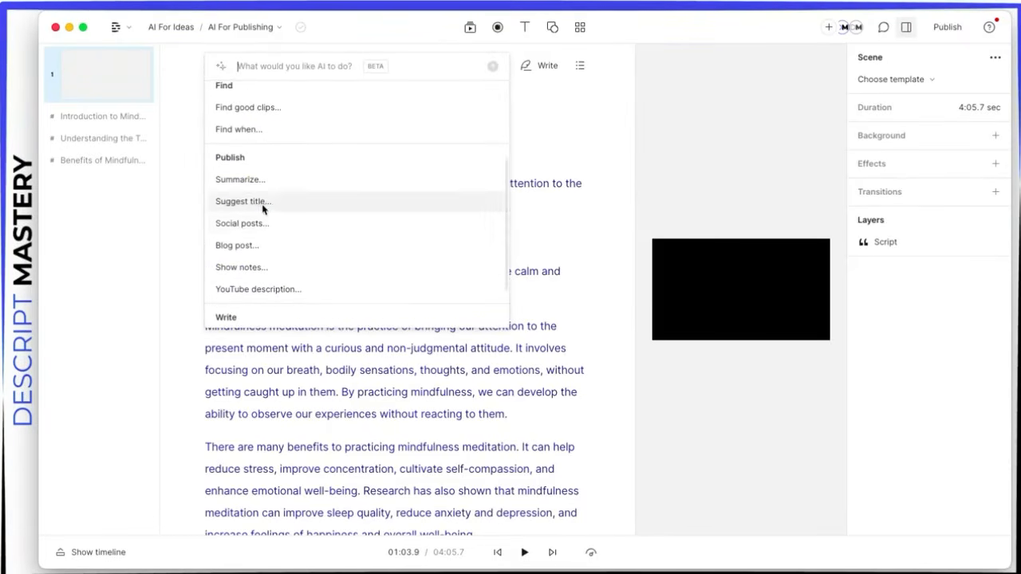
left_click(260, 202)
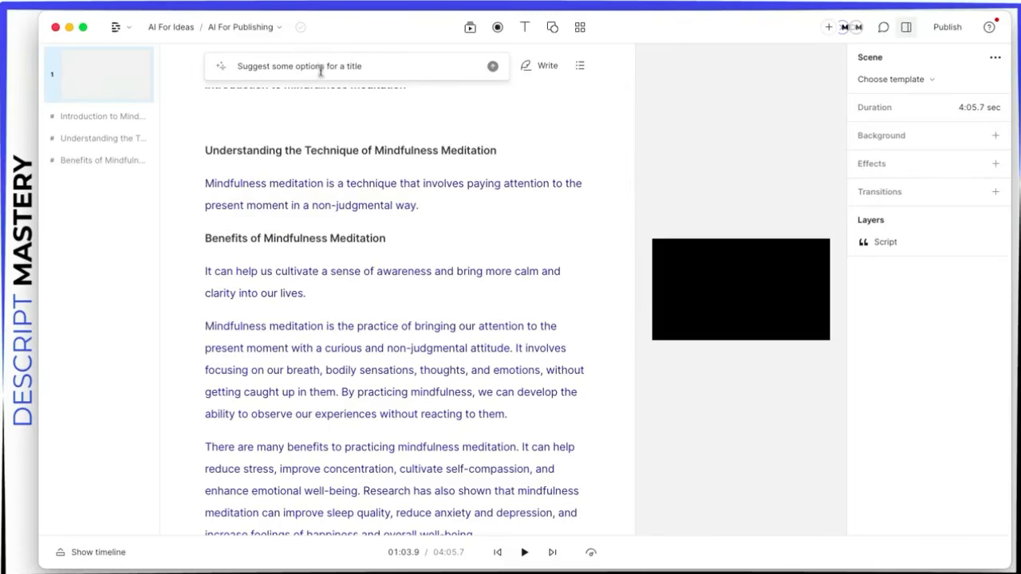
double_click(282, 67)
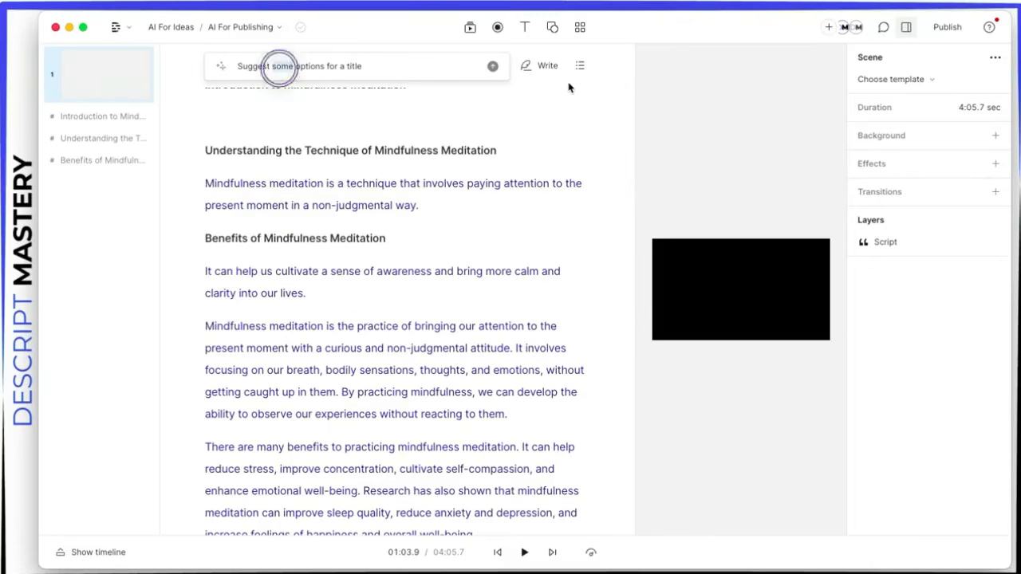
type("5")
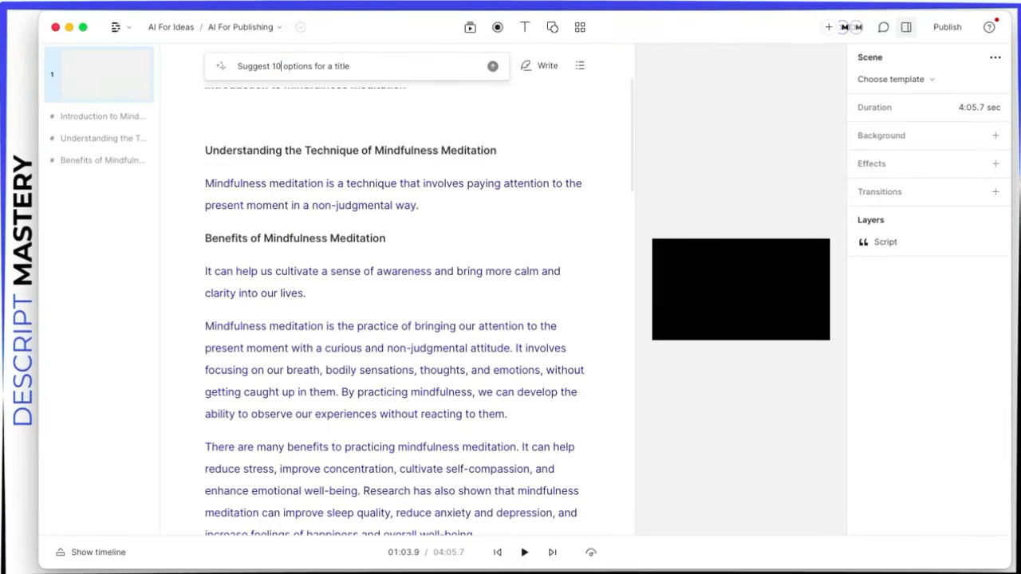
key("BackSpace")
type("10")
key("Return")
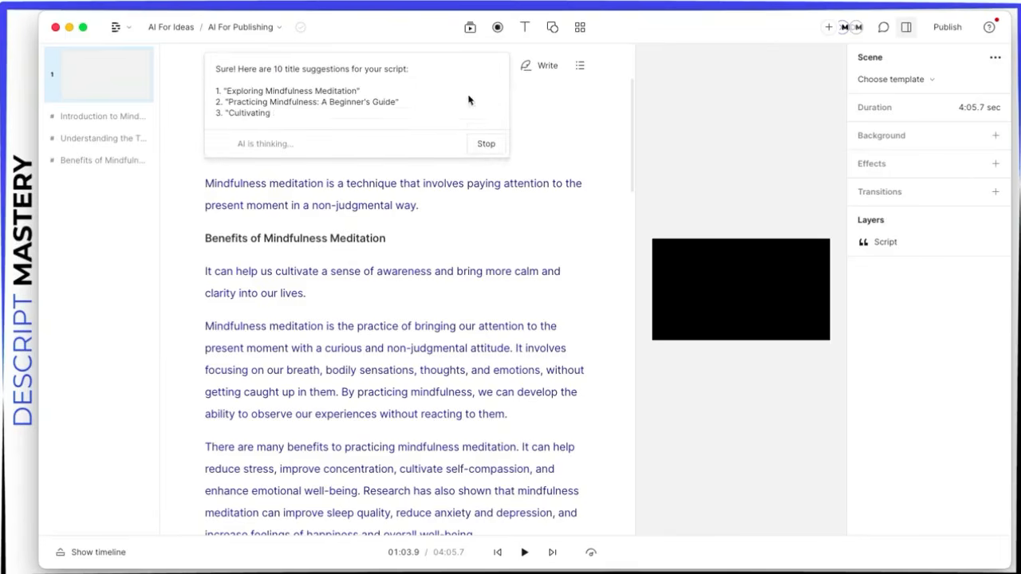
Step: Review the returned title list, highlighting the phrase 'Cultivating Calm and Clarity'
left_click_drag(219, 80, 260, 101)
scroll(310, 130, "down", 3)
left_click(260, 102)
scroll(317, 110, "up", 3)
scroll(319, 113, "up", 1)
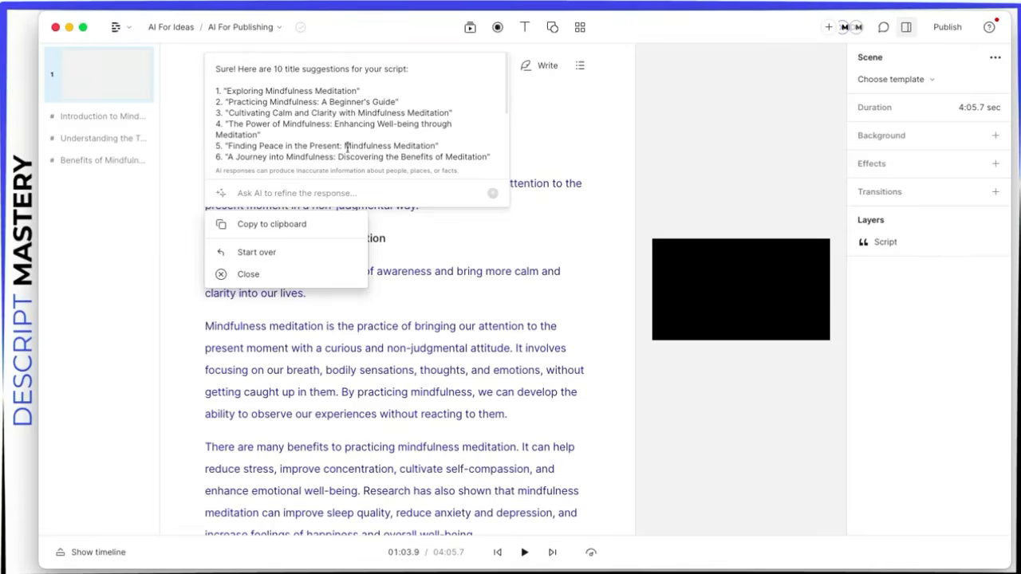
left_click_drag(249, 113, 337, 112)
left_click(267, 119)
left_click_drag(231, 113, 336, 111)
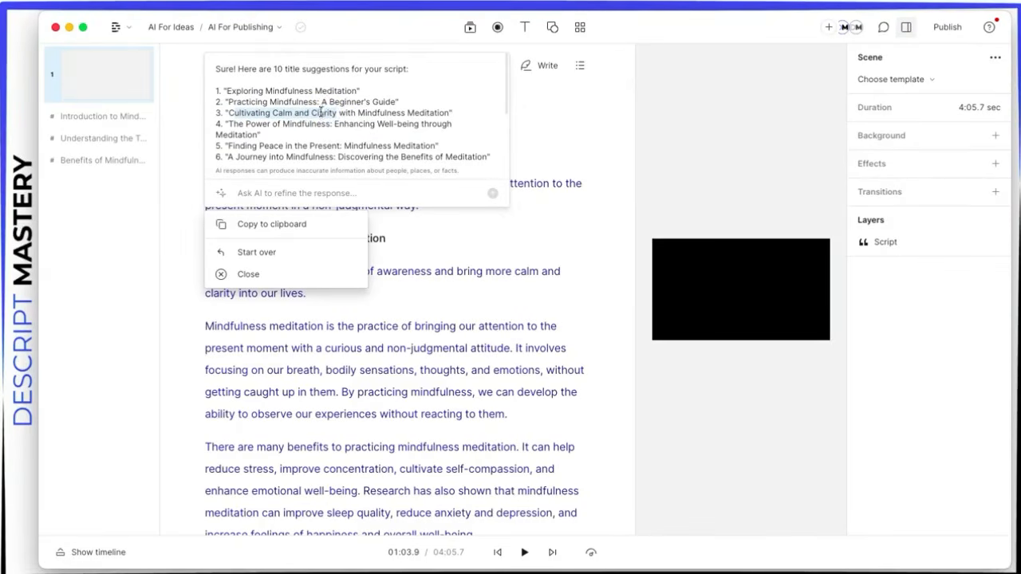
left_click(320, 109)
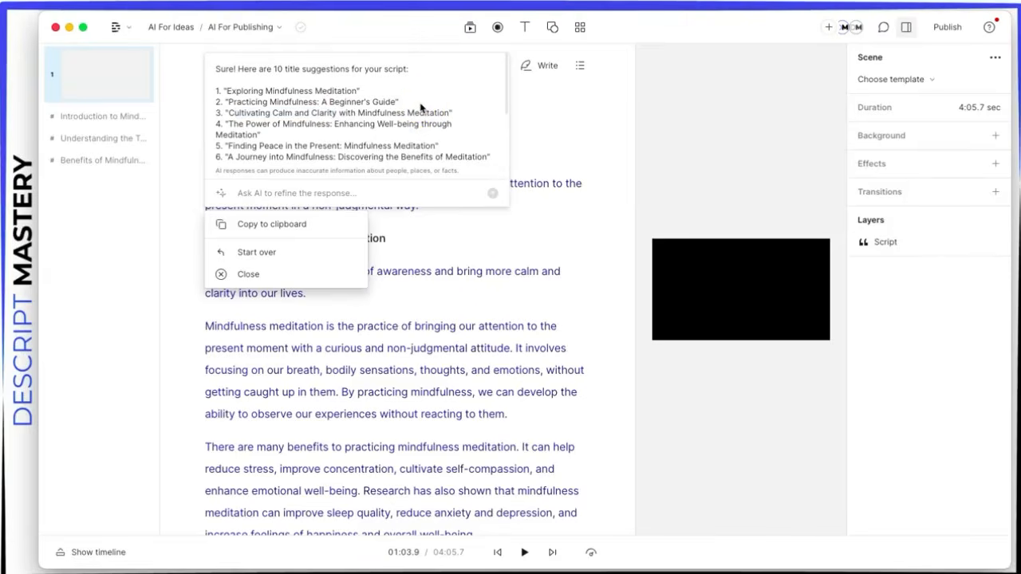
Step: Close the title suggestions and send the Ask AI Social posts prompt
left_click(275, 276)
left_click(360, 62)
left_click(269, 201)
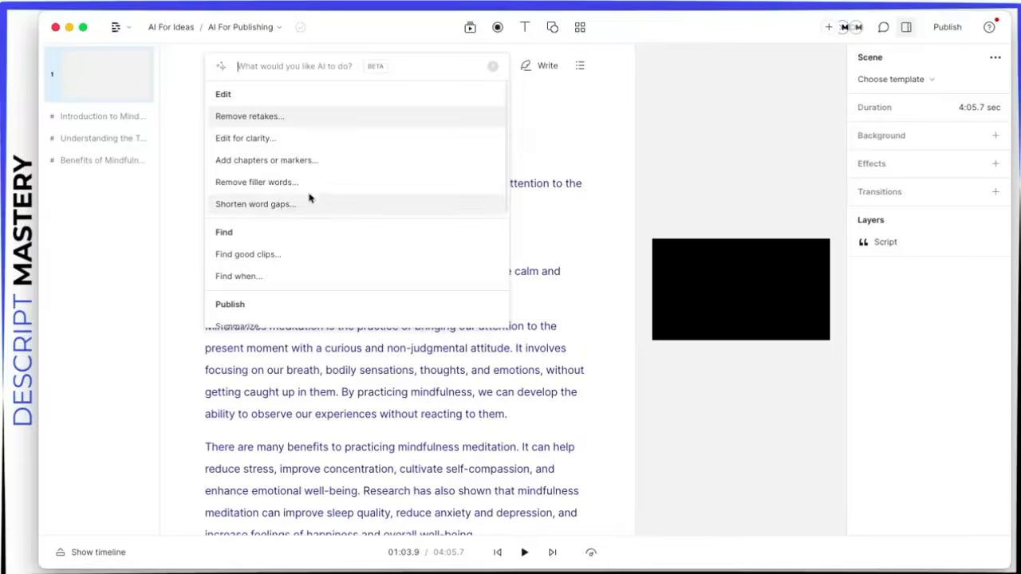
scroll(320, 219, "down", 2)
scroll(320, 219, "down", 3)
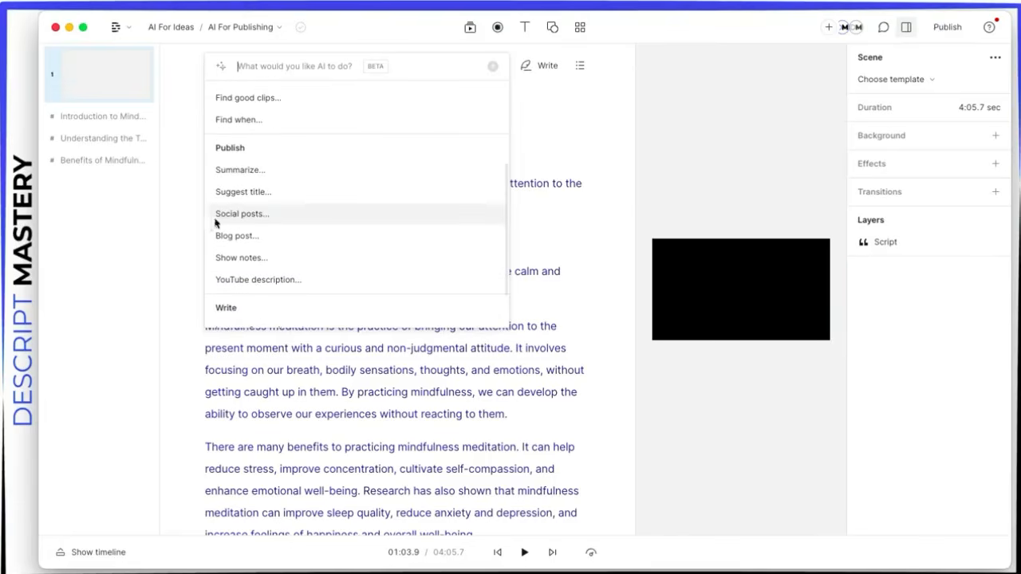
left_click(243, 216)
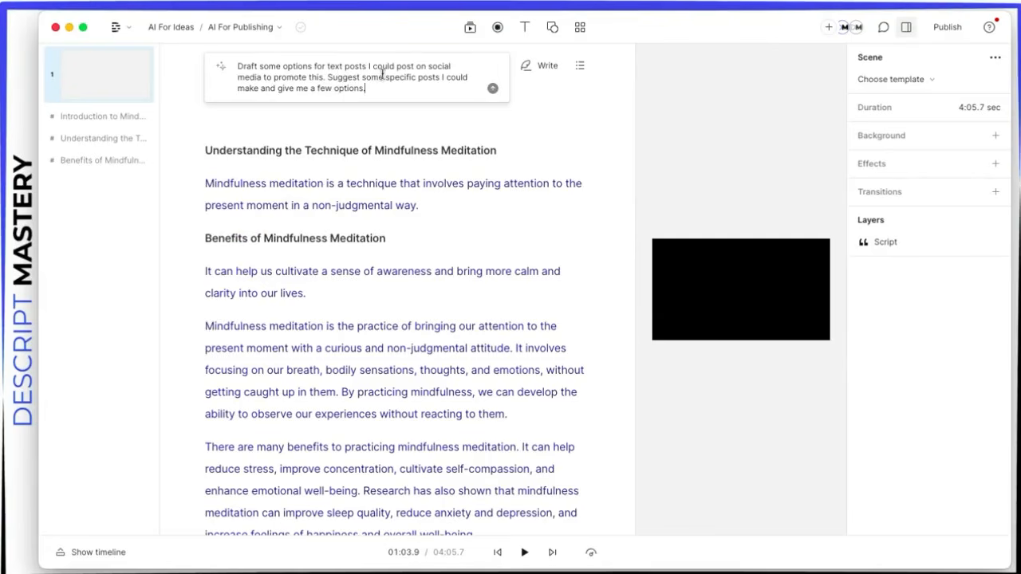
left_click(490, 91)
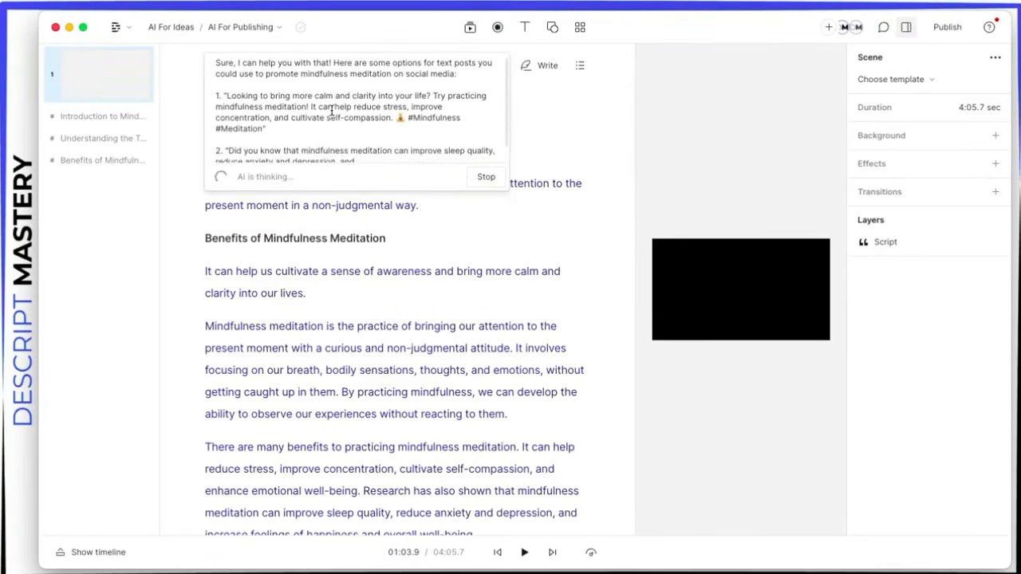
Step: Read through the hashtagged social post suggestions, then close the response
left_click_drag(217, 72, 281, 105)
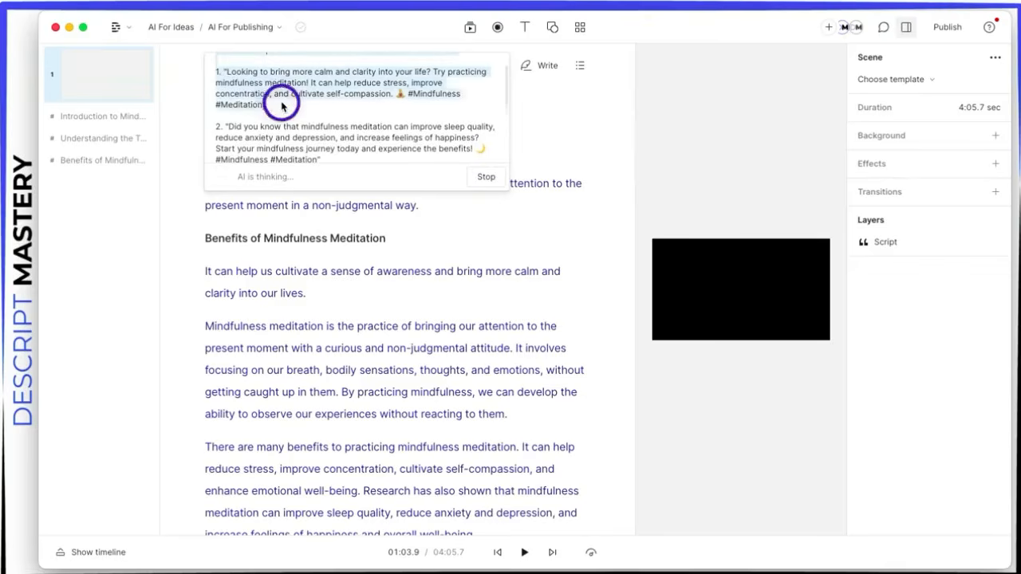
left_click_drag(408, 94, 435, 106)
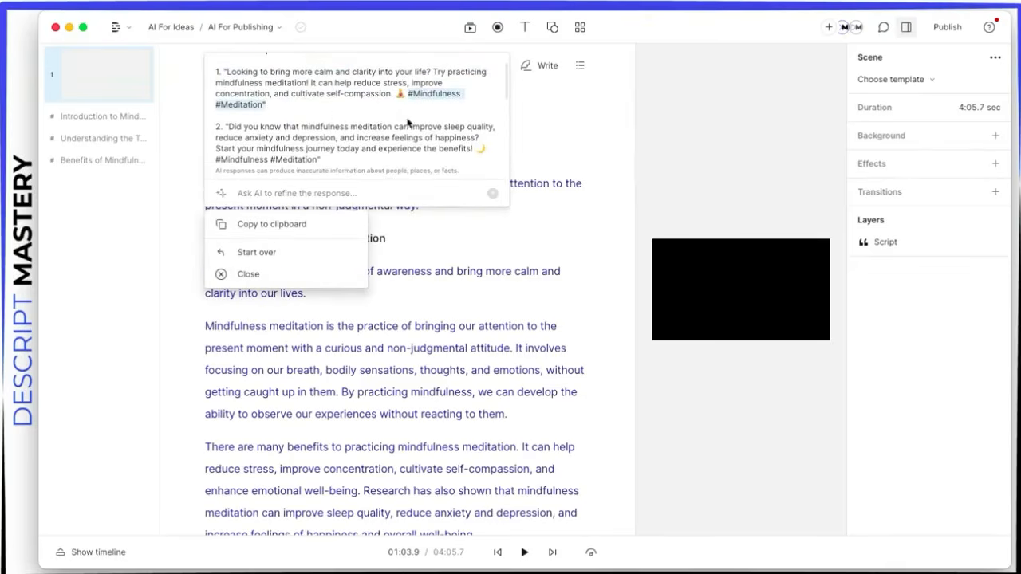
scroll(407, 122, "down", 3)
scroll(297, 130, "up", 1)
scroll(266, 112, "up", 1)
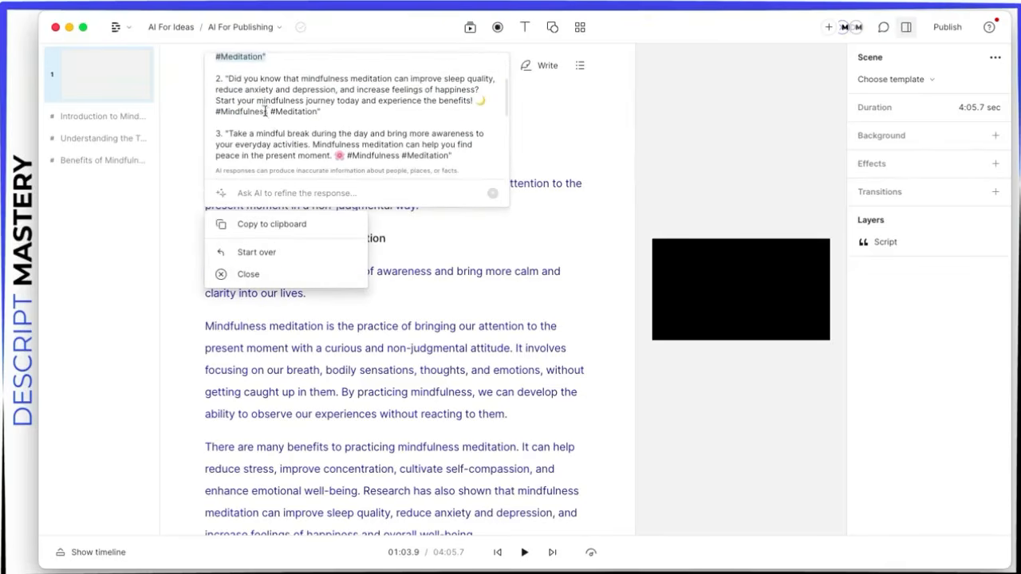
left_click_drag(229, 80, 387, 114)
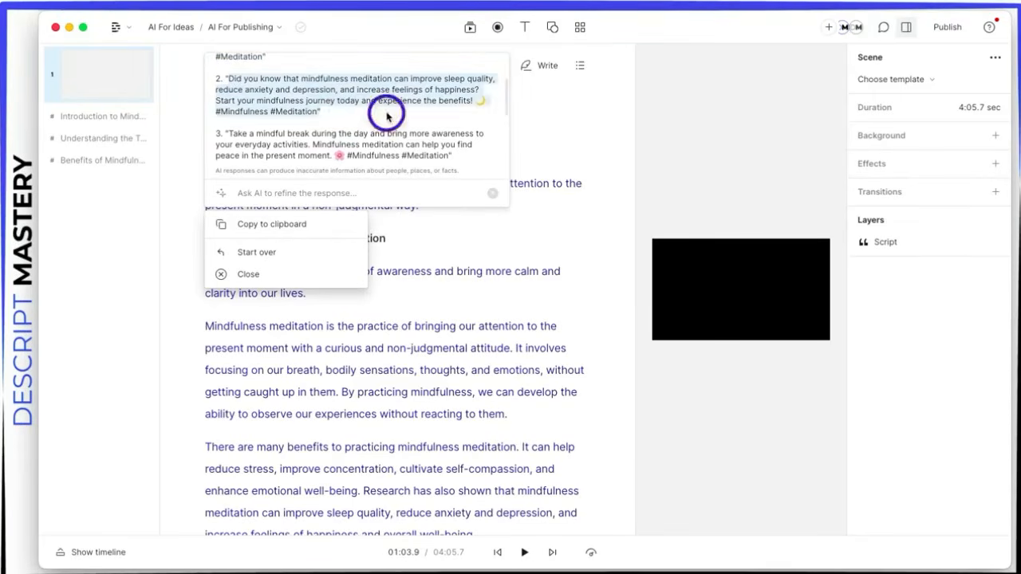
left_click(359, 127)
scroll(391, 110, "up", 3)
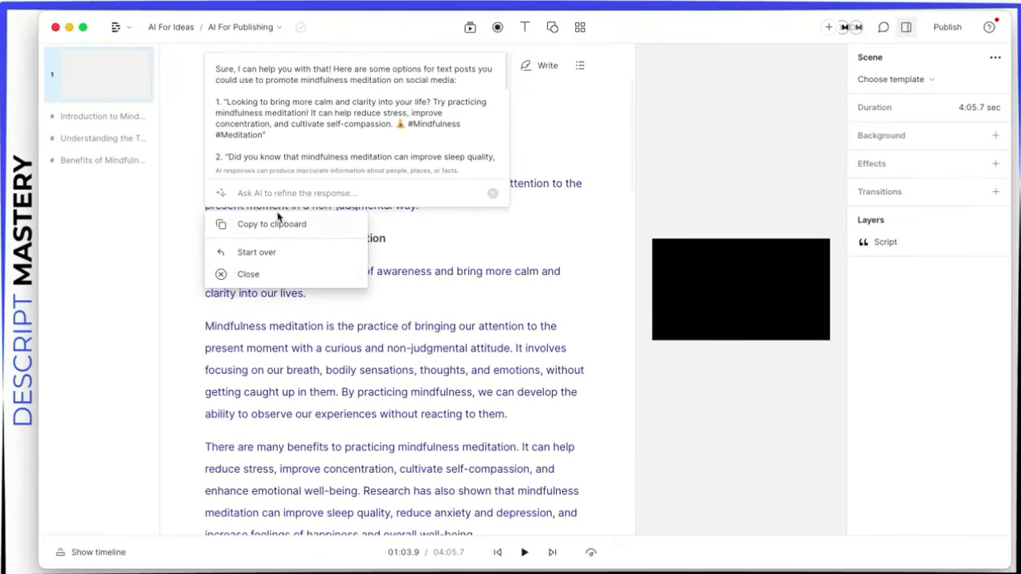
left_click(249, 277)
left_click(334, 72)
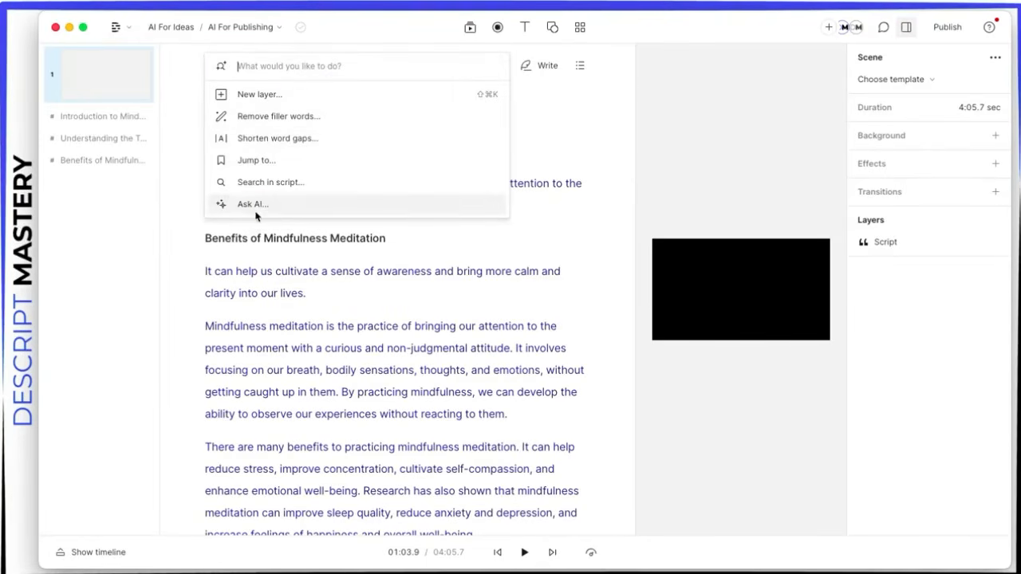
Step: Generate the blog post 'Exploring the Practice of Mindfulness Meditation' with Ask AI, then close it
left_click(321, 206)
scroll(335, 176, "down", 2)
scroll(335, 176, "down", 3)
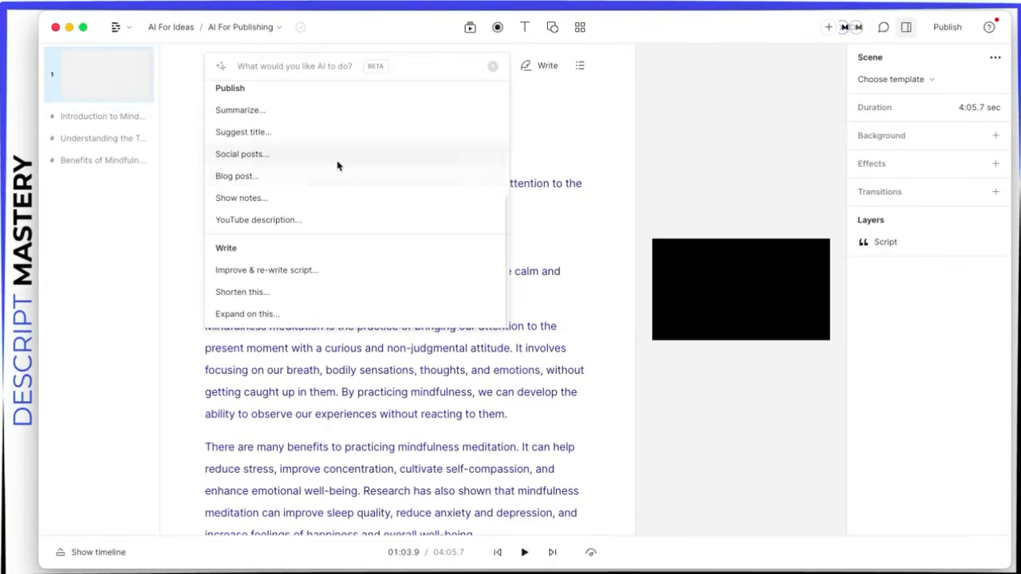
left_click(277, 179)
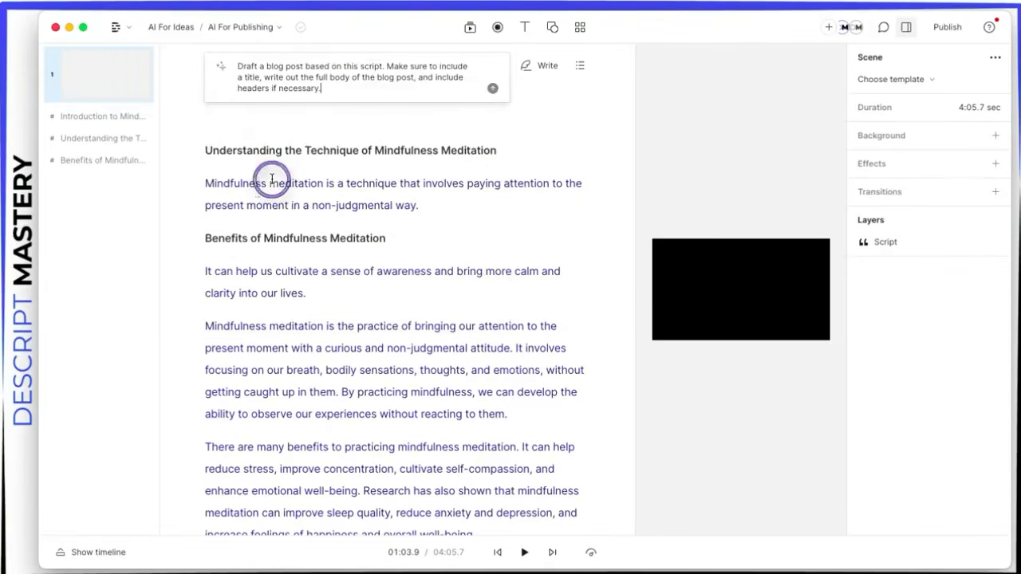
left_click(493, 89)
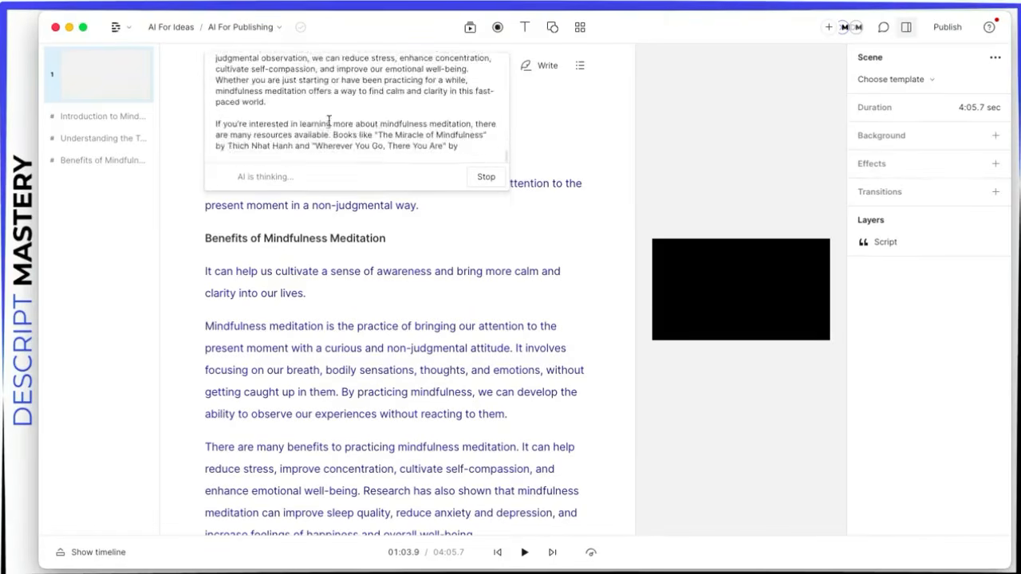
left_click(255, 273)
Step: Scroll through the Ask AI Publish and Write options in the actions list
left_click(331, 68)
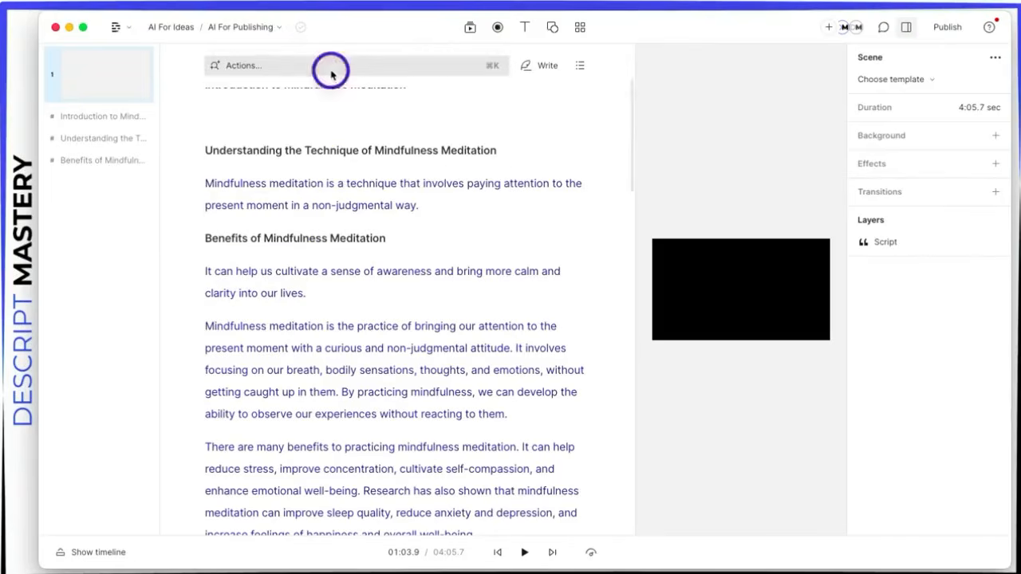
left_click(256, 204)
scroll(319, 189, "down", 5)
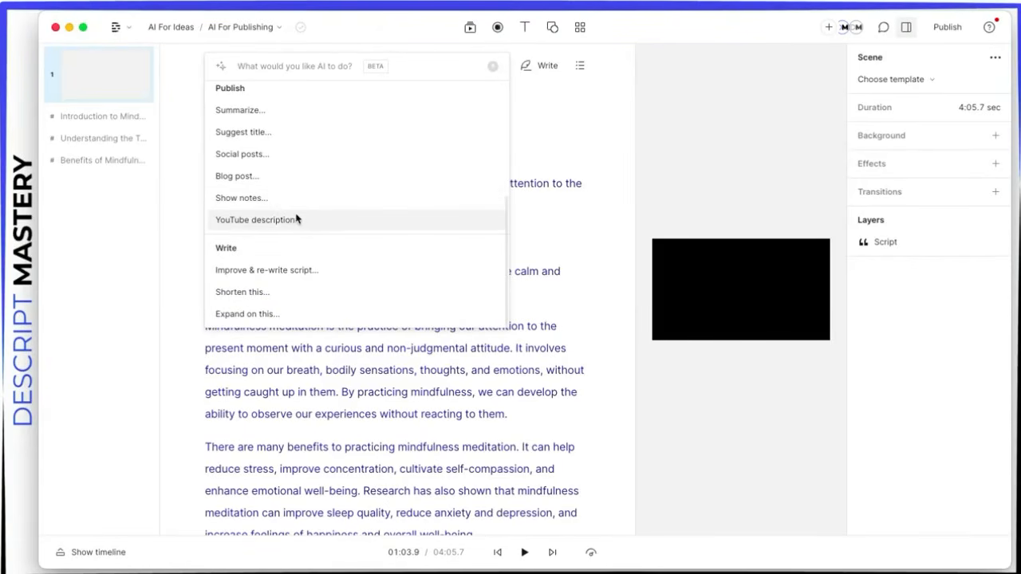
scroll(299, 214, "up", 5)
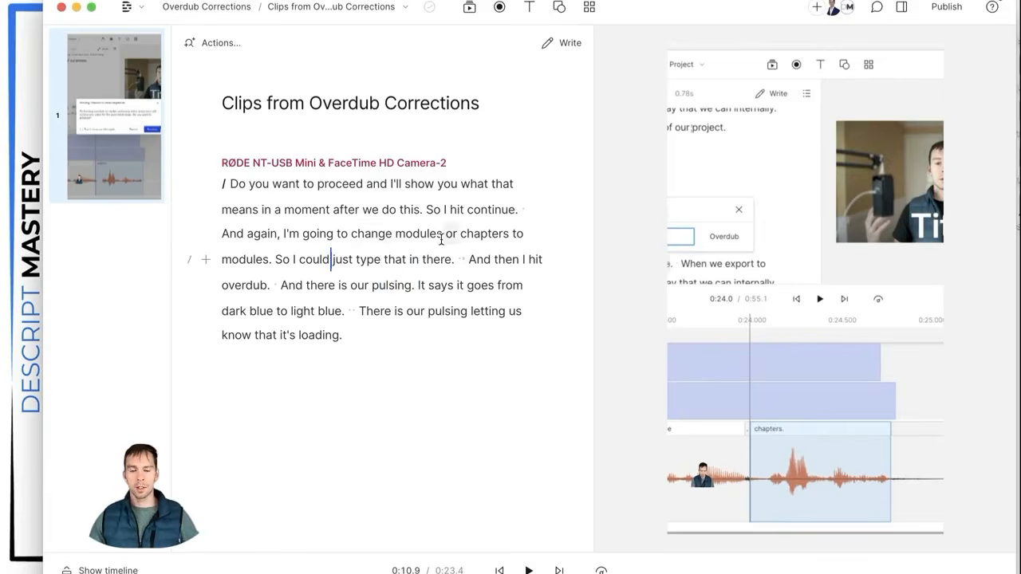
Step: Add a comment on 'And again, I'm going to change modules or chapters to'
mouse_move(826, 8)
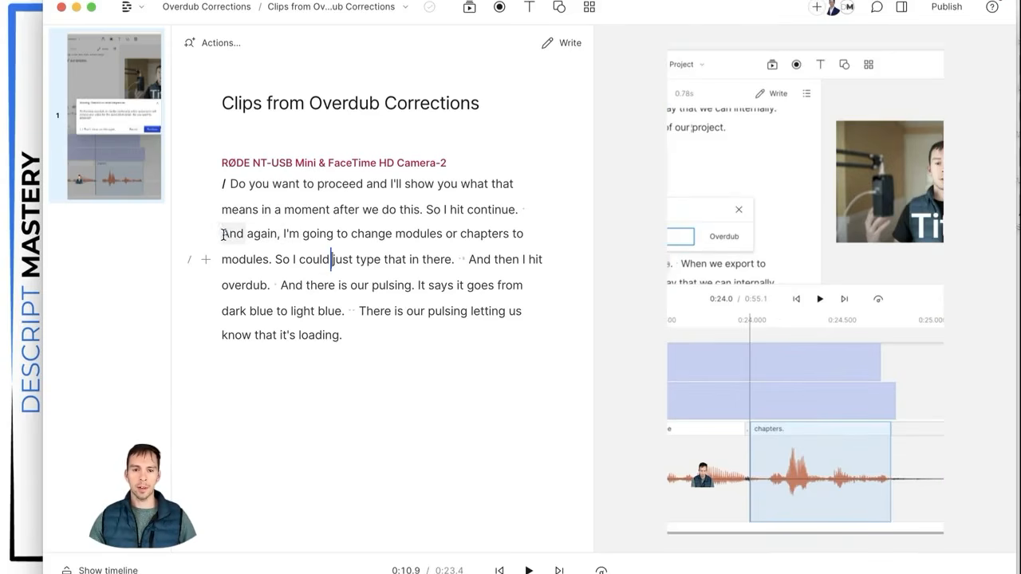
left_click_drag(224, 234, 524, 234)
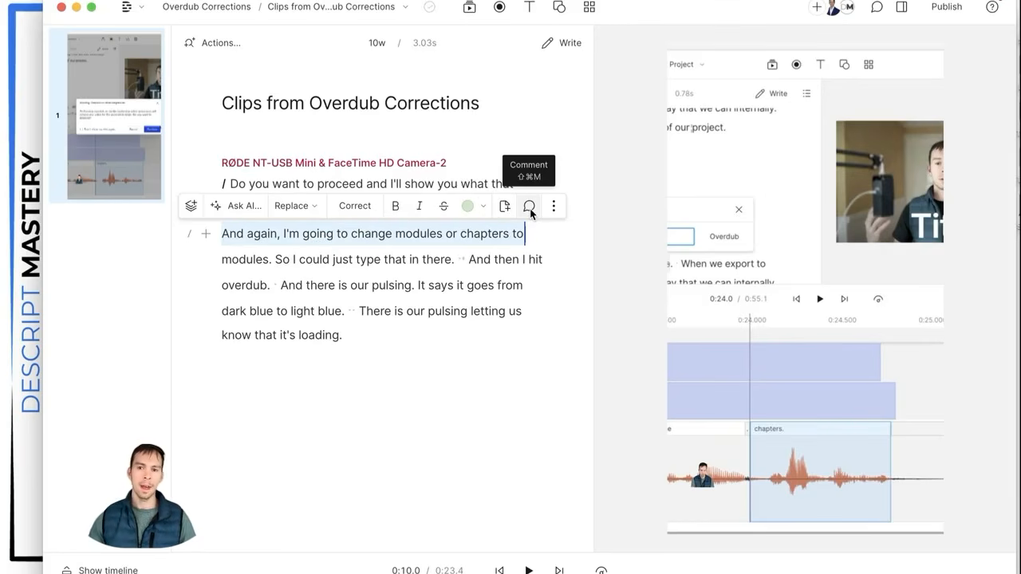
left_click(529, 207)
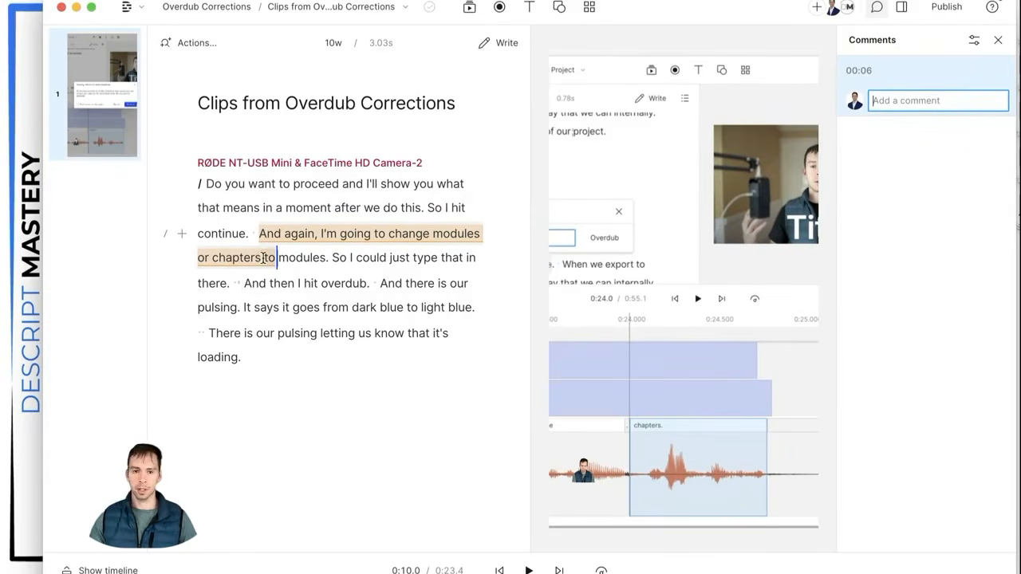
Step: Post the 00:06 comment 'This is my comment to you'
left_click(862, 71)
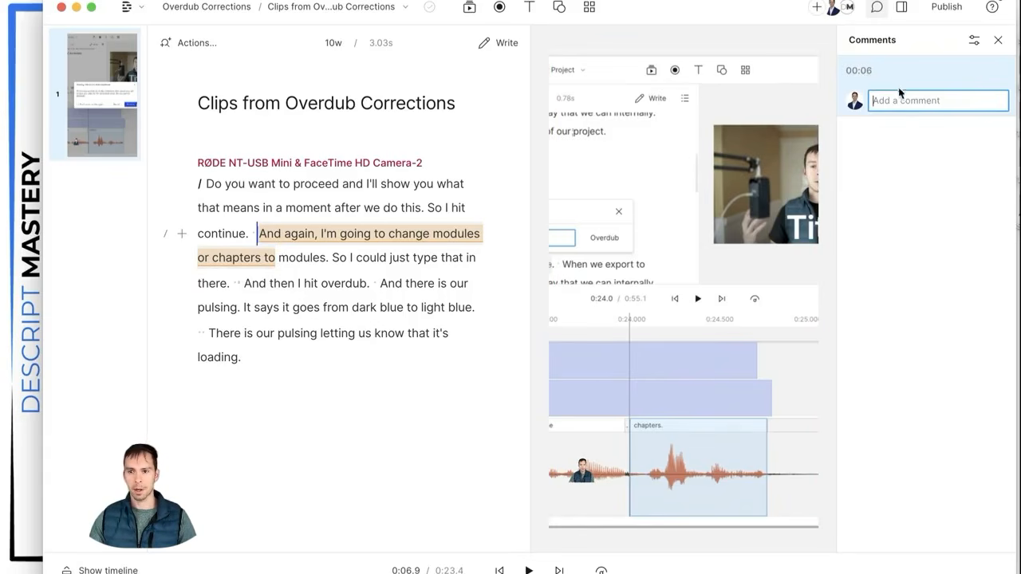
left_click(935, 100)
type("This is my comment to you")
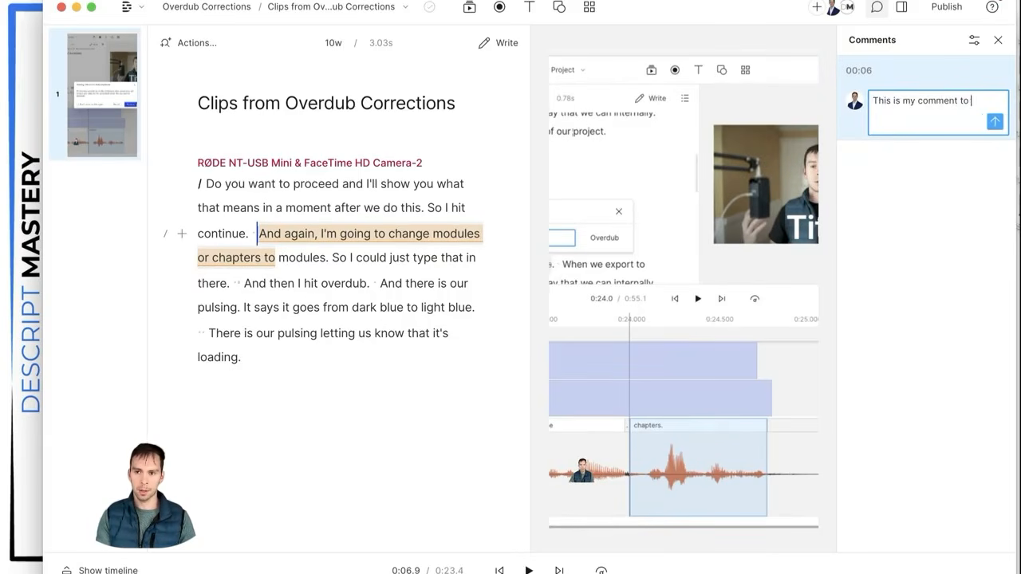
left_click(995, 122)
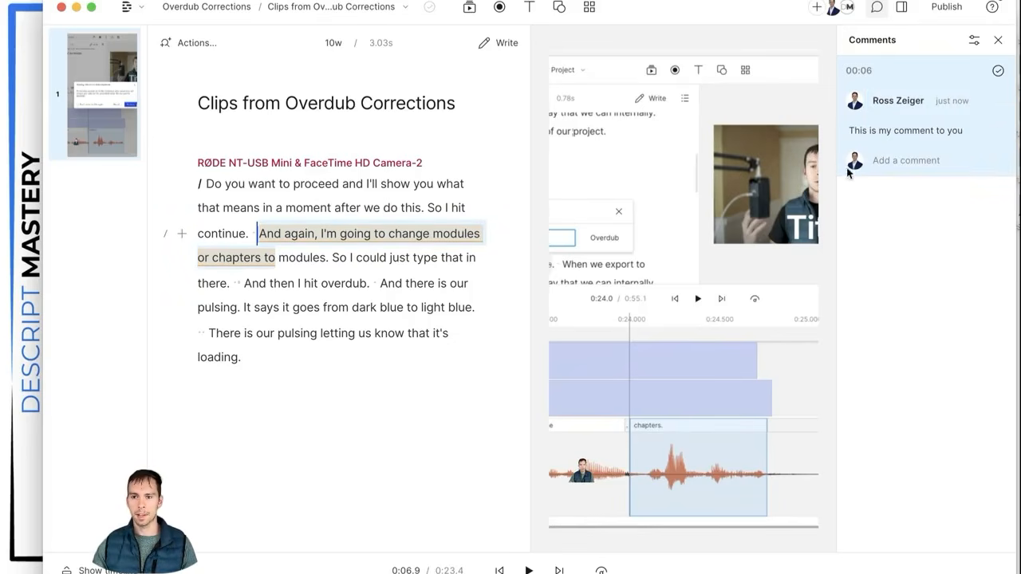
Step: Reply asking 'Can we change the title here?' because of a typo
left_click(921, 158)
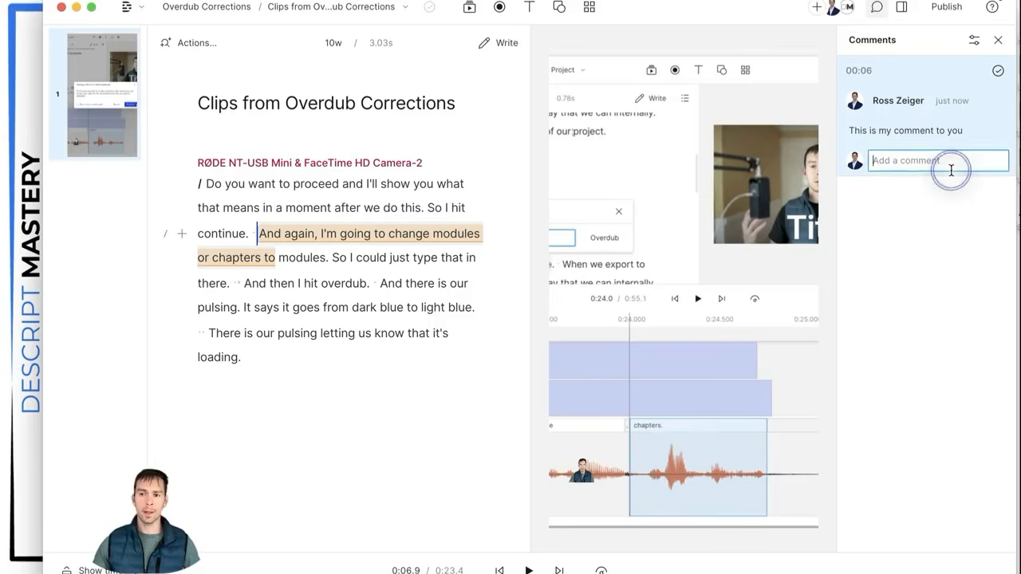
type("Can we")
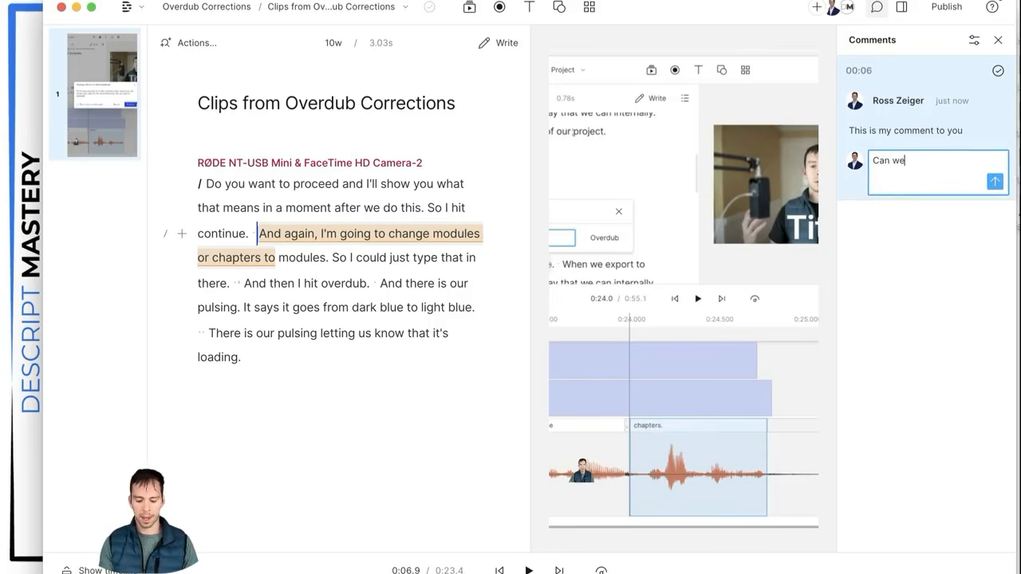
type(" change the title")
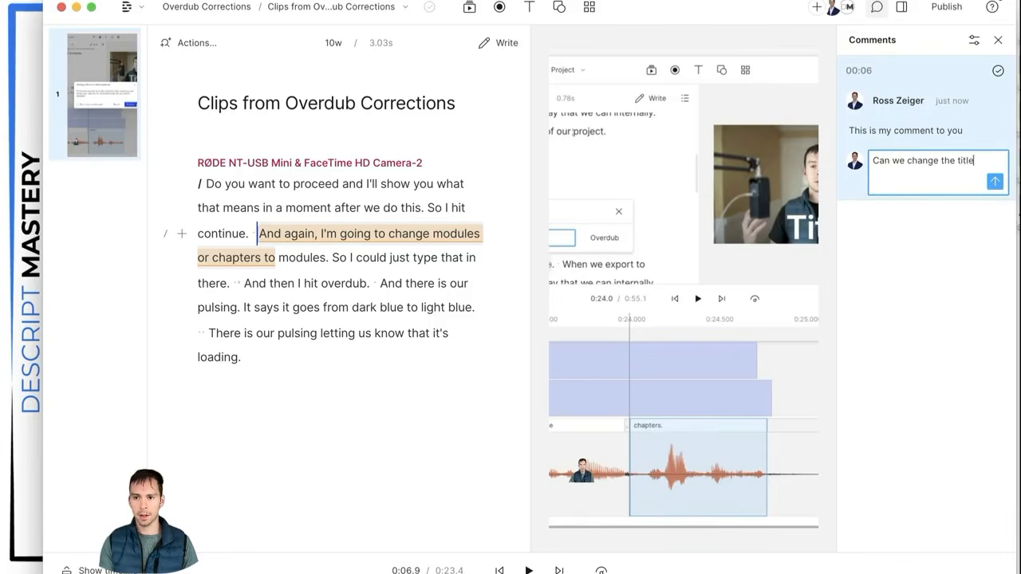
type(" here? There is a typo")
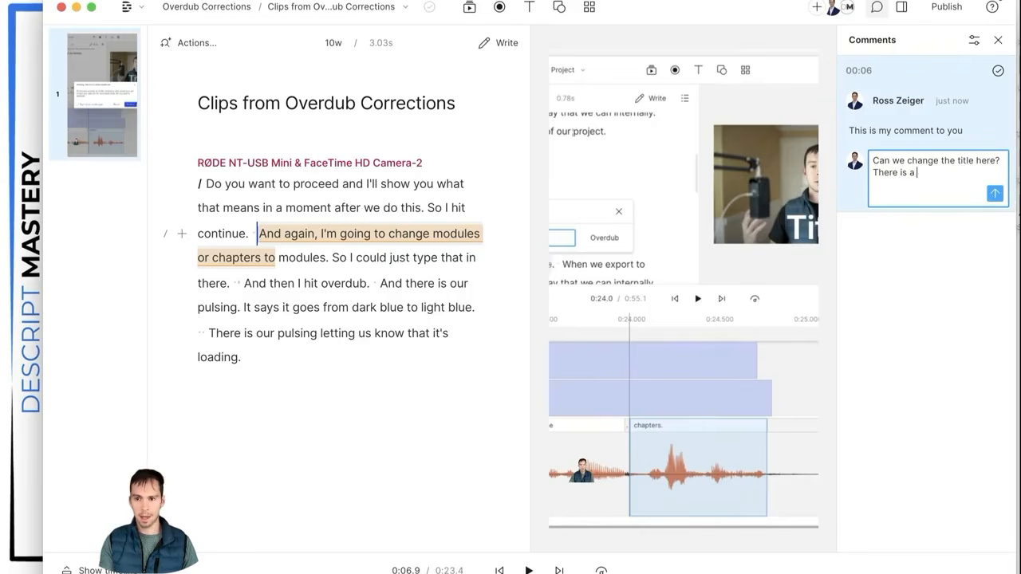
left_click(995, 193)
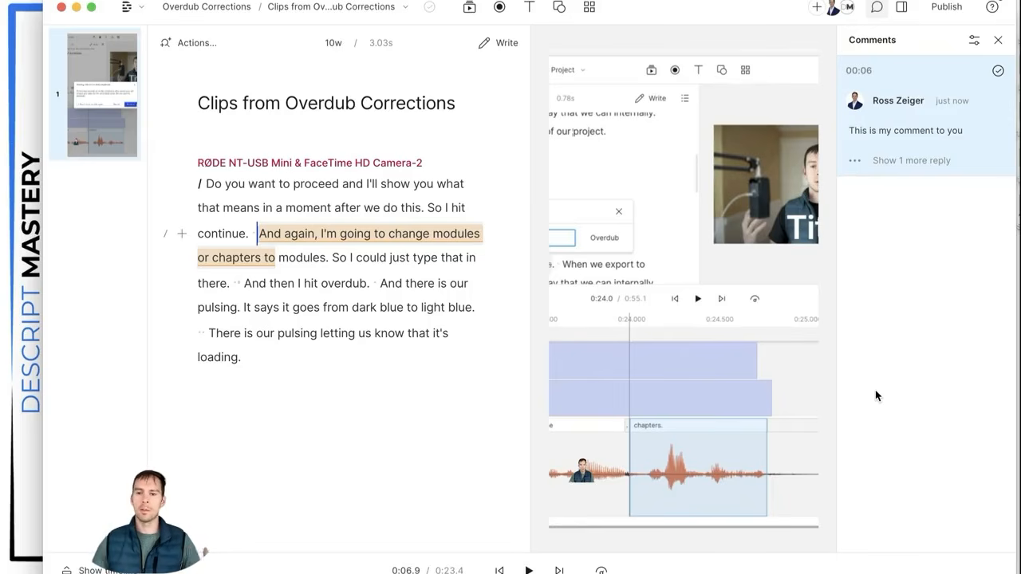
Step: Resolve the 00:06 thread, undo, resolve again, then unresolve it from archived comments
left_click(998, 73)
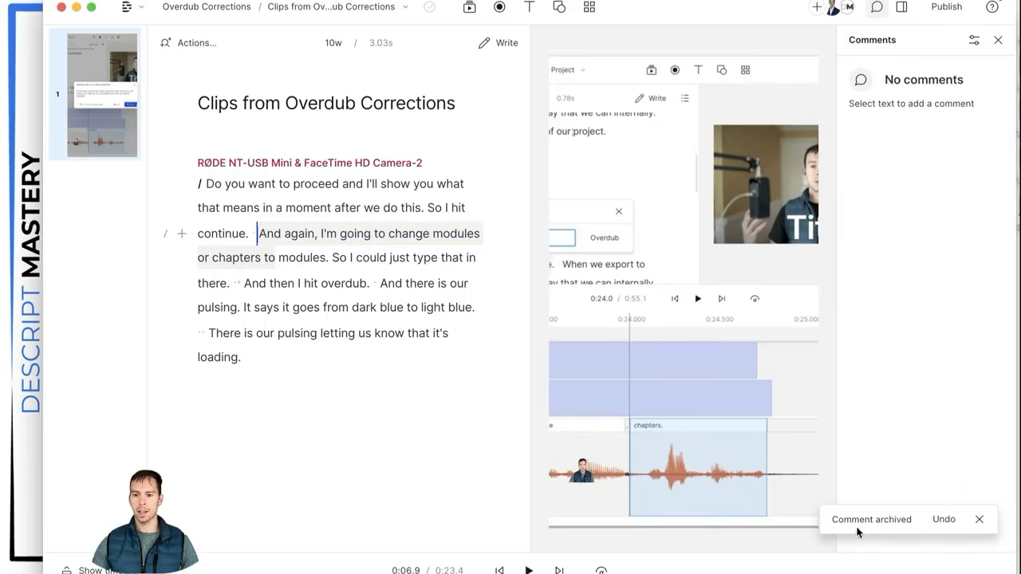
left_click(943, 520)
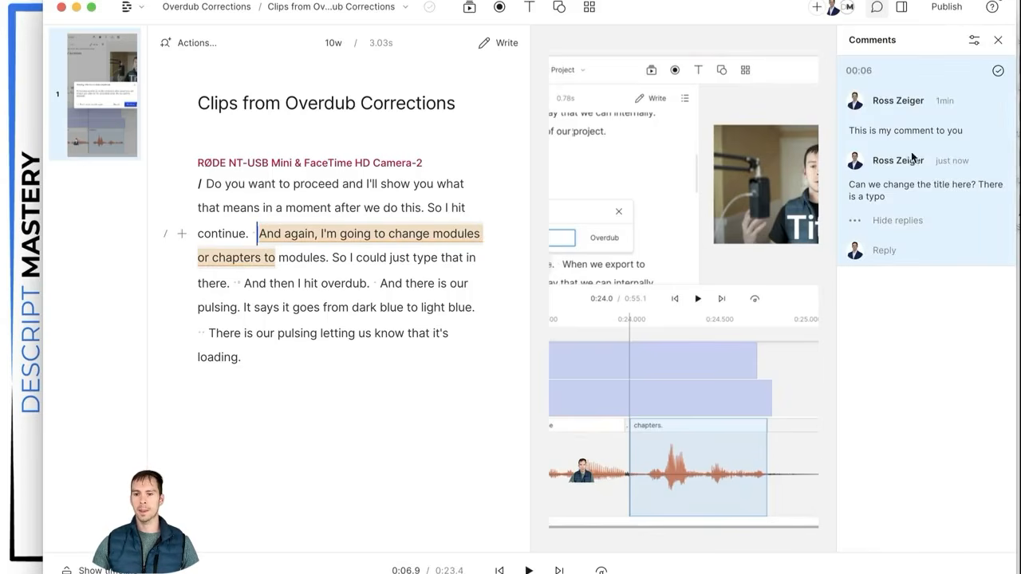
left_click(998, 72)
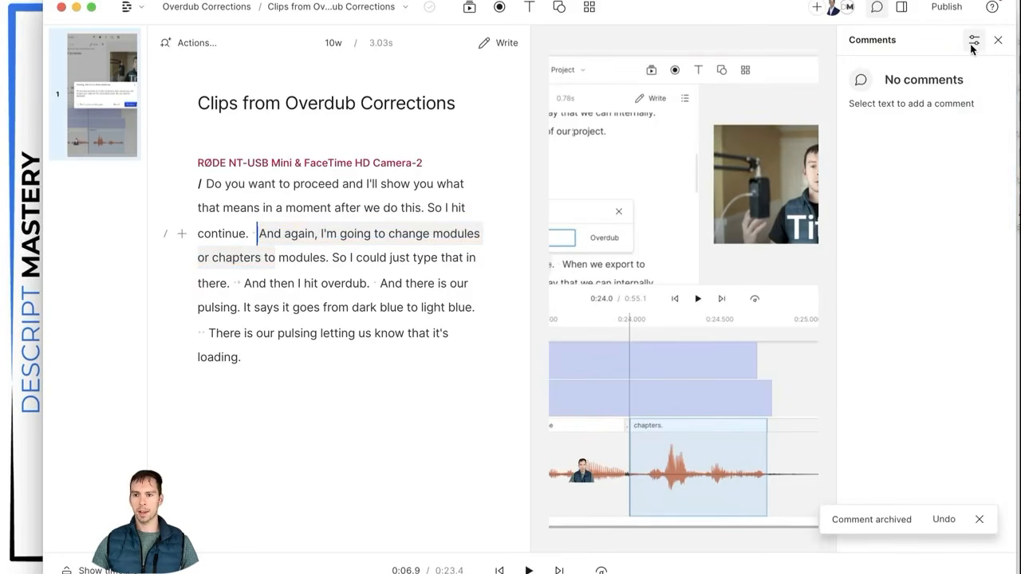
left_click(973, 44)
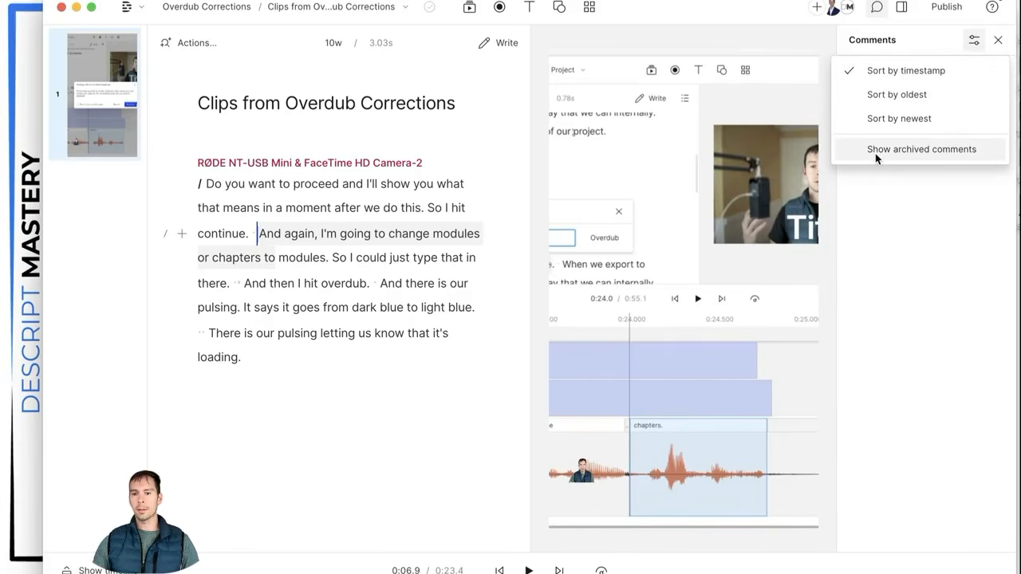
left_click(920, 152)
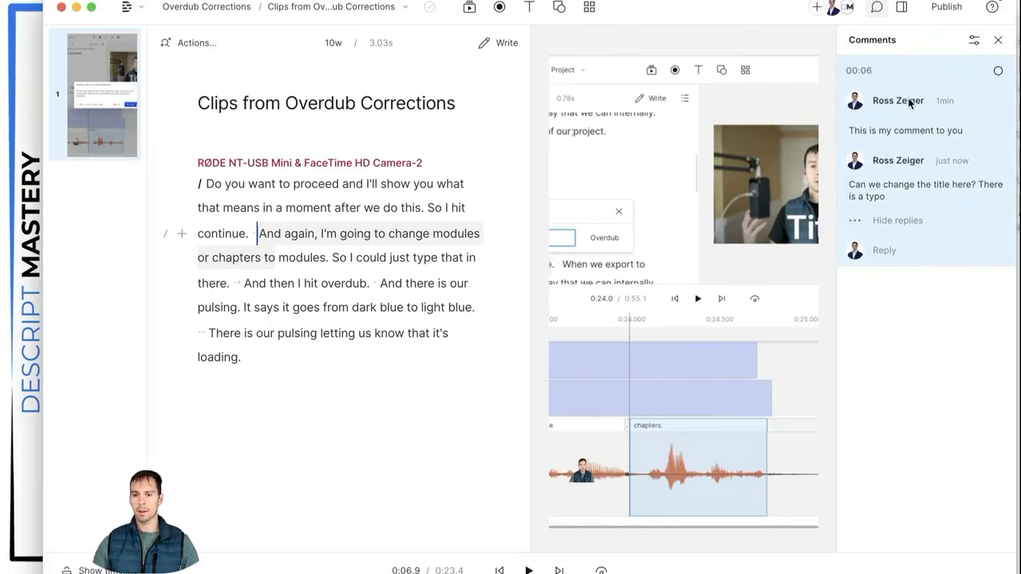
left_click(998, 74)
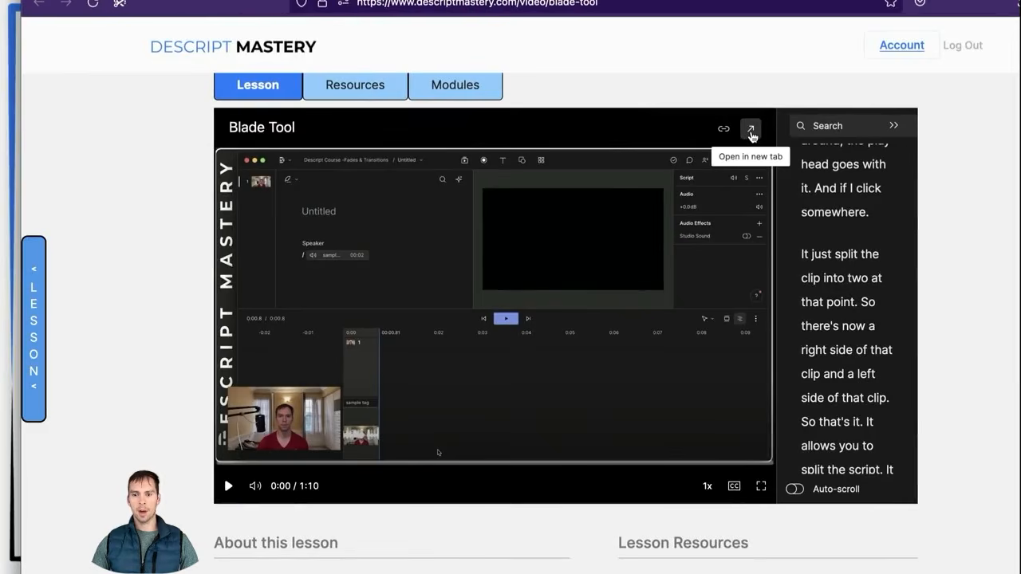
Step: Open the Blade Tool lesson's share page in a new tab and show its comments
left_click(752, 134)
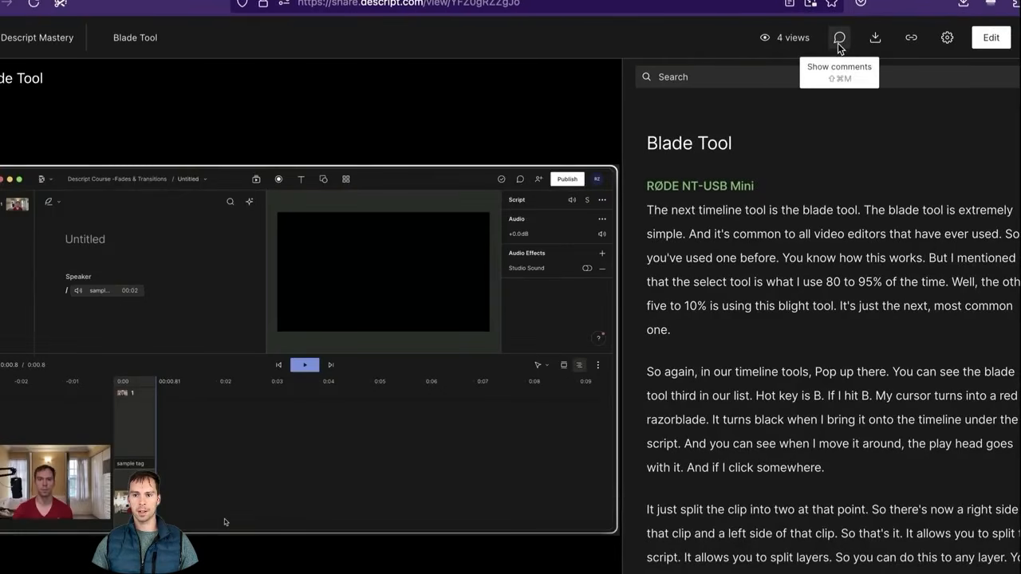
left_click(840, 40)
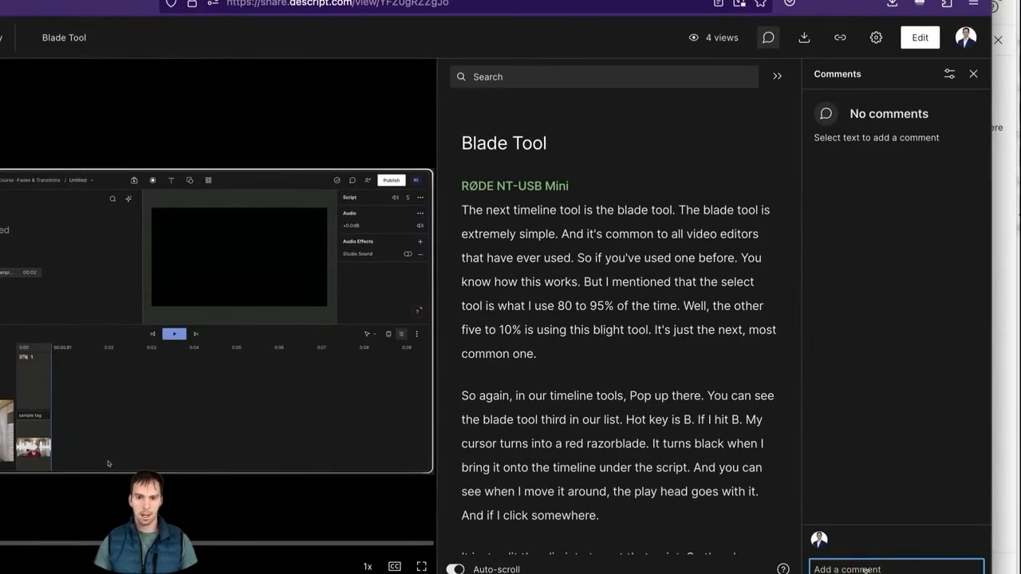
Step: Post 'This is my comment' at 00:00, then seek the video to 00:45
type("This is my ")
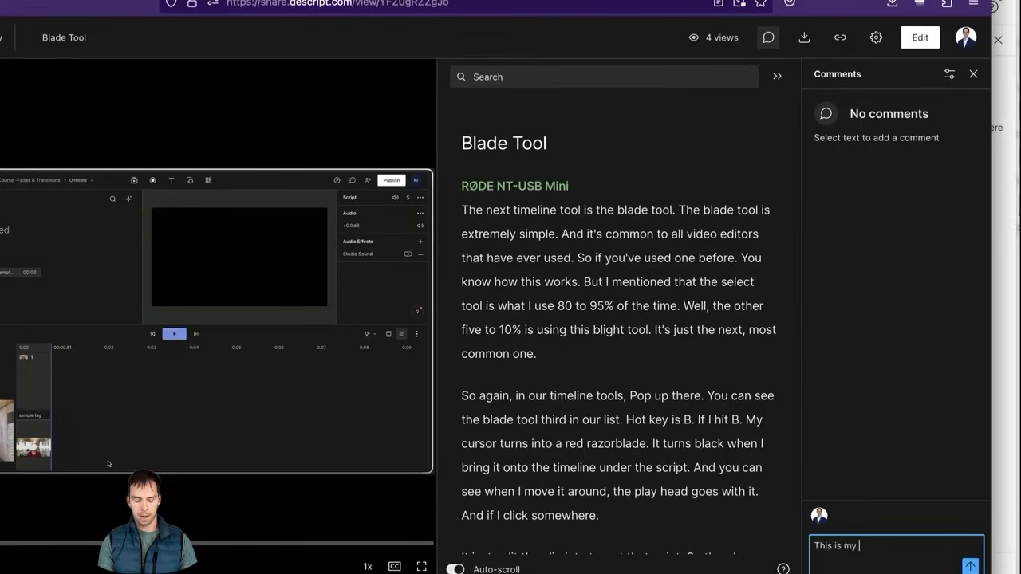
type("comment")
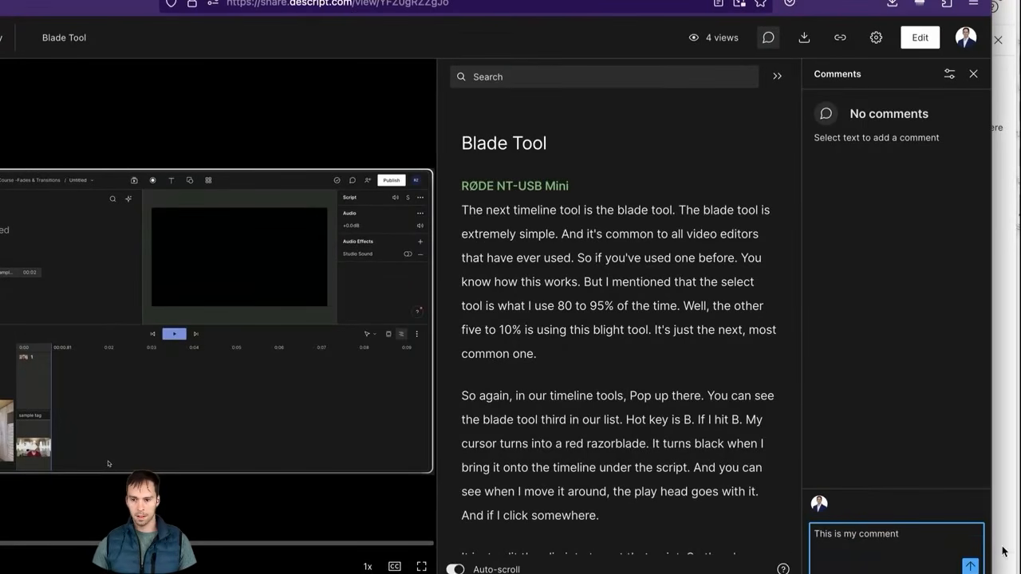
left_click(970, 566)
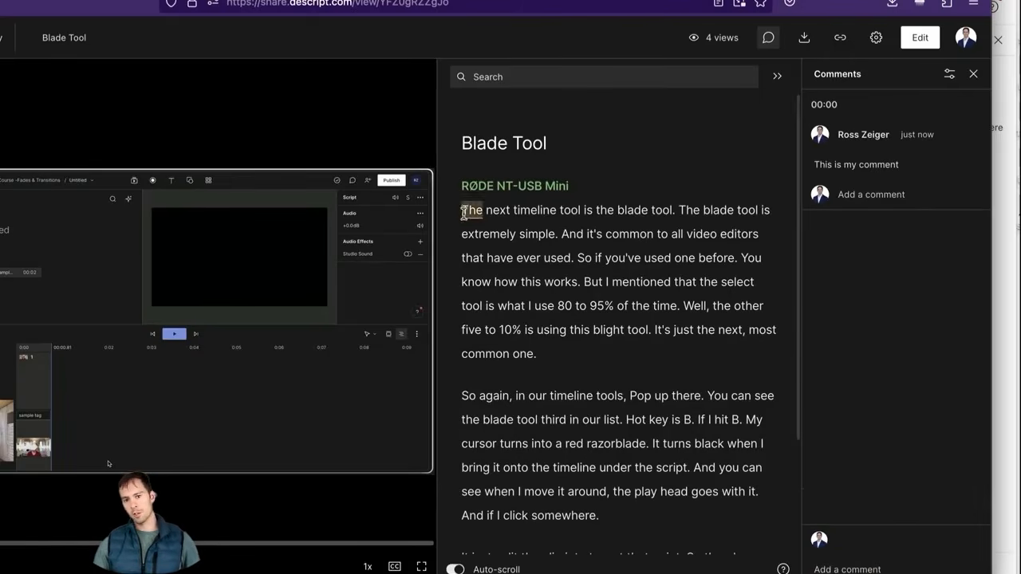
scroll(614, 407, "down", 1)
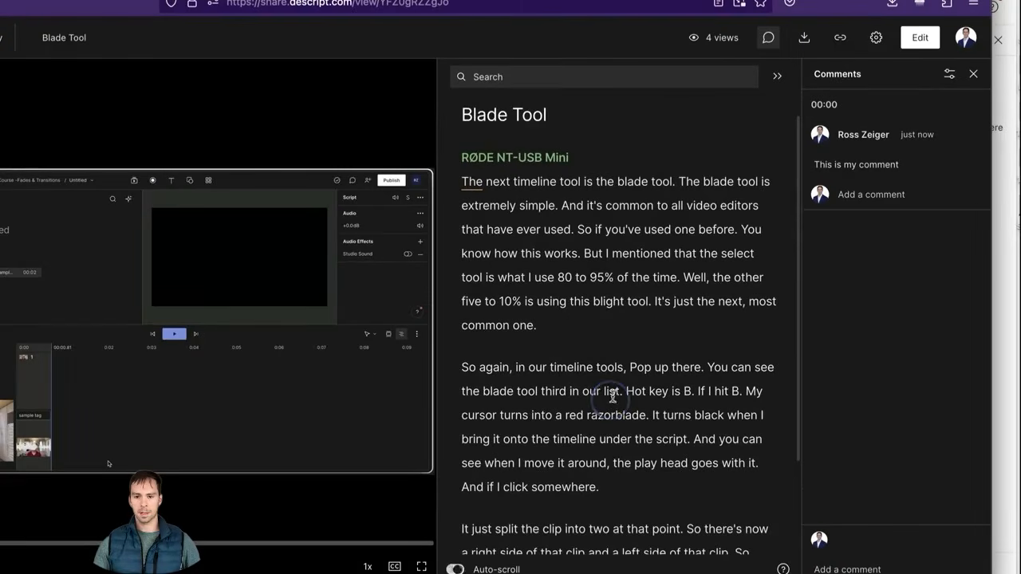
left_click(610, 393)
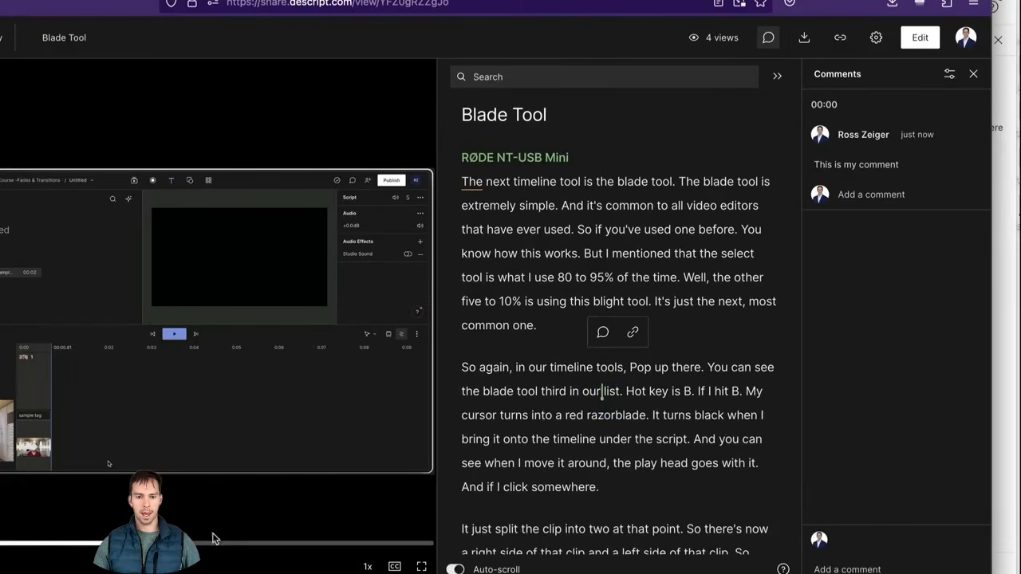
left_click(242, 547)
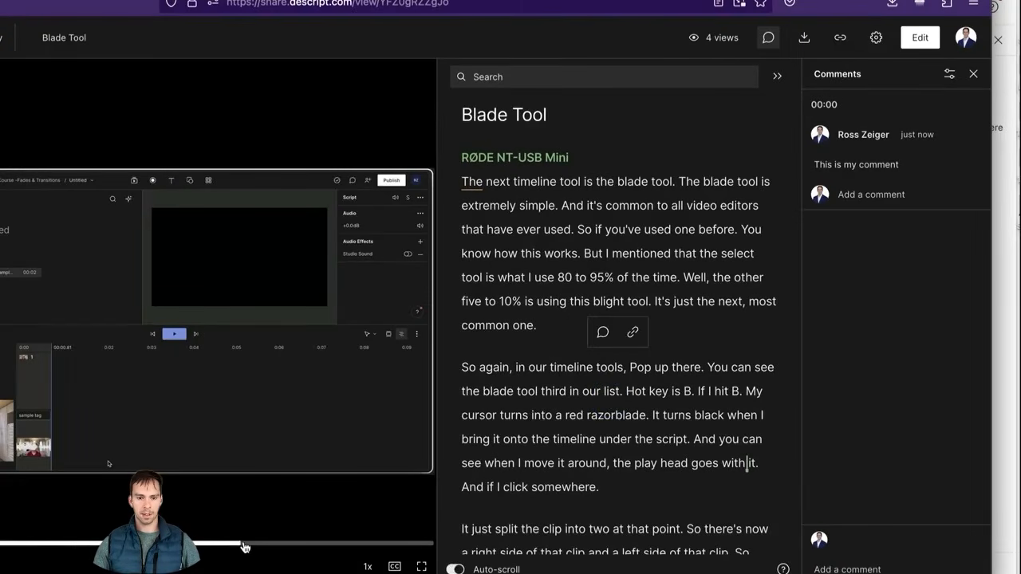
Step: Post 'This is my 45 seconds comment' at 00:45 and copy its link
left_click(848, 568)
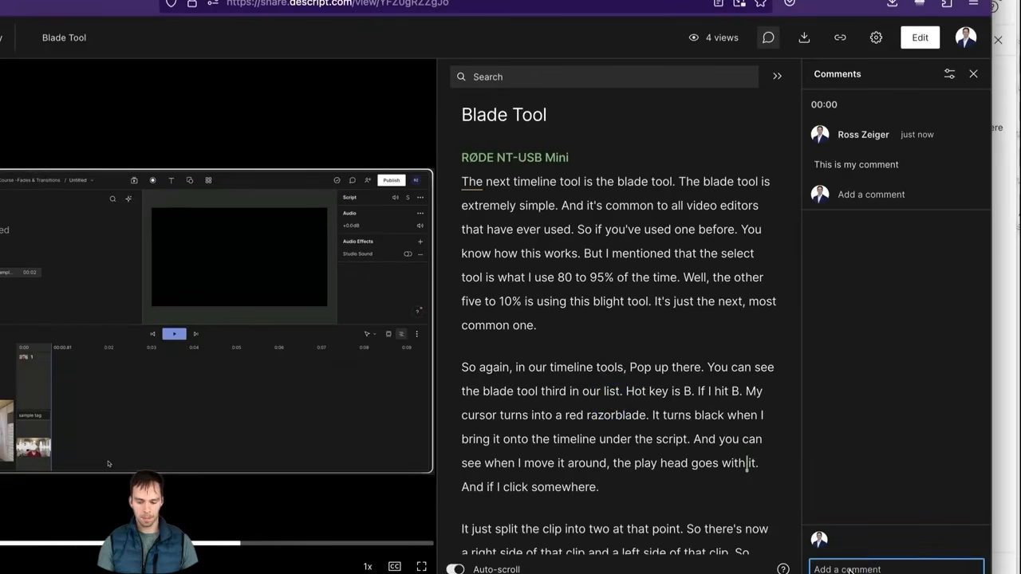
type("This is my 45 se")
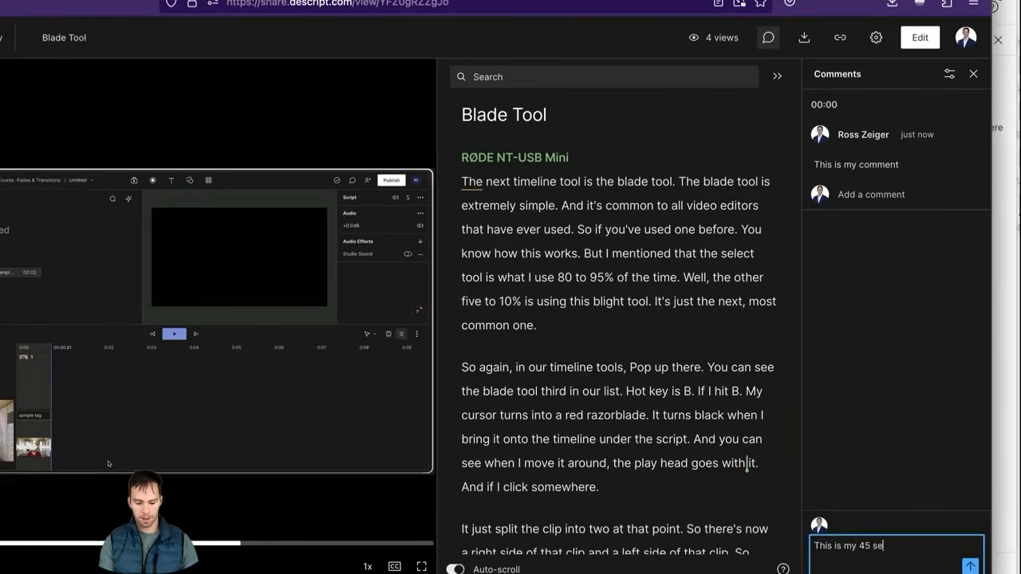
type("conds comment")
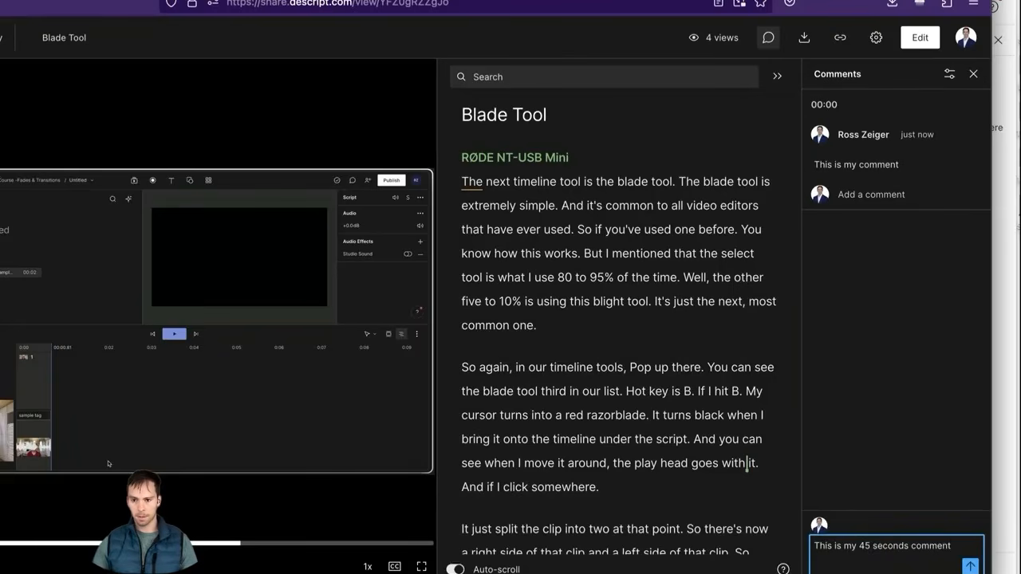
left_click(975, 566)
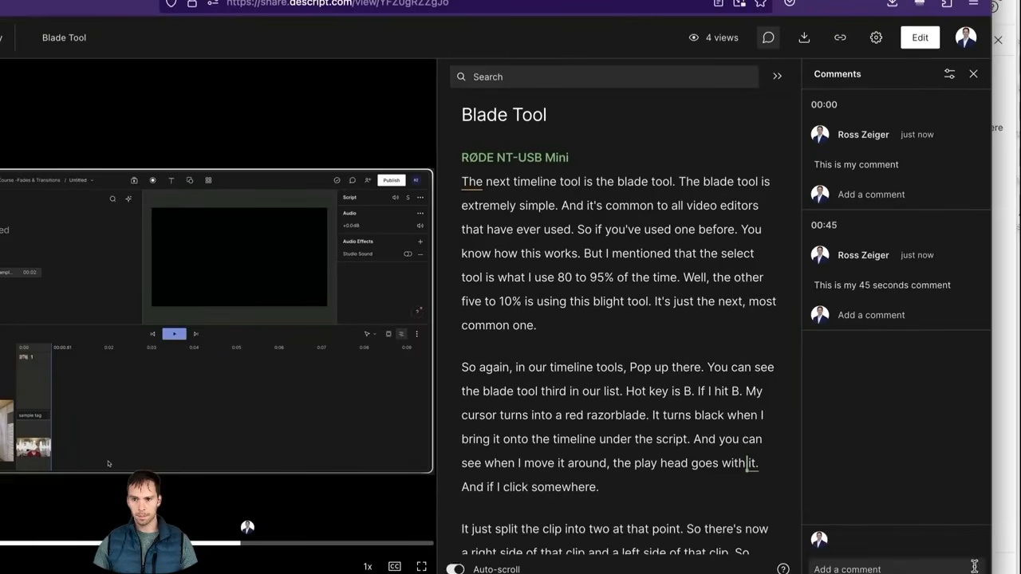
left_click(822, 228)
scroll(718, 399, "down", 3)
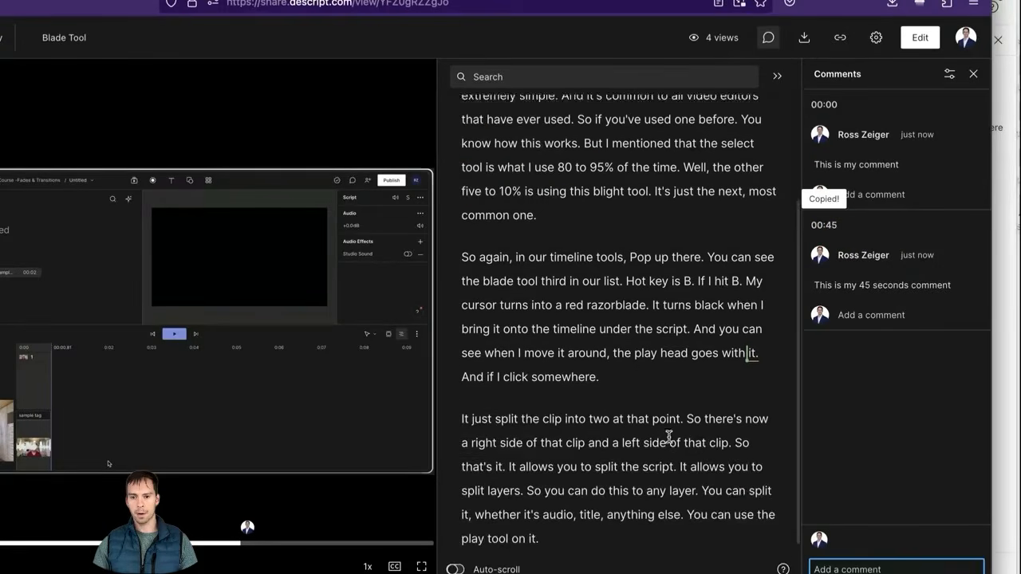
left_click(752, 338)
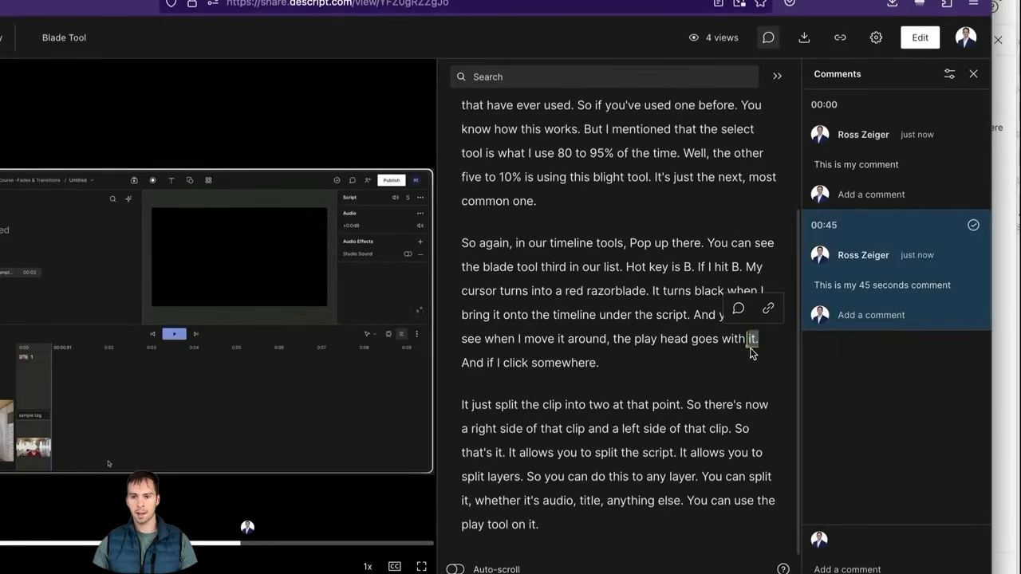
Step: Filter the shared page's comments to archived ones, which shows an empty list
left_click(868, 399)
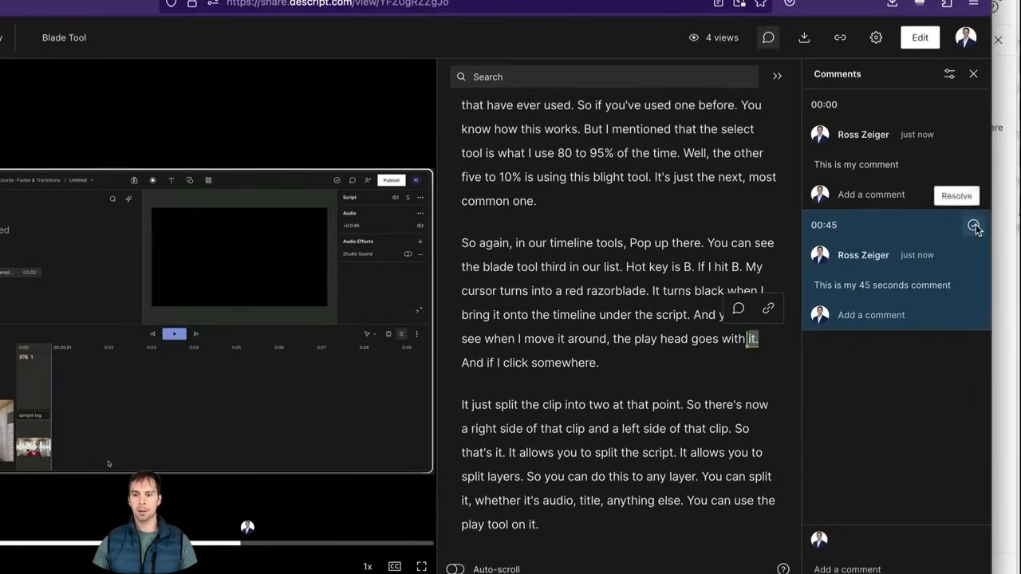
left_click(846, 317)
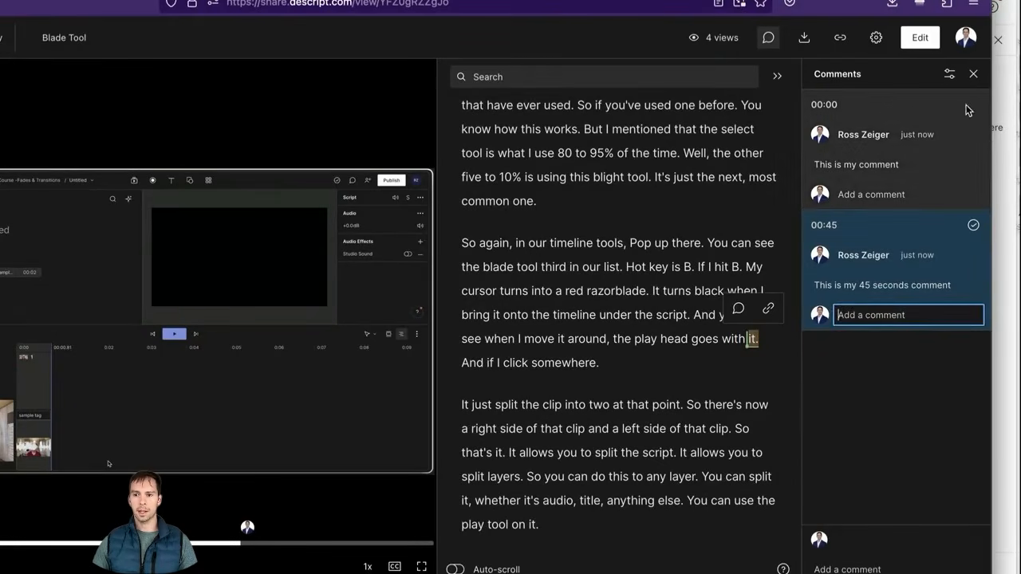
left_click(949, 75)
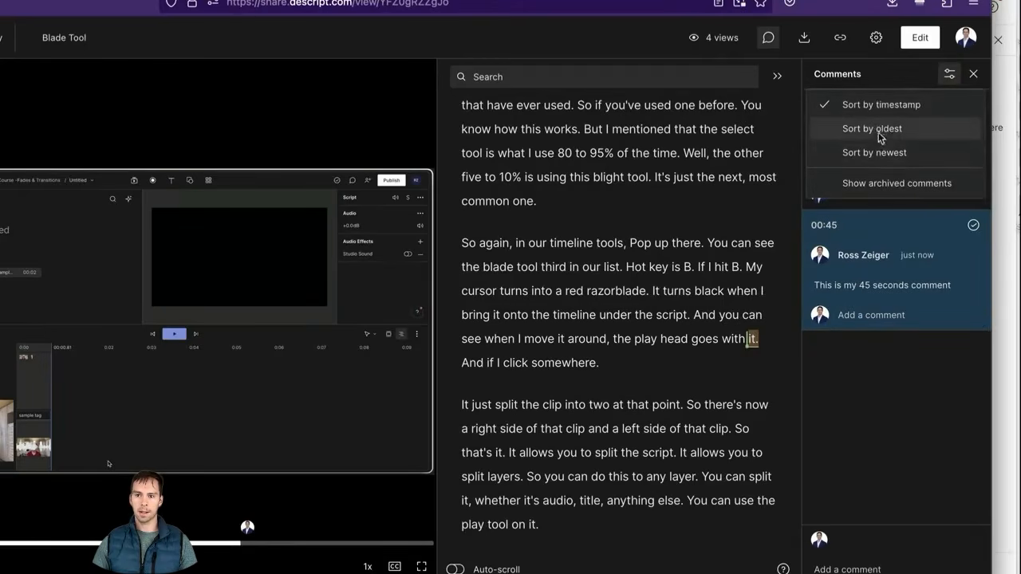
left_click(875, 187)
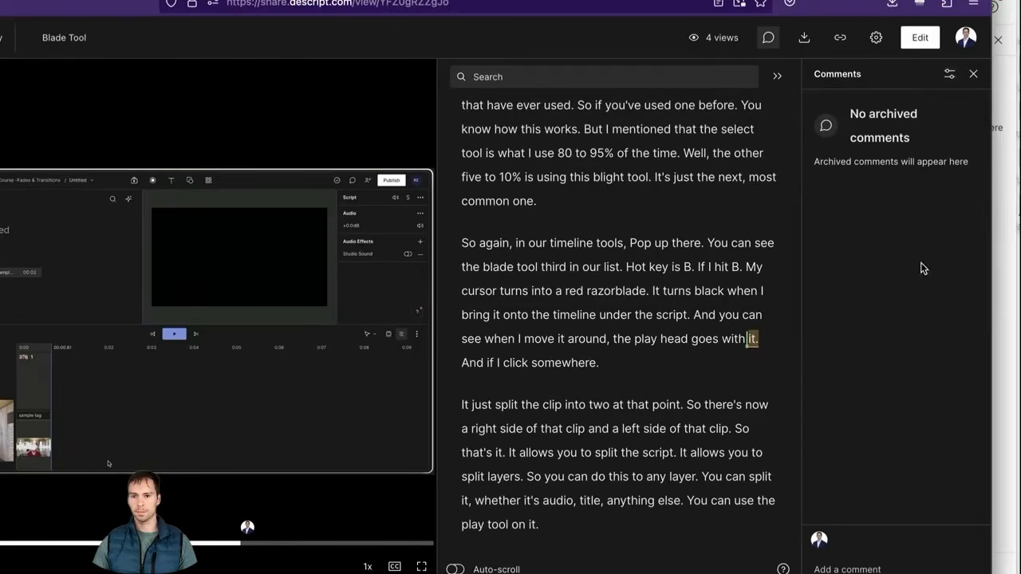